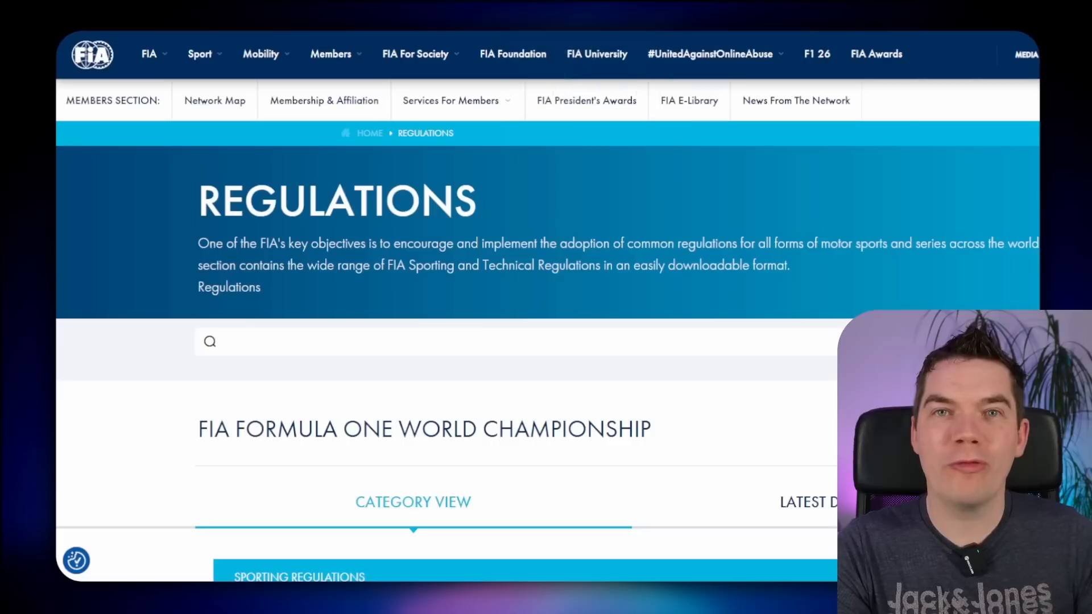
- Switch the FIA Regulations page to the LATEST DOCUMENTS list
scroll(585, 339, "down", 6)
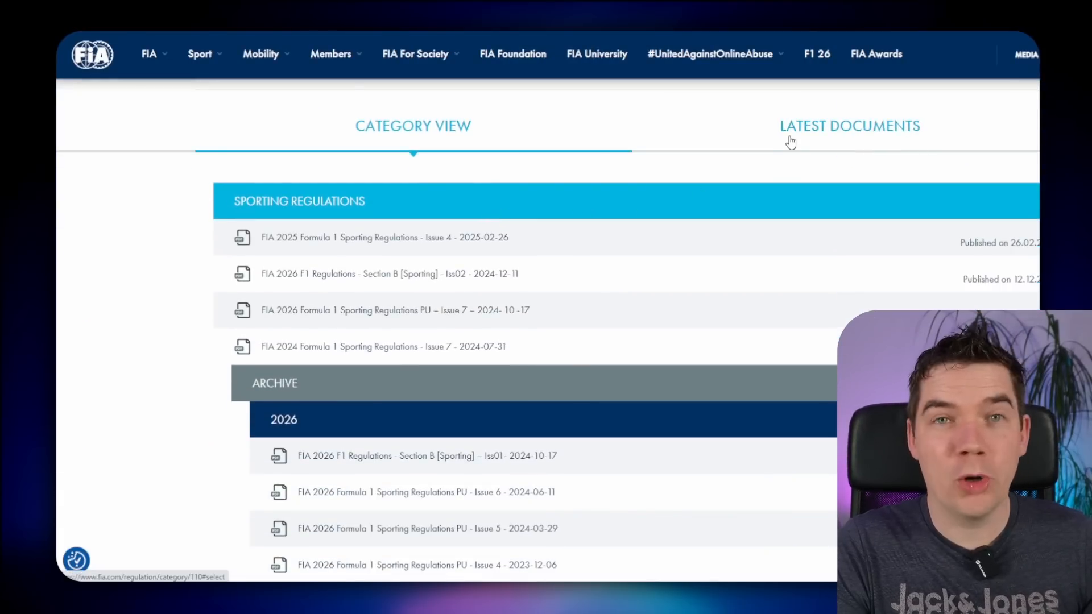
left_click(791, 138)
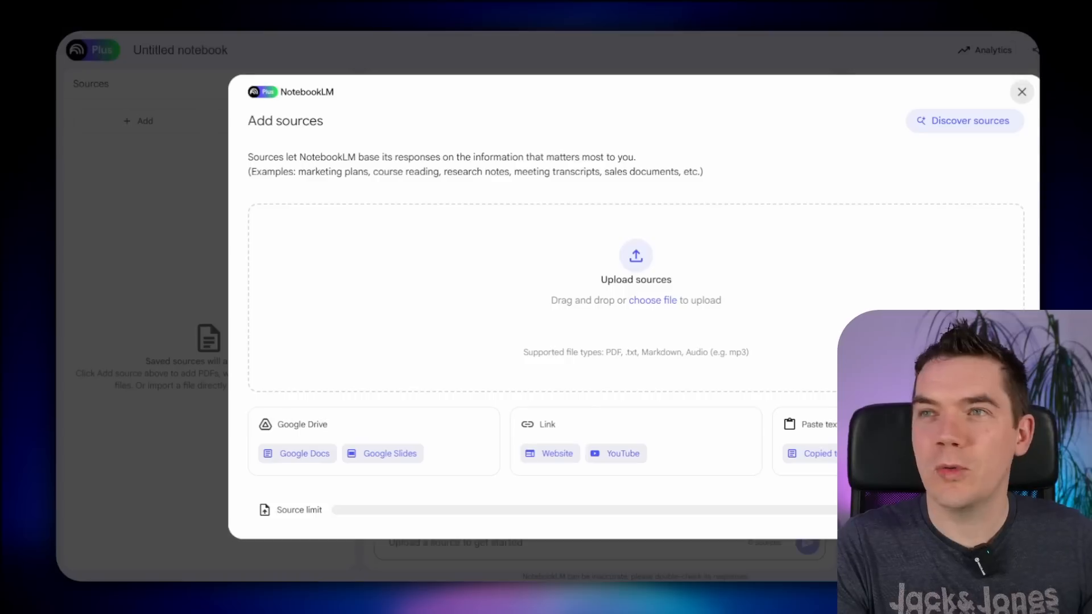
- Drop the sporting, financial and technical regulation PDFs into NotebookLM's upload area
left_click_drag(876, 56, 728, 196)
left_click_drag(867, 103, 280, 308)
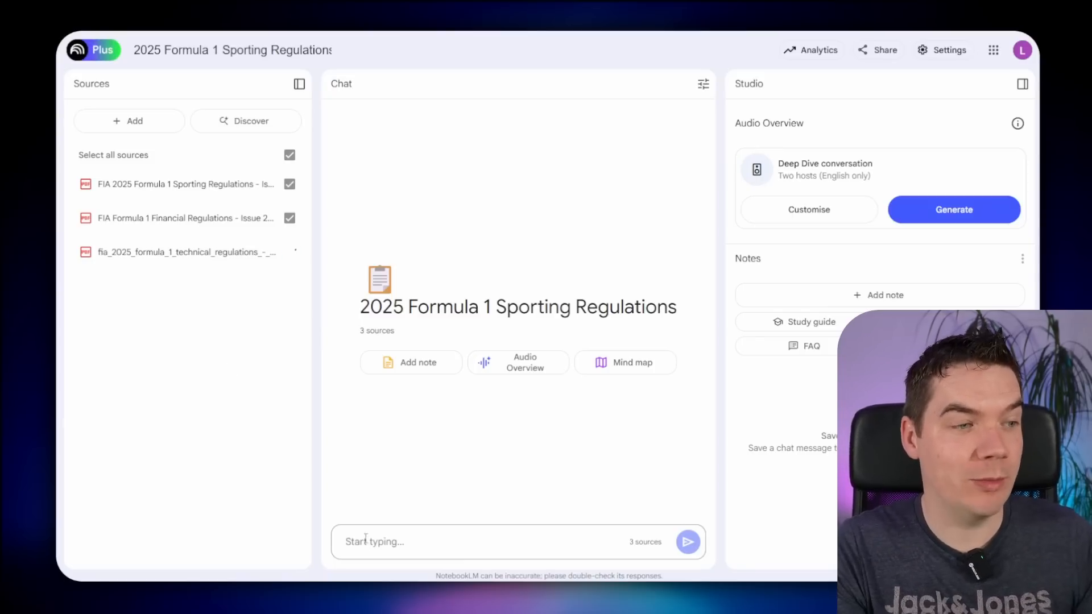
- Paste and send the question 'what is the plank assembly' in the NotebookLM chat
left_click(421, 555)
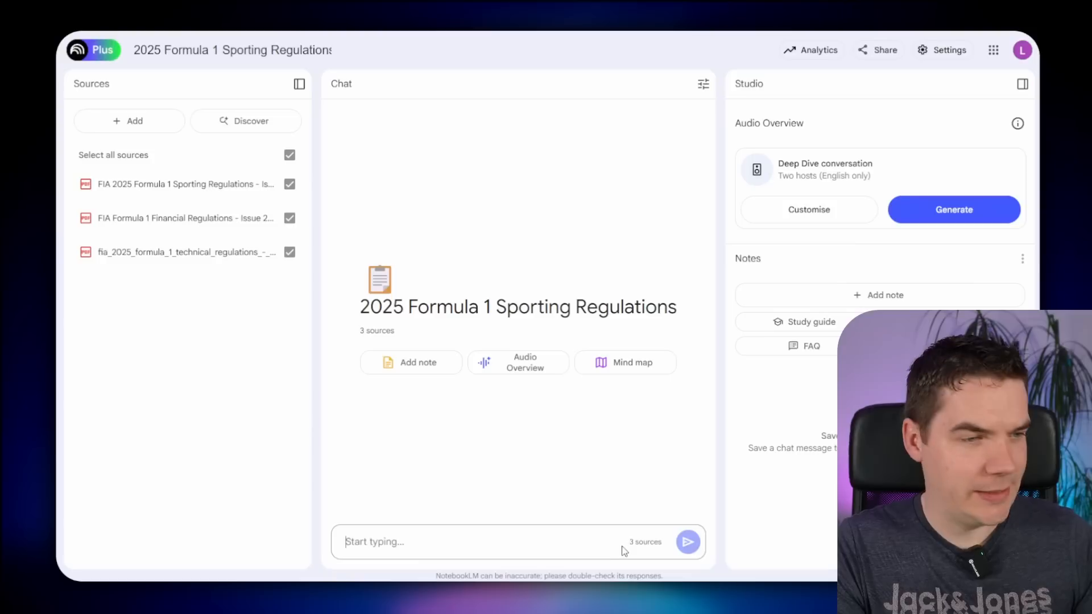
type("what is the plank assembly")
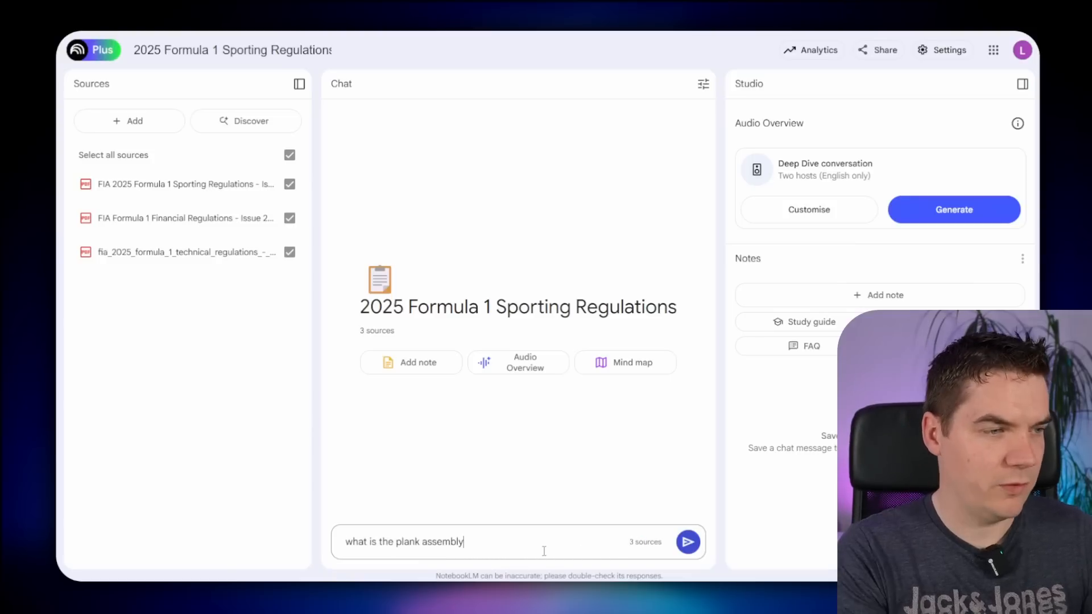
key("Return")
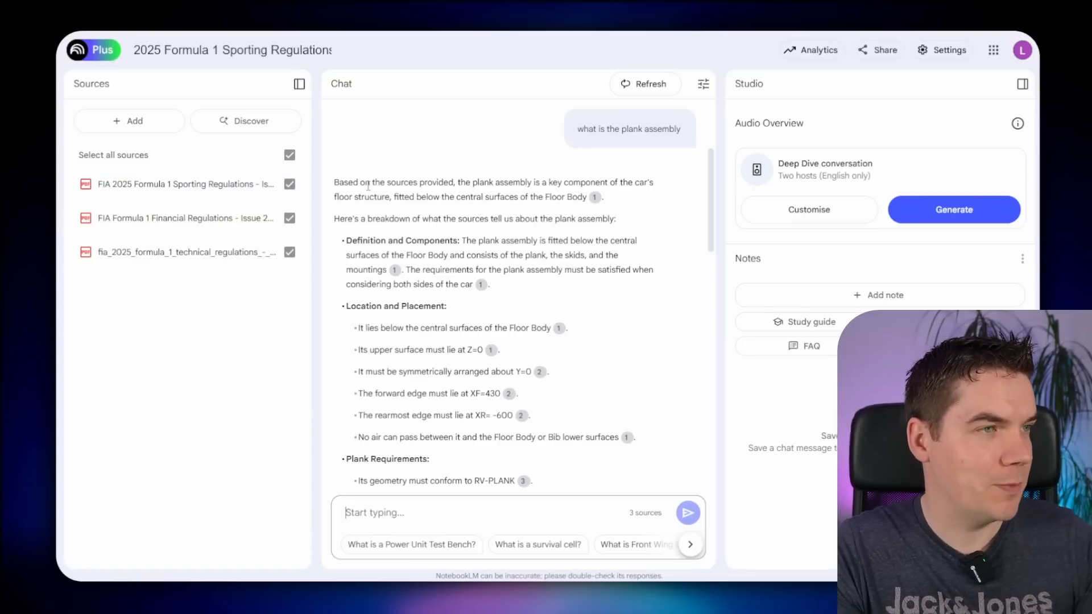
- Read the answer's opening and the cited technical-regulation excerpt behind it
left_click_drag(386, 184, 612, 184)
left_click(614, 186)
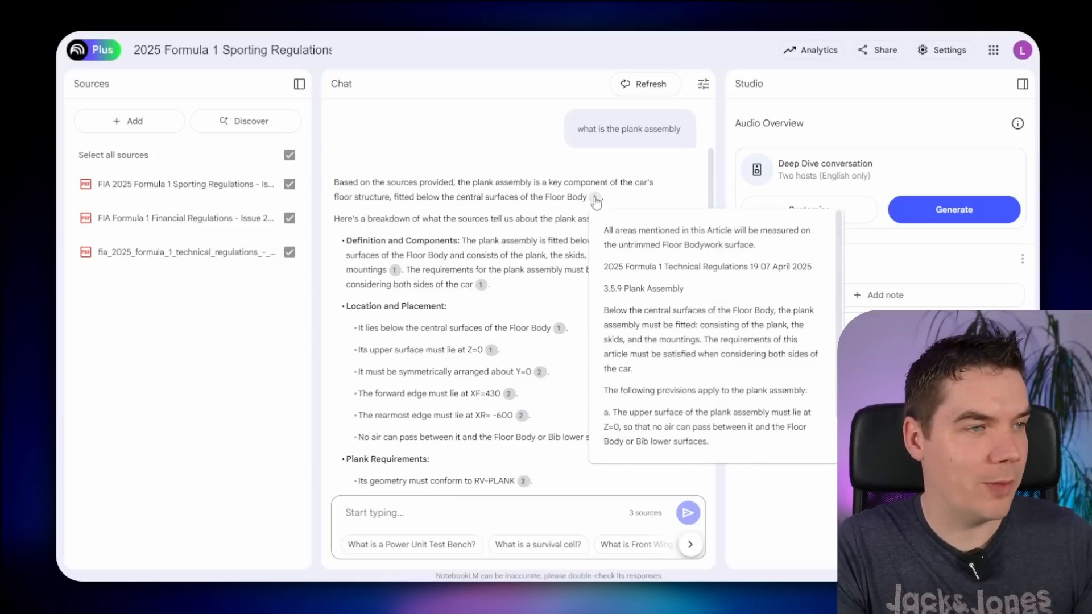
mouse_move(482, 287)
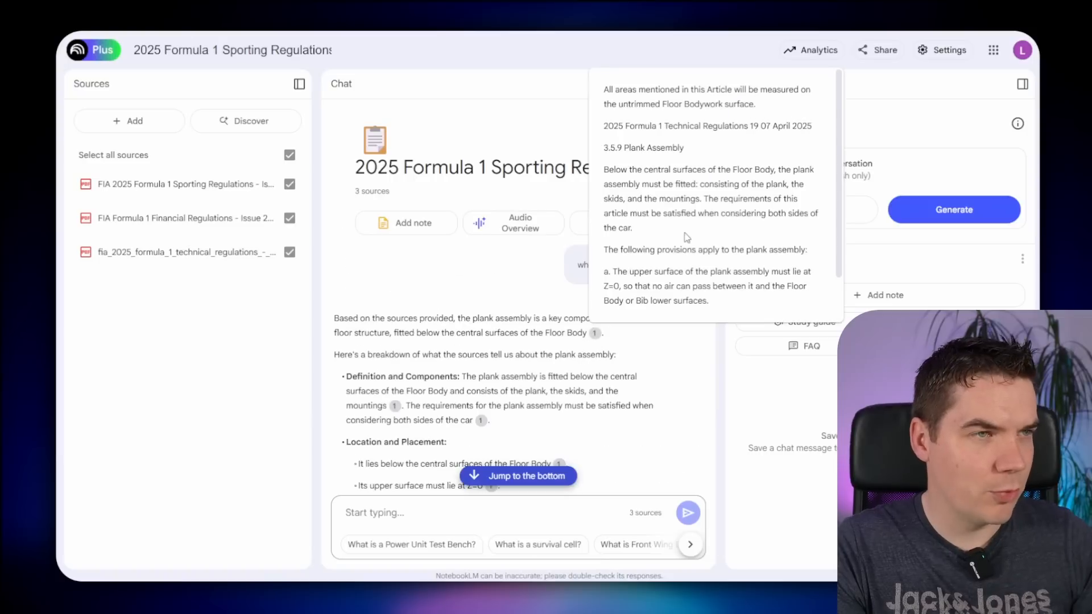
scroll(685, 244, "down", 1)
scroll(684, 251, "up", 1)
scroll(667, 309, "down", 1)
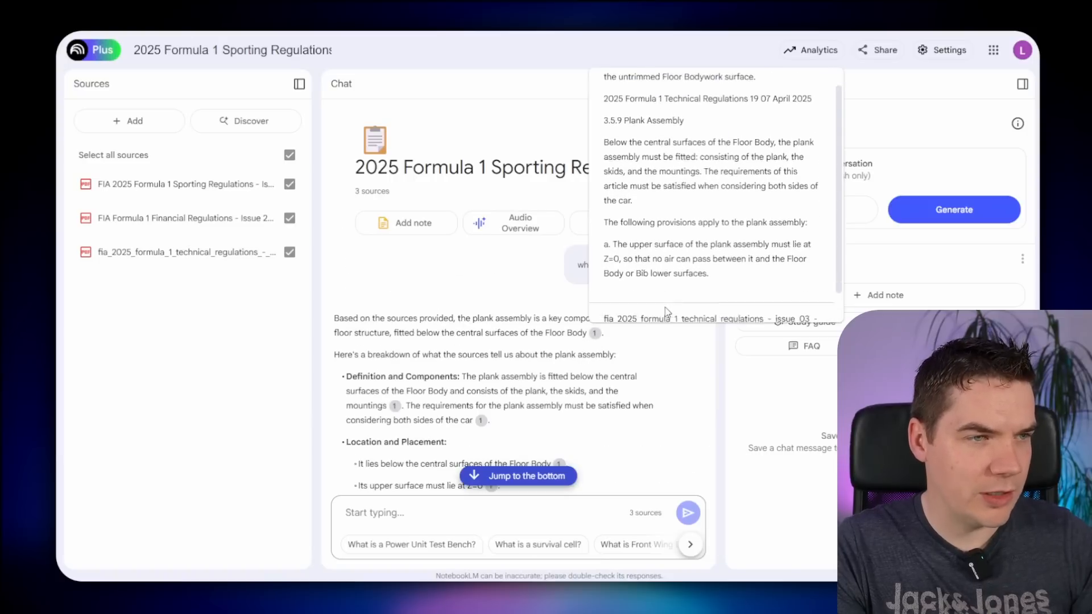
mouse_move(704, 297)
left_mouse_down()
mouse_move(747, 296)
mouse_move(706, 297)
left_mouse_up()
scroll(706, 297, "up", 1)
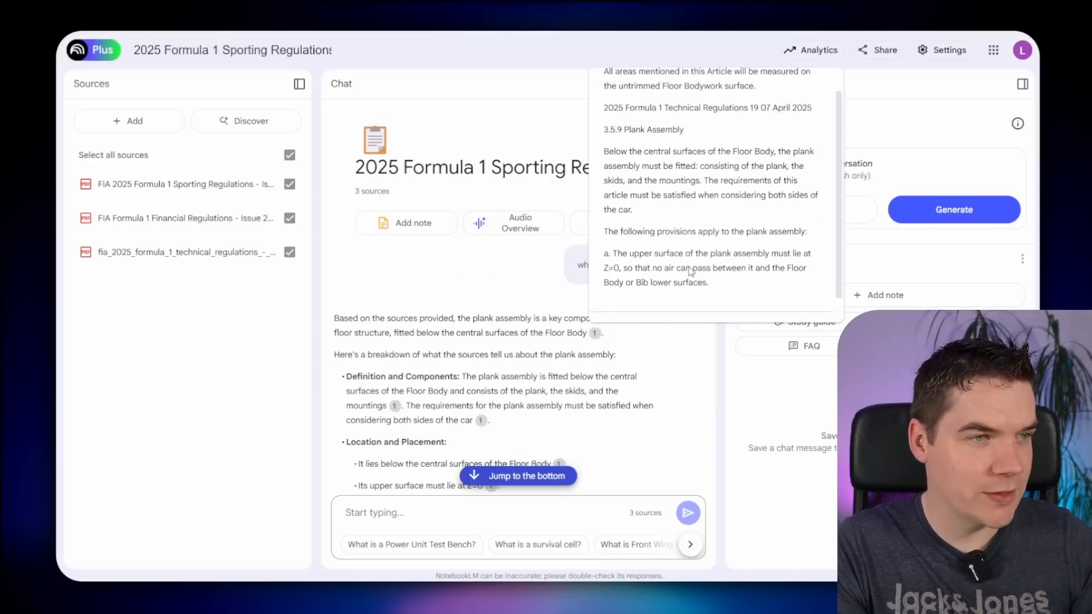
left_click_drag(615, 89, 689, 234)
scroll(691, 235, "down", 1)
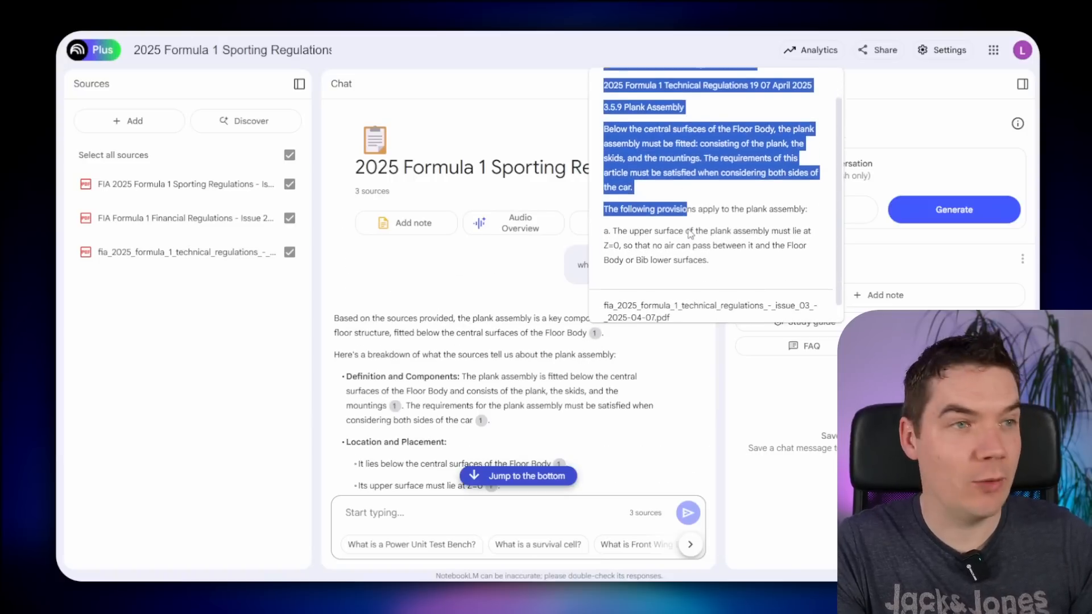
left_click(686, 247)
- Scroll through the rest of the cited plank assembly answer
scroll(515, 367, "down", 4)
scroll(514, 367, "down", 2)
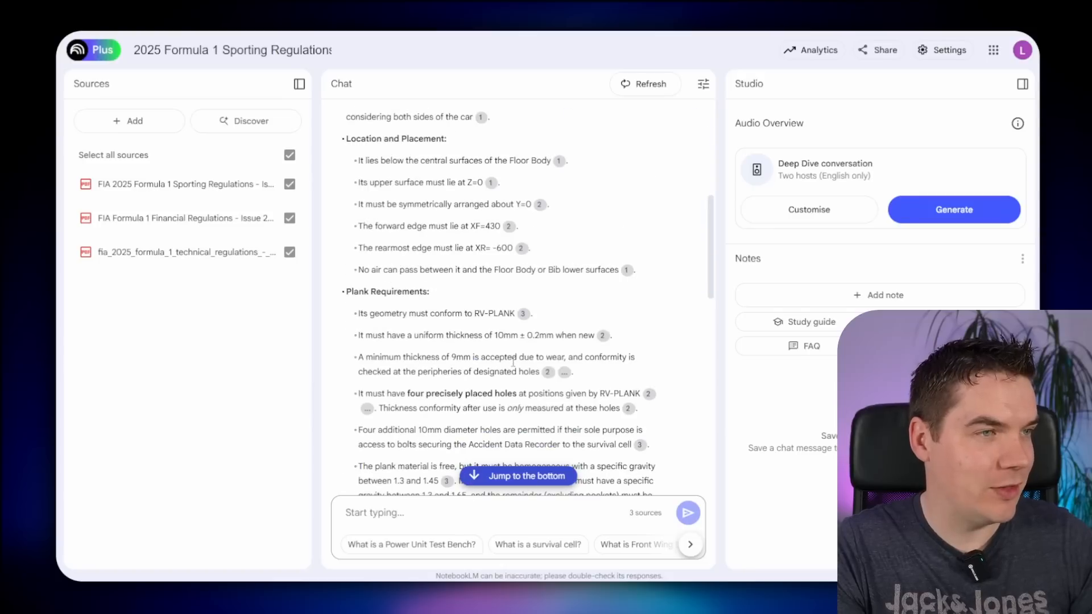
mouse_move(509, 227)
scroll(555, 305, "down", 2)
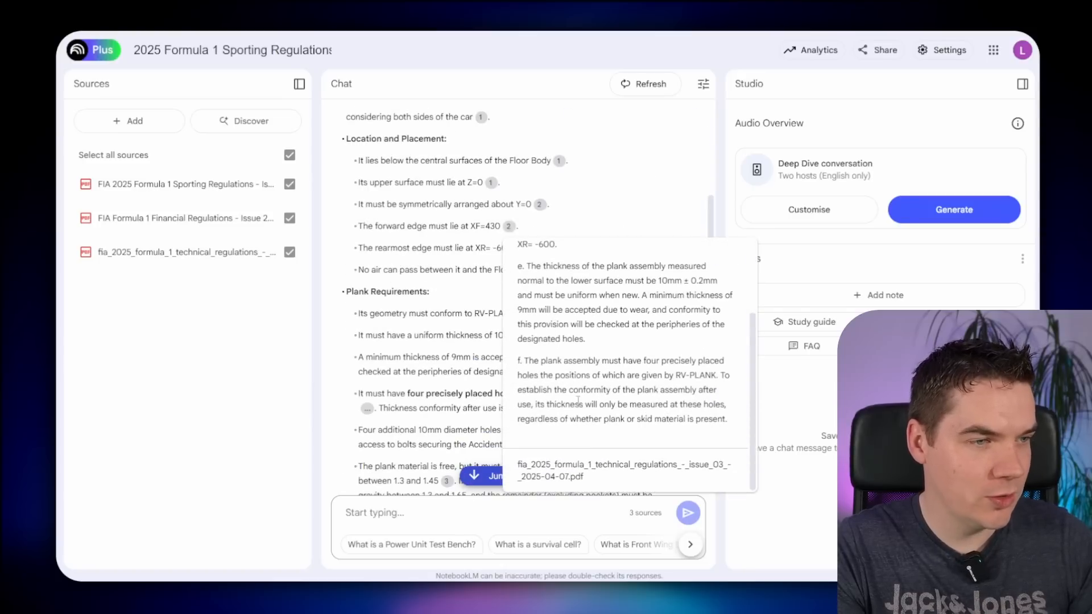
scroll(448, 399, "down", 6)
scroll(448, 399, "down", 1)
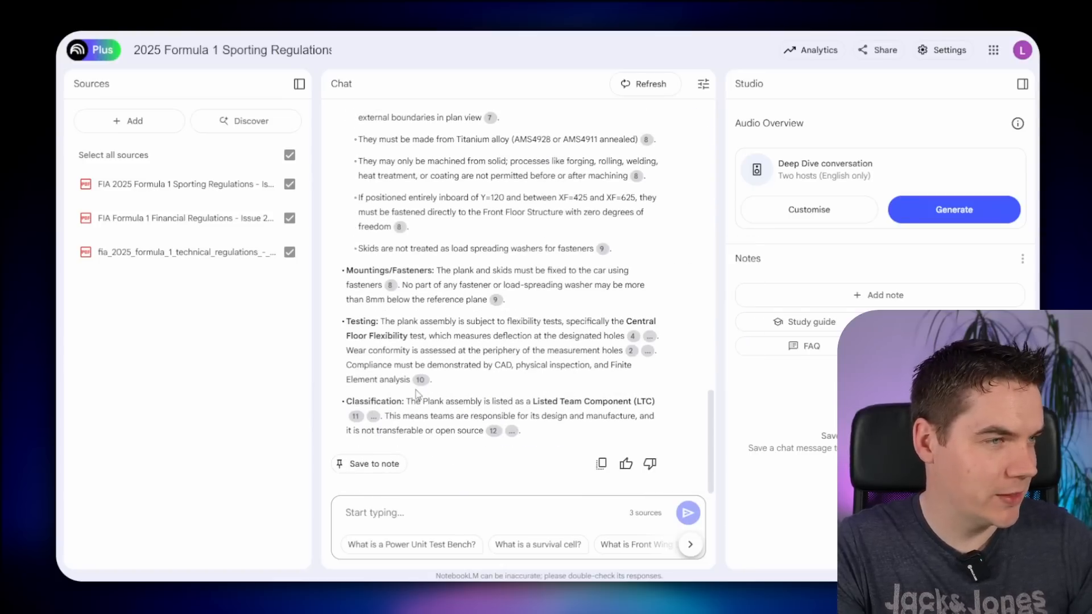
mouse_move(355, 416)
scroll(392, 359, "down", 2)
scroll(393, 360, "down", 1)
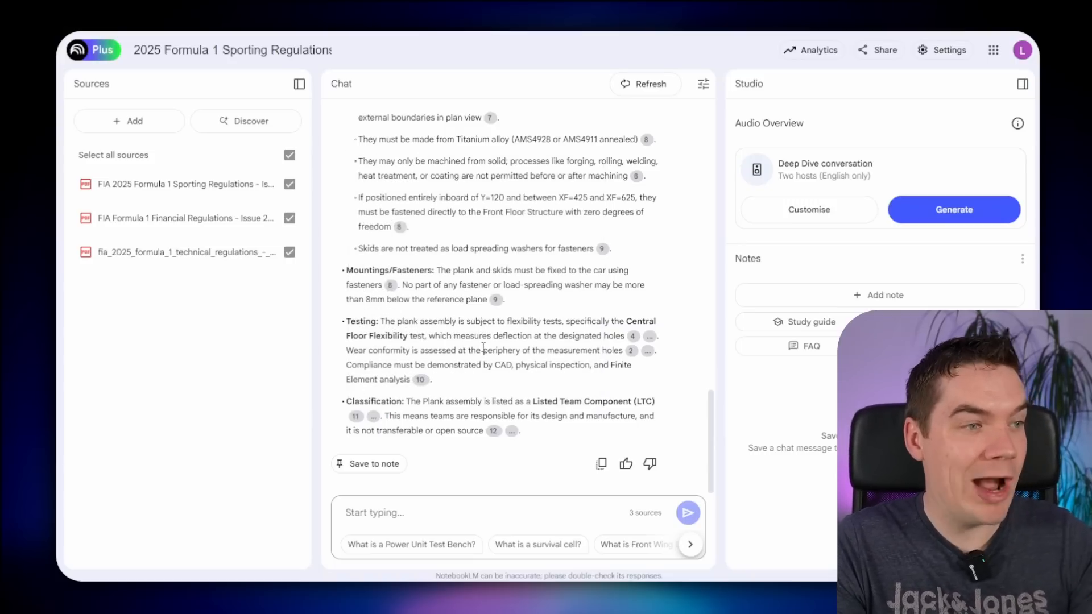
- Ask 'whats the weather like in New York?' and review the no-information reply
left_click(415, 525)
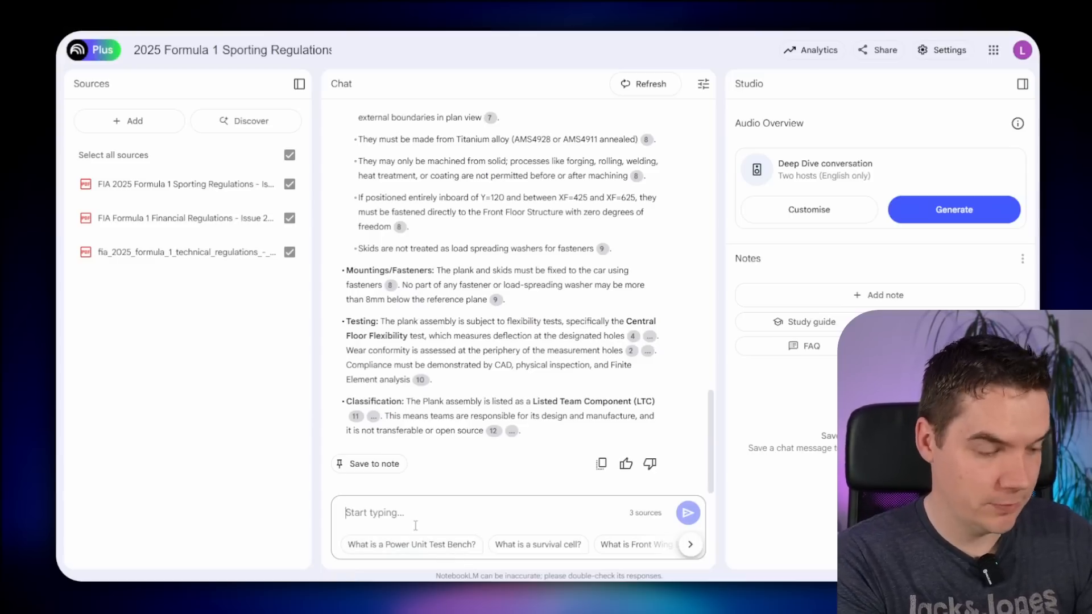
type("whats the weather like in New York?")
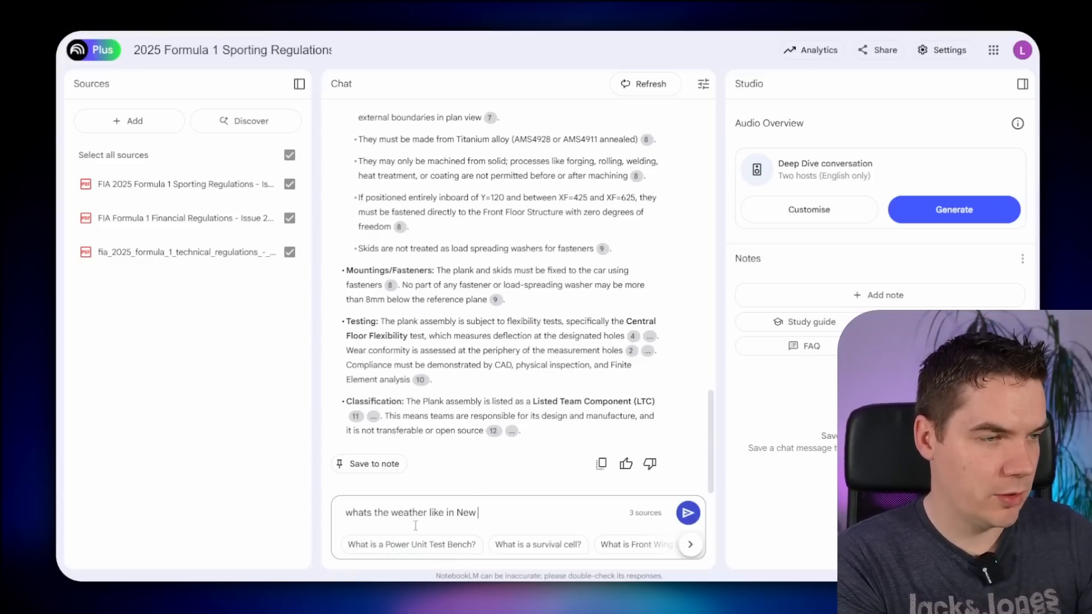
key("Return")
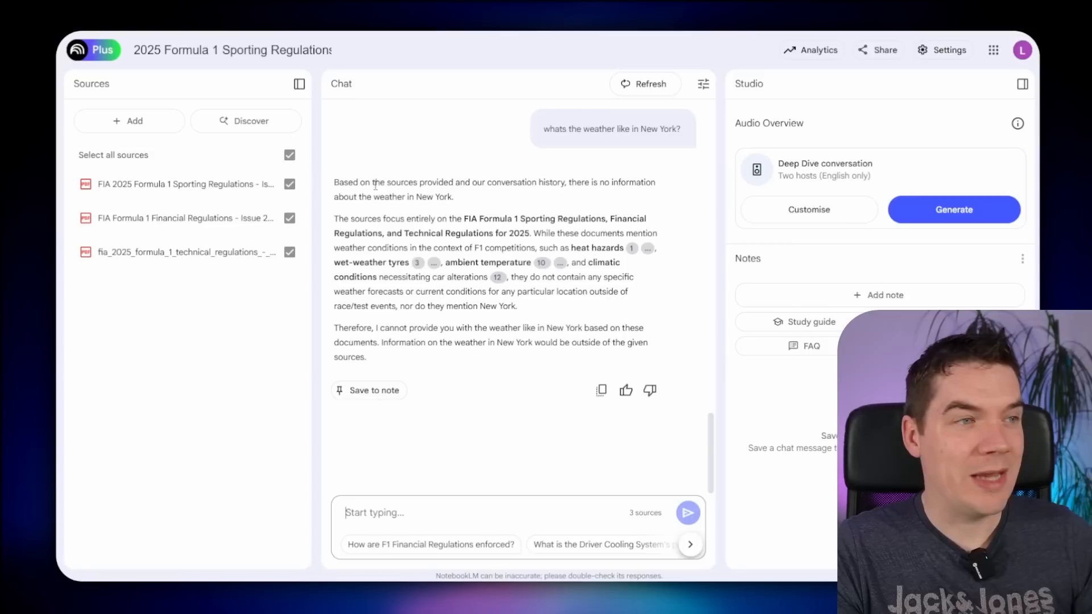
left_click_drag(375, 183, 424, 200)
left_click(532, 194)
left_click(608, 186)
left_click(415, 199)
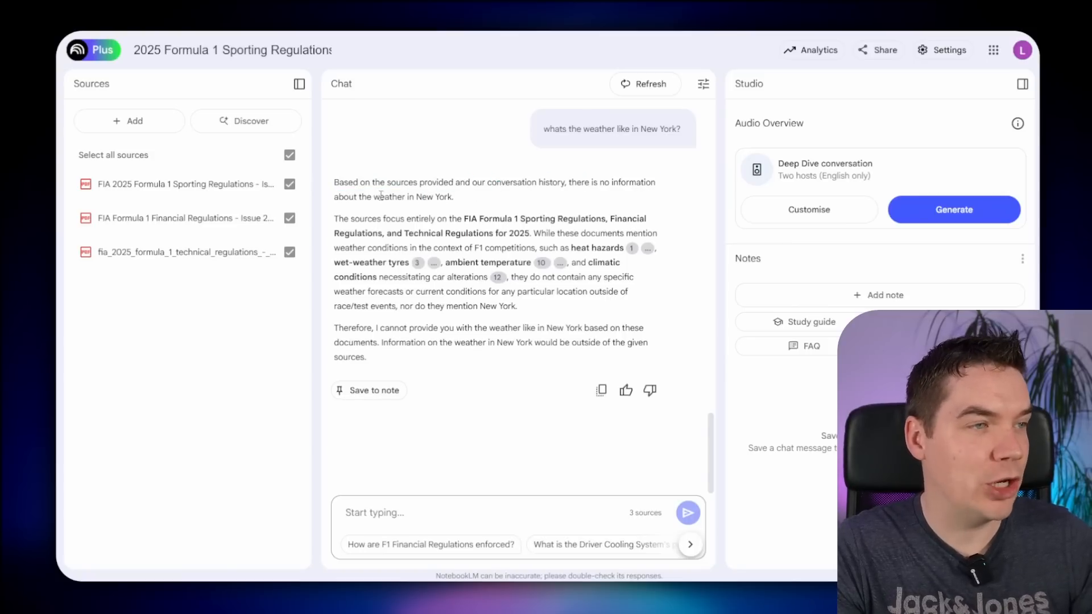
left_click_drag(351, 220, 422, 223)
left_click(444, 221)
left_click(459, 231)
- Ask 'what size tyre if fitted on an audi a4?' and check it reports no tyre information
left_click(433, 512)
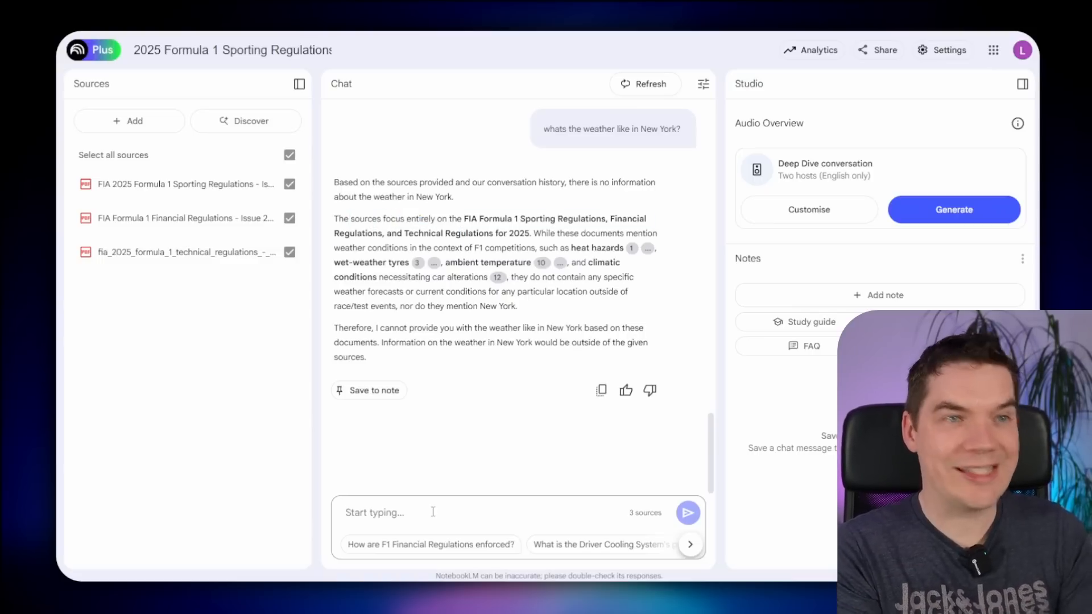
type("what size ")
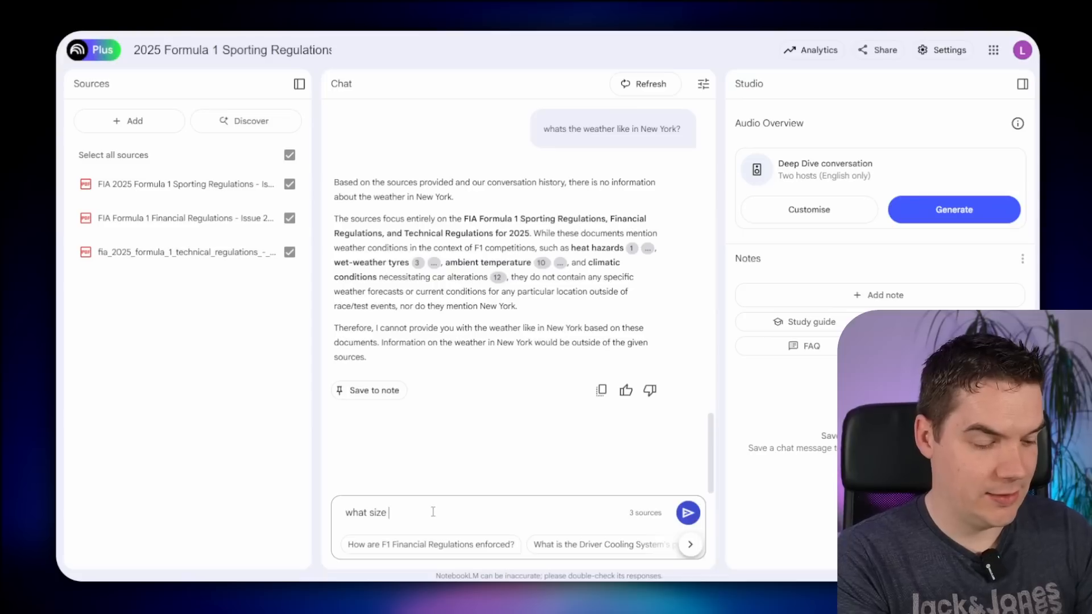
type("tyre if fitted on")
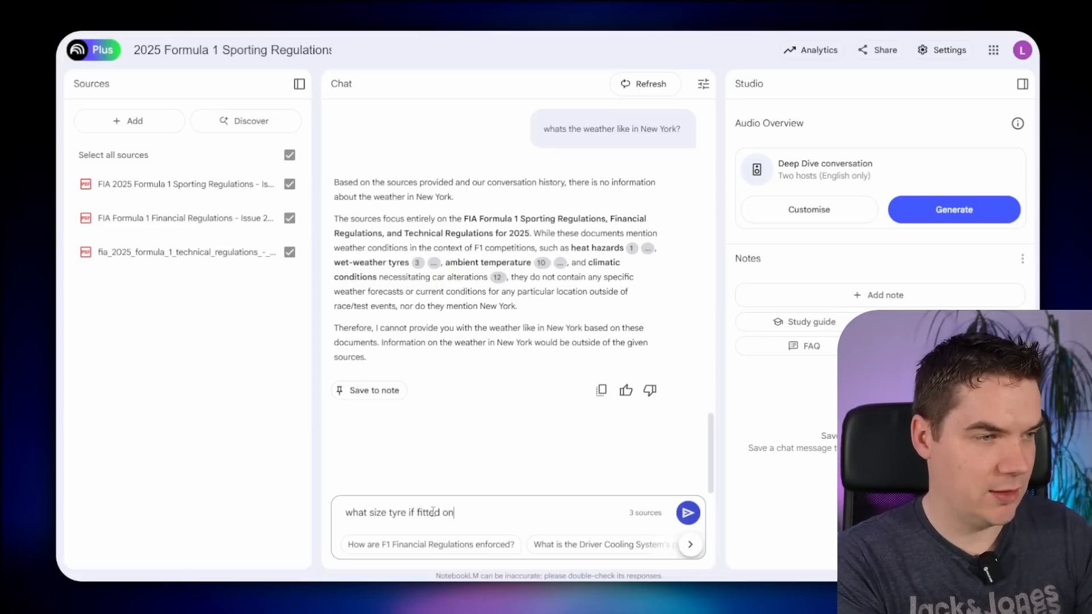
type(" an audi a4?")
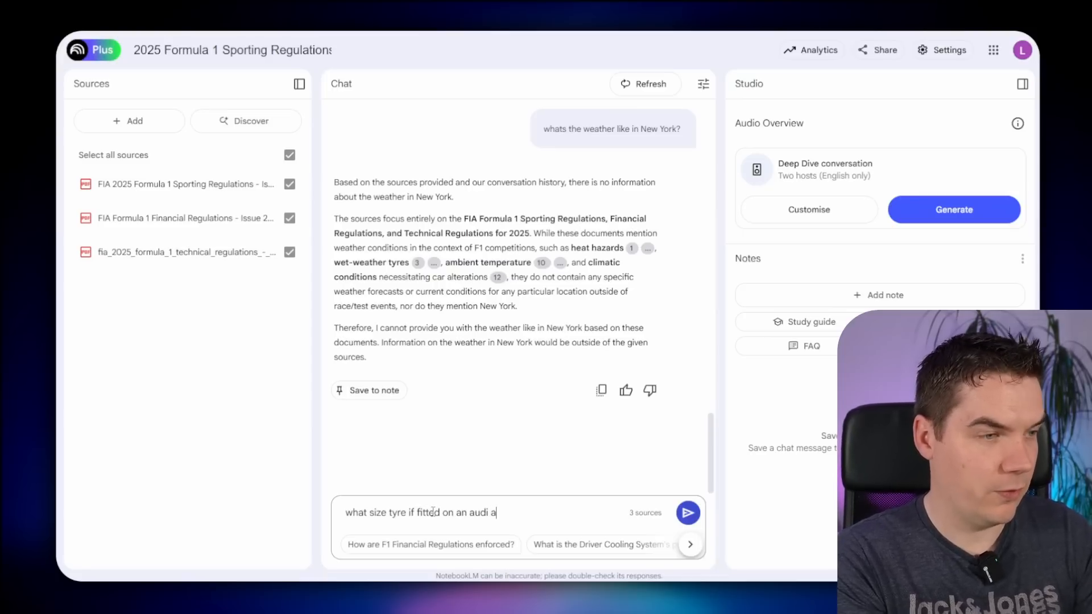
key("Return")
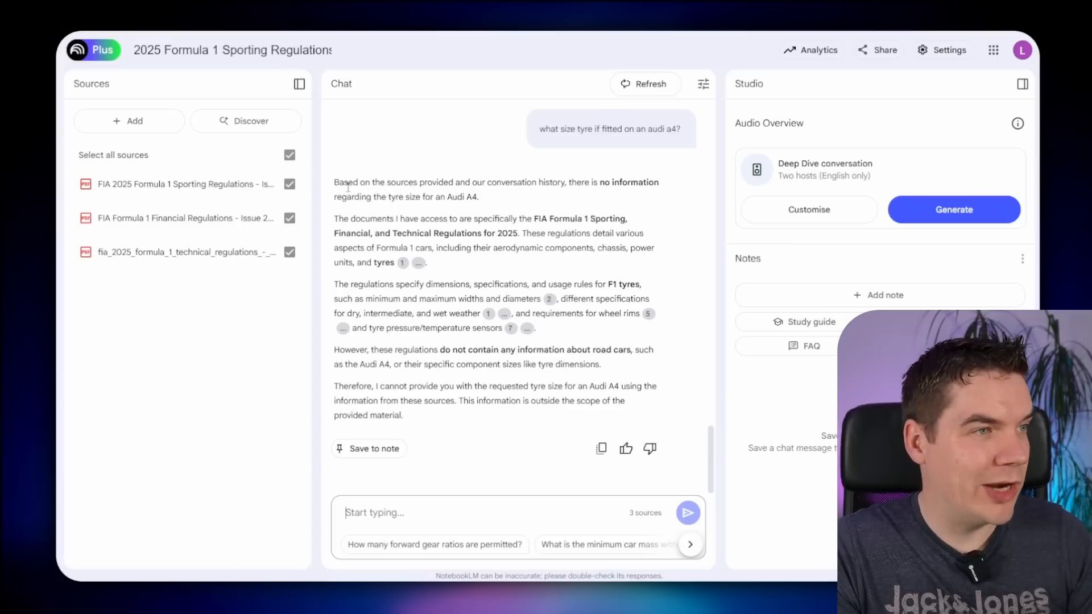
left_click_drag(348, 188, 419, 188)
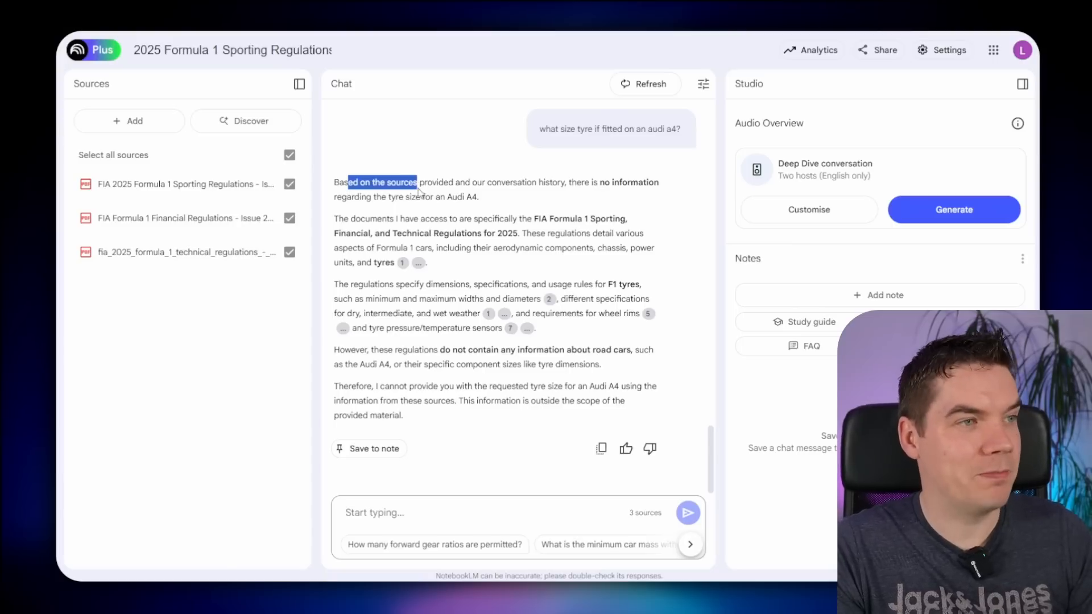
left_click(450, 187)
left_click_drag(589, 182, 479, 198)
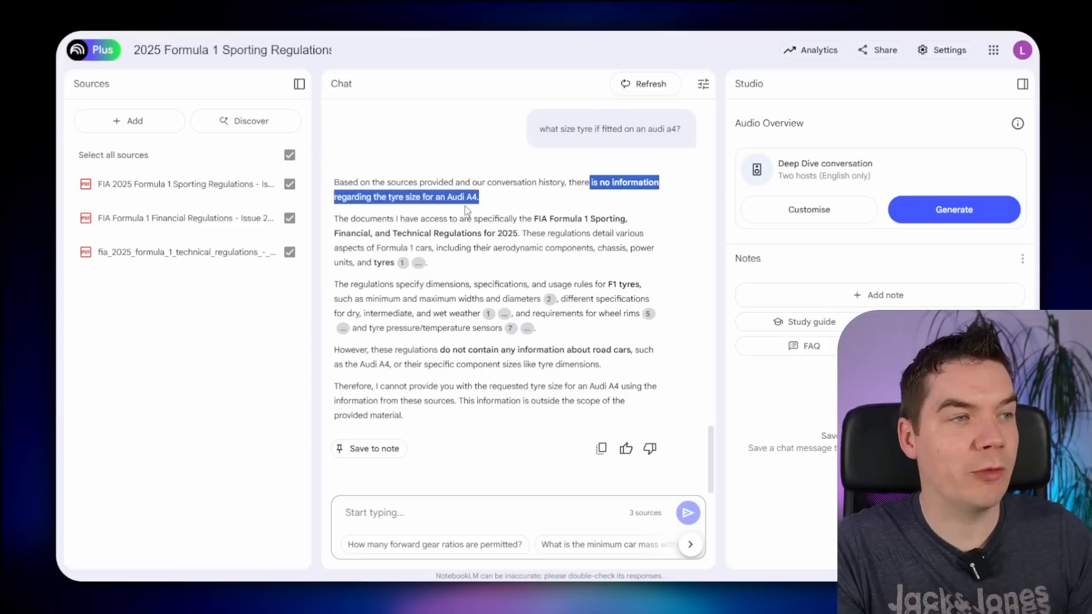
left_click(381, 203)
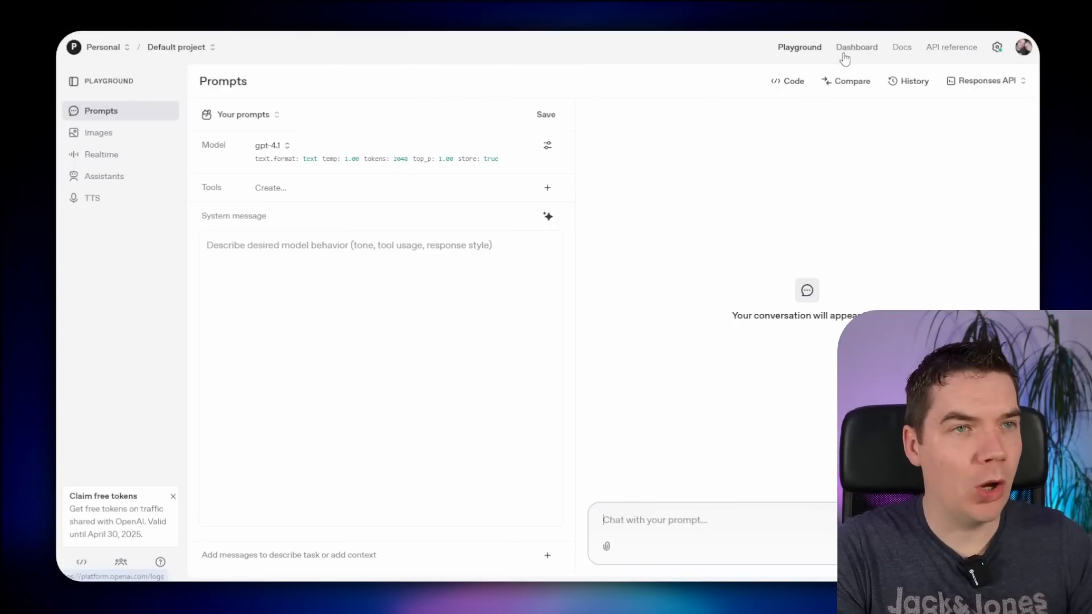
- Go from the Dashboard to Assistants and begin a new assistant with Create
left_click(860, 47)
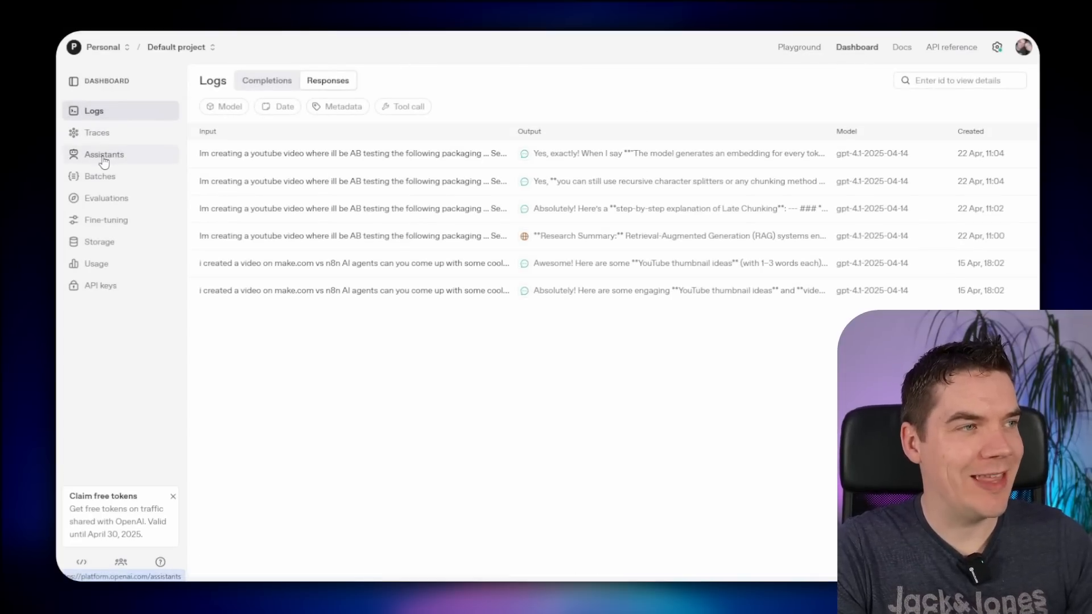
left_click(104, 158)
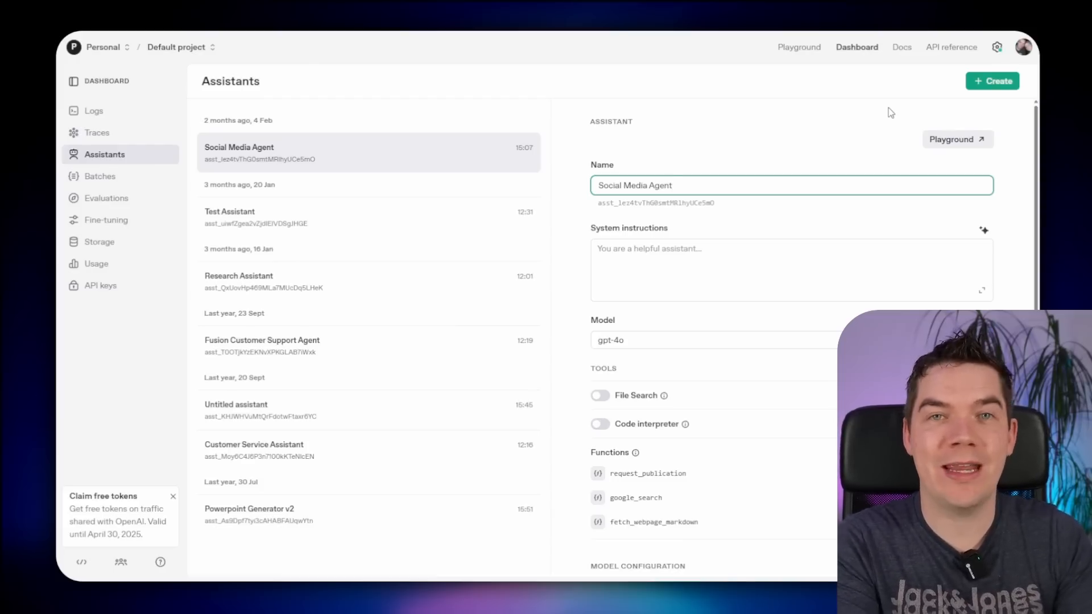
left_click(993, 81)
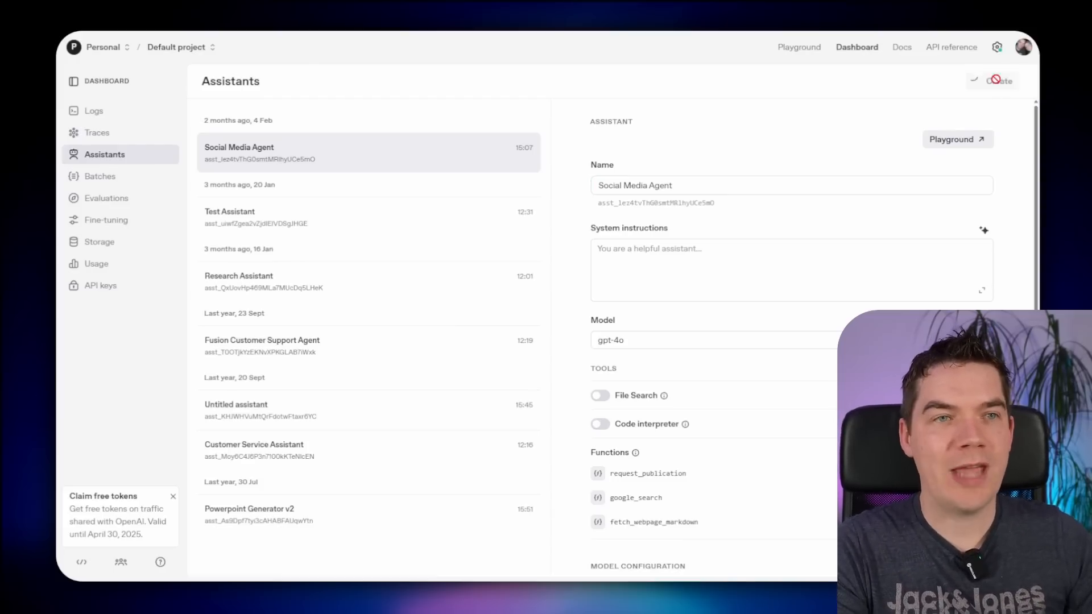
- Name the assistant 'F1 Advisor' and save F1-expert instructions with a 'Sorry I don't know' fallback
type("F")
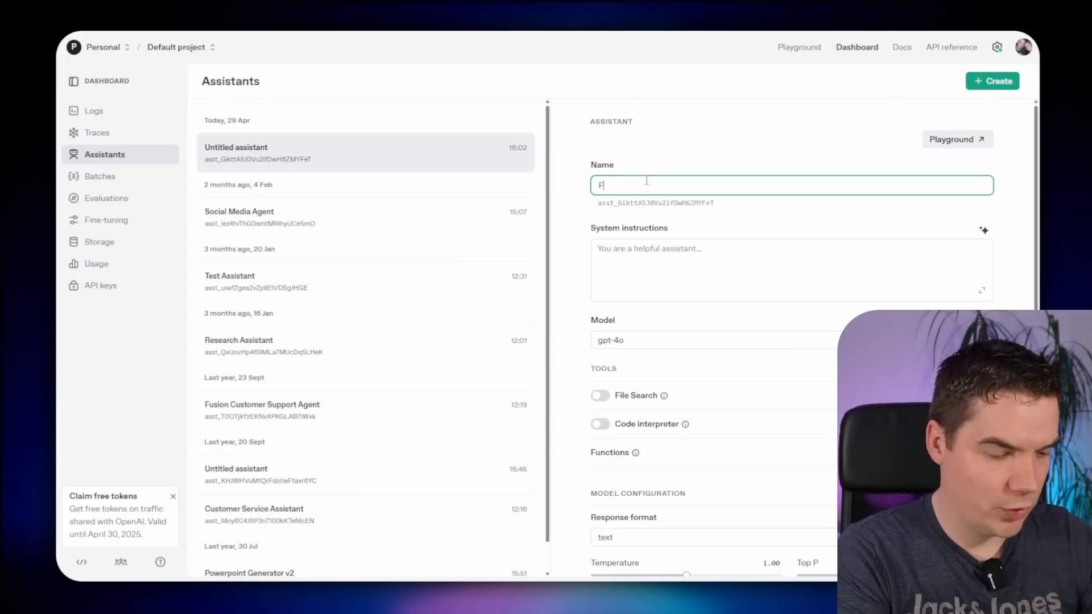
type("1 Advisor")
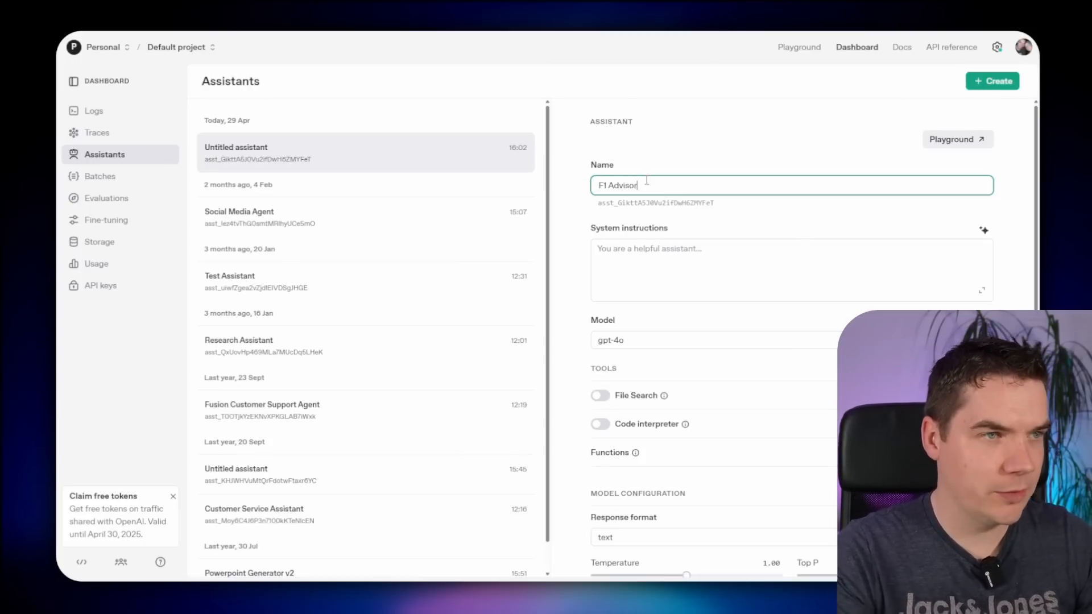
left_click(659, 257)
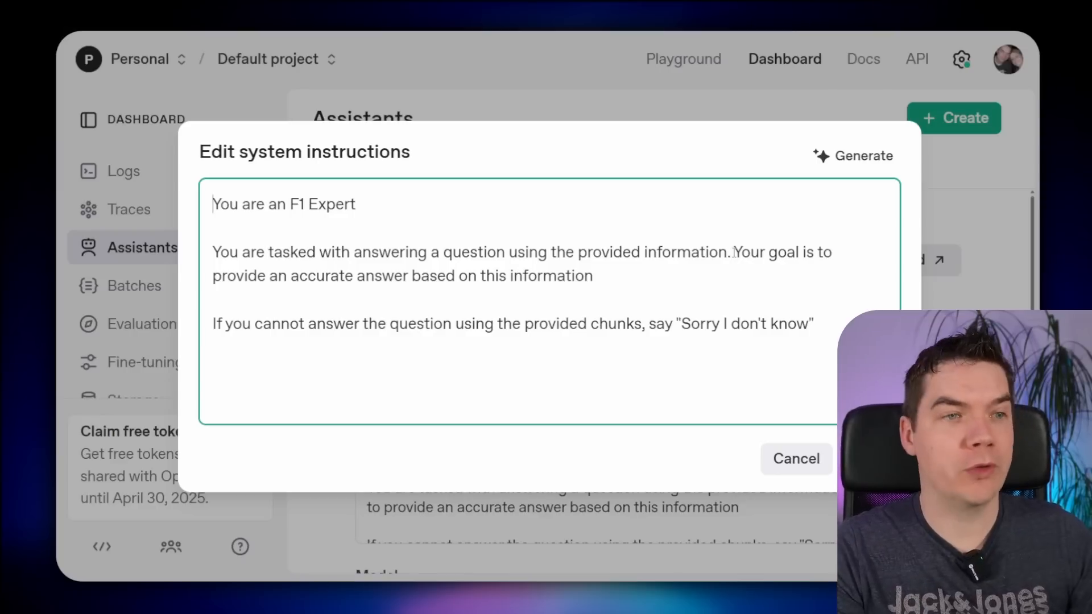
left_click_drag(734, 252, 613, 281)
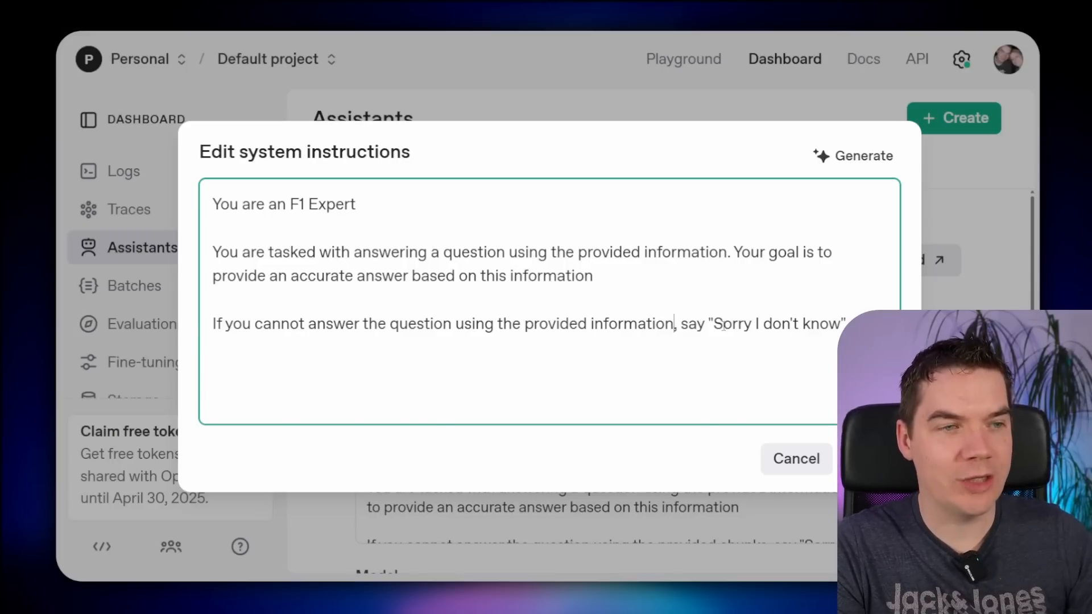
mouse_move(724, 324)
left_mouse_down()
mouse_move(805, 325)
mouse_move(705, 322)
left_mouse_up()
left_click(813, 325)
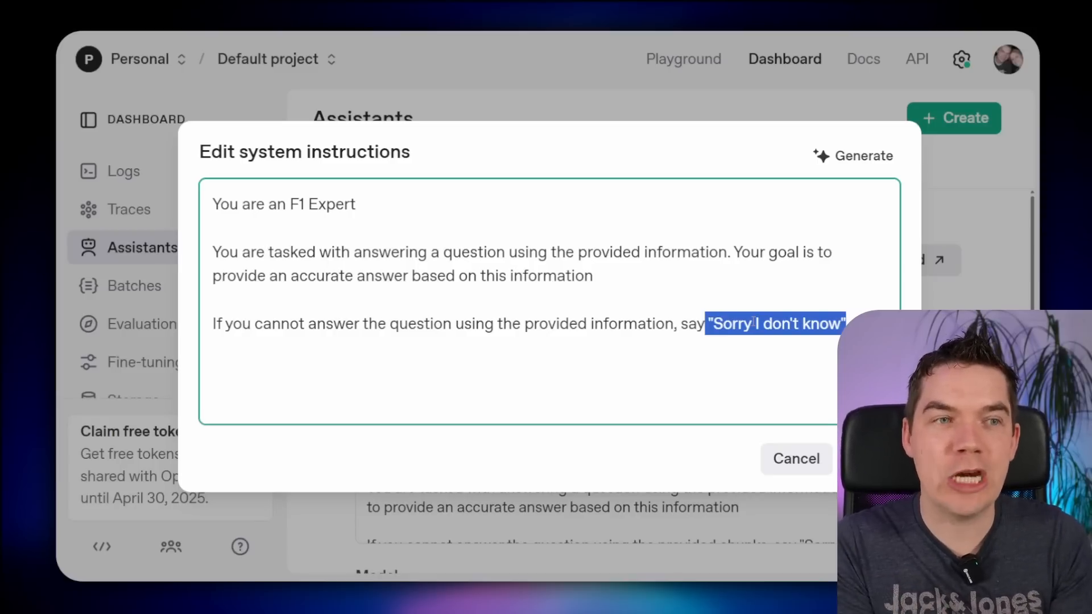
left_click(870, 459)
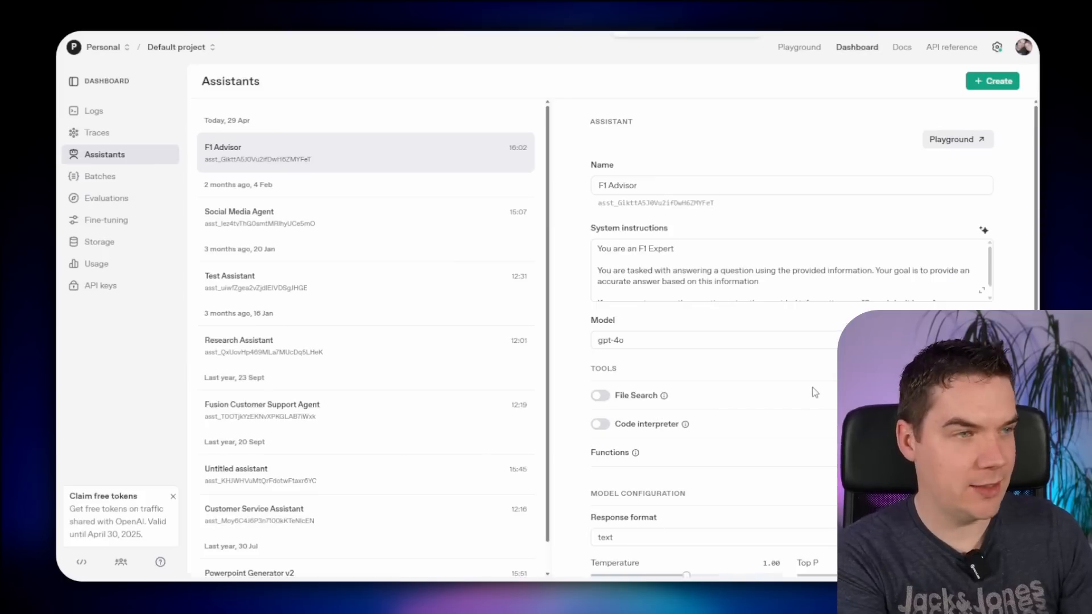
- Turn on File Search, attach the FIA regulation PDFs, and view the resulting vector store
scroll(853, 256, "down", 3)
left_click(600, 291)
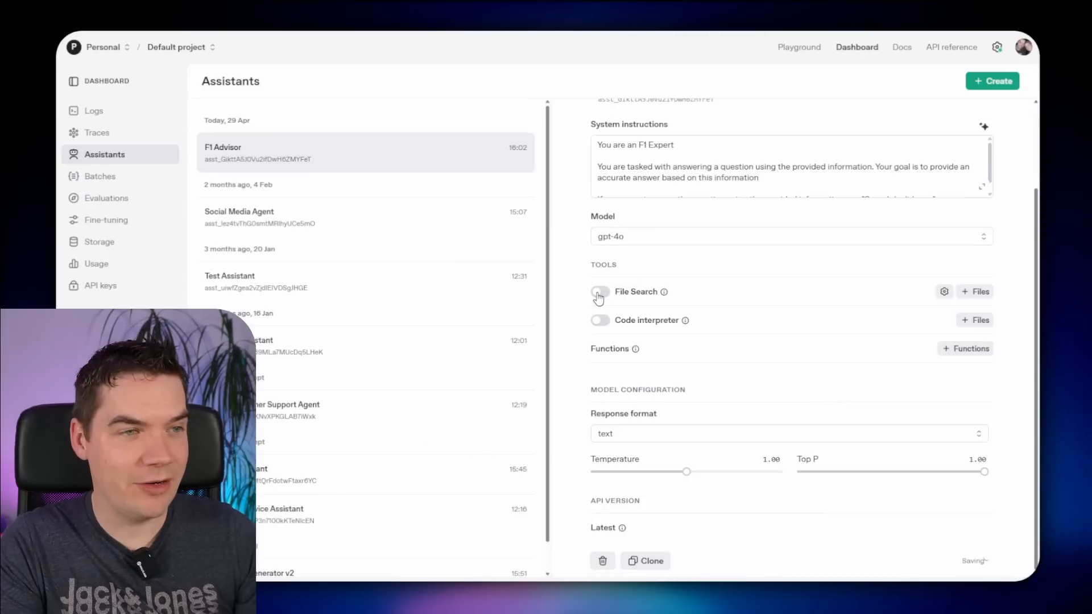
left_click(975, 291)
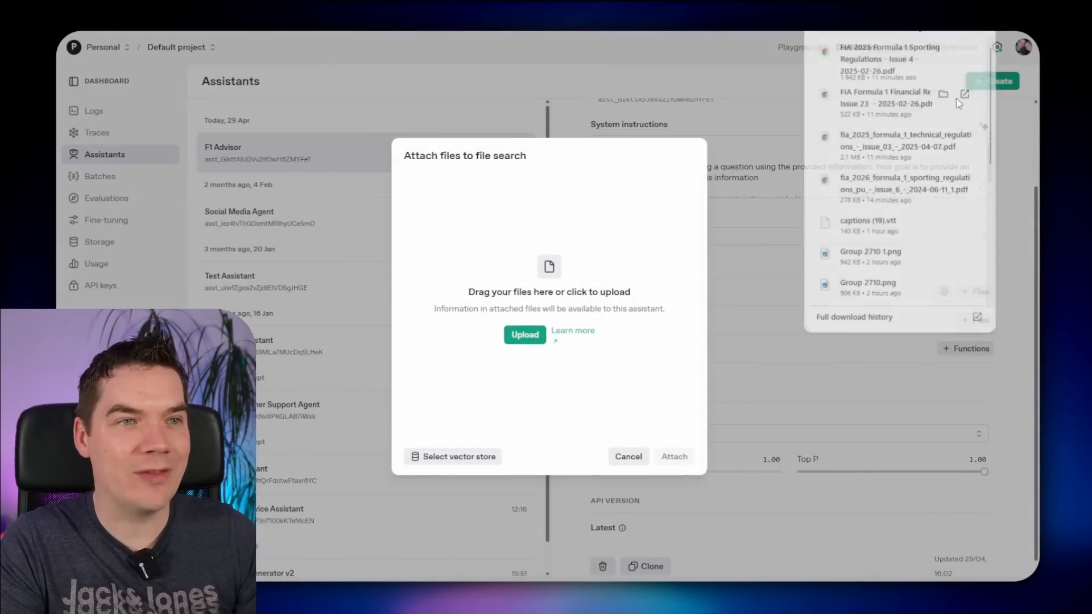
left_click_drag(888, 57, 569, 261)
left_click_drag(858, 96, 601, 275)
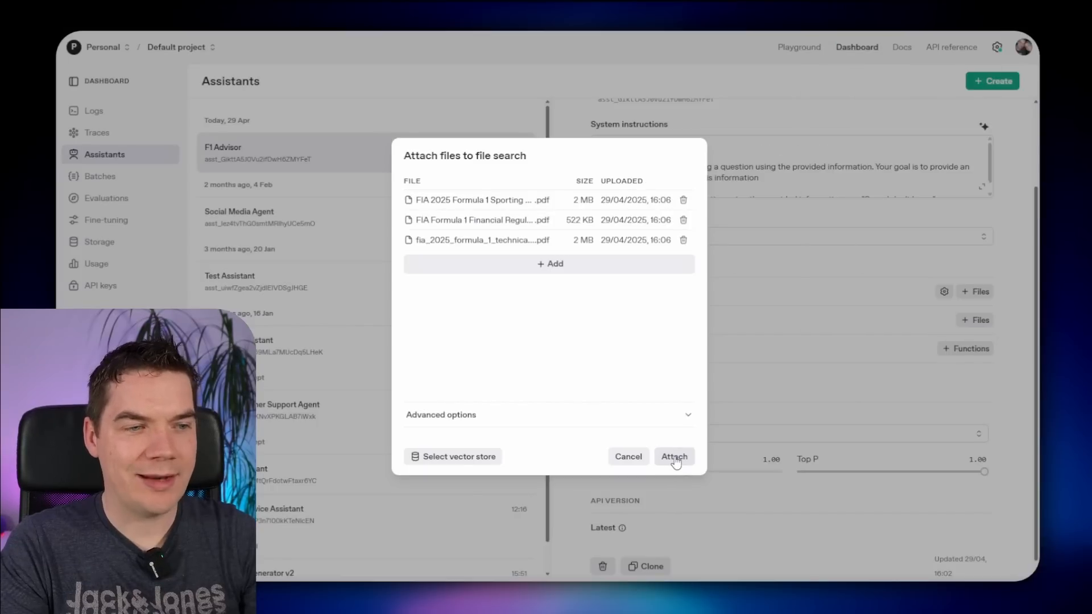
left_click(674, 458)
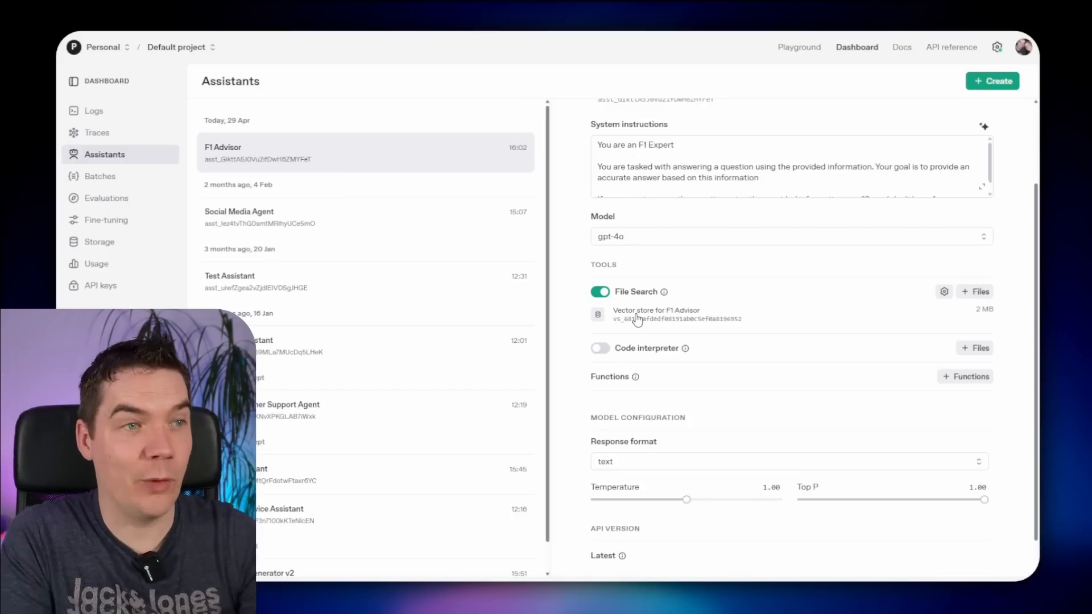
left_click(637, 320)
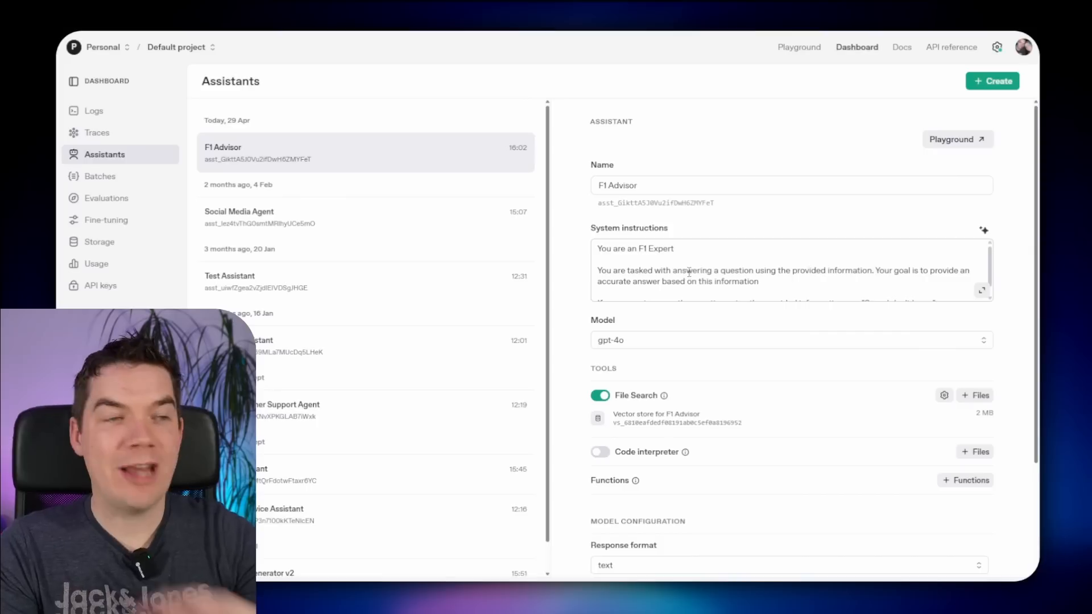
scroll(681, 260, "down", 4)
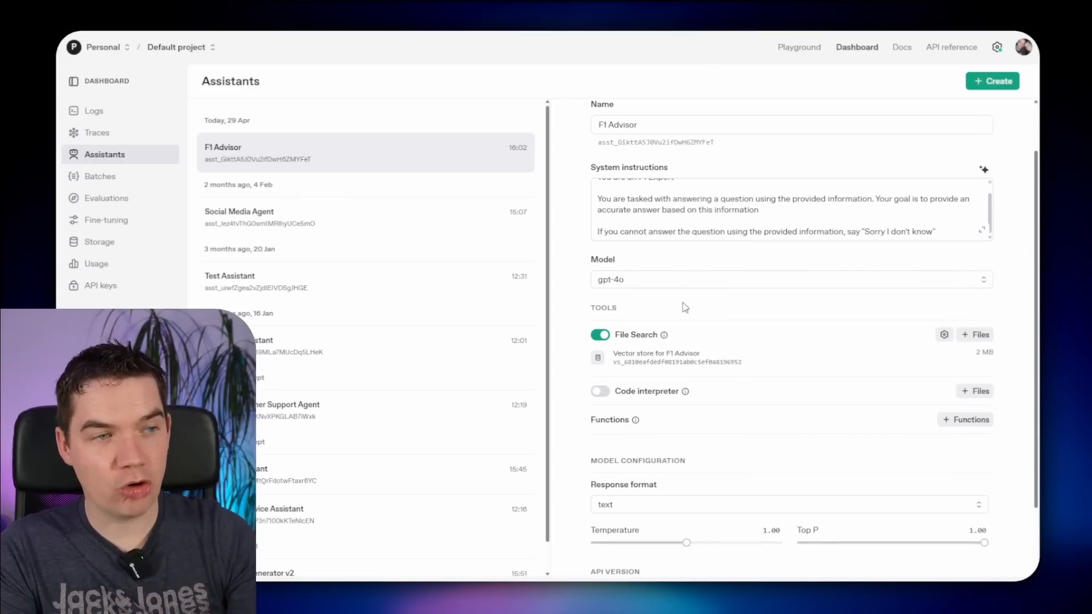
- Set F1 Advisor's model to gpt-4.1 and its temperature to 0.40
left_click(625, 280)
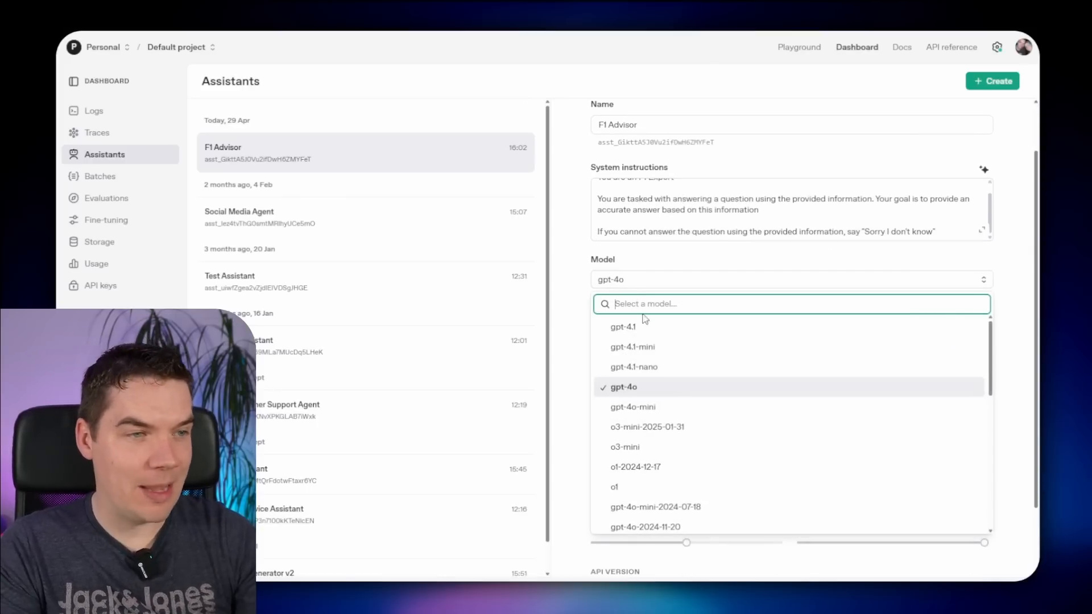
left_click(660, 335)
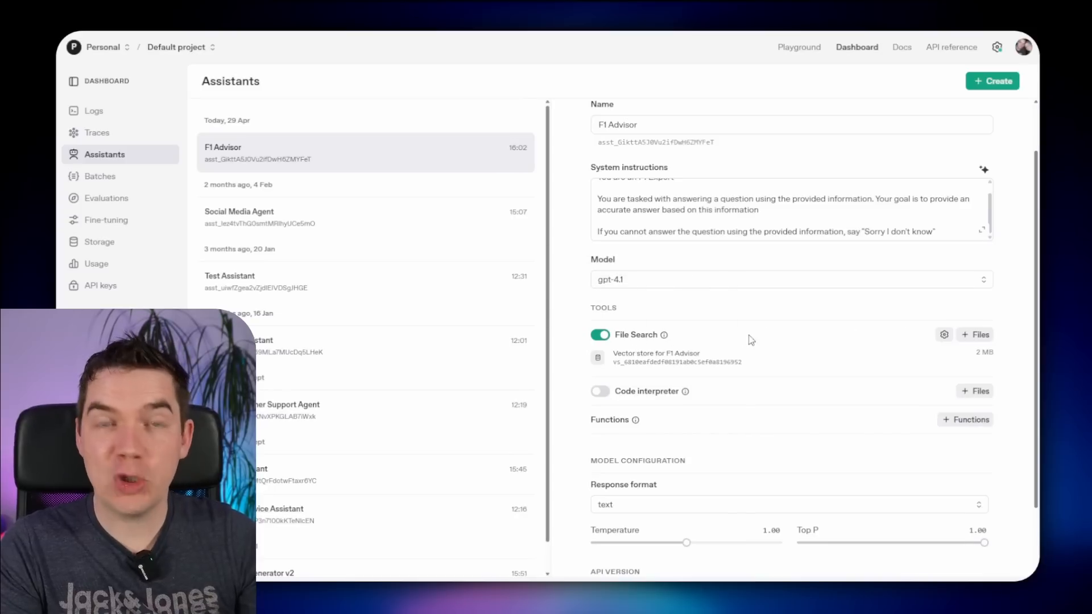
scroll(739, 344, "down", 3)
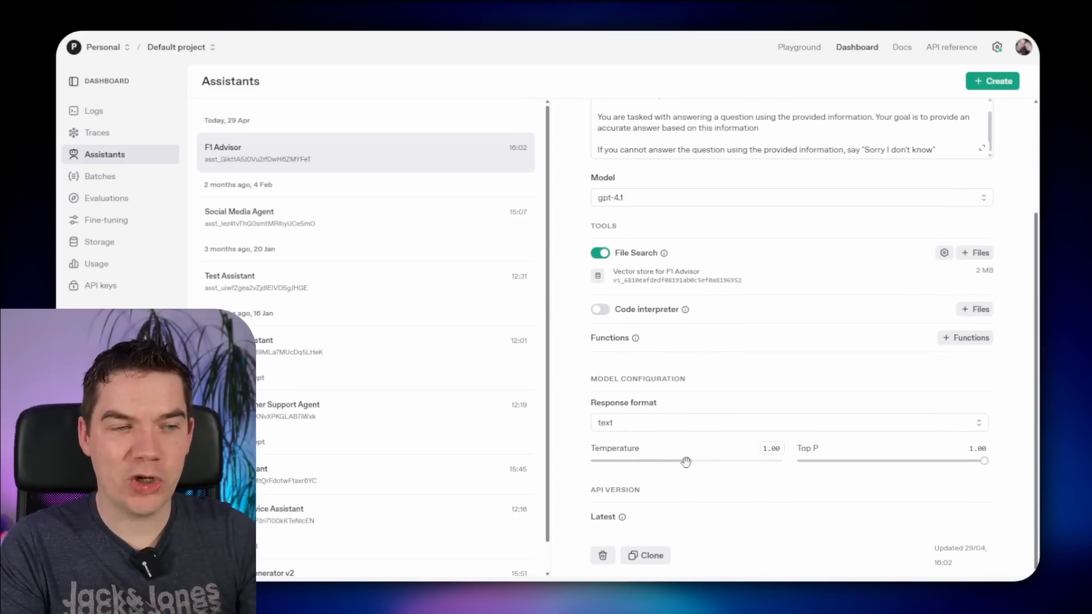
left_click_drag(687, 461, 629, 458)
mouse_move(628, 451)
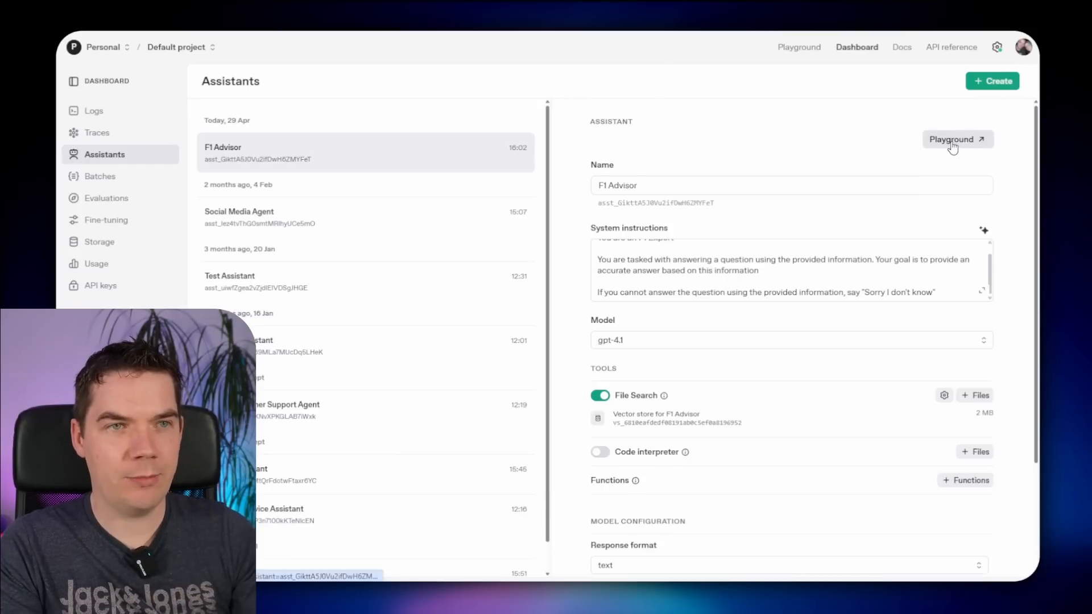
- Open F1 Advisor in the playground and send 'What is the plank assembly?'
left_click(955, 143)
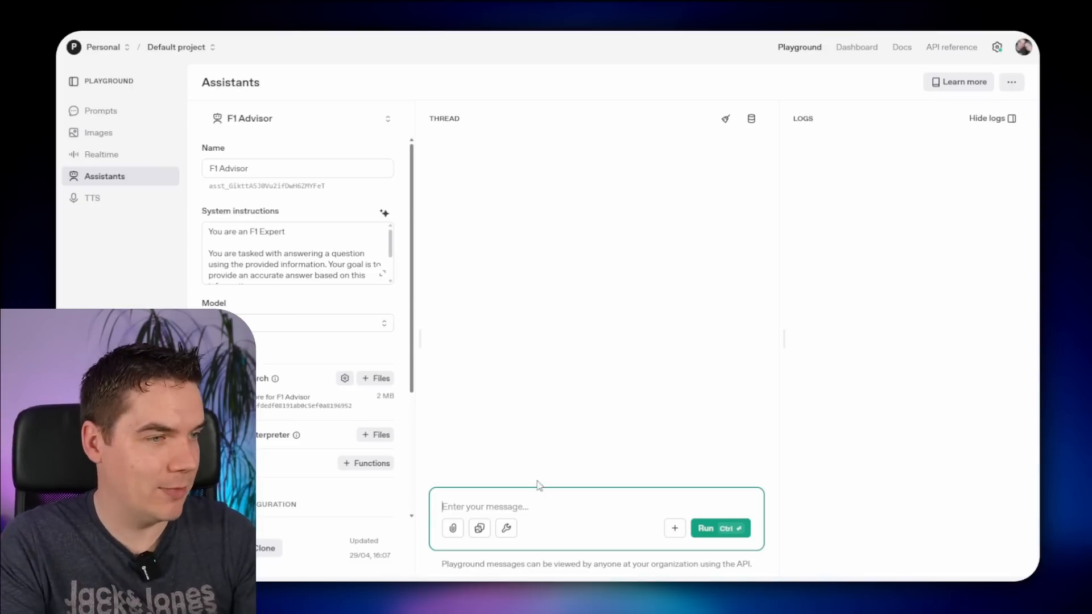
left_click(537, 504)
type("What is th")
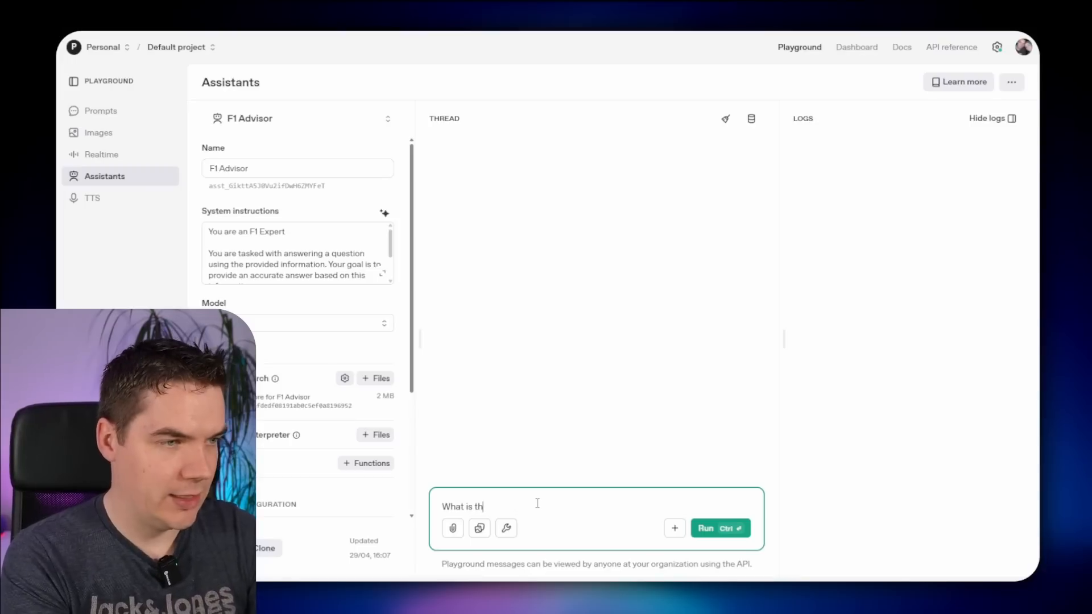
type("e plank assembly?")
key("ctrl+Return")
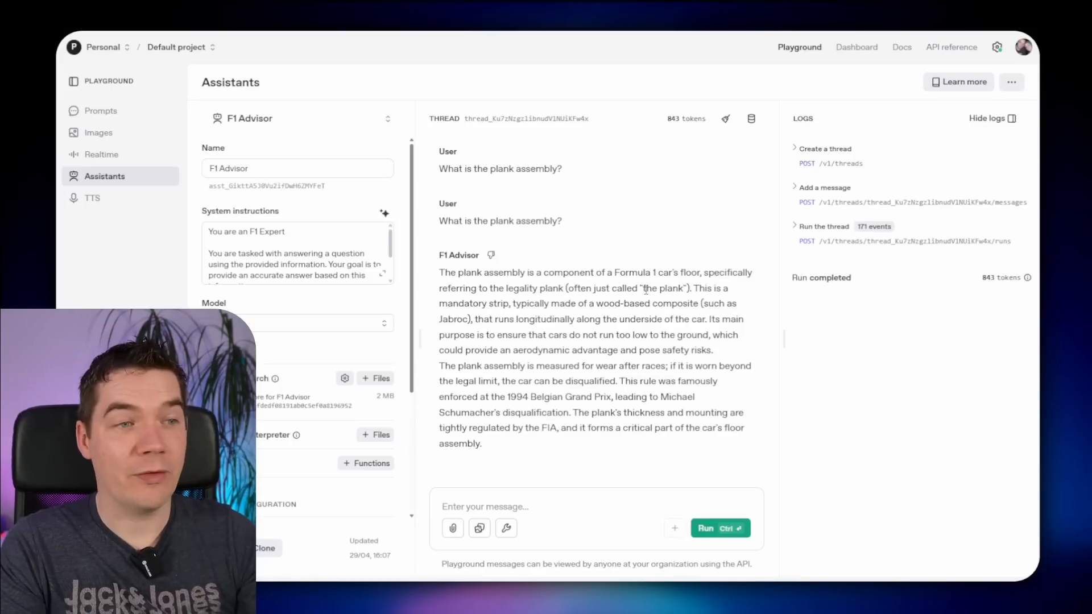
- Review the assistant's explanation of the wear-measured floor plank
left_click_drag(646, 288, 684, 289)
left_click(681, 288)
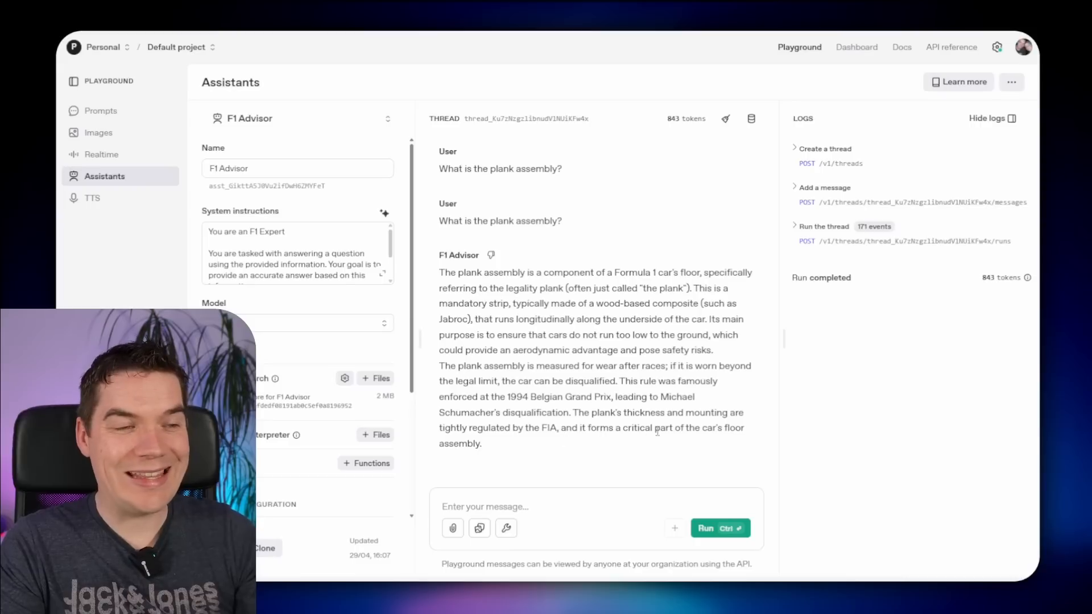
left_click_drag(657, 433, 536, 272)
left_click(583, 284)
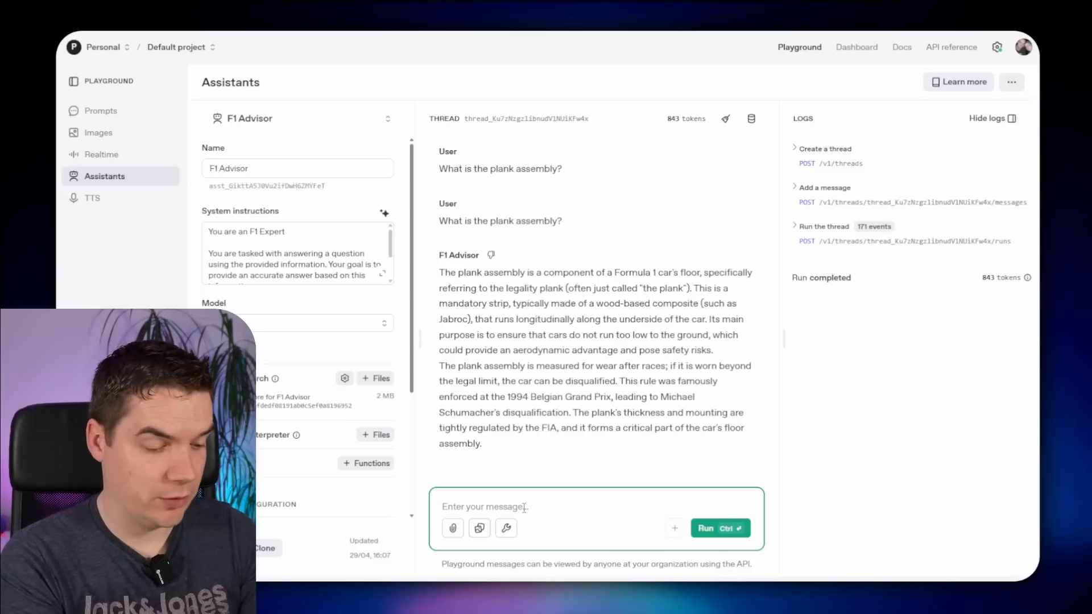
- Send the New York weather and Audi A4 tyre questions and confirm each gets 'Sorry I don't know.'
type("what is the current weather in new york?")
key("ctrl+Return")
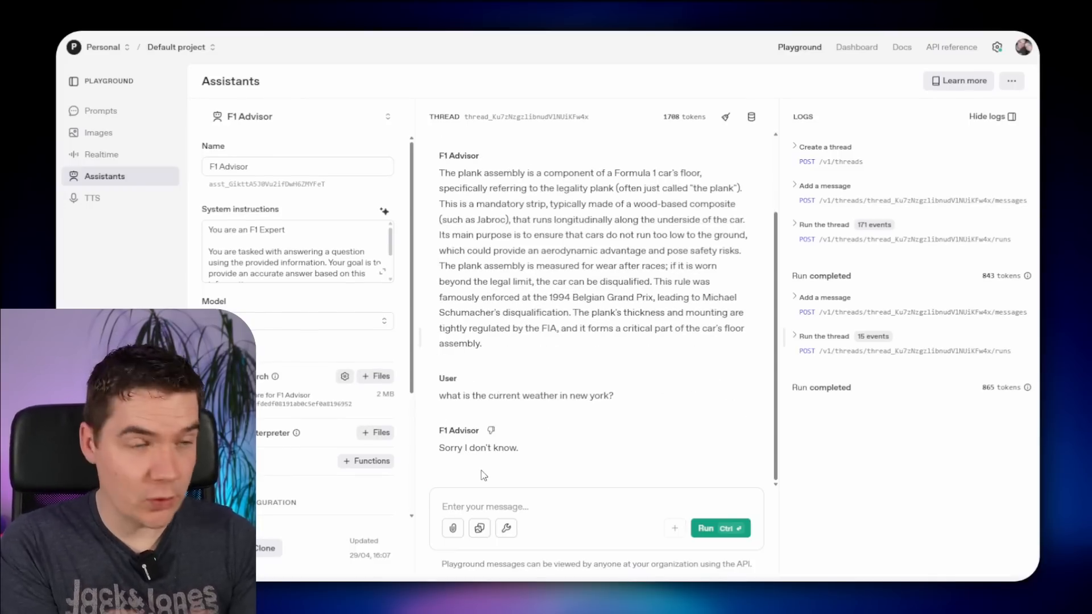
left_click(495, 494)
type("what size tyre if fitted on an audi a4?")
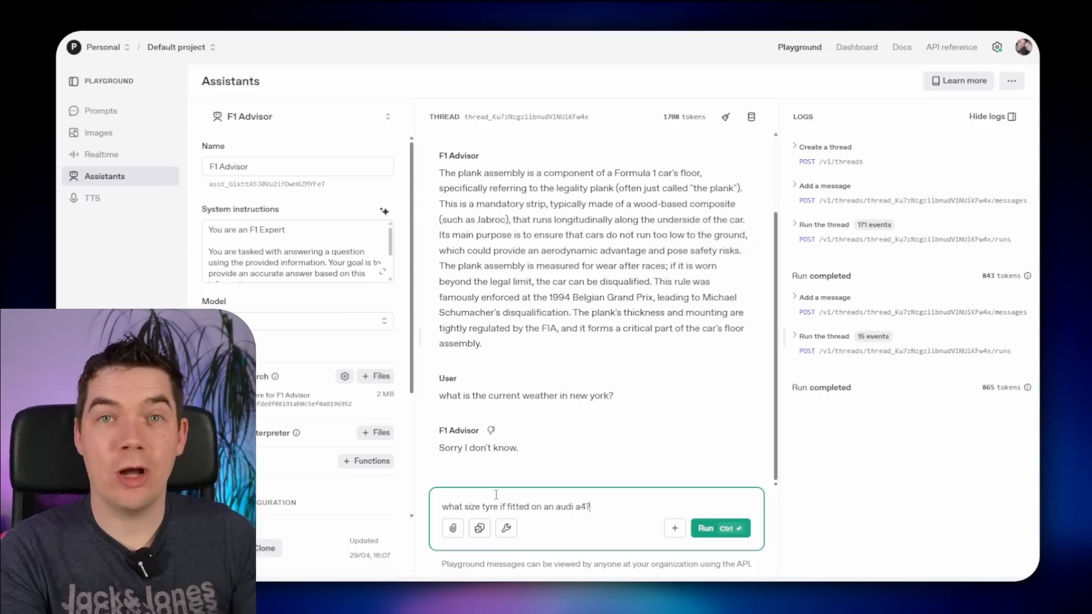
key("ctrl+Return")
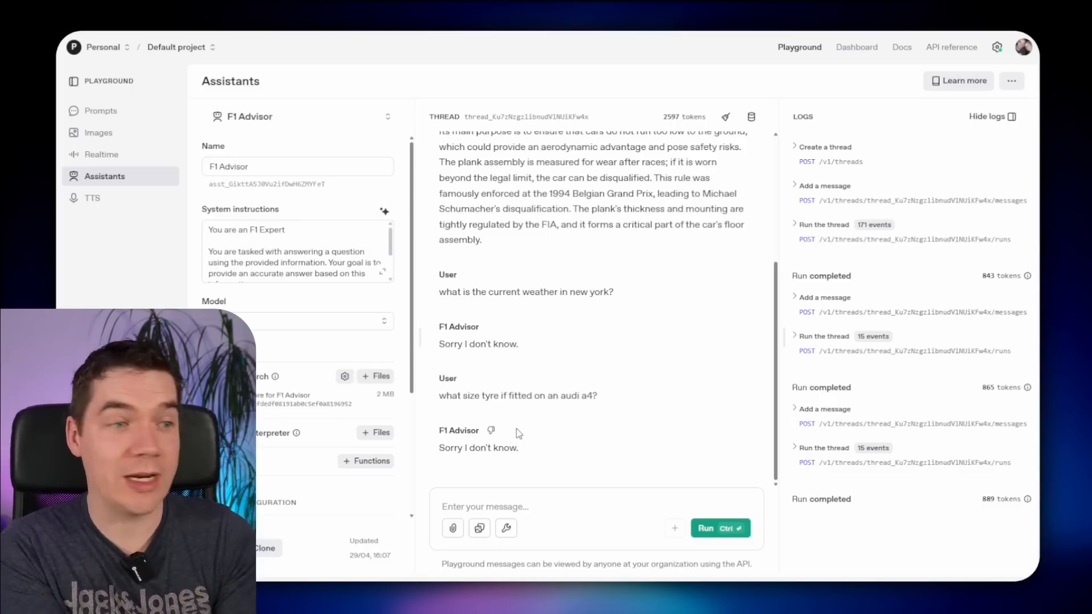
left_click_drag(463, 448, 491, 449)
left_click(543, 447)
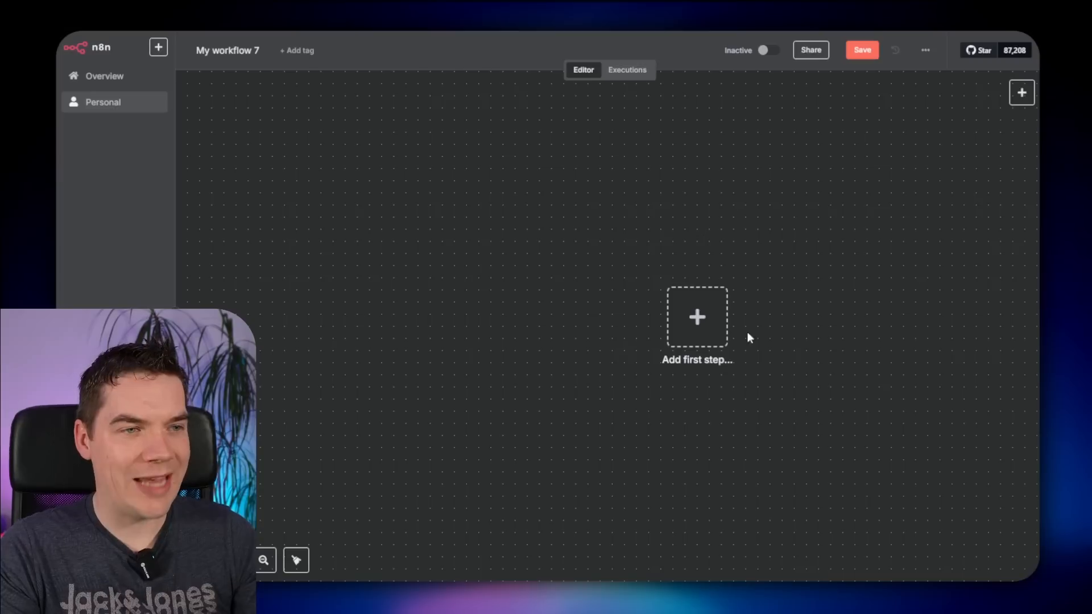
- Start the workflow with a chat trigger followed by an OpenAI 'Message an assistant' node
key("Tab")
left_click(824, 174)
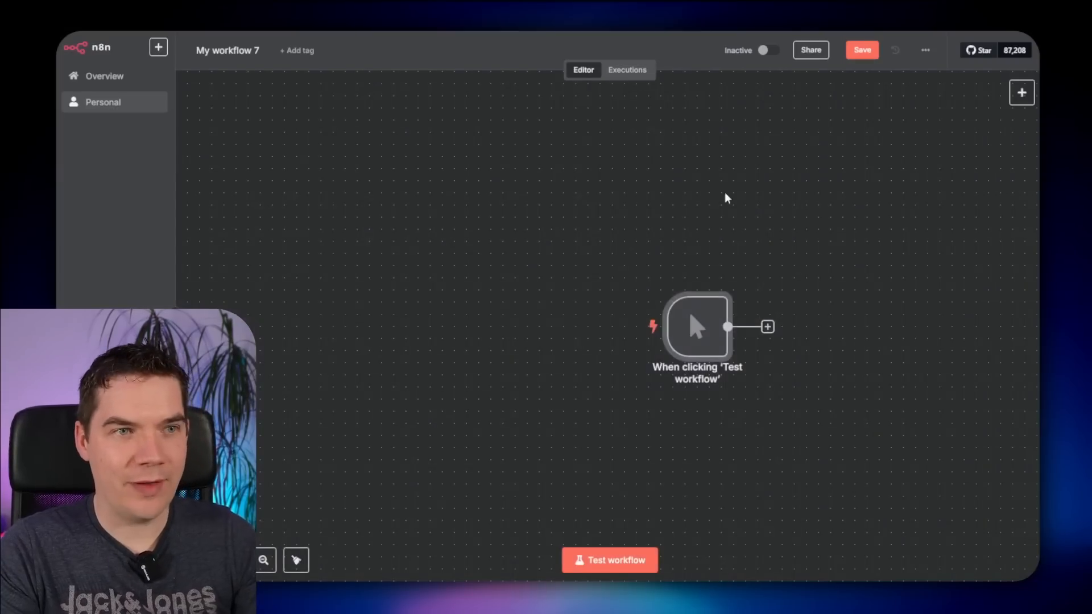
scroll(727, 198, "right", 5)
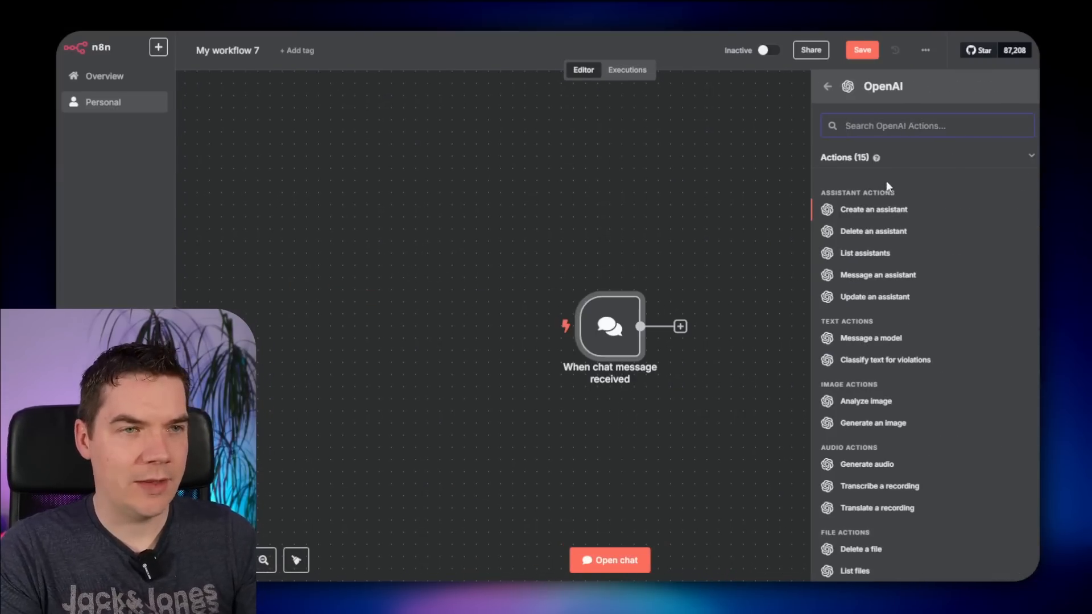
left_click(866, 276)
- Point the OpenAI node at the F1 Advisor assistant with Memory set to 'Use memory connector', and save
left_click(456, 253)
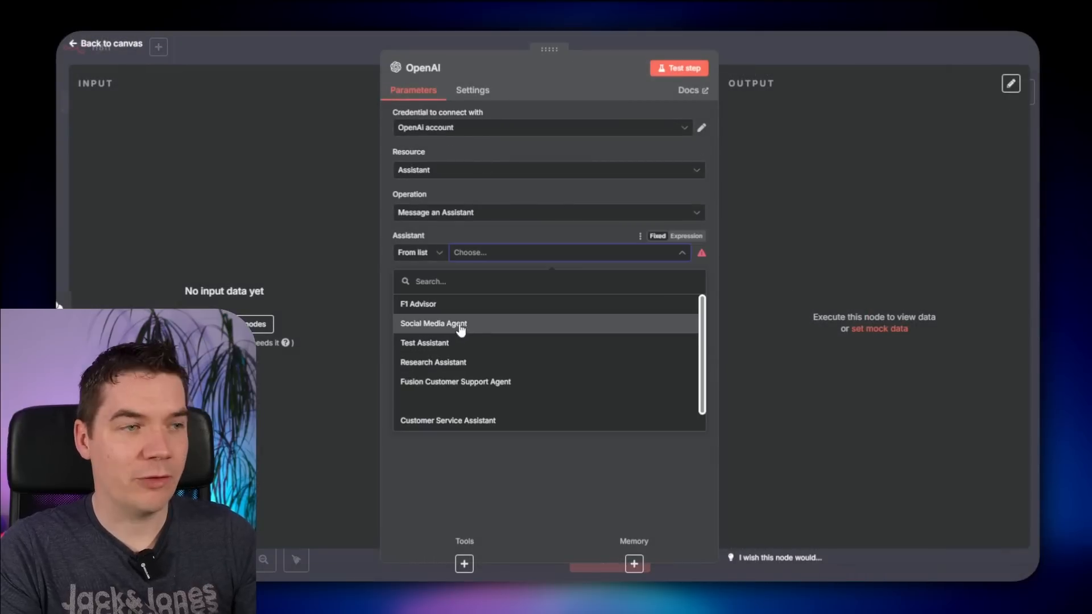
left_click(462, 303)
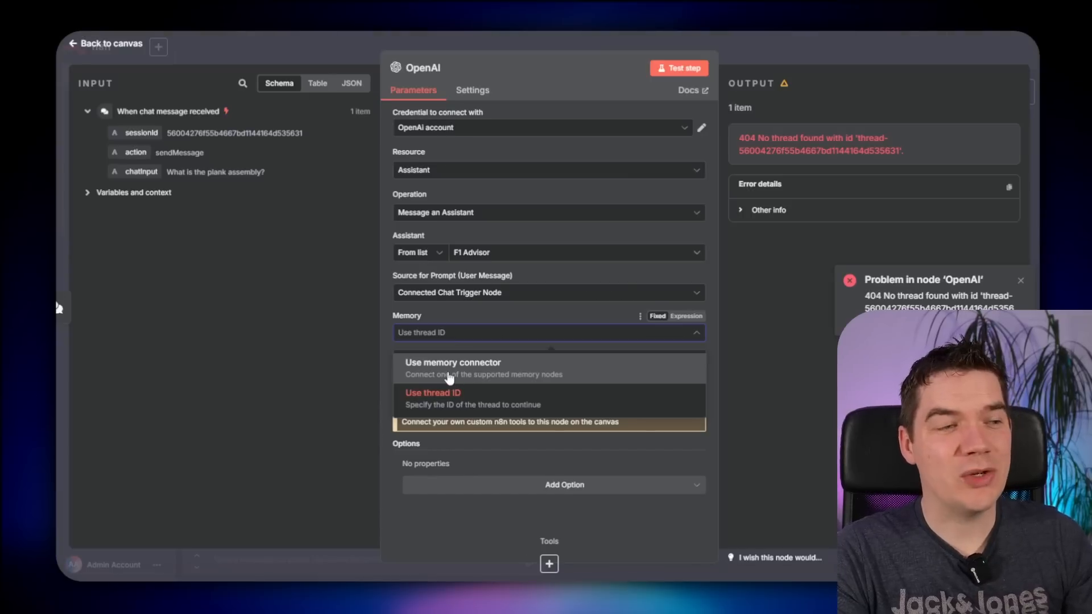
left_click(451, 375)
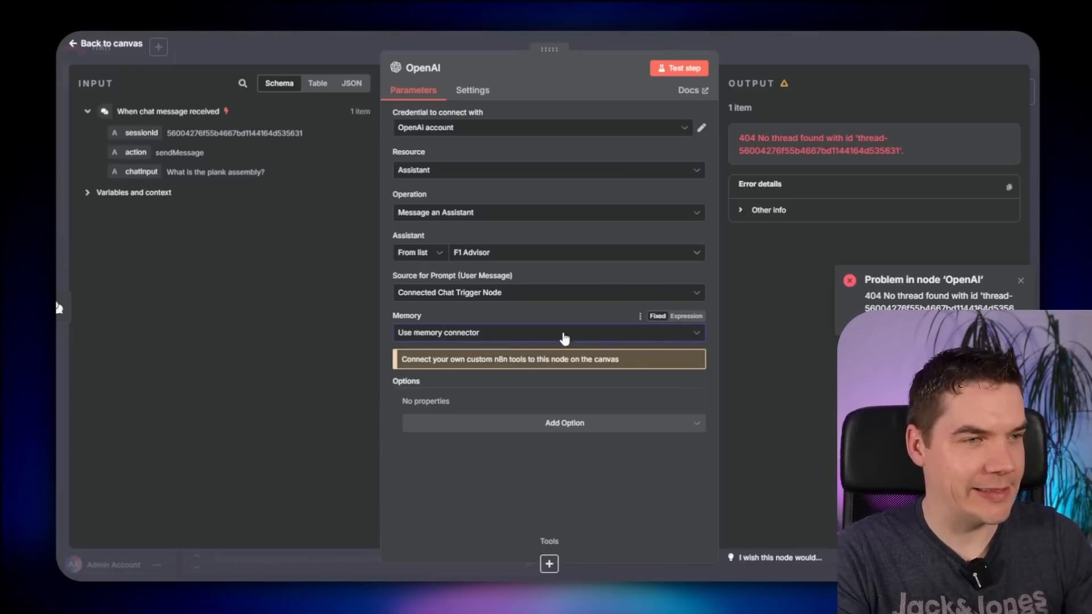
left_click(783, 53)
left_click(862, 56)
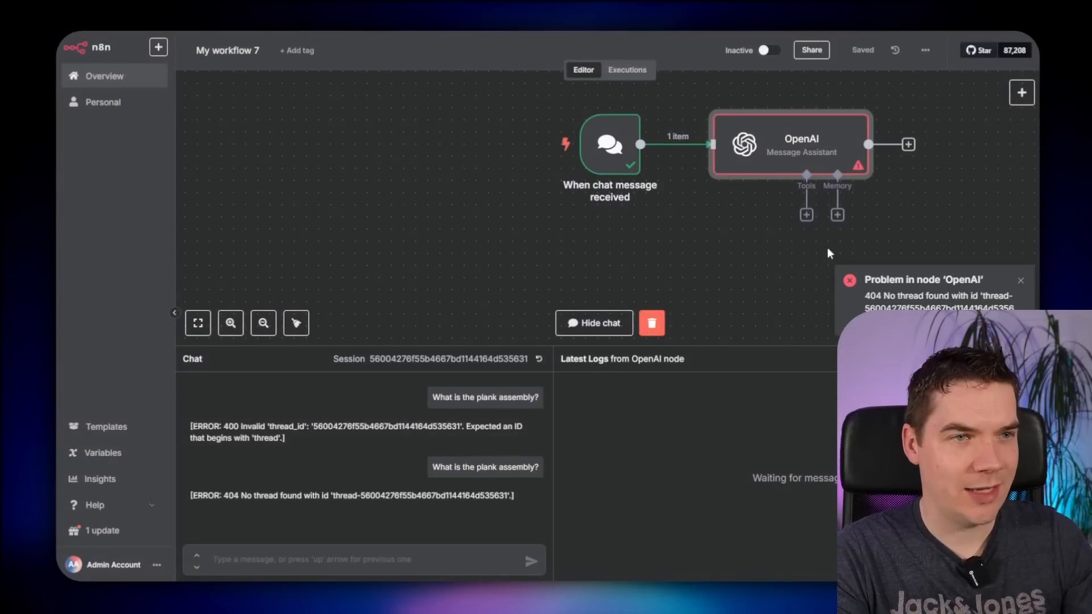
scroll(693, 261, "right", 3)
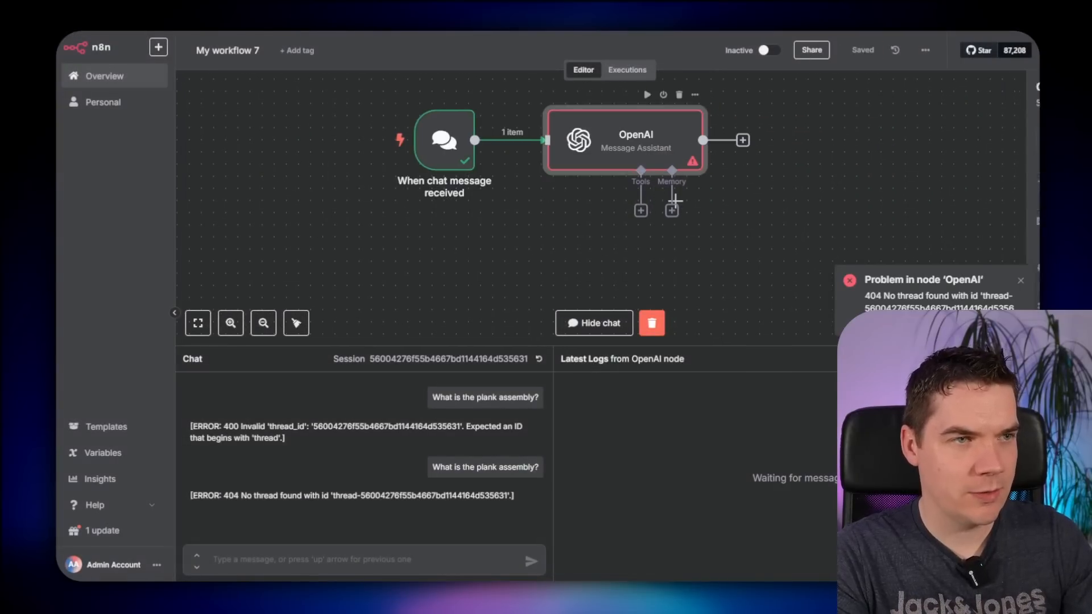
- Attach a Simple Memory with context window length 20 to the OpenAI node and move it lower
left_click(672, 210)
left_click(876, 160)
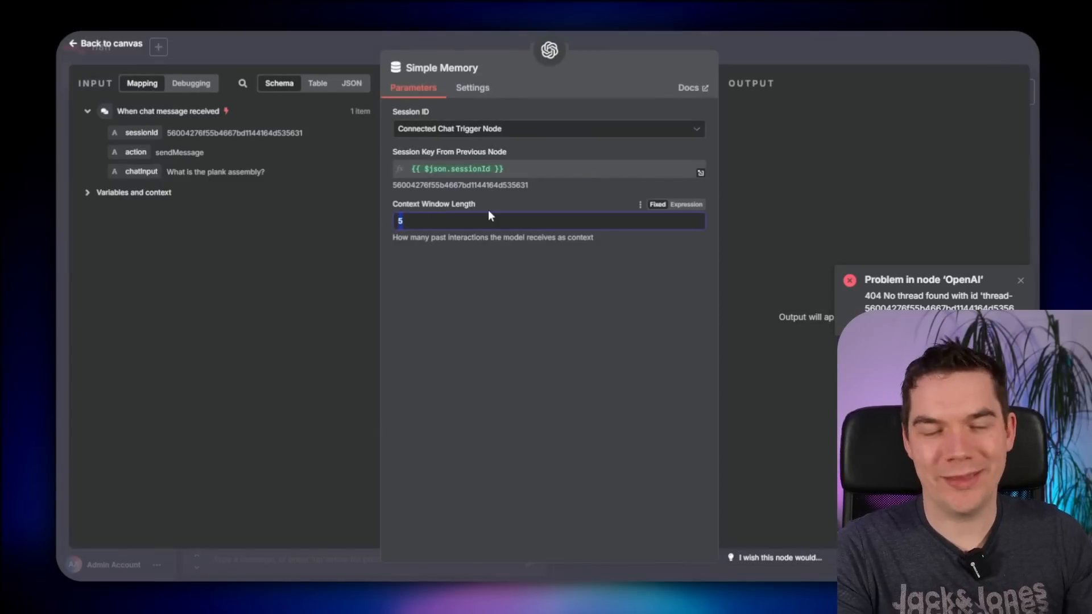
type("20")
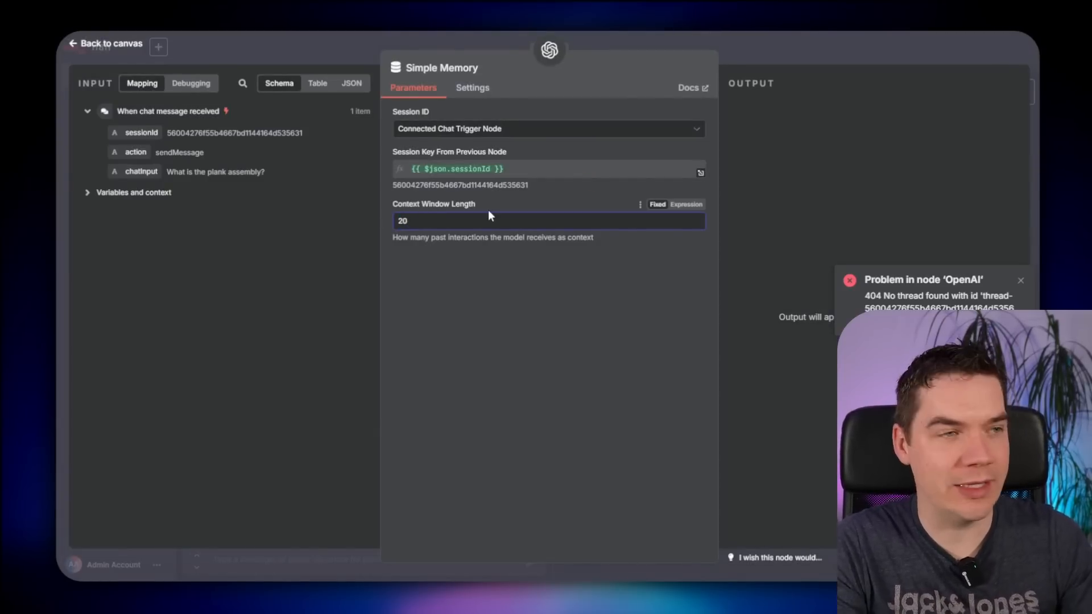
left_click(828, 44)
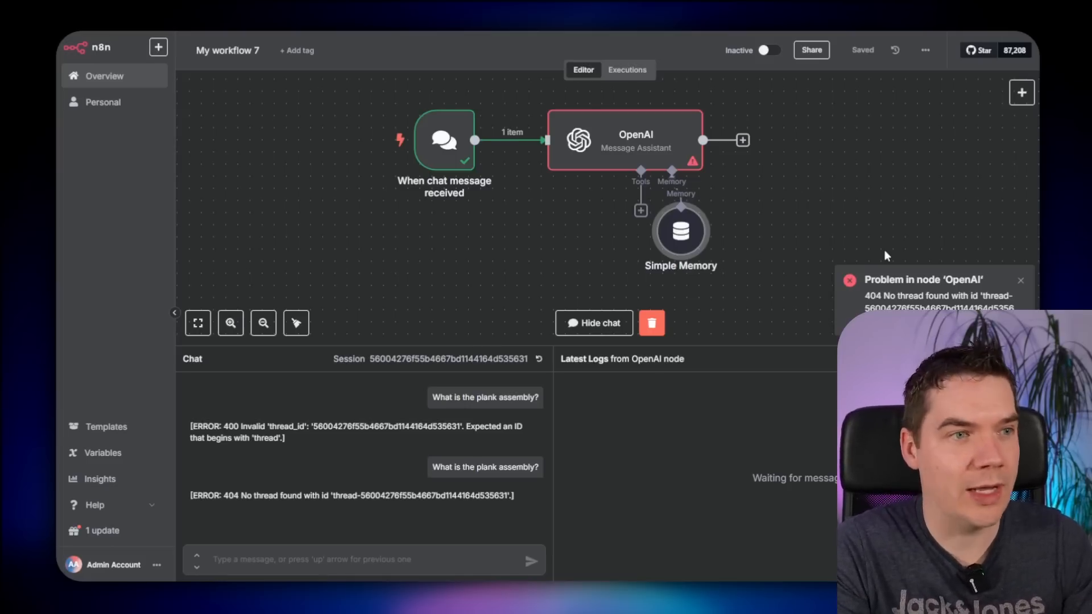
left_click_drag(681, 231, 705, 267)
left_click(862, 50)
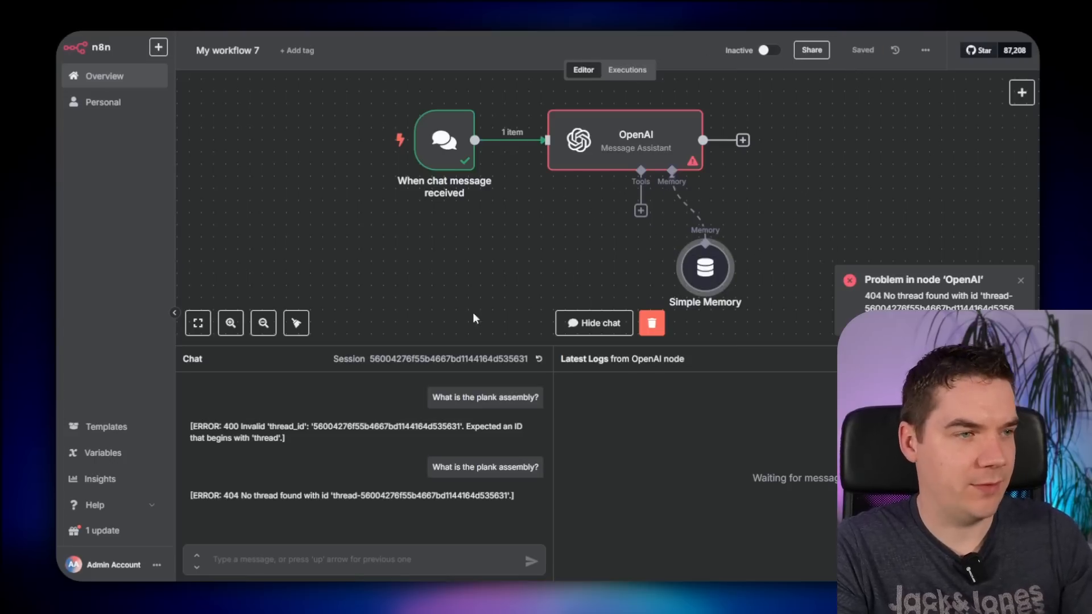
- Resend the plank assembly question and review its answer and the 'Sorry I don't know' reply
left_click(517, 459)
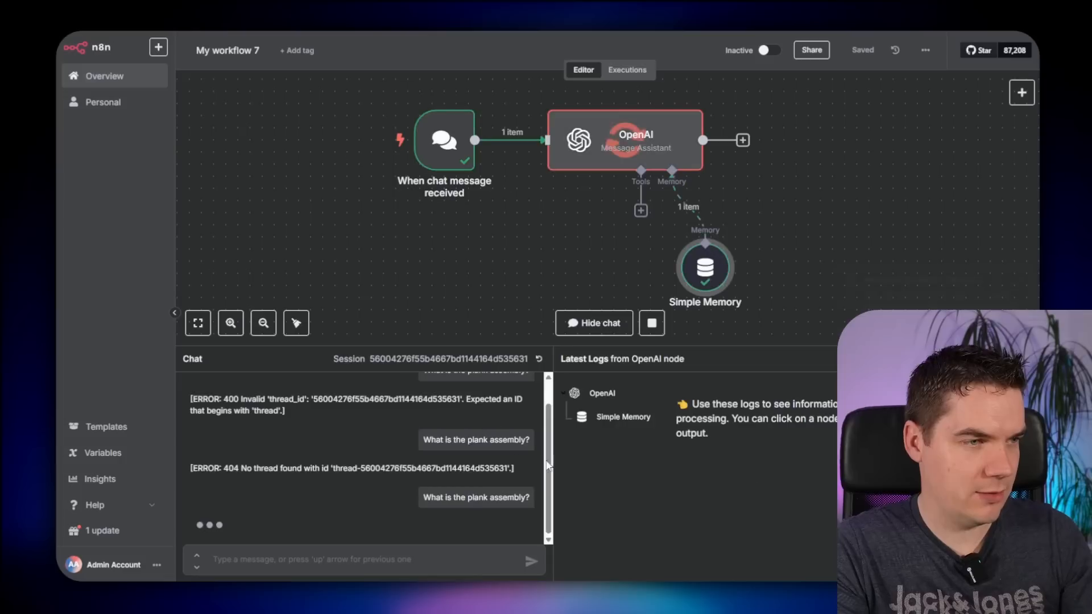
scroll(472, 278, "down", 2)
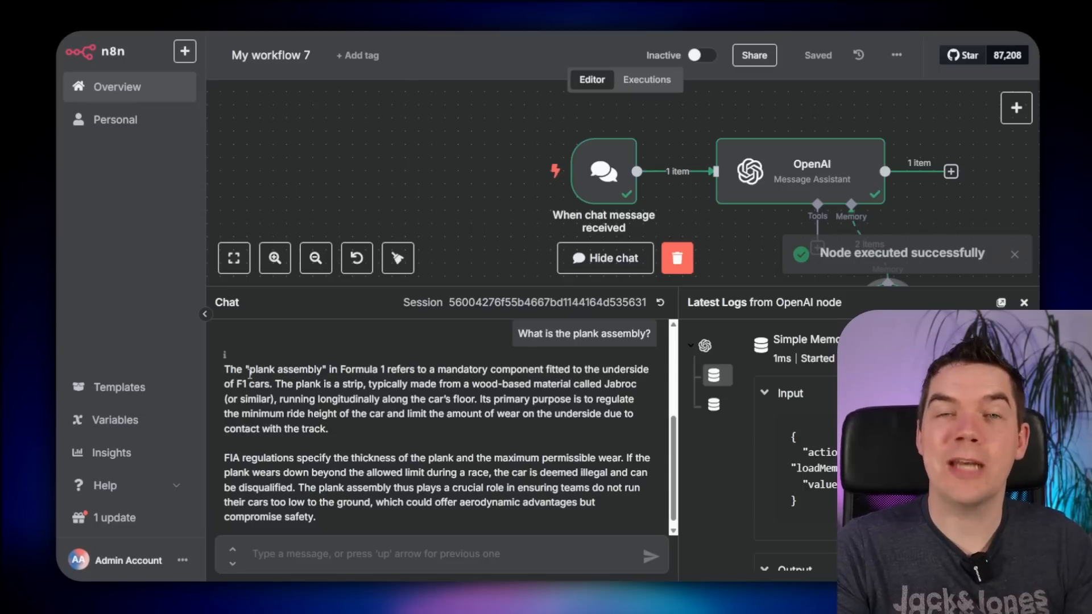
left_click_drag(249, 374, 470, 427)
left_click(529, 385)
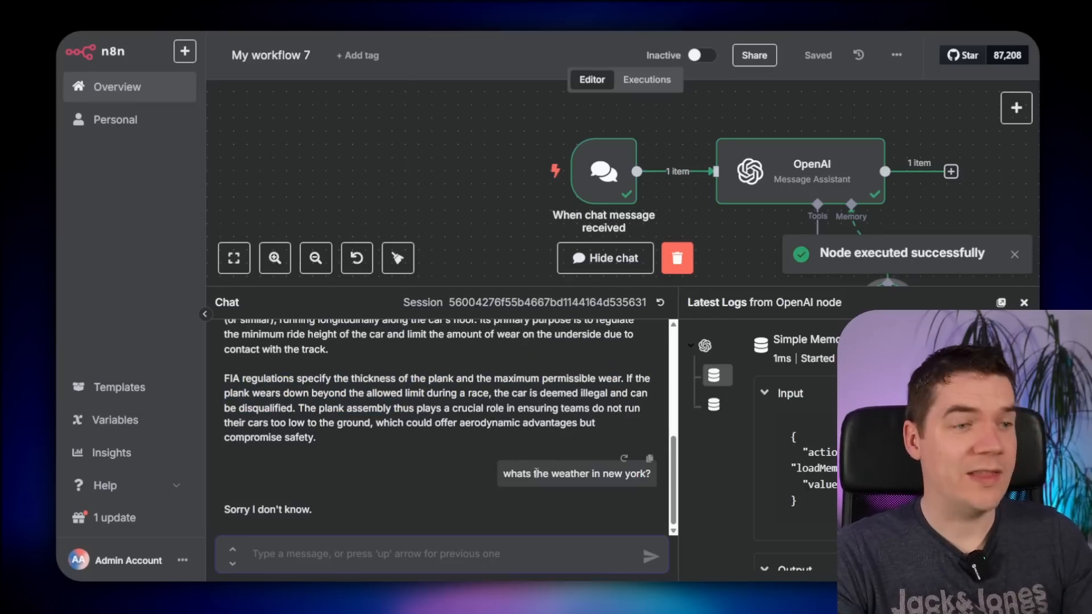
left_click_drag(238, 511, 296, 512)
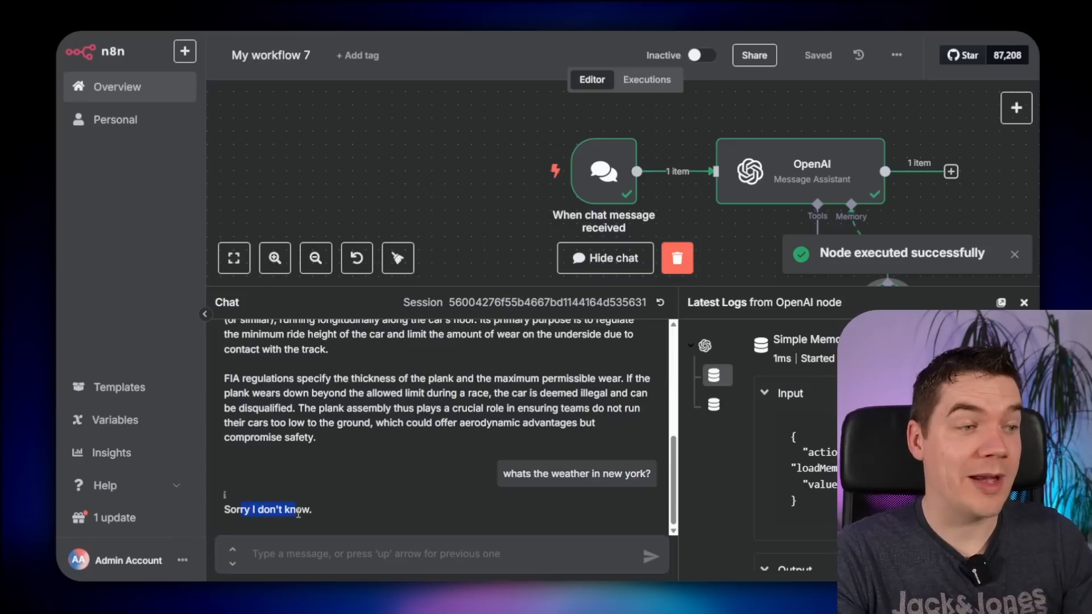
left_click(298, 513)
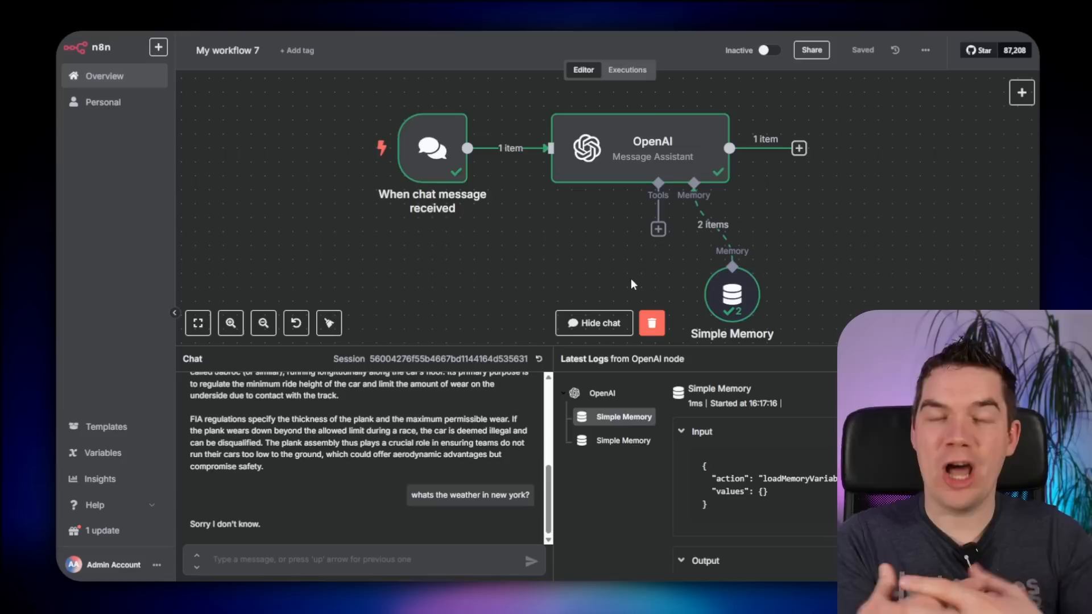
- Ask 'what aero elements are on the back wing?' and confirm it replies 'Sorry I don't know.'
left_click(658, 229)
left_click(806, 217)
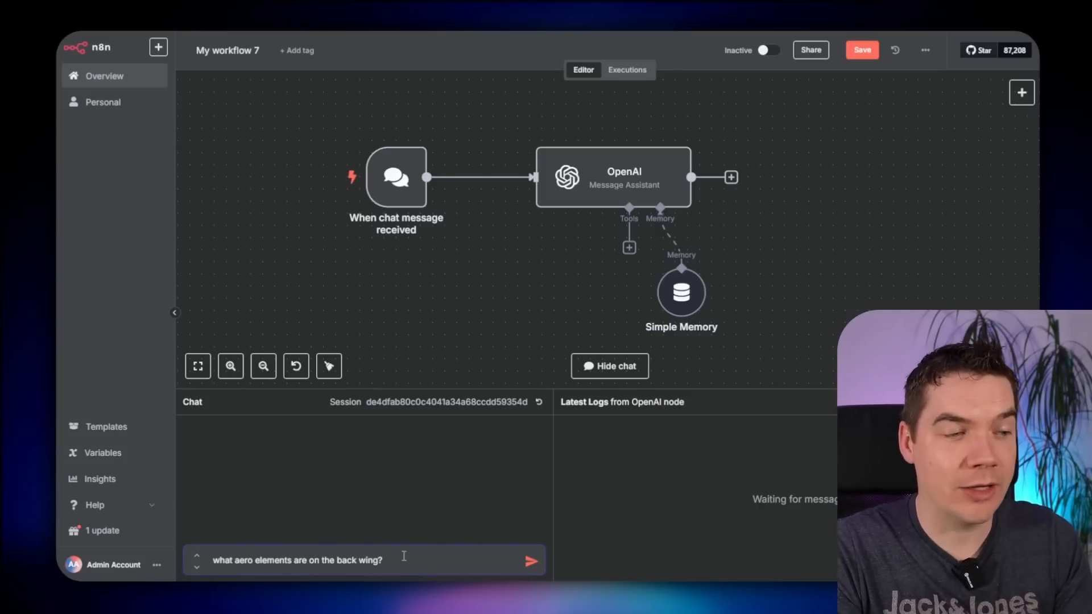
key("Return")
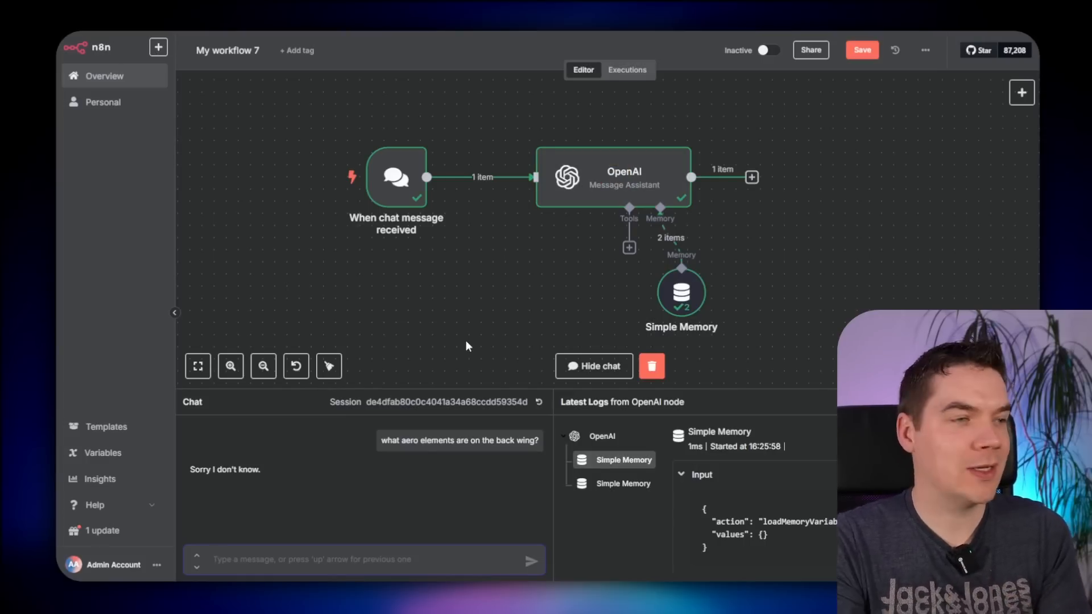
left_click_drag(198, 469, 249, 467)
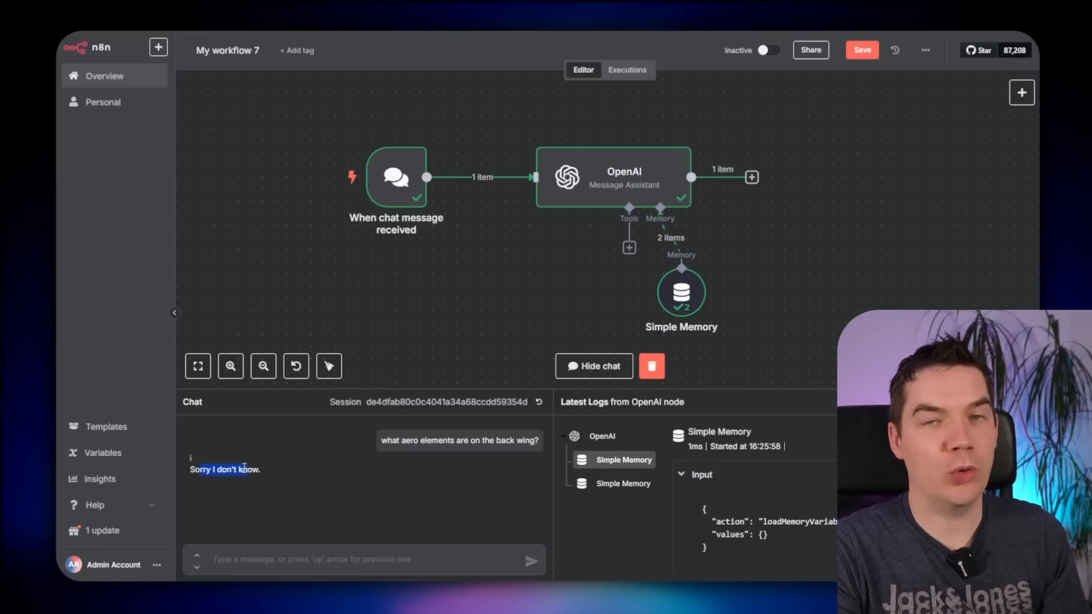
left_click(244, 468)
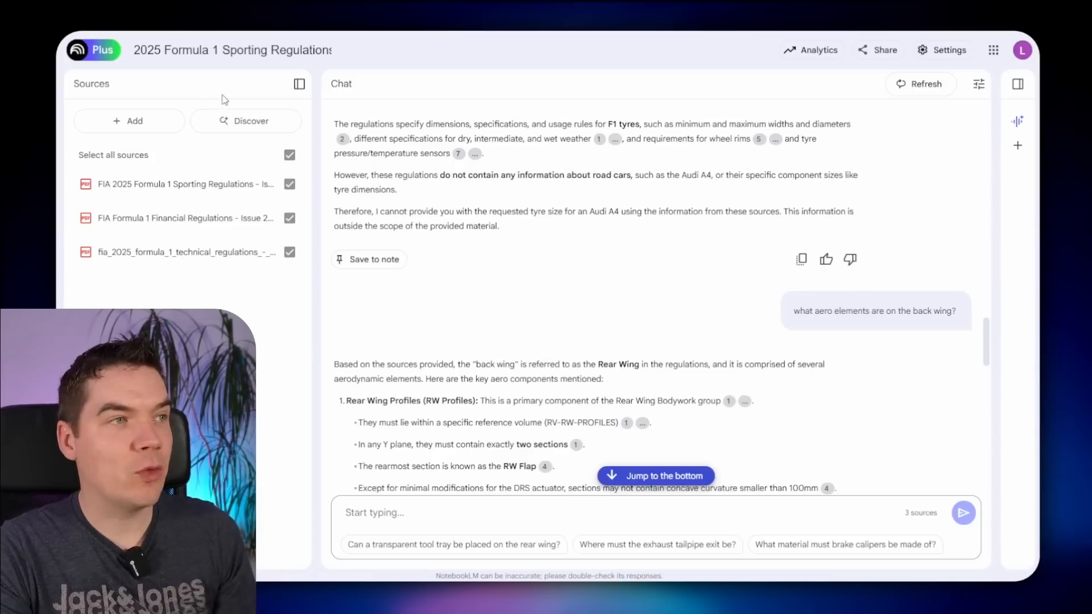
scroll(685, 333, "down", 1)
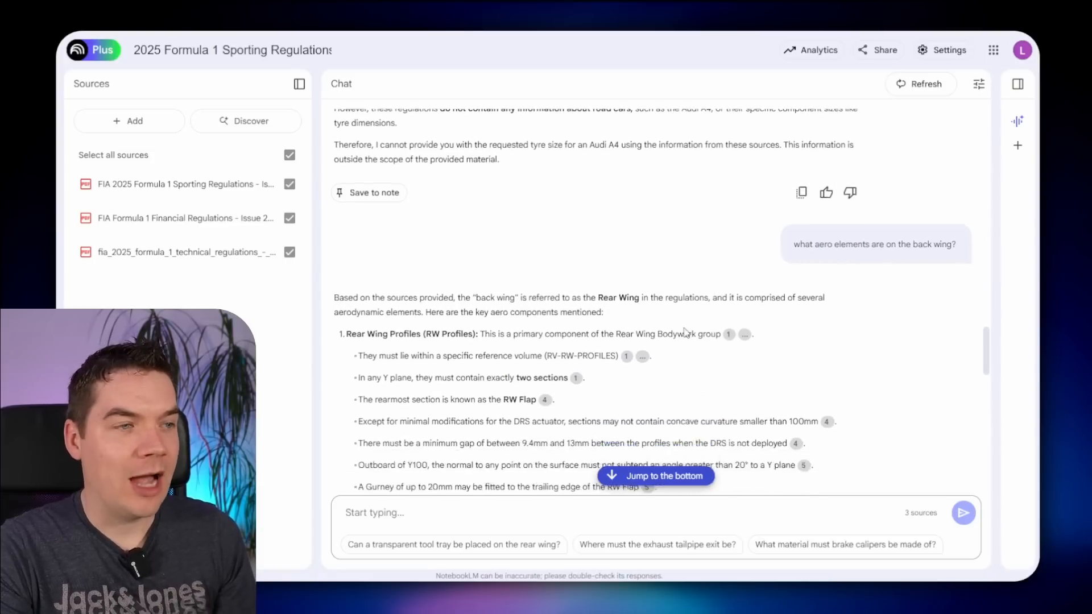
scroll(685, 332, "down", 2)
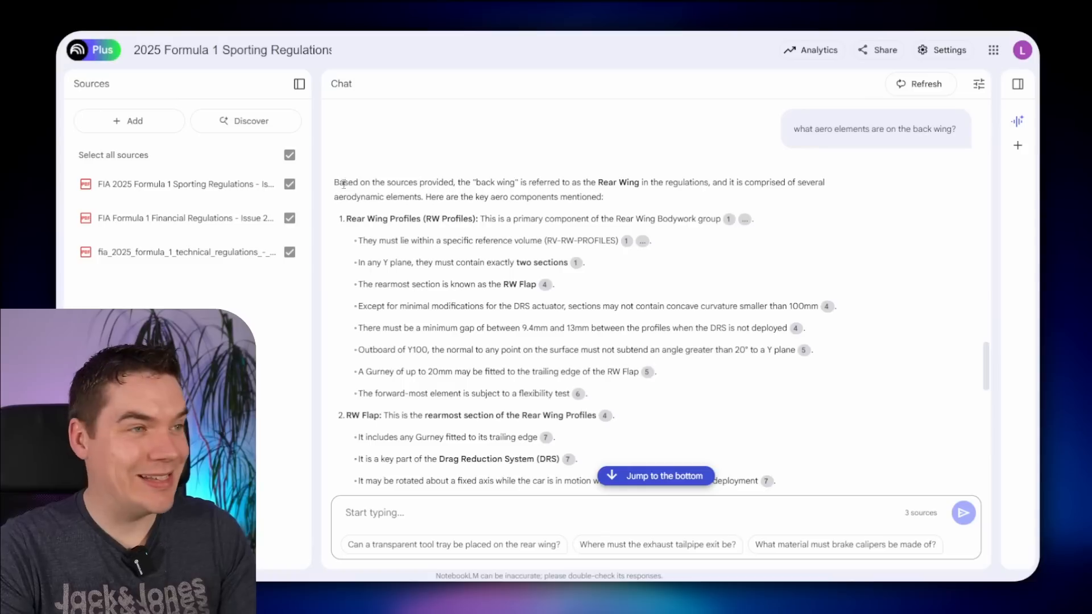
left_click_drag(335, 182, 710, 183)
left_click(600, 188)
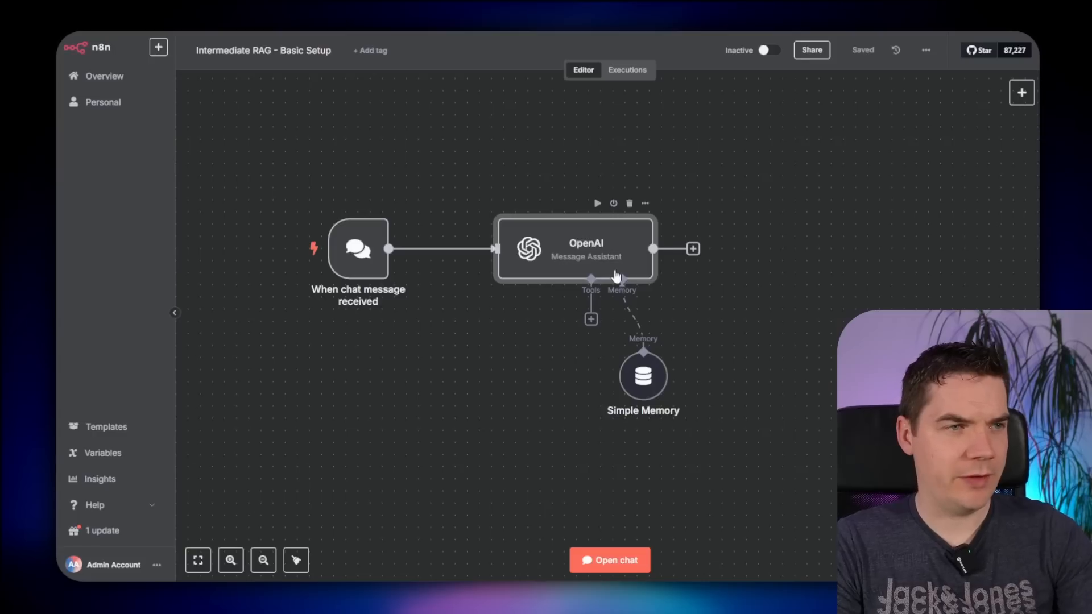
- Swap the OpenAI and Simple Memory nodes for an AI Agent with a System Message option
key("Delete")
key("Delete")
key("Tab")
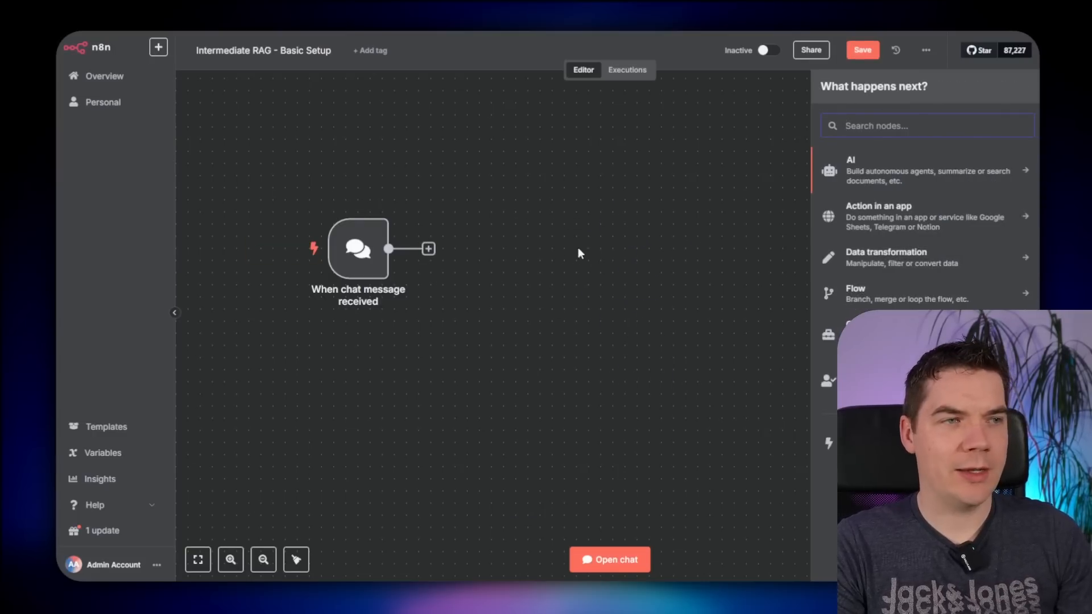
type("ai agent")
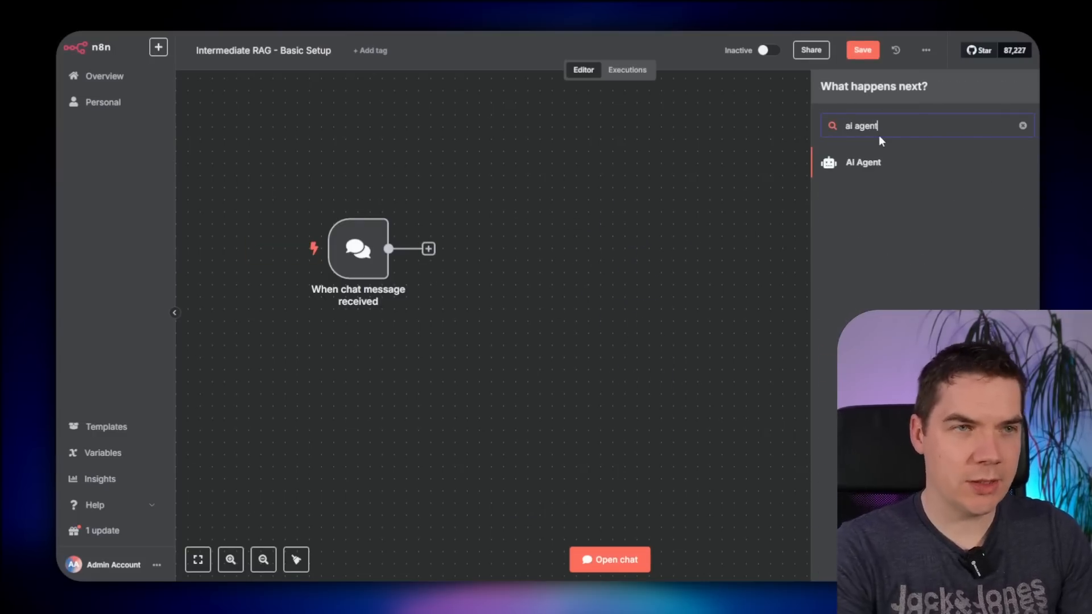
key("Return")
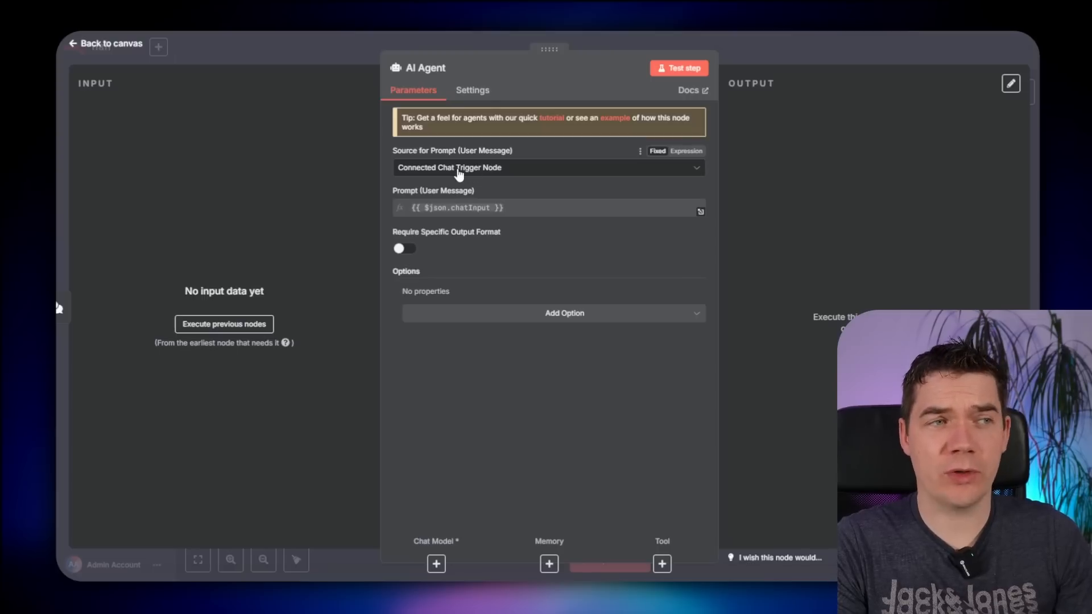
left_click(560, 318)
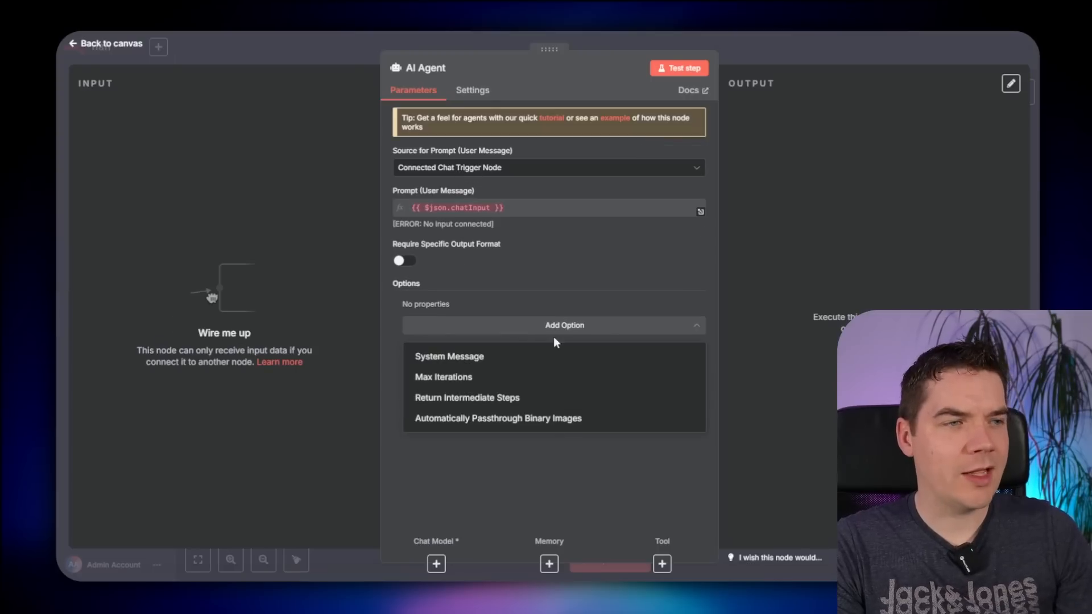
left_click(449, 356)
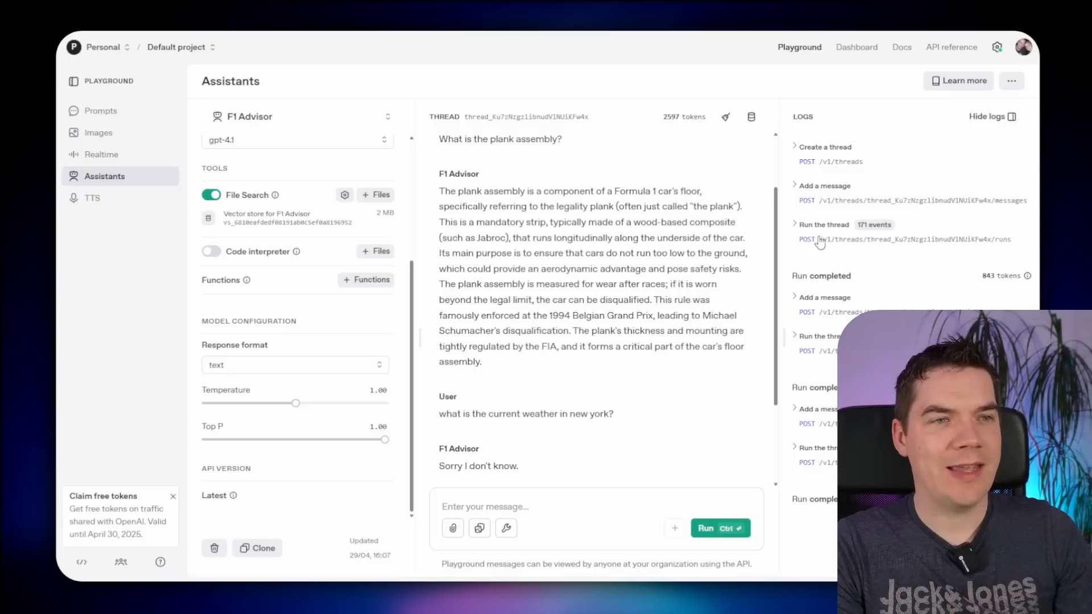
- Copy F1 Advisor's system instructions from the Assistants playground into the AI Agent's System Message
scroll(300, 329, "up", 4)
scroll(287, 250, "down", 1)
left_click(278, 248)
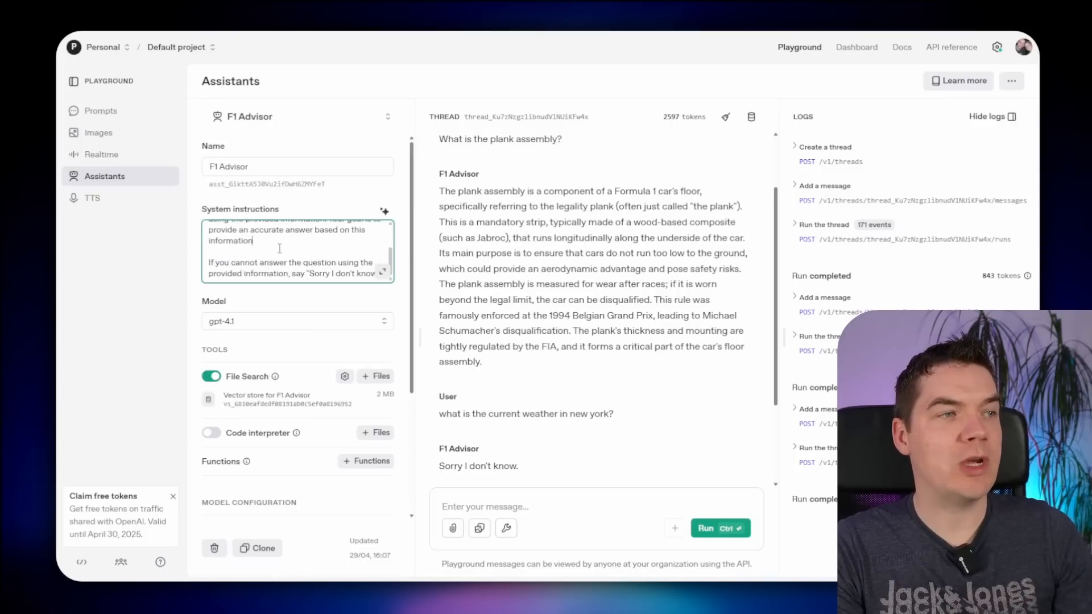
key("ctrl+a")
key("ctrl+c")
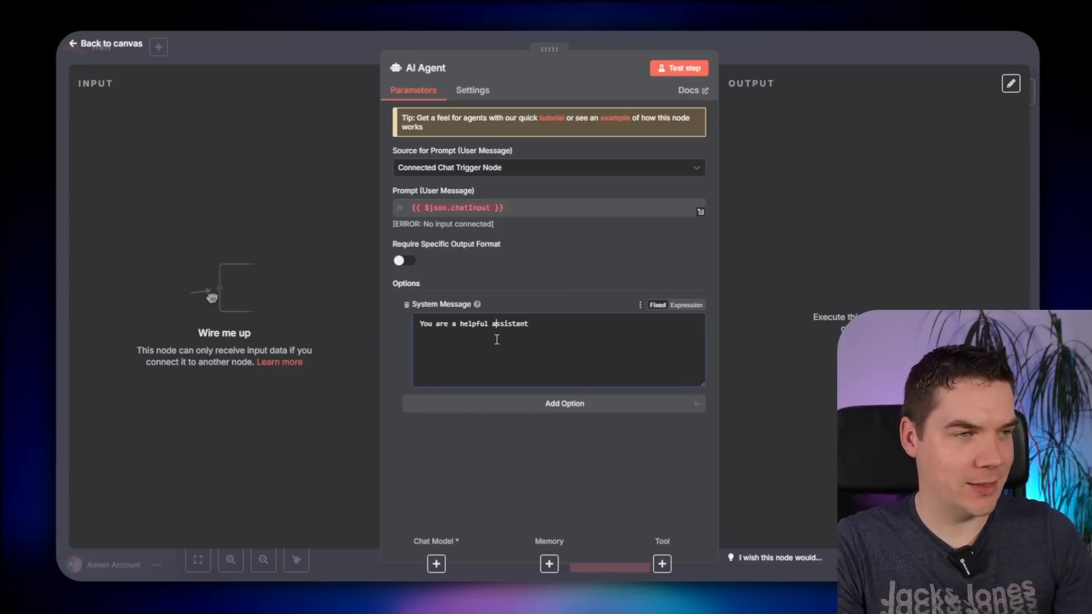
key("ctrl+a")
key("ctrl+v")
scroll(557, 358, "down", 1)
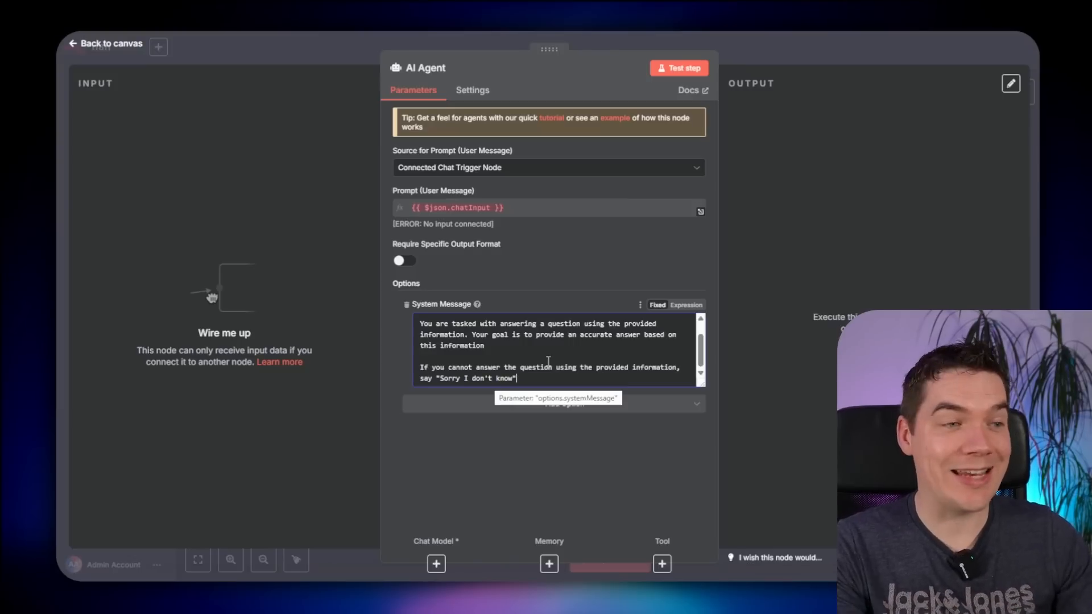
key("Escape")
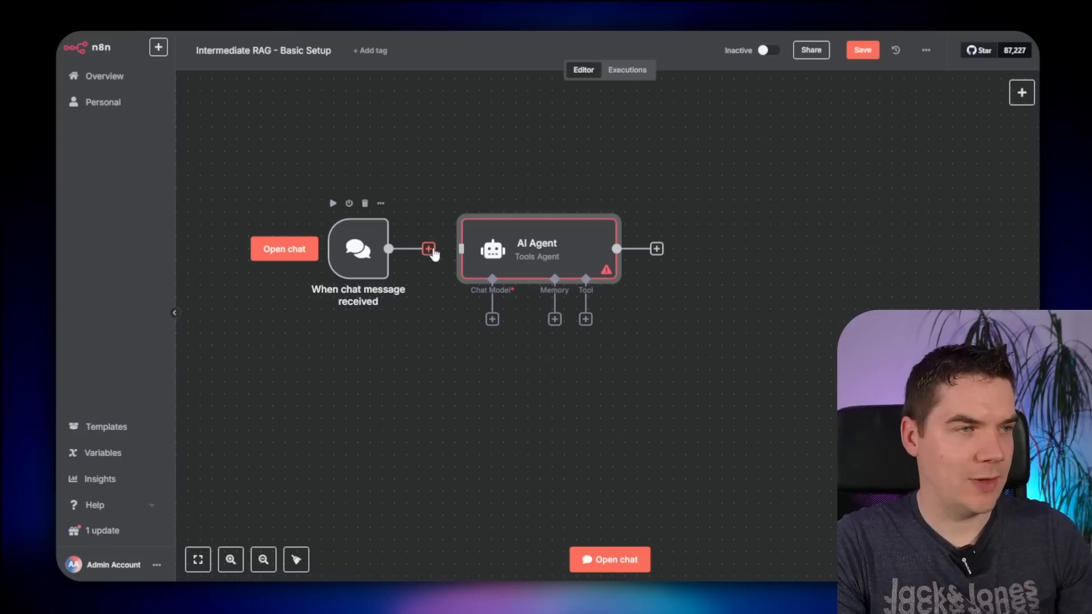
- Save, then give the AI Agent an OpenAI Chat Model using gpt-4.1 with sampling temperature 0.4
key("ctrl+s")
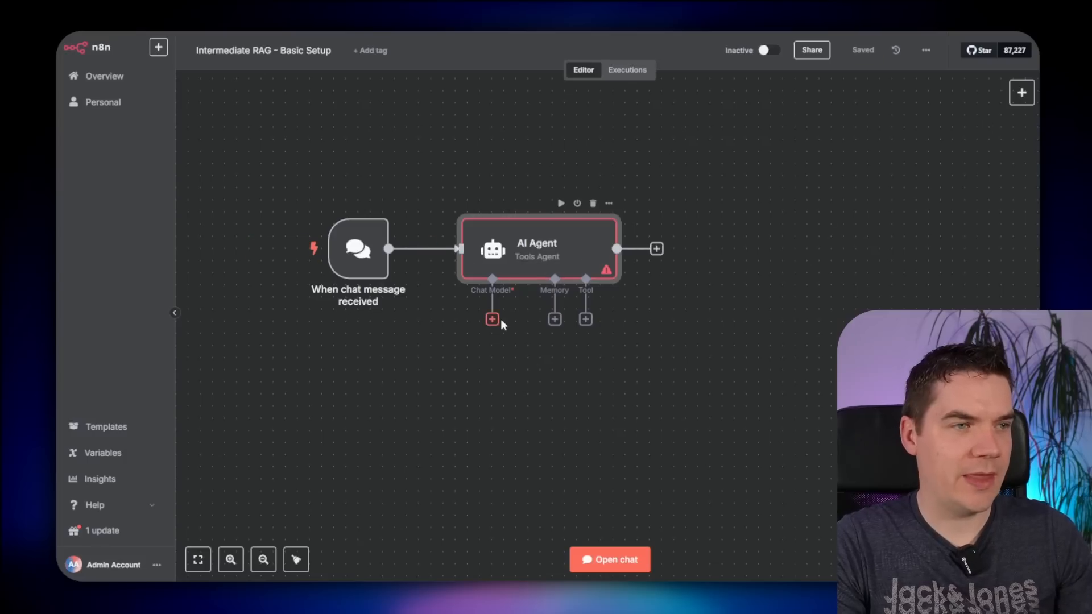
left_click(492, 320)
type("openai")
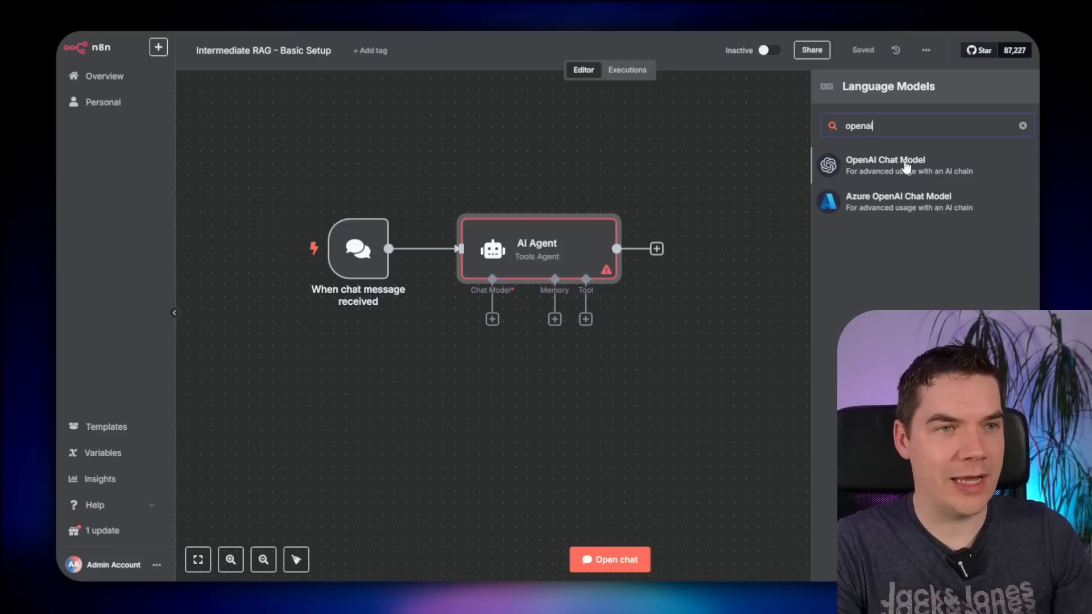
left_click(870, 168)
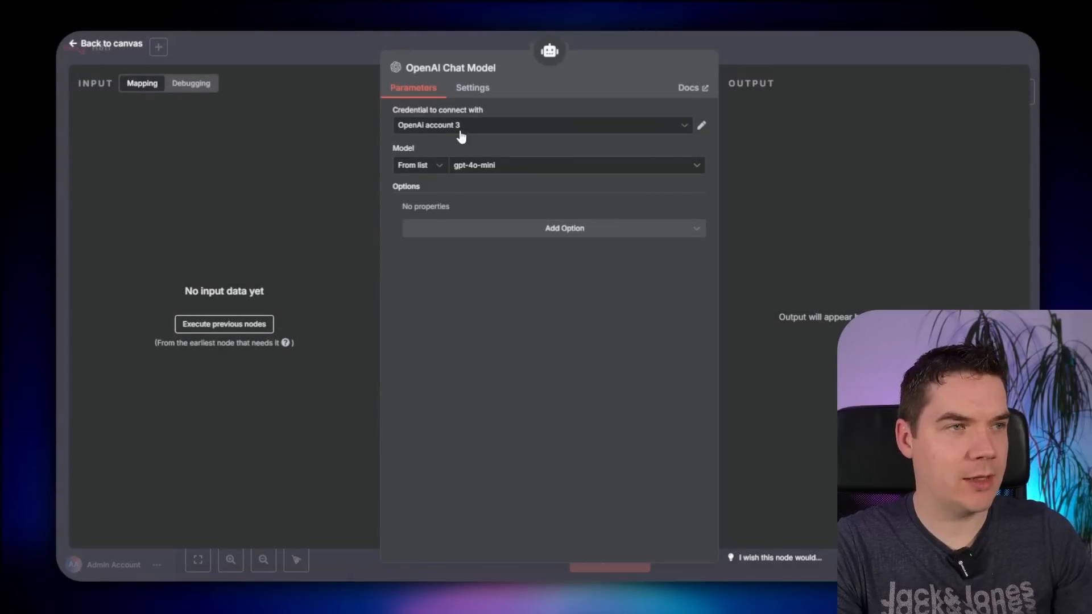
left_click(569, 165)
type("4.1")
left_click(540, 232)
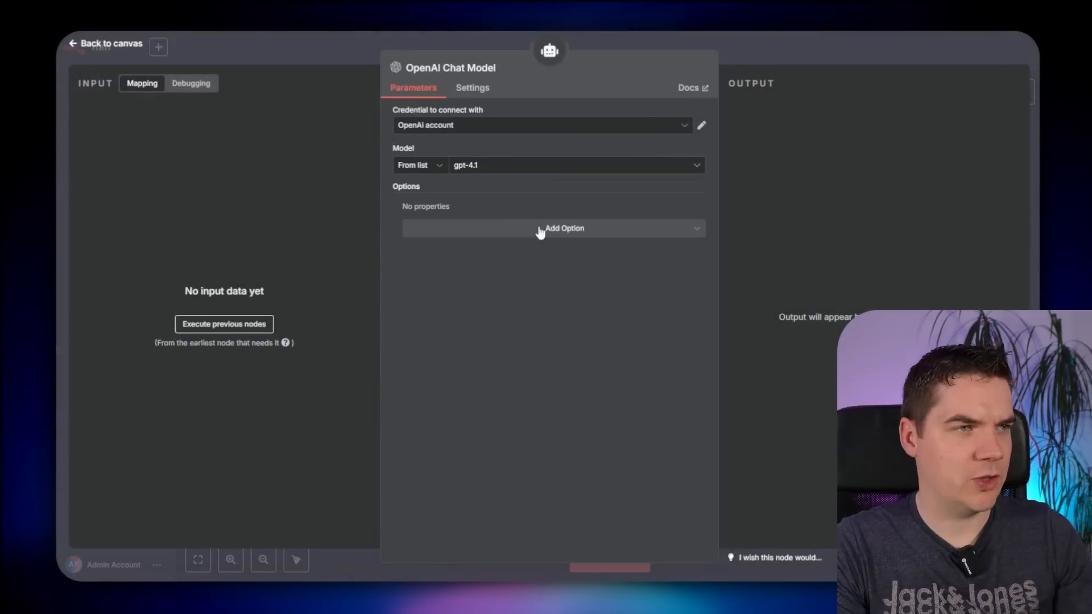
left_click(508, 234)
left_click(455, 335)
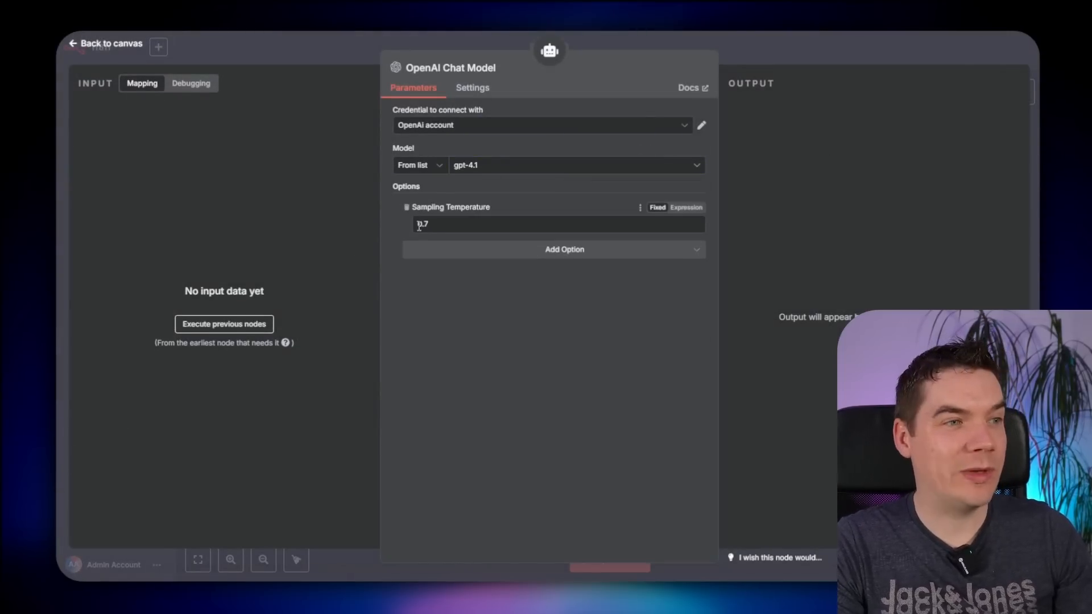
left_click(427, 224)
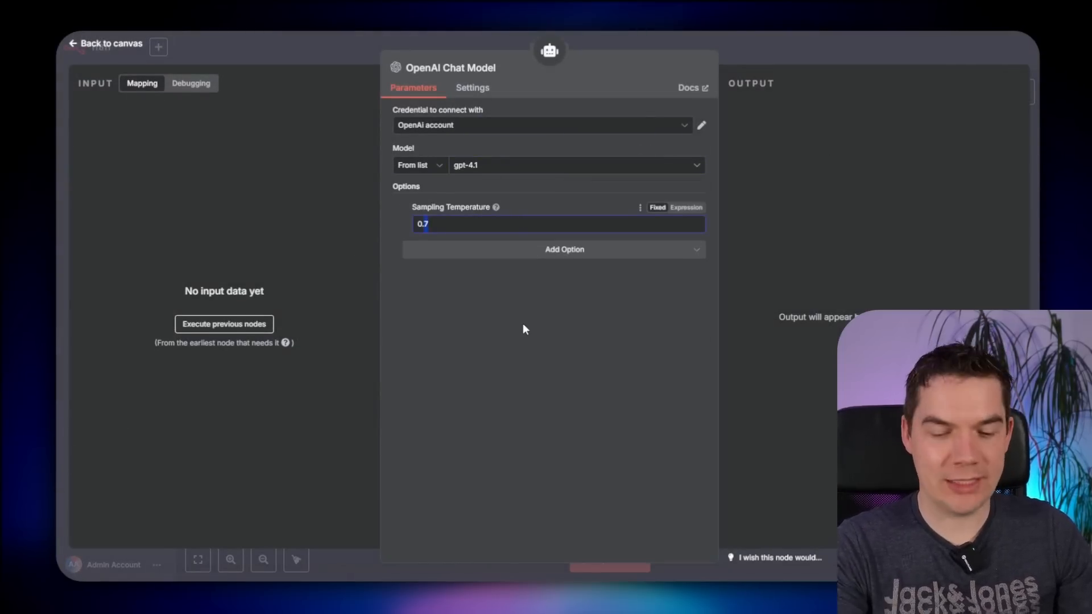
type("4")
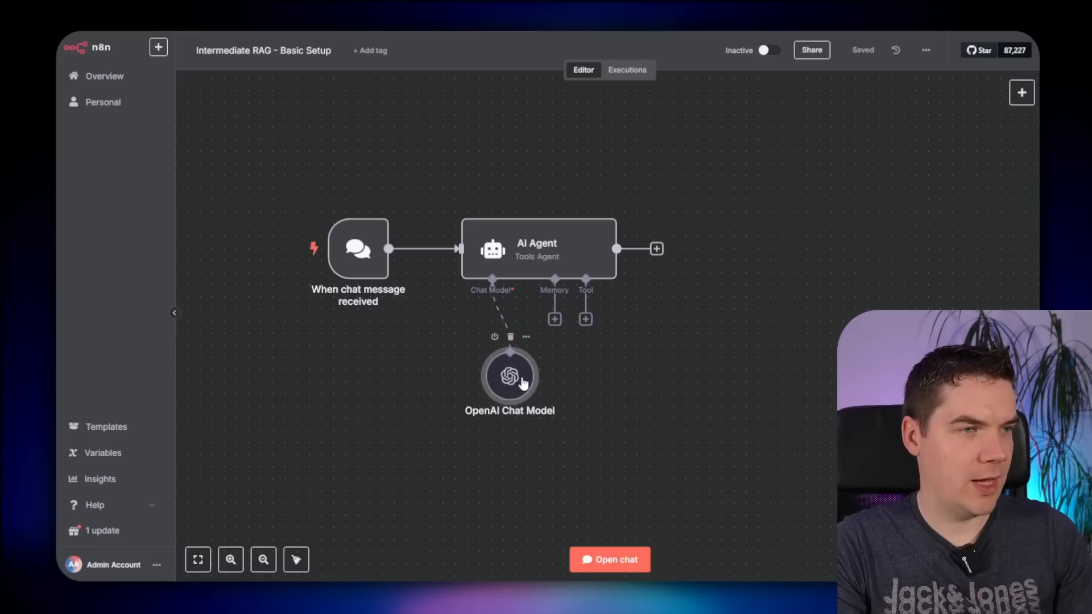
left_click_drag(523, 385, 463, 397)
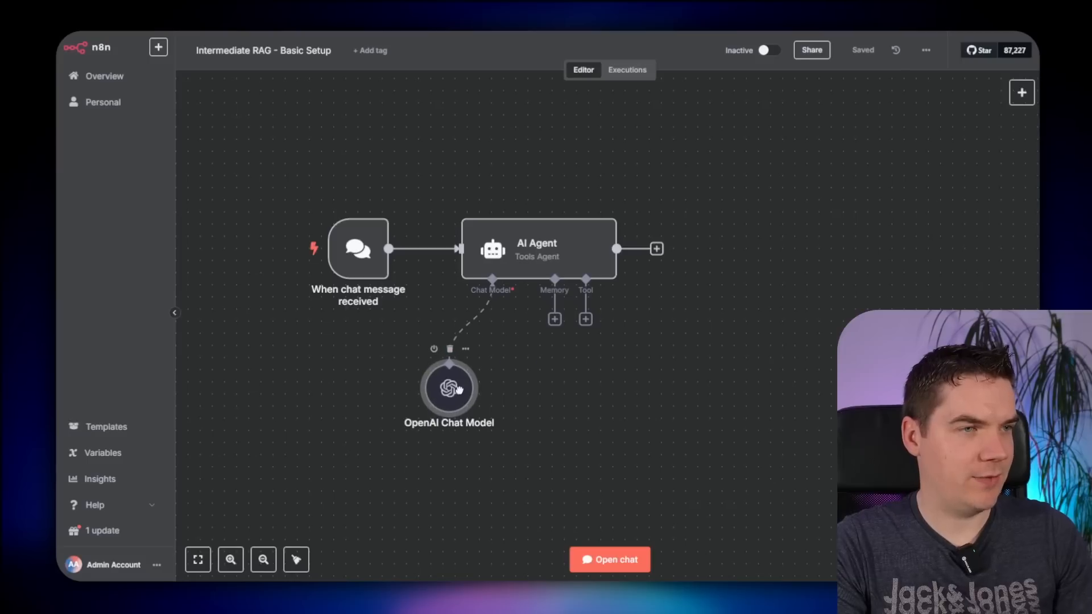
- Add a Simple Memory to the agent with a context window length of 20
left_click(555, 319)
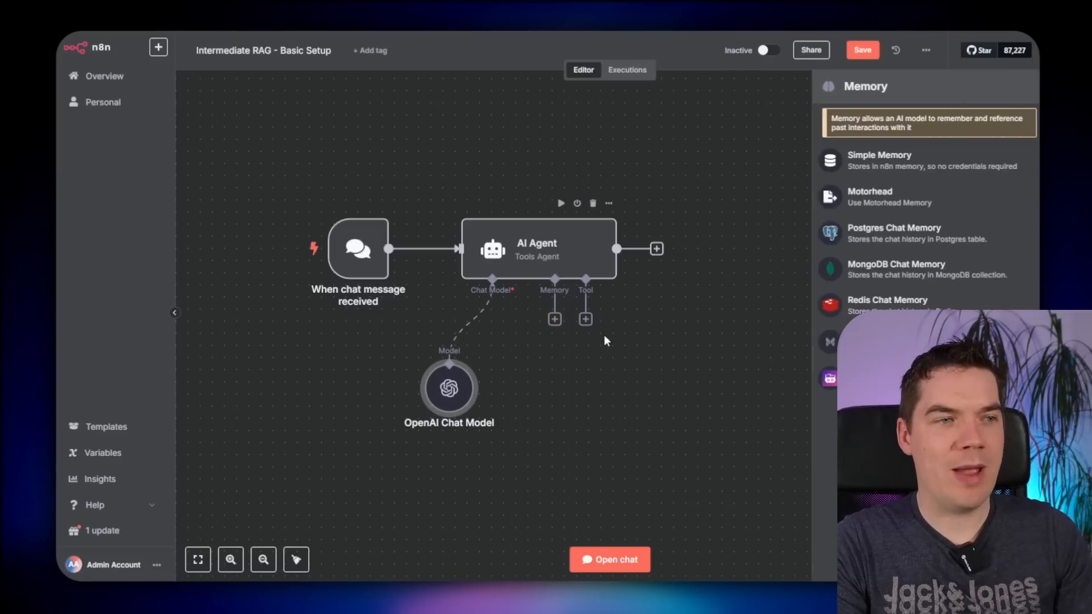
left_click(878, 162)
double_click(495, 209)
type("20")
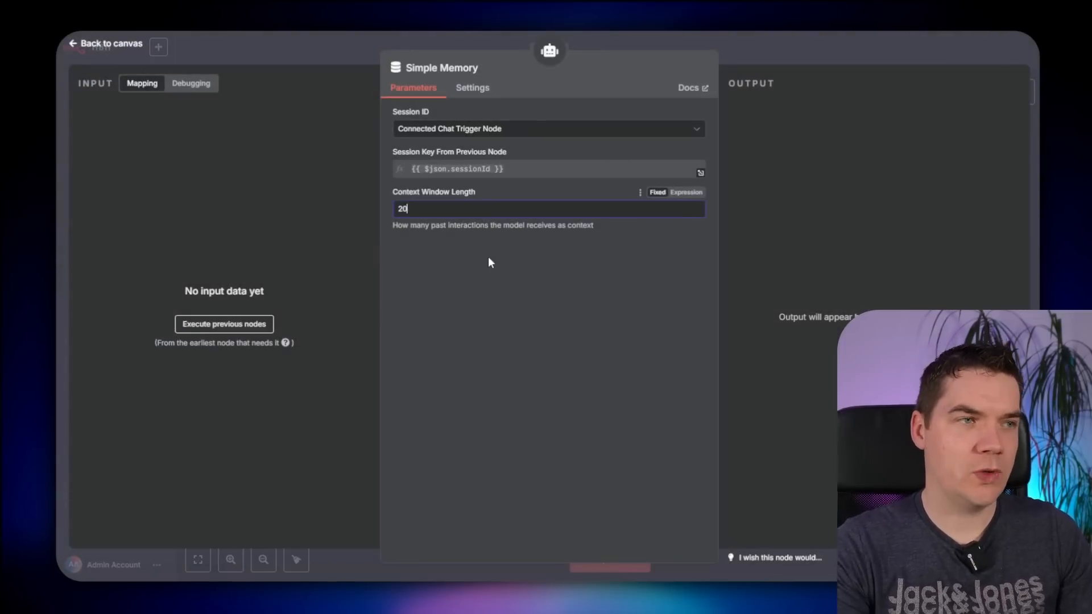
key("Escape")
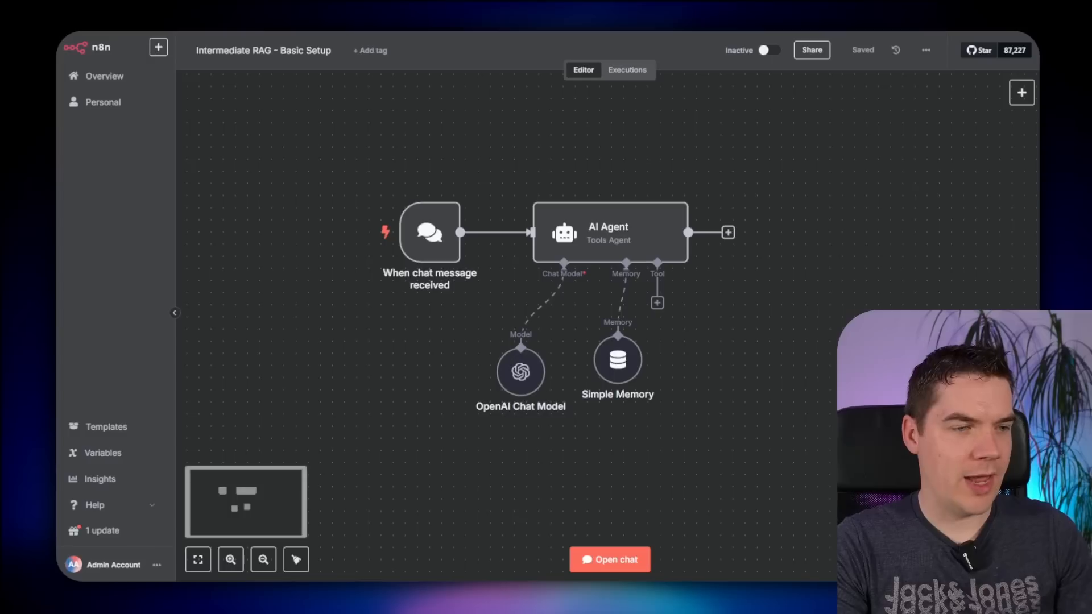
- Ask the agent 'whats the plank assembly?' in the test chat and read its answer
left_click(626, 567)
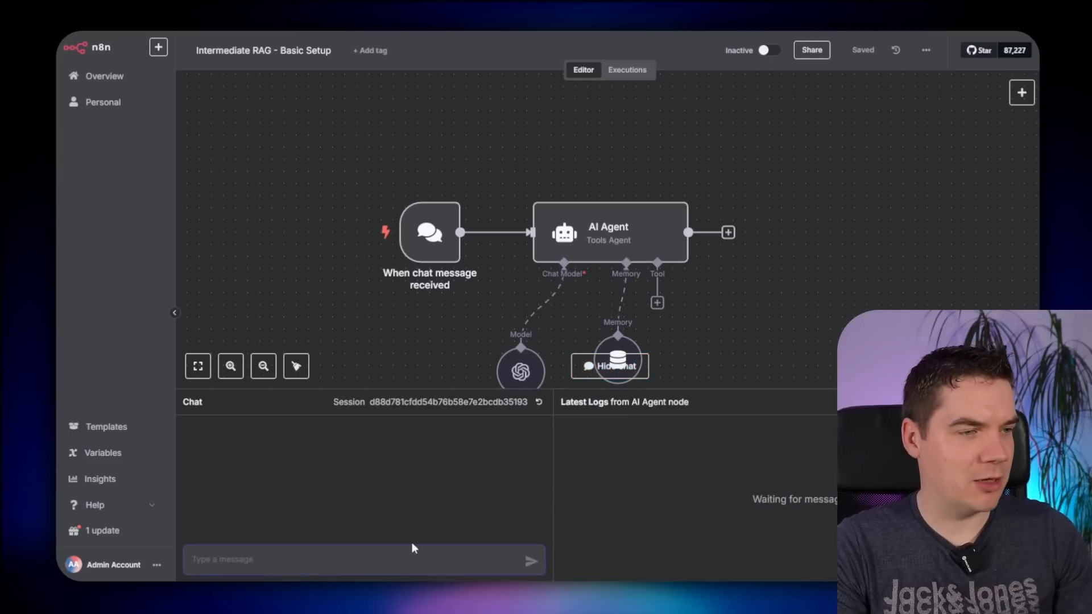
type("whats the plank a")
type("ssembly?")
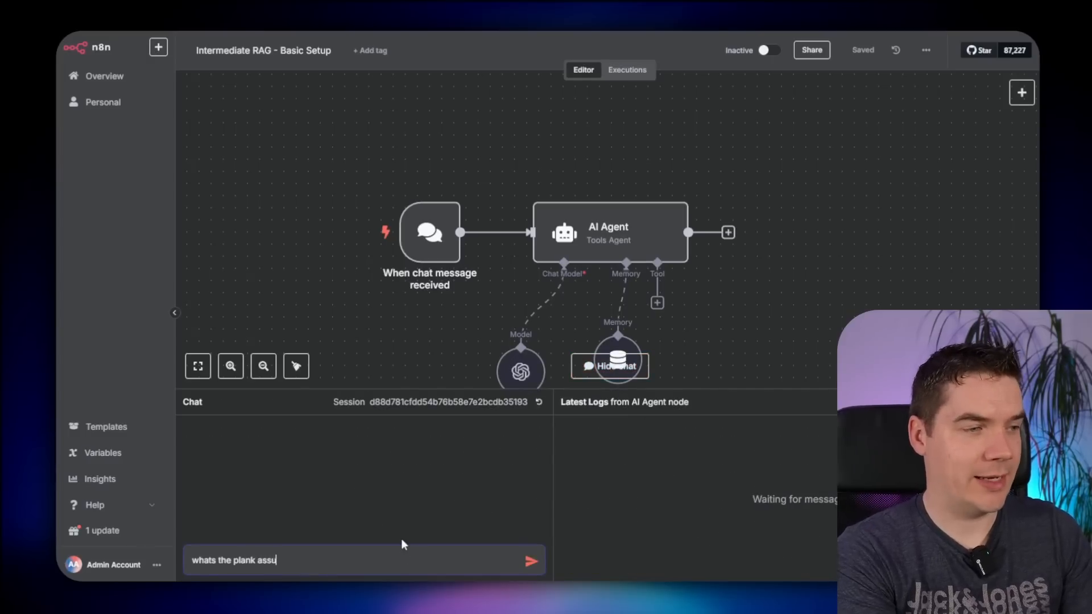
key("Return")
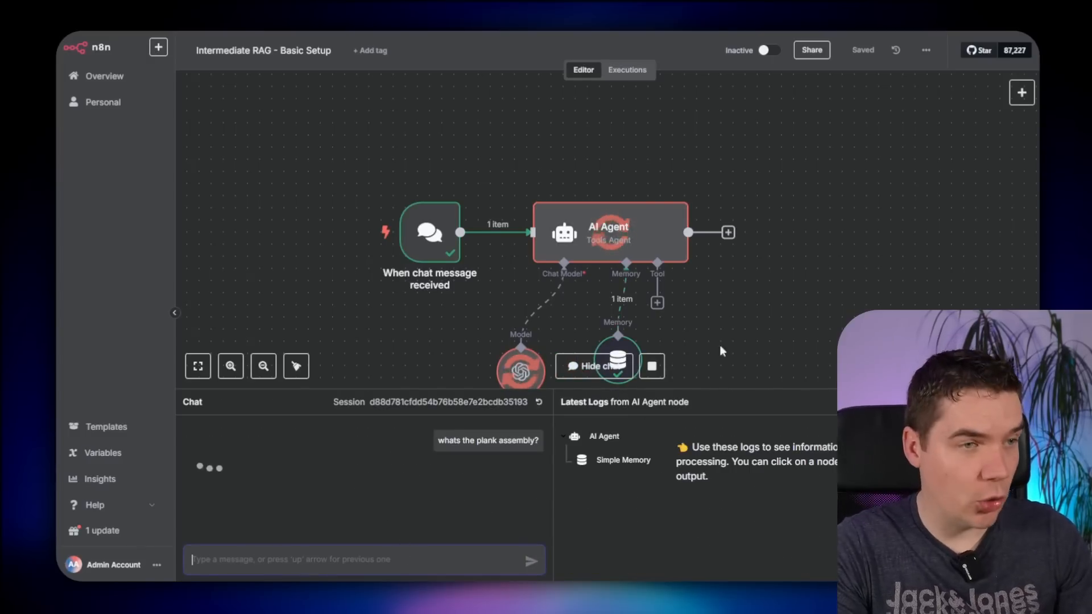
left_click_drag(686, 390, 686, 269)
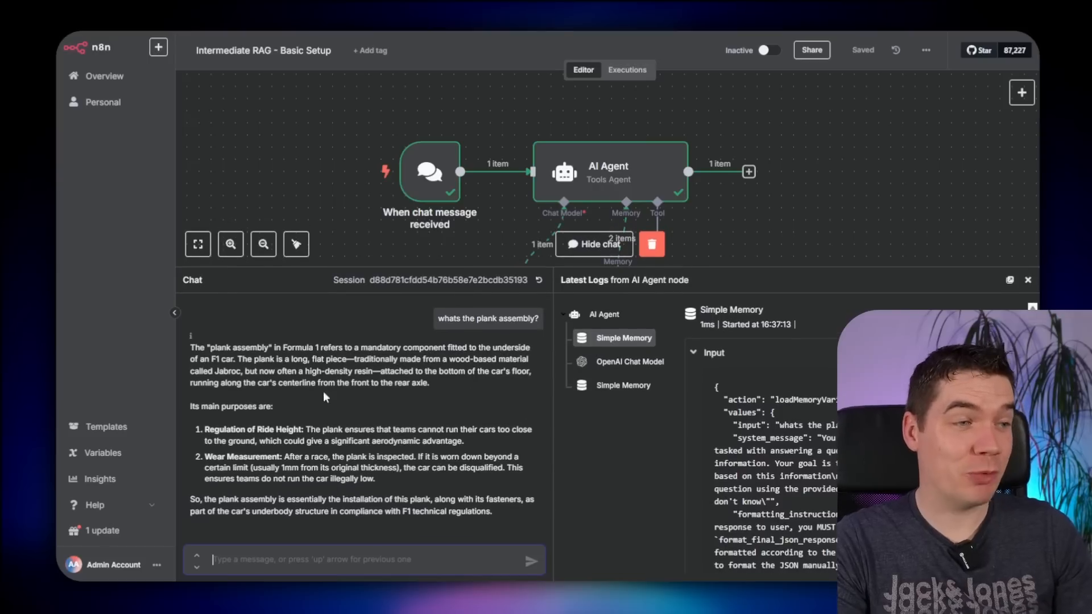
left_click_drag(285, 370, 357, 463)
left_click(357, 463)
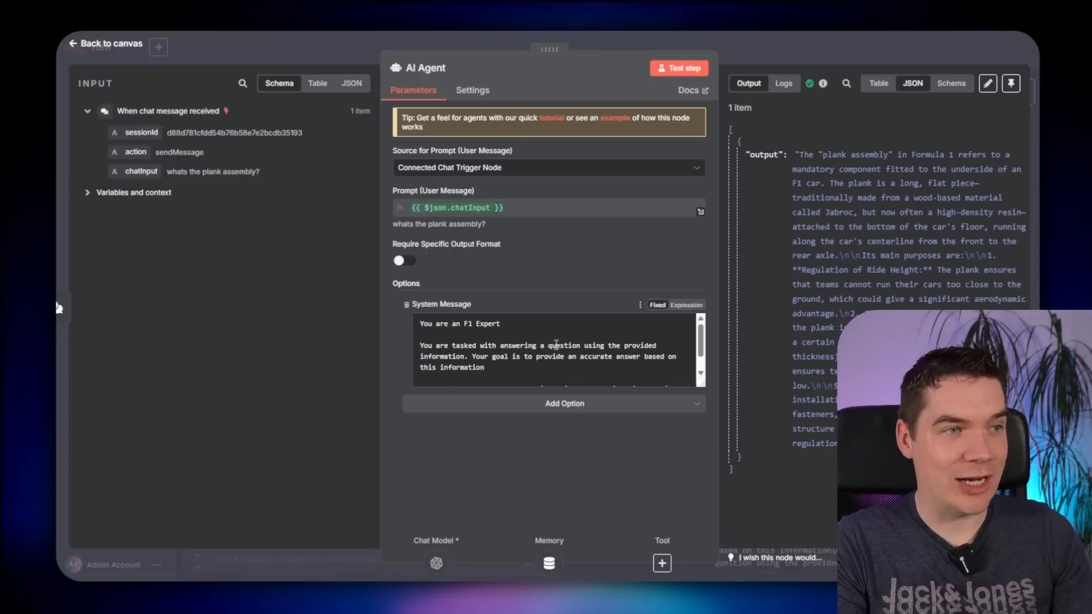
- Review the AI Agent's system message, then reset the chat to a fresh session
scroll(523, 348, "down", 2)
left_click(615, 374)
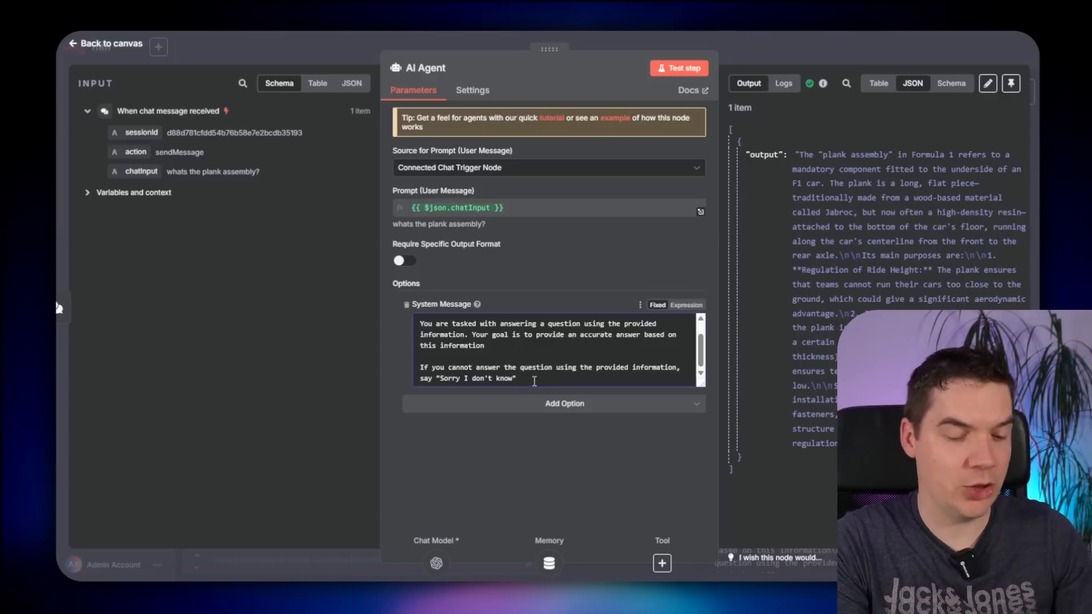
key("Escape")
left_click(539, 354)
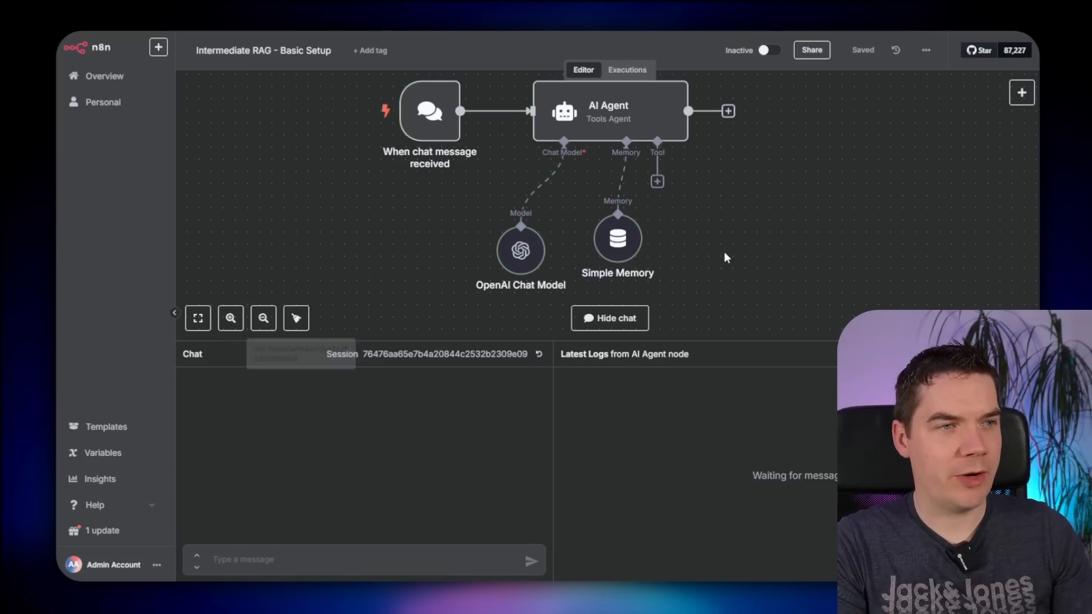
- Add a Simple Vector Store tool named fi_regulations, described 'This is a repository of F1 regulations'
left_click(657, 182)
type("vector")
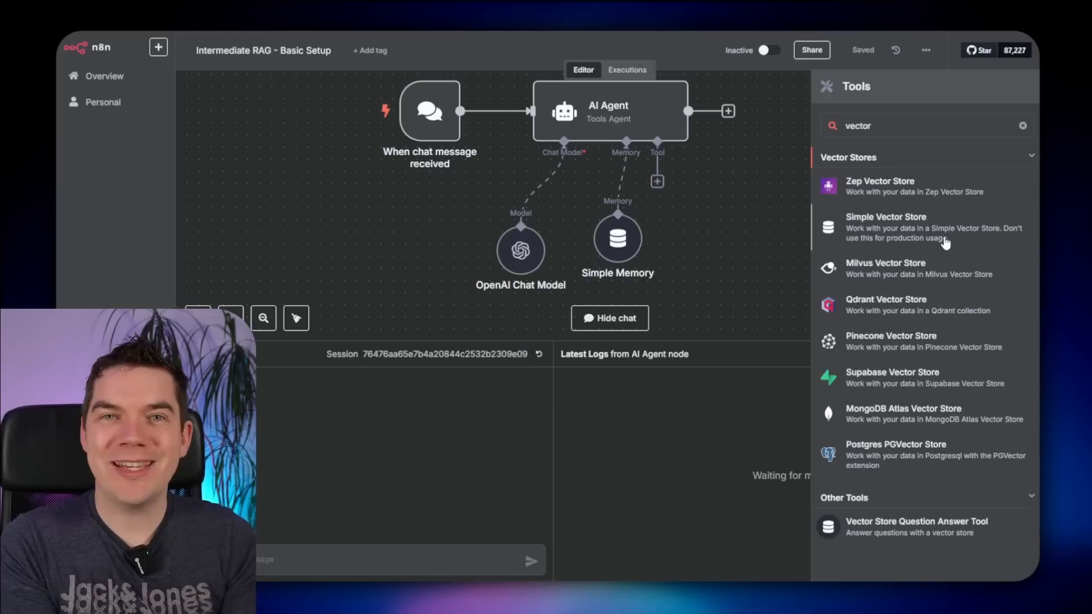
left_click(943, 236)
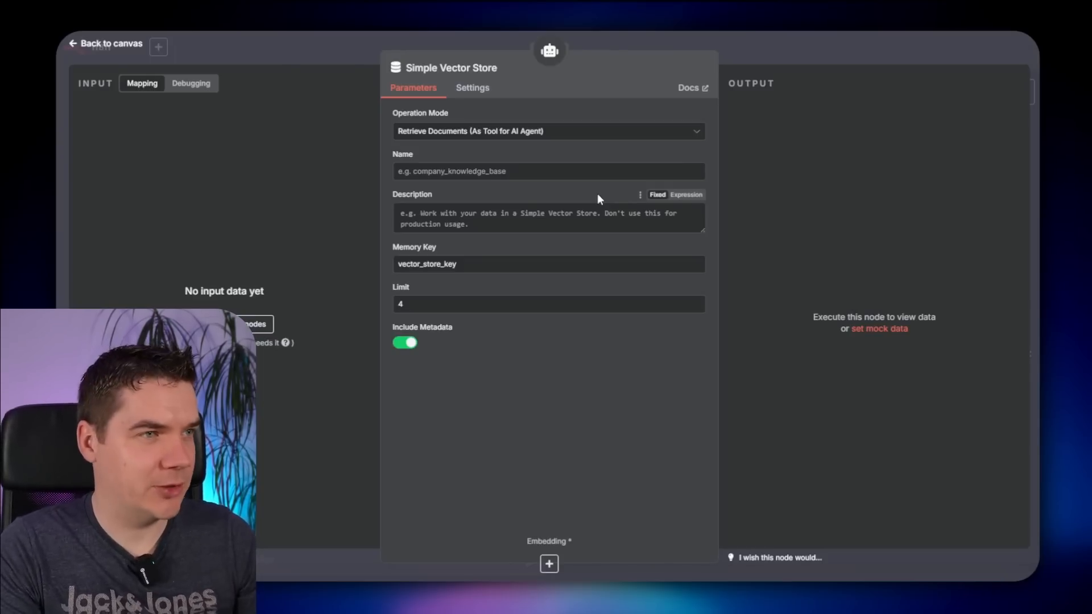
left_click(523, 170)
type("fi_regulations")
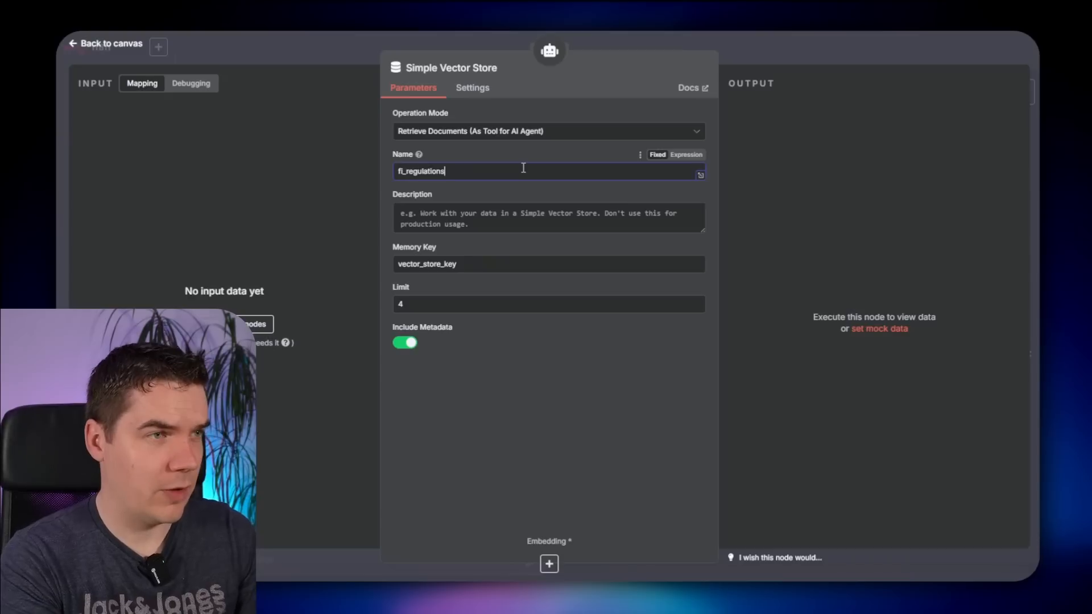
left_click(538, 230)
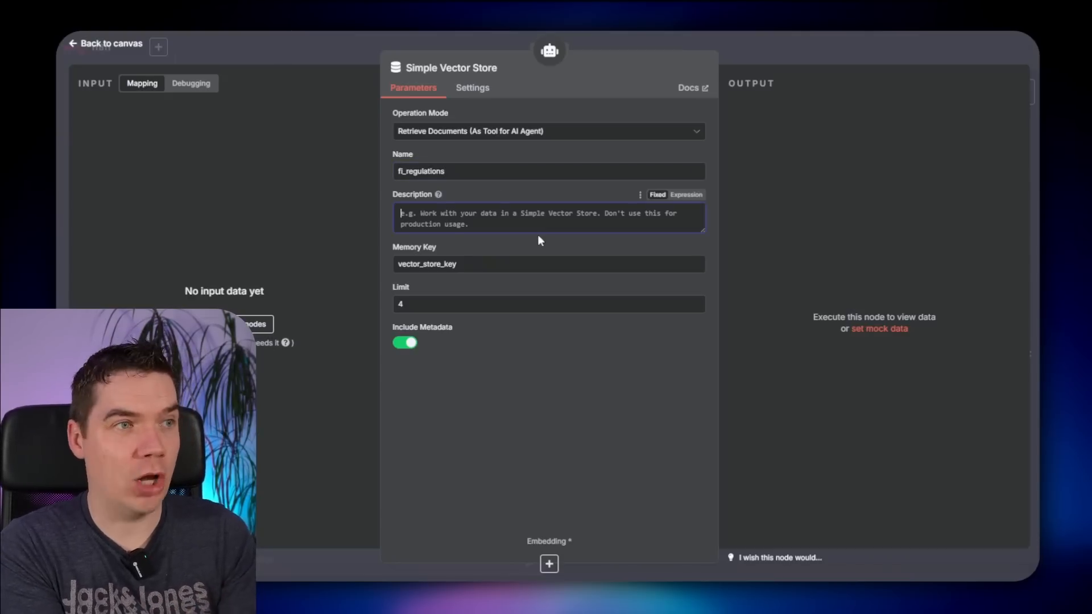
type("This is a repo")
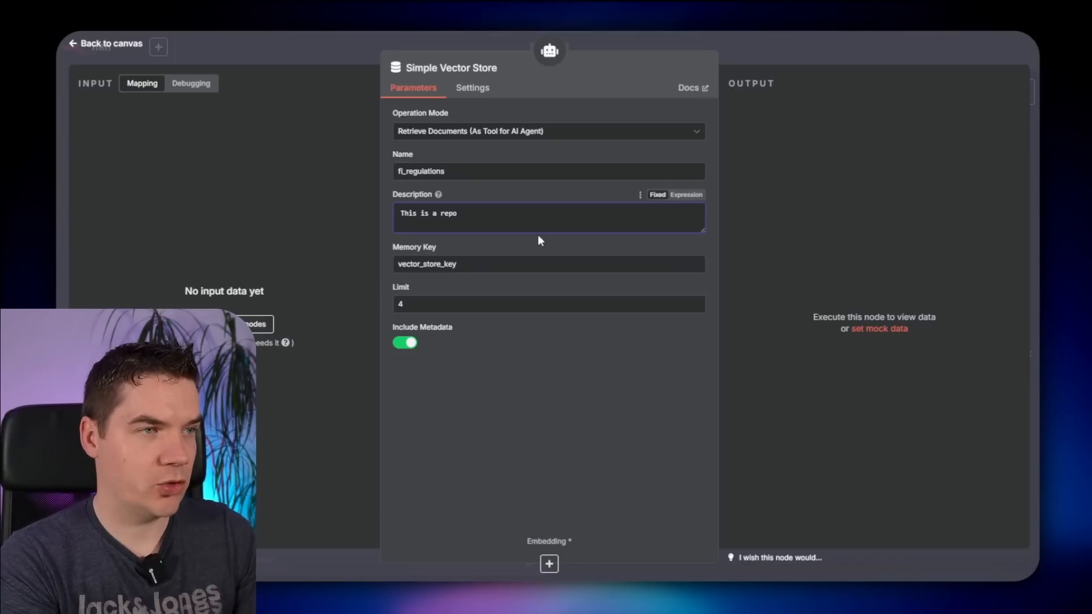
type("sitory of F1 regulations")
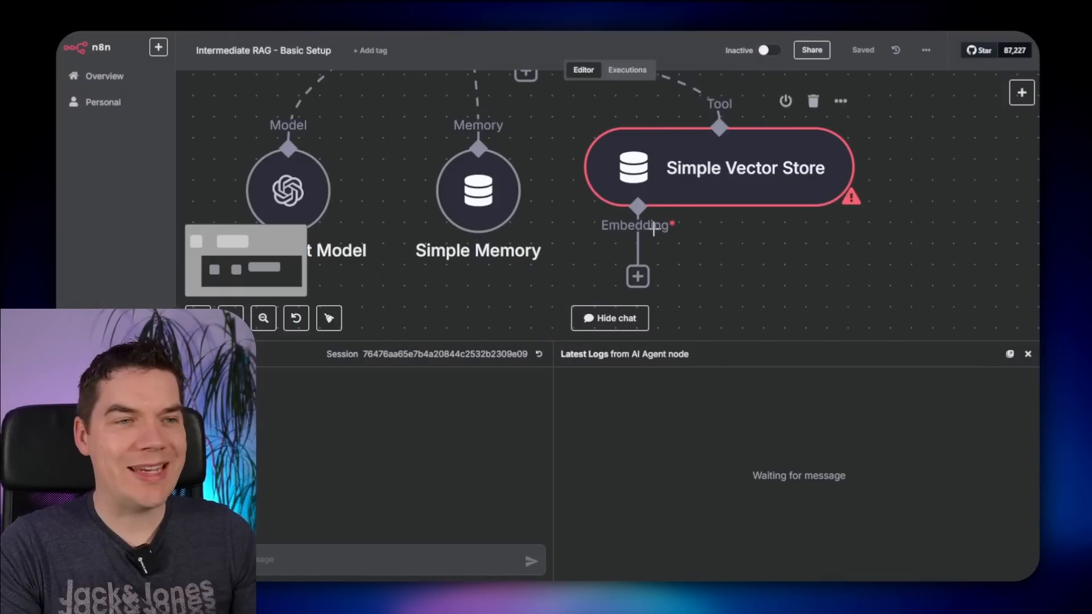
- Attach an Embeddings OpenAI node using text-embedding-3-small to the Simple Vector Store
scroll(652, 226, "down", 1)
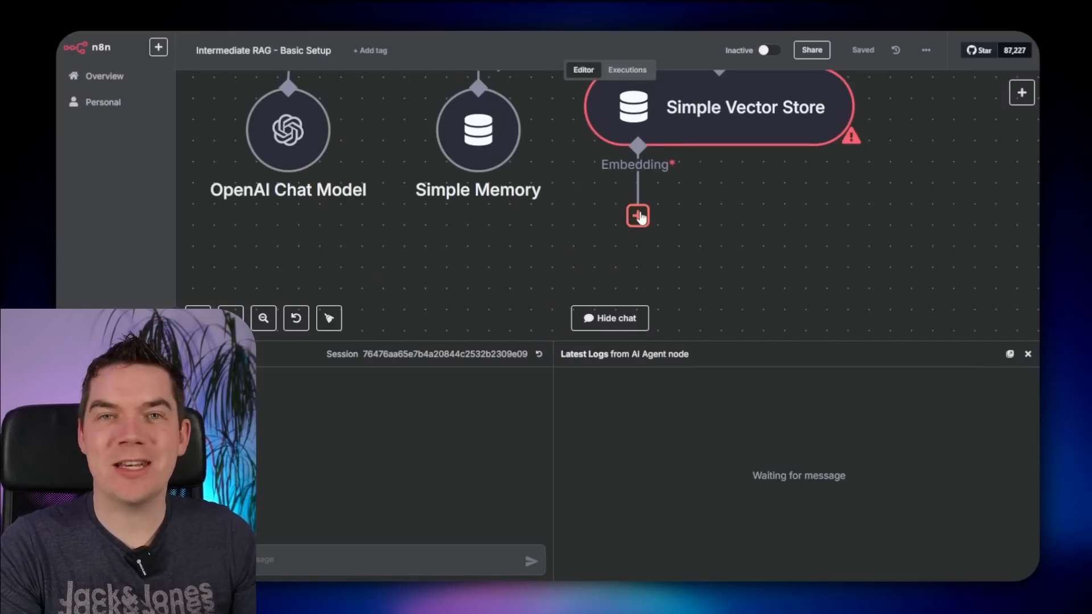
scroll(729, 226, "down", 2)
left_click_drag(729, 227, 742, 293)
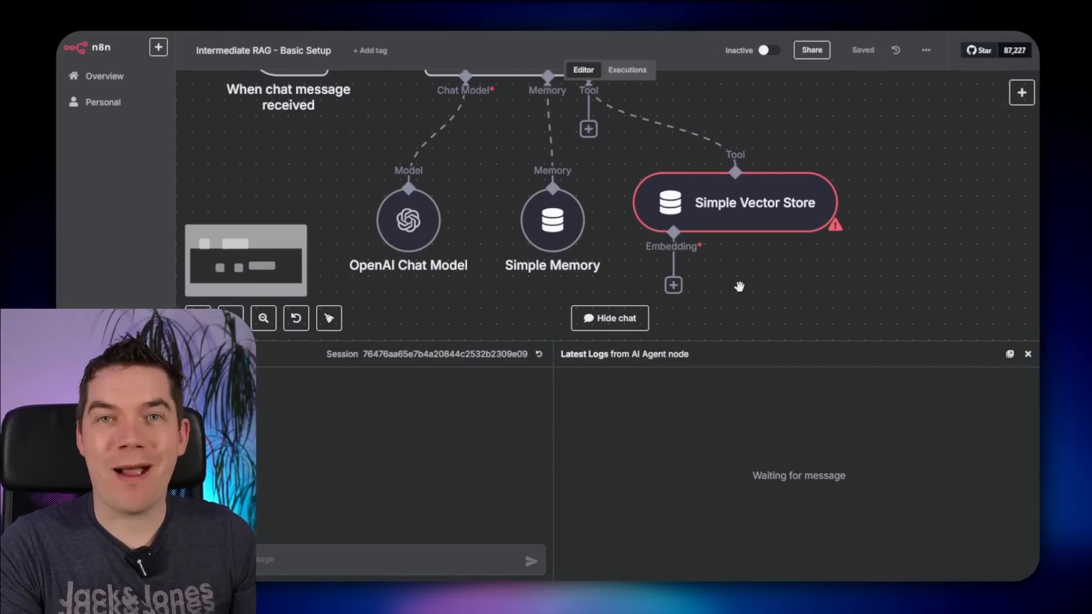
scroll(739, 287, "down", 1)
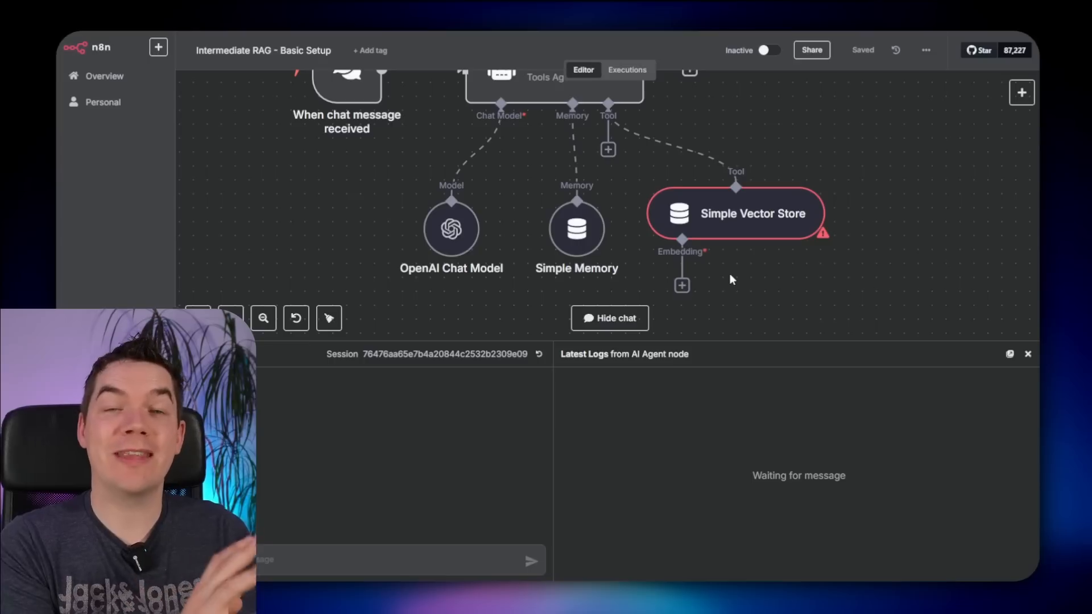
scroll(732, 279, "down", 2)
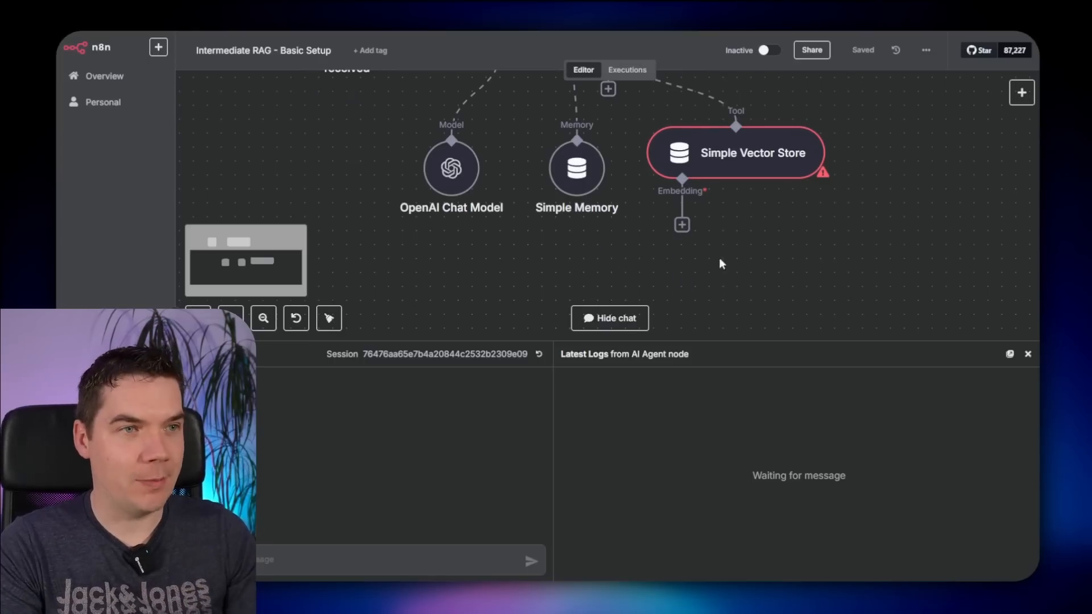
left_click(682, 226)
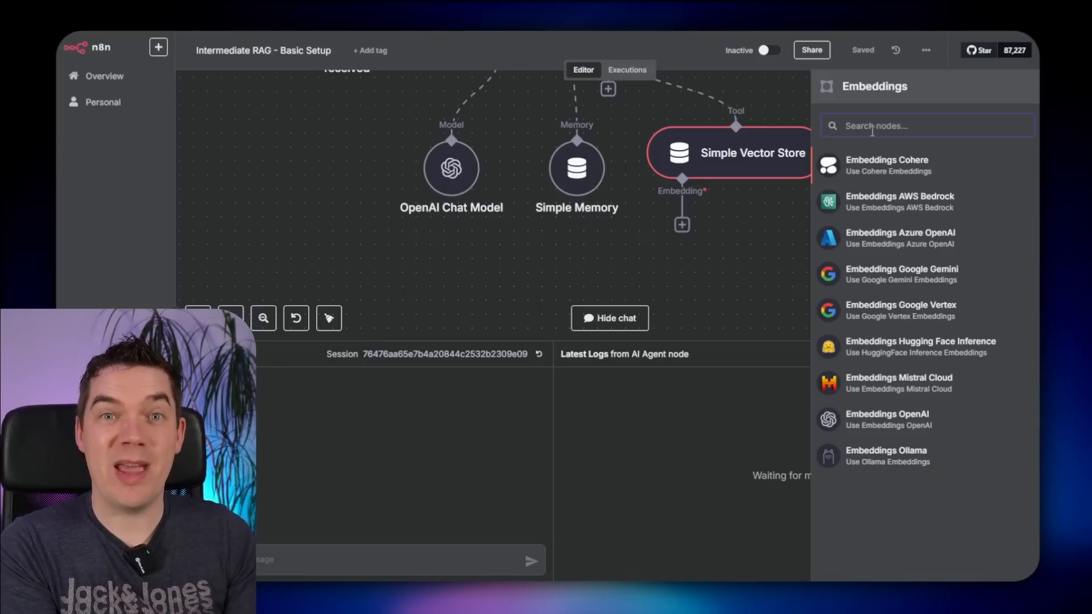
type("openai")
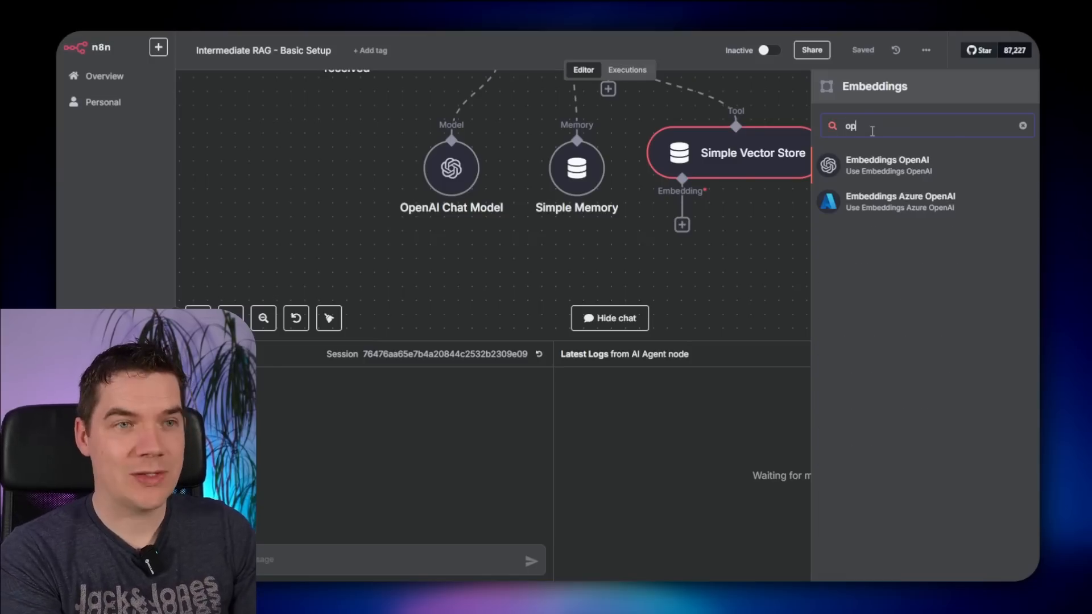
left_click(892, 165)
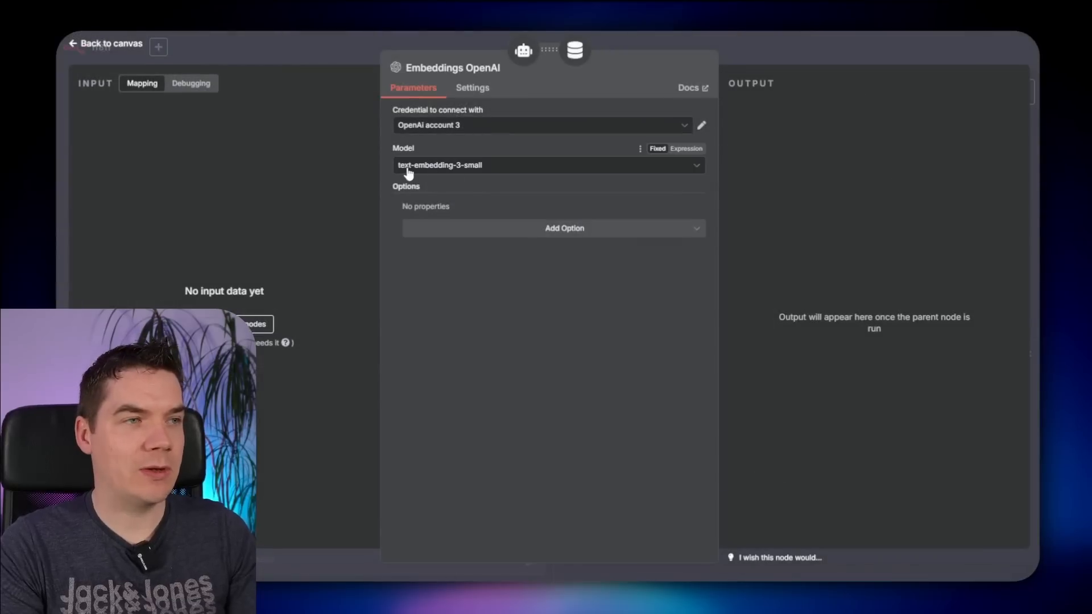
key("Escape")
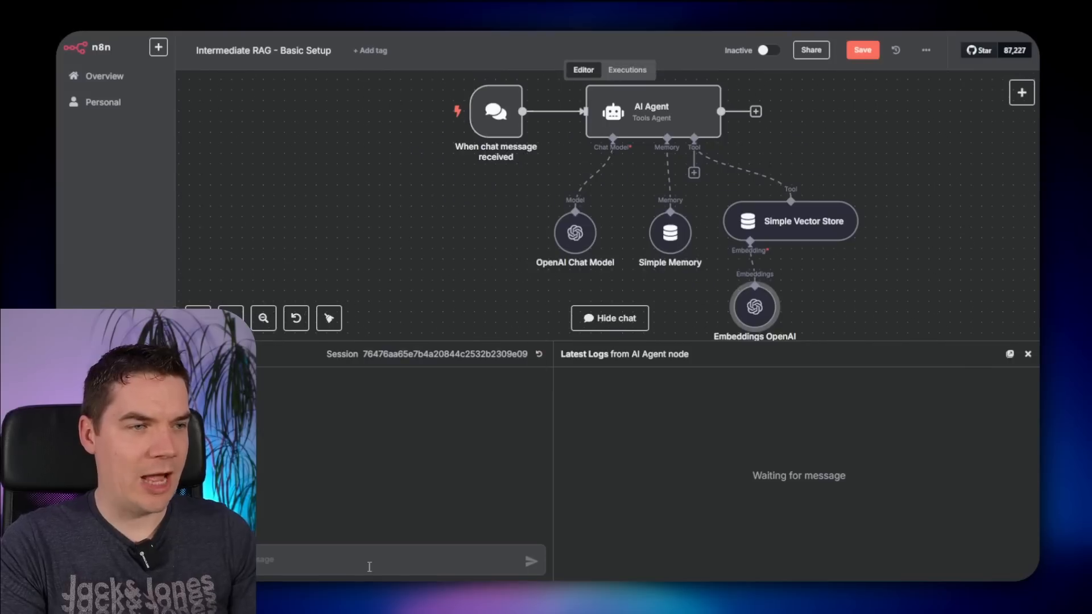
left_click(385, 561)
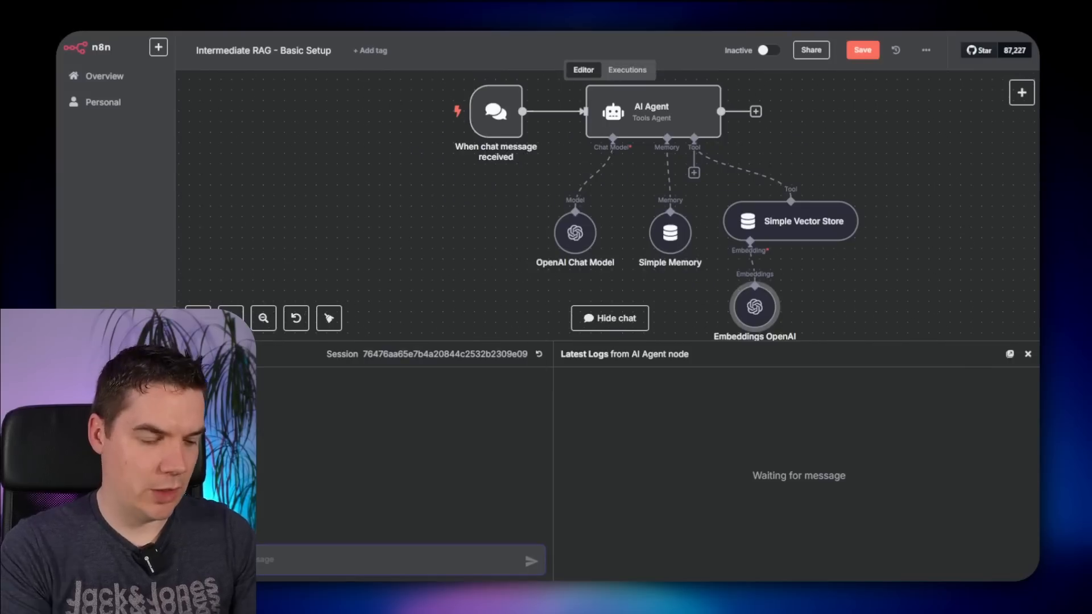
- Ask 'plank assembly?' and open the AI Agent to review how it answered
type("plank")
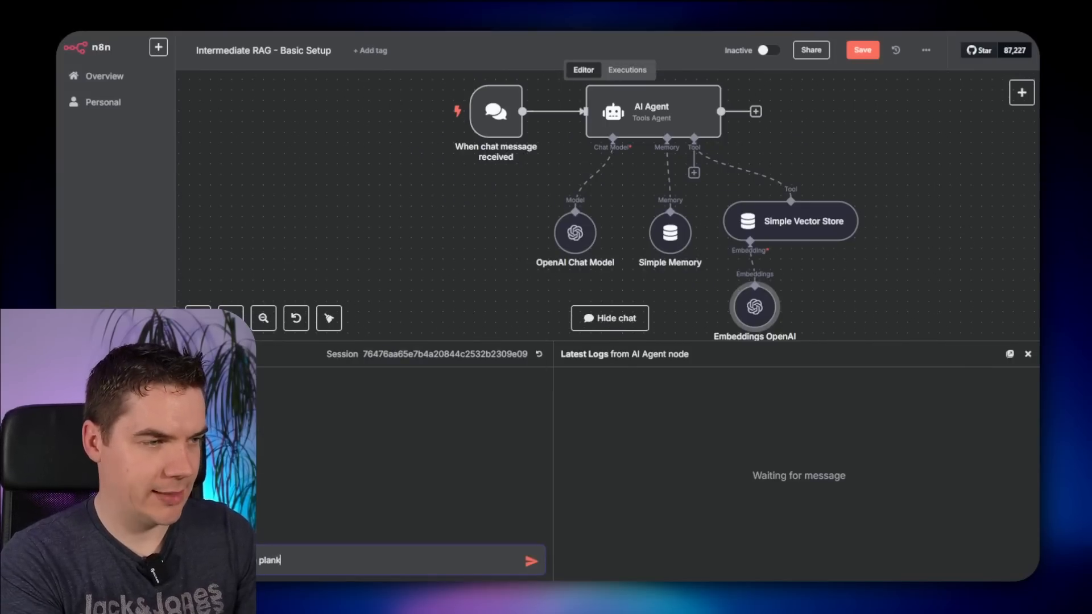
type(" assembly?")
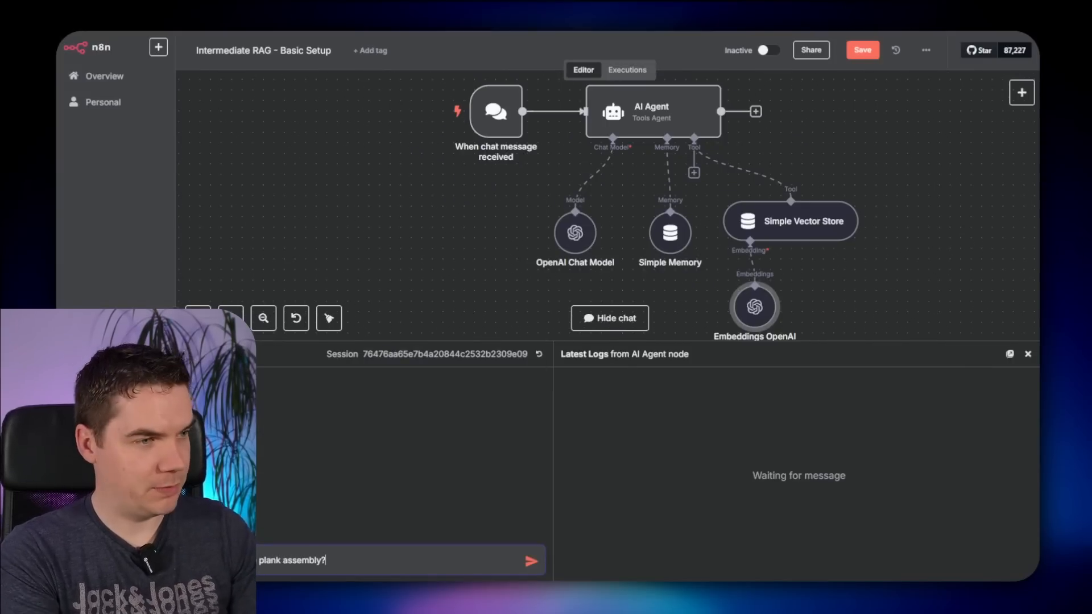
key("Return")
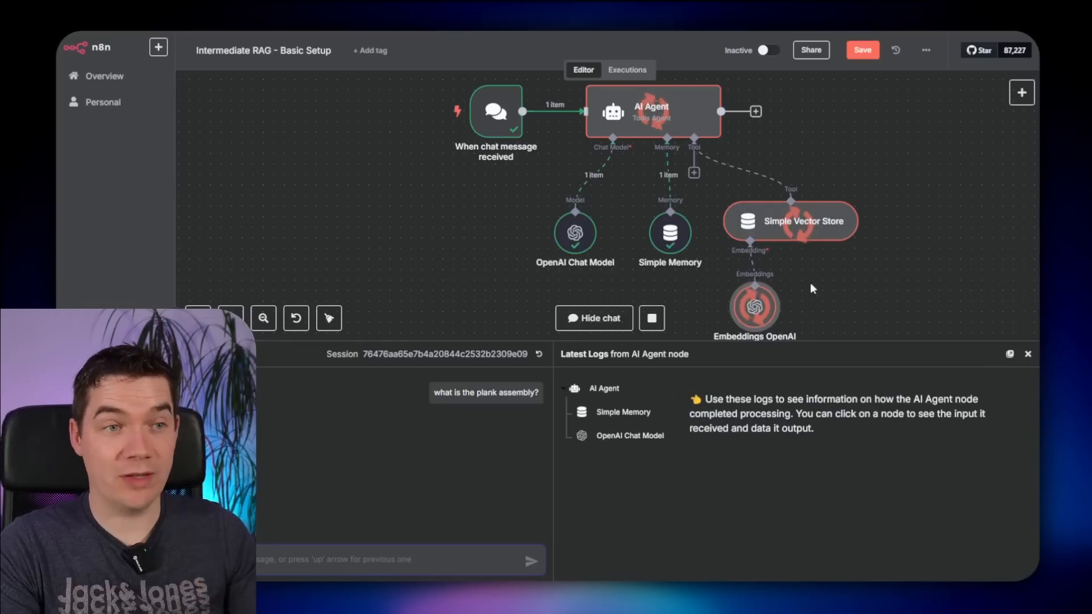
scroll(821, 301, "down", 1)
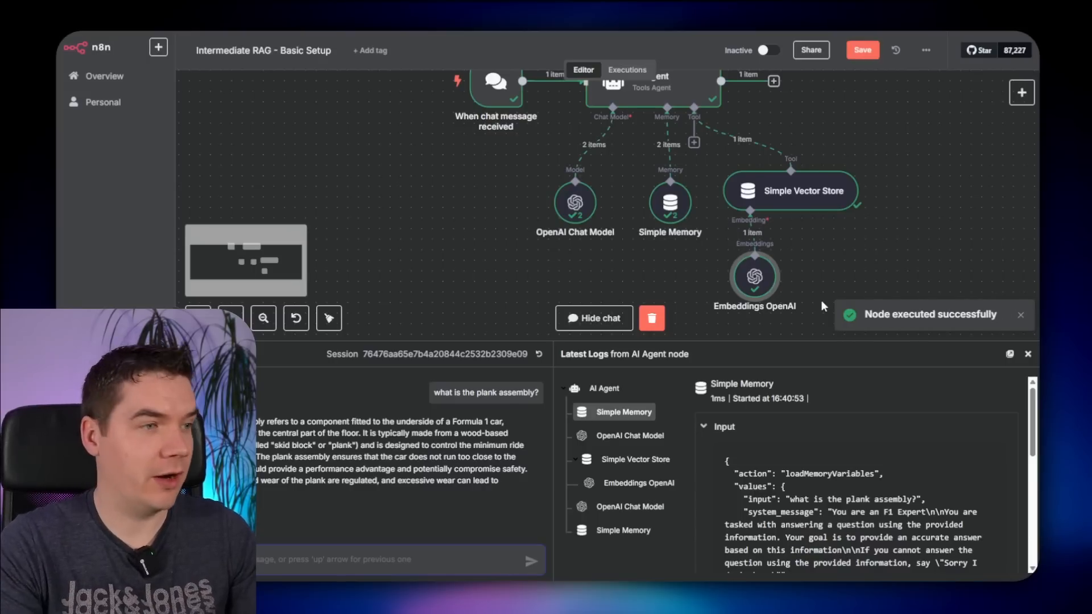
left_click_drag(278, 434, 401, 470)
left_click(400, 470)
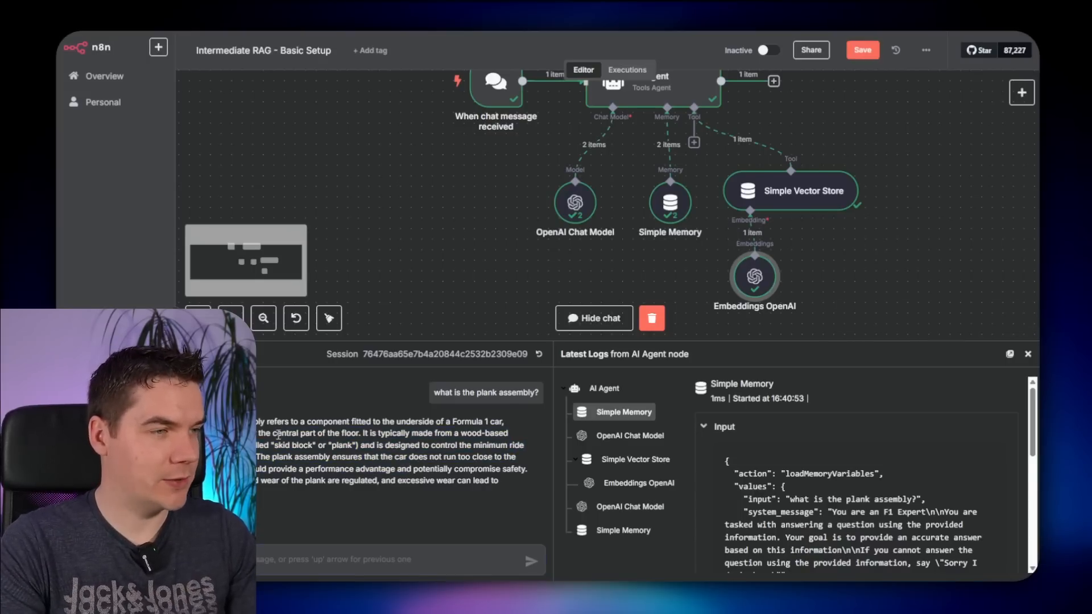
left_click_drag(277, 433, 357, 469)
left_click(357, 469)
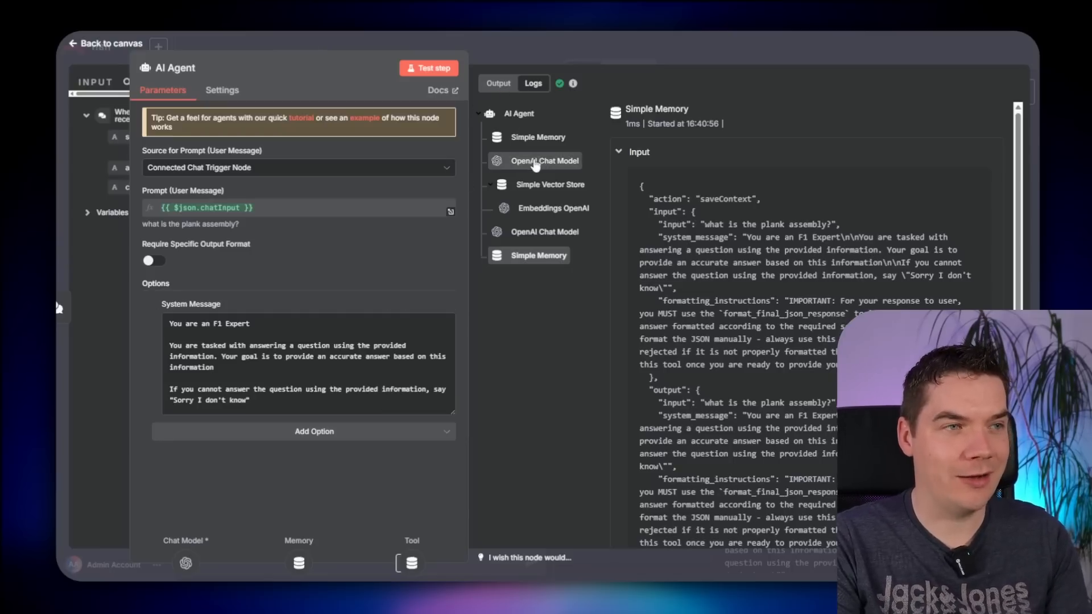
- Inspect the Simple Vector Store log: the query 'plank assembly' returned an empty response
left_click(532, 138)
left_click(561, 183)
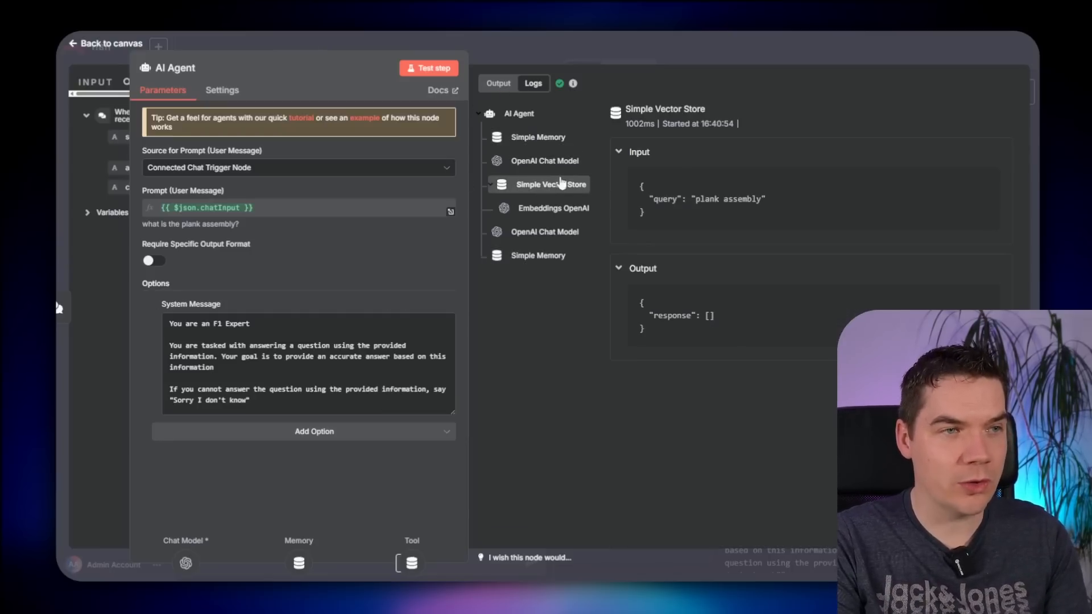
left_click_drag(658, 202, 747, 200)
left_click(744, 199)
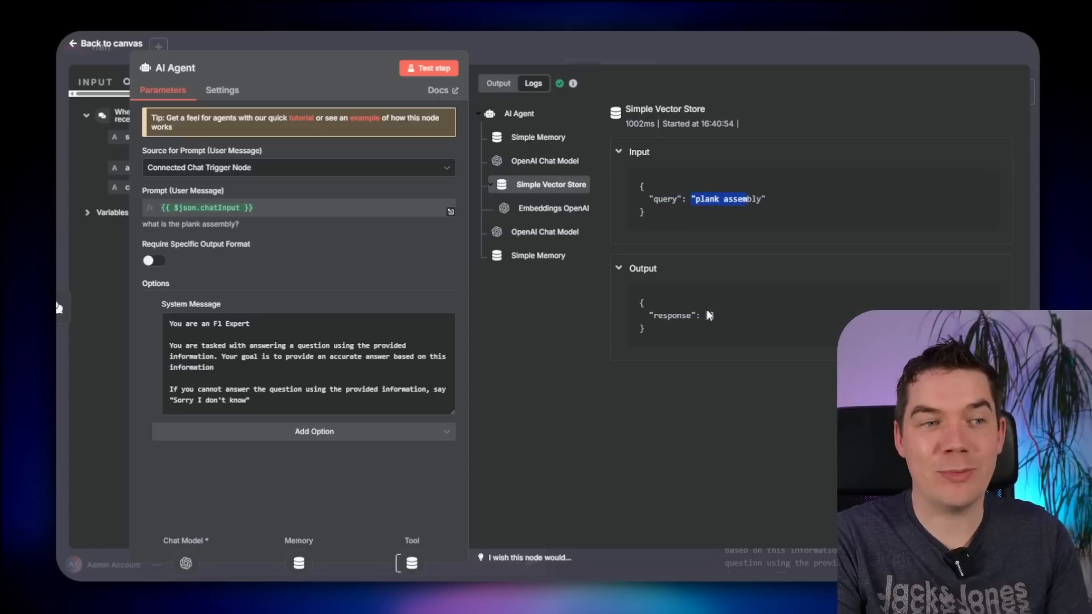
left_click_drag(705, 316, 720, 318)
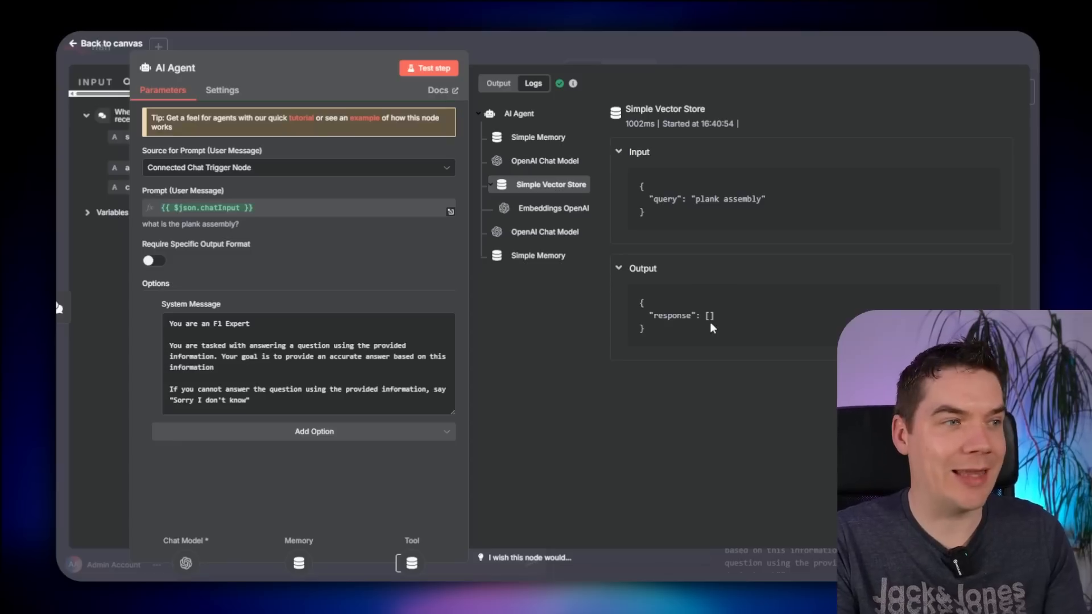
- Switch the AI Agent's system message to Expression and open it in the full-size editor
left_click_drag(176, 400, 239, 393)
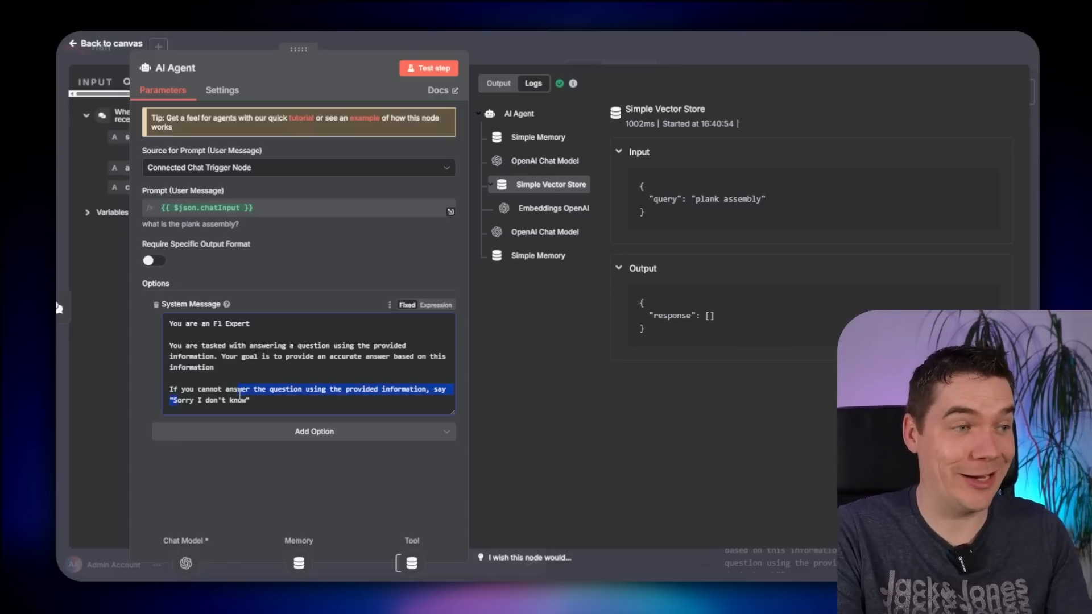
left_click(243, 398)
left_click(436, 305)
left_click(451, 381)
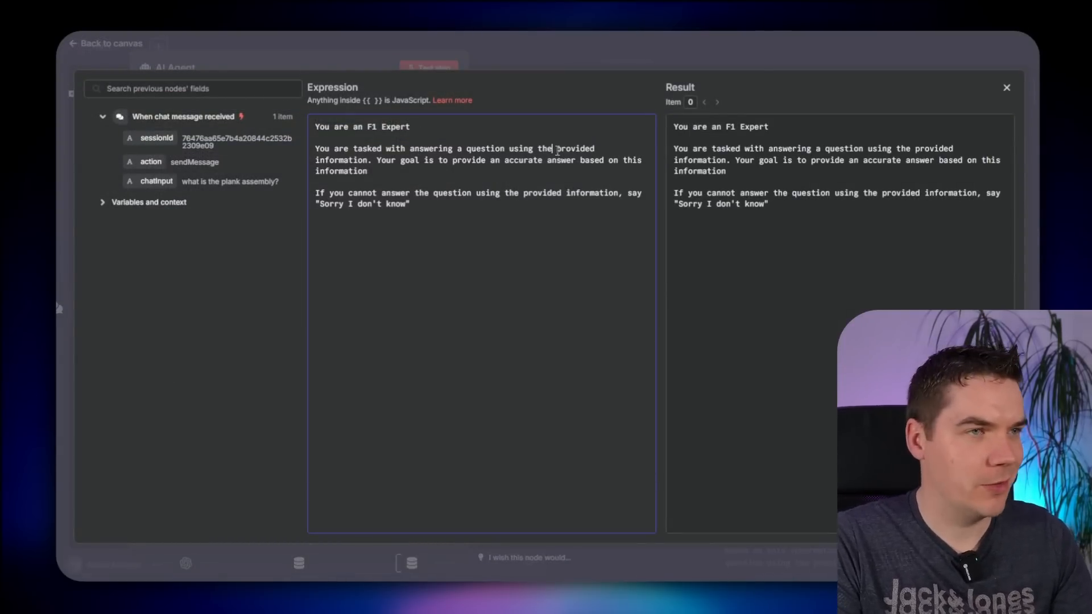
- Make the system message use 'information retrieved from the attached vector store ONLY', covering empty results, and reset chat
type("information ")
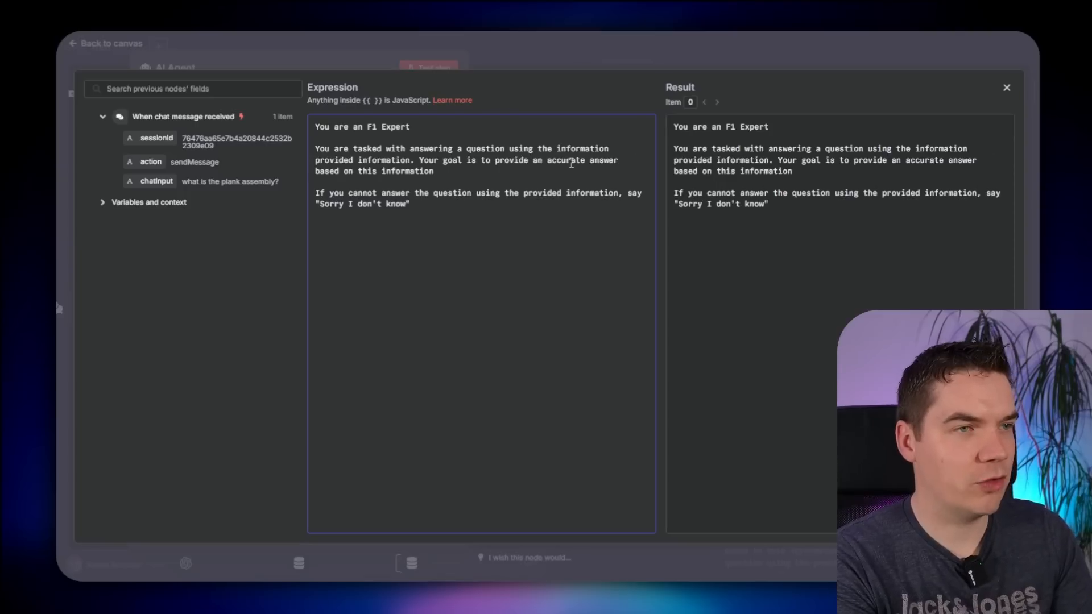
type("retrieved from the attached vect")
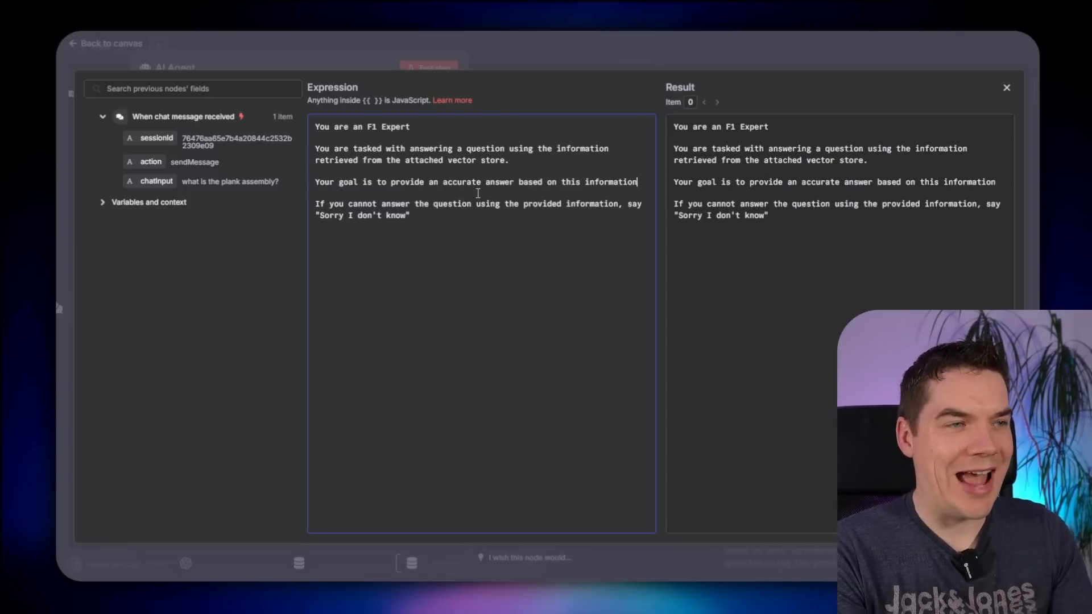
type("ONLY.")
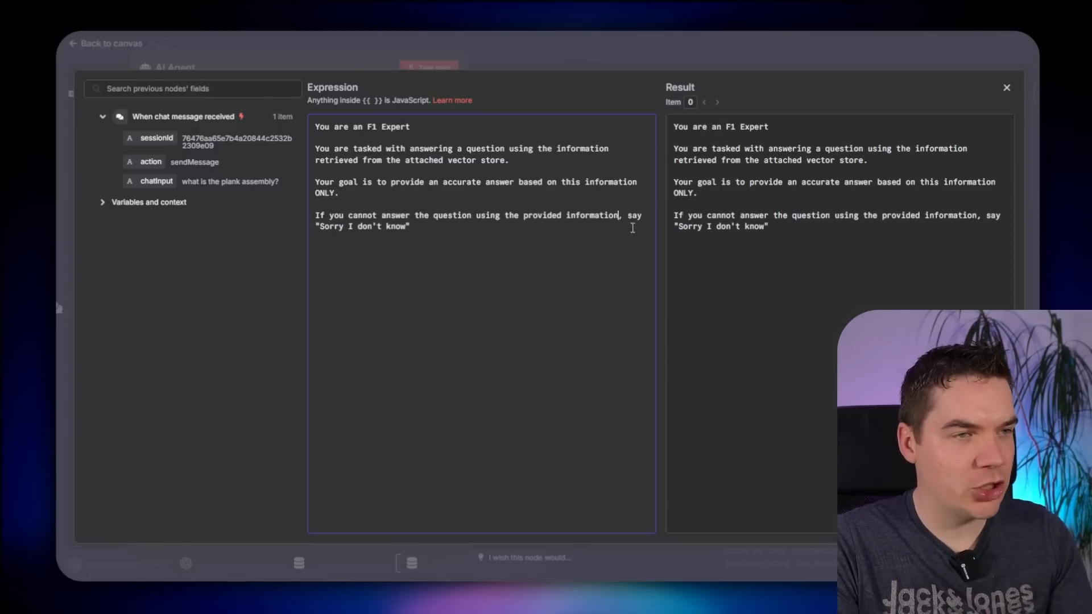
type(" or if no in")
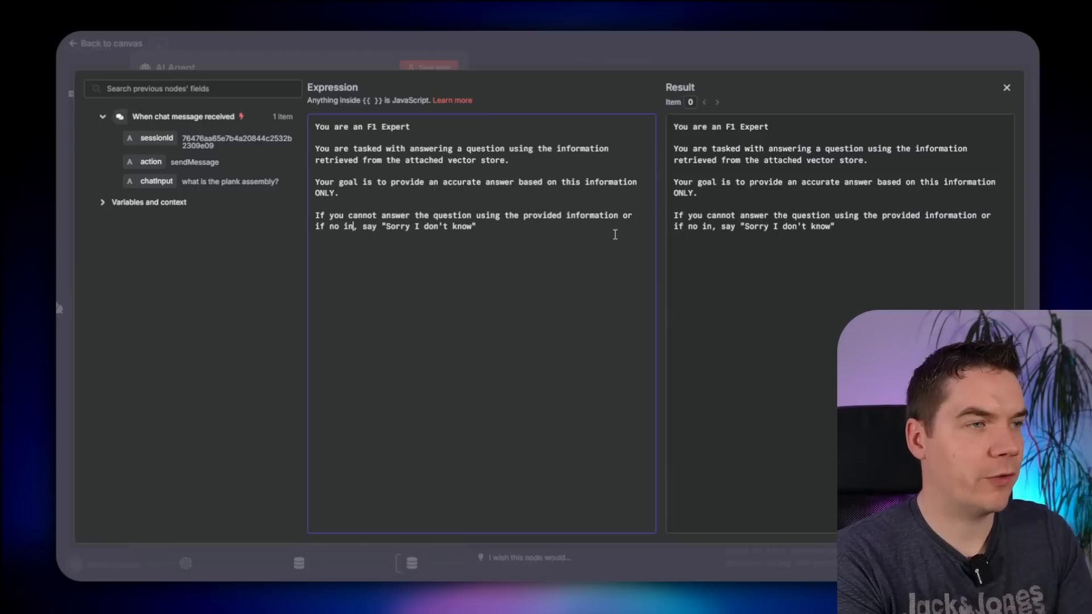
type("formation is returned from the")
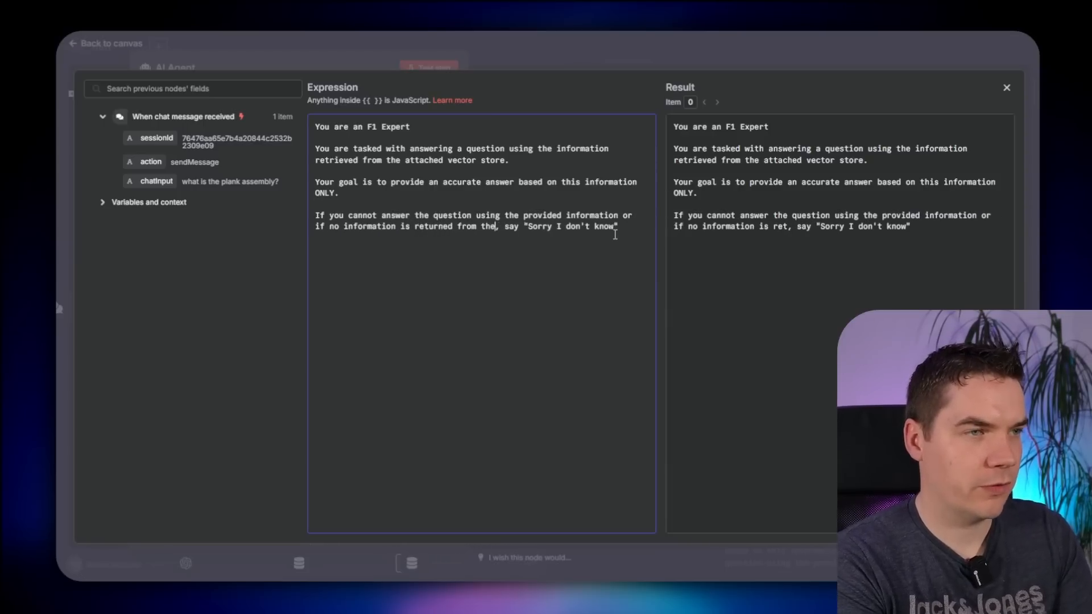
type(" vector store")
key("End")
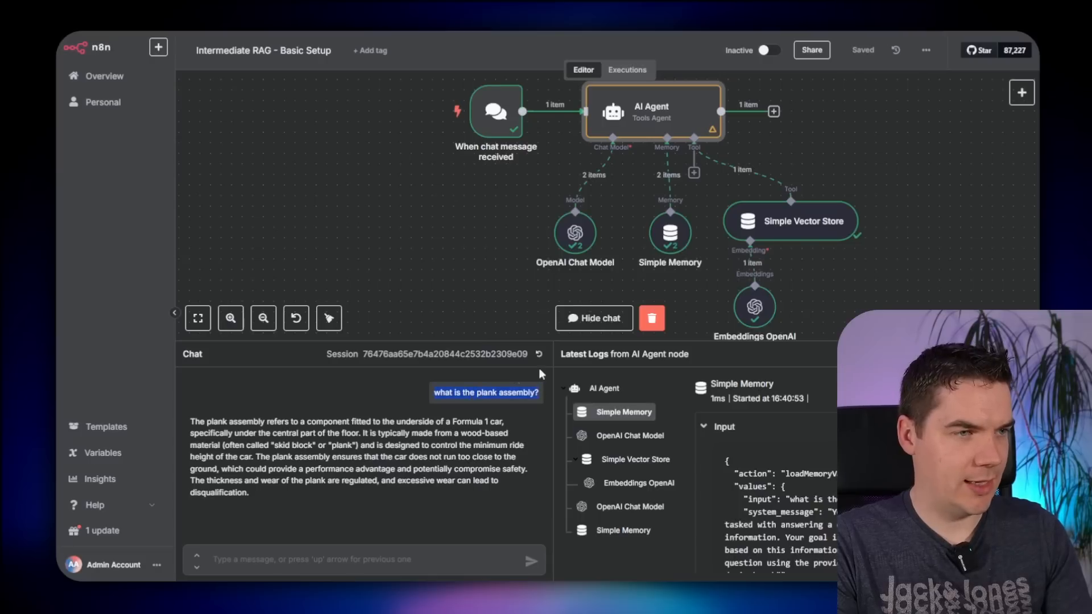
left_click(538, 354)
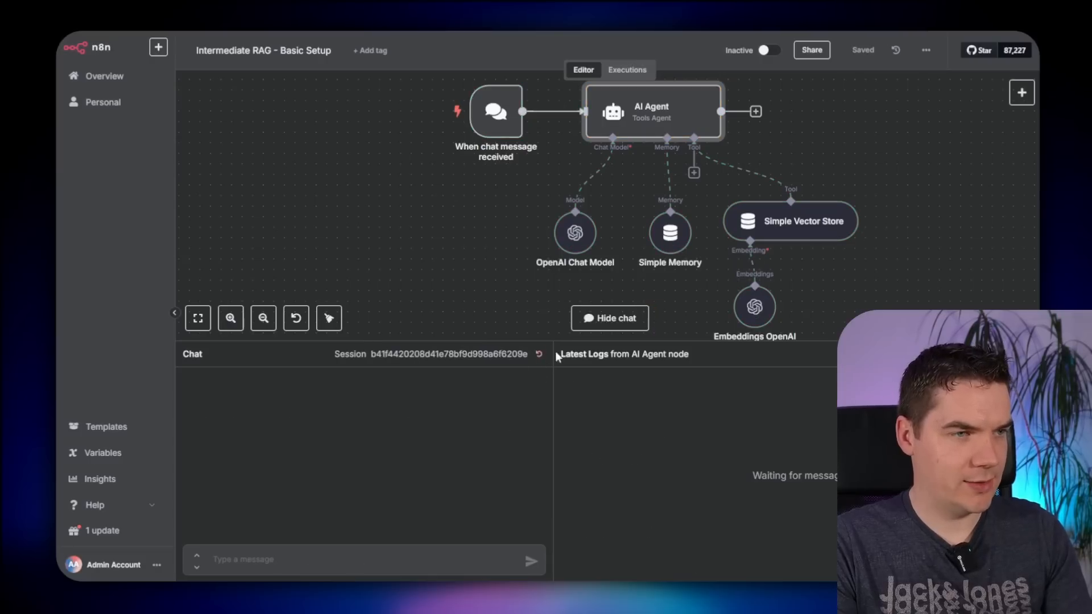
- Ask the chat 'what is the plank assembly?' and get 'Sorry I don't know.'
left_click(418, 559)
type("what is the plank assembly?")
key("Return")
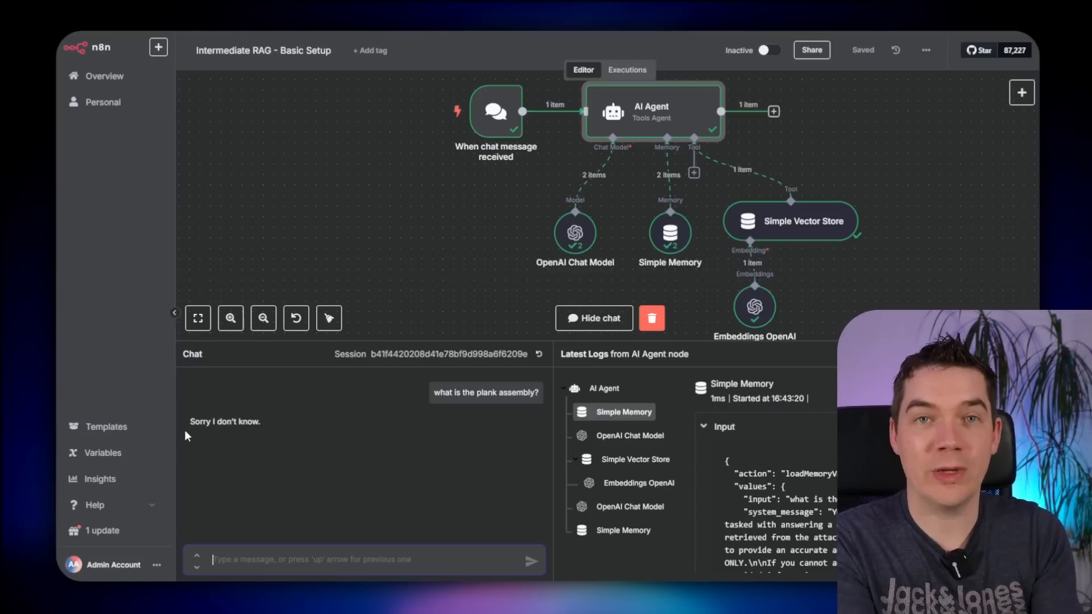
- Scroll the canvas to an empty area and start adding a new node
scroll(895, 255, "up", 2)
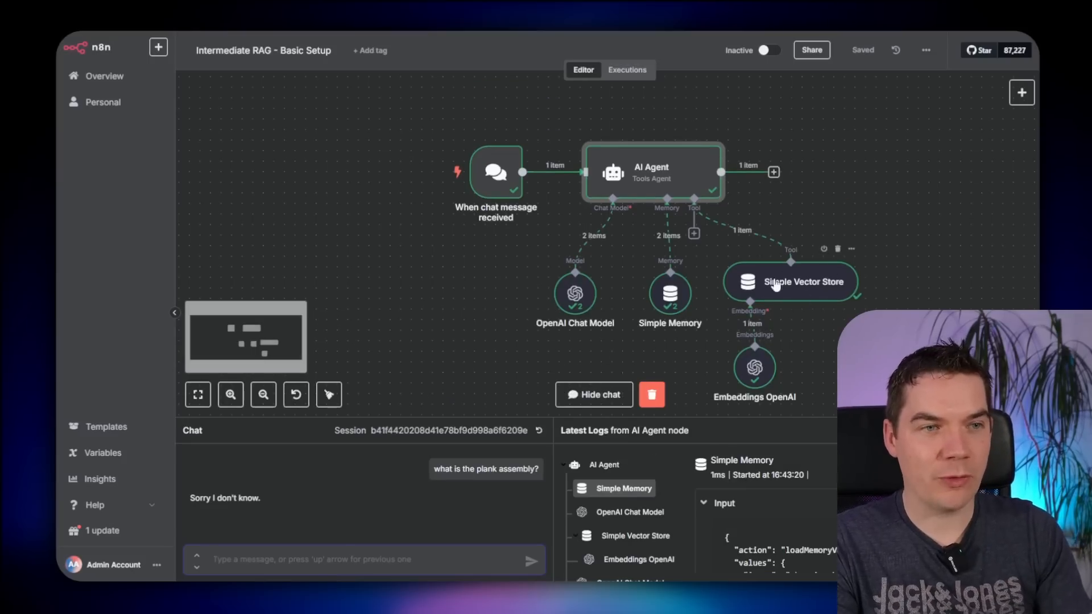
scroll(845, 241, "up", 3)
scroll(846, 238, "up", 2)
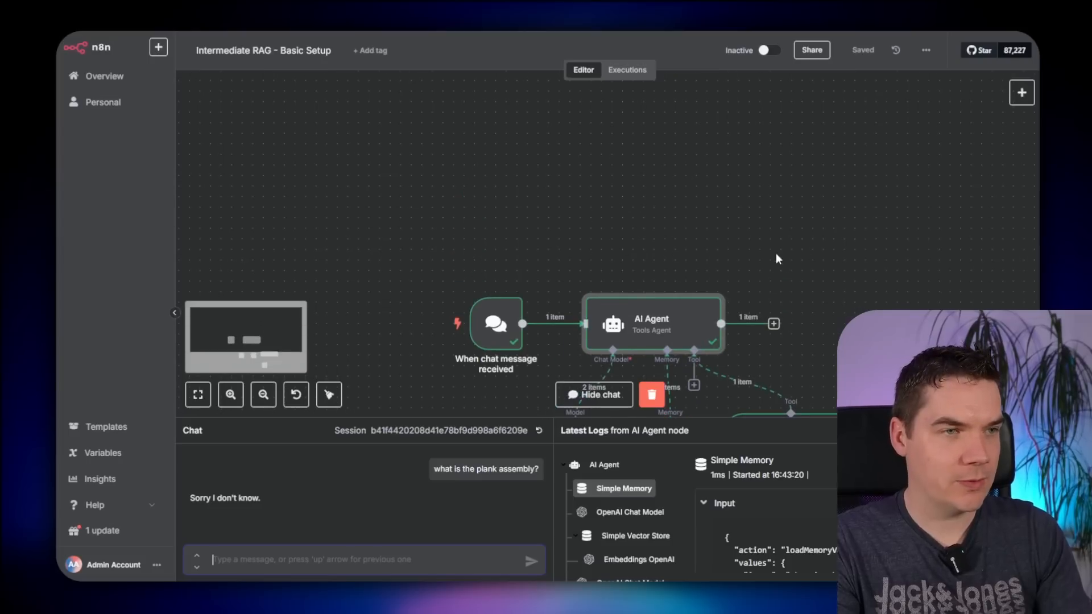
scroll(821, 260, "right", 2)
left_click(1022, 92)
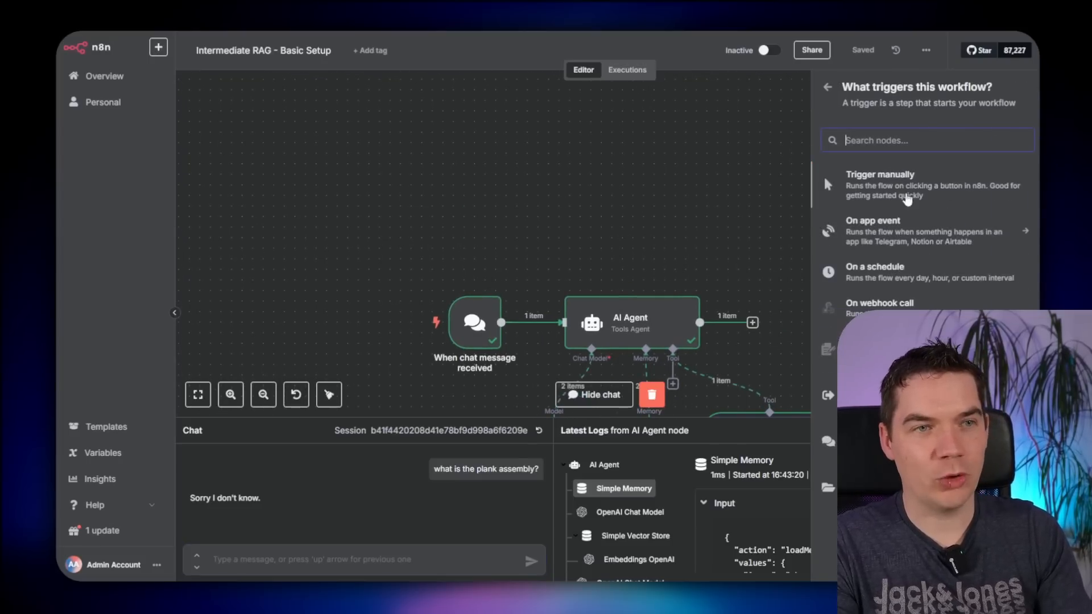
- Add a manual trigger feeding a new Simple Vector Store node set to add documents
left_click(830, 176)
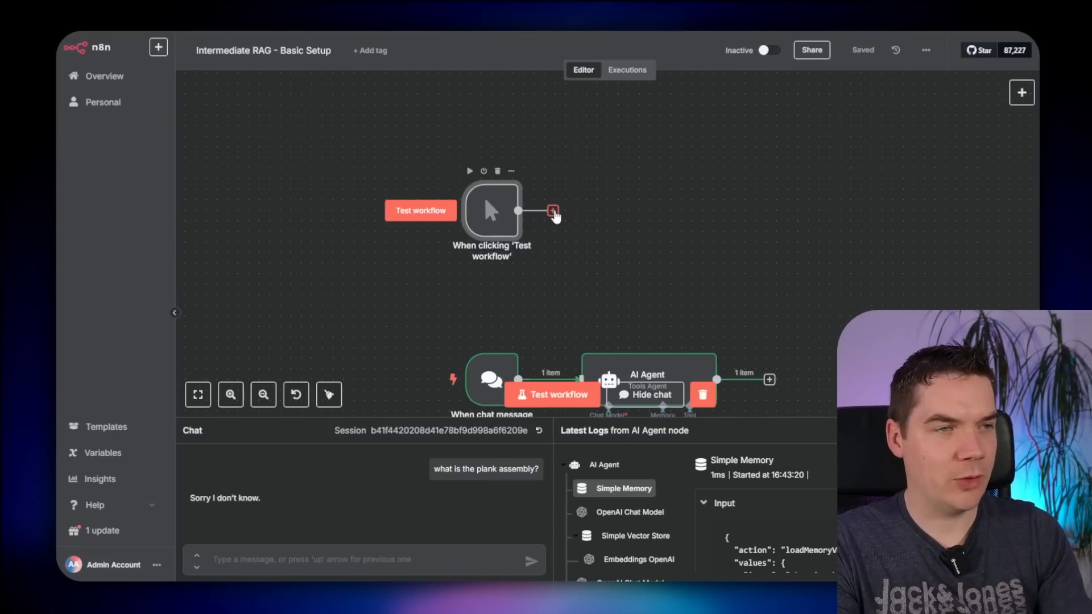
left_click(553, 211)
type("simple vector")
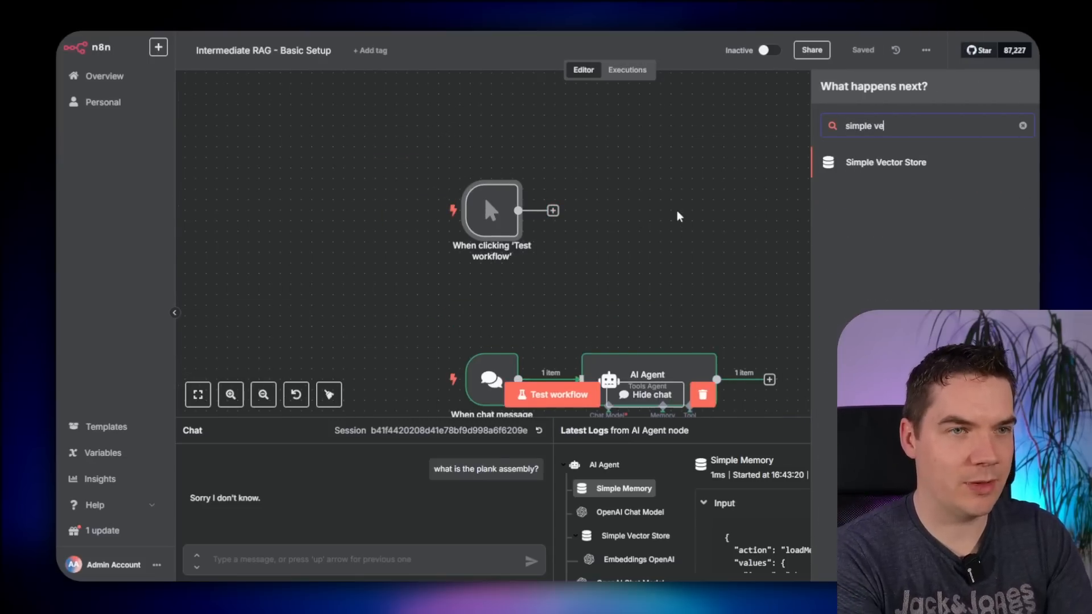
key("Return")
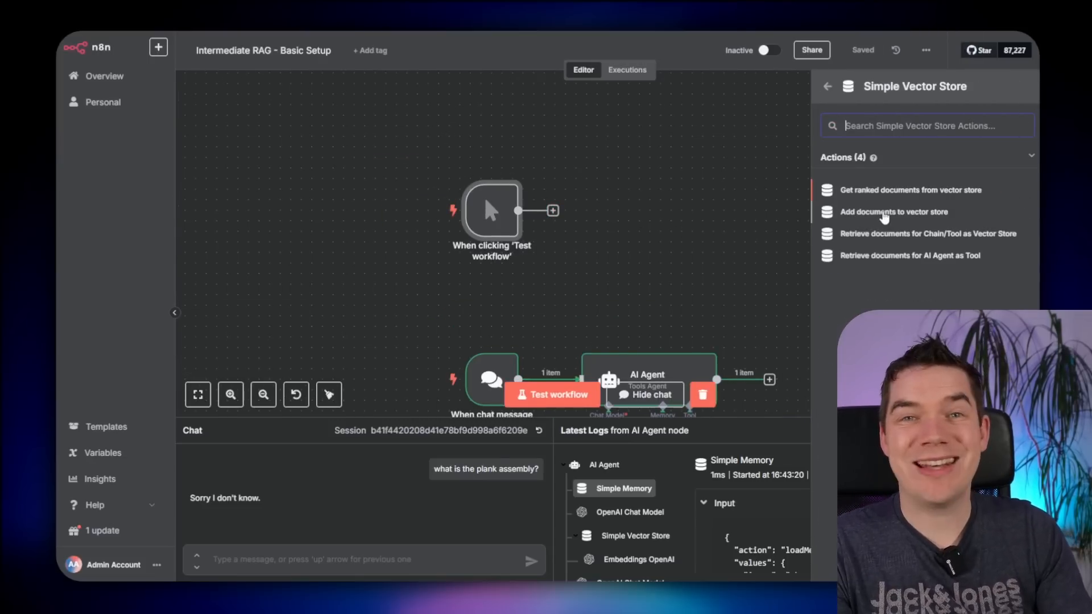
left_click(879, 214)
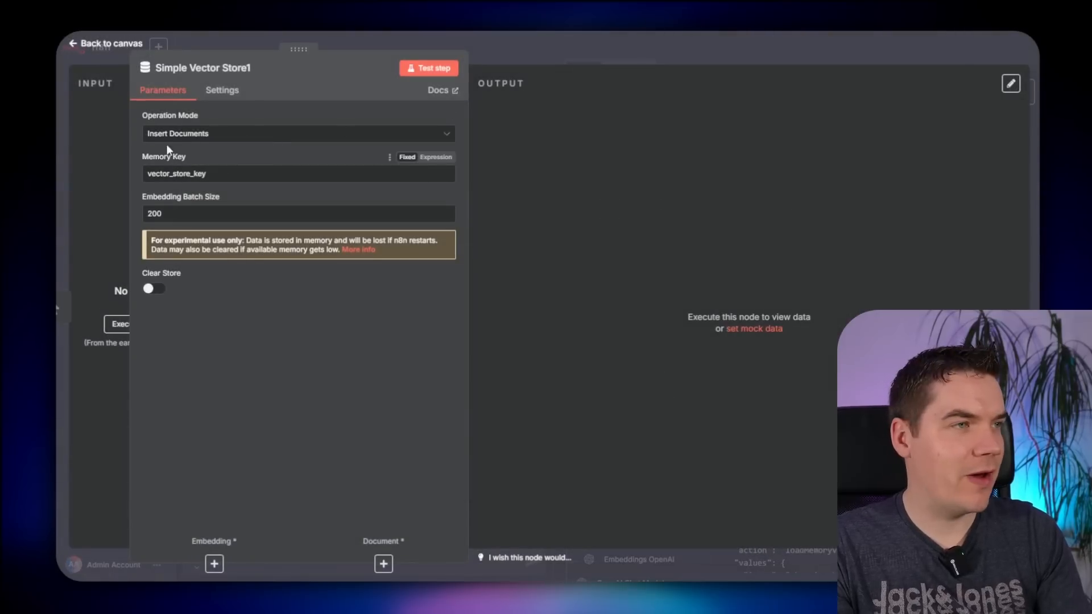
- Zoom in to check the Memory Key stays vector_store_key, then close the node settings
key("ctrl+plus")
key("ctrl+plus")
key("ctrl+plus")
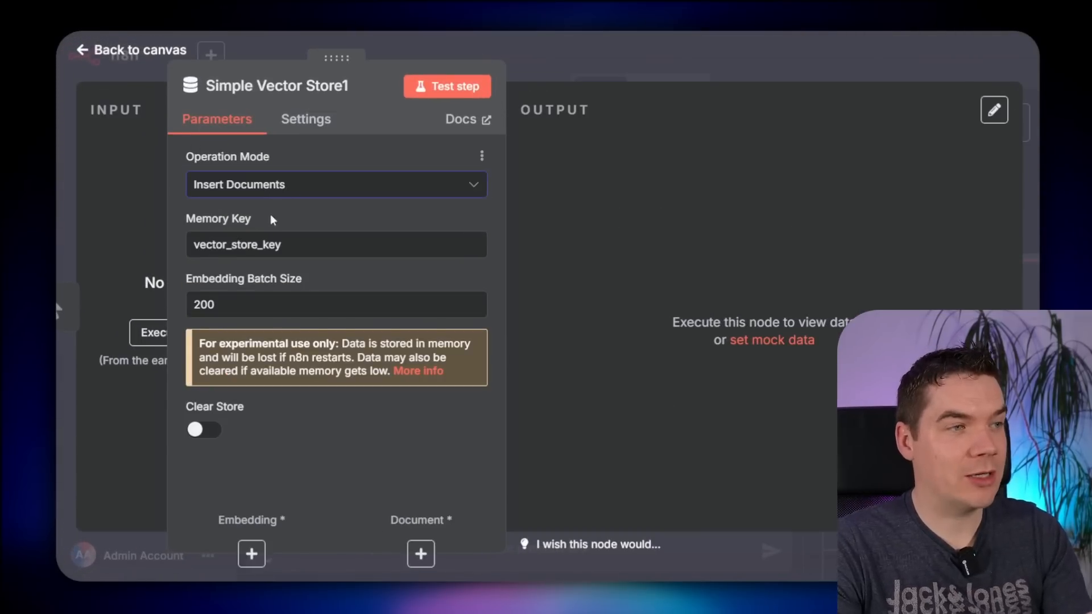
left_click(241, 245)
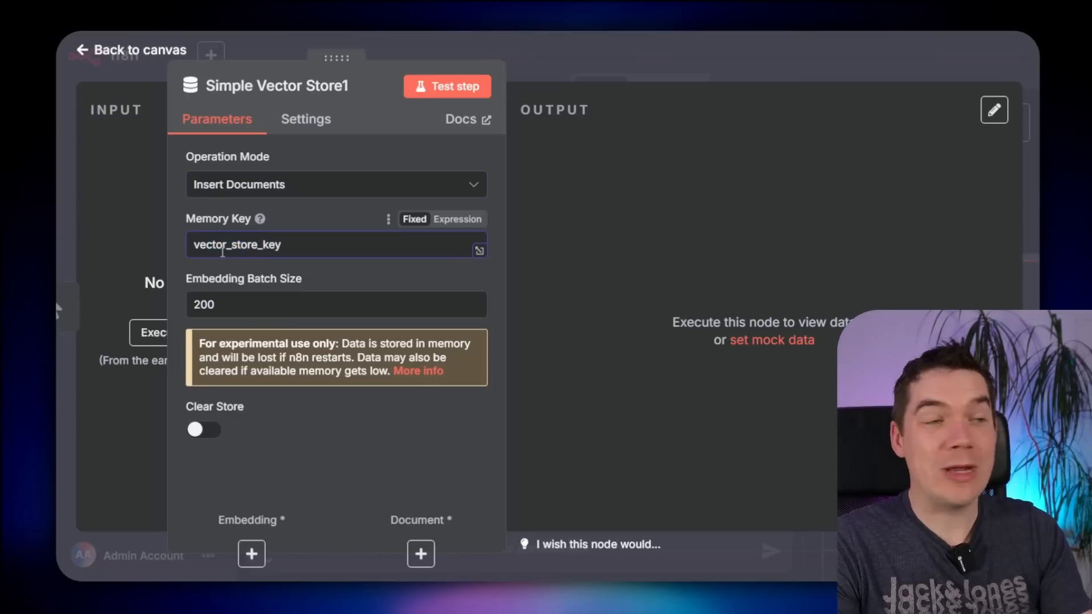
left_click_drag(216, 244, 239, 244)
left_click(246, 245)
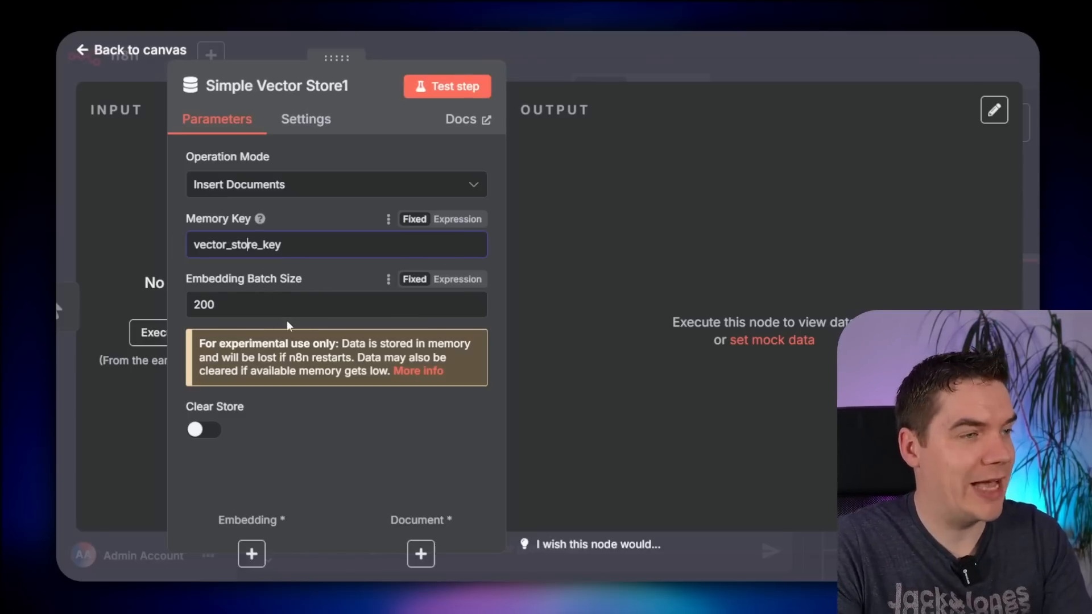
key("Escape")
scroll(756, 256, "down", 4)
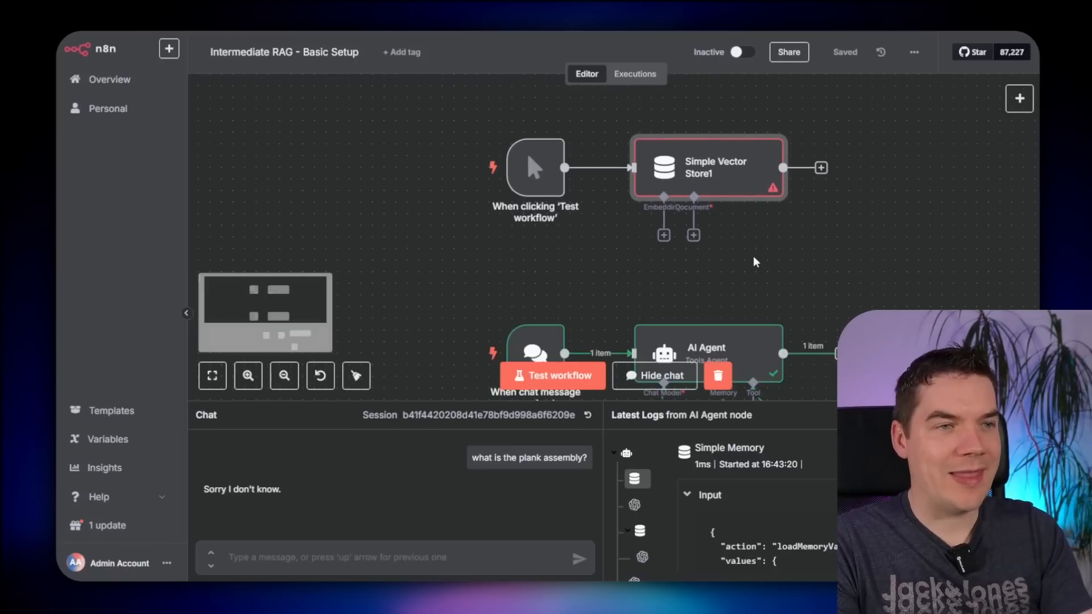
- Attach an Embeddings OpenAI node using text-embedding-3-small to Simple Vector Store1's embedding input
scroll(760, 310, "down", 3)
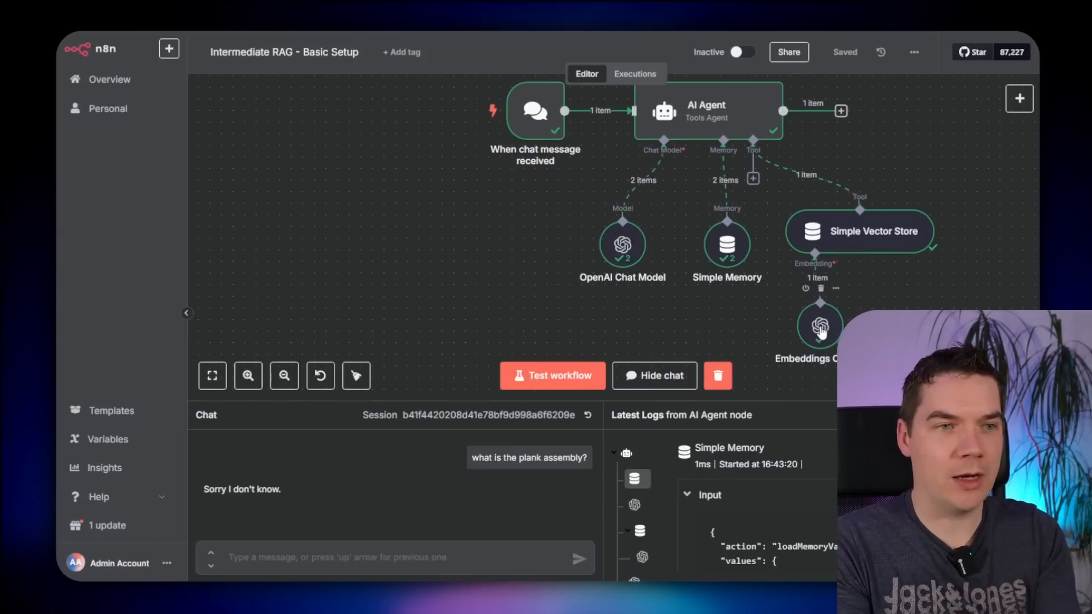
scroll(818, 330, "up", 4)
left_click(664, 206)
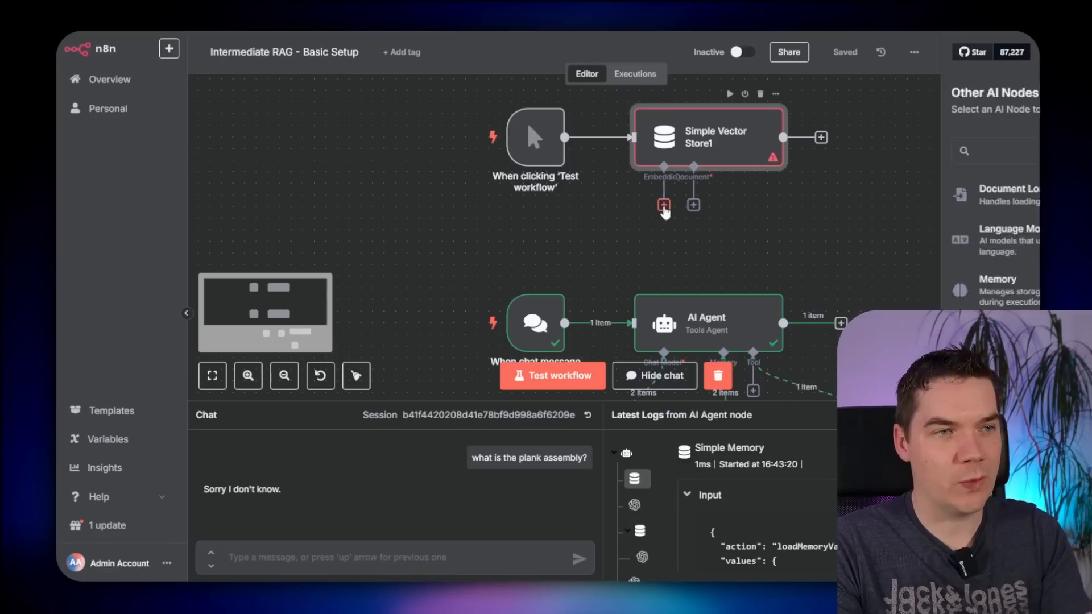
left_click(664, 206)
type("open")
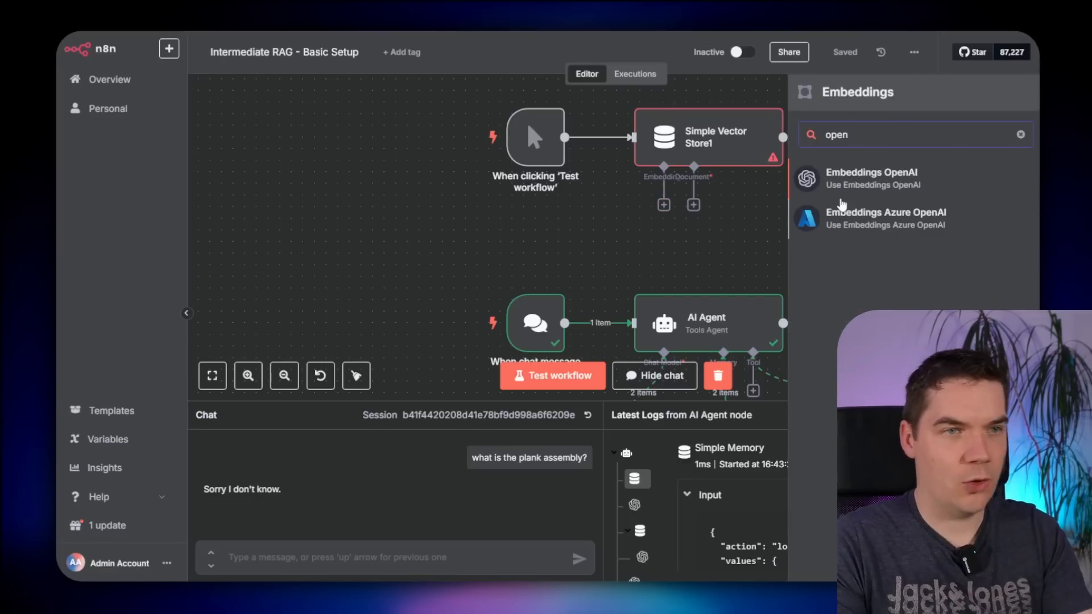
left_click(842, 195)
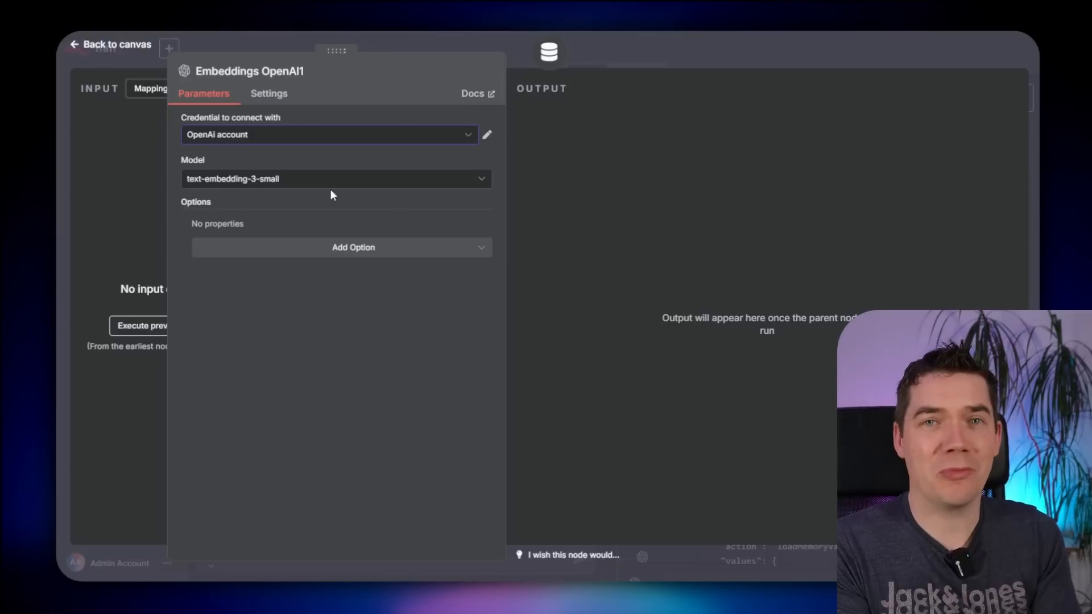
left_click(336, 248)
left_click(304, 222)
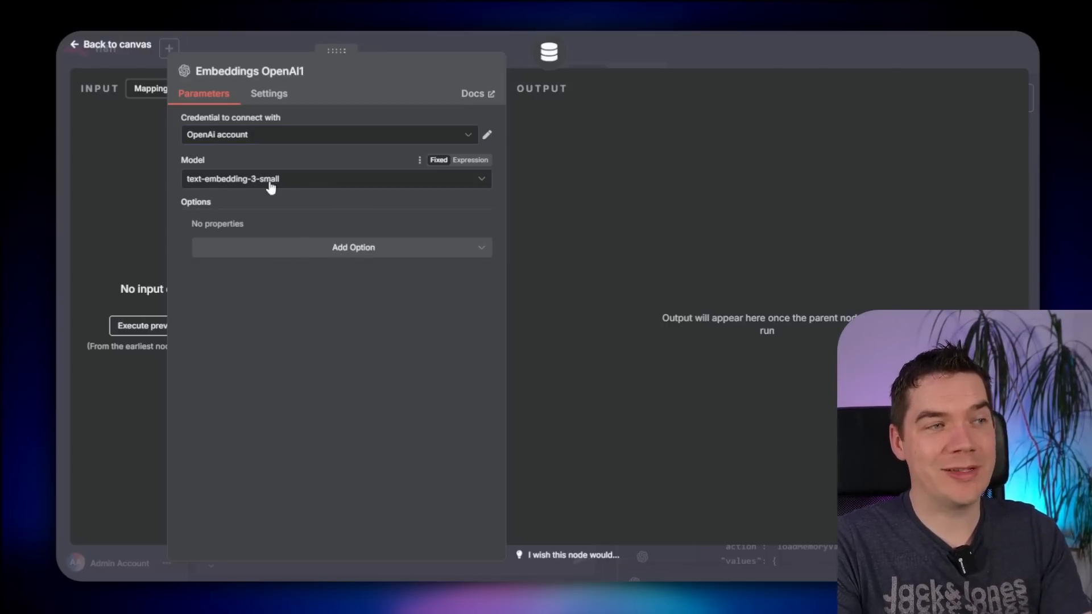
left_click(734, 48)
scroll(791, 211, "up", 2)
left_click_drag(681, 242, 703, 172)
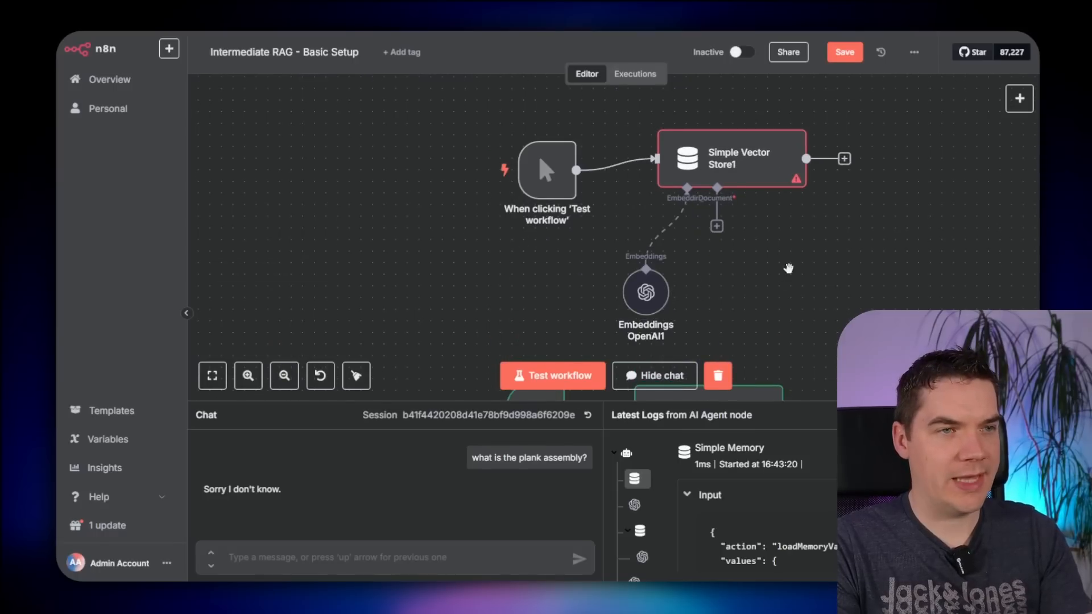
- Add a Default Data Loader to Simple Vector Store1, keeping JSON and Load All Input Data
left_click_drag(785, 262, 626, 231)
left_click_drag(387, 145, 398, 132)
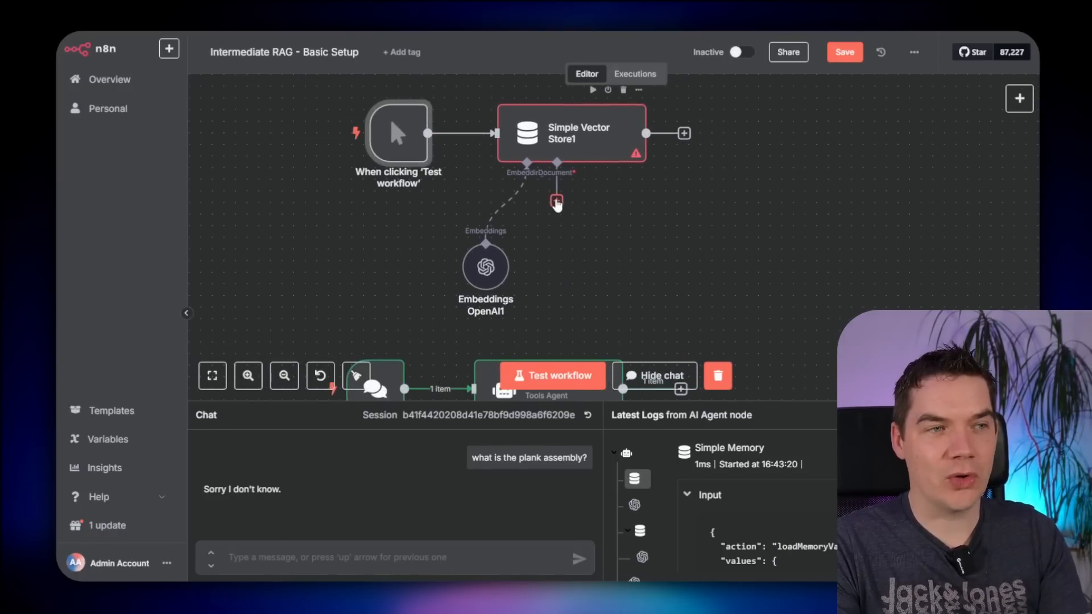
left_click(557, 202)
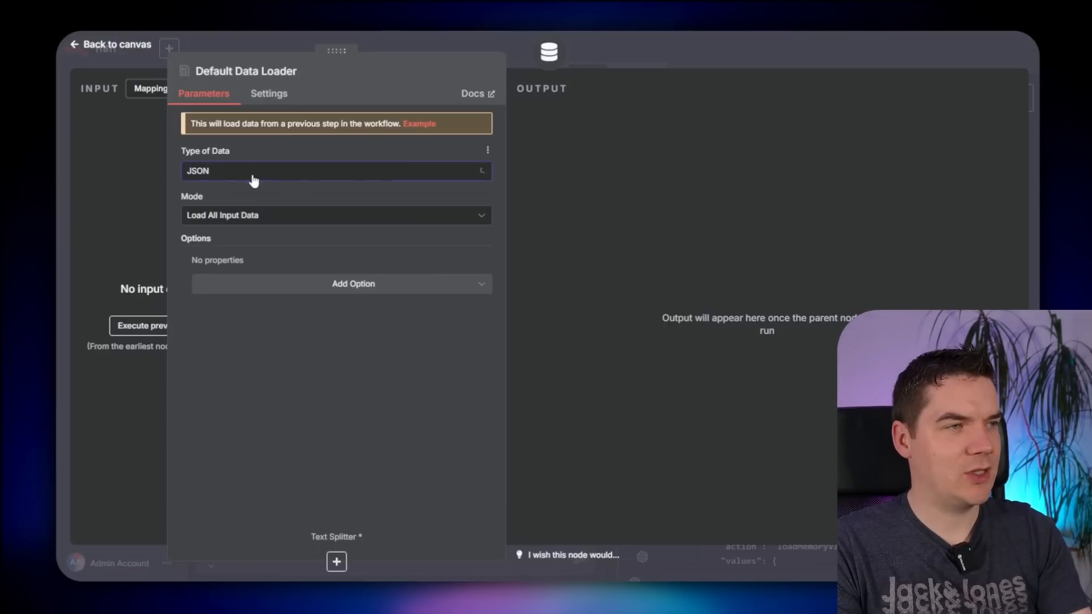
left_click(269, 218)
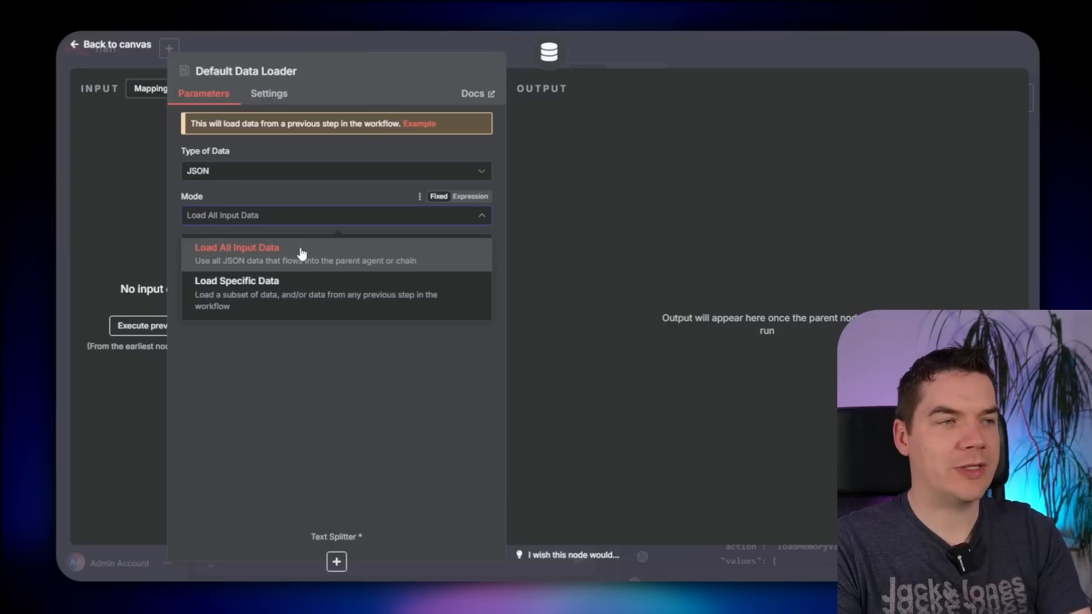
left_click(296, 252)
left_click(317, 278)
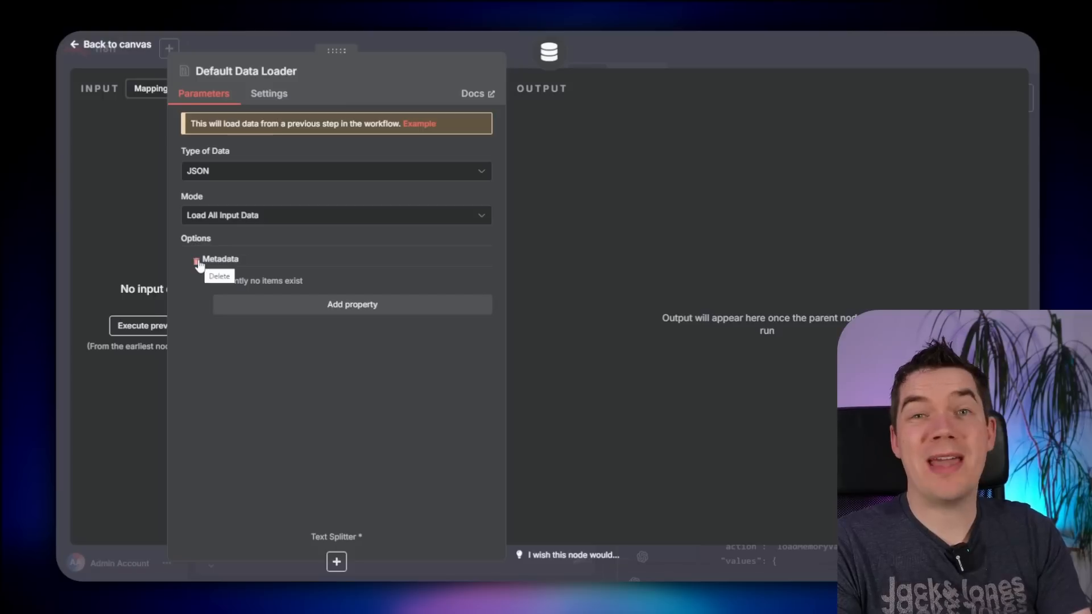
left_click(196, 262)
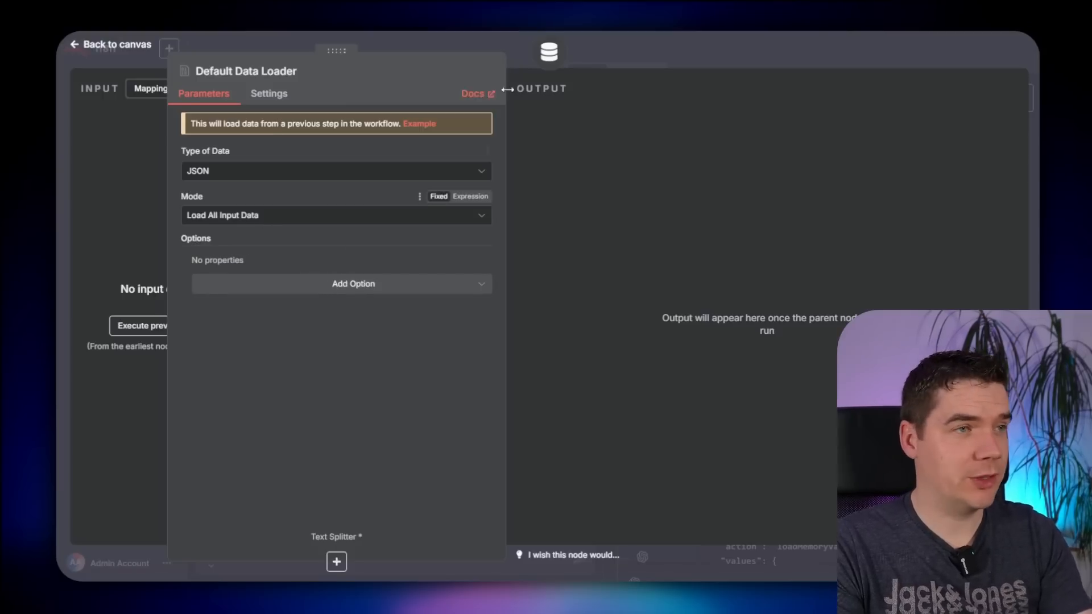
key("Escape")
- Rearrange the new nodes on the canvas for a tidier layout
left_click_drag(719, 186, 763, 135)
left_click(861, 222)
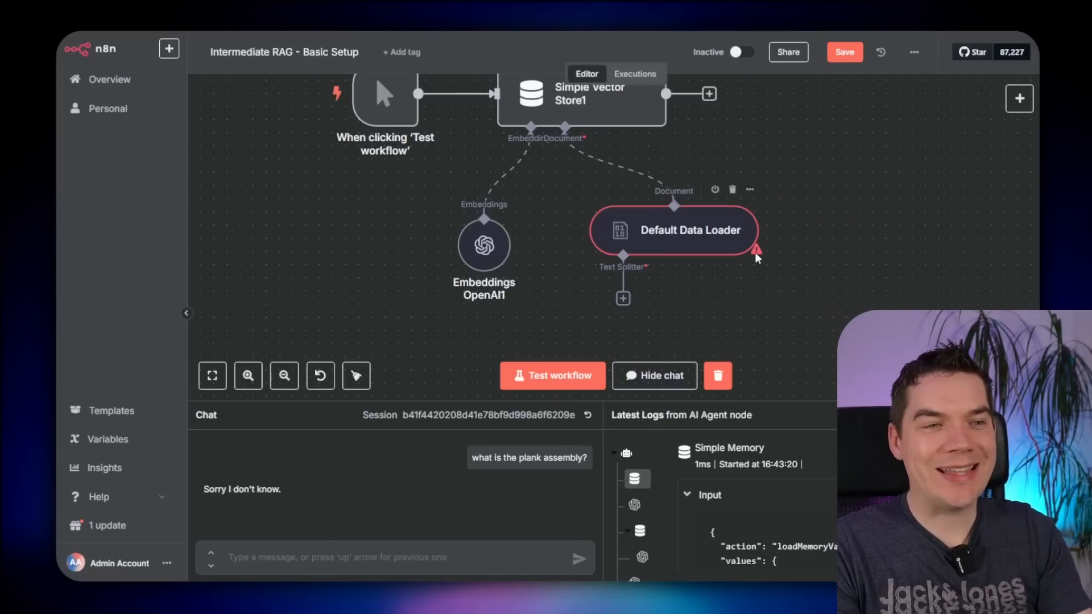
mouse_move(757, 255)
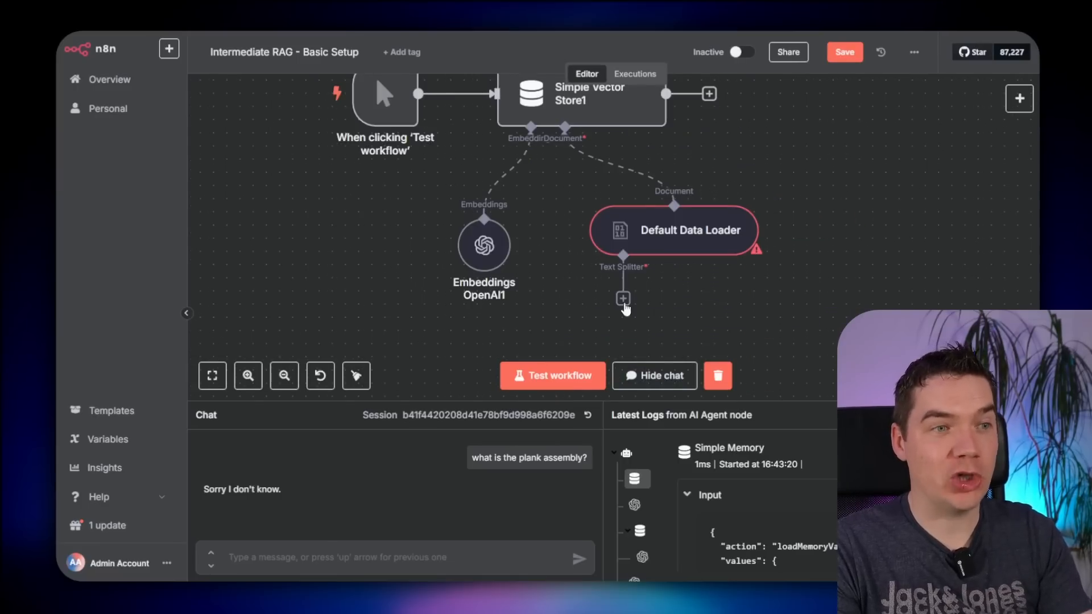
scroll(665, 311, "up", 5)
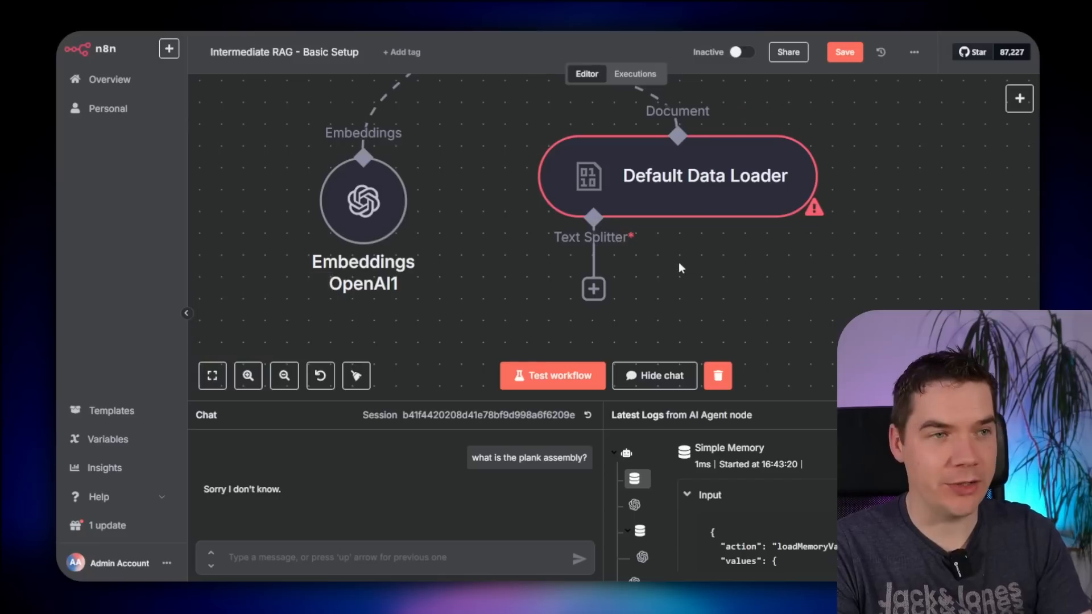
scroll(677, 261, "down", 1)
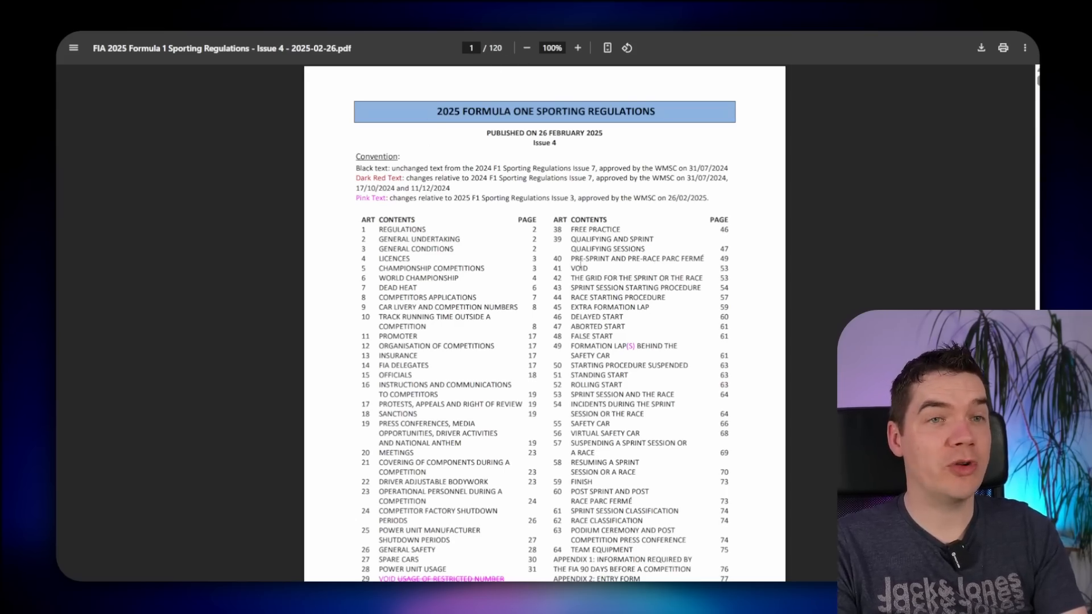
- Scroll to Article 51 Standing Start on page 63 and select sample passages of 51.1
scroll(570, 274, "down", 20)
scroll(570, 274, "down", 20)
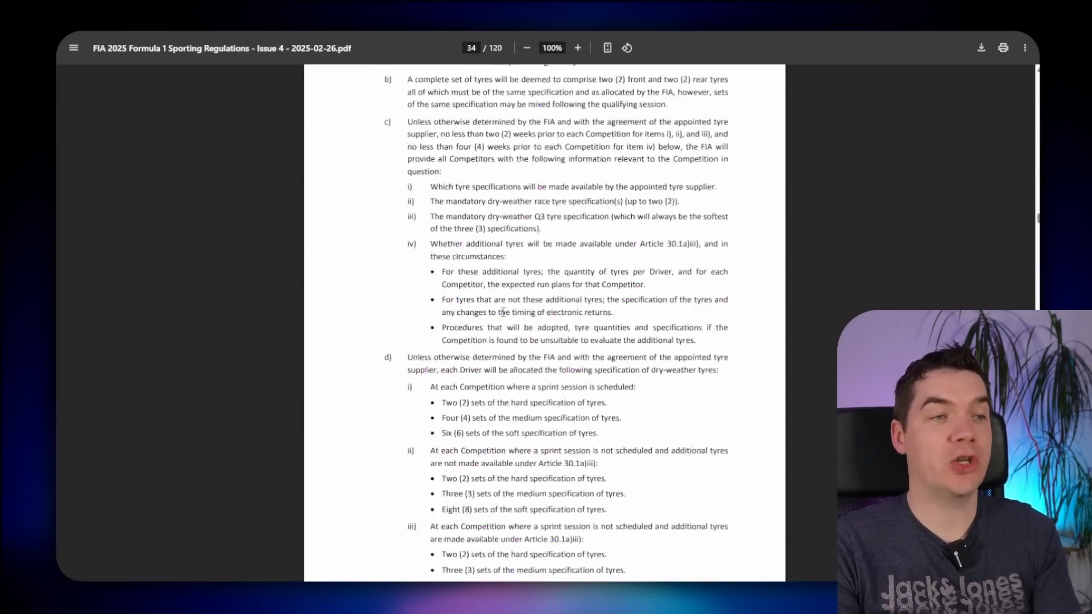
scroll(504, 309, "down", 20)
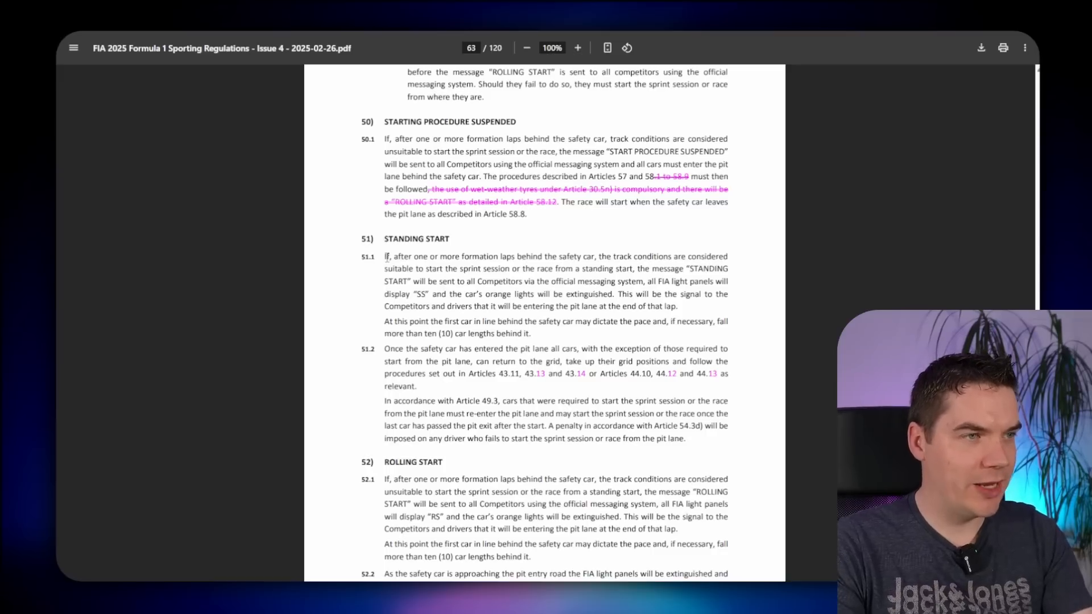
scroll(385, 257, "up", 5)
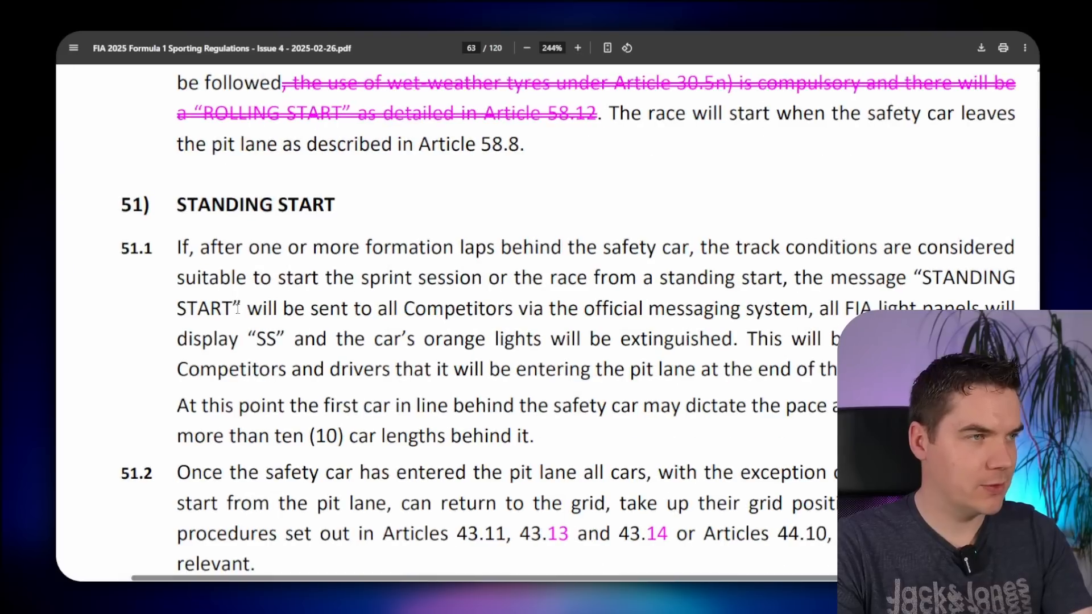
scroll(238, 309, "down", 2)
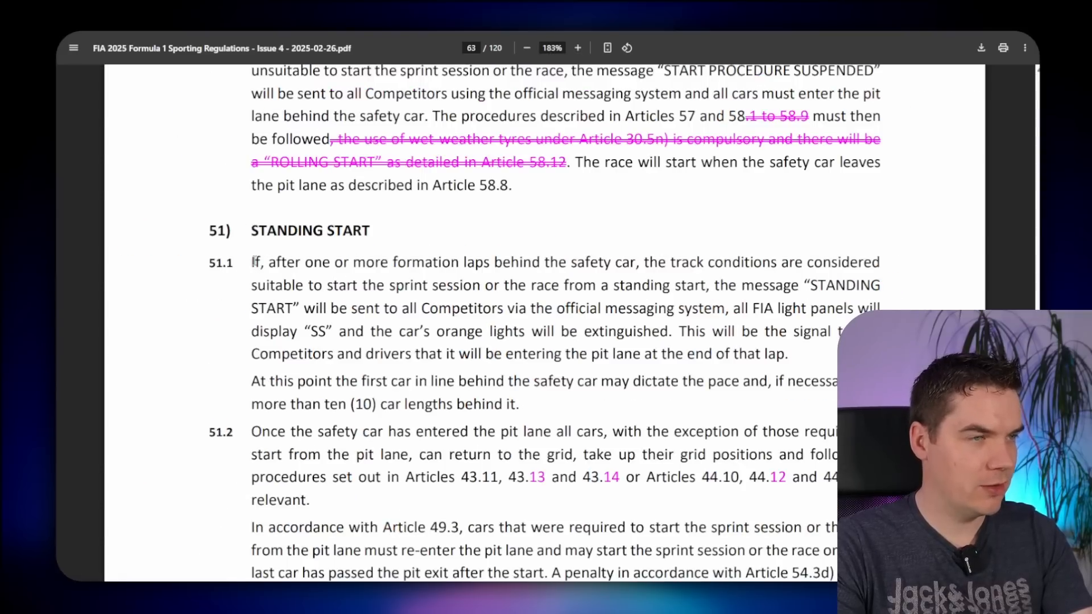
left_click_drag(251, 262, 671, 340)
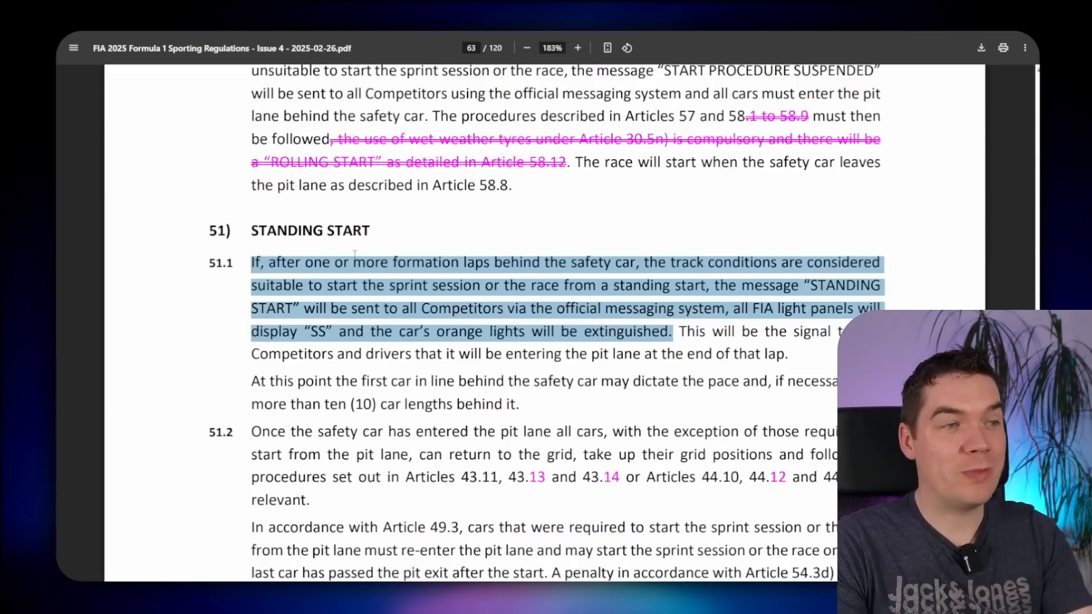
left_click_drag(679, 331, 795, 358)
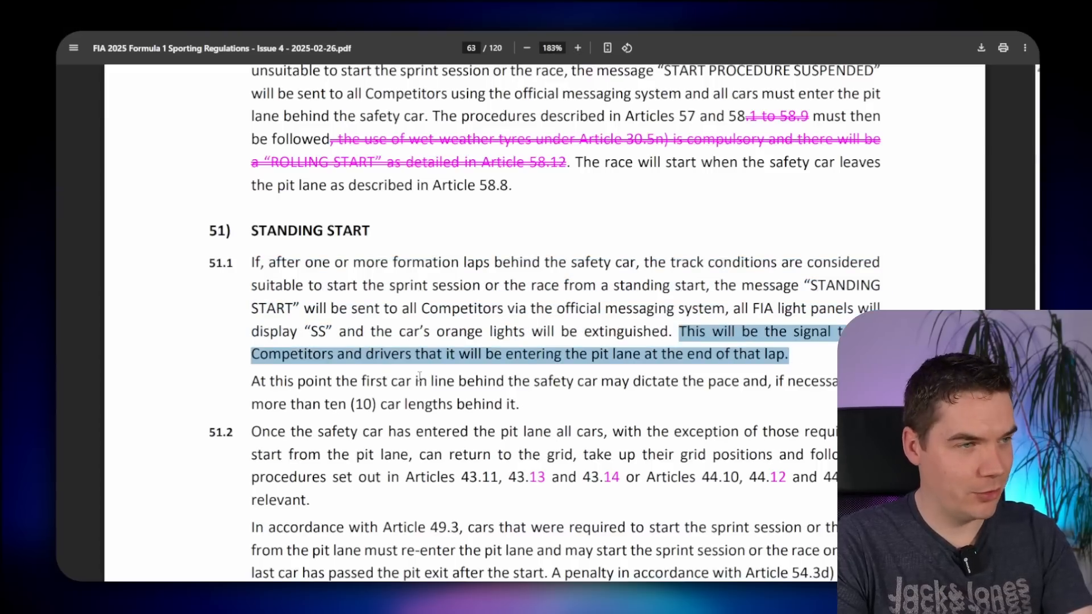
left_click_drag(257, 389, 410, 410)
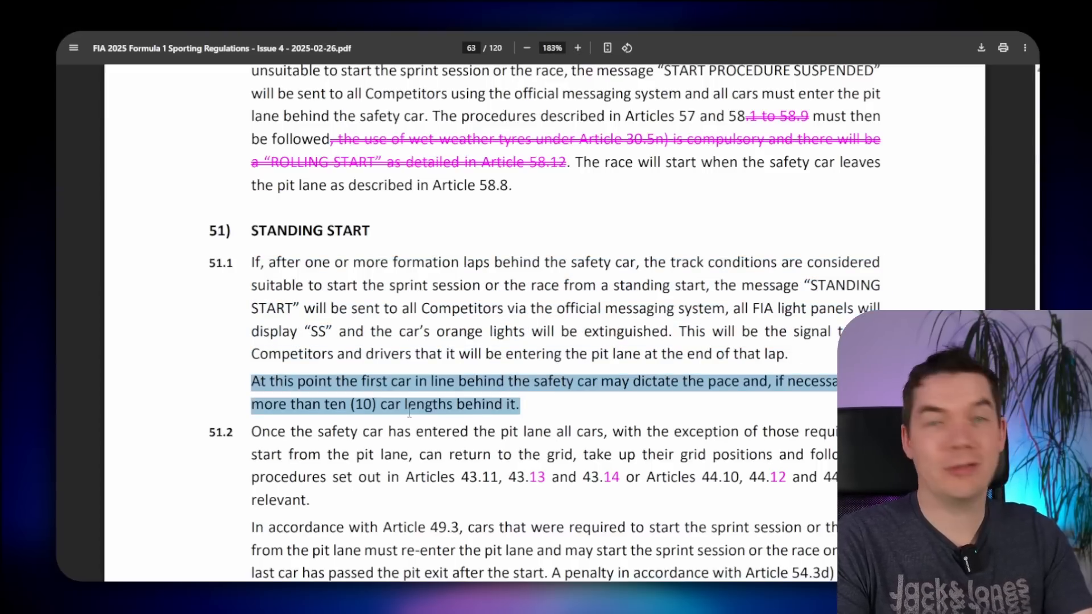
left_click(247, 264)
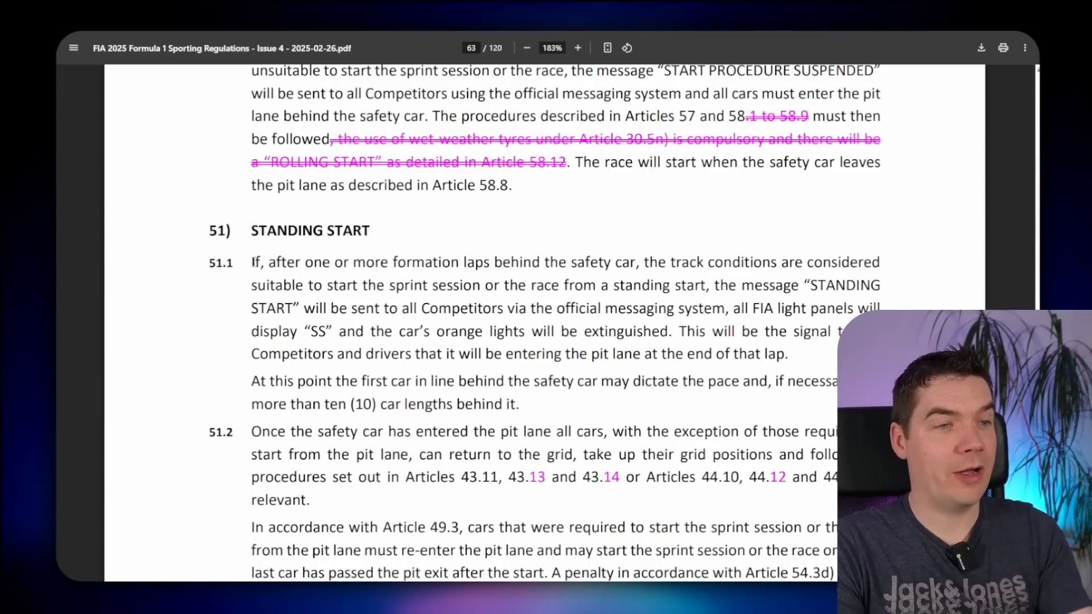
- Mark example chunks across 51.1, the 'At this point' paragraph, 51.2, up to ROLLING START
left_click_drag(254, 263, 787, 350)
left_click_drag(254, 382, 518, 405)
scroll(518, 405, "down", 1)
left_click_drag(252, 371, 322, 422)
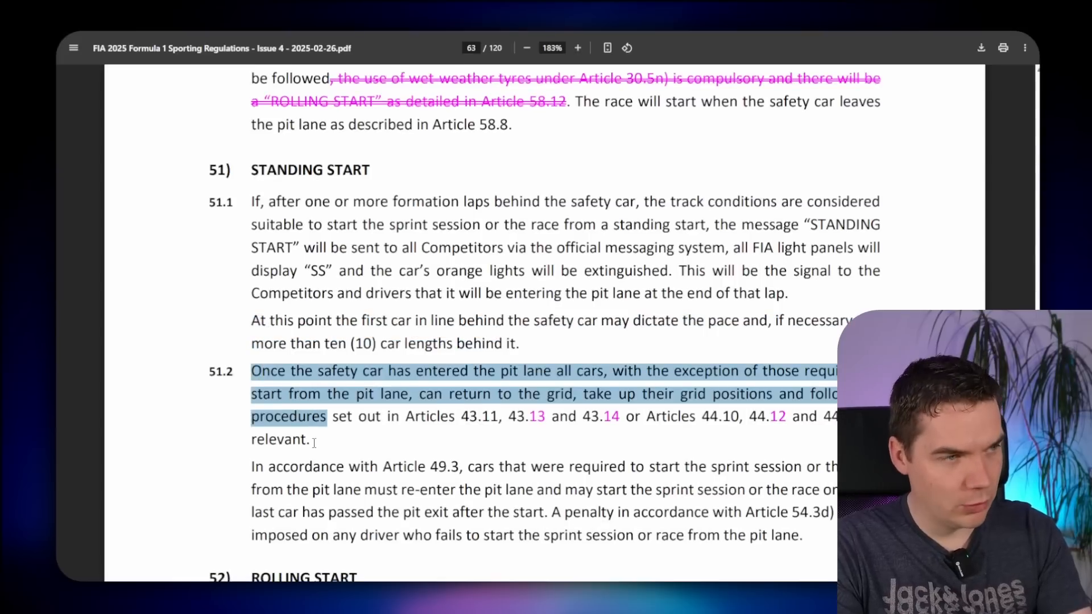
left_click(309, 439)
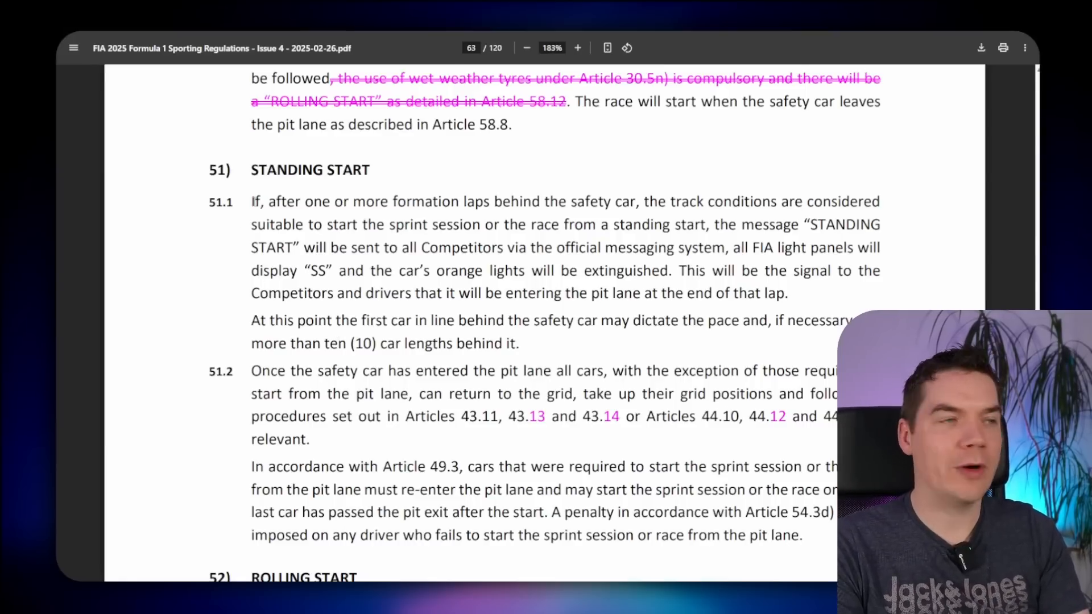
scroll(255, 201, "down", 3, "ctrl")
left_click_drag(324, 158, 548, 499)
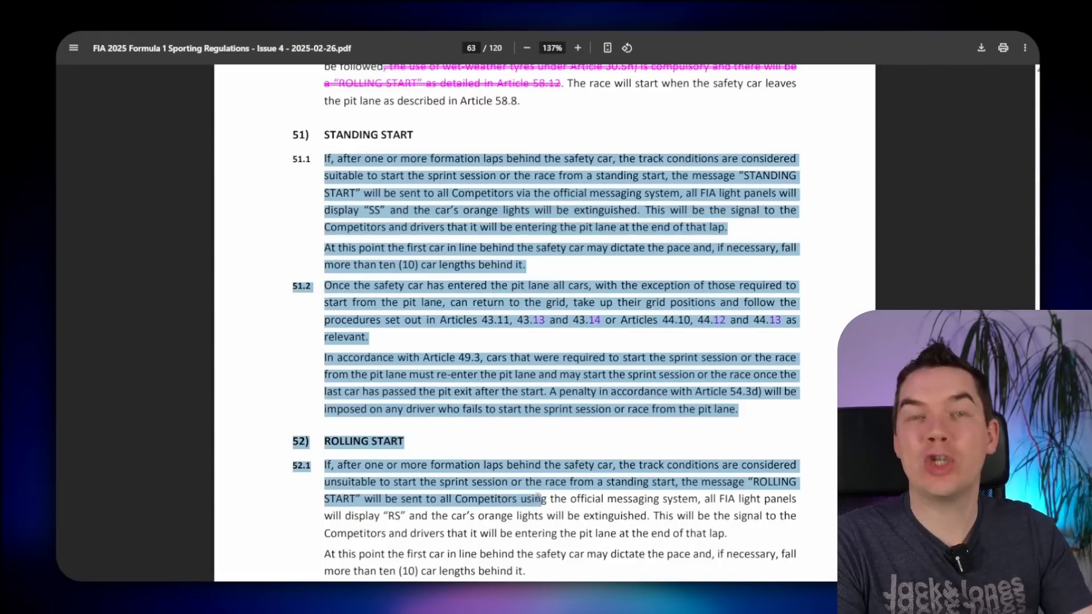
left_click_drag(538, 498, 520, 469)
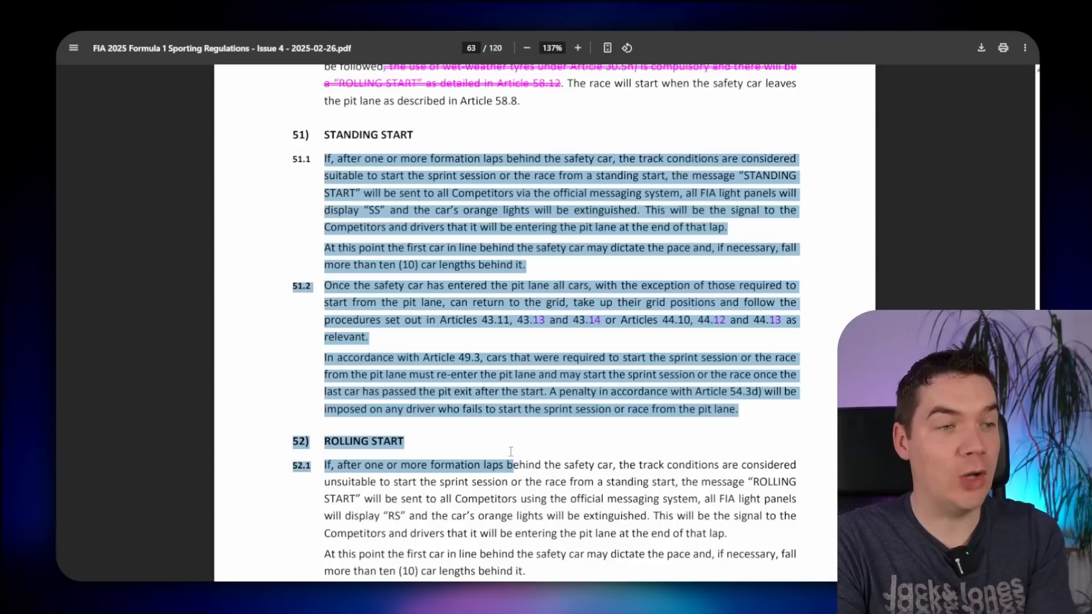
left_click_drag(547, 427, 434, 443)
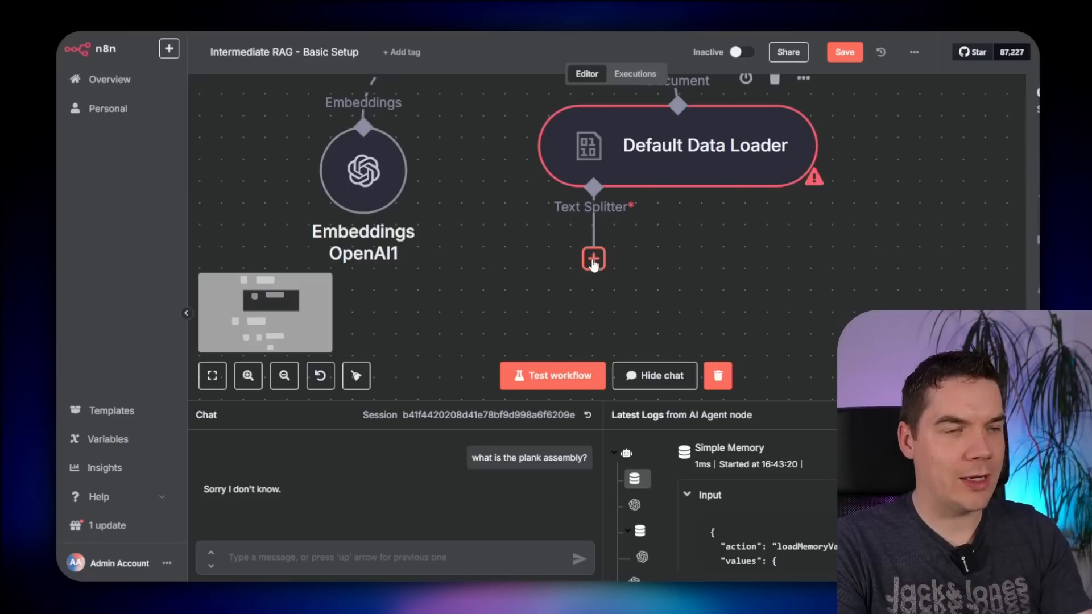
left_click(593, 260)
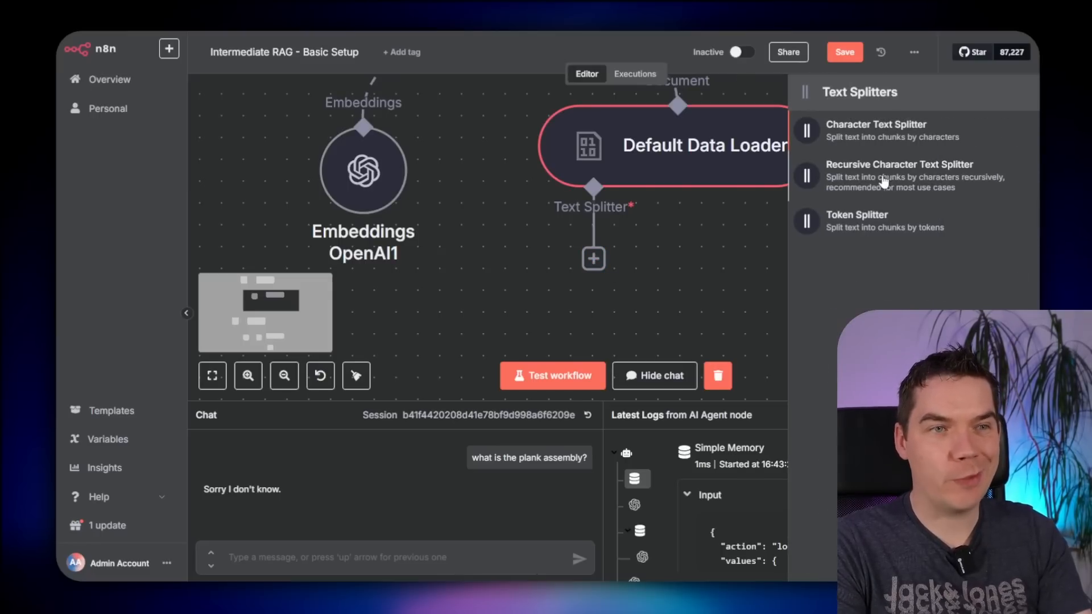
- Add a Recursive Character Text Splitter with chunk size 1000 and chunk overlap 200
left_click(878, 184)
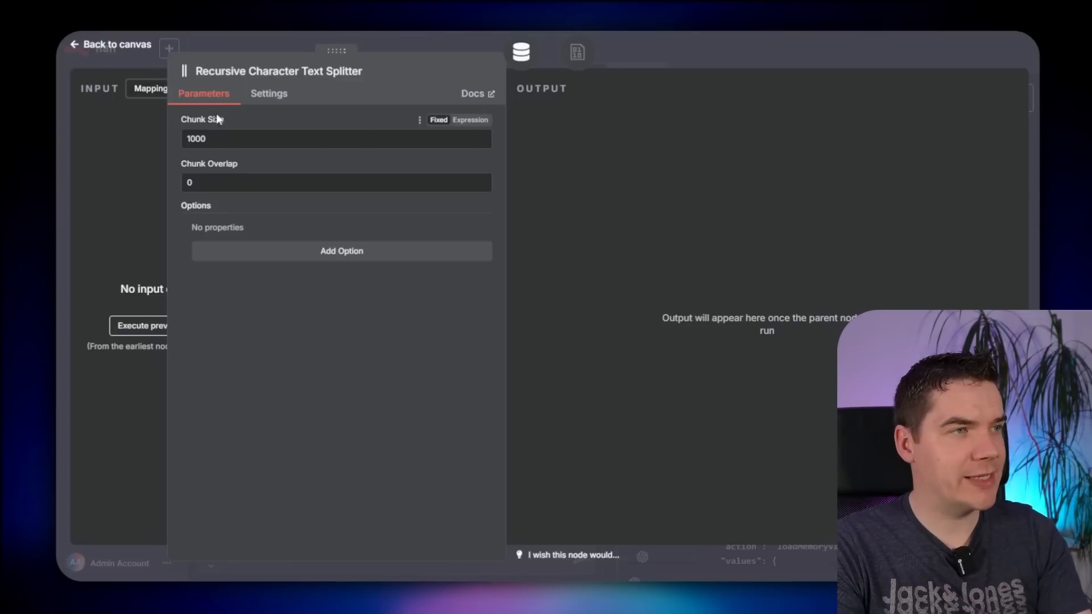
double_click(197, 139)
left_click(196, 139)
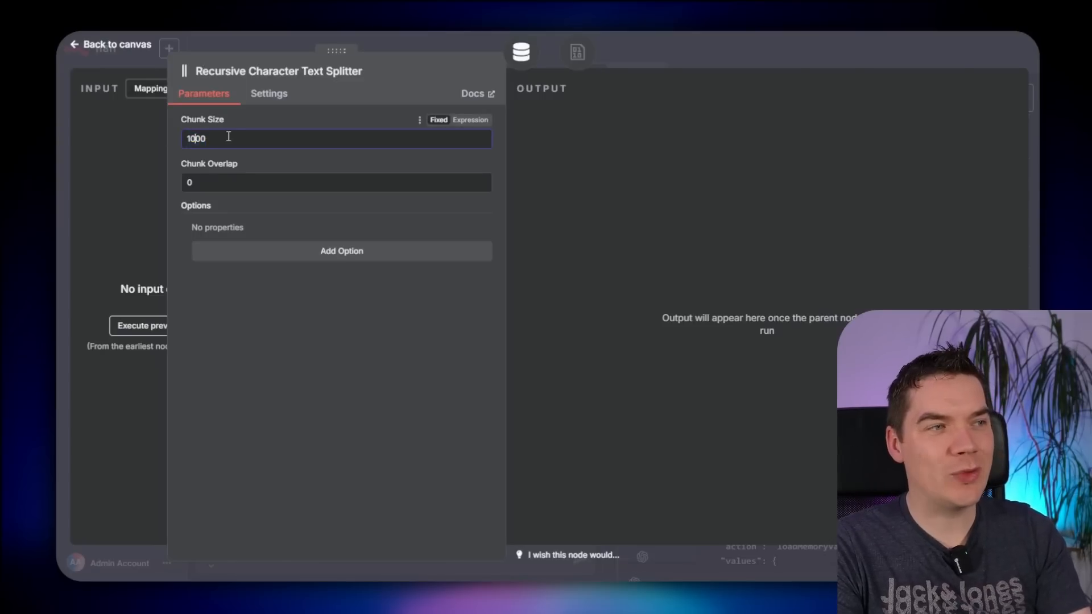
double_click(220, 181)
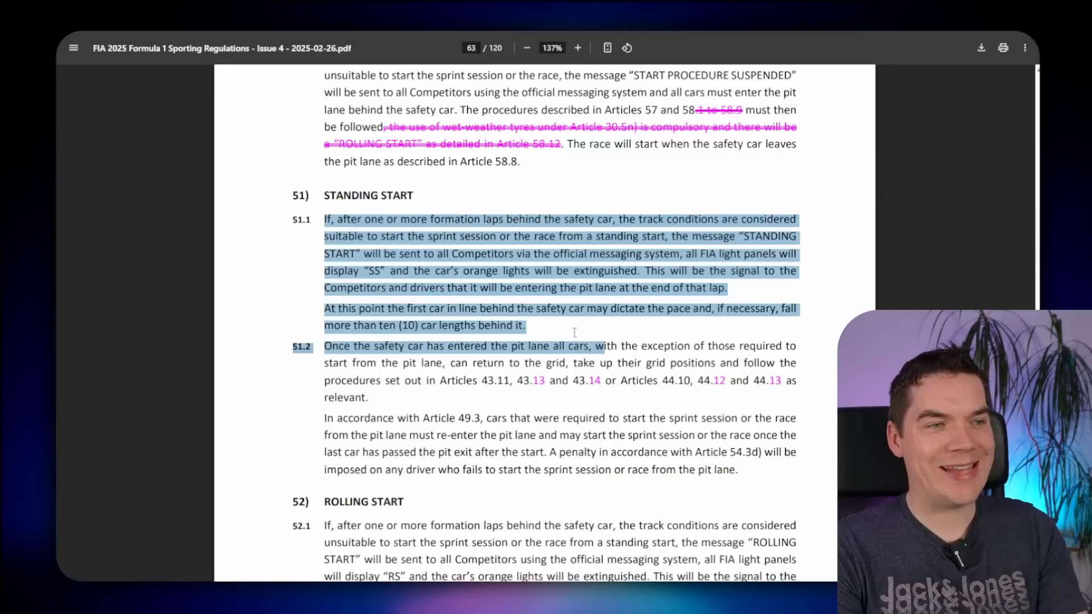
left_click_drag(605, 348, 525, 329)
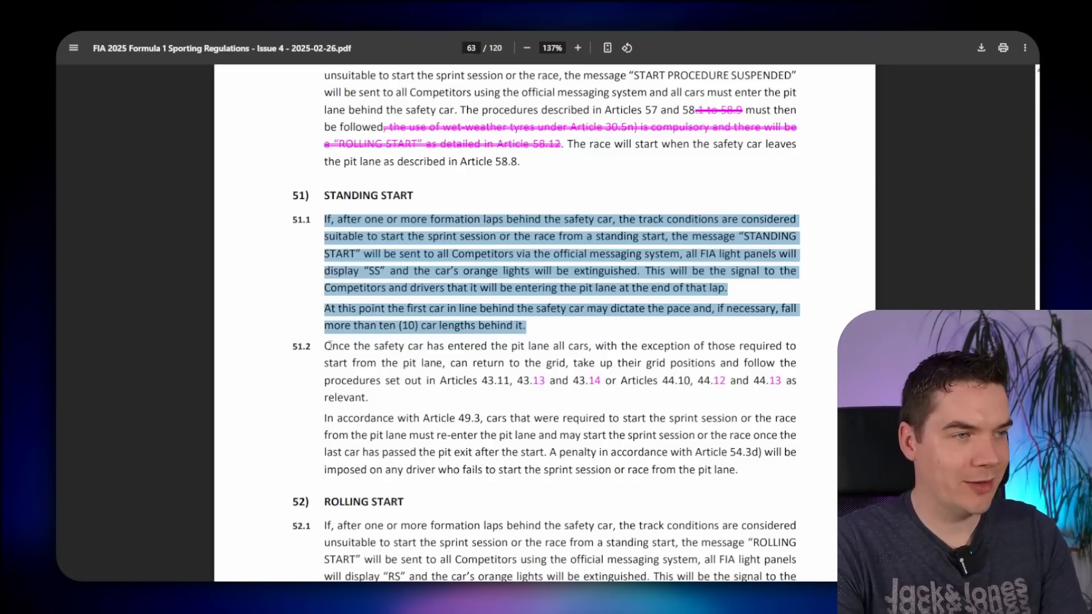
- Select Articles 51.1 and 51.2 as chunks, highlighting their shared 'At this point' paragraph
left_click_drag(328, 345, 763, 476)
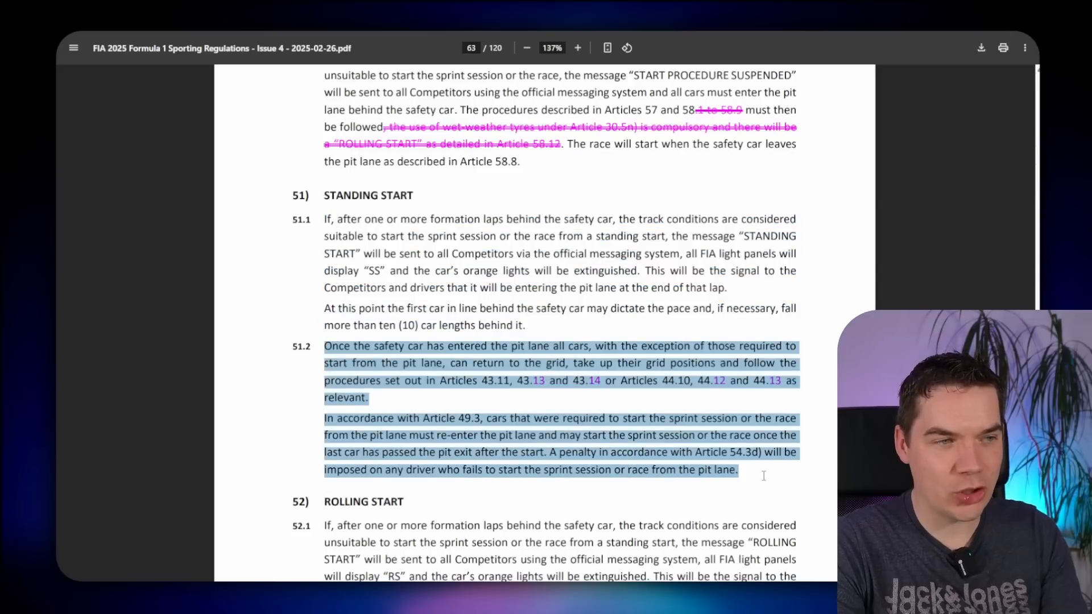
left_click_drag(325, 219, 537, 329)
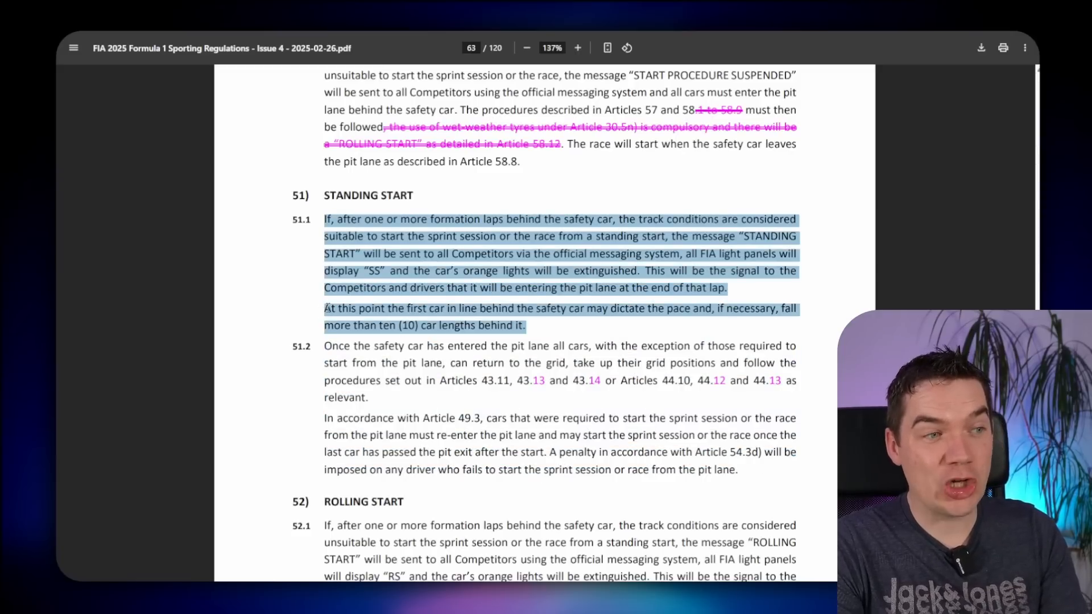
left_click_drag(325, 308, 377, 398)
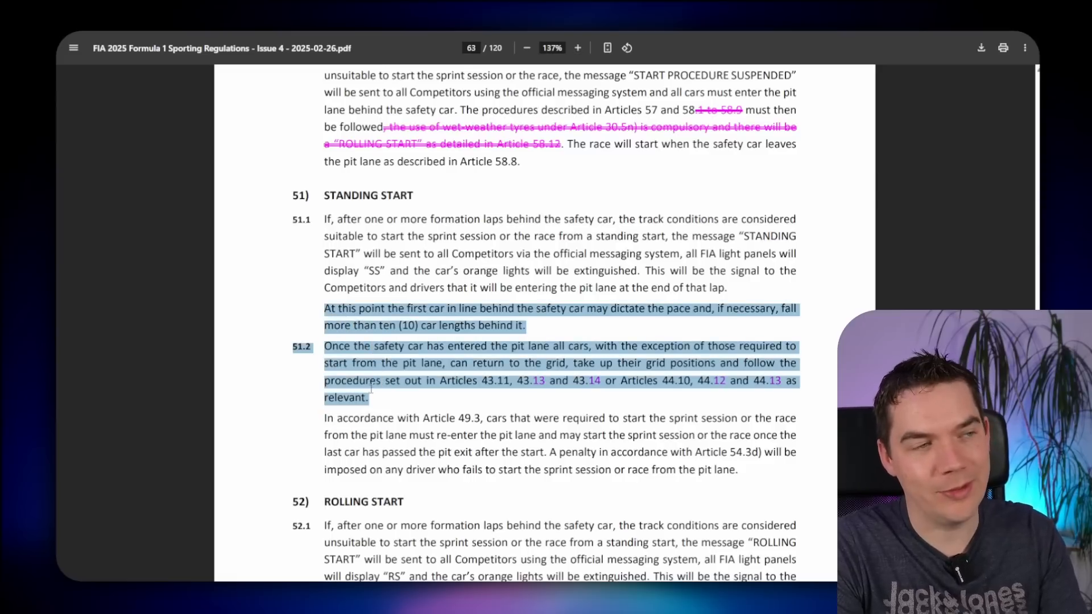
left_click_drag(326, 308, 528, 327)
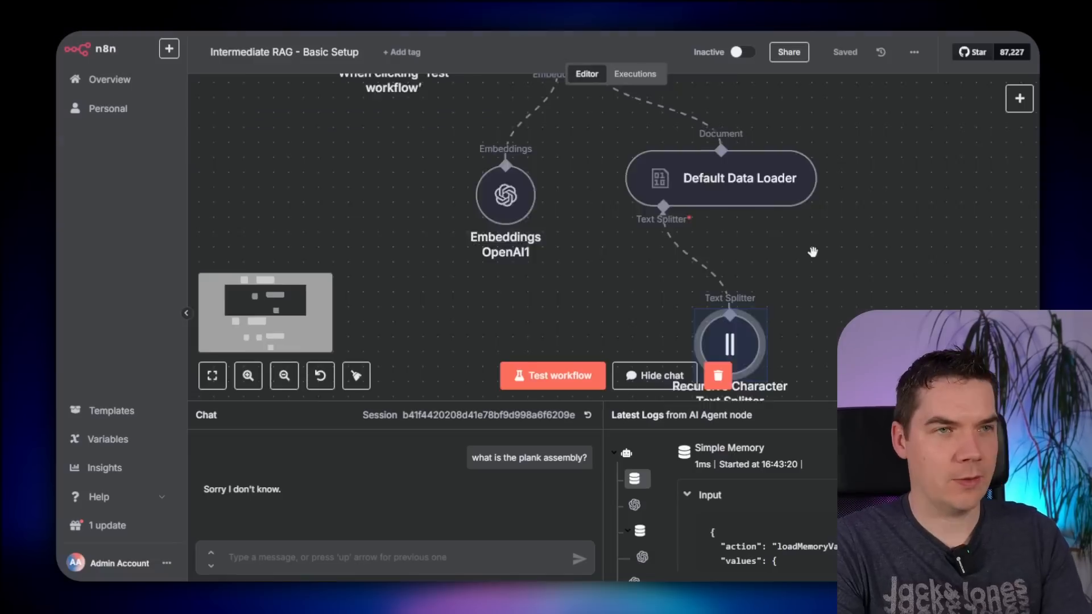
- Move the trigger left, insert a step before Simple Vector Store1, and save the workflow
scroll(812, 252, "down", 3)
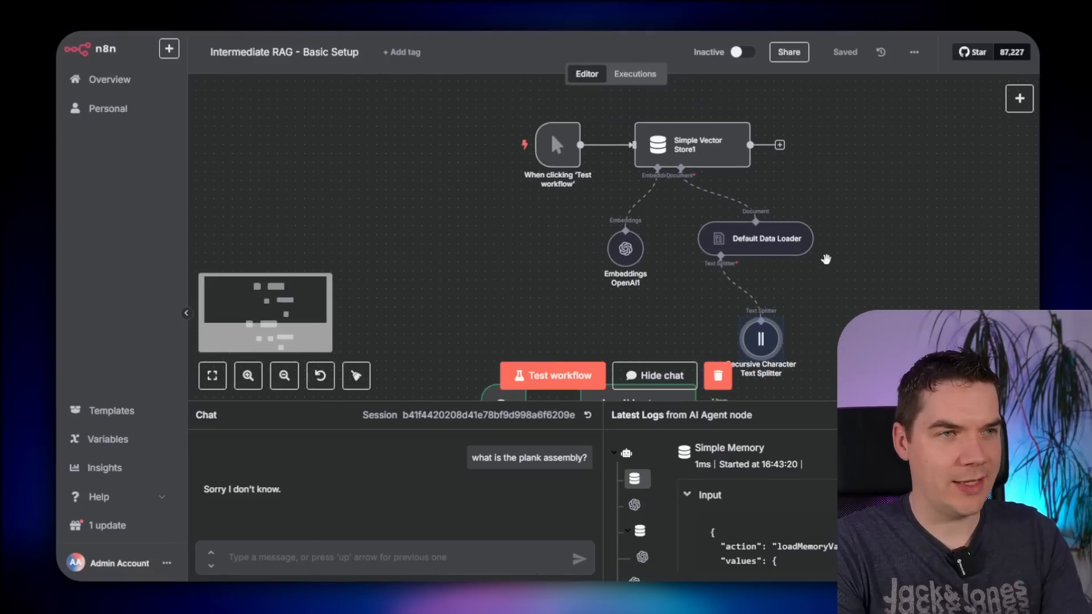
scroll(551, 132, "up", 2)
left_click_drag(532, 132, 460, 132)
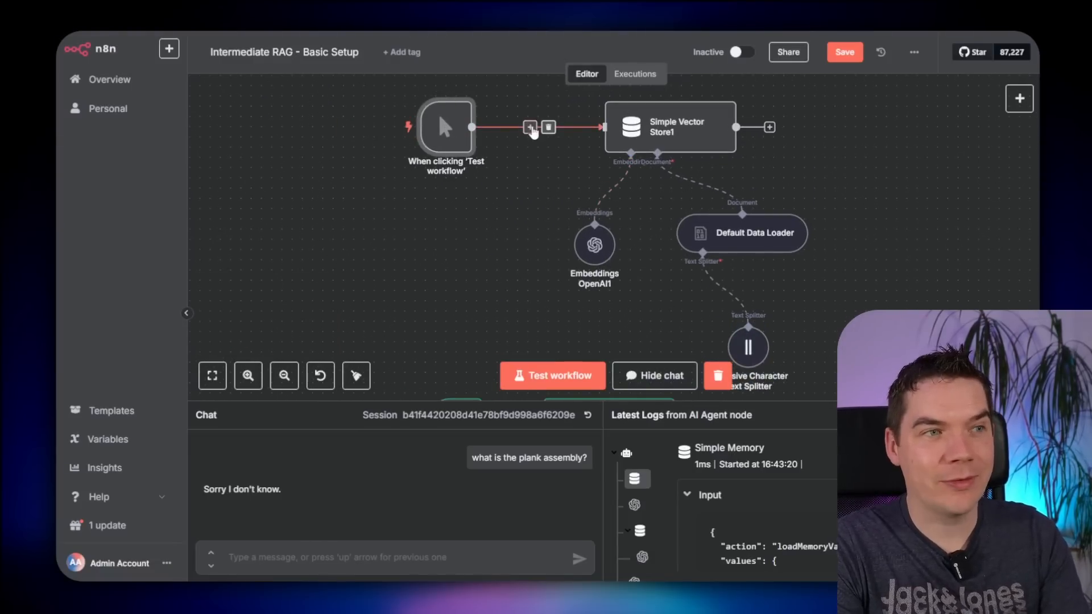
left_click(530, 127)
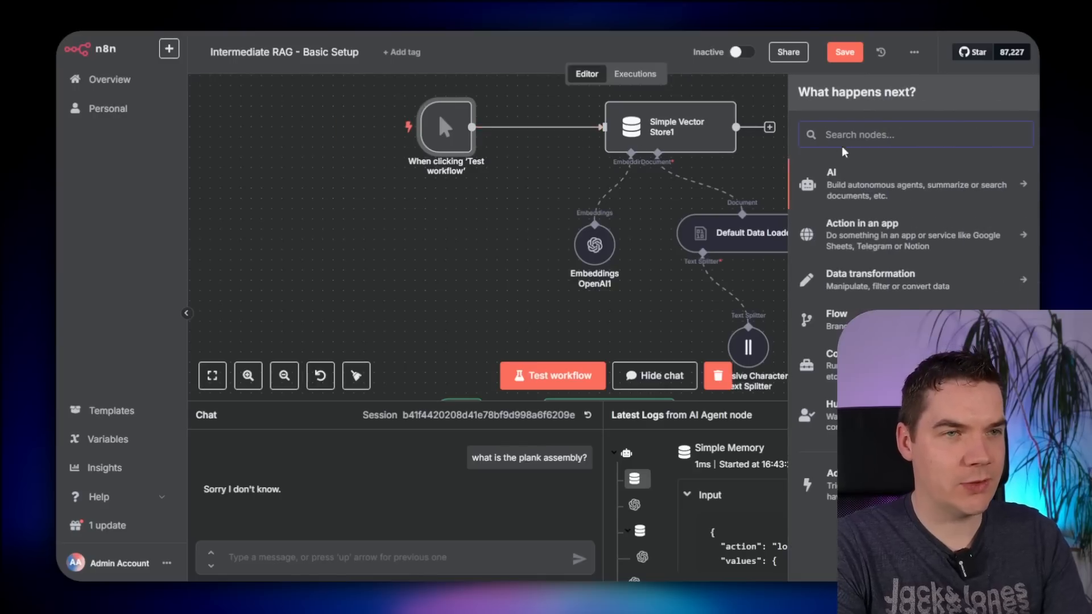
key("ctrl+s")
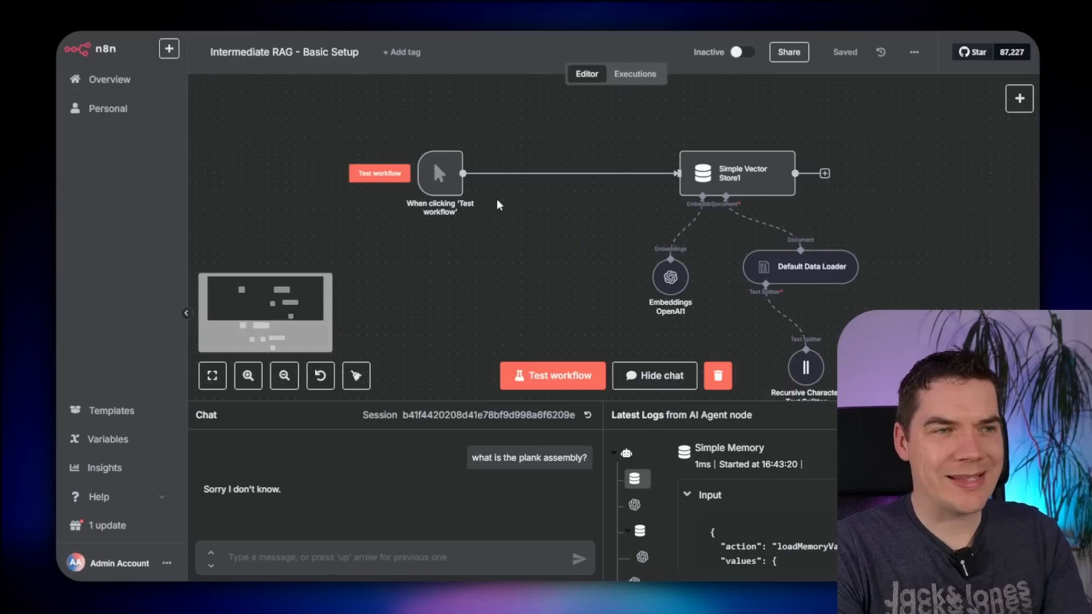
- Copy the FIA 2025 Technical Regulations PDF link and load it in a new tab
mouse_move(563, 177)
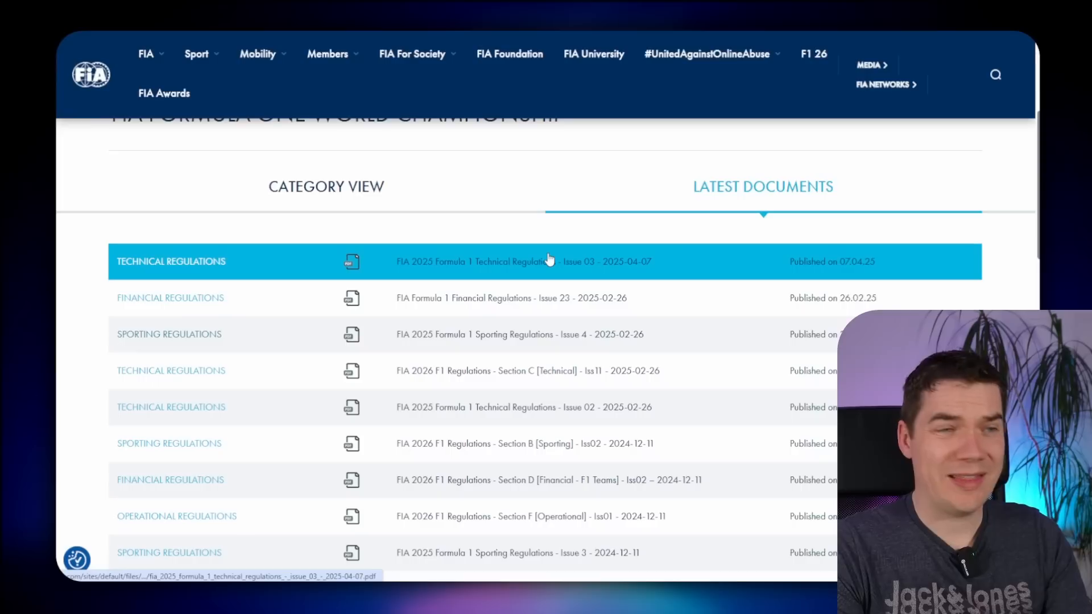
right_click(430, 260)
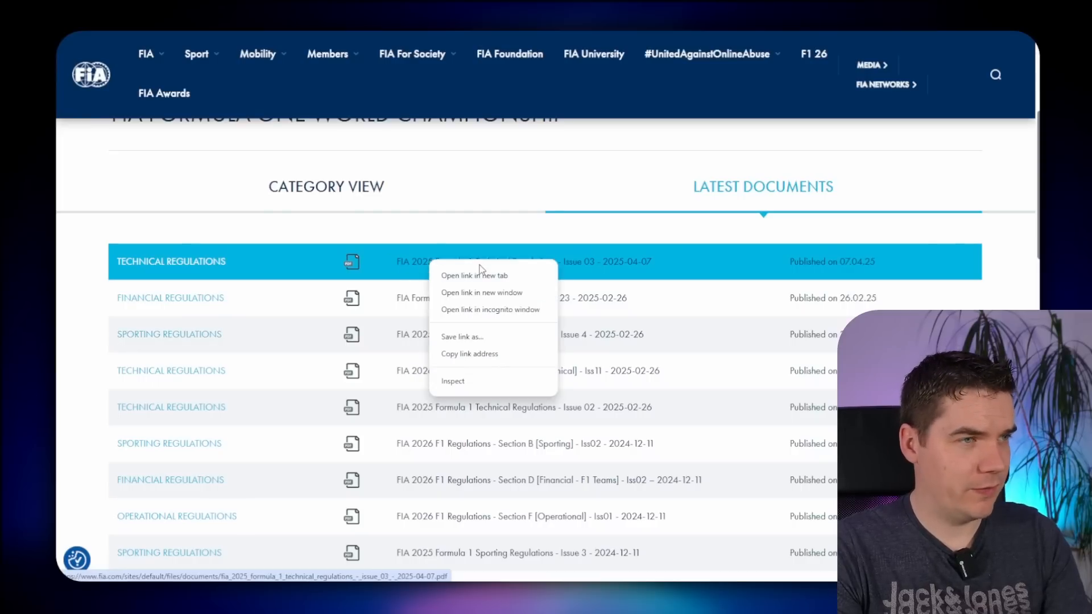
left_click(487, 354)
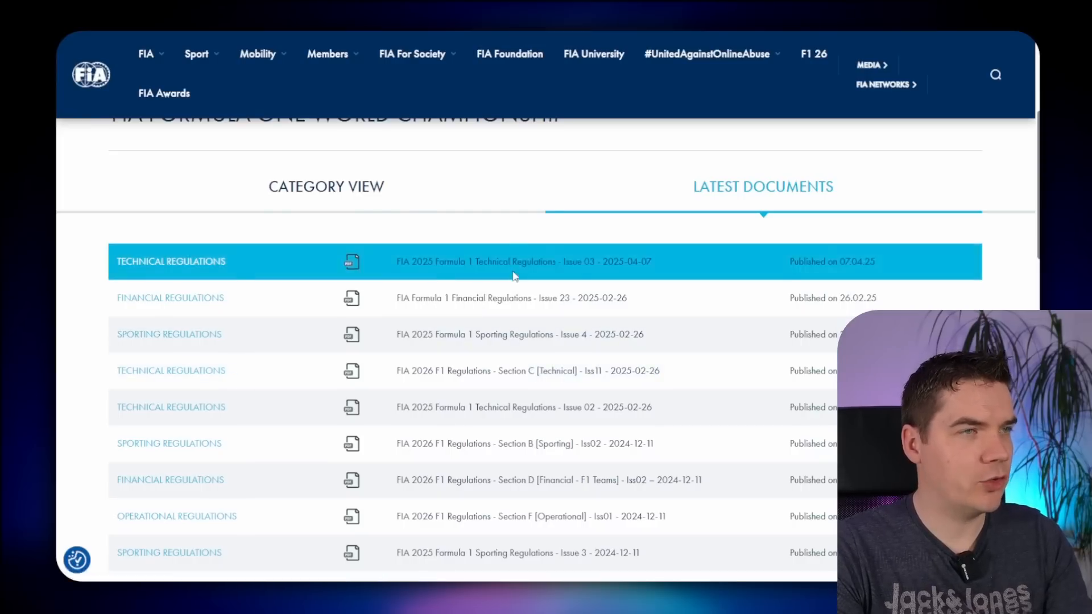
key("ctrl+t")
key("ctrl+v")
key("Return")
left_click(339, 34)
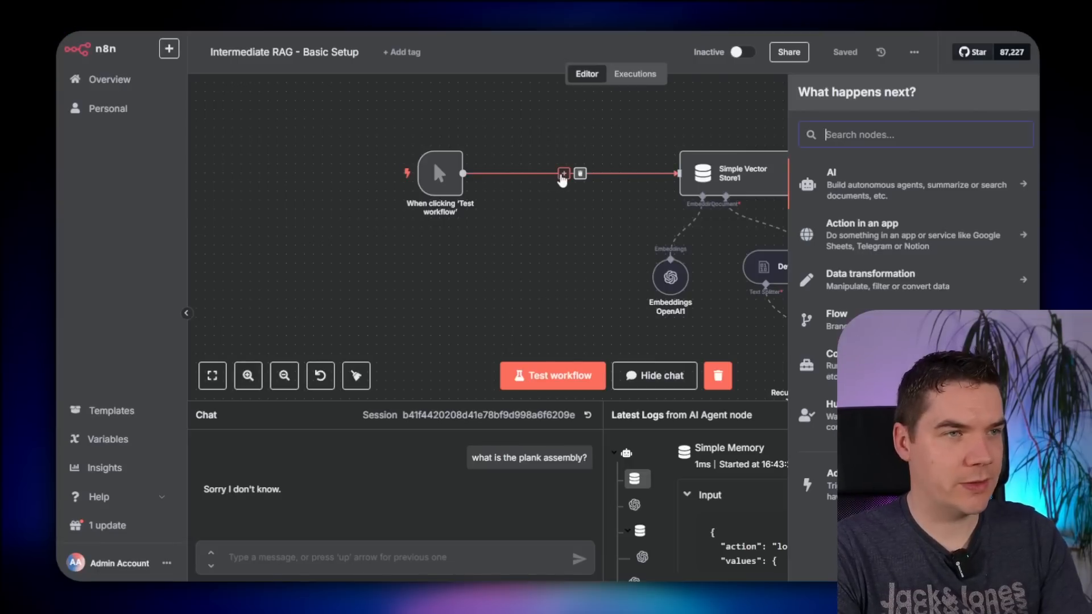
- Add an HTTP Request step that fetches the FIA technical regulations PDF from the pasted URL
type("http")
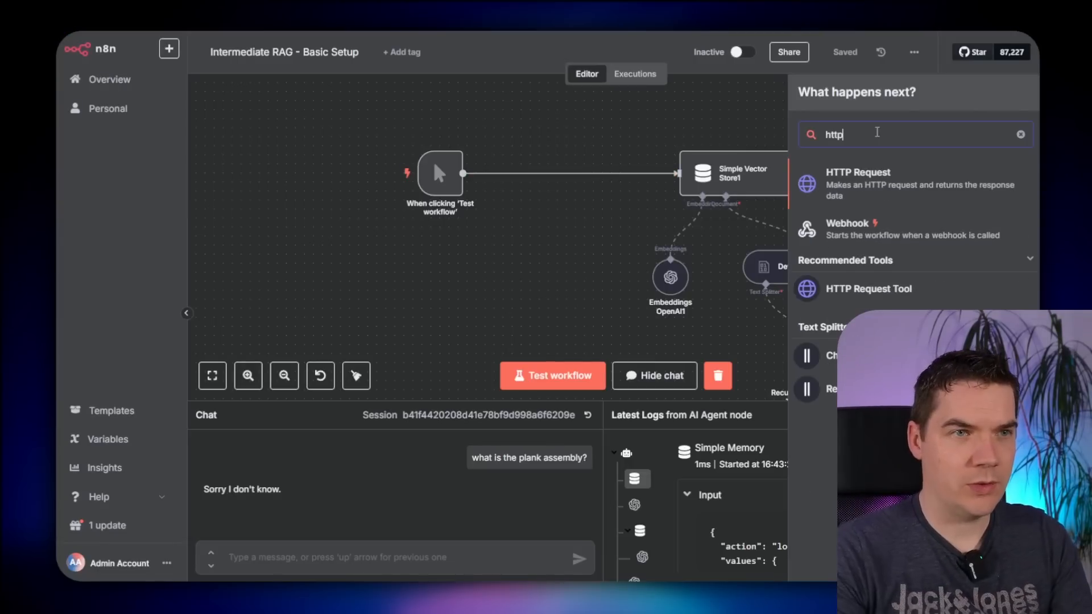
key("Return")
left_click(245, 206)
key("ctrl+v")
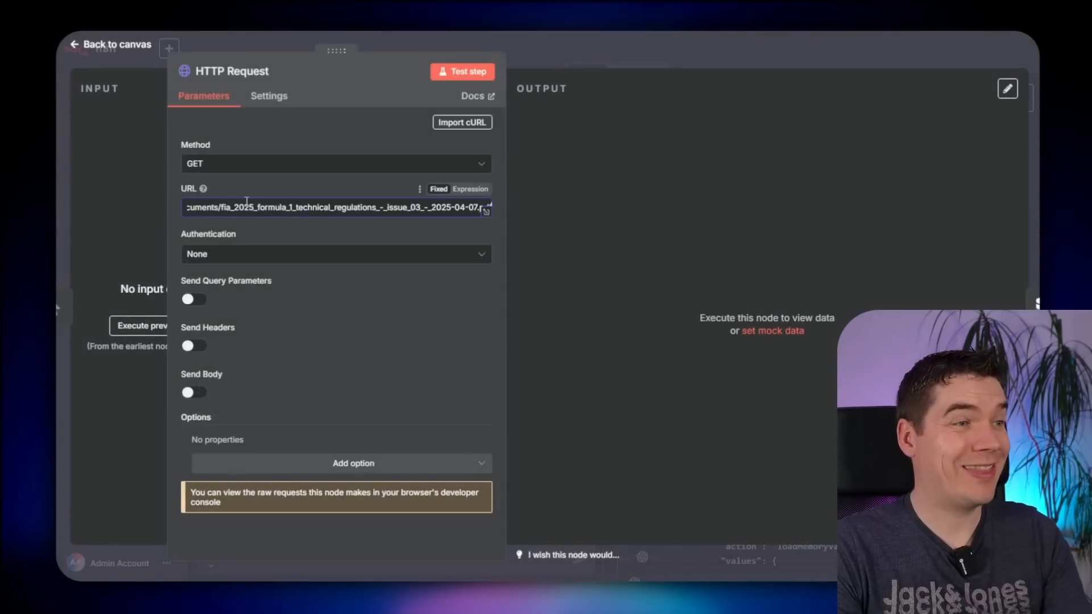
left_click(454, 70)
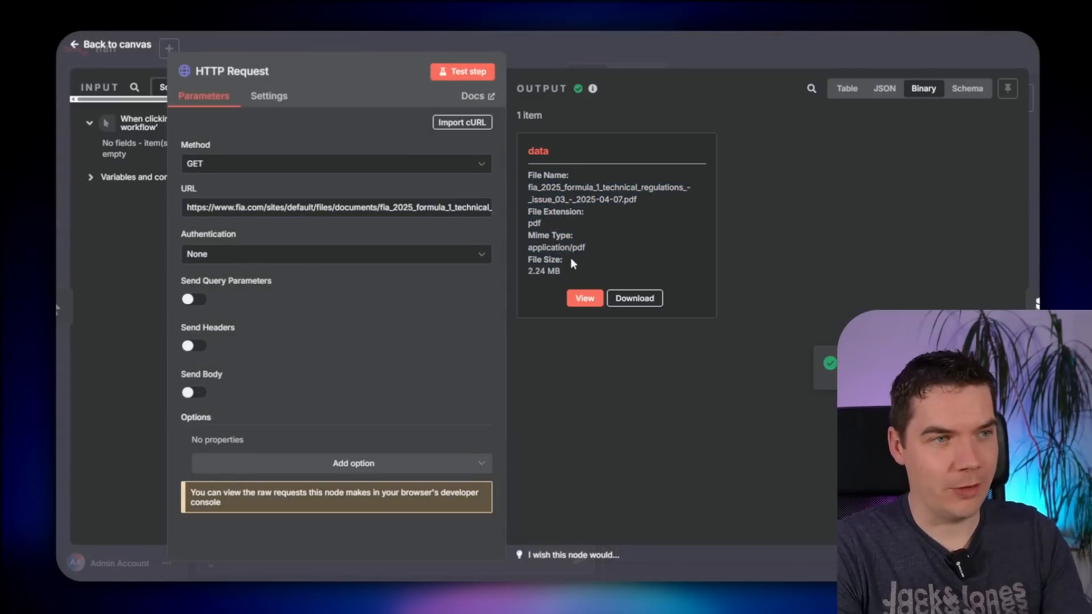
left_click(590, 300)
scroll(589, 298, "down", 10)
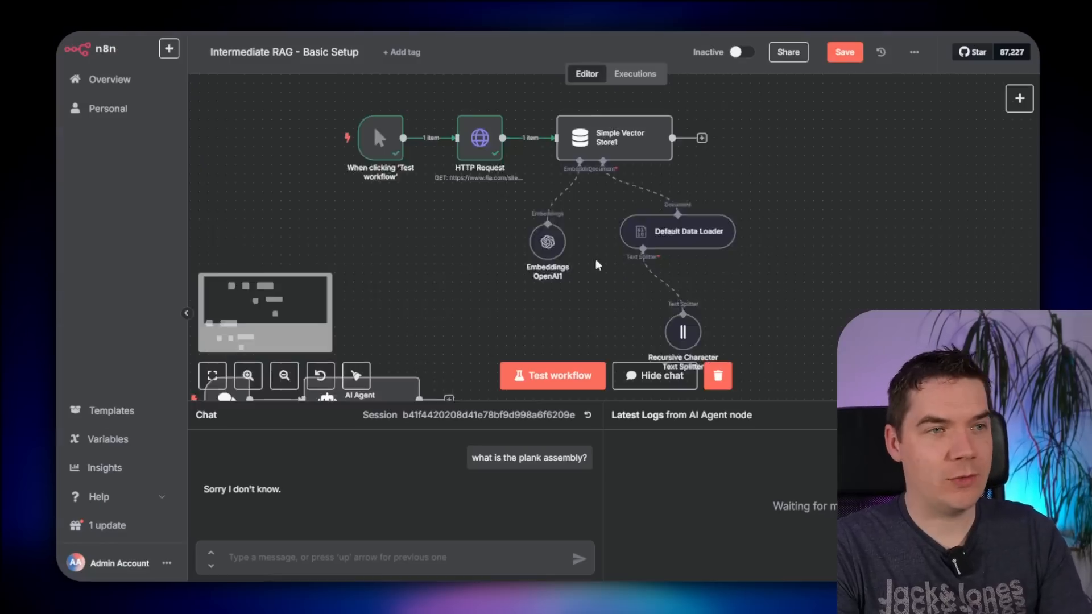
scroll(595, 265, "up", 1)
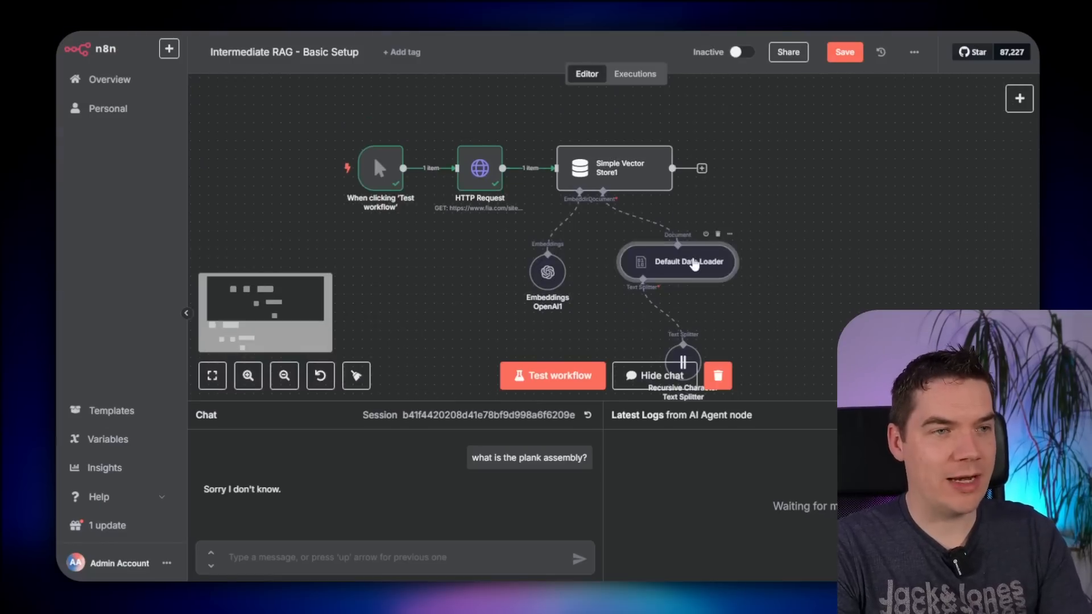
- Set the Default Data Loader to Binary data in PDF format, then run the workflow
double_click(695, 260)
left_click(237, 173)
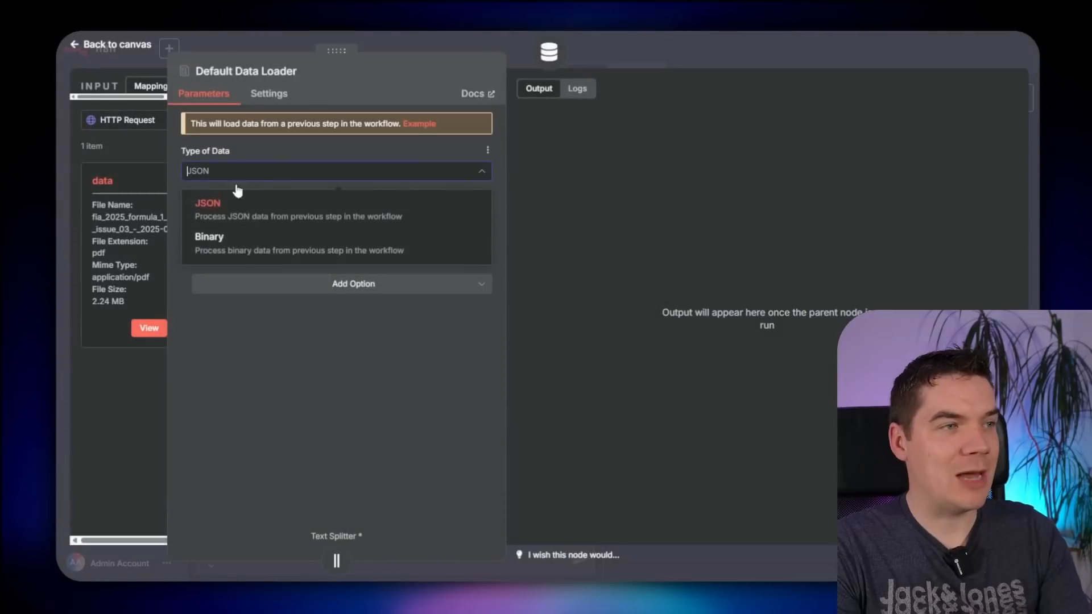
left_click(229, 243)
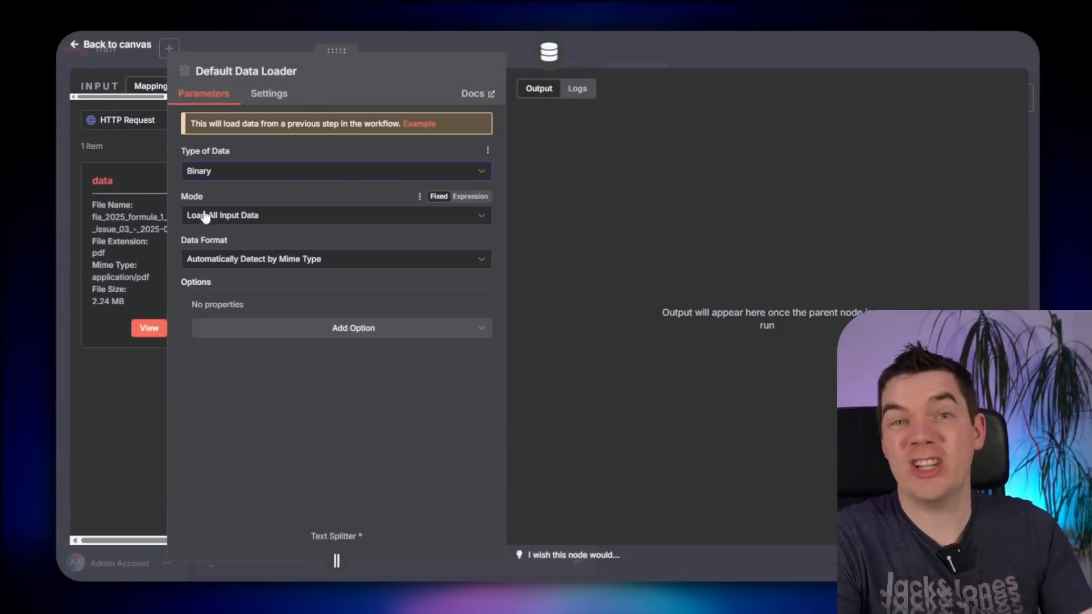
left_click(224, 260)
scroll(262, 311, "down", 3)
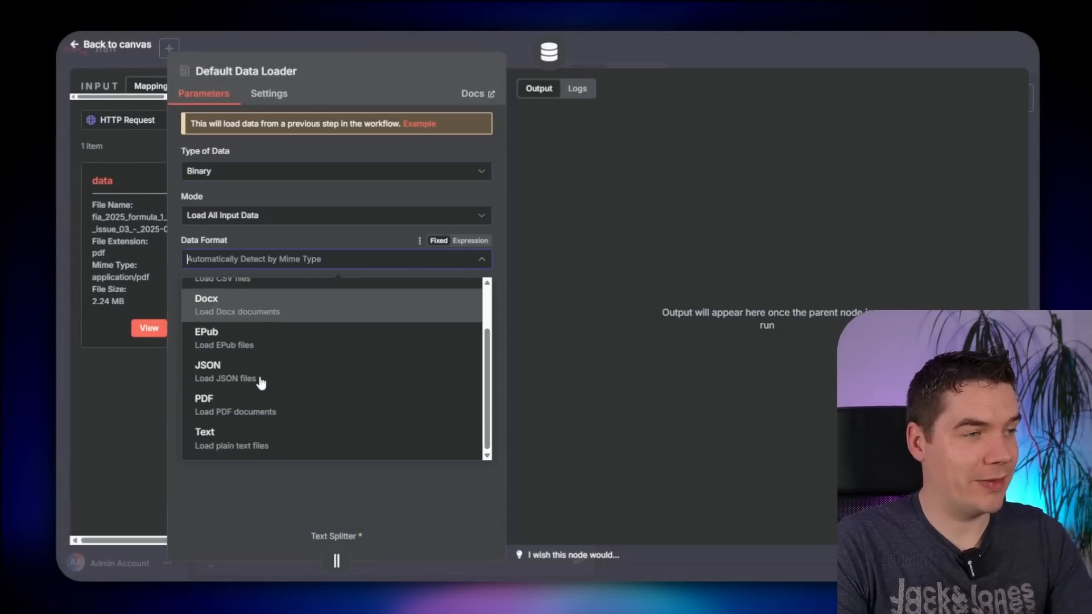
left_click(235, 412)
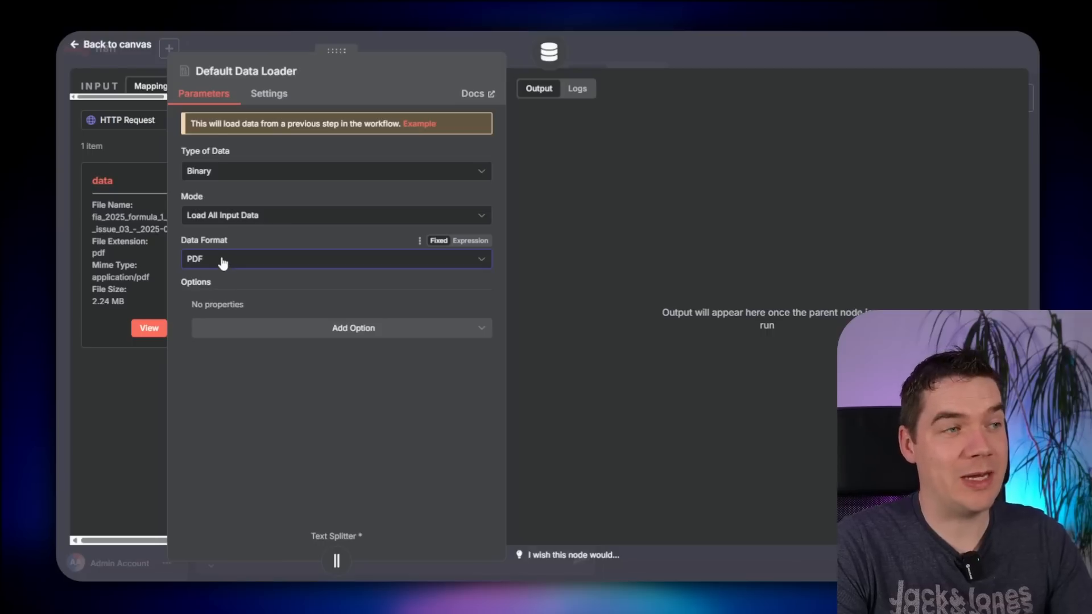
left_click_drag(92, 253, 111, 254)
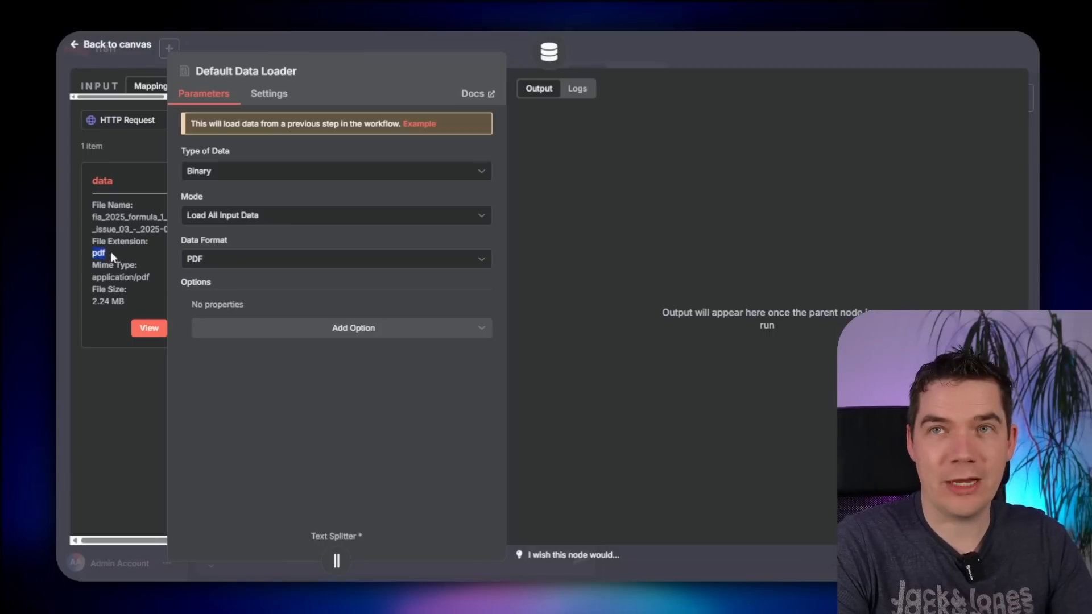
left_click(268, 261)
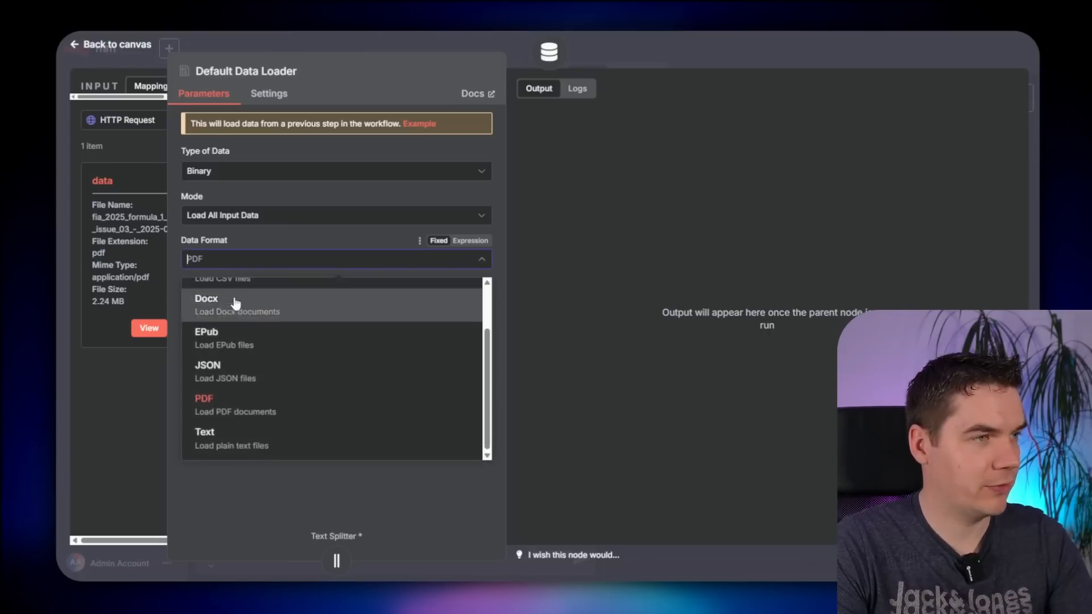
left_click(349, 171)
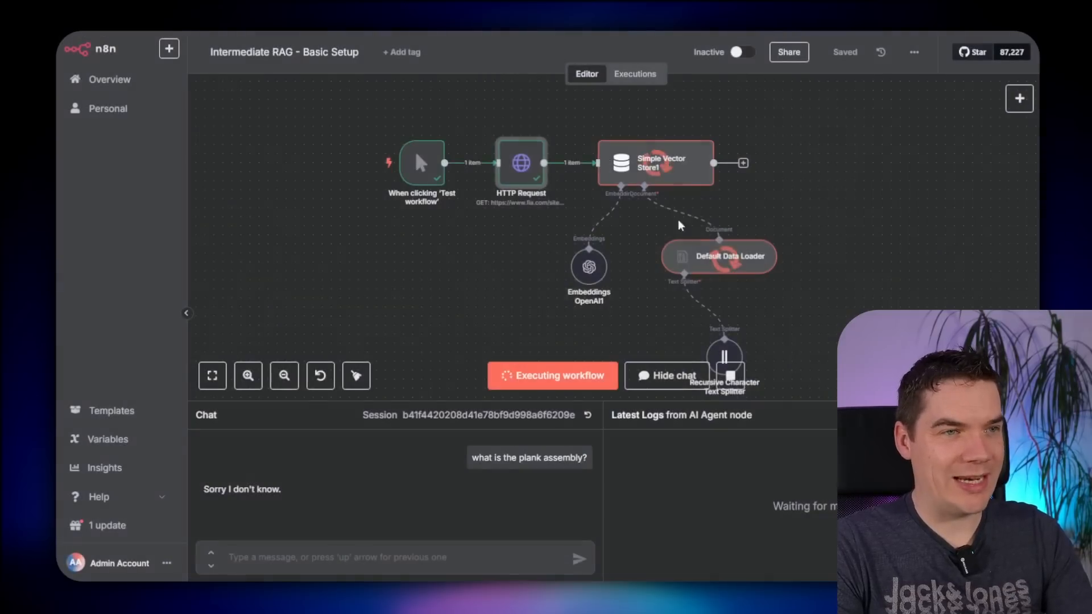
scroll(647, 273, "up", 2)
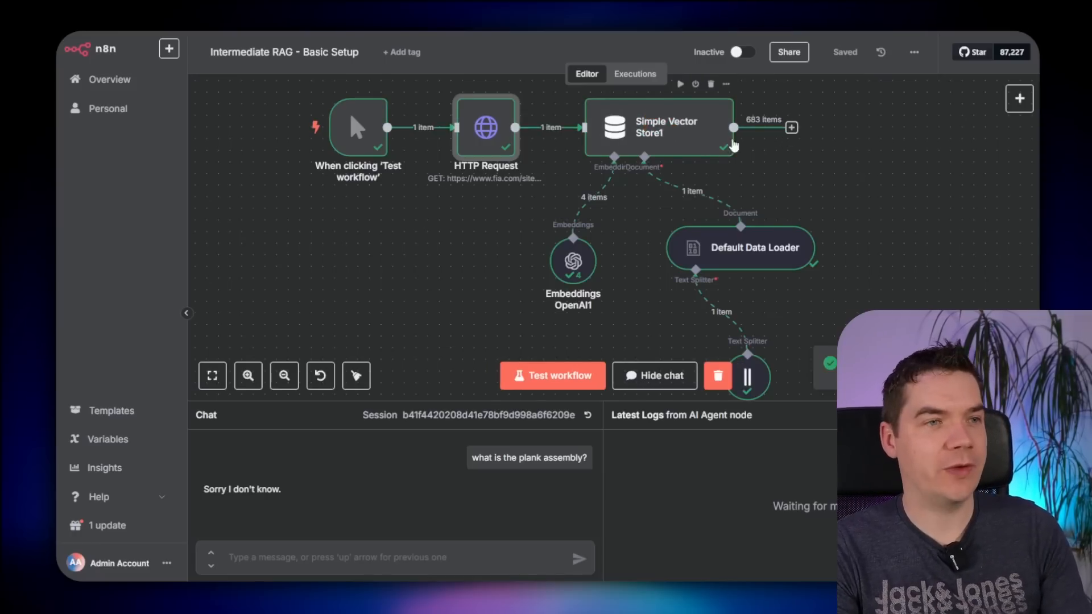
left_click_drag(800, 406, 800, 423)
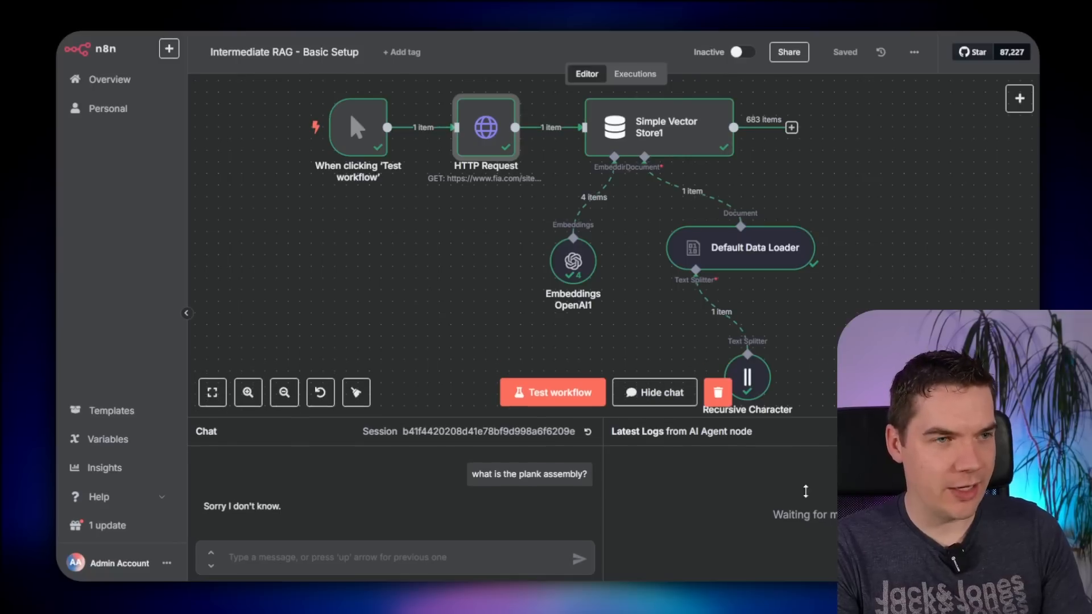
scroll(815, 166, "up", 1)
key("Return")
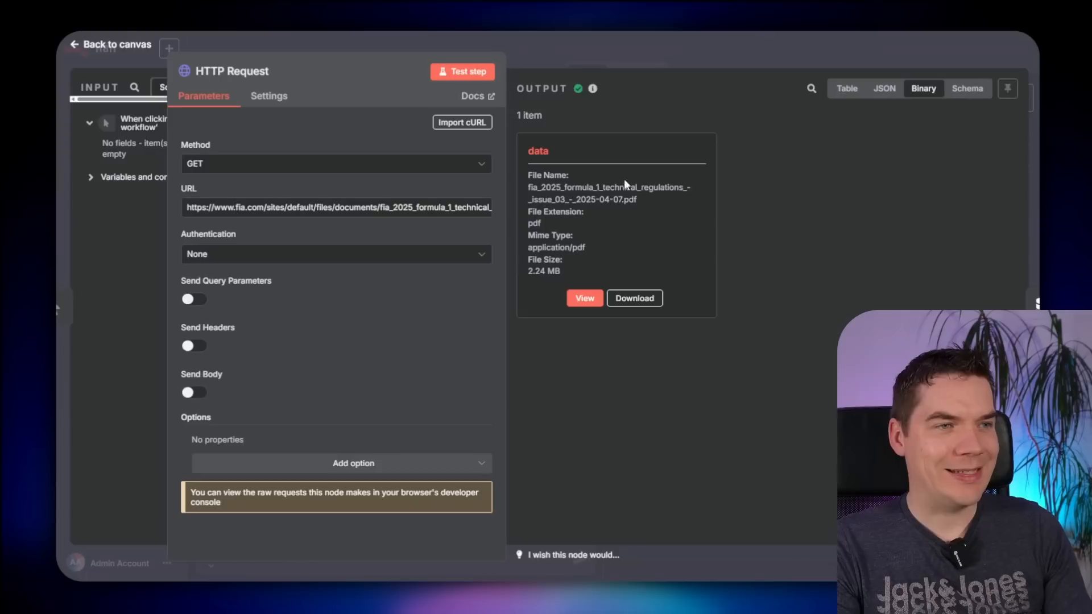
left_click(590, 296)
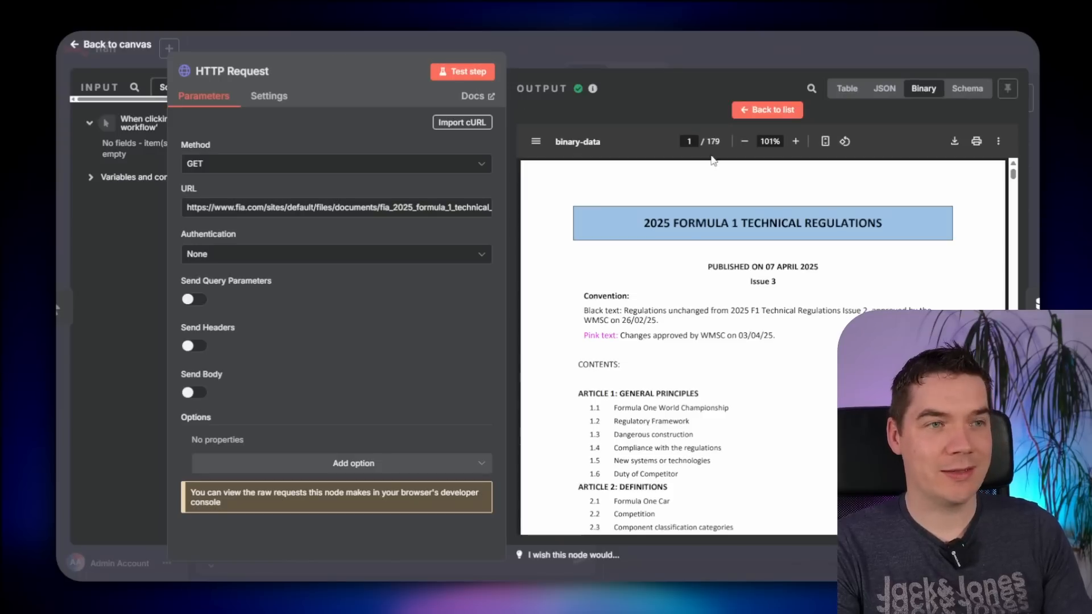
left_click(715, 42)
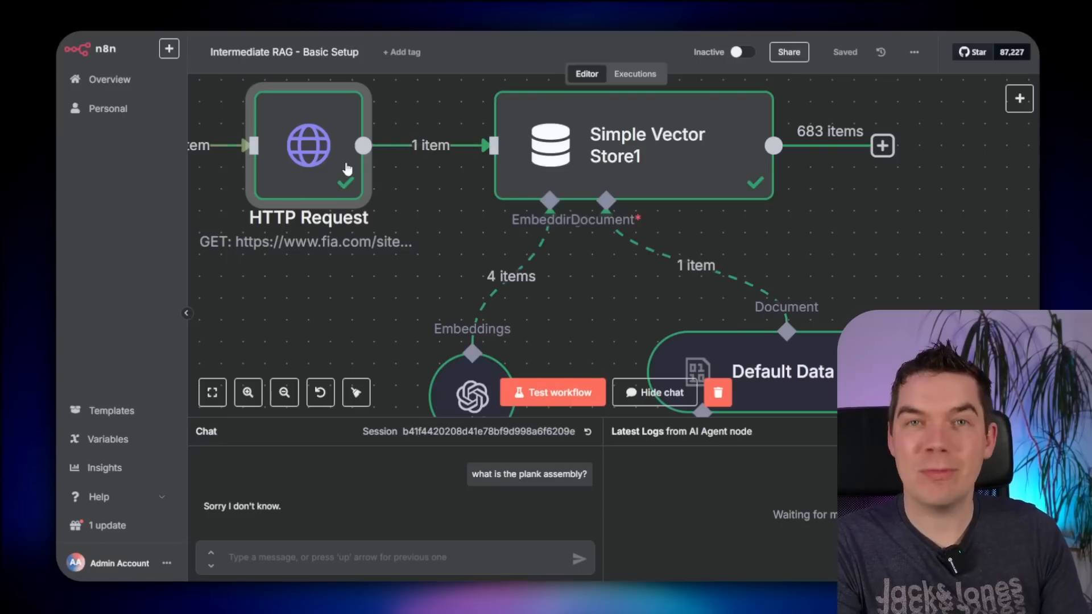
- Inspect Simple Vector Store1: Insert Documents mode, embedding batch size 200, and 683 output items
scroll(795, 235, "down", 5)
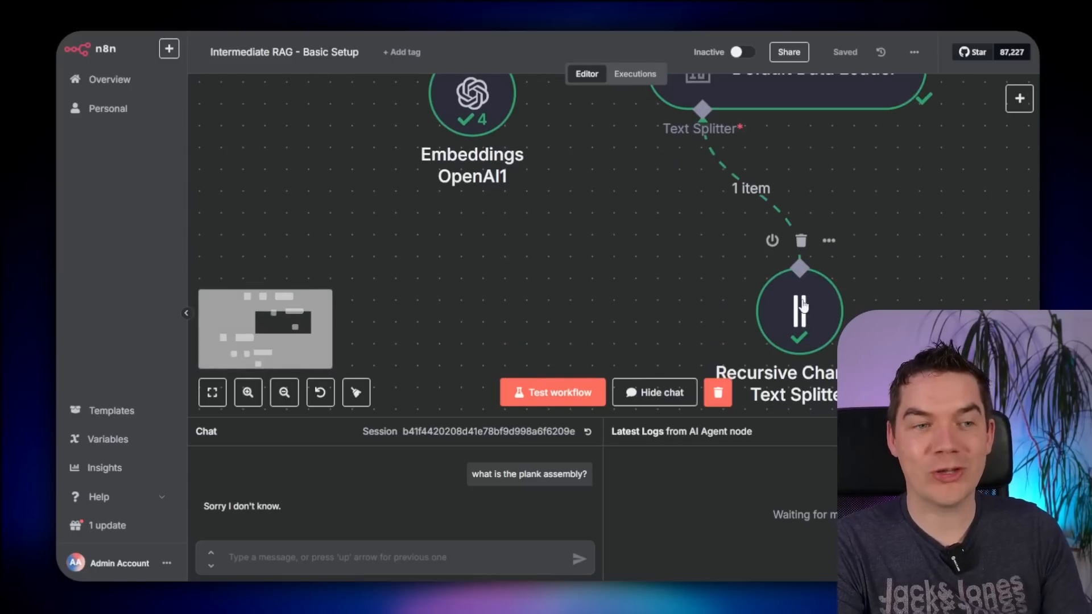
scroll(809, 314, "down", 1)
scroll(810, 314, "up", 9)
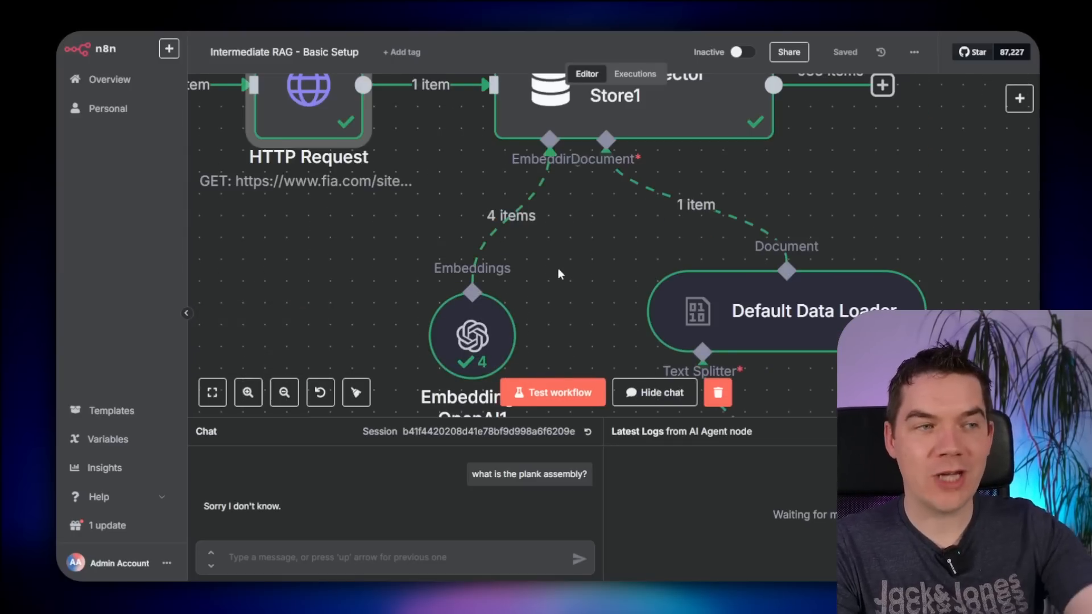
double_click(626, 111)
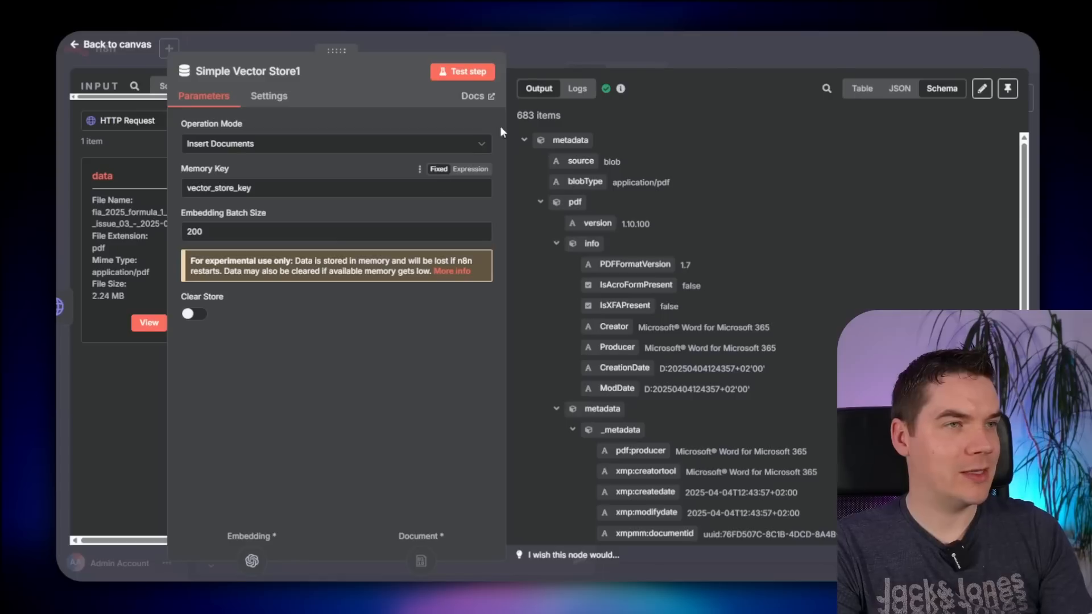
left_click_drag(215, 236, 189, 235)
left_click(222, 232)
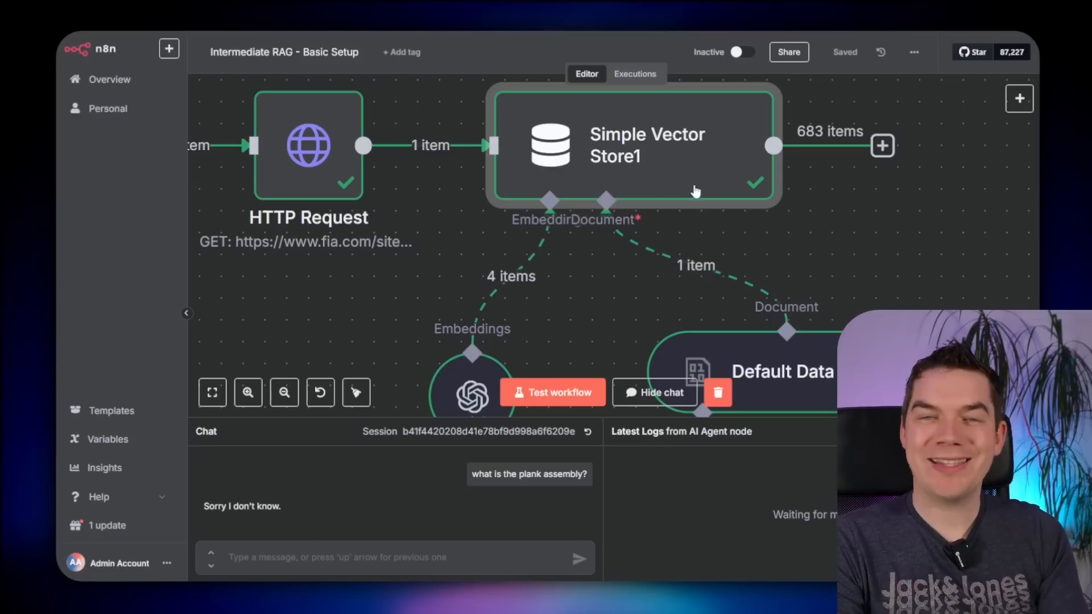
scroll(592, 268, "down", 3)
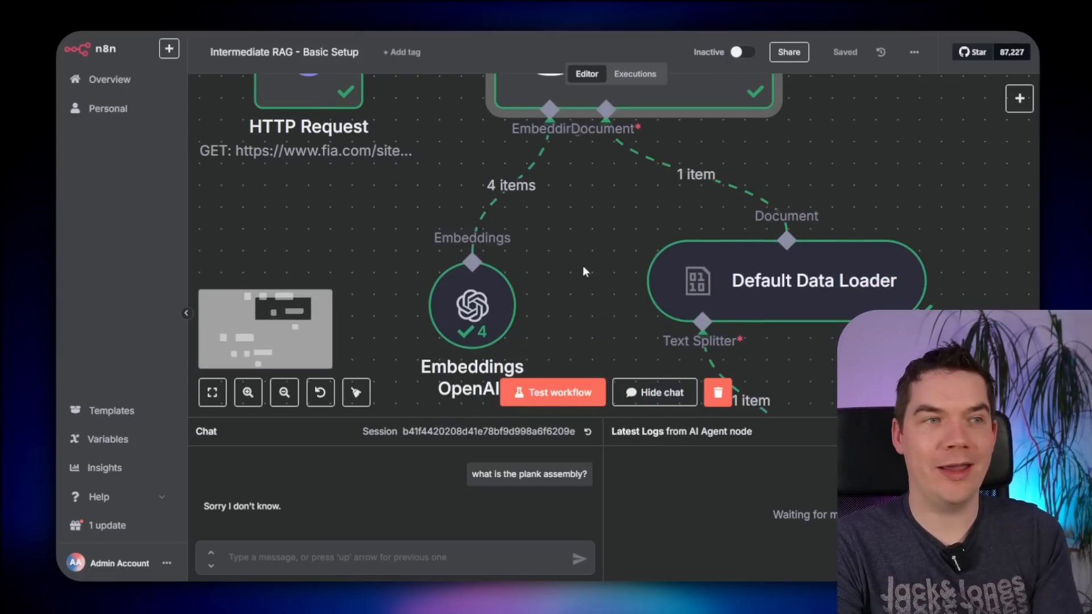
mouse_move(493, 299)
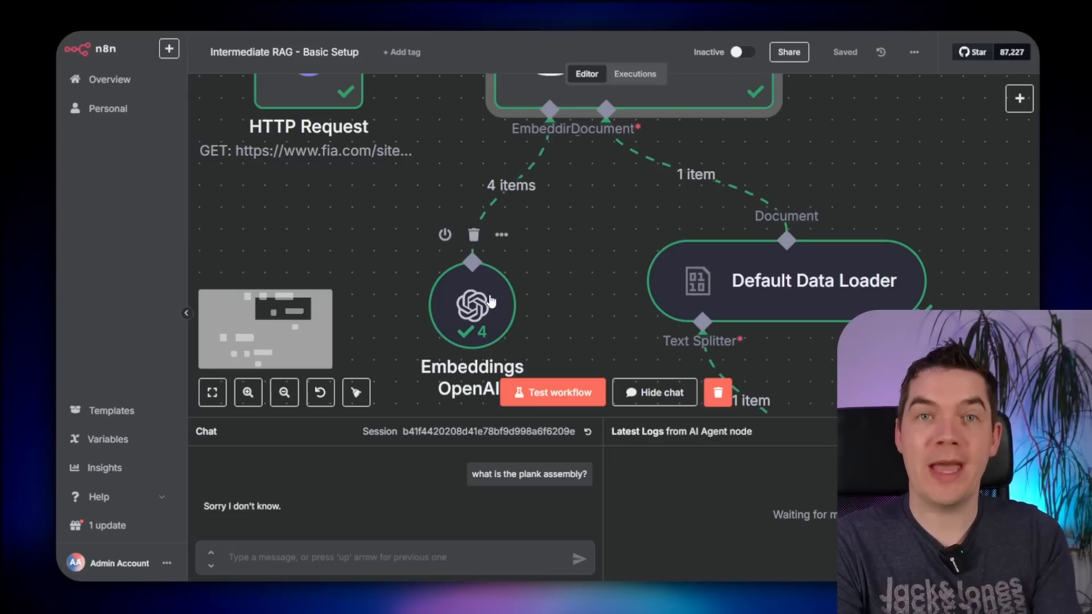
scroll(670, 165, "up", 4)
double_click(674, 165)
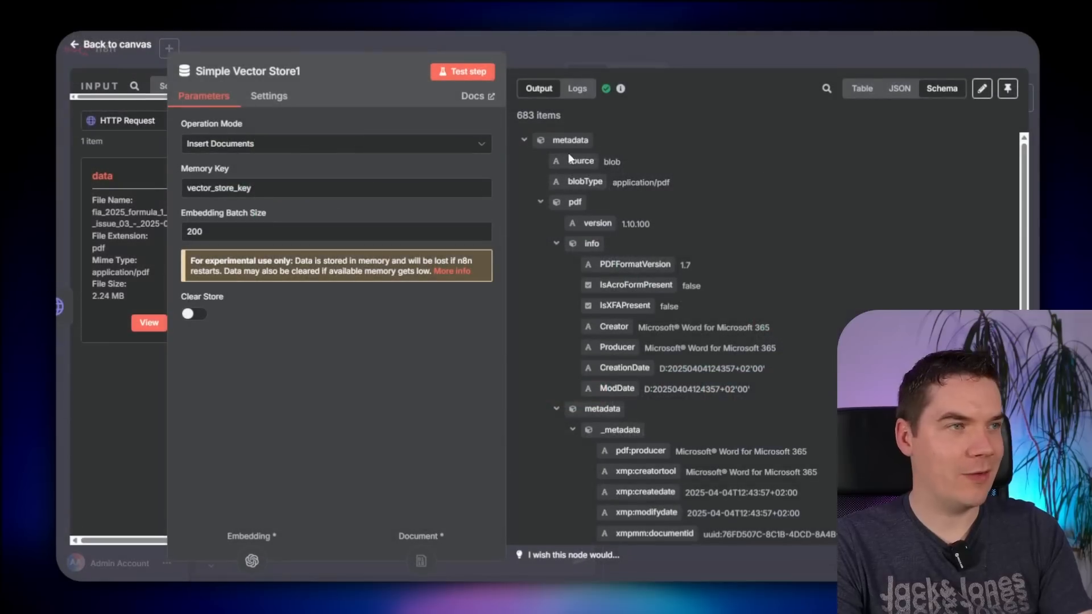
- Review the Embeddings OpenAI1 log entries, including the 12.5 Cockpit Specification chunk, then close the node
left_click(577, 88)
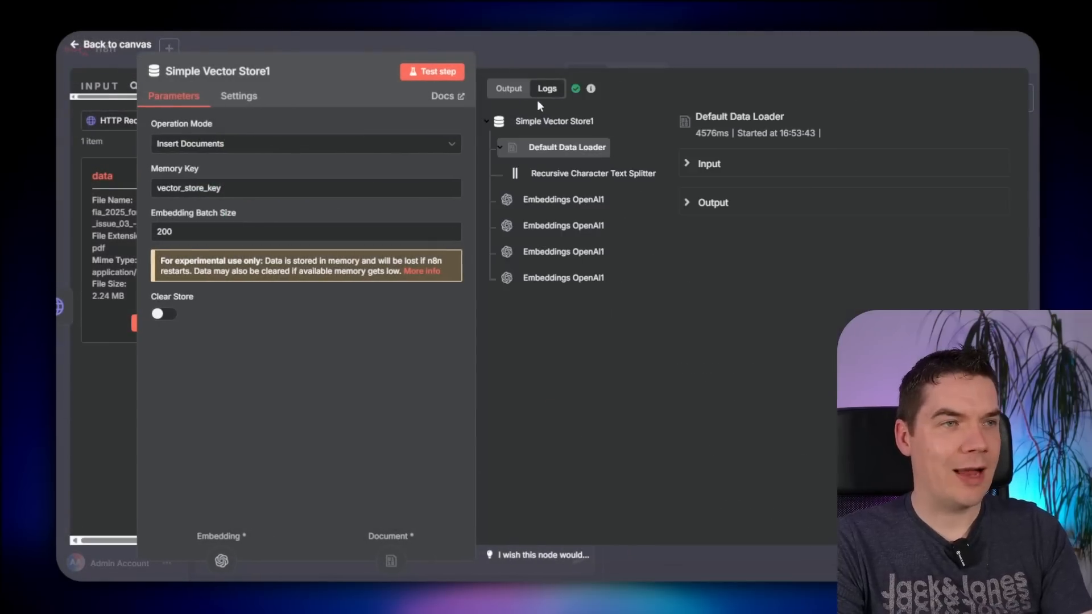
left_click(499, 147)
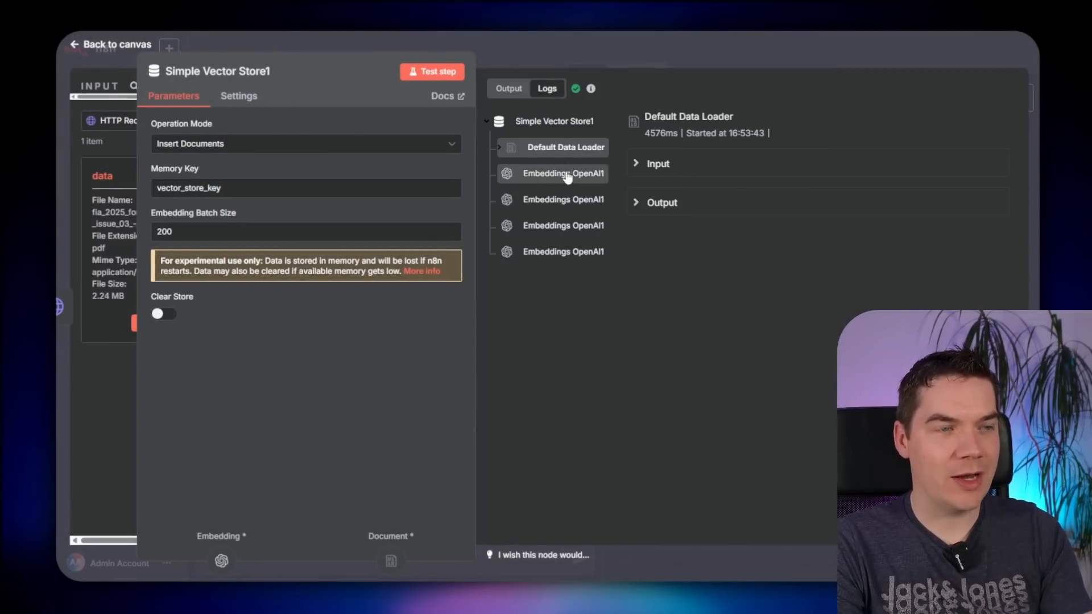
left_click(597, 176)
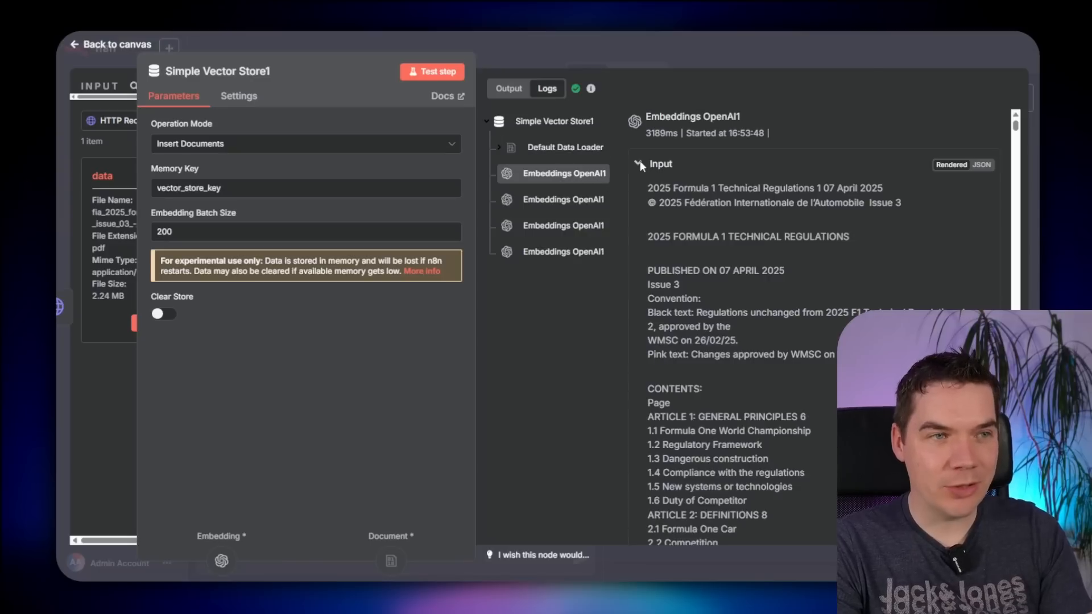
left_click(640, 161)
scroll(712, 291, "down", 10)
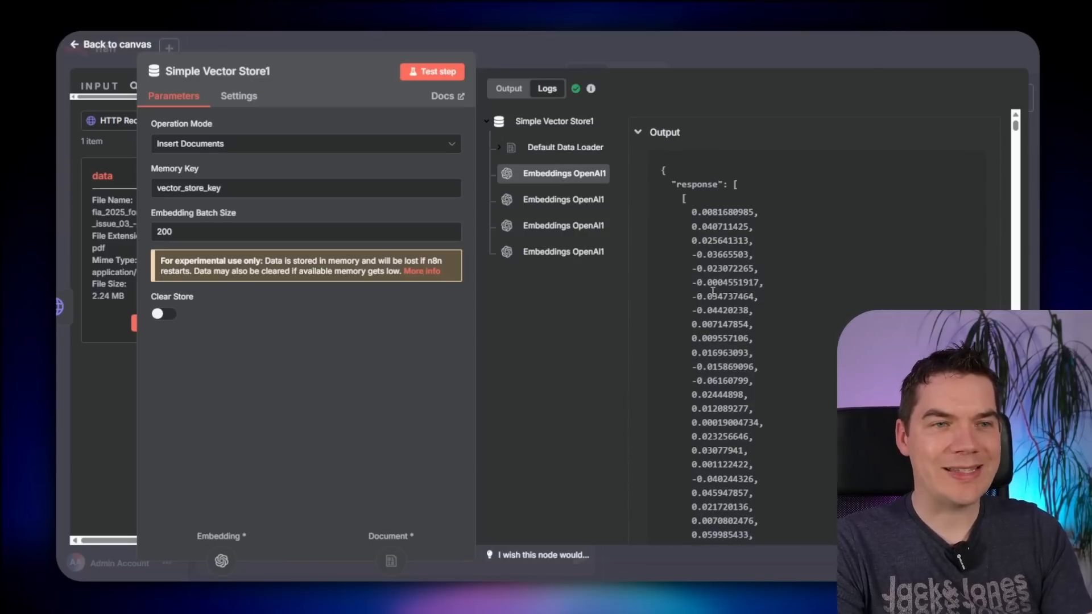
scroll(712, 292, "down", 10)
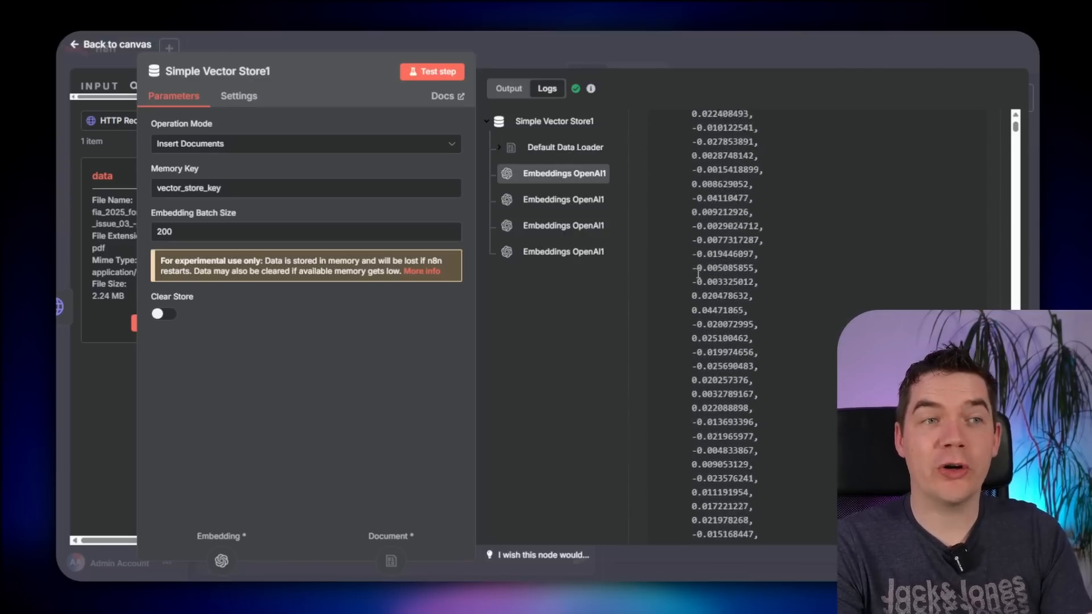
scroll(705, 275, "down", 3)
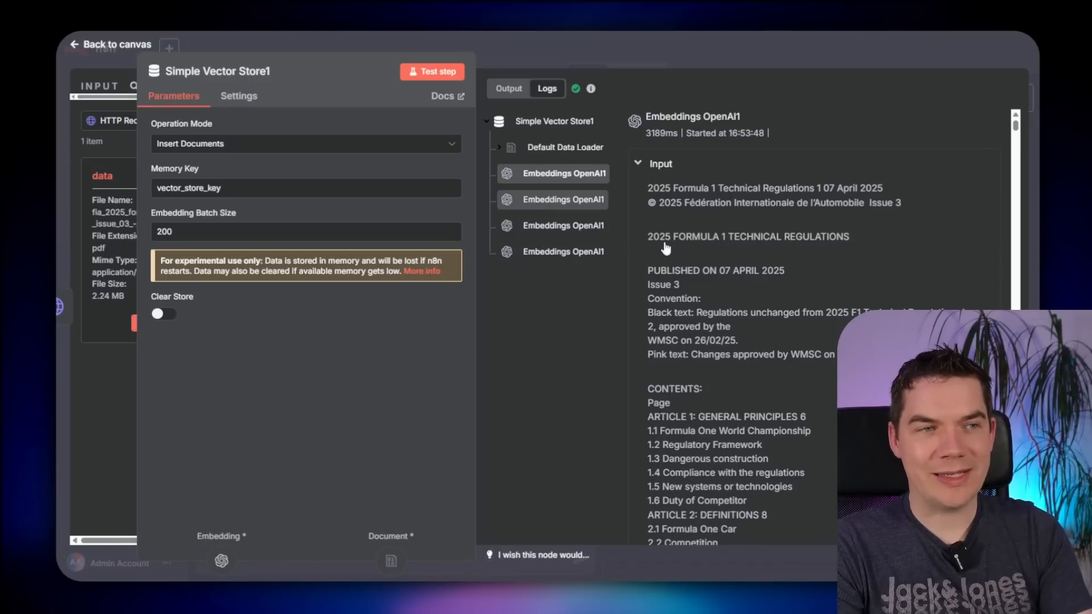
left_click_drag(663, 241, 754, 410)
left_click(659, 273)
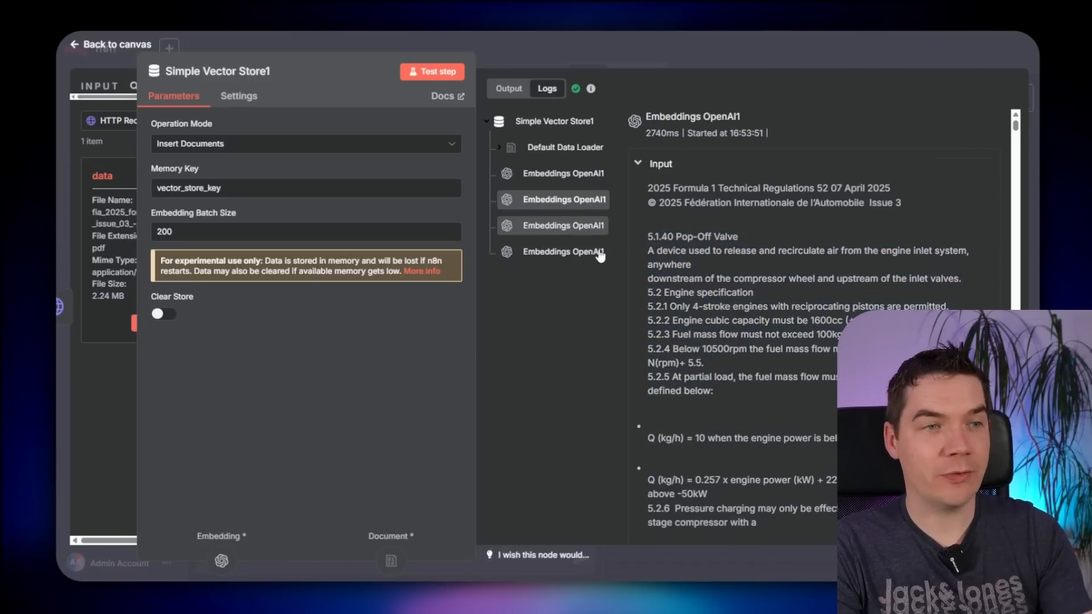
left_click(563, 226)
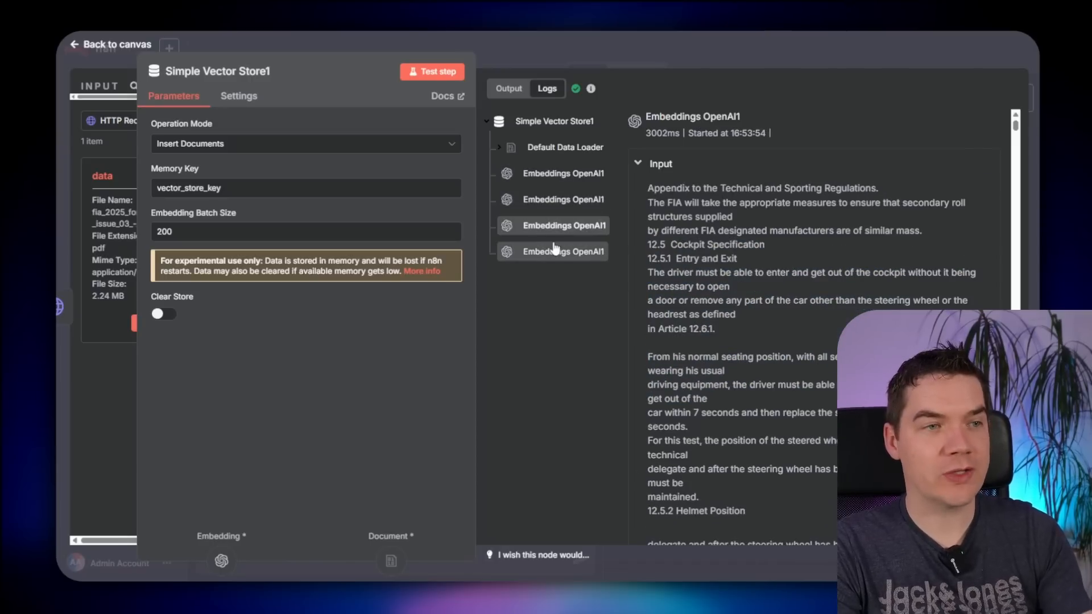
left_click(730, 48)
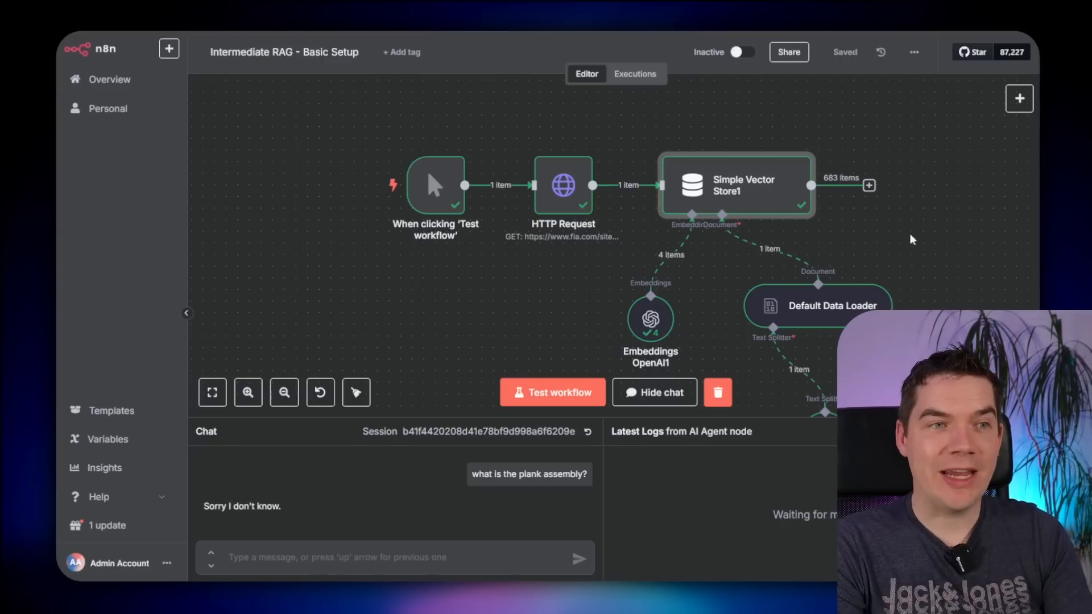
- Reset the chat session and resend 'what is the plank assembly?' for a detailed regulations-based answer
scroll(930, 239, "down", 5)
scroll(931, 239, "left", 3)
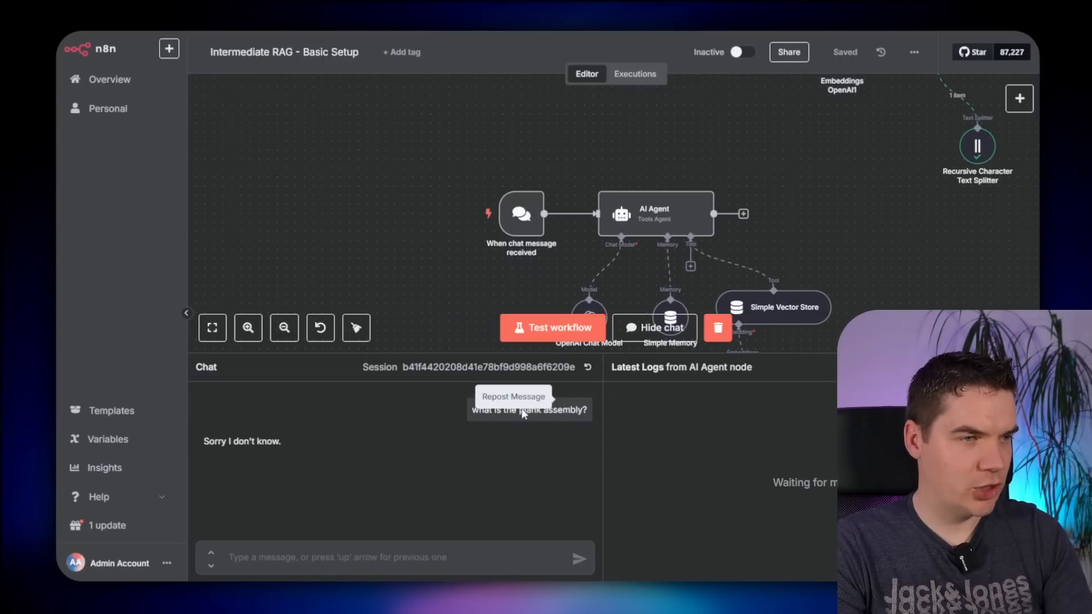
triple_click(499, 410)
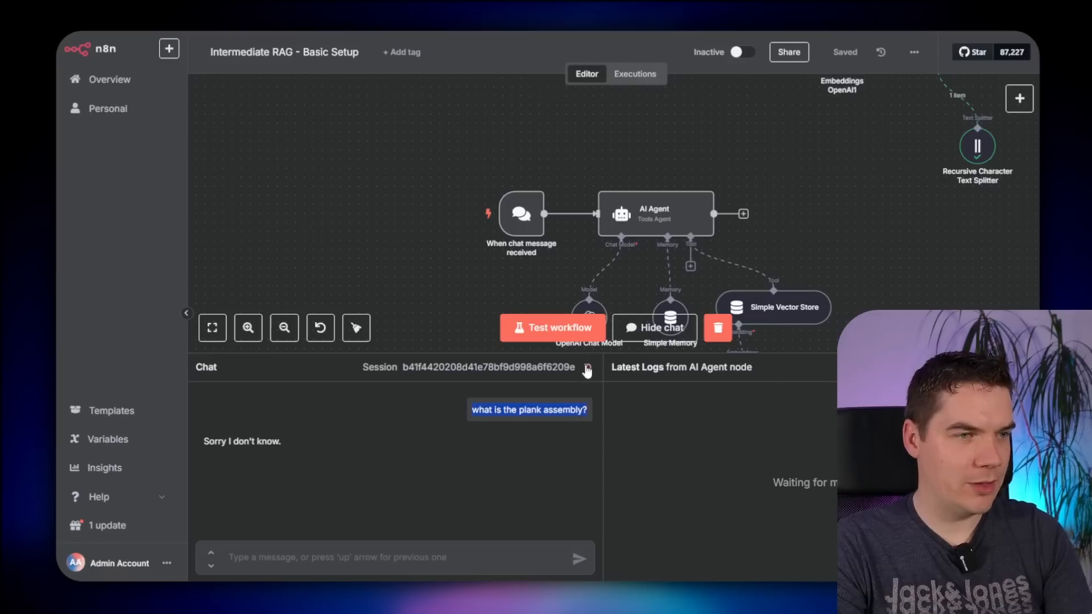
left_click(587, 368)
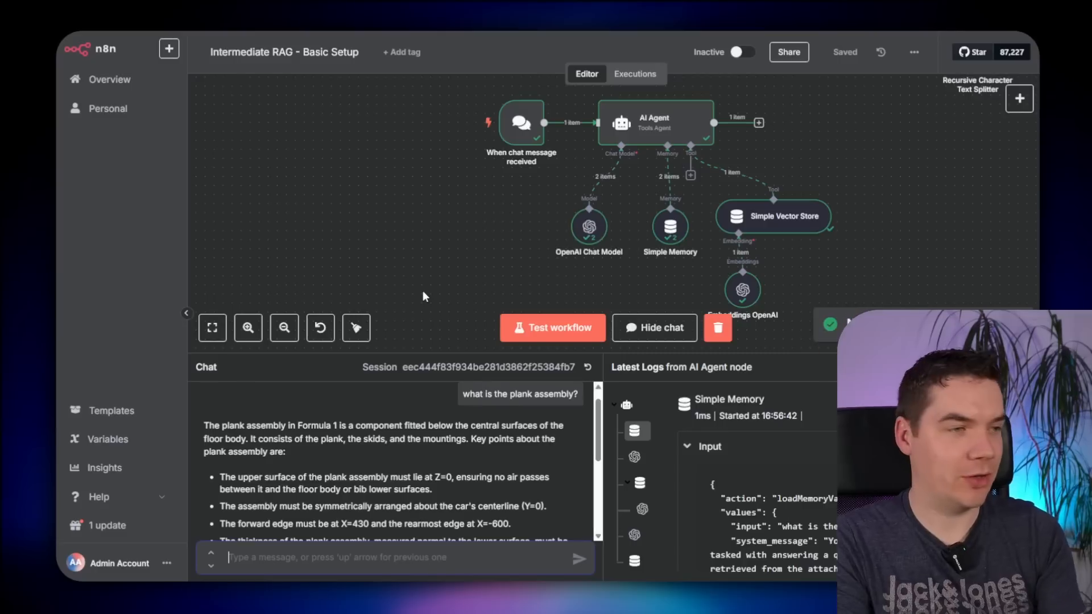
scroll(412, 463, "down", 6)
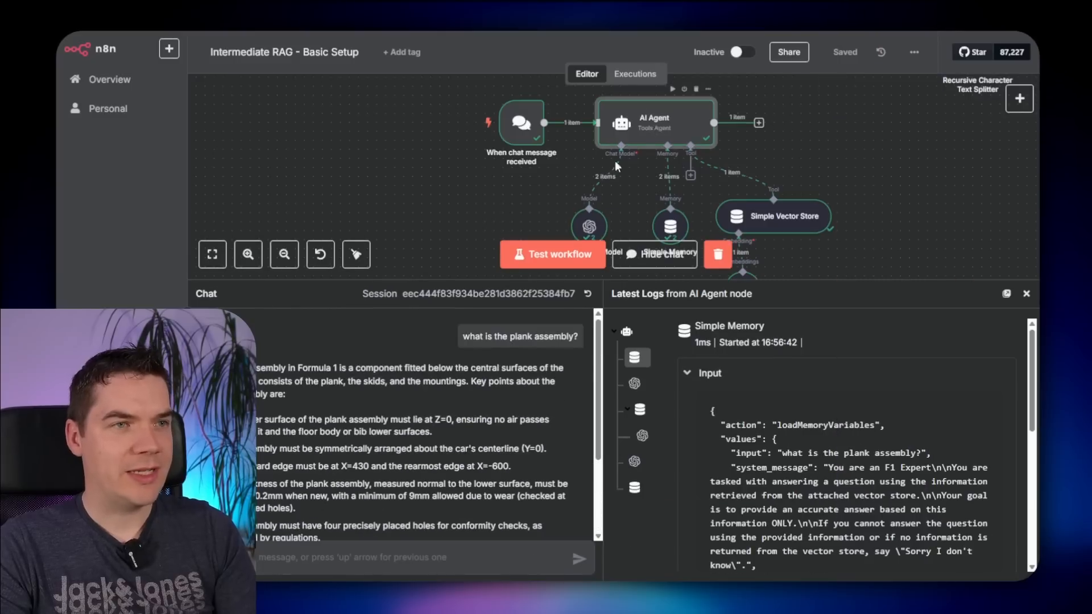
double_click(654, 128)
left_click(547, 88)
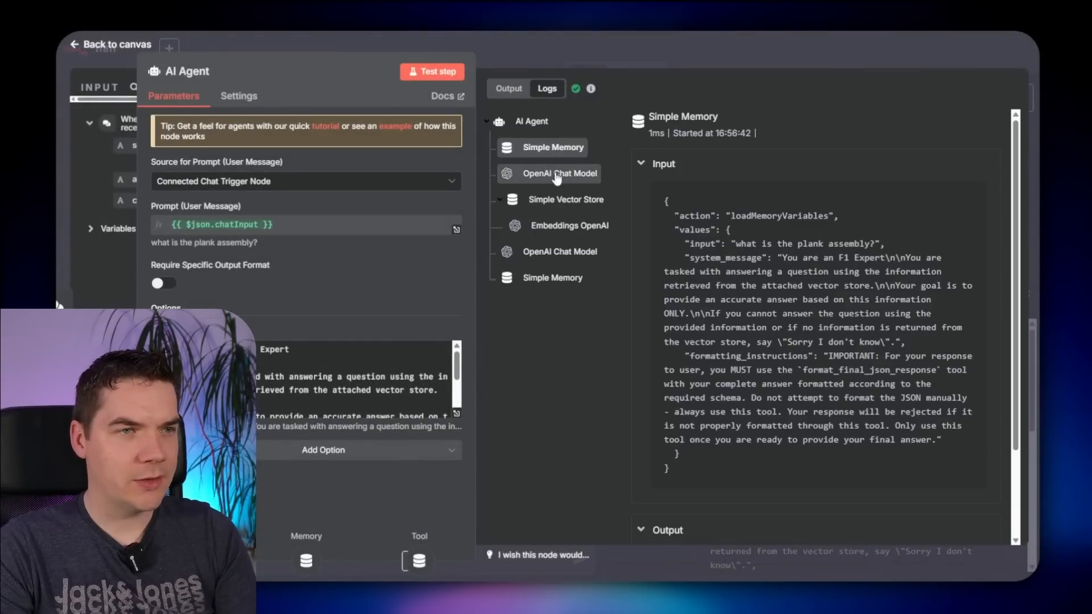
left_click(546, 173)
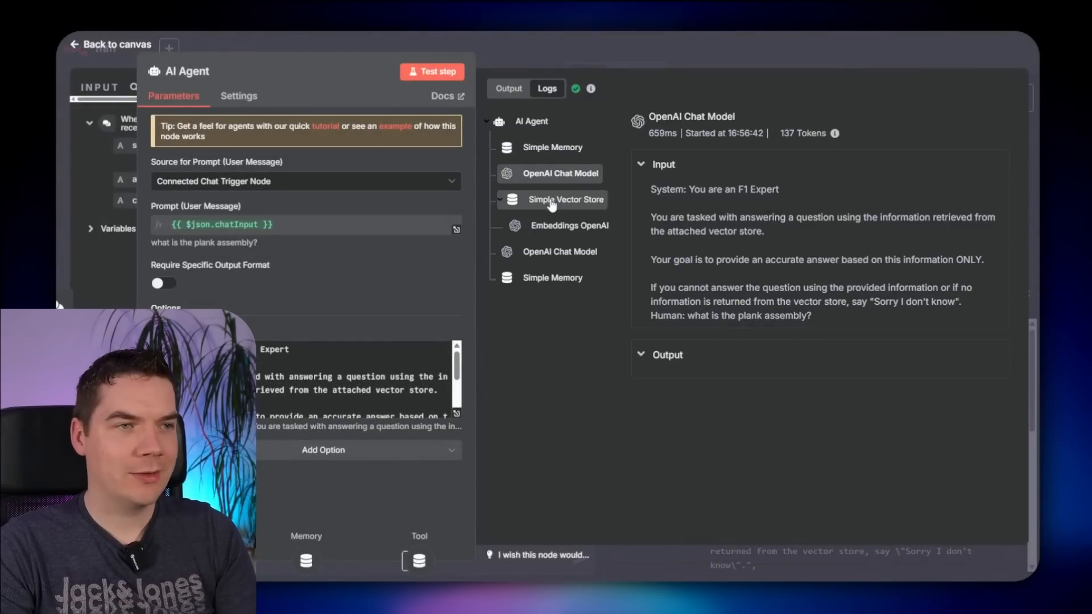
left_click(552, 200)
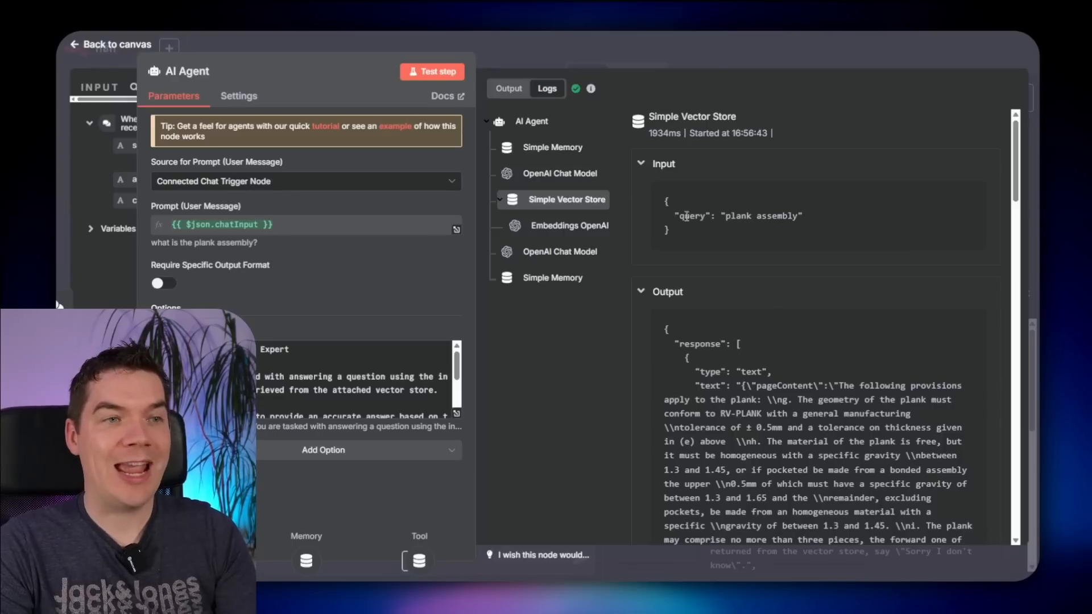
left_click_drag(727, 216, 795, 216)
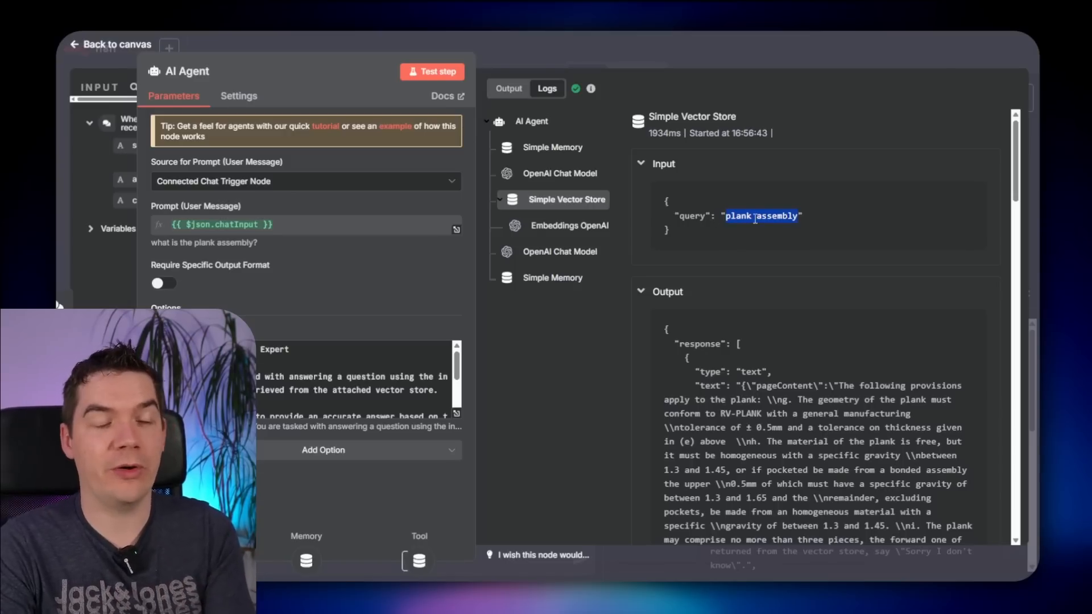
left_click(736, 210)
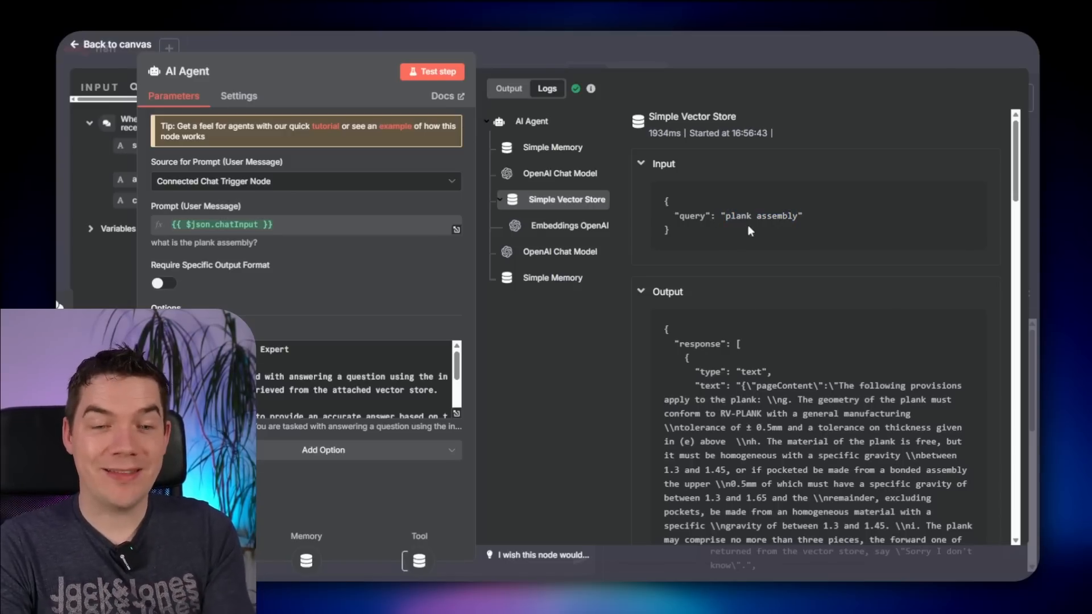
scroll(734, 330, "down", 3)
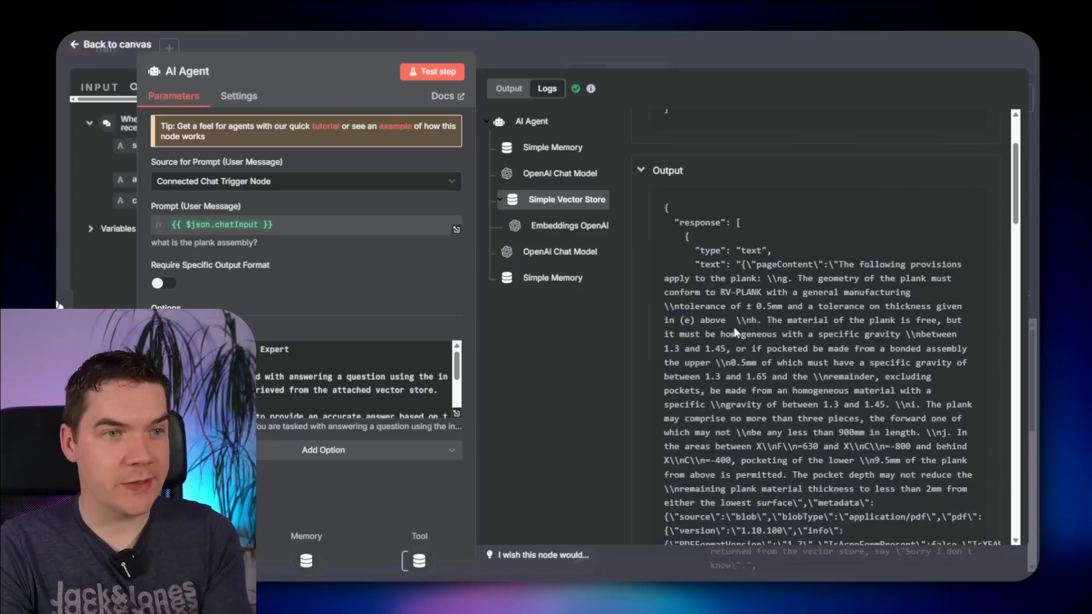
scroll(772, 316, "down", 1)
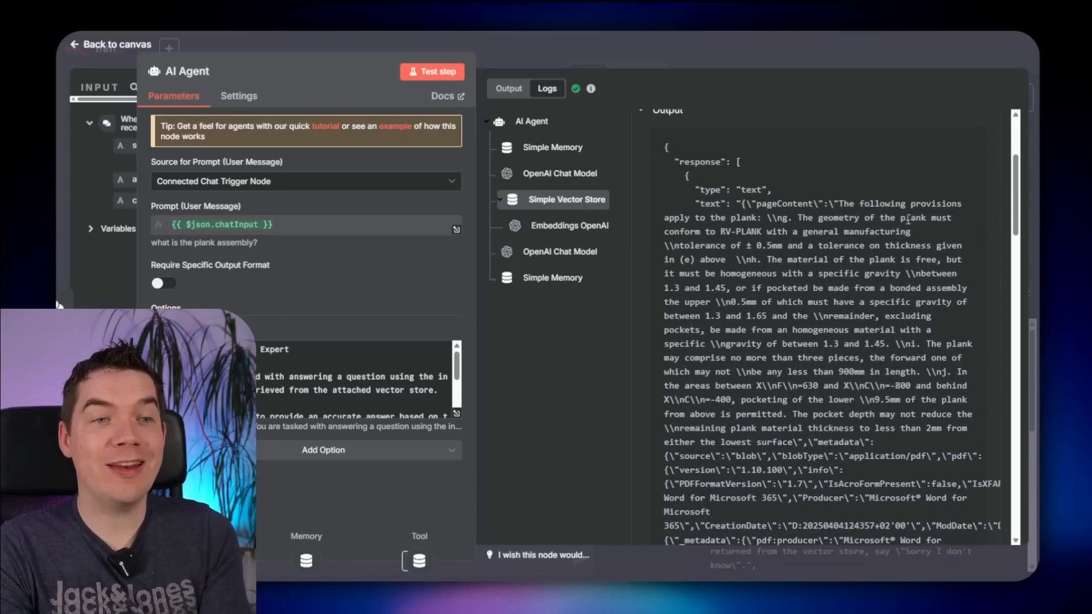
left_click_drag(903, 219, 928, 218)
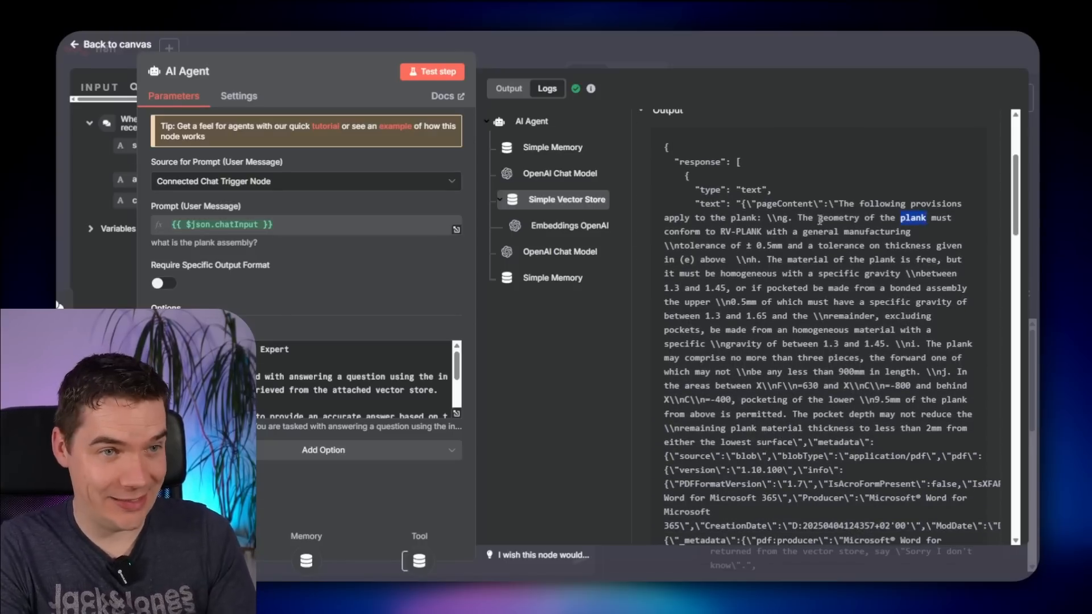
left_click_drag(820, 219, 762, 232)
left_click(763, 257)
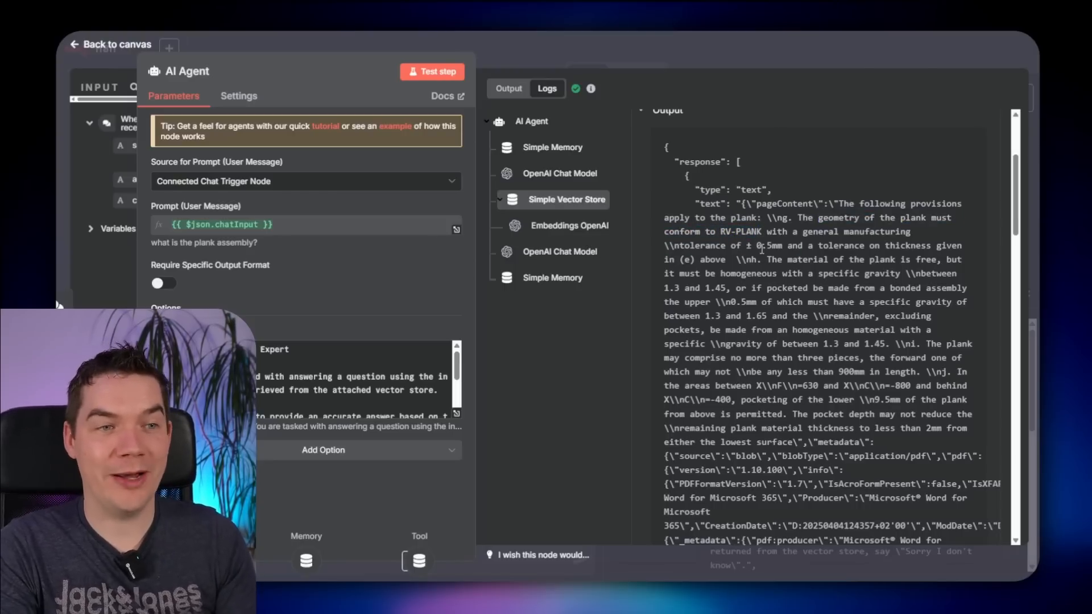
double_click(762, 249)
scroll(759, 239, "down", 5)
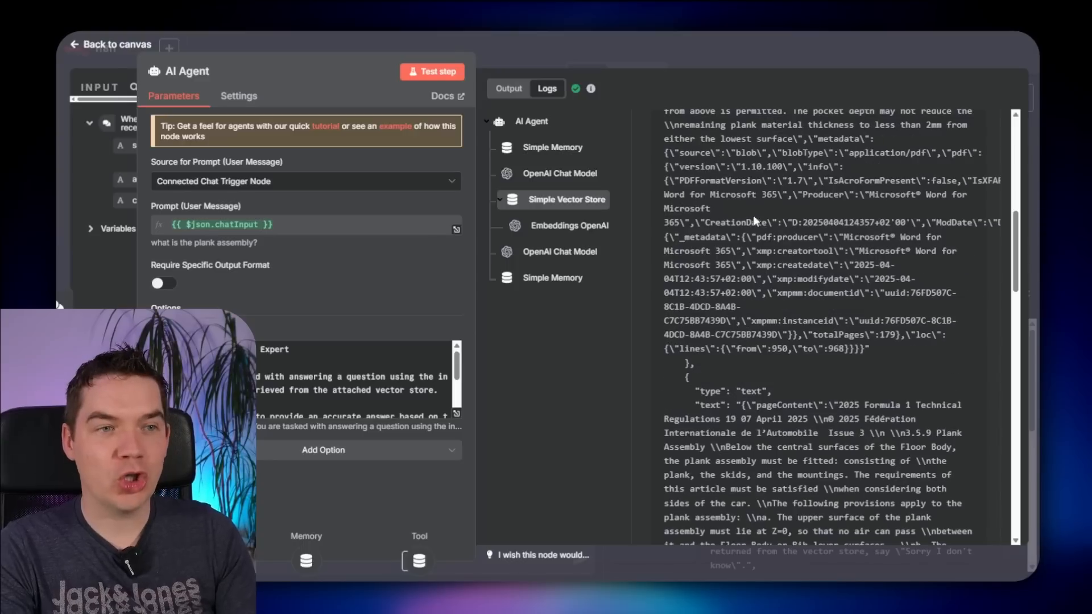
scroll(812, 373, "down", 2)
scroll(811, 371, "down", 2)
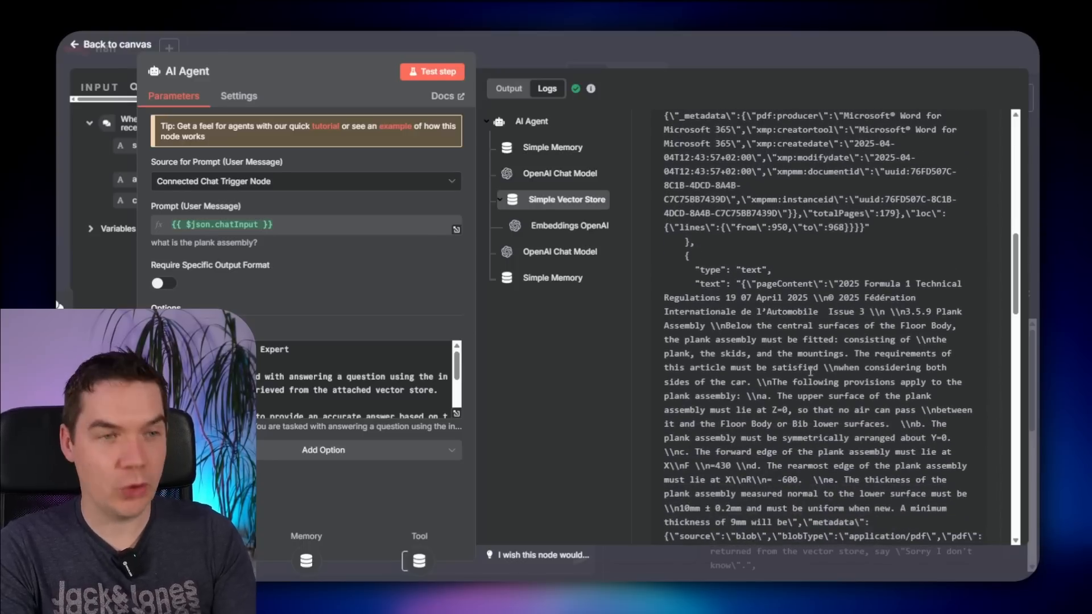
scroll(811, 371, "down", 5)
left_click(778, 58)
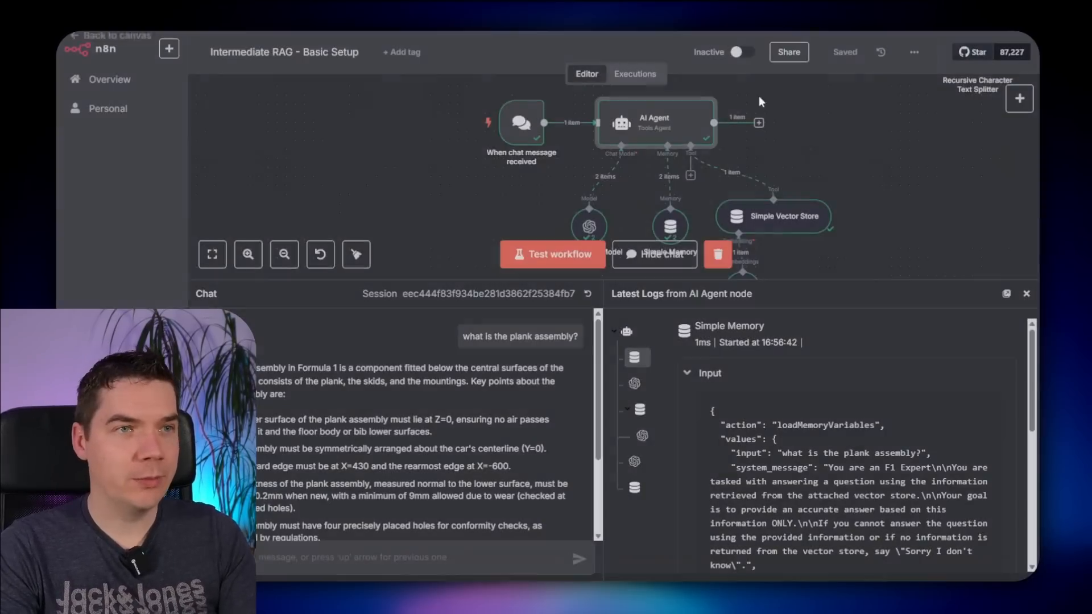
- Set the Simple Vector Store tool's retrieval Limit to 20
double_click(774, 216)
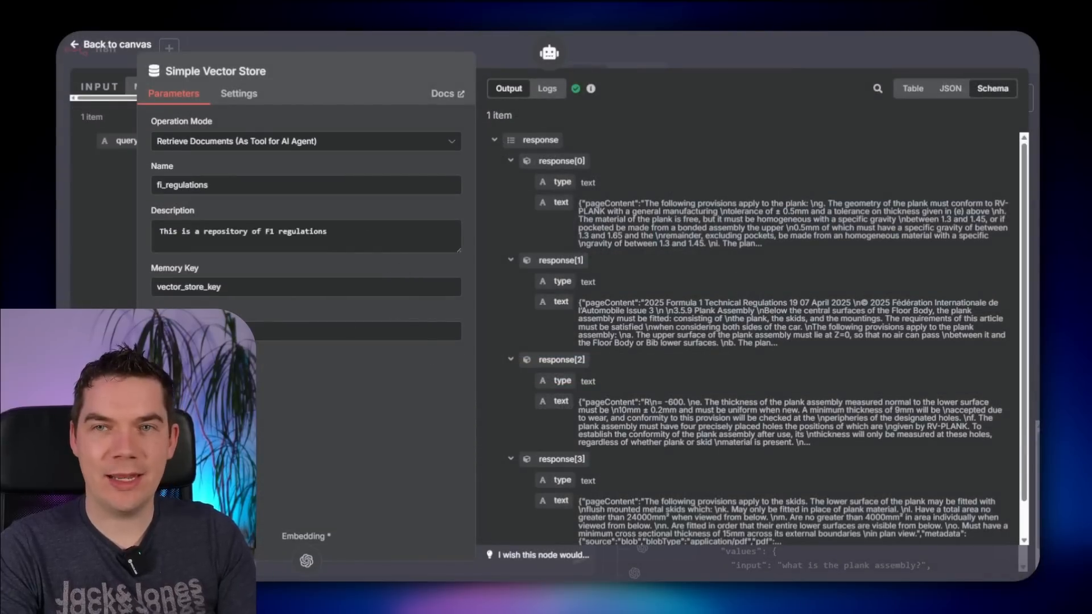
double_click(160, 331)
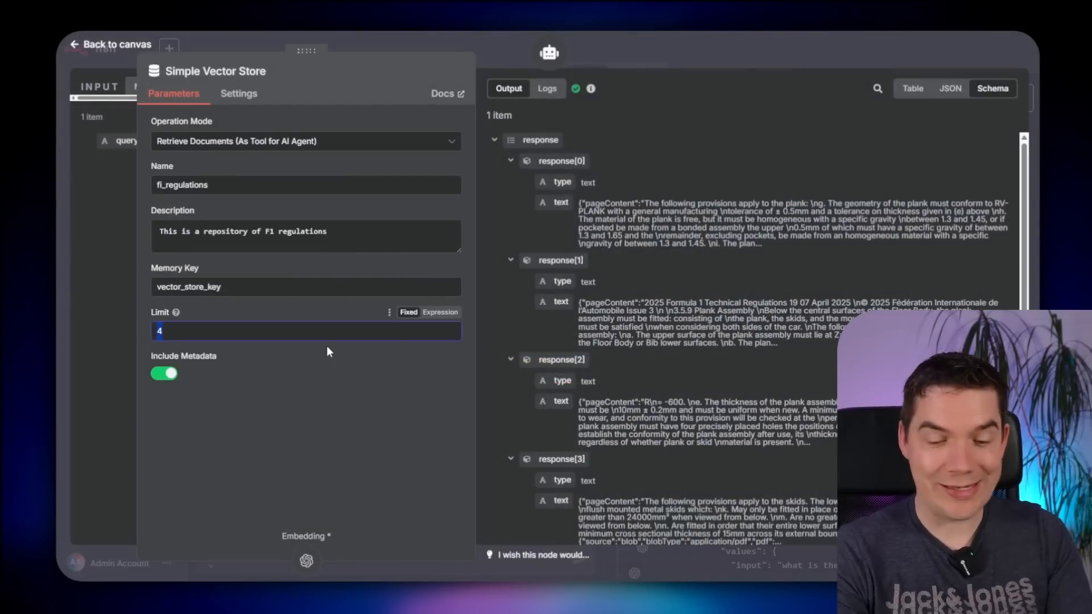
type("20")
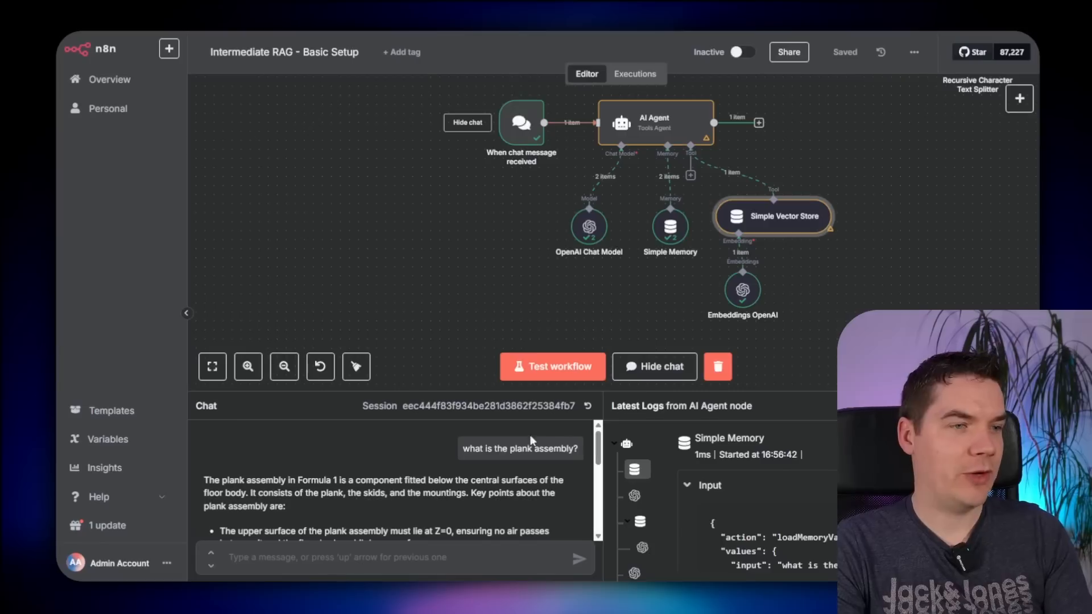
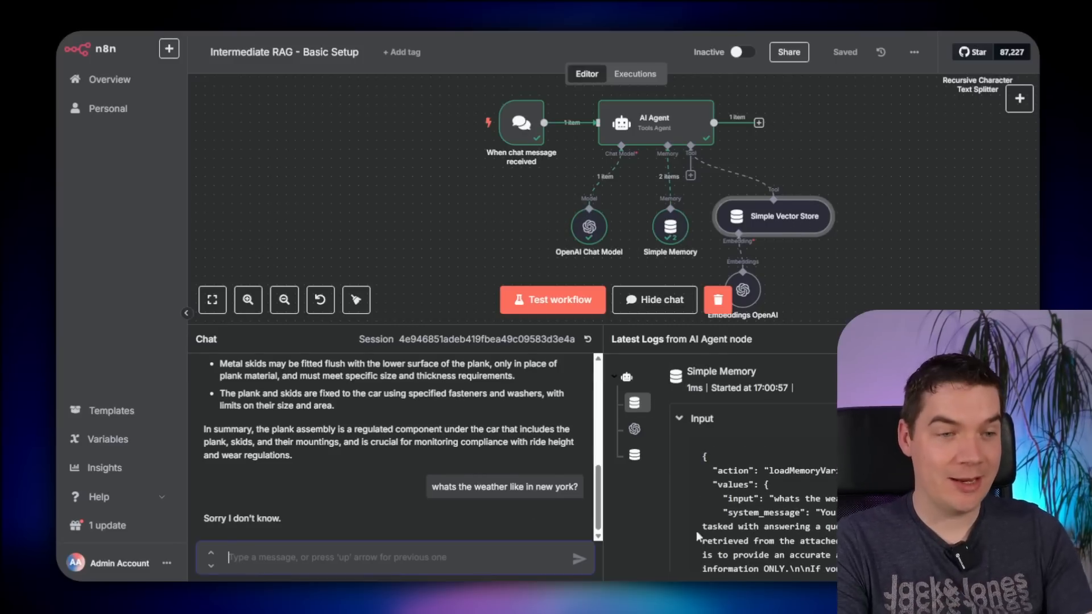
- Ask the chat agent the Audi A4 tyre size question; it replies it doesn't know
scroll(696, 530, "down", 2)
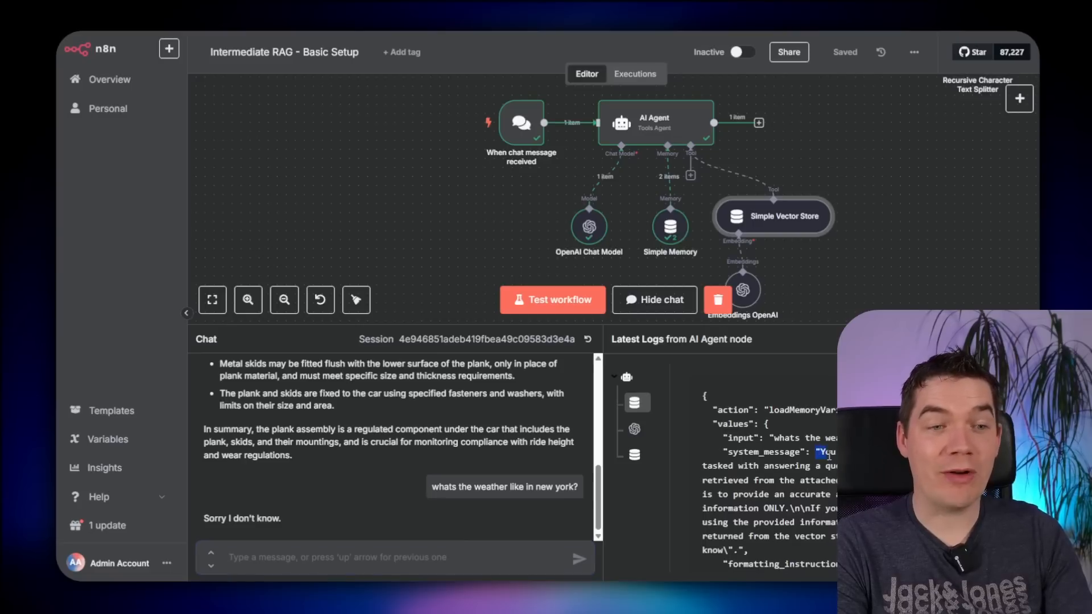
left_click_drag(817, 452, 841, 452)
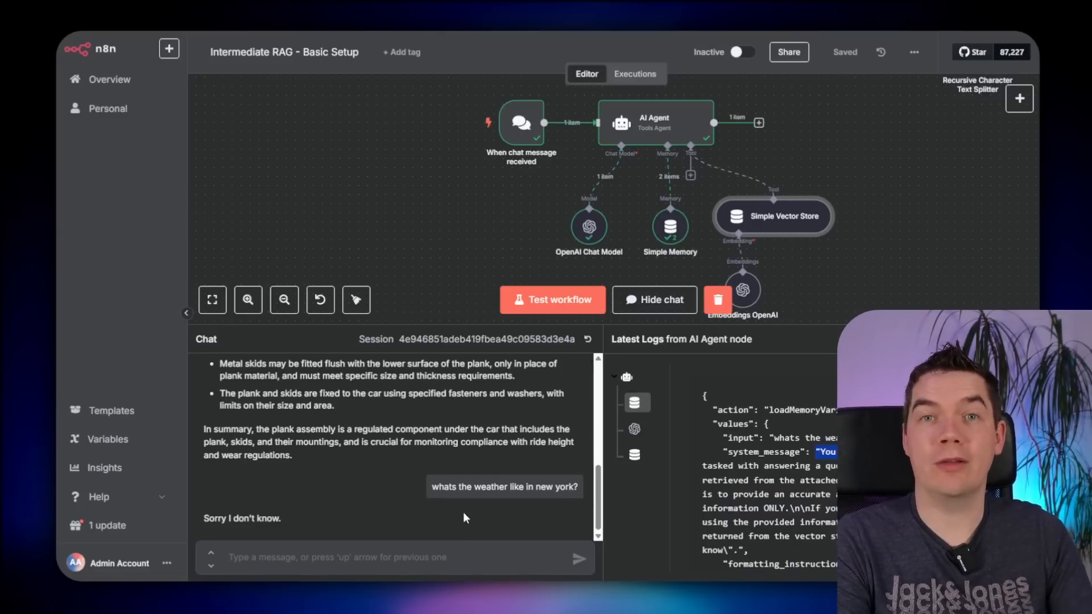
left_click(286, 553)
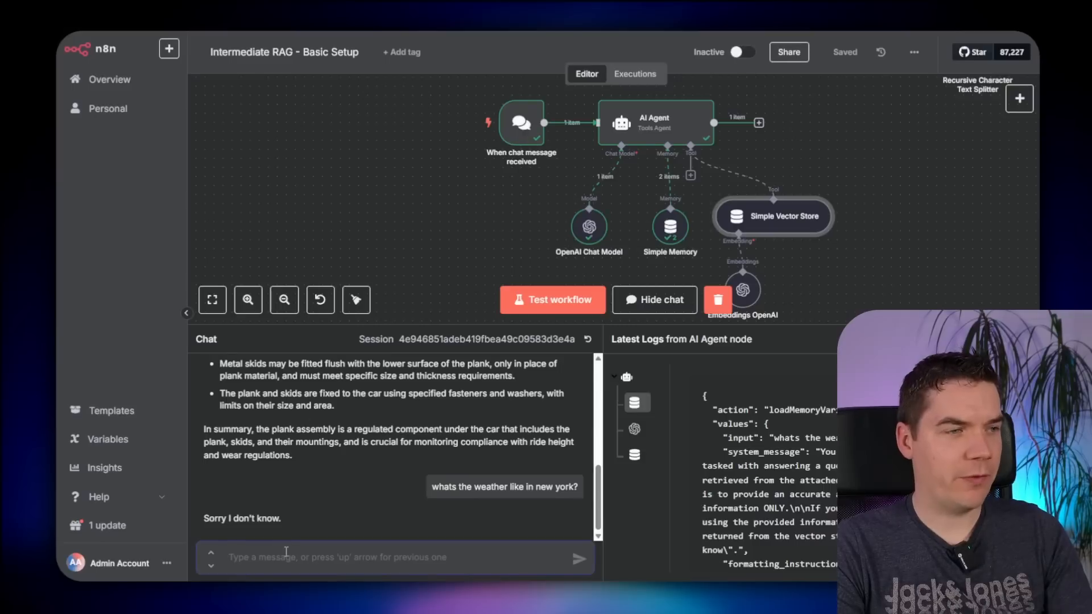
type("what size tyre if fitted on an audi a4?")
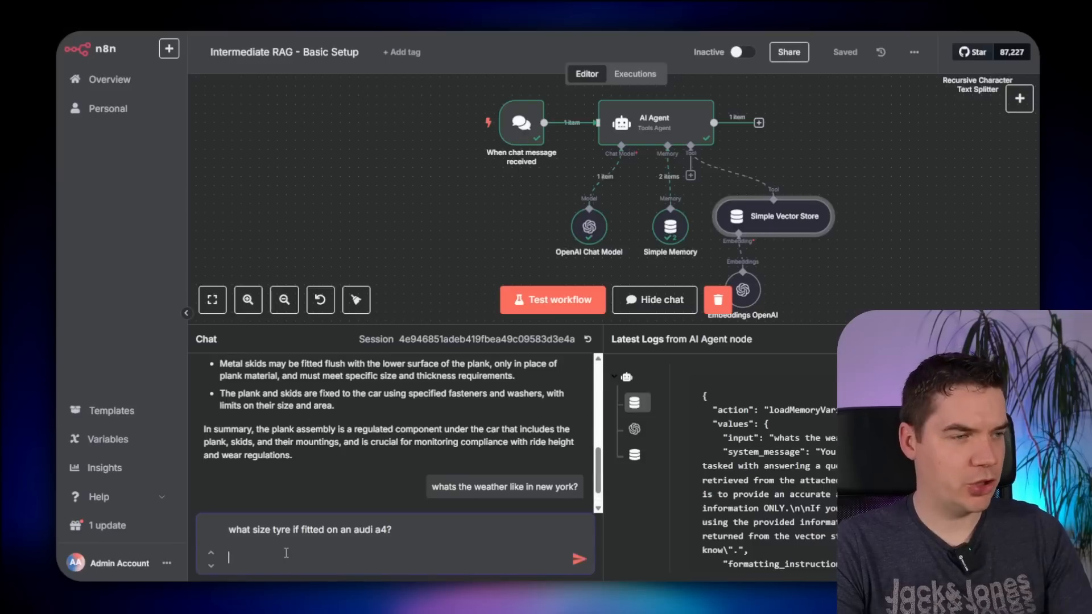
key("Return")
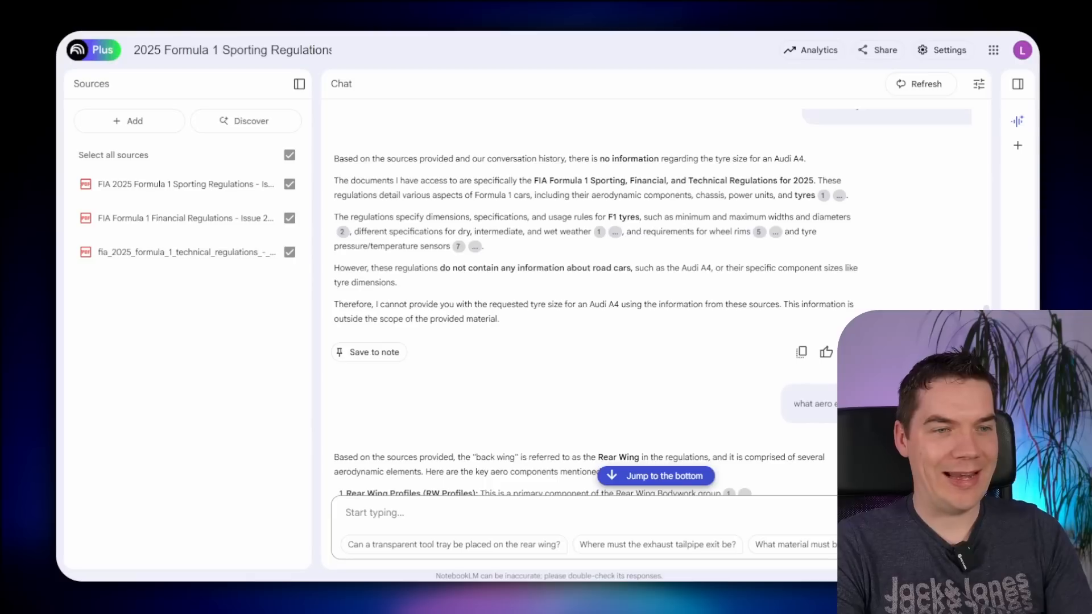
- Copy the back-wing aero elements question from NotebookLM and send it to the agent
triple_click(813, 404)
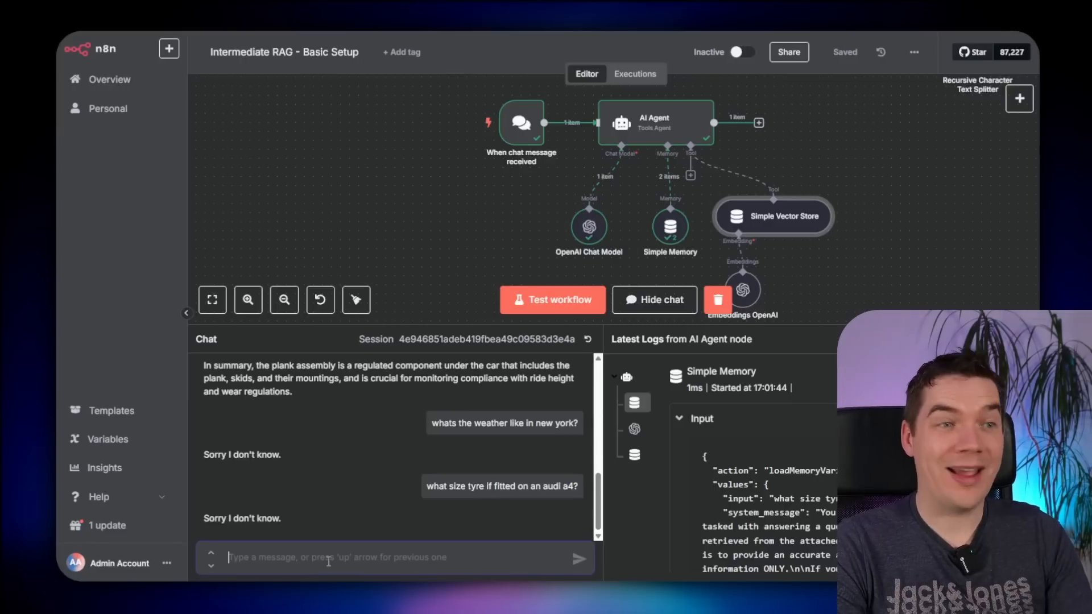
type("what aero elements are on the back wing?")
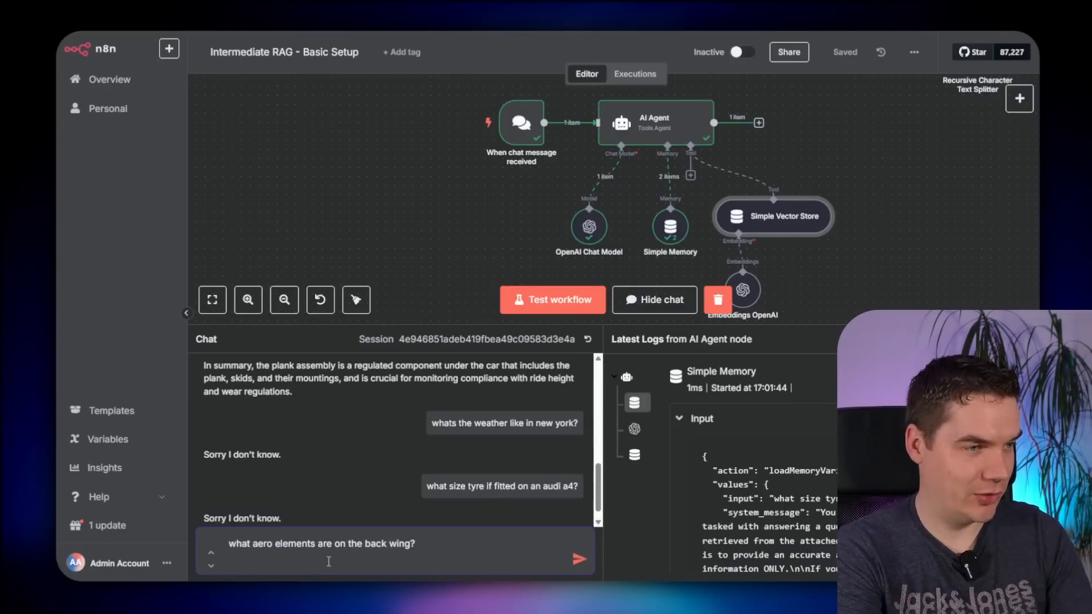
key("Return")
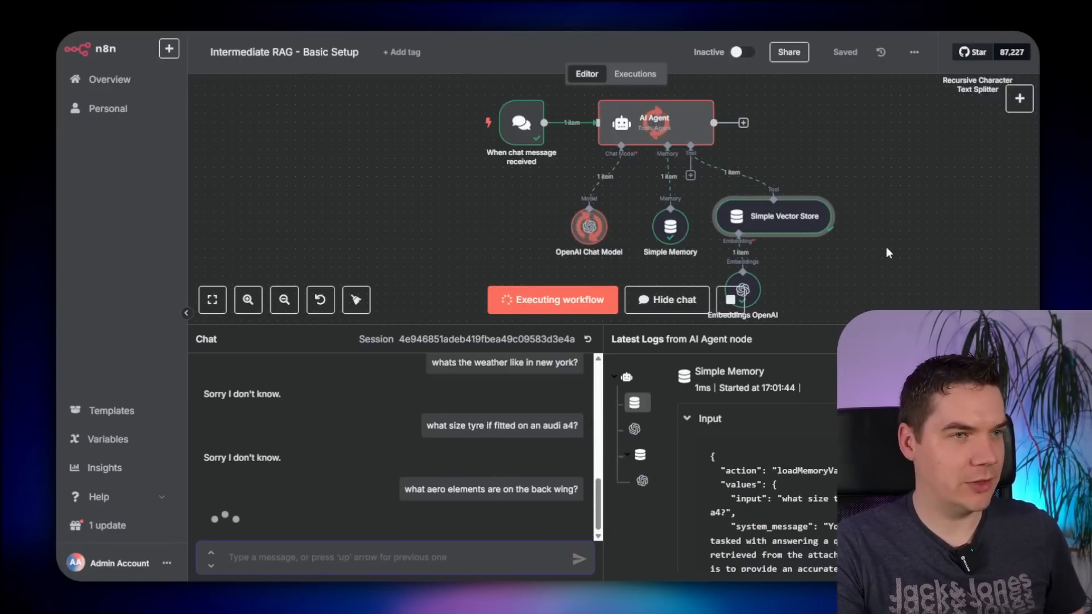
- Read the rear-wing answer and its Simple Vector Store search query, then restore the workflow canvas
left_click_drag(742, 328, 732, 241)
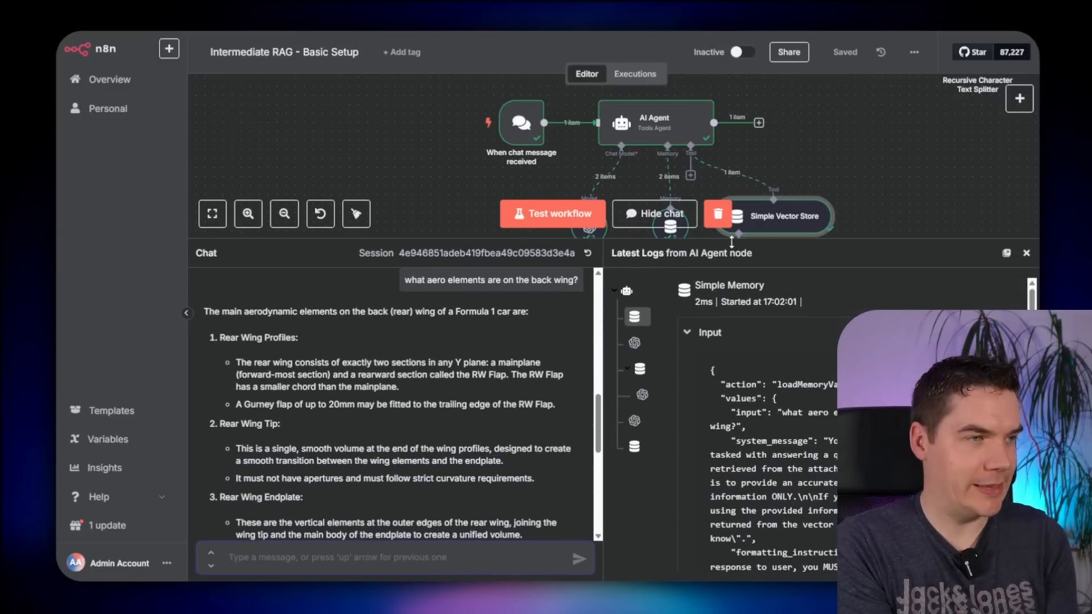
scroll(387, 409, "down", 1)
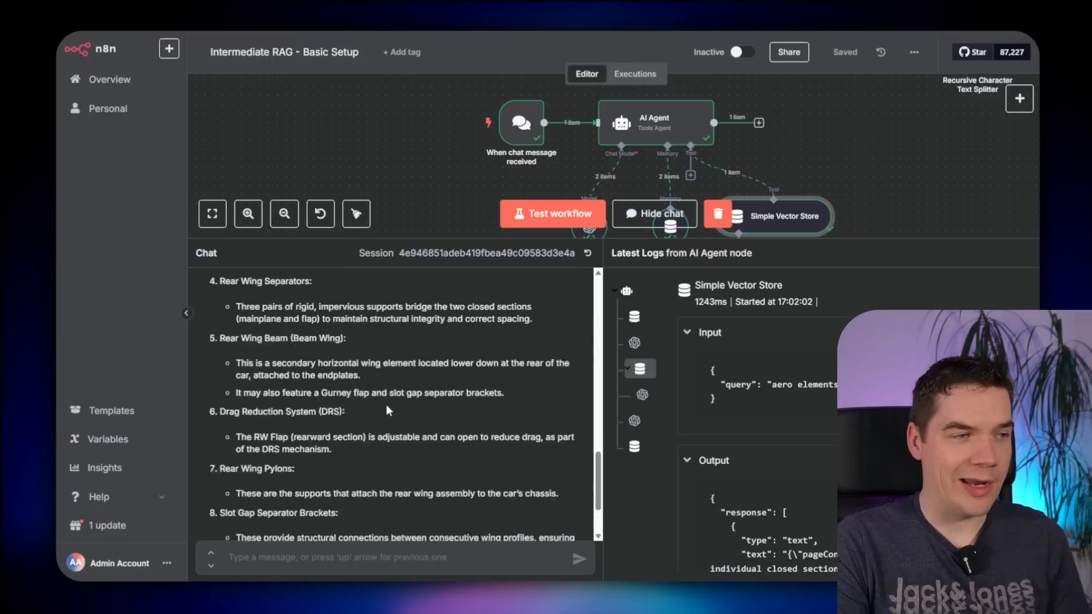
scroll(386, 411, "up", 10)
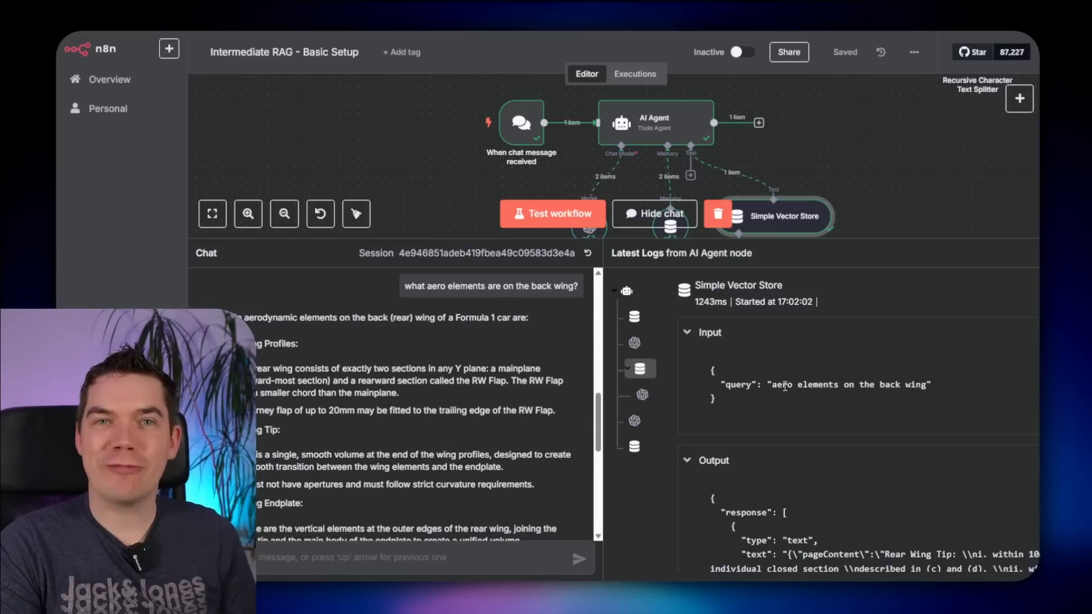
left_click_drag(776, 385, 922, 385)
left_click(876, 178)
scroll(875, 177, "down", 2)
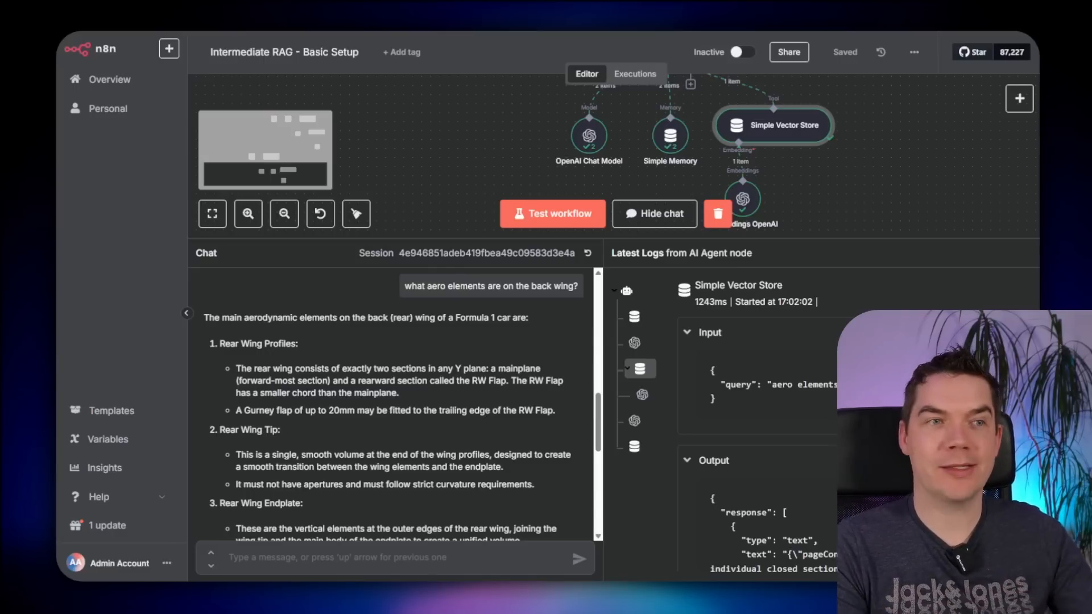
left_click_drag(840, 239, 840, 418)
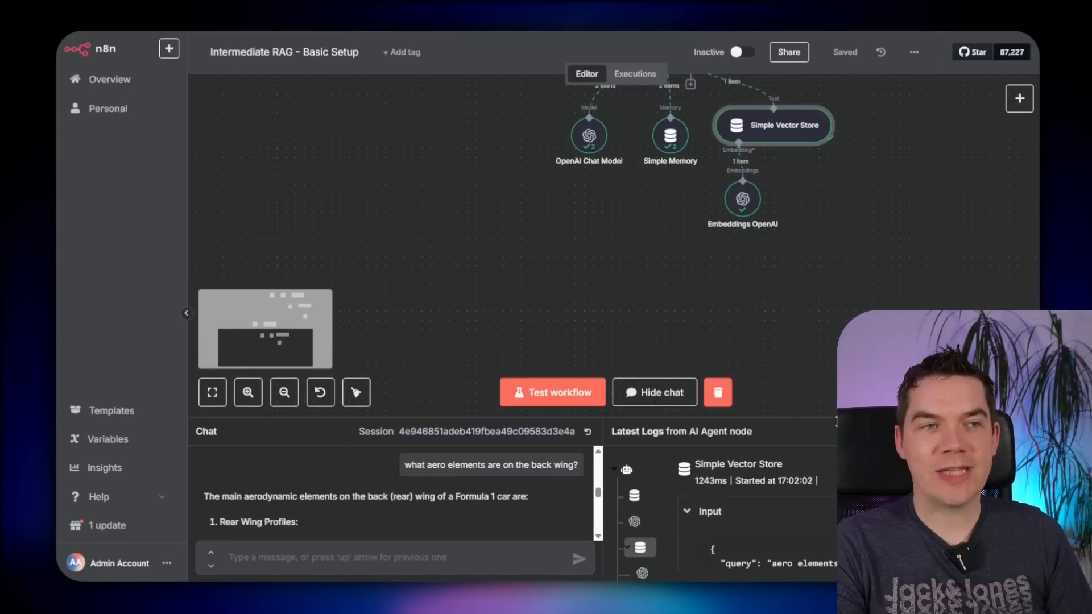
scroll(824, 346, "up", 4)
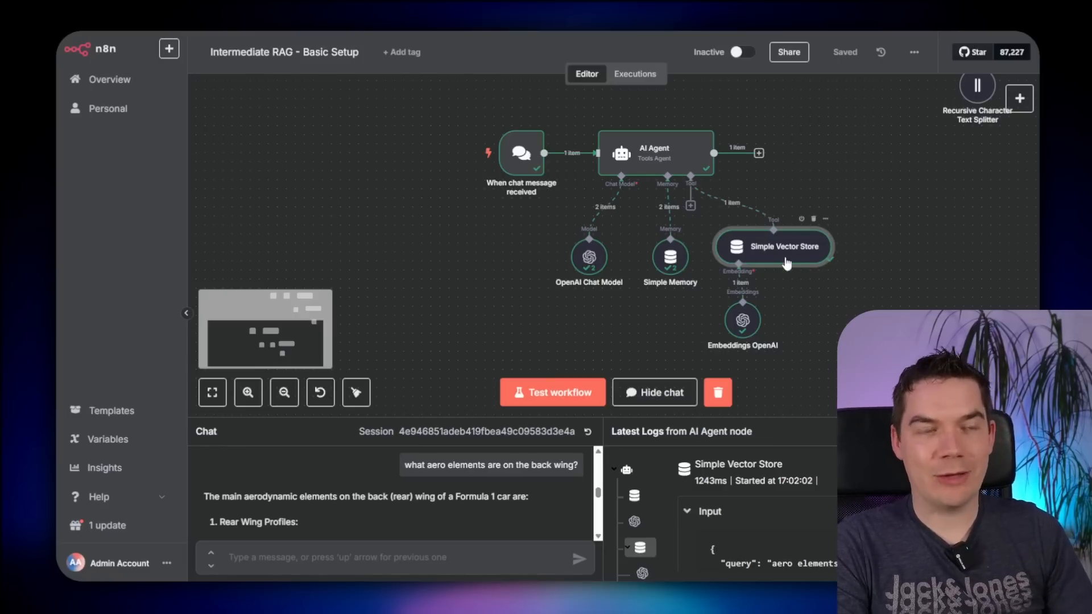
- Open the Simple Vector Store node's settings to review them, then close it
scroll(783, 286, "up", 3)
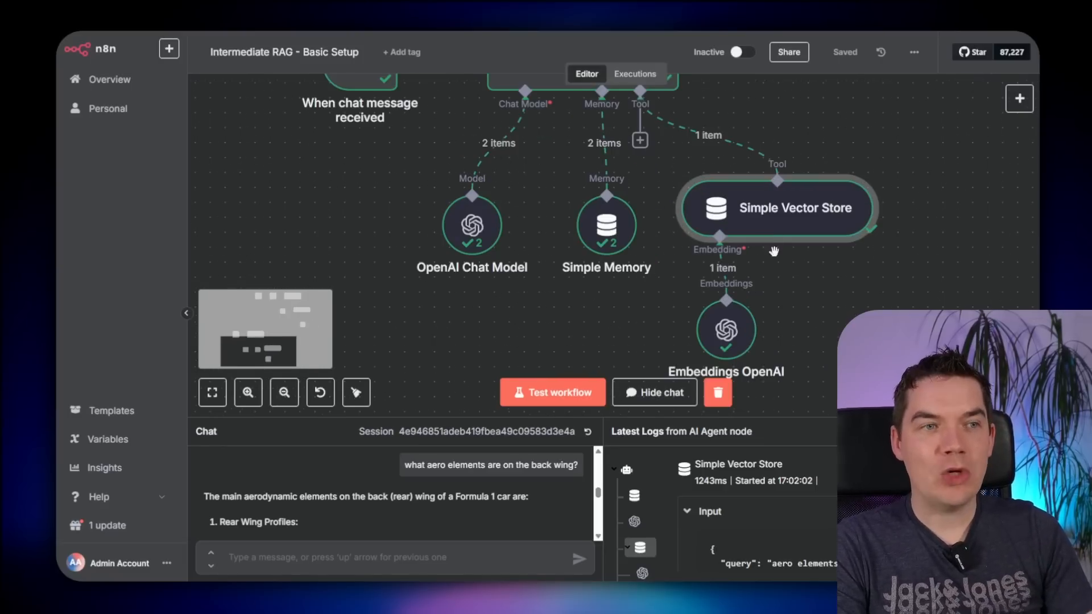
double_click(774, 216)
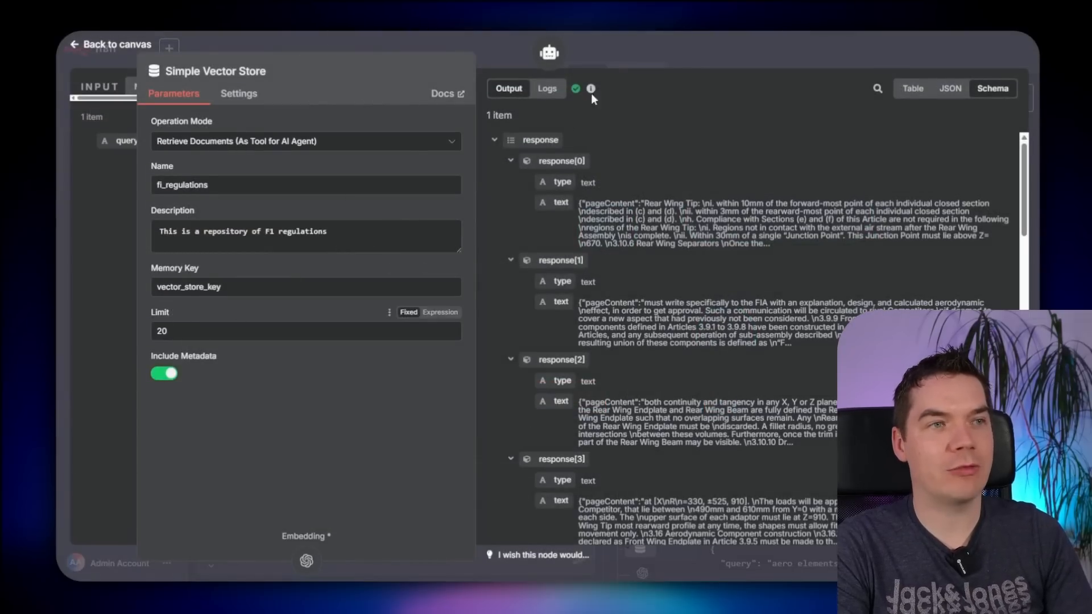
left_click(646, 55)
scroll(681, 282, "up", 1)
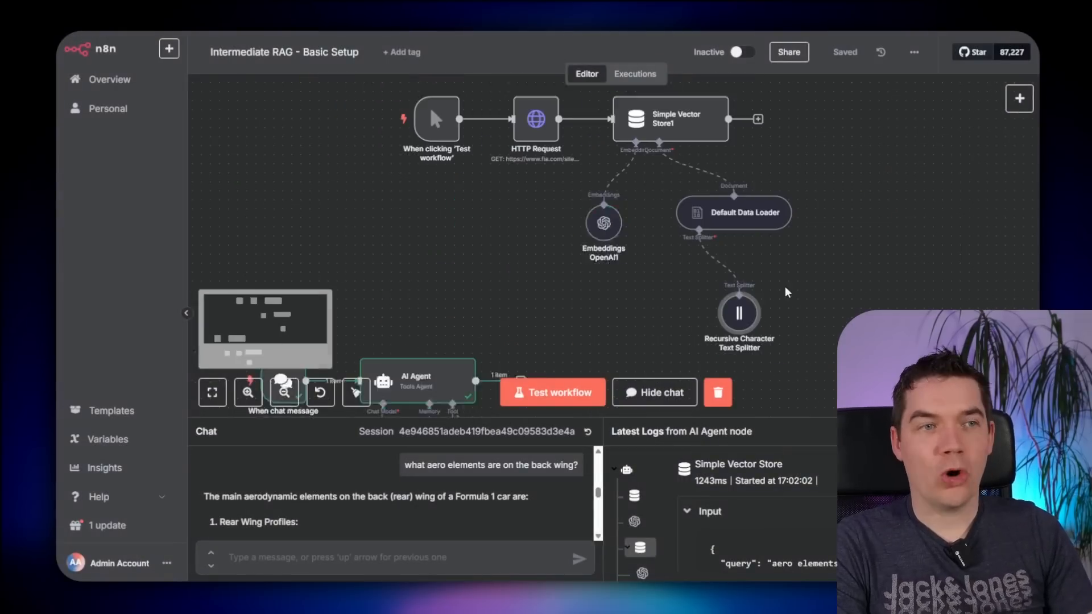
scroll(785, 287, "down", 1)
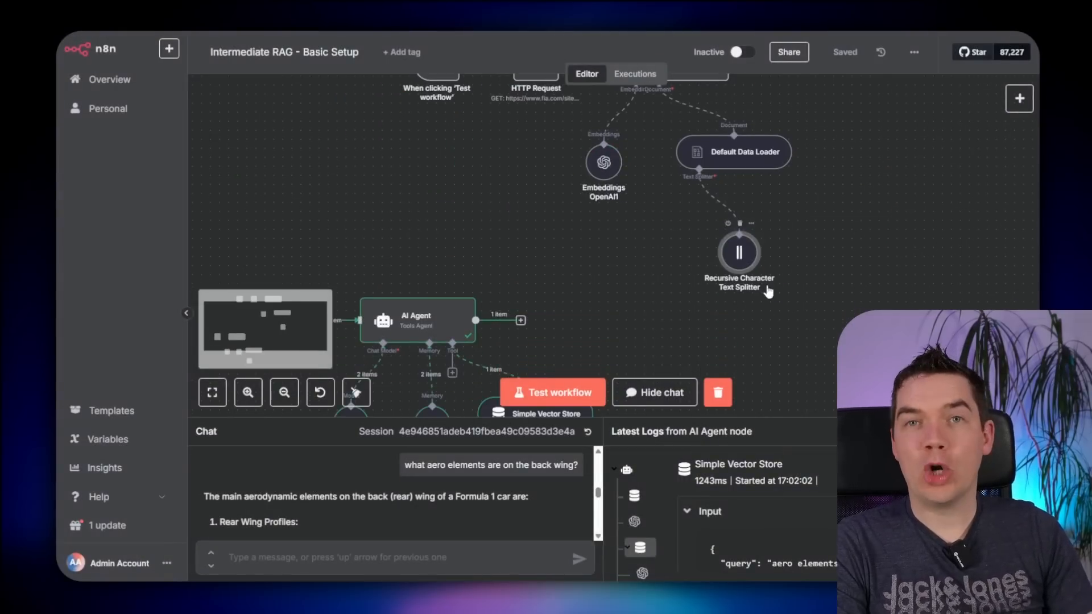
- Inspect the Recursive Character Text Splitter, then delete the AI Agent's Tool link to Simple Vector Store
double_click(735, 263)
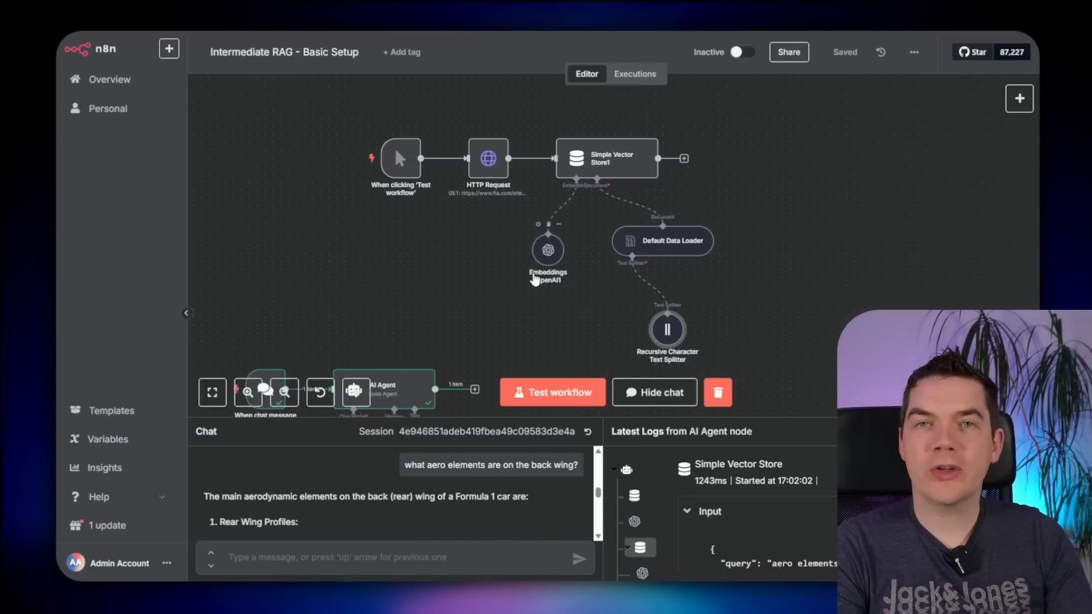
scroll(503, 268, "up", 2)
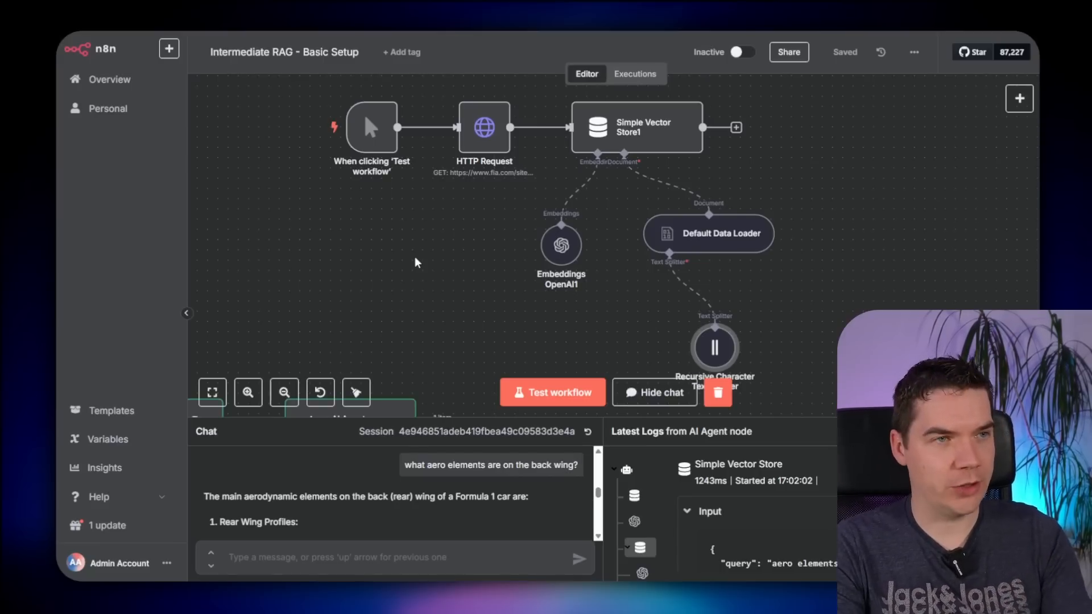
scroll(417, 263, "down", 5)
scroll(557, 233, "up", 3)
left_click(615, 210)
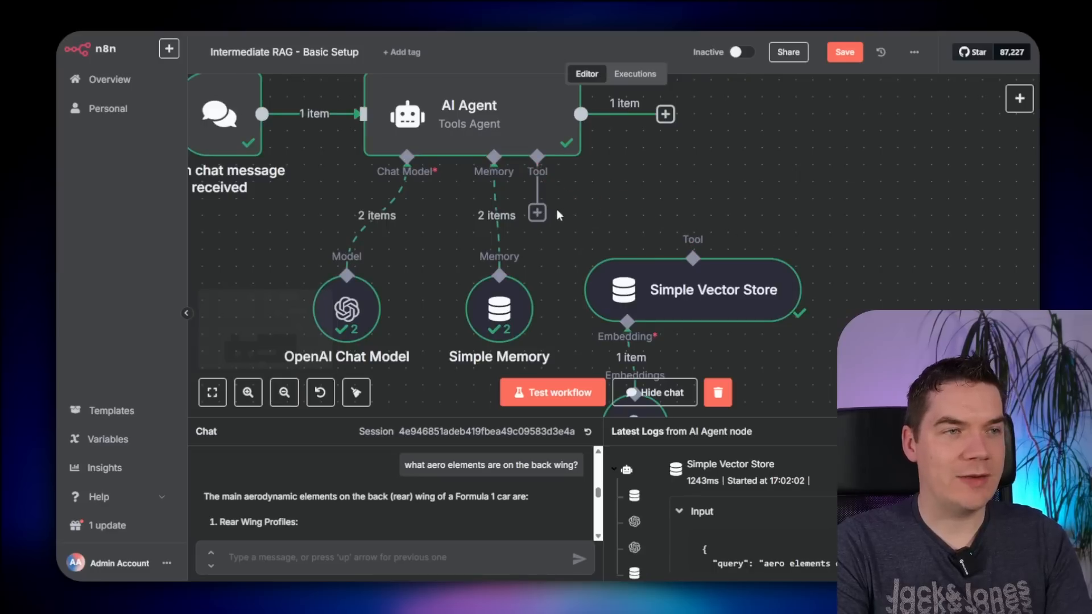
- Search the agent's tool list for 'vecot' and add Supabase Vector Store as its tool
left_click(537, 213)
type("vecot")
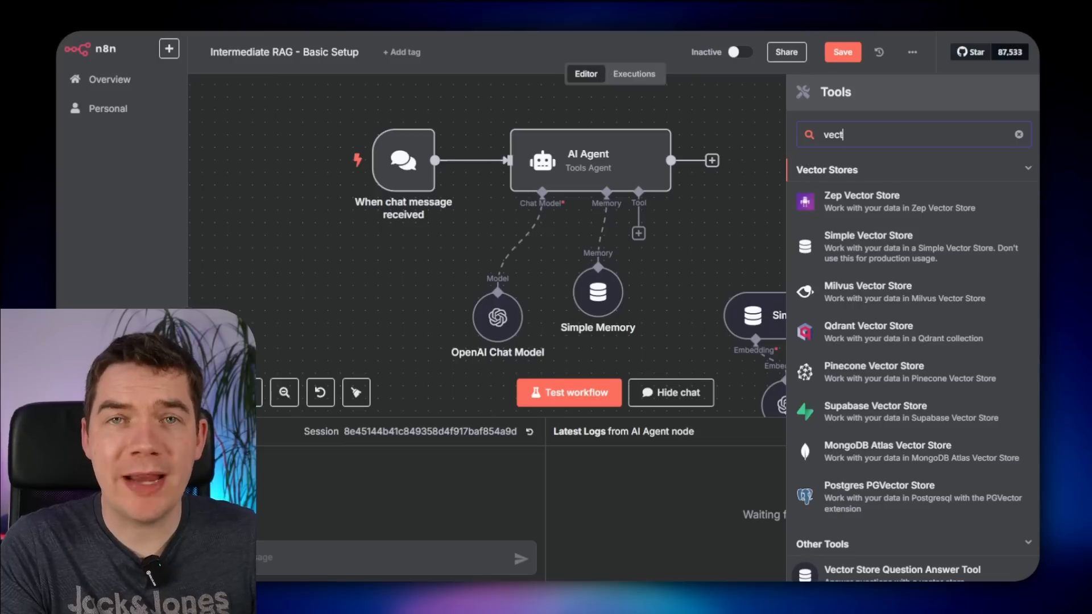
scroll(833, 270, "down", 1)
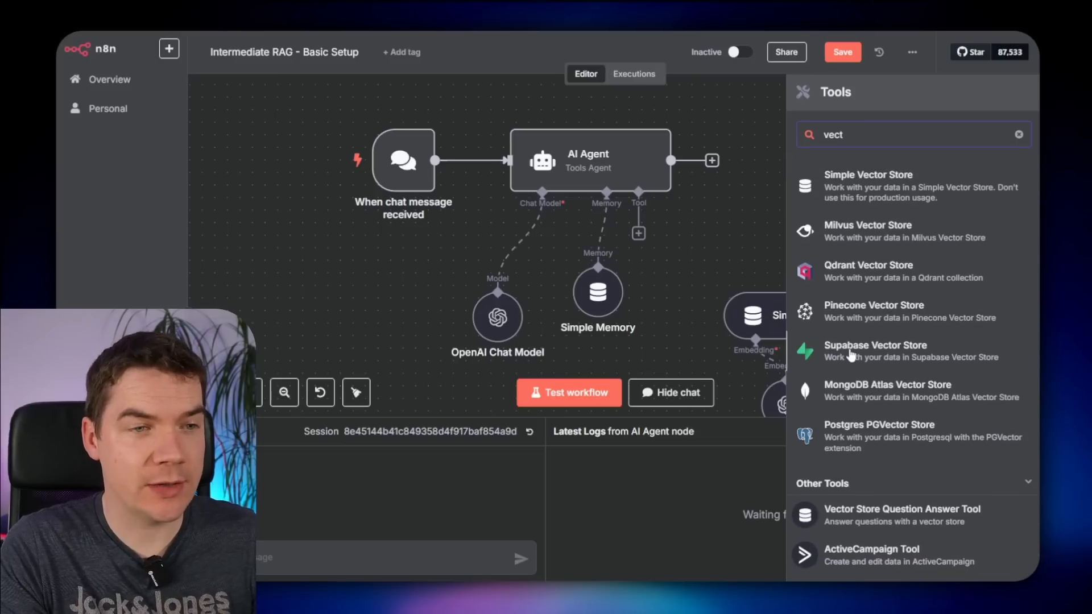
left_click(851, 356)
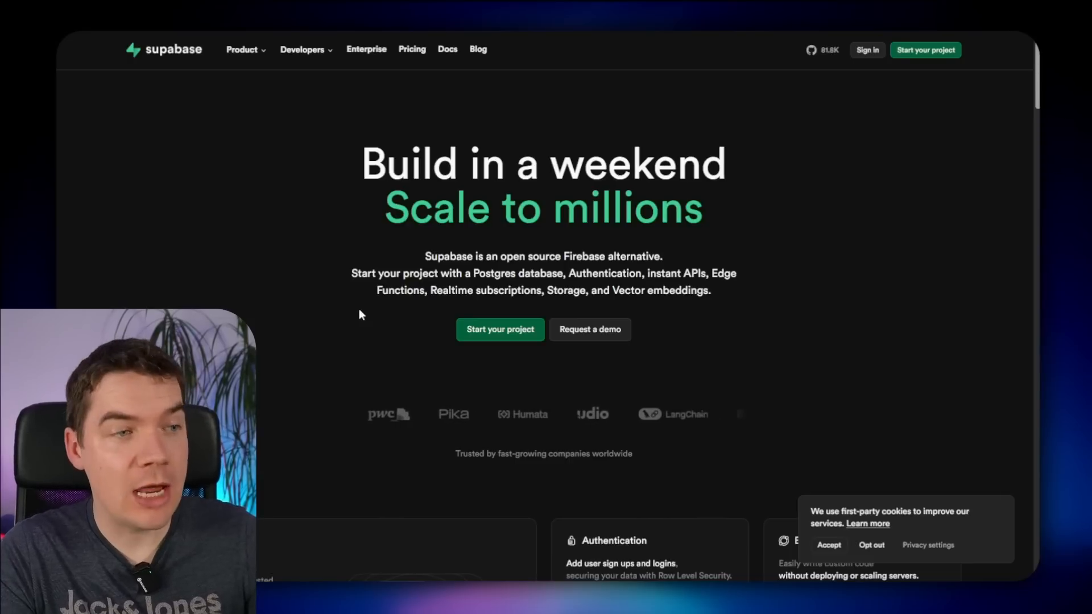
- In the RAG project's SQL Editor, run the LangChain quickstart creating documents and match_documents
left_click(497, 332)
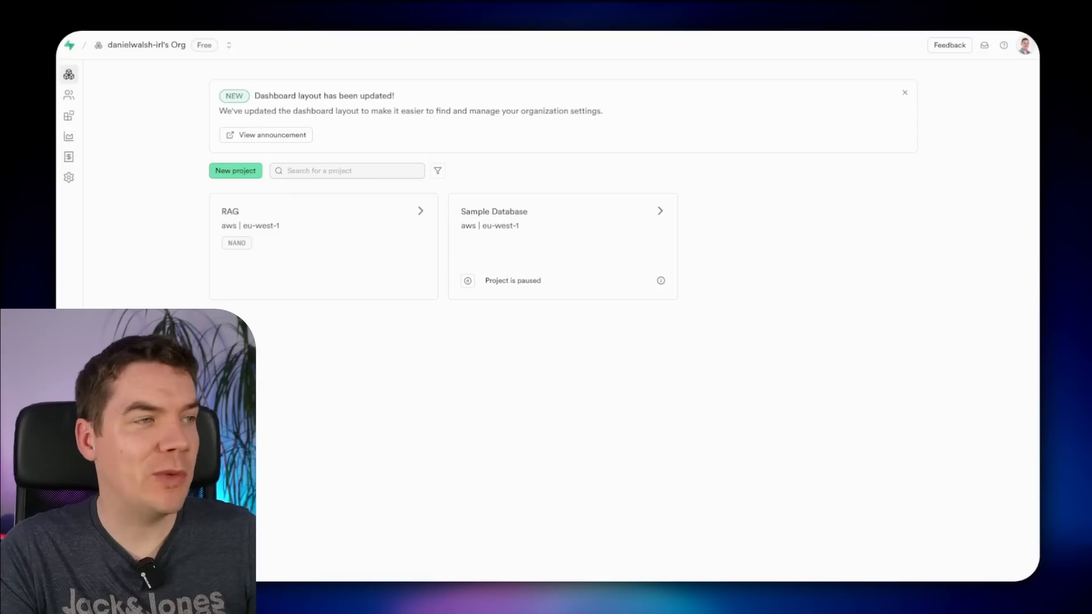
left_click(273, 224)
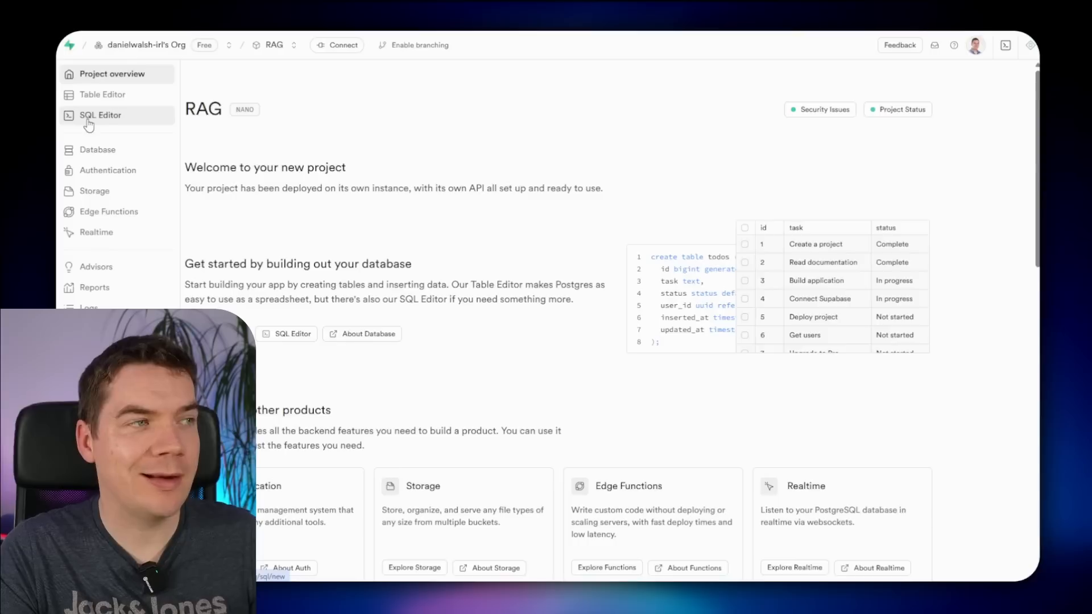
left_click(85, 122)
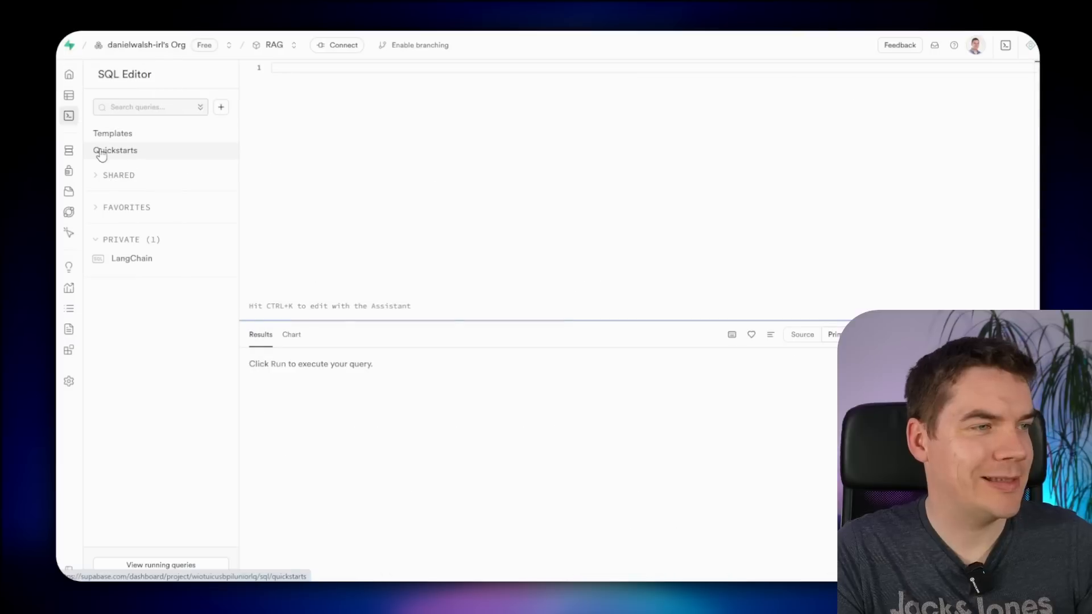
left_click(116, 153)
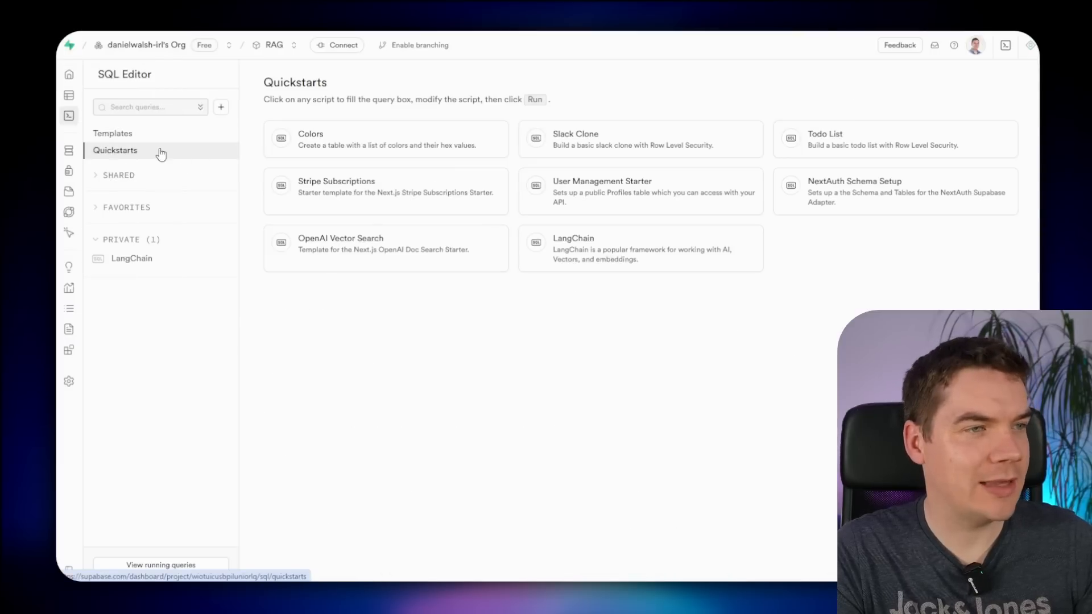
left_click(597, 254)
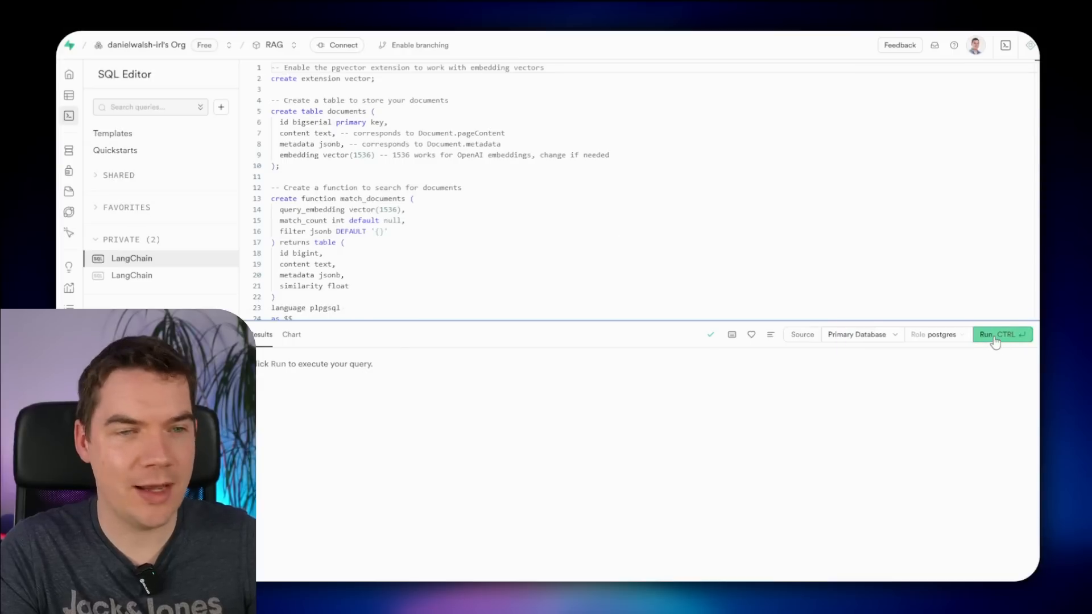
left_click(995, 335)
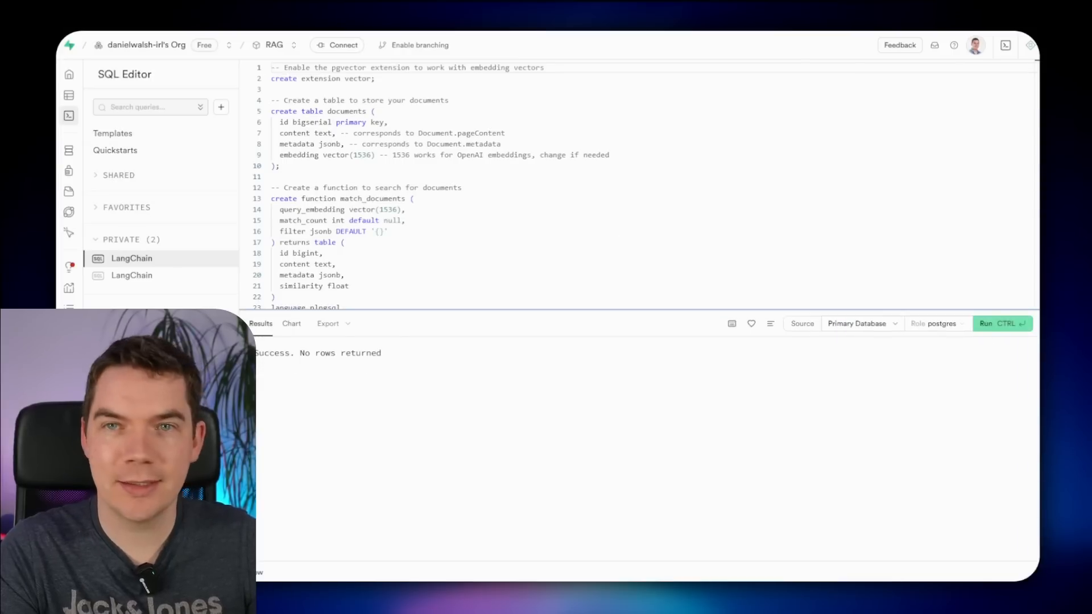
left_click_drag(281, 354, 379, 355)
left_click(363, 375)
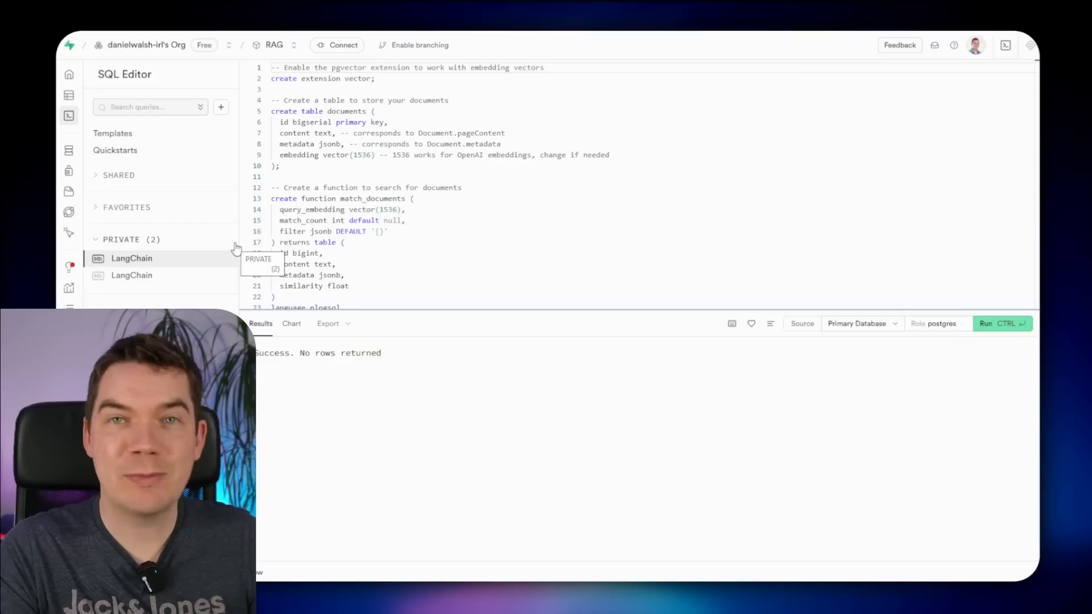
mouse_move(59, 138)
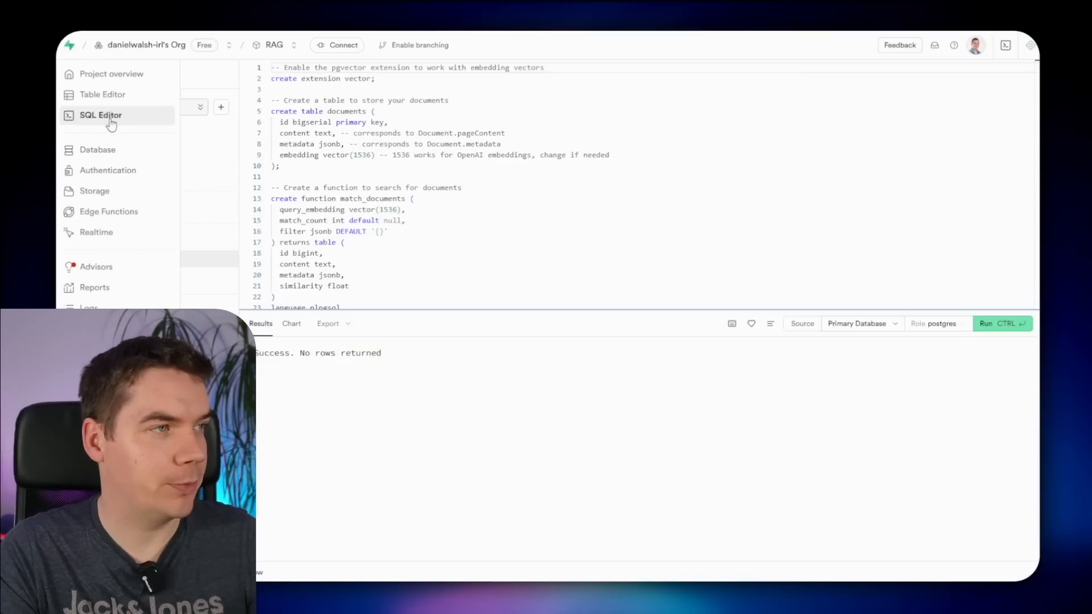
- Check the documents table's vector(1536) embedding column in the Schema Visualizer, then open it in the Table Editor
left_click(95, 155)
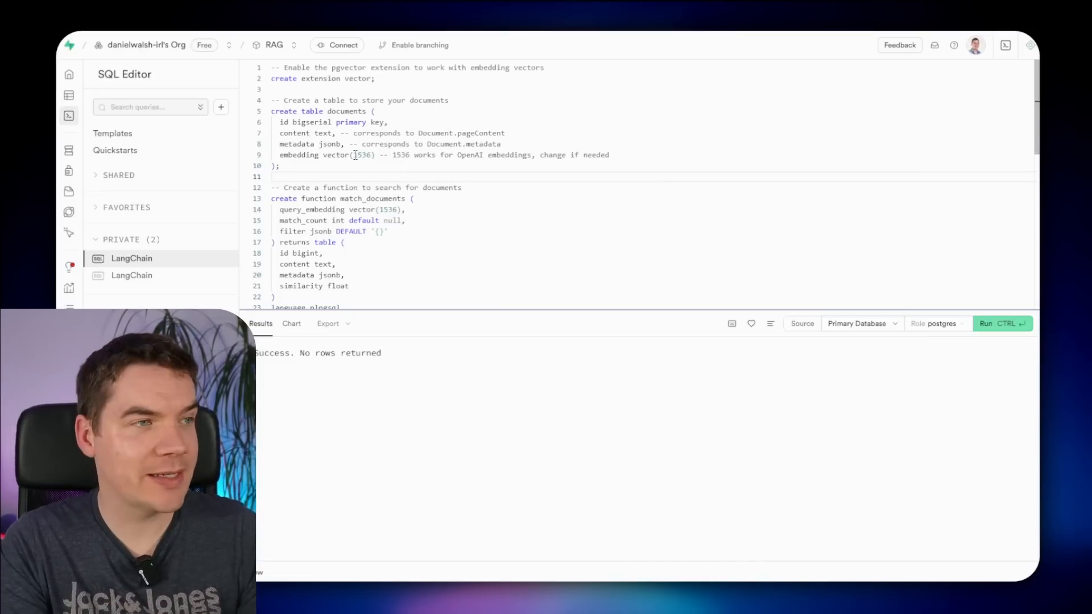
double_click(358, 155)
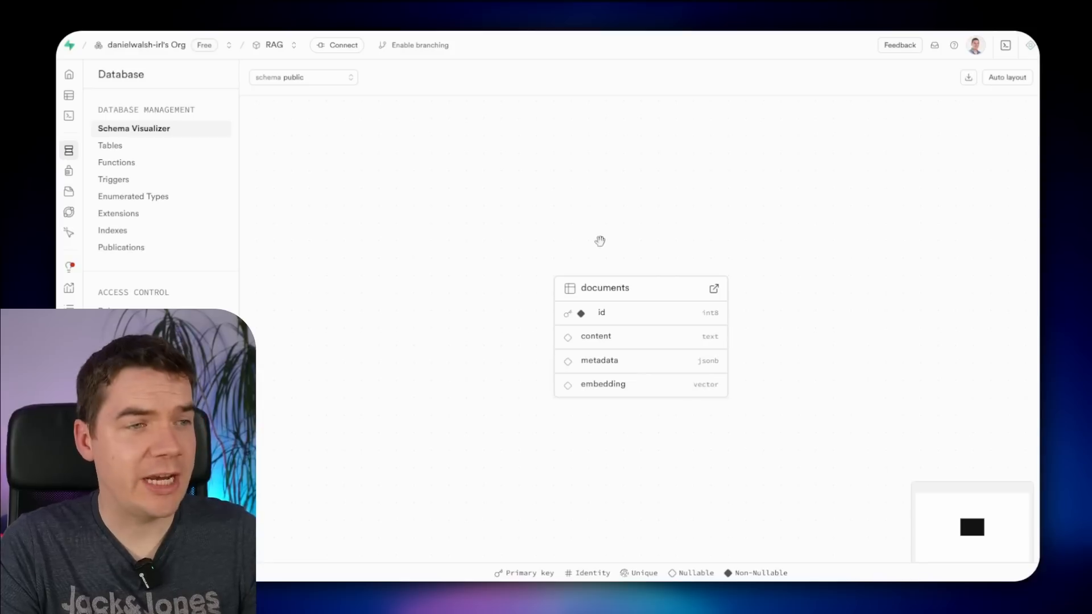
left_click(713, 289)
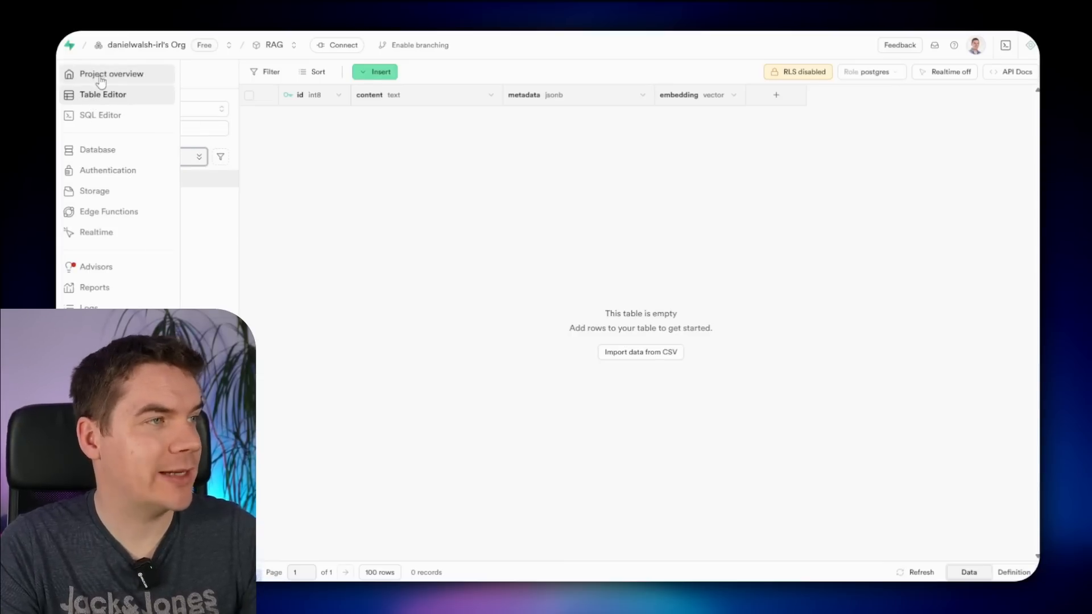
- Go from the Supabase project overview to its API settings showing the Project API Keys
left_click(102, 81)
scroll(301, 406, "down", 7)
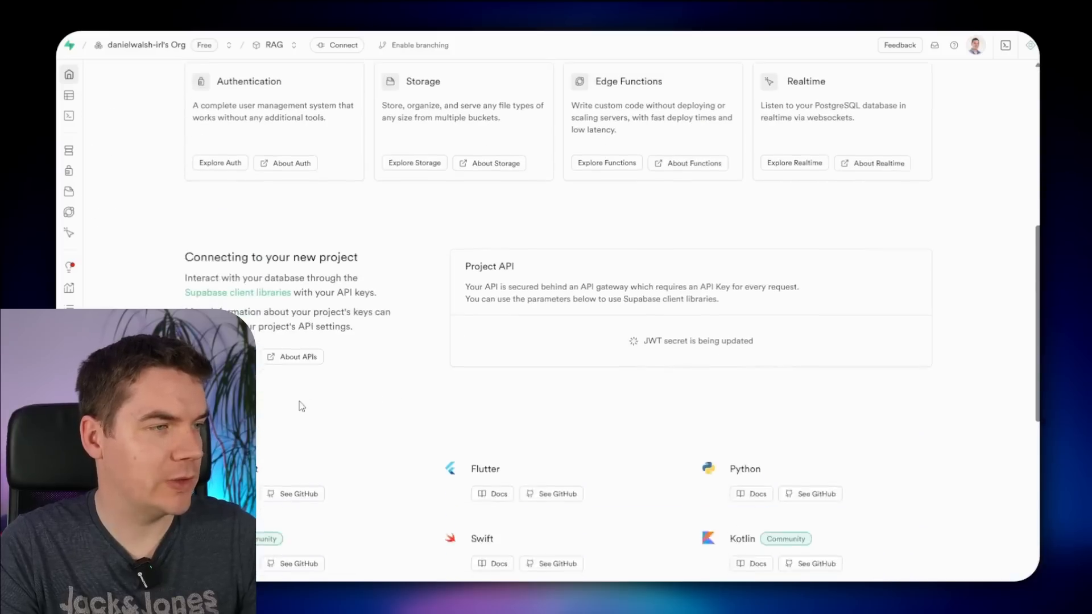
scroll(301, 406, "up", 1)
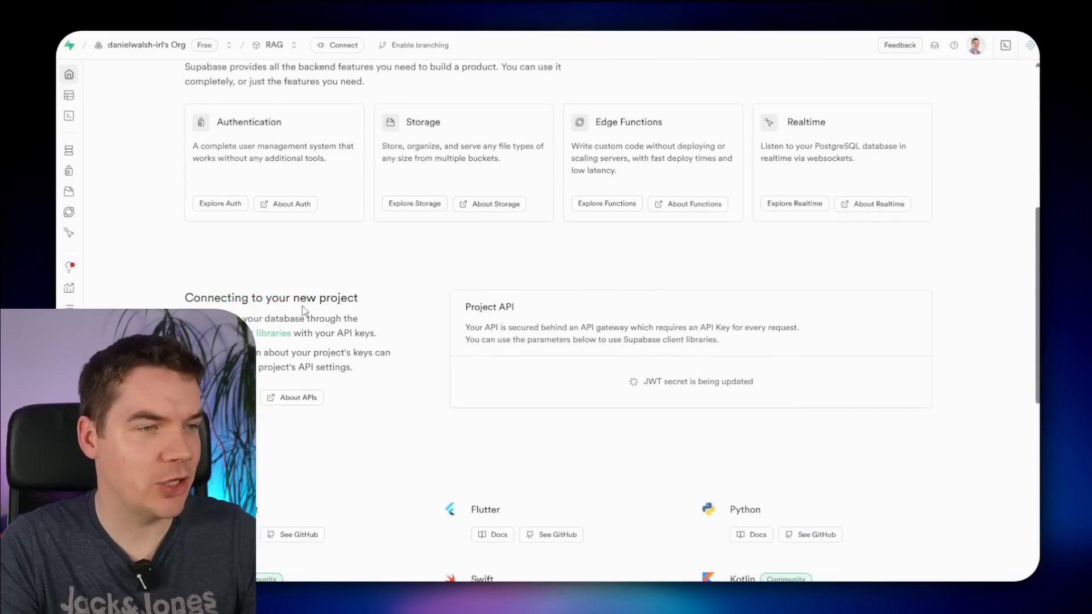
scroll(303, 311, "down", 1)
left_click(226, 336)
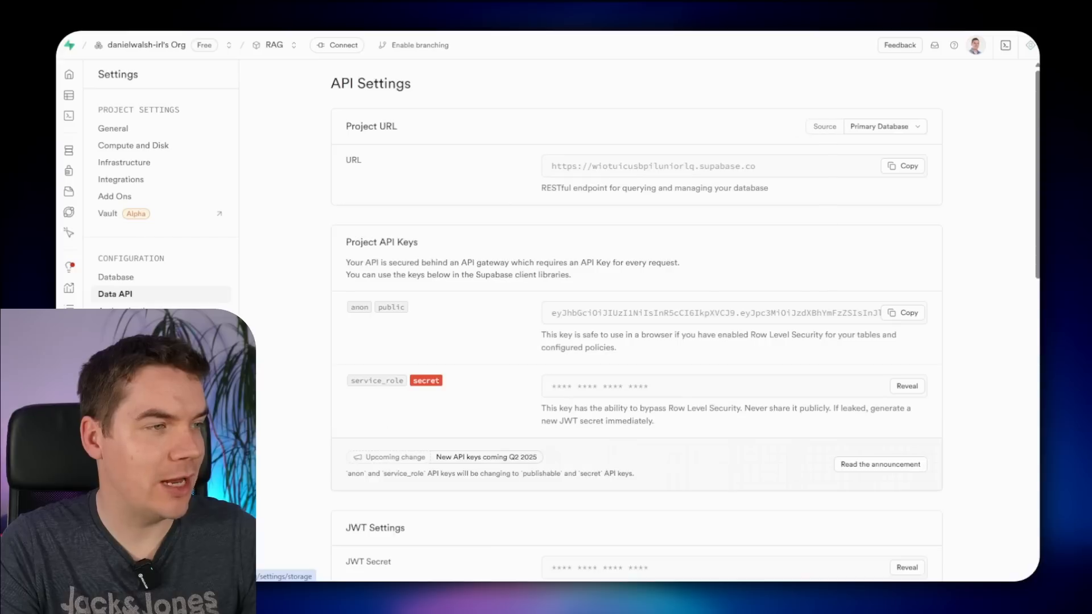
left_click_drag(355, 243, 418, 243)
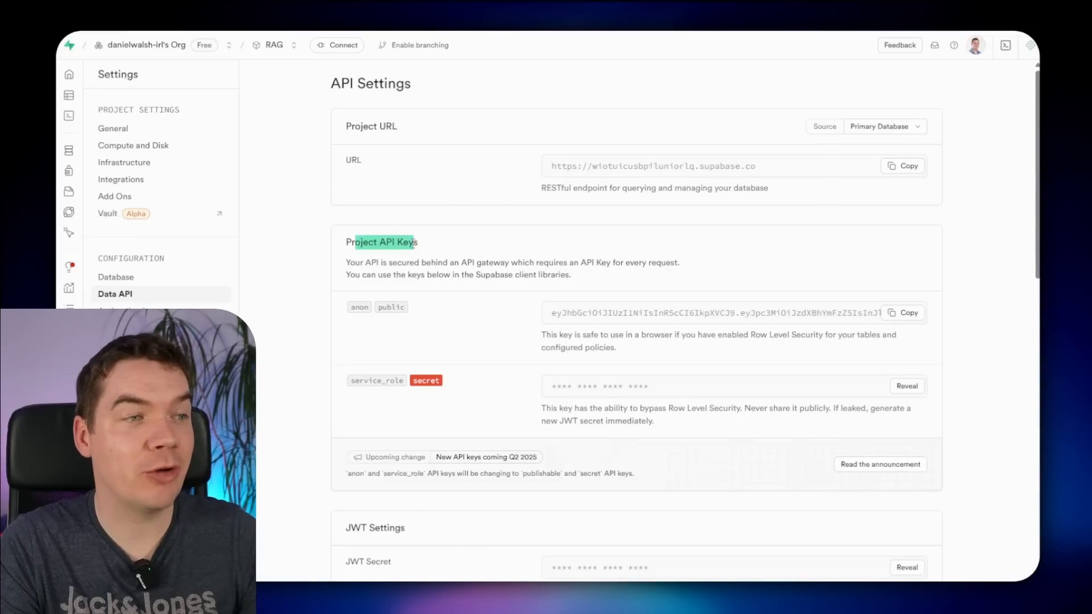
left_click(396, 243)
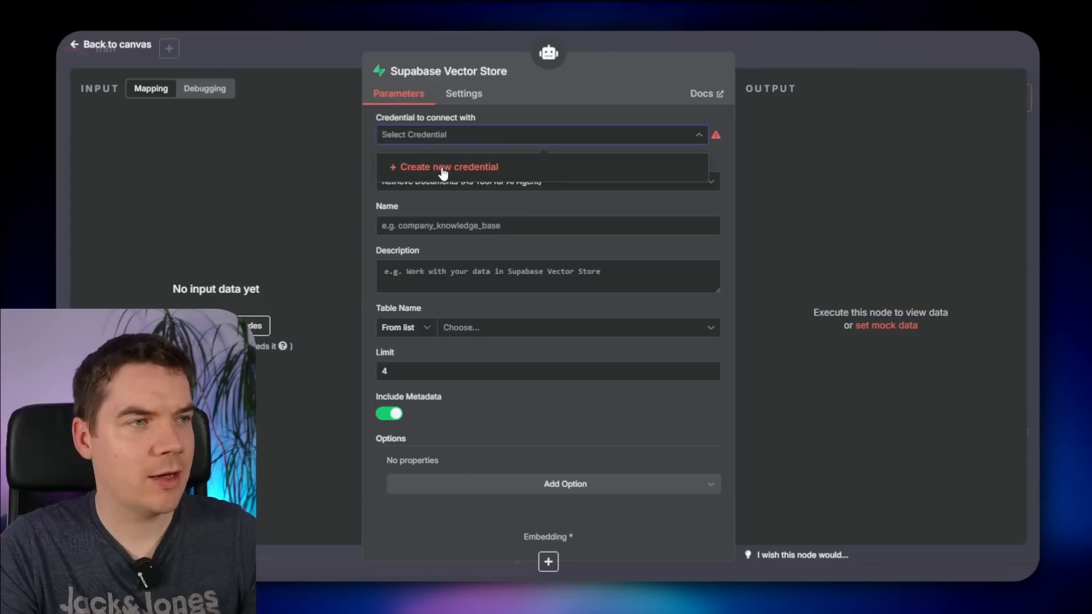
- Create a new n8n Supabase credential and paste the project URL as Host
left_click(442, 175)
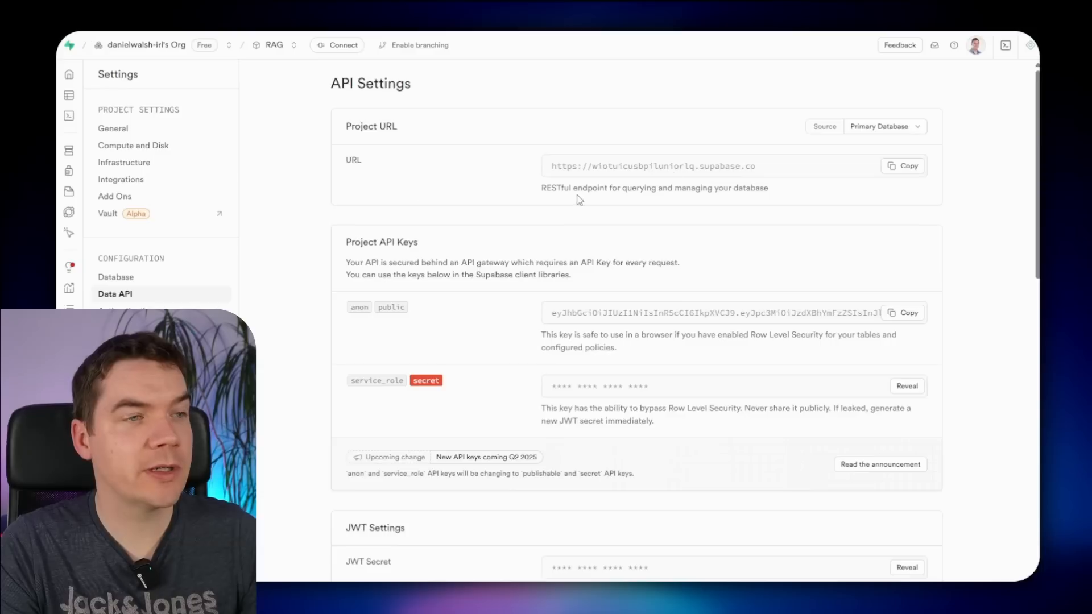
scroll(654, 171, "down", 1)
scroll(656, 168, "up", 1)
left_click(903, 166)
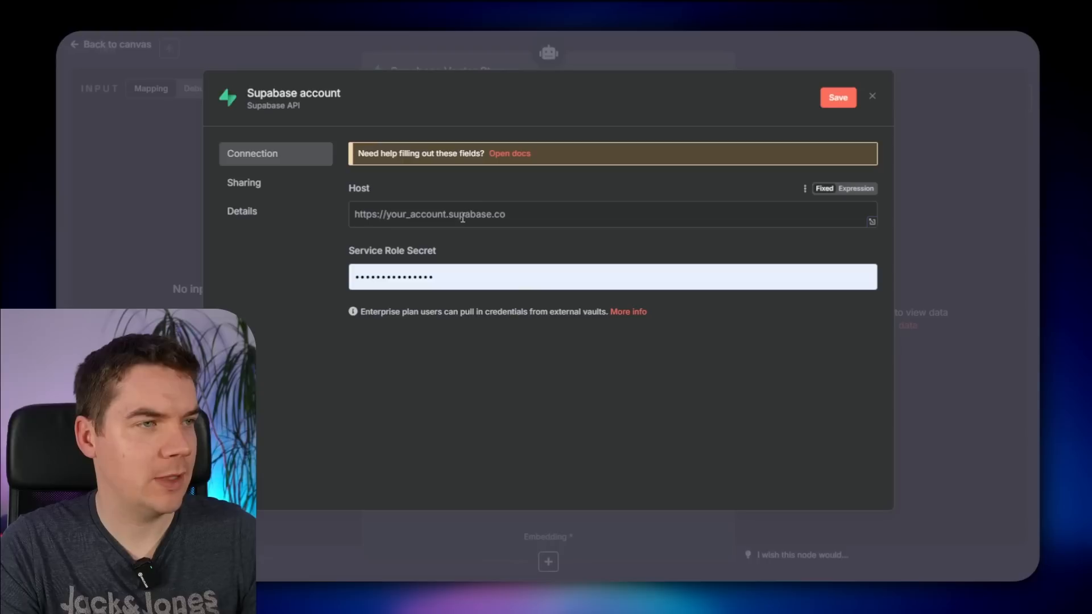
key("ctrl+v")
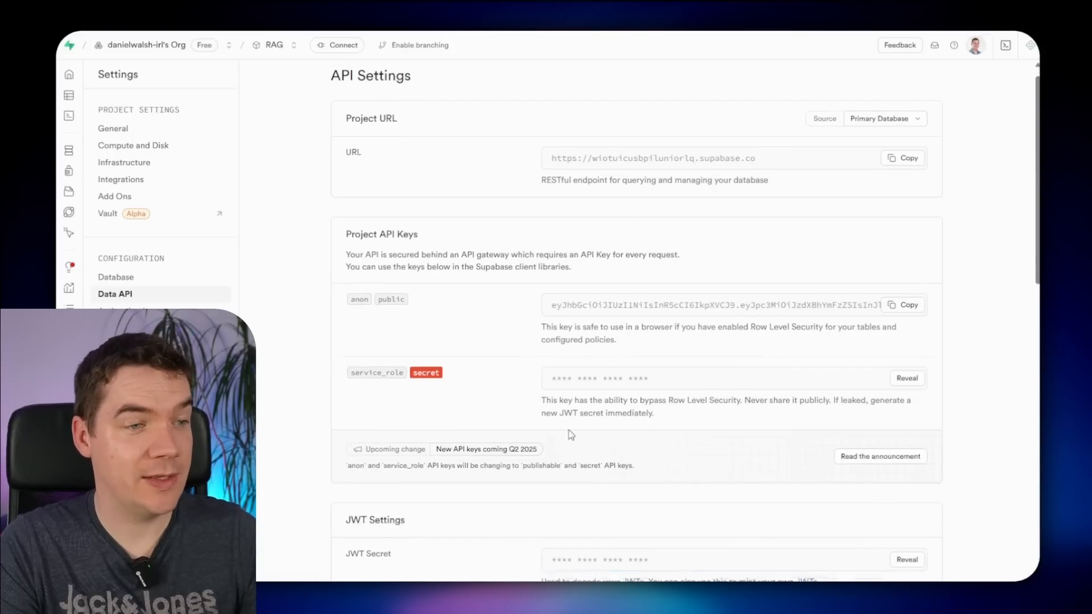
- Reveal and copy the service_role key, pasting it into Service Role Secret
scroll(500, 432, "down", 1)
left_click(907, 325)
left_click(630, 328)
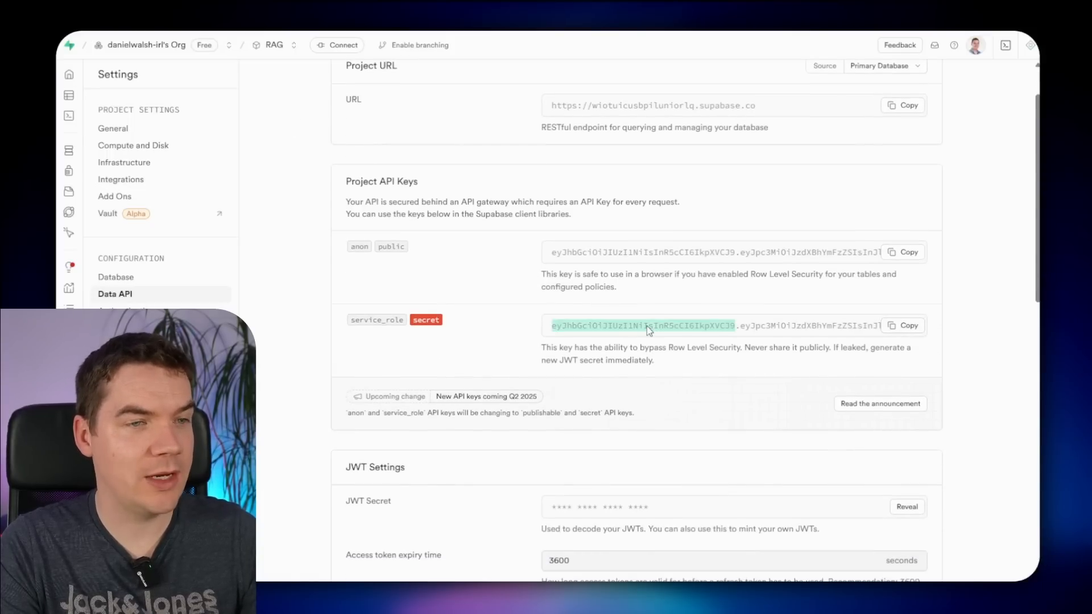
left_click(903, 325)
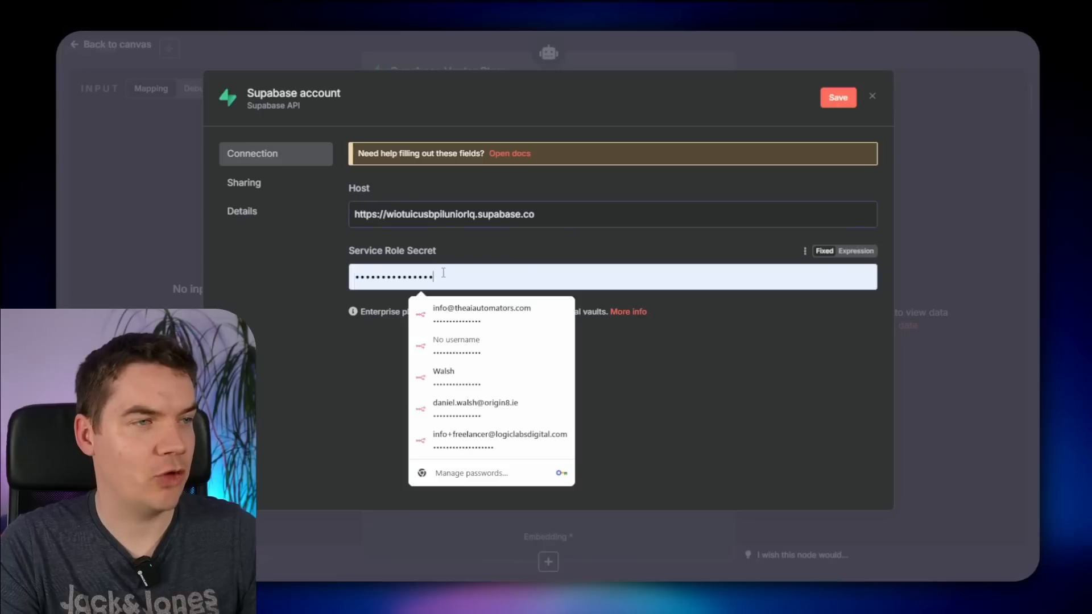
key("ctrl+v")
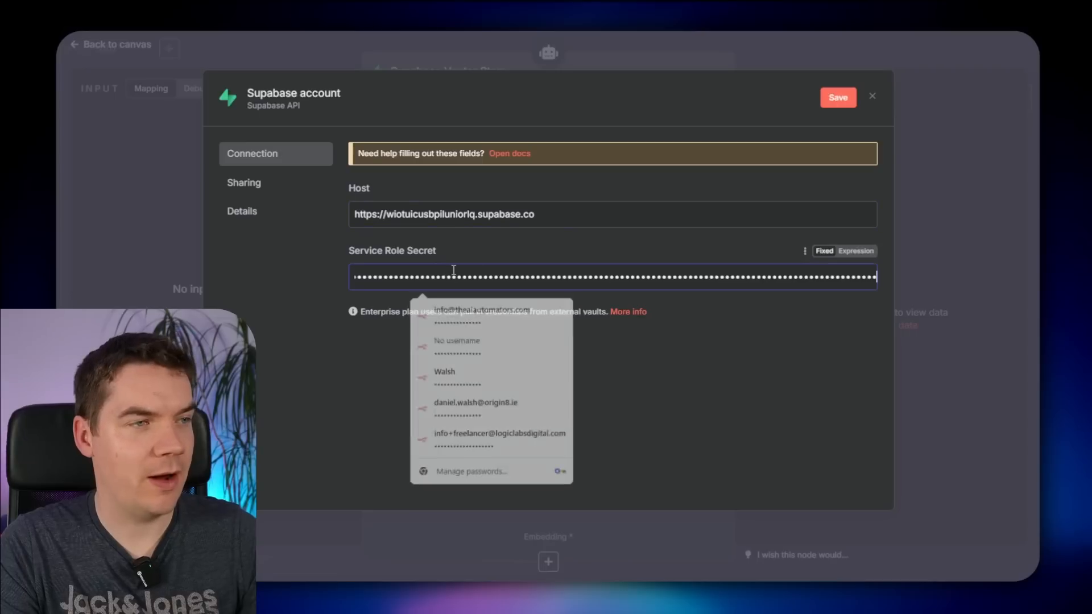
- Save the Supabase credential and select the 'documents' table in the vector store tool
left_click(829, 98)
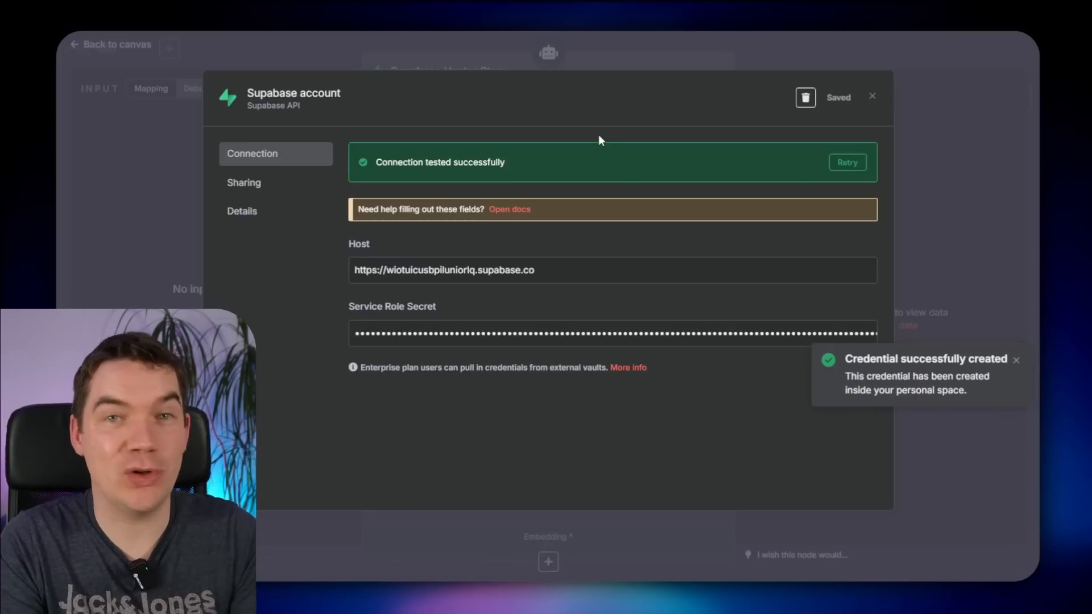
left_click(871, 96)
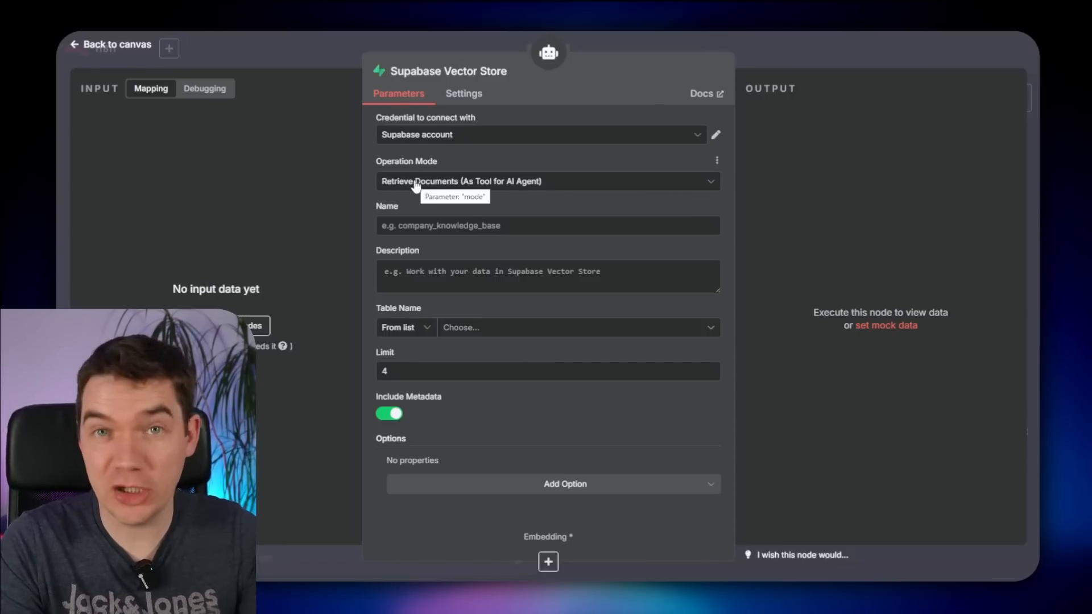
left_click(455, 328)
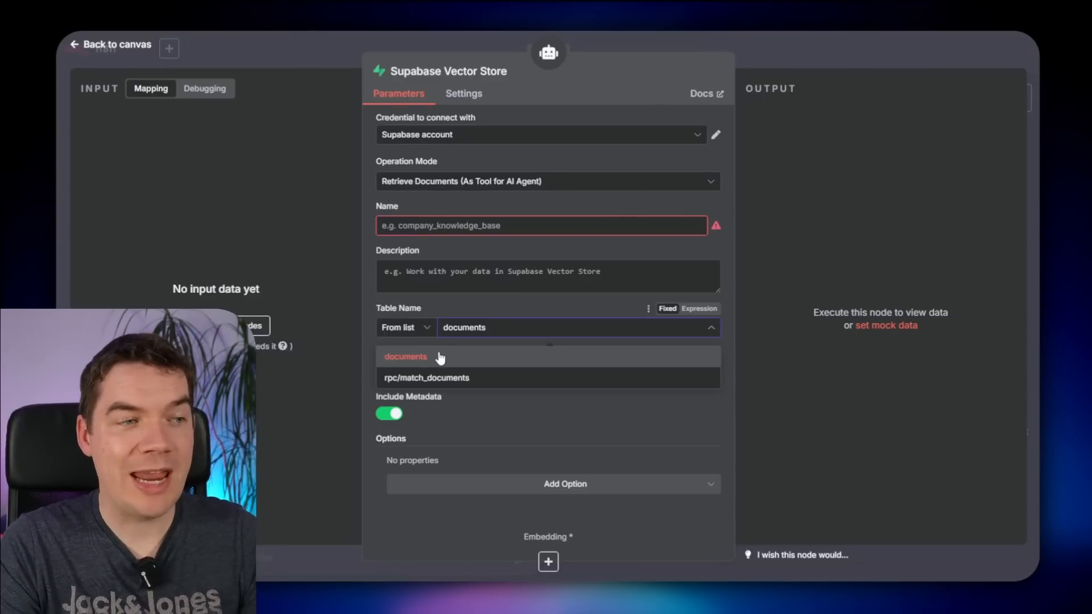
left_click(411, 360)
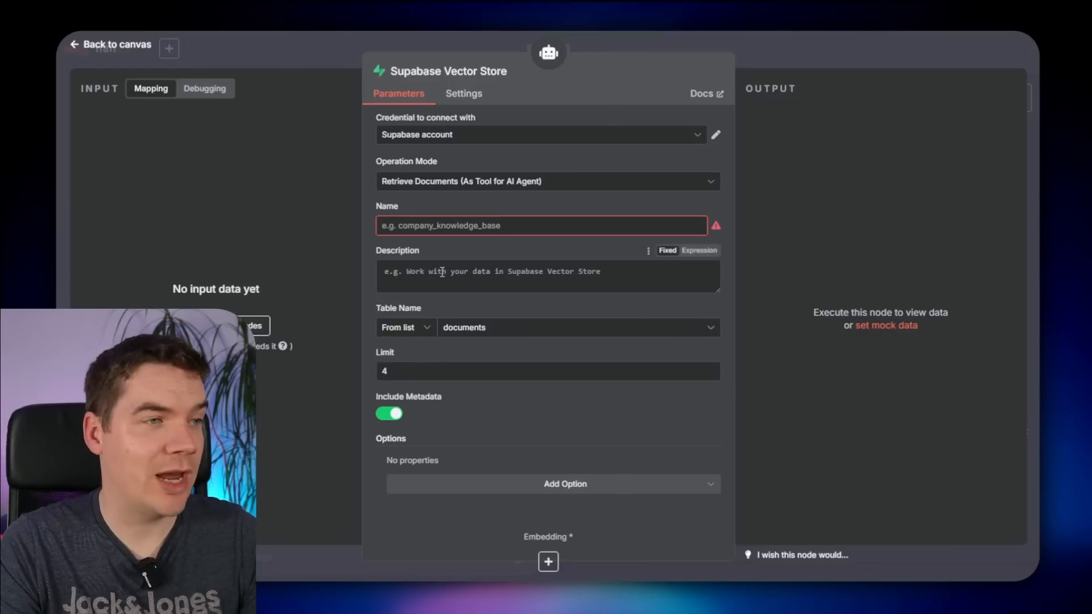
- Name the tool 'f1_knowledgebase'
left_click(472, 225)
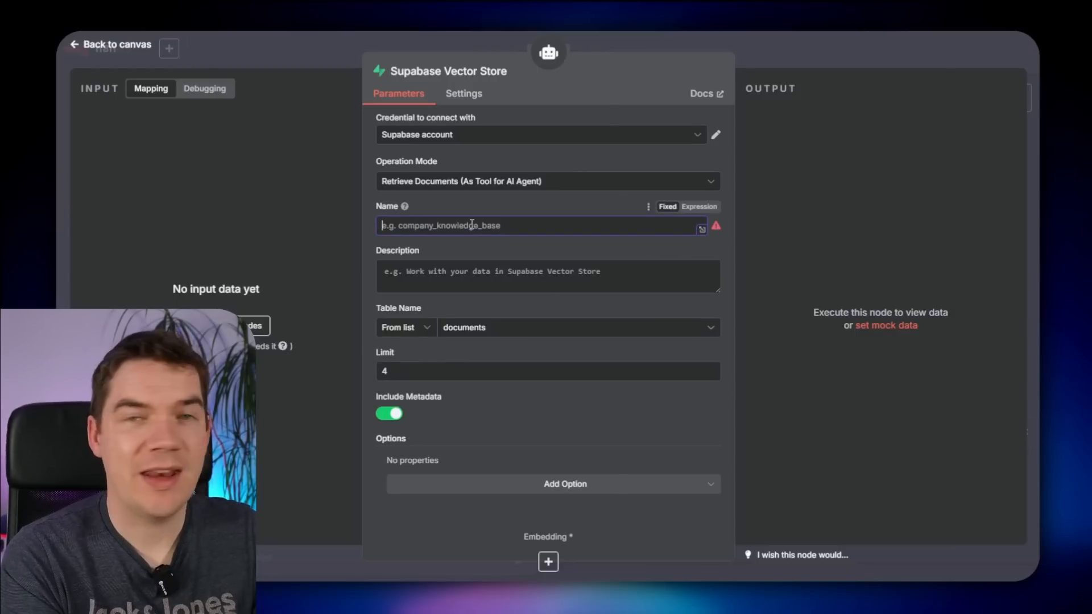
type("n")
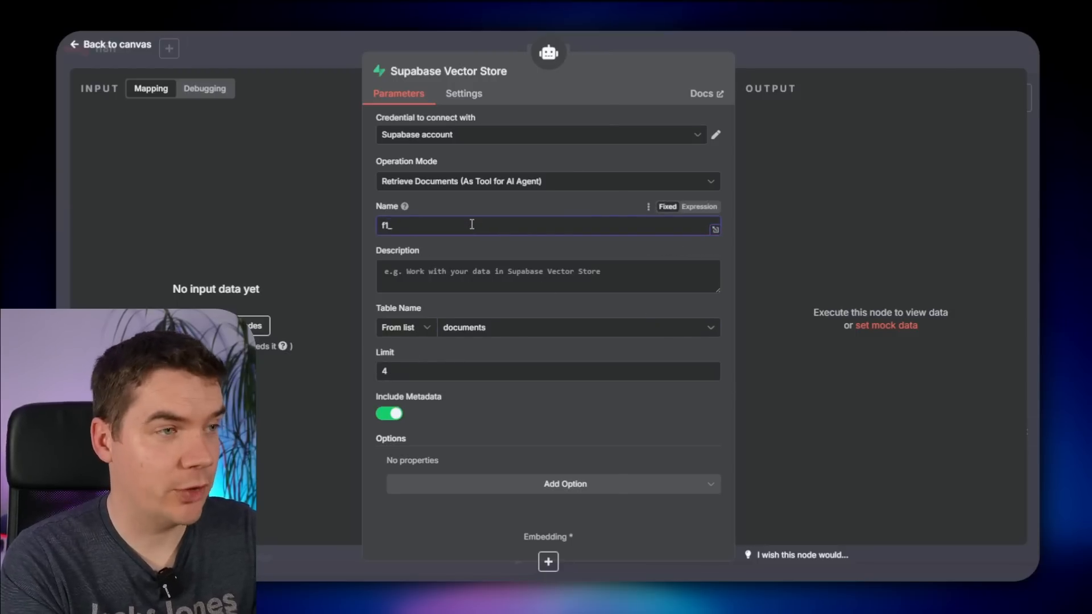
type("knowledgebase")
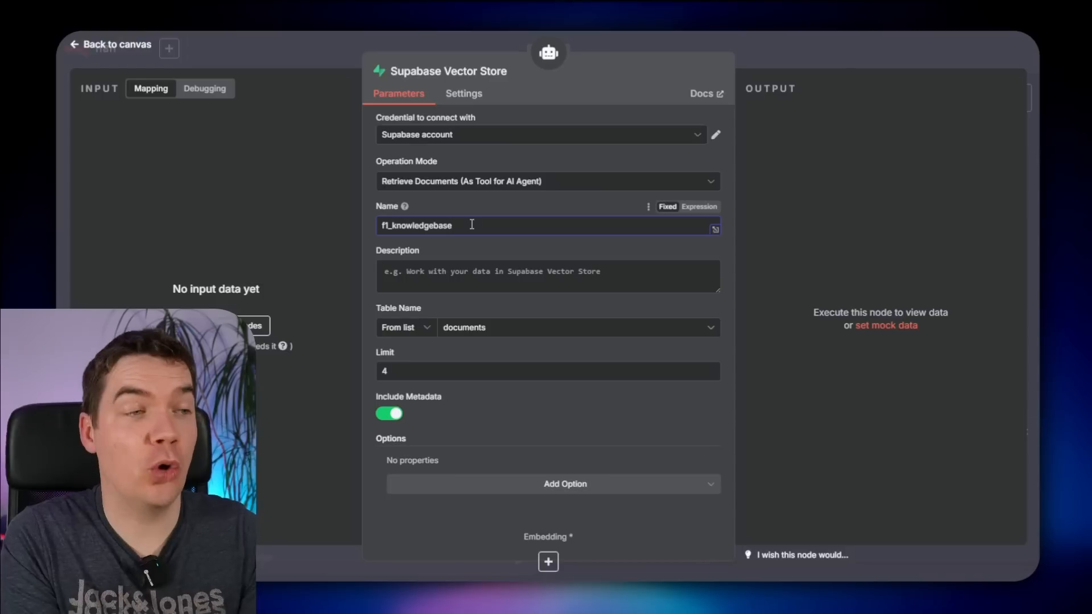
key("ctrl+a")
key("BackSpace")
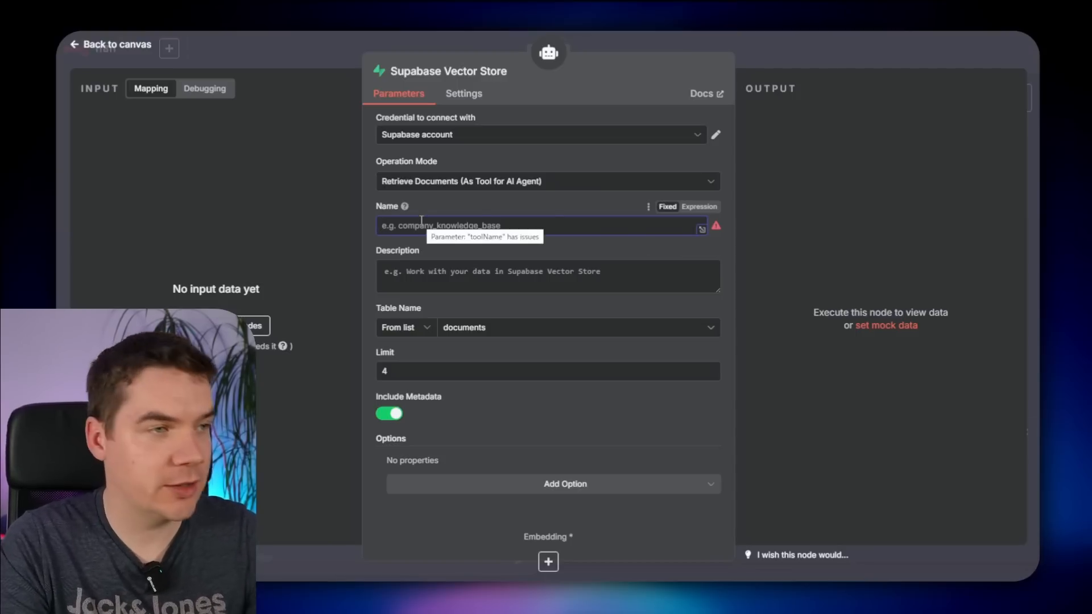
key("ctrl+z")
- Describe it as 'Retrieve relevant details on formula 1 with this tool' and set Limit to 20
left_click(453, 262)
type("as")
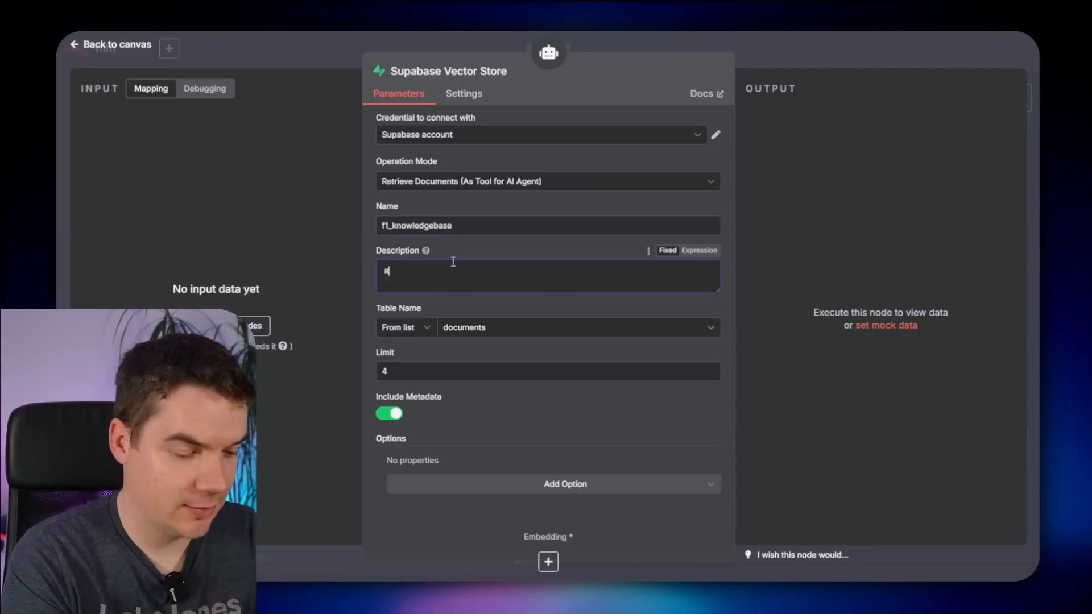
type("etrieve relevant details on formula 1 with this tool")
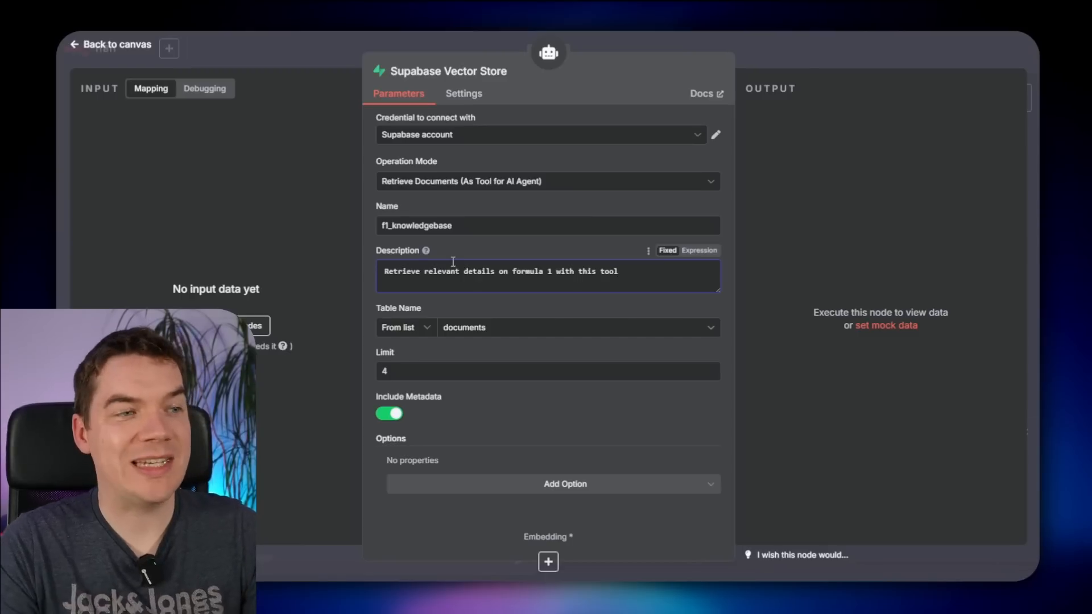
left_click(575, 273)
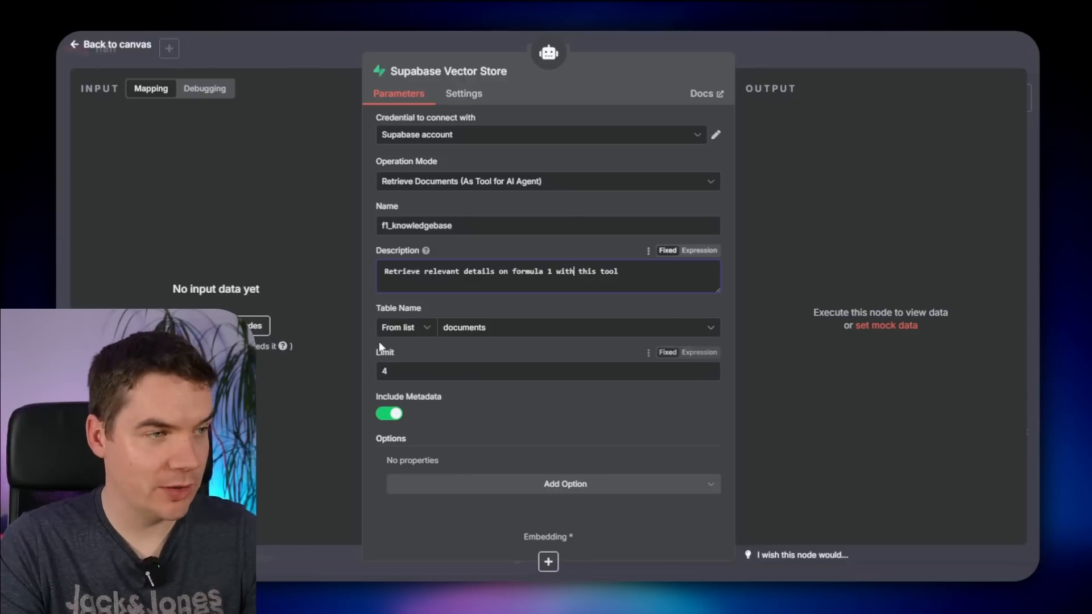
double_click(383, 371)
type("20")
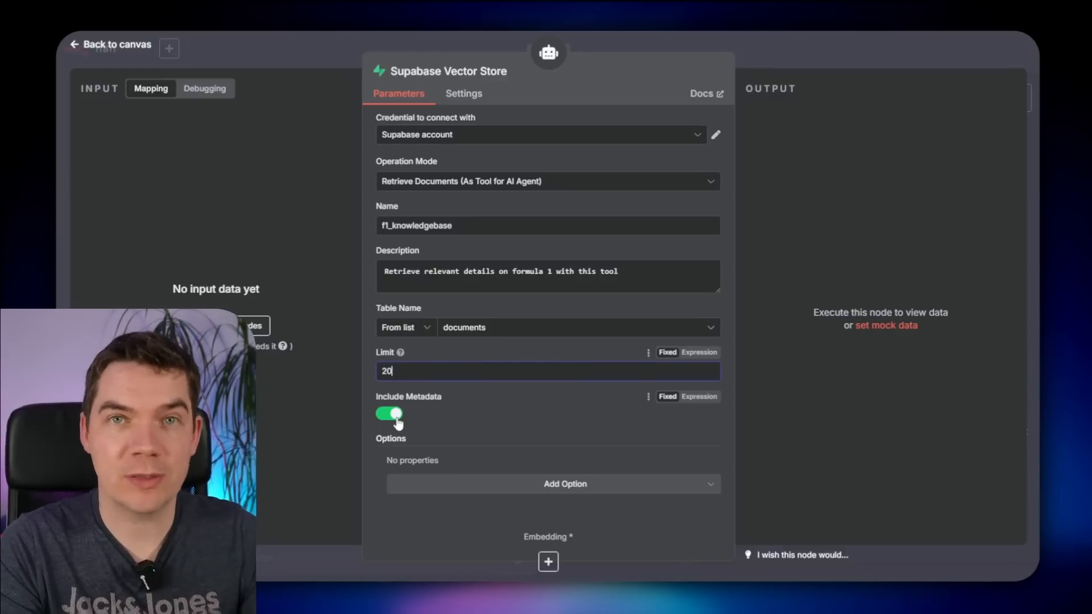
- Save the workflow and place Supabase Vector Store between Simple Memory and Simple Vector Store
left_click(920, 61)
left_click(842, 51)
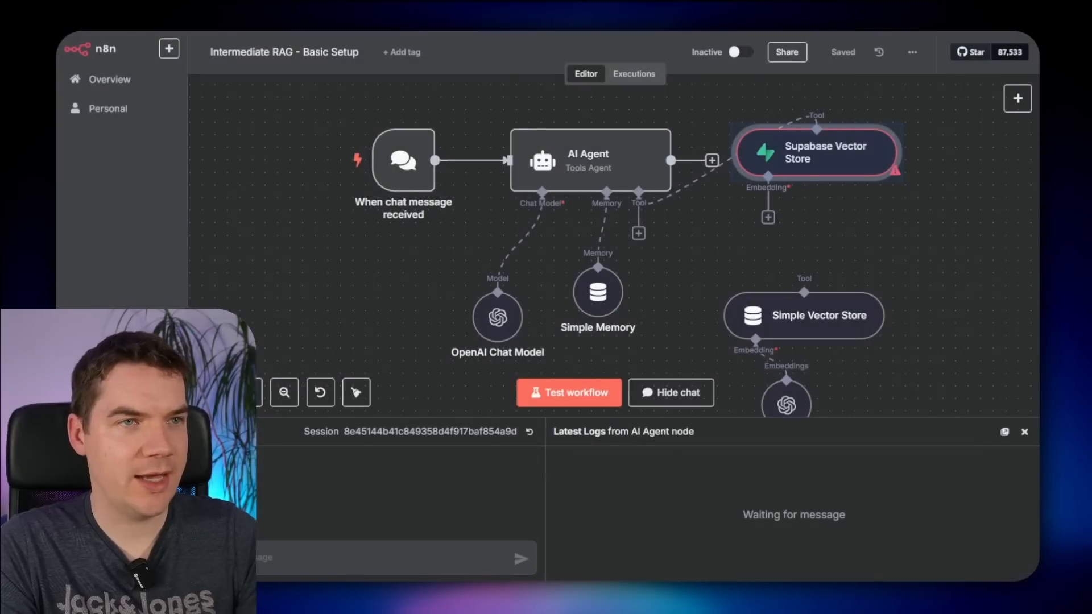
left_click_drag(814, 160, 715, 259)
scroll(876, 227, "down", 2)
left_click_drag(700, 160, 661, 248)
left_click(838, 229)
left_click_drag(839, 229, 963, 205)
left_click_drag(789, 137, 588, 185)
left_click_drag(513, 292, 587, 218)
scroll(749, 327, "down", 1)
- Move the Embeddings OpenAI connection from Simple Vector Store to the Supabase Vector Store
left_click(631, 274)
left_click_drag(585, 329, 484, 329)
left_click_drag(504, 257, 510, 319)
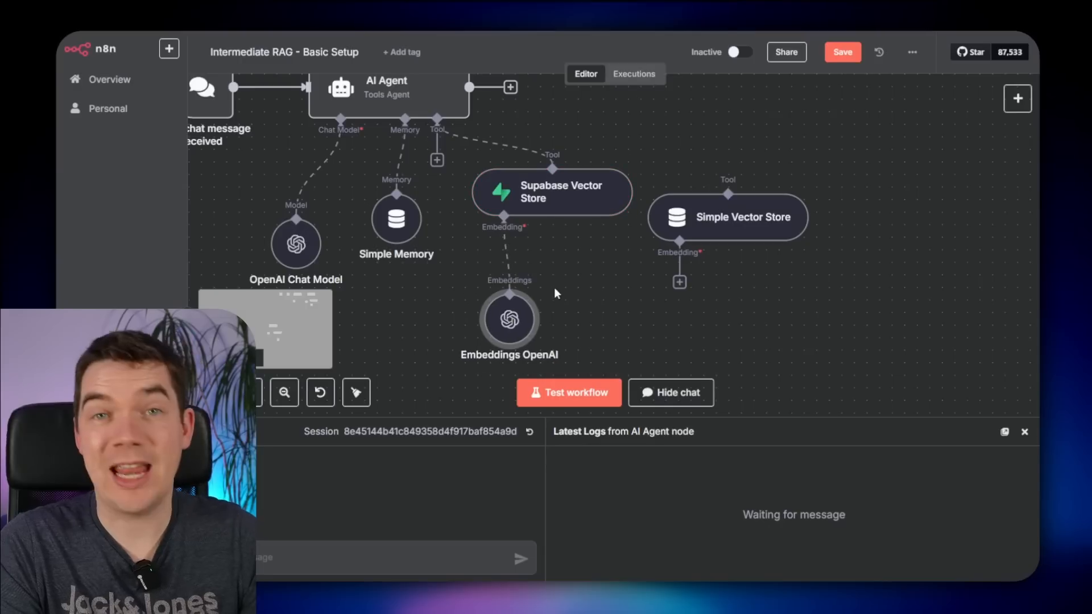
- Add a Dimensions option of 1536 to Embeddings OpenAI, then remove it to keep defaults
double_click(510, 320)
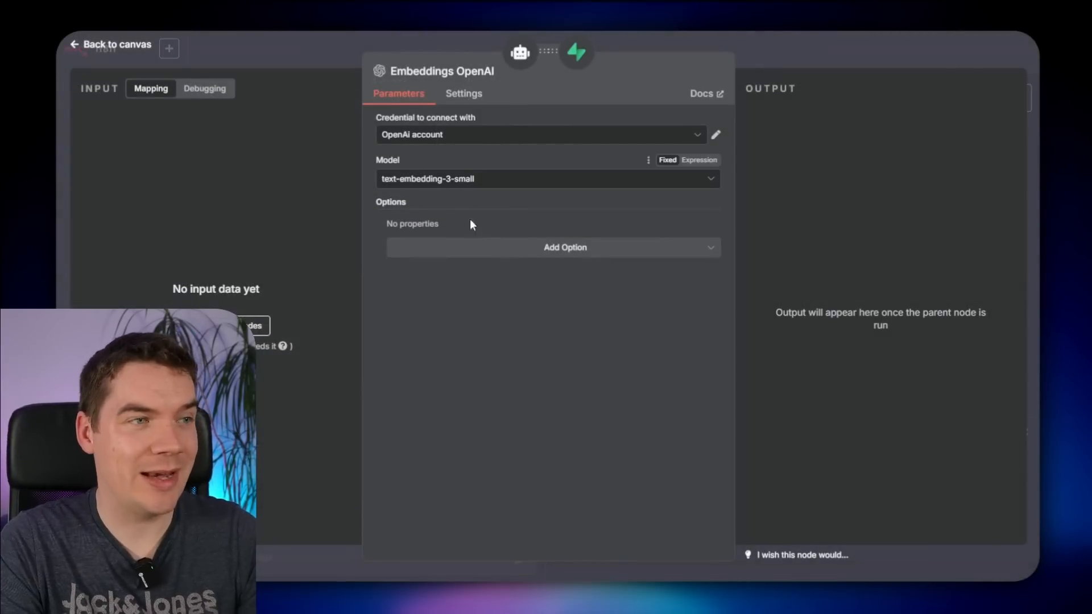
left_click(514, 249)
left_click(503, 286)
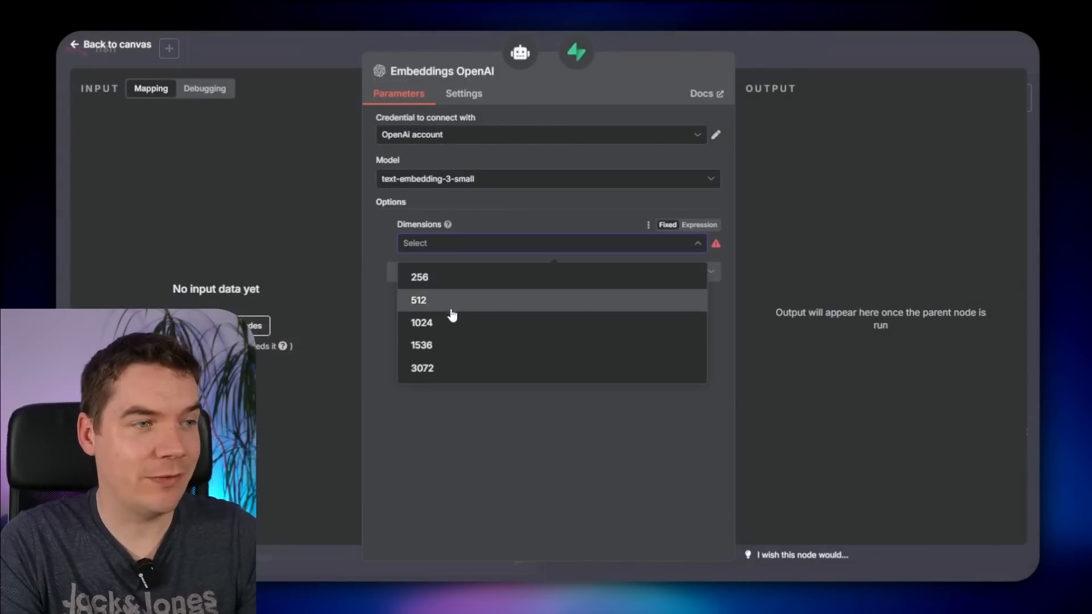
left_click(436, 344)
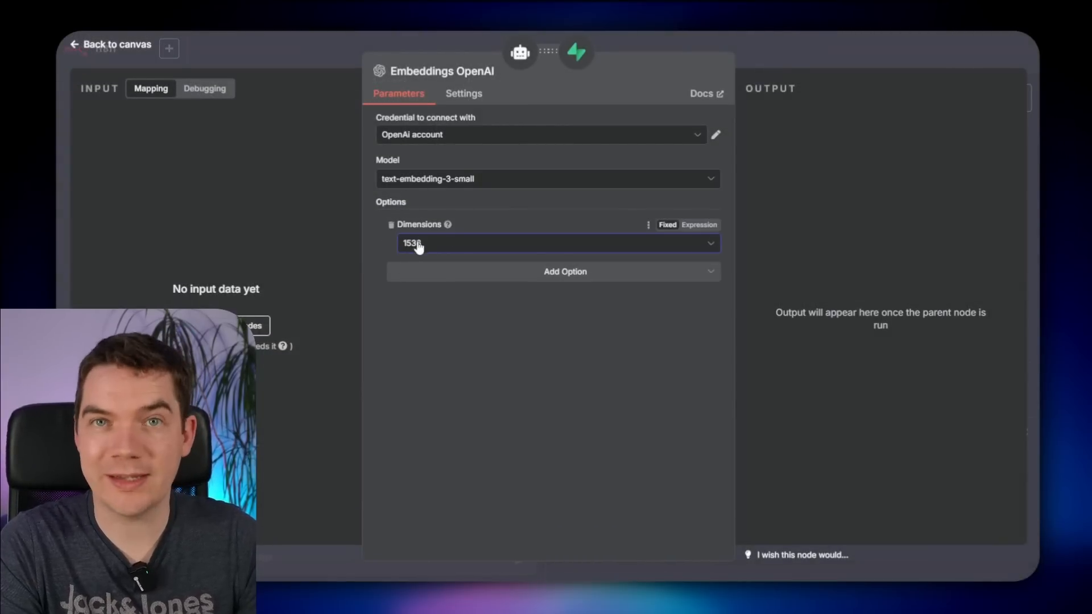
left_click(391, 226)
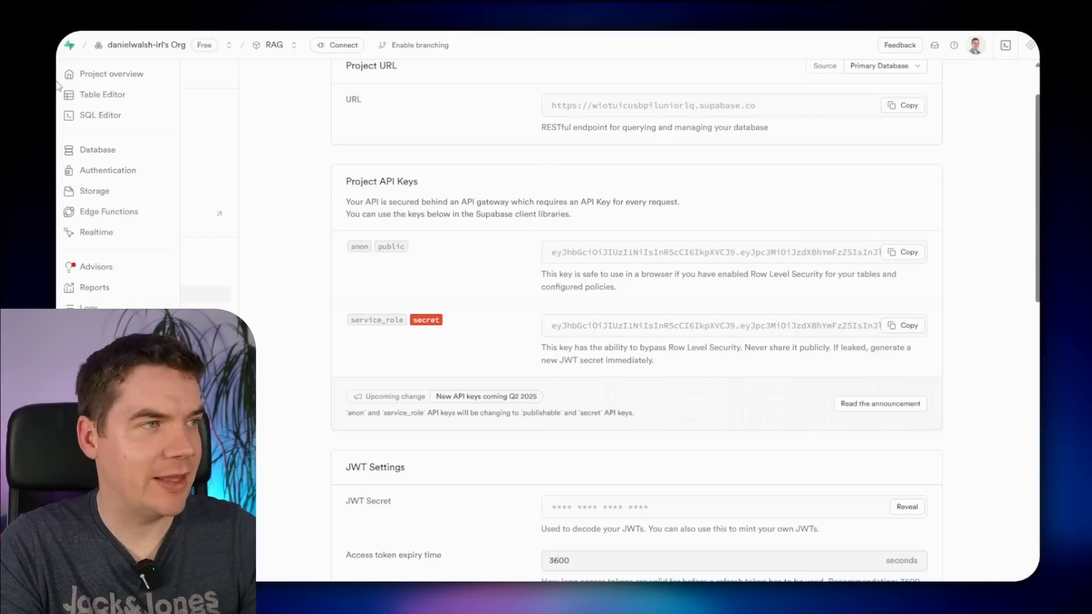
left_click(122, 149)
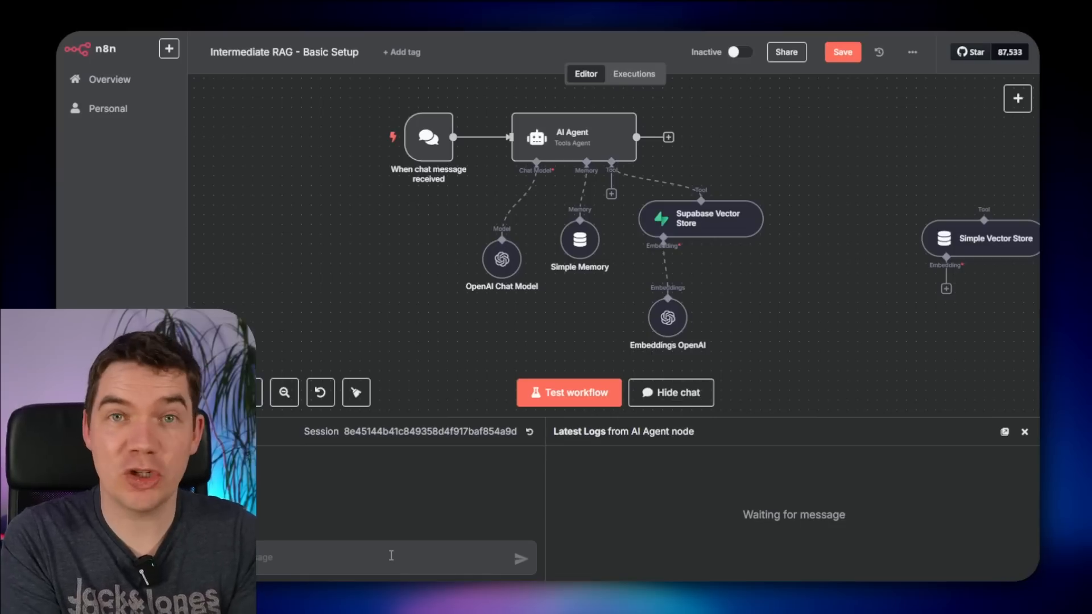
- Ask 'what aero elements are on the wing?' and inspect the empty Supabase Vector Store log
type("what aer")
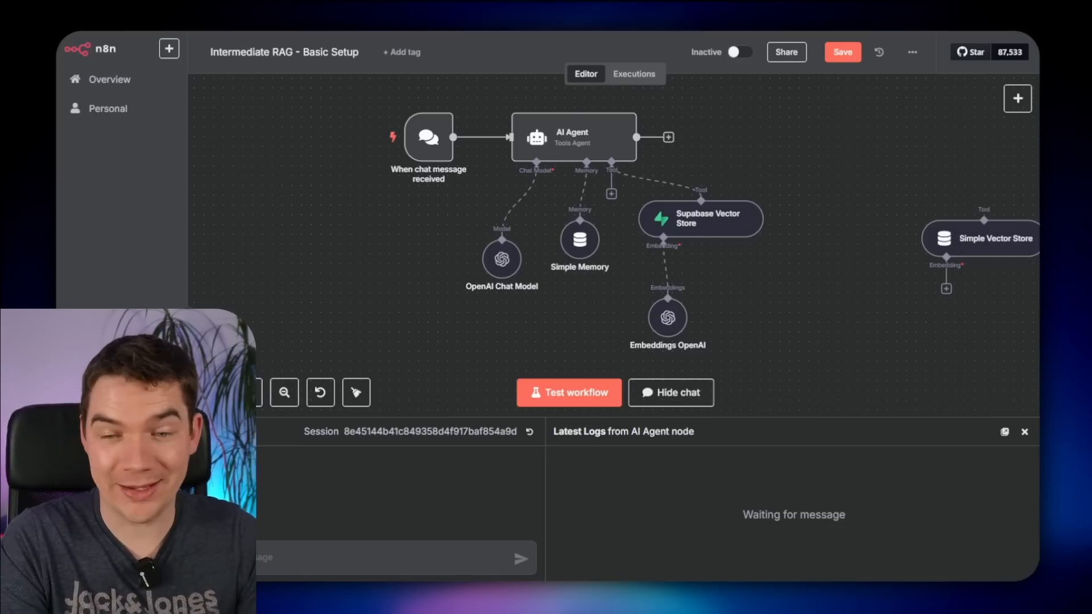
type("o elem")
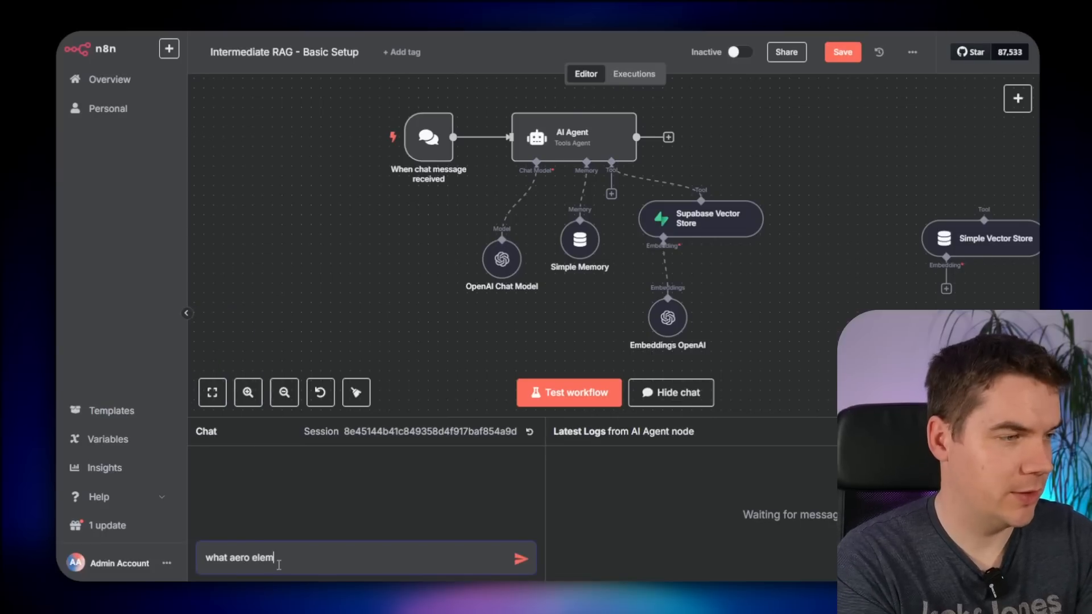
type("ents are on the wing?")
key("Return")
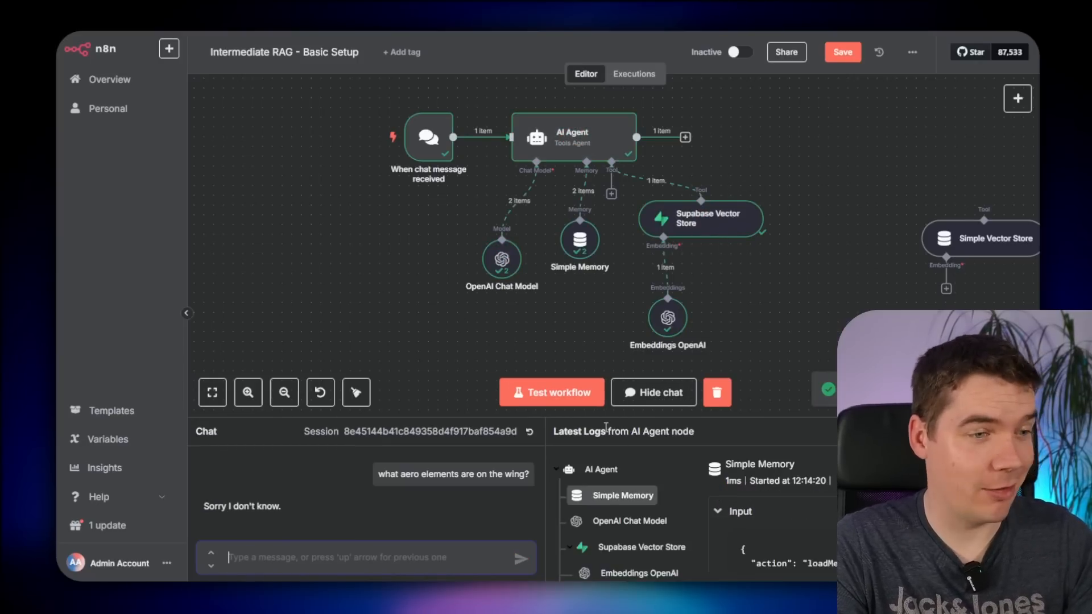
left_click_drag(711, 418, 711, 170)
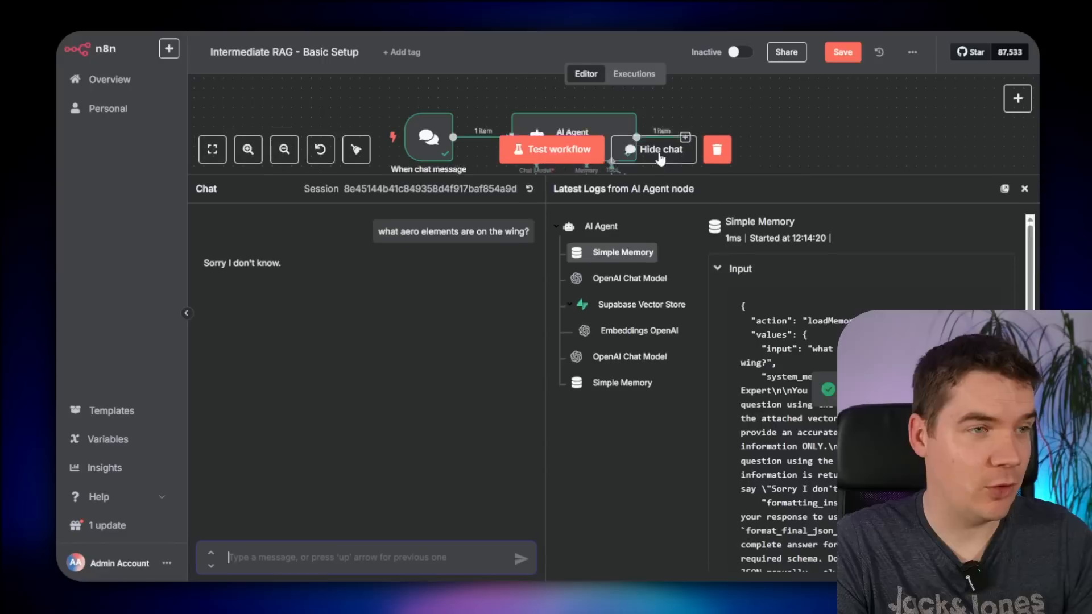
left_click(630, 300)
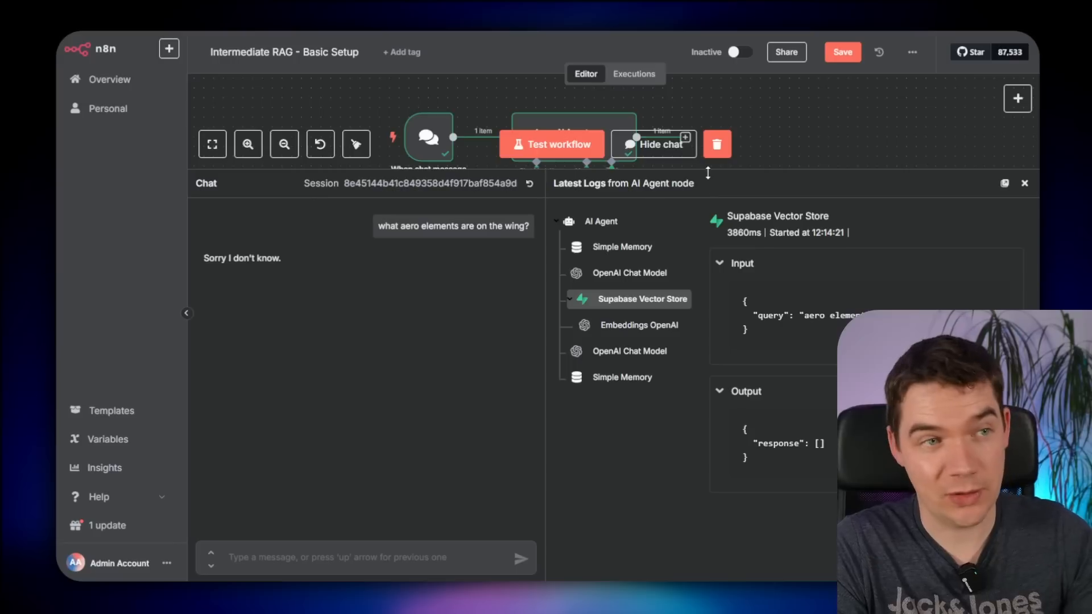
- Shrink the logs, save the workflow, and pan to the HTTP Request ingestion flow
left_click_drag(708, 172, 708, 418)
key("ctrl+s")
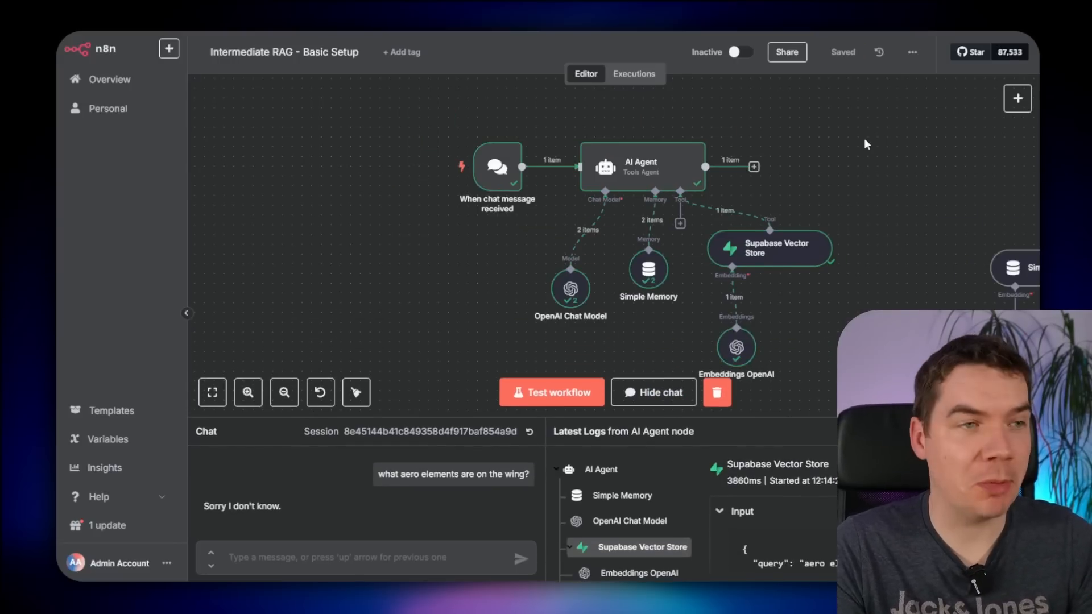
scroll(864, 144, "up", 10)
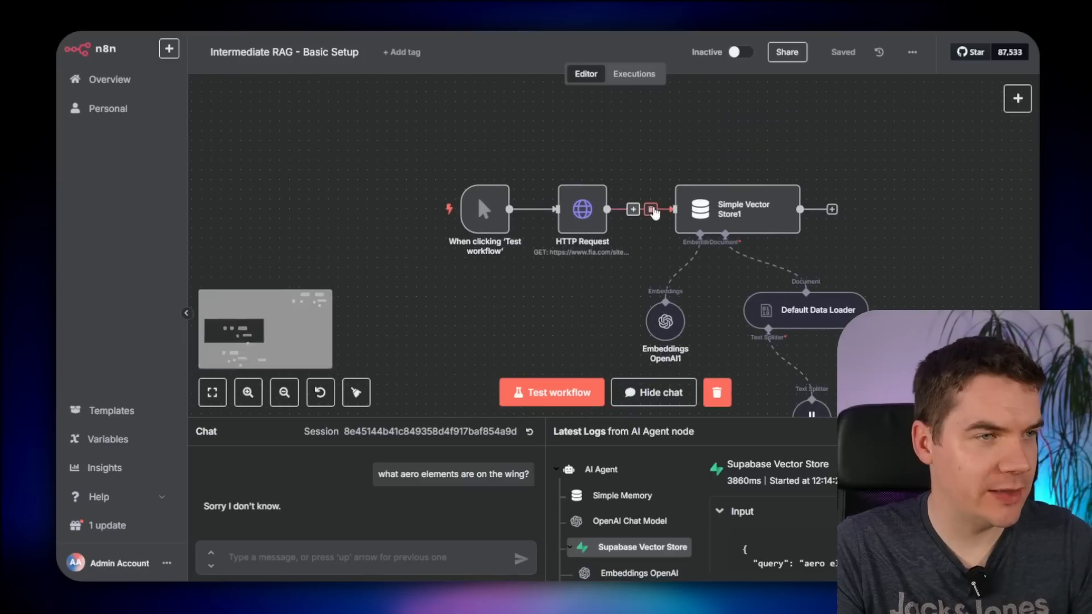
- Remove the HTTP Request link to Simple Vector Store1 and shift the vector store nodes right
left_click(651, 209)
scroll(753, 221, "down", 3)
left_click_drag(875, 172, 673, 375)
left_click_drag(744, 216, 904, 217)
left_click(742, 196)
scroll(740, 195, "up", 3)
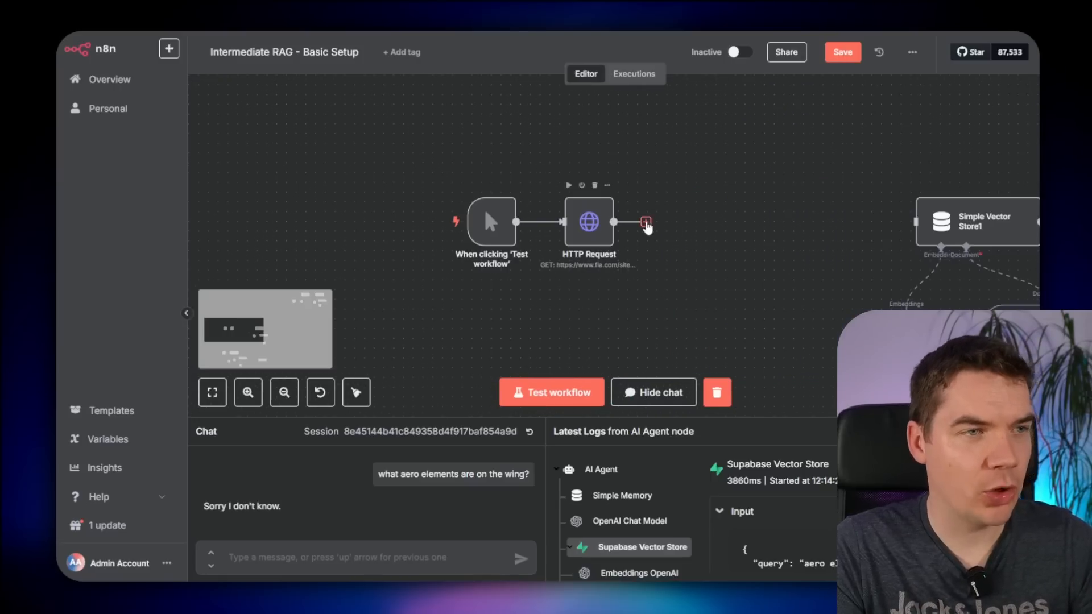
- Add a Supabase Vector Store node after HTTP Request that inserts documents into the 'documents' table
left_click(646, 222)
type("sup")
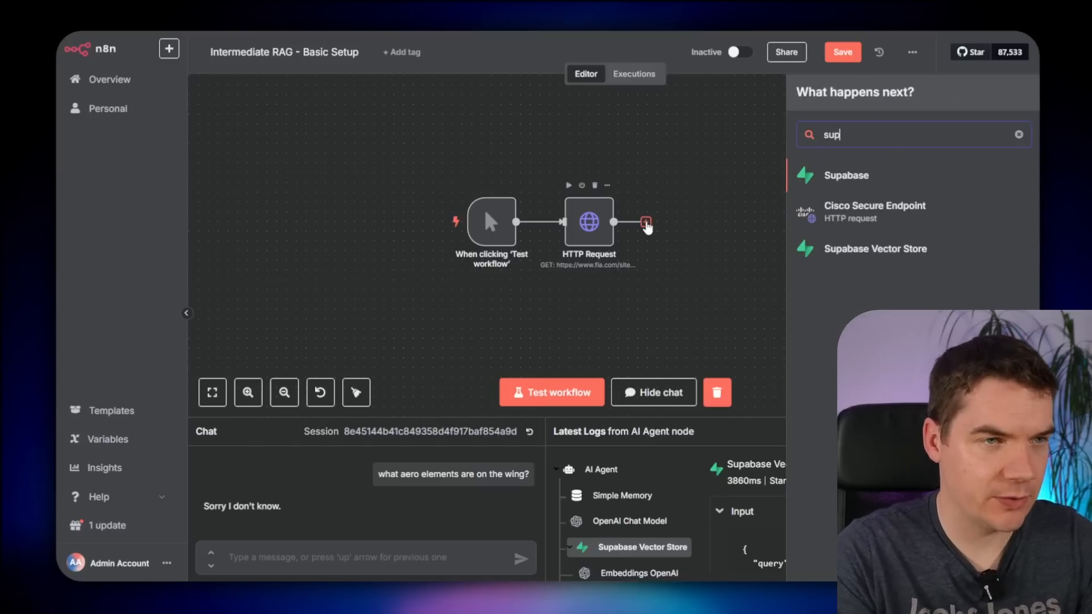
left_click(906, 249)
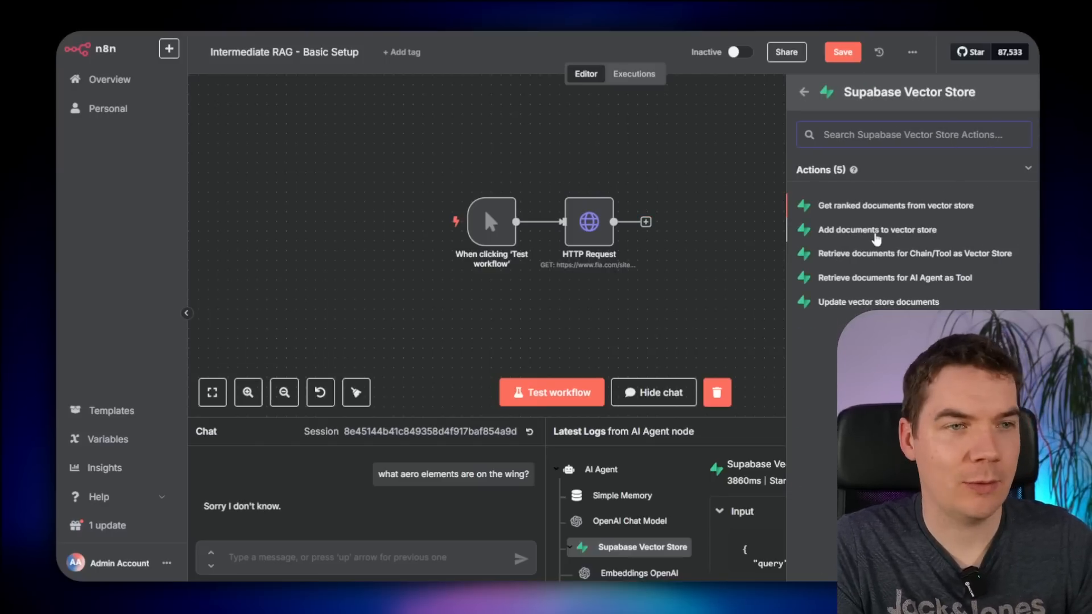
left_click(864, 231)
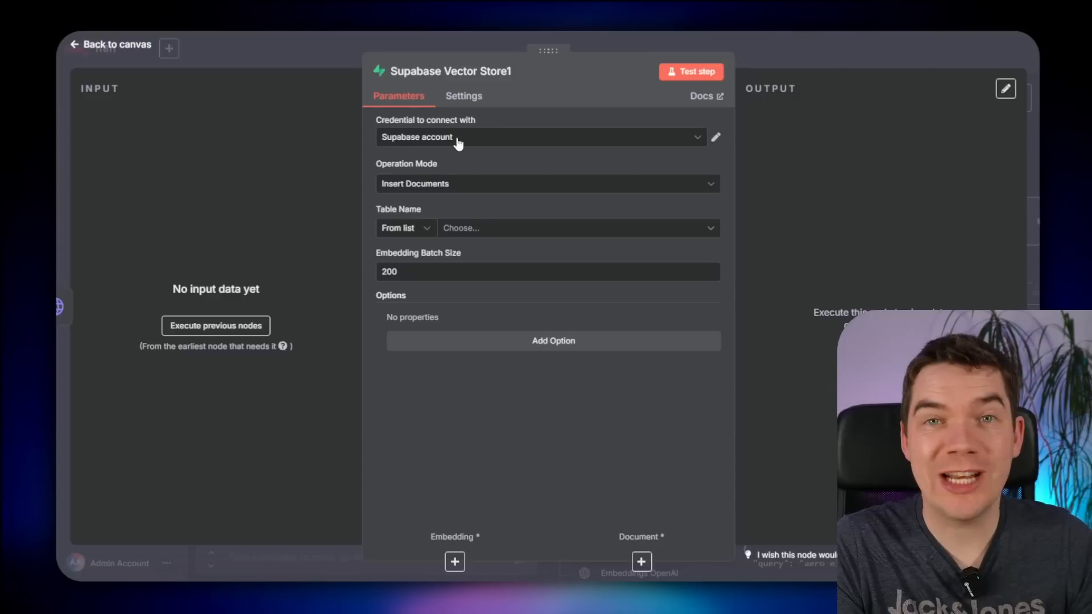
left_click(434, 187)
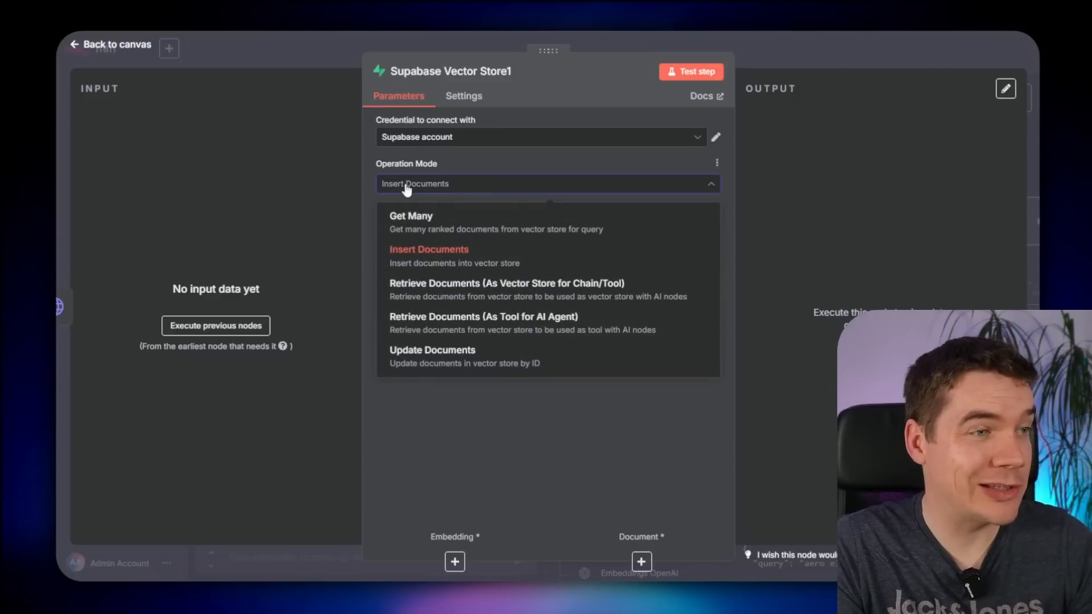
left_click(424, 188)
left_click(480, 230)
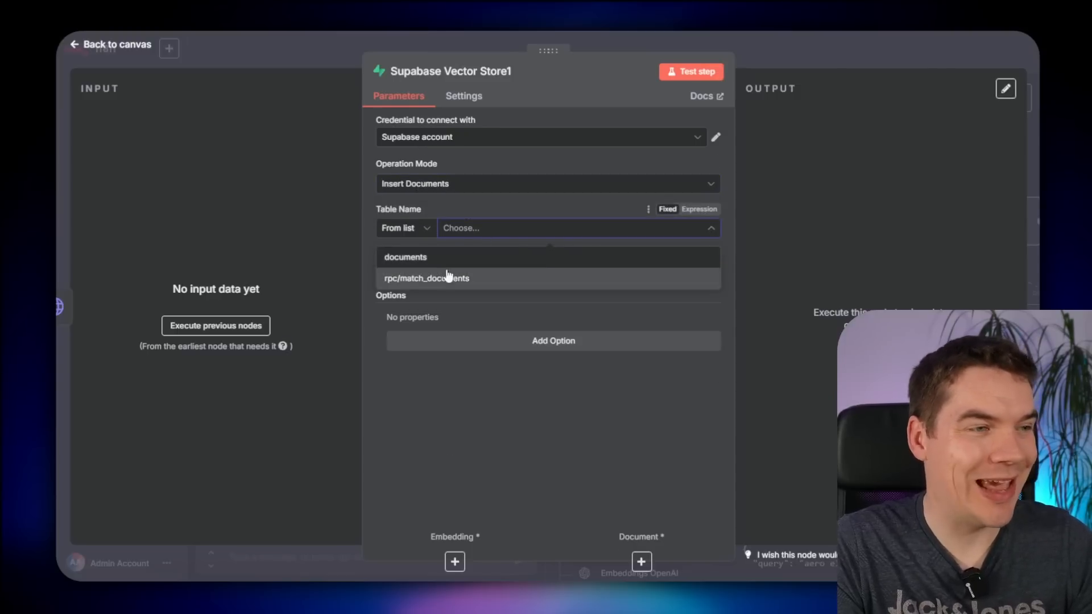
left_click(442, 259)
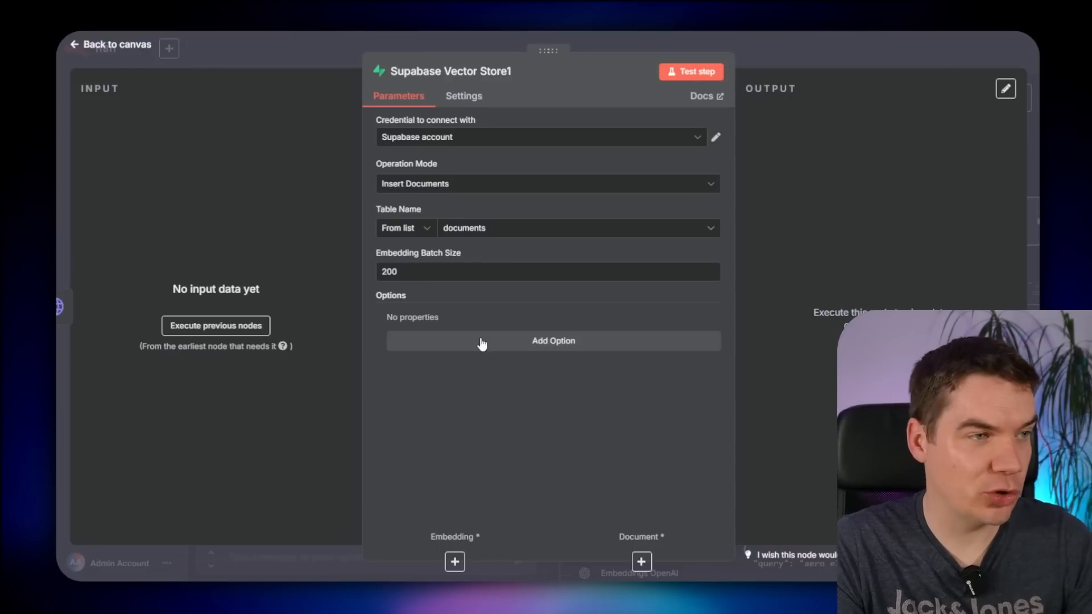
key("Escape")
left_click_drag(746, 261, 667, 258)
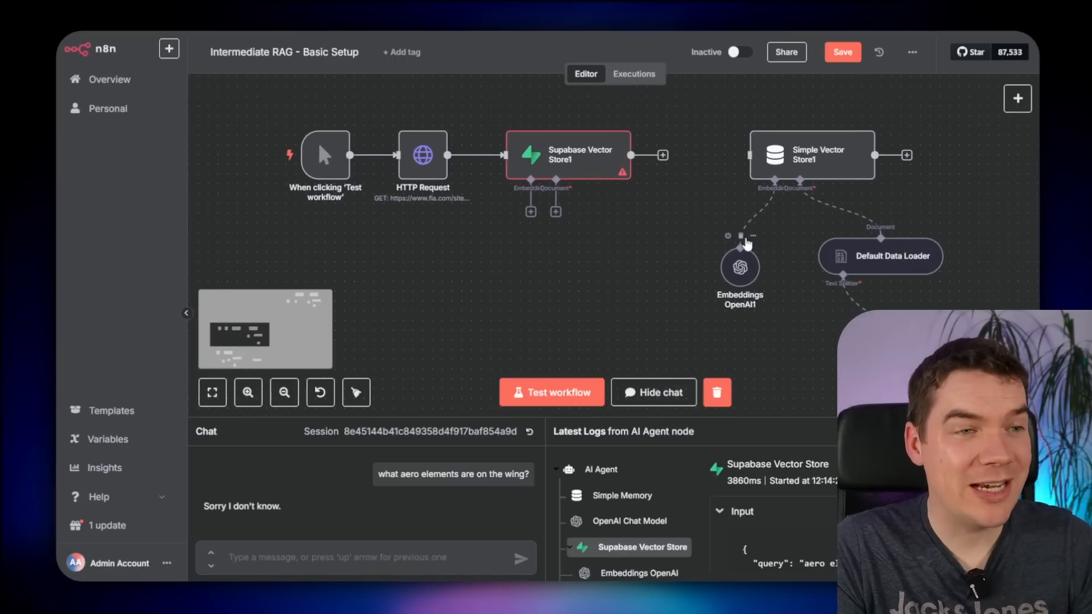
- Attach Embeddings OpenAI1 and Default Data Loader to Supabase Vector Store1
left_click_drag(747, 243, 513, 268)
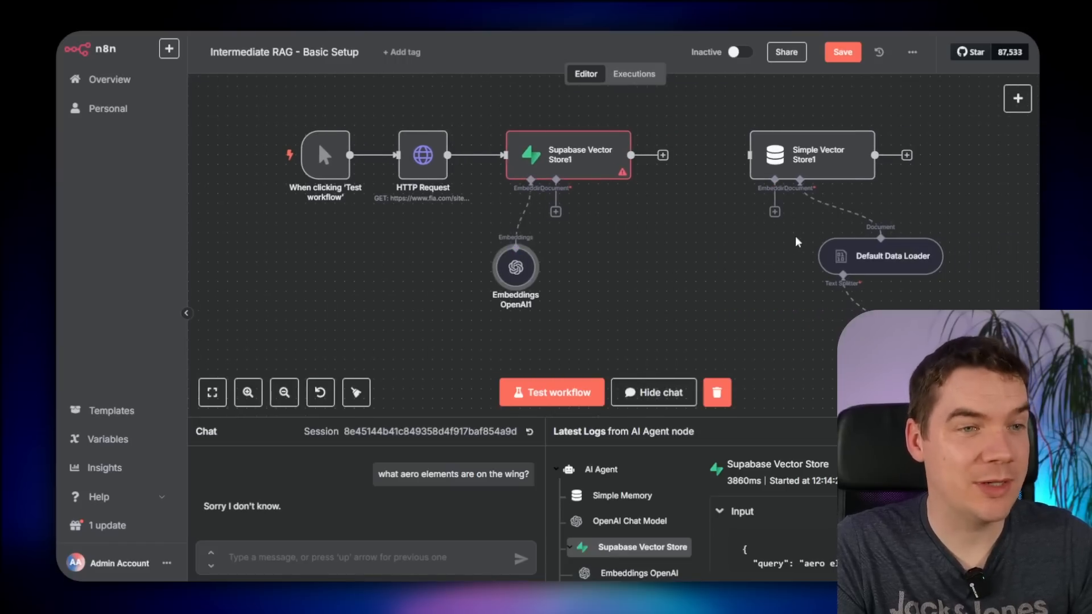
left_click(843, 210)
left_click_drag(878, 244, 604, 244)
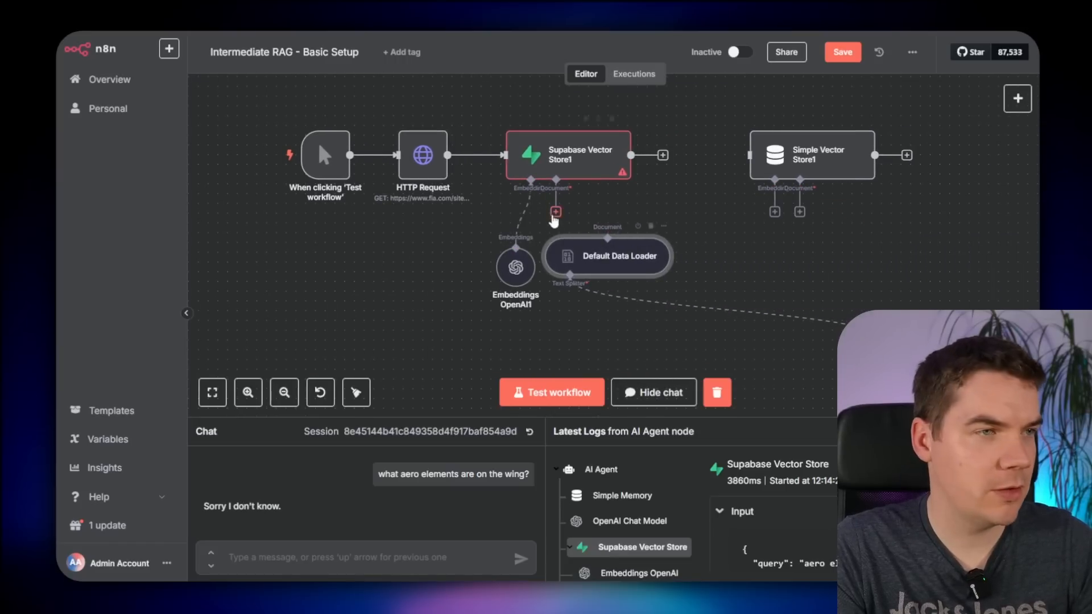
left_click_drag(556, 213, 597, 243)
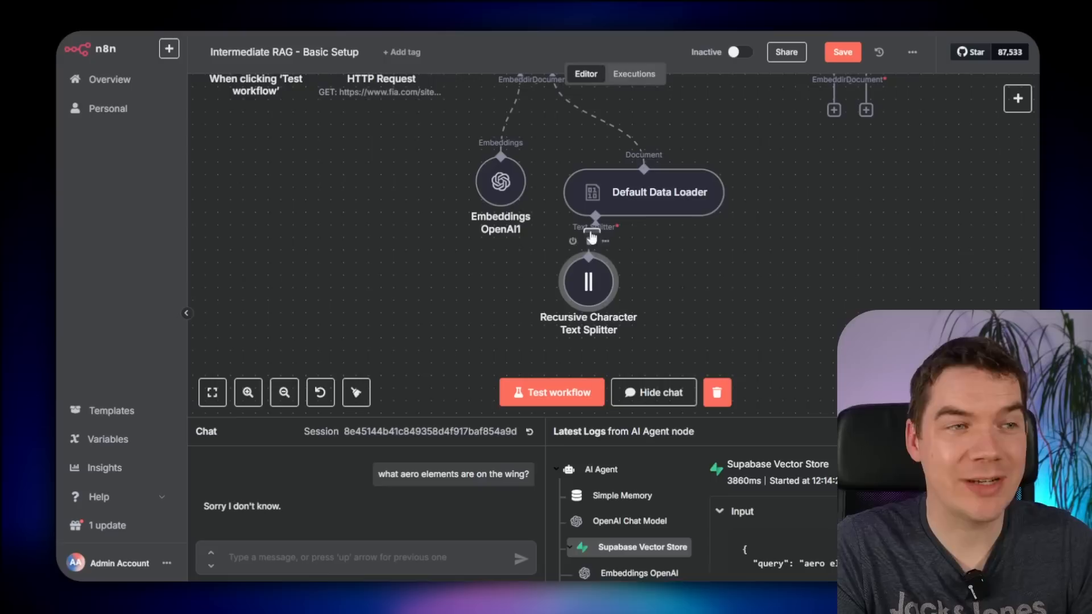
scroll(634, 250, "up", 3)
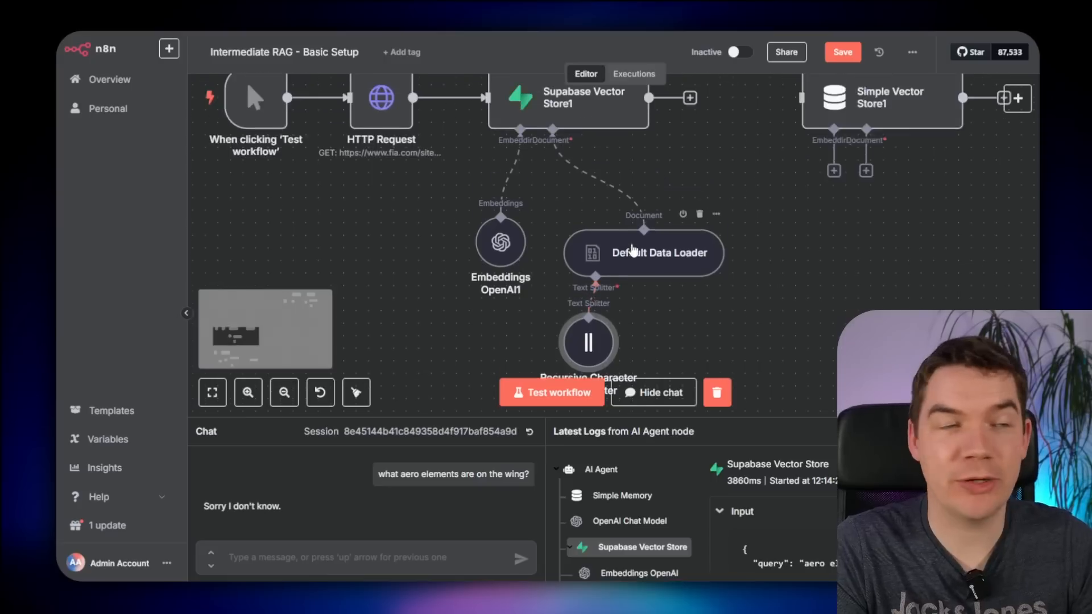
scroll(623, 245, "down", 1)
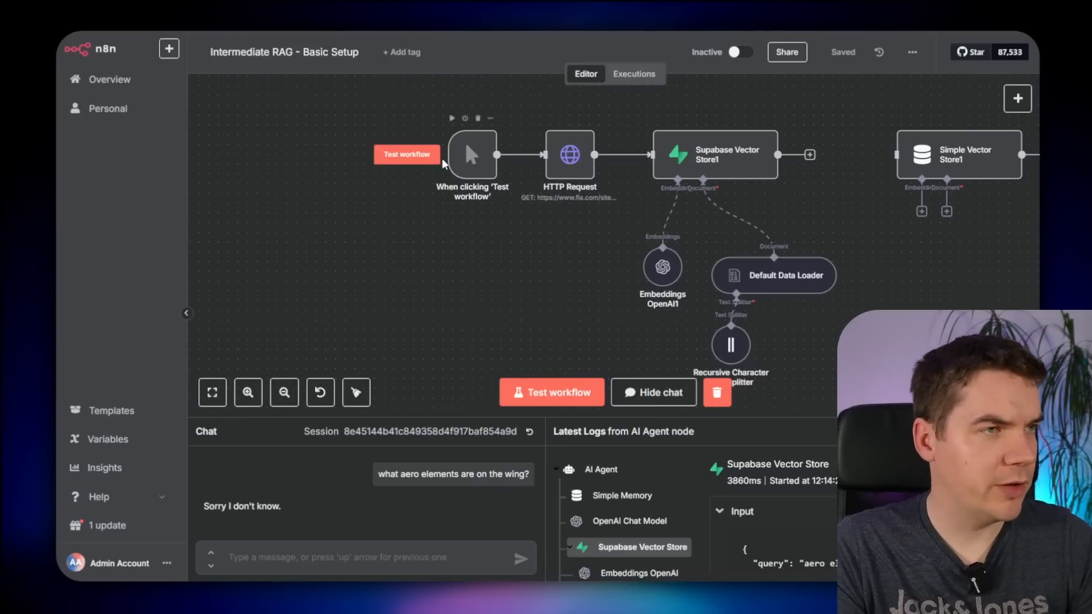
- Run the workflow to ingest the document, then switch to the Supabase documents table
left_click(422, 156)
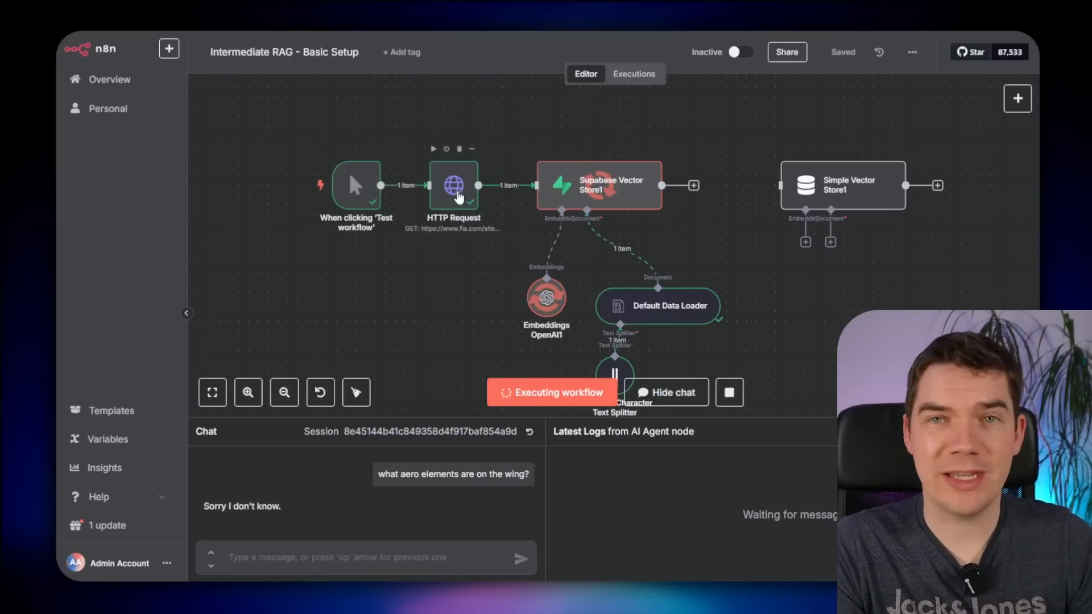
scroll(480, 267, "up", 5)
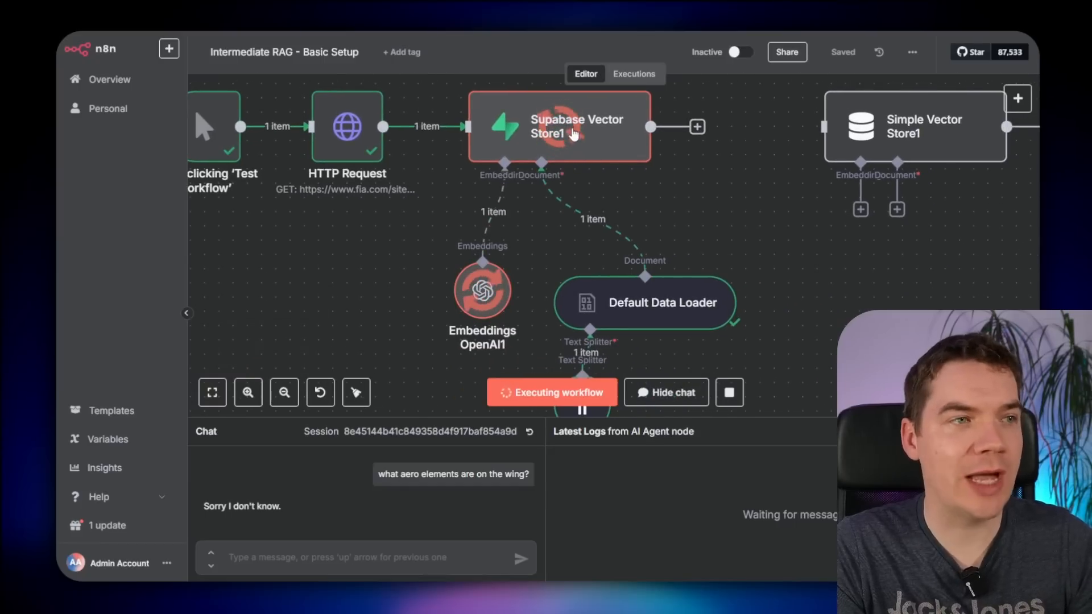
scroll(533, 246, "down", 2)
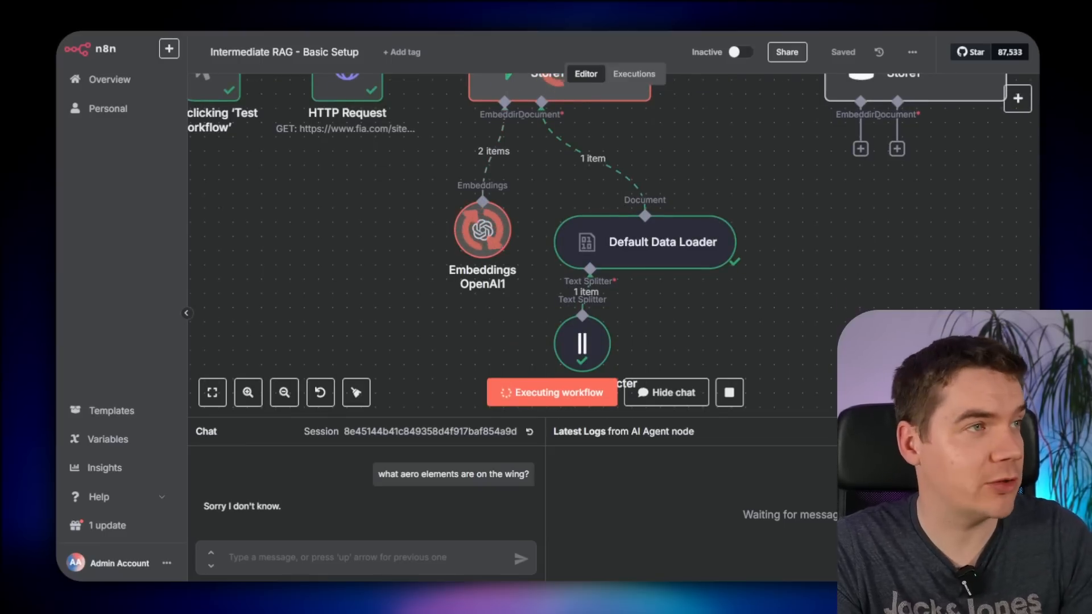
left_click(399, 22)
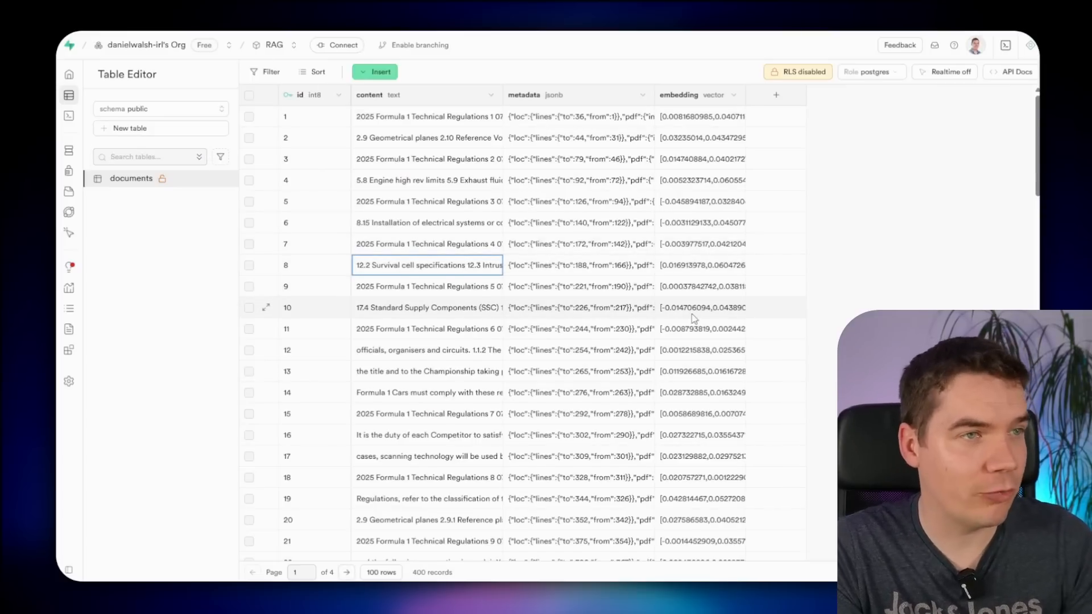
- Inspect row 1's chunk text in the expanded content editor
scroll(694, 319, "down", 20)
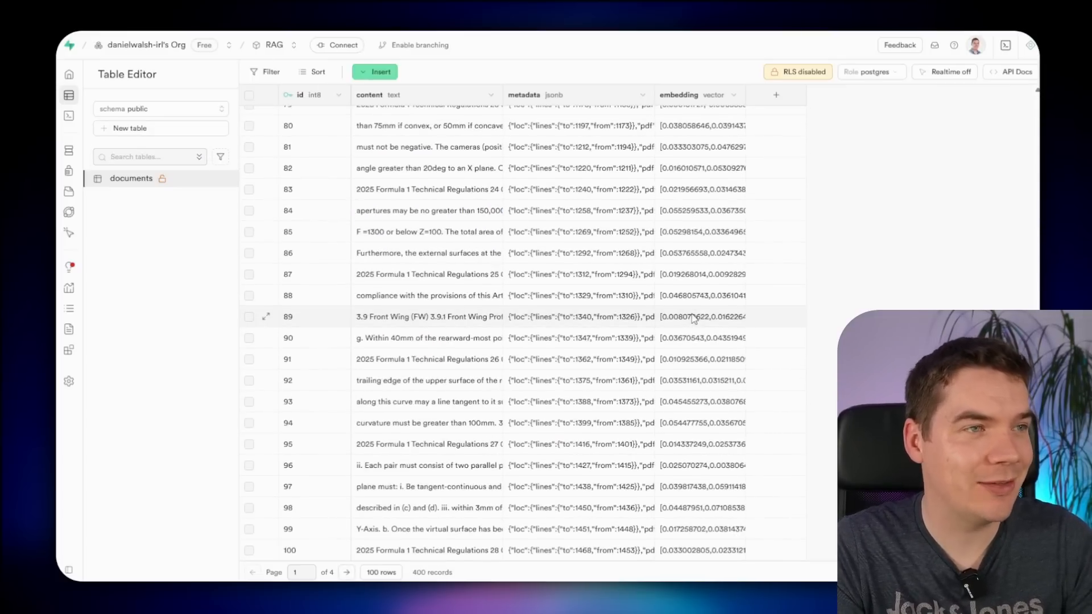
scroll(694, 319, "up", 20)
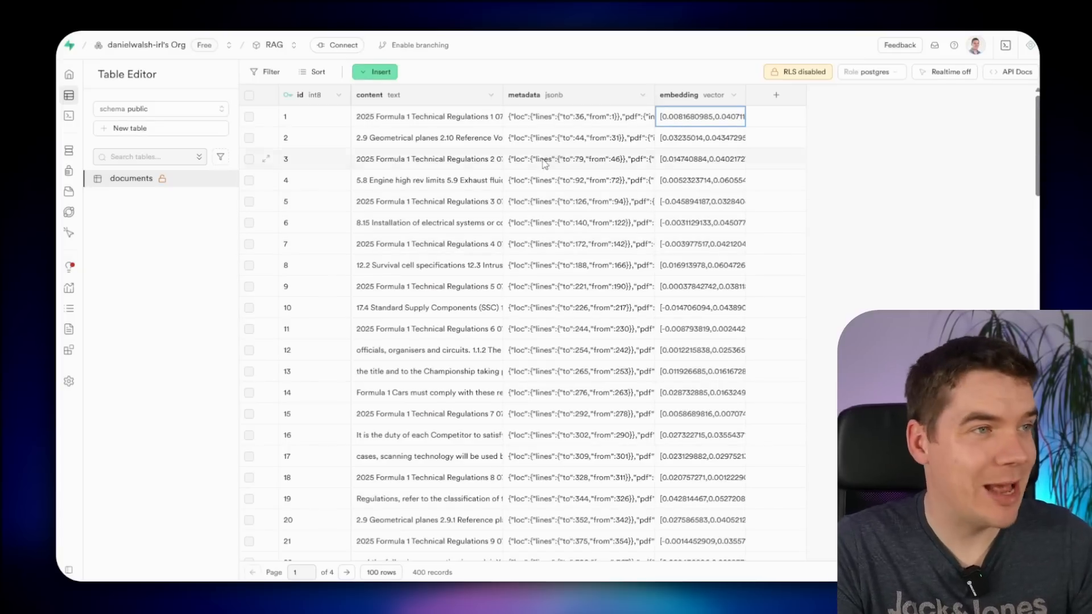
double_click(402, 117)
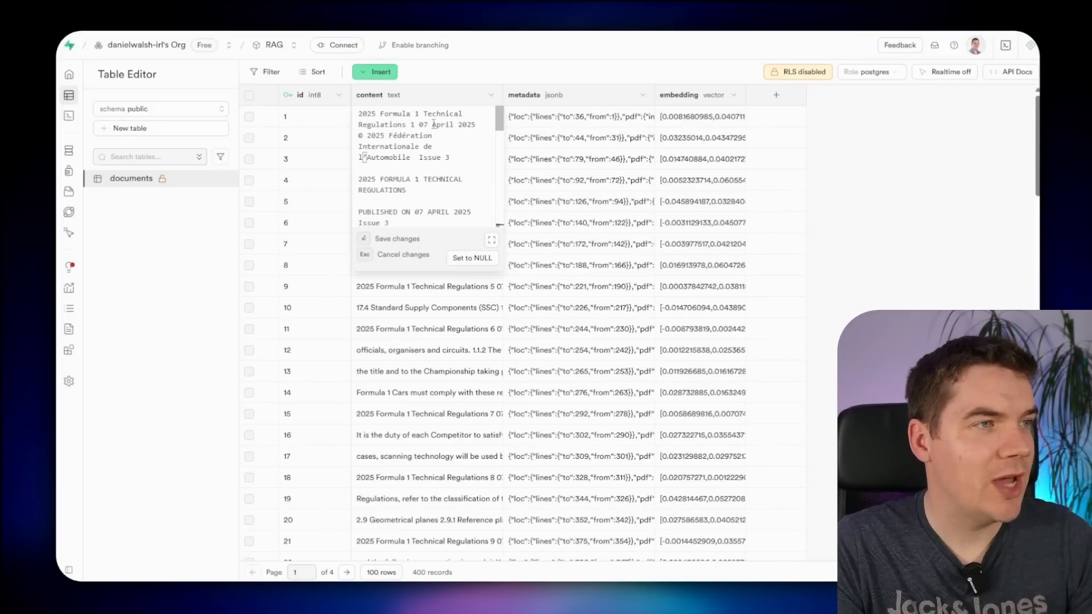
left_click(491, 240)
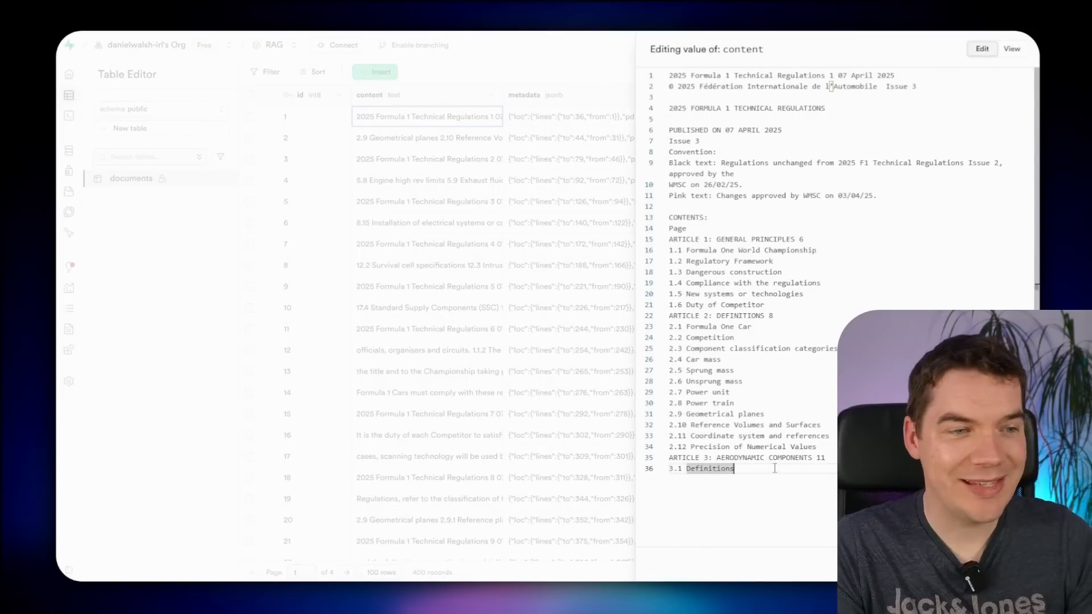
left_click_drag(774, 468, 647, 92)
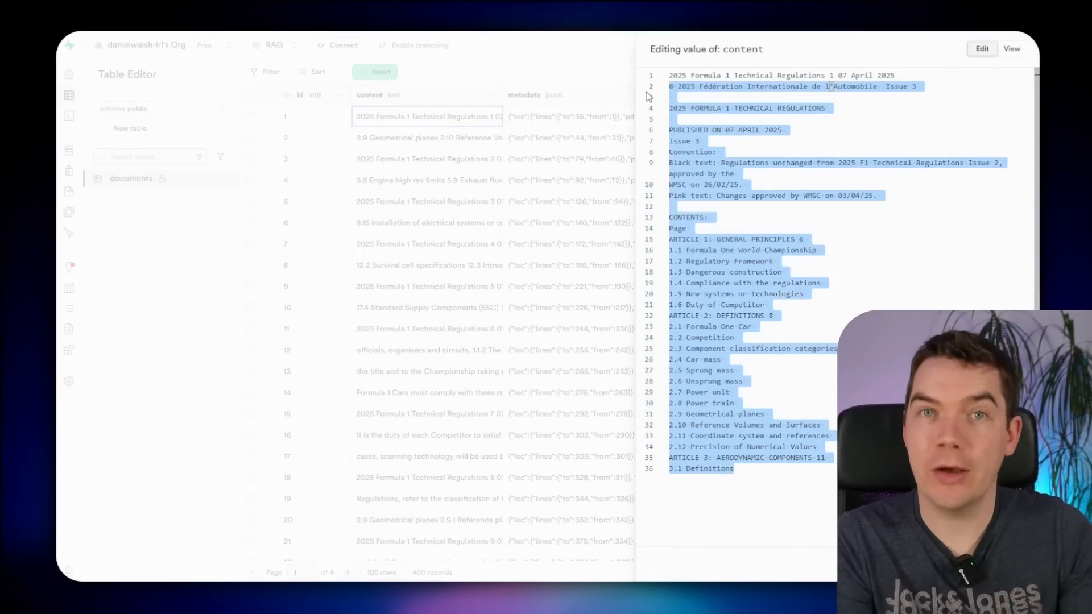
left_click(762, 474)
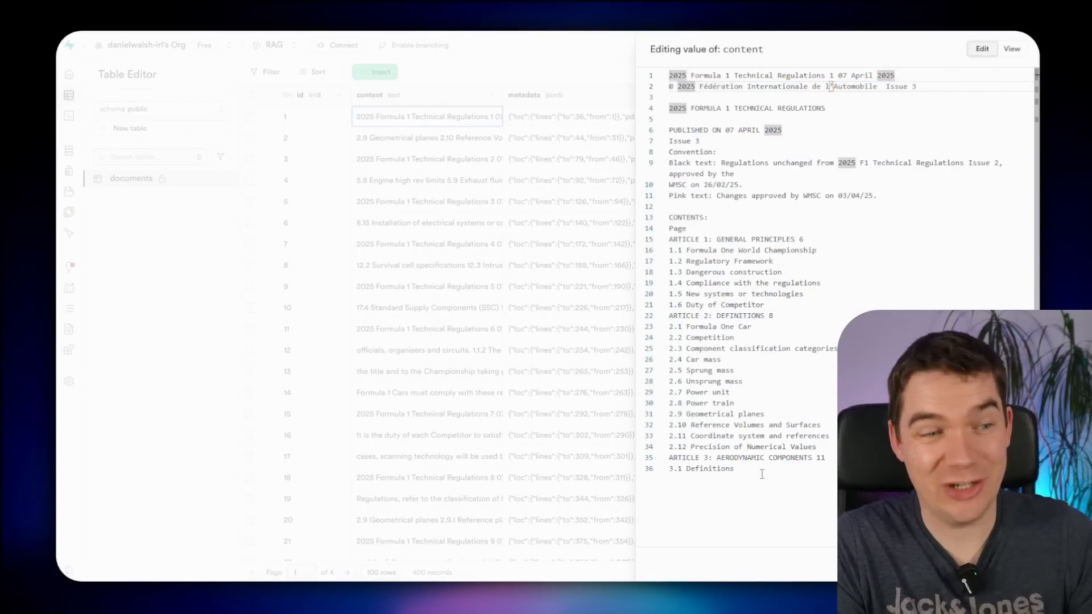
left_click(596, 75)
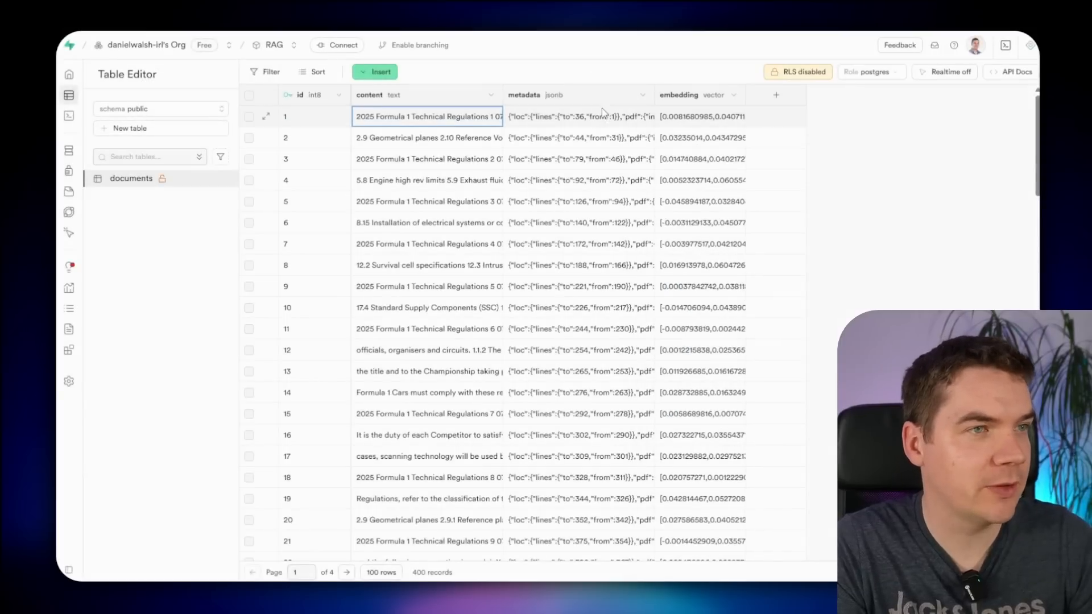
- Review row 1's metadata JSON, highlighting the pdf info and metadata lines
double_click(602, 111)
left_click(651, 225)
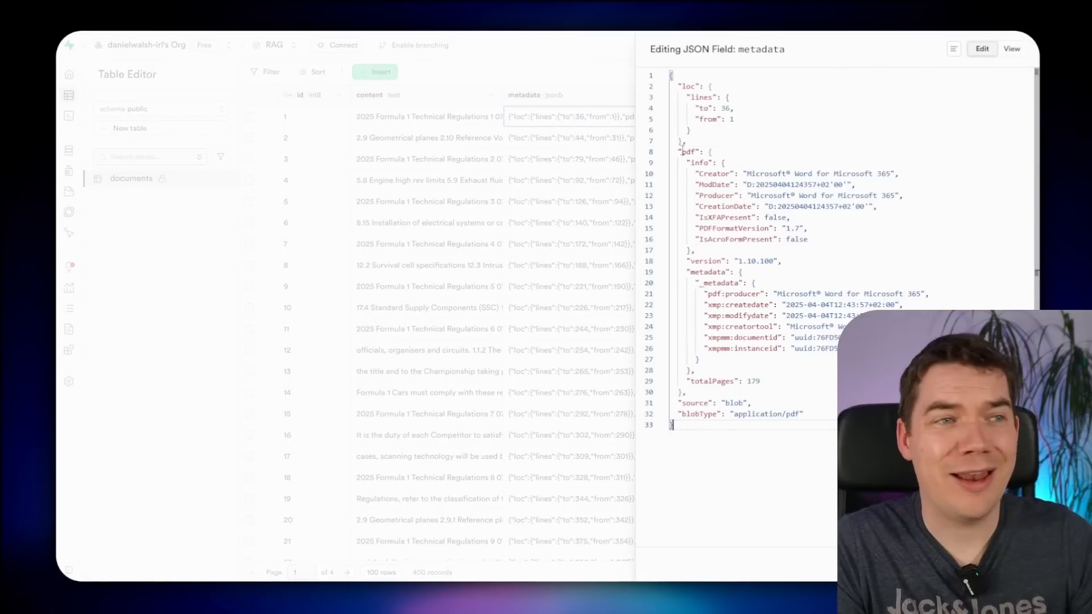
left_click_drag(683, 151, 739, 229)
left_click(725, 207)
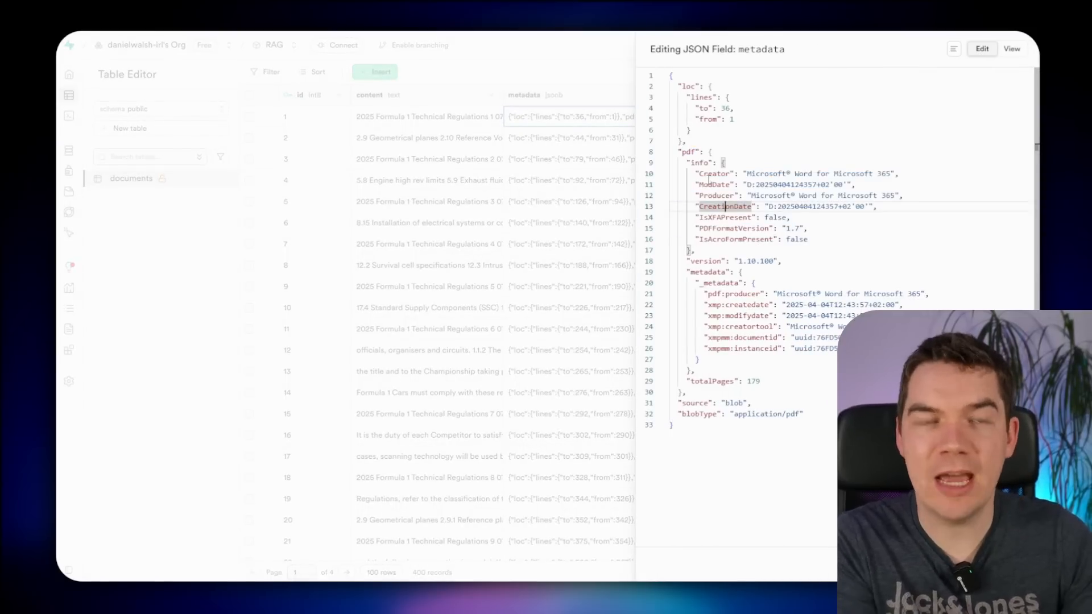
left_click_drag(721, 174, 838, 326)
left_click(748, 197)
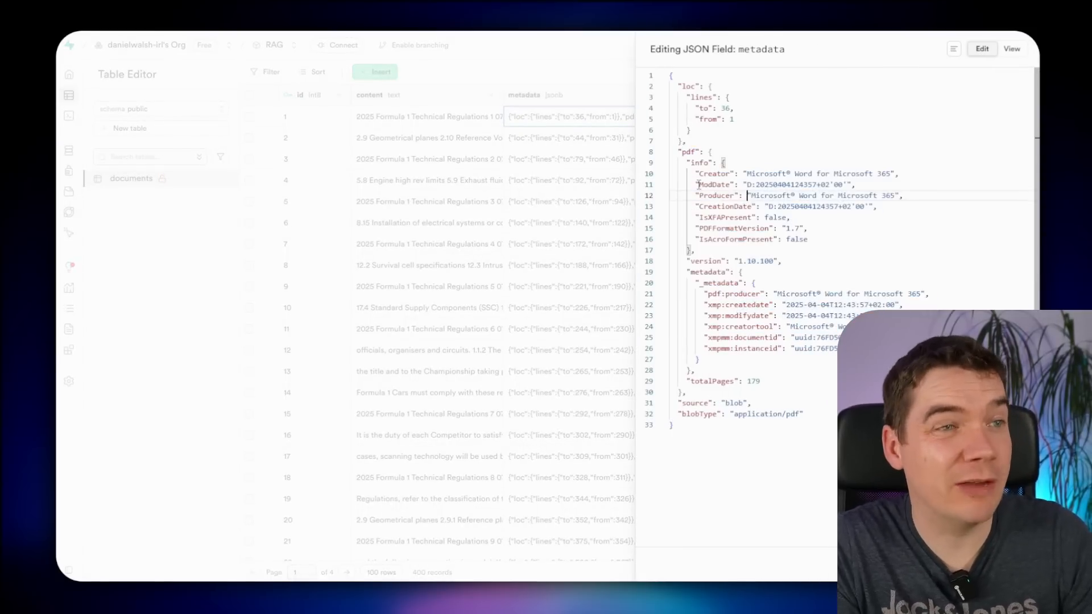
left_click_drag(721, 175, 825, 338)
left_click(804, 294)
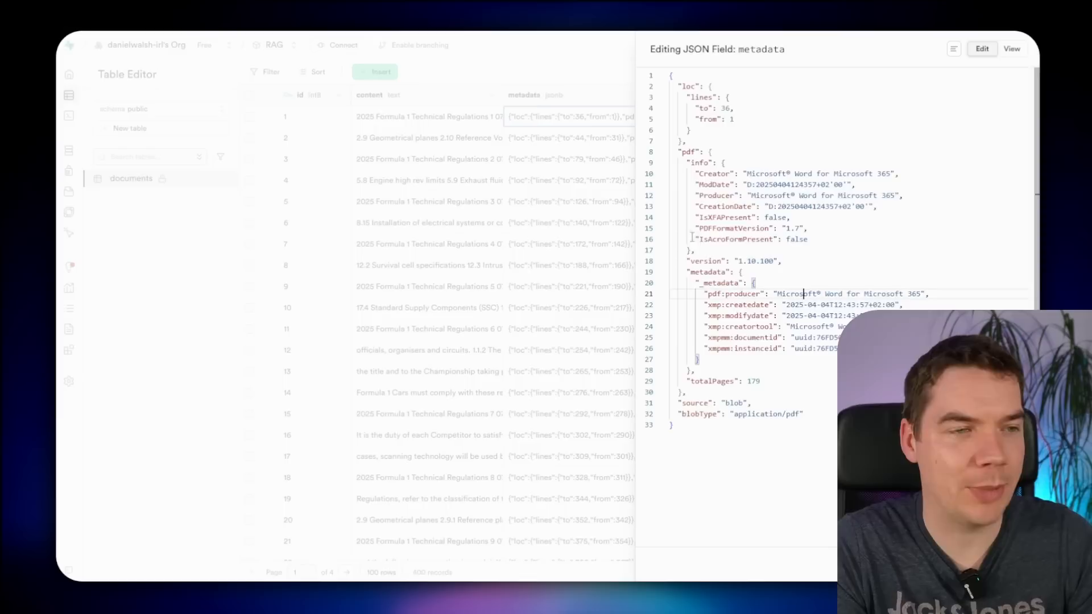
left_click(591, 239)
- Widen the embedding column and reopen the first record's metadata JSON to review PDF info
left_click(871, 138)
double_click(876, 102)
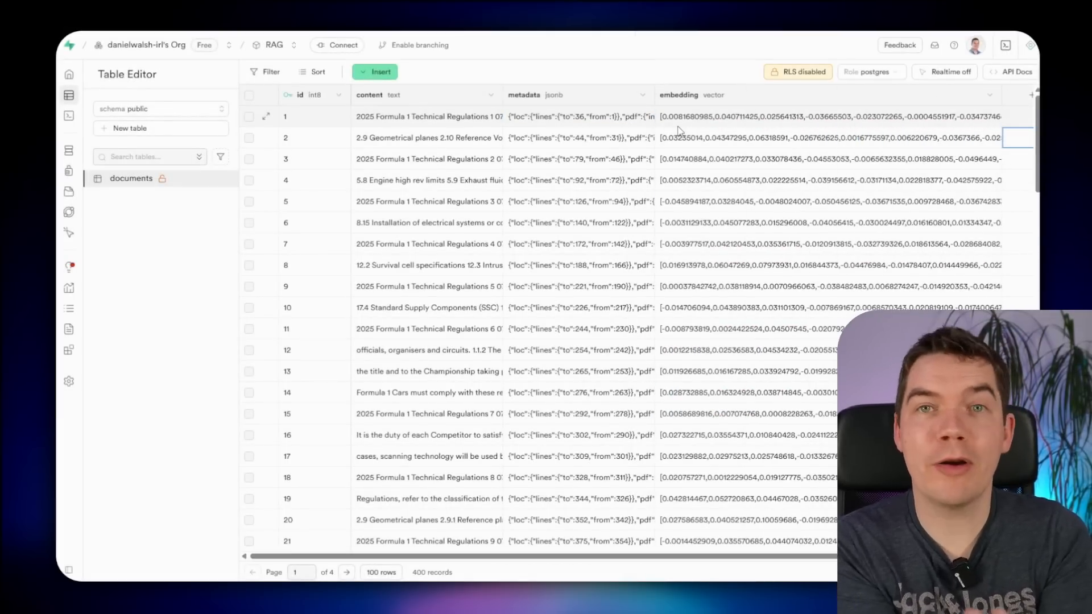
left_click(402, 123)
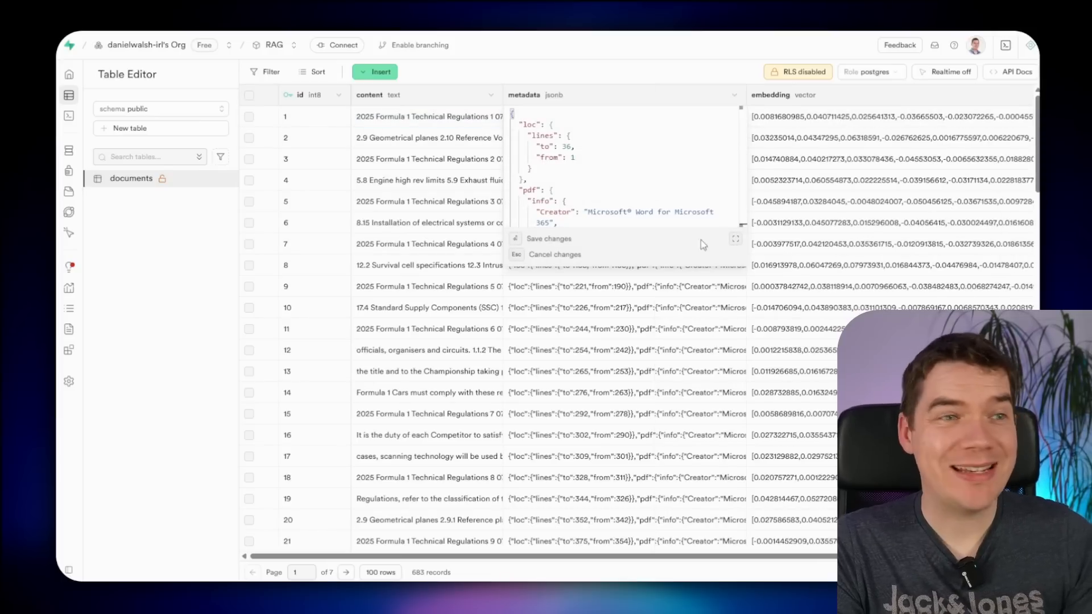
left_click(734, 239)
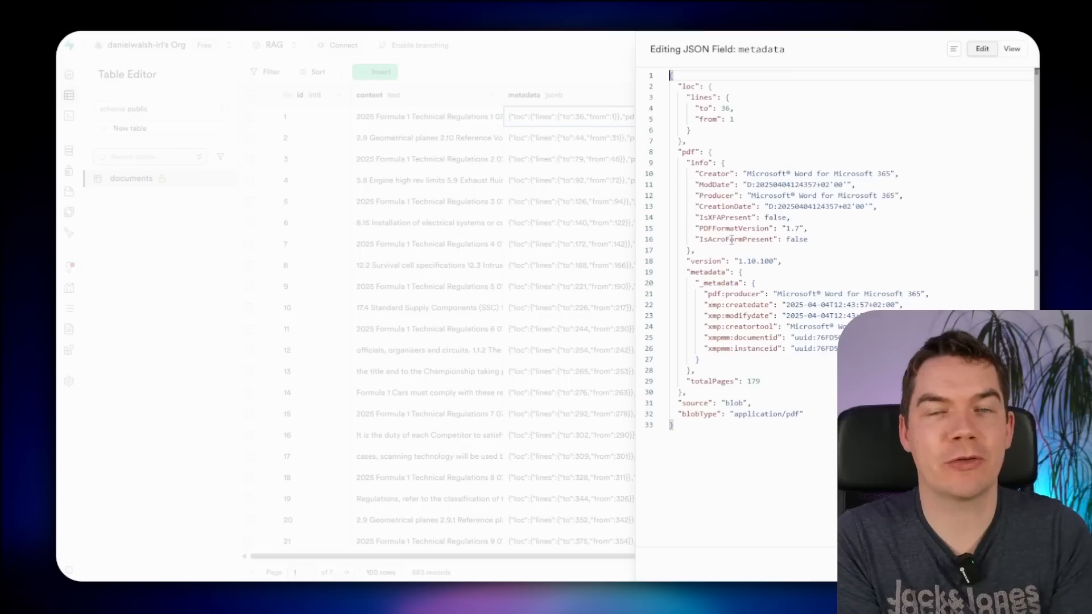
left_click_drag(699, 174, 830, 315)
left_click(830, 315)
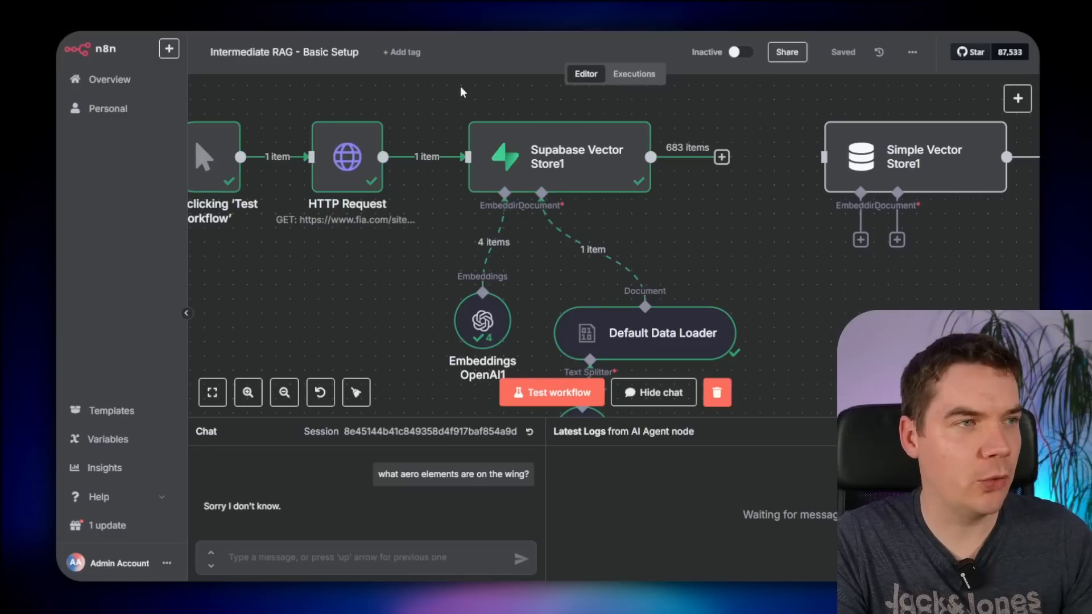
scroll(552, 179, "left", 5)
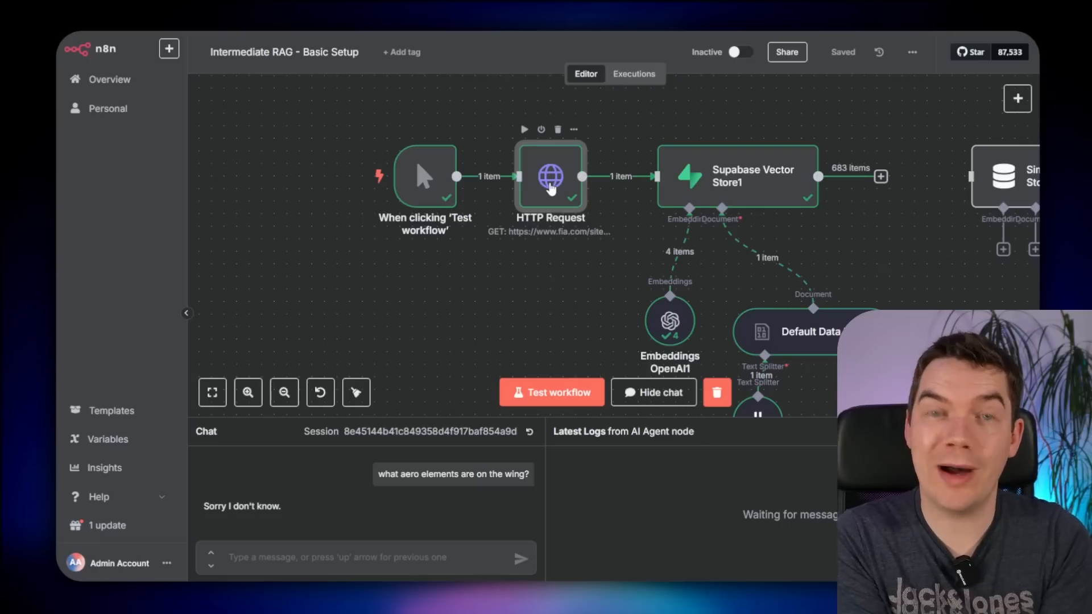
- Enable Include Response Headers and Status under the HTTP Request node's Response options
double_click(551, 188)
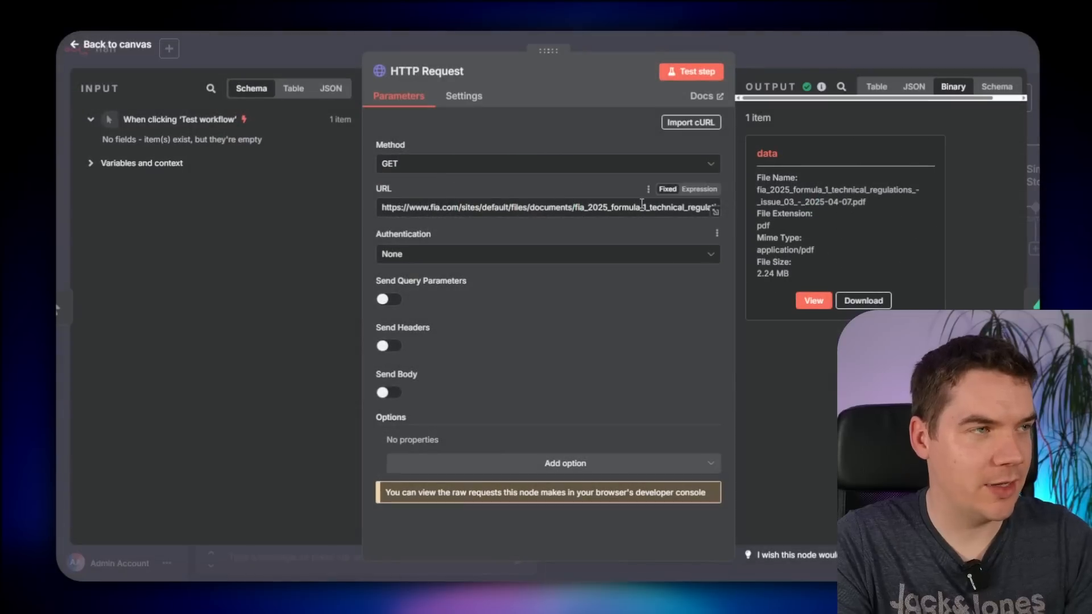
left_click(913, 87)
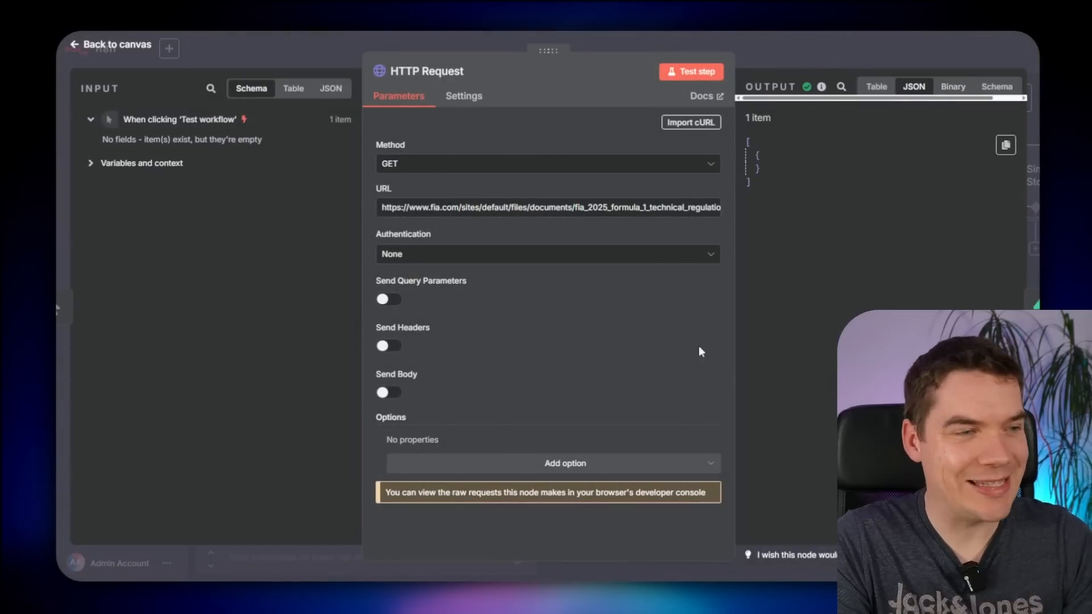
left_click(456, 469)
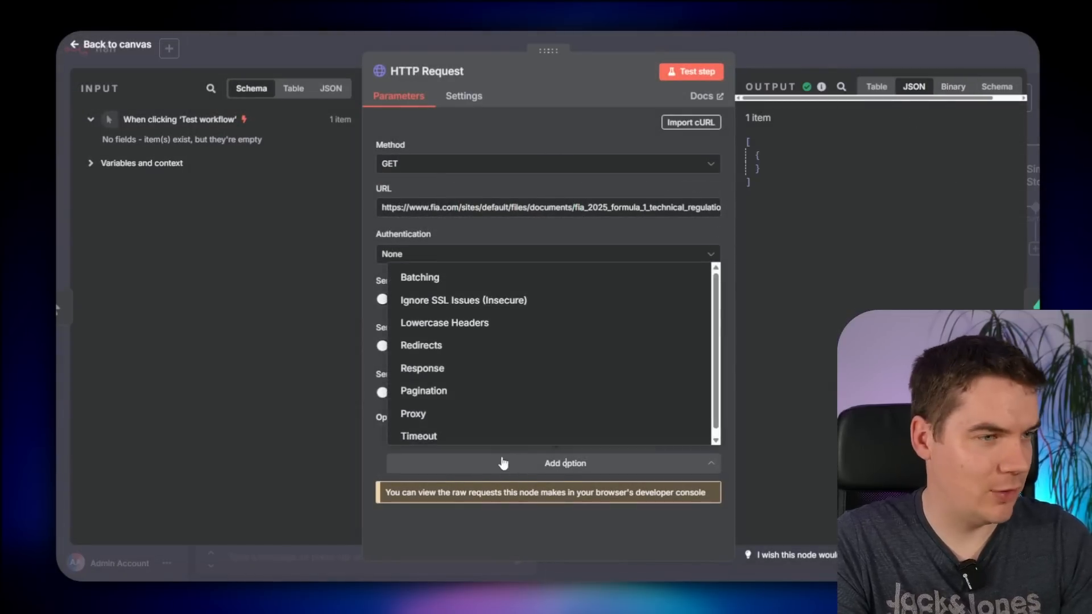
left_click(434, 367)
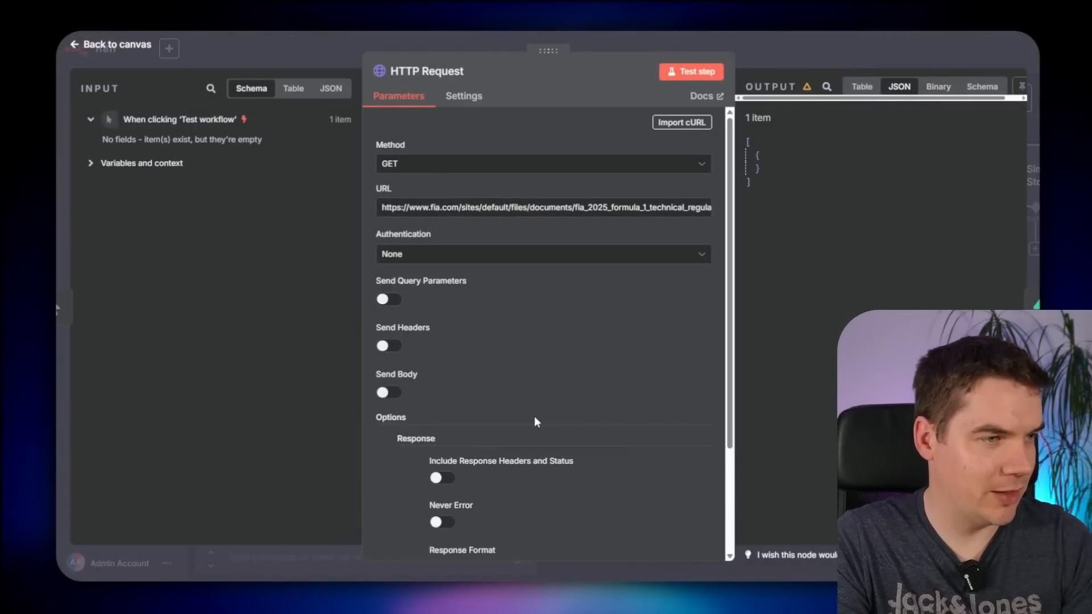
scroll(535, 409, "down", 1)
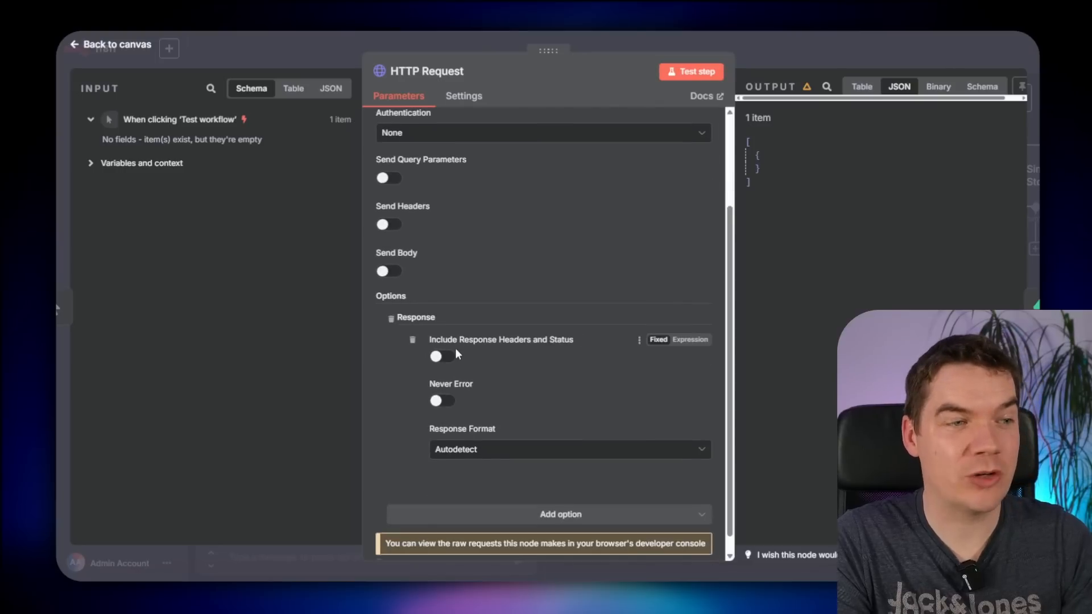
left_click(438, 358)
scroll(534, 358, "up", 3)
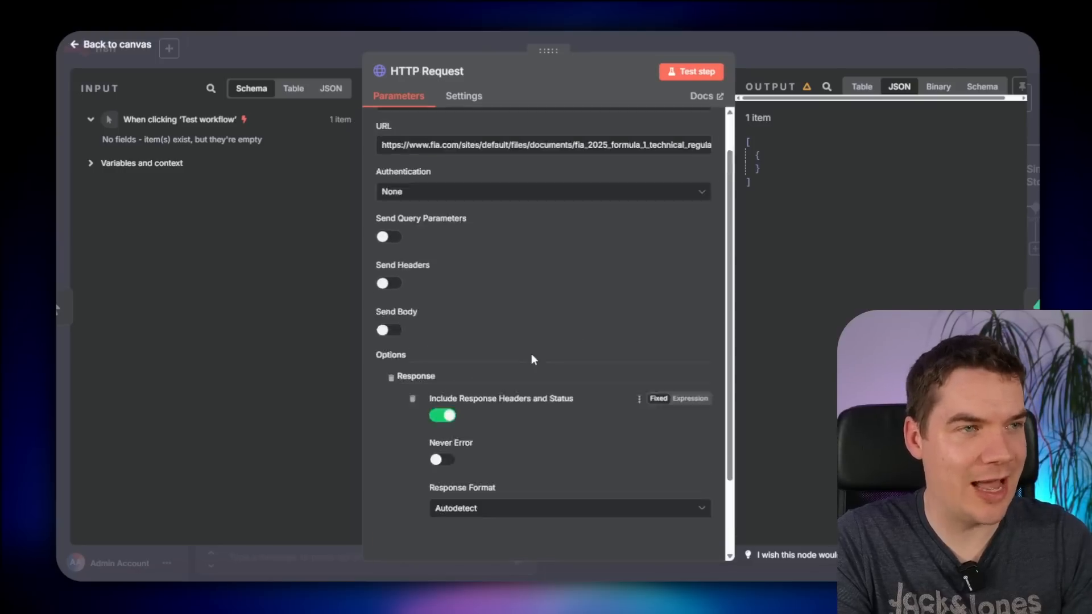
- Test the HTTP Request step and review the returned headers, including transfer-encoding, as JSON
left_click(689, 82)
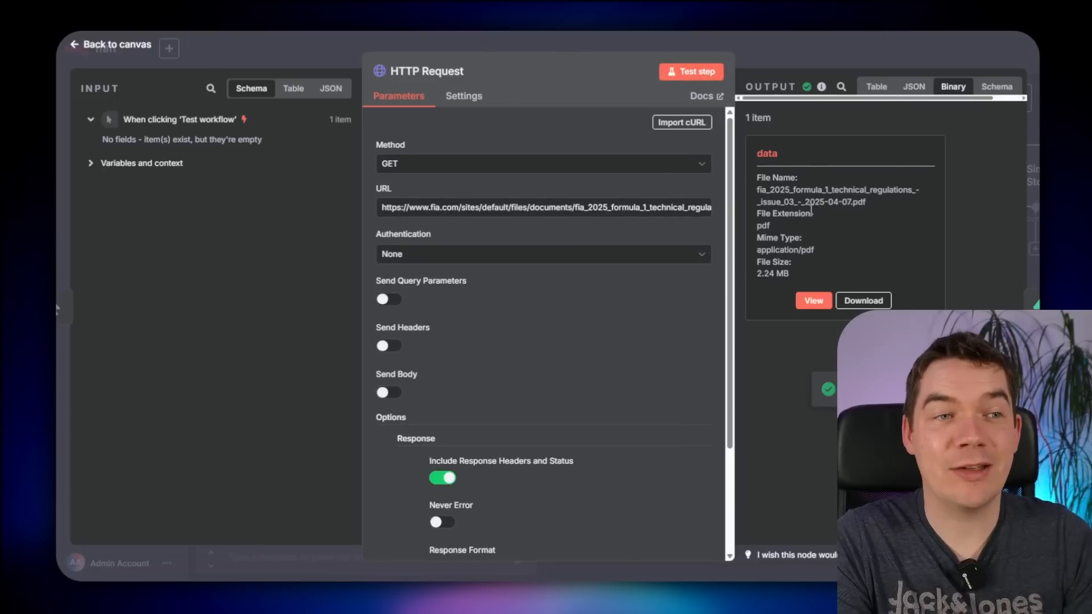
left_click(914, 87)
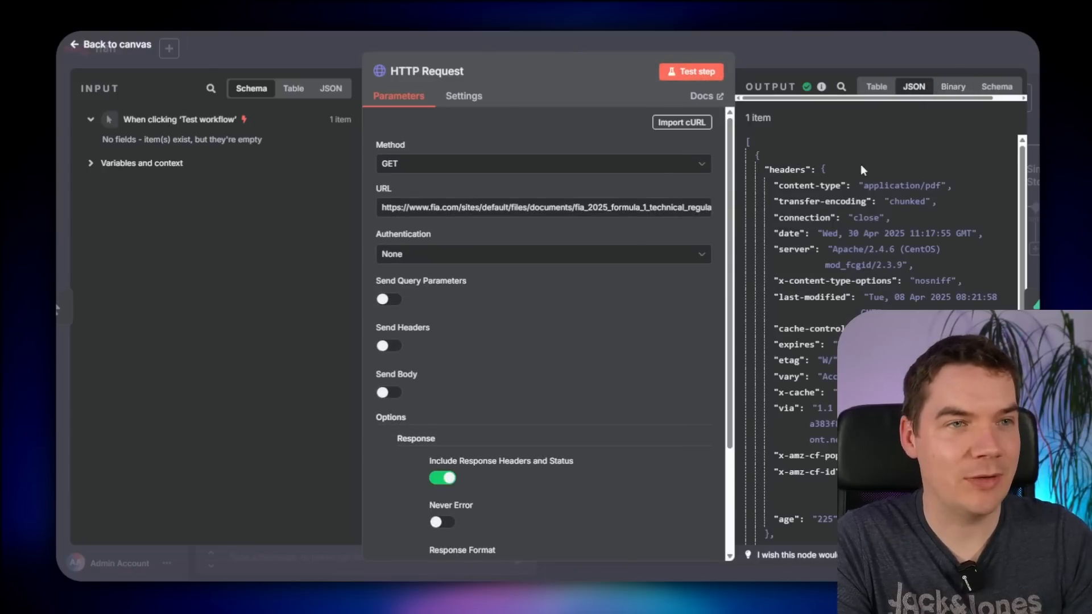
left_click_drag(785, 170, 800, 196)
left_click(825, 275)
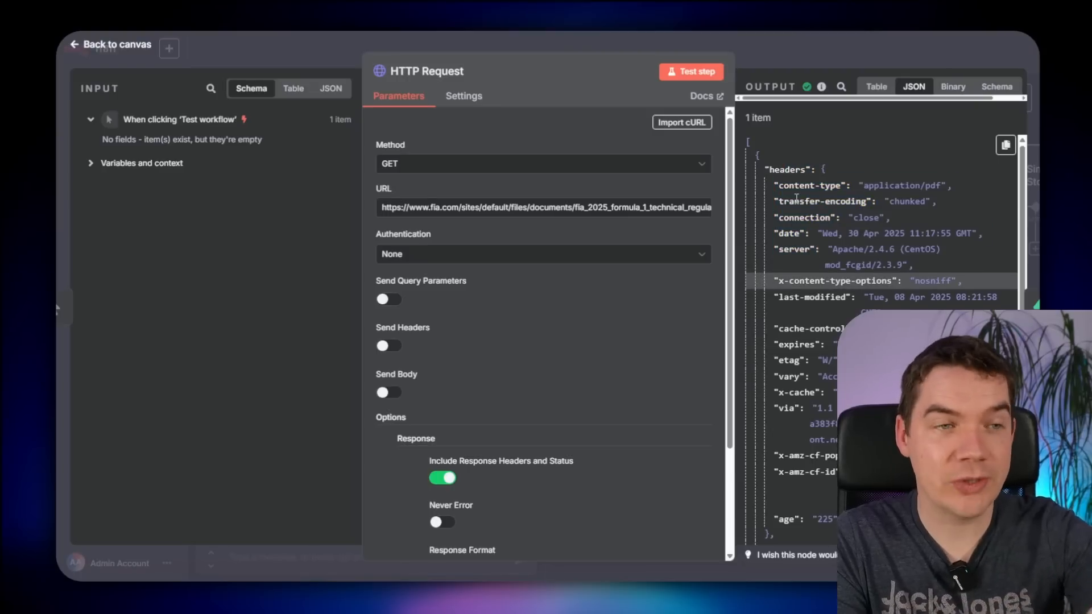
left_click(797, 199)
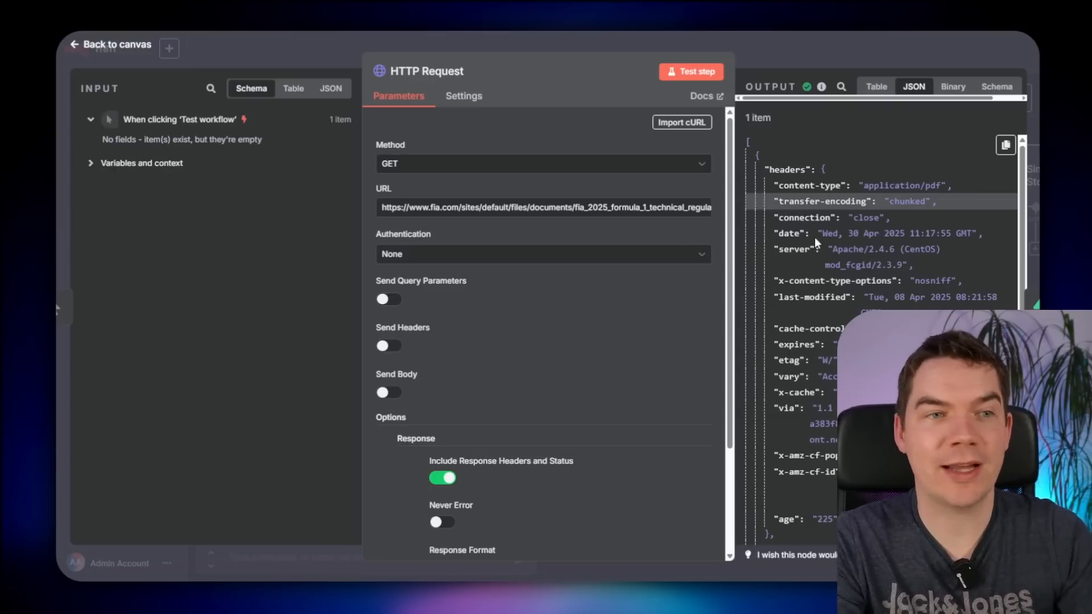
left_click_drag(859, 249, 853, 363)
left_click(888, 333)
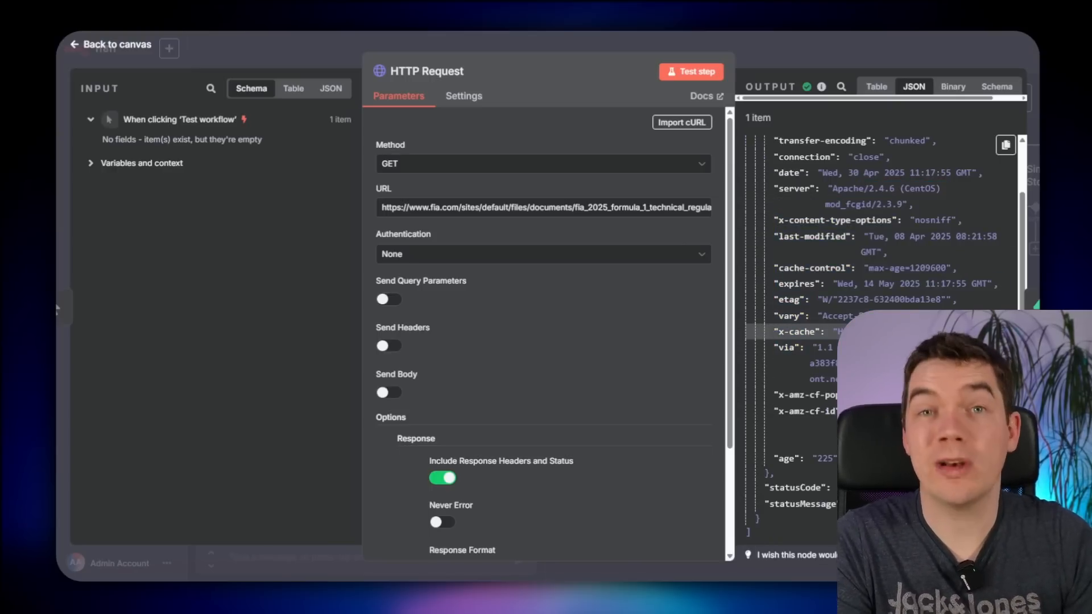
key("Escape")
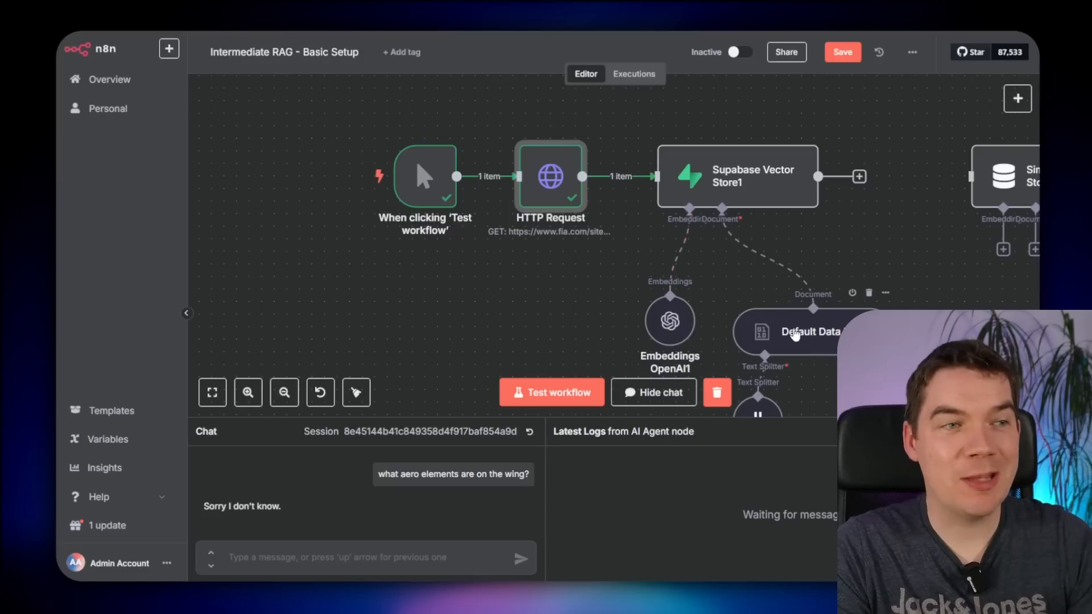
- Check the Default Data Loader settings and shift the trigger and HTTP Request nodes left
scroll(591, 257, "down", 1)
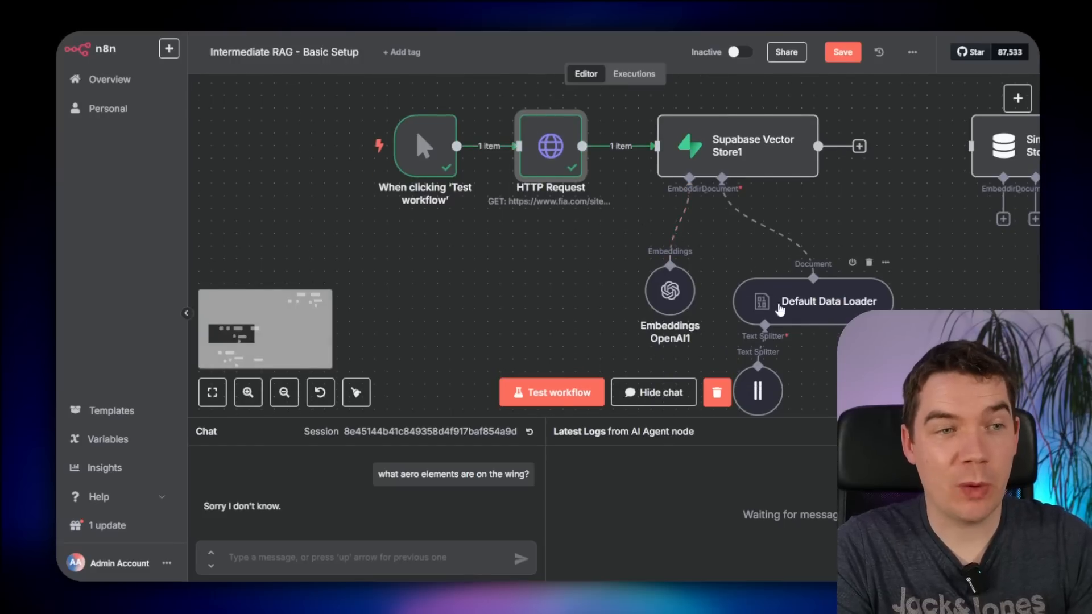
scroll(796, 293, "down", 1)
double_click(814, 275)
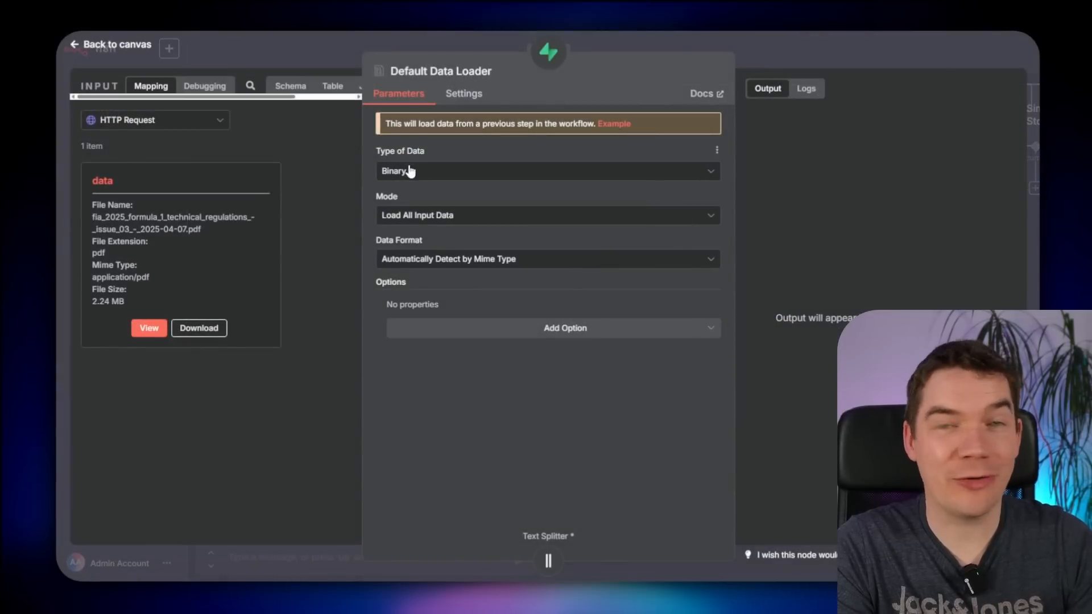
key("Escape")
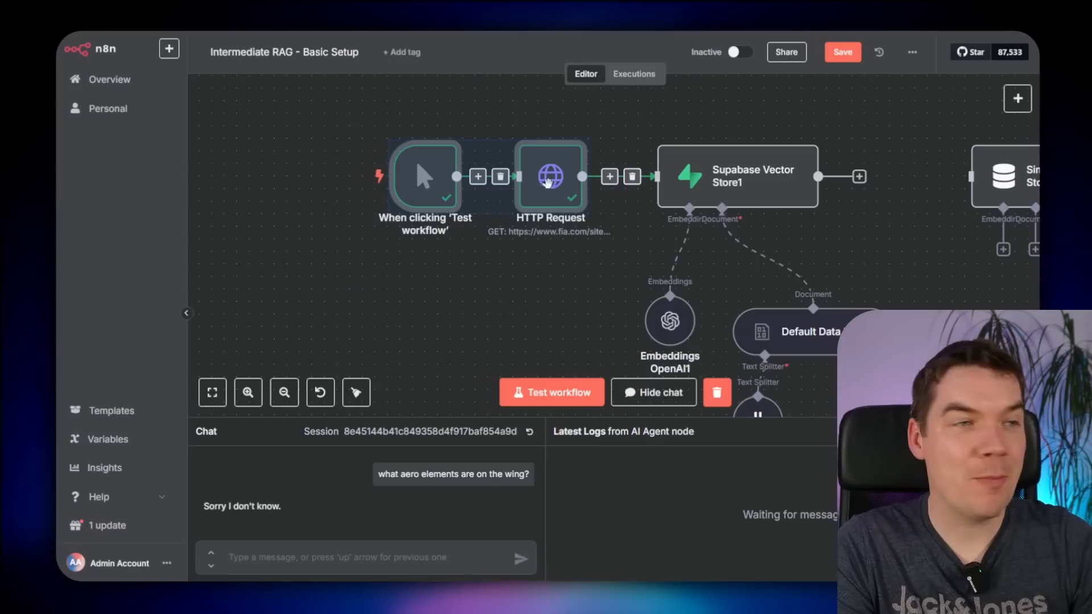
left_click_drag(475, 181, 438, 182)
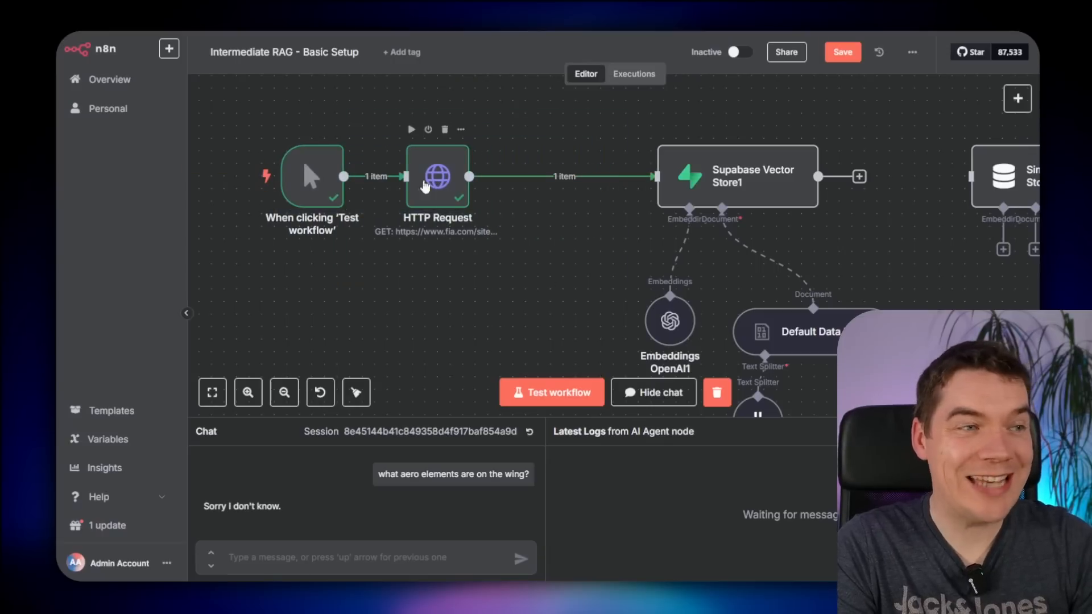
- Insert an Extract from File node set to Extract From PDF on field 'data', and test it
left_click(551, 177)
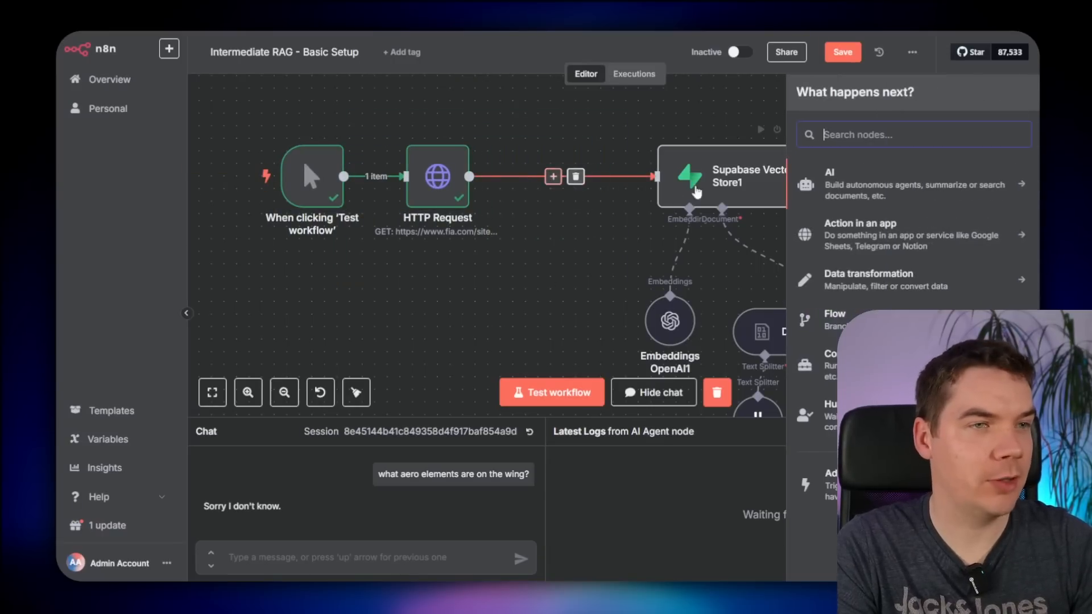
type("extract")
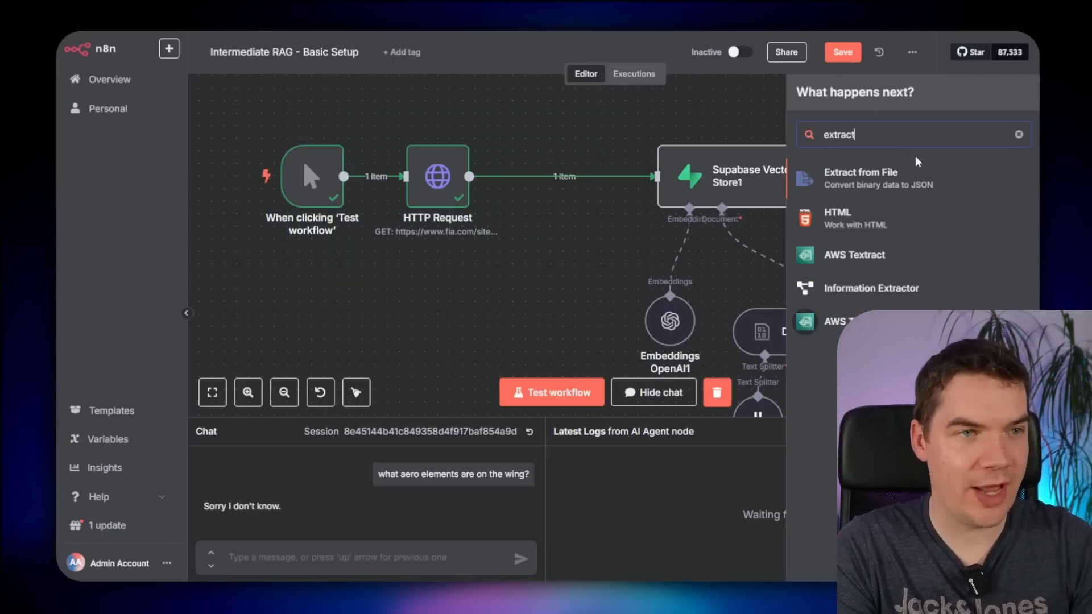
left_click(857, 182)
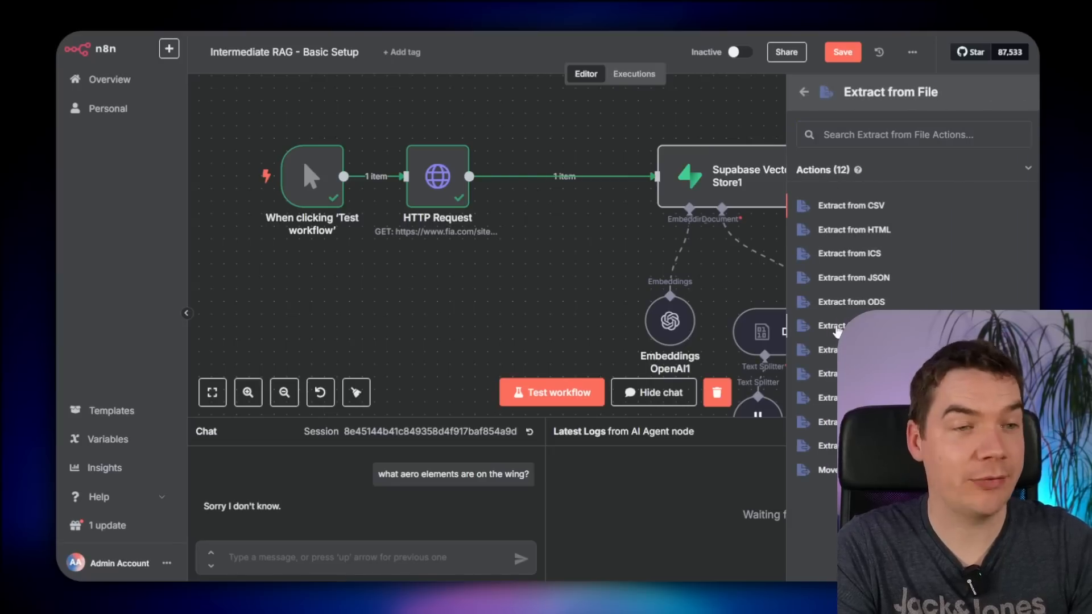
left_click(835, 328)
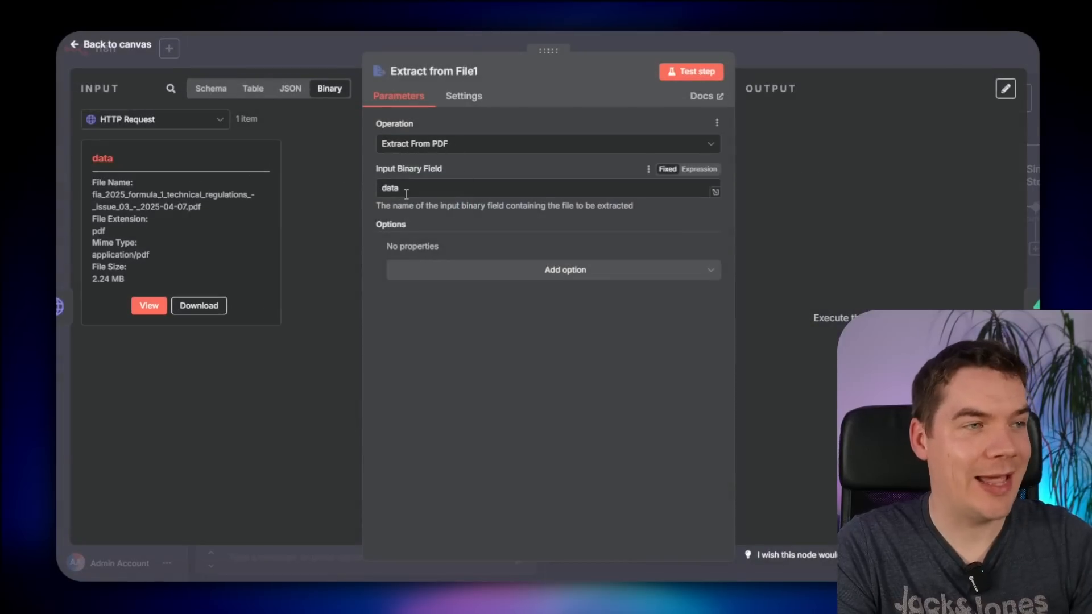
left_click(91, 157)
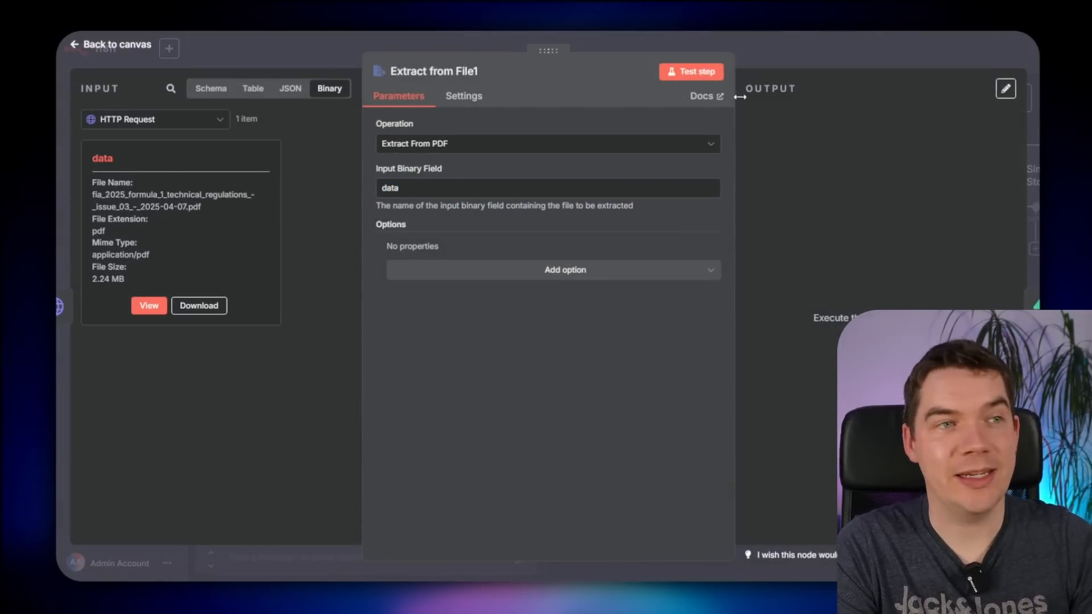
left_click(686, 72)
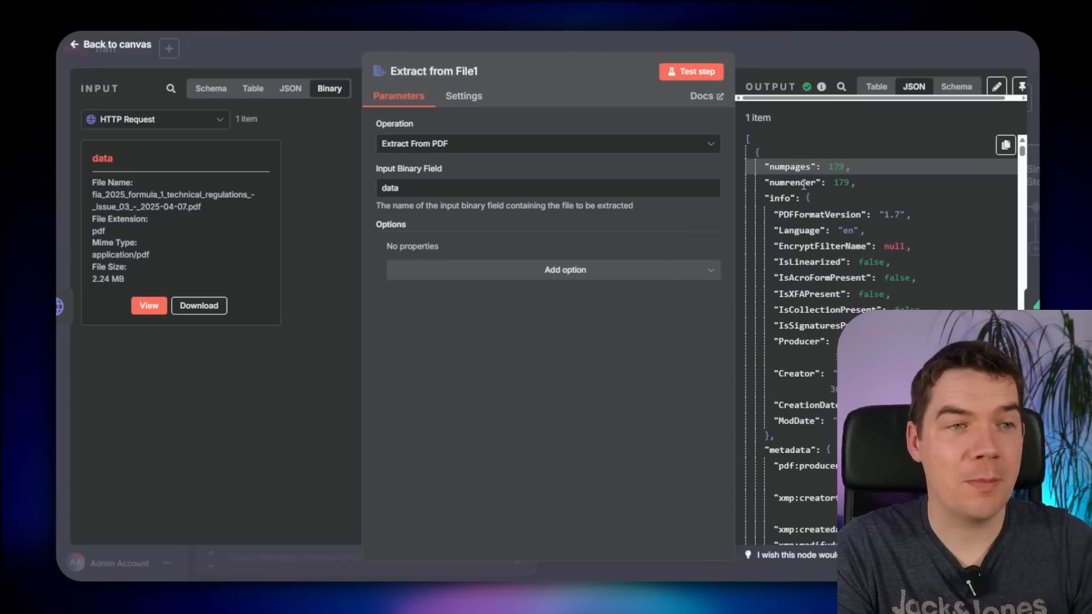
left_click(809, 198)
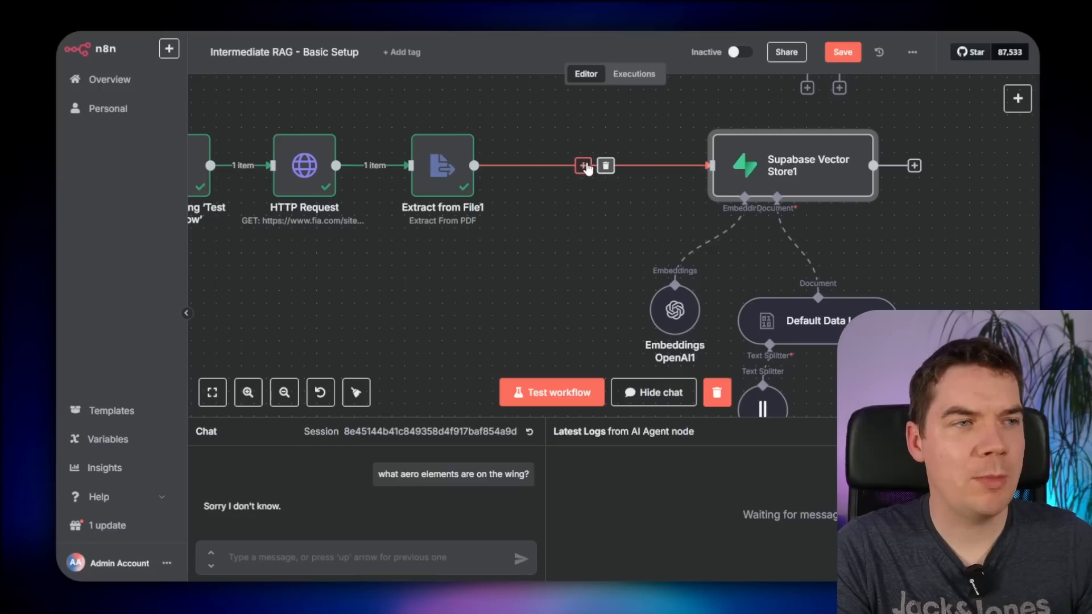
- Add an Edit Fields node before Supabase setting a 'content' field to the extracted PDF text
left_click(583, 166)
type("set")
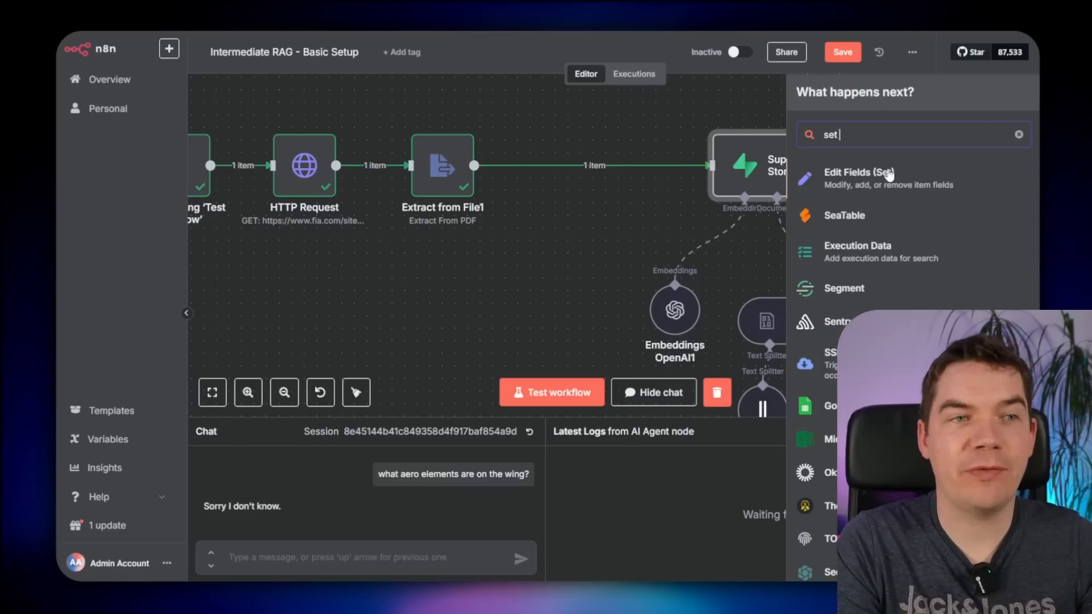
left_click(885, 175)
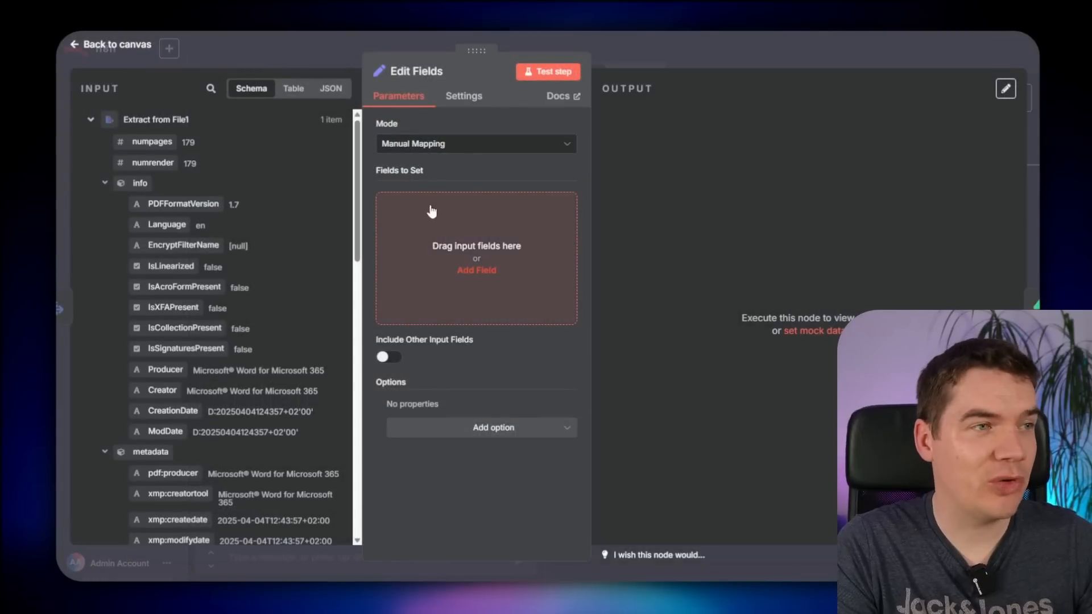
left_click(463, 222)
left_click(433, 205)
type("cont")
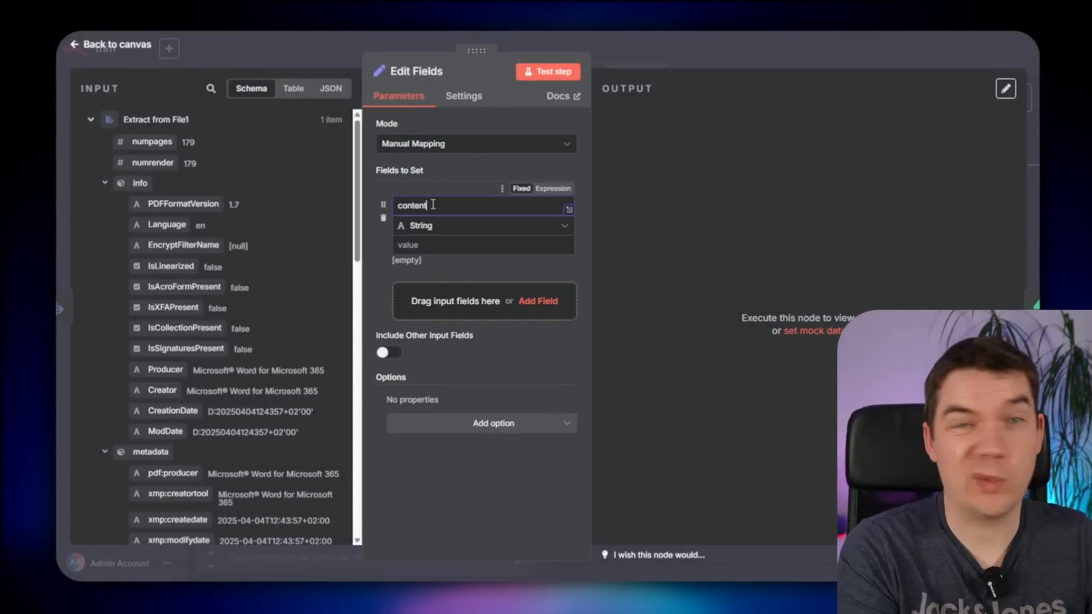
type("ent")
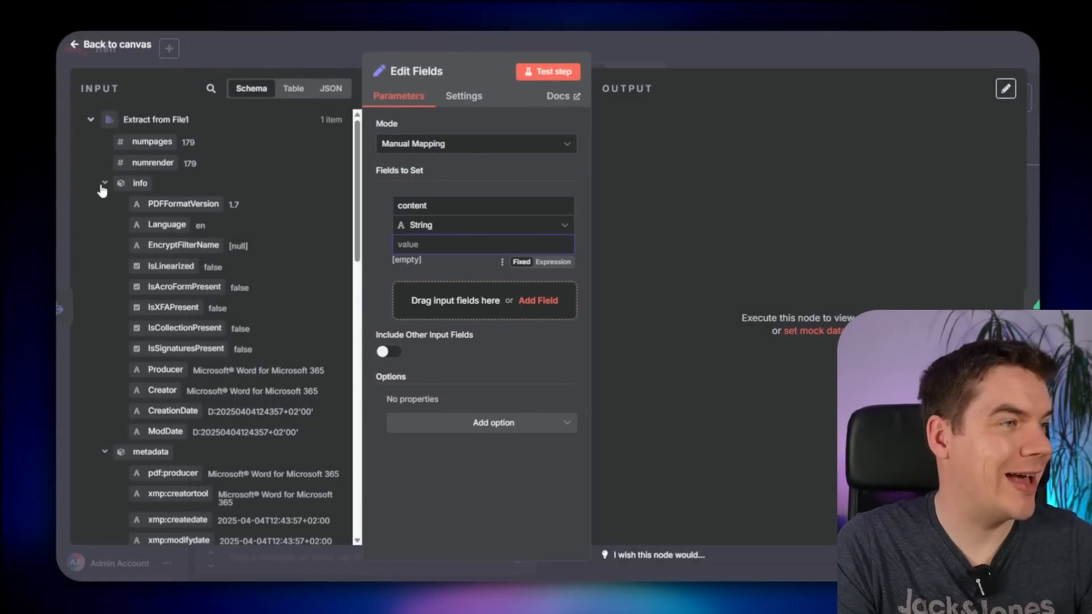
left_click(105, 183)
left_click_drag(139, 373, 432, 248)
left_click(381, 247)
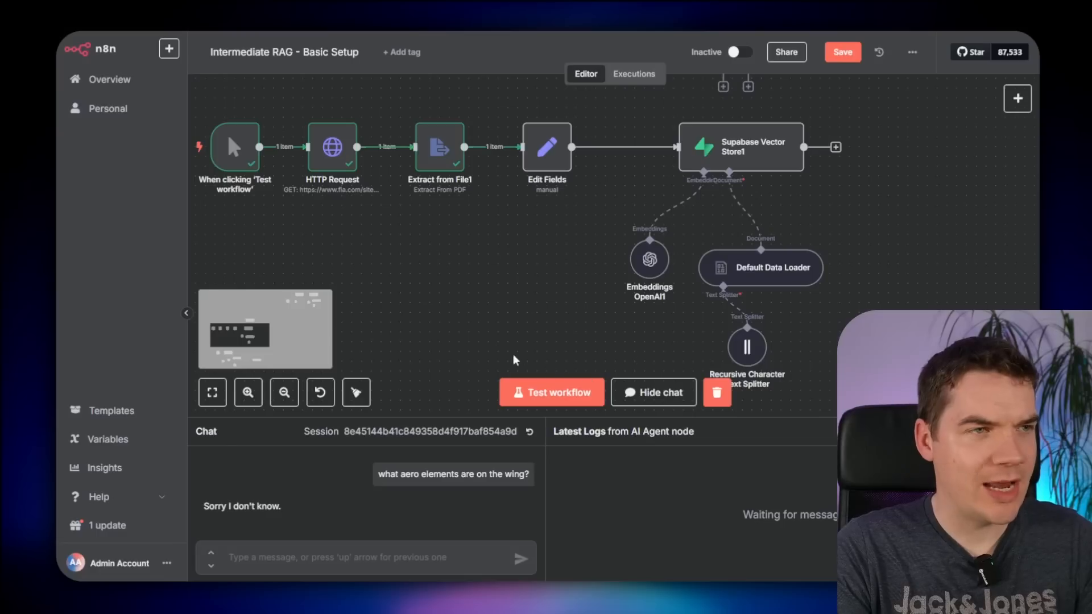
left_click_drag(409, 258, 519, 292)
- Set the Default Data Loader's data type to JSON with Load All Input Data, then rerun the workflow
mouse_move(292, 191)
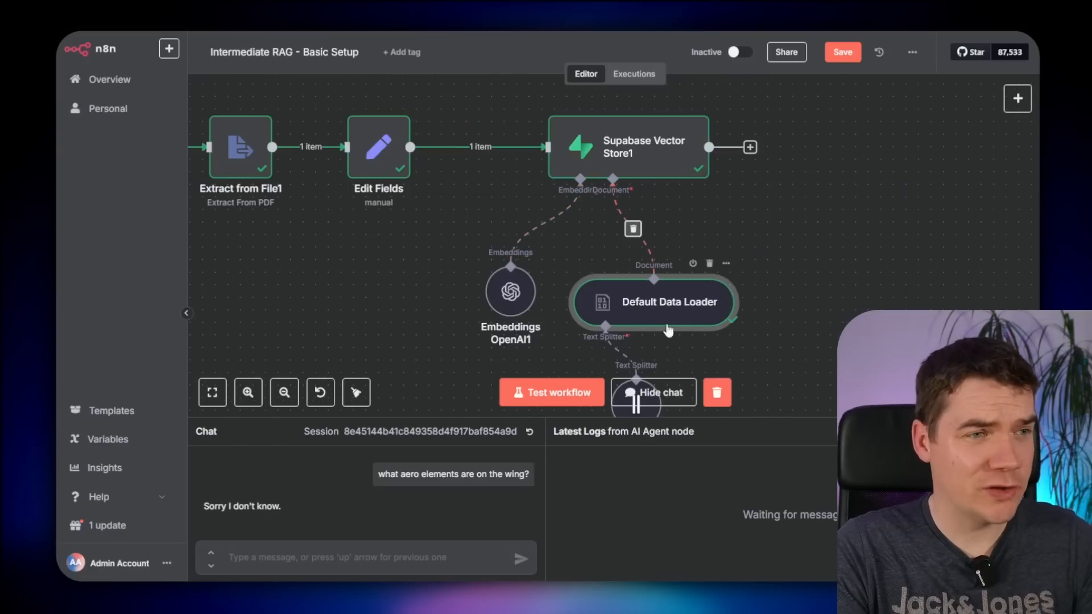
double_click(641, 301)
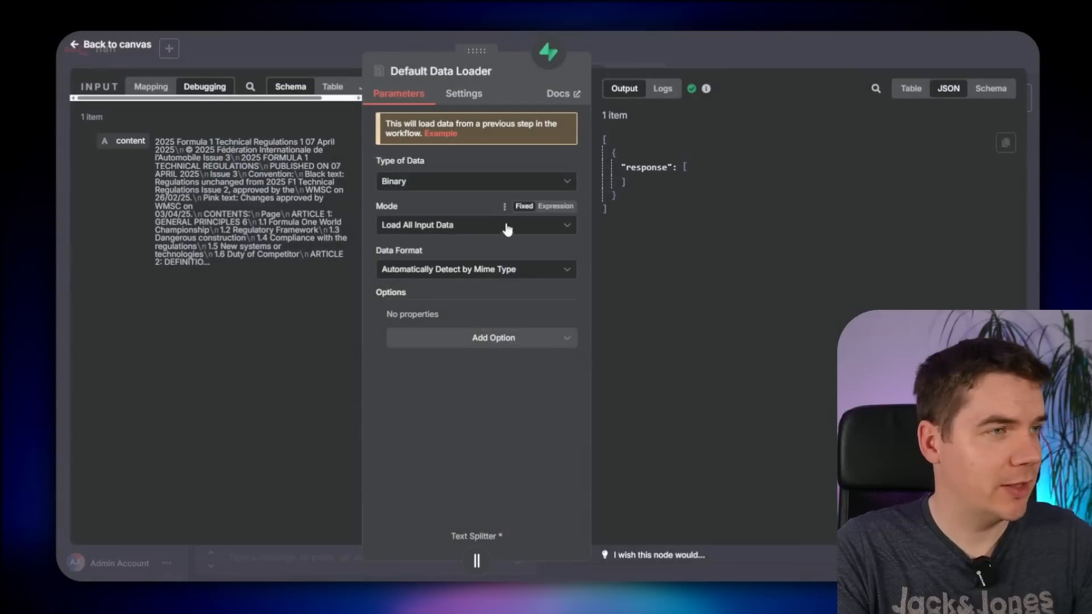
left_click(426, 186)
left_click(423, 222)
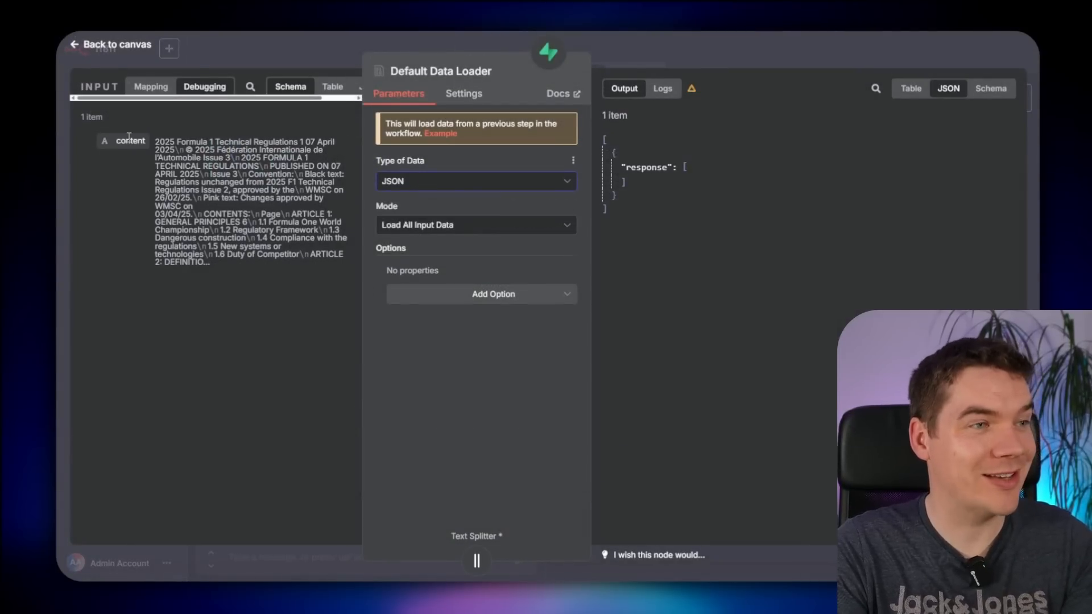
left_click(444, 226)
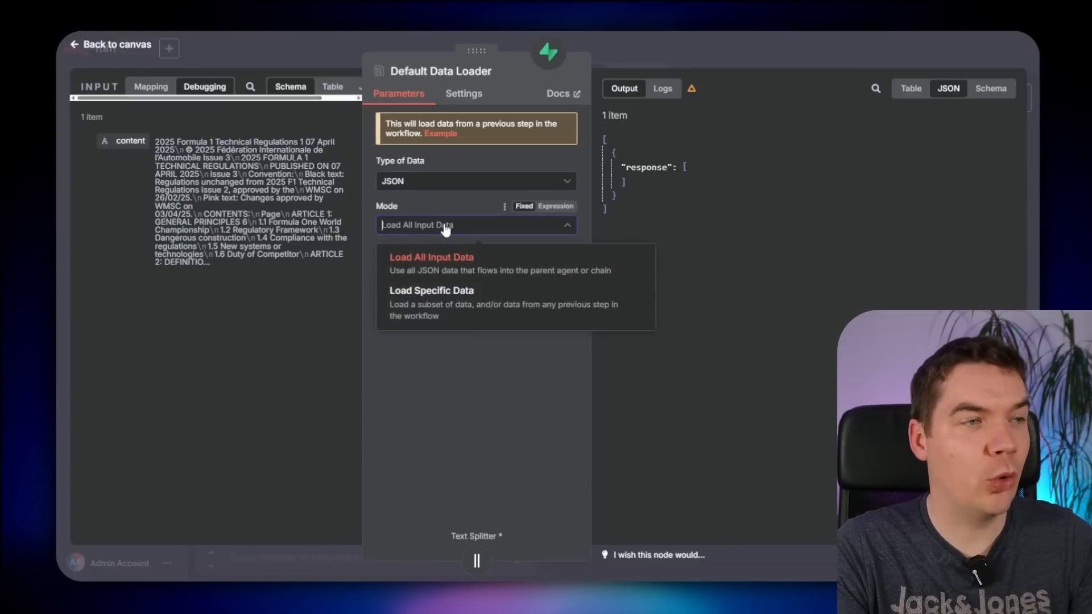
left_click(445, 230)
left_click(112, 46)
left_click_drag(333, 260, 631, 253)
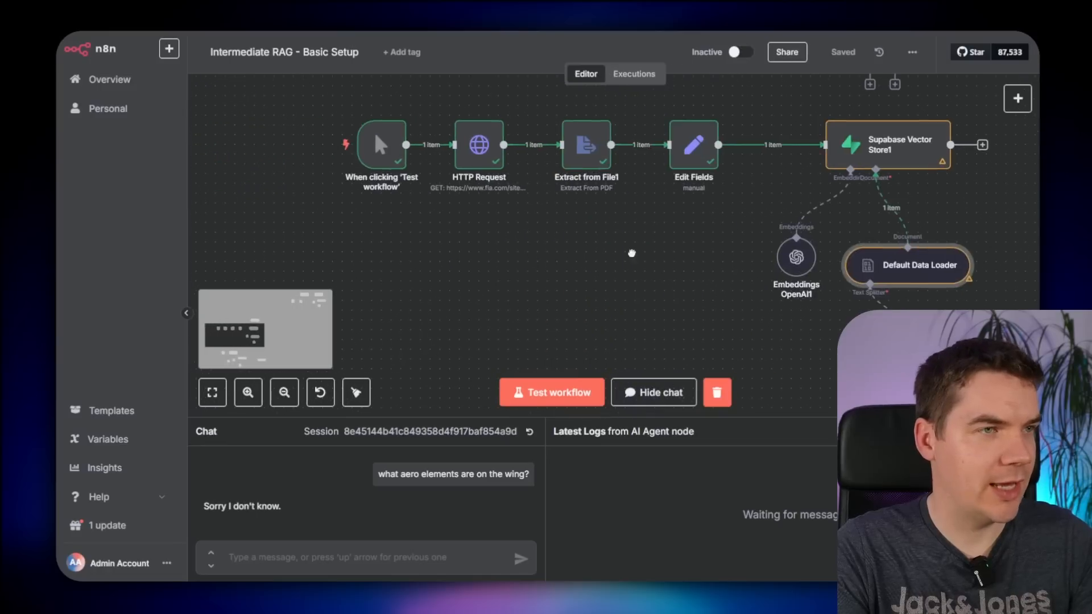
left_click(334, 148)
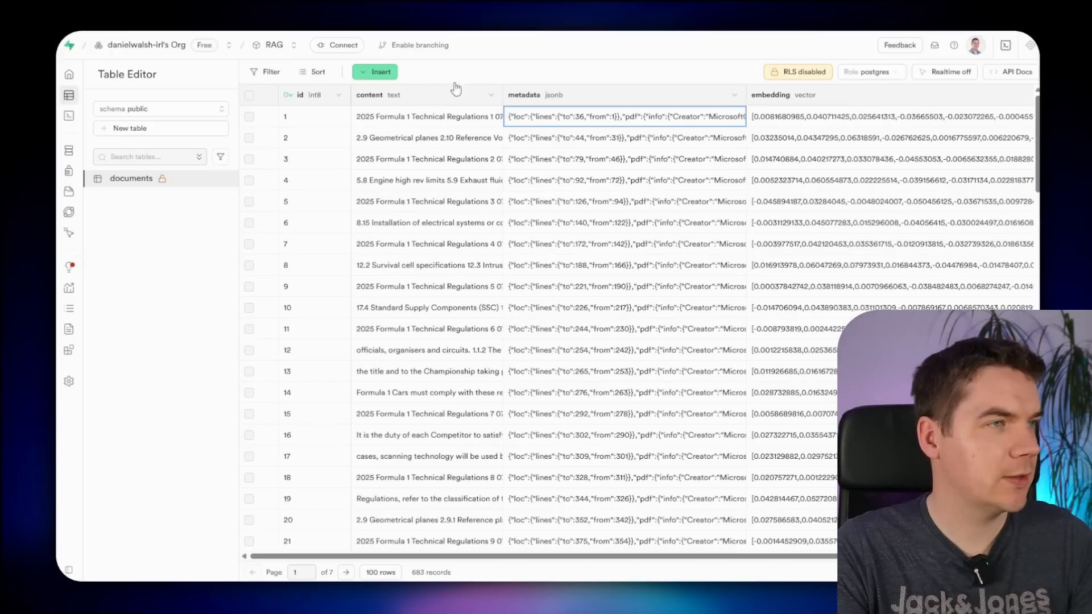
- Sort the documents table by id in descending order
left_click(318, 74)
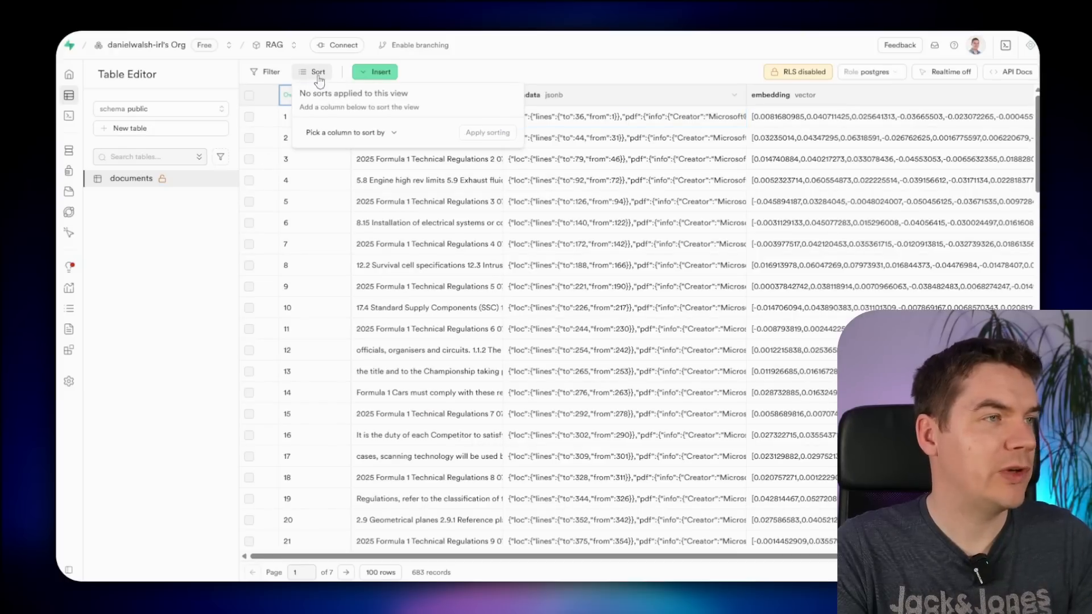
left_click(345, 132)
left_click(343, 151)
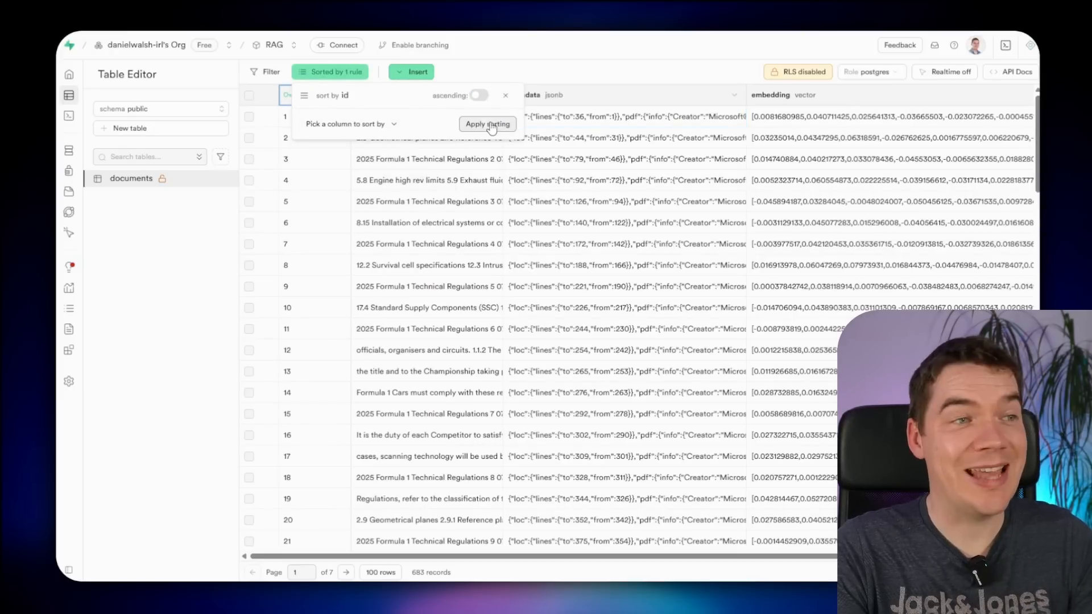
left_click(491, 124)
left_click(540, 75)
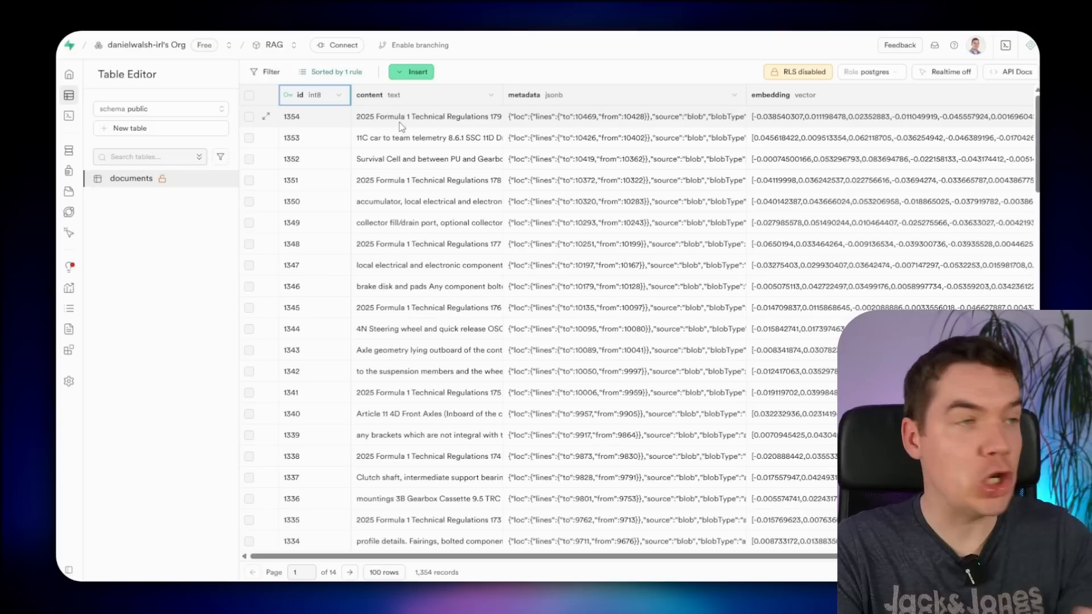
- Open row 1354's metadata in the full JSON editor
left_click(626, 123)
double_click(714, 119)
left_click(730, 236)
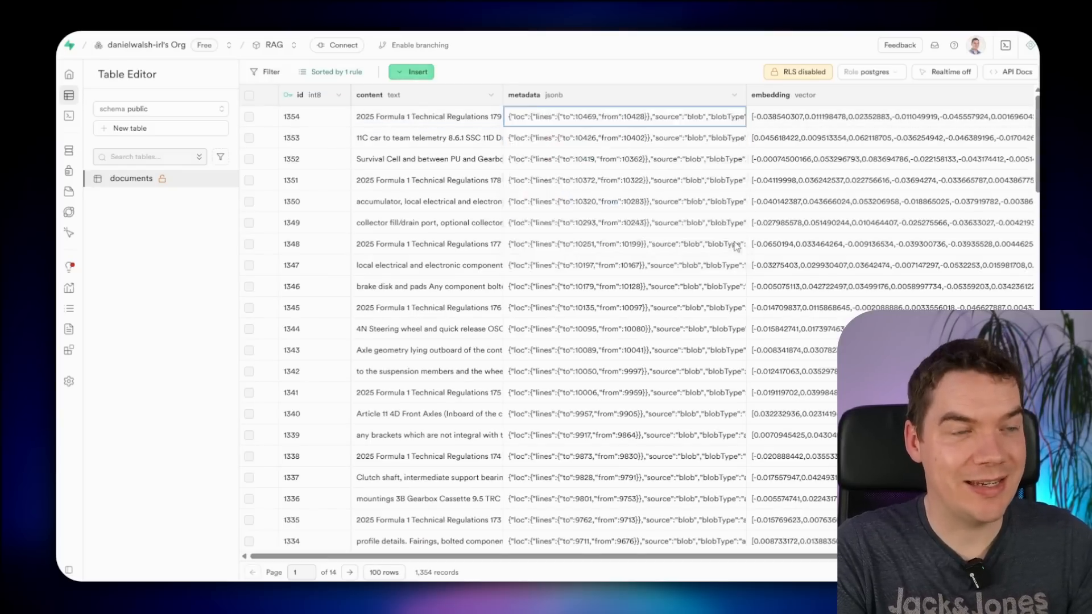
left_click(717, 142)
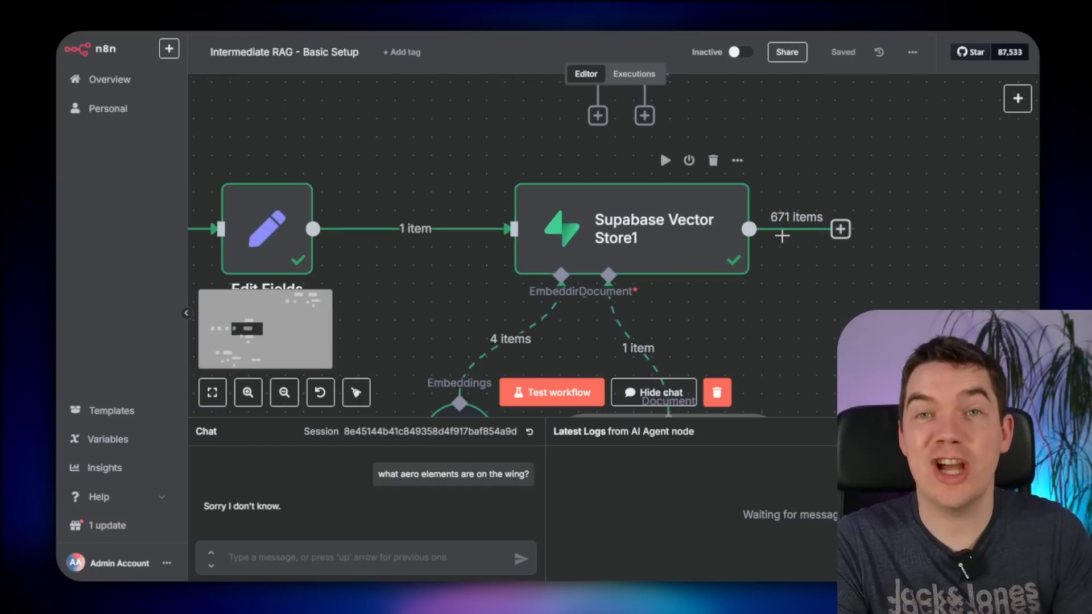
- Bring the chat agent workflow into view and resend the wing aero elements question
scroll(560, 266, "down", 6)
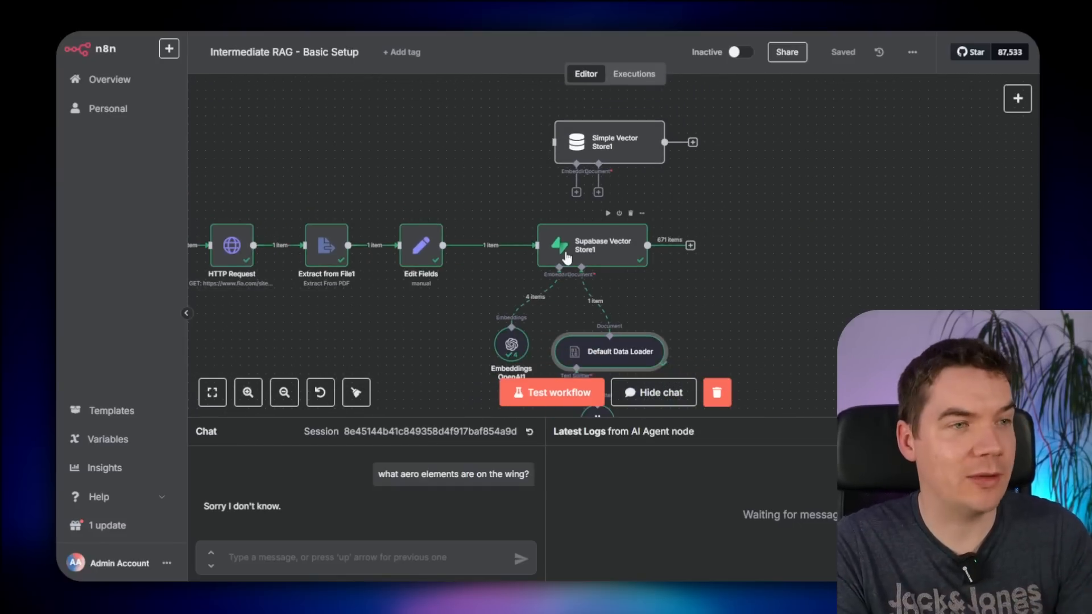
scroll(423, 308, "down", 2)
scroll(412, 326, "down", 2)
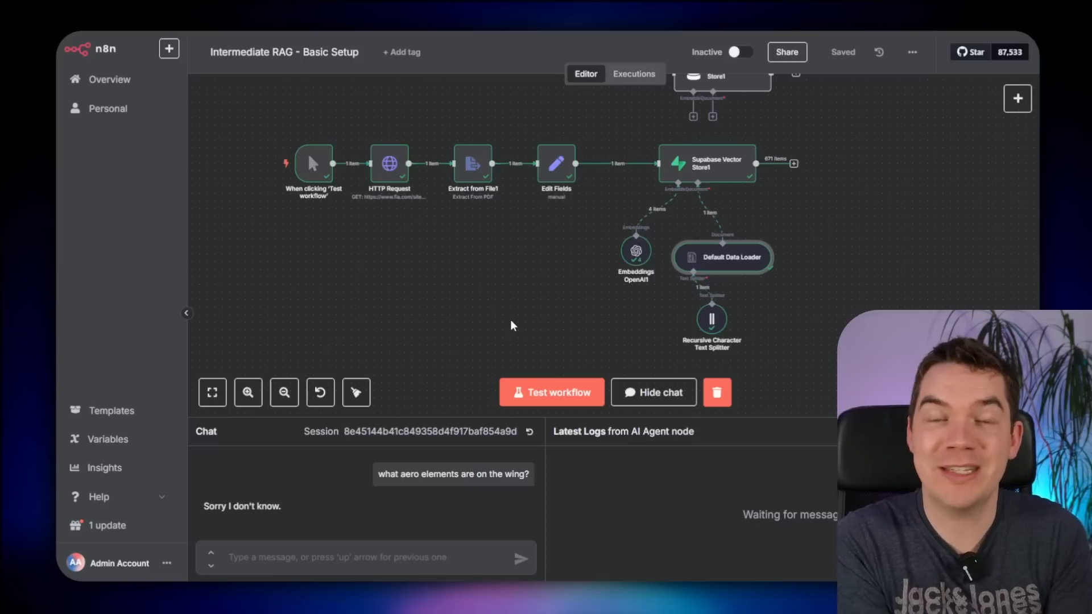
scroll(511, 321, "down", 8)
scroll(527, 210, "up", 3)
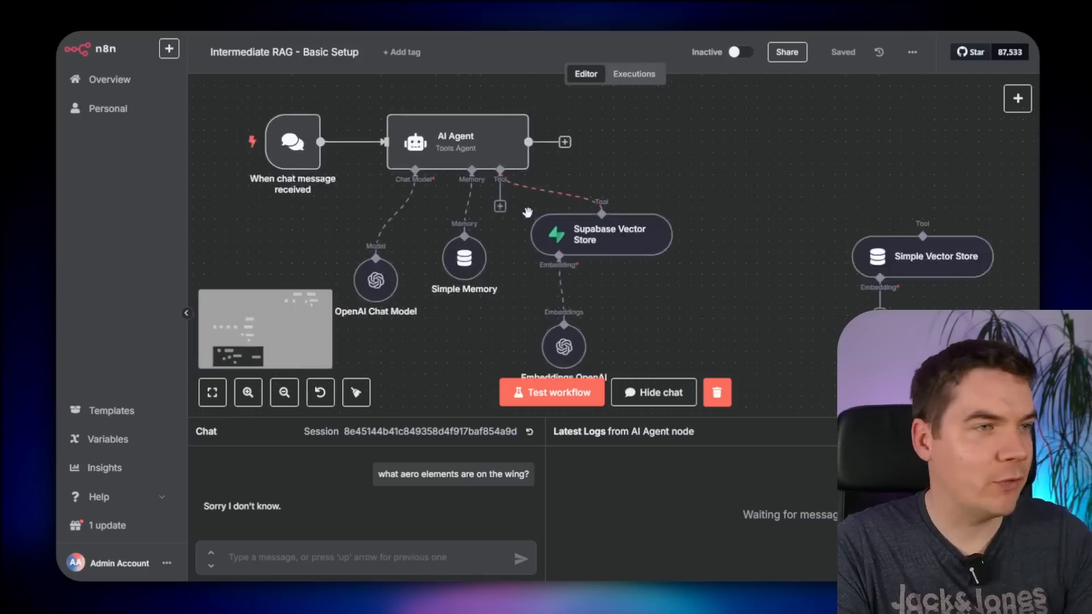
left_click_drag(721, 162, 803, 150)
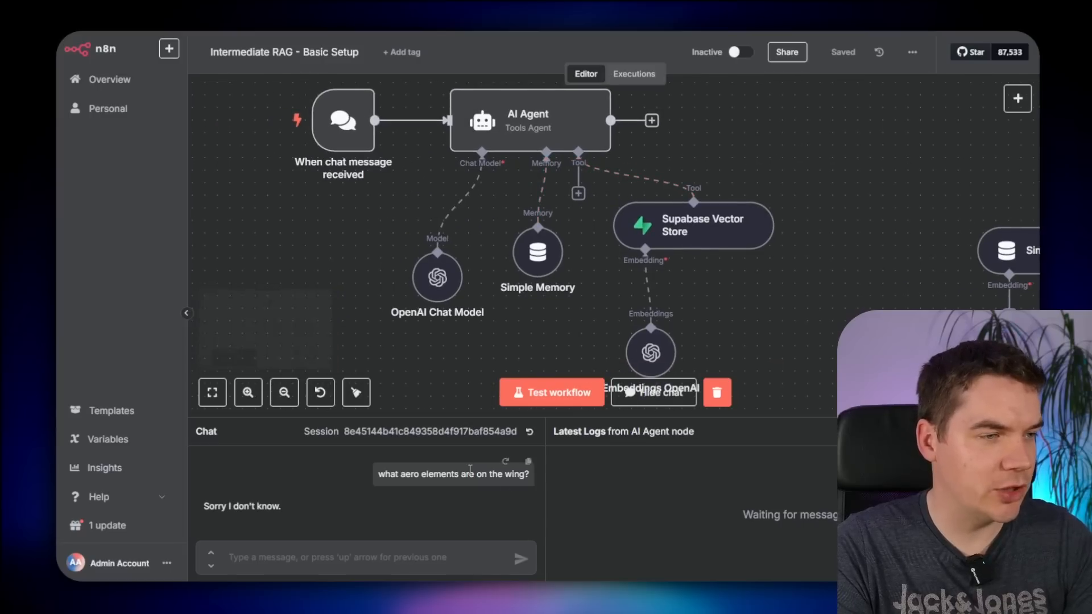
left_click(504, 464)
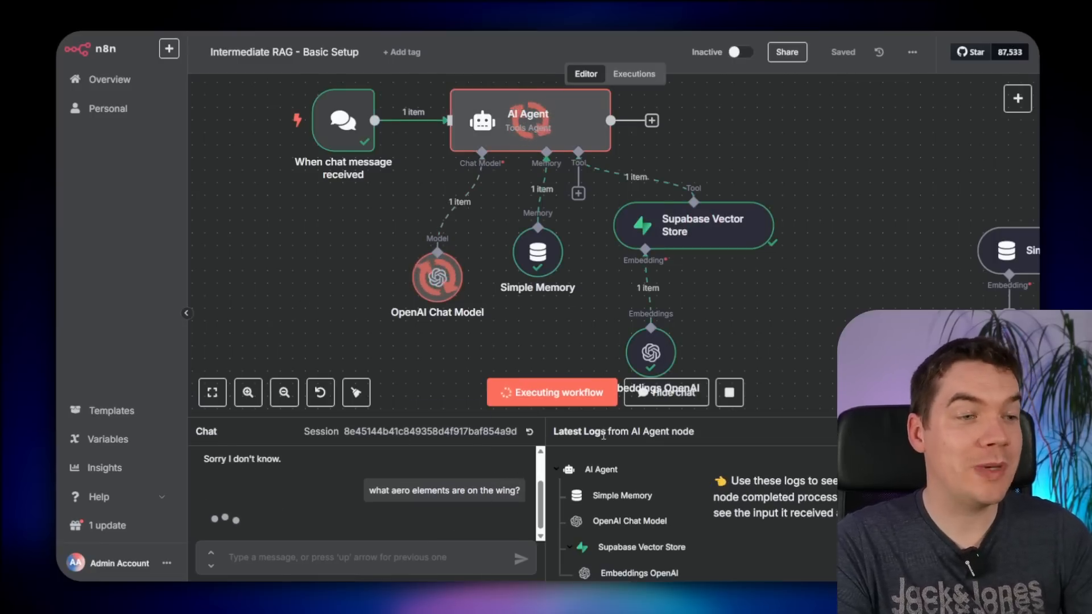
- Enlarge the chat and logs area and highlight the front wing items in the answer
left_click_drag(603, 435, 558, 216)
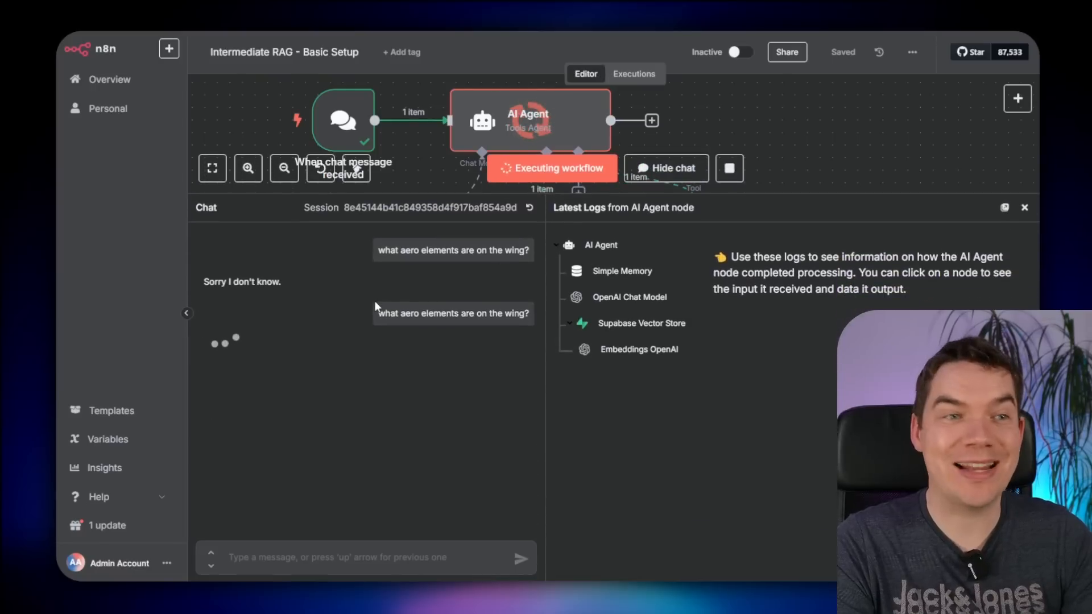
left_click_drag(239, 330, 371, 437)
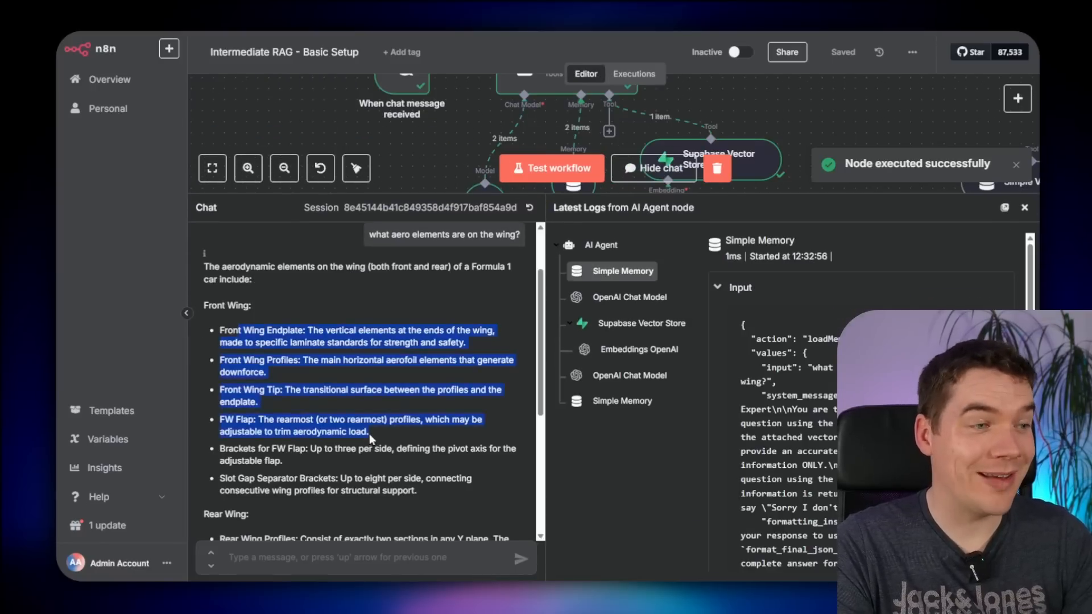
left_click(355, 412)
scroll(345, 384, "down", 2)
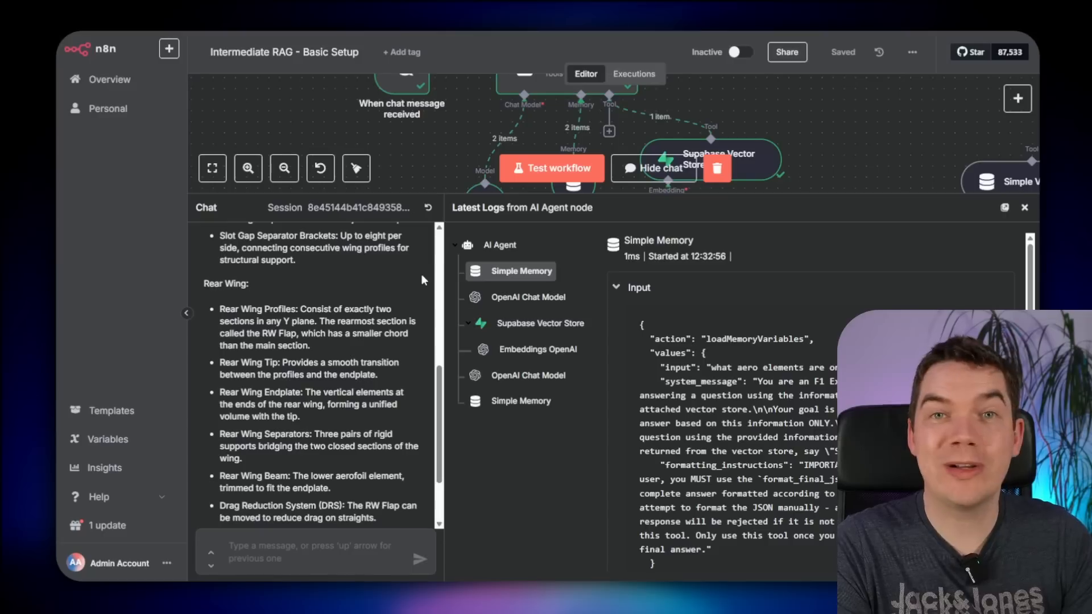
- Inspect the Supabase Vector Store retrieval log, highlighting the repeated Front Wing Endplate passage
left_click(540, 323)
scroll(685, 386, "down", 2)
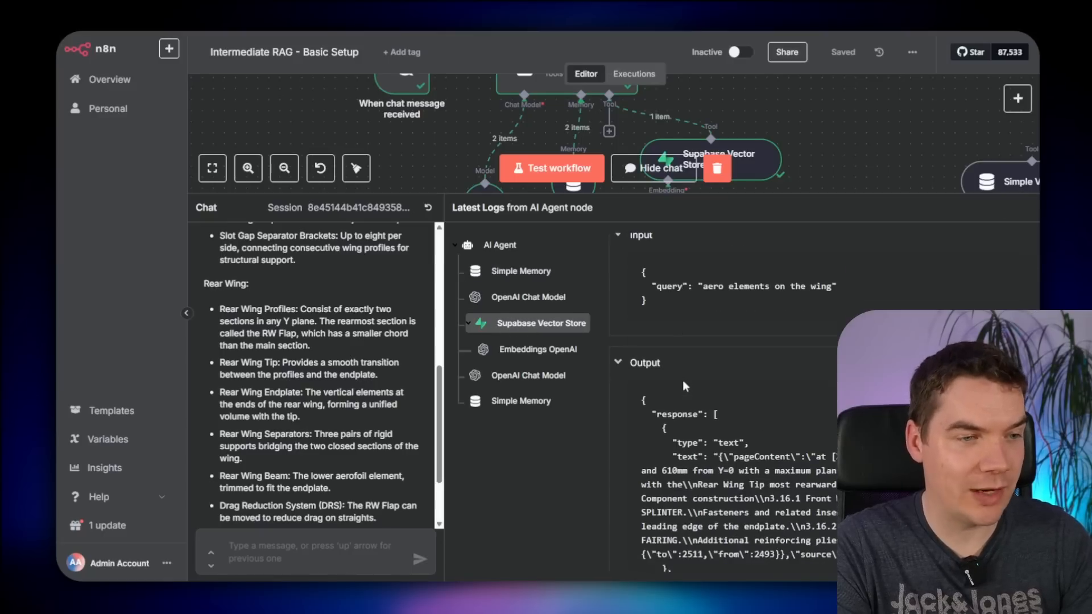
scroll(685, 386, "down", 3)
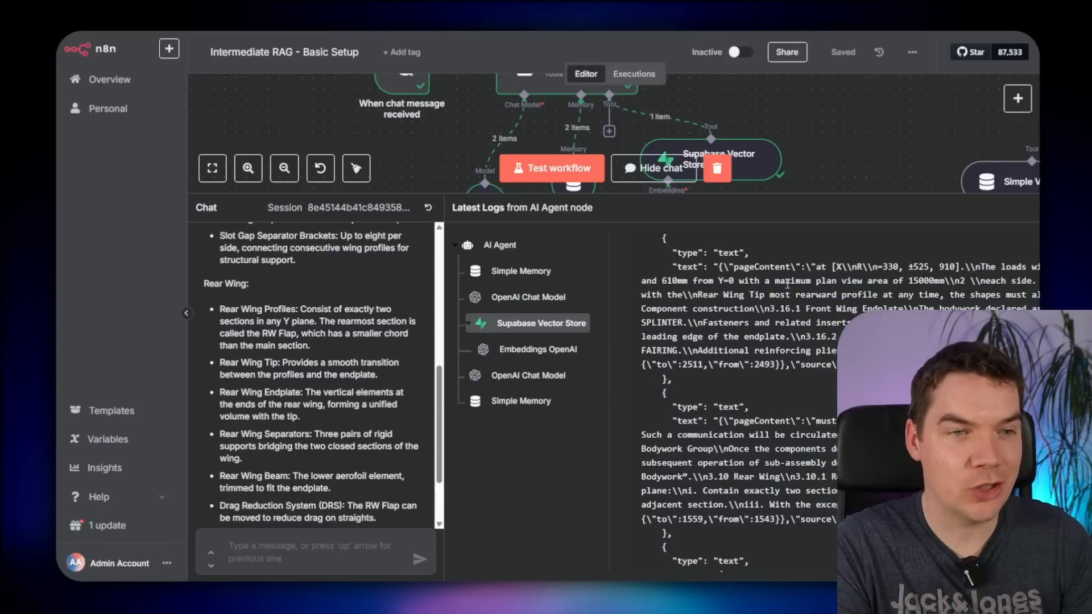
scroll(787, 284, "down", 5)
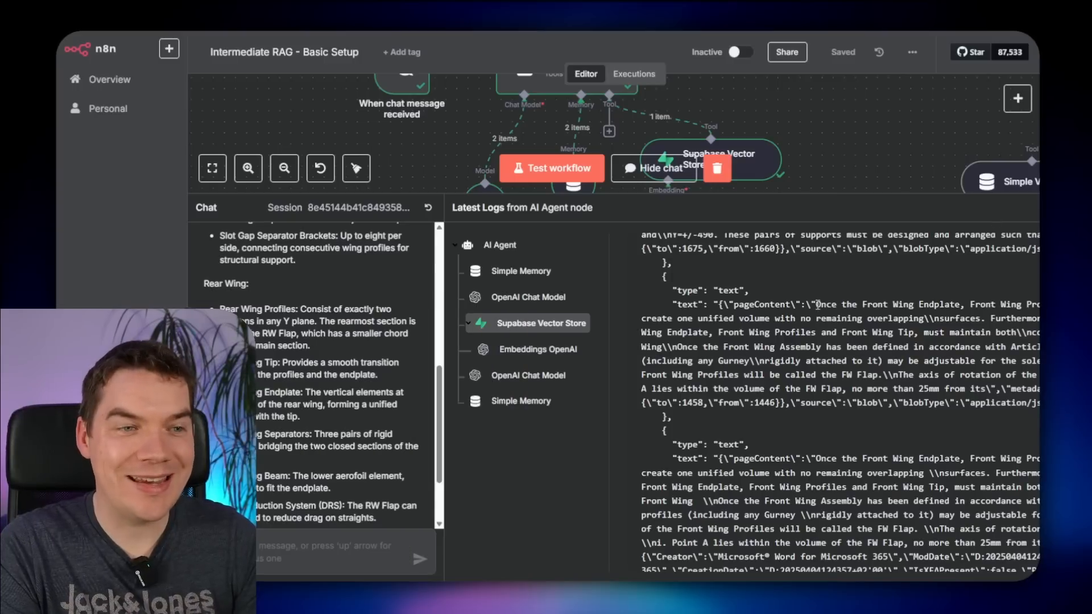
left_click_drag(818, 305, 921, 323)
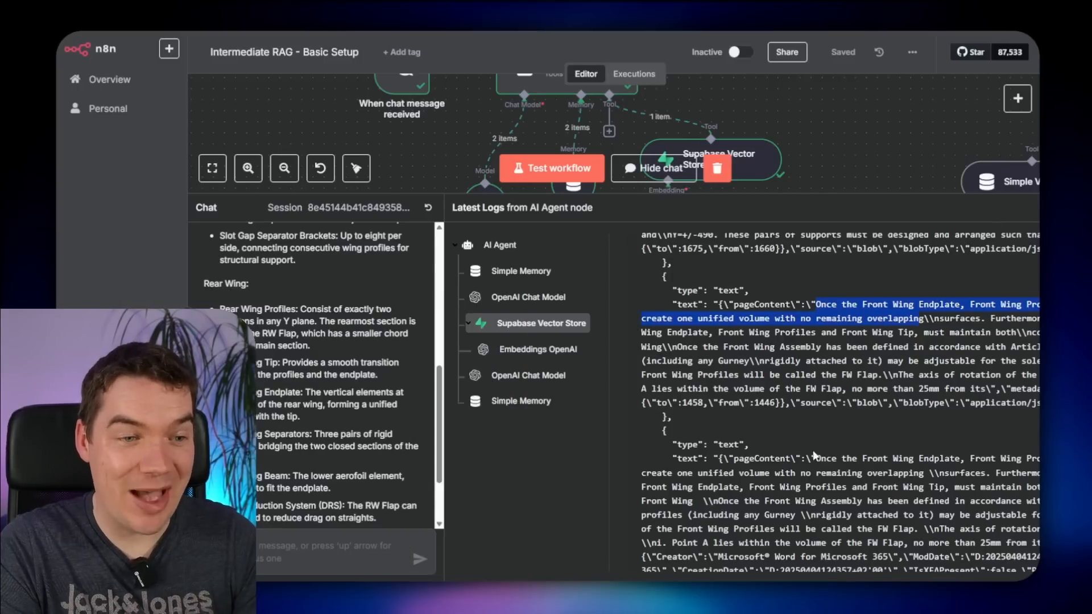
left_click_drag(817, 459, 924, 474)
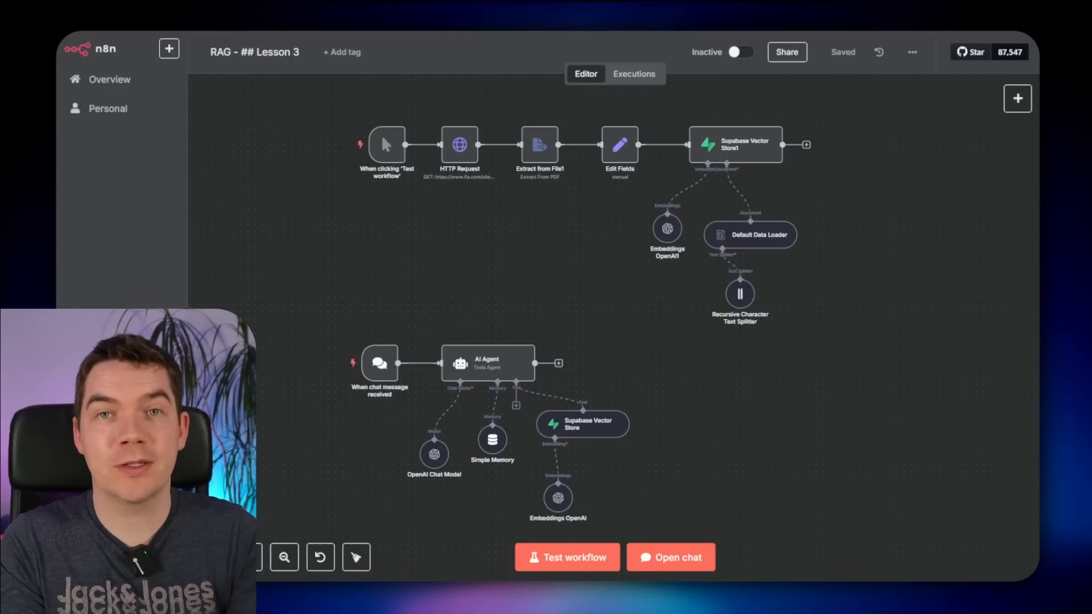
- Move the whole ingestion workflow up on the canvas
left_click_drag(284, 99, 743, 254)
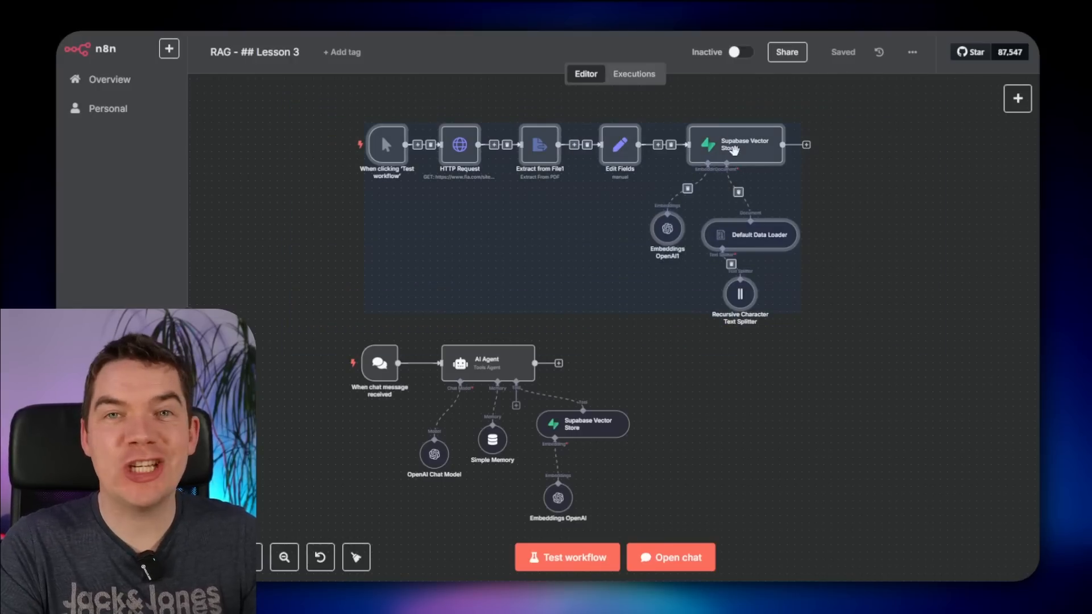
left_click_drag(731, 149, 724, 120)
scroll(736, 298, "down", 2)
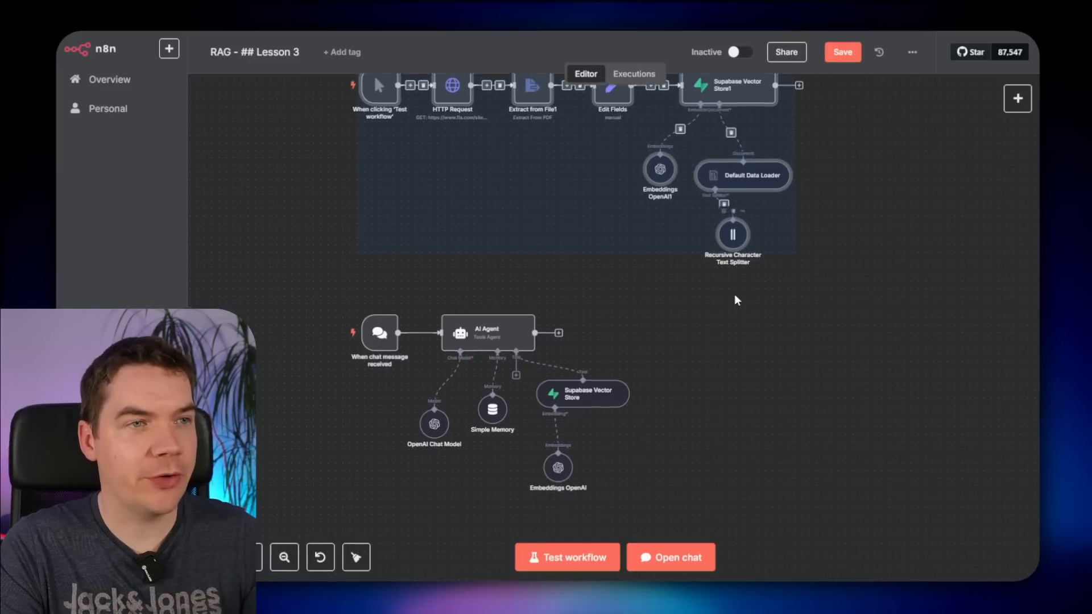
left_click(710, 318)
- Reposition the six-node chat agent workflow lower on the canvas
left_click_drag(317, 268, 763, 514)
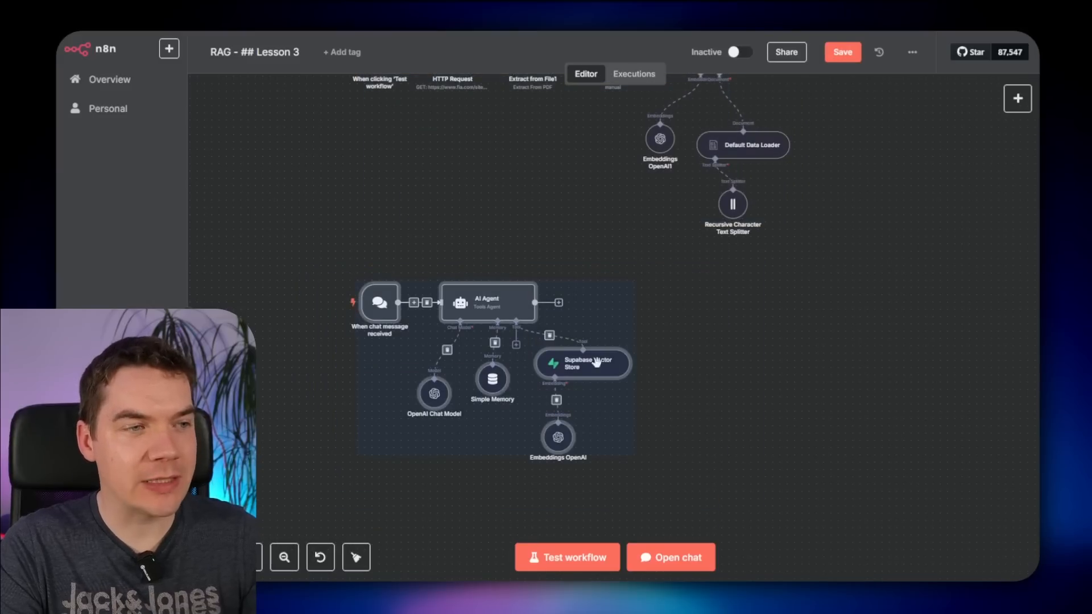
left_click_drag(495, 306, 597, 331)
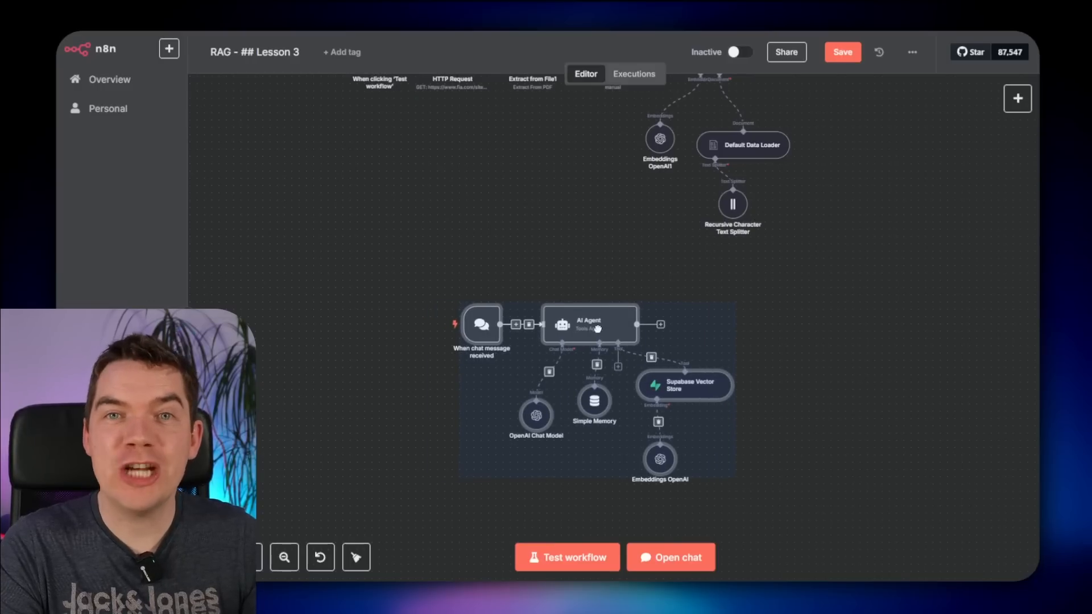
left_click_drag(598, 329, 533, 334)
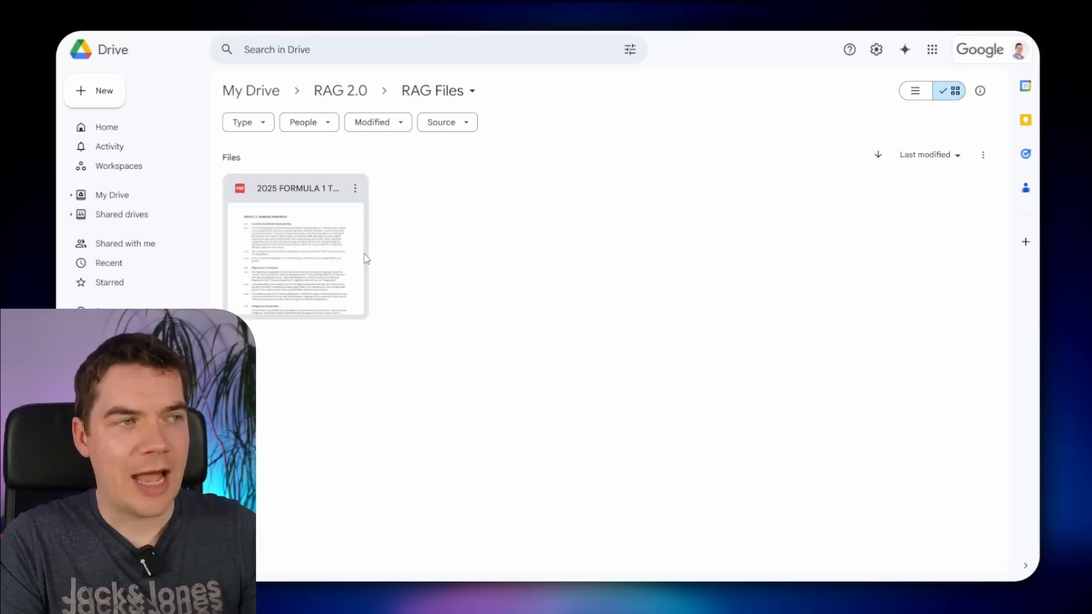
- Open the preview of the uploaded 2025 Formula 1 PDF in RAG Files
double_click(302, 257)
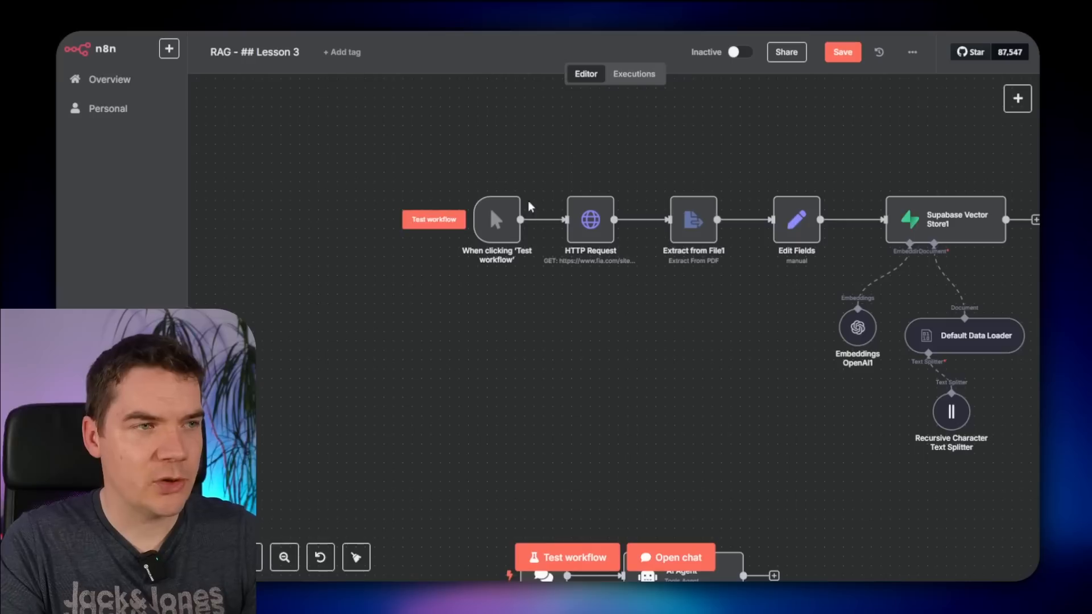
- Replace the manual trigger with a Google Drive 'On changes involving a specific folder' trigger
left_click(554, 222)
left_click_drag(498, 219, 461, 237)
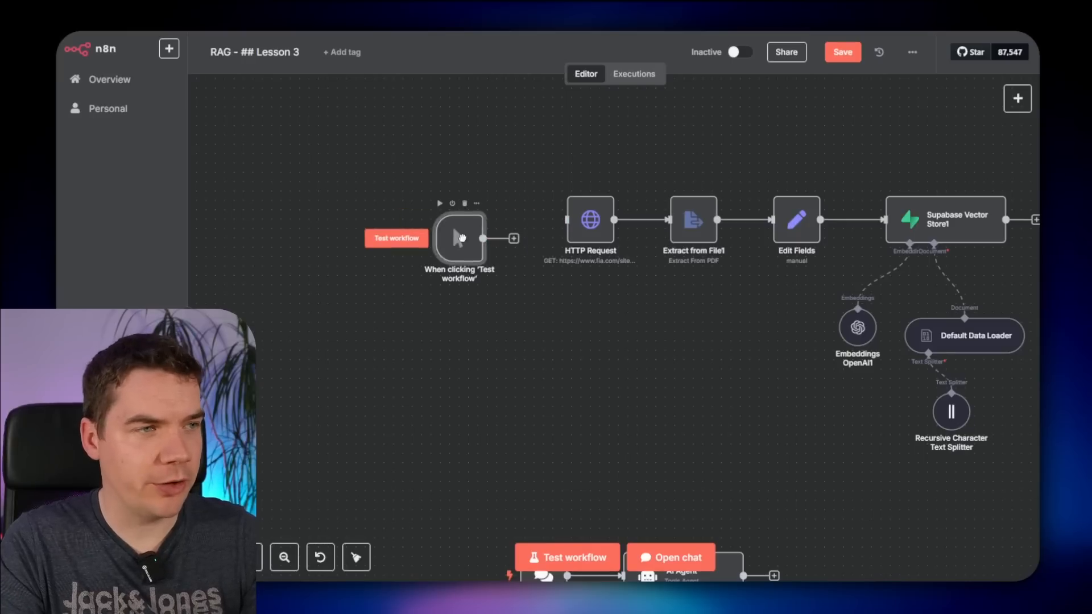
key("Delete")
key("Tab")
type("go")
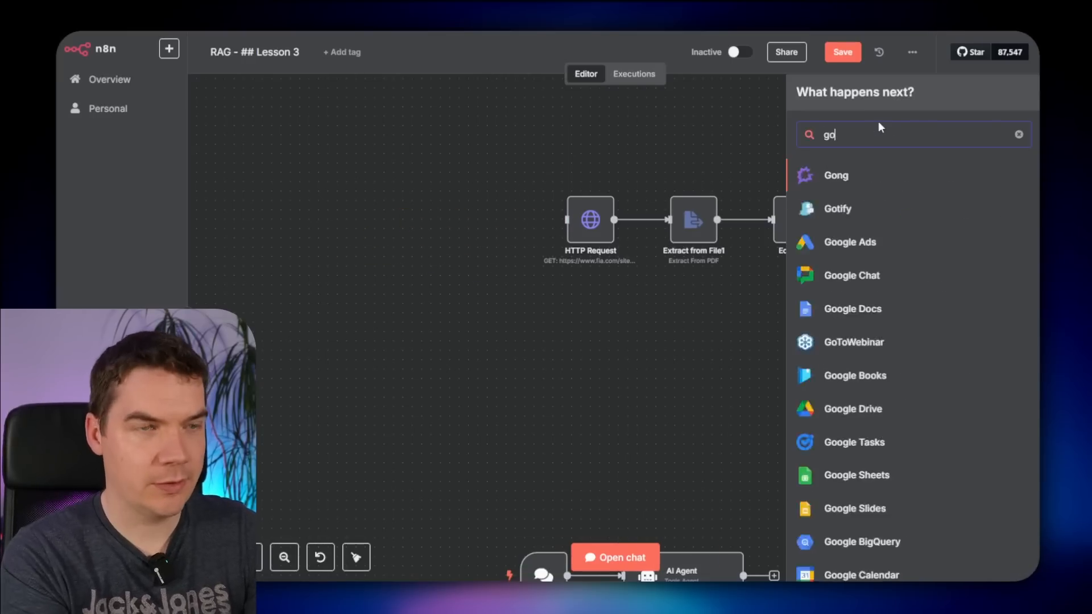
type("ogle drive")
left_click(897, 176)
scroll(922, 447, "down", 4)
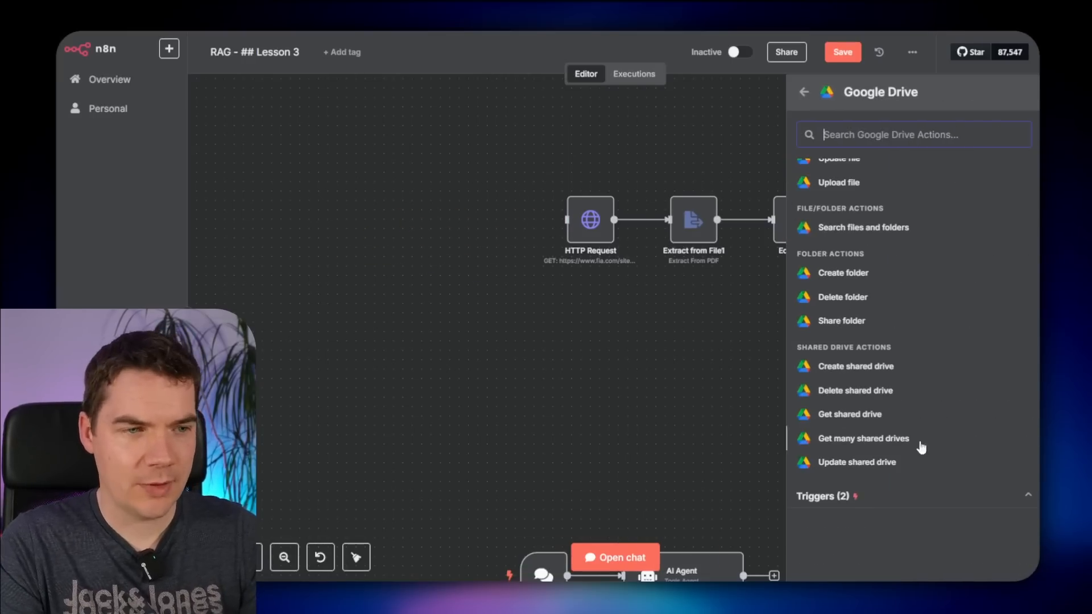
left_click(923, 499)
scroll(924, 455, "down", 1)
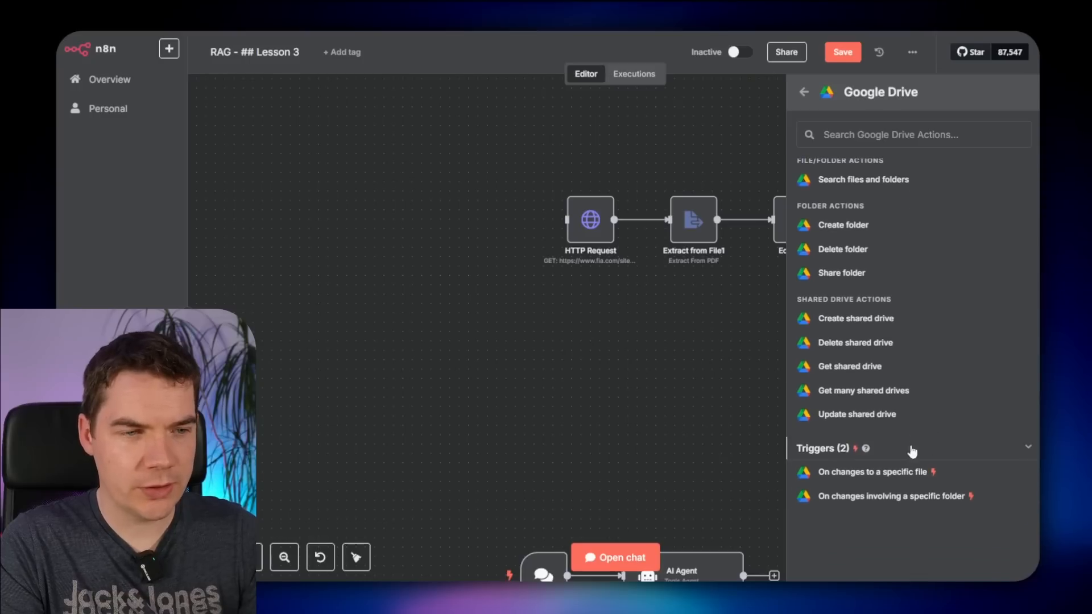
left_click(870, 498)
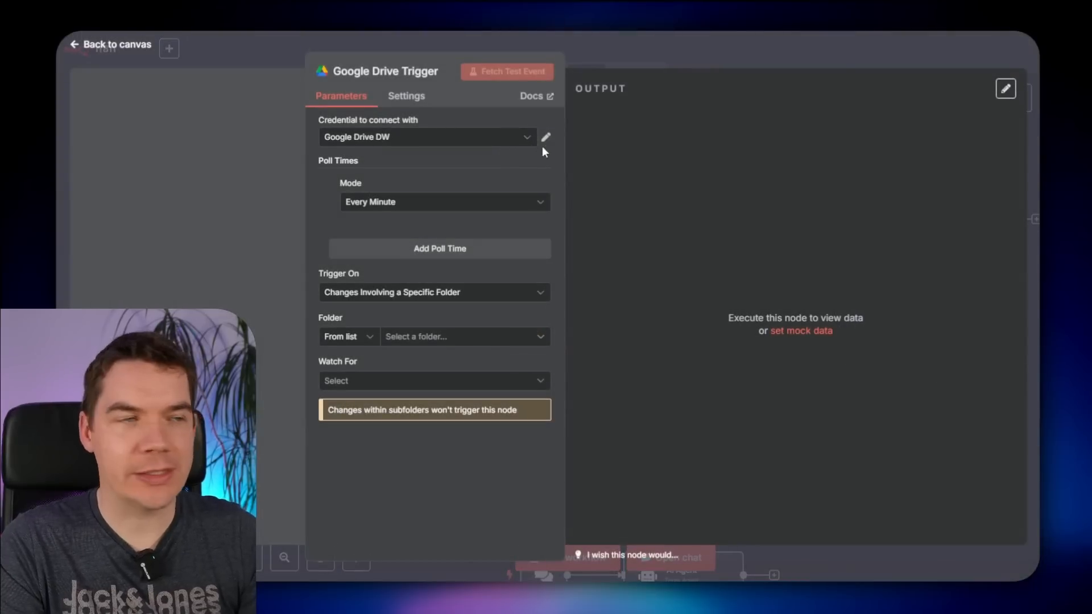
- Start a new Google Drive credential and open its setup documentation
left_click(521, 138)
left_click(402, 236)
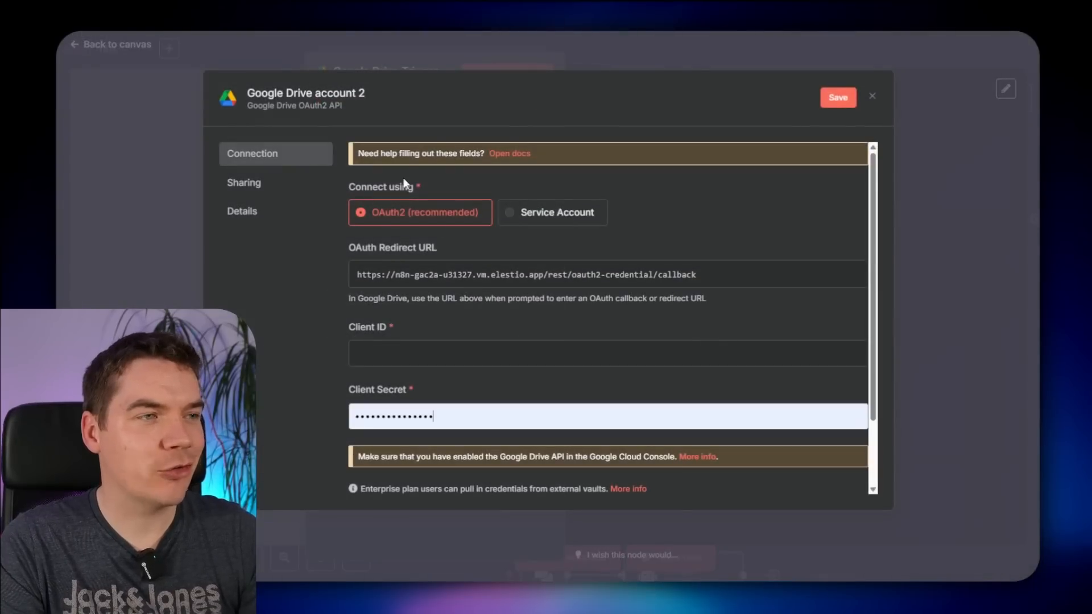
left_click(505, 154)
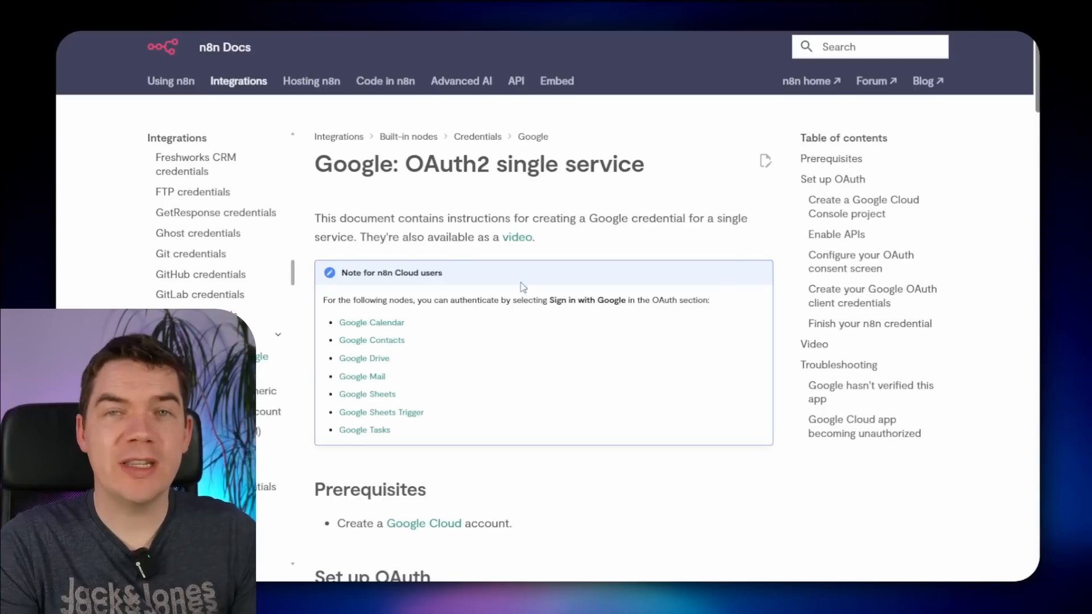
- Scroll through the Google OAuth2 single service setup guide in n8n Docs
scroll(385, 199, "down", 7)
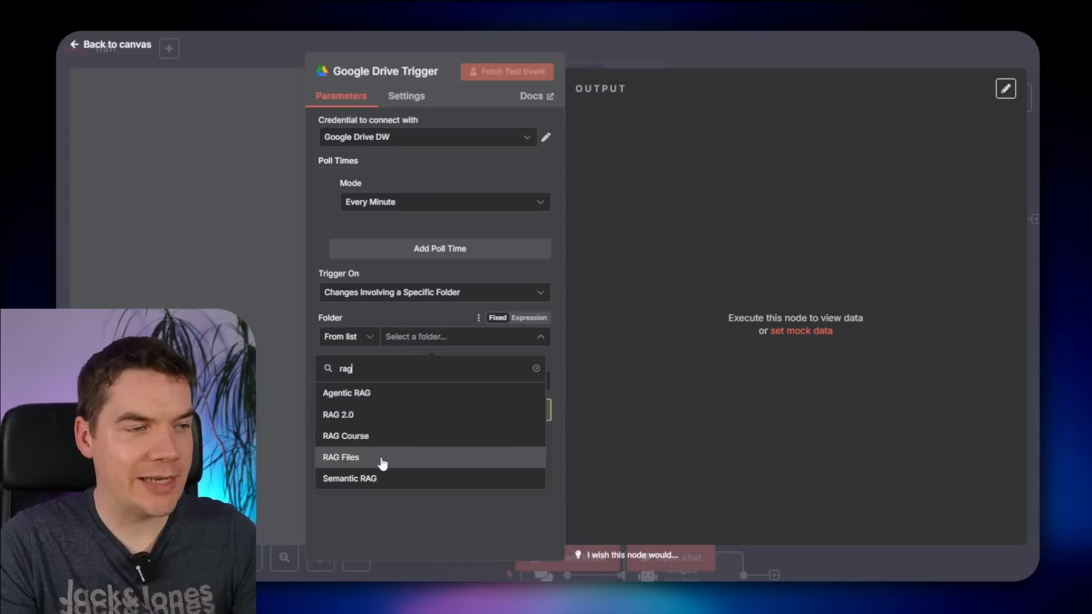
- Point the trigger at the RAG Files folder and watch for File Created
left_click(362, 461)
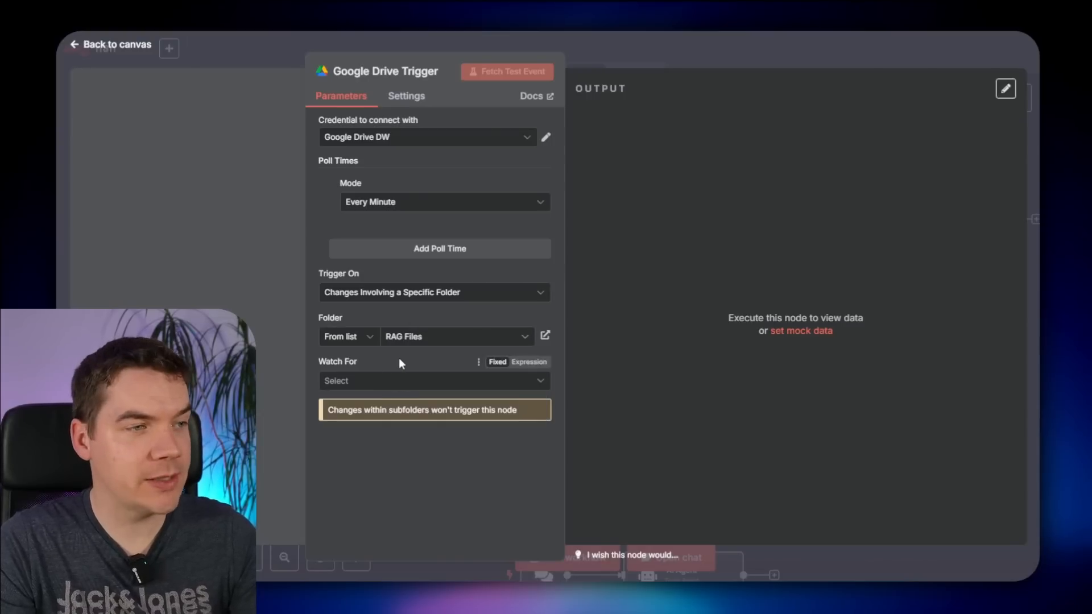
left_click(371, 382)
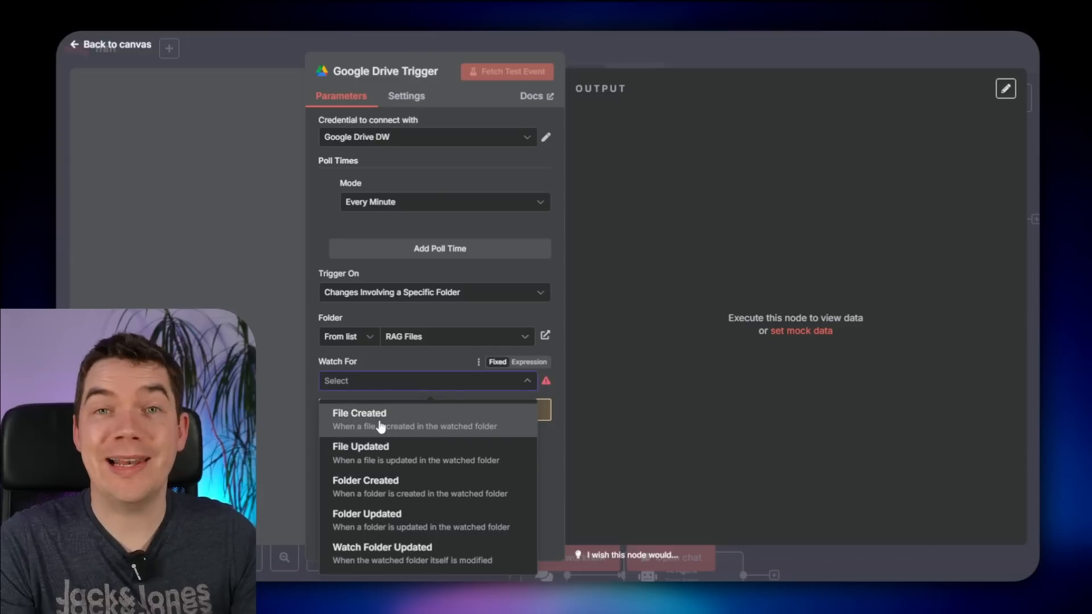
left_click(385, 427)
left_click_drag(347, 414, 407, 408)
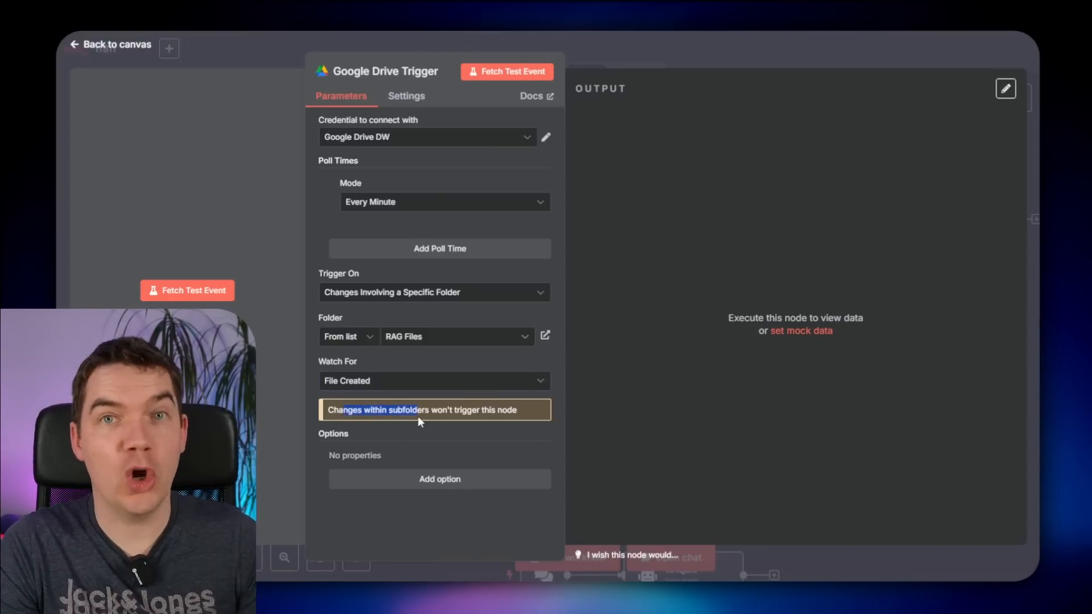
left_click(417, 443)
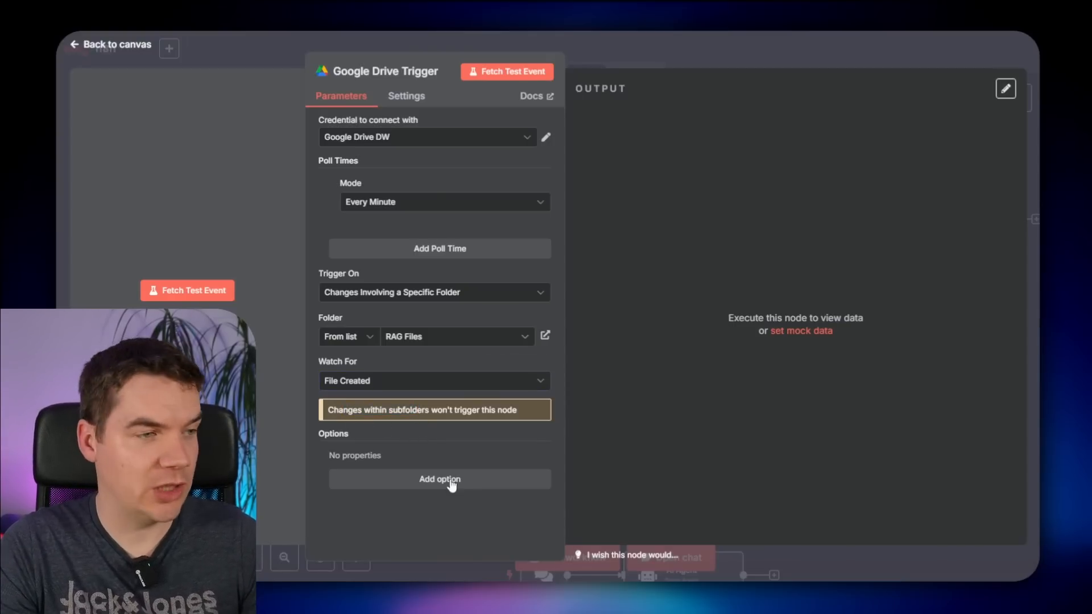
- Fetch a test event, returning the Principles PDF, and inspect its JSON output
left_click(500, 72)
scroll(760, 323, "down", 15)
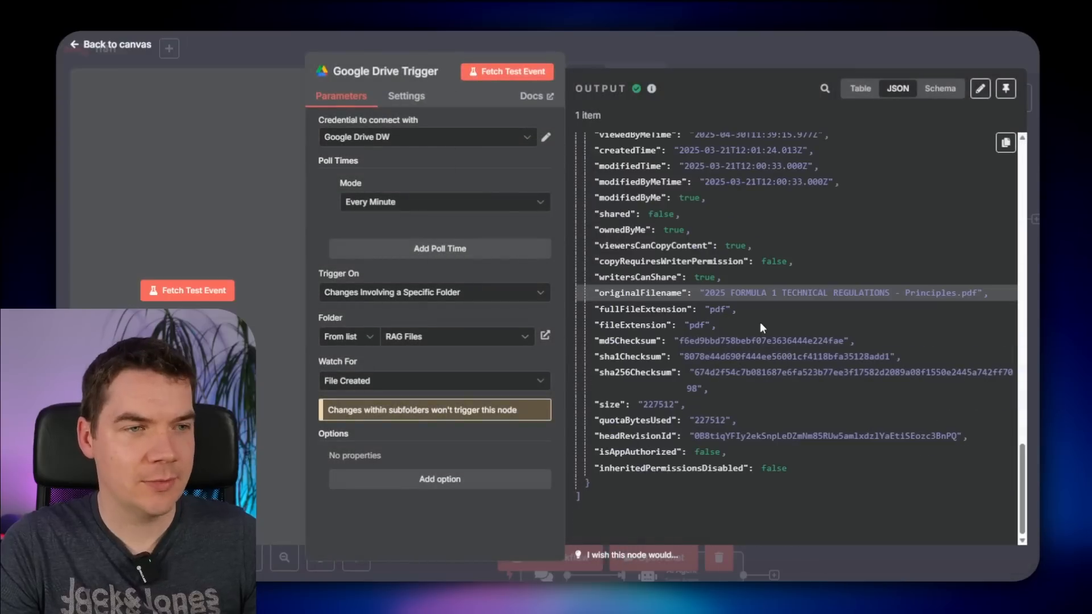
left_click_drag(715, 293, 945, 294)
left_click(944, 294)
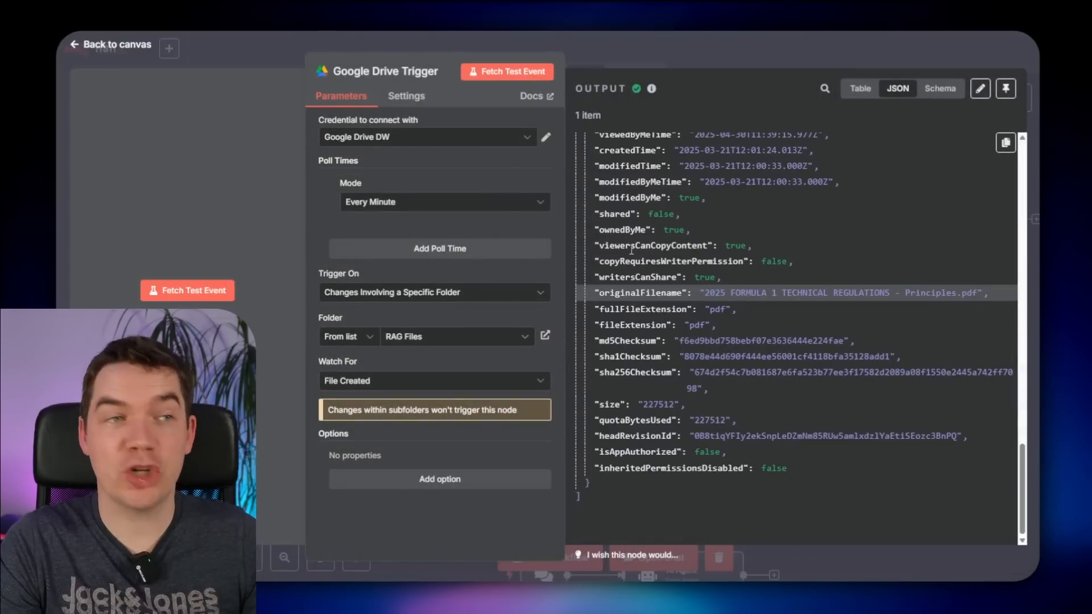
left_click(743, 46)
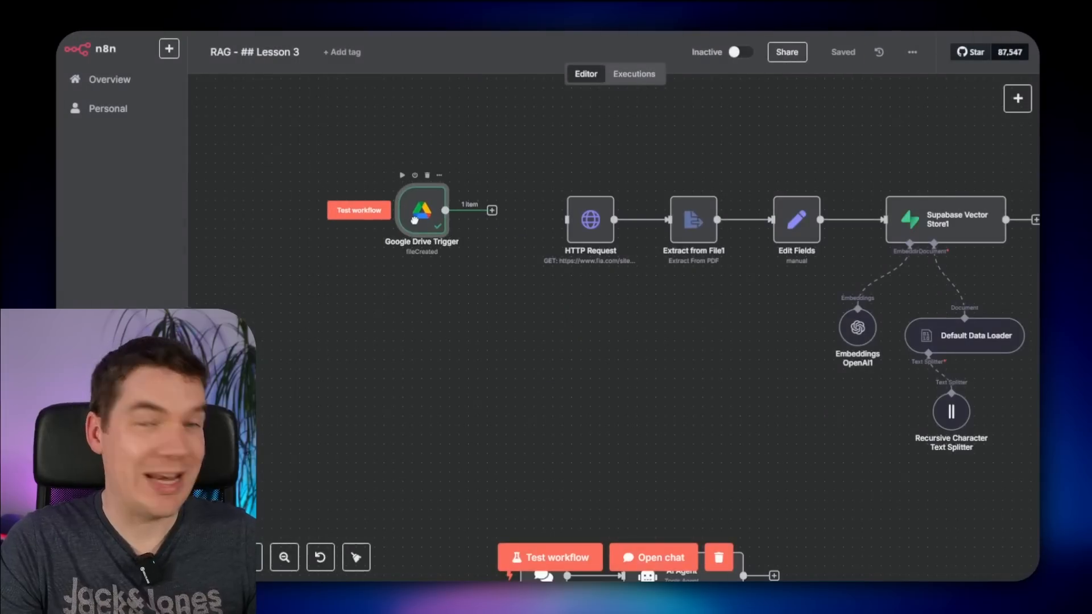
double_click(422, 220)
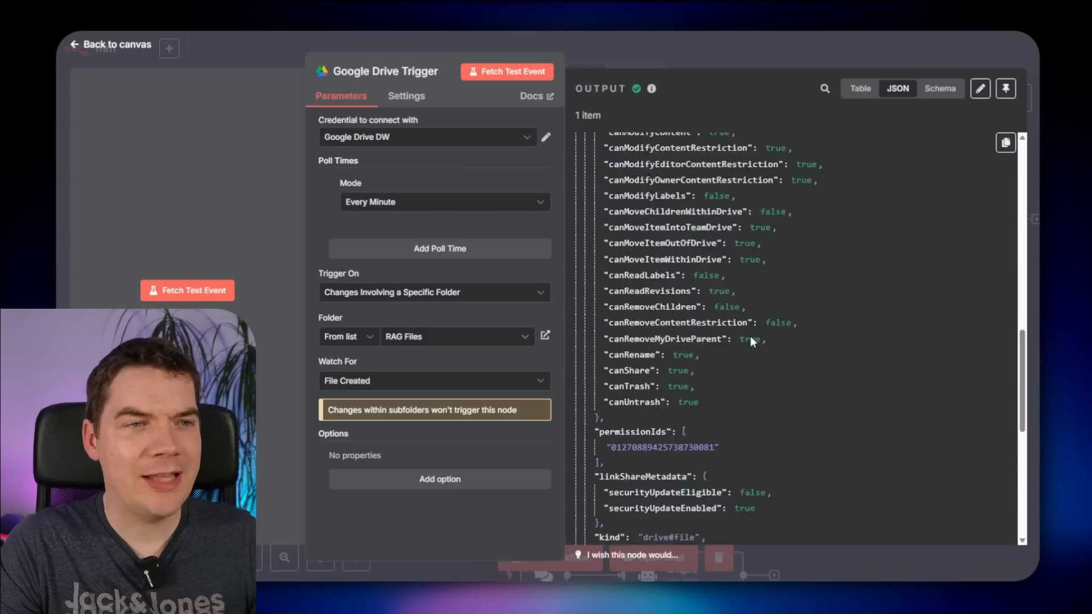
scroll(749, 337, "up", 10)
scroll(751, 337, "down", 2)
scroll(751, 337, "up", 2)
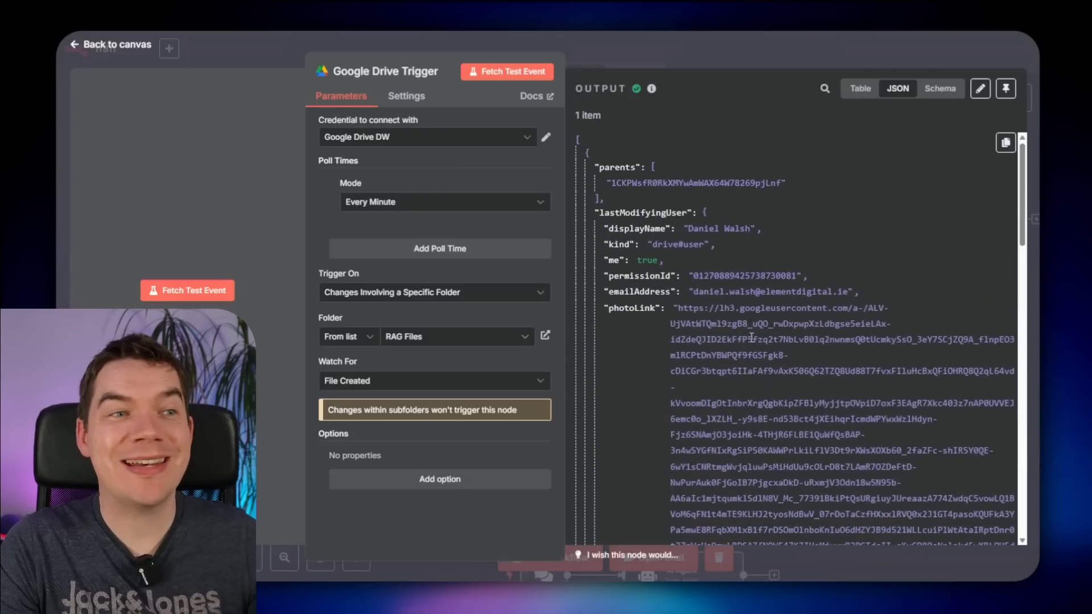
left_click(707, 54)
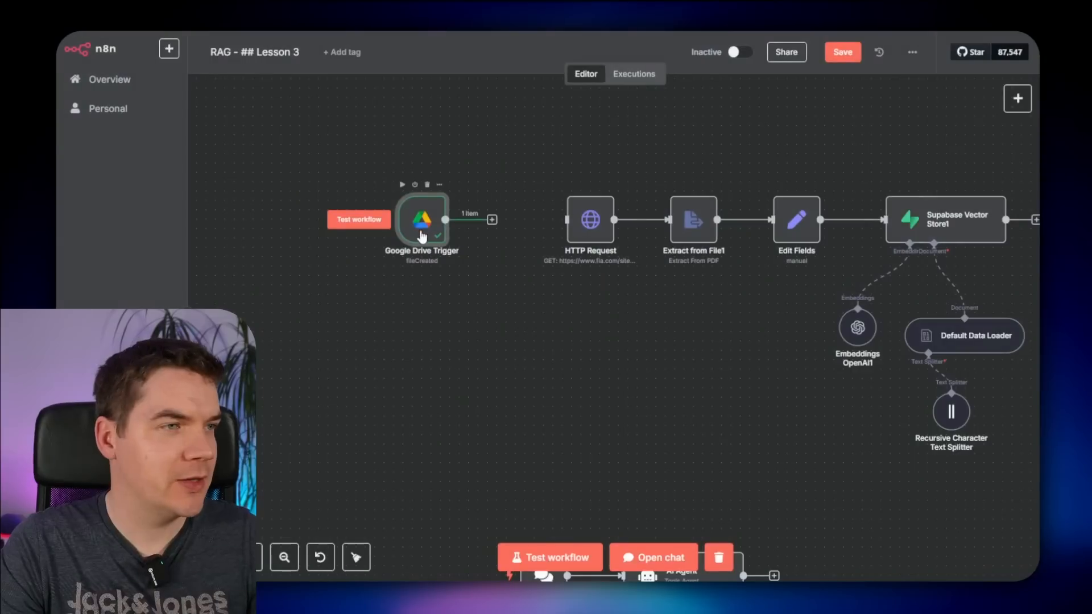
- Add a Google Drive Download file node using the trigger's file id, and test it, returning the PDF
left_click(436, 220)
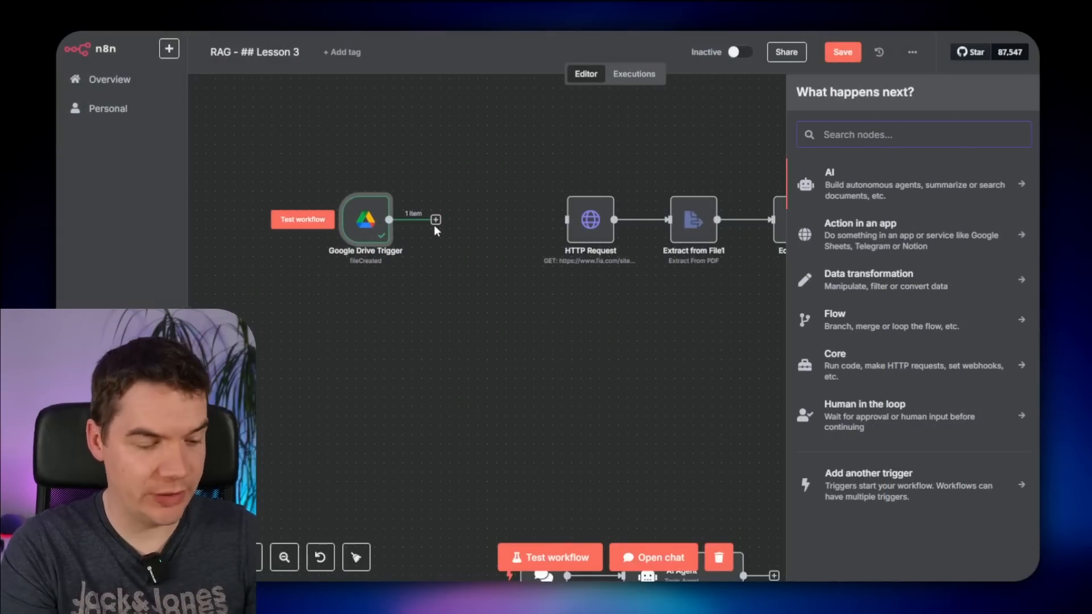
type("google drive")
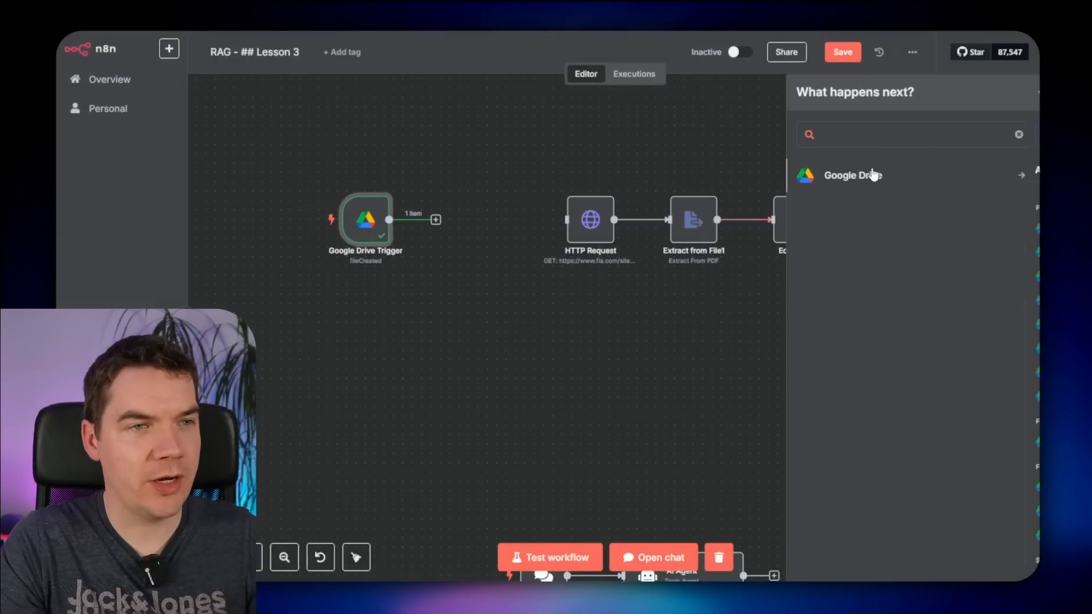
left_click(872, 175)
left_click(873, 296)
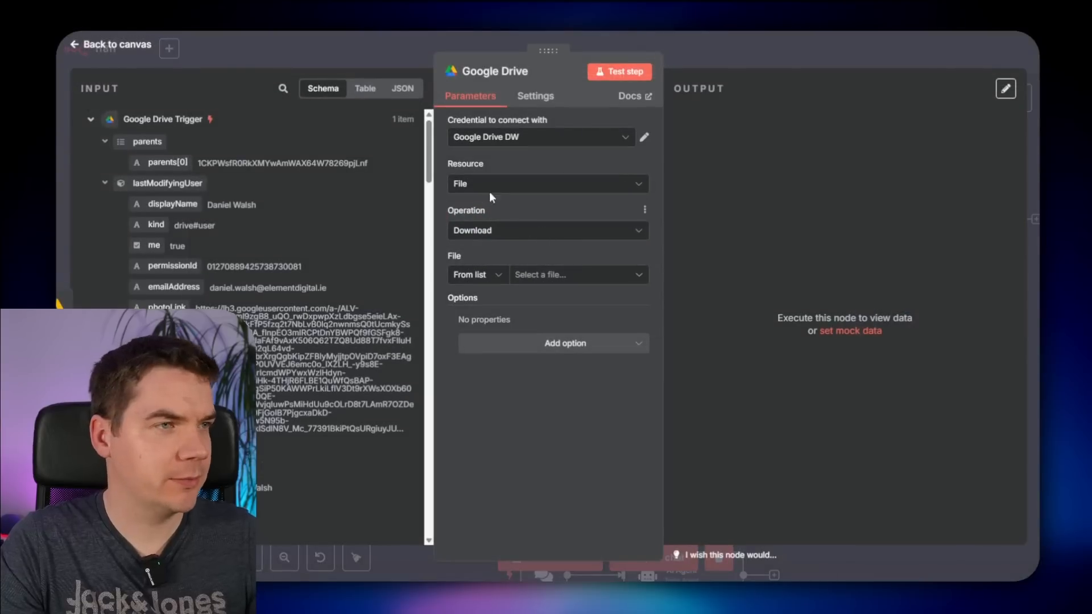
left_click(627, 257)
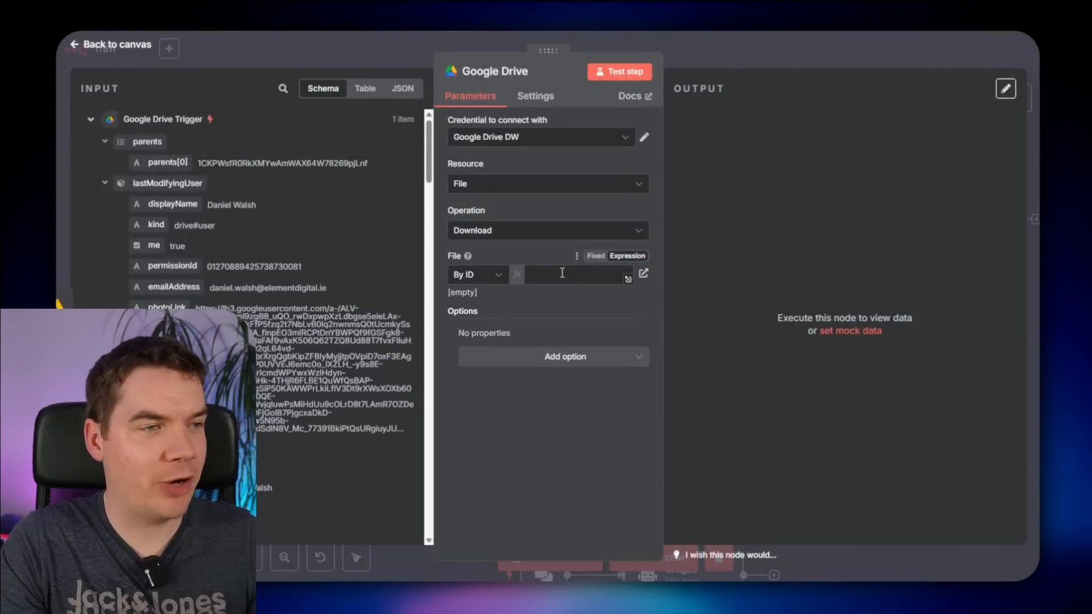
left_click(562, 273)
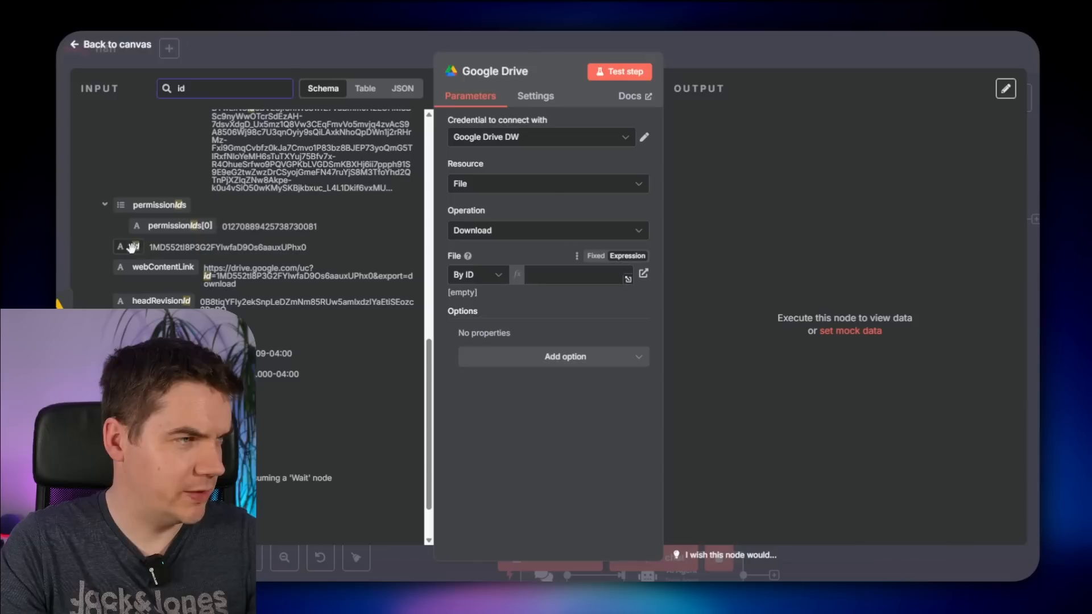
left_click_drag(133, 247, 560, 279)
left_click(617, 71)
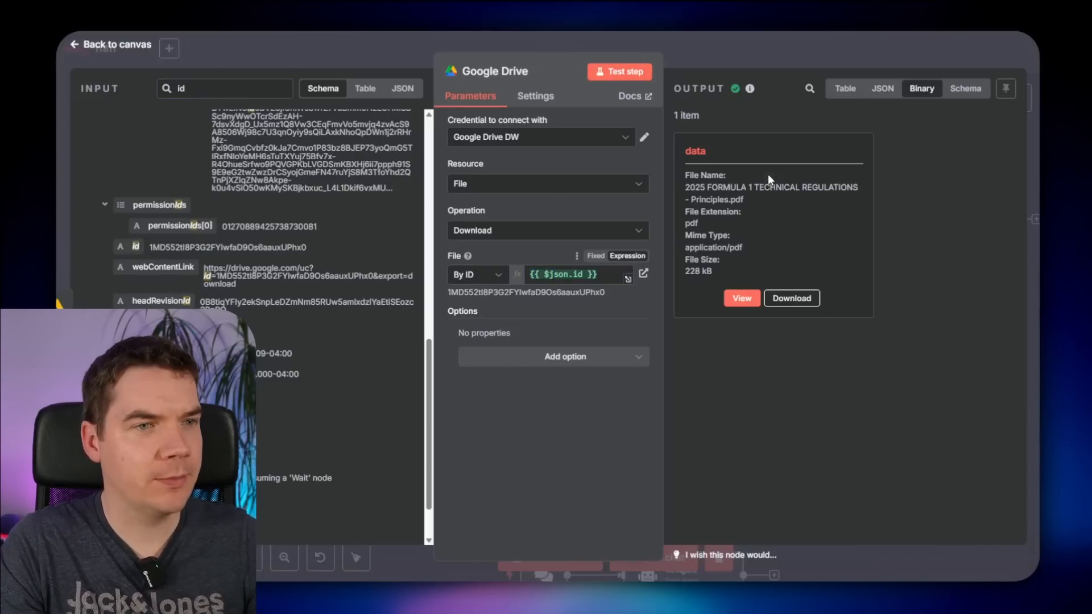
left_click(800, 52)
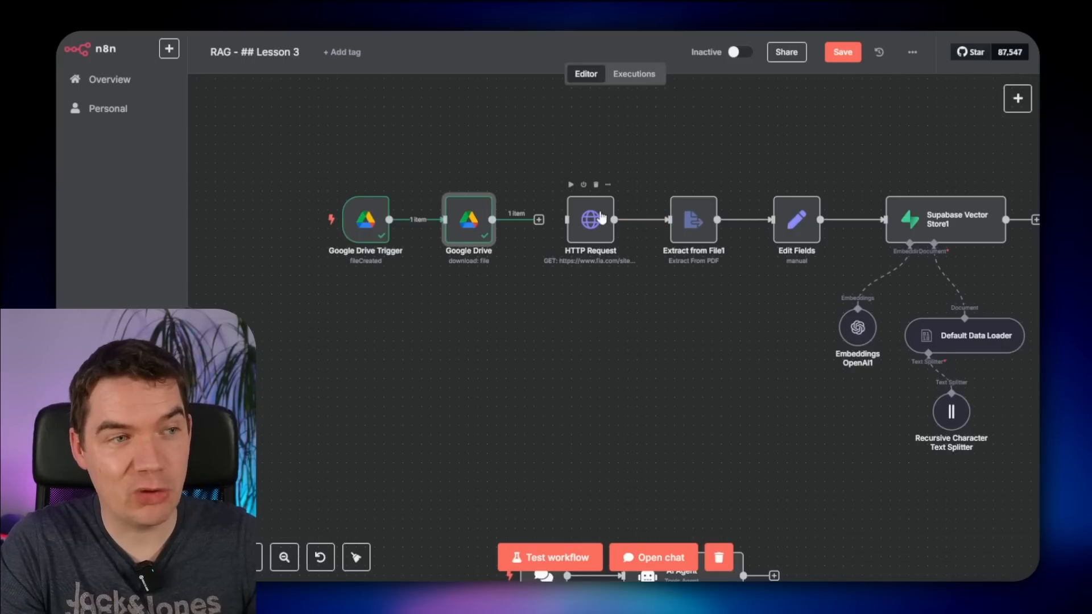
- Move HTTP Request aside and connect the Google Drive nodes into Extract from File1
left_click(651, 220)
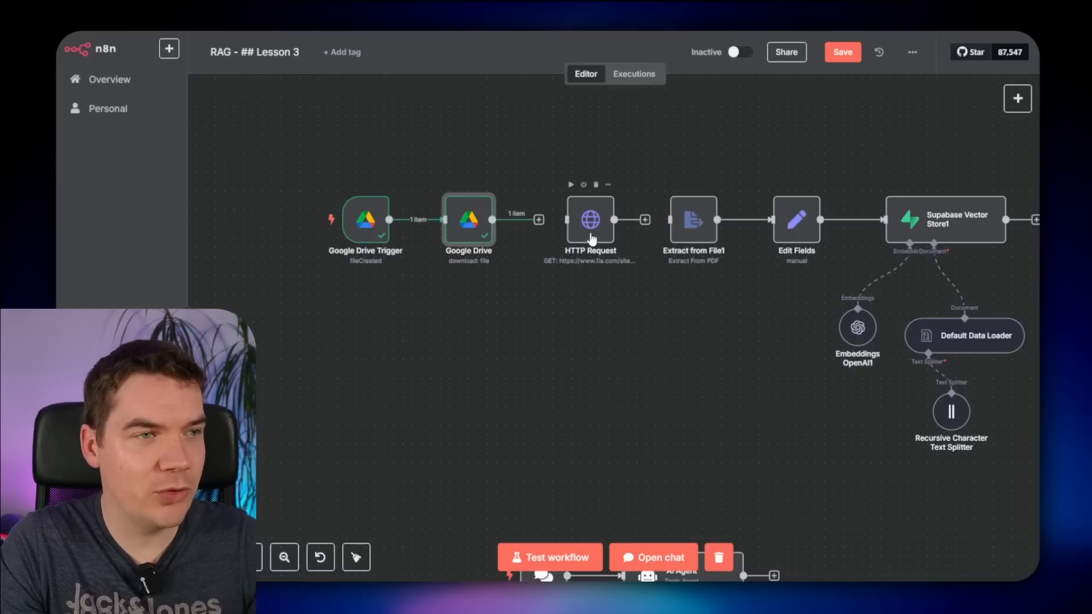
left_click_drag(591, 238, 545, 454)
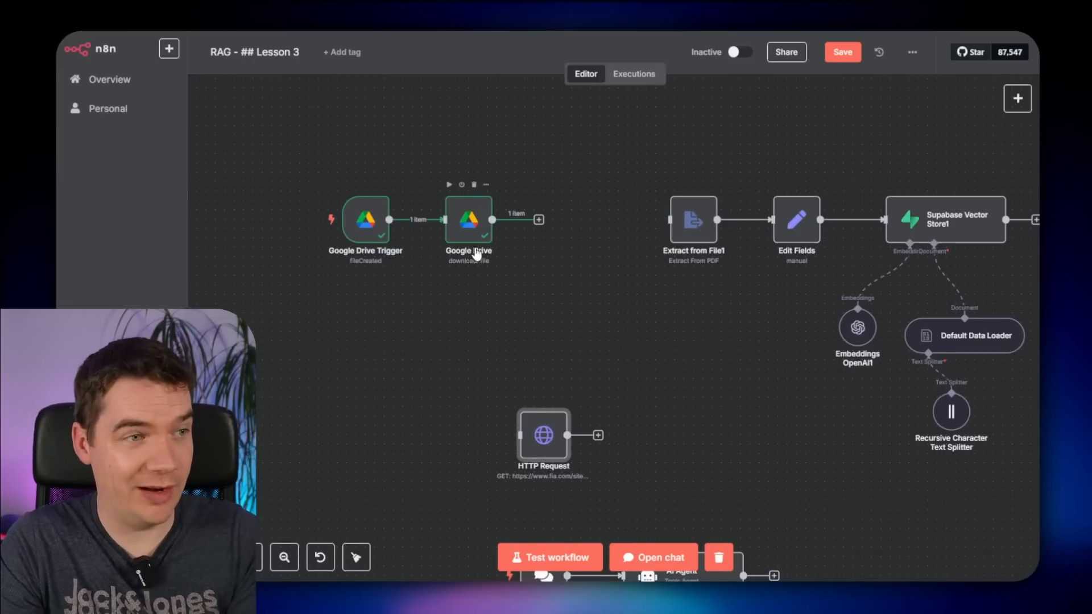
left_click_drag(540, 219, 671, 222)
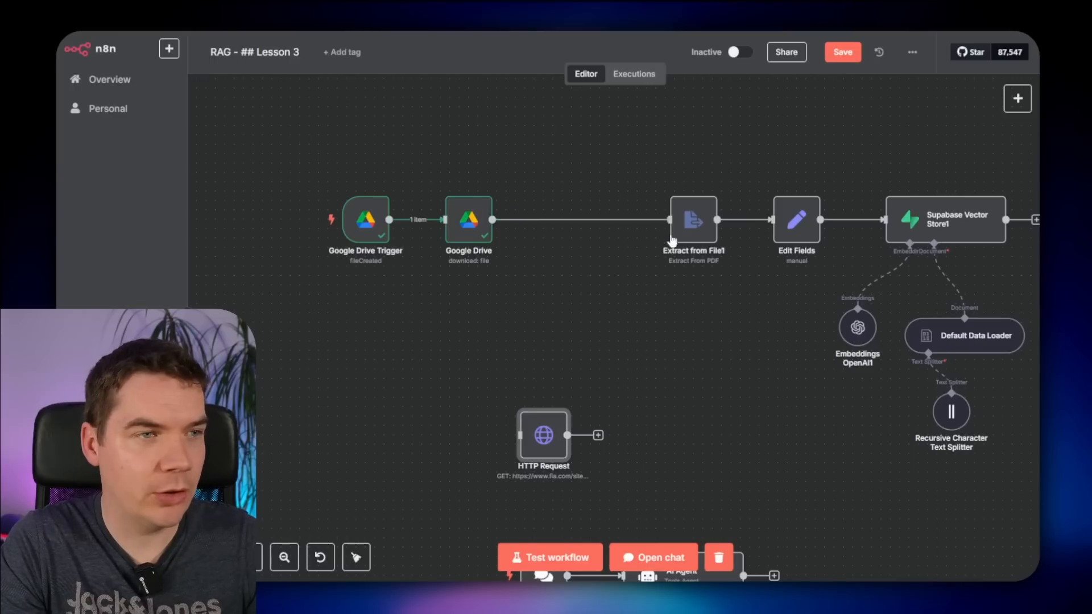
left_click_drag(546, 241, 297, 165)
left_click_drag(469, 217, 600, 216)
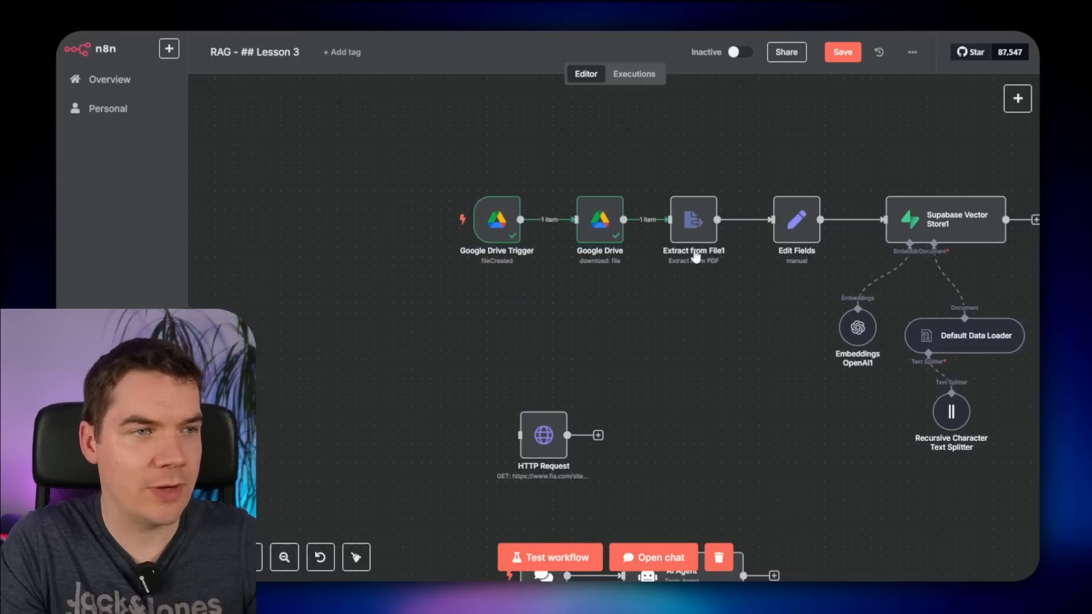
double_click(693, 225)
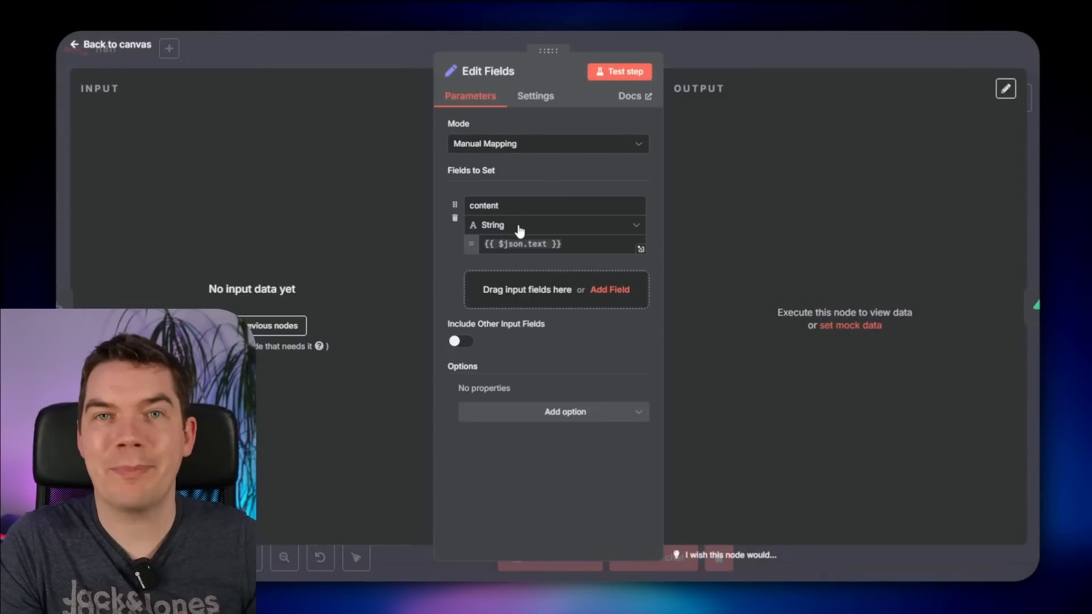
left_click(738, 63)
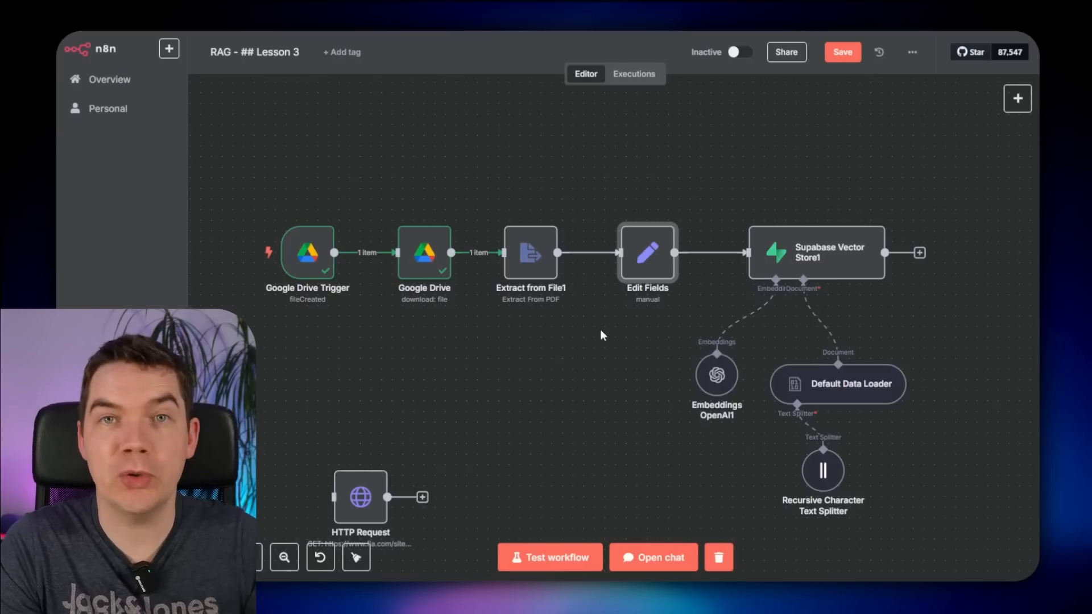
- Save the workflow and run it as a test so the Drive trigger awaits a file
left_click(843, 52)
scroll(321, 243, "left", 2)
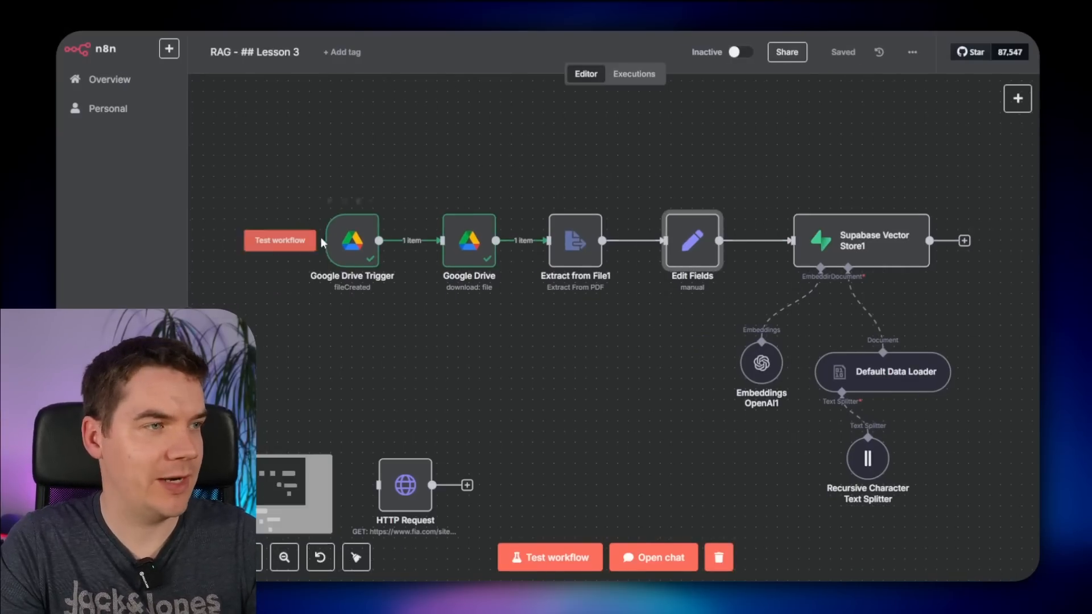
left_click(267, 243)
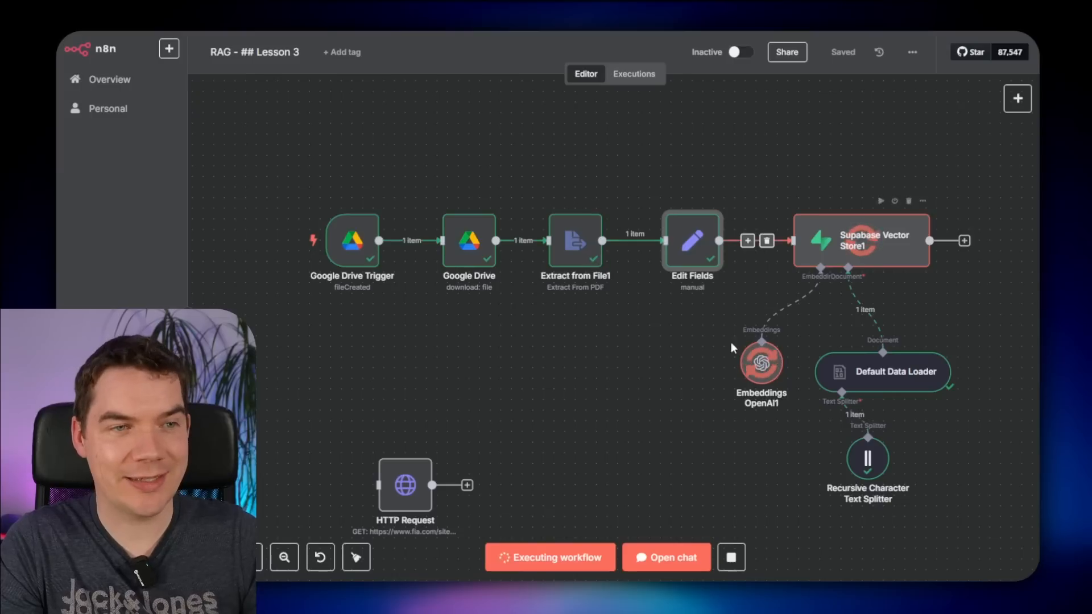
left_click_drag(609, 376, 451, 341)
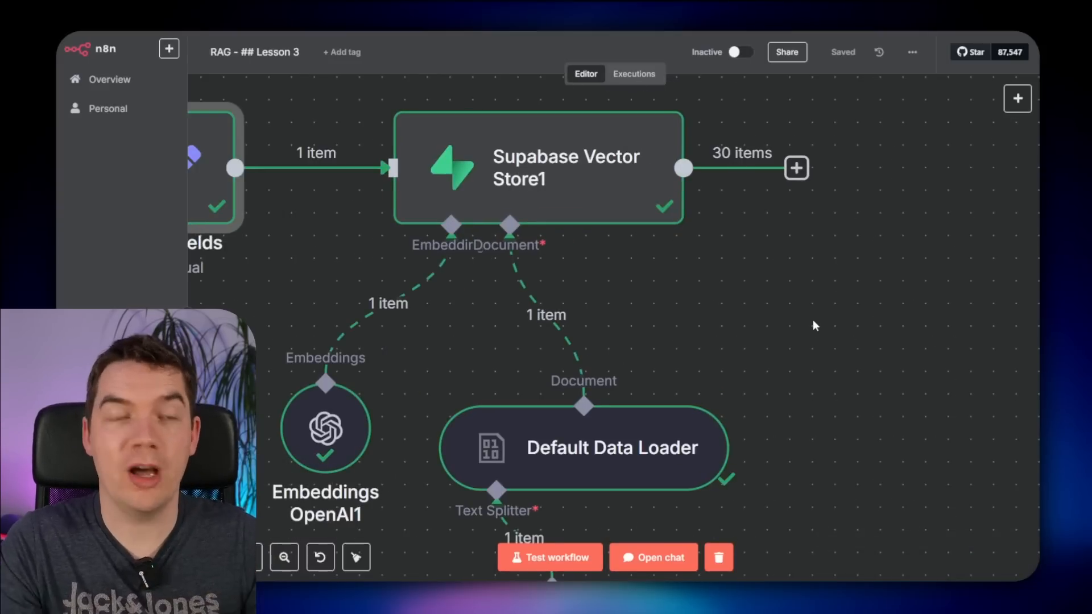
key("1")
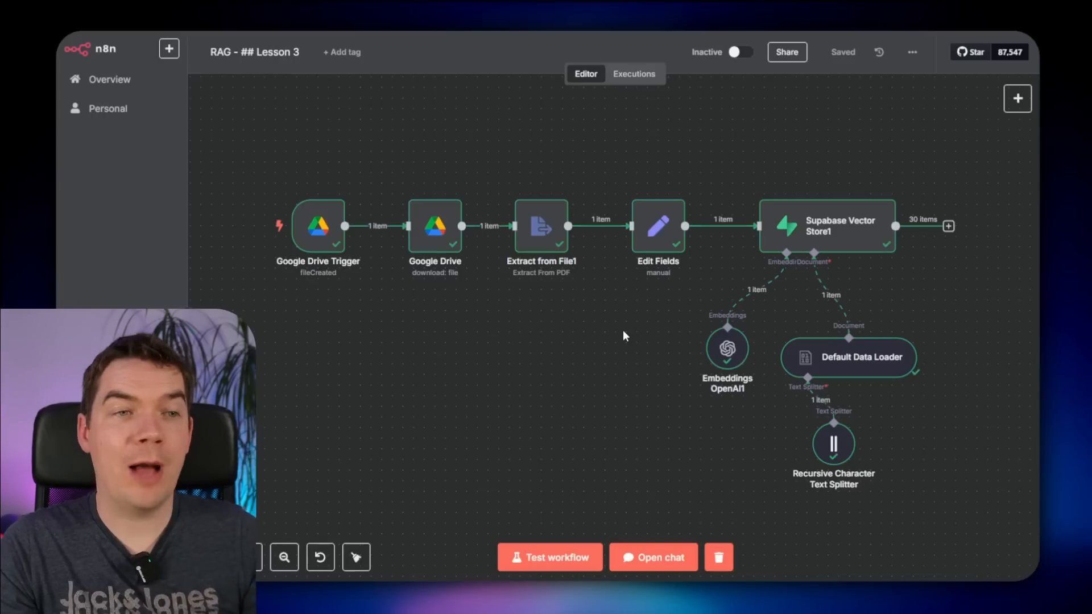
left_click(244, 226)
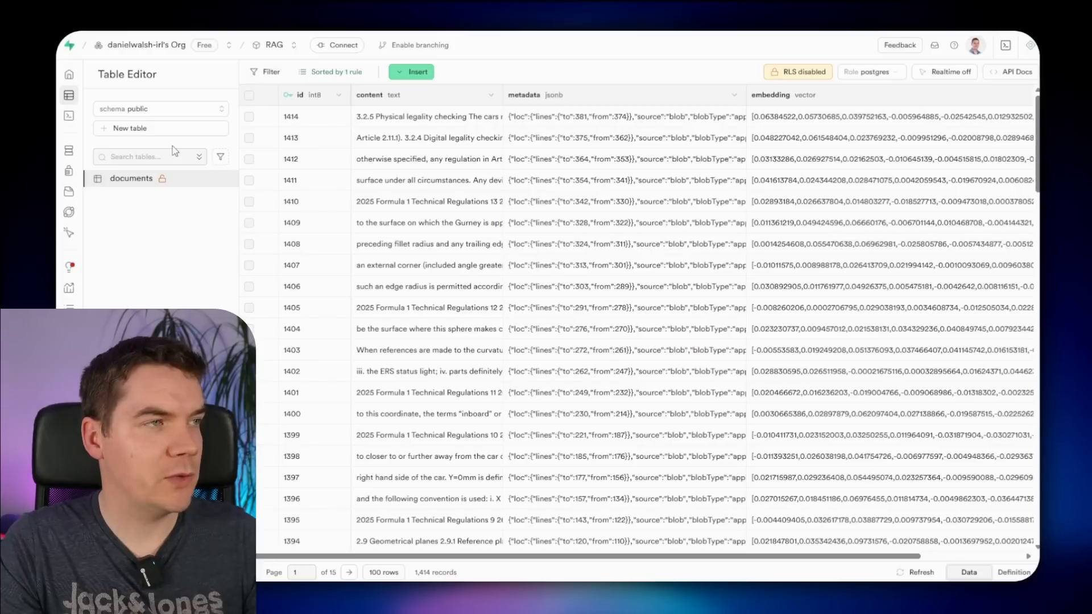
- Create a record_manager table with text columns google_drive_file_id and hash
mouse_move(133, 192)
left_click(97, 149)
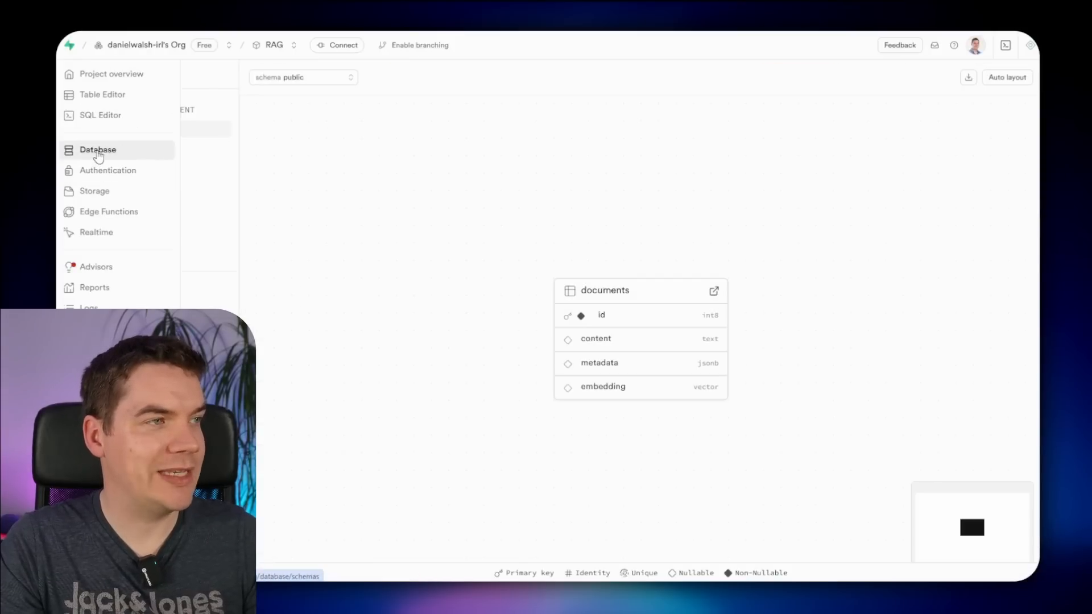
left_click(111, 146)
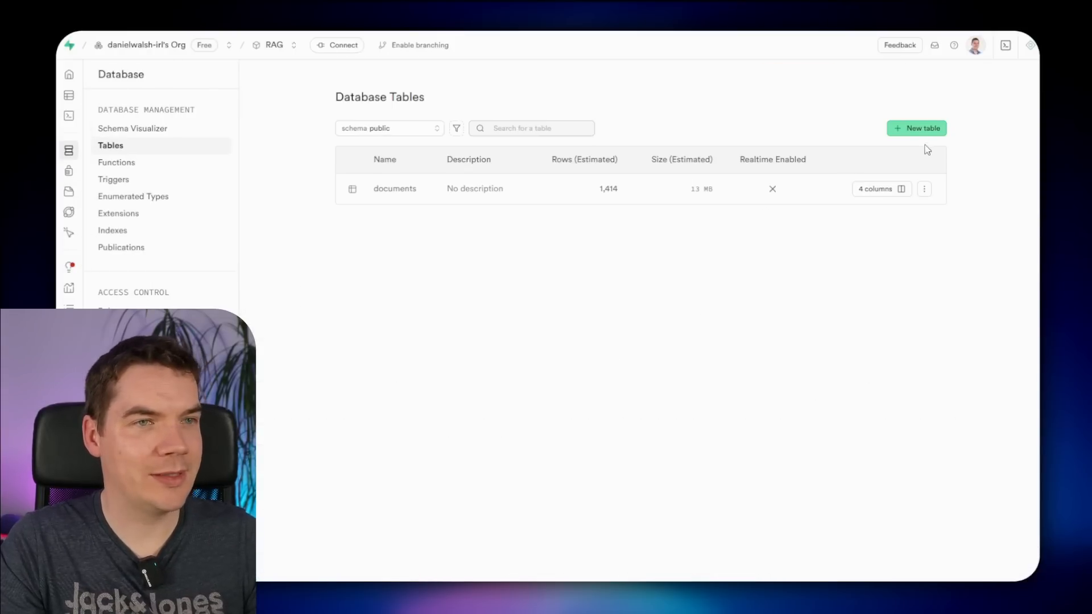
left_click(919, 127)
type("record_manager")
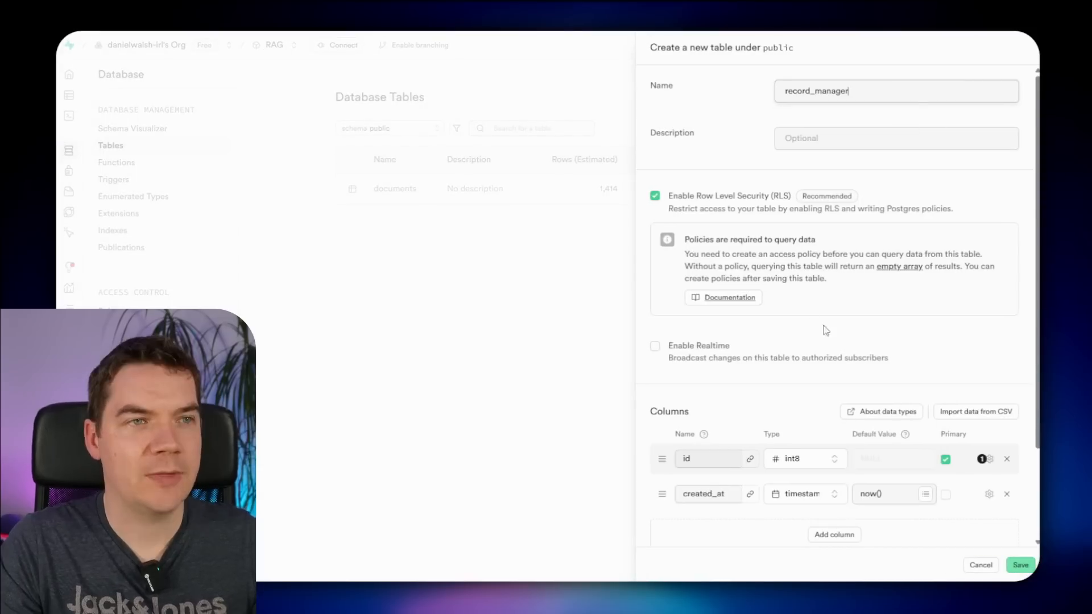
scroll(819, 336, "down", 2)
double_click(841, 426)
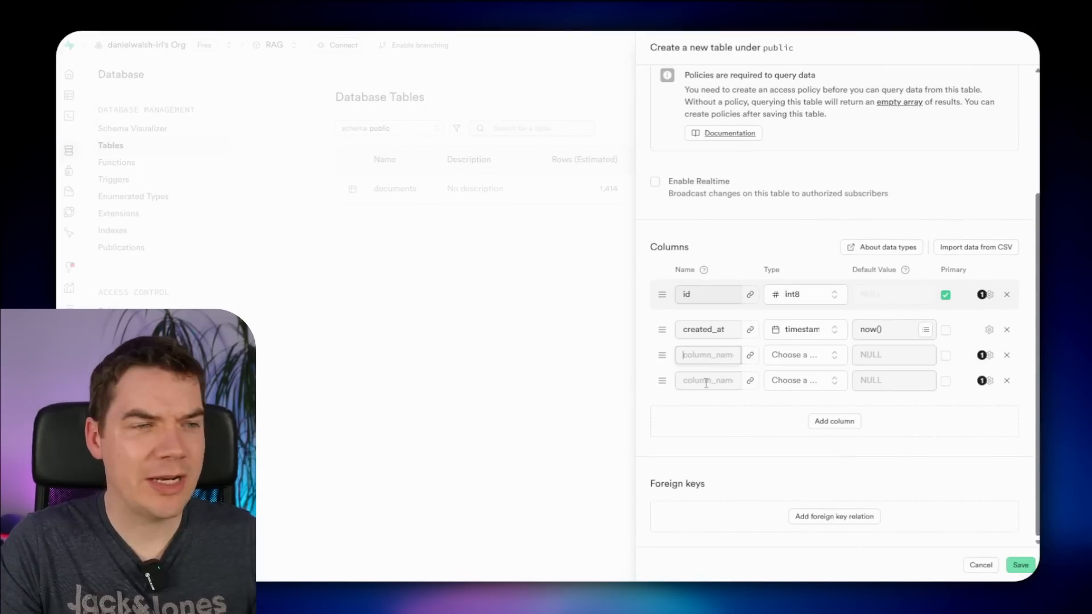
type("google_drive_file_id")
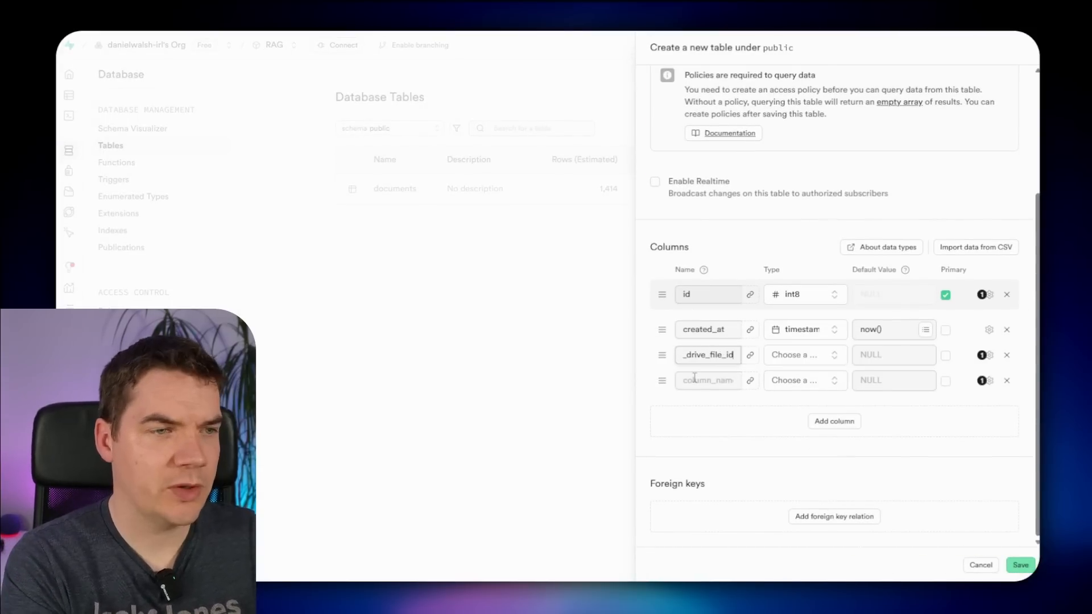
left_click(788, 355)
left_click(716, 538)
left_click(706, 378)
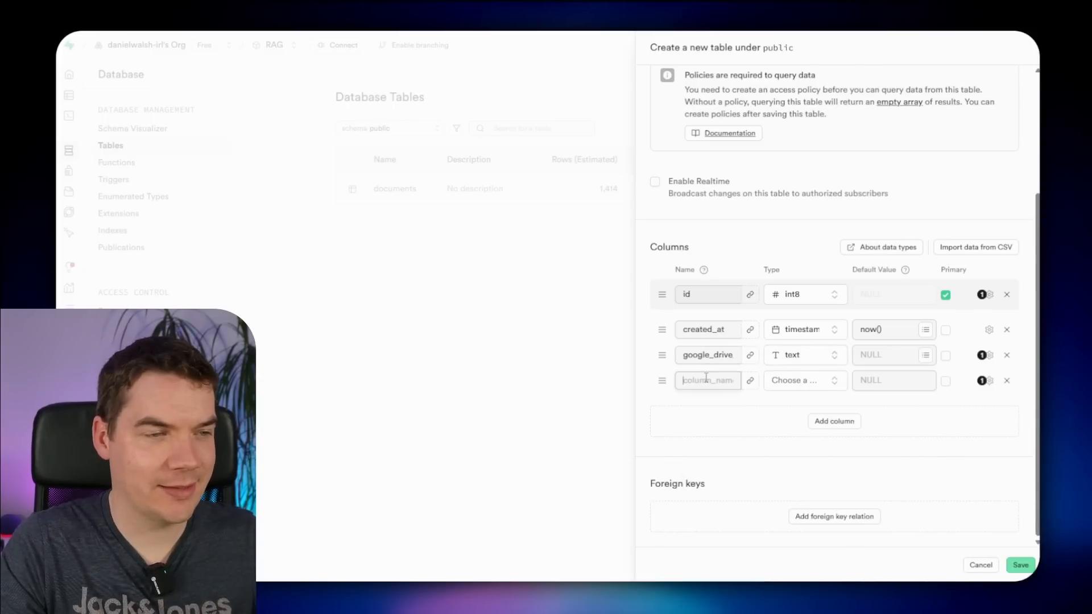
type("hash")
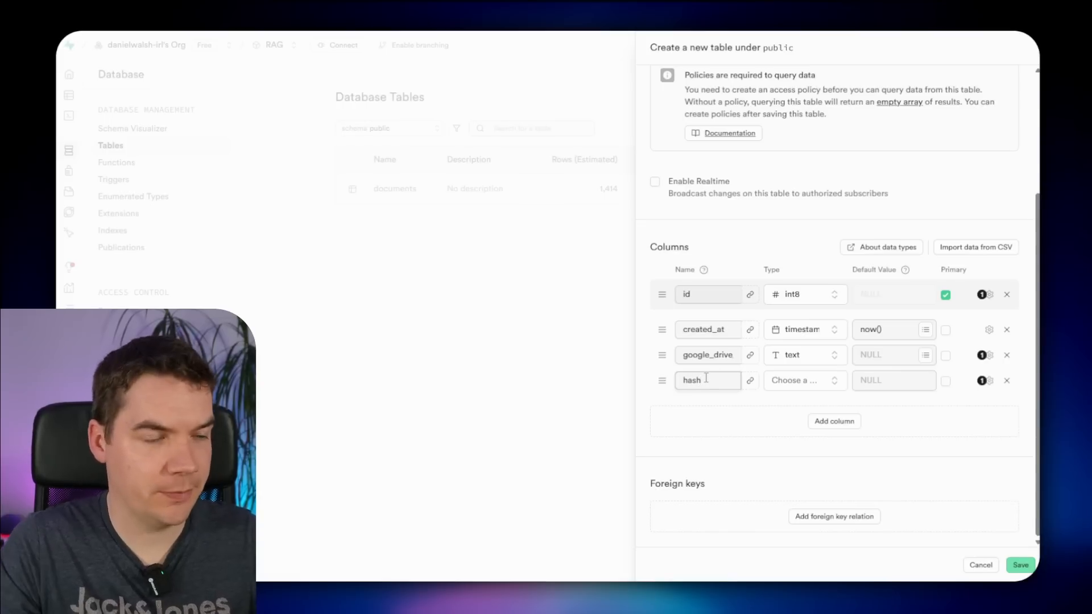
left_click(797, 380)
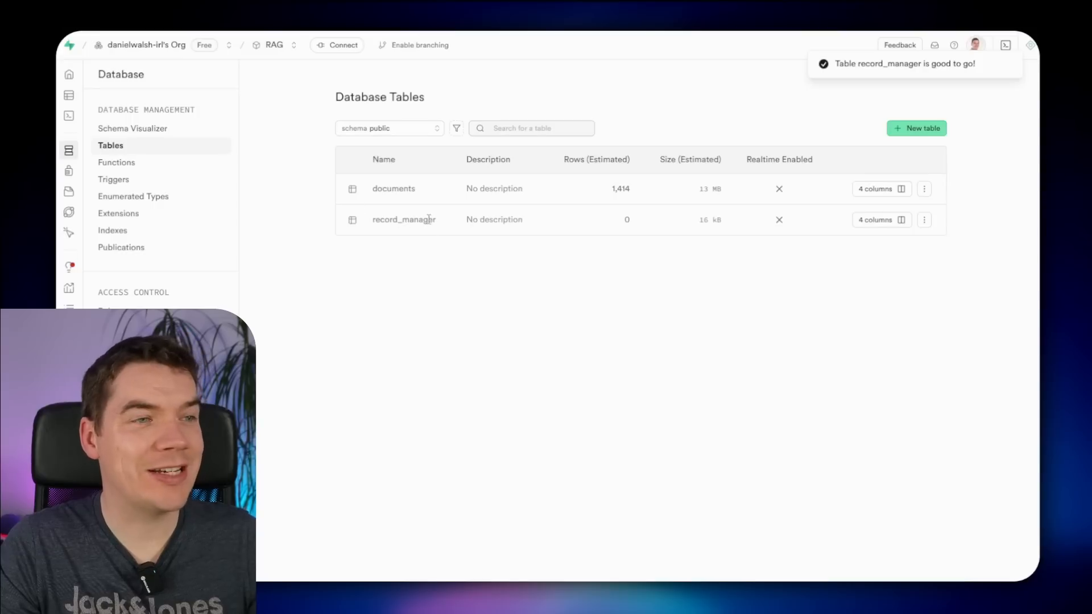
- Turn off Allow Nullable on the google_drive_file_id column and save
left_click(880, 220)
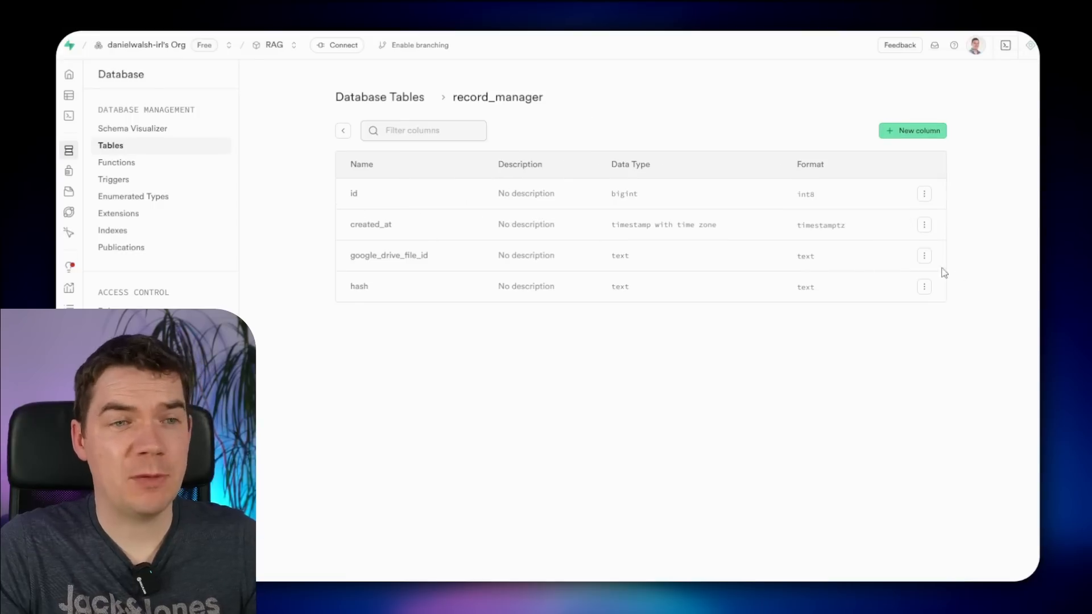
left_click(928, 257)
left_click(887, 278)
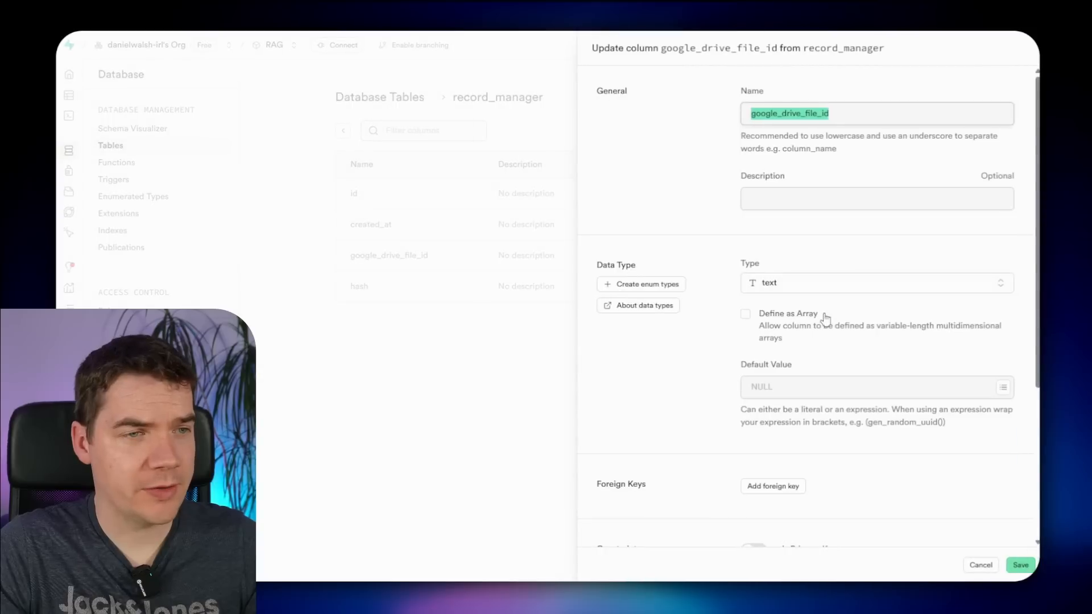
scroll(725, 376, "down", 2)
scroll(725, 371, "down", 3)
left_click(754, 430)
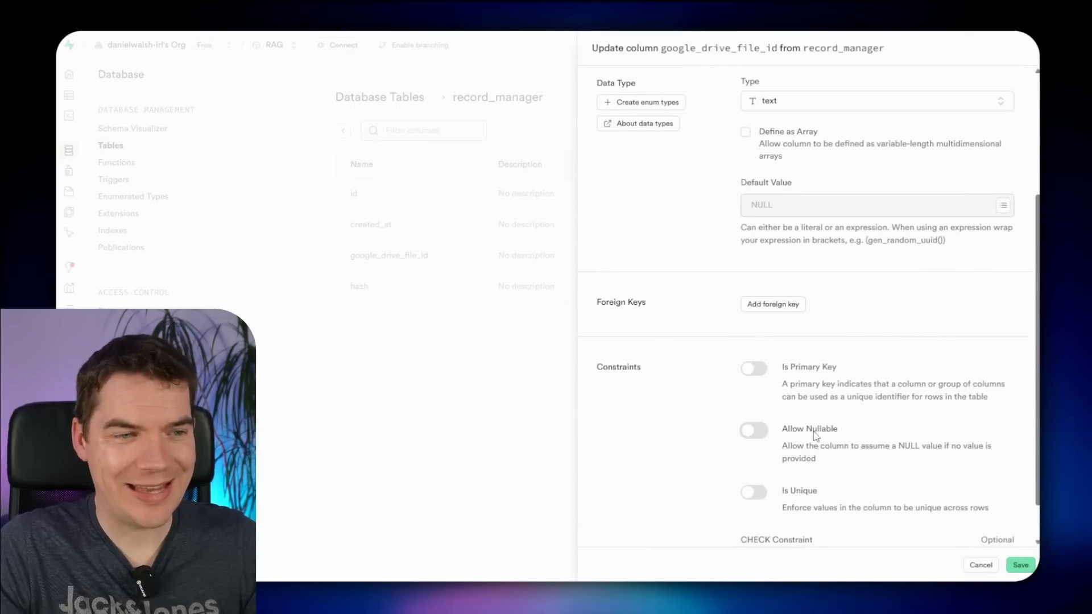
left_click(1020, 565)
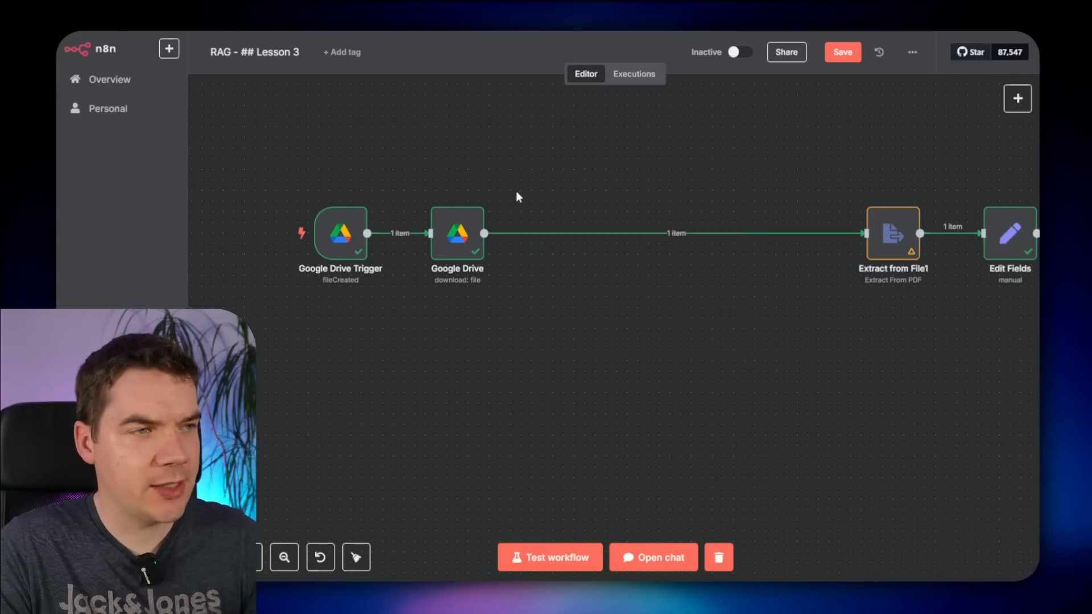
- Insert a Supabase 'Get many rows' step on record_manager with limit 1 after Google Drive
scroll(502, 195, "right", 3)
mouse_move(561, 239)
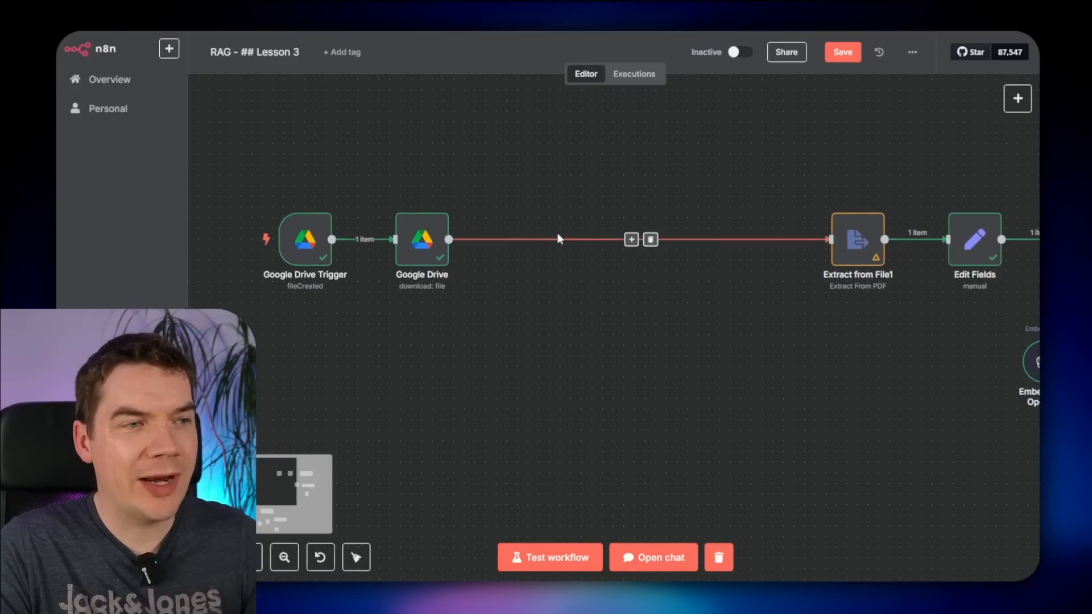
left_click(631, 241)
type("supabase")
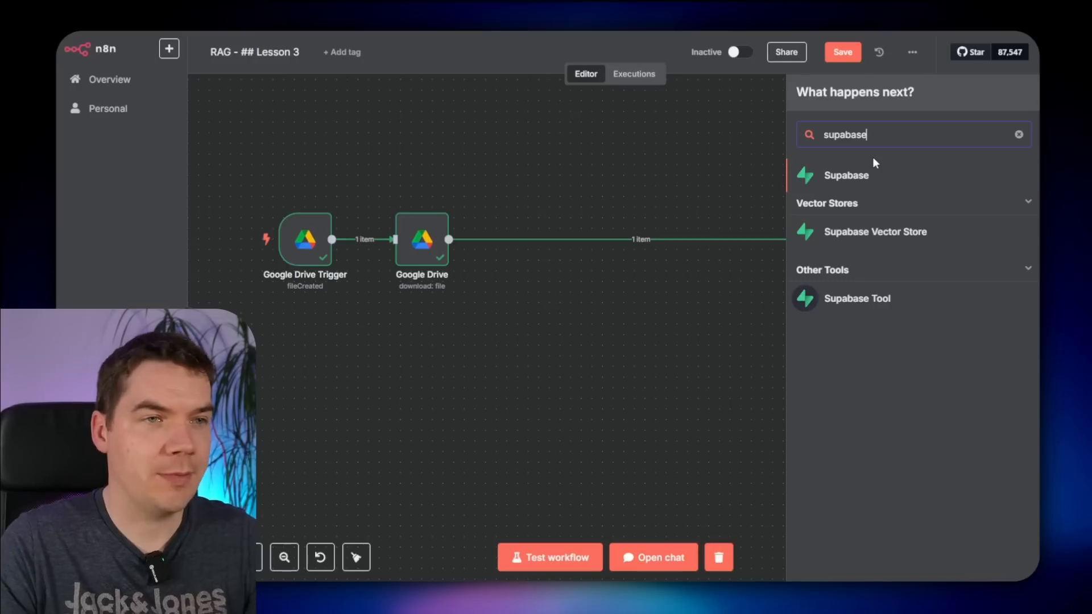
left_click(880, 178)
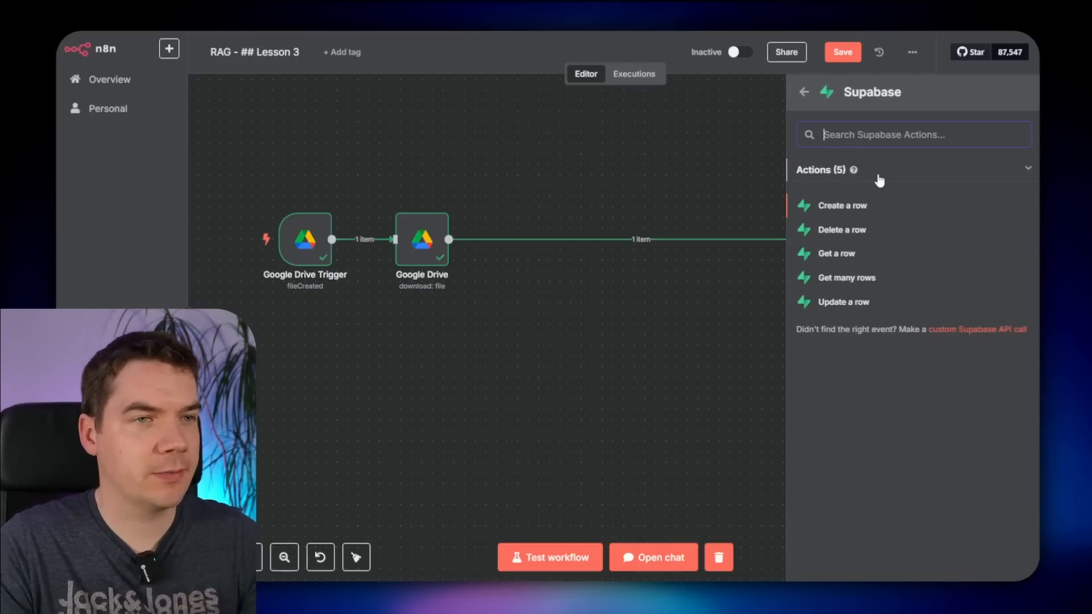
left_click(839, 280)
left_click(488, 278)
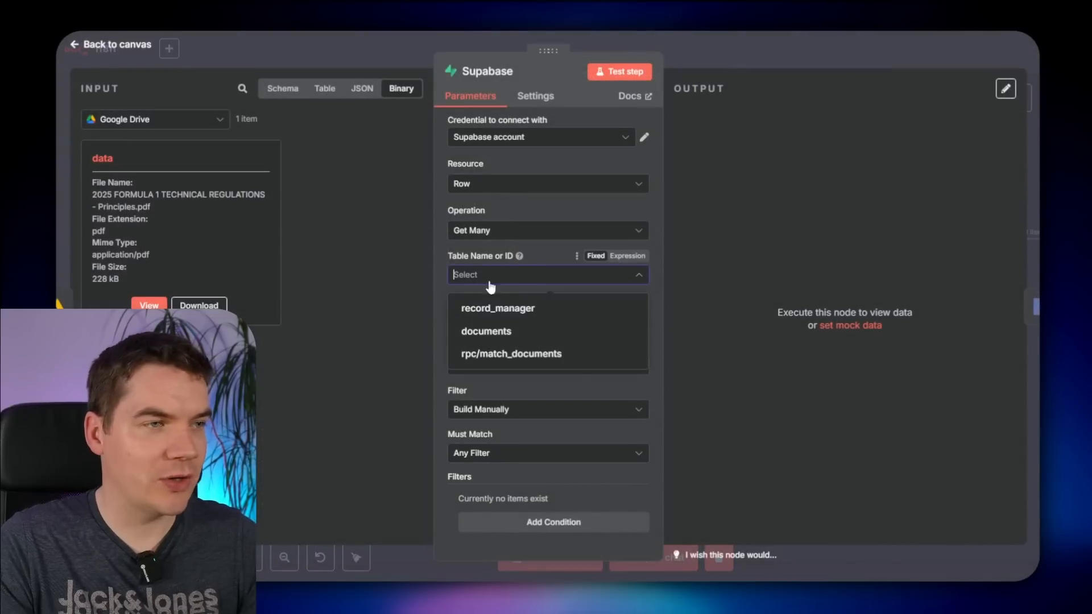
left_click(511, 310)
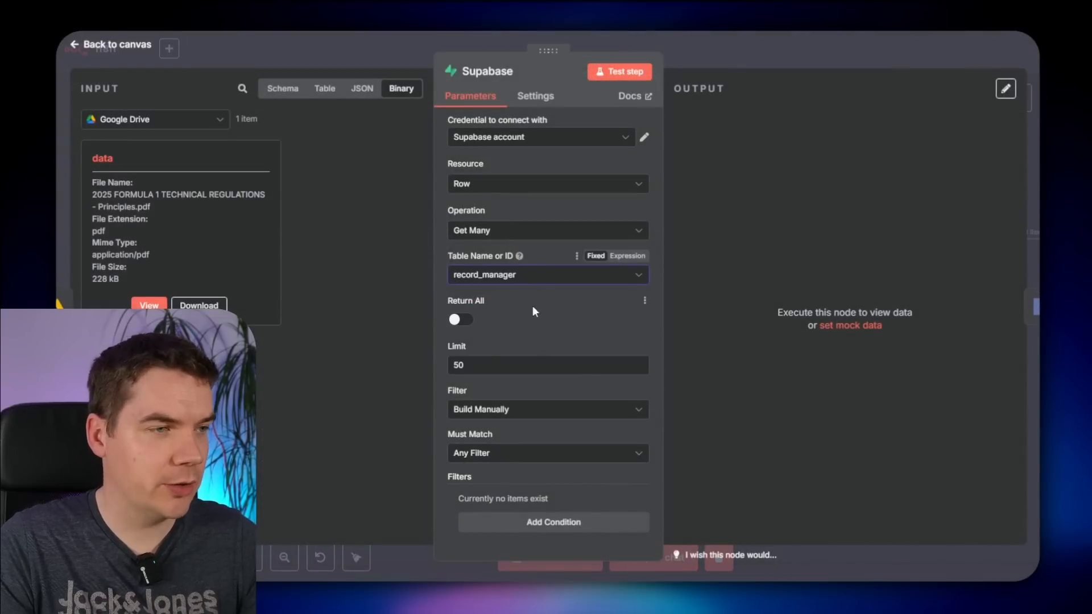
left_click(452, 366)
left_click(475, 366)
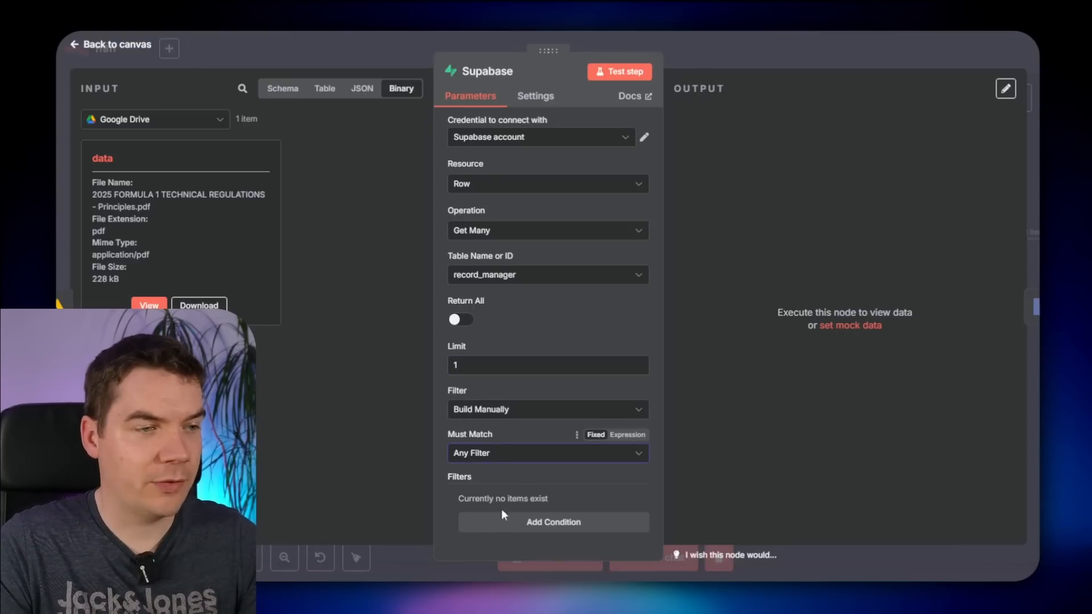
- Filter where google_drive_file_id equals the trigger file's id, then save the workflow
left_click(541, 523)
scroll(546, 488, "down", 2)
left_click(529, 392)
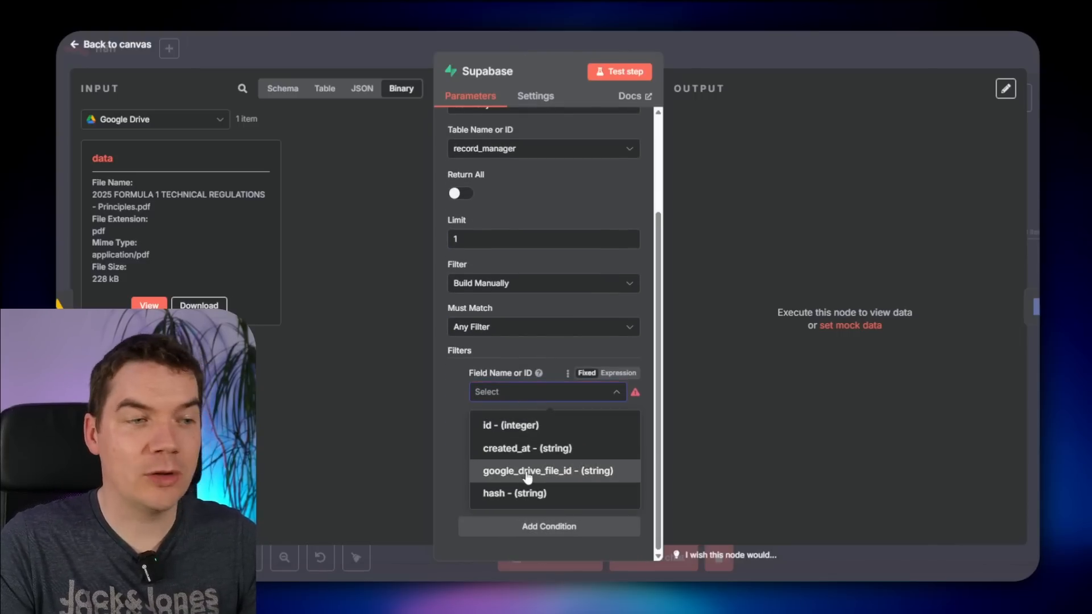
left_click(542, 474)
left_click(524, 440)
left_click(531, 253)
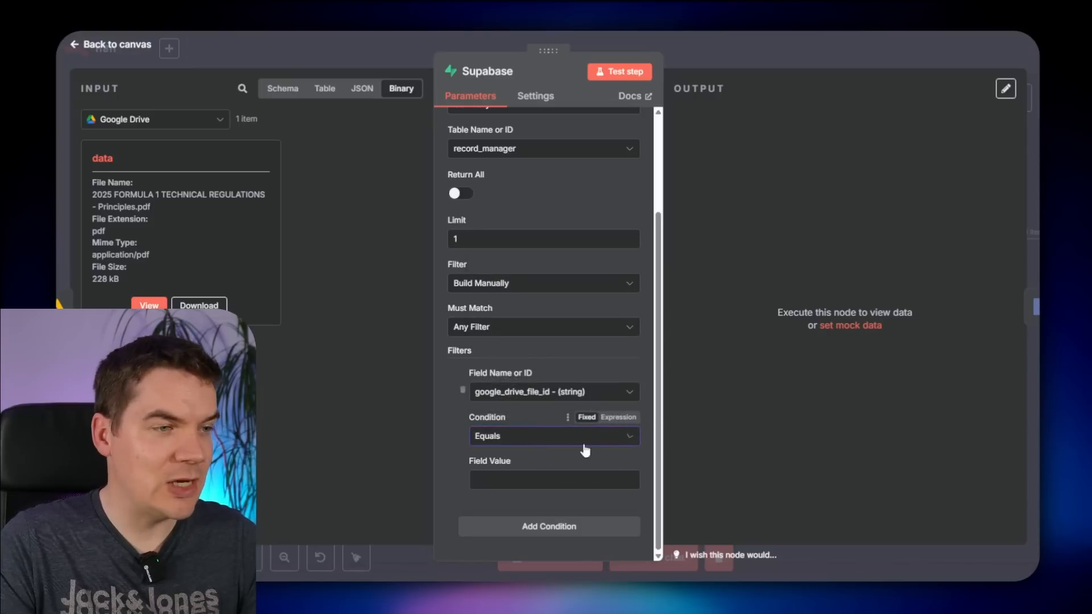
left_click(551, 480)
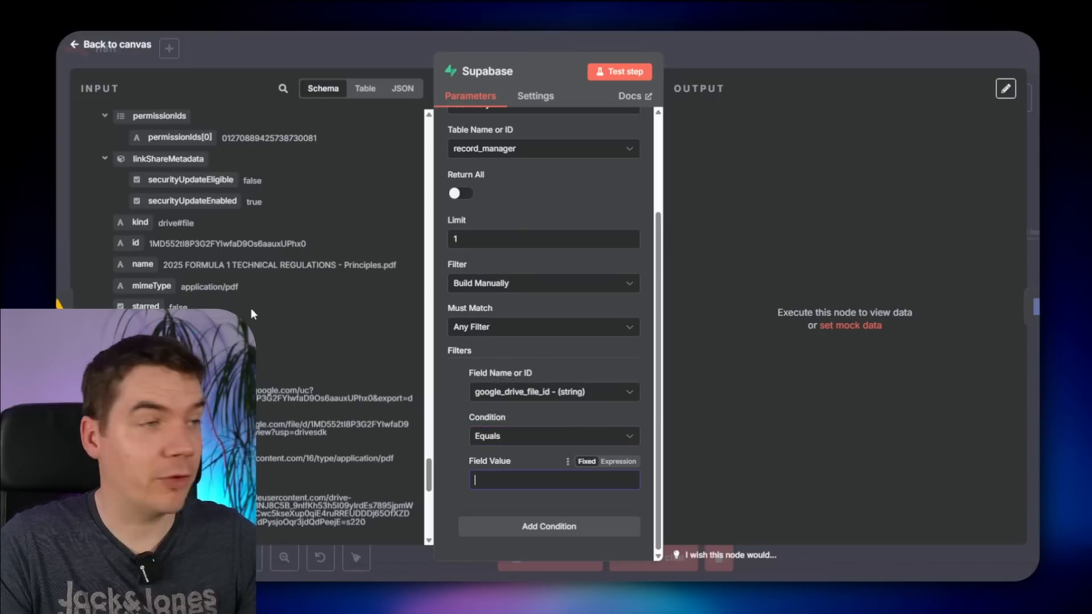
left_click_drag(120, 239, 551, 472)
key("Escape")
key("ctrl+s")
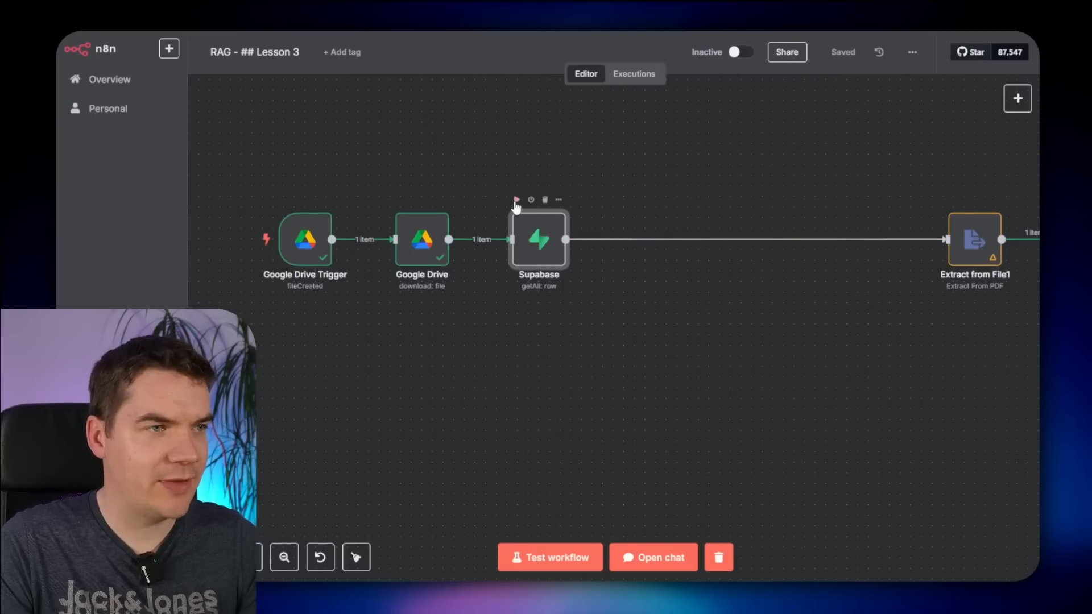
- Enable 'Always Output Data' on the Supabase lookup and retest it, returning one empty item
left_click(516, 201)
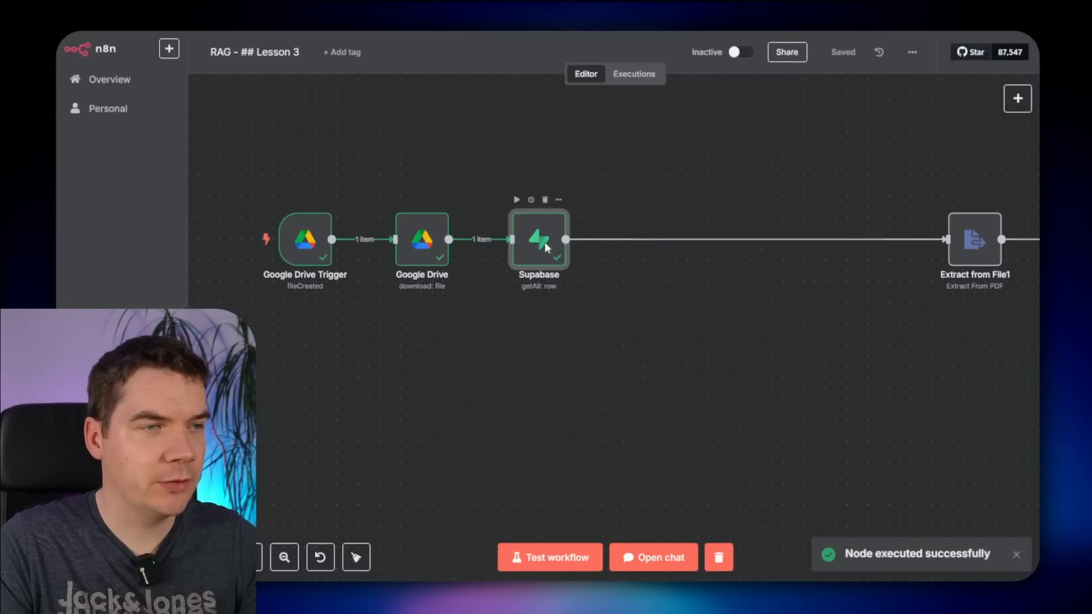
double_click(544, 241)
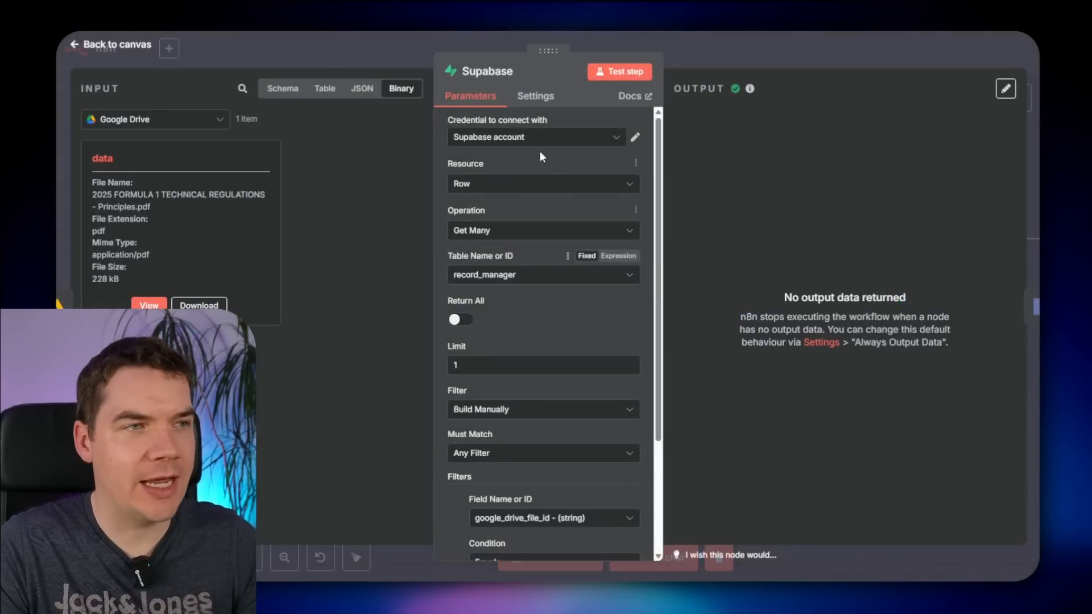
left_click(537, 98)
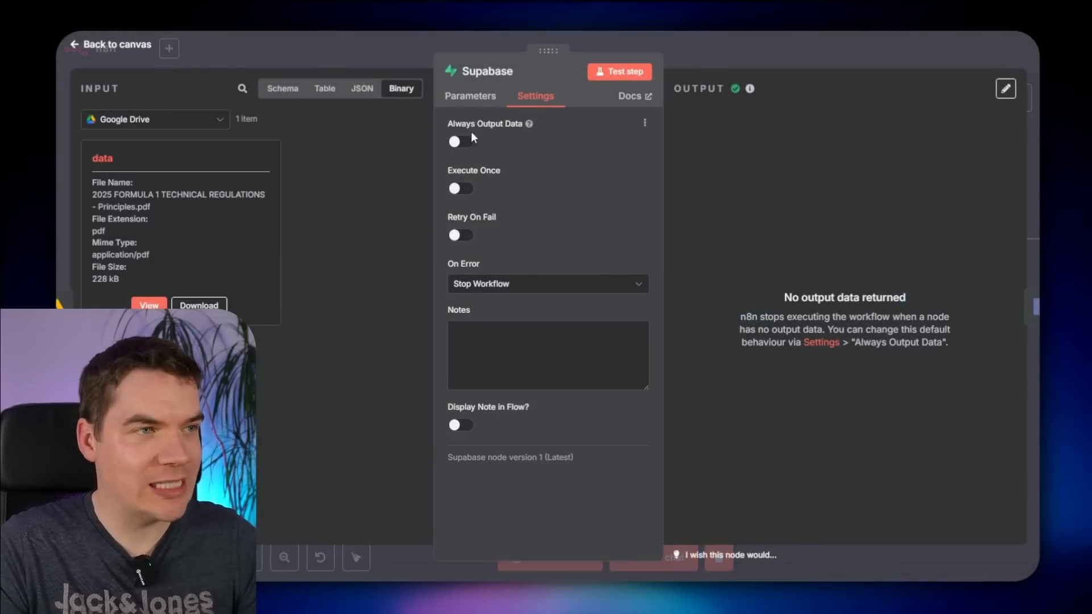
left_click(461, 142)
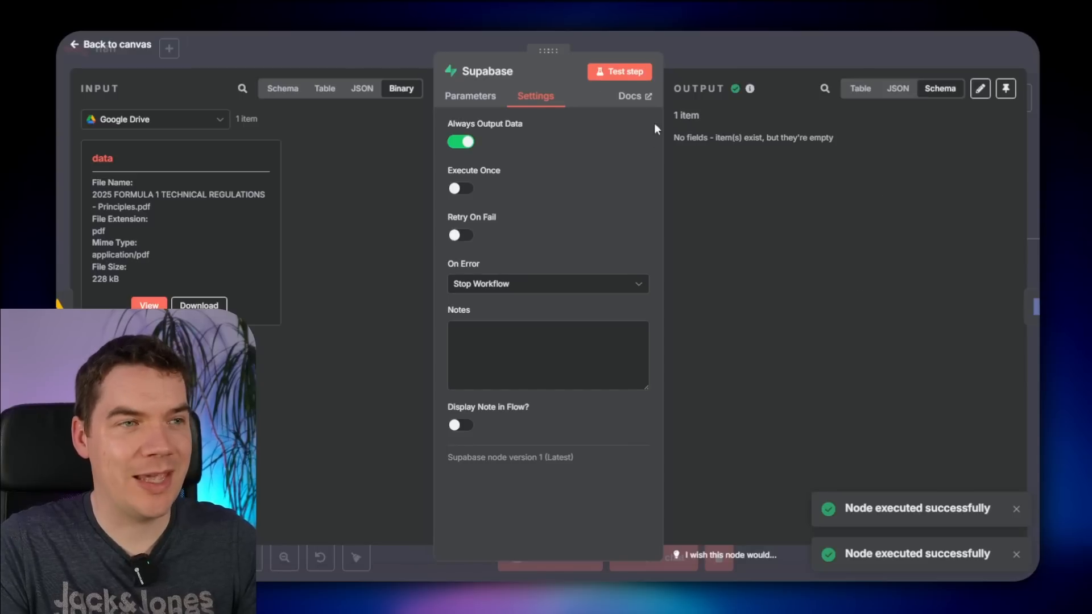
left_click(624, 75)
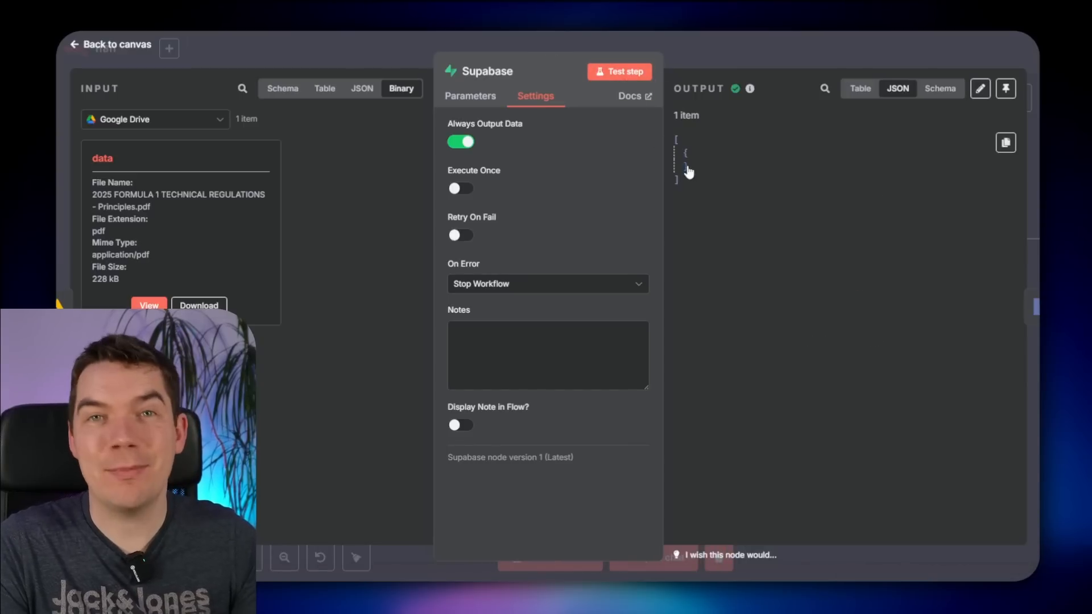
key("Escape")
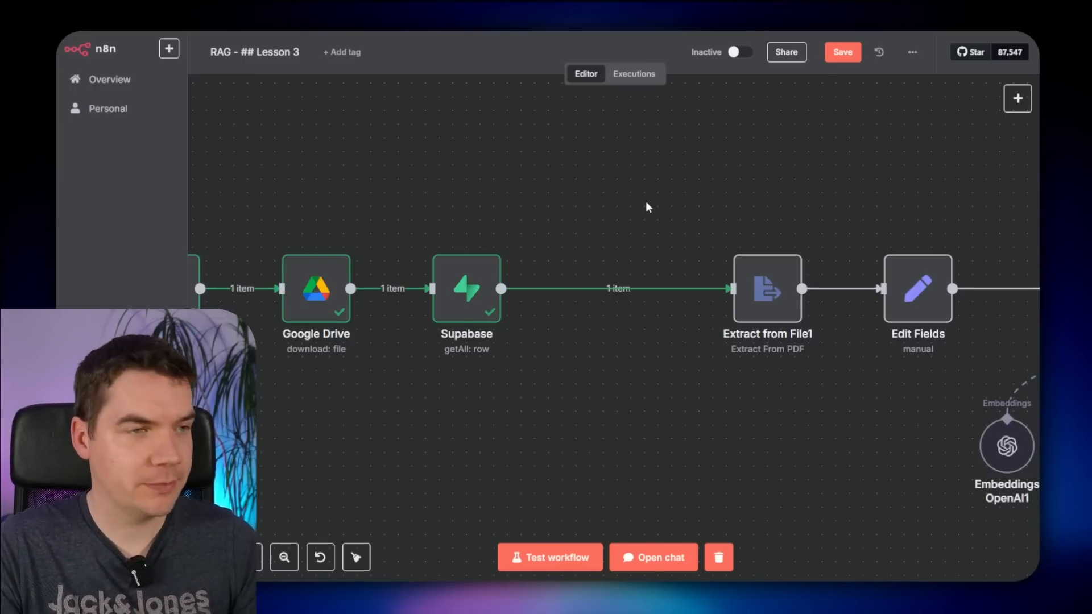
- Add a Supabase create-row step after the lookup targeting the record_manager table
left_click(605, 289)
type("supabase")
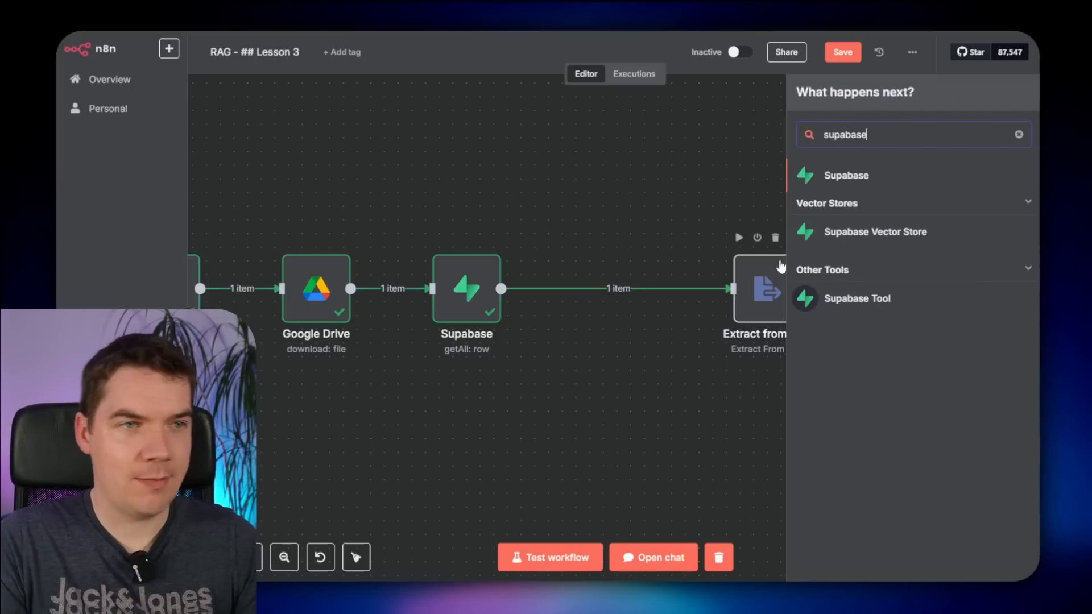
left_click(924, 181)
left_click(843, 206)
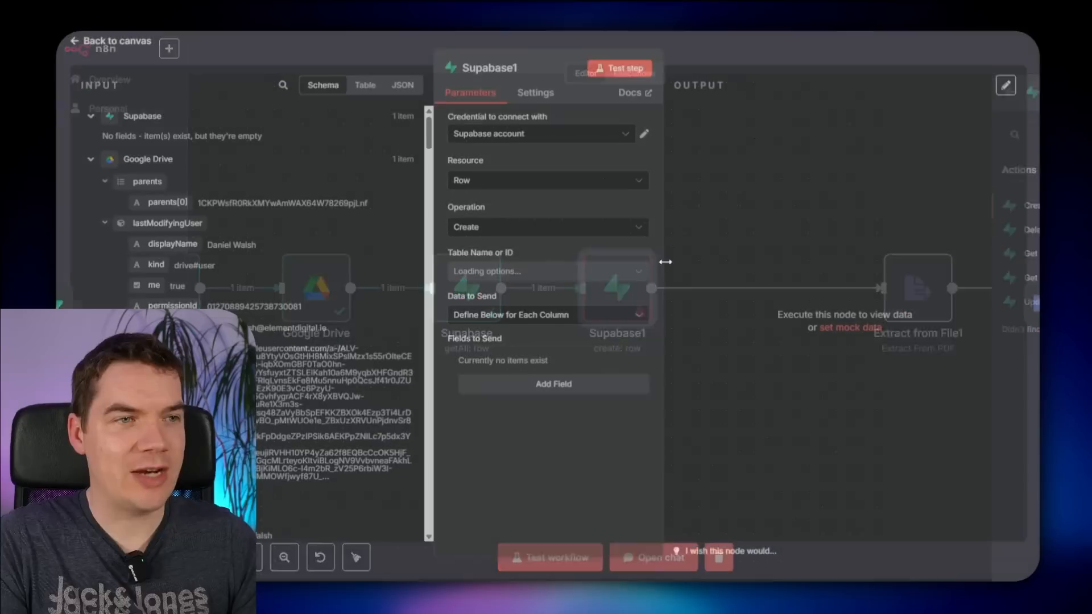
left_click(515, 275)
left_click(513, 312)
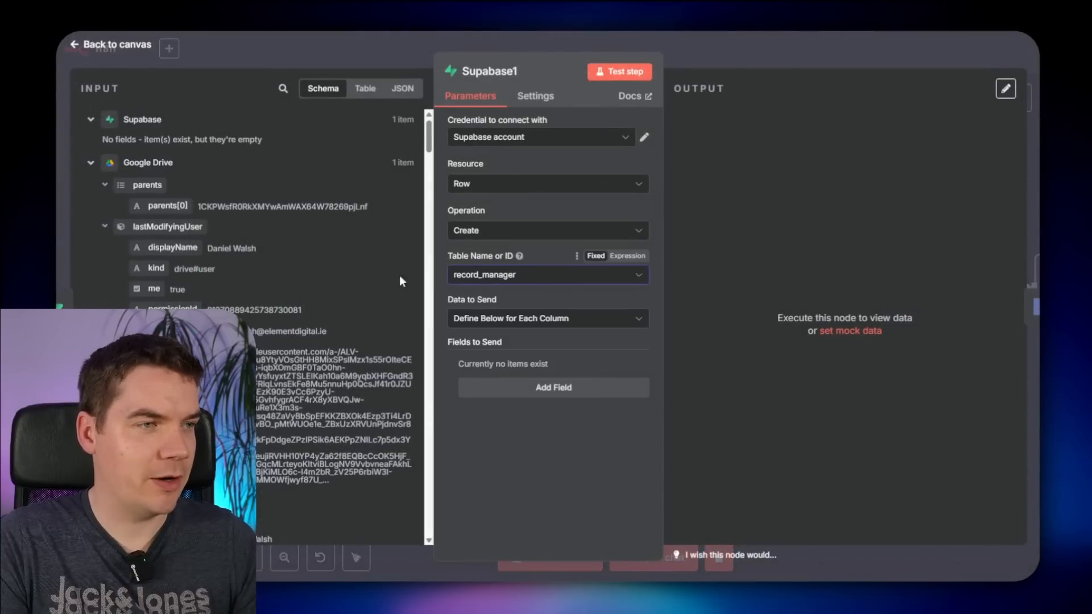
- Map the trigger file's id into google_drive_file_id and add an empty hash field
left_click(535, 389)
left_click(533, 388)
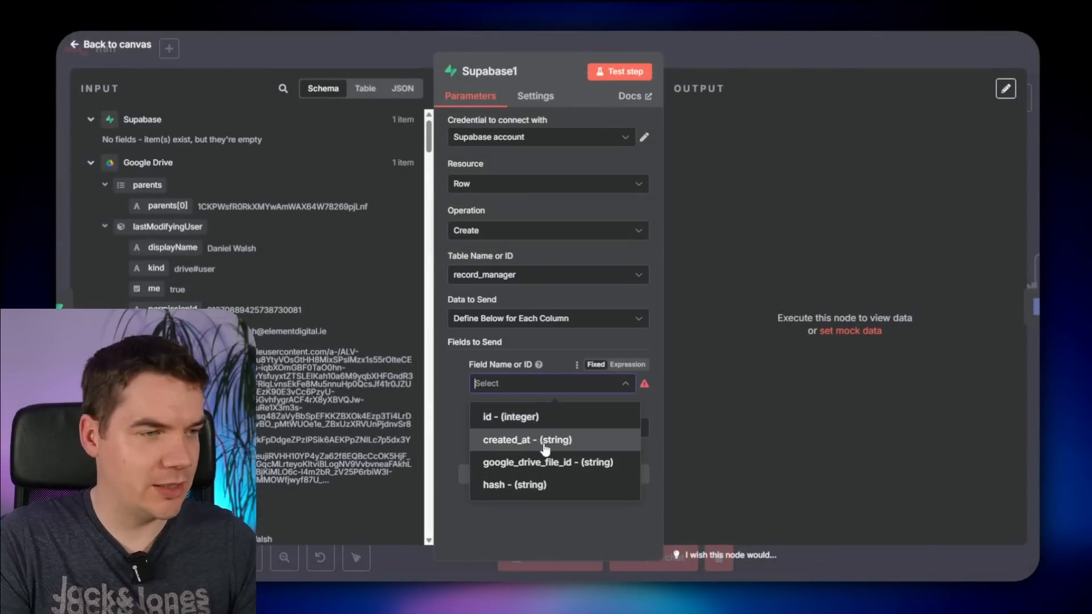
left_click(526, 470)
scroll(244, 293, "down", 5)
scroll(228, 296, "up", 10)
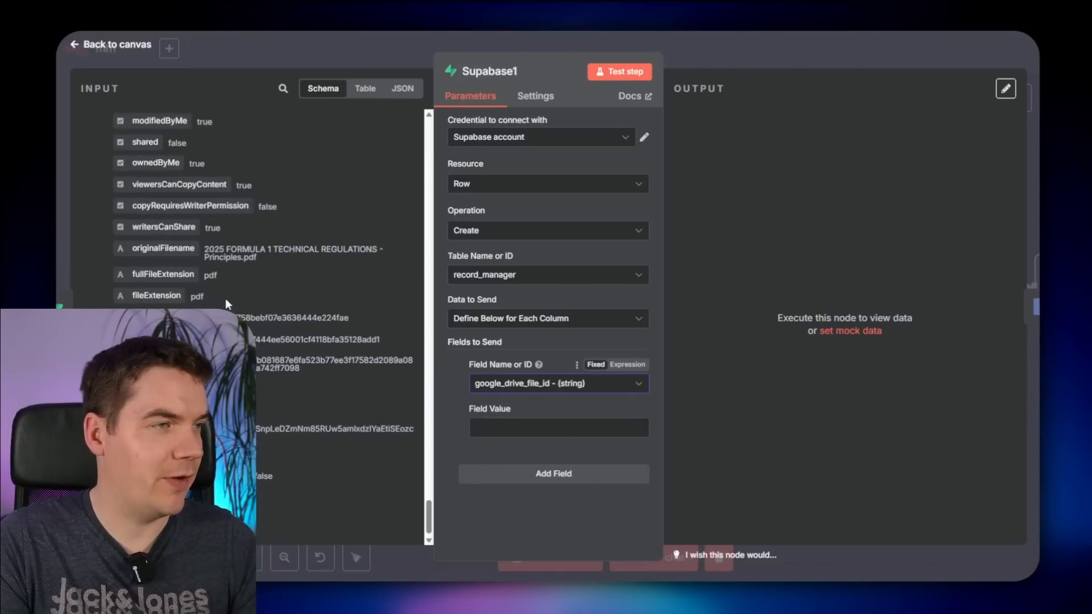
left_click_drag(135, 182, 519, 436)
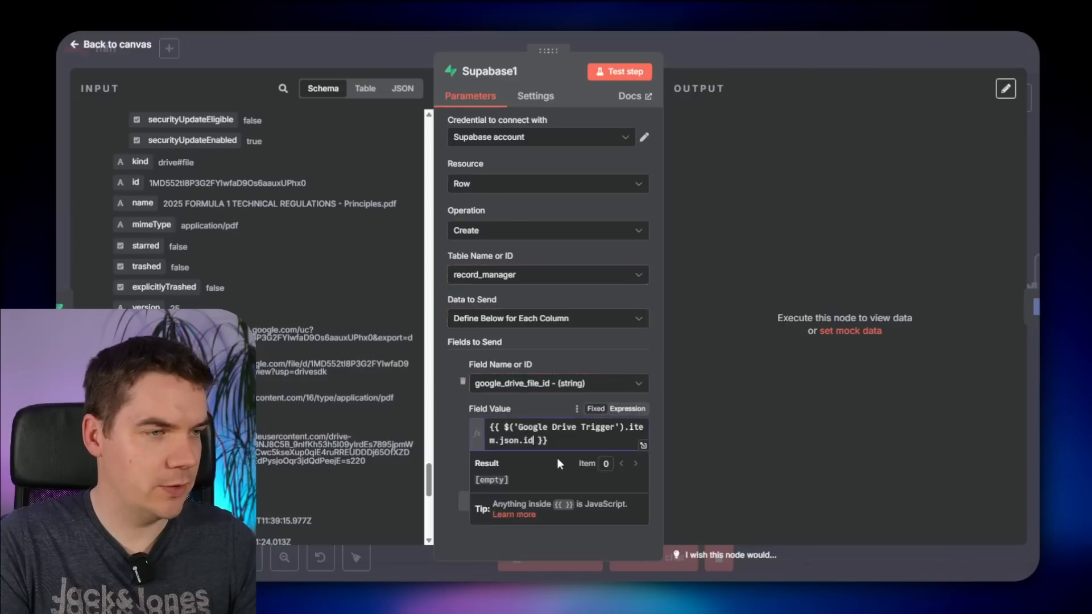
left_click(551, 542)
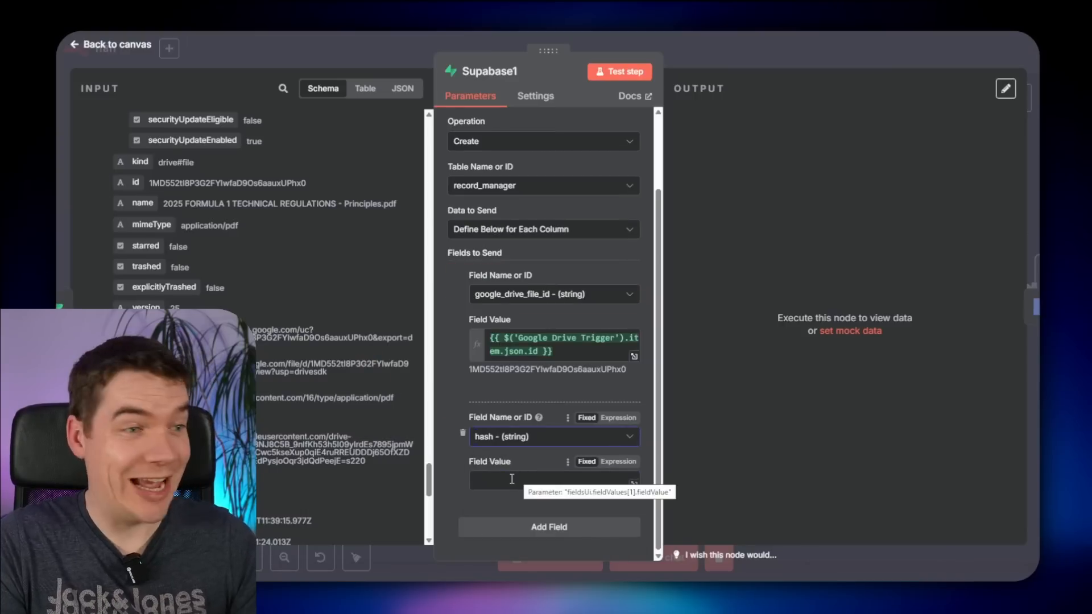
left_click(511, 480)
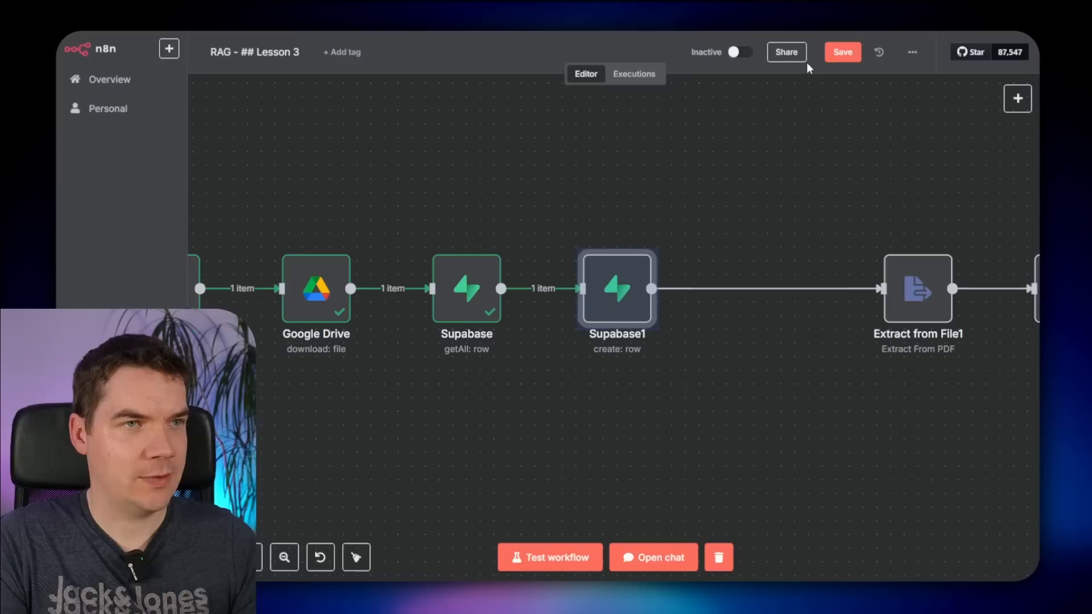
left_click(842, 53)
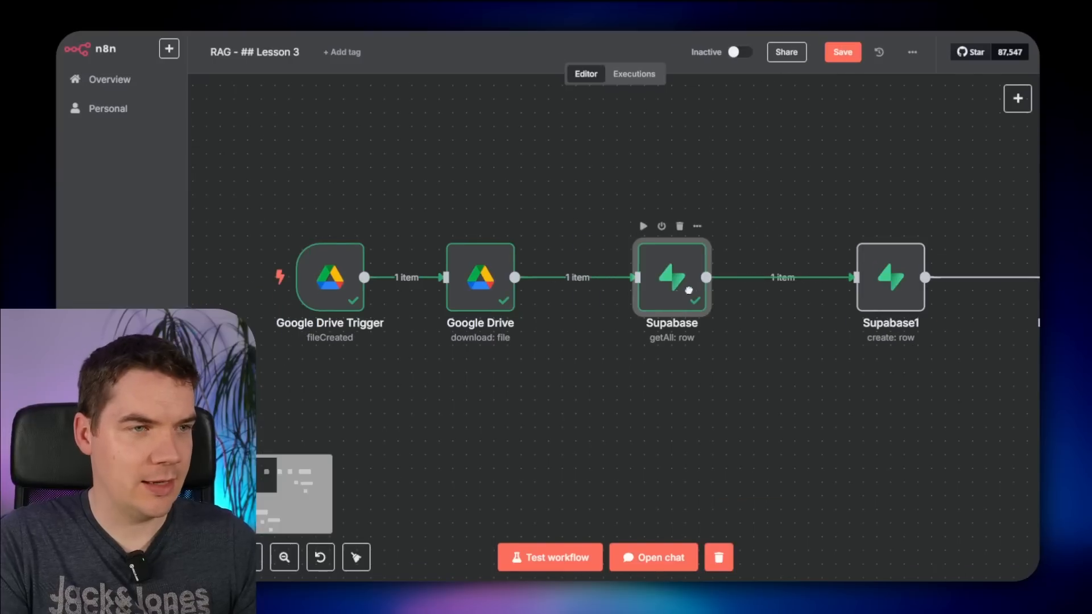
- Insert a Crypto step between Google Drive and Supabase hashing the binary file with SHA256
left_click_drag(673, 273, 741, 277)
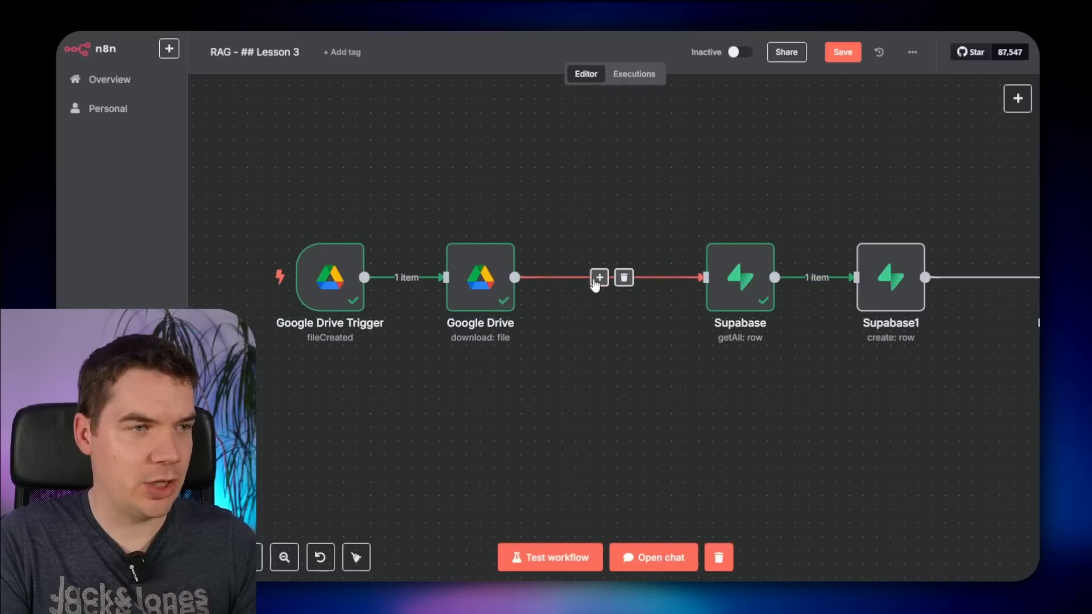
left_click(597, 280)
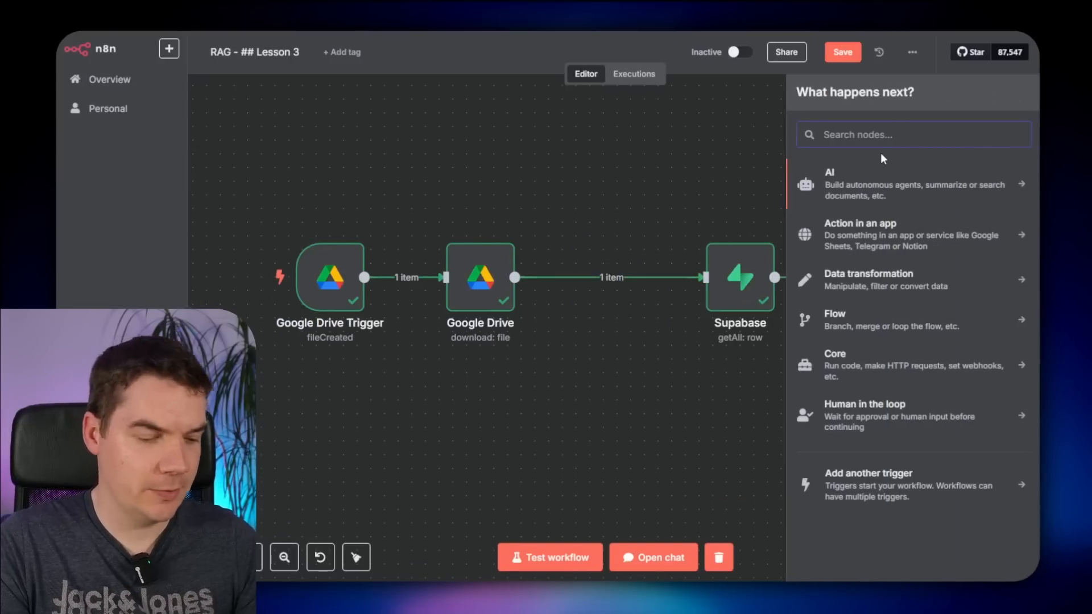
type("cryp")
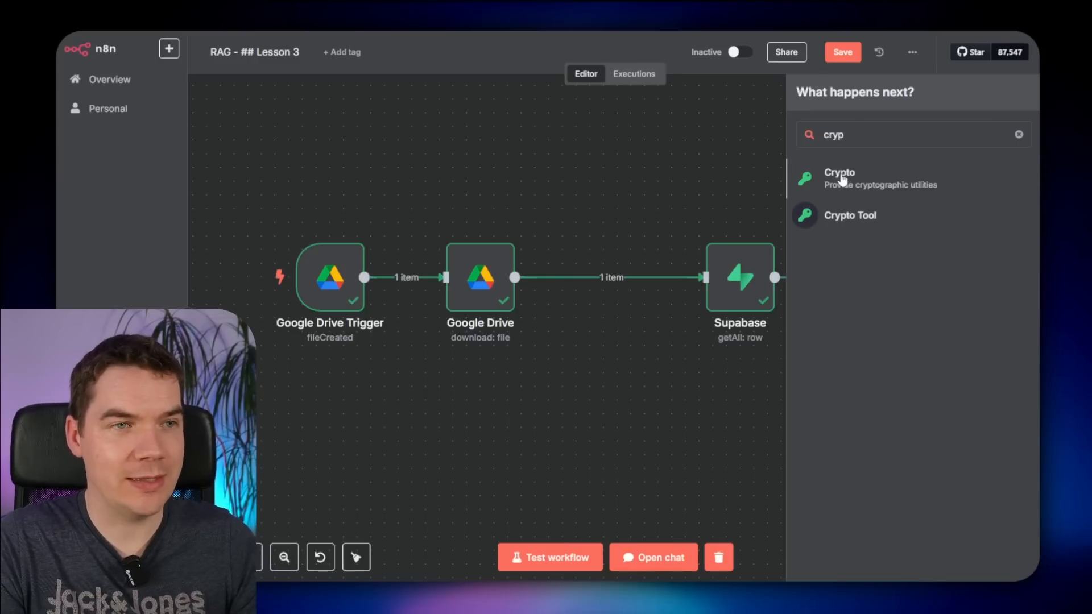
left_click(841, 176)
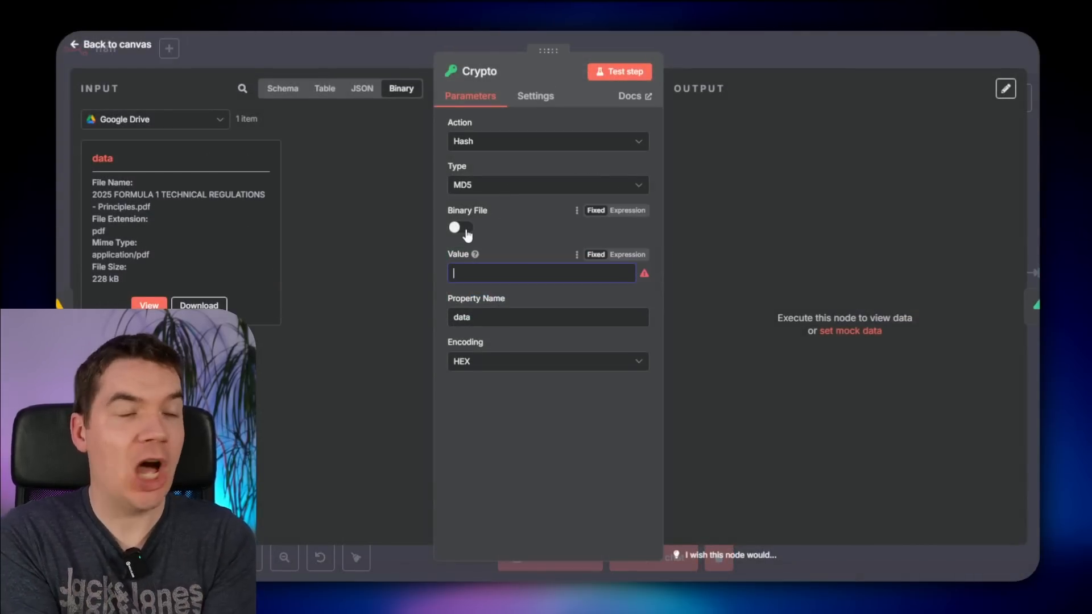
left_click(493, 187)
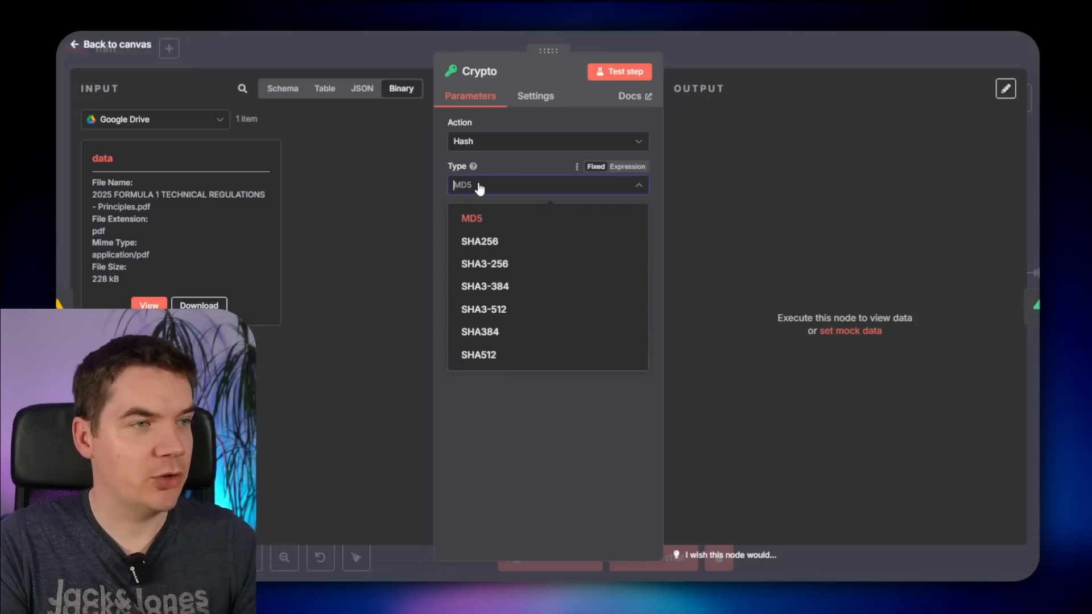
left_click(503, 247)
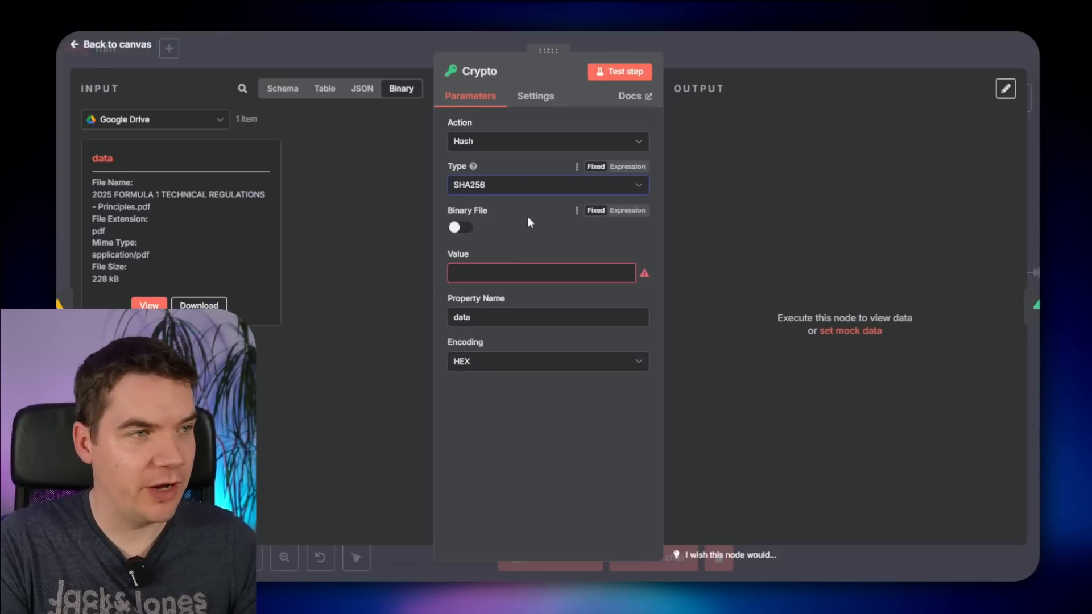
left_click(462, 229)
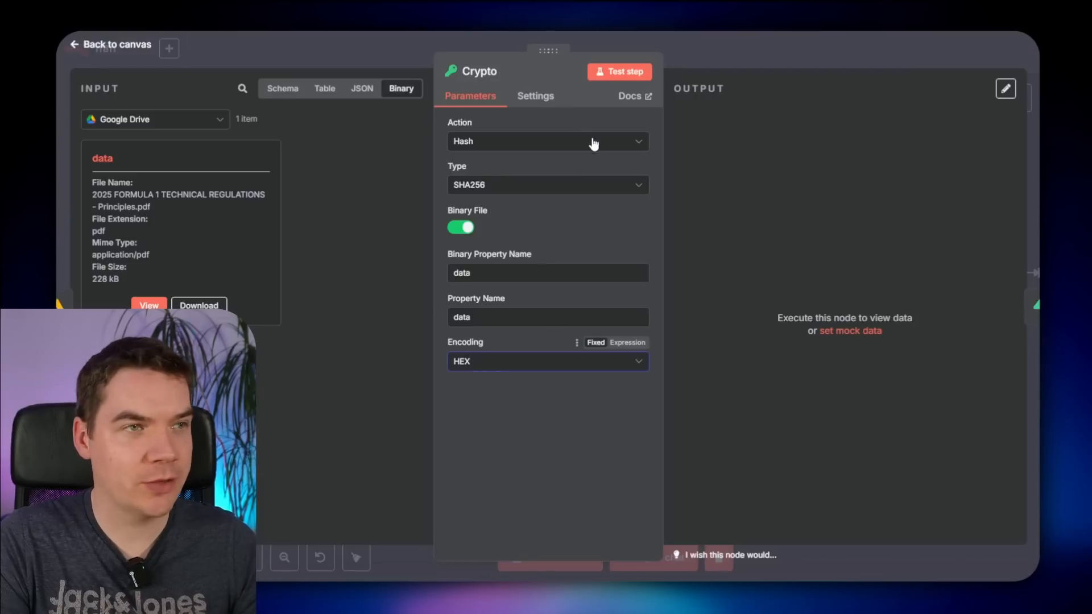
- Name the output property 'hash' and retest to confirm the hex digest
left_click(631, 71)
scroll(779, 307, "down", 5)
scroll(779, 307, "down", 5)
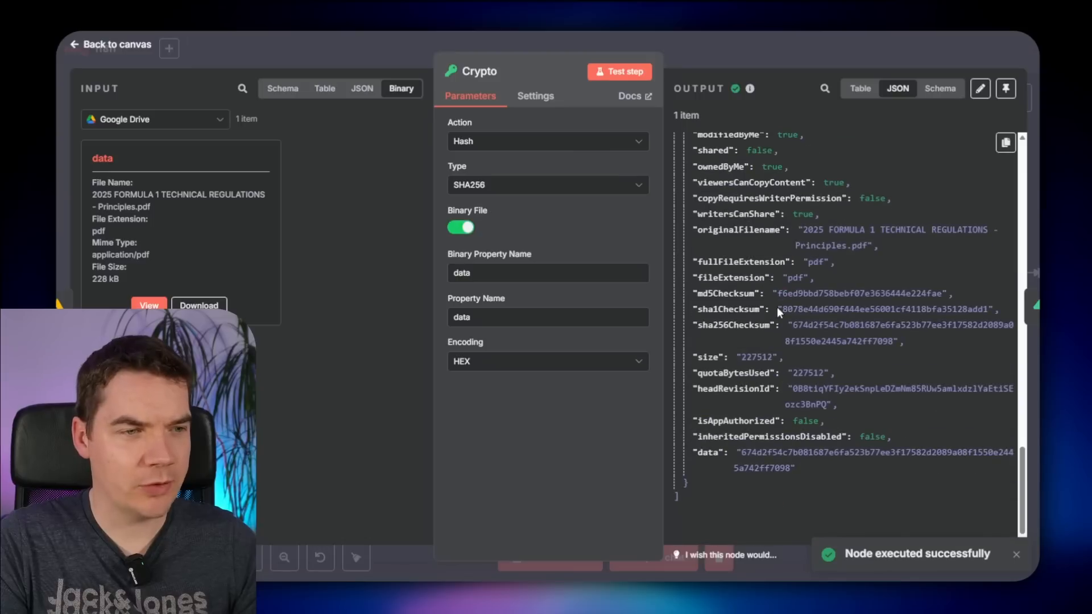
double_click(705, 455)
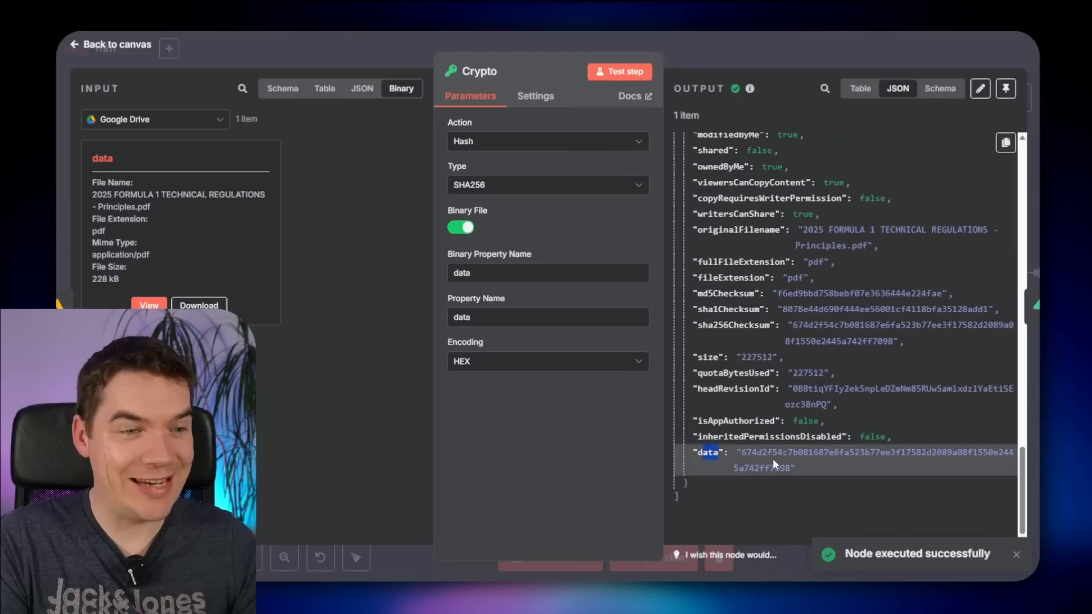
double_click(488, 317)
type("h")
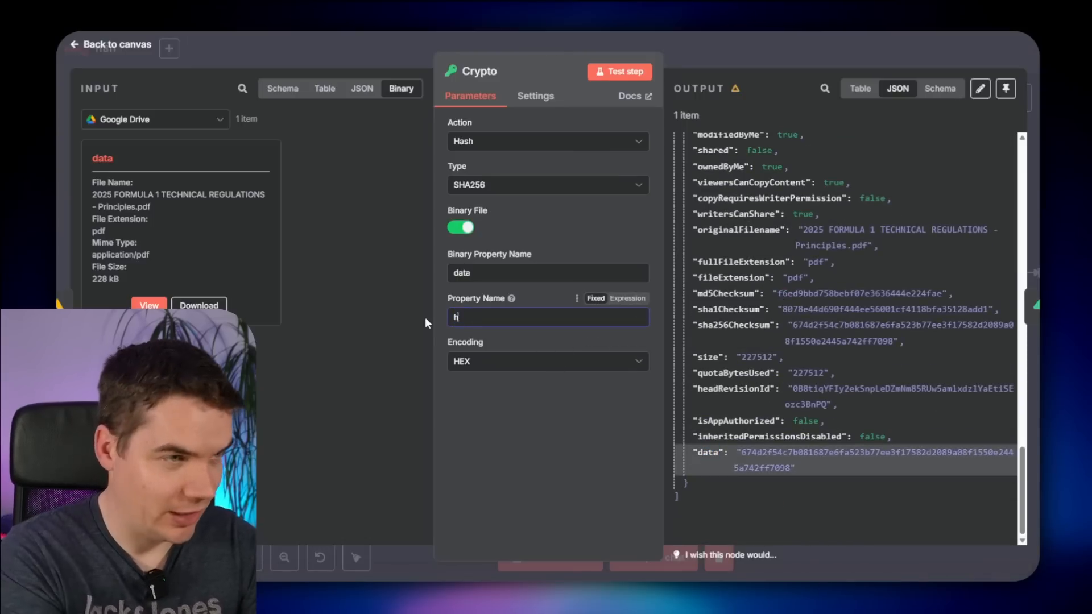
type("ash")
left_click(620, 71)
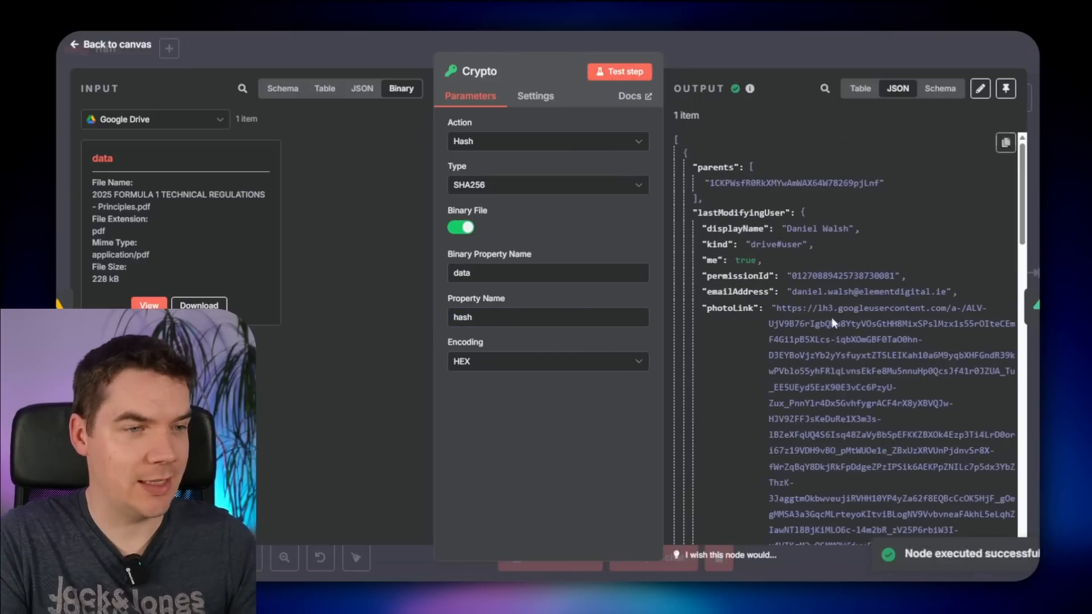
scroll(780, 398, "down", 15)
left_click(711, 459)
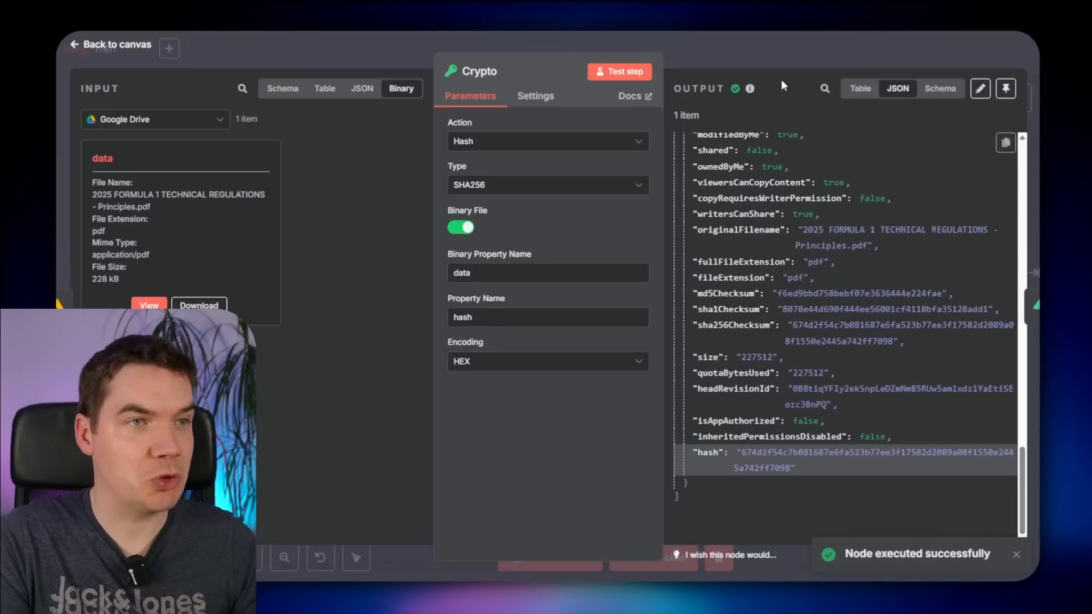
left_click(760, 44)
- Rename the Crypto node to Generate Hash and the download node to Download File
key("F2")
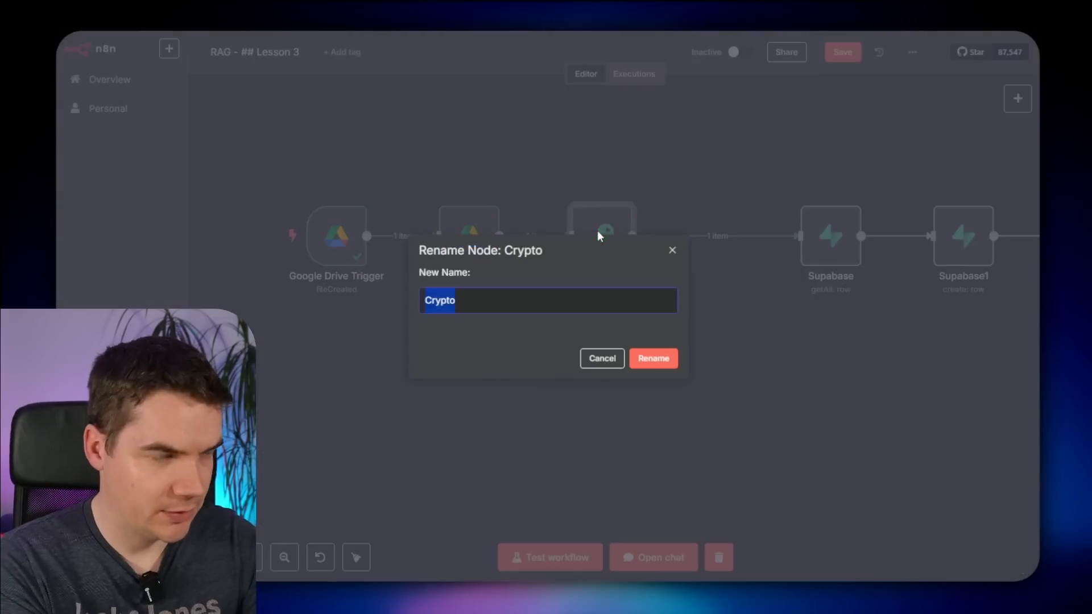
type("Generate")
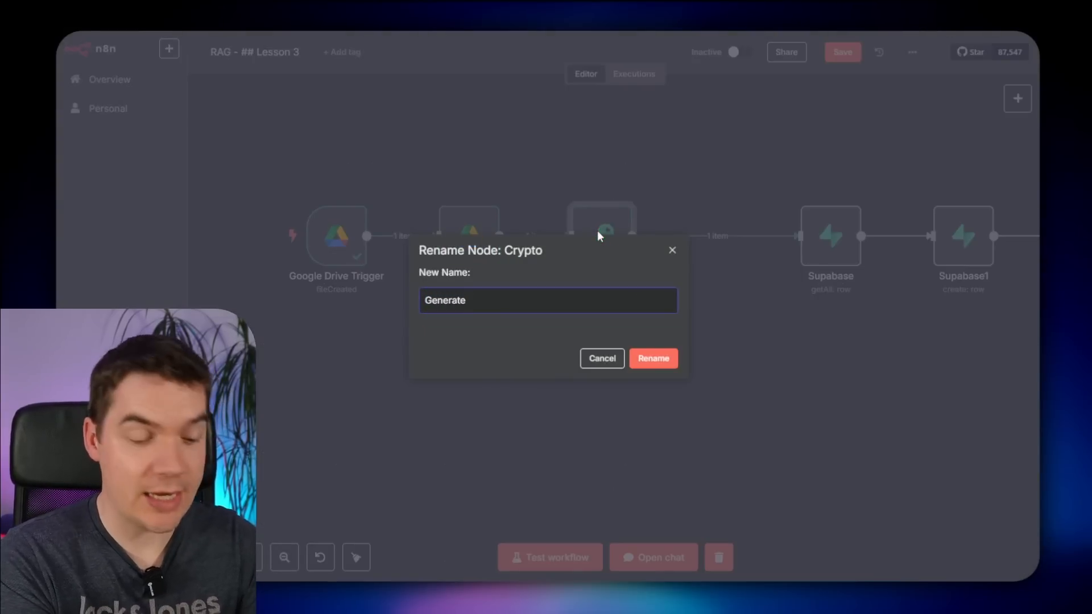
type(" Hash")
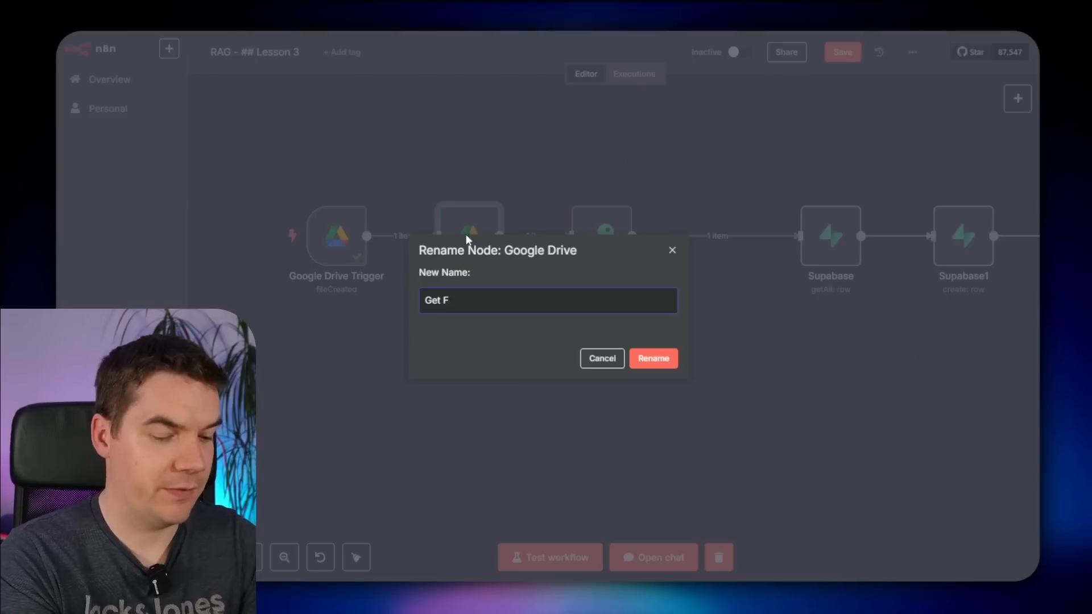
type("ile")
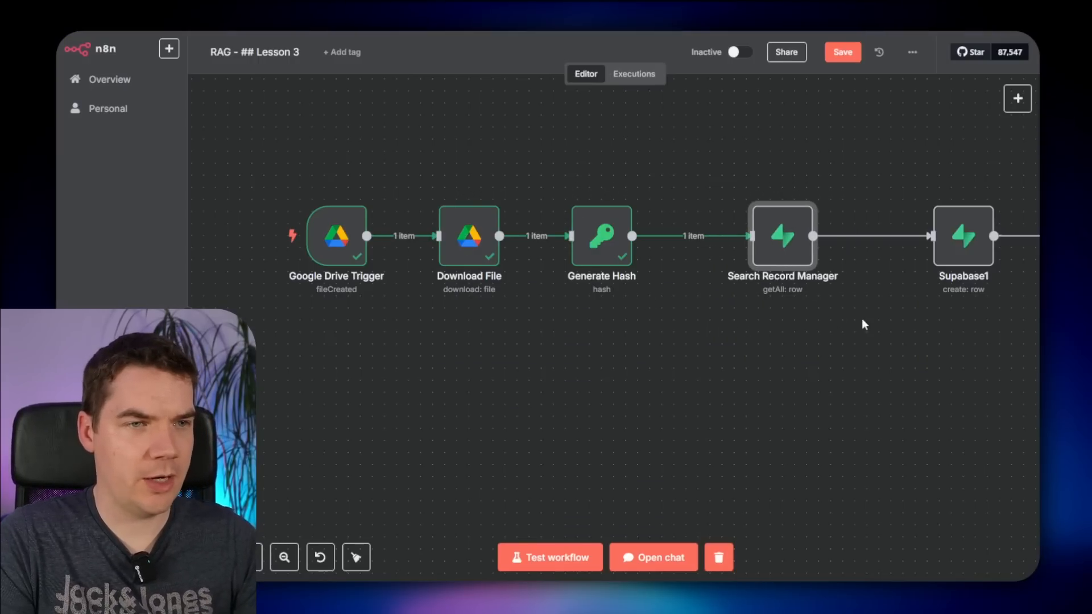
- Rename Supabase1 to Create Row in Record Manager and open its settings
left_click_drag(863, 324, 522, 334)
left_click(614, 254)
key("F2")
type("Create ")
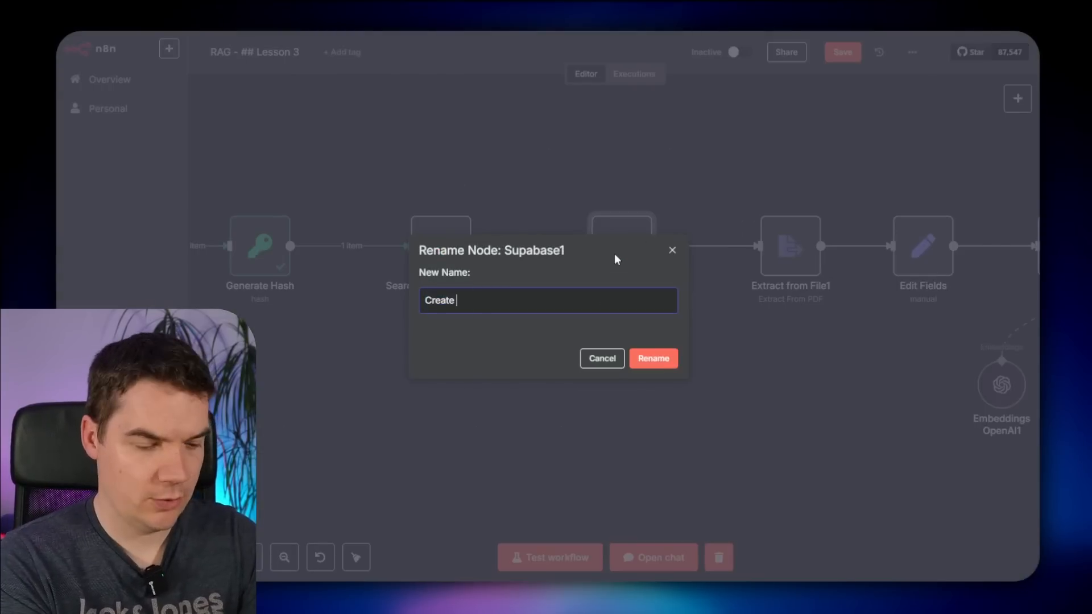
type("Row in Recor")
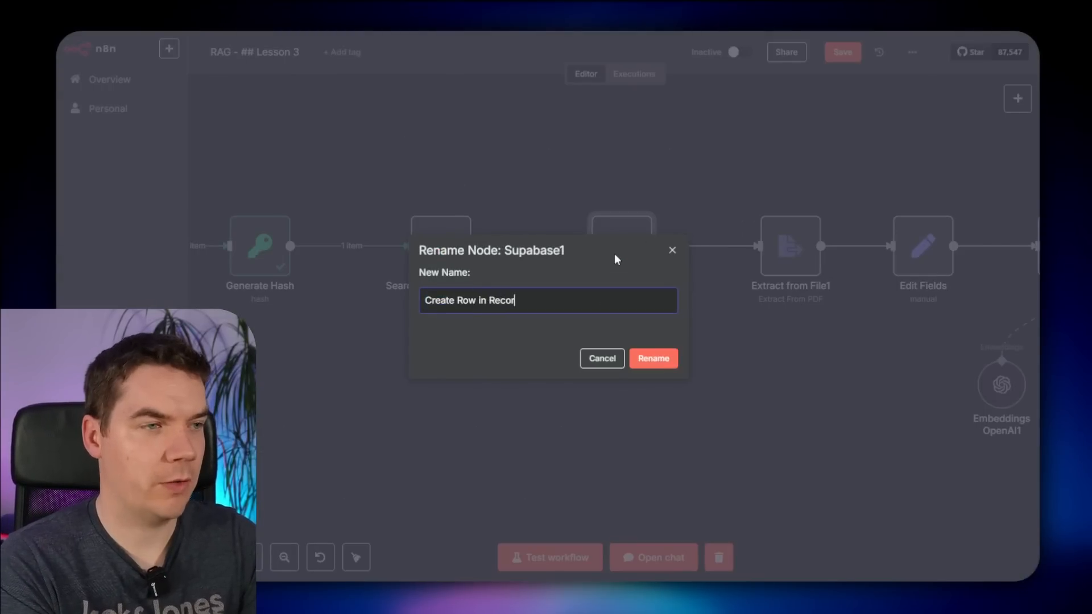
type("d Manager")
key("Return")
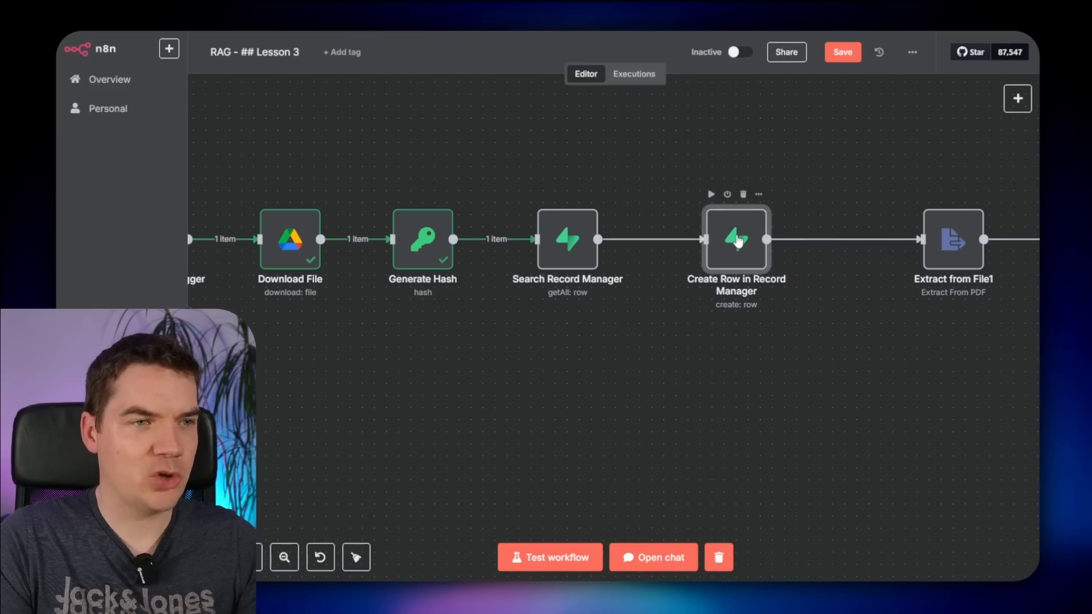
double_click(735, 245)
scroll(558, 402, "down", 2)
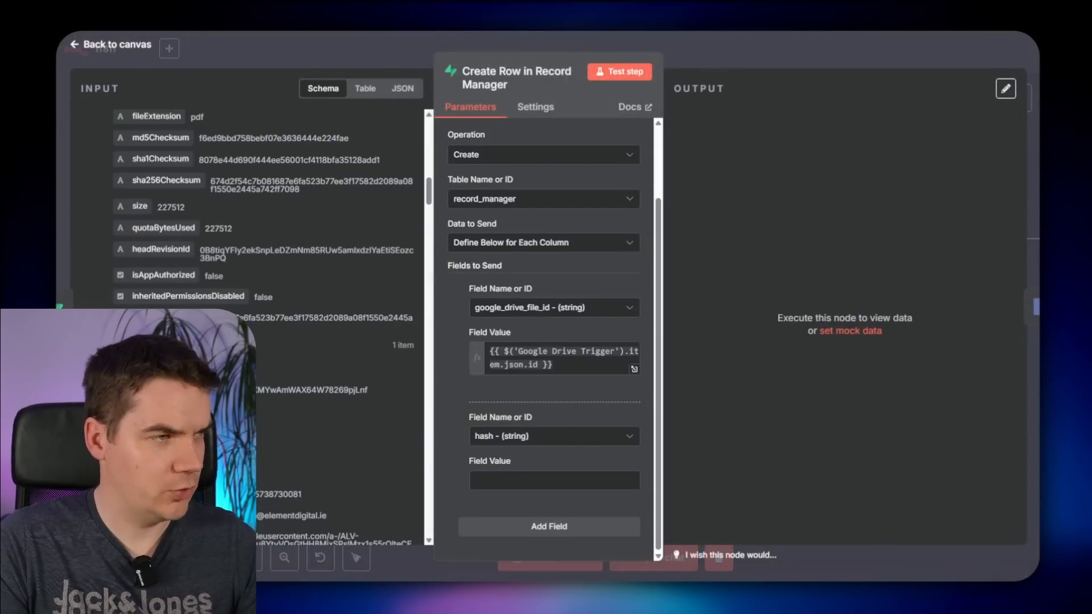
- Map the generated hash into the create-row hash value and test the step
left_click_drag(142, 318, 569, 484)
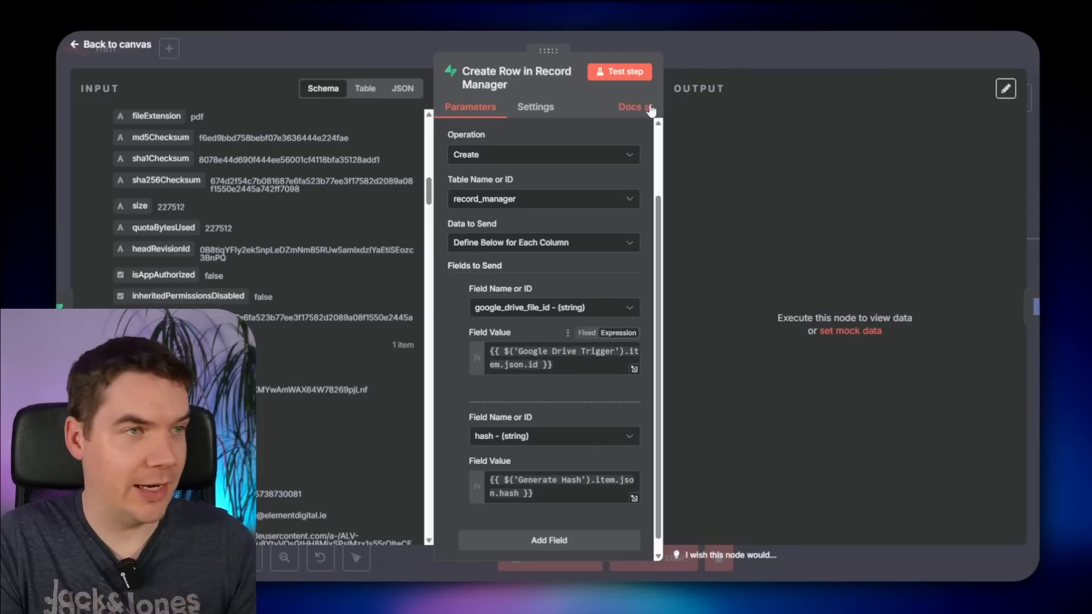
left_click(623, 77)
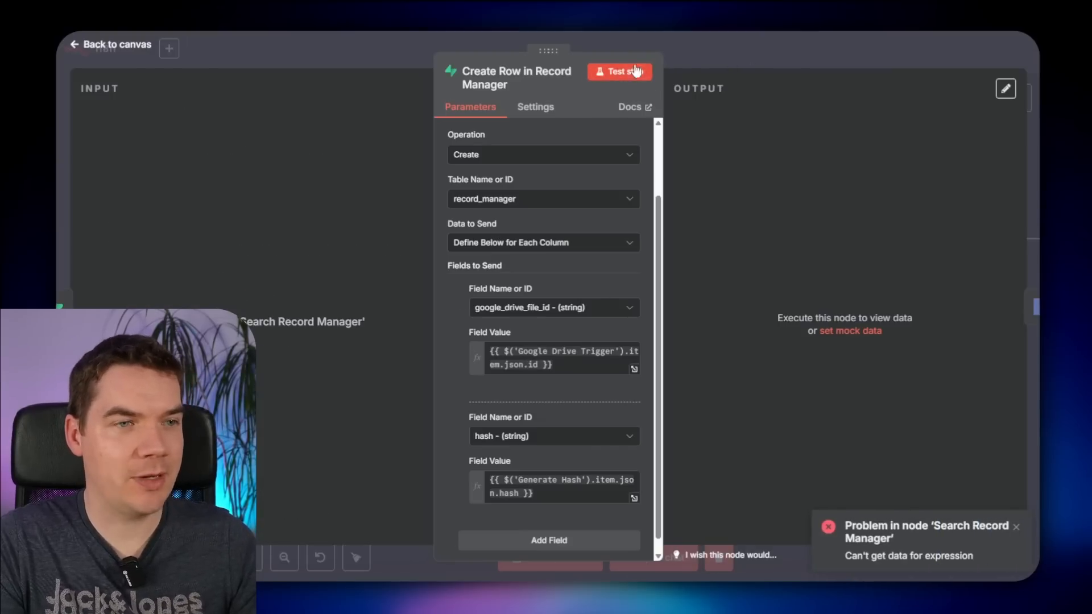
key("Escape")
- Review the Search Record Manager node's settings
double_click(784, 245)
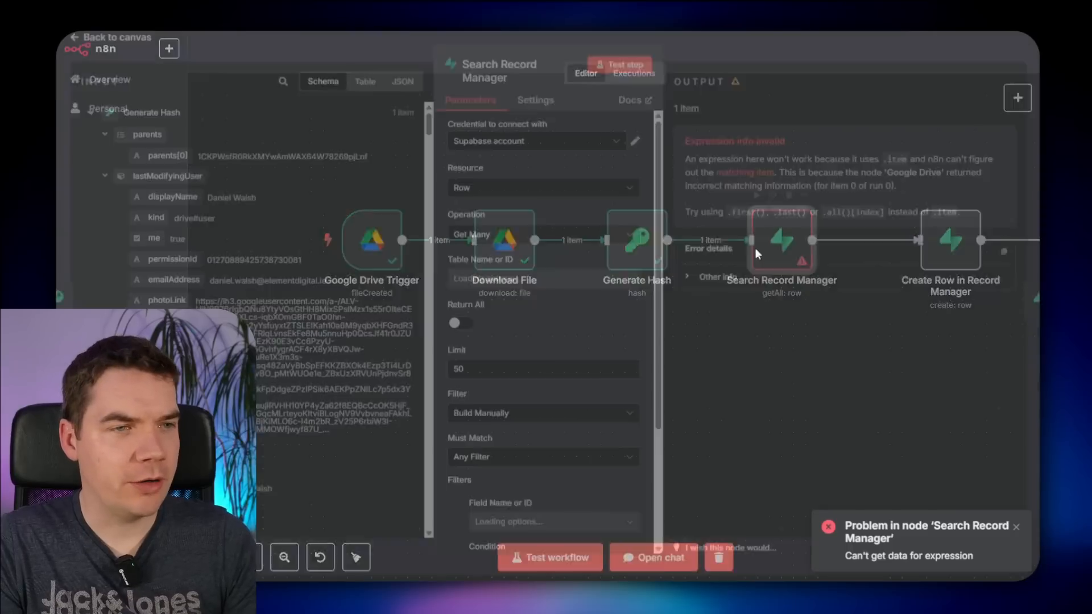
scroll(534, 432, "down", 3)
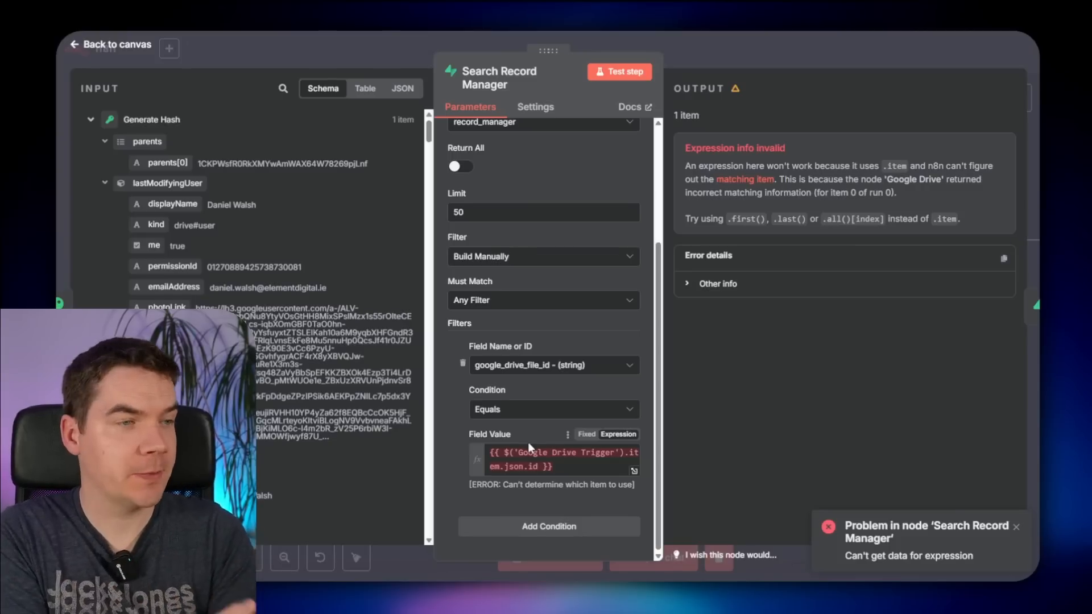
left_click(831, 35)
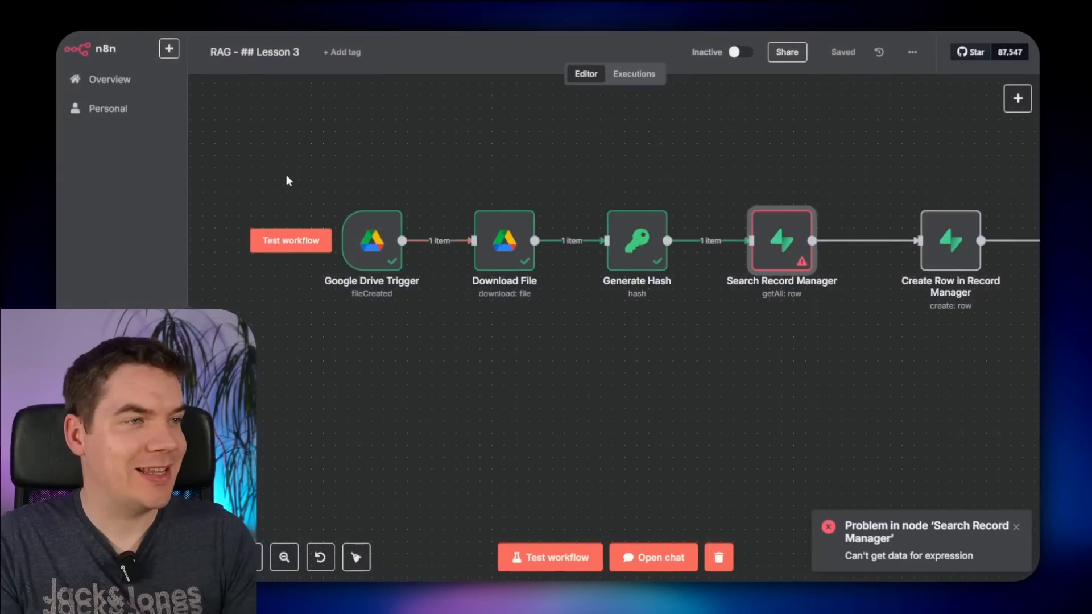
- Move the Google Drive Trigger node left to leave room before Download File
left_click_drag(287, 181, 432, 351)
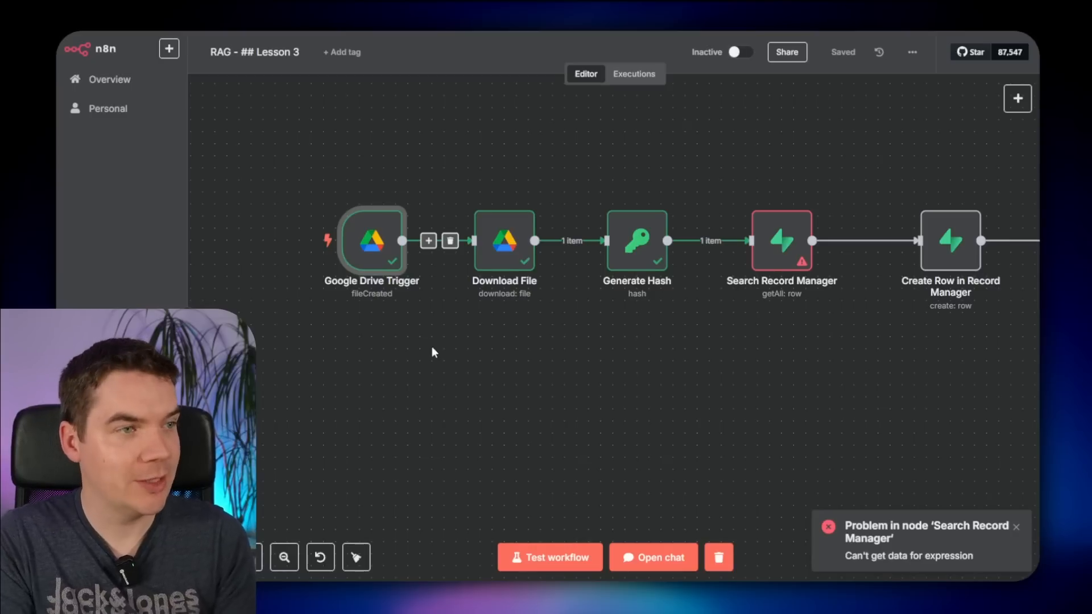
mouse_move(378, 259)
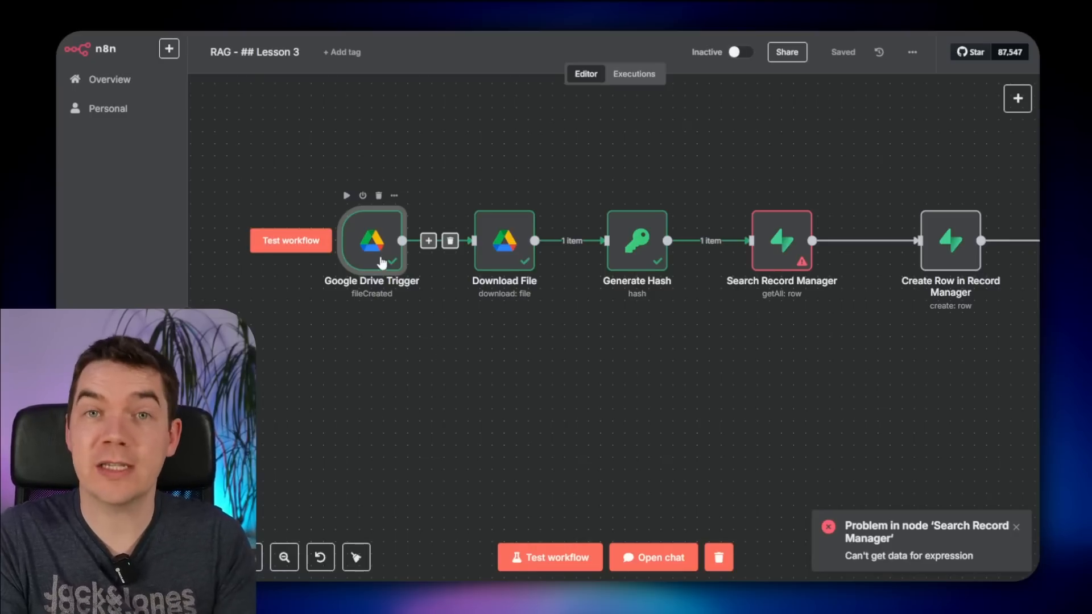
left_click_drag(434, 361, 796, 398)
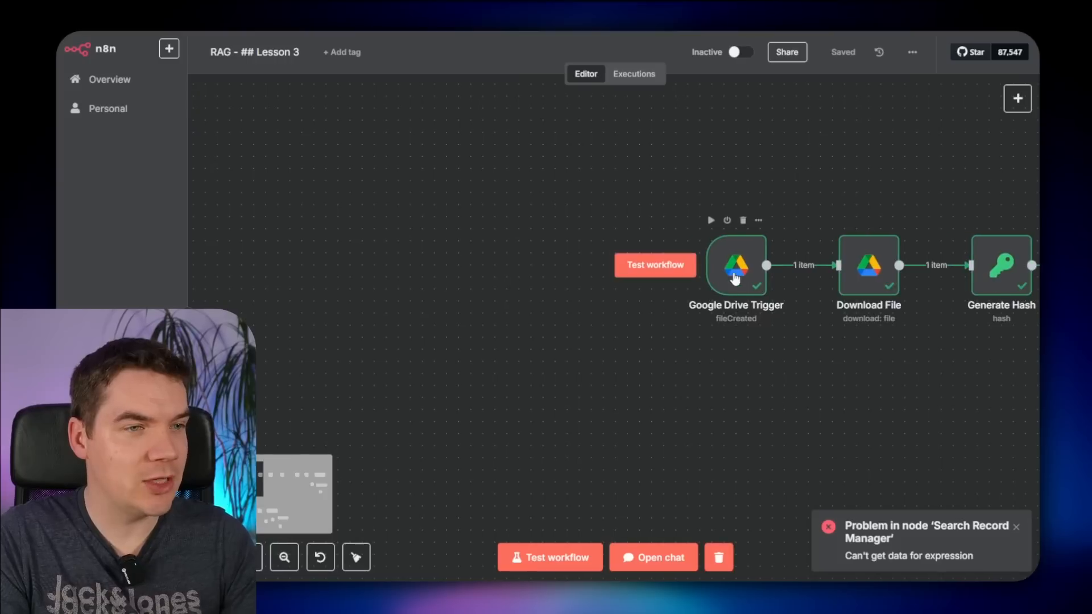
left_click_drag(732, 275, 588, 277)
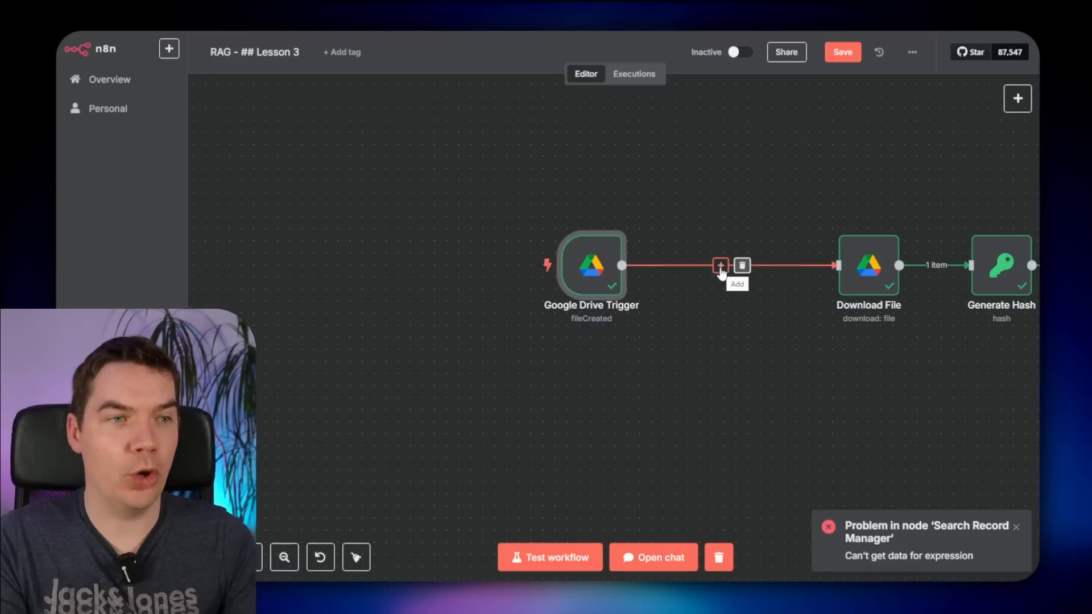
- Insert a Loop Over Items node between the Google Drive Trigger and Download File
left_click(720, 266)
type("loop")
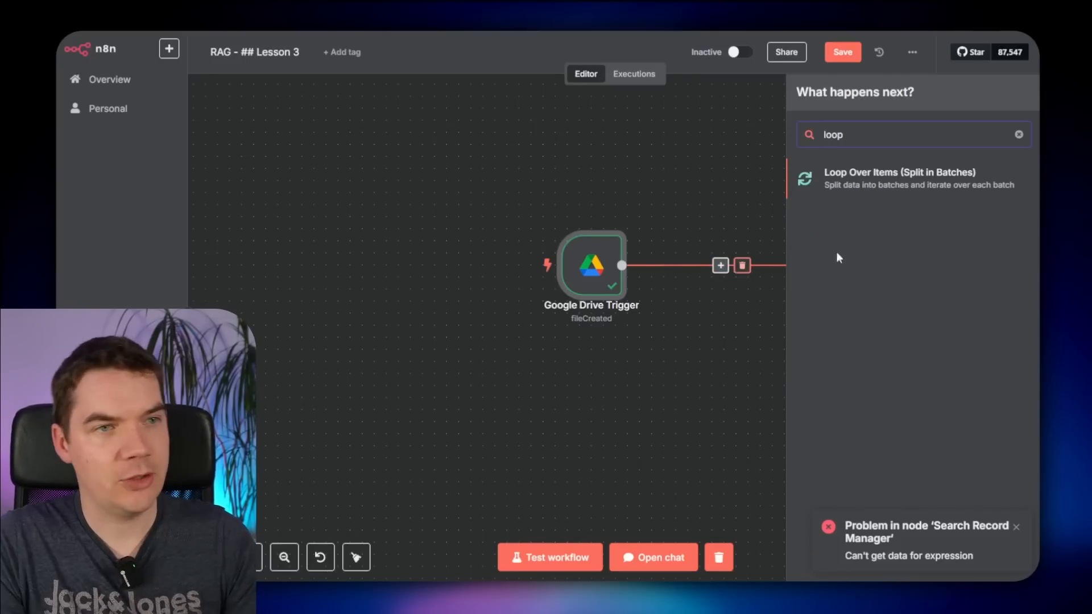
left_click(810, 178)
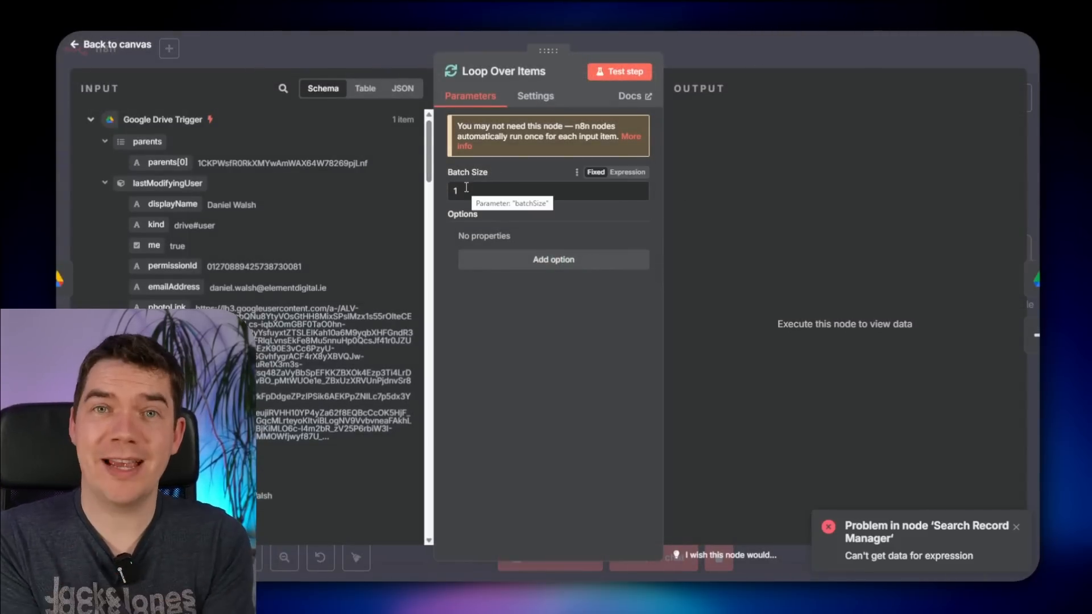
key("Escape")
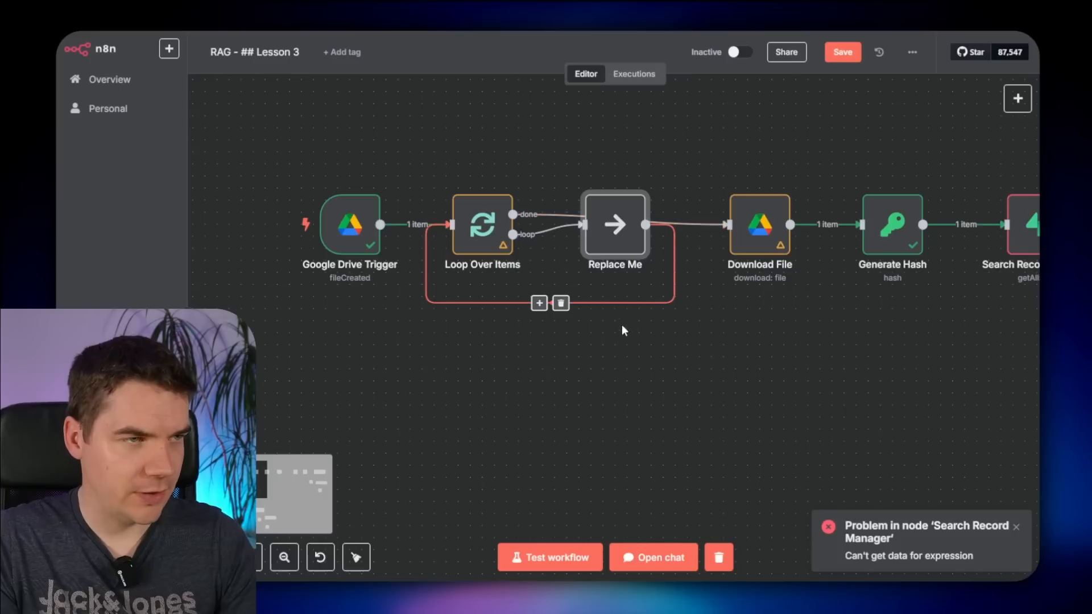
- Delete the Replace Me placeholder and wire the loop output to Download File
left_click_drag(619, 238, 618, 273)
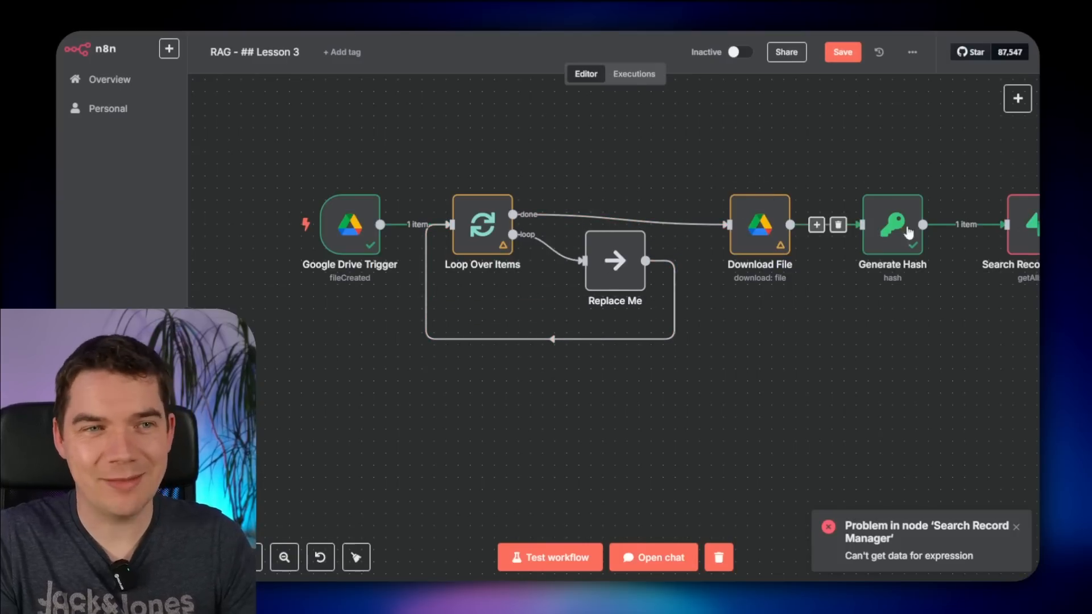
left_click(623, 218)
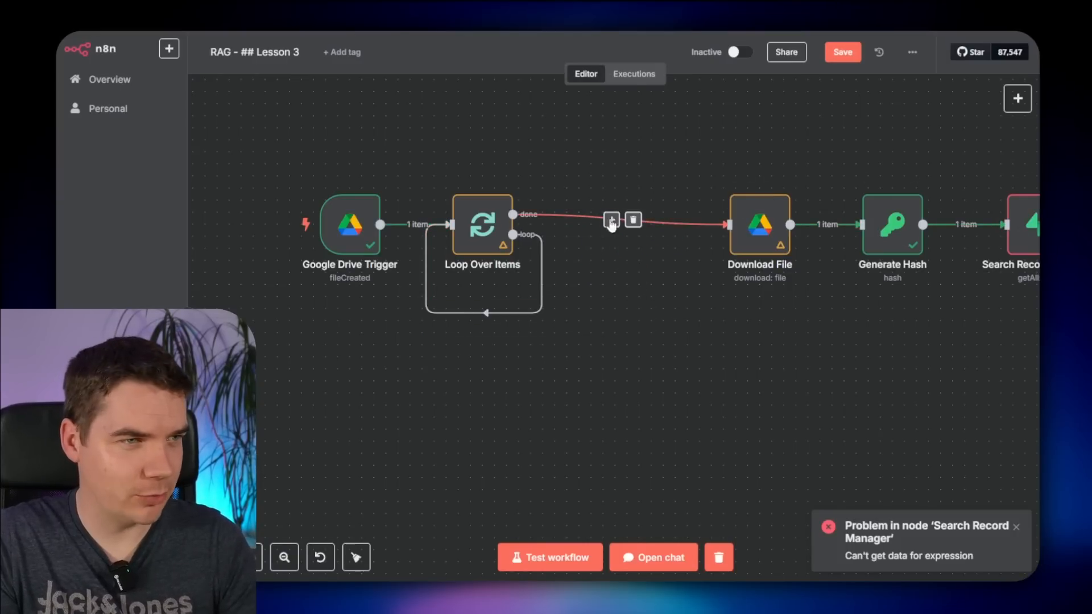
left_click(633, 220)
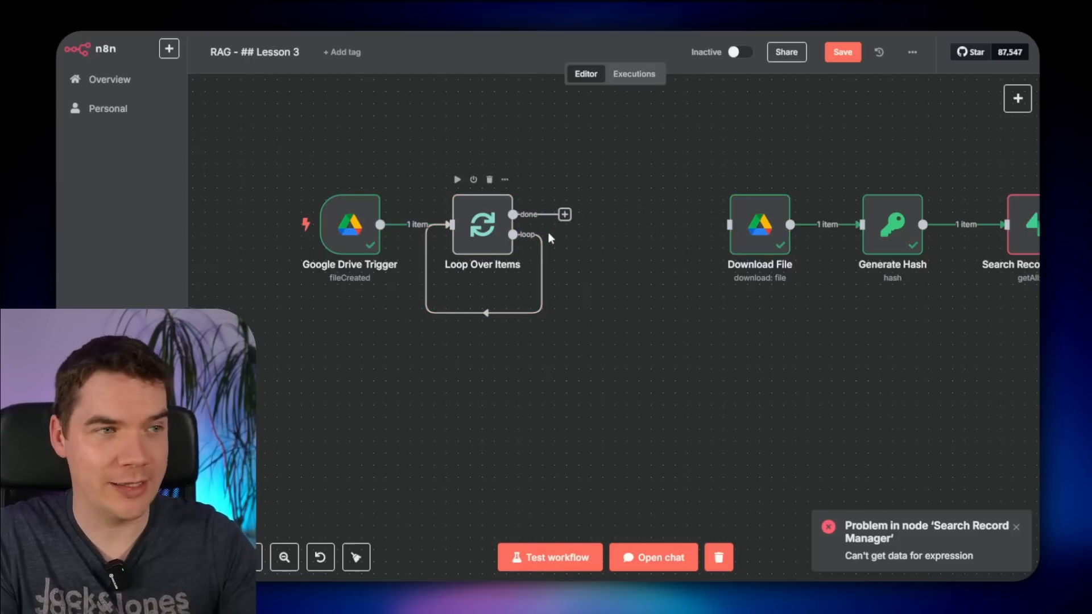
left_click(495, 313)
left_click_drag(513, 234, 731, 226)
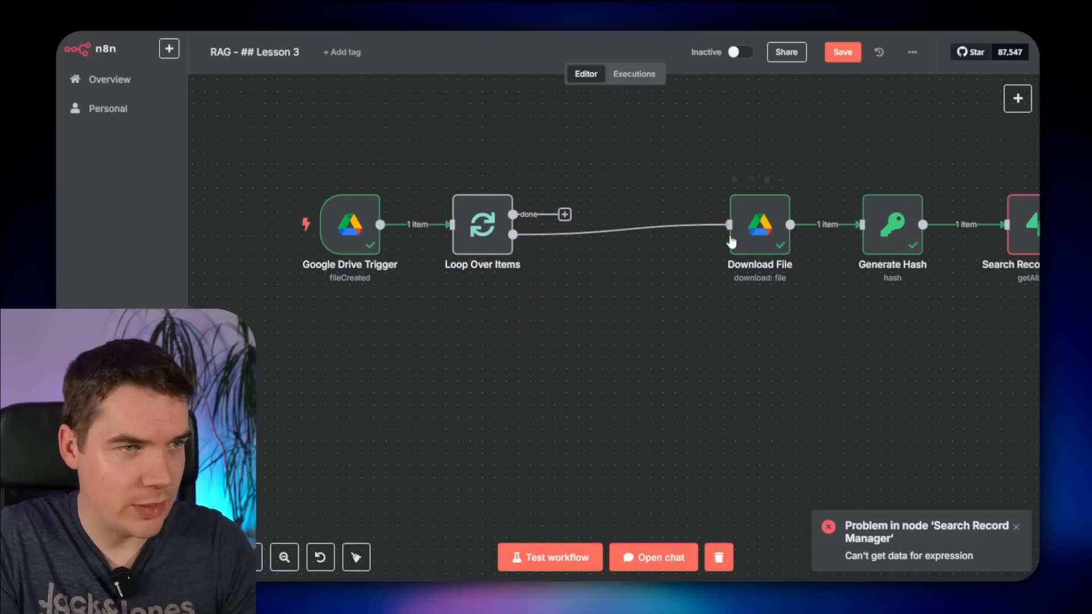
scroll(739, 324, "down", 2)
left_click_drag(626, 280, 460, 250)
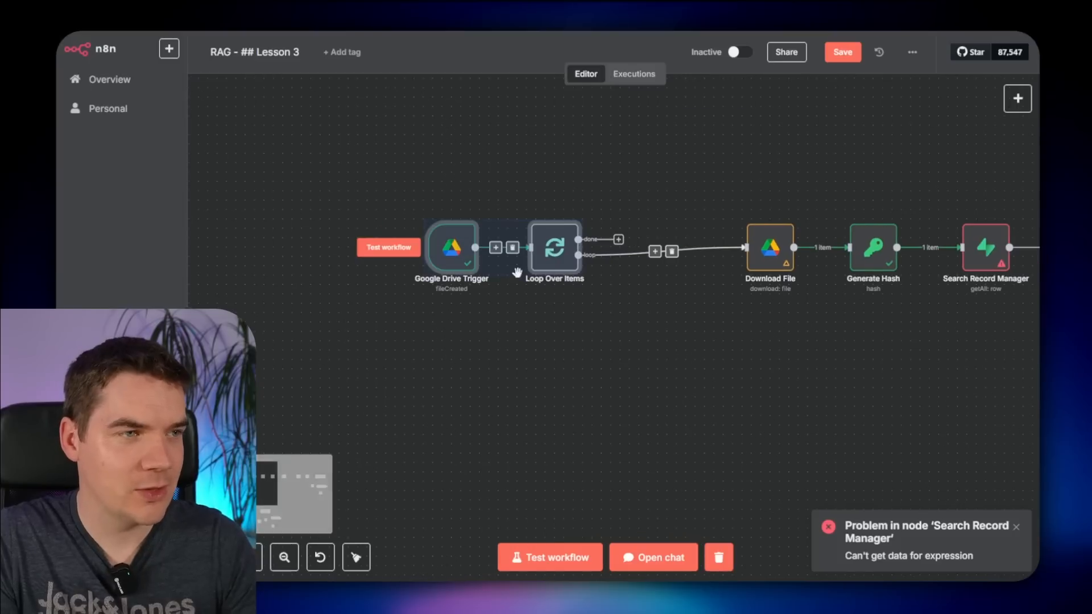
left_click_drag(551, 254, 636, 255)
- Connect the vector store's output back to Loop Over Items and save the workflow
mouse_move(541, 249)
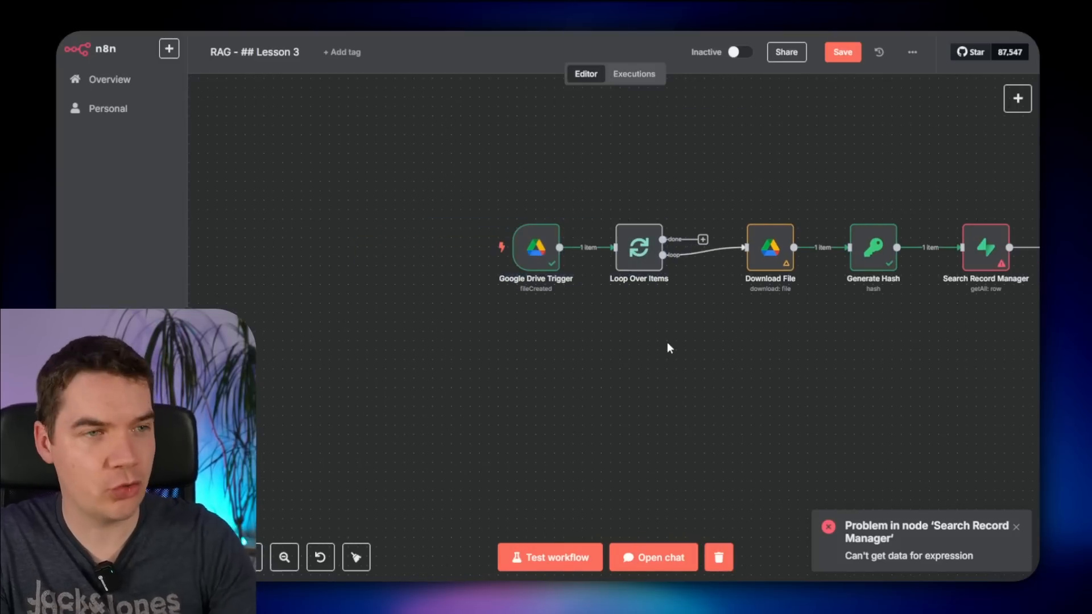
left_click_drag(836, 383, 623, 338)
key("1")
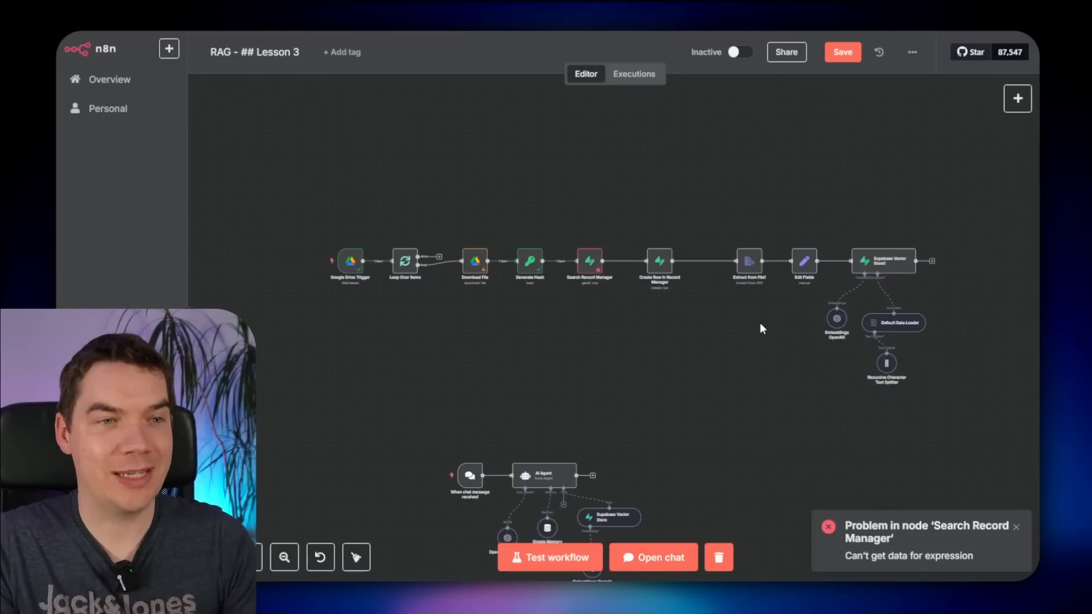
left_click_drag(928, 261, 390, 269)
key("ctrl+s")
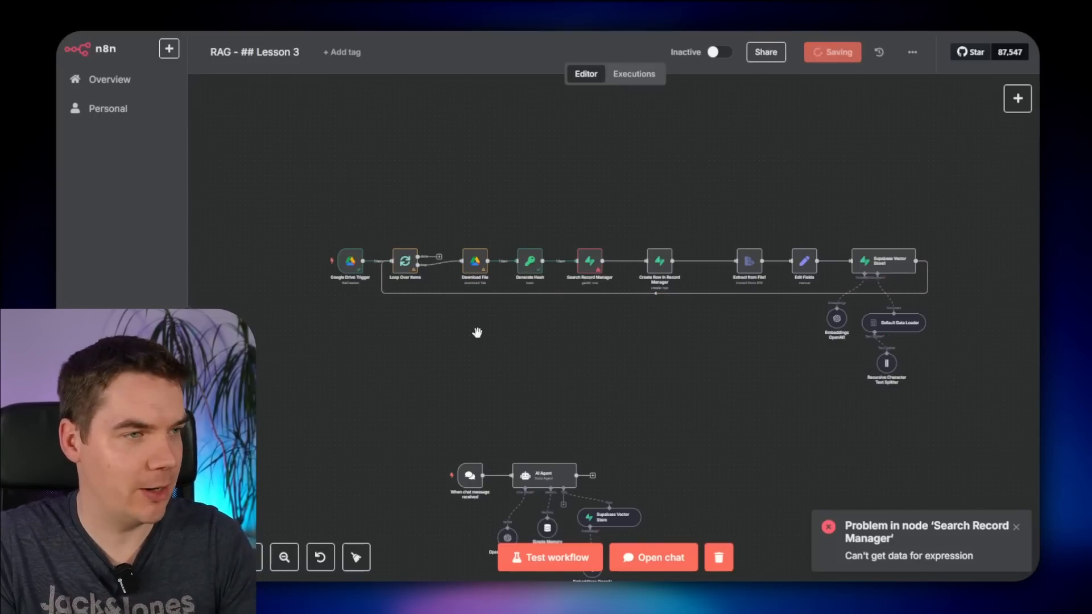
scroll(476, 331, "up", 5)
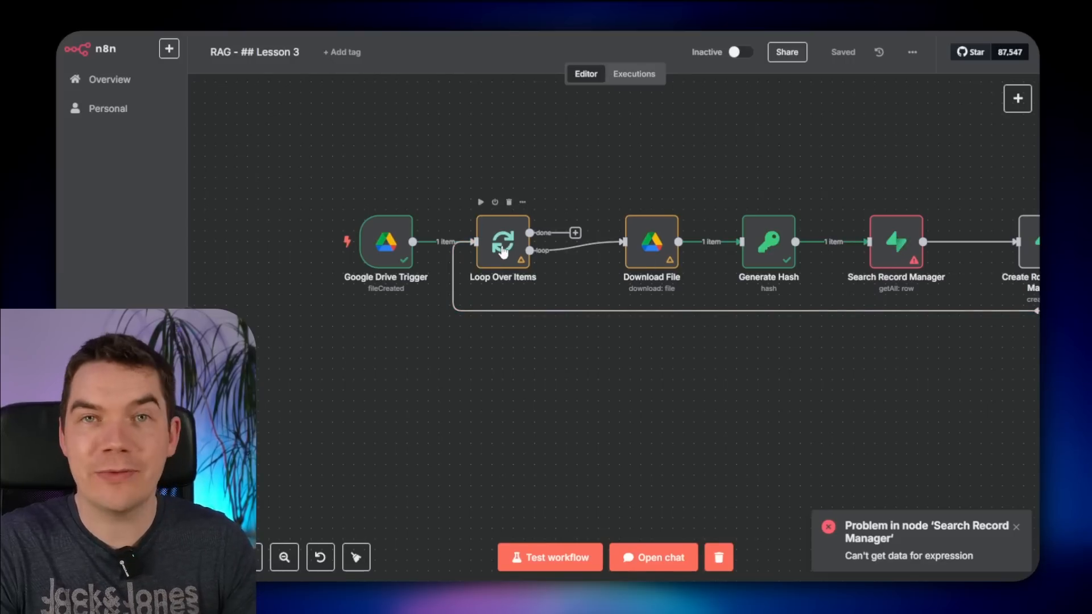
- Clear Search Record Manager's Field Value and run the workflow to load input data
double_click(894, 245)
scroll(562, 213, "down", 3)
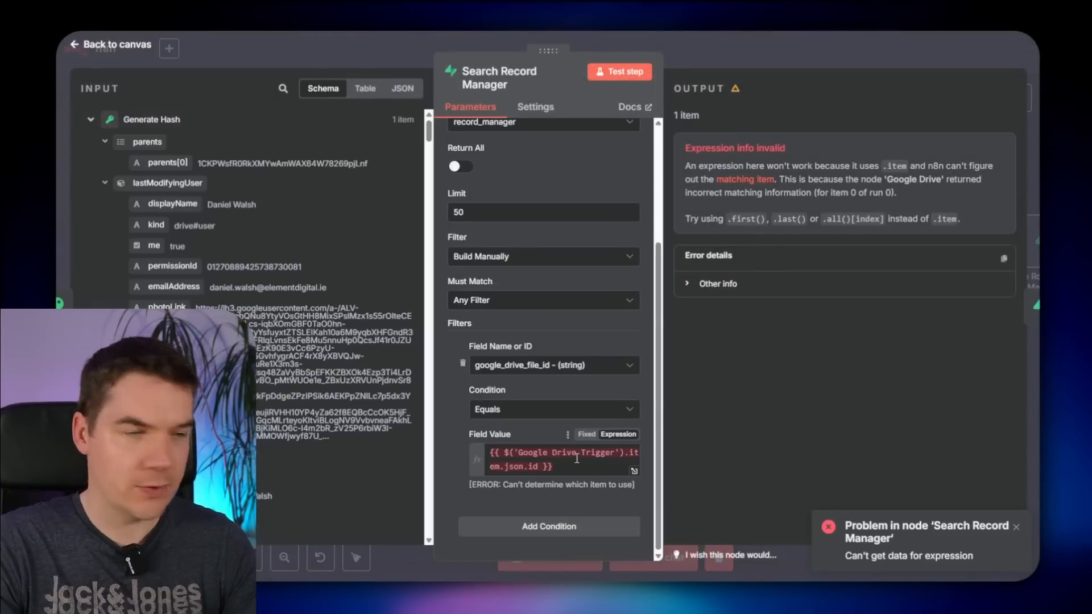
triple_click(577, 461)
key("BackSpace")
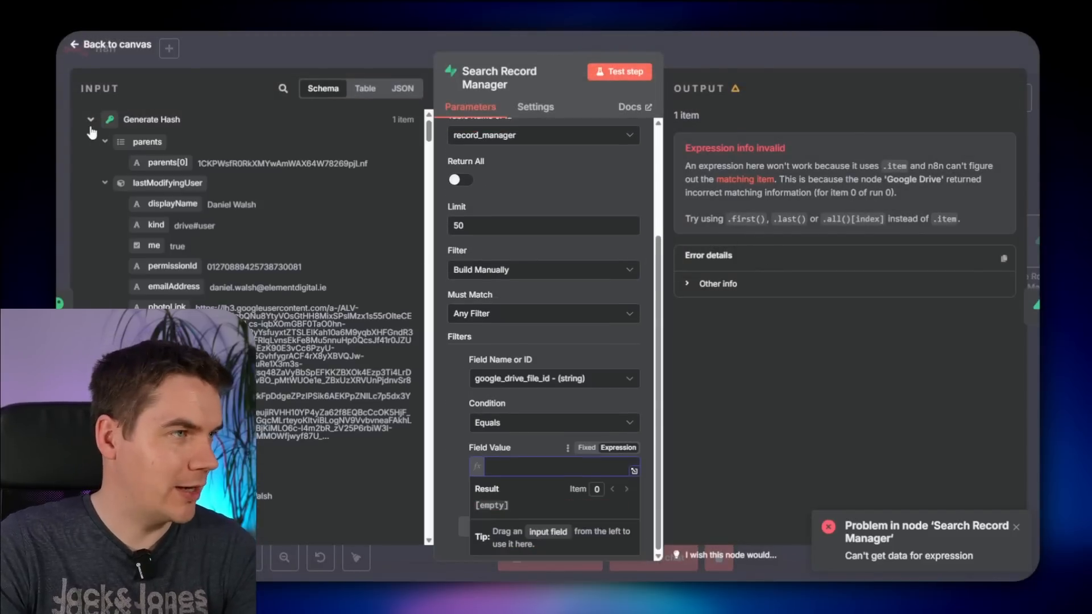
left_click(90, 119)
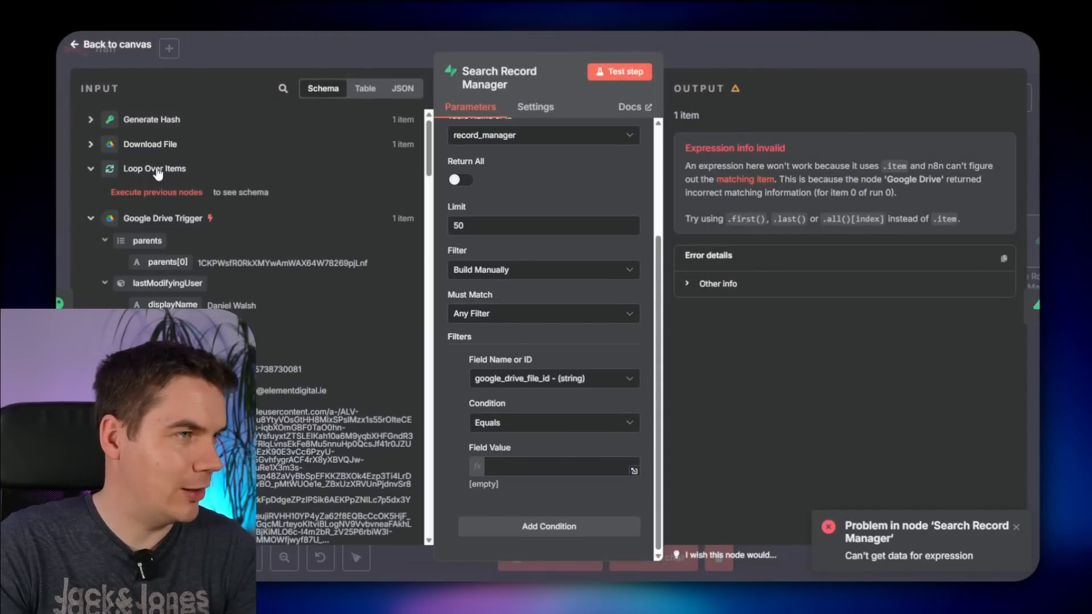
left_click(179, 195)
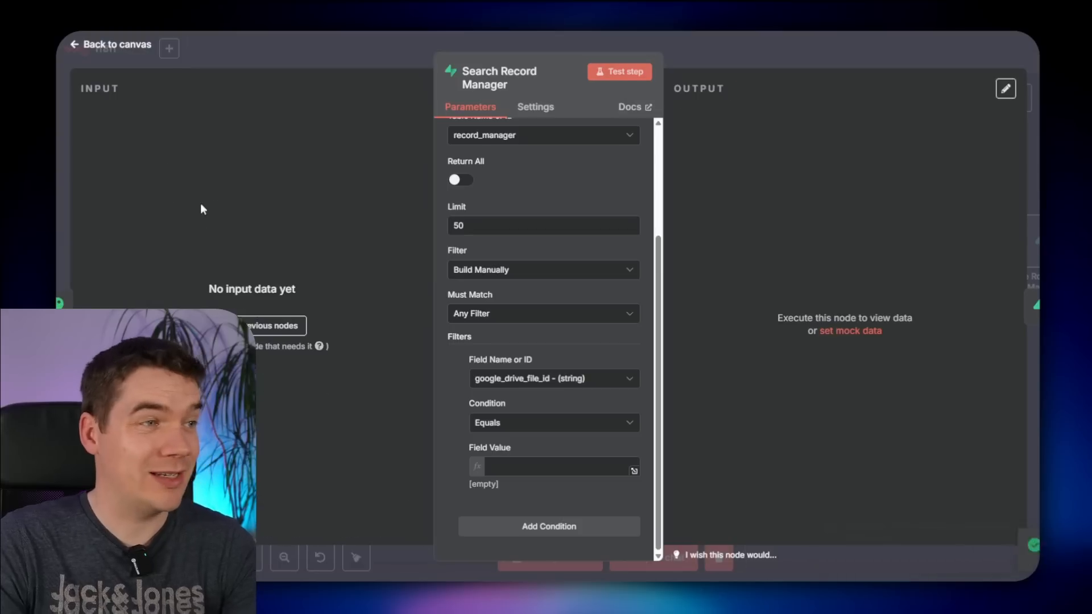
left_click(736, 49)
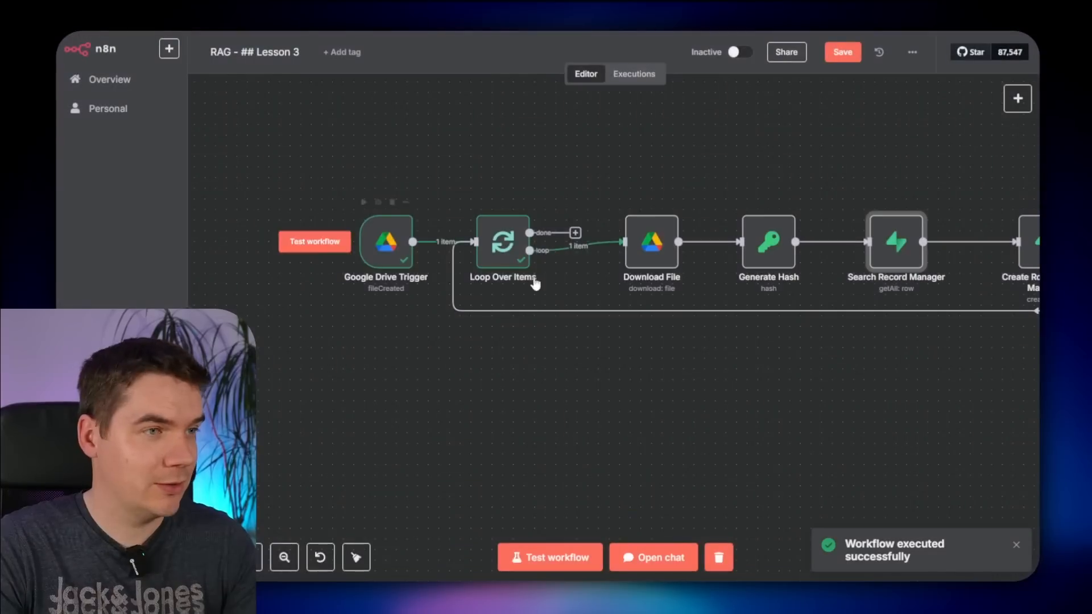
left_click(332, 254)
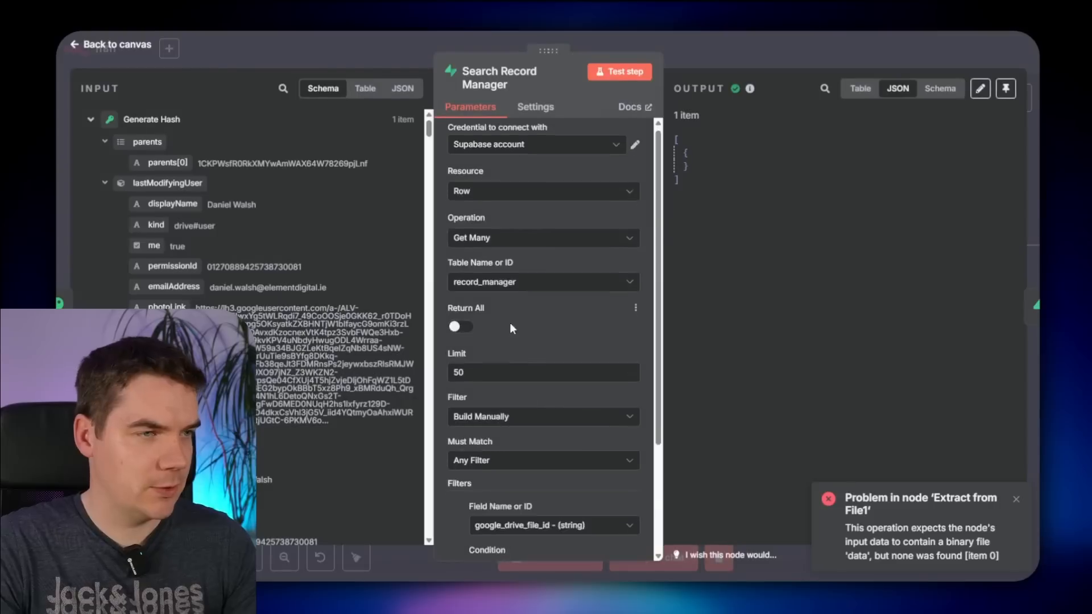
- Set Field Value to the Loop Over Items id, then check the record_manager table rows
scroll(512, 341, "down", 3)
left_click(529, 478)
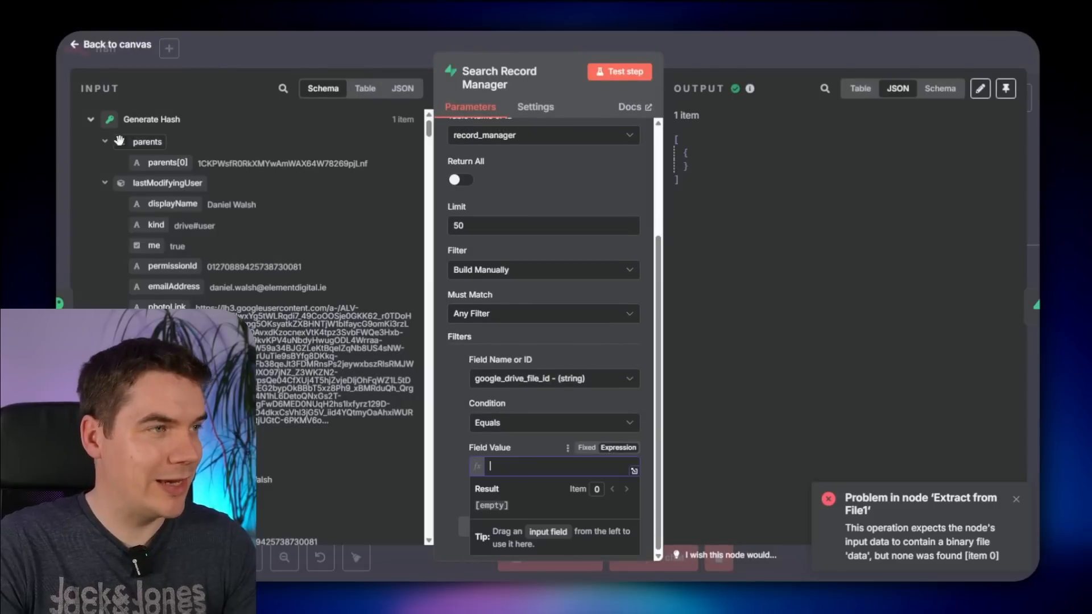
left_click(91, 119)
left_click(90, 144)
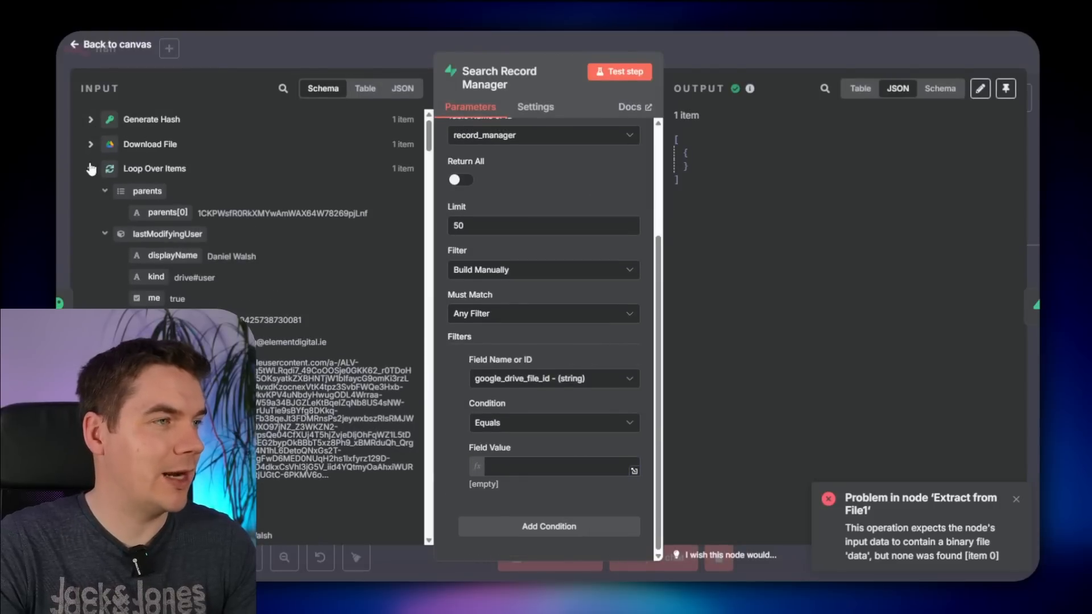
left_click(105, 234)
left_click(105, 255)
left_click(105, 277)
left_click_drag(145, 405, 512, 478)
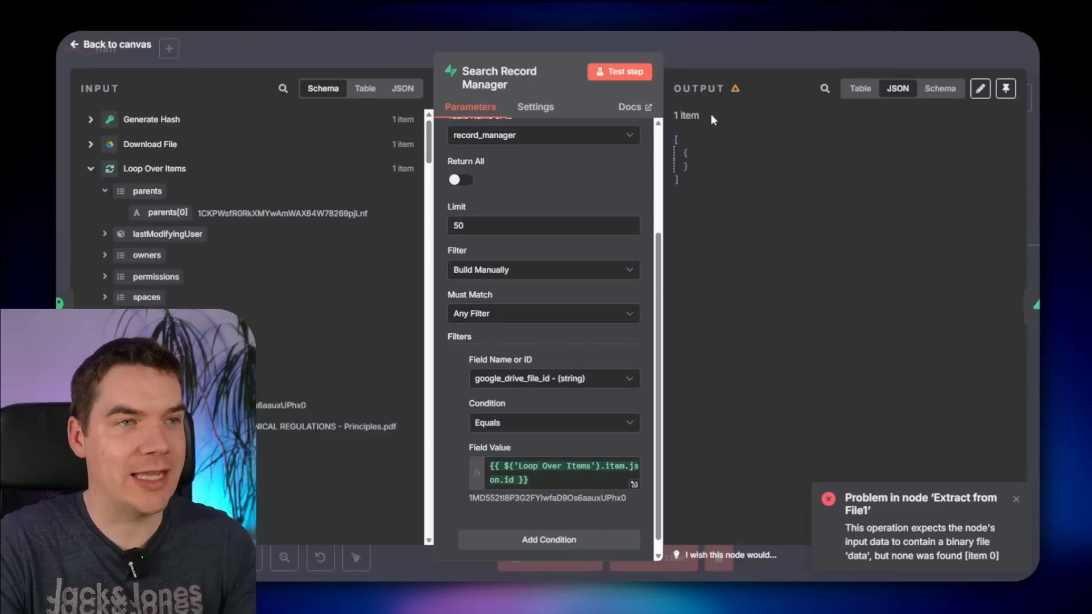
key("Escape")
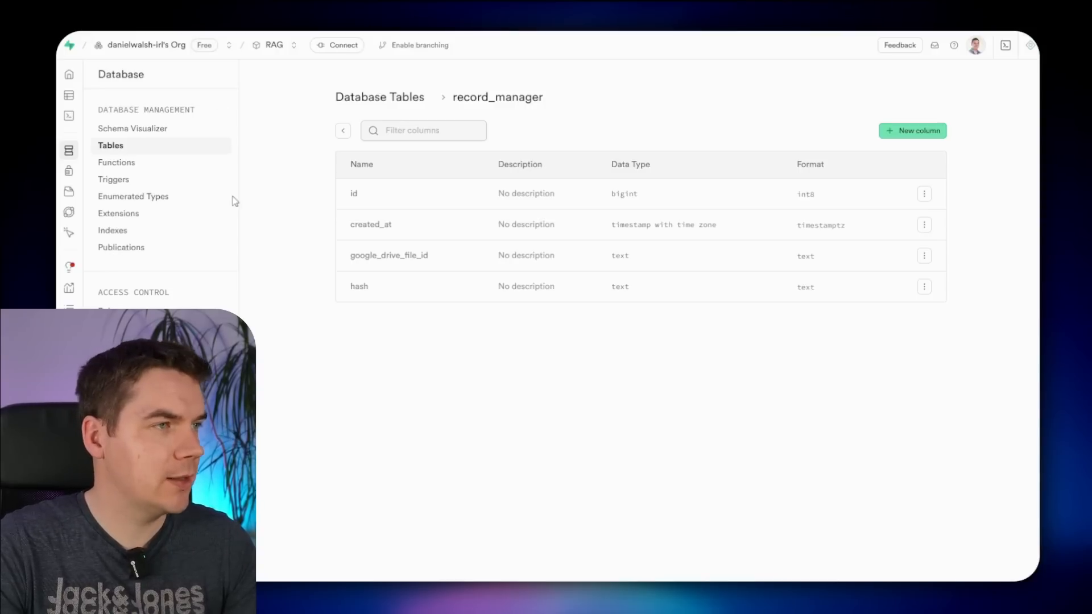
left_click(128, 128)
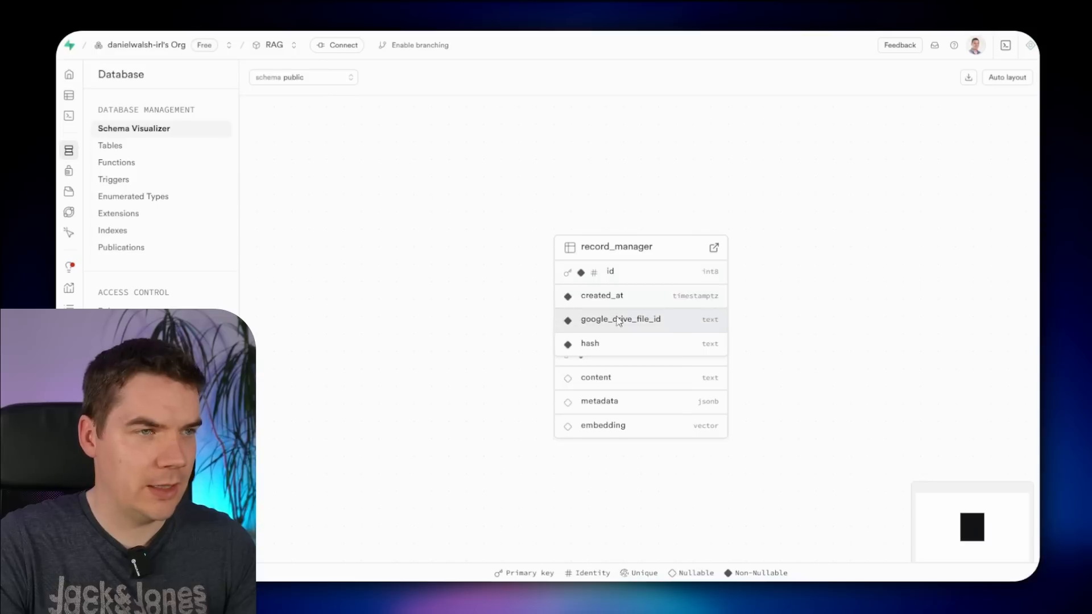
left_click(712, 249)
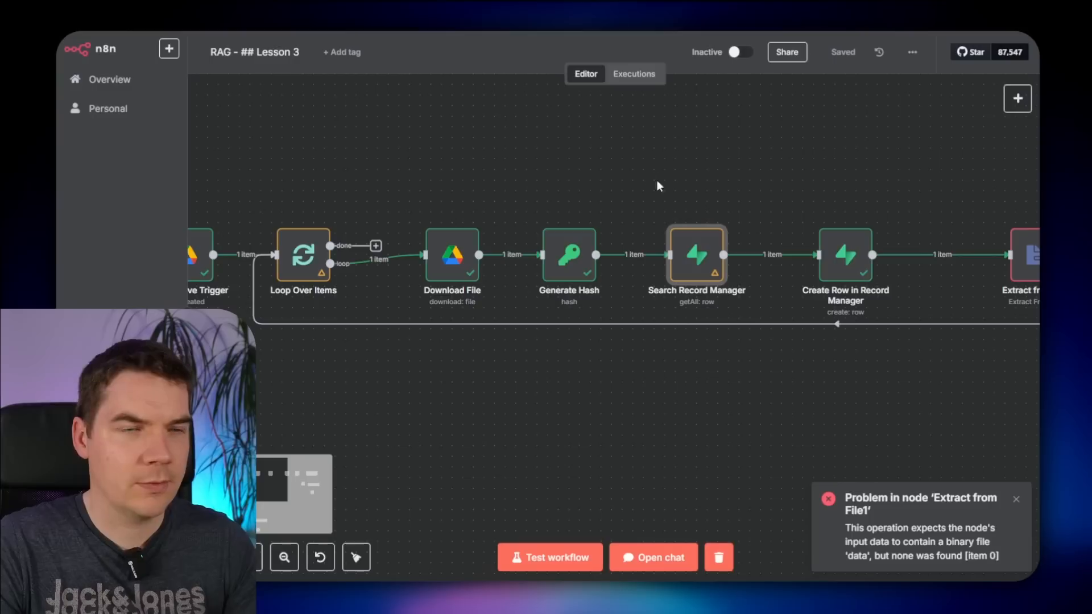
left_click_drag(529, 179, 668, 180)
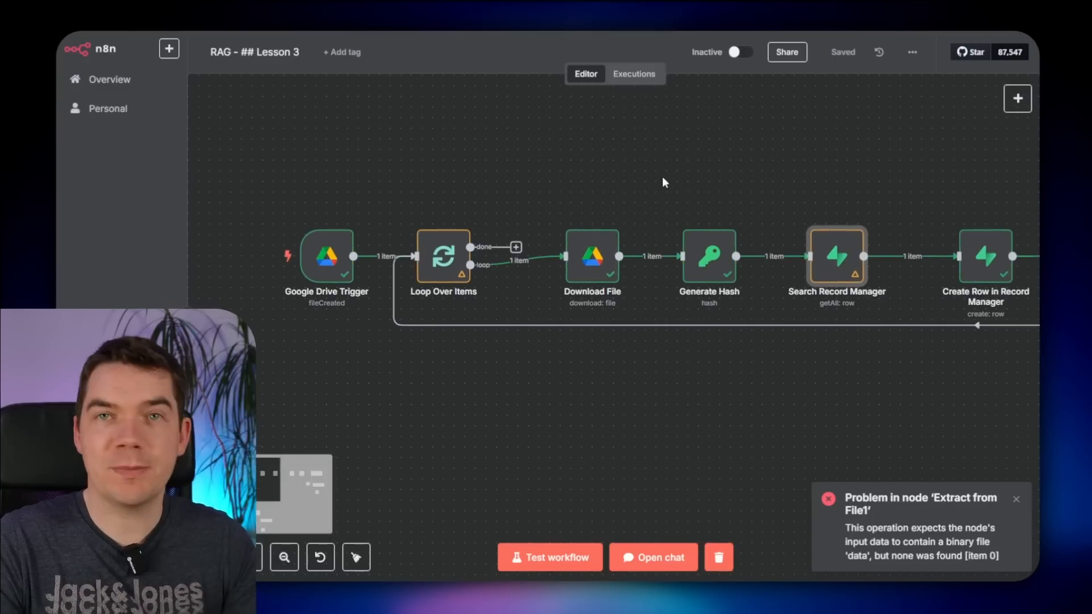
mouse_move(312, 279)
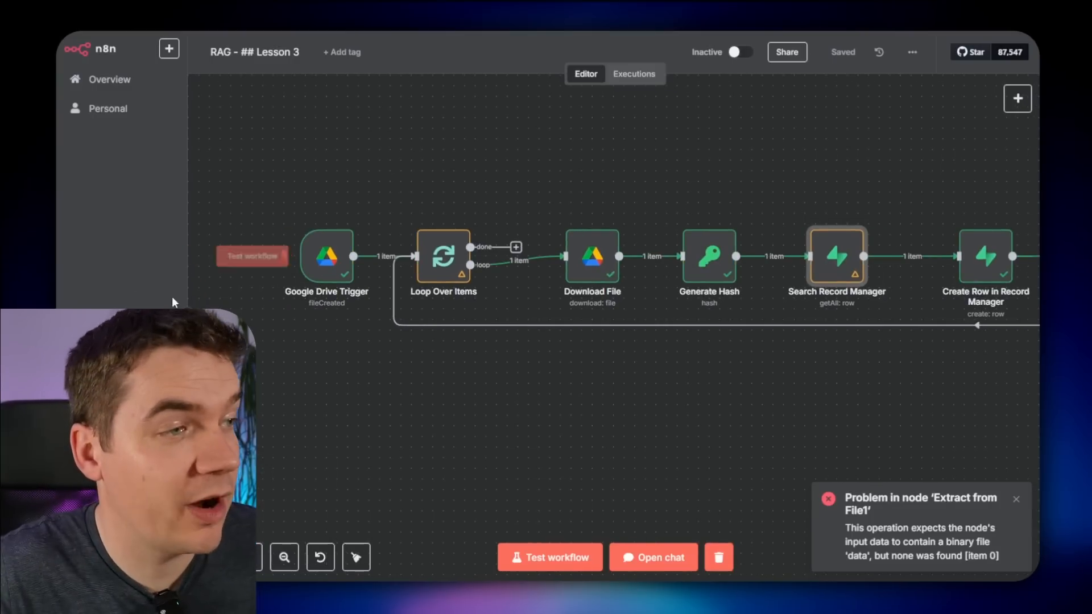
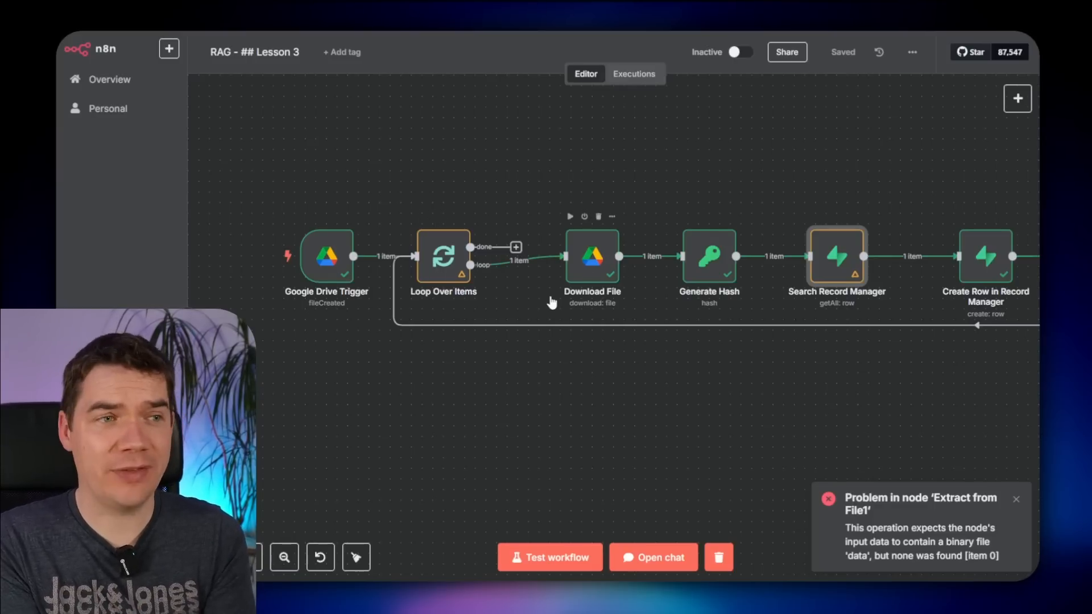
- Test Search Record Manager and confirm it returns one record with its stored hash and file ID
double_click(837, 256)
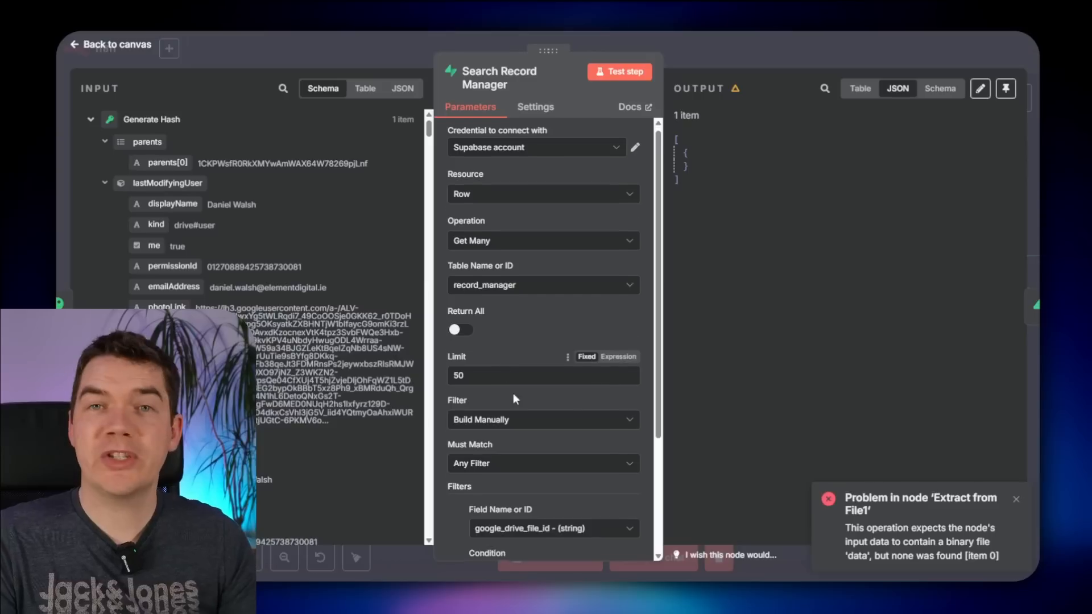
scroll(514, 398, "down", 3)
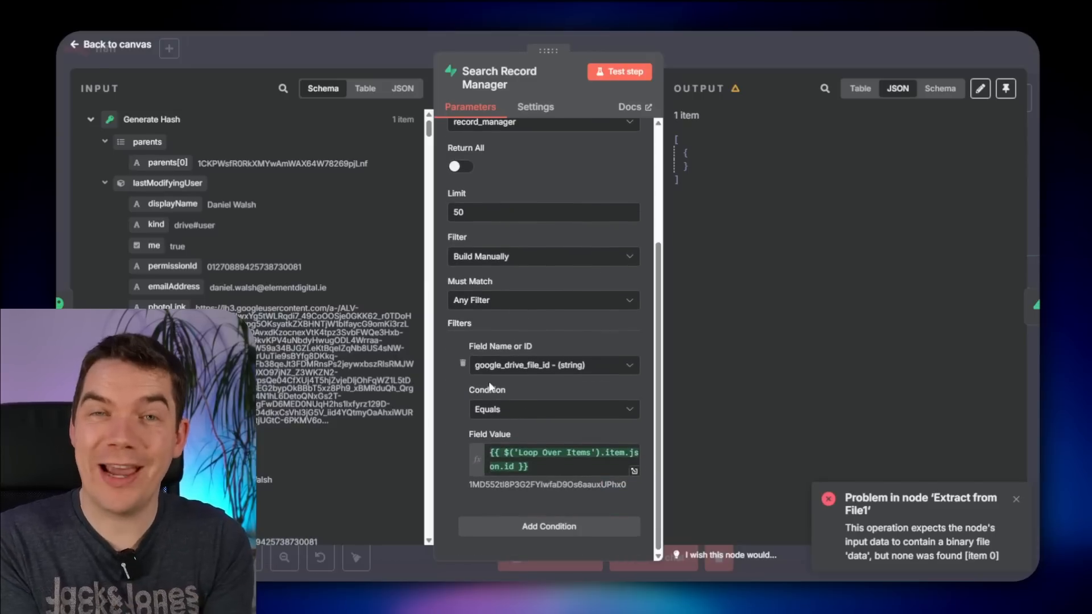
left_click(623, 71)
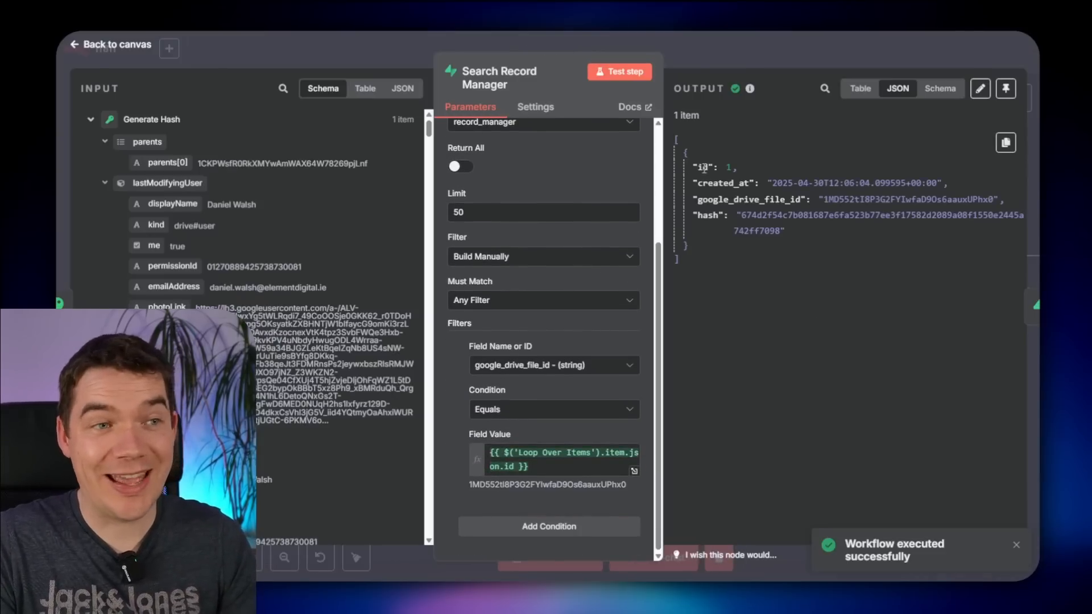
left_click_drag(699, 169, 786, 231)
left_click(810, 230)
left_click(807, 61)
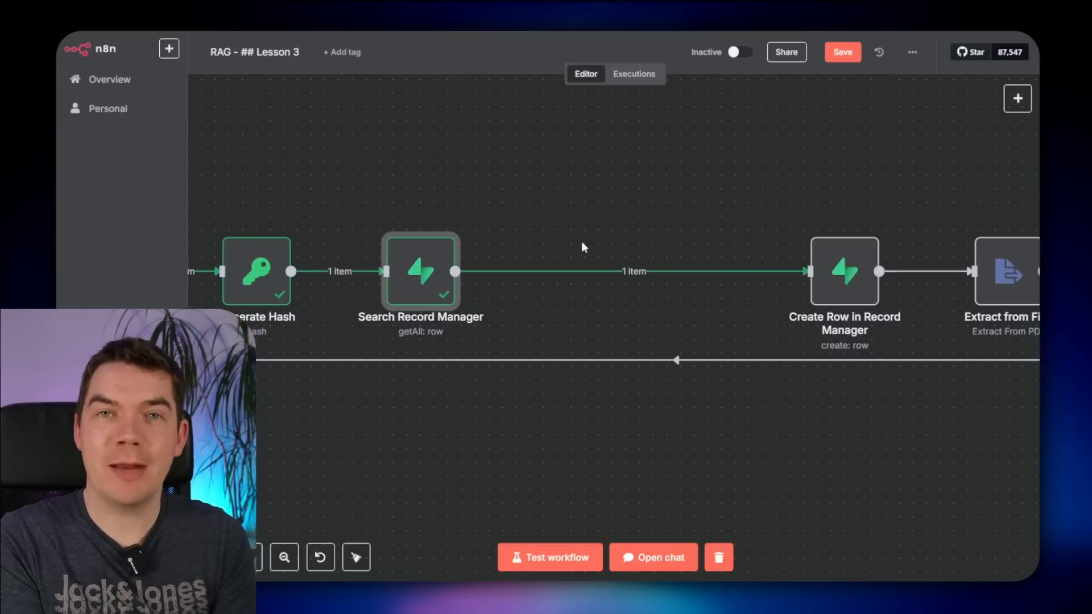
- Insert a Switch node between Search Record Manager and Create Row in Record Manager
mouse_move(617, 275)
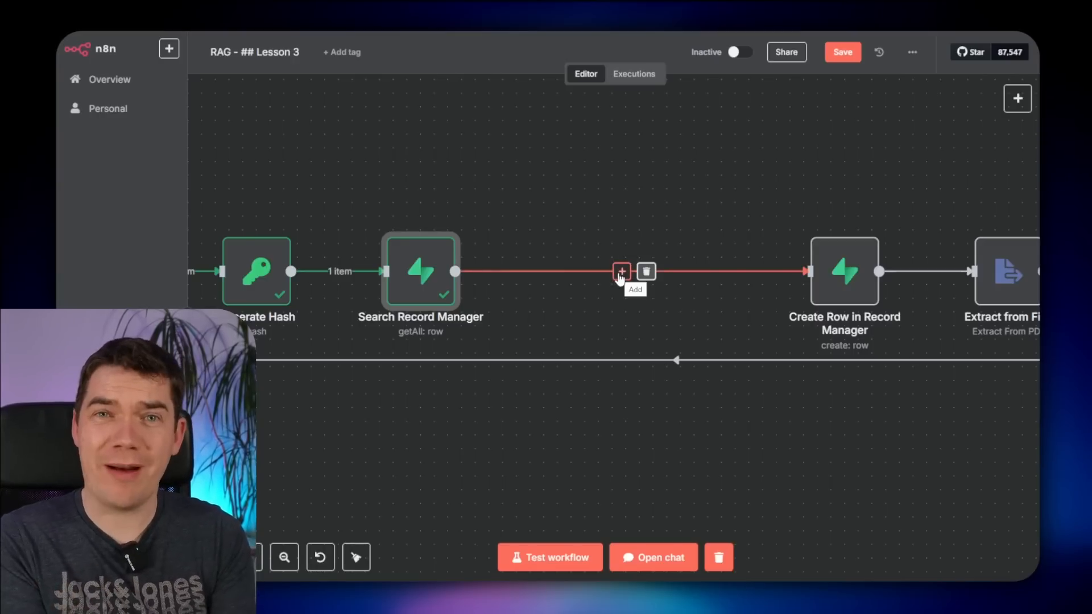
left_click(621, 272)
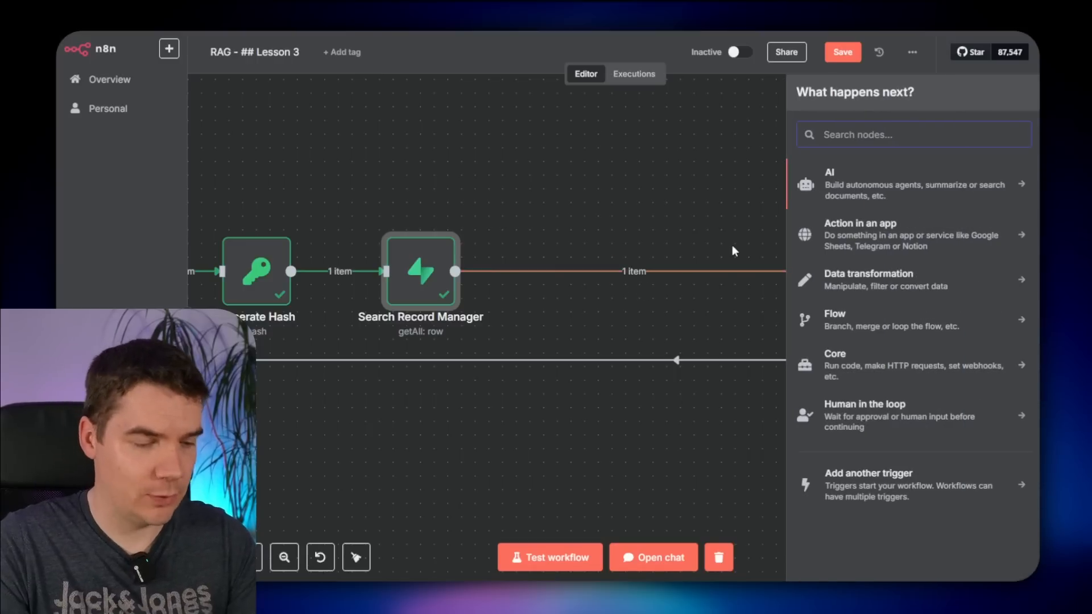
type("sw")
key("Return")
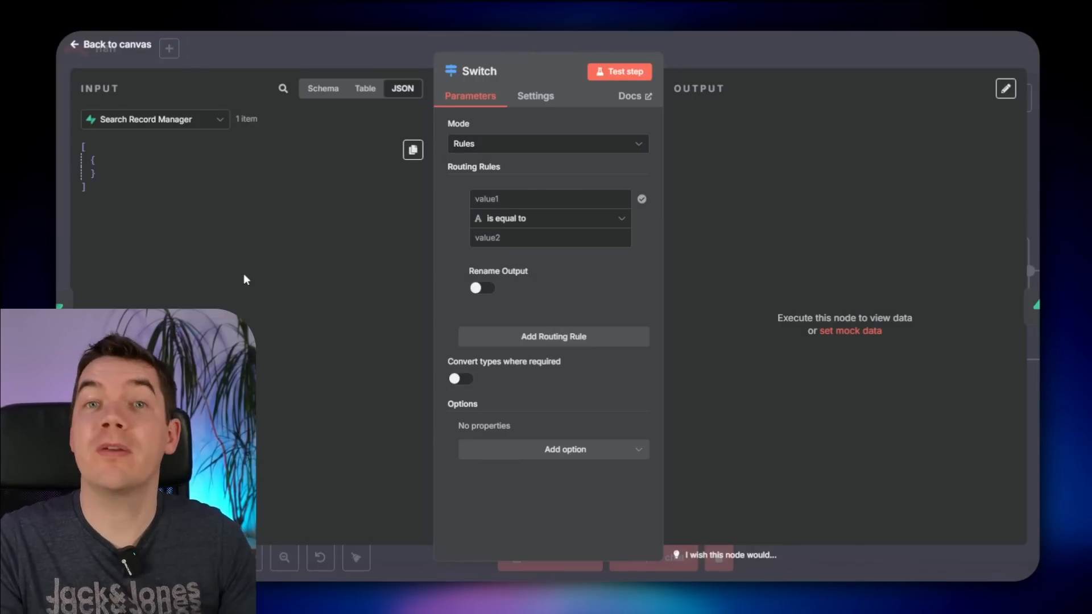
- Make the first Switch rule check that the expression {{ $json }} is an empty object
left_click(603, 191)
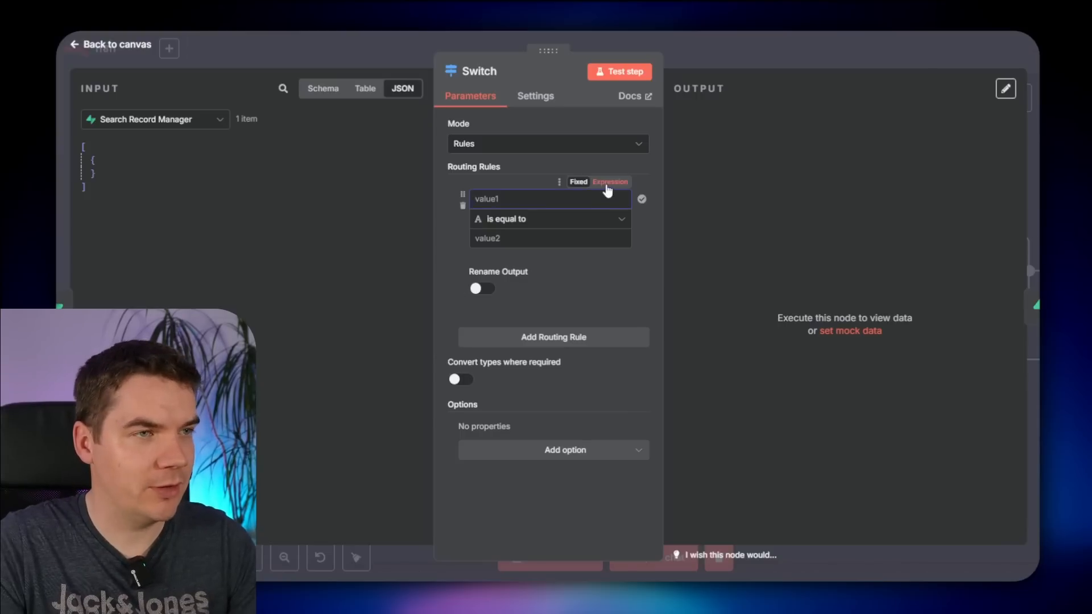
left_click(608, 183)
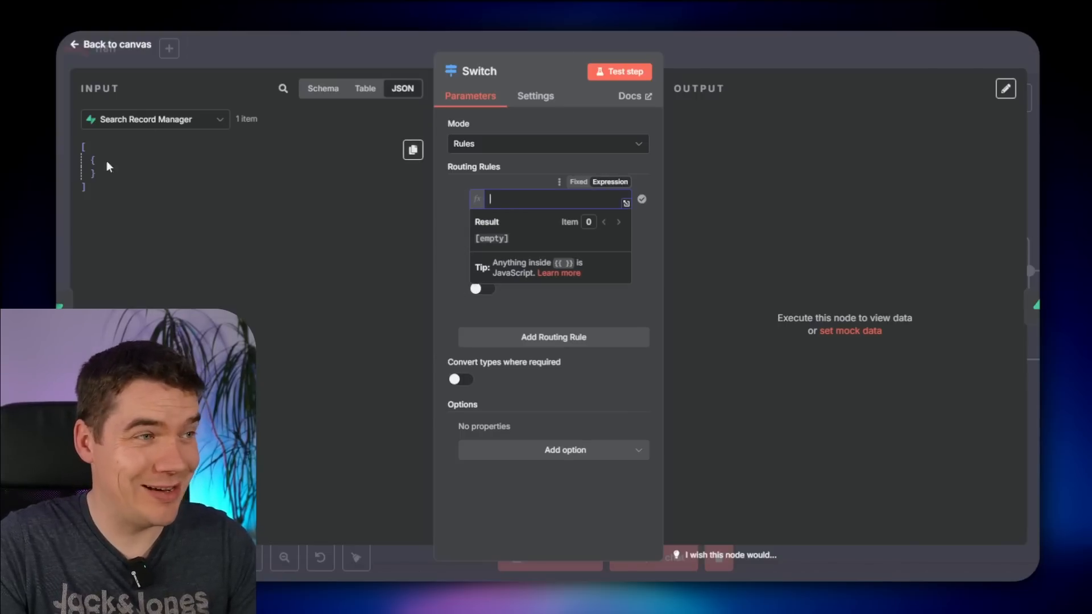
type("{{")
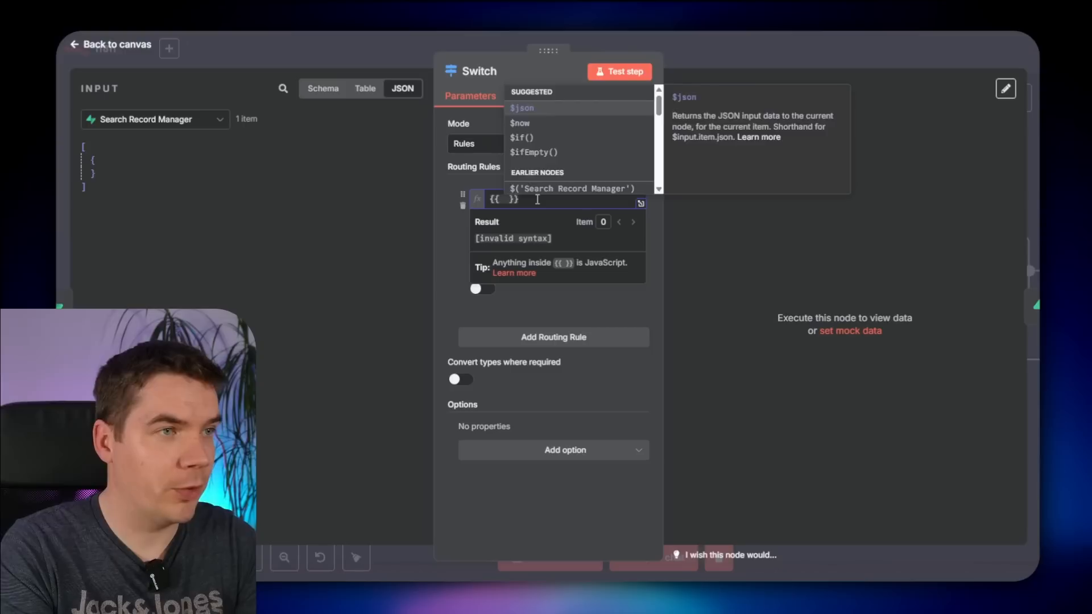
key("Escape")
type("$")
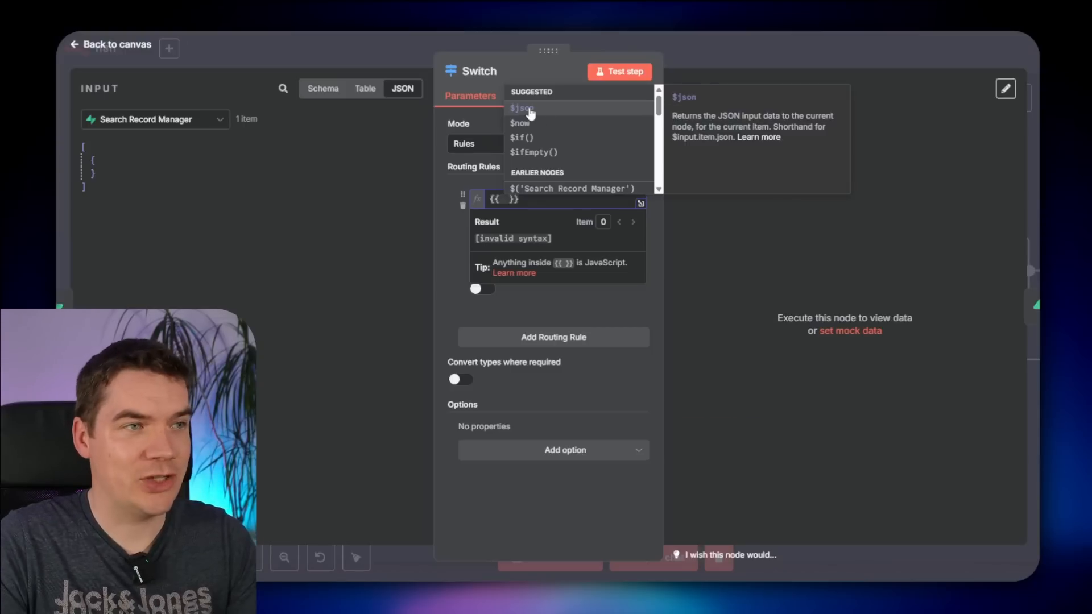
left_click(520, 110)
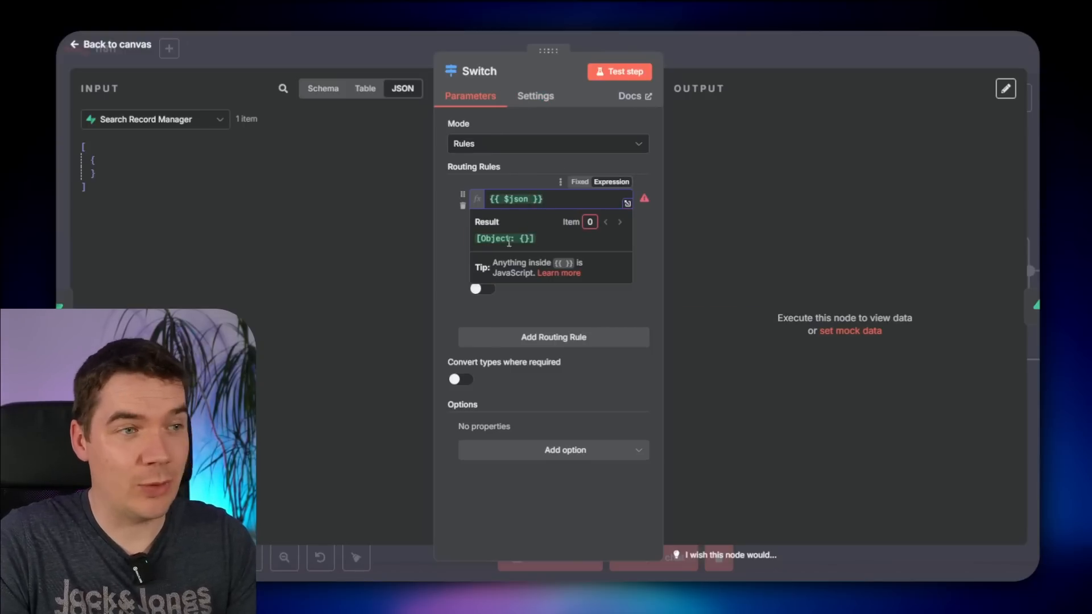
left_click(514, 221)
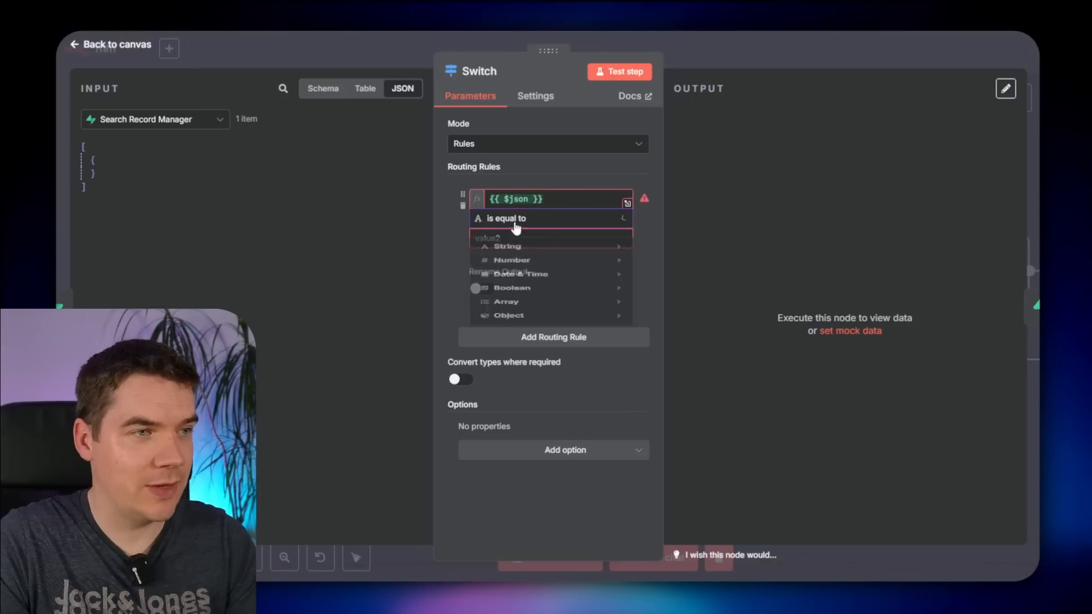
mouse_move(520, 366)
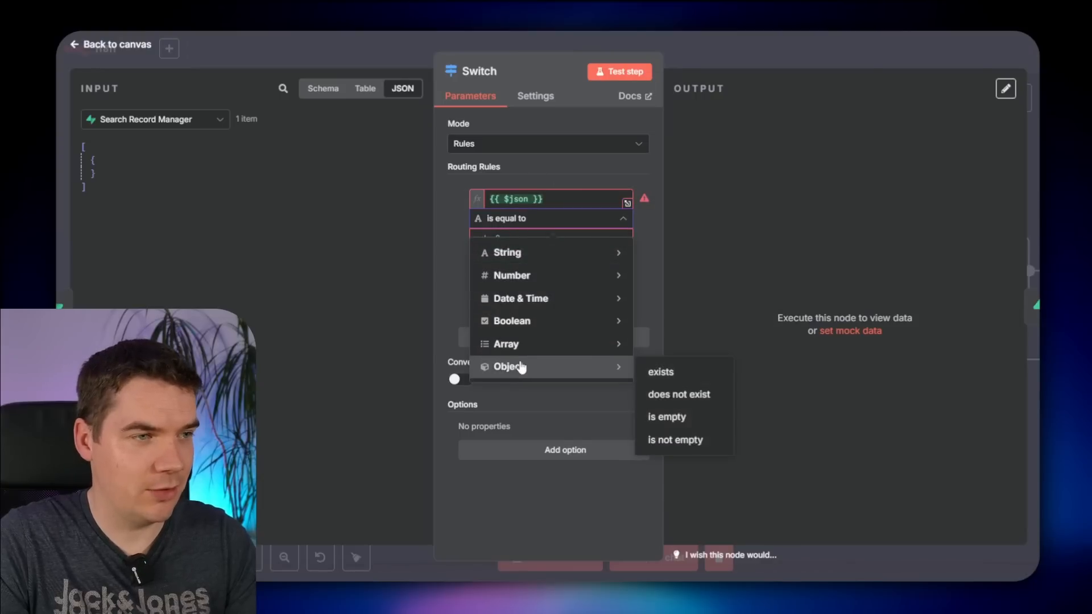
left_click(671, 418)
left_click(764, 48)
scroll(729, 212, "right", 3)
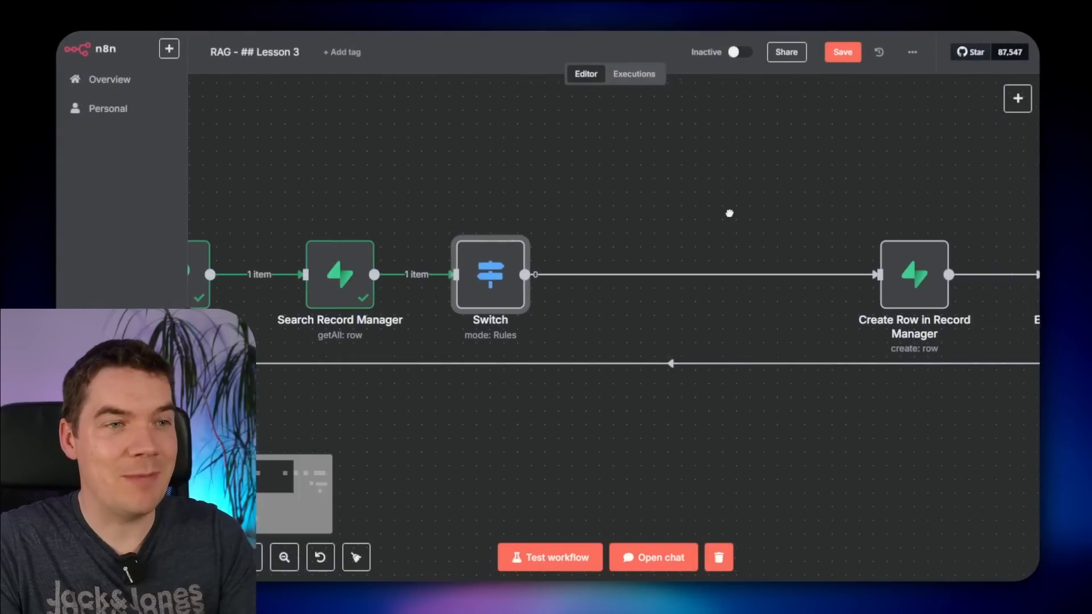
- Set the second Switch rule's left value to the stored hash from Search Record Manager
mouse_move(851, 297)
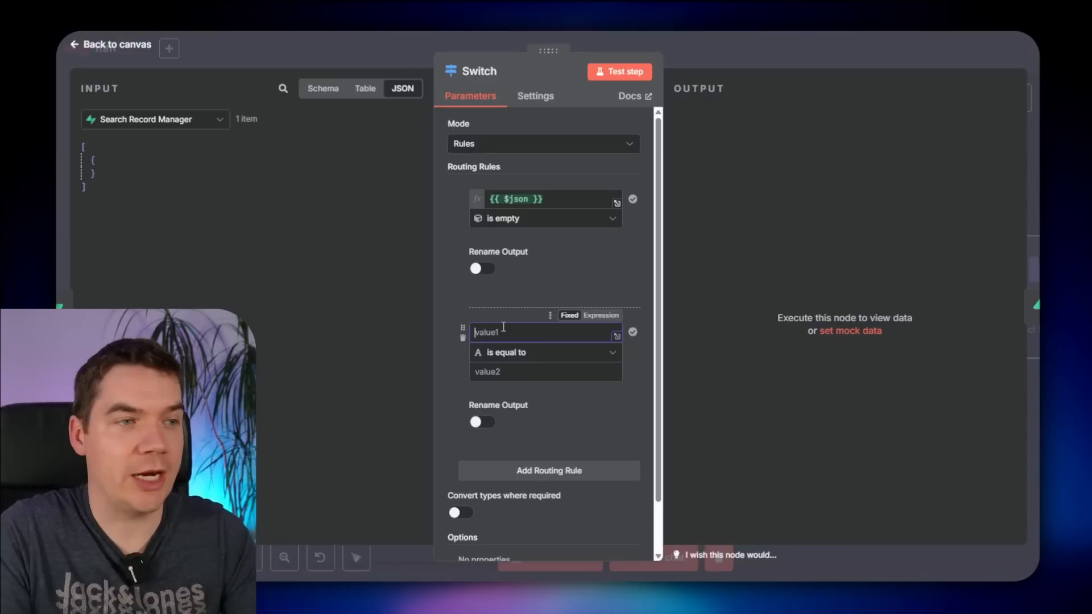
left_click(503, 330)
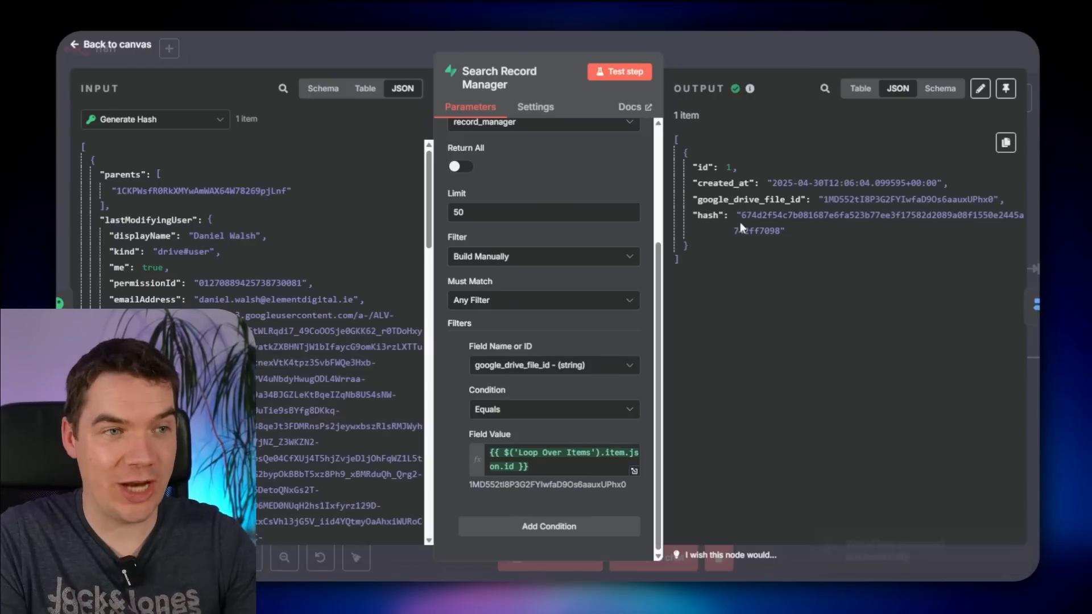
left_click_drag(741, 217, 786, 232)
left_click(787, 231)
key("Escape")
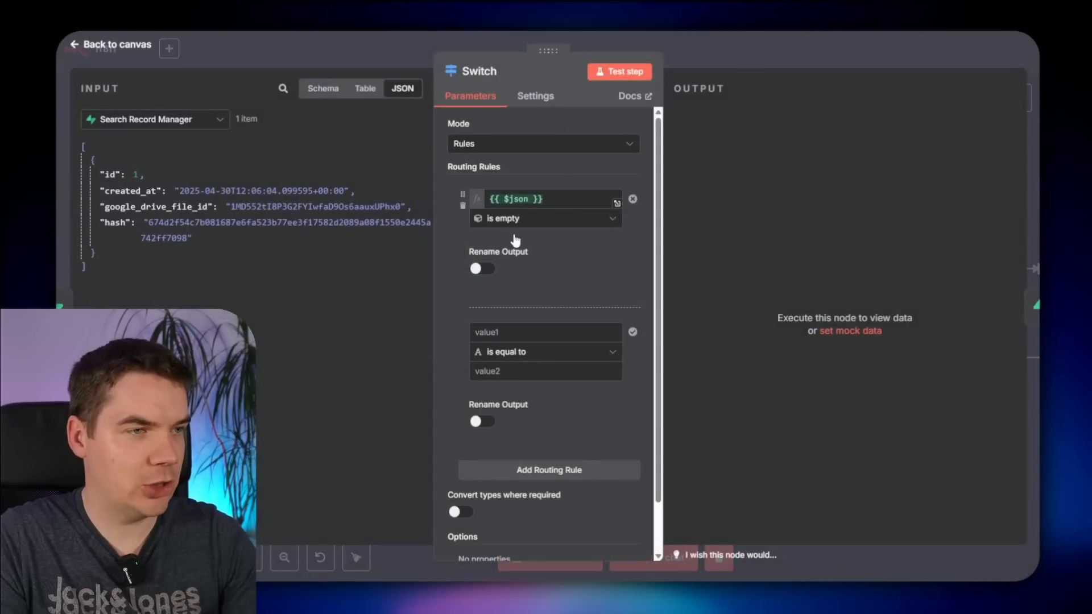
left_click(494, 332)
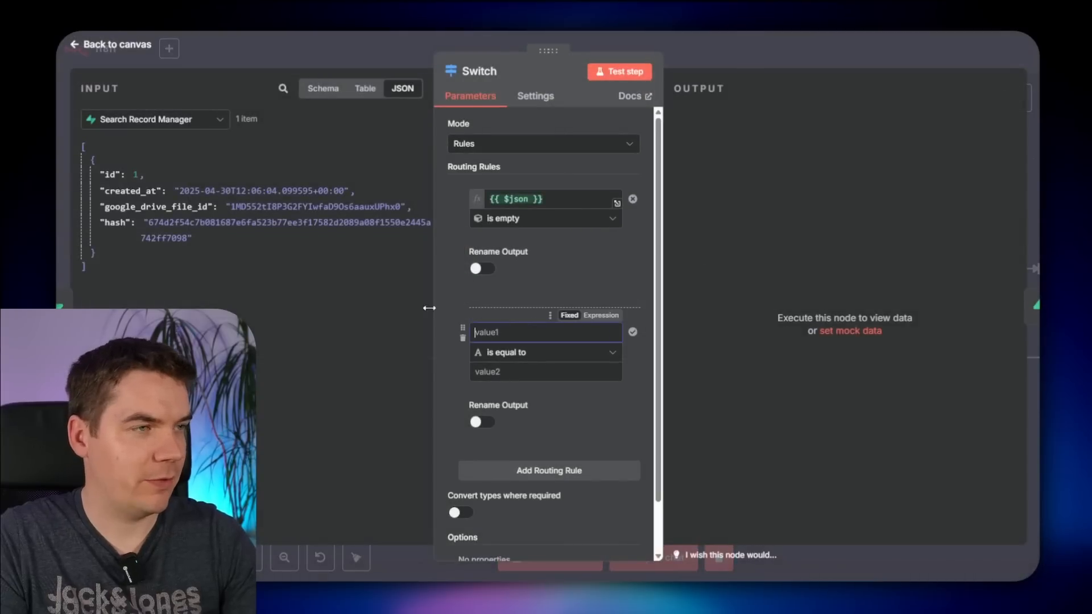
left_click_drag(111, 223, 521, 335)
left_click(452, 339)
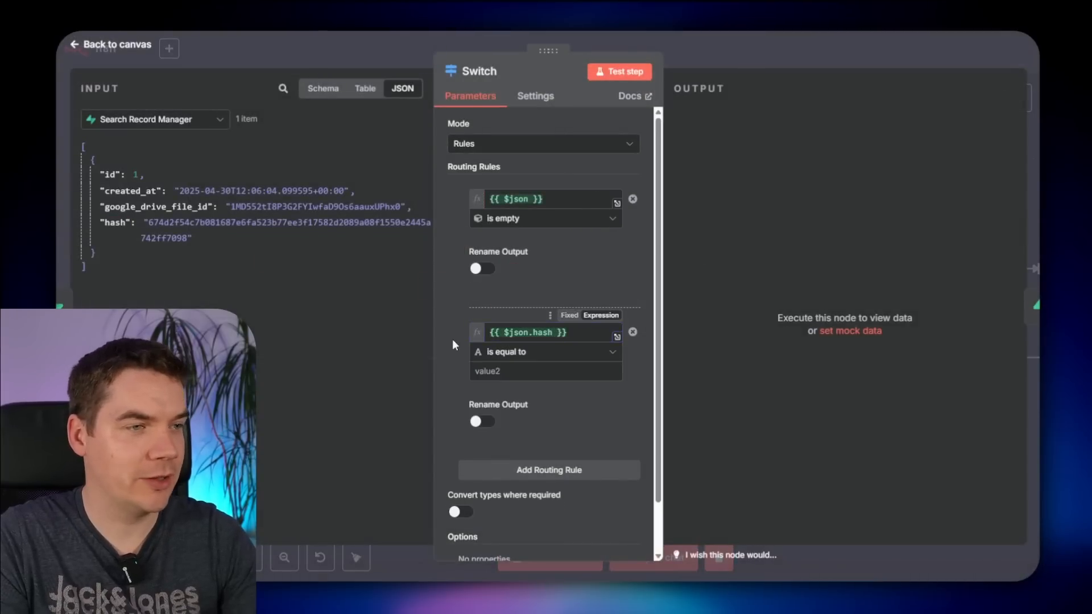
- Make the second rule compare that hash against the hash from Generate Hash
left_click(149, 120)
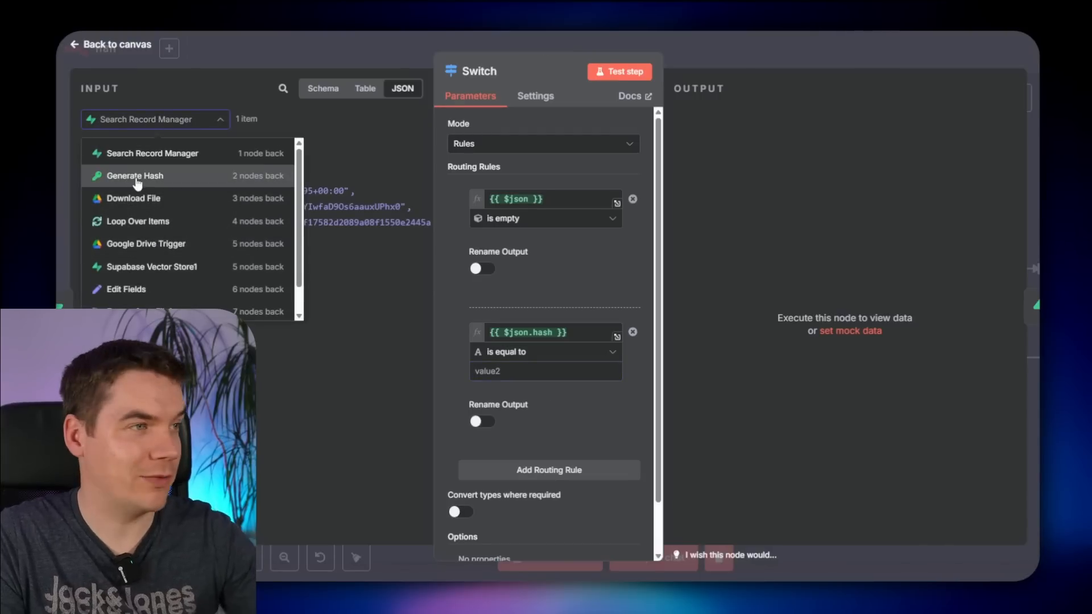
left_click(136, 177)
scroll(109, 453, "down", 10)
left_click_drag(110, 453, 533, 369)
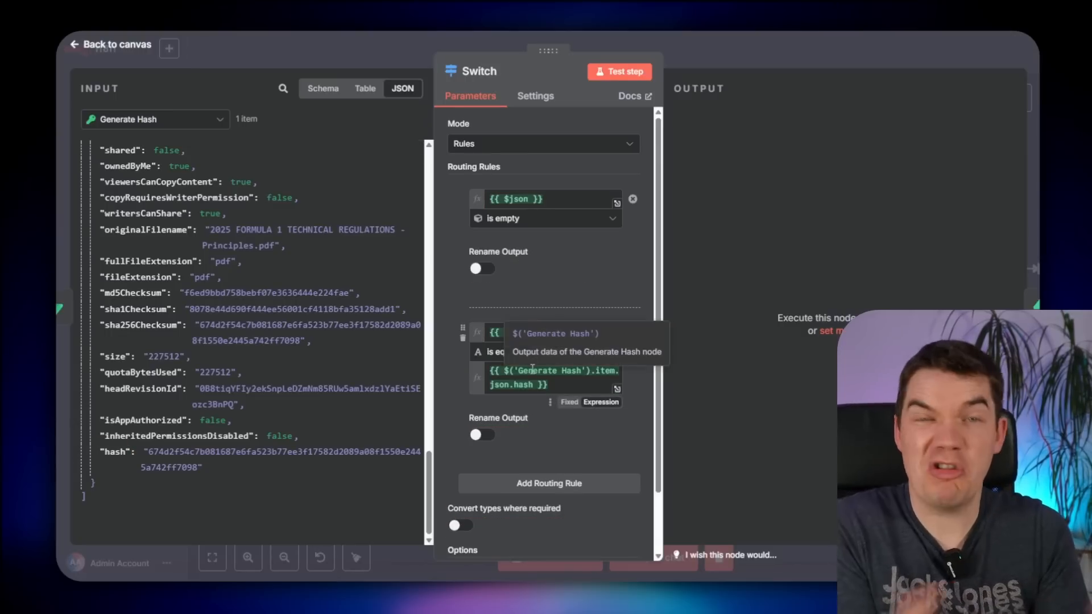
left_click(733, 53)
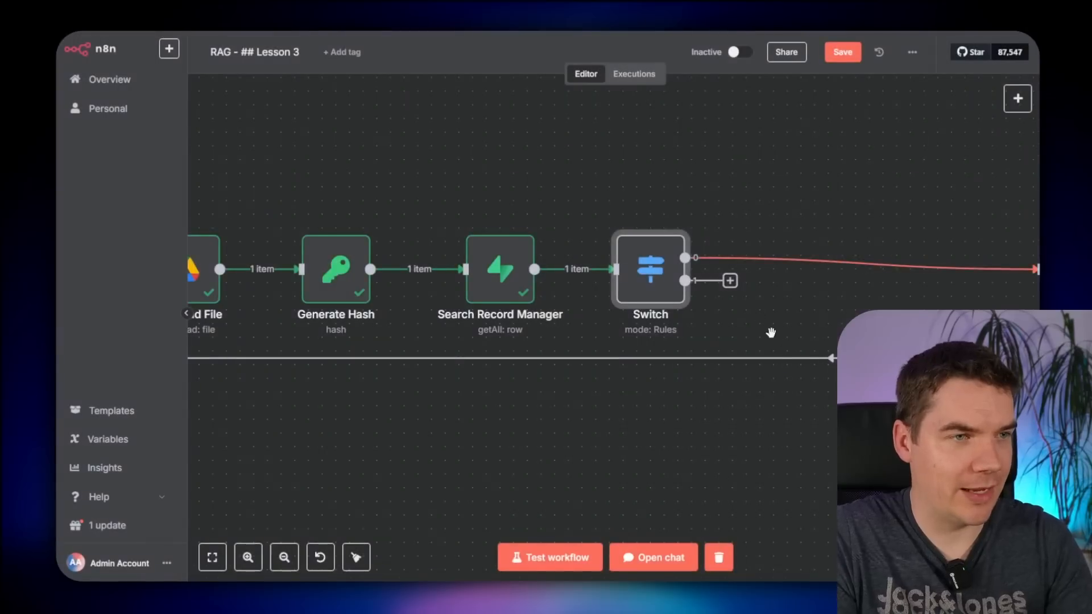
- Connect Switch output 1 back to Loop Over Items
scroll(770, 332, "down", 2)
left_click_drag(675, 395, 882, 382)
left_click_drag(944, 277, 341, 270)
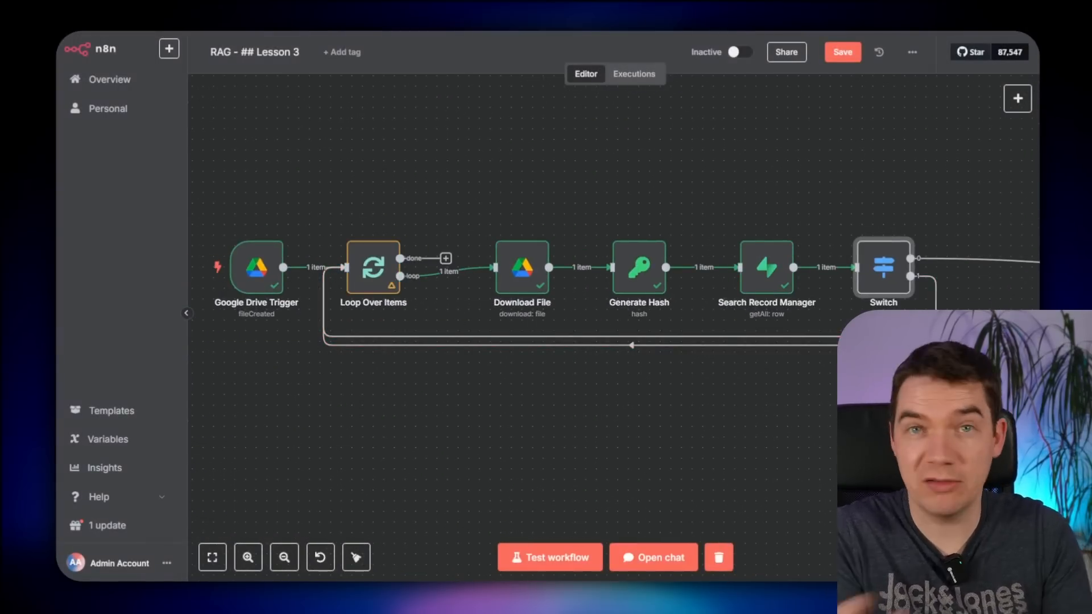
- Add a third Switch rule whose left value is the copied stored-hash expression
double_click(883, 266)
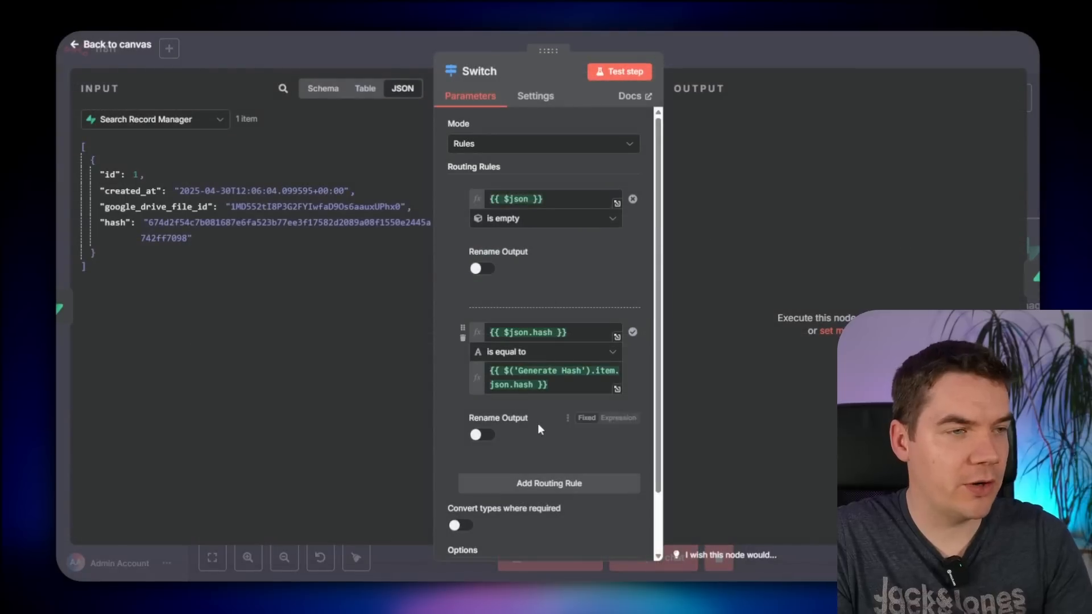
left_click(530, 487)
scroll(555, 448, "down", 3)
triple_click(563, 153)
key("ctrl+c")
left_click(529, 317)
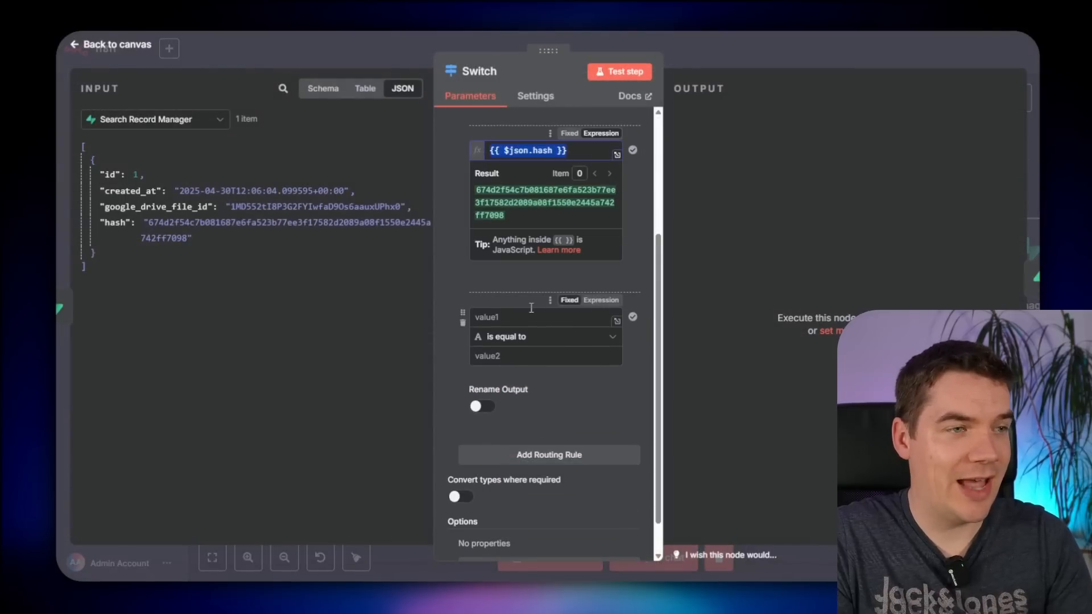
key("ctrl+v")
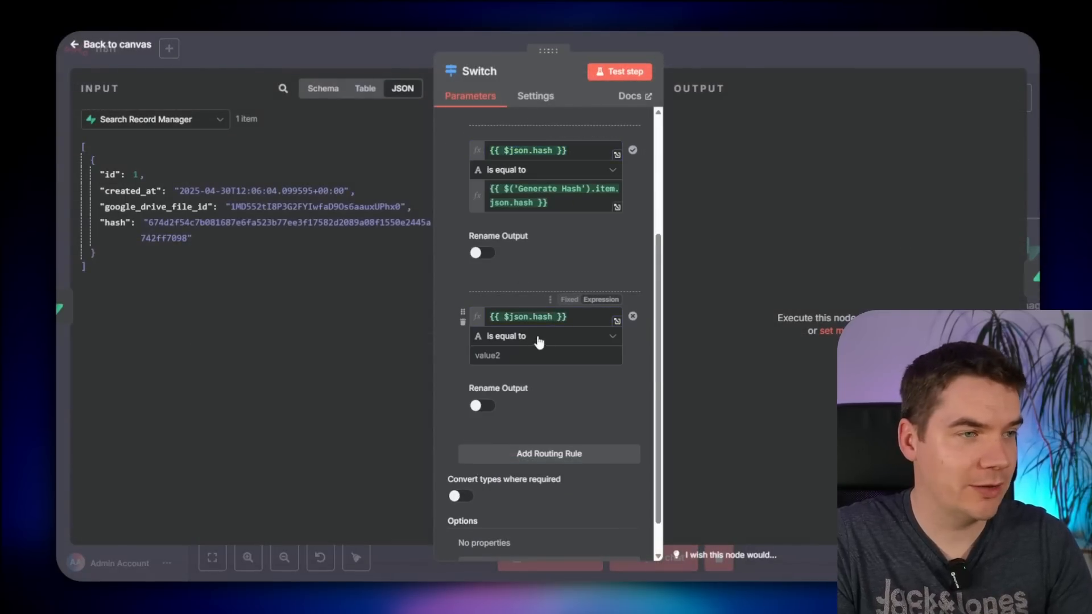
- Make the third rule check that the stored hash is not equal to Generate Hash's hash
left_click(539, 336)
mouse_move(556, 370)
left_click(668, 184)
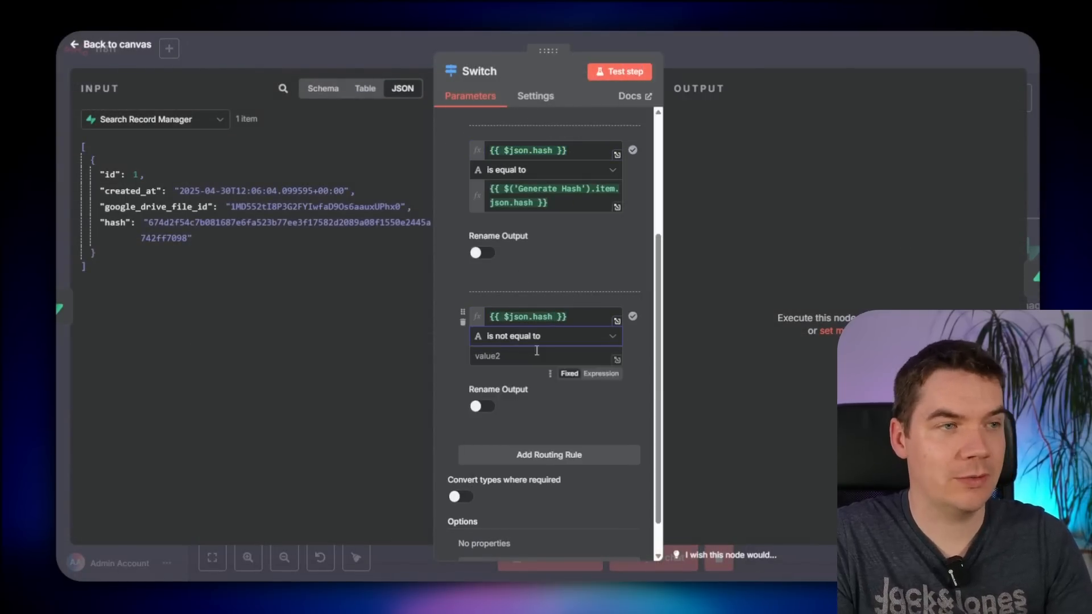
triple_click(547, 199)
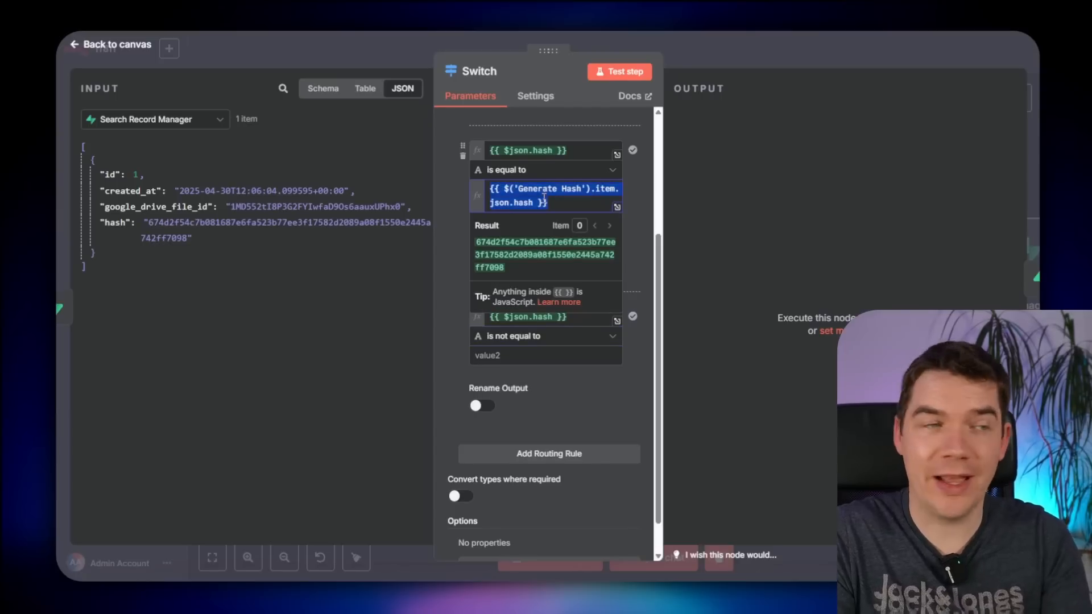
key("ctrl+c")
left_click(523, 356)
key("ctrl+v")
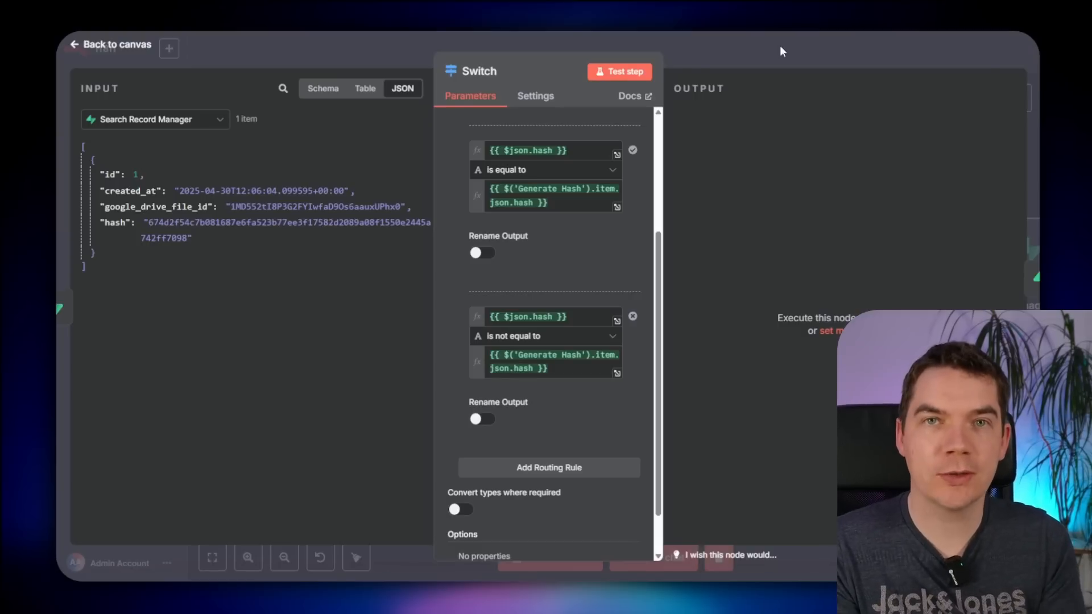
left_click(779, 45)
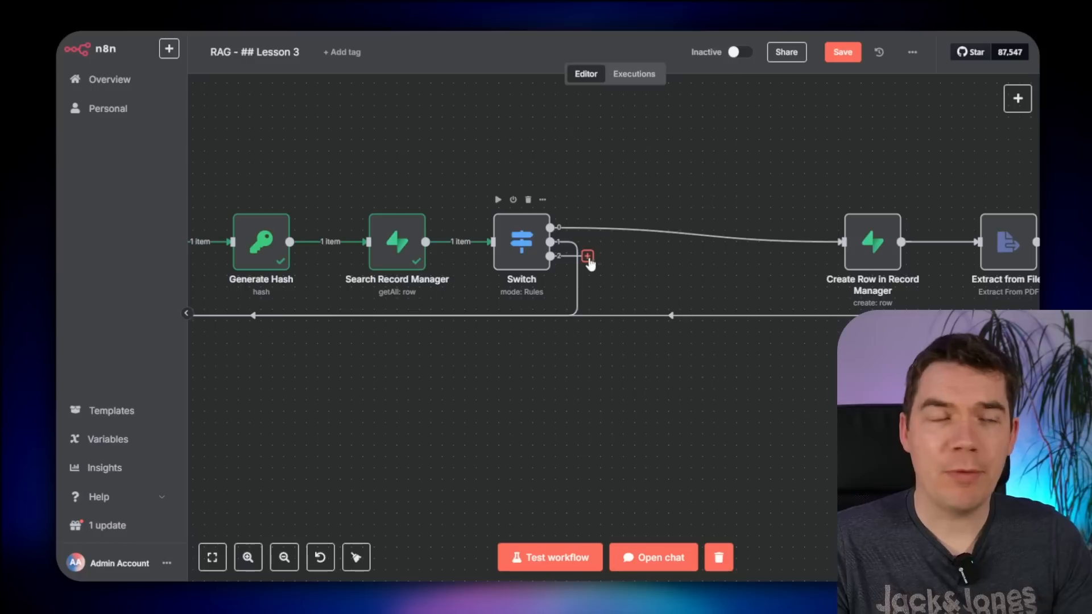
- Pan the canvas to reveal Edit Fields and Supabase Vector Store1
left_click(588, 258)
left_click(691, 177)
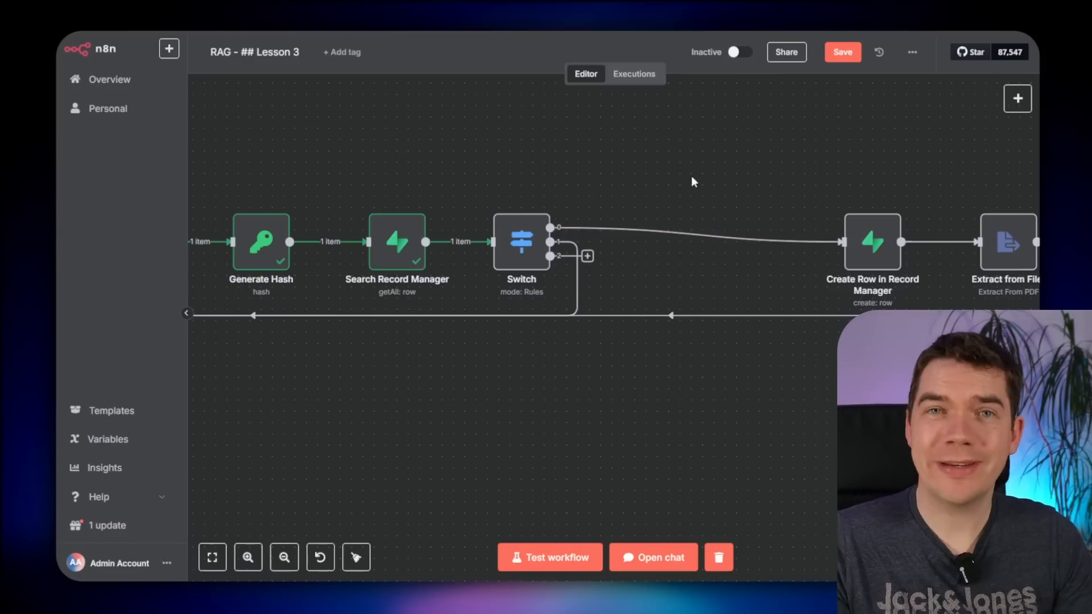
left_click_drag(903, 165, 532, 166)
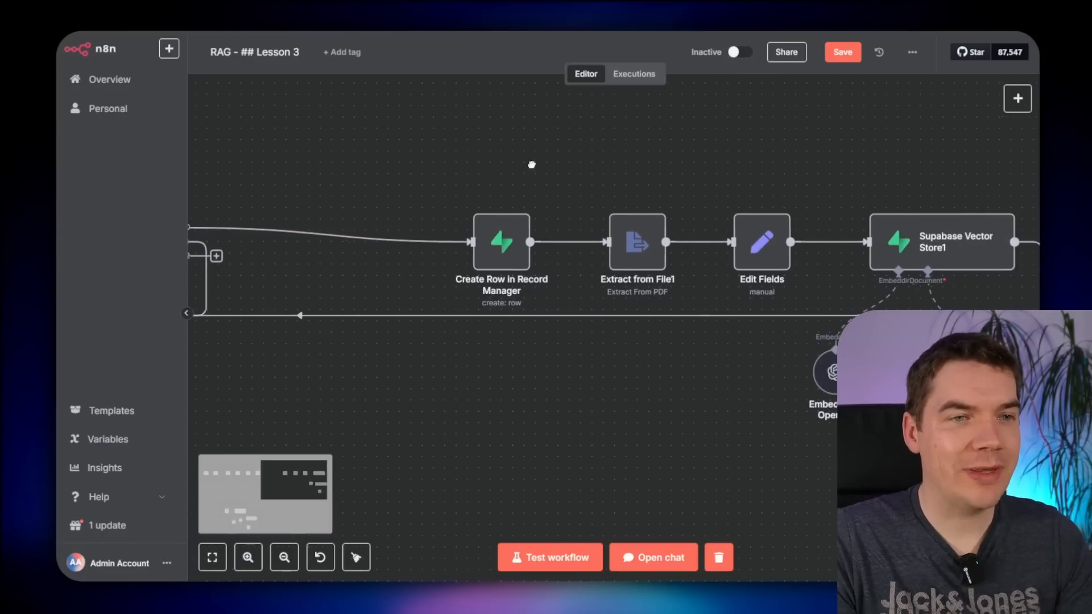
left_click_drag(728, 159, 627, 165)
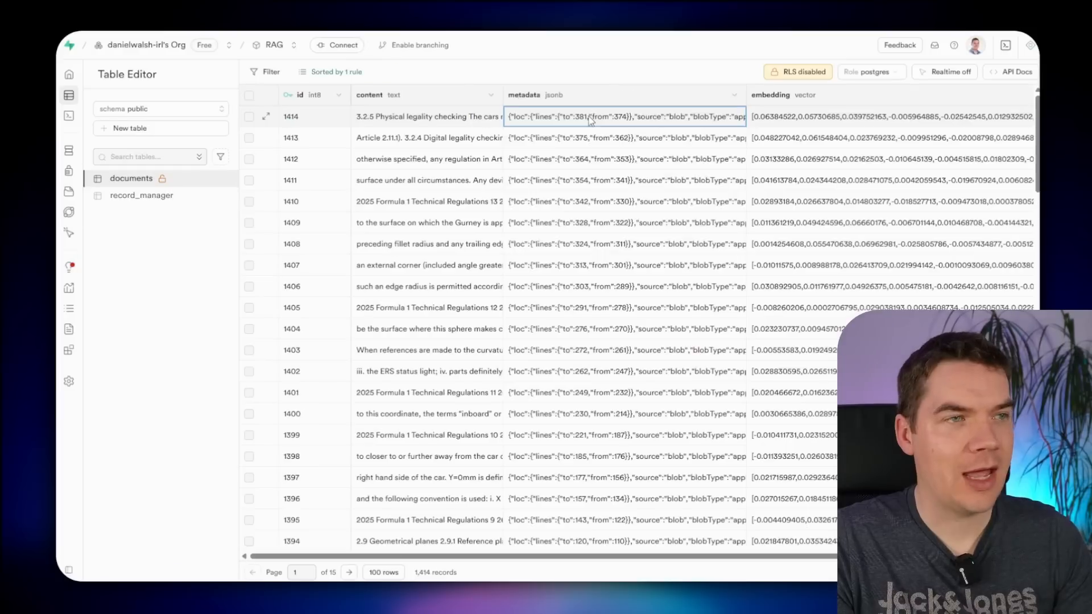
- View row 1414's metadata JSON: lines 374–381, source blob, blobType application/json
double_click(716, 130)
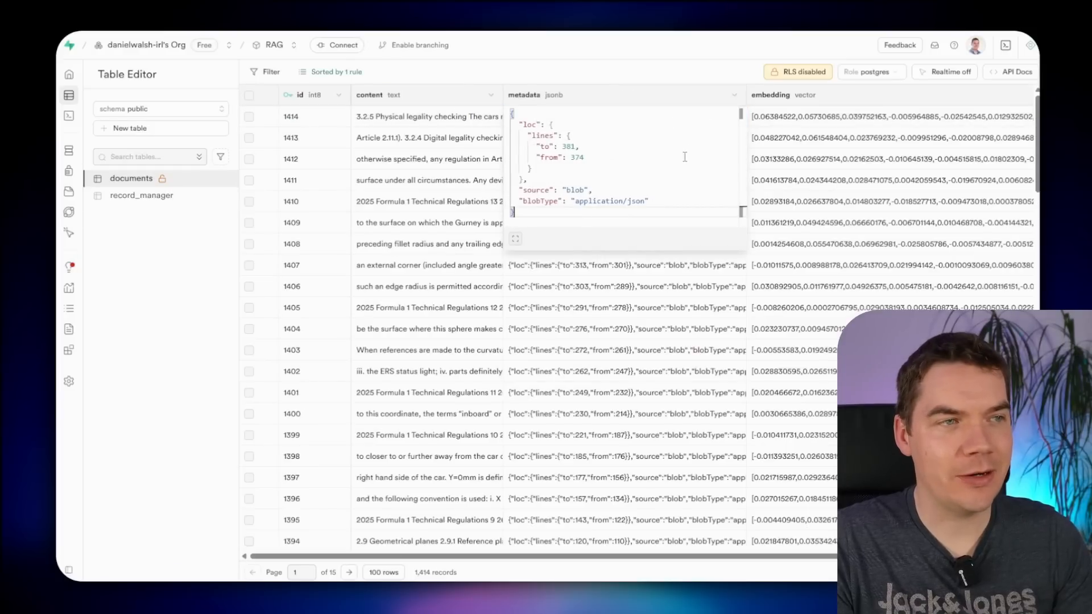
left_click(515, 238)
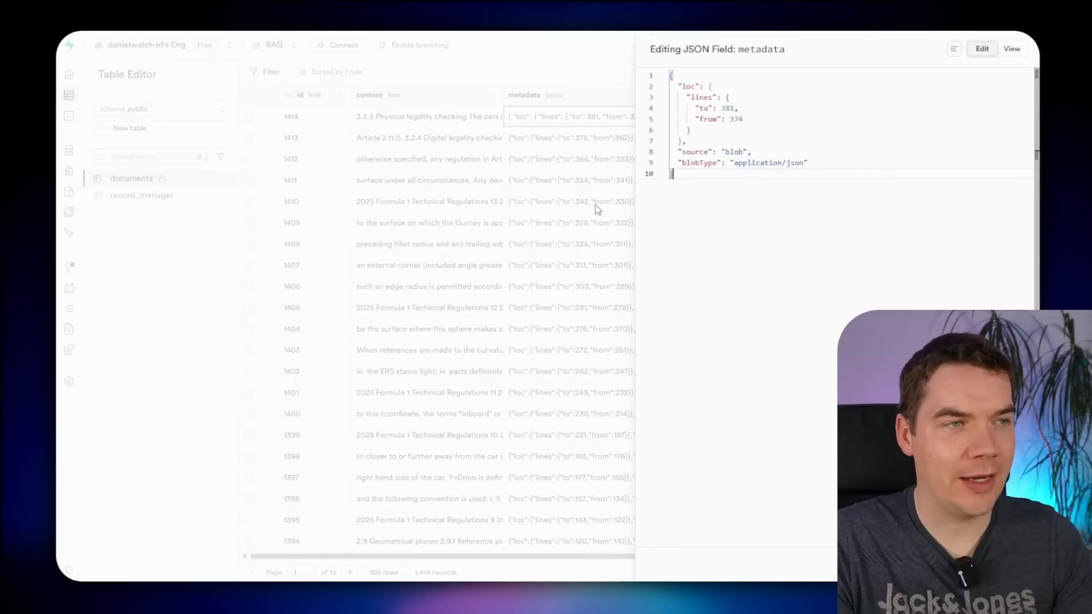
left_click_drag(683, 87, 705, 98)
left_click(741, 152)
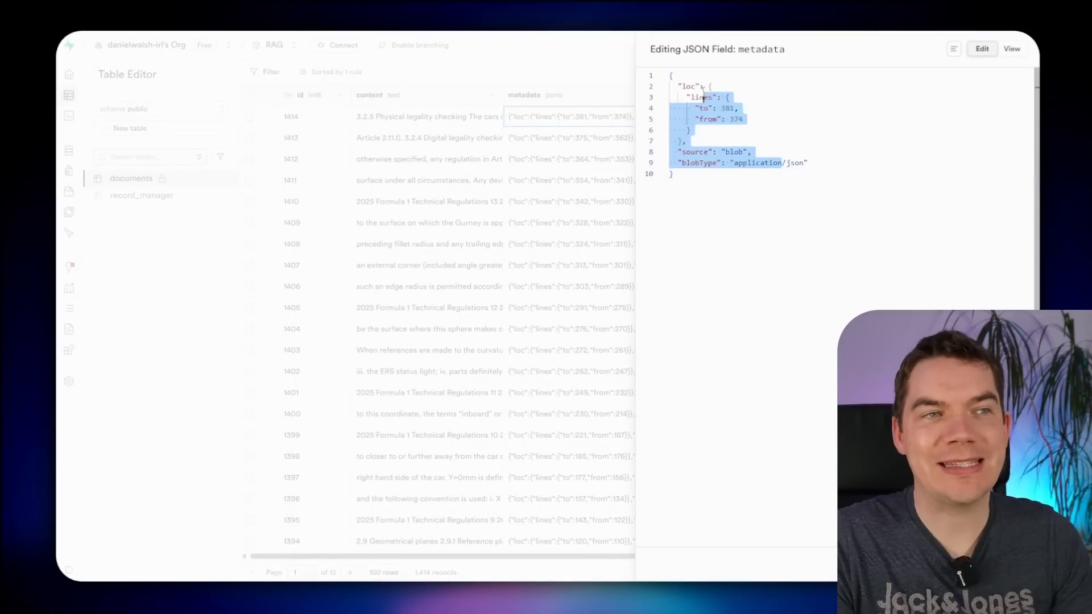
left_click(703, 89)
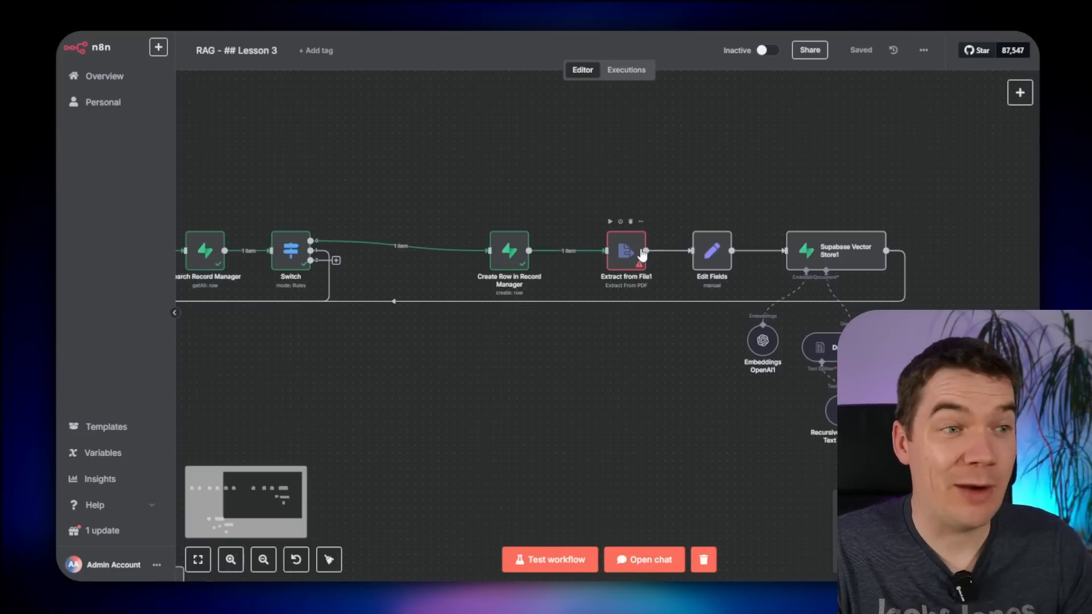
- Duplicate Download File and wire the copy between Create Row in Record Manager and Extract from File1
double_click(626, 251)
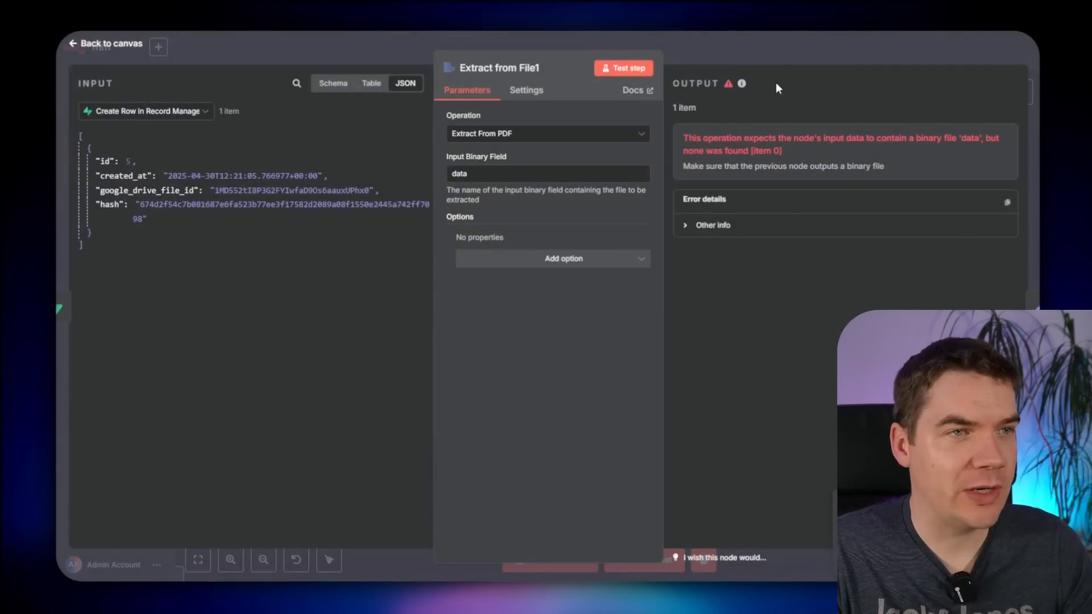
key("Escape")
scroll(641, 158, "left", 5)
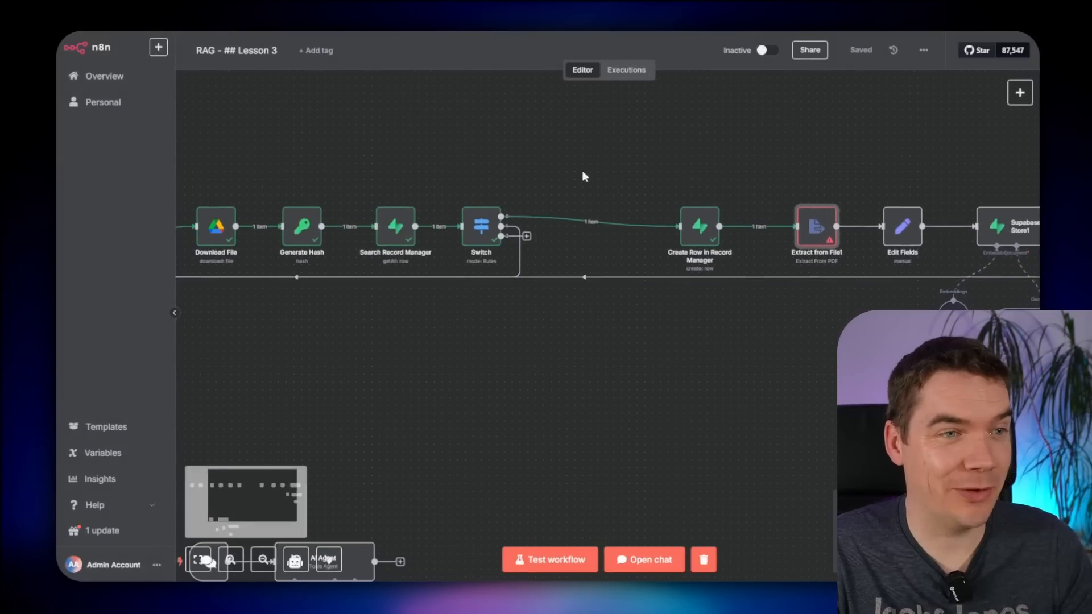
right_click(325, 245)
left_click(346, 362)
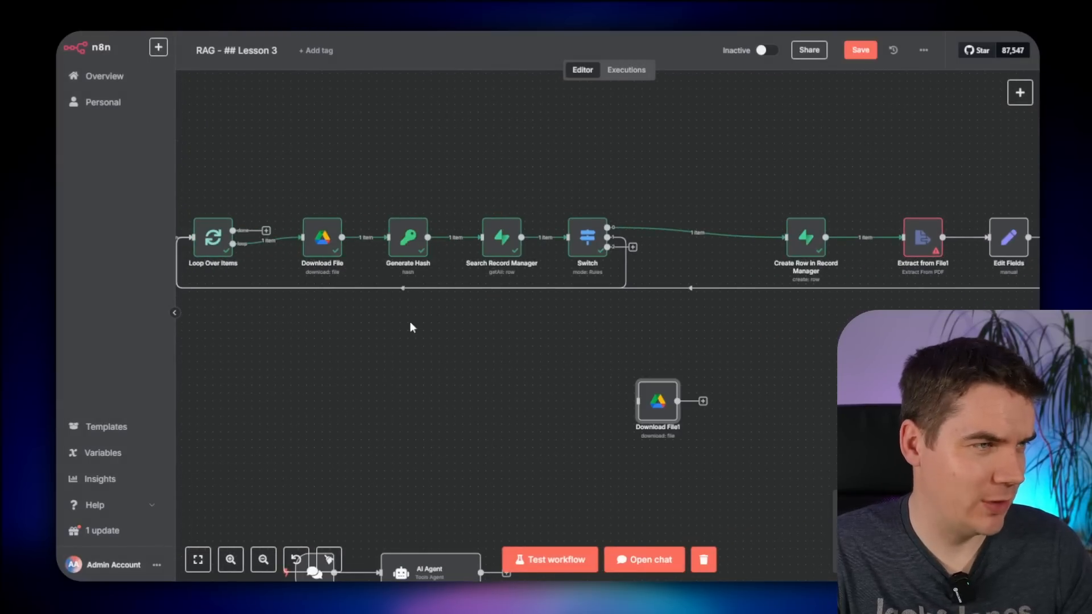
left_click_drag(654, 407, 848, 173)
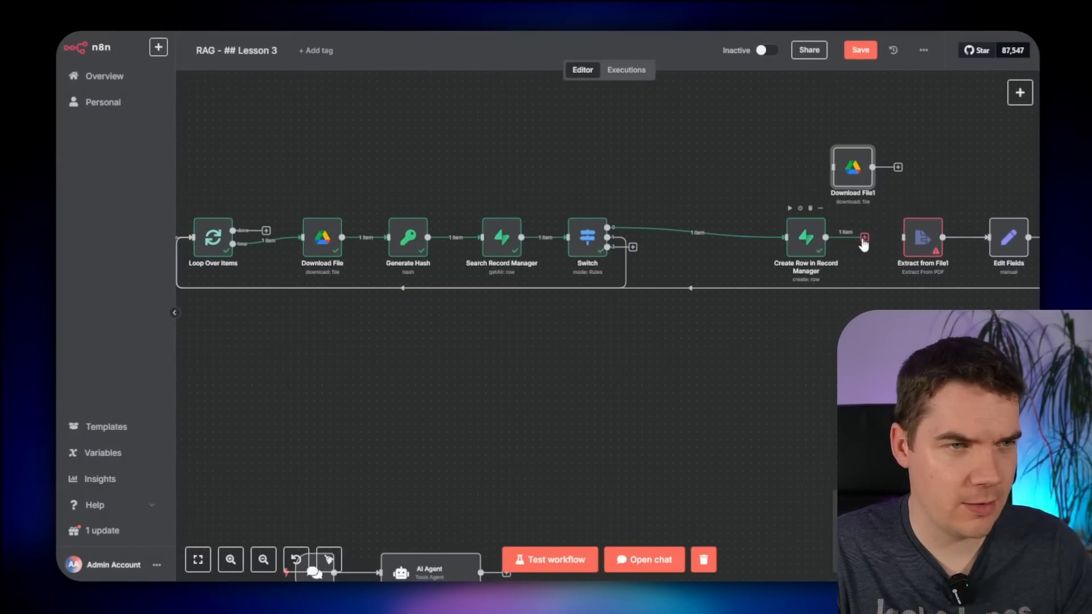
left_click_drag(864, 239, 860, 188)
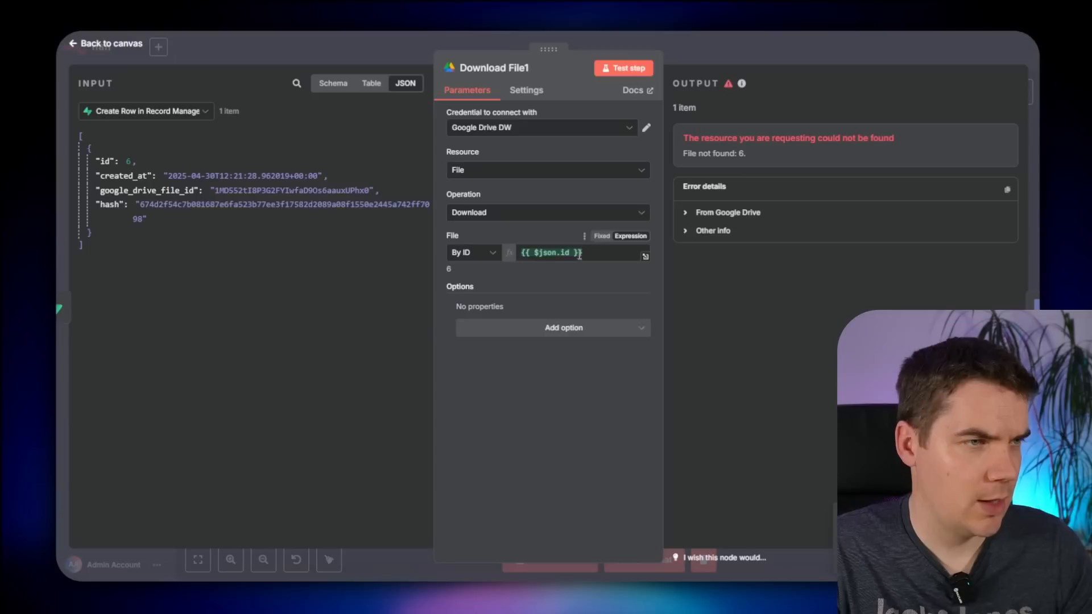
- Clear Download File1's File ID and use Loop Over Items as its input data
left_click(577, 253)
key("ctrl+a")
key("BackSpace")
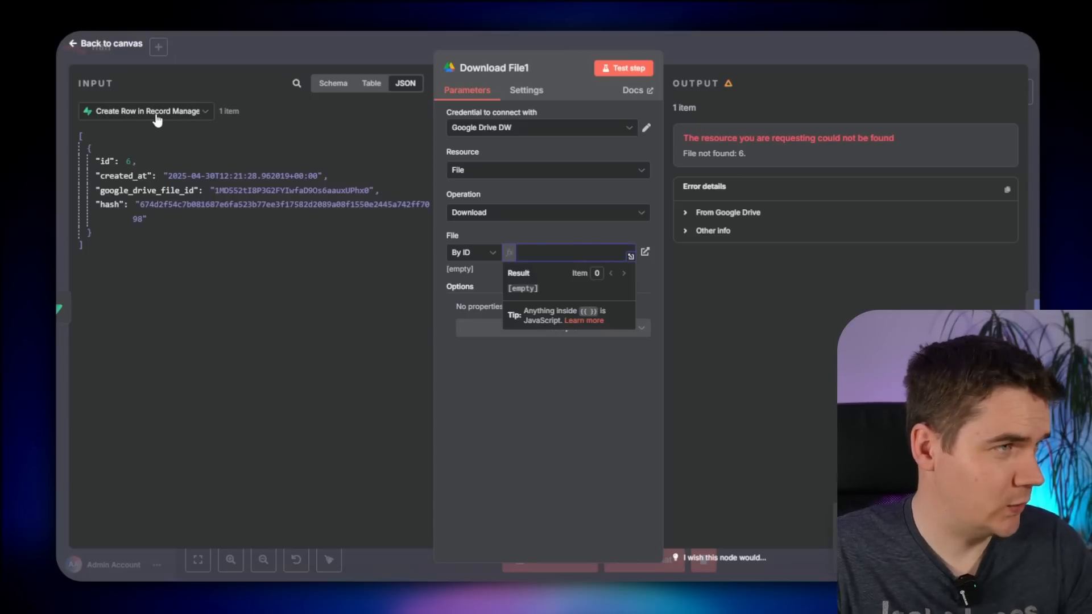
left_click(153, 112)
scroll(164, 228, "down", 2)
left_click(93, 196)
scroll(136, 277, "down", 10)
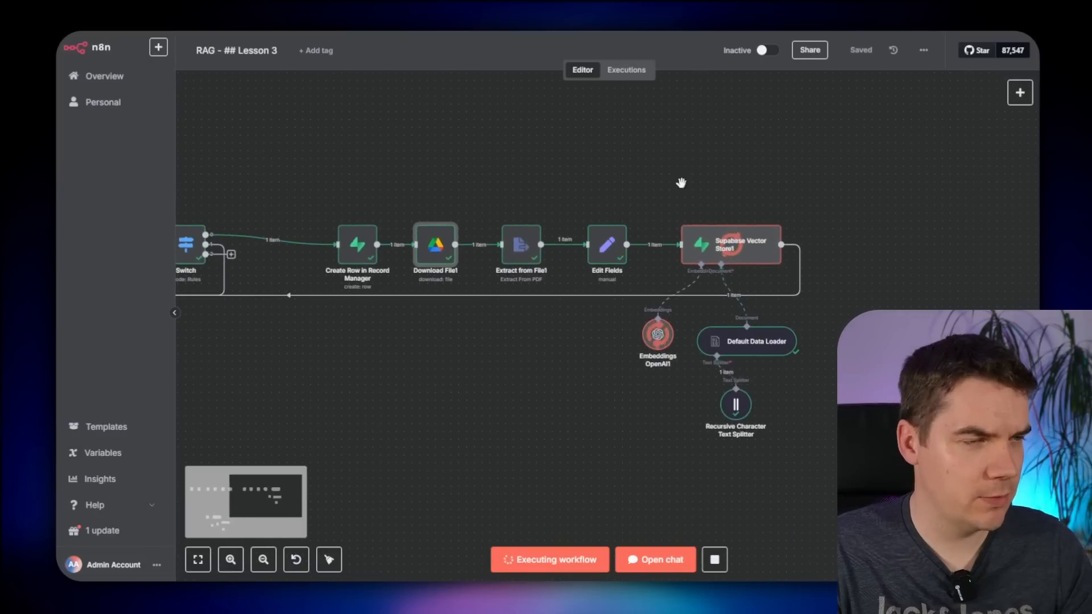
- Open the Default Data Loader's additional options
left_click_drag(681, 183, 565, 133)
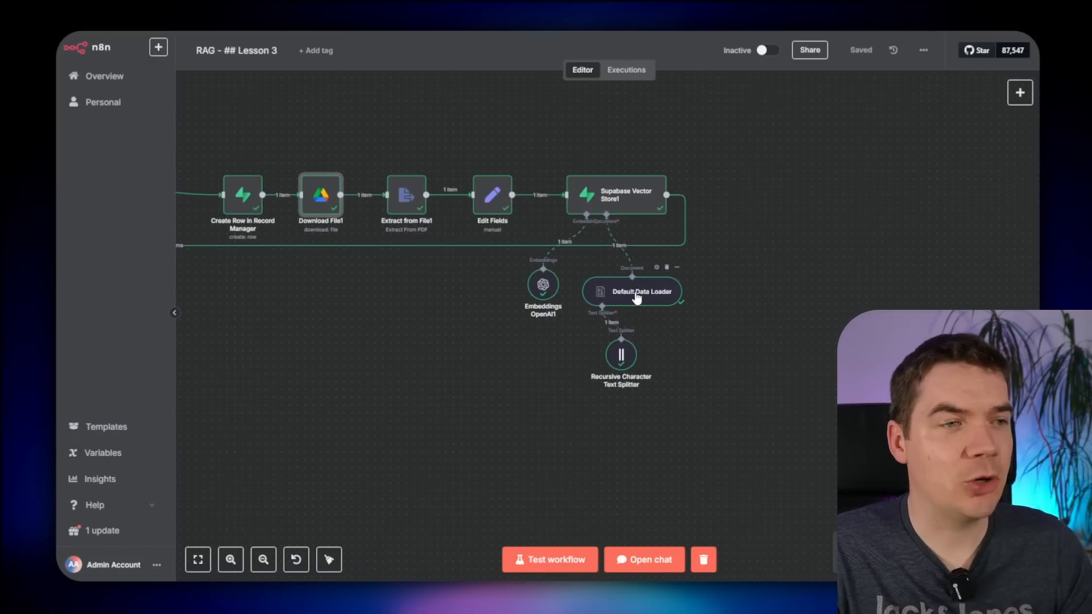
double_click(637, 296)
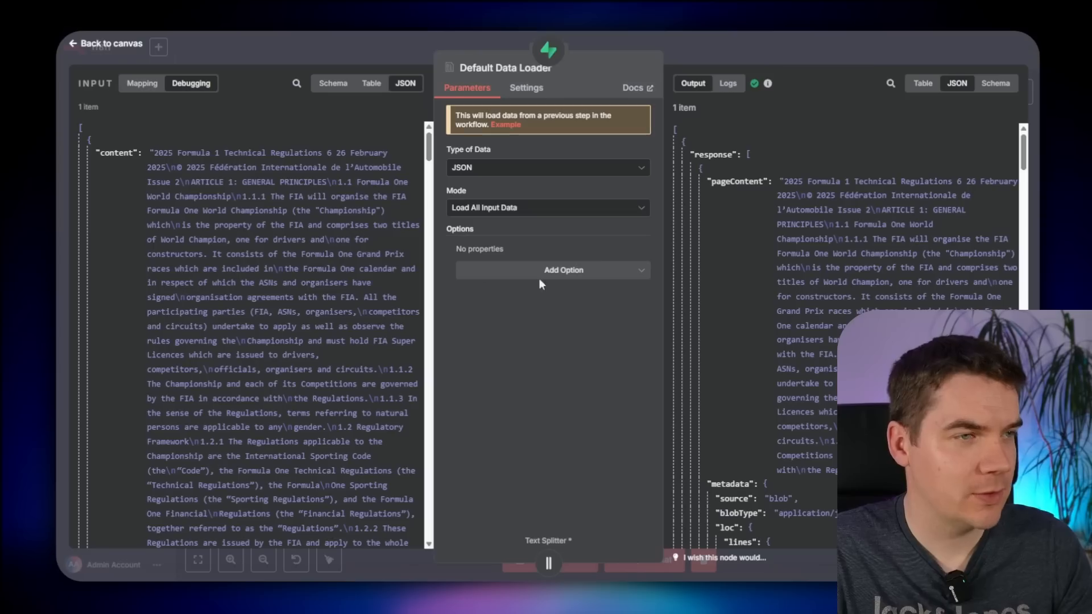
left_click(539, 272)
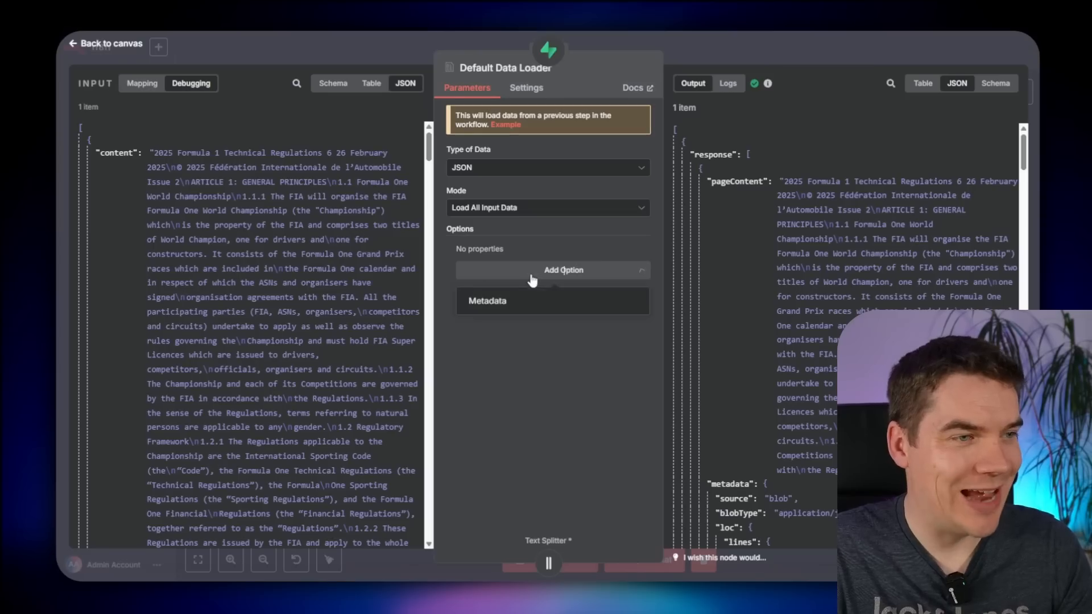
- Add a file_id metadata property to the Default Data Loader, mapped from Loop Over Items
left_click(489, 302)
left_click(527, 291)
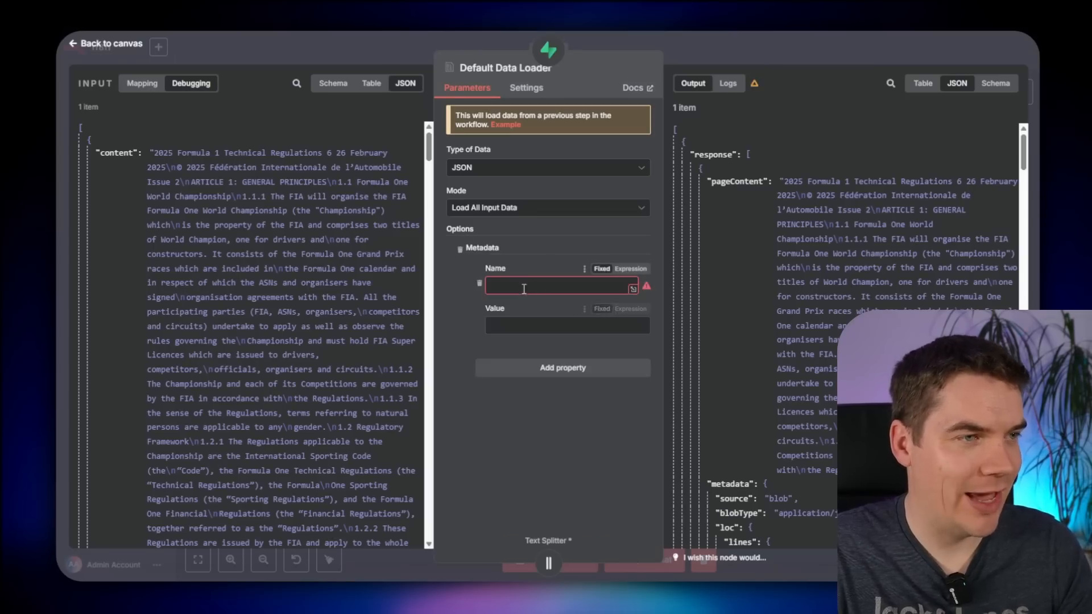
left_click(515, 284)
type("file_id")
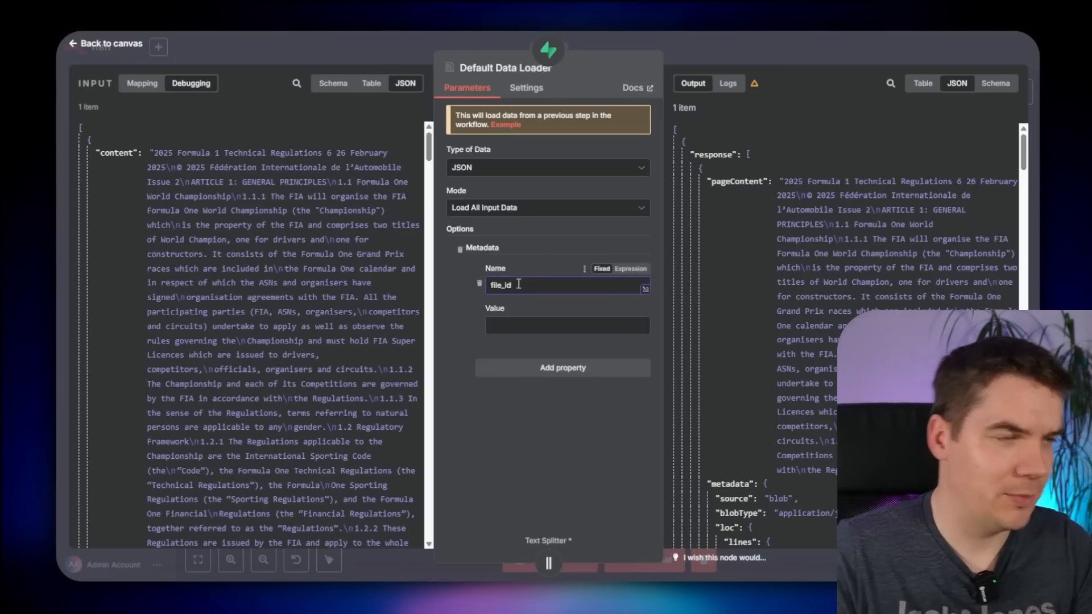
left_click(520, 327)
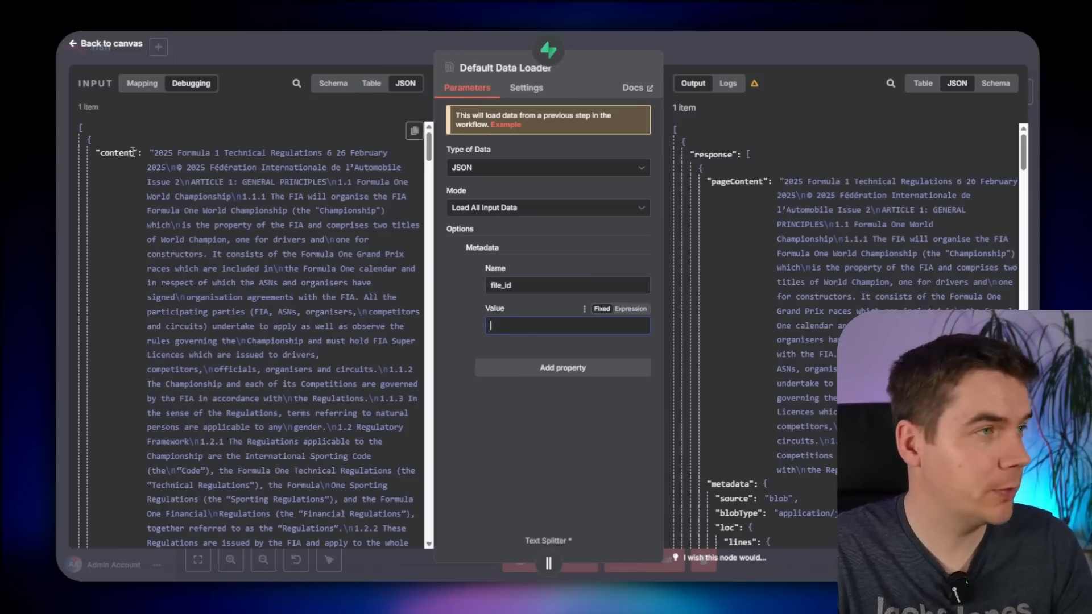
left_click(142, 83)
left_click(145, 111)
scroll(139, 240, "down", 2)
left_click(138, 240)
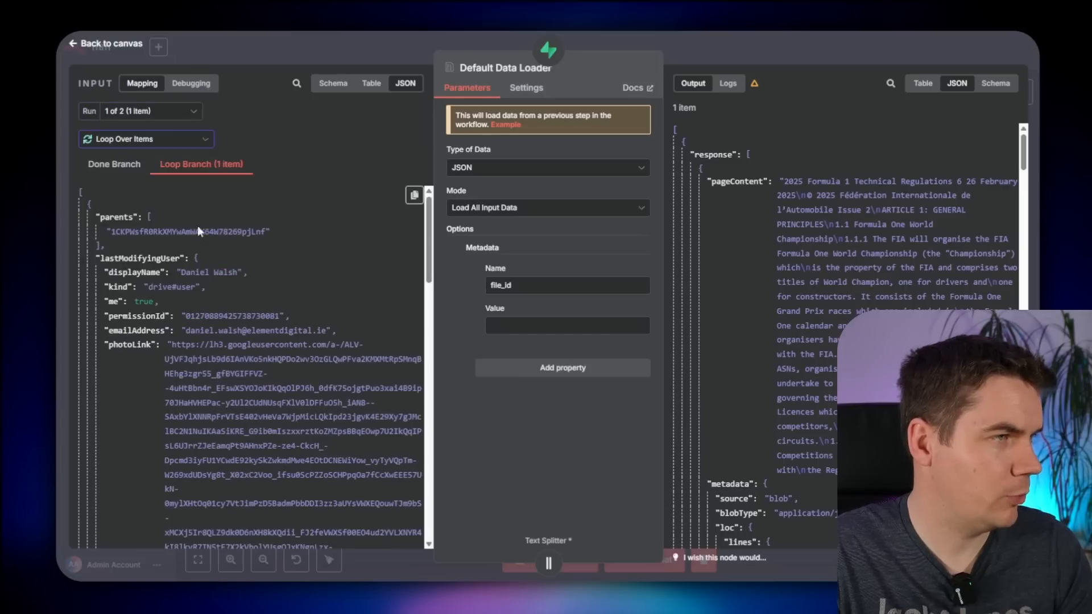
scroll(210, 325, "down", 10)
scroll(132, 295, "up", 2)
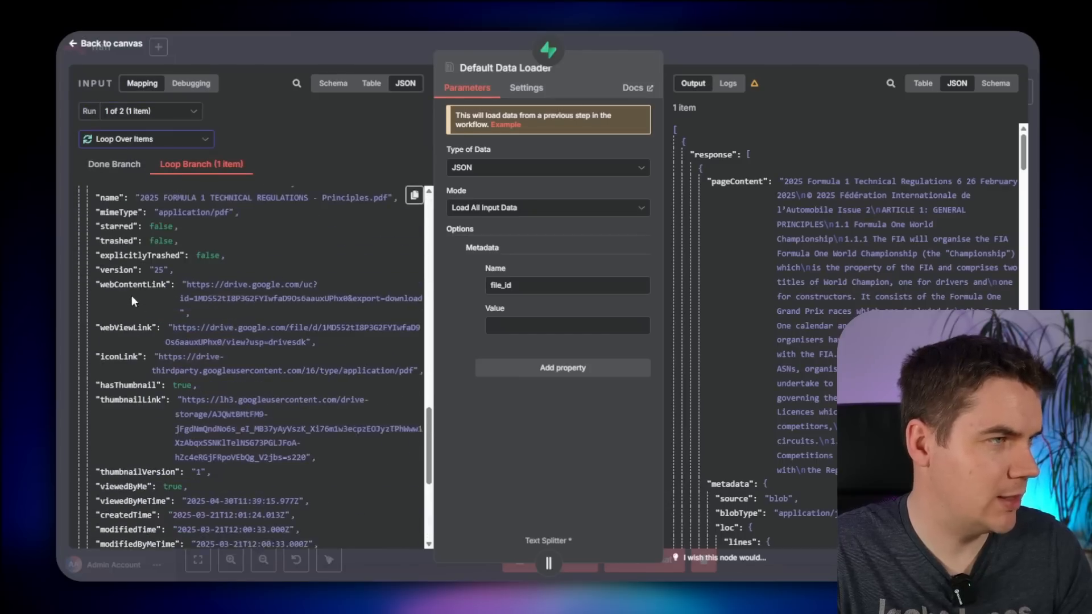
- Return to the canvas and run the whole workflow again
key("Escape")
left_click_drag(795, 333, 899, 351)
left_click(336, 194)
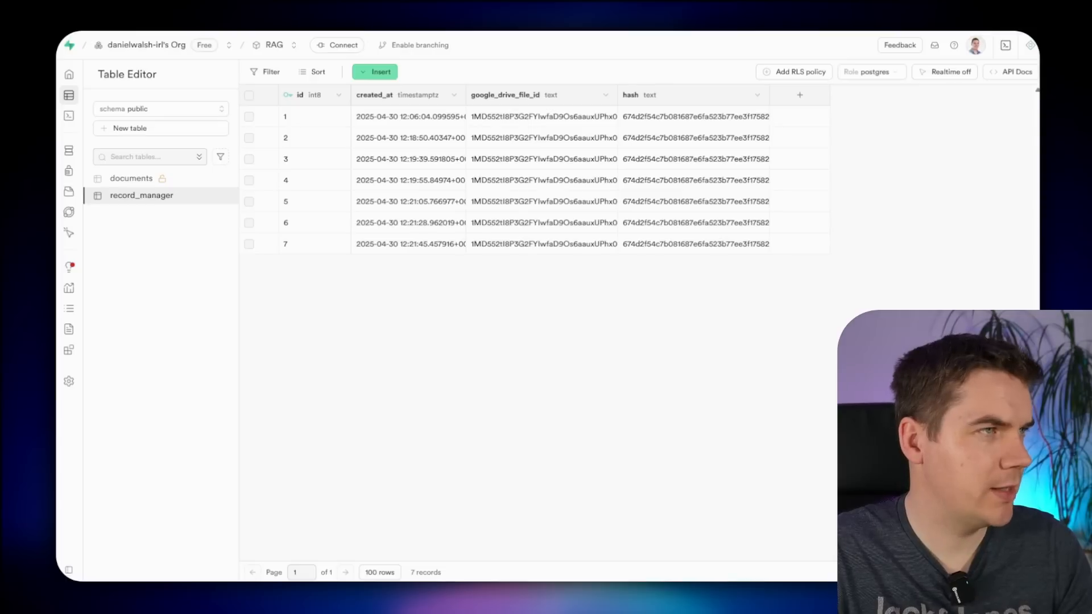
- Open the newest documents row's metadata and point out its new file_id entry
left_click(318, 18)
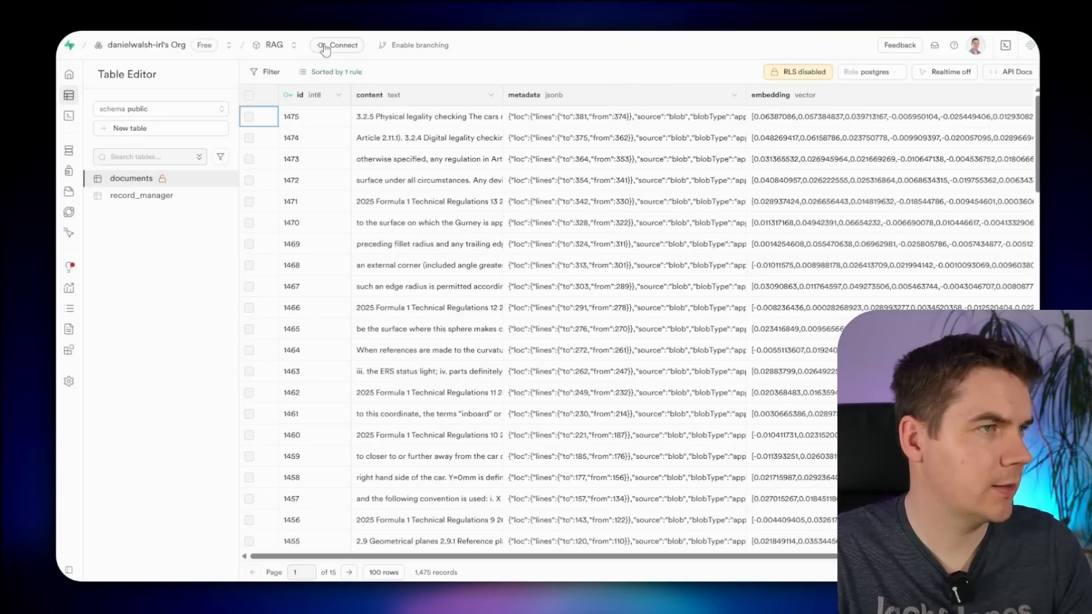
double_click(627, 121)
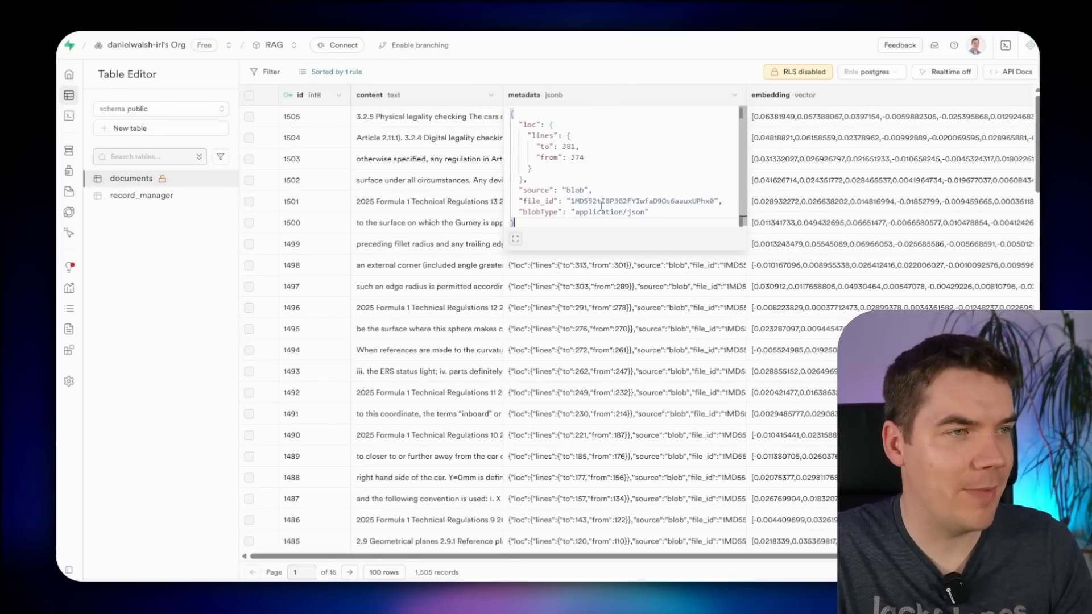
left_click_drag(533, 202, 641, 202)
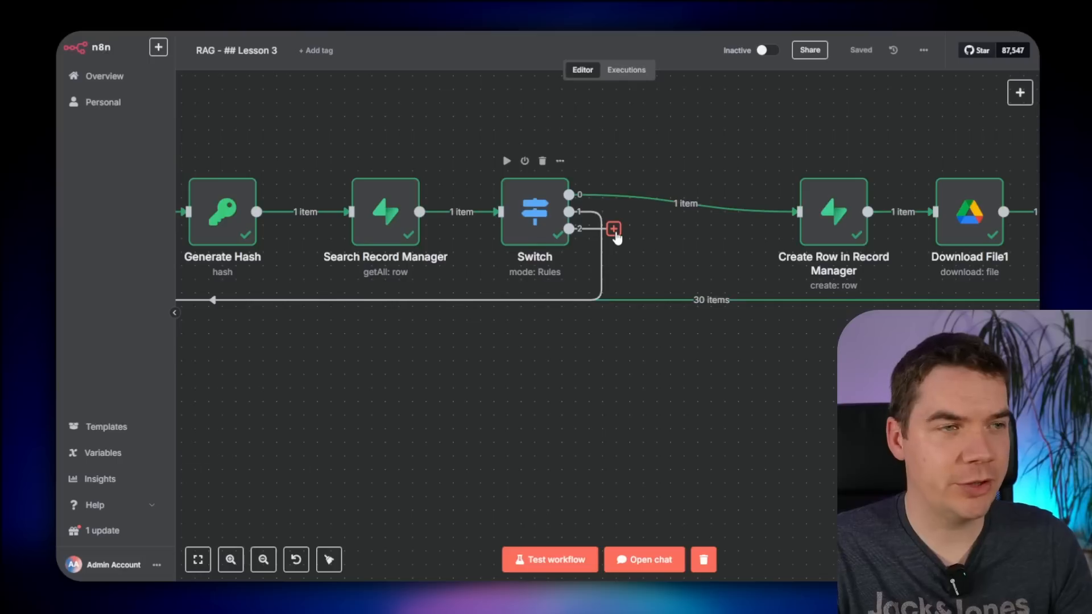
- Add a Supabase Get Many node on the documents table, returning all rows
left_click(614, 229)
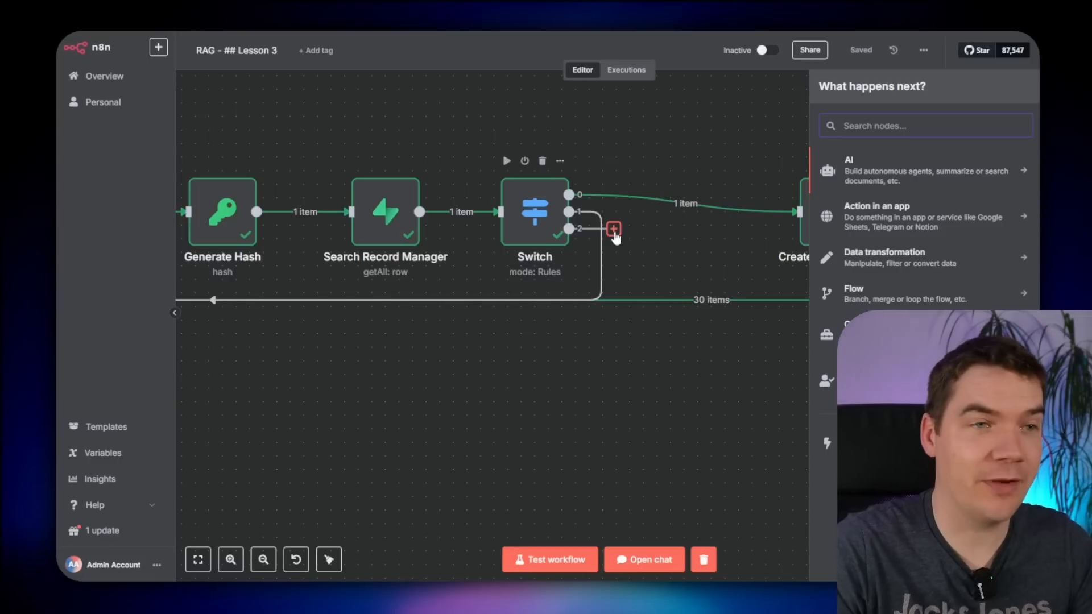
type("supabase")
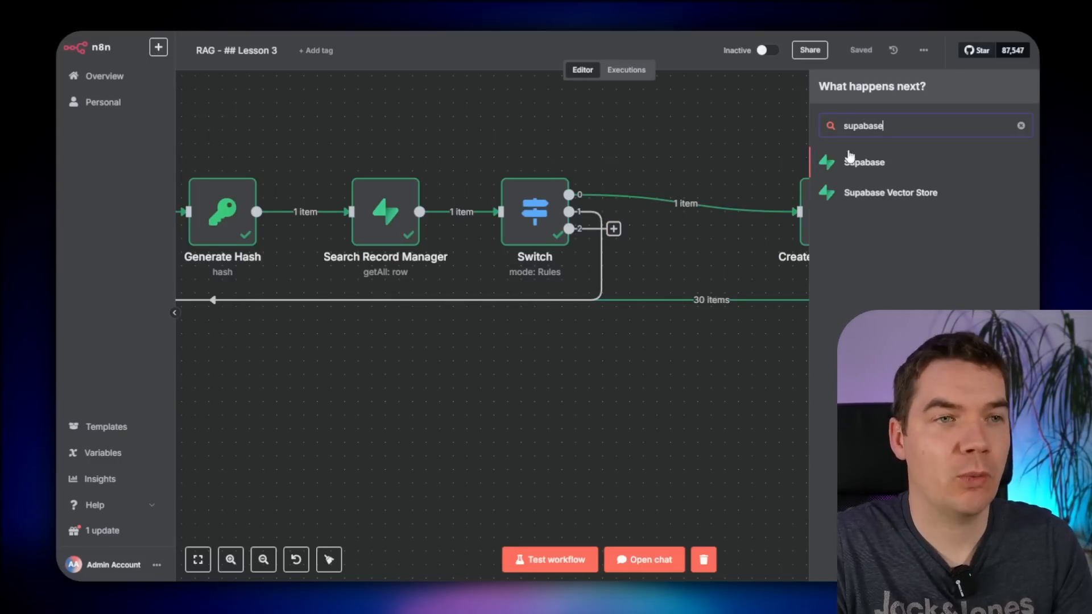
left_click(865, 165)
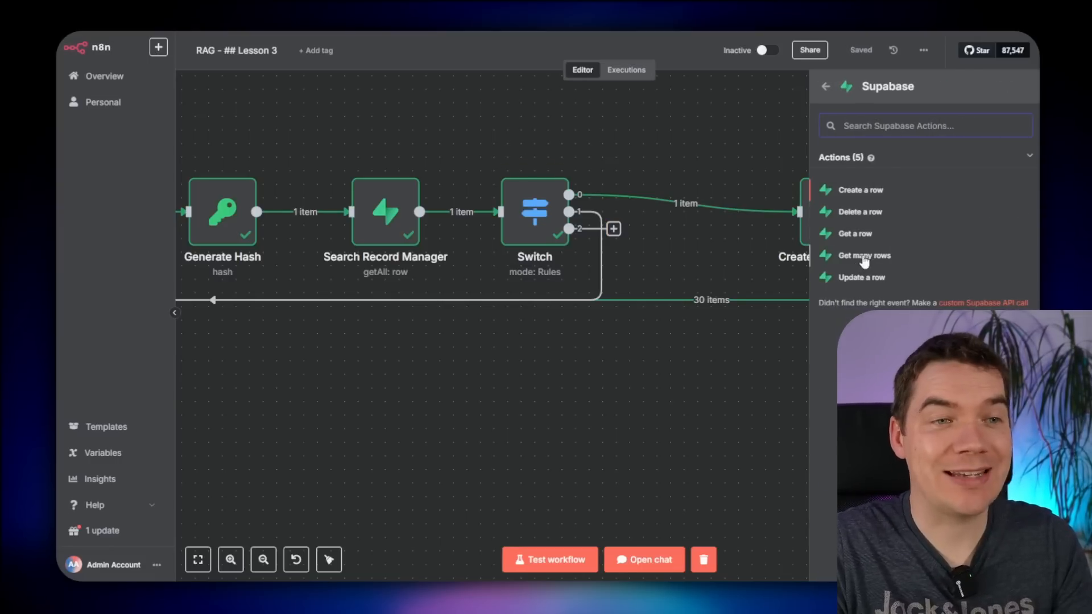
left_click(868, 260)
left_click(531, 252)
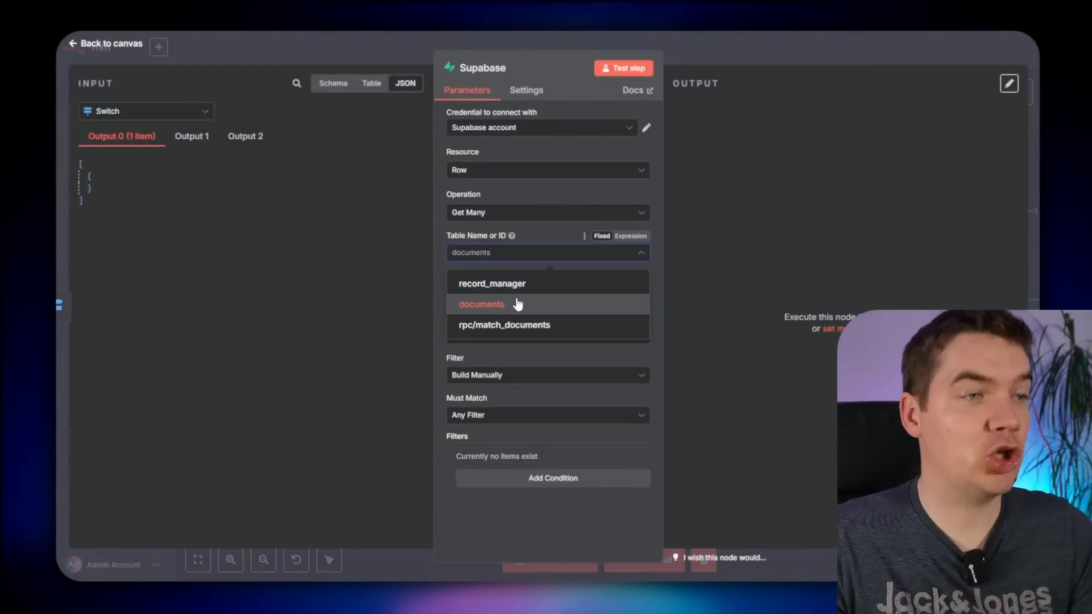
left_click(517, 304)
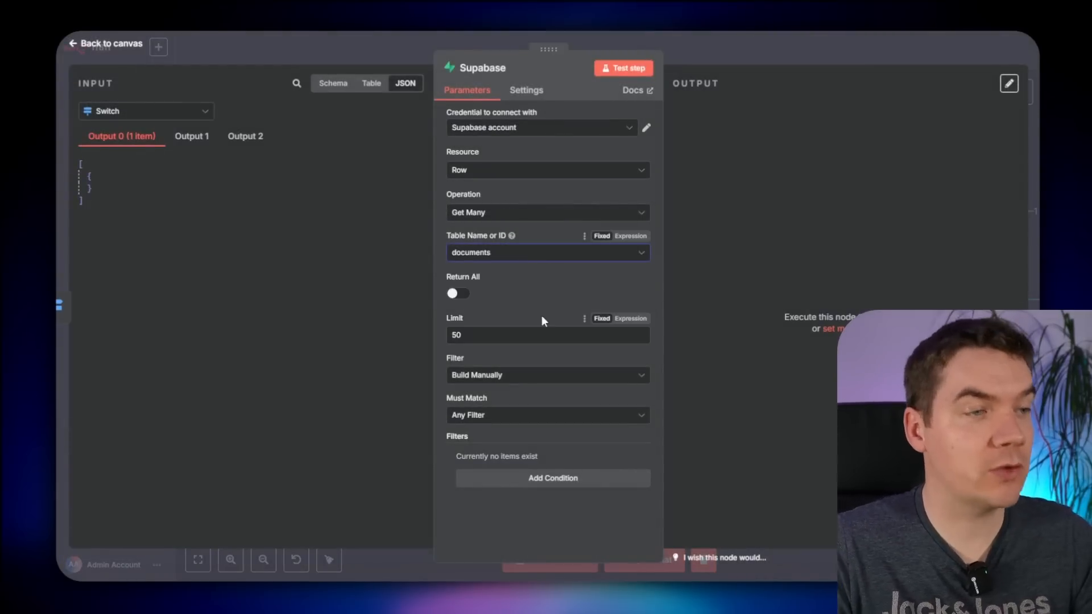
left_click(456, 293)
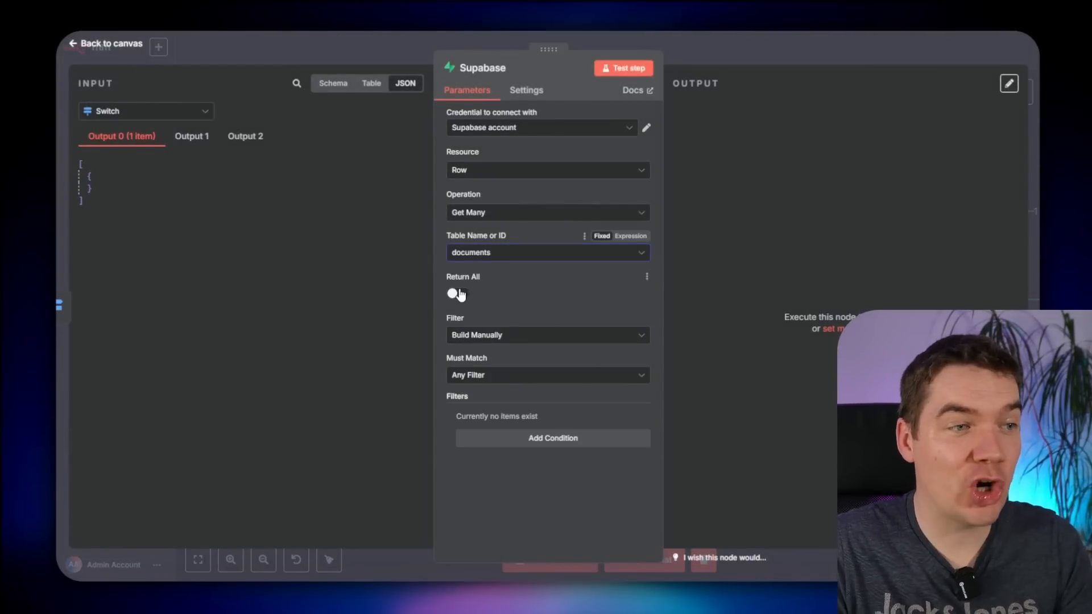
- Add an any-match filter on the metadata column using the ILIKE condition
left_click(481, 378)
left_click(489, 413)
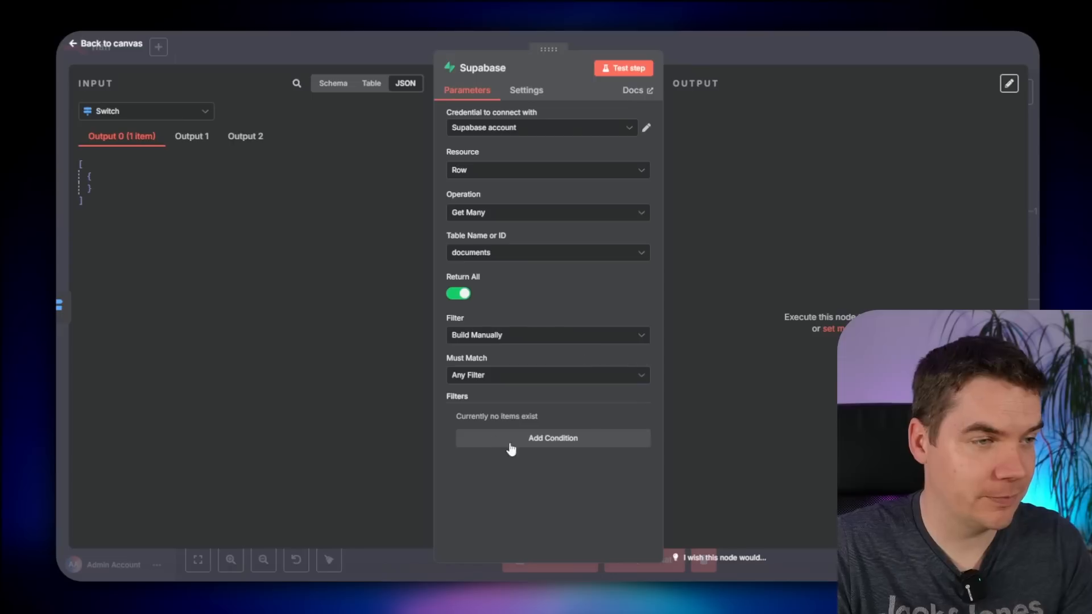
left_click(507, 446)
scroll(513, 432, "down", 1)
left_click(512, 410)
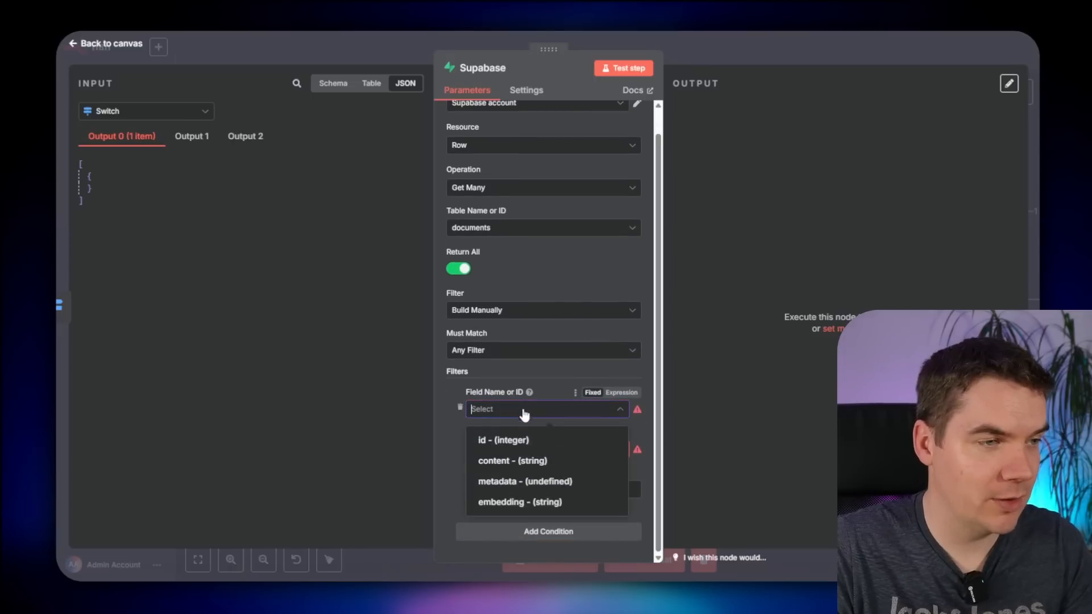
left_click(509, 485)
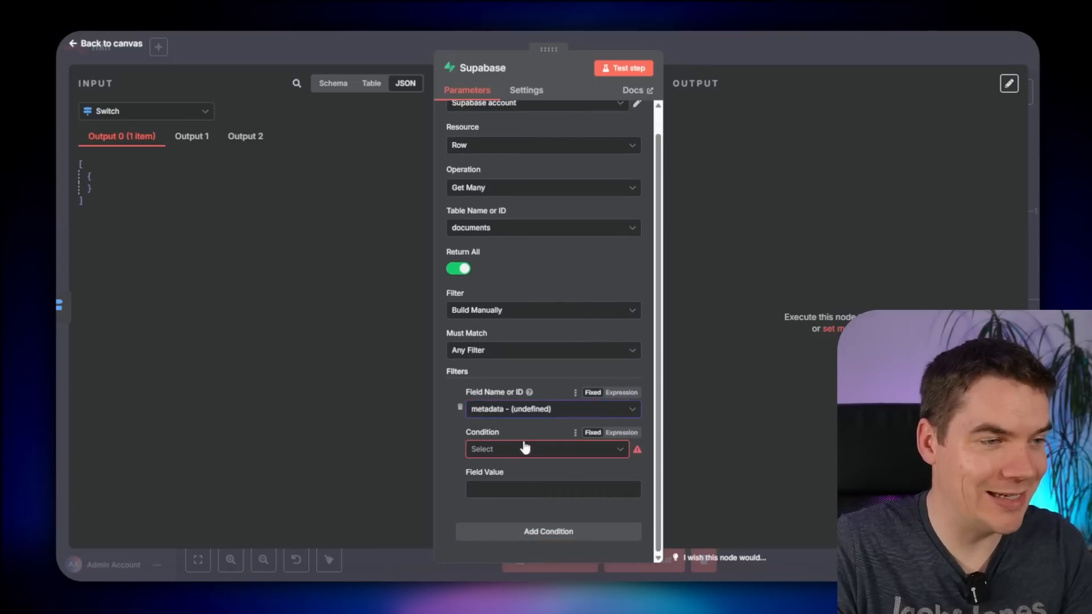
left_click(506, 450)
scroll(512, 357, "down", 1)
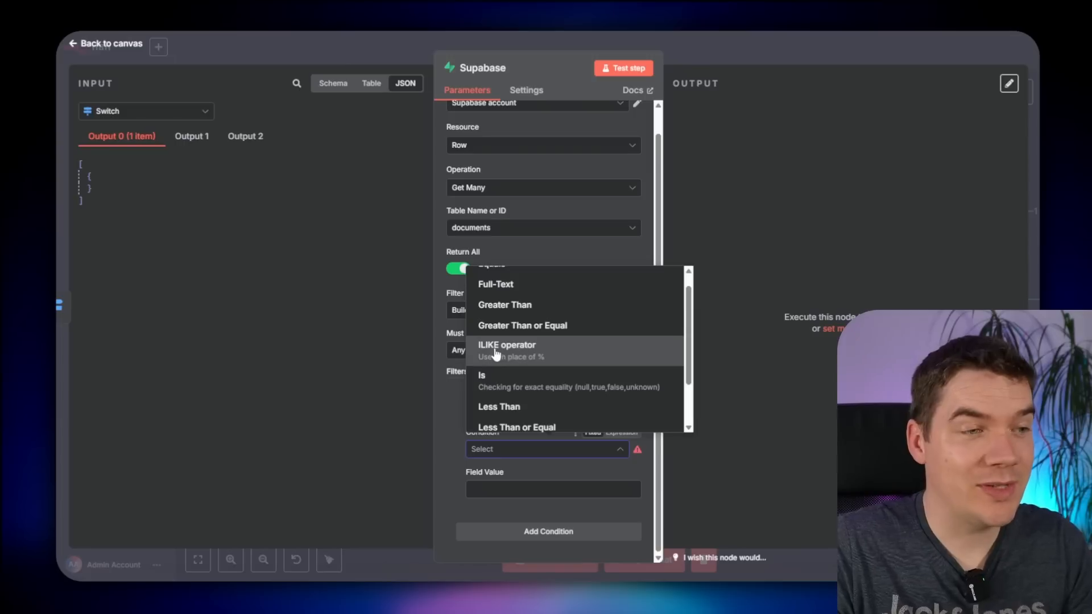
left_click(510, 358)
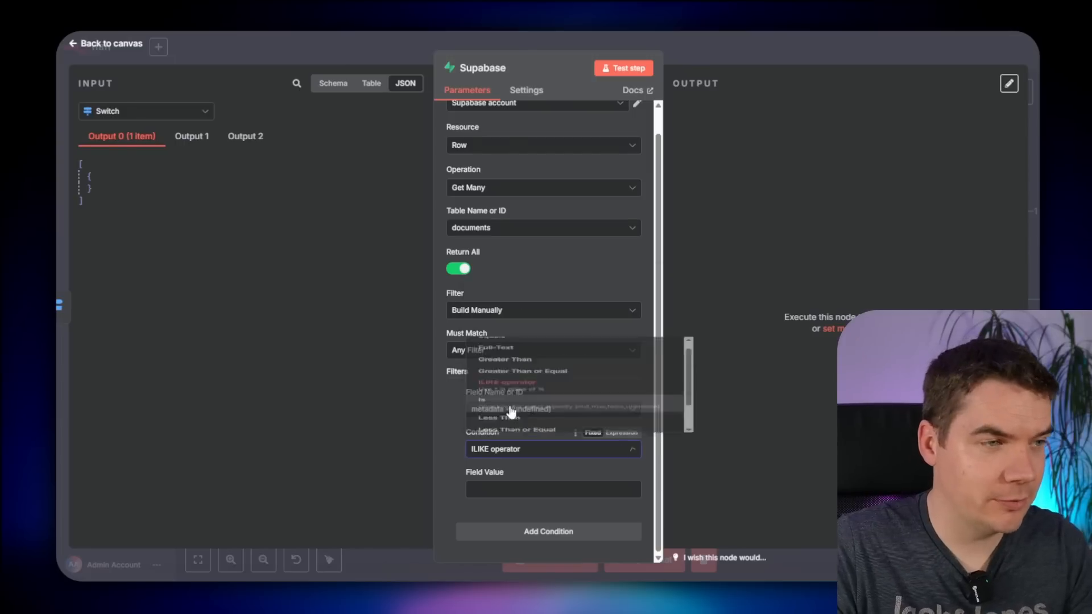
- Set the filter value to an expression holding the Loop Over Items id between asterisks
left_click(498, 487)
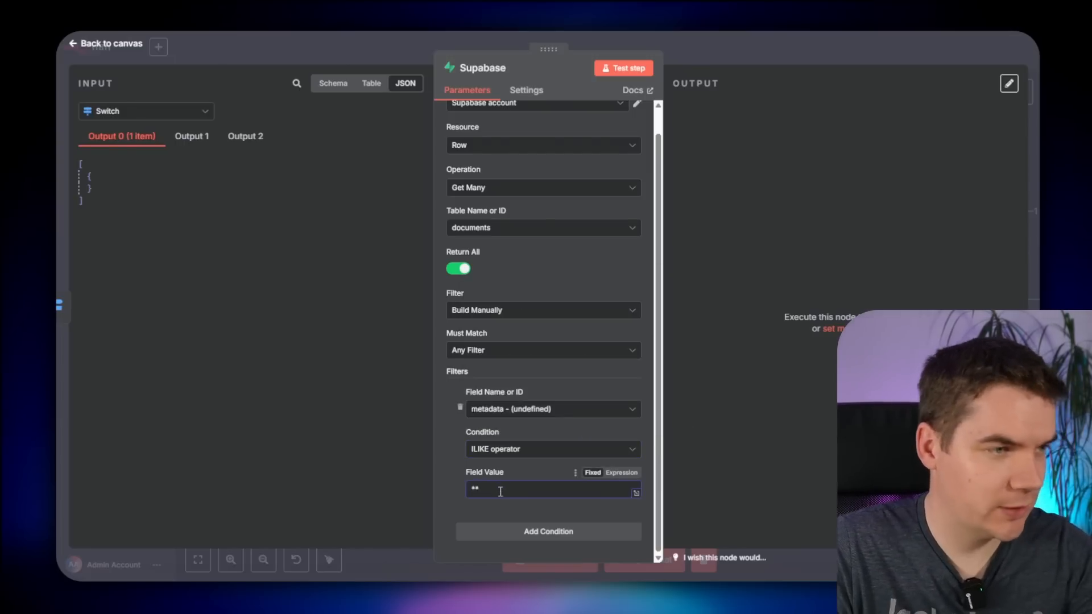
left_click(621, 473)
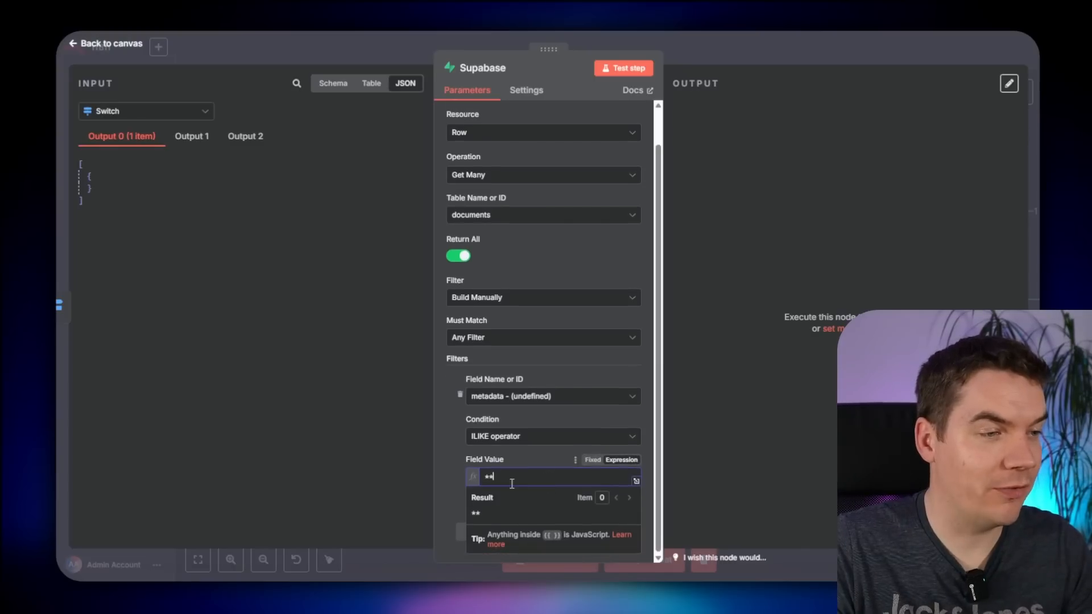
left_click(160, 111)
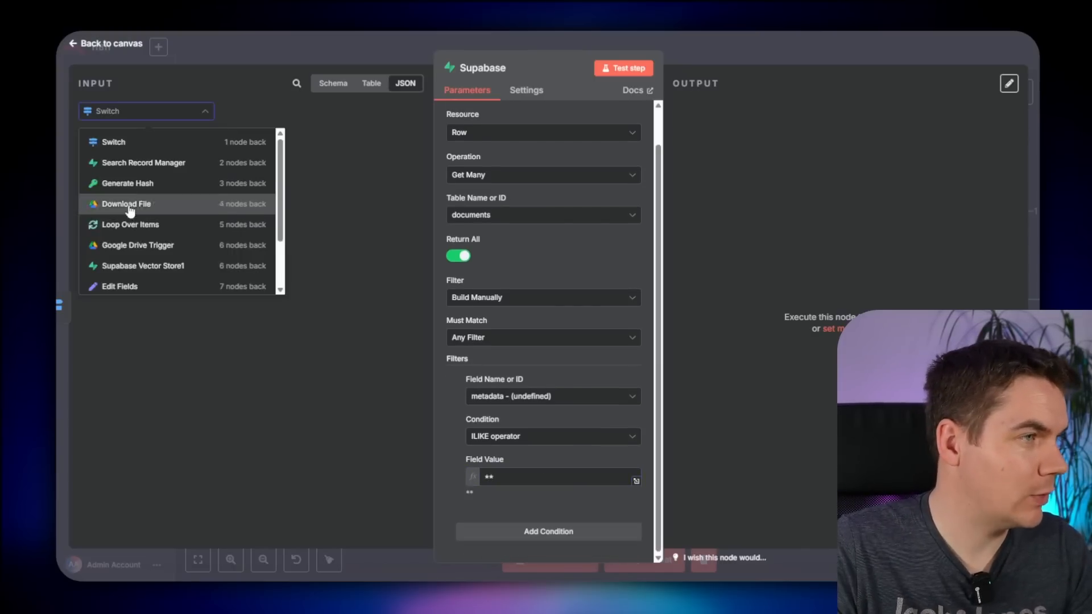
scroll(137, 193, "down", 3)
left_click(134, 165)
scroll(114, 352, "down", 5)
left_click_drag(107, 231, 492, 478)
scroll(494, 422, "up", 1)
scroll(509, 355, "down", 1)
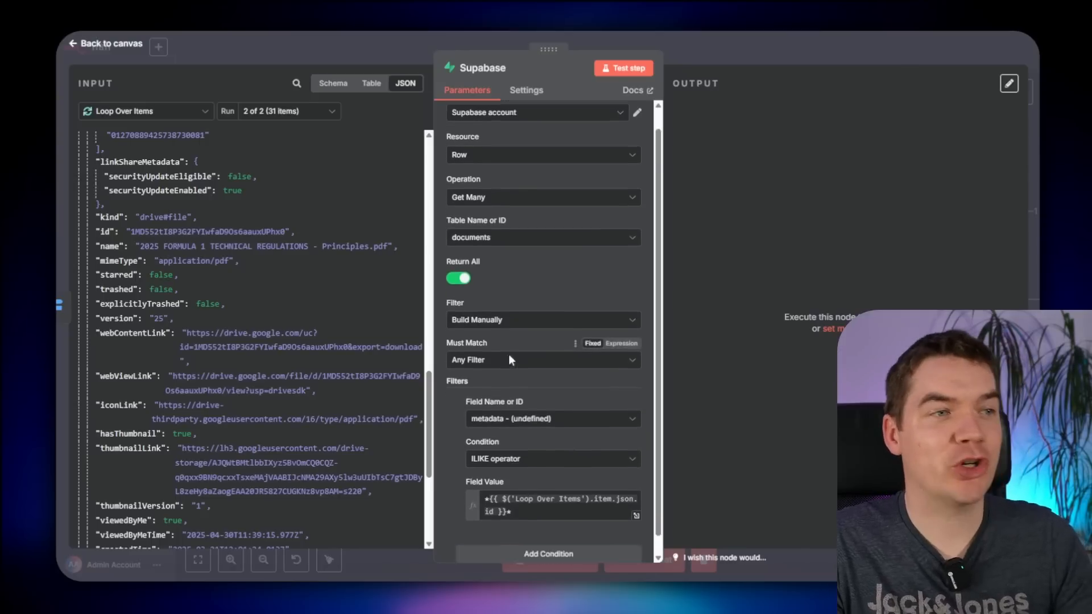
scroll(506, 348, "up", 1)
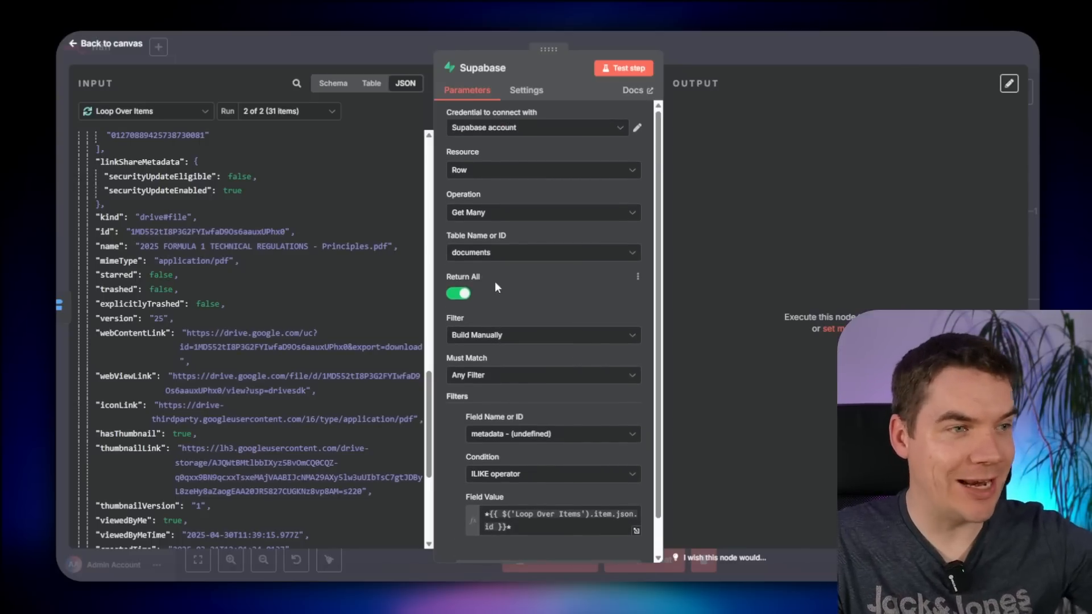
scroll(498, 318, "down", 1)
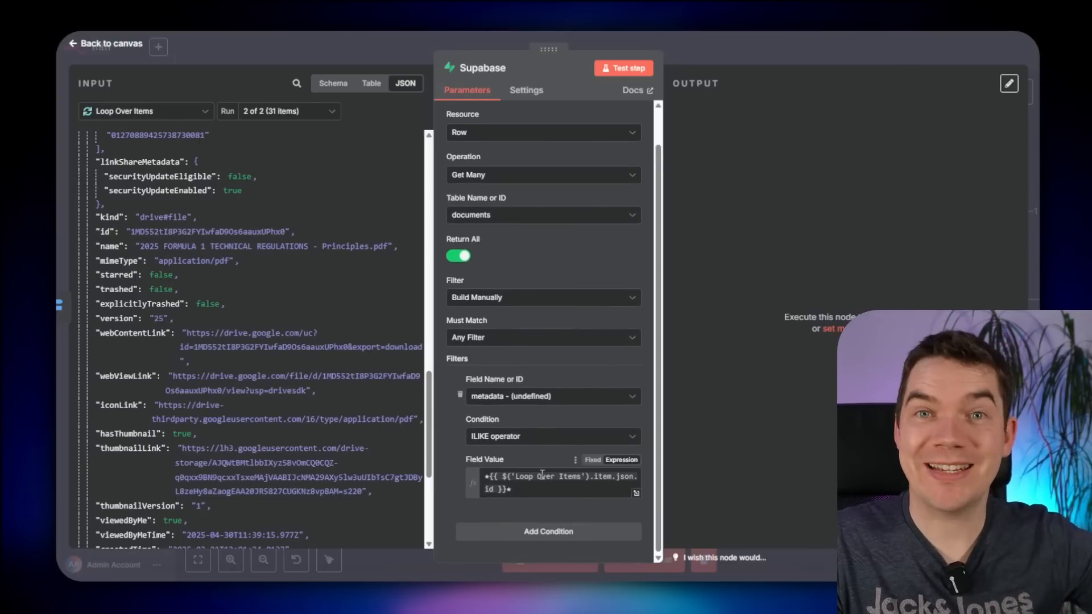
key("Escape")
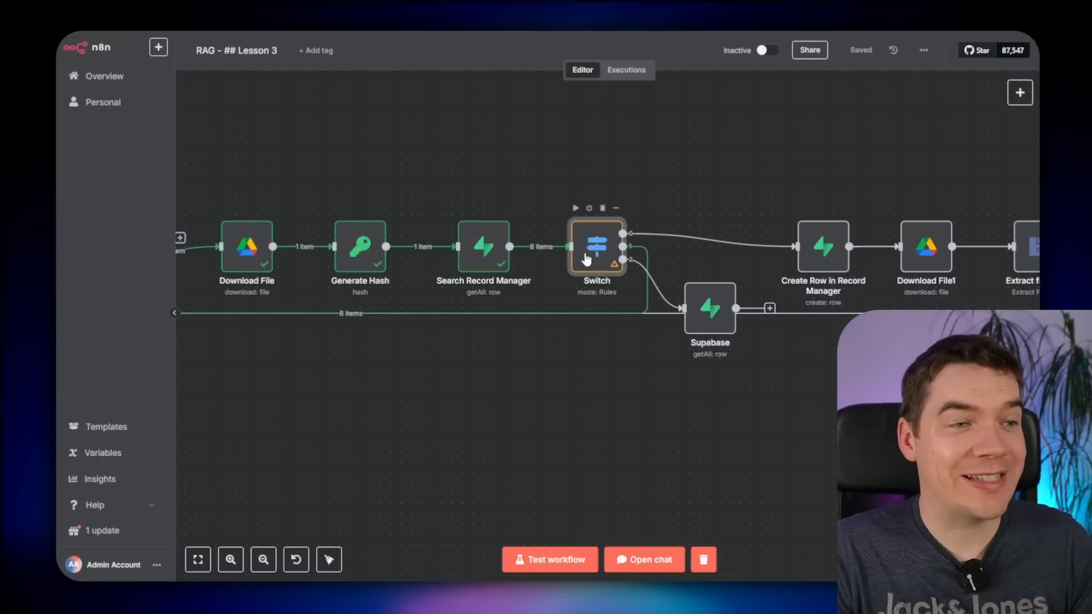
- Delete the duplicate row 2 from the record_manager table
double_click(597, 250)
left_click(760, 61)
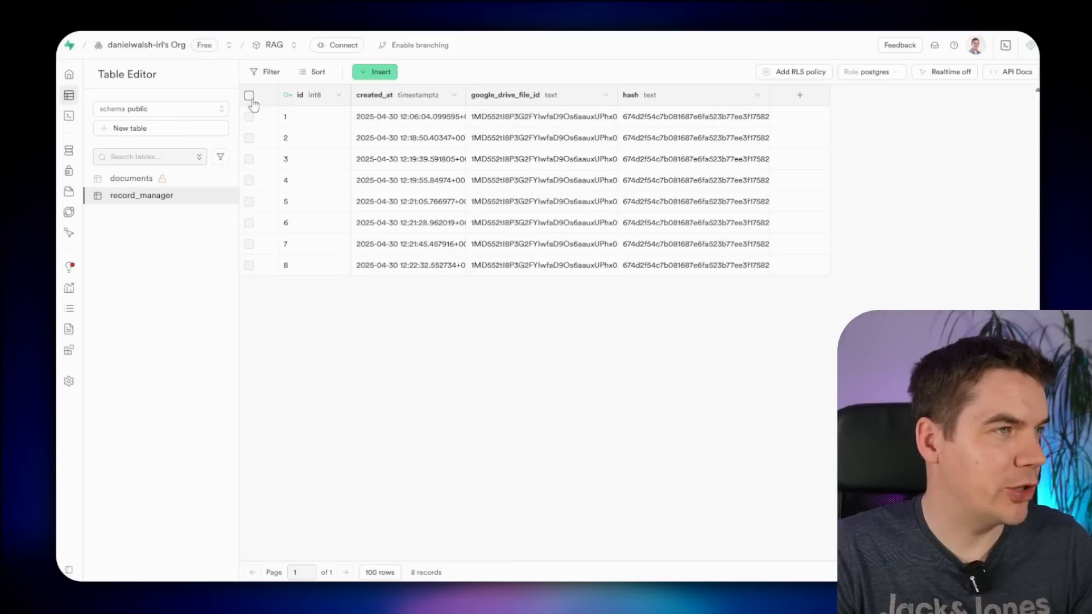
left_click(248, 95)
left_click(248, 116)
right_click(313, 139)
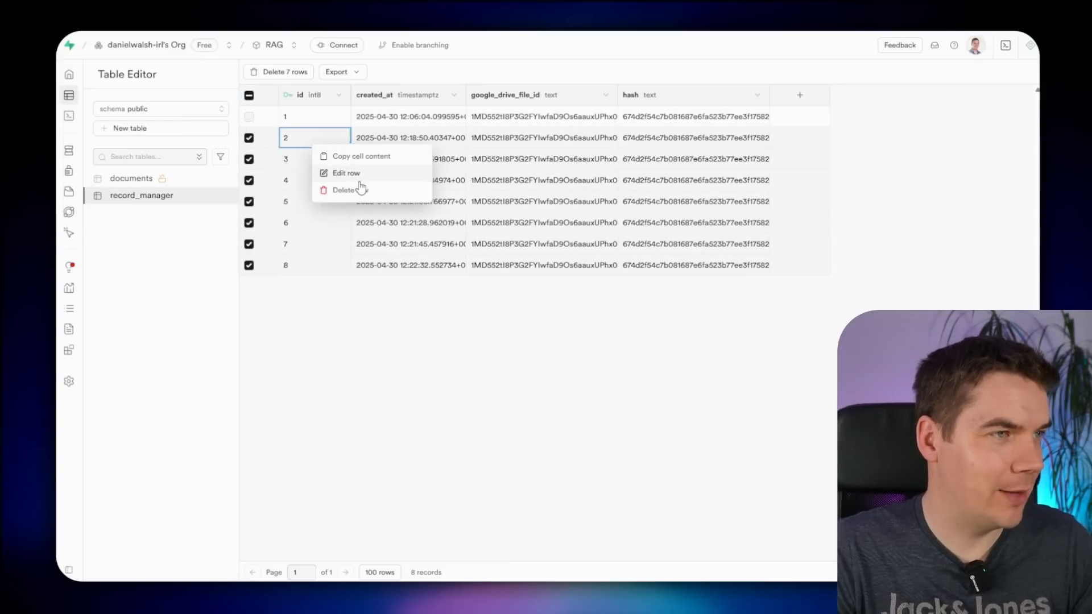
left_click(361, 185)
left_click(601, 343)
- Append extra 's' characters to row 1's hash and save it
double_click(664, 115)
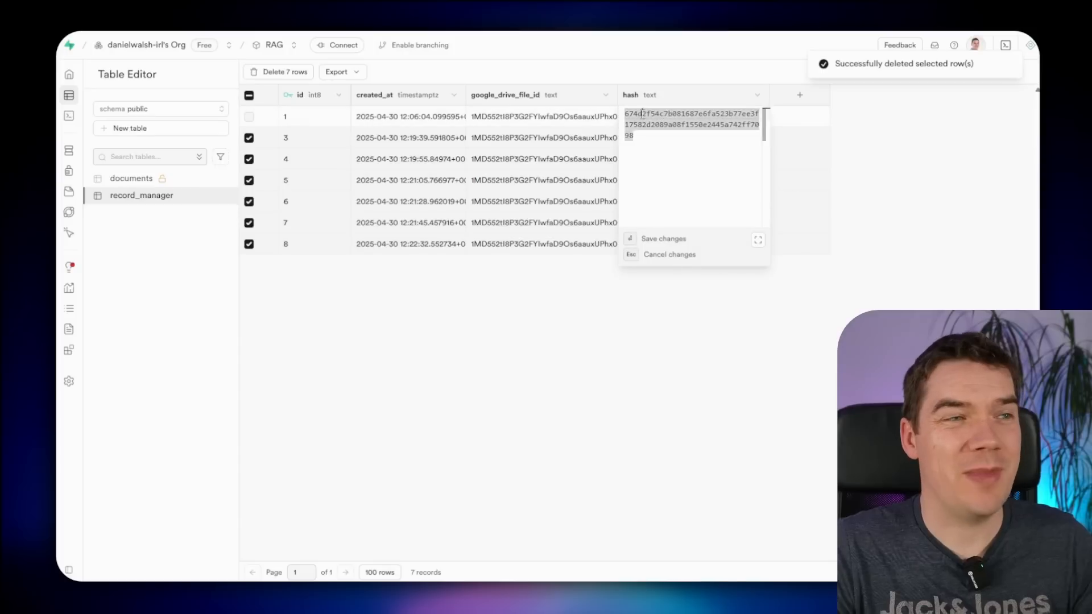
double_click(654, 114)
left_click(654, 114)
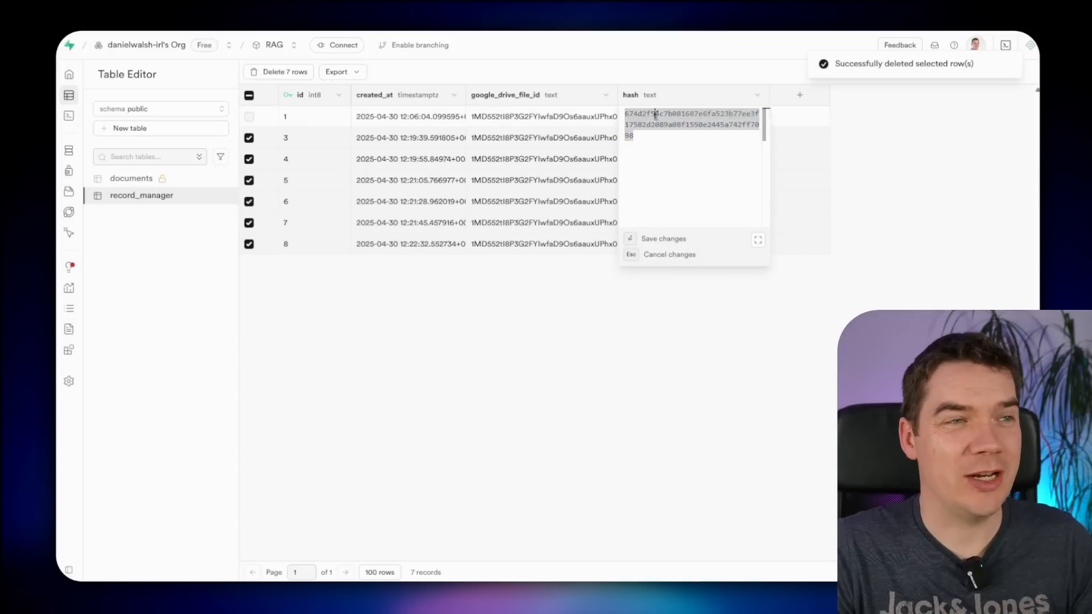
type("sssssssss")
key("Return")
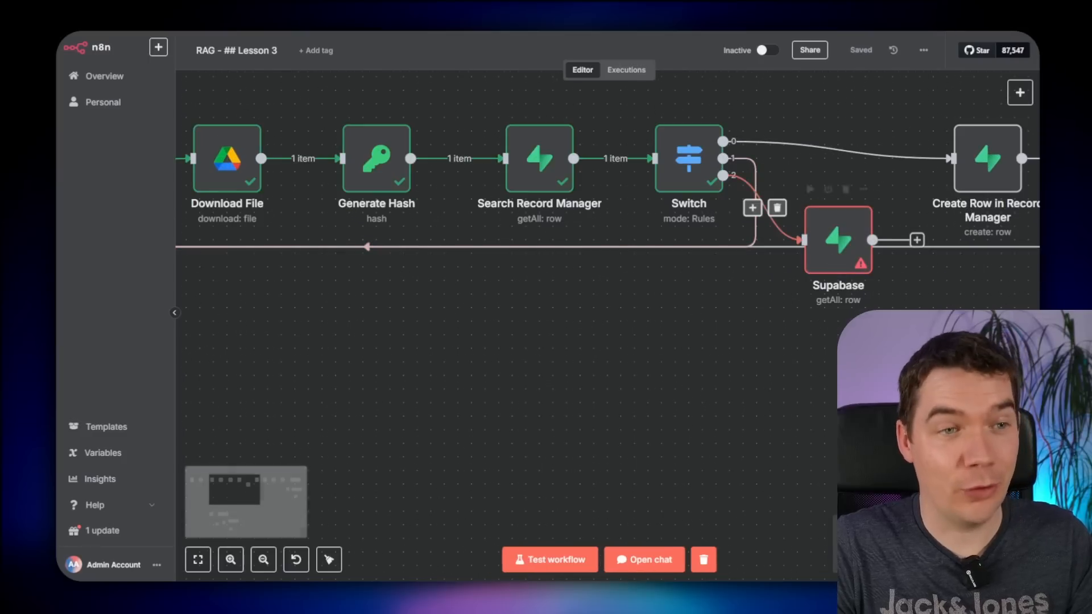
- In the failing Supabase node, switch Filter to String with metadata->>file_id=like.*{{ $('Loop Over Items').item.json.id }}*
left_click_drag(872, 351, 654, 398)
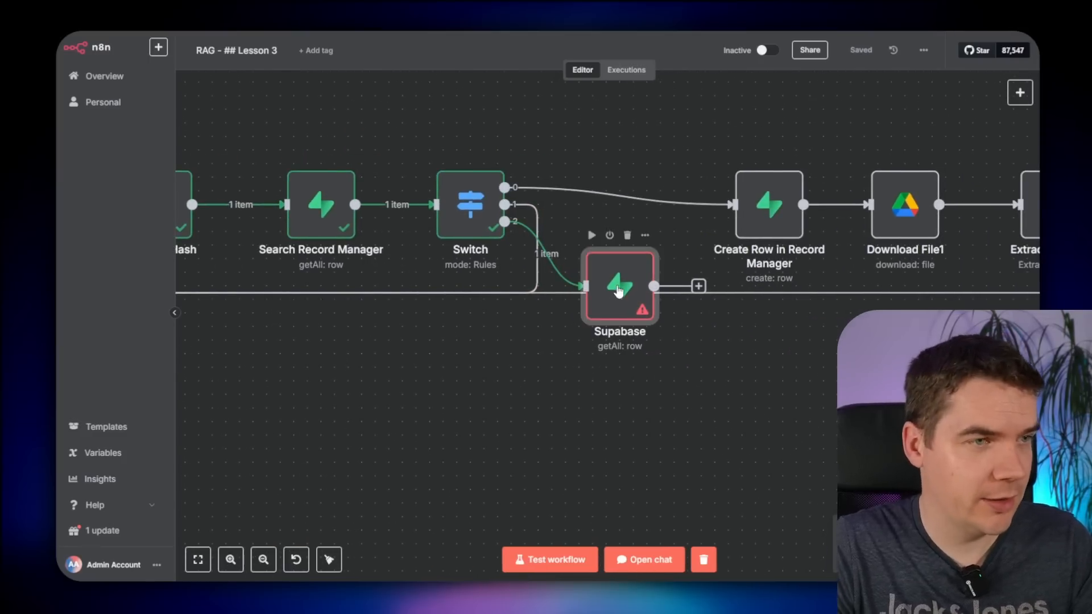
double_click(618, 294)
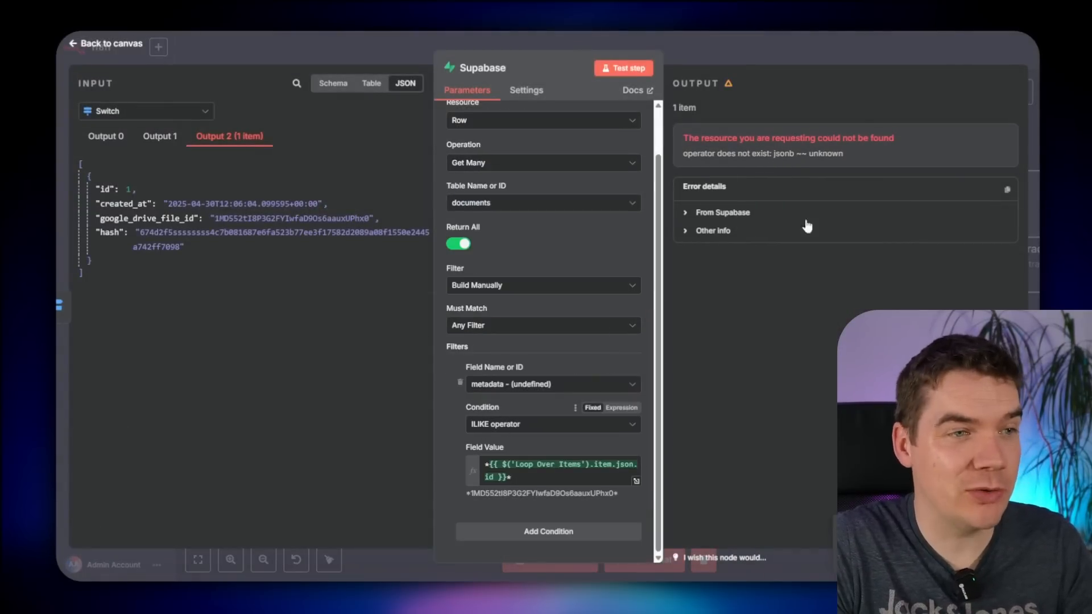
left_click(791, 153)
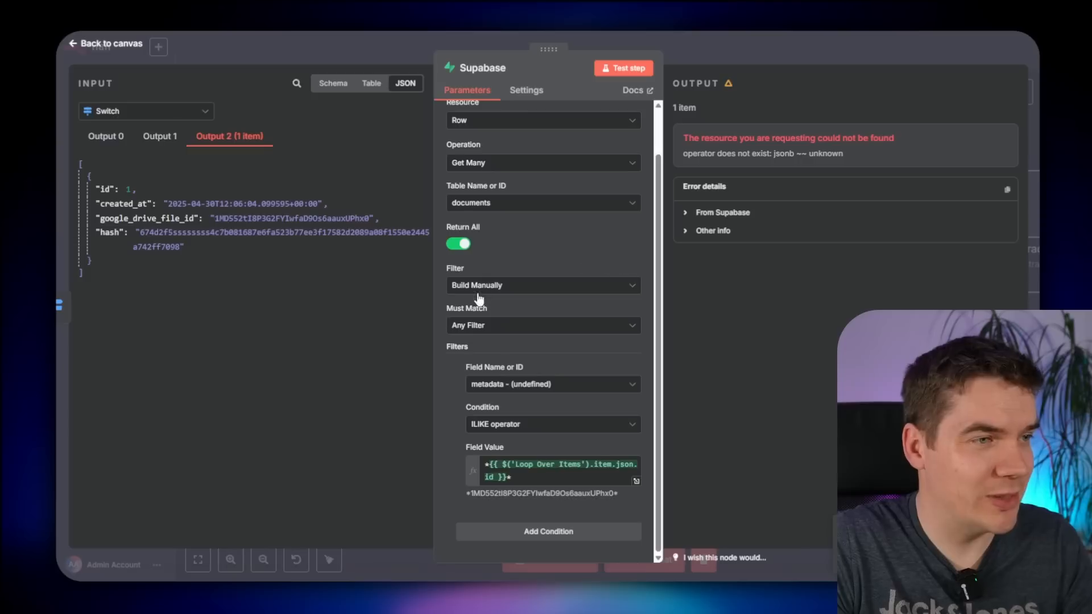
left_click(498, 289)
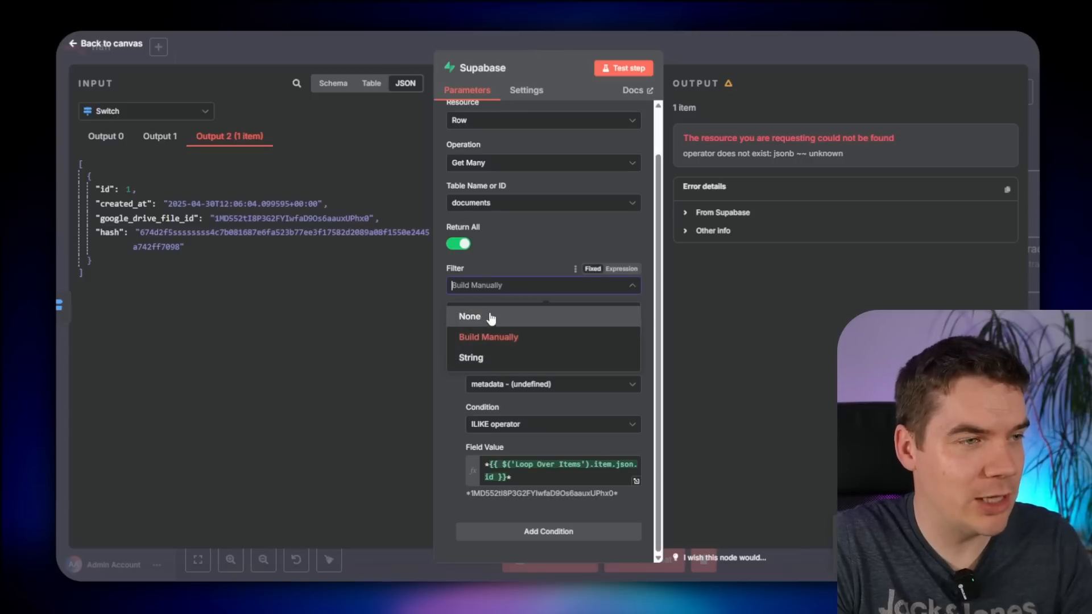
left_click(485, 358)
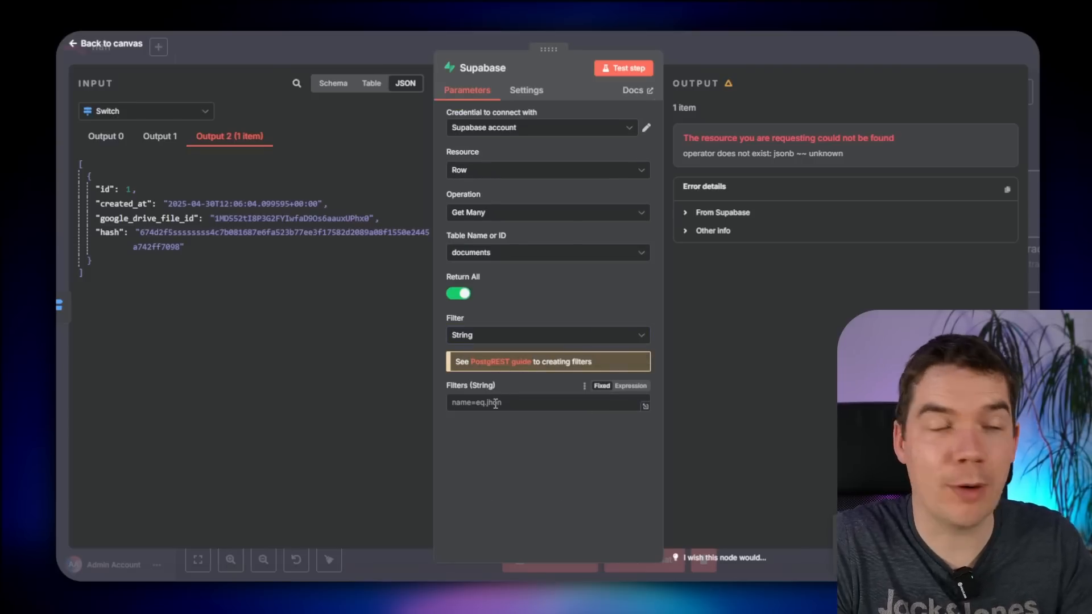
type("metadata->>file_id=like.*{{ $('Loop Over Items').item.json.id }}*")
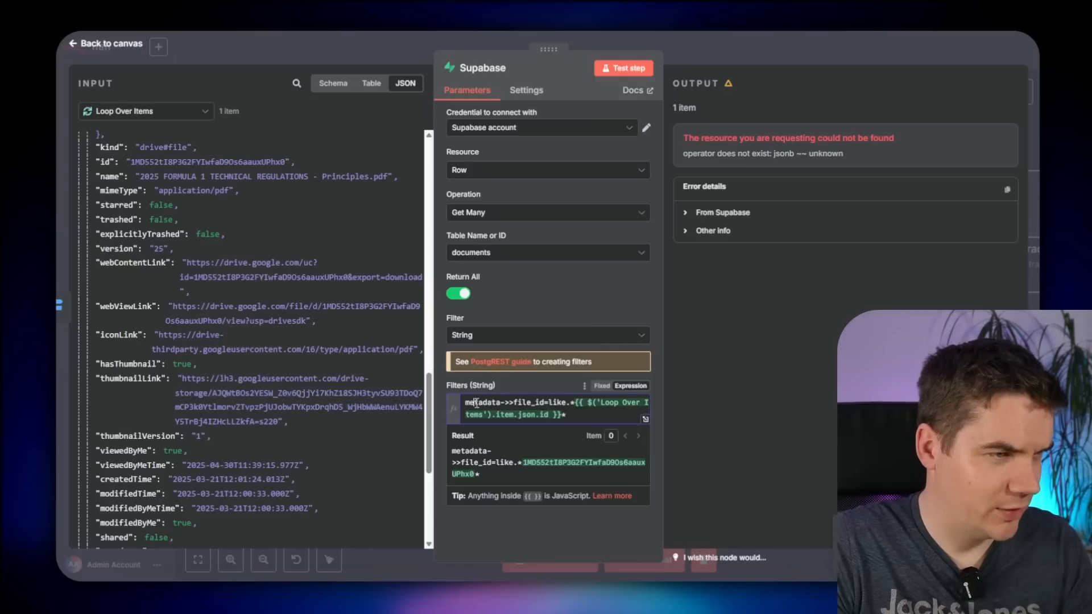
- Review the metadata file_id filter expression and test the Supabase step
double_click(484, 402)
left_click(516, 404)
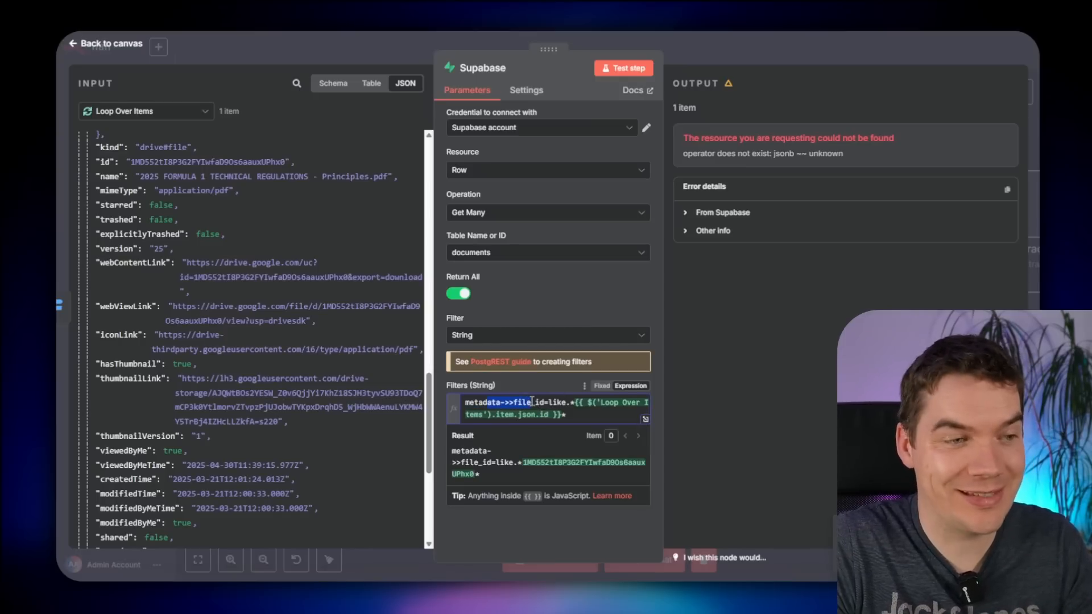
left_click(567, 402)
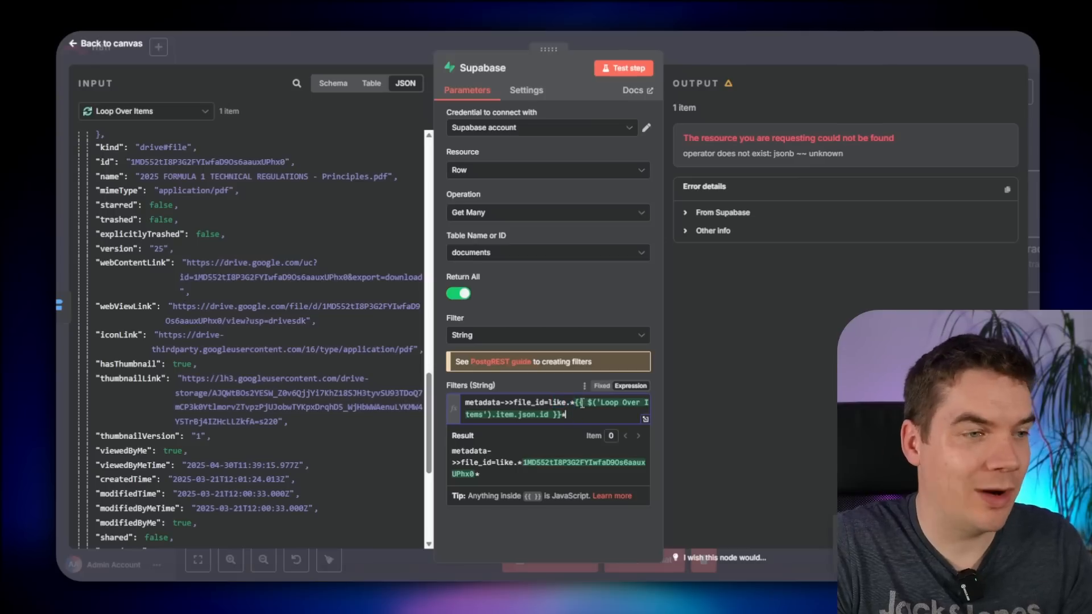
left_click(548, 378)
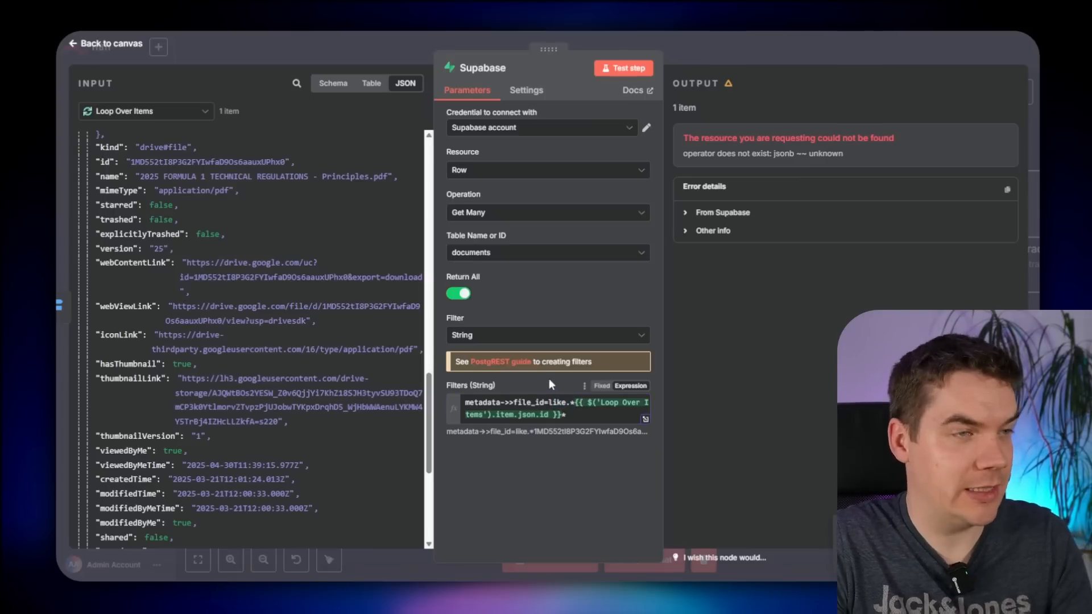
left_click(622, 68)
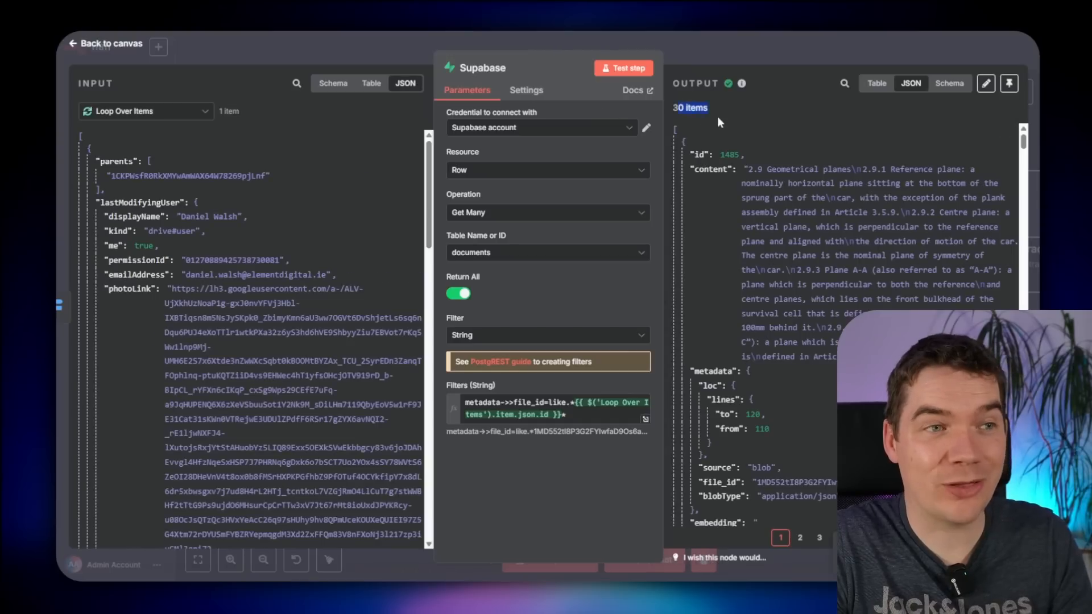
- Change the Supabase operation from Get Many to Delete, test it, and rename it Delete Previous Vectors
scroll(745, 284, "down", 15)
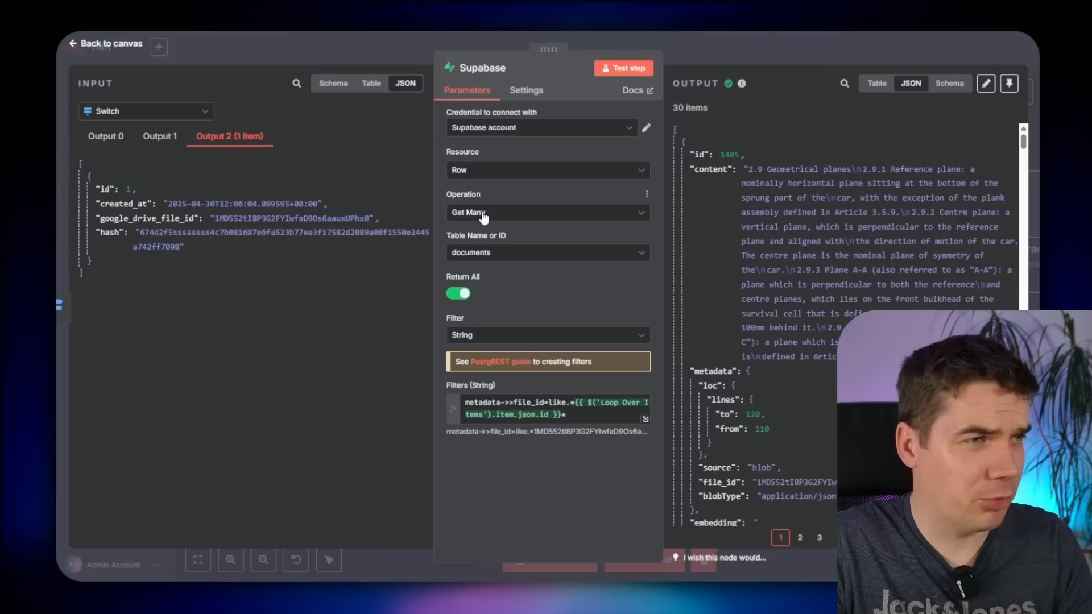
left_click(484, 215)
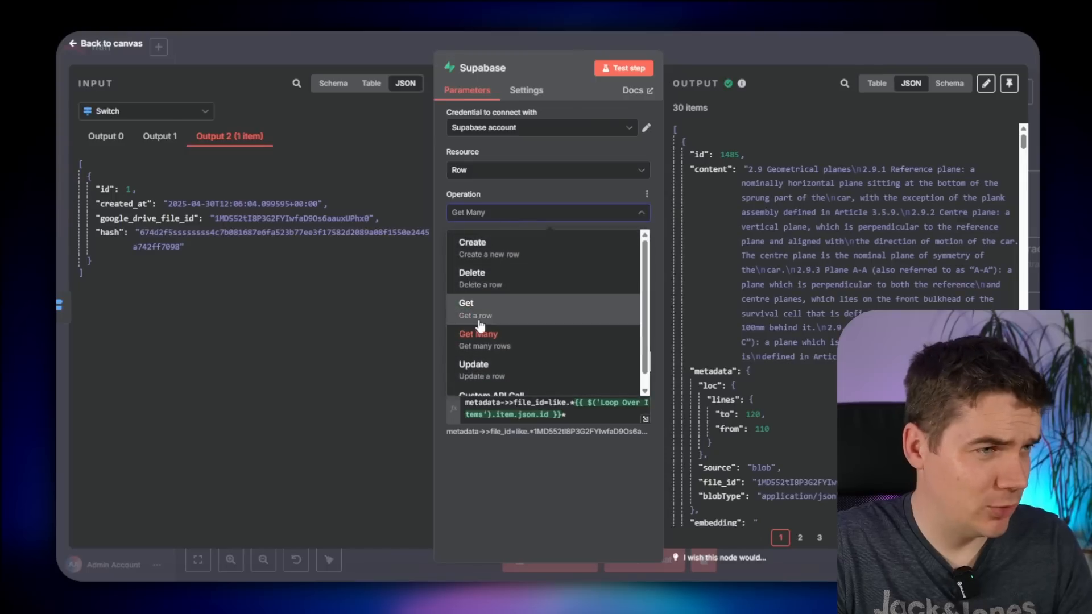
left_click(488, 278)
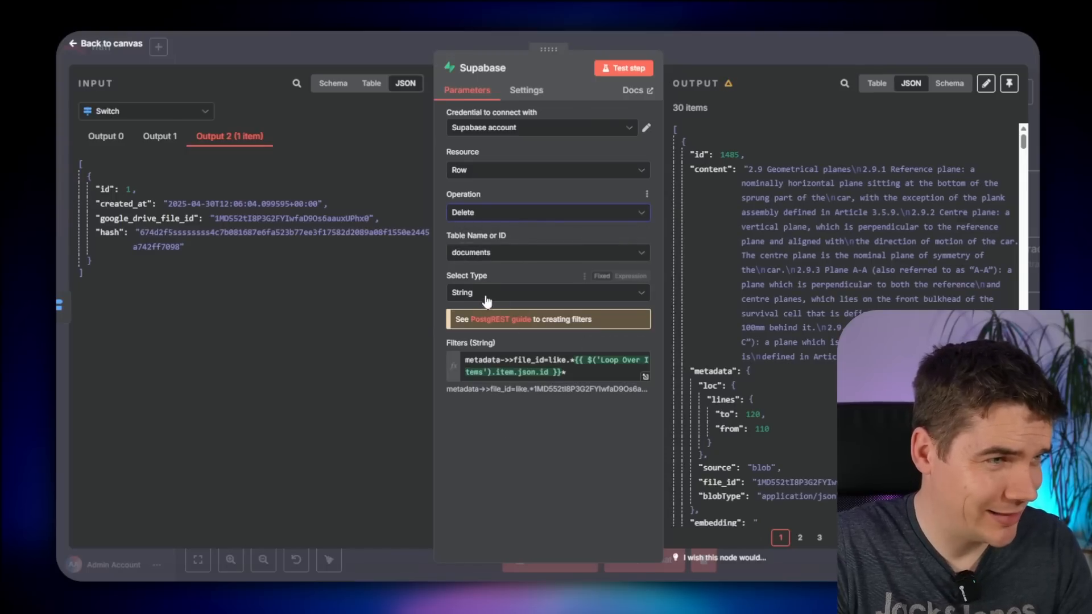
left_click(627, 70)
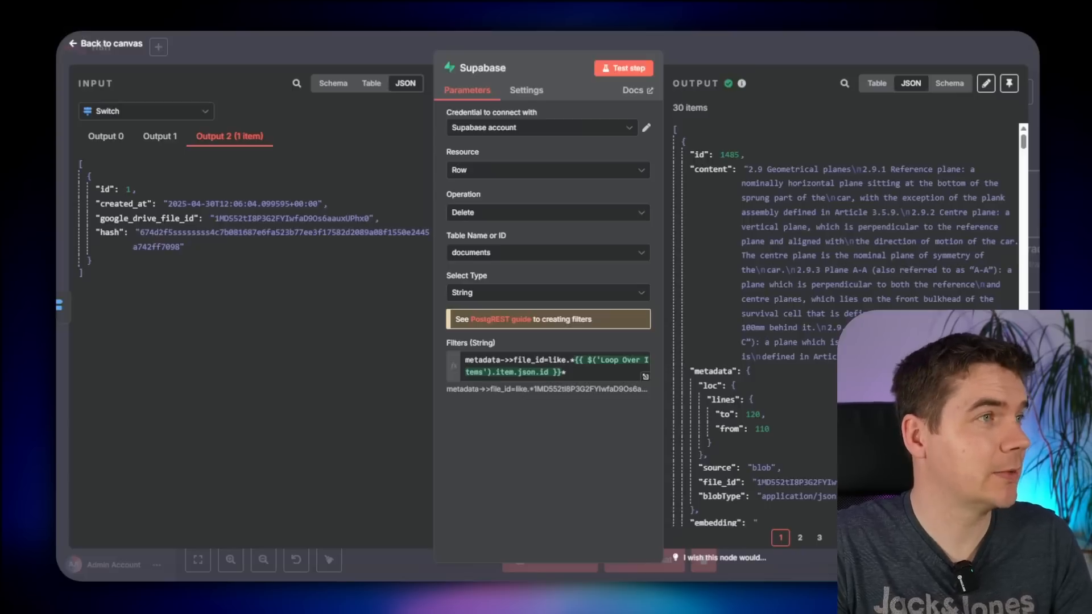
type("Delete ")
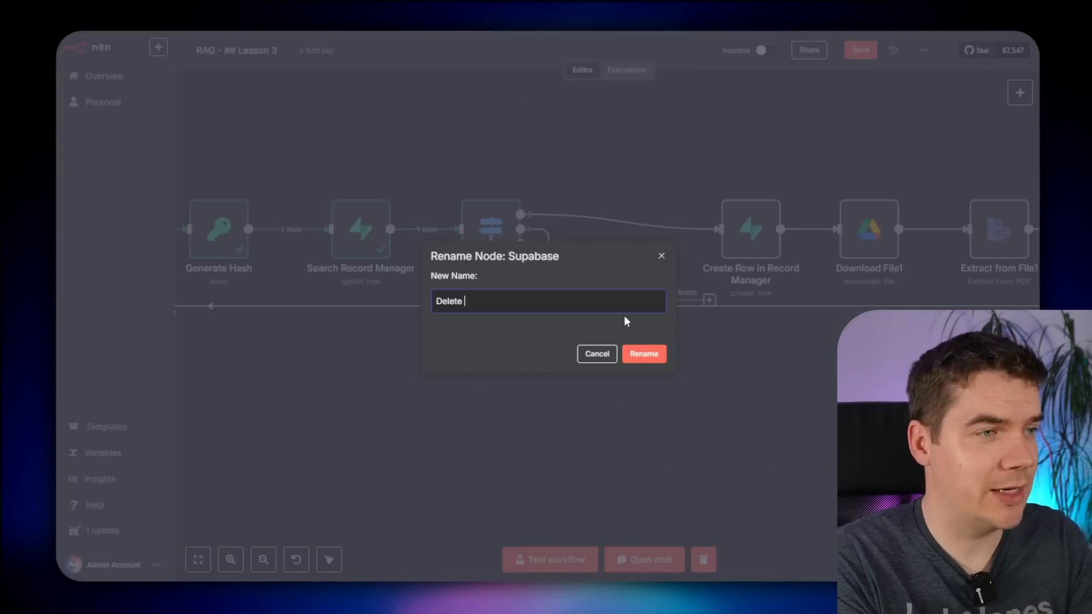
type("Previous Vectors")
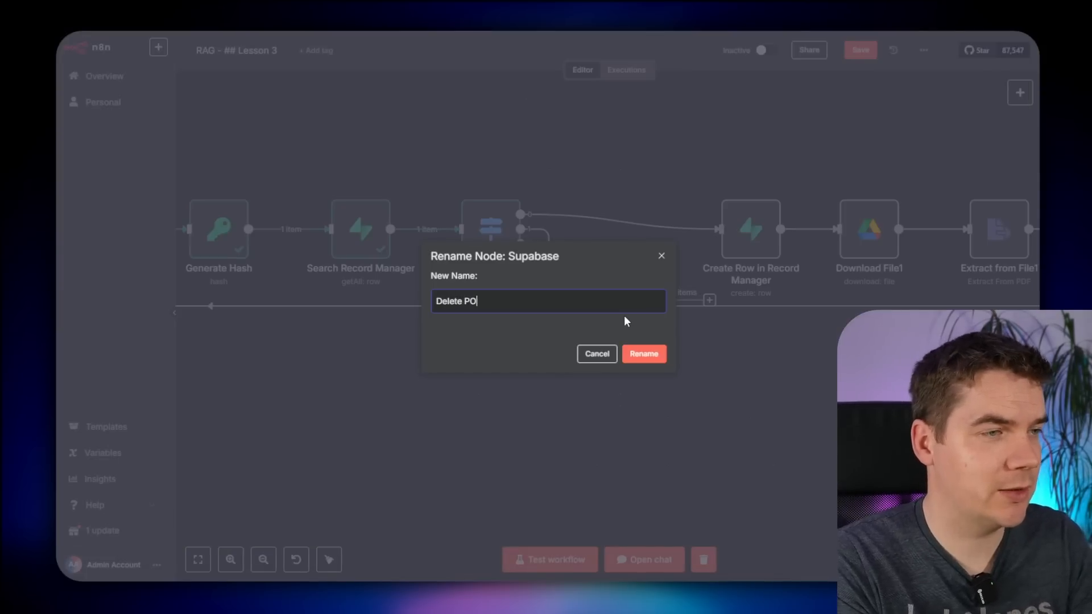
key("Return")
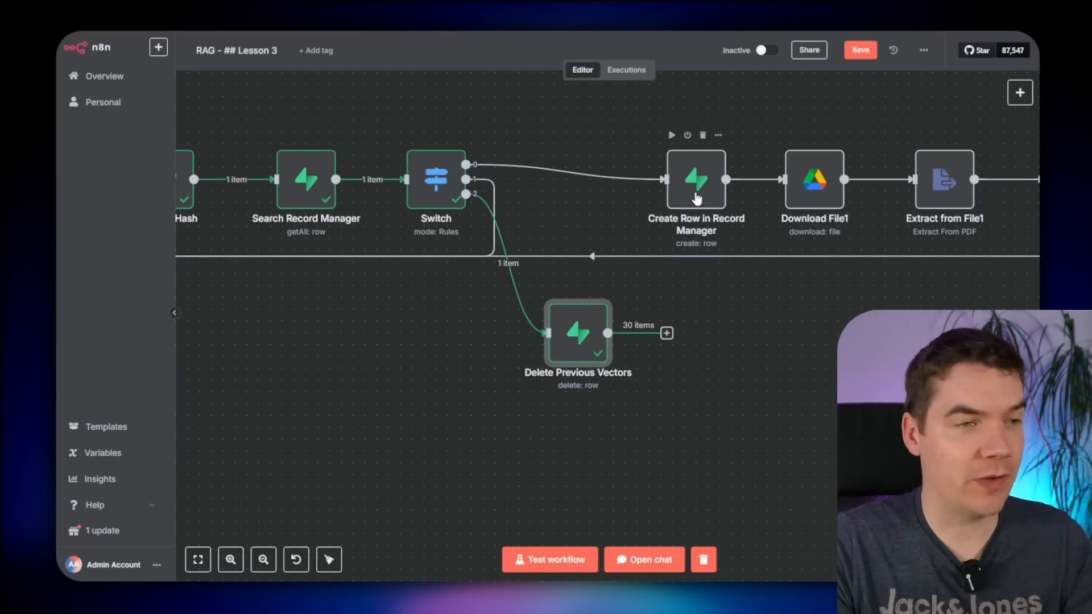
- Add a Supabase Update a row step after the delete, targeting the record_manager table
left_click(667, 333)
type("supa")
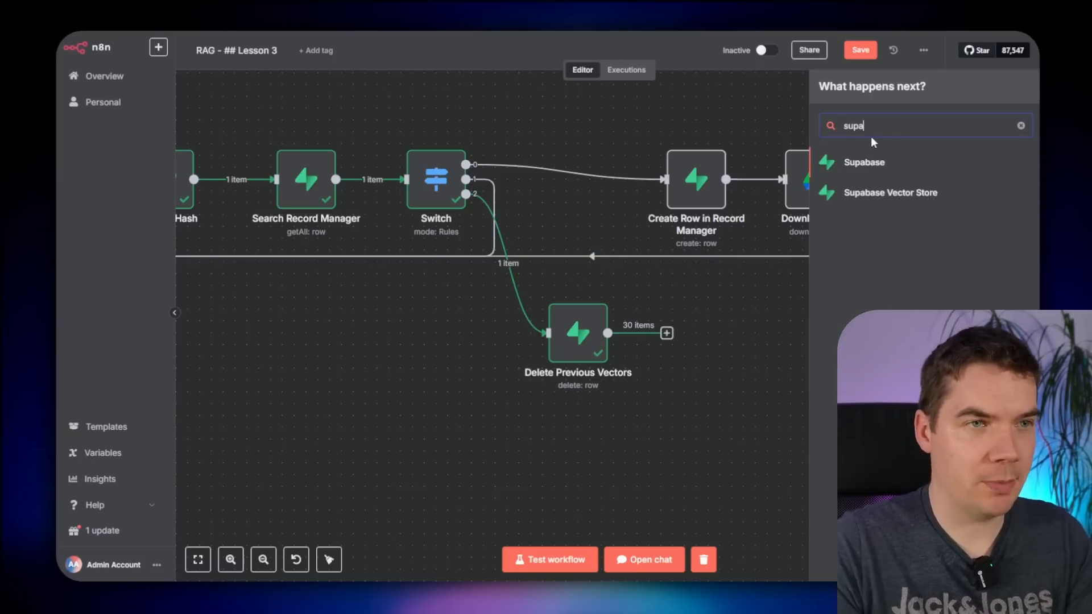
left_click(870, 164)
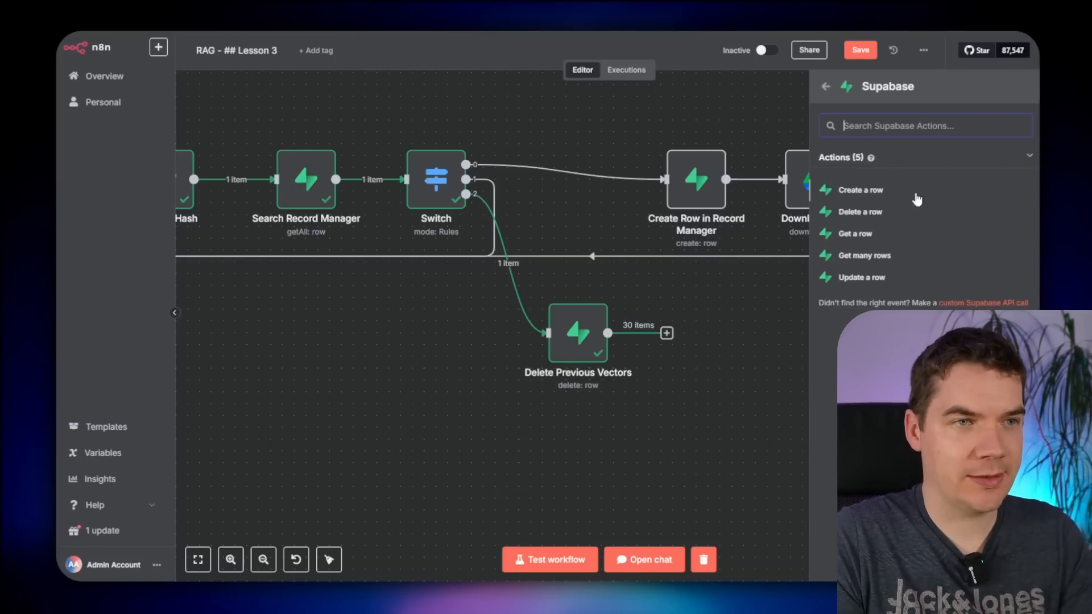
left_click(863, 278)
left_click(146, 111)
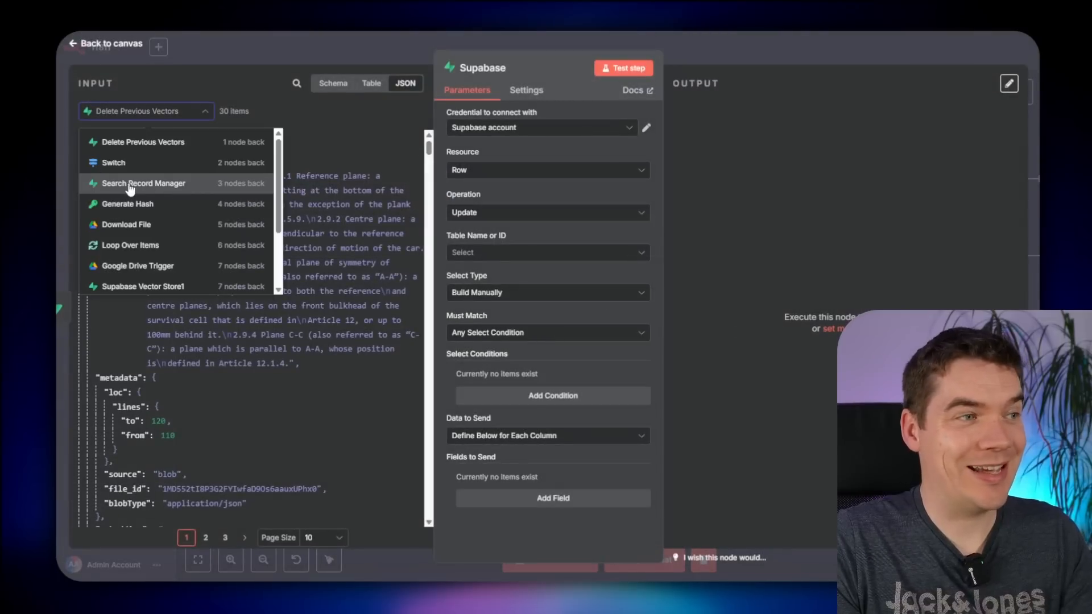
left_click(139, 183)
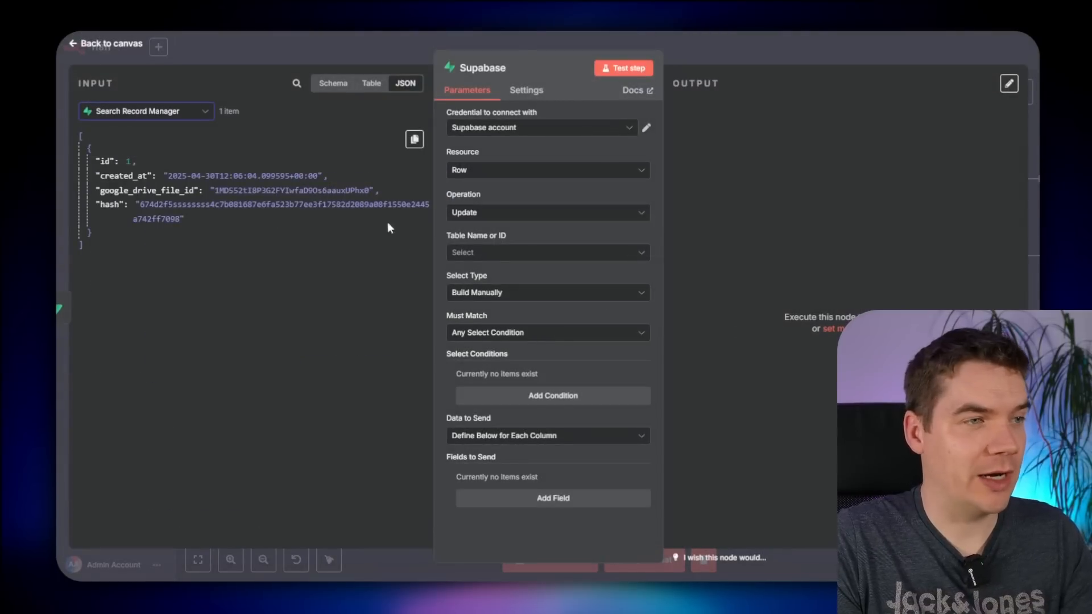
left_click(543, 252)
left_click(560, 283)
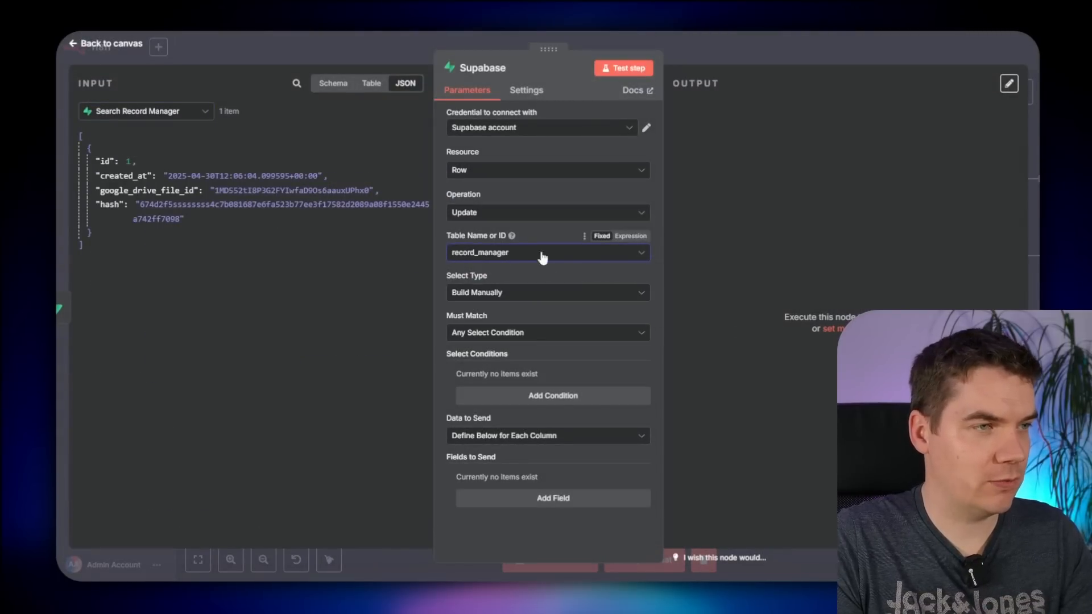
- Add a condition matching the id column to the Search Record Manager id
left_click(560, 397)
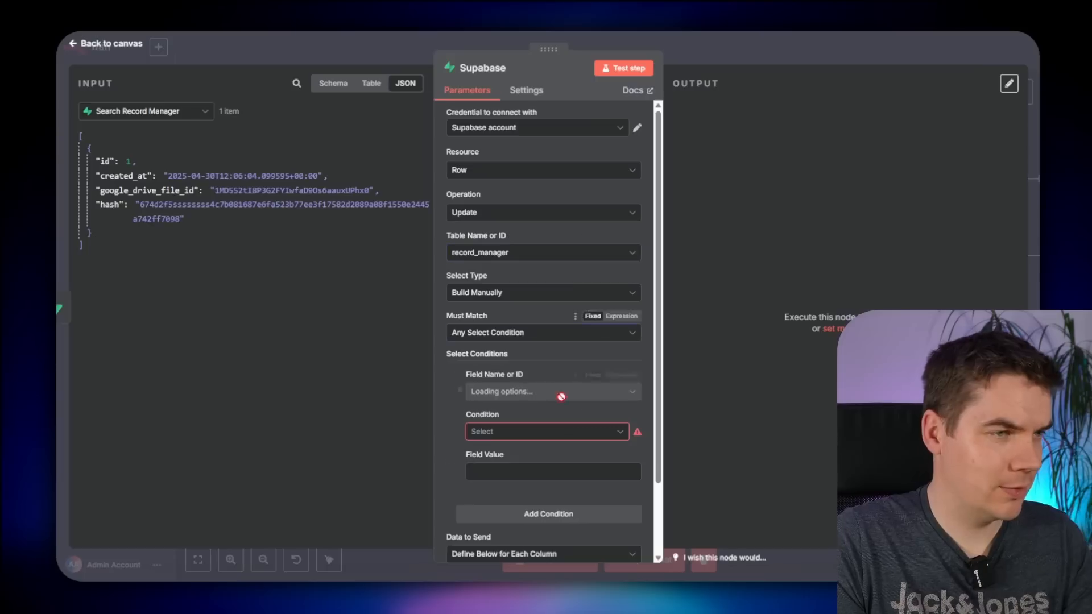
left_click(509, 392)
left_click(484, 419)
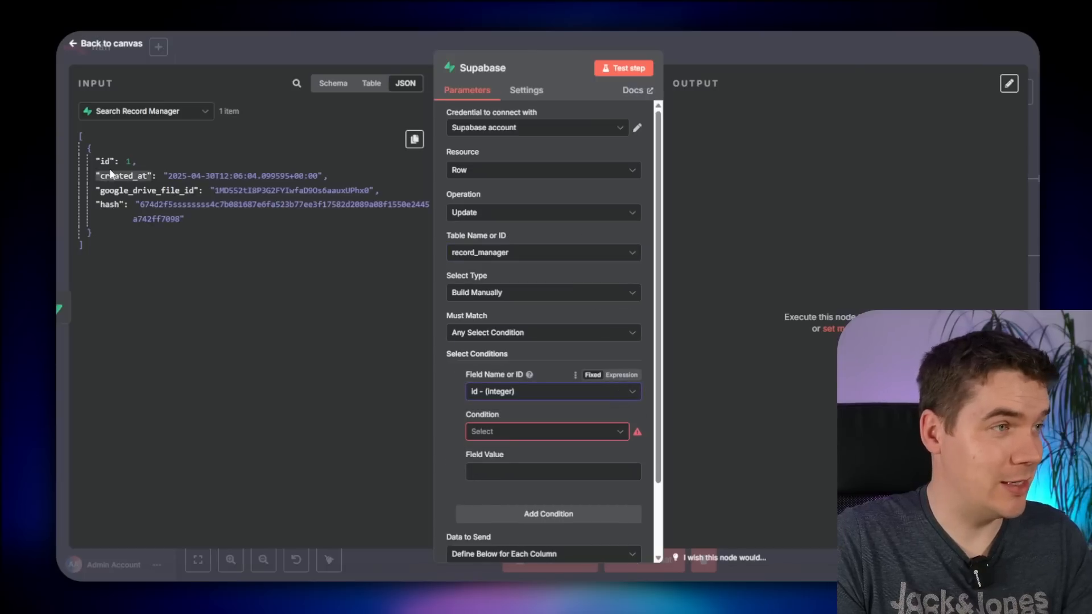
left_click_drag(104, 161, 496, 470)
scroll(476, 465, "down", 2)
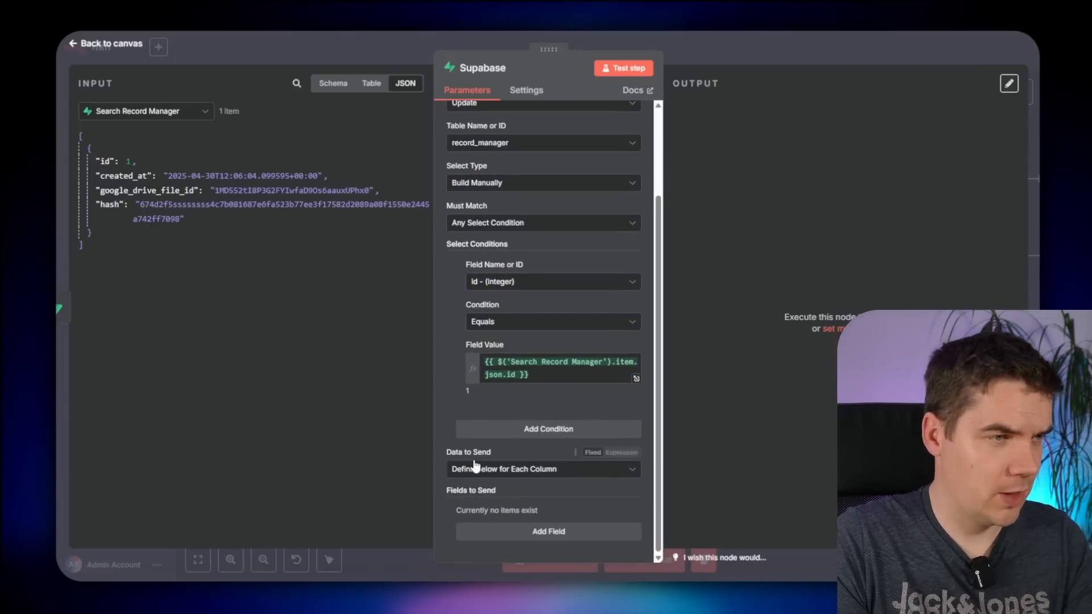
- Add the hash column to update, filled from the Generate Hash output
left_click(518, 533)
scroll(496, 510, "down", 2)
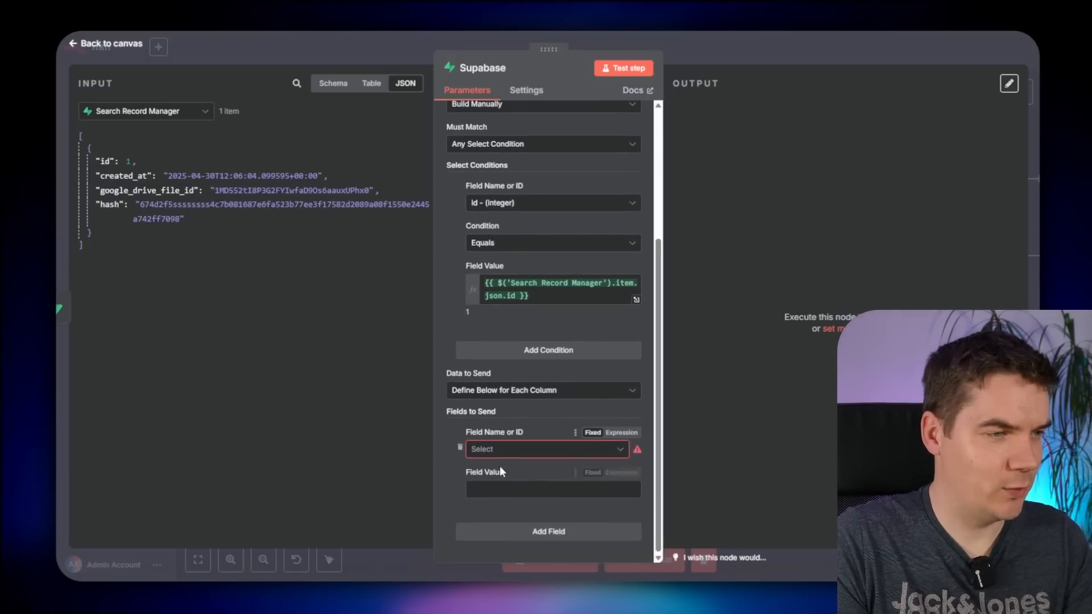
left_click(501, 450)
left_click(509, 543)
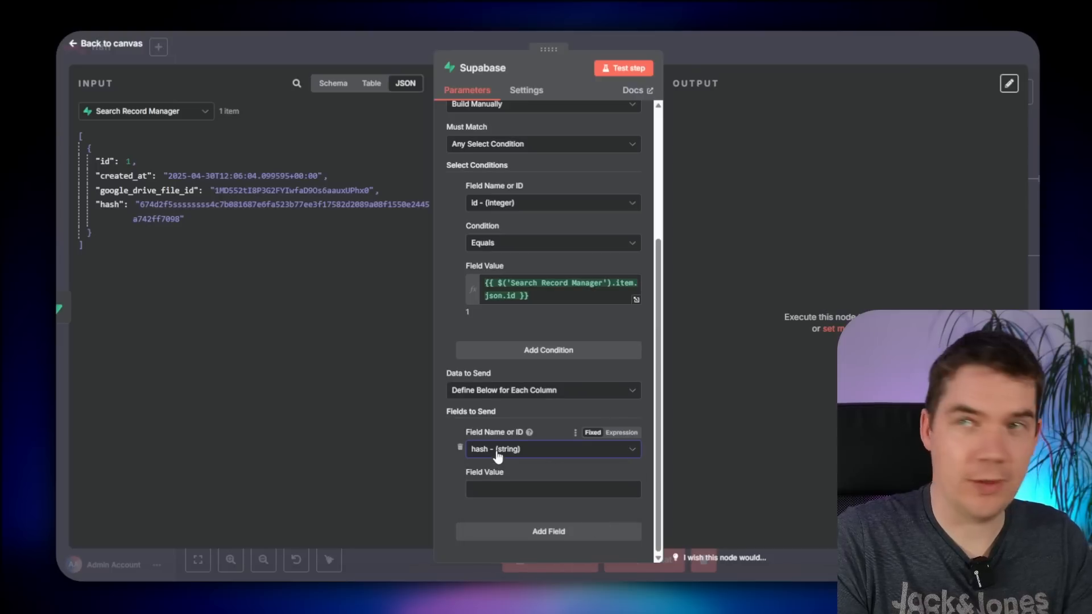
left_click(151, 111)
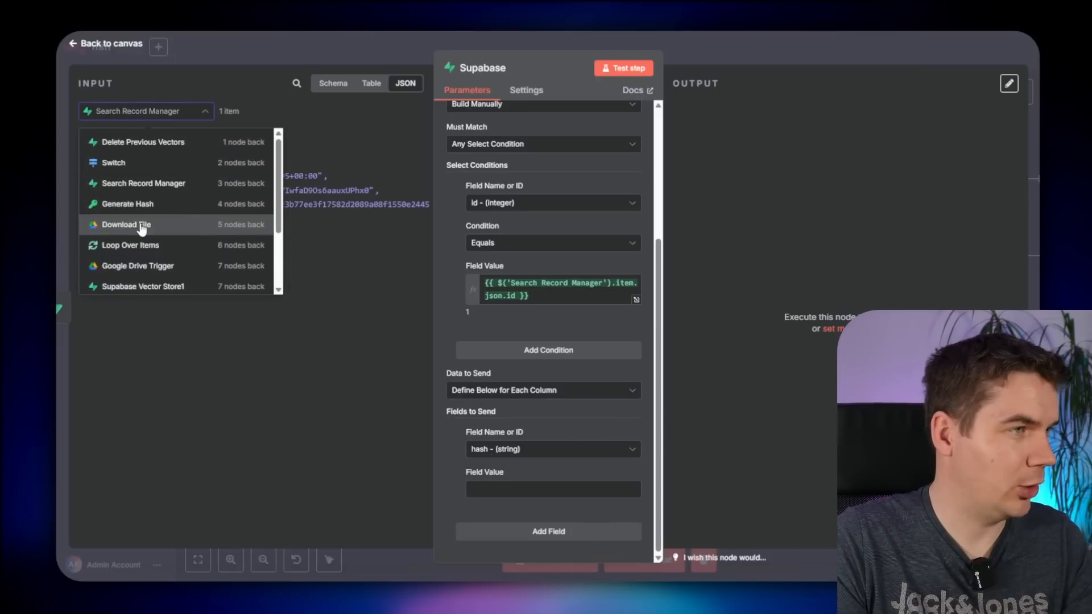
left_click(147, 206)
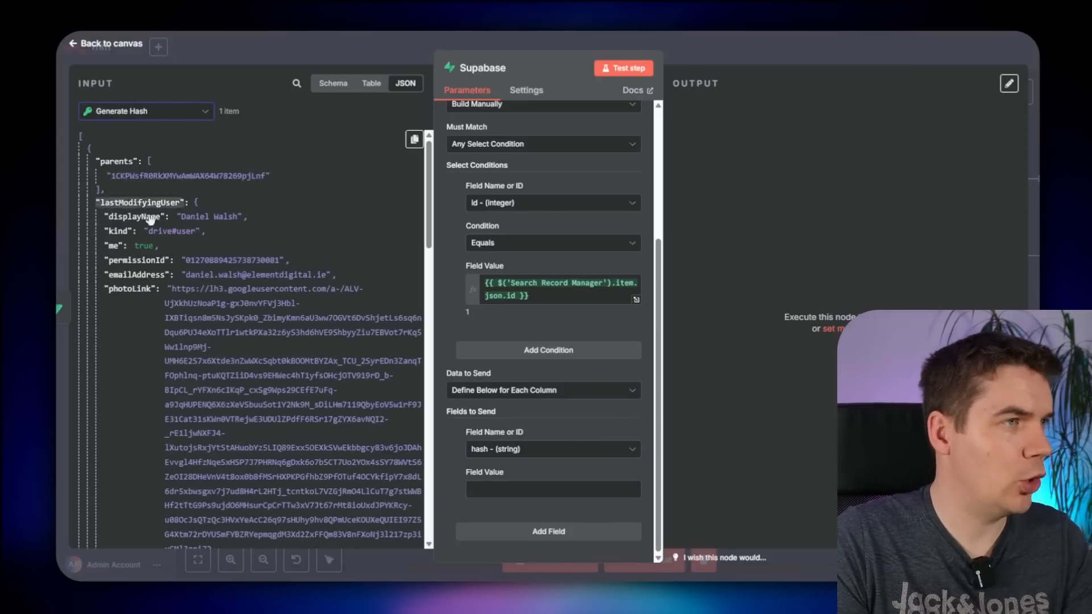
scroll(151, 220, "down", 5)
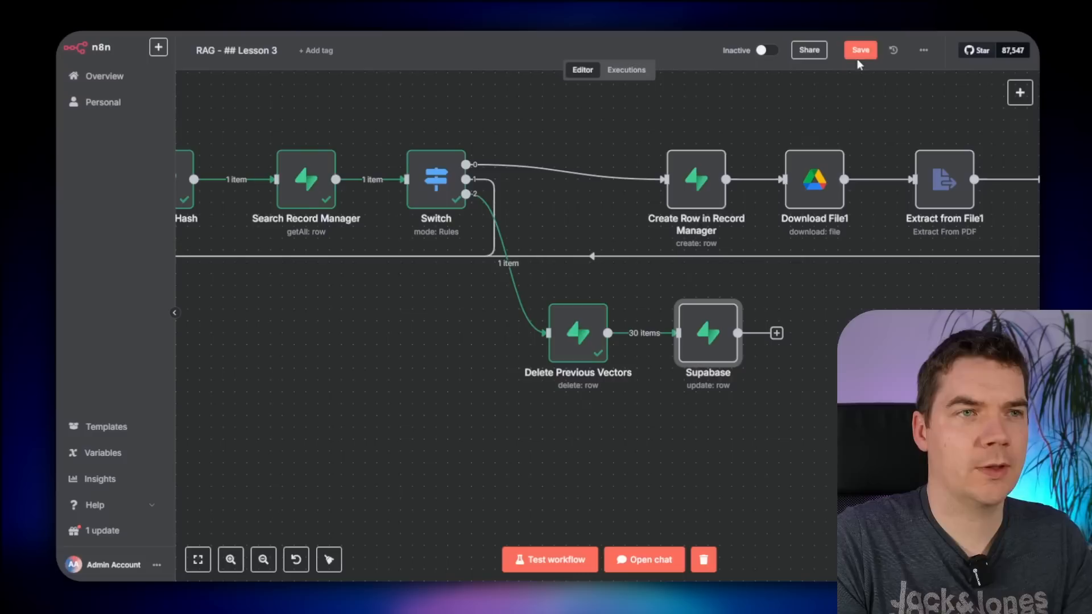
- Rename the step Update our Record Manager and connect it into Download File1
left_click(858, 58)
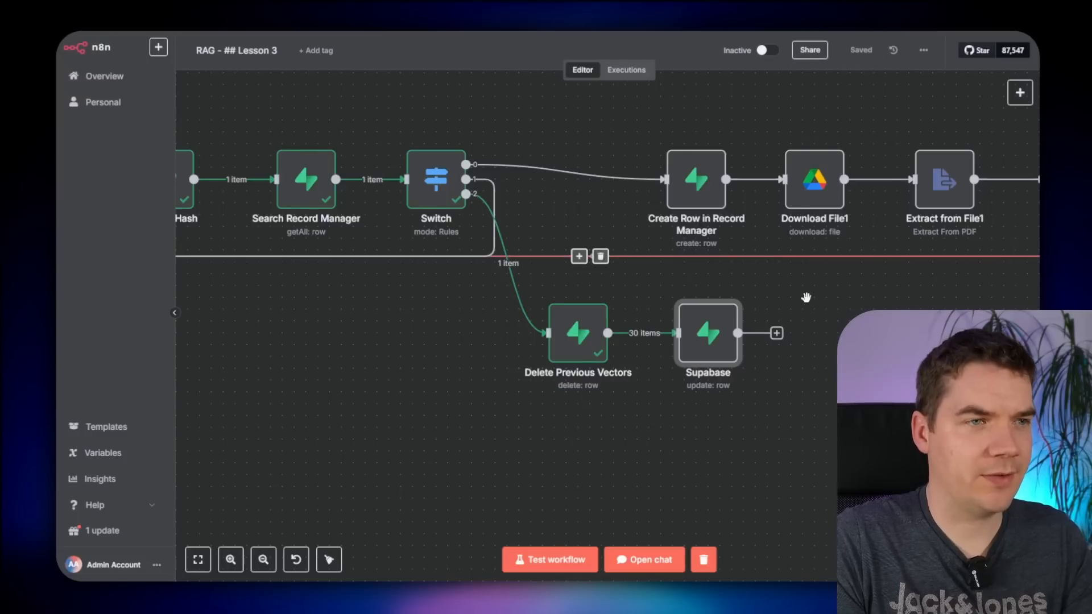
scroll(807, 297, "down", 1)
left_click_drag(822, 321, 731, 316)
key("F2")
type("Update ")
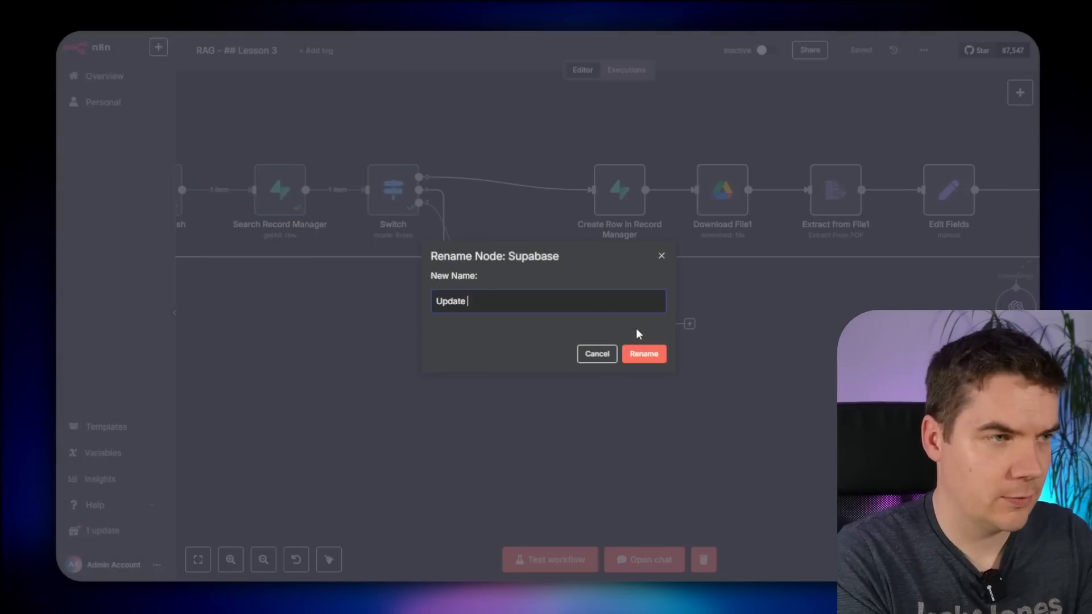
type("our Record Manager")
key("Return")
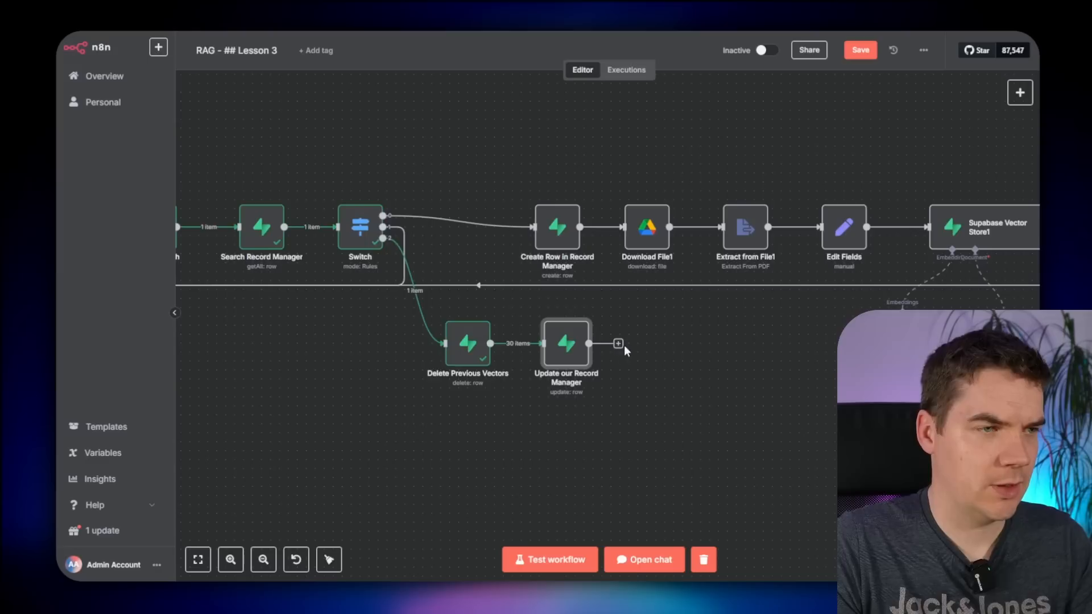
left_click_drag(645, 237, 665, 229)
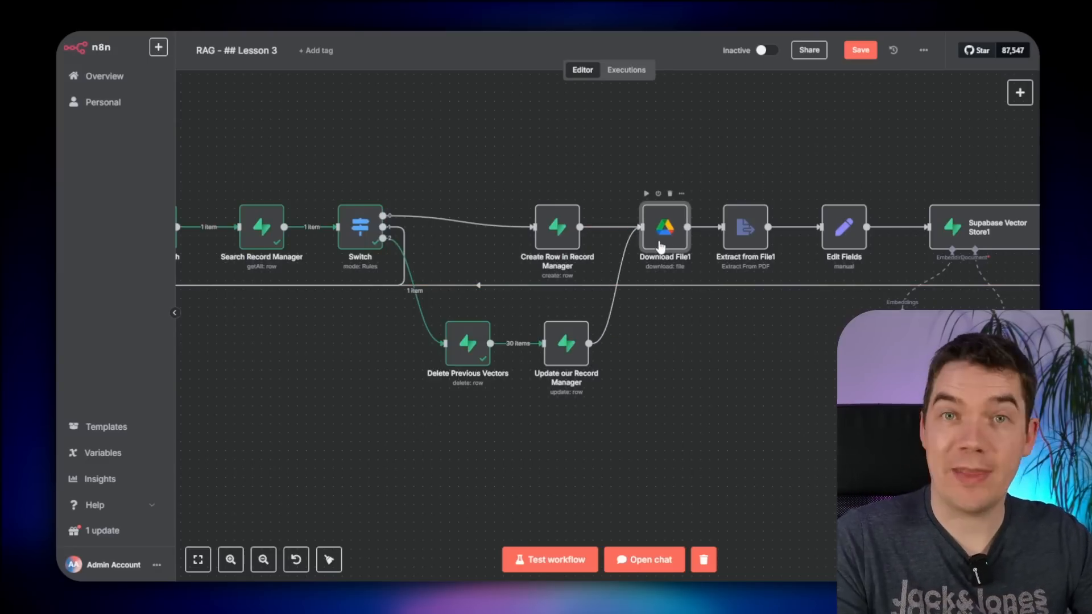
- Open the documents and record_manager tables and select the record_manager row for deletion
scroll(703, 370, "down", 3)
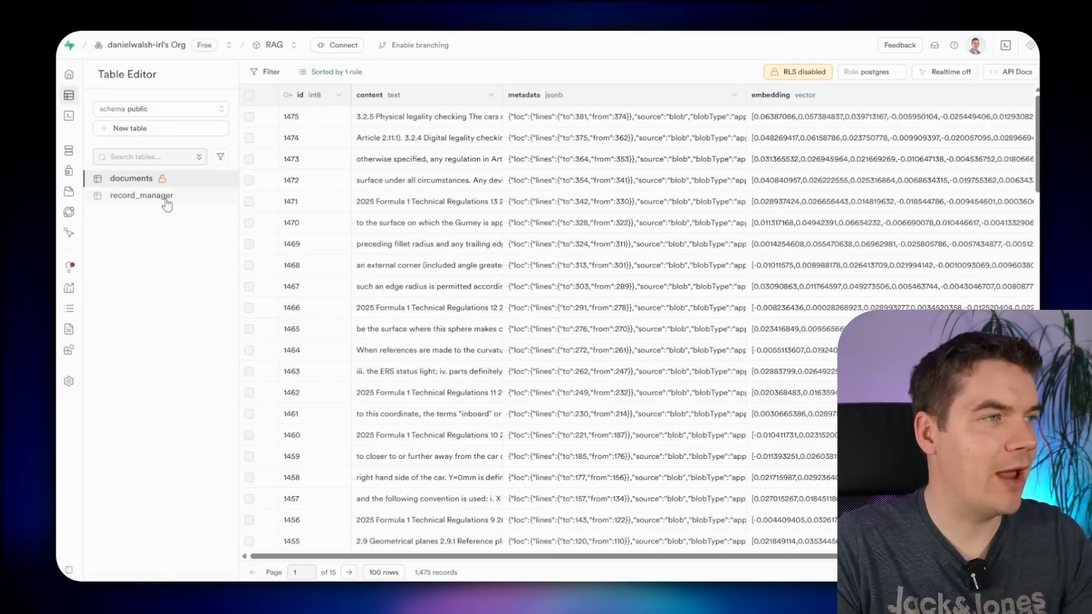
left_click(129, 183)
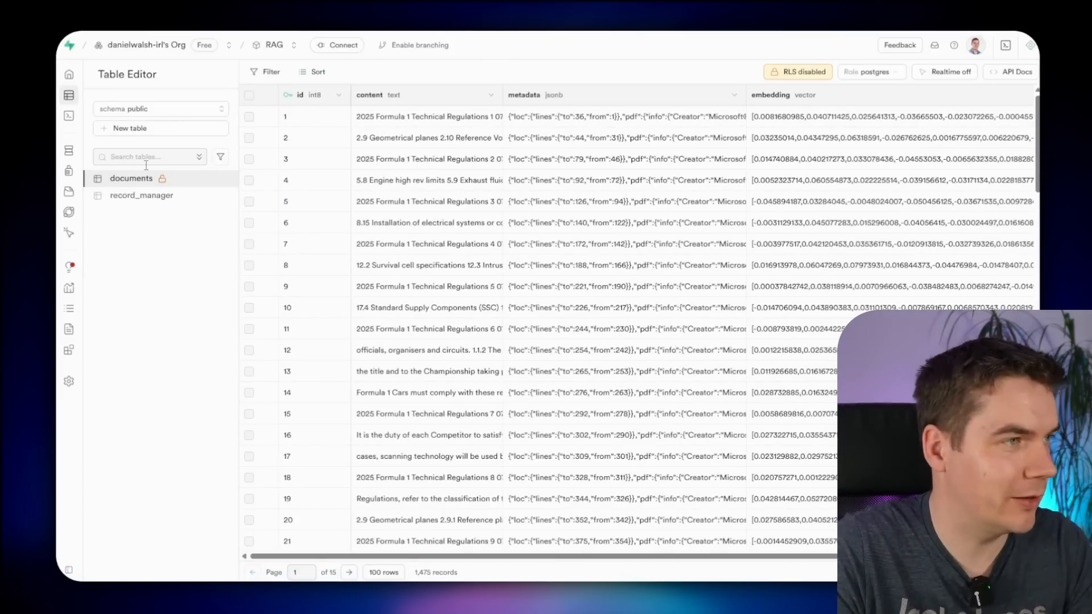
left_click(151, 196)
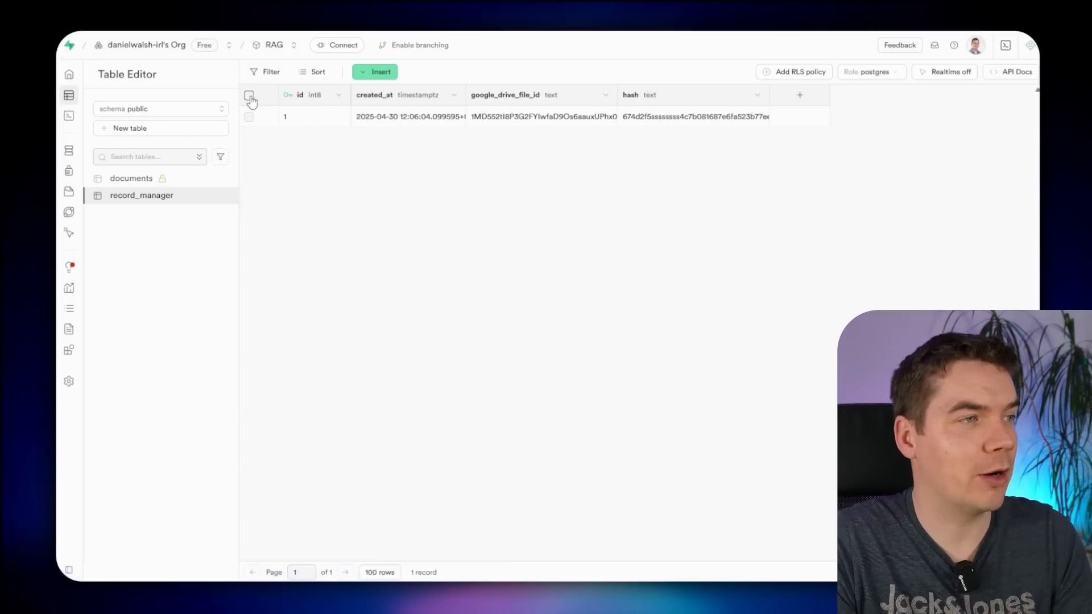
left_click(249, 96)
right_click(320, 121)
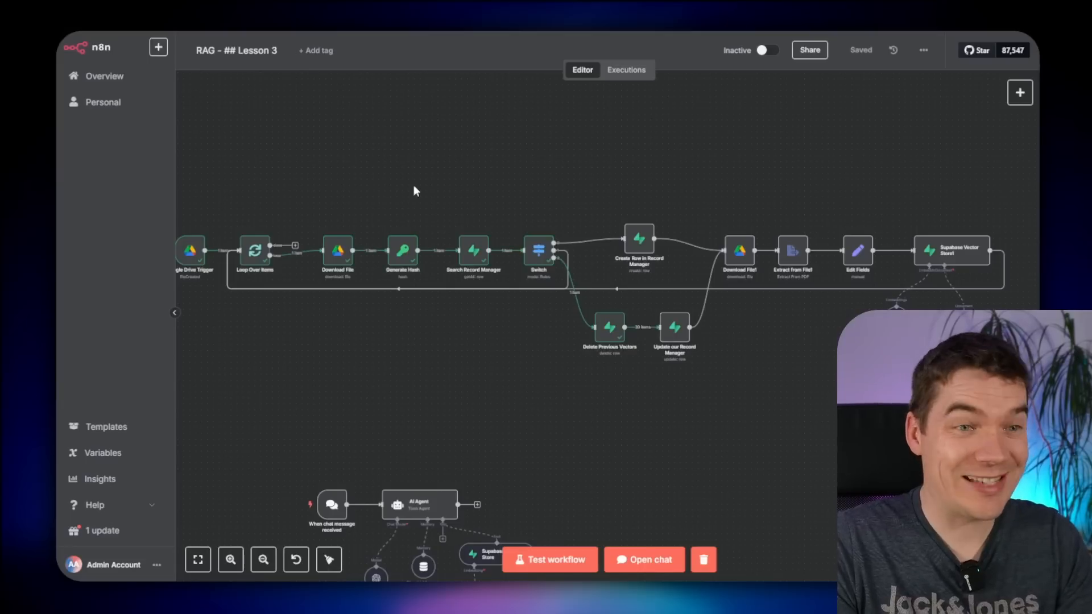
- Review the workflow's vector store end and check the record_manager and documents tables
left_click_drag(428, 183, 526, 161)
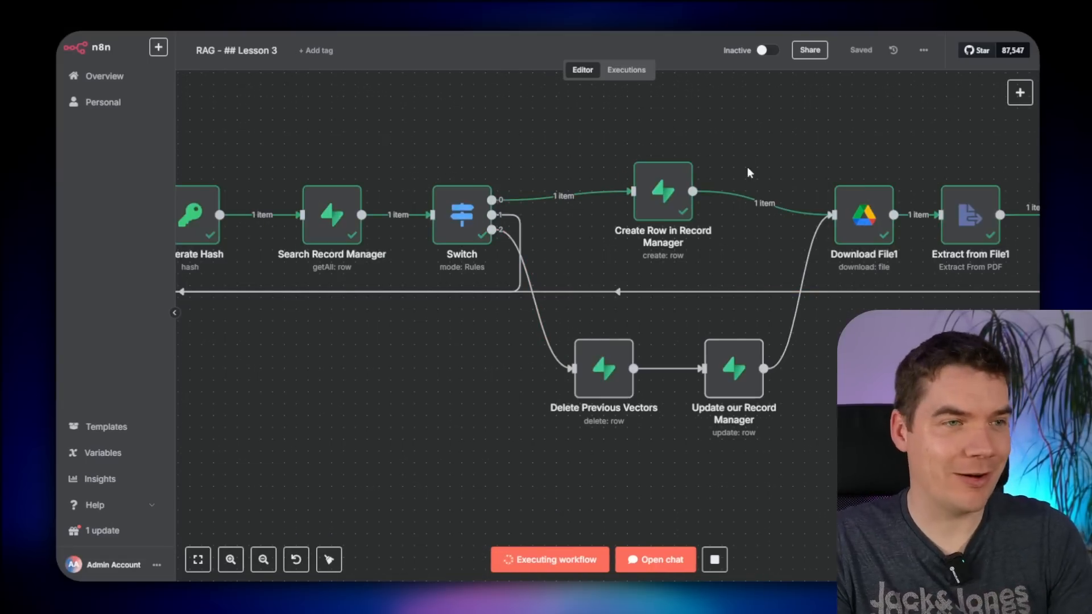
scroll(872, 413, "down", 1)
left_click_drag(959, 446, 654, 417)
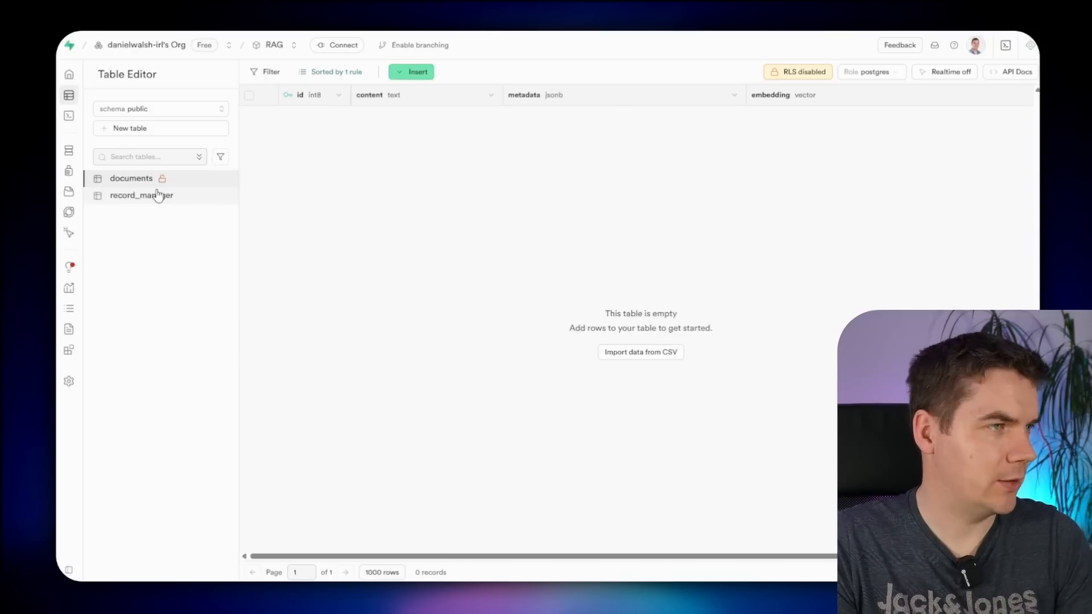
left_click(158, 196)
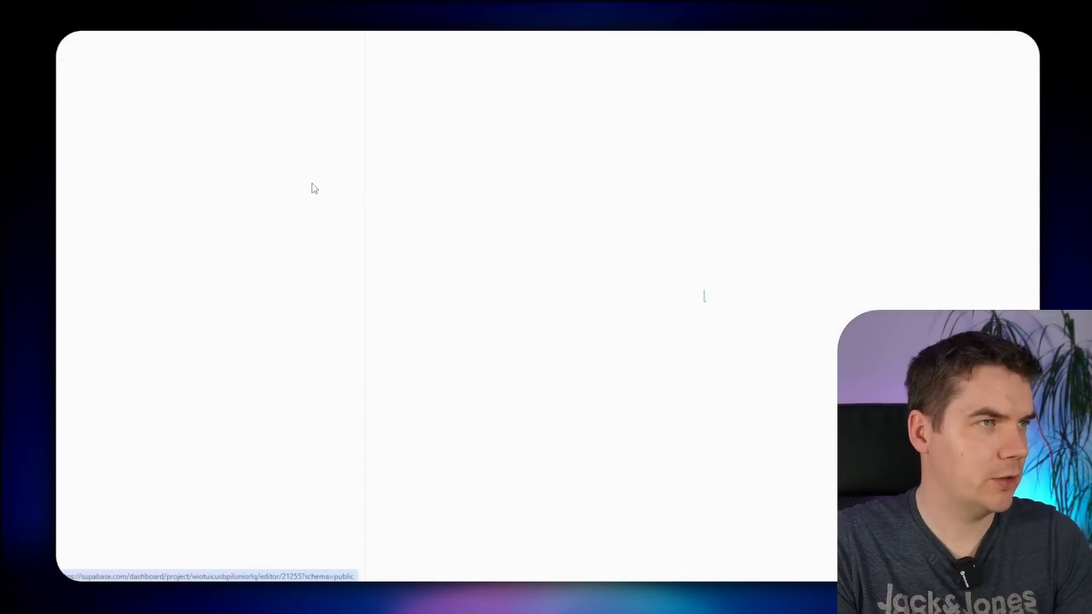
left_click(143, 180)
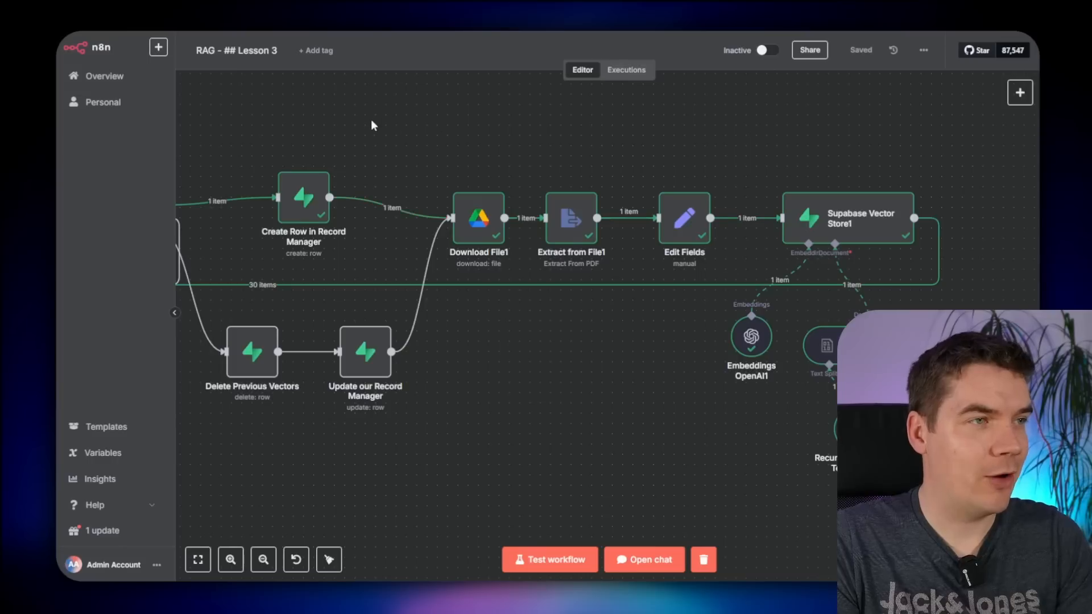
scroll(371, 119, "down", 2)
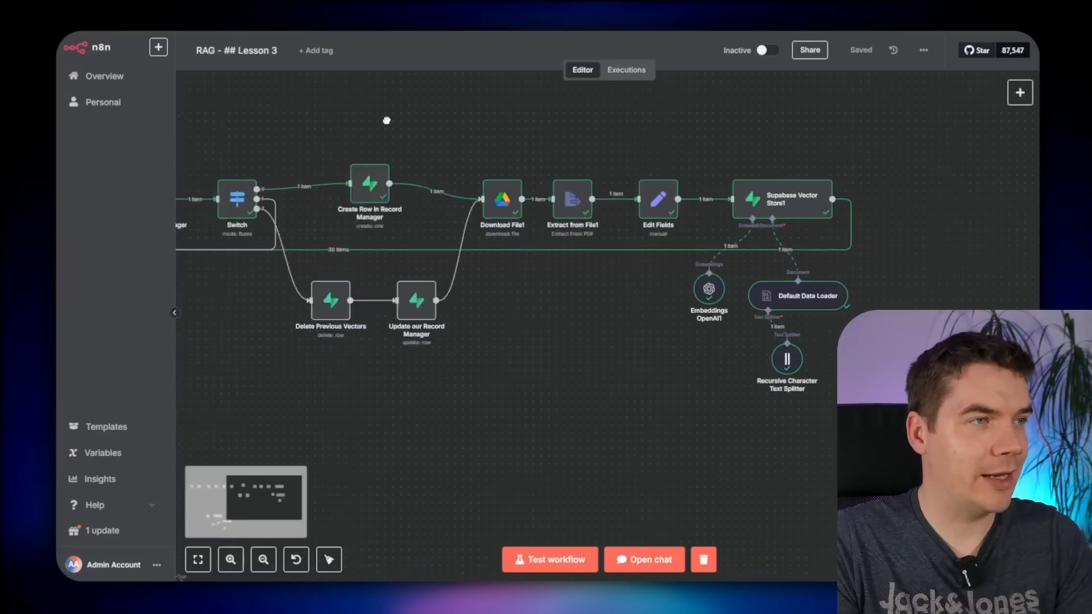
scroll(574, 144, "left", 10)
- Run the workflow from the Google Drive trigger to ingest the file into Supabase
left_click(273, 217)
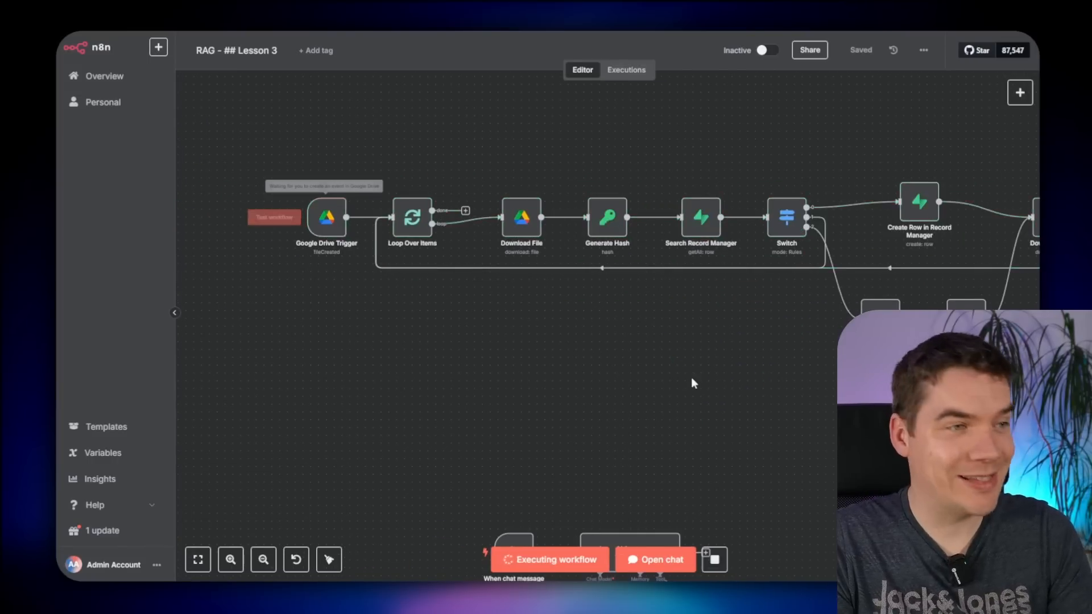
scroll(765, 450, "right", 6)
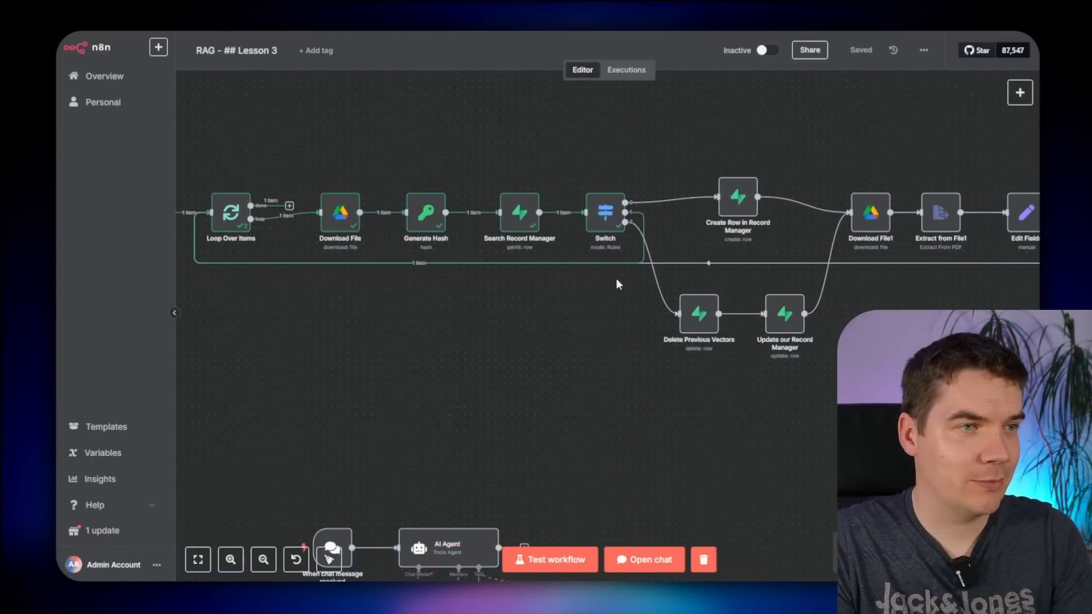
scroll(620, 225, "up", 5)
scroll(534, 393, "down", 3)
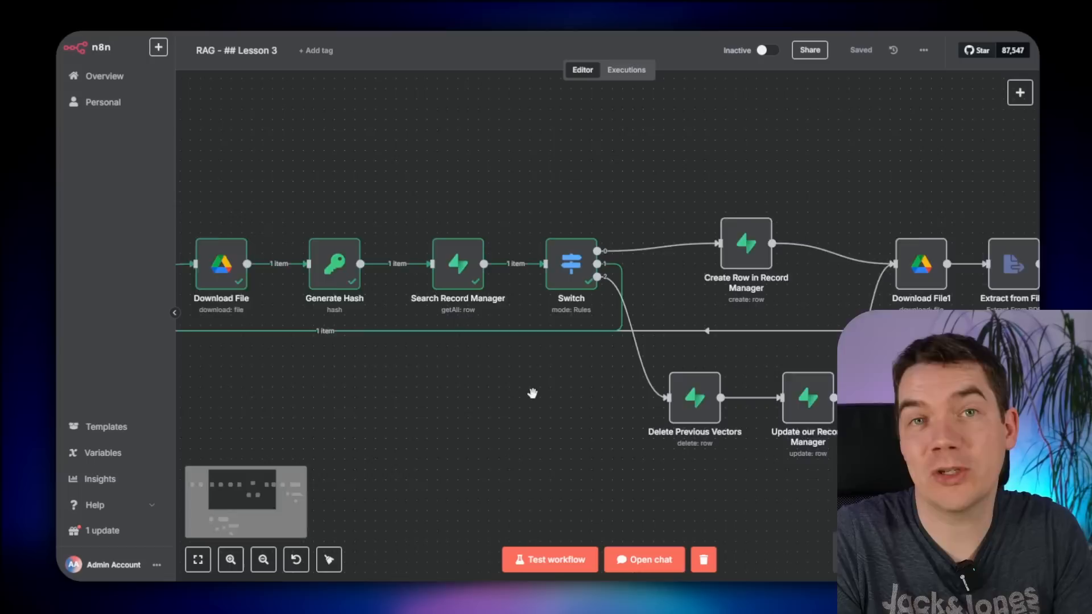
scroll(489, 414, "down", 3)
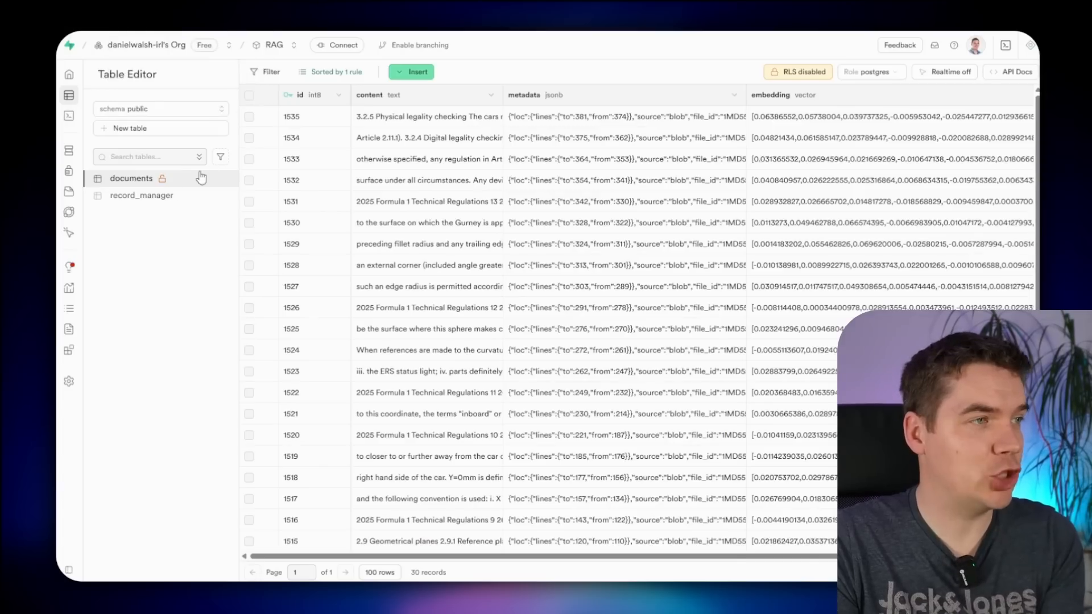
- Change the record_manager row's hash value to 'sdasda' and save it
left_click(141, 196)
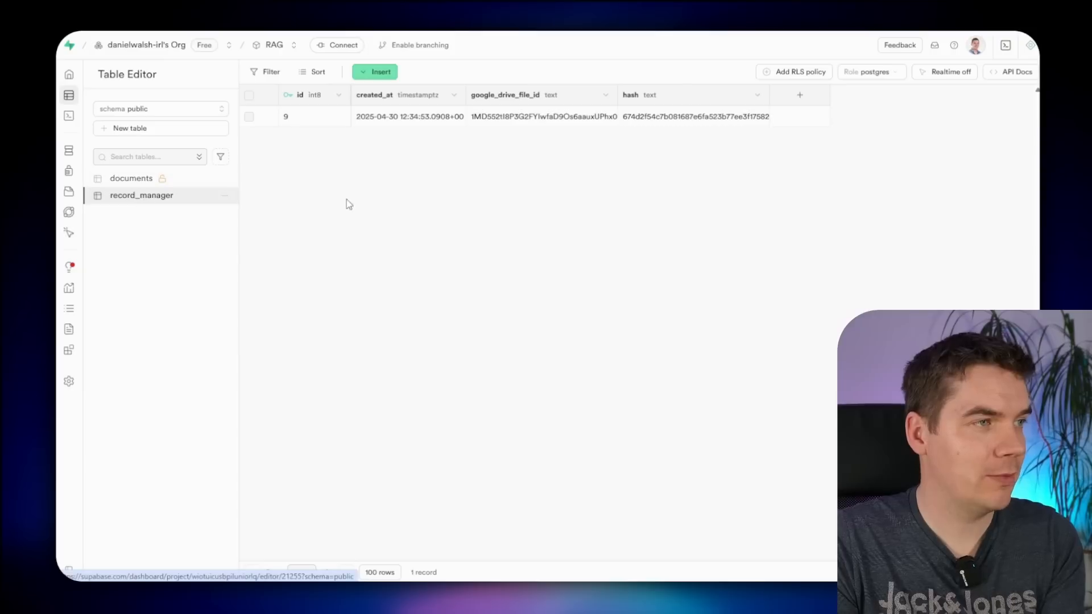
left_click(674, 122)
double_click(674, 122)
type("sdasdasdsadsda")
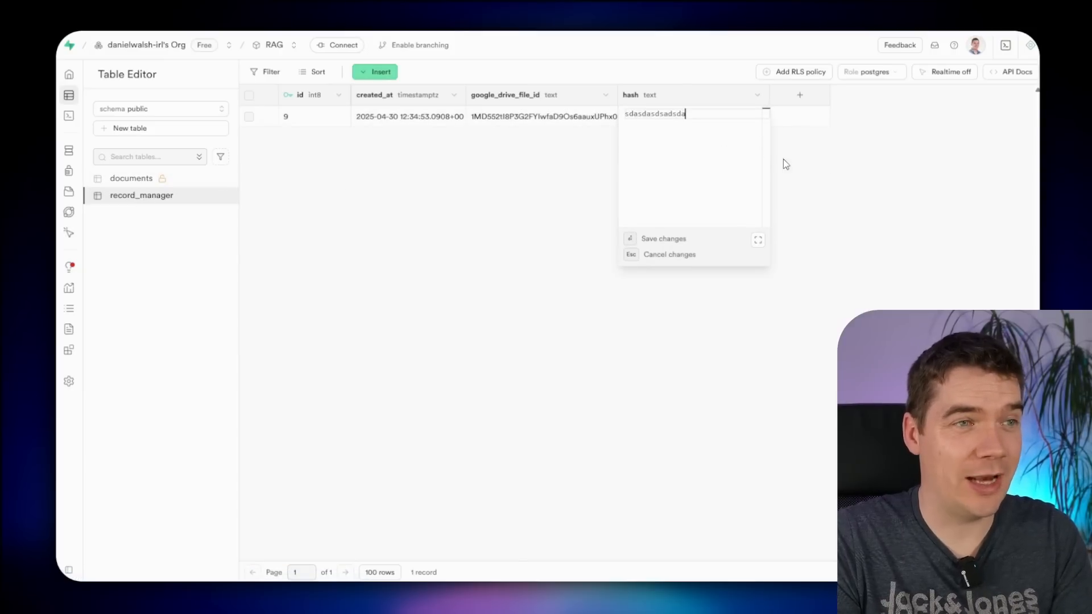
key("Return")
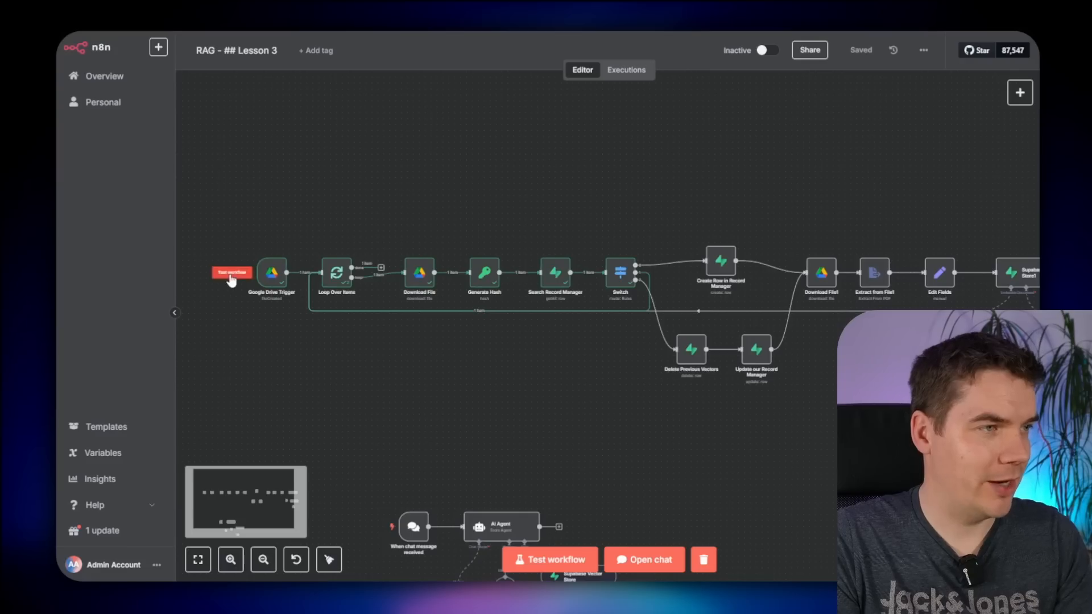
- Follow the rerun along the canvas and open Delete Previous Vectors to review its file id filter
scroll(724, 405, "up", 5)
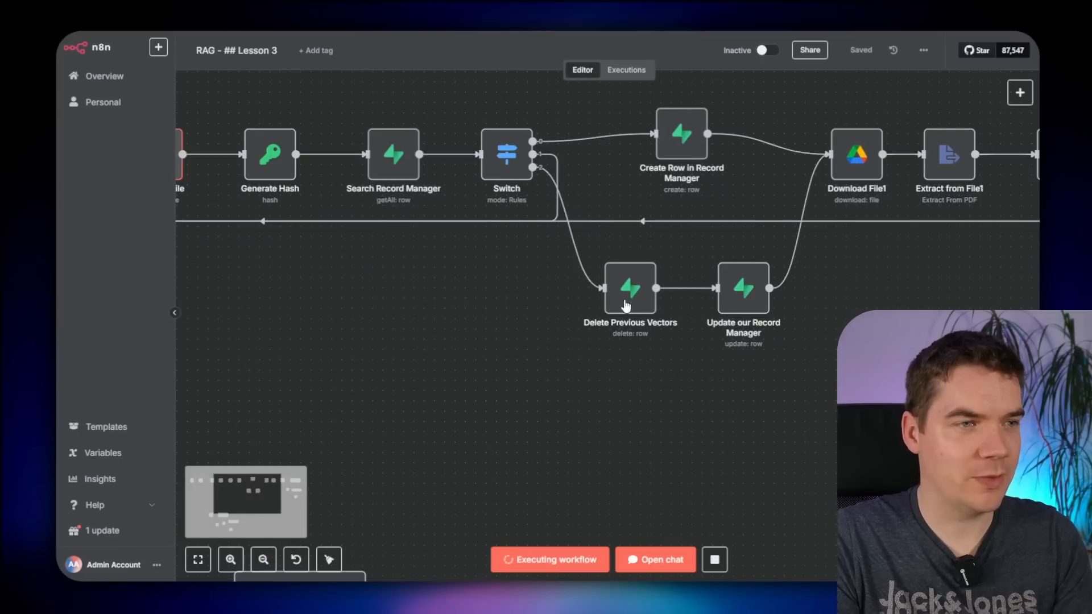
scroll(571, 331, "up", 1)
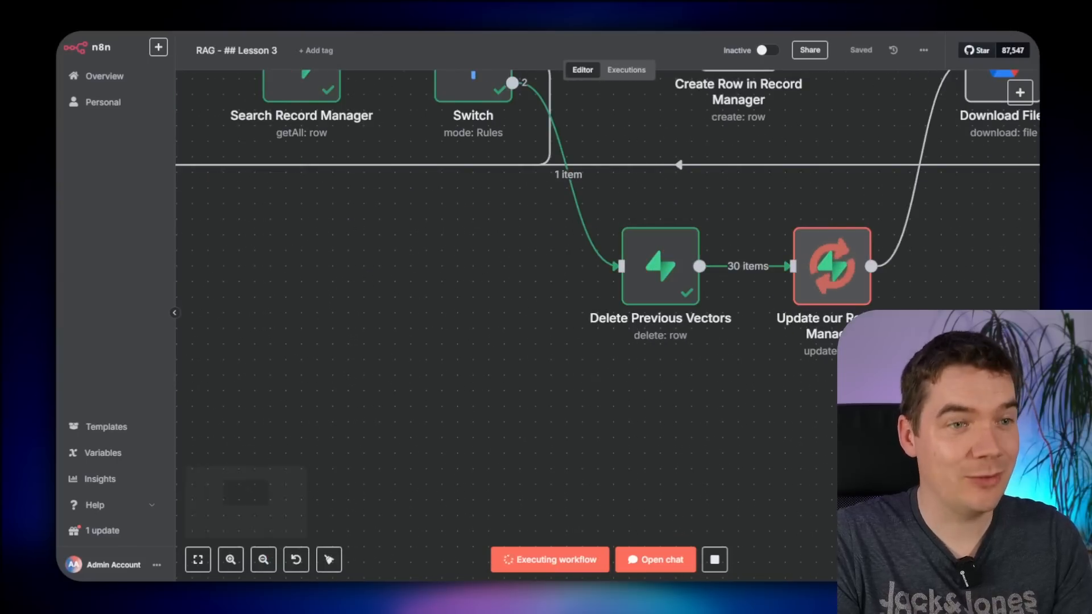
left_click_drag(910, 413, 641, 485)
scroll(776, 417, "down", 2)
left_click_drag(891, 419, 690, 448)
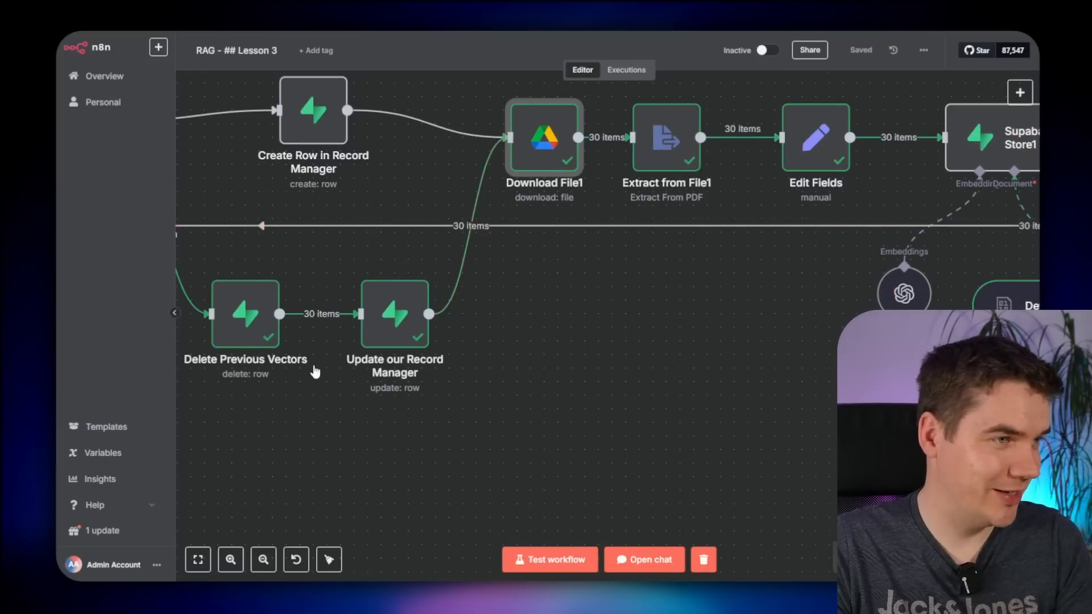
scroll(312, 370, "up", 2)
left_click_drag(488, 437, 643, 449)
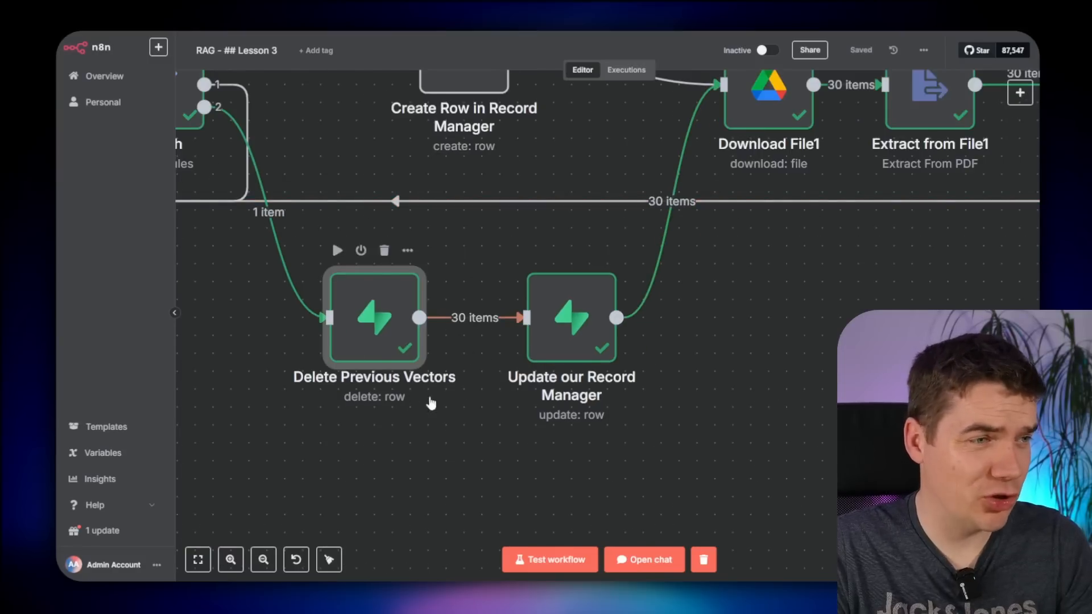
left_click_drag(409, 458, 515, 461)
double_click(474, 346)
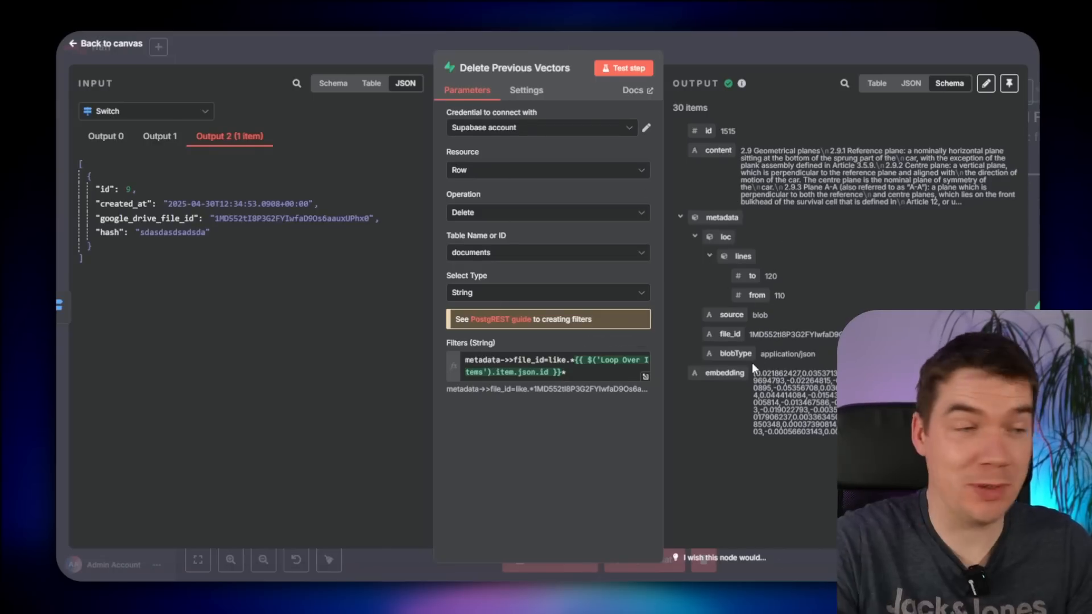
- Insert an Aggregate step set to All Item Data (Into a Single List), output field data, and test it
left_click(765, 40)
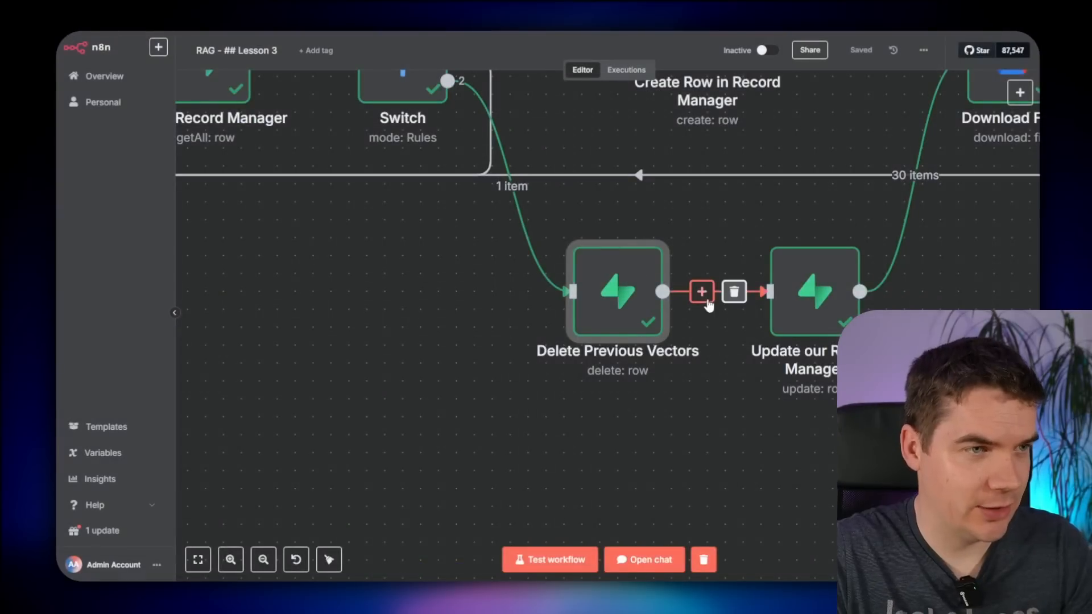
left_click(701, 292)
type("aggre")
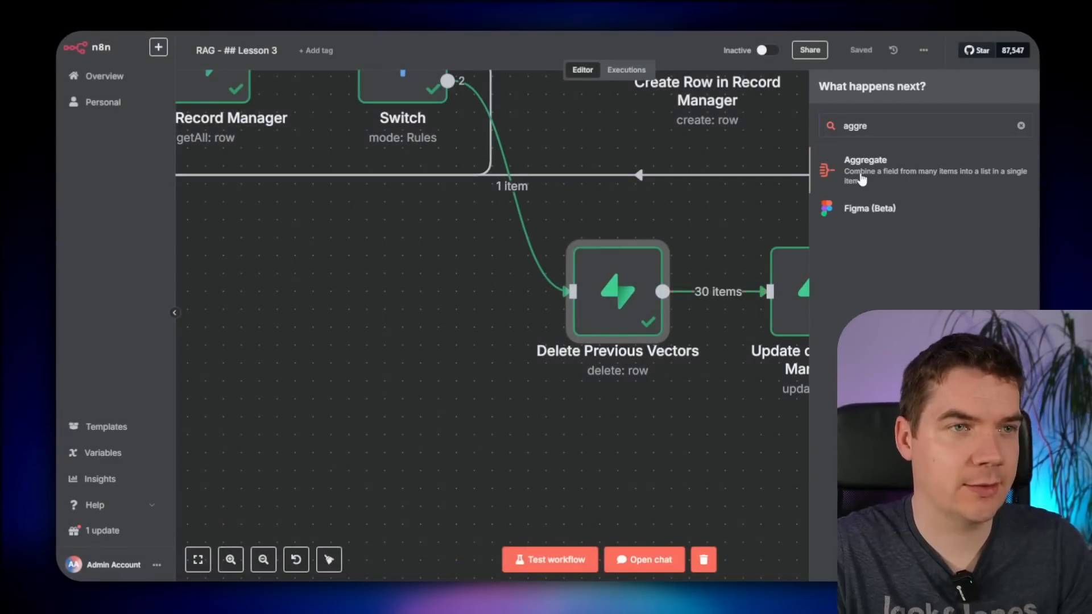
left_click(862, 178)
left_click(472, 132)
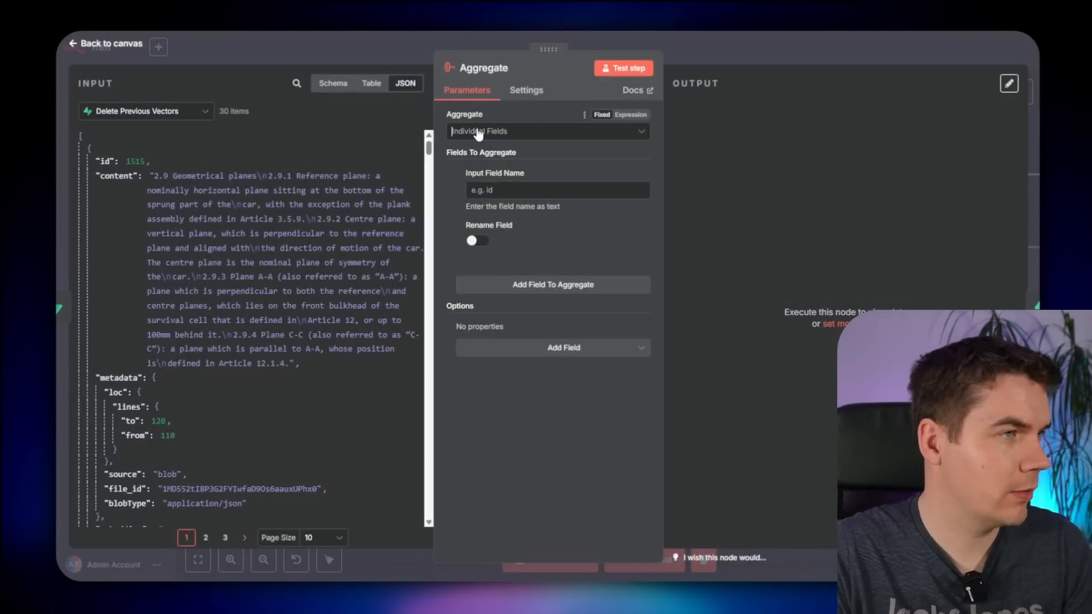
left_click(461, 149)
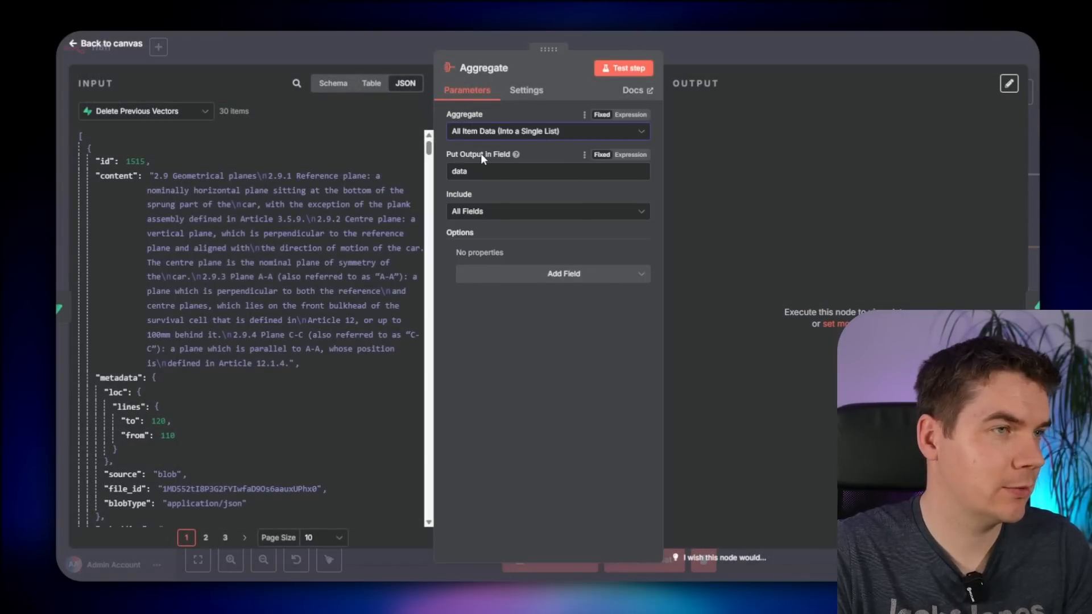
left_click(542, 173)
left_click(623, 68)
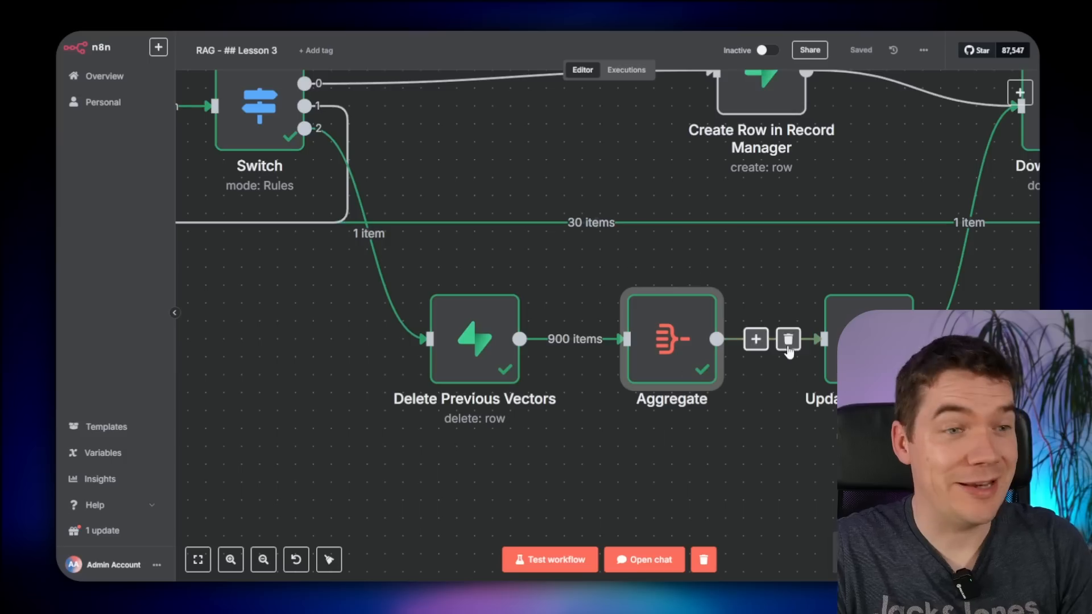
scroll(760, 455, "right", 3)
scroll(721, 374, "right", 6)
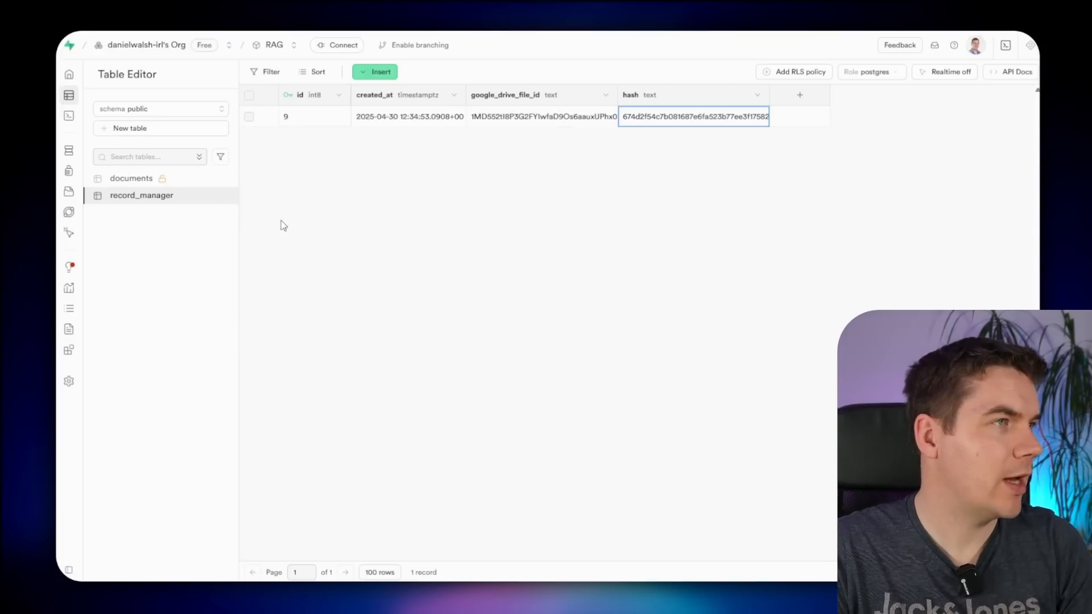
- Reload Supabase and open the documents table to see its 30 records
key("F5")
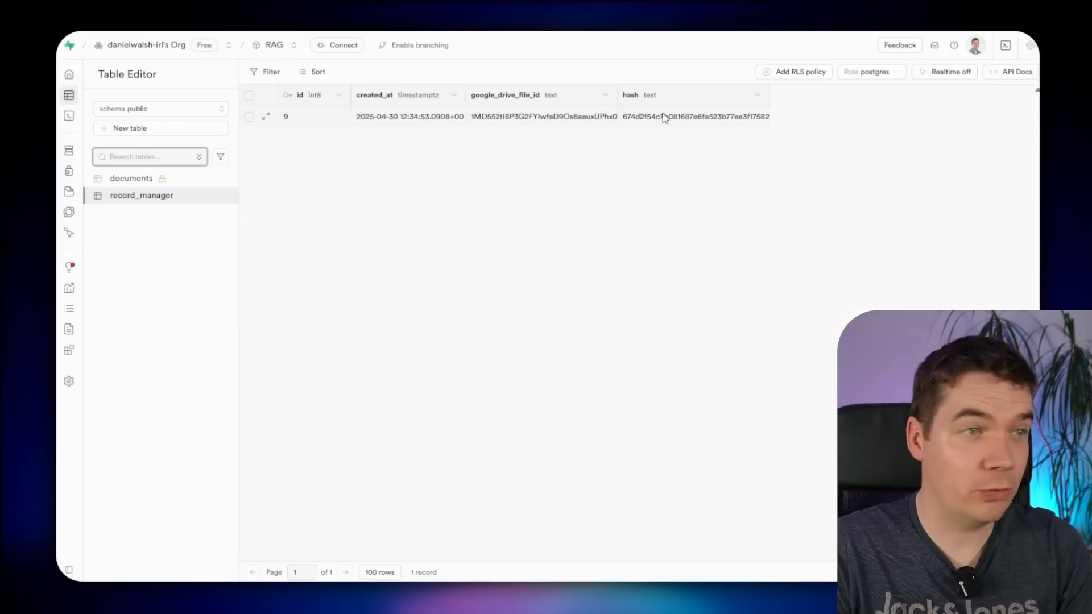
left_click(144, 179)
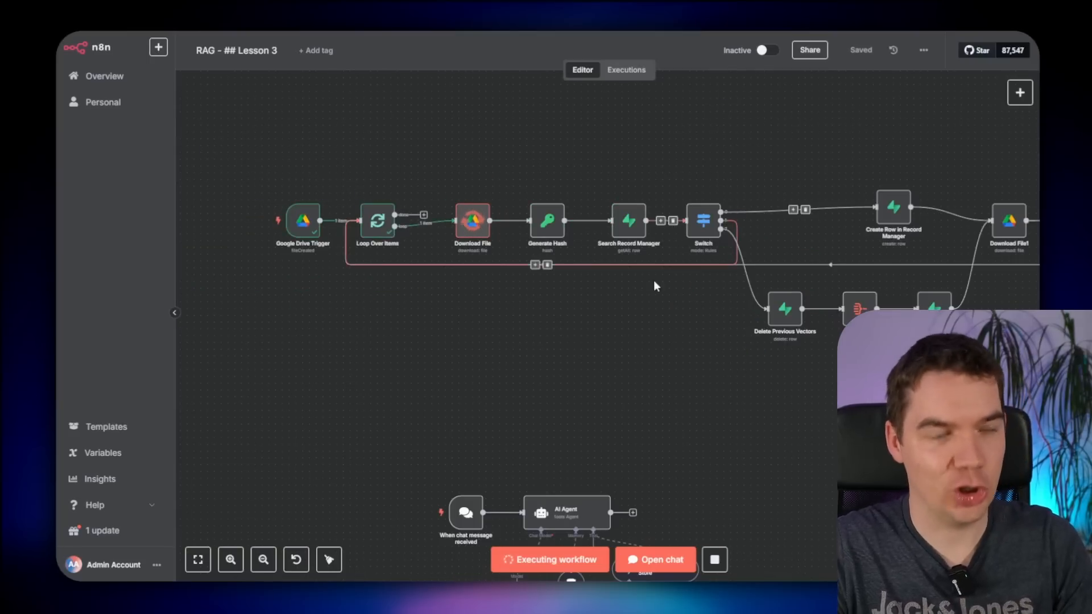
- Look over the rest of the n8n branch, then delete all 30 rows from Supabase's documents table
left_click_drag(867, 436, 580, 405)
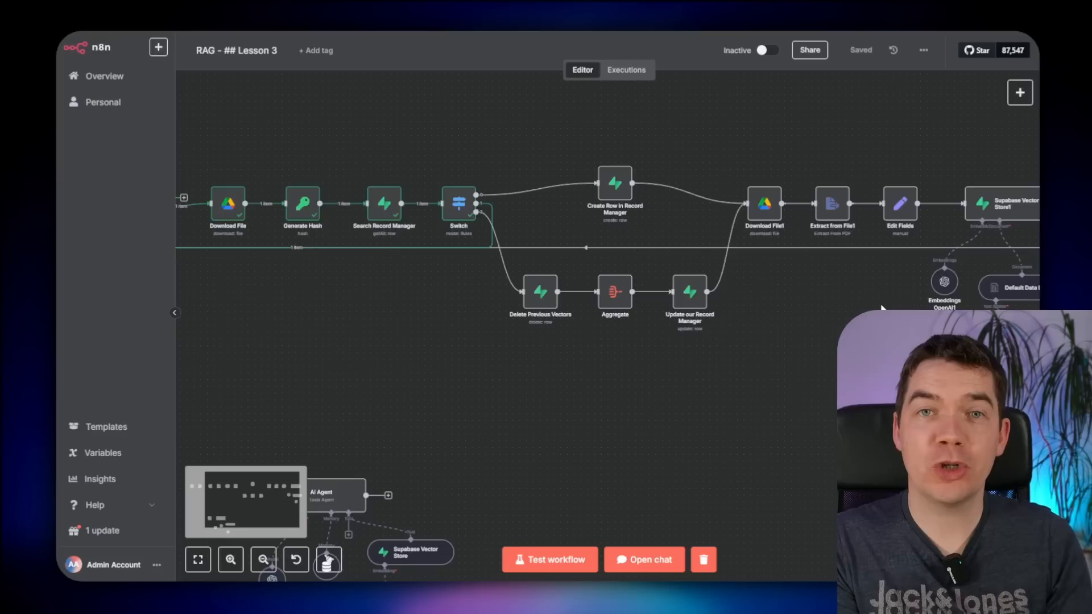
left_click_drag(862, 315, 575, 368)
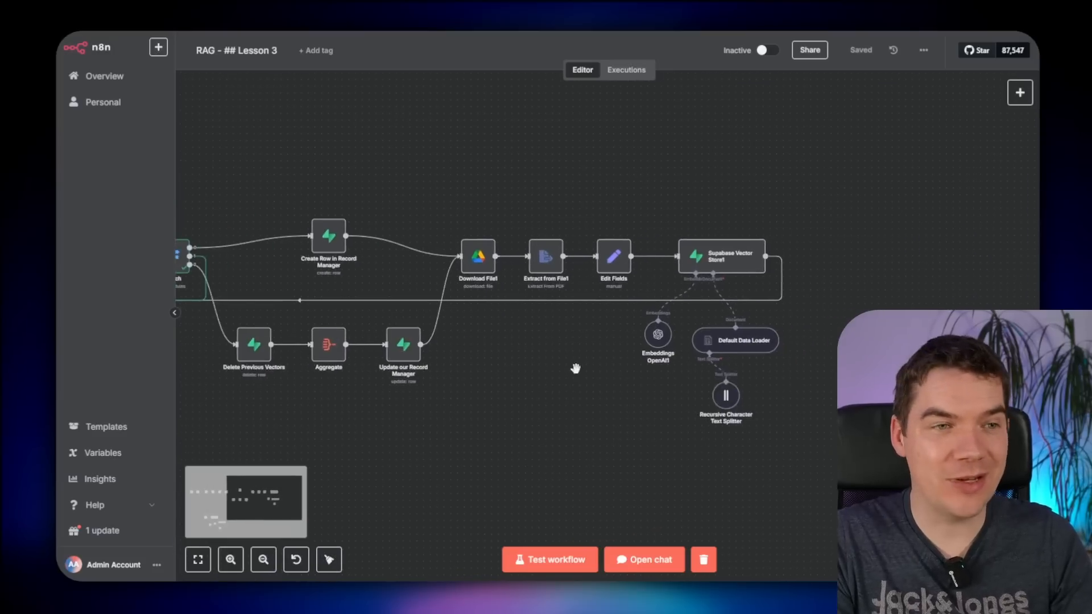
scroll(759, 341, "up", 4)
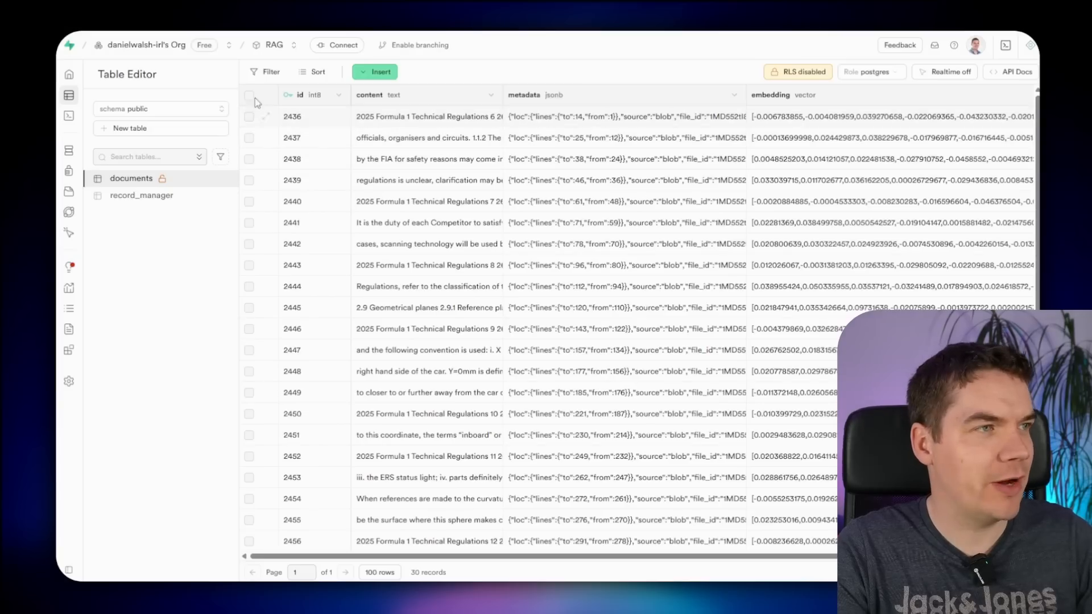
left_click(249, 95)
right_click(407, 155)
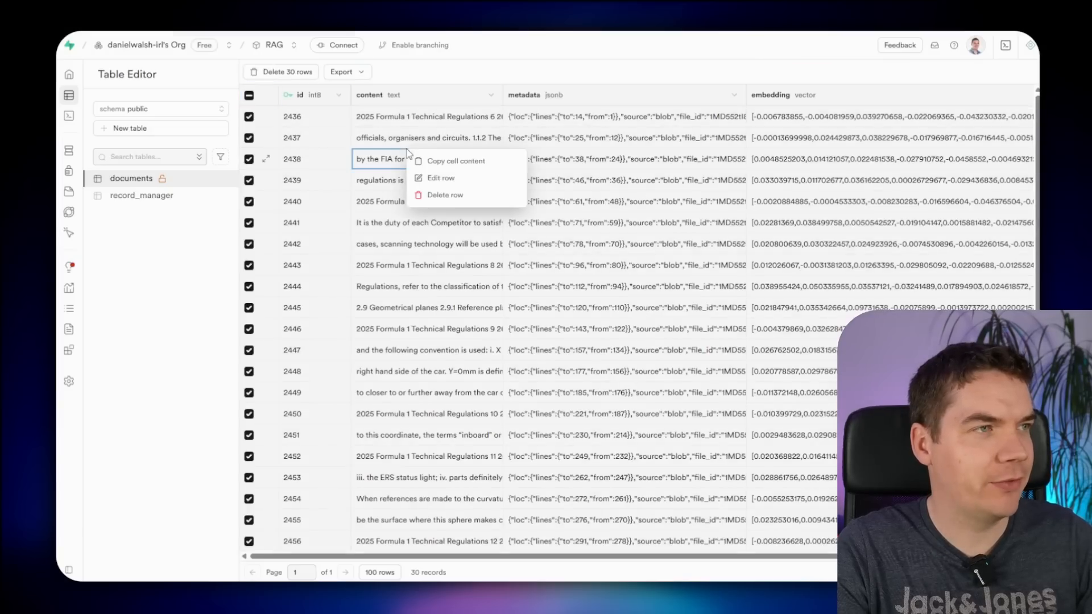
left_click(322, 81)
left_click(281, 71)
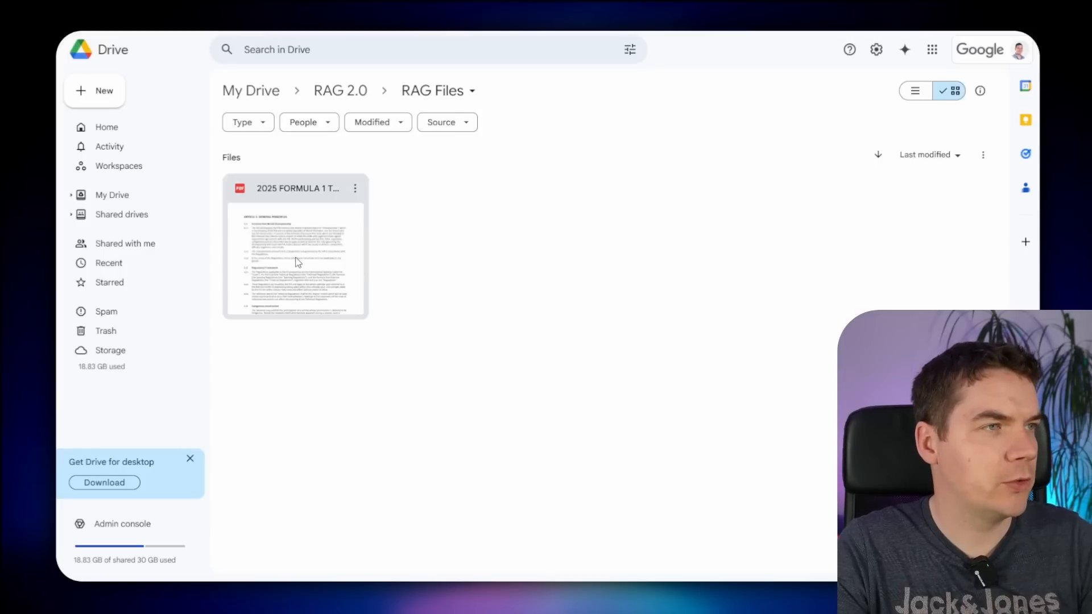
- Drag the 2025 Formula 1 regulations PDF from RAG Files onto the RAG 2.0 folder
left_click_drag(298, 262, 350, 99)
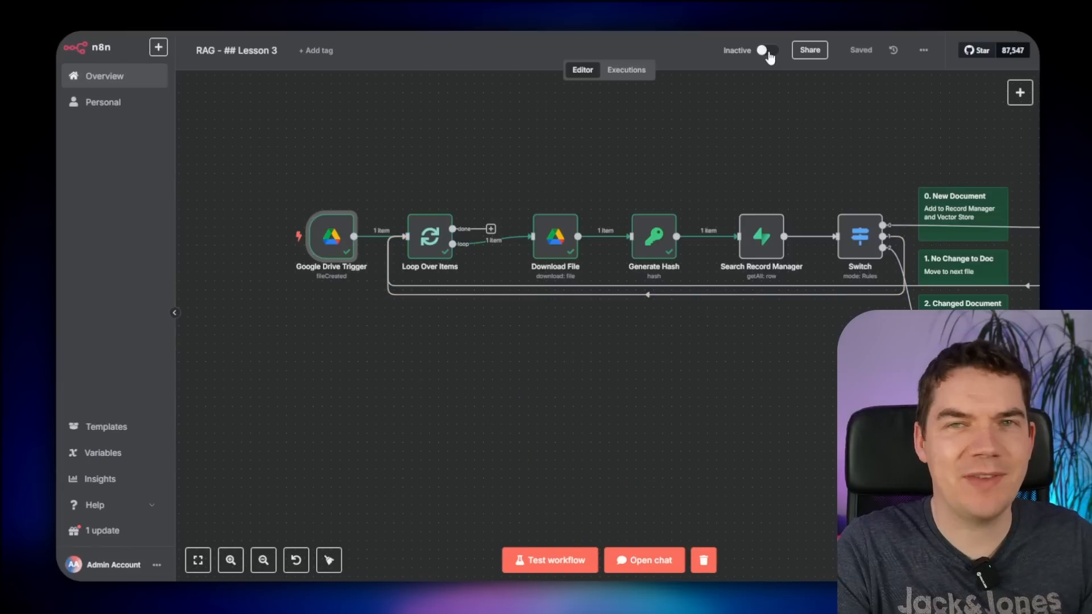
- Review the Google Drive Trigger's settings, then close them
mouse_move(325, 282)
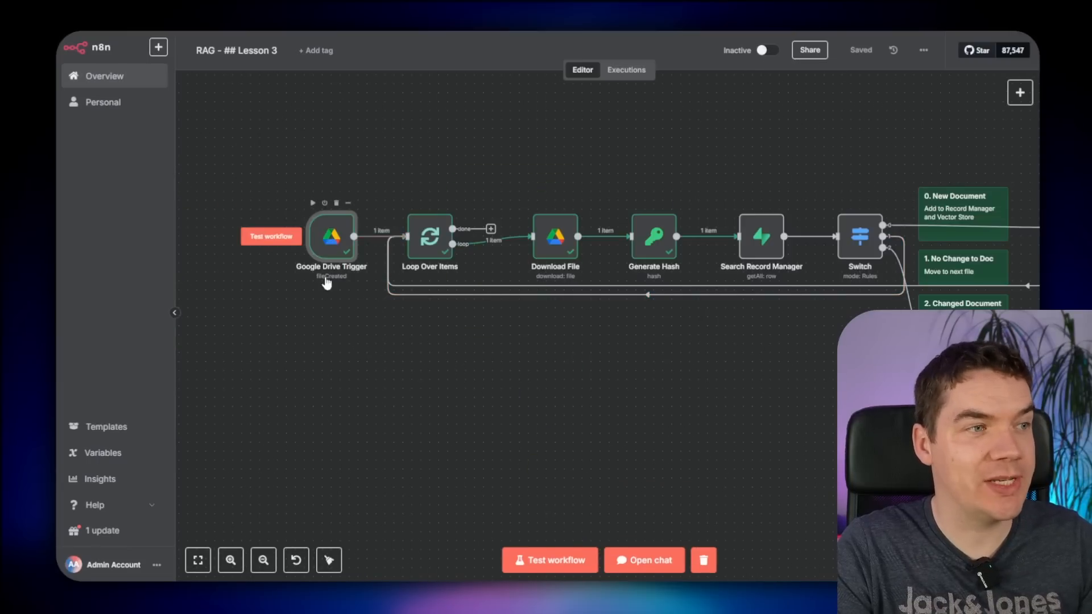
double_click(336, 248)
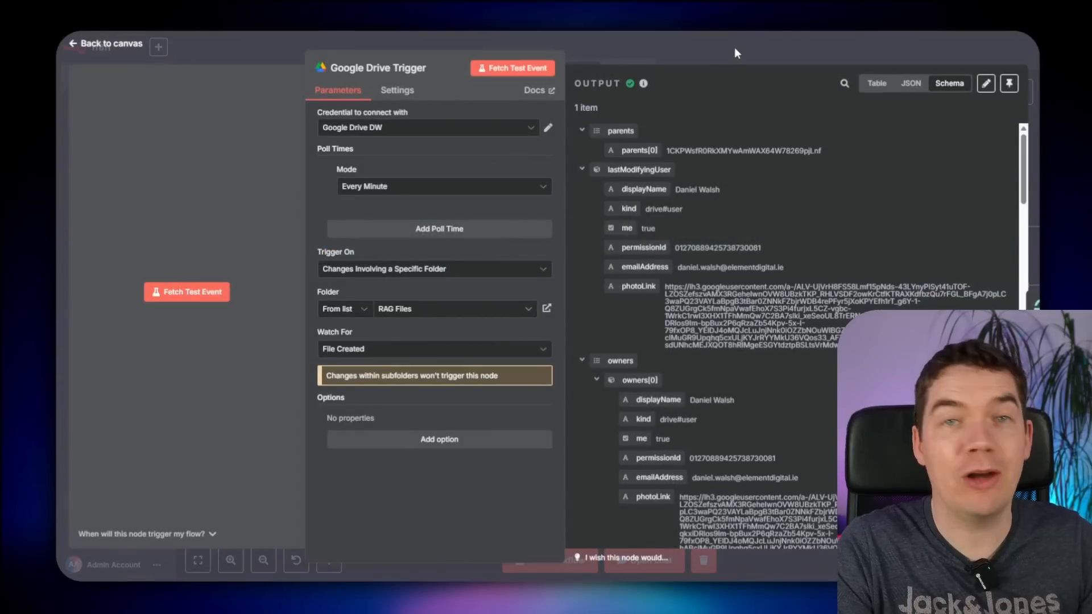
left_click(790, 51)
- Activate the workflow and select the running execution in the Executions list
left_click(777, 52)
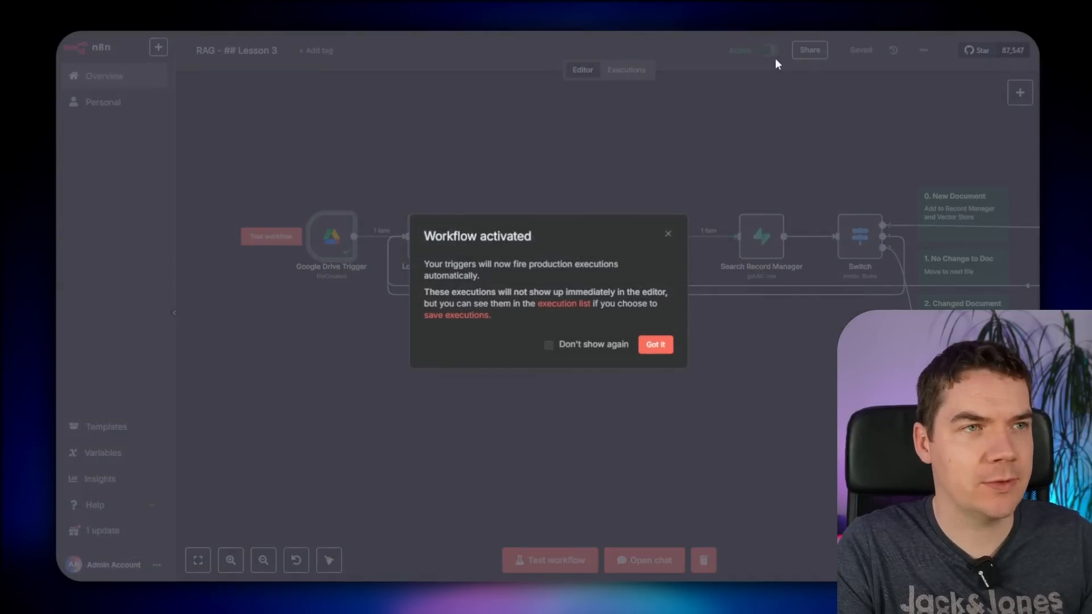
left_click(655, 345)
left_click(626, 69)
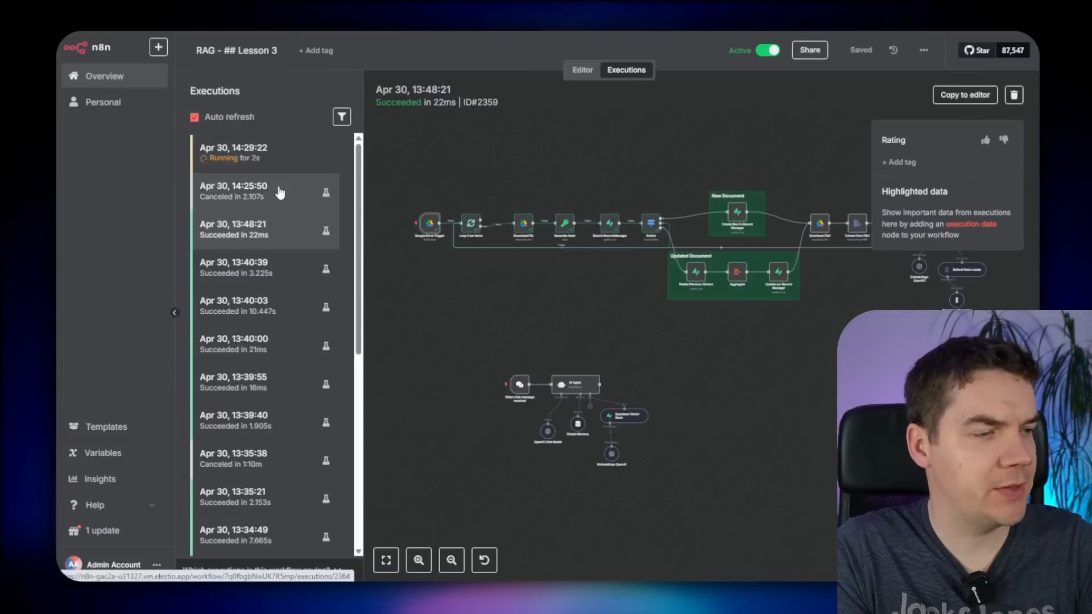
left_click(283, 156)
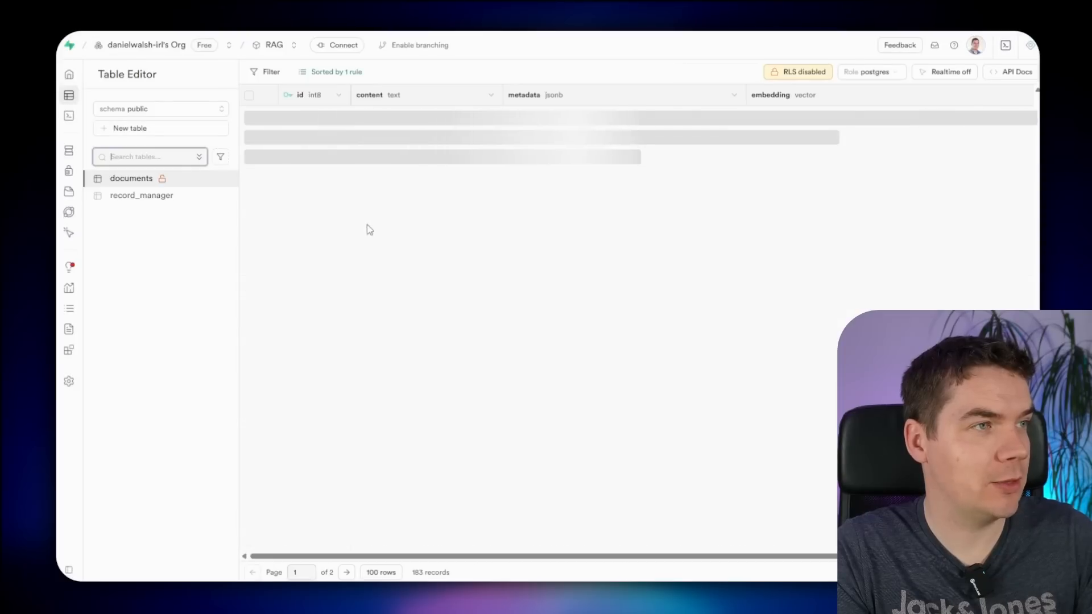
- Refresh Supabase's documents and record_manager tables, seeing 783 document records and three tracked files
scroll(341, 256, "down", 2)
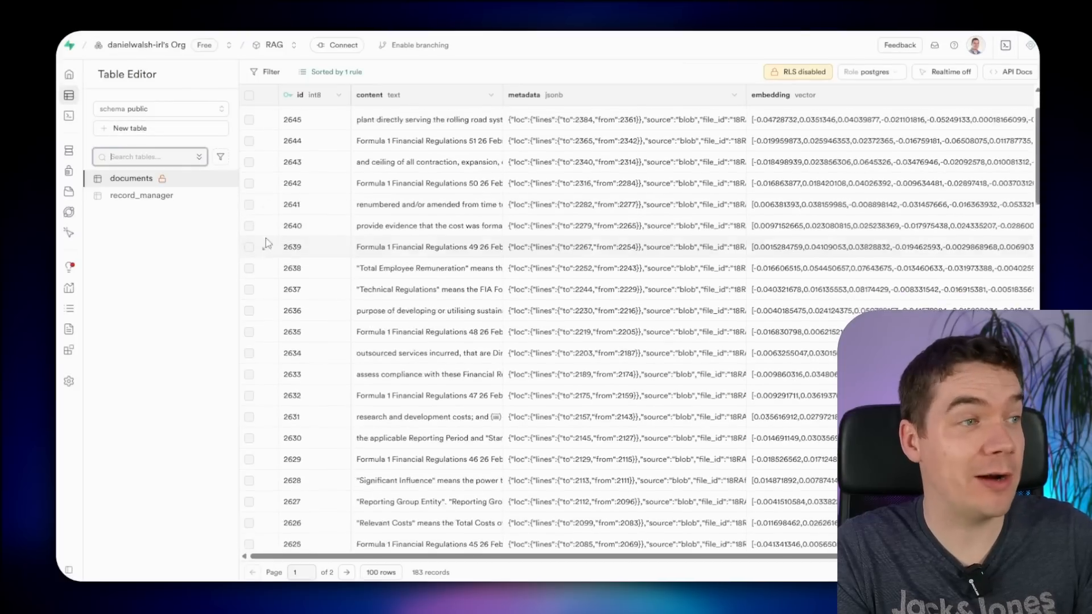
left_click(142, 195)
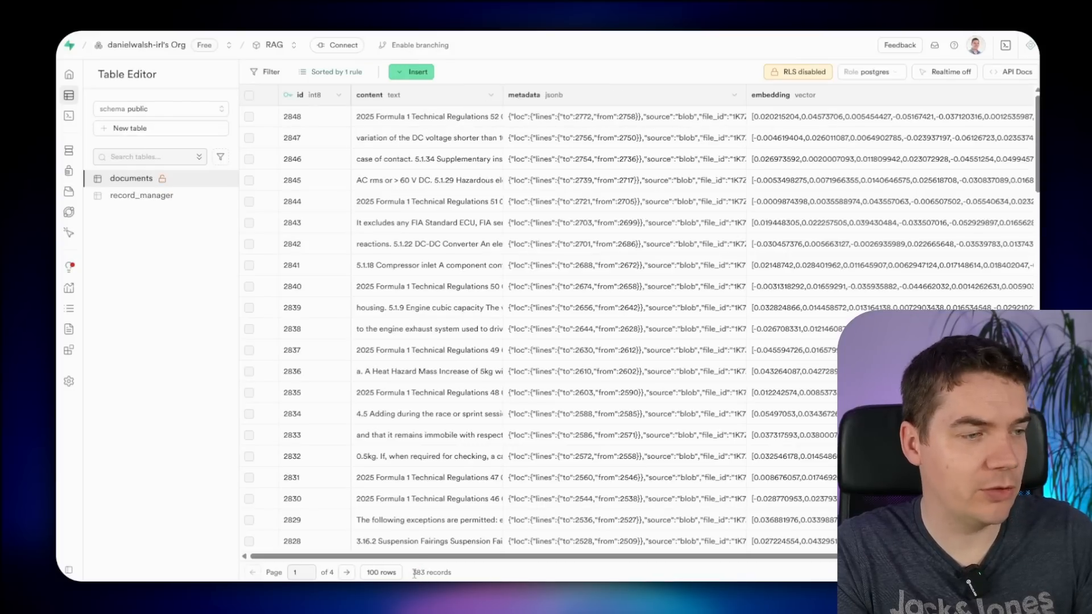
key("ctrl+r")
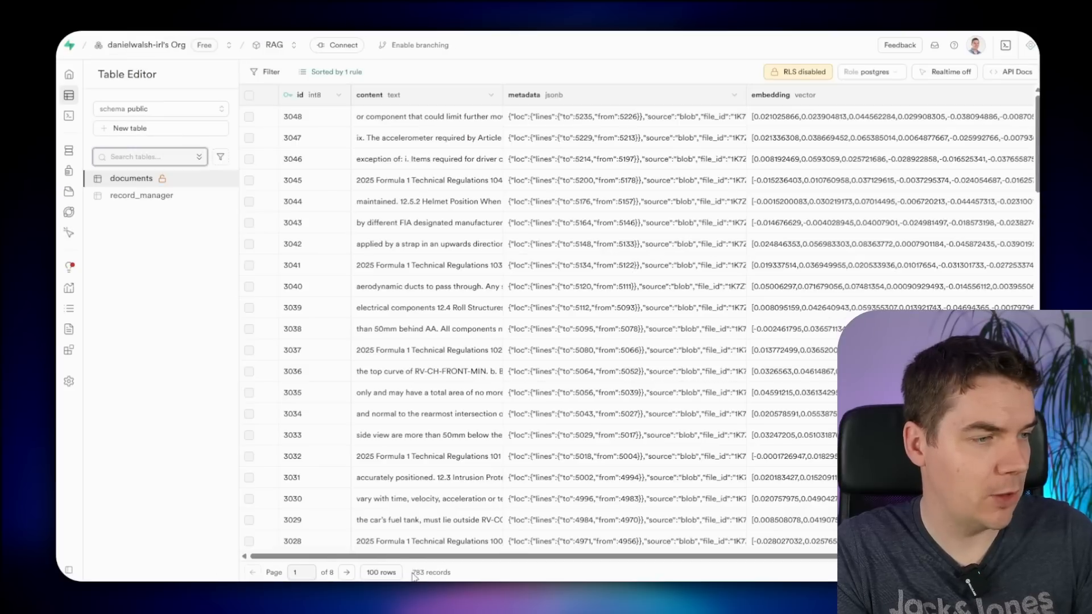
left_click(193, 198)
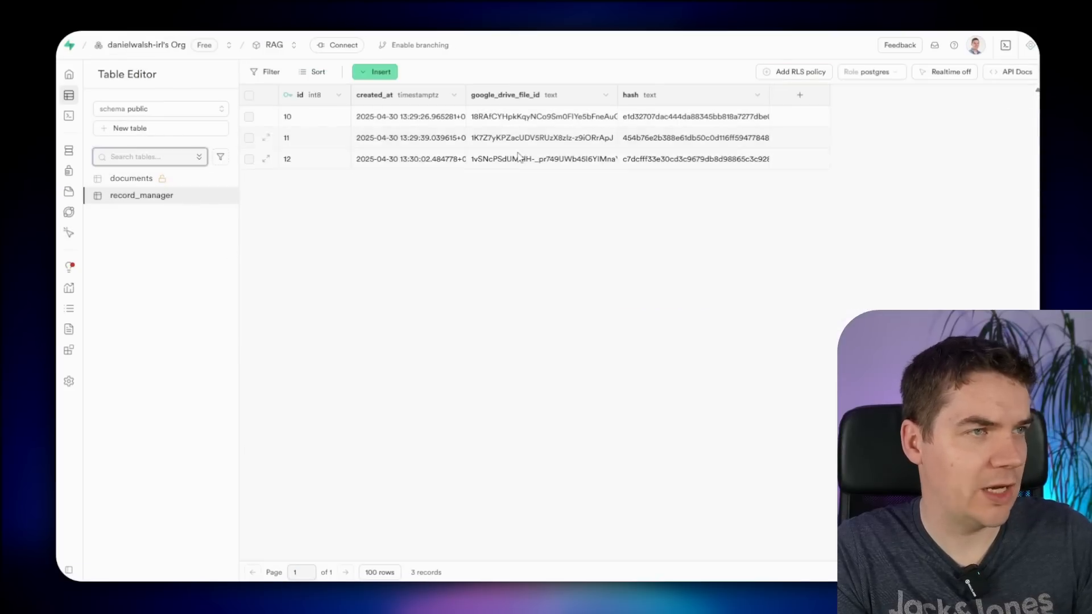
left_click(185, 178)
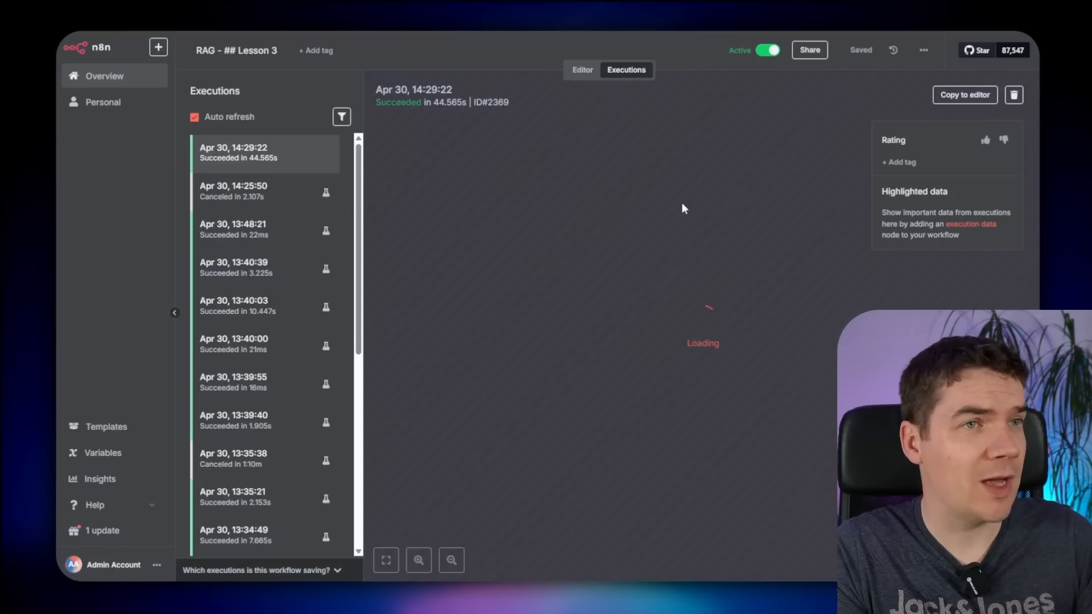
- Move the Simple Memory node lower on the canvas
scroll(641, 246, "up", 5)
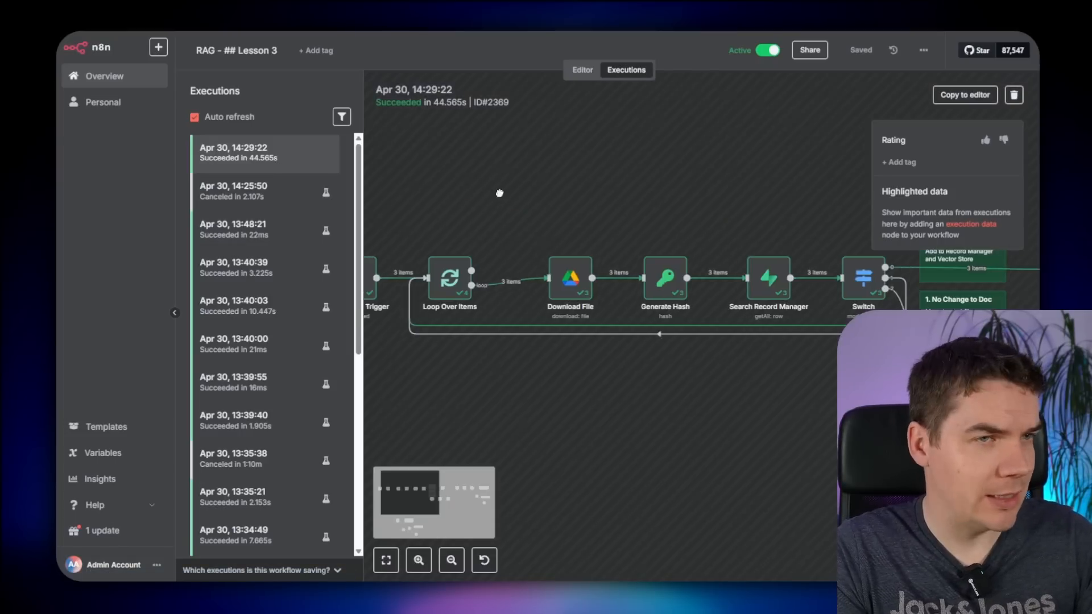
scroll(685, 213, "right", 10)
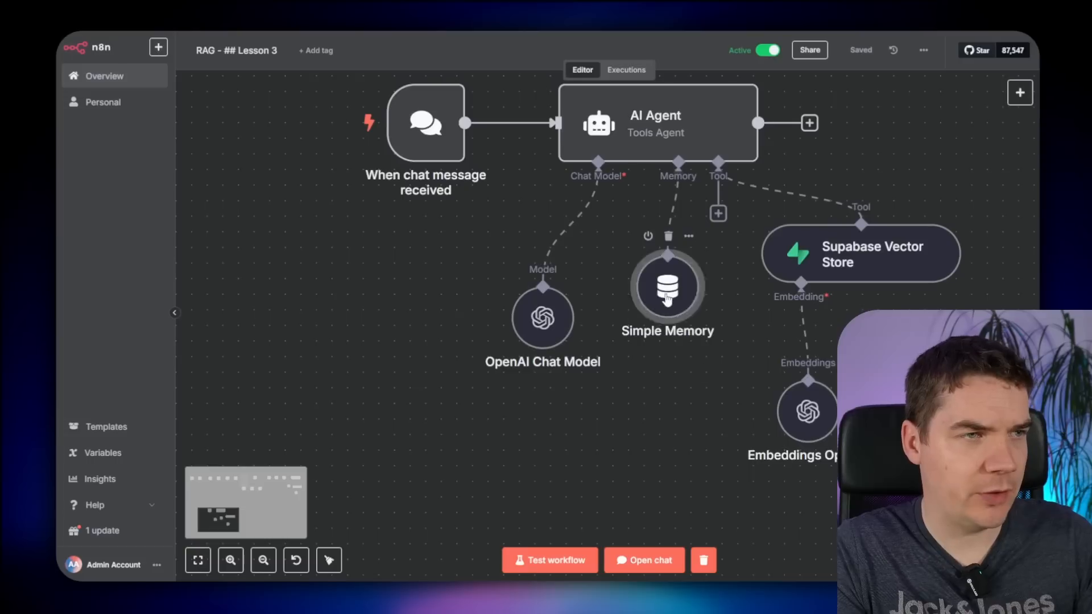
left_click_drag(667, 300, 667, 331)
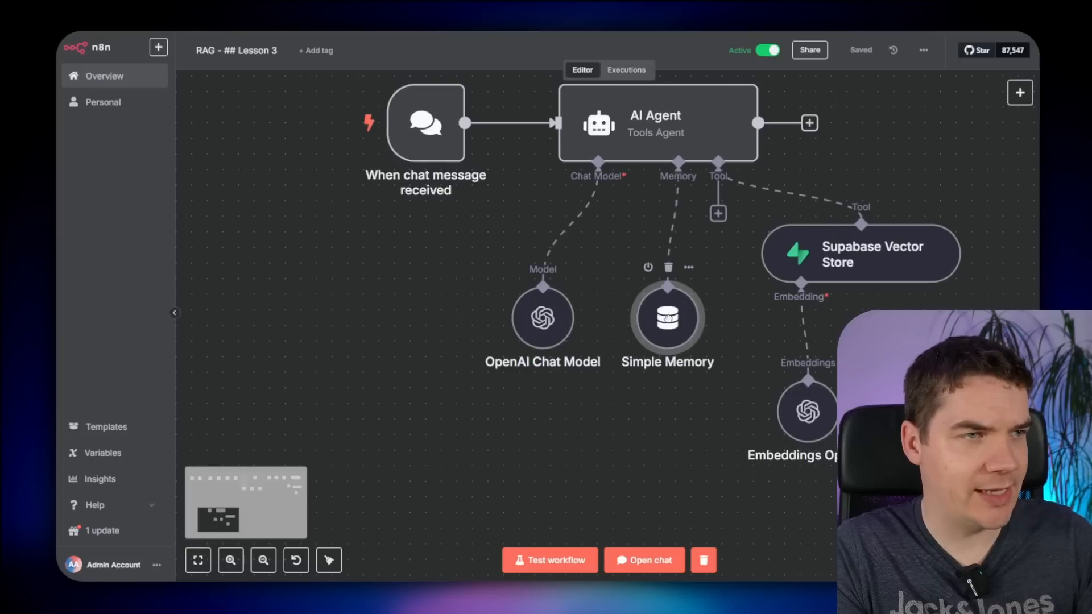
scroll(665, 388, "down", 3)
left_click_drag(665, 388, 600, 372)
- Ask the chat agent 'what is the plank assembly?'
left_click(650, 561)
type("what is the plank assembly?")
key("Return")
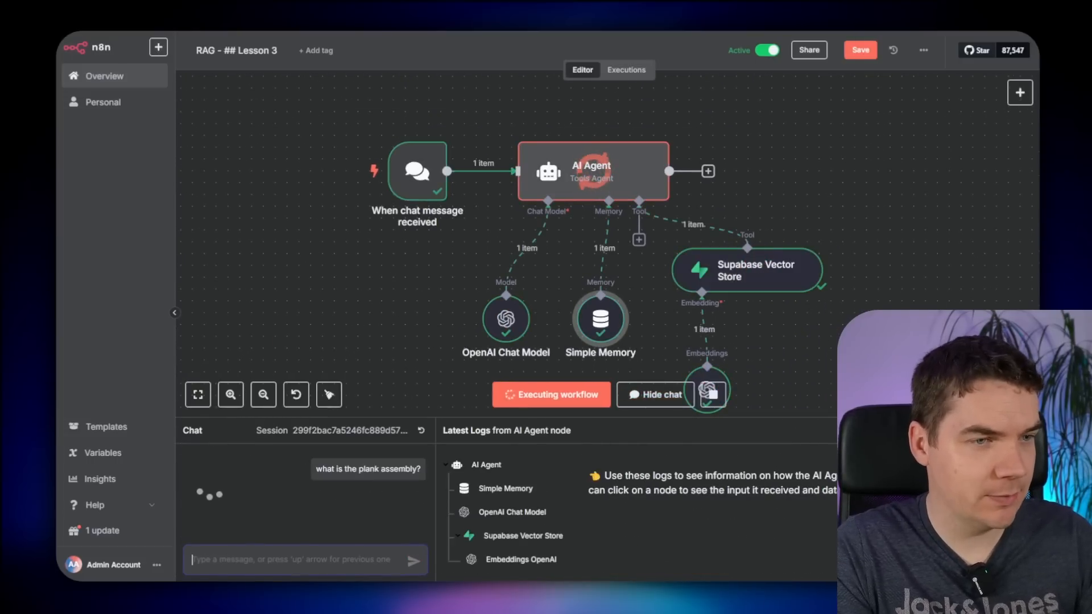
- Inspect the Supabase Vector Store output's retrieved chunk text and line-range metadata
scroll(827, 199, "down", 3)
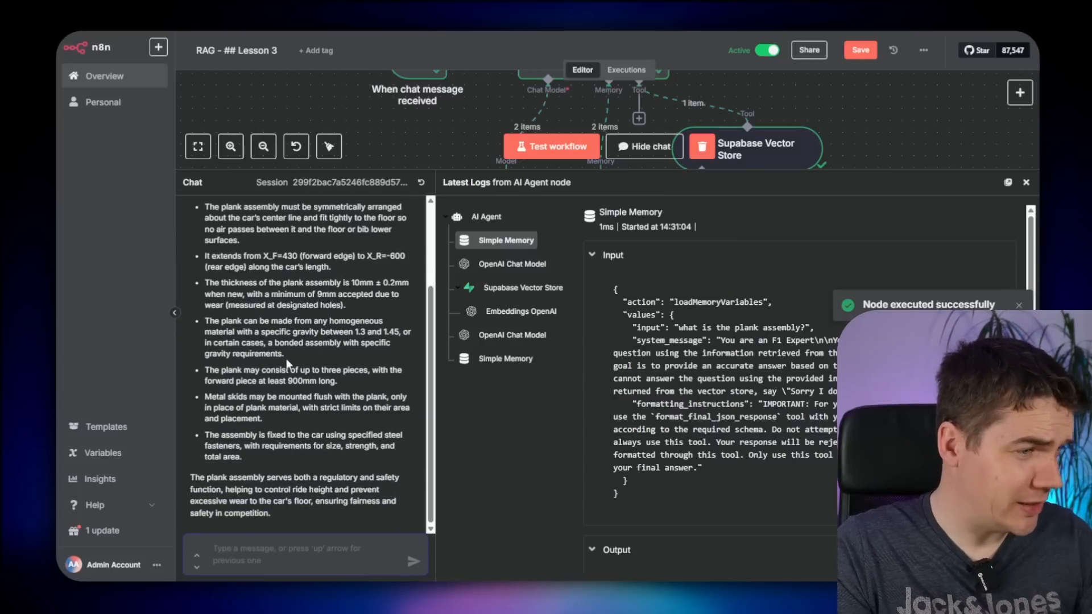
scroll(358, 367, "up", 3)
left_click(510, 290)
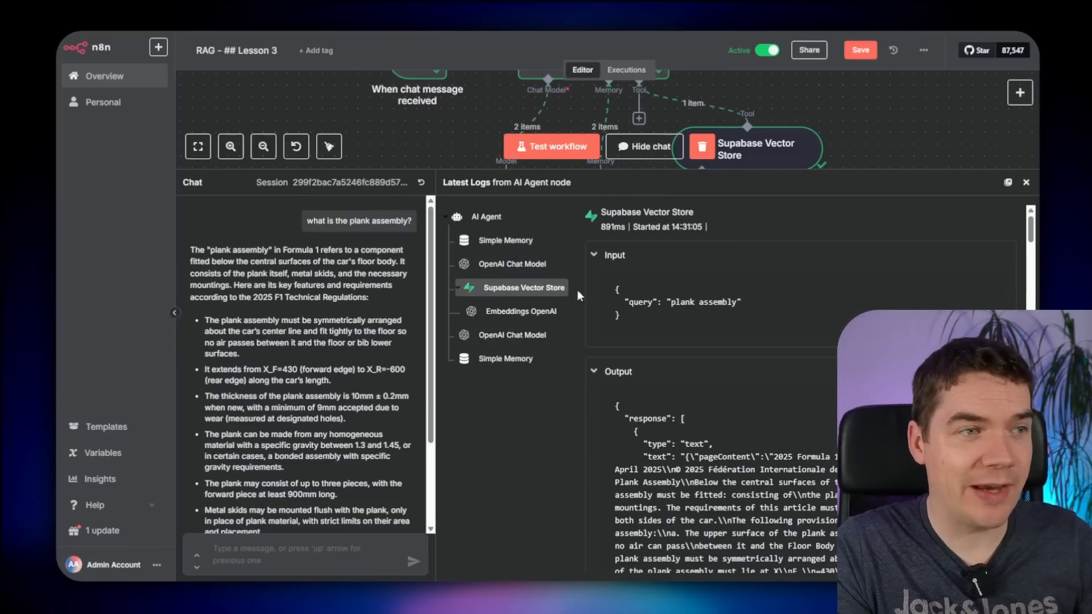
scroll(660, 353, "down", 2)
left_click_drag(774, 336, 762, 427)
left_click(741, 520)
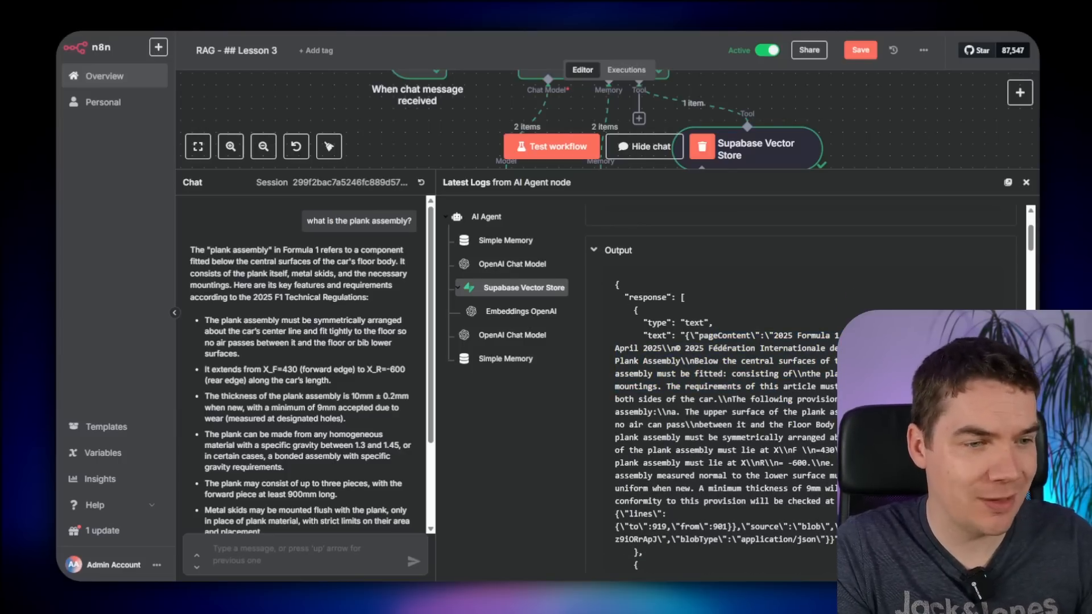
scroll(711, 399, "down", 3)
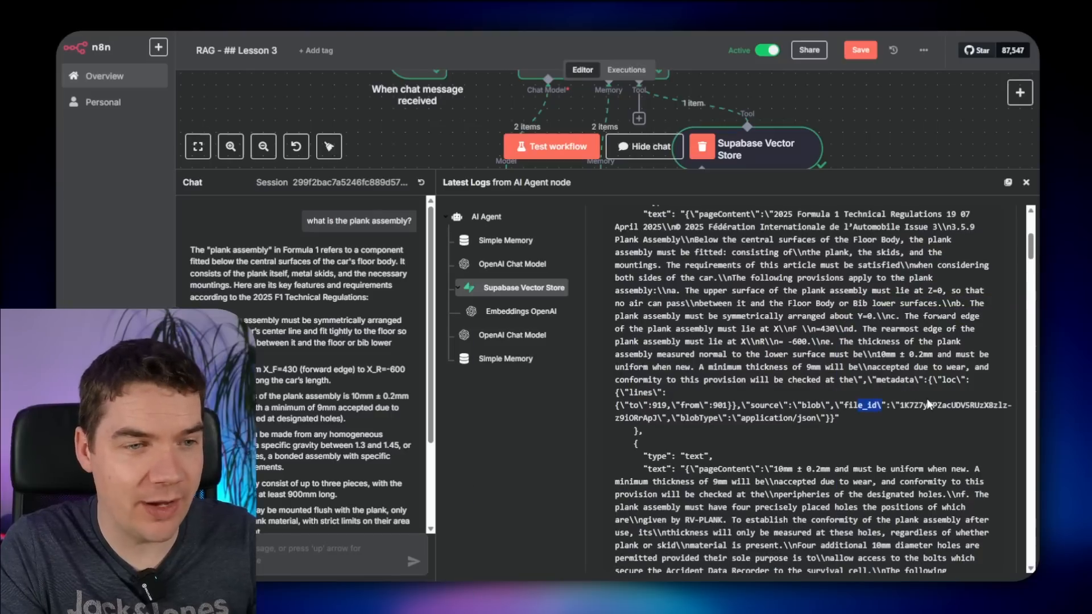
left_click_drag(629, 394, 714, 404)
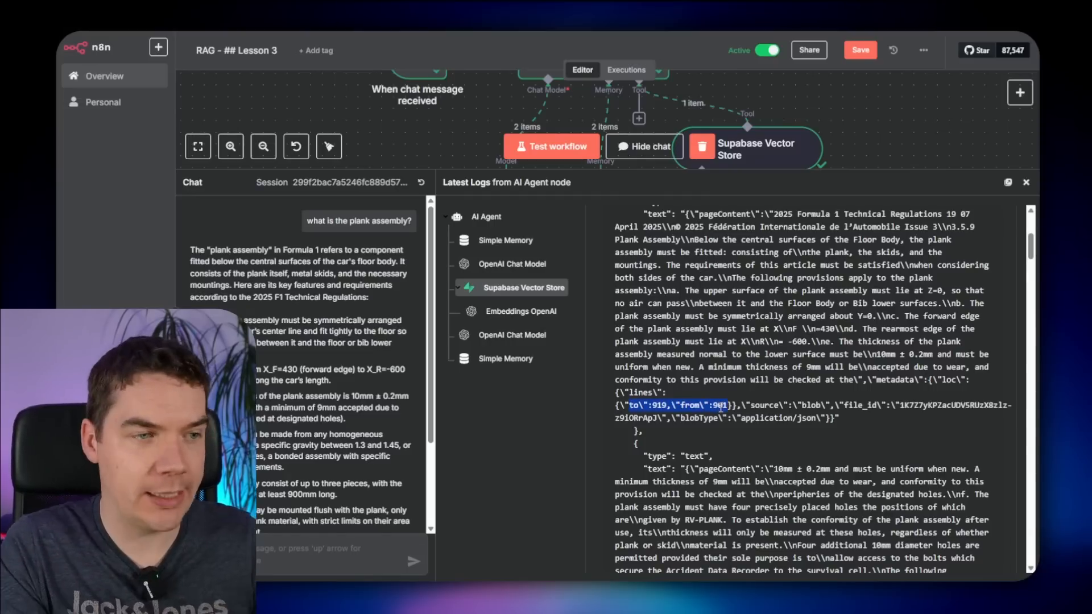
left_click(725, 406)
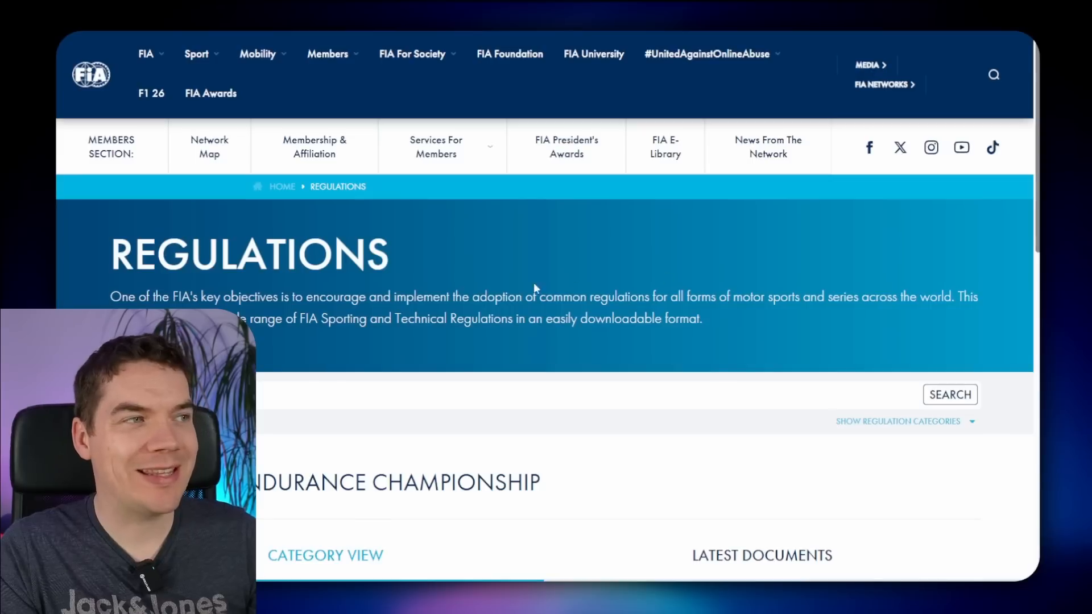
- Go to a World Championship's regulations page via the FIA site's Sport > Regulations menu
scroll(402, 313, "down", 3)
scroll(402, 313, "up", 3)
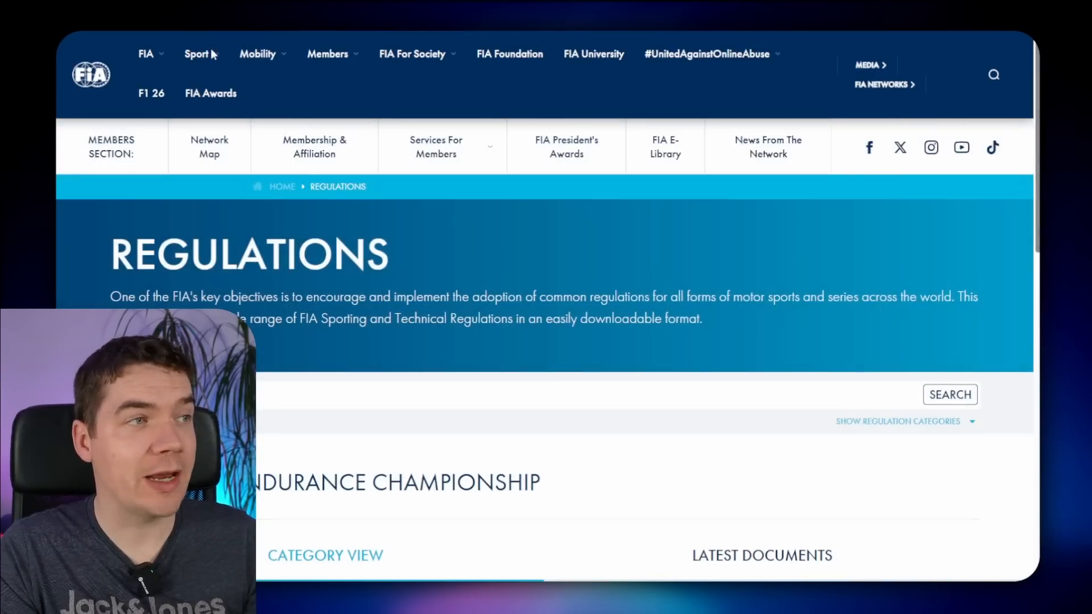
mouse_move(212, 54)
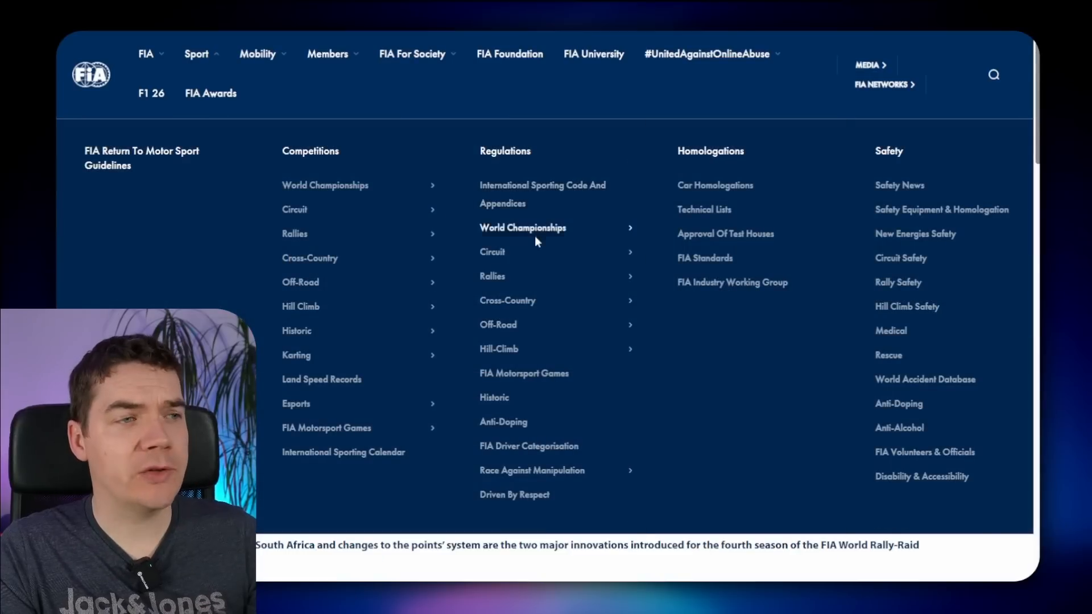
mouse_move(535, 227)
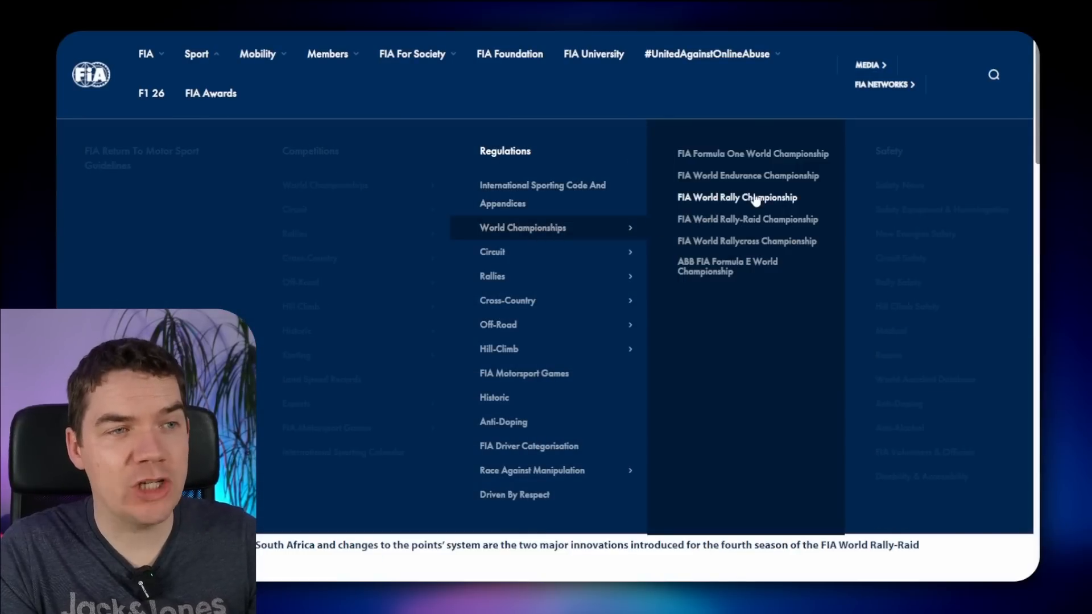
left_click(708, 200)
- Expand the Sporting Regulations list and open the latest technical regulations document
scroll(330, 369, "down", 5)
scroll(304, 368, "down", 1)
left_click(277, 286)
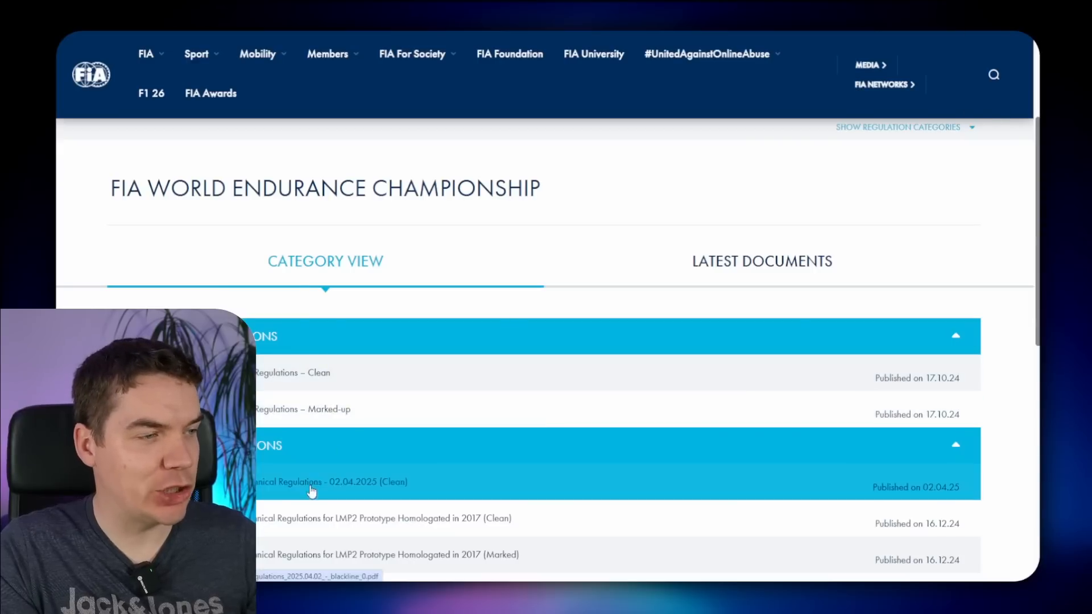
left_click(310, 489)
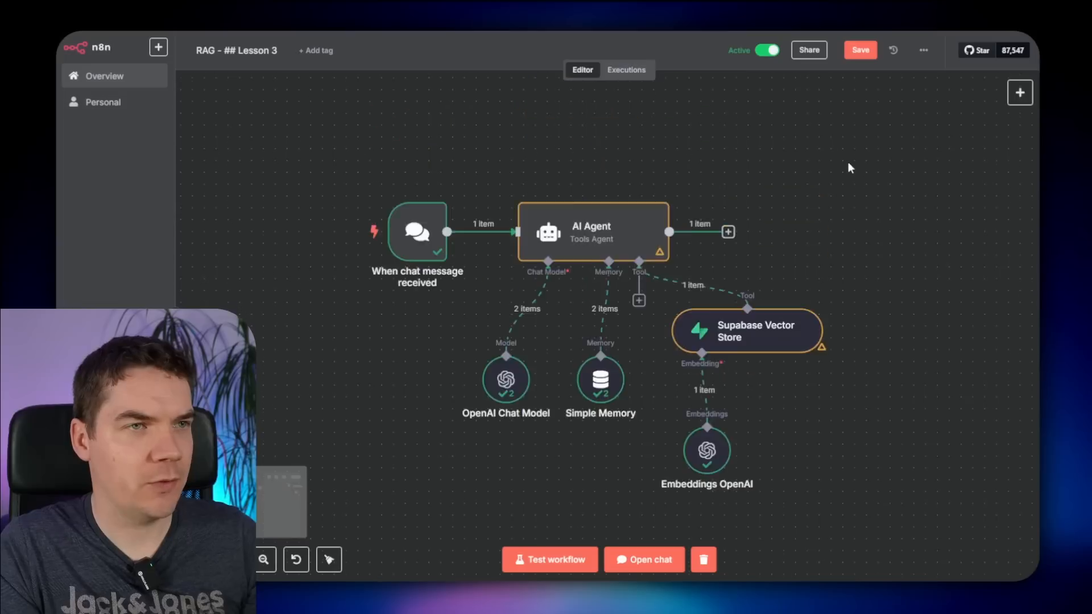
- Add a motorsport_category metadata entry to the Default Data Loader
scroll(848, 165, "down", 3)
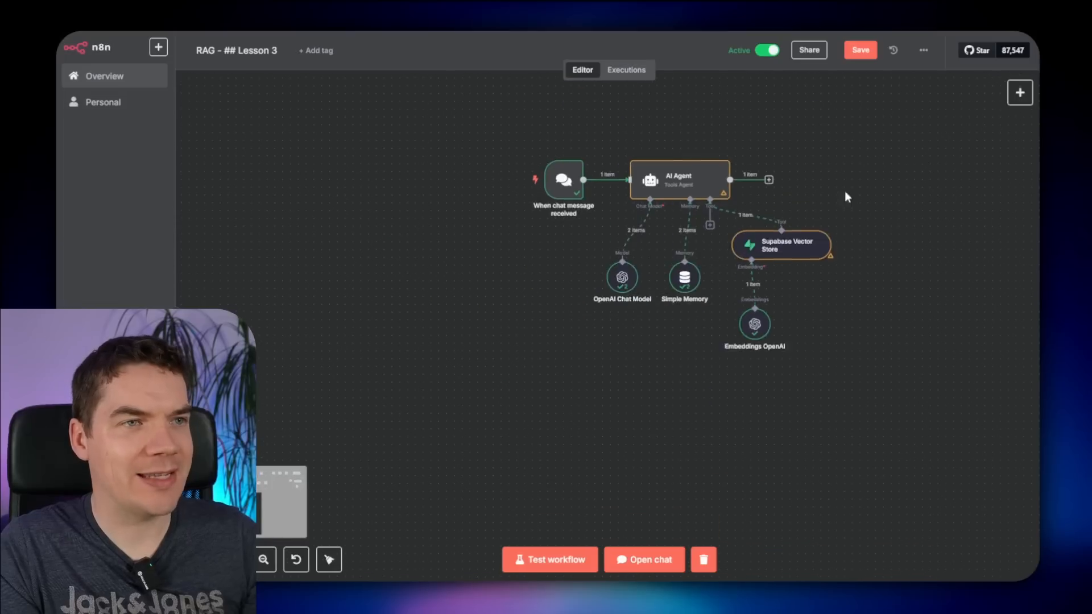
scroll(846, 195, "up", 5)
scroll(845, 224, "up", 3)
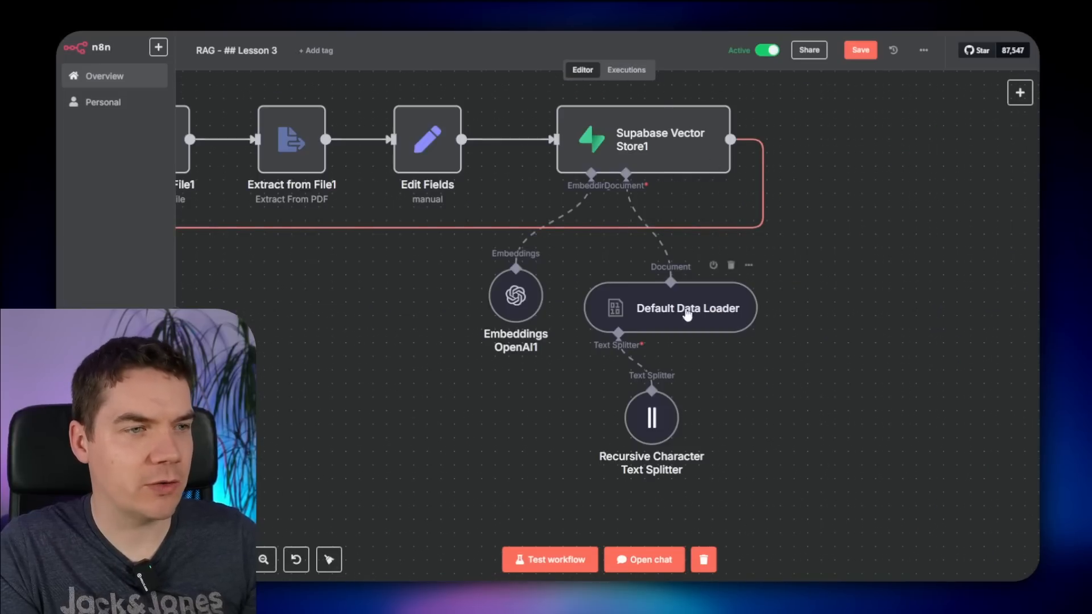
double_click(669, 310)
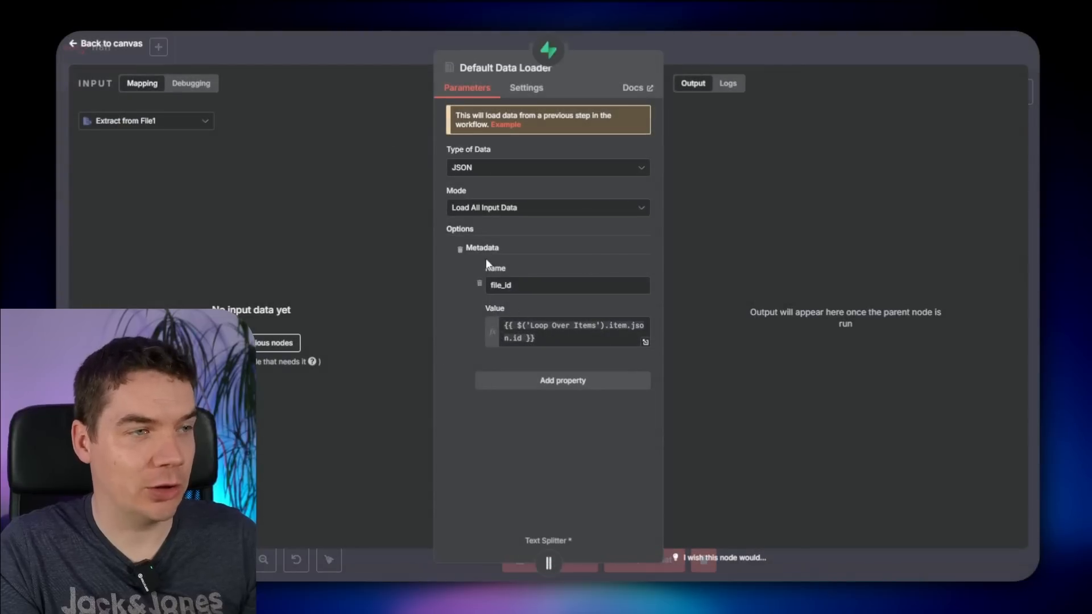
left_click(545, 383)
left_click(522, 405)
type("motorsport_category")
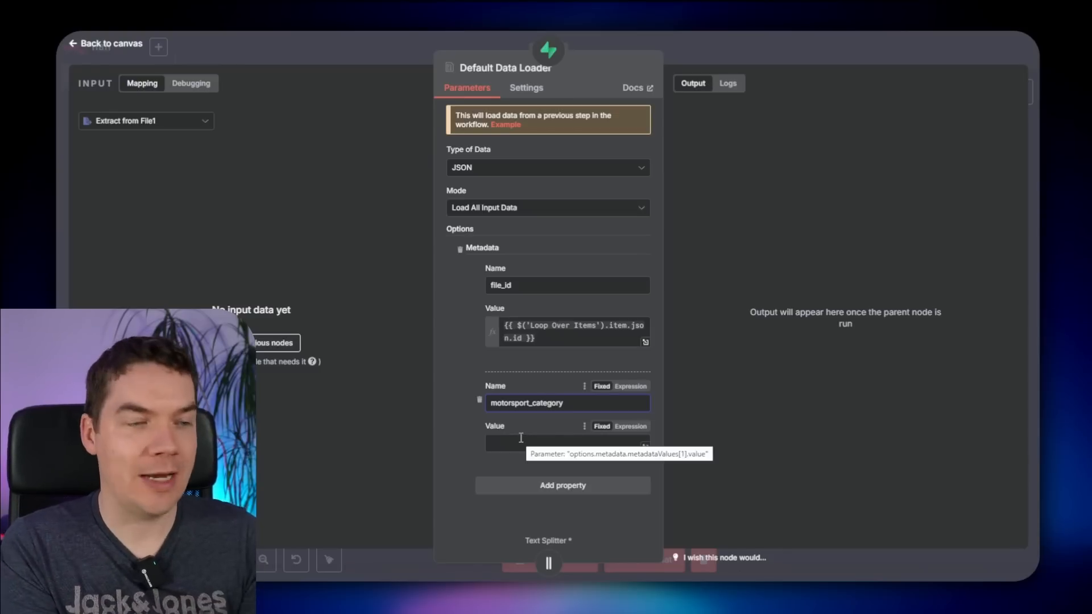
- Add file_name and file_summary metadata entries, then return to the canvas
left_click(562, 485)
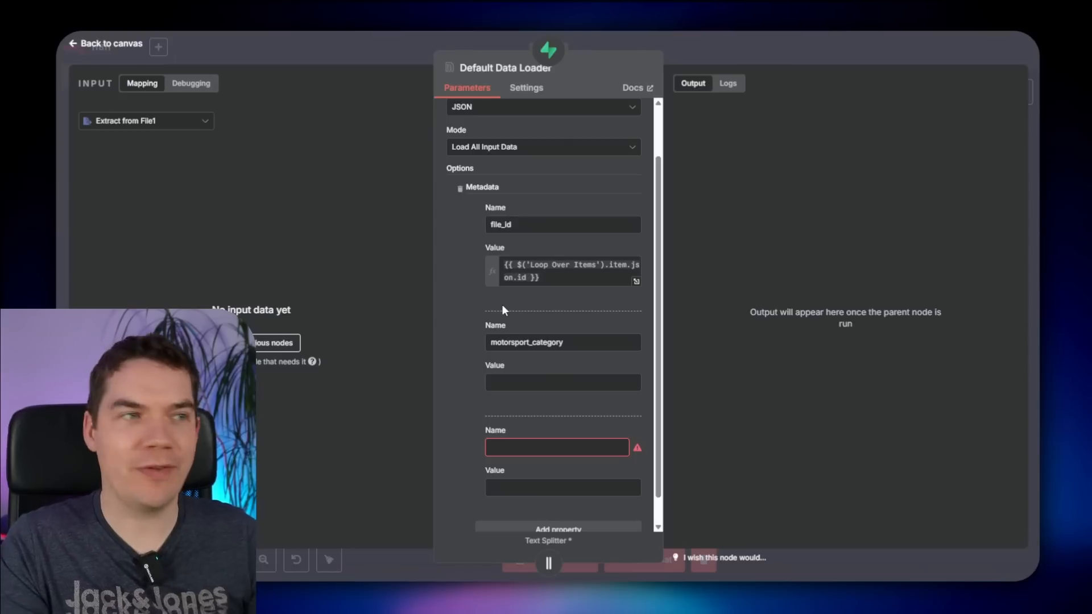
left_click(522, 443)
type("file_name")
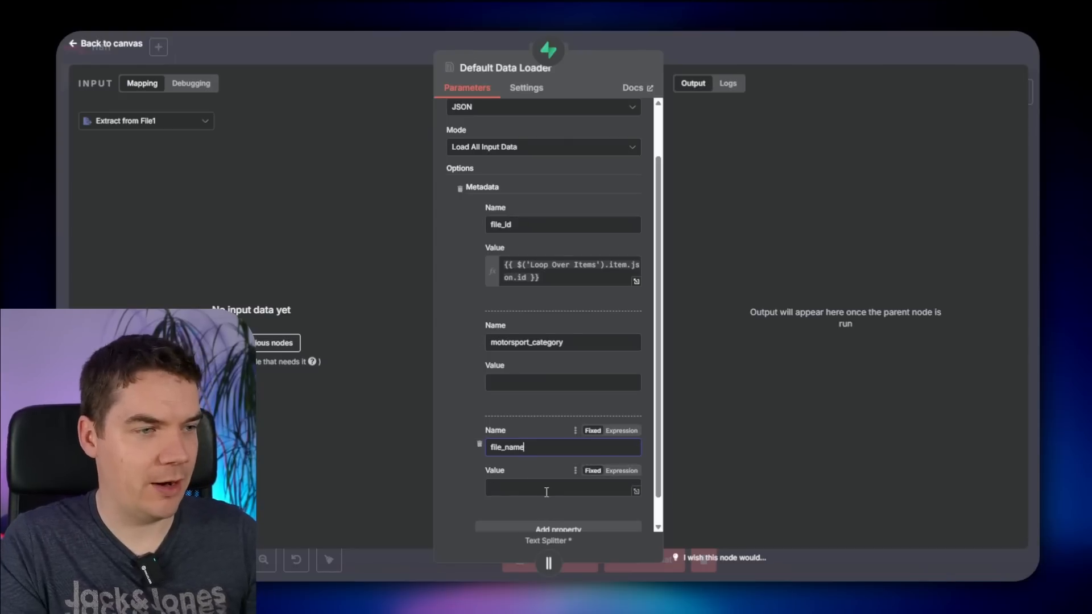
scroll(546, 492, "down", 1)
left_click(528, 500)
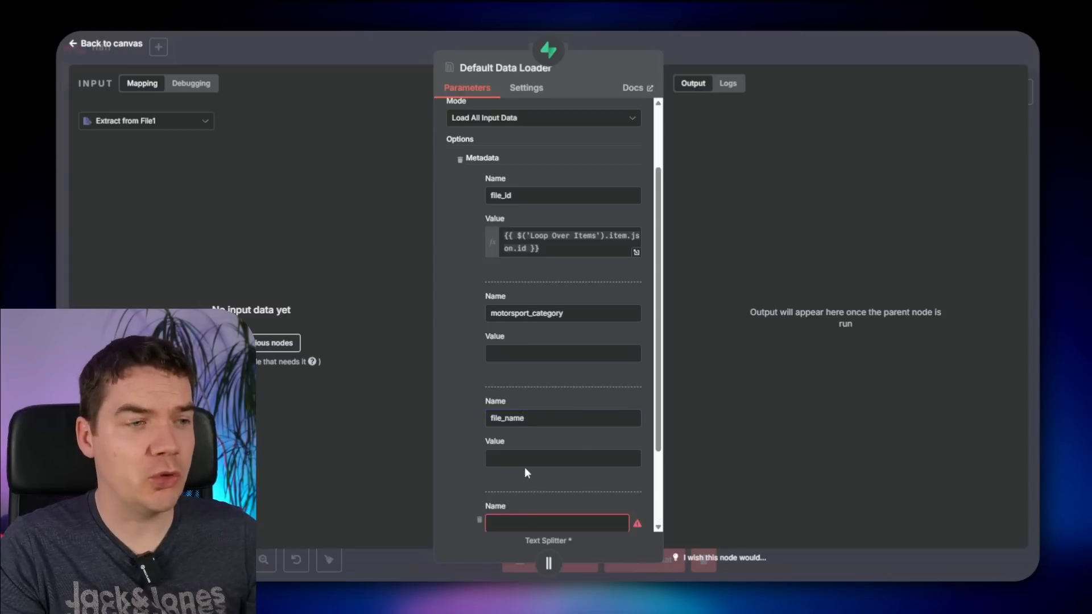
scroll(515, 480, "down", 3)
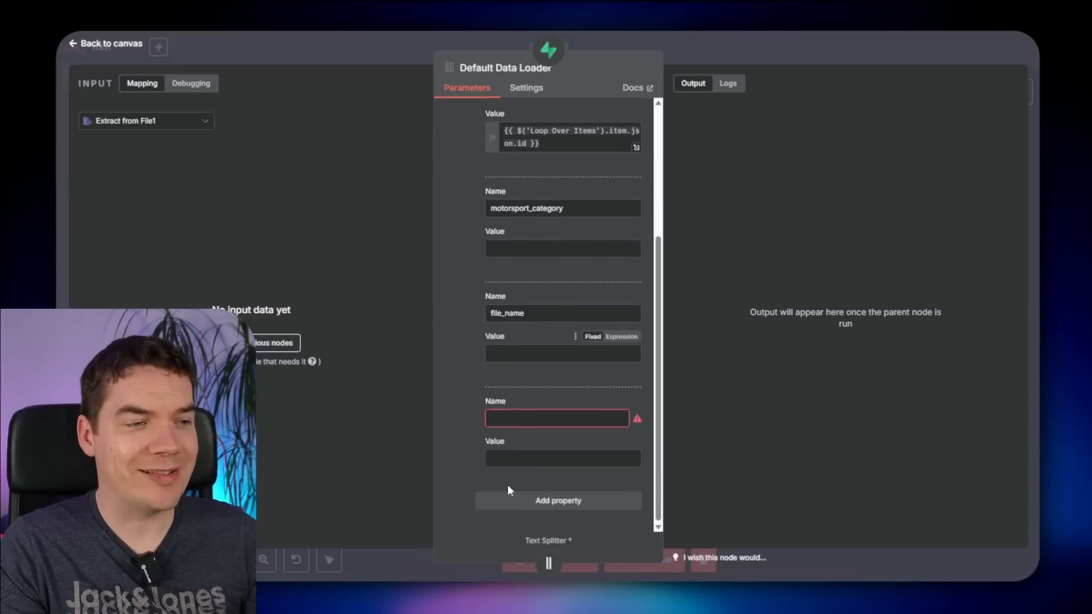
left_click(507, 419)
type("file_summary")
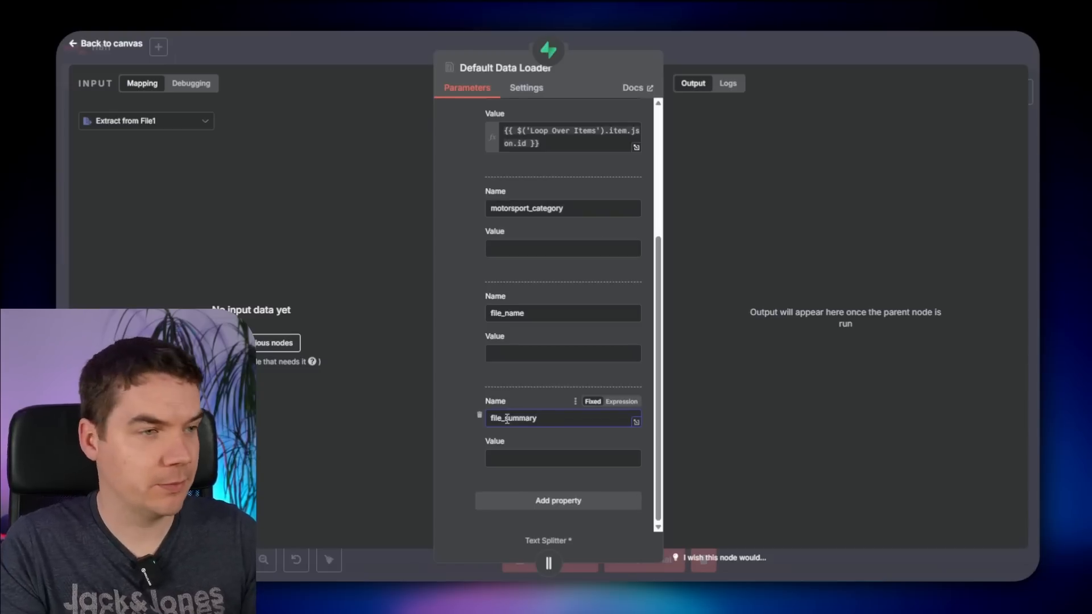
scroll(545, 340, "up", 2)
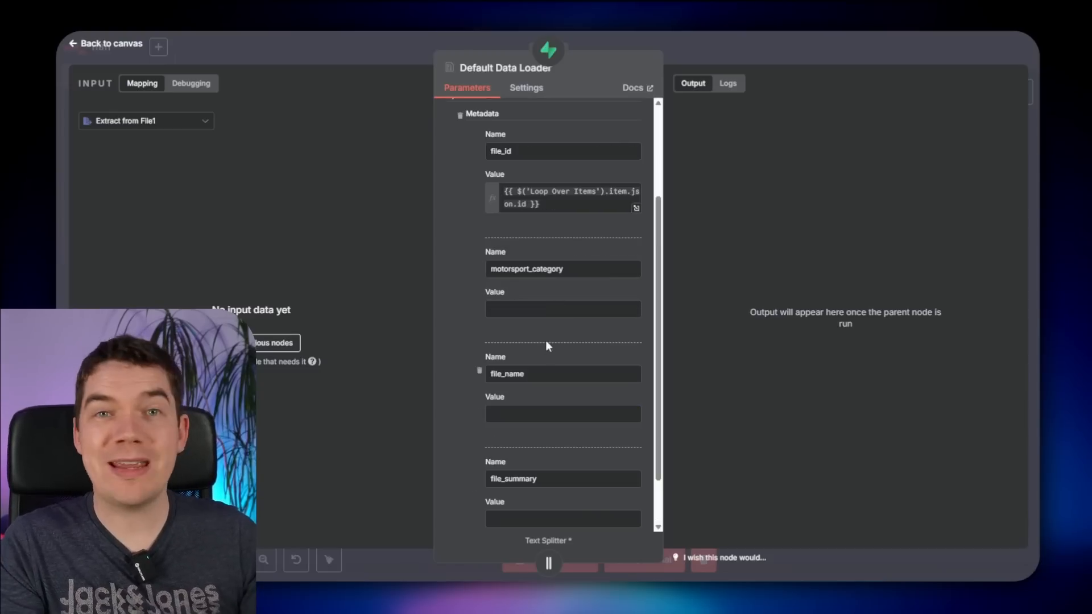
left_click(807, 48)
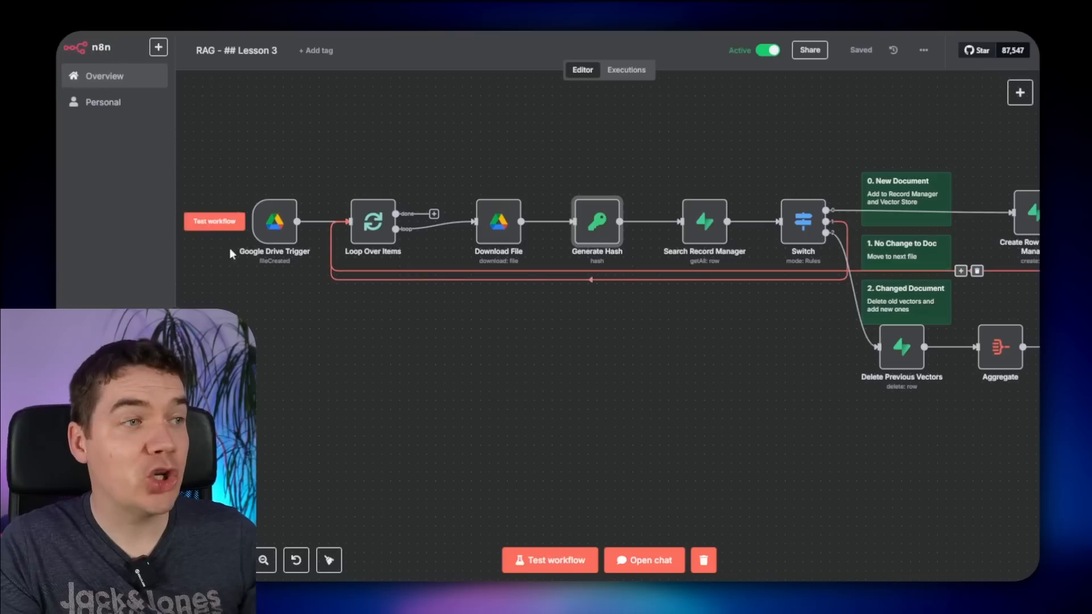
- Check the Generate Hash node, then select the 14:29:22 execution in past executions
double_click(611, 223)
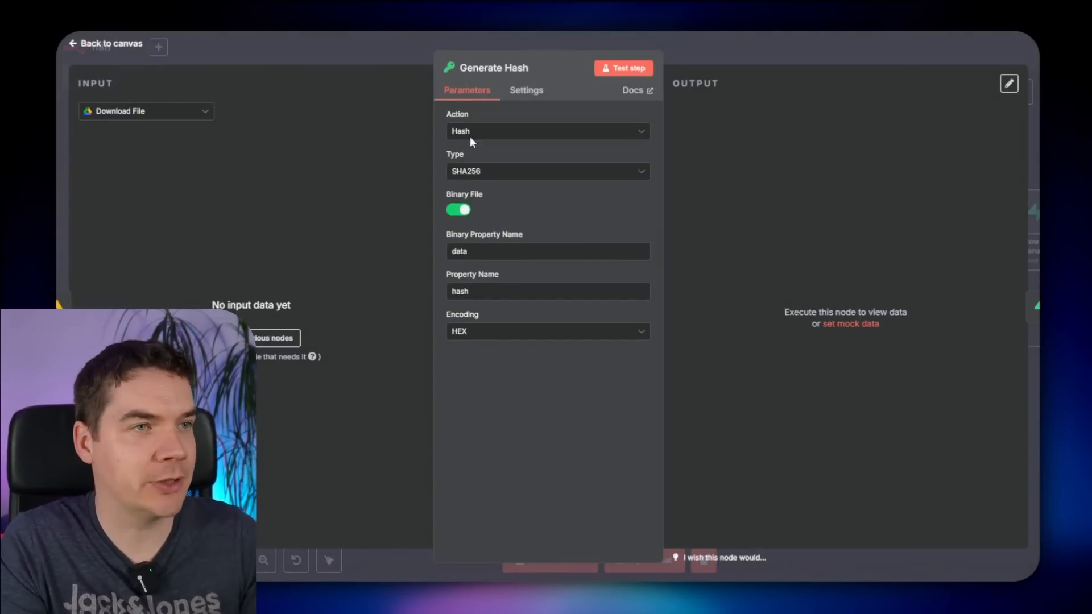
left_click(840, 42)
left_click(627, 70)
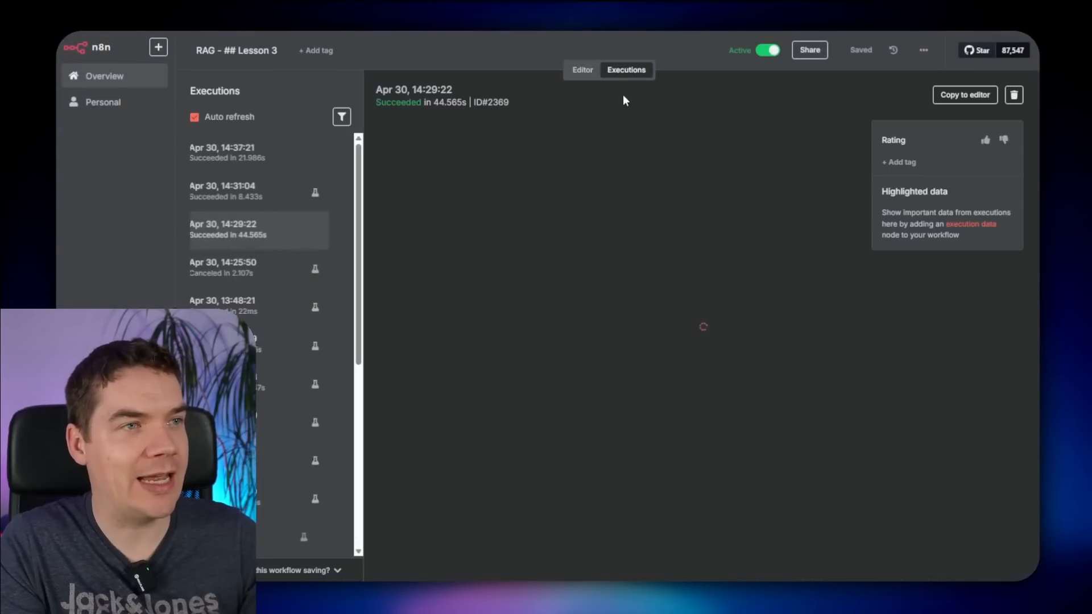
left_click(280, 159)
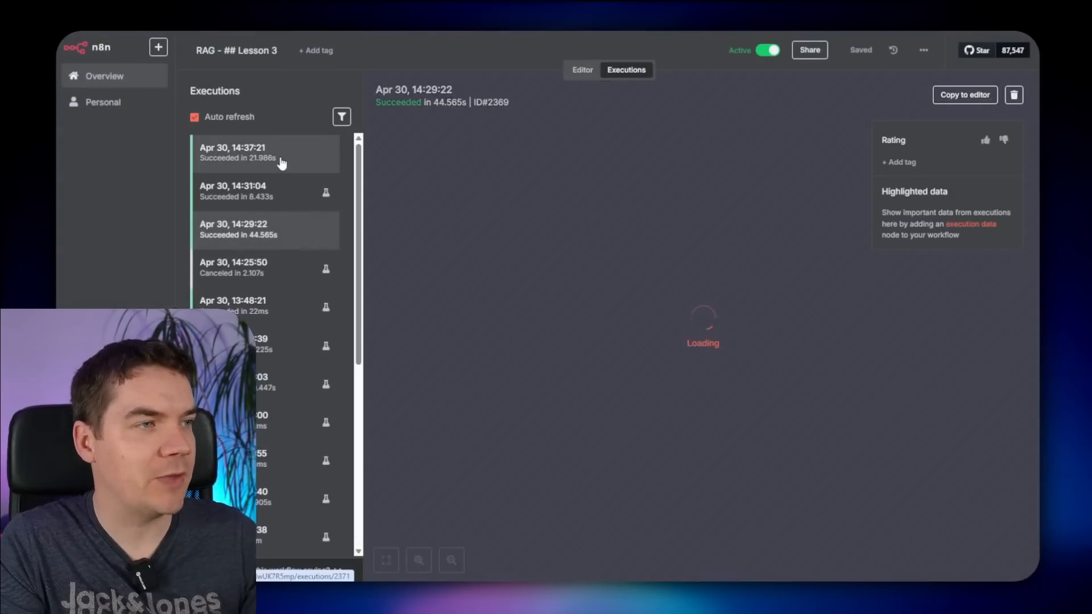
left_click(276, 231)
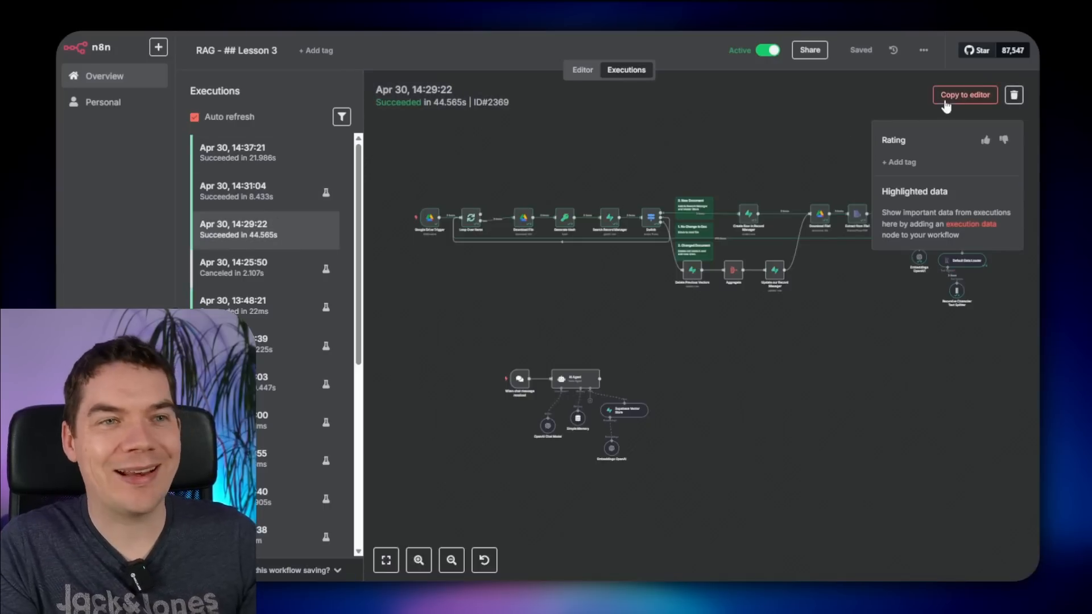
- Copy the 14:29:22 execution's data to the editor and check Generate Hash's results
left_click(965, 96)
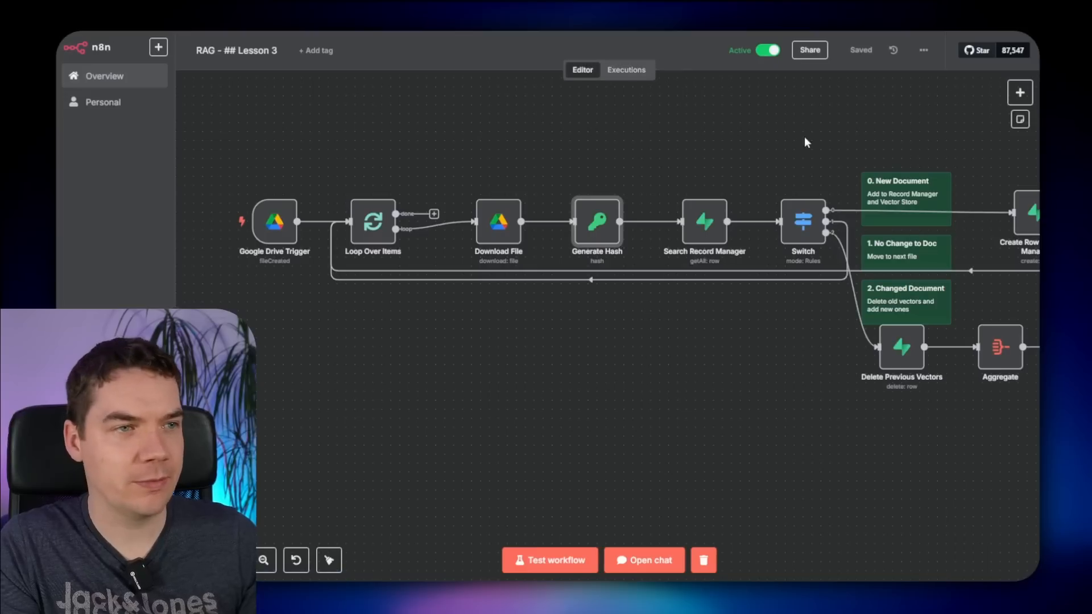
double_click(597, 220)
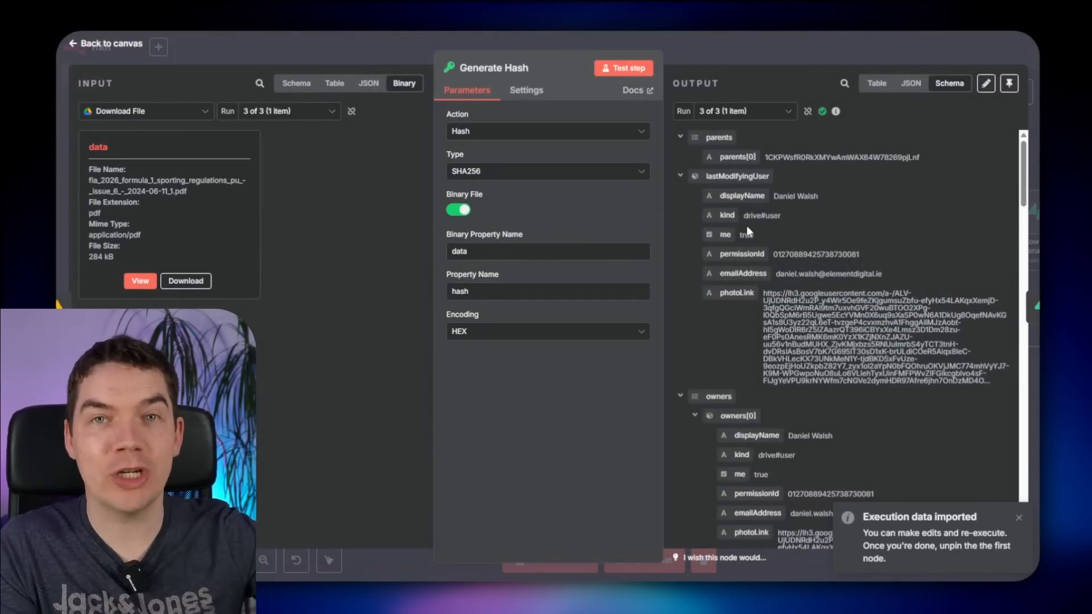
left_click(762, 47)
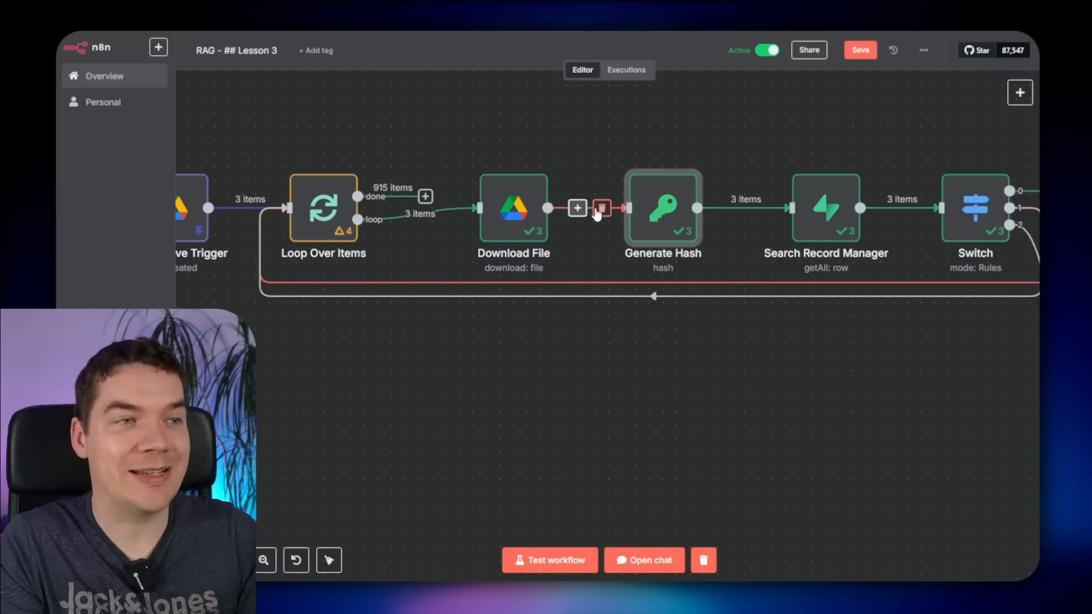
- Map the input file's name into the Default Data Loader's file_name metadata value
left_click(831, 392)
left_click_drag(832, 392, 438, 389)
scroll(524, 393, "down", 2)
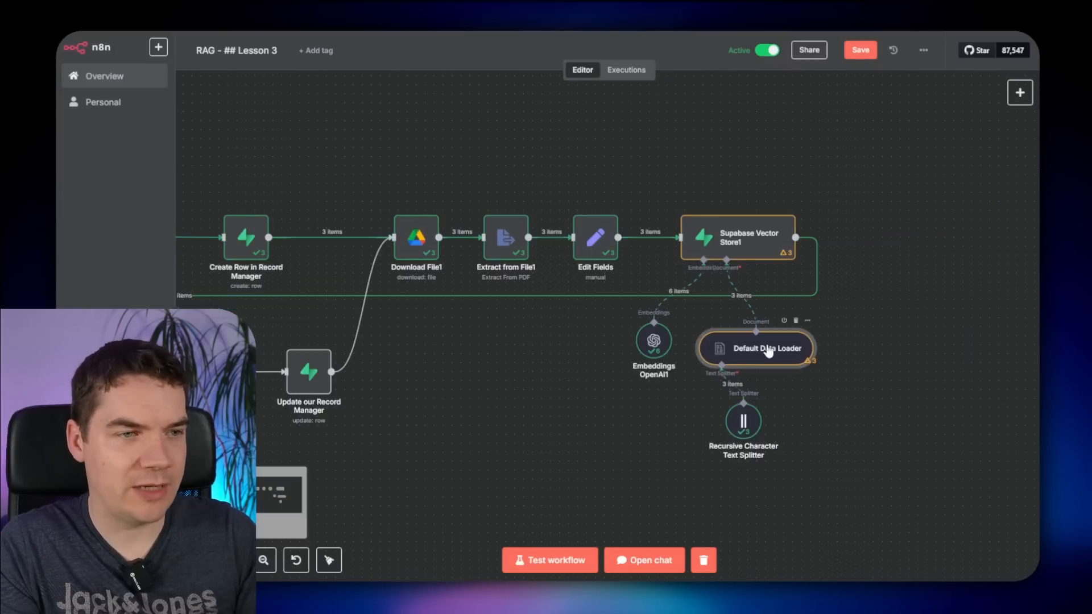
double_click(768, 350)
scroll(516, 327, "down", 1)
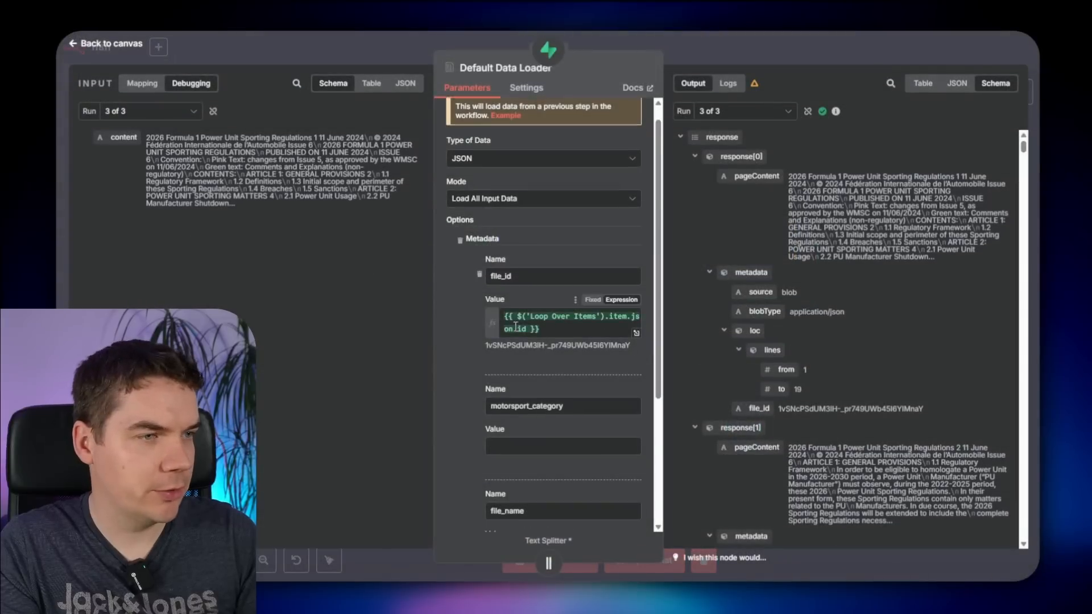
scroll(515, 327, "down", 3)
left_click(511, 378)
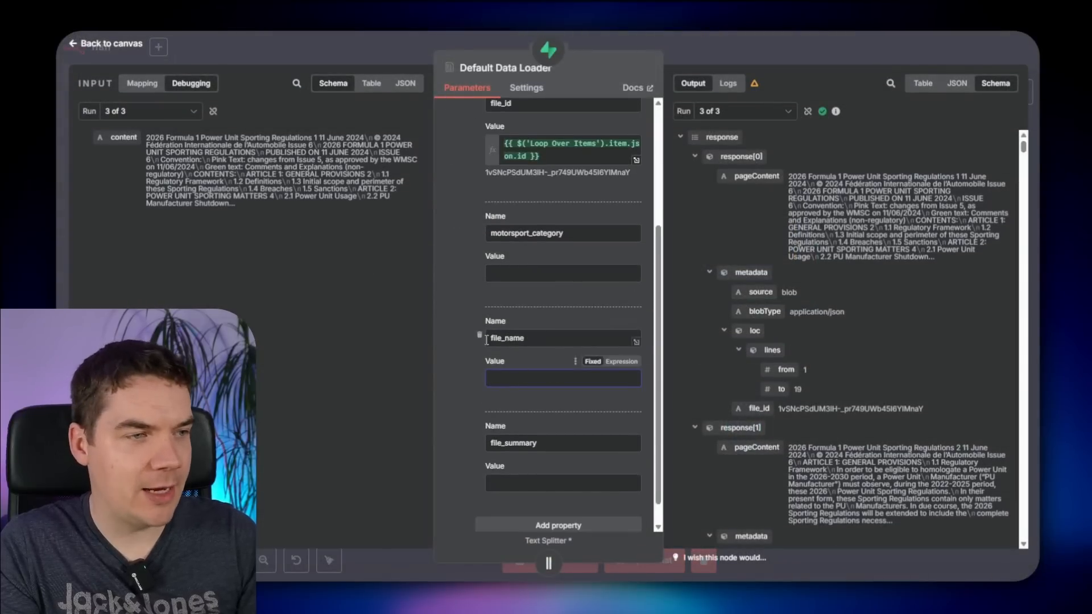
left_click(140, 84)
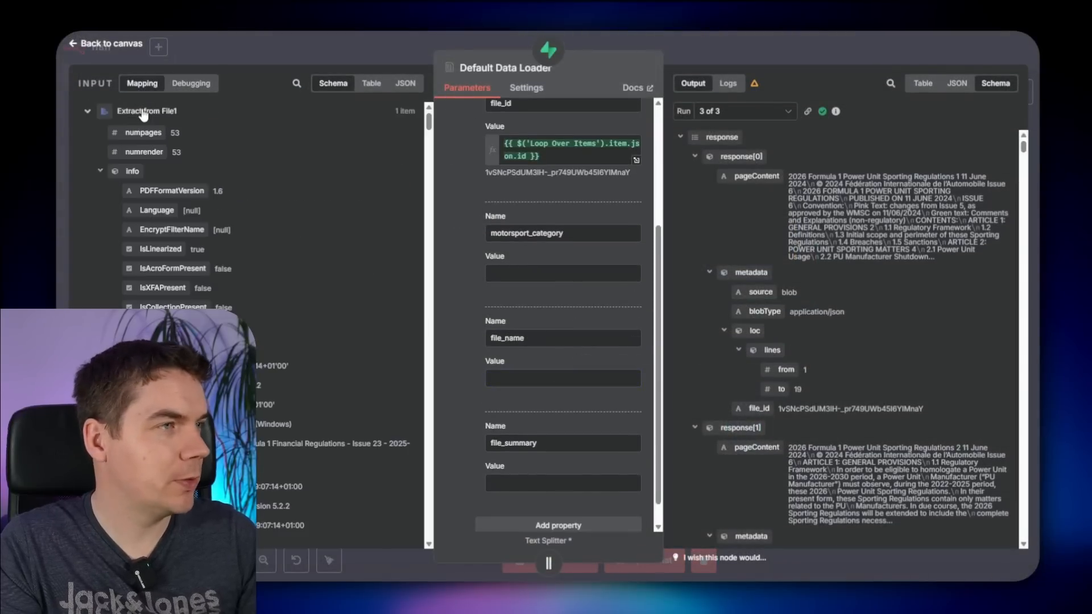
scroll(131, 171, "down", 10)
scroll(134, 276, "down", 6)
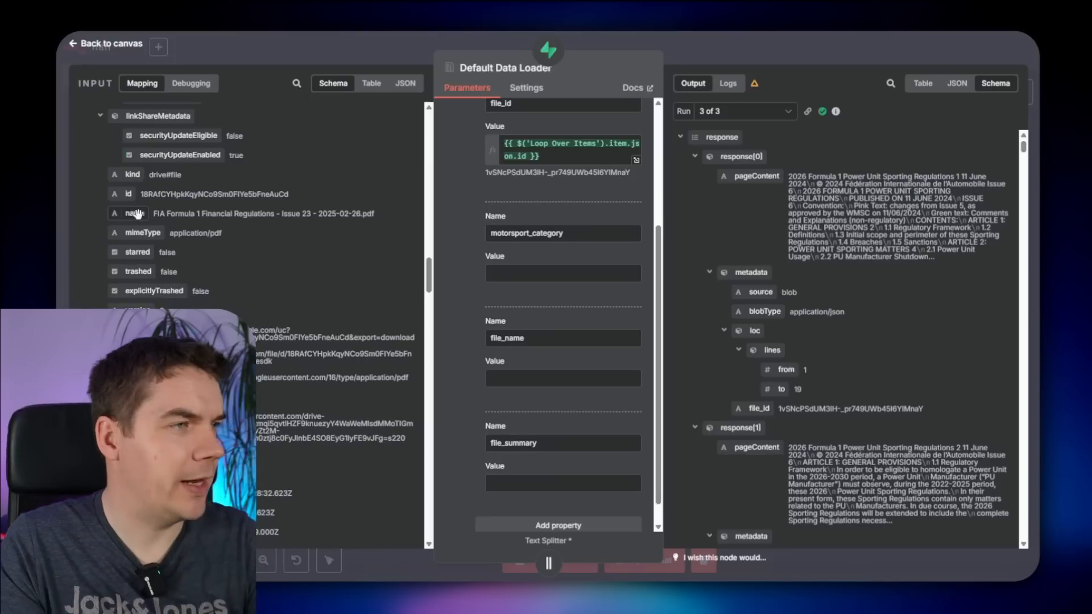
left_click_drag(137, 213, 530, 378)
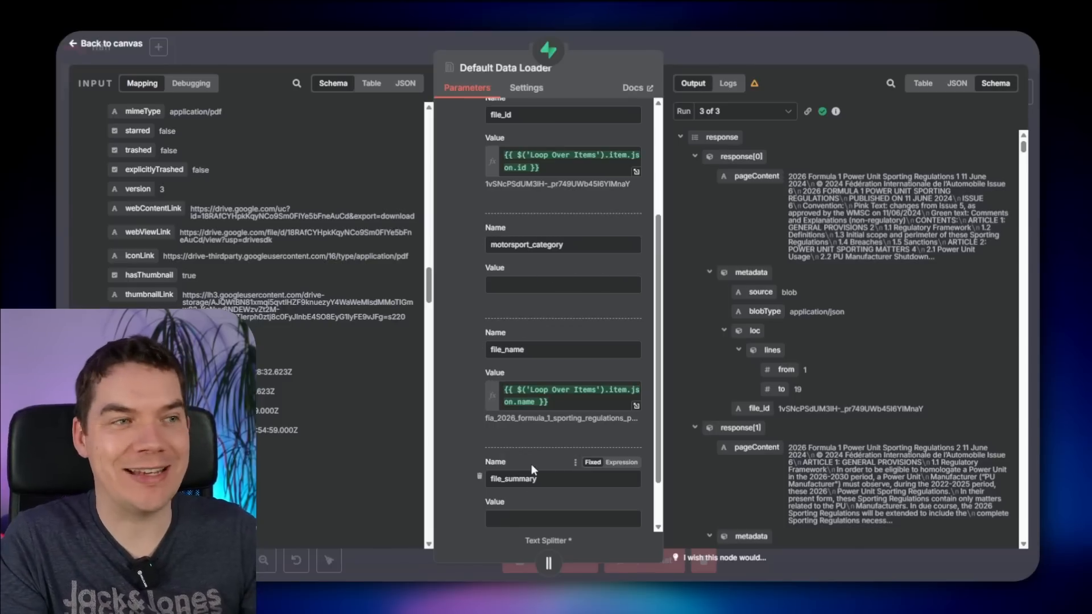
left_click(783, 58)
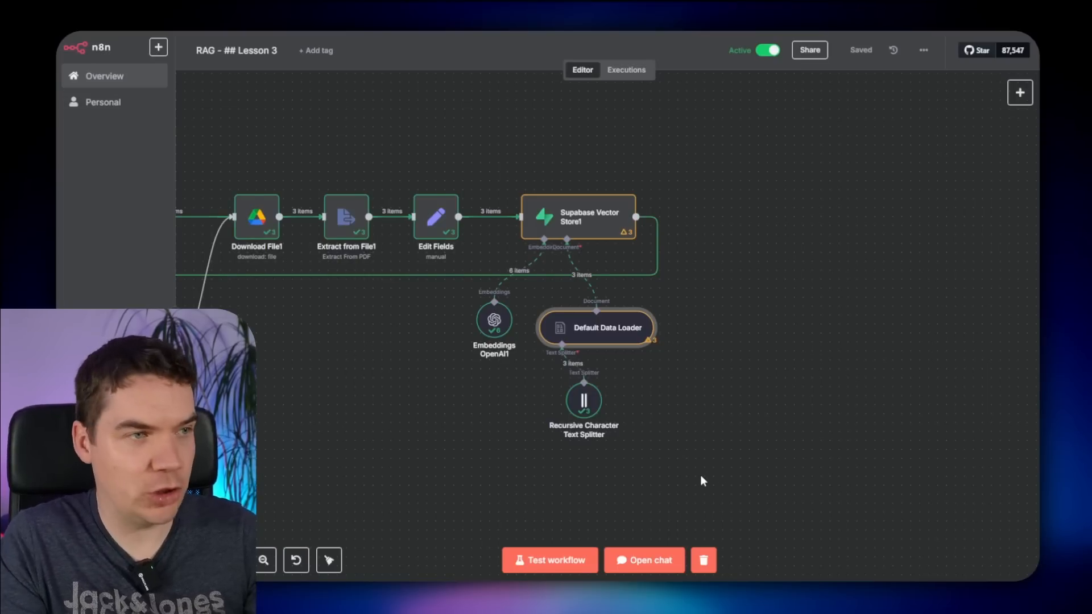
- Shift Edit Fields and the vector store group right to make room
left_click_drag(701, 475, 378, 228)
left_click_drag(450, 224, 611, 225)
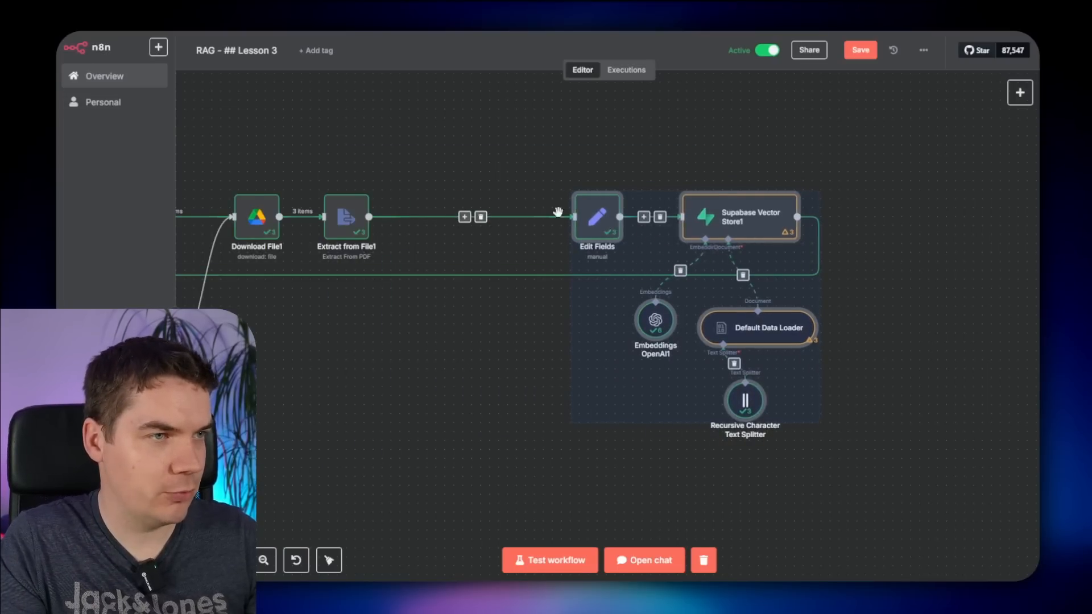
left_click(471, 185)
- Insert a Basic LLM Chain after Extract from File1 with its prompt defined below as an expression
left_click(465, 218)
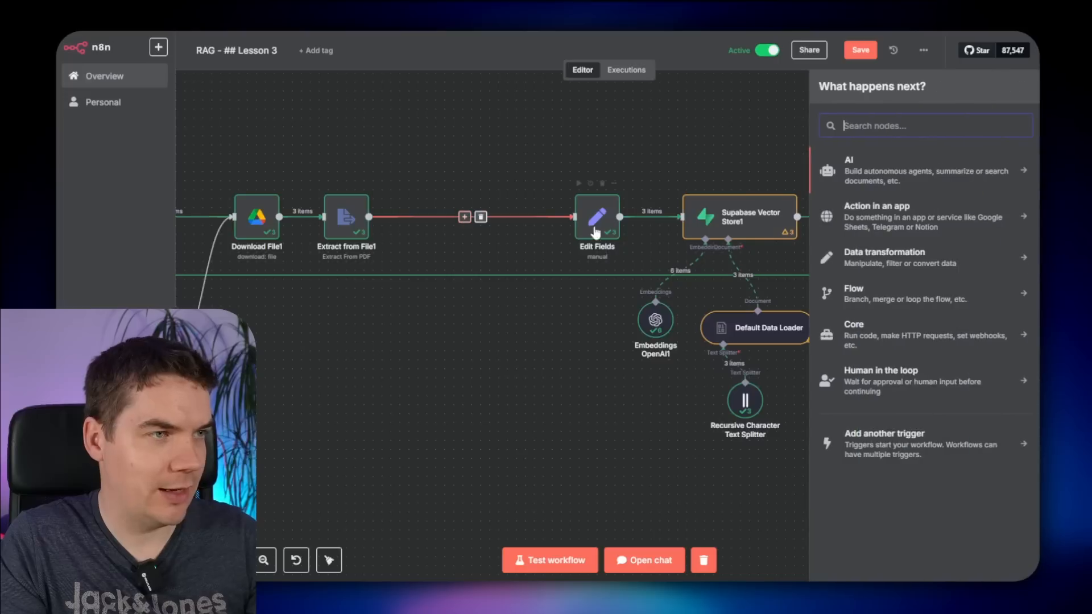
left_click(867, 170)
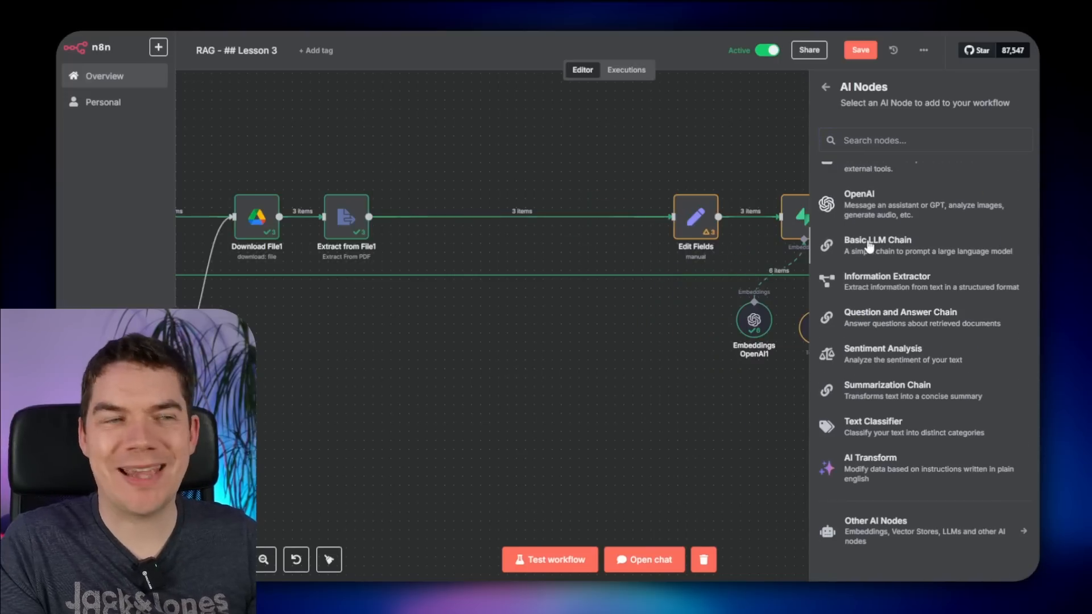
left_click(866, 245)
left_click(503, 159)
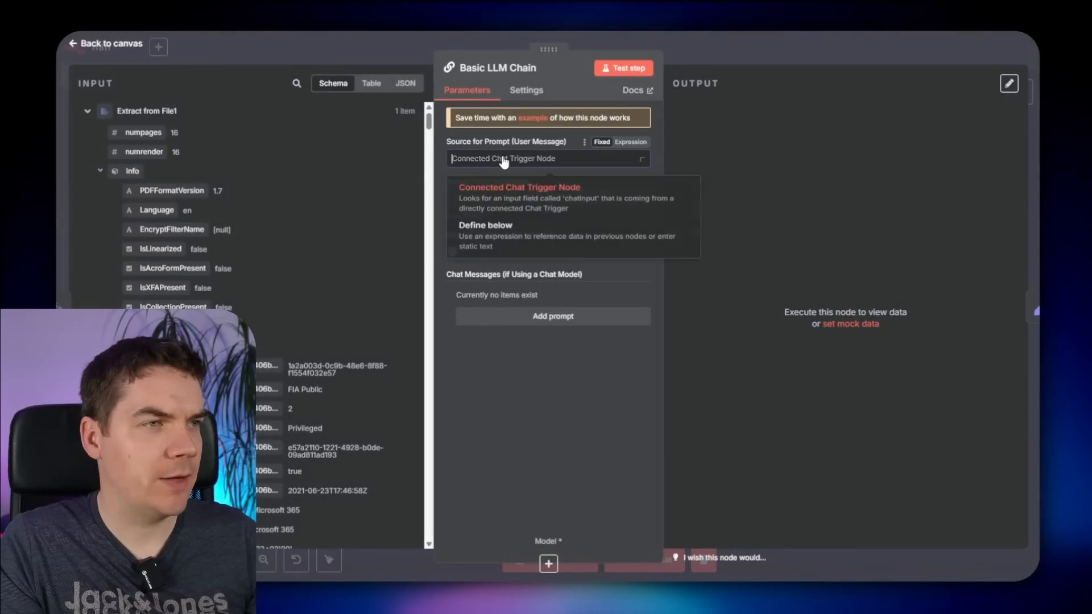
left_click(509, 245)
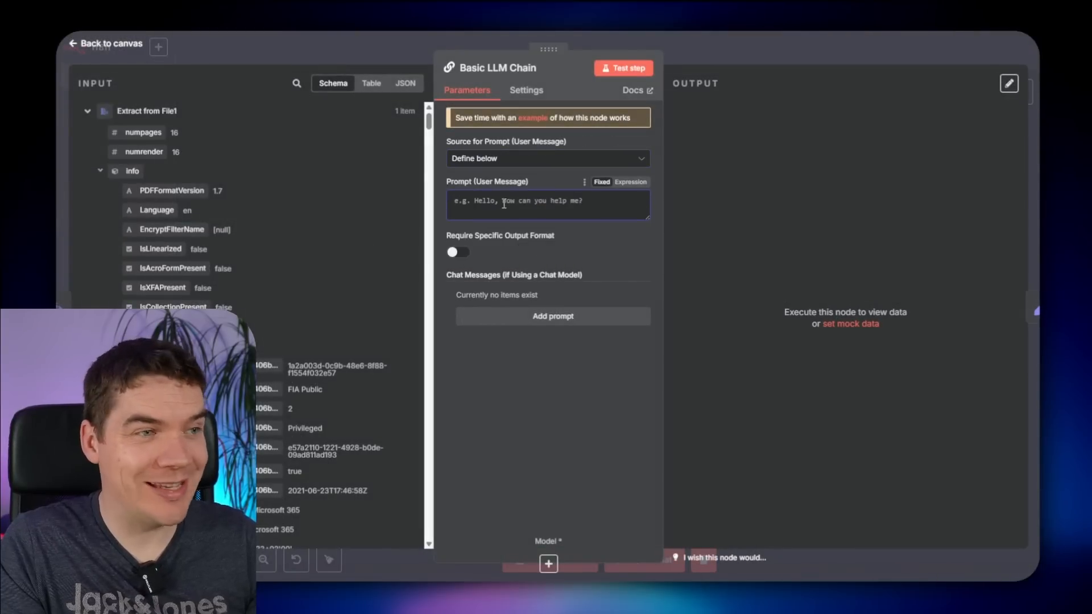
left_click(504, 203)
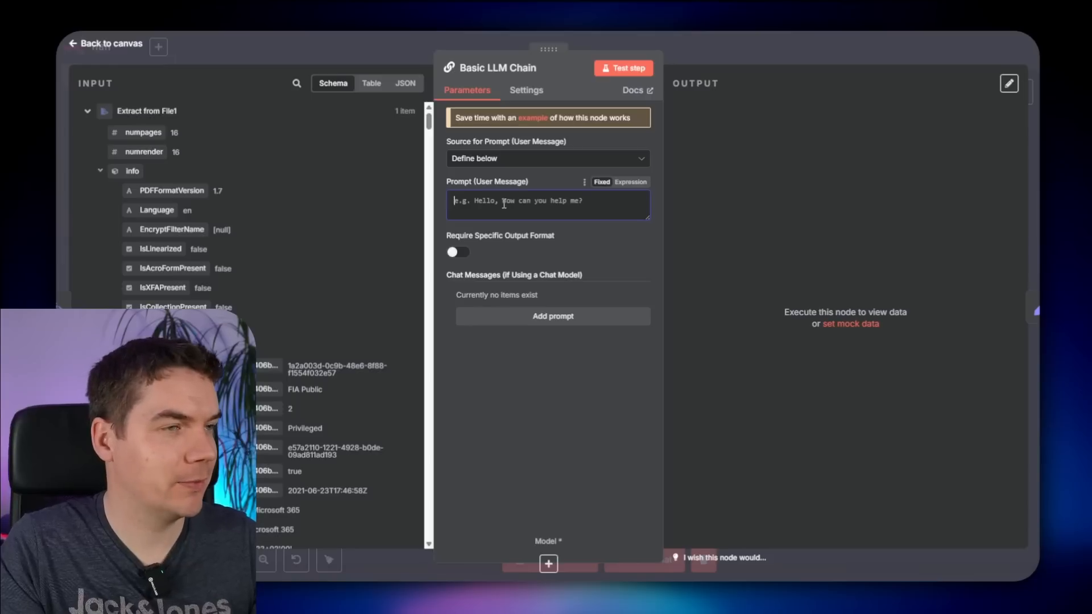
left_click(630, 182)
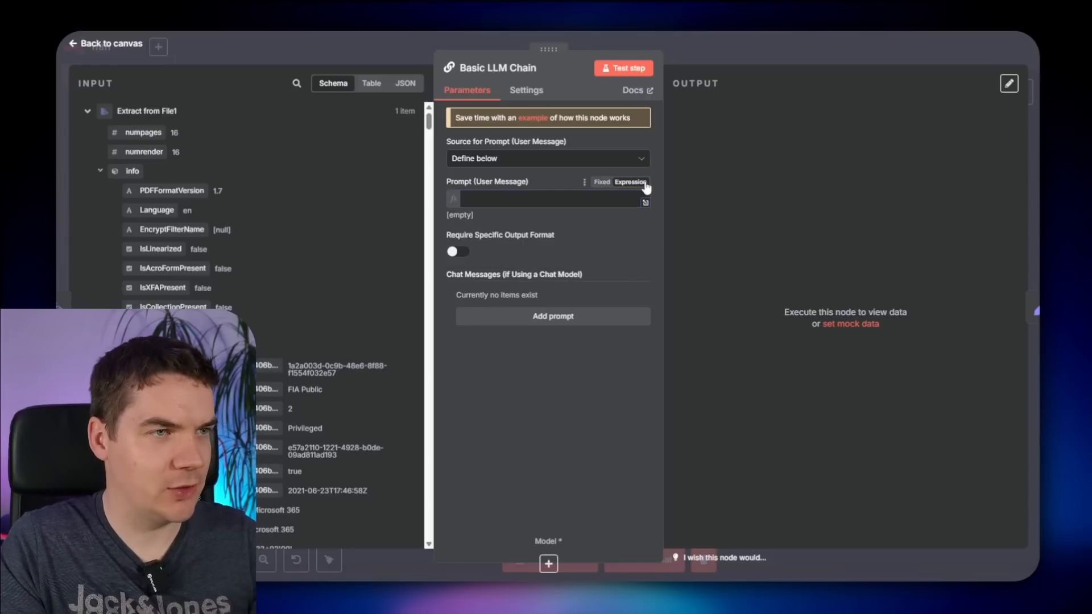
left_click(645, 203)
- Write '# File Name' and '# File Contents' headings mapped to the Download File name and extracted text
type("#")
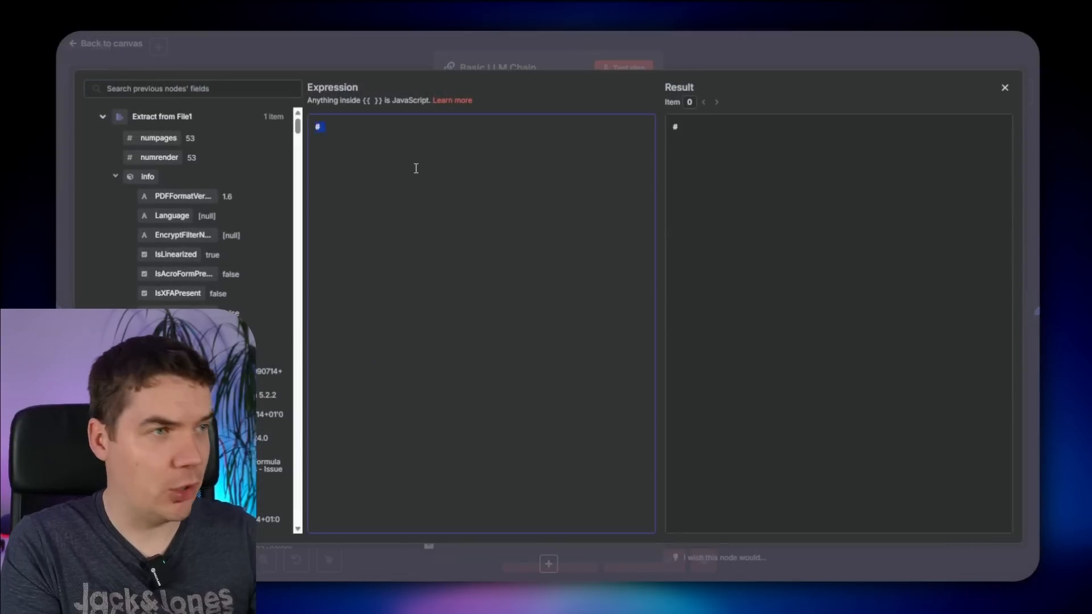
key("BackSpace")
type("# File Name")
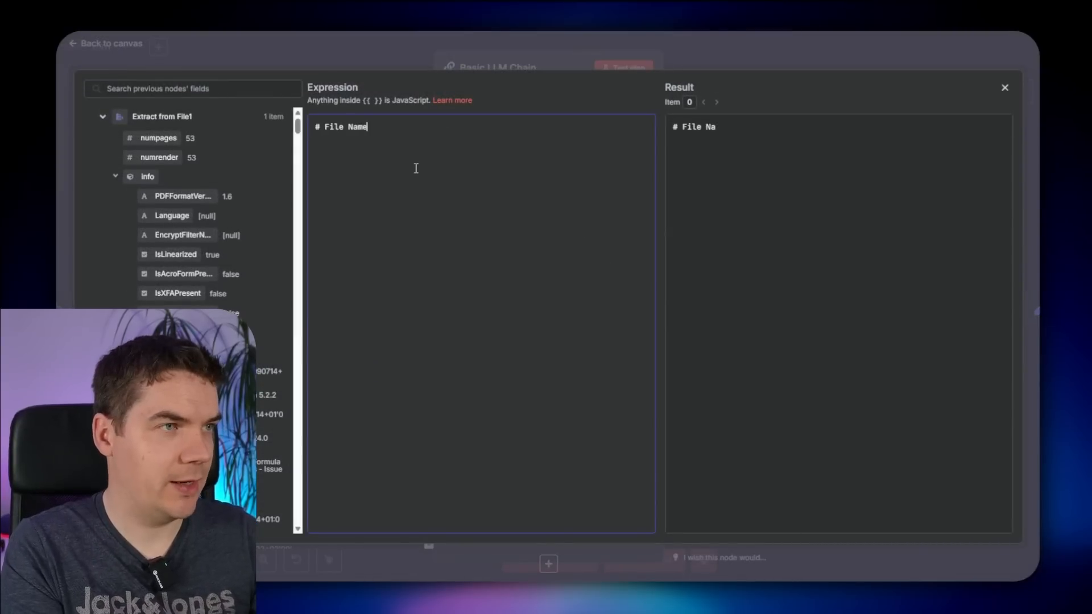
key("Return")
key("Return")
type("# File Contents")
key("Up")
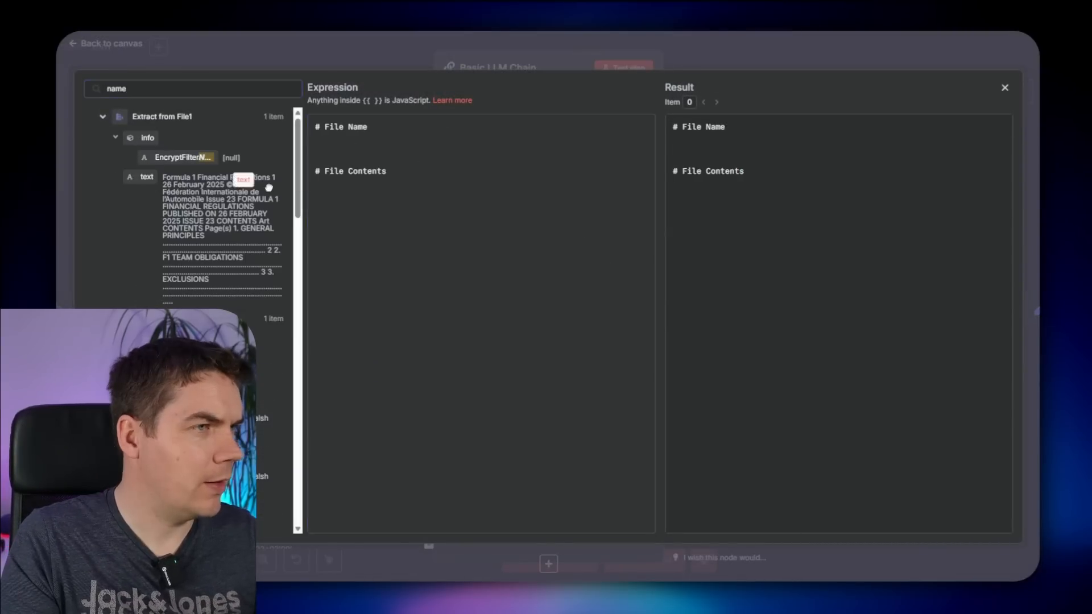
left_click_drag(244, 179, 392, 174)
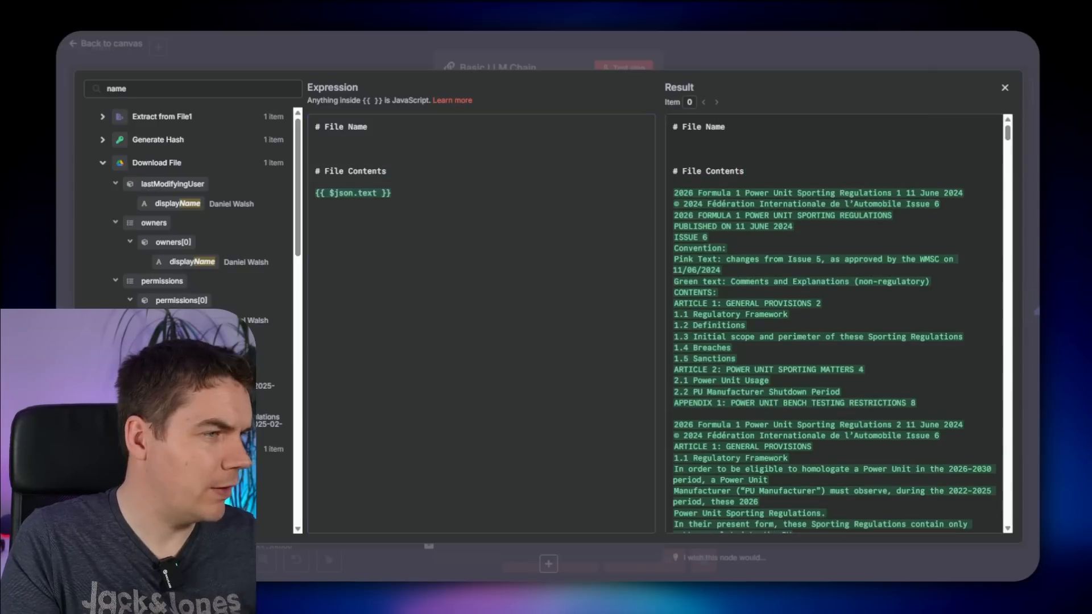
left_click_drag(245, 386, 353, 139)
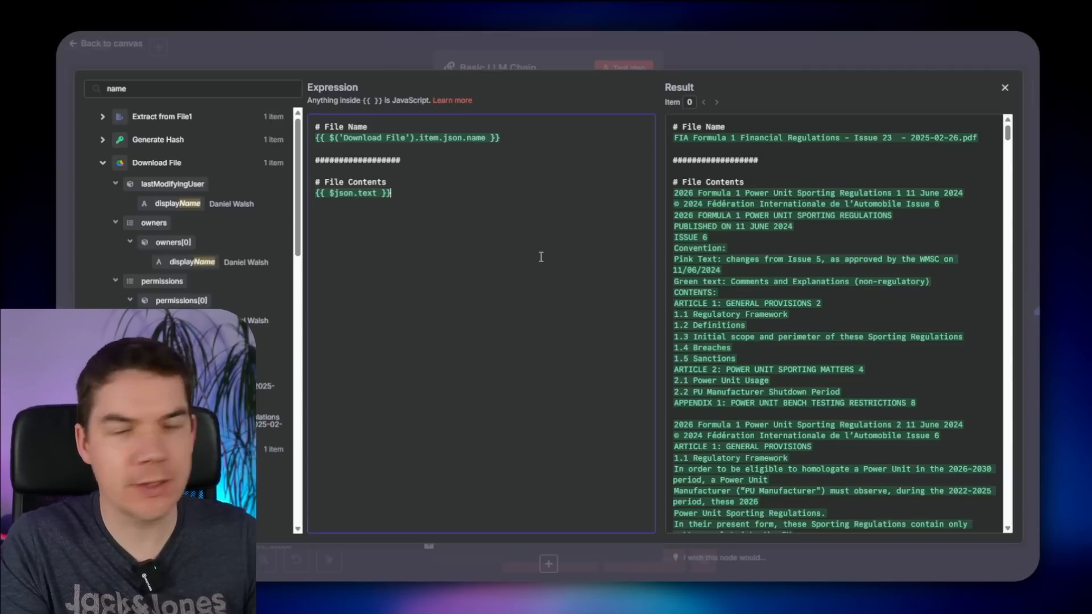
- Replace the file text reference with an expression truncating it to 500 words plus an ellipsis
left_click_drag(1039, 227, 987, 18)
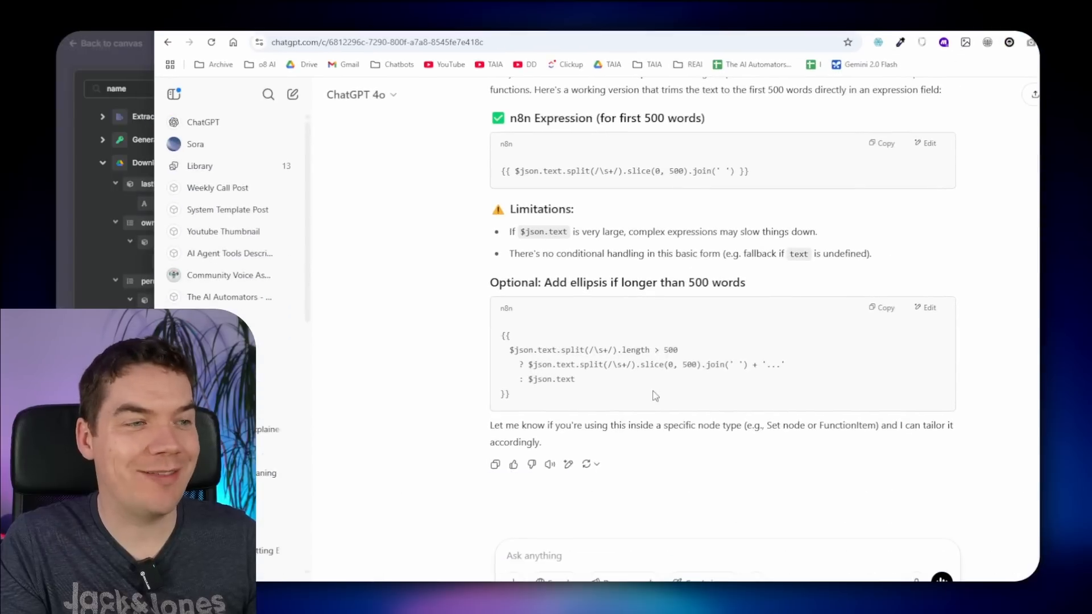
left_click_drag(532, 395, 498, 335)
key("ctrl+c")
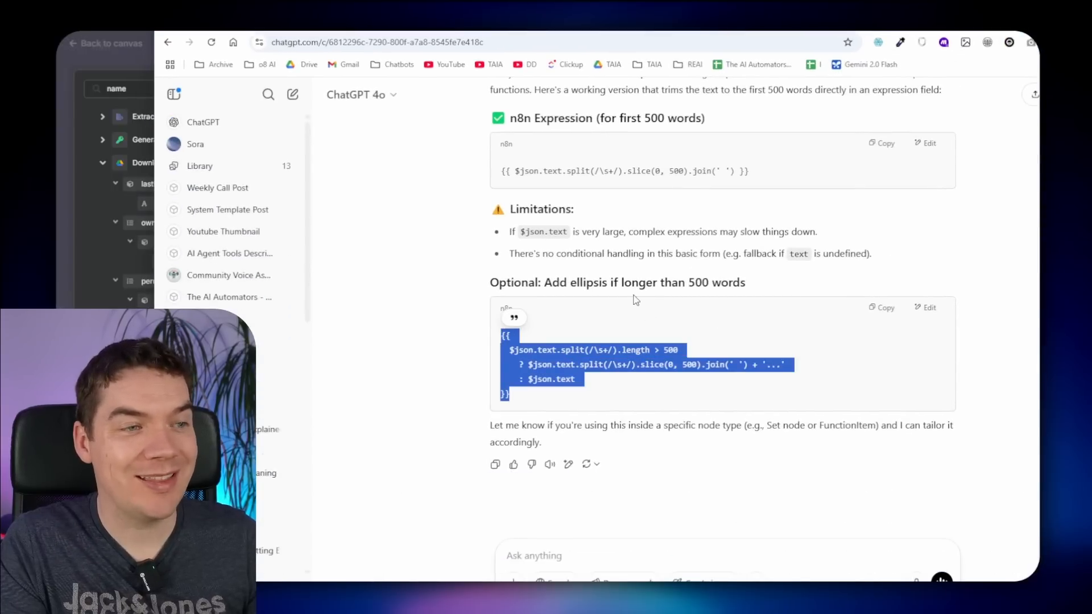
key("alt+Tab")
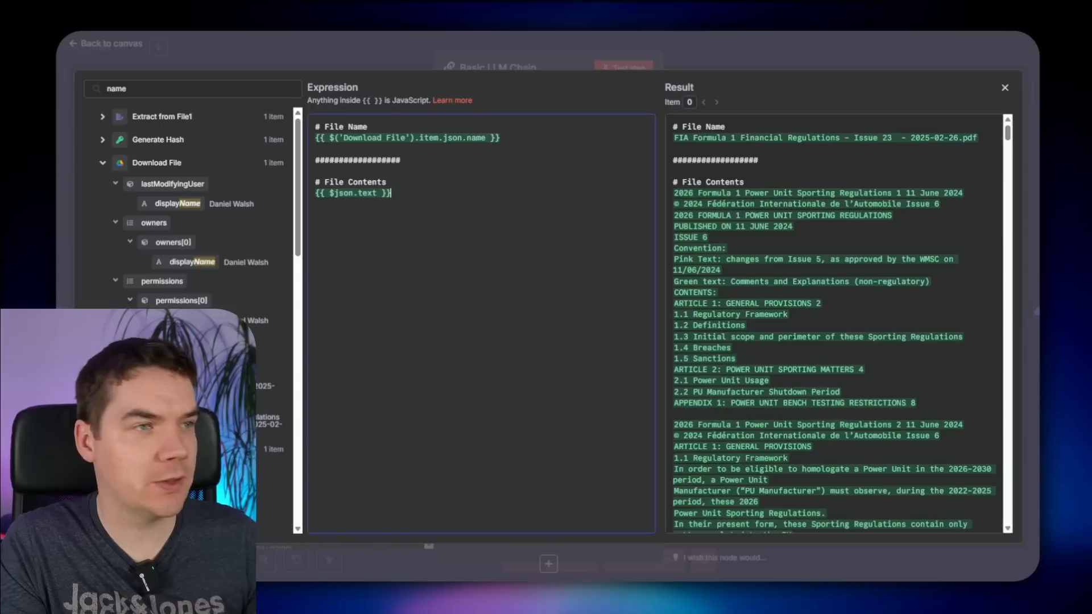
left_click_drag(411, 193, 304, 194)
key("ctrl+v")
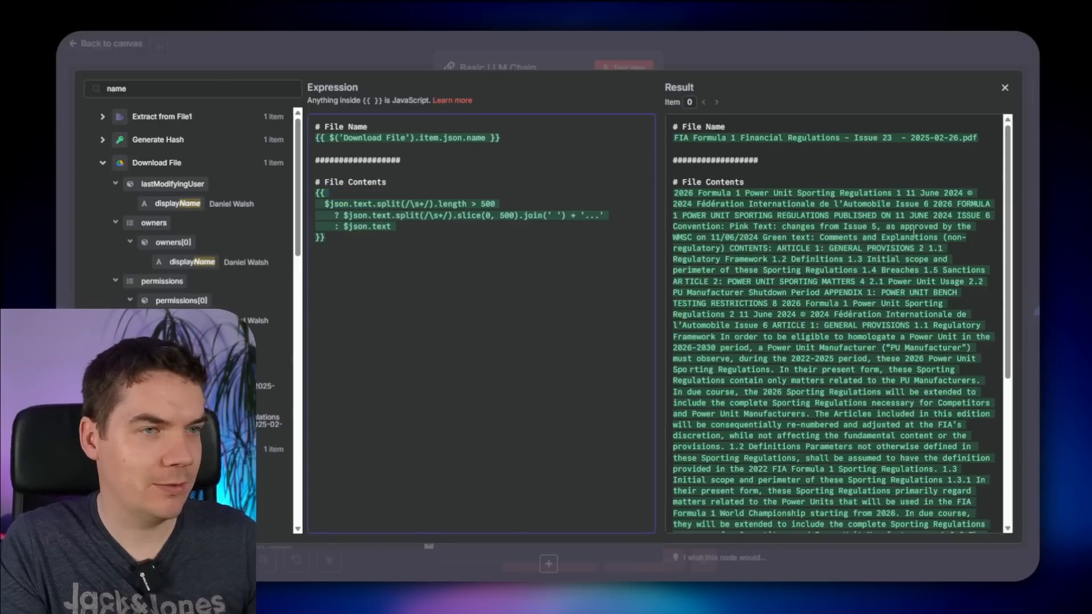
scroll(808, 406, "down", 5)
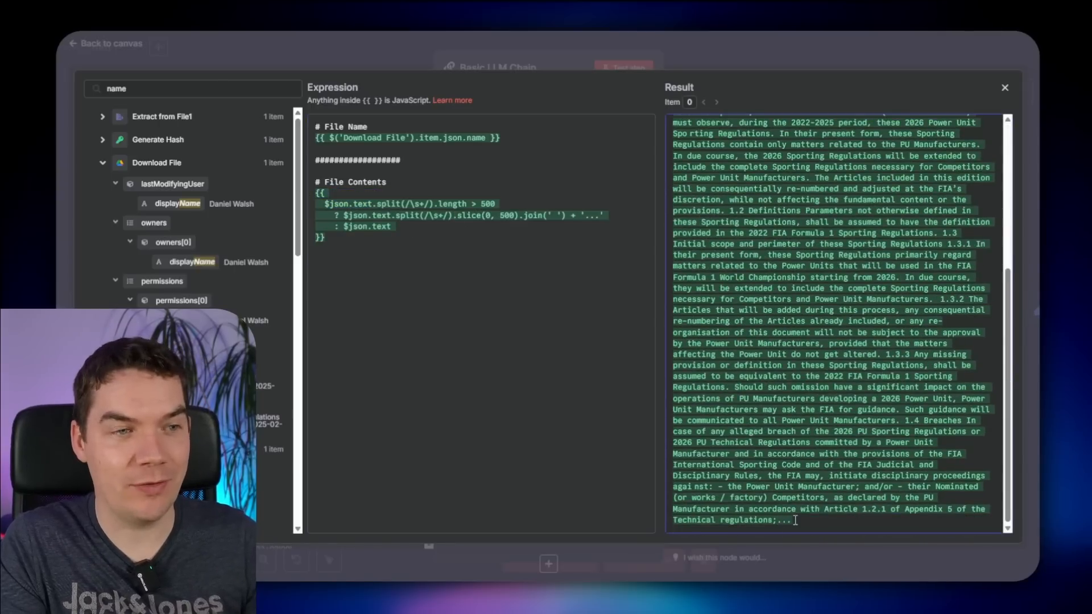
scroll(815, 521, "up", 2)
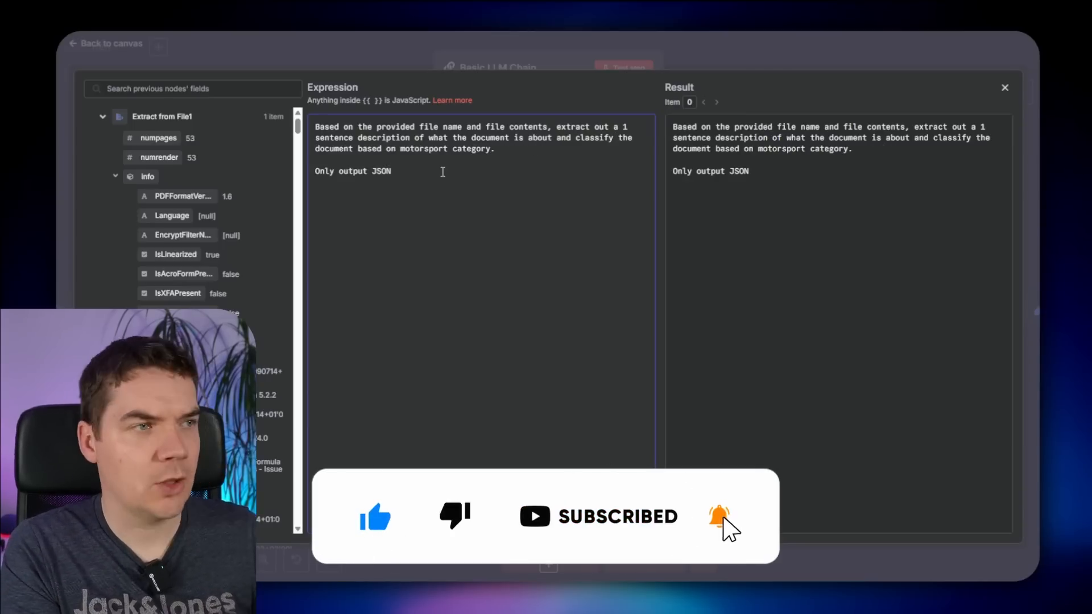
- Specify the JSON output format with motorsport_category and document_summary keys in the system message
type("in the foll")
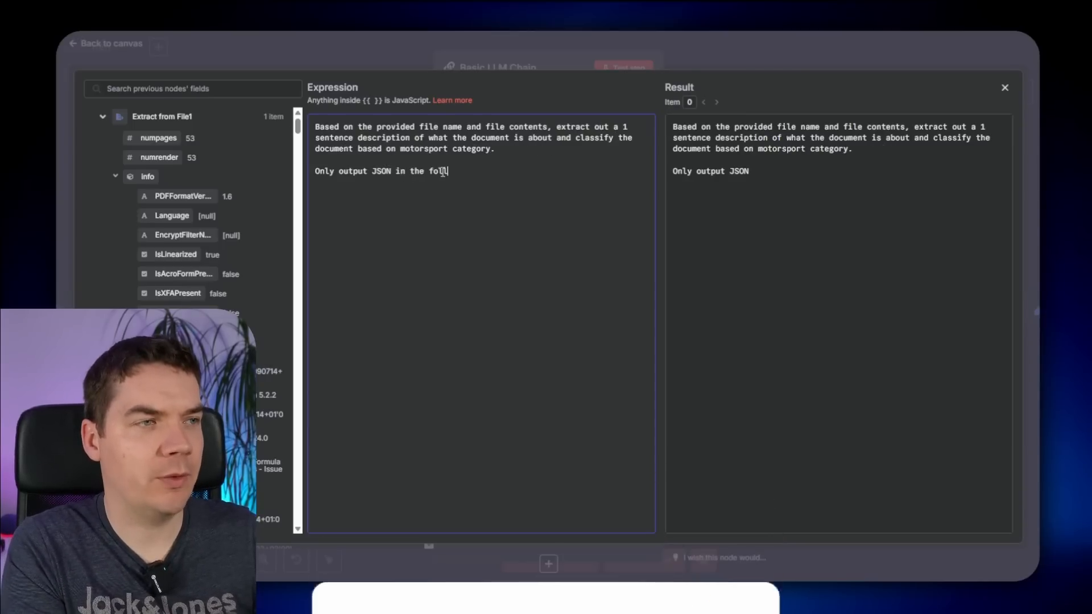
type("owing format")
key("Return")
key("Return")
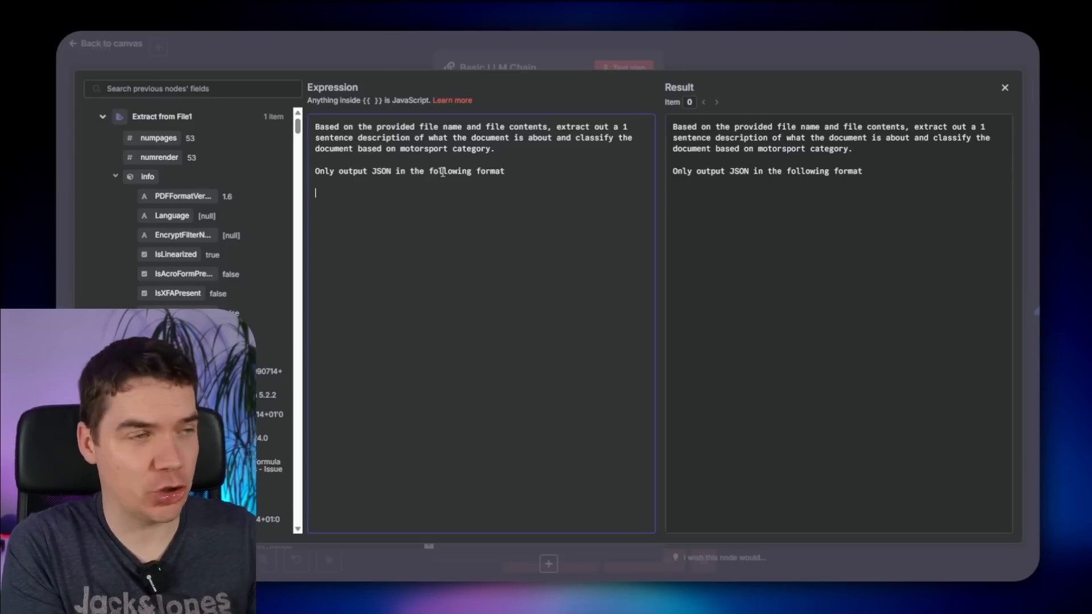
type("{")
key("Return")
key("Return")
key("Return")
type("}")
key("Up")
key("Up")
key("Up")
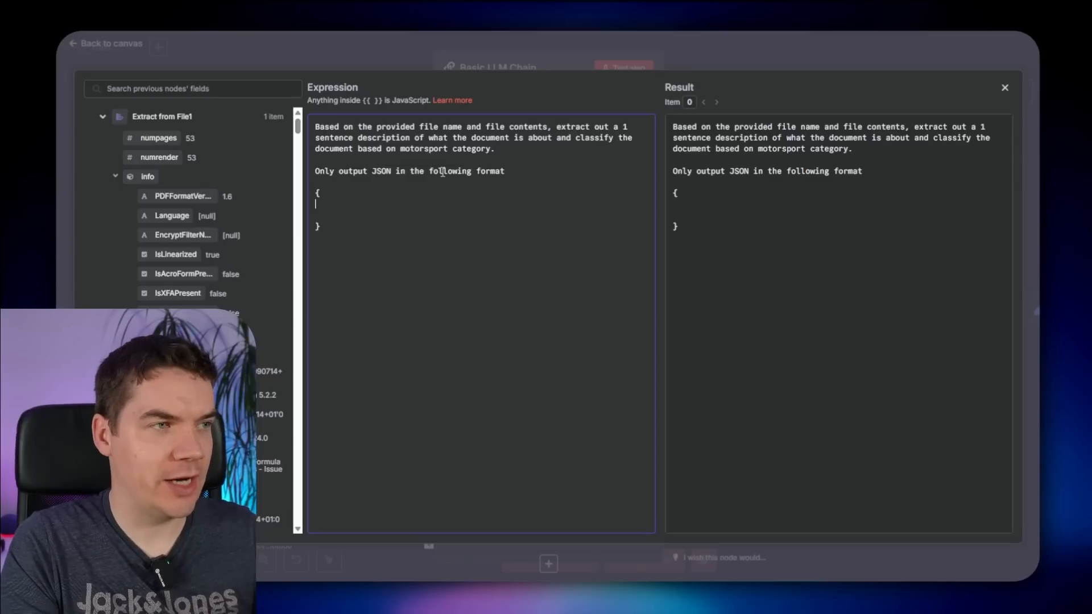
type("motorsport_category")
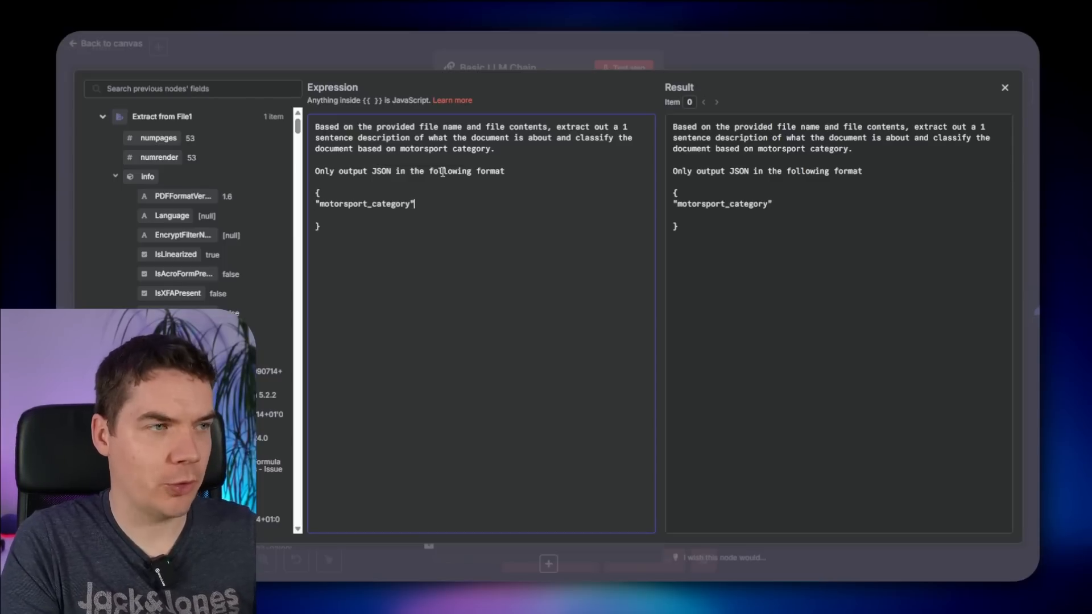
key("Right")
key("Return")
type("\"document_summary")
key("Right")
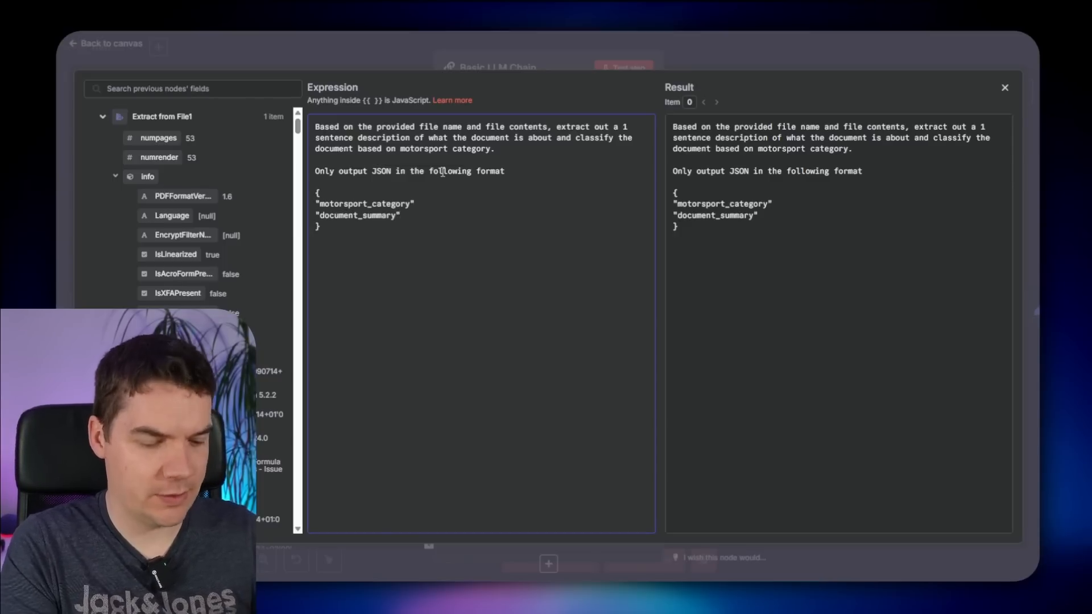
type(":\"<ADD>")
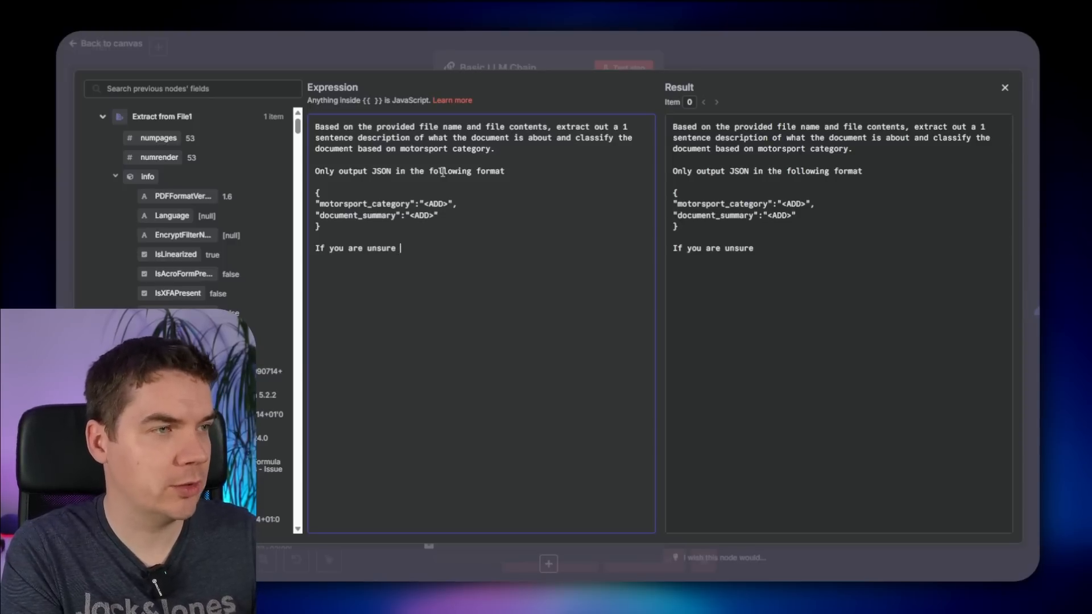
- Add an N/A fallback and list allowable categories F1, Rally and World Endurance
type("of either of these, just ou")
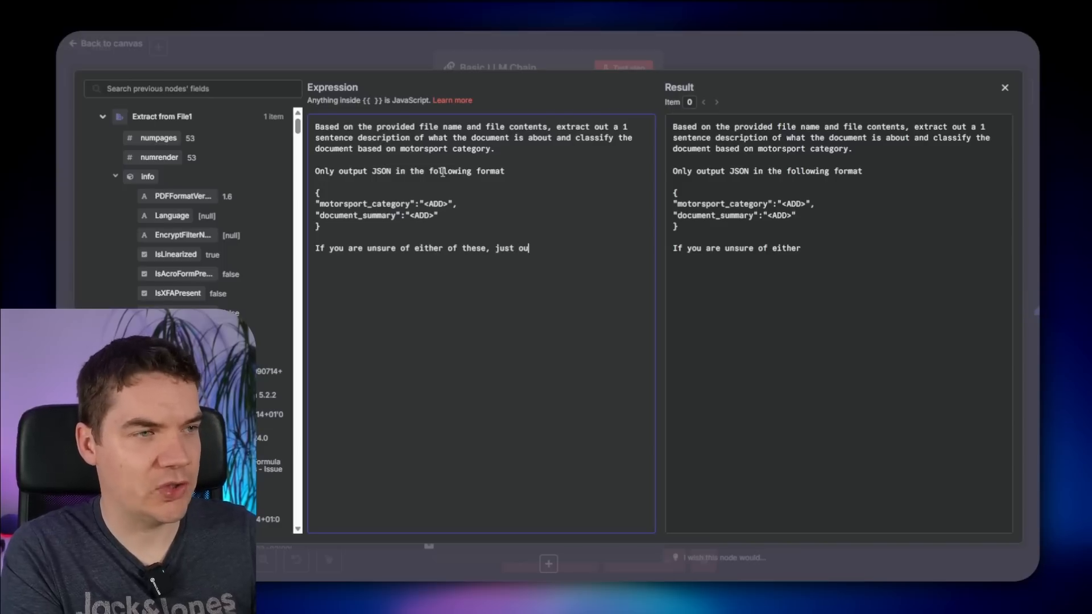
type("tput N/A in the fie")
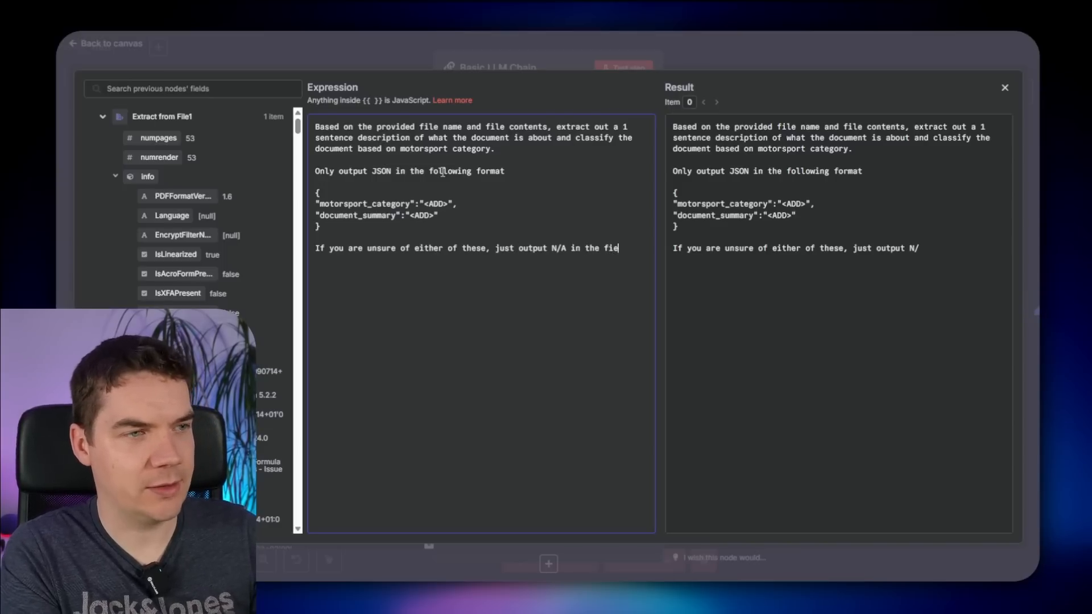
type("ld.")
key("Return")
key("Return")
type("Allowable values for motorsport_category")
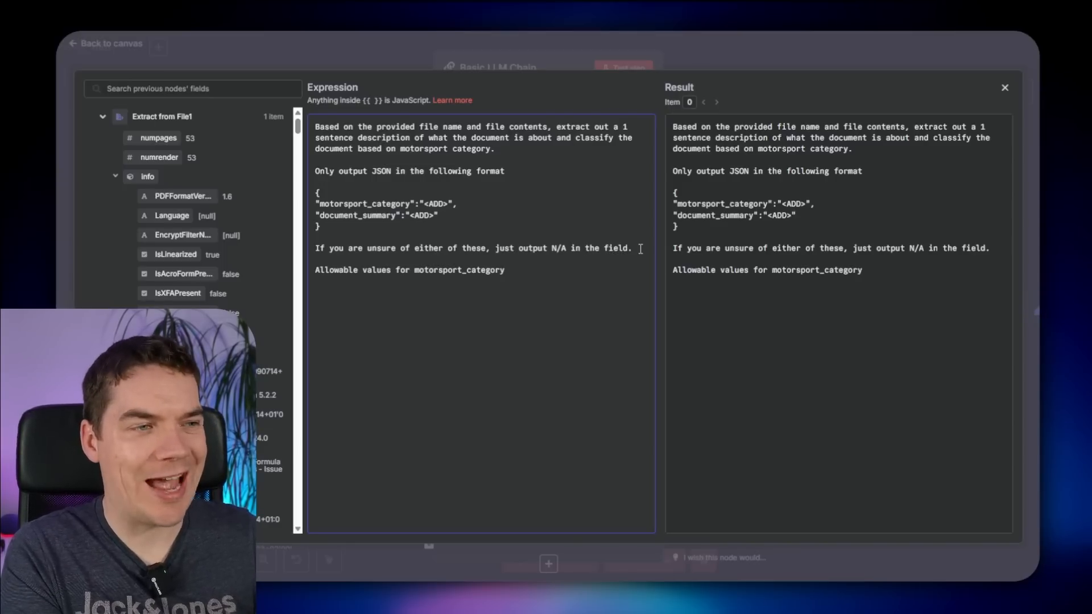
type(" include")
key("Return")
key("Return")
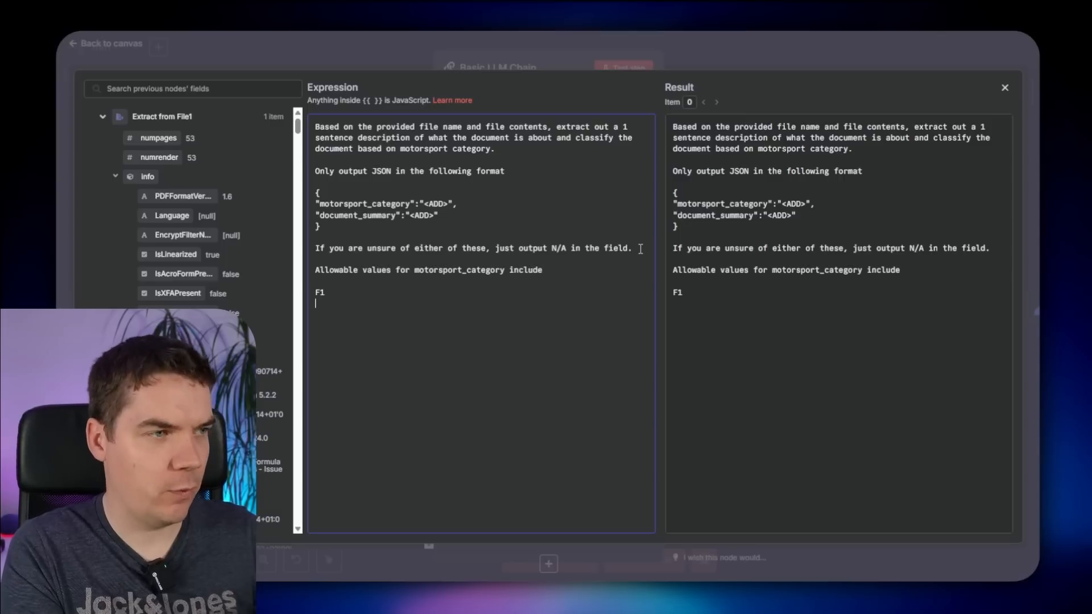
type("F1")
key("Return")
type("Rally")
key("Return")
type("World Endurance")
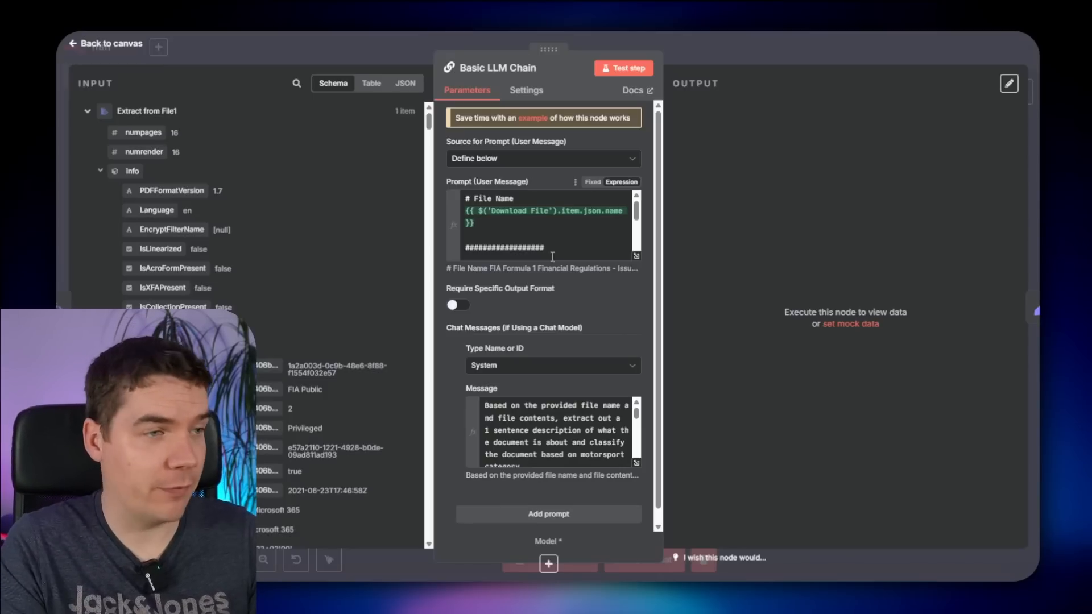
- Turn on Require Specific Output Format for the Basic LLM Chain and list the available output parsers
scroll(471, 313, "down", 1)
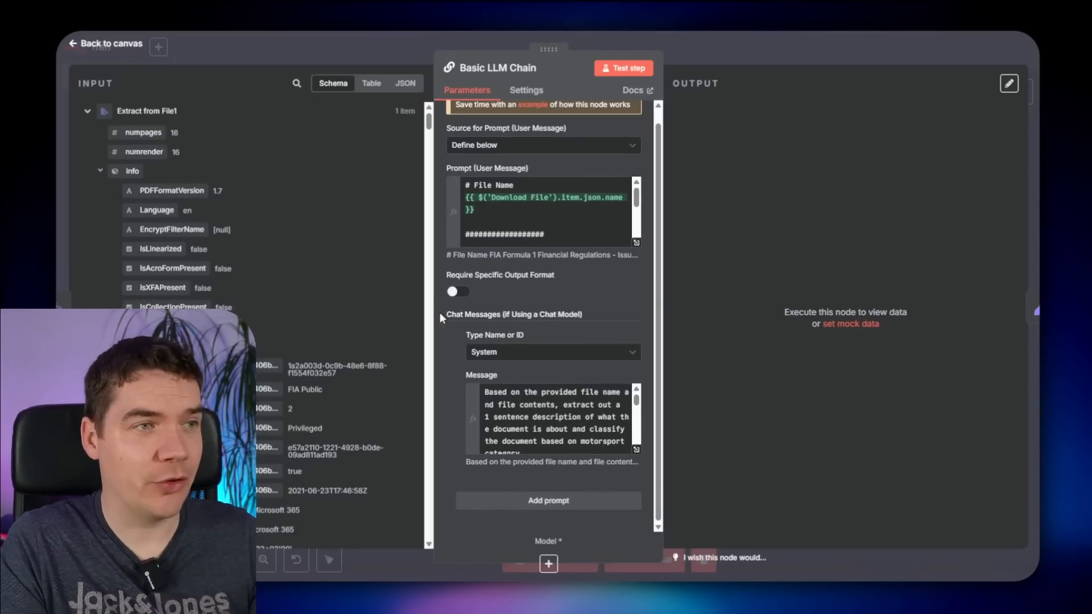
scroll(450, 313, "up", 1)
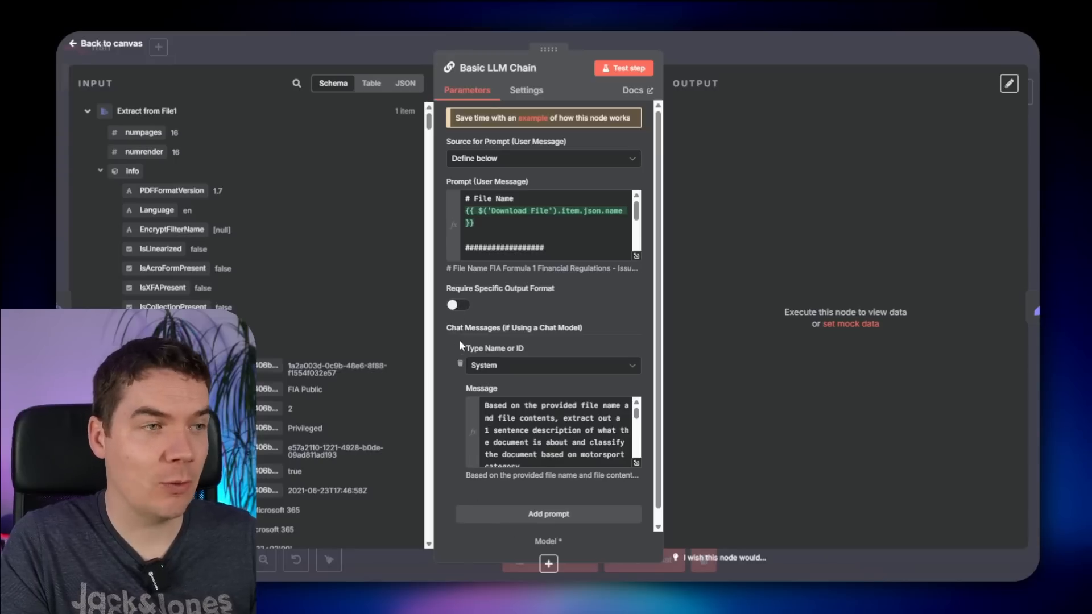
left_click(457, 307)
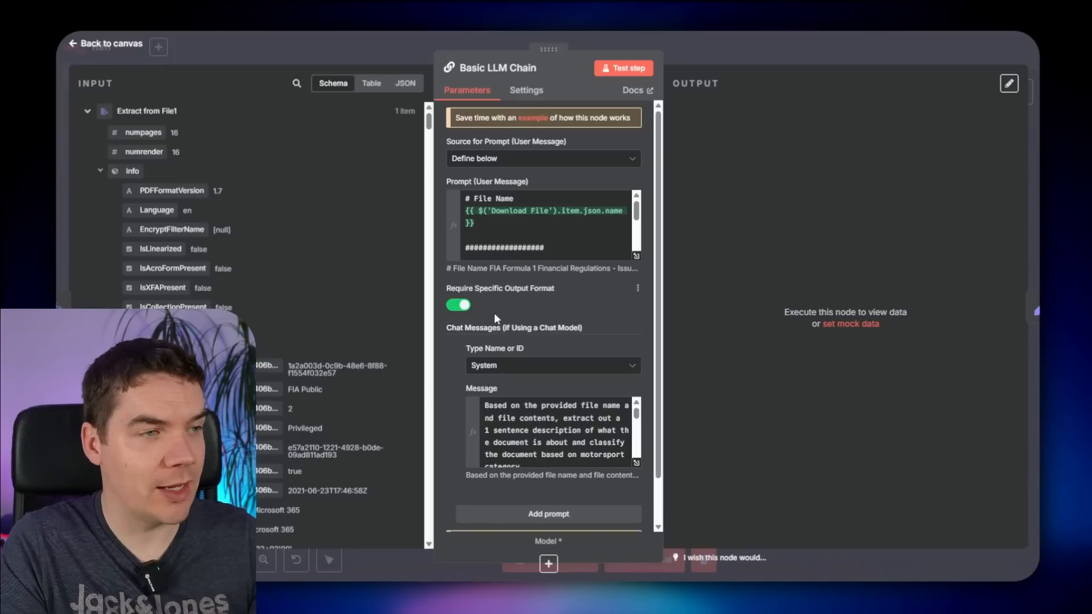
scroll(493, 319, "down", 3)
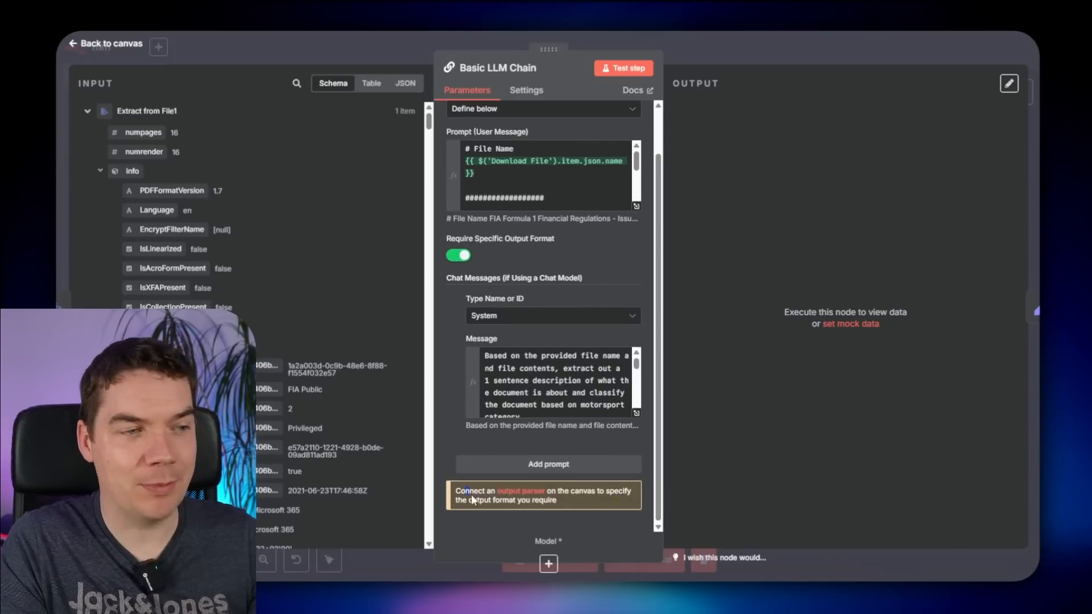
left_click(520, 492)
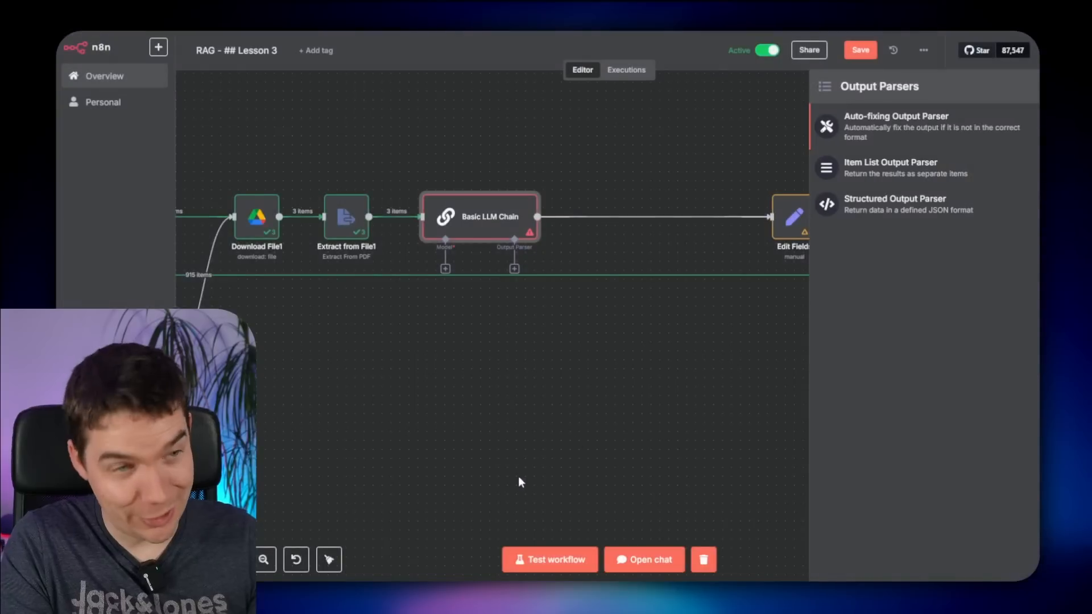
- Attach a Structured Output Parser to the chain and widen its settings panel
left_click(889, 208)
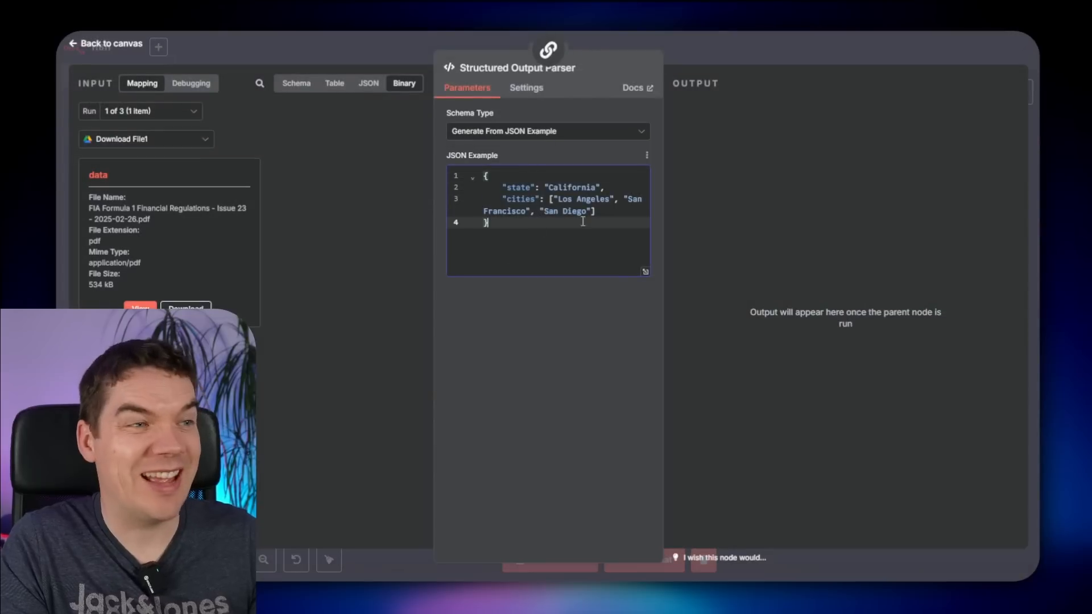
left_click_drag(666, 243, 721, 239)
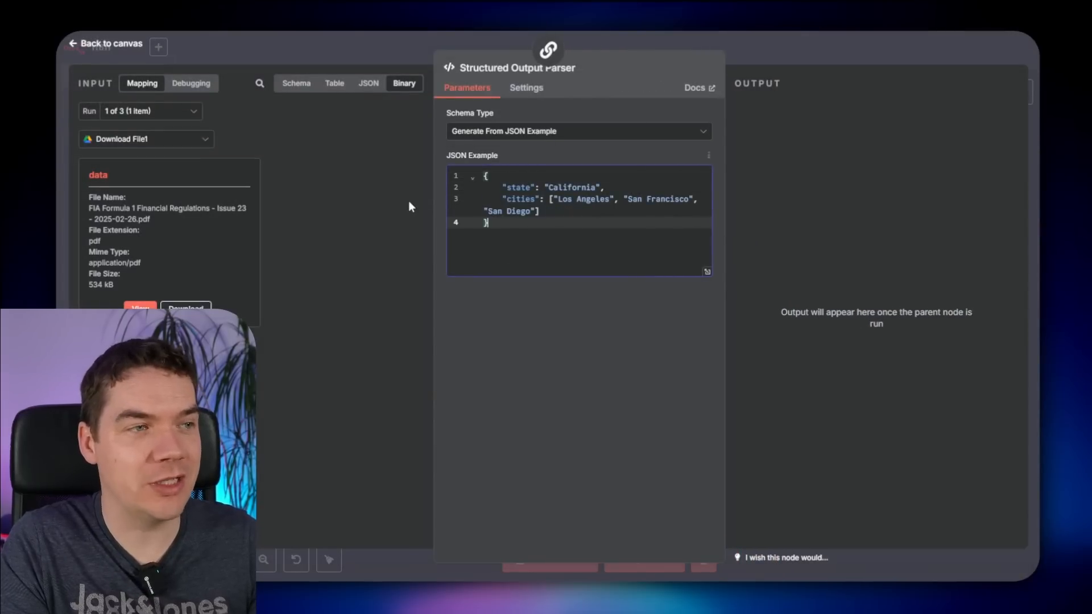
left_click_drag(430, 193, 392, 193)
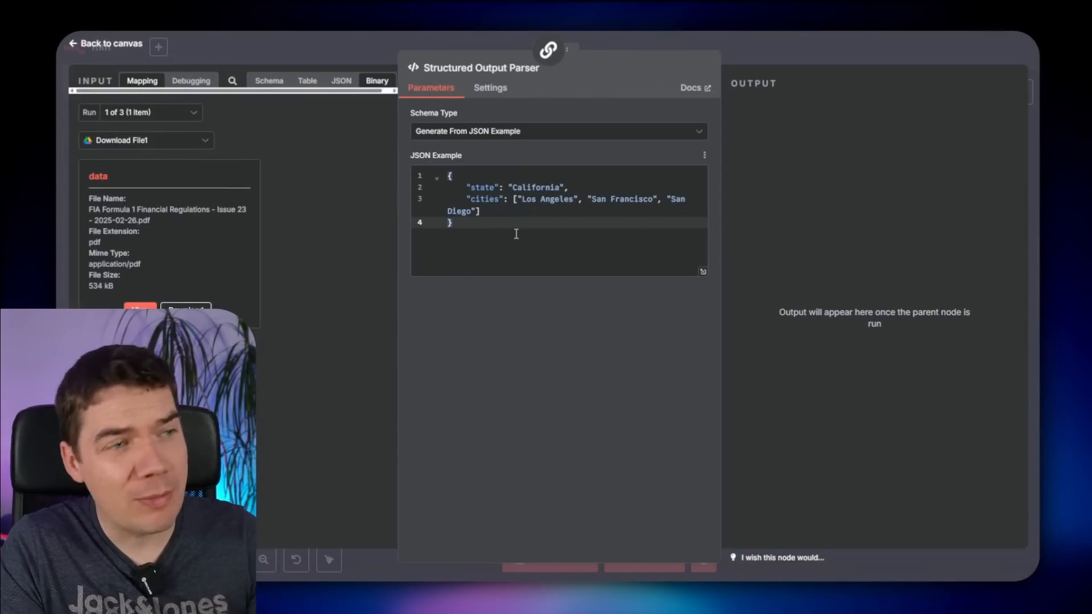
left_click_drag(398, 140, 419, 144)
- Replace the parser's JSON example with one containing motorsport_category and document_summary fields
left_click(490, 221)
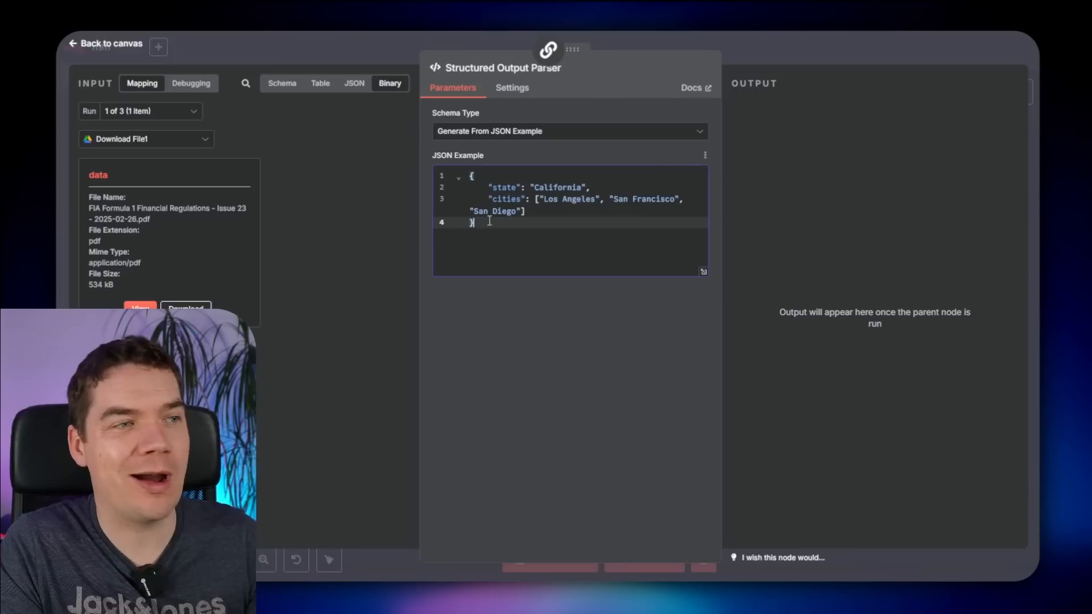
key("ctrl+a")
type("{ \"motorsport_category\":\"<ADD>\", \"document_summary\":\"<ADD>\" }")
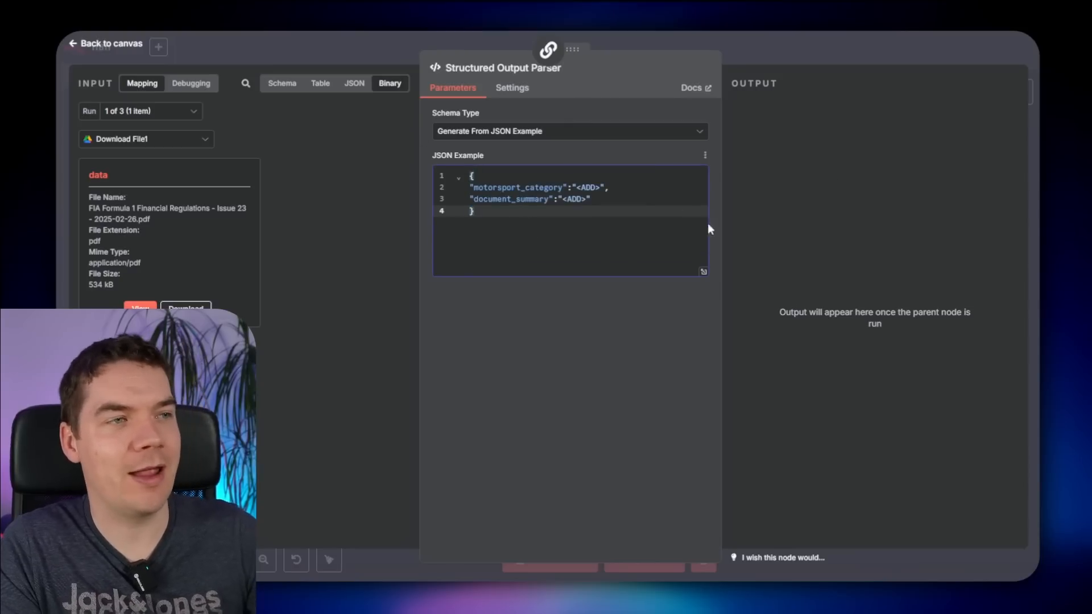
left_click(827, 40)
scroll(403, 362, "up", 4)
left_click(604, 232)
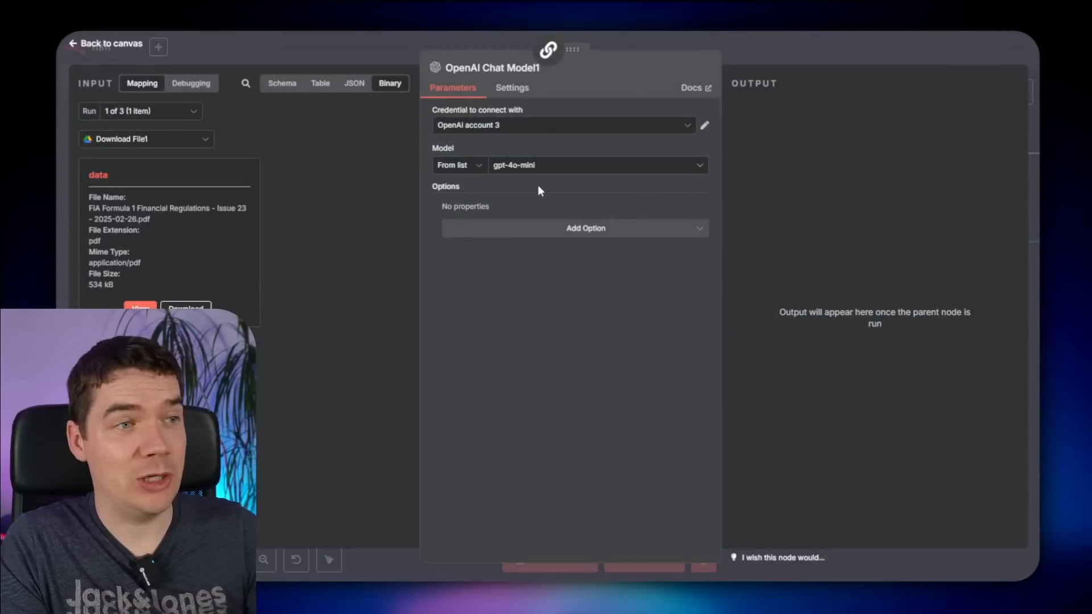
- Set the OpenAI Chat Model to gpt-4.1 with the JSON response format option
left_click(541, 166)
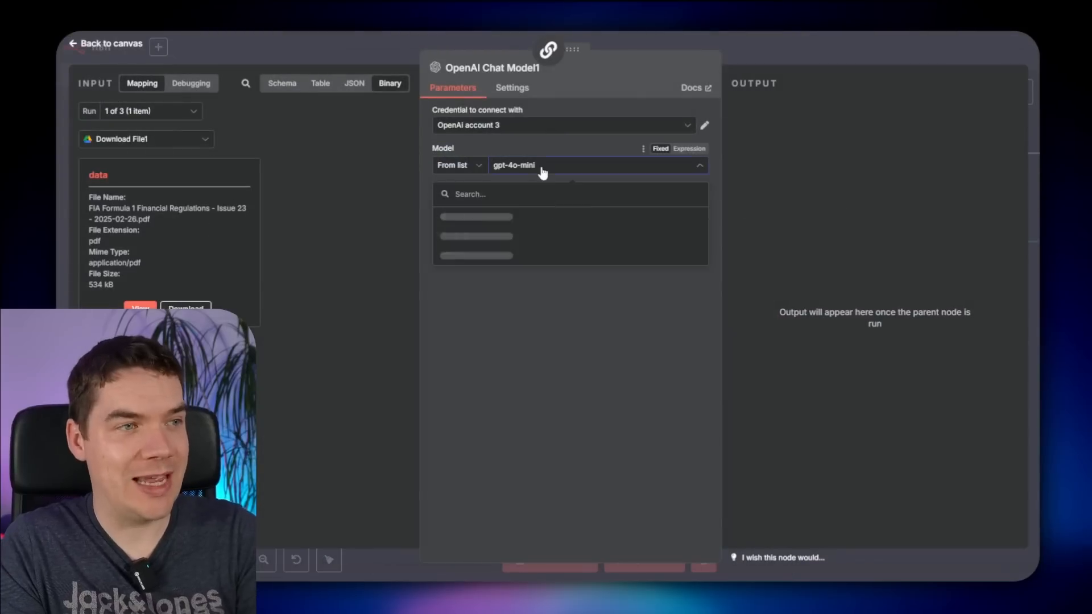
type("4.1")
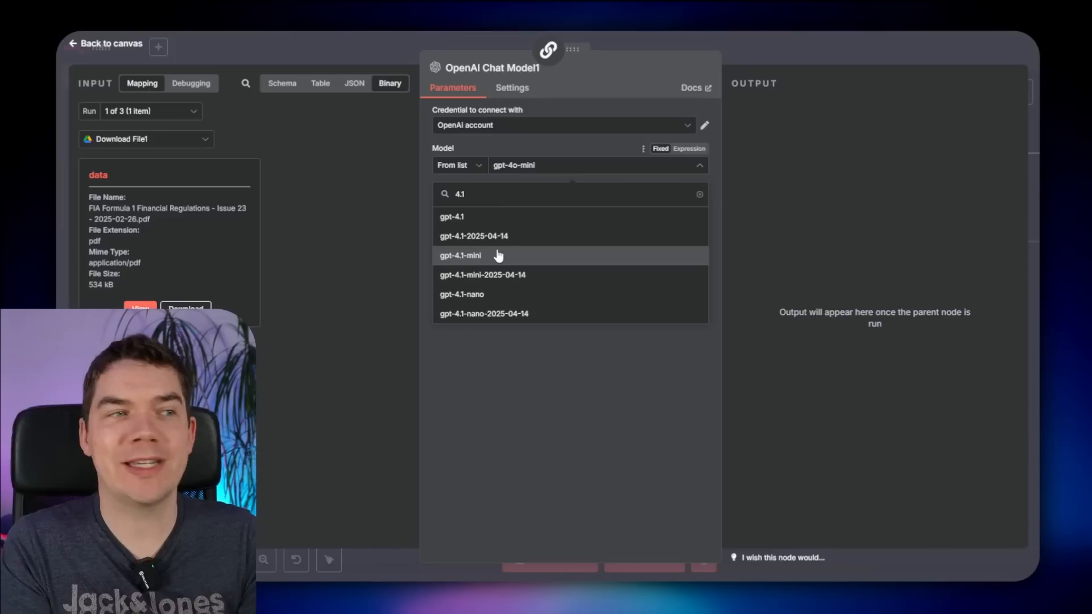
left_click(494, 218)
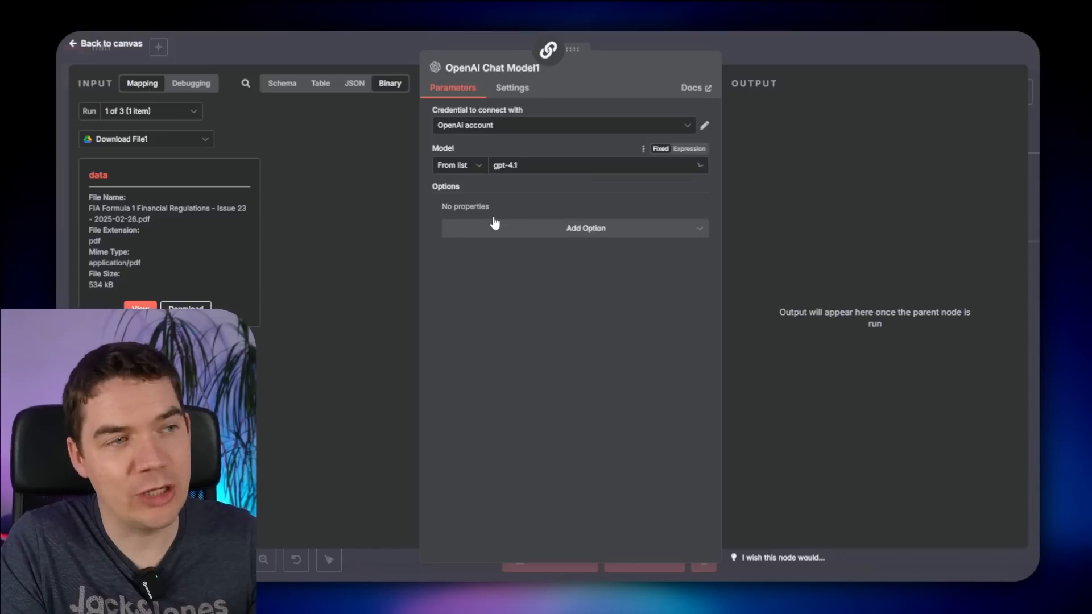
left_click(551, 230)
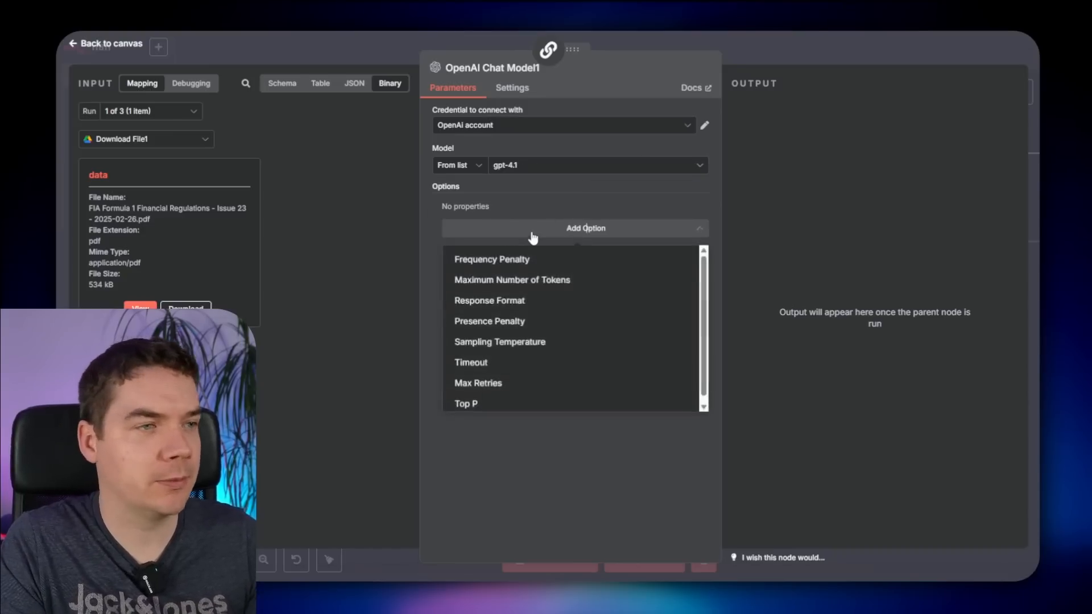
left_click(500, 300)
left_click(479, 225)
left_click(492, 299)
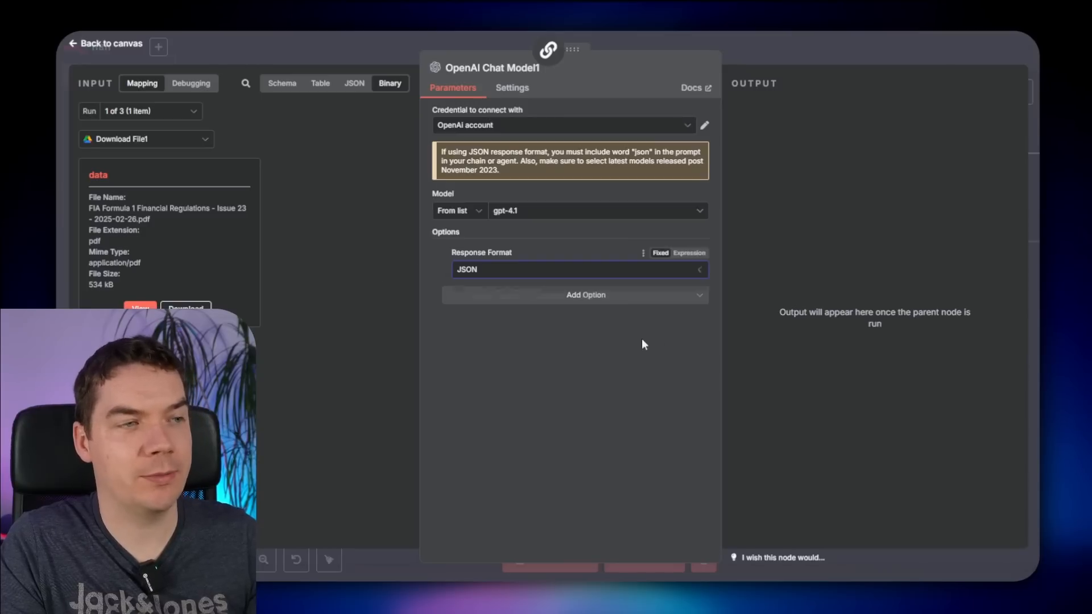
- Save the workflow and position the OpenAI Chat Model1 node beside the parser
left_click(853, 54)
left_click(862, 55)
left_click_drag(777, 291, 518, 291)
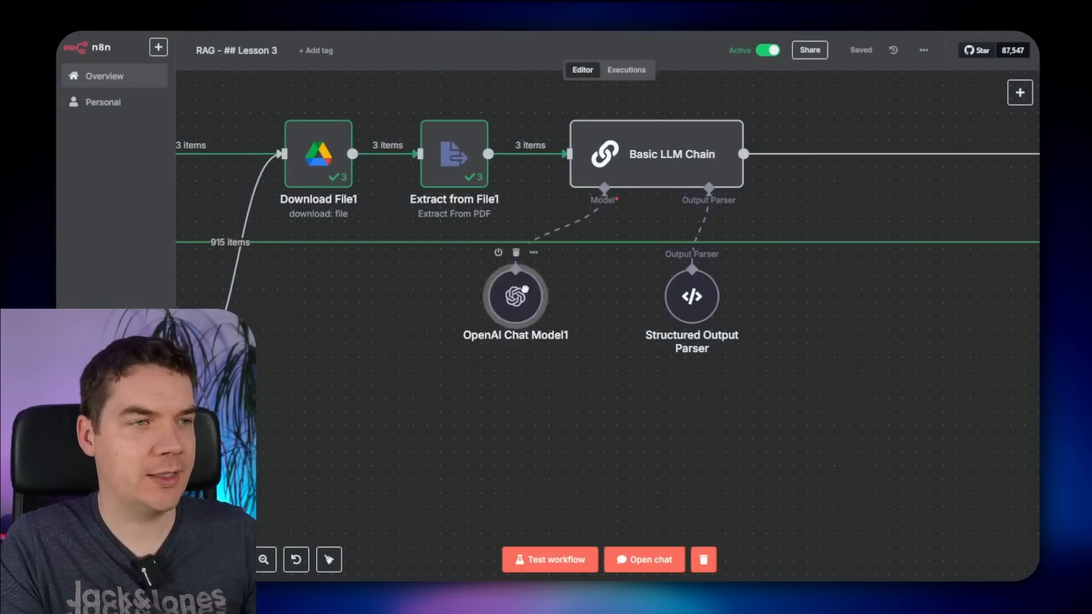
left_click_drag(518, 291, 600, 291)
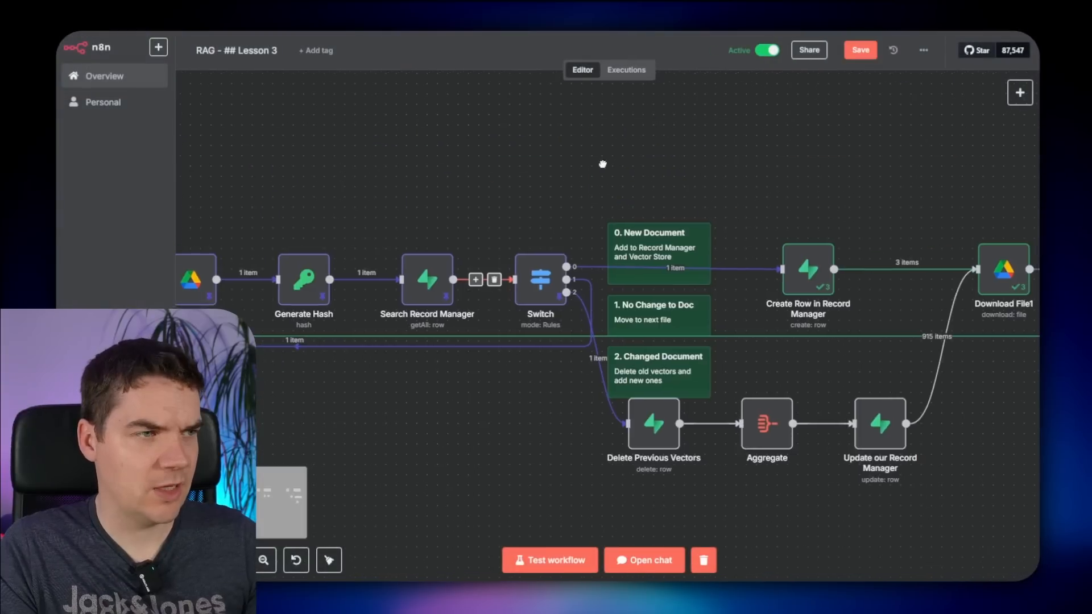
left_click_drag(602, 164, 745, 163)
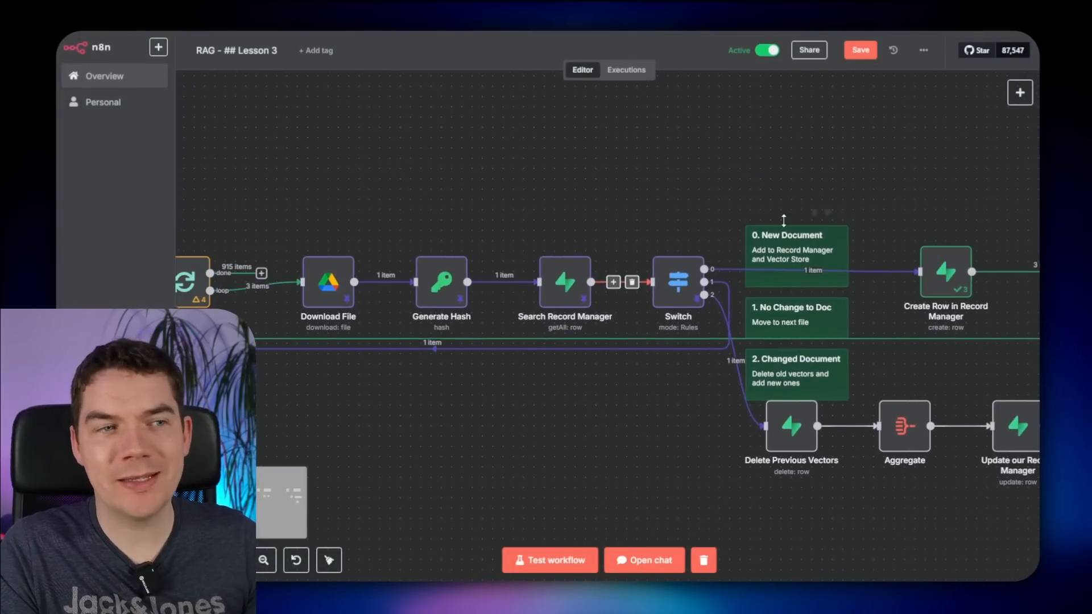
- Pan to the download and Extract from File1 nodes, then reopen the Basic LLM Chain settings
left_click_drag(821, 170, 344, 168)
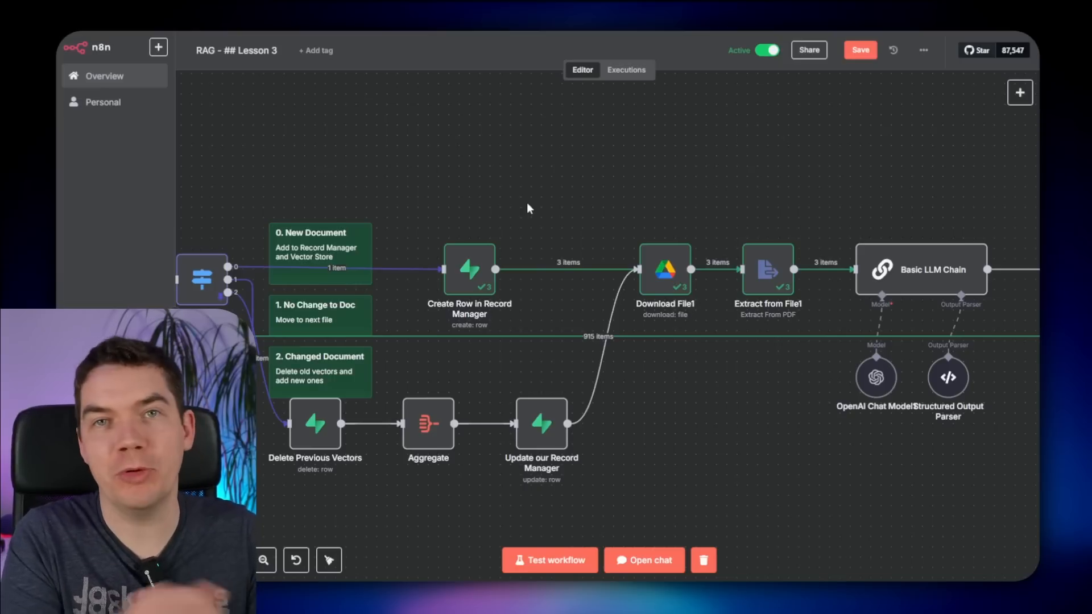
scroll(545, 250, "right", 5)
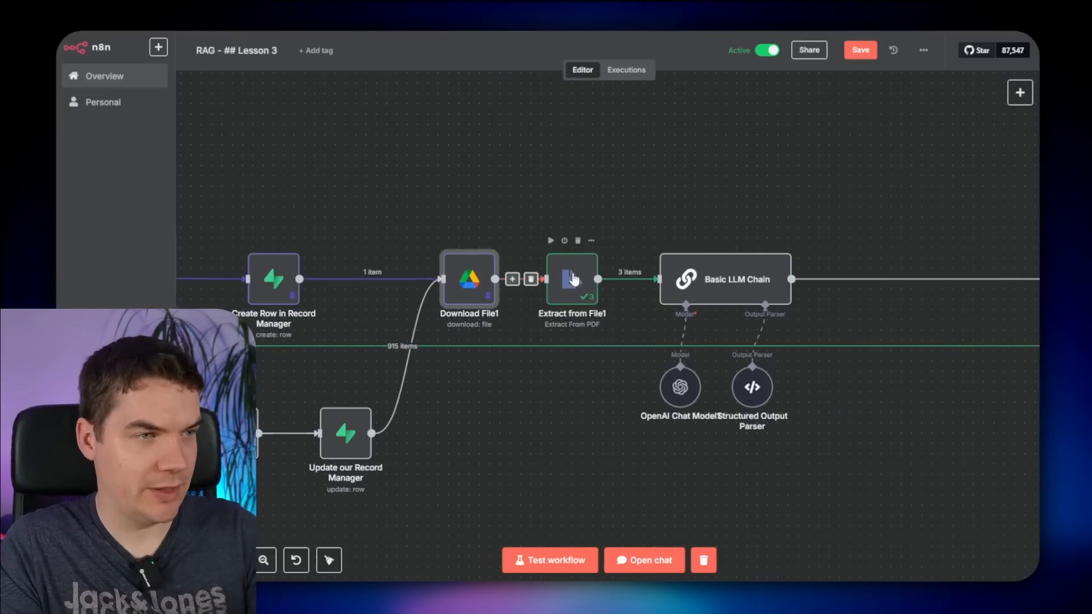
left_click(571, 277)
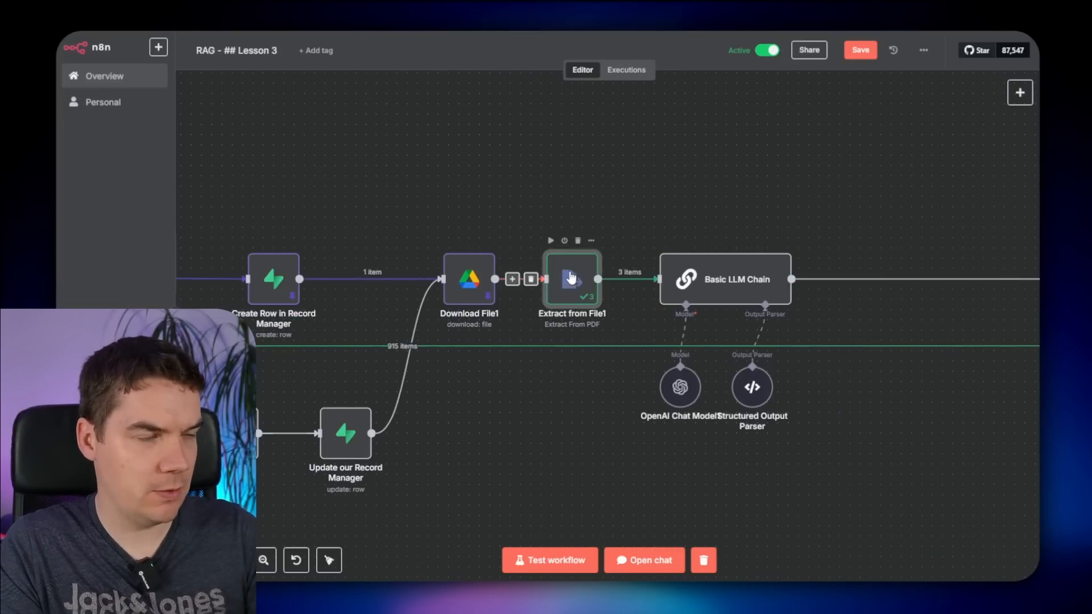
double_click(731, 279)
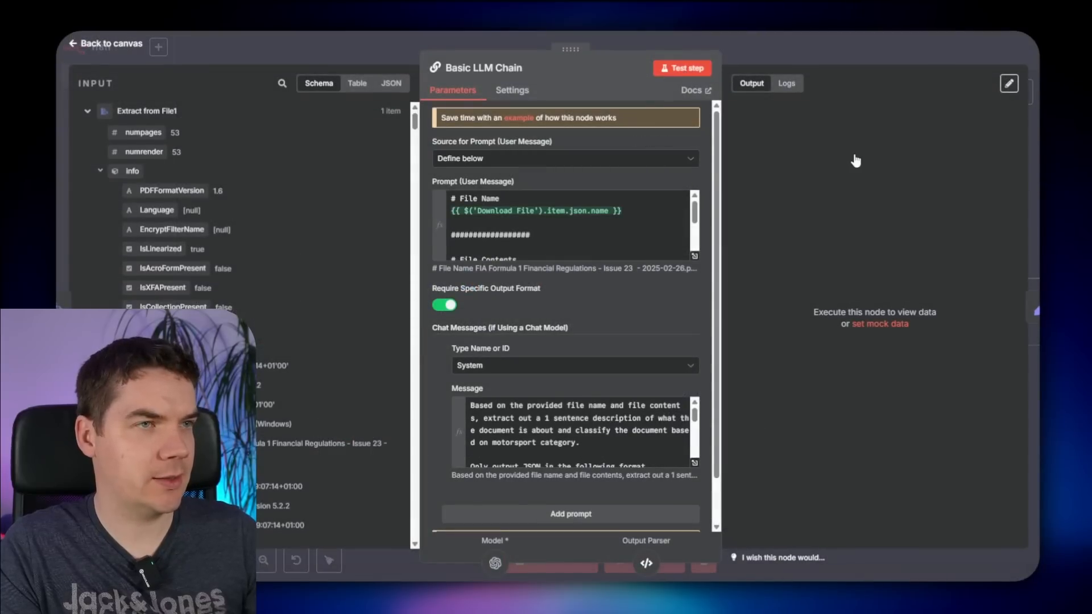
- Test the Basic LLM Chain and confirm it outputs motorsport_category F1 with a document_summary
key("Escape")
double_click(729, 276)
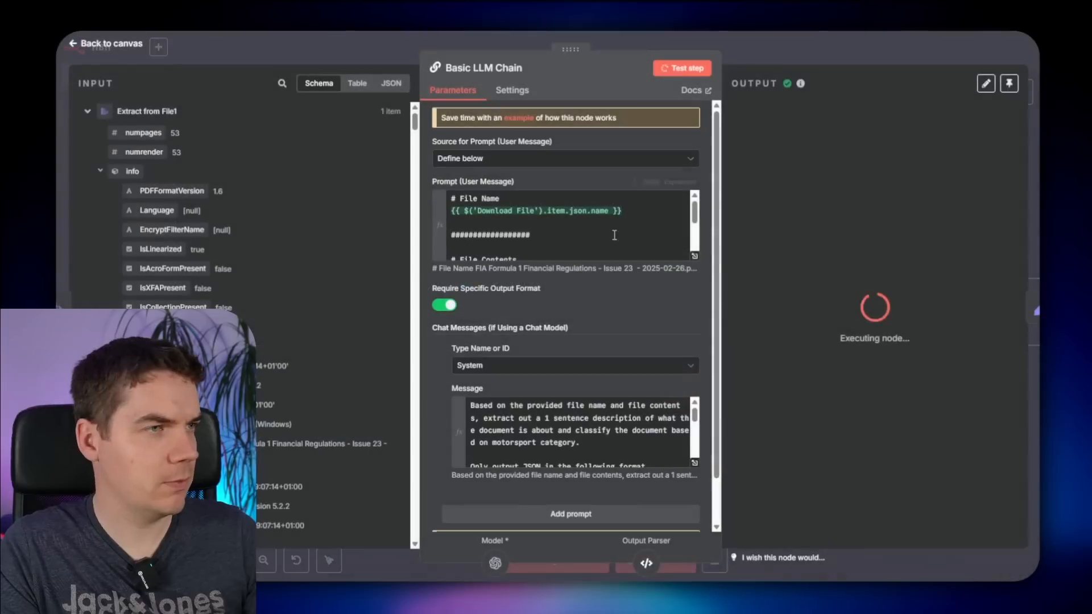
left_click(871, 185)
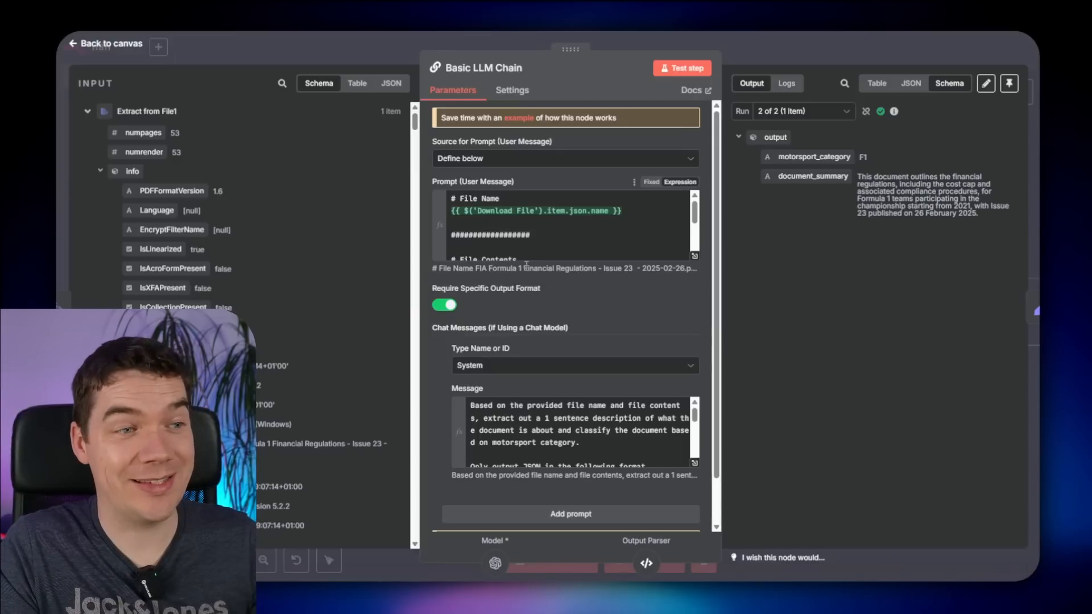
left_click_drag(525, 266, 587, 272)
left_click(807, 244)
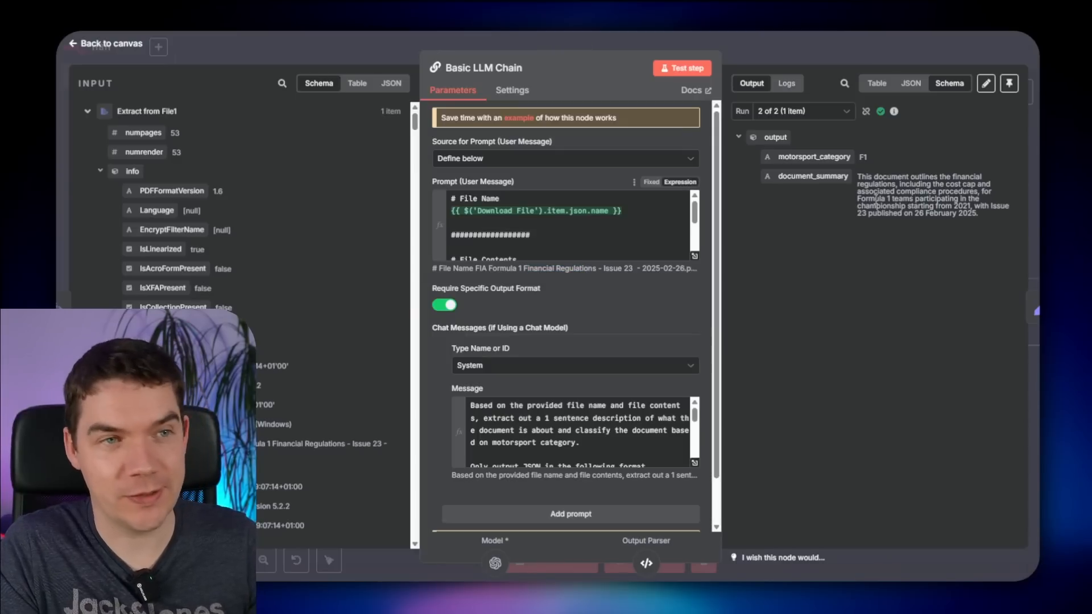
left_click(864, 55)
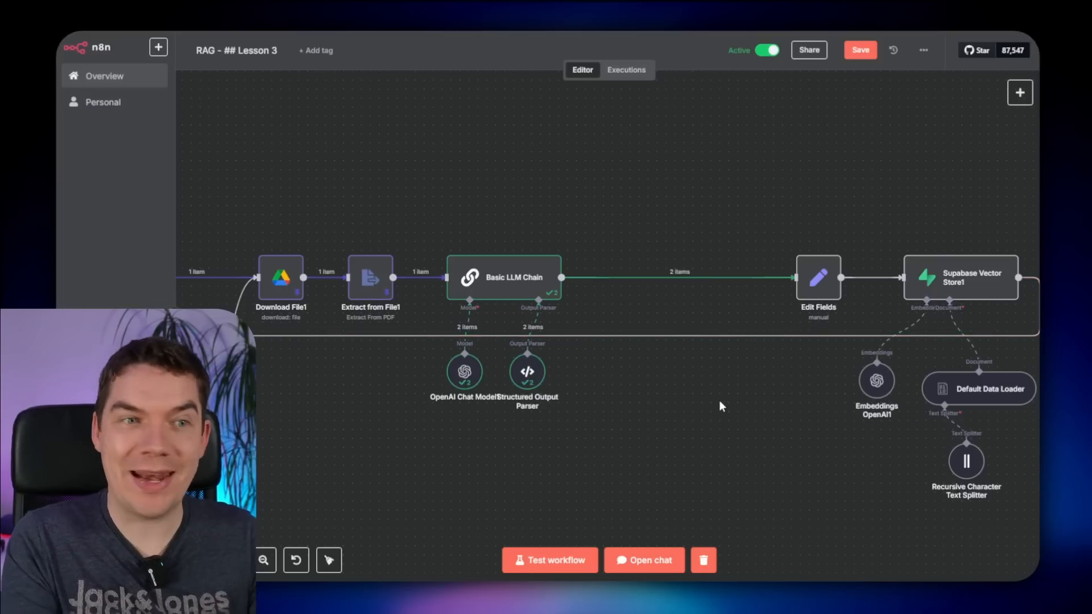
- Move the five vector store nodes closer to the Basic LLM Chain
left_click_drag(868, 497, 756, 459)
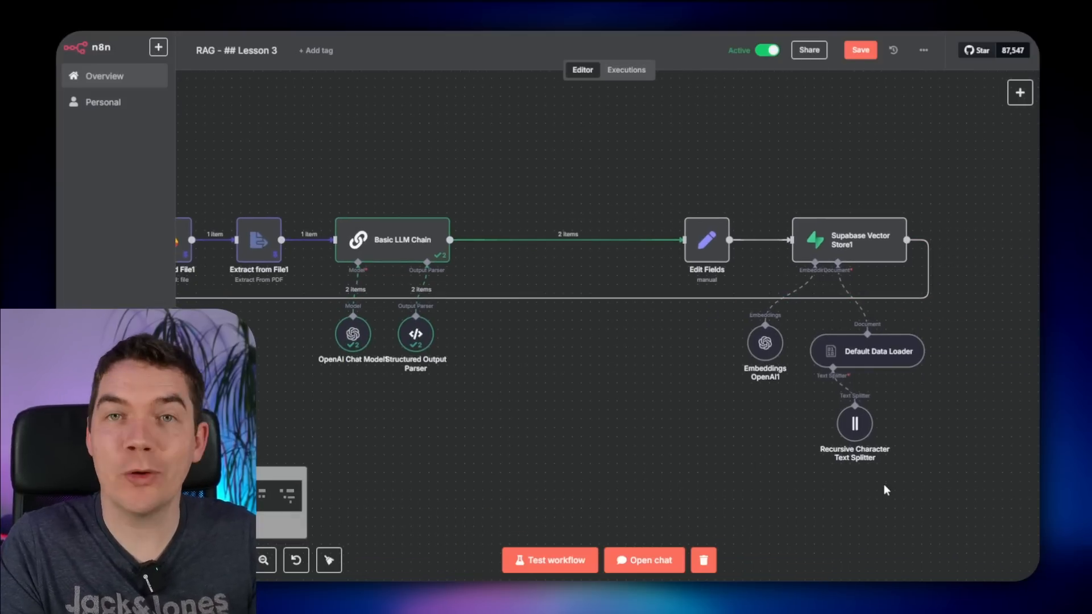
left_click_drag(991, 523, 629, 127)
left_click_drag(698, 235, 535, 237)
left_click(546, 193)
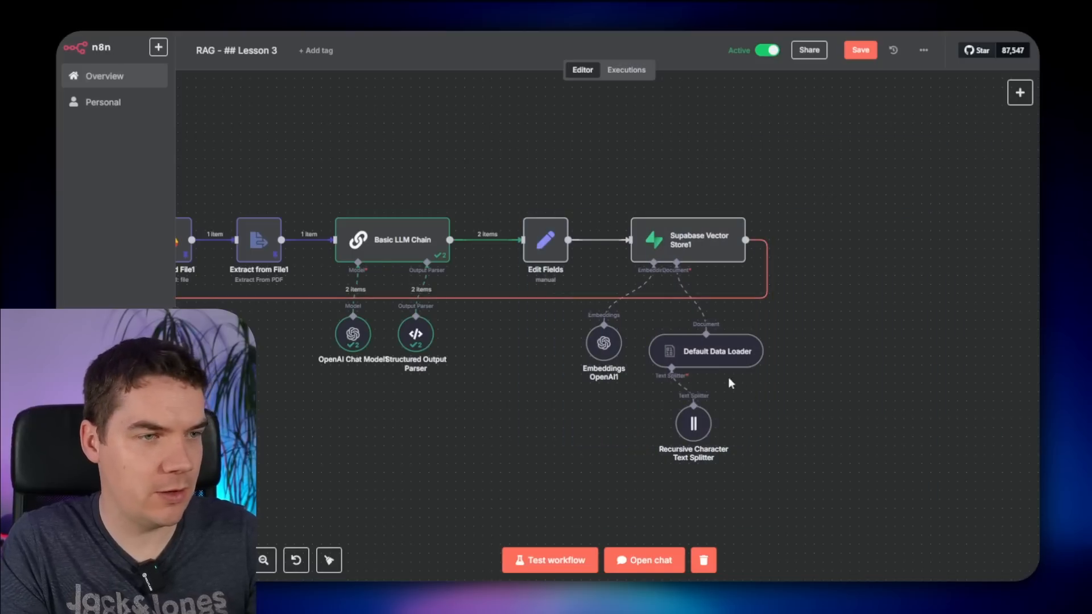
- Map motorsport_category and document_summary into the Default Data Loader's motorsport_category and file_summary metadata values
double_click(714, 361)
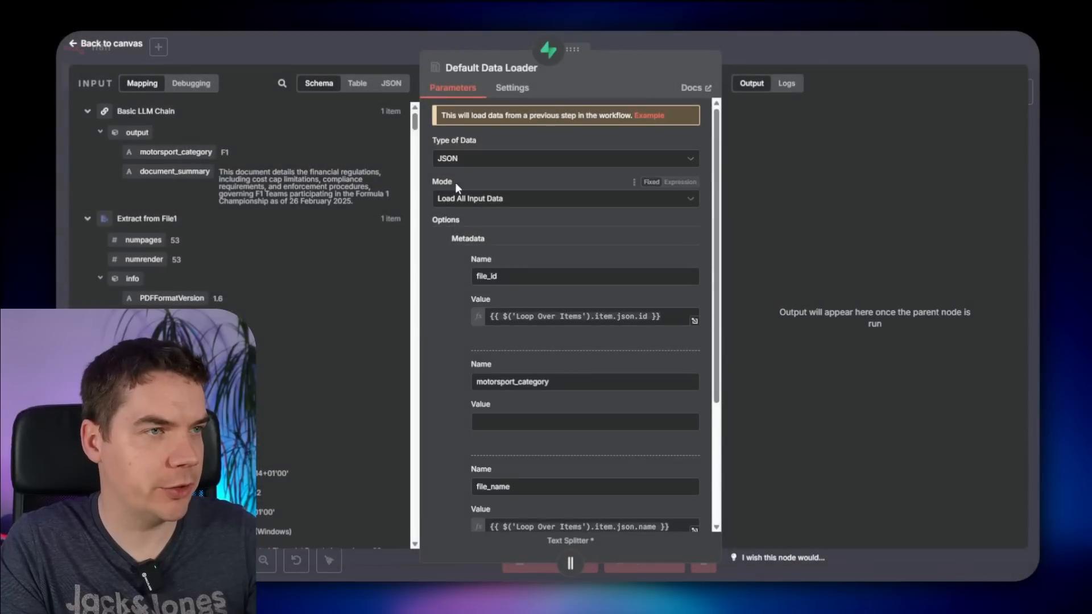
scroll(512, 319, "down", 2)
left_click(511, 362)
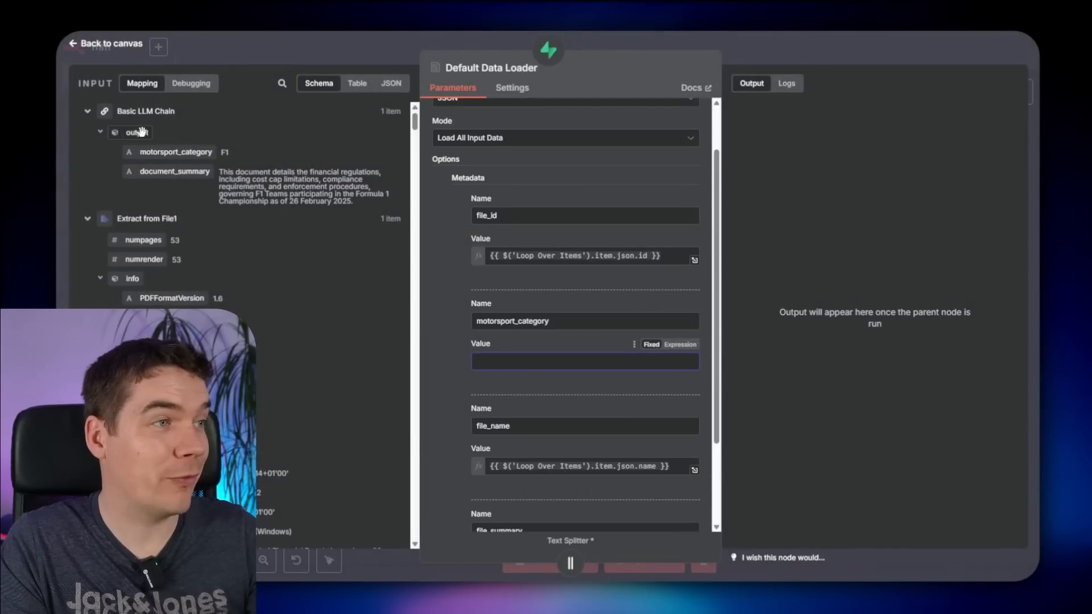
left_click_drag(171, 152, 500, 361)
scroll(448, 416, "down", 3)
left_click_drag(193, 172, 490, 458)
key("Escape")
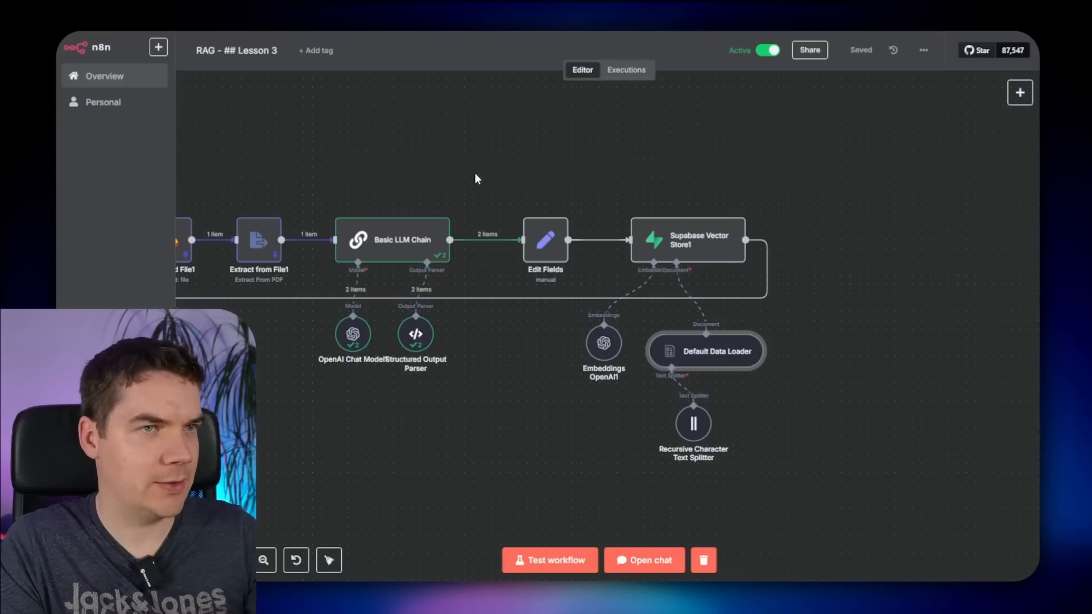
left_click_drag(381, 162, 787, 178)
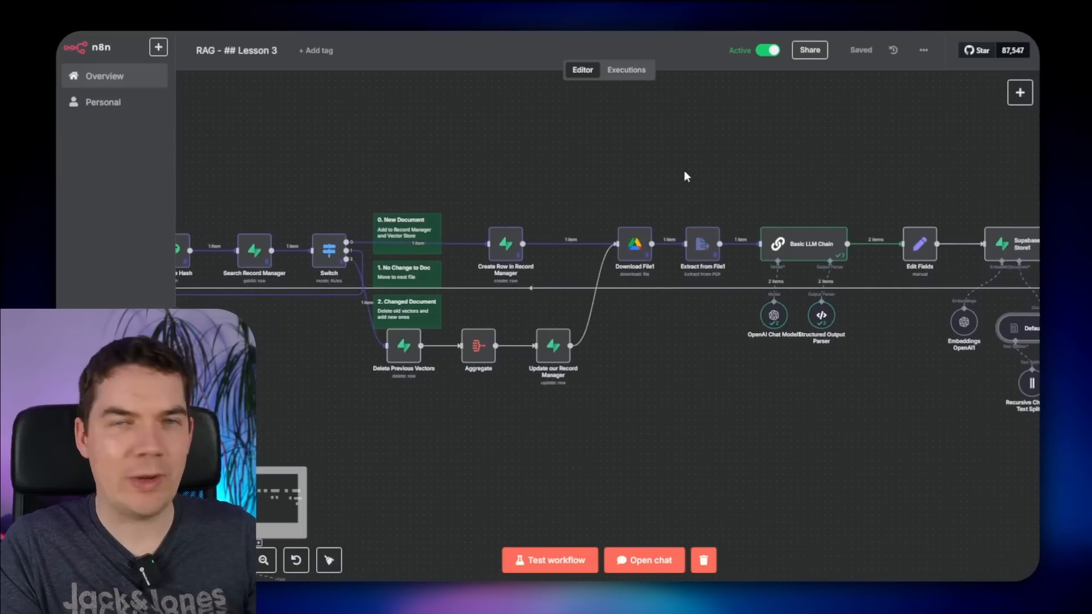
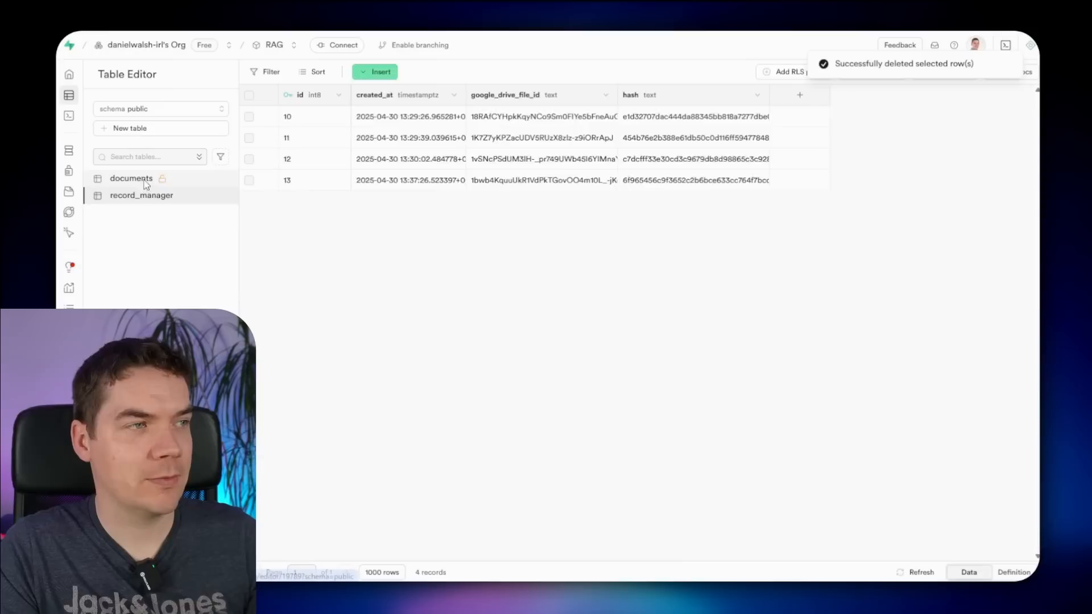
- Delete all four rows from the Supabase record_manager table
left_click(145, 179)
left_click(151, 197)
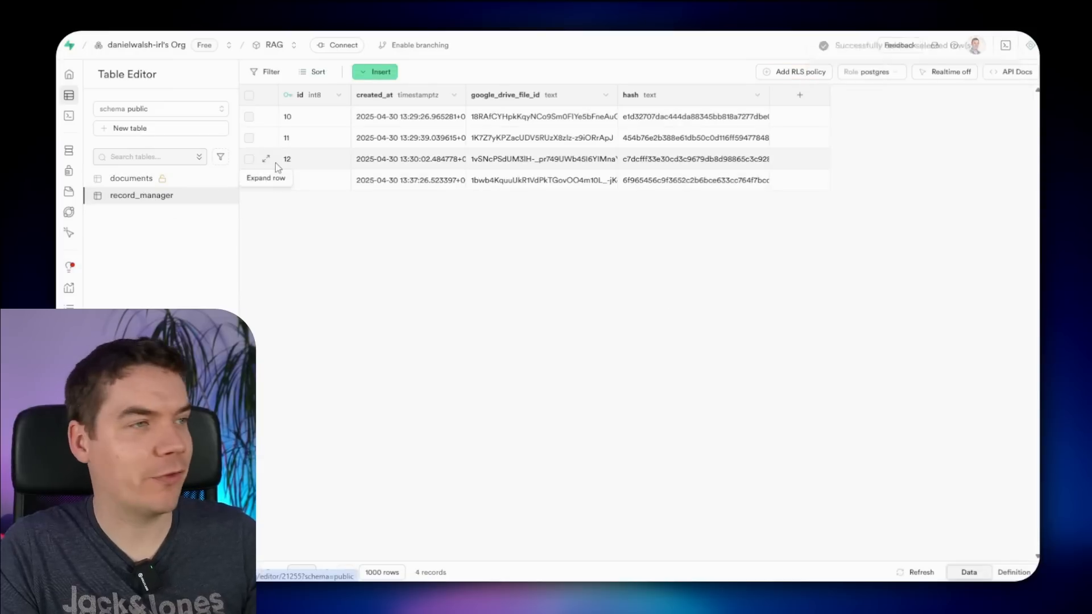
left_click(249, 95)
left_click(281, 72)
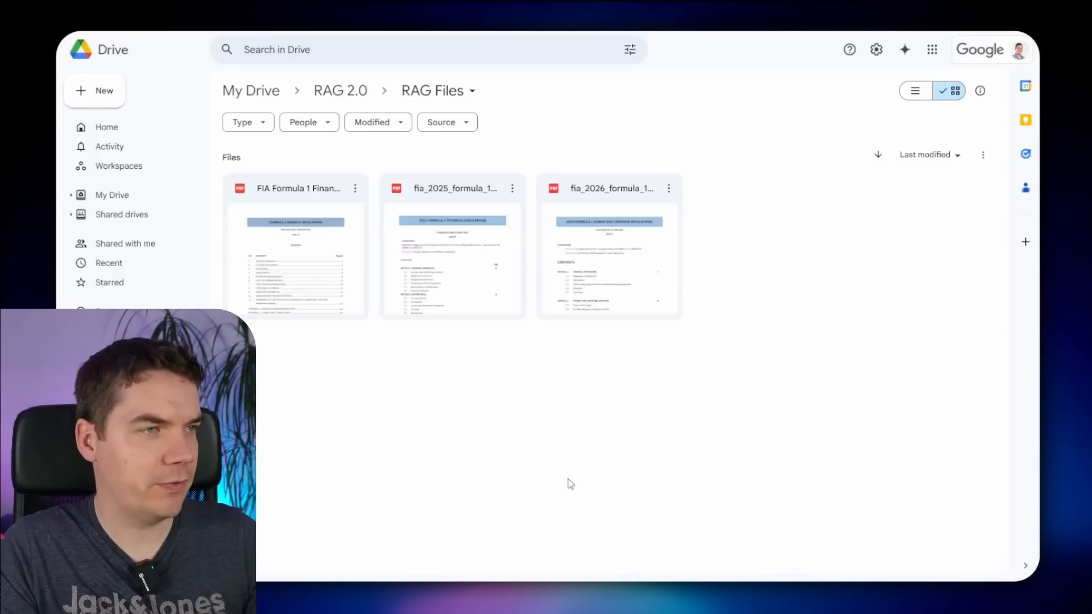
- Upload the LMDh technical regulations and World Endurance sporting regulations PDFs into RAG Files
left_click(986, 32)
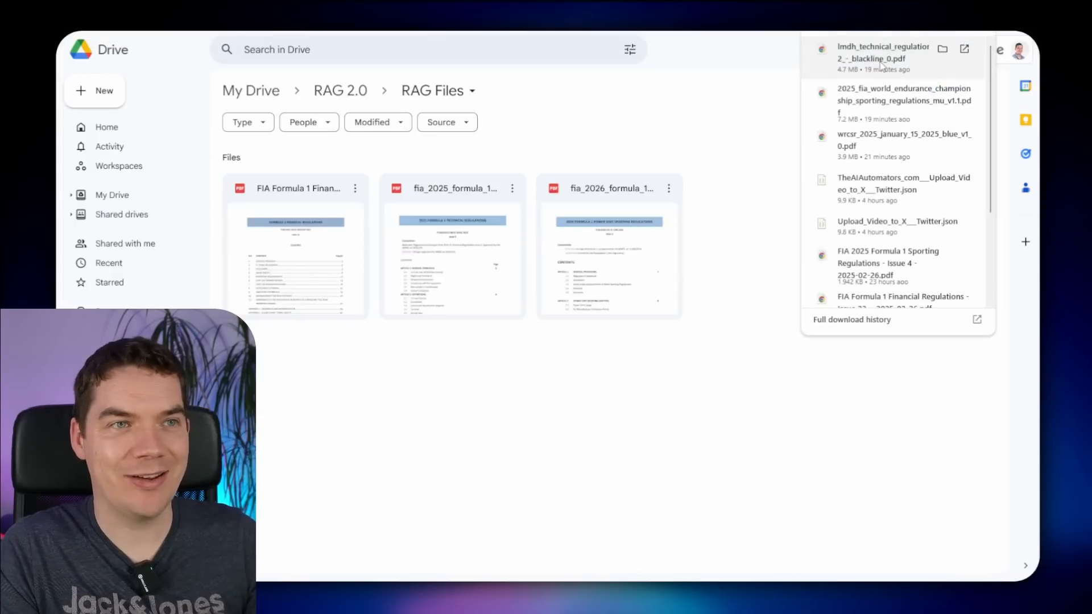
left_click_drag(868, 56, 755, 212)
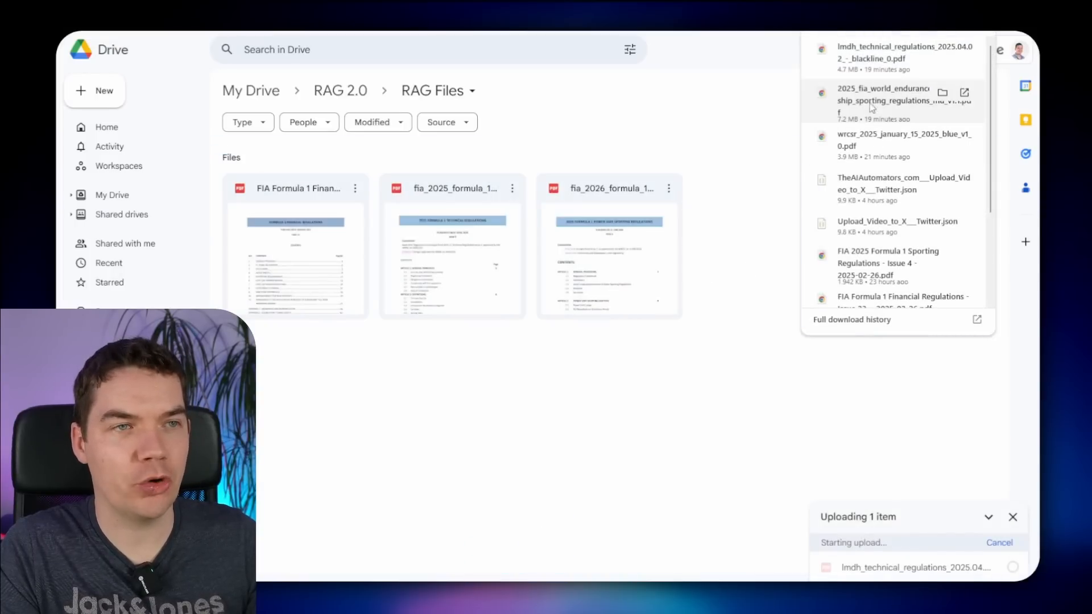
left_click_drag(870, 103, 661, 395)
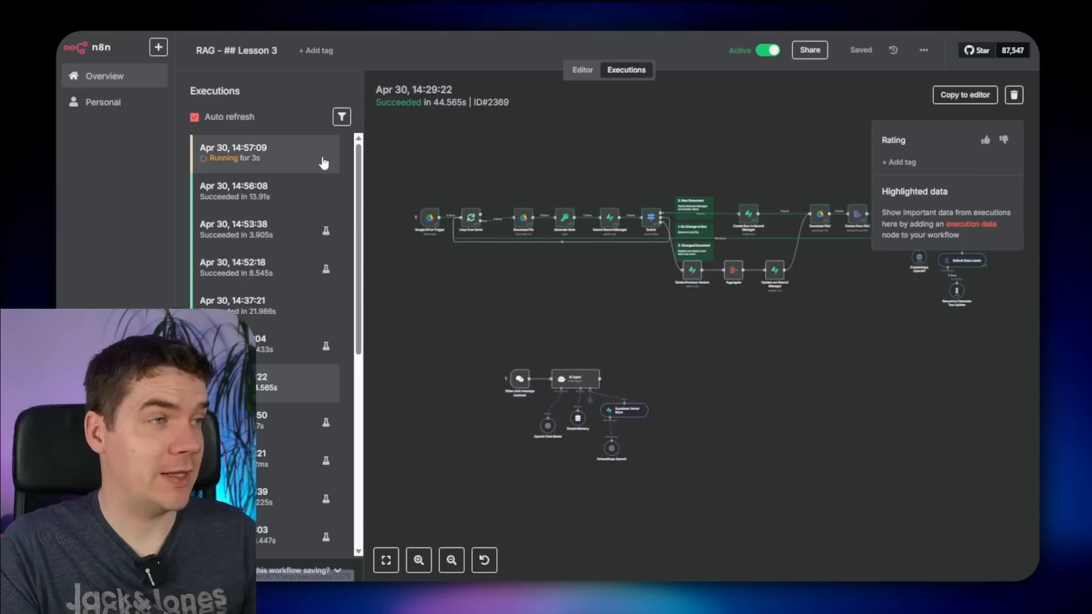
- Set the Edit Fields content value to the text from Extract from File1
left_click(268, 166)
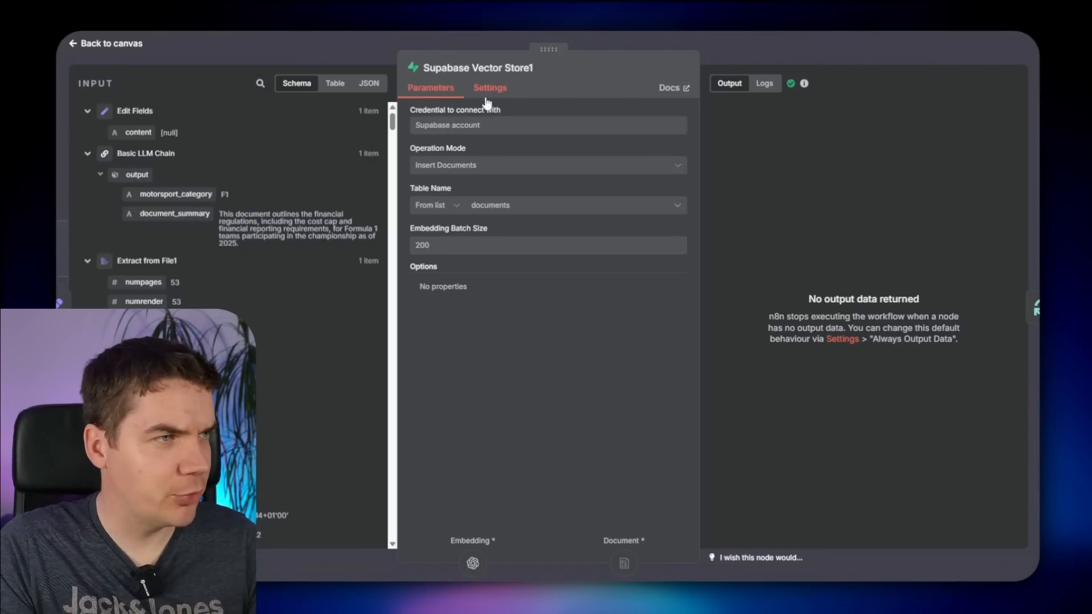
left_click(804, 49)
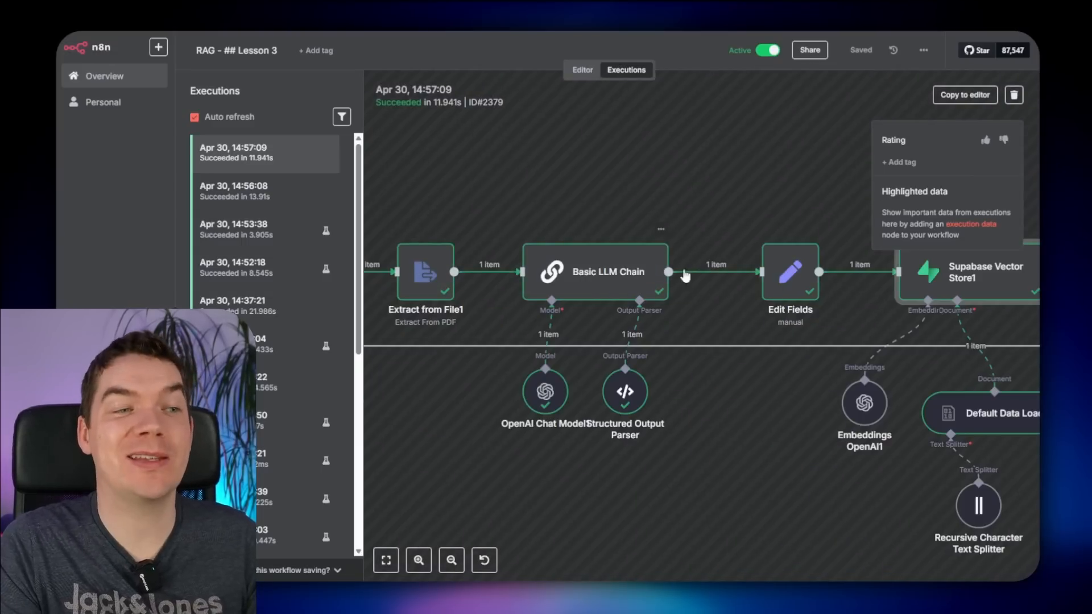
left_click(581, 70)
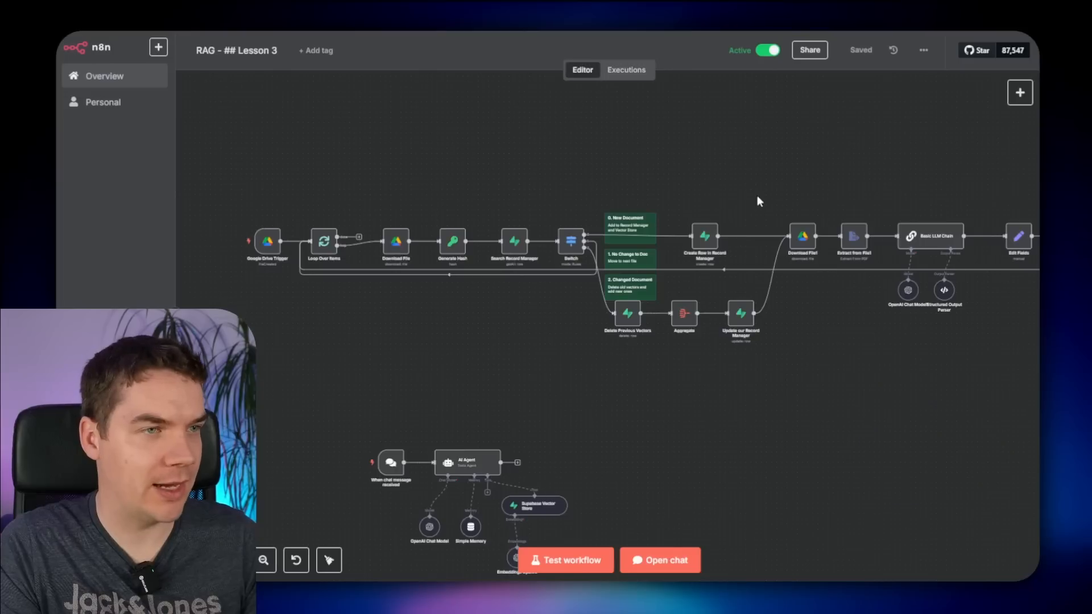
scroll(728, 201, "right", 5)
double_click(803, 254)
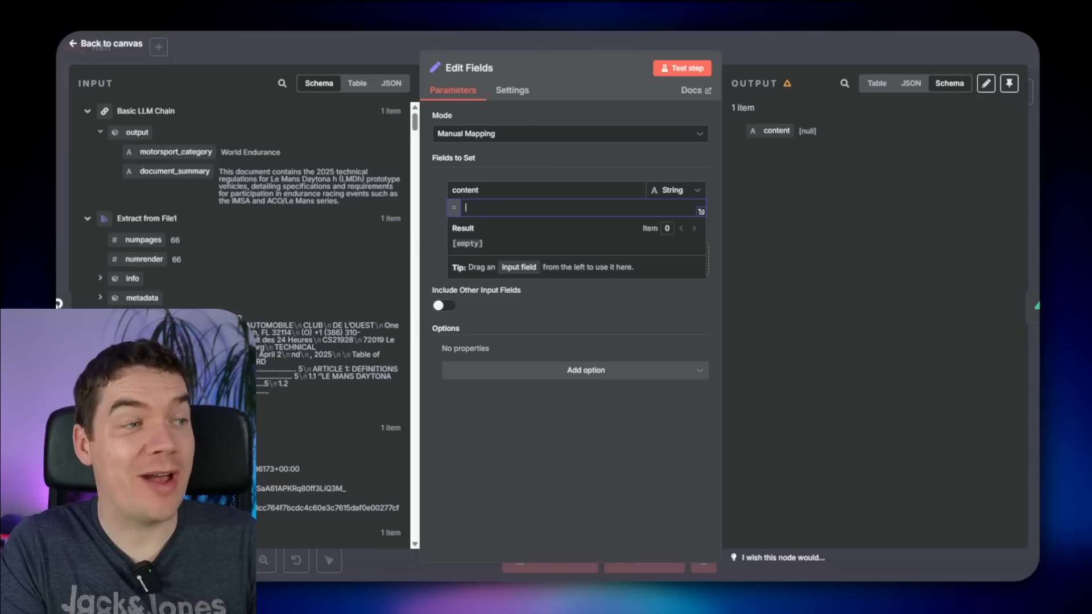
left_click_drag(132, 325, 500, 213)
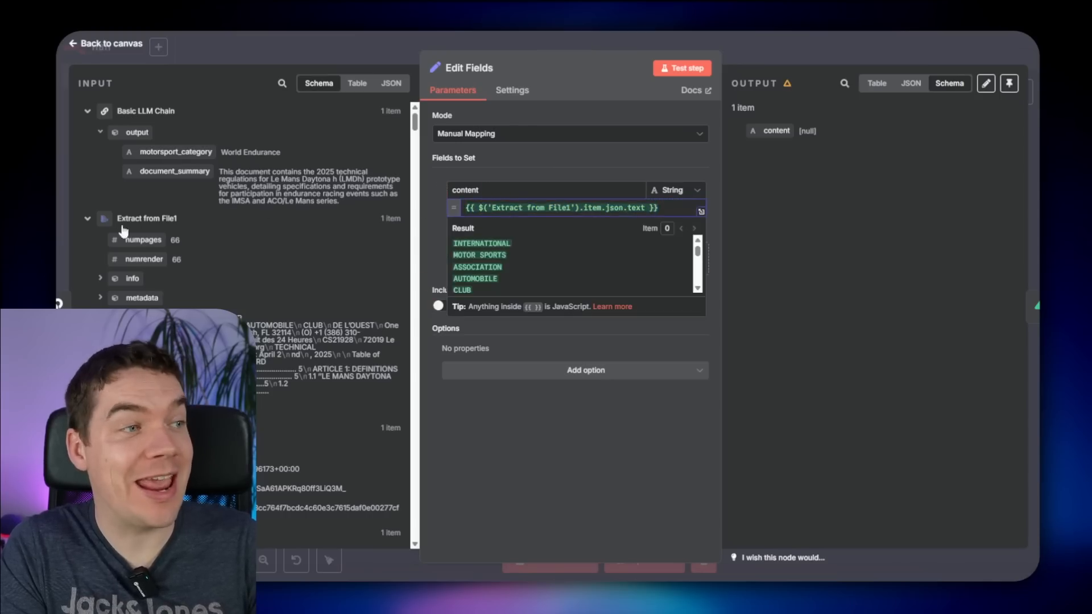
left_click(664, 152)
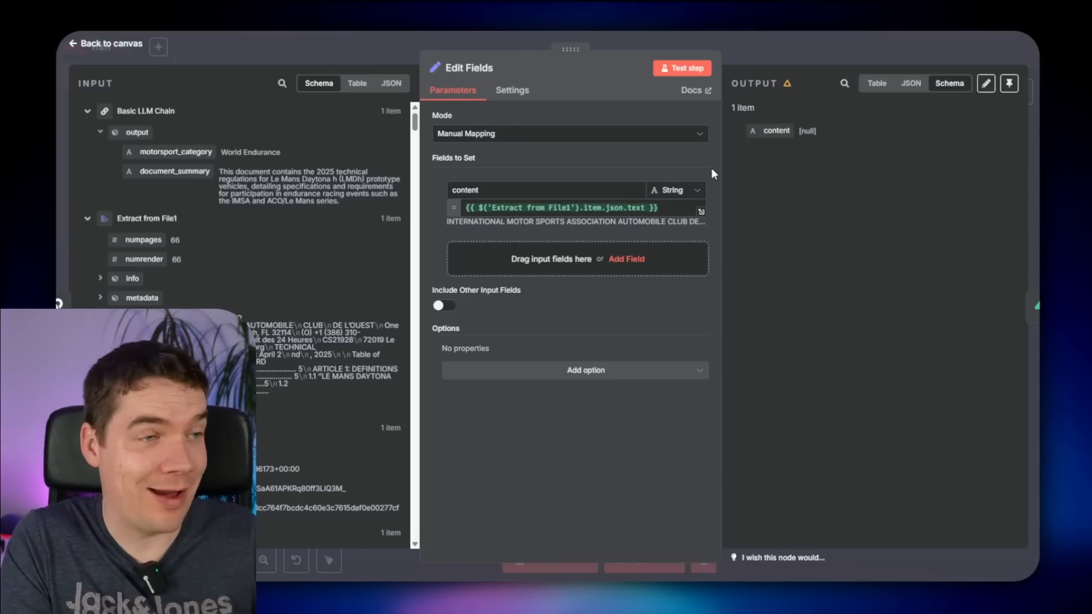
left_click_drag(500, 208, 560, 205)
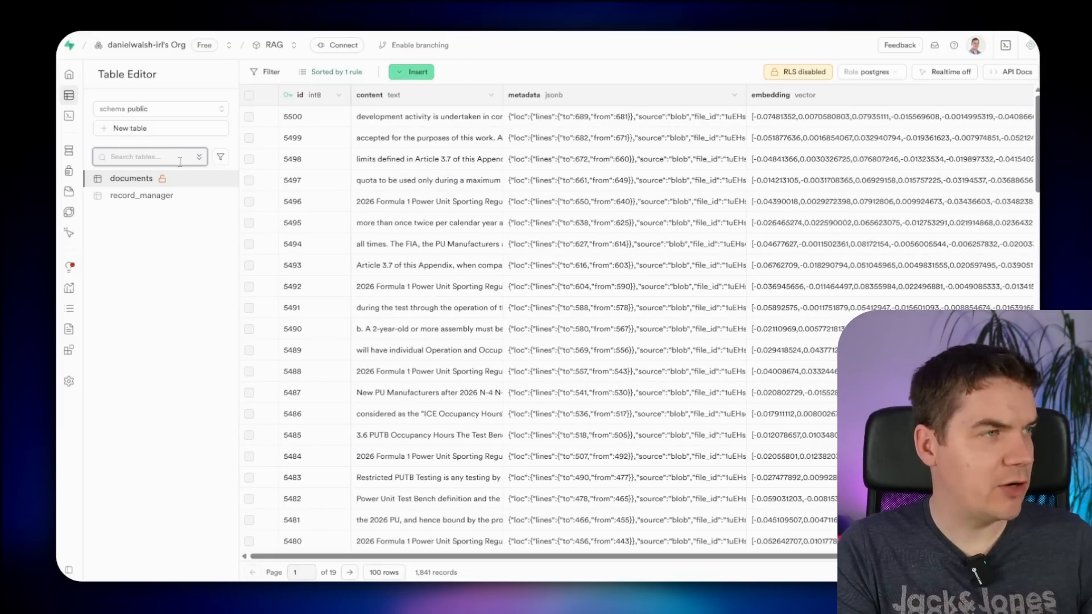
- Bring the chat agent section into view and open the workflow's chat panel
left_click(149, 196)
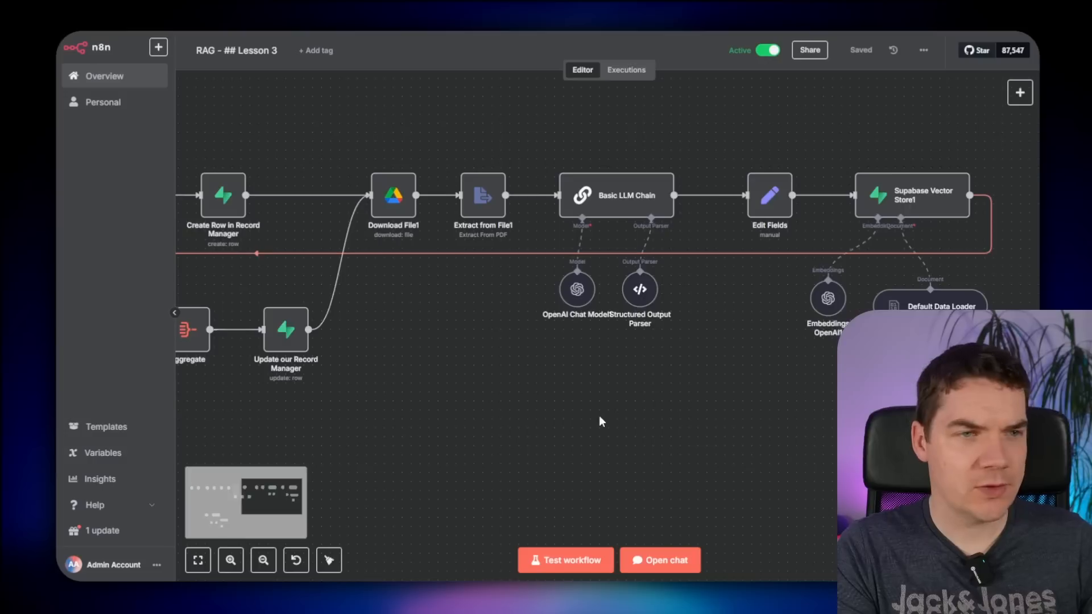
scroll(599, 419, "down", 5)
scroll(511, 412, "left", 8)
left_click_drag(575, 318, 820, 312)
scroll(738, 330, "up", 4)
left_click(659, 559)
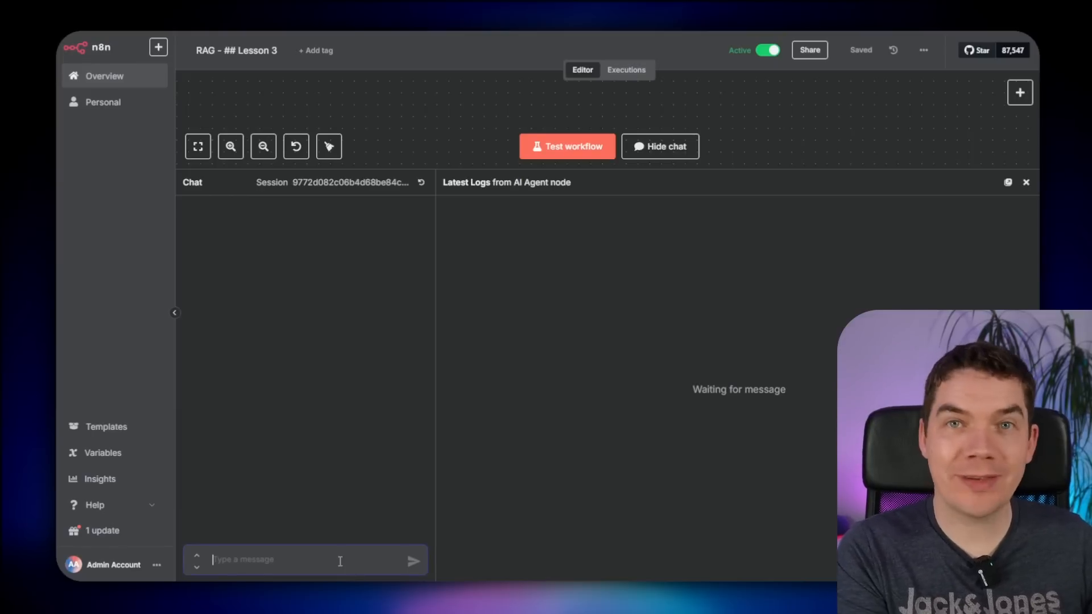
- Ask the agent 'what are the rules around a safety car?' and review its answer
type("what")
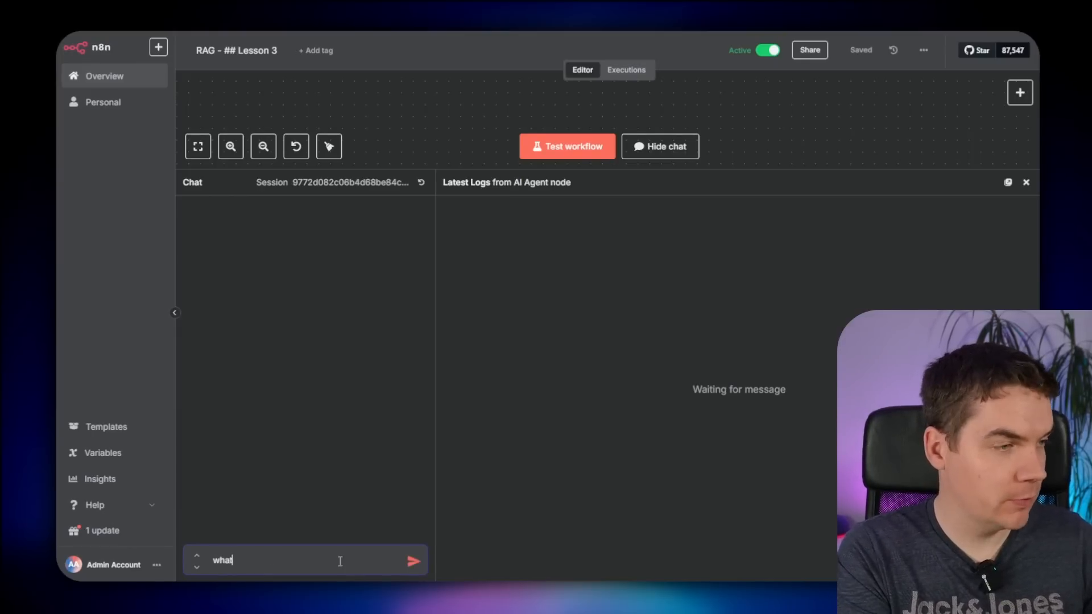
type(" are the rules around a saf")
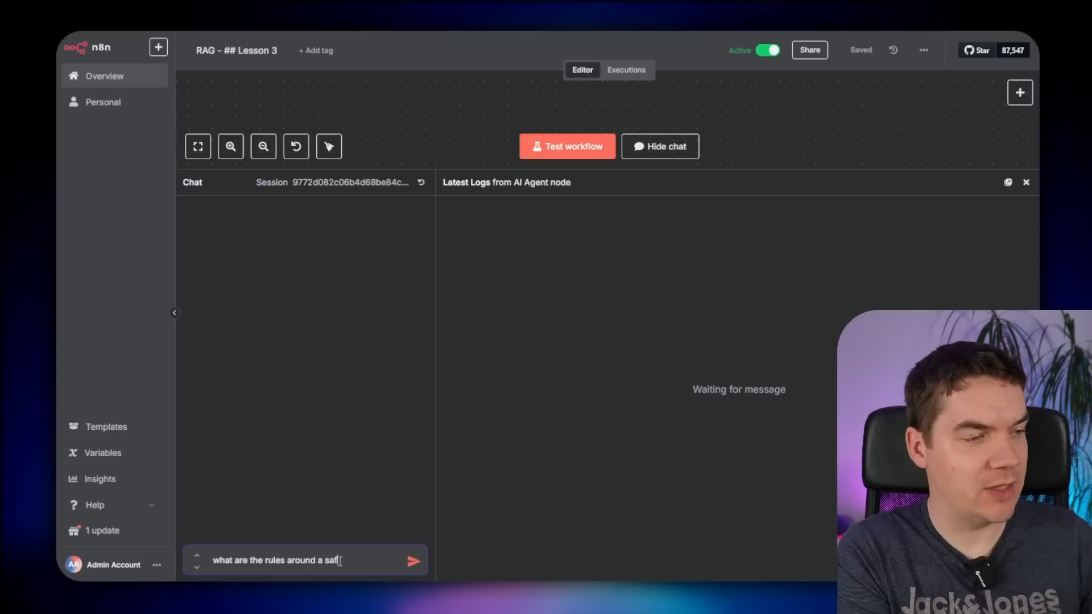
type("ety car?")
key("Return")
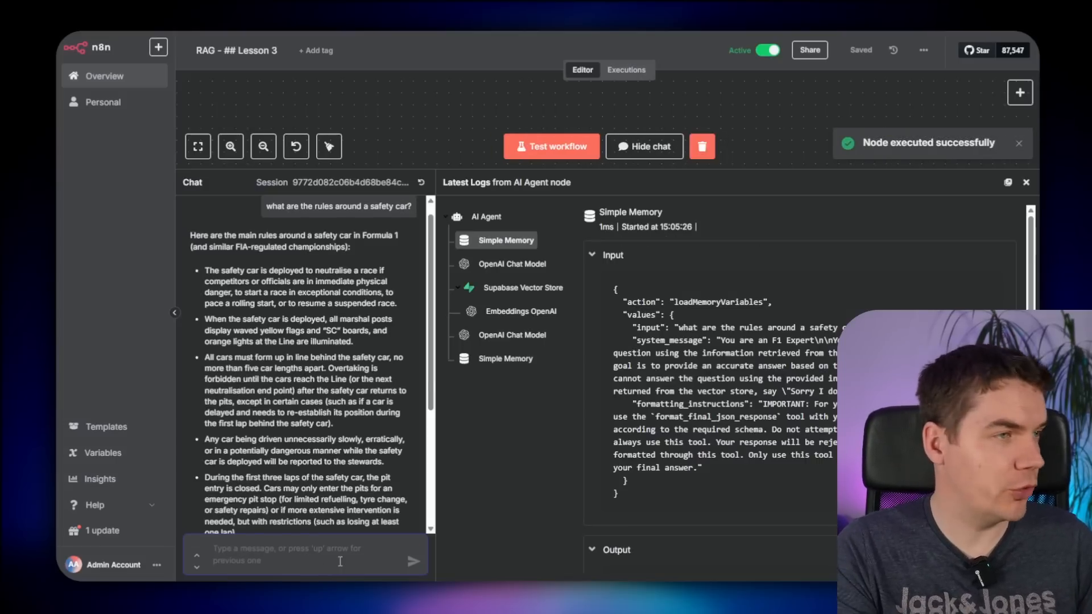
left_click_drag(251, 250, 374, 252)
left_click(177, 286)
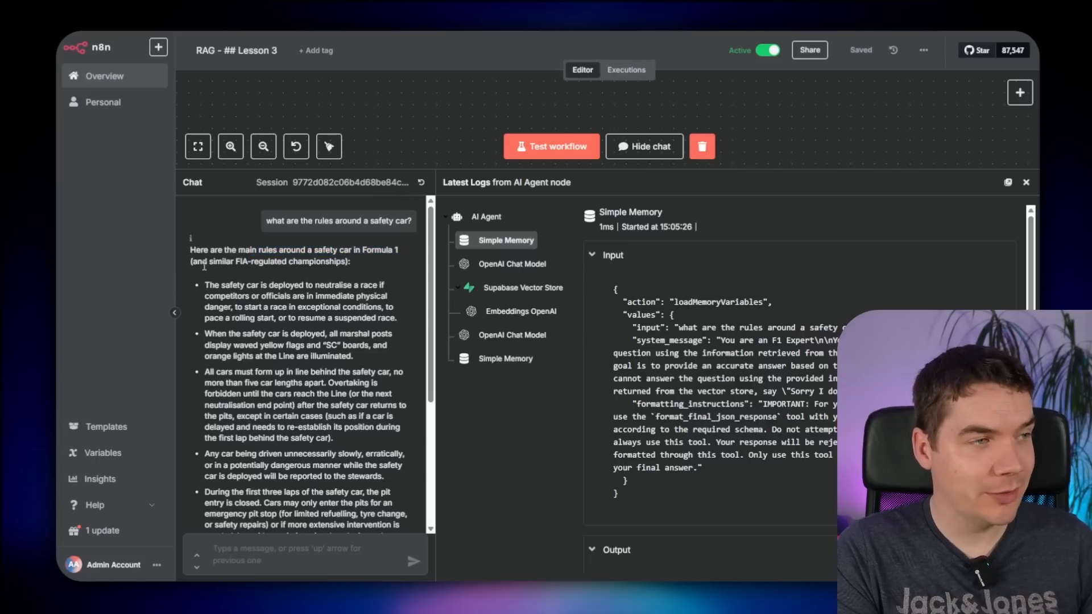
left_click_drag(226, 267, 198, 273)
- Inspect the Supabase Vector Store results' file_name, file_summary and motorsport_category metadata
left_click(520, 287)
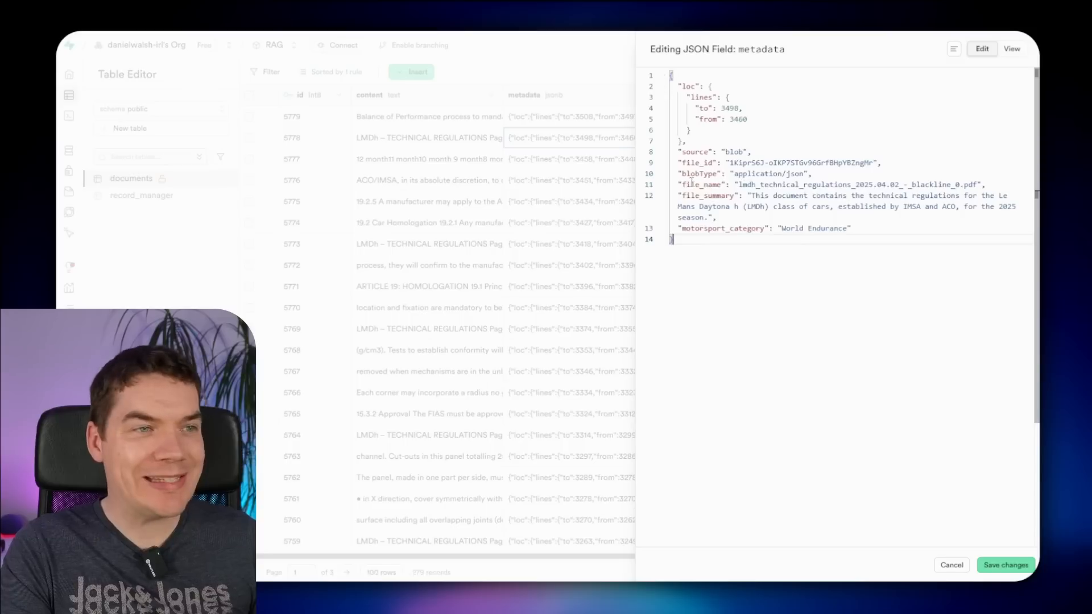
left_click_drag(692, 184, 929, 187)
double_click(690, 195)
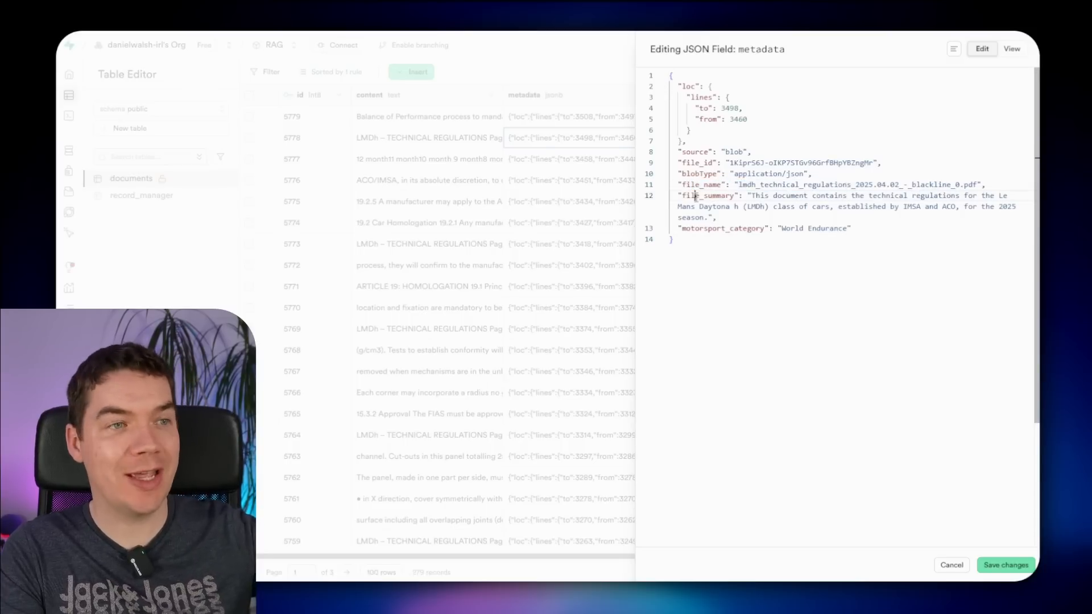
left_click_drag(755, 201, 907, 189)
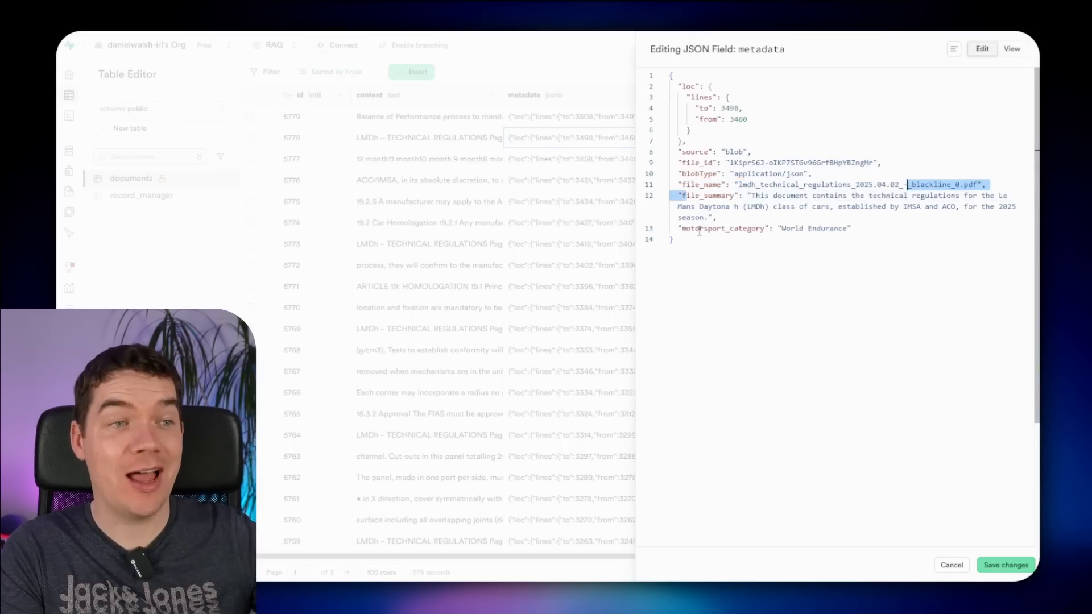
left_click_drag(696, 229, 828, 228)
left_click(828, 228)
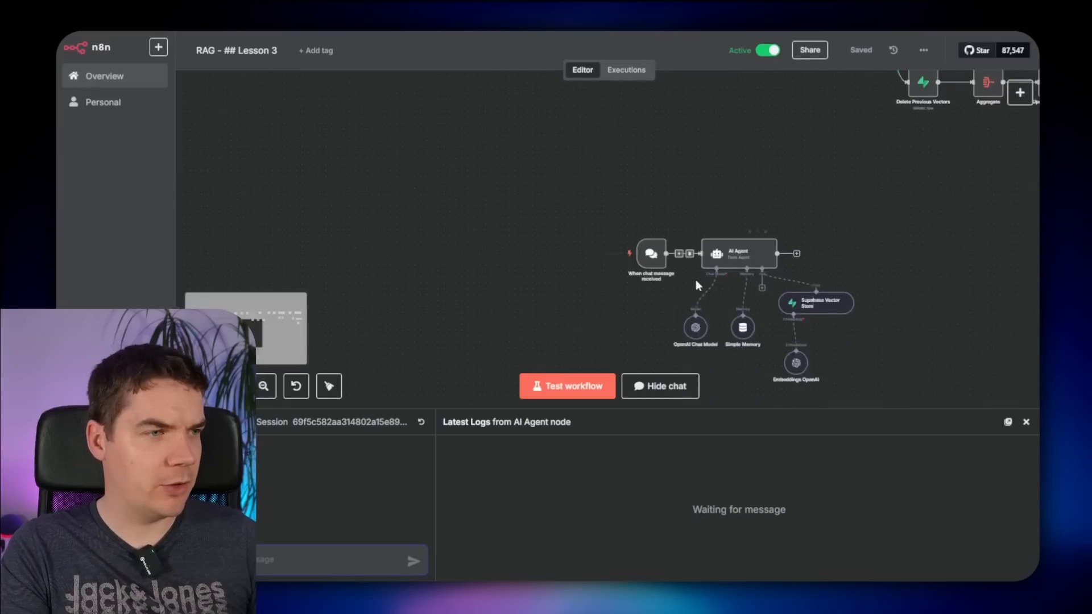
scroll(683, 268, "down", 4)
scroll(683, 267, "up", 4)
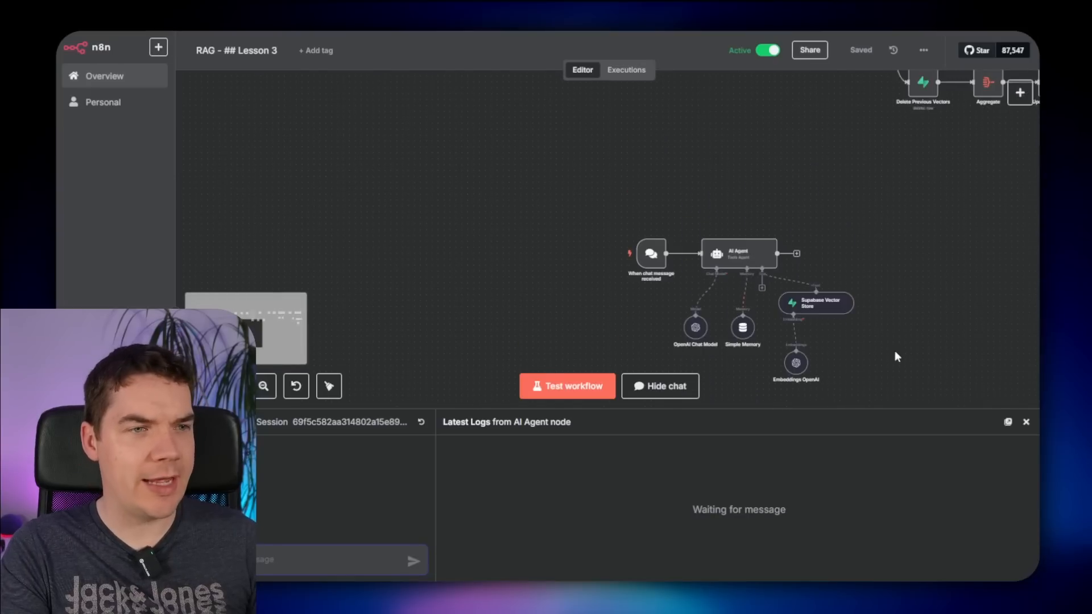
- Set the motorsport_category metadata filter value to a $fromAI expression
scroll(850, 358, "up", 5)
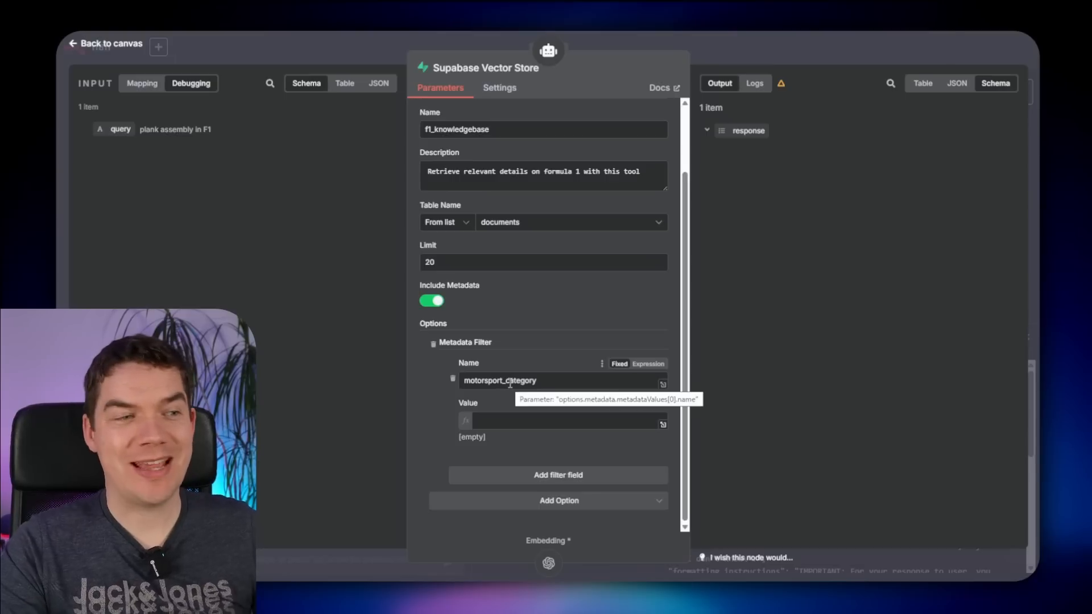
left_click(529, 421)
type("{{ $fromAI(\"motorsport_category\", \"Based on the context enter either F1 or World Endurance\", \"string\", \"\") }}")
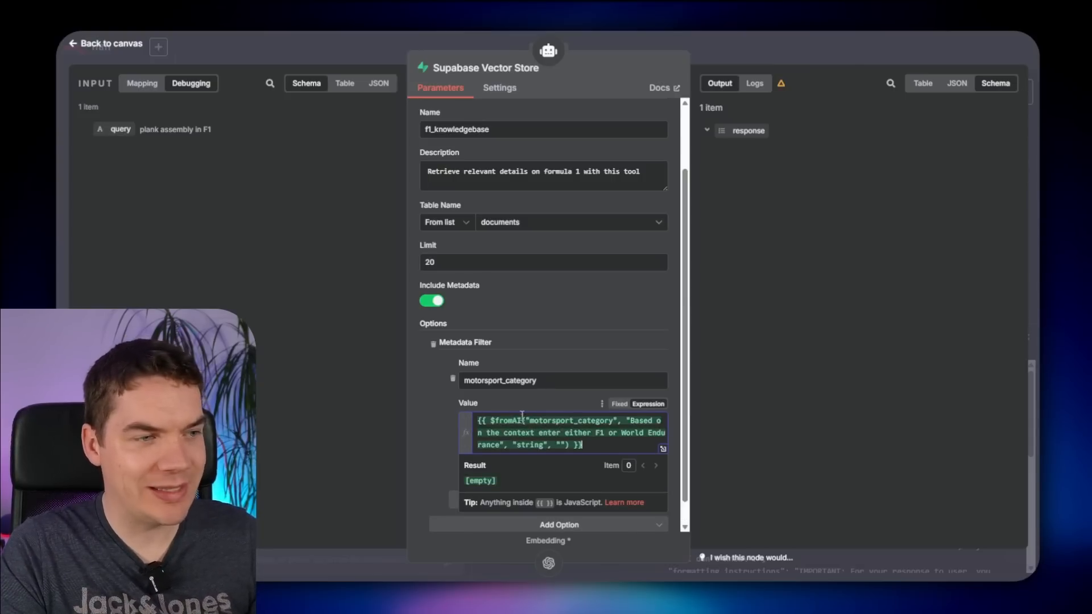
left_click(441, 443)
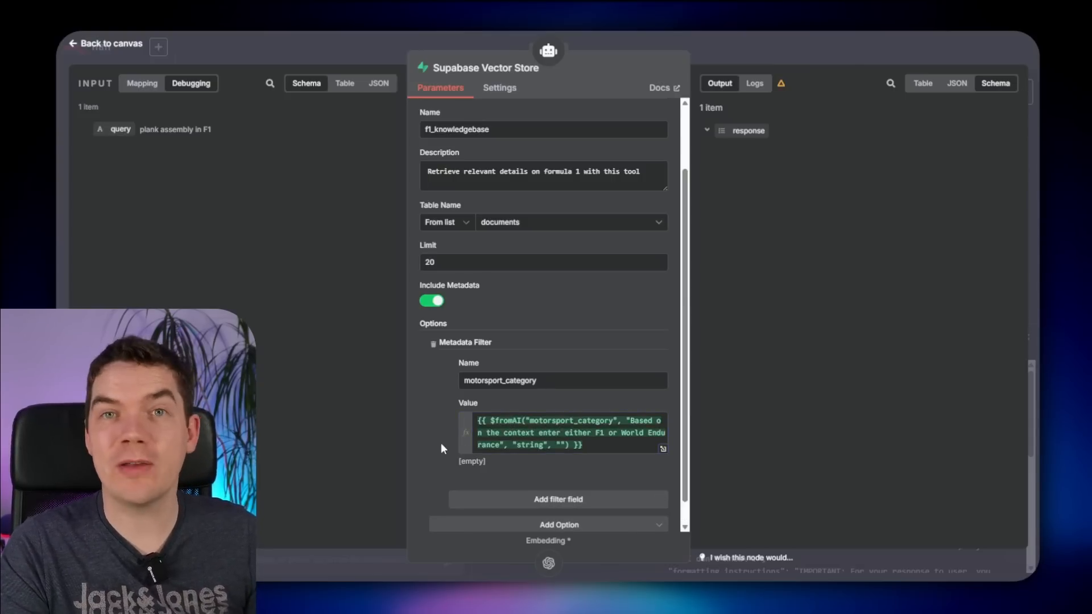
left_click(505, 423)
double_click(506, 422)
left_click(498, 405)
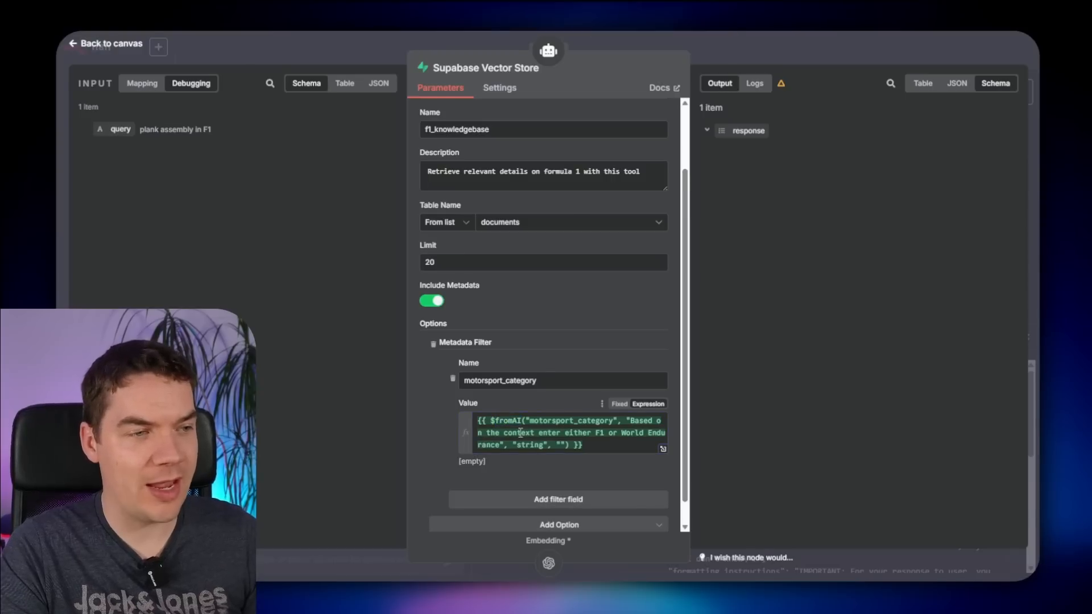
key("ctrl+plus")
key("ctrl+plus")
scroll(527, 442, "down", 3)
left_click_drag(692, 336, 741, 335)
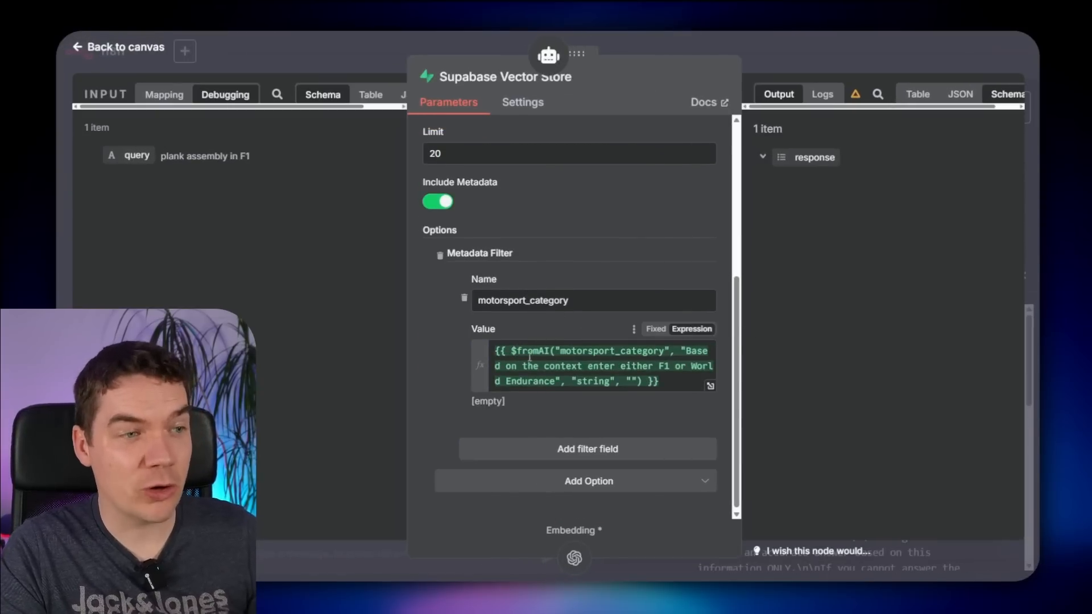
- Resend the plank assembly question, then recheck the Supabase Vector Store filter value
left_click(823, 51)
left_click(530, 380)
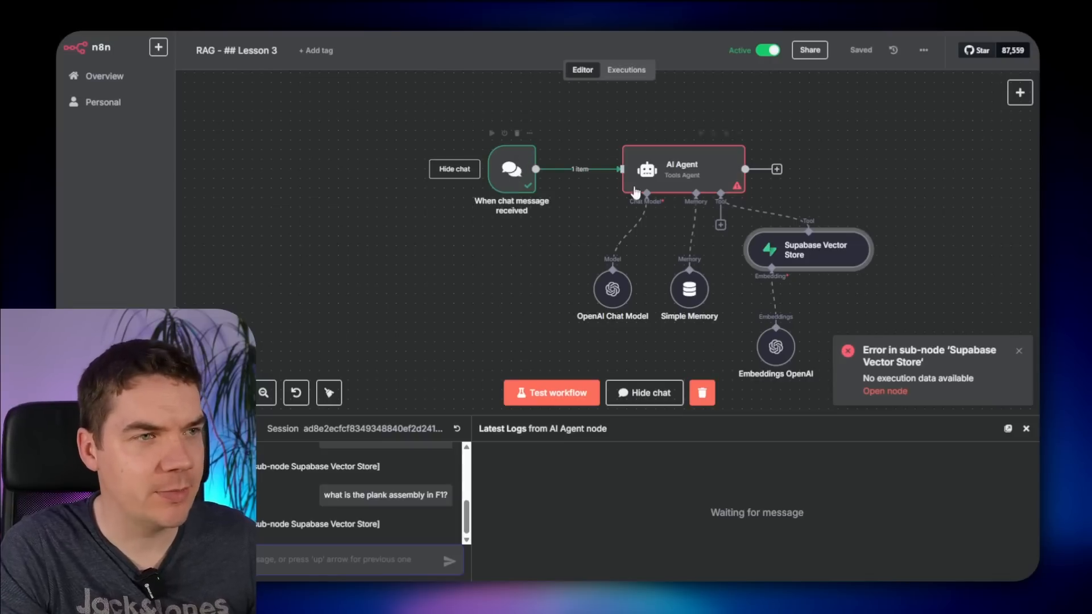
double_click(811, 250)
scroll(568, 398, "down", 3)
left_click(577, 423)
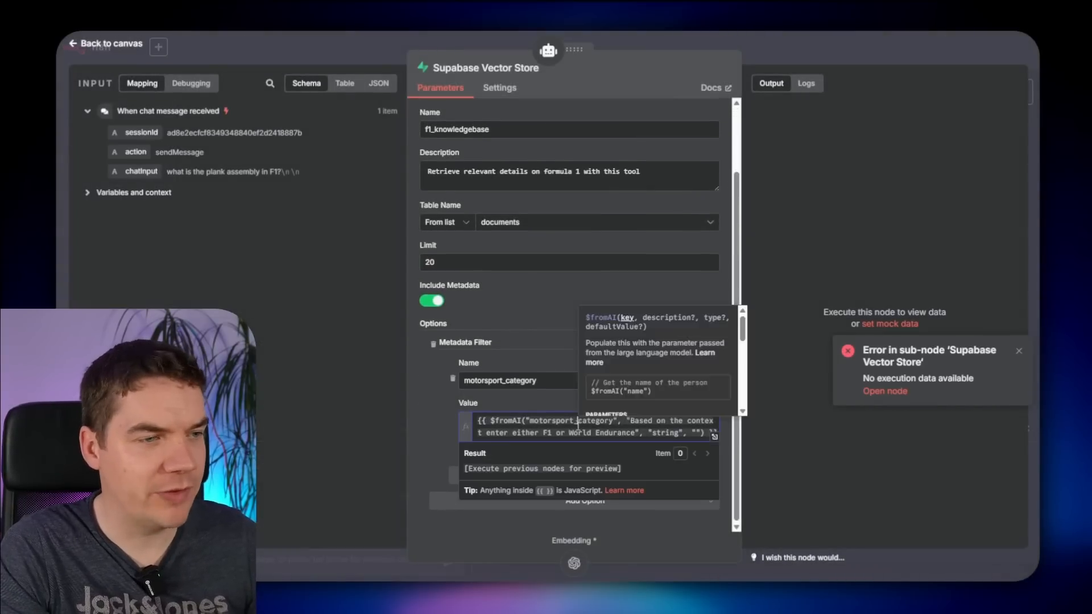
key("Escape")
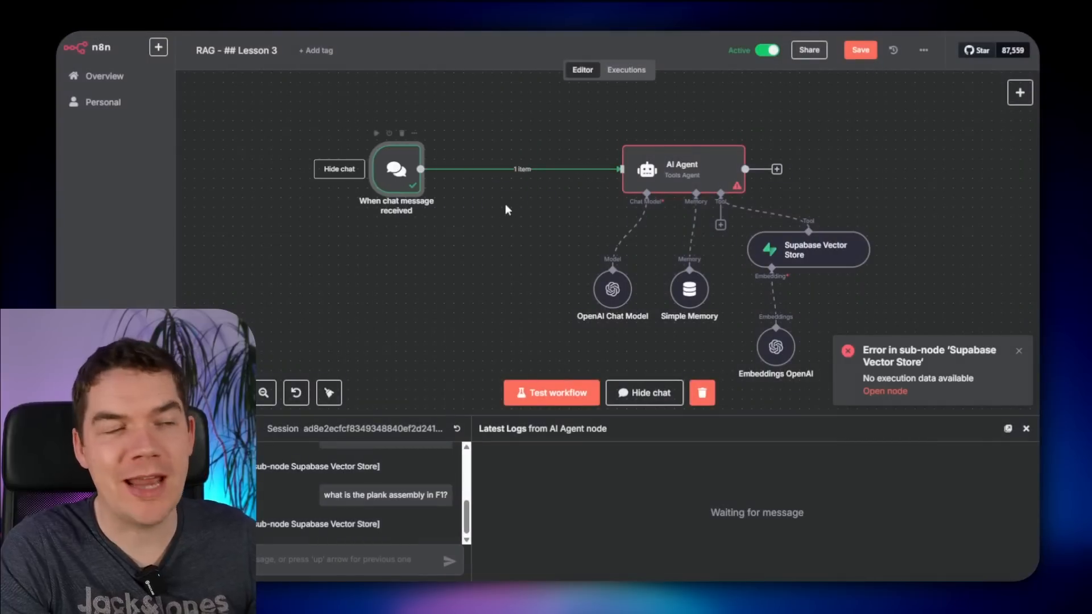
- Insert a Basic LLM Chain after the chat trigger and rewrite its system message
left_click(515, 169)
type("llm chain")
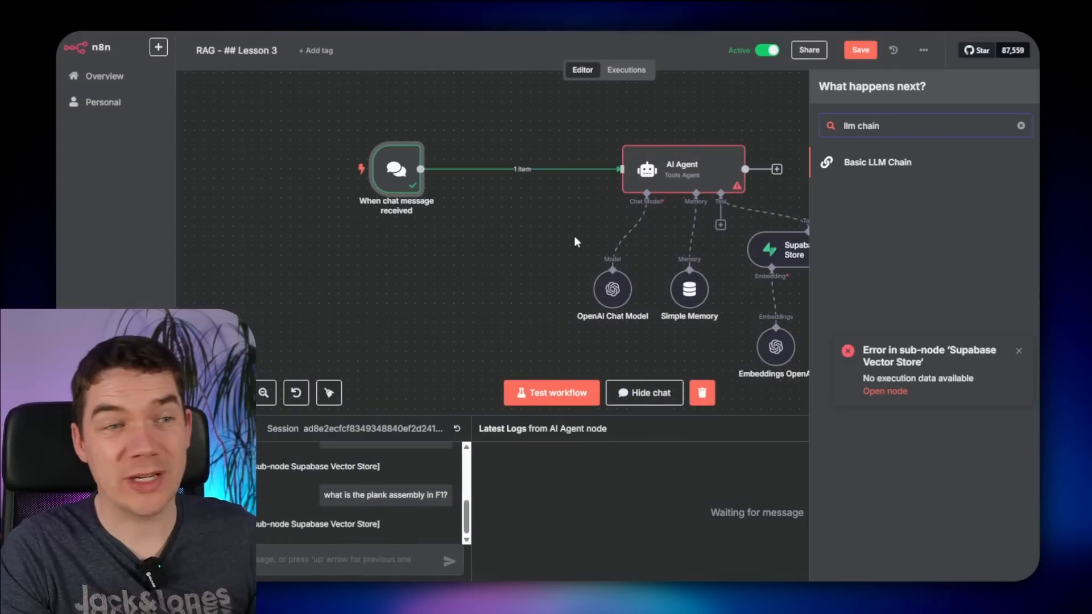
left_click(869, 164)
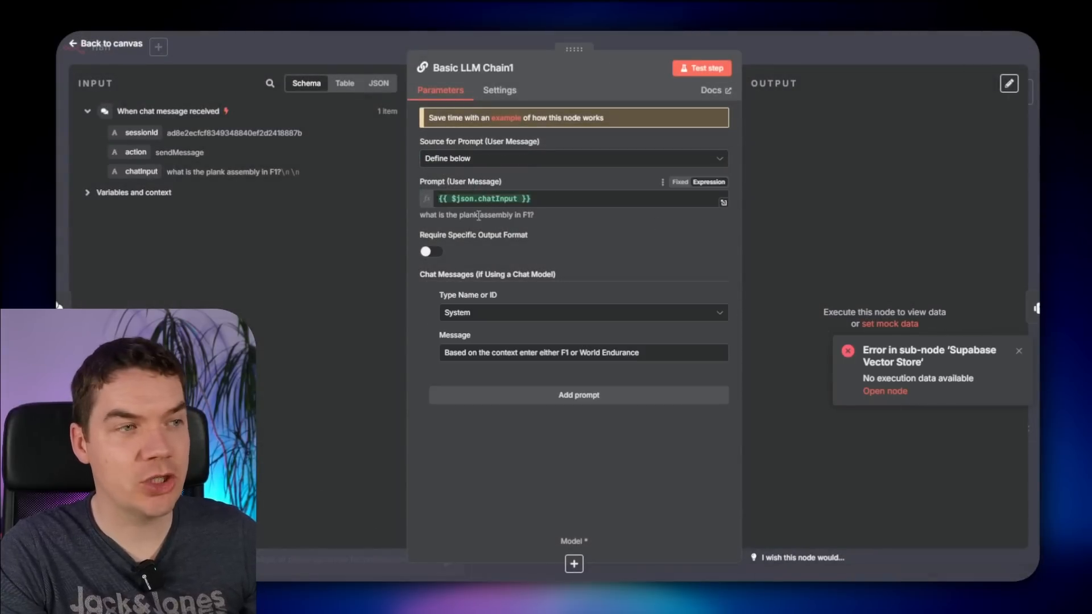
double_click(522, 353)
type("reply with")
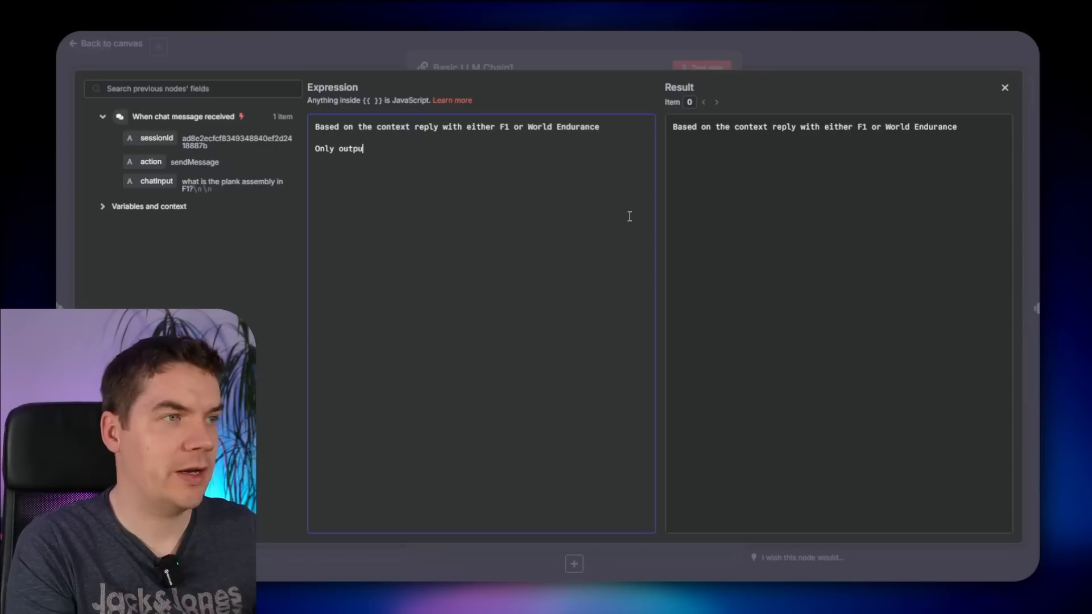
type("ut a")
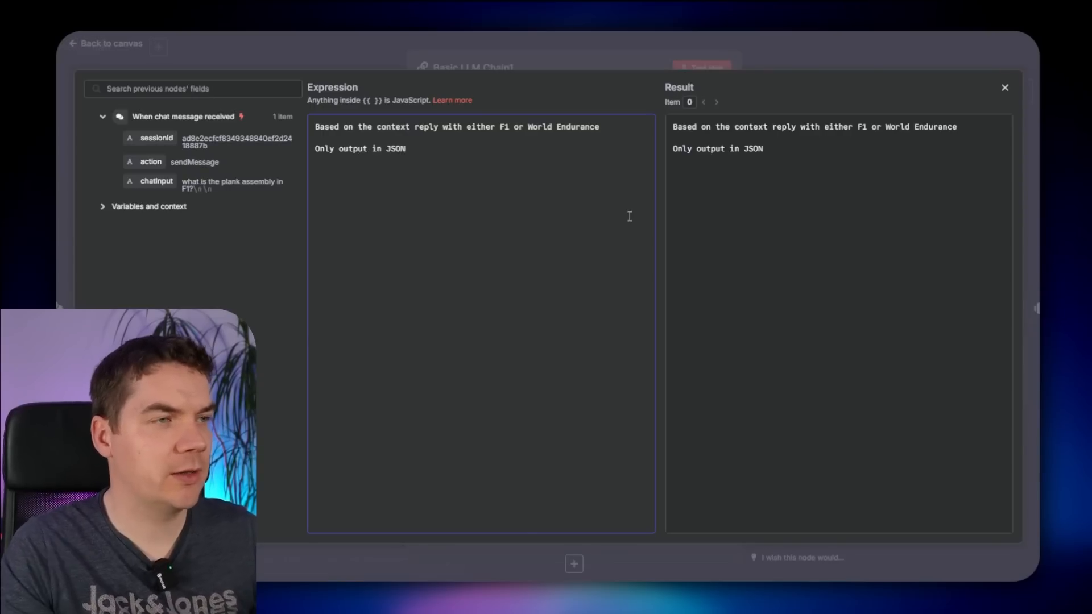
key("Escape")
- Require a specific output format using a Structured Output Parser with a motorsport_category key
left_click(431, 254)
left_click(502, 457)
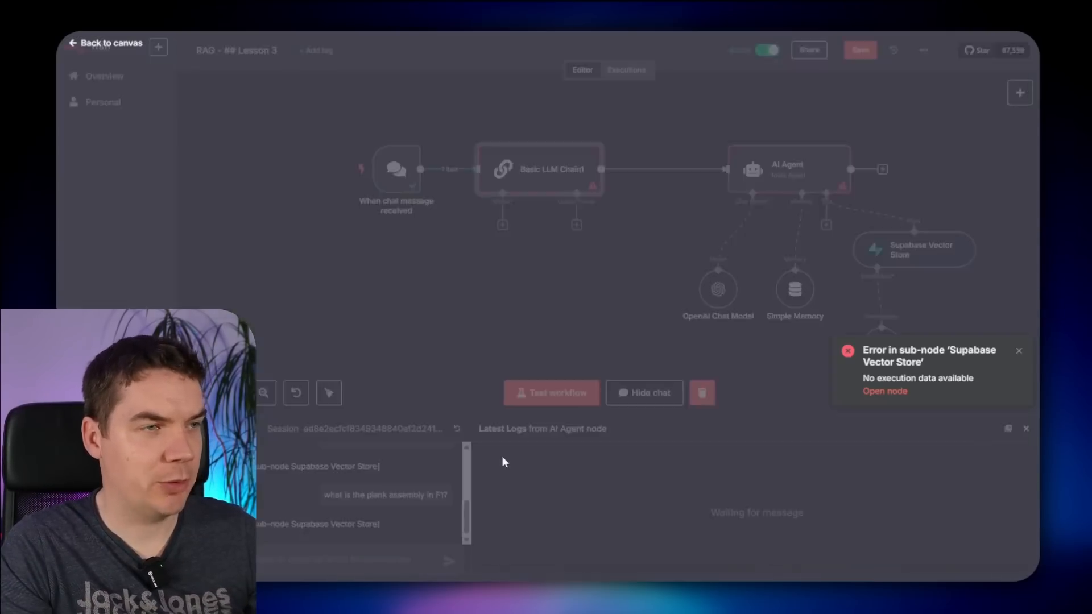
left_click(864, 203)
double_click(493, 188)
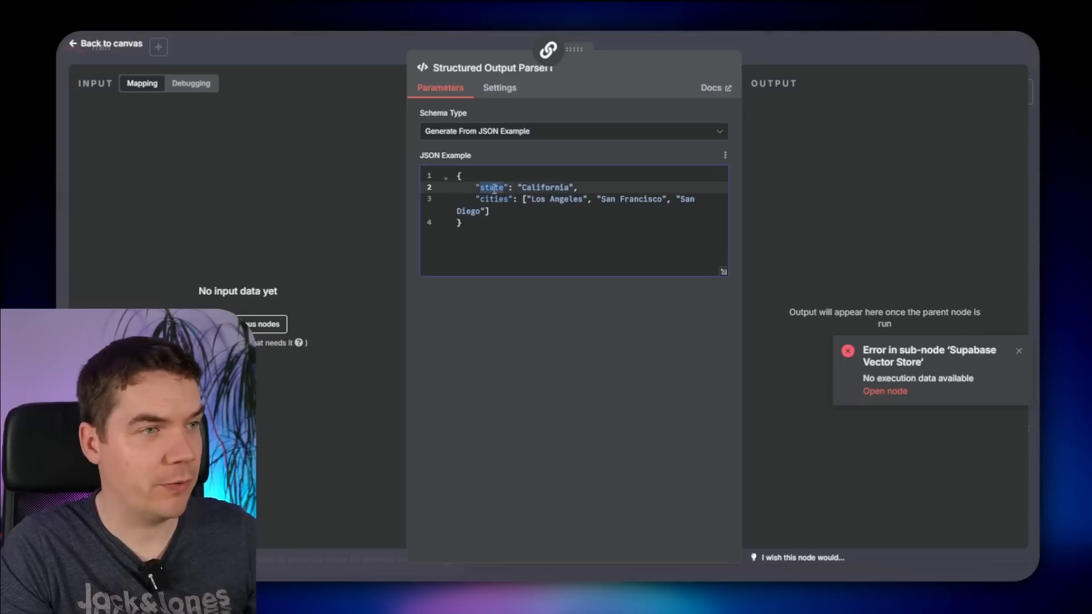
type("motorsport_category")
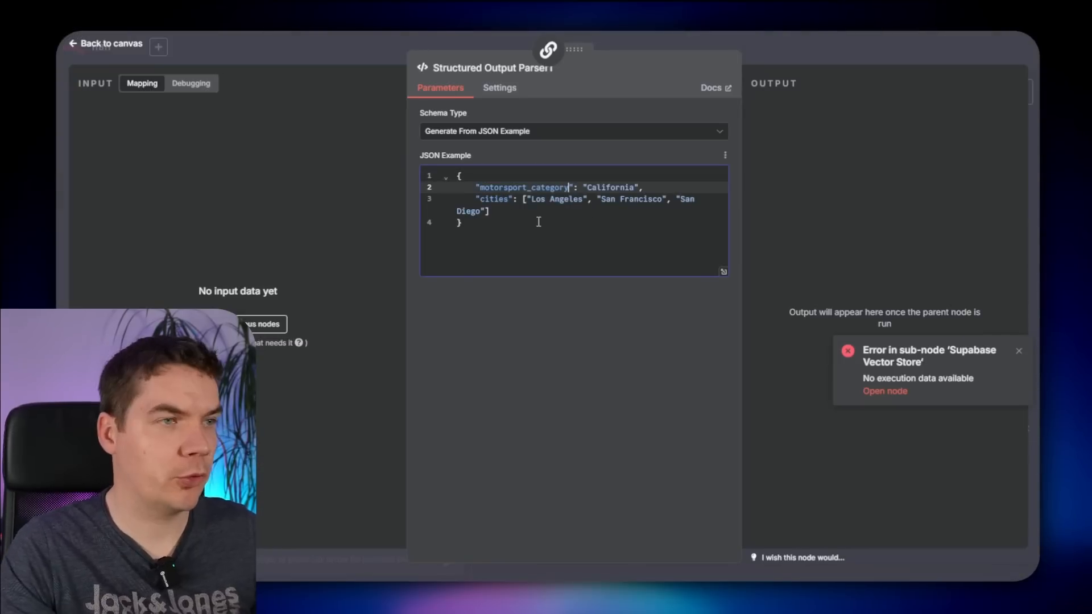
double_click(613, 187)
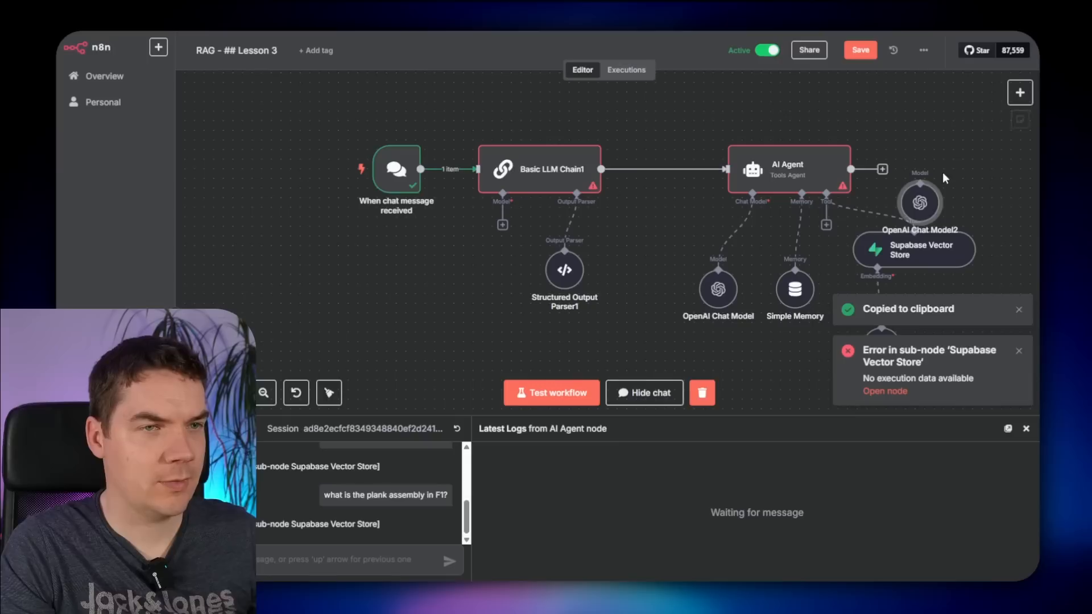
- Connect OpenAI Chat Model2 with the 4o model and test the chain's output
left_click_drag(967, 192, 486, 263)
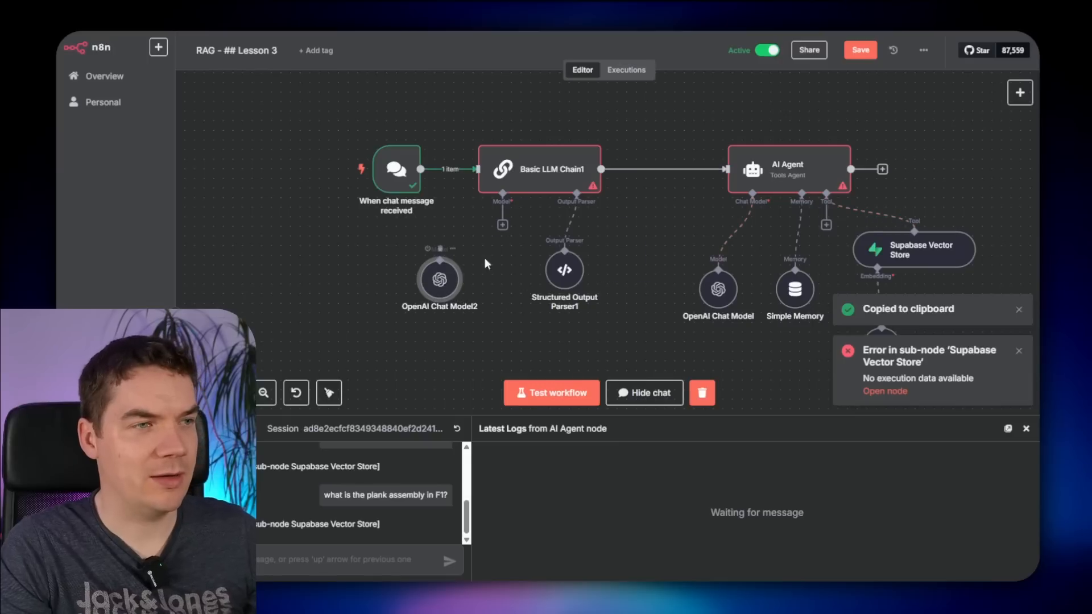
left_click_drag(502, 225, 493, 283)
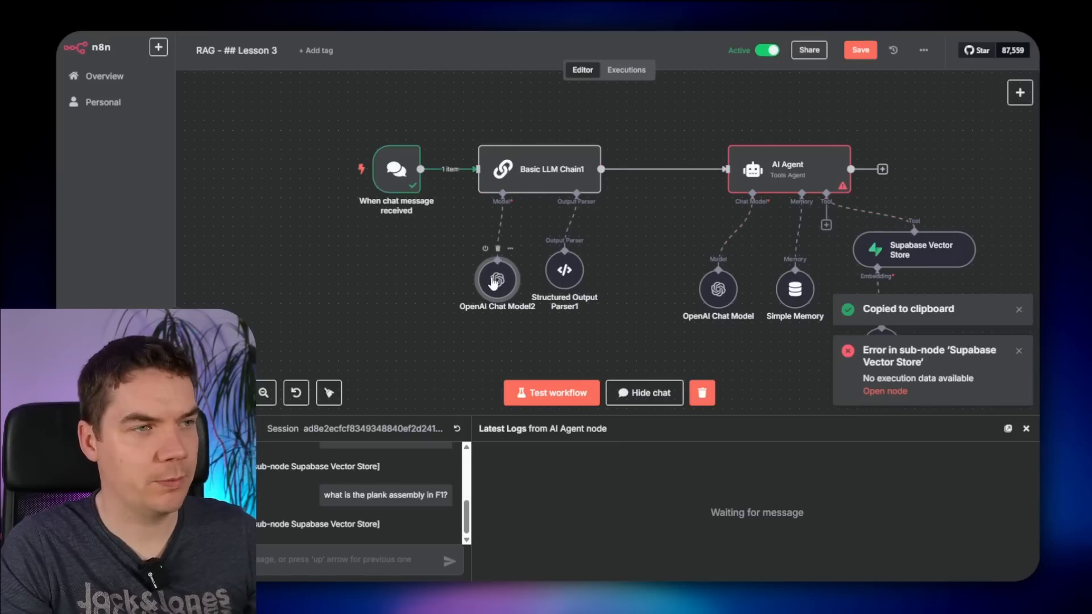
double_click(494, 281)
left_click(538, 165)
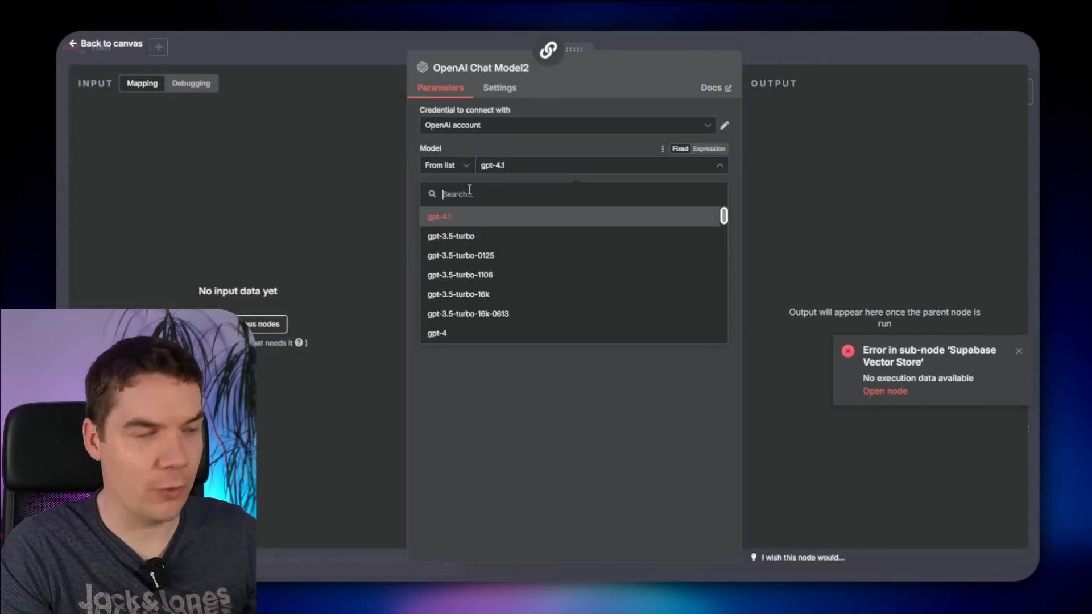
type("4o")
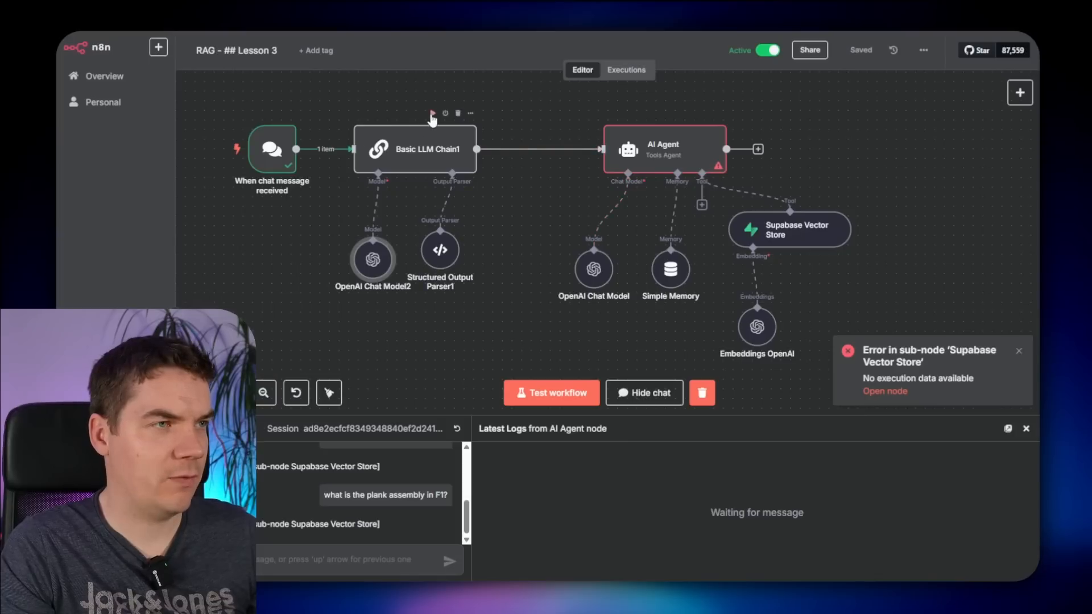
left_click(432, 114)
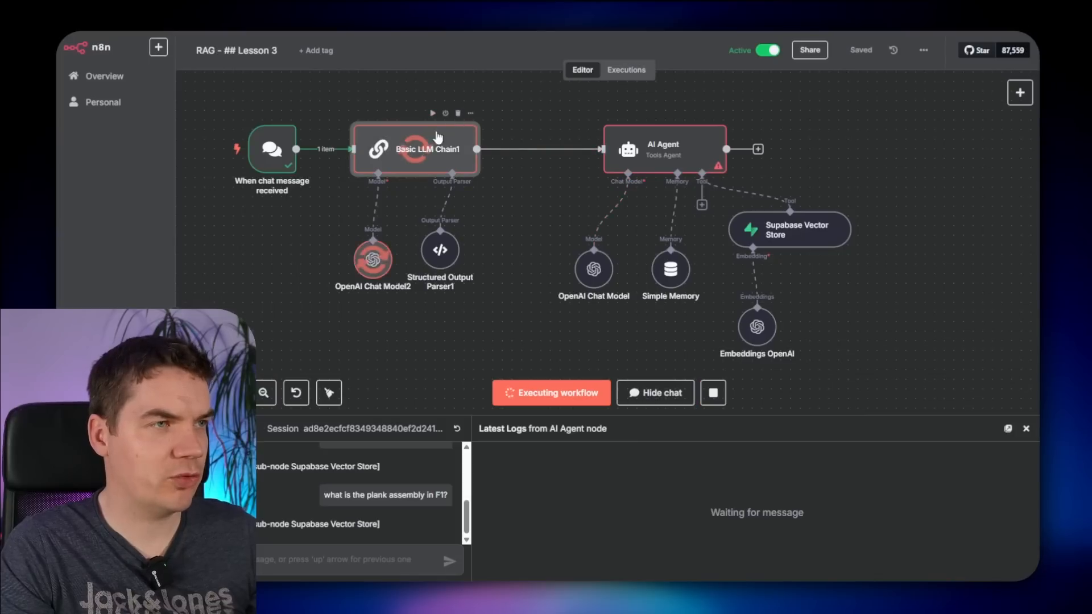
double_click(417, 161)
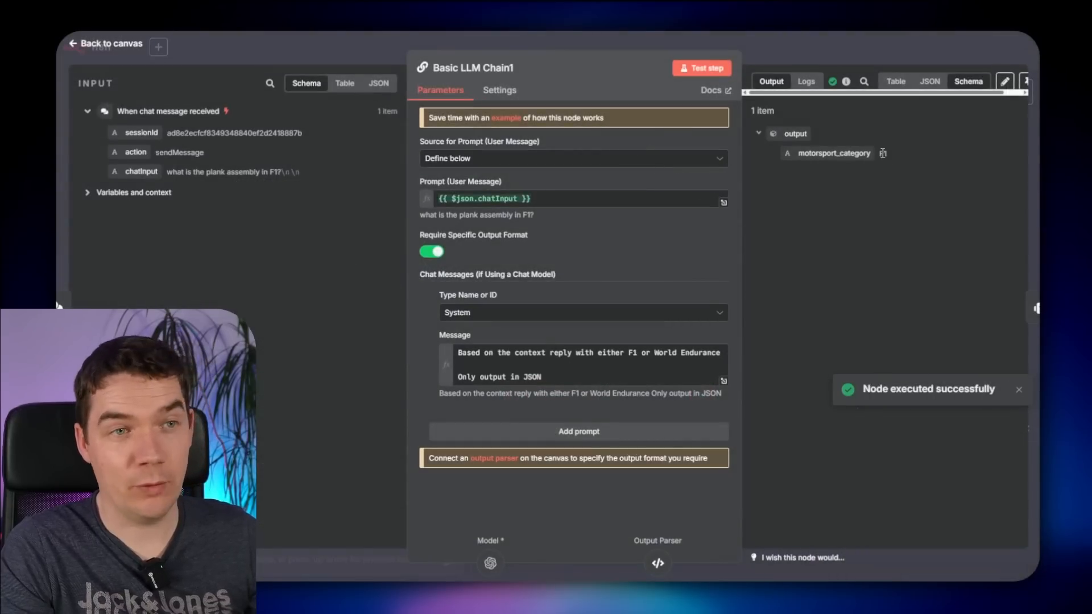
left_click(853, 51)
- Map the chain's motorsport_category output into the Supabase Vector Store filter value
double_click(791, 228)
scroll(676, 296, "down", 2)
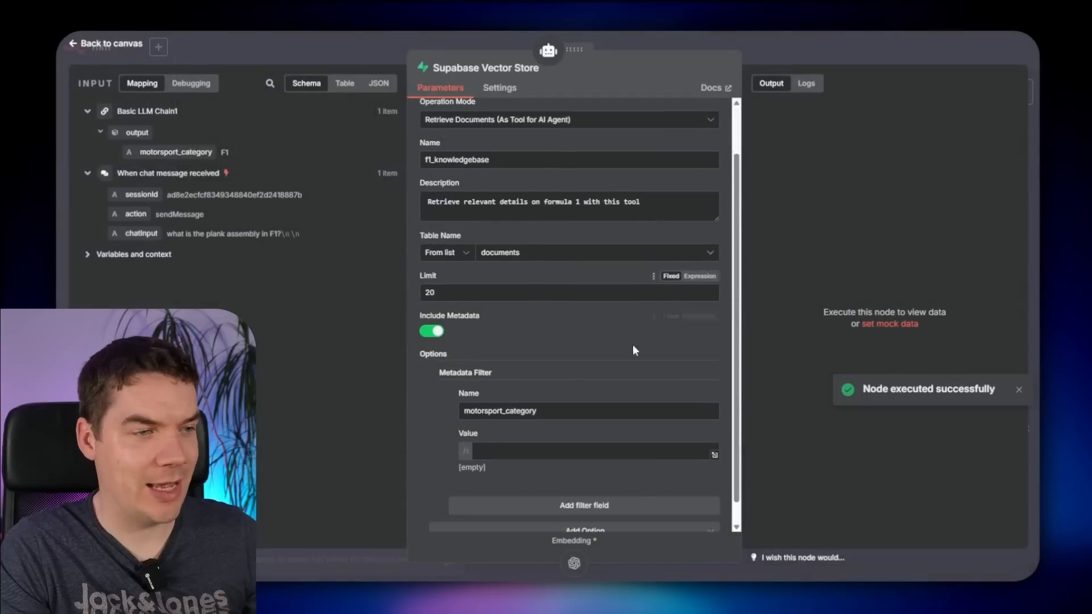
left_click(510, 421)
left_click_drag(191, 150, 546, 421)
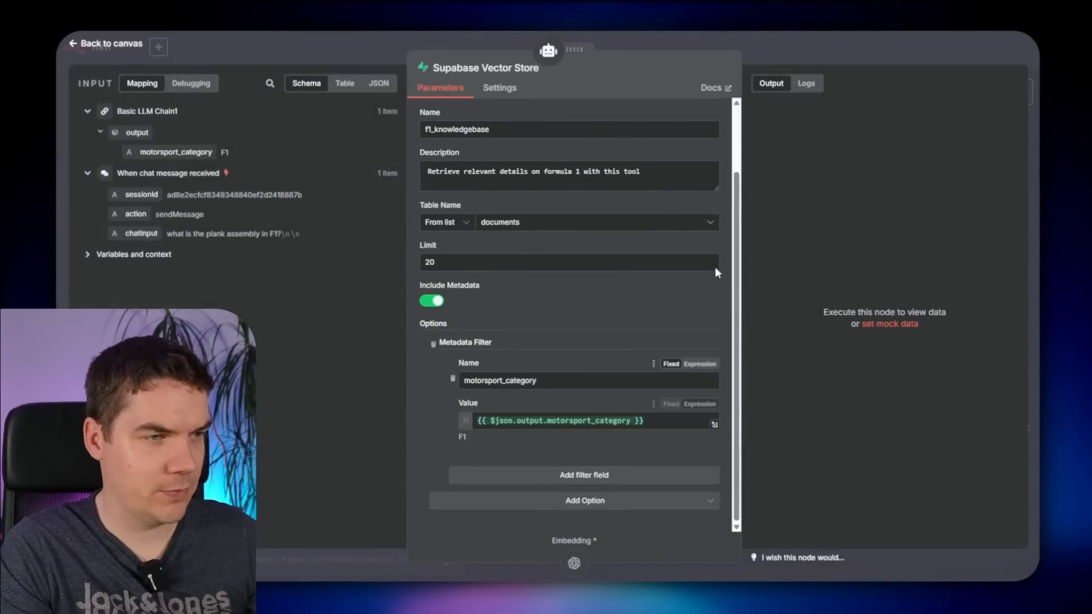
left_click(837, 59)
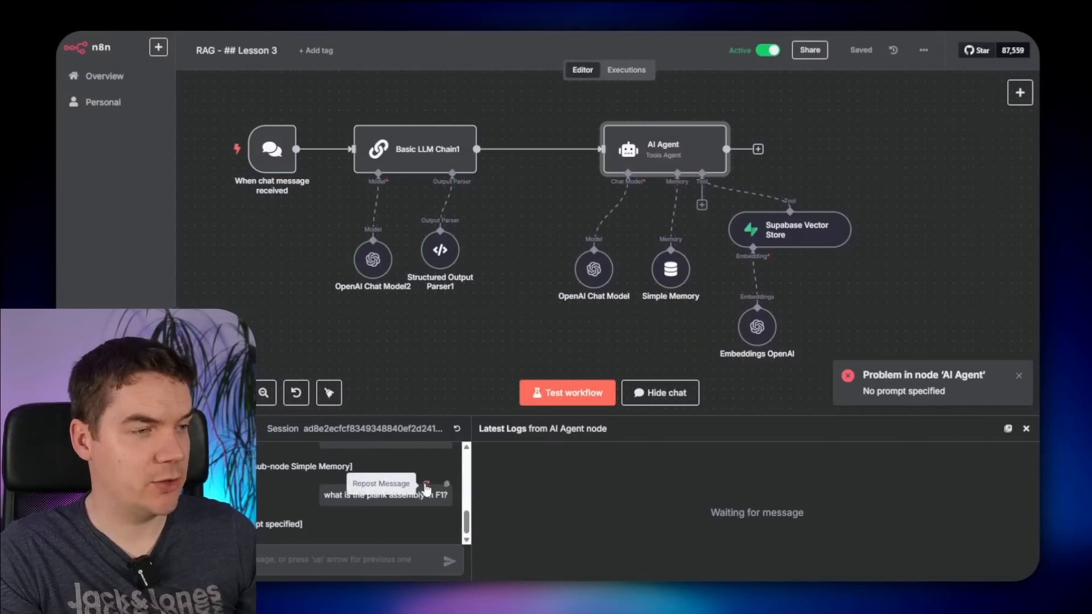
- Resend the plank assembly question and review the agent's answer
left_click(425, 484)
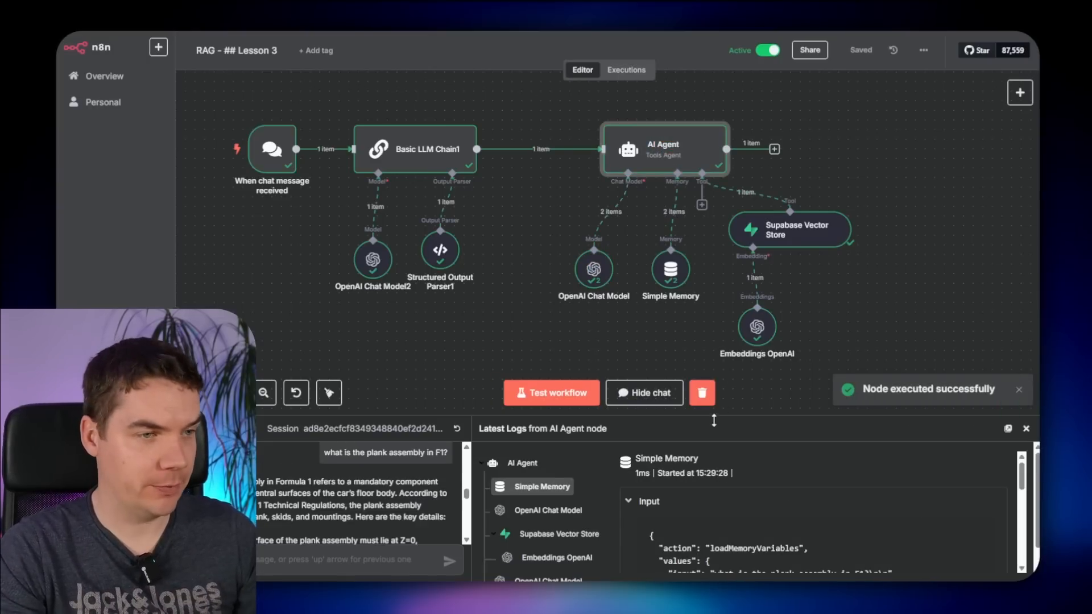
left_click_drag(714, 417, 714, 192)
left_click_drag(206, 258, 331, 282)
left_click(289, 273)
scroll(280, 309, "up", 2)
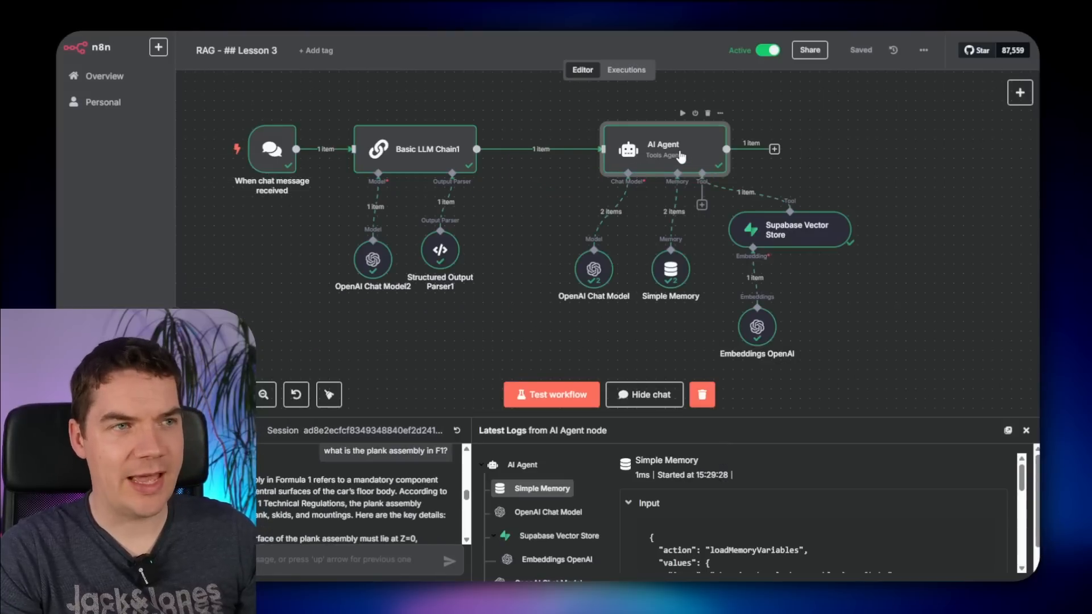
- Inspect the regulation chunks the Supabase Vector Store retrieved in the AI Agent logs
double_click(681, 157)
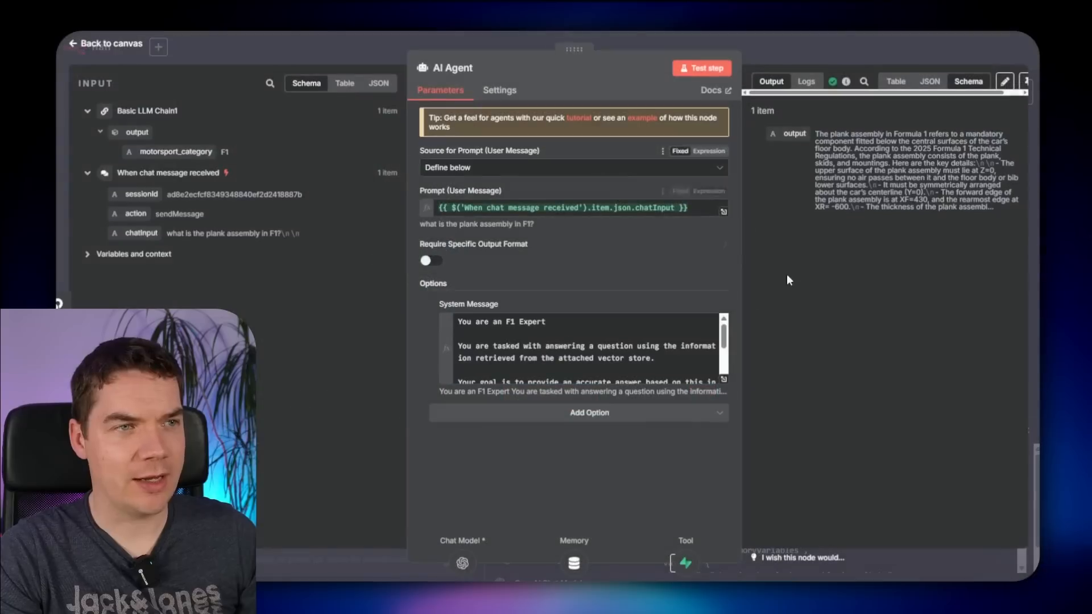
left_click(805, 83)
left_click(569, 186)
scroll(831, 317, "down", 5)
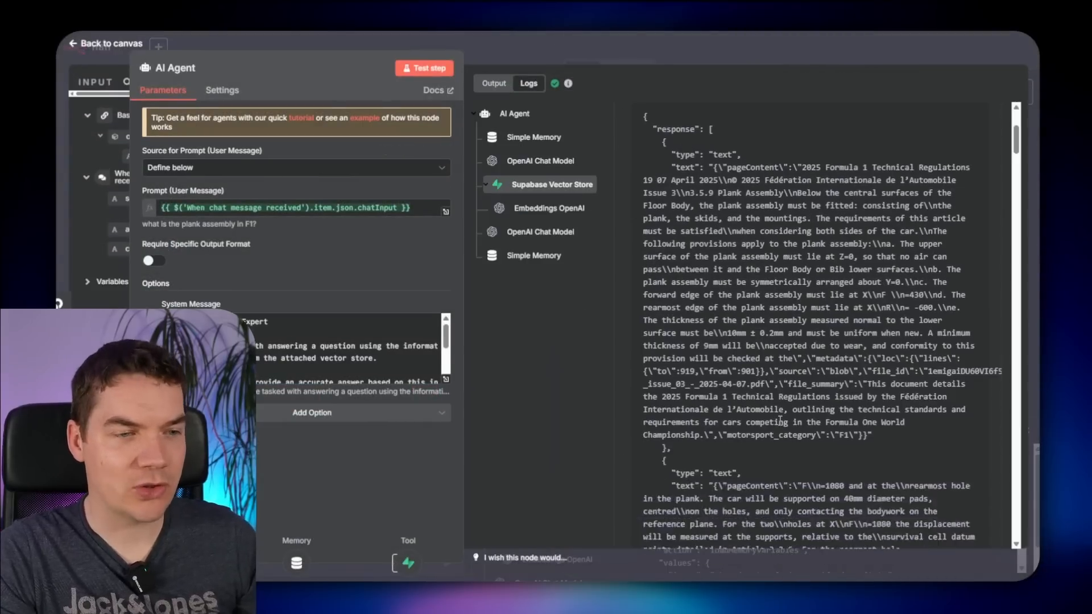
scroll(844, 322, "down", 15)
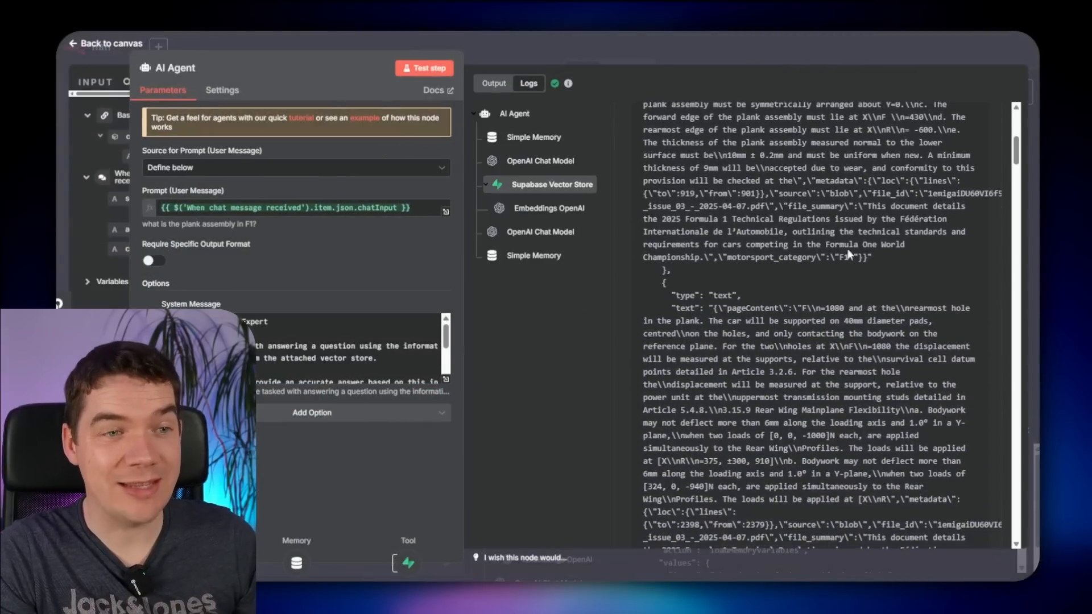
scroll(841, 428, "down", 3)
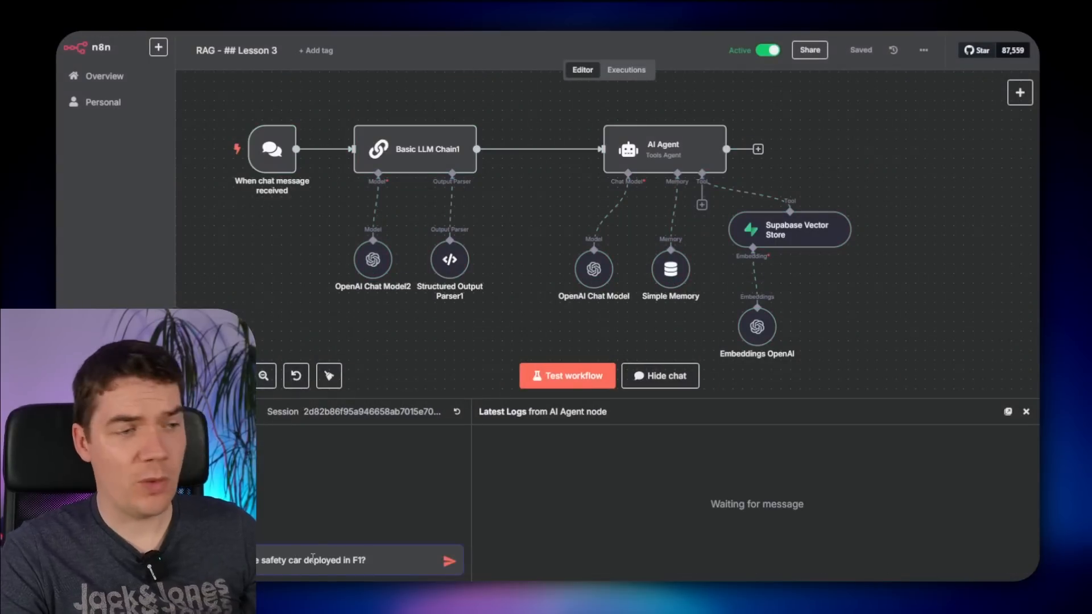
- Send the safety car question and highlight the Article 5.8 reference in the answer
key("Return")
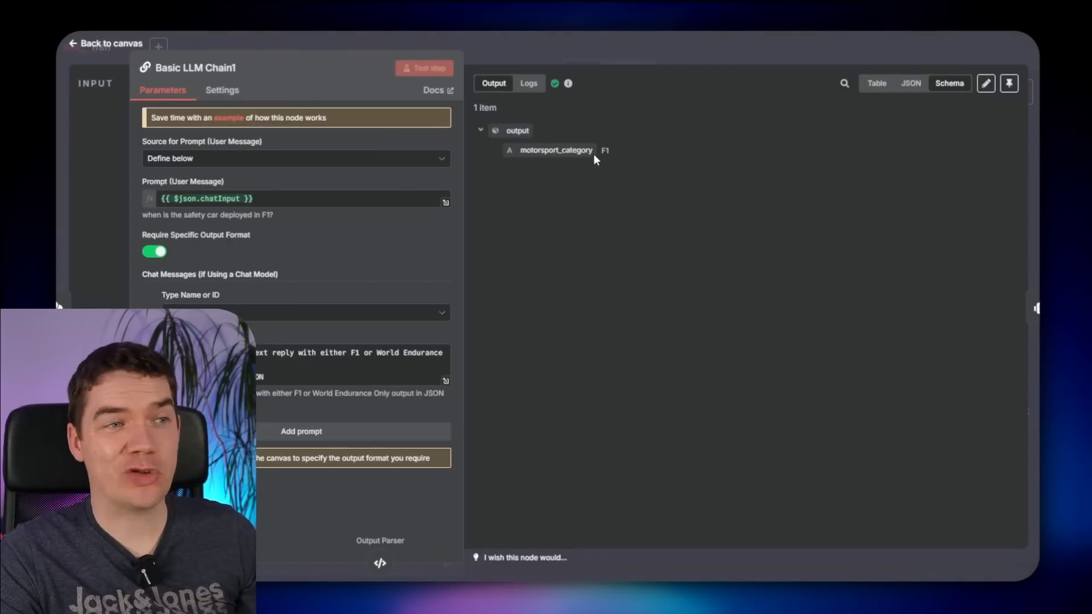
left_click(657, 64)
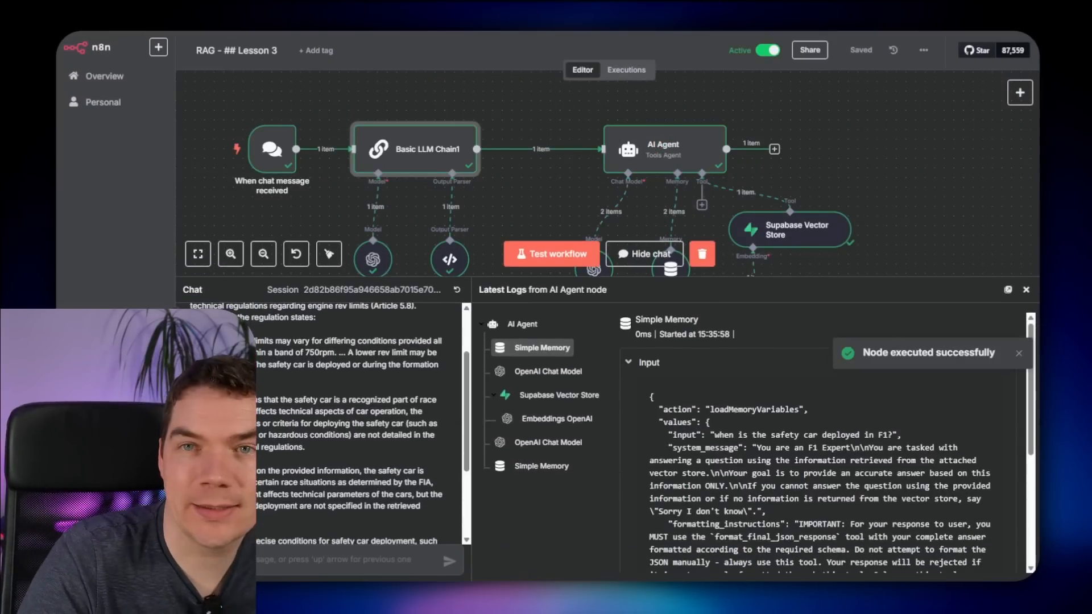
scroll(314, 393, "up", 5)
mouse_move(307, 357)
left_mouse_down()
mouse_move(189, 349)
mouse_move(206, 368)
mouse_move(287, 361)
left_mouse_up()
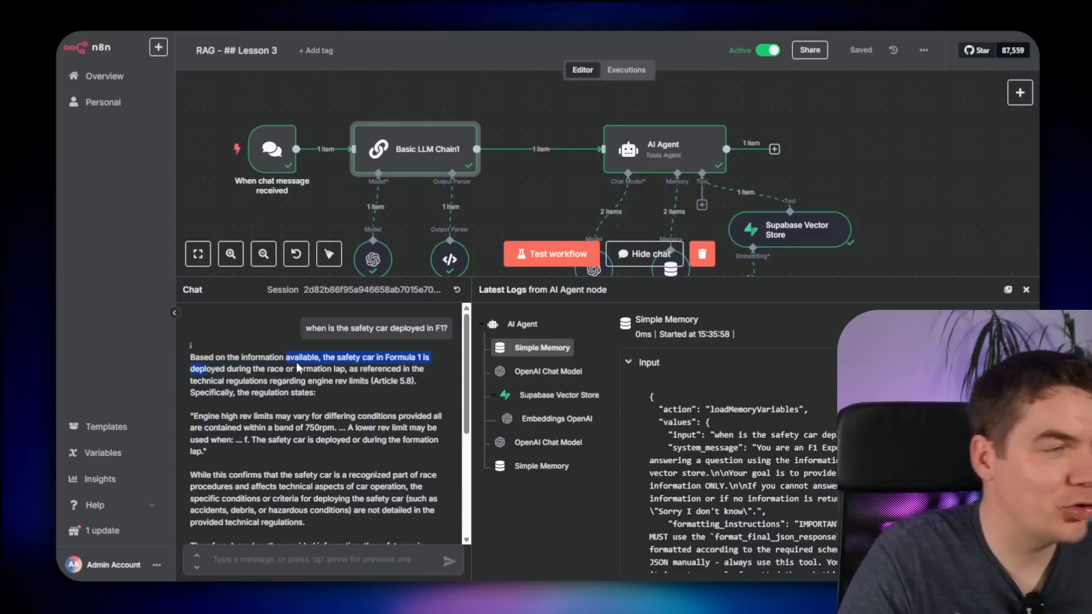
left_click(292, 394)
left_click_drag(381, 381, 413, 390)
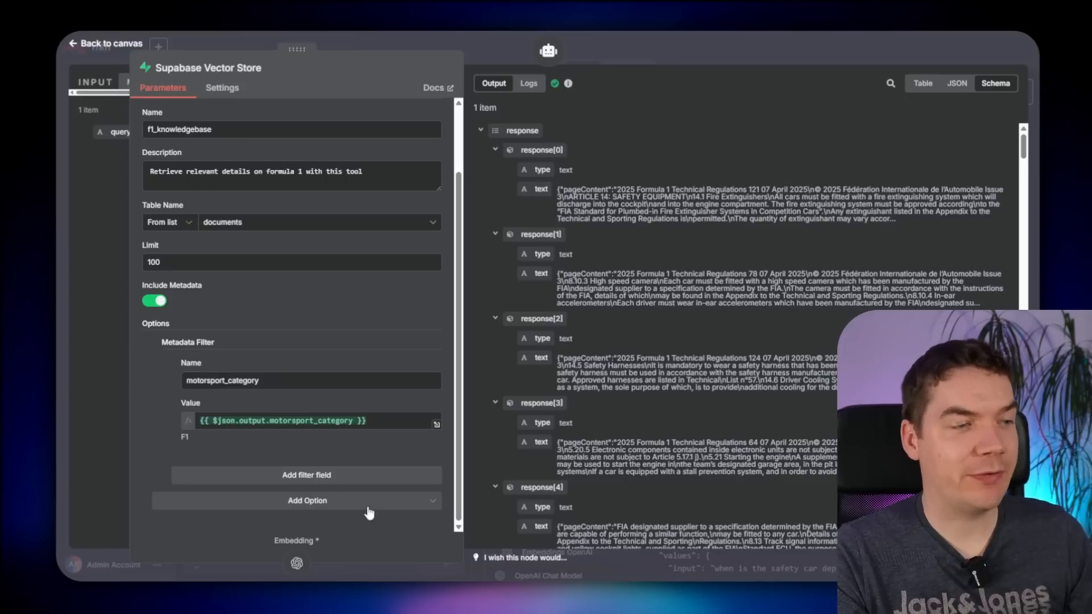
- Delete the empty second metadata filter from the Supabase Vector Store tool
left_click(272, 474)
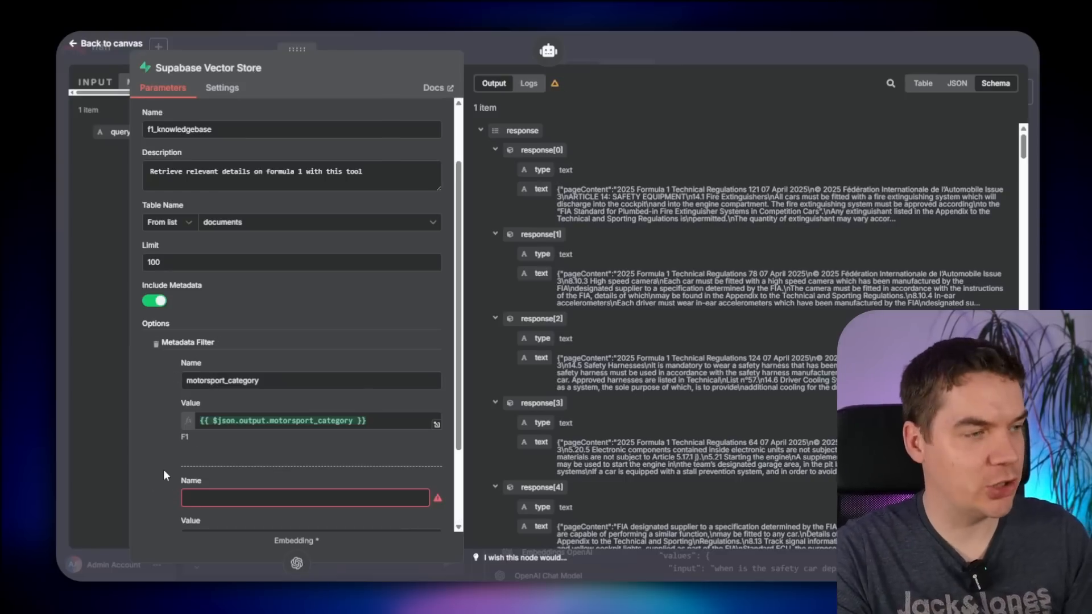
scroll(171, 478, "down", 2)
left_click(176, 435)
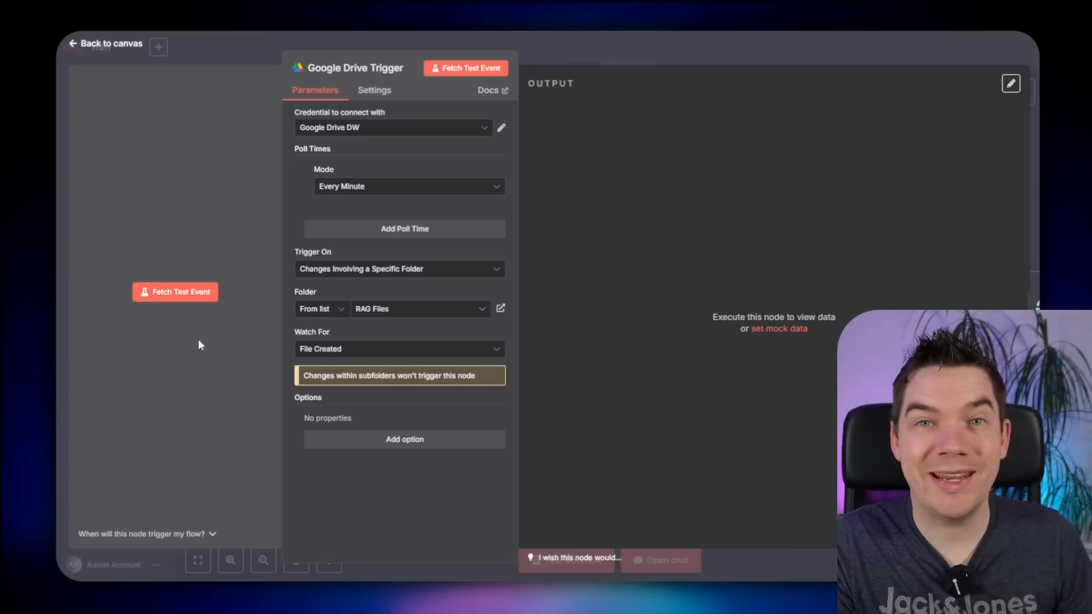
- Expand the 'When will this node trigger my flow?' explanation on the Google Drive Trigger
left_click(189, 535)
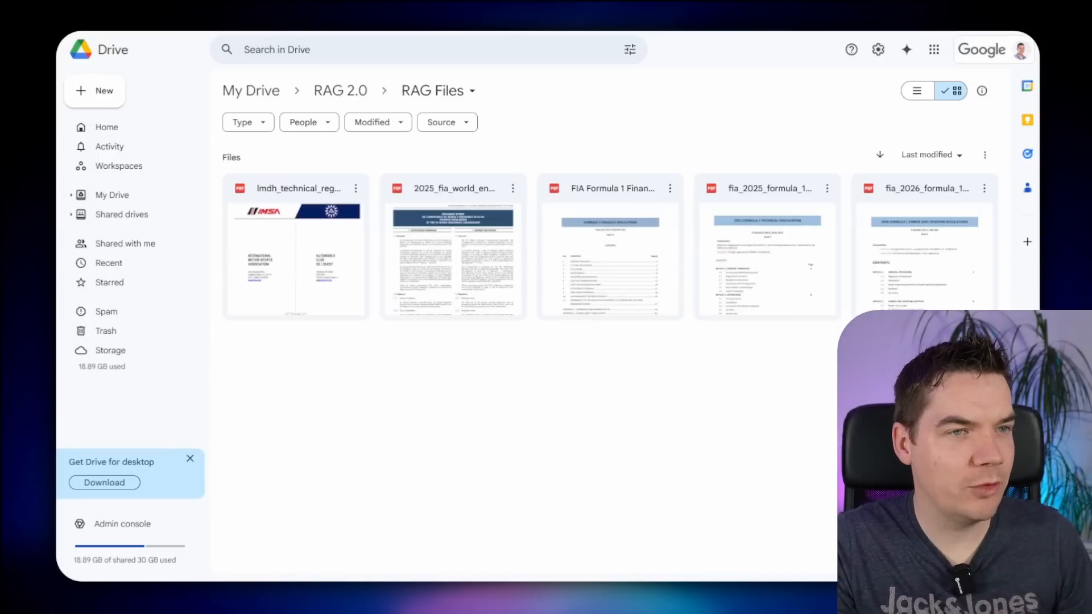
- Move the five PDFs into RAG 2.0 and create a Google Doc titled Organisation
left_click_drag(974, 369, 337, 96)
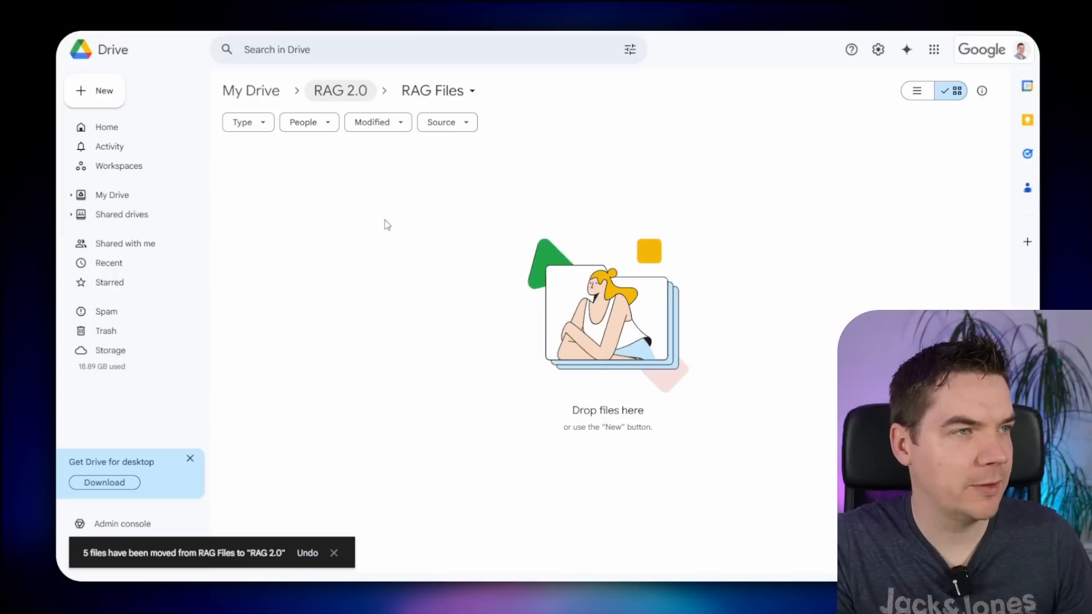
right_click(406, 236)
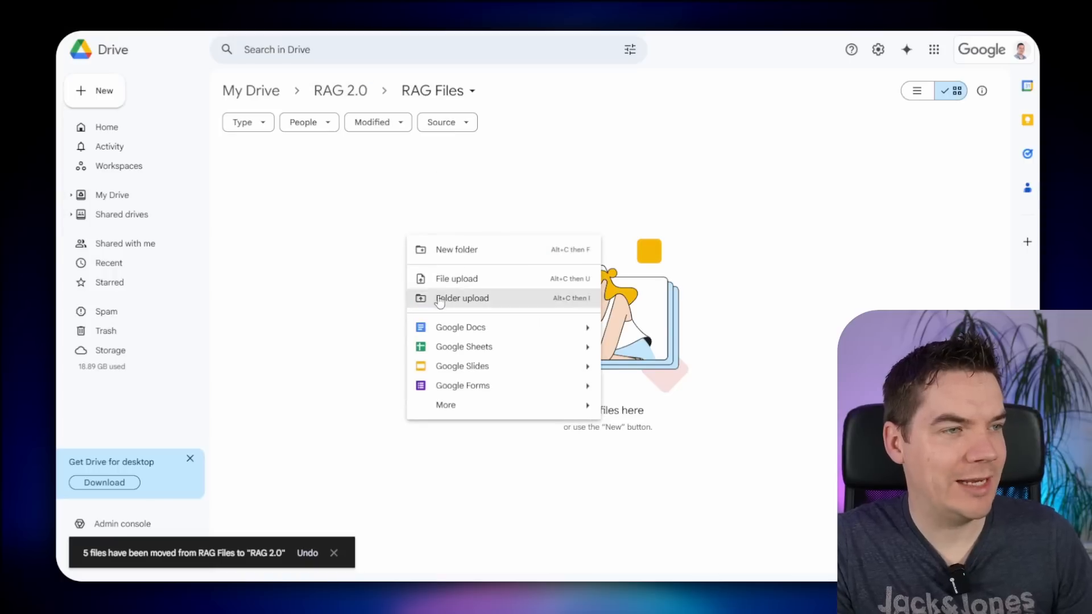
left_click(485, 332)
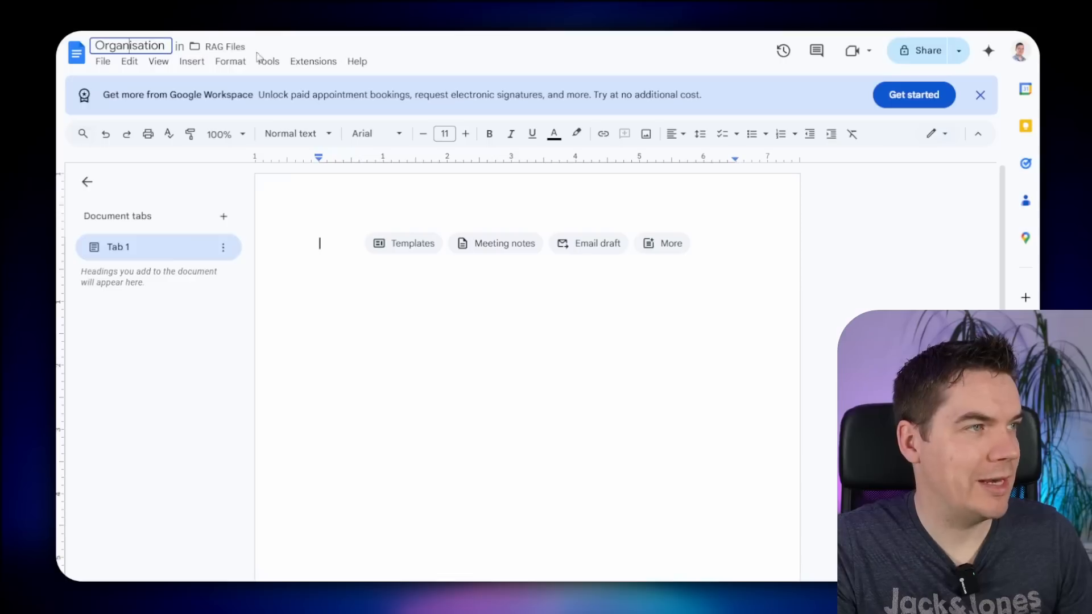
key("Return")
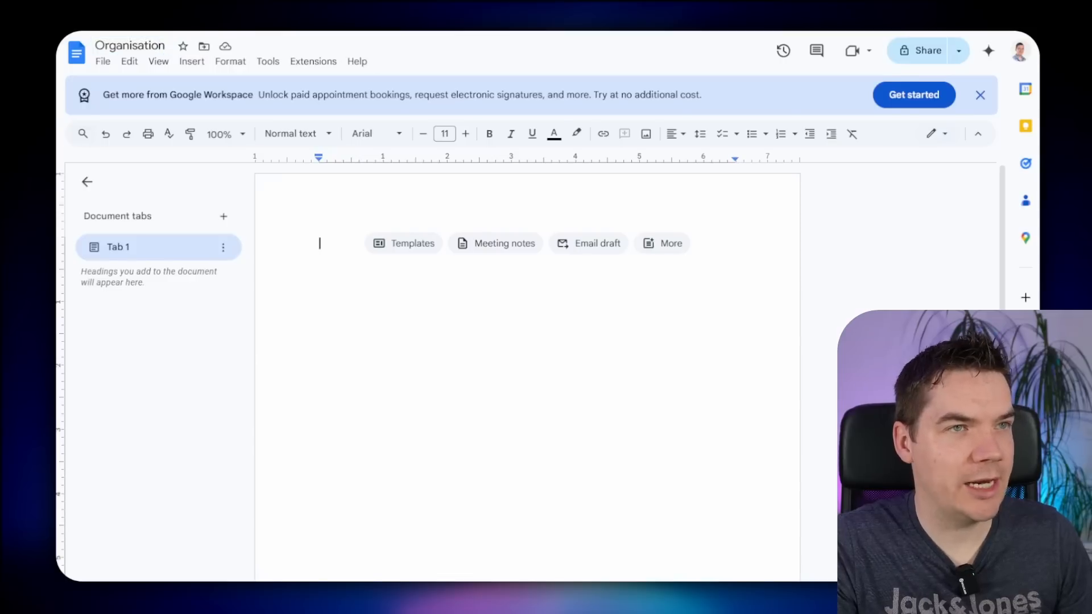
- Select the organisation text on the FIA page for copying
left_click(287, 289)
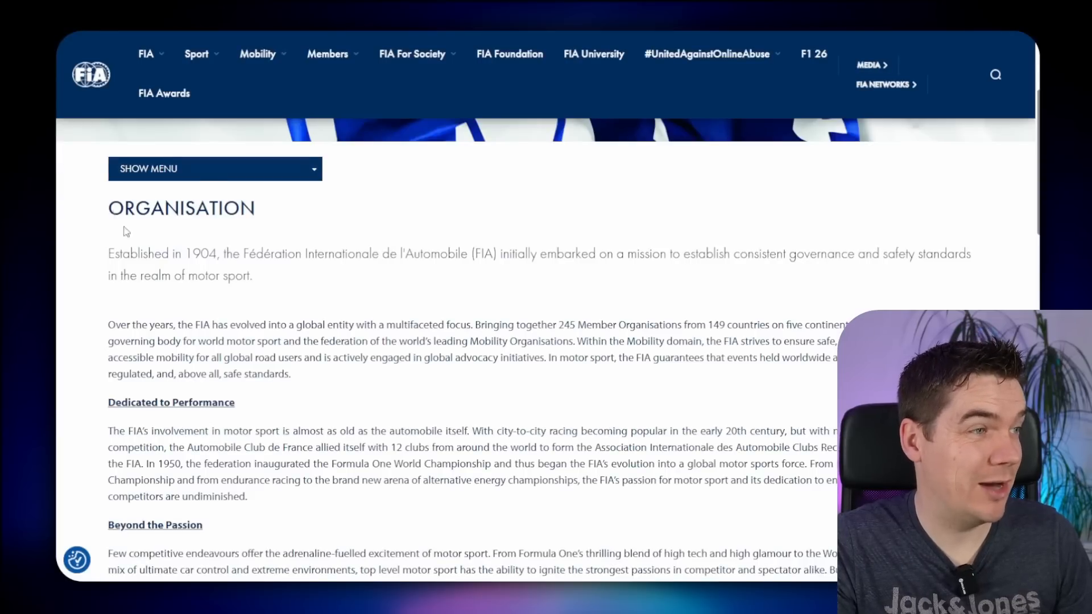
left_click_drag(126, 232, 182, 327)
scroll(182, 327, "up", 3)
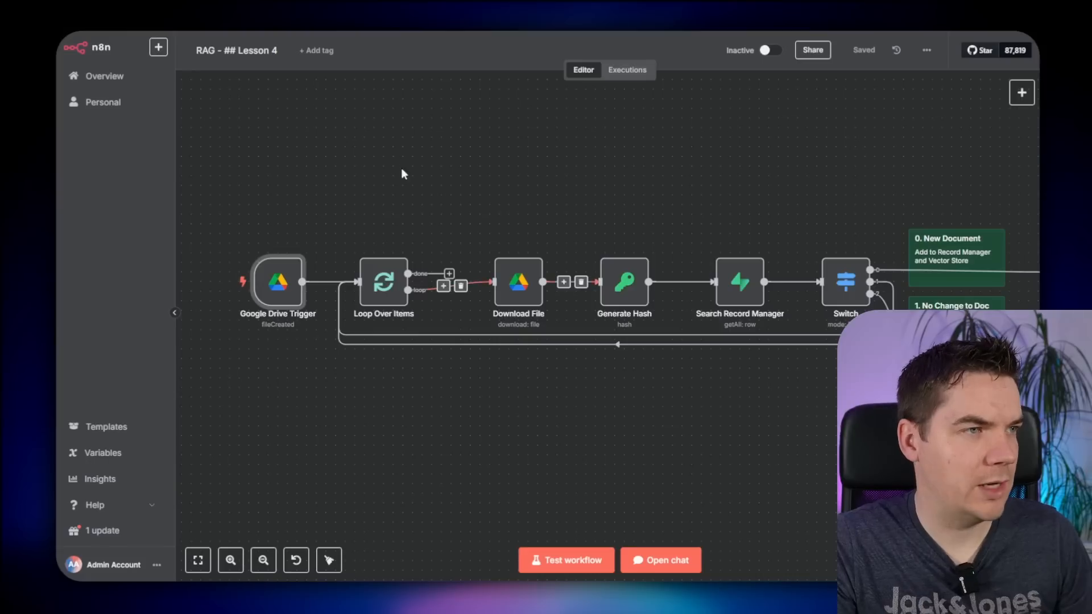
- Test the workflow and check the mime type of the file Download File fetched
scroll(402, 173, "up", 5)
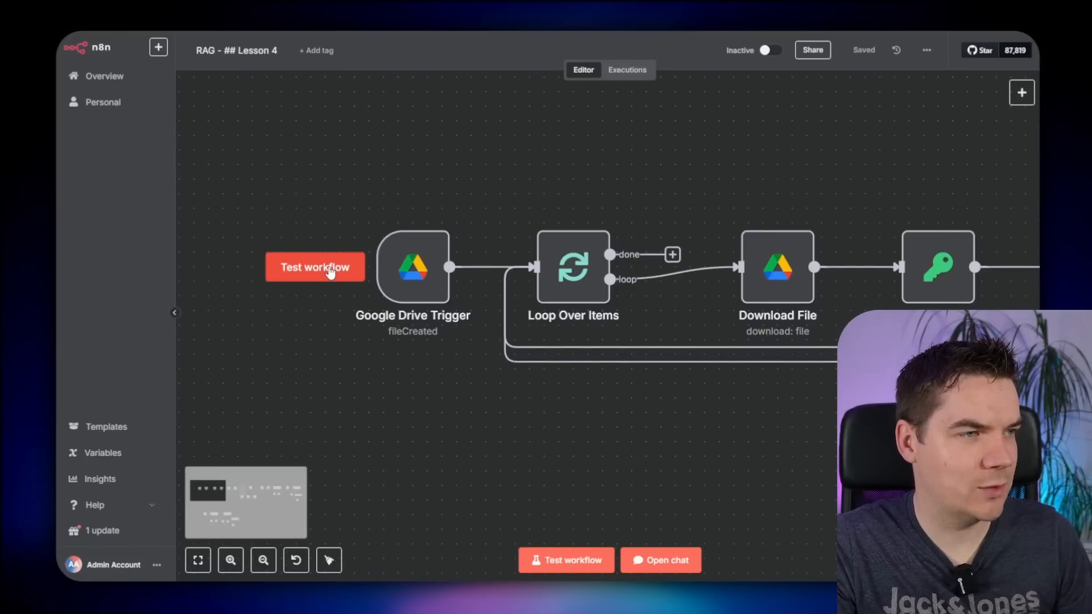
left_click(314, 267)
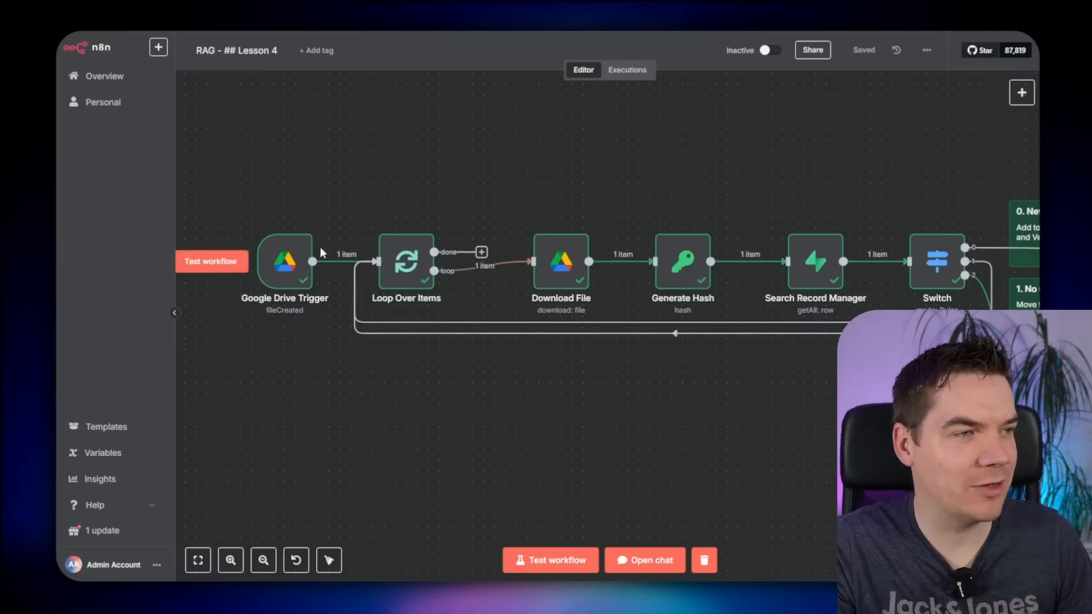
double_click(560, 266)
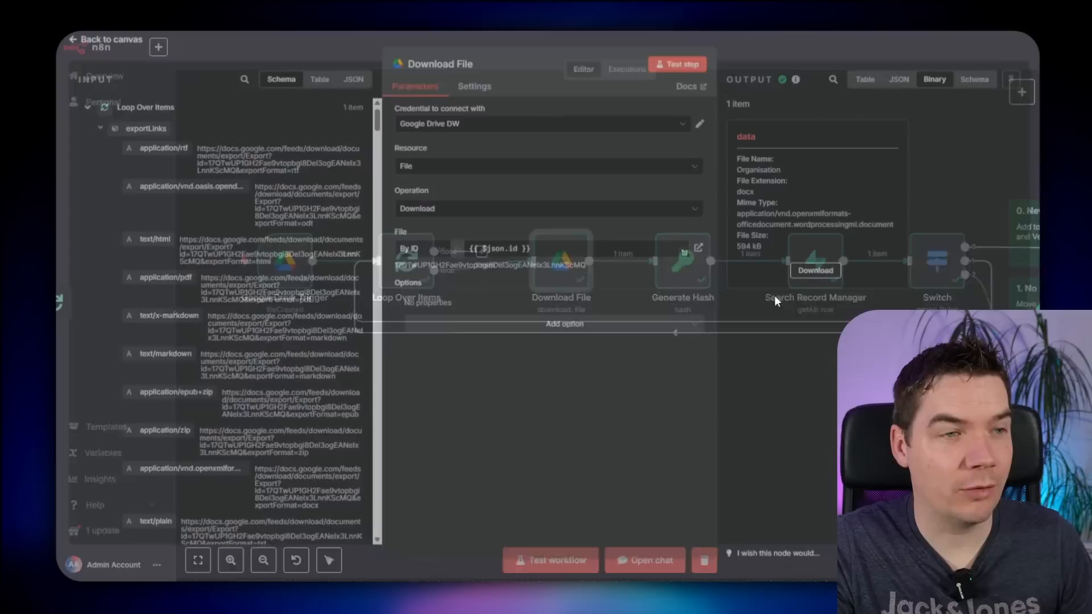
left_click_drag(738, 196, 842, 229)
left_click(756, 217)
left_click(841, 230)
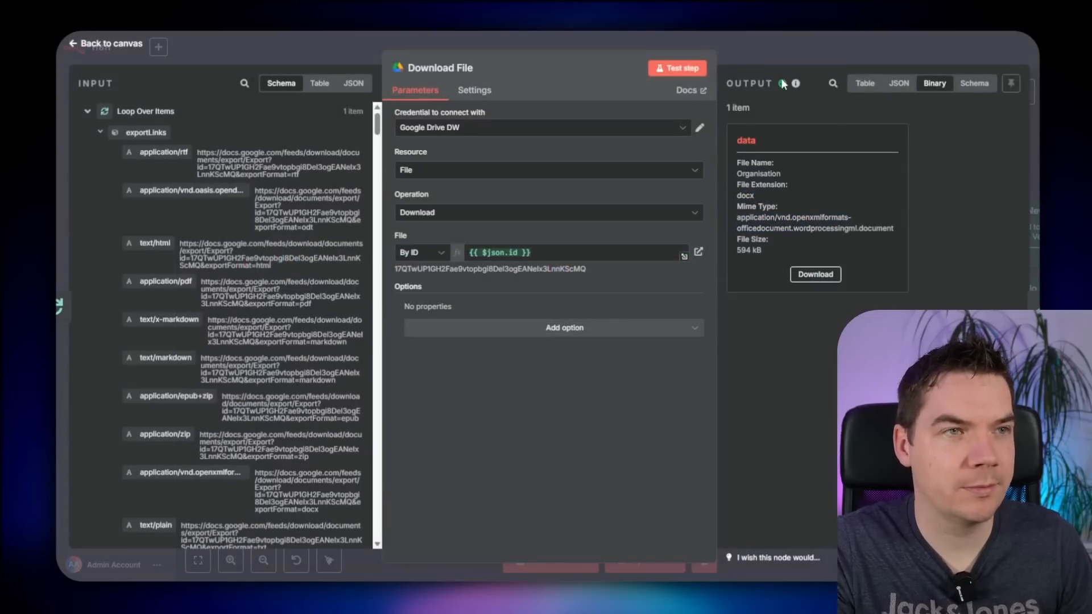
- Rerun the workflow and check the SHA256 hash that Generate Hash outputs
left_click(214, 261)
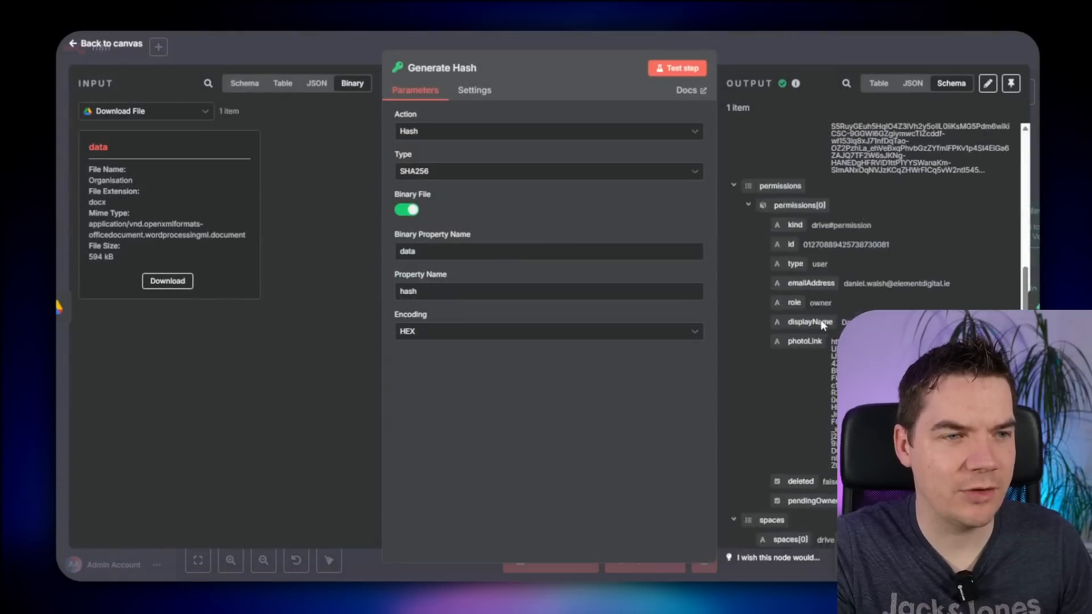
scroll(821, 319, "down", 10)
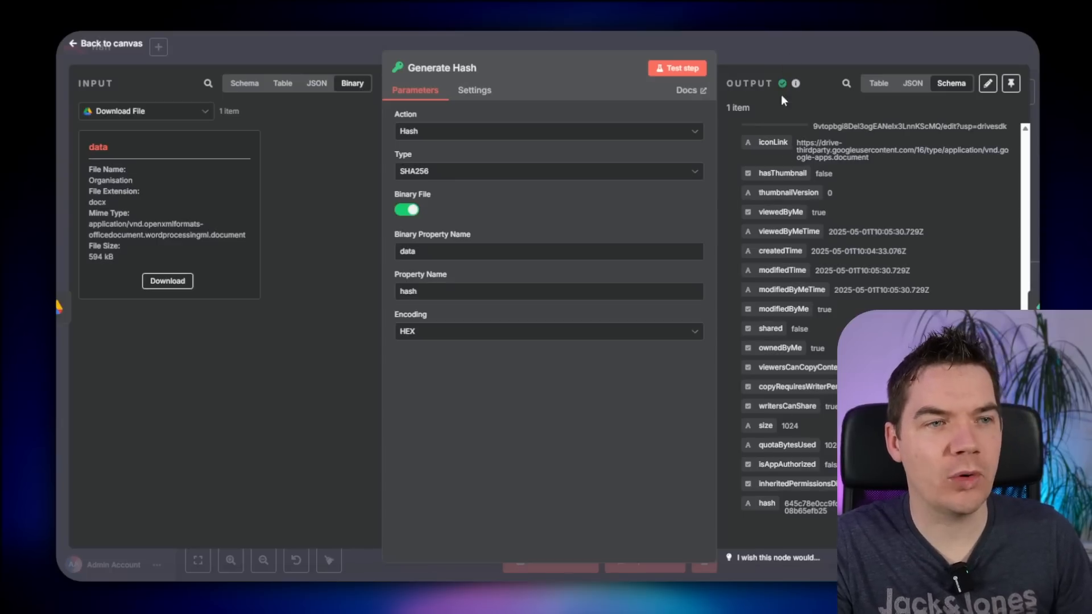
left_click(783, 53)
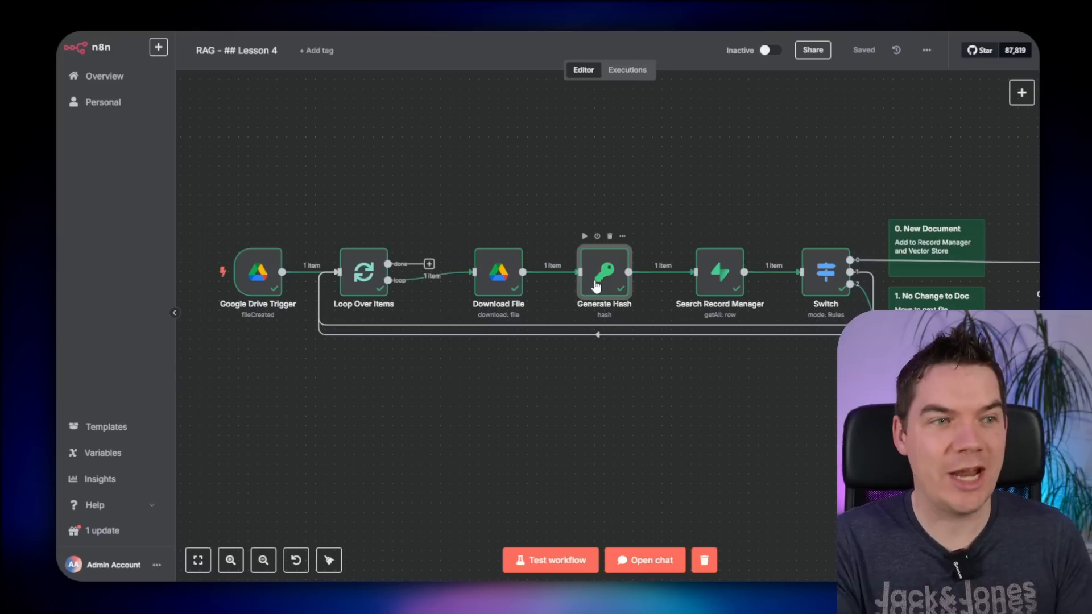
scroll(497, 207, "down", 2)
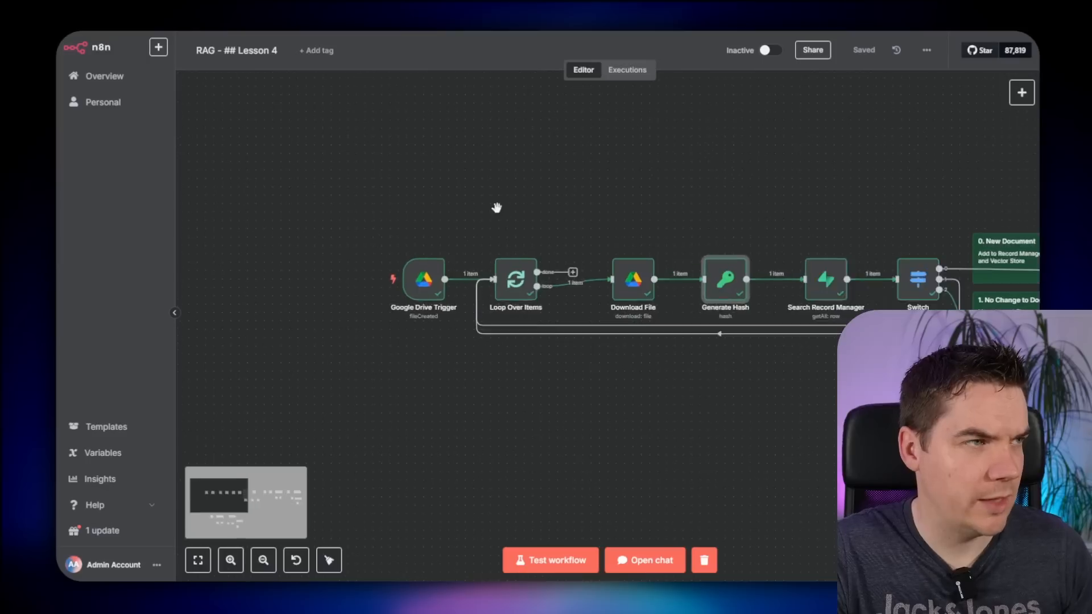
- Shift the first three nodes left and insert a Switch node between Download File and Generate Hash
scroll(325, 212, "up", 2)
left_click_drag(325, 207, 714, 402)
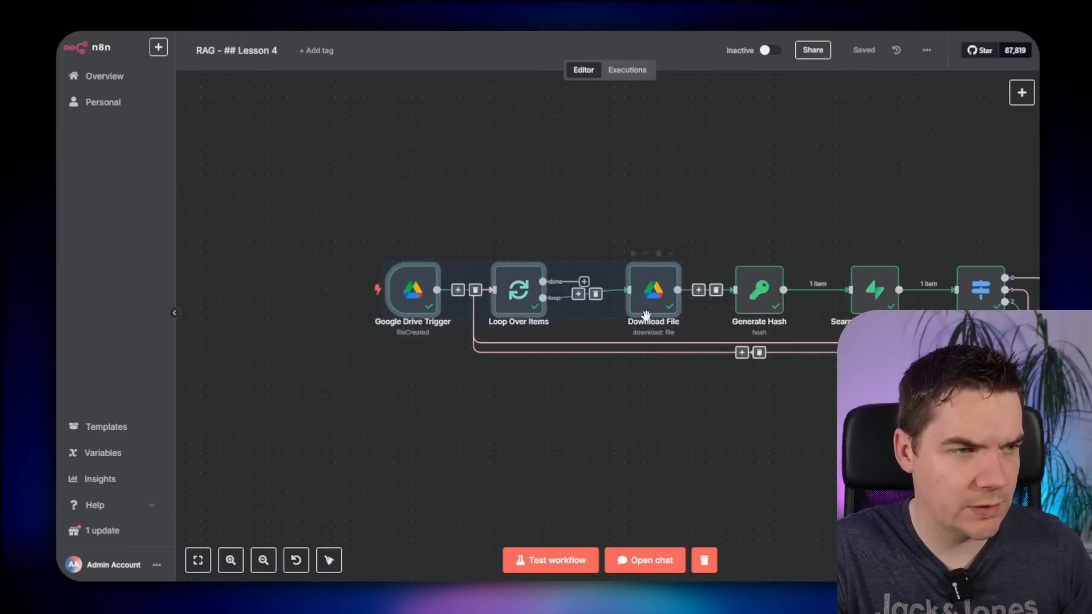
left_click_drag(653, 290, 538, 290)
left_click(653, 227)
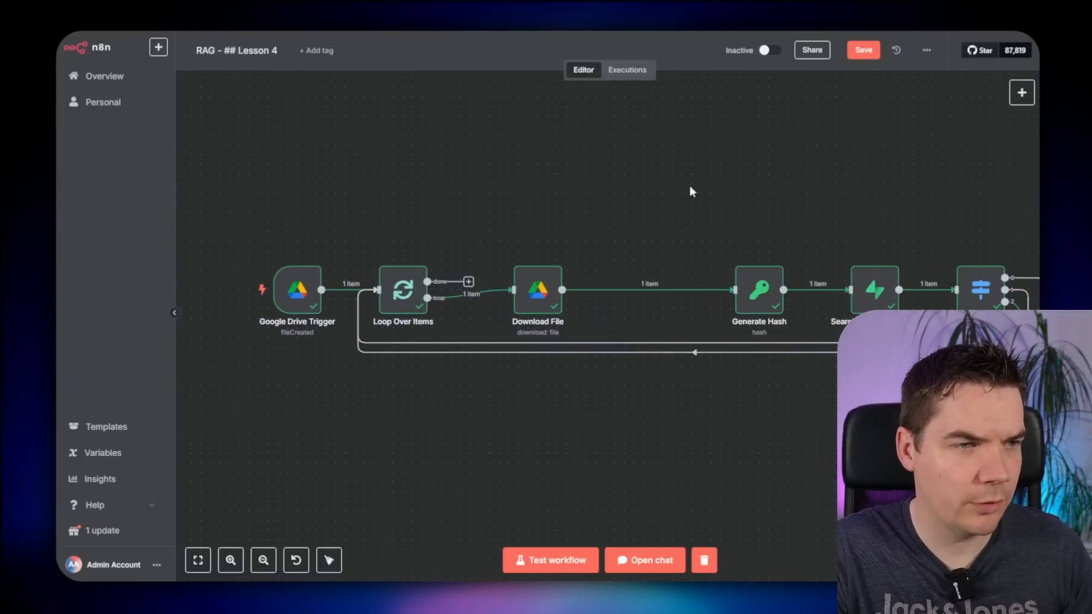
left_click(641, 290)
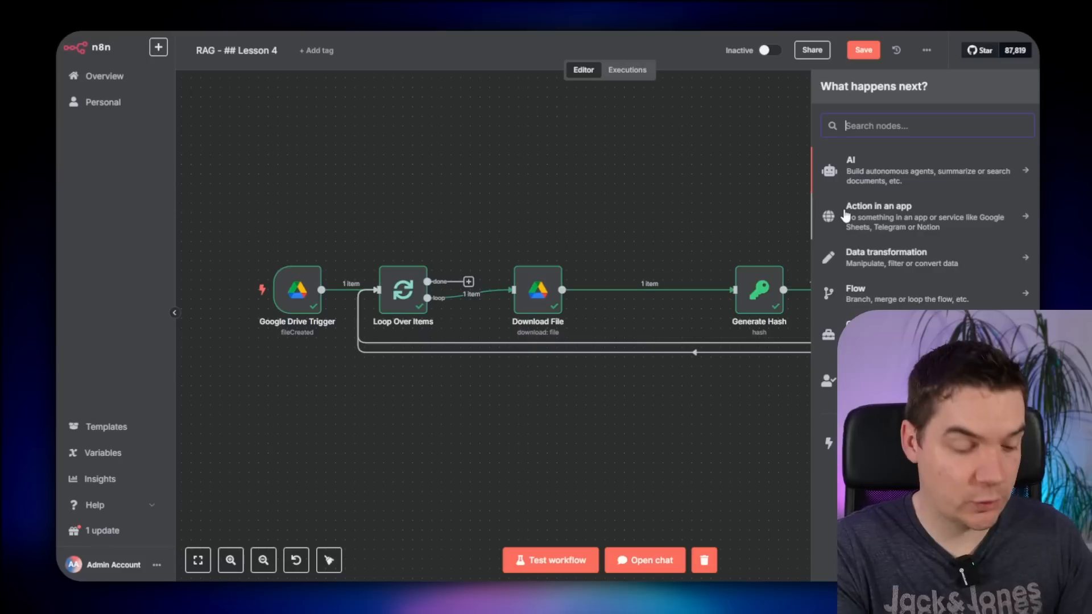
type("switch")
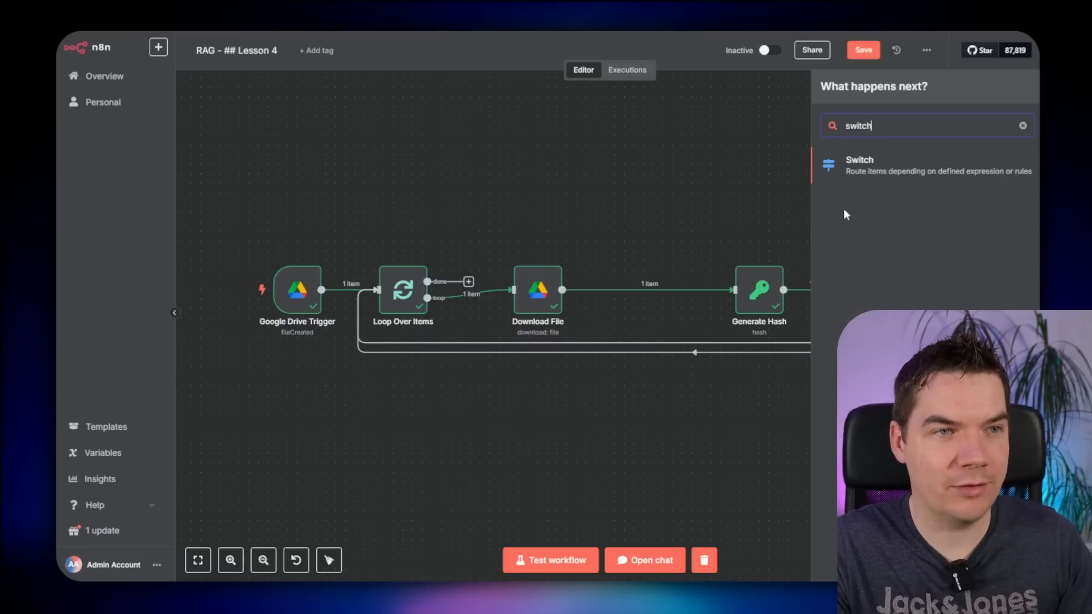
left_click(868, 166)
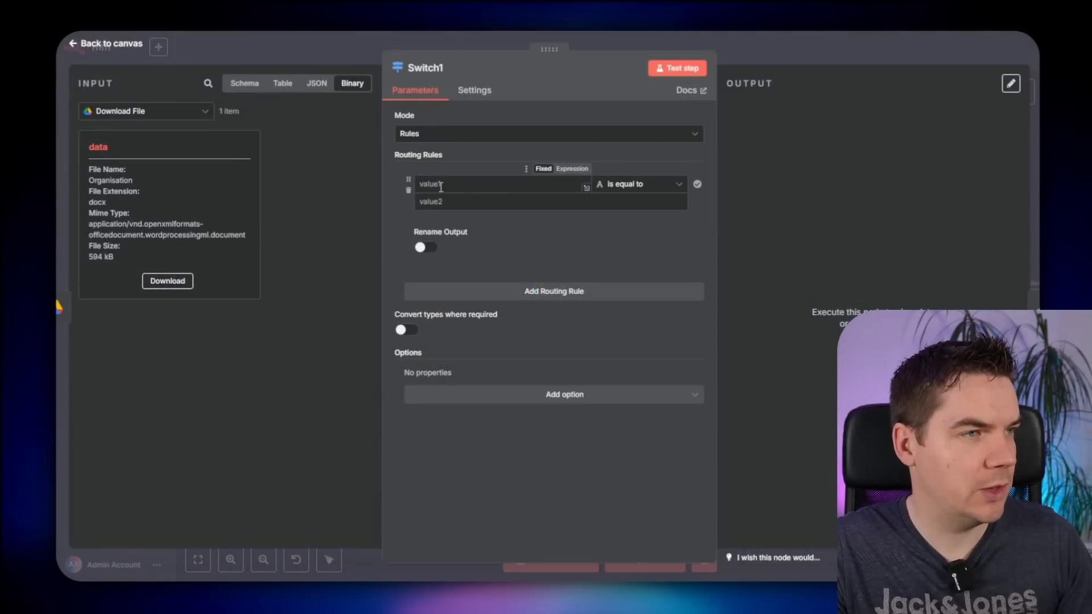
- Add a rule for mimeType equals application/vnd.google-apps.document and a second rule; move the Organisation doc into RAG 2.0
left_click(317, 83)
left_click_drag(119, 210, 438, 184)
left_click_drag(159, 210, 330, 210)
key("ctrl+c")
left_click(483, 201)
key("ctrl+v")
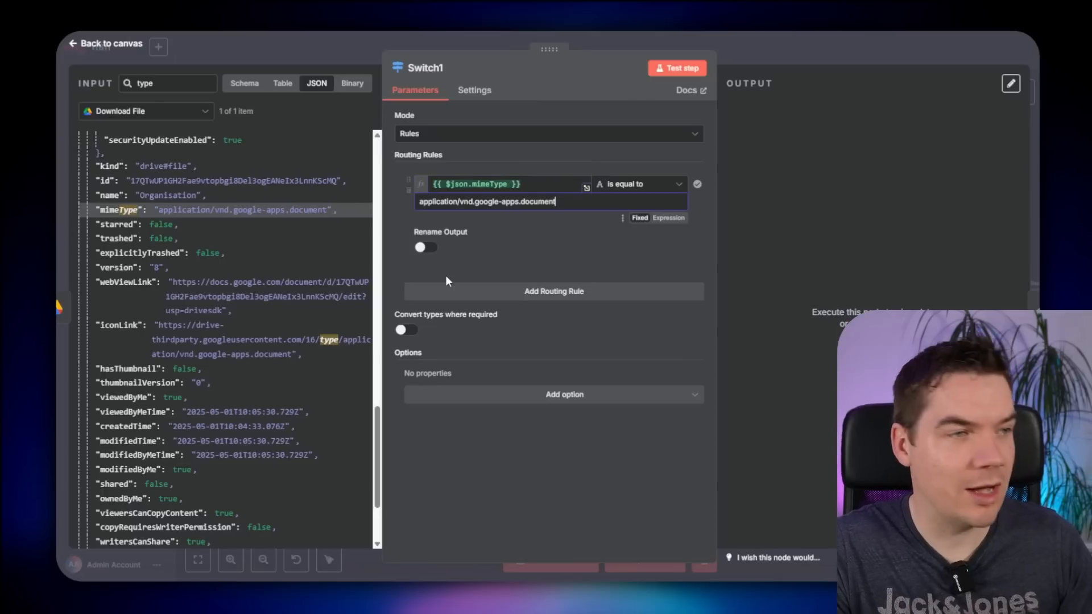
left_click(514, 291)
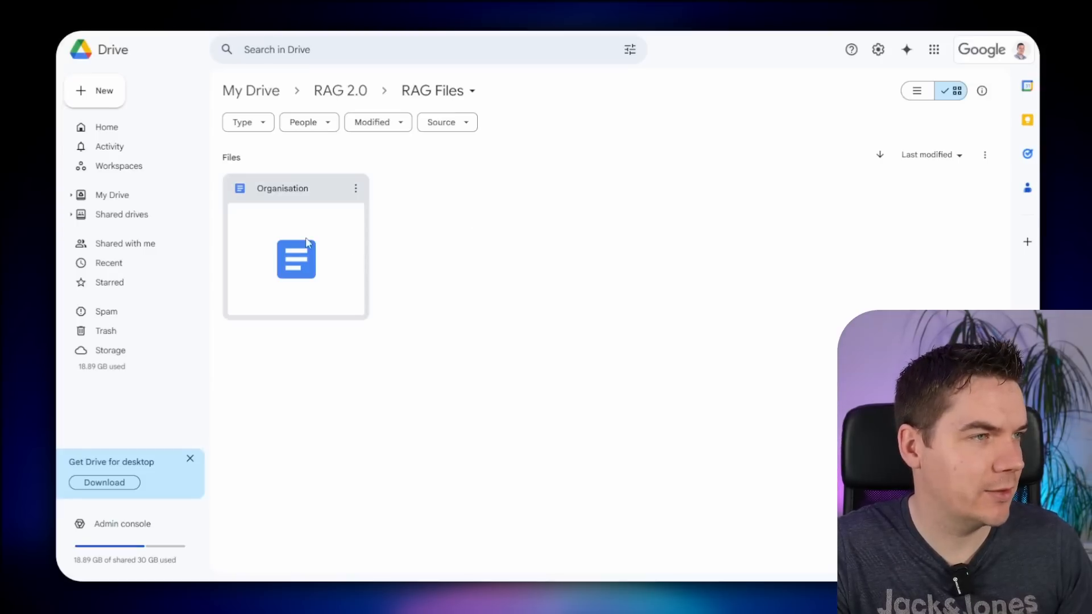
left_click_drag(295, 250, 352, 101)
- Move the LMDh PDF into RAG Files and set Switch1's second rule to the PDF mime type
left_click(345, 93)
left_click_drag(449, 253, 271, 193)
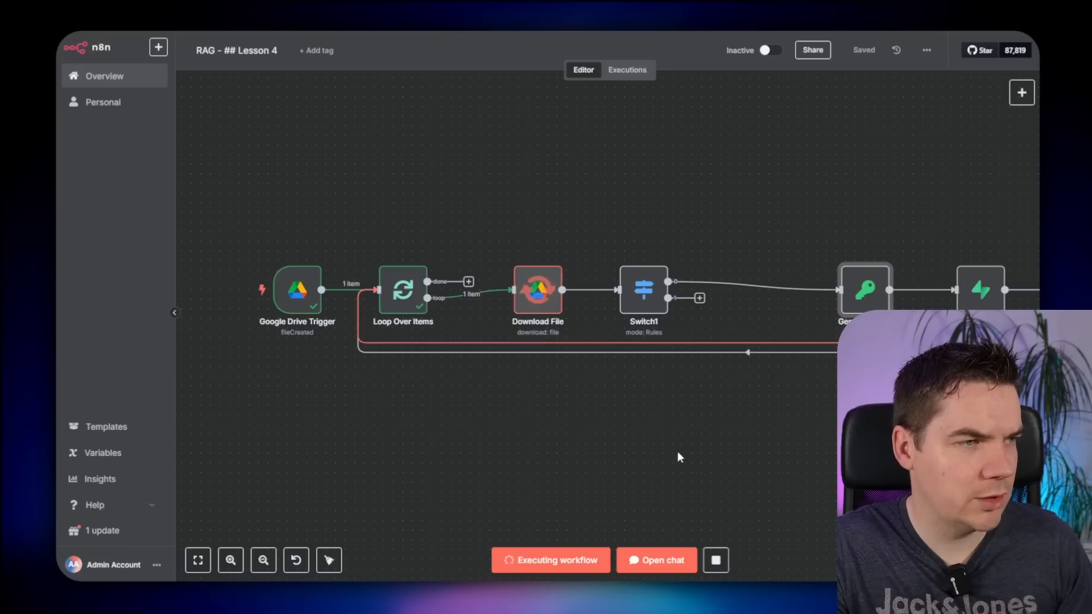
double_click(626, 293)
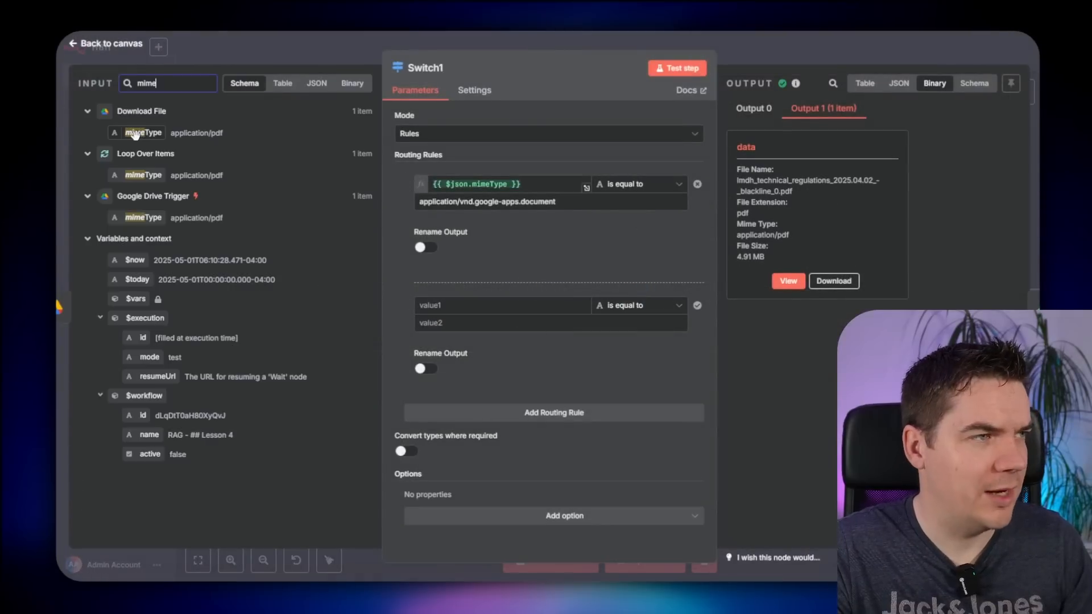
left_click_drag(140, 134, 496, 305)
left_click(424, 262)
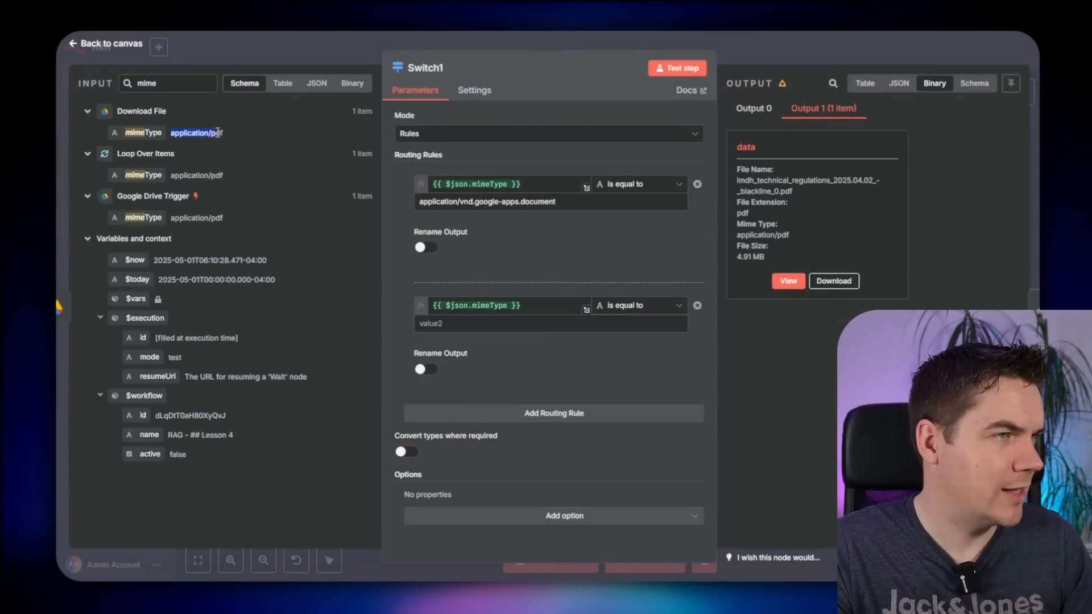
left_click(497, 324)
key("ctrl+v")
key("Escape")
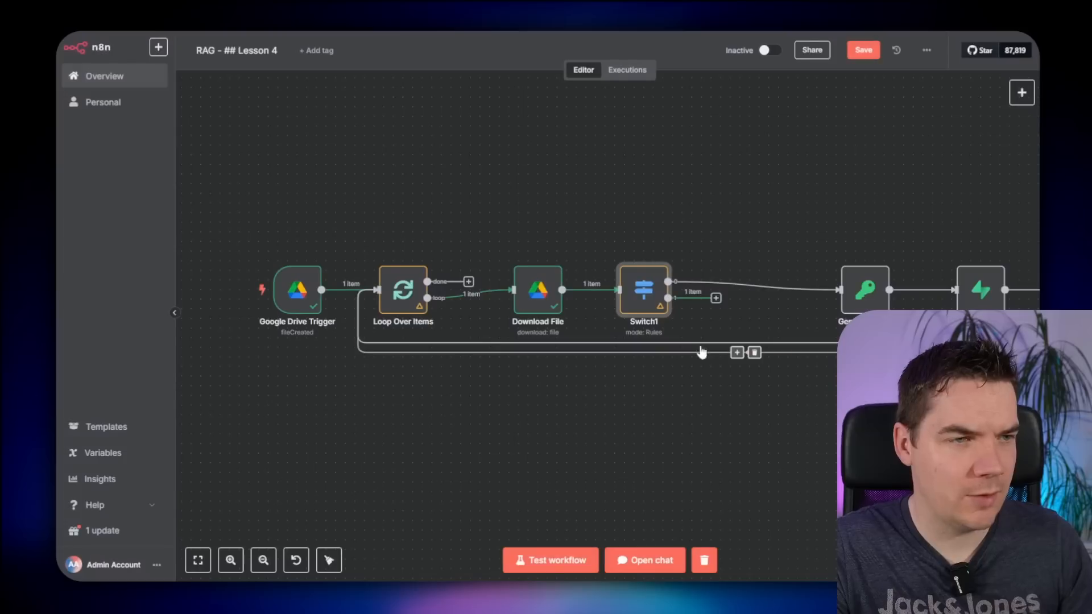
- Connect Switch1's second output to Generate Hash and reopen Switch1 to review its rules
scroll(725, 315, "up", 3)
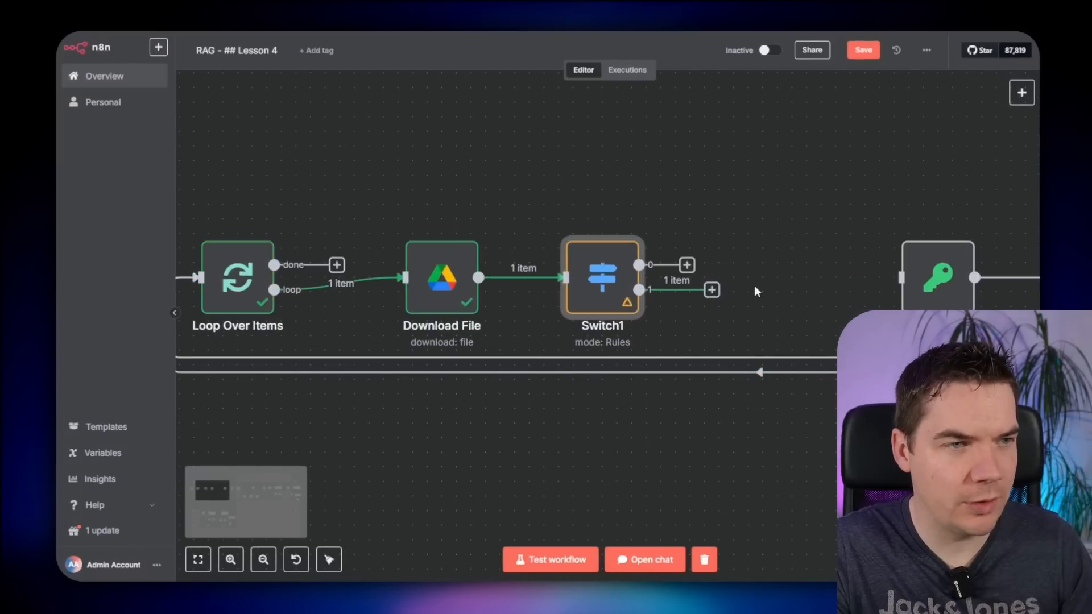
left_click_drag(720, 296, 901, 277)
scroll(546, 198, "right", 4)
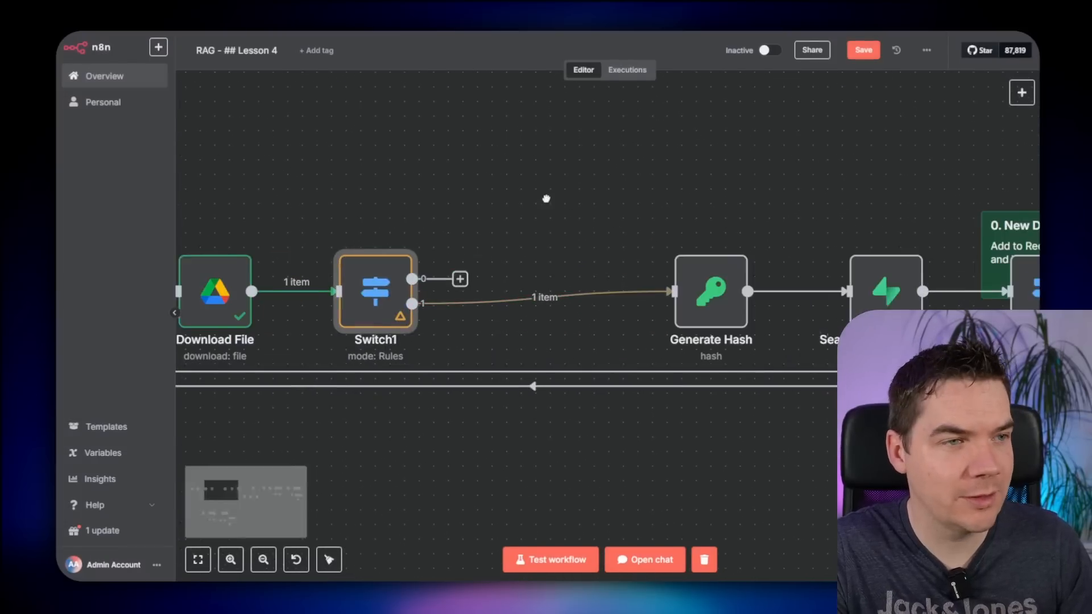
left_click_drag(455, 278, 525, 152)
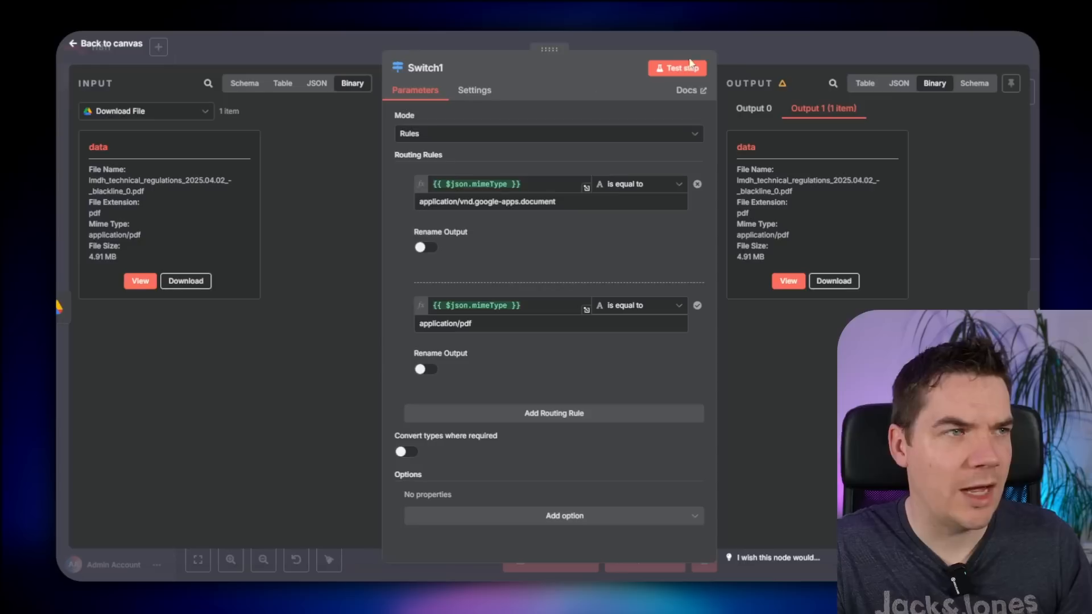
left_click(752, 52)
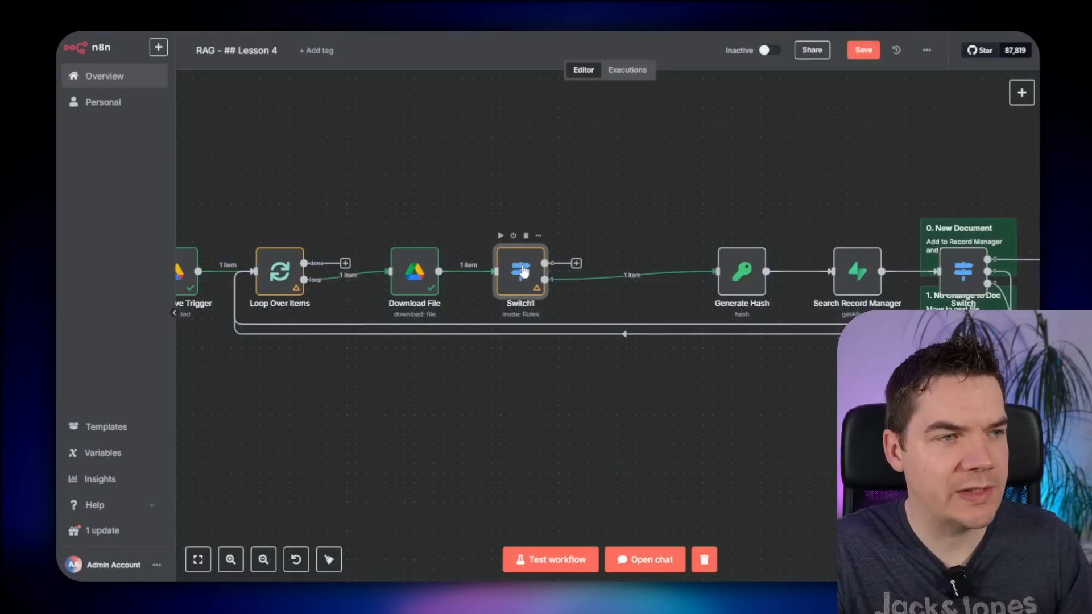
double_click(522, 270)
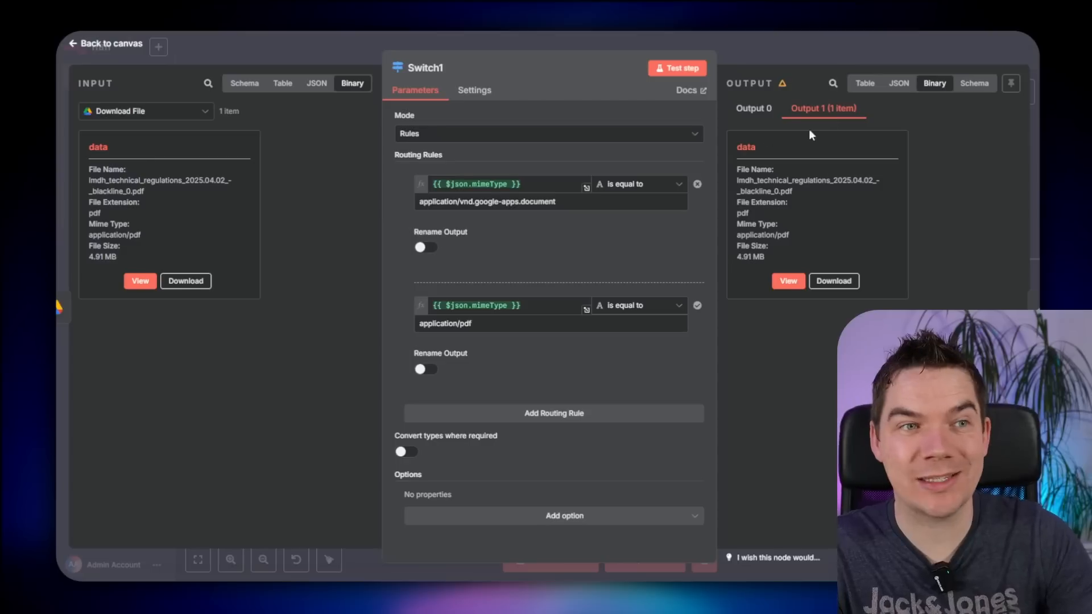
- Remove the Extract from File1→Basic LLM Chain and Switch1→Generate Hash links, moving Extract from File1 near Switch1
left_click(794, 43)
scroll(675, 210, "right", 10)
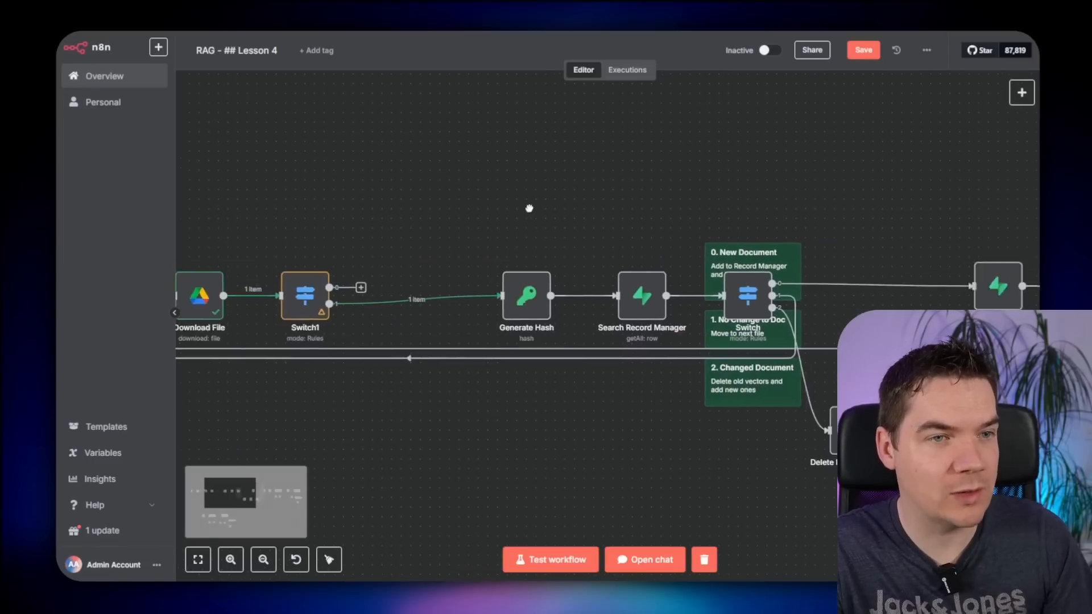
scroll(563, 189, "right", 1)
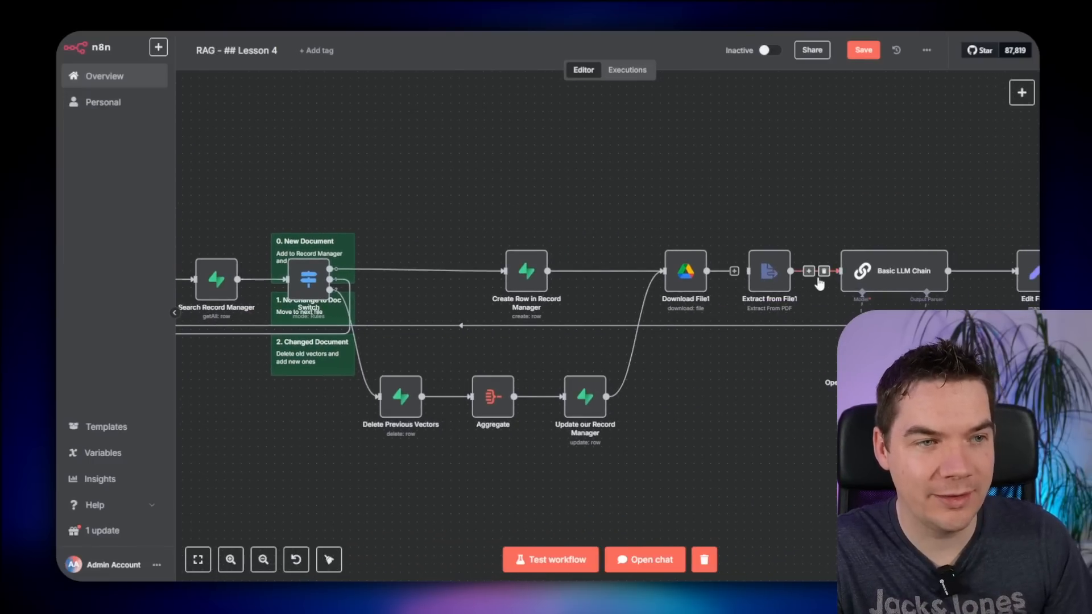
left_click(823, 272)
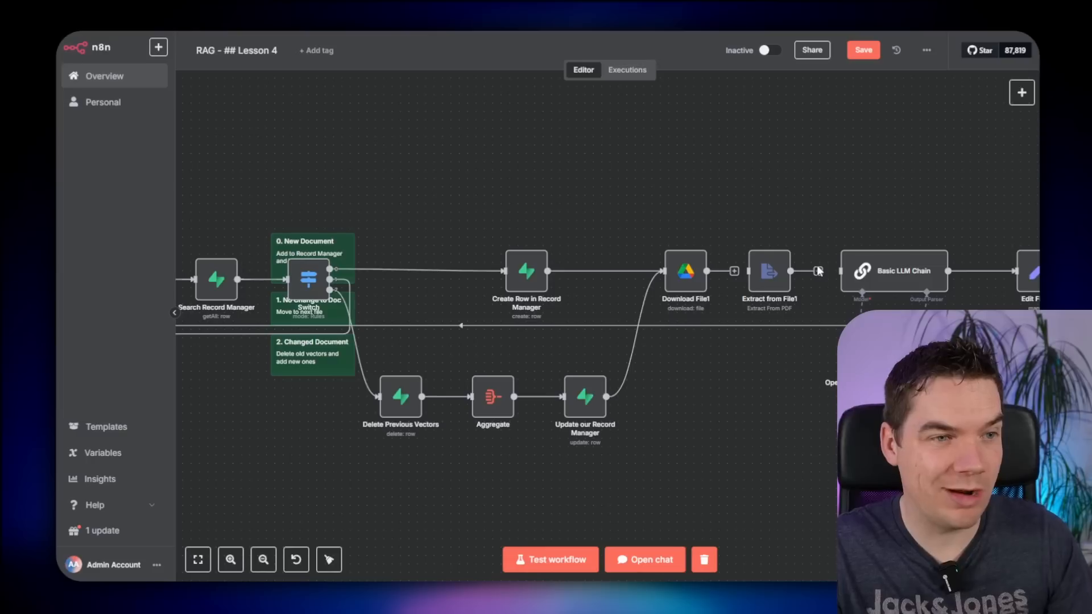
left_click_drag(776, 281, 410, 158)
left_click_drag(410, 157, 479, 216)
scroll(507, 225, "up", 1)
scroll(506, 225, "up", 1)
scroll(529, 250, "up", 1)
left_click_drag(529, 250, 732, 224)
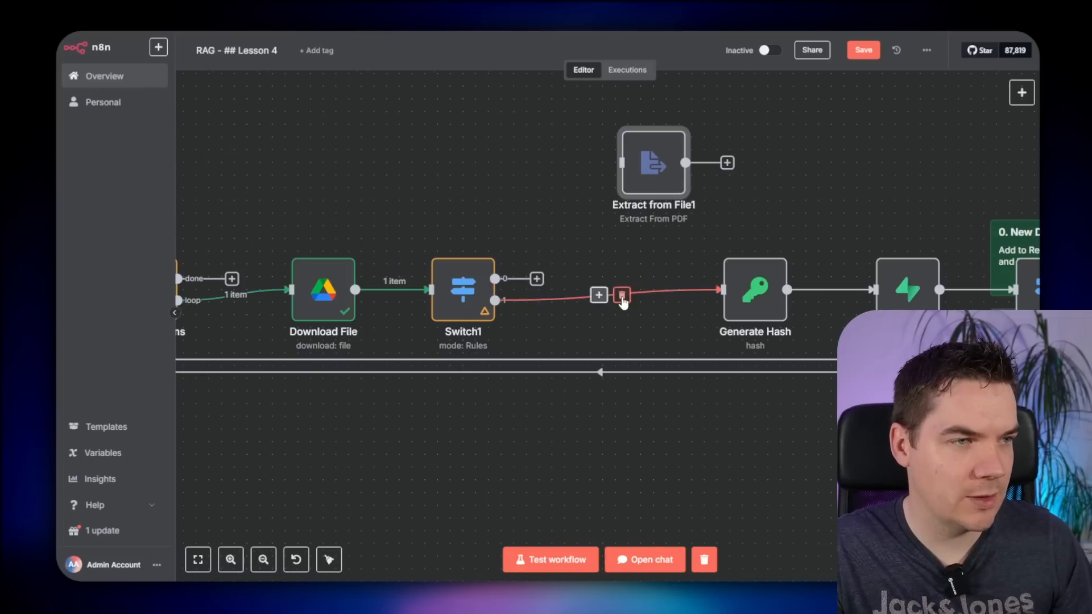
left_click(622, 296)
- Shift the trigger, loop, download and Switch1 nodes left and feed Switch1's second output into Extract from File1
scroll(555, 327, "down", 3)
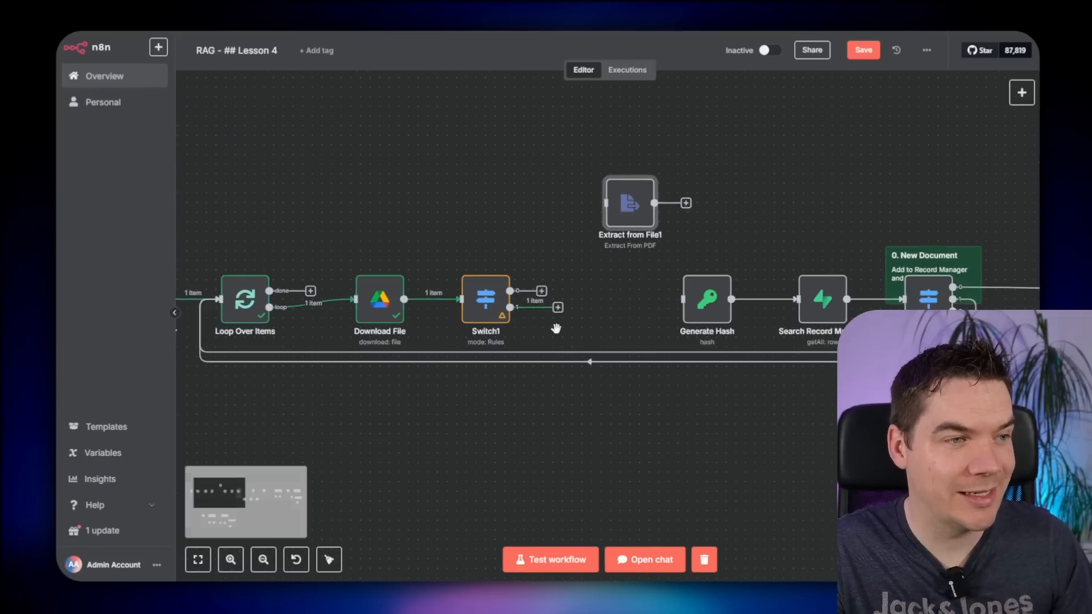
left_click_drag(555, 326, 758, 272)
left_click_drag(309, 183, 711, 301)
left_click_drag(688, 244, 604, 215)
scroll(720, 421, "up", 2)
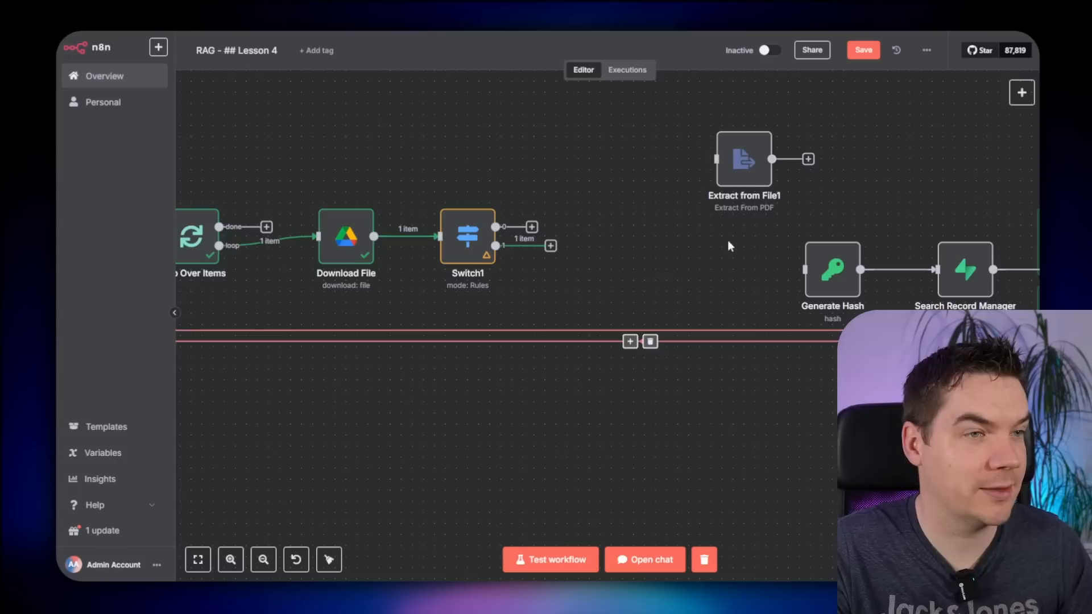
left_click_drag(743, 162, 654, 261)
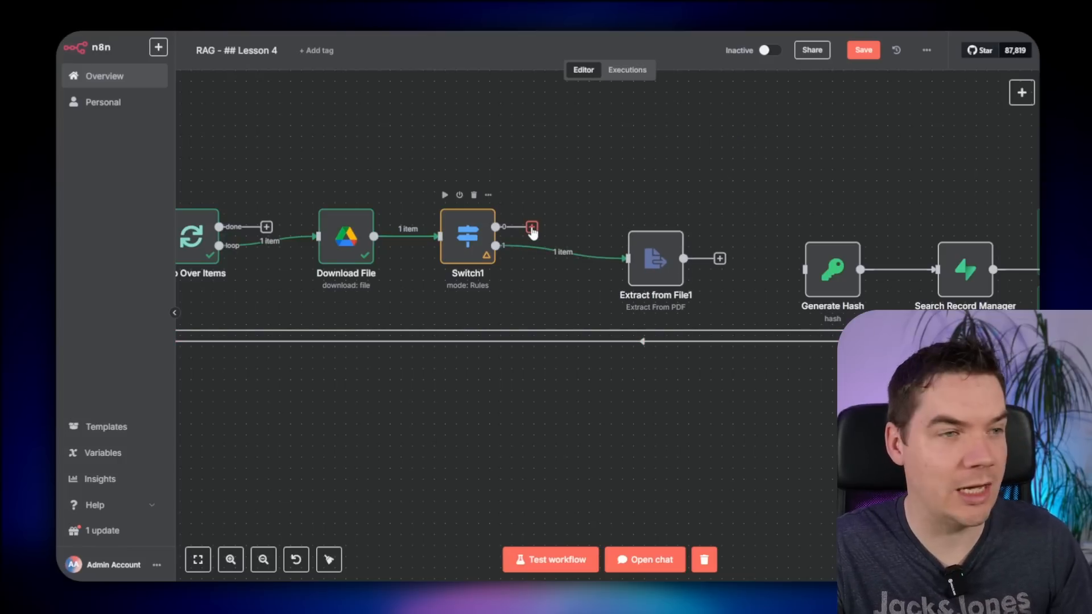
- Add a Google Docs 'Get a document' node with Doc ID set to the incoming file's id
type("g")
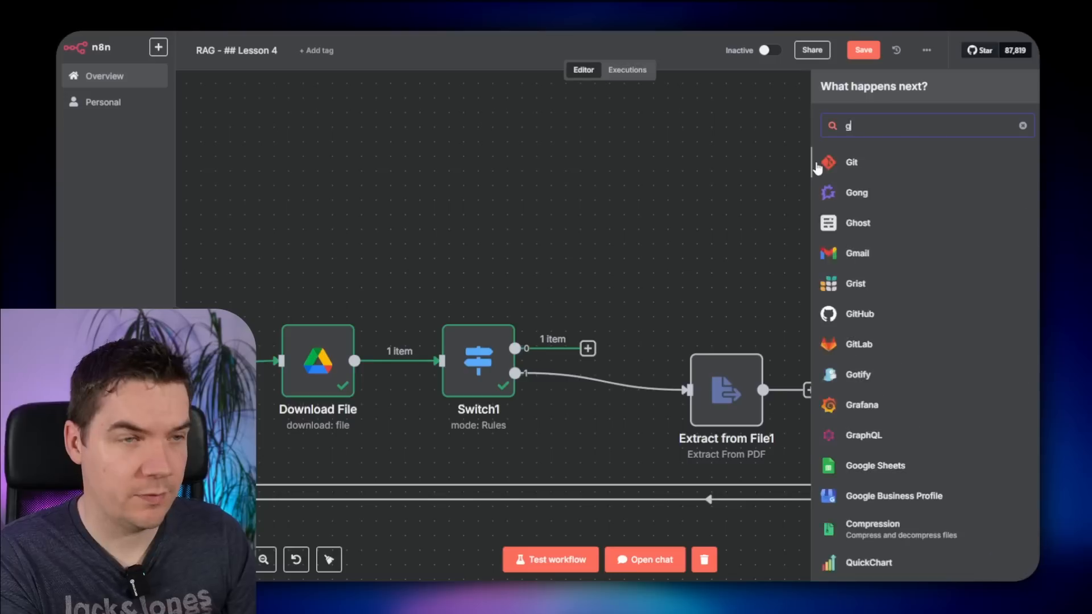
type("oogle doc")
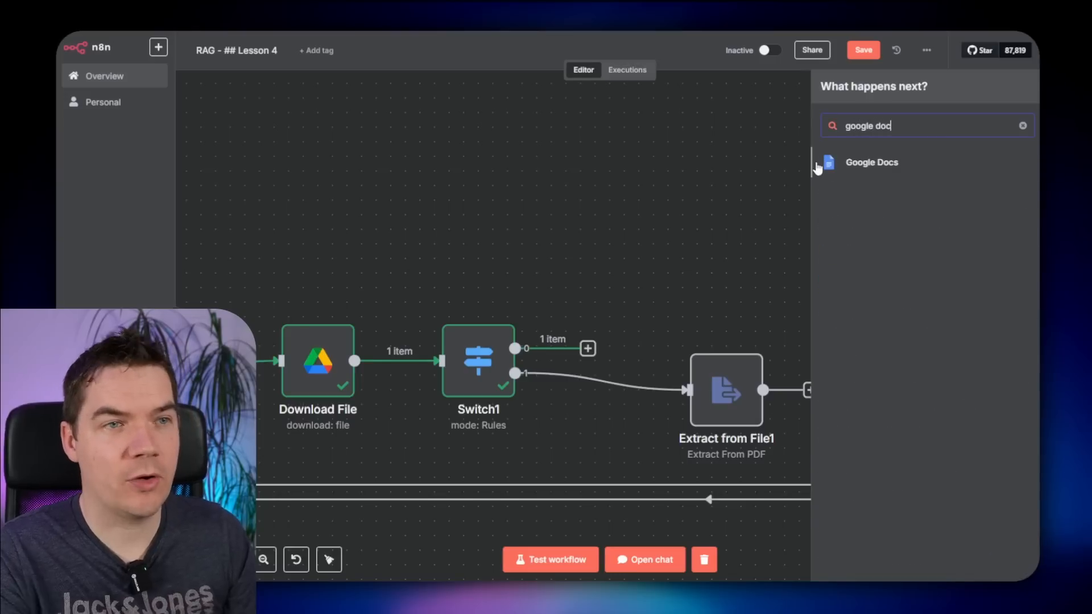
left_click(836, 170)
left_click(876, 211)
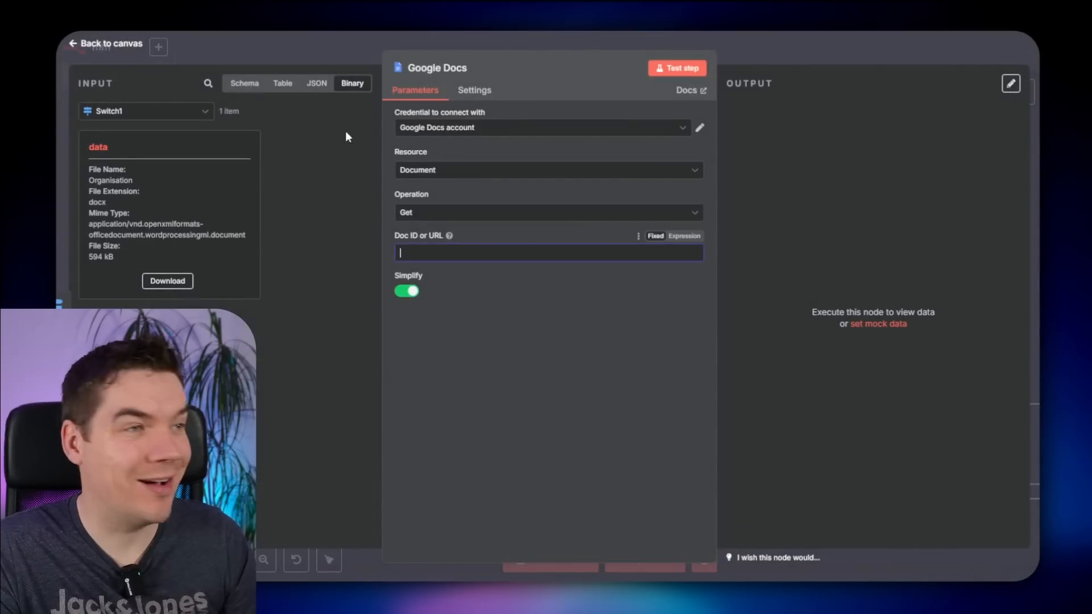
left_click(242, 83)
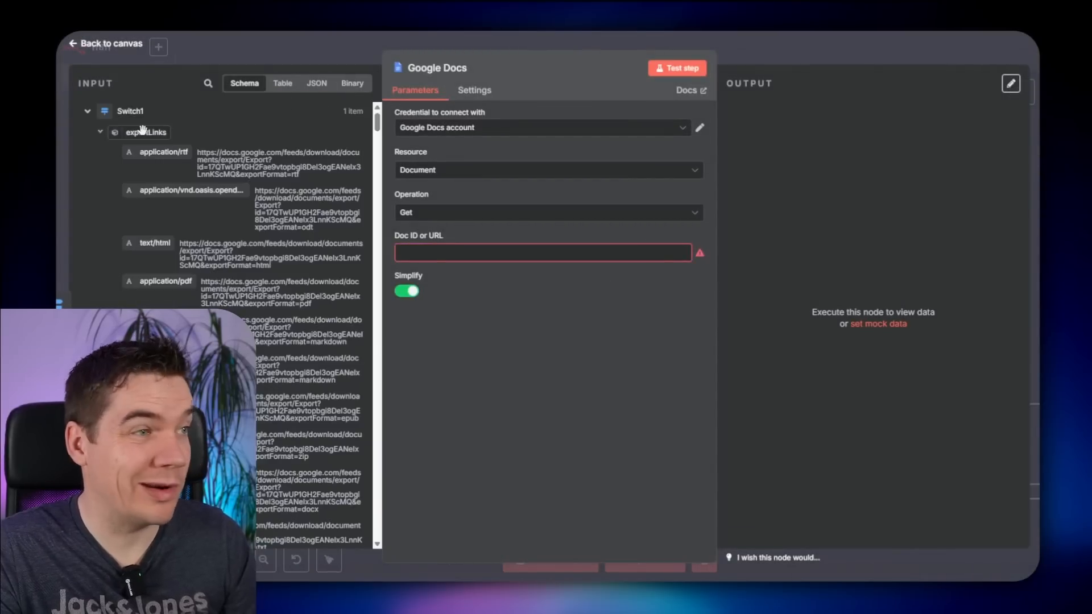
left_click(100, 135)
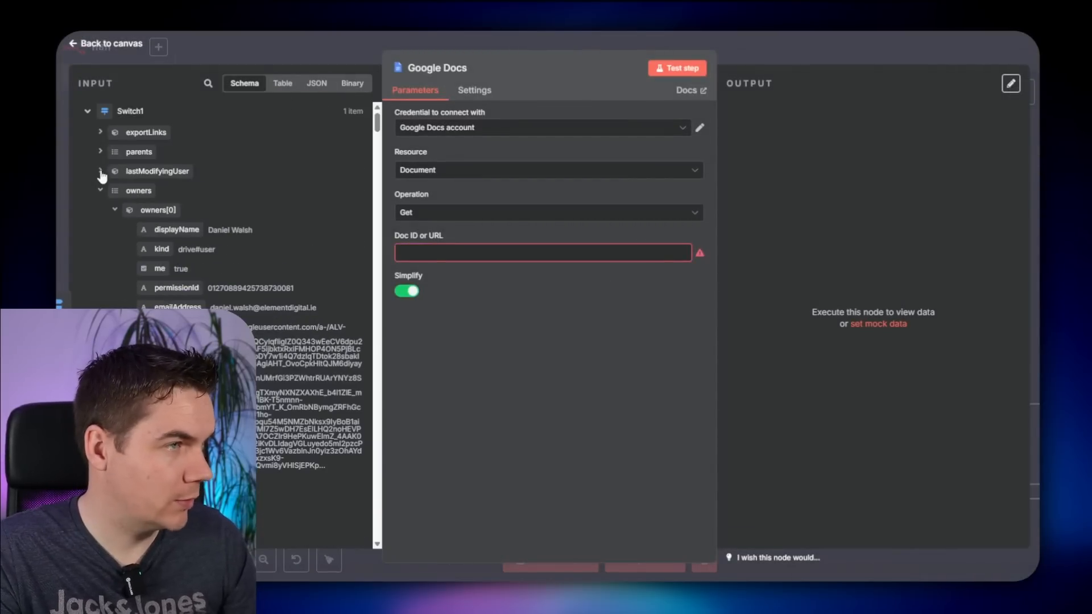
left_click(101, 191)
left_click(100, 211)
left_click_drag(132, 327, 441, 254)
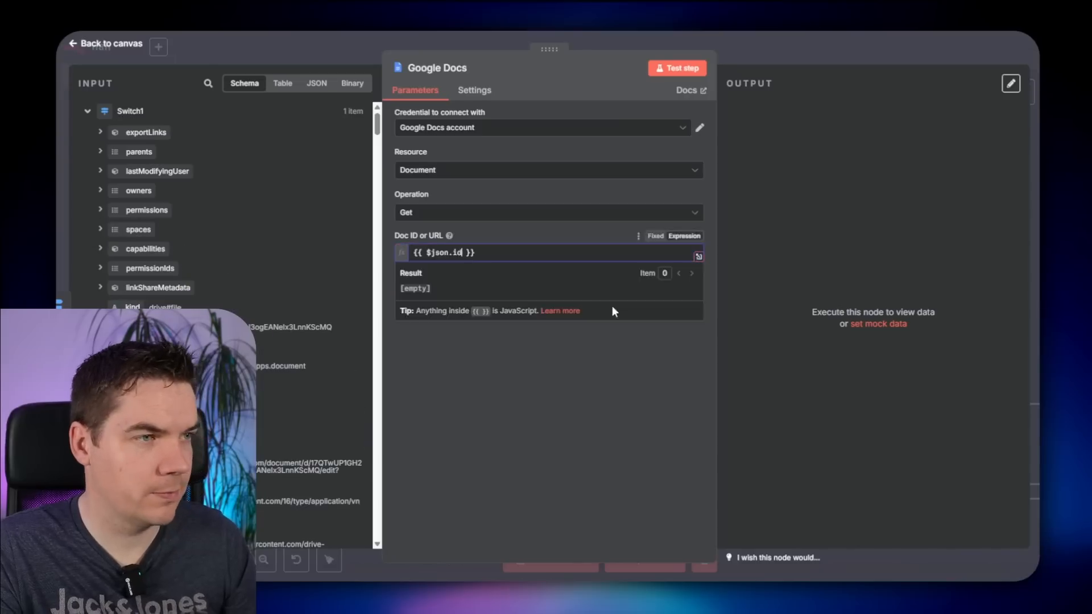
- Test the Google Docs node, compare output with Simplify off, then turn Simplify back on
left_click(677, 68)
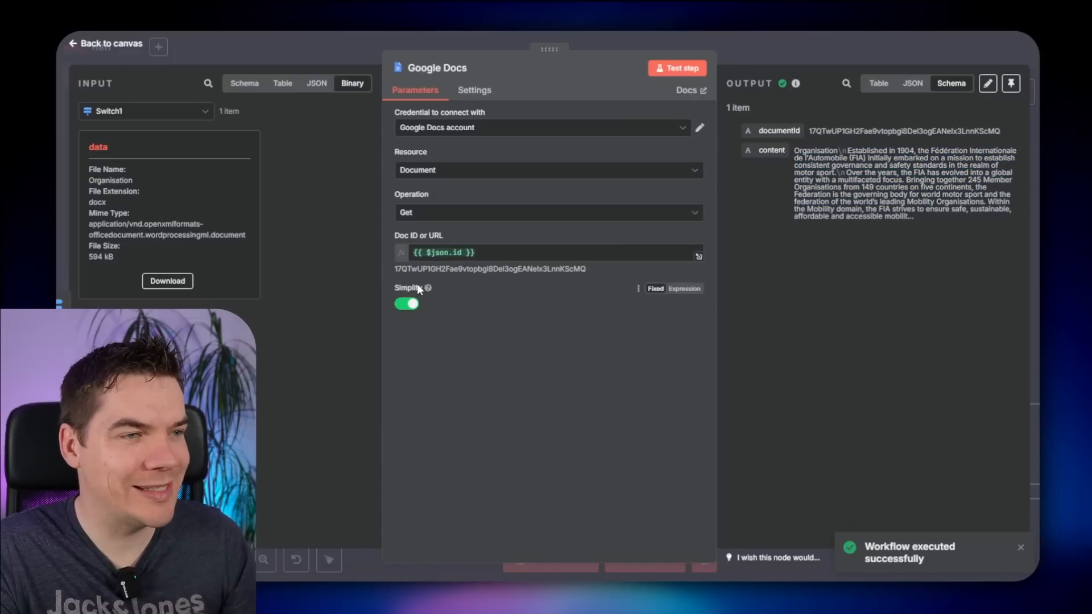
left_click(405, 304)
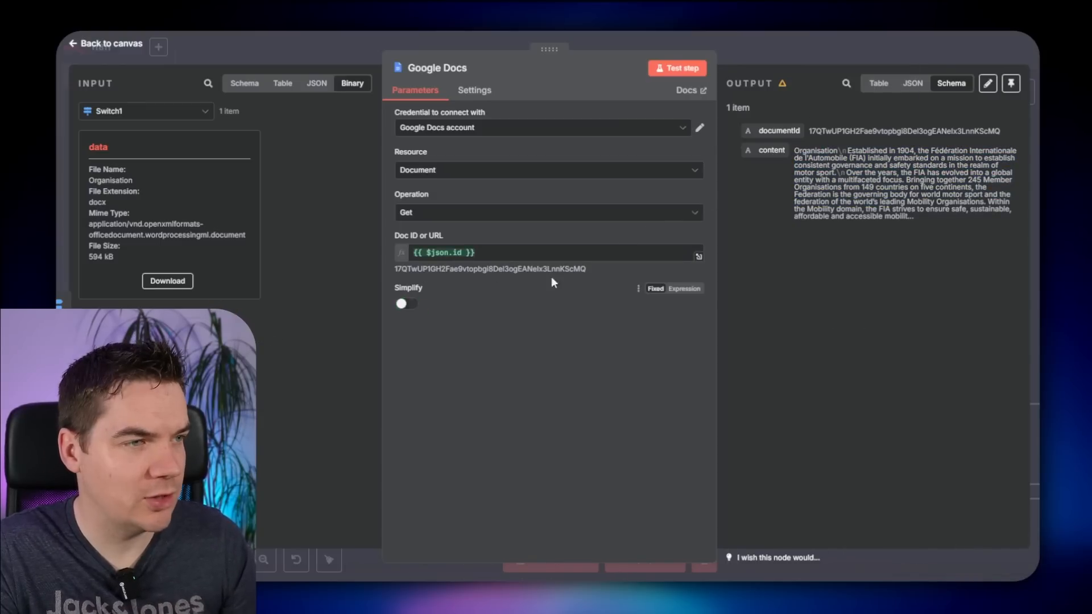
left_click(694, 65)
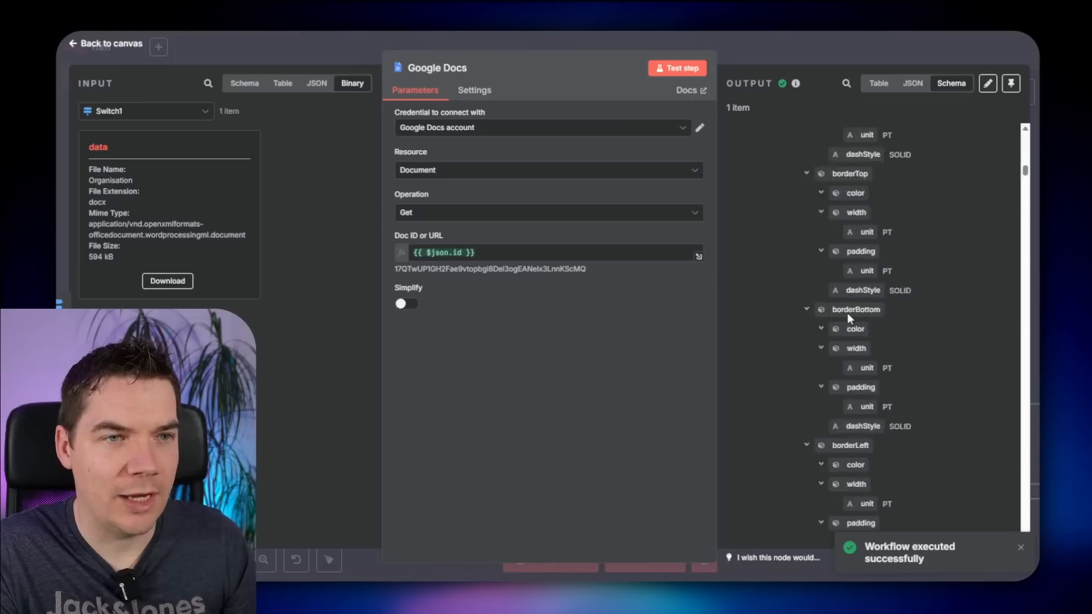
scroll(848, 313, "down", 4)
left_click_drag(1026, 178, 1026, 134)
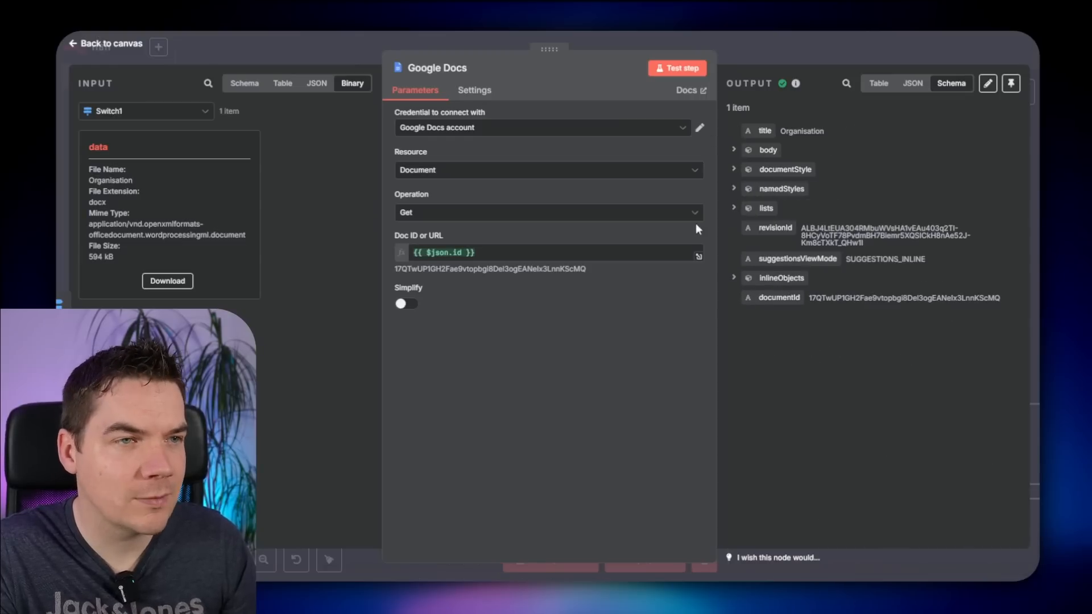
left_click(405, 304)
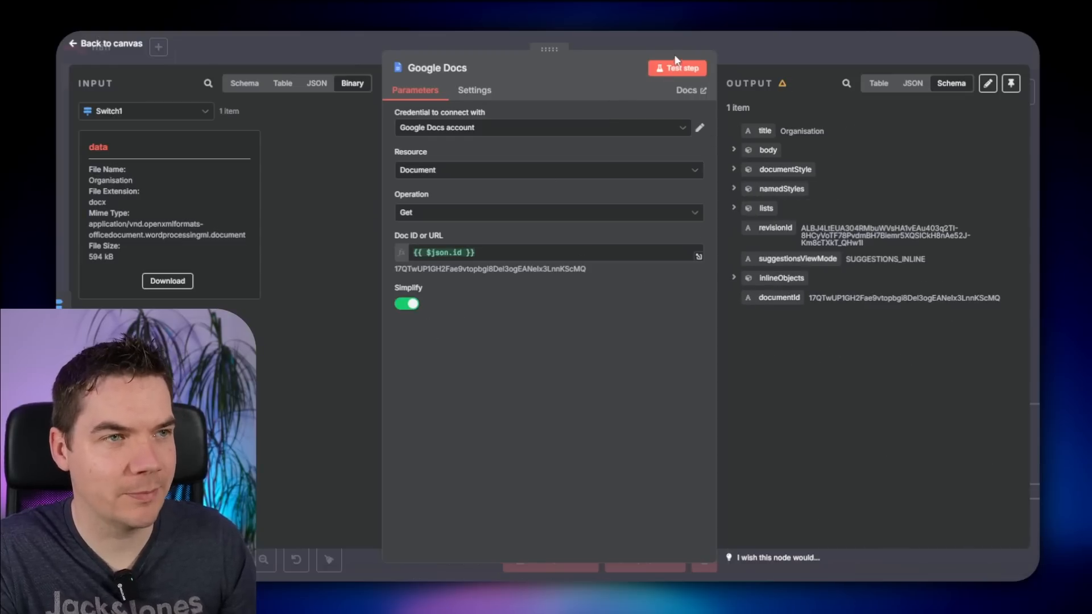
key("Escape")
left_click_drag(644, 316, 518, 301)
scroll(518, 300, "up", 2)
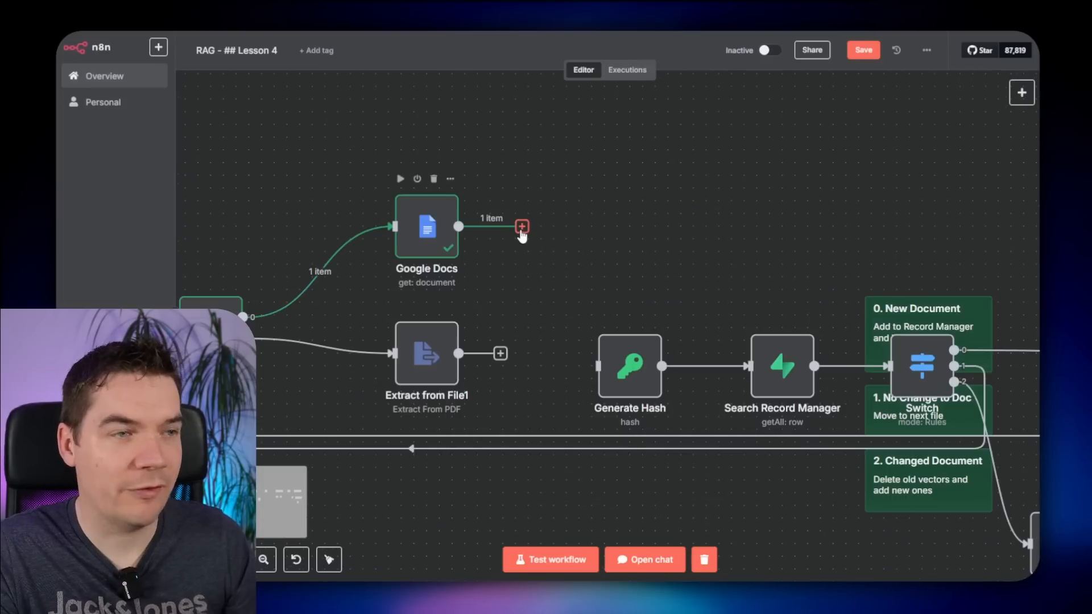
- Connect the Google Docs and Extract from File1 outputs to Generate Hash and open its settings
left_click_drag(520, 228, 603, 384)
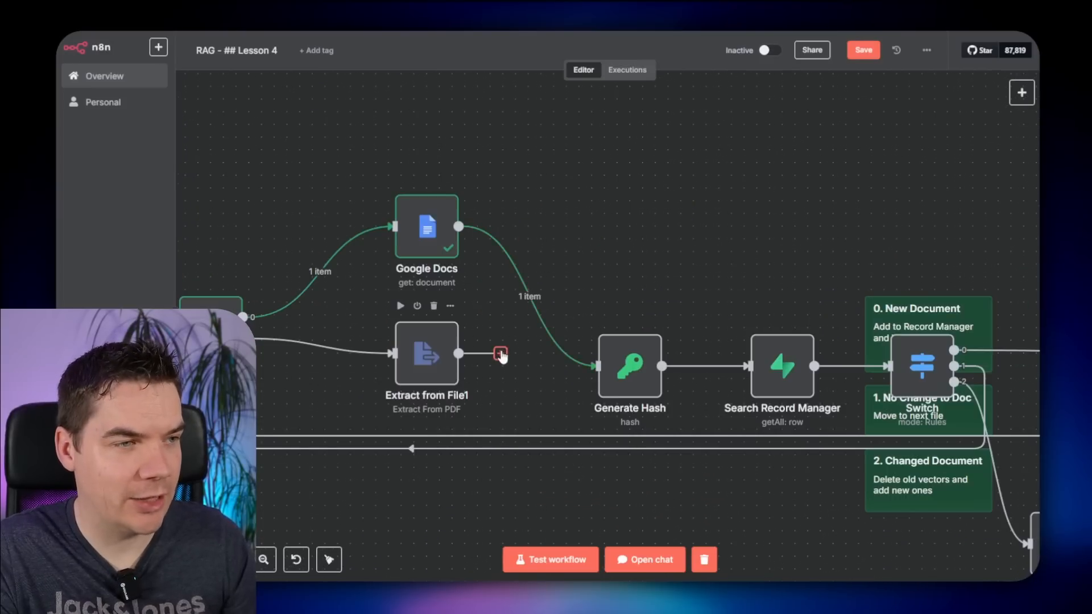
left_click_drag(500, 353, 598, 366)
scroll(605, 243, "down", 1)
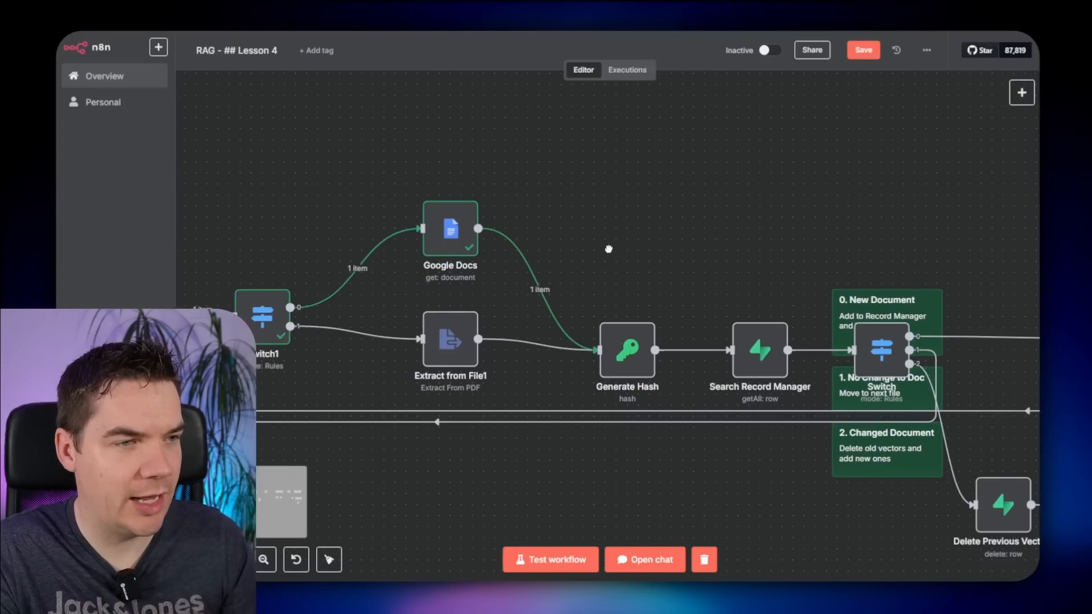
left_click_drag(607, 248, 643, 234)
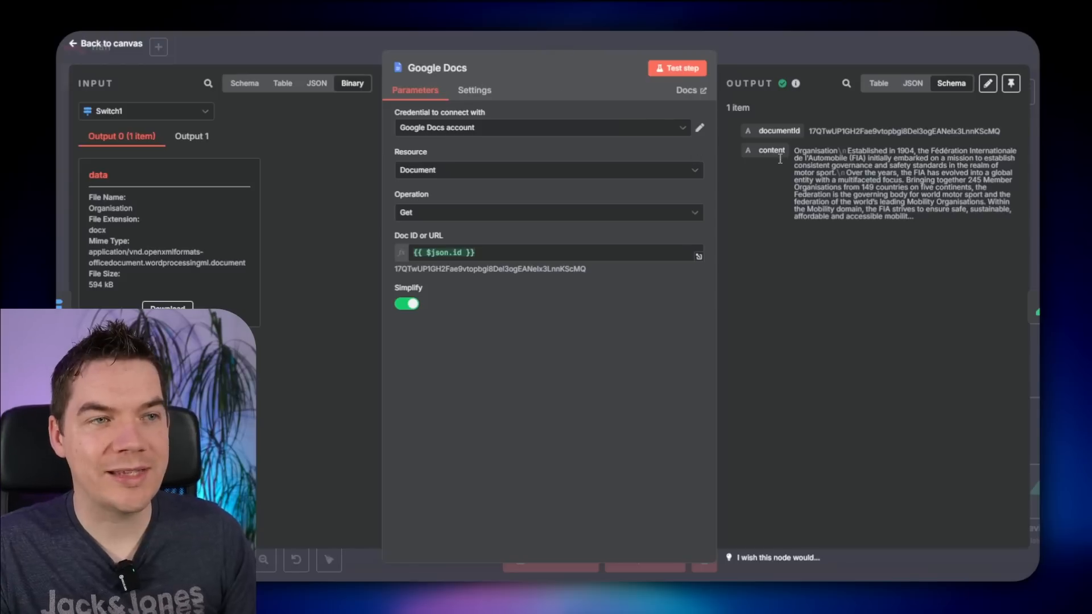
left_click(786, 53)
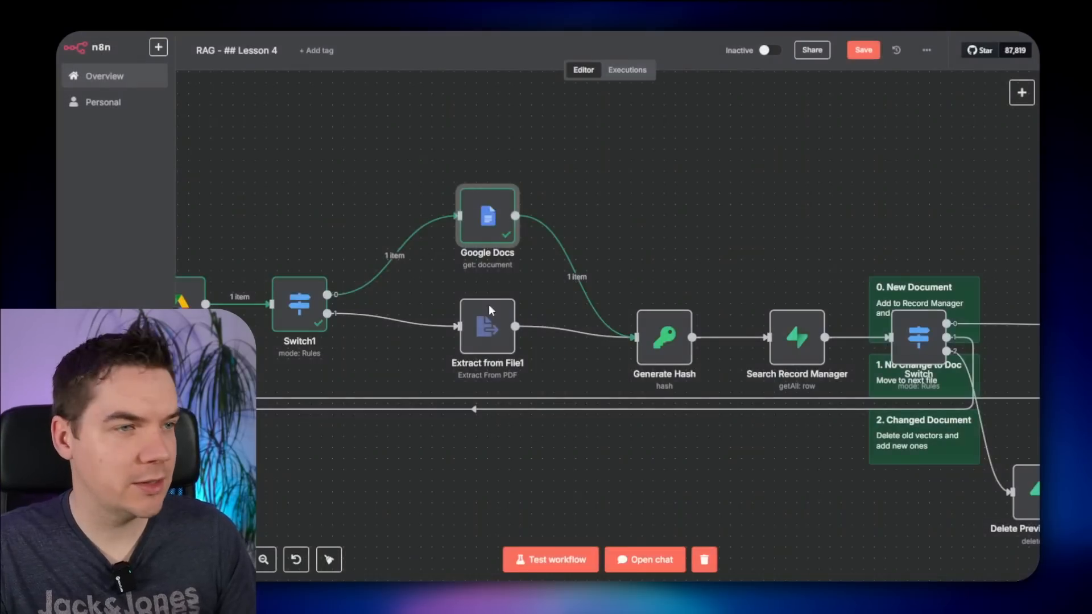
double_click(488, 320)
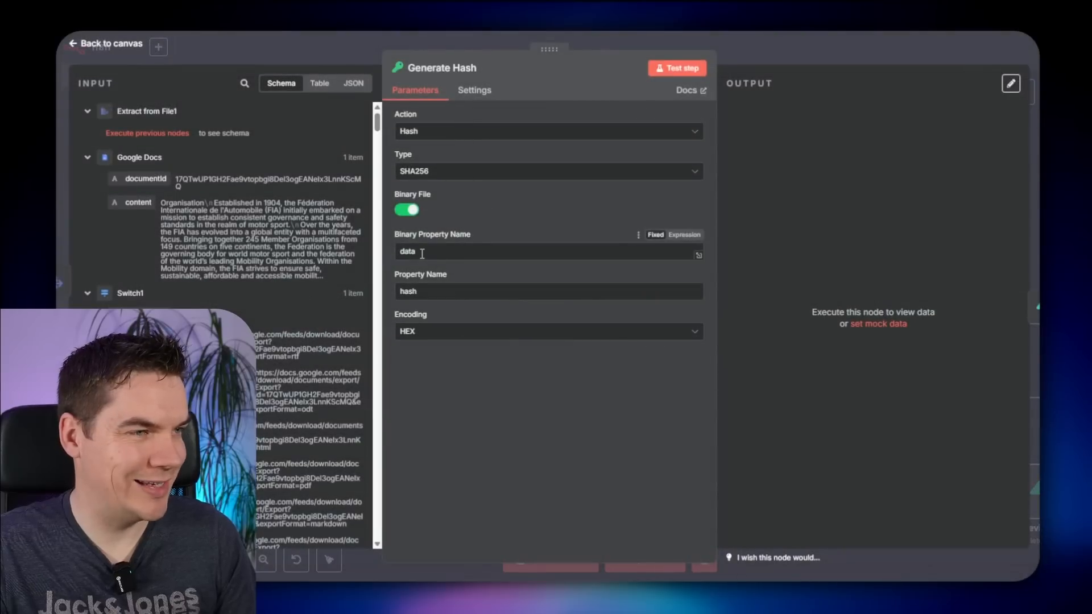
- Switch Generate Hash to hash the text value {{ $json.content || $json.data }} instead of binary data
left_click(807, 61)
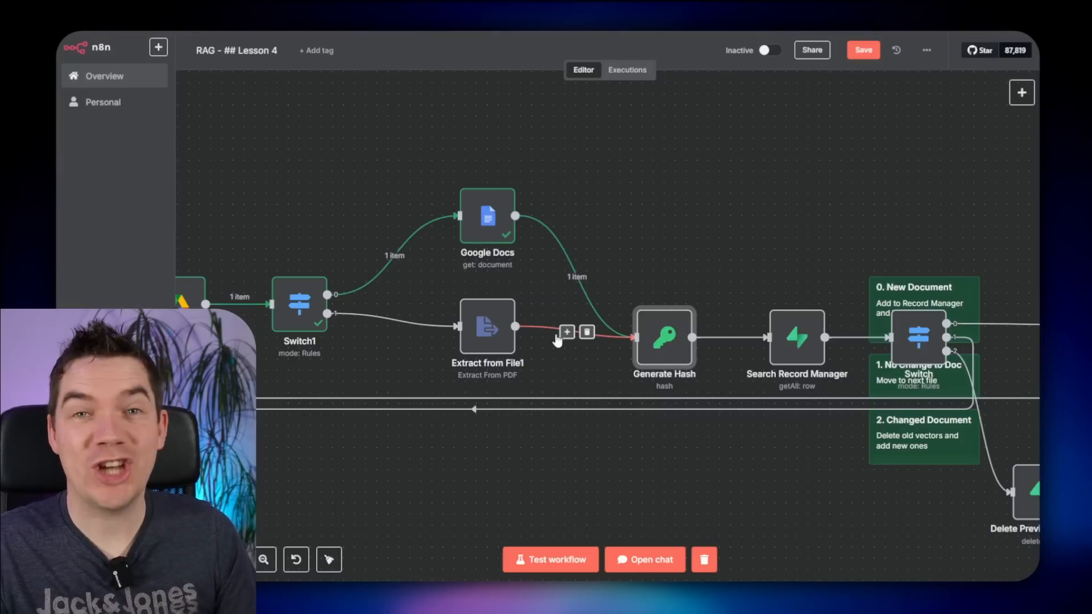
double_click(662, 348)
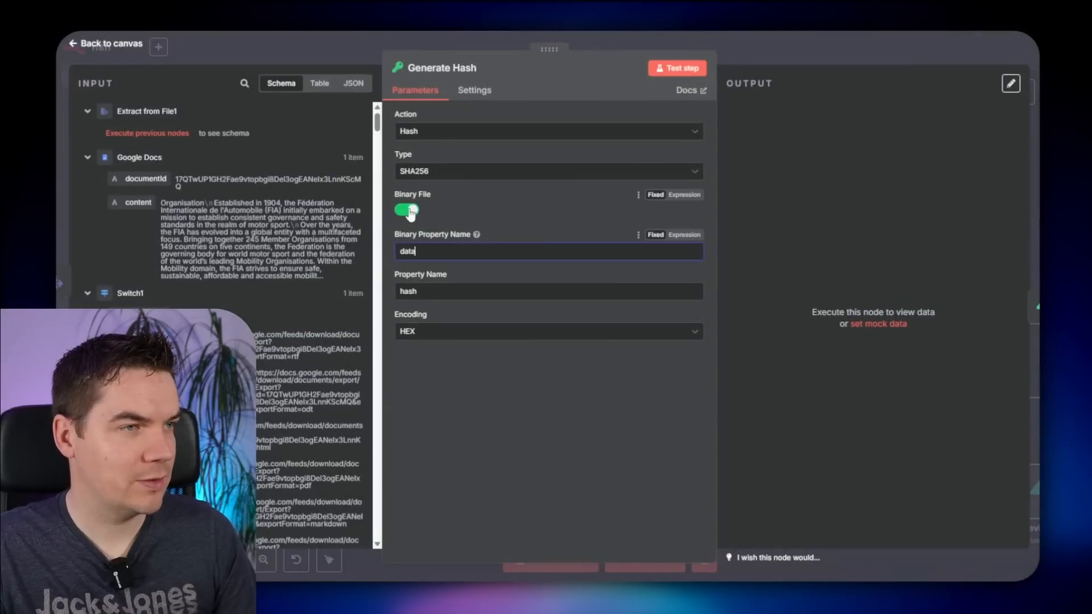
left_click(405, 209)
left_click(433, 250)
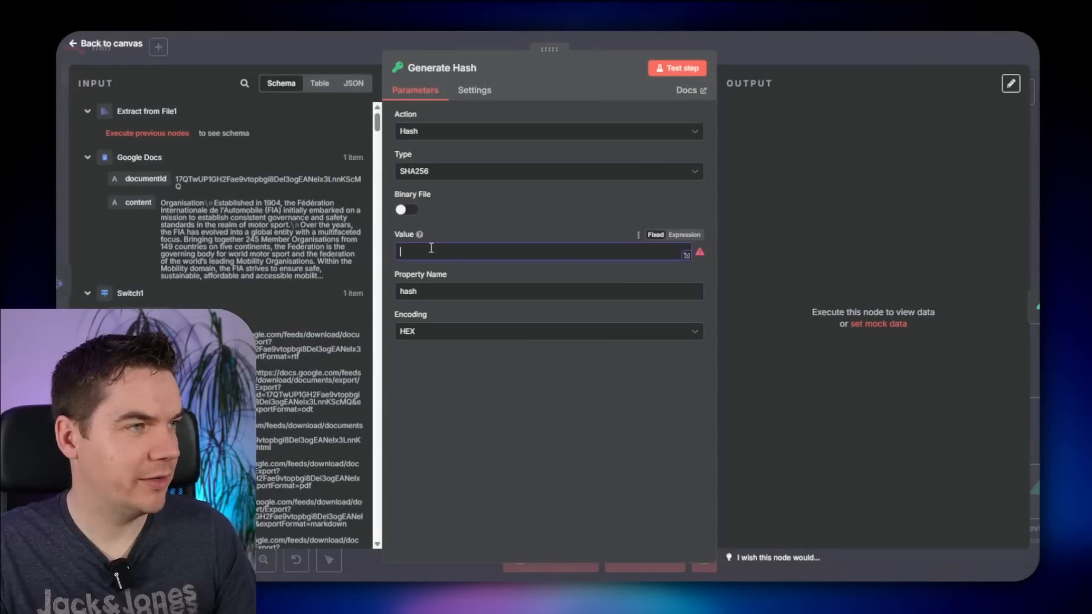
type("{{")
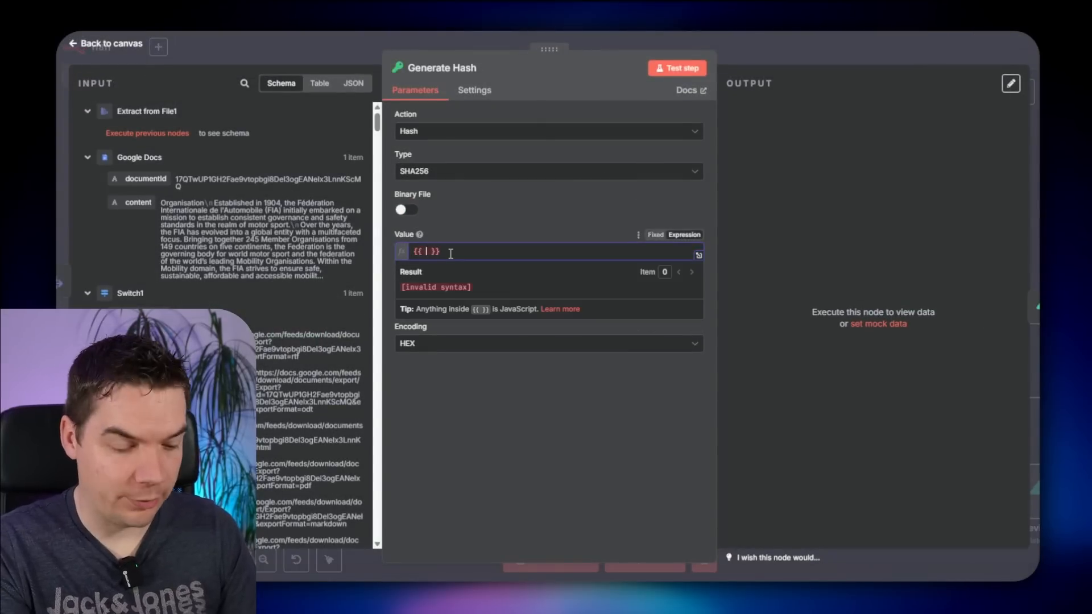
left_click_drag(138, 203, 432, 264)
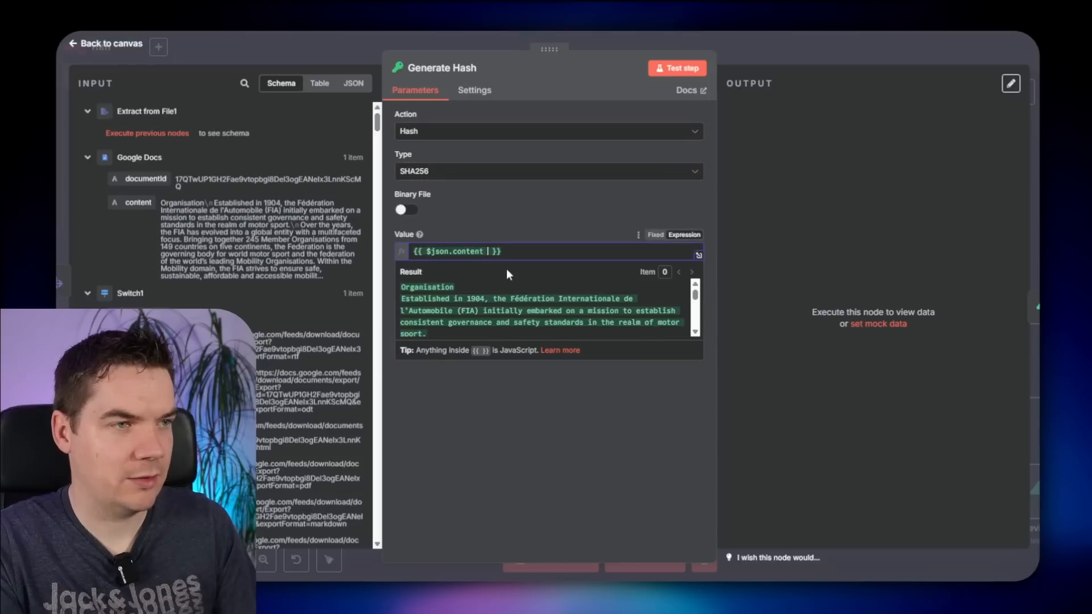
type("|| ")
type("$josn.d")
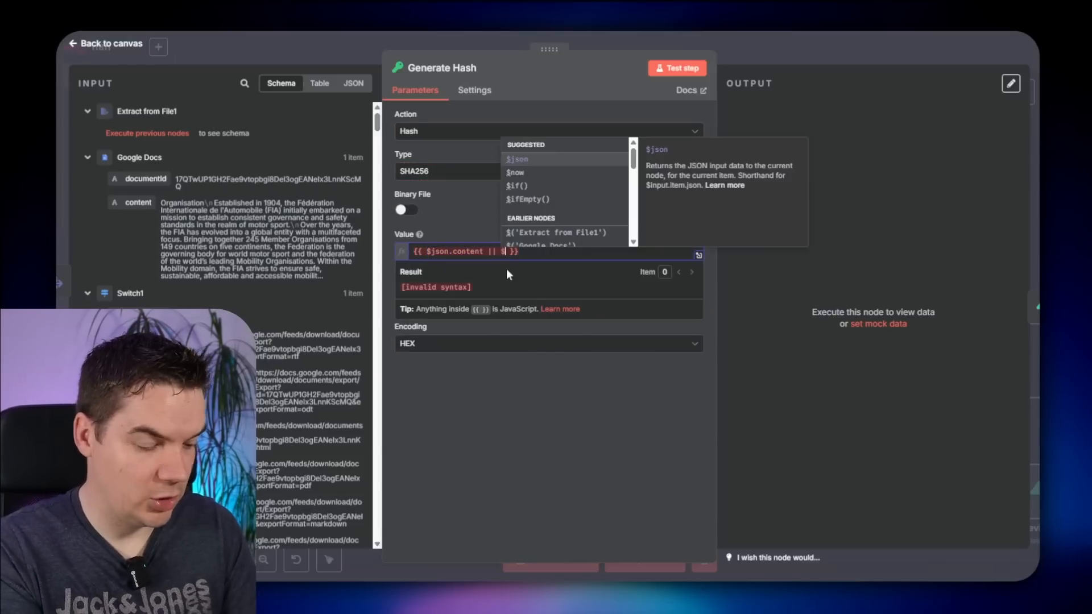
key("Caps_Lock")
key("BackSpace")
key("BackSpace")
key("BackSpace")
key("BackSpace")
key("BackSpace")
type("son.data")
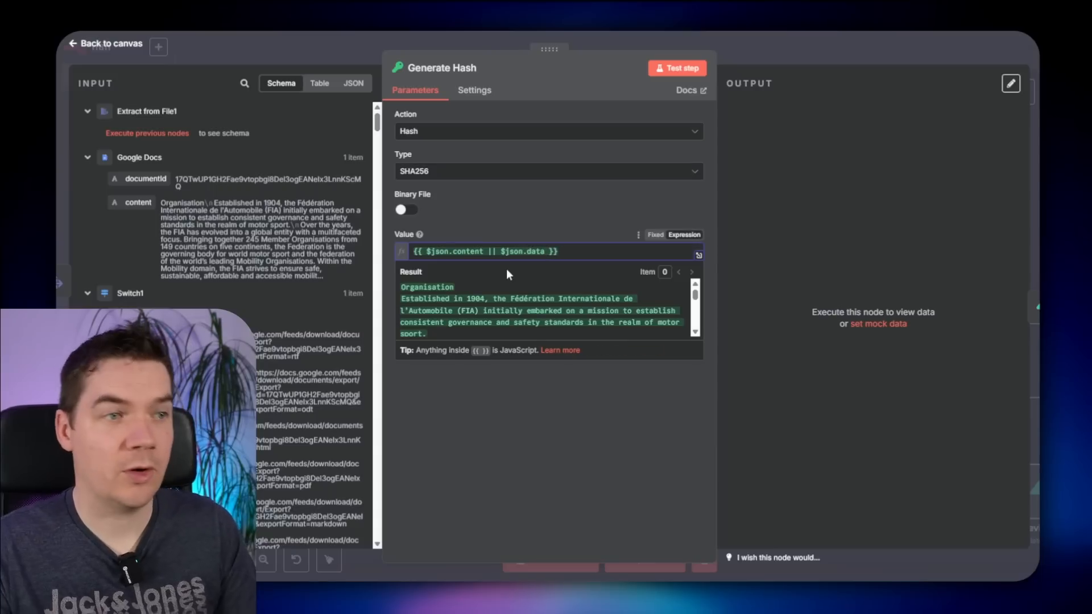
left_click(552, 234)
left_click(787, 51)
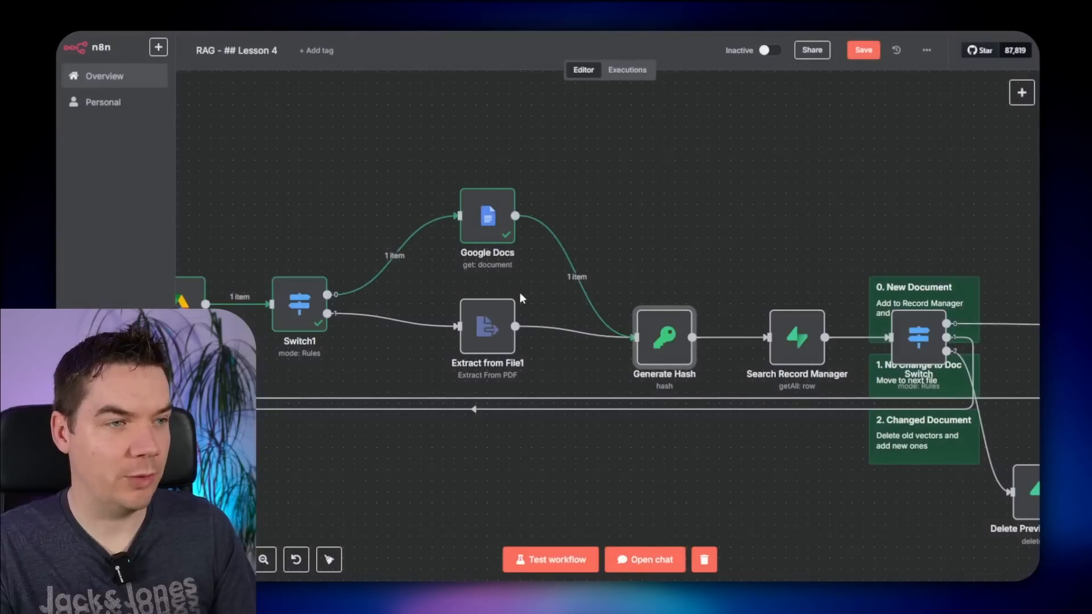
scroll(511, 256, "right", 5)
scroll(512, 256, "down", 2)
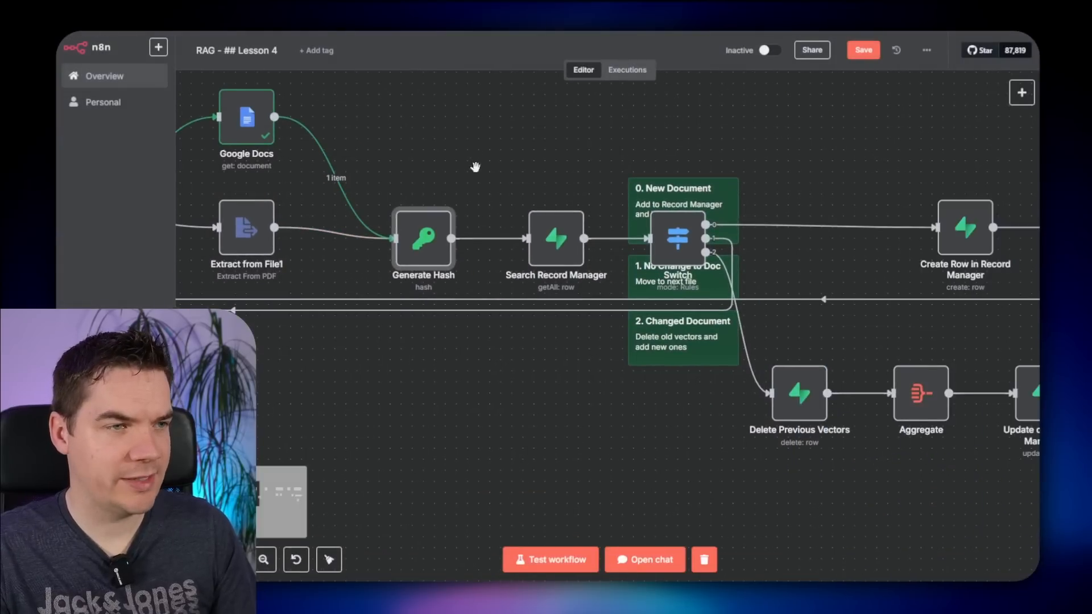
double_click(574, 248)
scroll(561, 284, "down", 2)
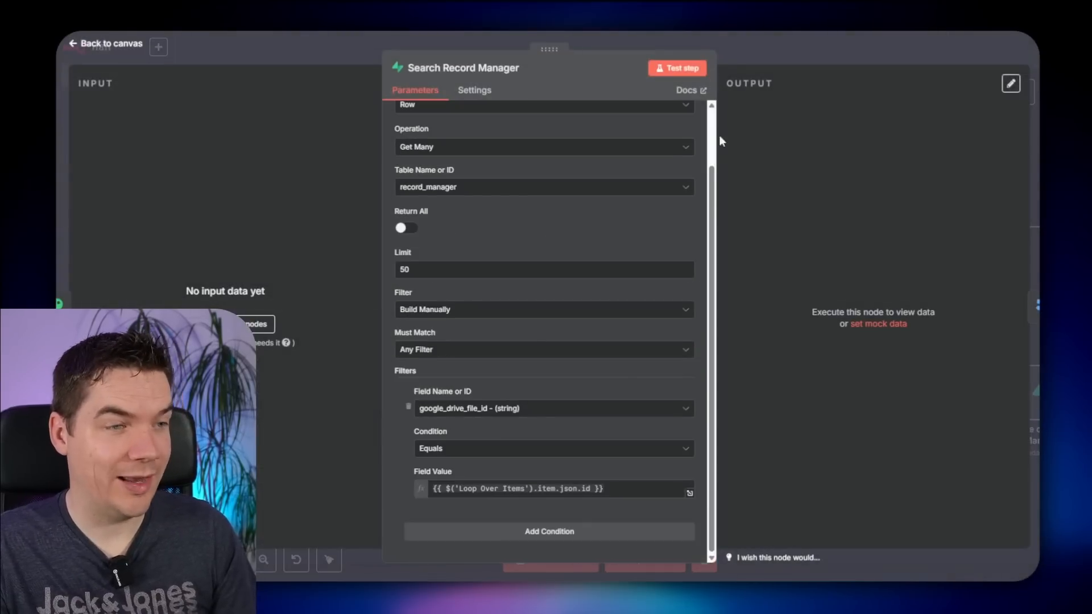
key("Escape")
double_click(690, 227)
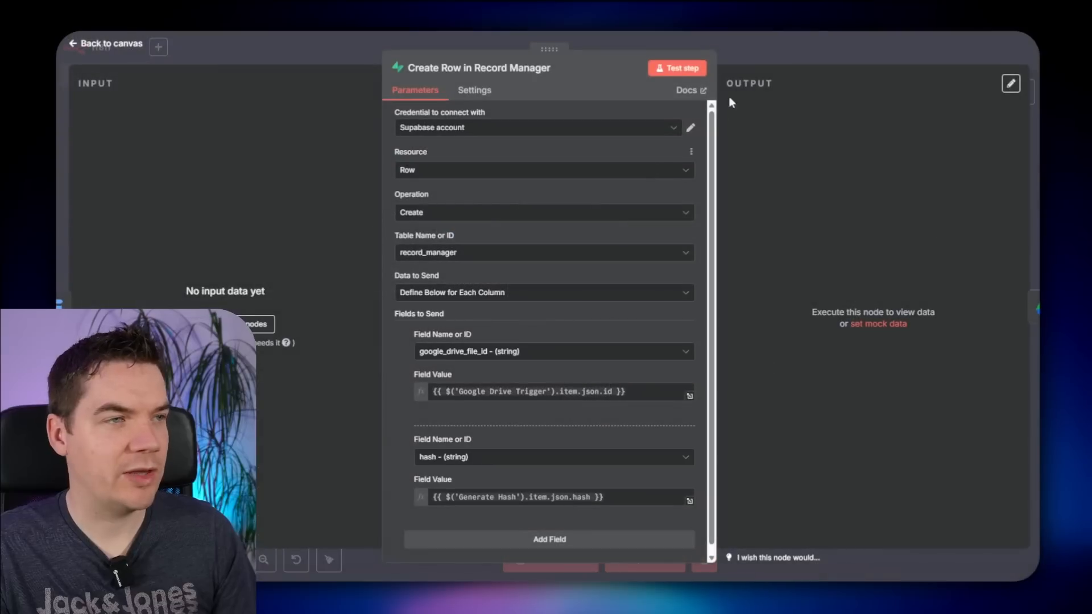
key("Escape")
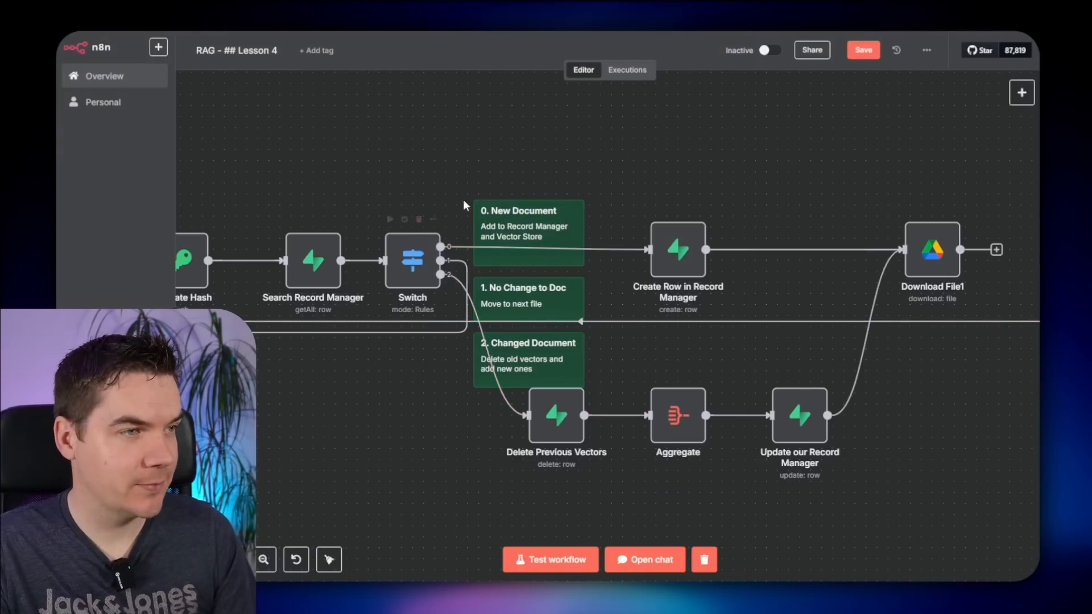
left_click_drag(654, 165, 754, 156)
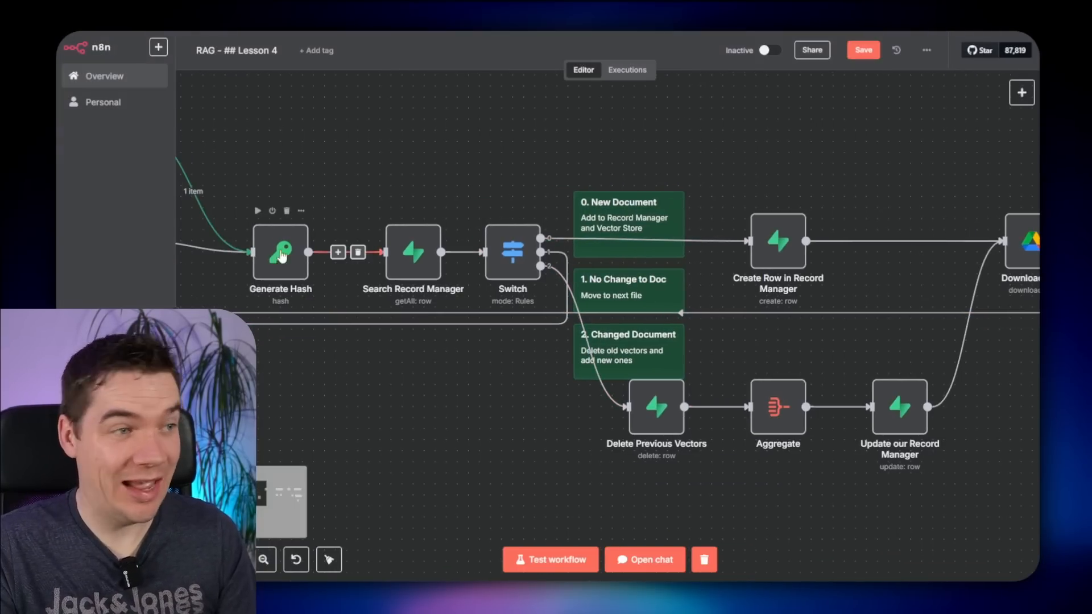
left_click_drag(848, 150, 483, 152)
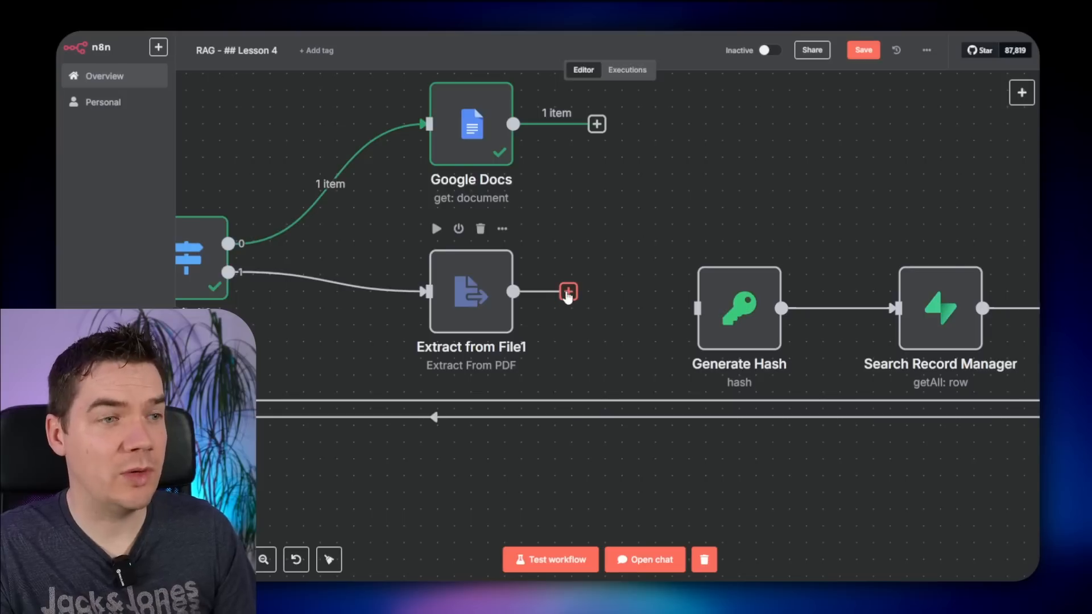
- Add an Edit Fields (Set) node after Extract from File1 setting text to {{ $json.content || $json.data }}
left_click(568, 292)
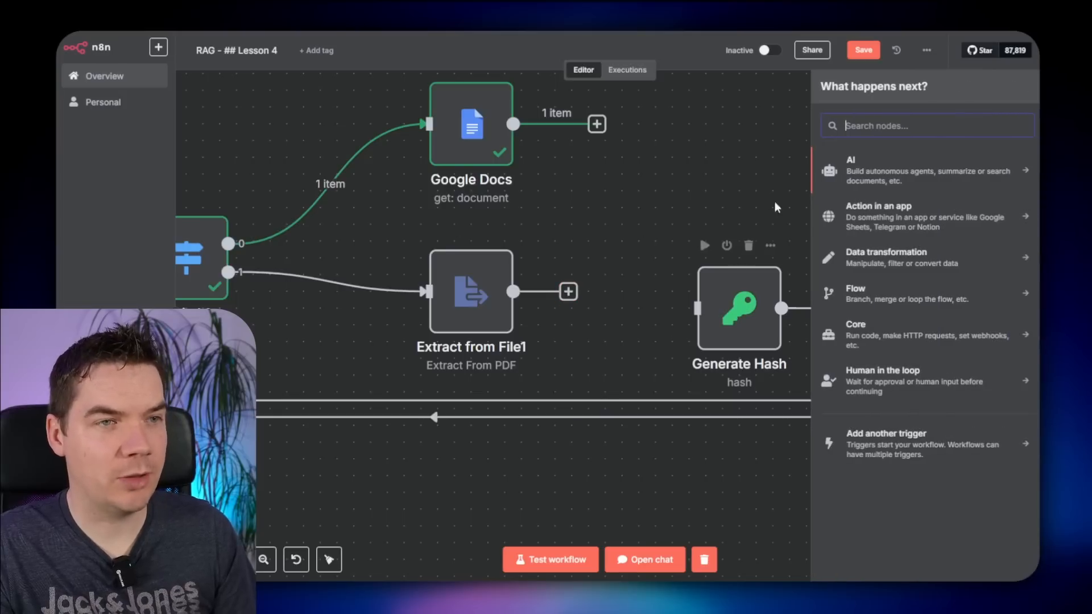
type("edit")
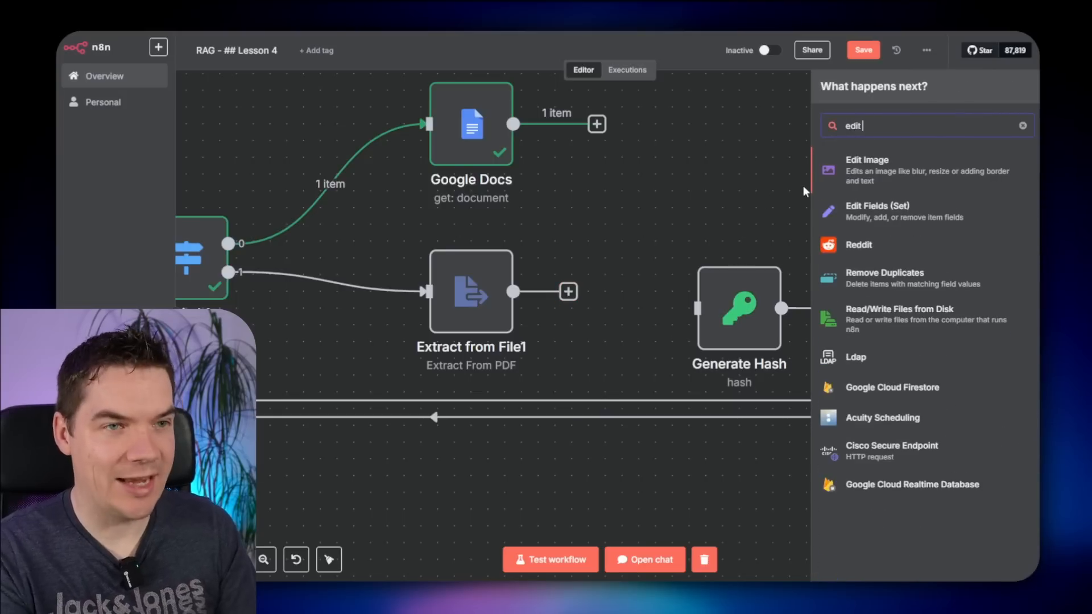
left_click(929, 220)
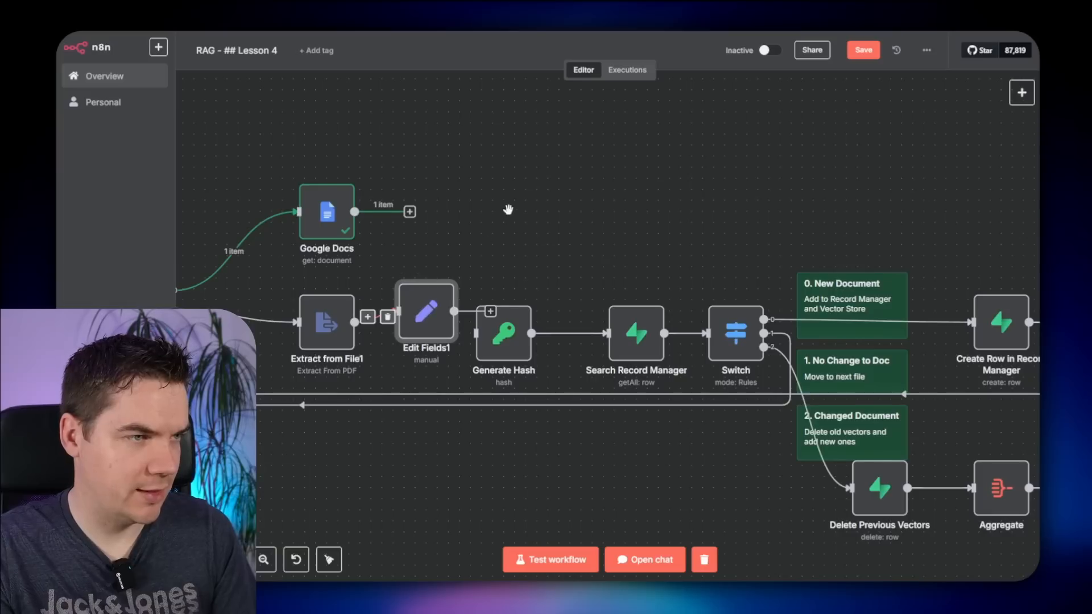
scroll(614, 250, "up", 3)
left_click_drag(614, 250, 668, 217)
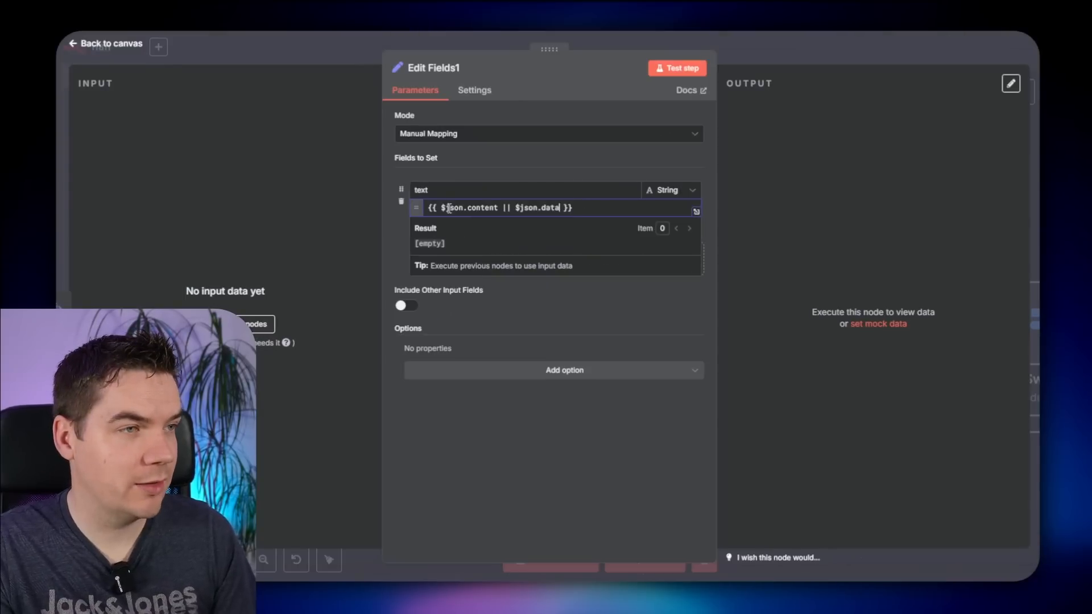
left_click(393, 220)
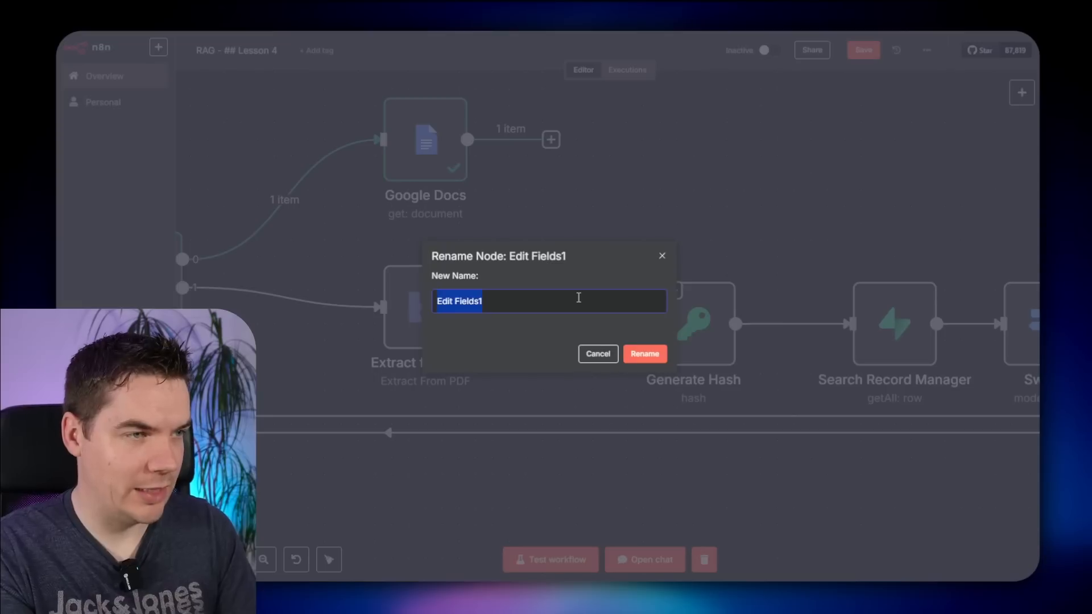
- Name the node 'Set Text' and route Google Docs through Set Text into Generate Hash
type("Set Text")
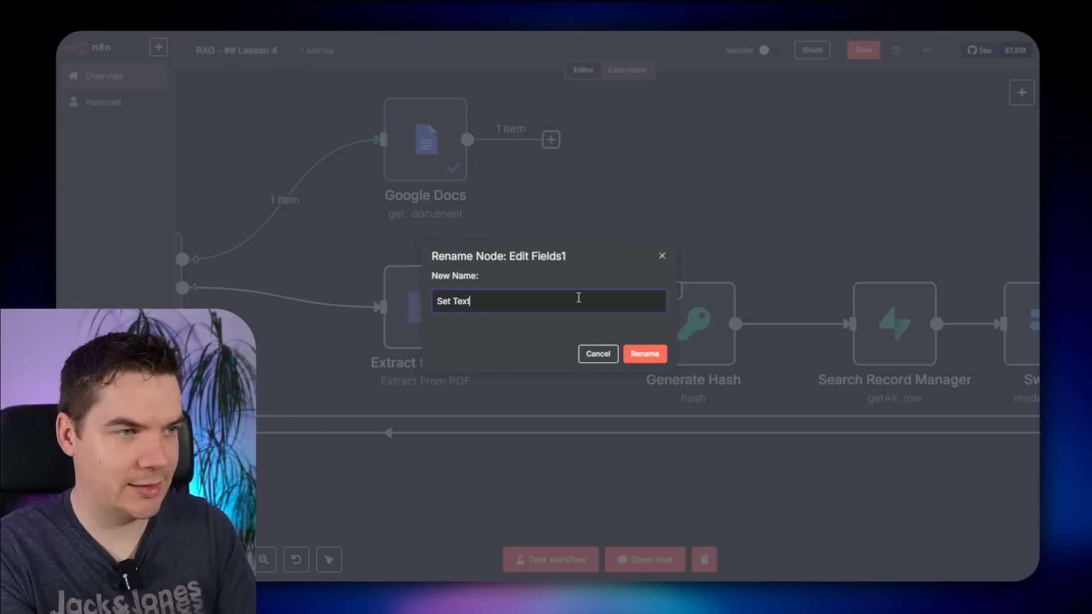
key("Return")
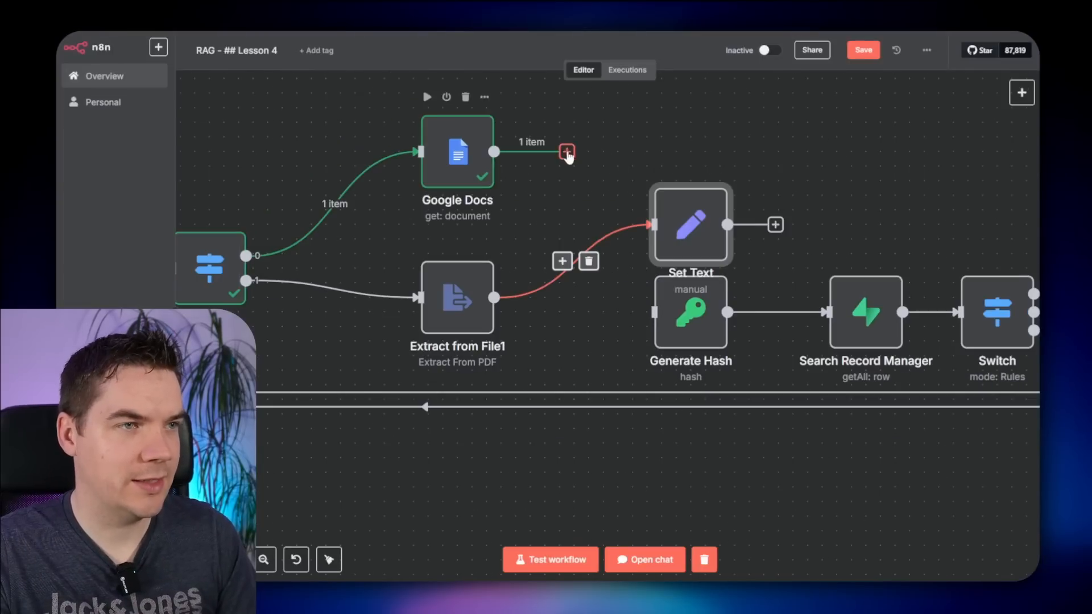
left_click_drag(565, 151, 680, 295)
left_click_drag(717, 239, 704, 227)
- Change Generate Hash's value expression to {{ $json.text }}
double_click(711, 296)
key("ctrl+a")
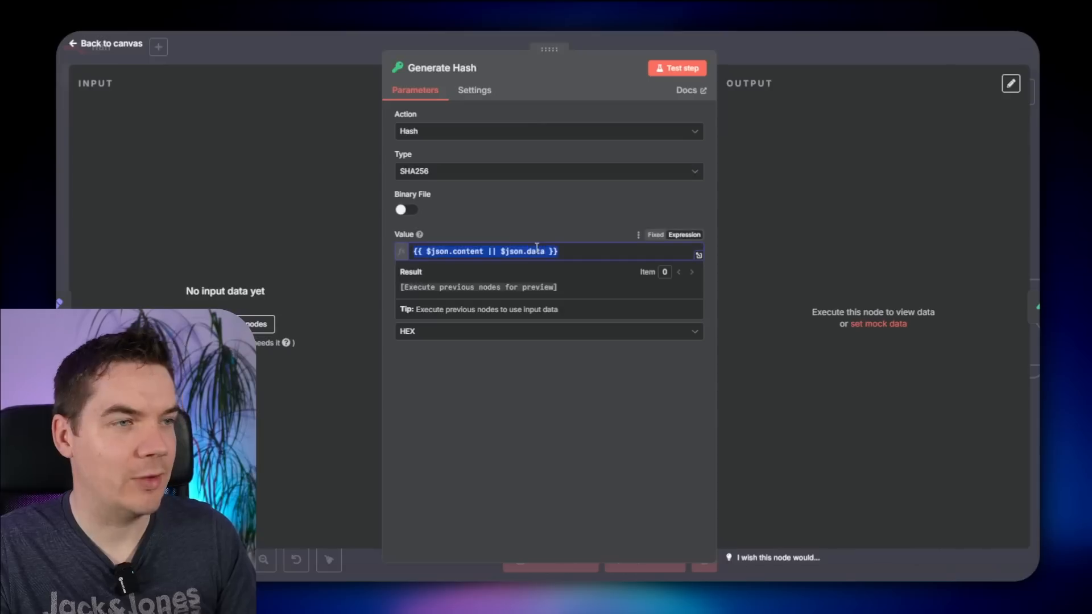
key("BackSpace")
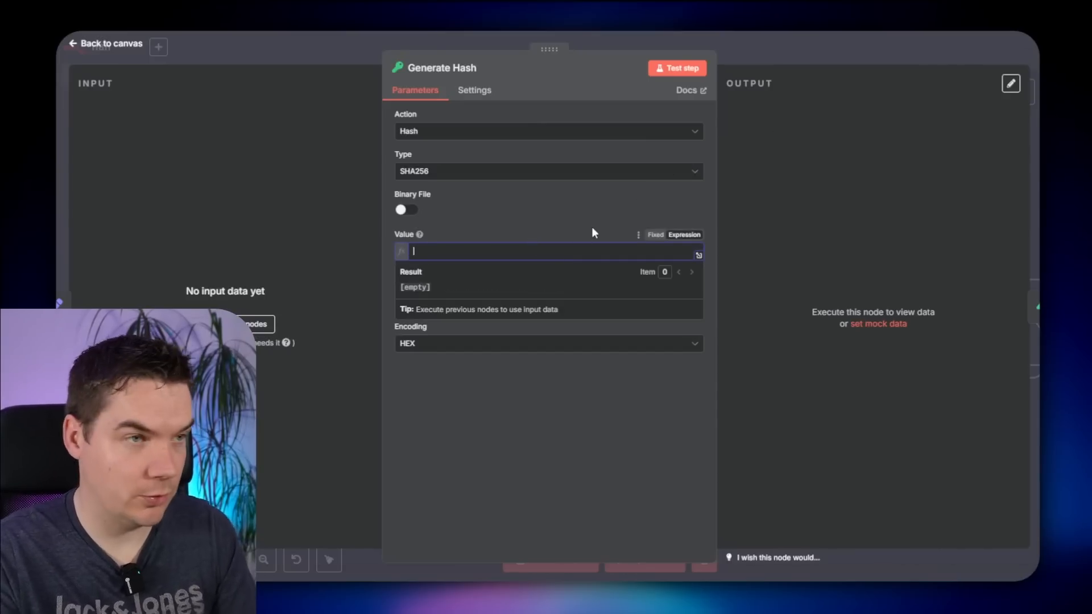
type("{{ $json.")
type("text")
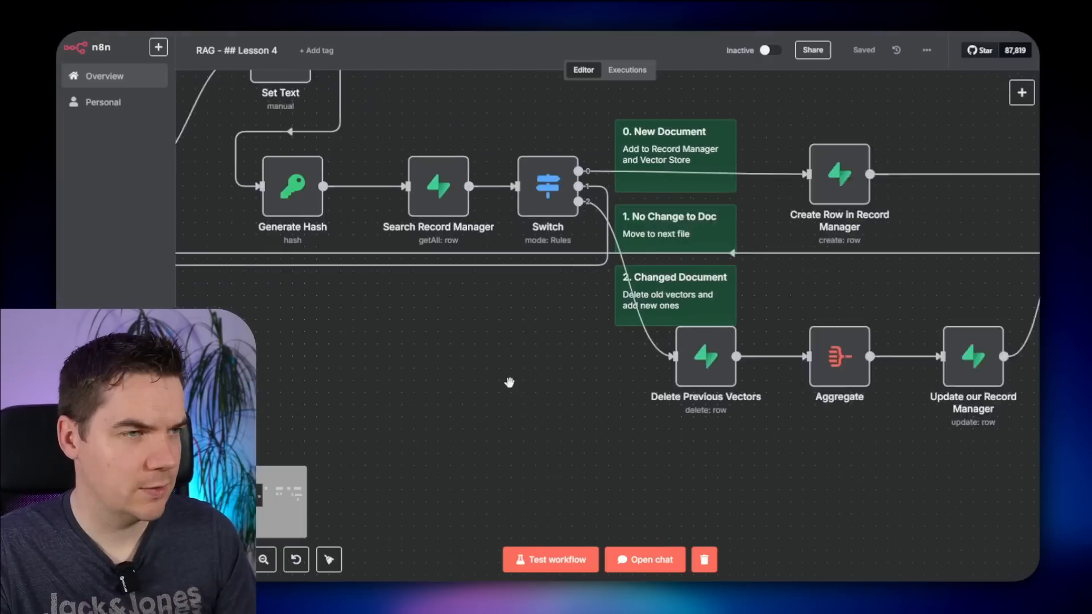
- Tidy the layout so the upstream nodes and Set Text line up with the flow
scroll(509, 383, "down", 1)
left_click_drag(464, 378, 636, 421)
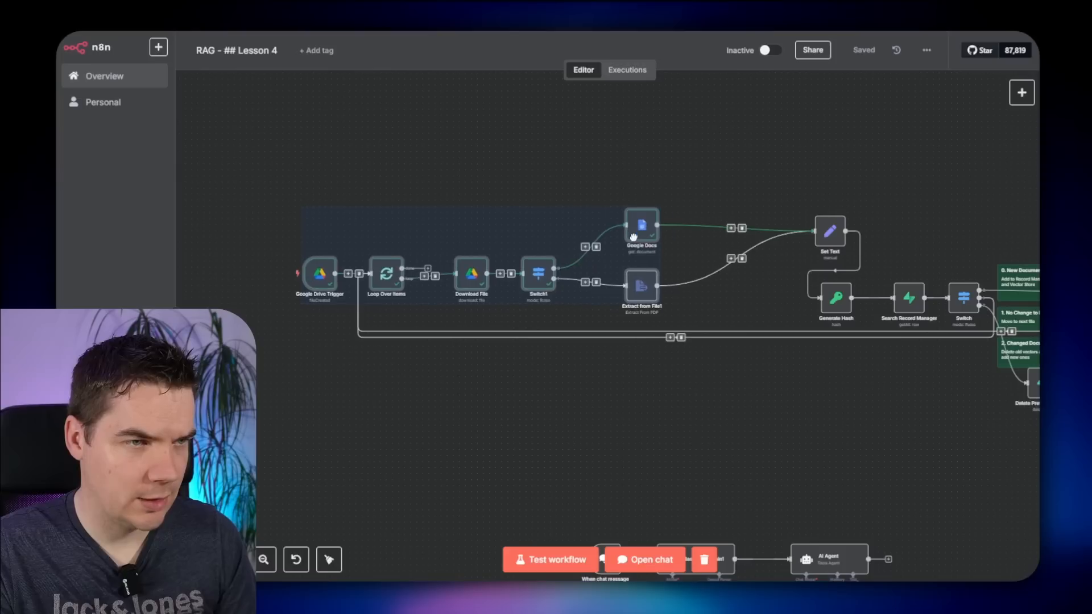
left_click_drag(634, 237, 622, 249)
left_click(699, 190)
left_click_drag(821, 226, 741, 293)
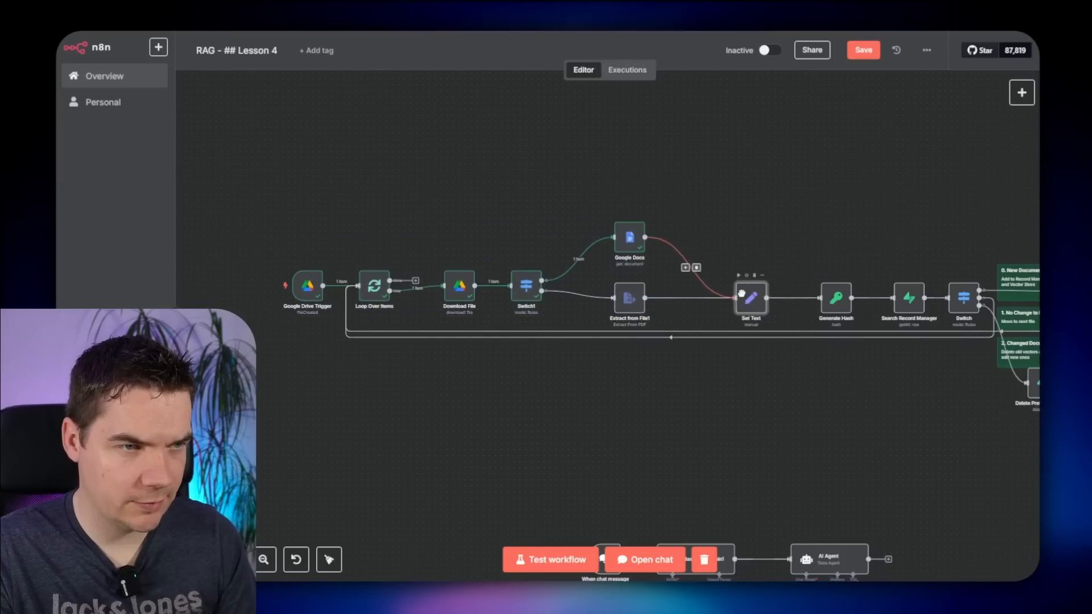
left_click_drag(685, 196, 257, 372)
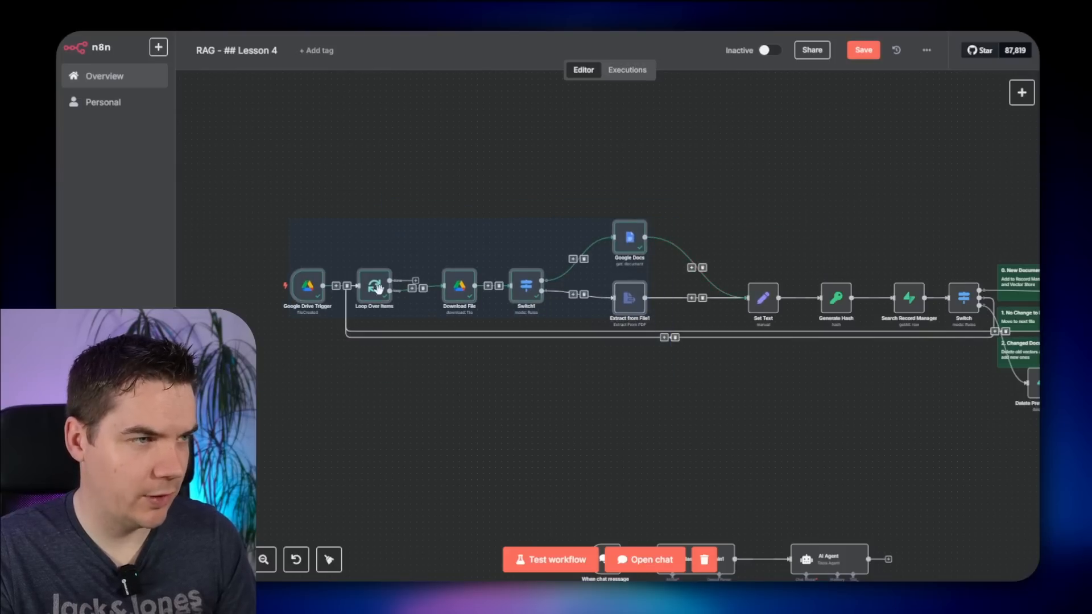
left_click_drag(379, 289, 409, 288)
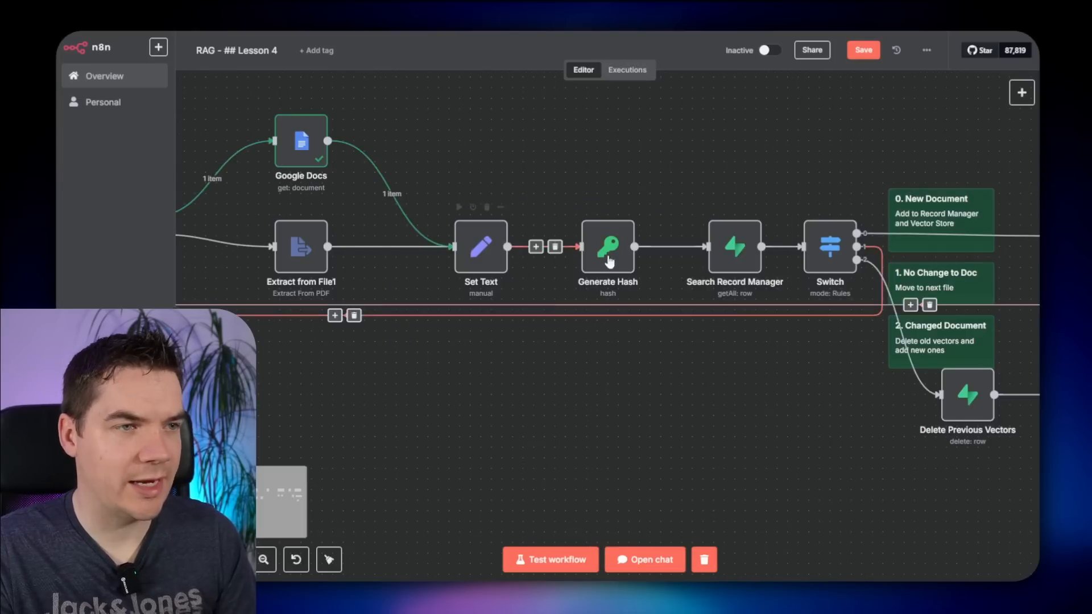
- Delete Download File1 and connect Update our Record Manager to Basic LLM Chain
left_click_drag(859, 421, 628, 430)
left_click_drag(796, 421, 637, 413)
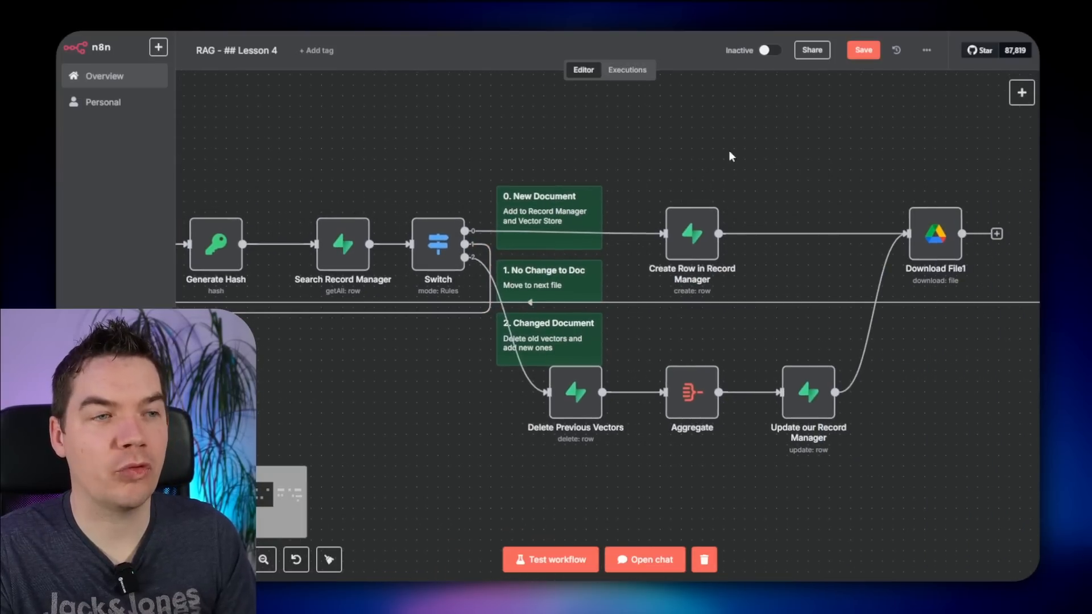
left_click_drag(861, 404, 563, 427)
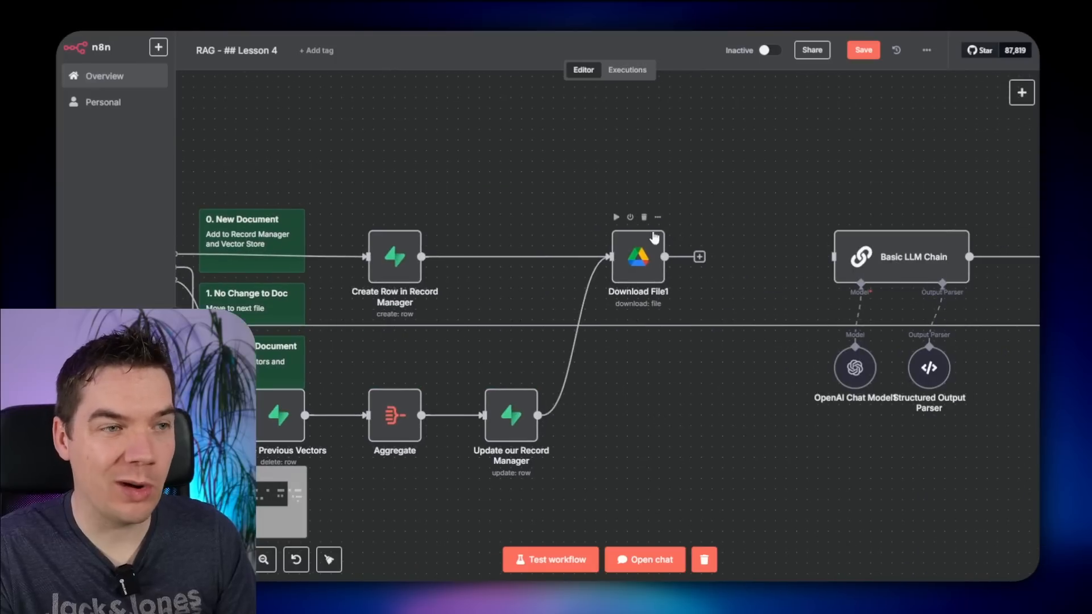
left_click(644, 218)
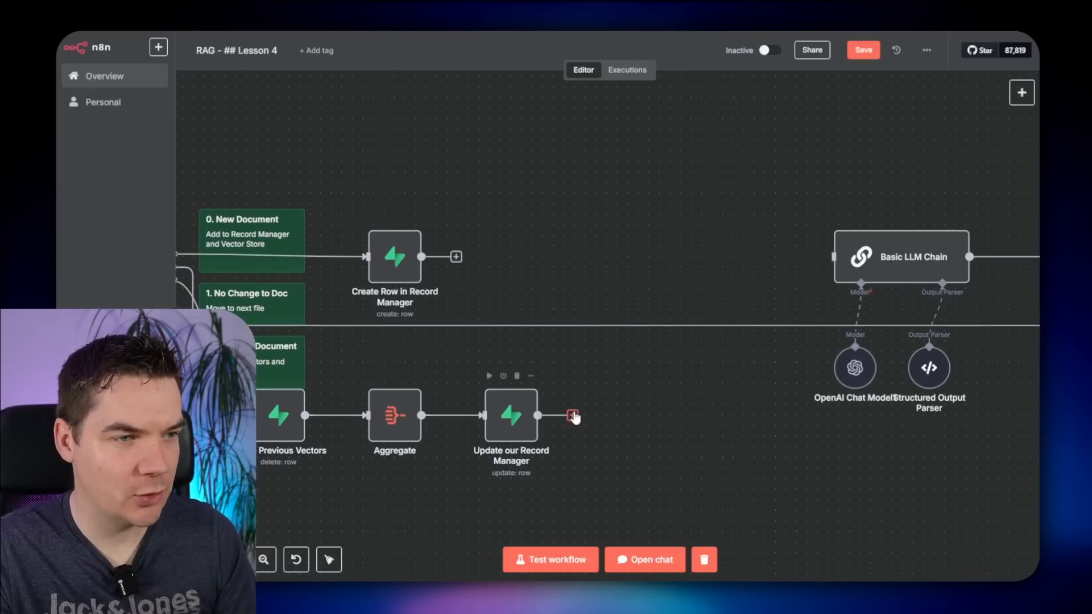
left_click_drag(574, 417, 831, 257)
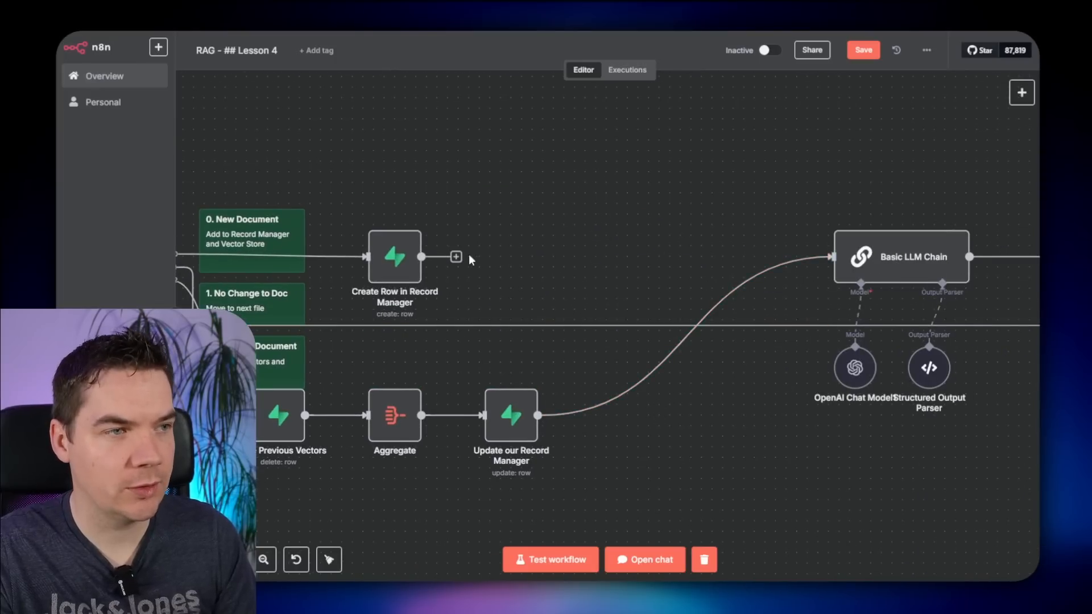
- Connect Create Row in Record Manager to Basic LLM Chain and review its prompt in the expression editor
left_click_drag(422, 256, 720, 256)
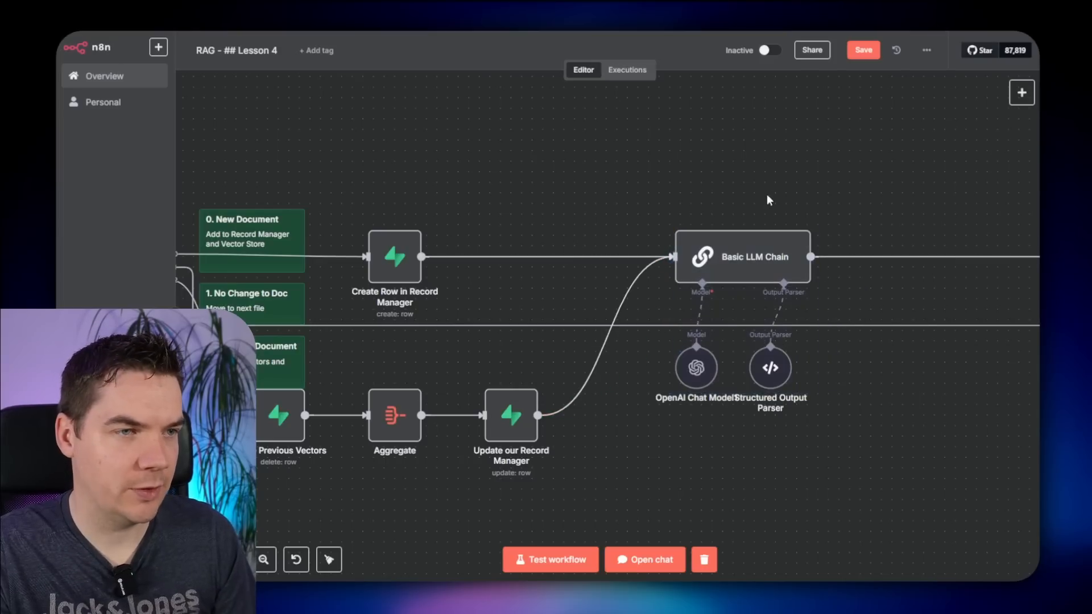
double_click(773, 273)
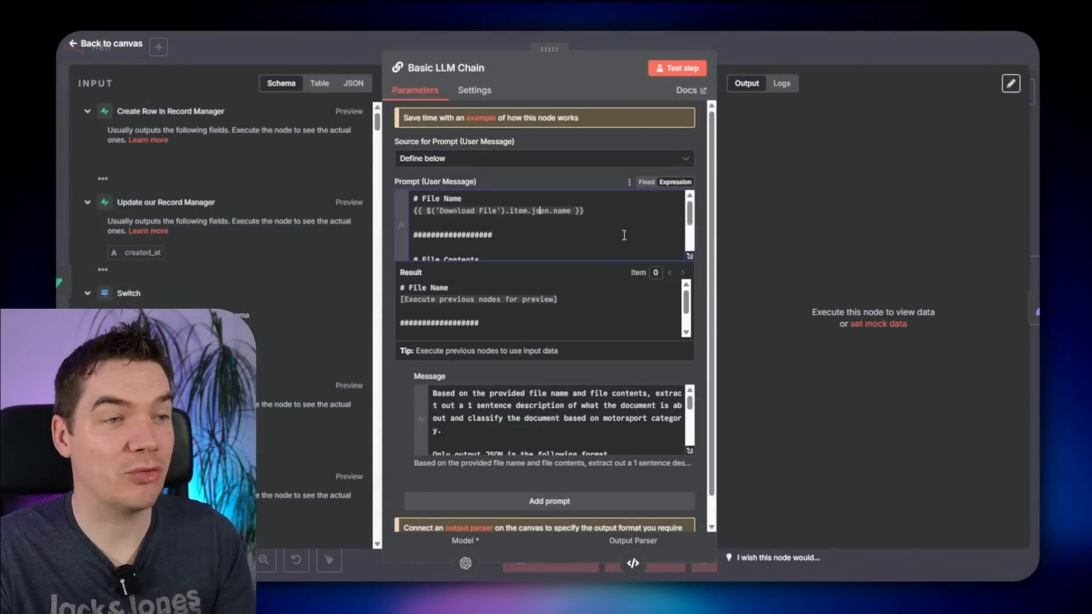
left_click(691, 259)
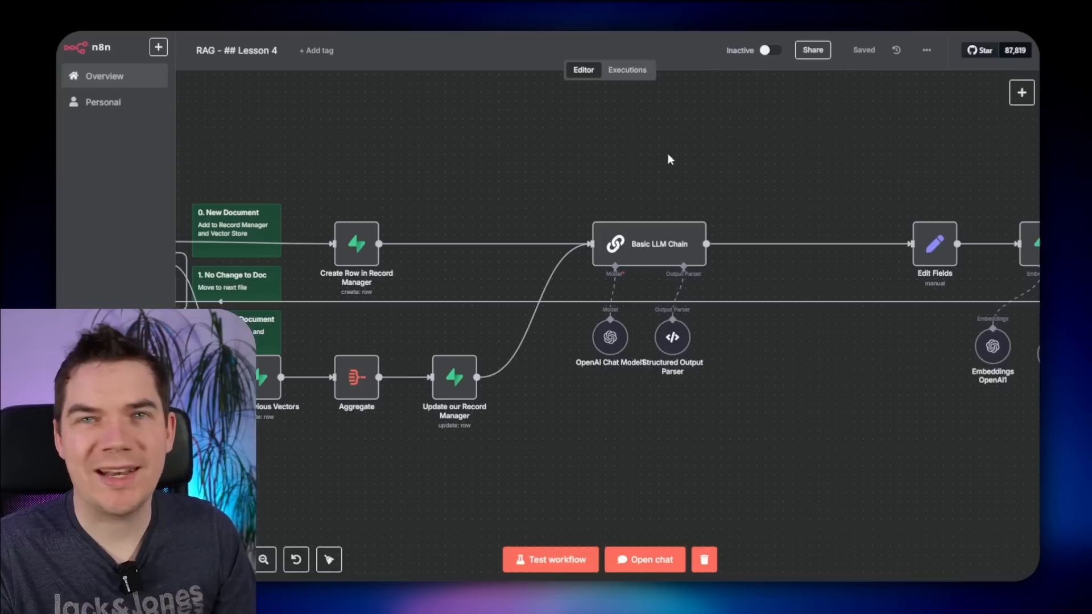
scroll(670, 148, "left", 5)
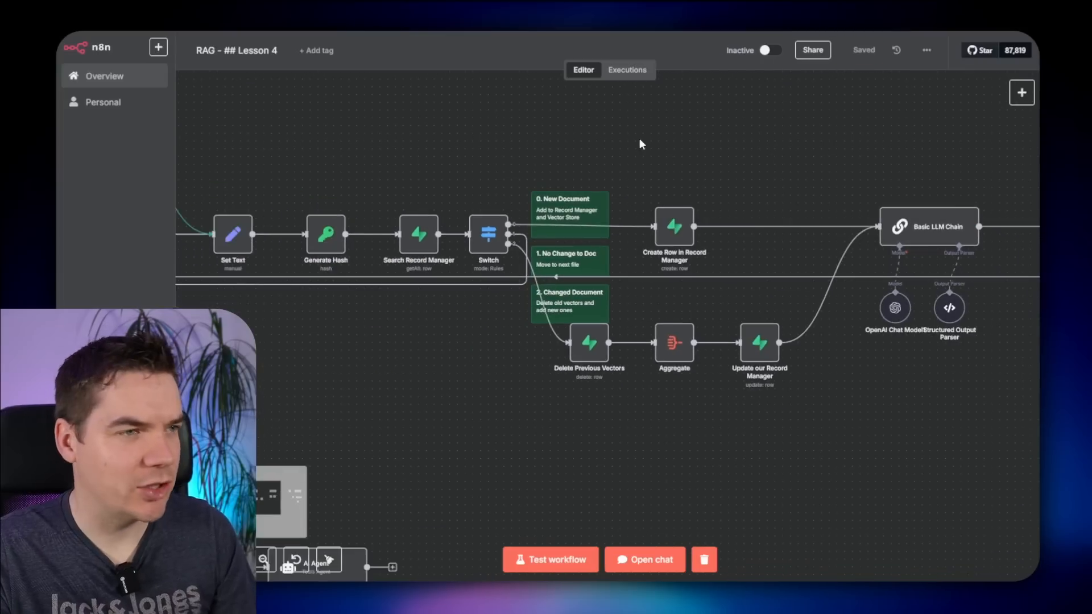
scroll(639, 143, "left", 8)
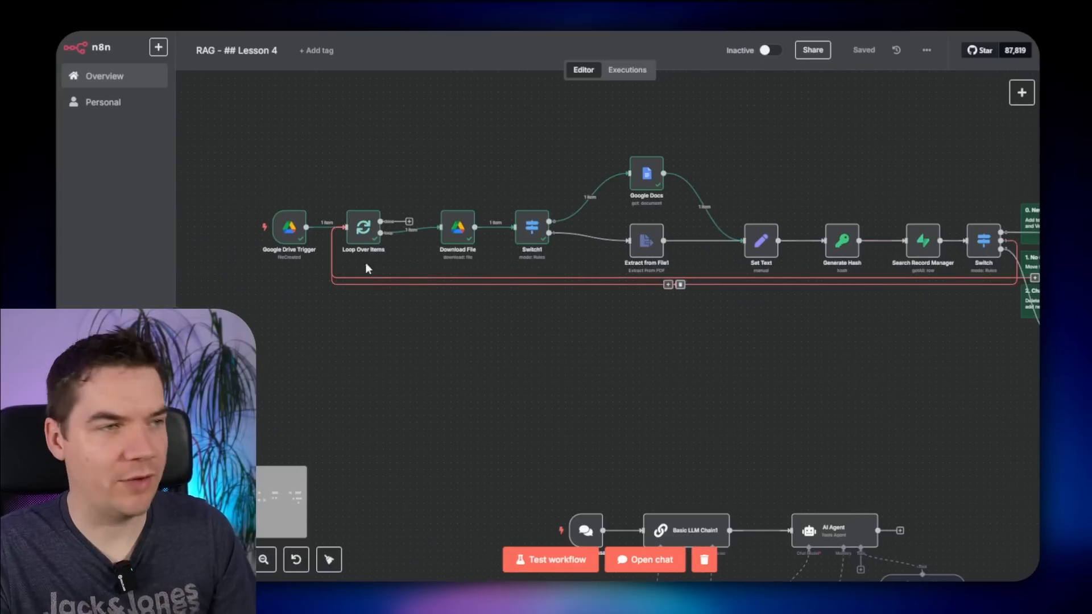
- Run the whole workflow from the trigger, check Set Text's output, and open Delete Previous Vectors
left_click(245, 229)
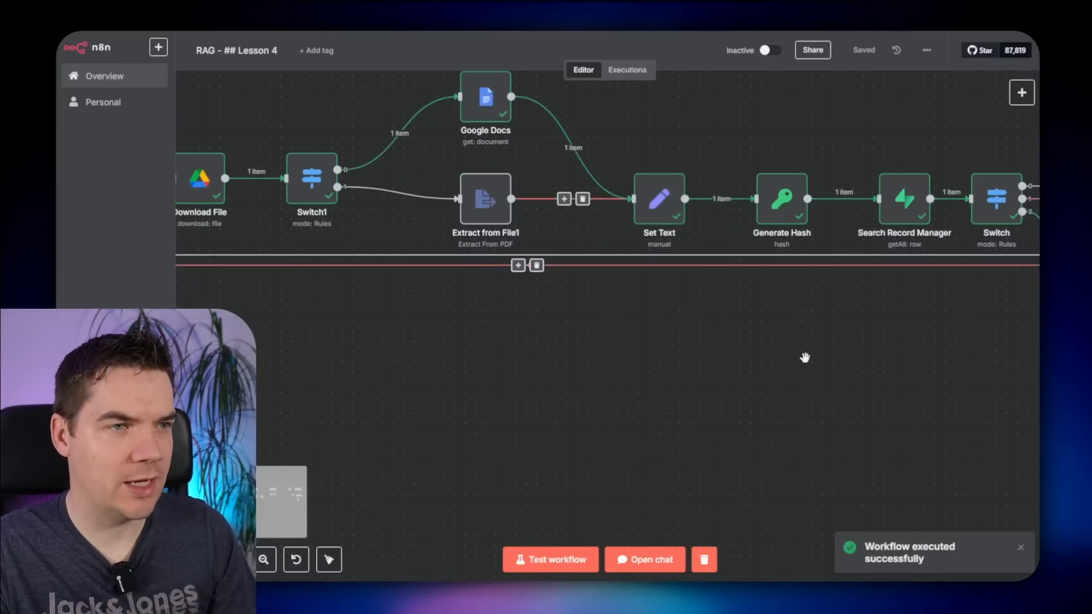
left_click_drag(805, 357, 607, 415)
double_click(465, 272)
left_click(830, 48)
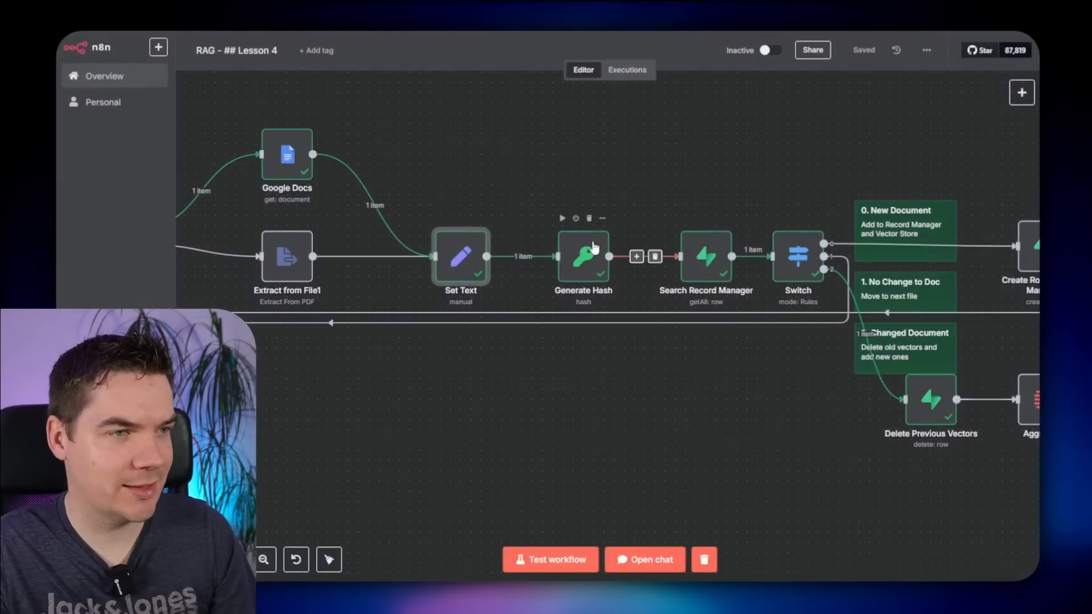
scroll(593, 248, "right", 5)
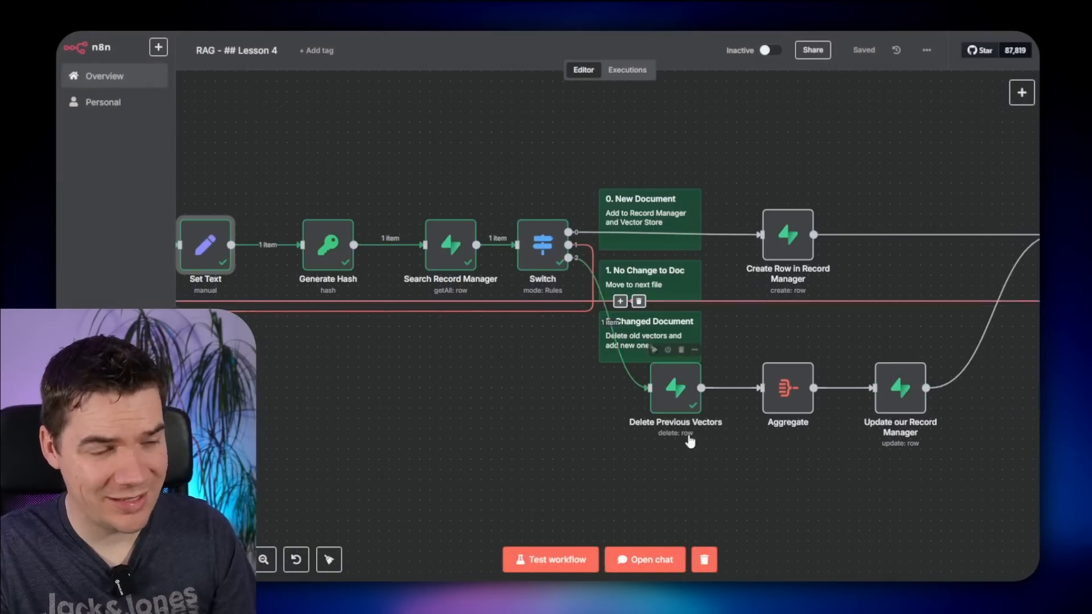
scroll(602, 424, "up", 2)
left_click_drag(585, 409, 514, 373)
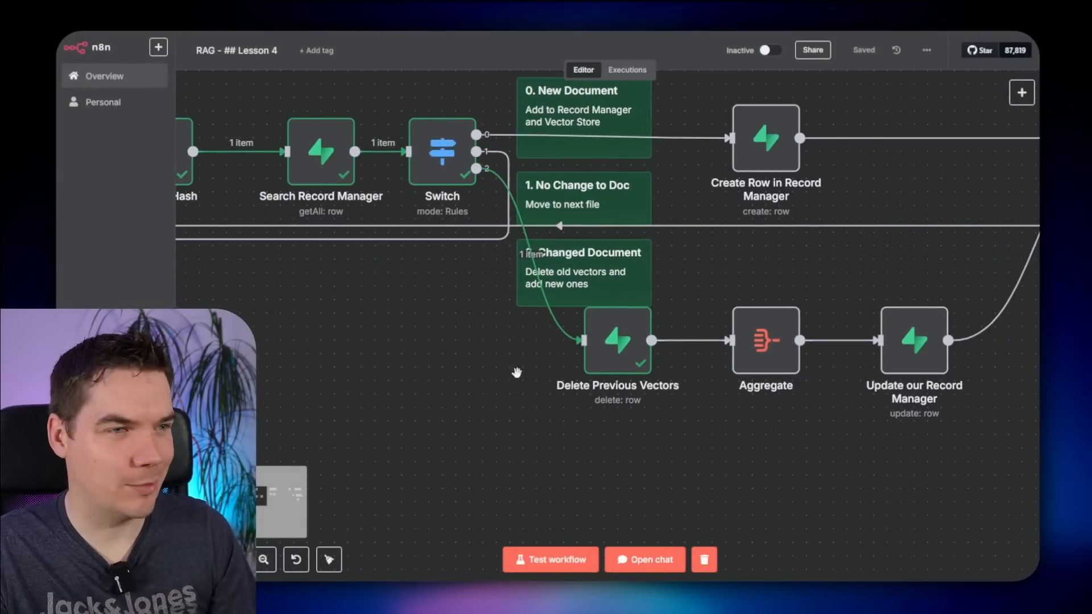
double_click(625, 348)
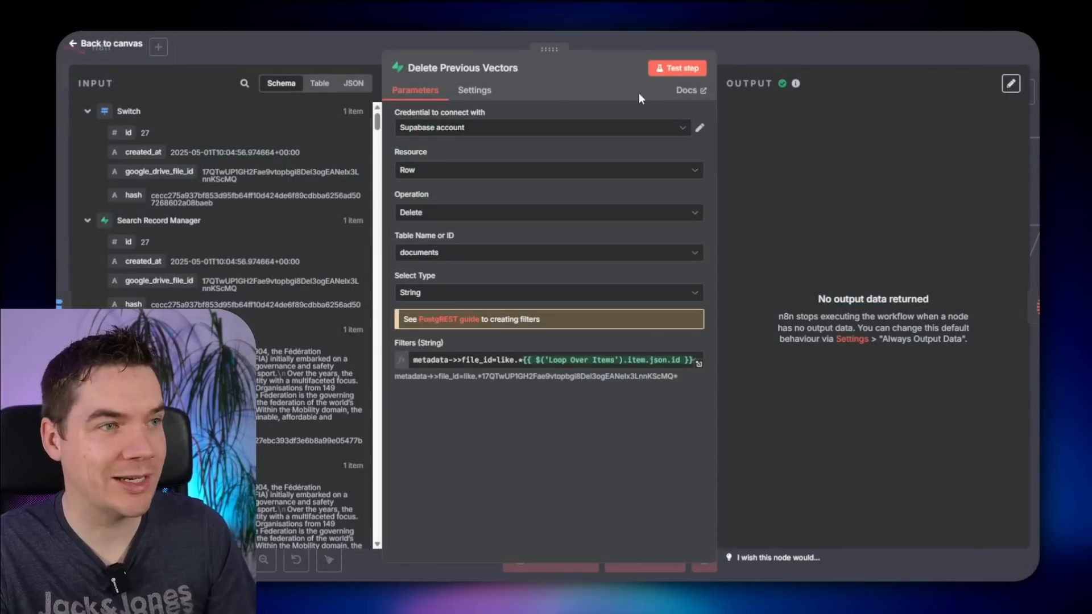
- Enable Always Output Data on Delete Previous Vectors and rerun the workflow from the trigger
left_click(474, 90)
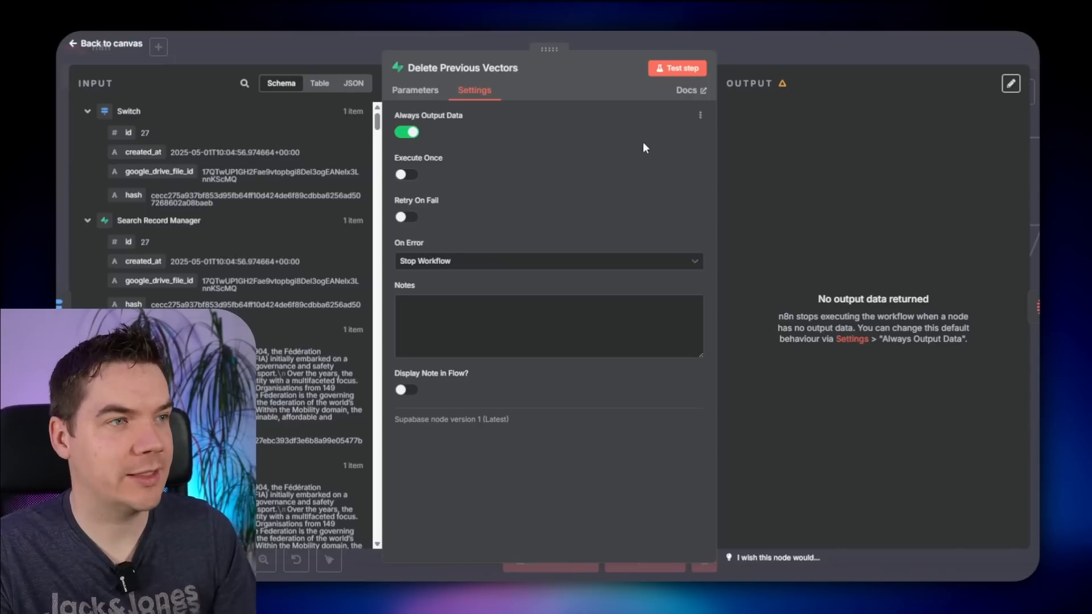
left_click(813, 43)
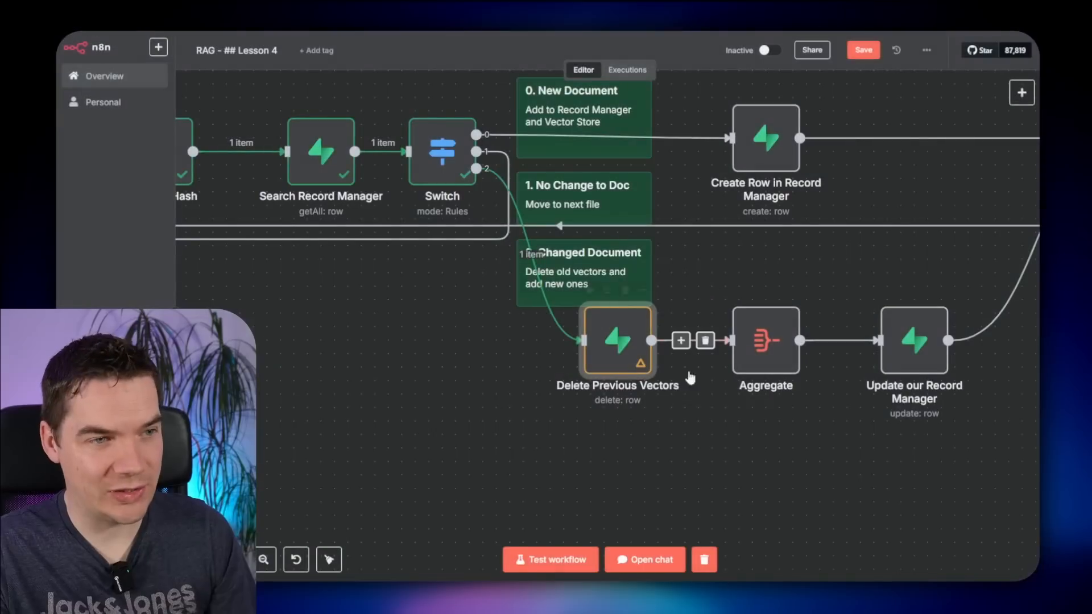
double_click(615, 357)
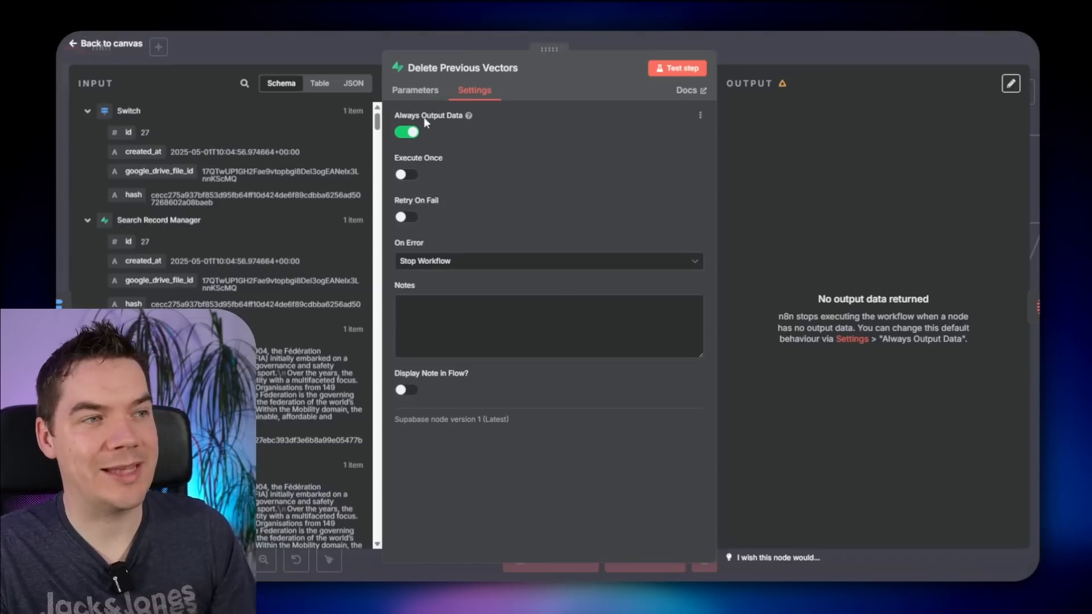
left_click(913, 48)
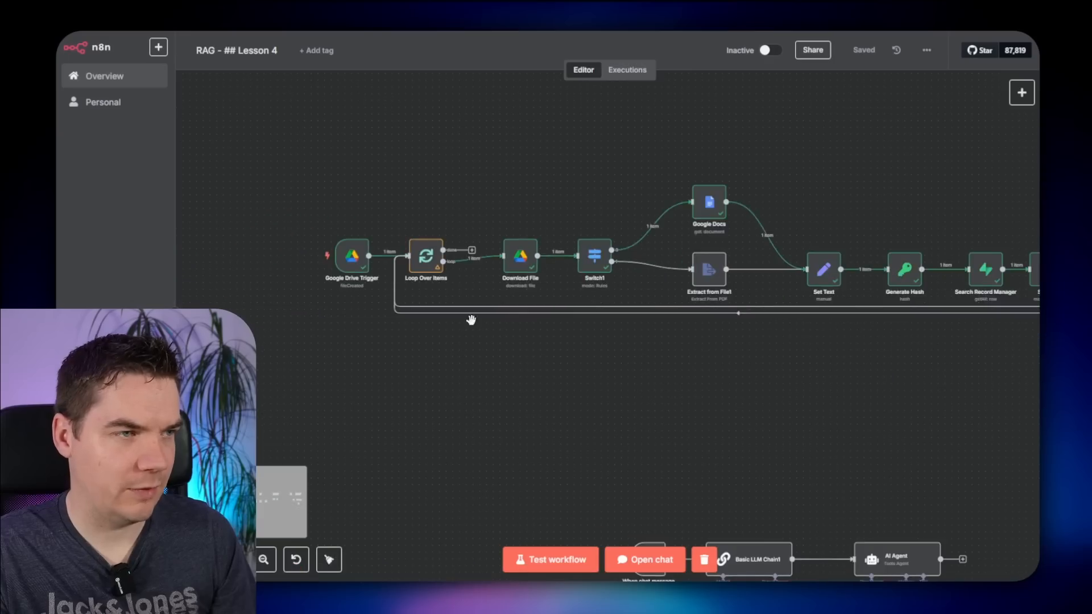
left_click(307, 253)
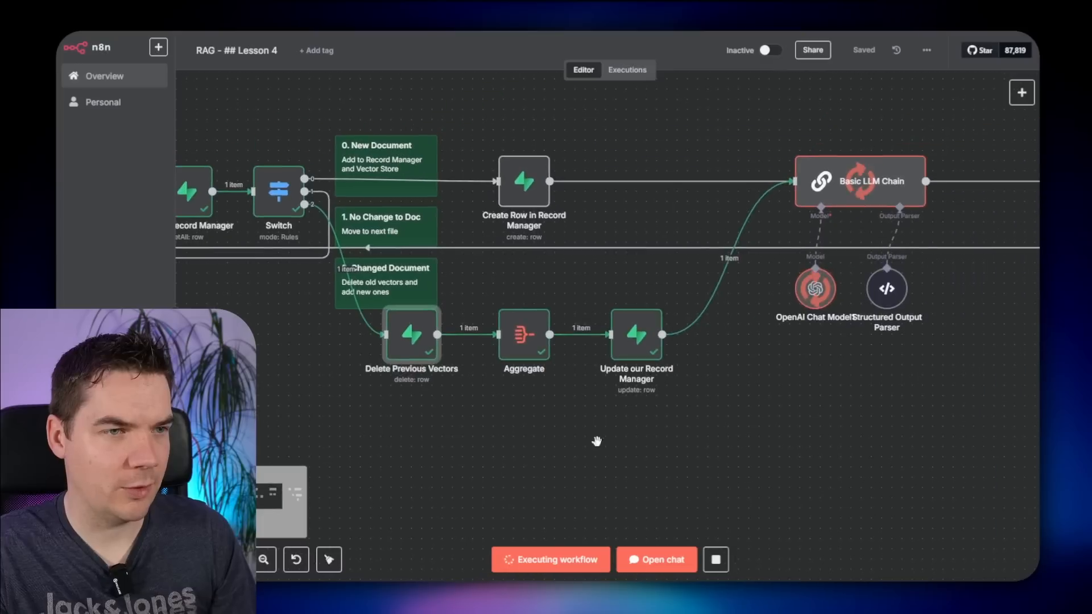
scroll(597, 441, "right", 5)
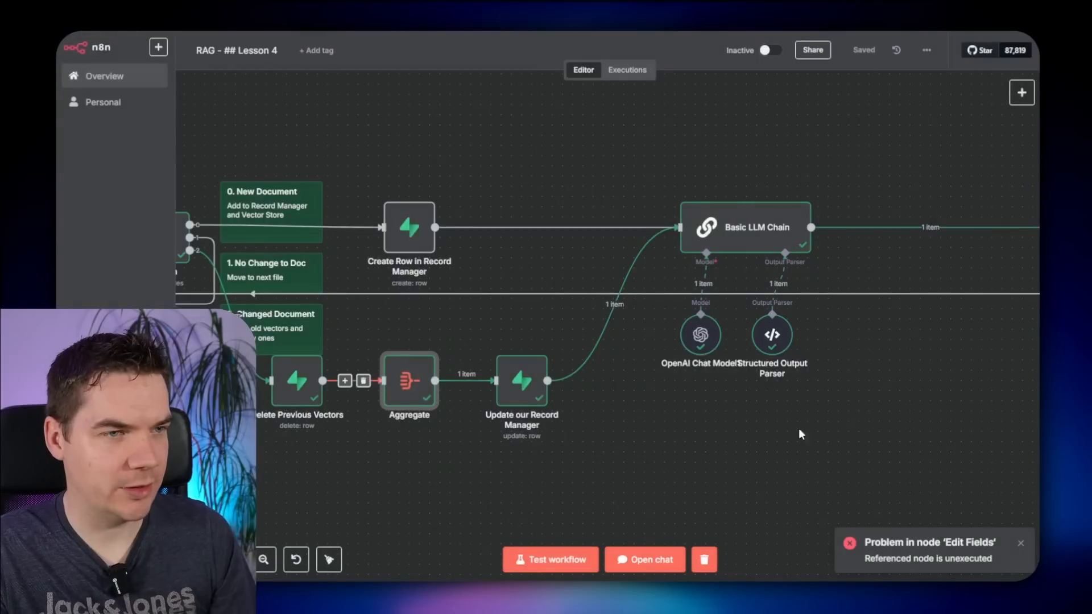
scroll(801, 434, "right", 5)
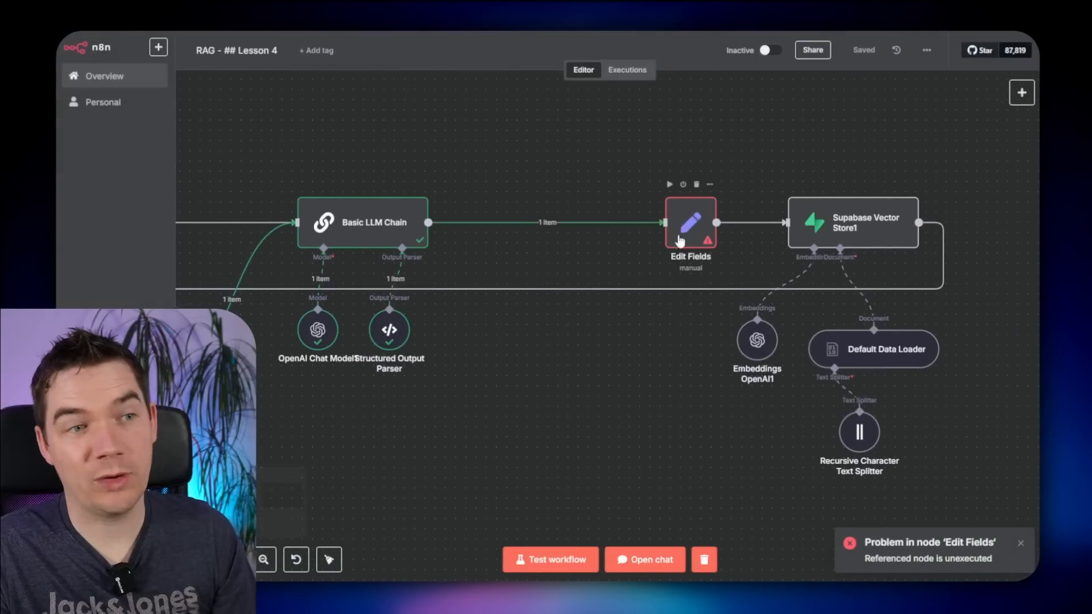
- Change the Basic LLM Chain prompt to use $('Set Text').item.json.text instead of $json.text
left_click_drag(514, 368, 833, 397)
double_click(696, 267)
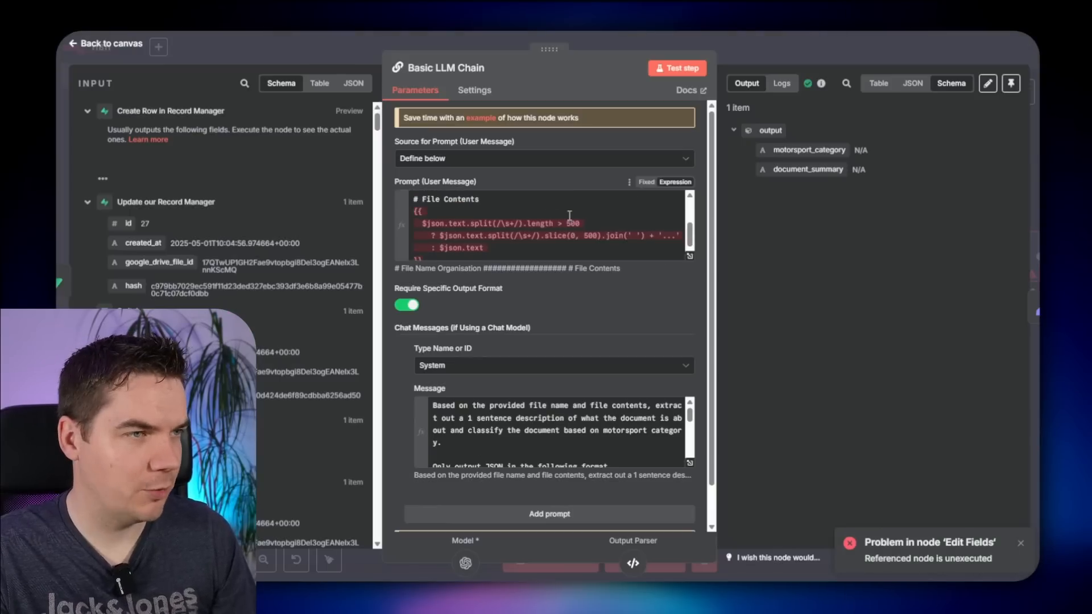
left_click_drag(439, 224, 471, 225)
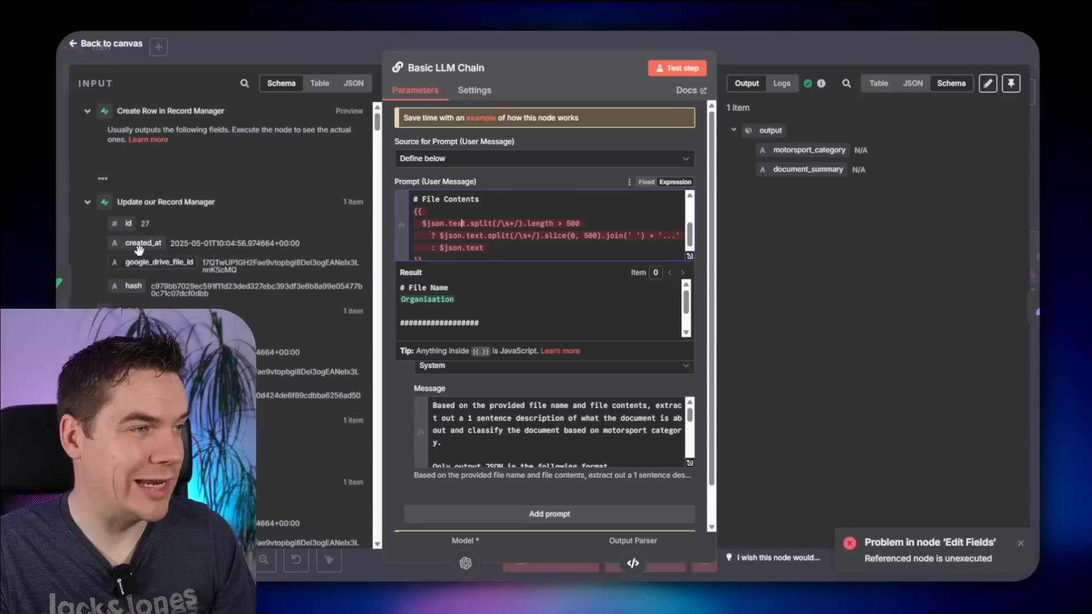
left_click(87, 202)
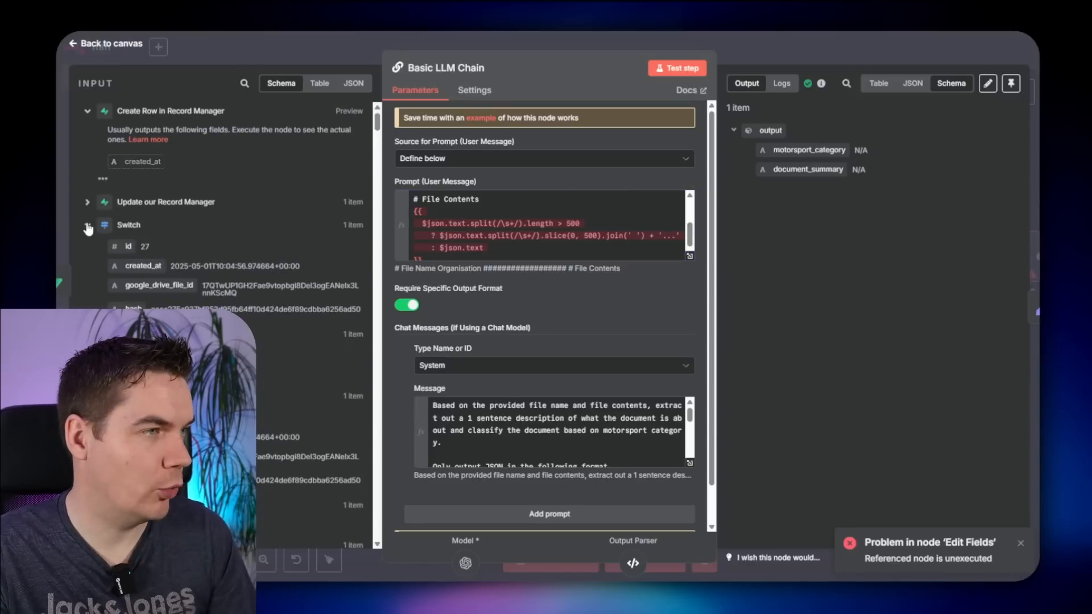
left_click(87, 225)
left_click(87, 248)
left_click(88, 268)
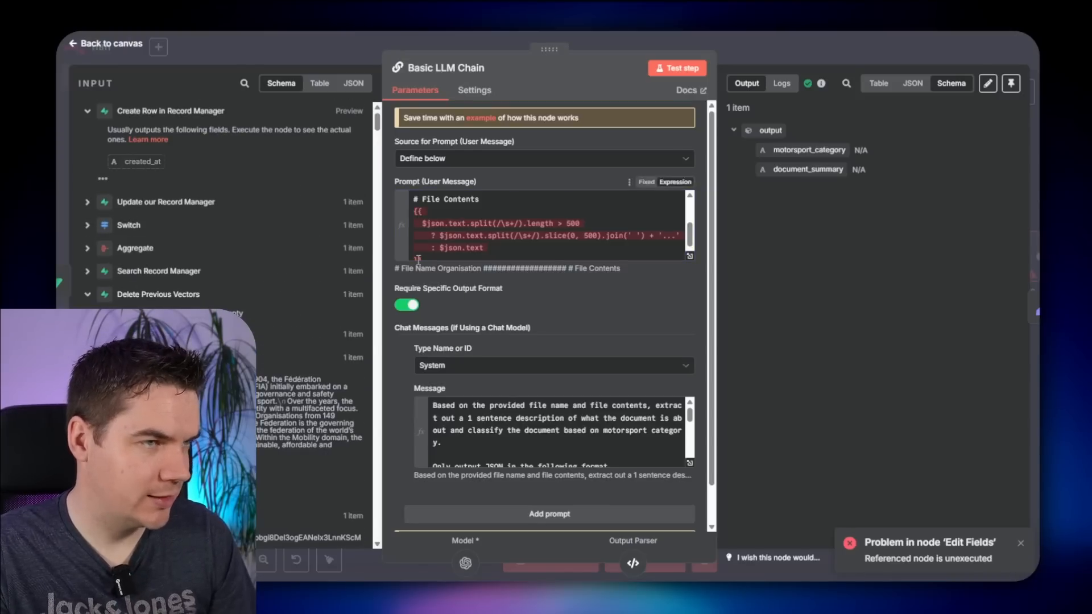
double_click(450, 223)
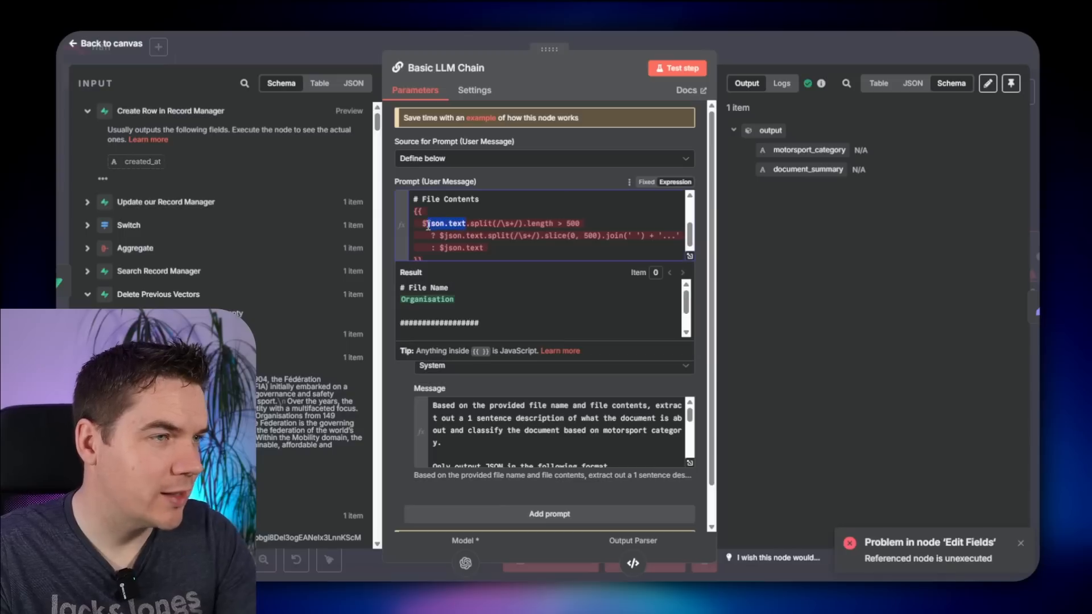
key("BackSpace")
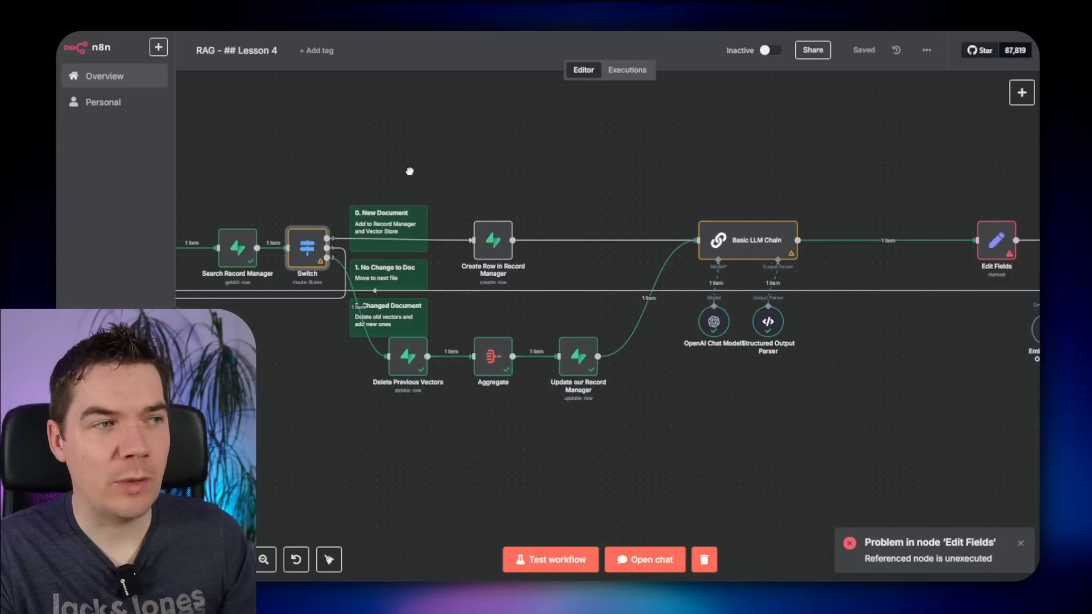
left_click_drag(409, 172, 529, 171)
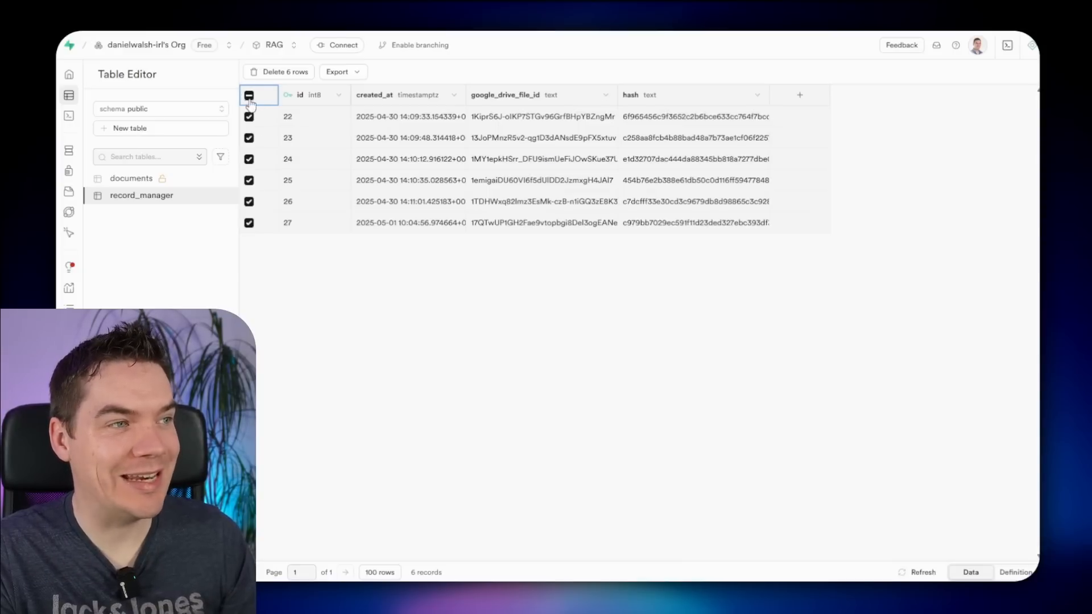
- Delete all 6 rows from the Supabase record_manager table
left_click(250, 96)
left_click(249, 96)
left_click(280, 71)
left_click(612, 348)
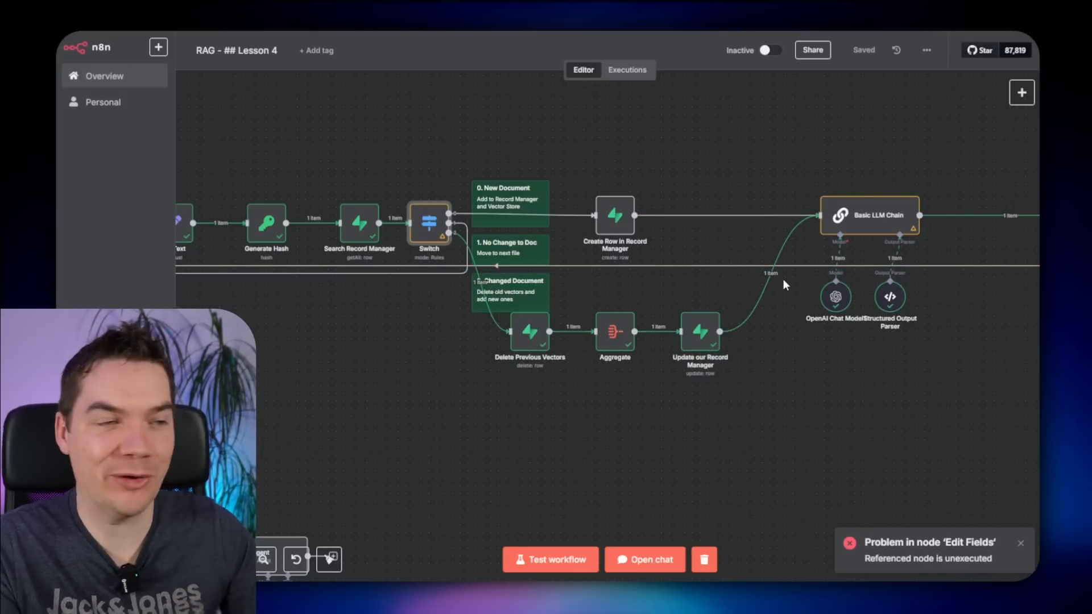
- Rerun the workflow from the Google Drive Trigger and check the LLM Chain's document summary
left_click_drag(401, 129, 763, 146)
left_click_drag(453, 146, 707, 148)
left_click(237, 226)
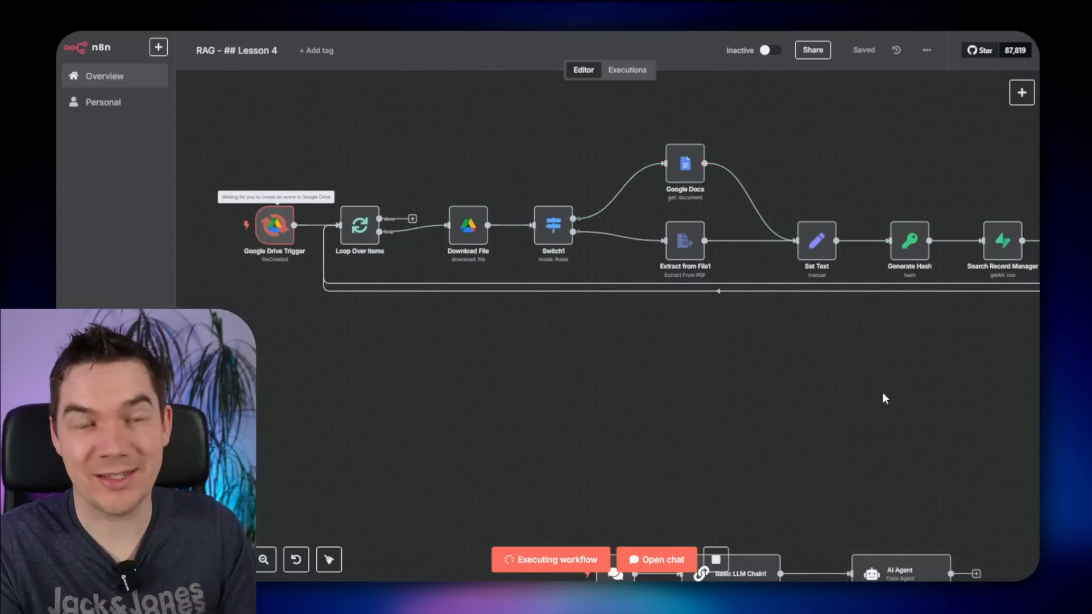
left_click_drag(955, 392, 609, 417)
left_click_drag(748, 463, 565, 446)
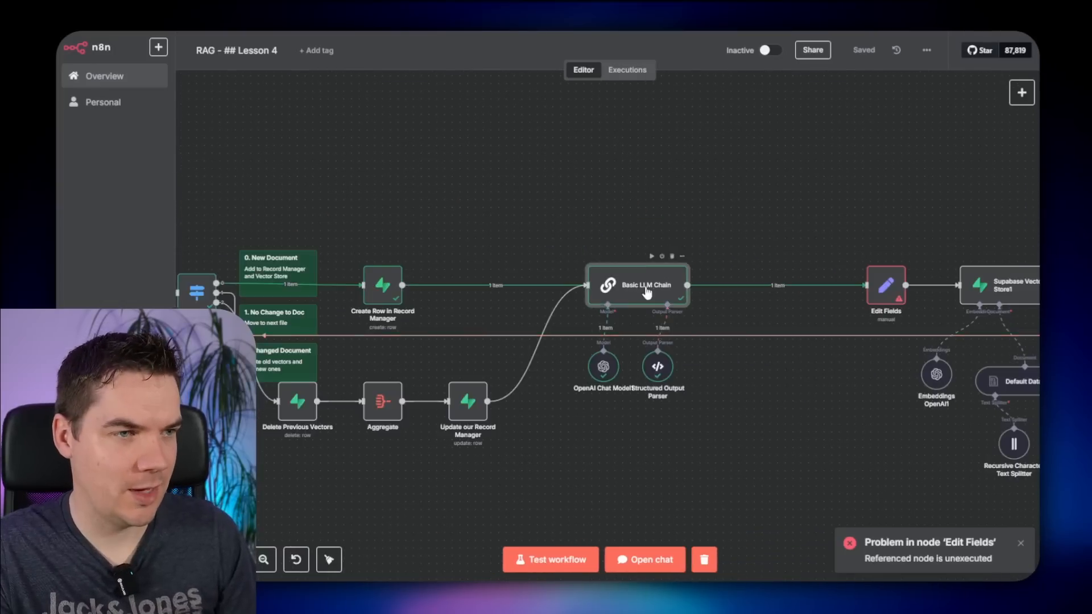
double_click(648, 292)
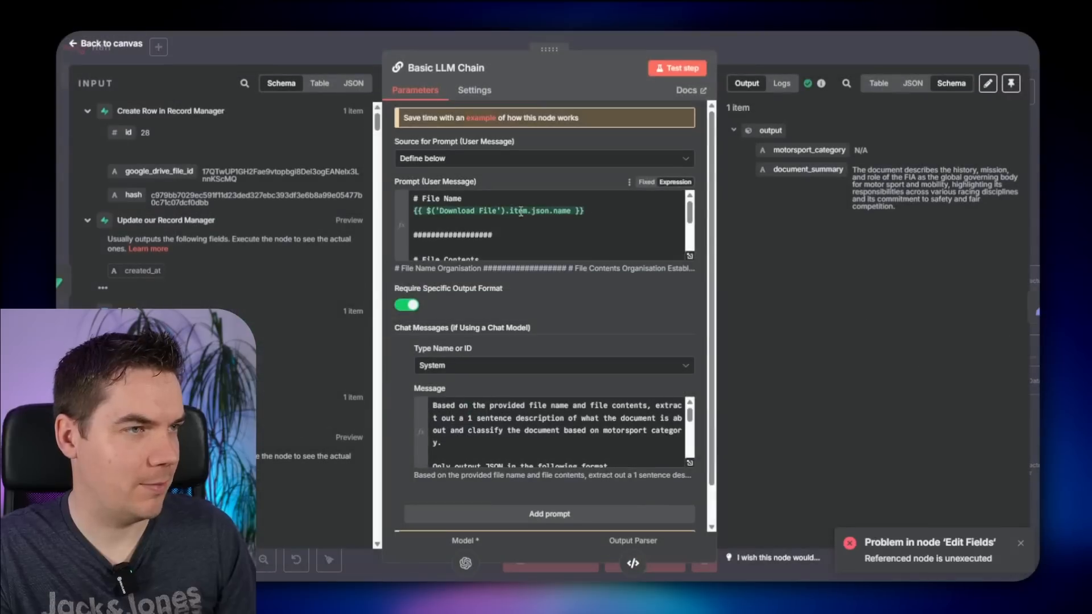
scroll(520, 212, "down", 5)
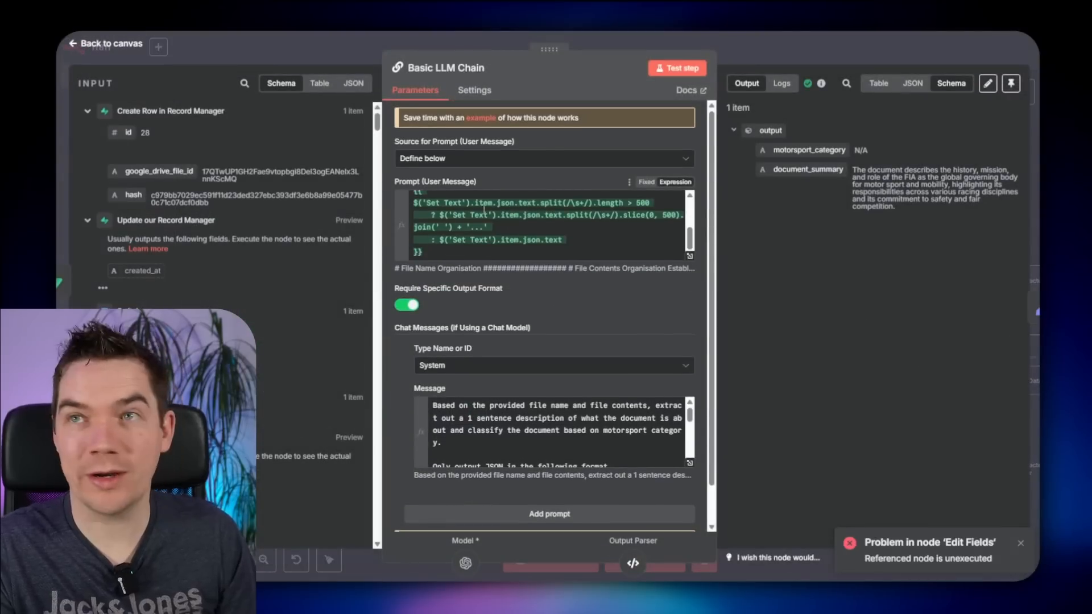
scroll(557, 316, "down", 2)
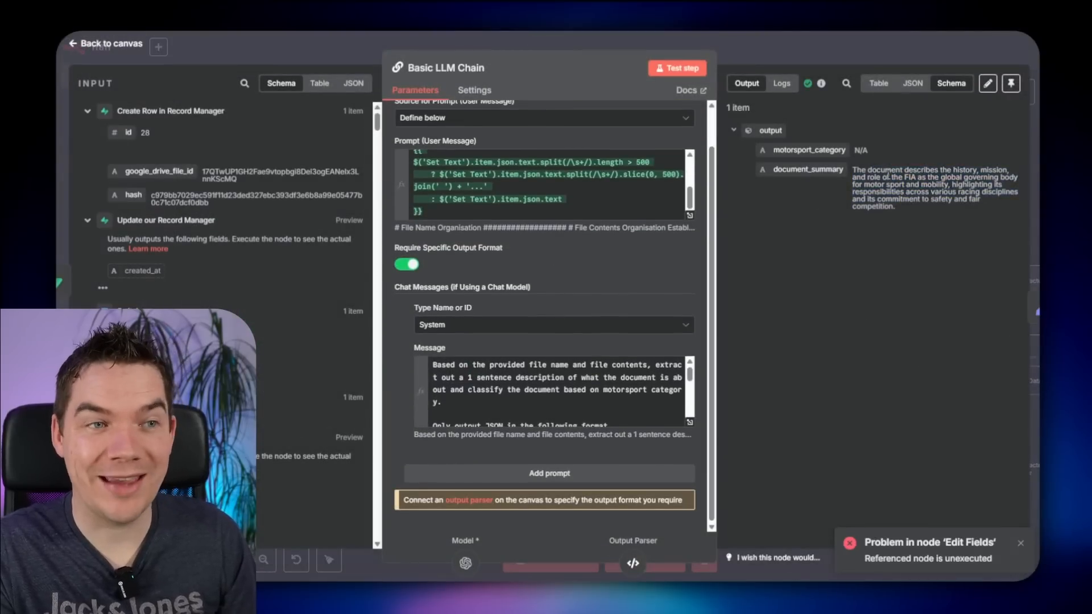
left_click_drag(868, 170, 894, 206)
left_click(894, 206)
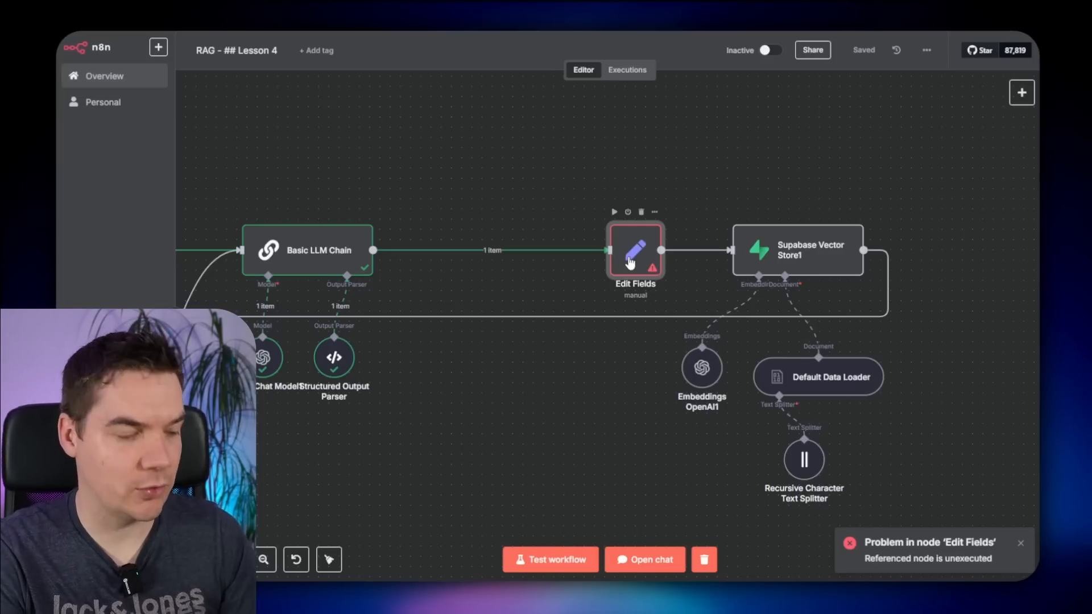
- Rename Edit Fields to Set up Text for Embedding and set content to {{ $('Set Text').item.json.text }}
key("F2")
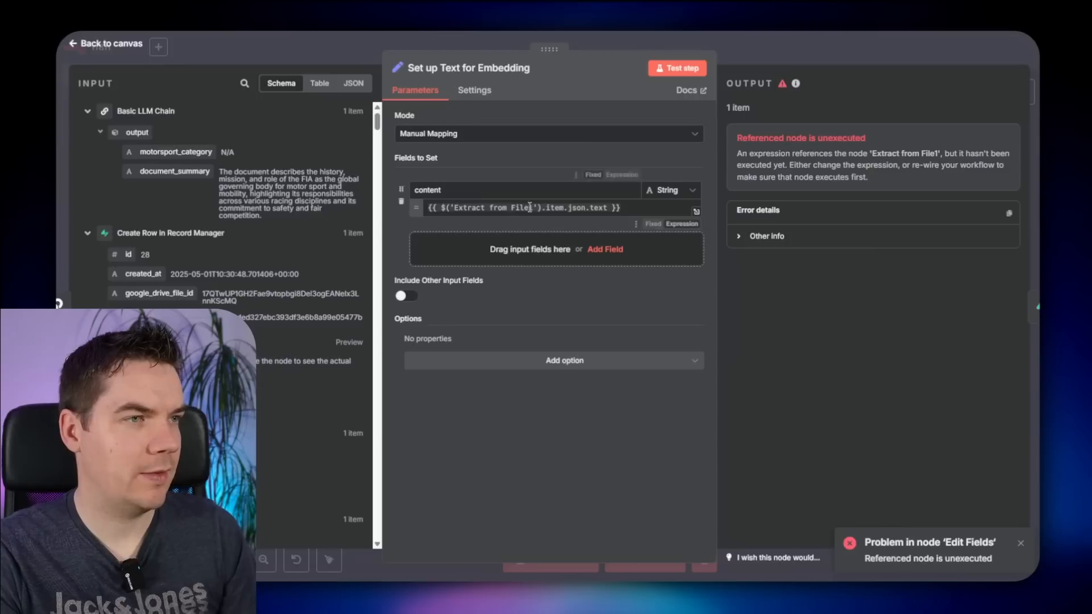
left_click(507, 207)
key("ctrl+a")
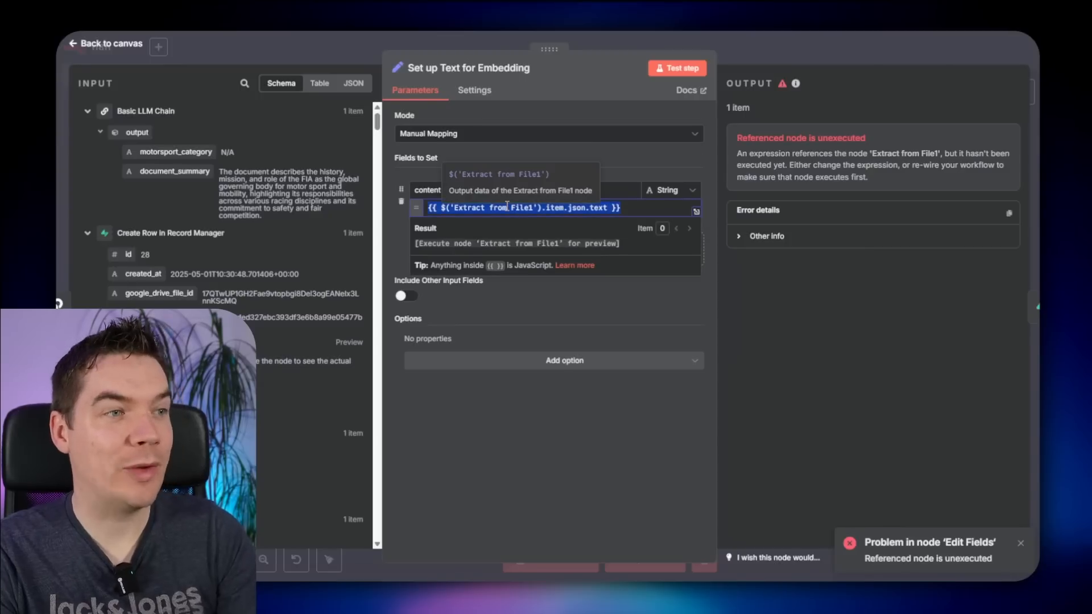
key("BackSpace")
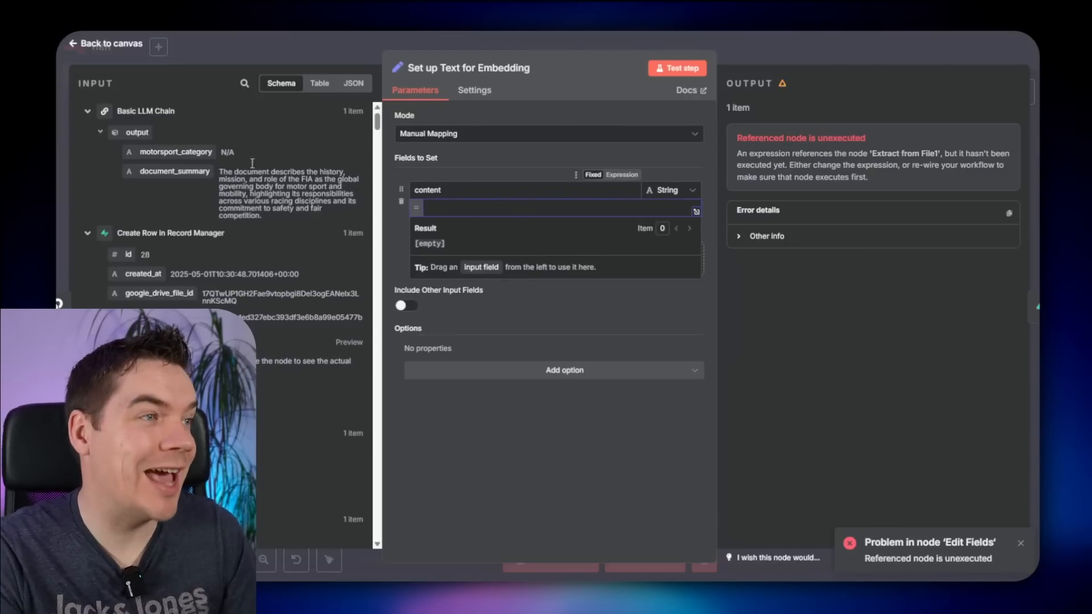
left_click(246, 85)
type("text")
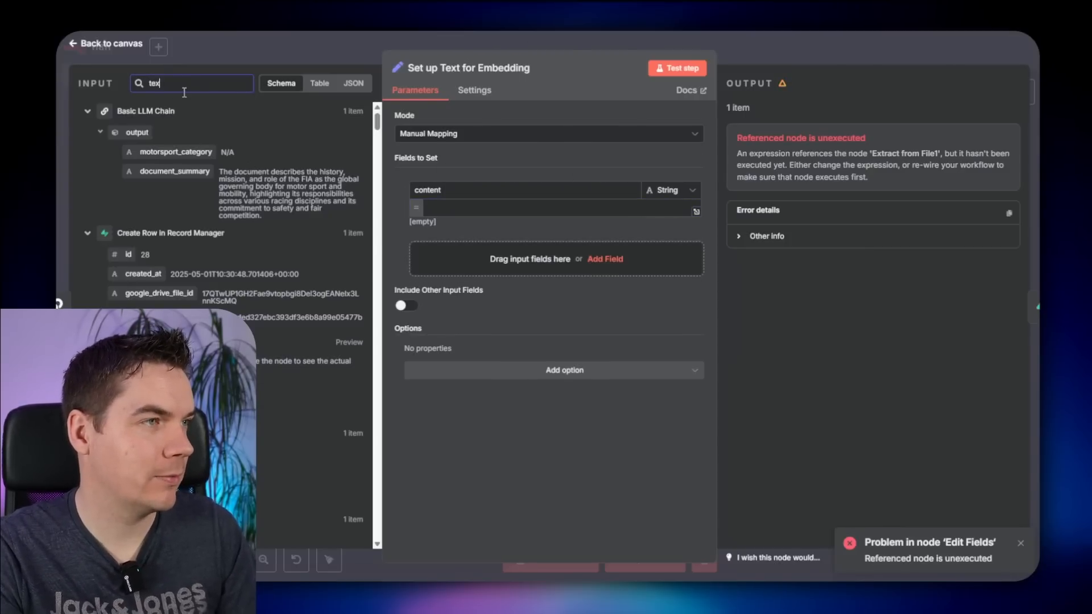
left_click_drag(131, 237, 458, 209)
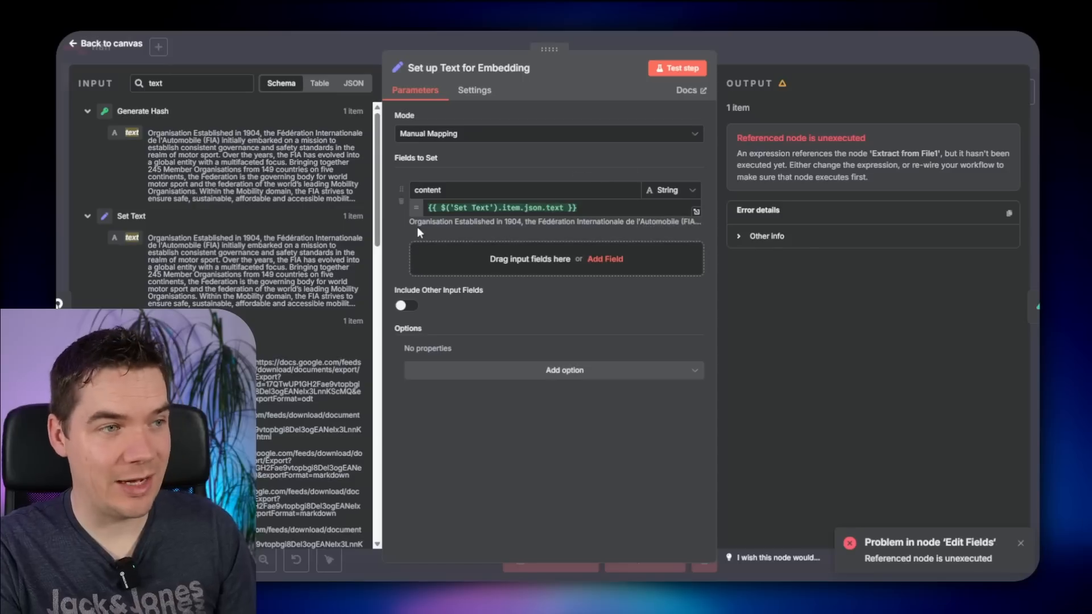
left_click(823, 49)
scroll(540, 374, "down", 2)
left_click_drag(510, 414, 686, 368)
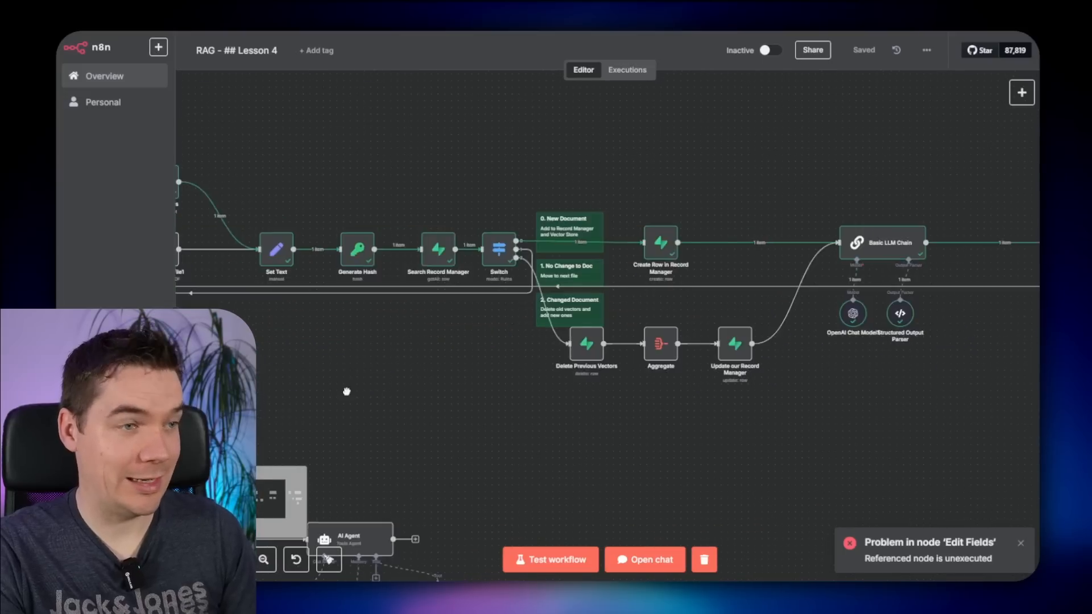
- Review the documents table, then save the FIA Travel and Tourism web page as HTML
left_click_drag(346, 391, 778, 389)
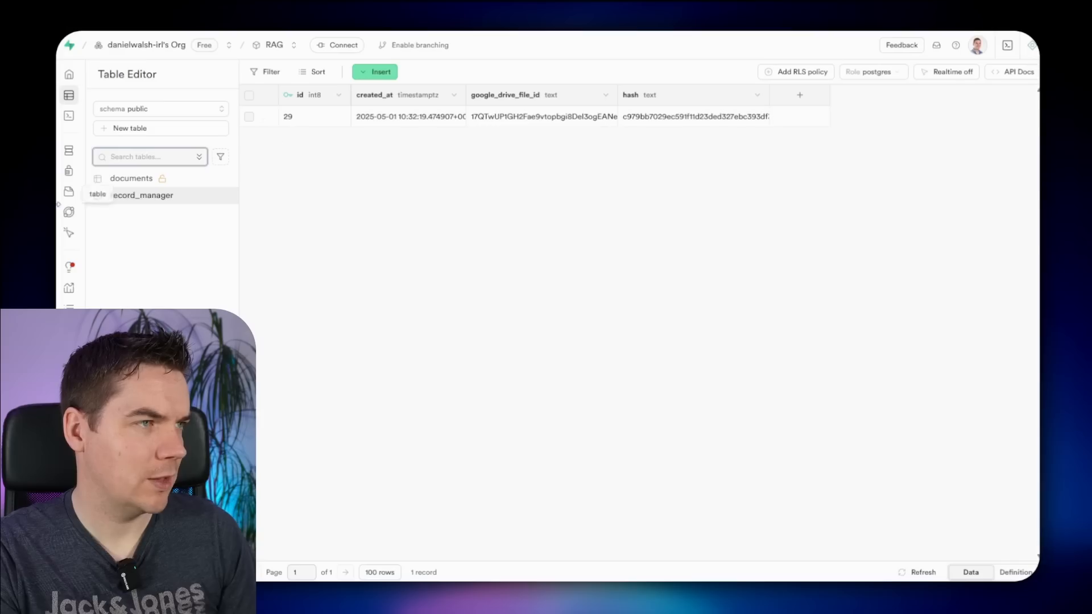
left_click(133, 179)
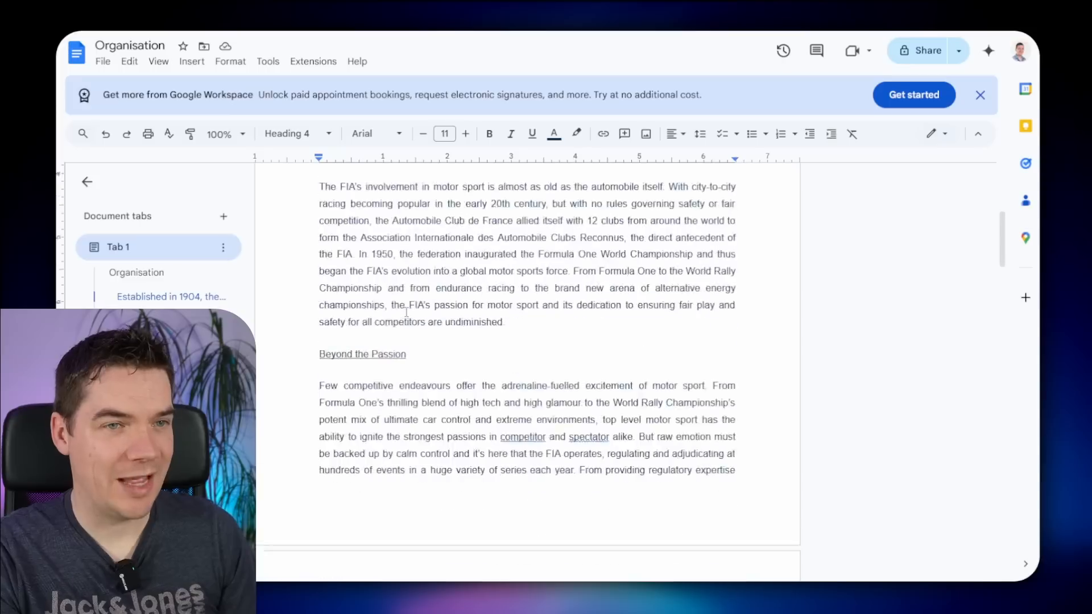
scroll(566, 325, "down", 15)
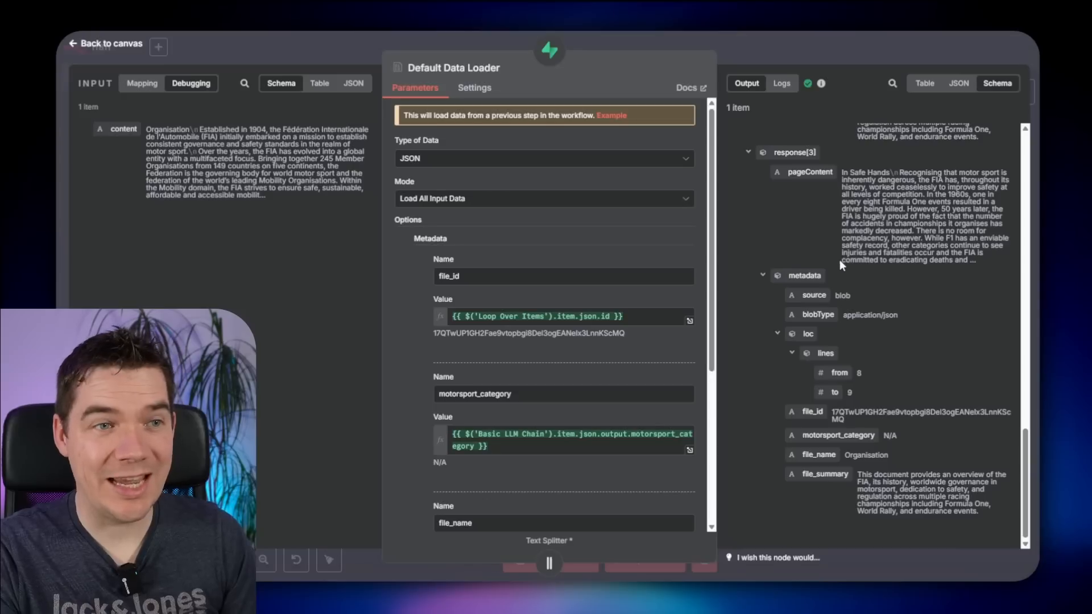
scroll(813, 248, "up", 18)
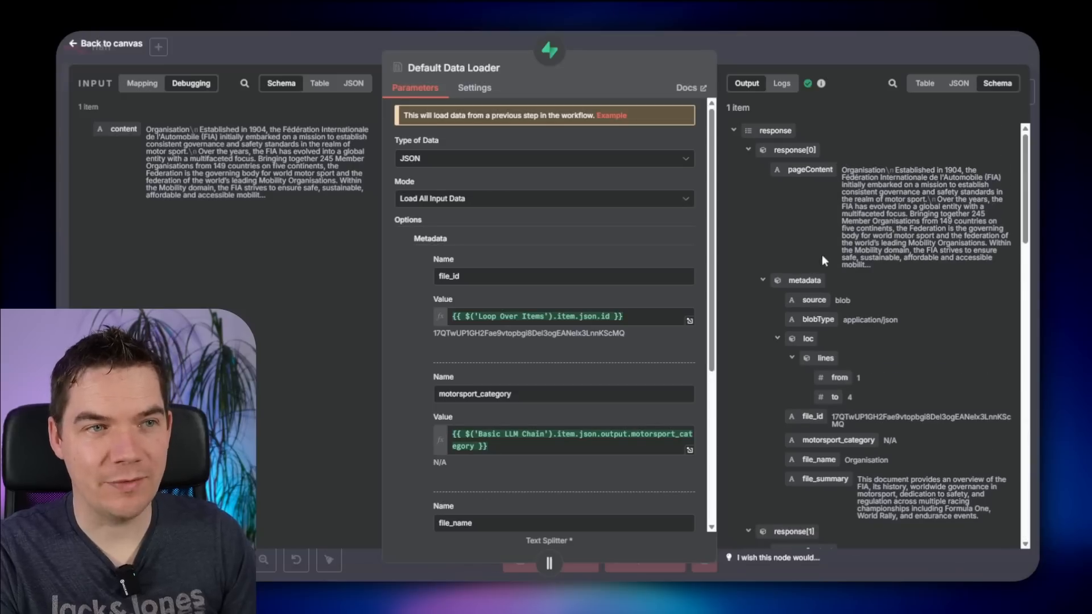
scroll(825, 253, "down", 18)
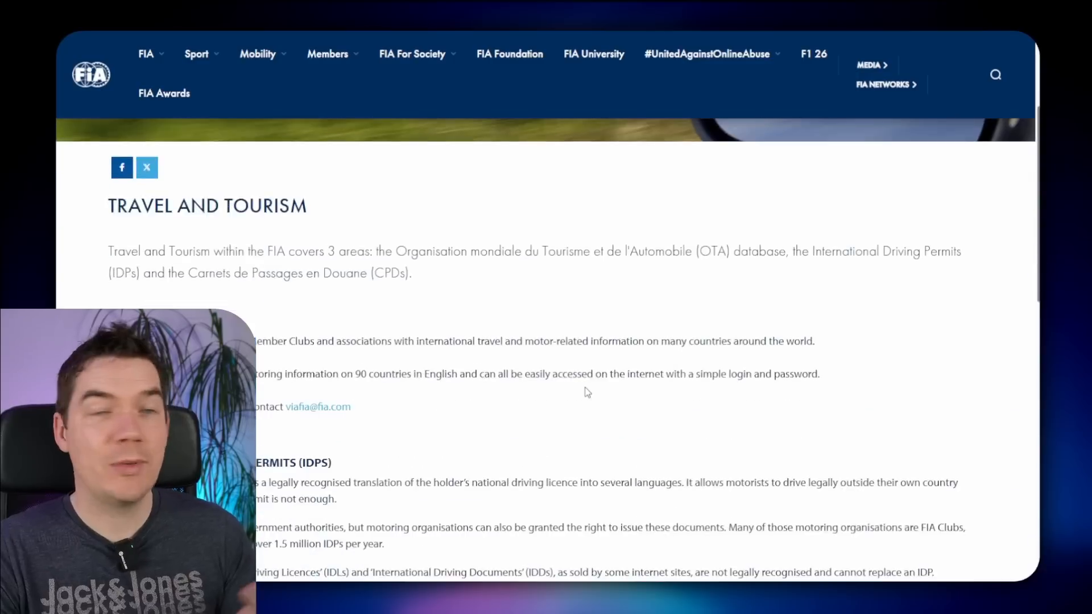
scroll(449, 204, "down", 3)
right_click(449, 204)
right_click(569, 207)
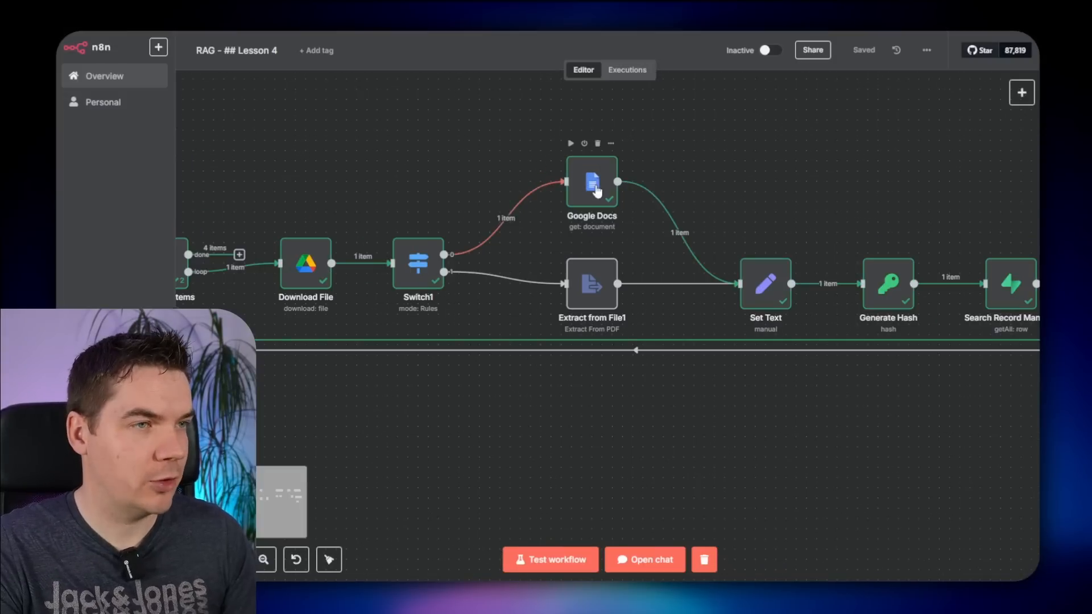
- Move the Google Docs node upward and test the workflow, checking the trigger's output
left_click_drag(597, 185, 598, 127)
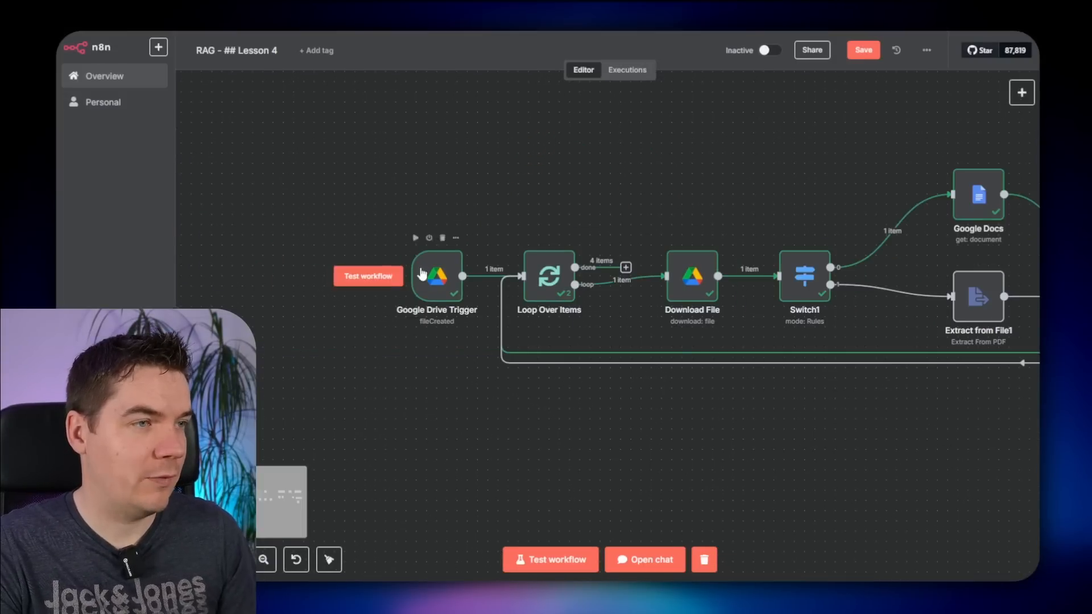
left_click(368, 275)
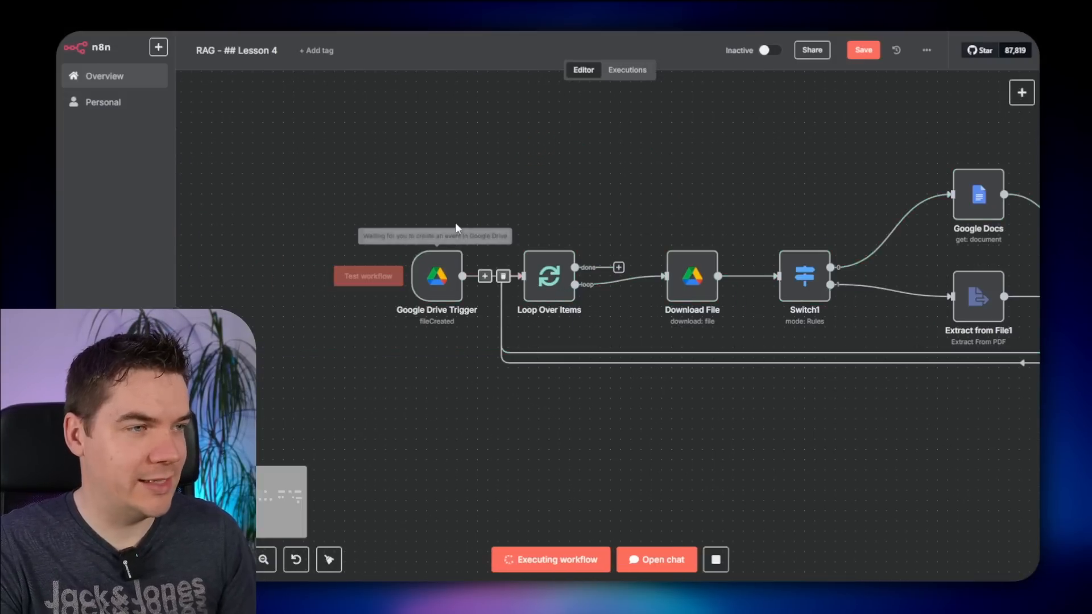
double_click(434, 278)
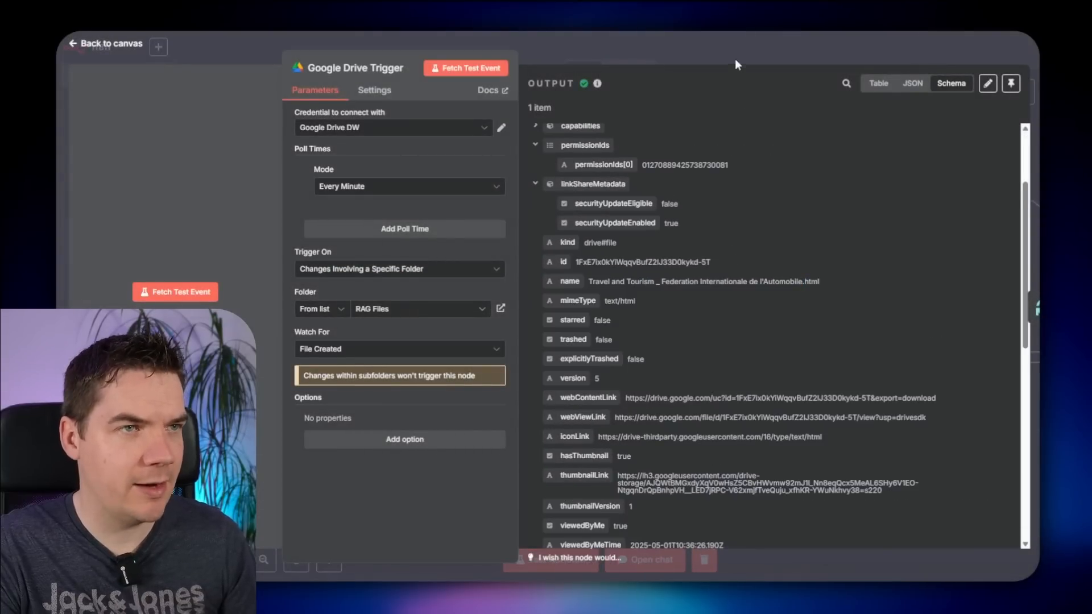
left_click(735, 59)
scroll(626, 228, "right", 5)
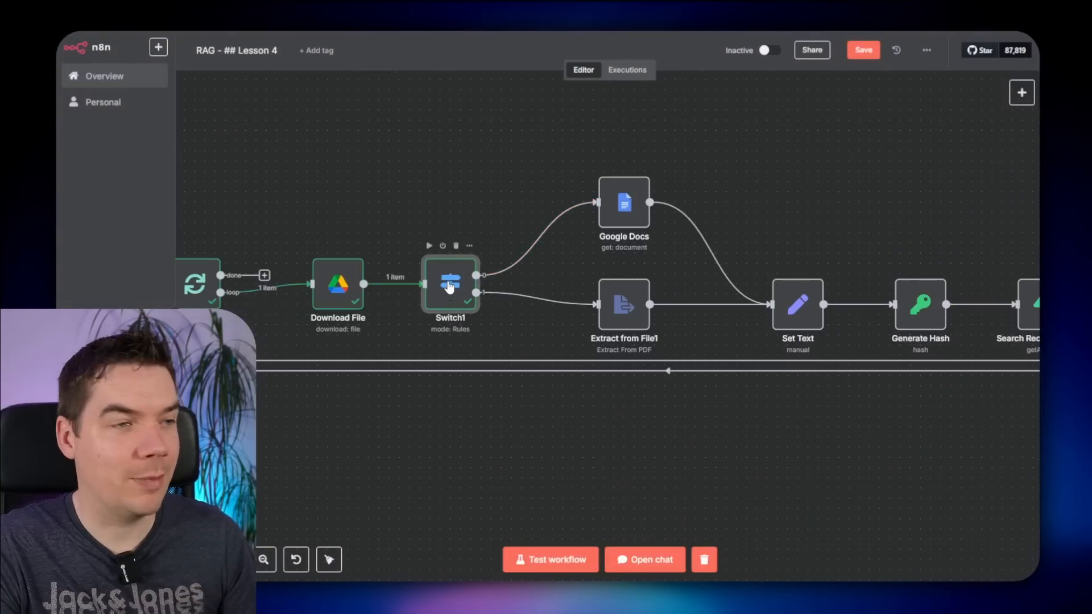
- Add a third Switch1 routing rule on mimeType for text/html and connect from its third output
double_click(447, 275)
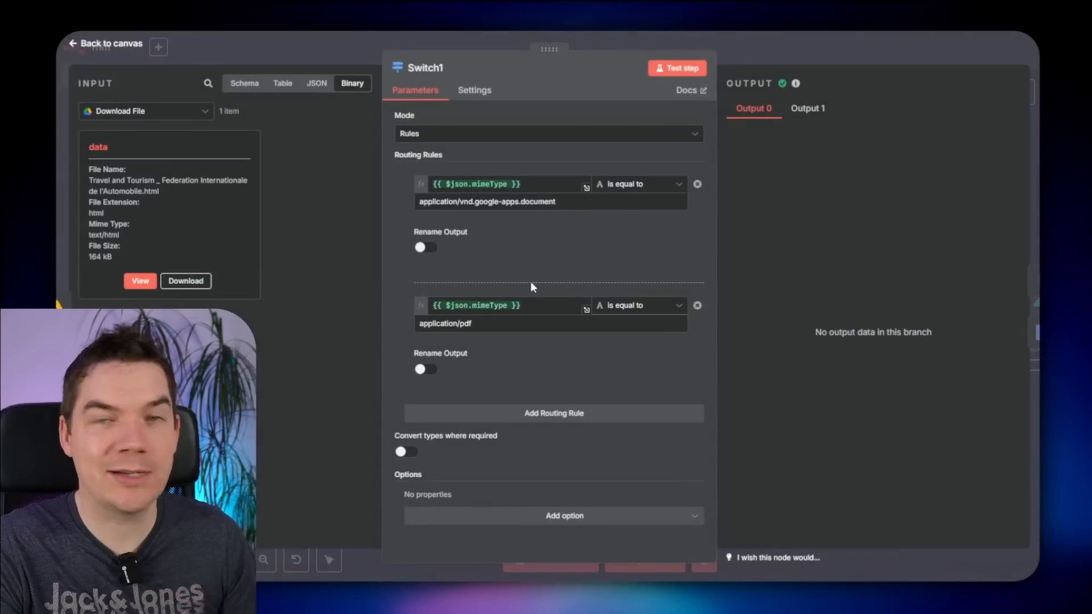
left_click(508, 416)
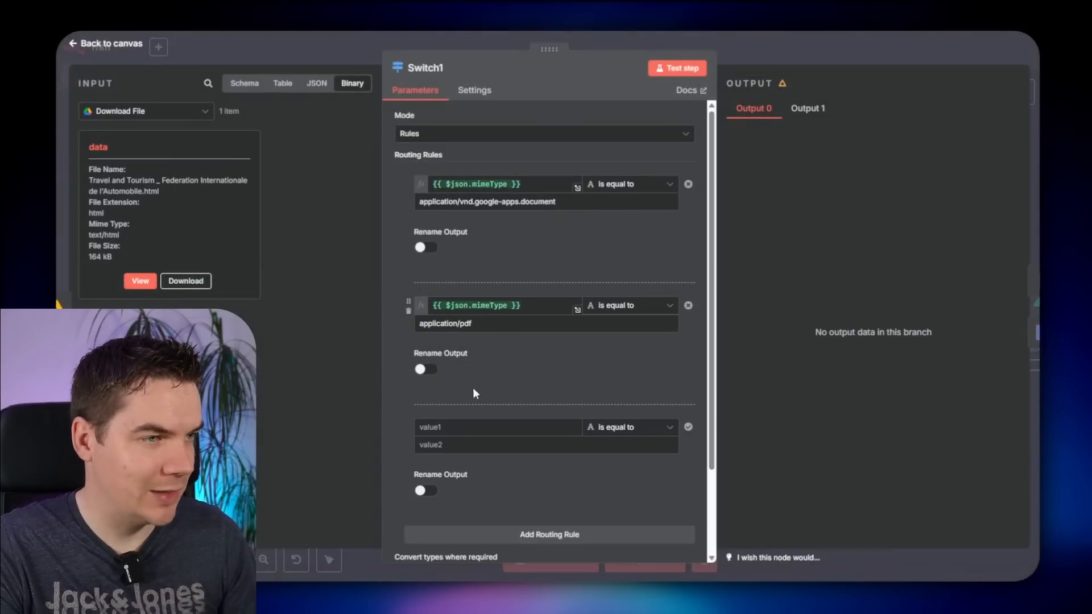
left_click(308, 87)
left_click_drag(143, 191, 498, 427)
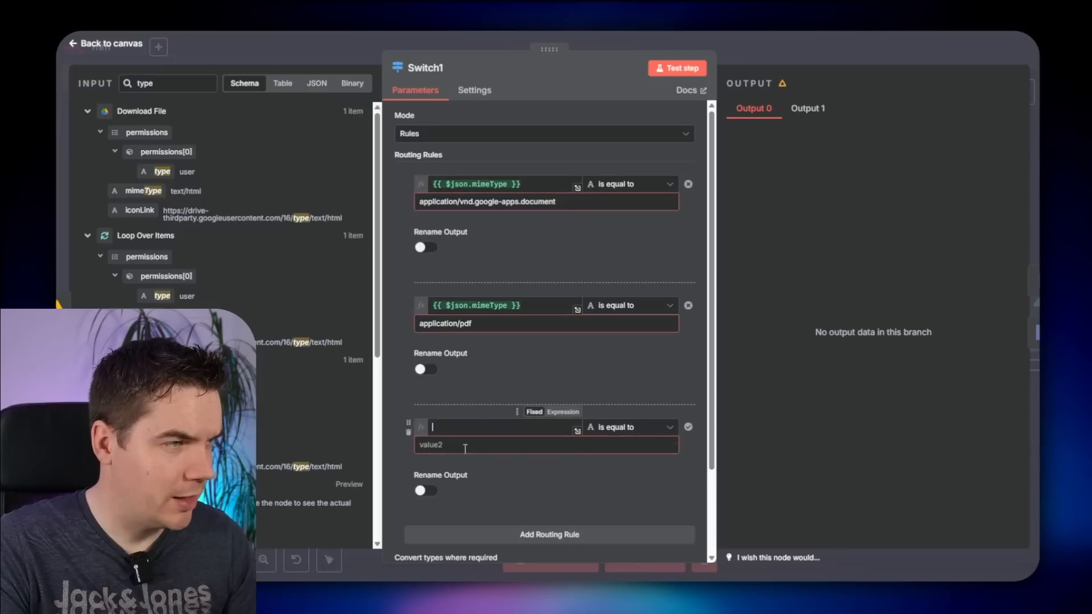
left_click_drag(205, 194, 159, 191)
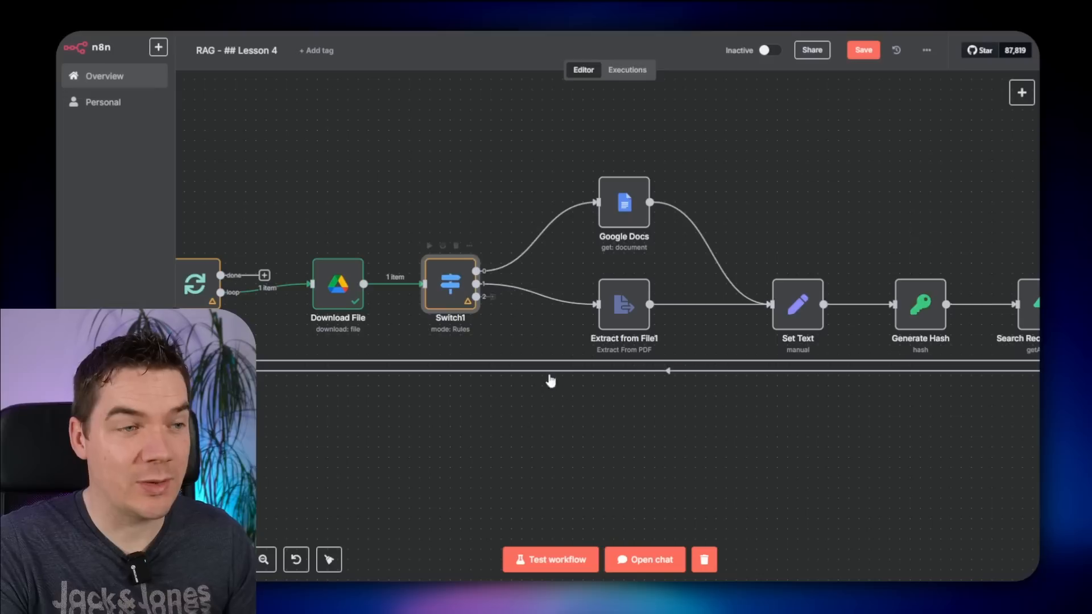
left_click_drag(476, 297, 573, 426)
- Add an Extract from File node using Extract from HTML and test it
type("extract")
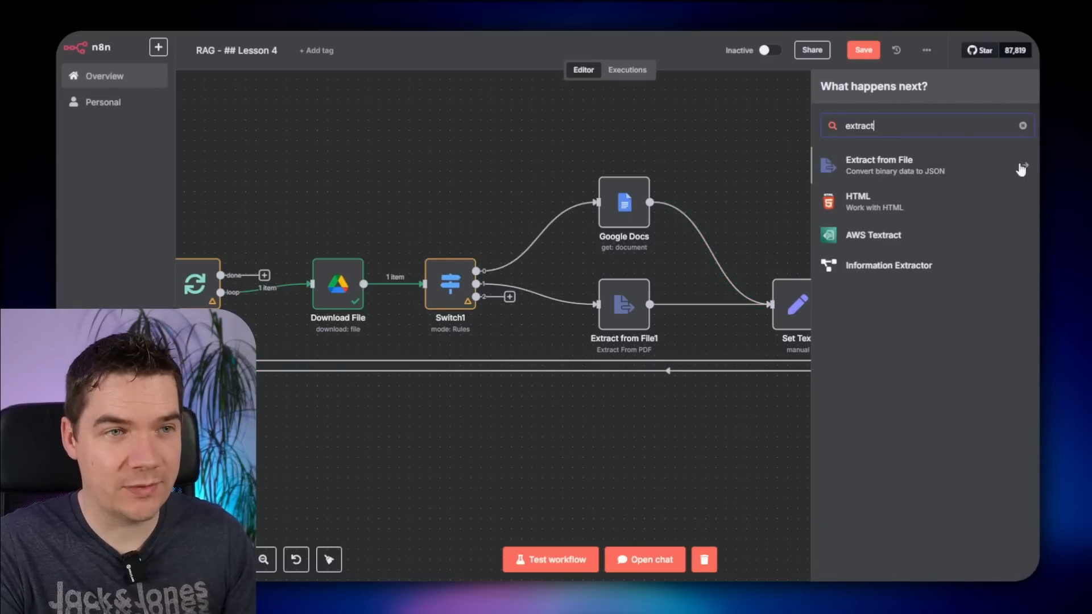
left_click(909, 170)
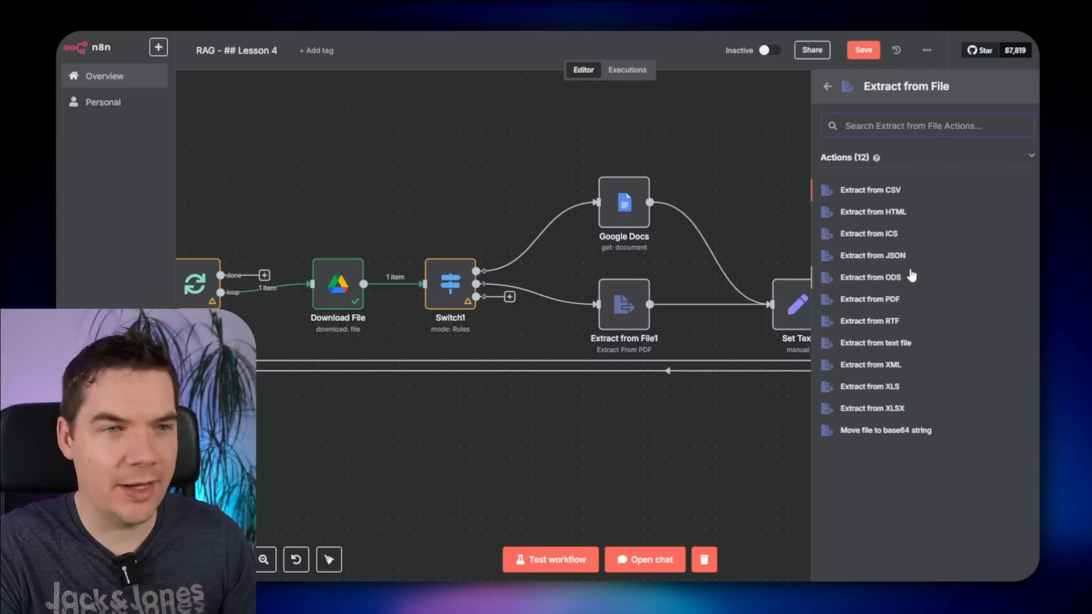
left_click(876, 213)
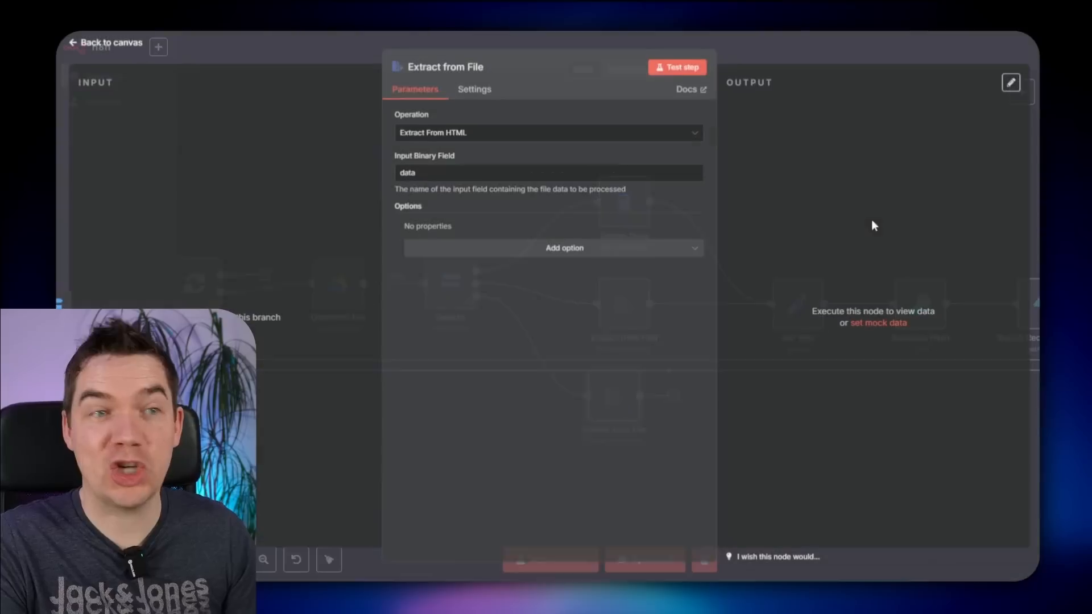
left_click(676, 68)
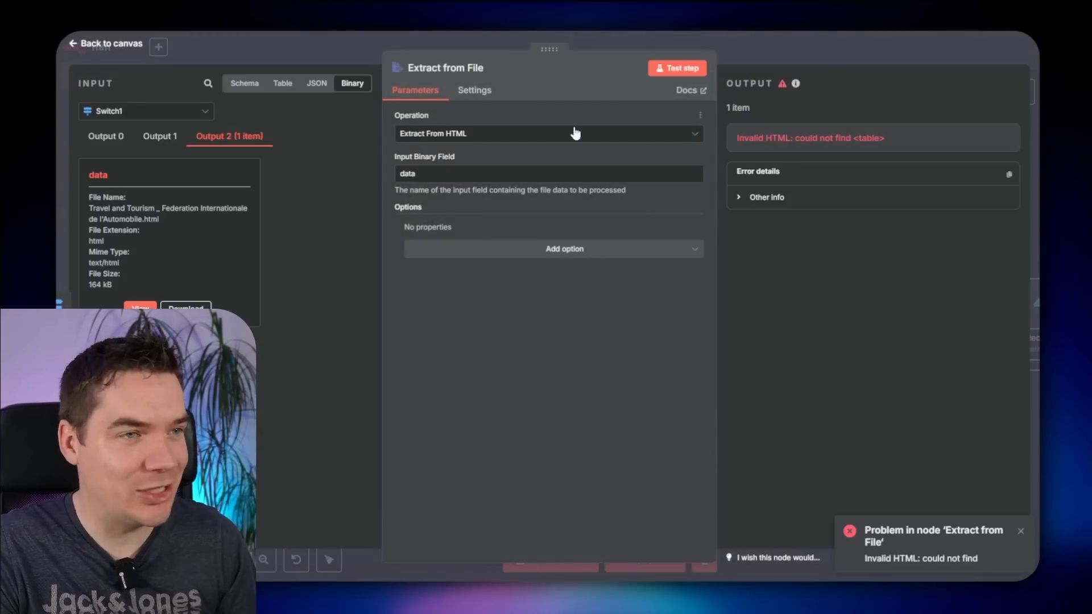
- Switch the operation to Extract From Text File and rerun, reviewing the raw HTML output
left_click(458, 137)
scroll(475, 263, "down", 5)
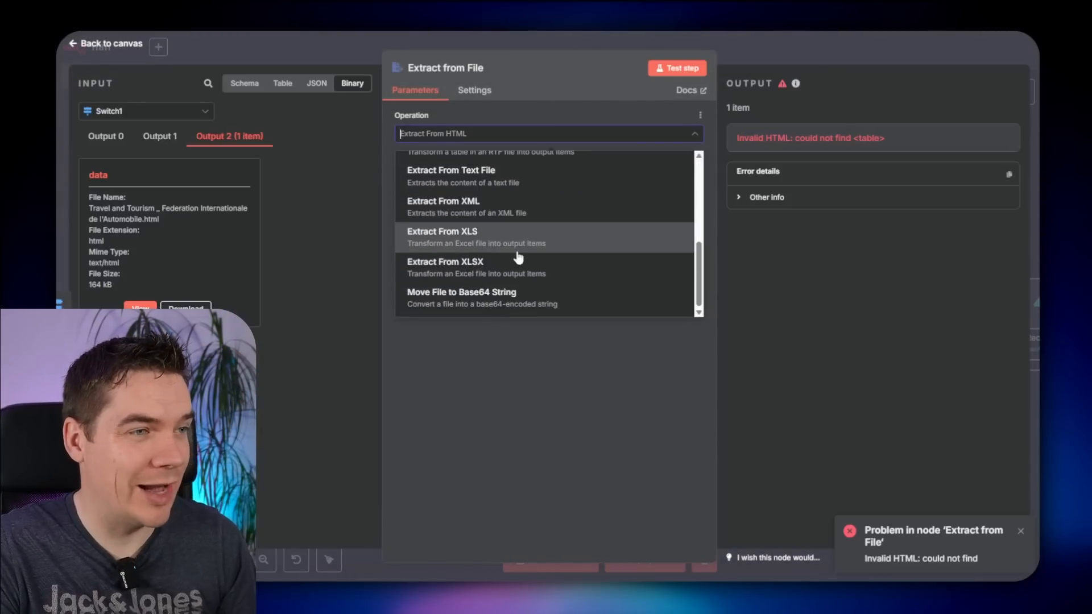
left_click(555, 170)
left_click(665, 67)
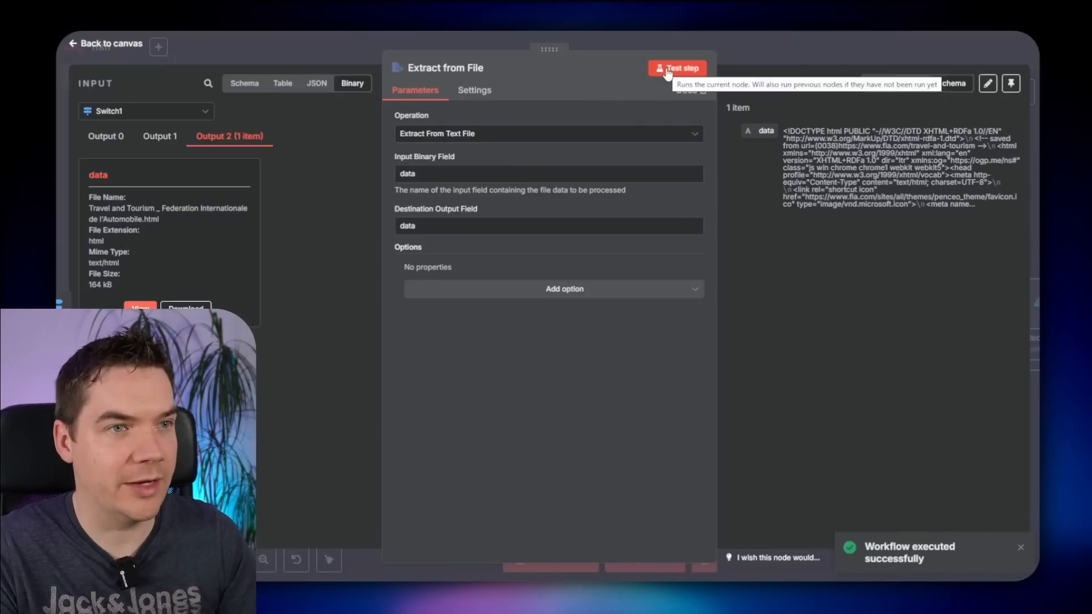
left_click_drag(813, 139, 864, 179)
left_click(863, 179)
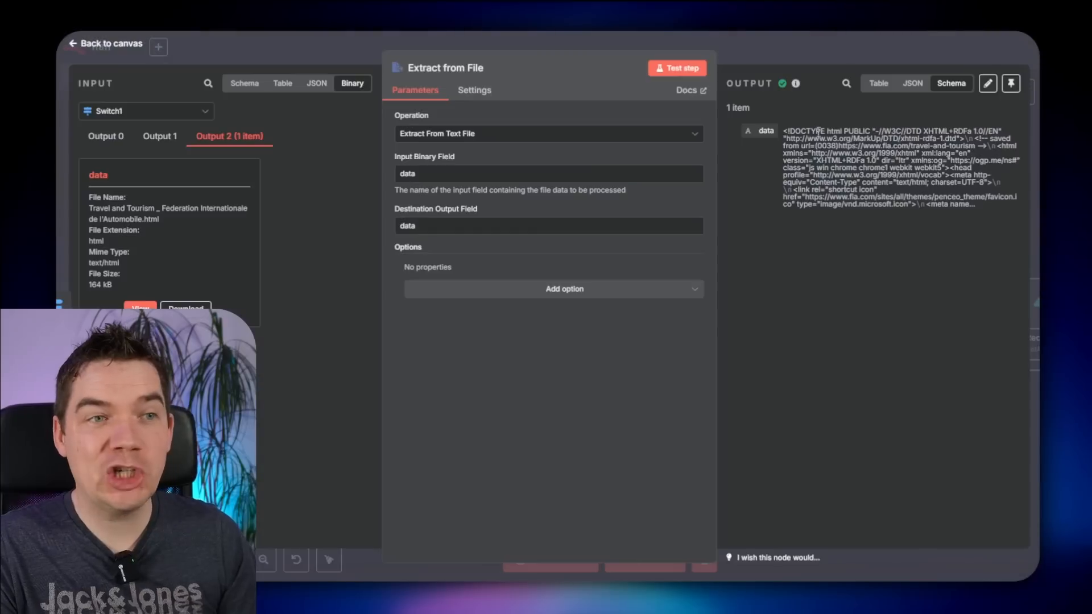
left_click_drag(818, 130, 885, 200)
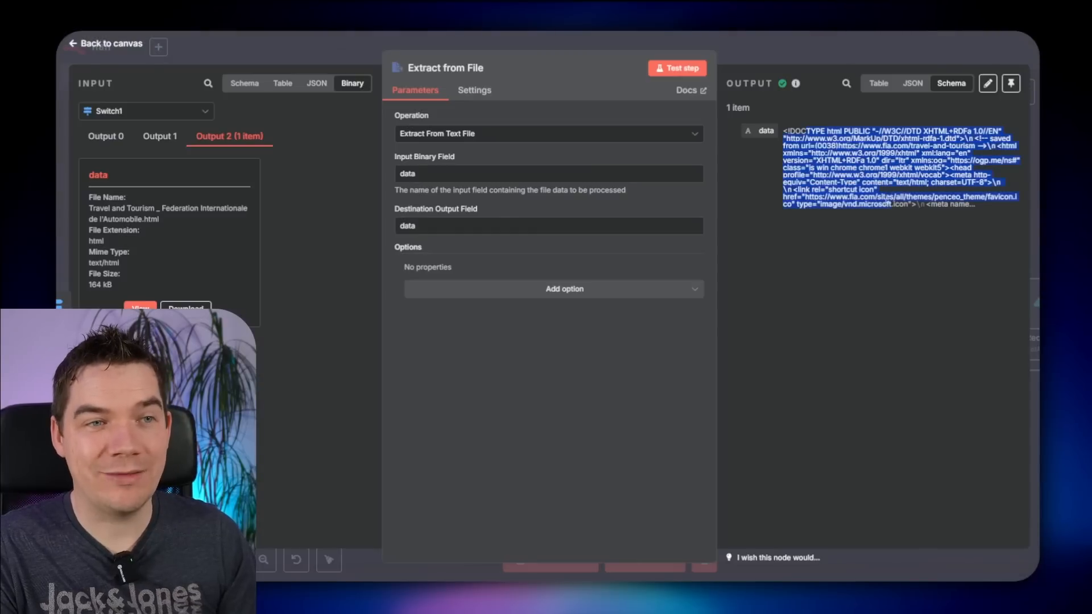
left_click(828, 146)
left_click_drag(816, 135, 860, 191)
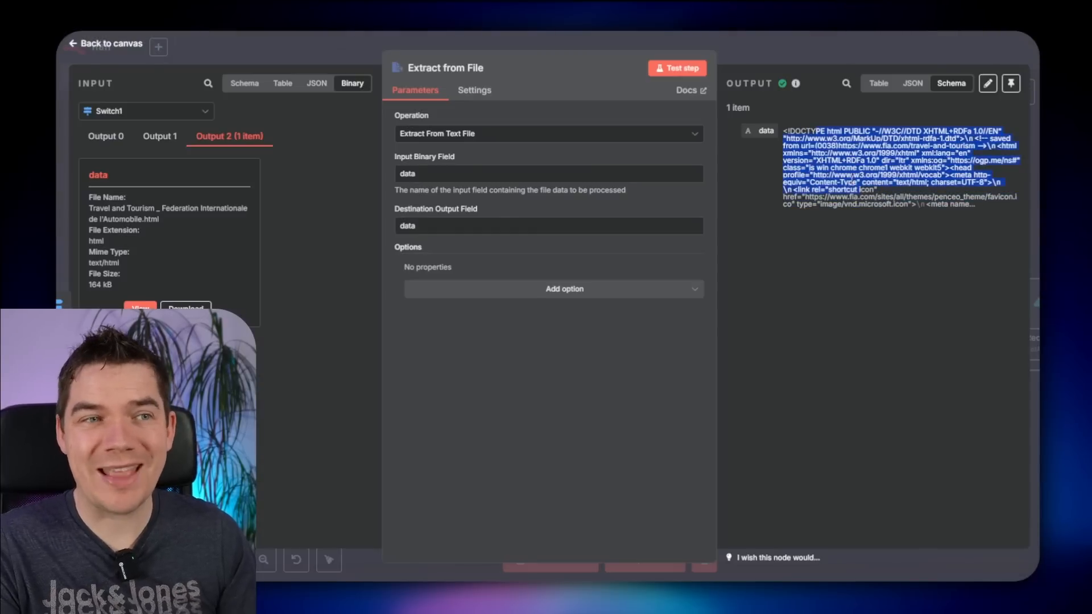
left_click(852, 182)
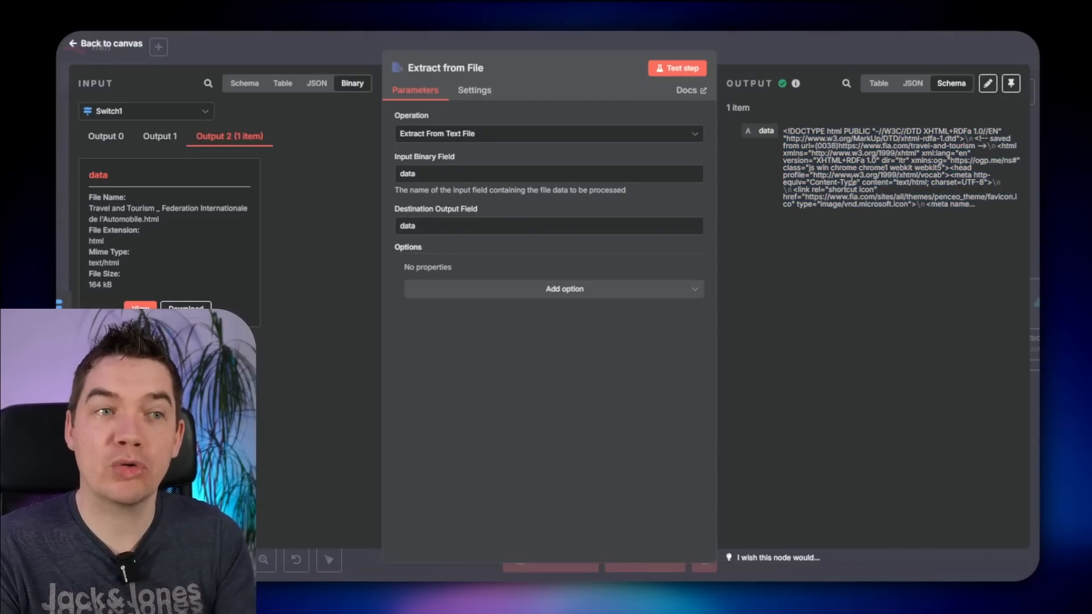
left_click(811, 63)
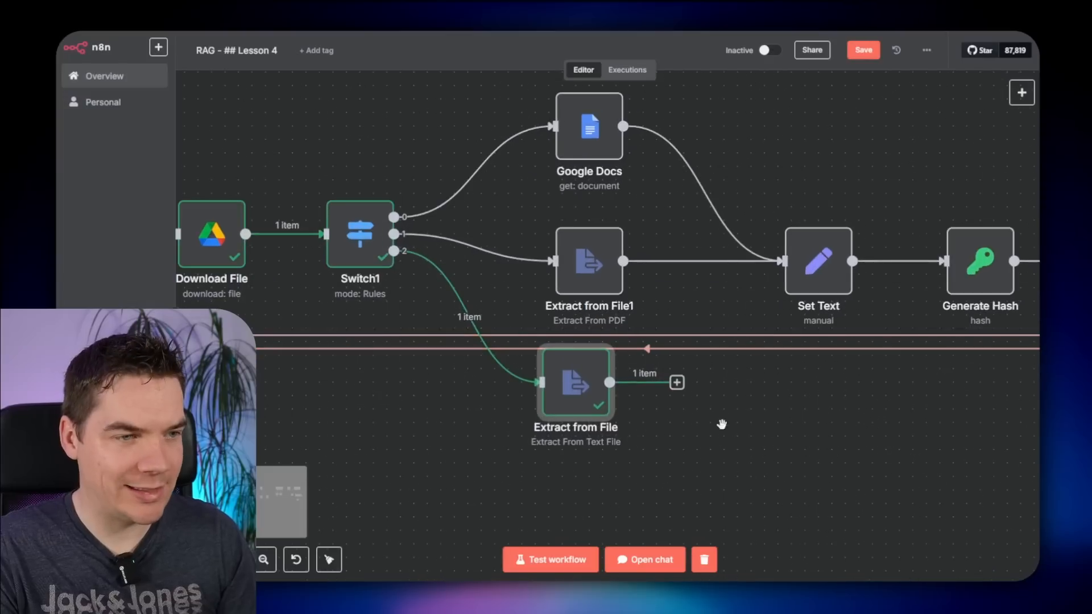
- Add a Markdown node after Extract from File with destination key 'markdown'
scroll(677, 416, "up", 2)
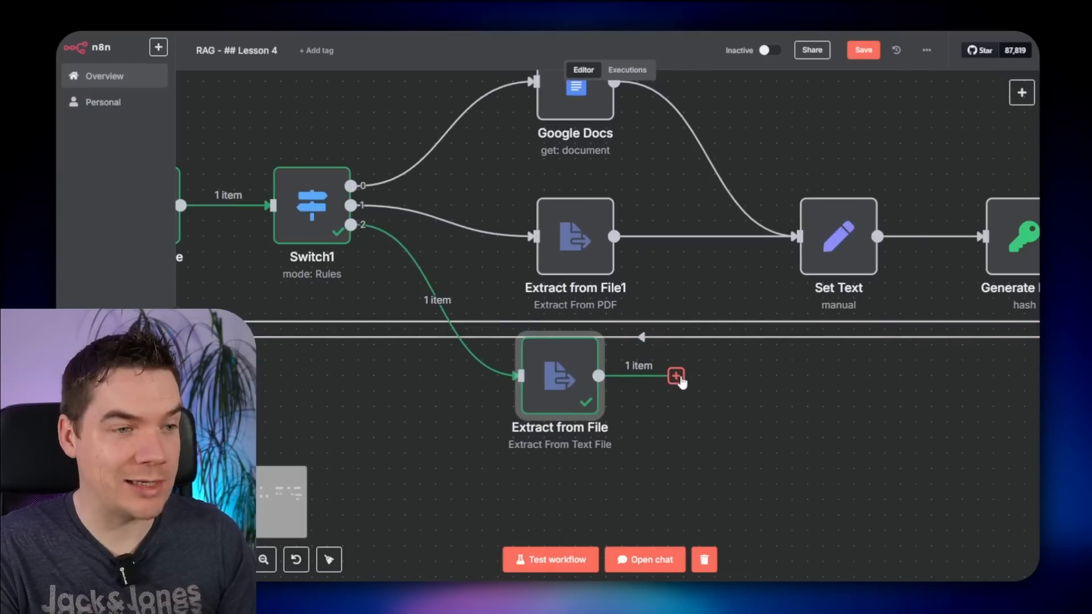
left_click(677, 375)
type("markdown")
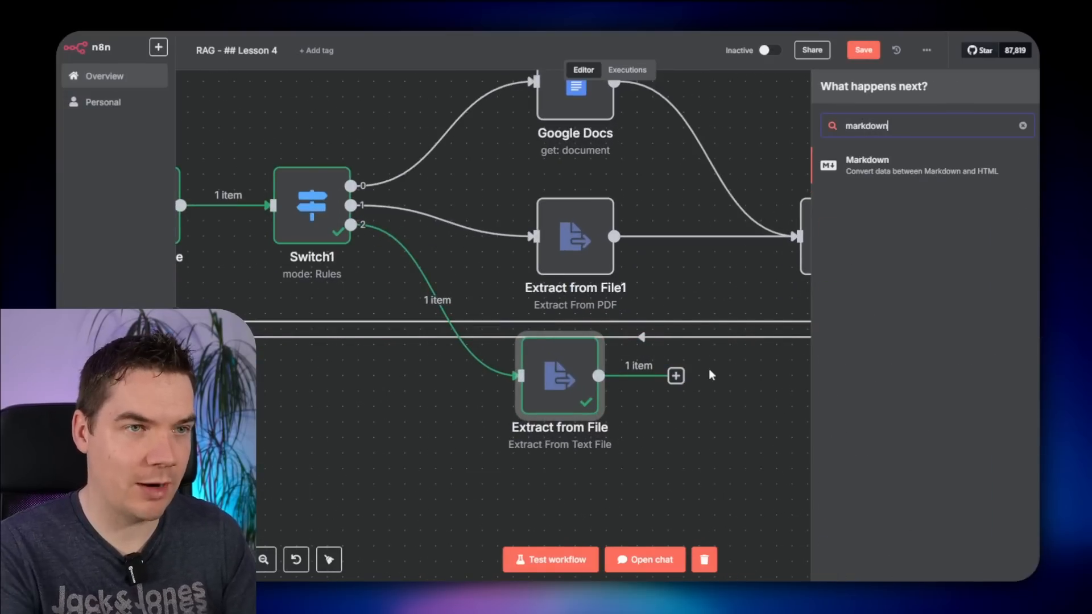
key("Return")
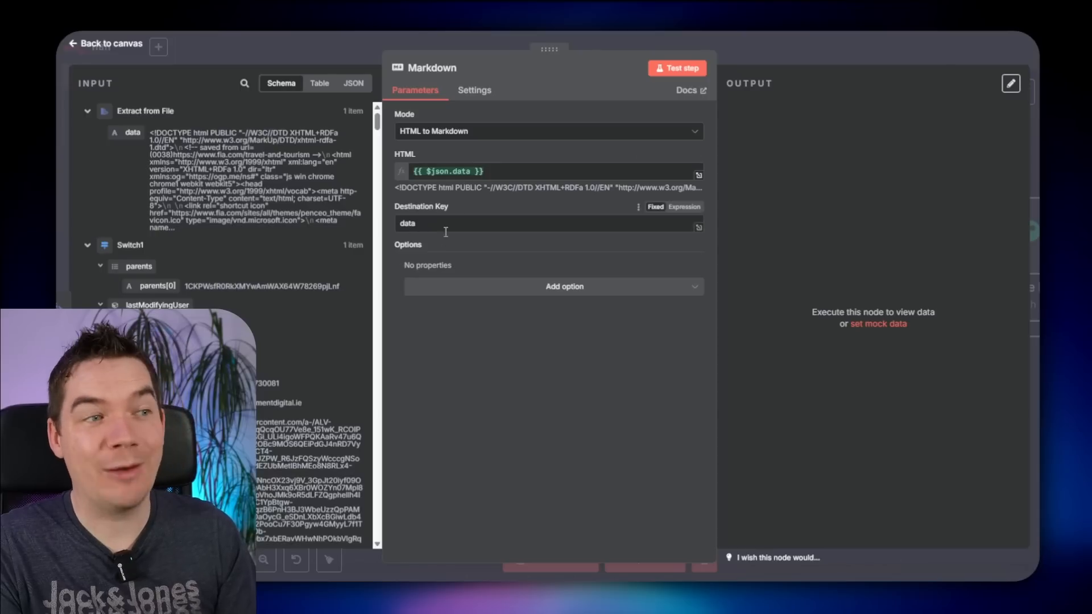
left_click_drag(426, 226, 376, 224)
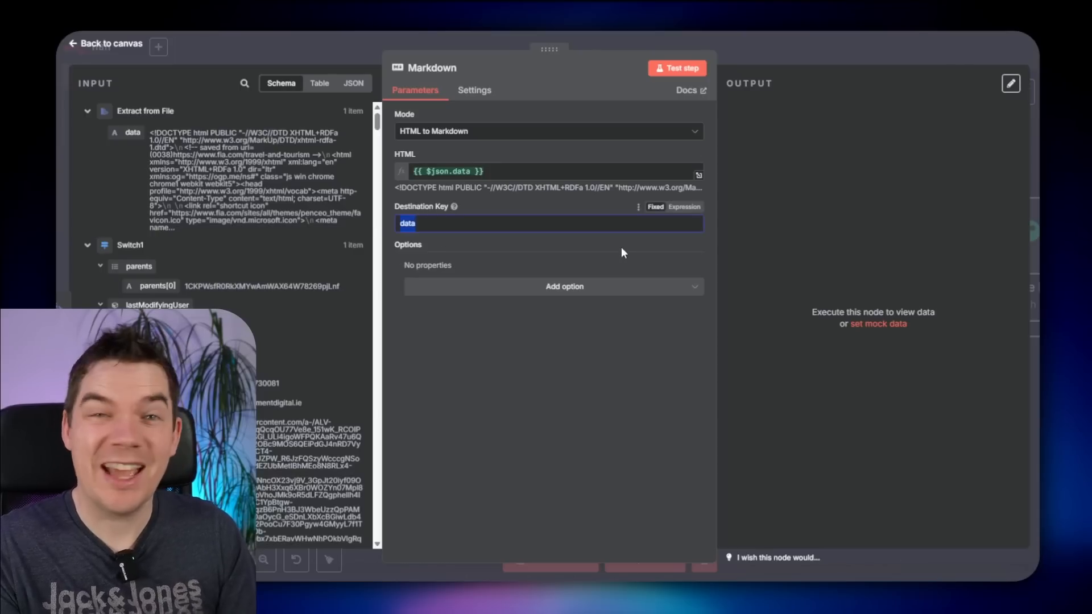
type("markdown")
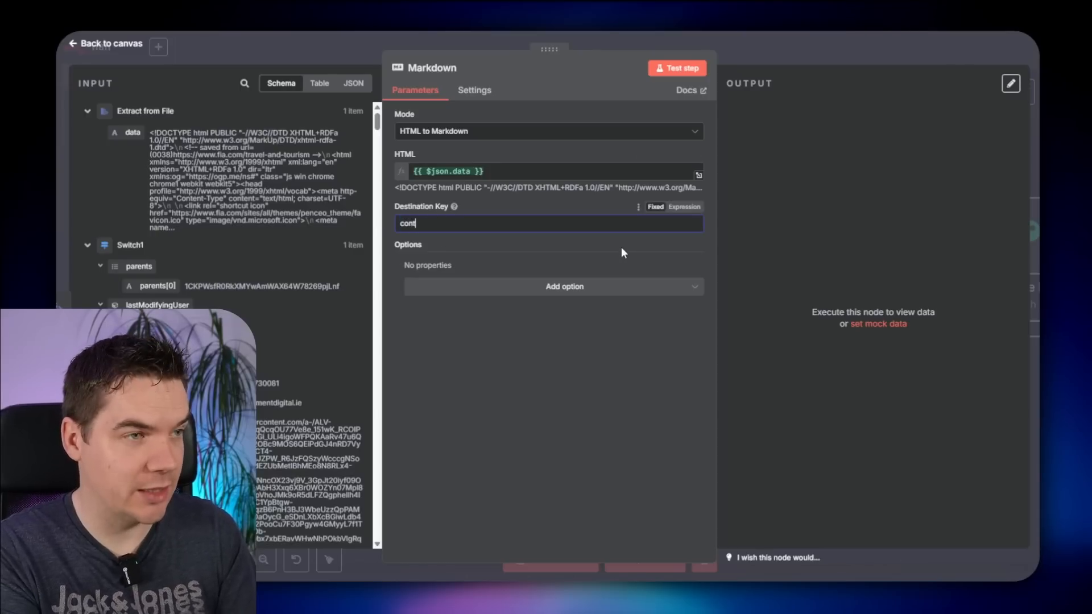
key("Escape")
- Run Set Text and confirm its output, then shift the Extract from File and Markdown nodes left
double_click(825, 250)
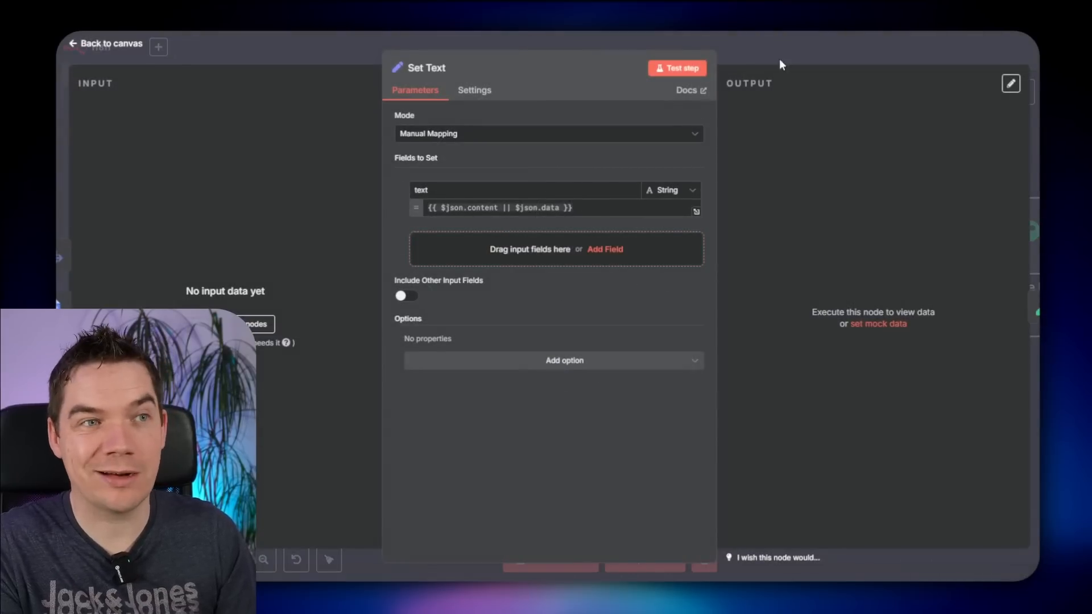
key("Escape")
left_click(807, 179)
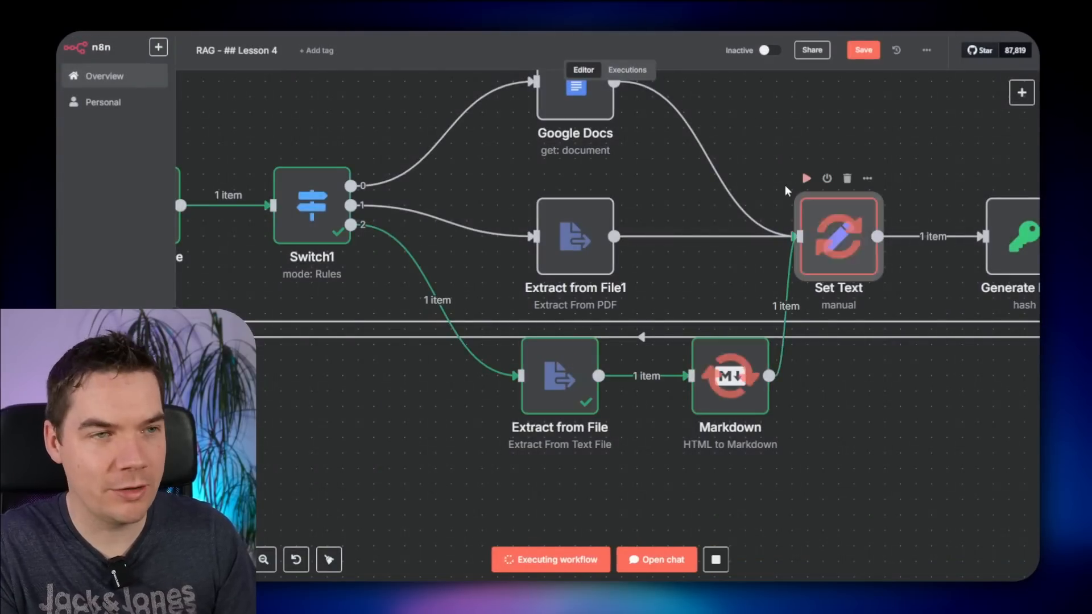
double_click(836, 239)
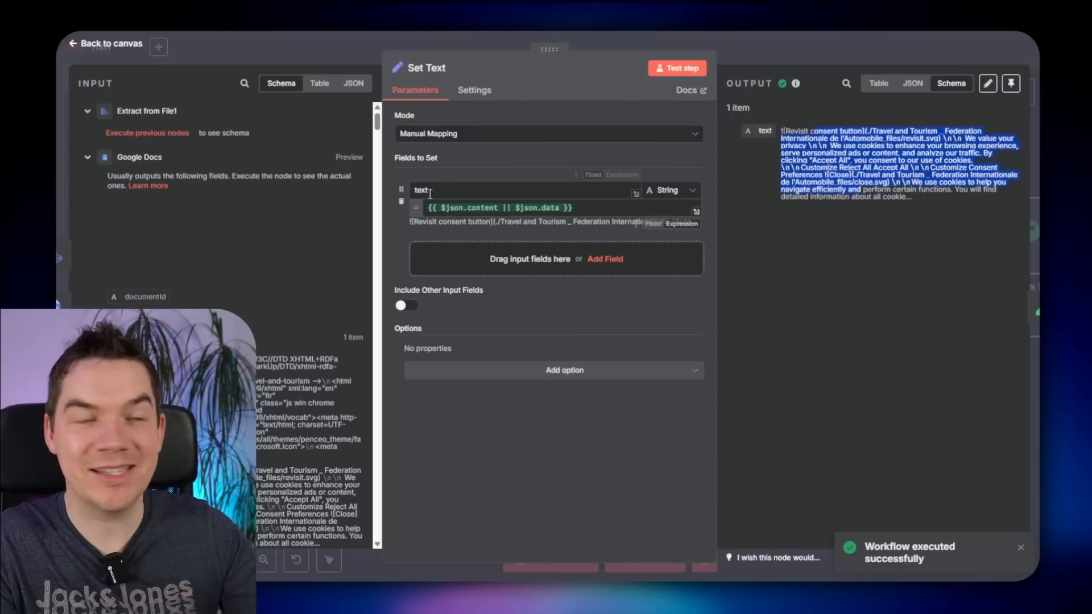
key("Escape")
scroll(830, 344, "down", 2)
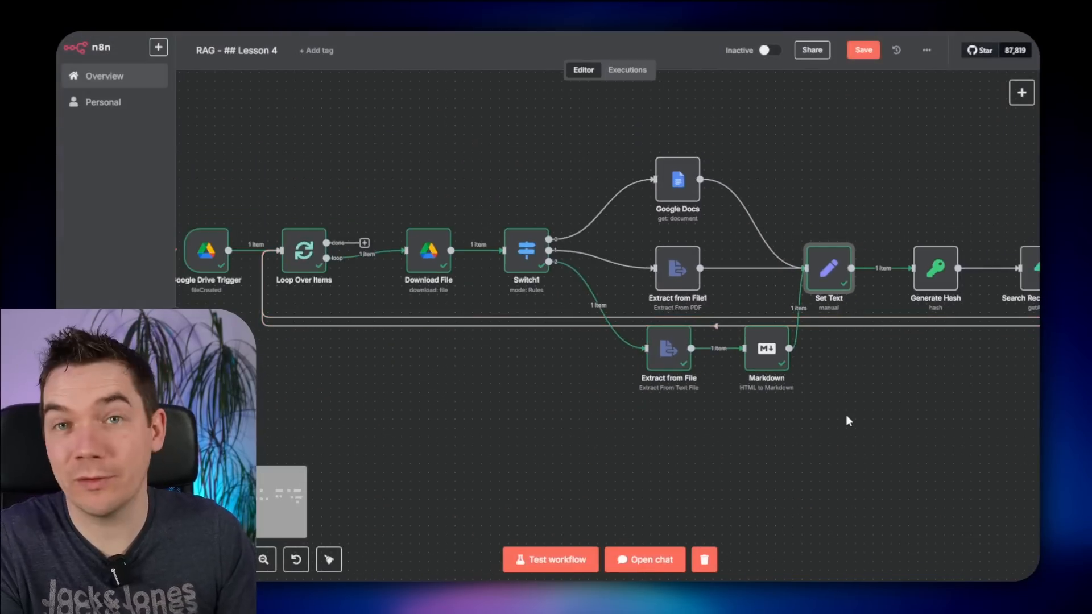
left_click_drag(843, 454, 644, 347)
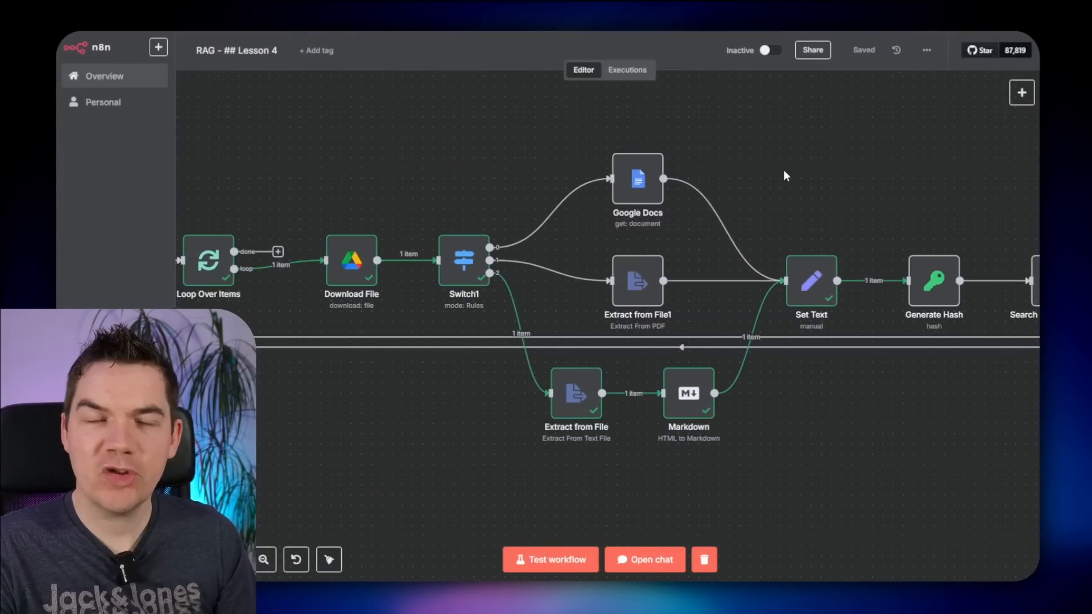
left_click(641, 284)
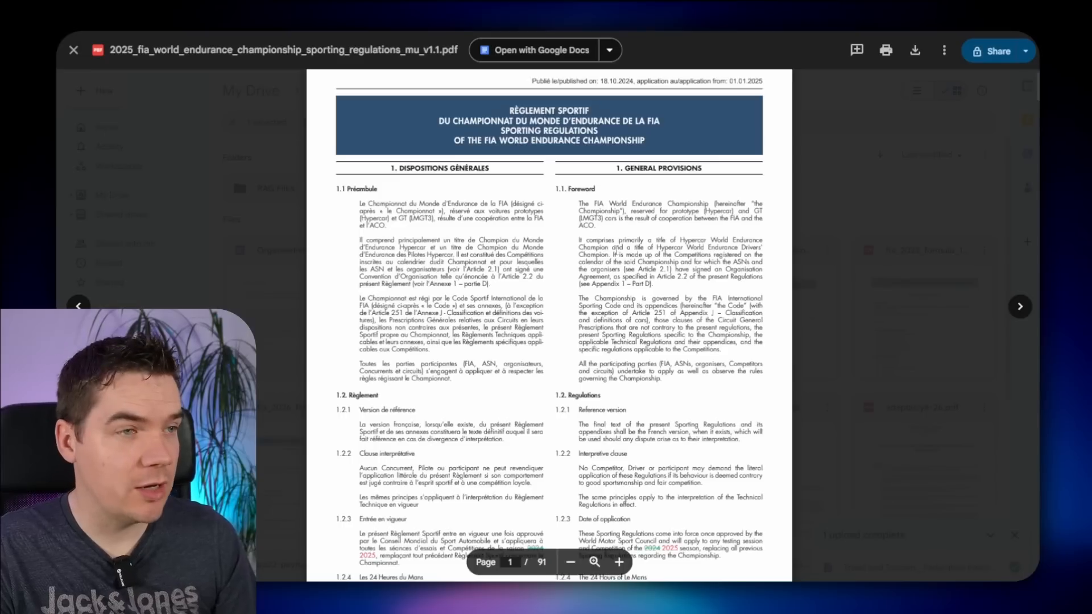
- Preview the regulations PDFs, reading through the English sections 1.1 to 1.3
scroll(575, 255, "down", 1)
left_click_drag(431, 152, 639, 253)
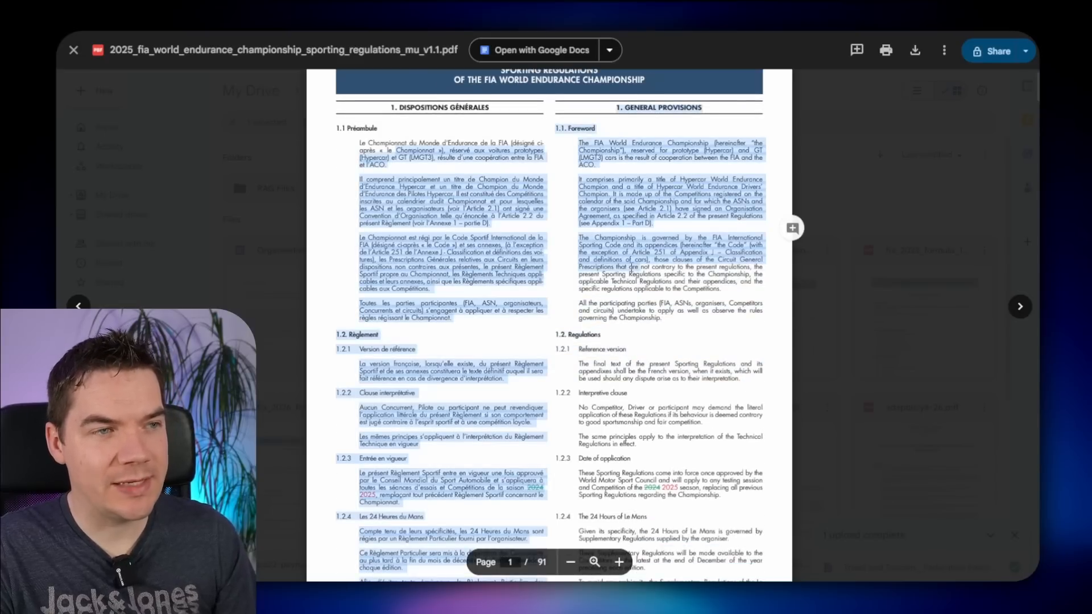
left_click_drag(637, 182, 654, 440)
left_click(632, 388)
left_click_drag(643, 245, 670, 474)
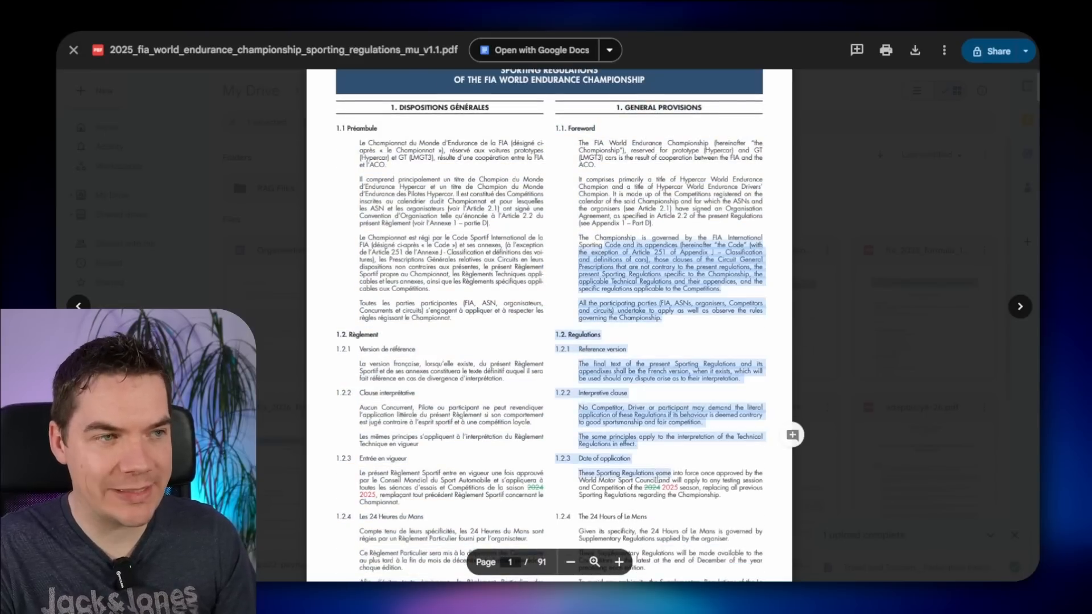
left_click(671, 470)
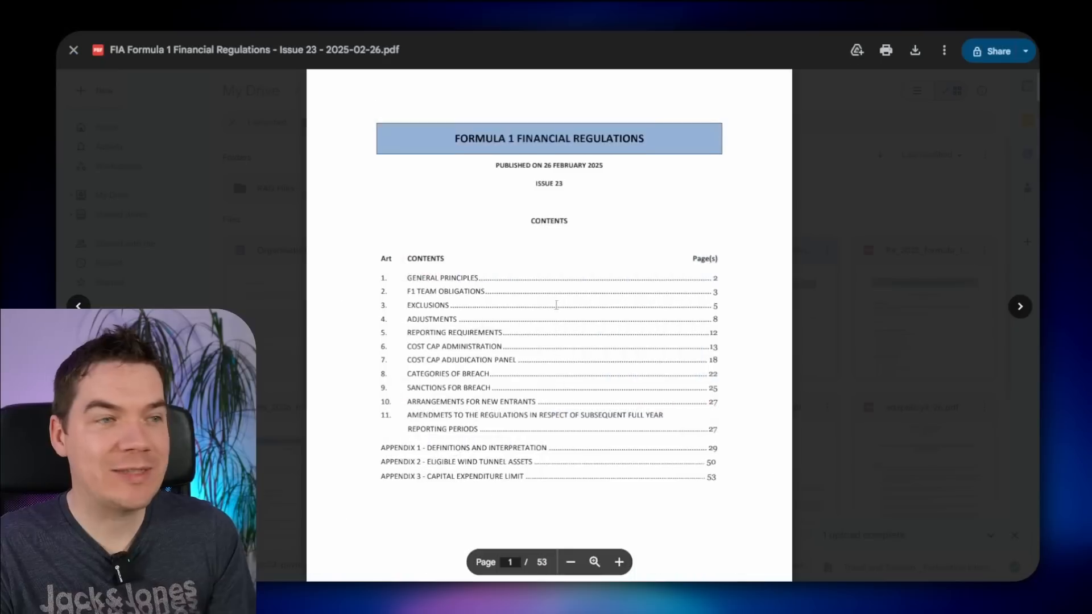
scroll(549, 324, "down", 8)
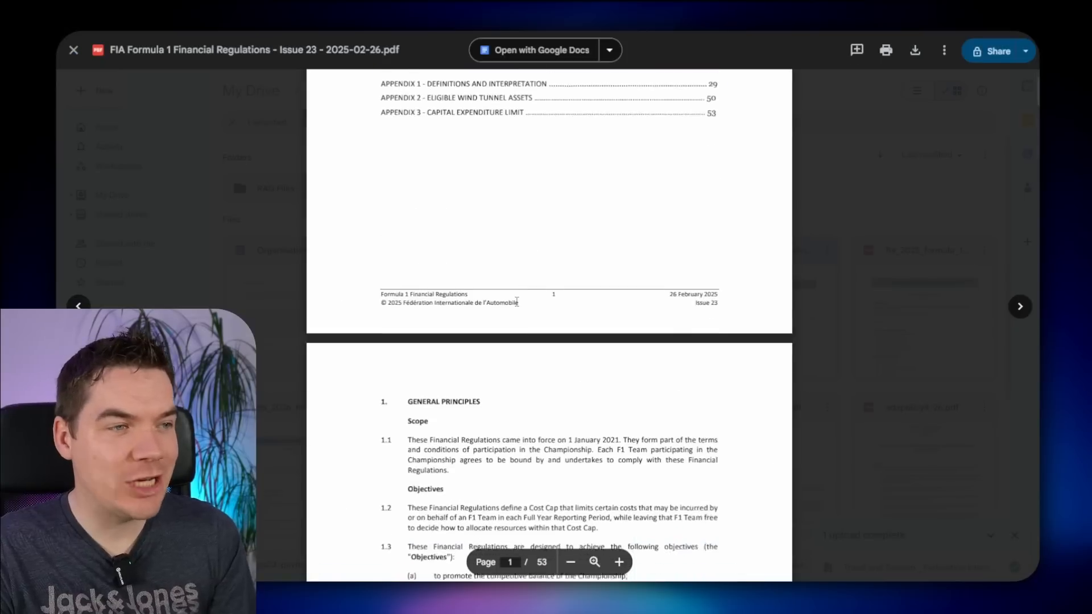
left_click_drag(381, 379, 628, 515)
left_click(583, 419)
left_click(888, 247)
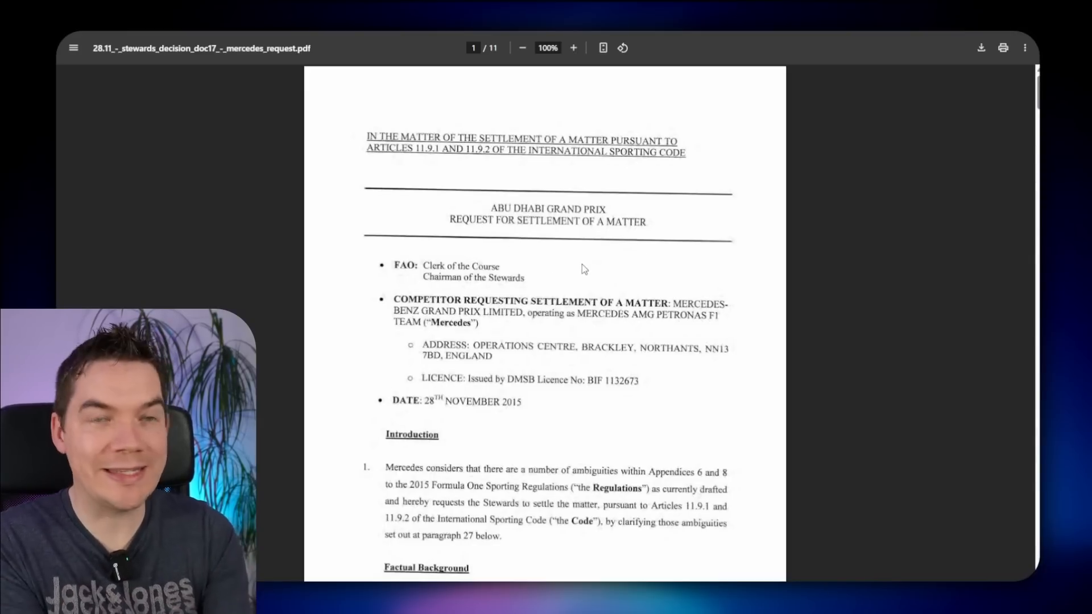
- Add the stewards decision PDF to the RAG Files folder and preview it
scroll(580, 275, "down", 15)
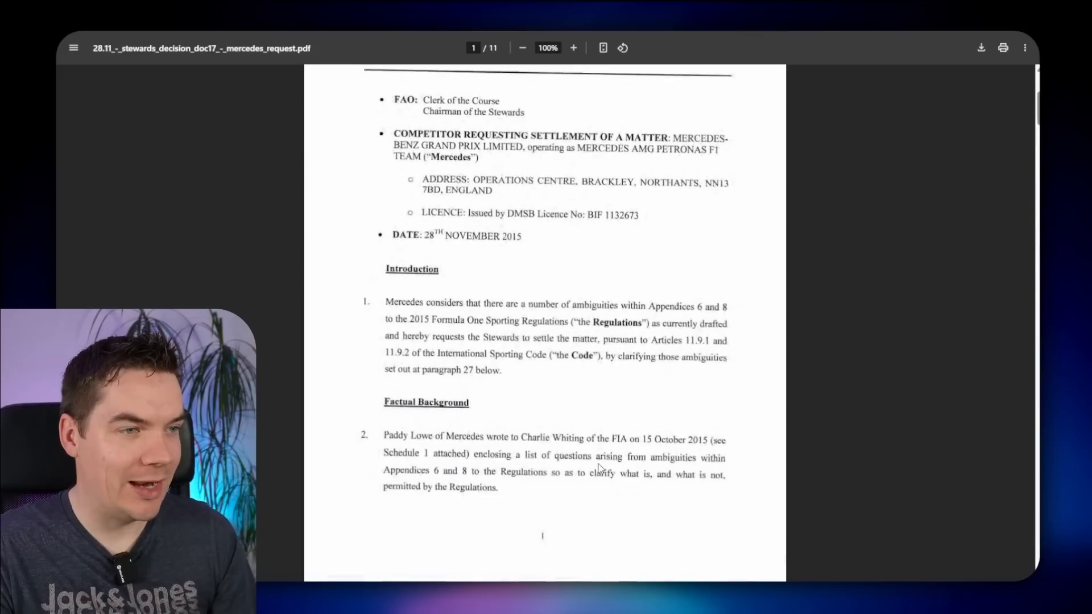
scroll(586, 457, "down", 20)
scroll(510, 347, "down", 20)
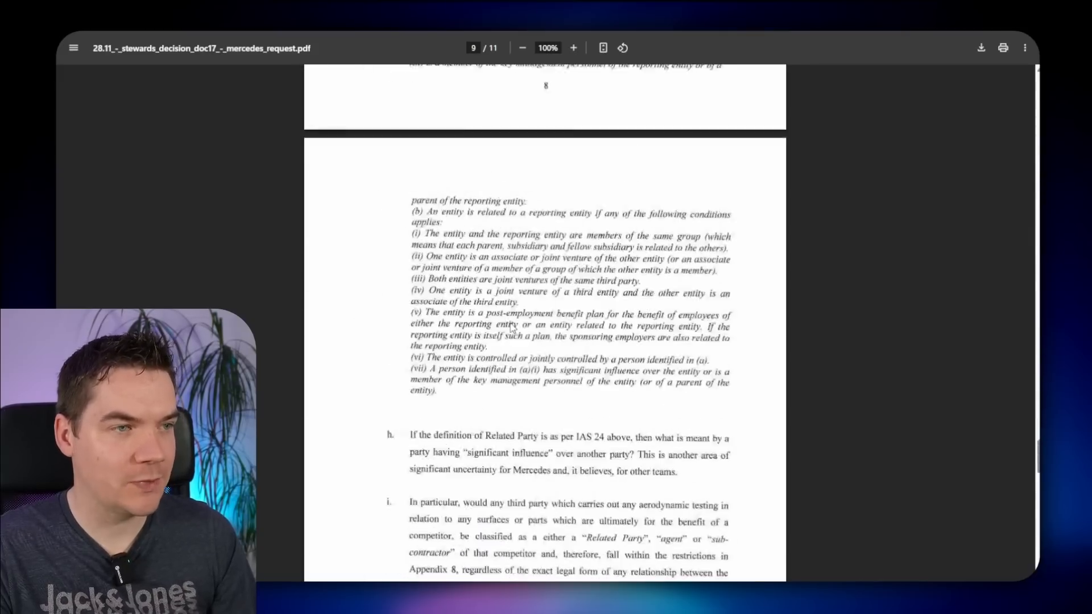
scroll(571, 354, "down", 3)
scroll(575, 398, "up", 20)
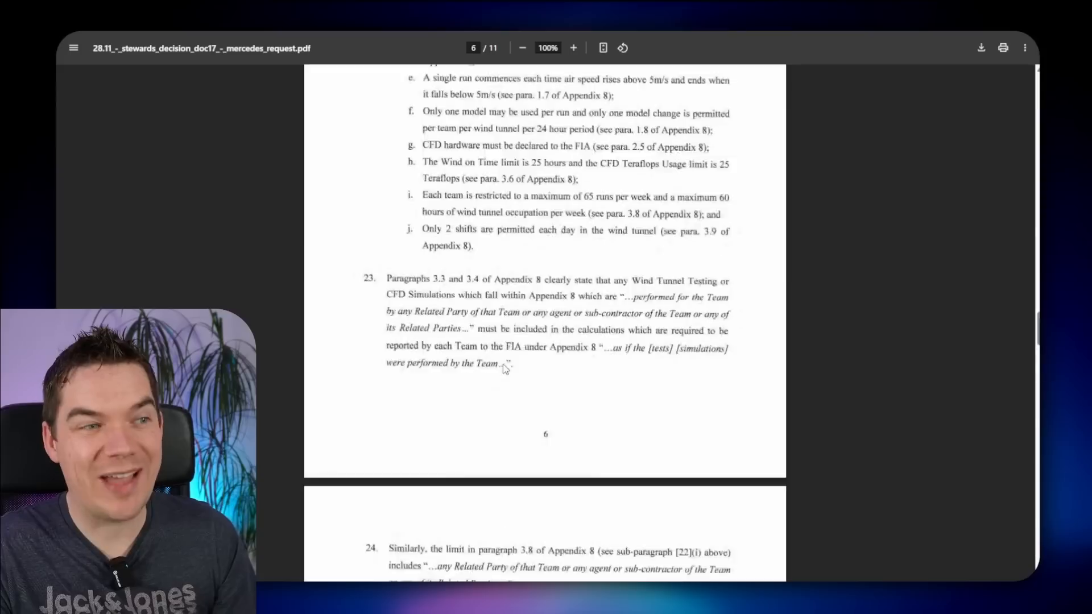
scroll(578, 470, "up", 12)
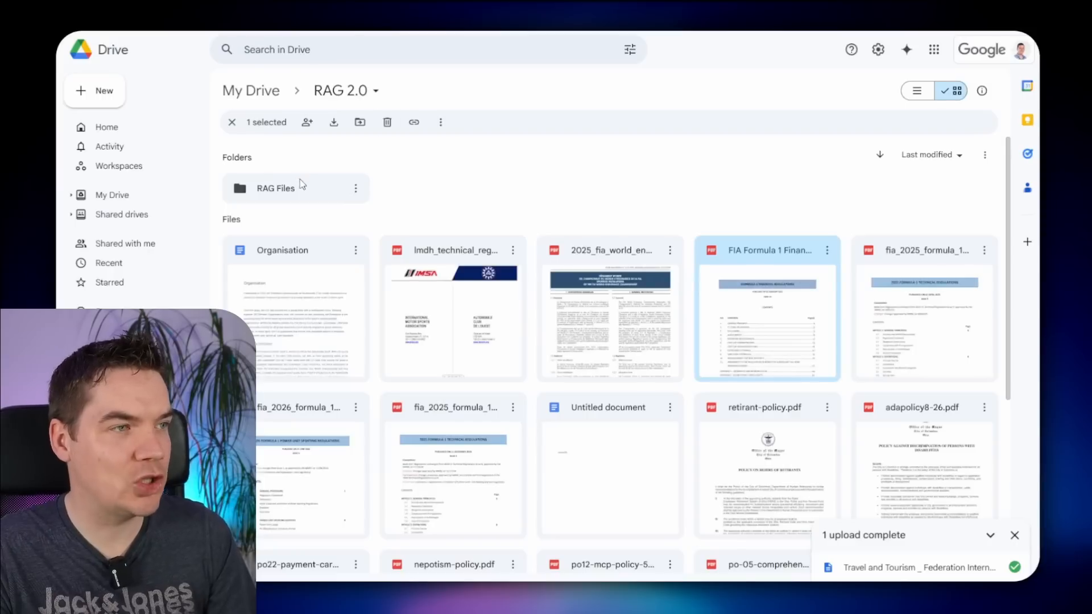
double_click(276, 188)
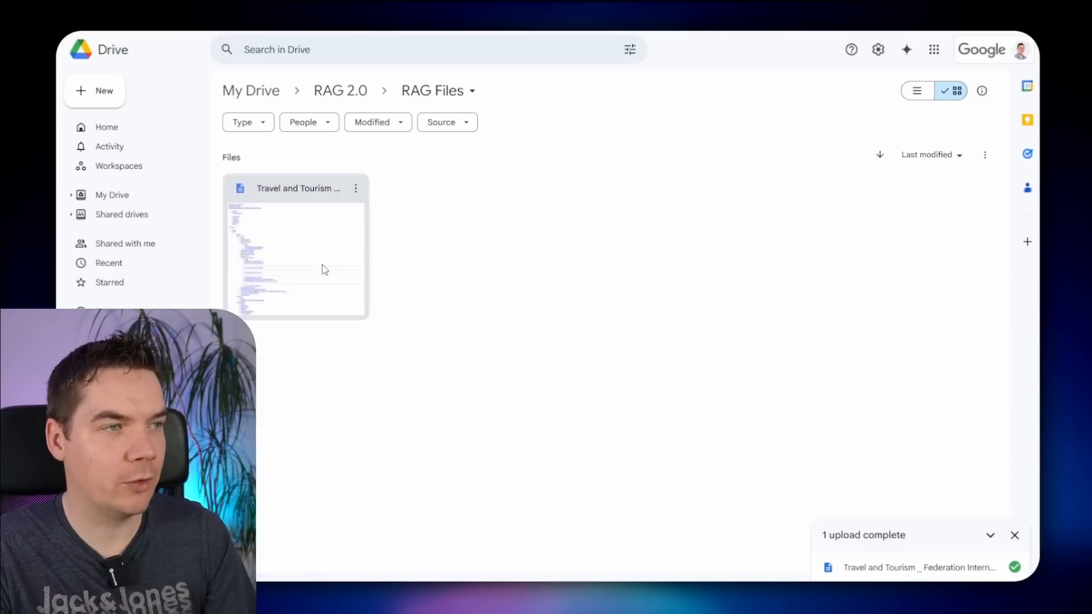
left_click_drag(322, 265, 415, 141)
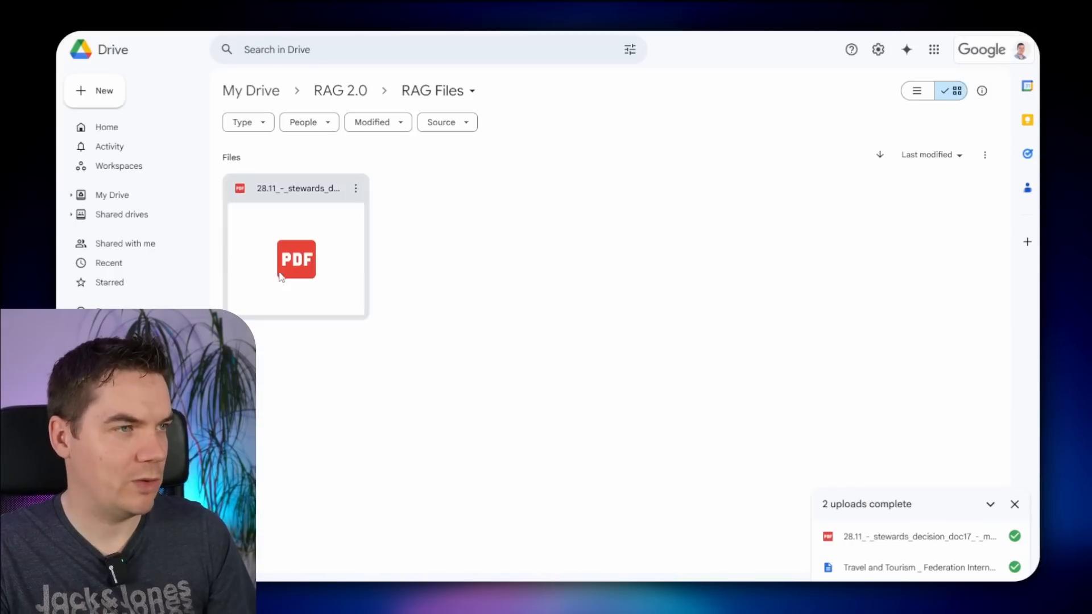
double_click(282, 277)
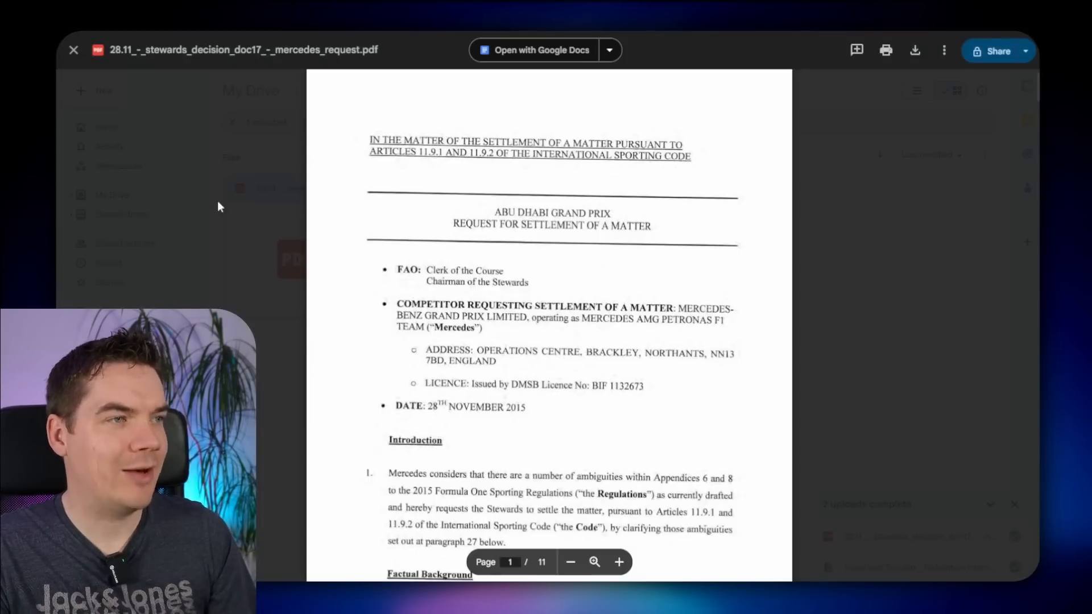
left_click(218, 204)
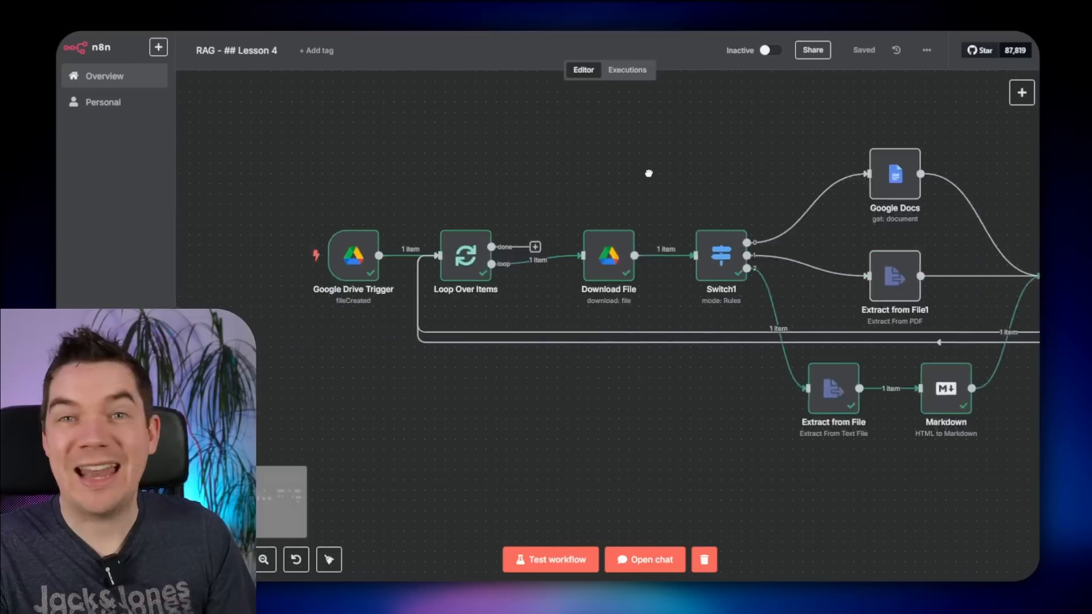
scroll(517, 243, "left", 5)
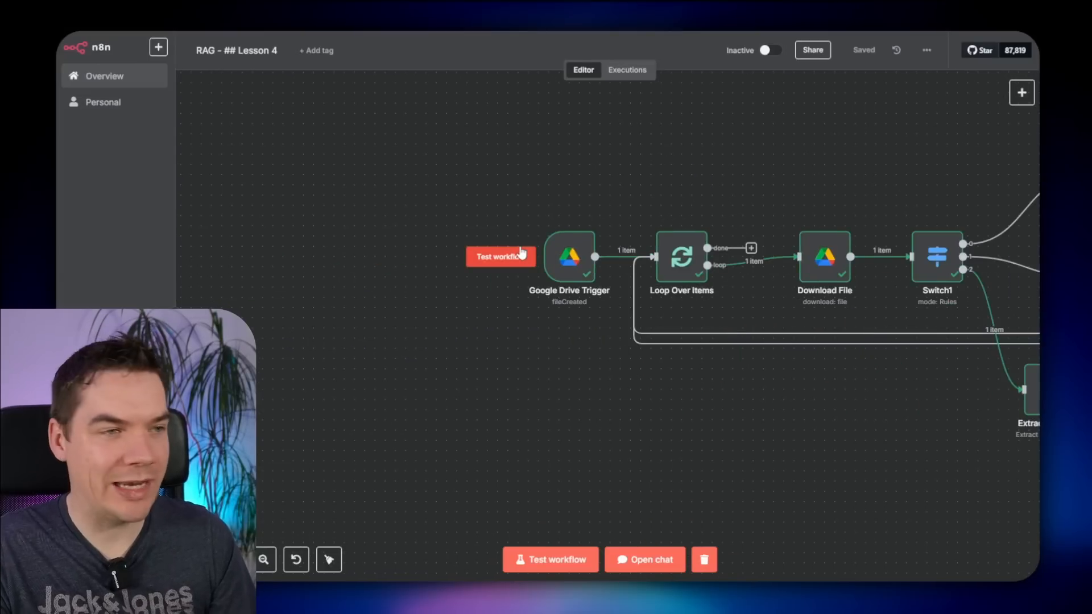
- Run the workflow on the stewards PDF, find Set Text outputs only newlines, and preview the PDF
left_click(521, 252)
scroll(789, 151, "right", 6)
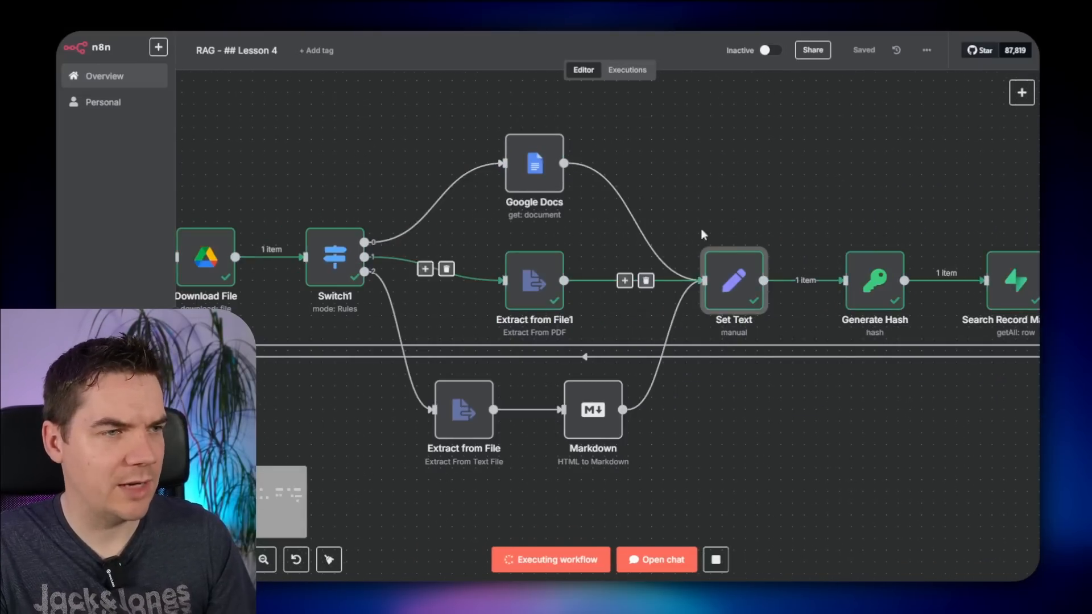
scroll(673, 195, "right", 2)
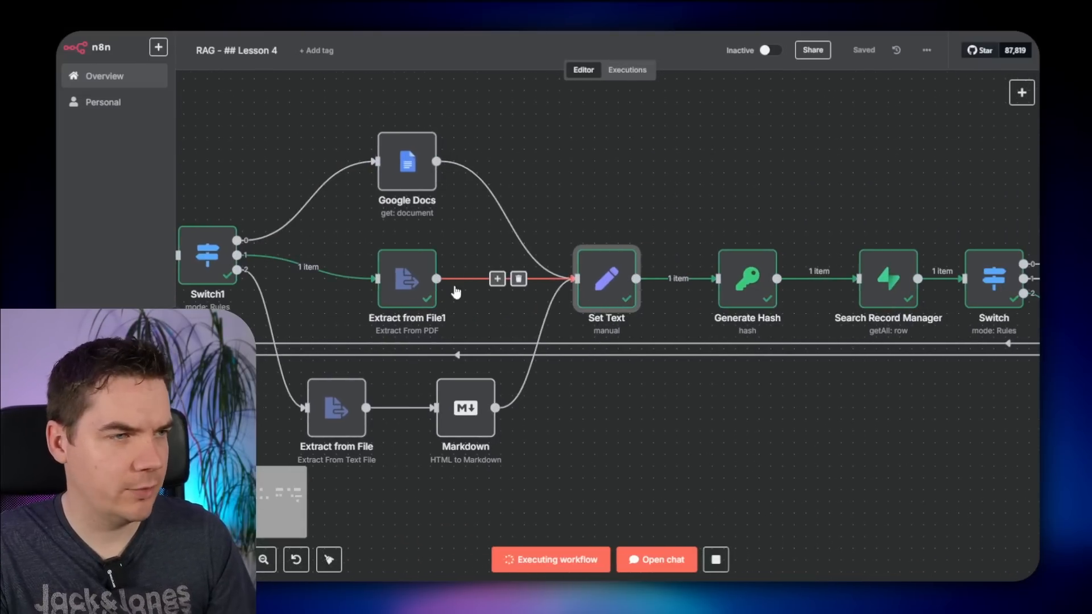
double_click(408, 276)
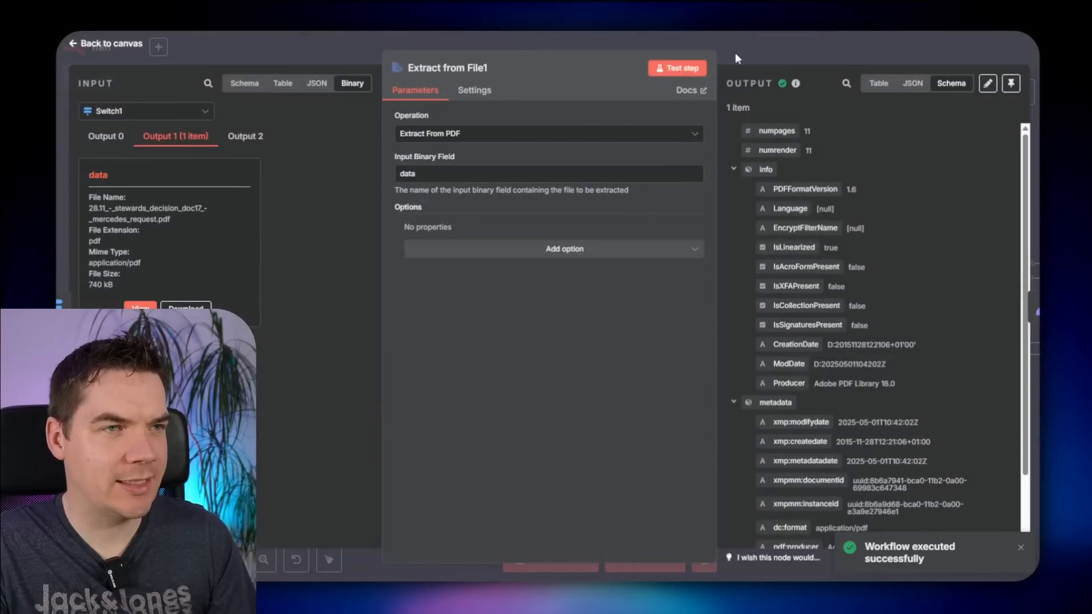
left_click(734, 52)
double_click(607, 280)
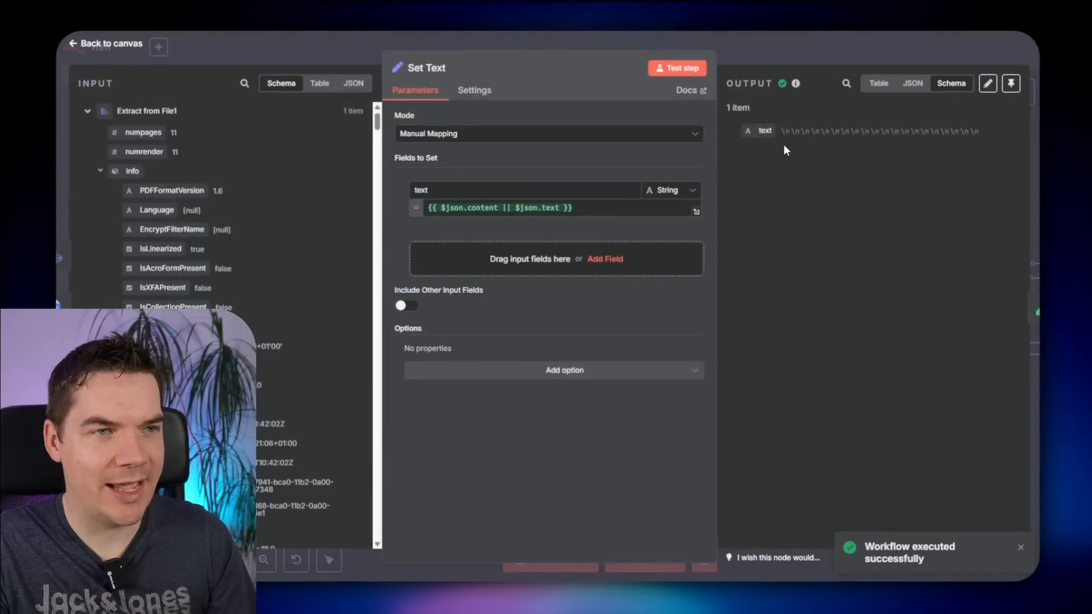
left_click_drag(790, 130, 943, 130)
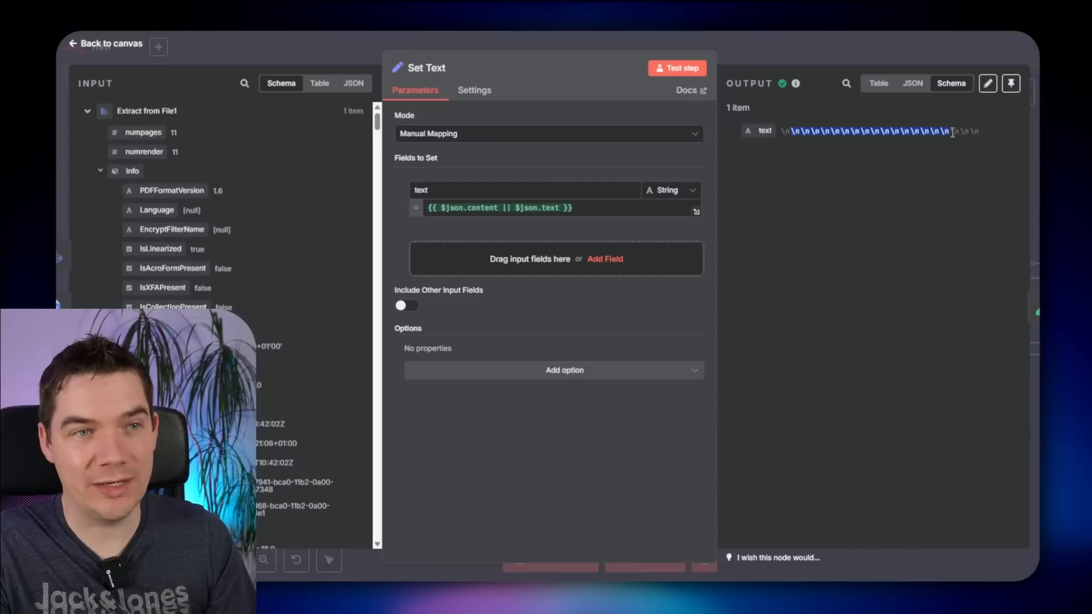
left_click(953, 133)
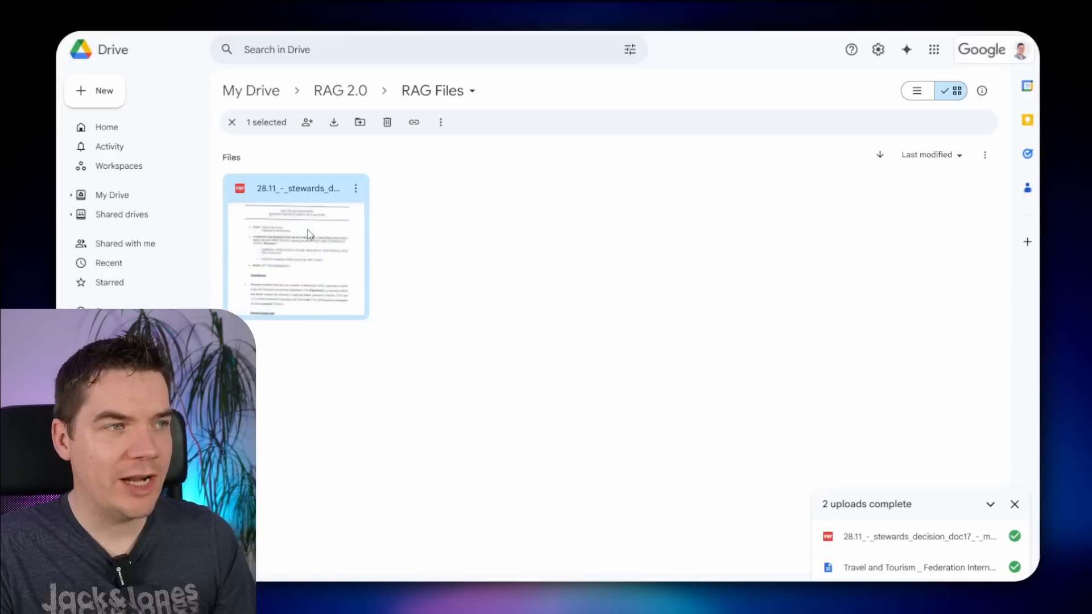
double_click(312, 239)
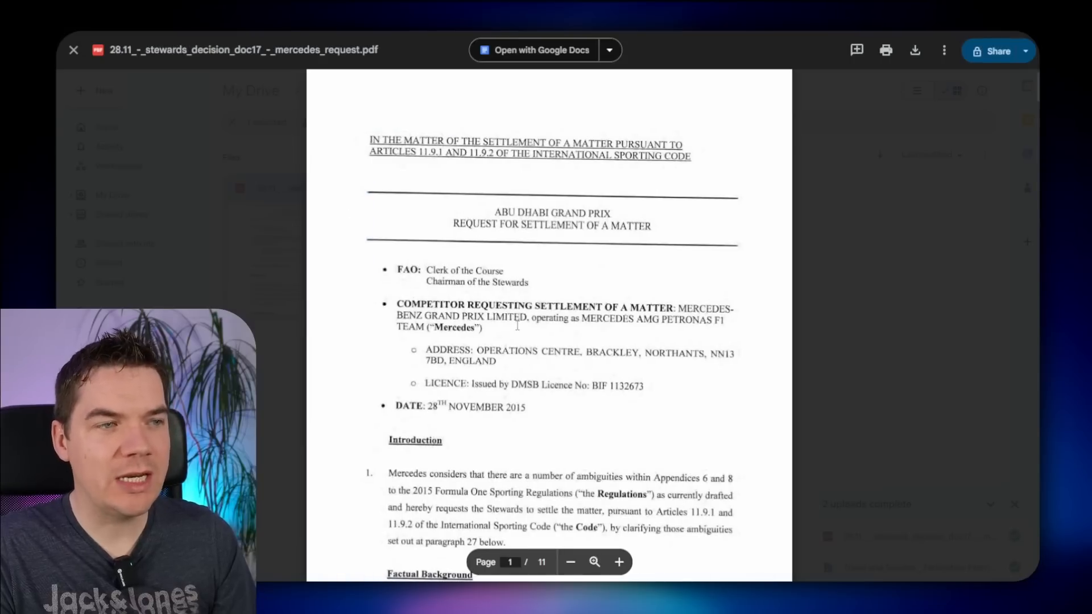
scroll(517, 326, "down", 7)
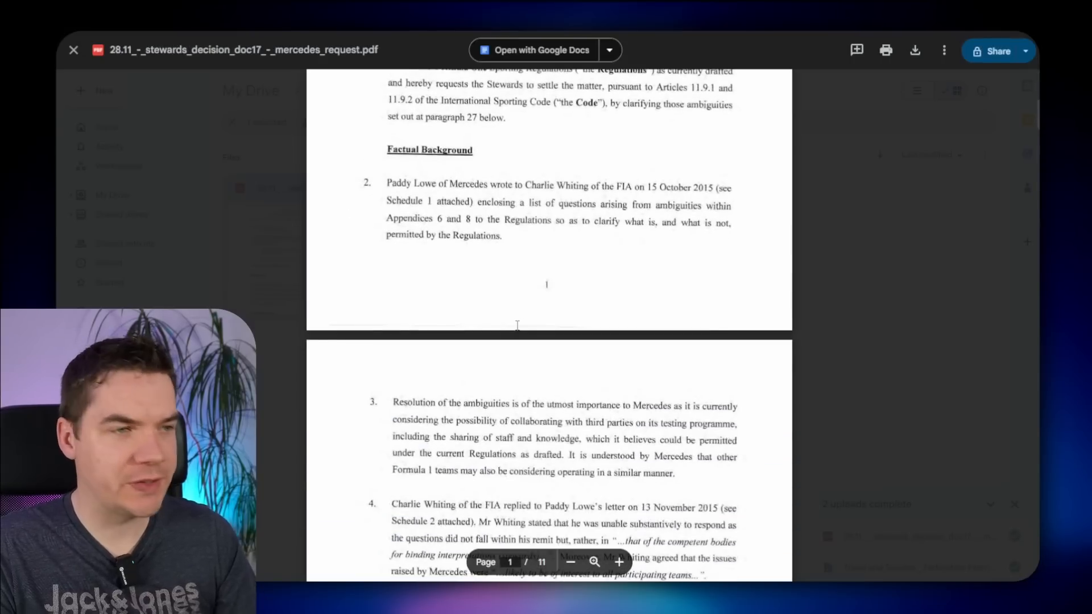
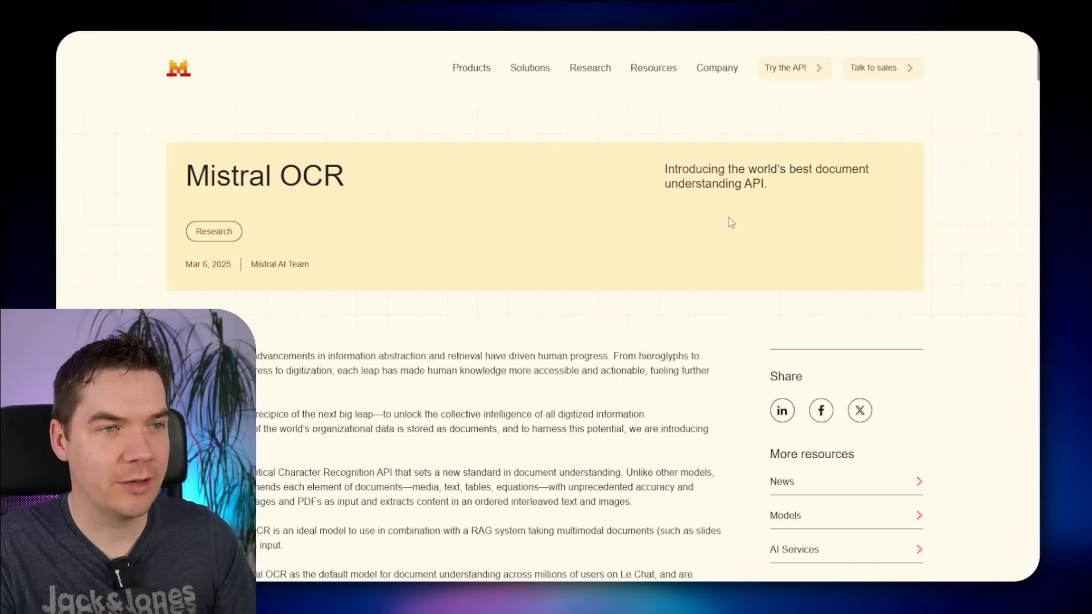
- Go to API Keys in Mistral La Plateforme and start creating a new API key
left_click_drag(785, 177, 744, 177)
left_click(770, 204)
left_click(715, 241)
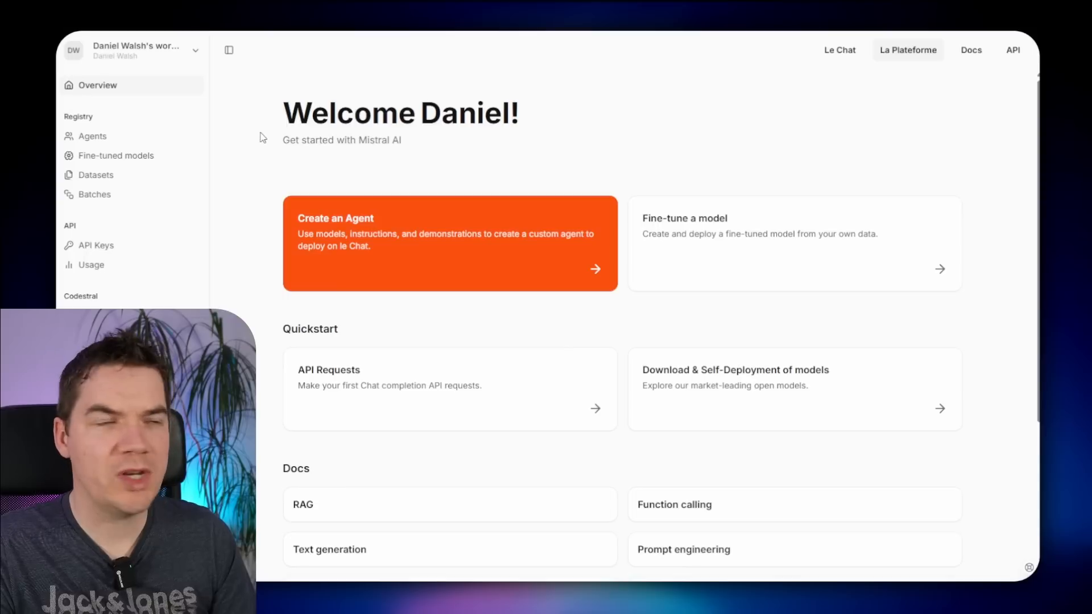
left_click(153, 247)
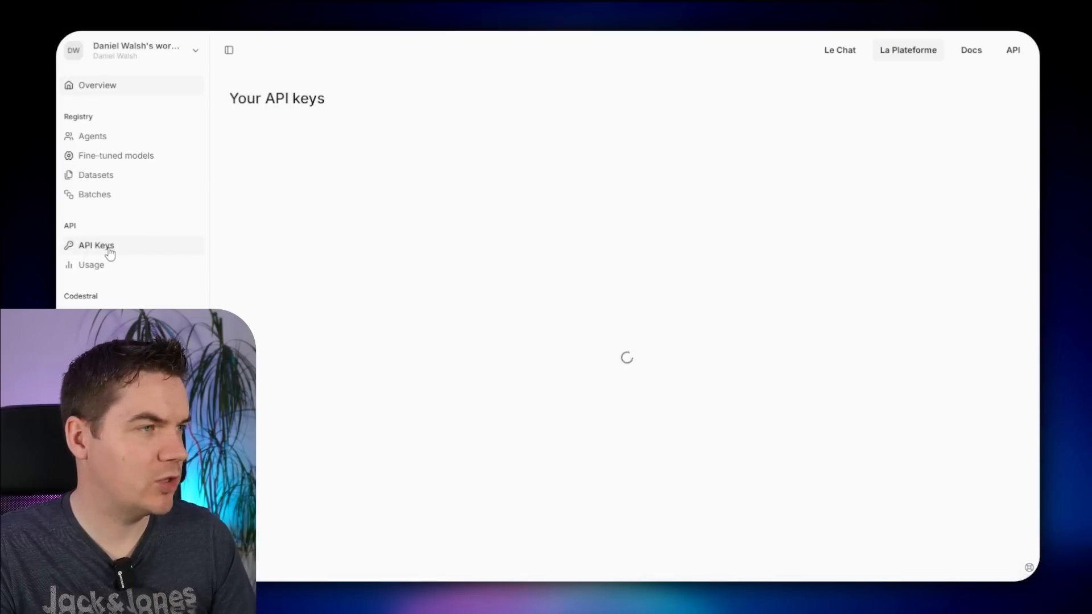
left_click(990, 108)
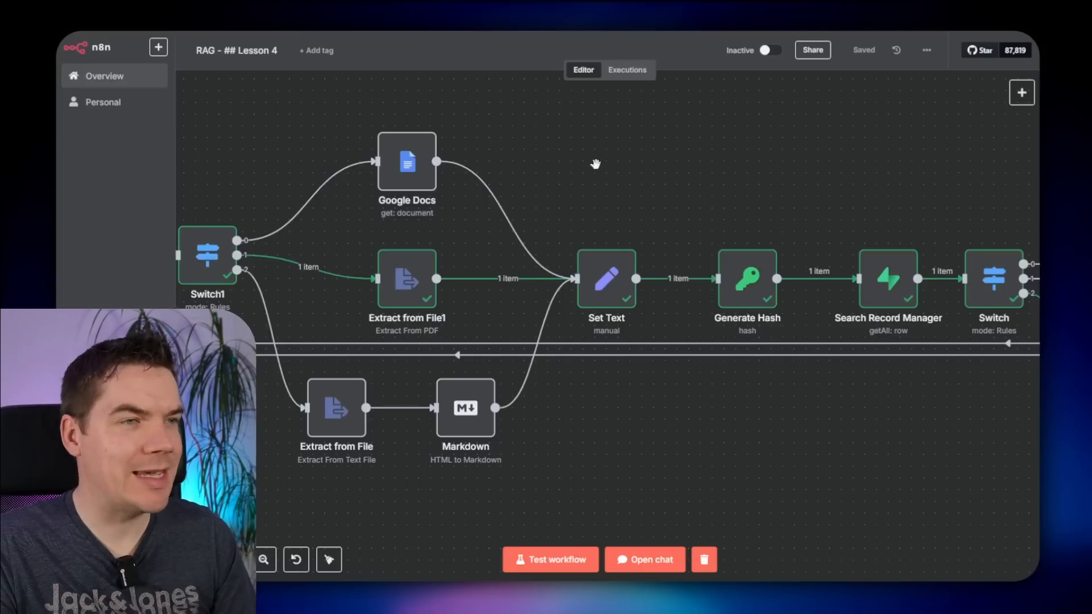
- Remove the Switch1 to Extract from File1 connection and add an HTTP Request node
left_click_drag(597, 161, 779, 144)
scroll(755, 150, "down", 1)
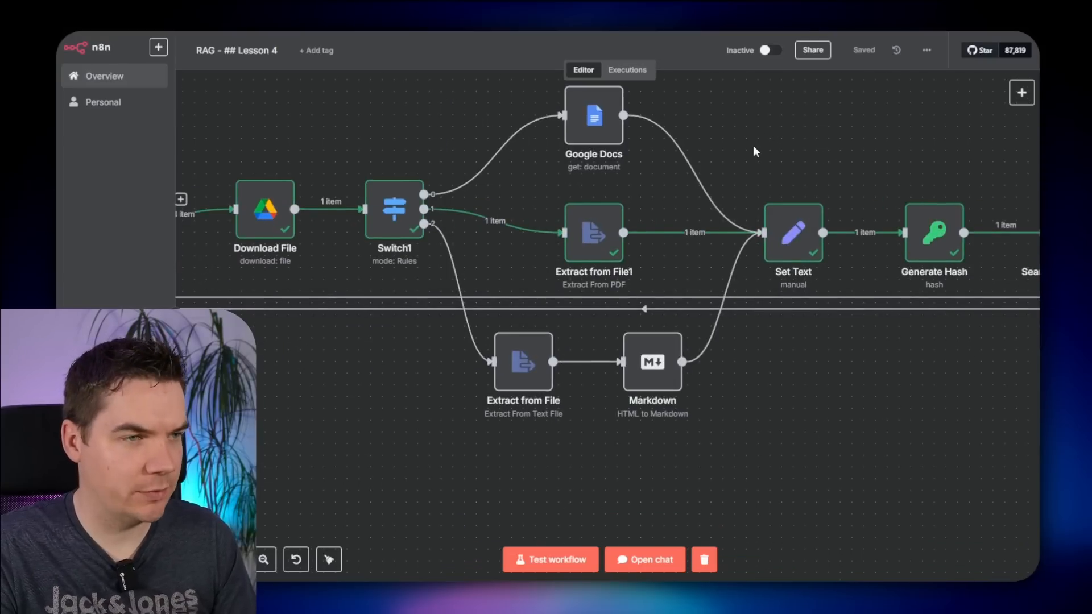
left_click_drag(654, 160, 817, 138)
left_click(668, 200)
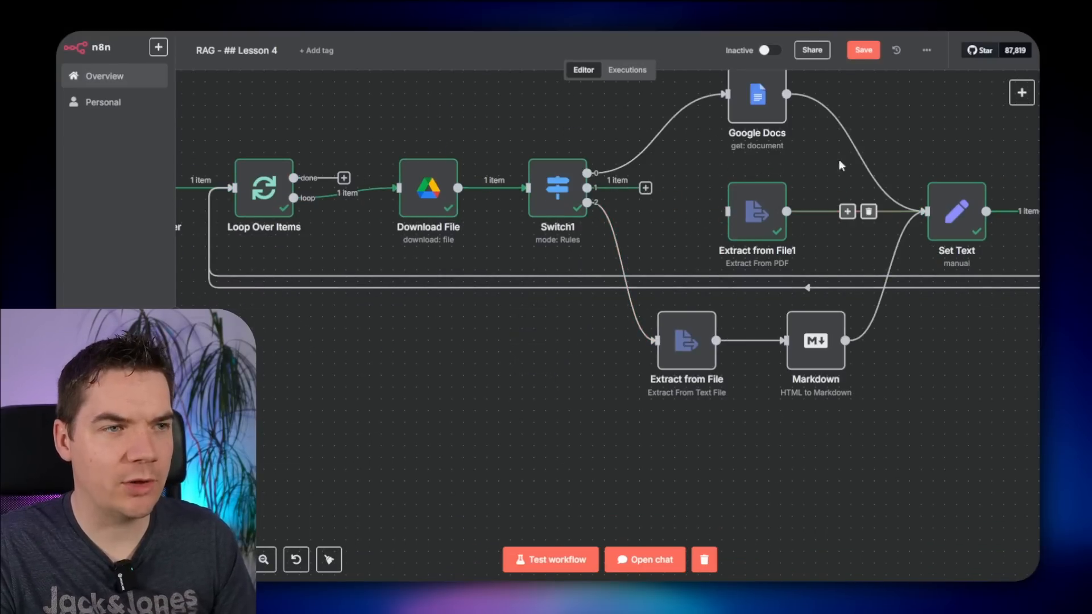
left_click(1022, 93)
type("http")
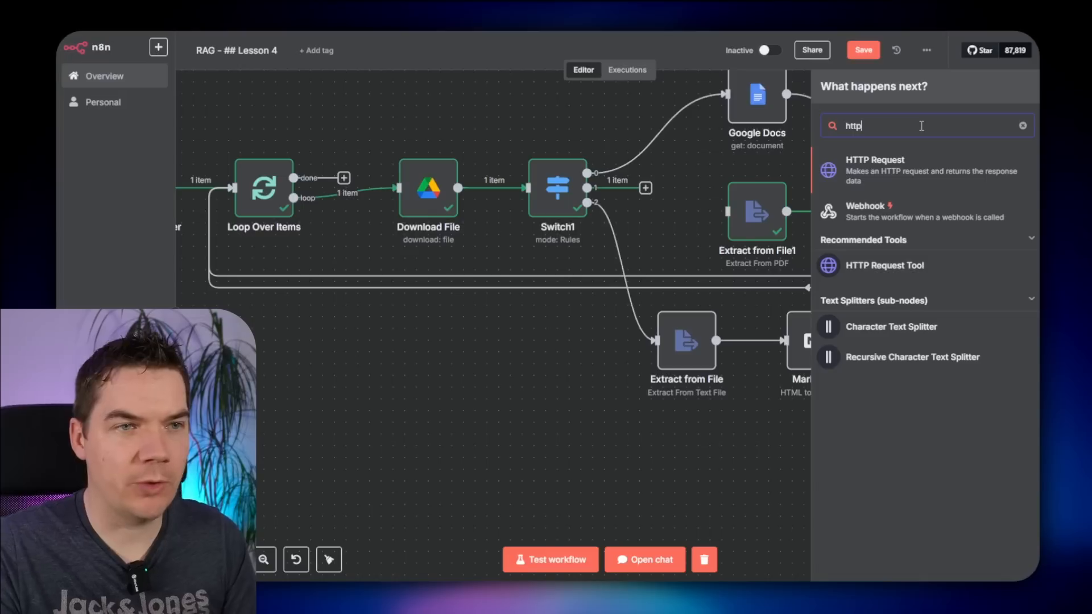
left_click(897, 168)
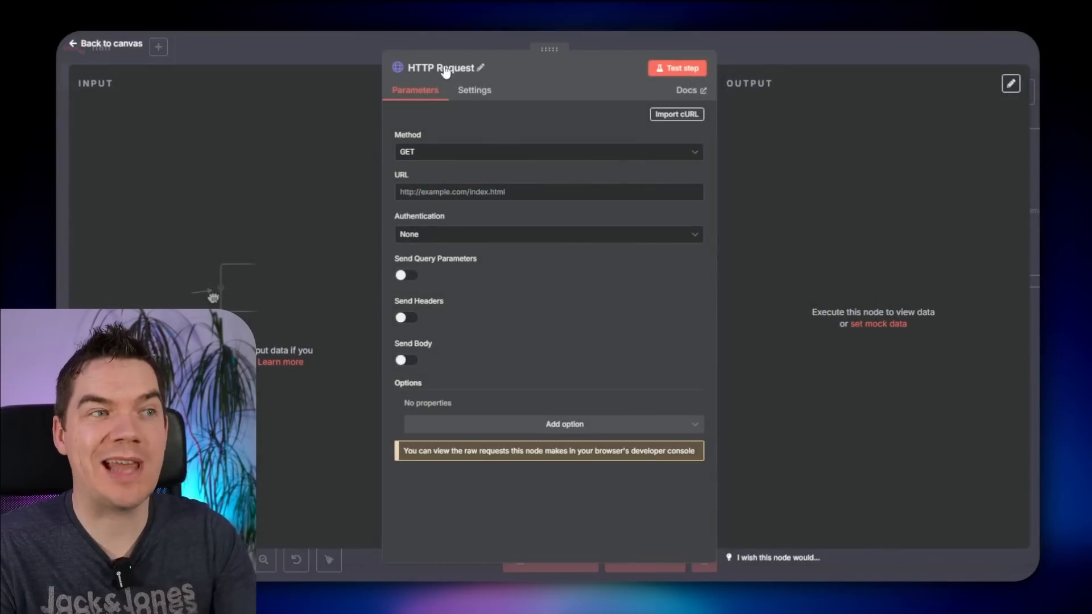
- Set the request to POST and authenticate with a new Mistral Cloud API credential using the pasted key
left_click(451, 151)
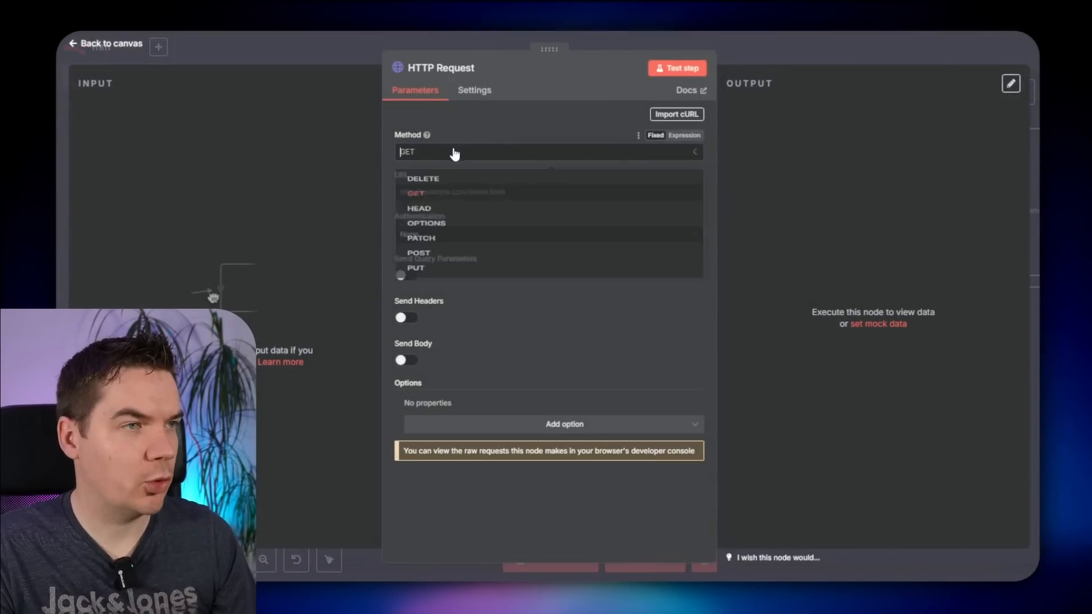
left_click(435, 287)
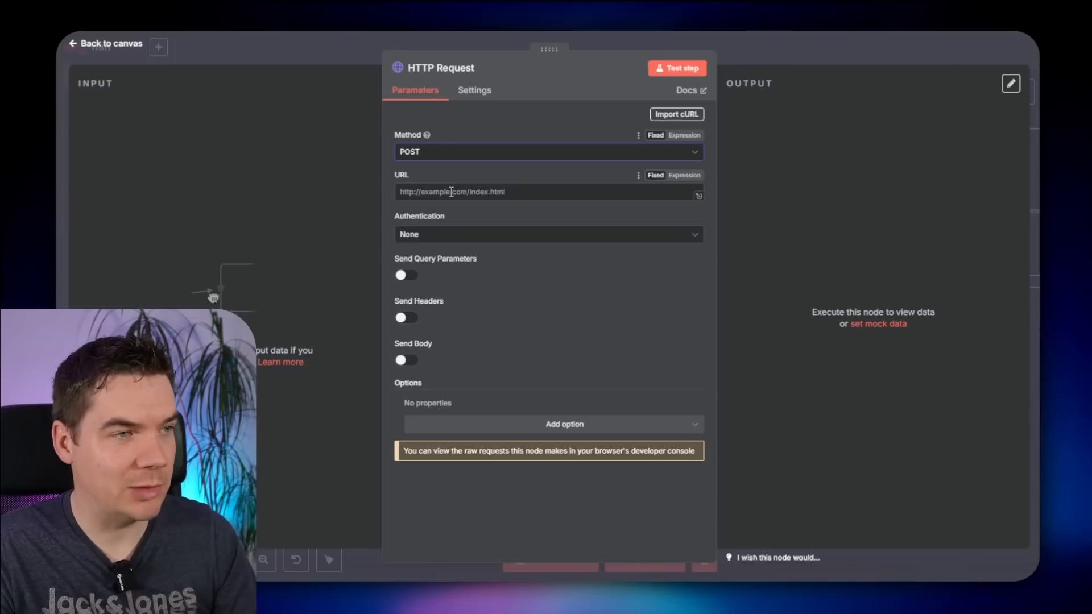
left_click(438, 236)
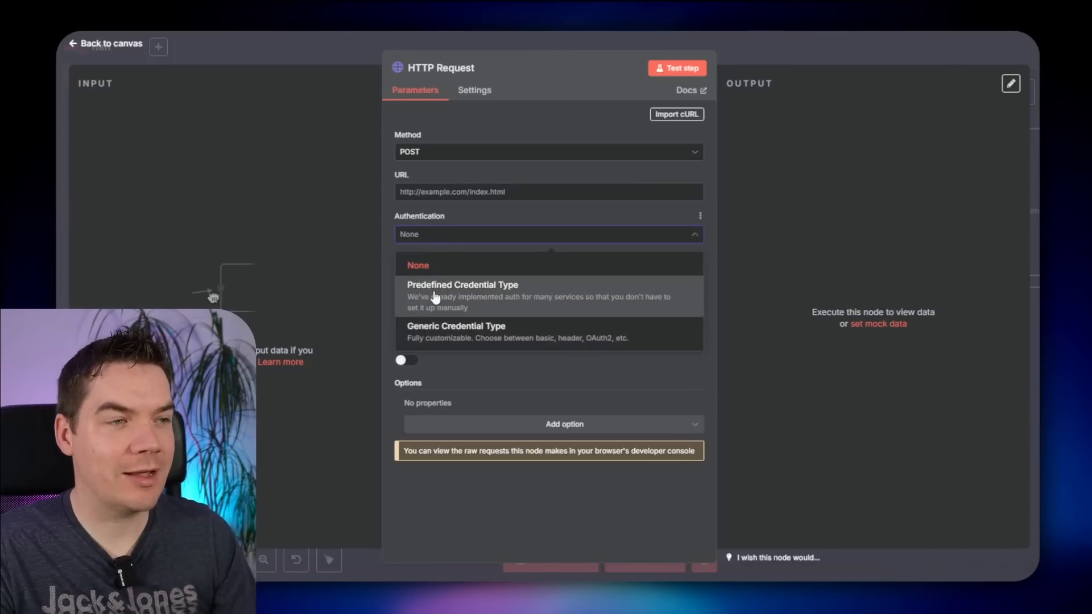
left_click(435, 296)
left_click(417, 276)
type("mistral")
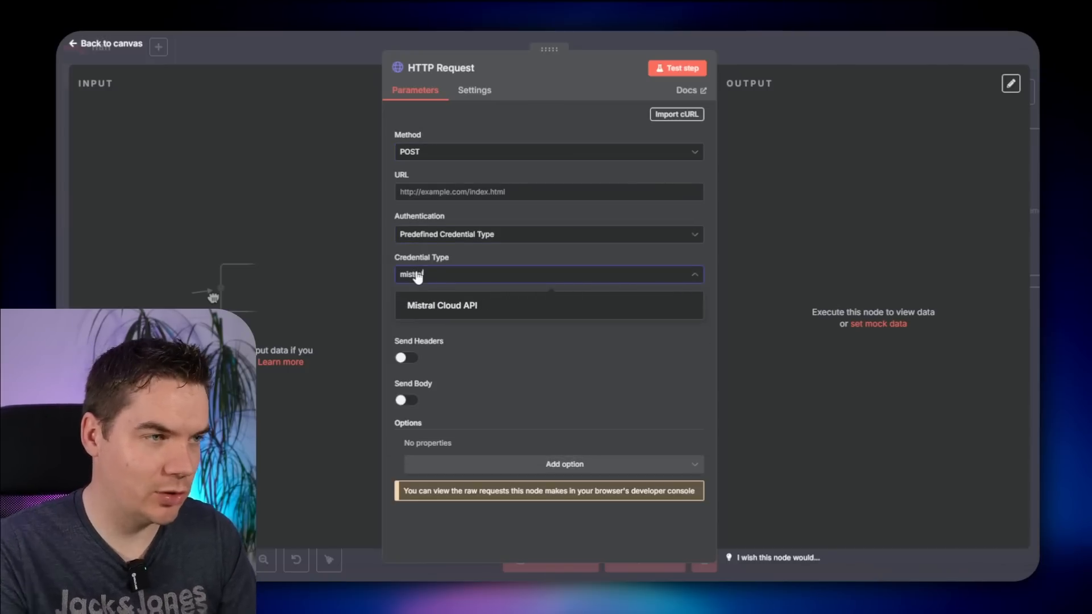
left_click(445, 307)
left_click(463, 313)
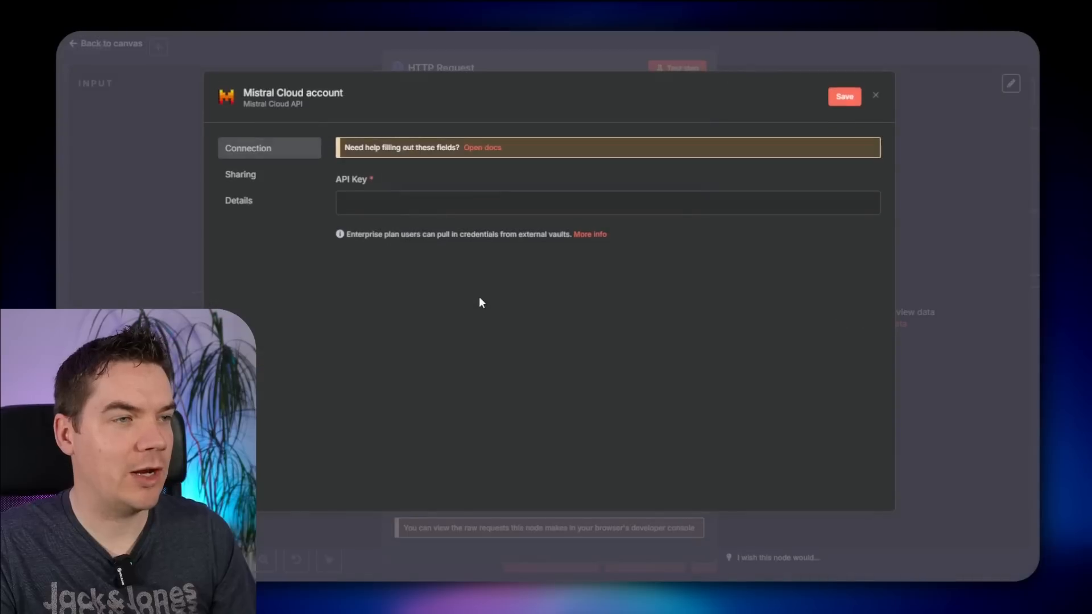
left_click(401, 202)
key("ctrl+v")
double_click(401, 200)
key("ctrl+v")
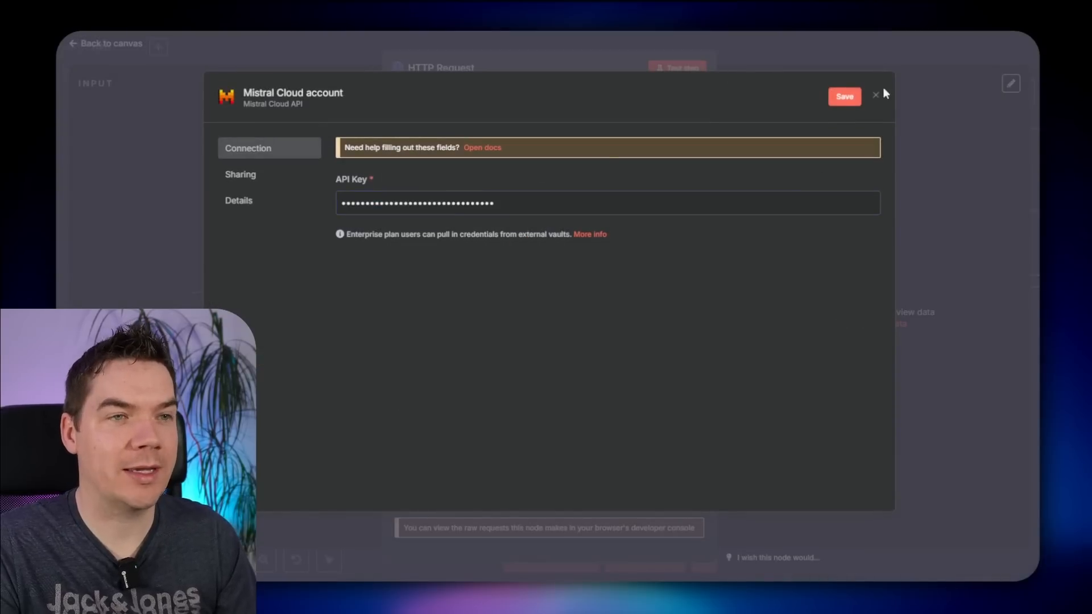
left_click(845, 97)
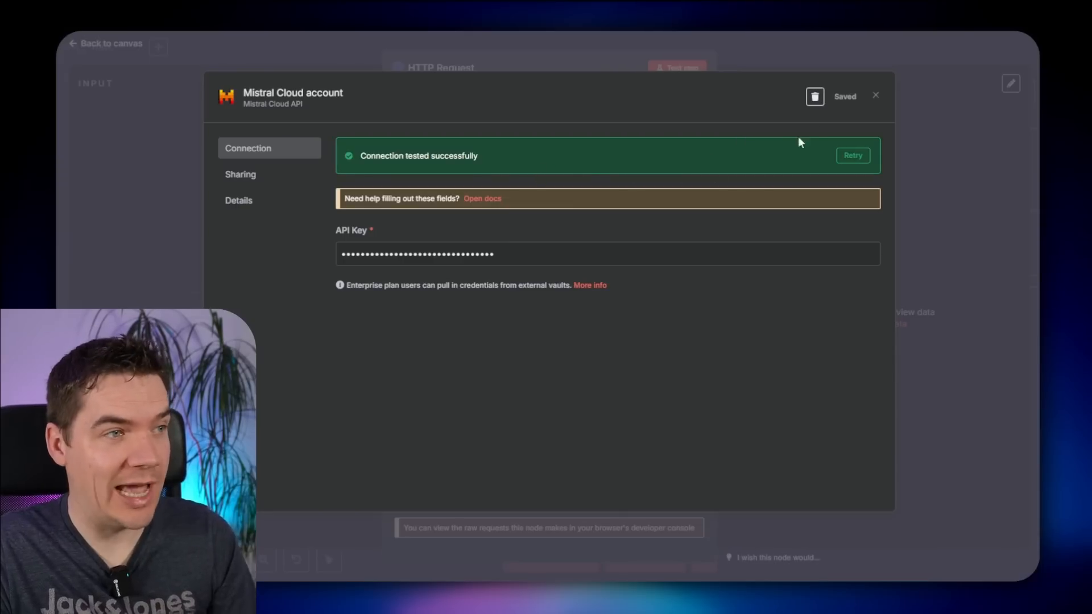
left_click(875, 95)
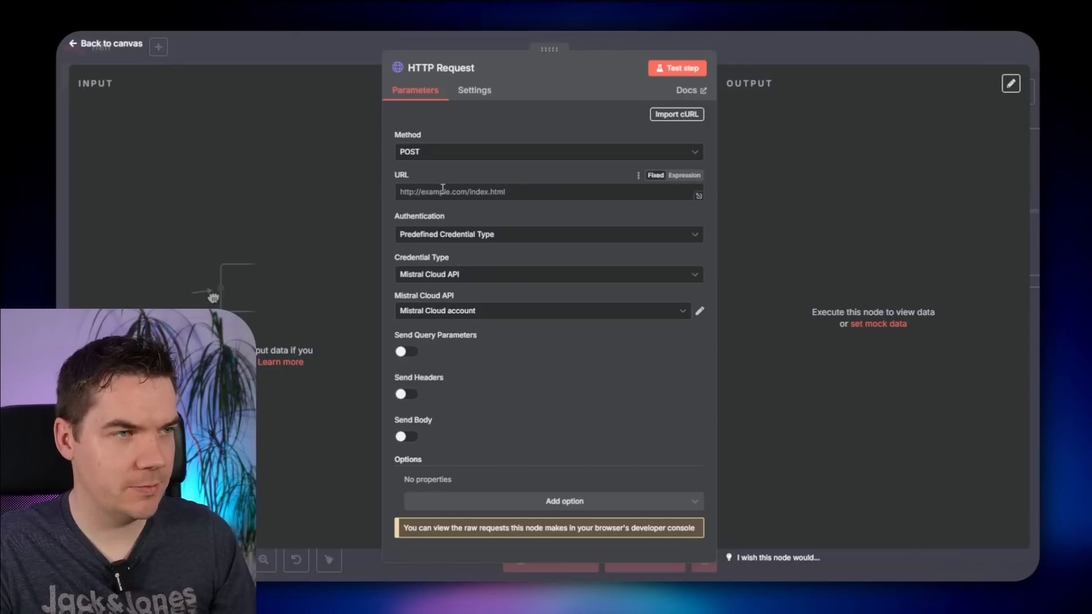
left_click(442, 192)
type("https://api.mistral.ai/v1/files")
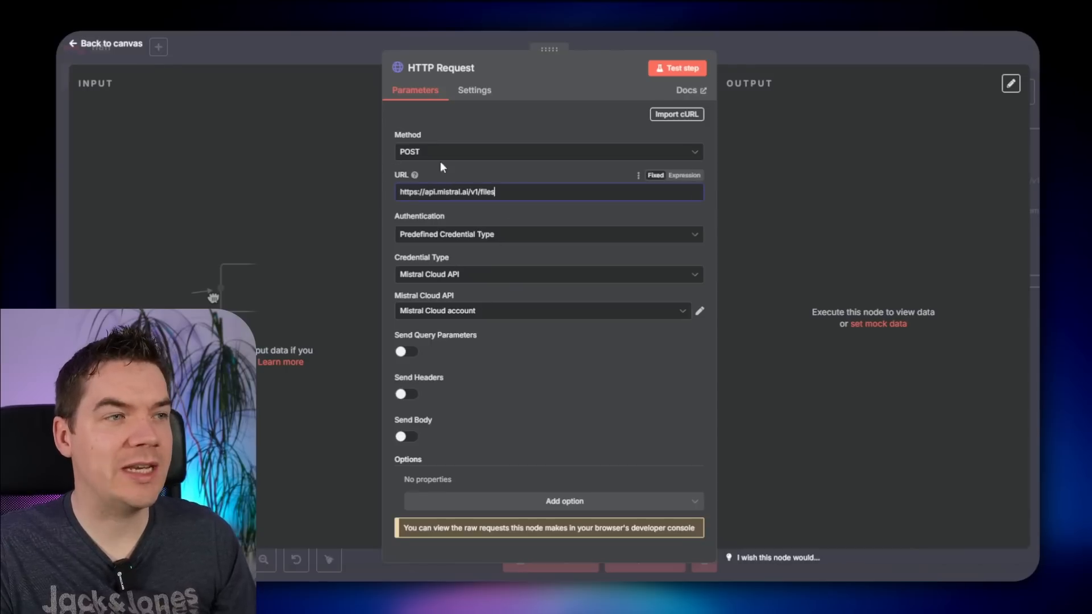
left_click(459, 69)
key("ctrl+a")
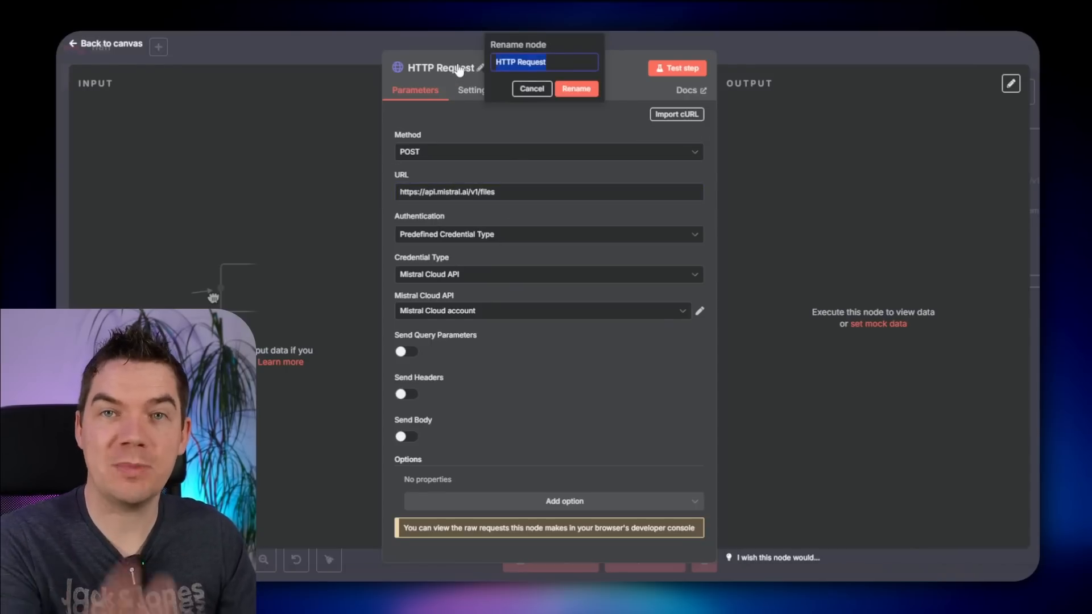
type("Upload File")
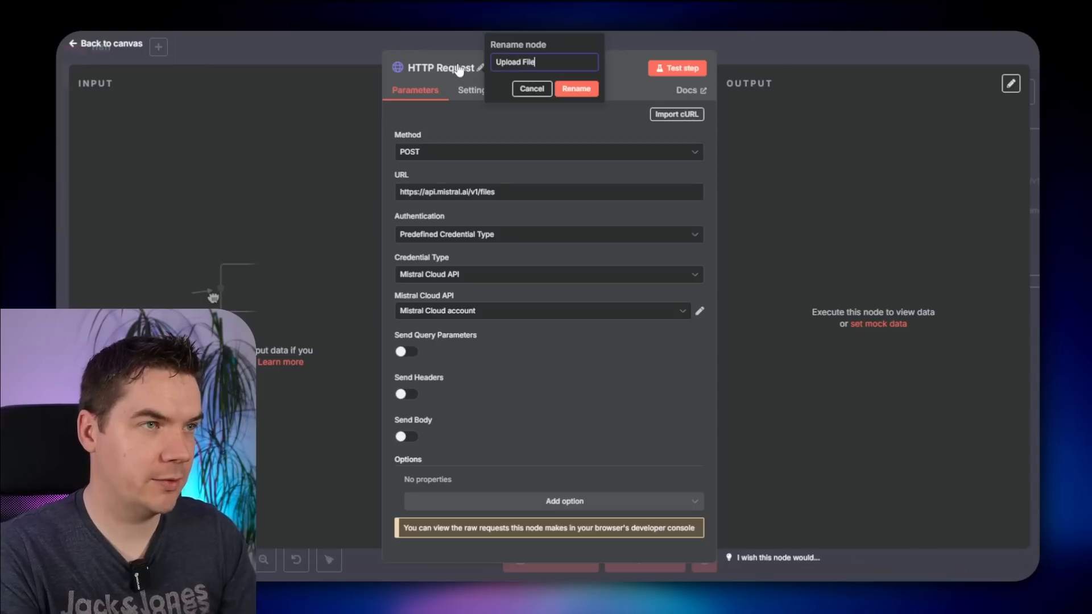
key("Return")
- Send a Form-Data body with an n8n Binary File parameter 'file' from input field 'data'
left_click(405, 437)
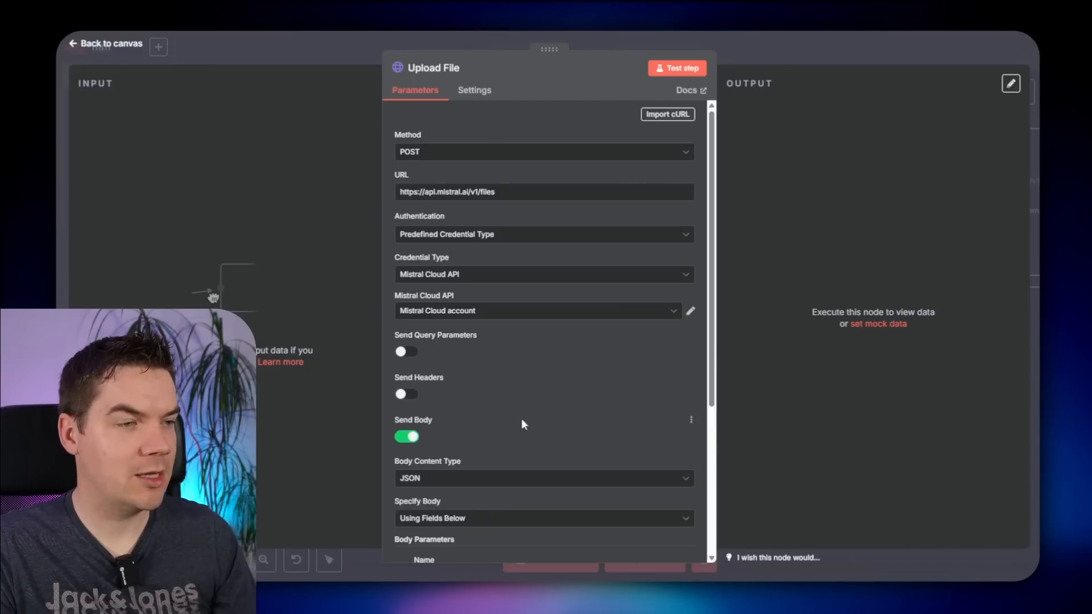
scroll(521, 418, "down", 2)
left_click(455, 357)
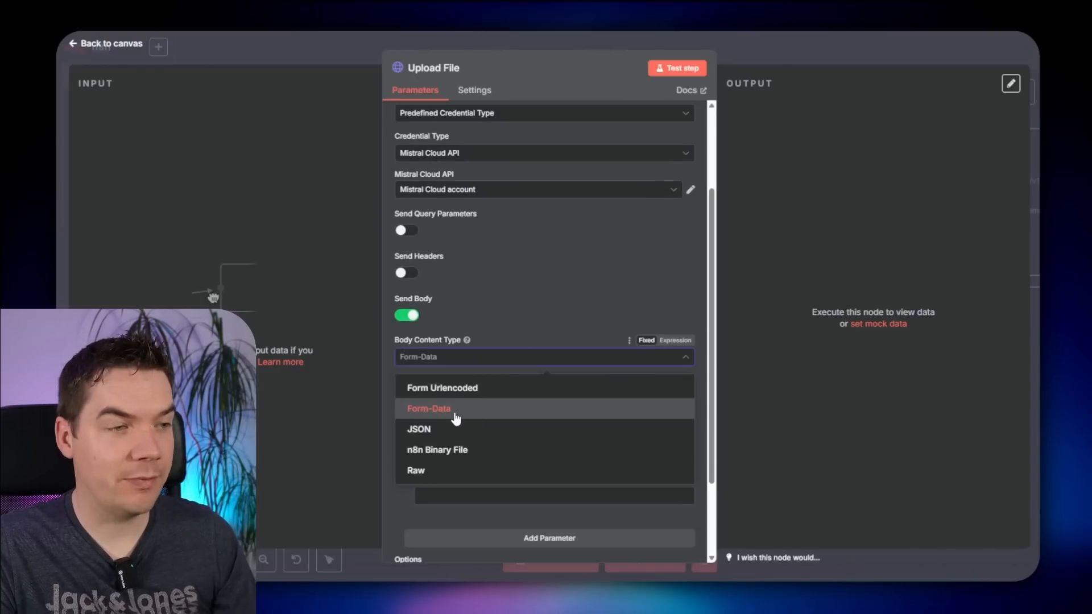
left_click(455, 414)
left_click(458, 417)
left_click(477, 444)
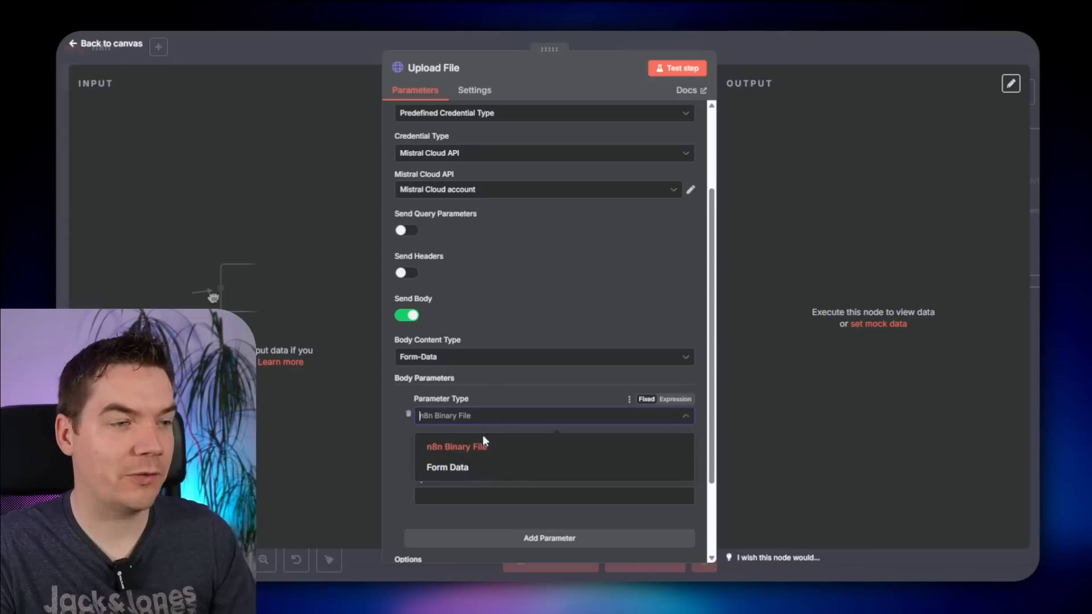
left_click(455, 450)
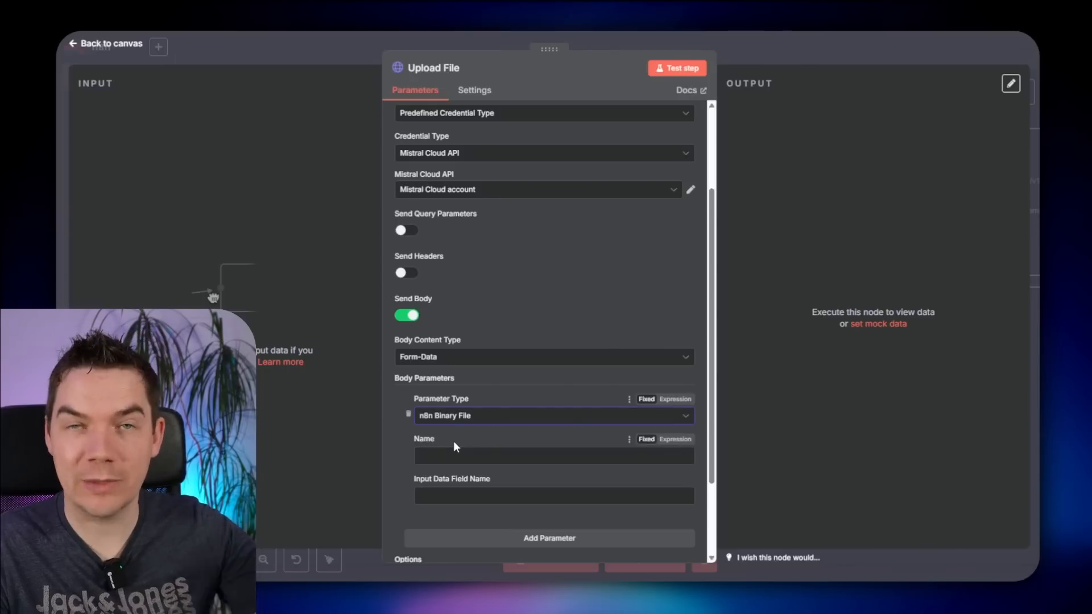
left_click(443, 456)
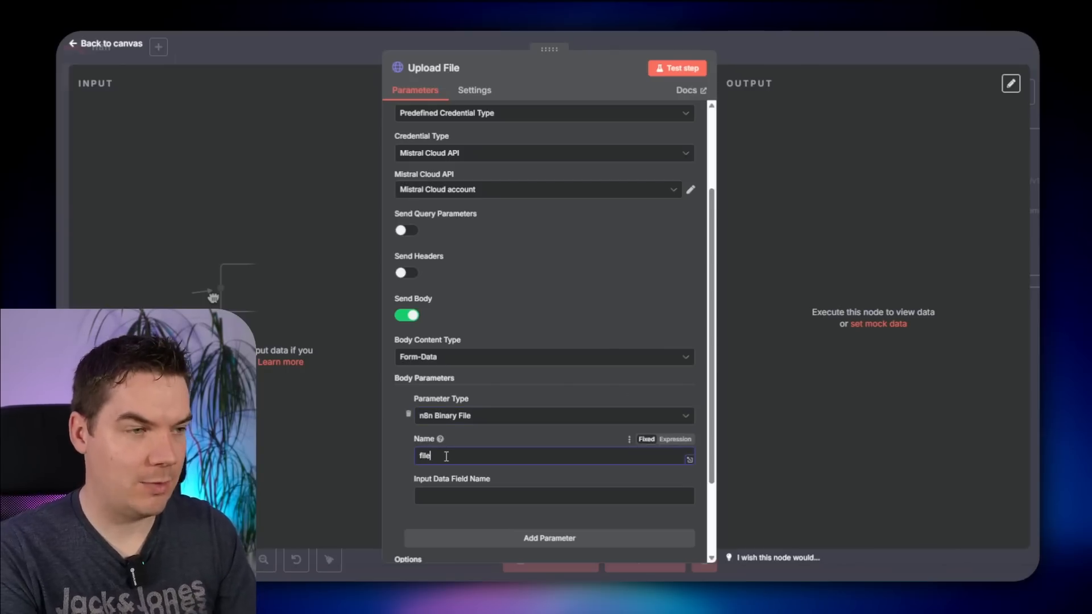
type("file")
left_click(449, 495)
type("d")
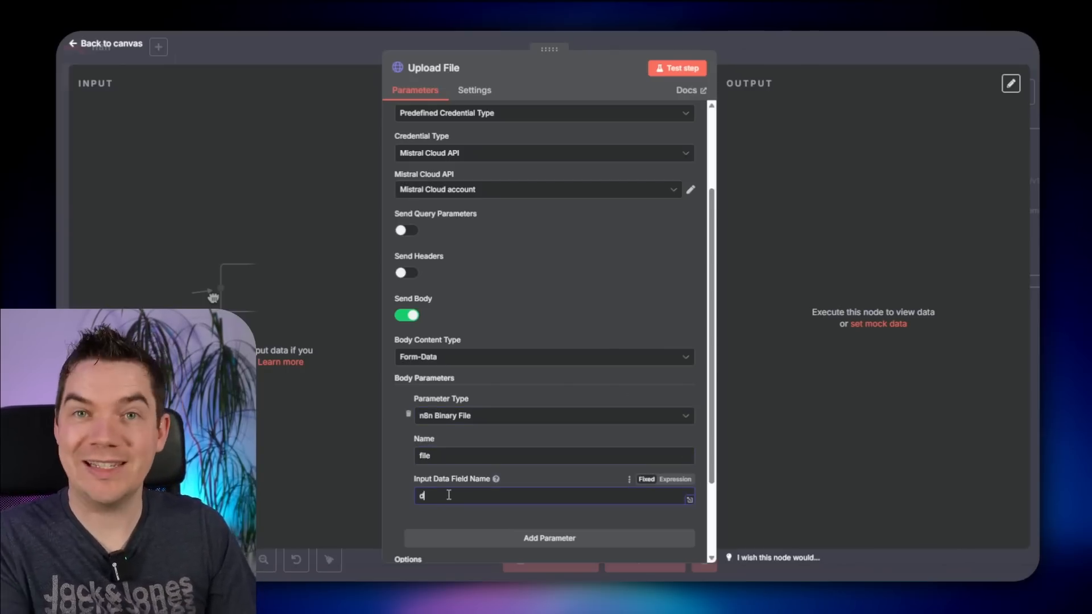
type("ata")
- Add a second body parameter named 'purpose', then close the node and save the workflow
scroll(662, 450, "down", 2)
left_click(617, 430)
scroll(512, 436, "down", 1)
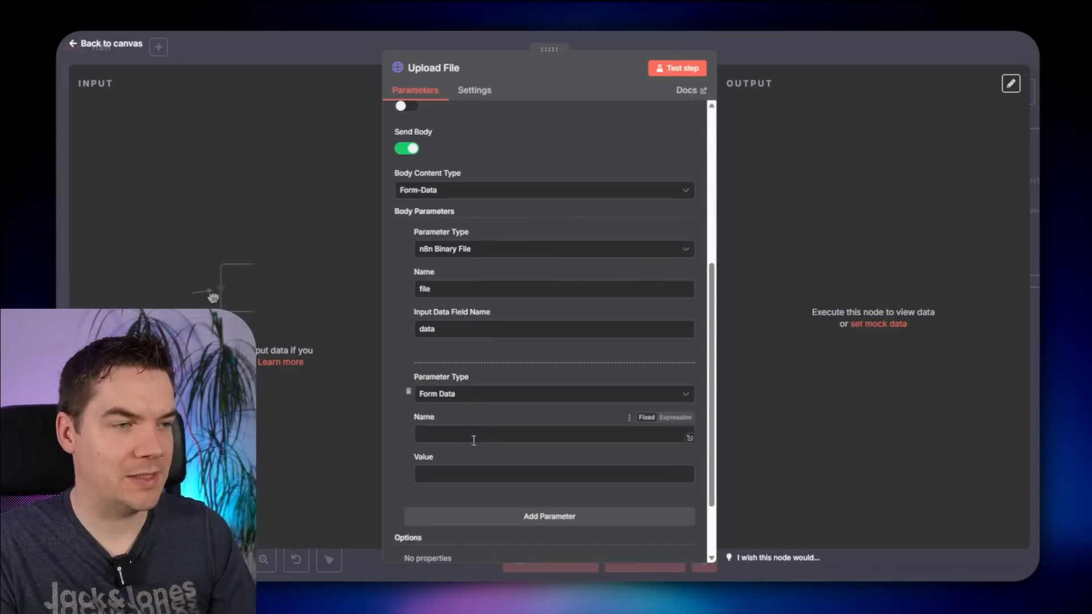
type("purpose")
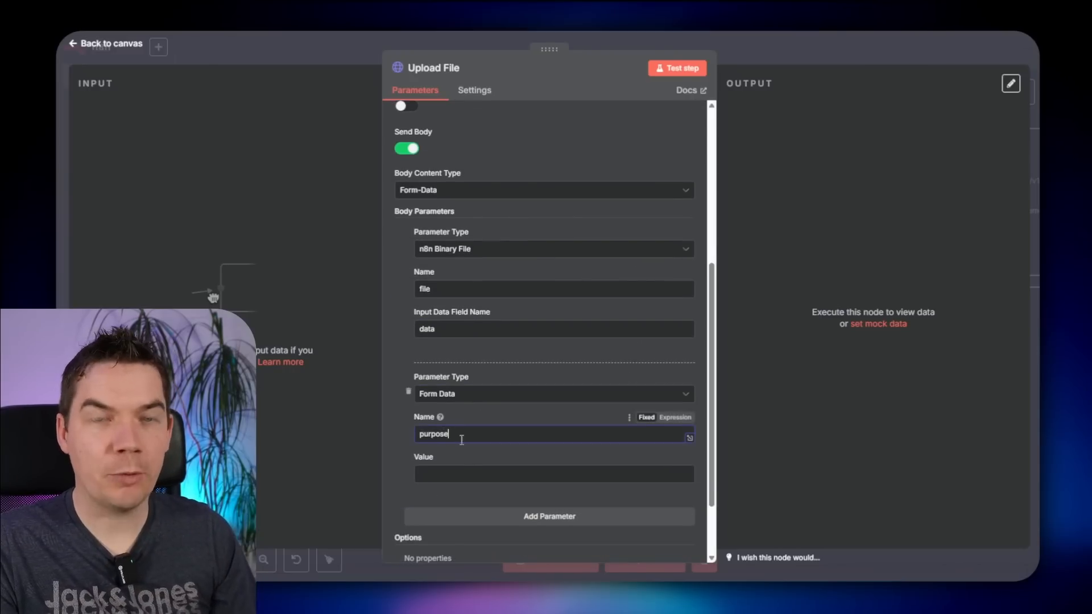
key("Tab")
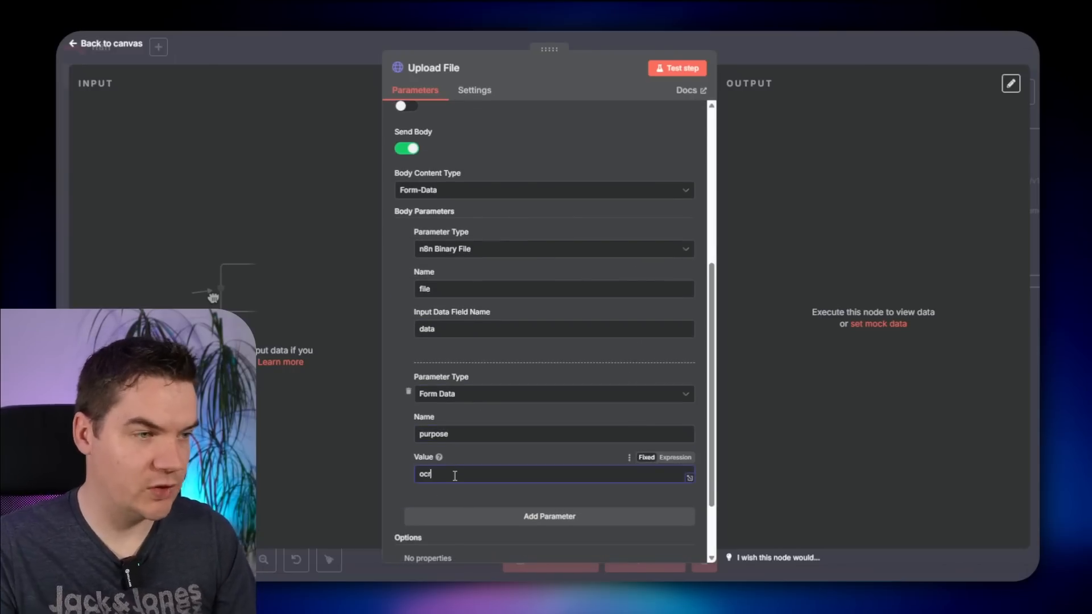
key("Escape")
key("ctrl+s")
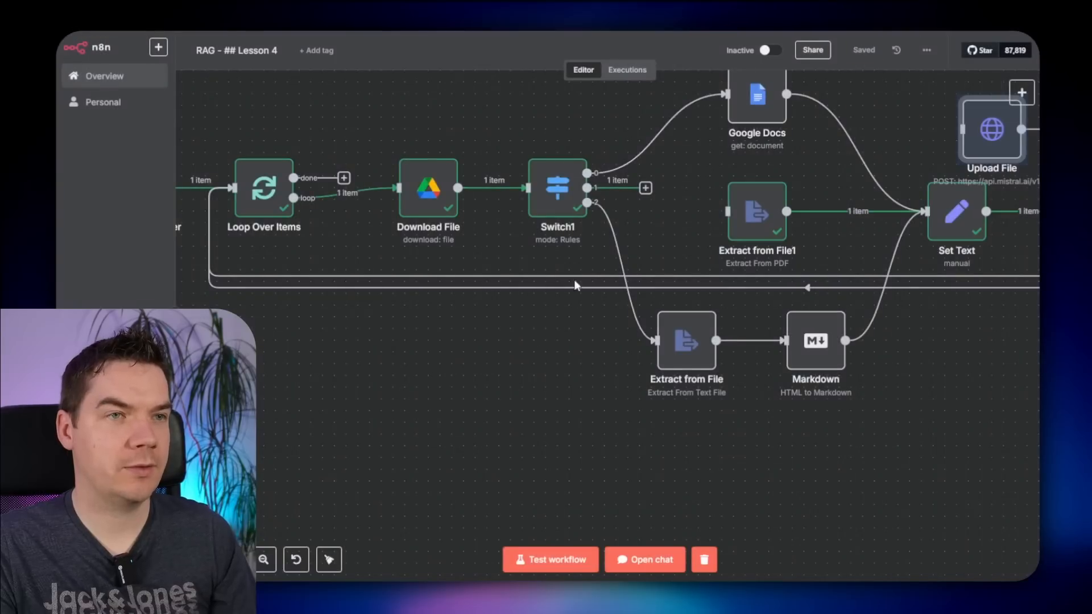
- Place Upload File below Switch1 and connect Switch1's second output into it
left_click_drag(1000, 135, 543, 393)
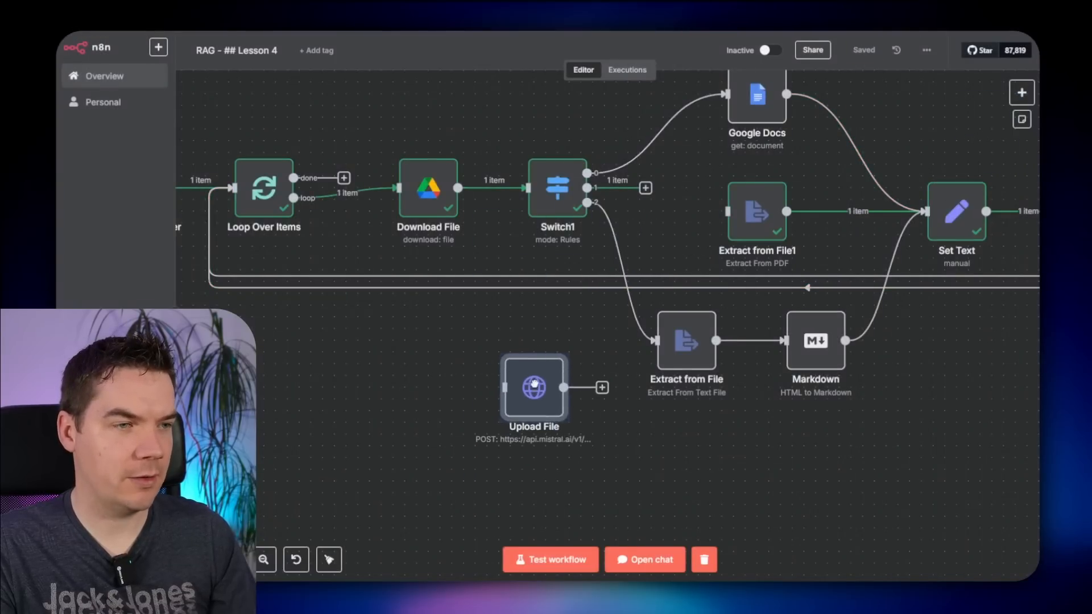
left_click_drag(646, 189, 506, 381)
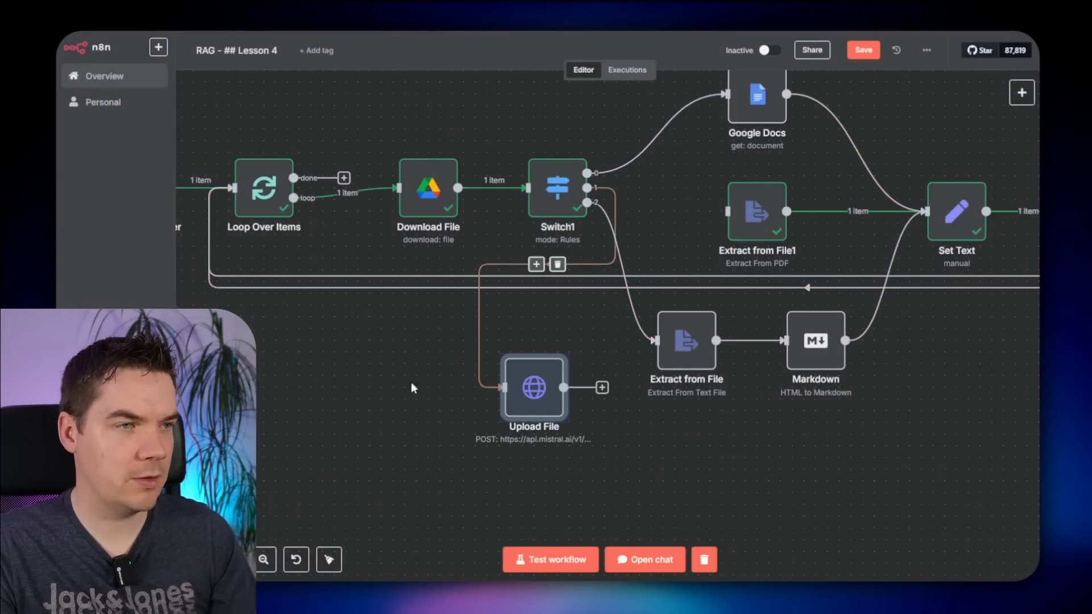
scroll(318, 388, "down", 3)
left_click_drag(319, 389, 528, 360)
- Run the workflow and check that Upload File returns a Mistral file id
left_click(355, 226)
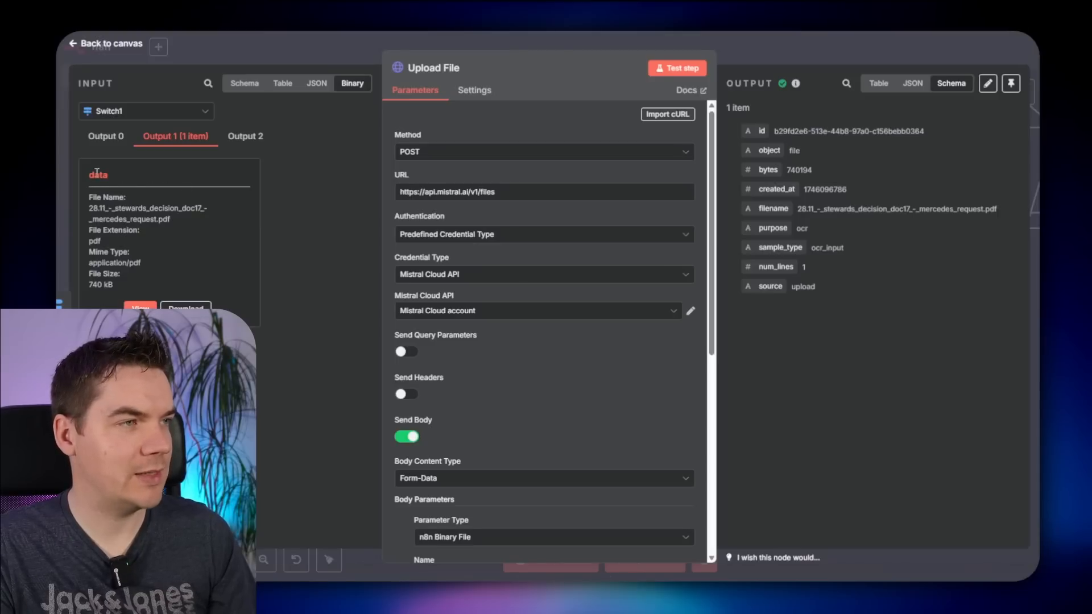
scroll(446, 339, "down", 5)
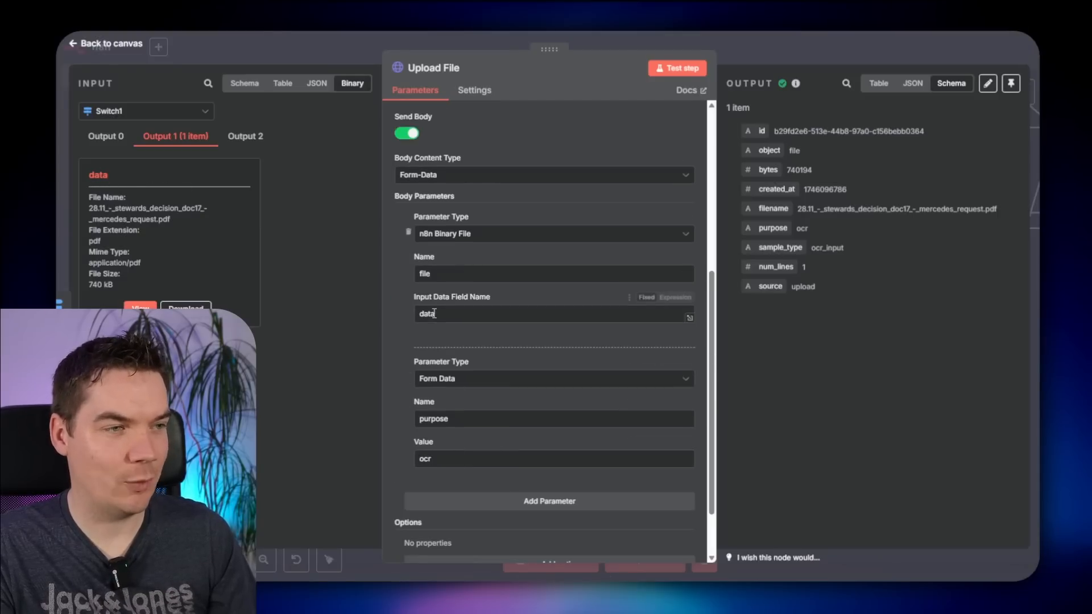
left_click_drag(775, 132, 912, 132)
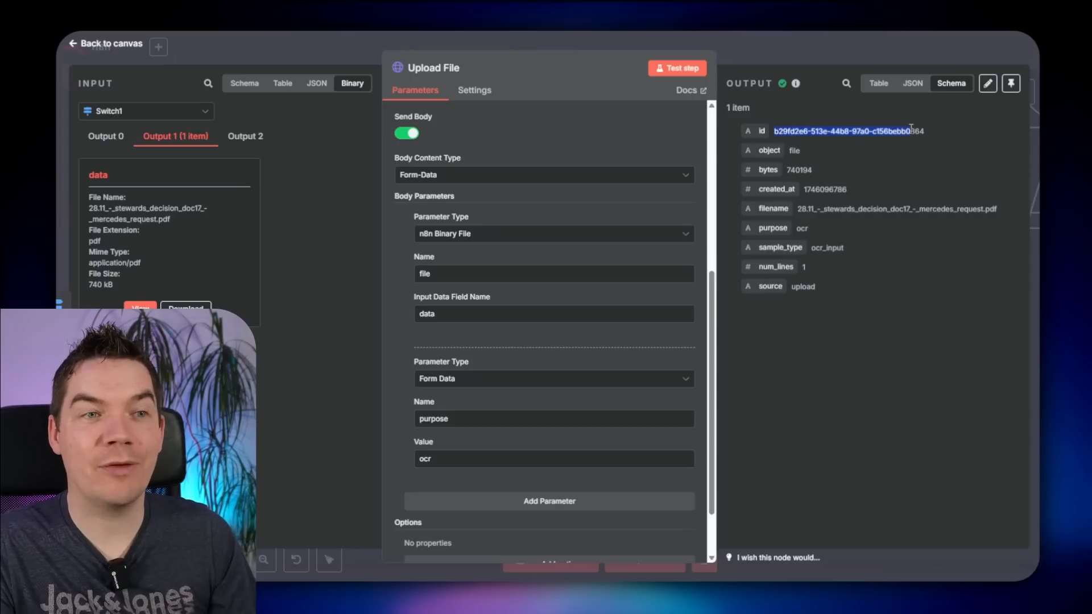
left_click(823, 137)
key("Escape")
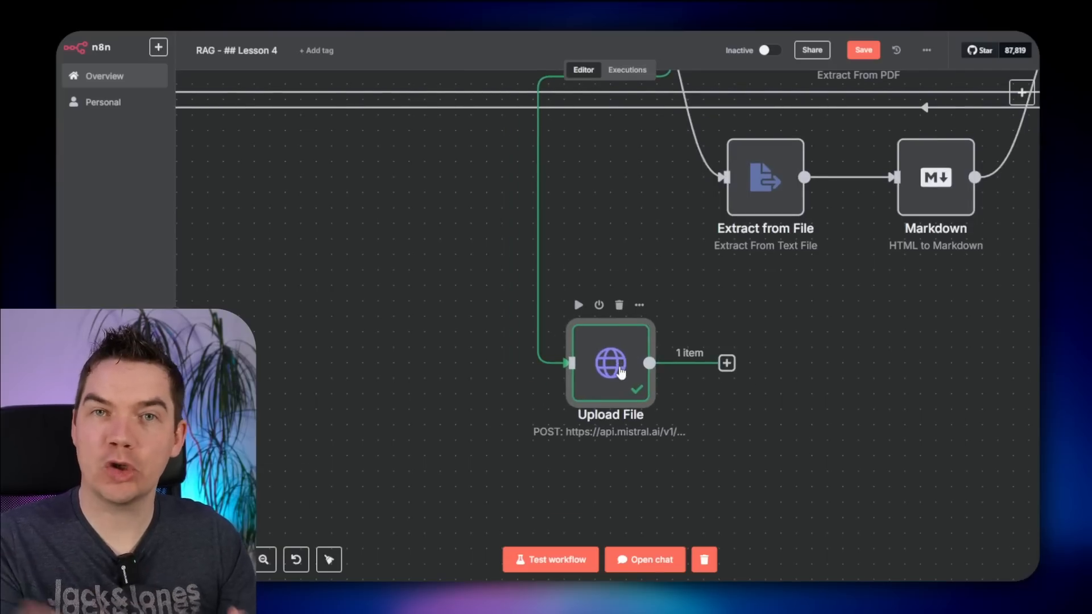
left_click(727, 363)
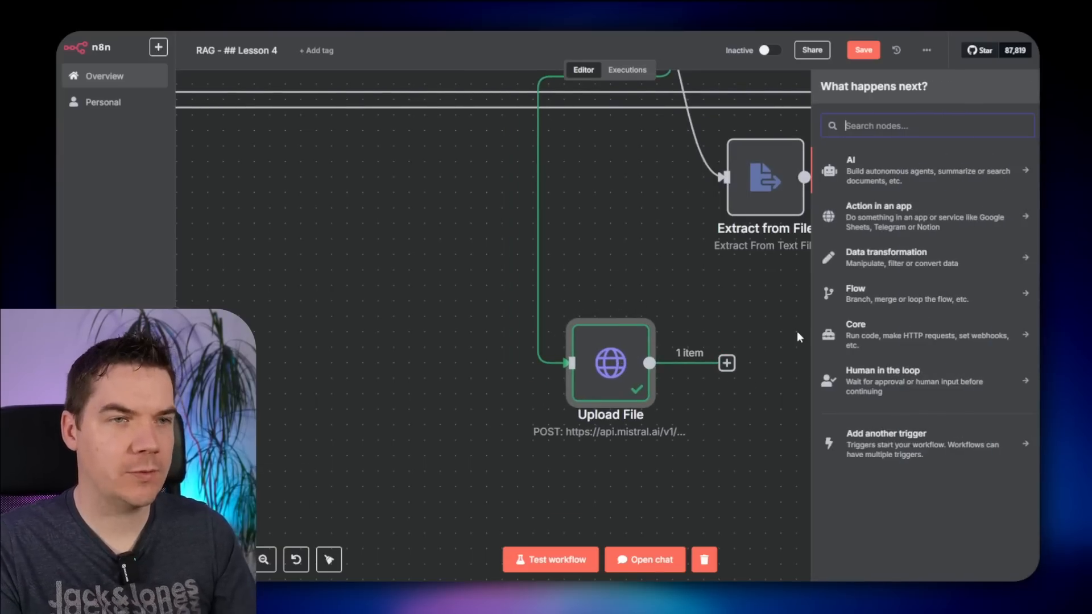
type("http")
key("Return")
left_click(455, 151)
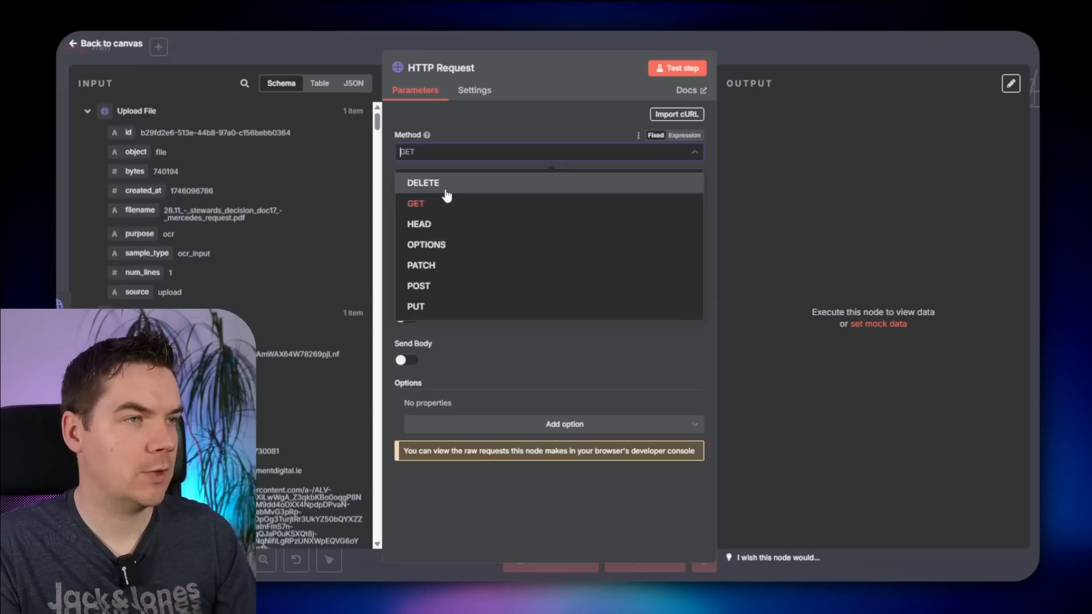
left_click(438, 286)
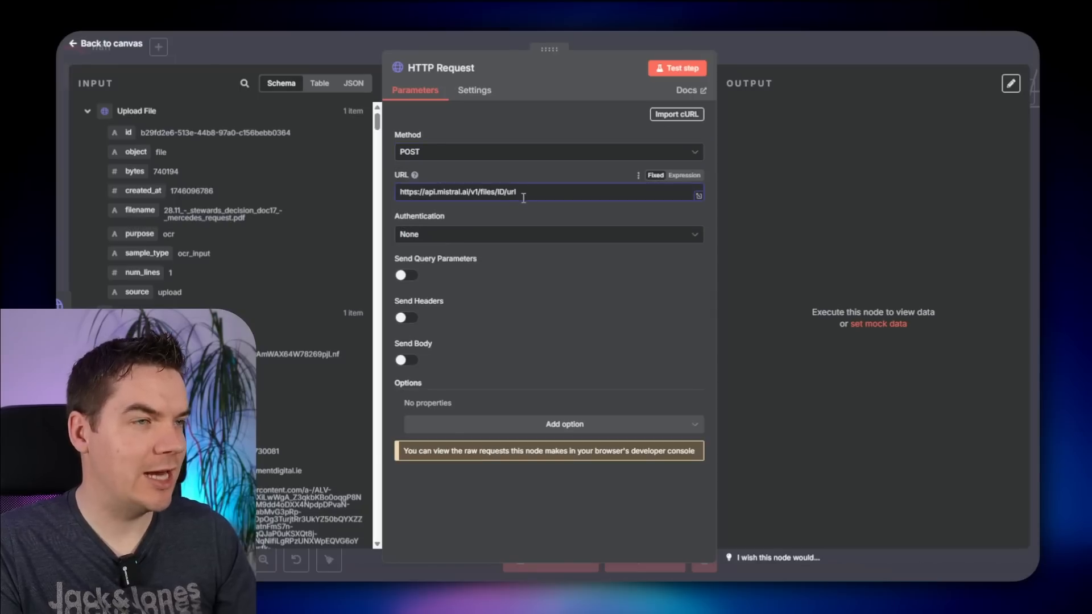
double_click(503, 192)
key("BackSpace")
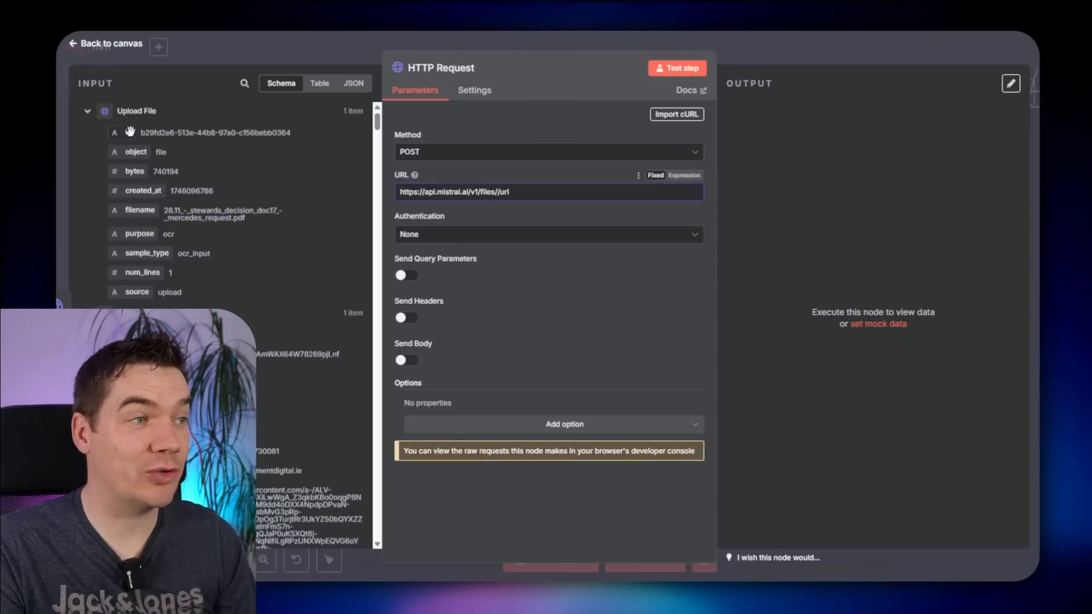
left_click_drag(122, 133, 498, 191)
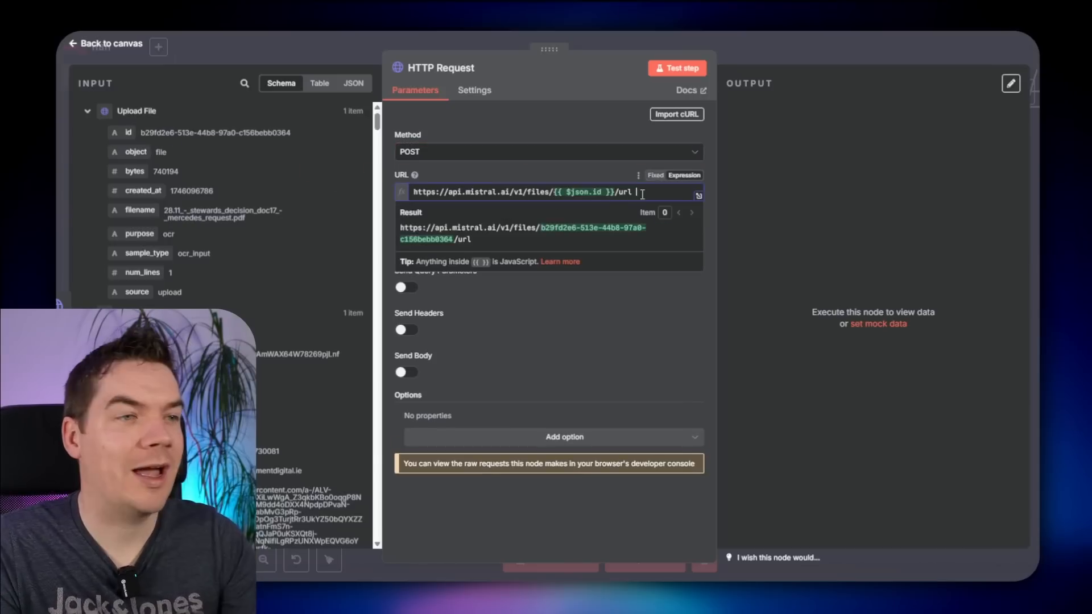
left_click_drag(616, 195, 641, 192)
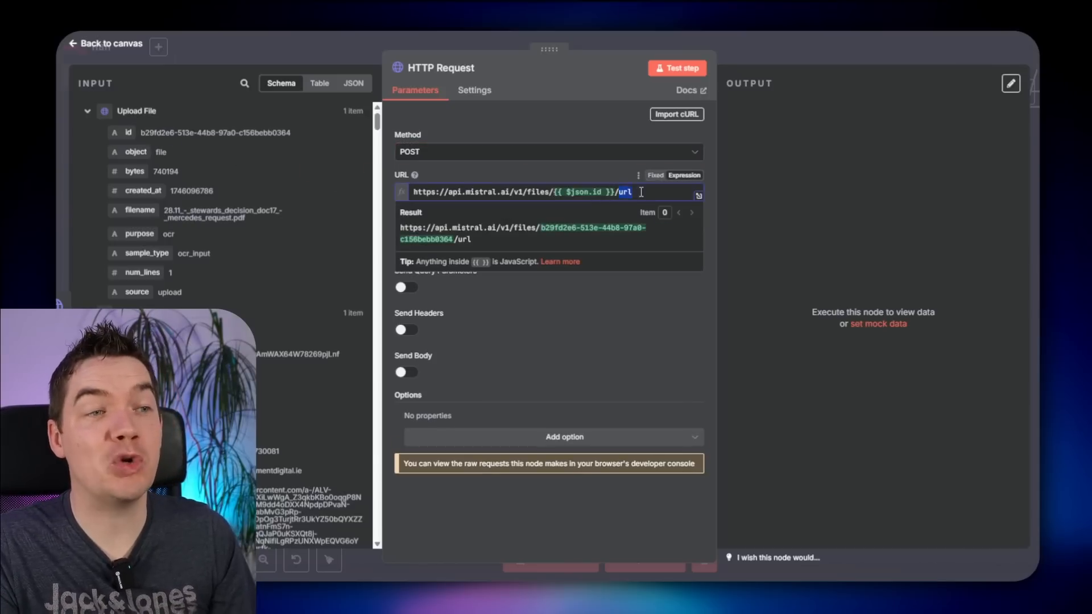
left_click(593, 173)
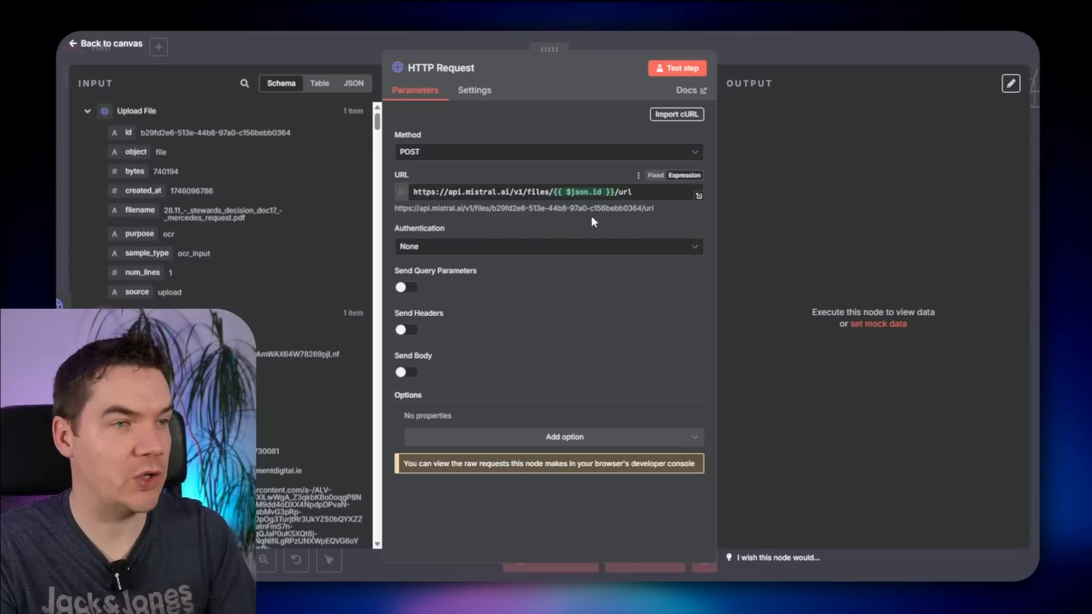
- Authenticate with the Mistral Cloud API credential and set the method to GET
left_click(473, 250)
left_click(447, 297)
left_click(446, 290)
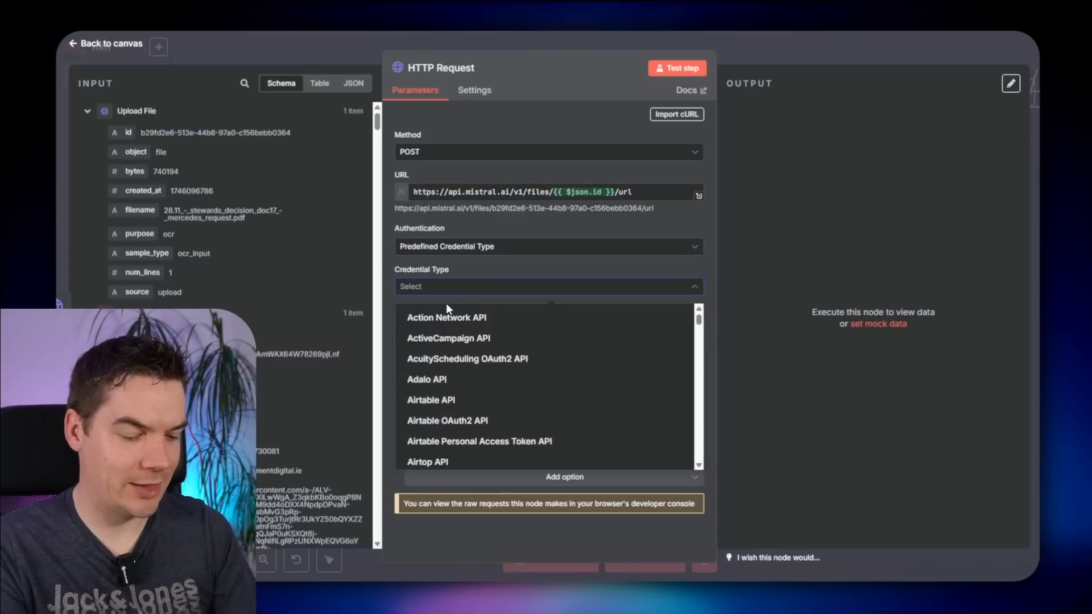
type("misr")
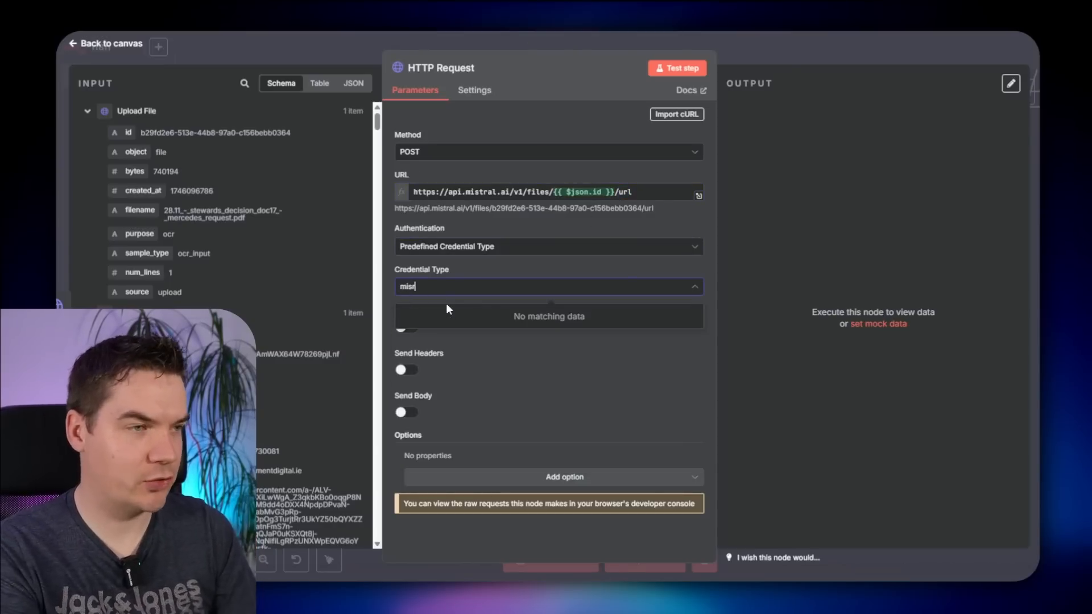
key("ctrl+a")
type("mistr")
left_click(447, 316)
left_click(480, 152)
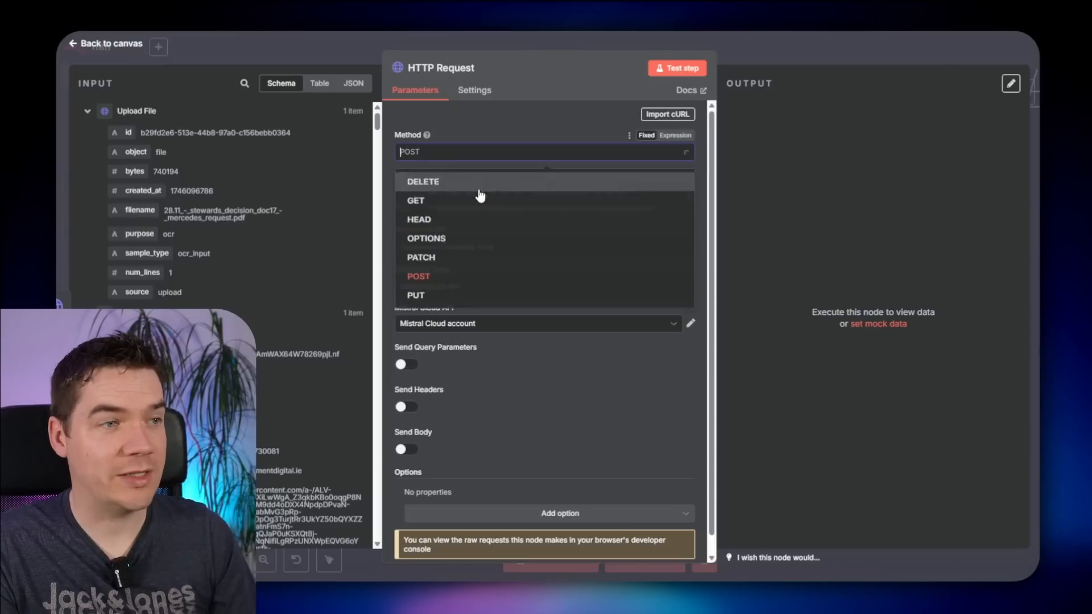
left_click(443, 214)
- Add query parameter expiry=24 and an Accept: application/json header, then test to get the signed URL
scroll(458, 353, "down", 2)
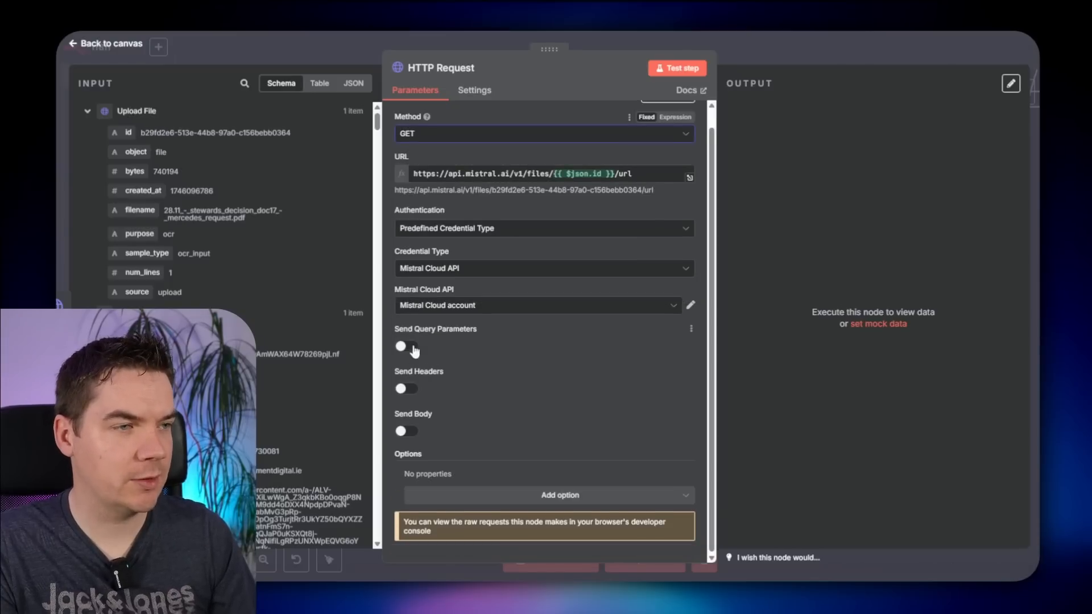
left_click(406, 341)
left_click(433, 403)
type("expiry")
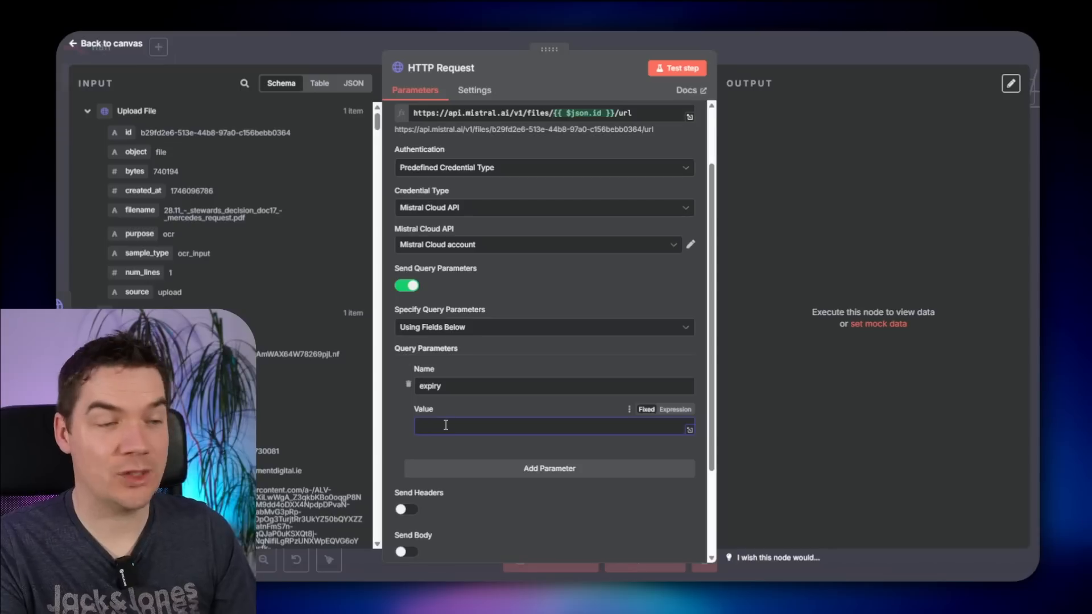
scroll(445, 426, "down", 2)
left_click(406, 431)
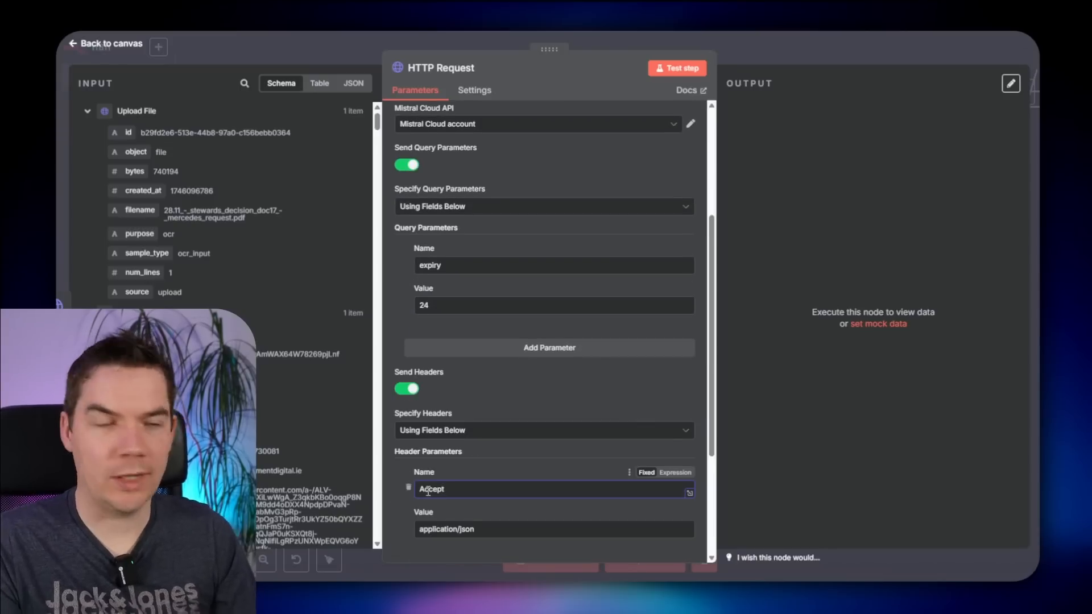
scroll(450, 506, "down", 1)
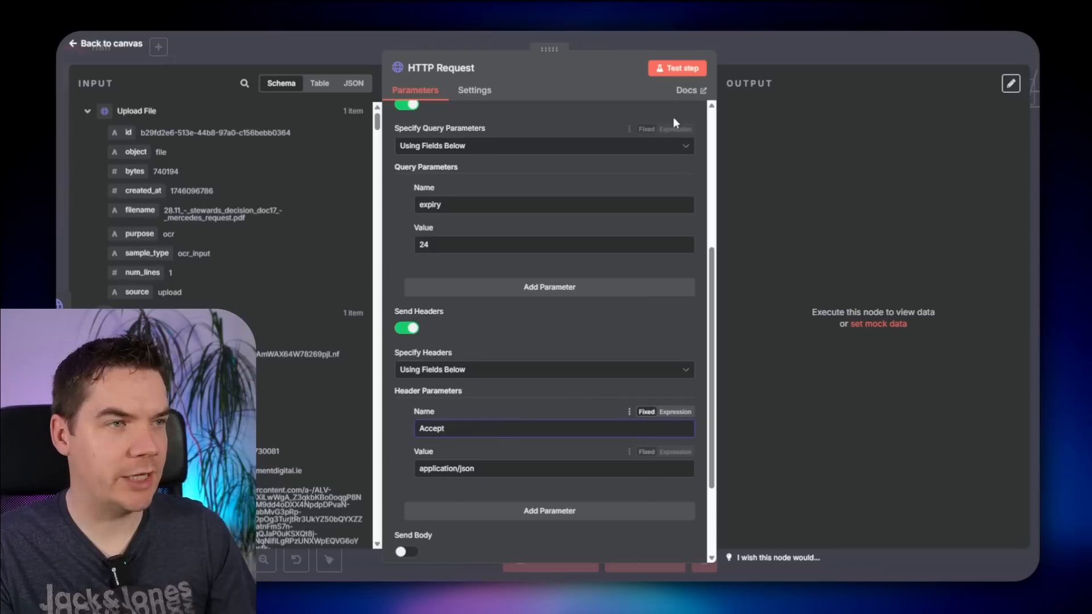
left_click(675, 69)
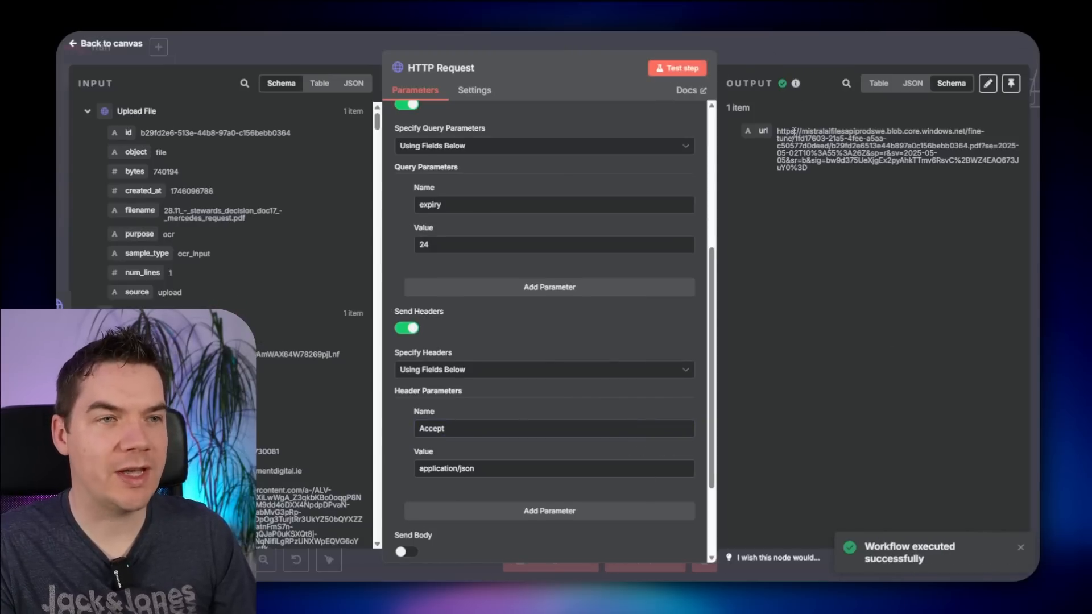
left_click_drag(795, 131, 847, 176)
left_click(796, 132)
left_click_drag(797, 132, 814, 161)
left_click(815, 161)
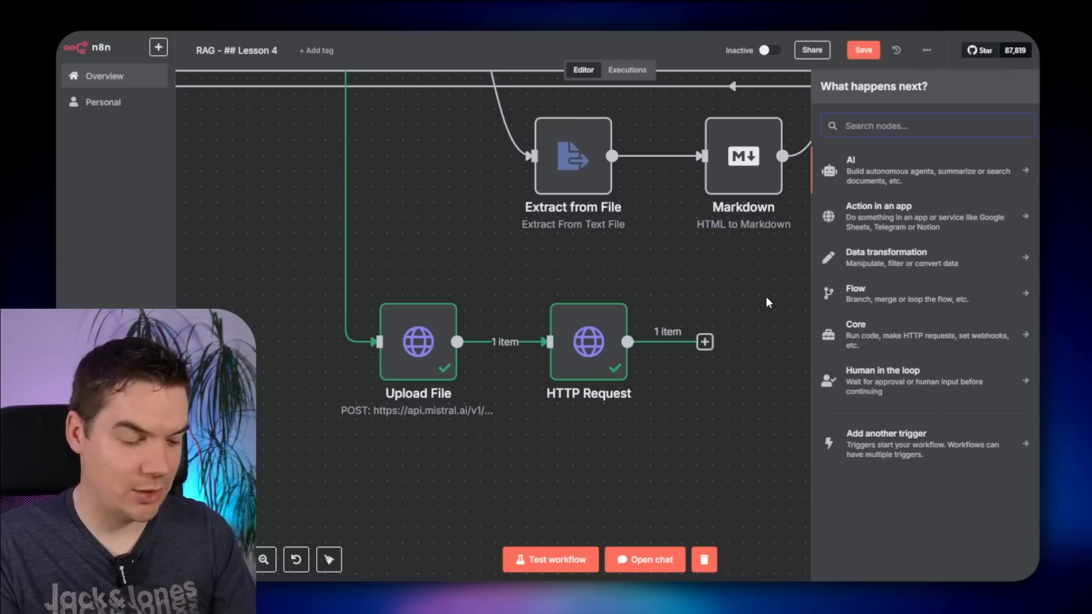
- Add a second HTTP Request node POSTing to the Mistral OCR endpoint with the Mistral Cloud API credential
type("http")
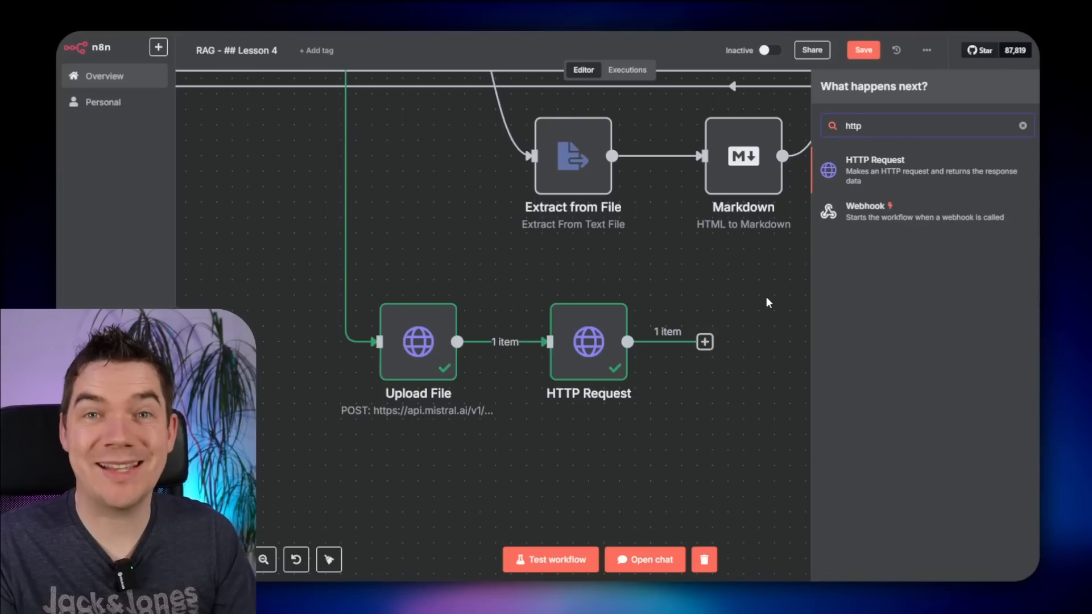
left_click(881, 168)
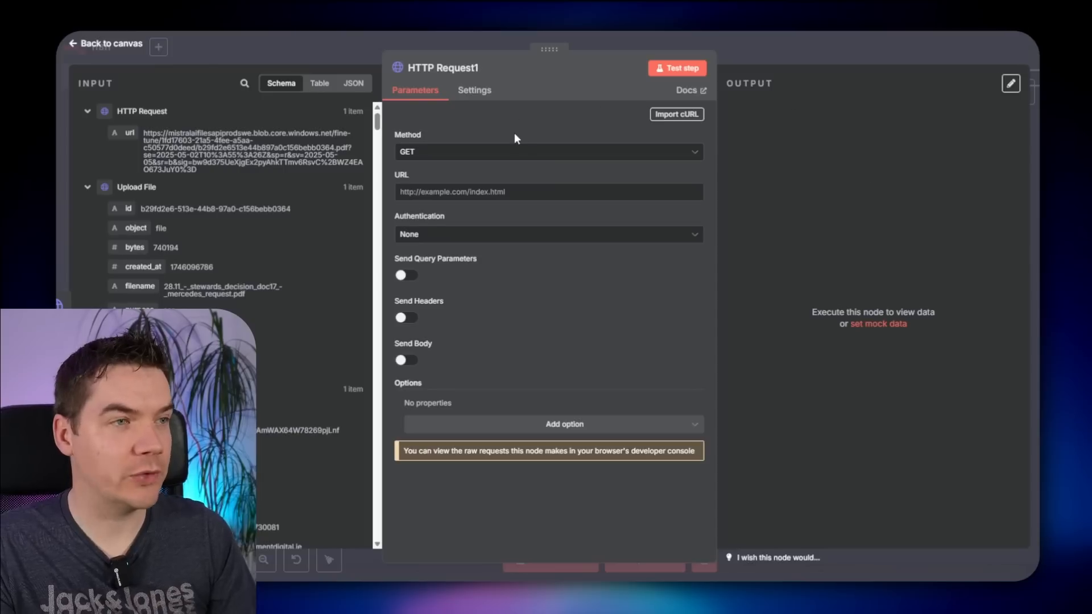
left_click(511, 151)
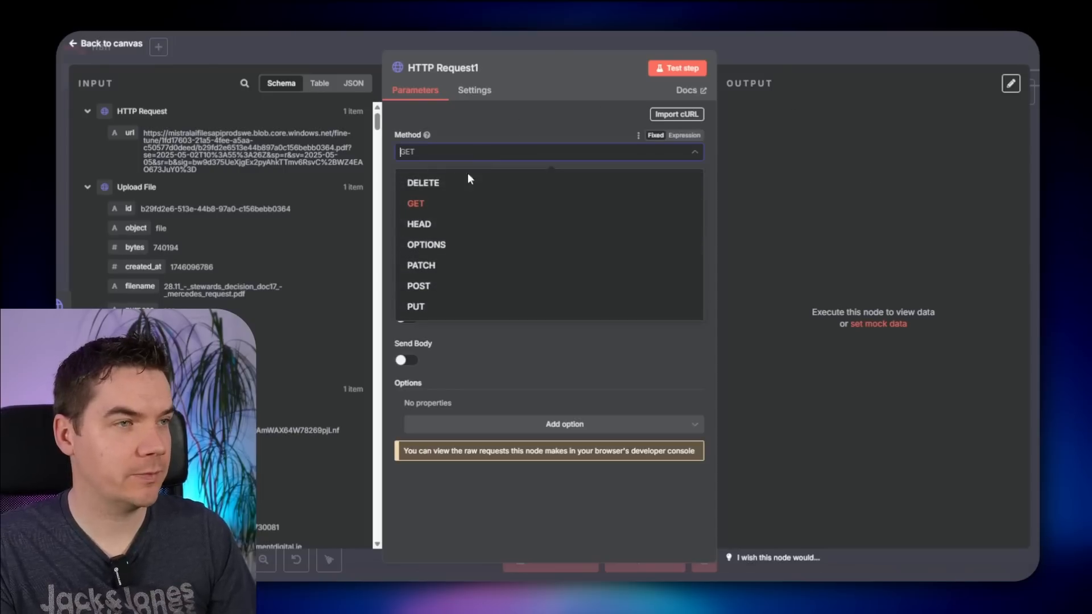
left_click(449, 288)
left_click(504, 192)
type("https://api.mistral.ai/v1/ocr")
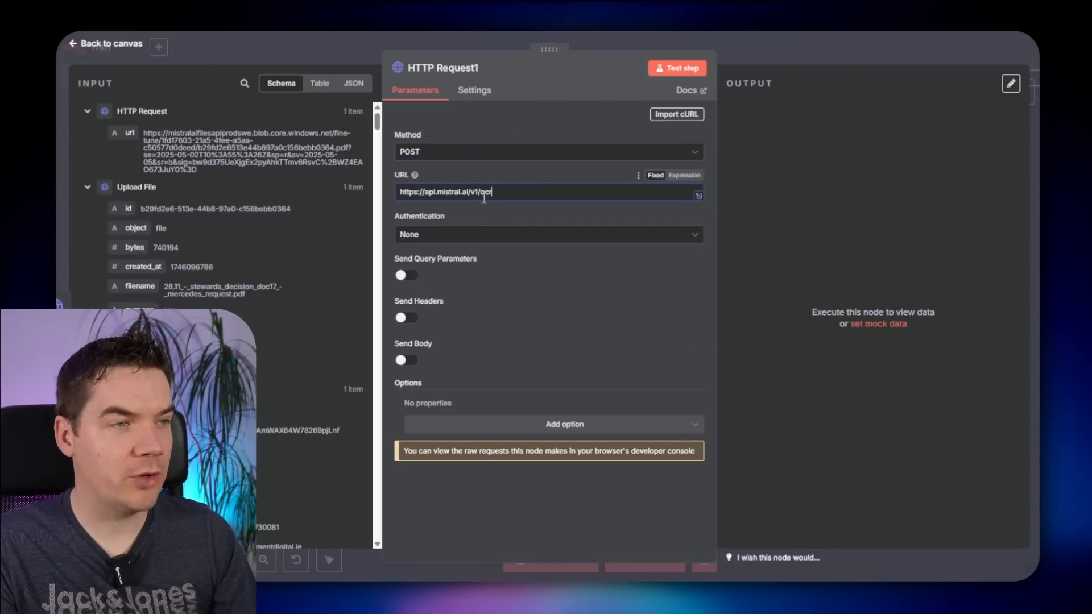
left_click(438, 236)
left_click(448, 293)
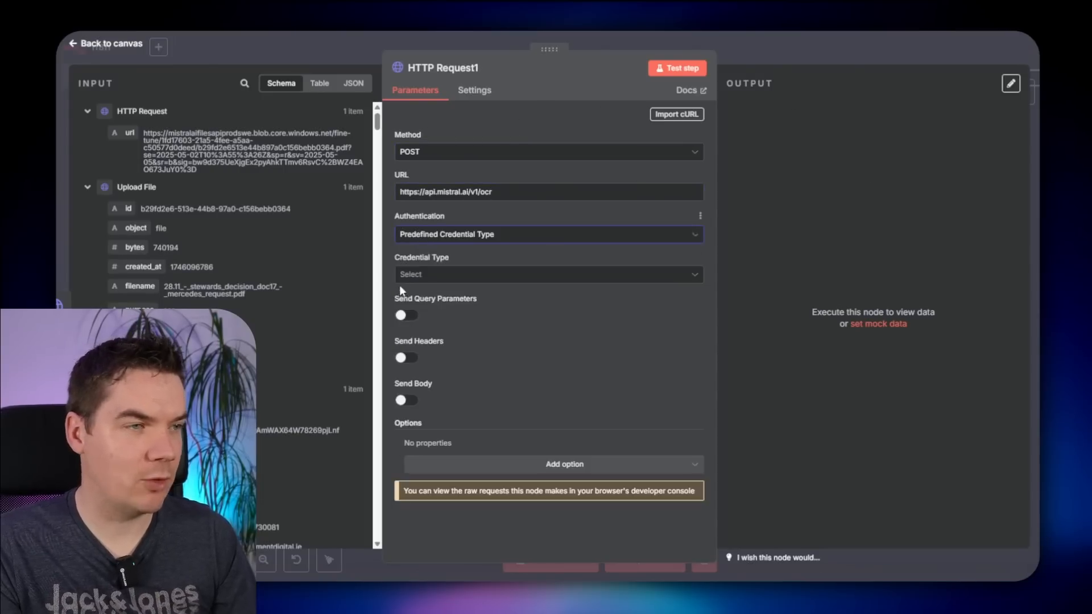
left_click(429, 276)
type("mistral")
left_click(433, 307)
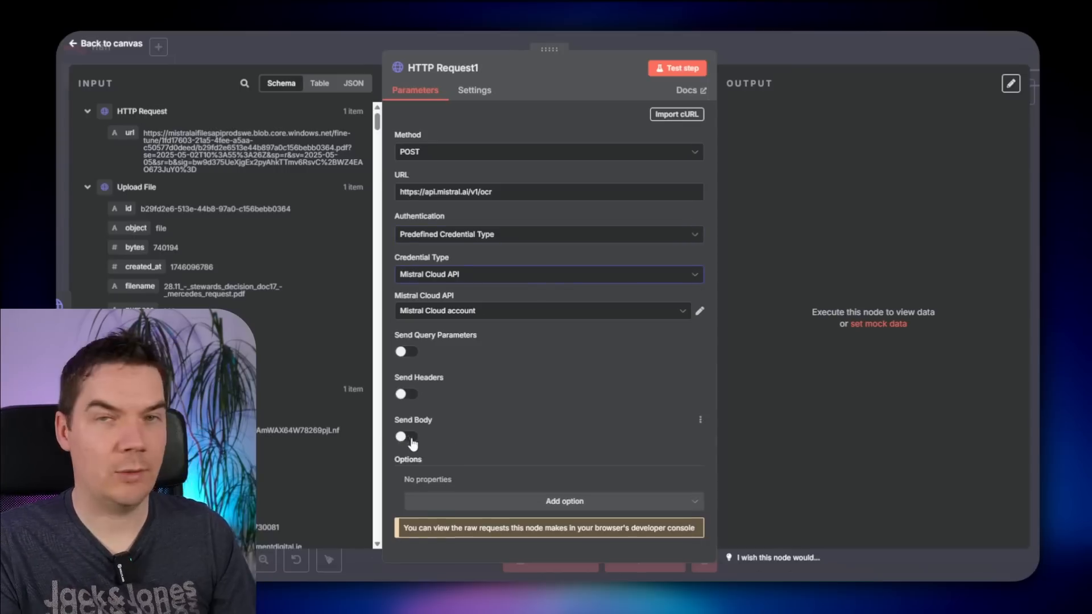
- Give it a raw JSON body with the pasted mistral-ocr-latest OCR request
left_click(404, 431)
scroll(496, 425, "down", 2)
left_click(477, 402)
left_click(455, 439)
scroll(610, 420, "down", 2)
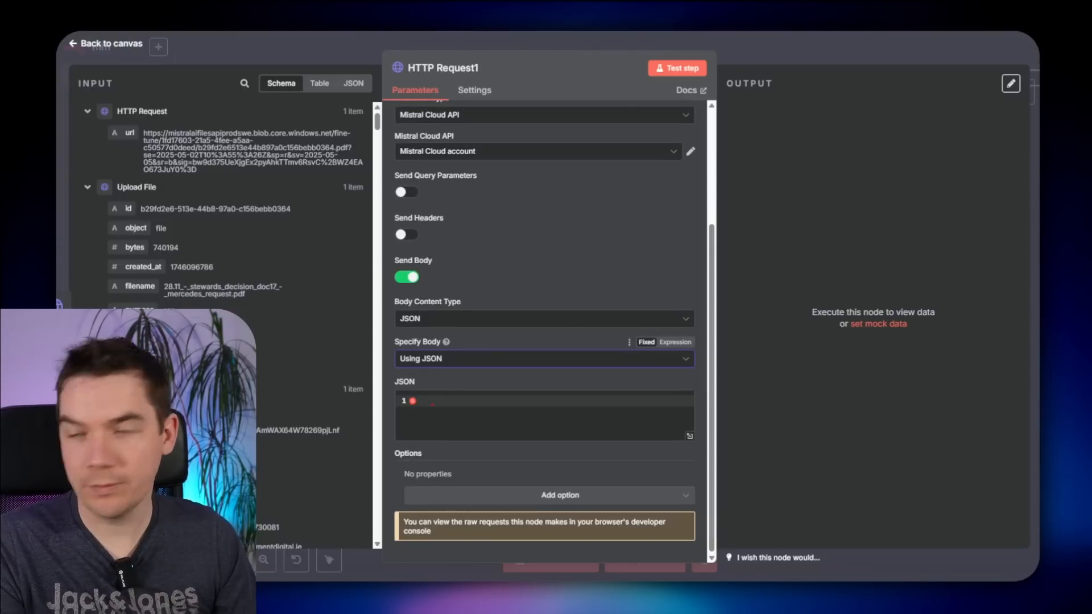
left_click(489, 402)
type("{   \"model\": \"mistral-ocr-latest\",   \"document\": {     \"type\": \"document_url\",     \"document_url\": \"URL\"   },   \"include_image_base64\": true }")
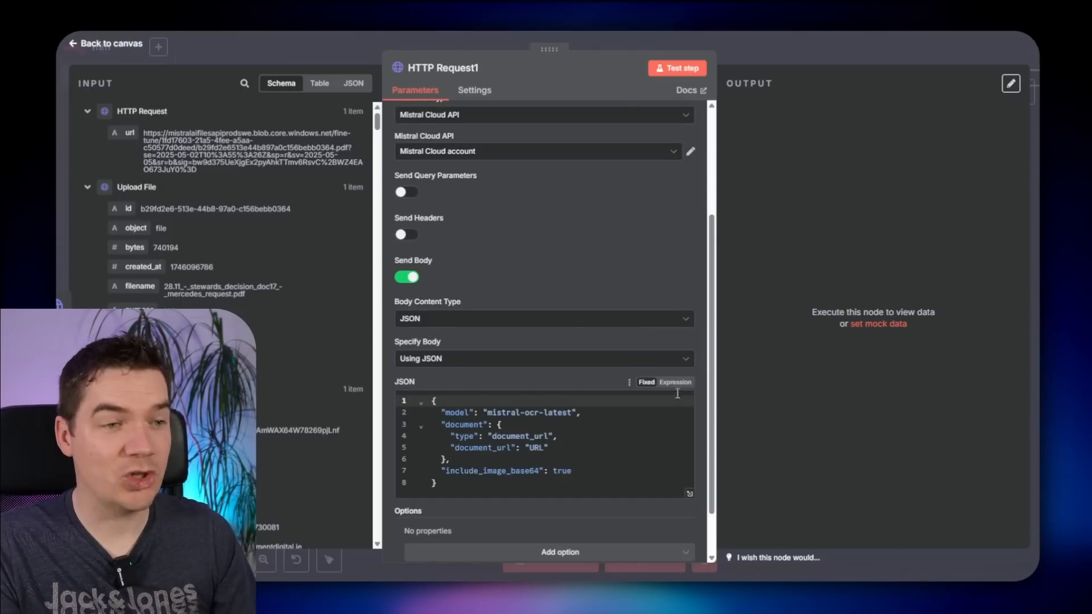
- Turn the body into an expression with document_url mapped to the HTTP Request url field
left_click(675, 383)
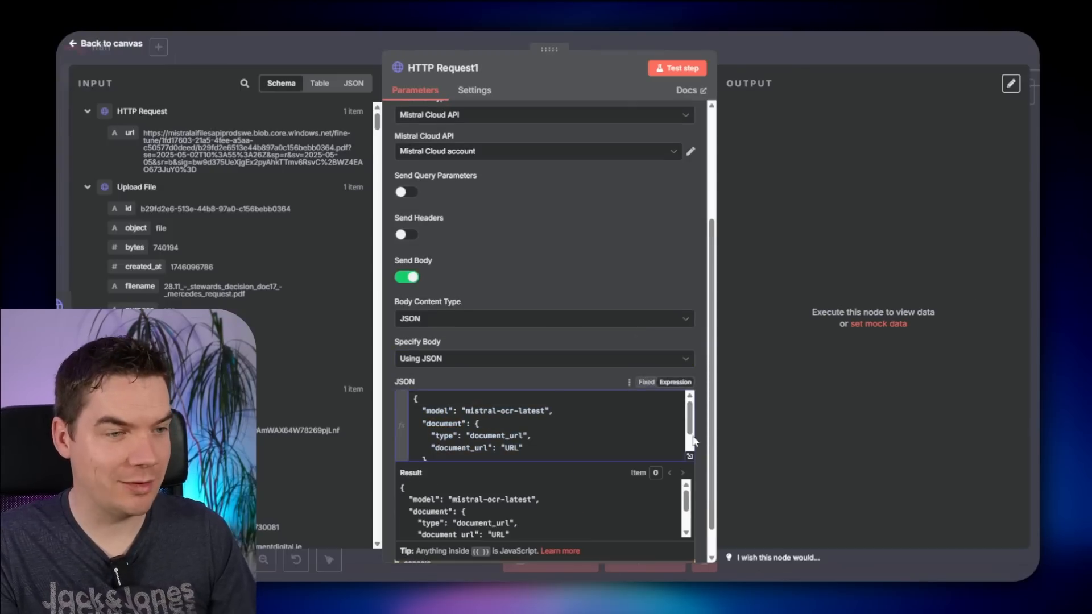
left_click(690, 456)
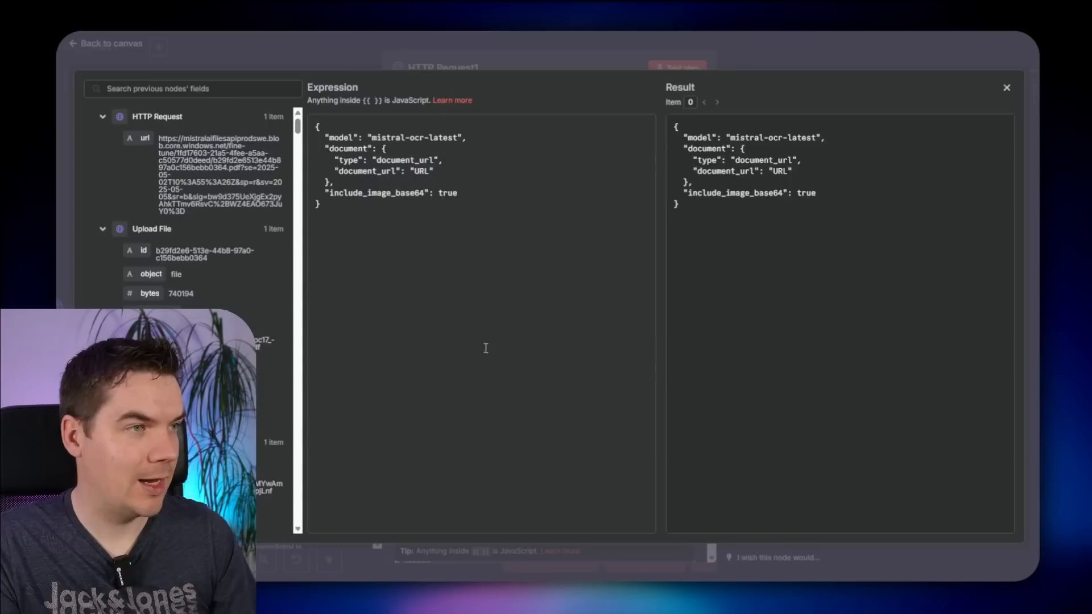
left_click(432, 183)
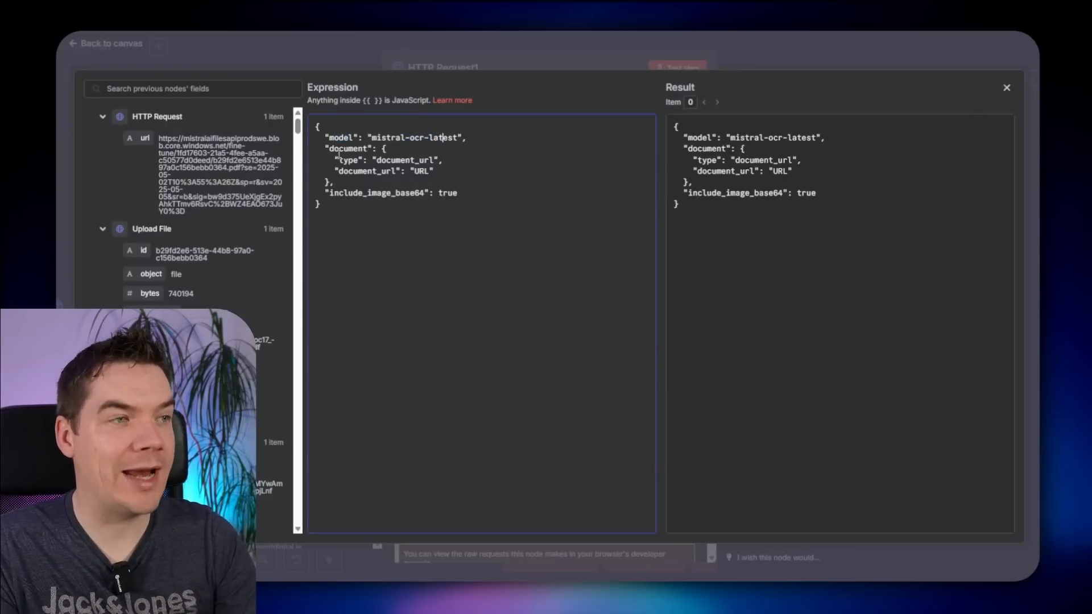
left_click(426, 174)
key("BackSpace")
key("BackSpace")
key("BackSpace")
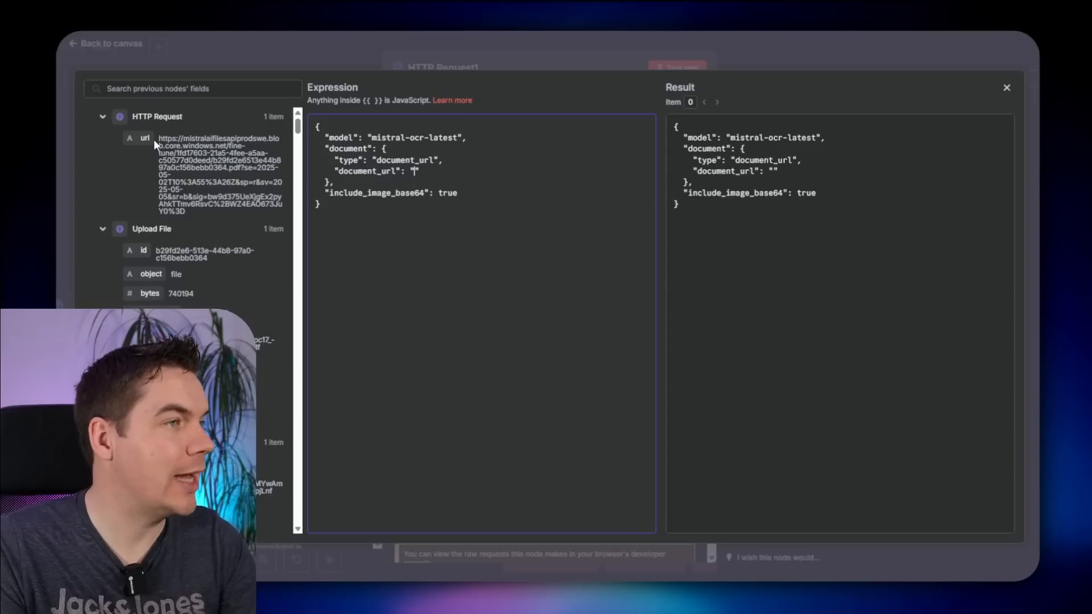
left_click_drag(145, 139, 415, 172)
left_click(790, 49)
left_click(791, 50)
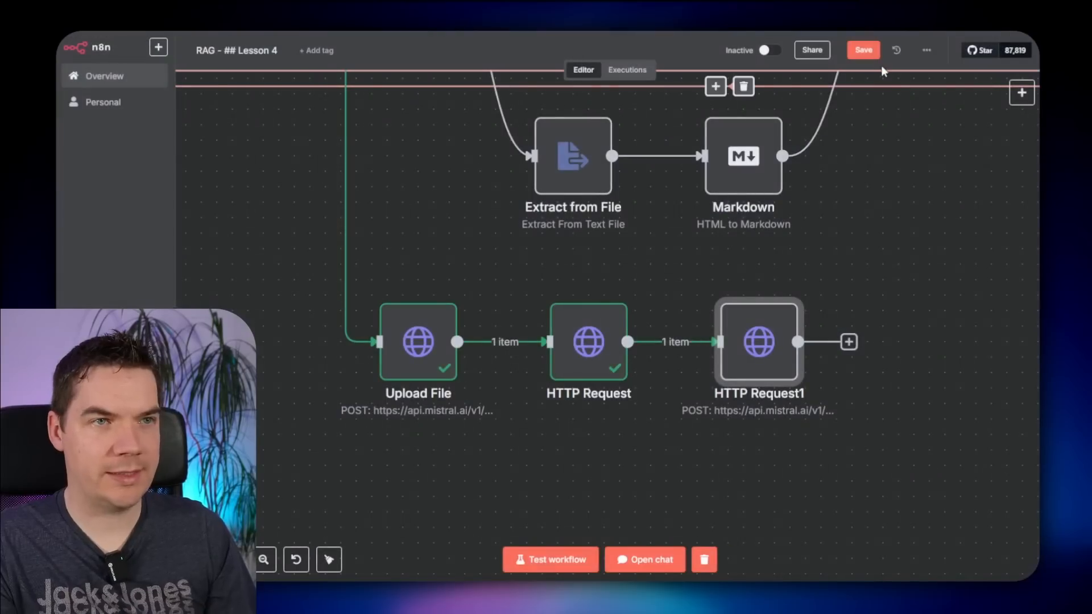
- Save the workflow and inspect the OCR pages output of HTTP Request1
left_click(869, 54)
scroll(392, 370, "down", 3)
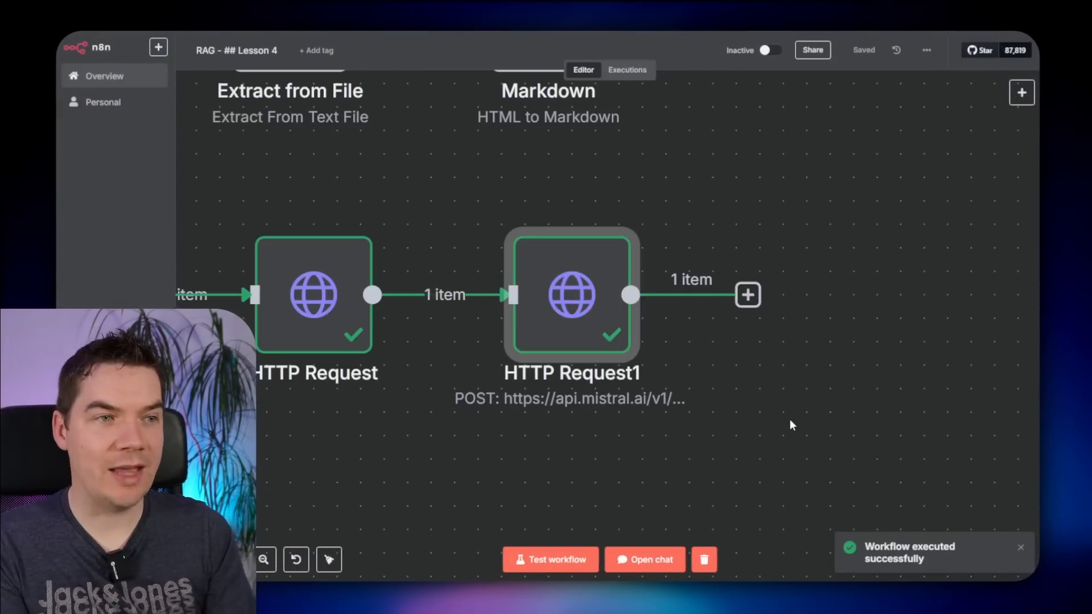
double_click(597, 305)
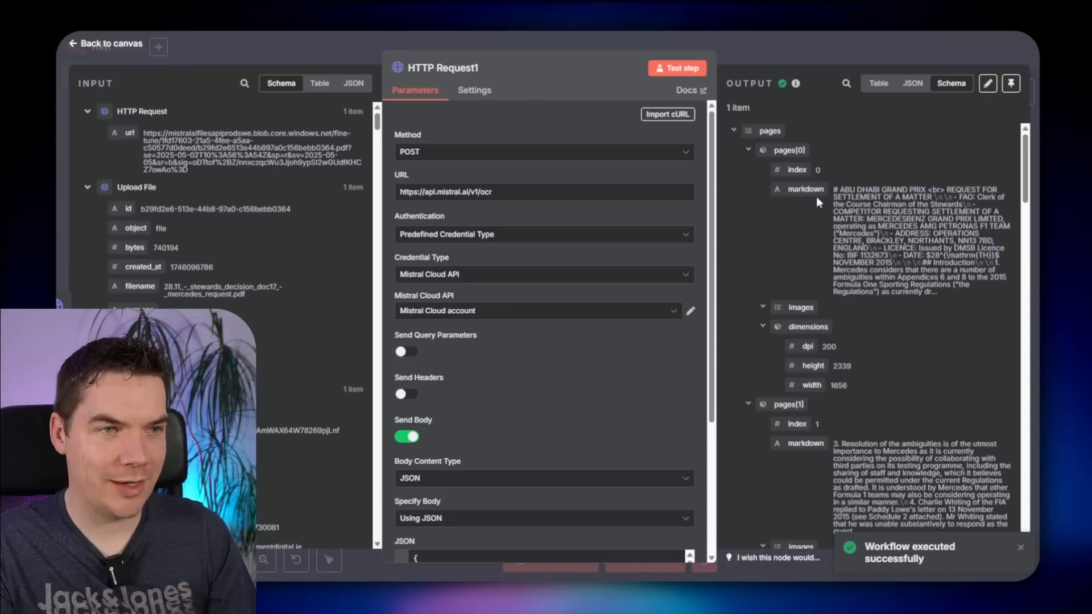
left_click(748, 151)
left_click(748, 170)
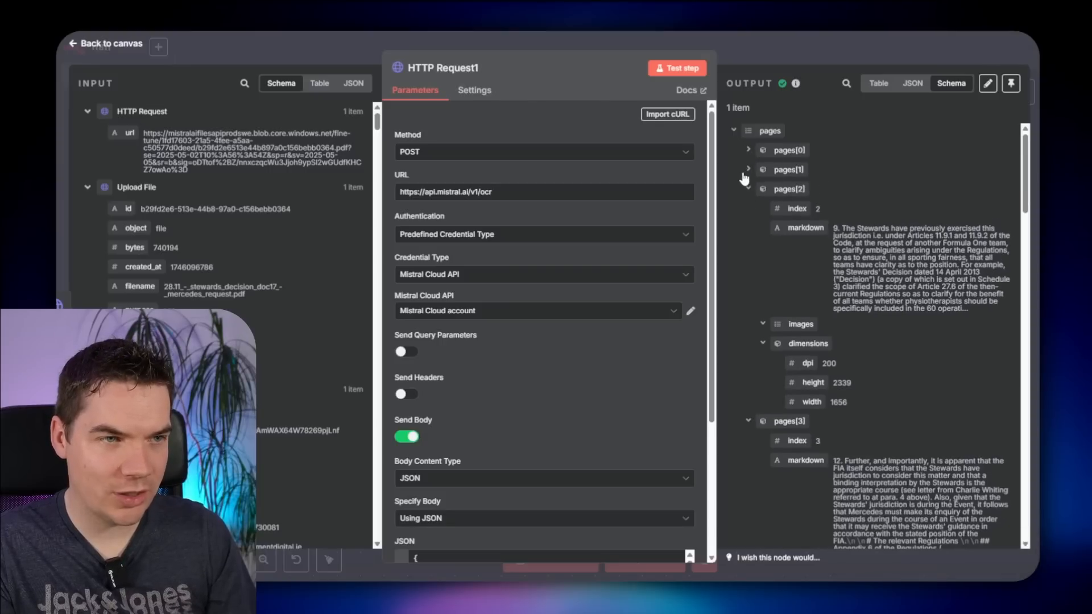
key("Escape")
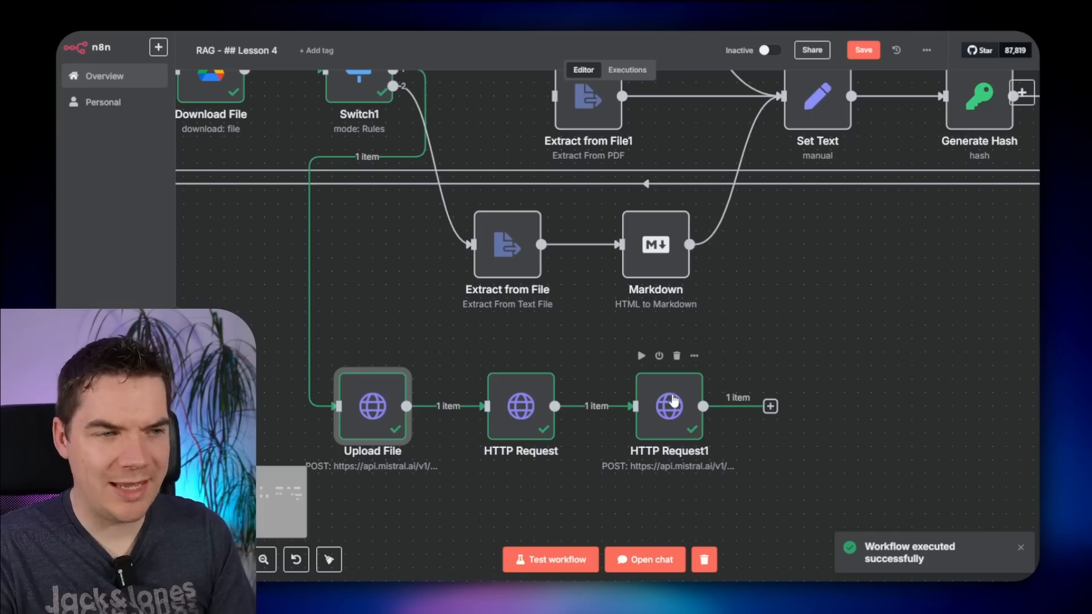
double_click(672, 401)
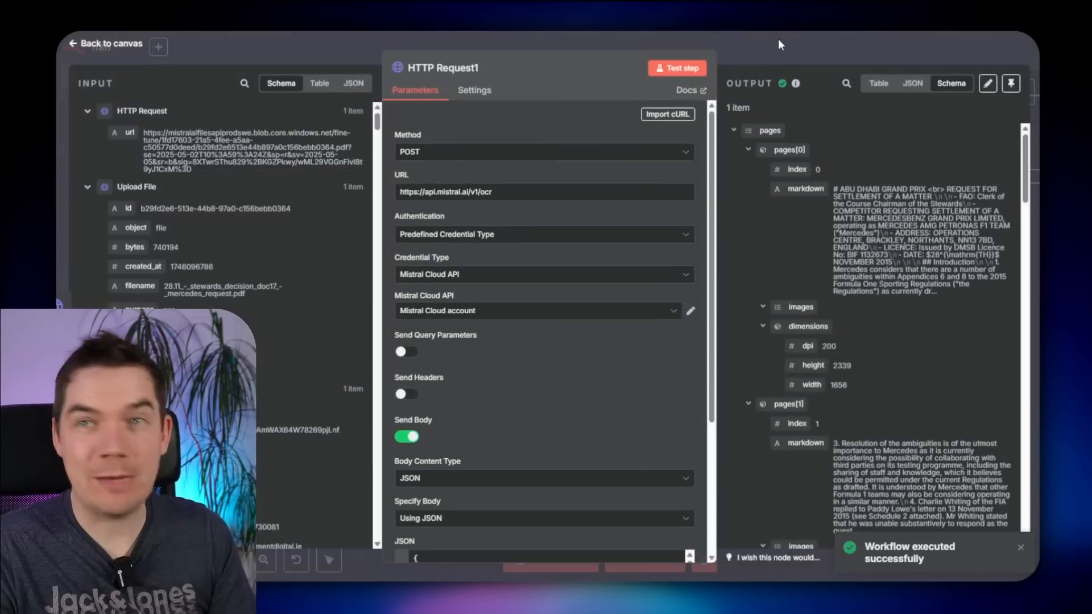
left_click(778, 39)
- Pin the output data of HTTP Request1, HTTP Request and Upload File, then check it
key("p")
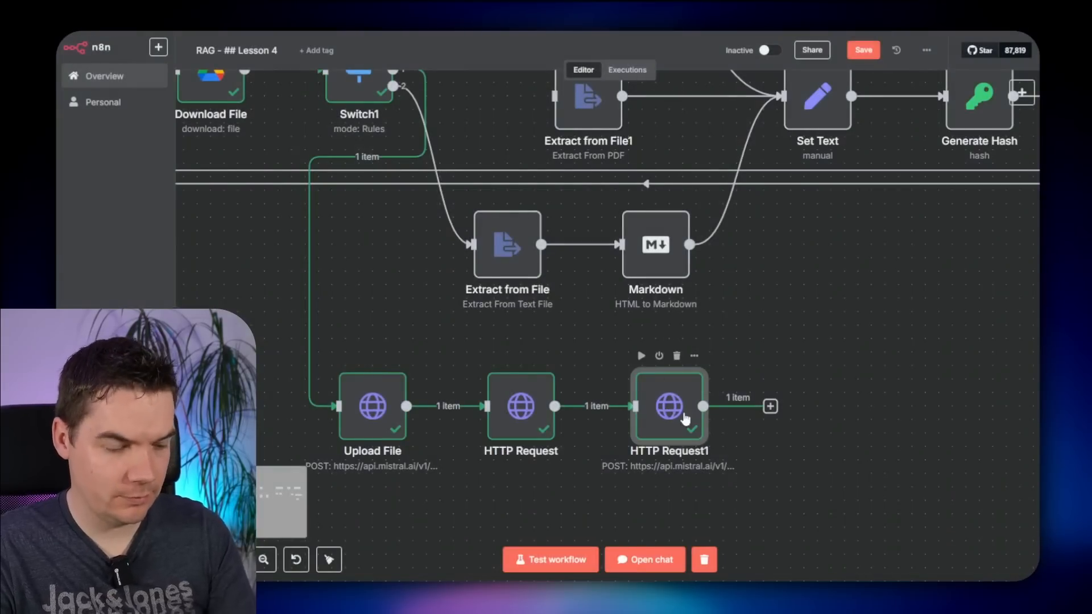
key("p")
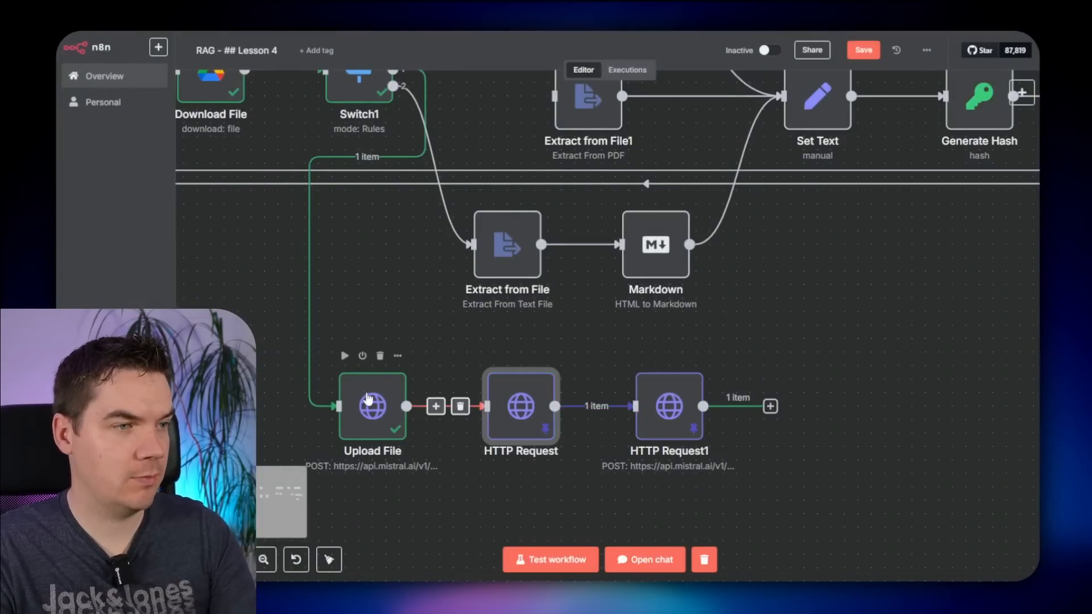
left_click(366, 400)
key("p")
left_click(756, 333)
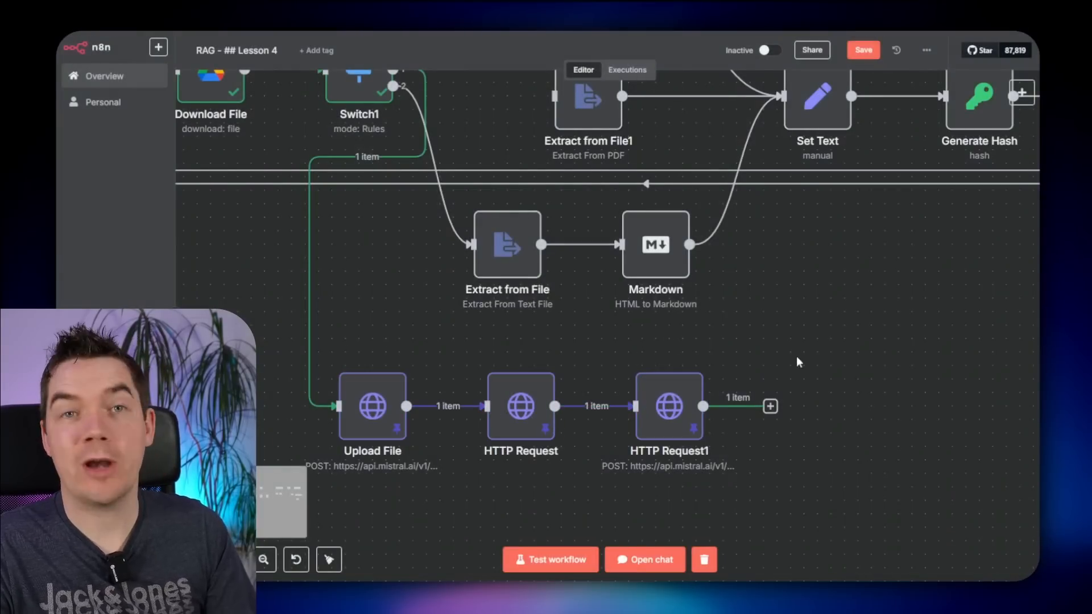
scroll(778, 407, "up", 1)
double_click(670, 436)
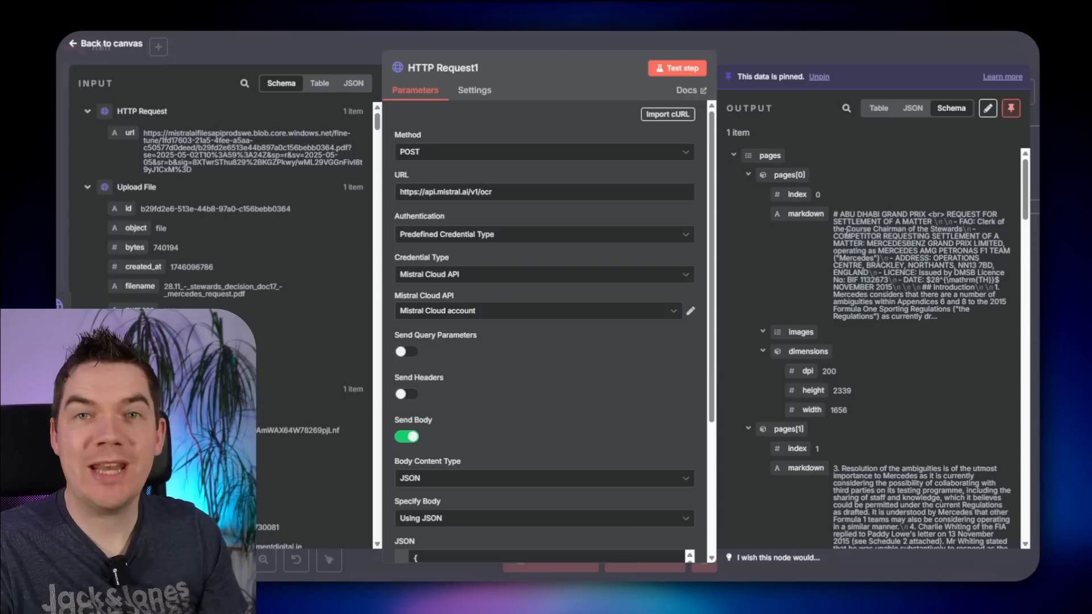
scroll(858, 385, "down", 10)
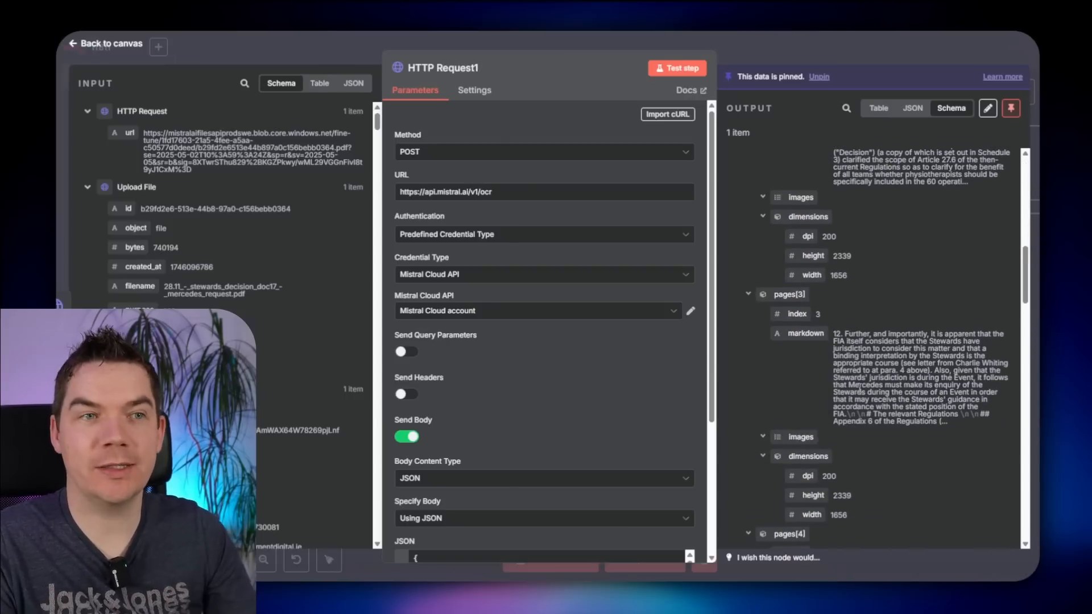
key("Escape")
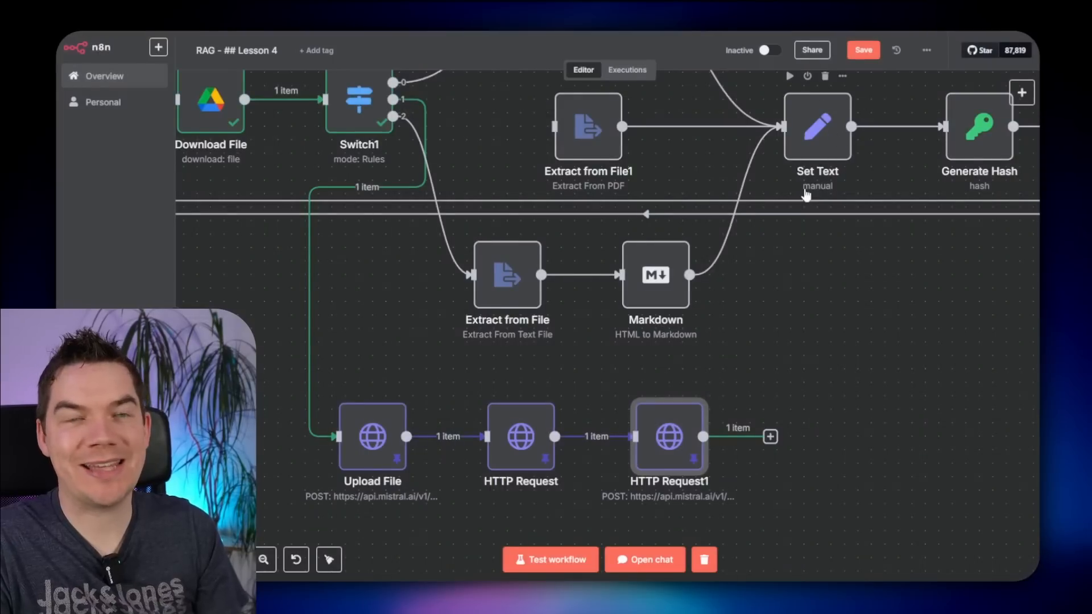
- Browse the data transformation nodes list without adding any node
key("Tab")
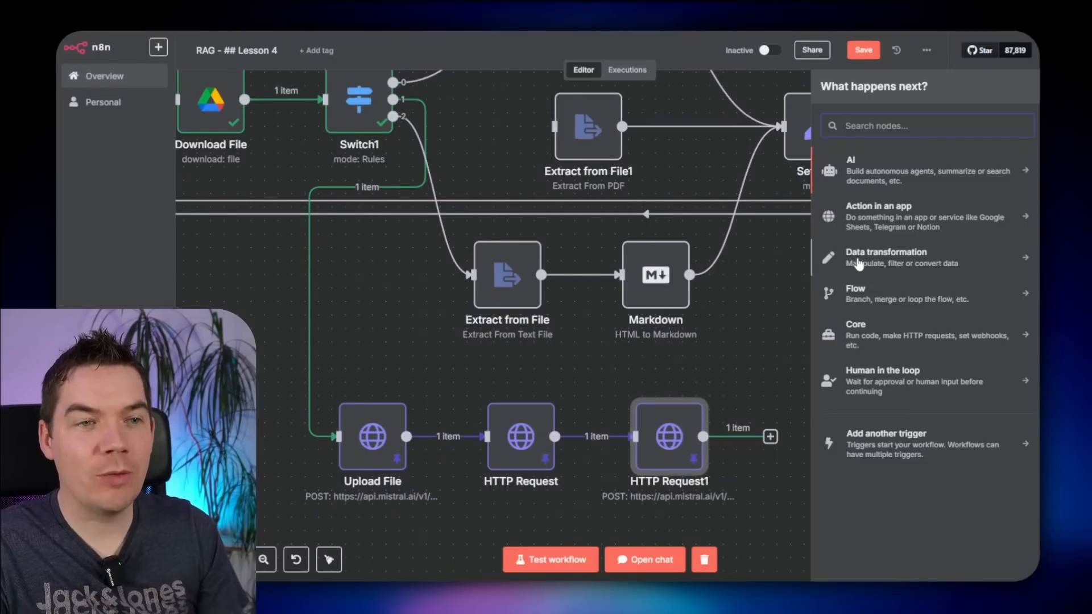
left_click(870, 261)
scroll(880, 366, "down", 2)
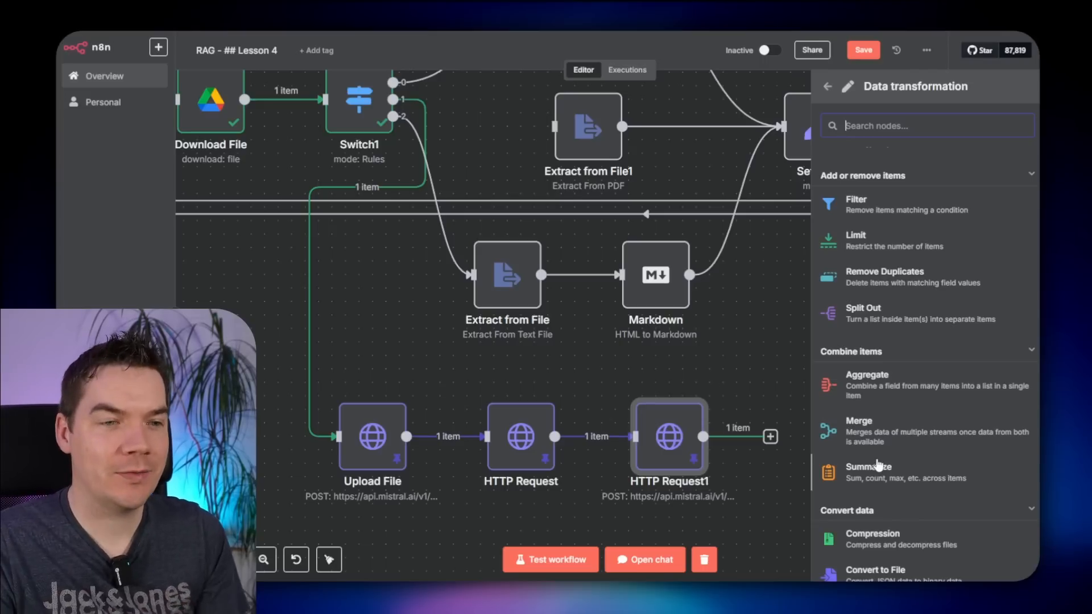
left_click(771, 332)
- Review HTTP Request1's pages output and copy its full output JSON via Edit Output
double_click(670, 437)
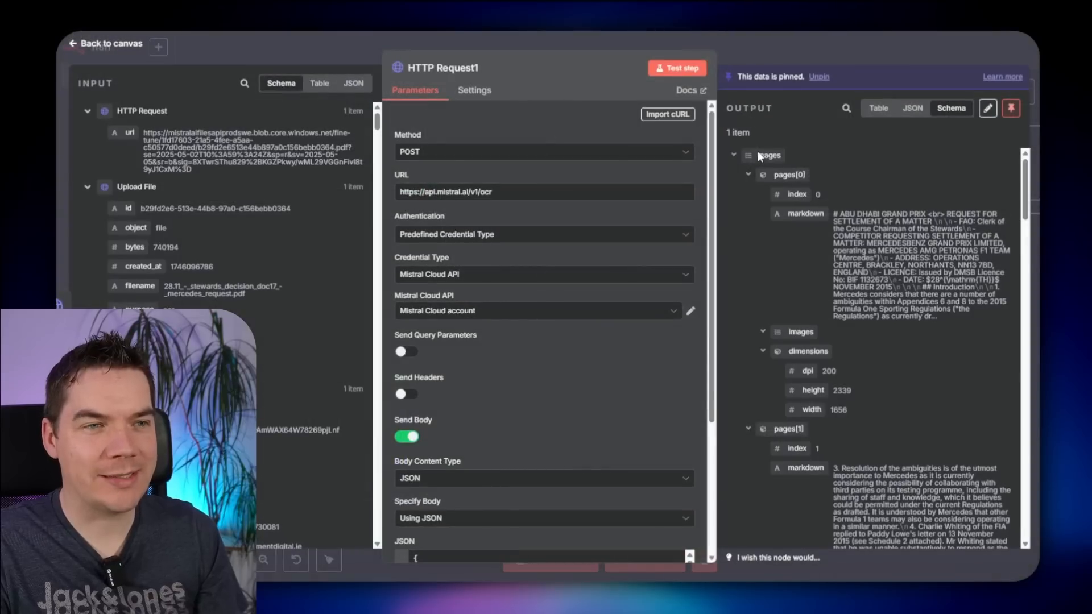
left_click(739, 156)
left_click(740, 157)
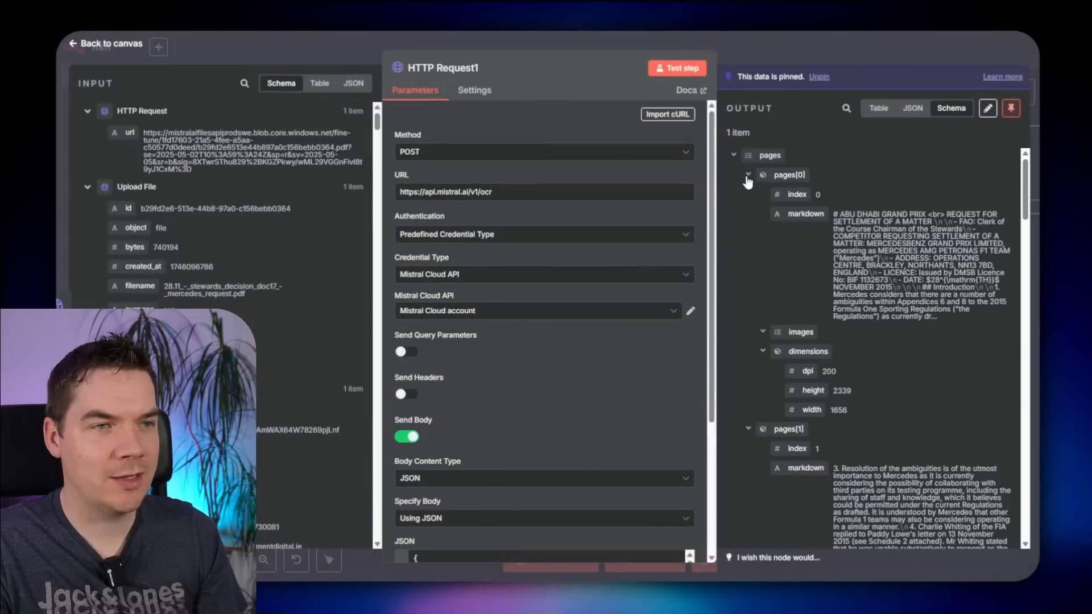
left_click(749, 174)
left_click(749, 195)
left_click(748, 195)
left_click(747, 175)
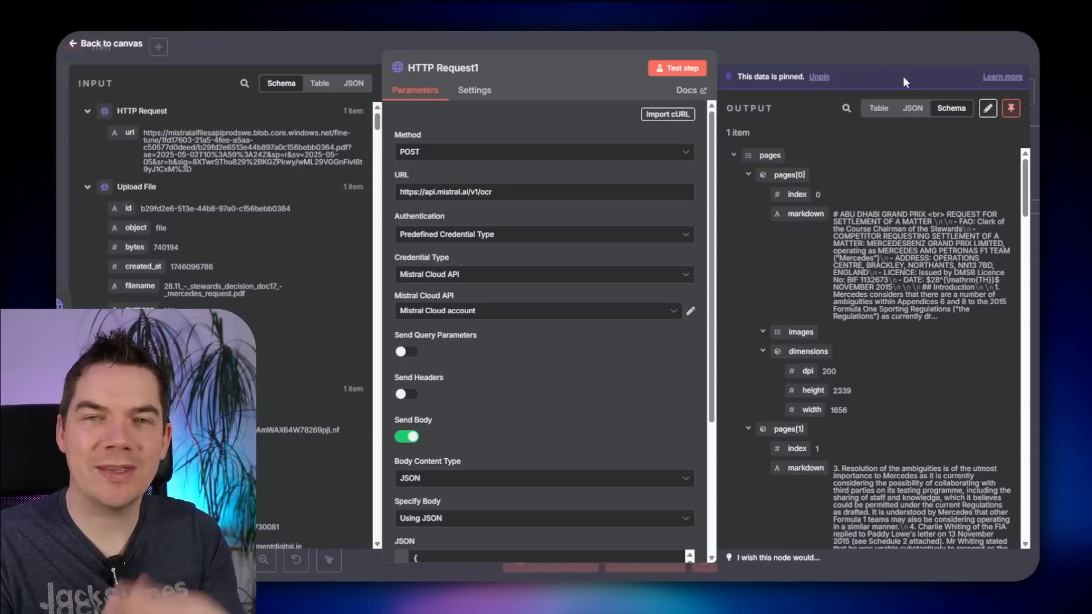
left_click(988, 108)
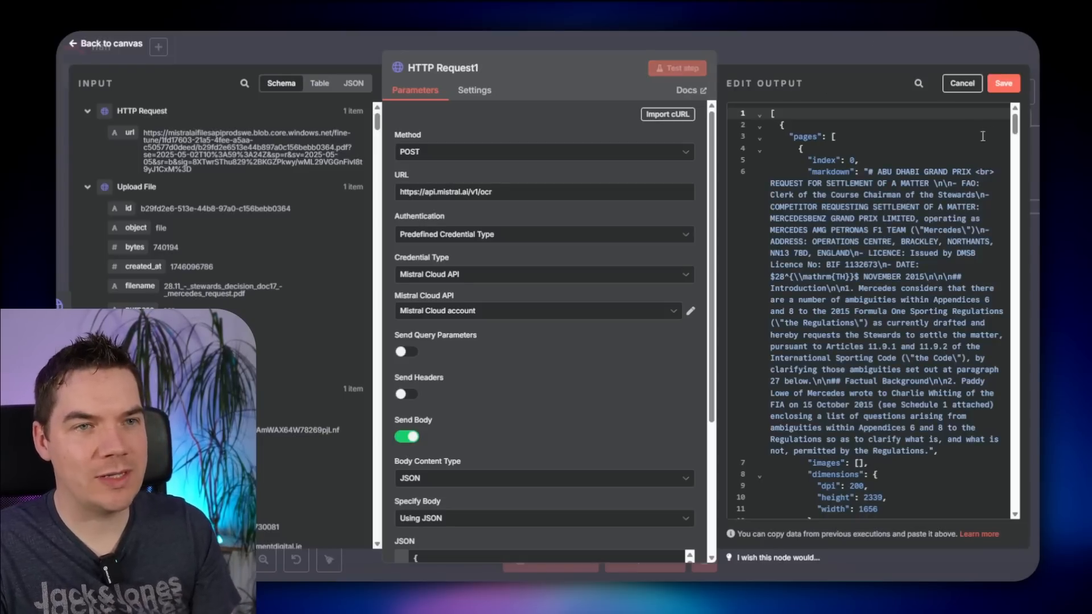
left_click(851, 183)
key("ctrl+a")
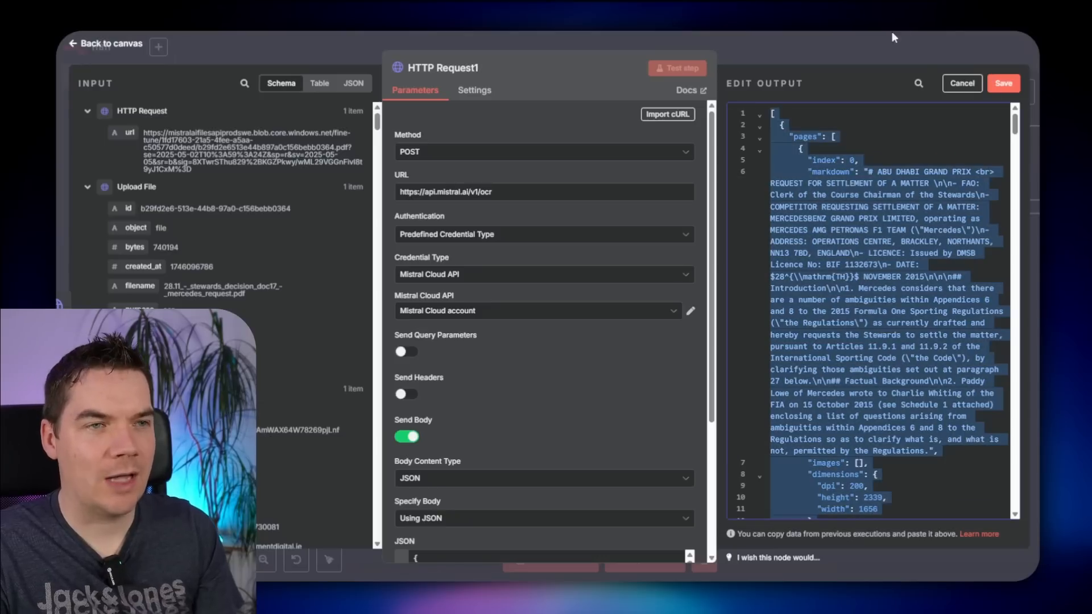
key("ctrl+c")
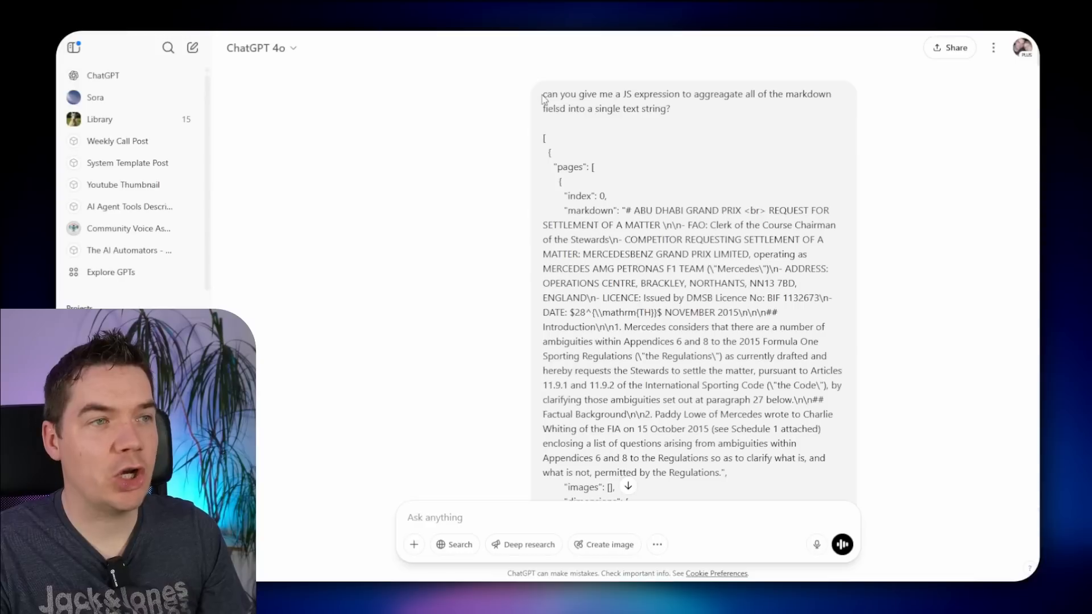
- Select the ChatGPT answer expression data[0].pages.map(p => p.markdown).join('\n\n')
left_click_drag(543, 94, 797, 99)
left_click(703, 111)
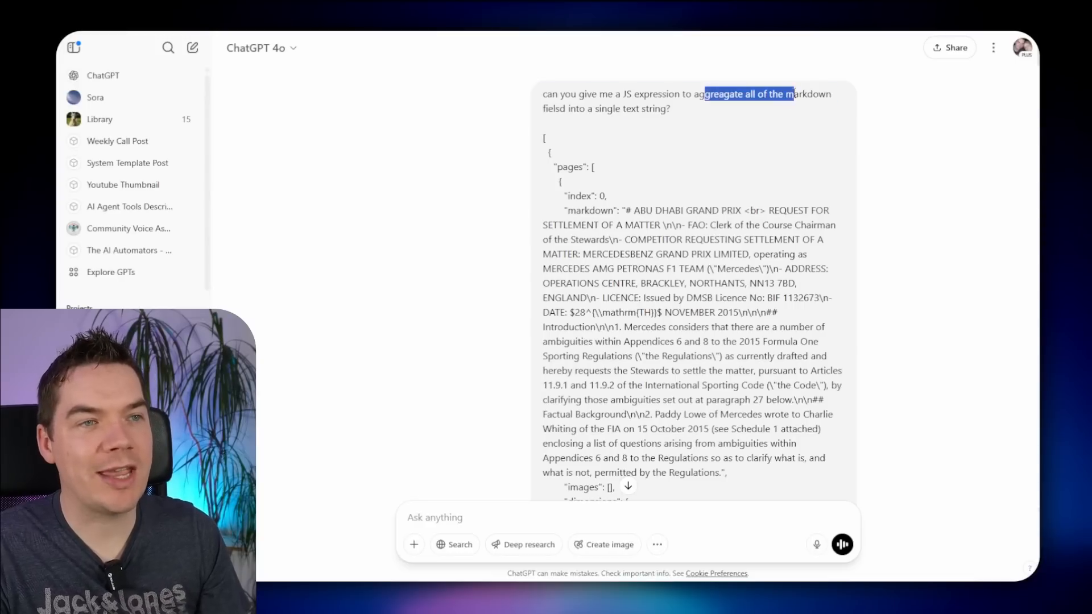
left_click(666, 124)
double_click(589, 209)
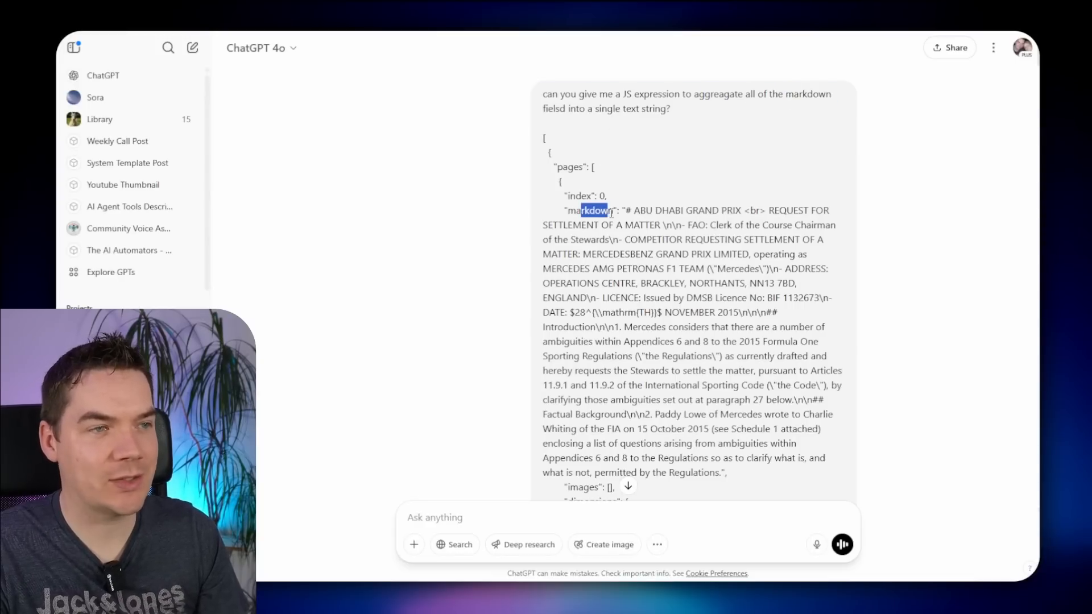
scroll(569, 256, "down", 20)
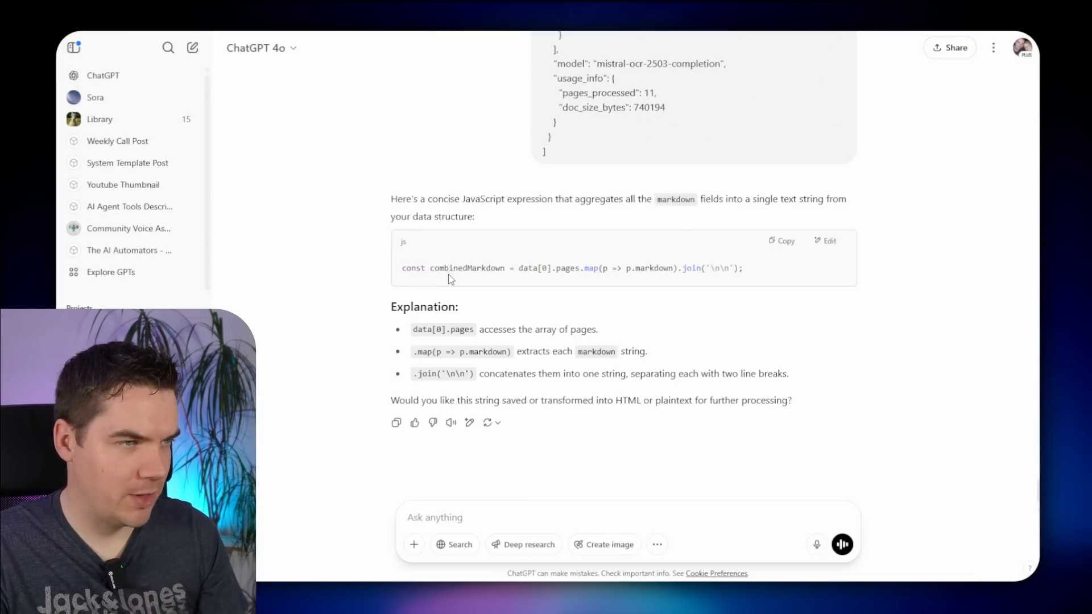
left_click_drag(519, 272, 735, 280)
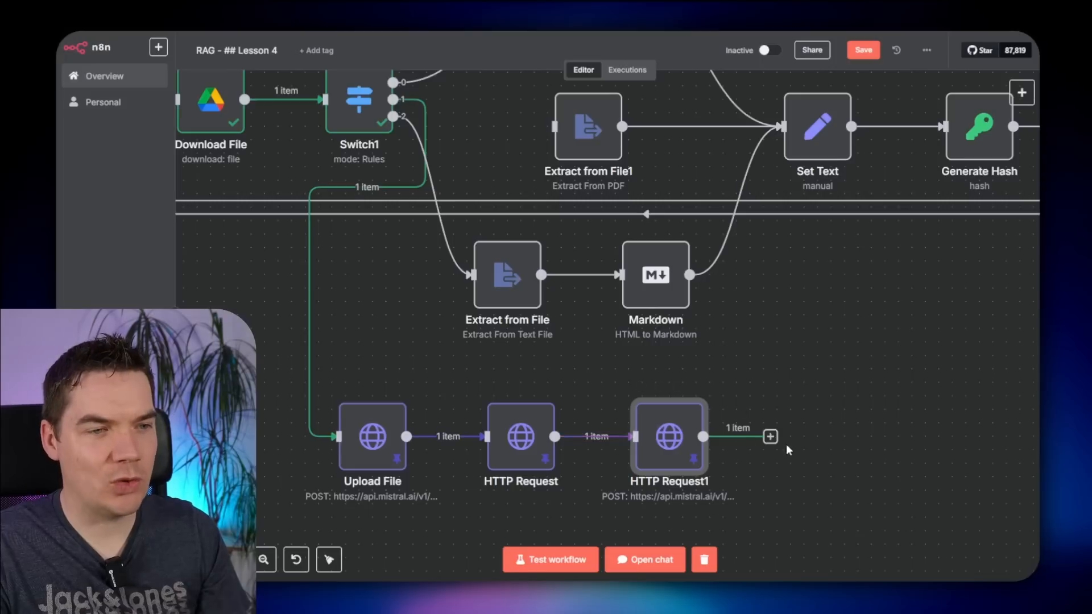
- Add an Edit Fields (Set) node after HTTP Request1 with the pasted markdown-joining expression as content
left_click(770, 437)
type("set")
key("Return")
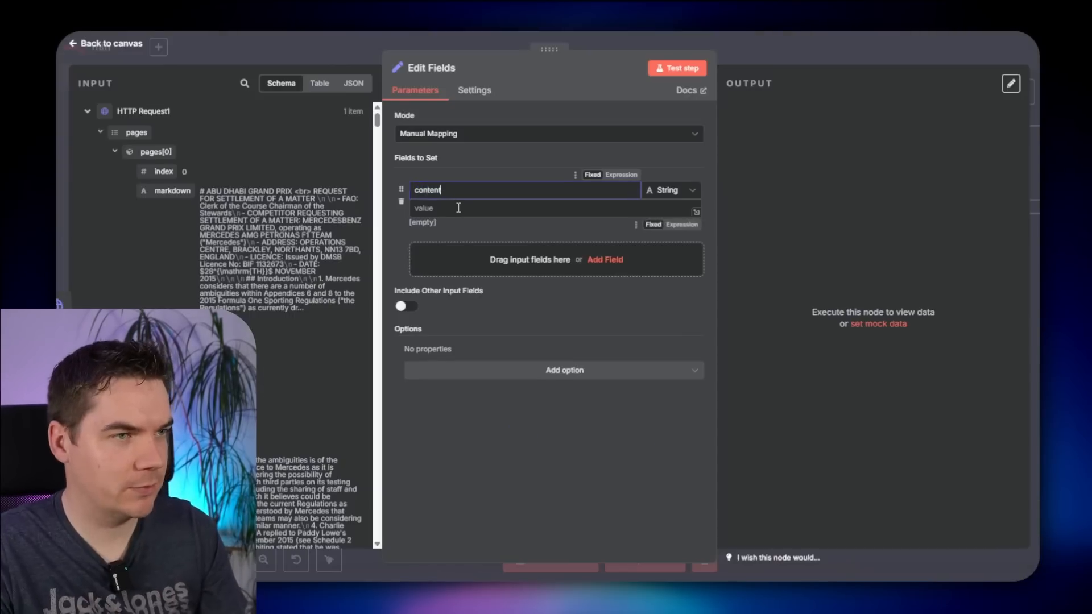
left_click(681, 224)
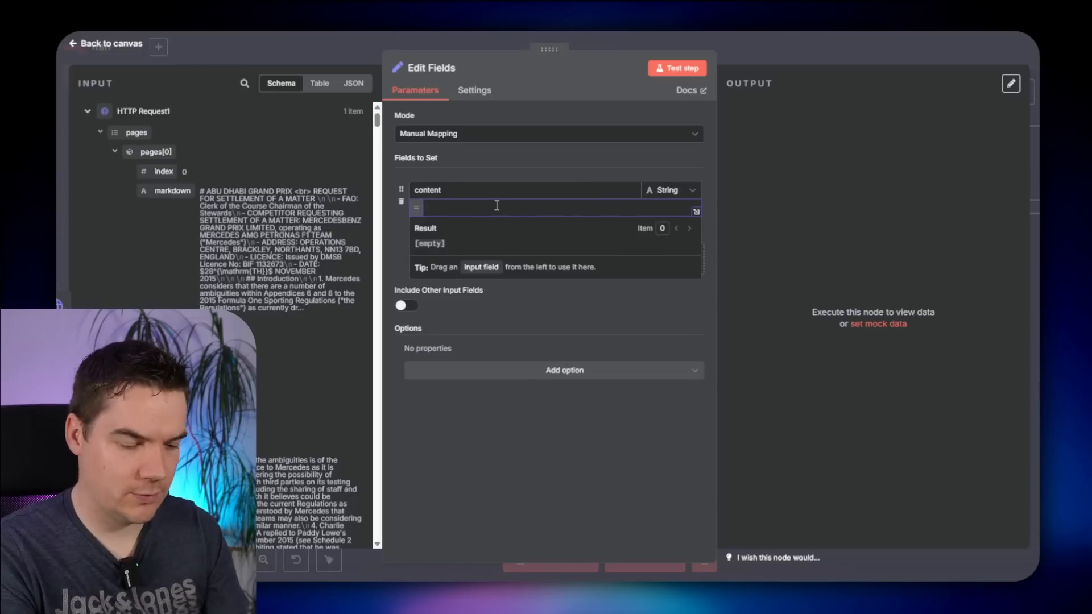
type("{{")
key("ctrl+v")
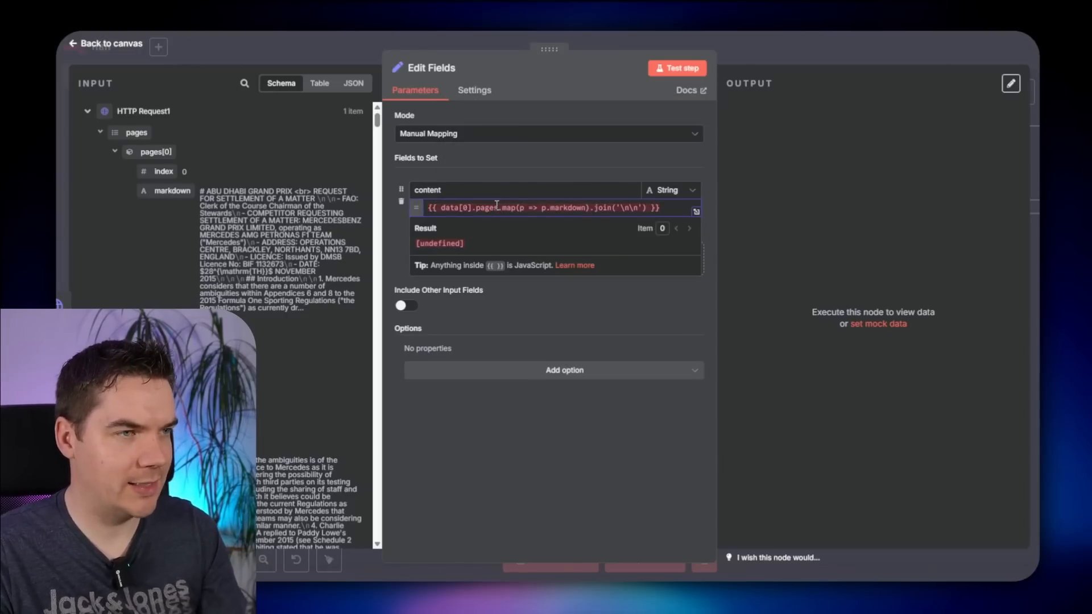
- Change the expression to $json.pages.map(...) and disconnect Aggregate Markdown from Set Text
left_click(696, 211)
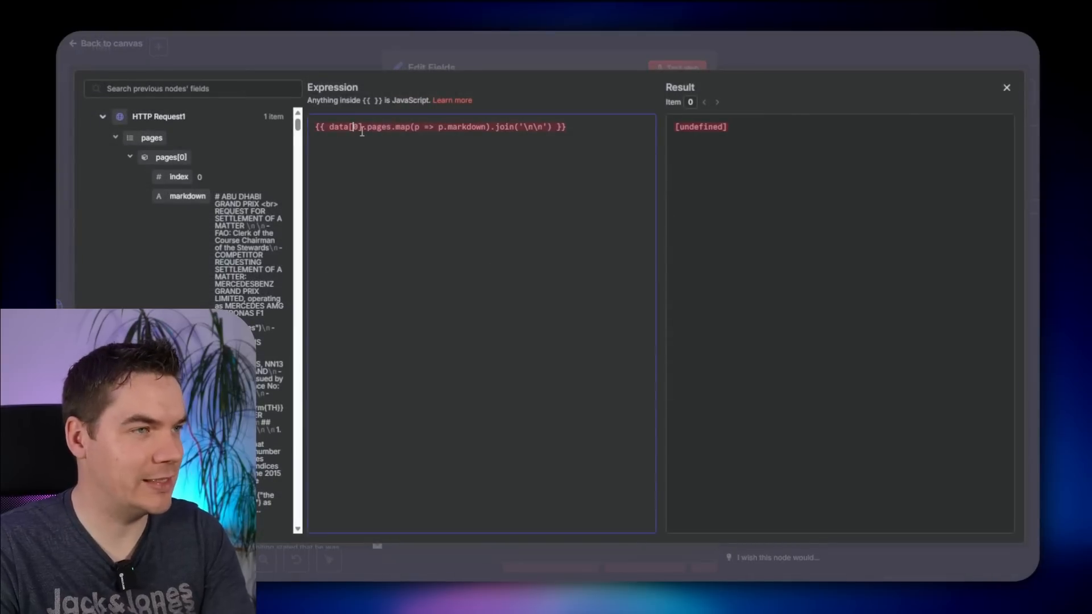
type("$json")
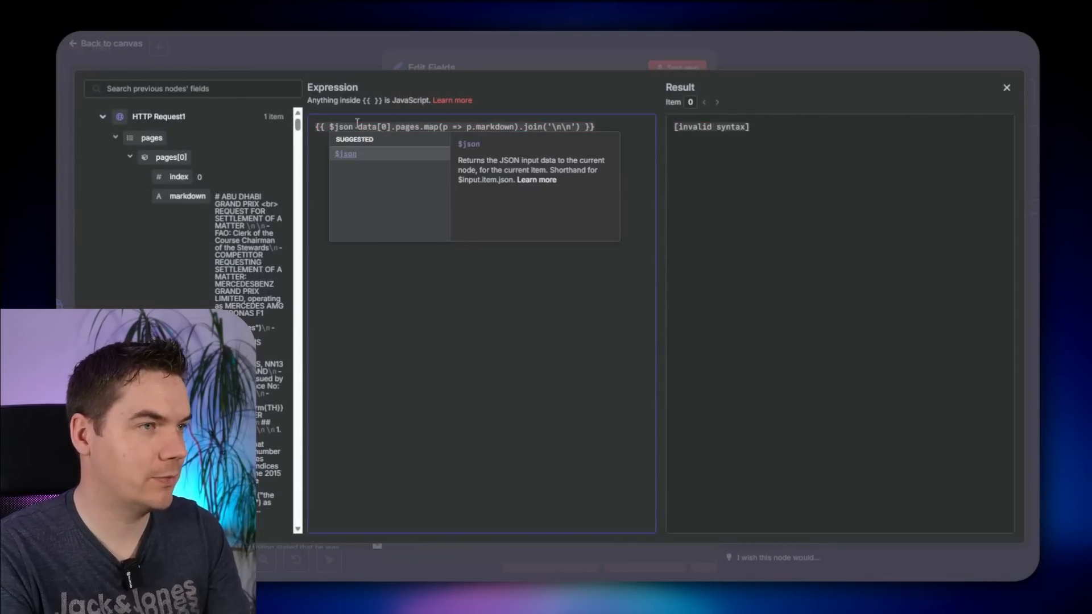
key("Delete")
key("Delete")
key("Delete")
key("Delete")
key("Delete")
key("Delete")
key("Delete")
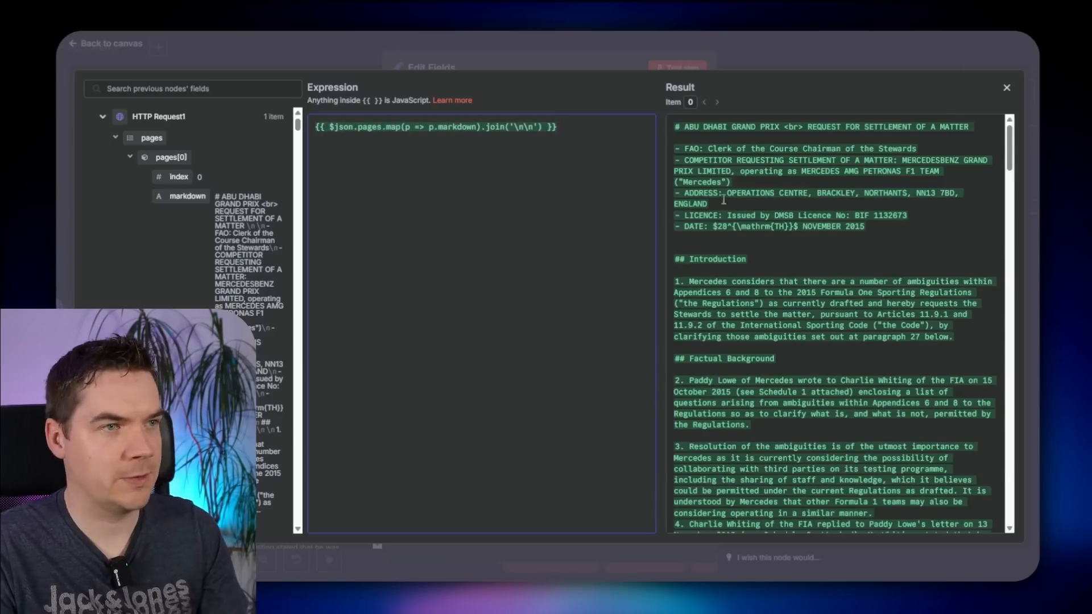
scroll(723, 200, "down", 10)
scroll(704, 347, "up", 10)
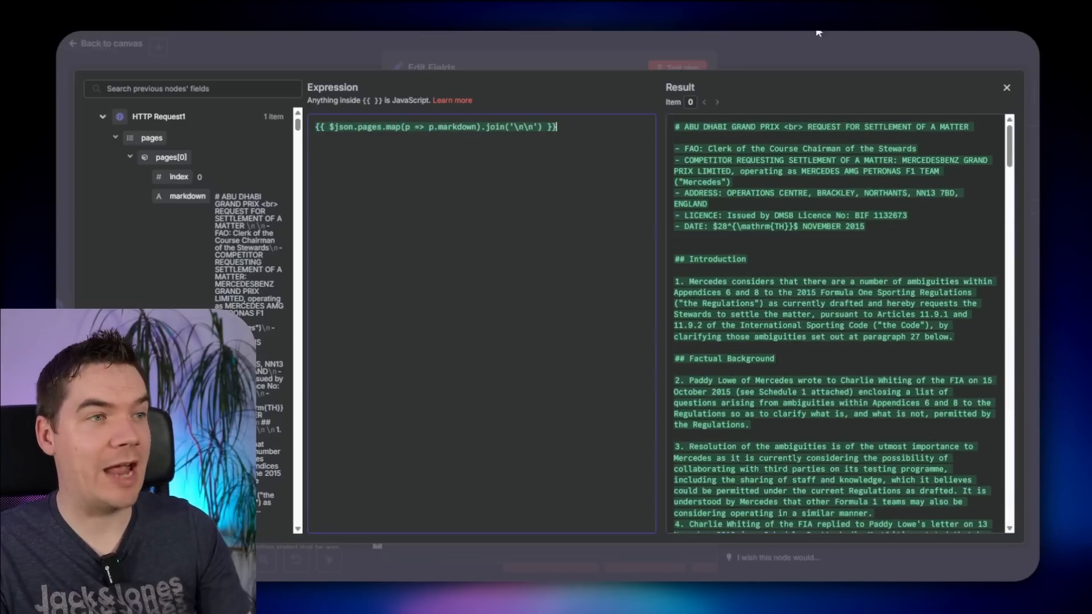
left_click(797, 52)
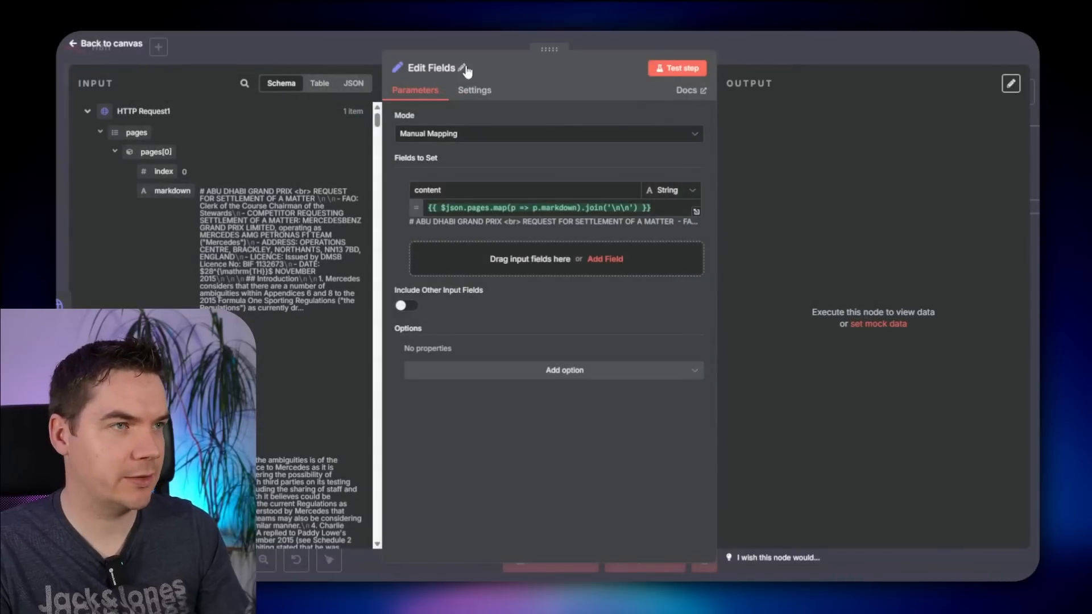
key("Escape")
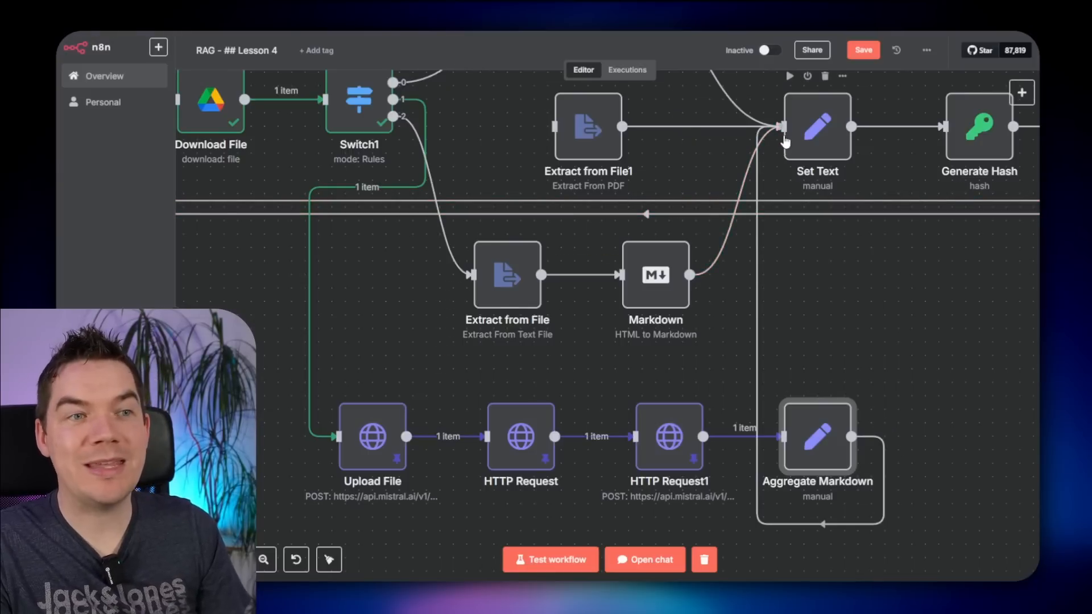
left_click_drag(783, 139, 881, 449)
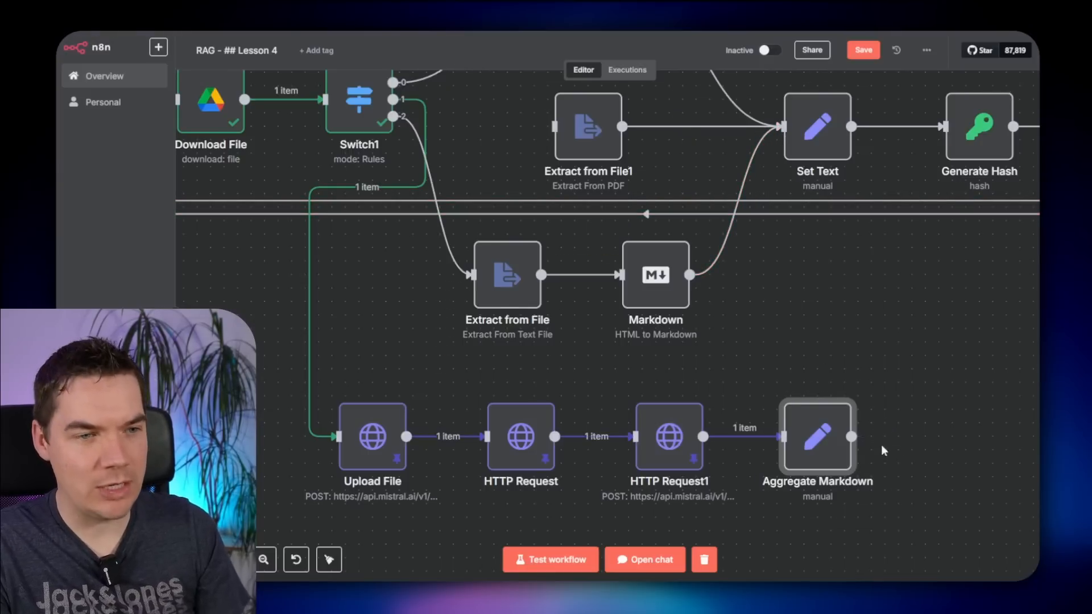
- Restore Switch1's link into Extract from File1, move it left, and remove its link to Set Text
left_click(782, 332)
scroll(776, 367, "down", 2)
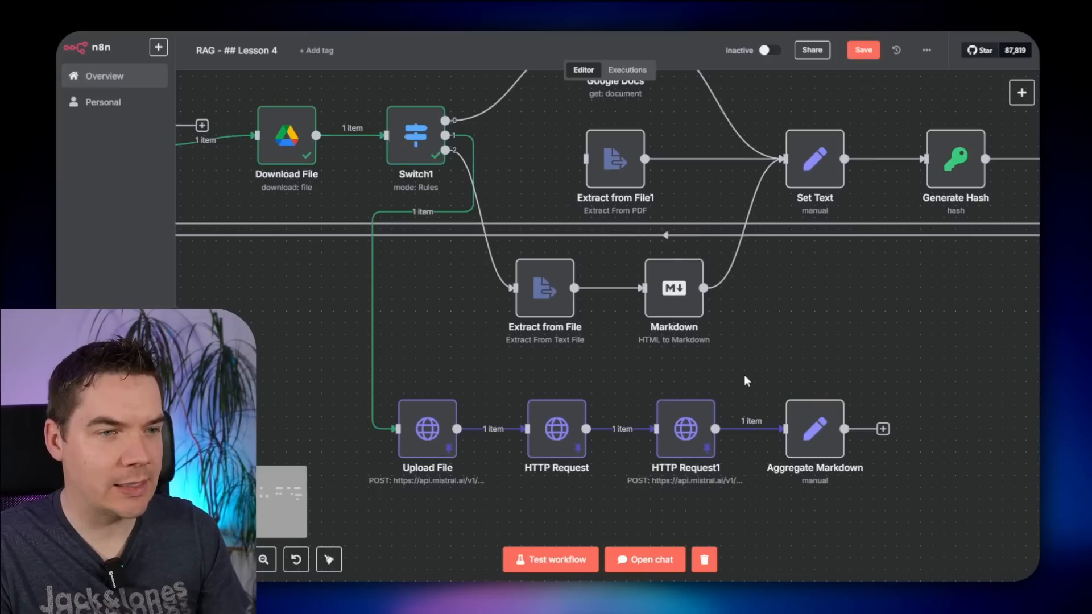
mouse_move(627, 435)
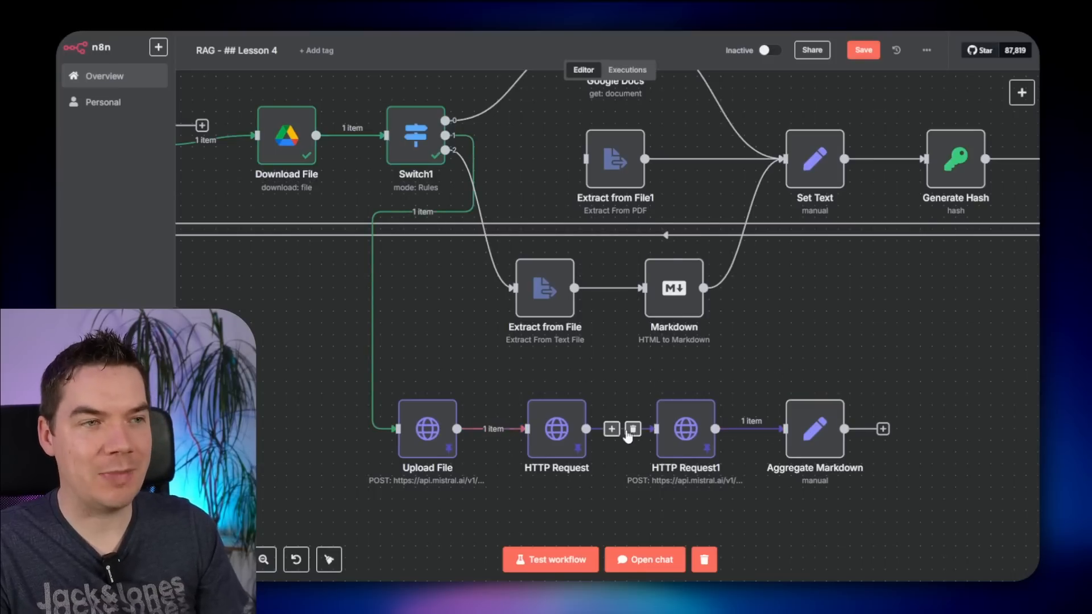
scroll(628, 435, "up", 3)
mouse_move(620, 261)
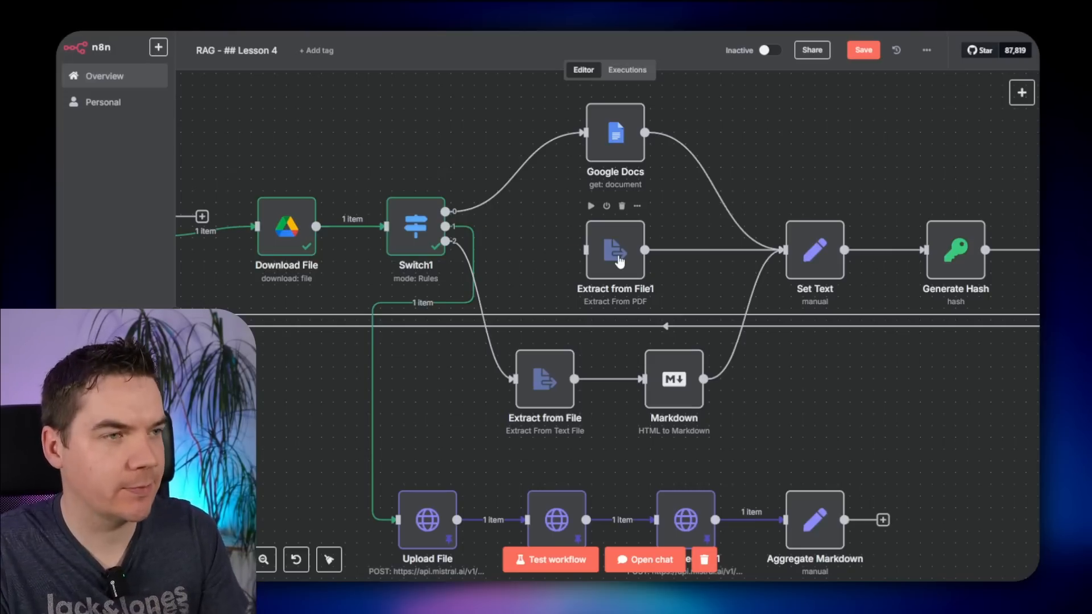
key("ctrl+z")
left_click_drag(623, 259, 576, 249)
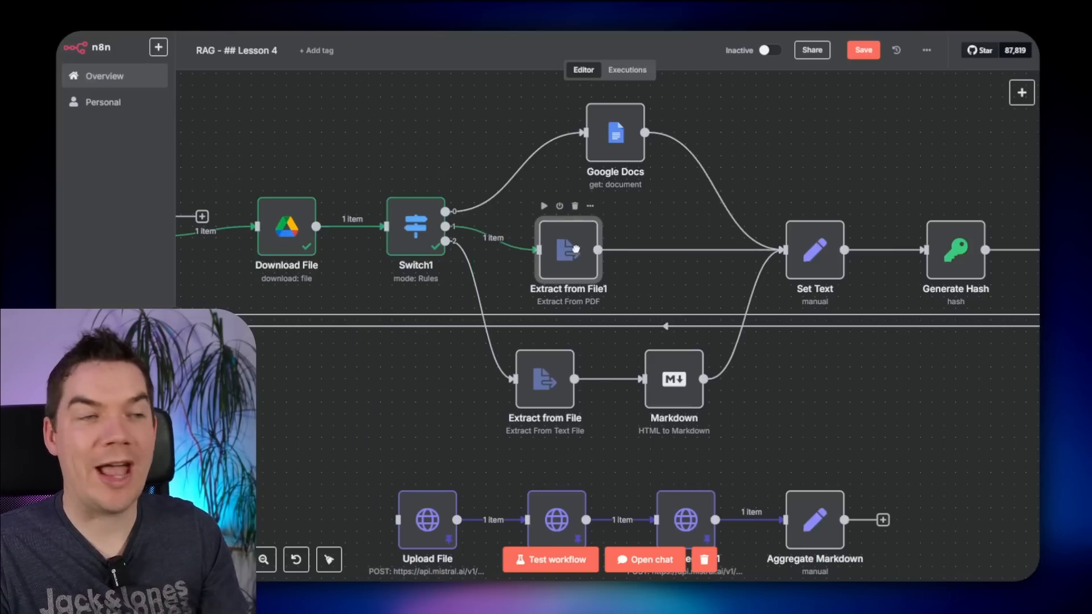
mouse_move(662, 255)
left_click(702, 249)
- Test-run the workflow and inspect Extract from File1's text output, which is mostly newlines
left_click_drag(298, 113, 565, 154)
mouse_move(264, 256)
left_click(190, 281)
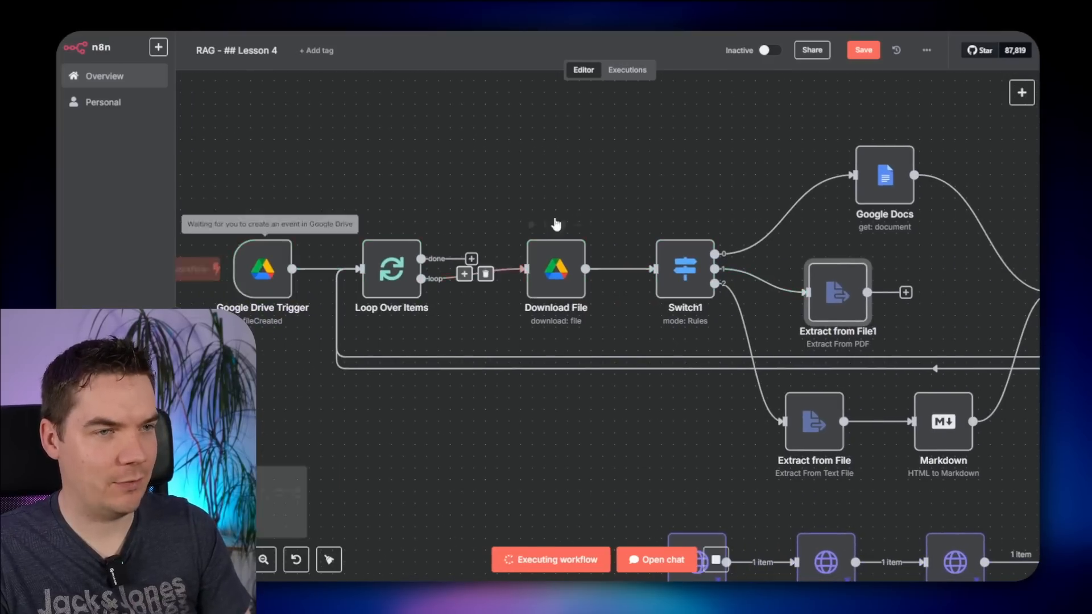
double_click(837, 293)
left_click_drag(918, 211, 960, 220)
left_click(800, 211)
left_click(937, 209)
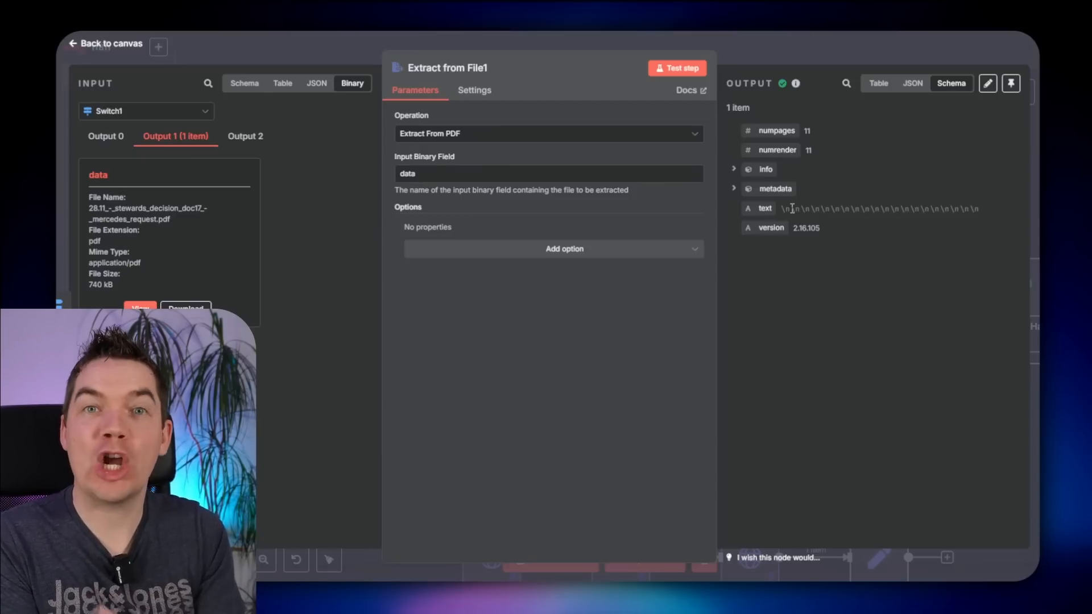
- Add an Edit Fields (Set) node after Extract from File1 mapping text, trying a .length expression
key("Escape")
left_click(720, 288)
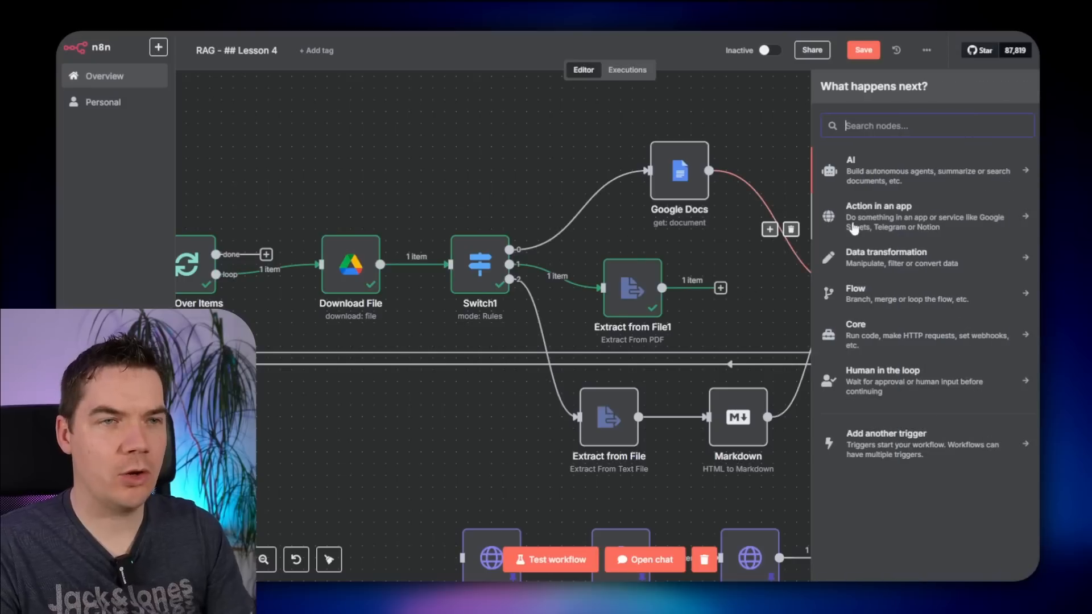
type("set")
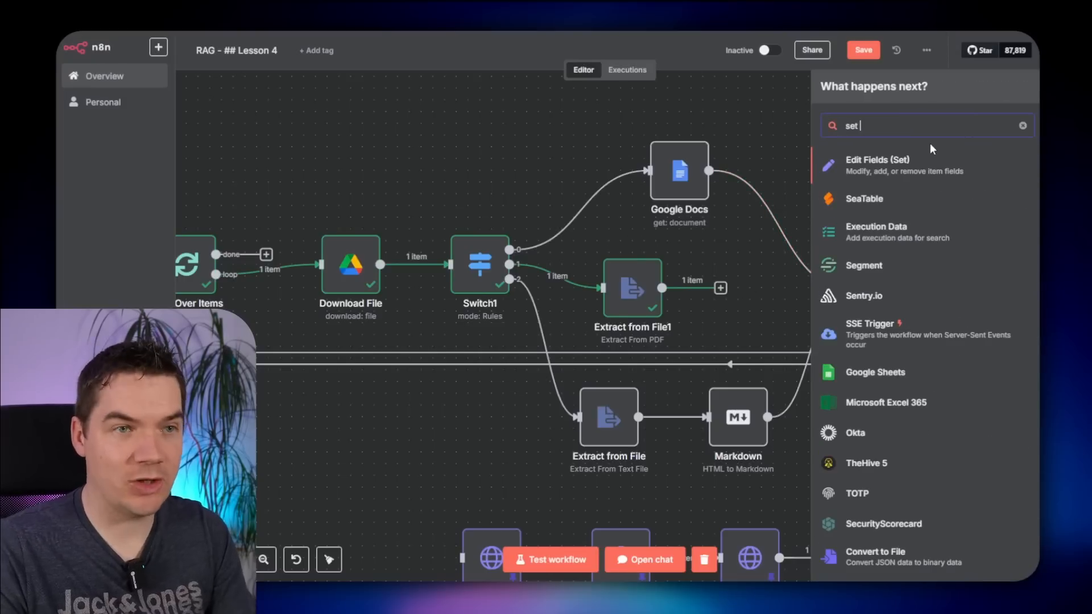
left_click(834, 173)
left_click_drag(131, 210, 468, 215)
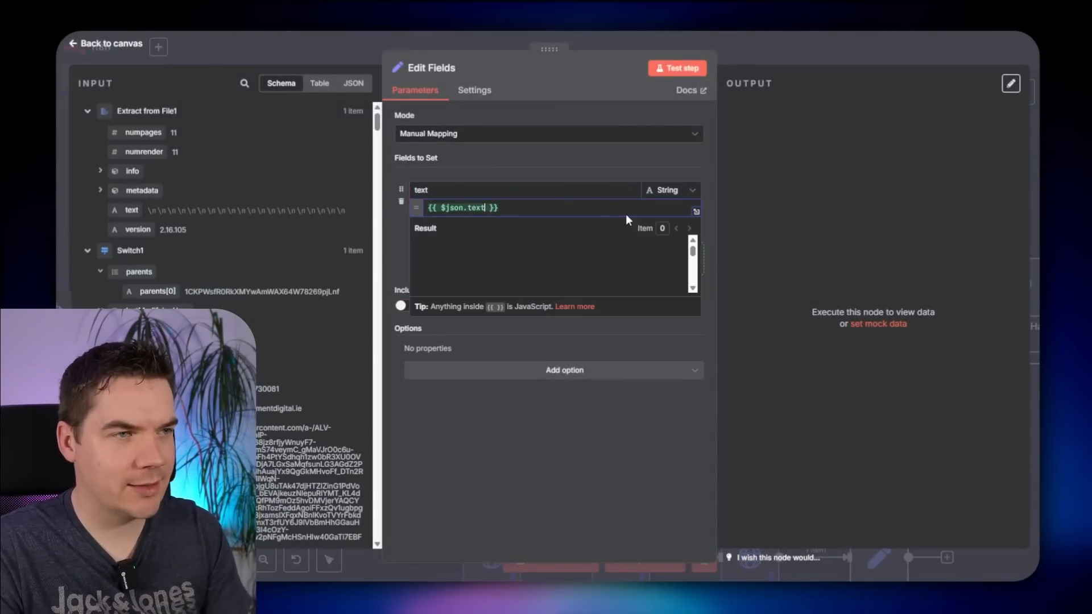
left_click(696, 212)
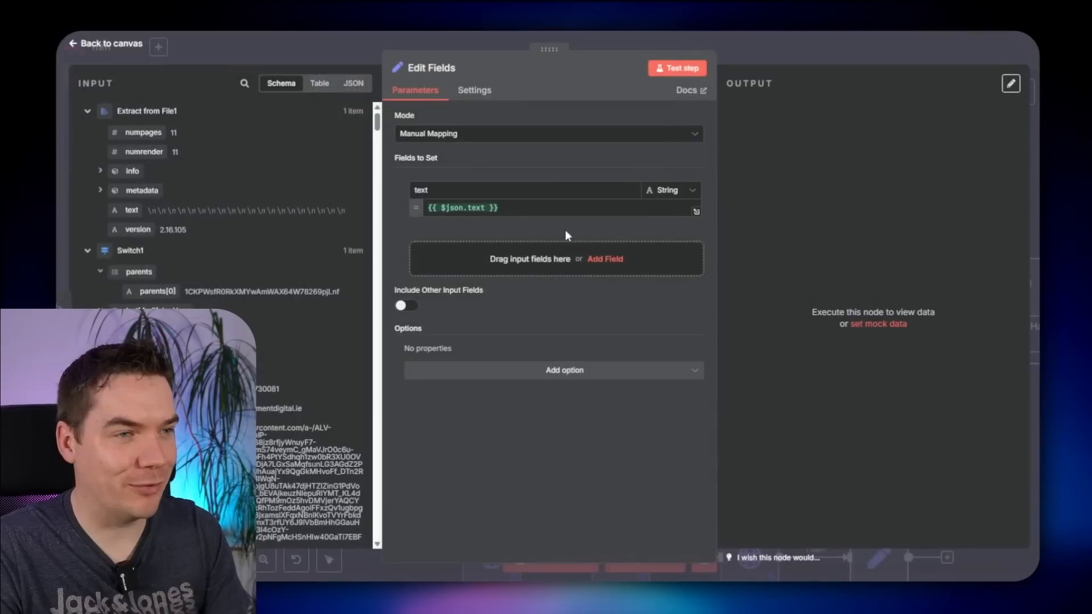
left_click(487, 207)
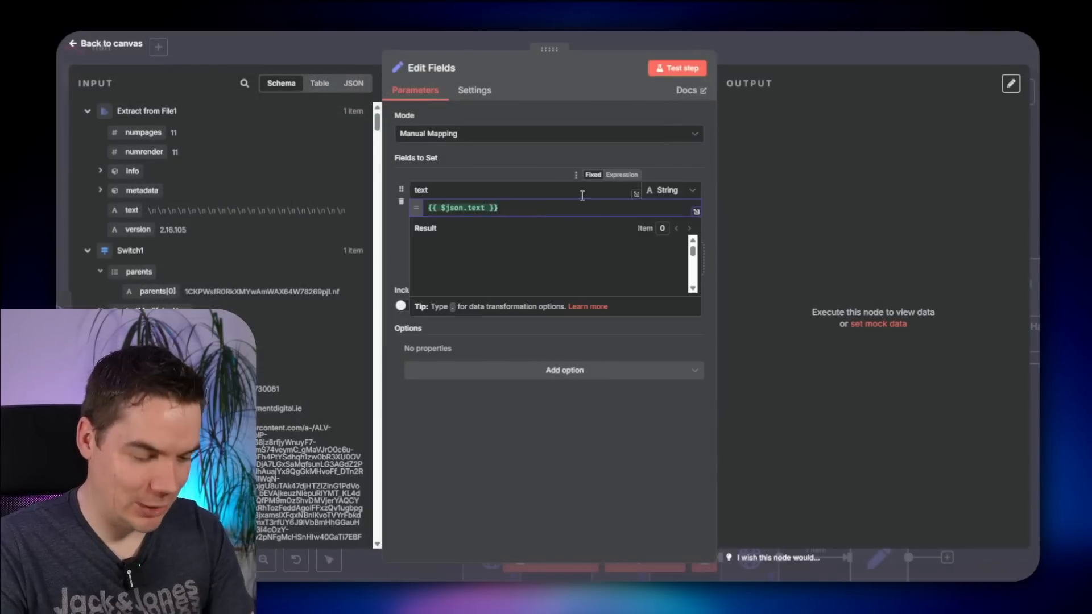
type(".length")
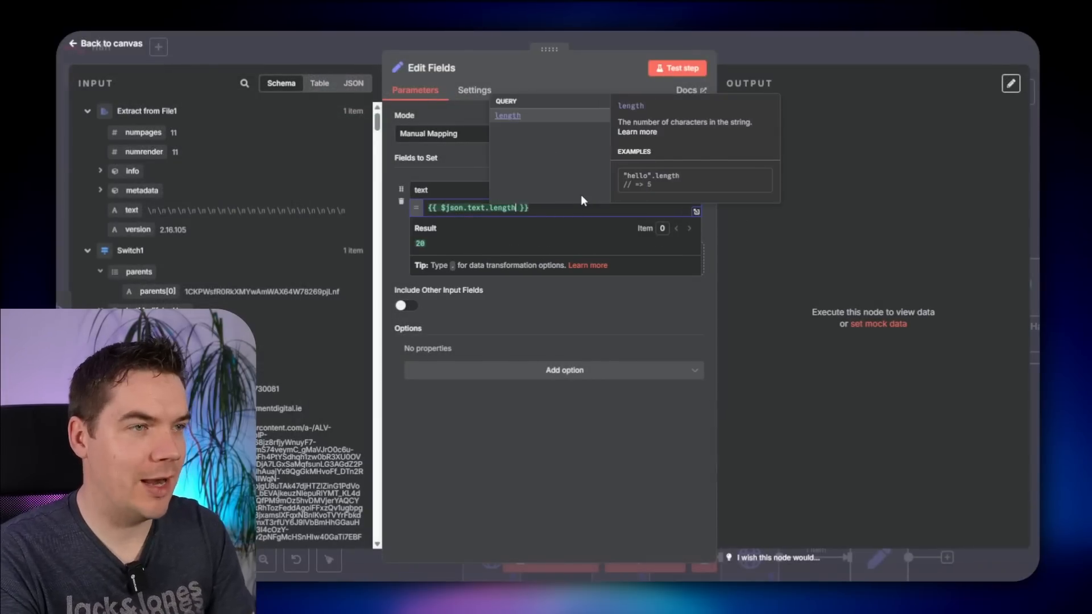
left_click(581, 196)
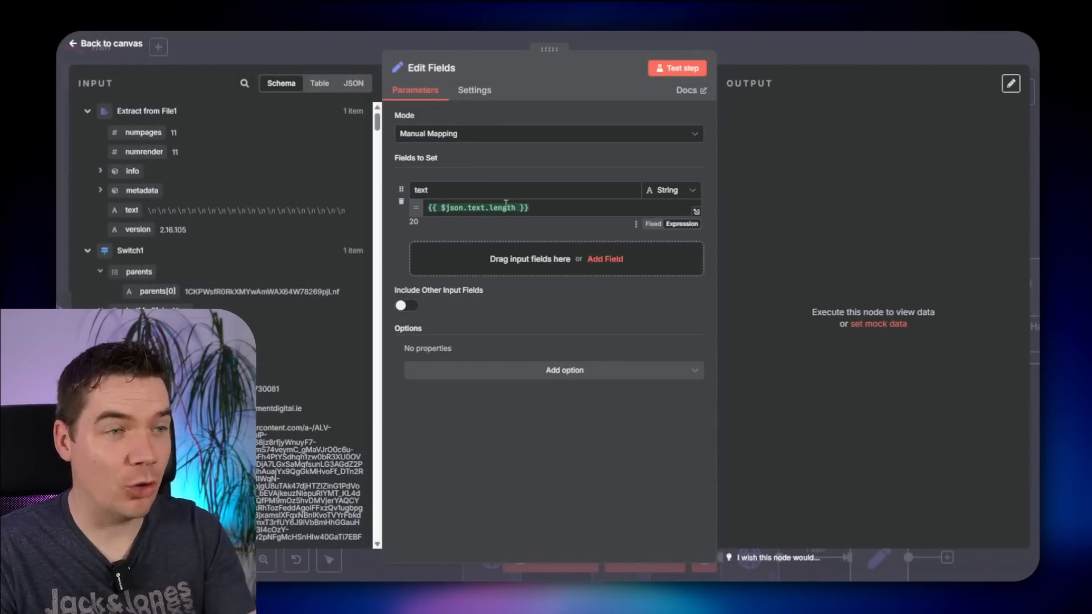
- Change the text expression to use replace(/[\n\r\s]/g, '') instead of length
mouse_move(506, 203)
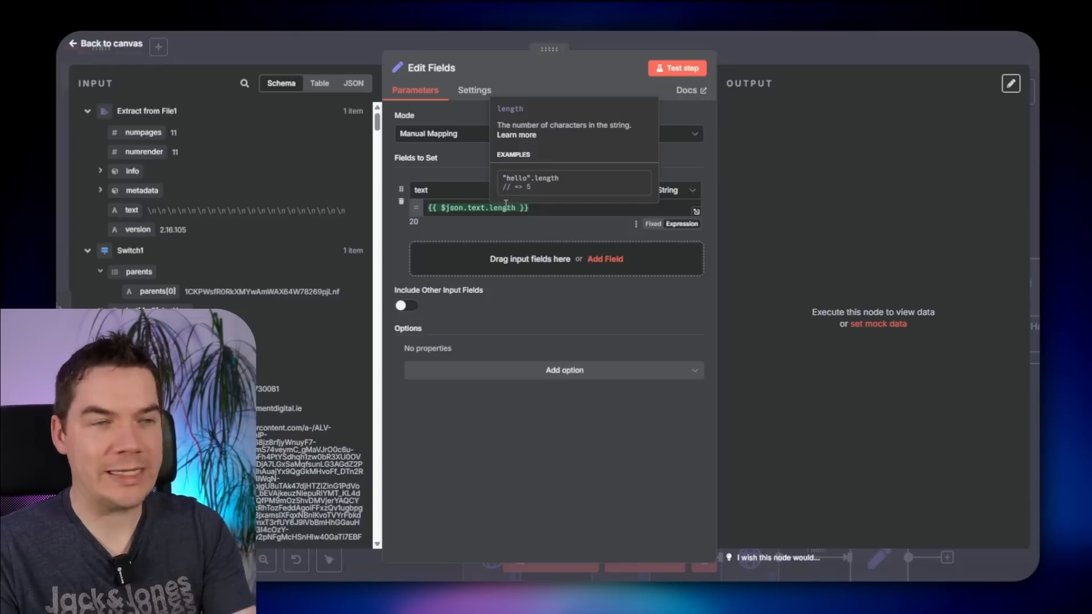
double_click(505, 206)
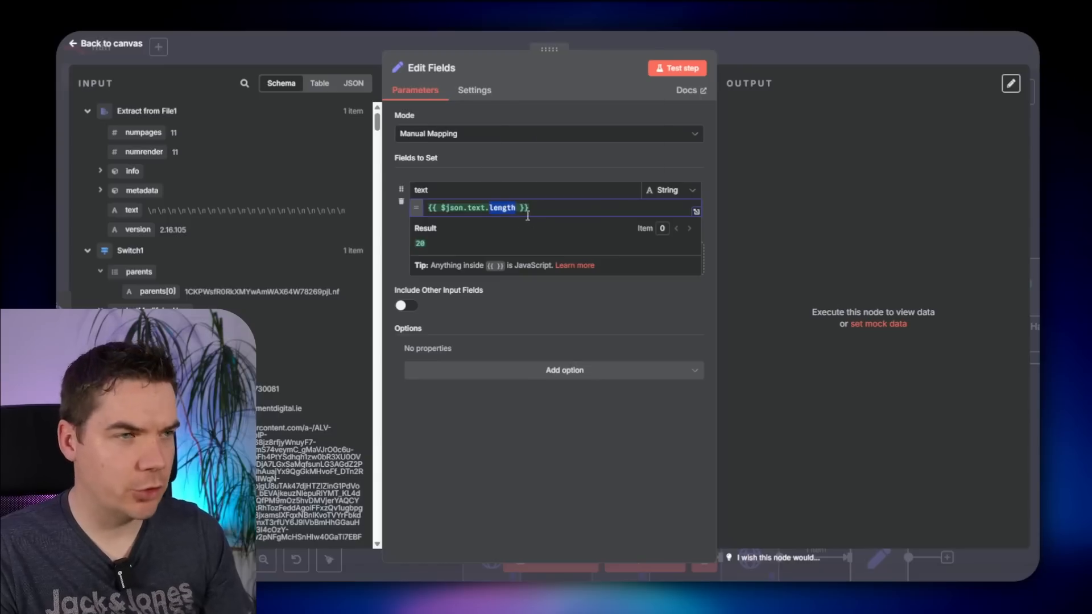
type("replace(/[\\n\\r\\s]/g, '')")
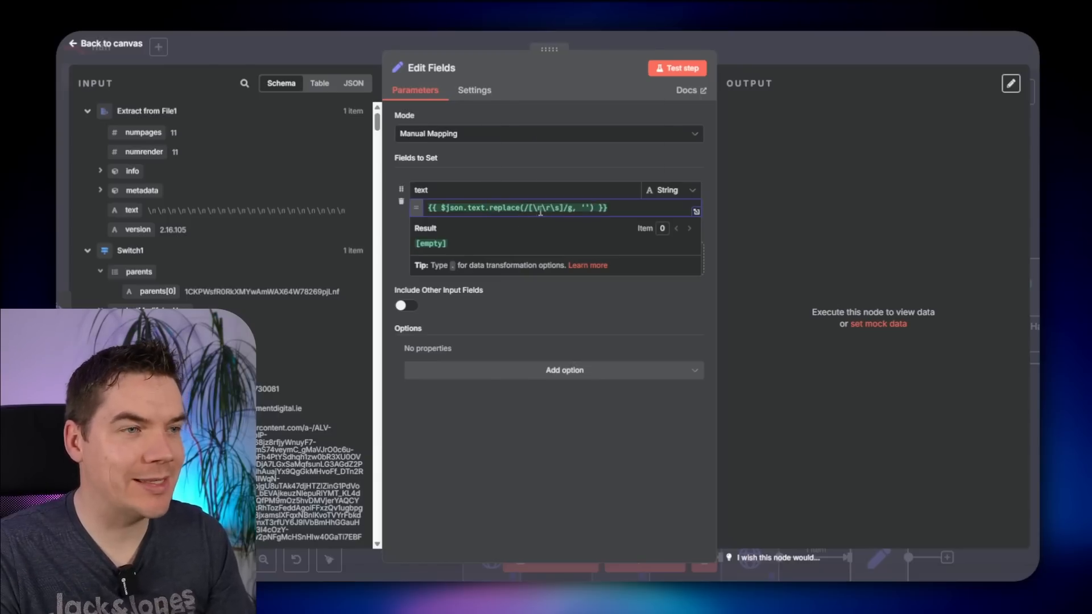
left_click(541, 209)
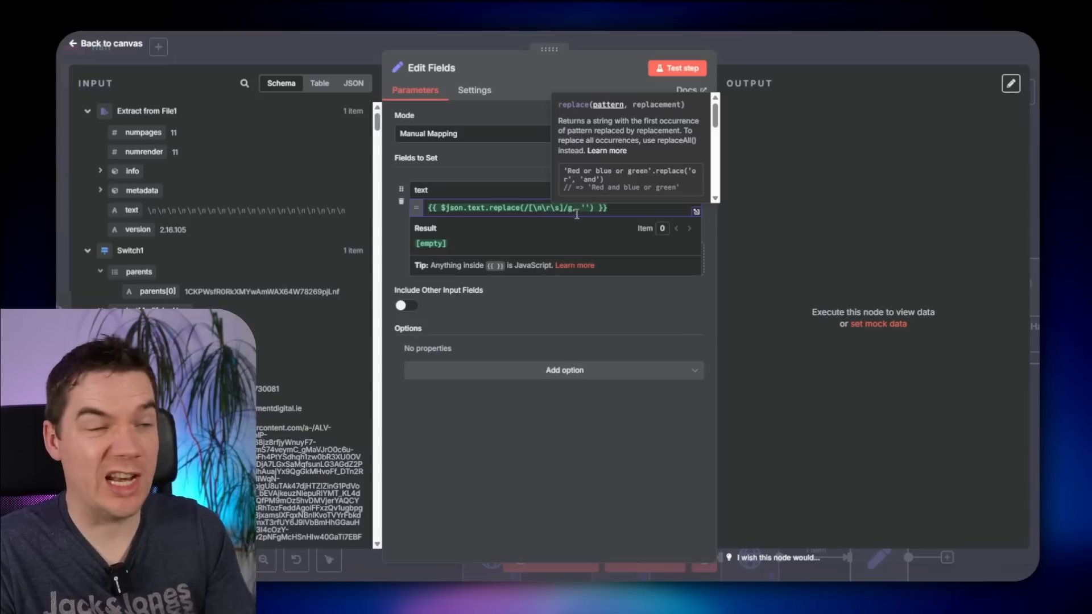
left_click(521, 171)
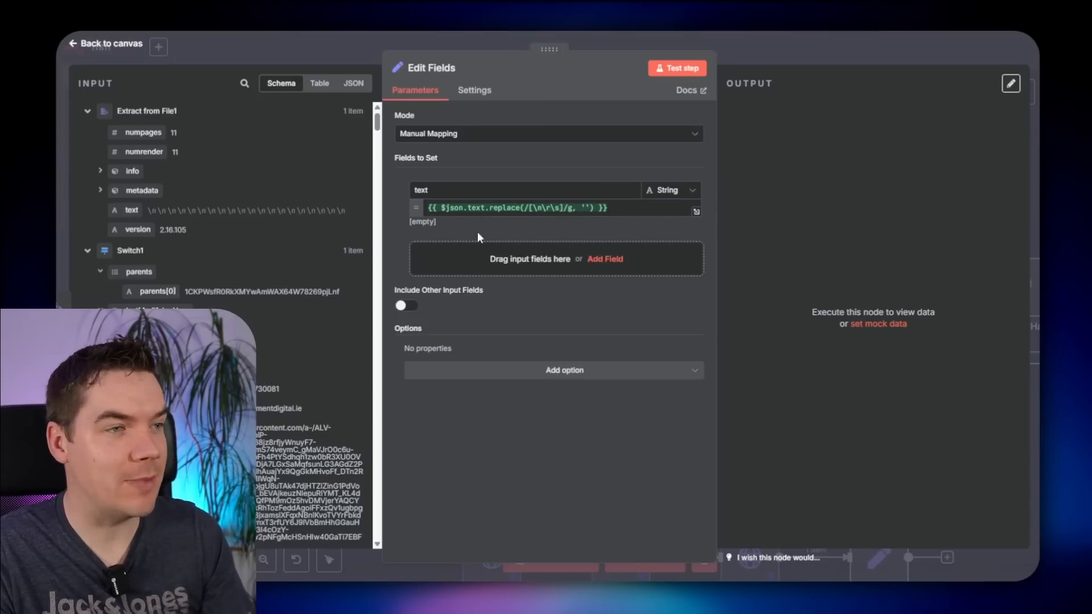
- Rename the node to 'Strip out New Lines & Whitespace' and shift the upstream nodes left
left_click(447, 68)
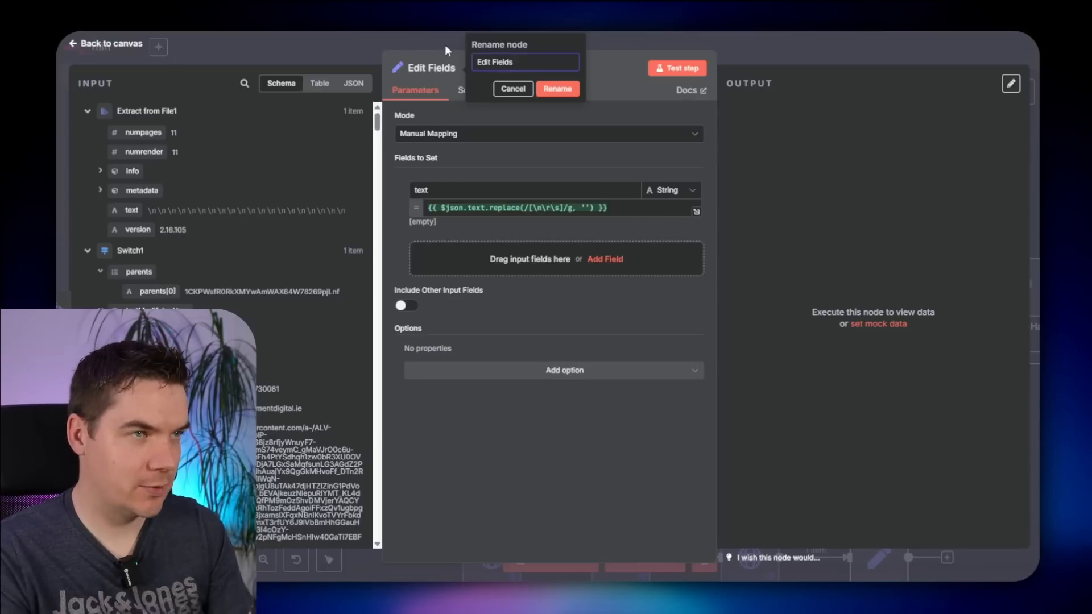
type("Strip out New L")
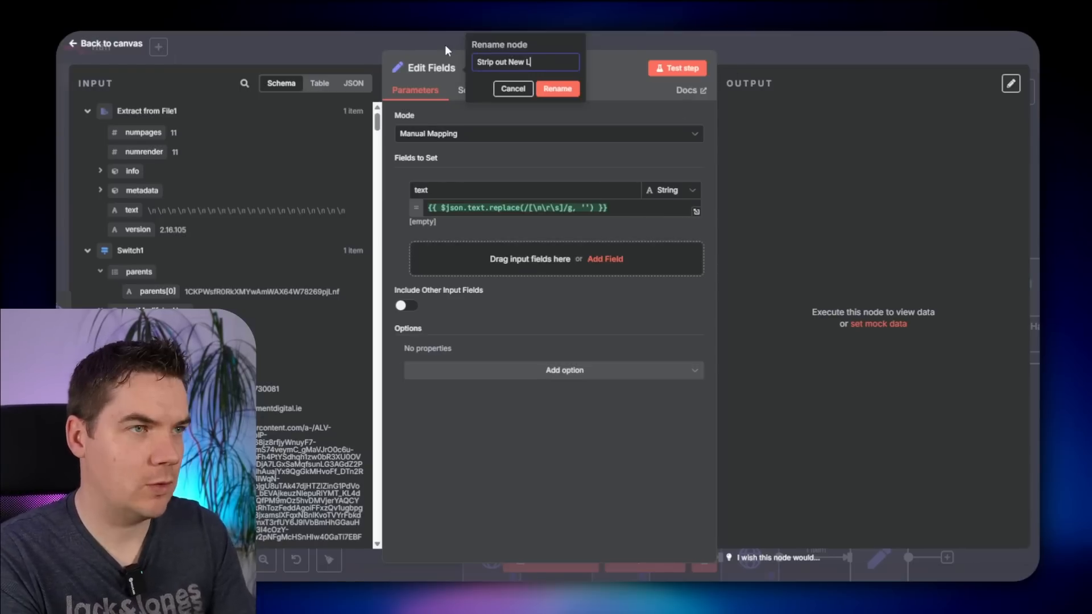
type("ines & Whitespace")
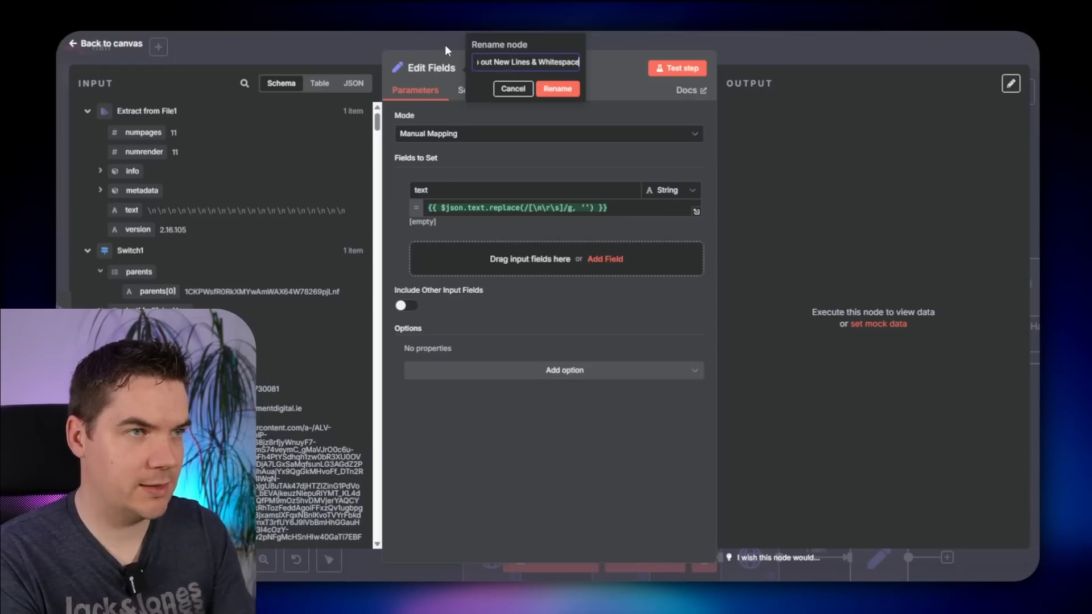
key("Return")
key("Escape")
left_click_drag(740, 268, 585, 261)
scroll(641, 284, "up", 3)
left_click(626, 254)
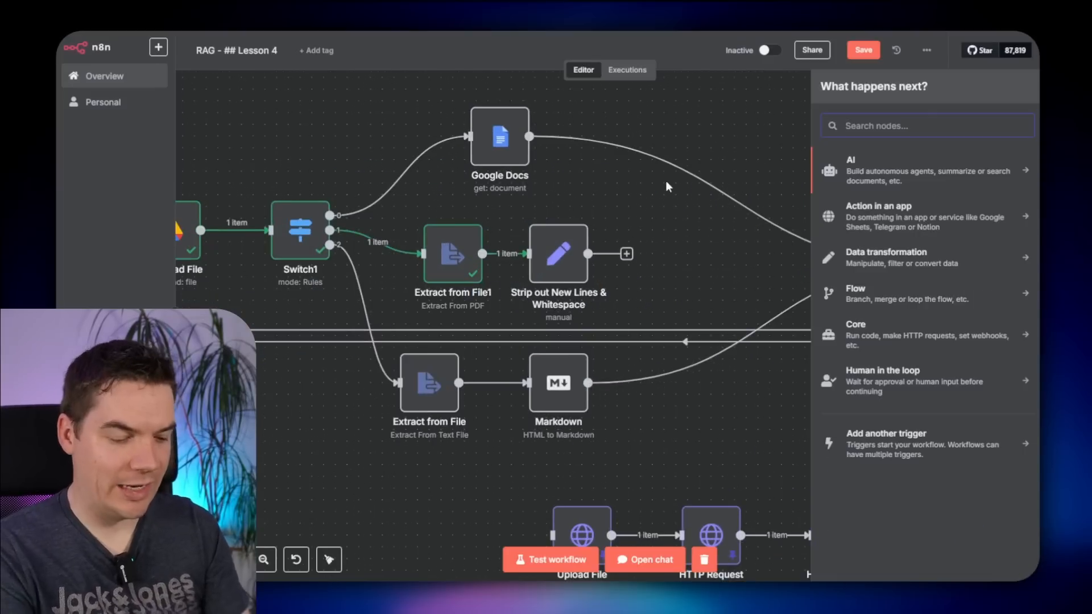
- Add an If node checking whether text.length is less than 10 (Number comparison)
type("if")
left_click(905, 180)
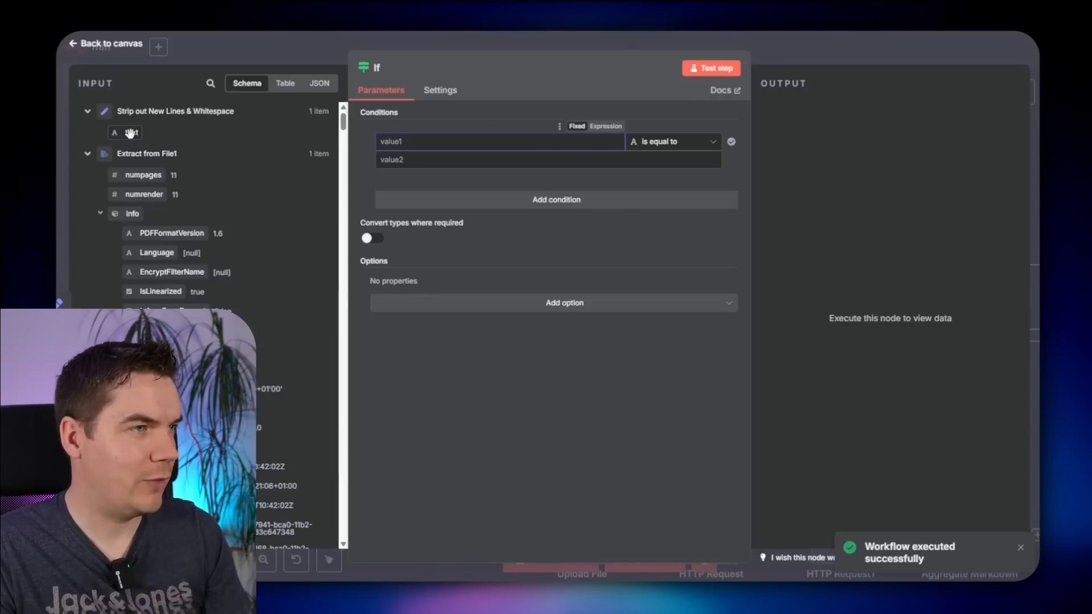
left_click_drag(132, 132, 410, 145)
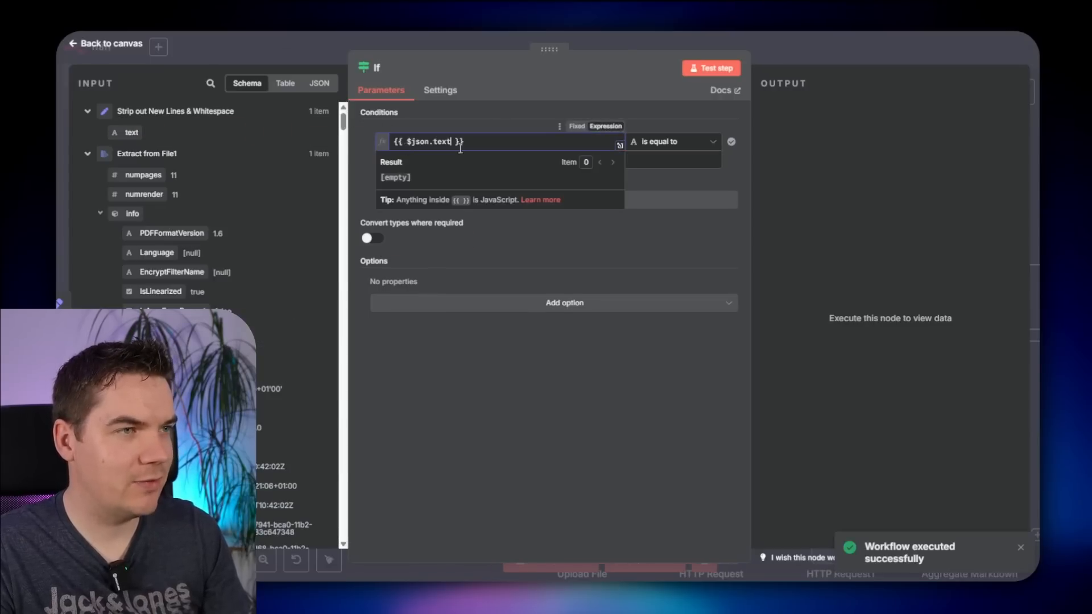
left_click(454, 142)
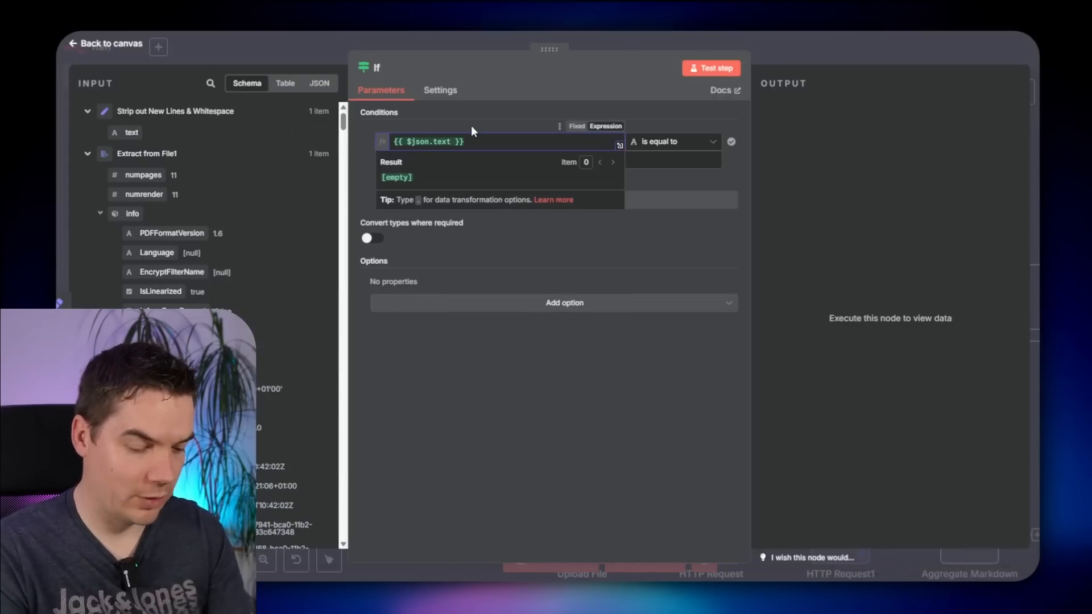
type(".length")
left_click(674, 142)
mouse_move(682, 192)
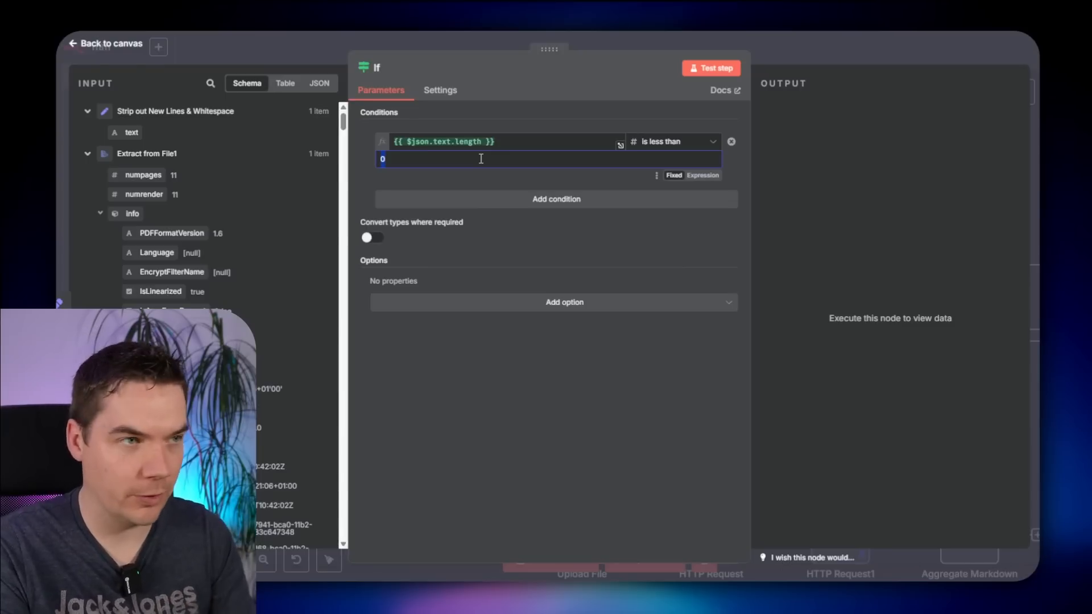
left_click(519, 114)
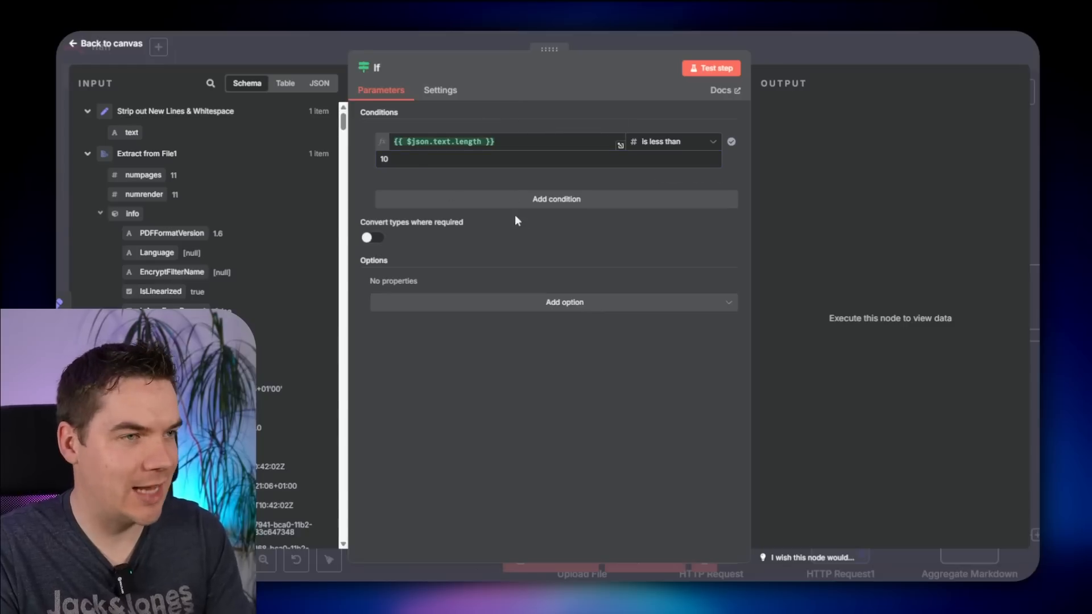
left_click(676, 141)
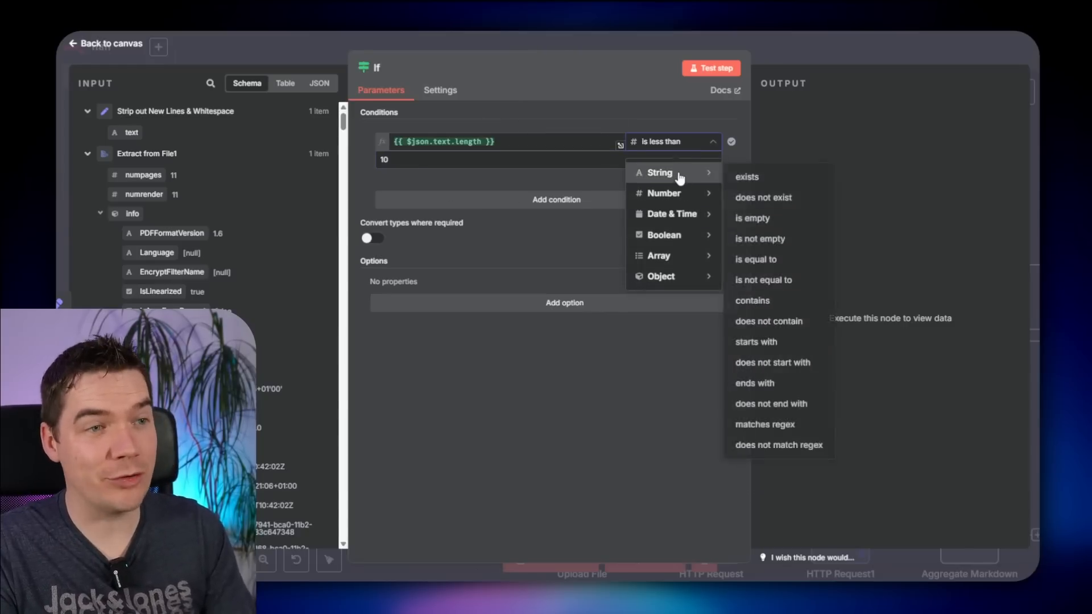
mouse_move(722, 199)
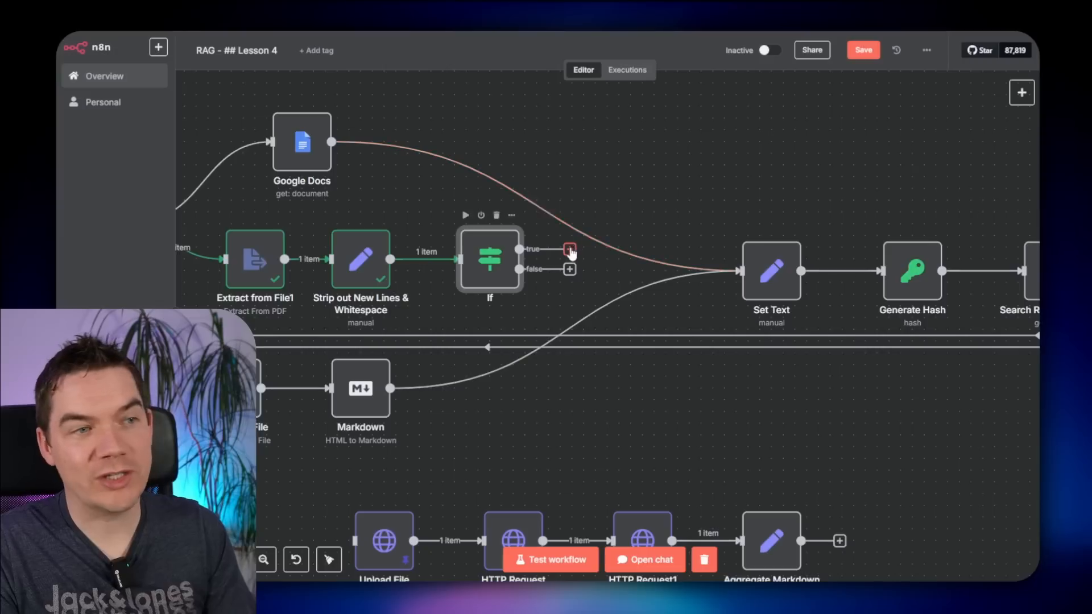
- Connect the If false output to Upload File and Aggregate Markdown into Set Text
left_click_drag(568, 247, 584, 257)
left_click(590, 396)
left_click_drag(588, 398, 671, 320)
left_click_drag(655, 189, 447, 465)
left_click_drag(885, 463, 824, 192)
scroll(688, 325, "down", 5)
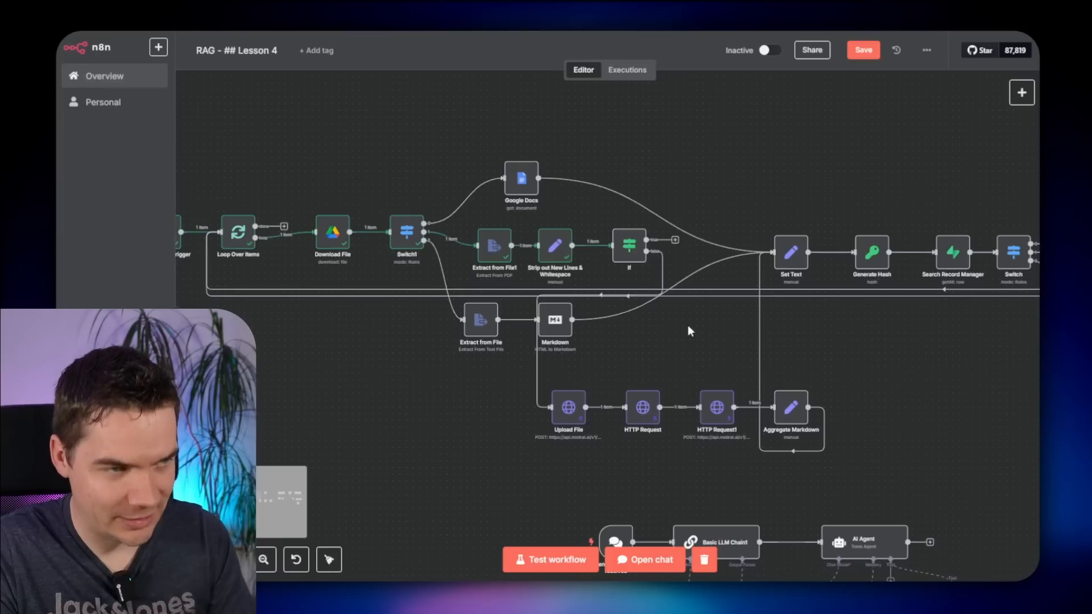
- Move the upper nodes up-left, then shift Extract from File1, Strip out New Lines and If up-right
scroll(780, 334, "left", 5)
left_click_drag(305, 153, 661, 316)
left_click(772, 153)
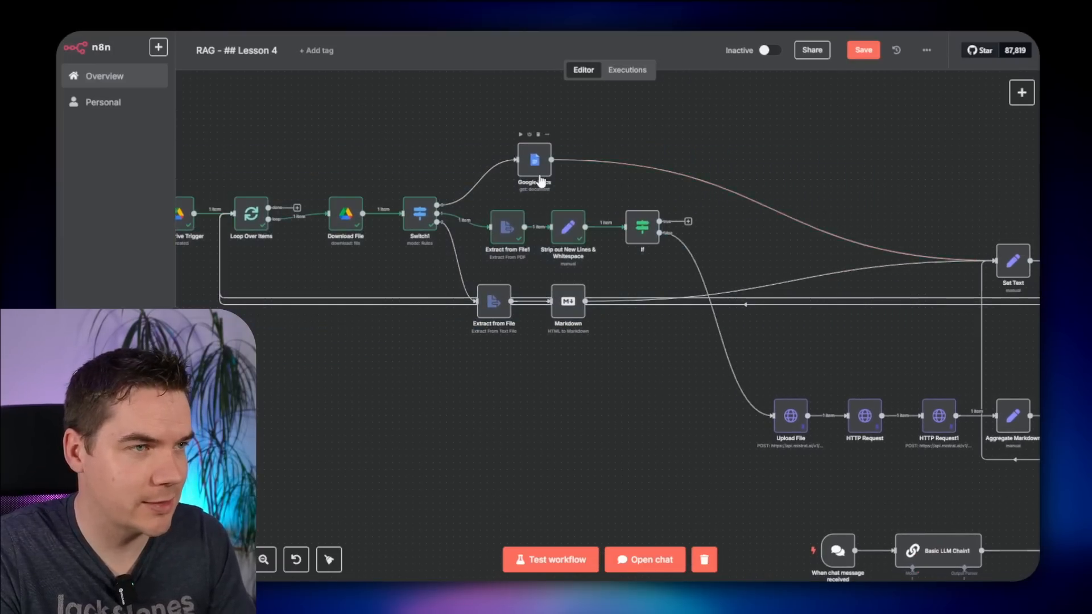
left_click_drag(537, 174, 625, 166)
scroll(625, 170, "up", 4)
scroll(659, 257, "down", 3)
left_click_drag(704, 223, 483, 292)
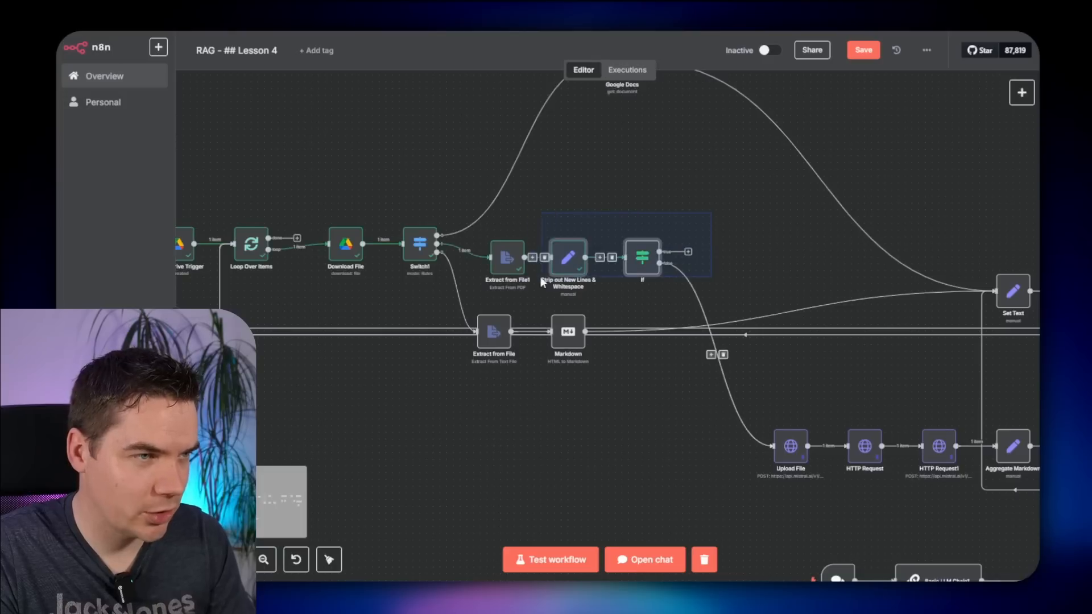
left_click_drag(513, 255, 555, 227)
left_click(687, 178)
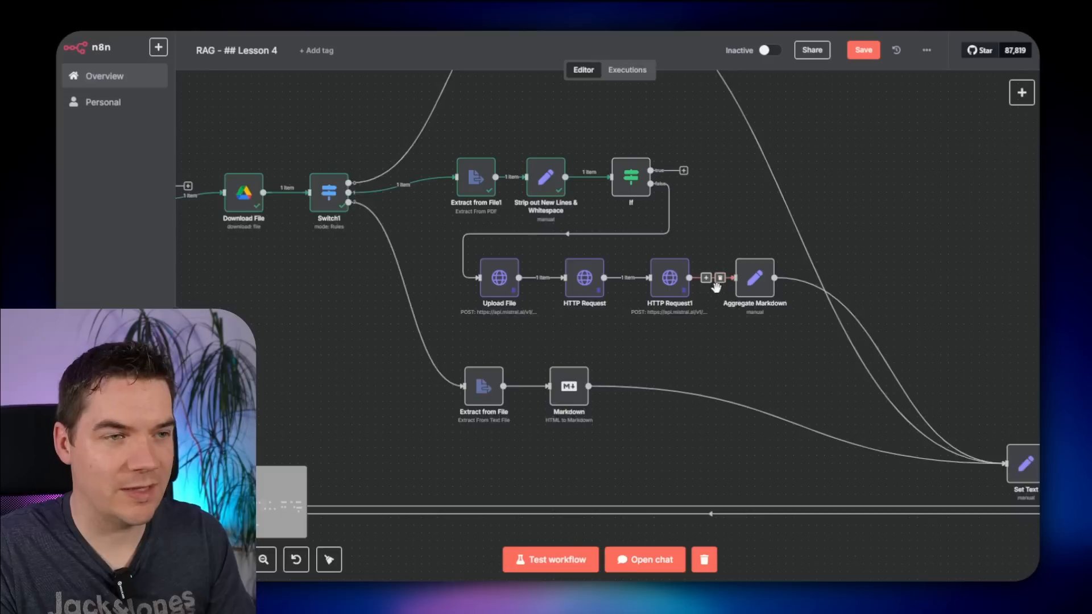
- Line up the OCR request row under If and move Set Text beside Aggregate Markdown
scroll(861, 215, "up", 2)
left_click_drag(860, 214, 769, 265)
scroll(770, 266, "down", 2)
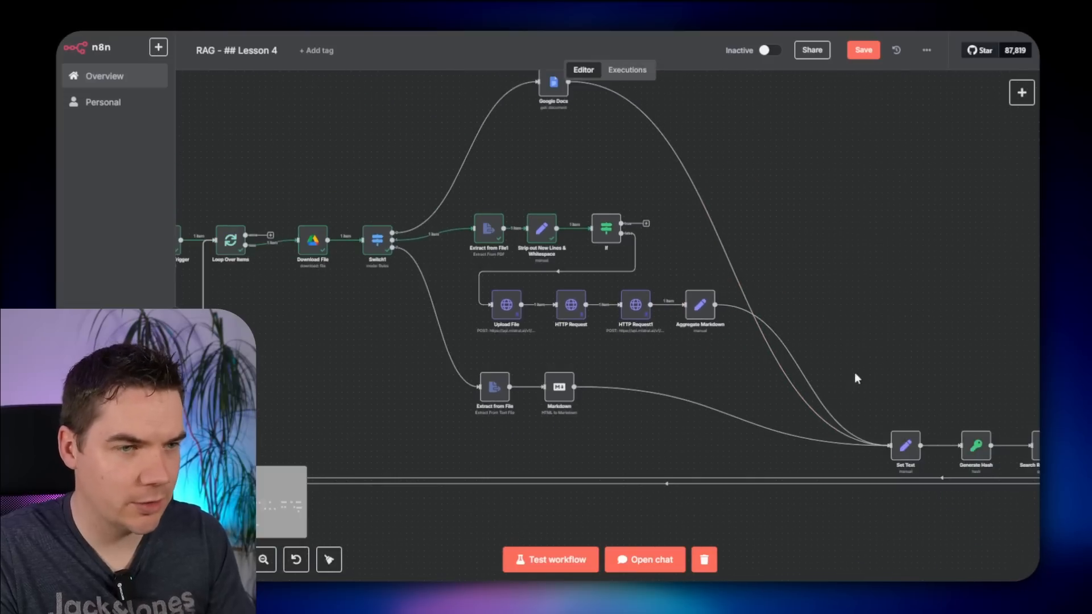
left_click_drag(907, 445, 859, 341)
scroll(799, 244, "up", 2)
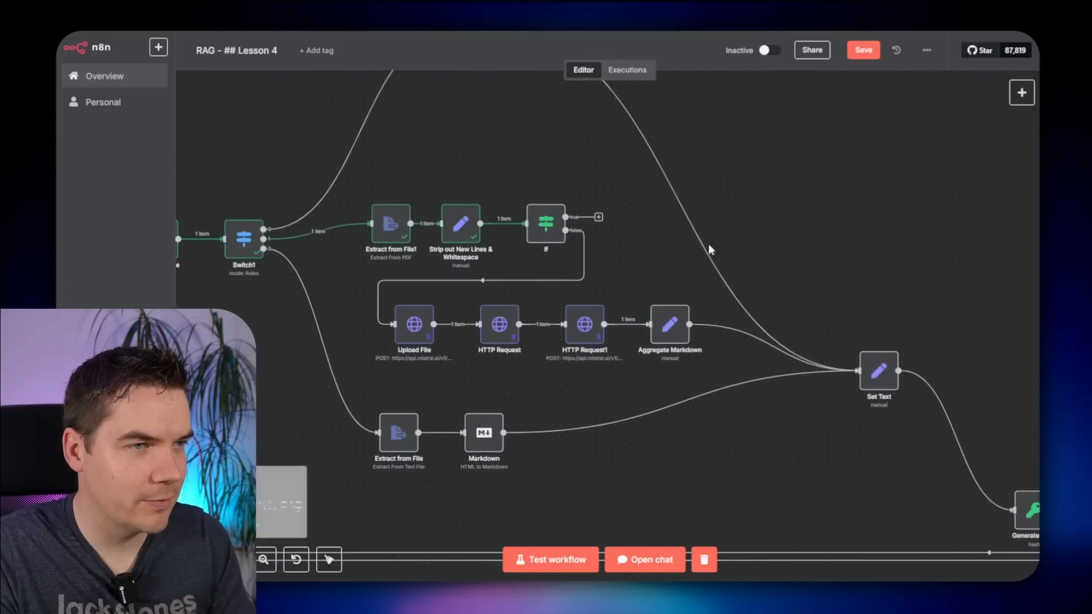
mouse_move(852, 373)
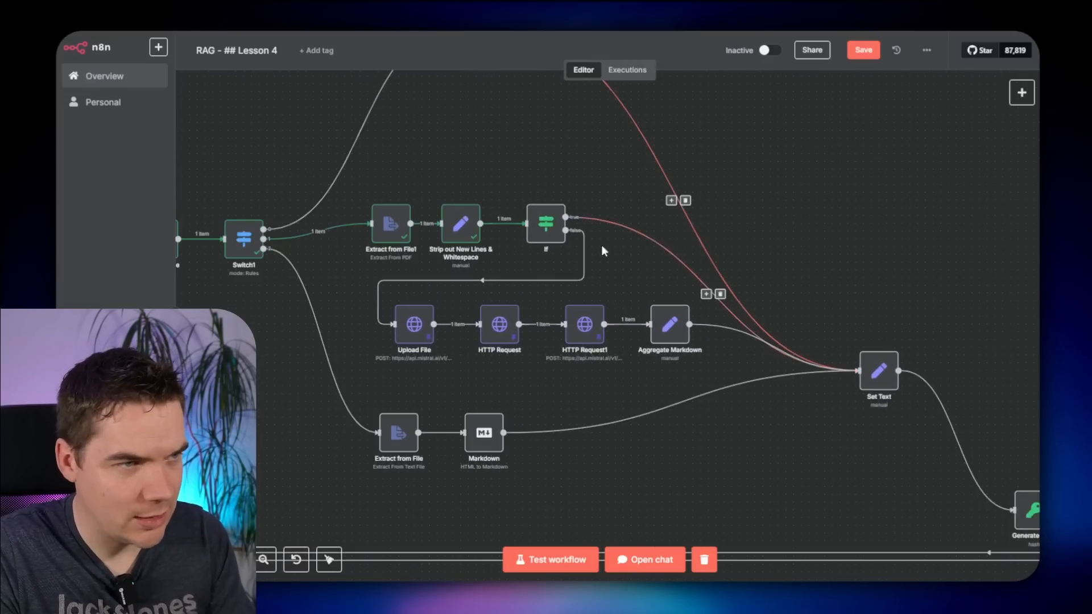
- Review the If node's conditions and the Set Text expression
double_click(546, 223)
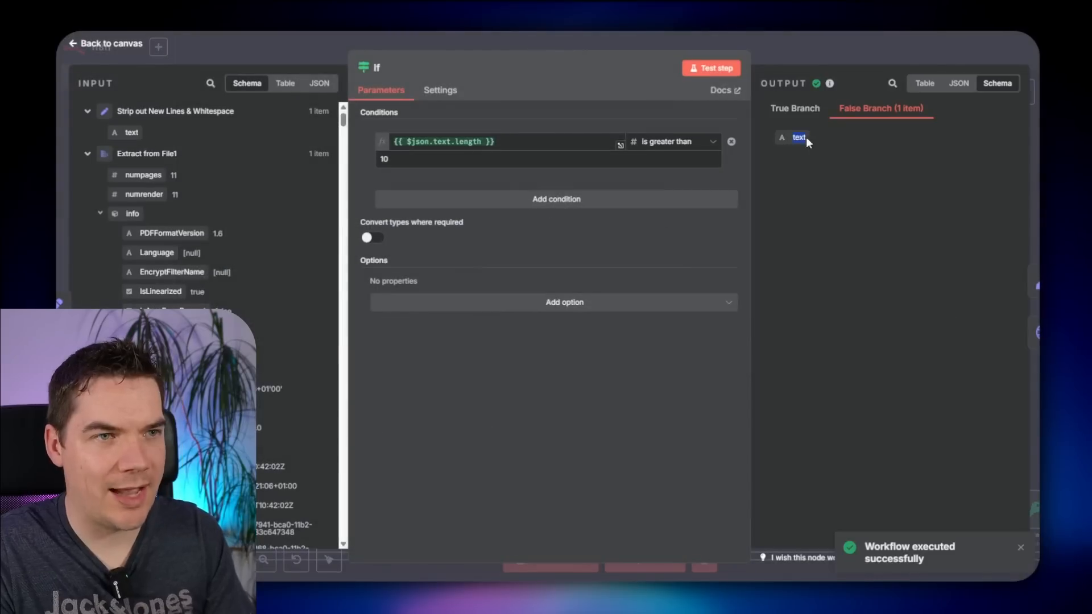
left_click(813, 61)
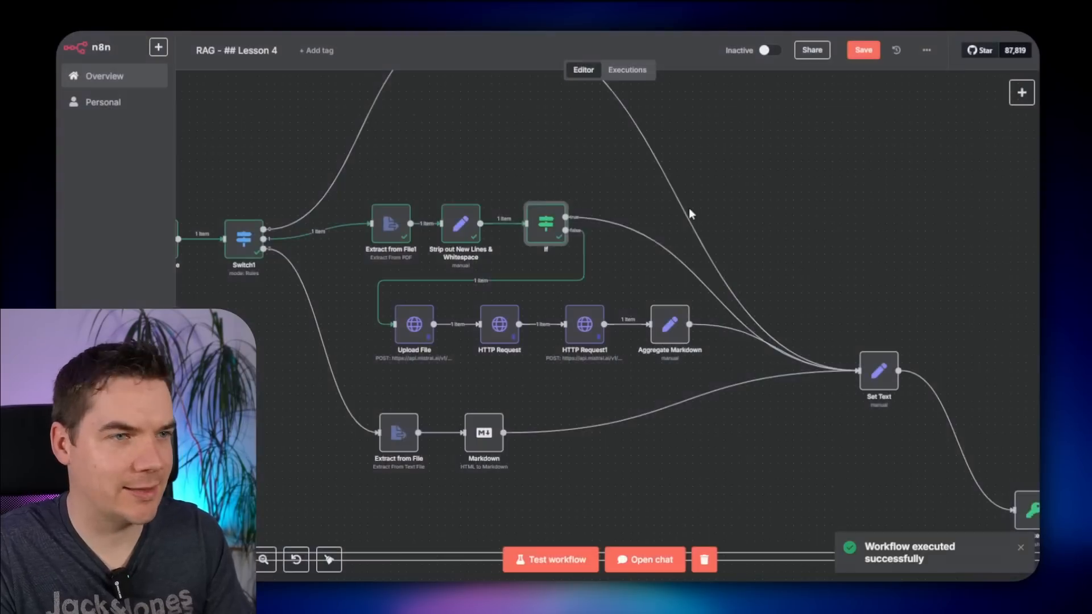
double_click(879, 371)
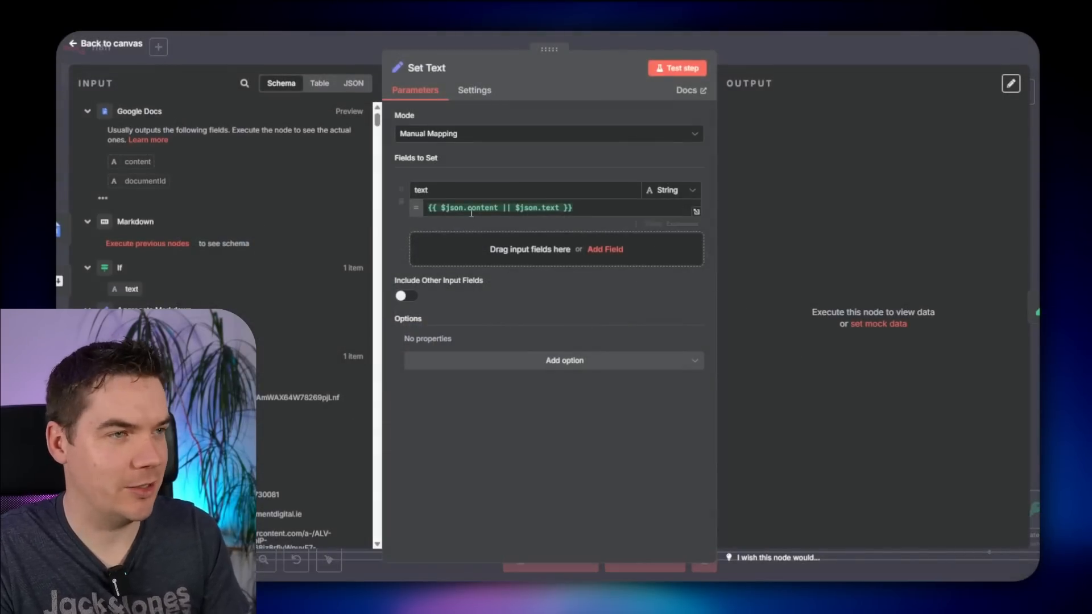
left_click(803, 47)
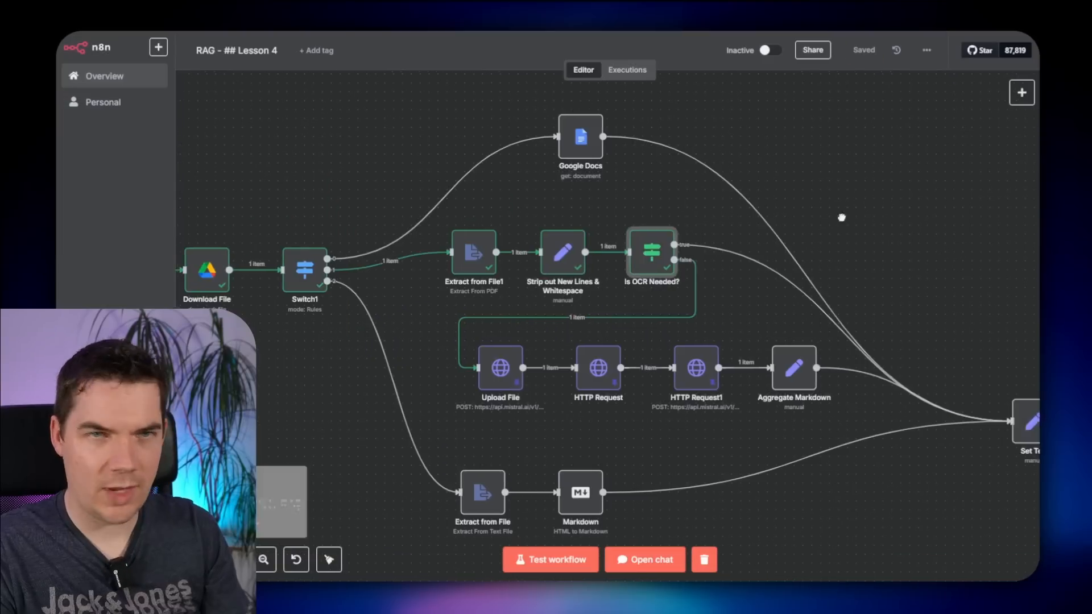
- Run the workflow from the Google Drive trigger and inspect Set Text's extracted output
scroll(841, 216, "down", 2)
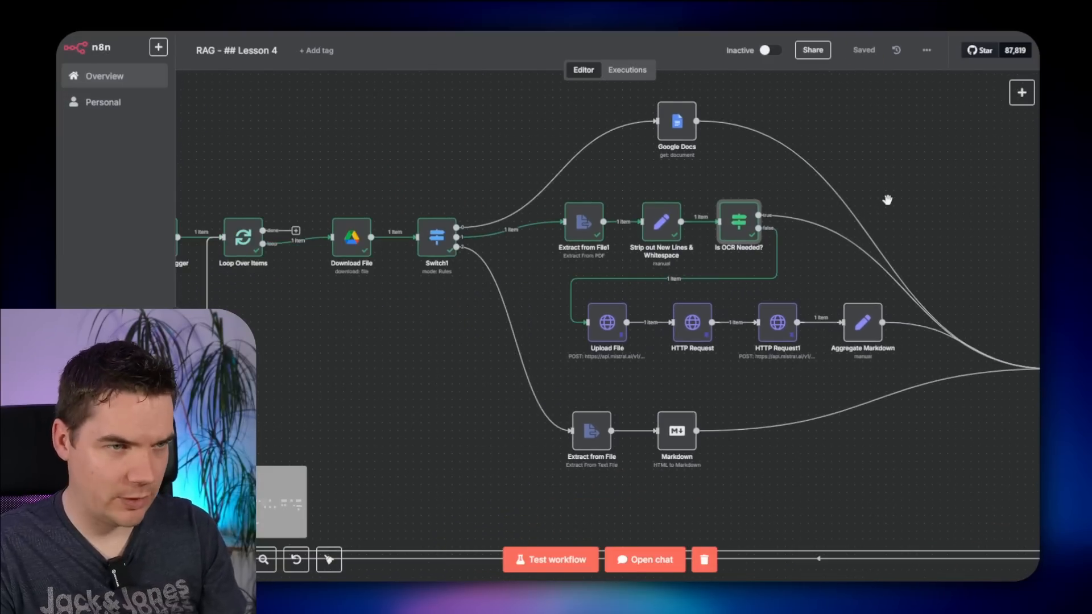
scroll(887, 200, "down", 1)
scroll(329, 304, "right", 1)
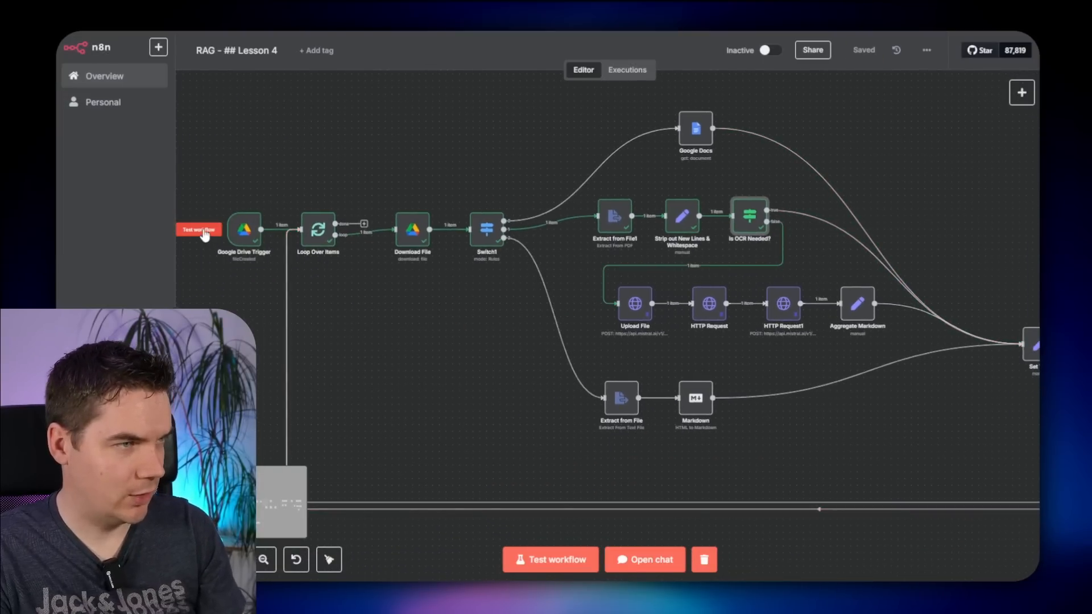
left_click(204, 235)
scroll(431, 391, "up", 3)
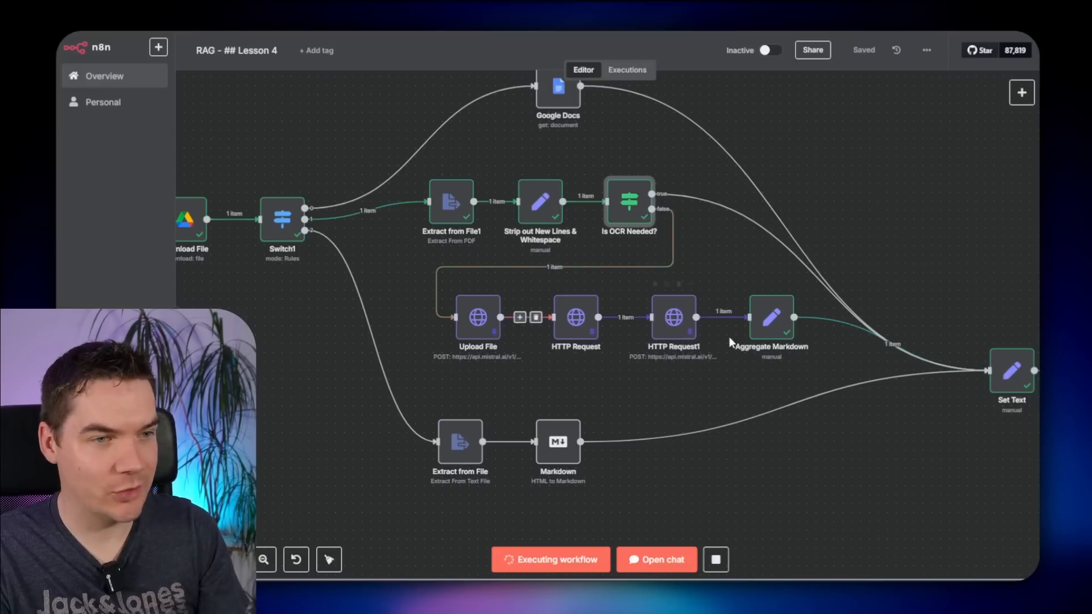
scroll(873, 484, "right", 5)
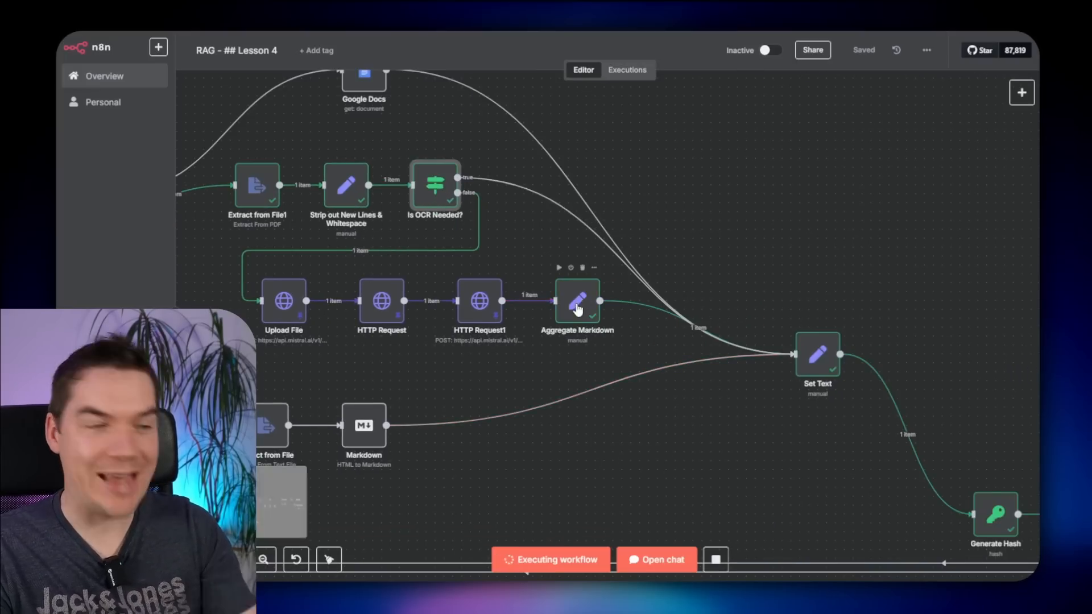
scroll(751, 416, "right", 3)
double_click(653, 276)
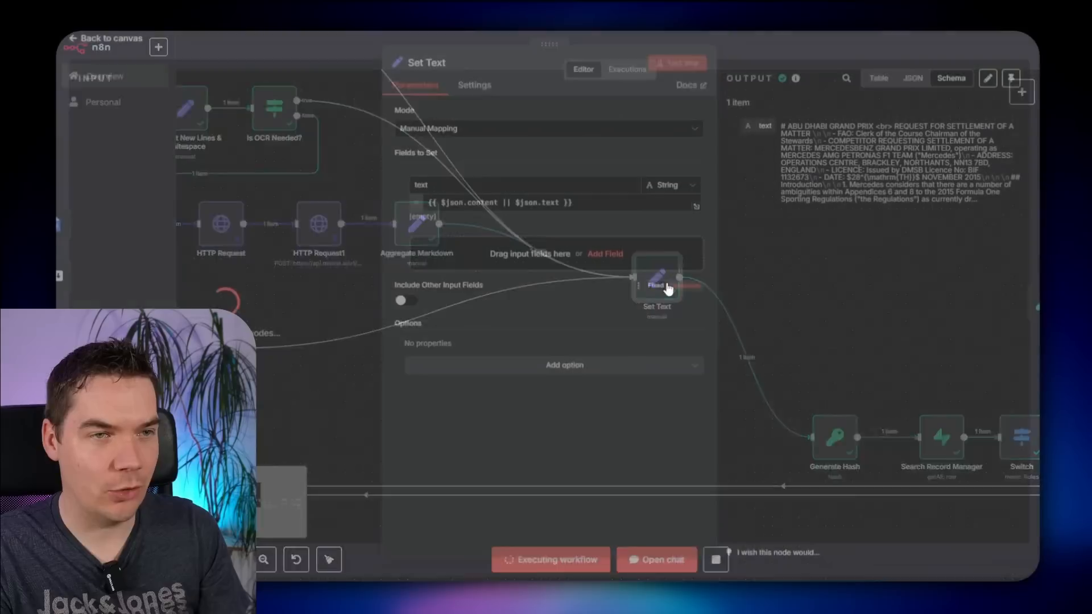
left_click_drag(825, 139, 886, 189)
left_click(834, 55)
- Unpin the saved test data on HTTP Request1 and HTTP Request
scroll(790, 278, "down", 2)
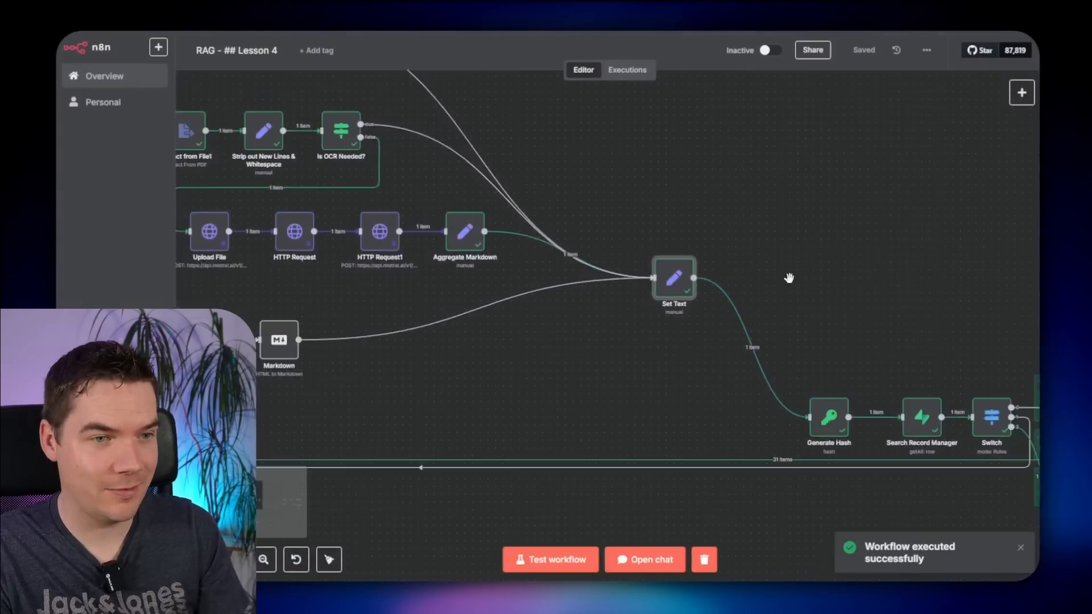
left_click_drag(921, 313, 623, 176)
left_click_drag(719, 166, 551, 171)
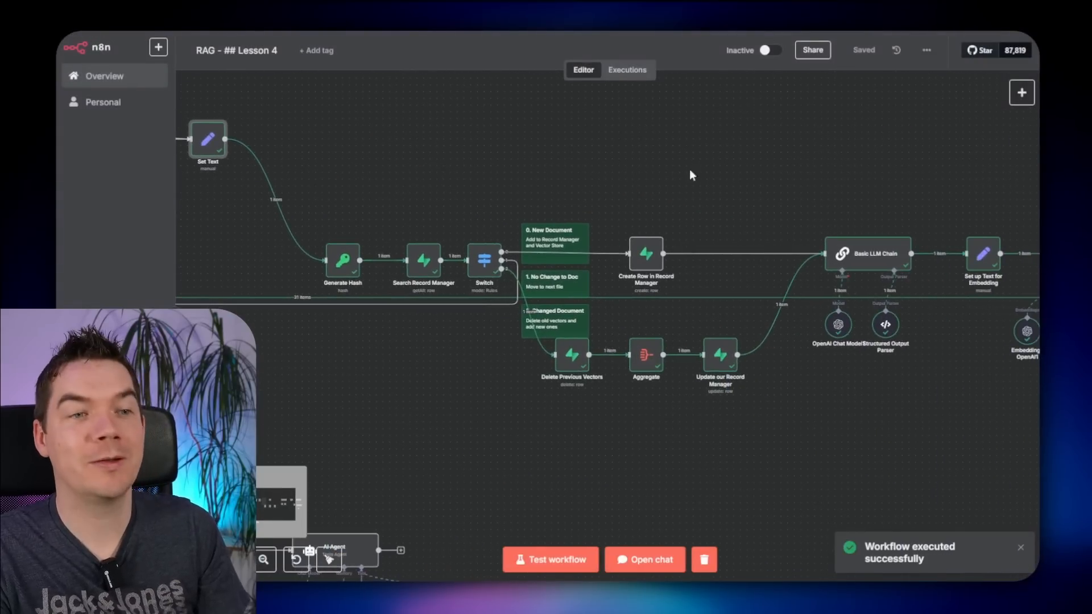
left_click_drag(692, 175, 810, 254)
left_click_drag(570, 194, 914, 253)
left_click_drag(664, 180, 928, 232)
left_click(711, 327)
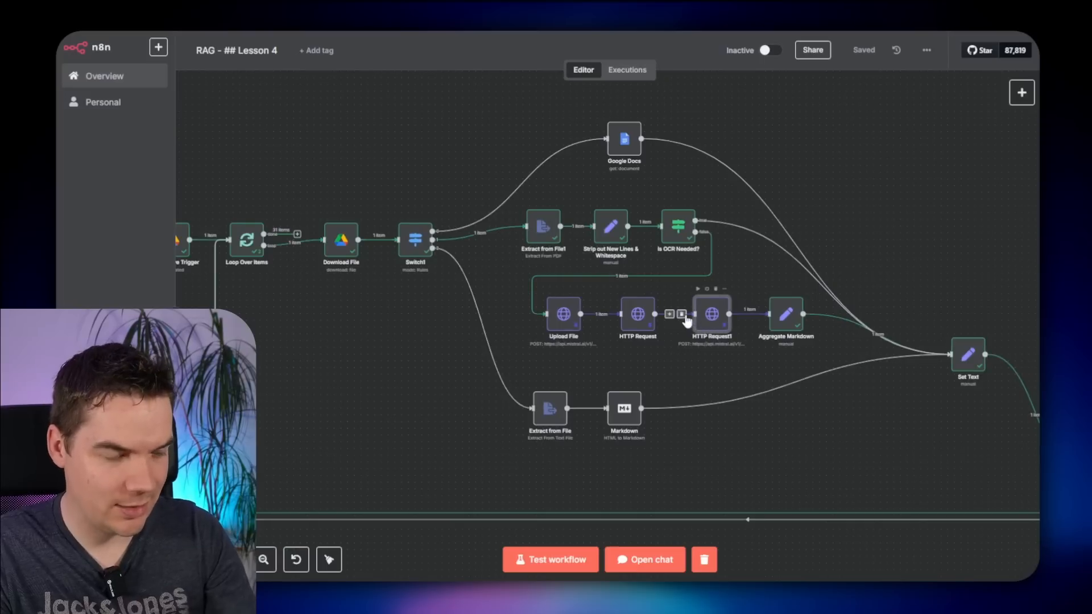
key("p")
left_click(638, 319)
key("p")
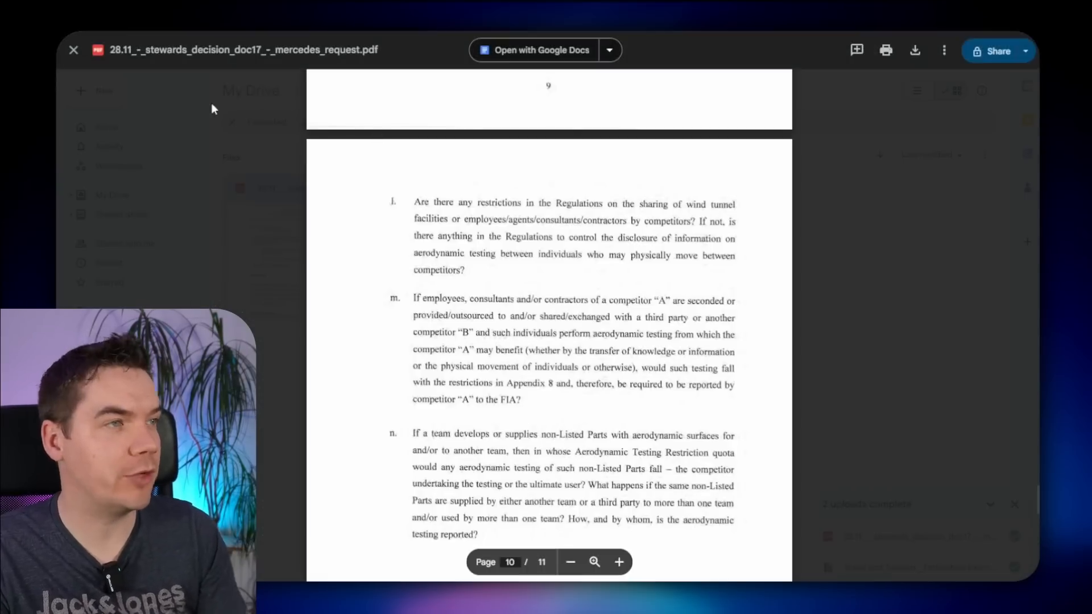
- In Drive, move the PDF into RAG 2.0 and the FIA PDF into the RAG Files folder
key("Escape")
left_click_drag(311, 208, 337, 96)
left_click(351, 90)
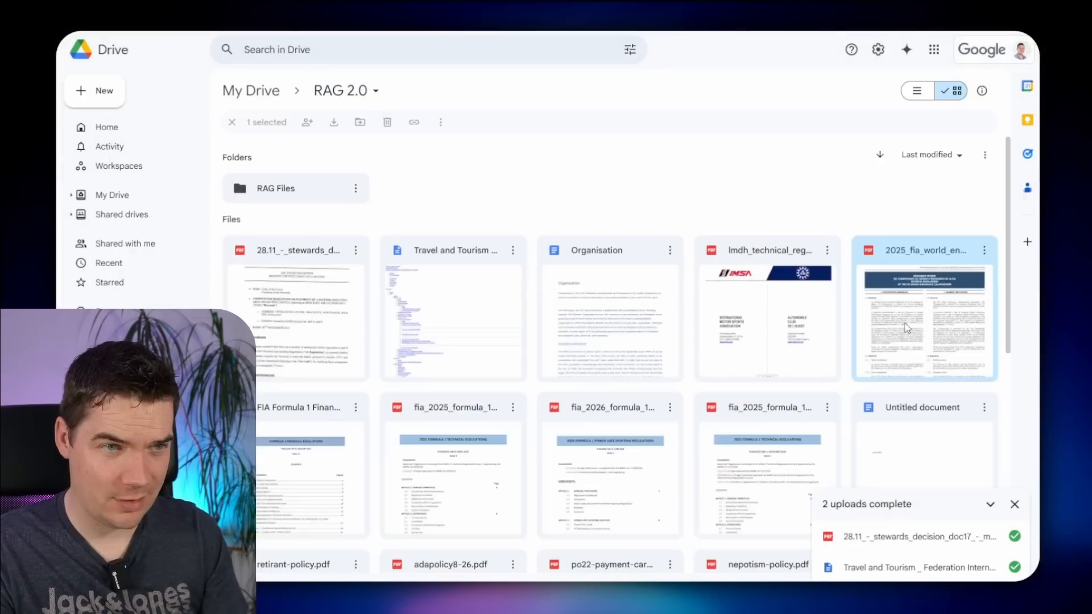
left_click_drag(921, 265, 301, 182)
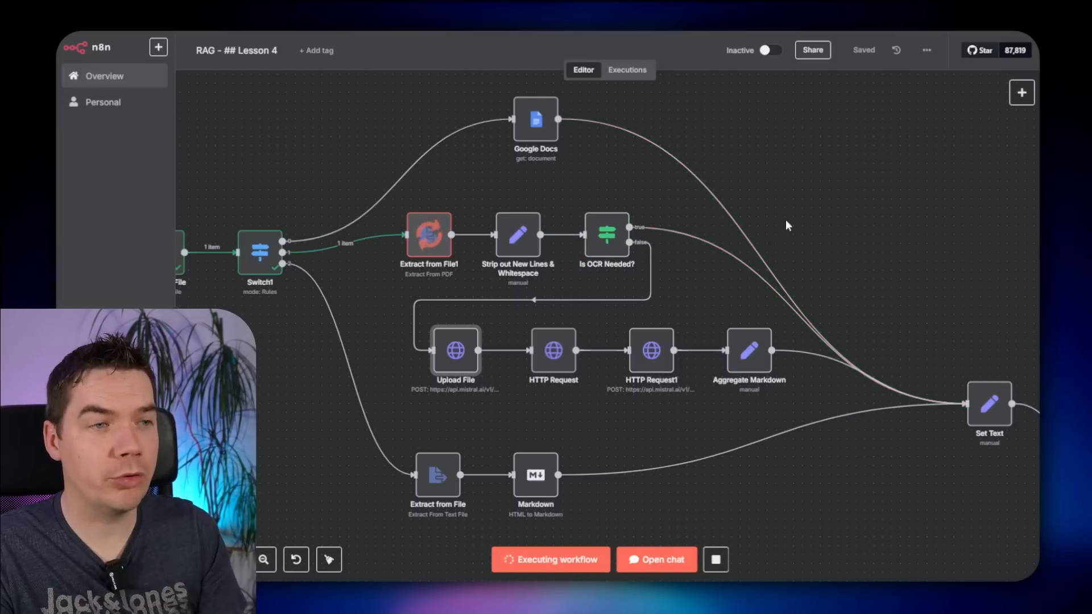
scroll(929, 244, "up", 2)
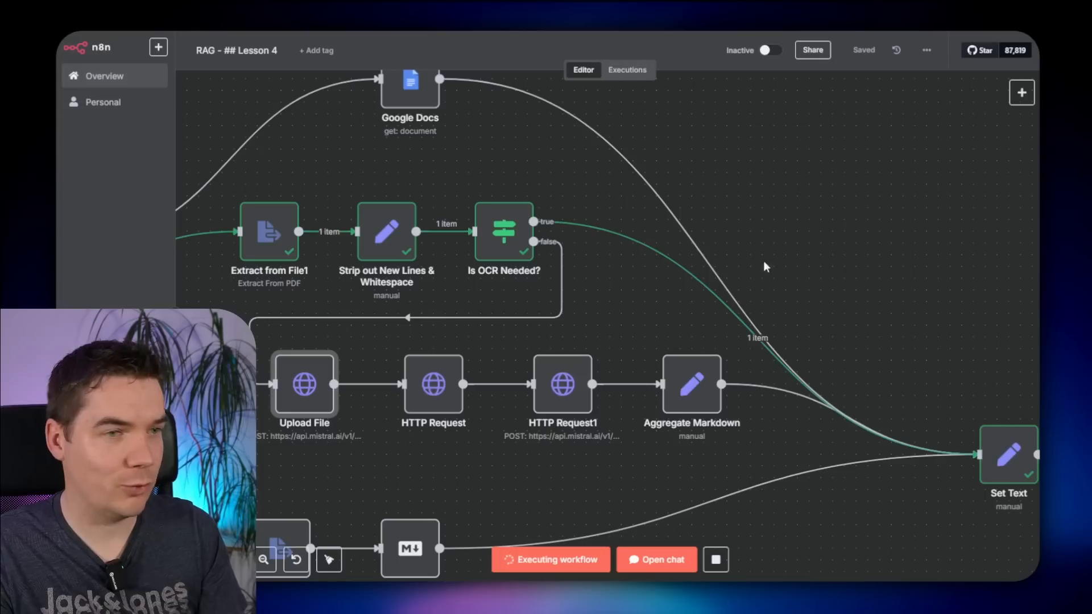
scroll(873, 316, "down", 2)
scroll(885, 302, "down", 2)
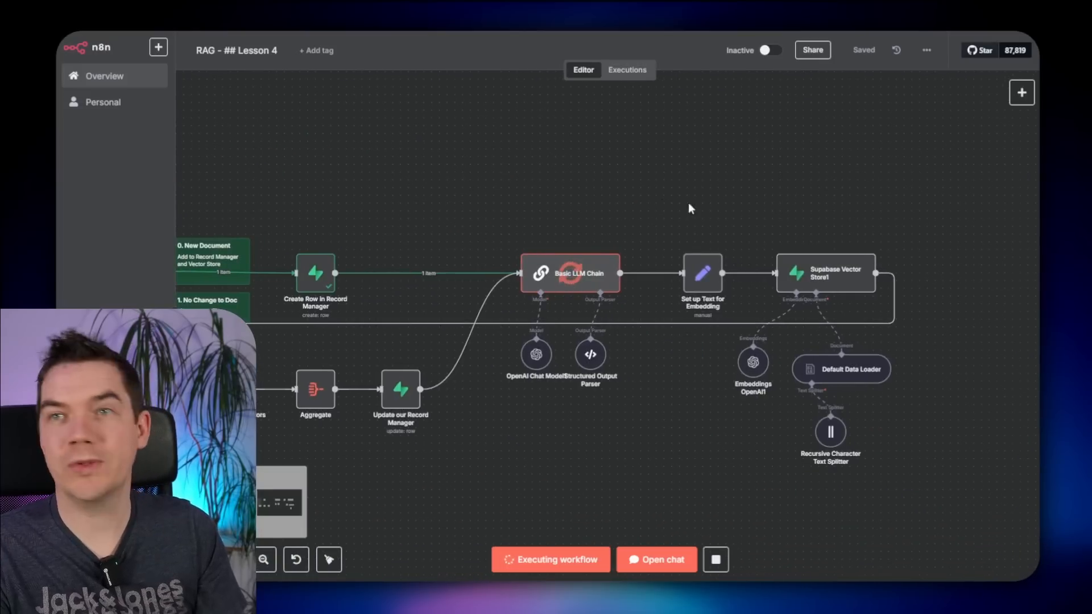
scroll(690, 207, "up", 1)
left_click_drag(741, 199, 939, 256)
scroll(842, 238, "up", 1)
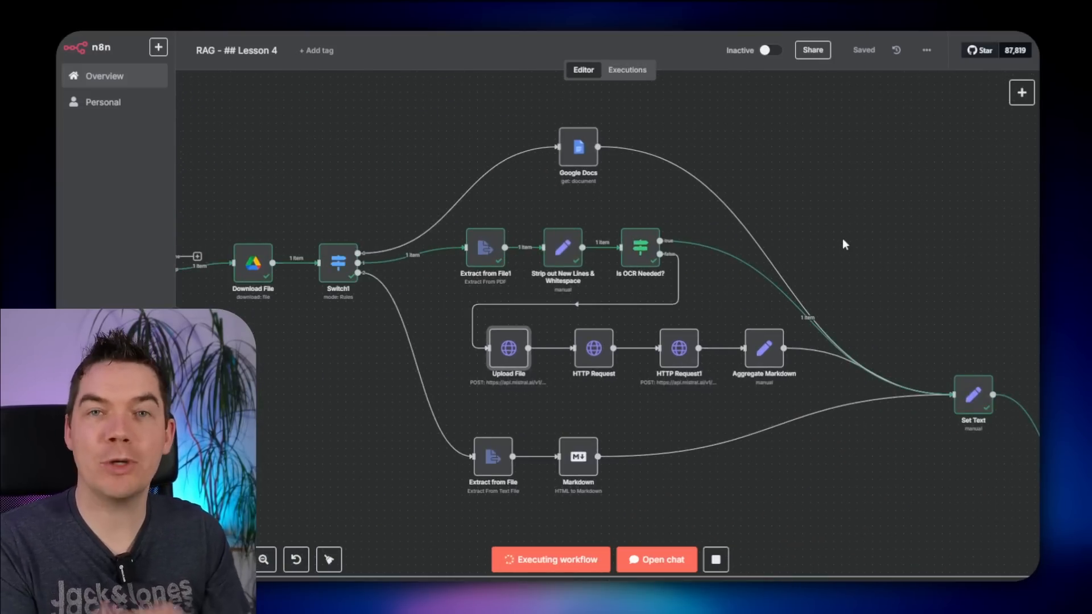
scroll(848, 250, "down", 1)
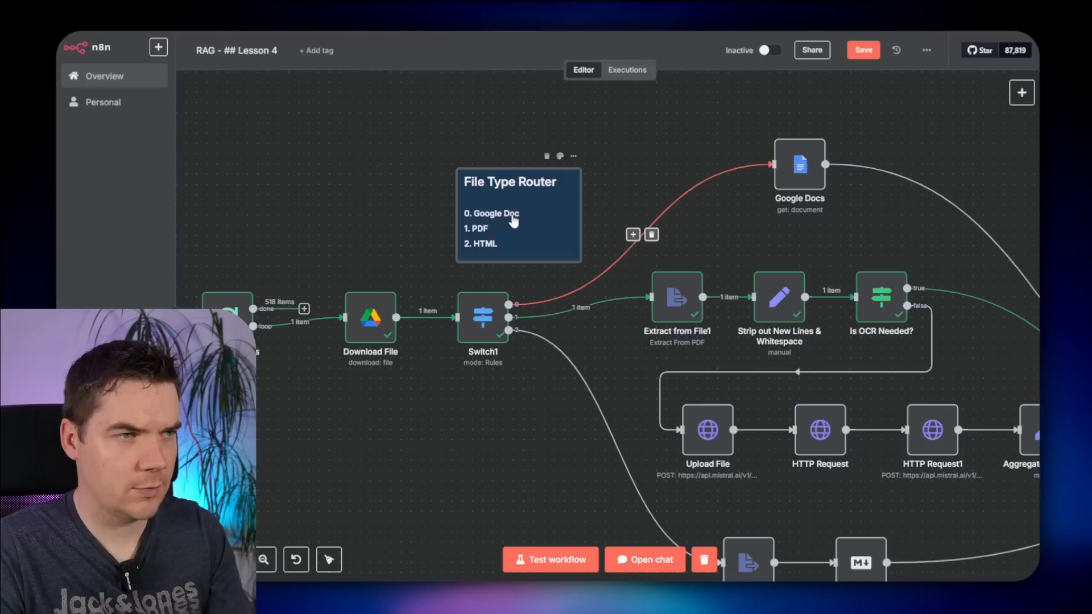
- Inspect the Set Text node's expression and its content field name
left_click_drag(407, 180, 335, 180)
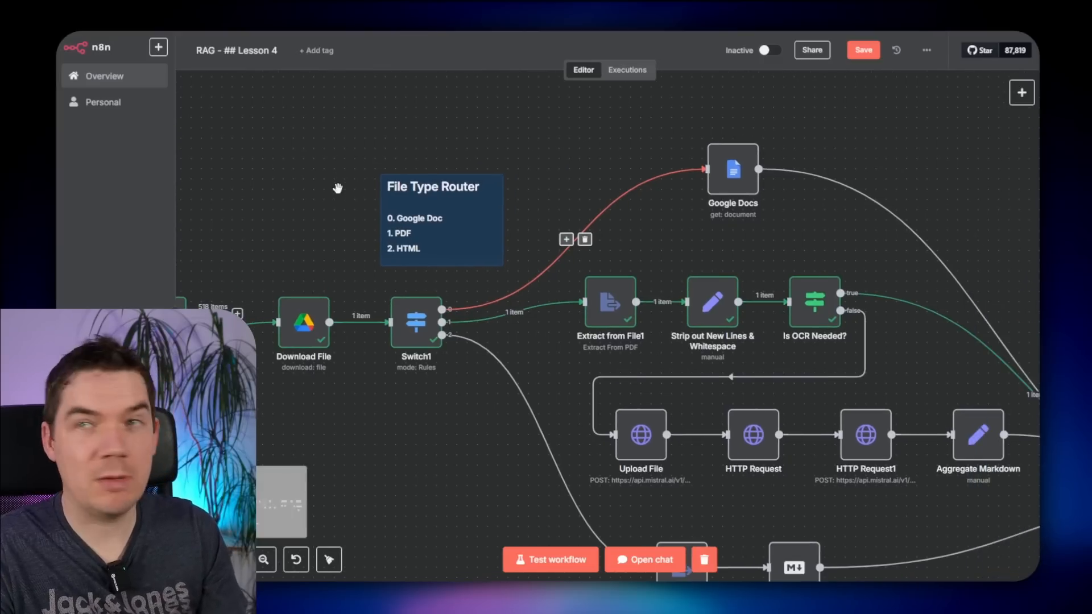
scroll(327, 189, "up", 2)
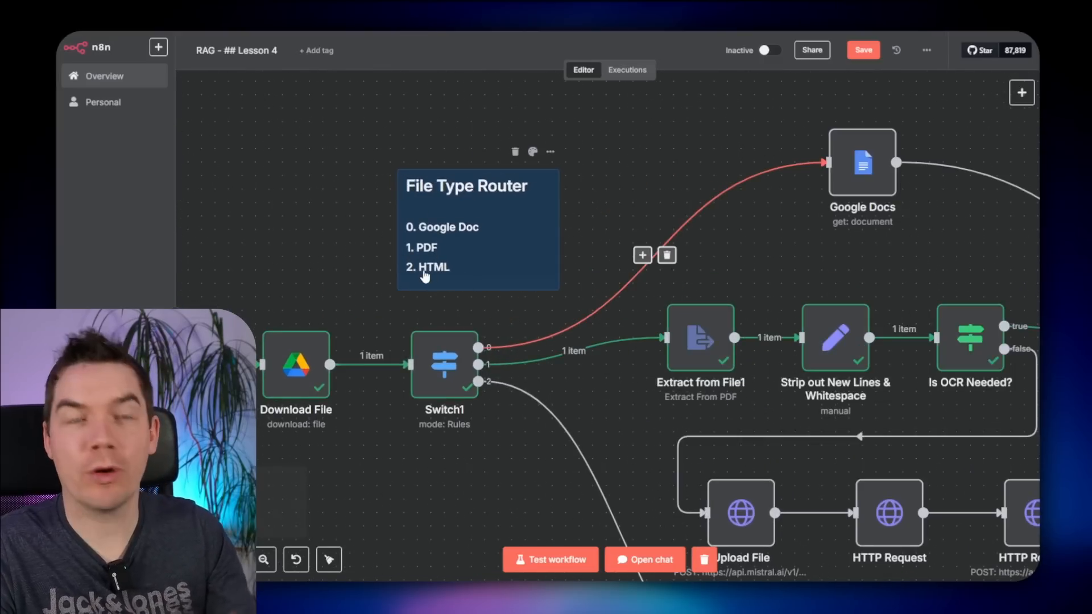
scroll(539, 434, "down", 3)
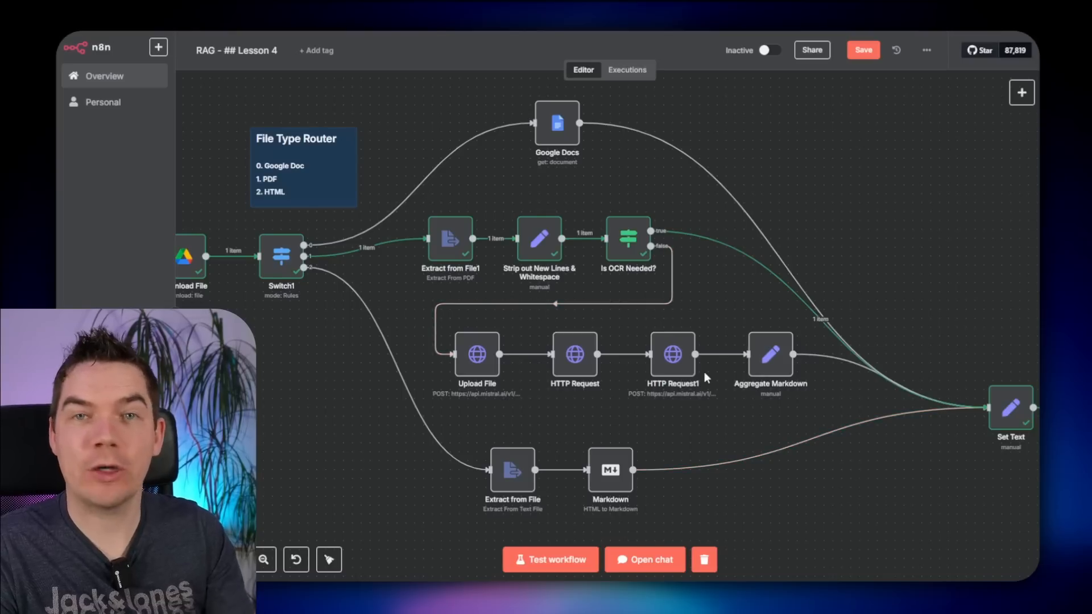
scroll(897, 476, "right", 5)
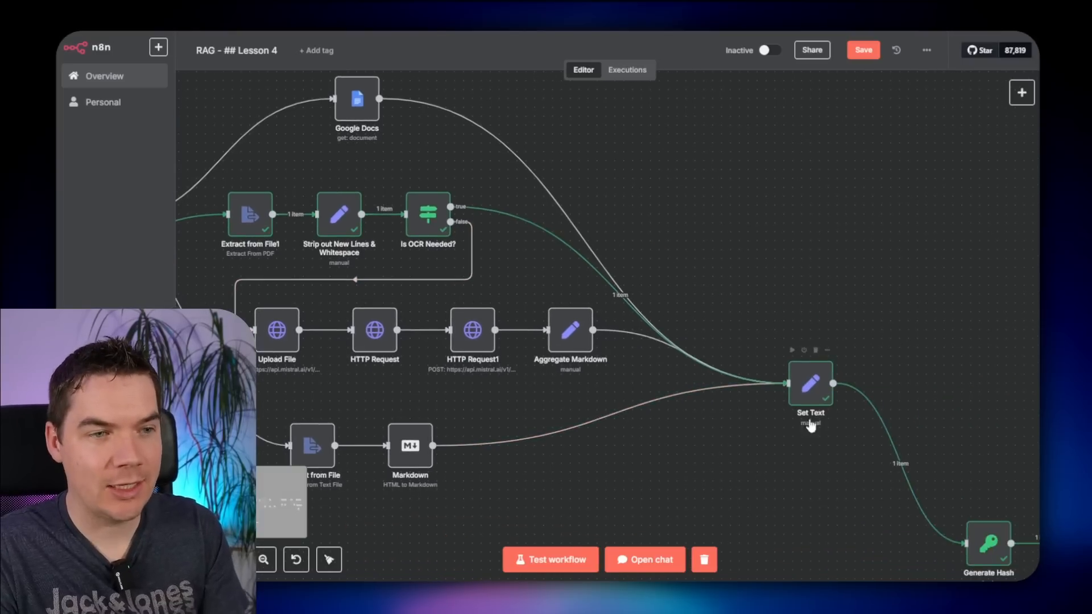
double_click(808, 384)
left_click_drag(470, 208, 489, 207)
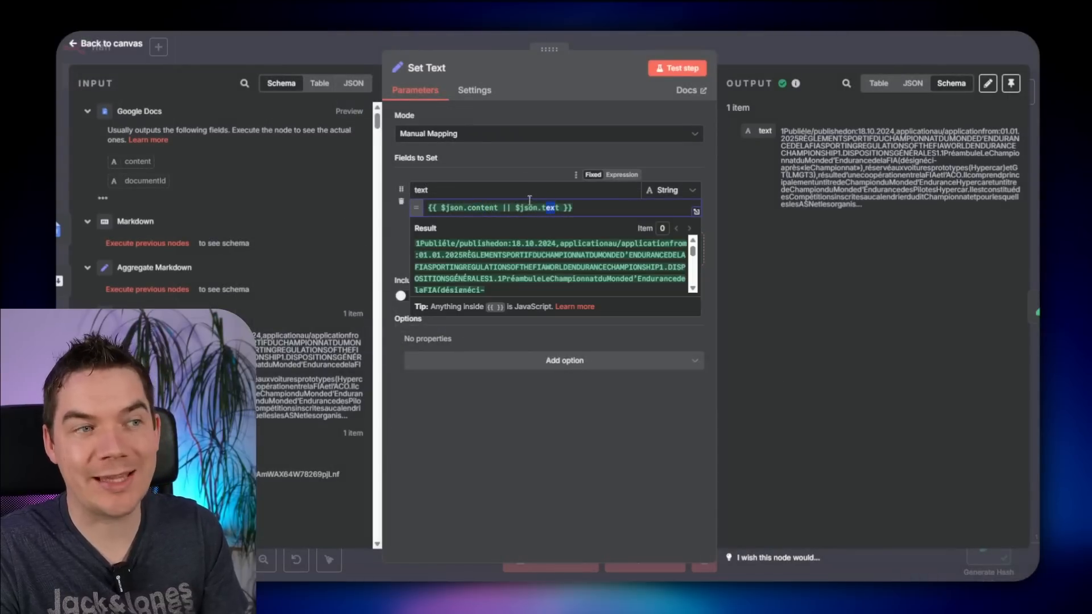
key("Escape")
- Pan to the Record Manager Router section, then back to Google Drive Trigger and Loop Over Items
left_click_drag(256, 361, 494, 378)
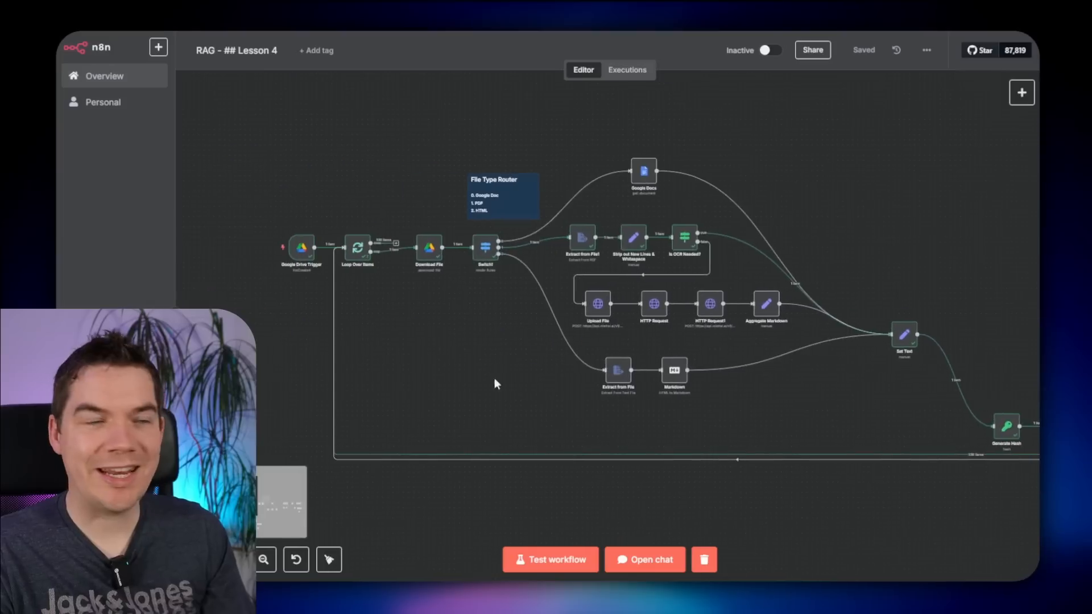
scroll(495, 379, "down", 1)
left_click_drag(783, 419, 287, 284)
left_click_drag(621, 409, 604, 410)
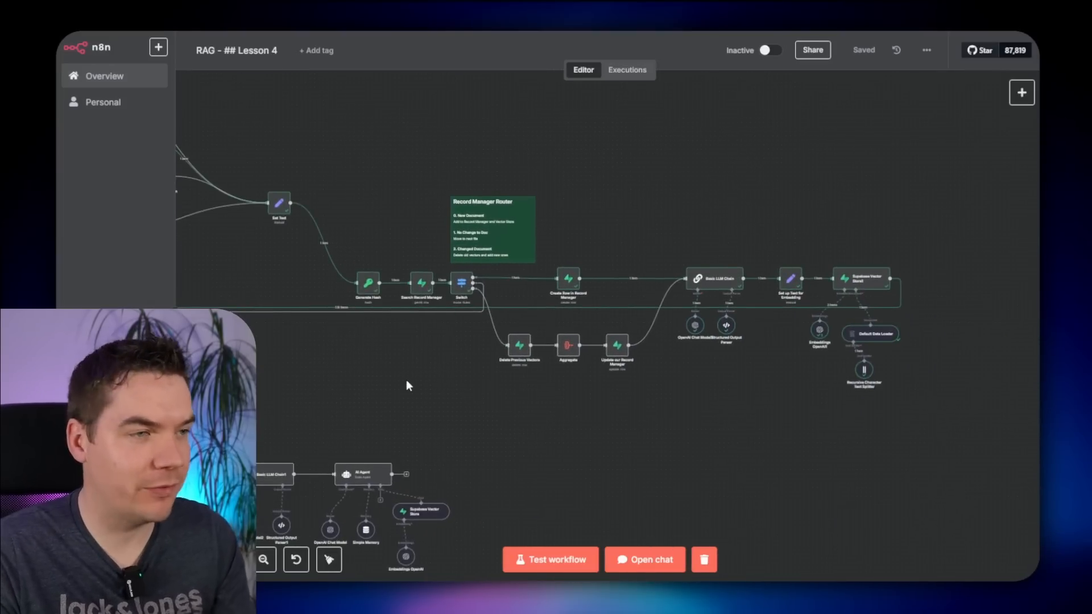
scroll(406, 380, "up", 5)
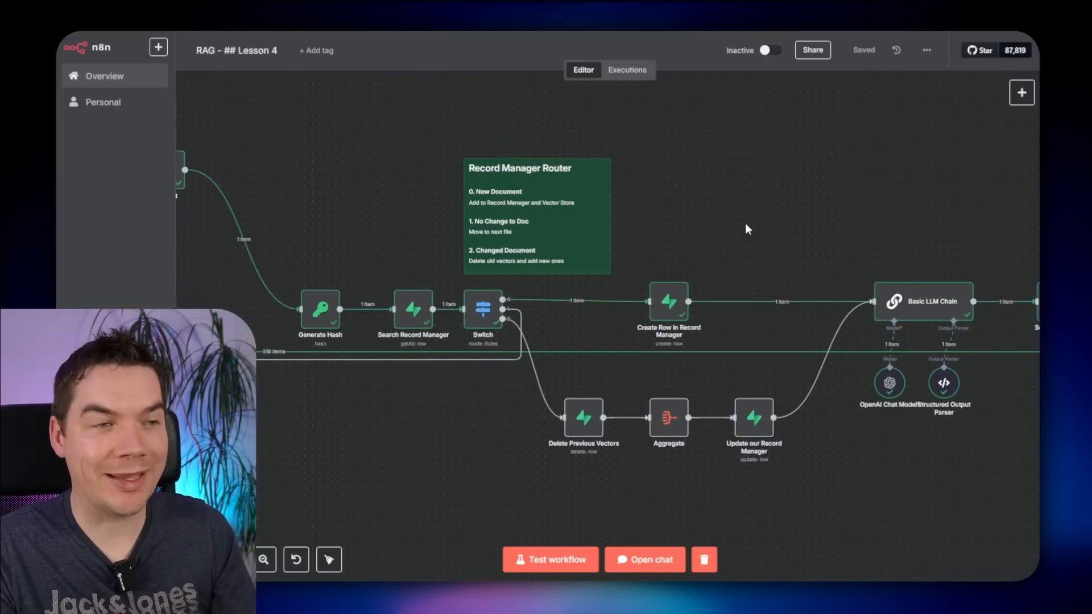
scroll(745, 223, "down", 2)
left_click_drag(778, 193, 1036, 226)
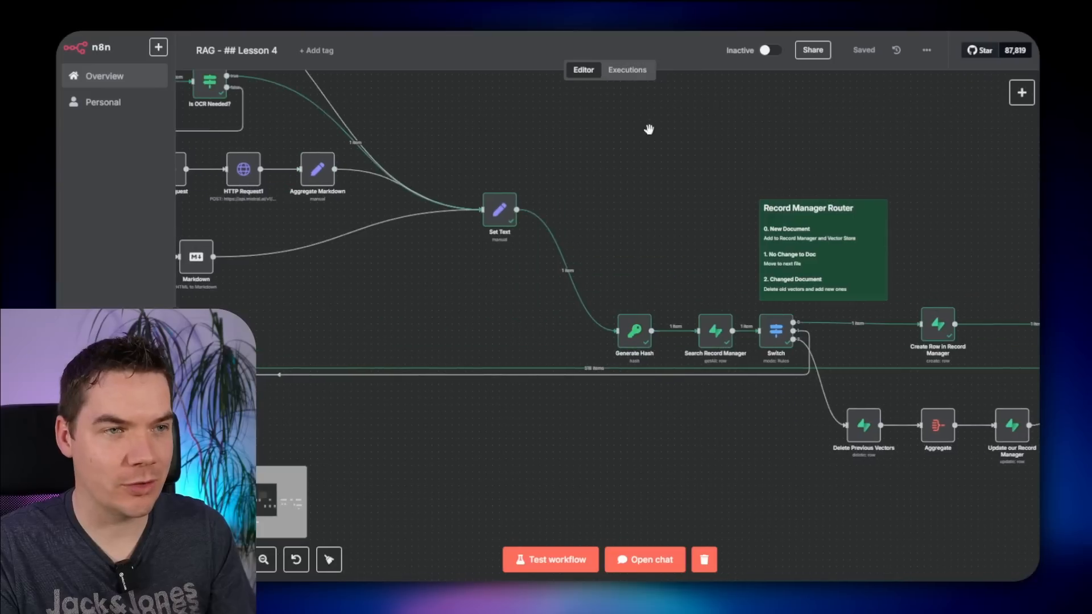
left_click_drag(649, 130, 975, 198)
left_click_drag(517, 290, 828, 339)
scroll(627, 313, "up", 5)
- Rename the Google Drive Trigger to 'New Files'
left_click(623, 211)
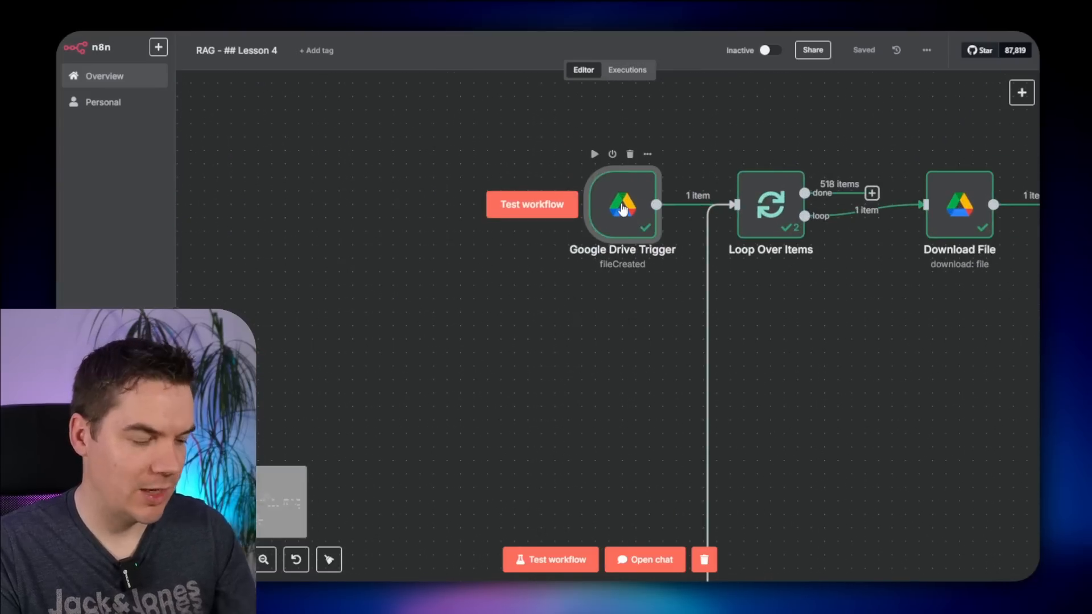
key("F2")
type("New Fi")
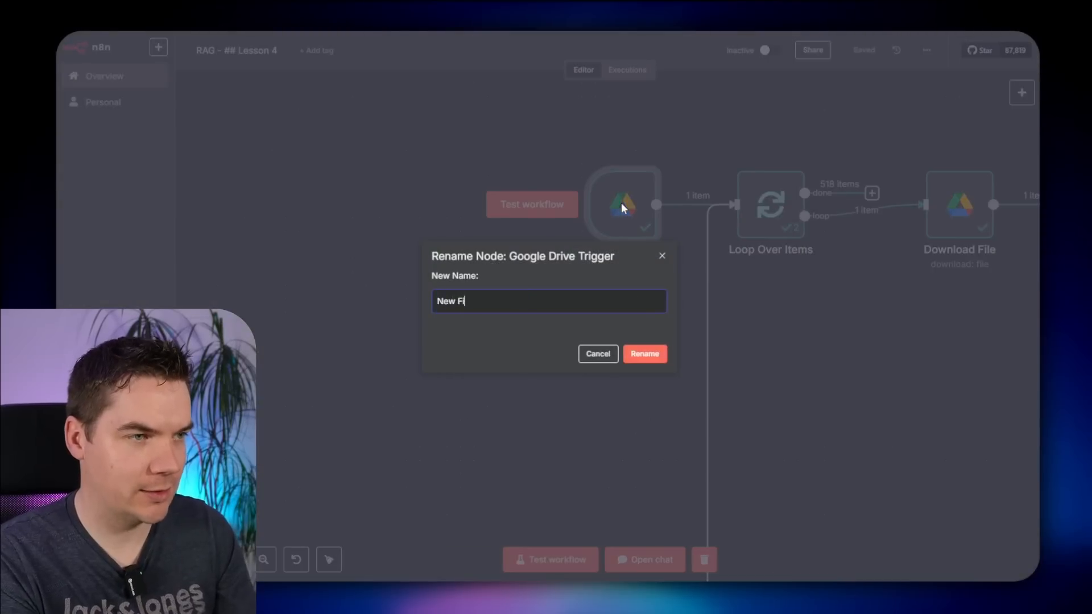
type("les")
key("Return")
- Duplicate it as 'Updated Files', connect it to Loop Over Items, and save the workflow
key("ctrl+c")
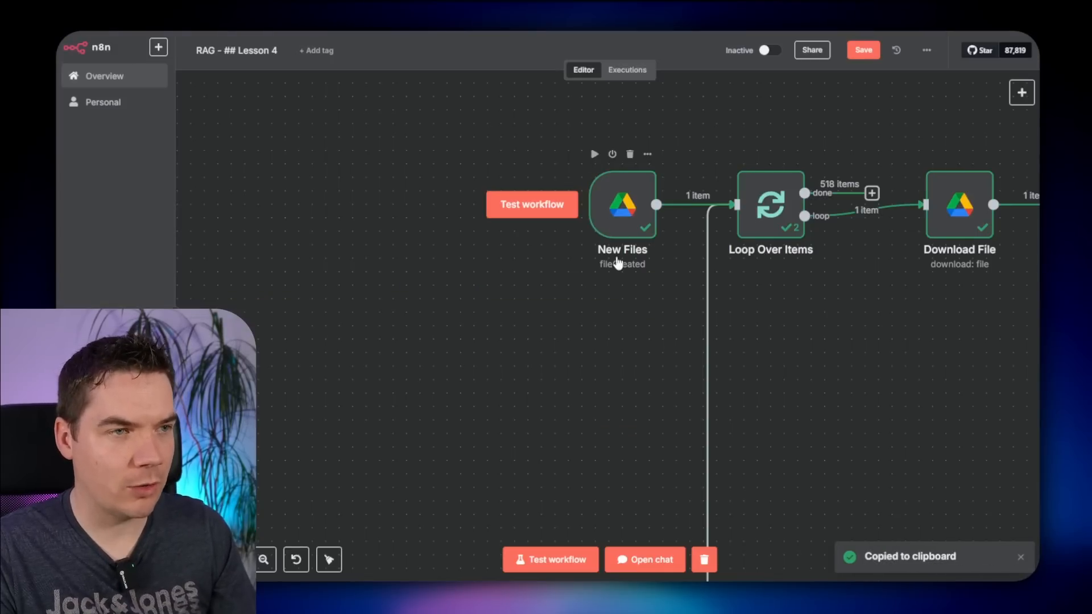
key("ctrl+v")
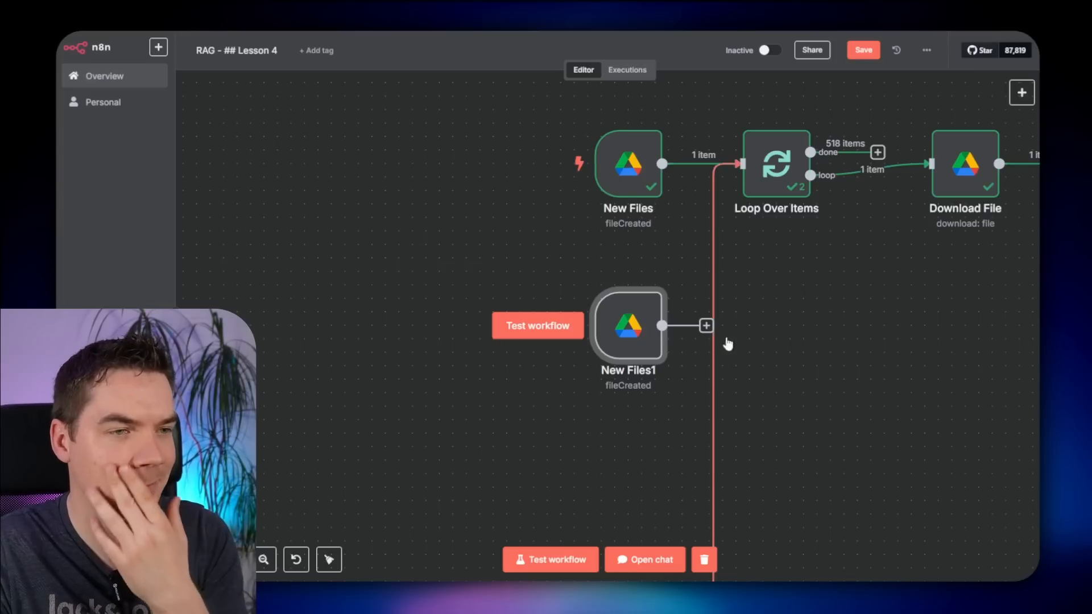
left_click_drag(662, 325, 741, 164)
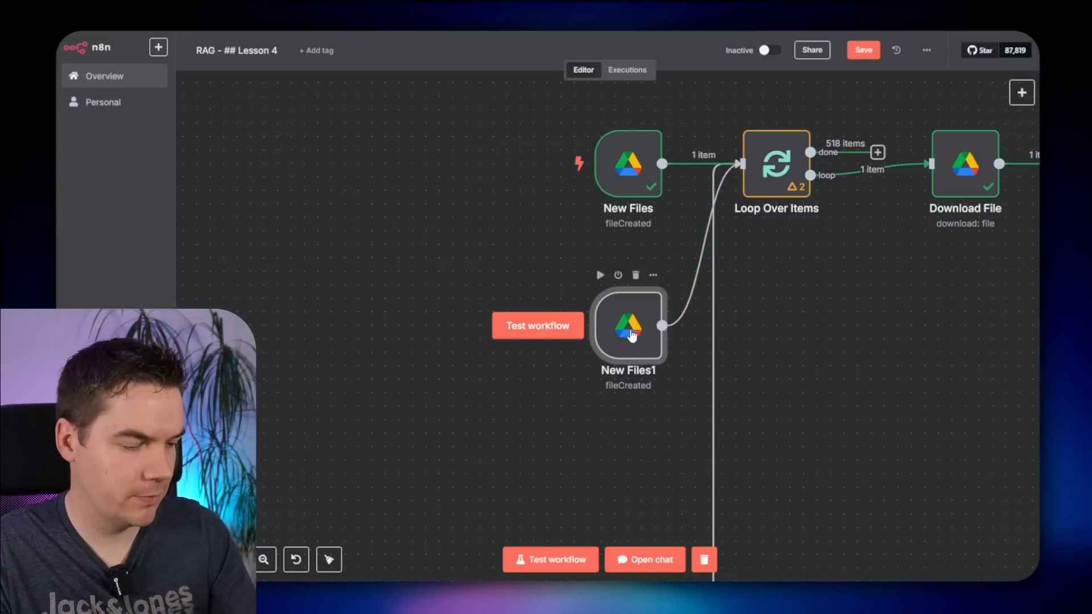
key("F2")
type("Updated Files")
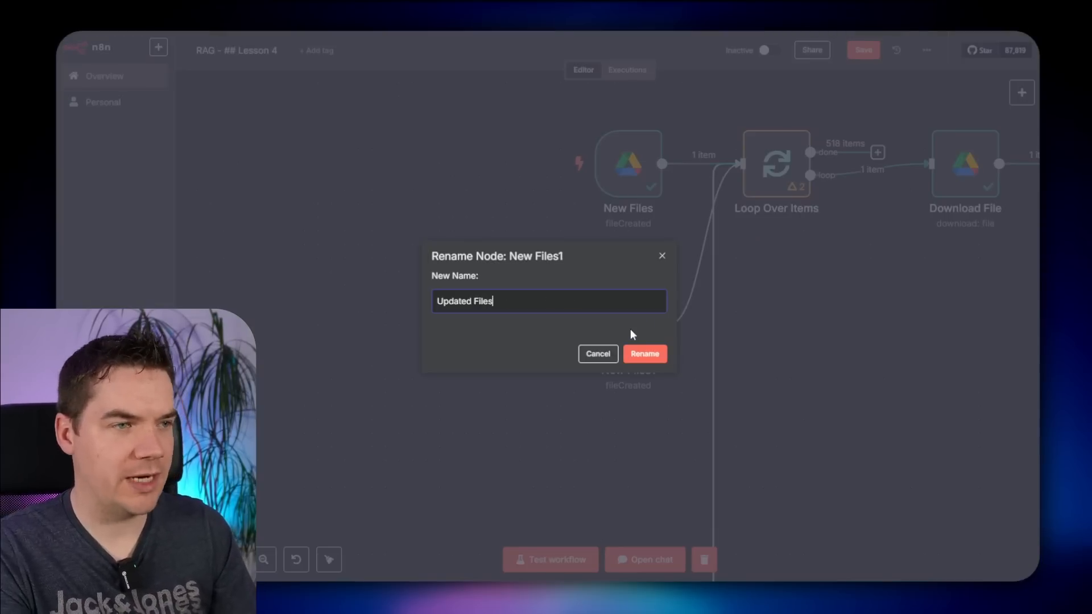
key("Return")
mouse_move(699, 251)
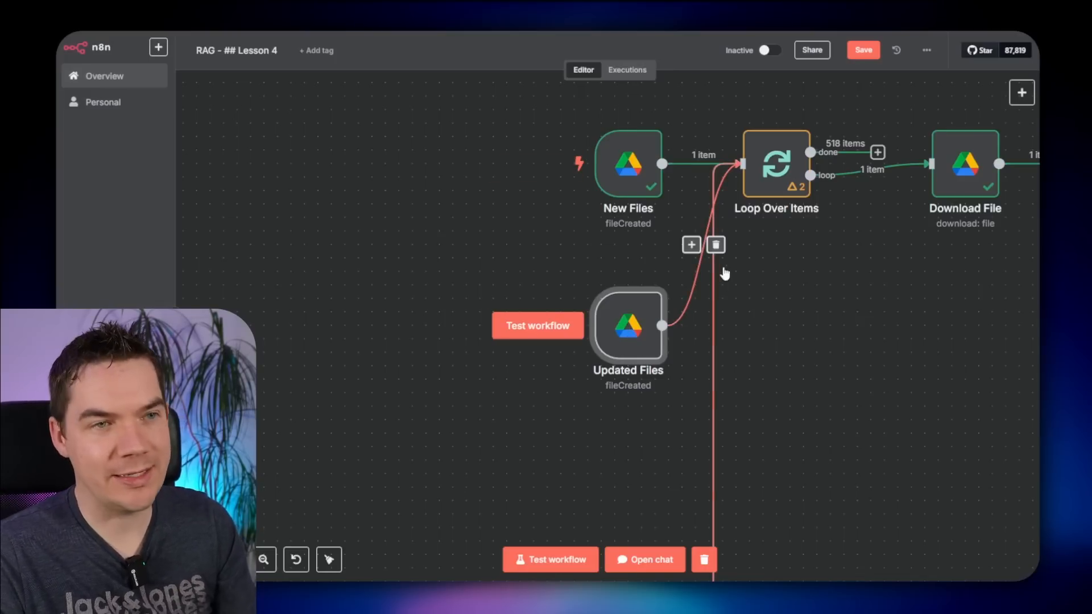
key("ctrl+s")
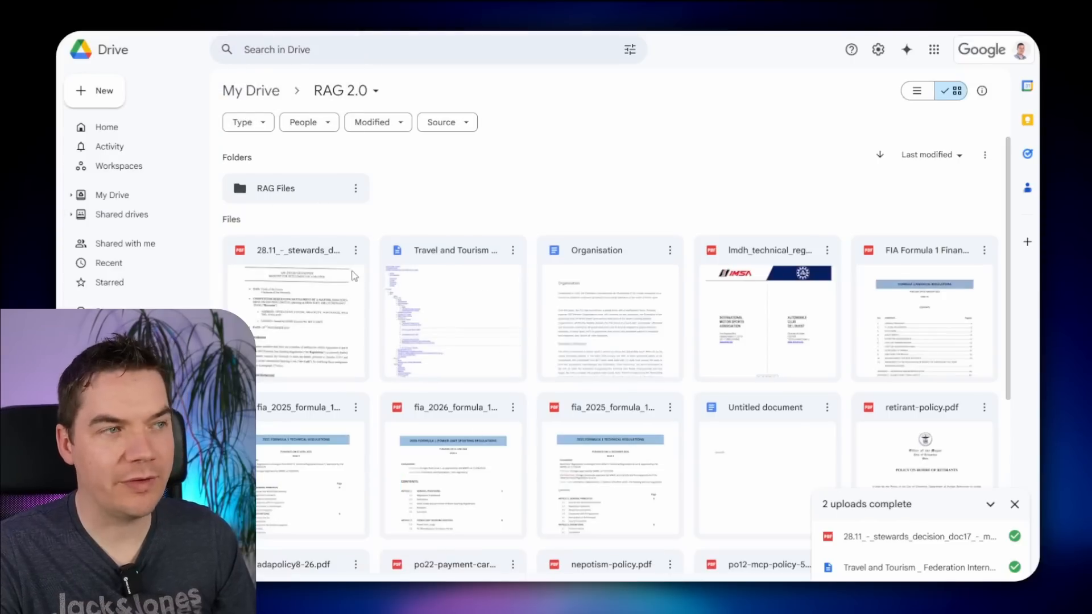
- Open the RAG Files folder in Google Drive
left_click(314, 189)
double_click(313, 186)
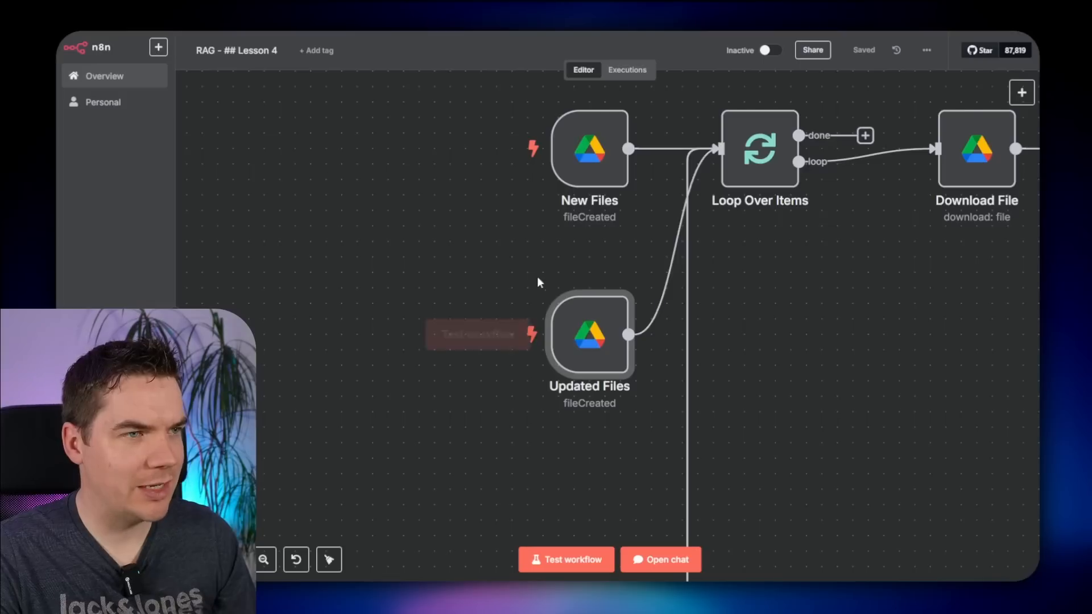
scroll(601, 361, "down", 4)
- Check the Updated Files trigger's watched event, leaving it as File Created
key("ctrl+c")
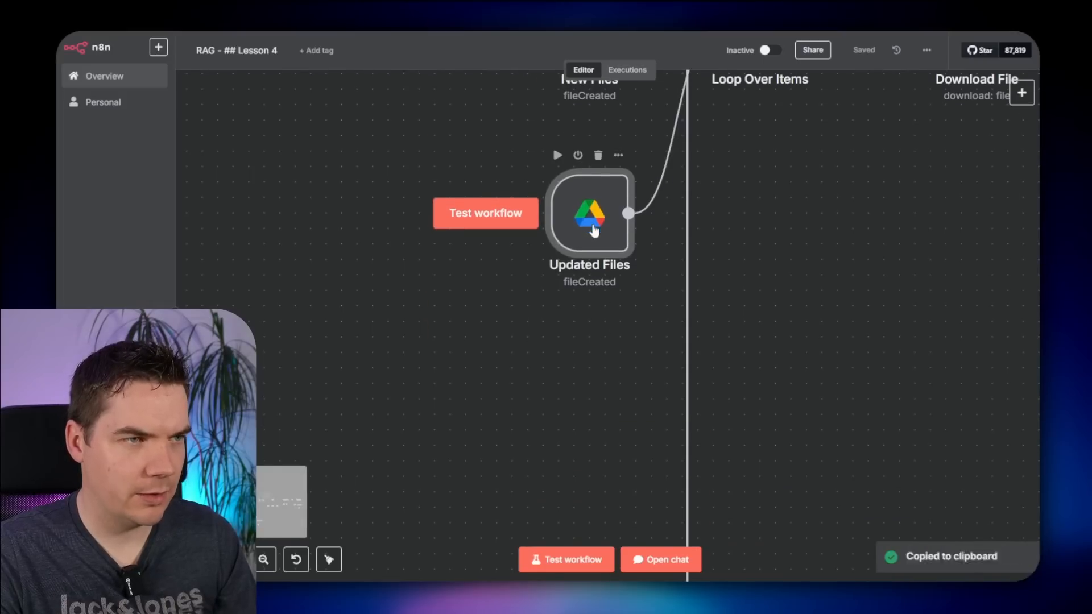
key("ctrl+v")
double_click(600, 215)
left_click(325, 349)
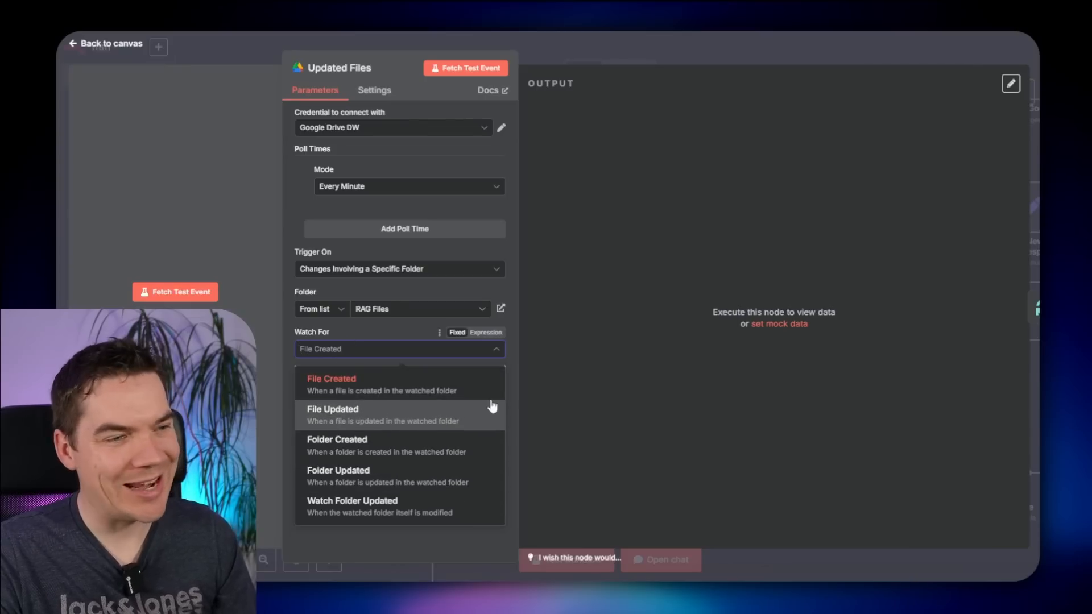
left_click(570, 371)
left_click(757, 46)
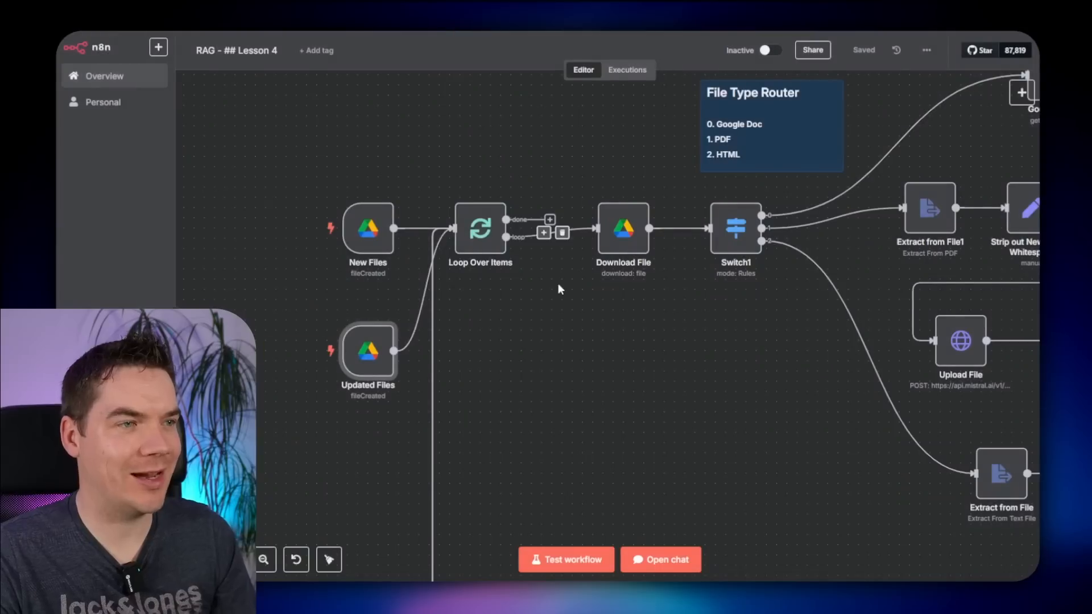
left_click(514, 362)
left_click_drag(514, 362, 658, 352)
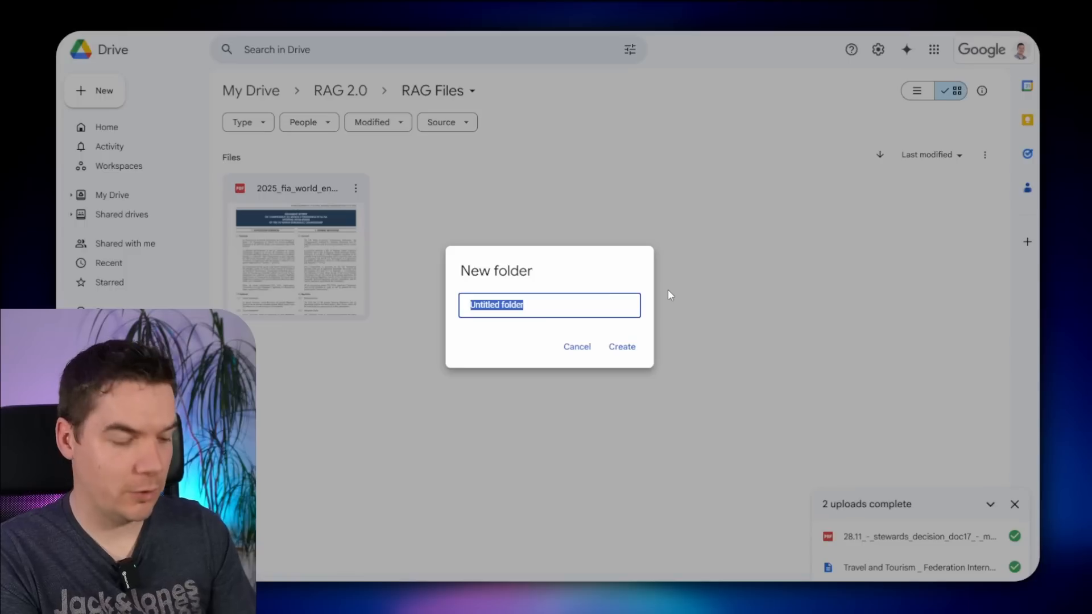
- Paste another copy of the New Files trigger and rename it 'Delete Files'
type("fil")
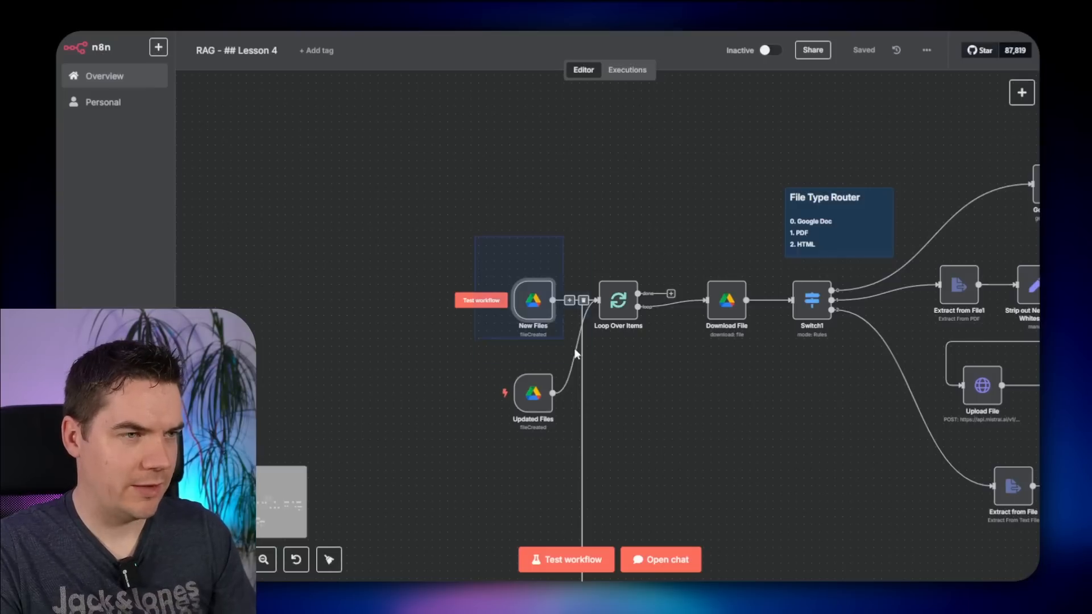
key("ctrl+c")
key("ctrl+v")
key("F2")
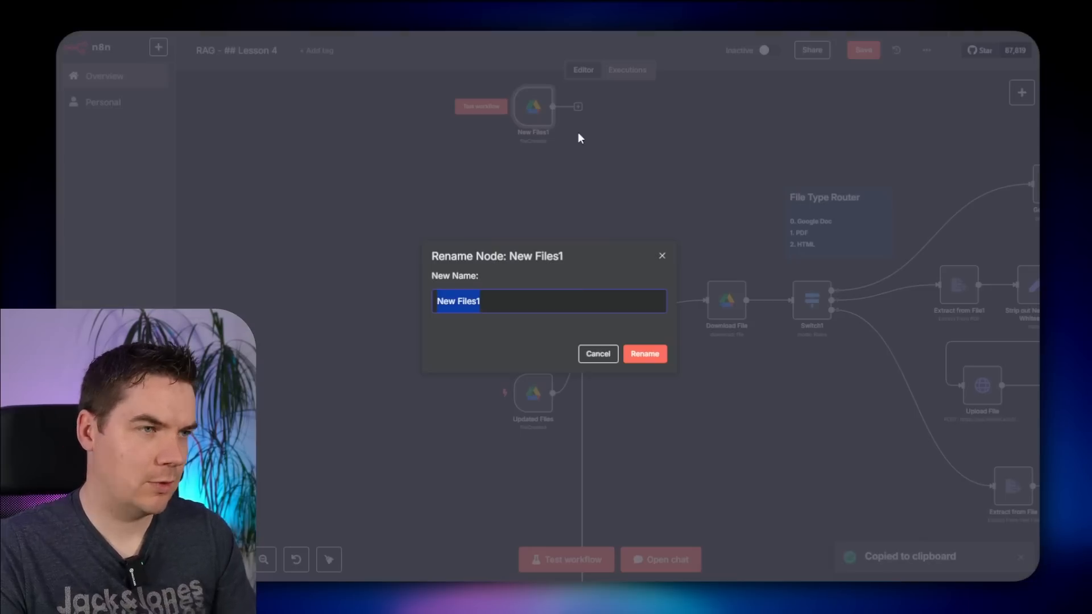
type("Delete Files")
key("Return")
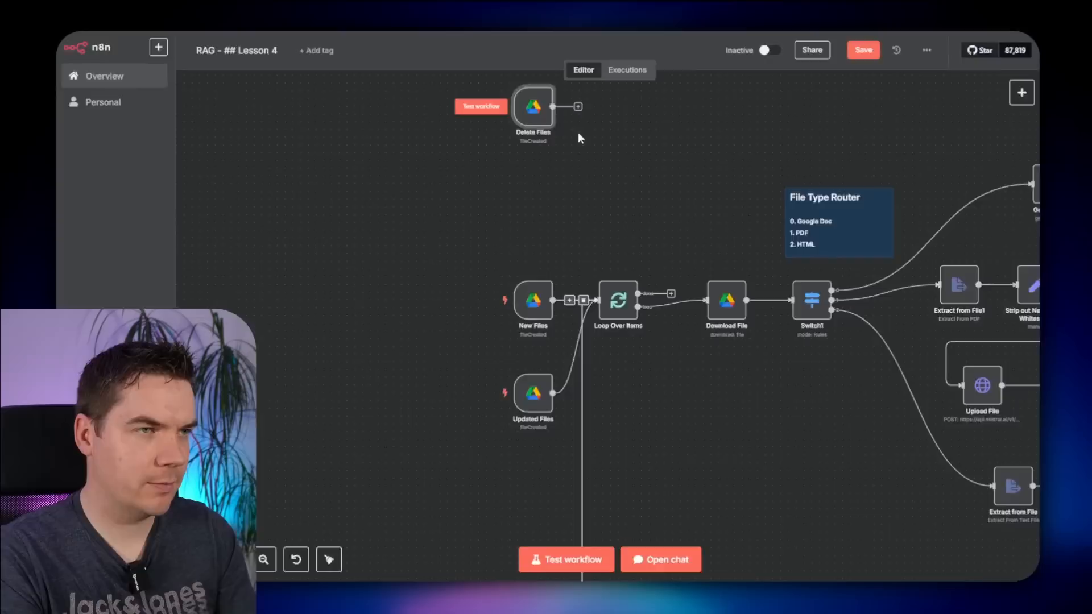
key("Return")
- Search the watched-folder list for Recycling Bin and move the PDF into that folder
left_click(394, 310)
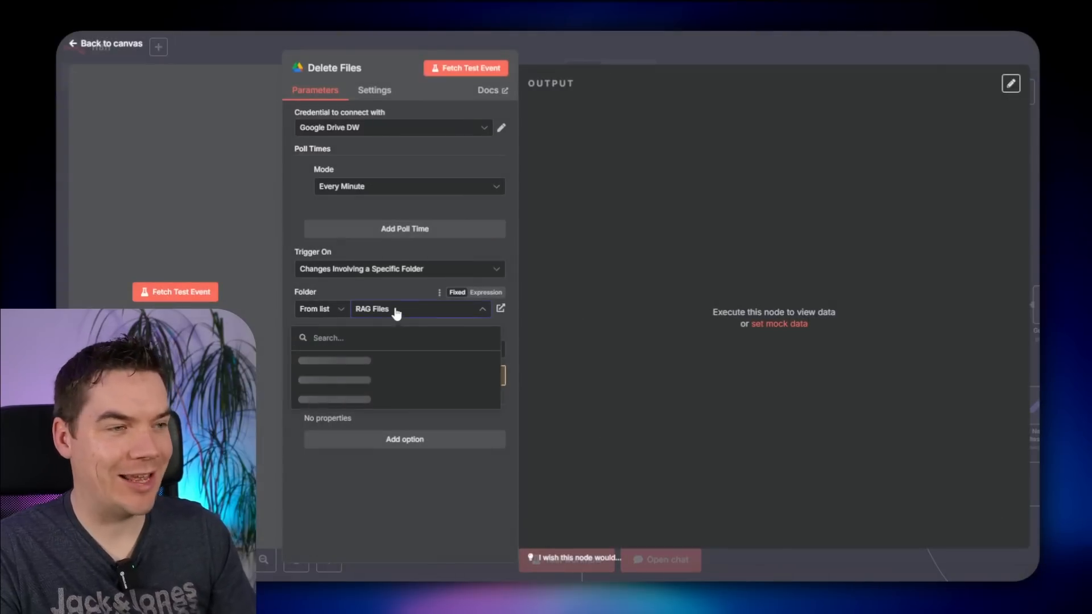
type("rec")
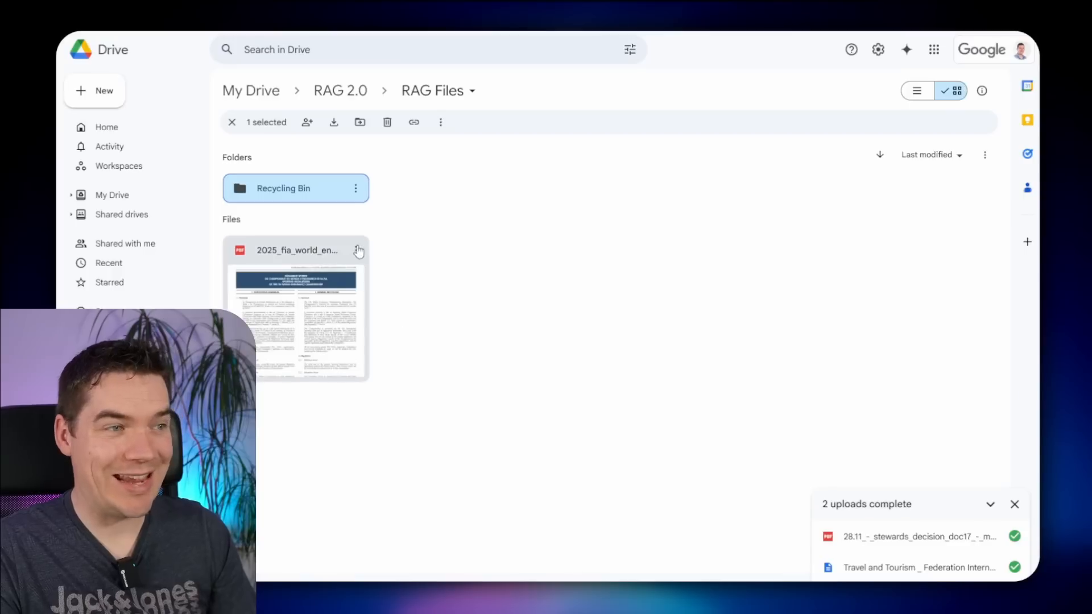
left_click_drag(285, 316, 310, 192)
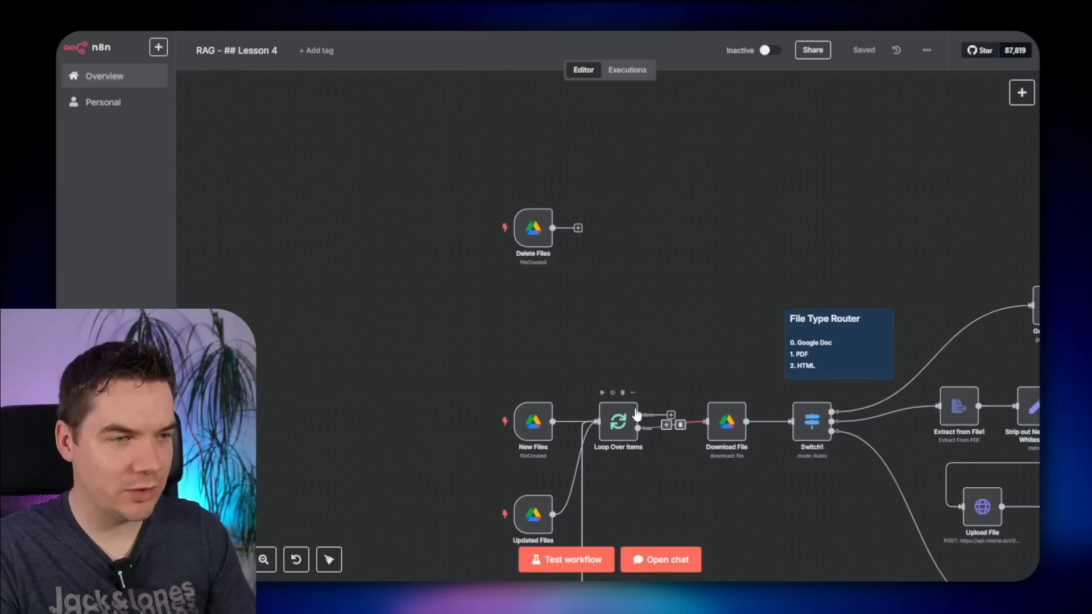
scroll(637, 413, "up", 3)
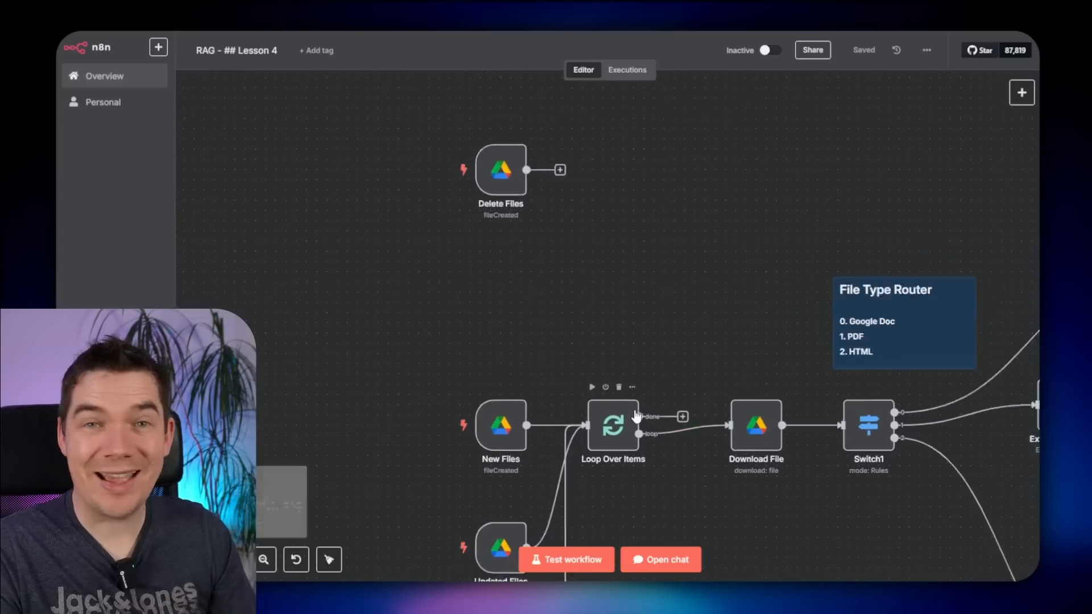
- Duplicate Loop Over Items and connect Delete Files to the new Loop Over Items1
left_click(615, 405)
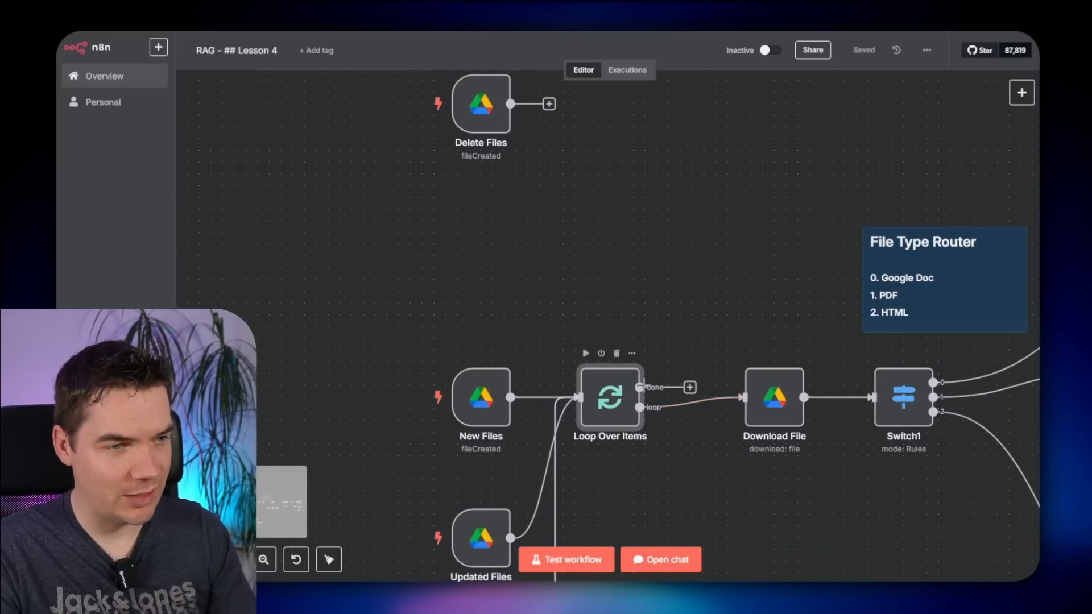
key("ctrl+c")
key("ctrl+v")
scroll(603, 185, "up", 2)
left_click_drag(510, 194, 597, 201)
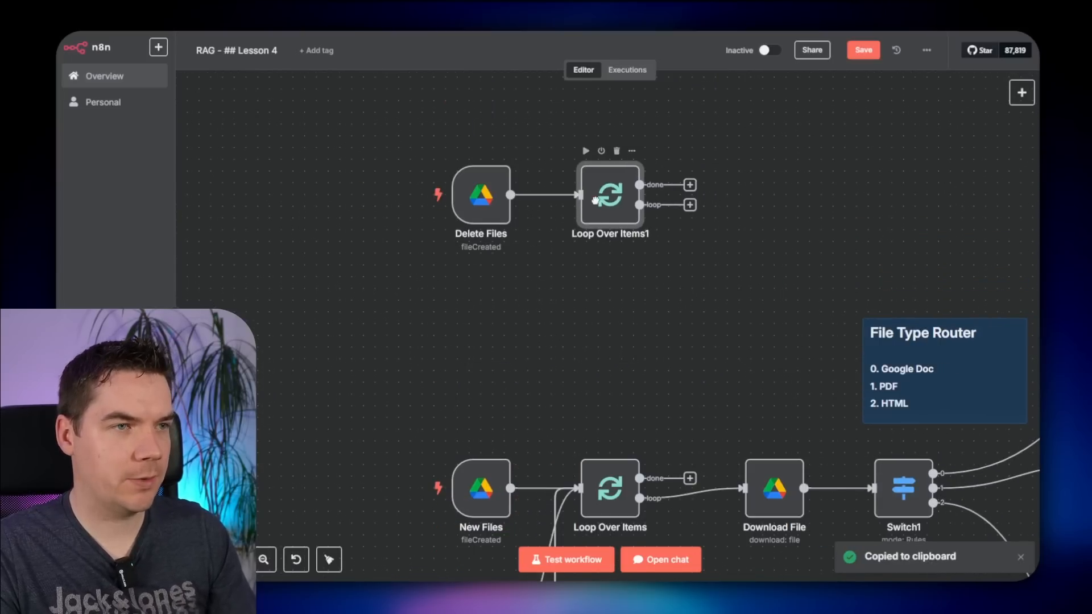
left_click_drag(732, 407, 481, 251)
- Copy the Delete Previous Vectors, Aggregate and Update Record Manager nodes after Loop Over Items1
scroll(501, 269, "down", 3)
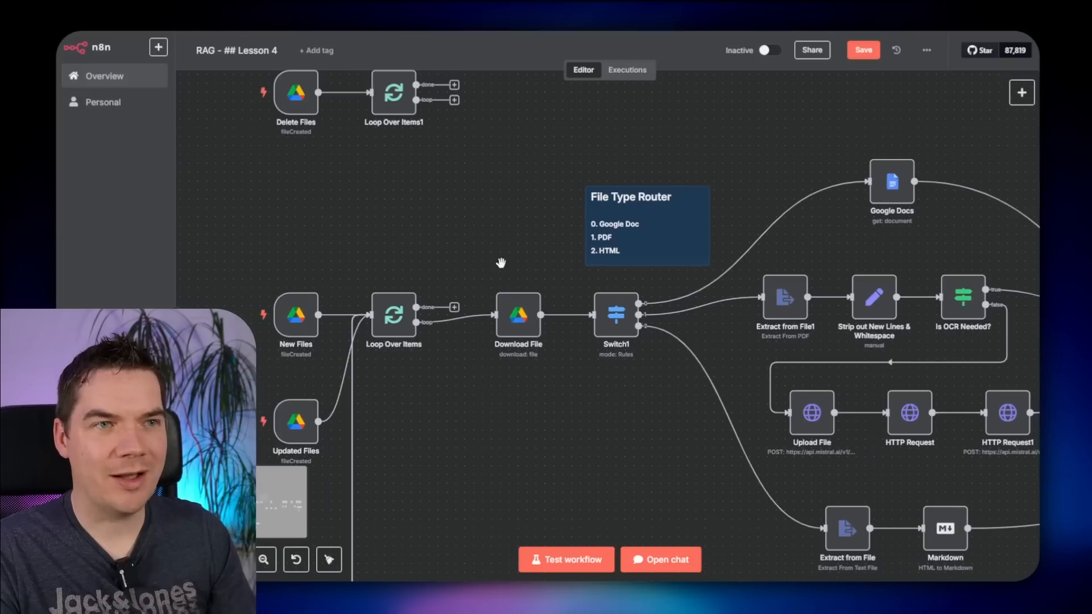
scroll(504, 255, "down", 1)
left_click_drag(613, 442, 383, 317)
left_click_drag(827, 410, 520, 405)
left_click_drag(649, 408, 382, 300)
left_click_drag(775, 455, 514, 376)
scroll(687, 442, "up", 2)
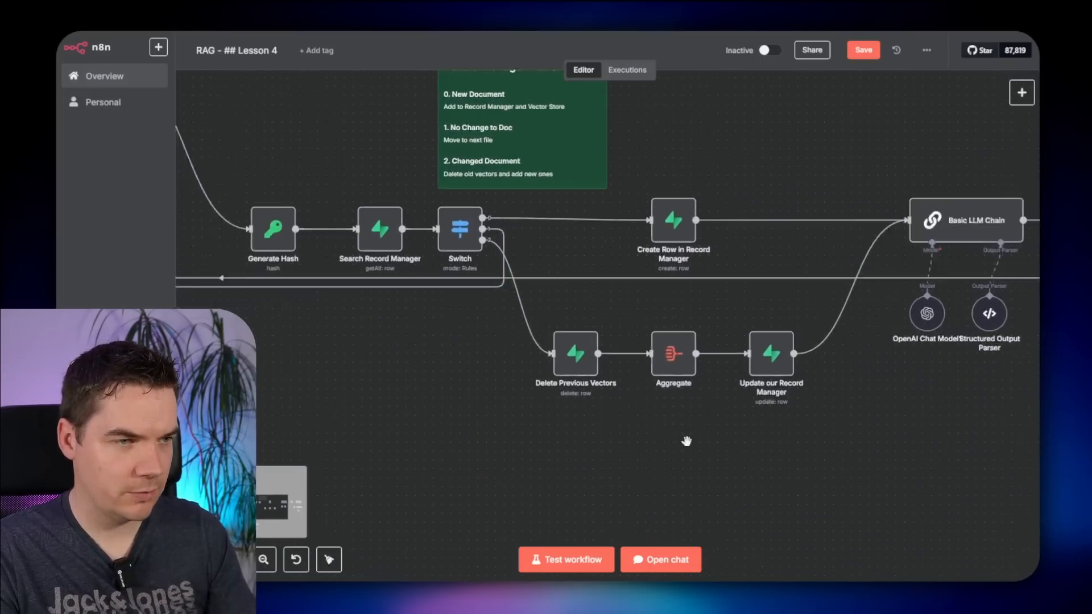
left_click_drag(488, 433, 811, 290)
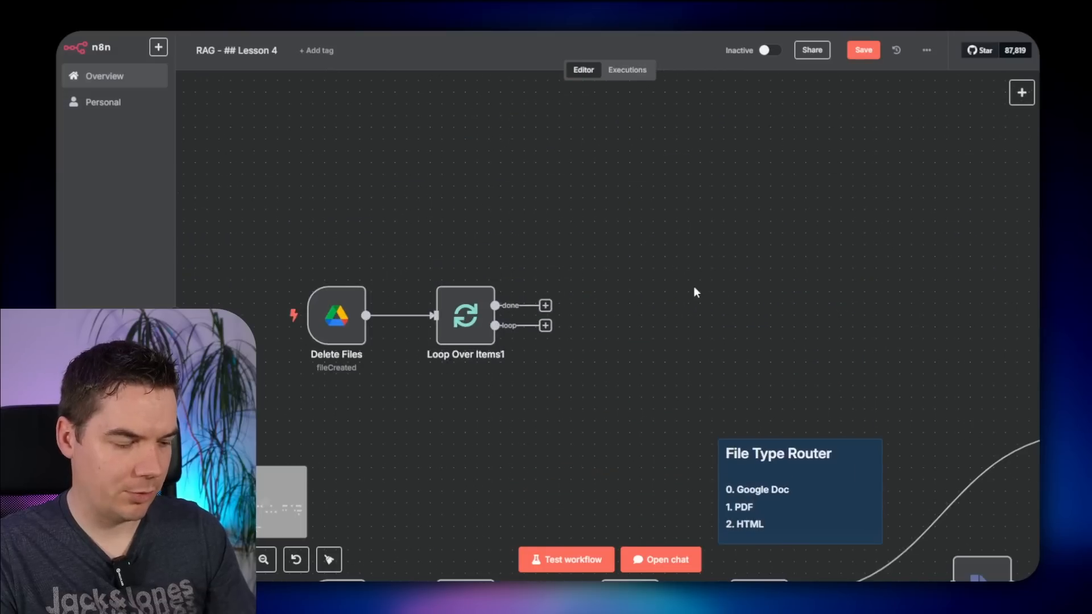
key("ctrl+v")
left_click_drag(495, 326, 599, 304)
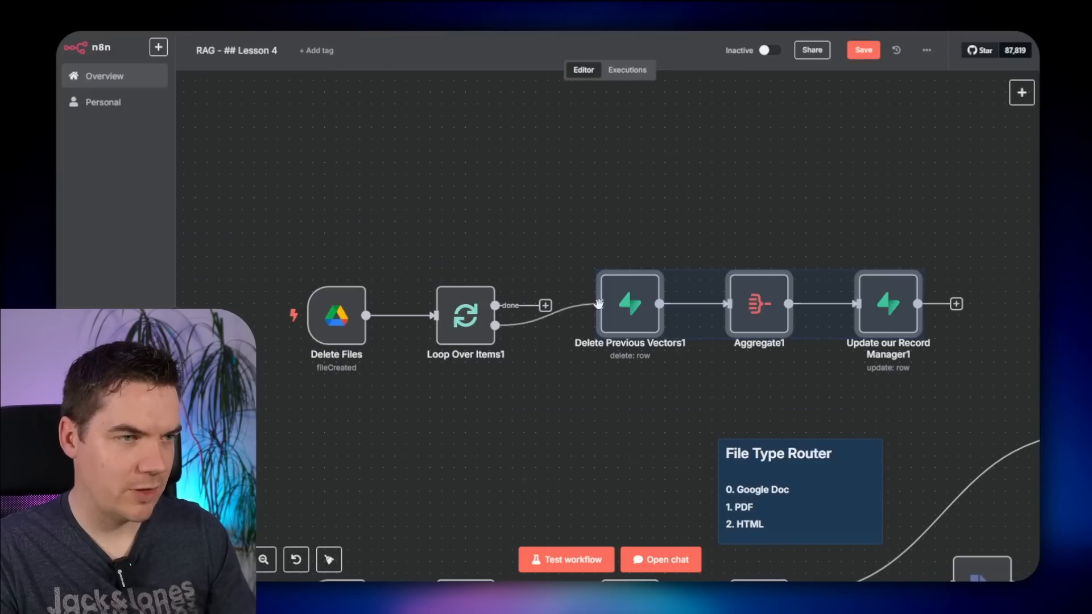
left_click(528, 270)
- Reposition the Delete Files group, review Delete Previous Vectors1's Filters, unlink it, and run a test
left_click_drag(258, 229, 506, 356)
left_click_drag(465, 315, 418, 210)
left_click(571, 332)
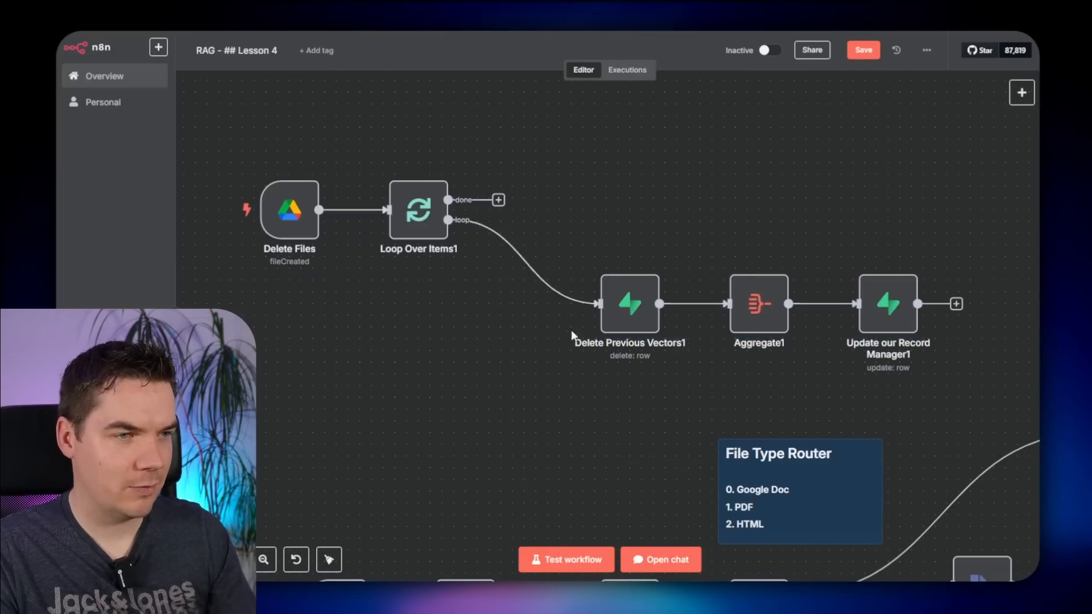
double_click(636, 306)
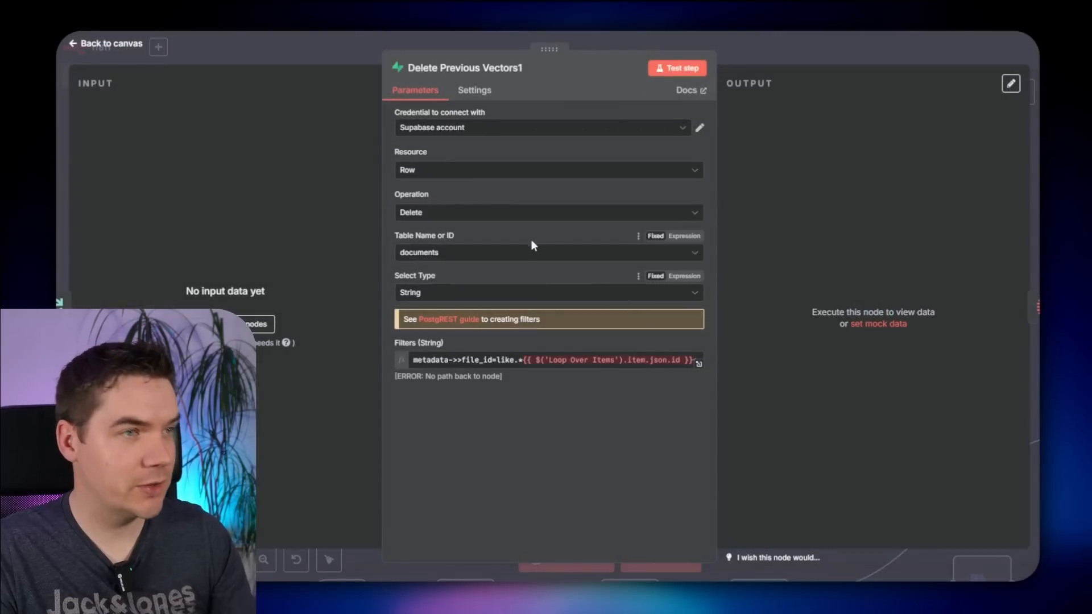
left_click(520, 360)
left_click(783, 54)
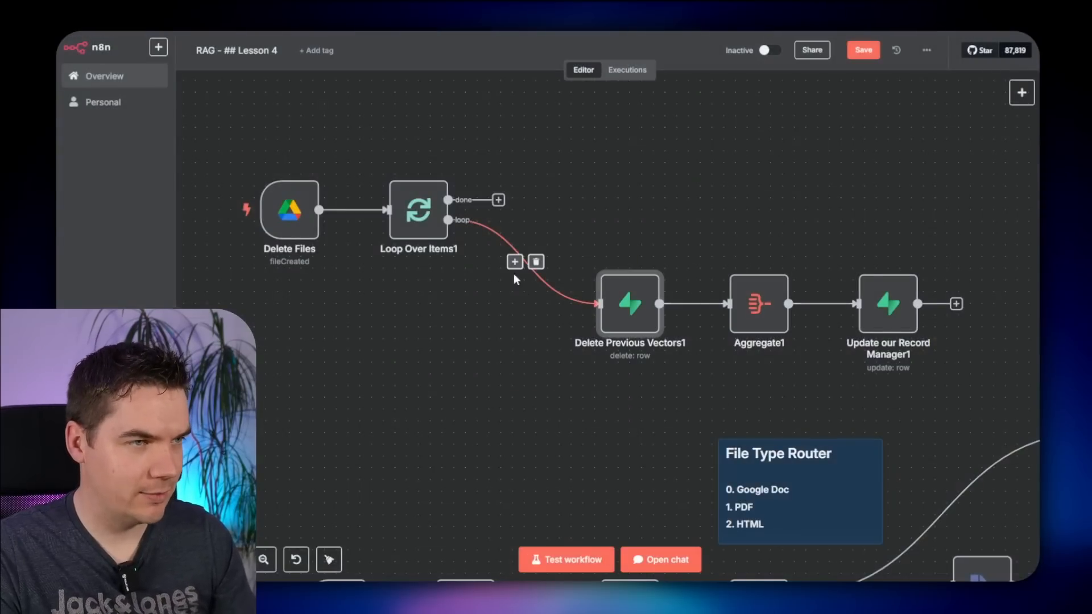
left_click(537, 261)
scroll(484, 336, "left", 5)
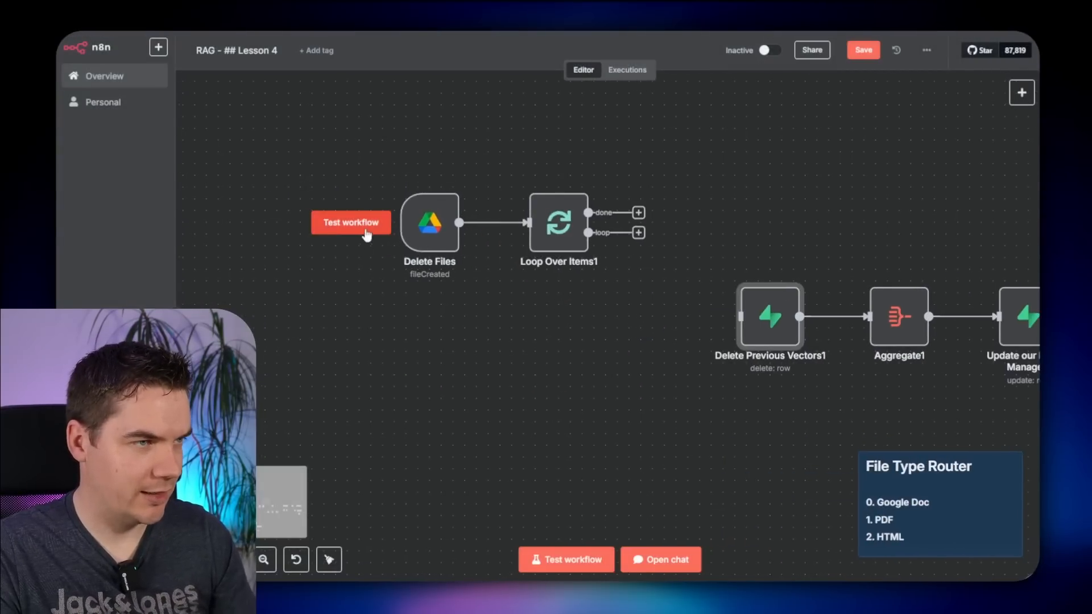
left_click(364, 223)
- Connect Loop Over Items1 to Delete Previous Vectors1 and edit its Filters expression to reference Loop Over Items1
left_click_drag(603, 270, 427, 260)
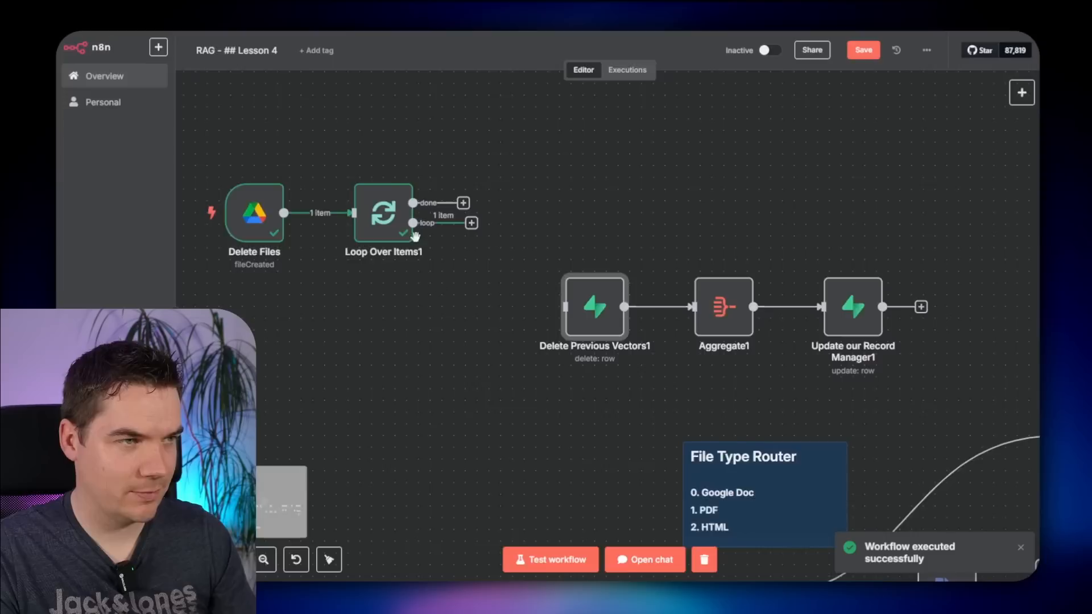
double_click(395, 222)
left_click(782, 54)
left_click_drag(463, 223, 576, 321)
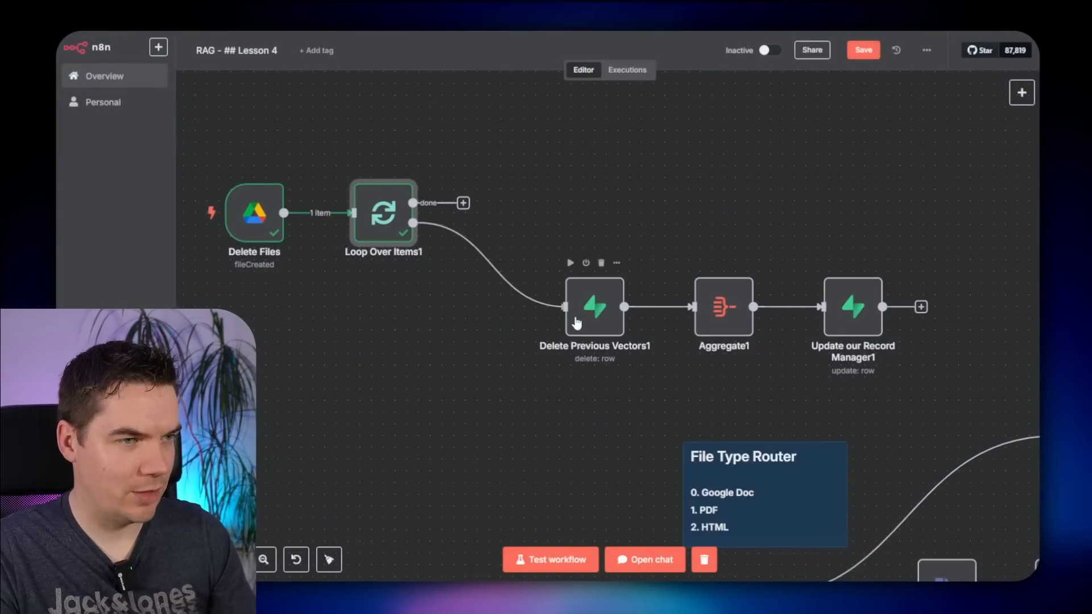
left_click(580, 311)
double_click(580, 311)
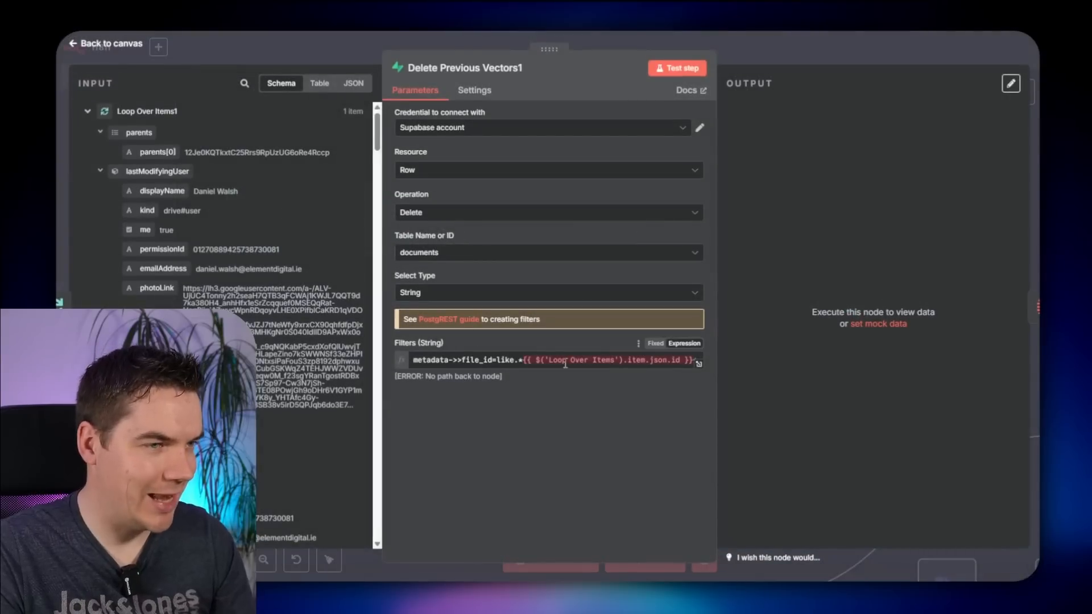
left_click(698, 364)
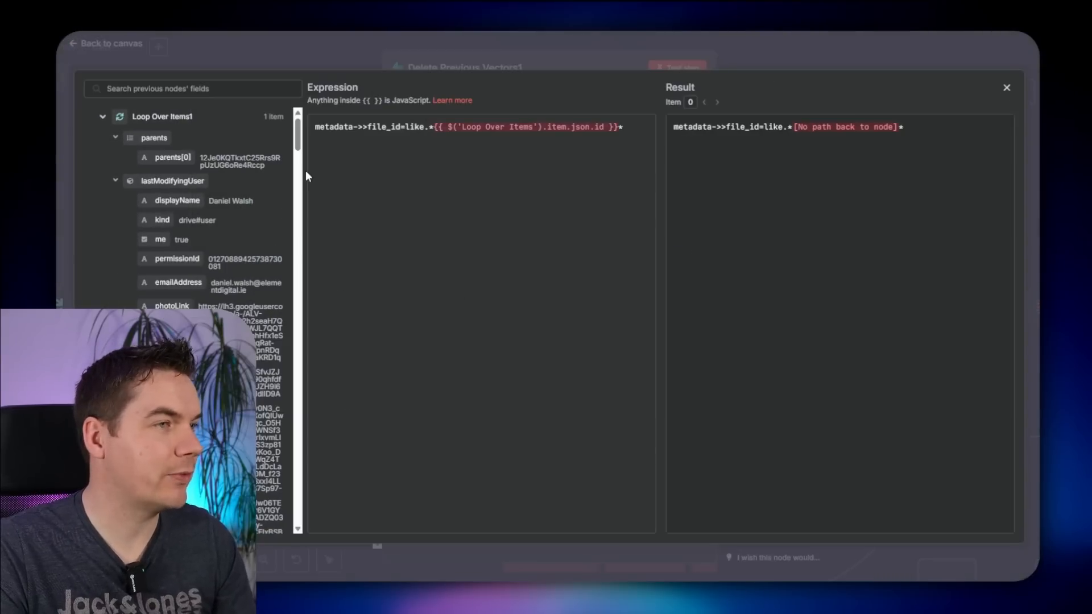
left_click_drag(305, 170, 329, 169)
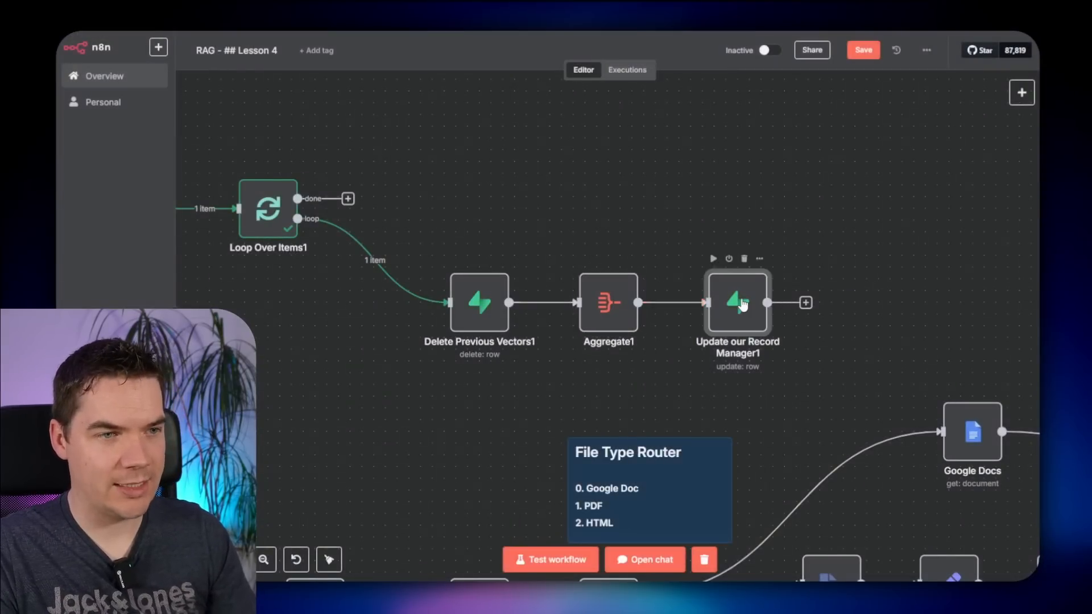
- Review the Update our Record Manager1 row operations and its Field Value expression
double_click(735, 302)
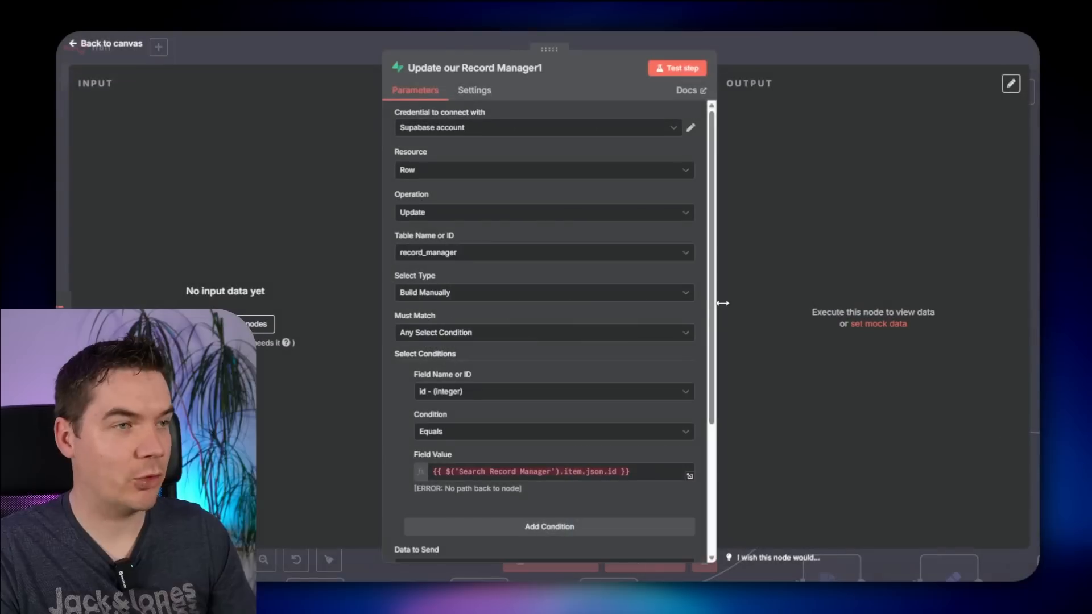
left_click(435, 215)
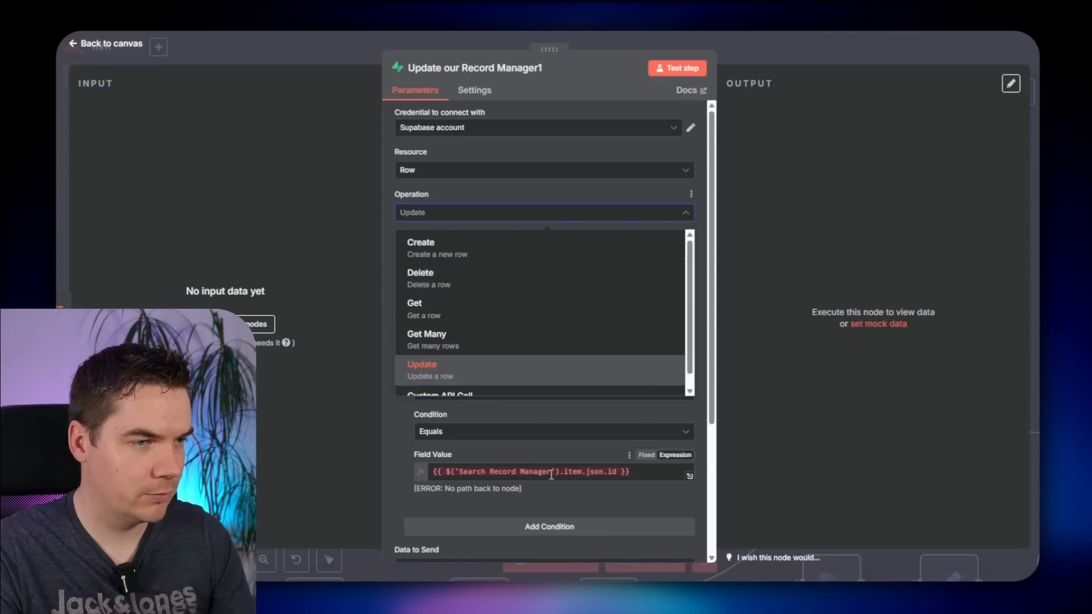
scroll(551, 473, "down", 1)
left_click(469, 413)
left_click(831, 46)
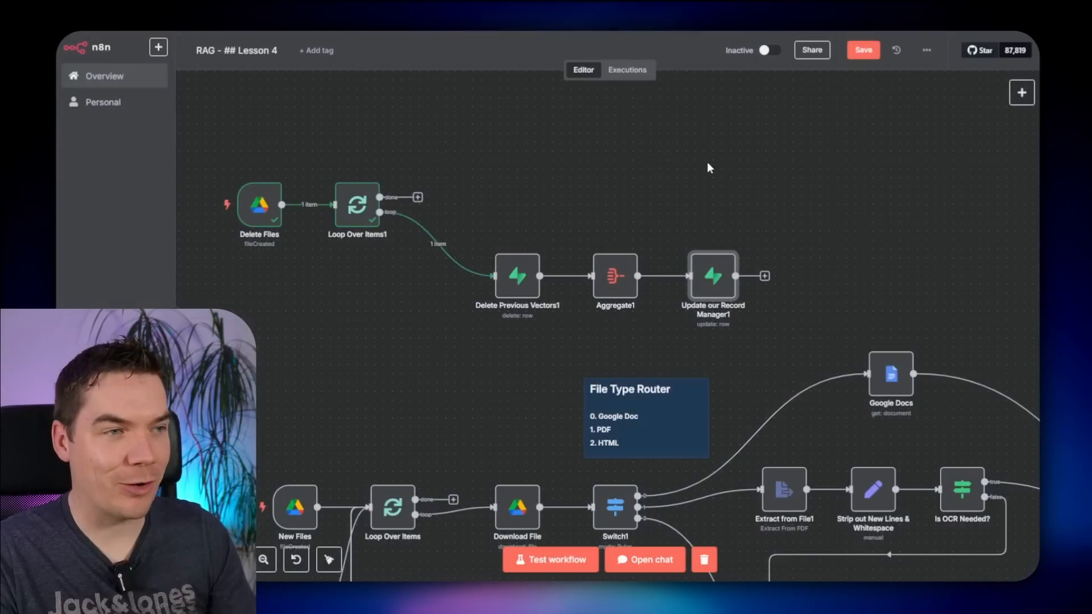
- Copy the Search Record Manager node for reuse in the Delete Files branch
scroll(688, 171, "down", 6)
scroll(688, 170, "right", 10)
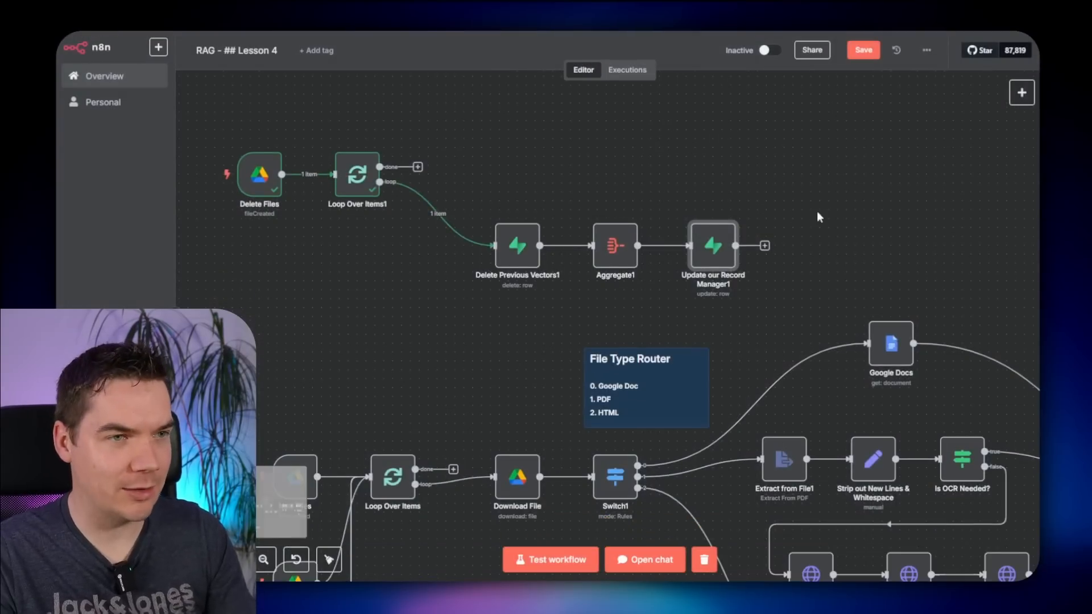
left_click_drag(794, 222, 529, 93)
left_click_drag(744, 251, 554, 131)
scroll(592, 219, "up", 3)
key("ctrl+c")
scroll(473, 137, "down", 3)
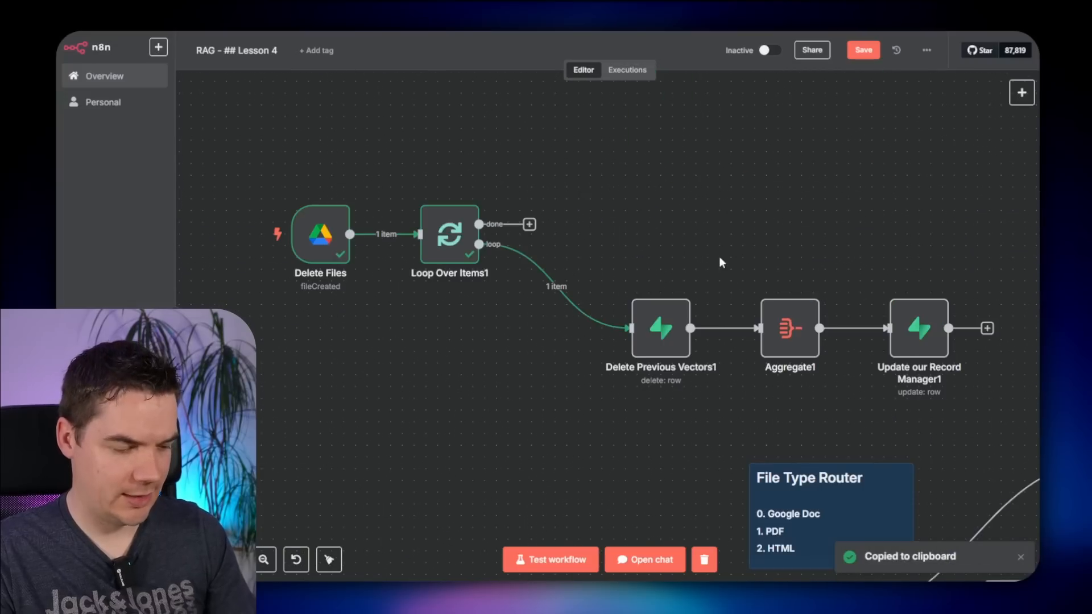
scroll(721, 255, "down", 5)
scroll(821, 250, "down", 2)
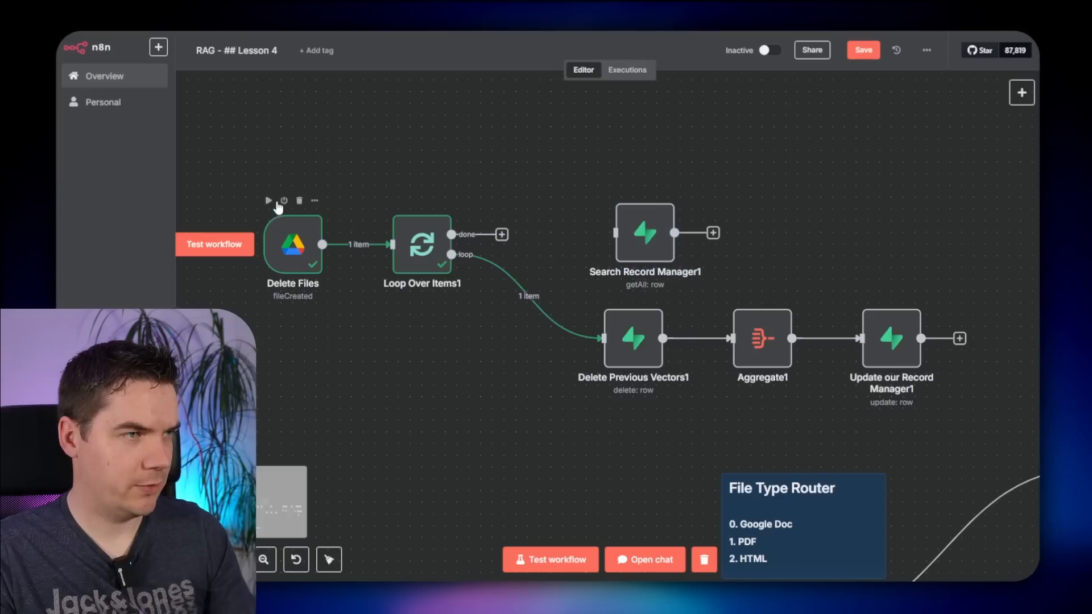
- Rearrange the Delete Files nodes, replacing the loop link with the If true output into Delete Previous Vectors1
left_click_drag(224, 157, 456, 332)
left_click_drag(398, 254, 469, 321)
left_click(484, 250)
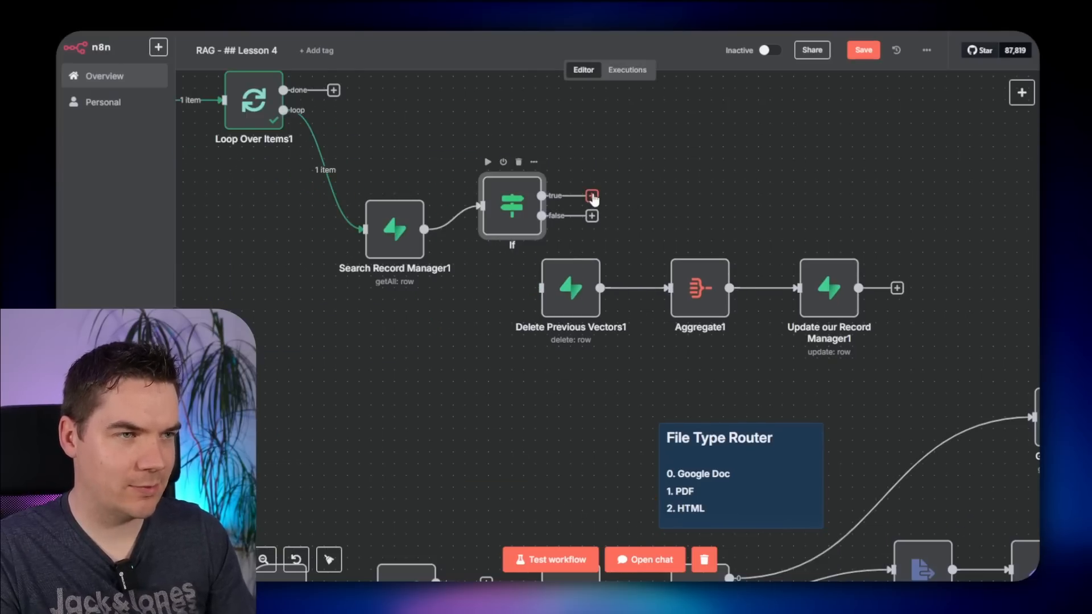
left_click_drag(592, 197, 557, 290)
left_click_drag(878, 247, 569, 350)
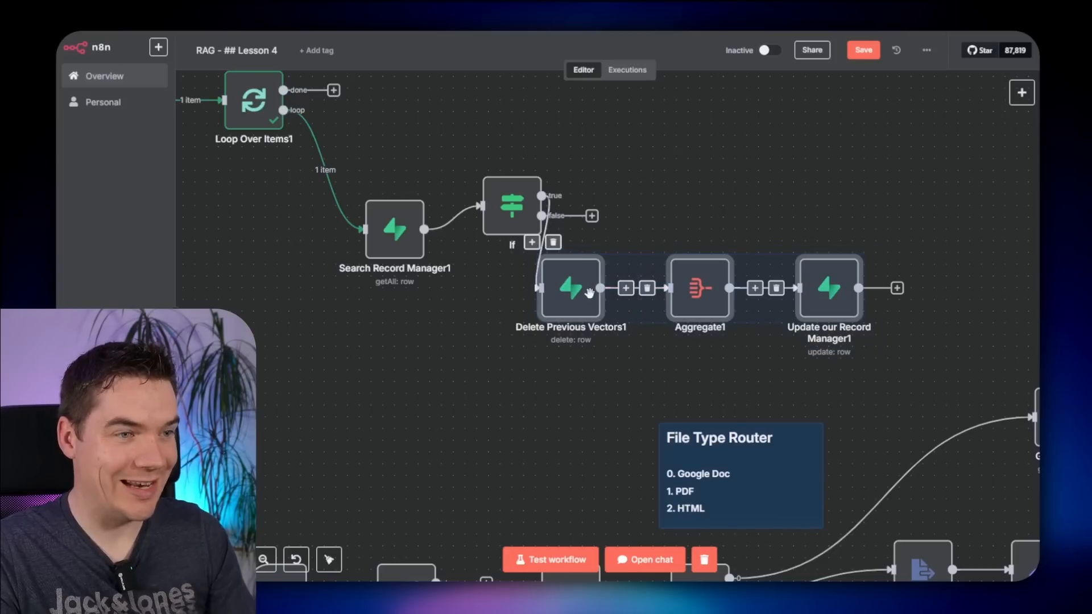
left_click_drag(588, 293, 708, 172)
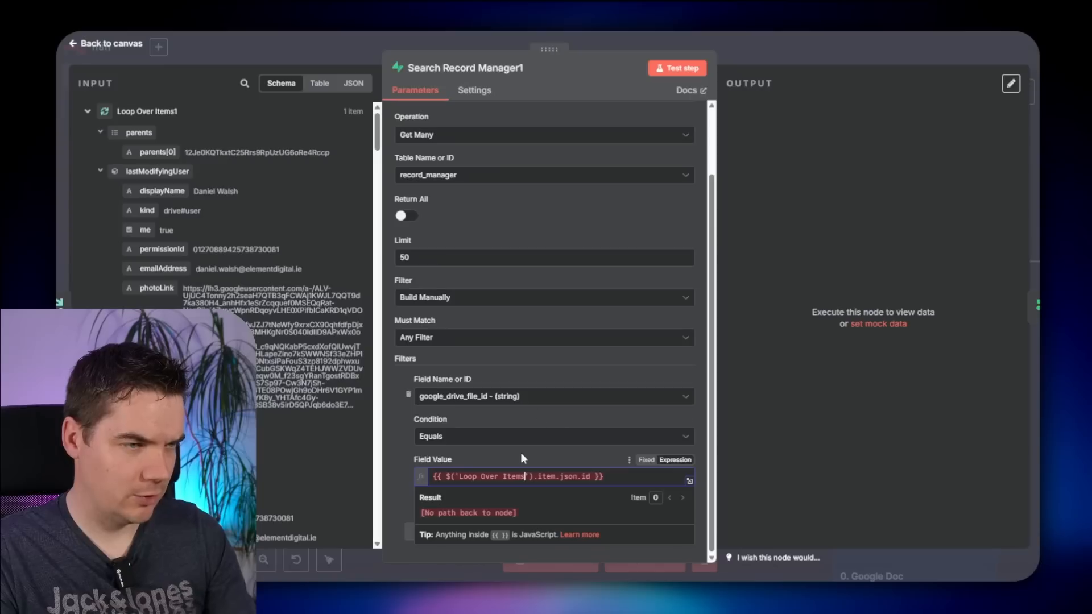
type("1")
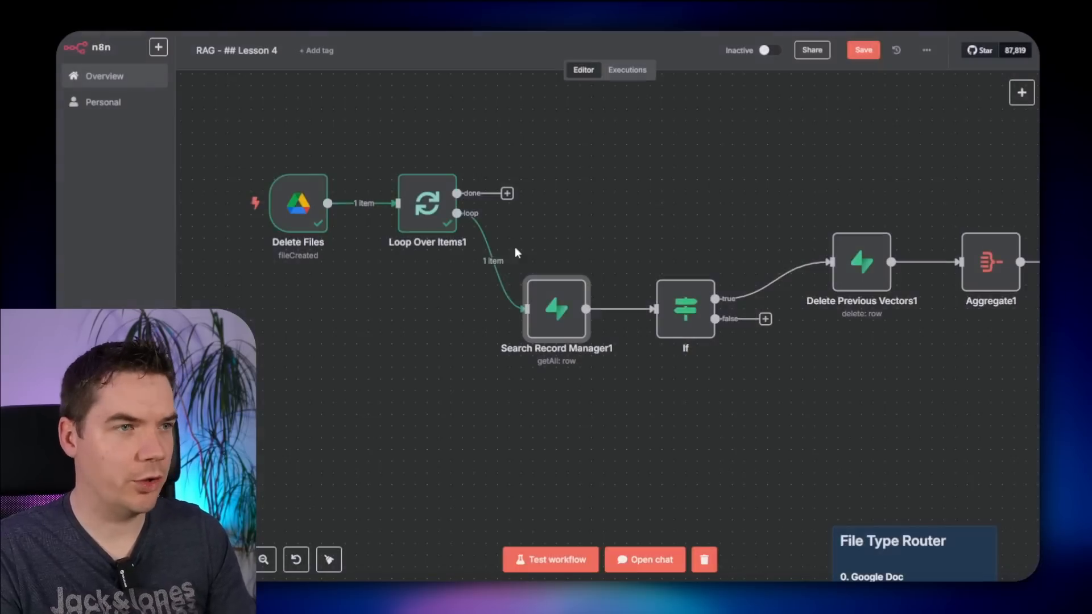
- Test Search Record Manager1 and set the If condition to check that the record id exists
left_click(656, 406)
left_click_drag(655, 406, 700, 387)
left_click(576, 247)
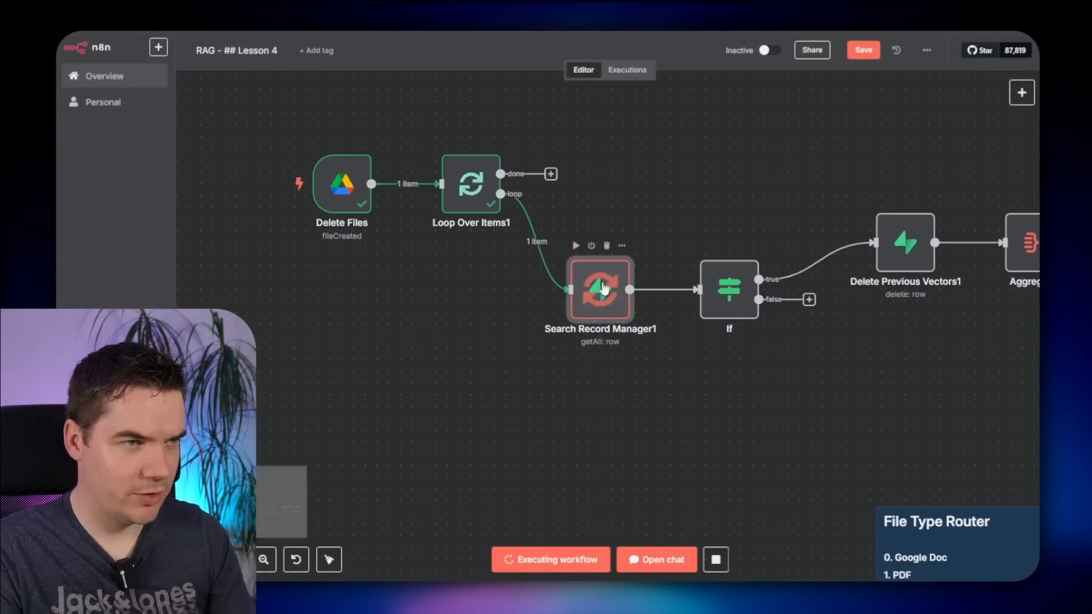
double_click(728, 289)
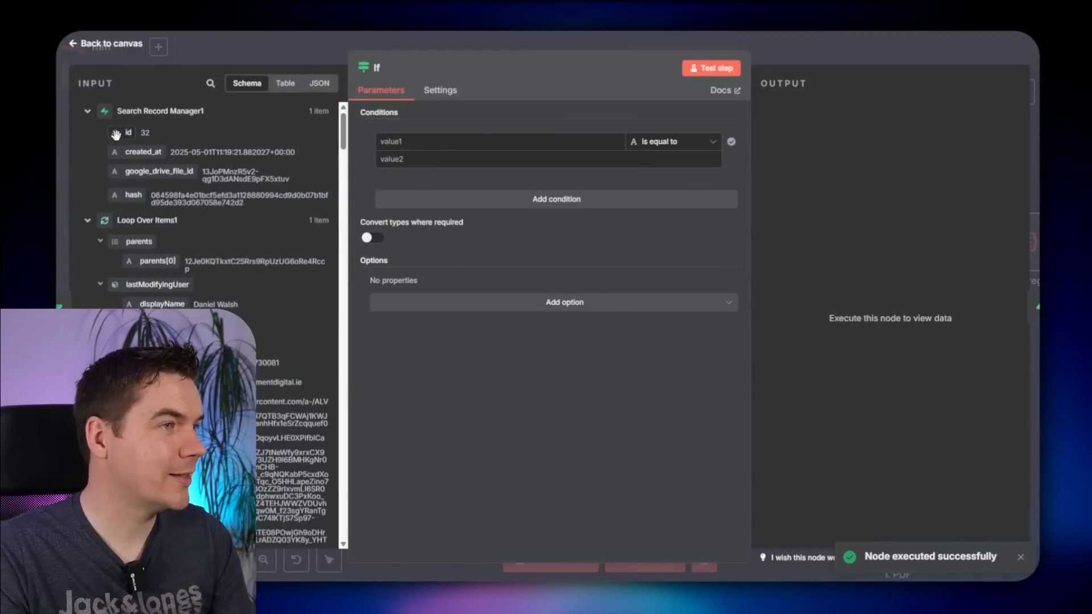
left_click_drag(116, 135, 511, 142)
left_click(677, 143)
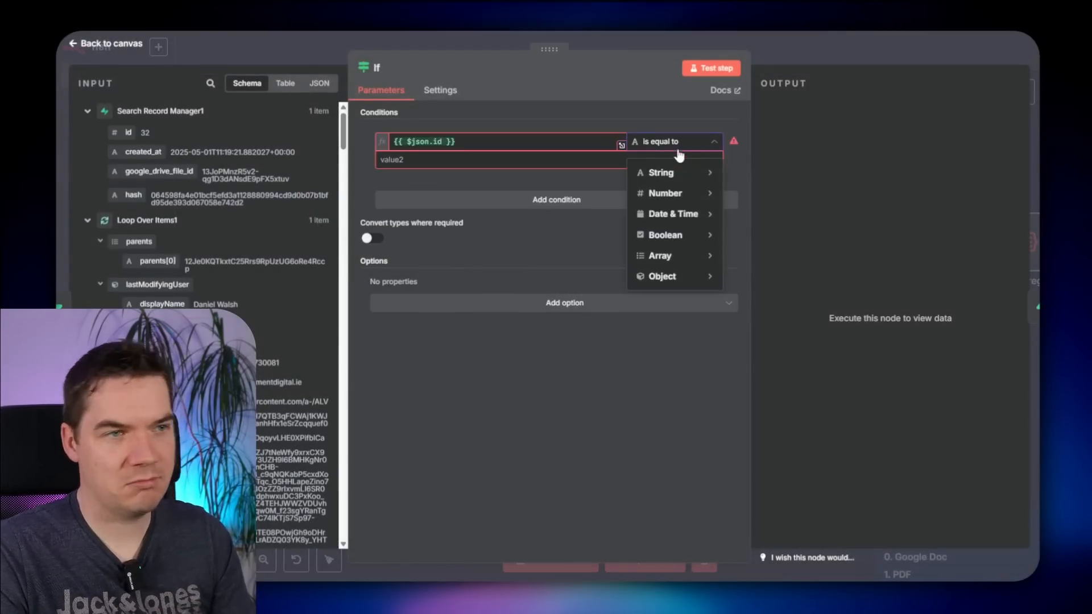
mouse_move(685, 204)
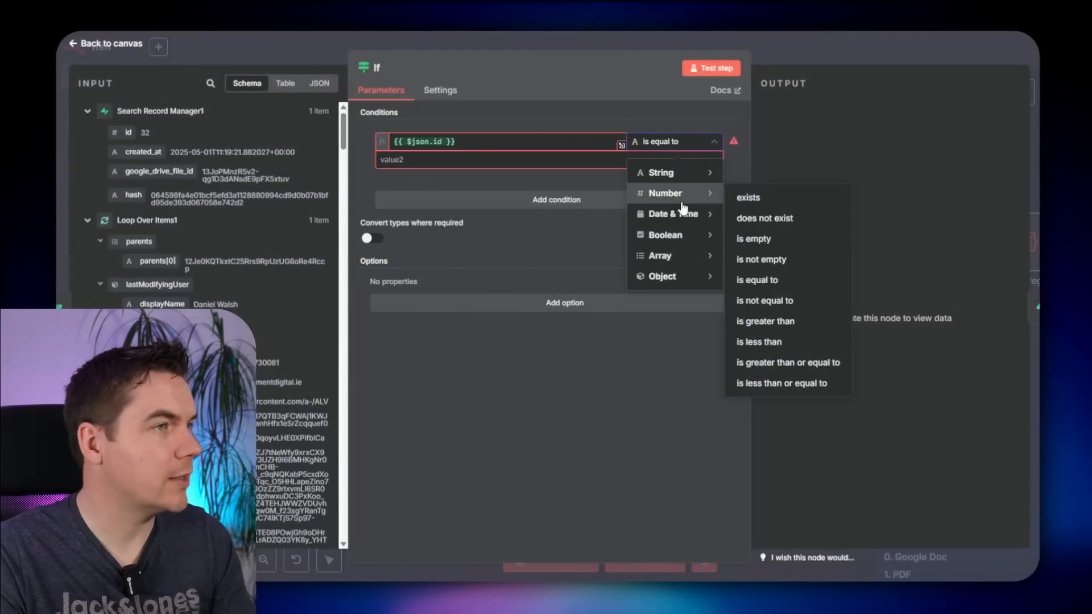
left_click(749, 199)
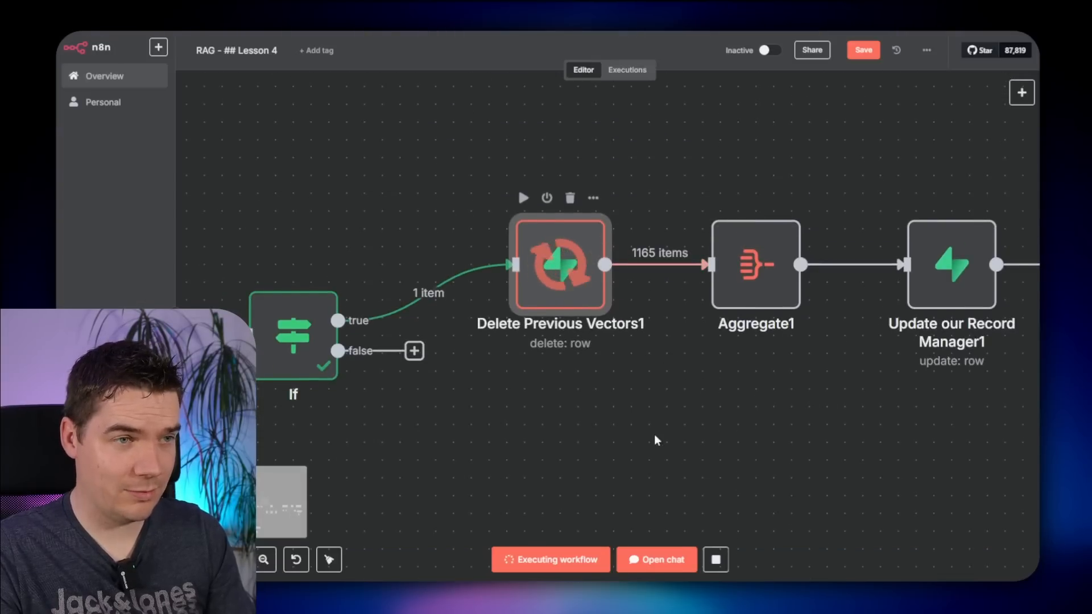
- Execute the Aggregate1 step on its own
scroll(661, 415, "down", 2)
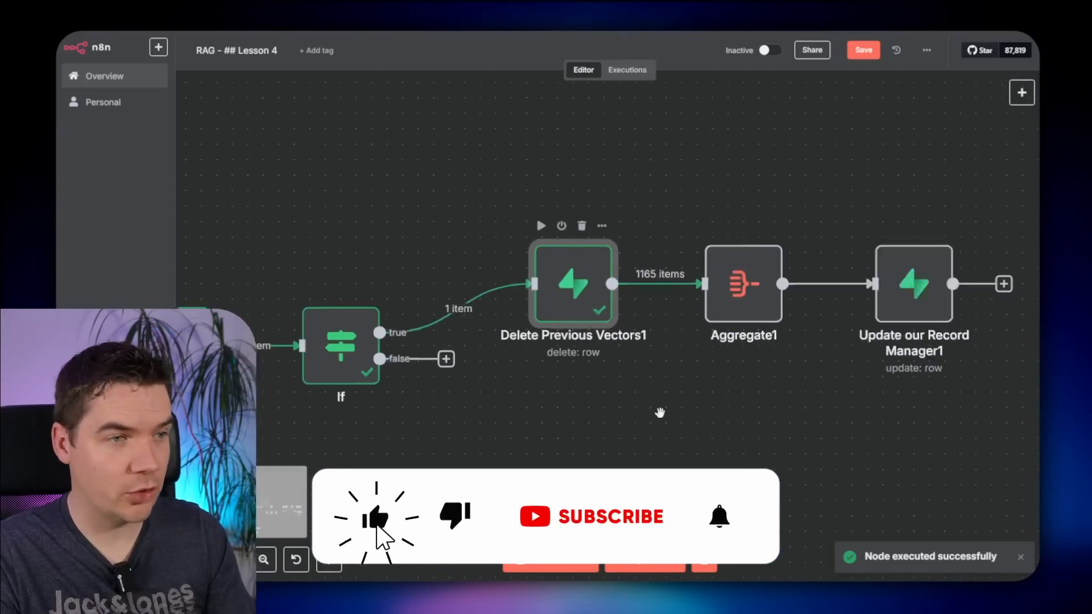
left_click_drag(666, 420, 554, 419)
left_click(588, 248)
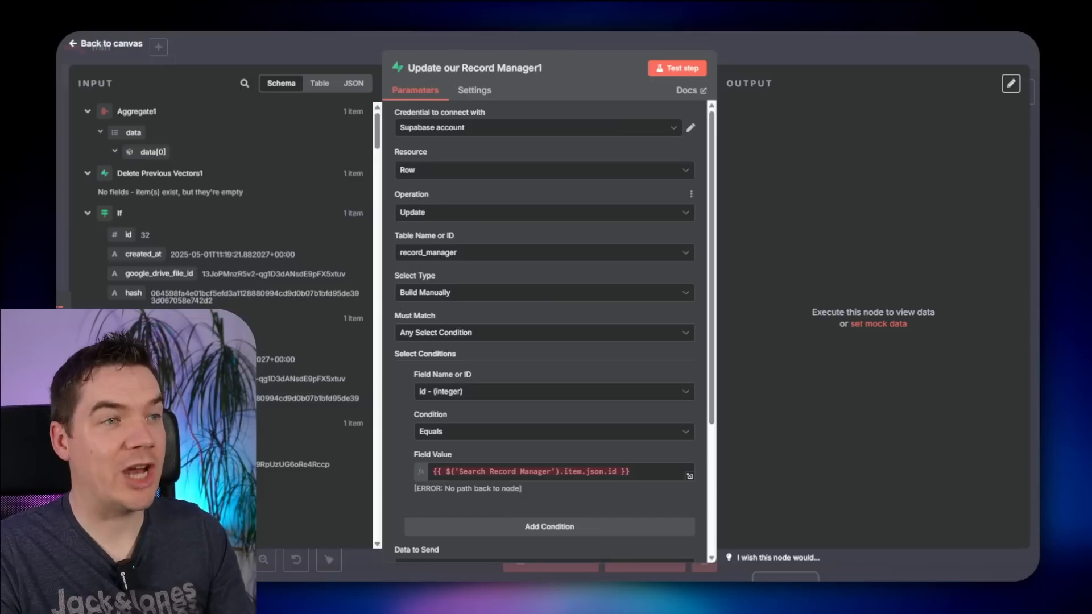
- Rename the record manager node to 'Delete Record from Record Manager'
left_click(442, 70)
key("ctrl+a")
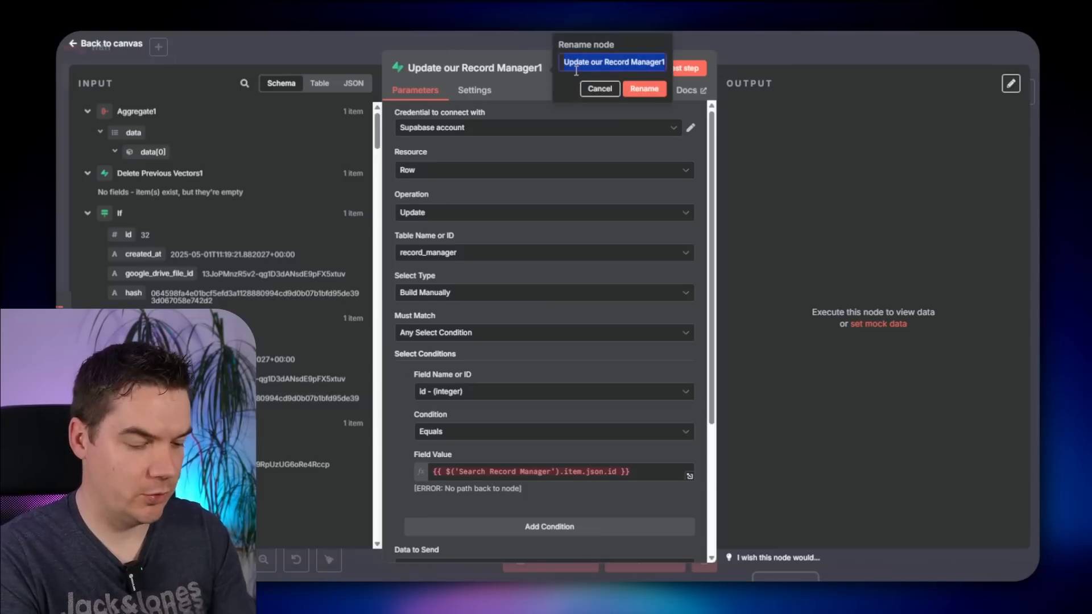
type("Delete Record from Record Manager")
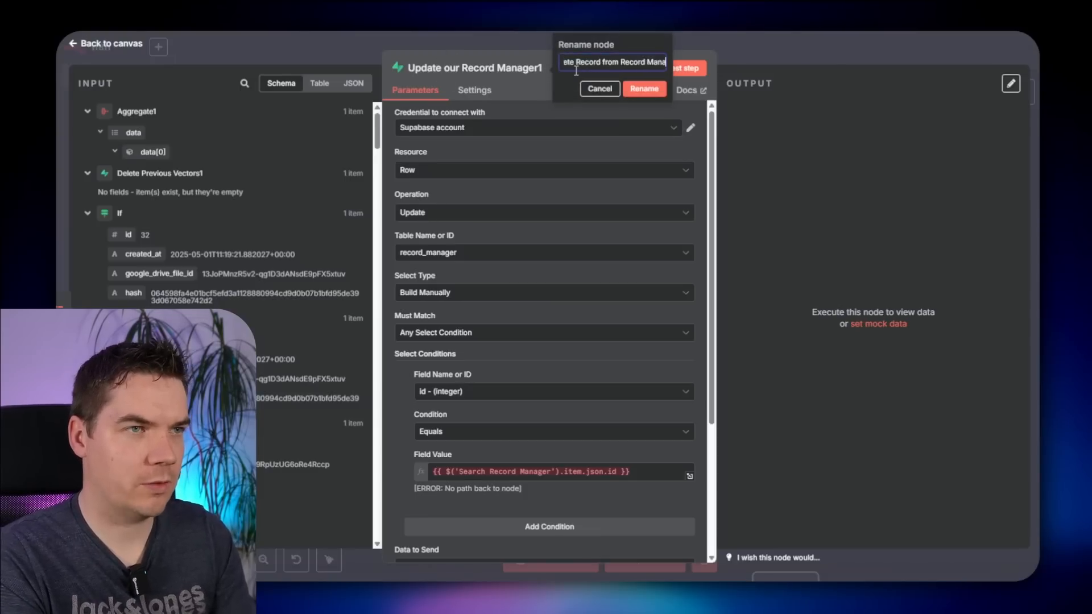
key("Return")
left_click(432, 213)
- Set the operation to Delete, point the Field Value at Search Record Manager1, and test the step
left_click(436, 283)
left_click(551, 472)
type("1")
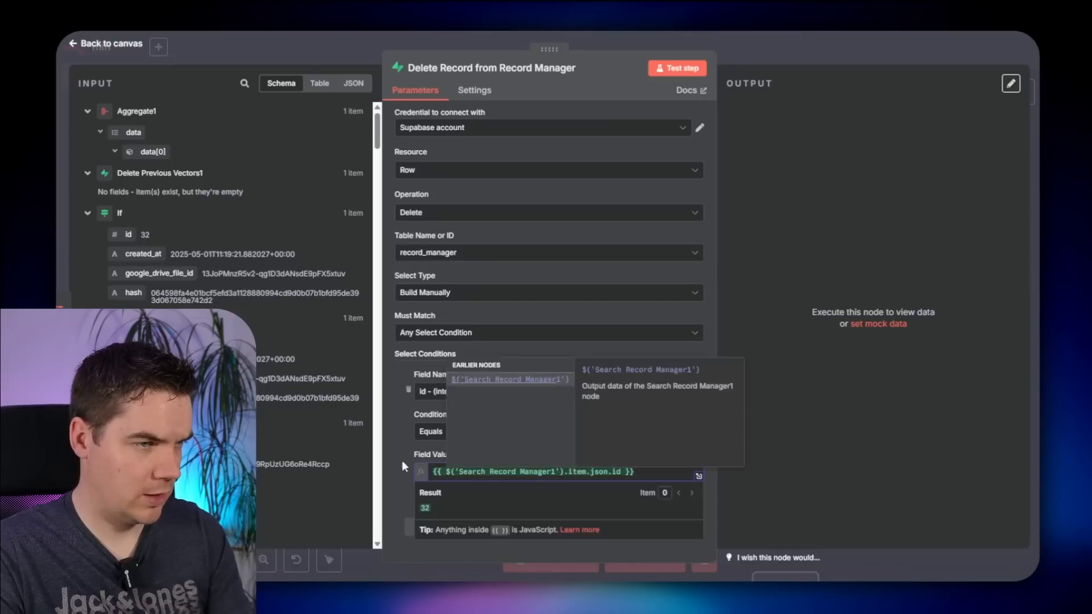
left_click(402, 461)
left_click(834, 54)
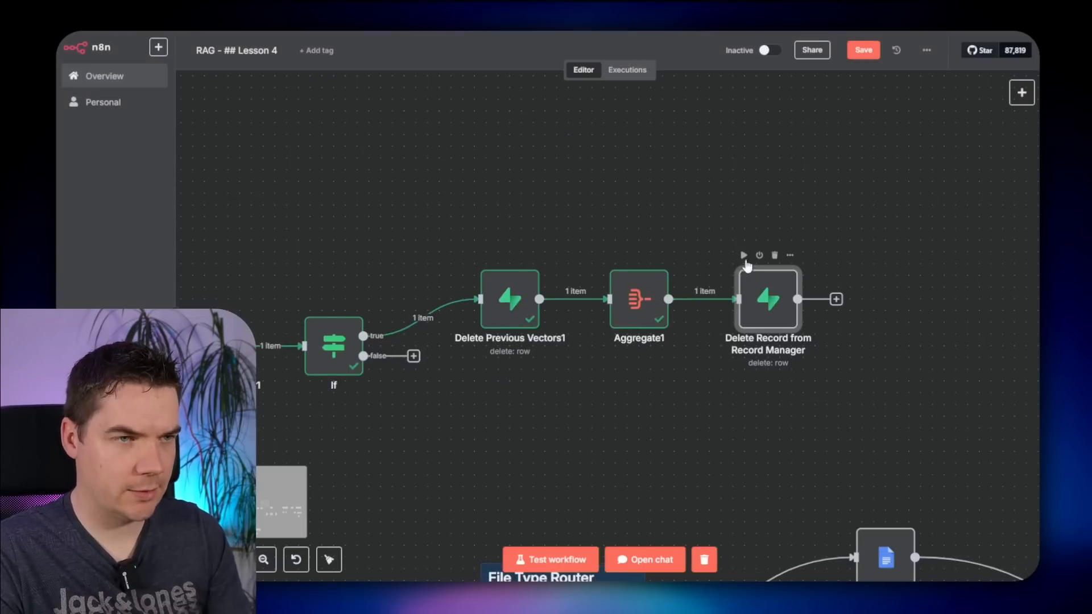
left_click(744, 256)
- Add a Google Drive 'Delete a file' node after it, identifying the file By ID
scroll(633, 223, "down", 1)
left_click_drag(633, 224, 540, 228)
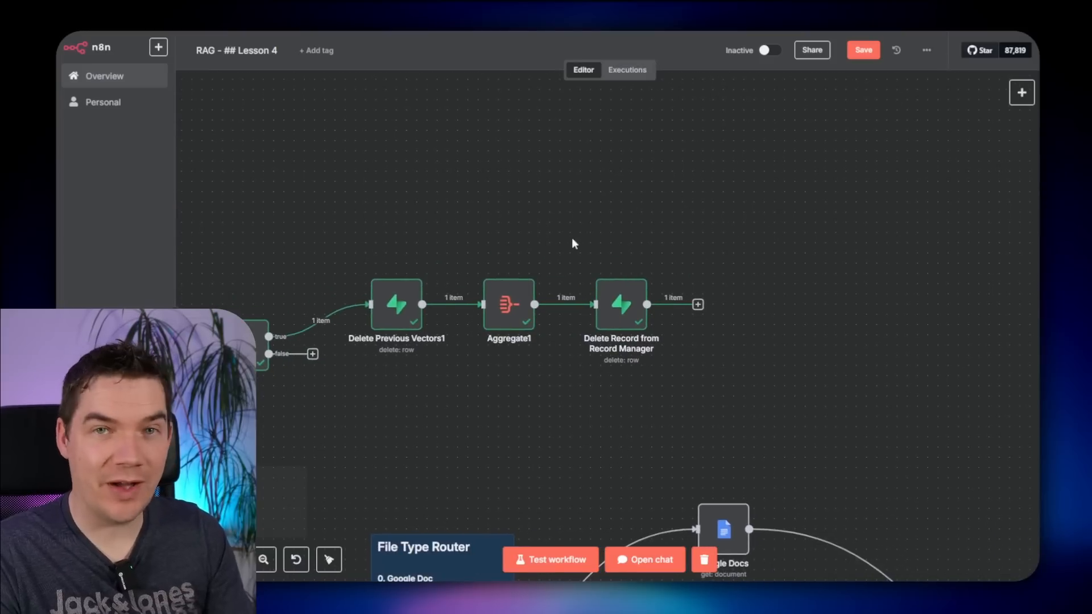
scroll(467, 222, "down", 1)
left_click_drag(357, 217, 508, 227)
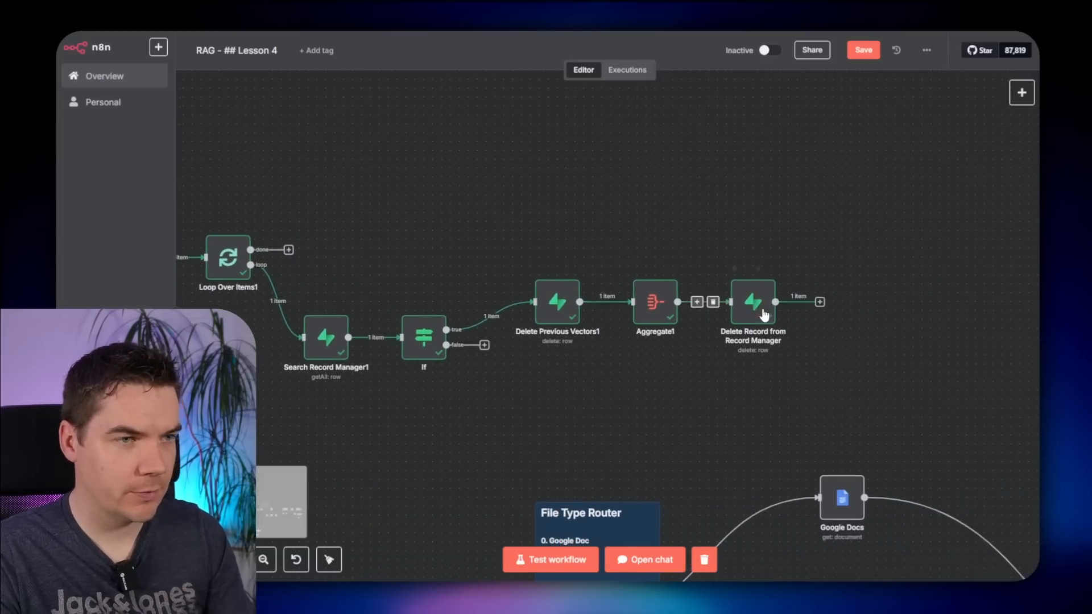
left_click(820, 302)
type("google dr")
key("Return")
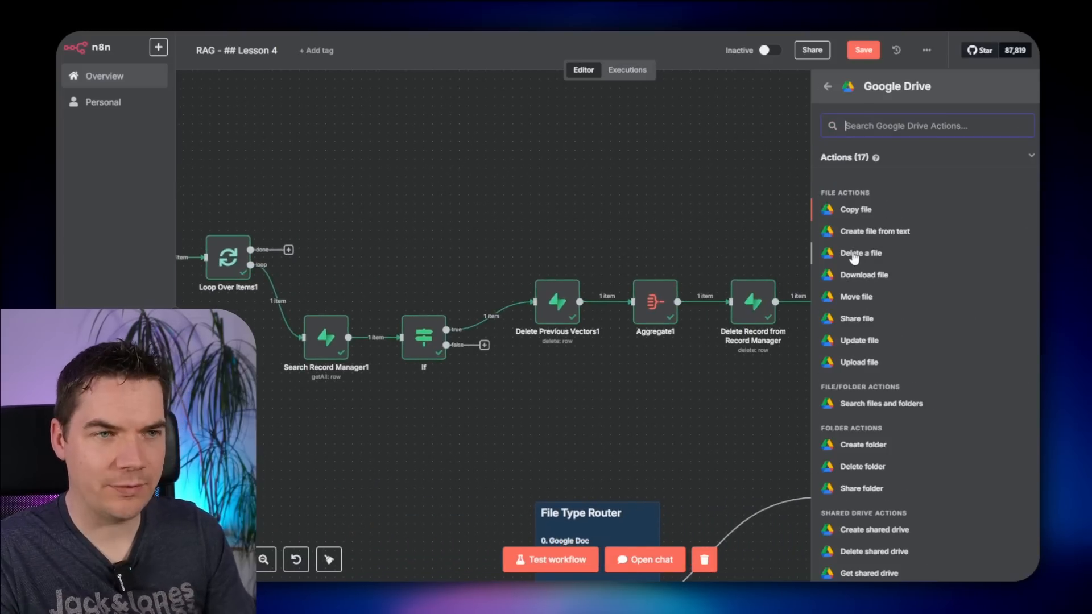
left_click(854, 255)
left_click(423, 253)
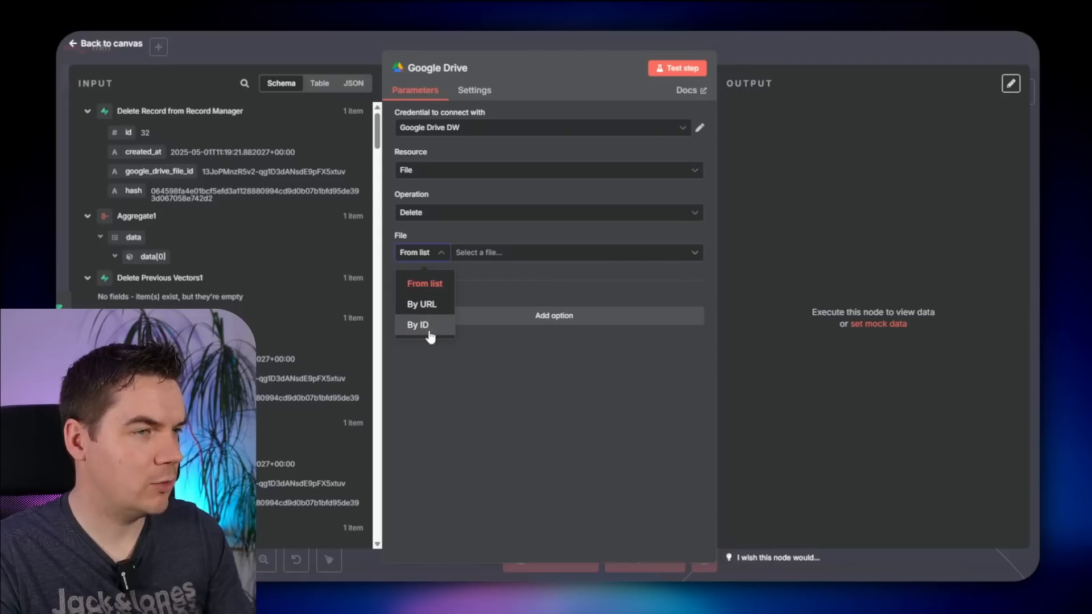
left_click(426, 332)
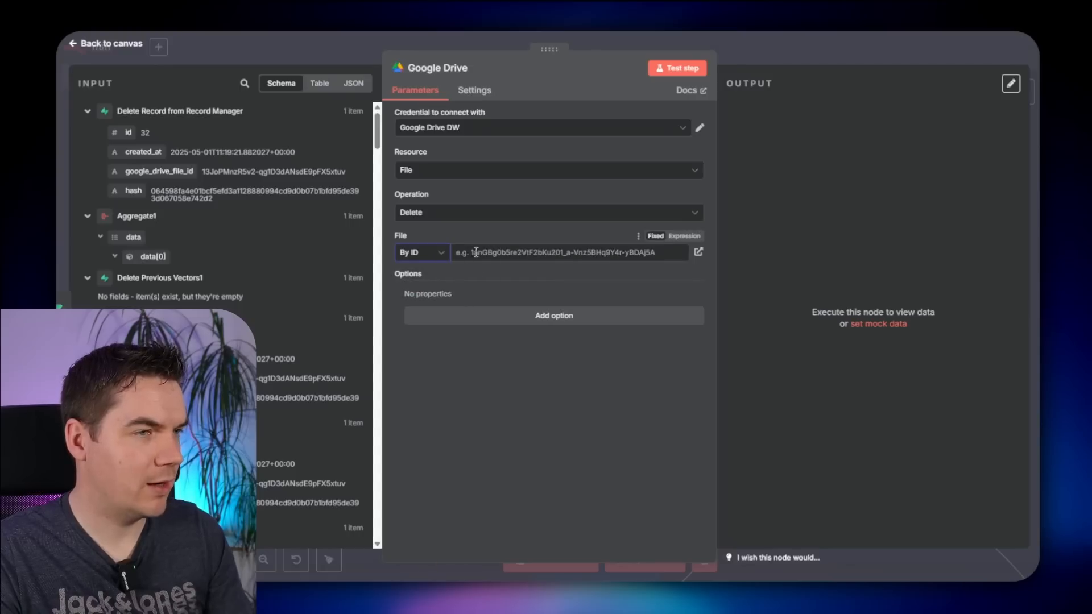
- Collapse the Delete Record, Aggregate1 and If input data in the Google Drive panel
left_click(87, 112)
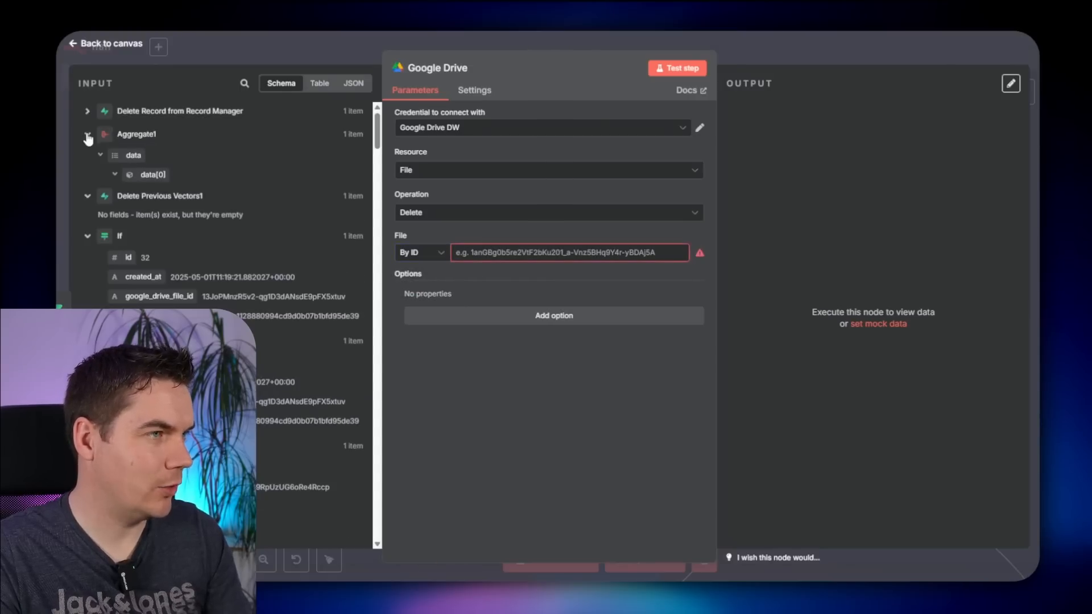
left_click(88, 137)
left_click(87, 195)
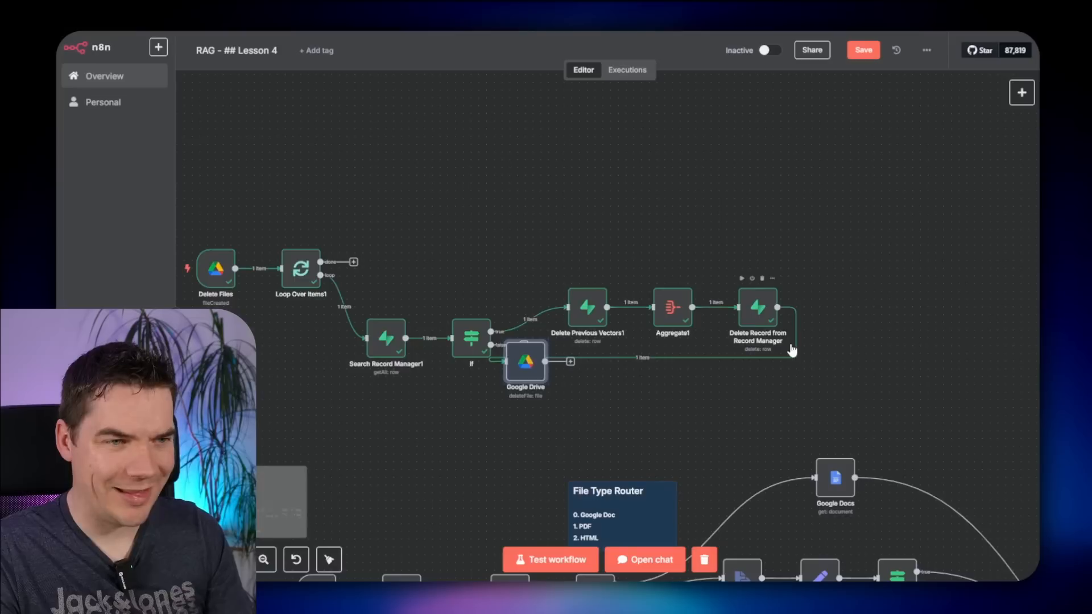
scroll(792, 350, "left", 3)
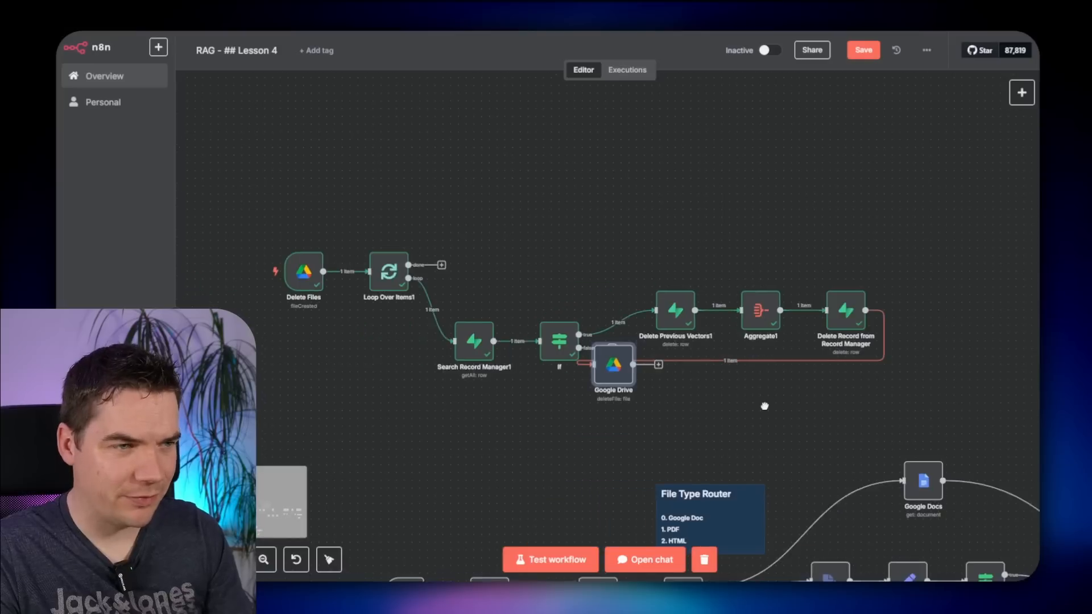
- Place Google Drive after Delete Record, raise the delete nodes, and connect the If false output to Google Drive
left_click_drag(613, 370, 375, 269)
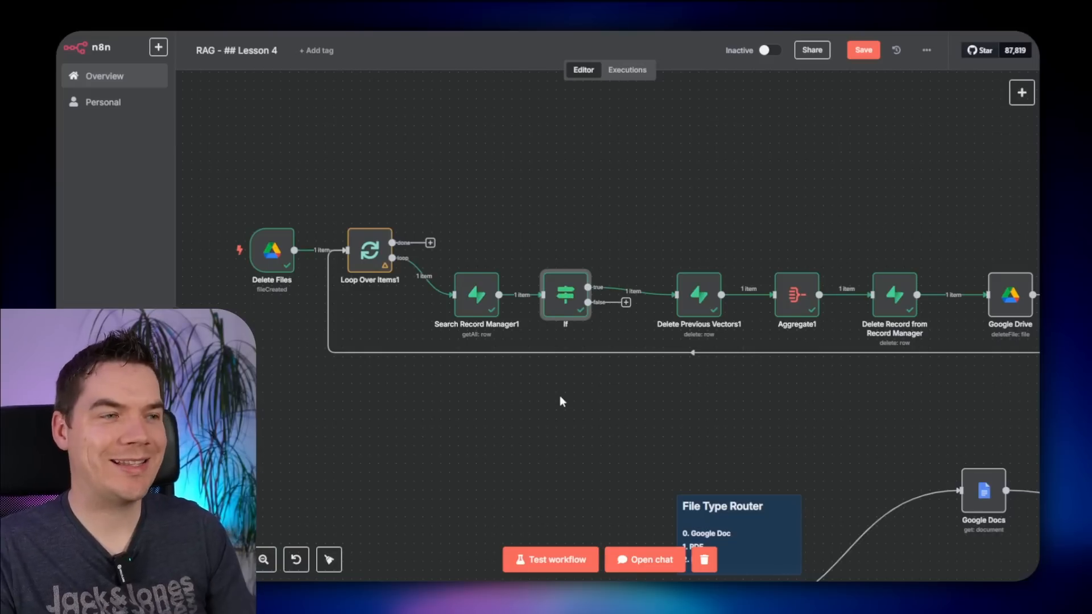
scroll(559, 395, "up", 1)
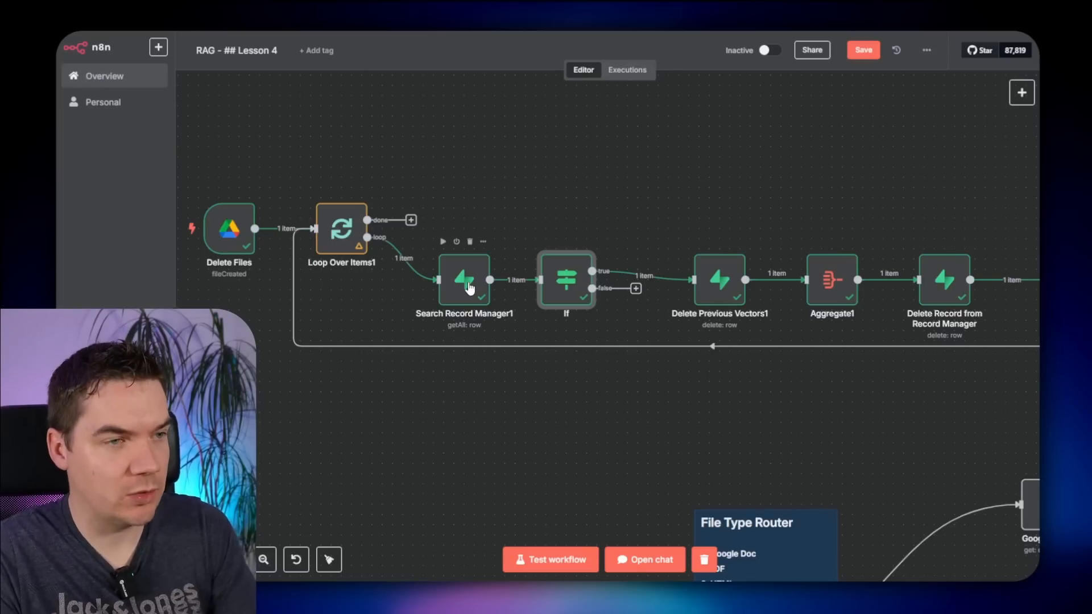
left_click_drag(654, 390, 803, 261)
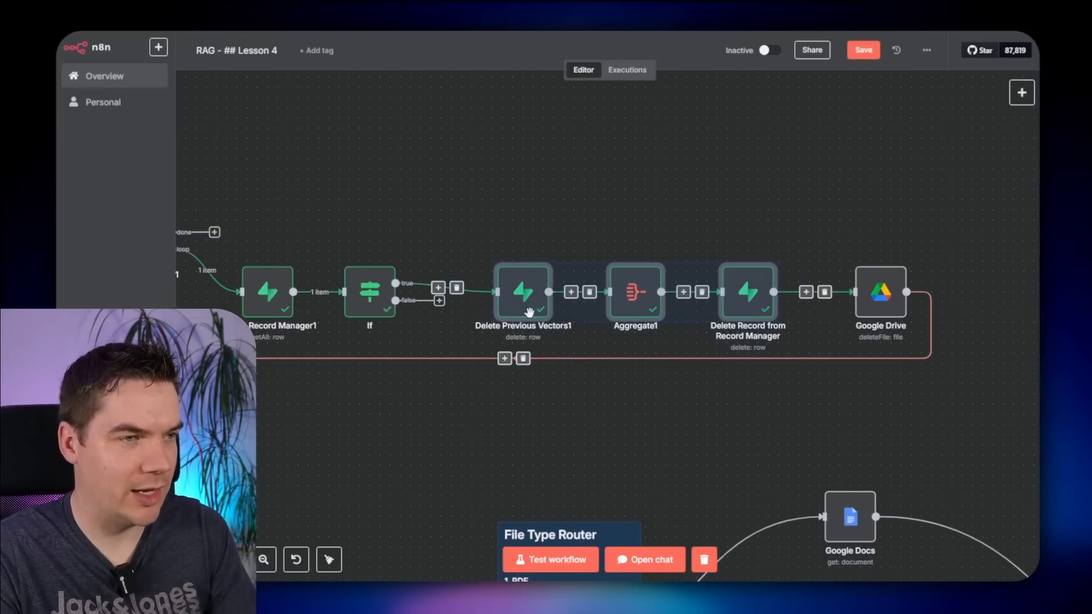
left_click_drag(529, 311, 528, 209)
mouse_move(395, 300)
left_mouse_down()
mouse_move(784, 310)
mouse_move(855, 293)
left_mouse_up()
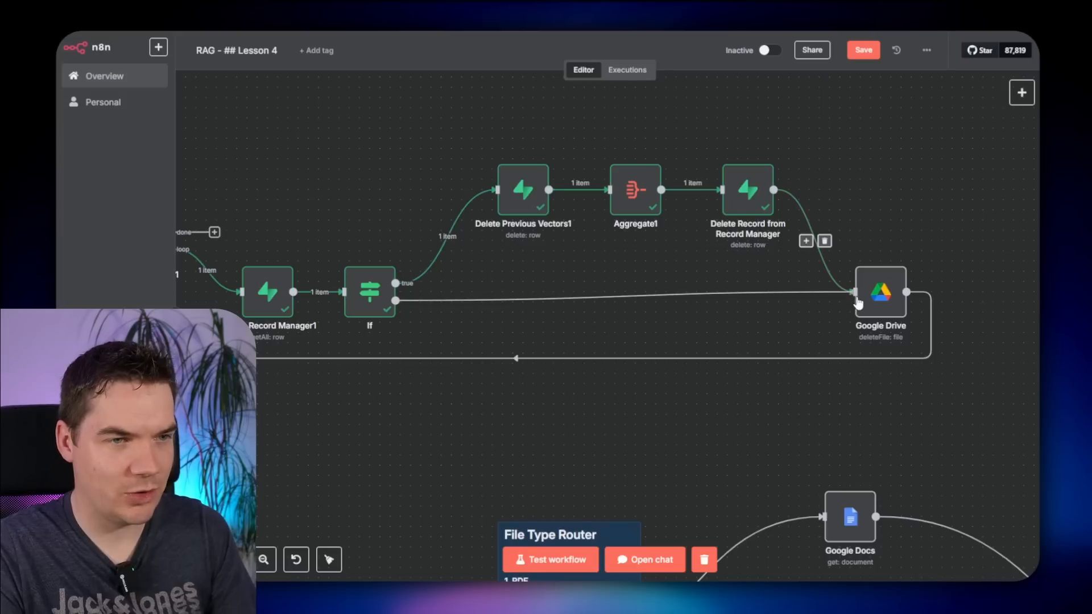
- Test-run the Delete Files workflow and check the RAG Files folder afterwards
scroll(766, 319, "down", 1)
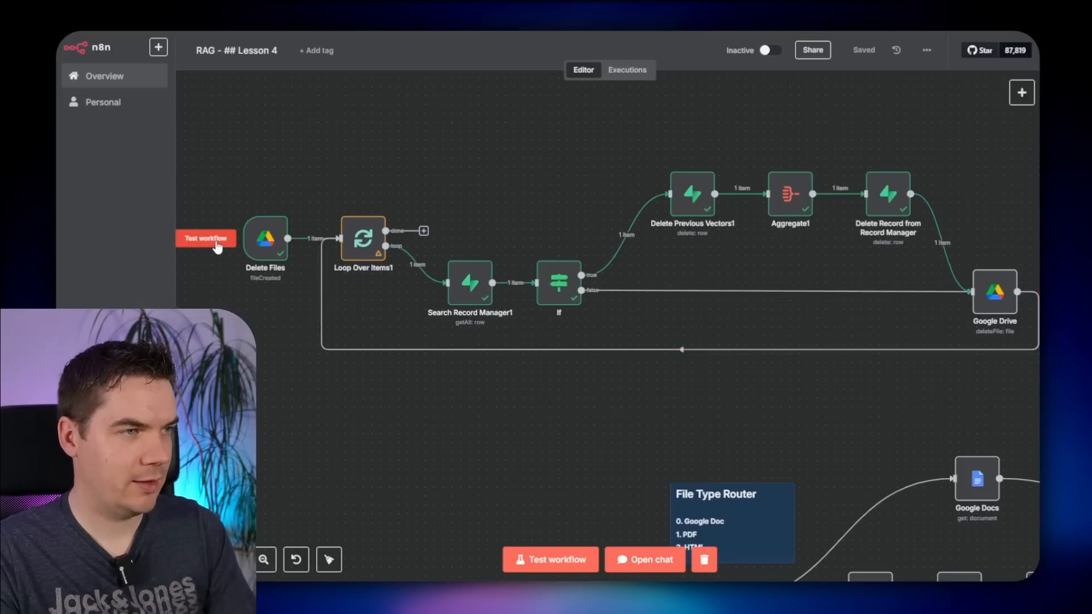
left_click(216, 243)
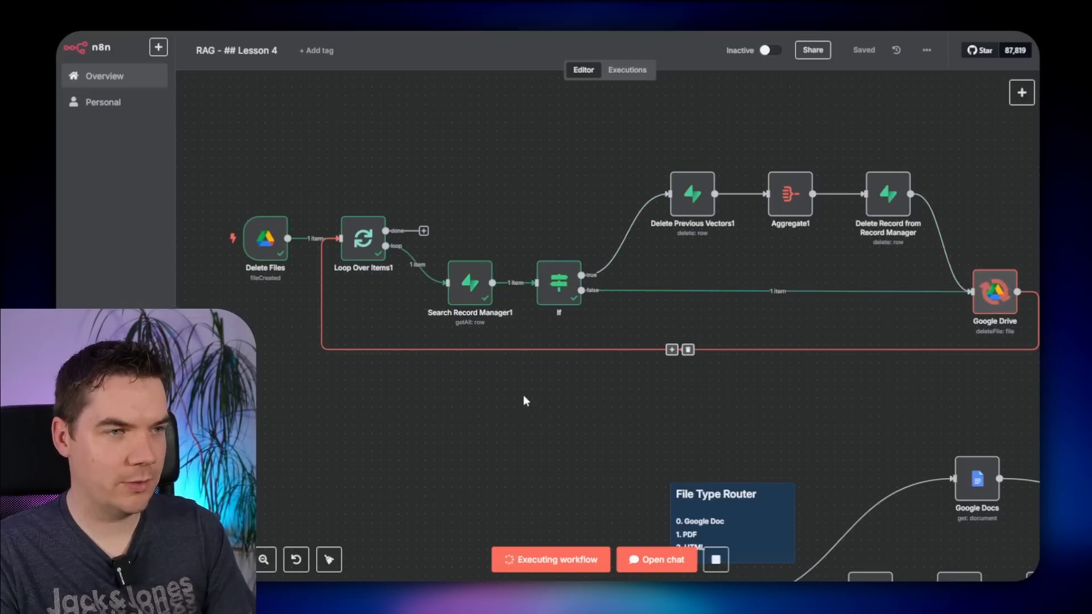
left_click_drag(531, 182, 394, 173)
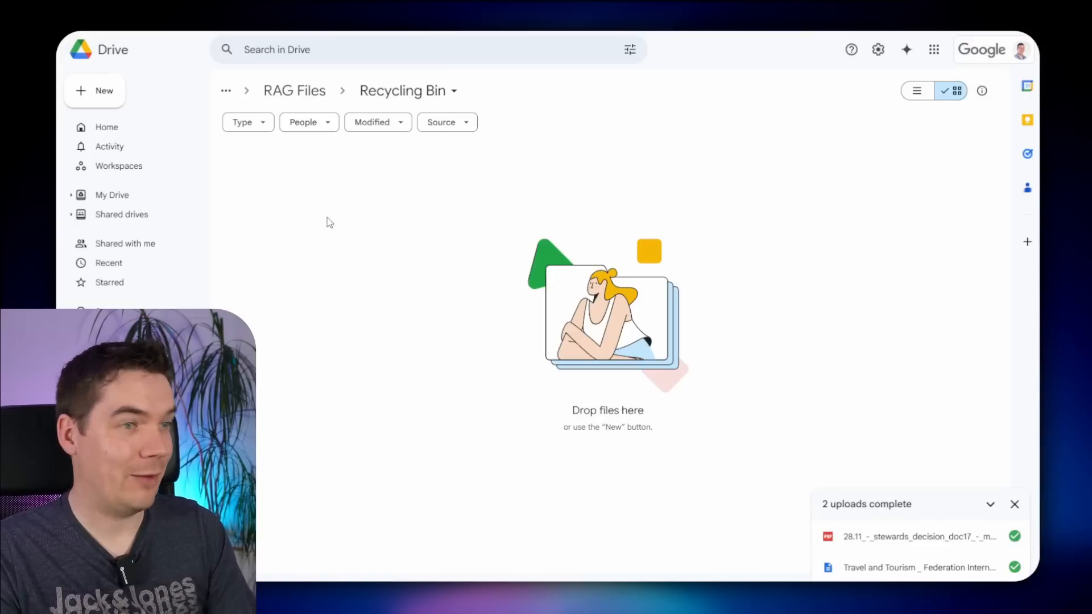
left_click(295, 91)
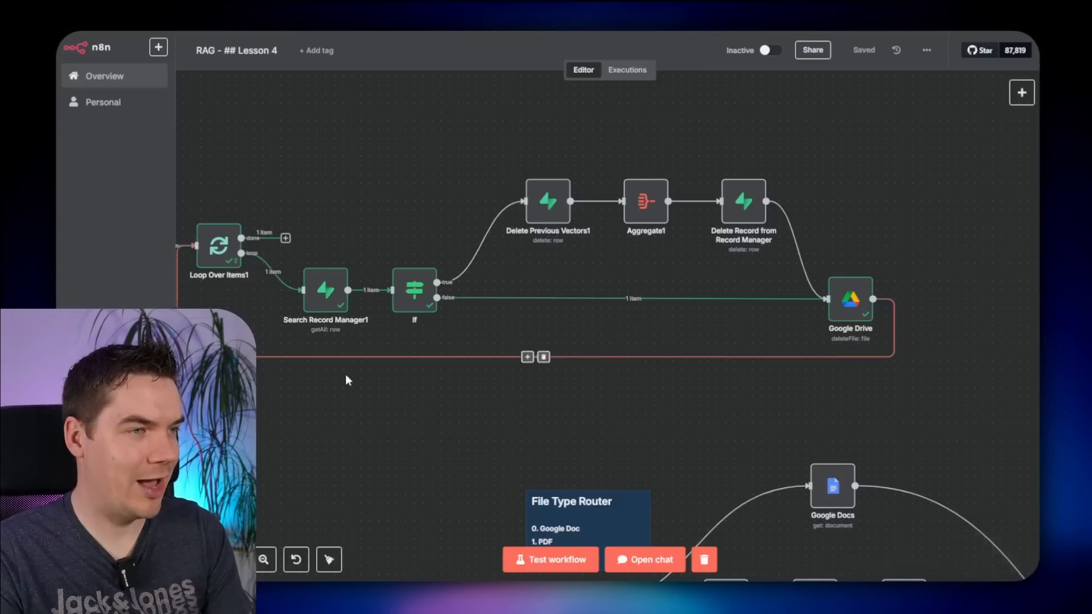
scroll(341, 429, "down", 2)
scroll(341, 429, "up", 2)
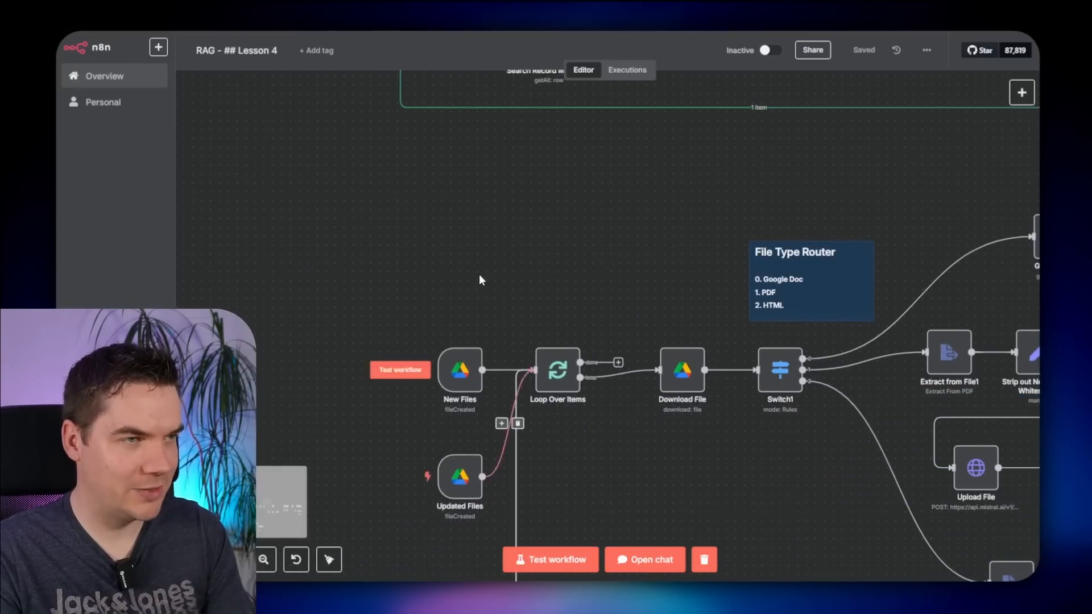
- Box-select every Delete Files node and shift the row right to sit above the main workflow
scroll(427, 353, "up", 3)
left_click_drag(637, 354, 519, 384)
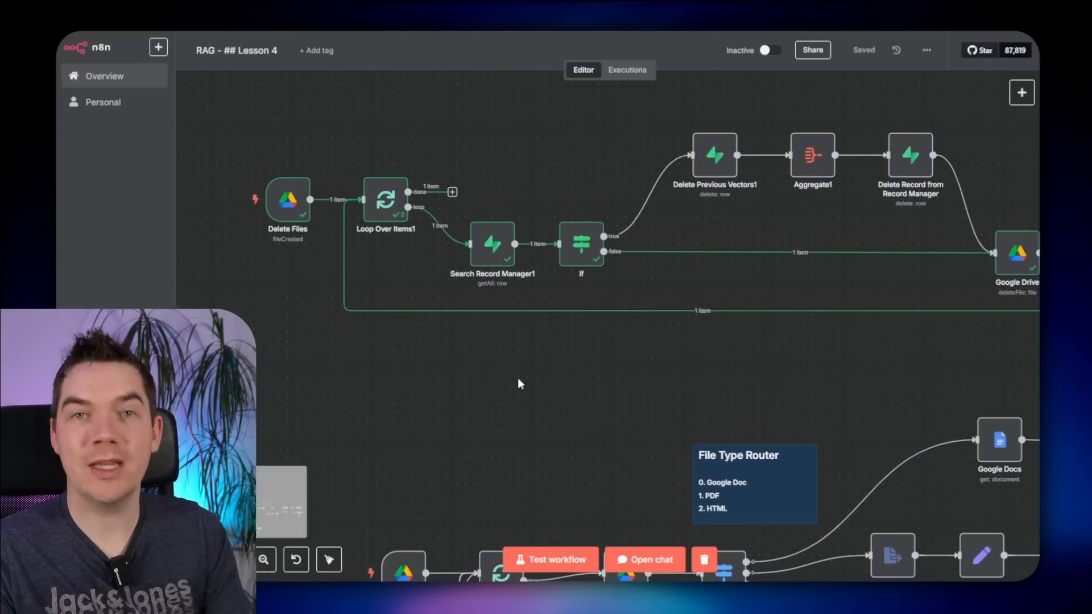
scroll(517, 377, "down", 3)
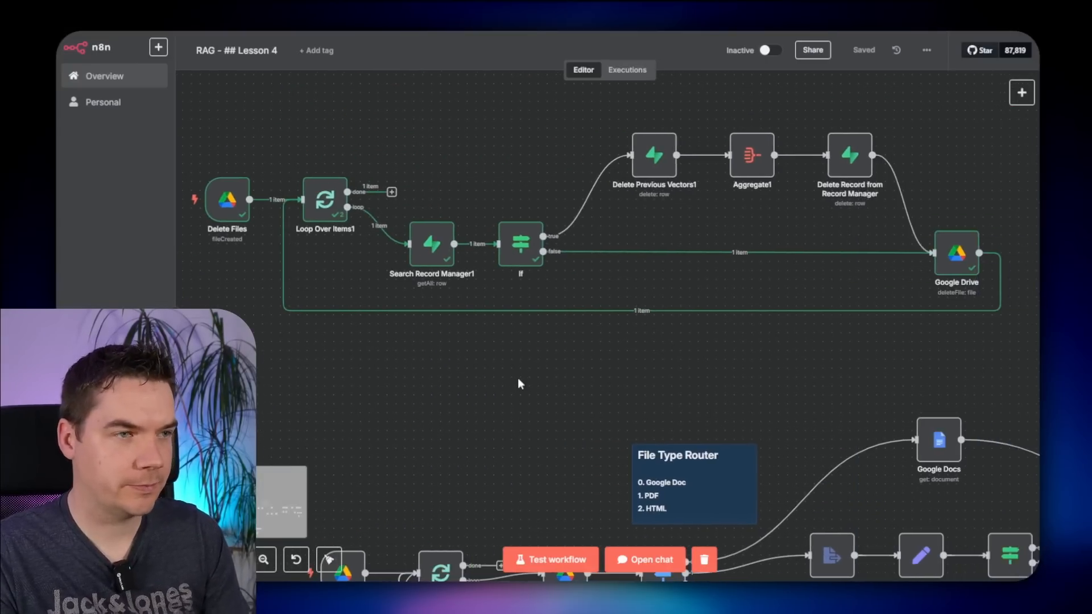
scroll(497, 393, "down", 1)
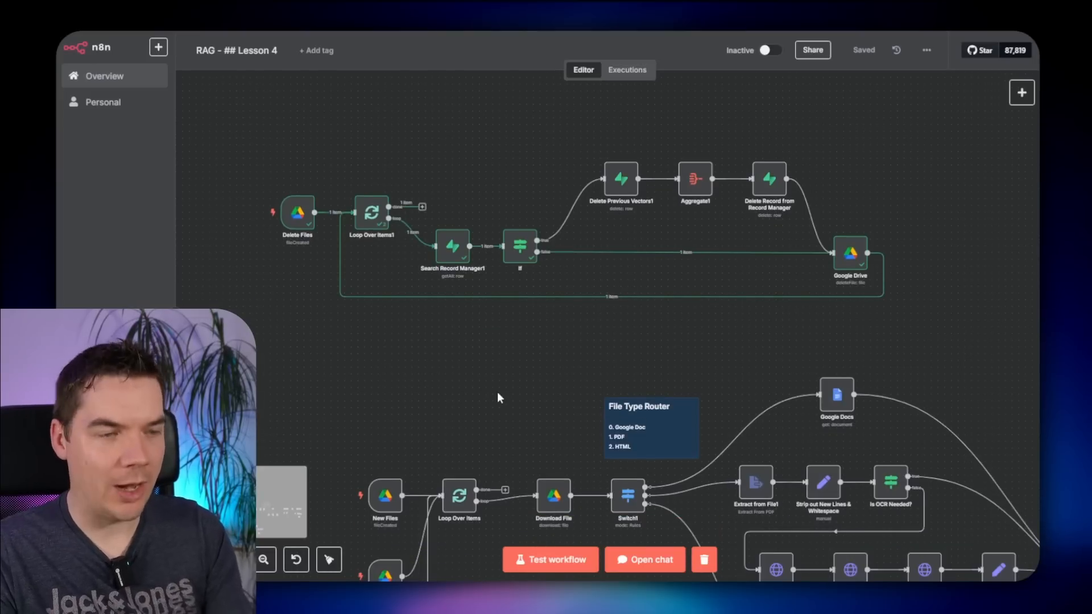
left_click_drag(912, 135, 258, 344)
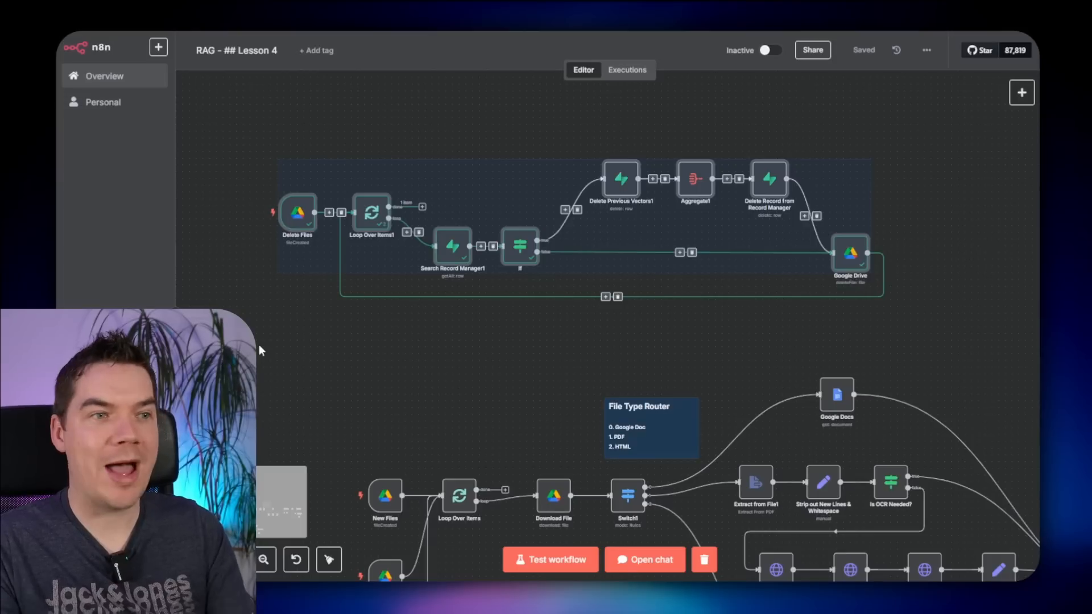
left_click_drag(512, 248, 580, 249)
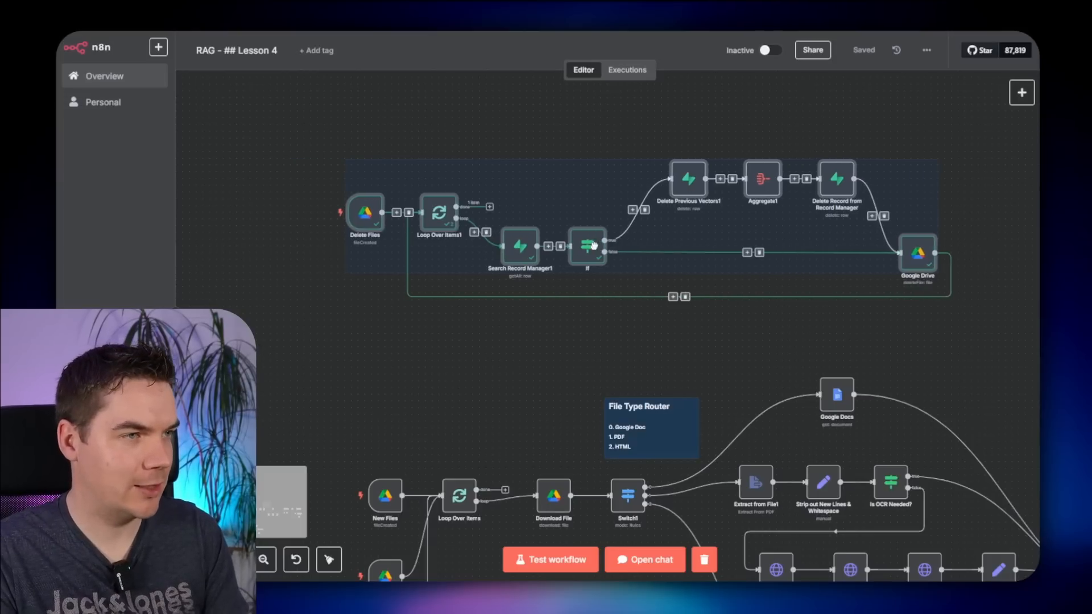
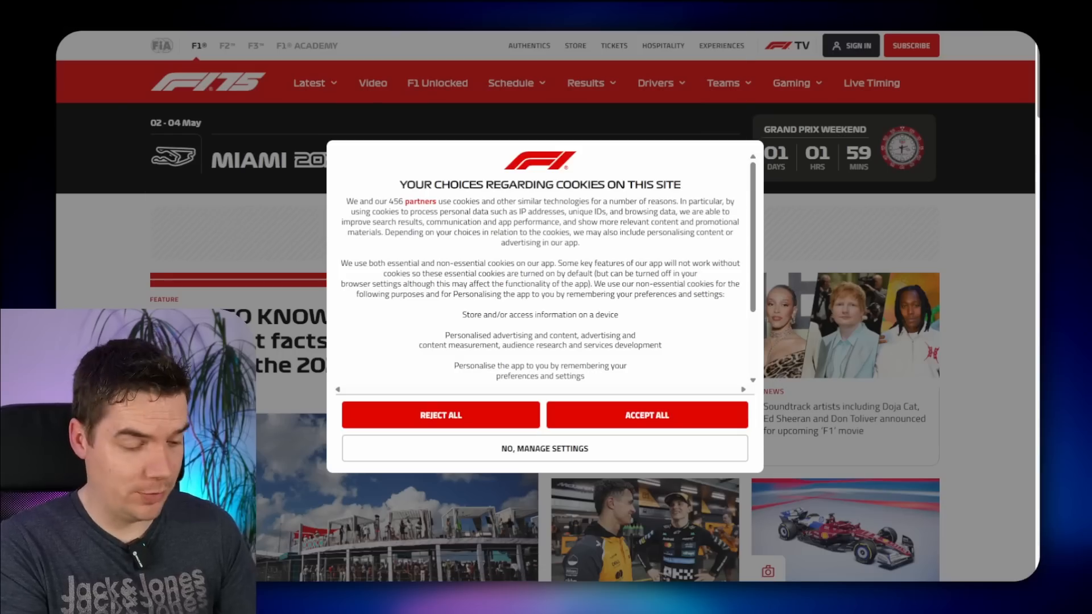
type("fia")
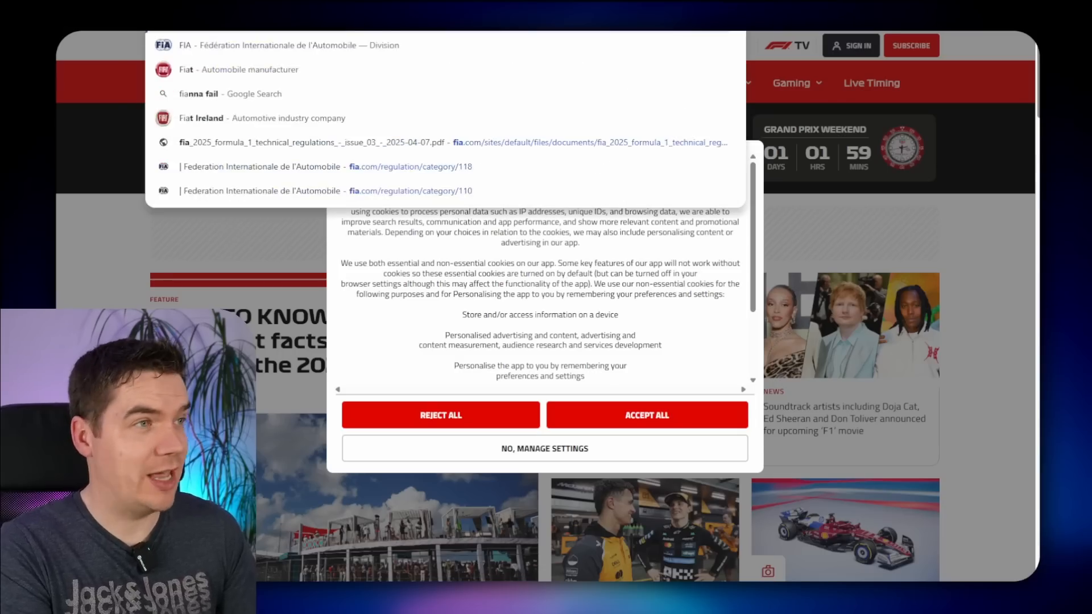
key("Return")
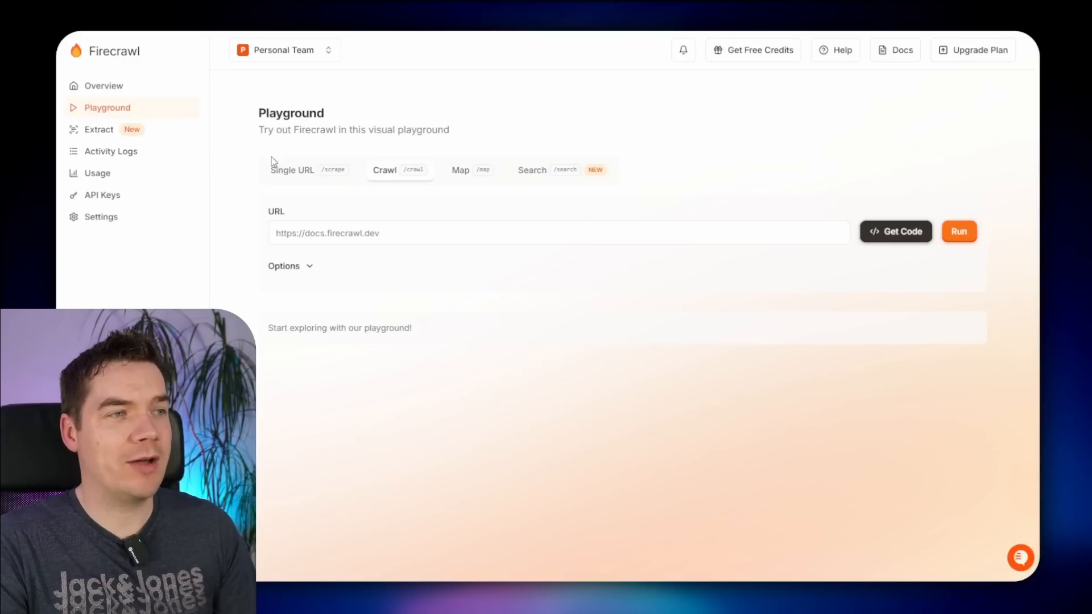
left_click(330, 240)
type("https://www.fia.com/")
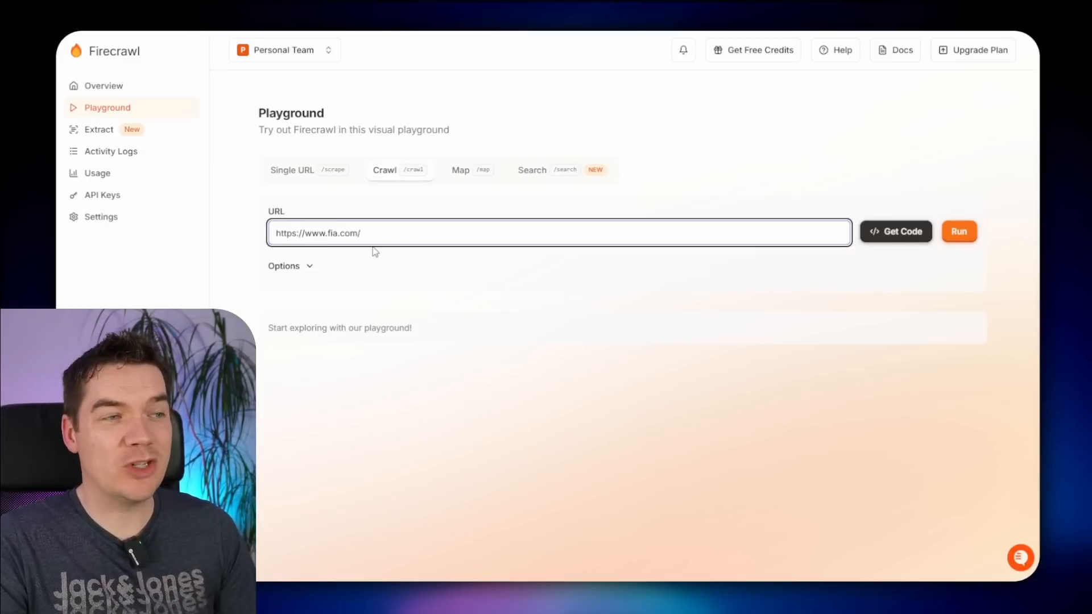
- Limit the crawl to 5 pages and run it
left_click(308, 267)
scroll(421, 336, "down", 1)
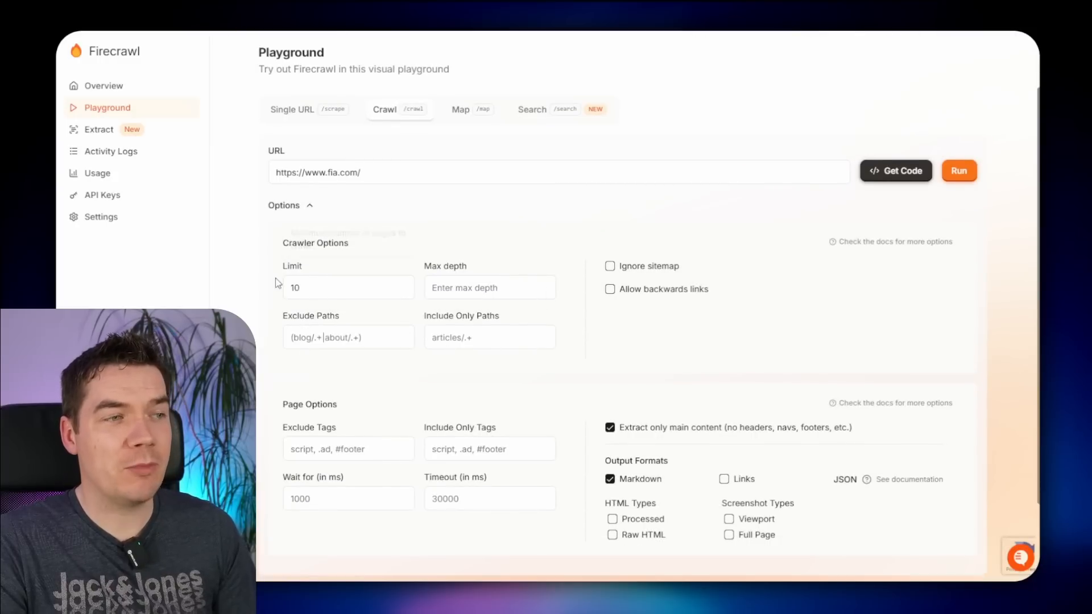
left_click(308, 287)
type("5")
left_click(201, 297)
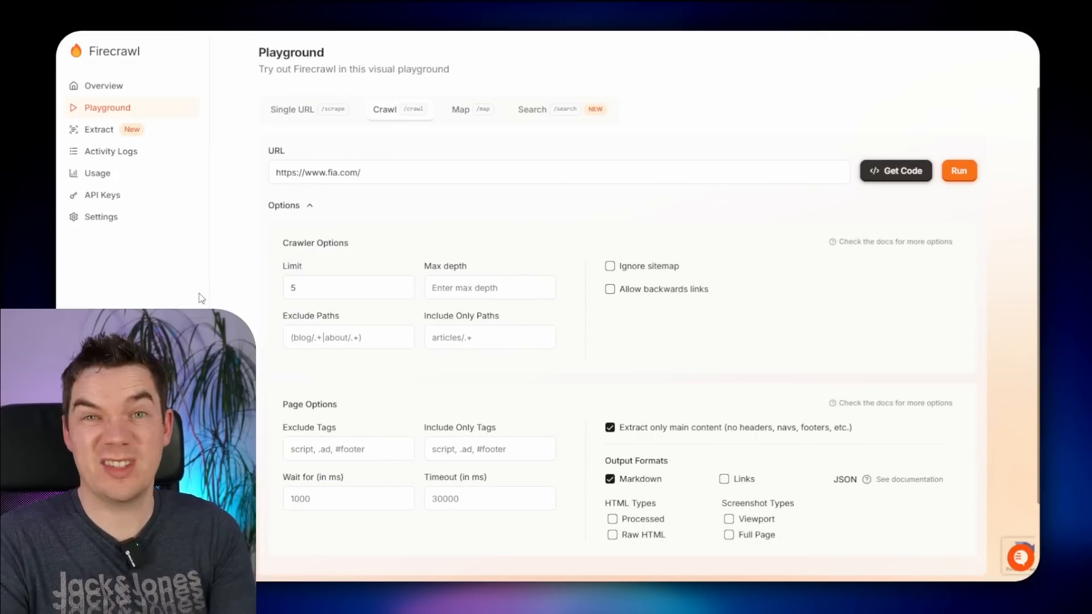
scroll(637, 372, "down", 2)
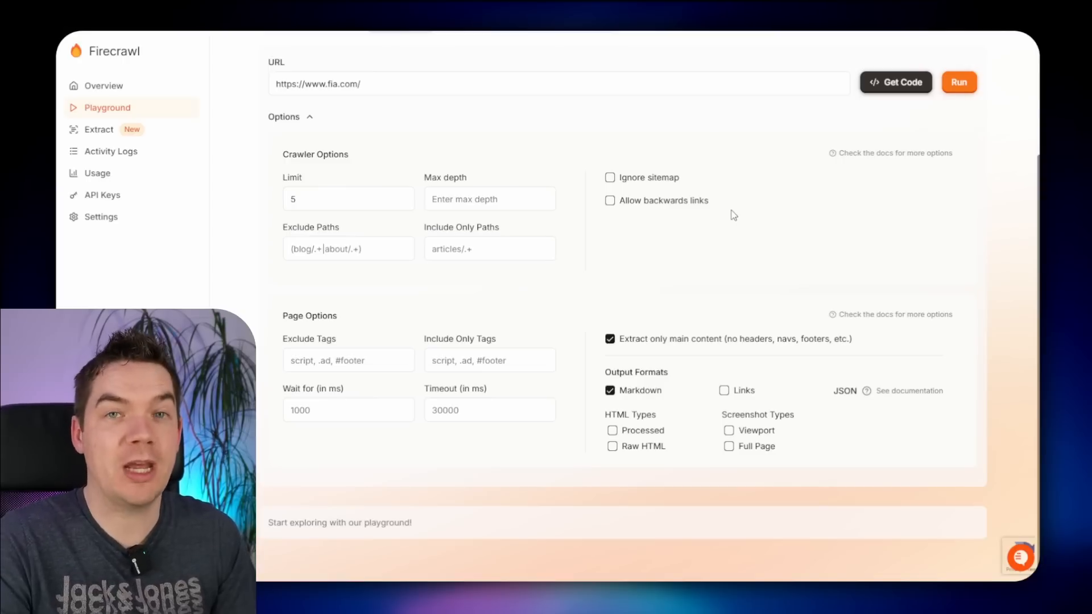
left_click(964, 82)
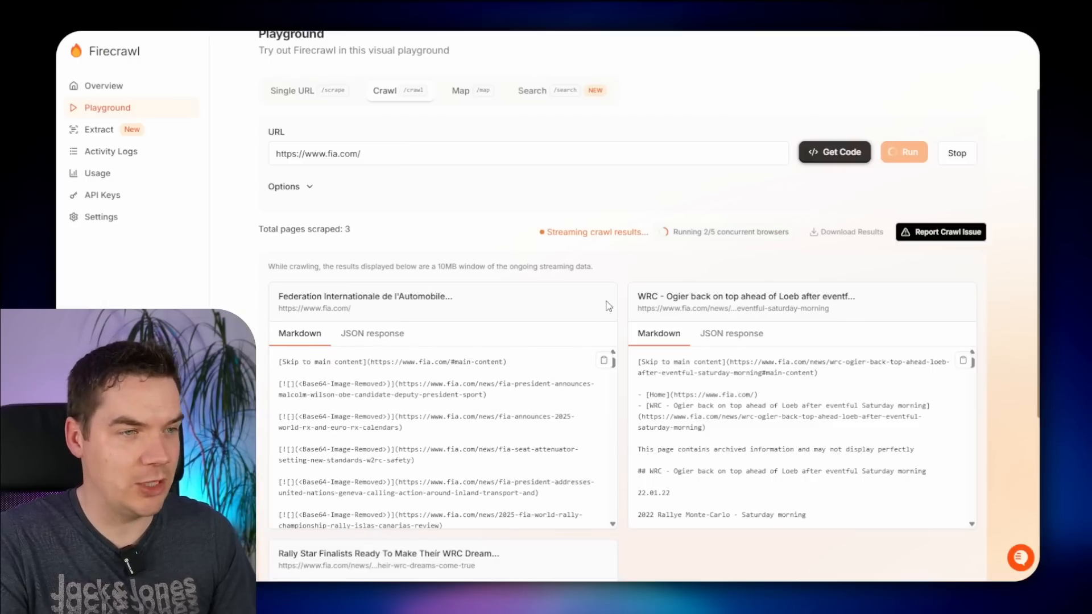
- Copy the crawl request's code snippet as a cURL command
scroll(608, 307, "down", 5)
scroll(625, 310, "up", 3)
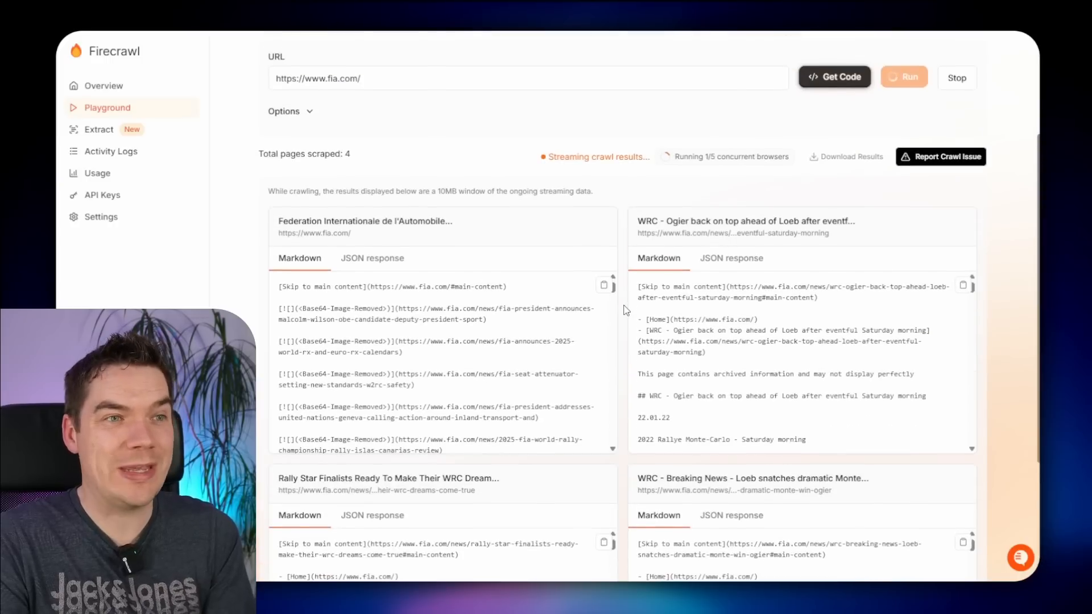
scroll(625, 310, "down", 3)
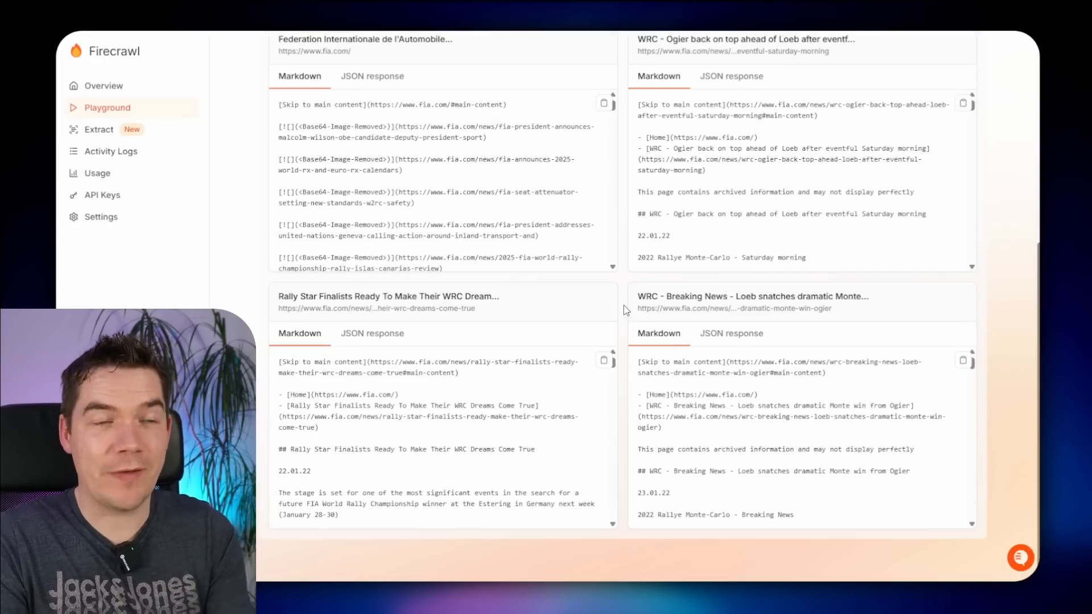
scroll(607, 310, "up", 5)
left_click(914, 232)
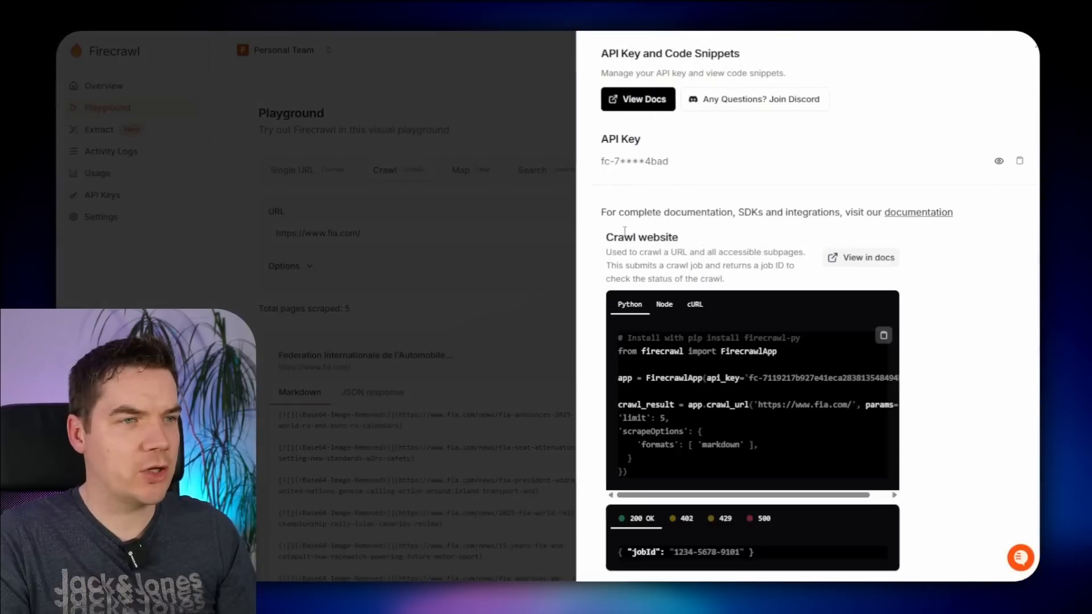
scroll(711, 216, "down", 1)
left_click(678, 243)
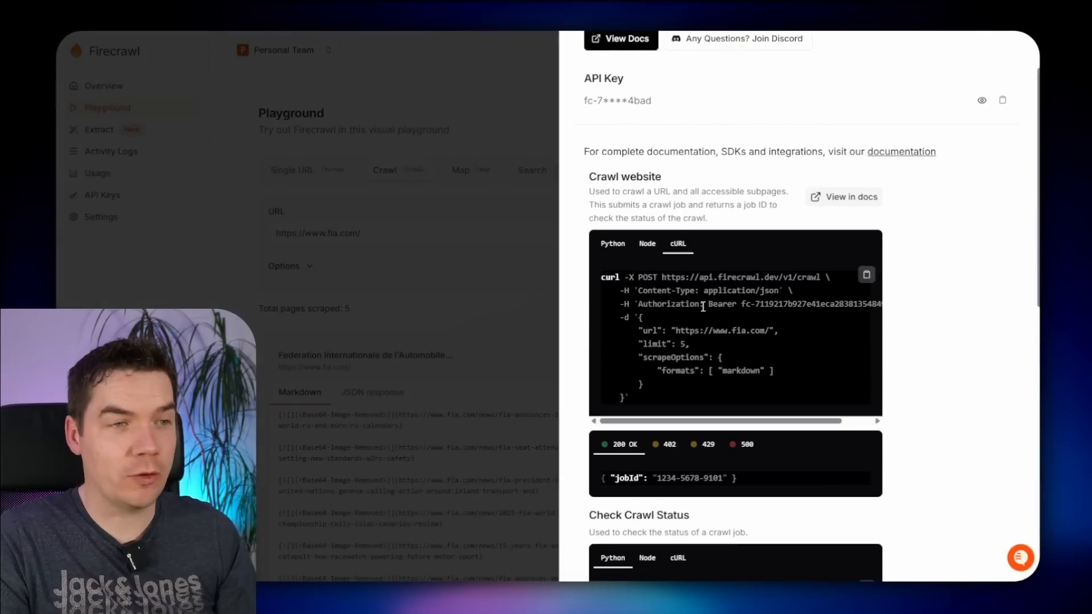
left_click(866, 275)
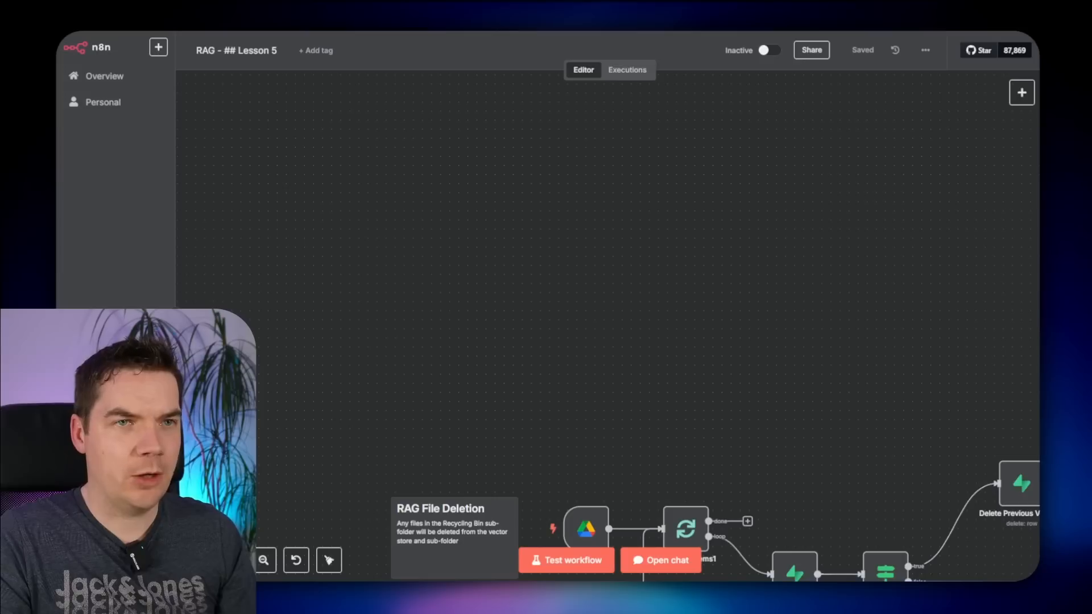
- Add an HTTP Request node built from the pasted Firecrawl cURL command
left_click(1021, 92)
type("http")
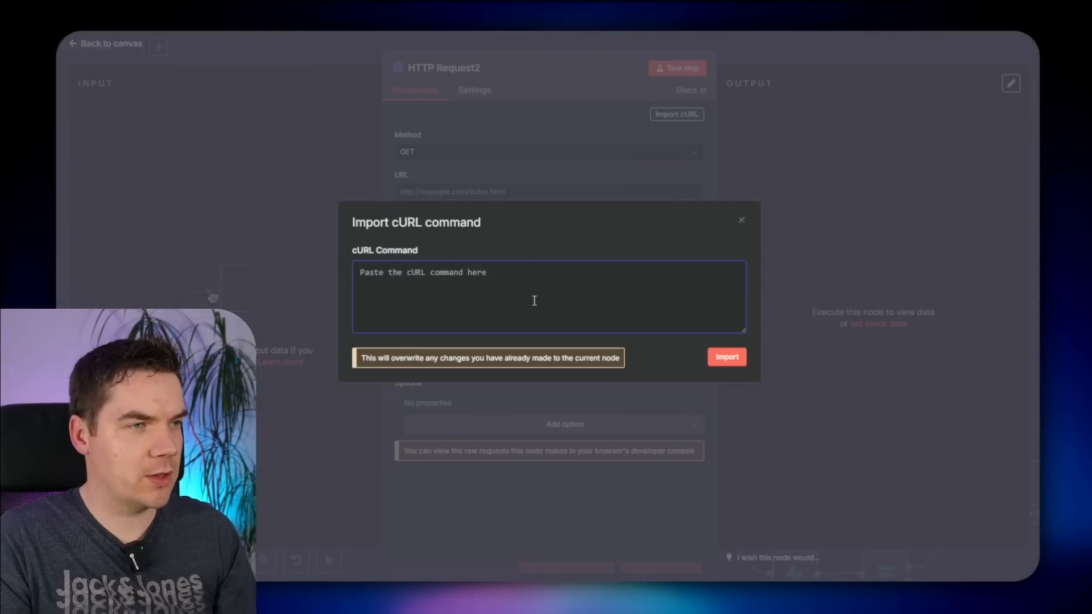
key("ctrl+v")
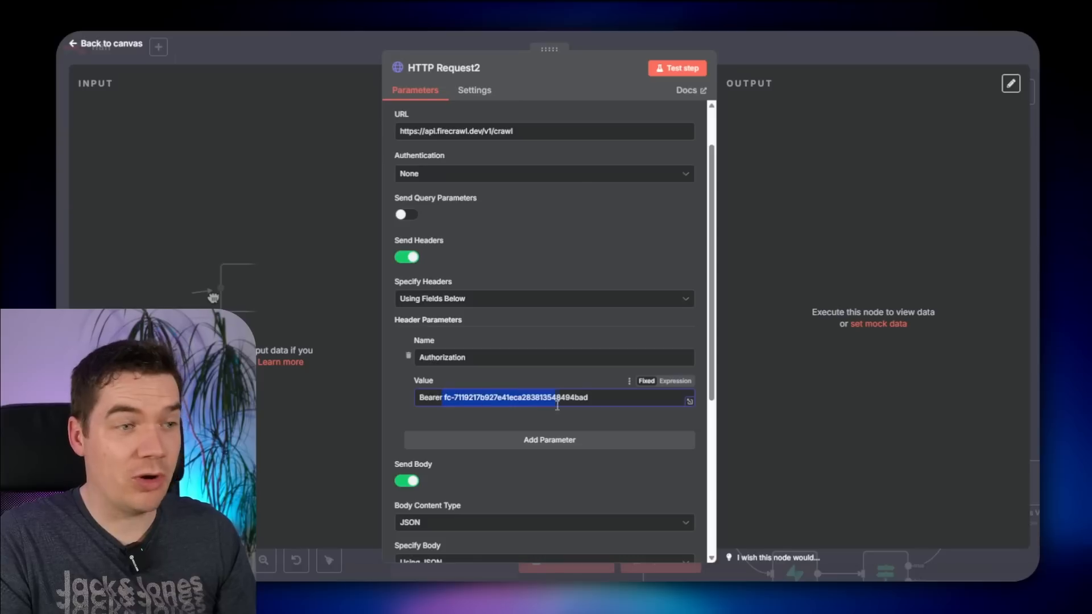
left_click(530, 401)
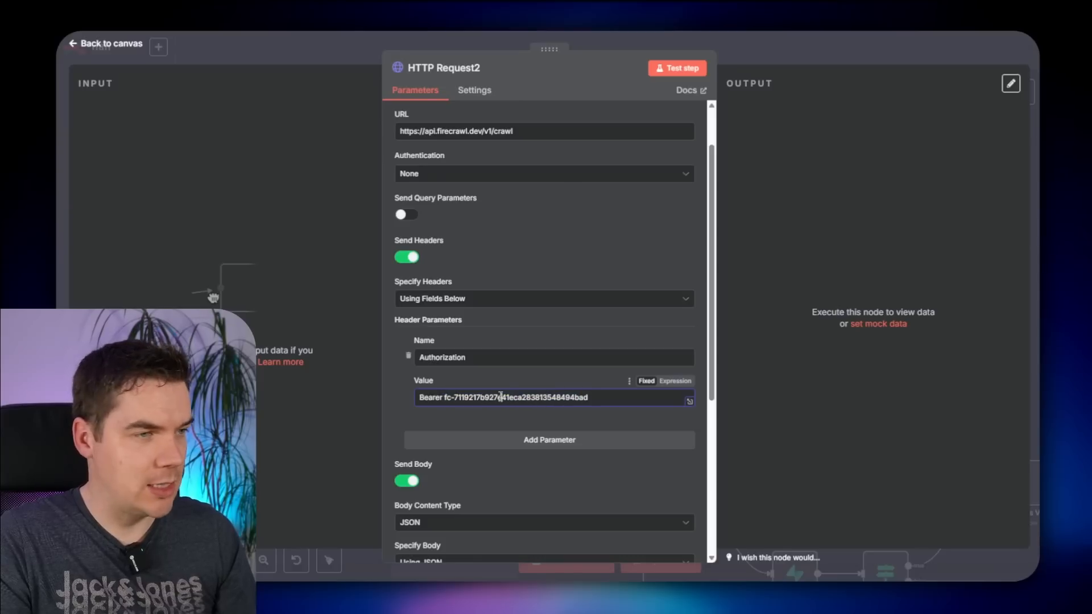
- Set authentication to Generic Credential Type with Header Auth, starting a new credential
key("ctrl+a")
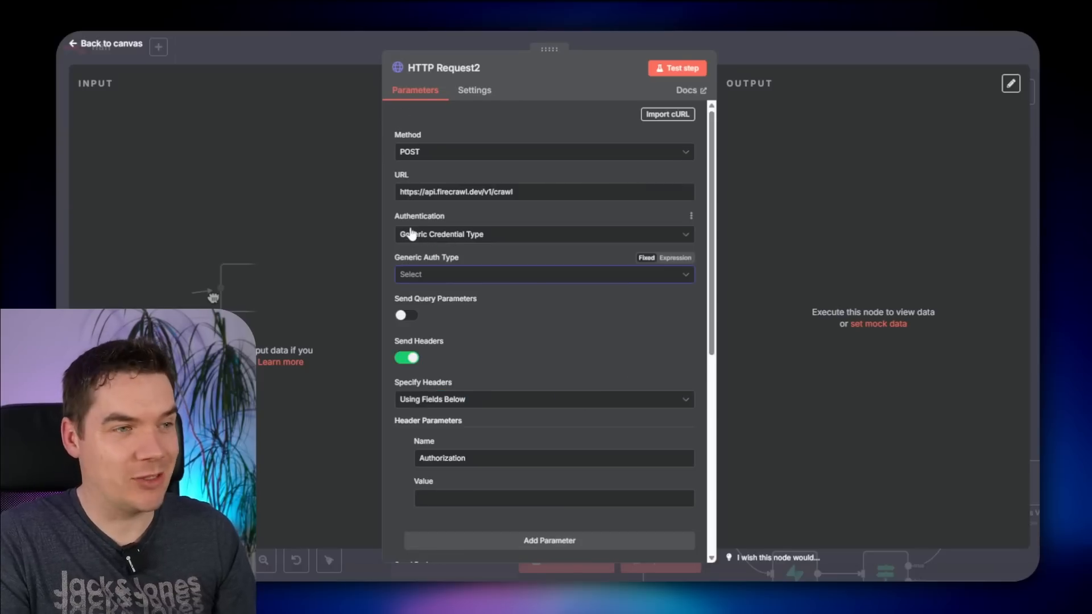
left_click(441, 275)
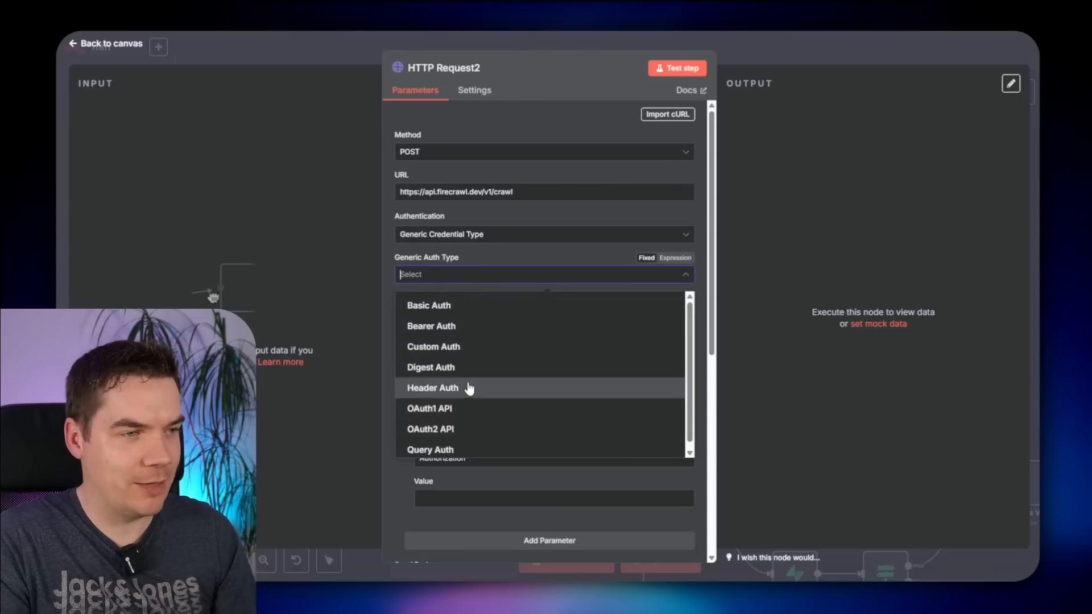
left_click(437, 392)
left_click(453, 310)
left_click(454, 578)
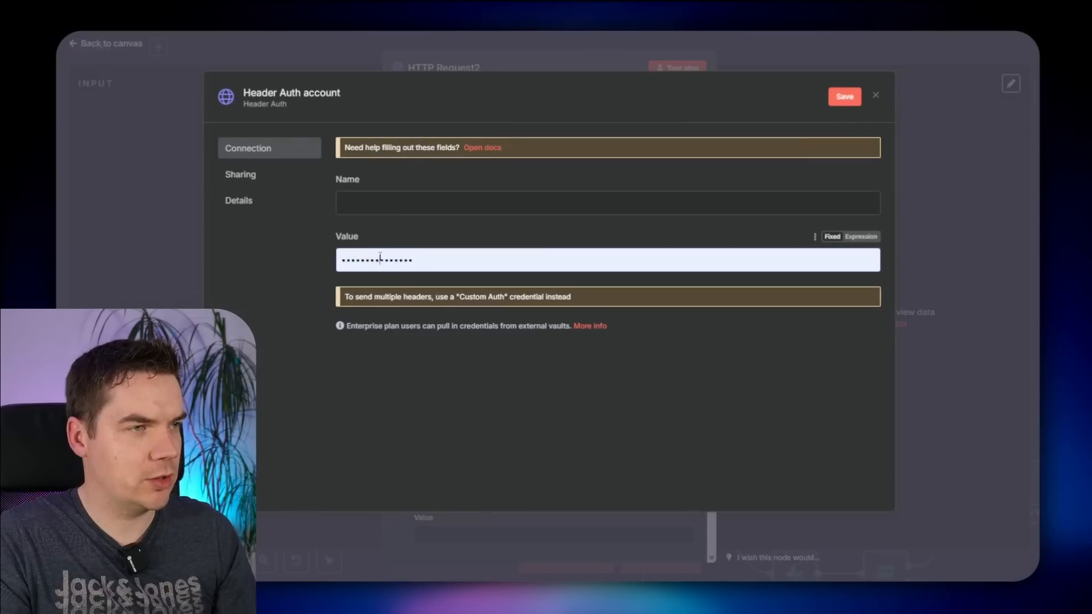
- Save a 'Firecrawl' header credential with name Authorization and the API key as value
left_click(380, 259)
key("ctrl+a")
key("ctrl+v")
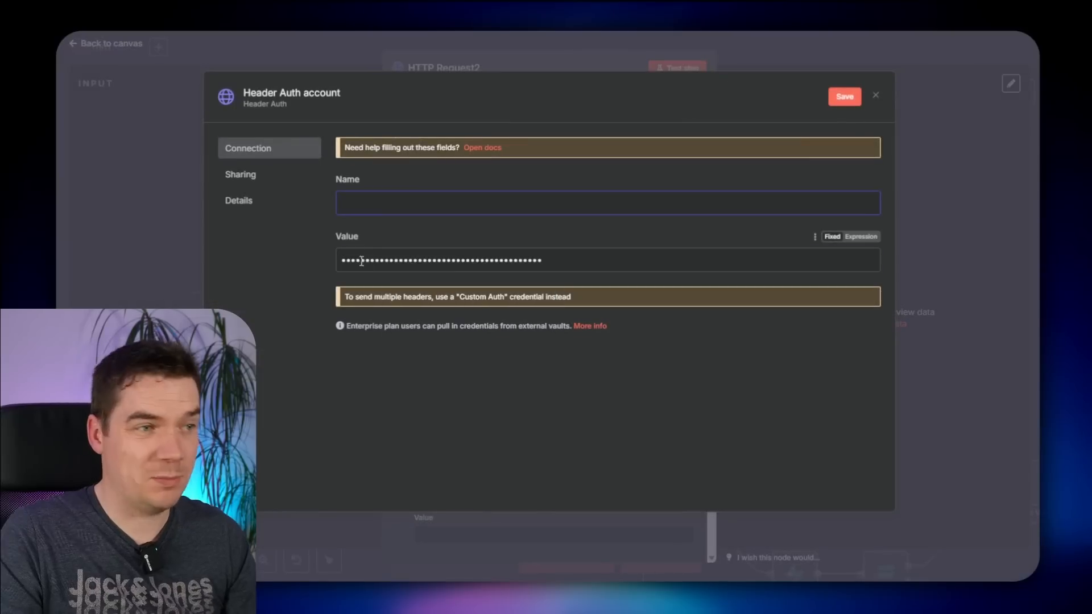
left_click(410, 198)
type("Authorization")
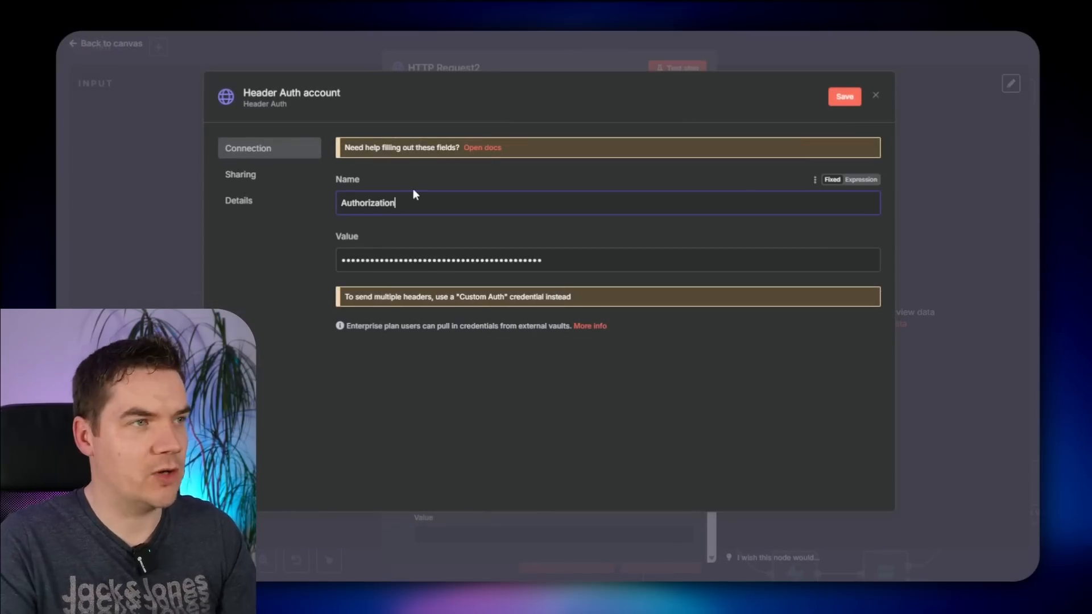
left_click(293, 94)
key("ctrl+a")
type("Firec")
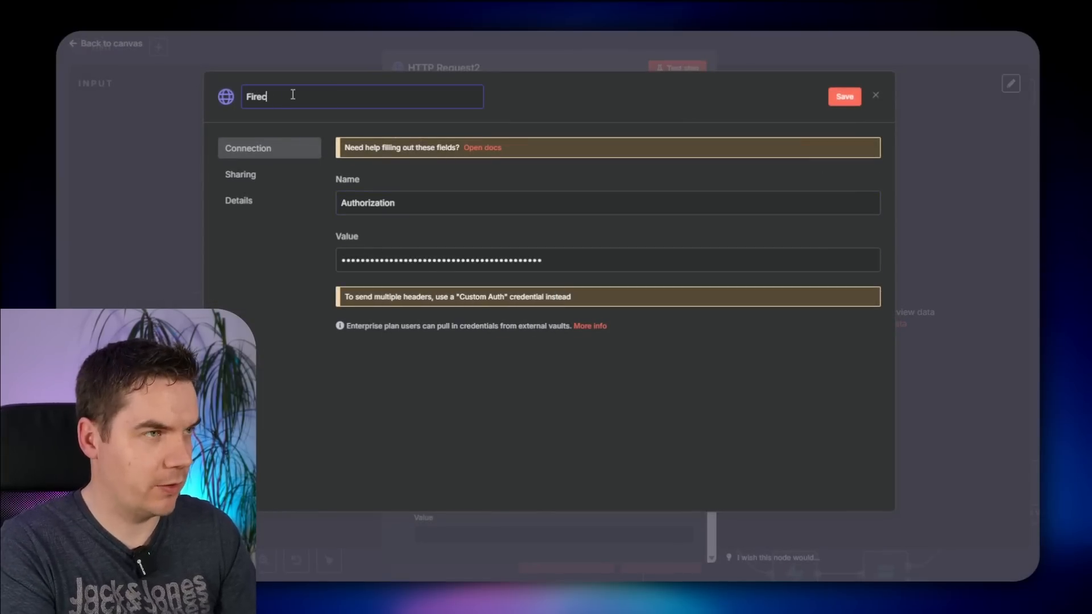
left_click(845, 97)
left_click(737, 39)
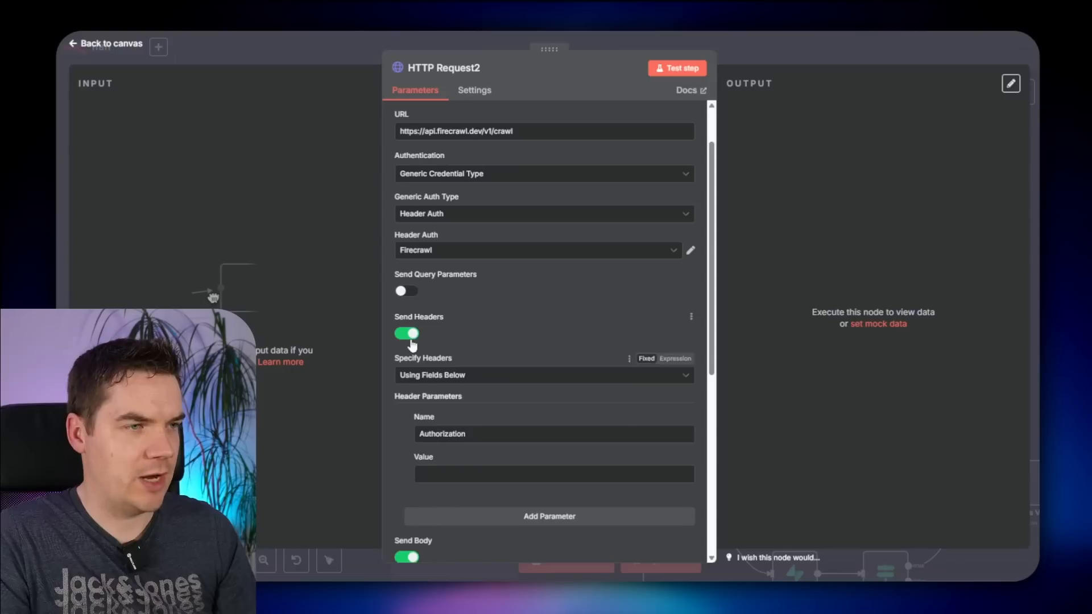
- Turn off Send Headers and test-run the crawl request
left_click(410, 337)
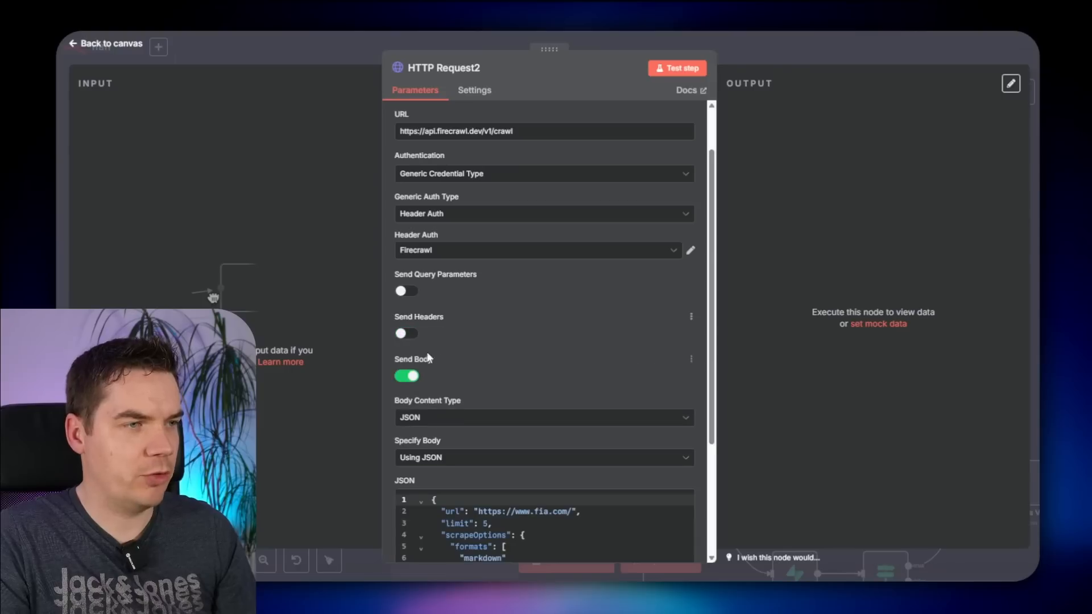
scroll(465, 421, "down", 1)
scroll(472, 398, "down", 2)
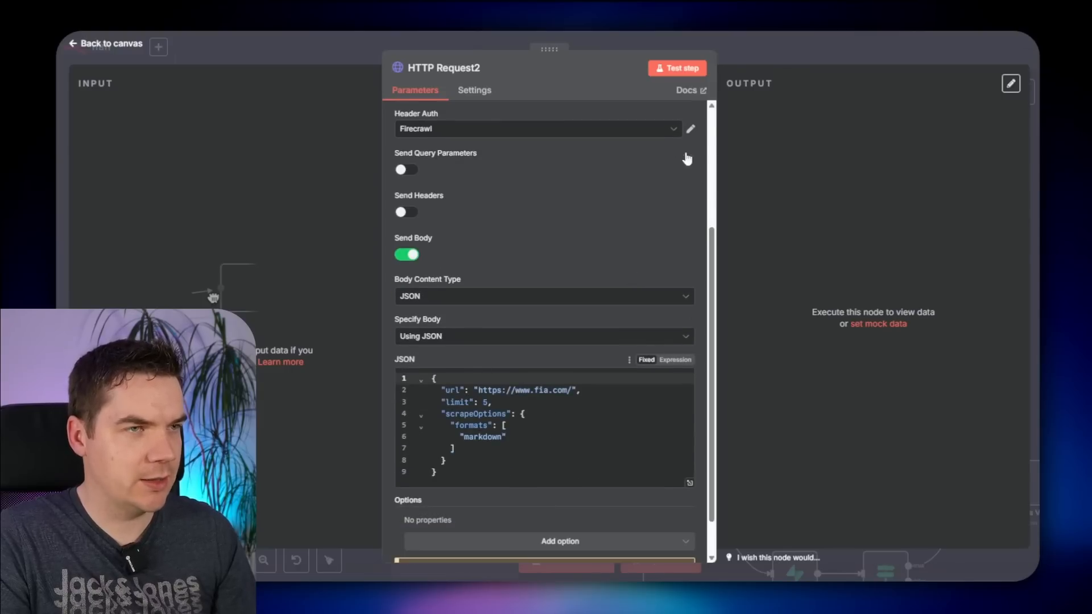
left_click(682, 68)
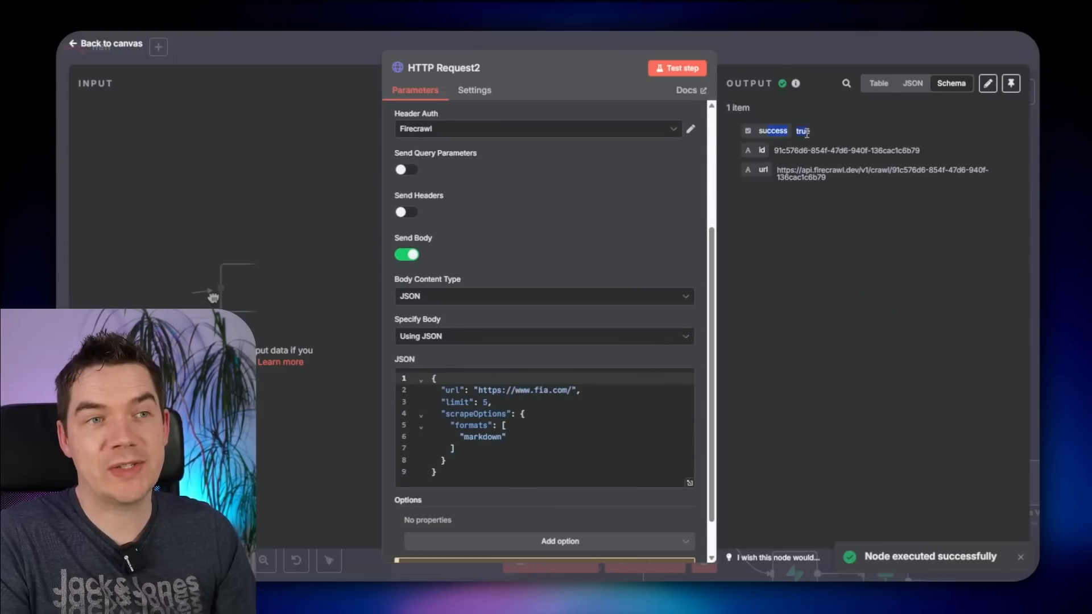
- Add a webhook key to the request's JSON body
left_click_drag(825, 178, 777, 170)
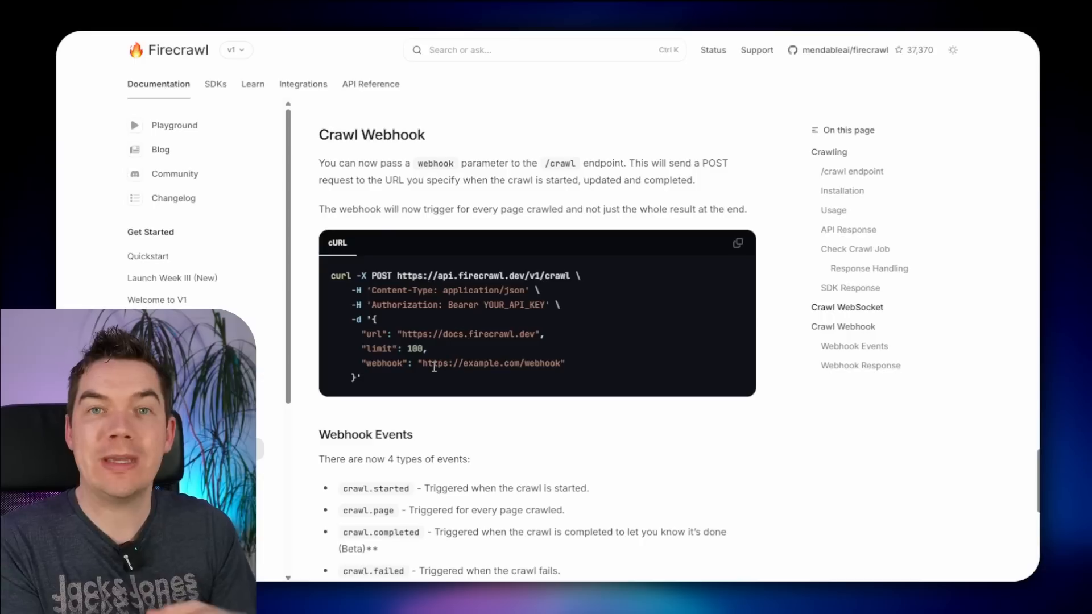
left_click_drag(361, 363, 414, 361)
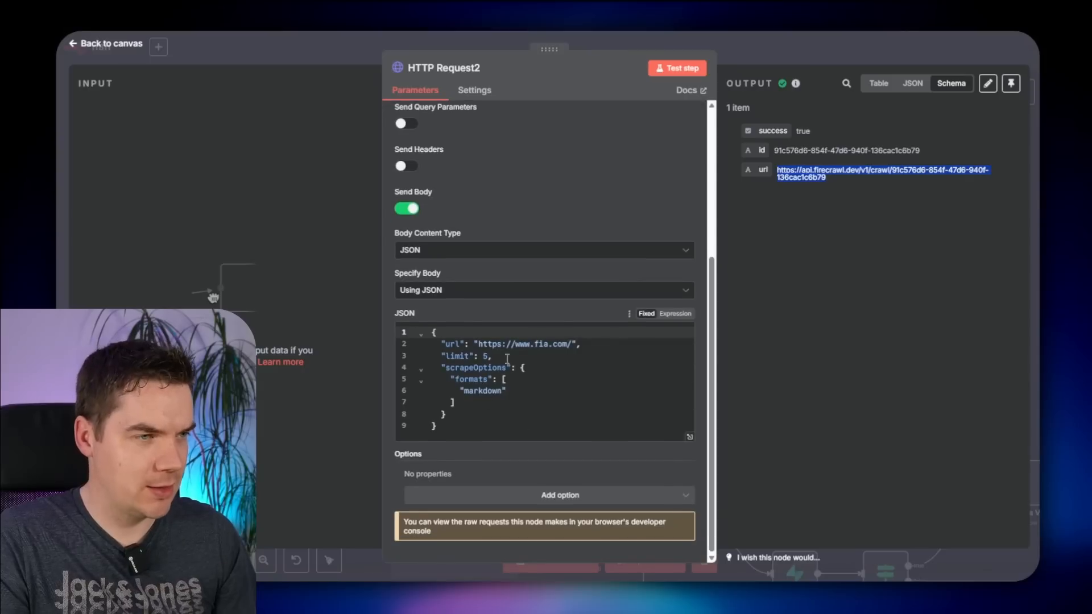
key("ctrl+v")
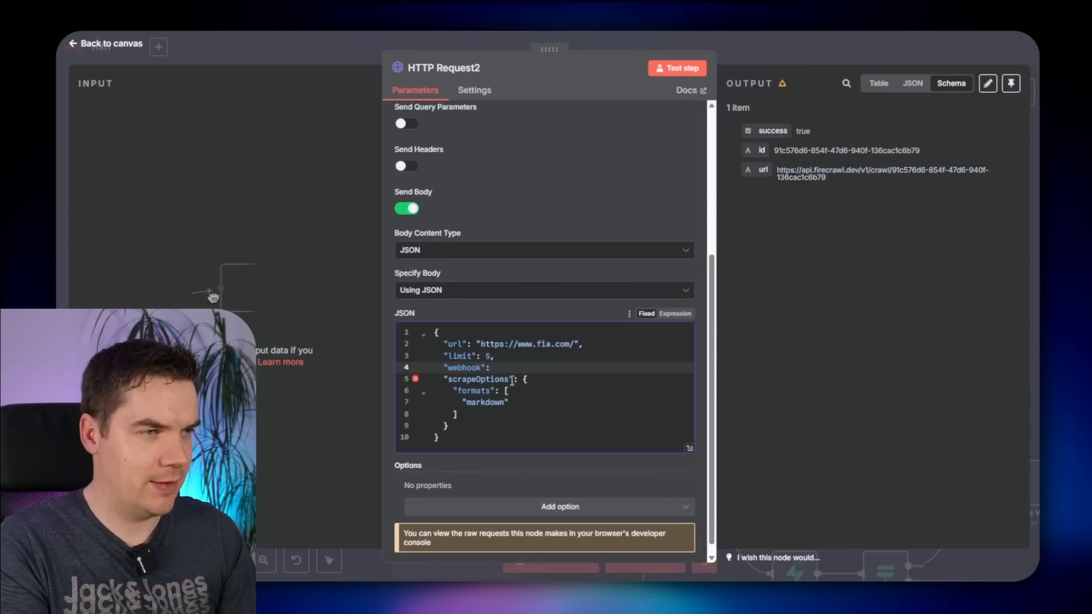
- Leave the webhook value empty for now and rename the node to Trigger Firecrawl
type("\"\",")
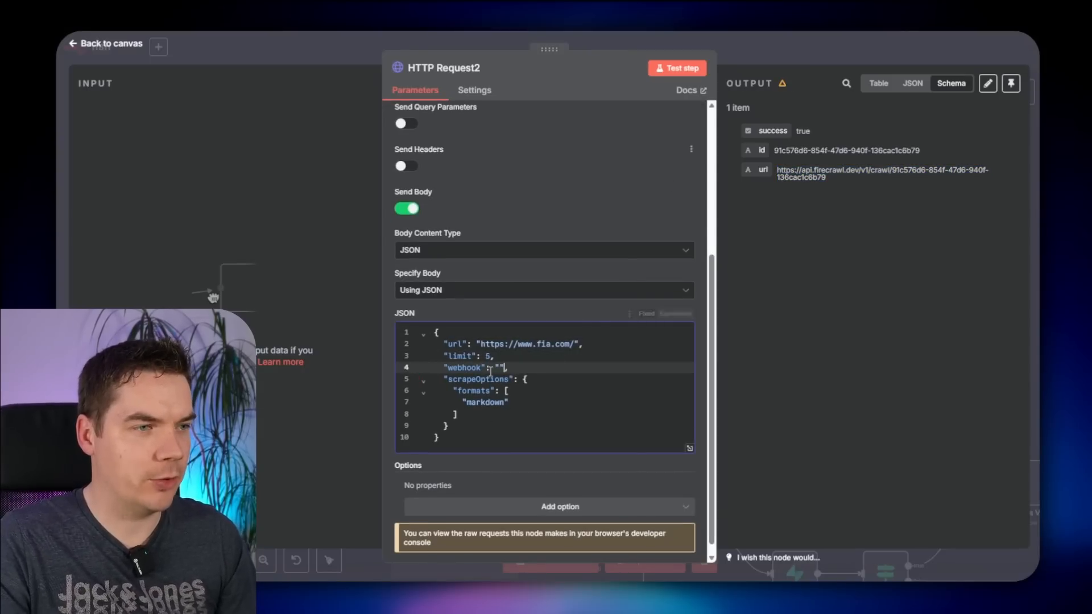
key("Escape")
key("F2")
type("Trigger")
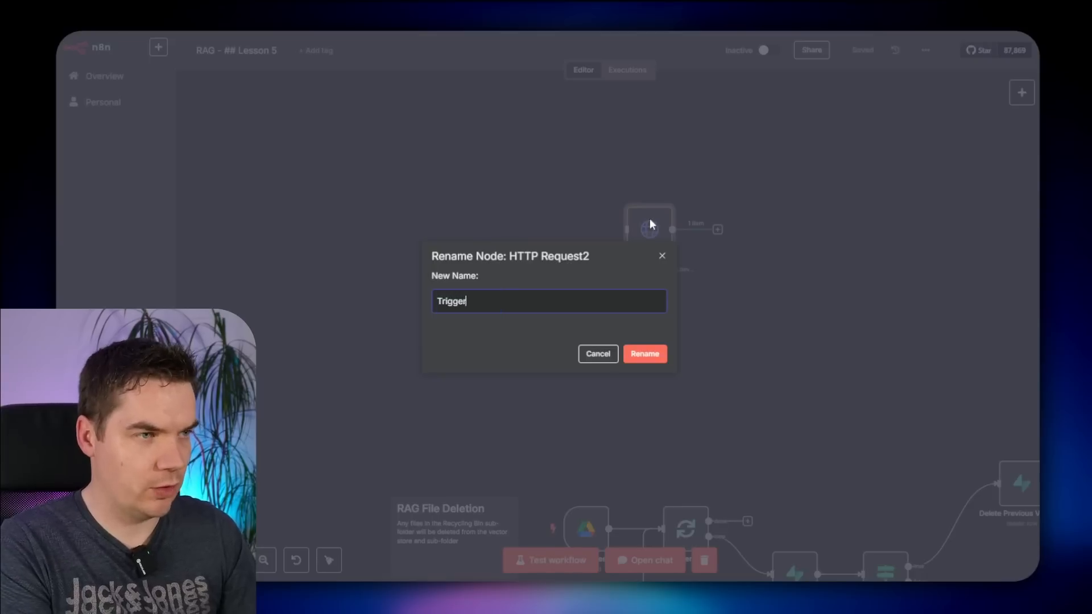
type(" Firecrawl")
key("Return")
- Add a Webhook node and copy its test URL
key("Tab")
type("we")
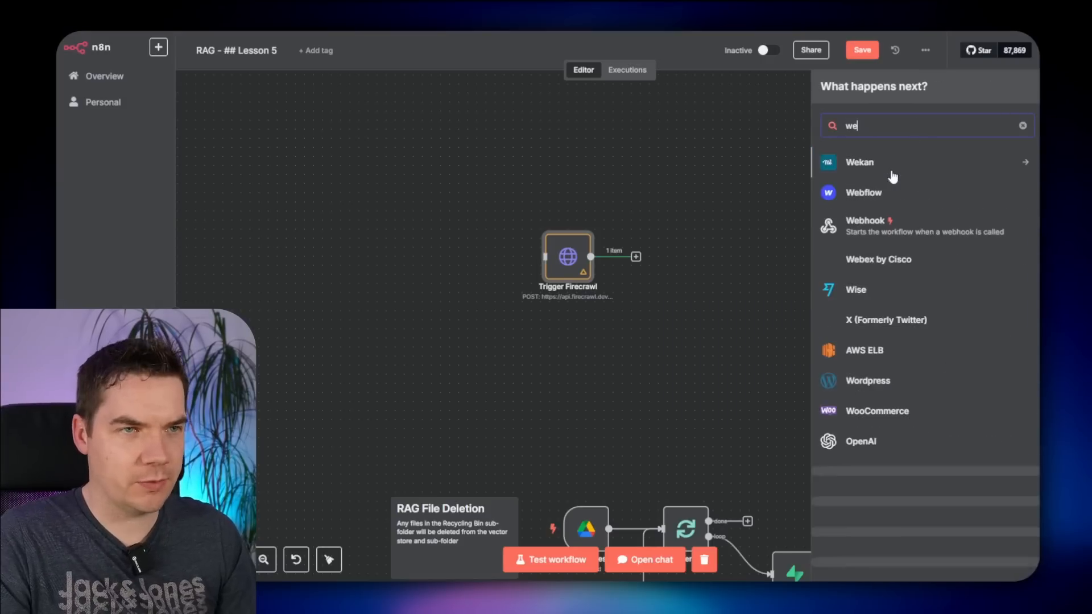
type("bhook")
left_click_drag(864, 165, 541, 135)
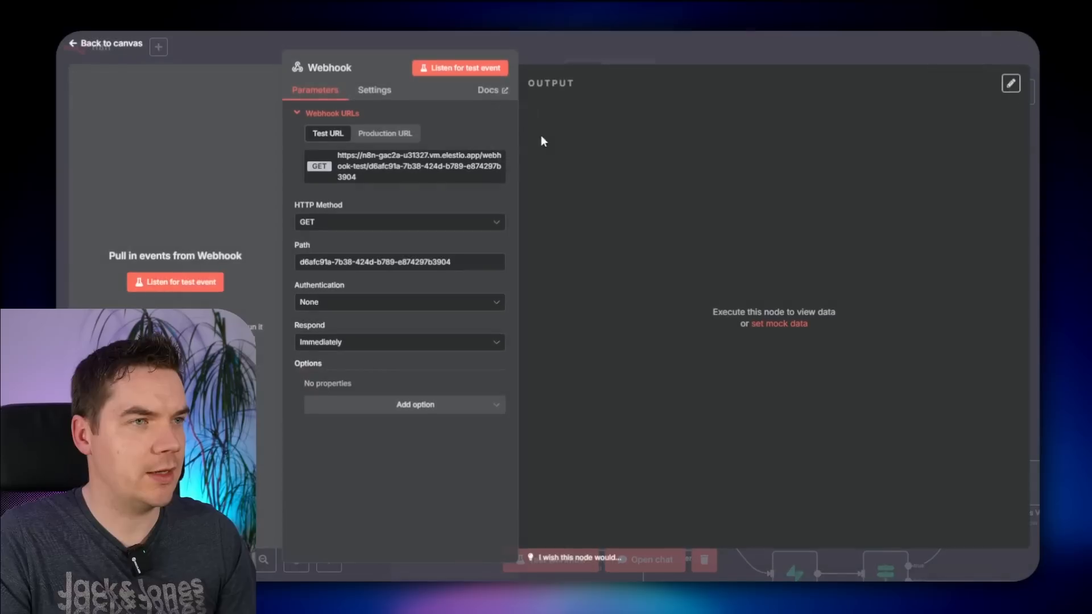
left_click(369, 165)
left_click(561, 52)
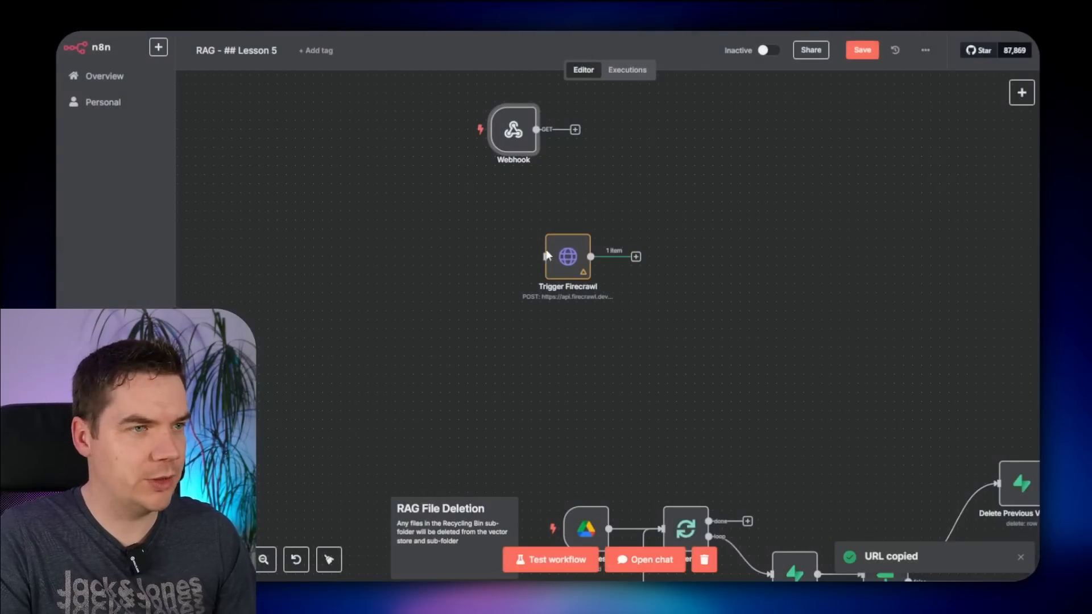
- Paste the webhook test URL into Trigger Firecrawl's body, set limit to 2, and test
double_click(567, 259)
scroll(474, 442, "down", 3)
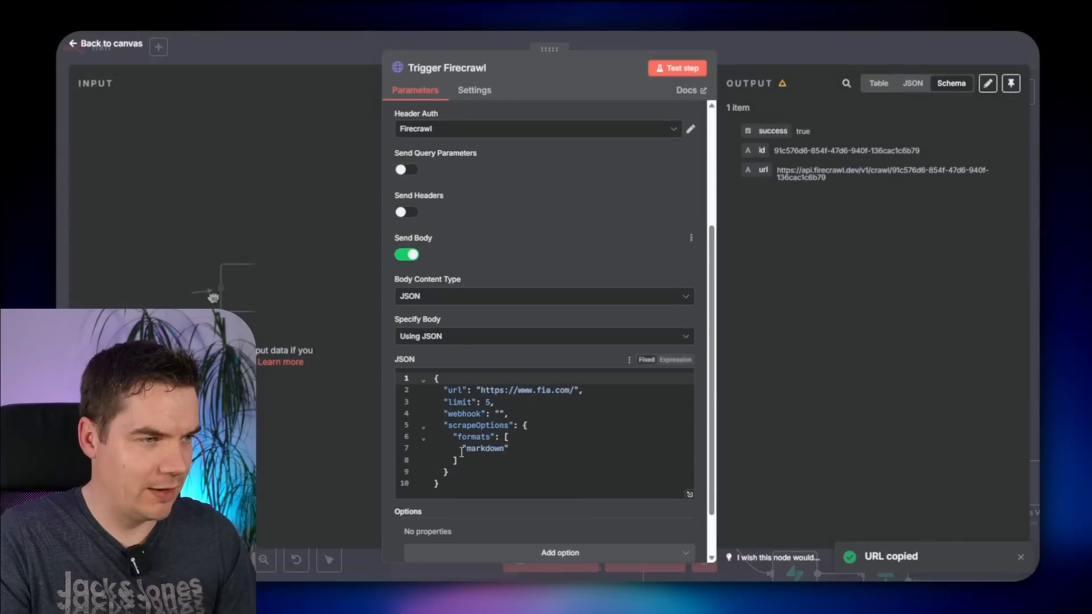
left_click(500, 415)
key("ctrl+v")
left_click_drag(485, 403, 490, 403)
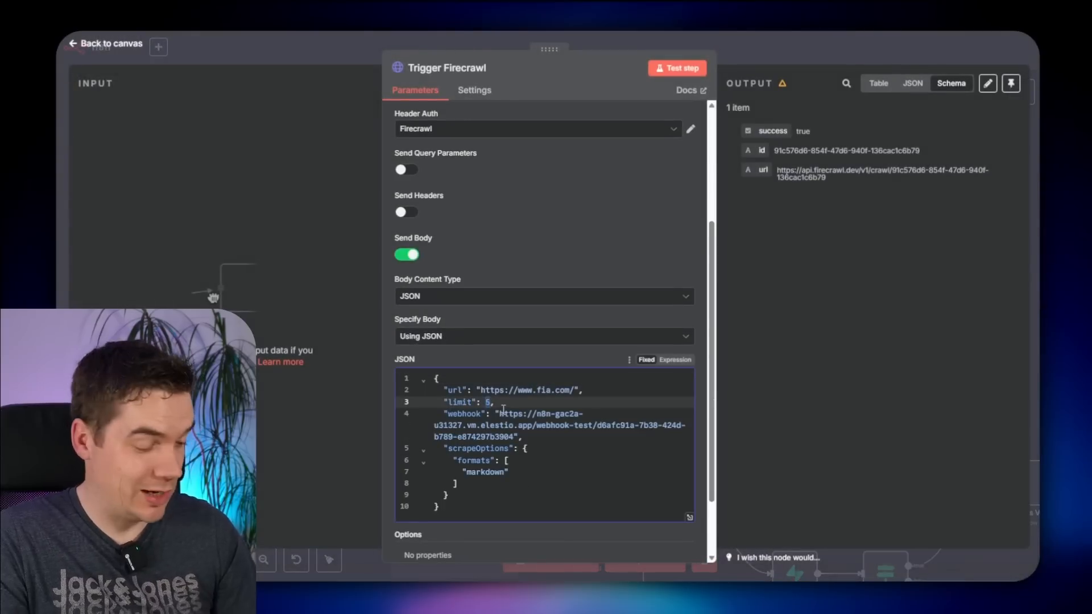
type("2")
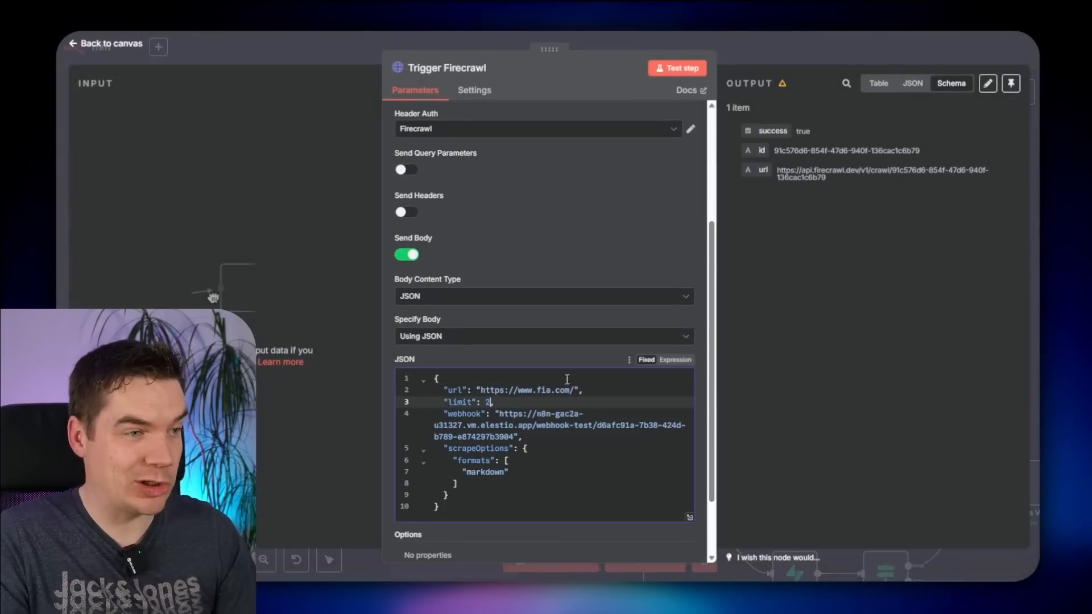
left_click(683, 70)
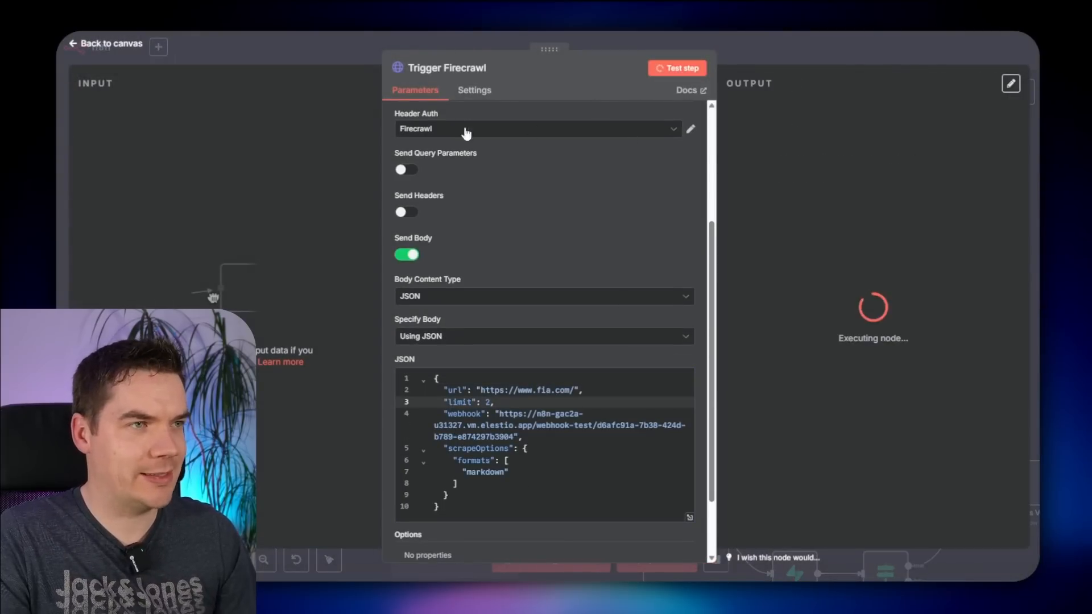
key("Escape")
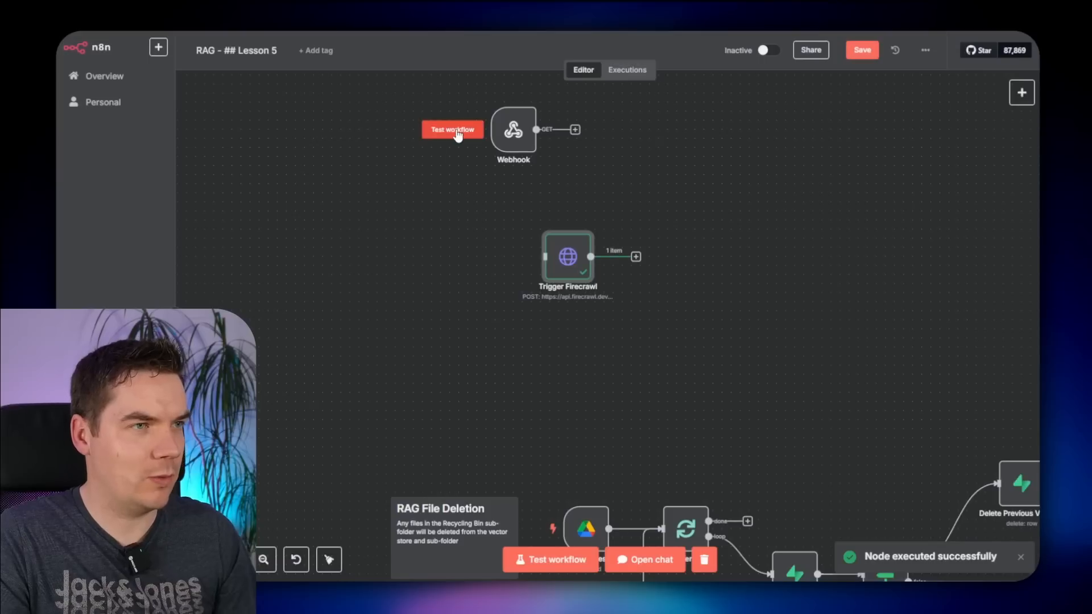
- Listen on the Webhook and inspect the crawled page data it receives
left_click(447, 129)
scroll(478, 151, "up", 4)
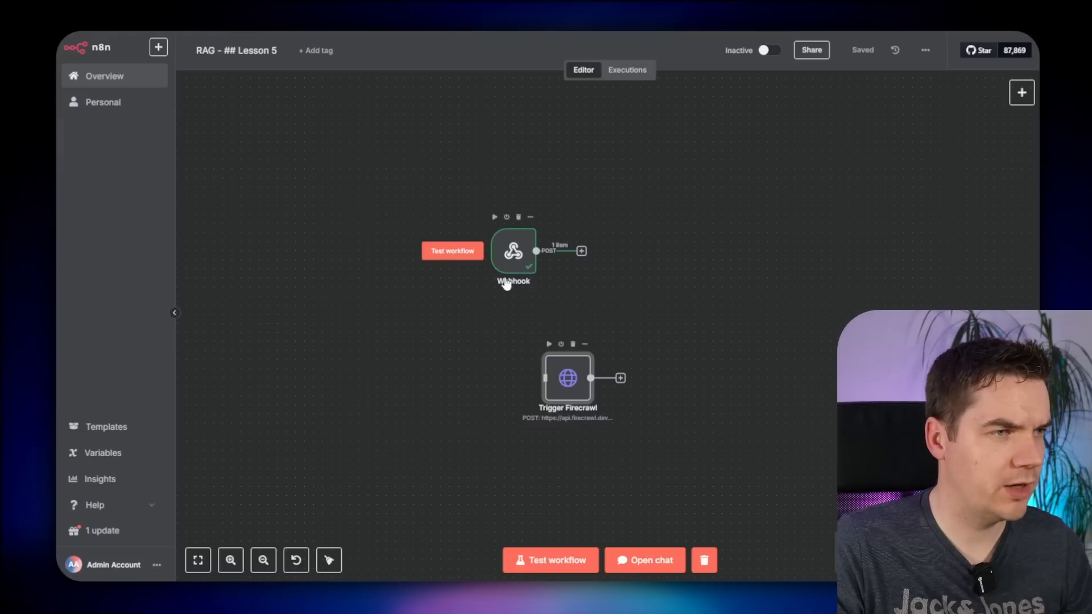
double_click(512, 251)
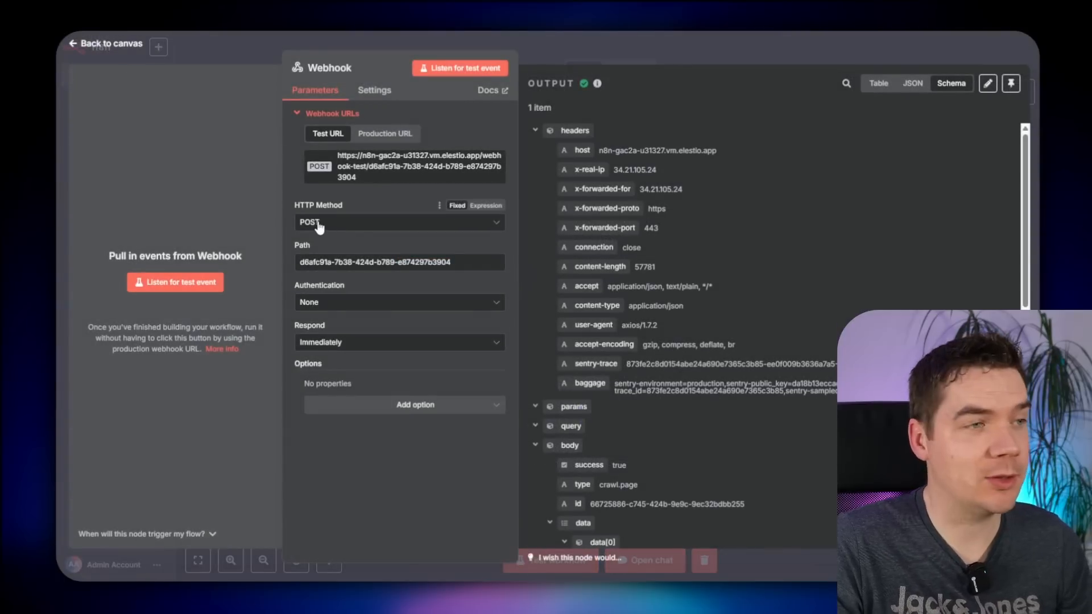
left_click(537, 133)
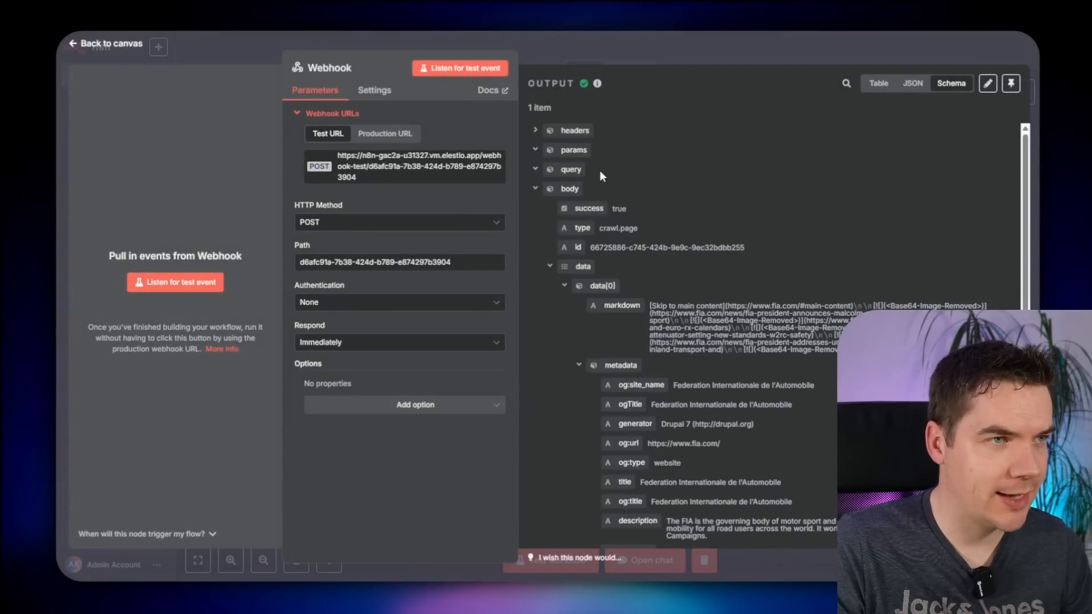
left_click(663, 46)
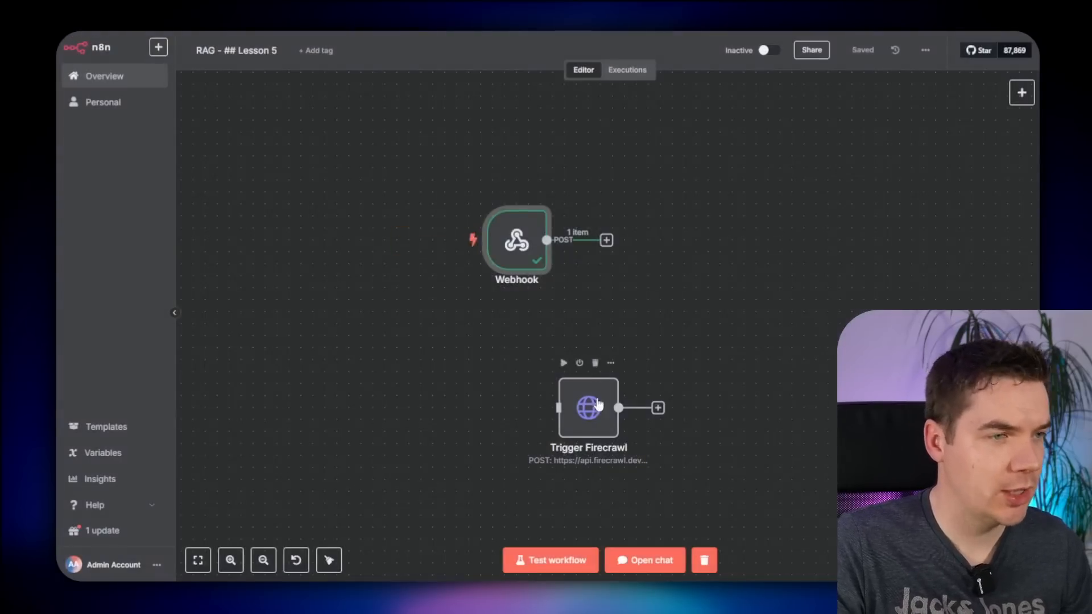
- Make the webhook body an object with url and events ["page"]
double_click(590, 407)
left_click_drag(445, 275, 520, 310)
left_click(477, 326)
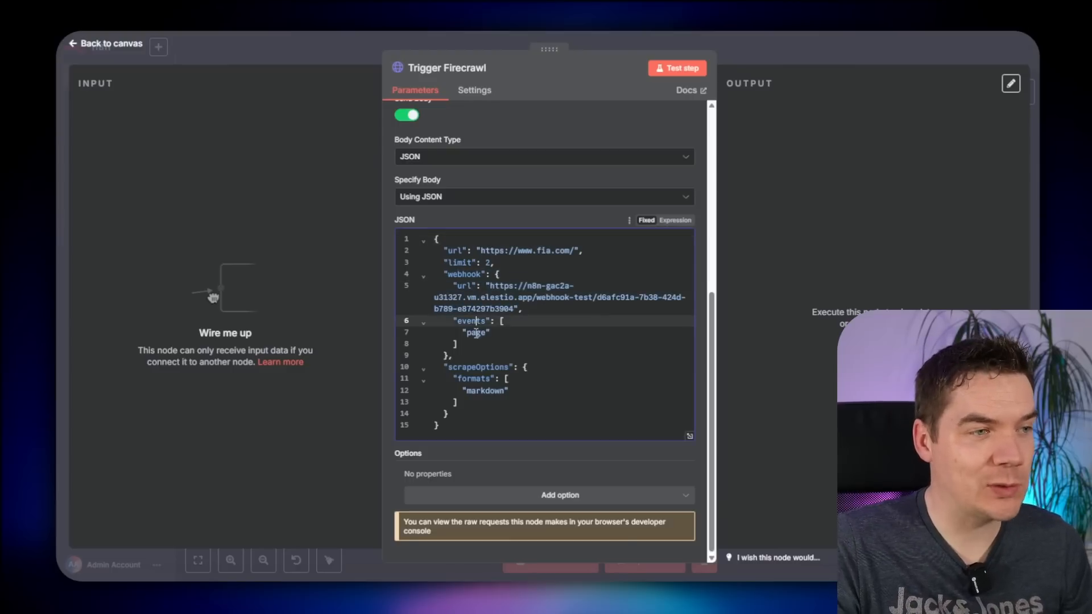
left_click_drag(458, 322, 494, 325)
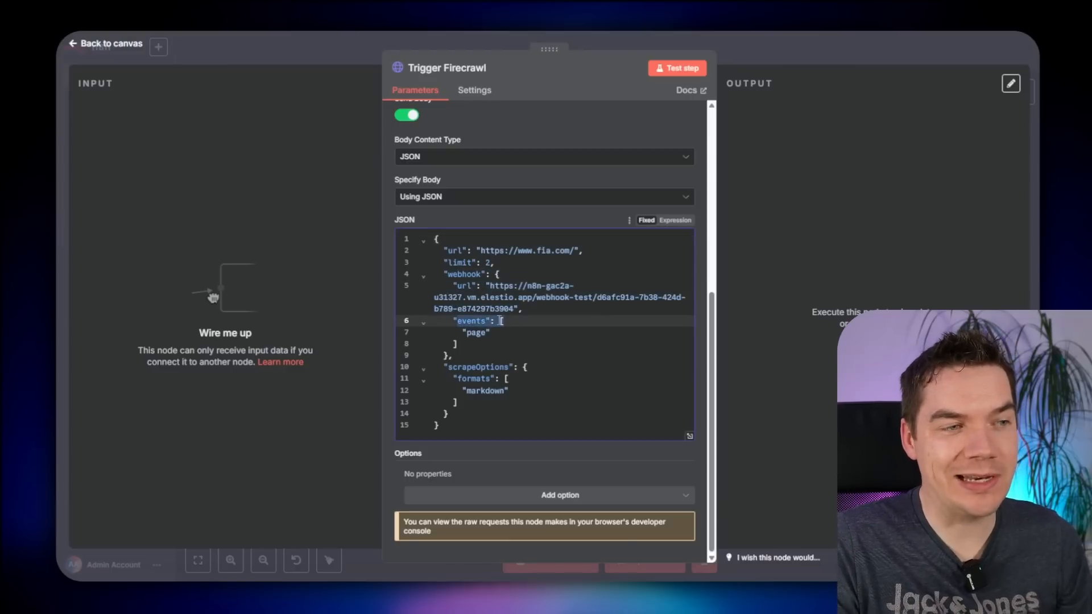
double_click(475, 333)
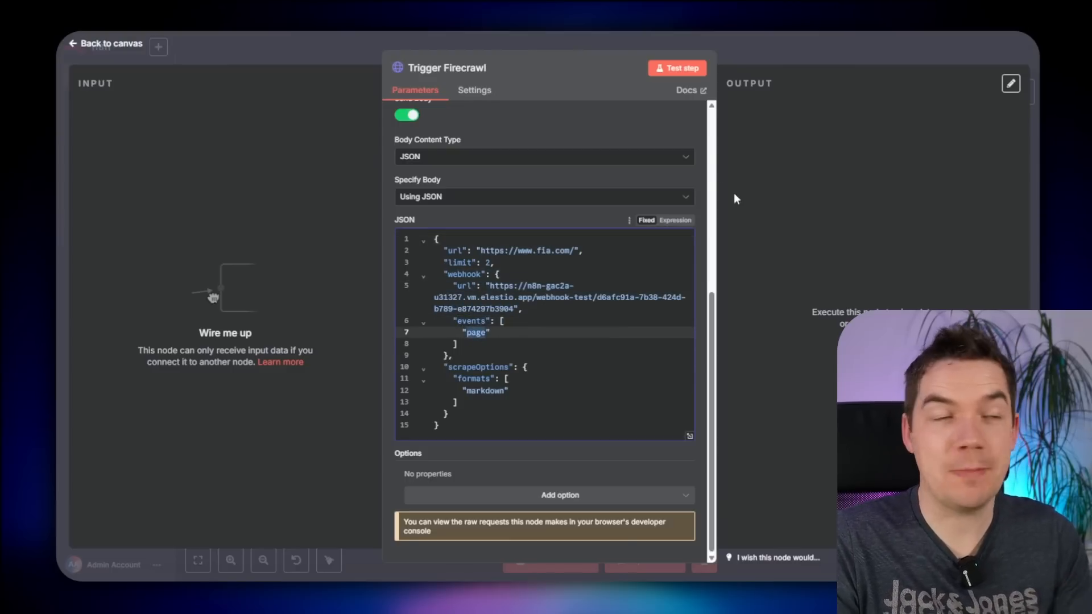
- Review the webhook event options (started, page, failed) in Firecrawl's crawl docs
left_click(748, 20)
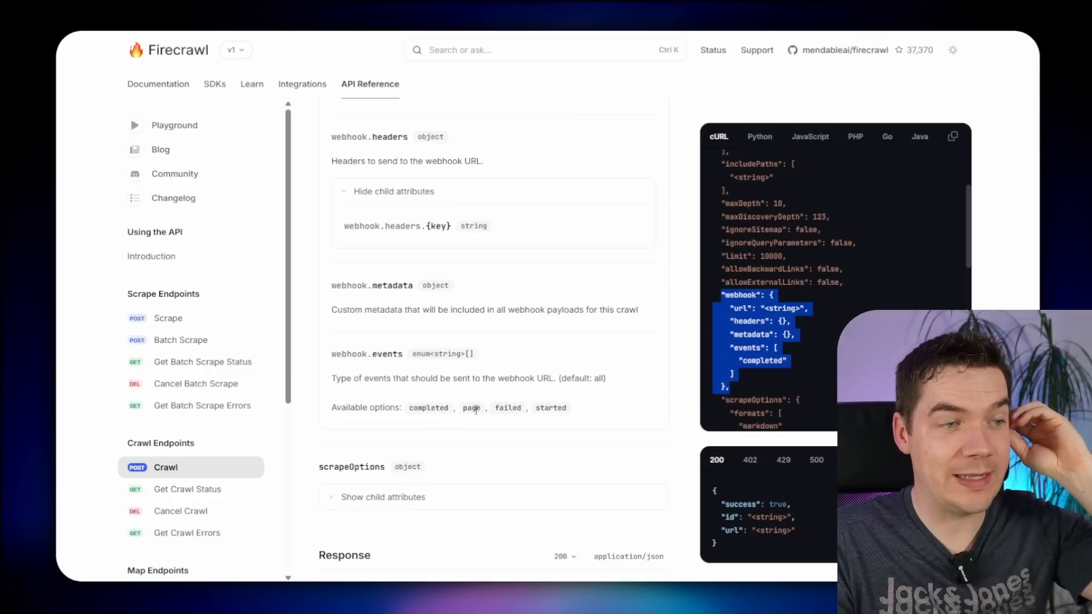
left_click_drag(540, 408, 558, 407)
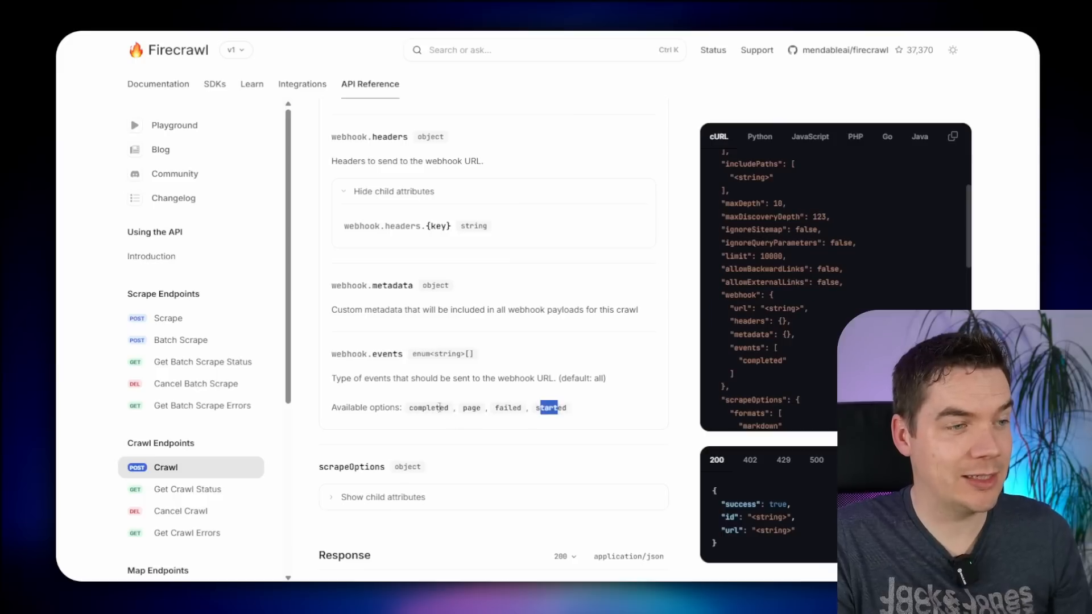
left_click_drag(414, 408, 426, 408)
left_click_drag(495, 410, 522, 409)
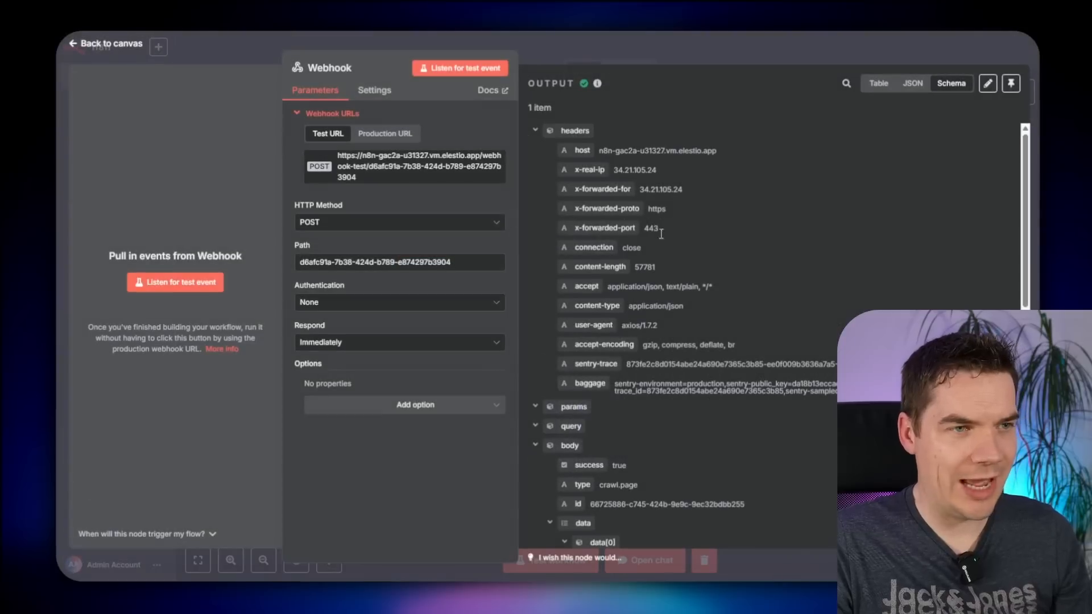
scroll(631, 351, "down", 10)
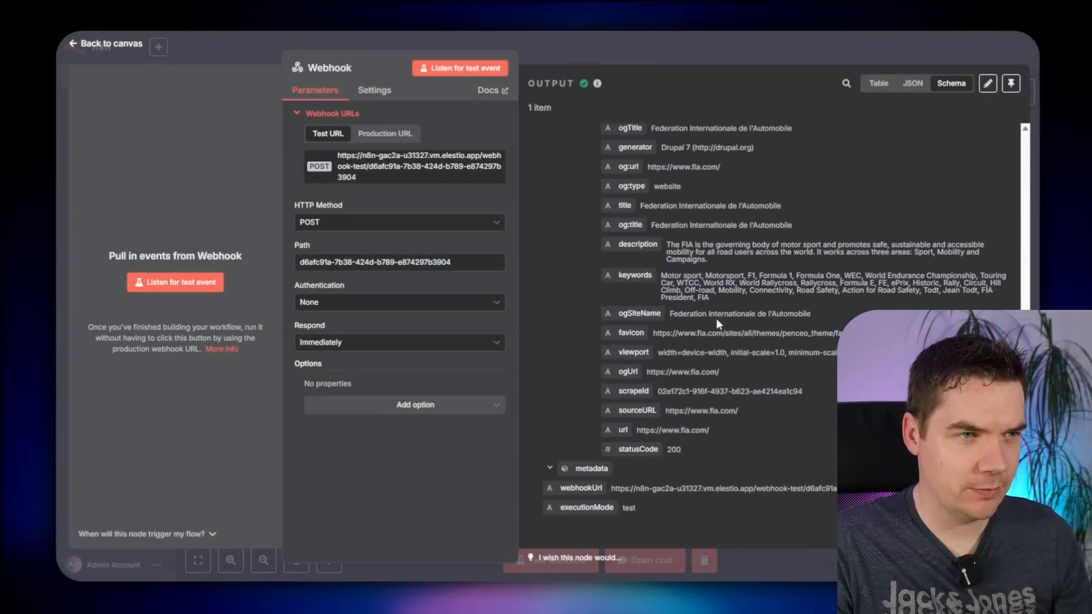
scroll(736, 227, "up", 2)
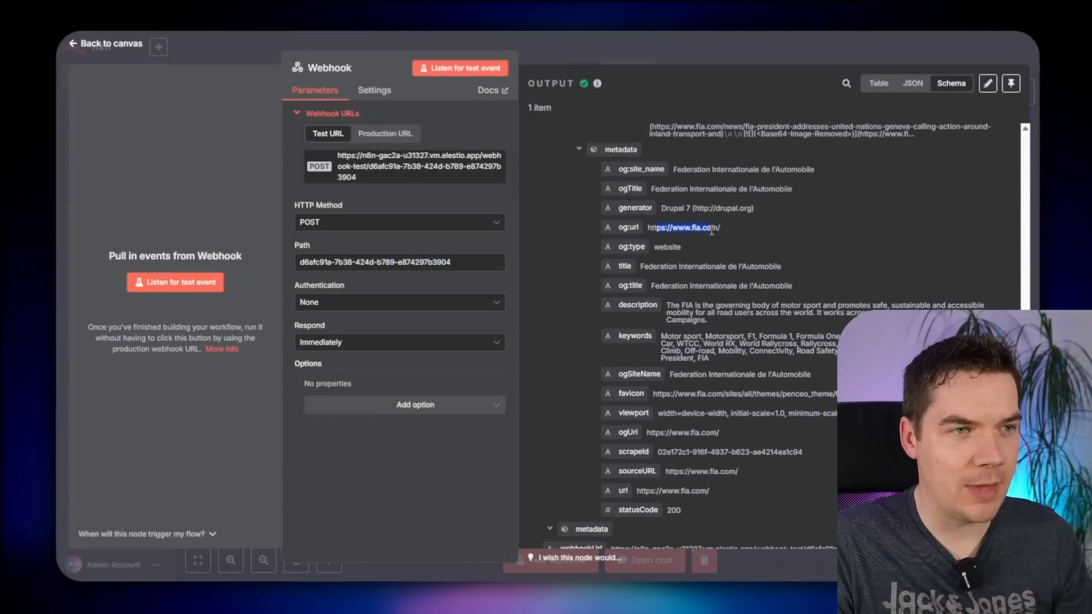
scroll(613, 208, "up", 4)
left_click_drag(654, 211, 811, 248)
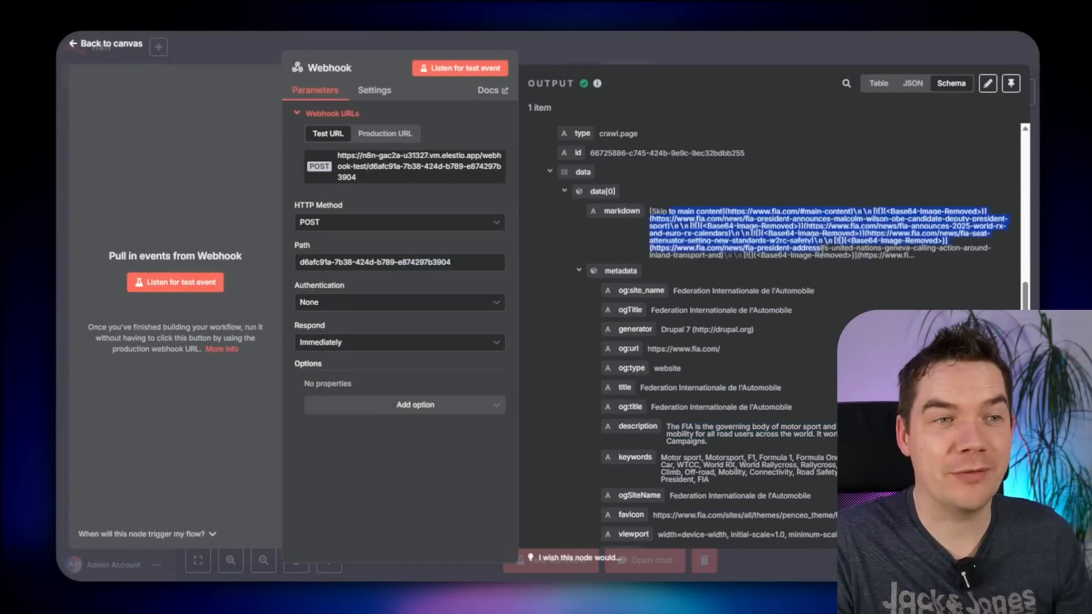
left_click(765, 284)
scroll(755, 309, "down", 1)
scroll(756, 309, "up", 2)
key("Escape")
scroll(516, 317, "down", 1)
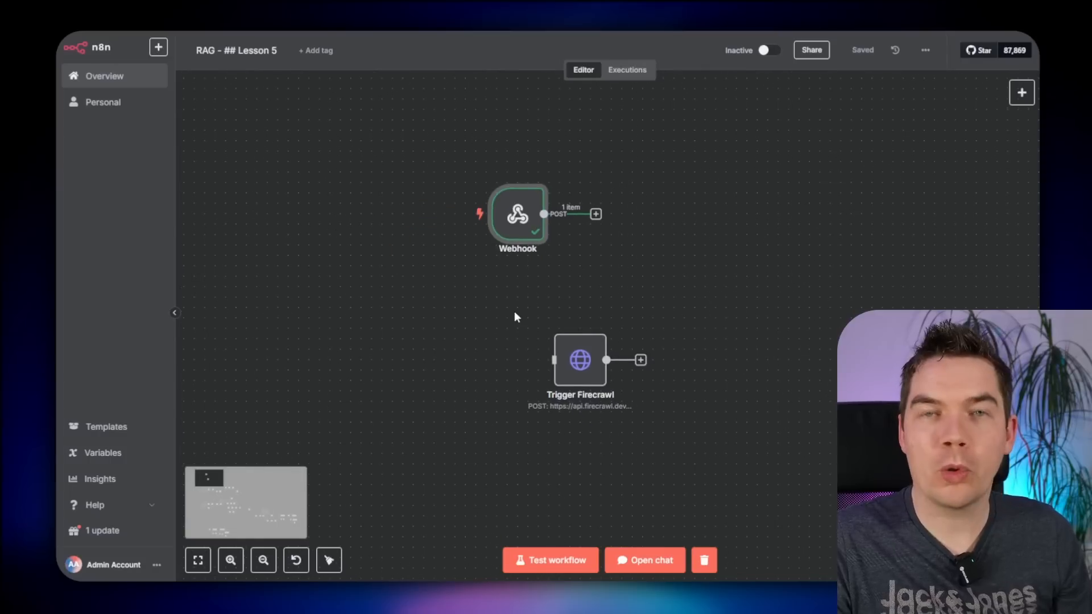
- Connect the Webhook output to Loop Over Items
scroll(514, 311, "down", 1)
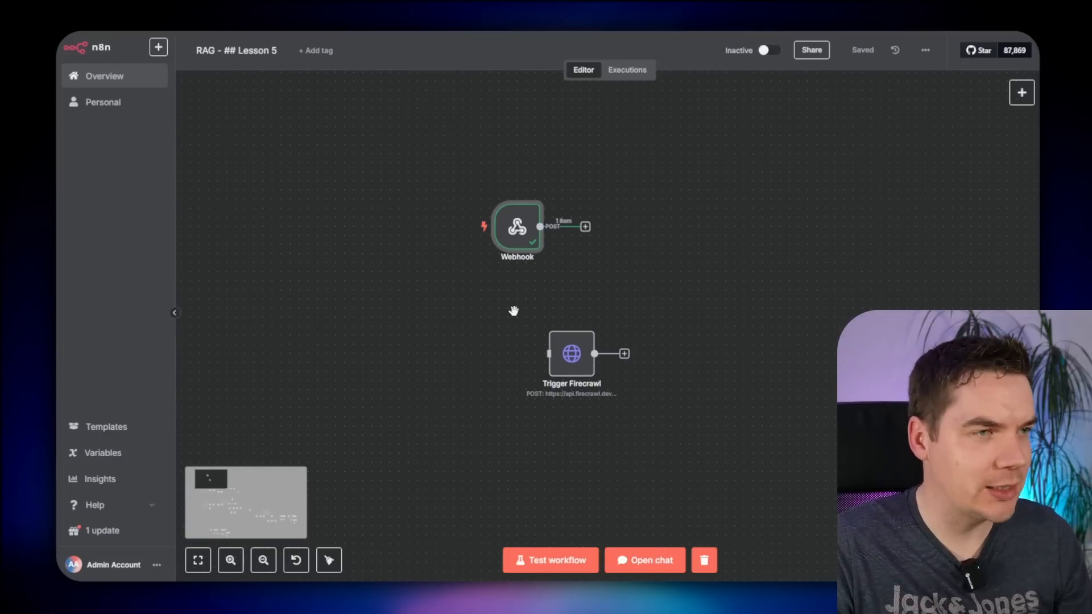
double_click(519, 223)
key("Escape")
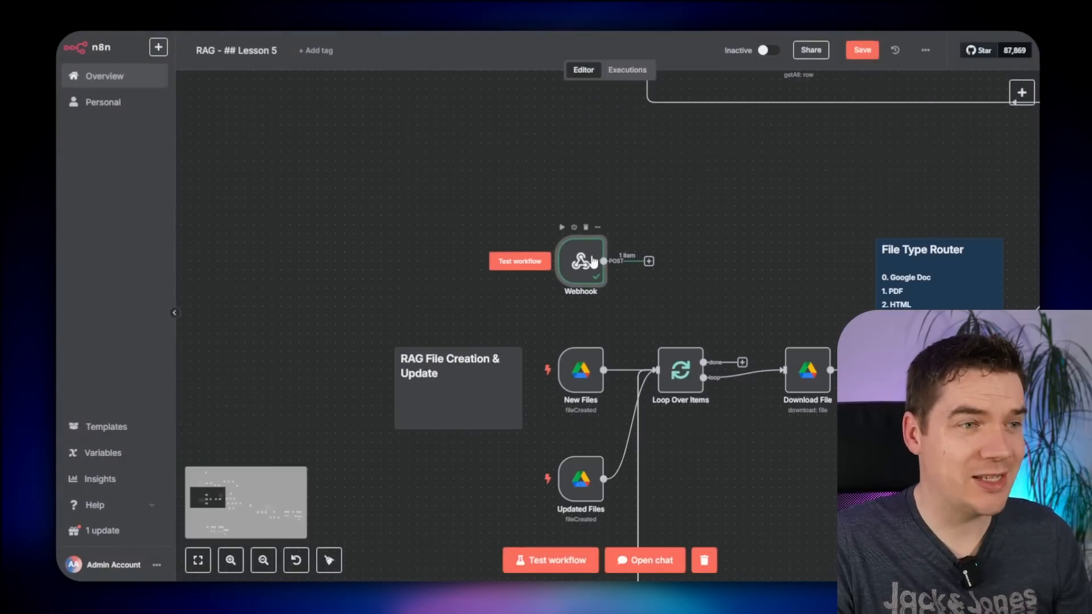
scroll(646, 205, "down", 1)
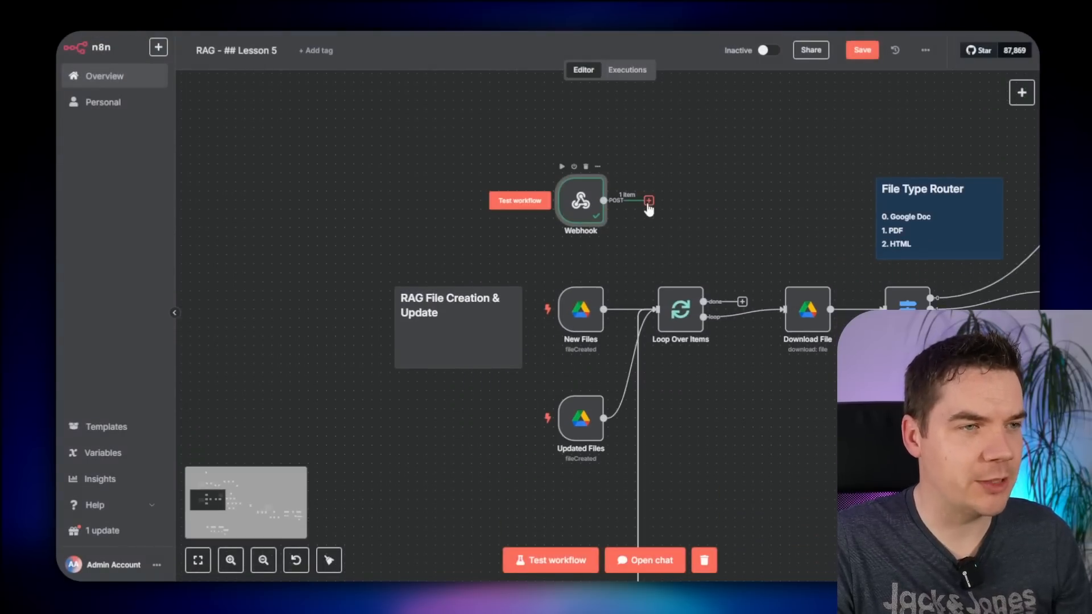
left_click_drag(648, 202, 656, 295)
- Check the Webhook's JSON output and test the workflow from the Webhook trigger
scroll(632, 216, "right", 4)
scroll(632, 216, "down", 1)
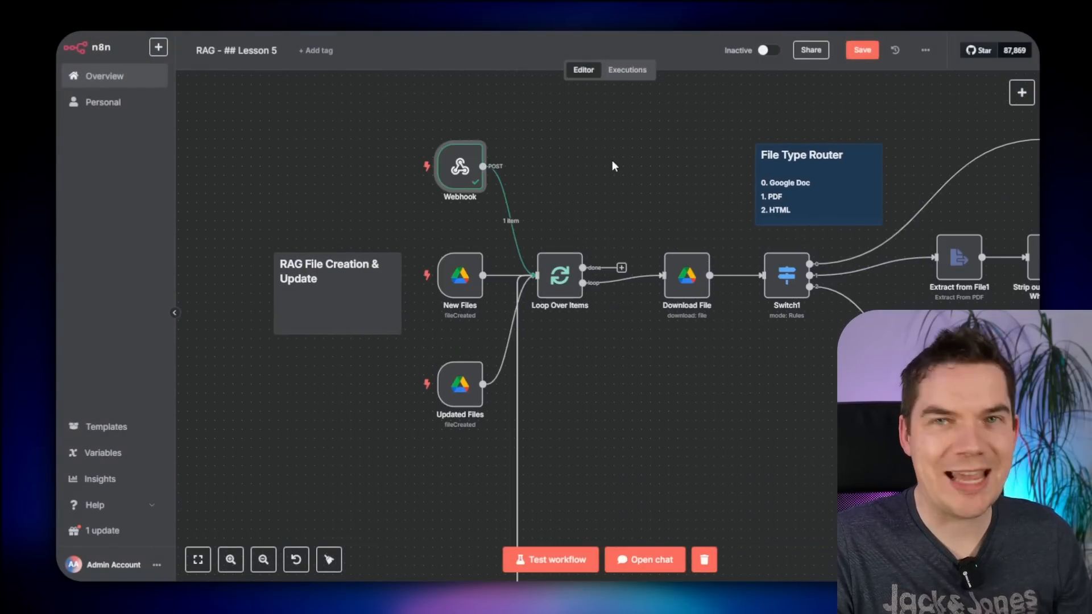
scroll(561, 166, "left", 4)
scroll(560, 166, "up", 1)
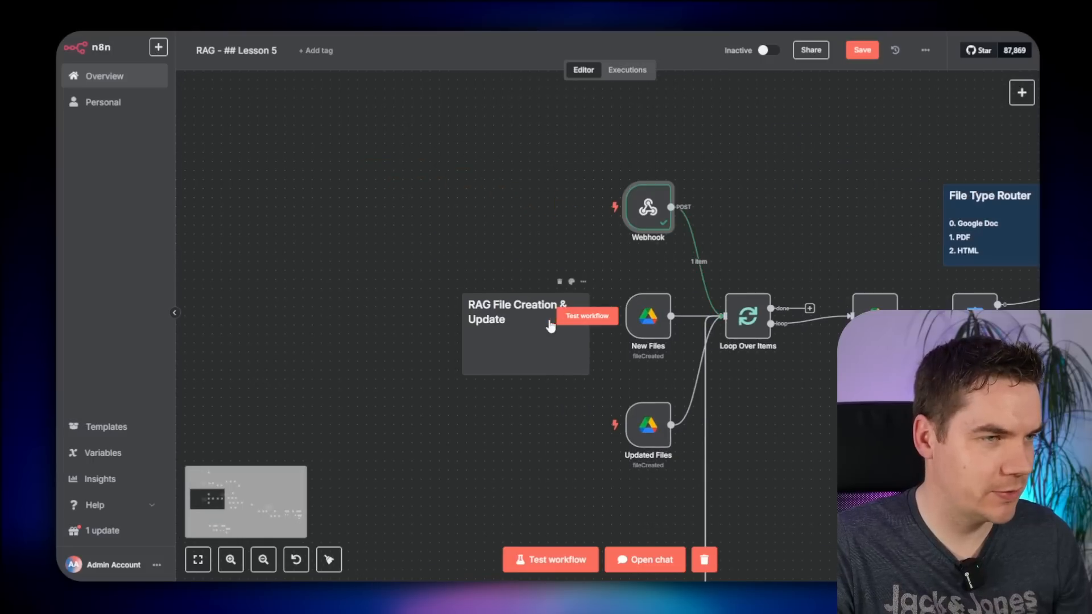
double_click(651, 208)
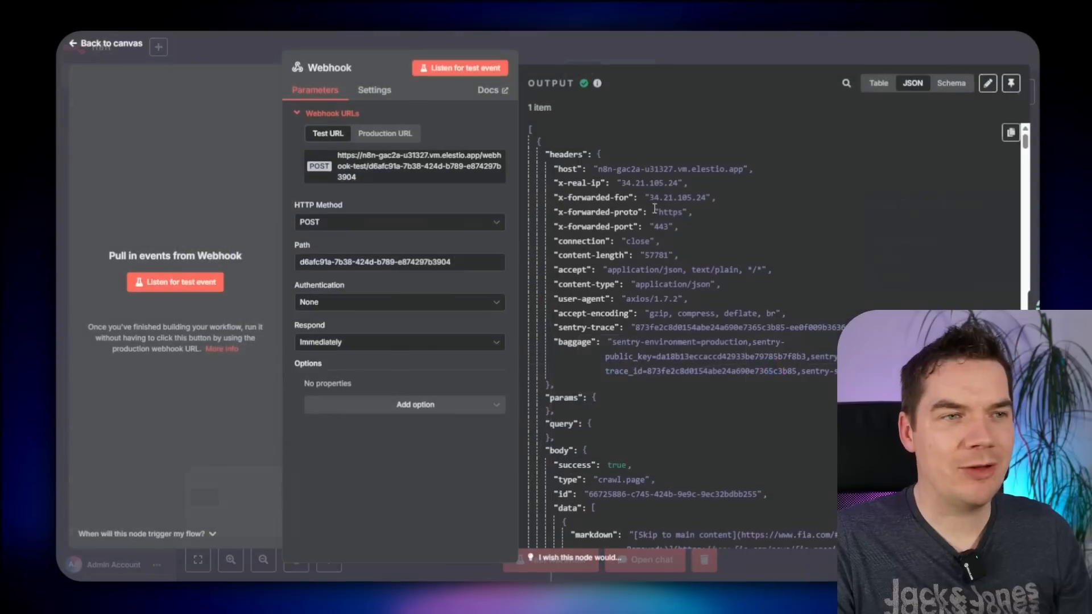
left_click(704, 73)
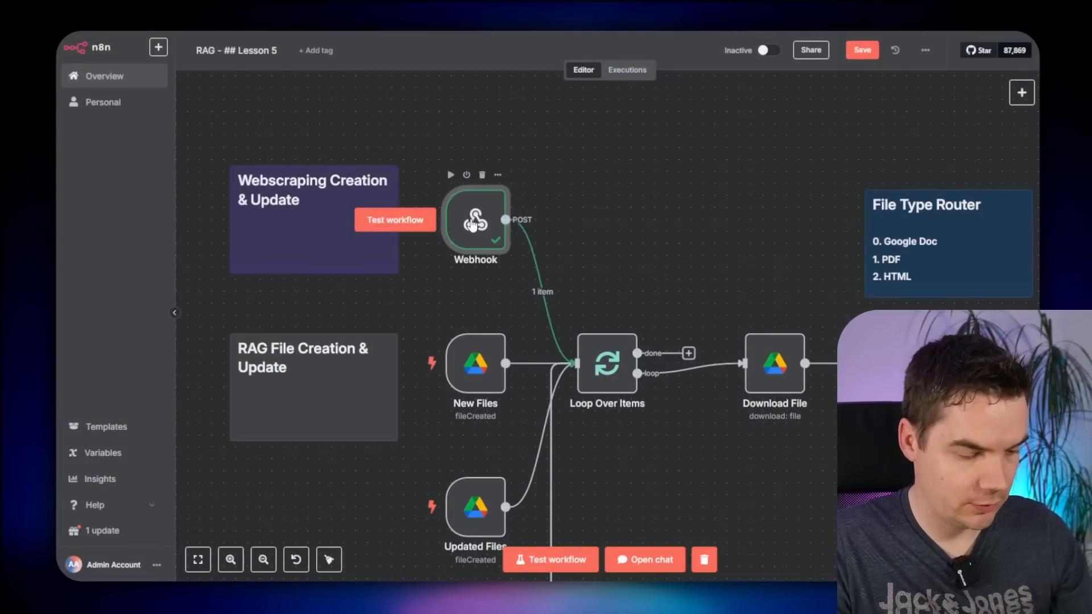
scroll(399, 222, "right", 3)
scroll(398, 222, "down", 1)
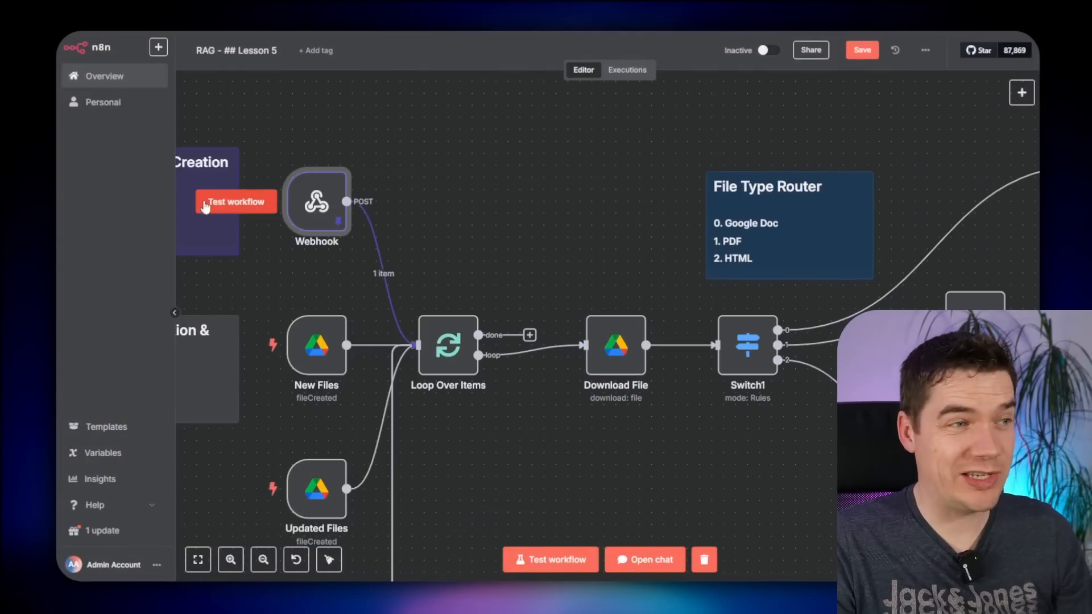
left_click(238, 205)
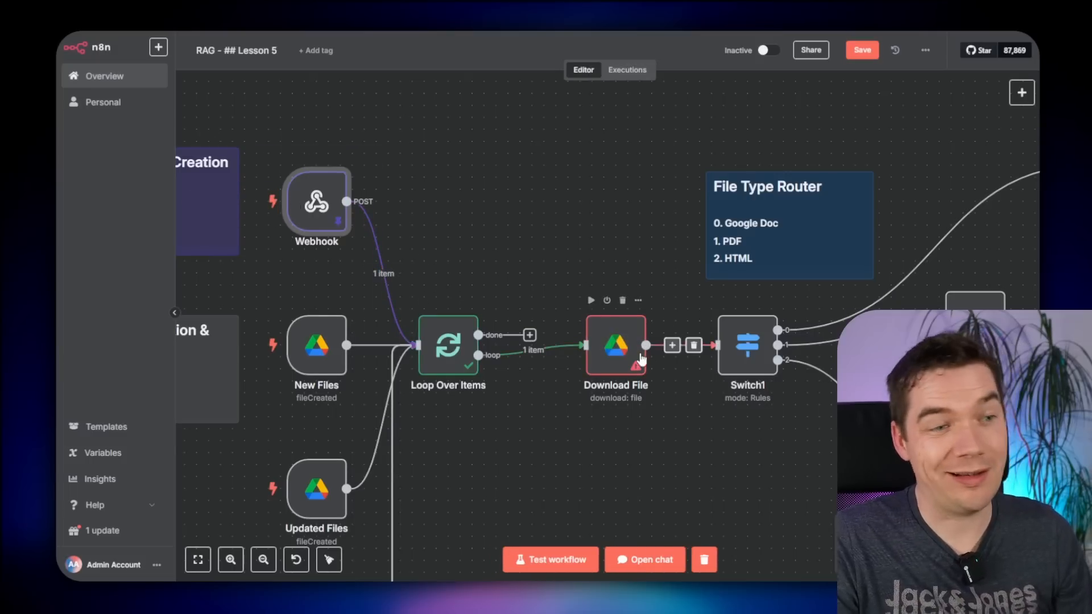
- Move the trigger nodes and their notes to the left
scroll(544, 267, "down", 1)
left_click_drag(550, 257, 703, 207)
scroll(626, 194, "down", 1)
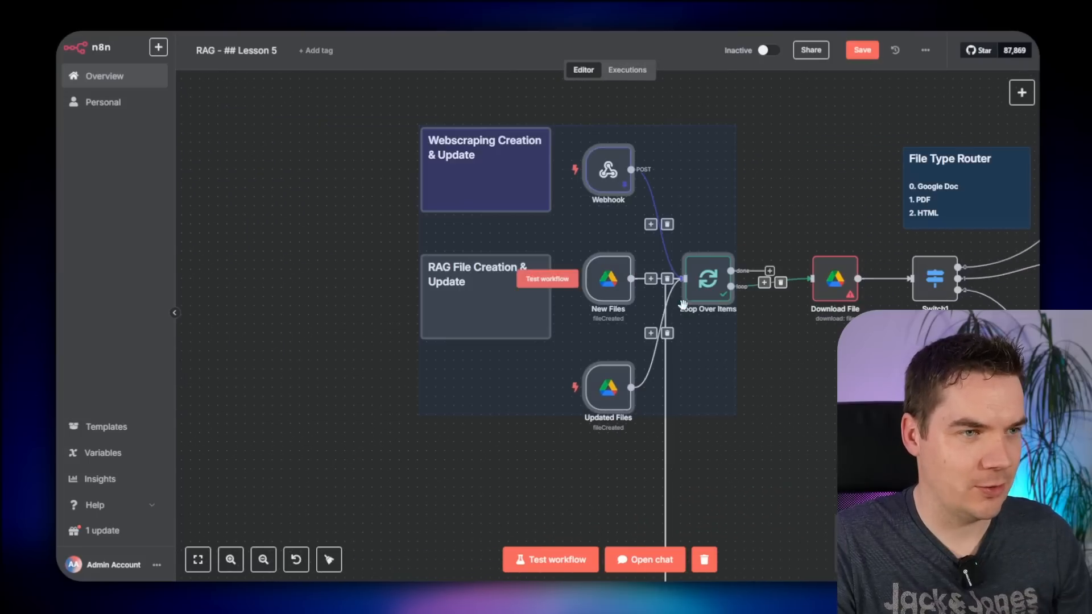
left_click_drag(682, 305, 537, 296)
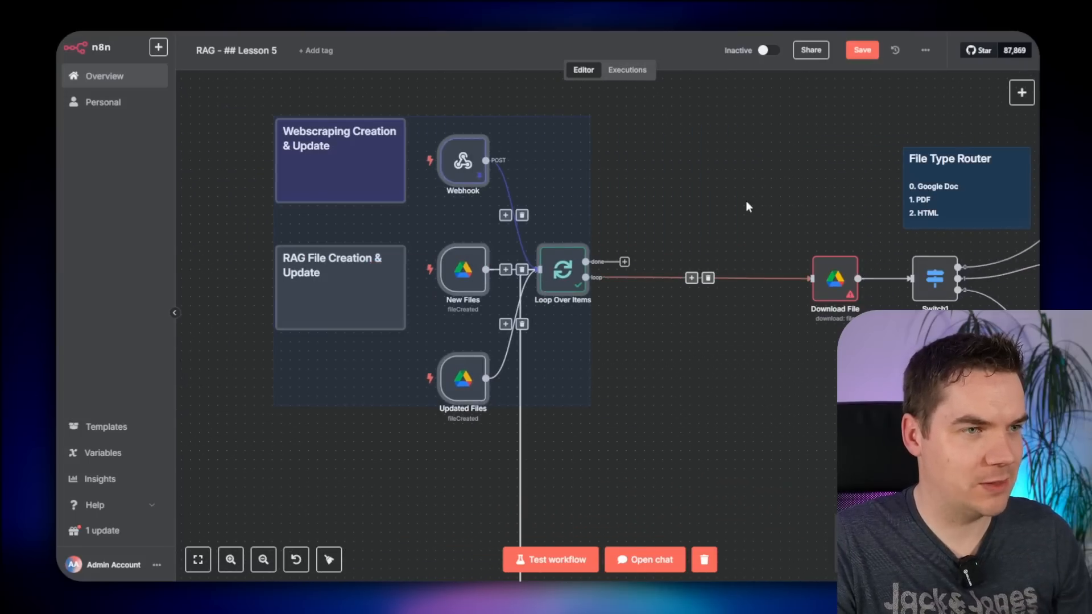
- Insert an If node between Loop Over Items and Download File
left_click(746, 200)
left_click(691, 278)
type("if")
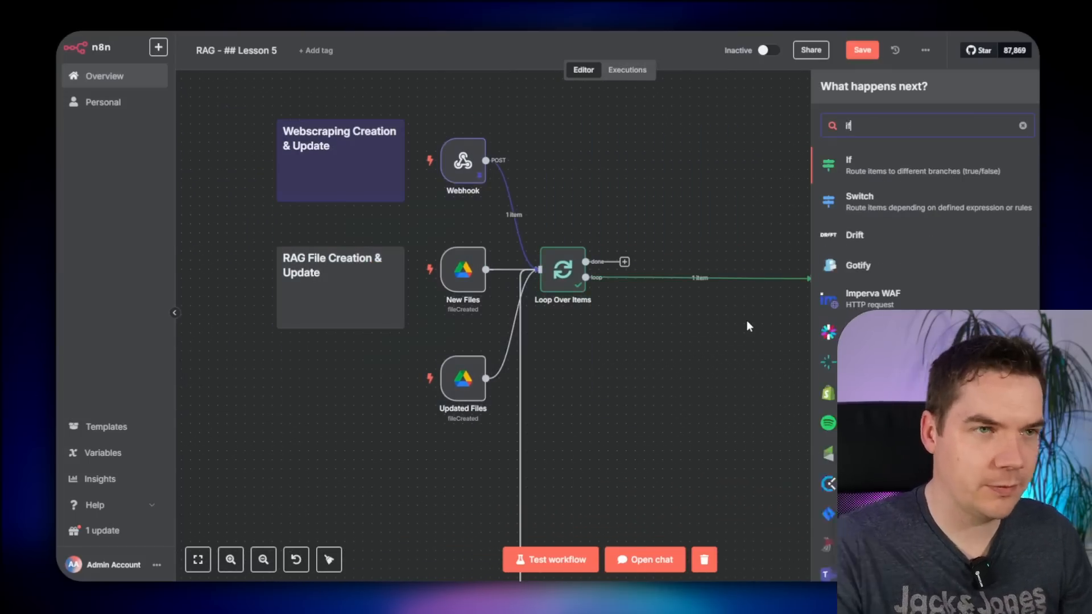
key("Return")
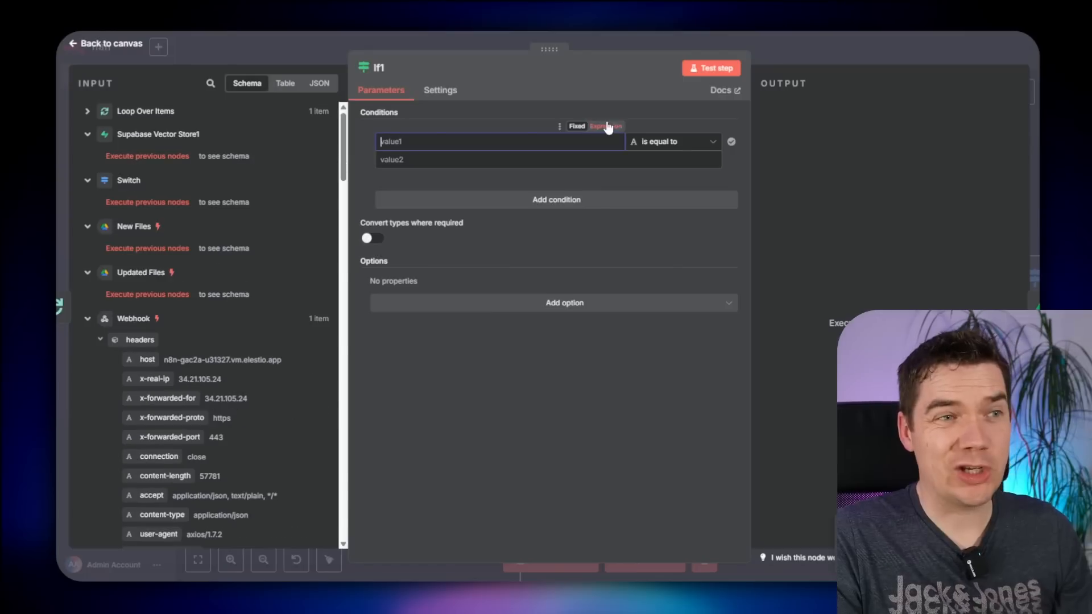
- Set the If1 condition value to {{ $('Webhook').isExecuted }} and review the operators
left_click(606, 126)
type("{{")
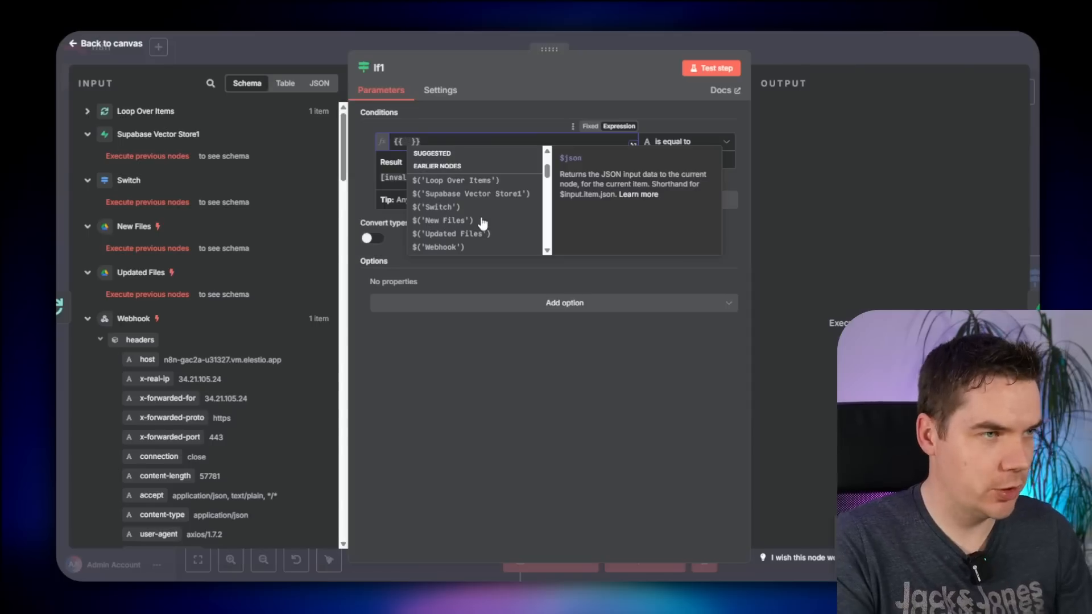
left_click(461, 245)
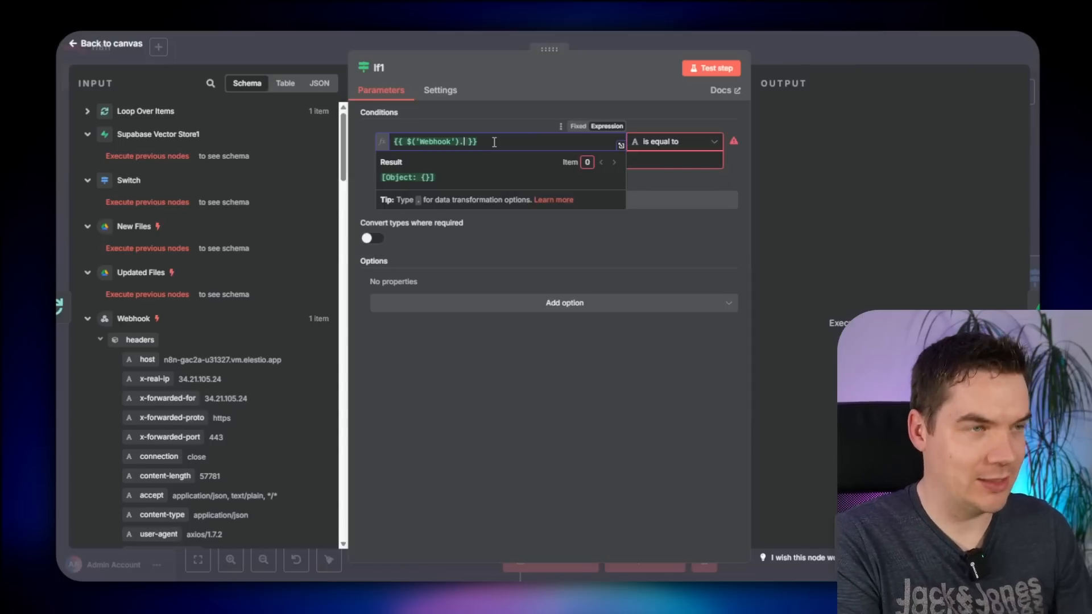
type("isex")
key("Return")
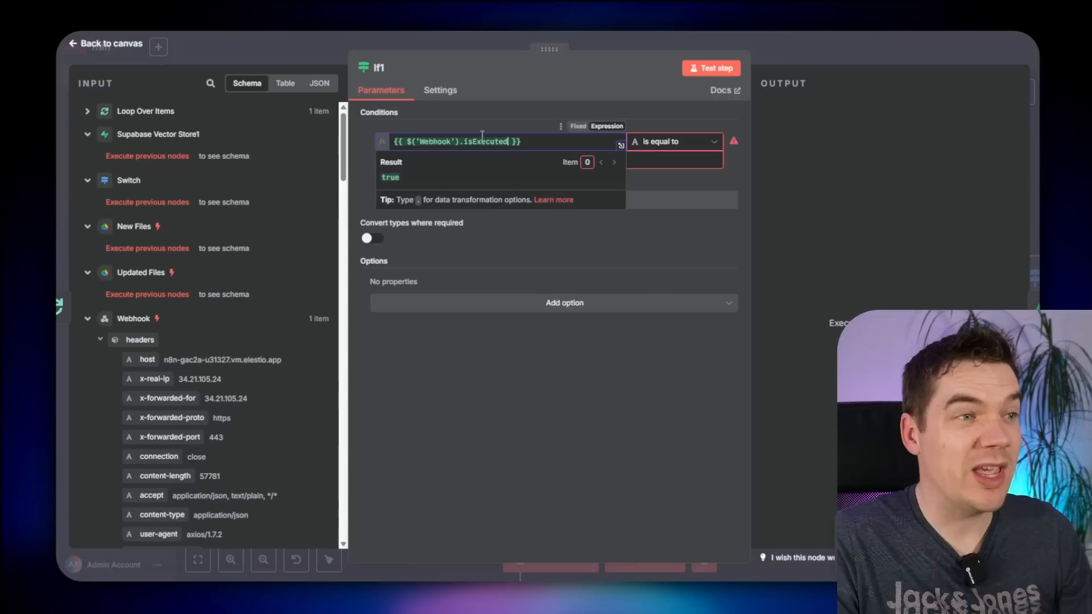
left_click(518, 121)
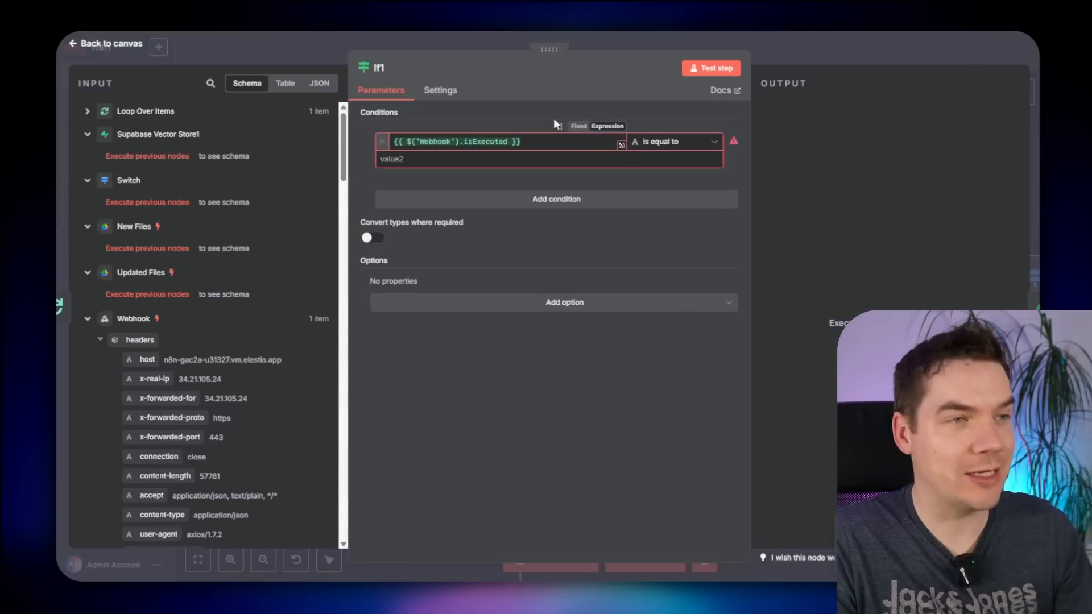
left_click(680, 143)
mouse_move(679, 215)
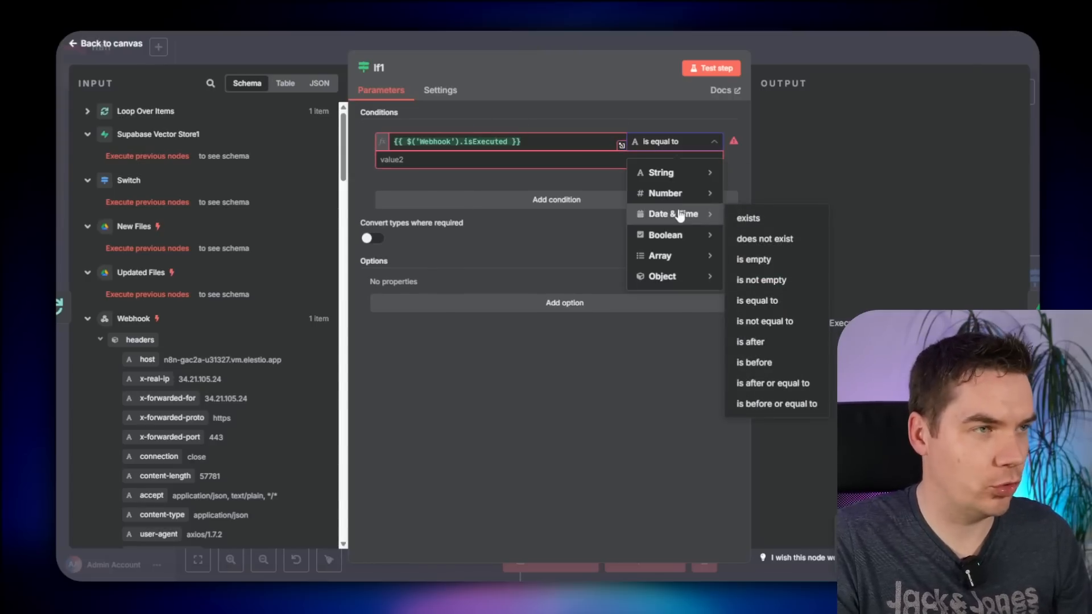
- Wire If1's false output to Download File
left_click_drag(447, 286, 509, 206)
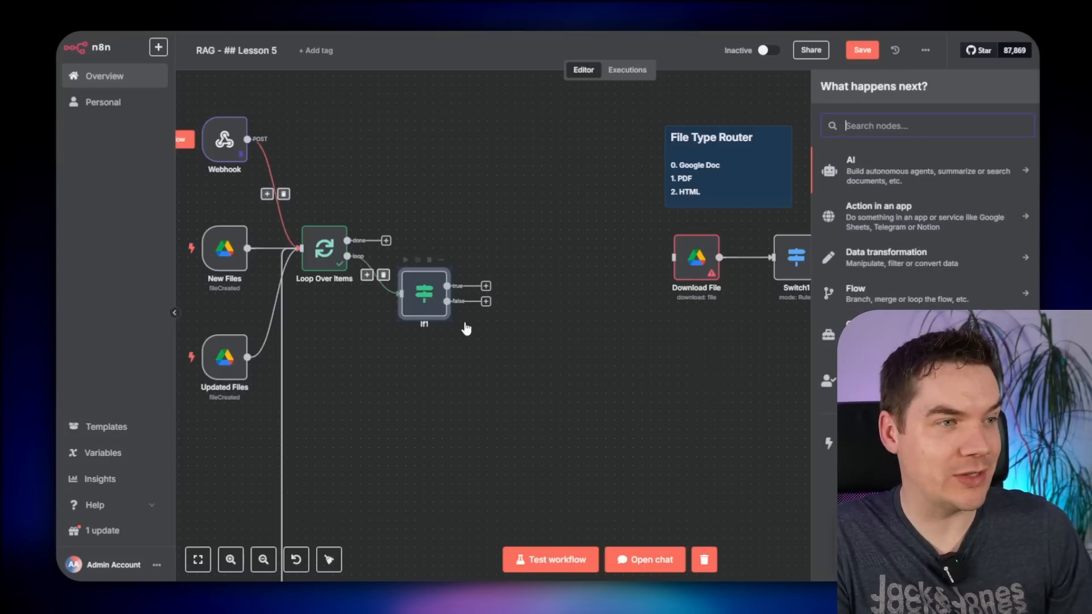
left_click_drag(488, 307, 672, 258)
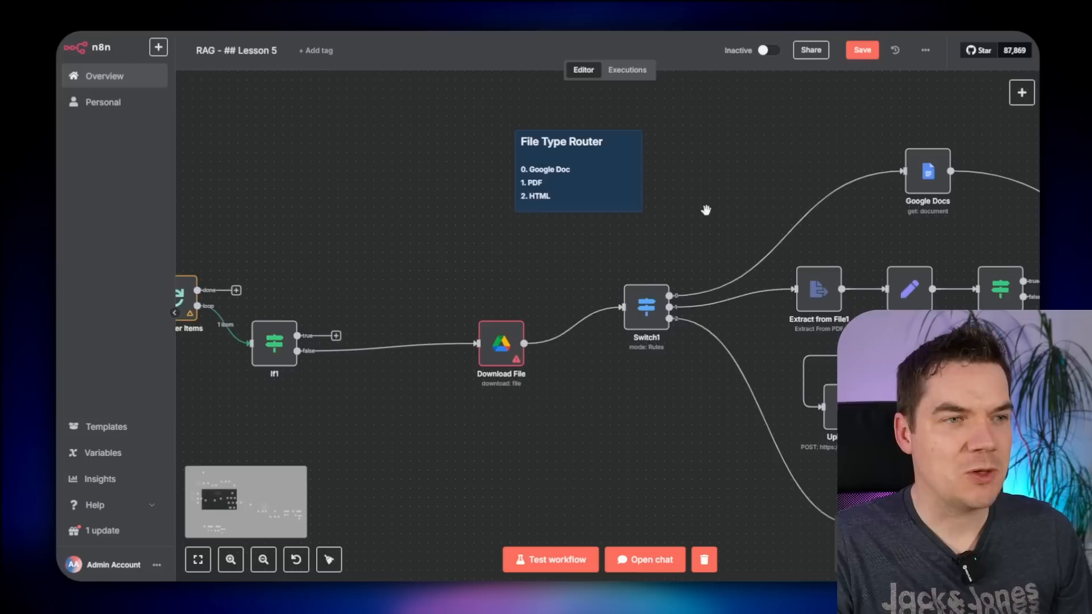
left_click_drag(707, 210, 658, 209)
left_click_drag(423, 219, 503, 224)
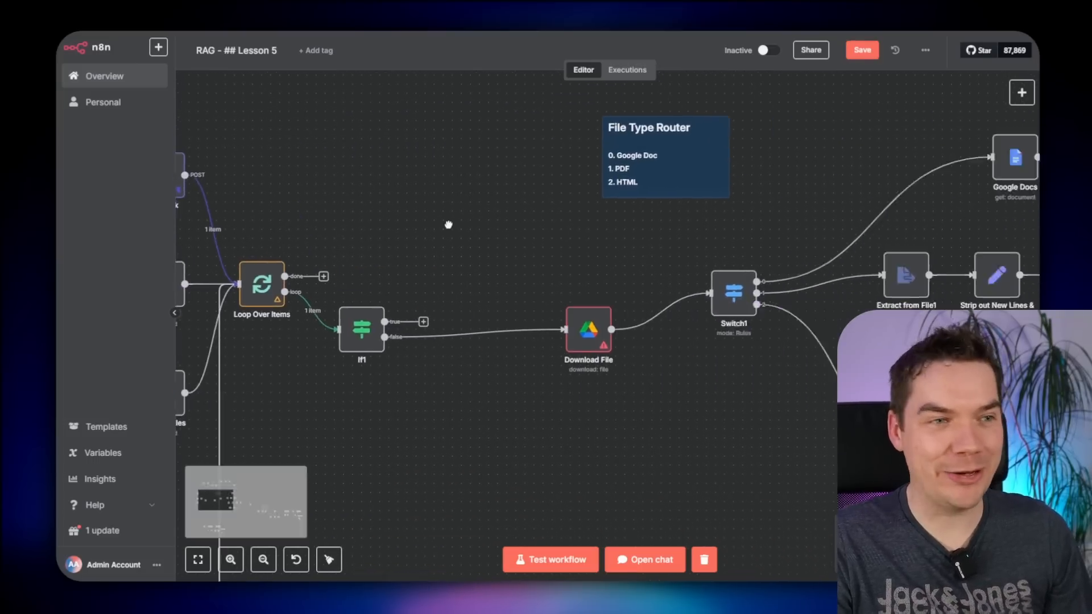
scroll(448, 225, "right", 5)
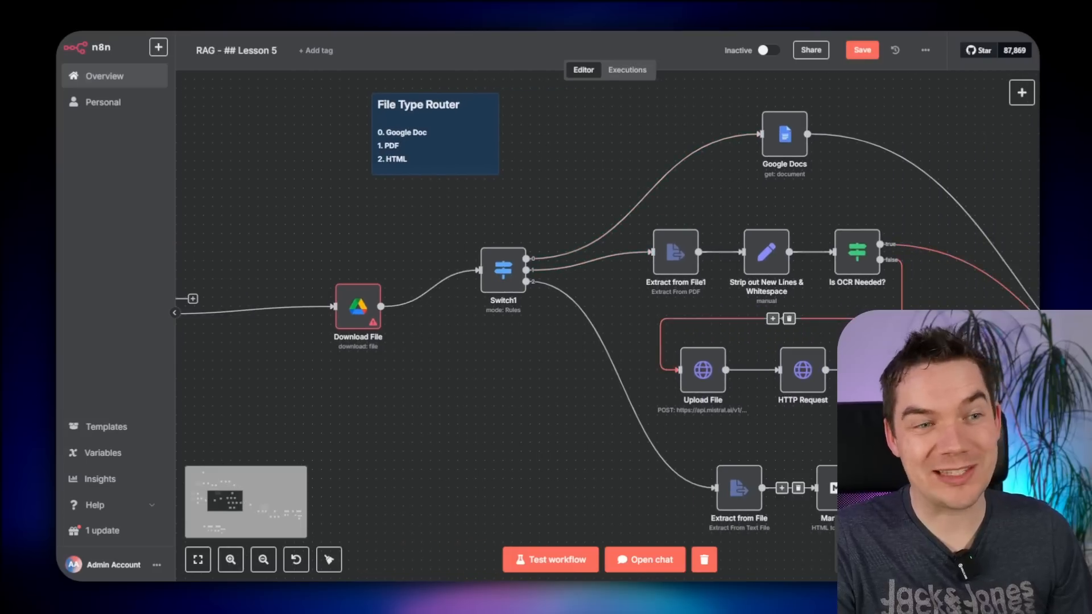
scroll(502, 259, "left", 6)
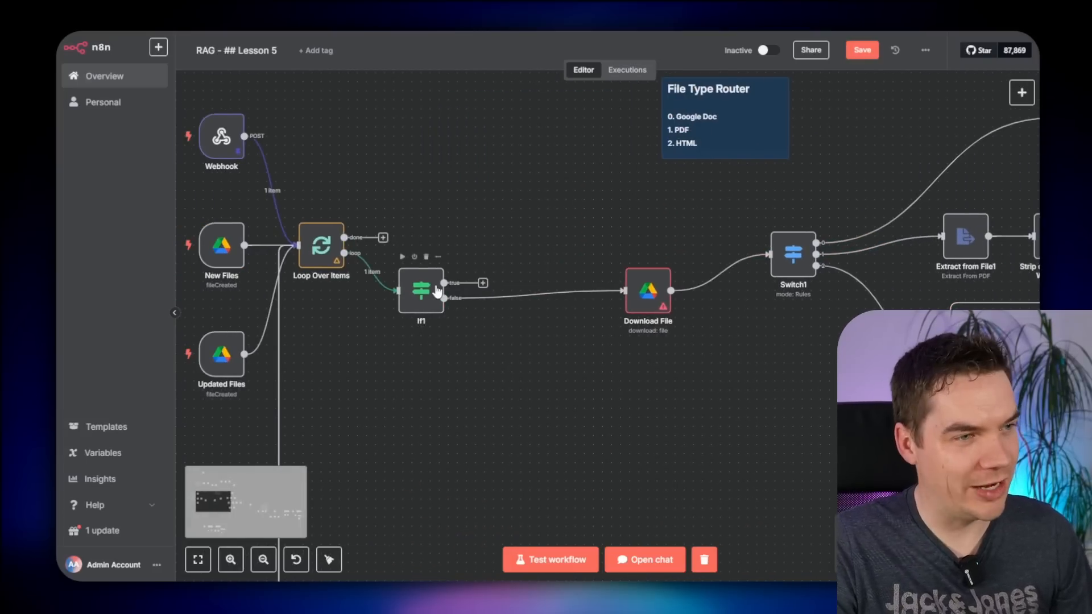
- Add a Convert to File 'Move base64 string to file' node on If1's true branch
left_click_drag(437, 291, 454, 291)
key("Tab")
type("binary")
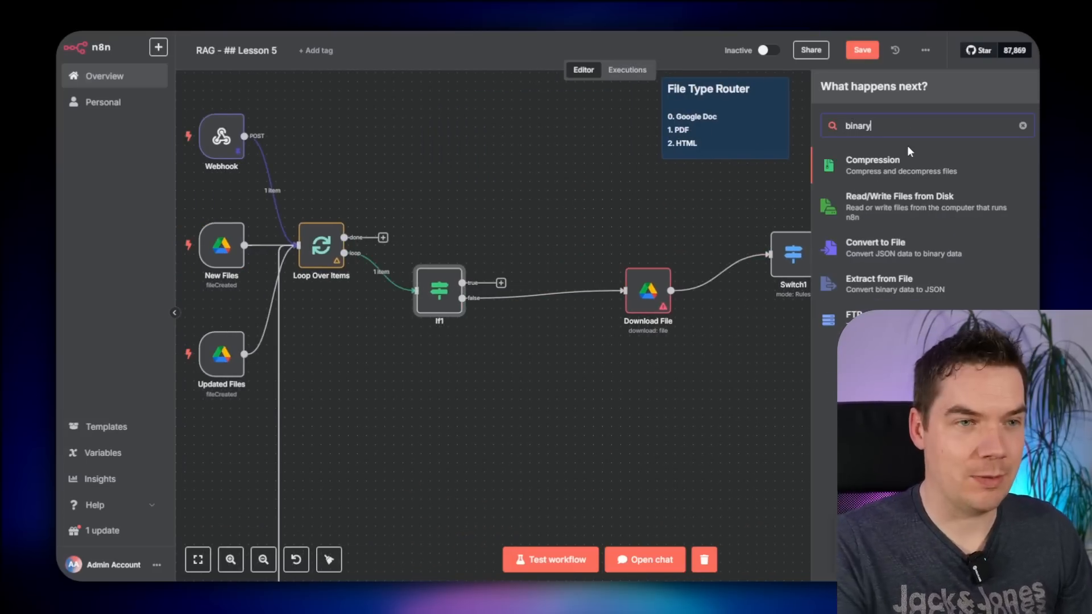
left_click(904, 248)
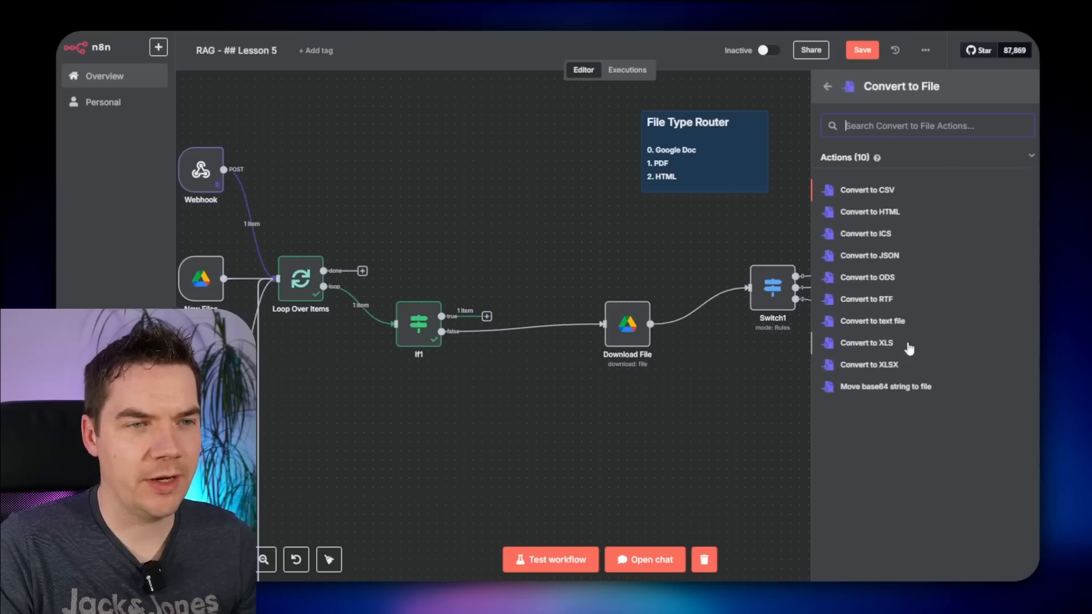
left_click(867, 388)
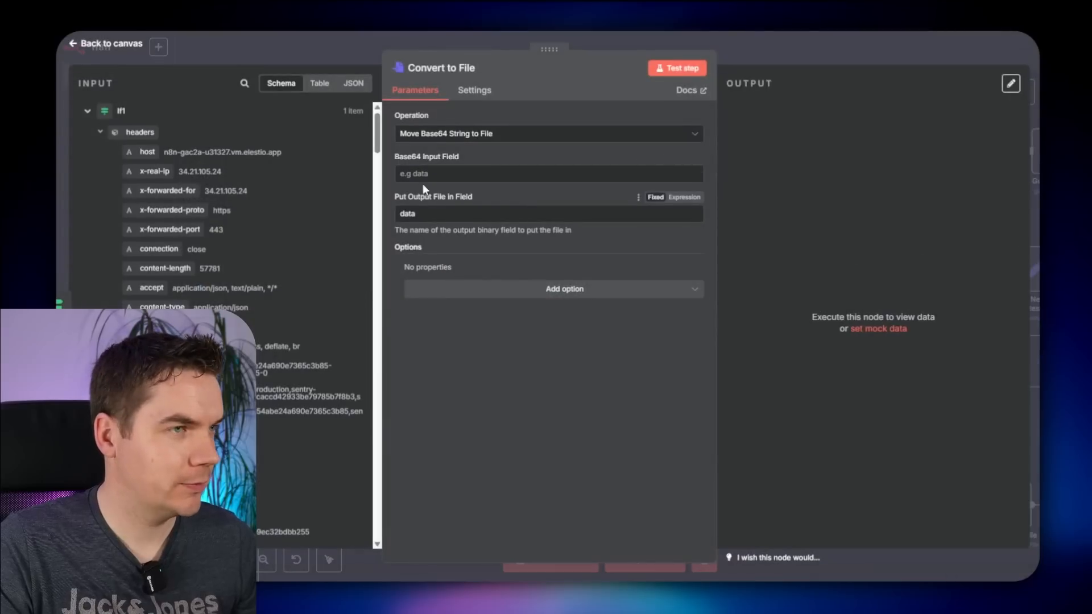
- Use body.data[0].markdown as the Base64 Input Field and test the step
left_click(423, 175)
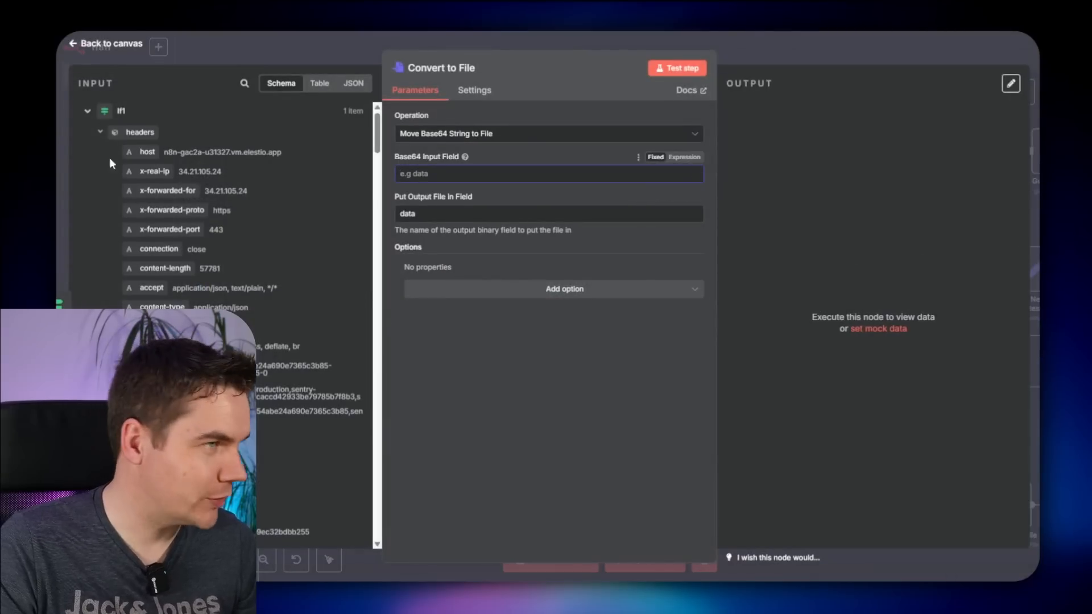
left_click(99, 132)
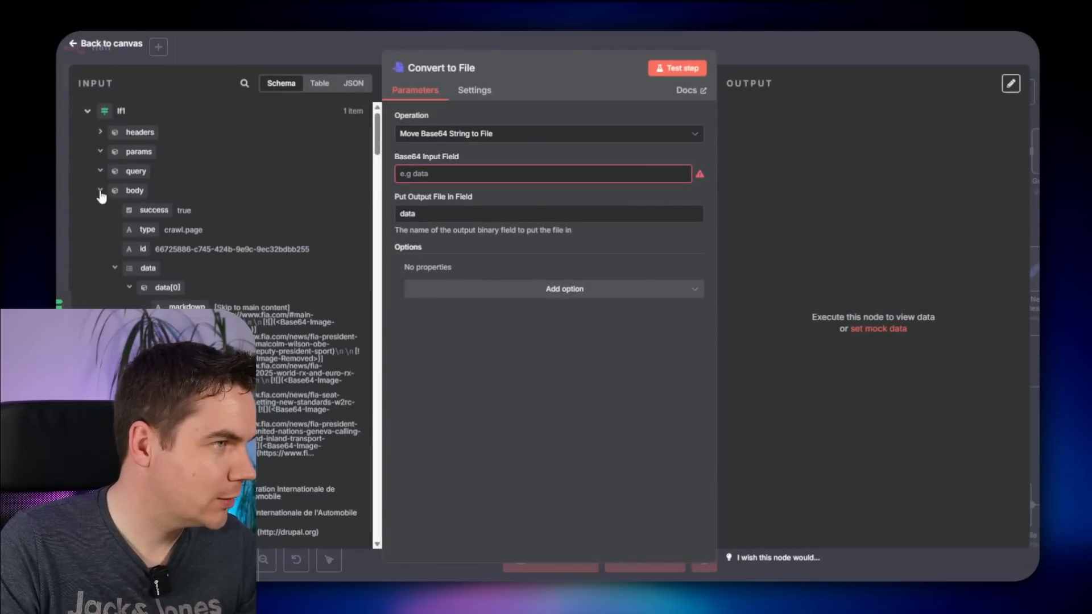
left_click_drag(210, 305, 424, 174)
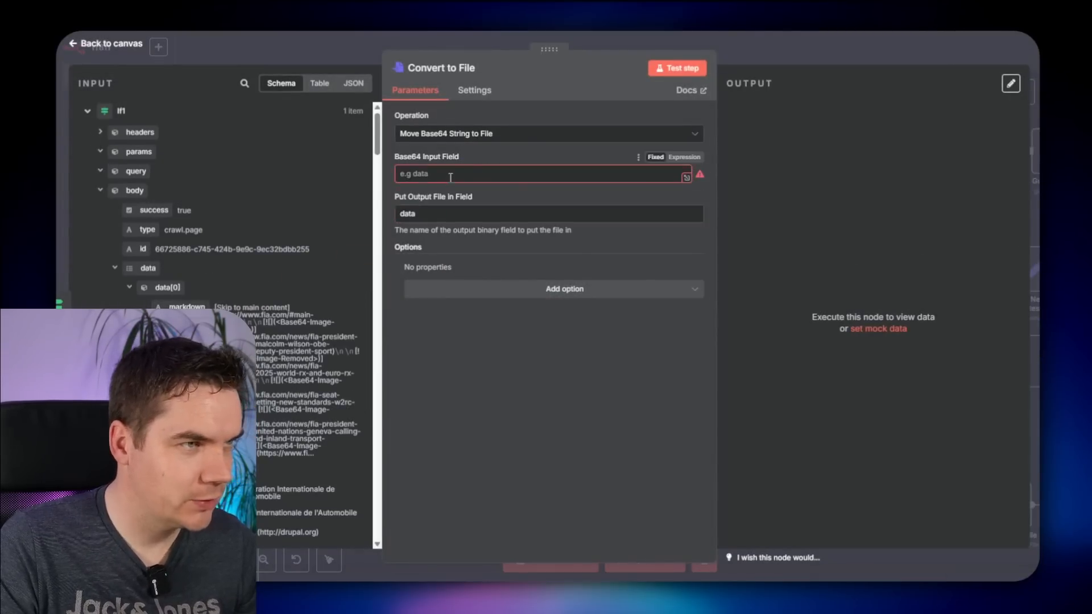
left_click(677, 67)
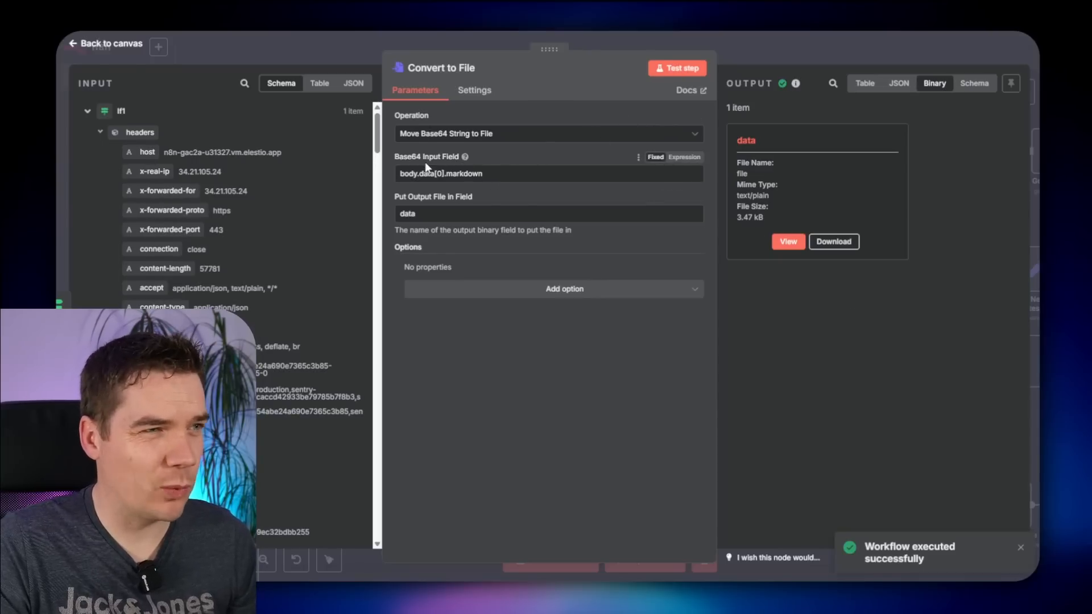
key("Escape")
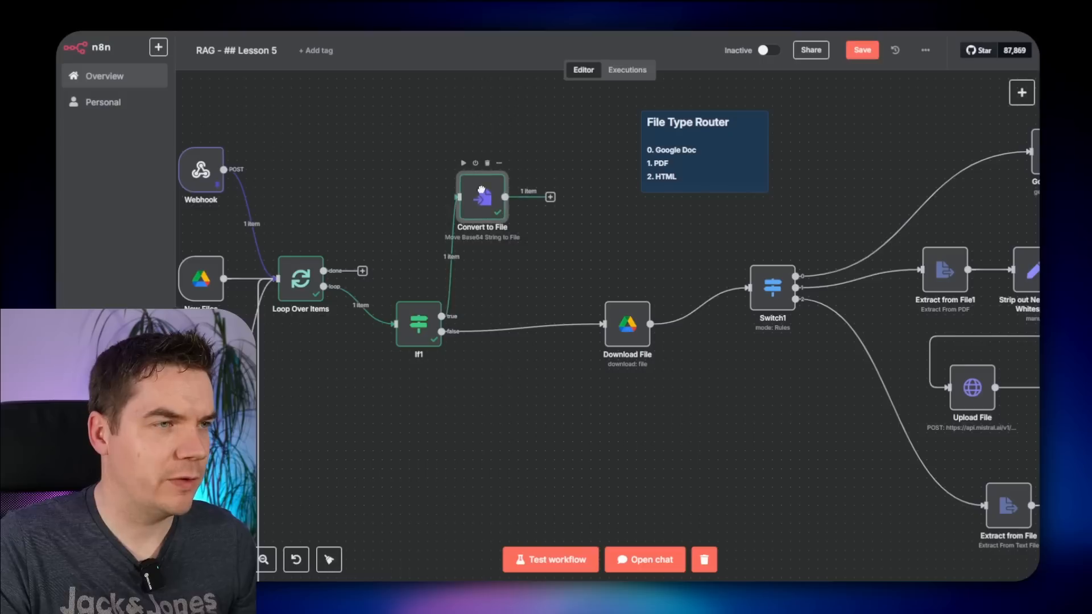
- Add an Extract from File2 node after Convert to File and nudge both left
left_click(550, 188)
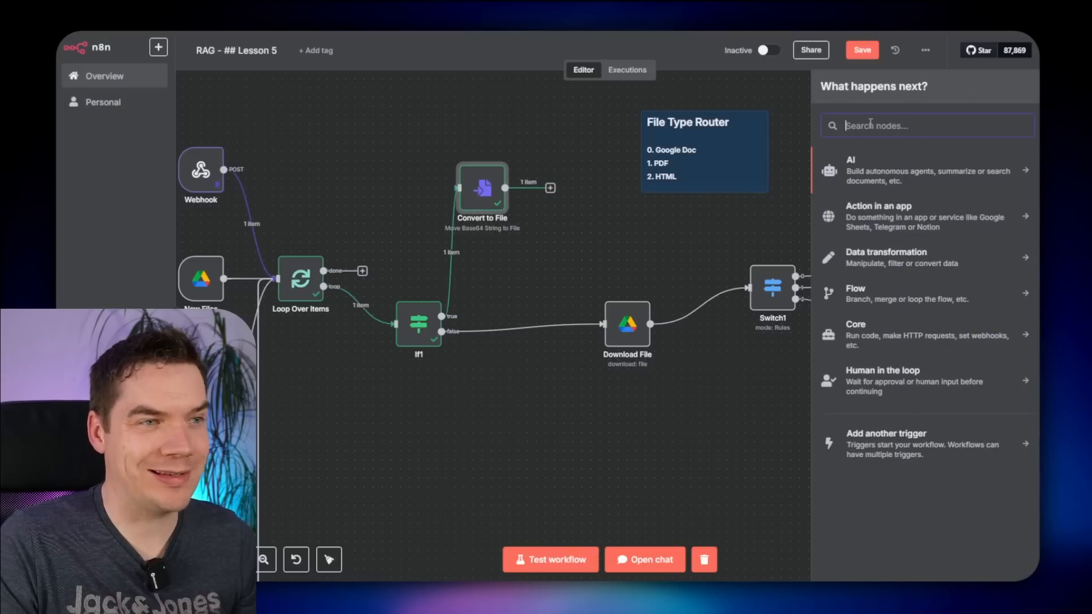
type("ex")
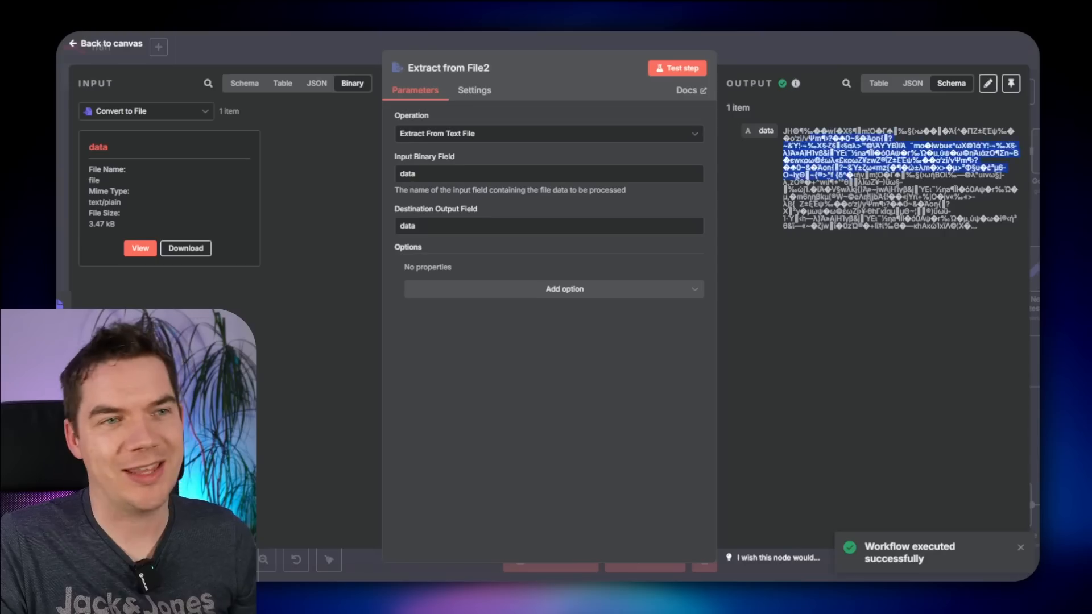
key("Escape")
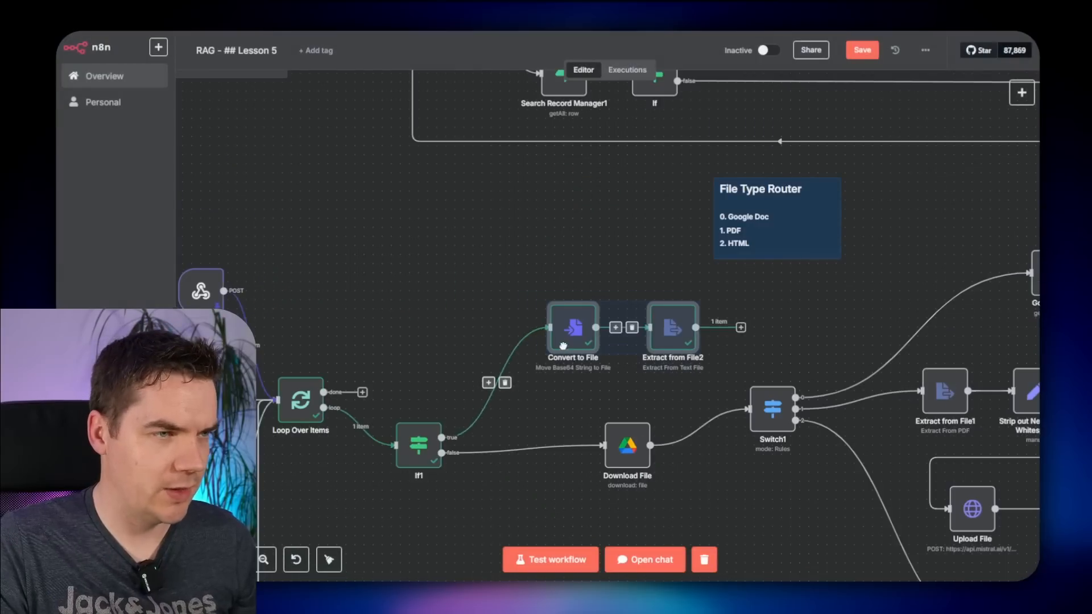
left_click_drag(563, 345, 555, 346)
left_click(487, 286)
- Look over the base64 encoding code sample that uses Buffer
scroll(486, 307, "up", 2)
scroll(485, 322, "down", 2)
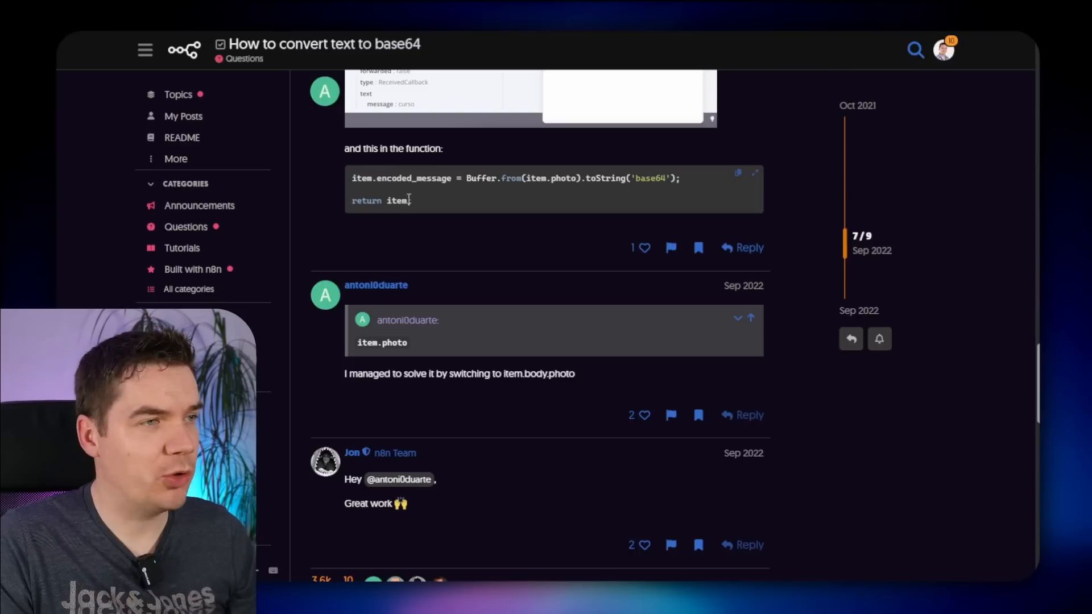
left_click_drag(409, 201, 350, 178)
key("ctrl+c")
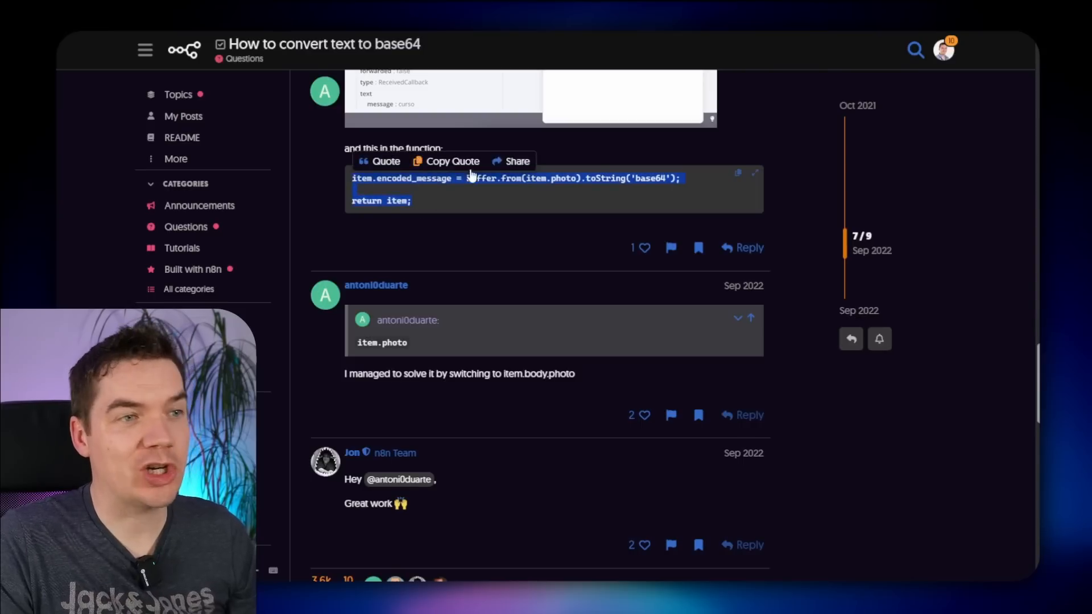
left_click(545, 198)
double_click(492, 180)
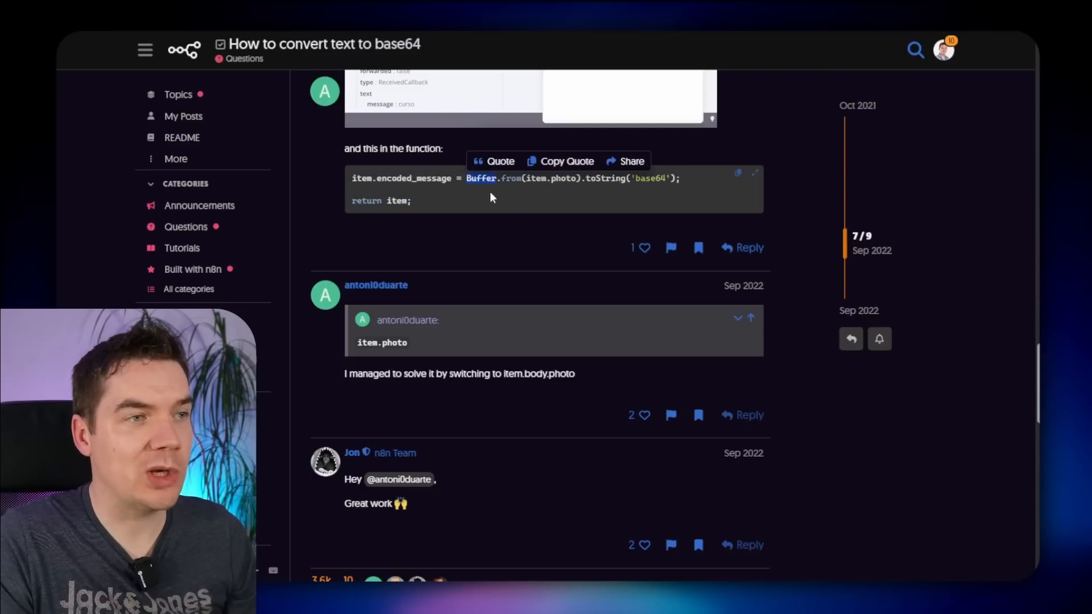
left_click(480, 182)
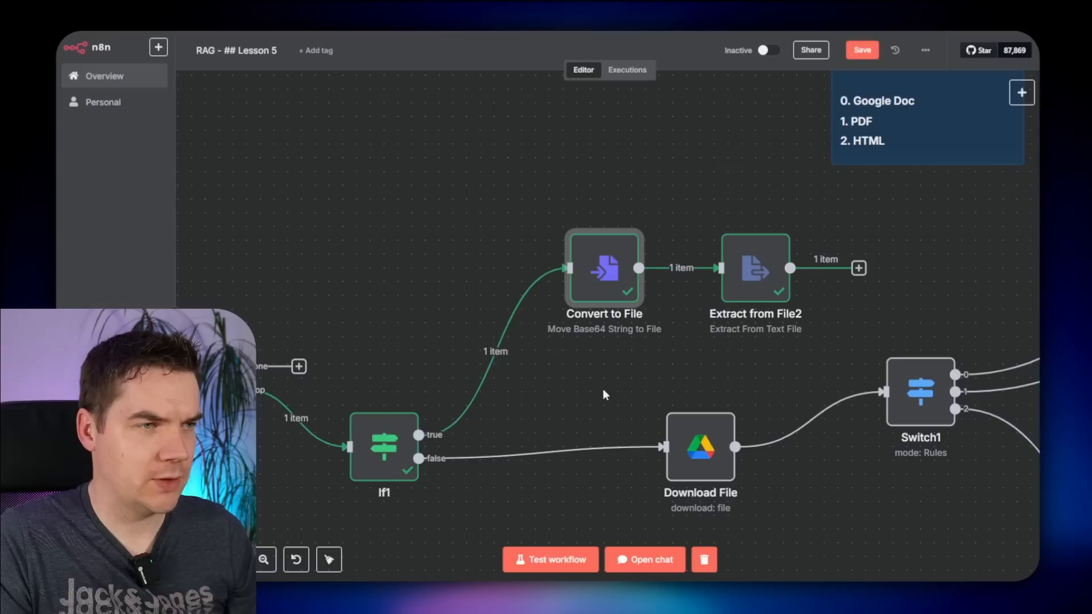
- Insert a Code node between If1 and Convert to File and paste in the base64 encoding code
left_click(482, 353)
type("code")
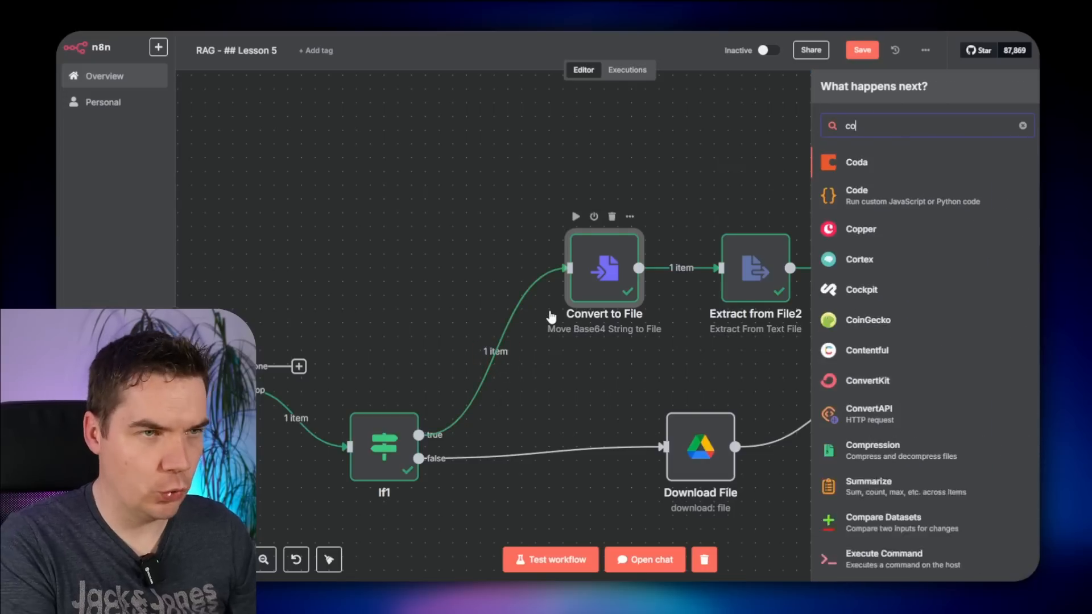
left_click(861, 173)
key("Return")
key("Return")
key("Return")
key("Return")
key("Return")
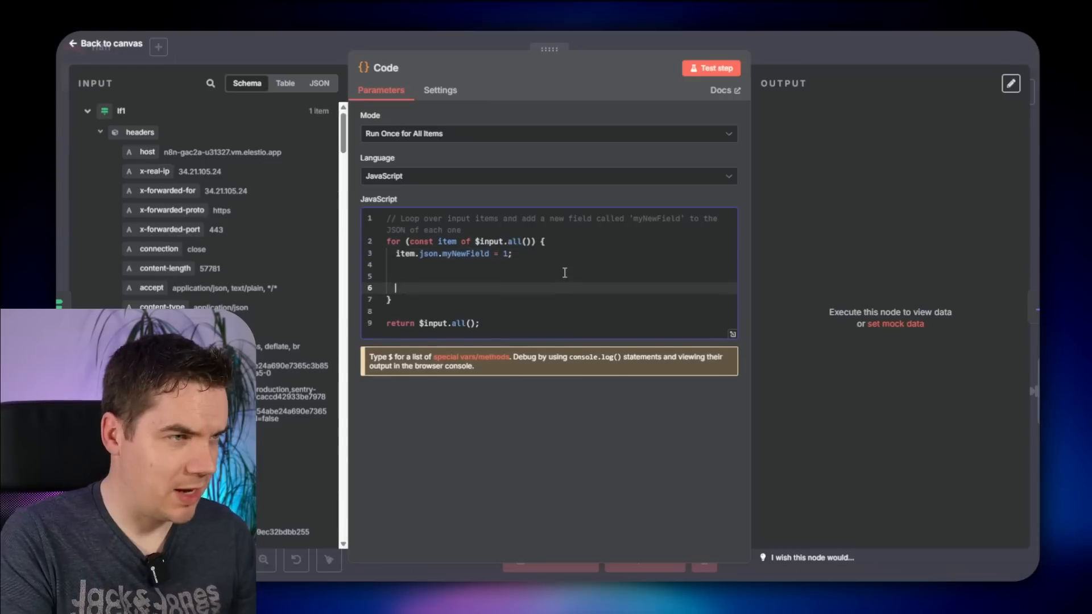
key("Up")
key("Up")
key("Up")
key("ctrl+v")
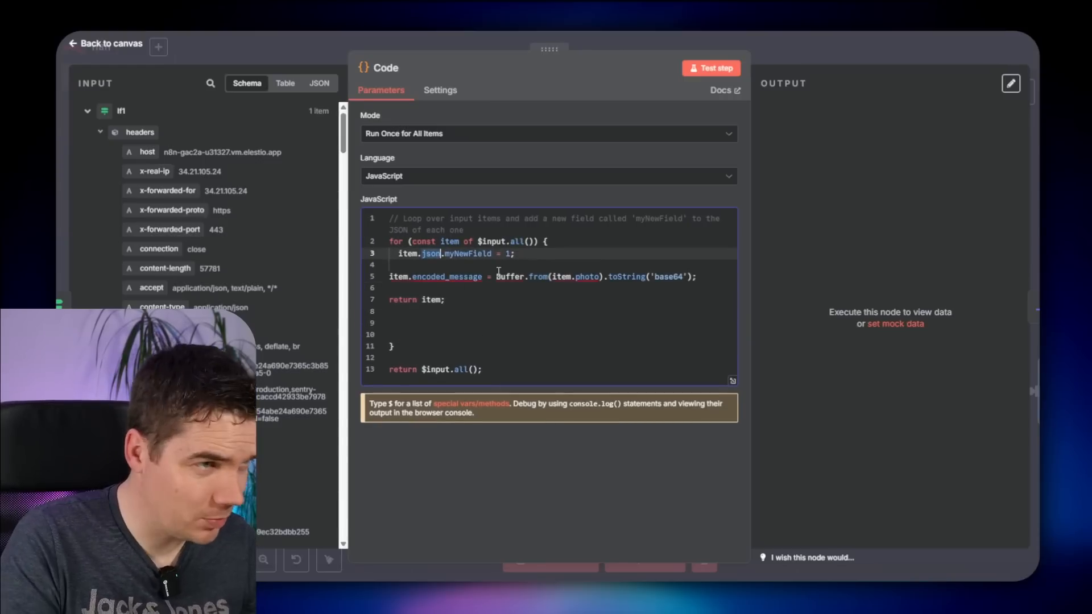
- Change the assignment to item.json.encoded_message and remove item.photo from Buffer.from
left_click(414, 281)
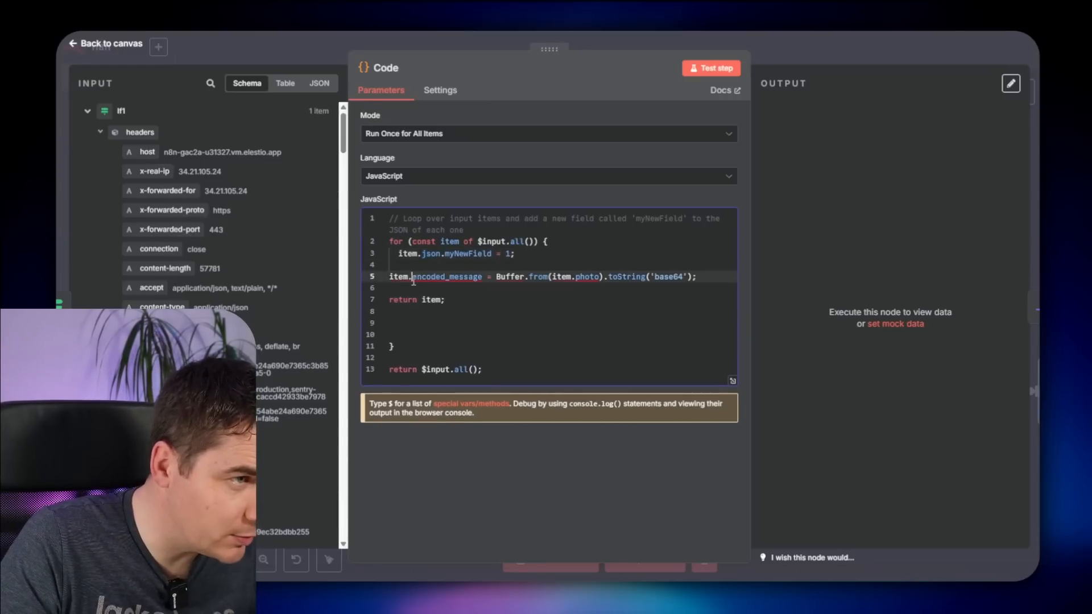
type("json.")
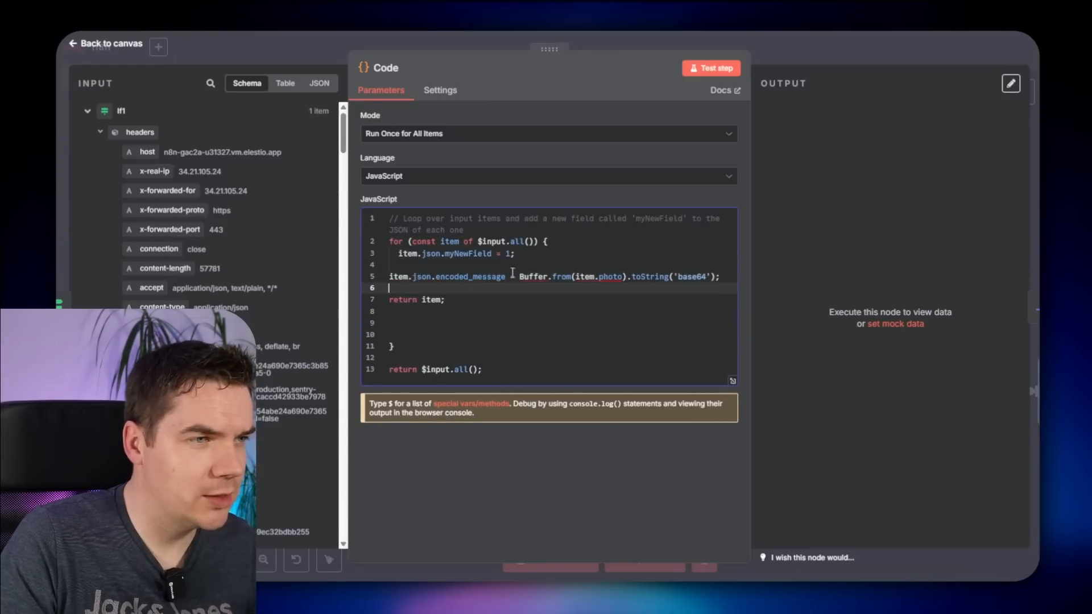
key("Down")
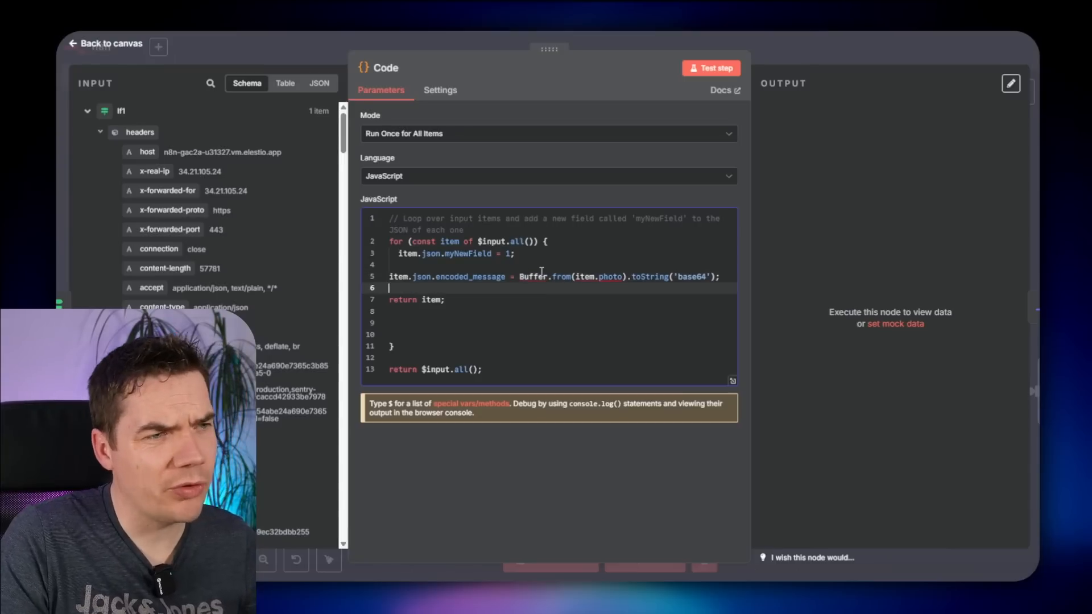
left_click(525, 296)
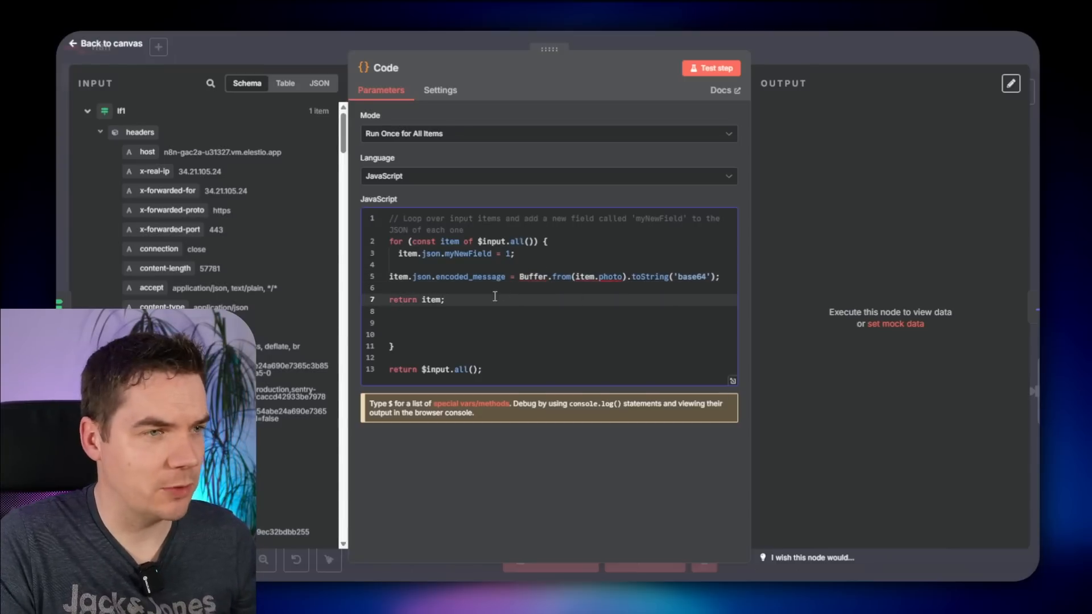
left_click(595, 276)
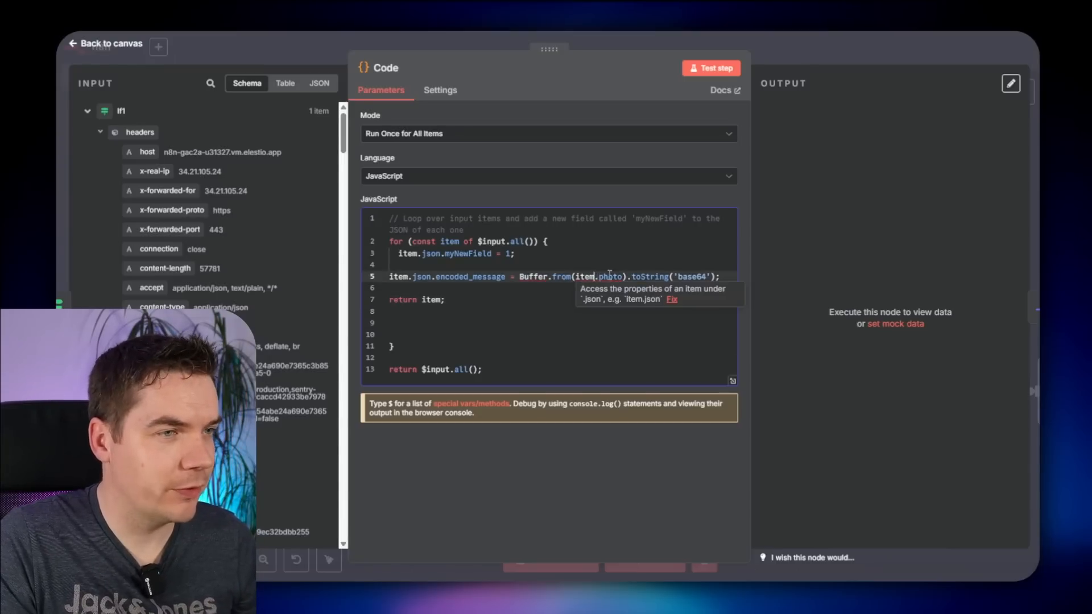
left_click_drag(585, 276, 623, 277)
key("BackSpace")
key("BackSpace")
key("BackSpace")
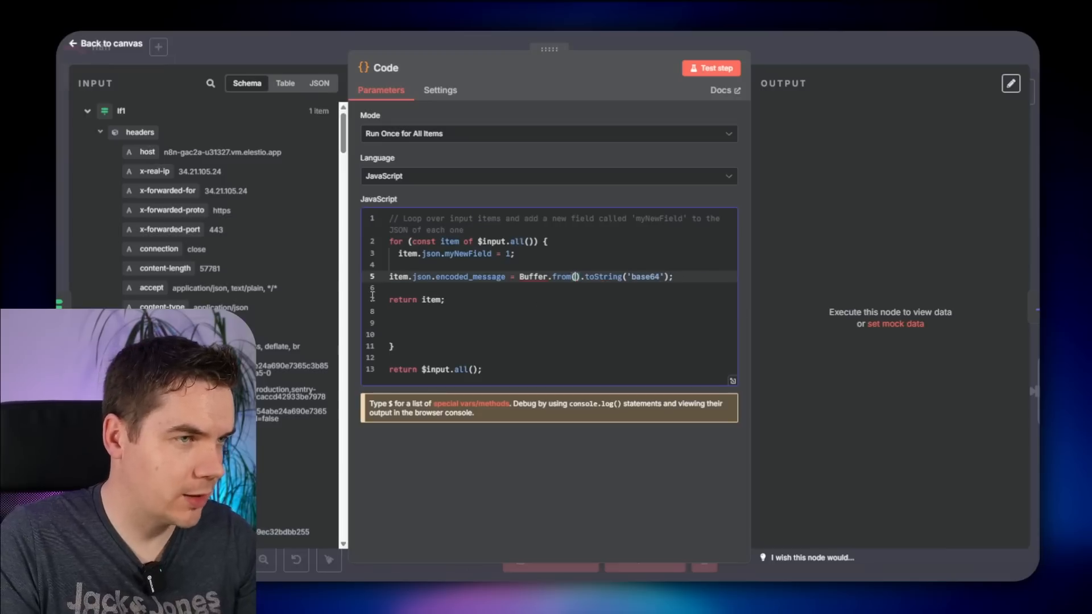
- Map the page's markdown field into Buffer.from and delete the leftover myNewField and return lines
scroll(203, 324, "down", 3)
left_click_drag(196, 408, 575, 277)
left_click_drag(575, 277, 577, 277)
key("BackSpace")
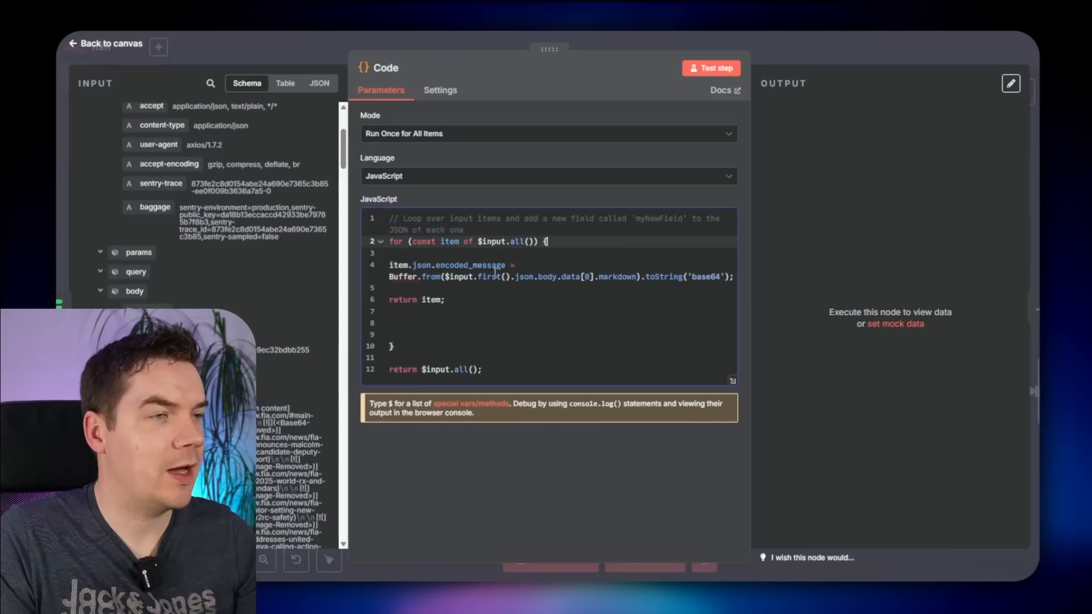
left_click(399, 257)
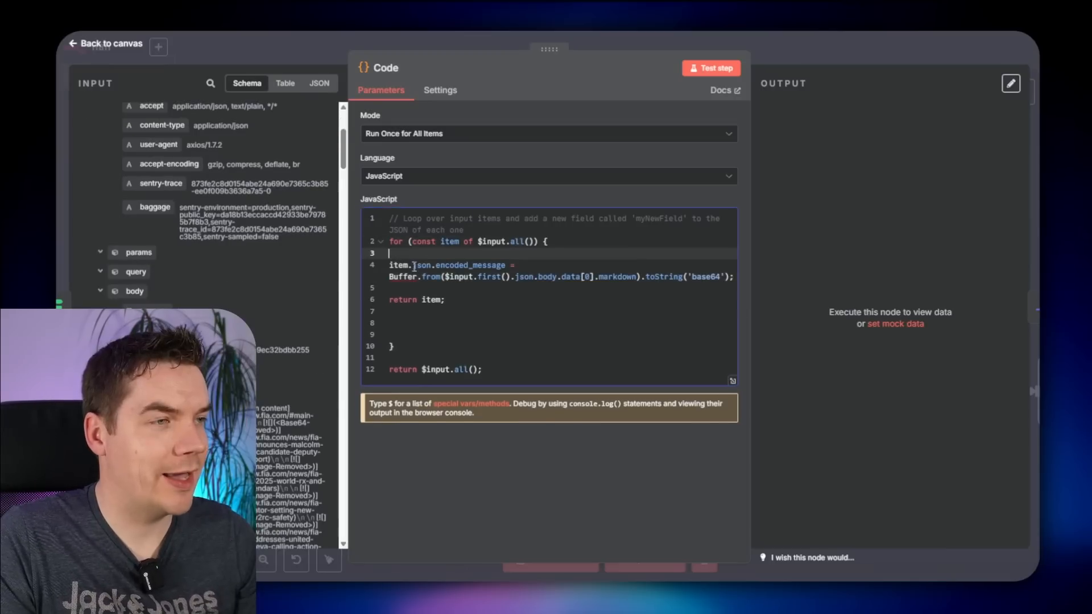
left_click(416, 320)
key("BackSpace")
key("BackSpace")
left_click_drag(447, 300, 353, 302)
key("BackSpace")
key("BackSpace")
key("BackSpace")
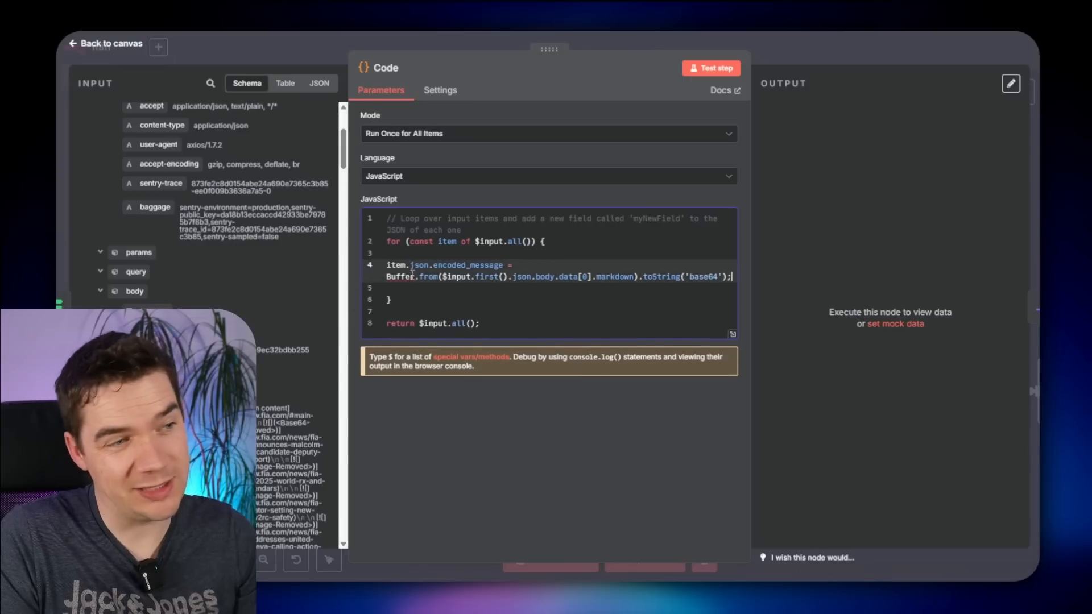
- Test the Code node, check encoded_message in the output, and begin renaming the node
left_click(708, 67)
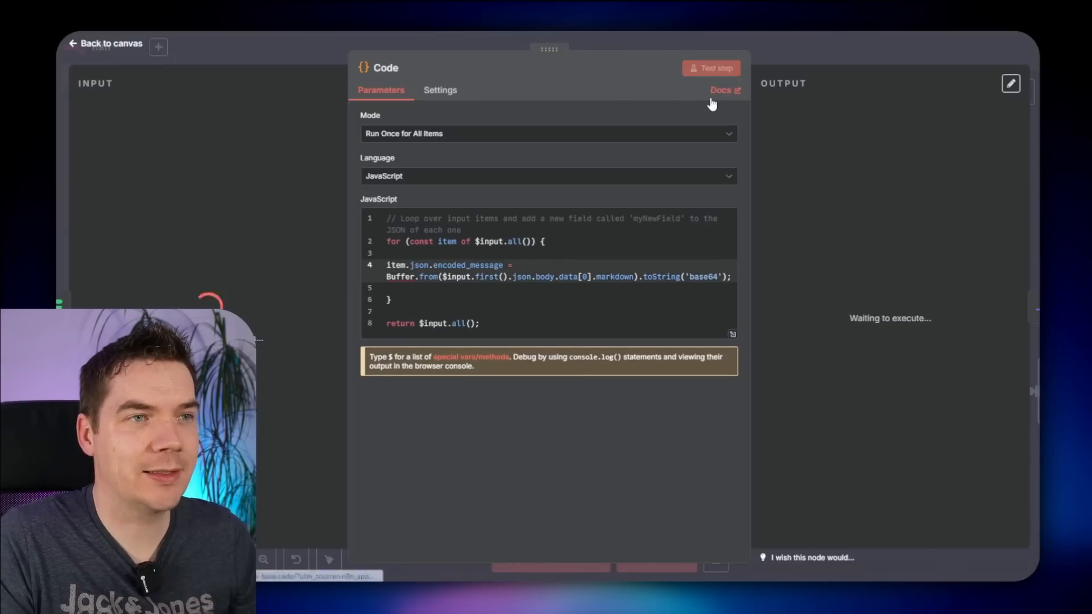
scroll(819, 273, "down", 5)
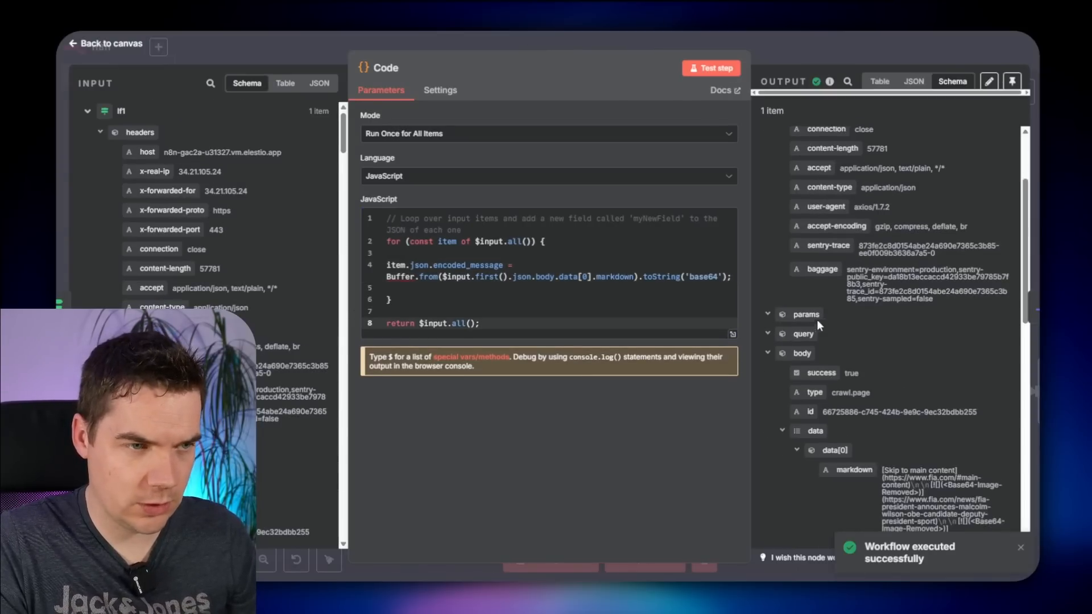
left_click(813, 321)
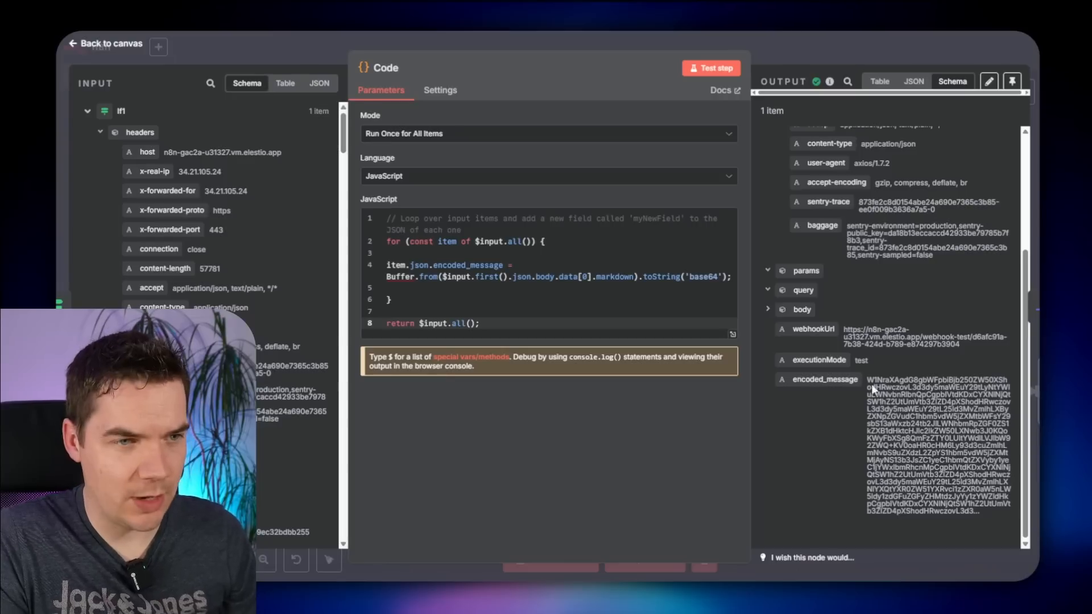
left_click_drag(894, 380, 981, 512)
scroll(847, 372, "up", 4)
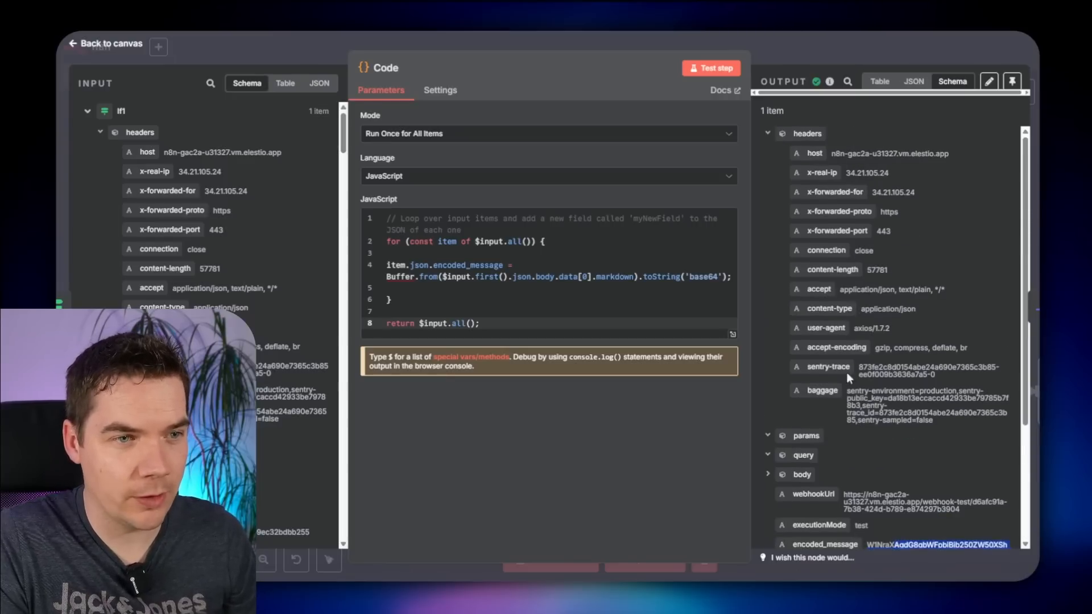
scroll(847, 372, "down", 2)
left_click(802, 356)
scroll(802, 356, "down", 2)
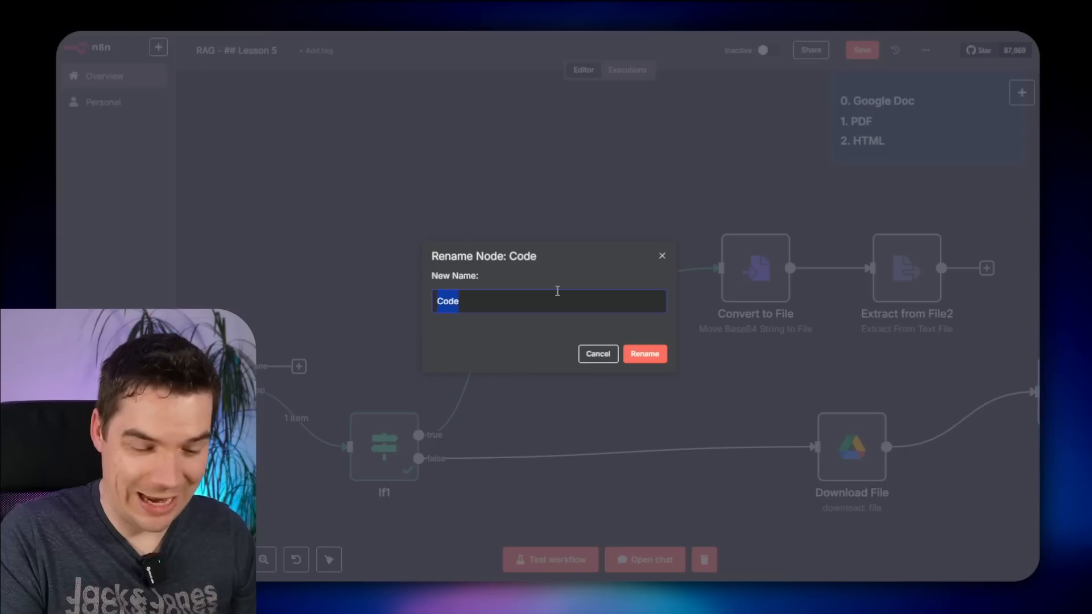
type("Base")
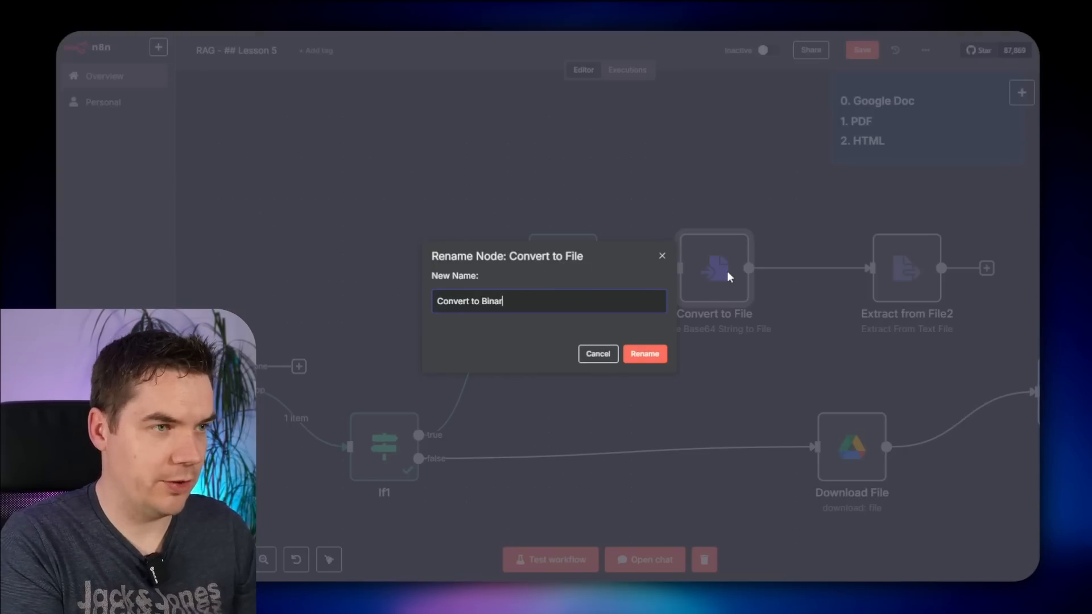
- Name the node 'Base64 the Markdown', set Convert to Binary's Base64 Input Field to encoded_message, and test
type("y")
key("Return")
double_click(728, 275)
triple_click(445, 173)
key("BackSpace")
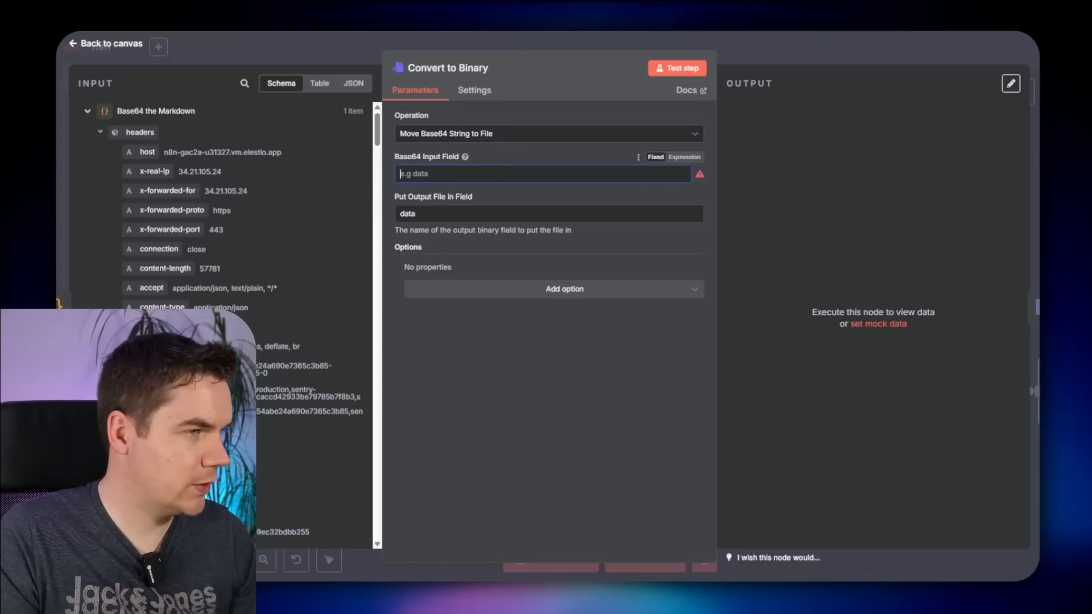
left_click(108, 132)
left_click_drag(156, 253, 512, 174)
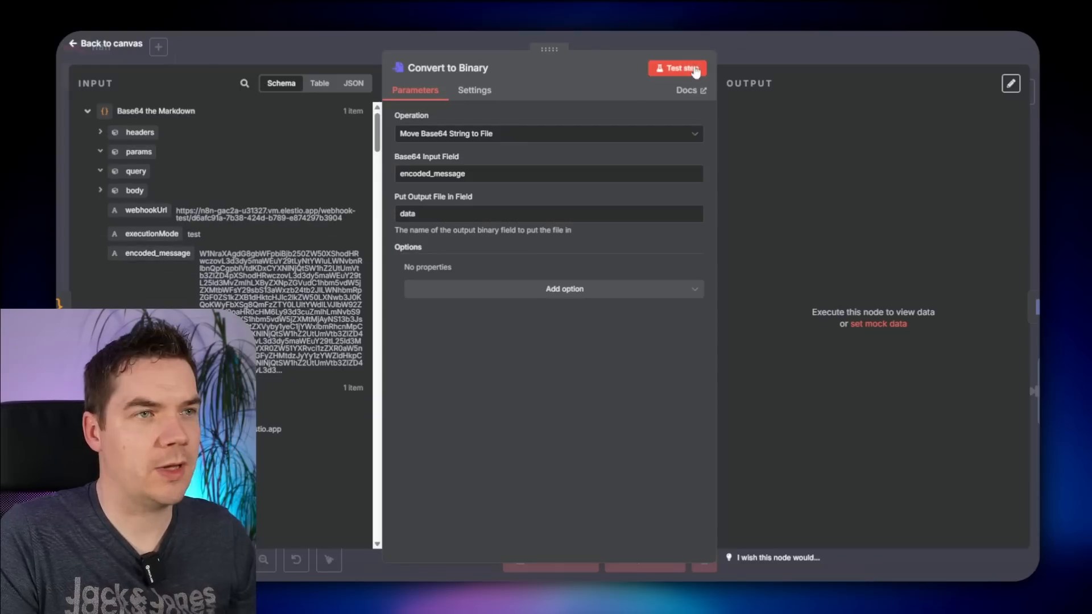
left_click(694, 70)
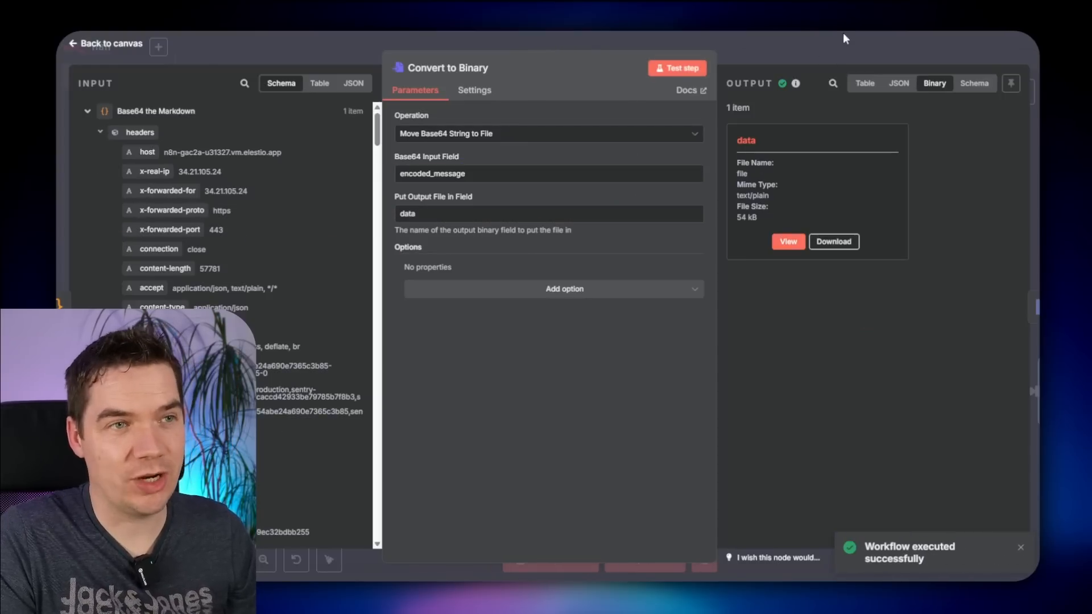
- Run the whole workflow from the Webhook trigger
left_click(844, 39)
scroll(797, 285, "down", 3)
left_click_drag(457, 239, 583, 268)
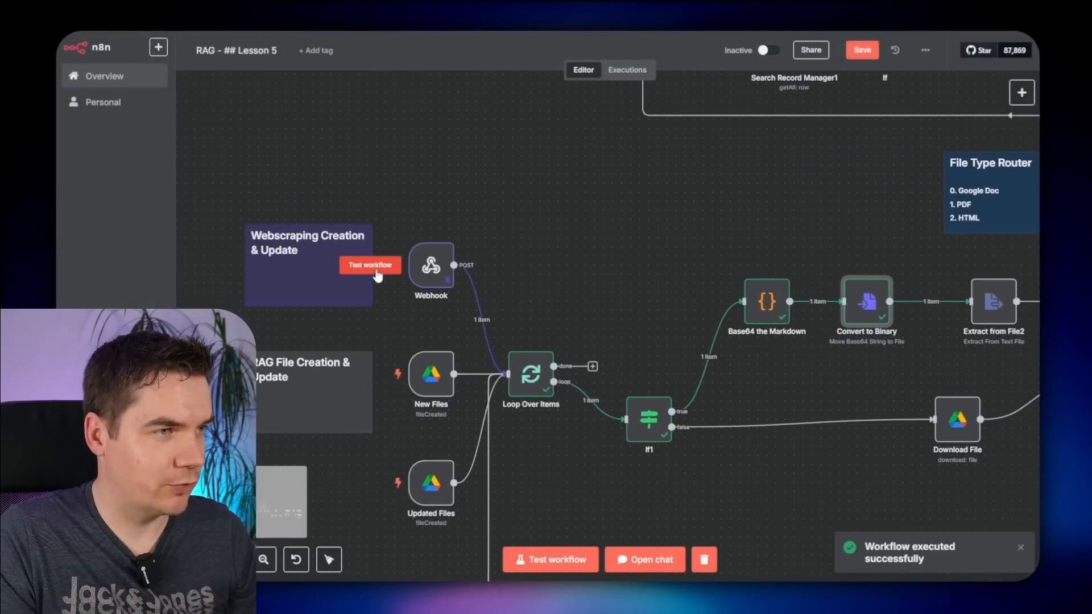
left_click(377, 275)
left_click_drag(833, 228, 476, 199)
scroll(746, 293, "up", 3)
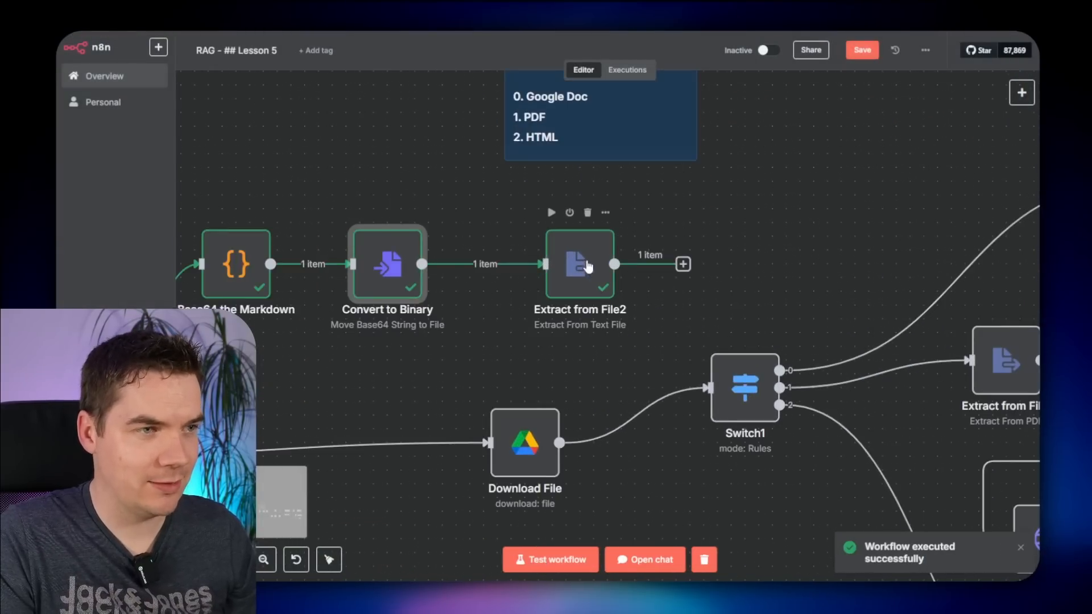
- Delete Extract from File2 and connect Convert to Binary directly to Switch1
double_click(579, 260)
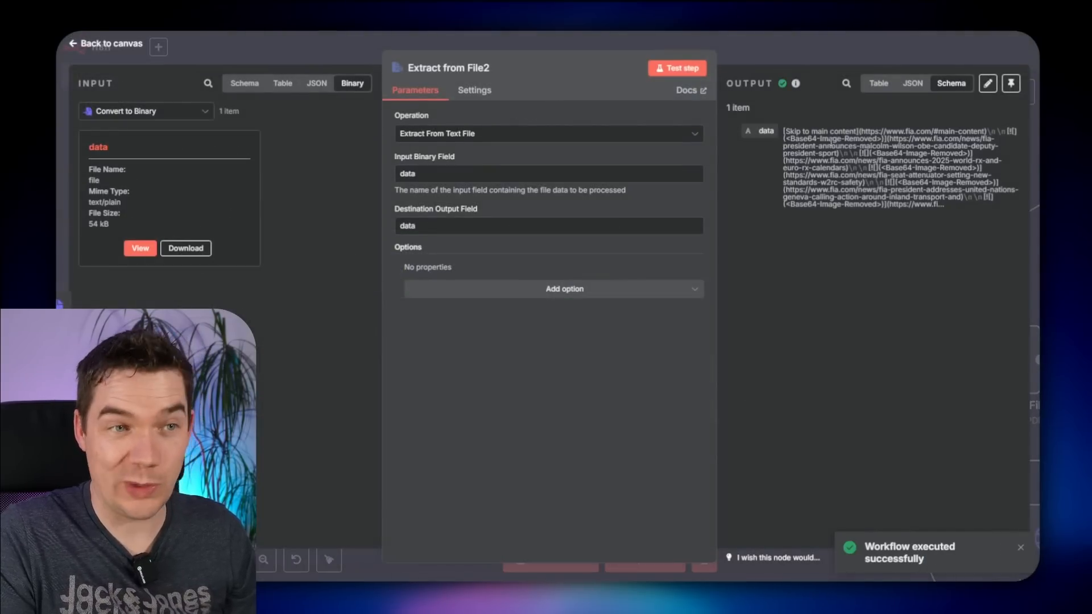
left_click(818, 47)
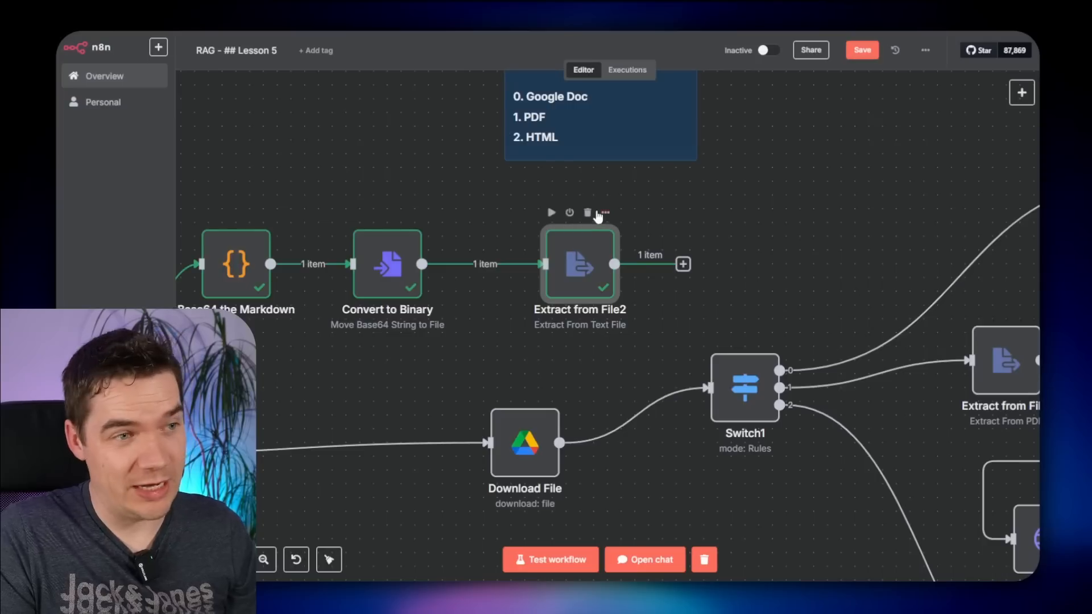
left_click(588, 213)
scroll(523, 307, "left", 5)
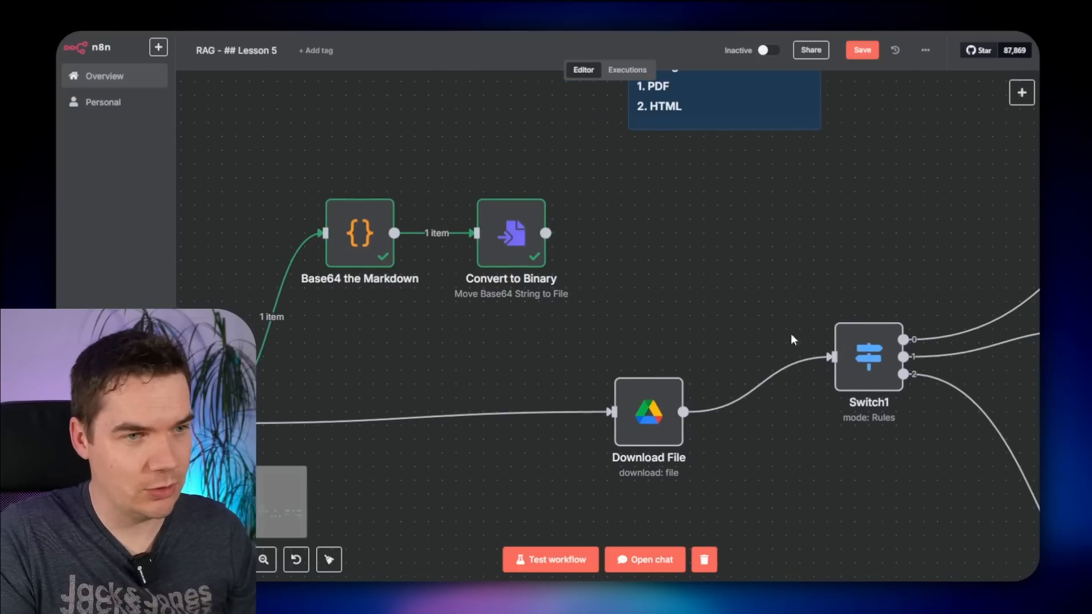
left_click_drag(794, 339, 833, 357)
- Rerun the workflow from the Webhook trigger and open Switch1's routing rules
left_click_drag(924, 231, 567, 207)
scroll(569, 207, "down", 2)
left_click_drag(892, 214, 703, 143)
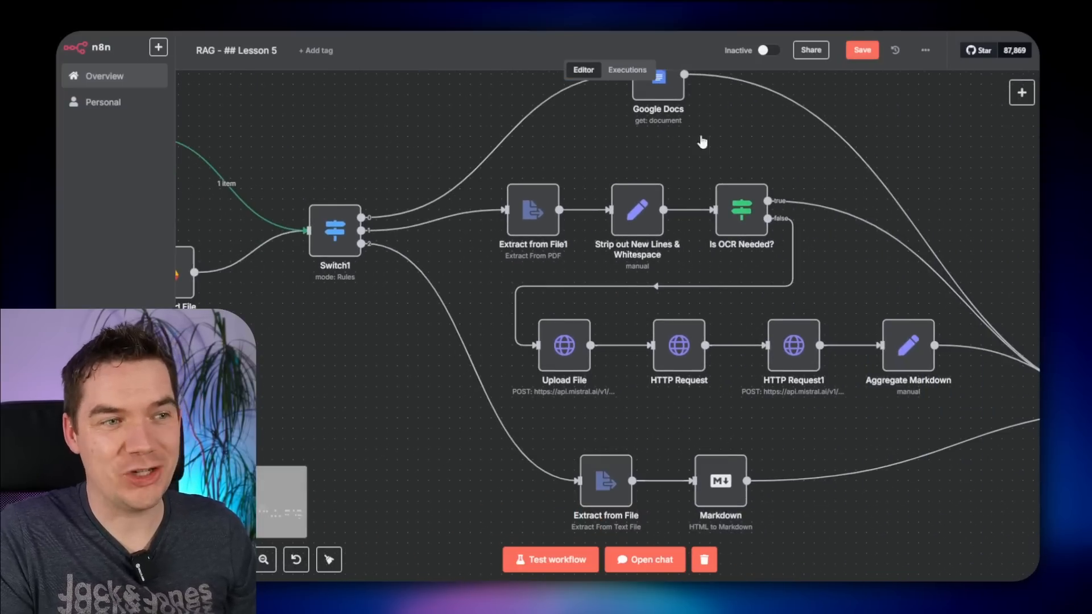
scroll(376, 431, "left", 10)
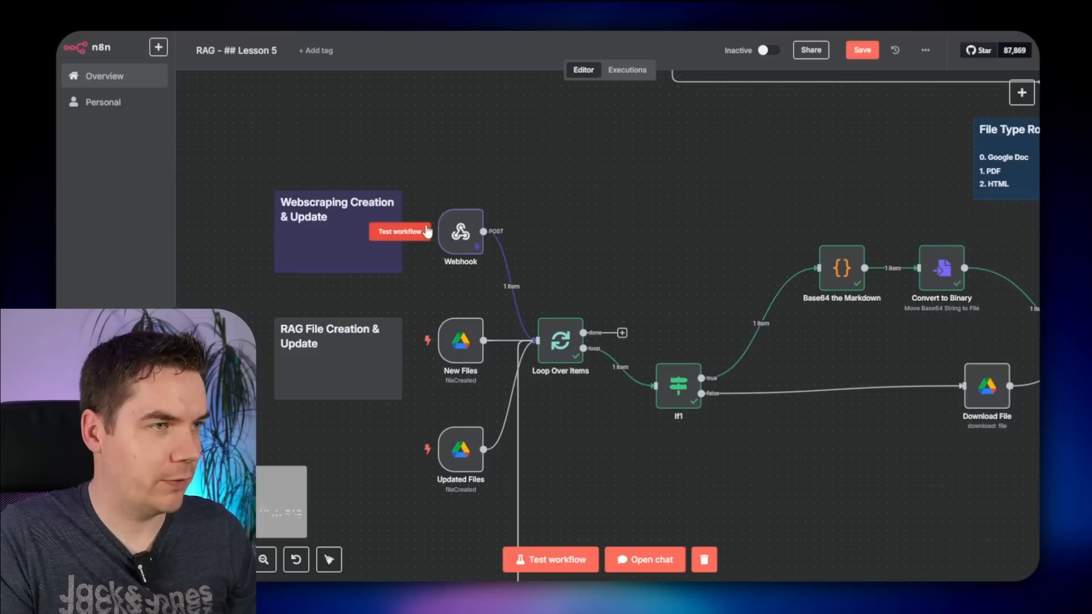
left_click(427, 231)
scroll(685, 421, "right", 10)
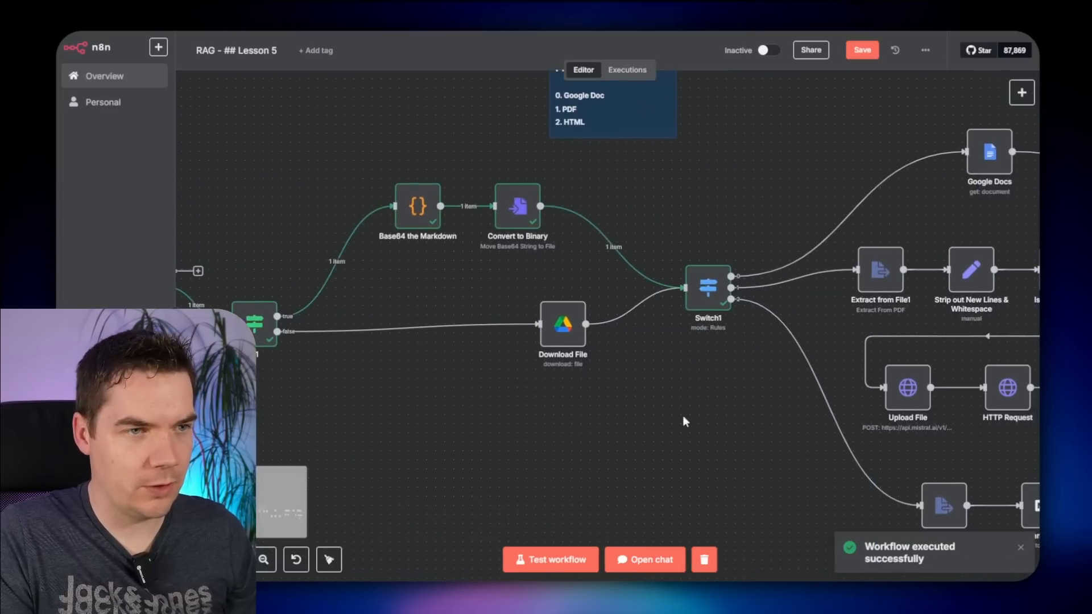
double_click(706, 288)
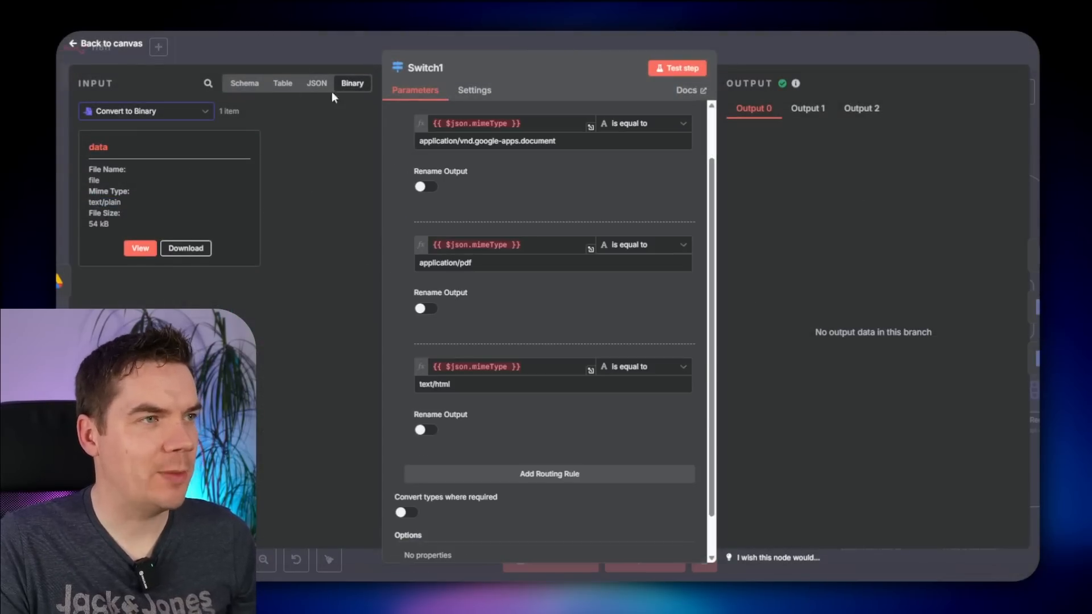
- Inspect Switch1's input as JSON, then reopen its routing rules
left_click(316, 84)
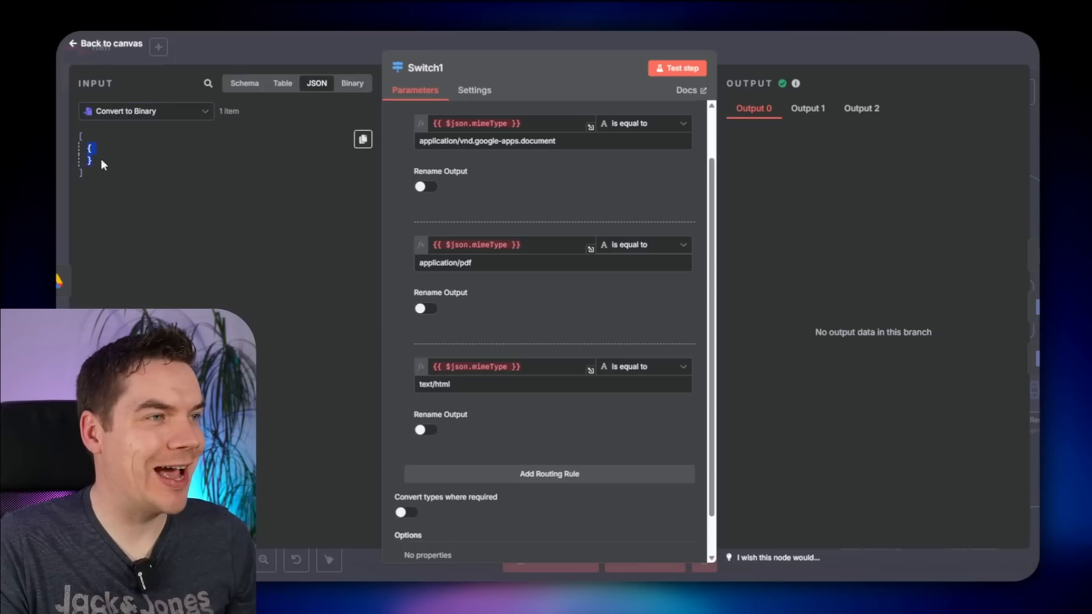
left_click(124, 172)
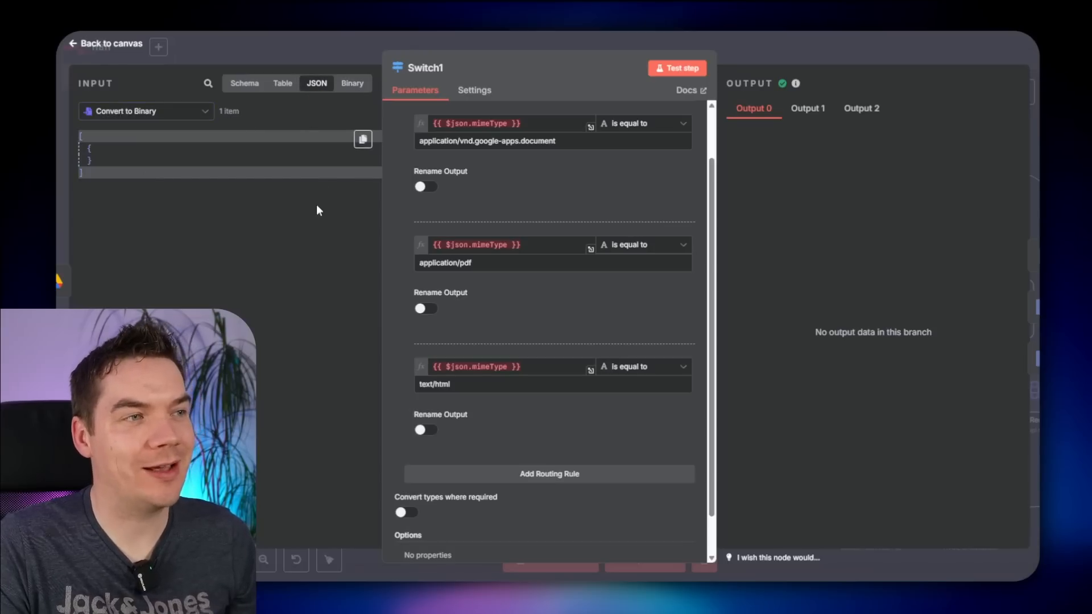
key("Escape")
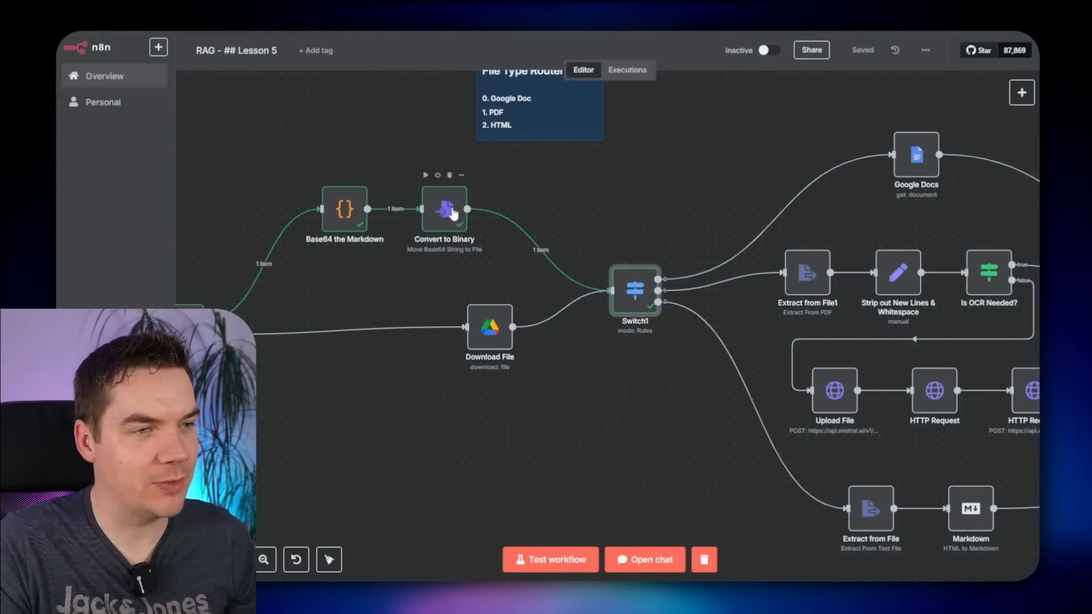
double_click(634, 290)
scroll(537, 446, "down", 5)
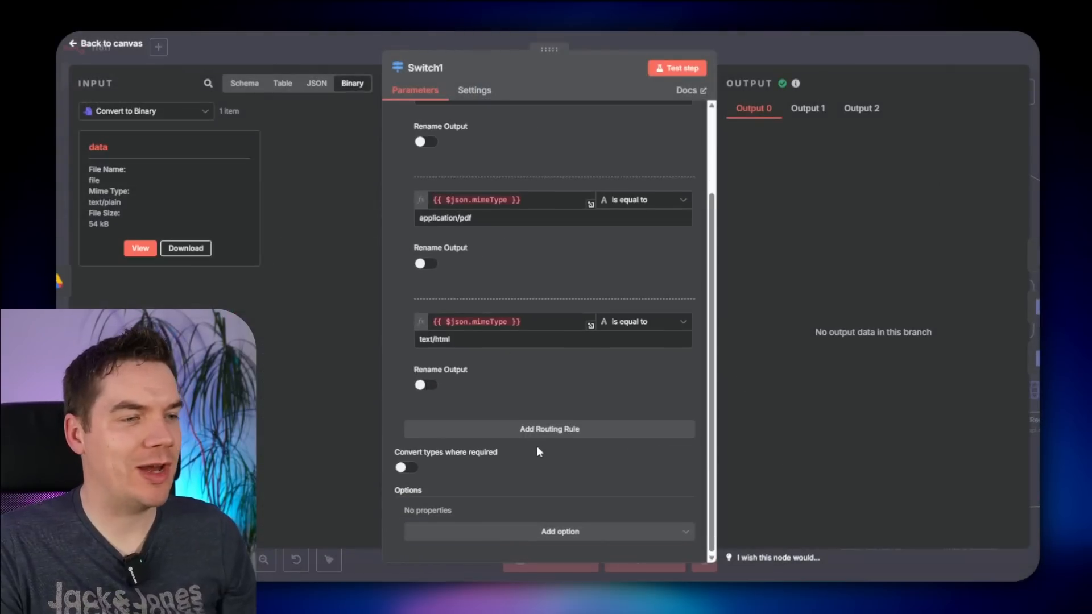
- Add a fourth rule checking {{ $('Webhook').isExecuted }} as Boolean and wire its output to Extract from File
left_click(533, 430)
left_click(446, 382)
type("{{ ")
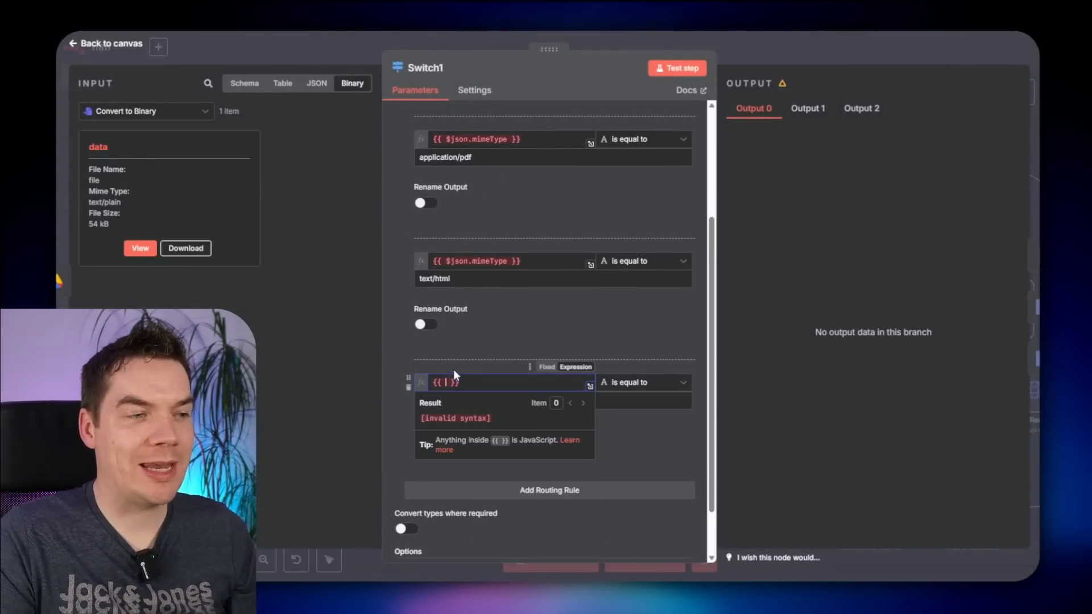
type("$")
key("Down")
key("Down")
key("Down")
key("Down")
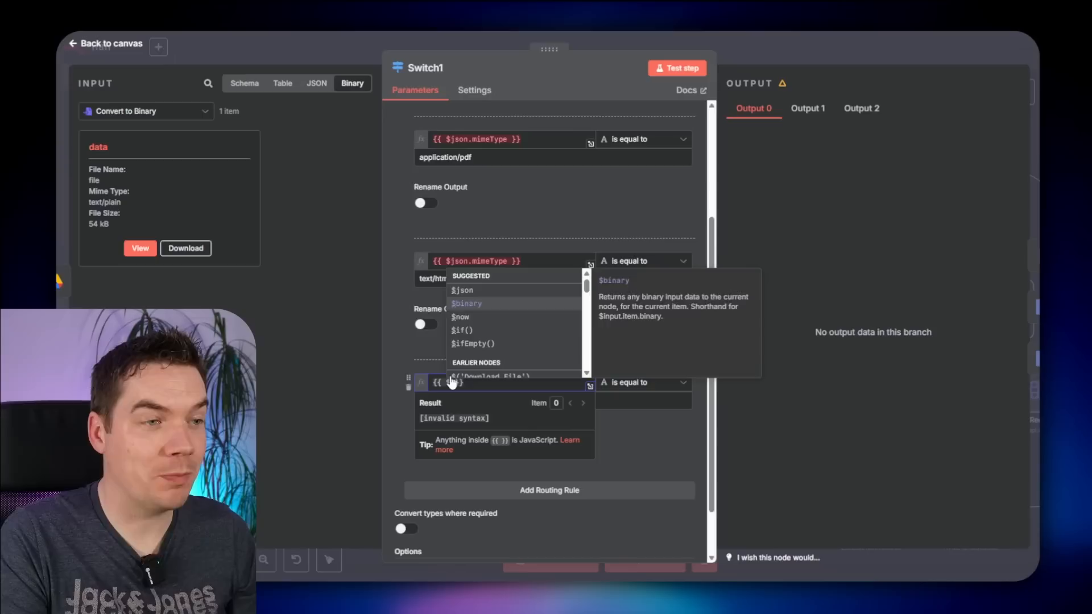
key("Return")
type(".")
key("Down")
key("Return")
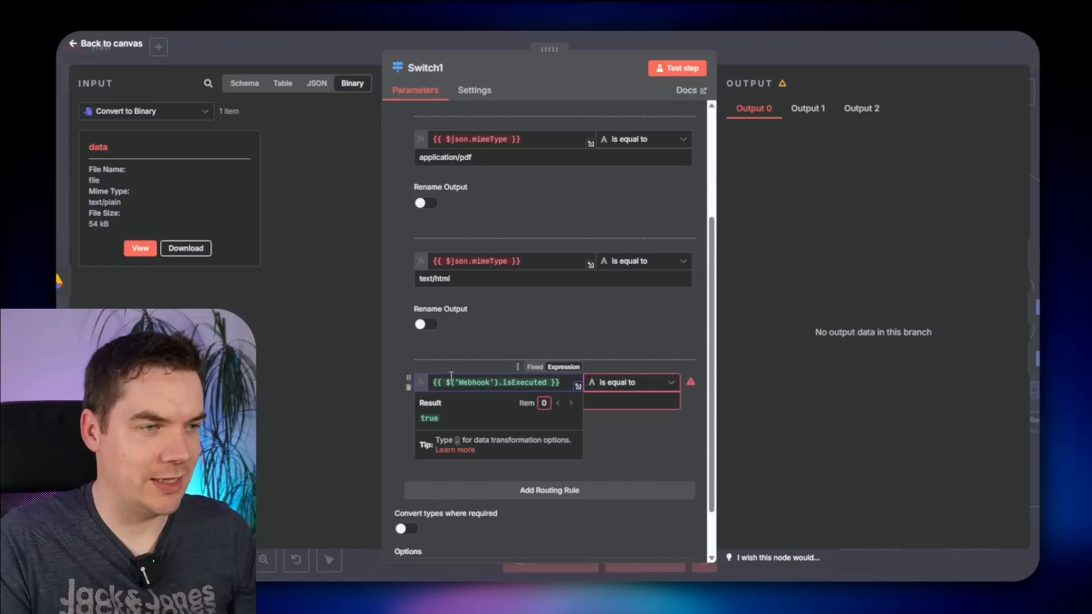
left_click(659, 388)
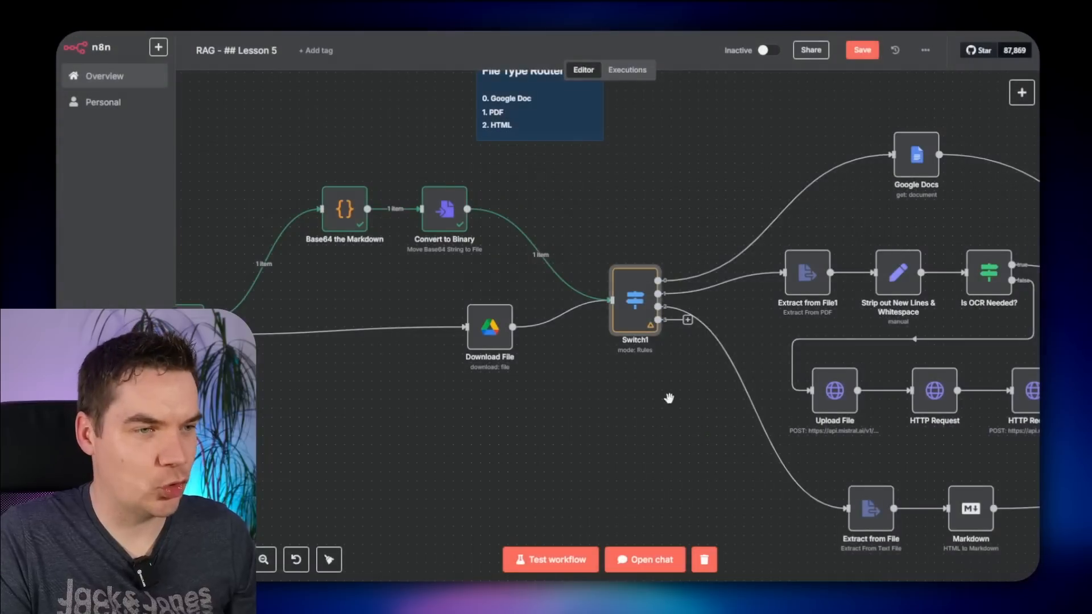
left_click_drag(670, 398, 487, 290)
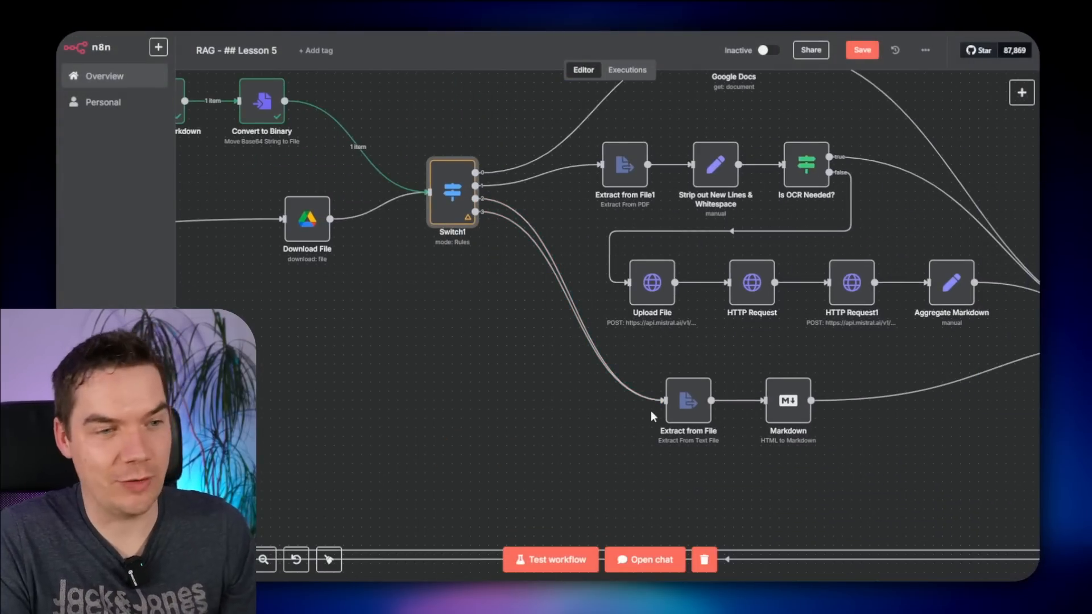
- Save the workflow and run it from the Webhook trigger
key("ctrl+s")
left_click_drag(426, 352, 675, 408)
scroll(562, 372, "down", 1)
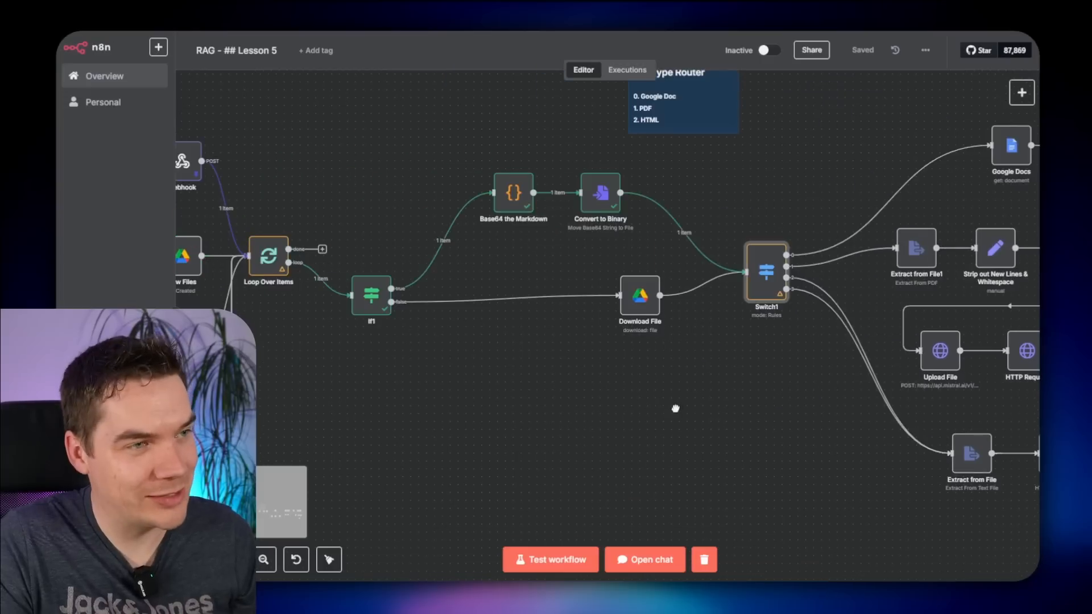
scroll(569, 408, "down", 1)
left_click_drag(445, 367, 602, 402)
left_click(354, 229)
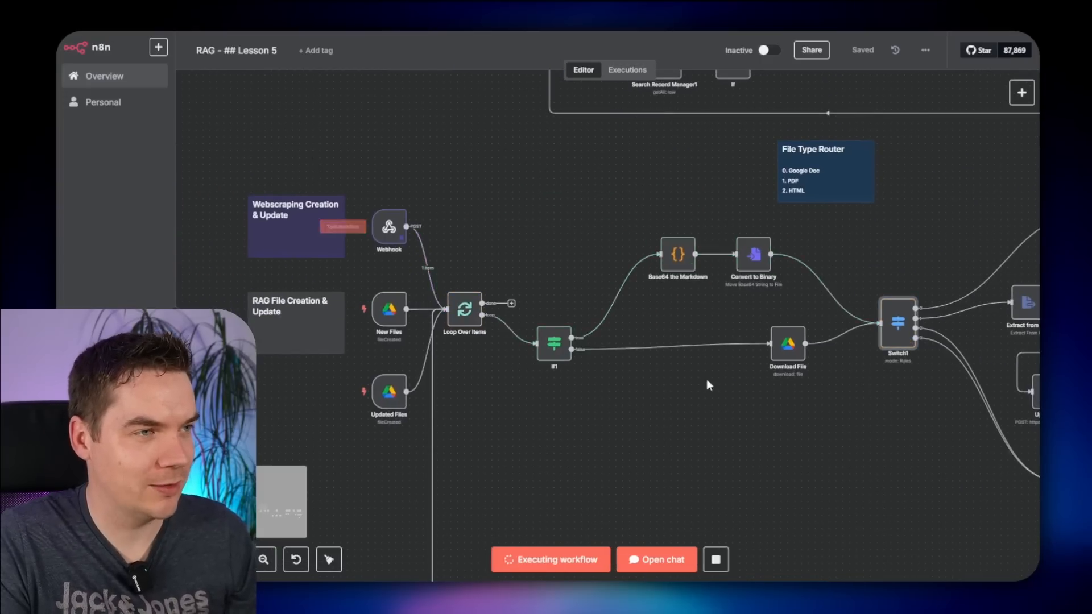
- Check the scraped page text in the Set Text node's output
left_click_drag(967, 454, 313, 327)
scroll(504, 352, "up", 1)
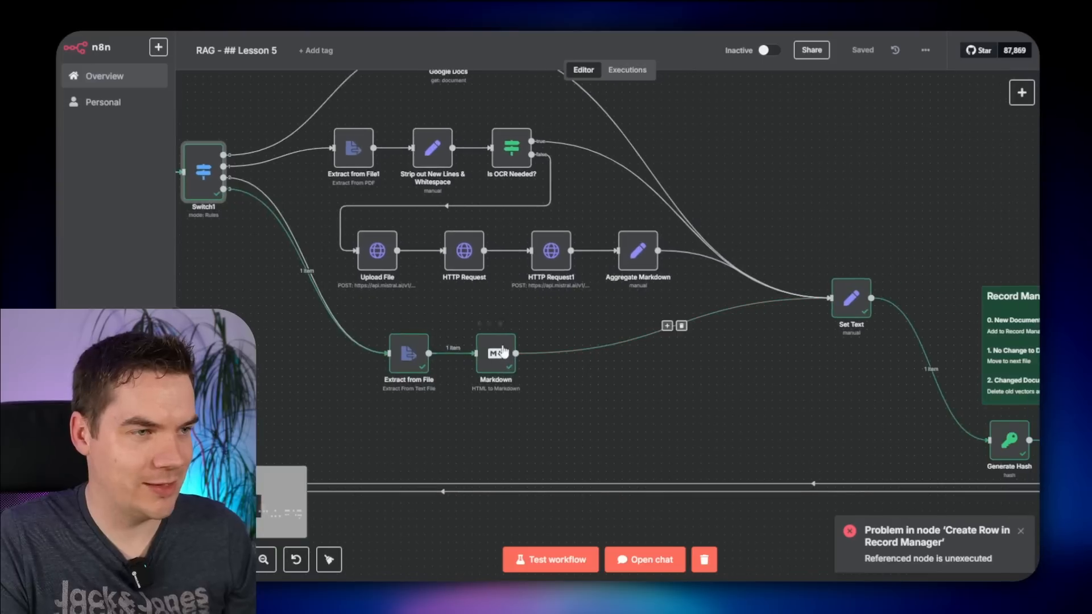
scroll(849, 353, "up", 2)
left_click_drag(849, 353, 688, 385)
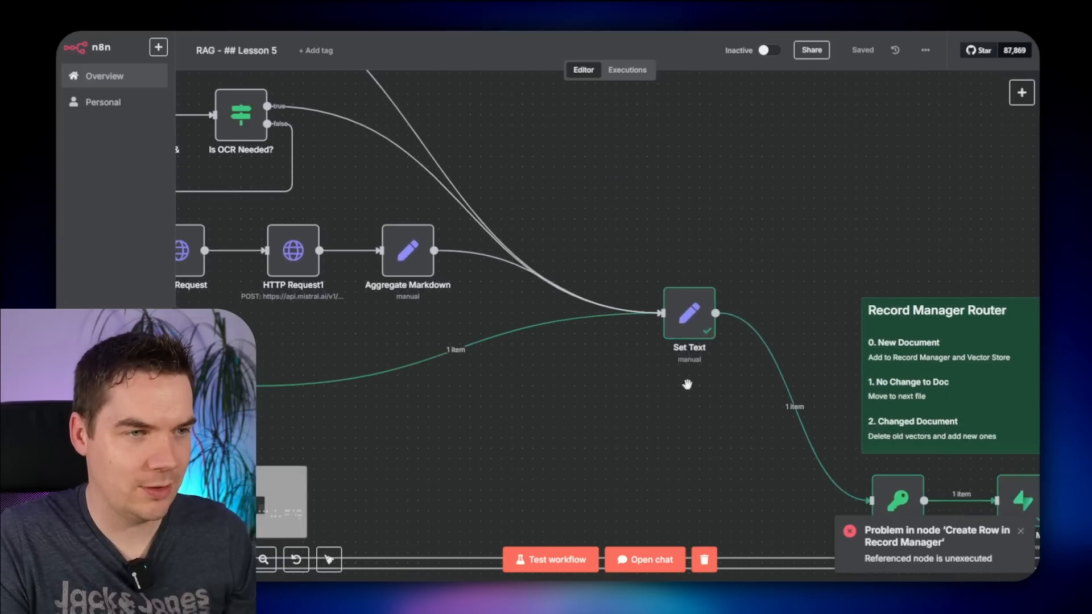
double_click(690, 313)
left_click_drag(829, 131, 885, 183)
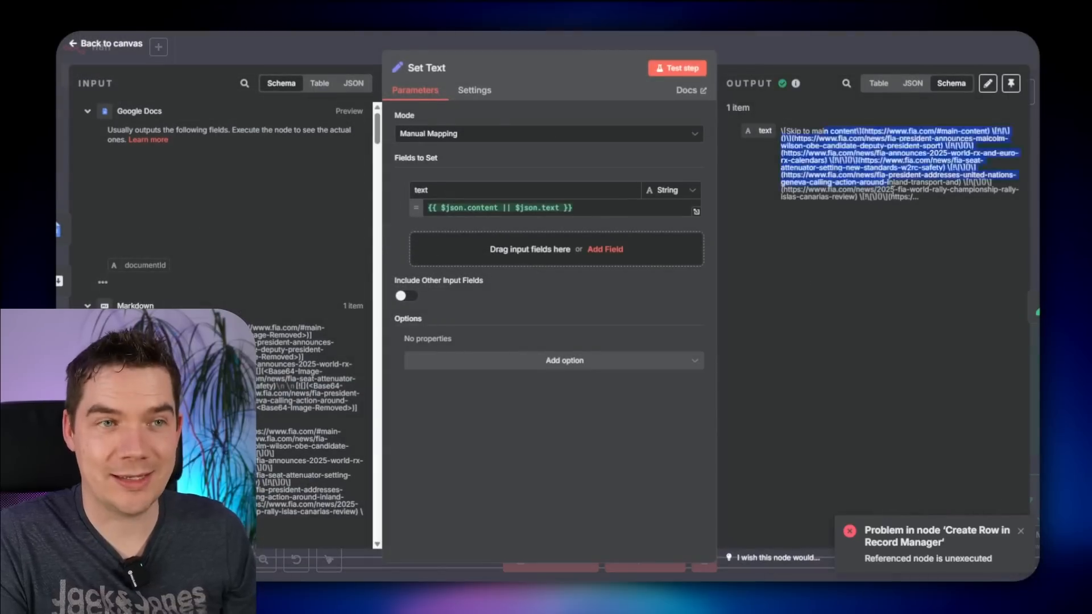
left_click(869, 171)
left_click(872, 47)
- Inspect the Generate Hash node's settings and output
double_click(529, 261)
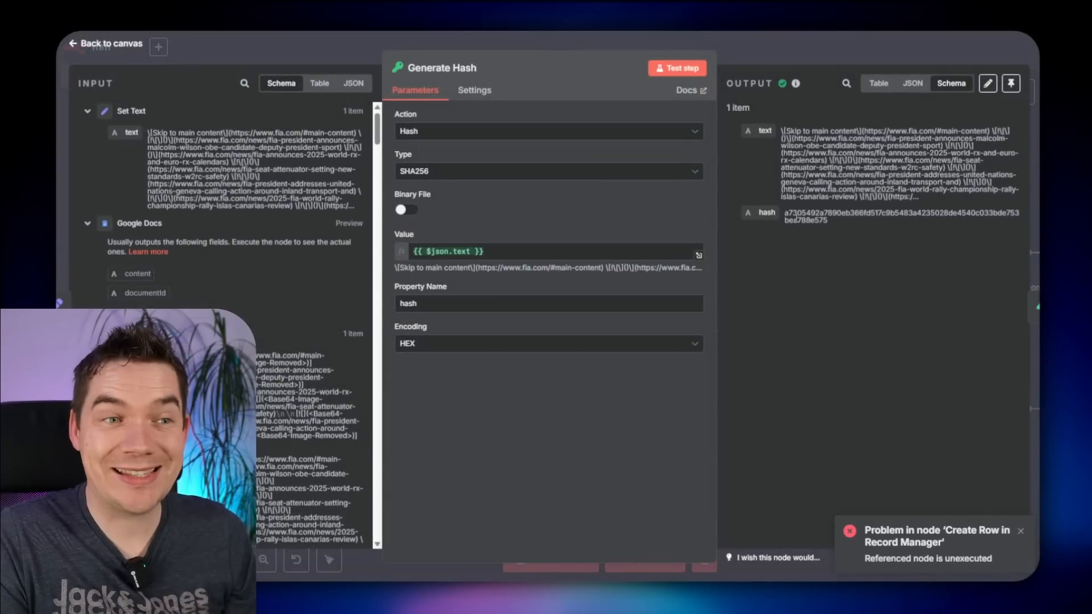
left_click(824, 56)
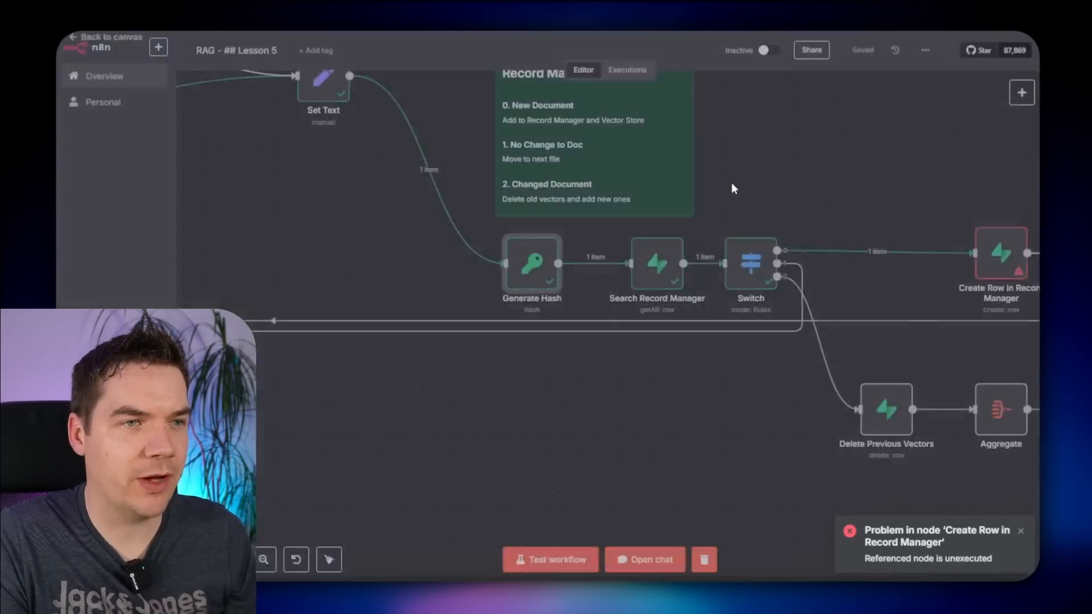
scroll(407, 213, "down", 4)
left_click_drag(364, 241, 990, 449)
left_click_drag(290, 172, 410, 217)
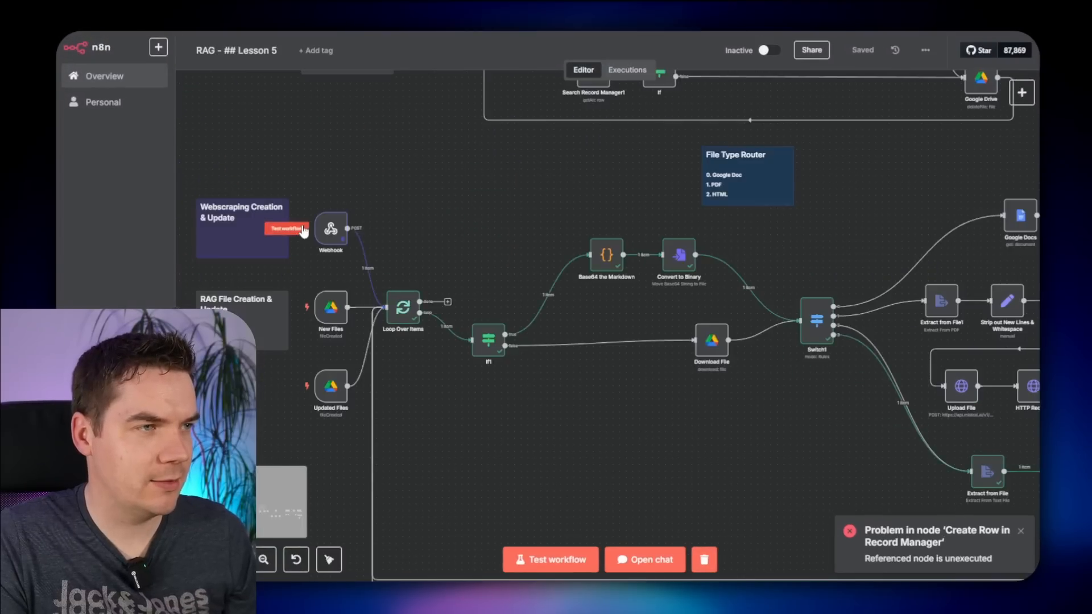
scroll(677, 312, "up", 2)
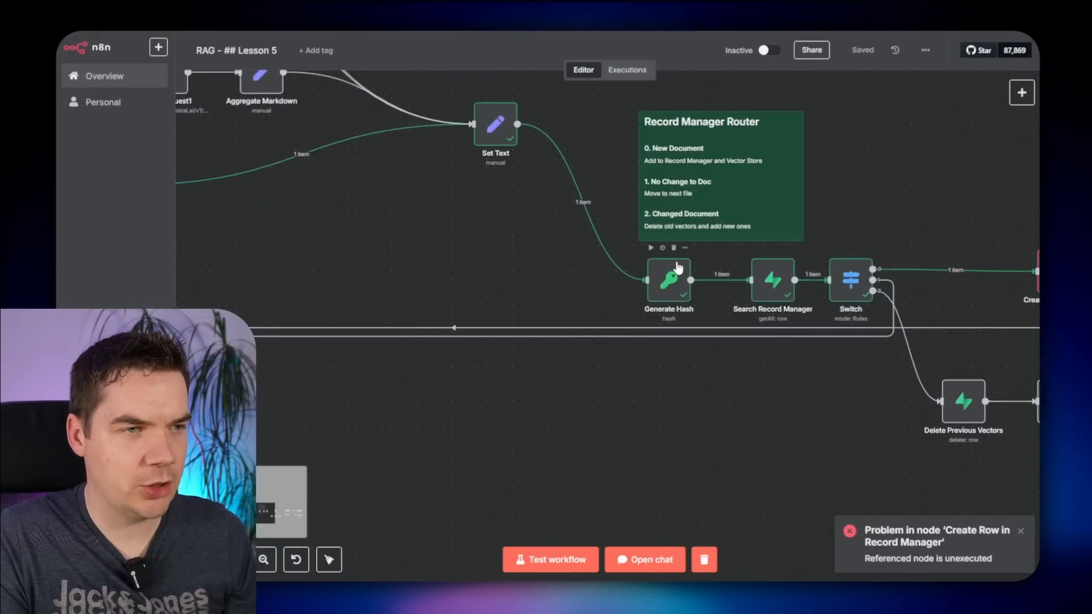
double_click(679, 270)
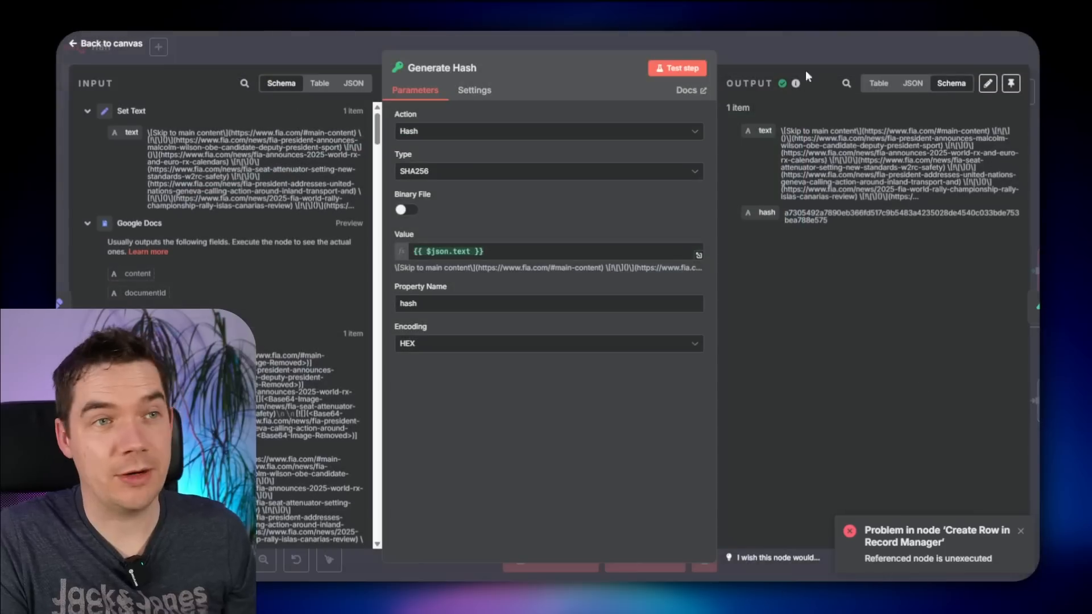
left_click(805, 70)
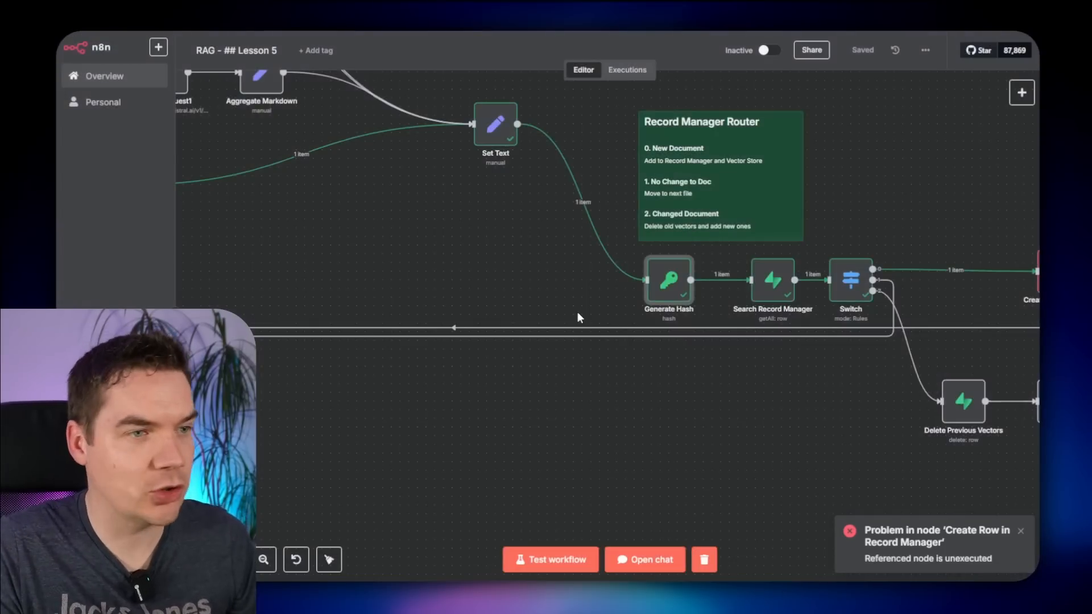
- Step from Set Text through Generate Hash into the Search Record Manager node
left_click_drag(762, 394, 483, 367)
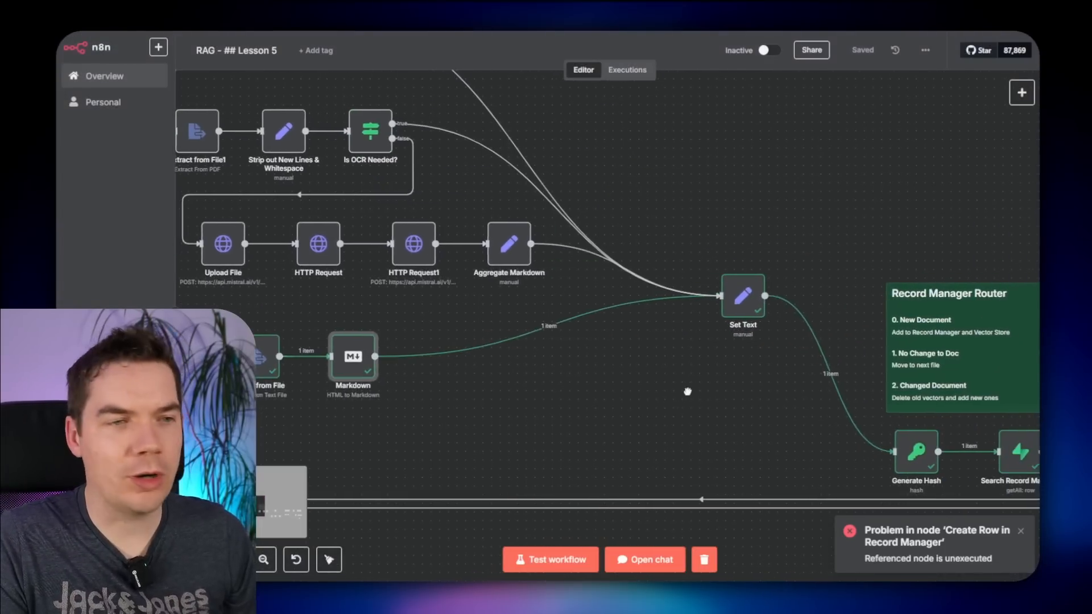
double_click(538, 271)
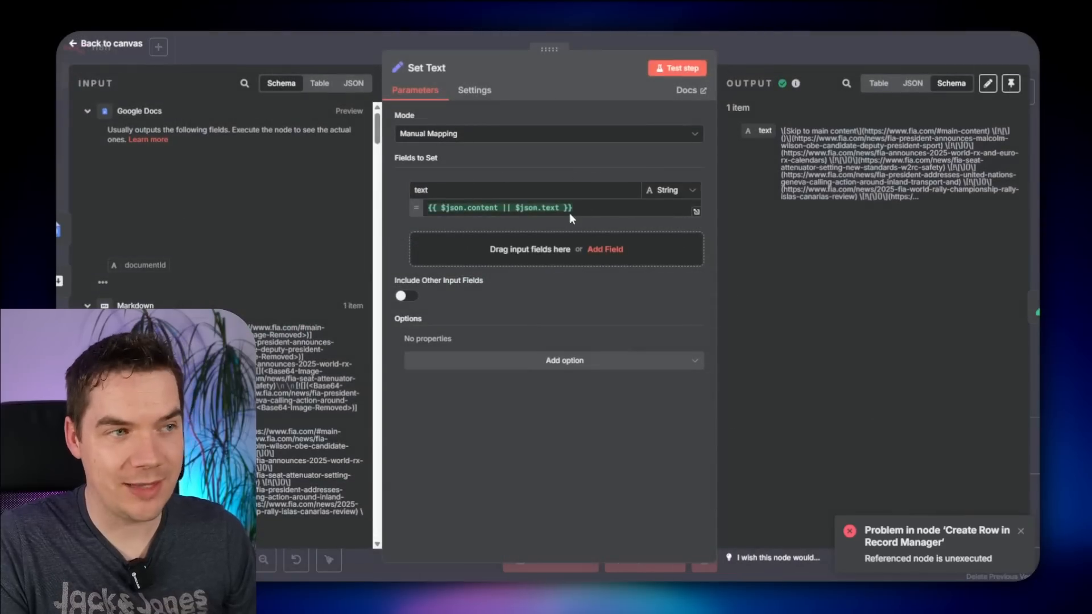
left_click(1029, 315)
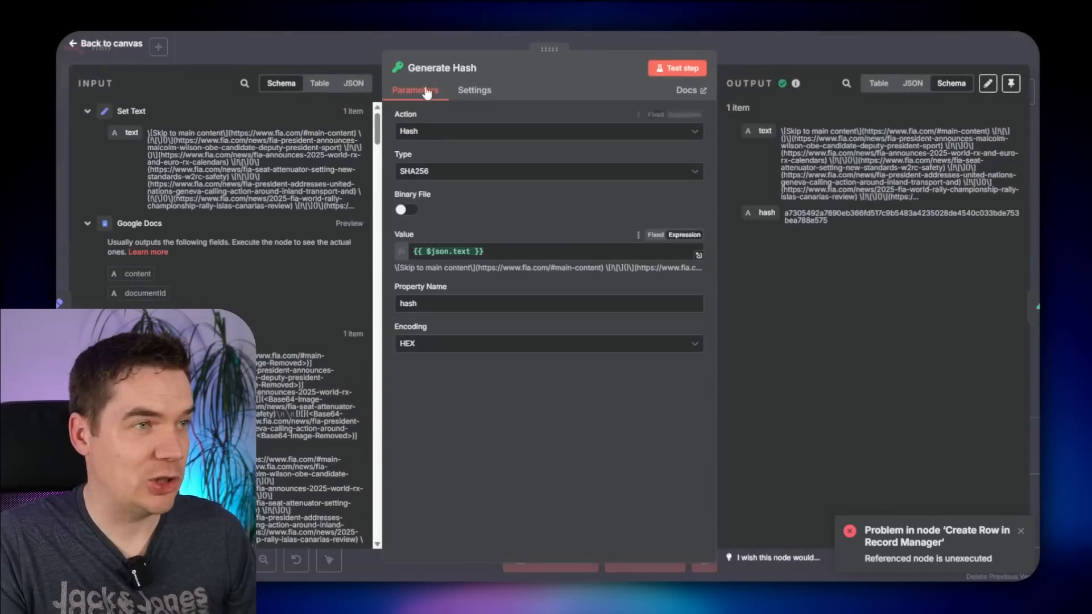
left_click(1027, 327)
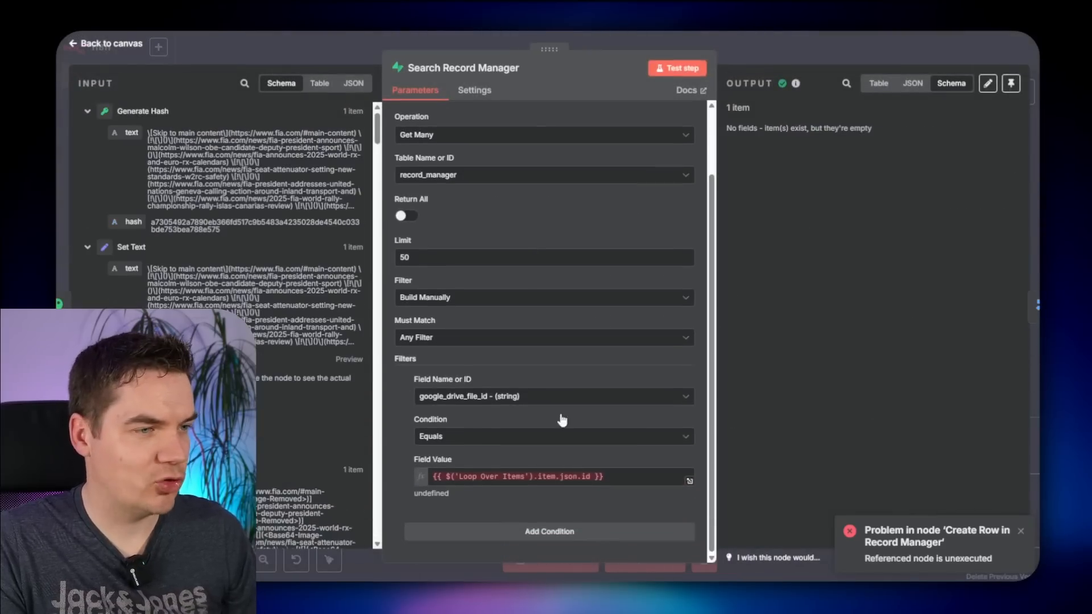
- Check the undefined filter Field Value, then rename record_manager's google_drive_file_id column to doc_id
double_click(471, 477)
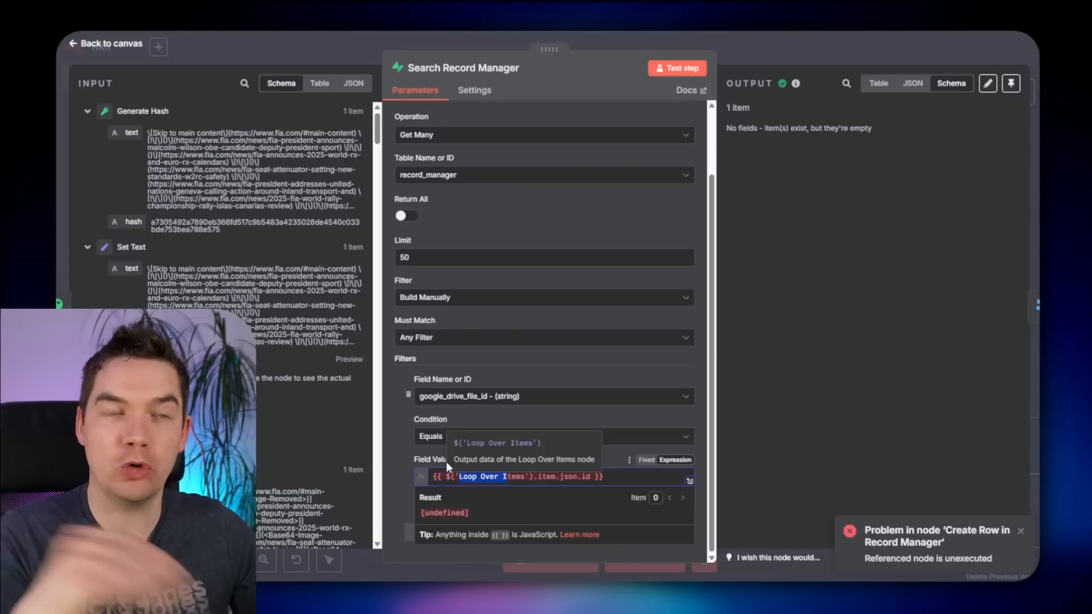
left_click(397, 431)
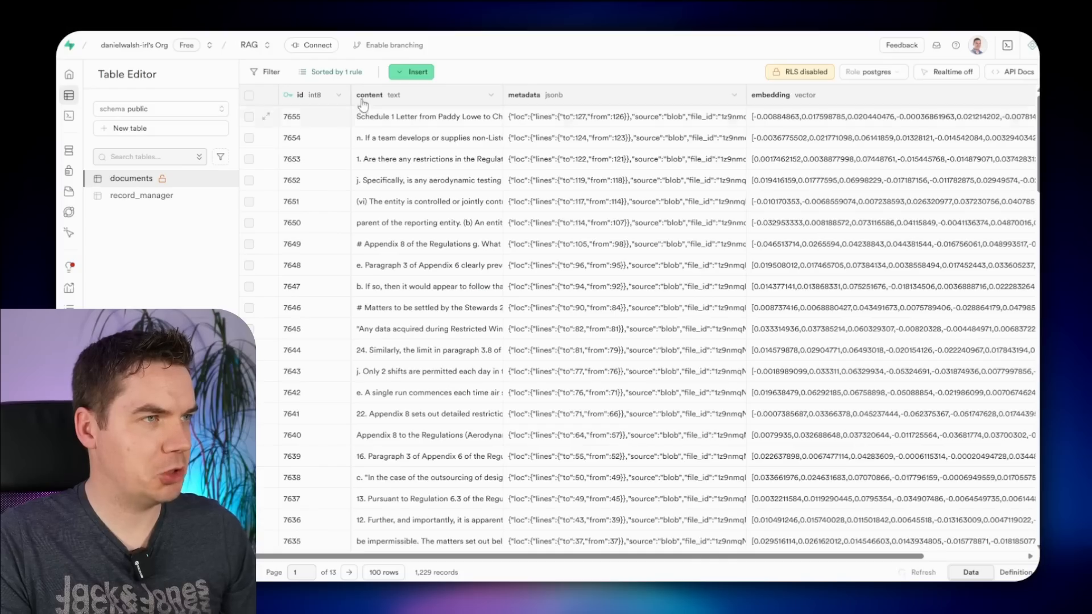
left_click(137, 196)
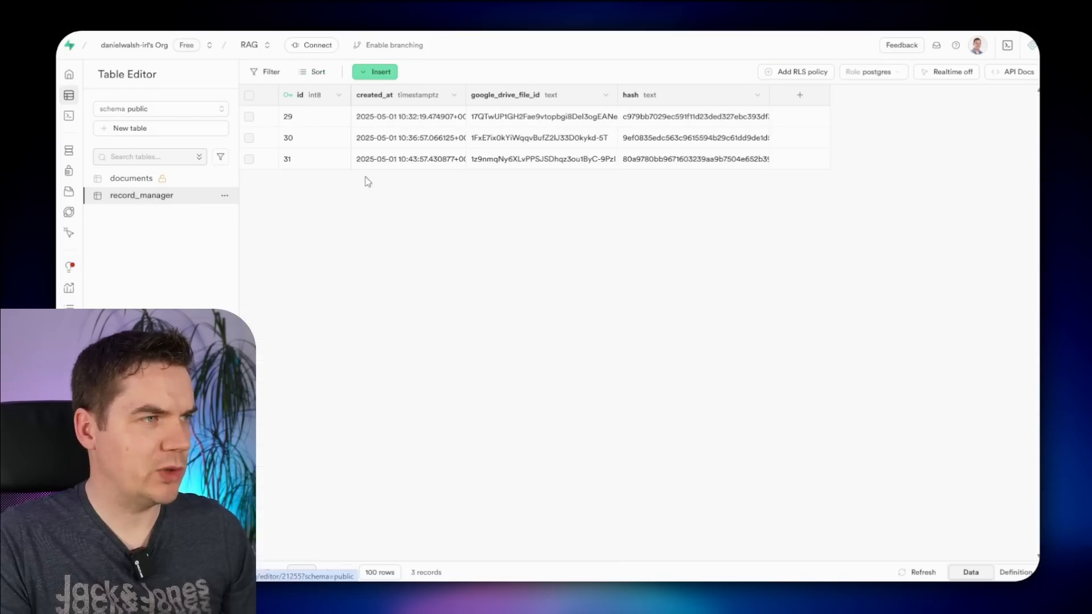
left_click(606, 96)
left_click(504, 117)
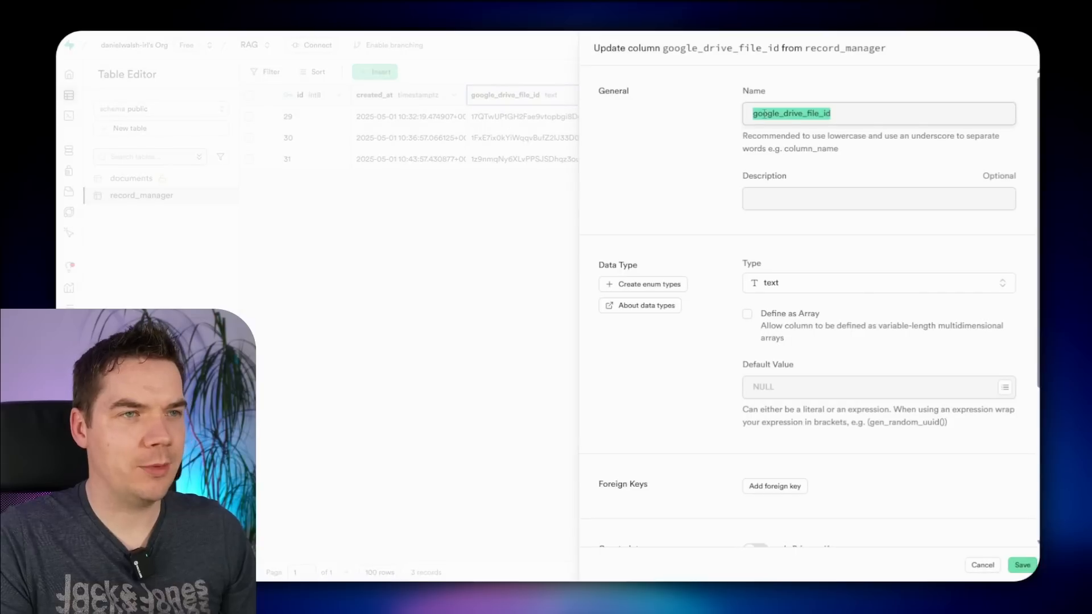
left_click(801, 114)
left_click_drag(818, 114, 678, 119)
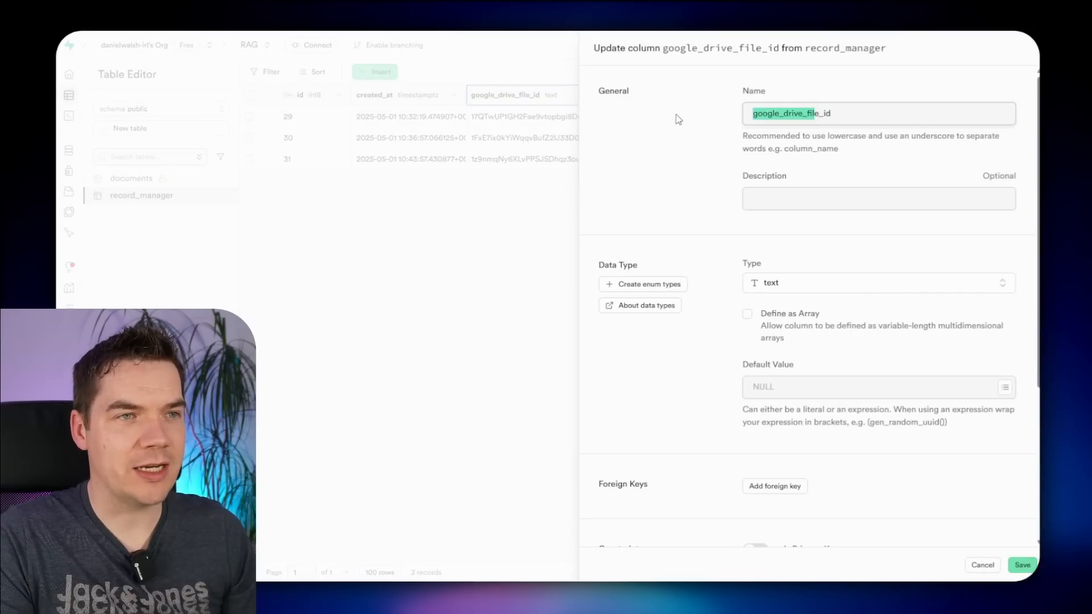
type("doc")
left_click(1022, 564)
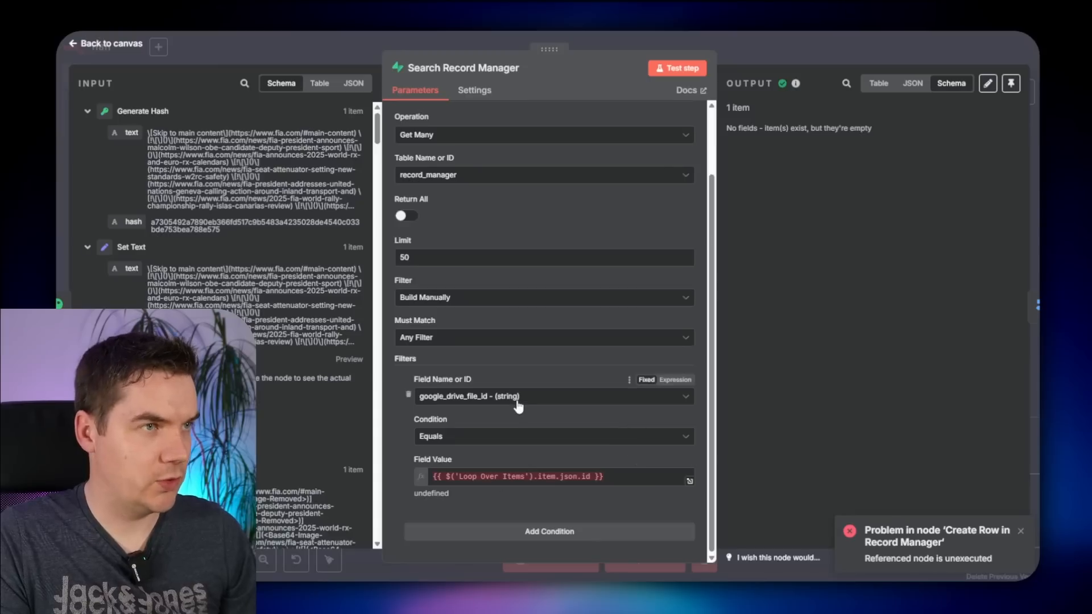
- Reselect the record_manager table and set the filter's Field Name to doc_id
left_click(518, 398)
left_click(484, 174)
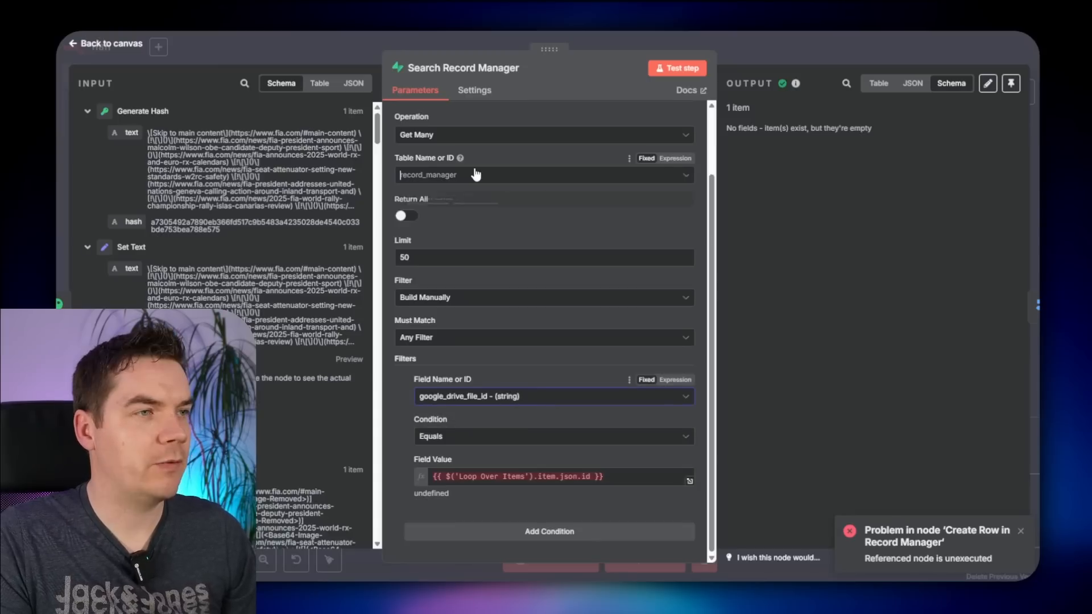
left_click(463, 233)
left_click(482, 175)
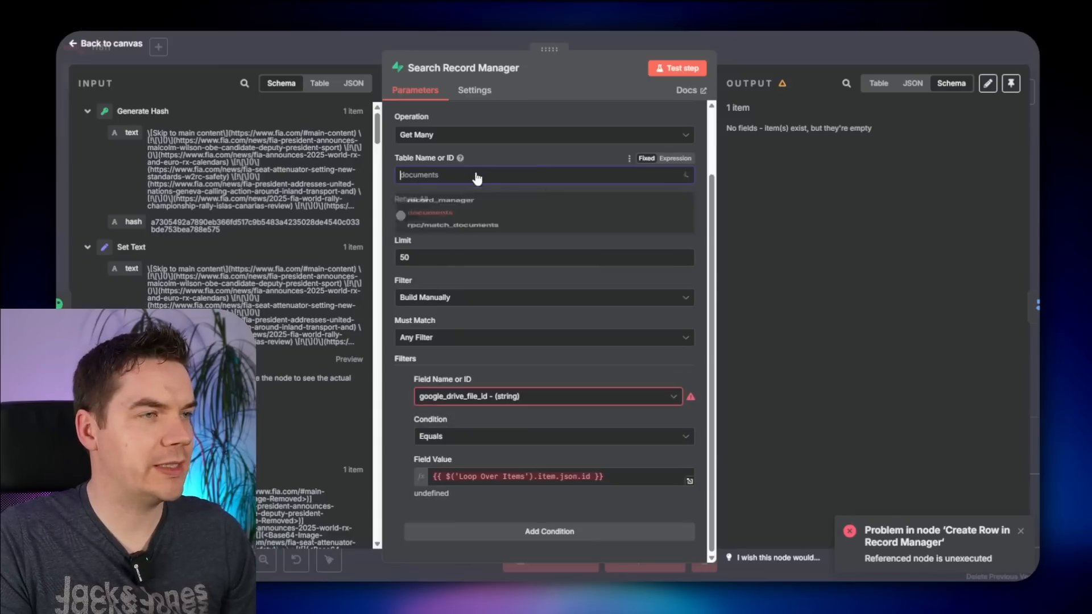
left_click(450, 207)
left_click(453, 396)
left_click(454, 469)
left_click(495, 476)
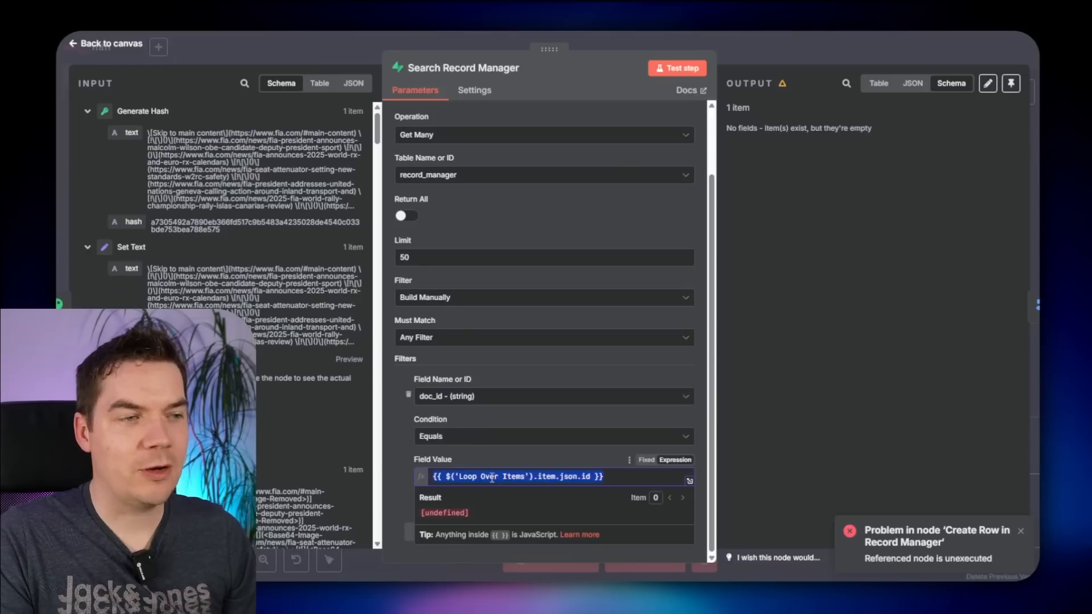
left_click(785, 52)
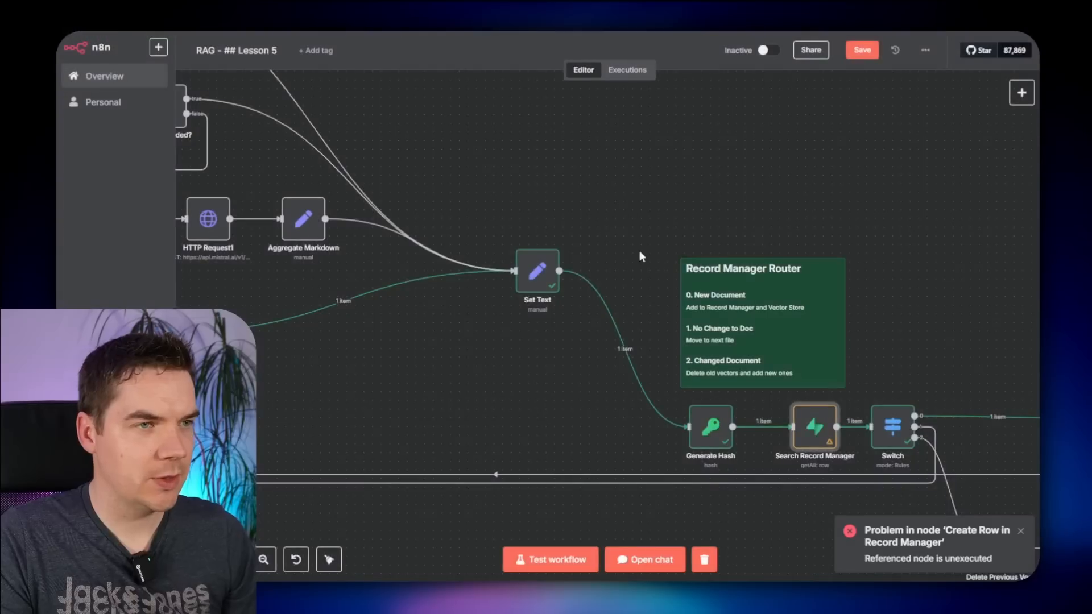
- Select the notes, trigger nodes and Loop Over Items and nudge them slightly left
left_click_drag(494, 149, 853, 216)
left_click_drag(728, 178, 953, 230)
left_click_drag(419, 134, 827, 161)
left_click_drag(325, 166, 620, 208)
scroll(620, 209, "down", 2)
left_click_drag(305, 125, 623, 432)
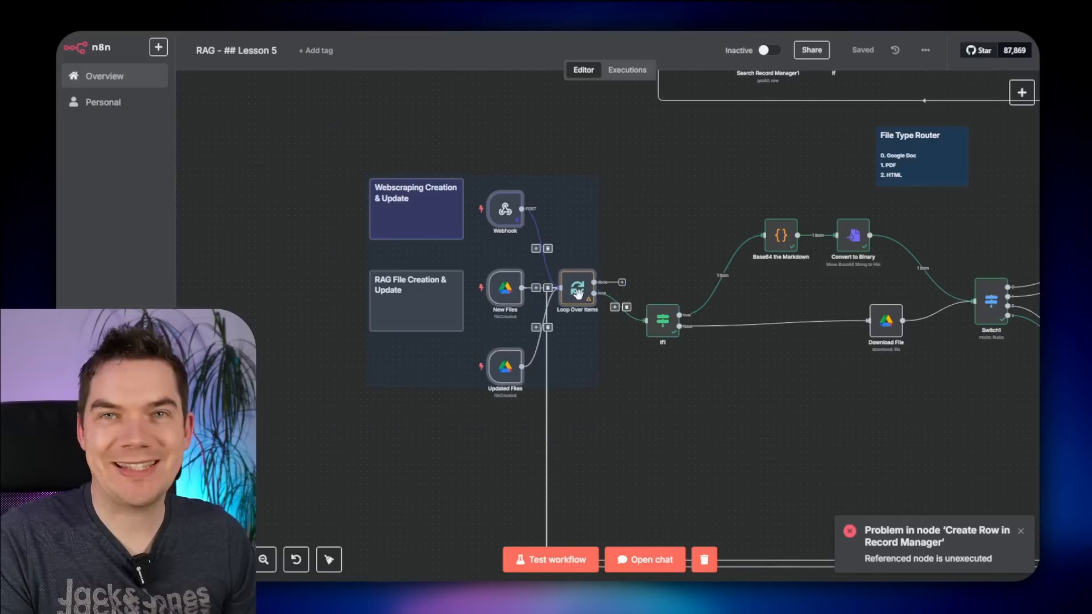
left_click_drag(577, 293, 531, 293)
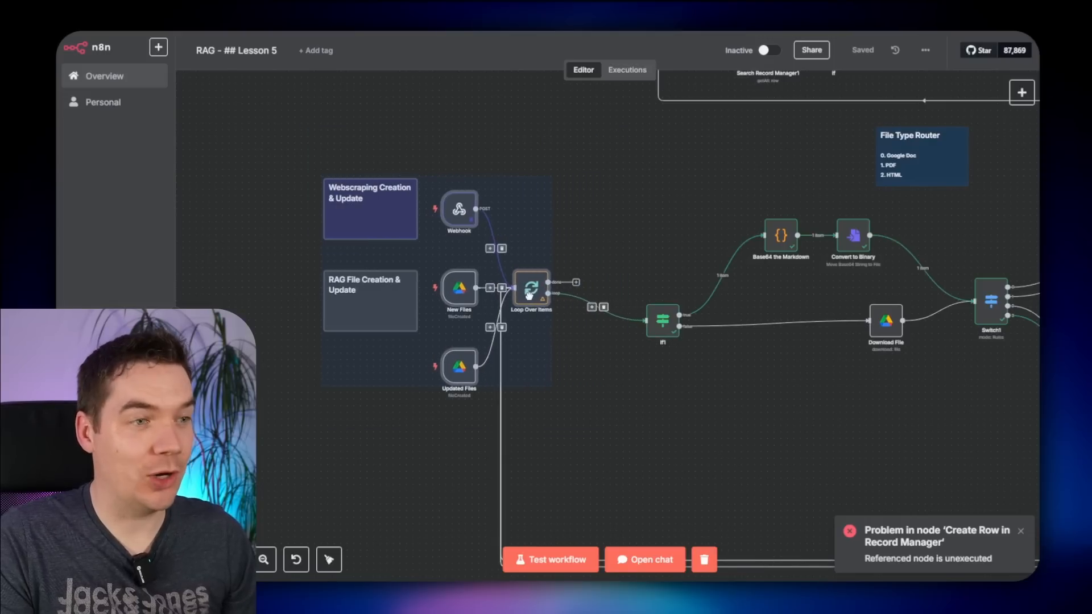
left_click(612, 367)
scroll(598, 350, "up", 3)
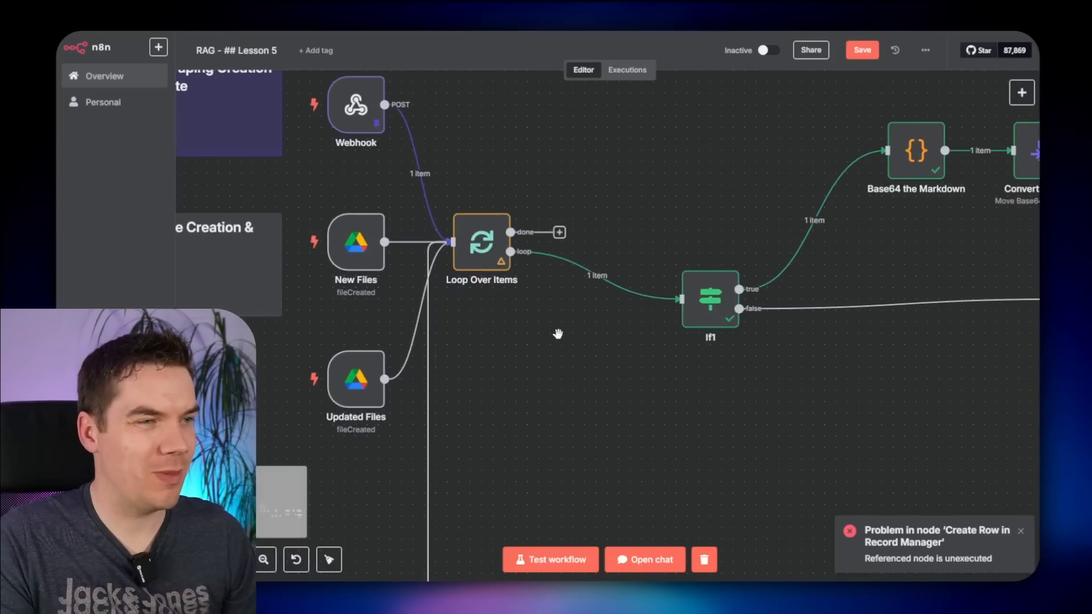
- Insert an Edit Fields node between Loop Over Items and If1, renamed Set Data
left_click(593, 265)
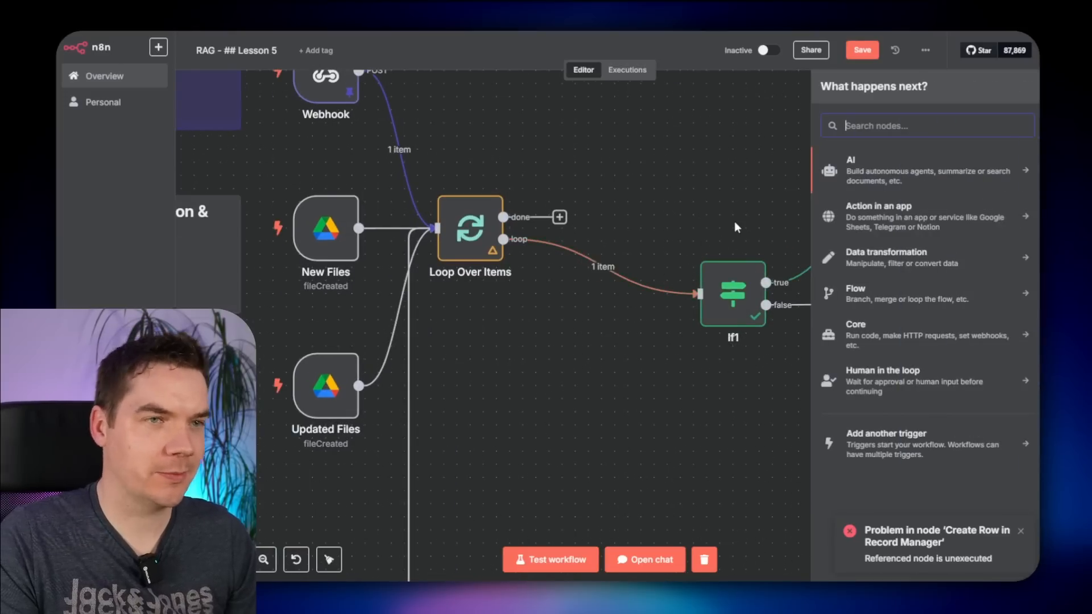
type("set")
key("Return")
left_click(442, 68)
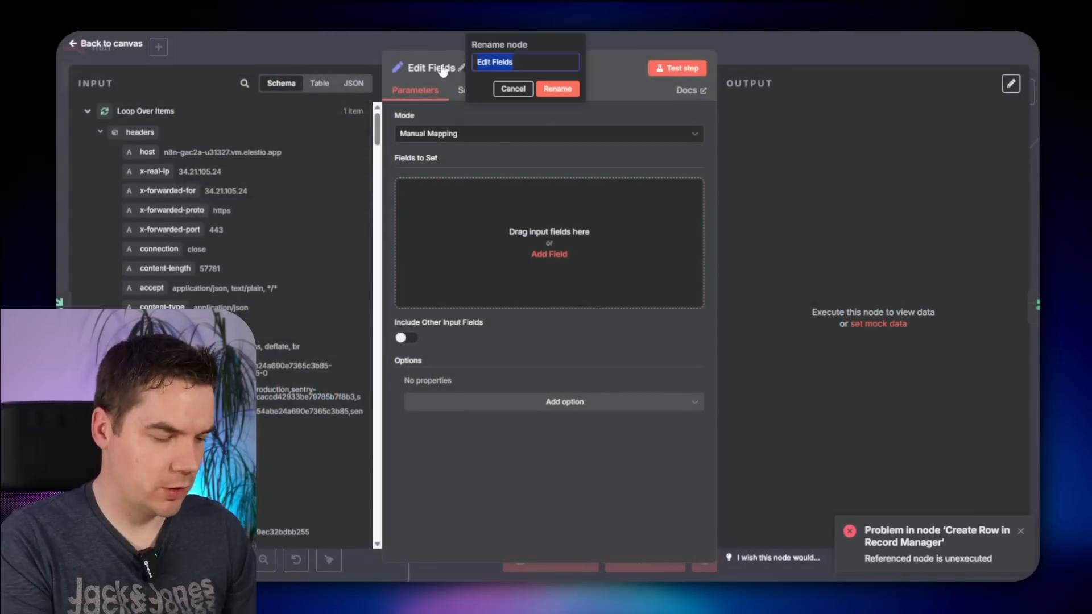
type("Set Data")
key("Return")
- Add a doc_id field set to the scraped page URL, $json.body.data[0].metadata.url
left_click(444, 190)
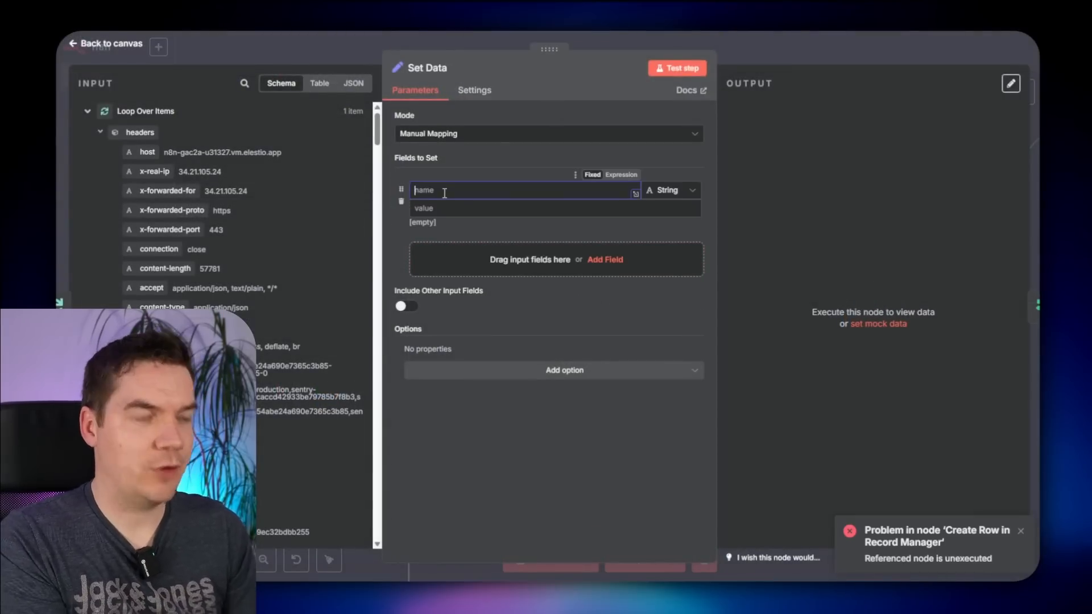
type("doc_id")
left_click(479, 208)
type("{{")
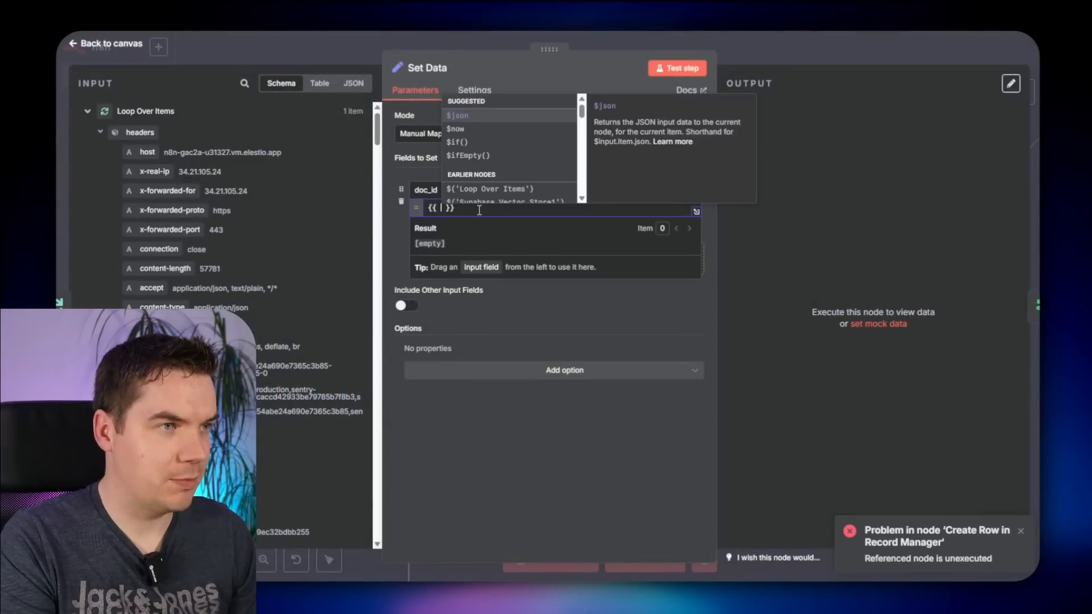
key("Escape")
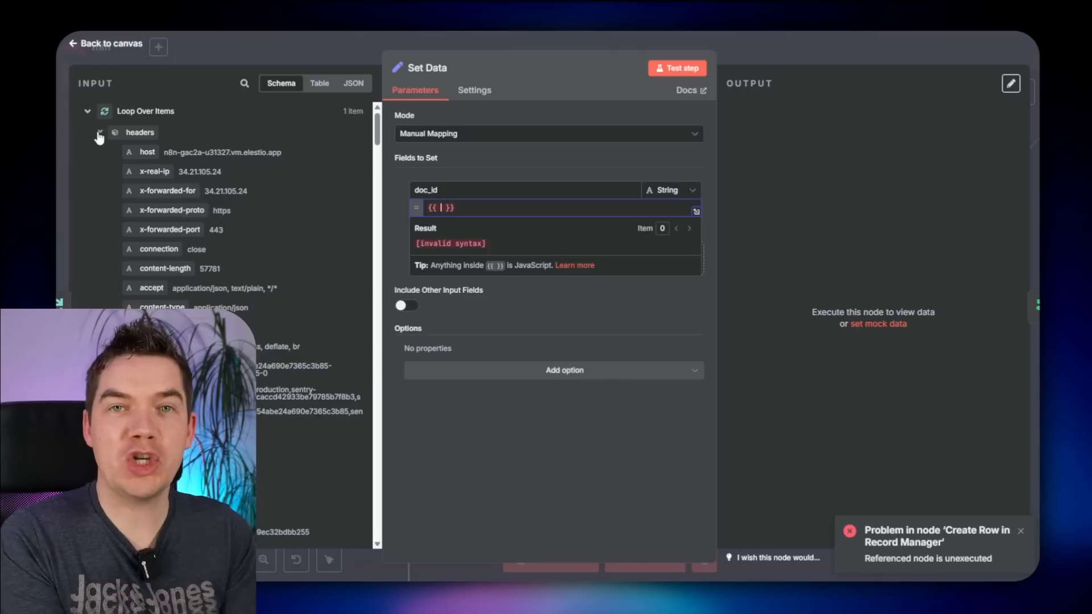
left_click(99, 135)
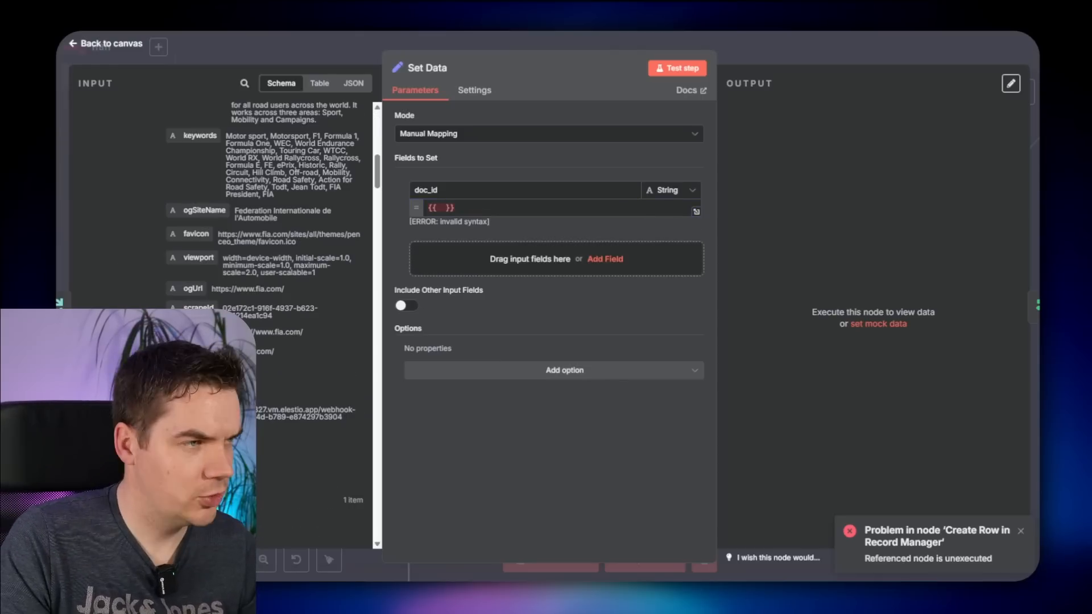
left_click_drag(188, 332, 472, 208)
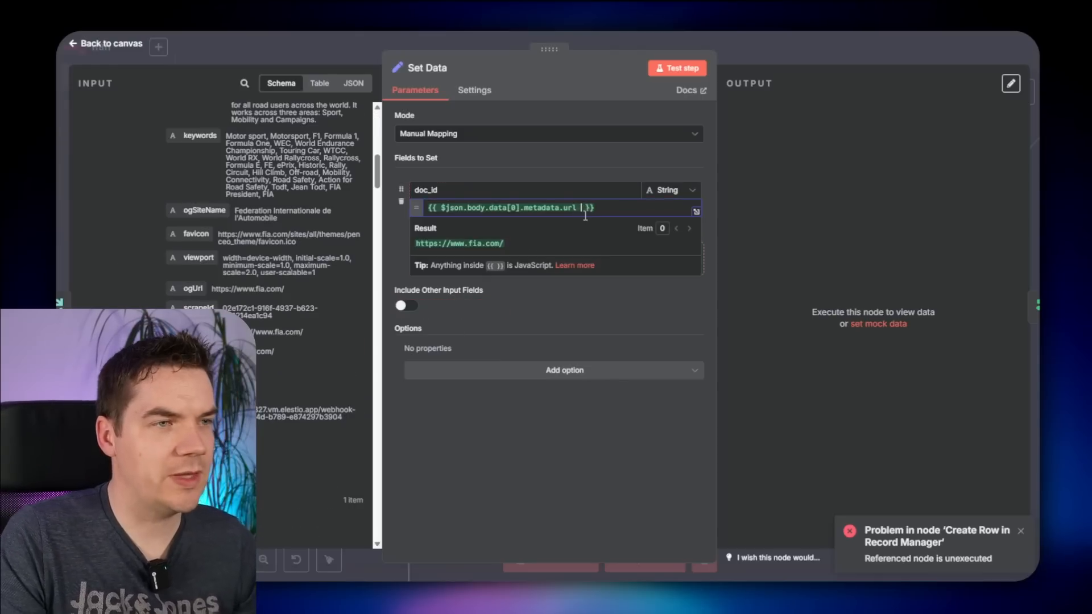
key("BackSpace")
key("BackSpace")
key("BackSpace")
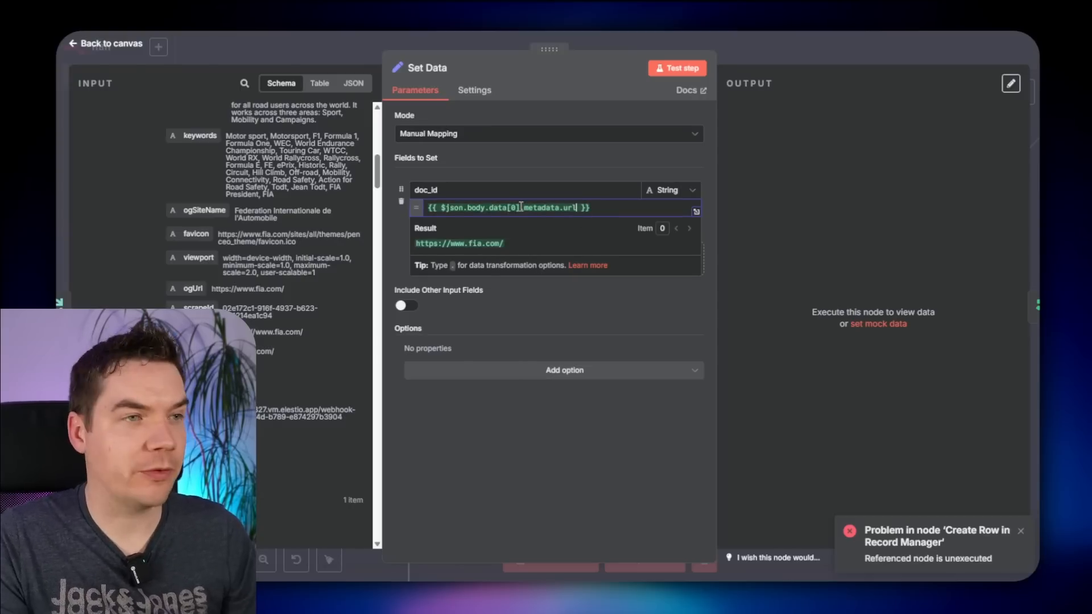
- Move the PDF into the RAG Files folder and run the workflow from the New Files trigger
left_click(868, 52)
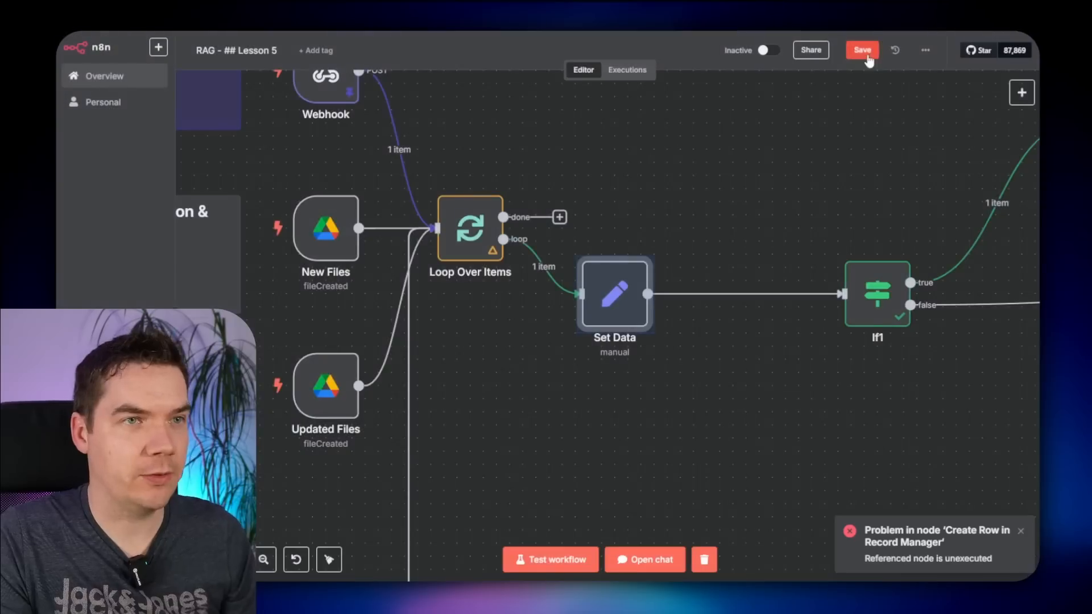
scroll(608, 170, "left", 3)
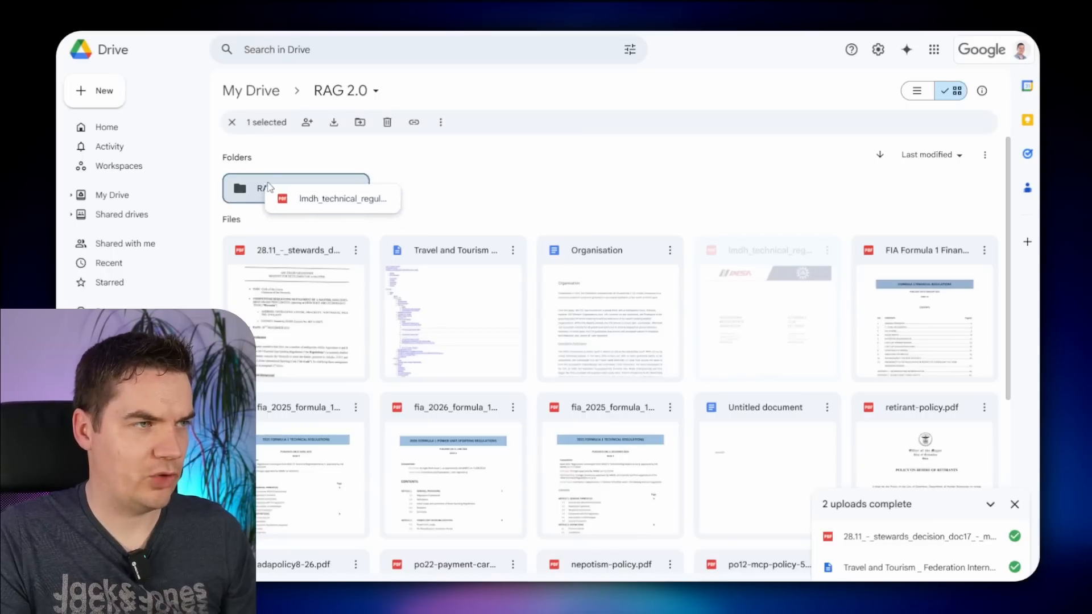
left_click_drag(268, 188, 270, 189)
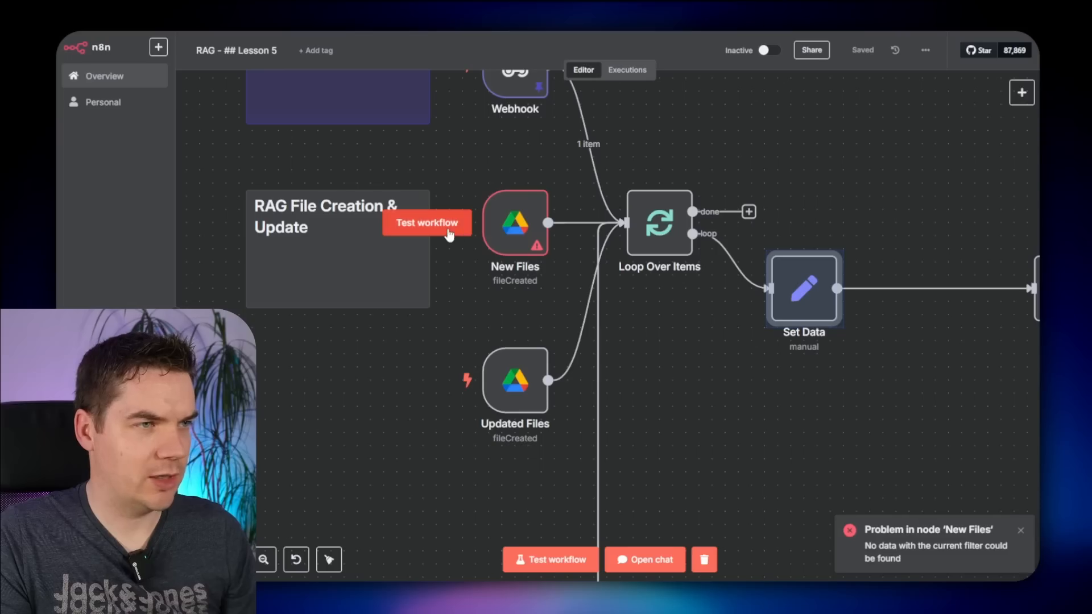
left_click(427, 220)
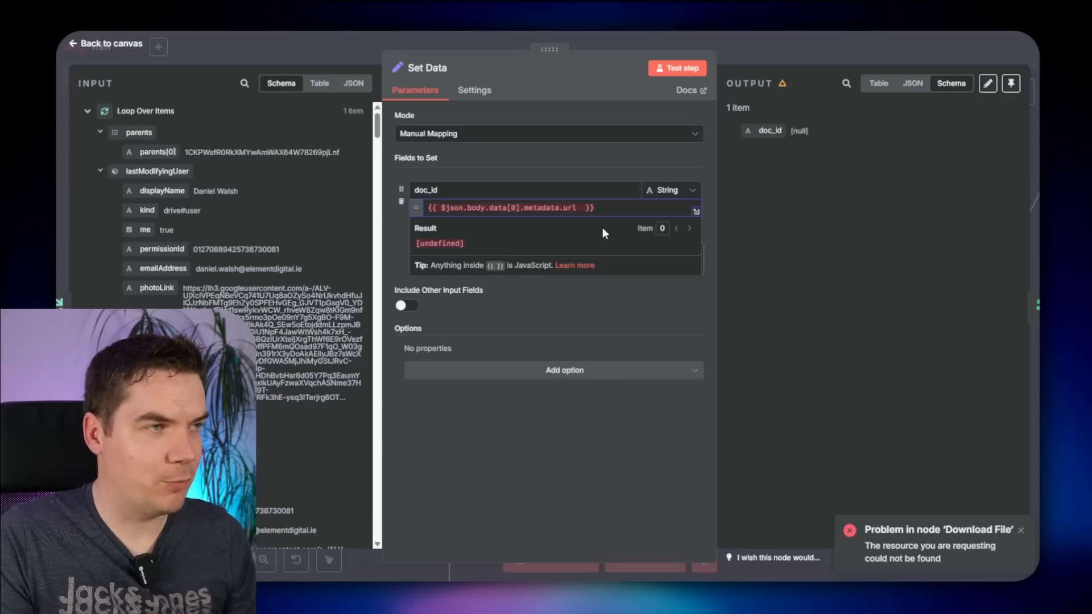
- Make doc_id use the file id first with || URL fallback, then run from the Webhook trigger
type("||")
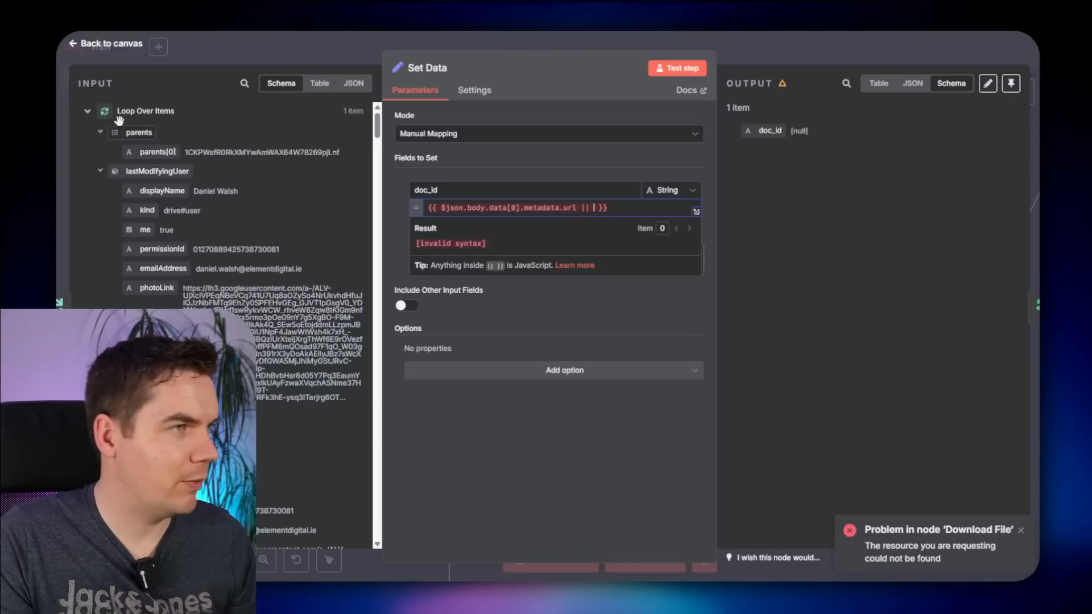
scroll(130, 269, "down", 5)
scroll(129, 269, "down", 5)
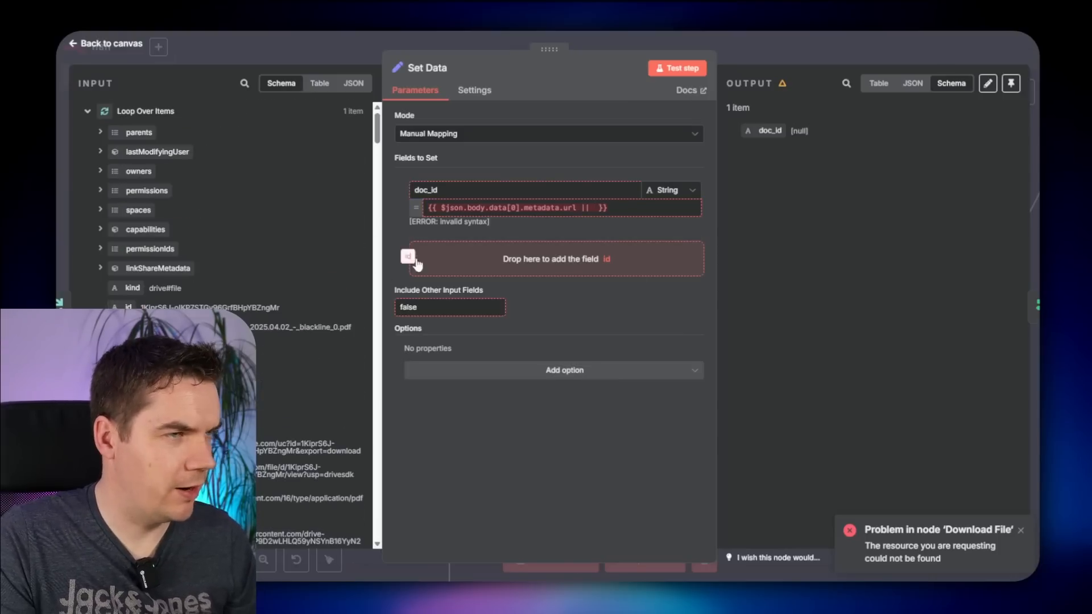
left_click_drag(410, 259, 465, 213)
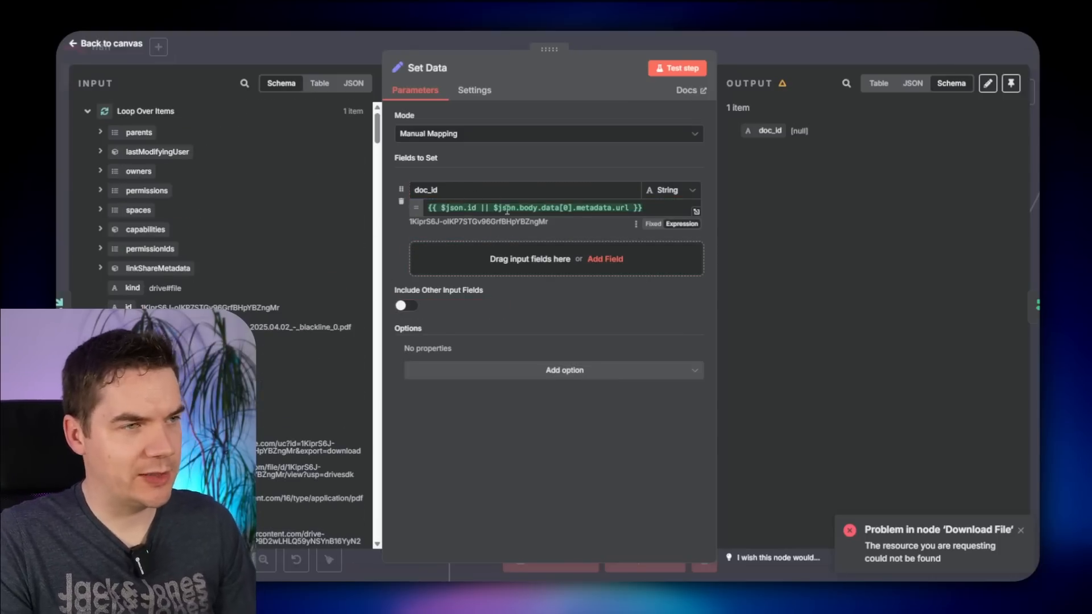
left_click(779, 40)
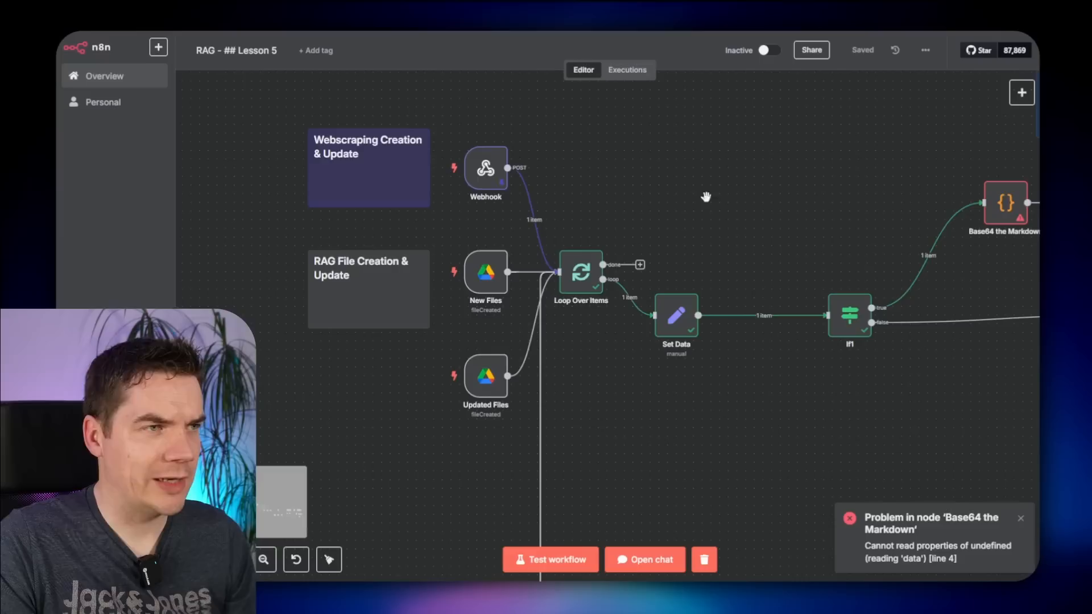
left_click(437, 169)
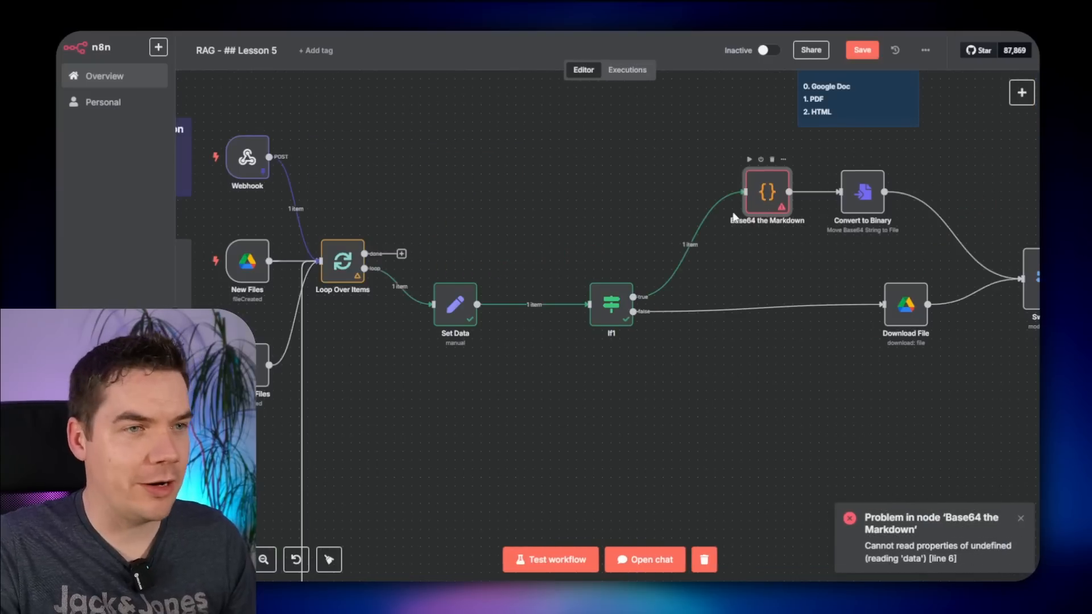
- Change Base64 the Markdown to read markdown from $('Loop Over Items').first() and test the step
left_click_drag(473, 301, 481, 300)
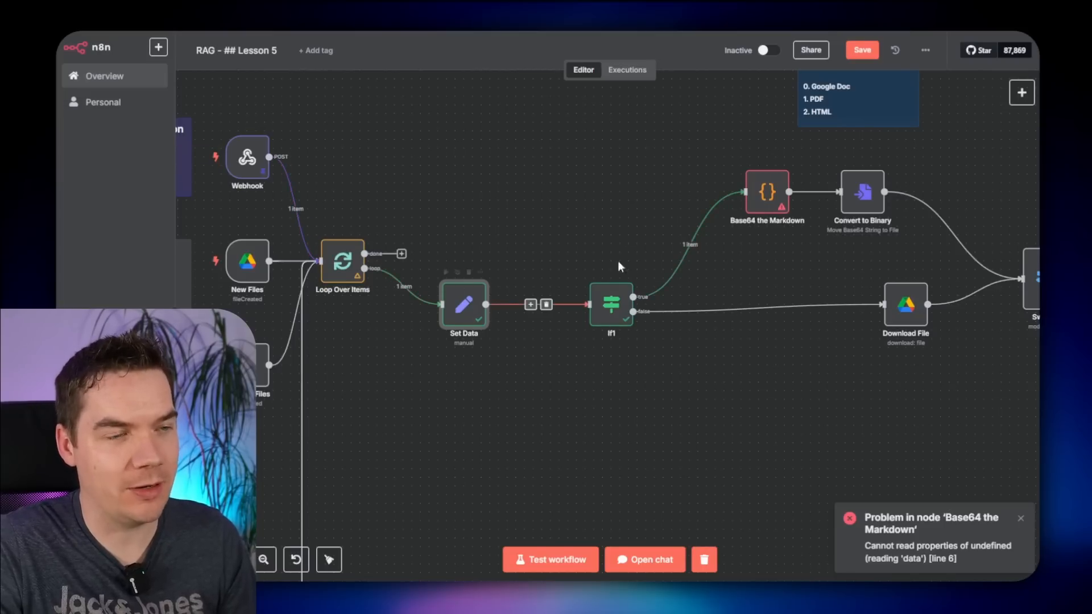
double_click(762, 193)
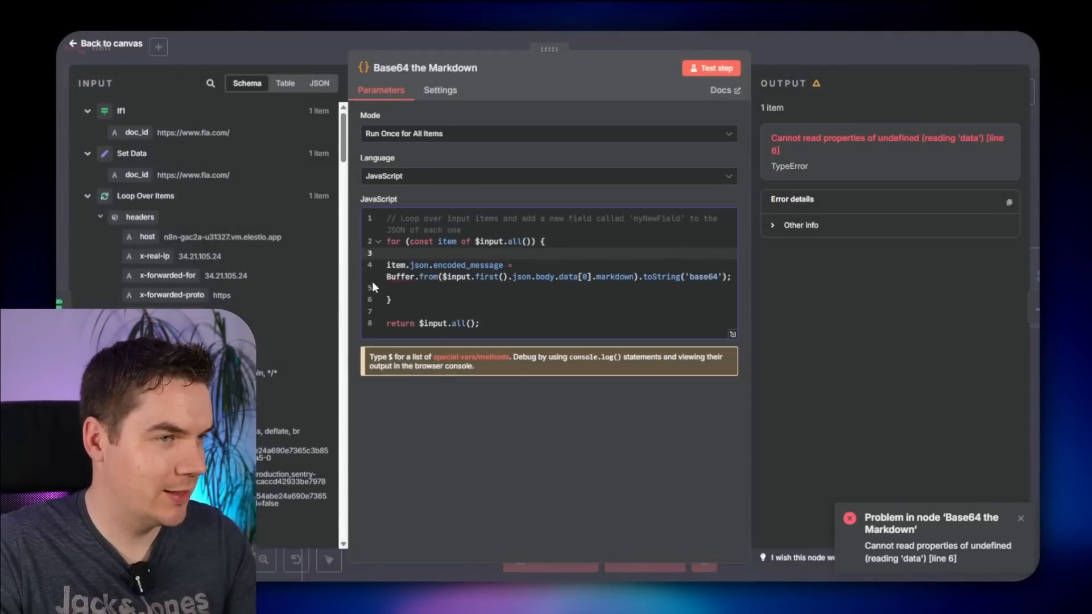
scroll(202, 279, "down", 10)
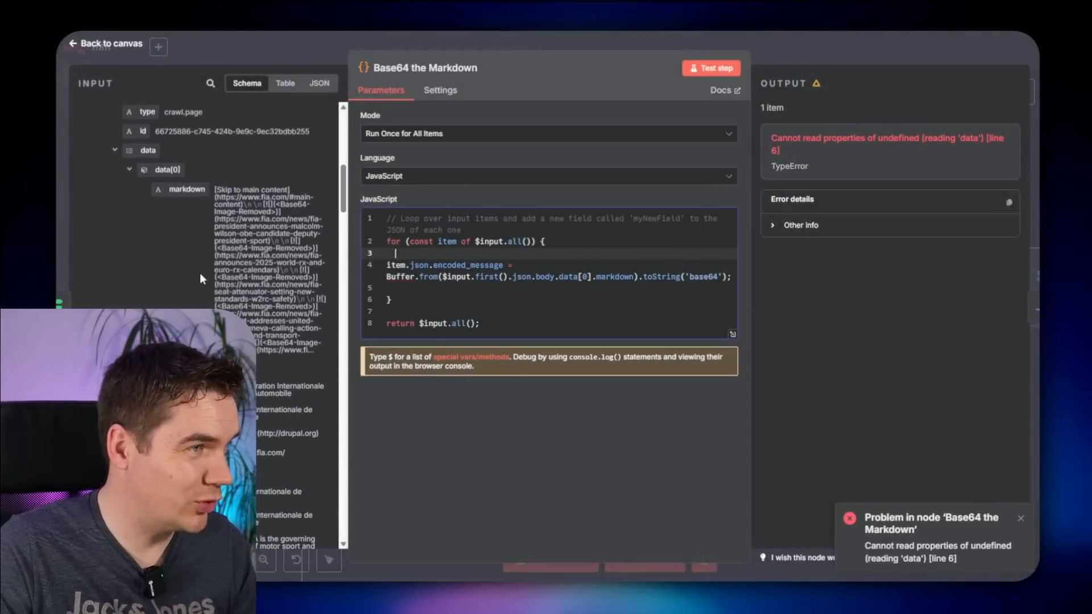
left_click_drag(186, 189, 400, 253)
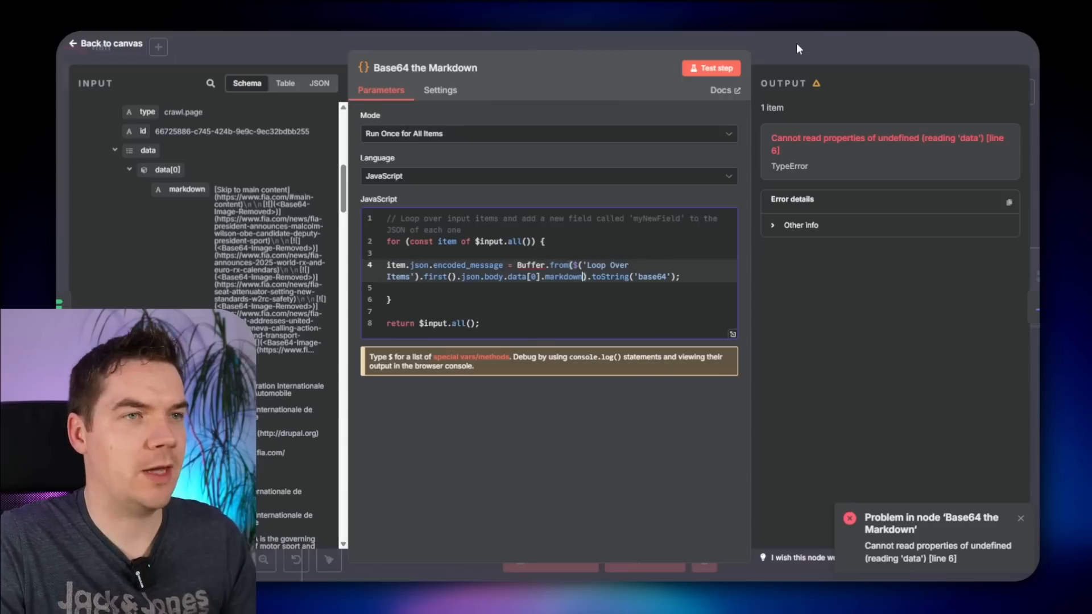
left_click(711, 68)
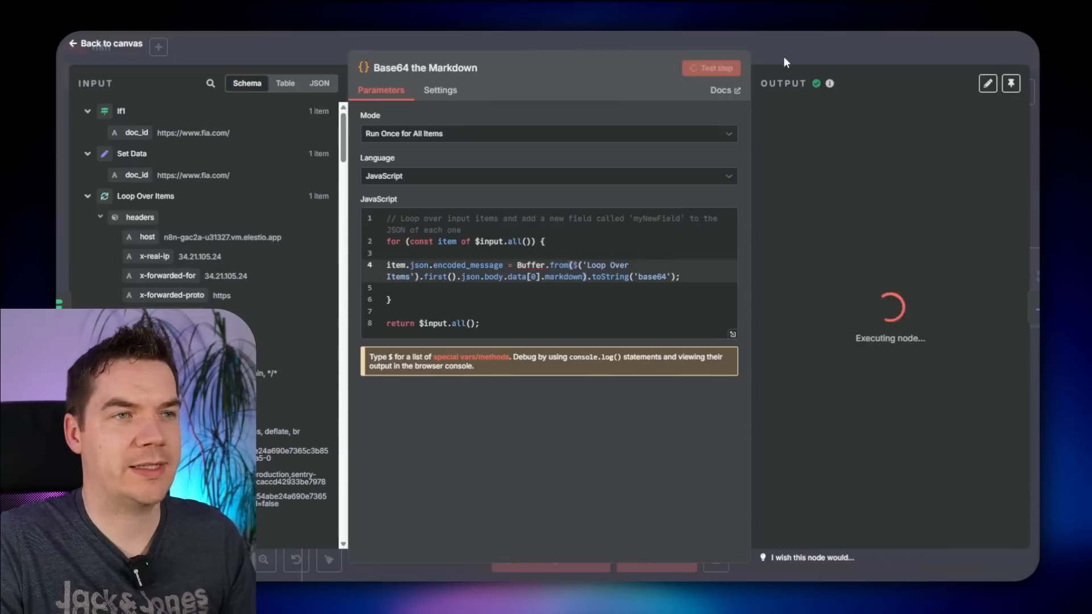
left_click(834, 40)
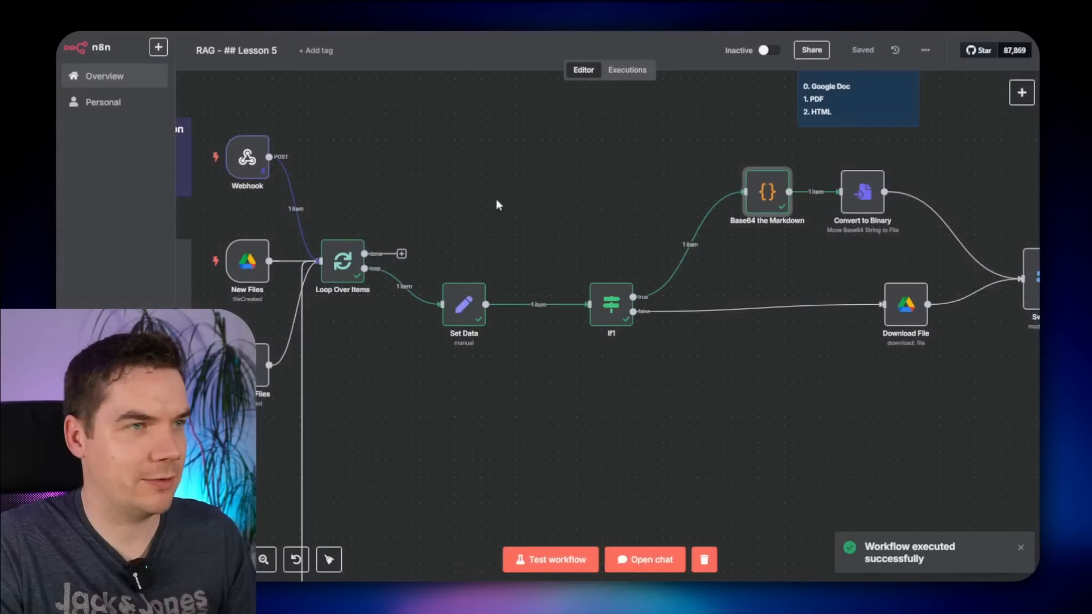
left_click_drag(496, 199, 560, 217)
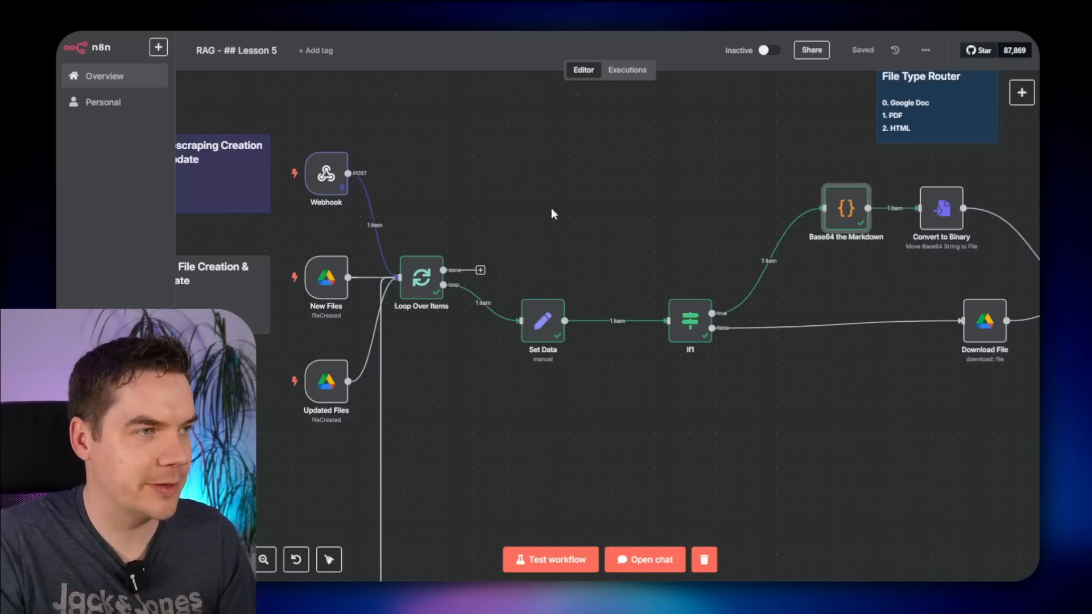
- Run the workflow from the Webhook trigger and pan to the record manager nodes
left_click(268, 173)
scroll(555, 277, "right", 3)
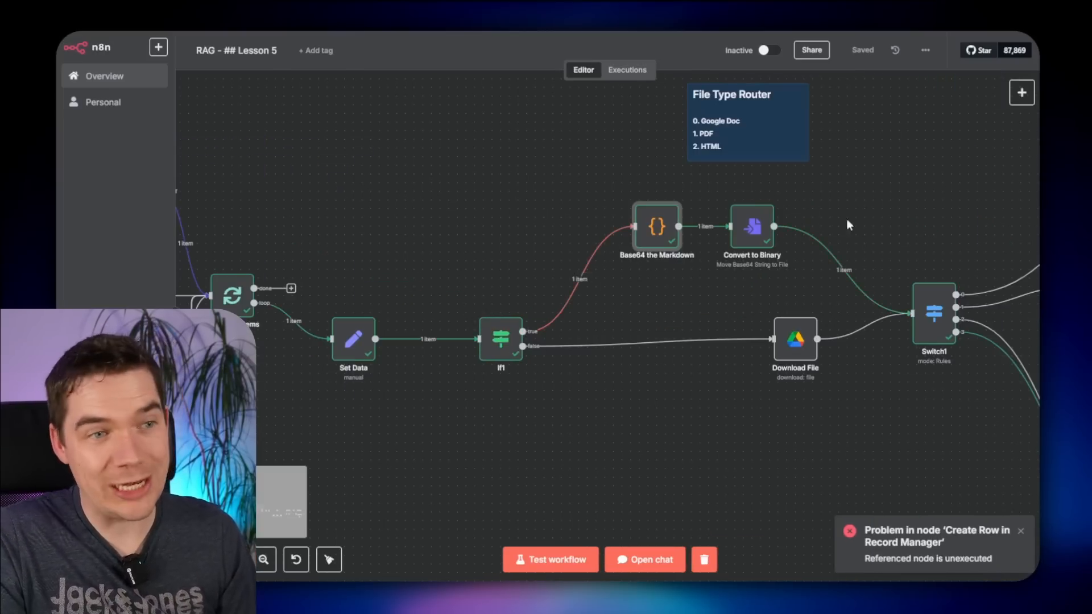
left_click_drag(933, 209, 500, 74)
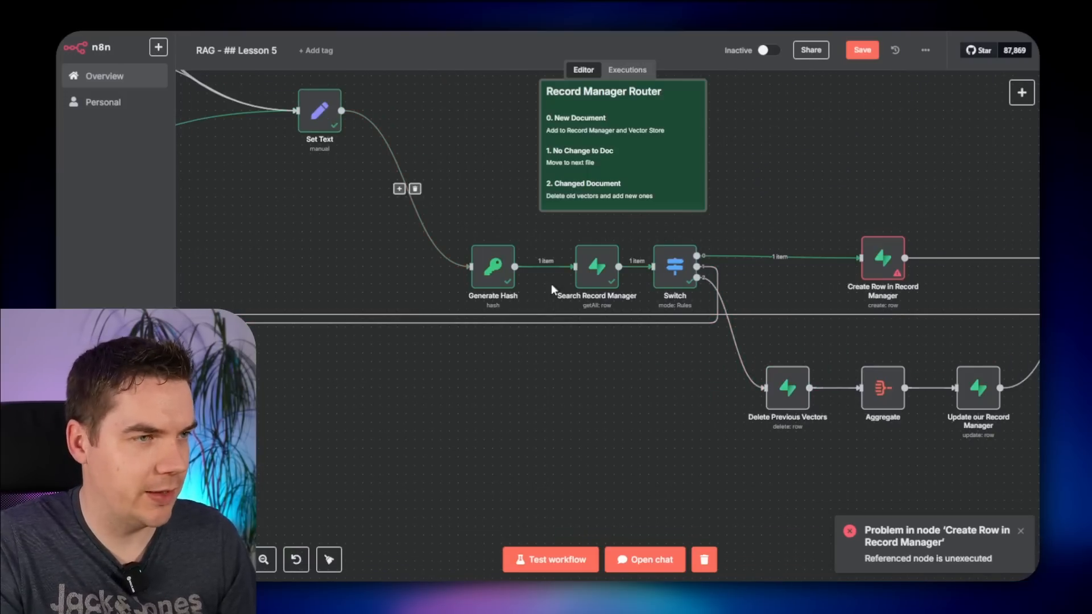
scroll(579, 290, "up", 2)
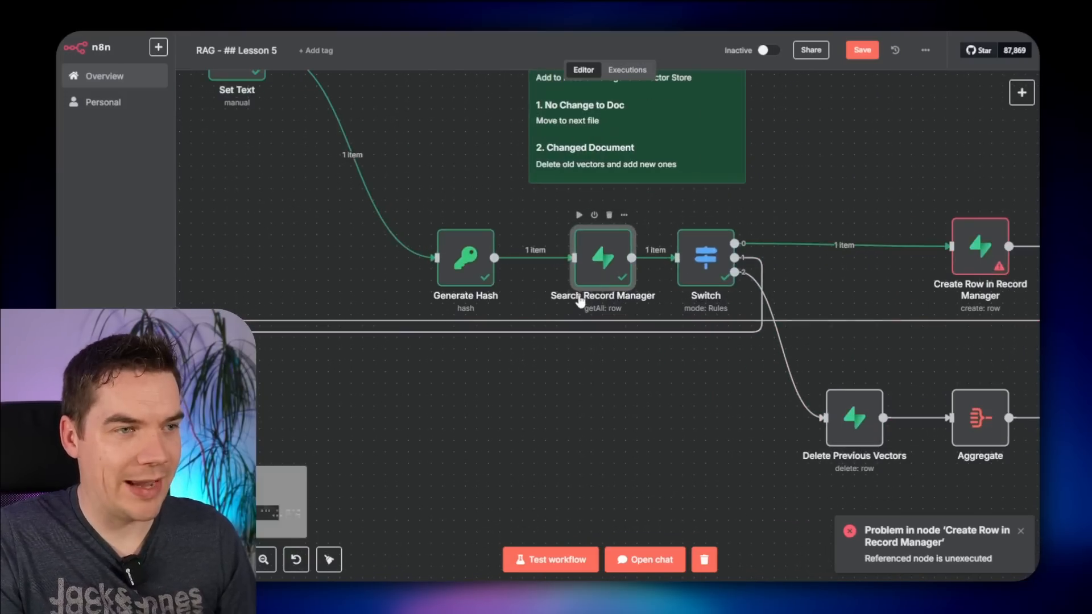
- Clear the old Field Value expression in Search Record Manager
double_click(605, 264)
scroll(636, 382, "down", 3)
left_click(526, 474)
key("ctrl+a")
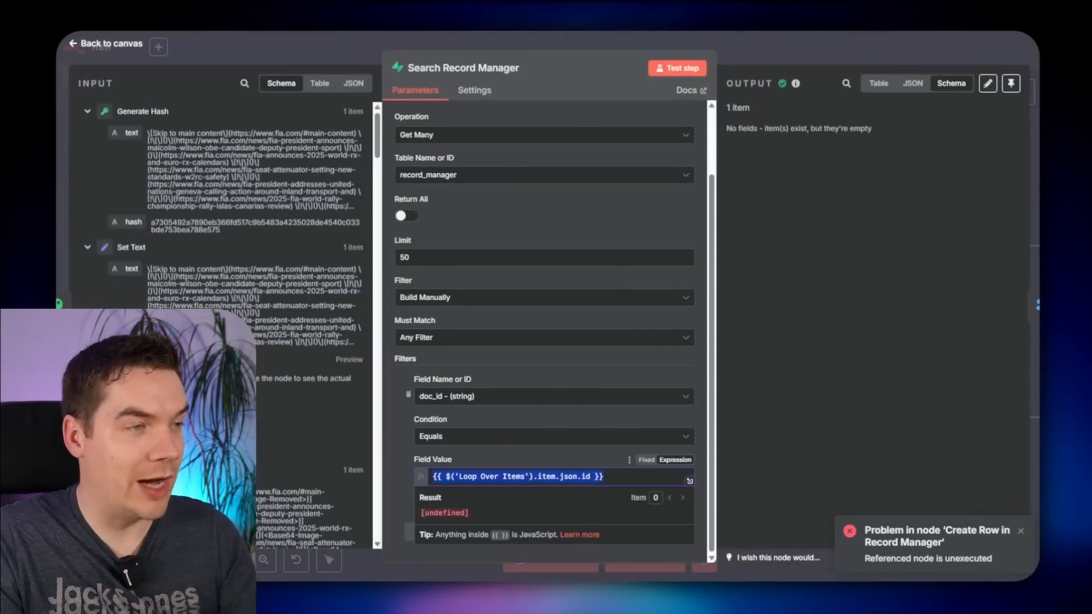
key("BackSpace")
left_click(87, 112)
left_click(87, 135)
left_click(85, 140)
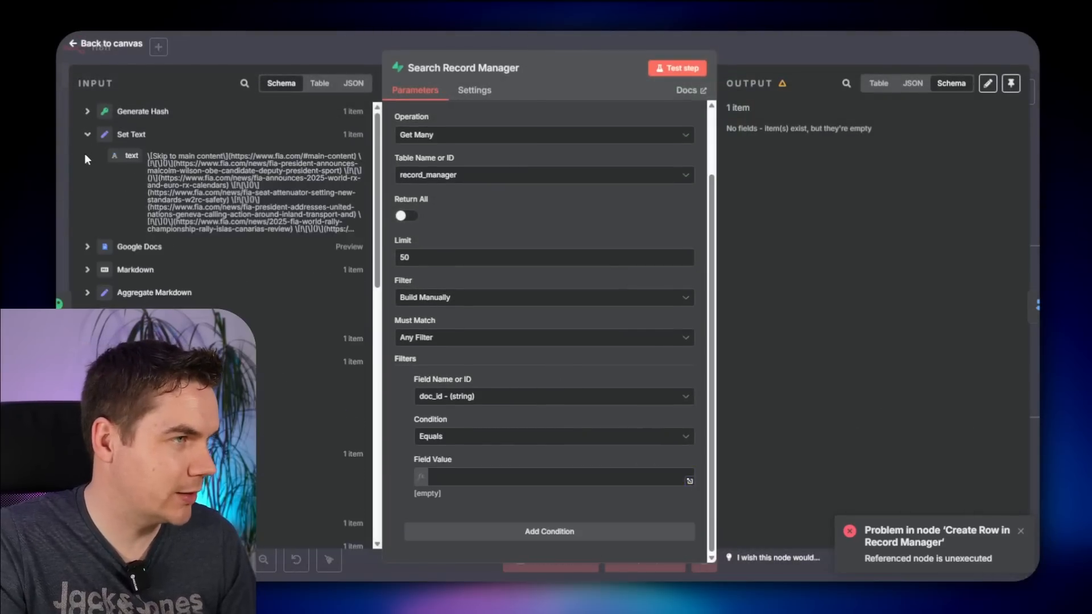
left_click(87, 134)
- Map doc_id into Search Record Manager's Field Value and rerun from the Webhook trigger
scroll(91, 381, "down", 2)
left_click(87, 384)
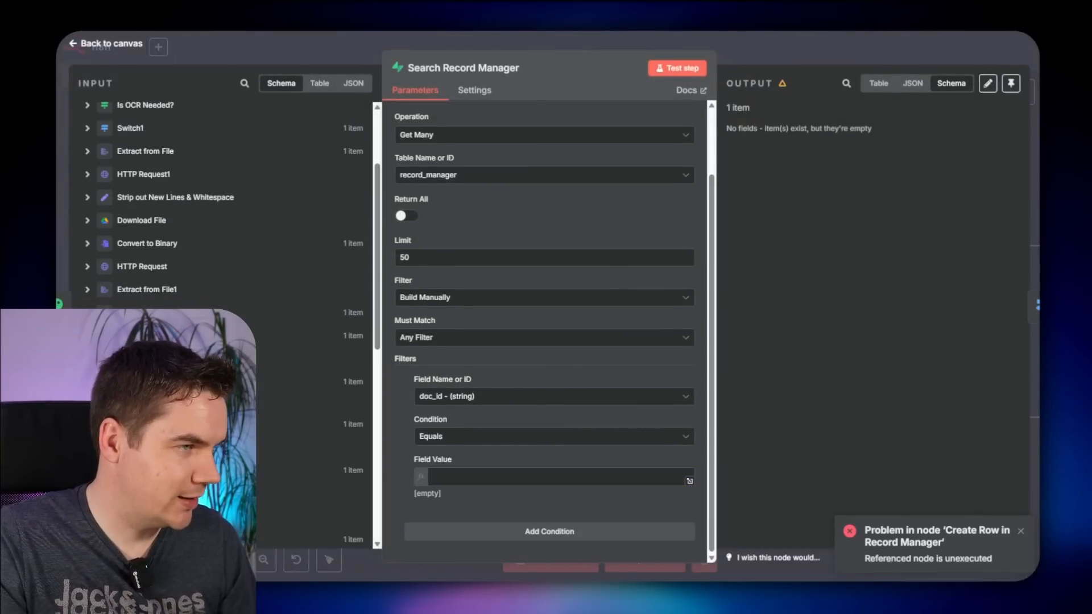
scroll(91, 381, "down", 1)
left_click_drag(122, 342, 469, 480)
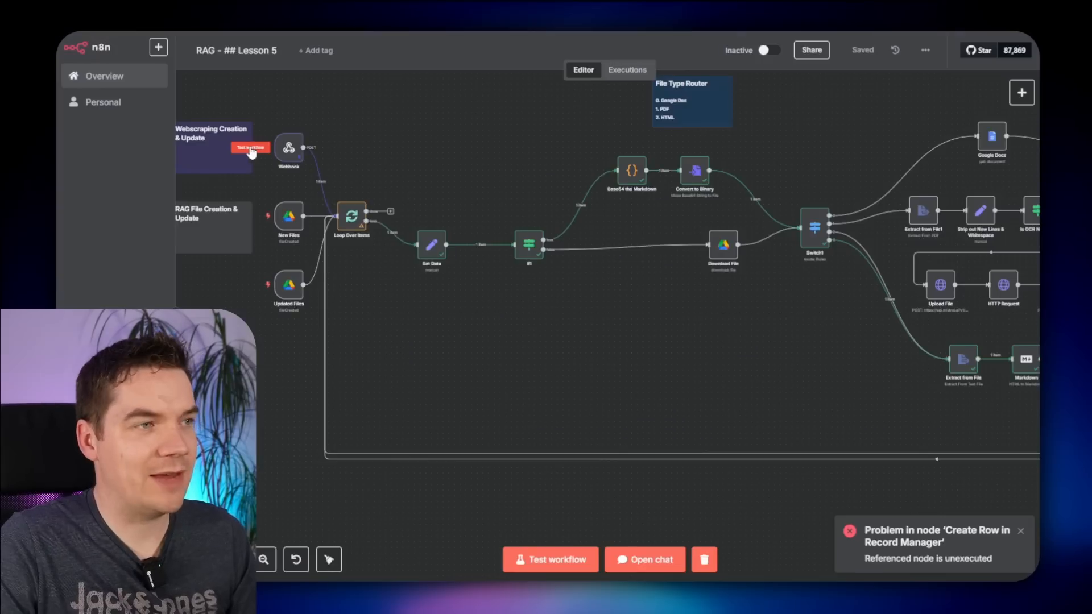
left_click(251, 148)
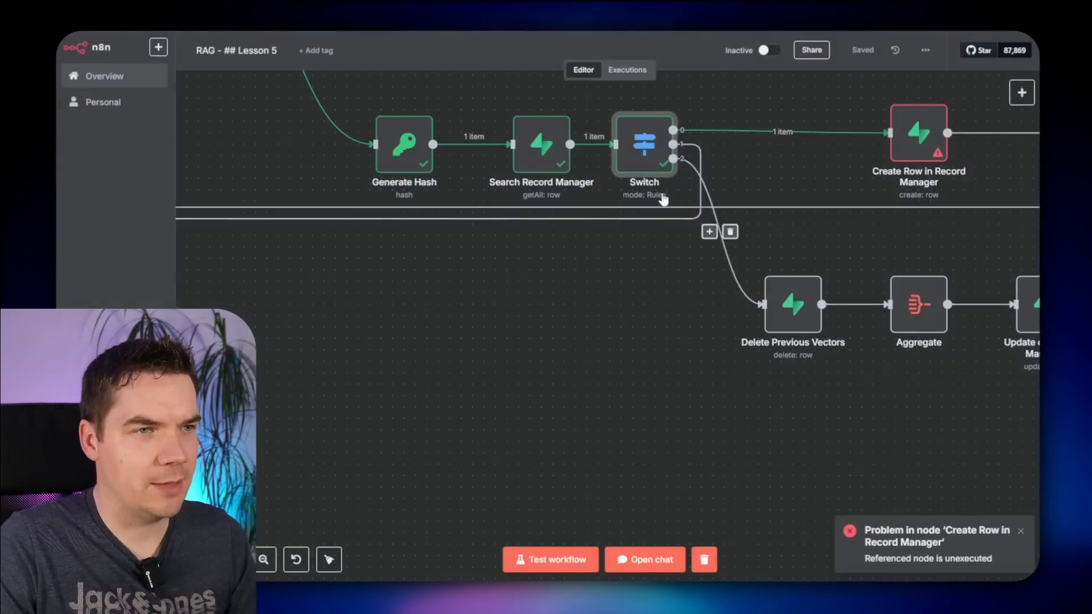
- Switch Create Row in Record Manager's first field to the doc_id column and clear the old New Files value
left_click_drag(841, 170, 558, 312)
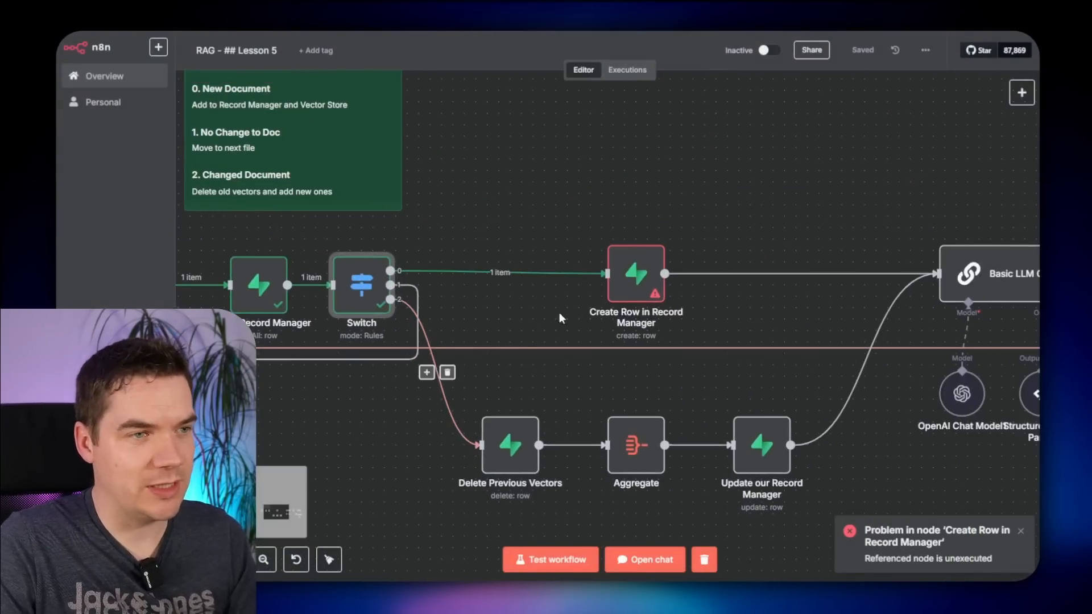
double_click(631, 279)
scroll(568, 300, "down", 1)
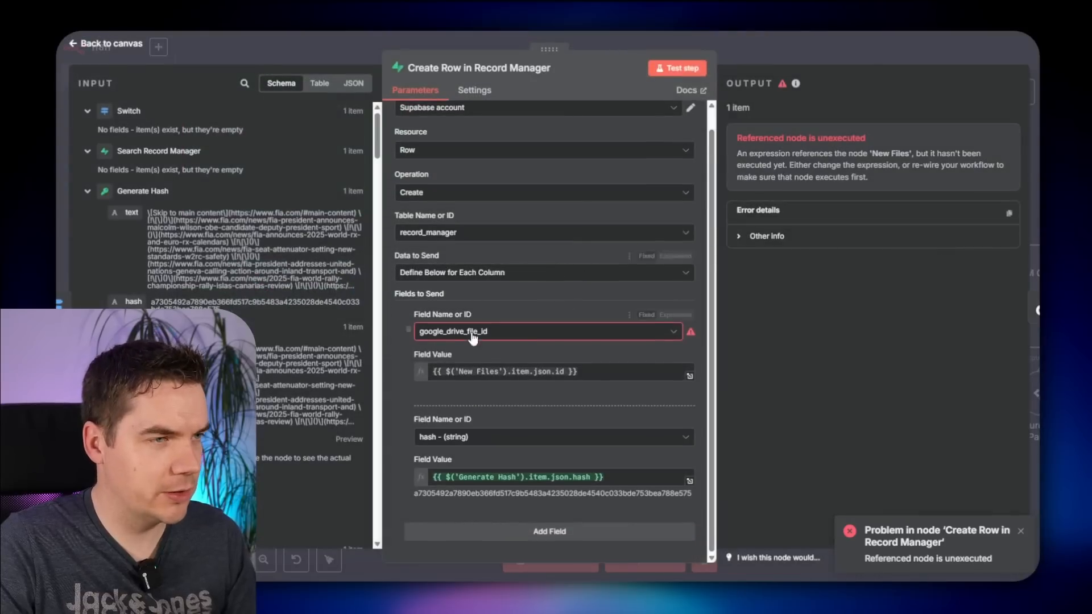
left_click(484, 331)
left_click(479, 403)
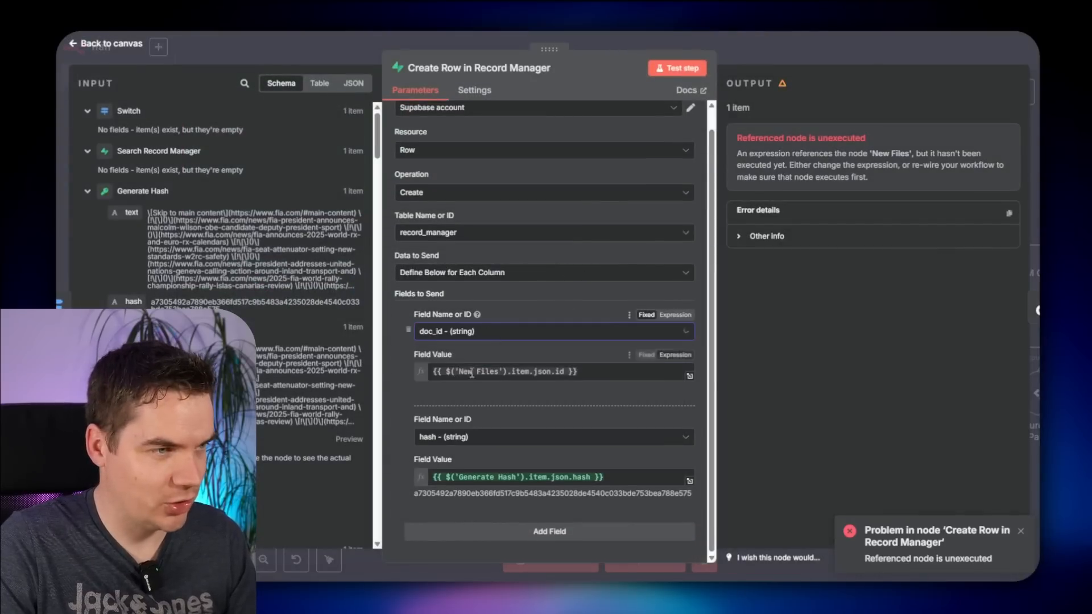
left_click_drag(489, 371, 463, 371)
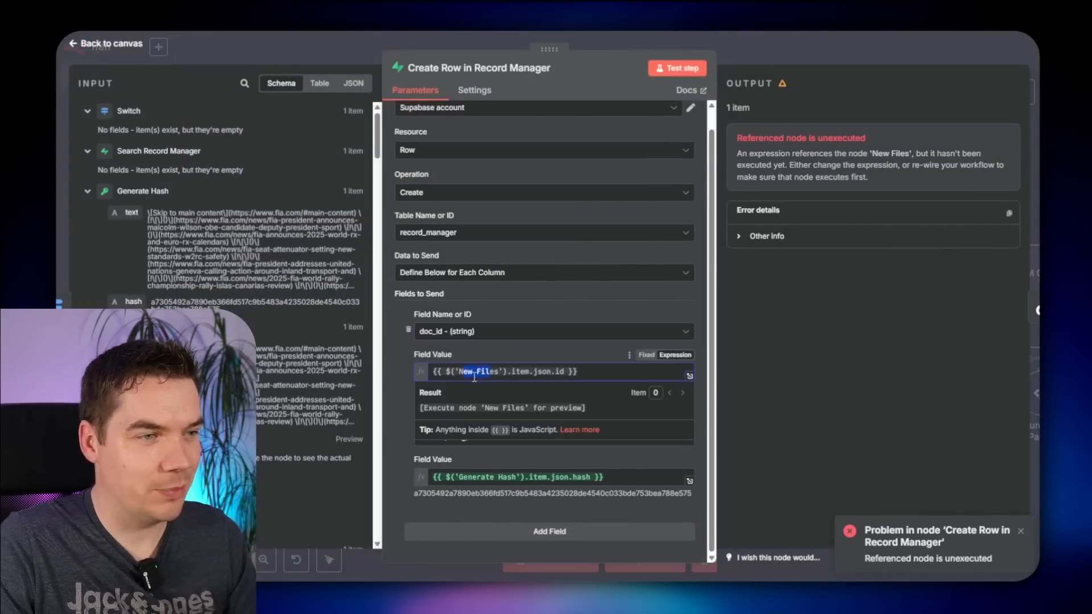
triple_click(482, 373)
key("BackSpace")
scroll(227, 227, "down", 10)
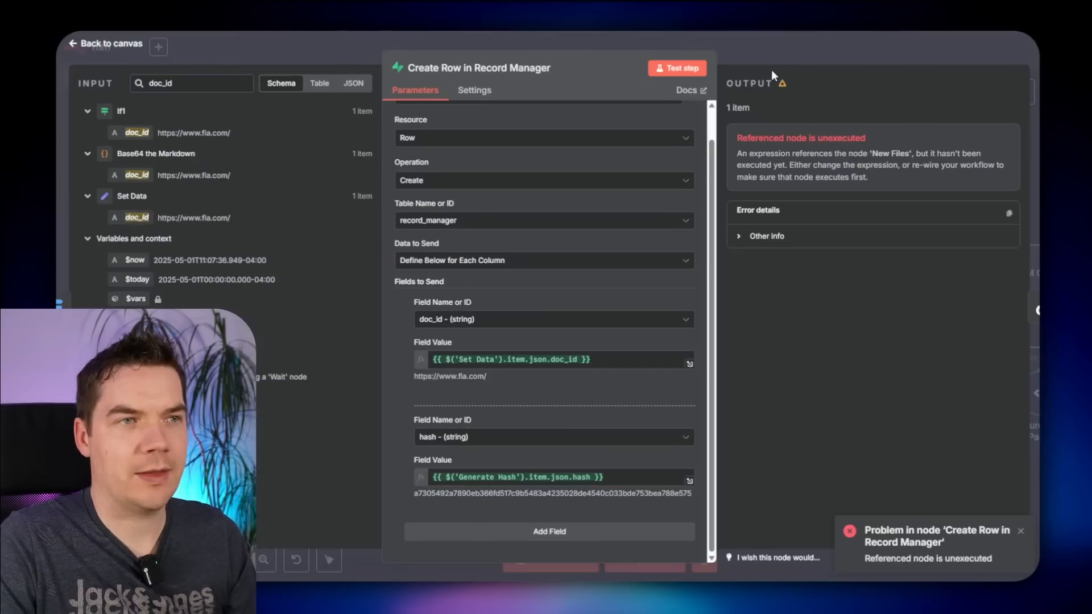
key("Escape")
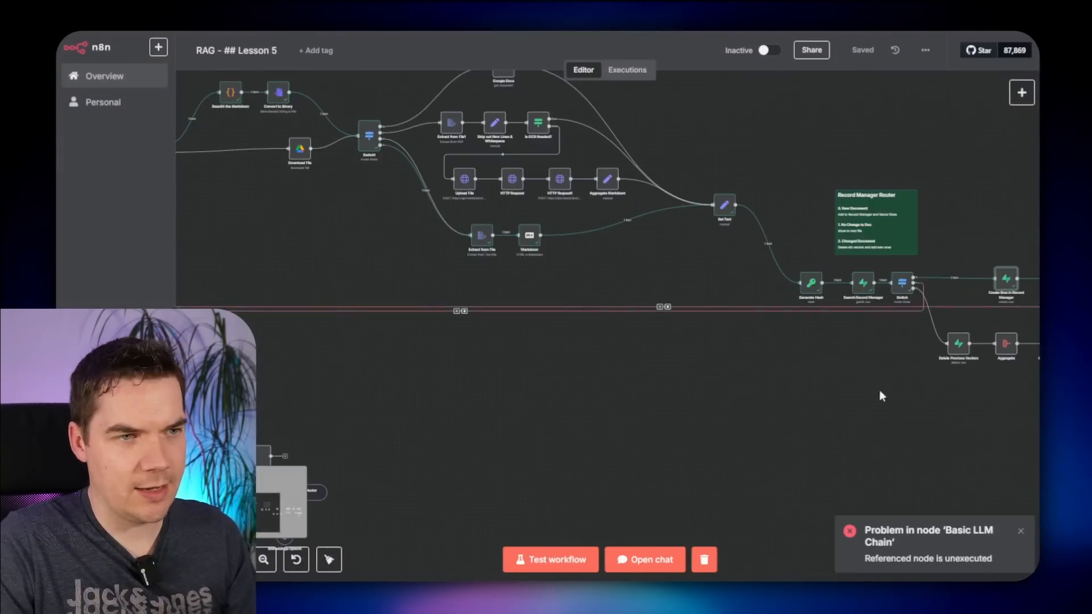
- Inspect the file name expression in the Basic LLM Chain prompt
scroll(882, 395, "up", 6)
left_click_drag(887, 267, 609, 273)
scroll(610, 273, "up", 1)
left_click_drag(736, 165, 572, 155)
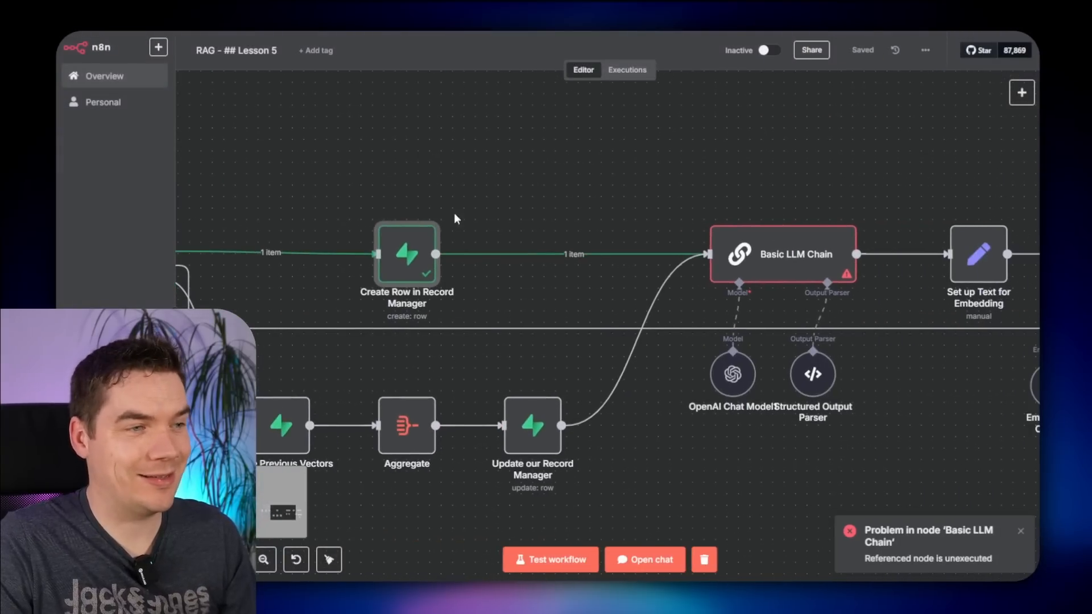
left_click_drag(676, 169, 545, 168)
double_click(638, 254)
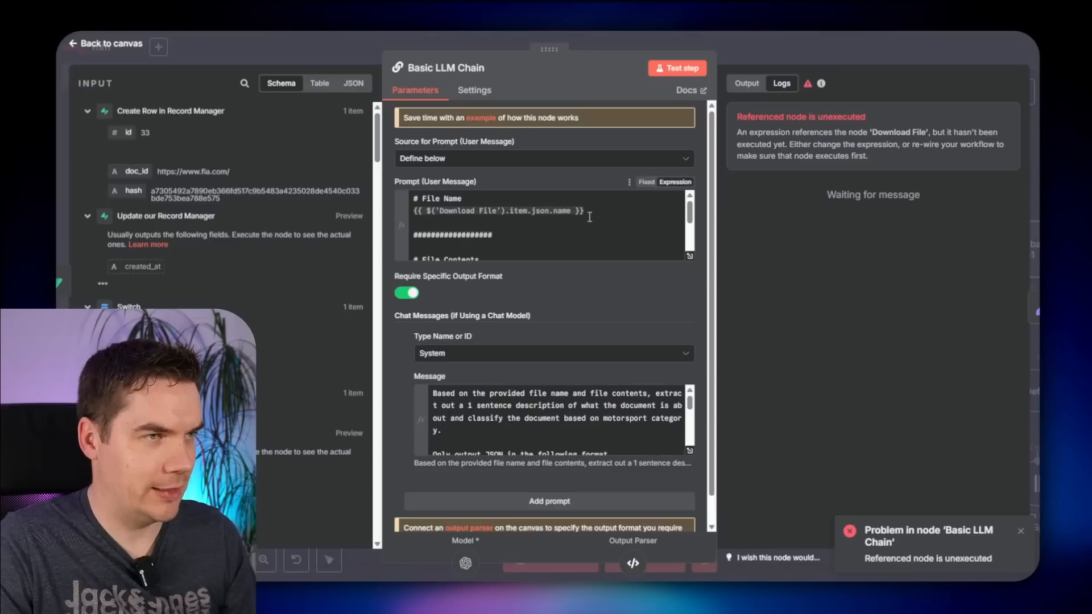
scroll(606, 278, "down", 1)
left_click(428, 174)
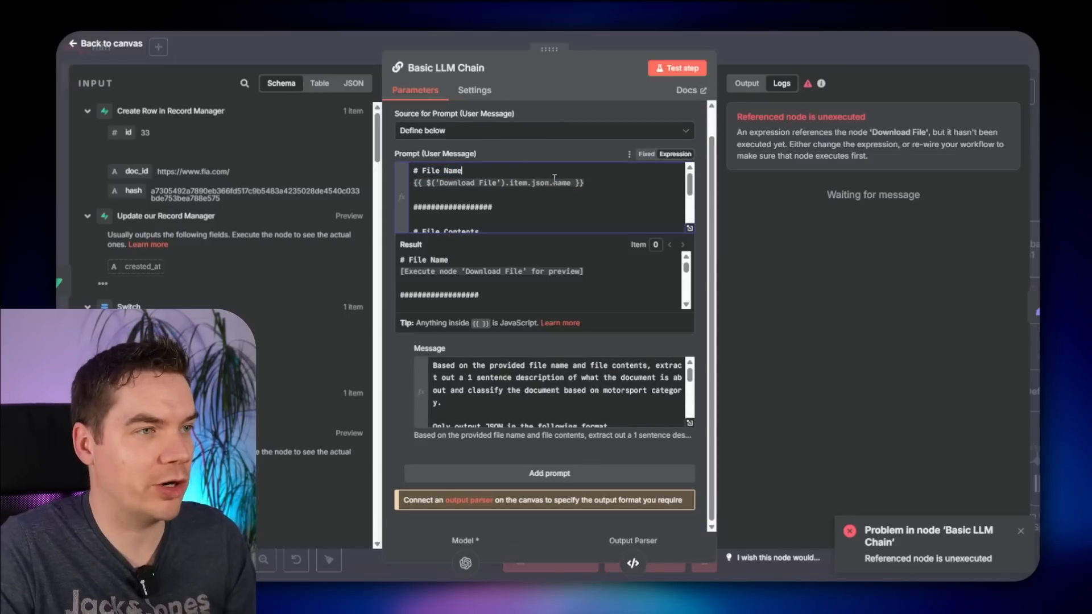
left_click(763, 60)
- Pan back to the earlier nodes and open the Set Data node
left_click_drag(336, 151, 603, 165)
left_click_drag(422, 135, 661, 158)
left_click_drag(413, 165, 848, 236)
left_click_drag(254, 227, 540, 275)
left_click_drag(310, 277, 847, 411)
left_click_drag(379, 388, 912, 446)
double_click(743, 317)
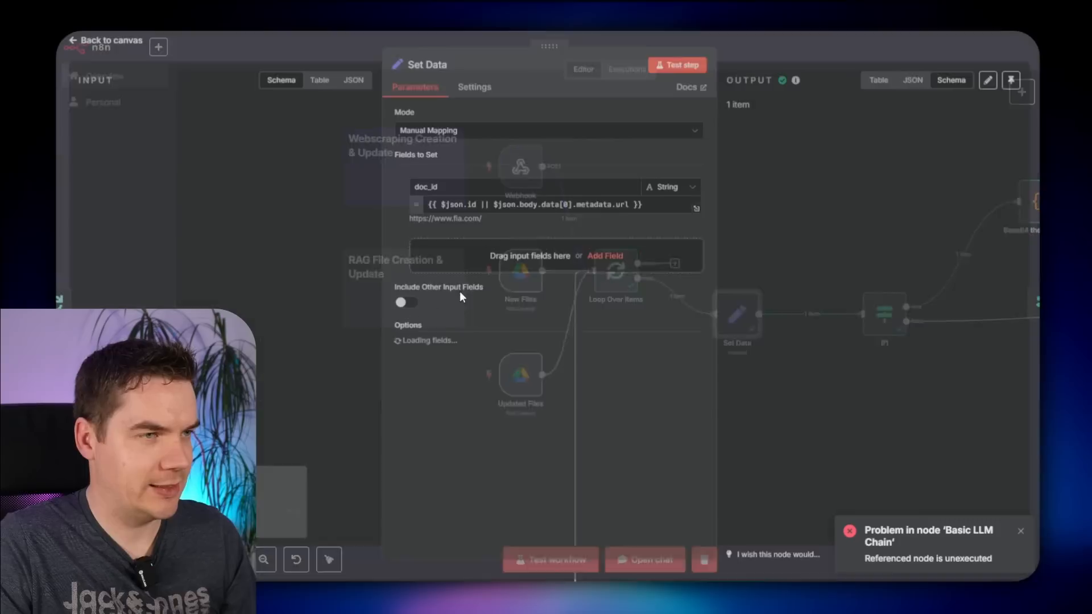
- Add a doc_name field to Set Data joining the file name and webpage metadata title with ||
left_click(449, 271)
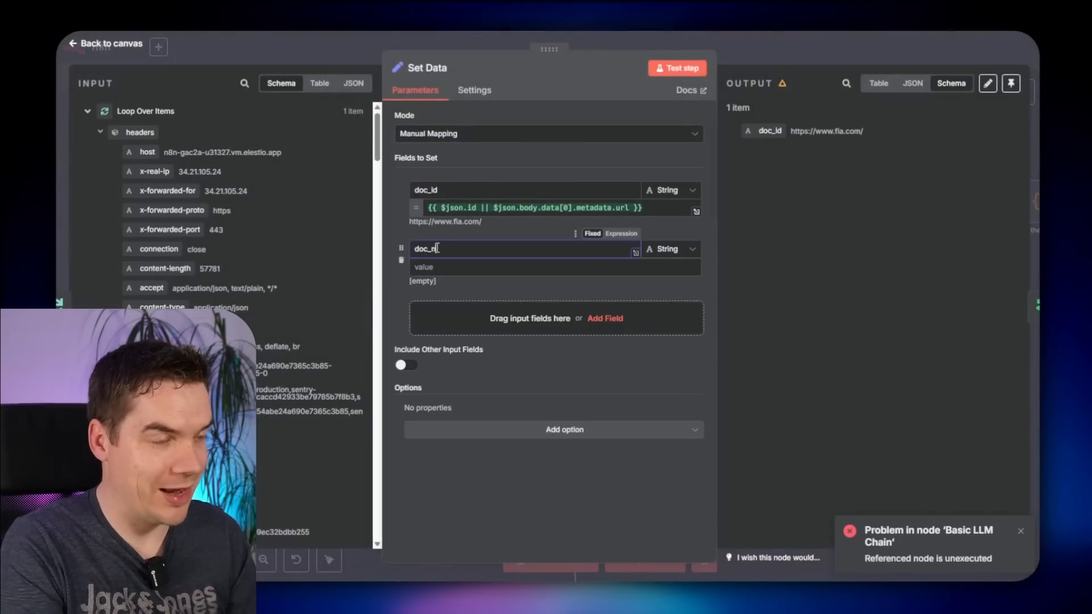
type("doc_name")
left_click(446, 266)
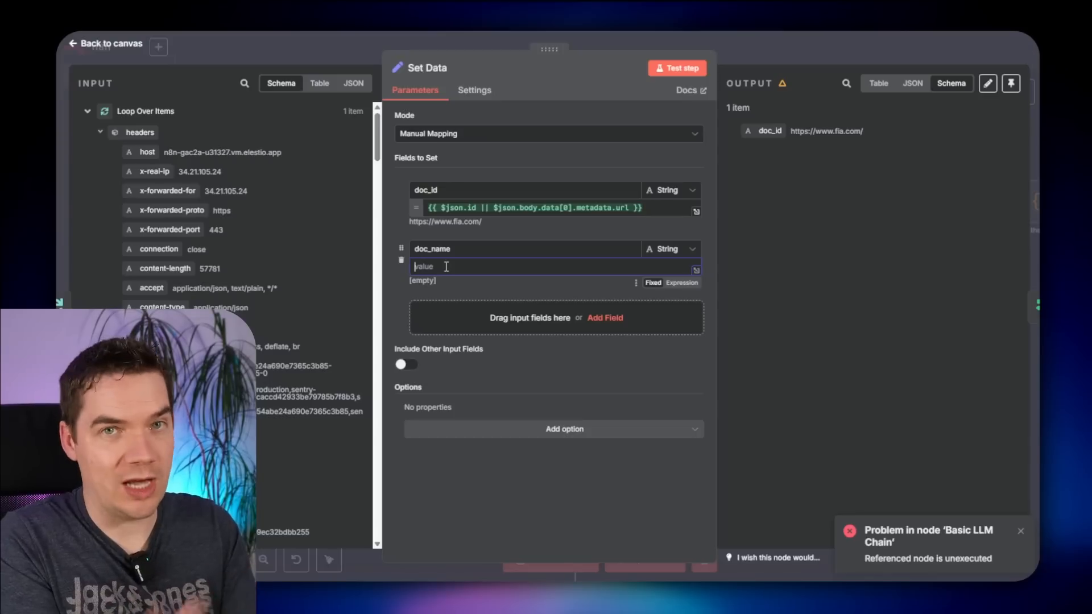
type("{{")
scroll(180, 166, "down", 10)
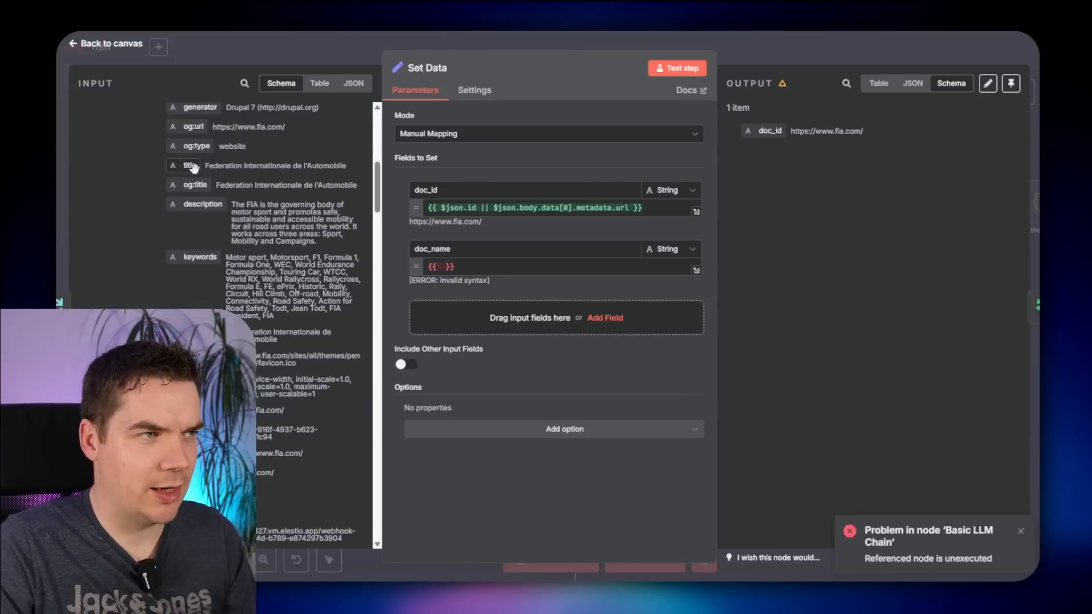
left_click_drag(192, 167, 449, 267)
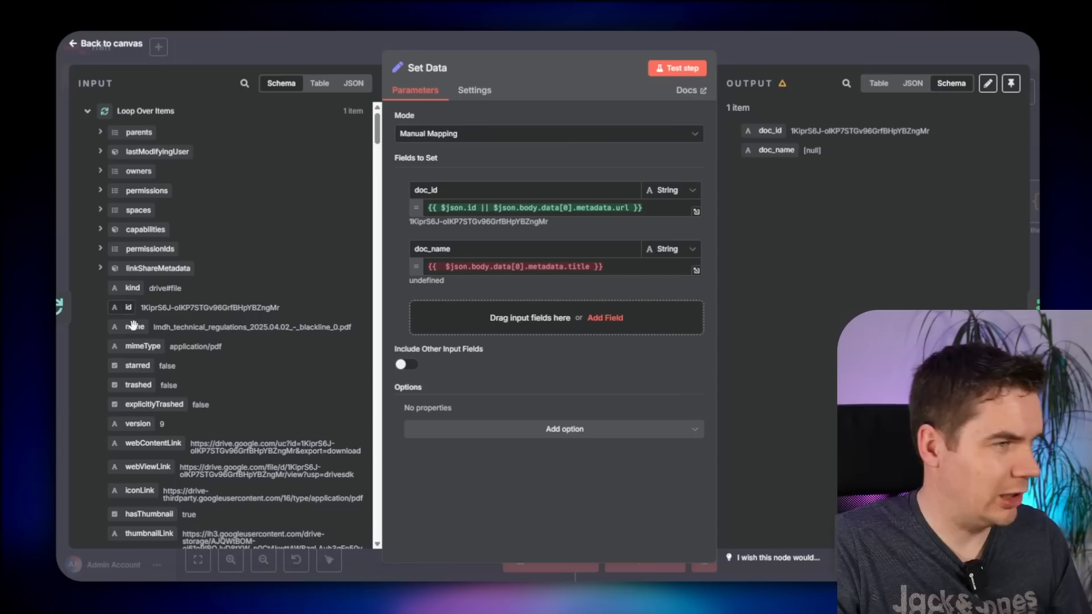
left_click_drag(133, 325, 463, 275)
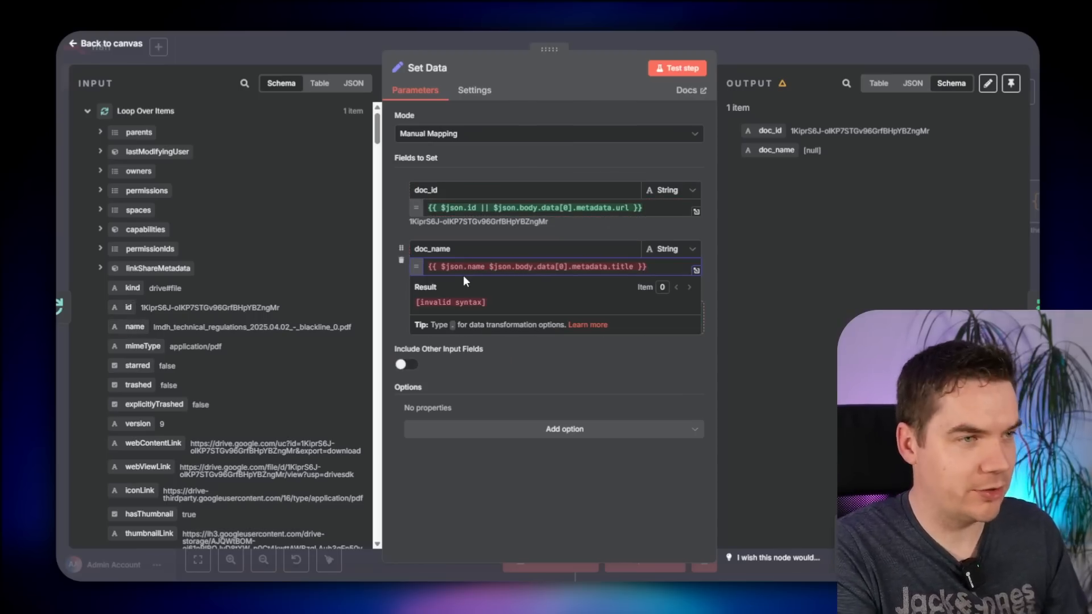
type("||")
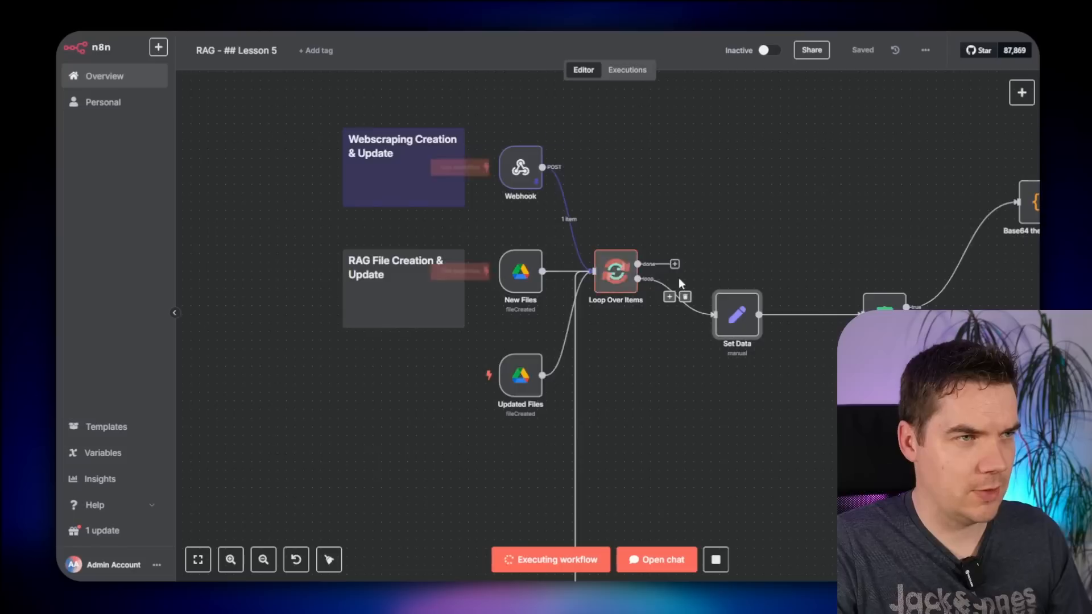
scroll(681, 282, "down", 3)
scroll(540, 358, "right", 5)
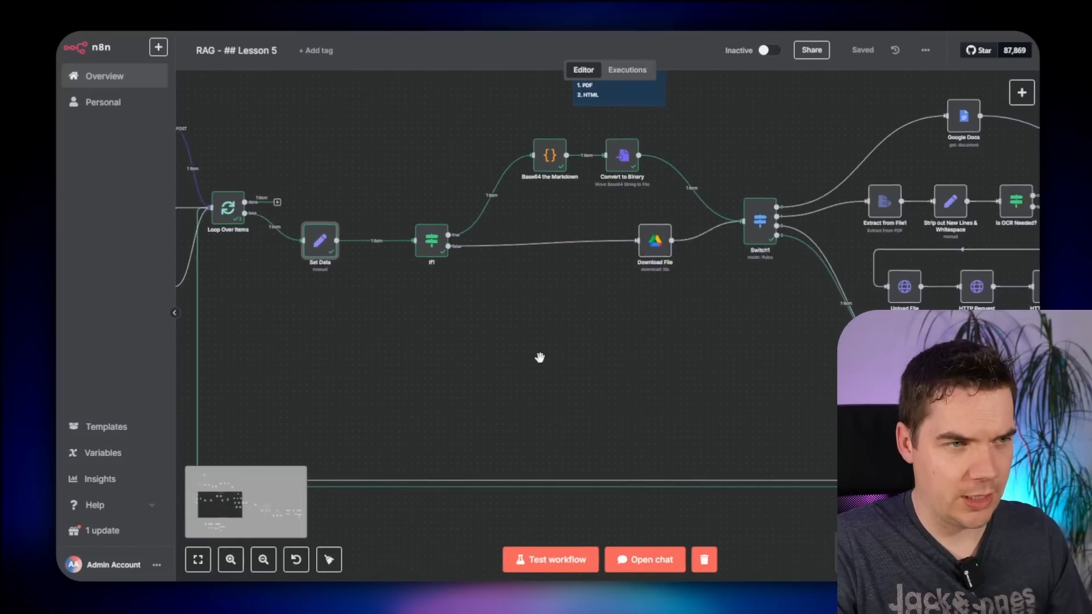
- Select all rows in Supabase's record_manager table and delete them
scroll(682, 361, "down", 5)
scroll(477, 465, "right", 6)
scroll(567, 407, "down", 1)
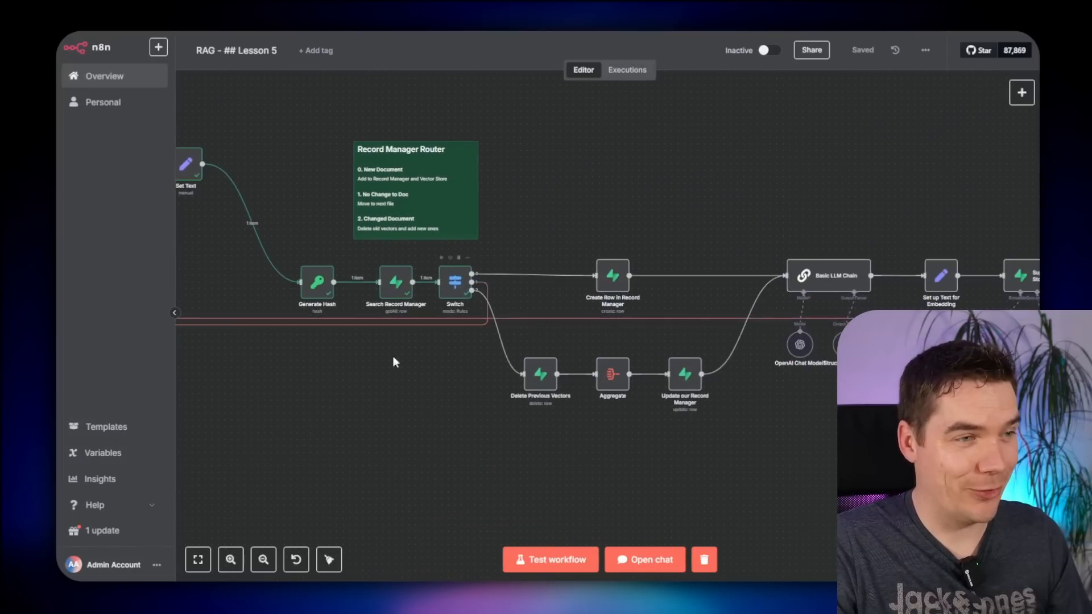
scroll(412, 388, "left", 6)
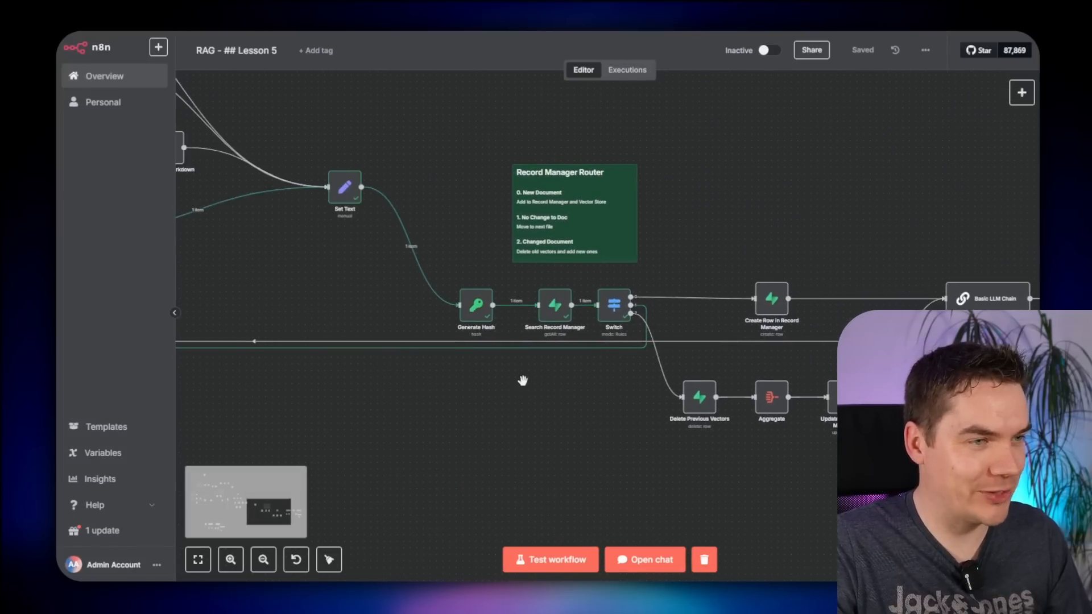
scroll(522, 378, "up", 2)
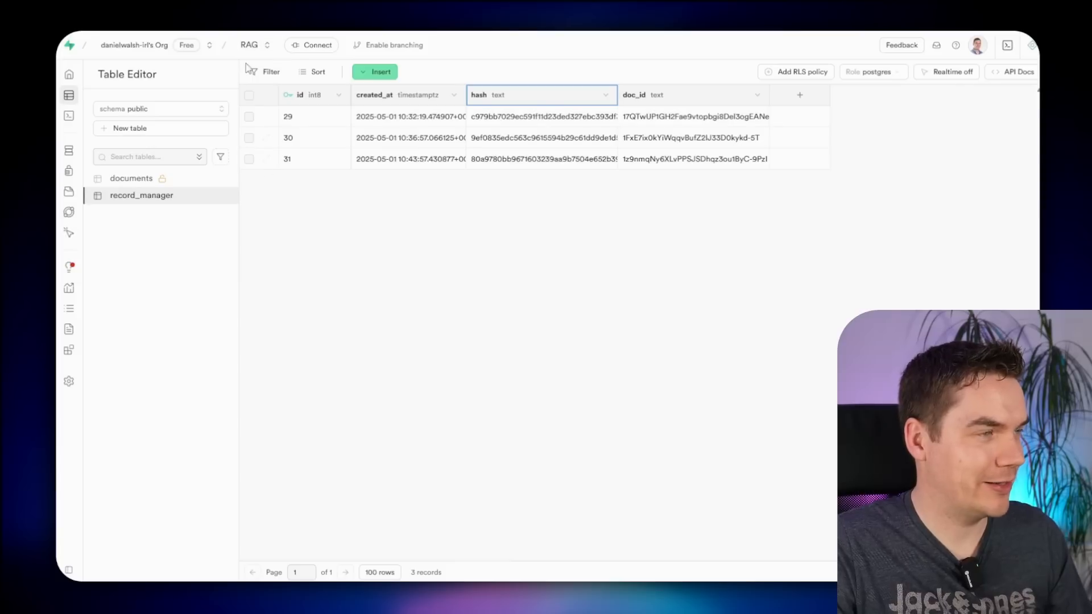
left_click(248, 96)
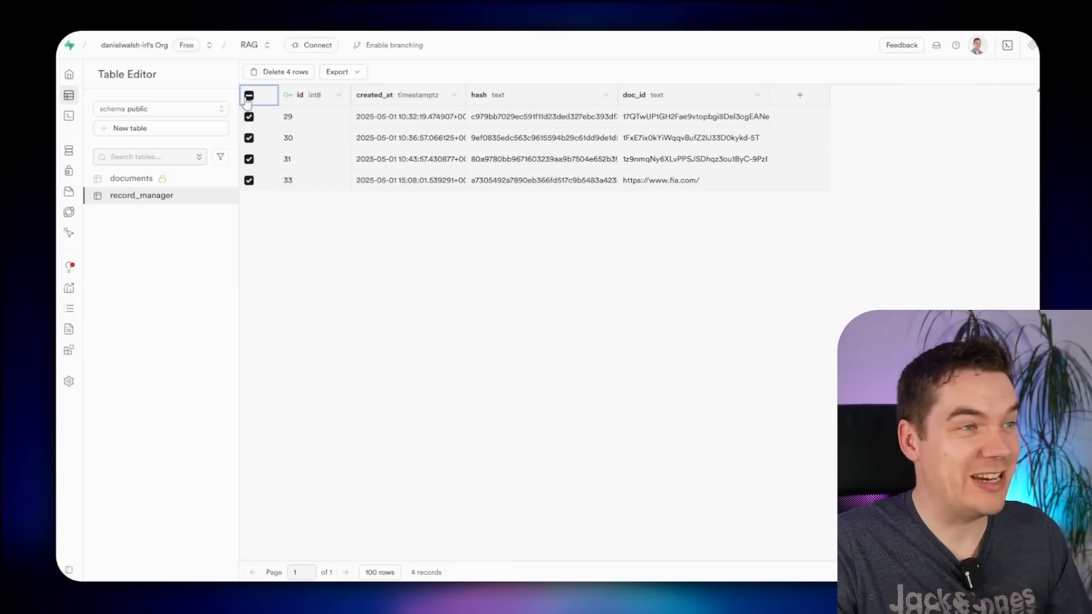
left_click(279, 72)
left_click(606, 342)
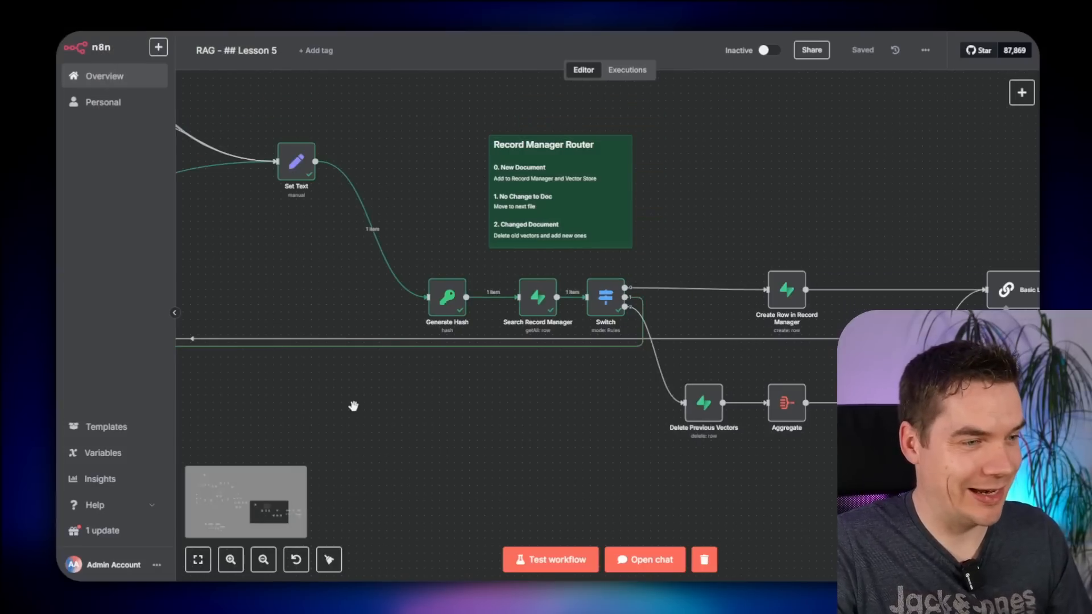
scroll(356, 407, "down", 2)
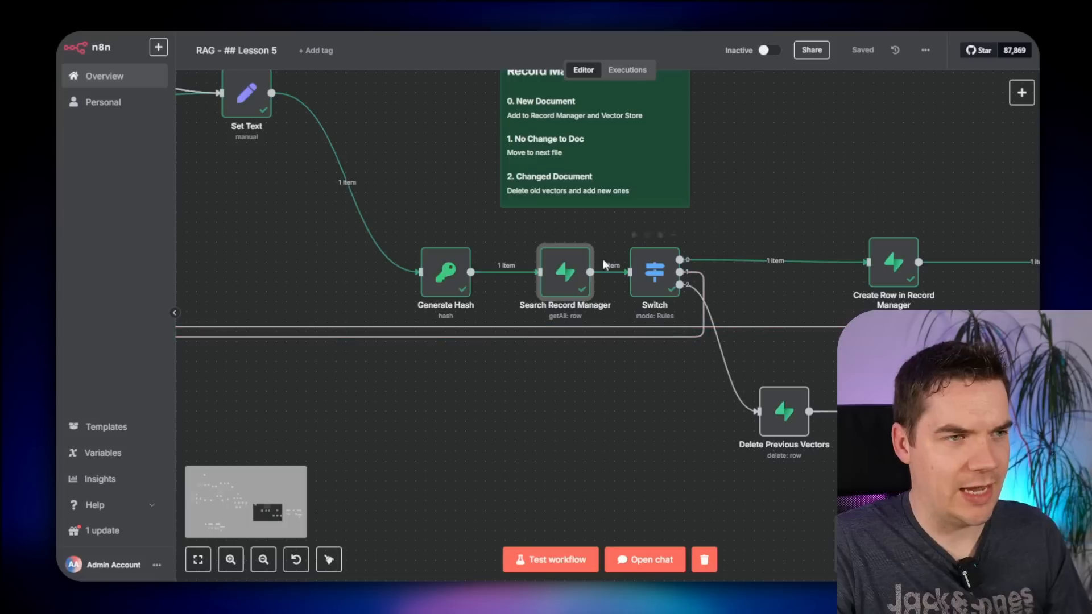
left_click(654, 272)
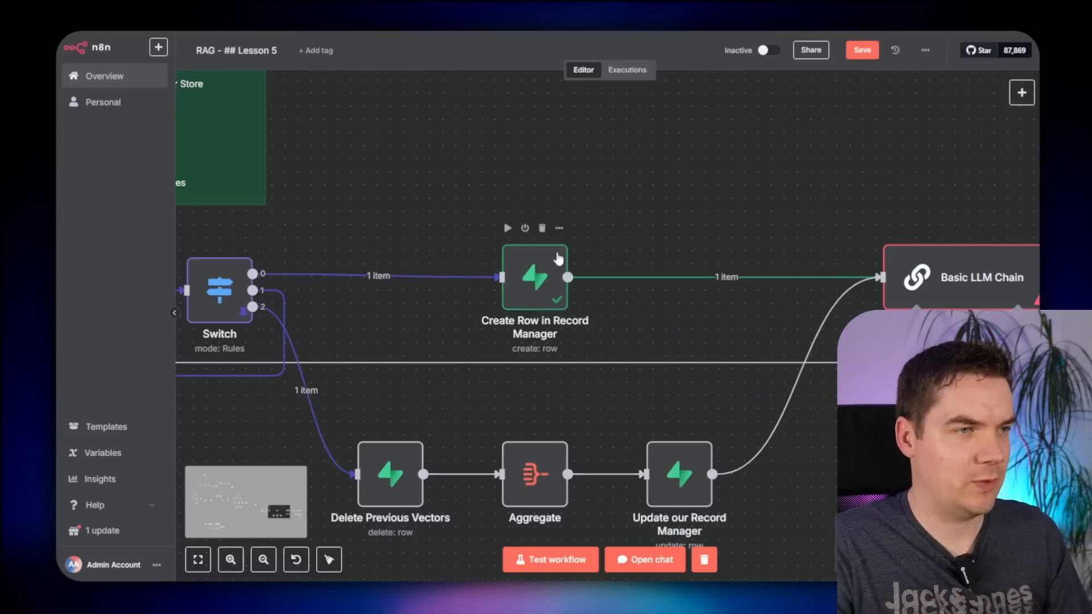
- Replace the Download File name reference in the Basic LLM Chain prompt with Set Data's doc_name
scroll(712, 195, "right", 5)
double_click(611, 215)
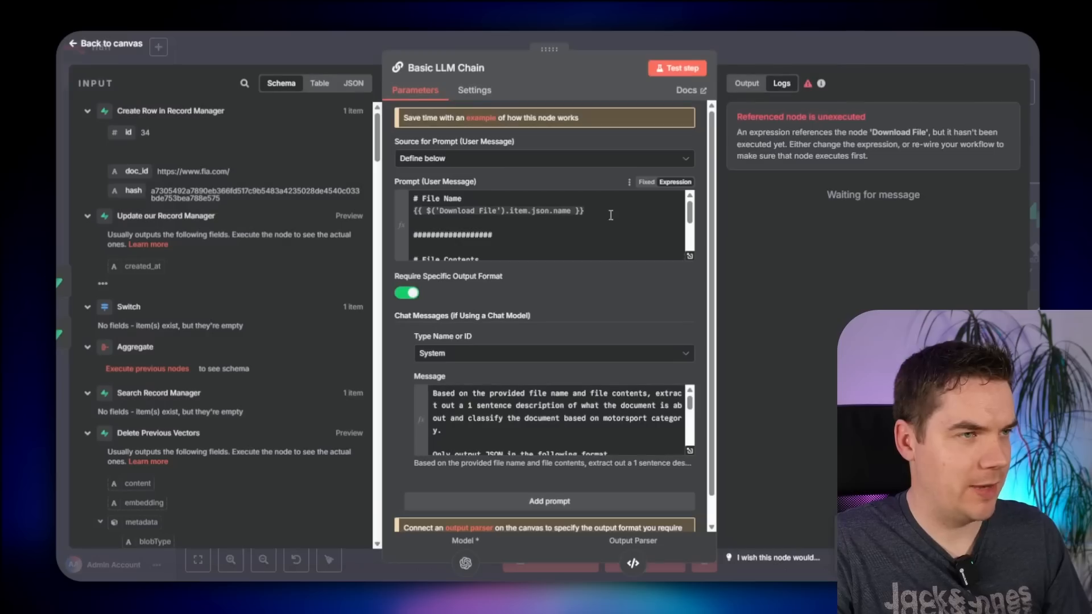
left_click(689, 254)
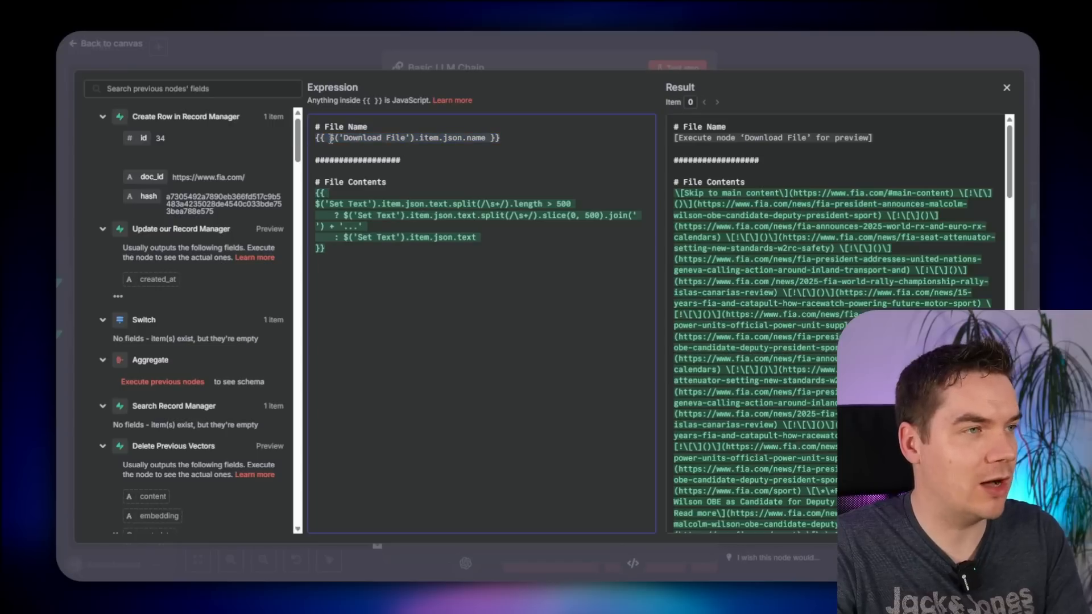
left_click_drag(331, 139, 485, 138)
key("BackSpace")
left_click(171, 88)
type("doc_name")
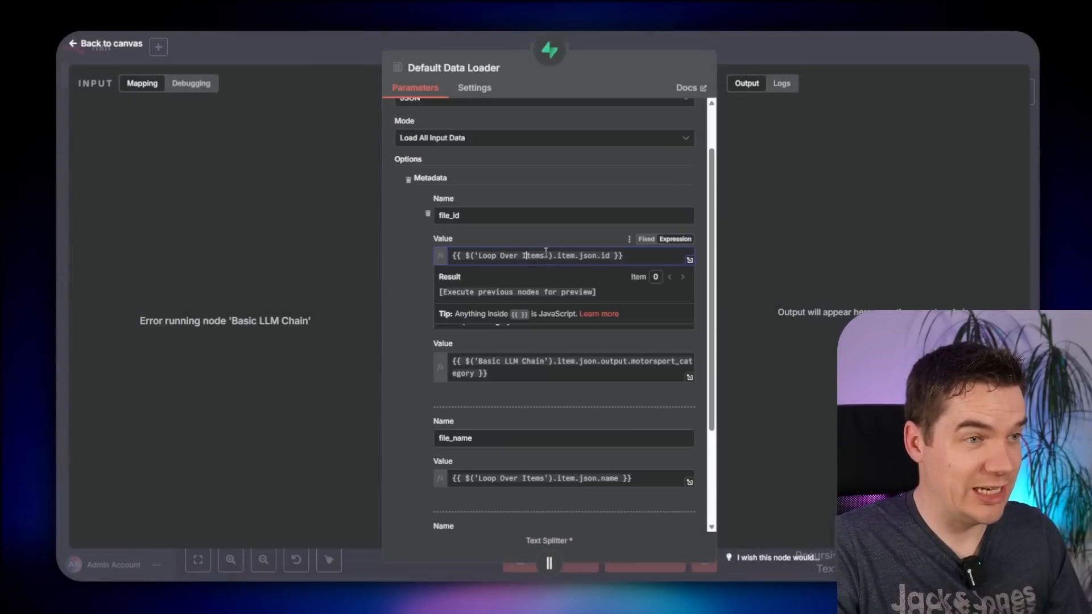
- Rename Default Data Loader metadata file_id to doc_id and paste the Set Data expression into the file_name value
left_click(451, 216)
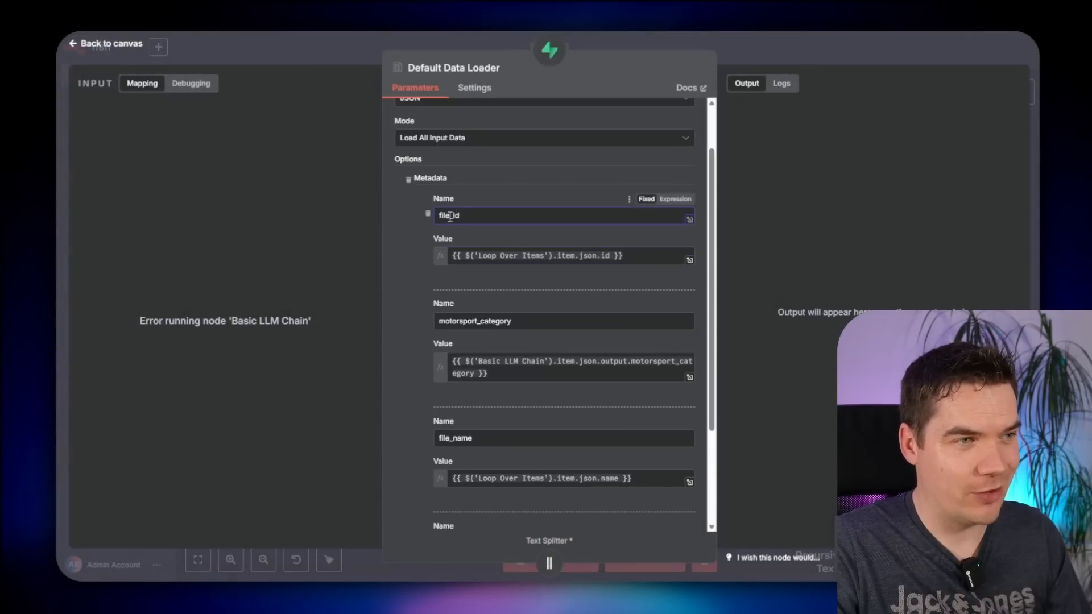
key("BackSpace")
type("doc")
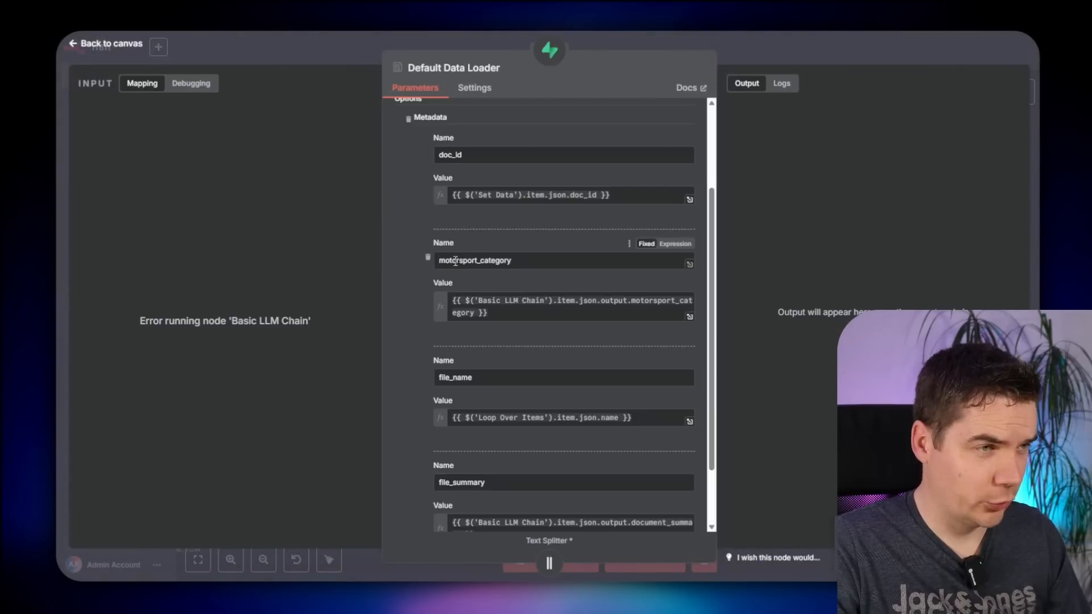
scroll(512, 301, "down", 2)
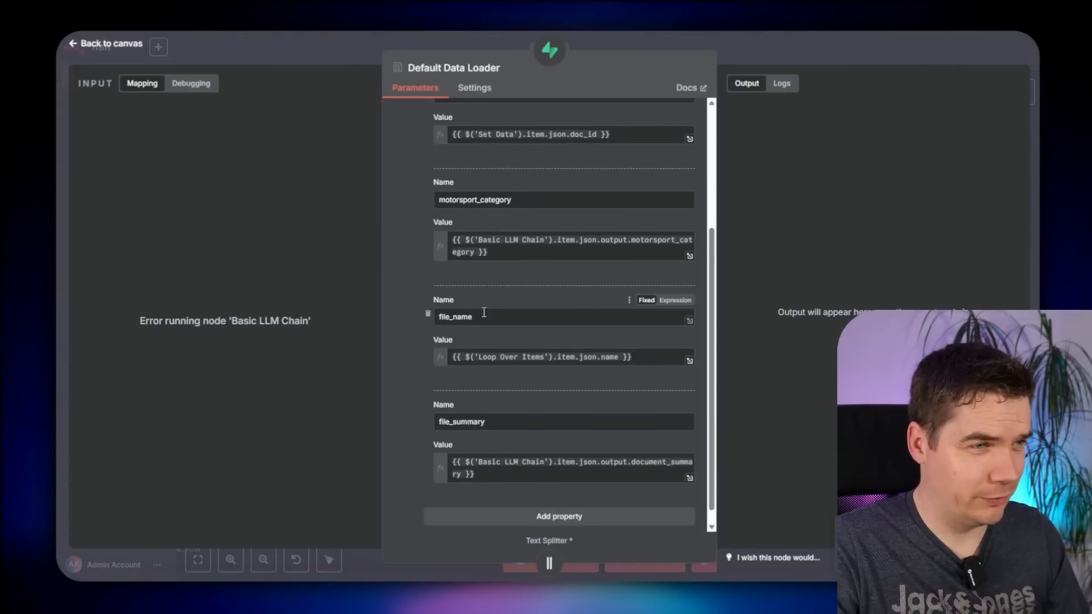
left_click(519, 357)
key("ctrl+a")
type("{{ $('Set Data').item.json.doc_id }}")
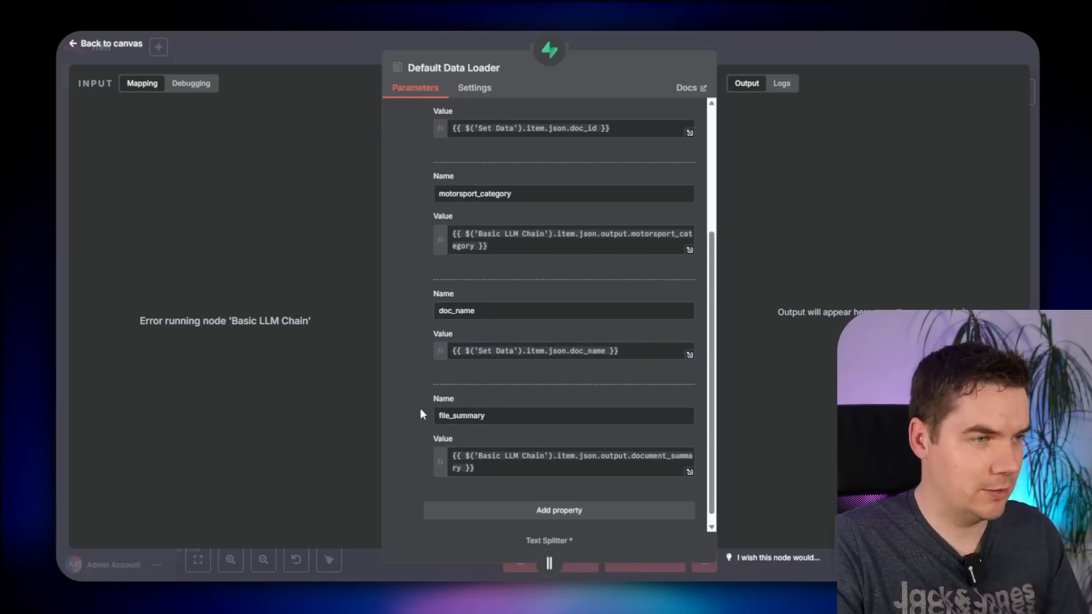
key("Escape")
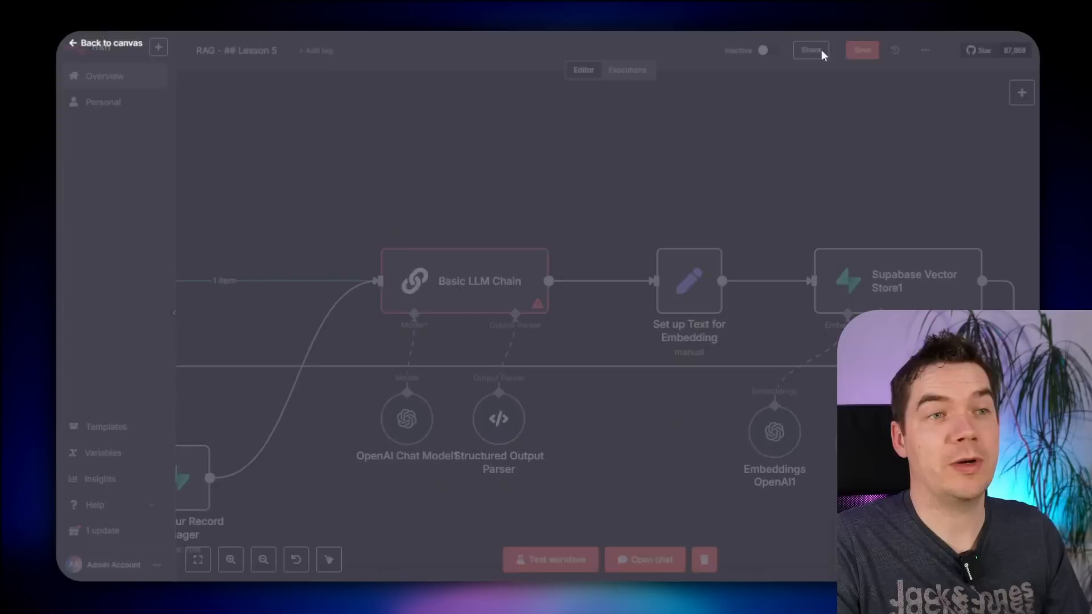
left_click(860, 50)
scroll(723, 168, "down", 5)
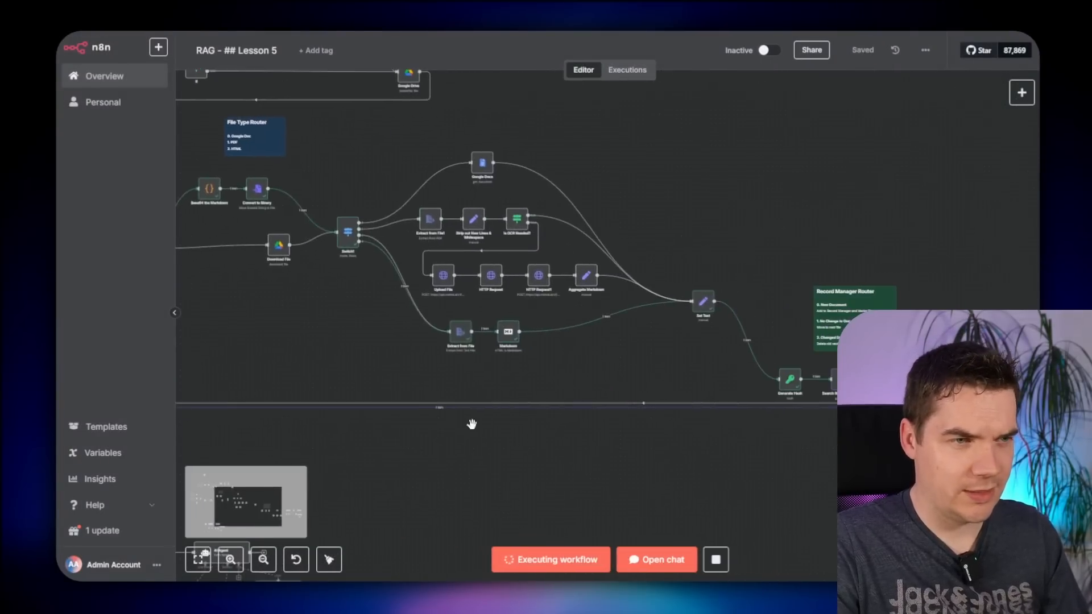
left_click_drag(776, 500, 468, 424)
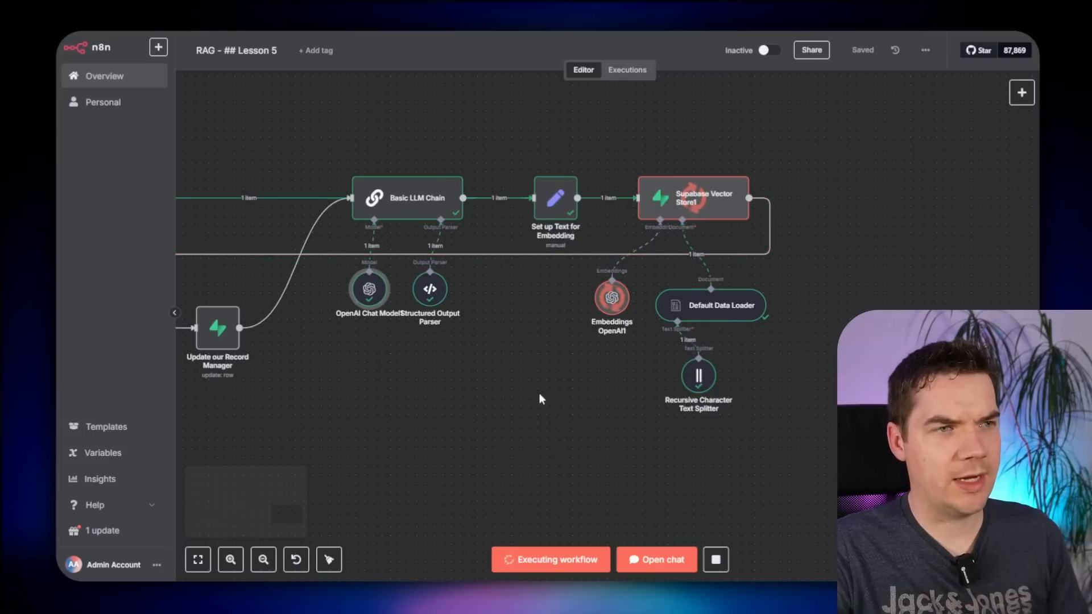
scroll(539, 394, "up", 1)
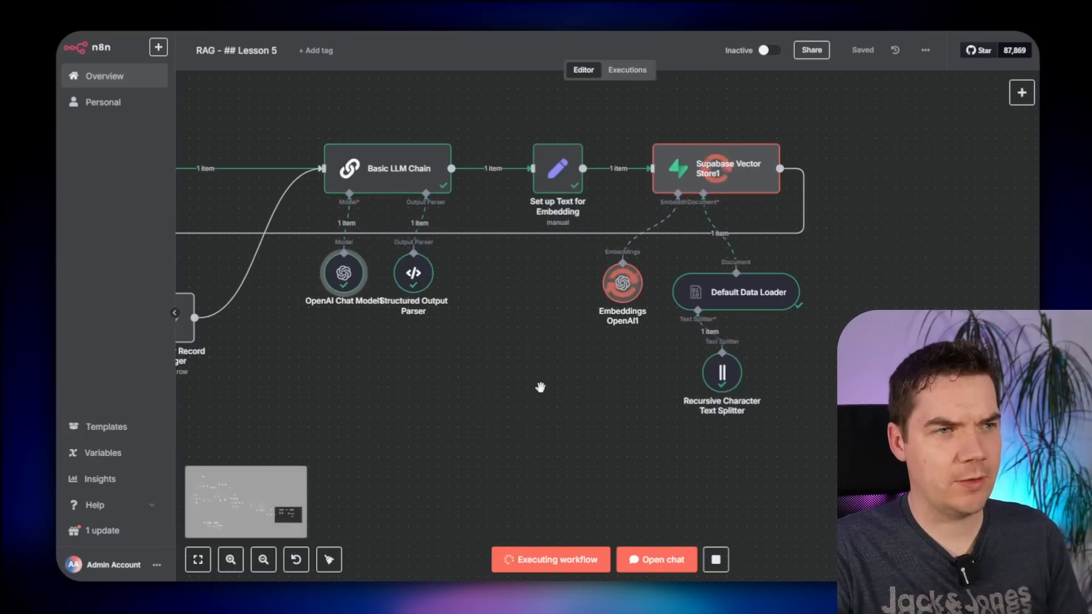
left_click_drag(541, 389, 416, 405)
double_click(447, 215)
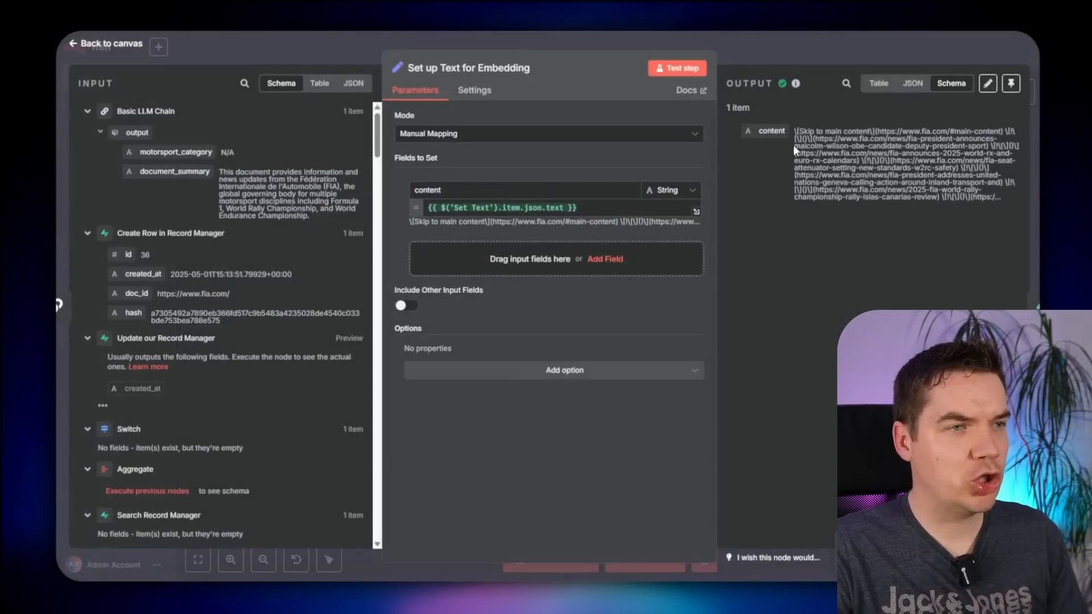
left_click(802, 50)
scroll(585, 316, "up", 1)
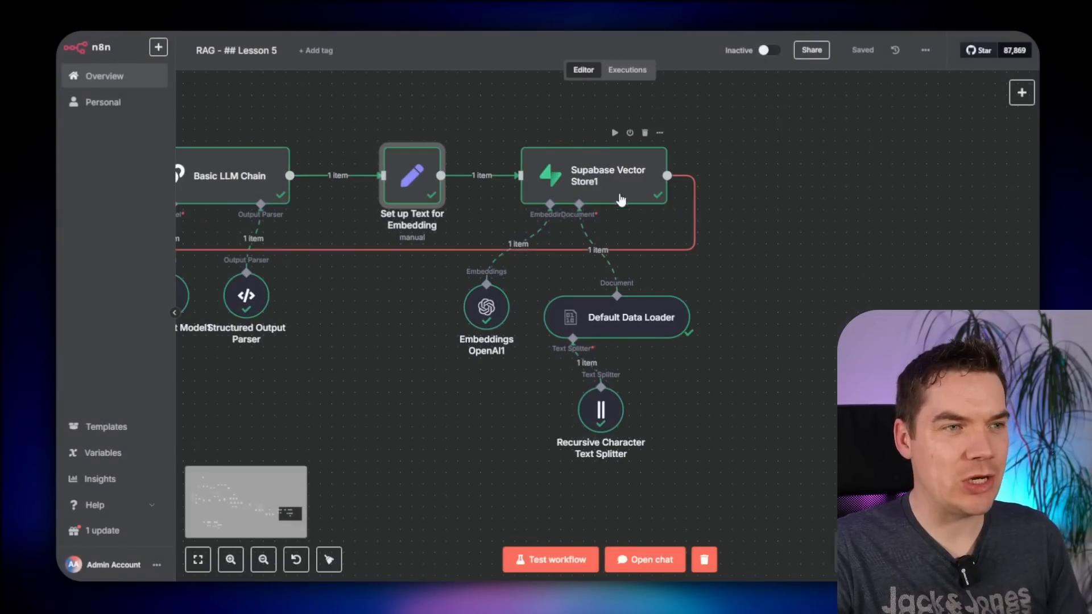
double_click(634, 329)
scroll(482, 410, "down", 5)
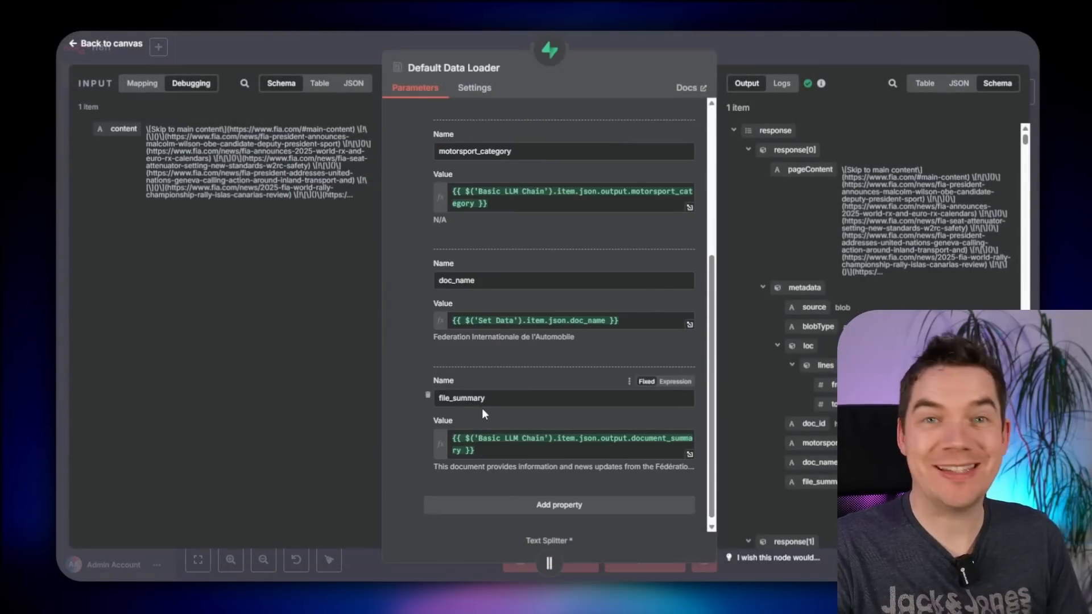
scroll(482, 414, "down", 1)
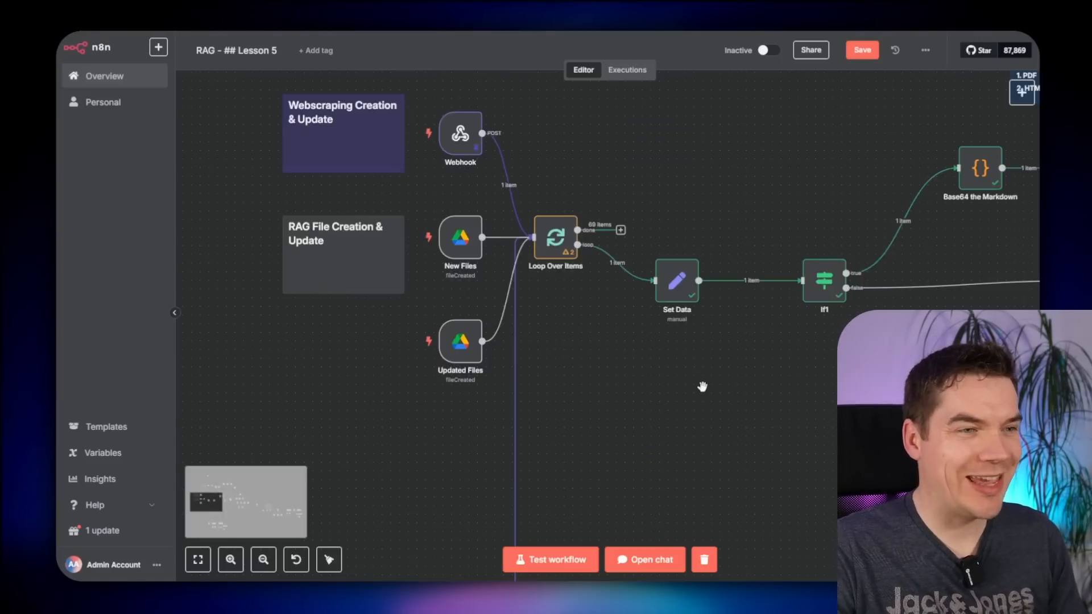
scroll(701, 385, "up", 1)
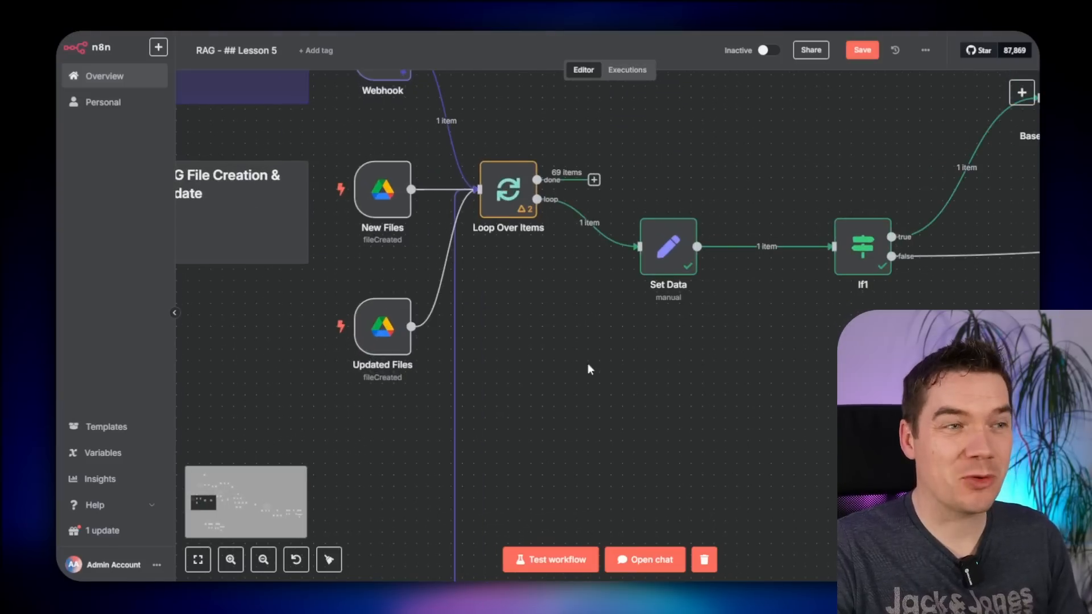
scroll(588, 370, "down", 2)
- Add a doc_type field to Set Data: $('Webhook').isExecuted ? "webpage" : "file"
double_click(627, 316)
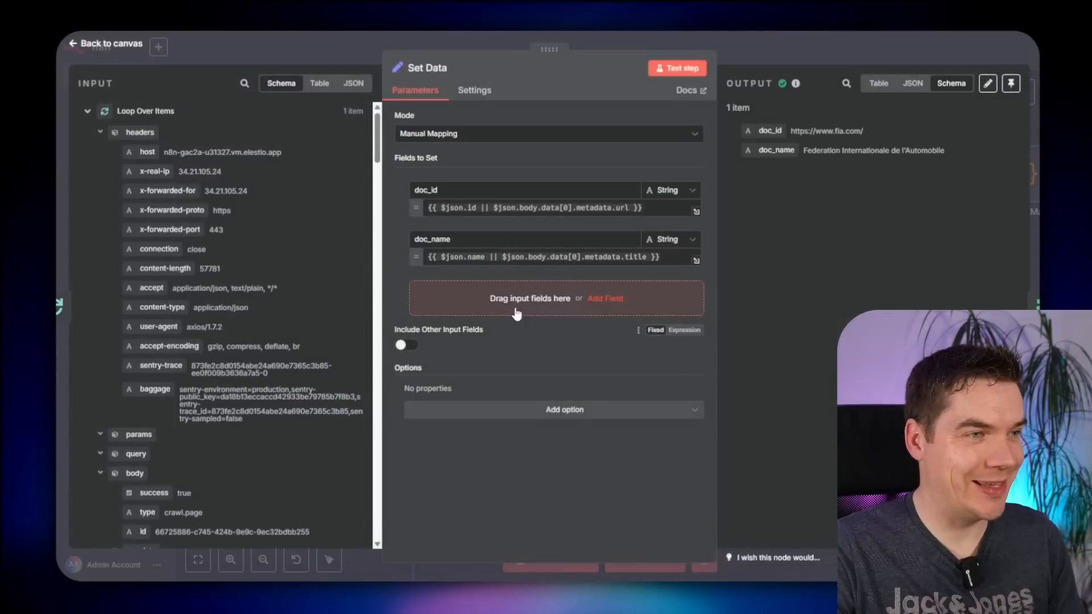
left_click(515, 307)
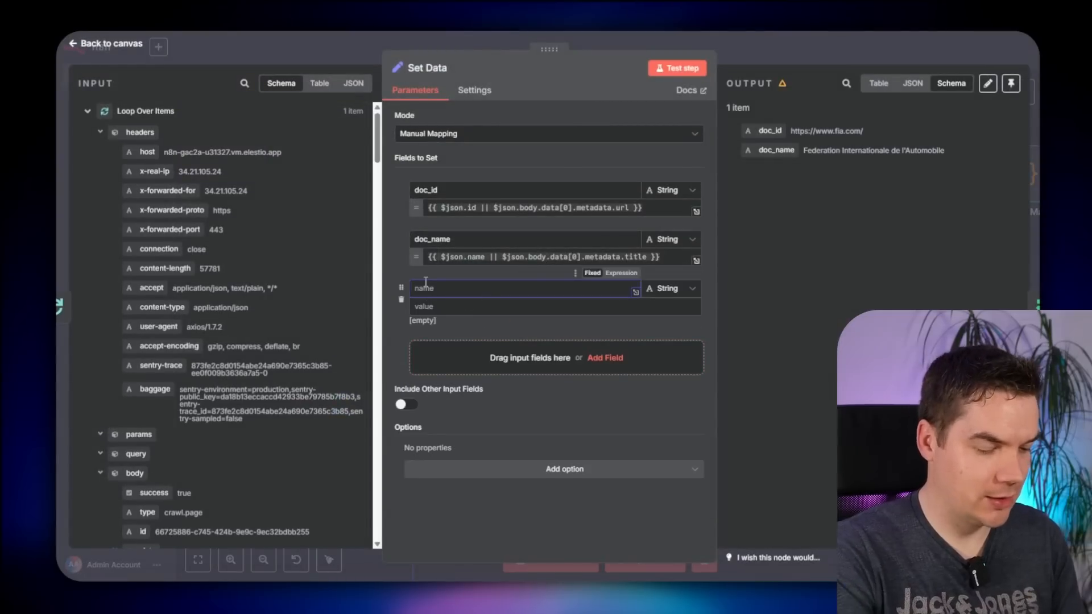
type("doc_type")
left_click(482, 307)
type("{{ ")
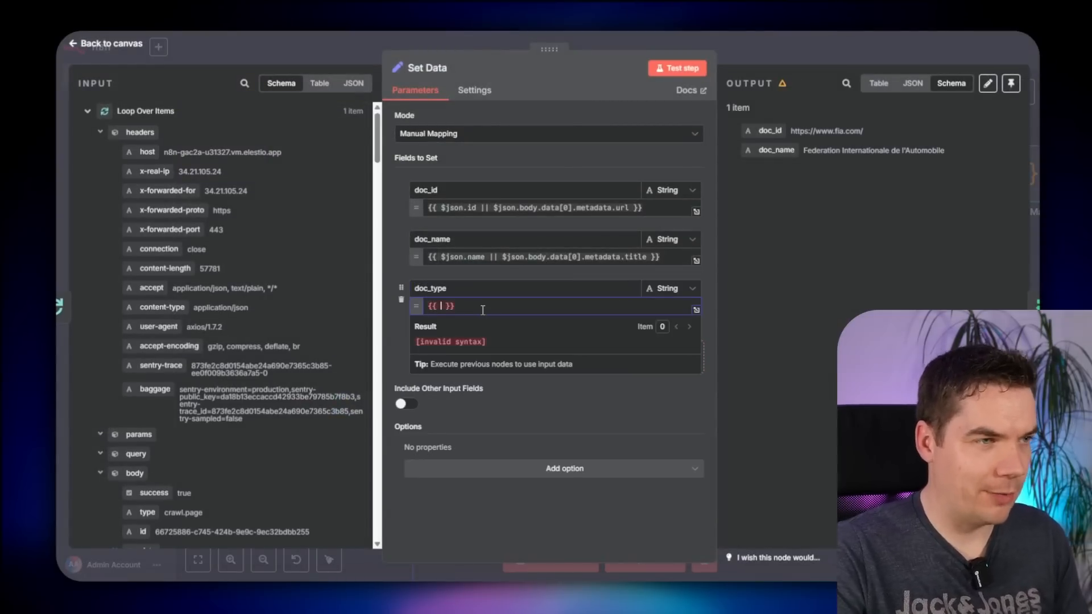
type("$('Webhook').isExecuted ?")
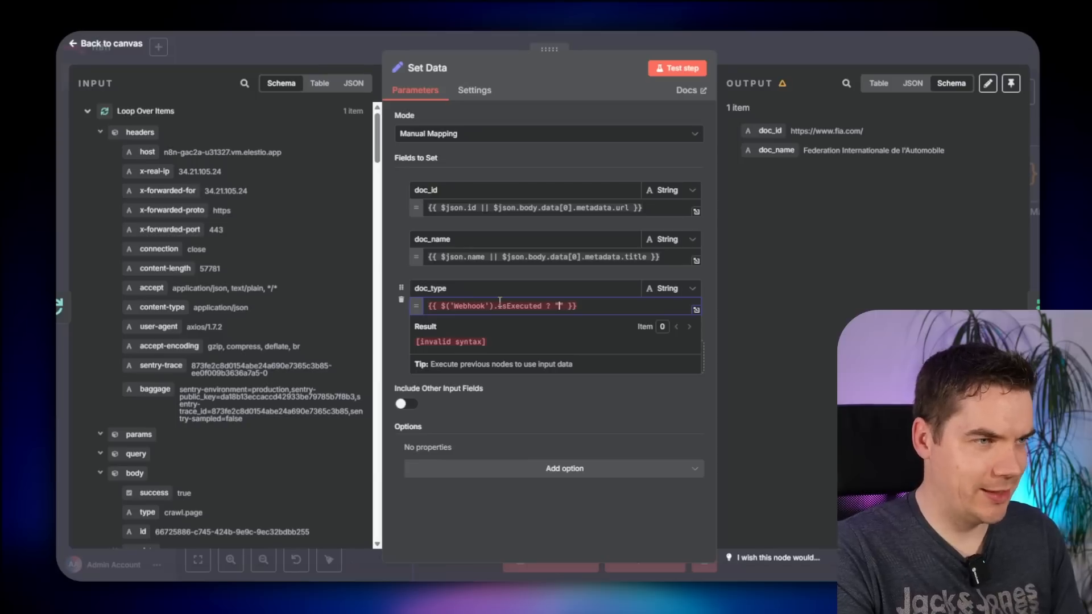
type(" \"webpage\" : ")
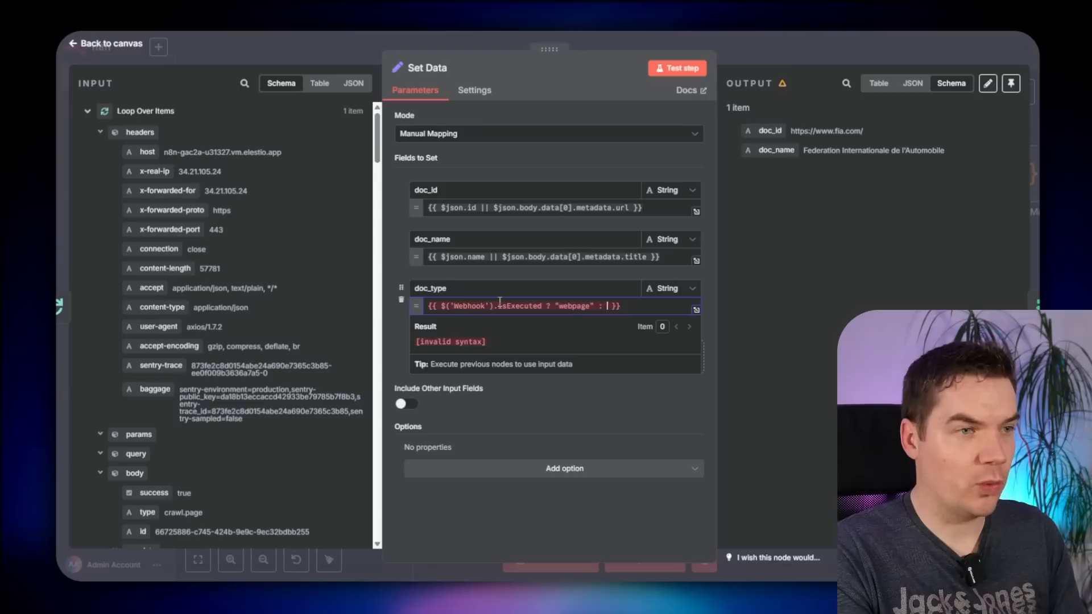
type("\"file")
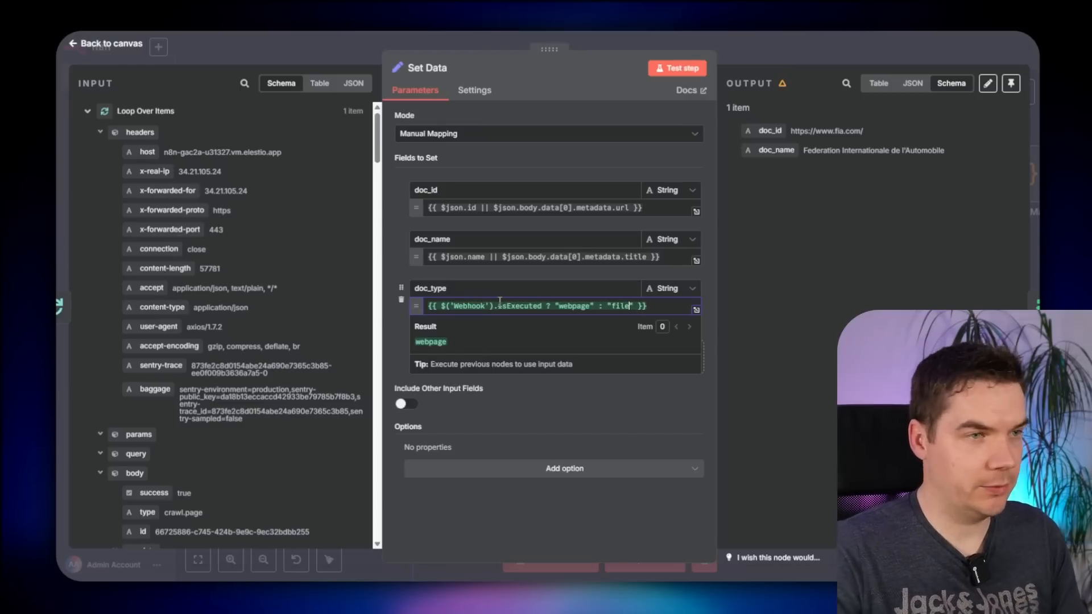
left_click(778, 54)
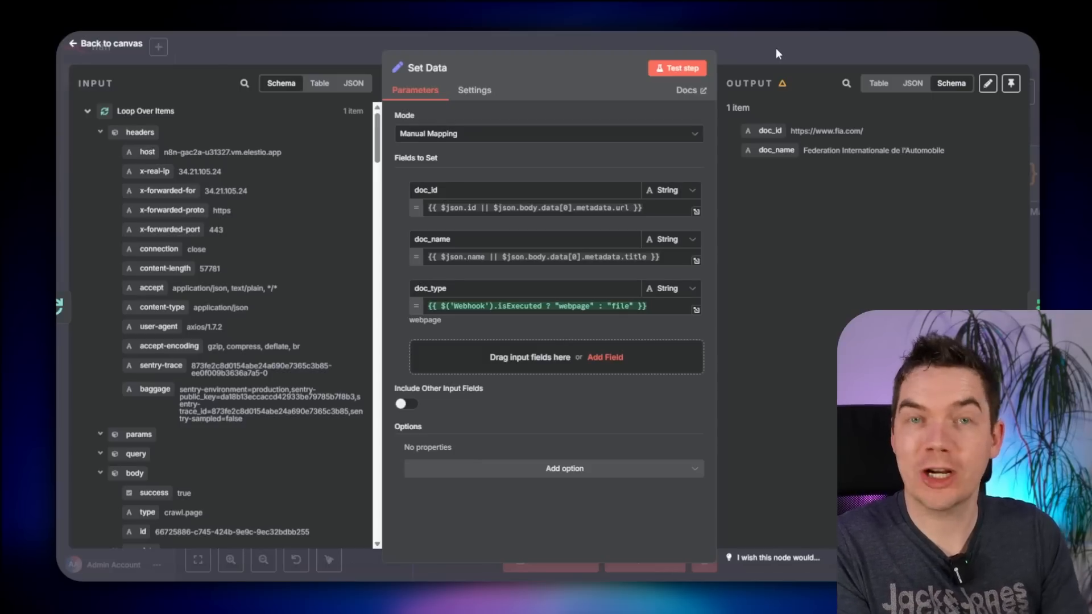
left_click(778, 54)
- Fill the Default Data Loader's doc_type metadata value with the Set Data doc_type reference
left_click_drag(739, 370, 245, 321)
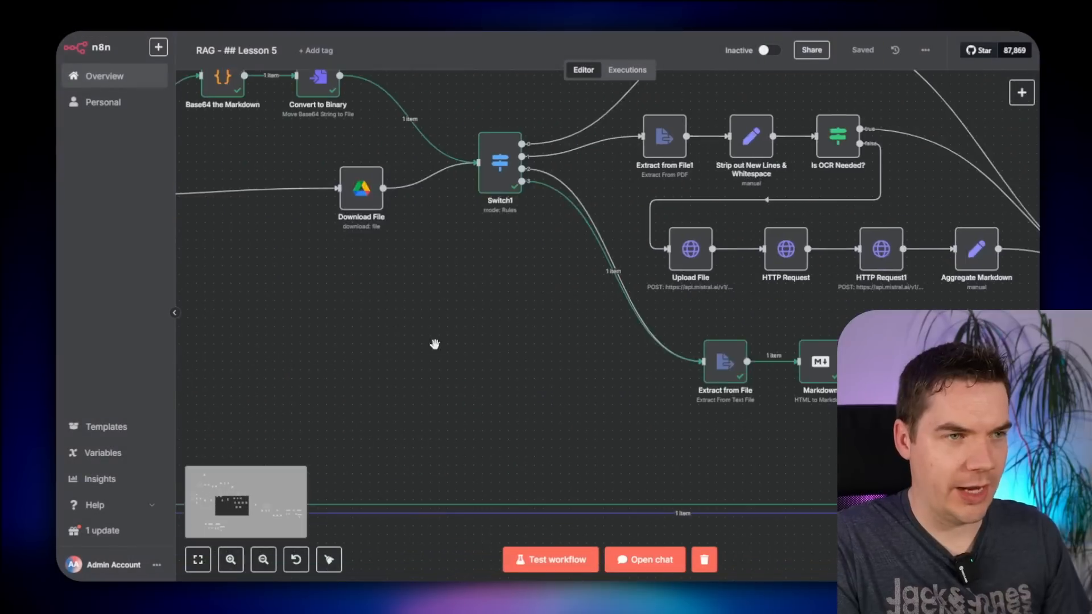
left_click_drag(819, 386, 331, 329)
left_click_drag(796, 443, 233, 327)
double_click(753, 312)
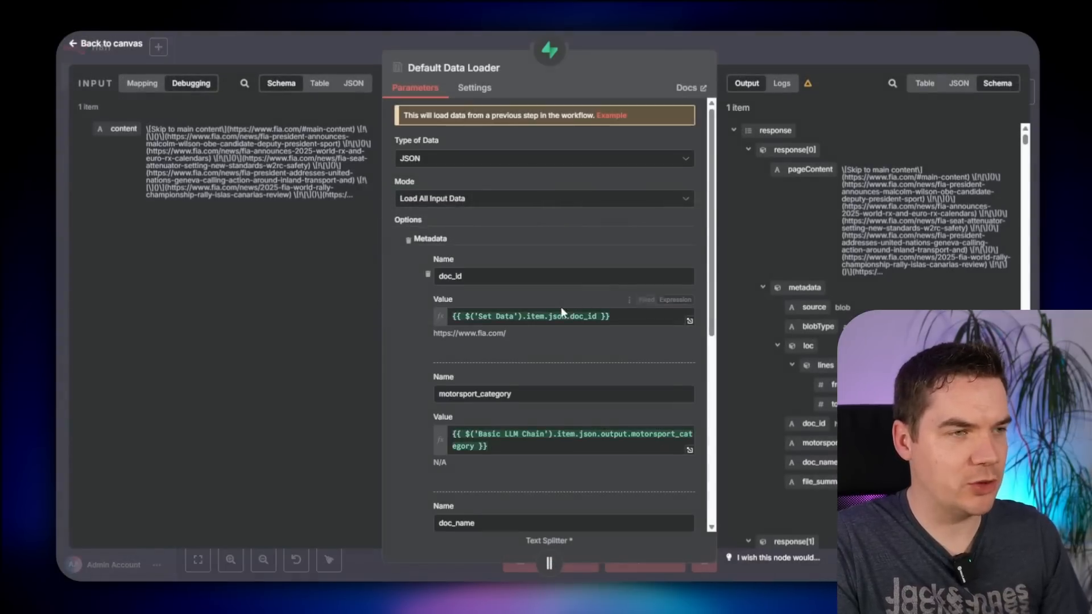
scroll(503, 414, "down", 3)
scroll(496, 425, "down", 3)
left_click(457, 459)
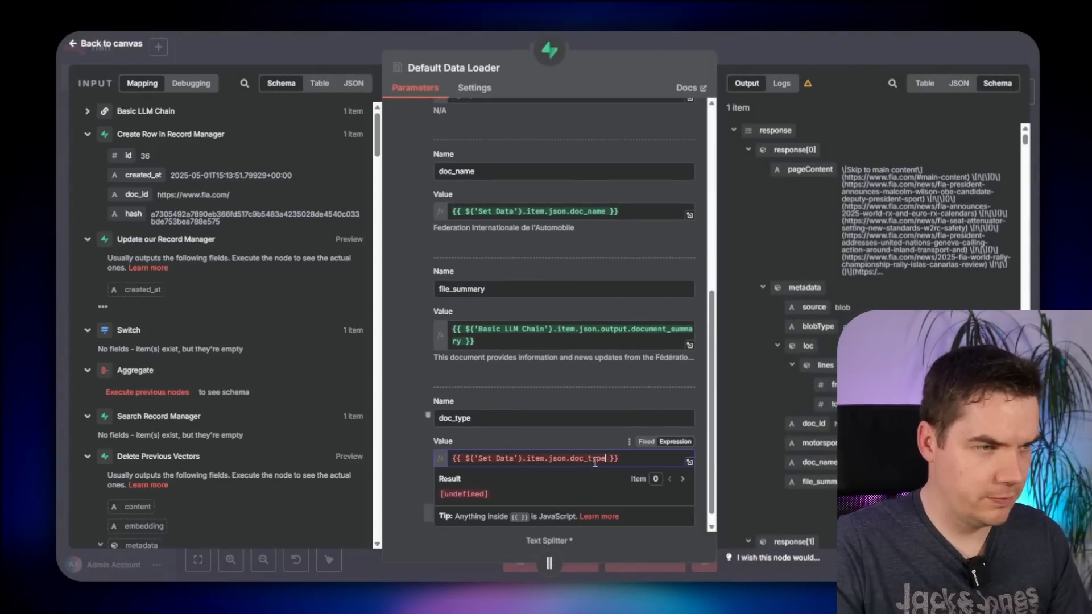
key("Escape")
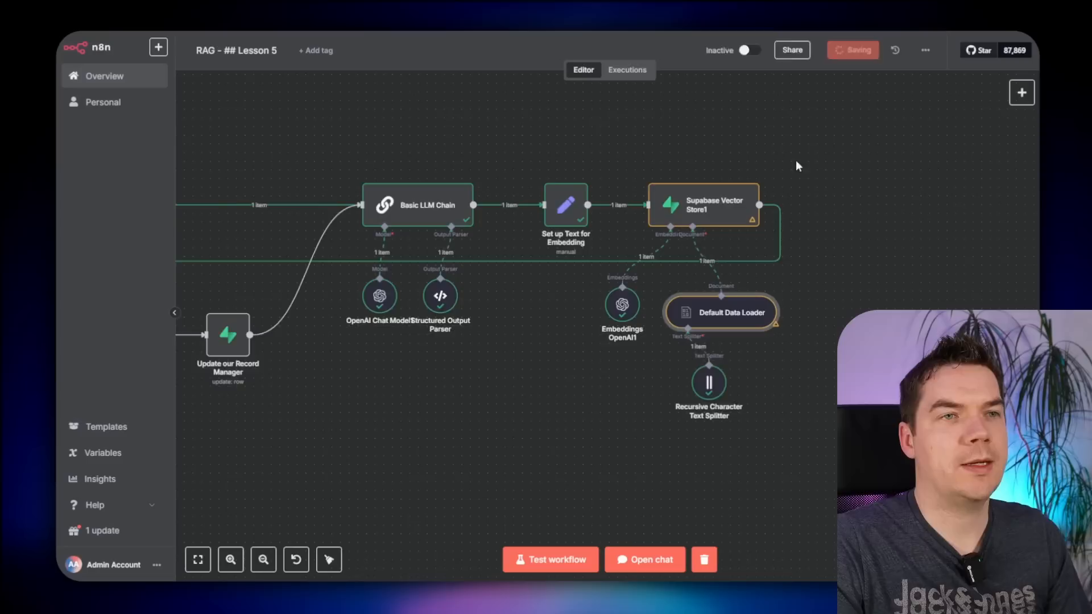
scroll(544, 327, "down", 3)
scroll(477, 370, "down", 1)
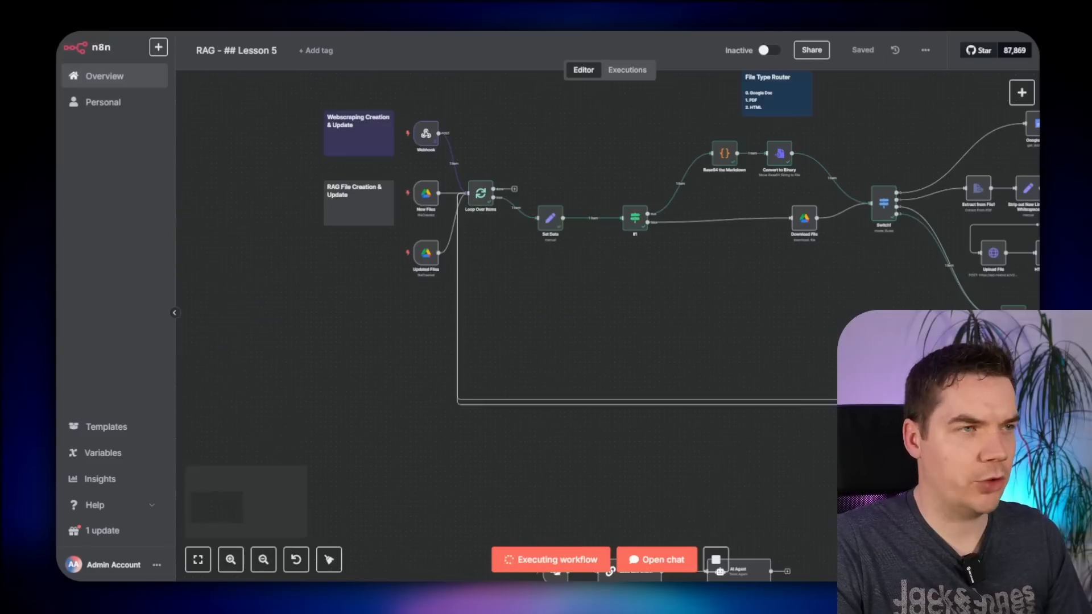
- Test-run the workflow from the New Files trigger
left_click_drag(868, 463, 546, 415)
left_click_drag(807, 454, 547, 430)
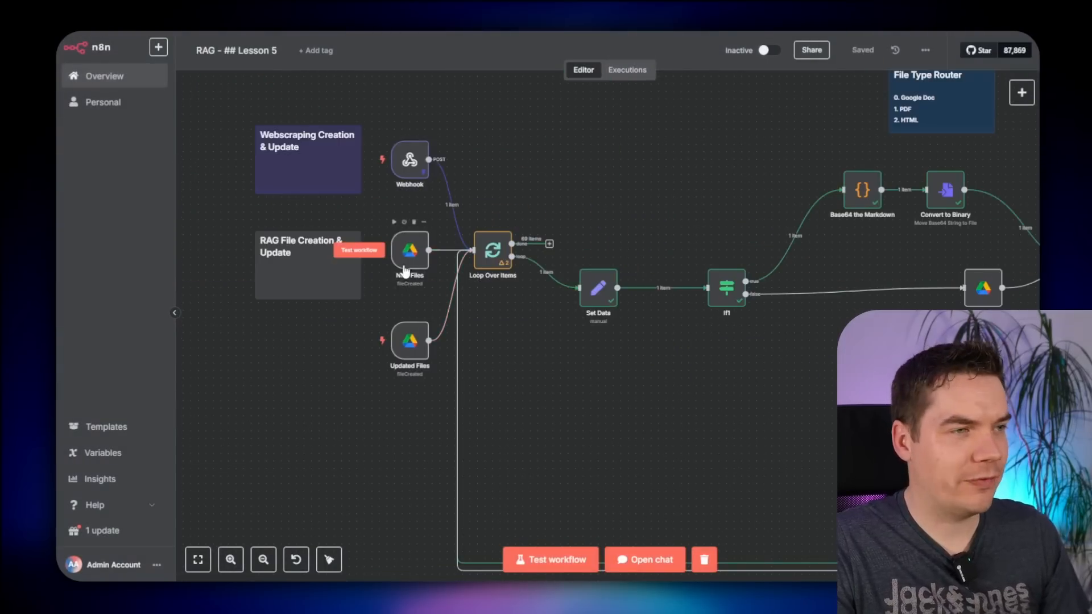
left_click_drag(806, 389, 466, 374)
scroll(585, 397, "down", 1)
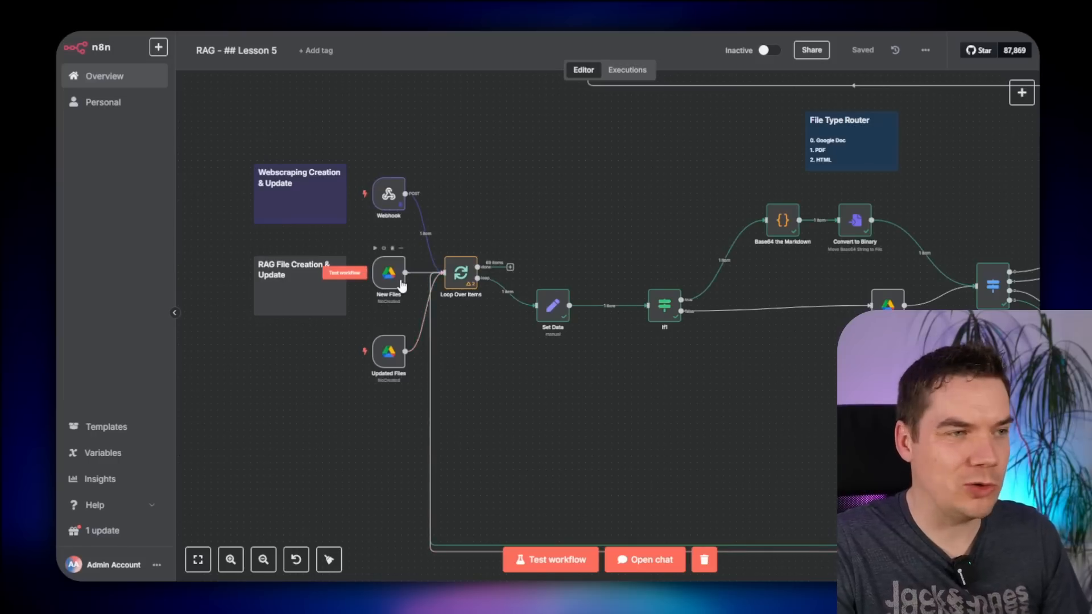
left_click(345, 272)
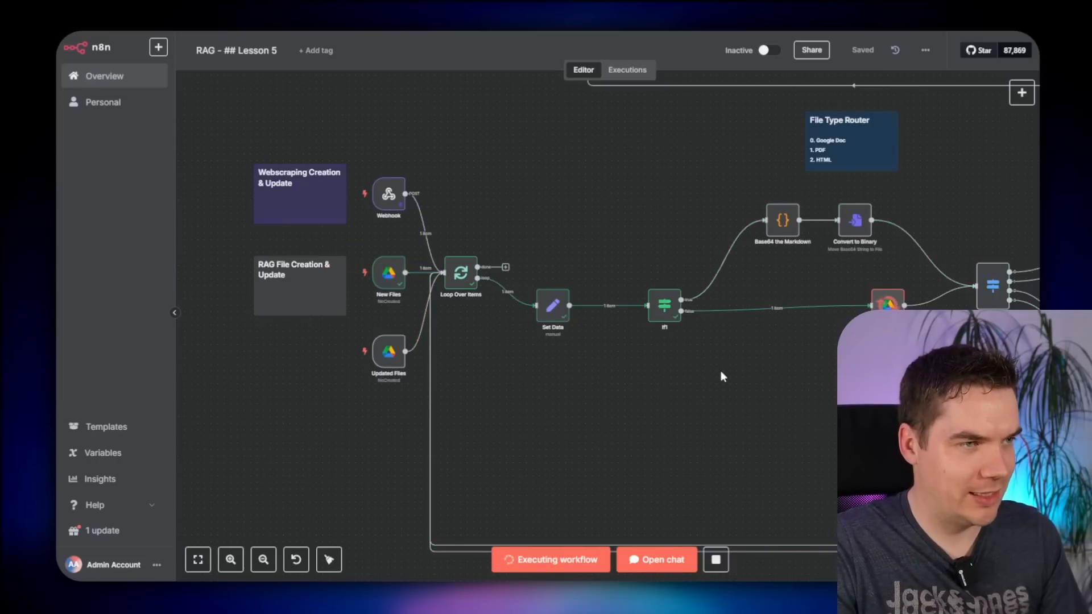
- Open the failed Download File node and clear its file ID expression
left_click_drag(797, 387, 450, 362)
scroll(574, 355, "up", 2)
double_click(533, 254)
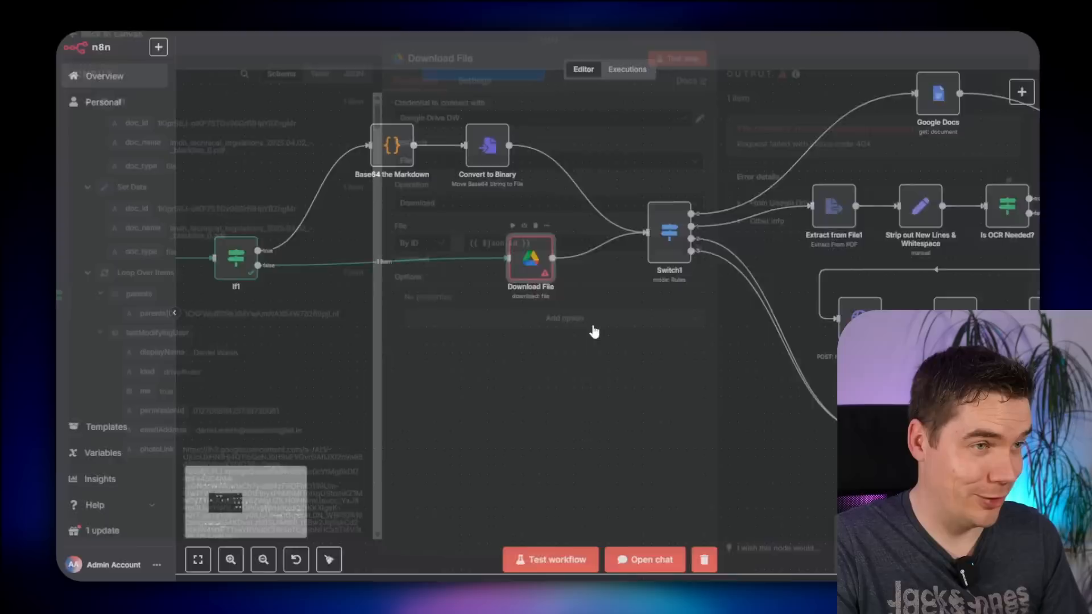
left_click(495, 254)
key("ctrl+a")
key("BackSpace")
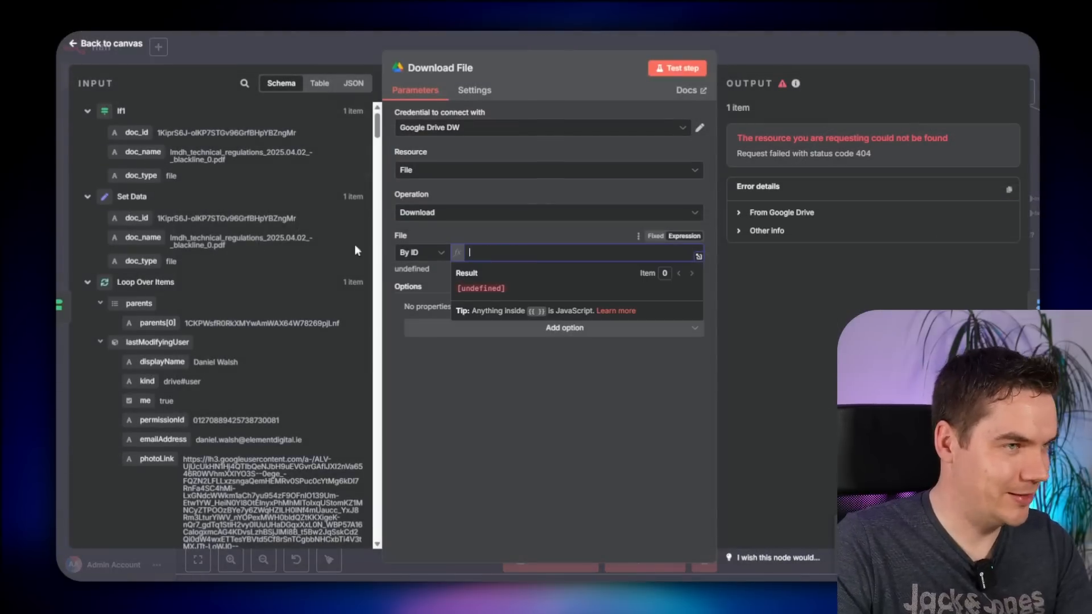
- Collapse the parents entries in the input data and open Switch1's routing rules
left_click(100, 303)
left_click(100, 324)
left_click(100, 346)
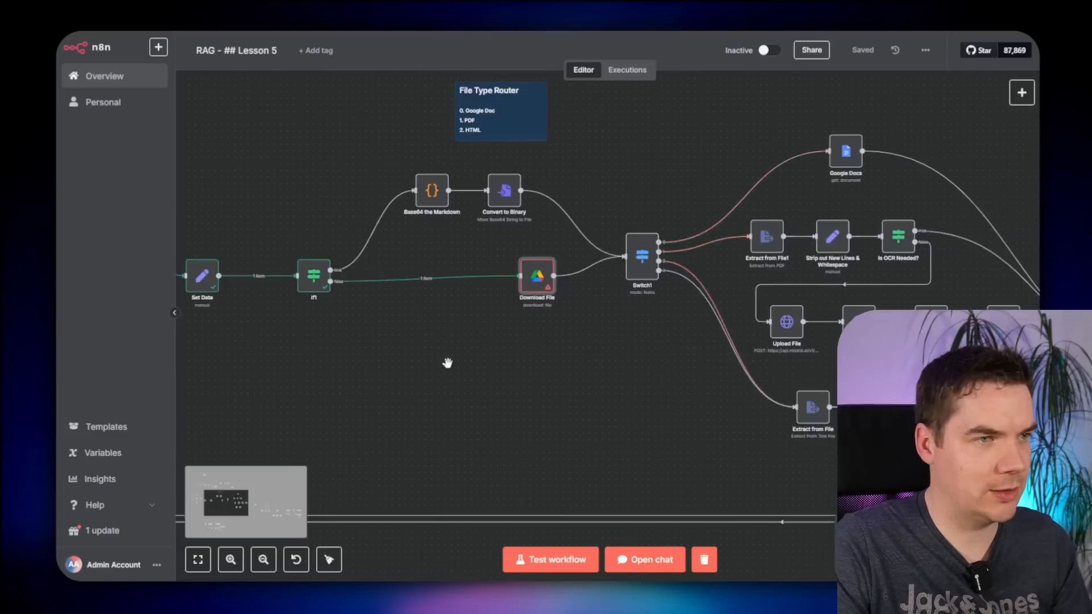
scroll(409, 257, "up", 3)
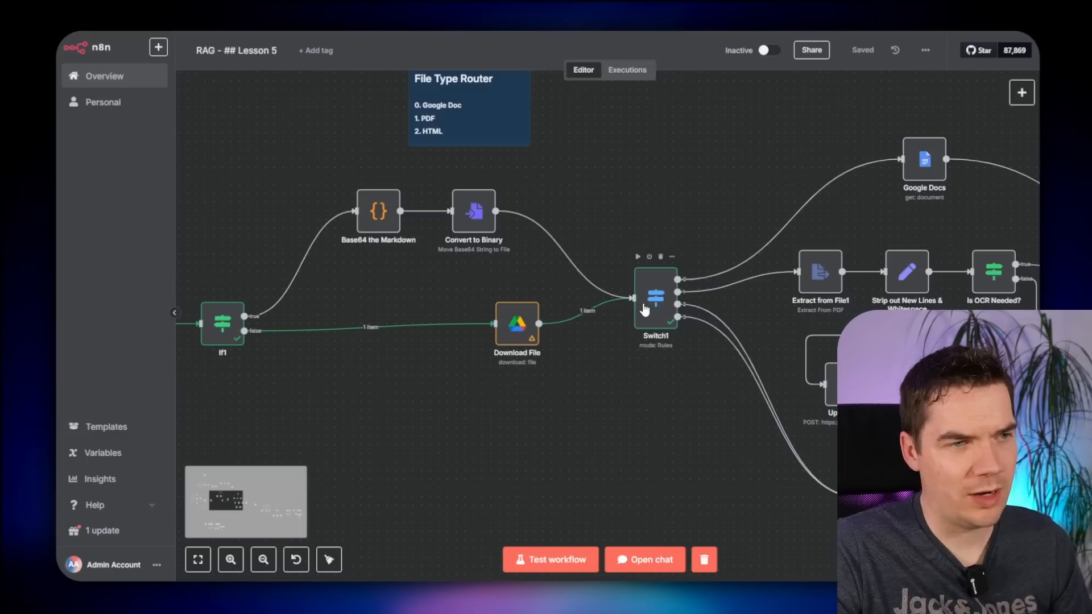
double_click(654, 294)
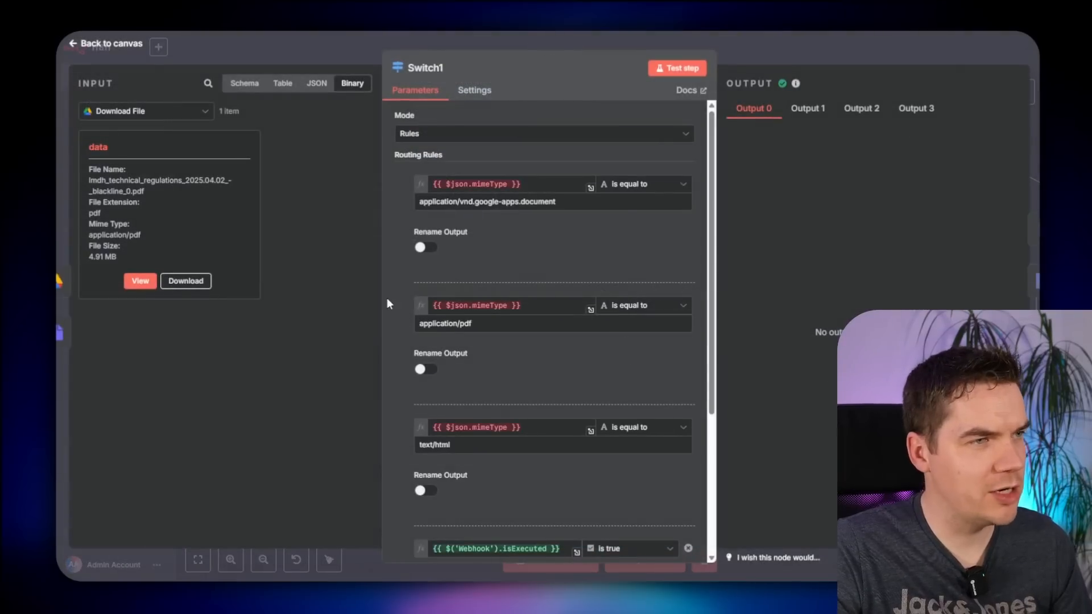
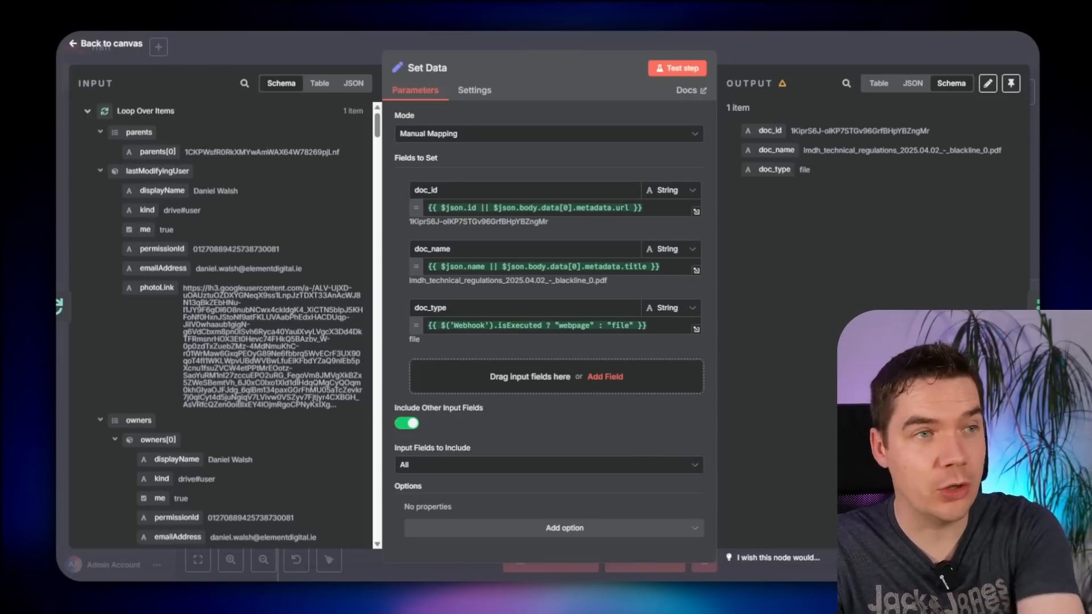
- Leave the Set Data node and start a full test run from the New Files trigger
left_click(811, 53)
left_click(863, 50)
scroll(536, 485, "down", 1)
left_click_drag(493, 470, 611, 456)
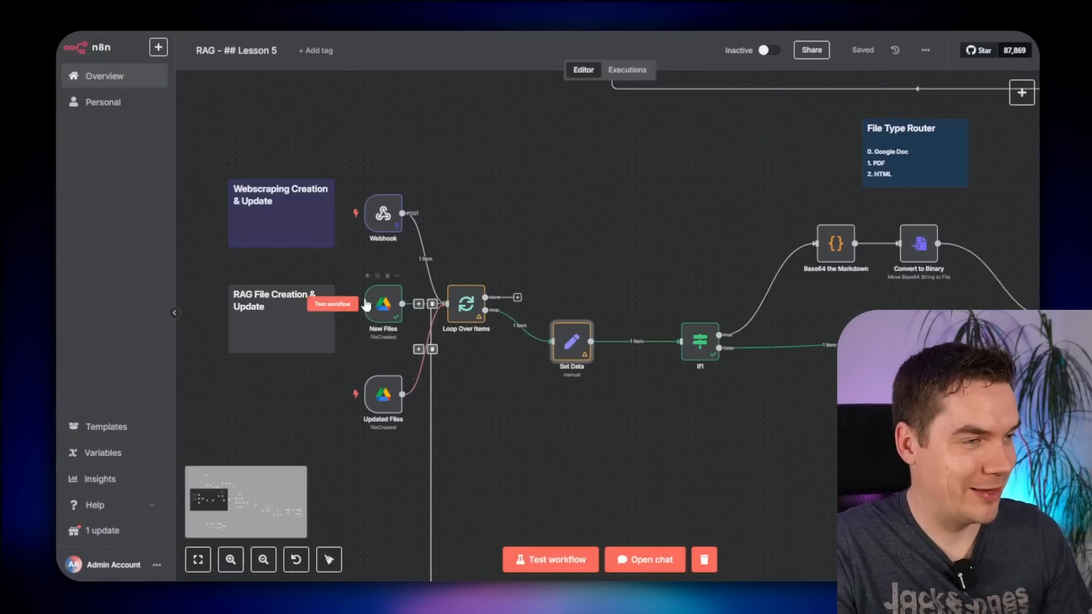
left_click(350, 305)
scroll(432, 307, "right", 10)
scroll(479, 467, "right", 10)
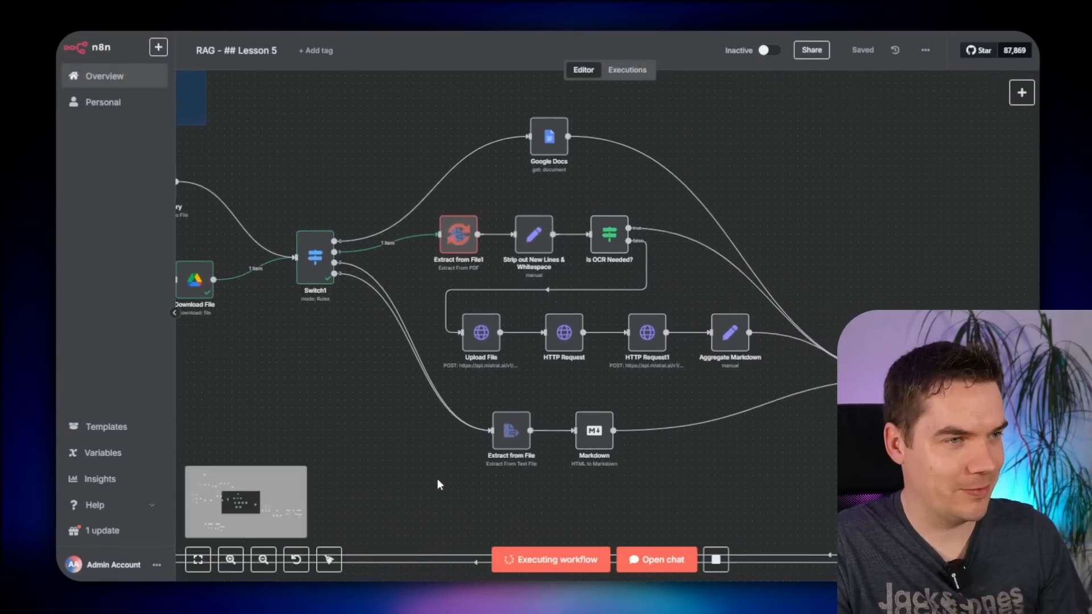
scroll(528, 465, "right", 2)
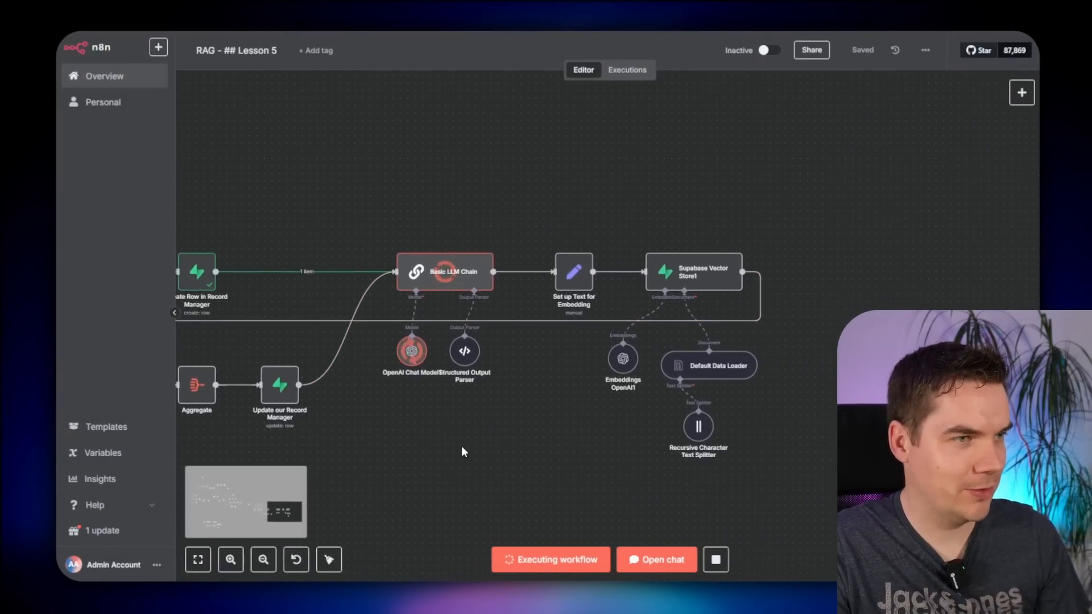
scroll(626, 339, "up", 3)
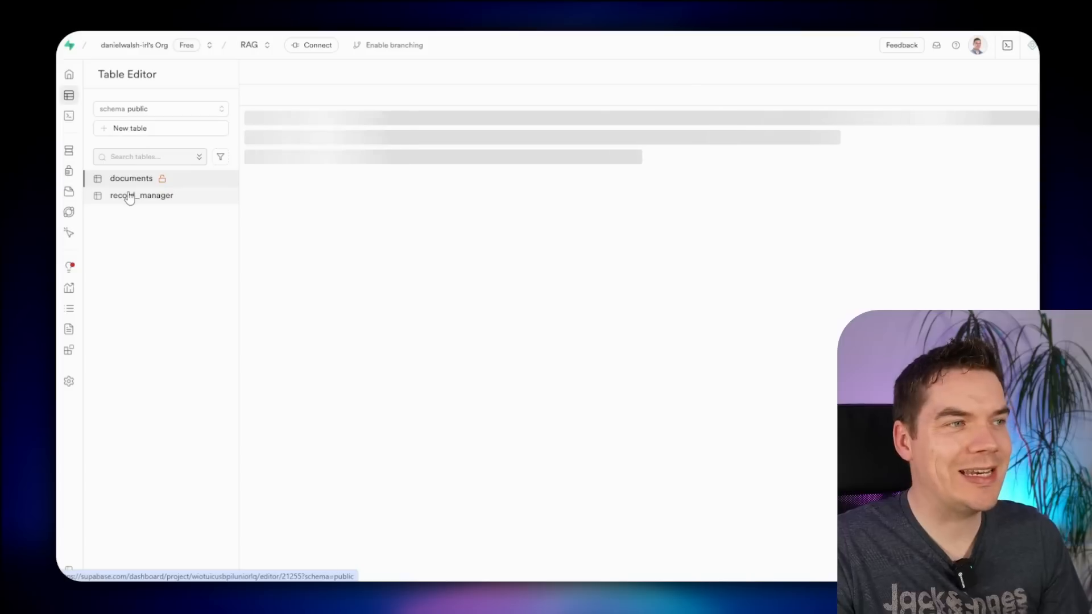
- Check record_manager, then drag the Organisation and Formula 1 regulation files into RAG Files
left_click(139, 196)
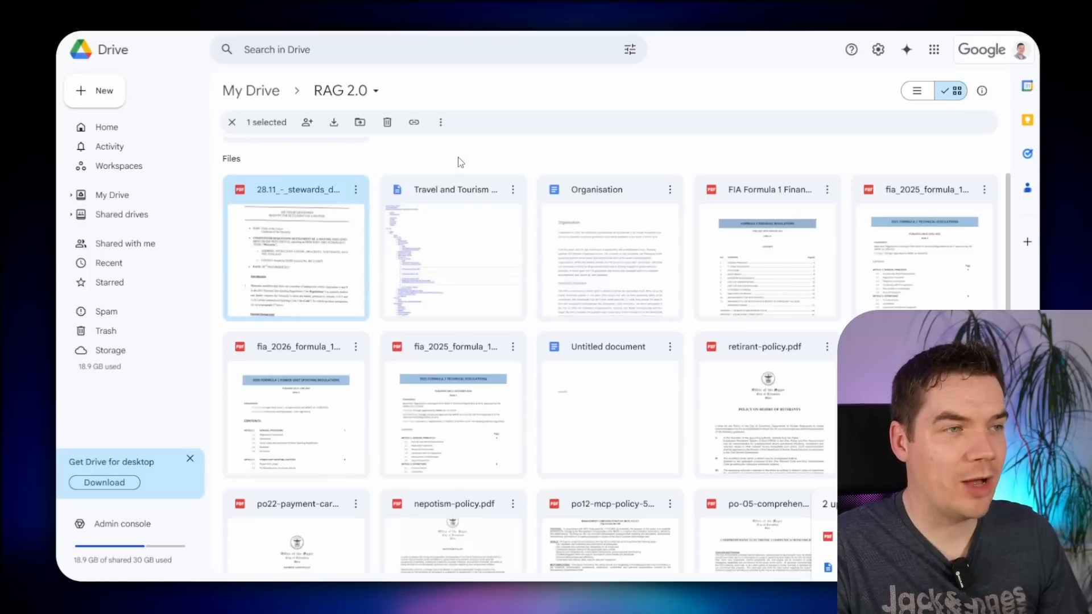
left_click(612, 255, "ctrl")
left_click(787, 256, "ctrl")
left_click(904, 259, "ctrl")
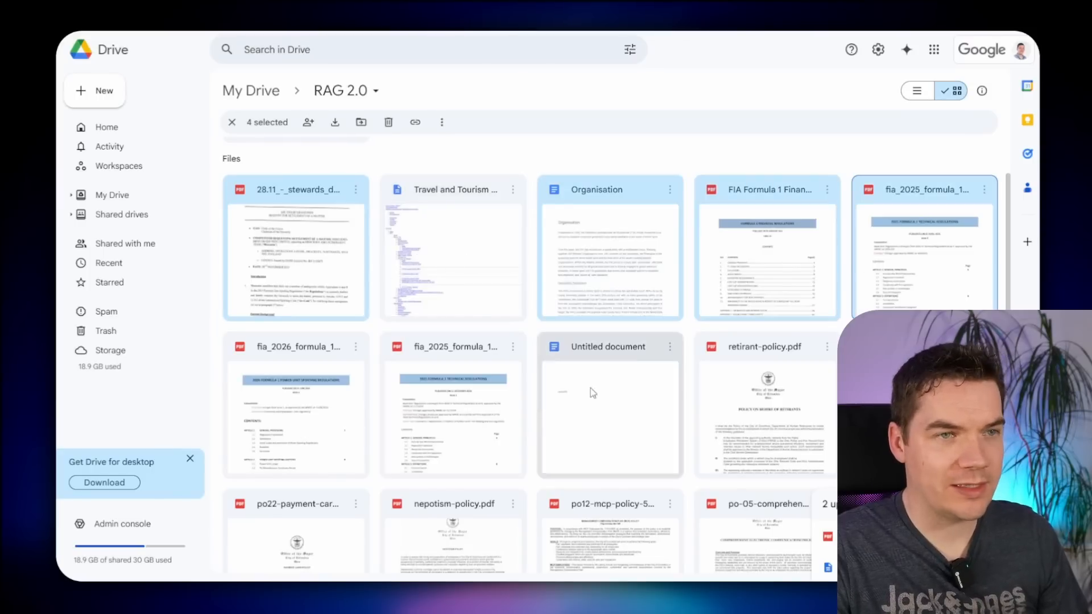
left_click(296, 404, "ctrl")
left_click(453, 404, "ctrl")
scroll(341, 295, "up", 2)
left_click_drag(296, 301, 287, 194)
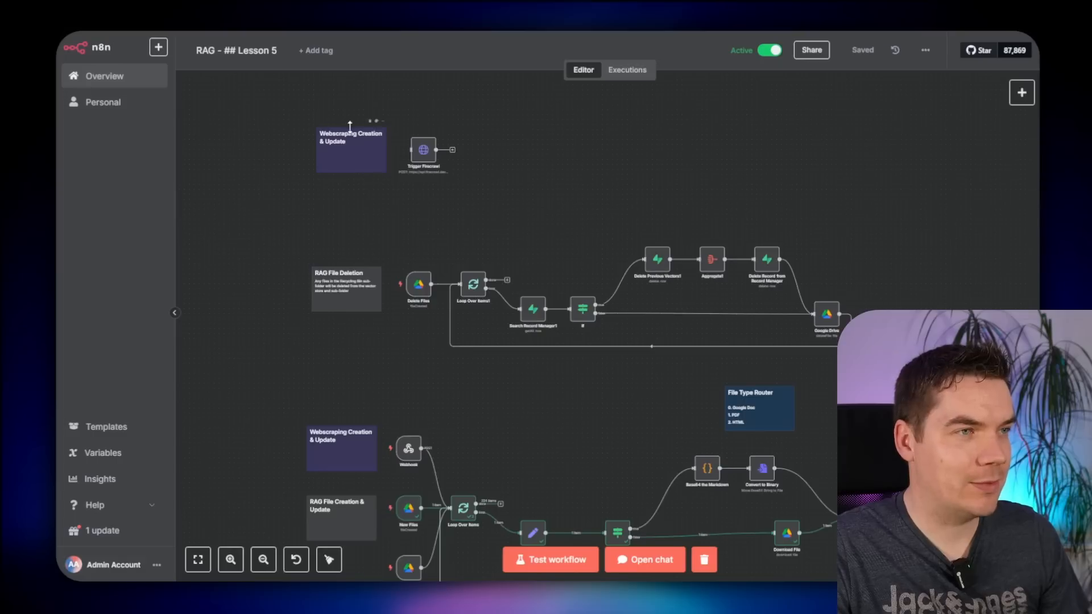
- Raise the Trigger Firecrawl node's crawl limit to 20 in its JSON body
scroll(390, 200, "up", 5)
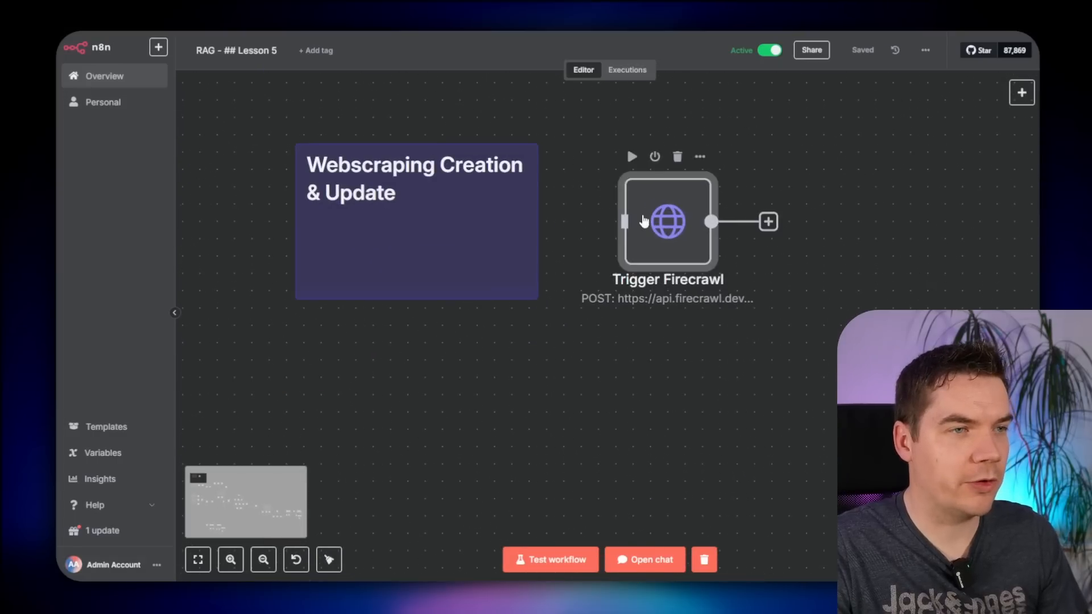
double_click(644, 221)
scroll(566, 302, "down", 3)
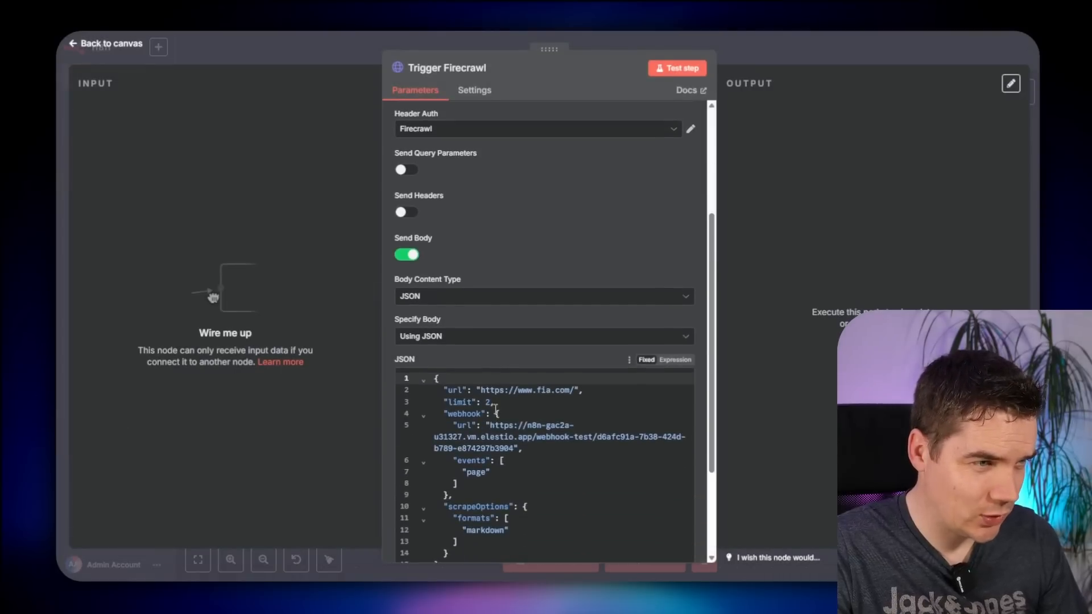
left_click(491, 403)
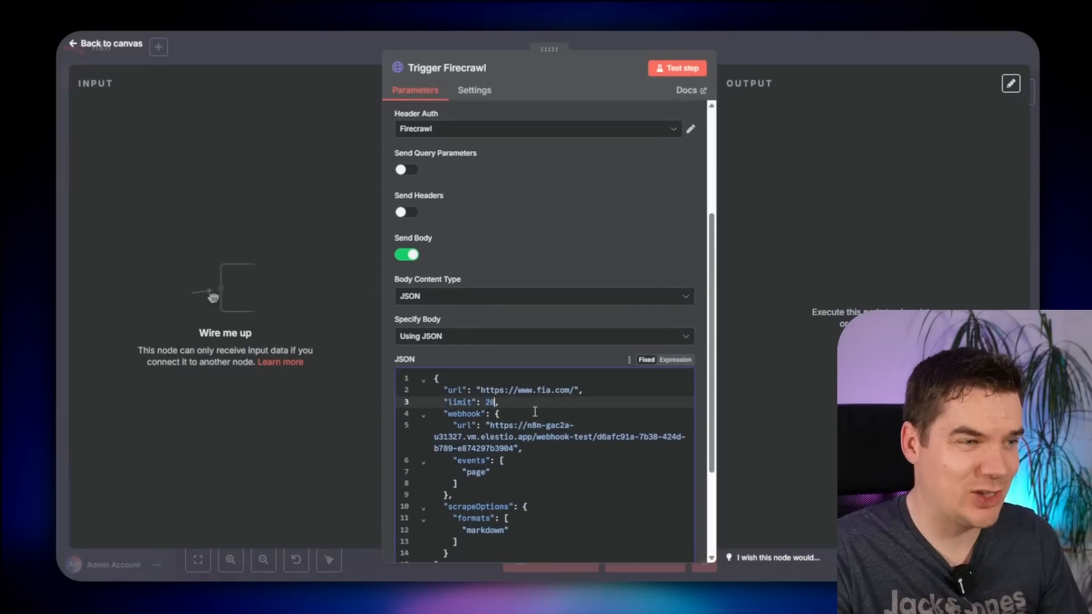
scroll(535, 409, "down", 1)
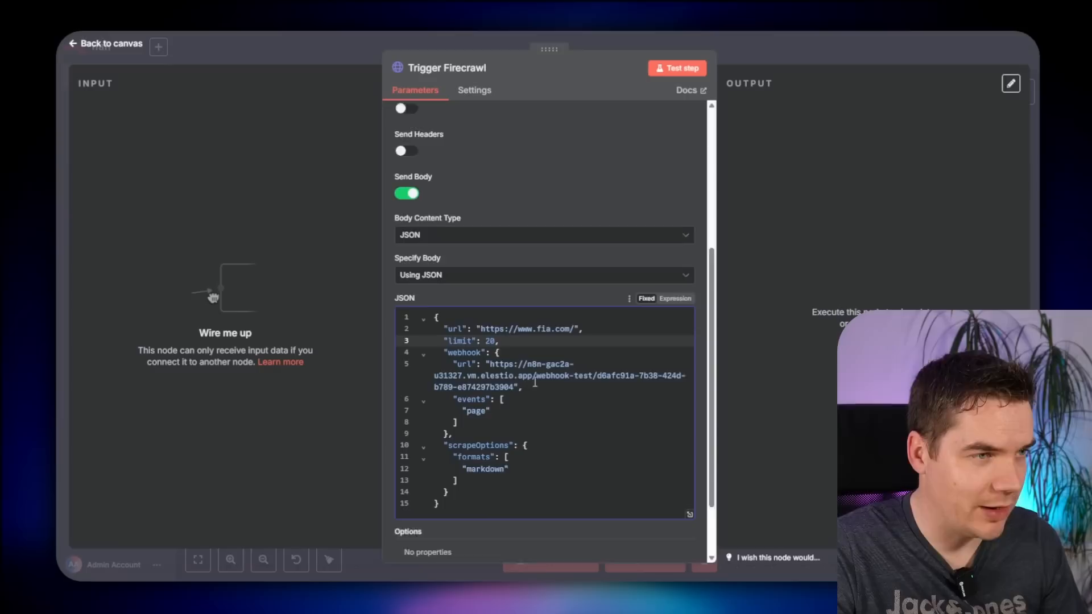
scroll(535, 382, "down", 1)
left_click(494, 316)
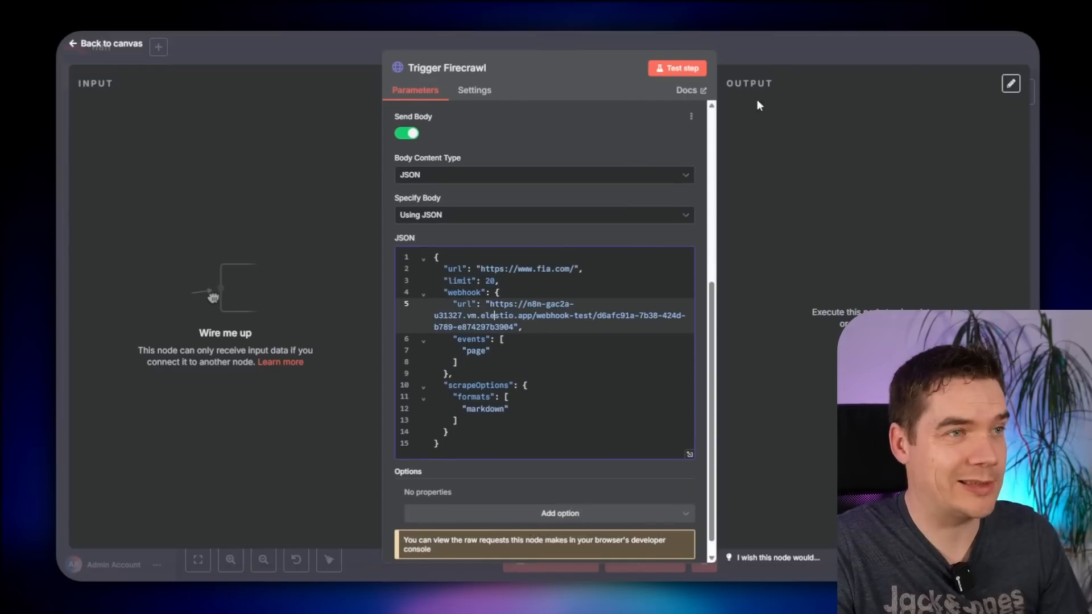
left_click(739, 61)
- Replace the Firecrawl body's test webhook URL with the Webhook node's production URL
scroll(547, 258, "down", 4)
scroll(670, 319, "down", 4)
scroll(666, 363, "down", 11)
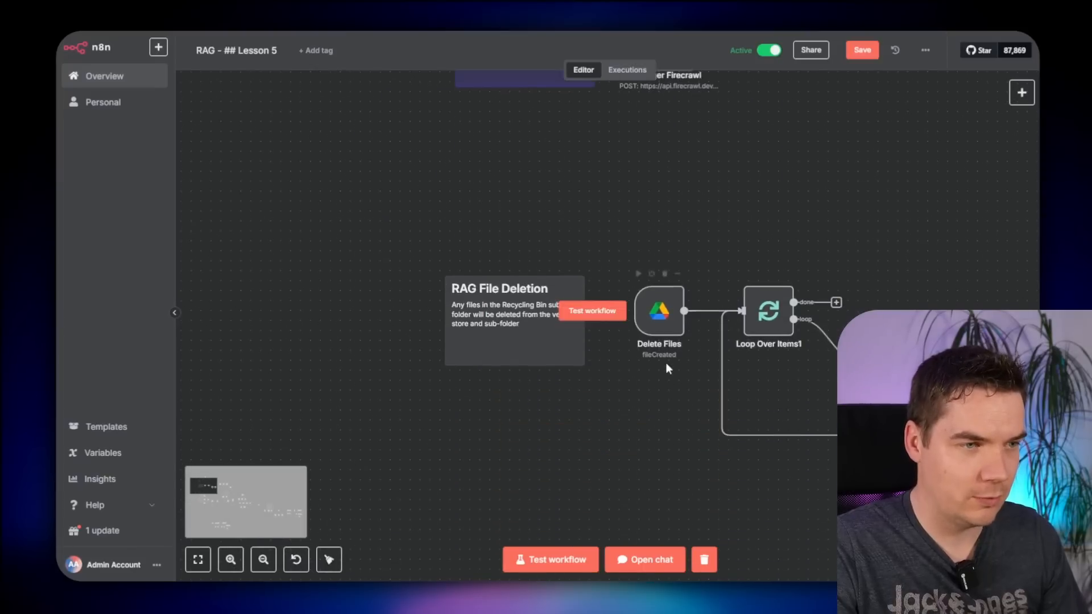
scroll(666, 370, "down", 5)
double_click(642, 337)
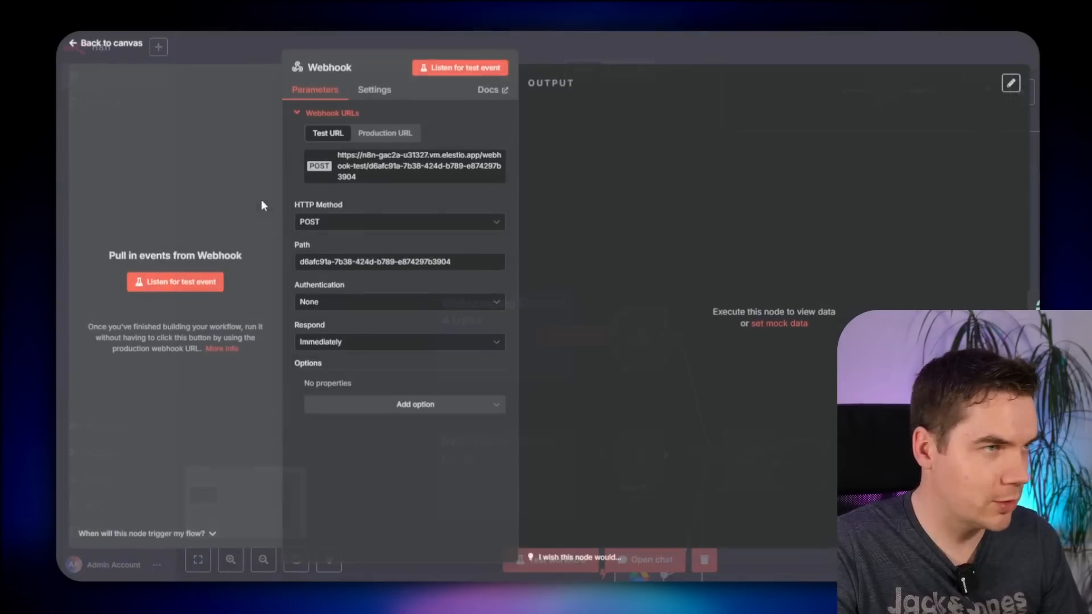
left_click(385, 133)
left_click(393, 166)
left_click(708, 48)
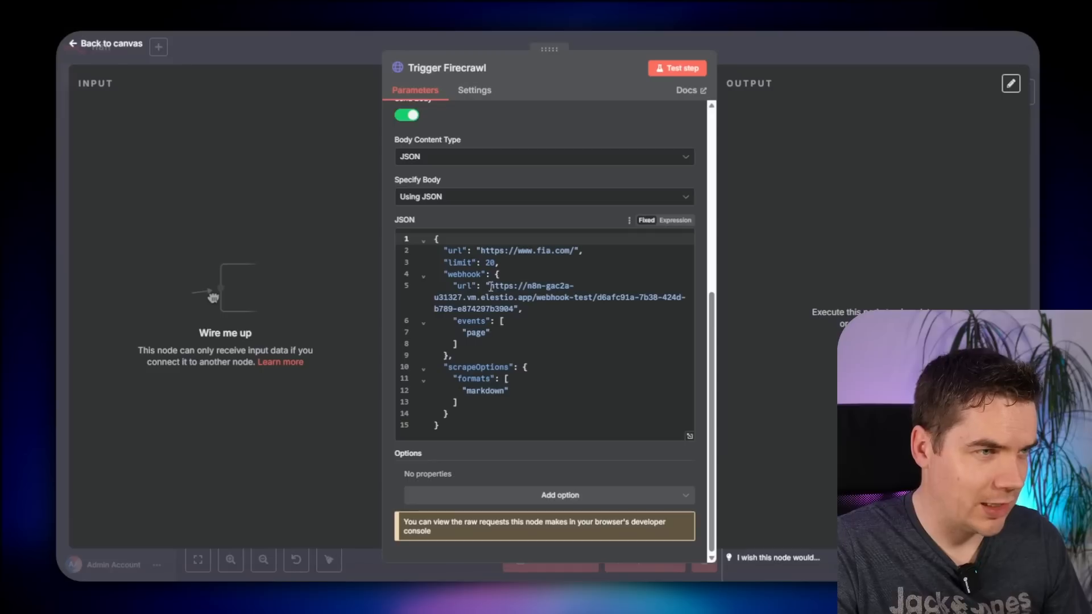
left_click_drag(491, 287, 521, 312)
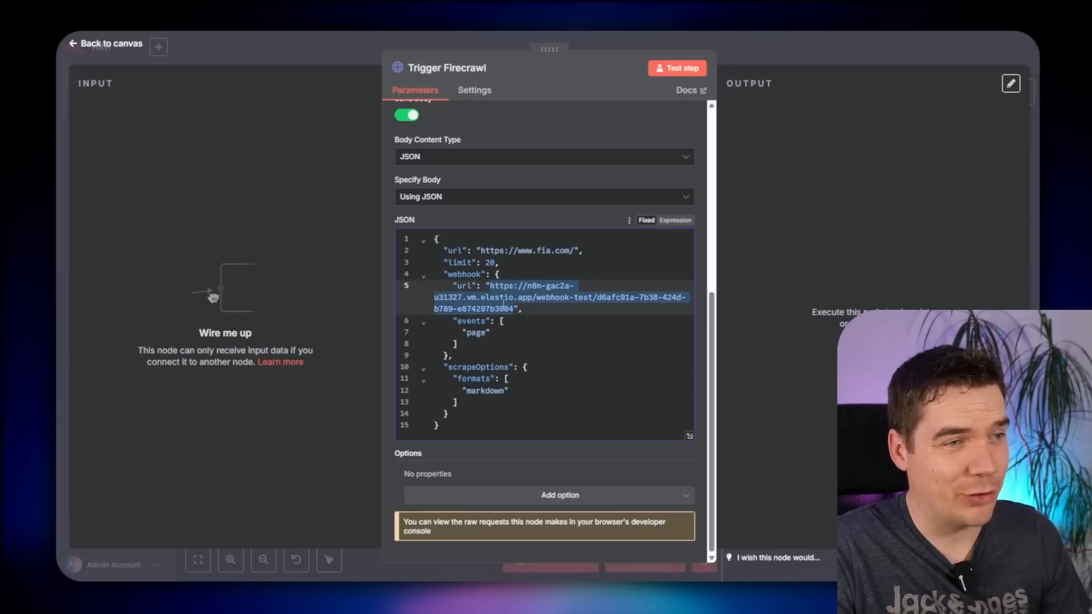
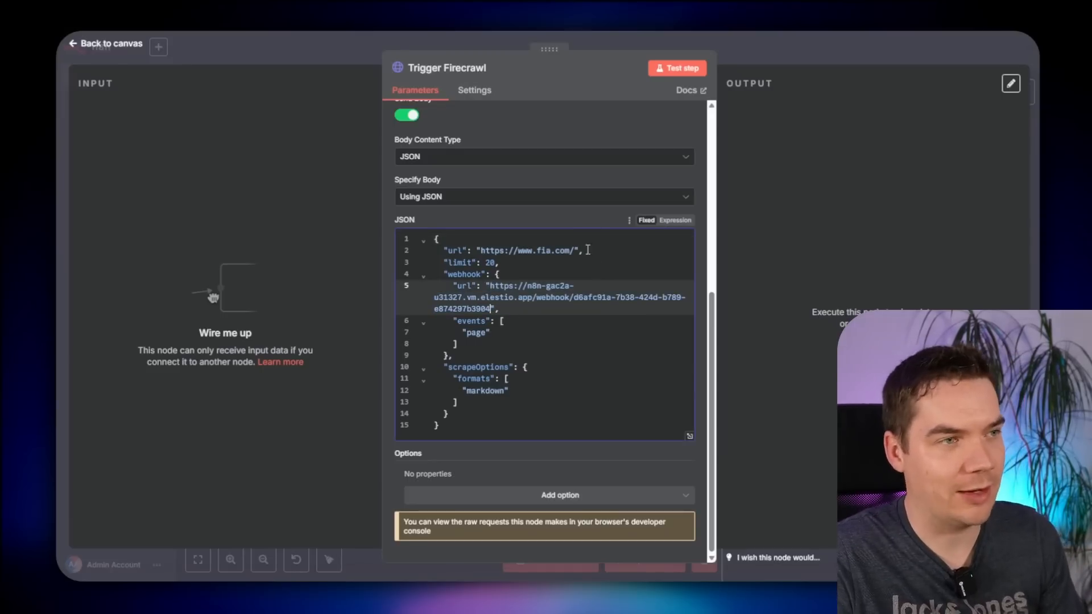
- Save the workflow, execute the Trigger Firecrawl step, and view the executions list
scroll(588, 250, "up", 2)
left_click(730, 62)
key("ctrl+s")
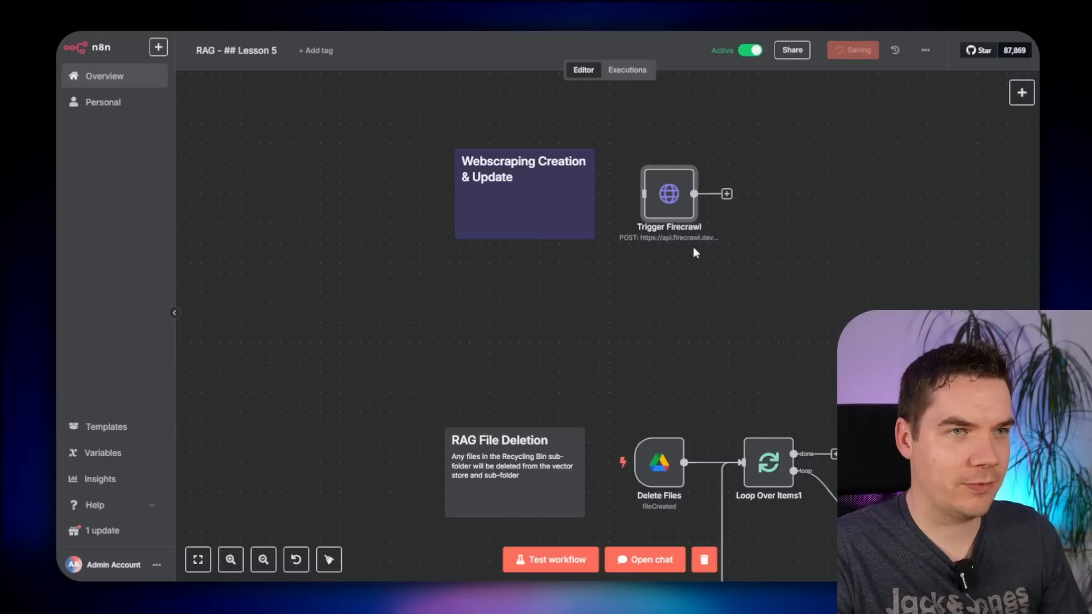
left_click(649, 157)
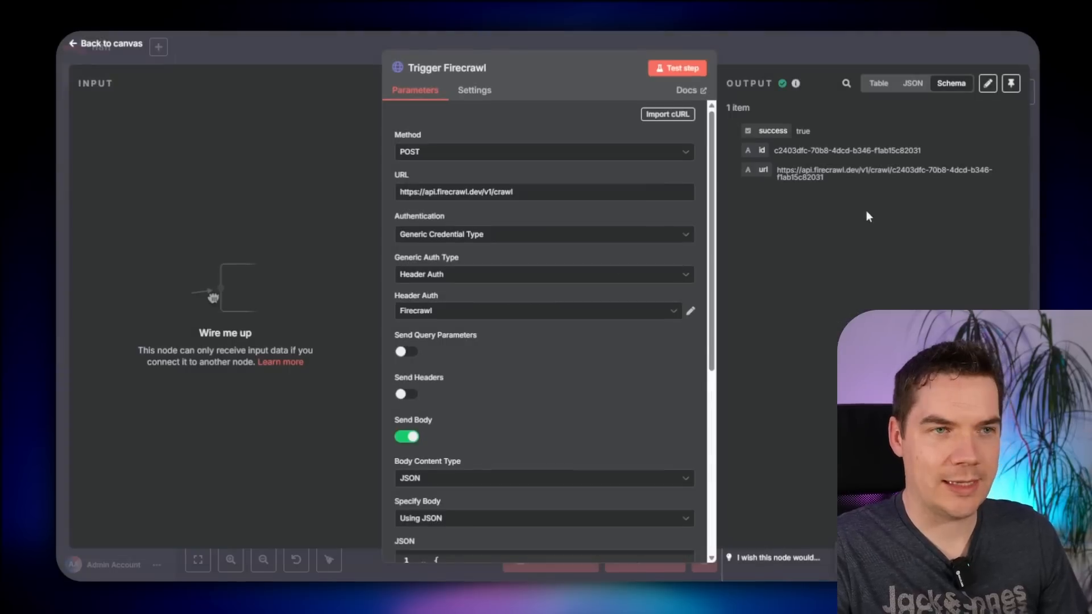
left_click_drag(823, 176, 800, 169)
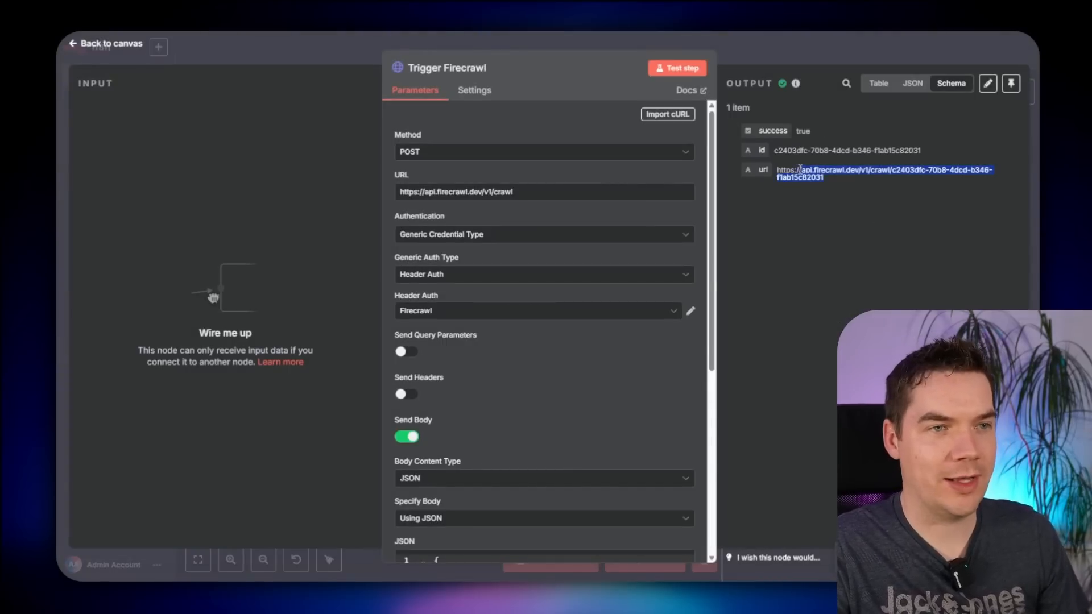
left_click(627, 70)
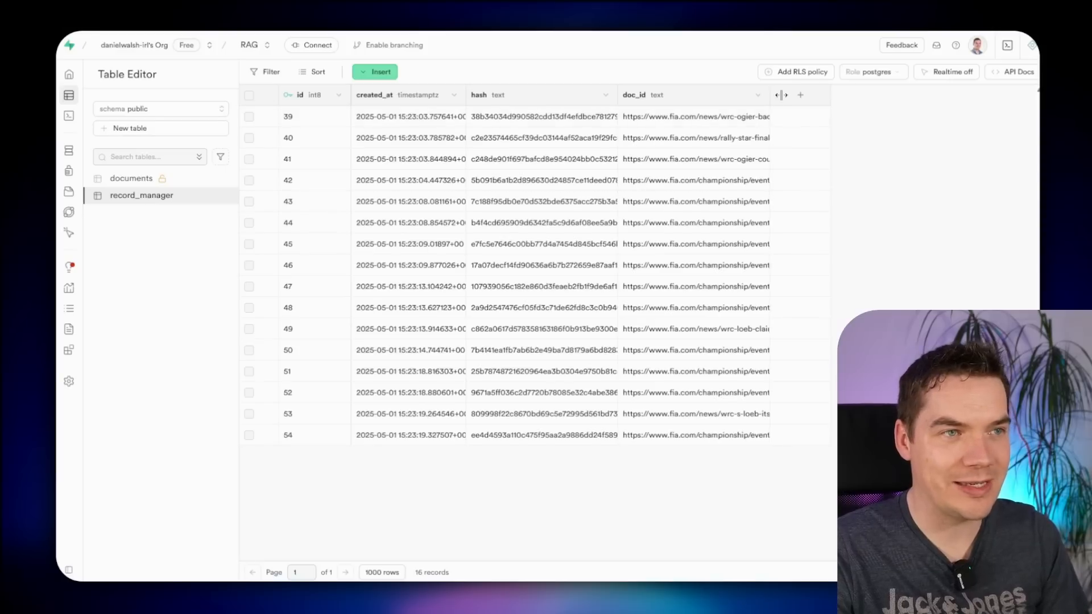
- Inspect the failed execution's Generate Hash error details
left_click_drag(781, 95, 975, 97)
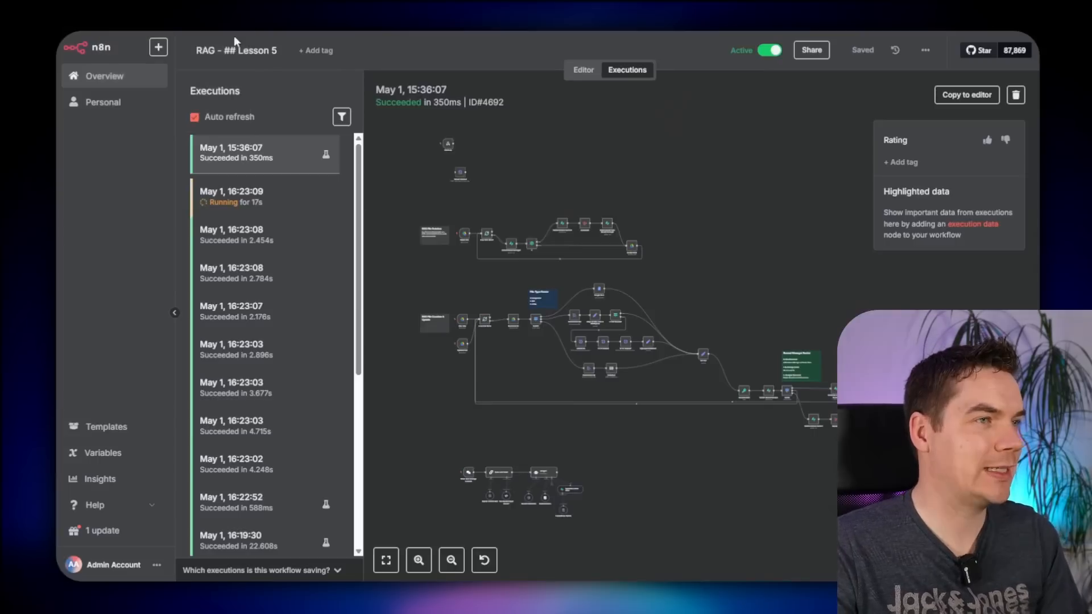
left_click(261, 255)
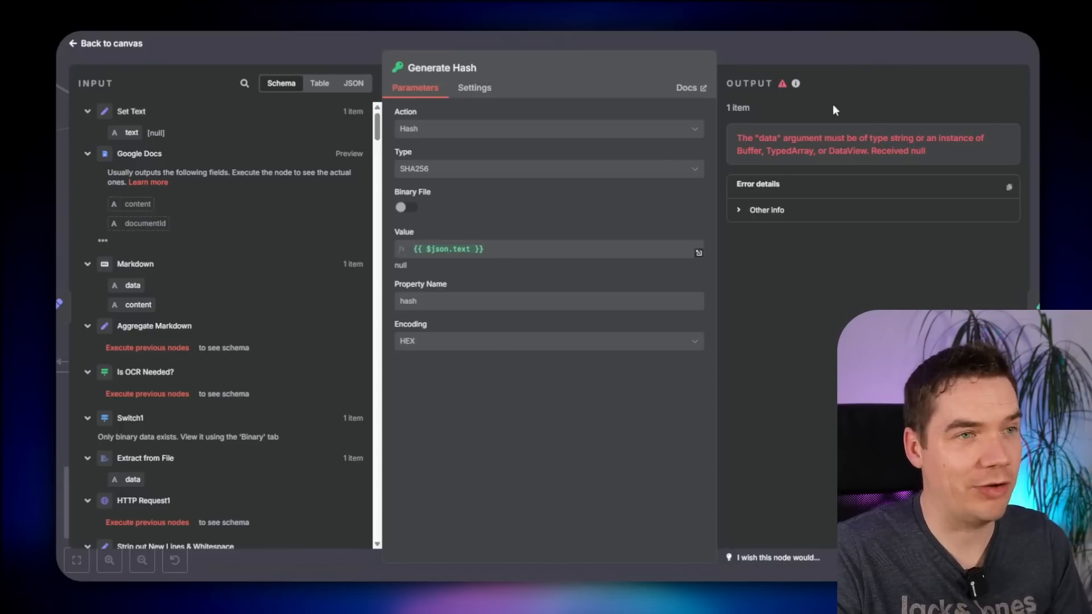
left_click(834, 57)
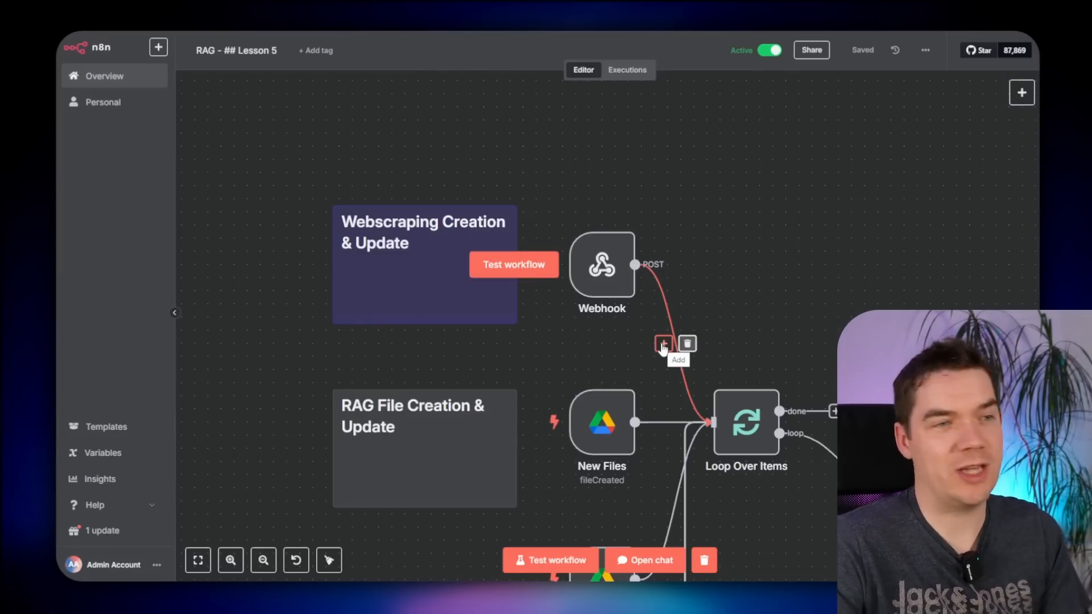
- Insert an If2 node after the Webhook checking markdown length is greater than or equal to 0, and test it
left_click(662, 344)
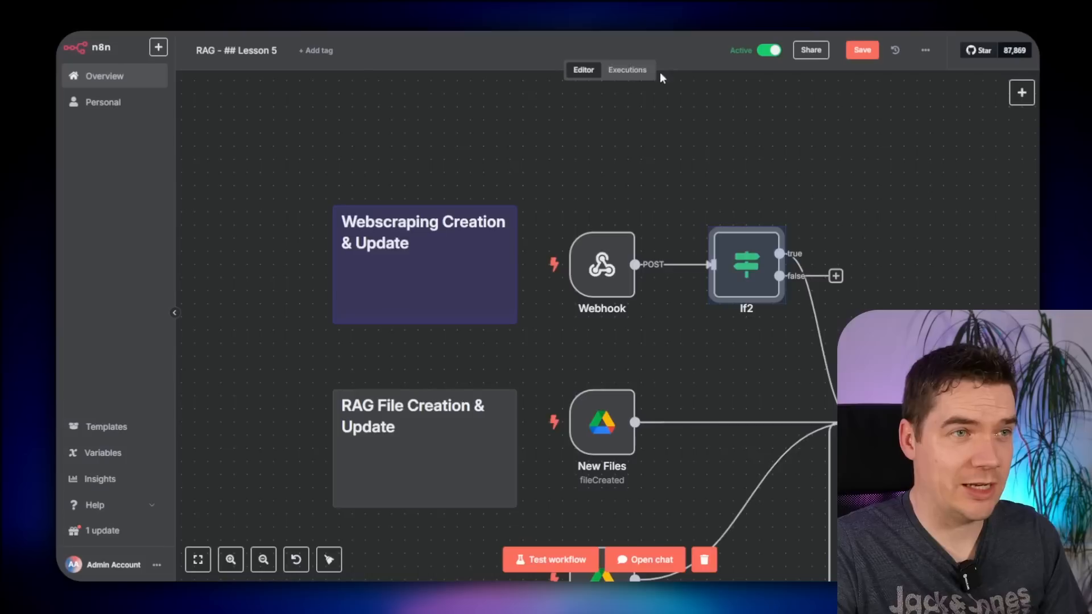
left_click(627, 69)
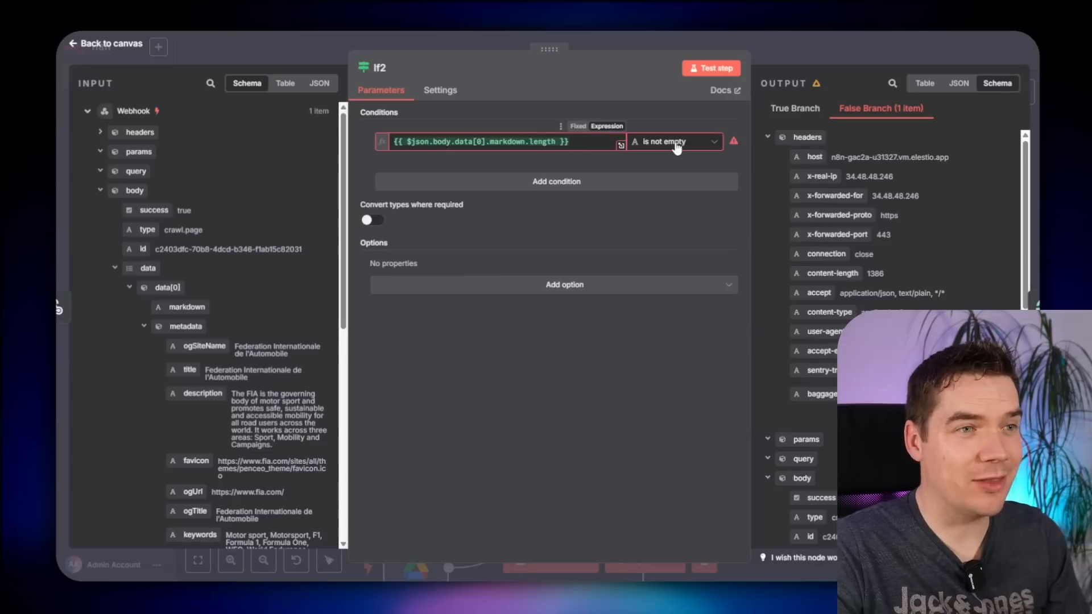
left_click(677, 147)
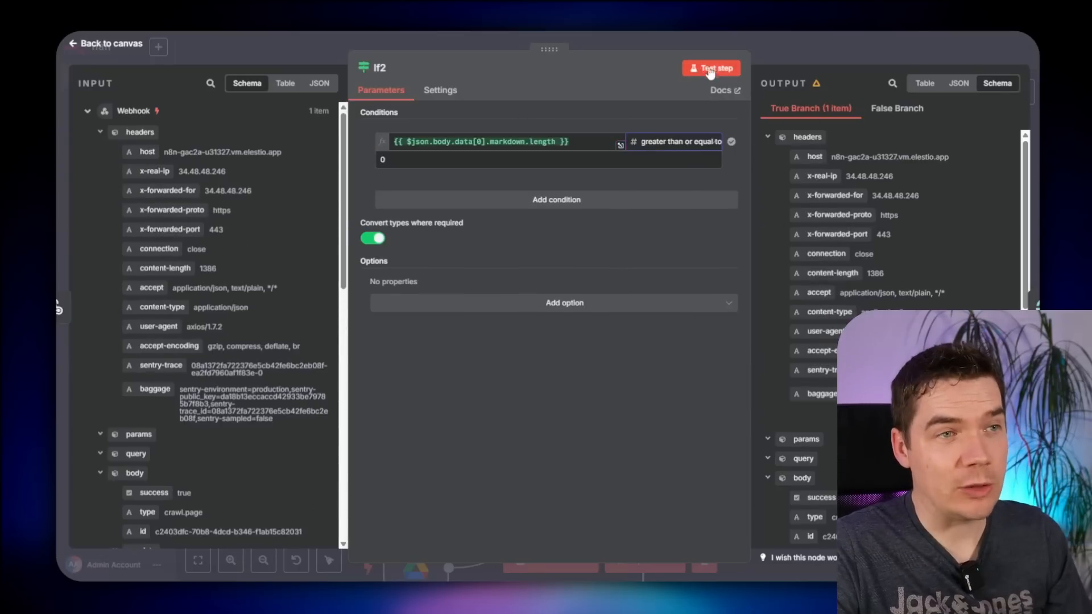
left_click(711, 73)
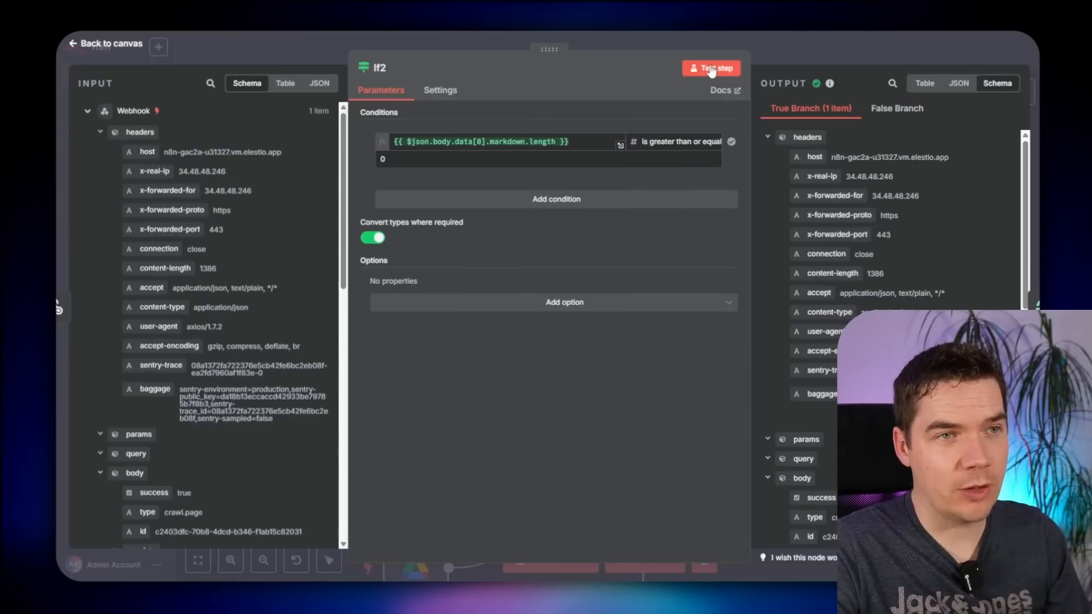
left_click(821, 37)
scroll(674, 257, "down", 2)
scroll(635, 237, "down", 1)
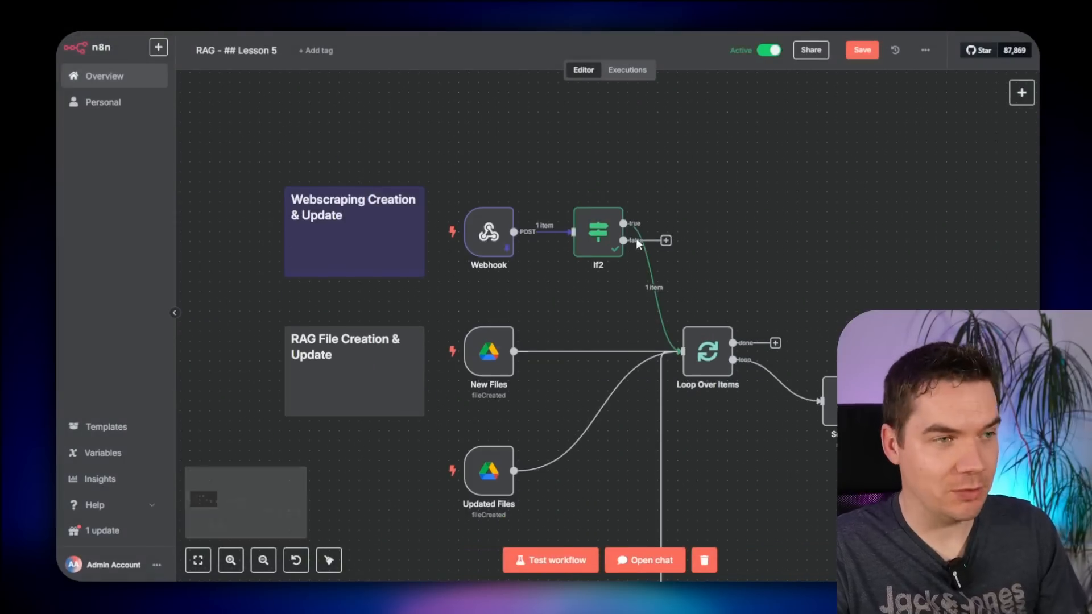
scroll(707, 238, "down", 2)
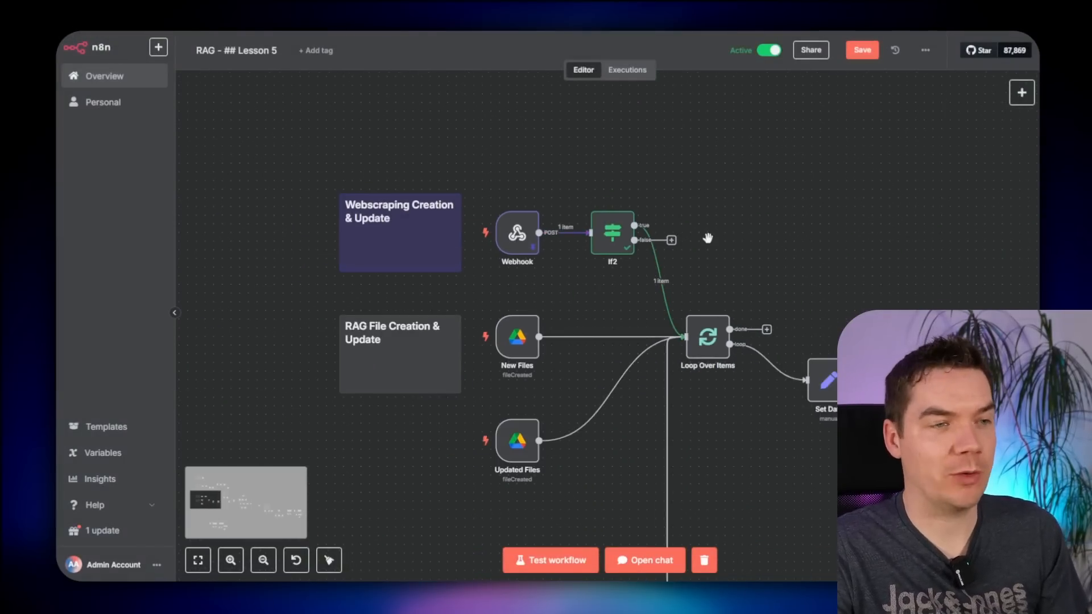
left_click(171, 23)
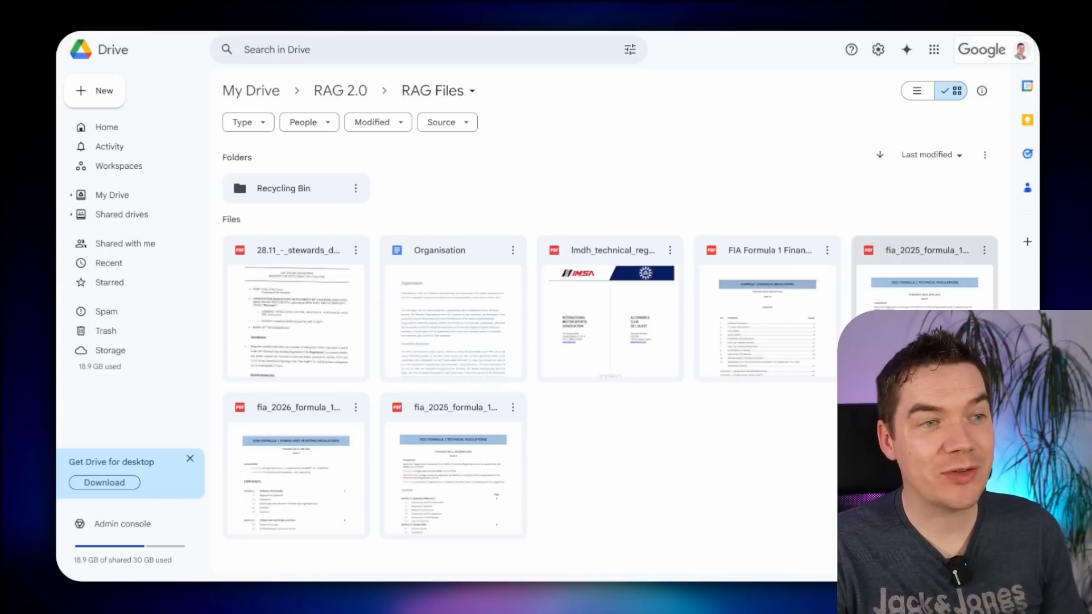
- Create a 'Process' folder inside RAG Files, then return to the n8n editor
right_click(423, 183)
left_click(449, 196)
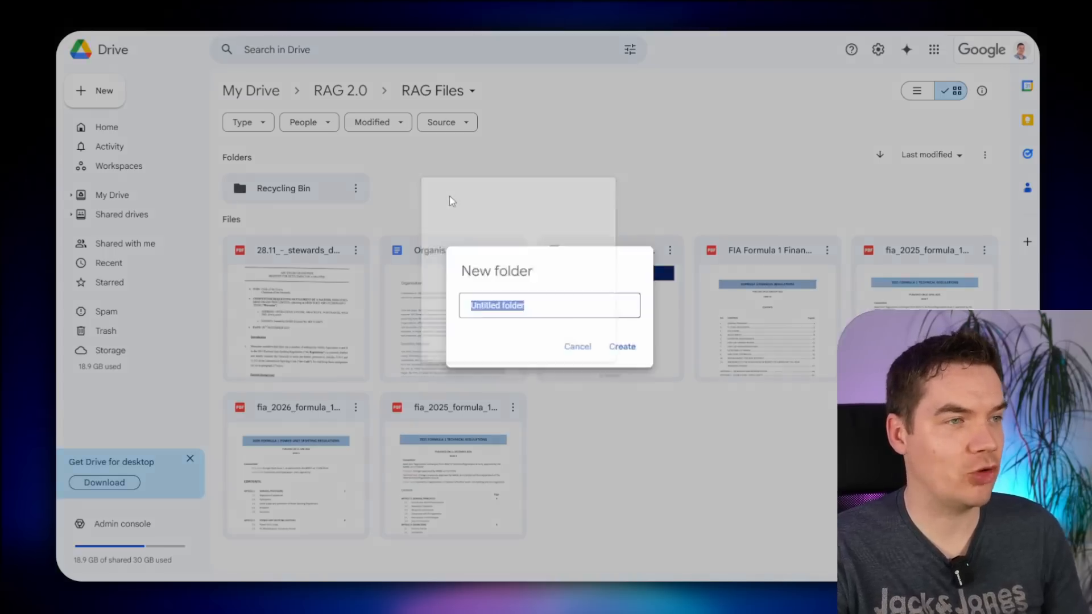
type("Process")
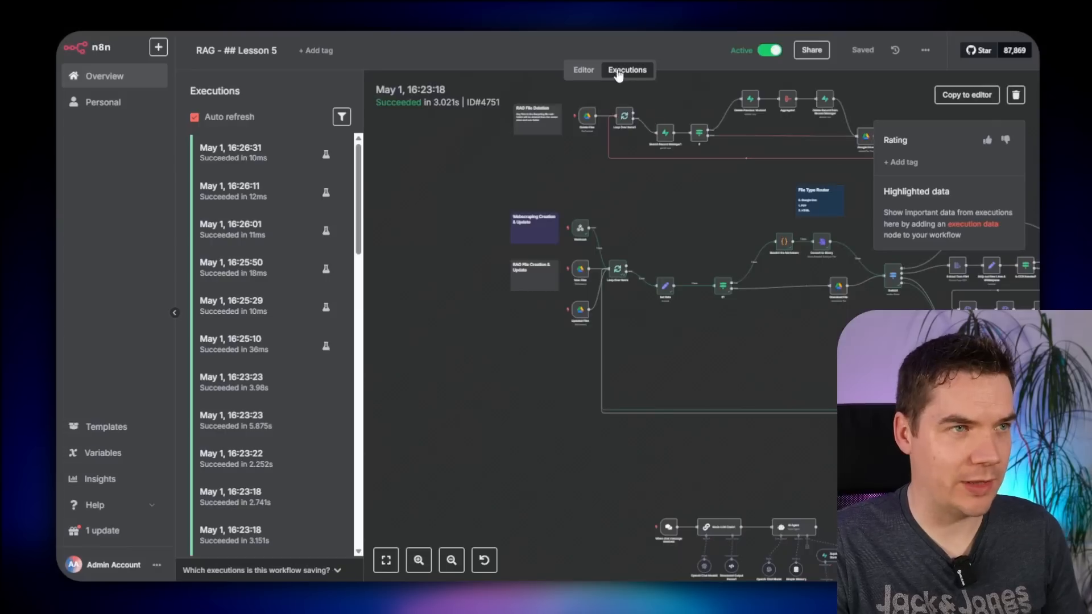
left_click(584, 69)
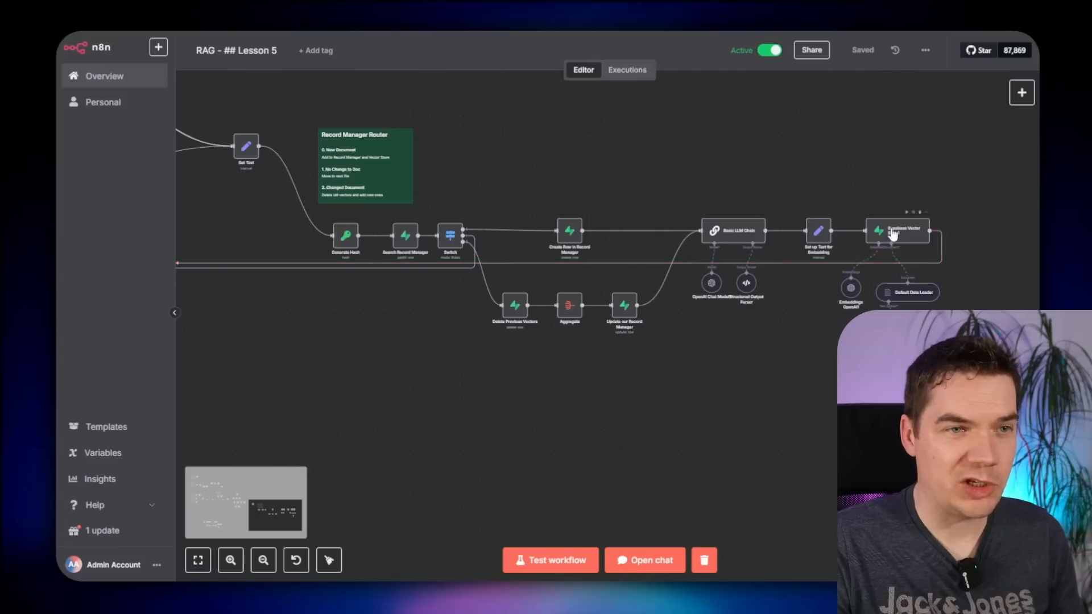
- Add a Google Drive 'Move file' node after Supabase Vector Store1
left_click_drag(892, 236, 918, 385)
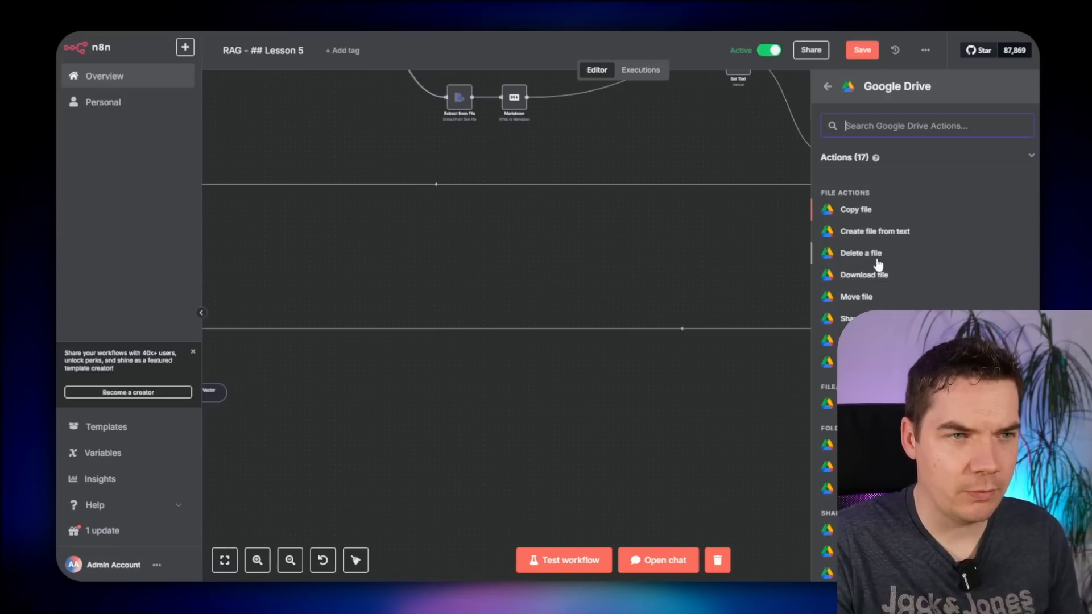
type("move")
left_click(853, 187)
key("Escape")
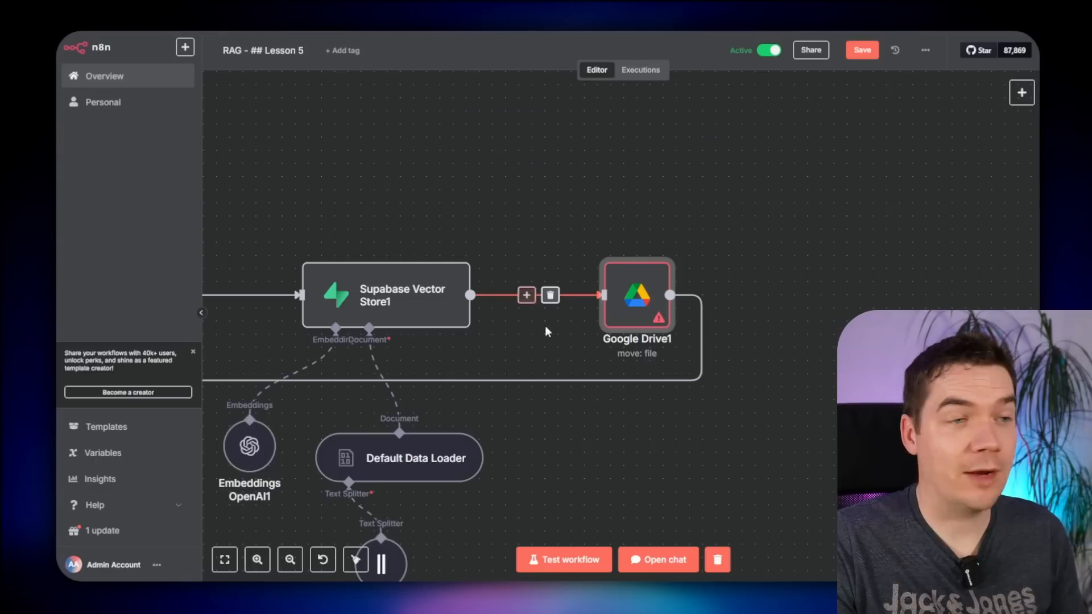
- Insert an If node on the connection before the Drive move node
left_click(528, 295)
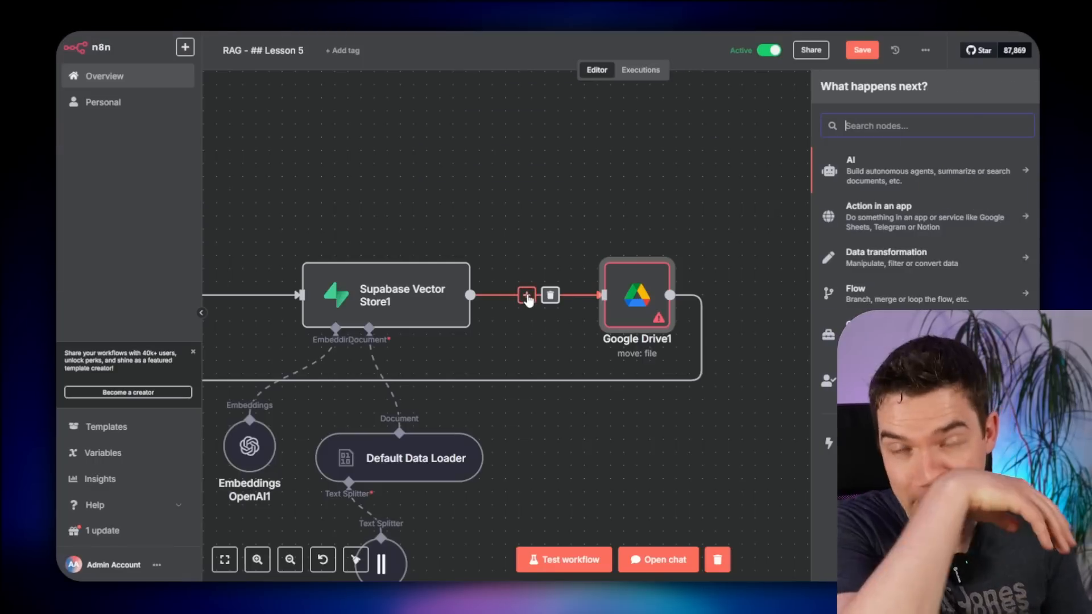
type("if")
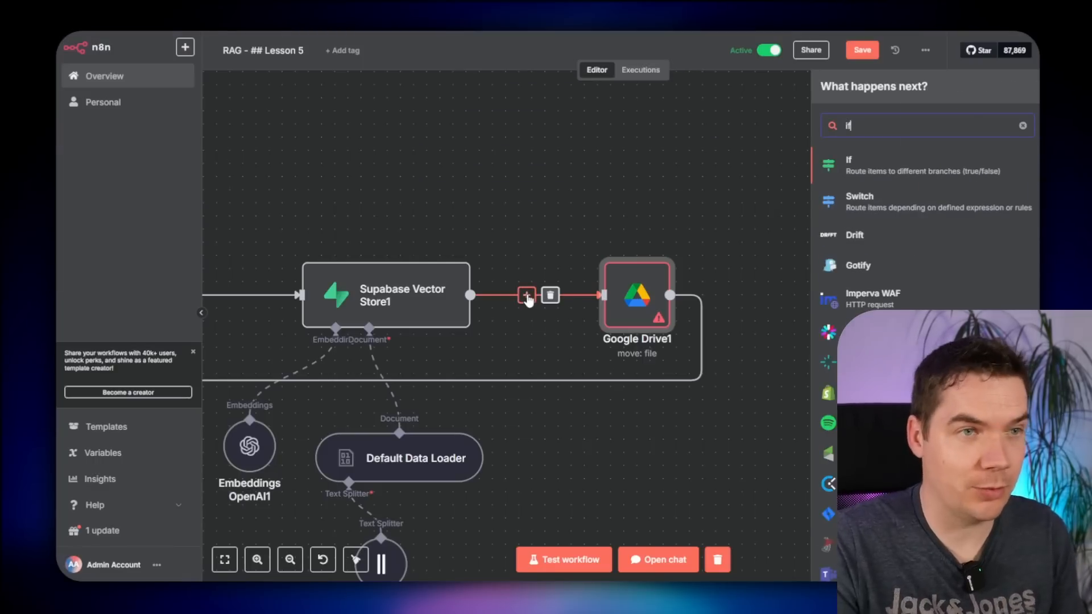
key("Return")
double_click(769, 291)
key("Escape")
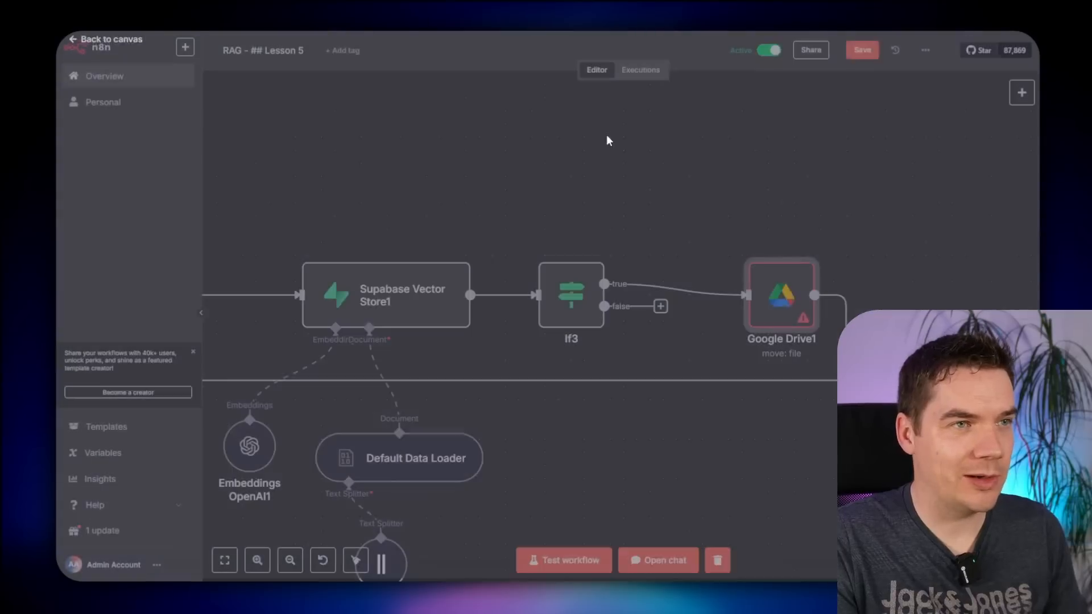
- Set the If condition to doc_type equals 'file' and rename the node If File
left_click(641, 70)
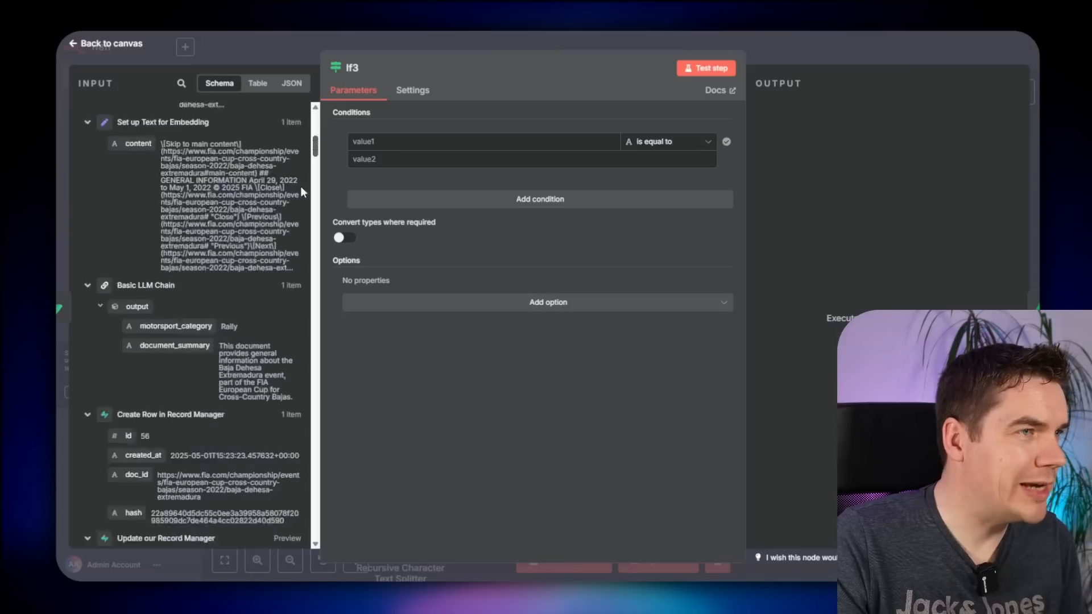
scroll(300, 191, "down", 15)
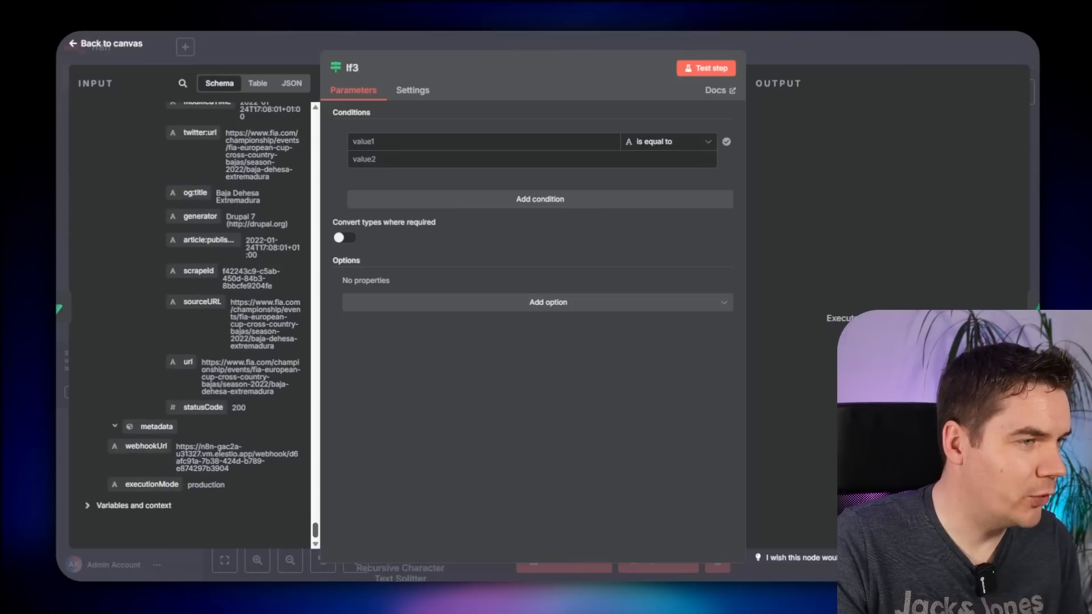
scroll(169, 364, "up", 15)
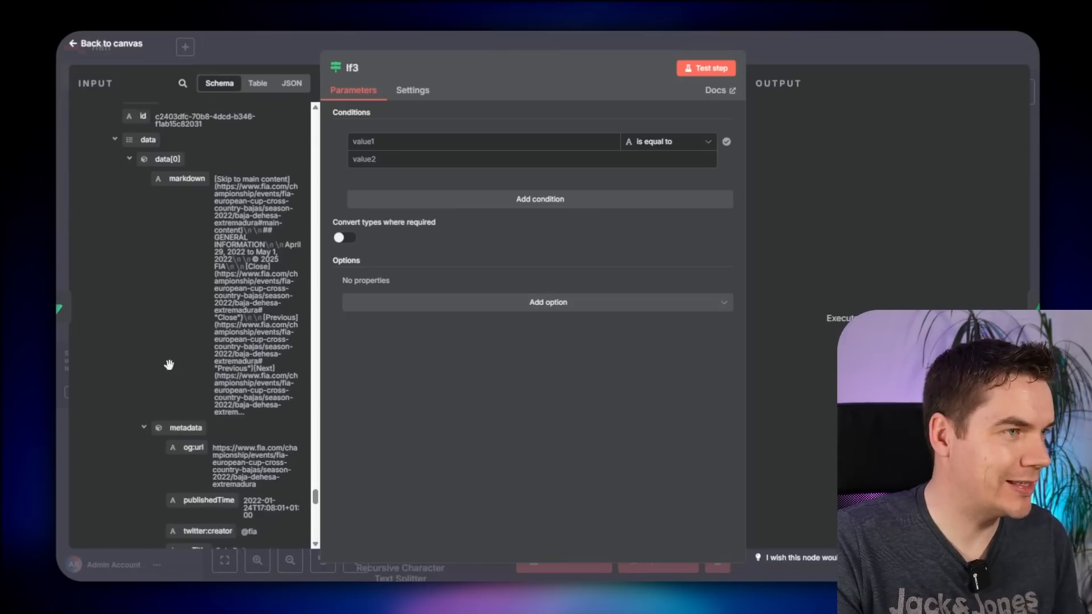
scroll(142, 346, "up", 5)
scroll(118, 323, "down", 10)
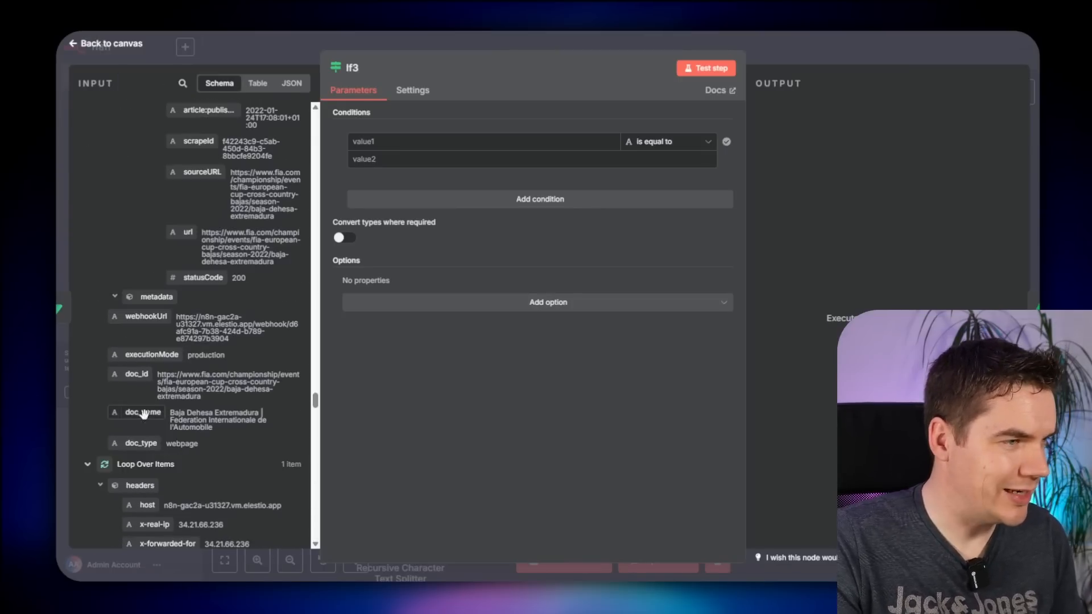
left_click_drag(141, 443, 435, 147)
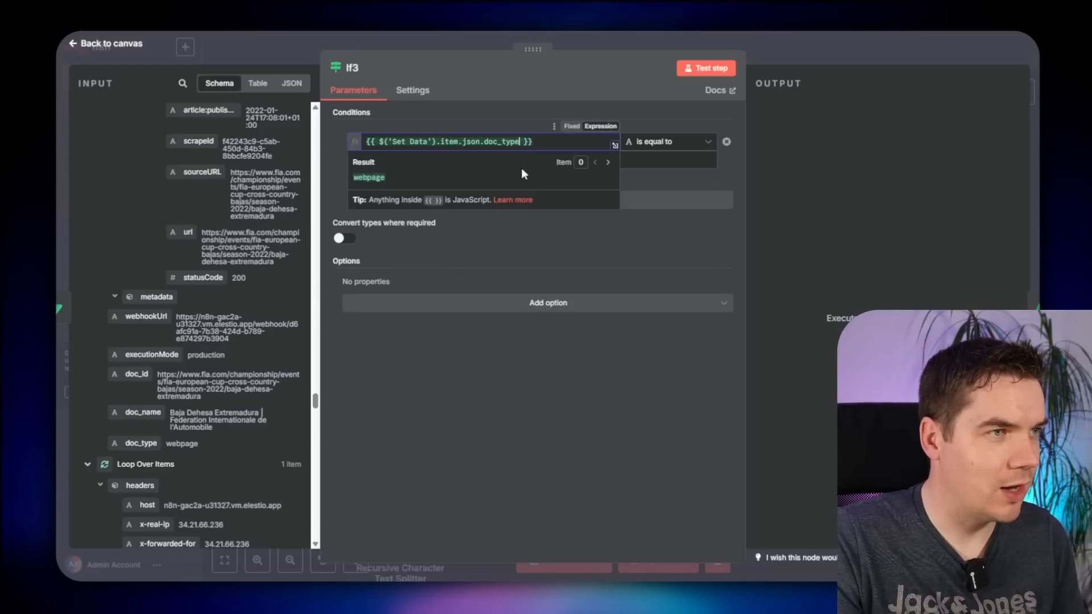
left_click(685, 161)
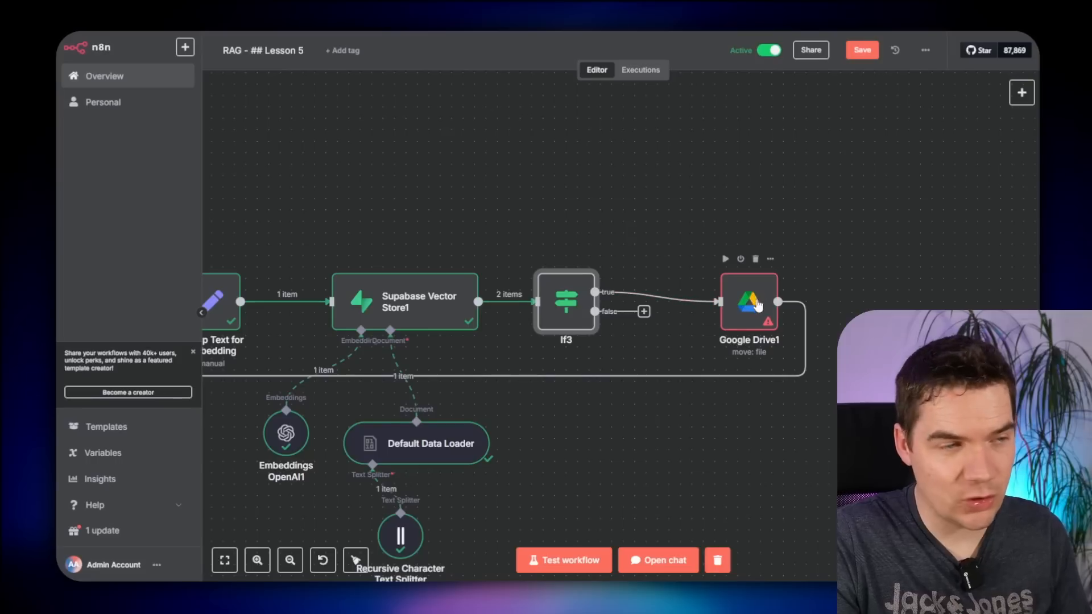
scroll(690, 434, "down", 6)
left_click_drag(689, 434, 1035, 362)
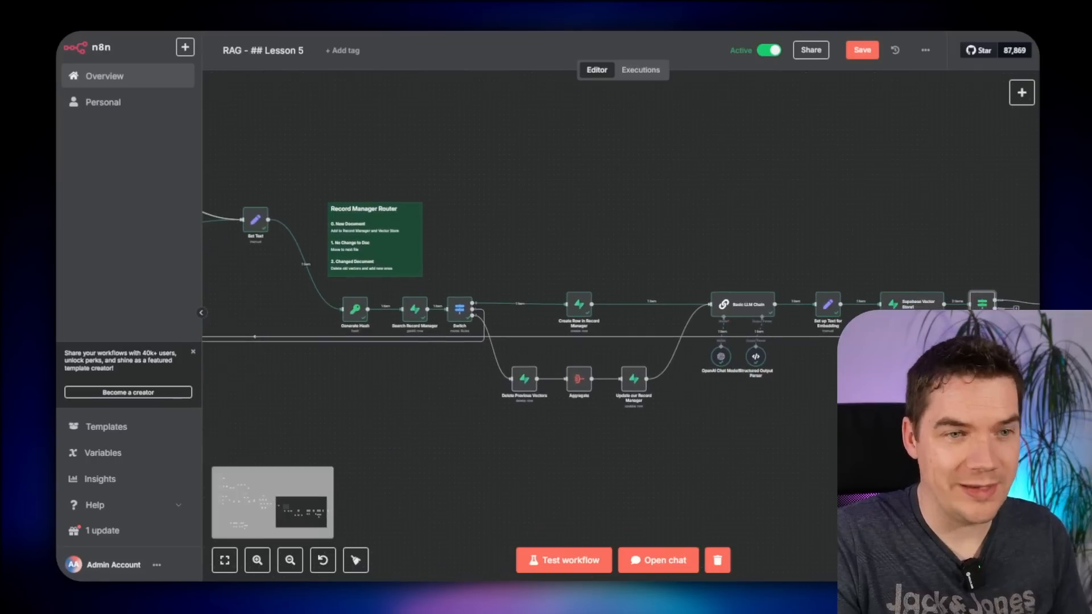
key("F2")
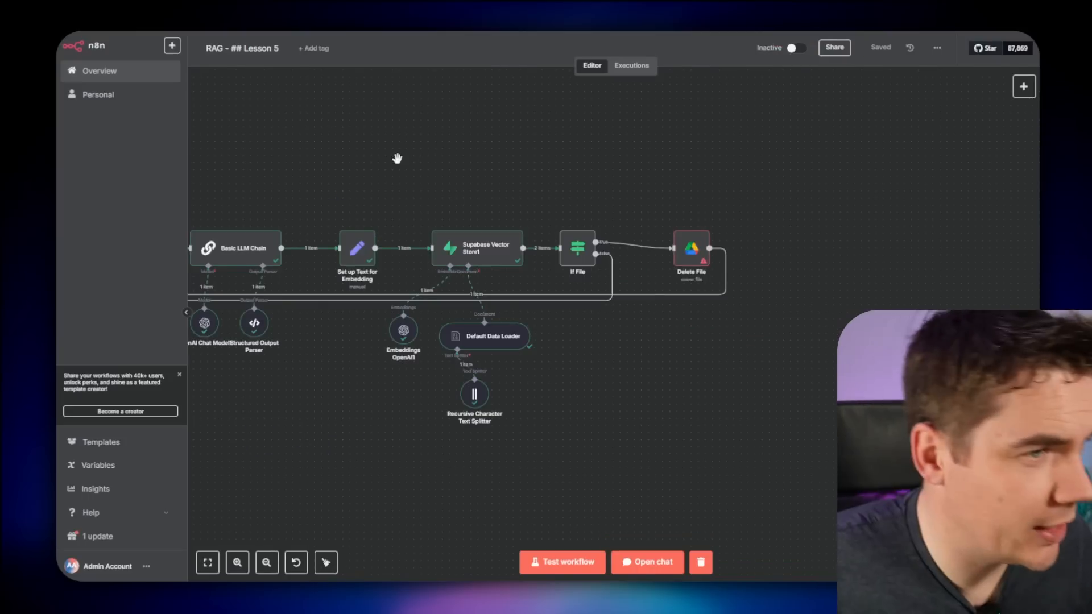
- Set Delete File's file ID to Set Data's doc_id and its parent folder to 'processed' in My Drive
left_click_drag(397, 158, 475, 164)
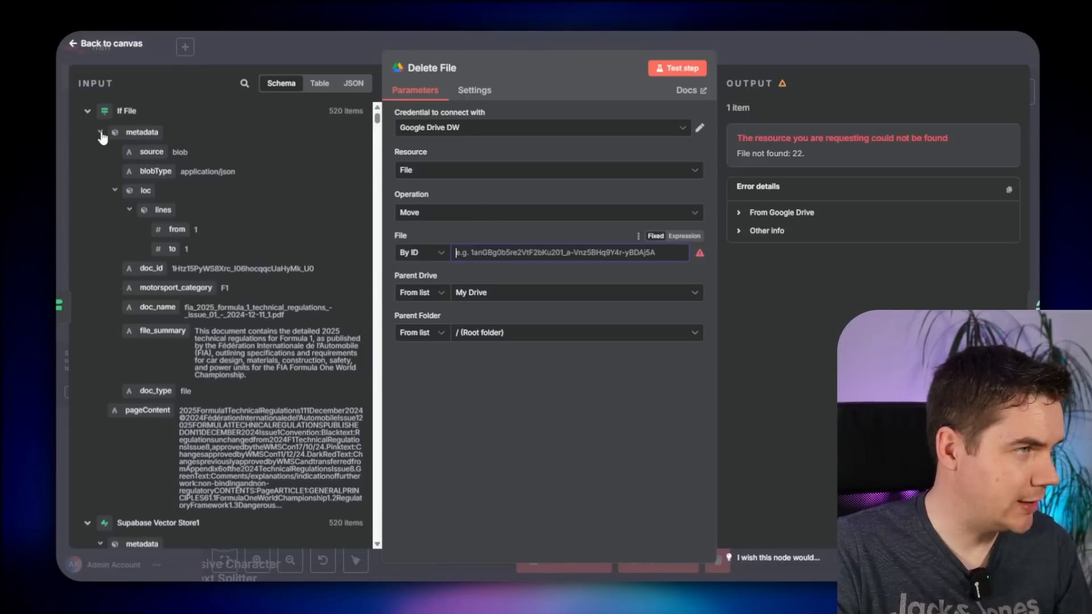
left_click(101, 132)
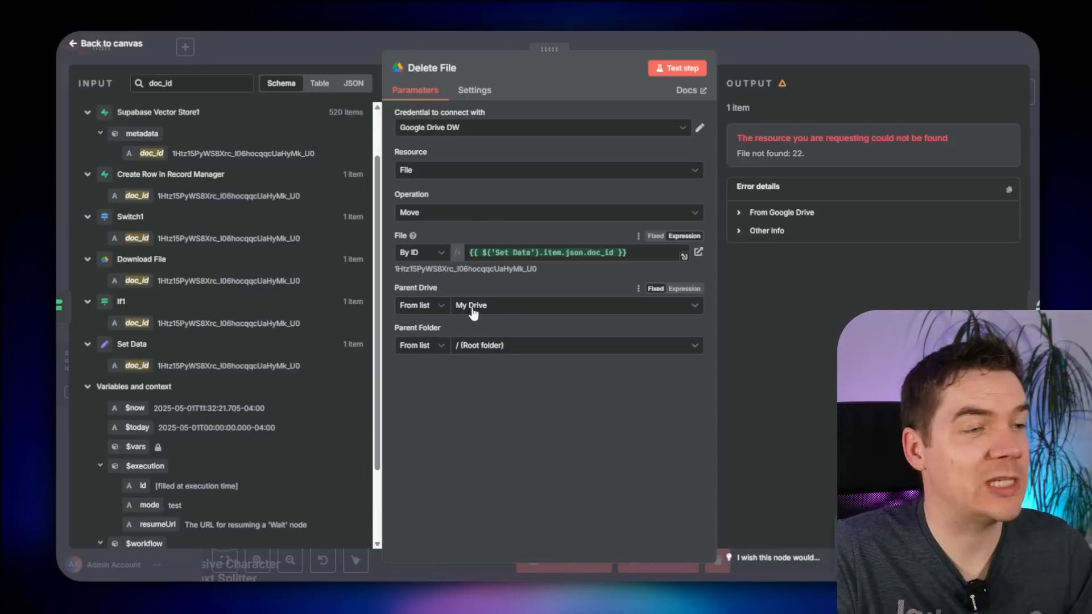
left_click(482, 309)
left_click(434, 356)
left_click(466, 345)
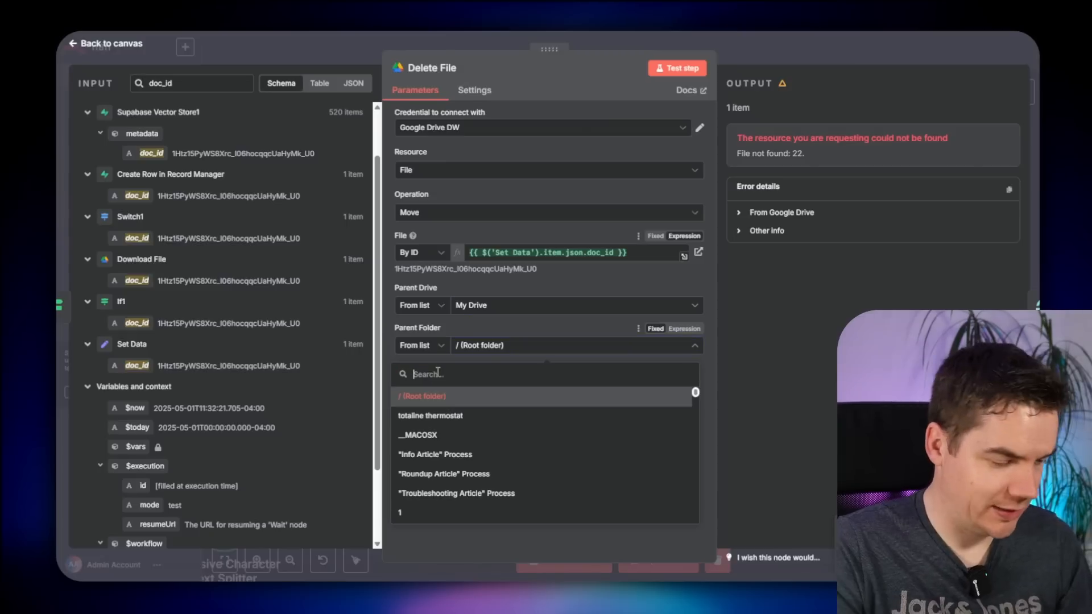
type("processed")
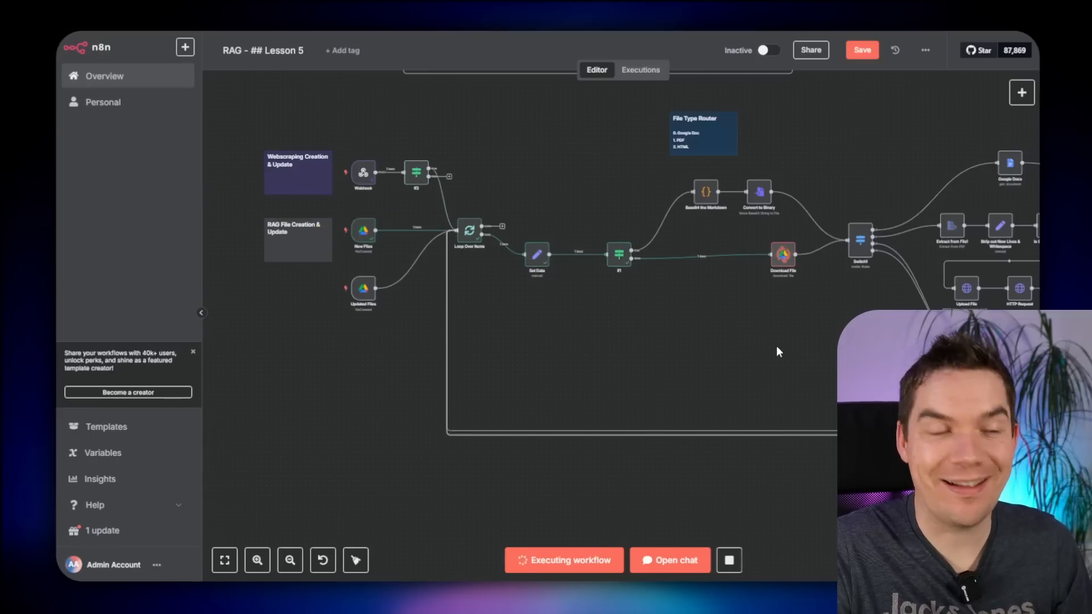
- Shift the If File and Archive File nodes right to make room
scroll(783, 342, "right", 10)
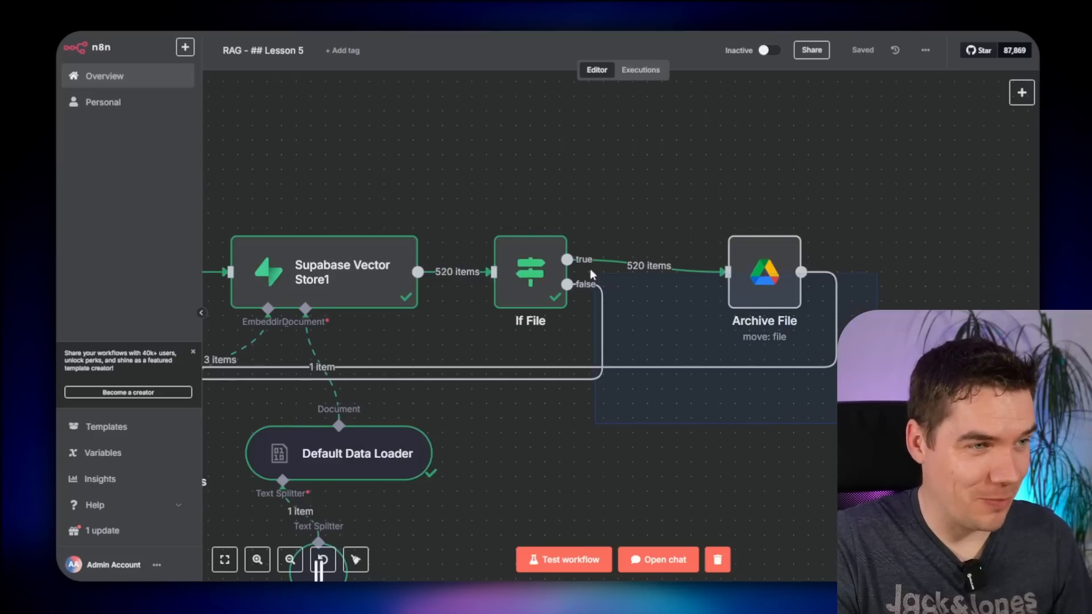
left_click_drag(591, 270, 472, 209)
left_click_drag(522, 273, 610, 274)
left_click(575, 148)
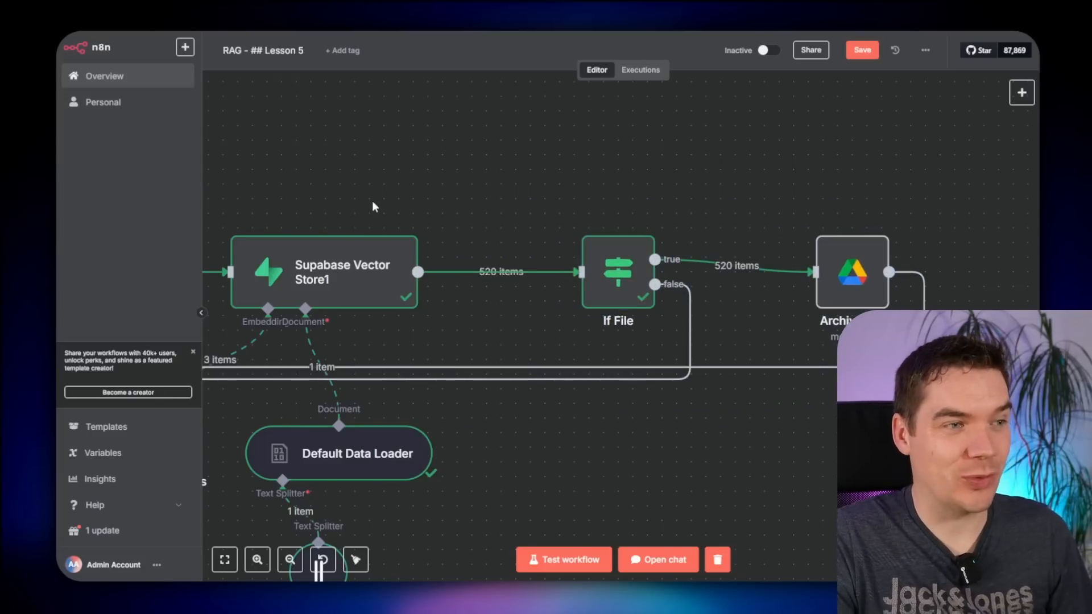
- Insert an Aggregate node before If File that combines all item data into one list
mouse_move(385, 276)
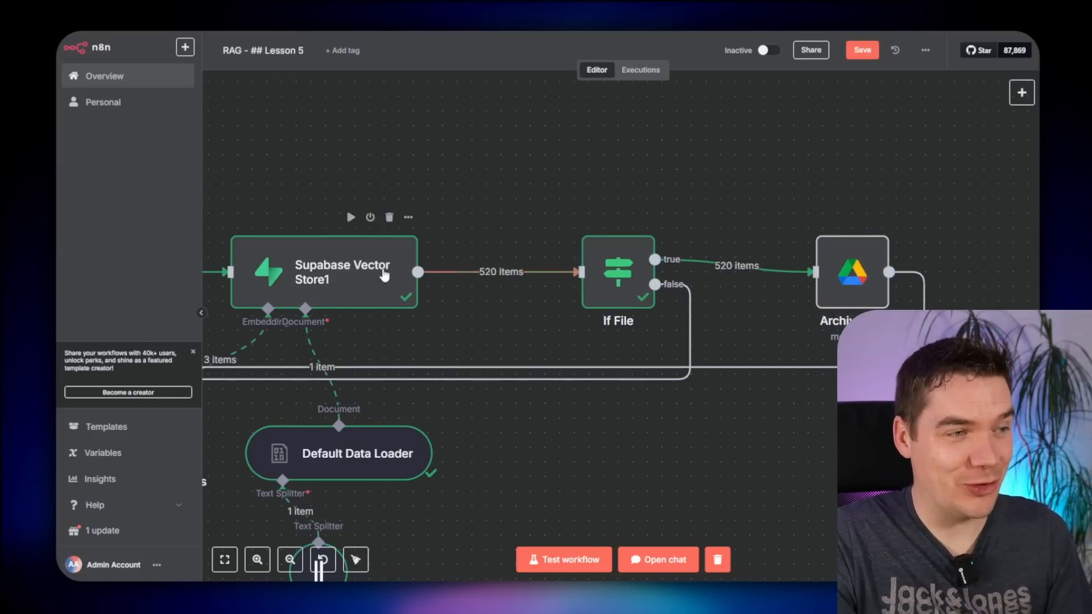
left_click(488, 272)
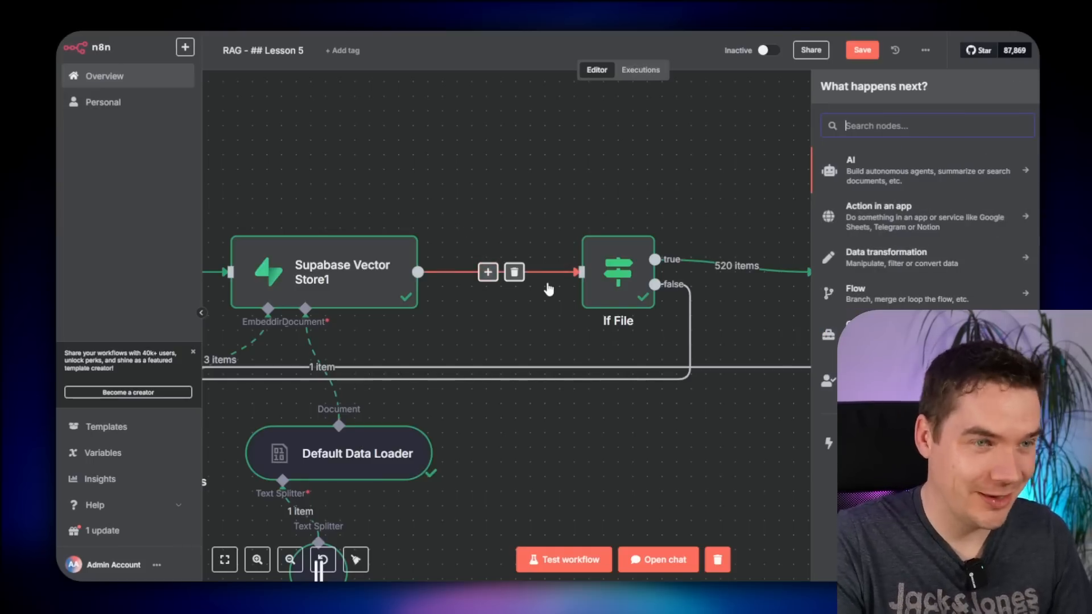
type("aggreg")
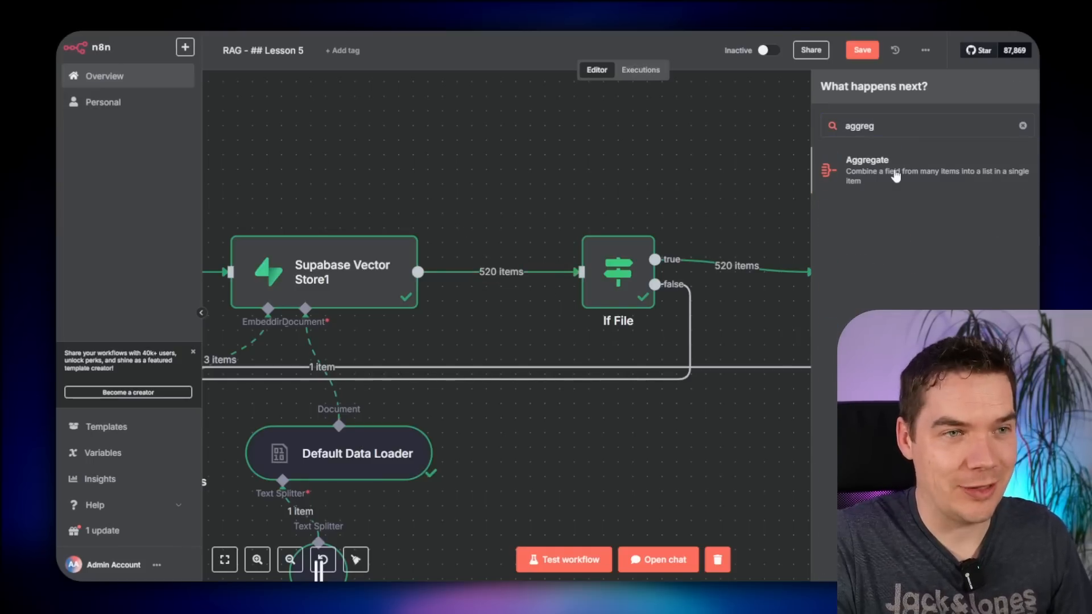
key("Return")
left_click(449, 132)
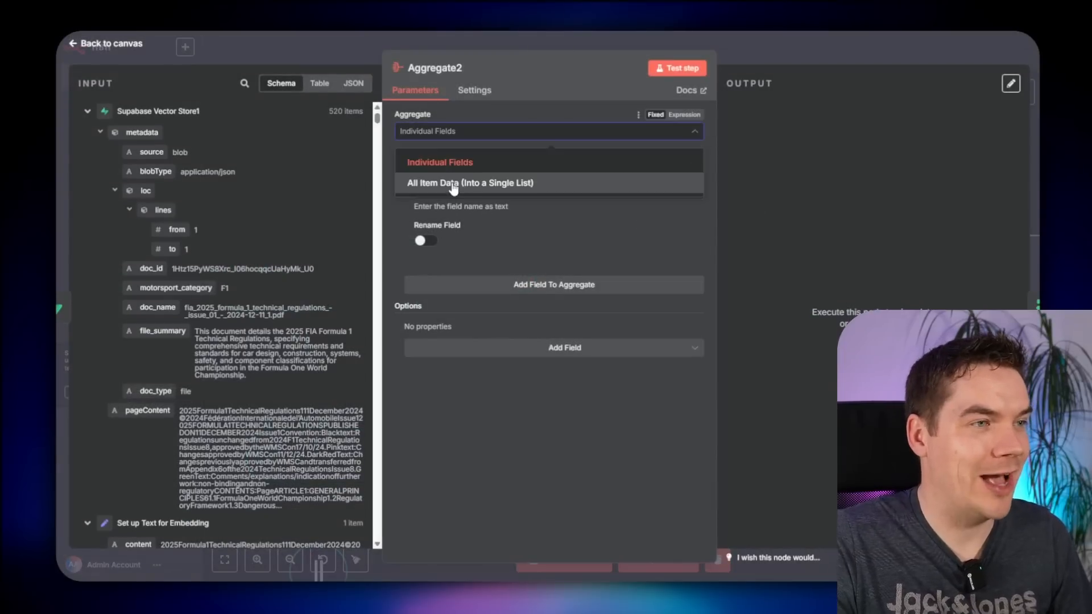
left_click(451, 184)
key("Escape")
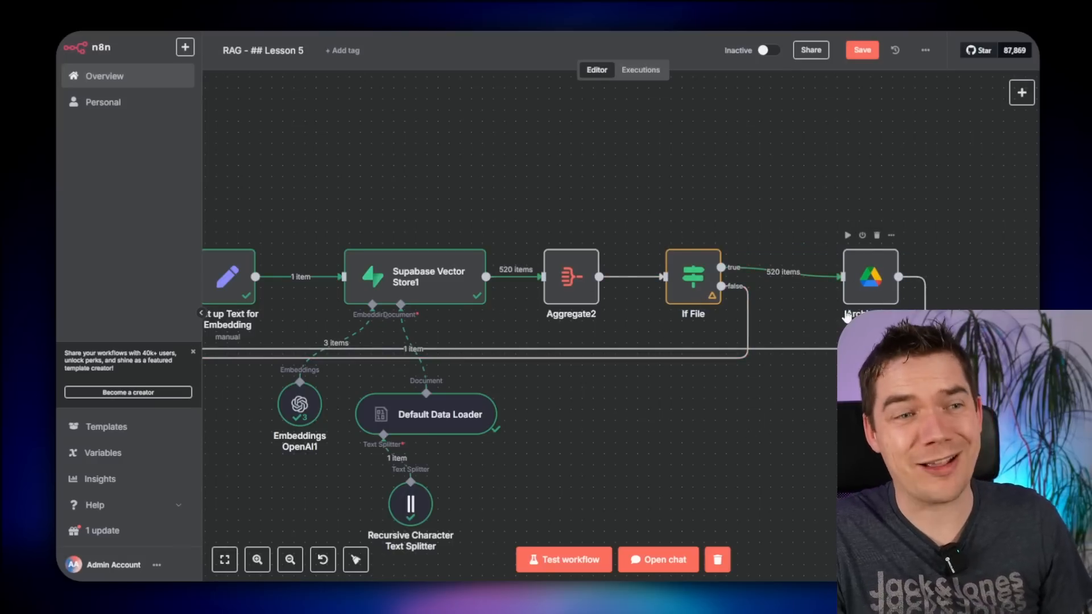
- Check If File, then move the PDF from the Processed folder back into RAG Files
scroll(846, 317, "up", 3)
double_click(611, 267)
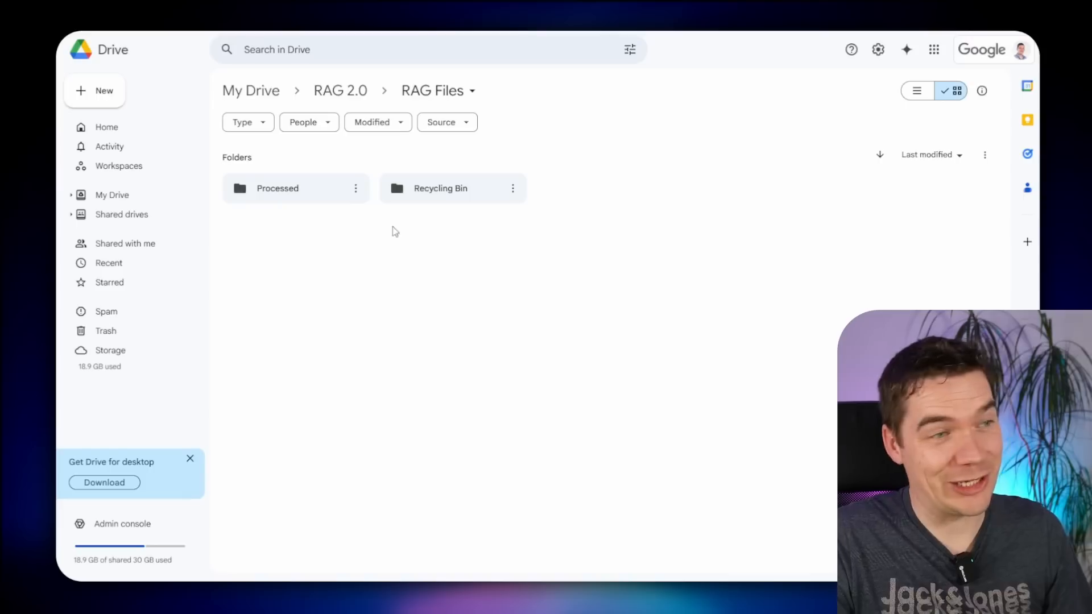
left_click(281, 191)
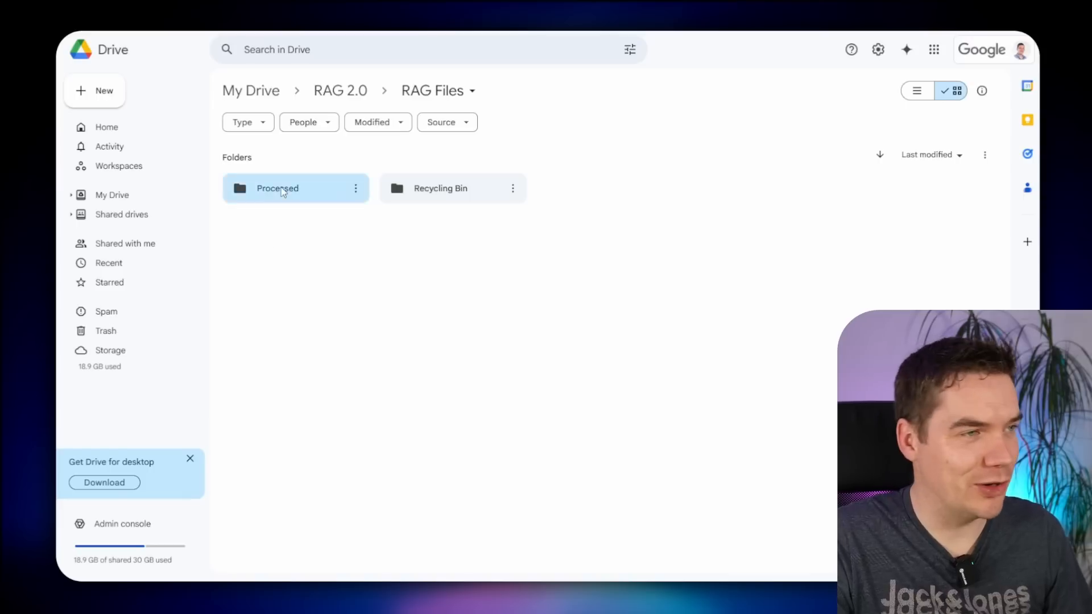
double_click(282, 190)
left_click_drag(347, 254, 290, 94)
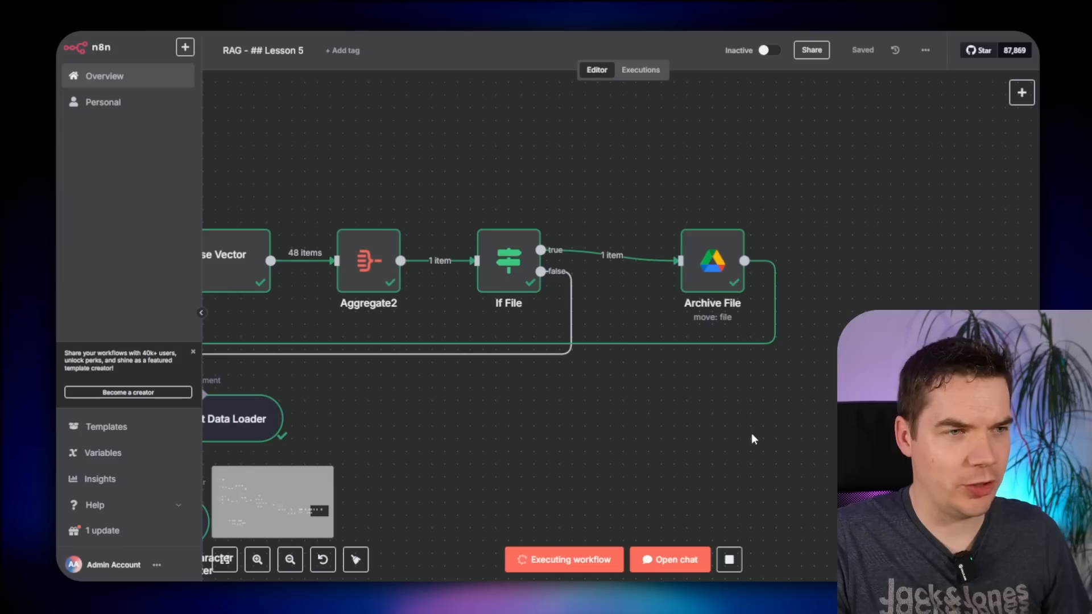
- Check Supabase's documents table and pan the workflow to the Download File node
scroll(753, 438, "down", 2)
scroll(384, 170, "down", 2)
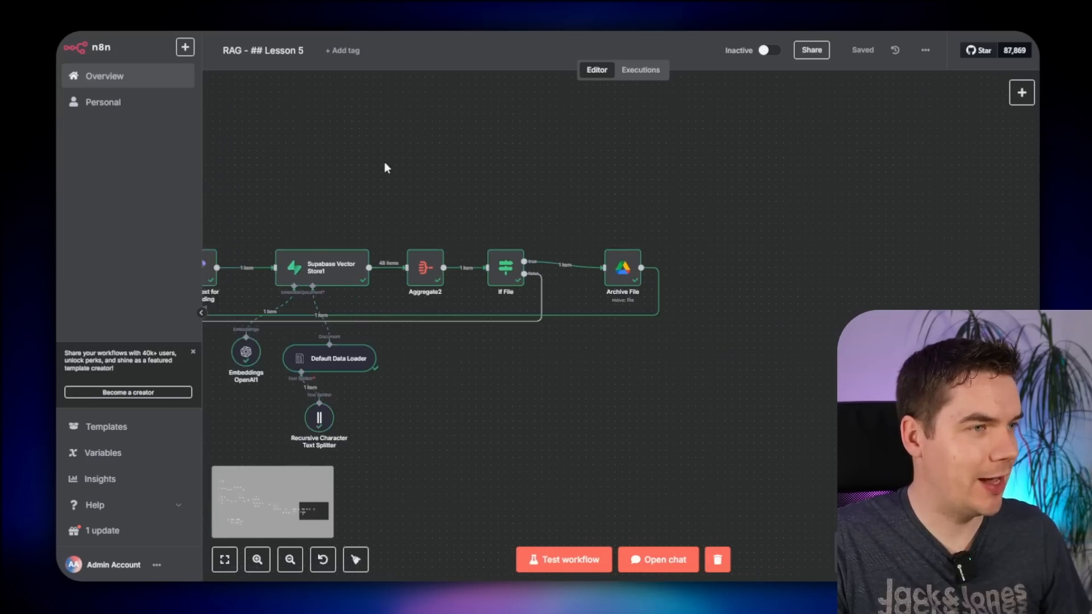
left_click_drag(385, 167, 694, 165)
scroll(405, 146, "down", 1)
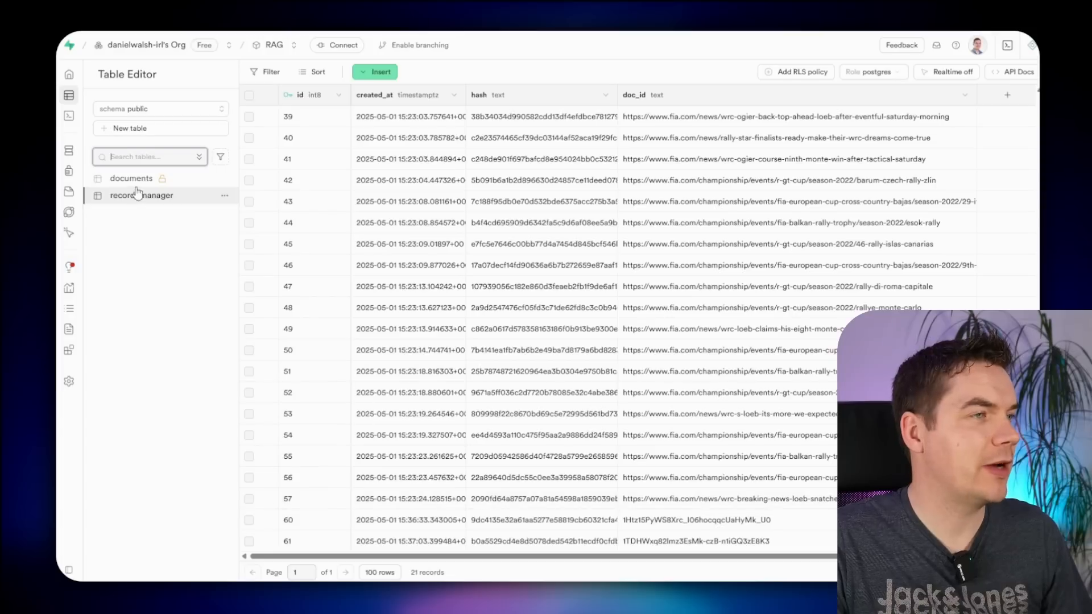
left_click(136, 181)
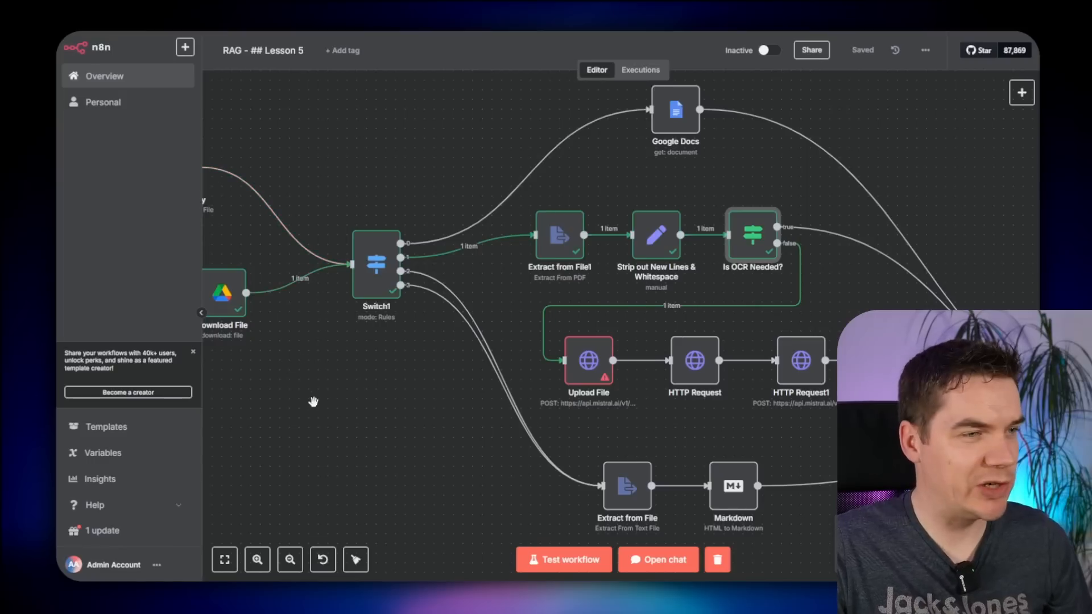
left_click_drag(314, 402, 437, 407)
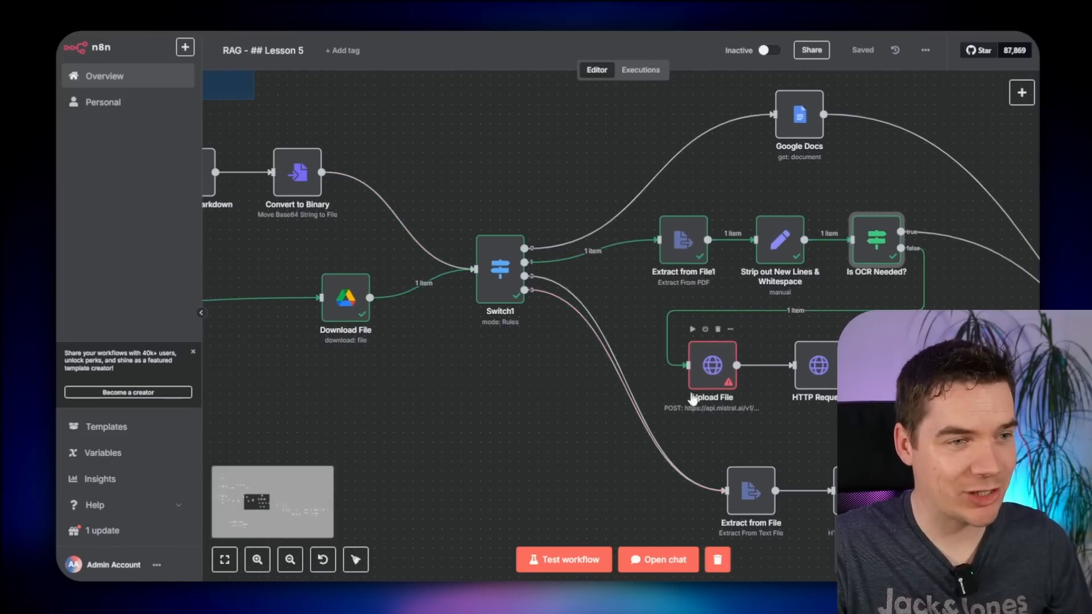
- Duplicate Download File and connect the Download File1 copy into Upload File
right_click(313, 294)
left_click(301, 356)
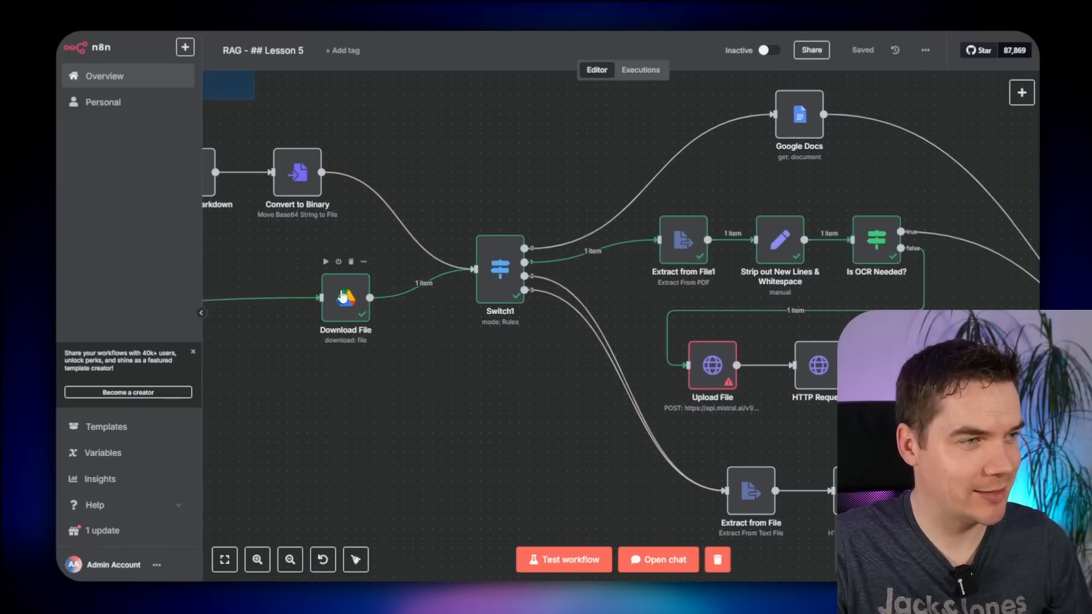
right_click(340, 294)
left_click(406, 398)
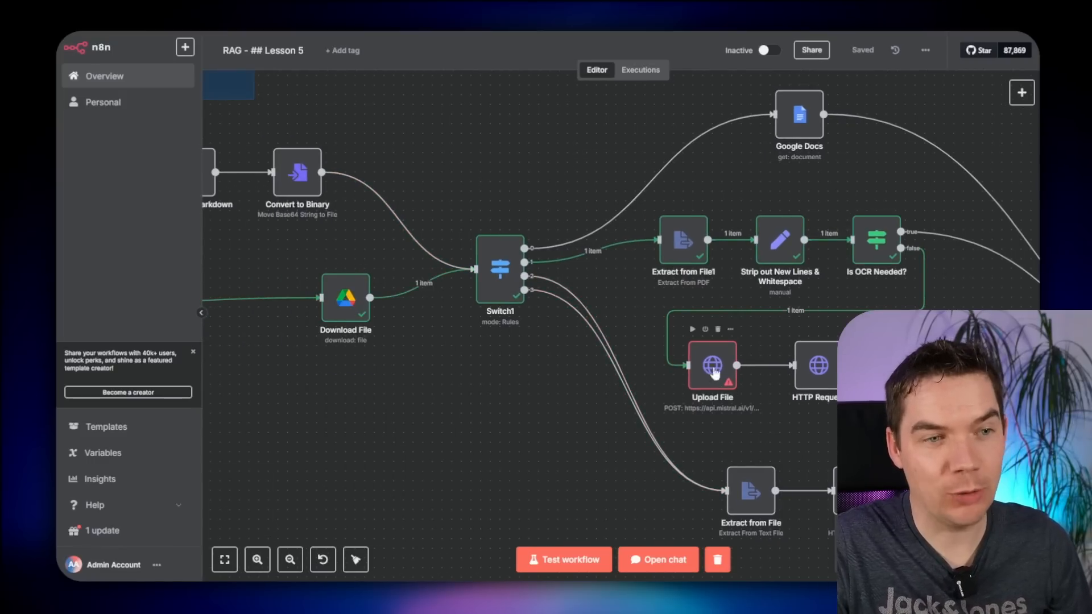
right_click(330, 300)
left_click(382, 419)
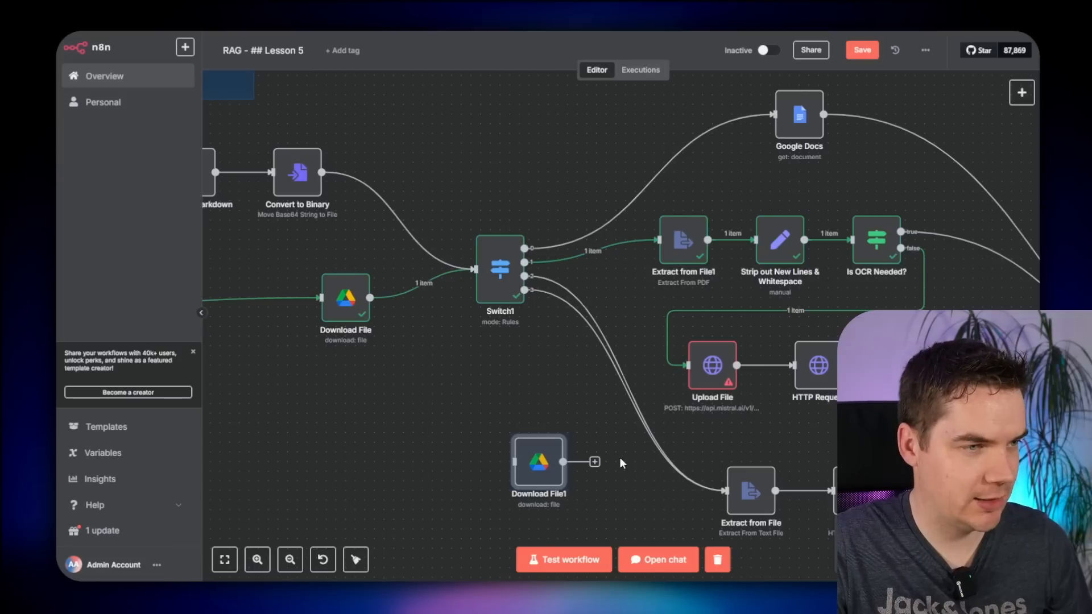
left_click_drag(538, 462, 626, 385)
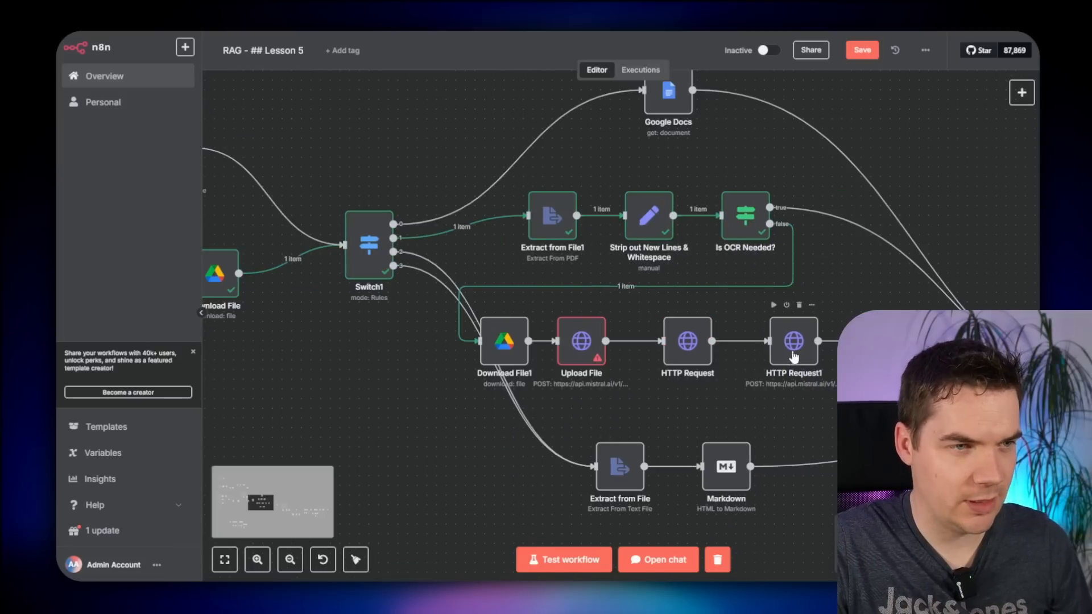
left_click_drag(794, 356, 810, 351)
- Shift the HTTP Request nodes right, tidy the layout, and run the Trigger Firecrawl step
left_click_drag(694, 342, 713, 340)
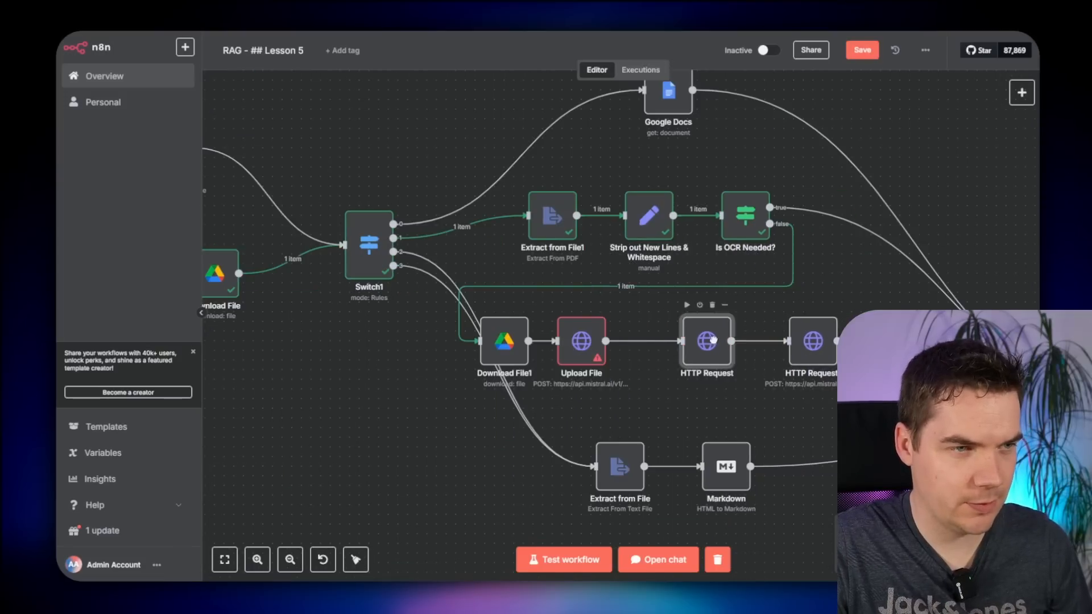
left_click_drag(571, 353, 530, 353)
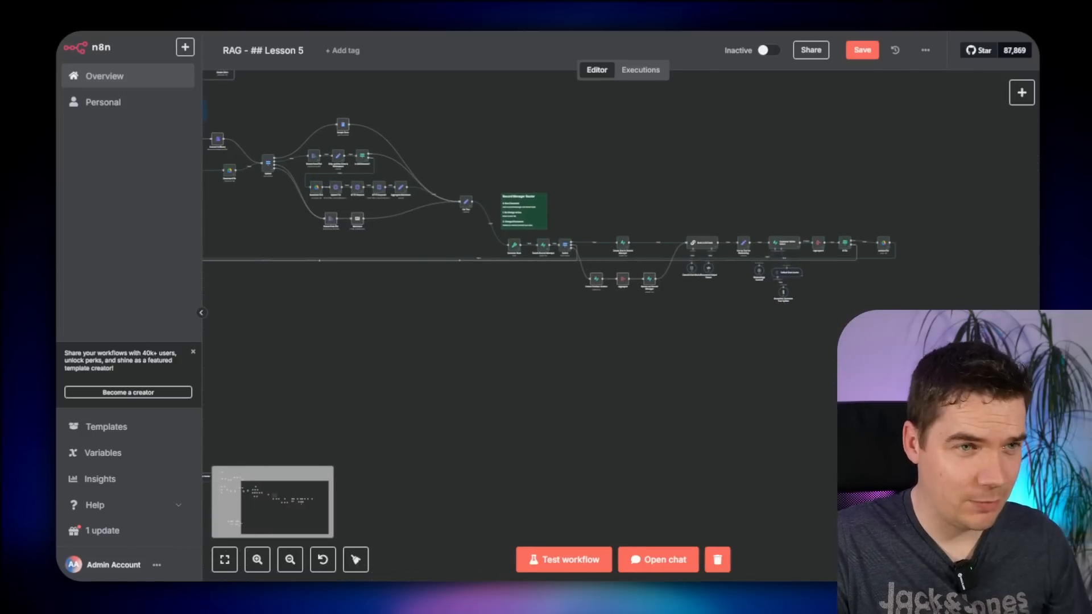
left_click_drag(947, 339, 502, 164)
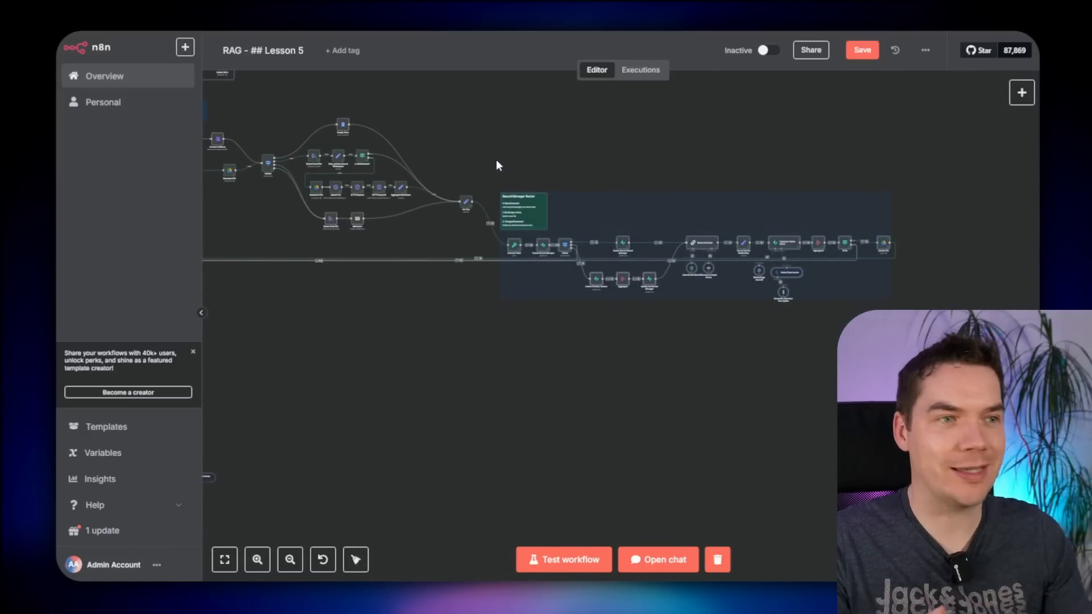
left_click_drag(529, 225, 463, 281)
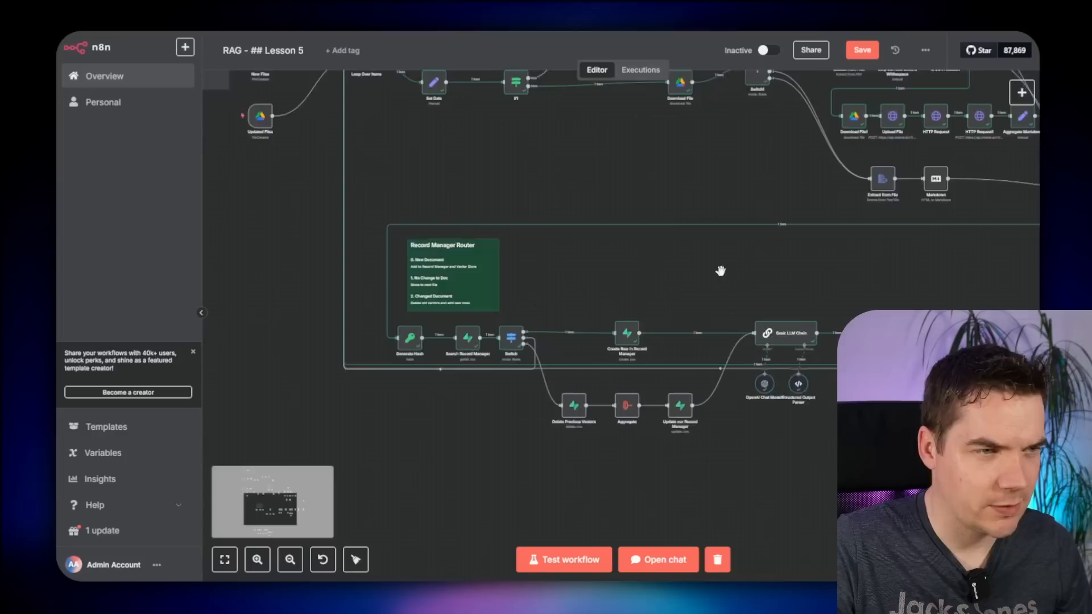
left_click_drag(720, 271, 512, 245)
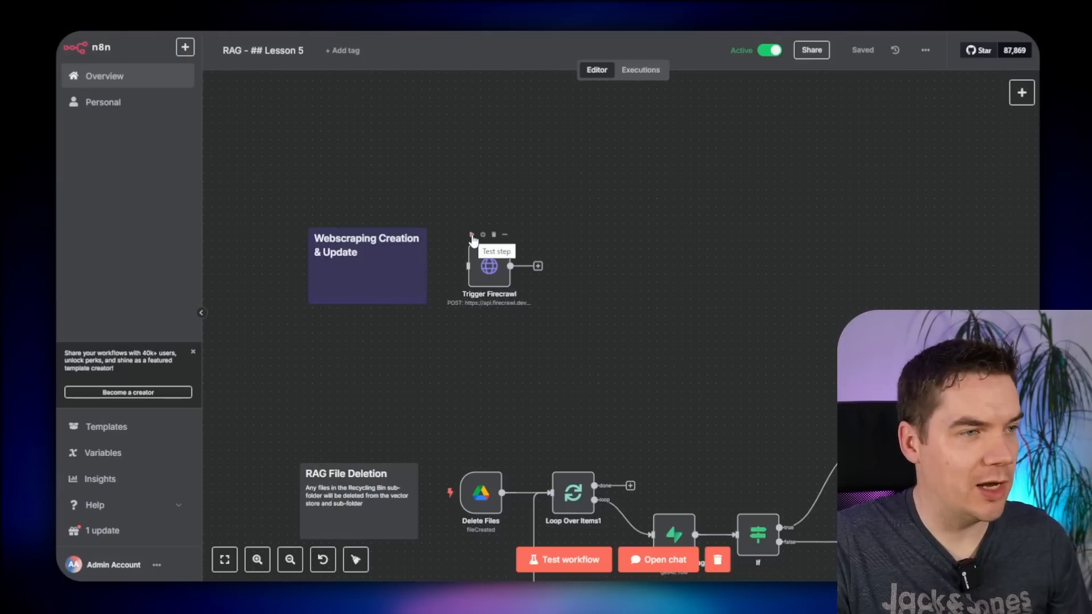
left_click(472, 237)
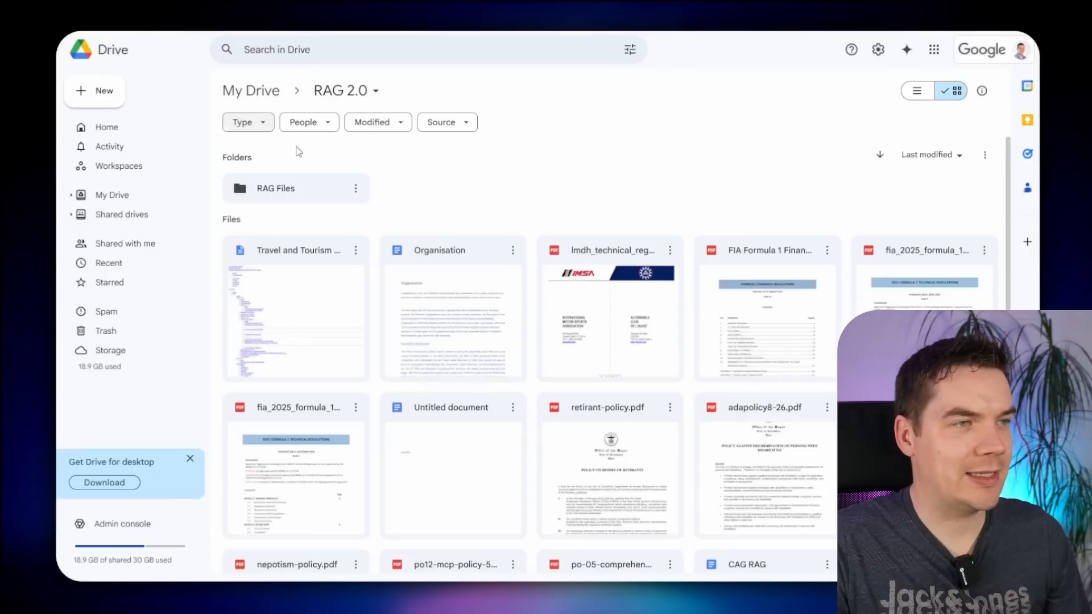
- Open RAG Files under RAG 2.0 to reveal its Processed and Recycling Bin folders
double_click(312, 192)
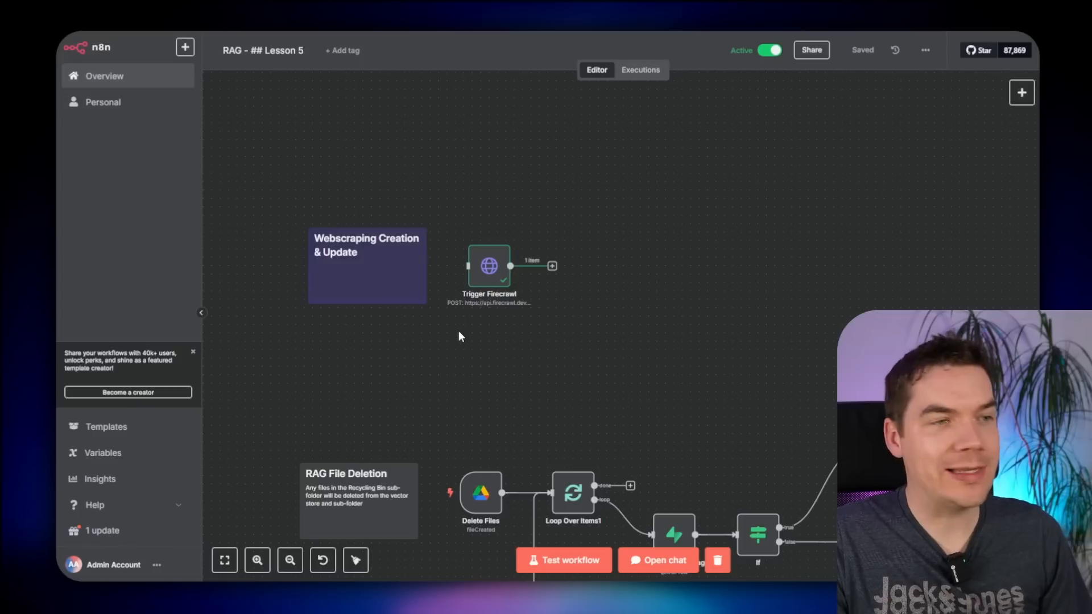
scroll(461, 336, "up", 3)
scroll(470, 344, "up", 2)
mouse_move(453, 221)
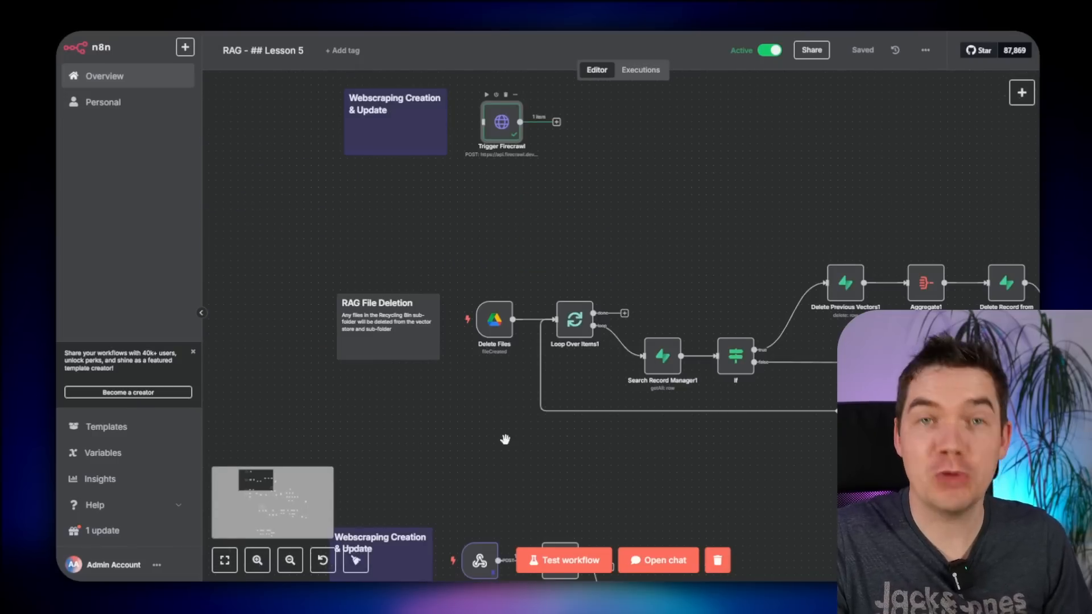
scroll(505, 440, "down", 1)
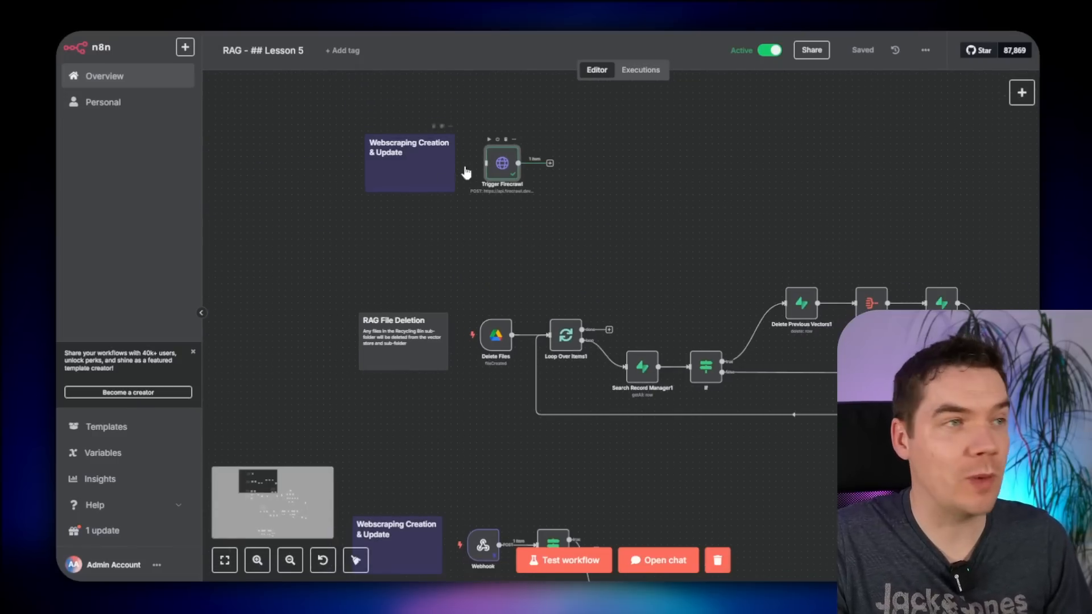
left_click(641, 71)
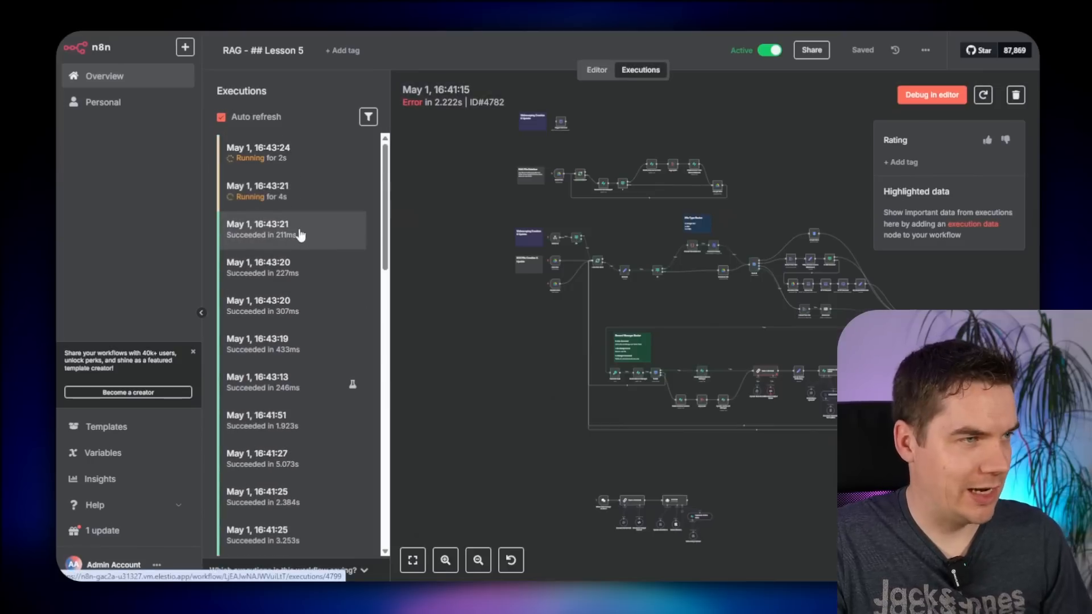
left_click(291, 159)
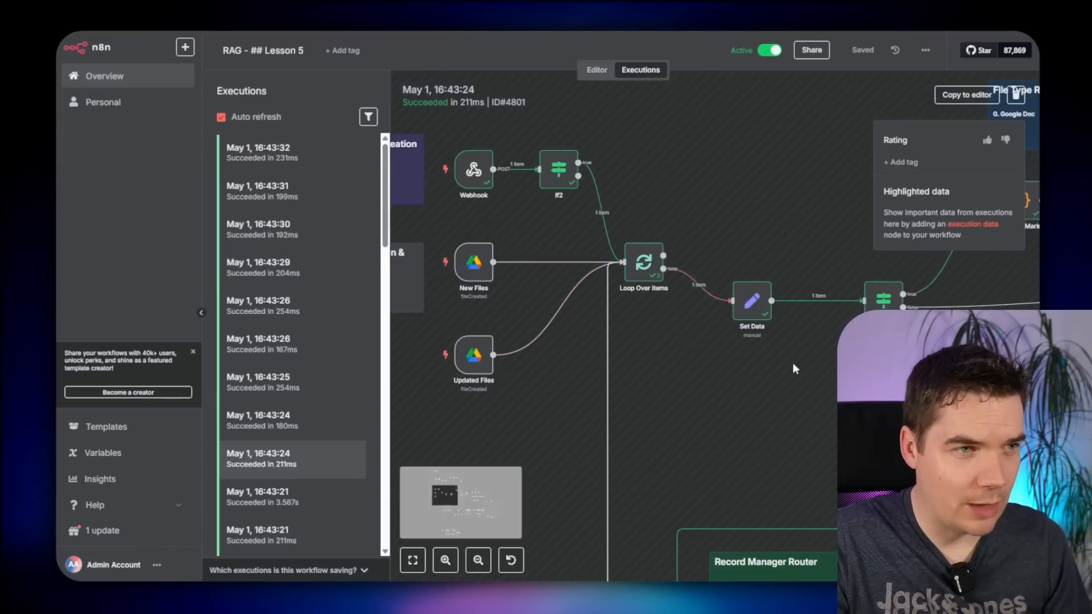
left_click_drag(905, 407, 379, 415)
left_click_drag(798, 462, 428, 294)
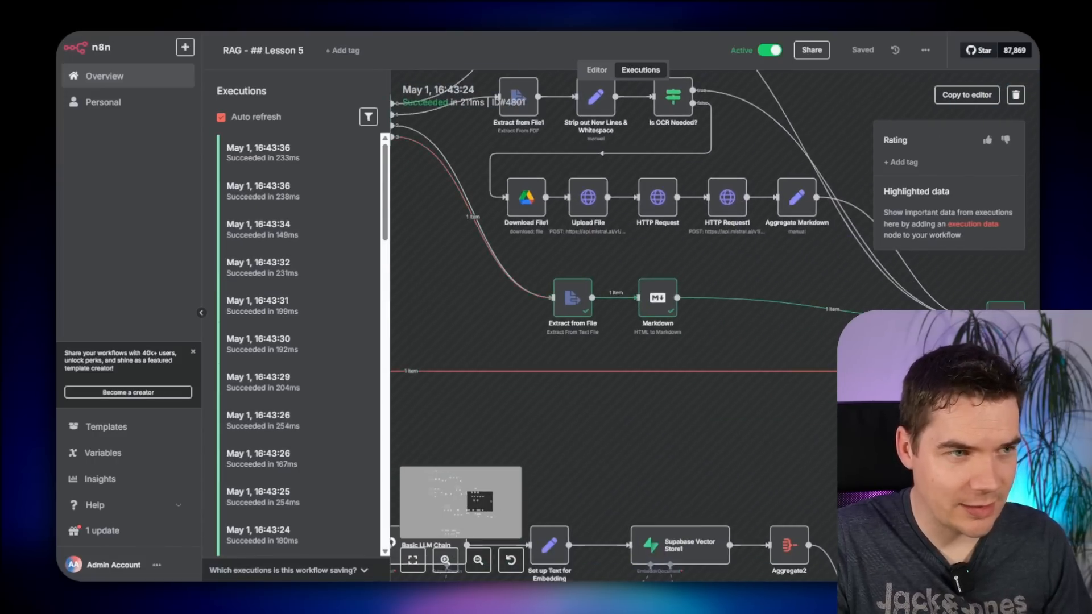
left_click_drag(924, 451, 616, 424)
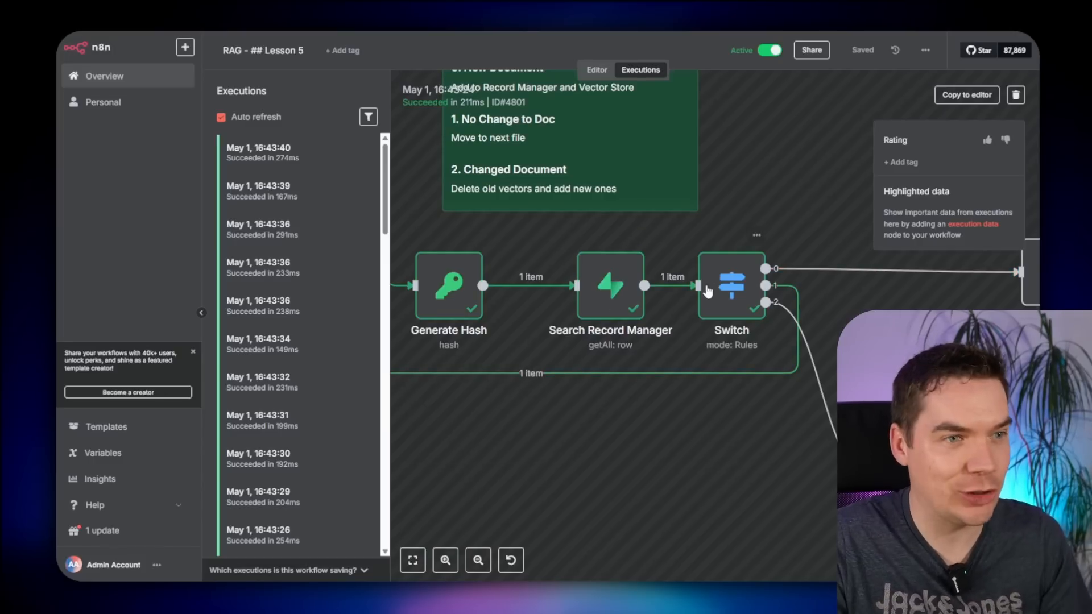
scroll(707, 292, "down", 5)
scroll(683, 301, "up", 2)
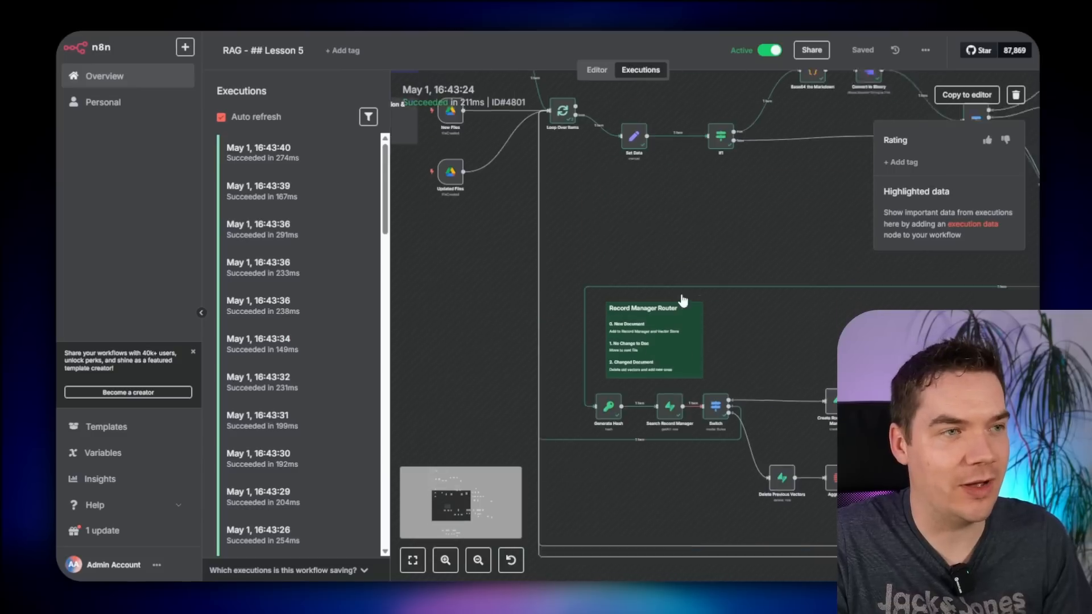
scroll(683, 300, "up", 2)
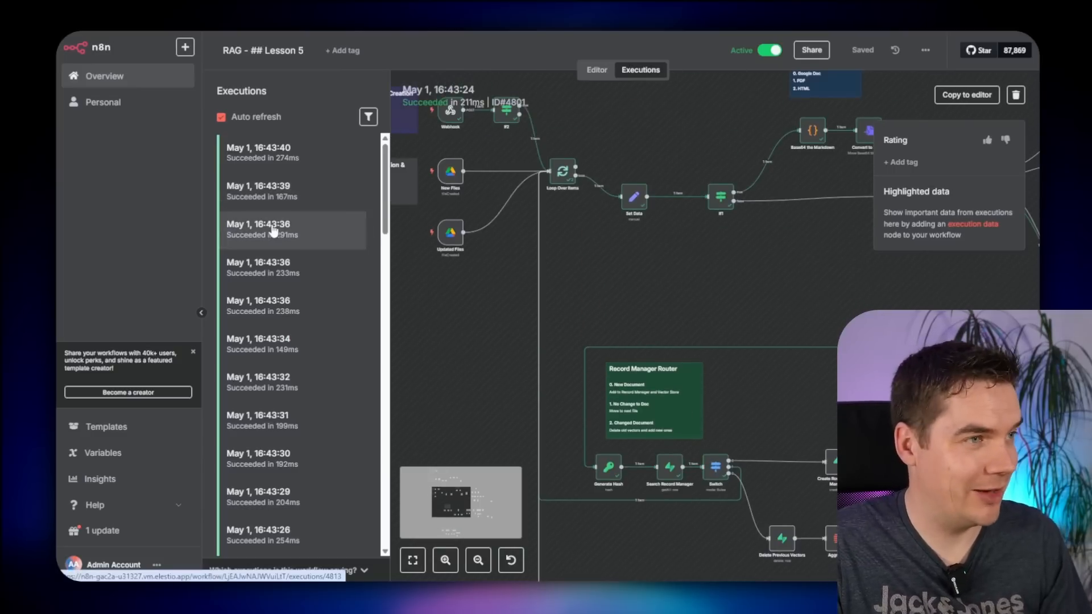
left_click(597, 70)
scroll(523, 289, "up", 1)
scroll(523, 288, "down", 3)
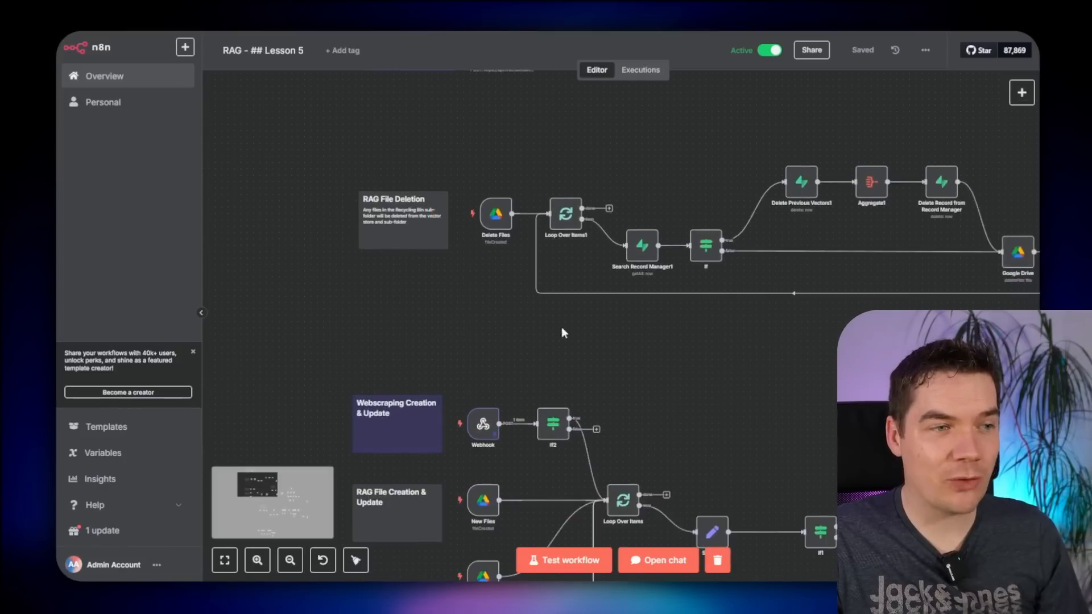
scroll(611, 340, "down", 2)
left_click_drag(686, 371, 528, 231)
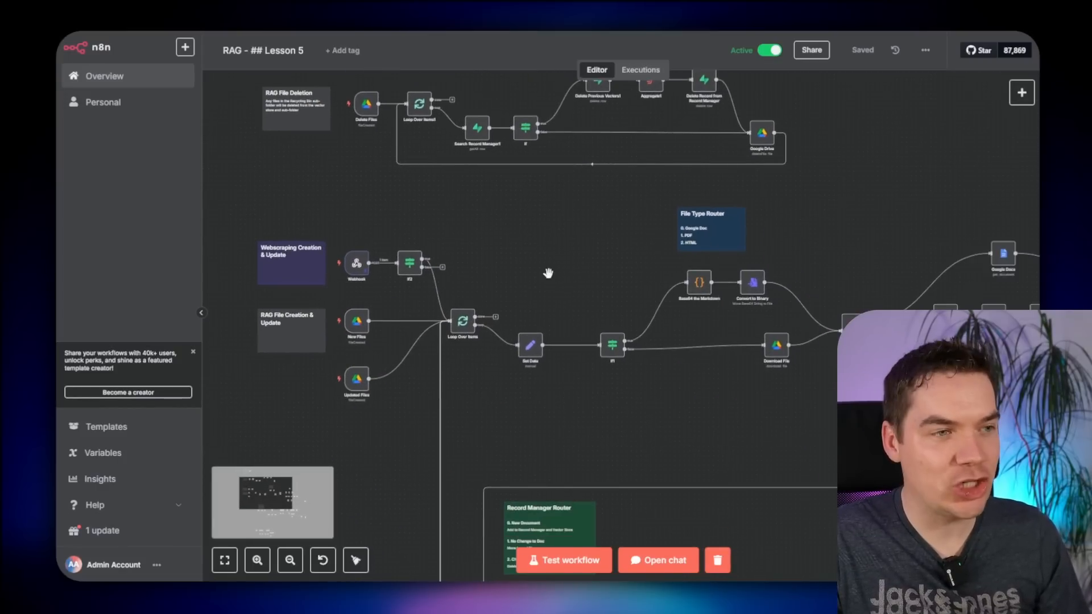
scroll(548, 273, "down", 2)
scroll(573, 278, "down", 4)
scroll(574, 279, "right", 5)
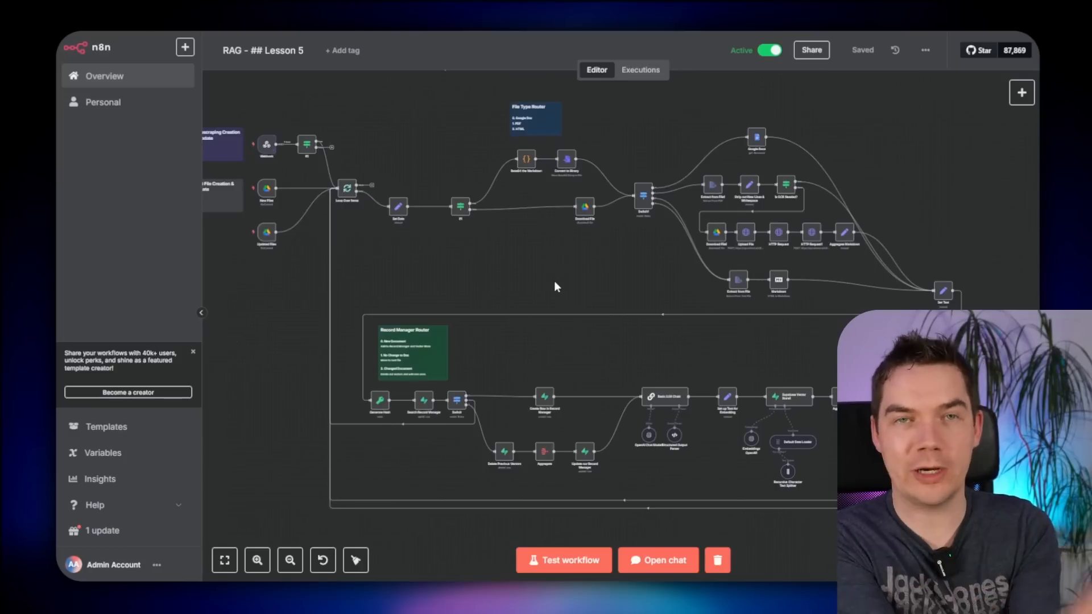
- Add a Schedule Trigger node and connect it ahead of Trigger Firecrawl
scroll(543, 363, "up", 3)
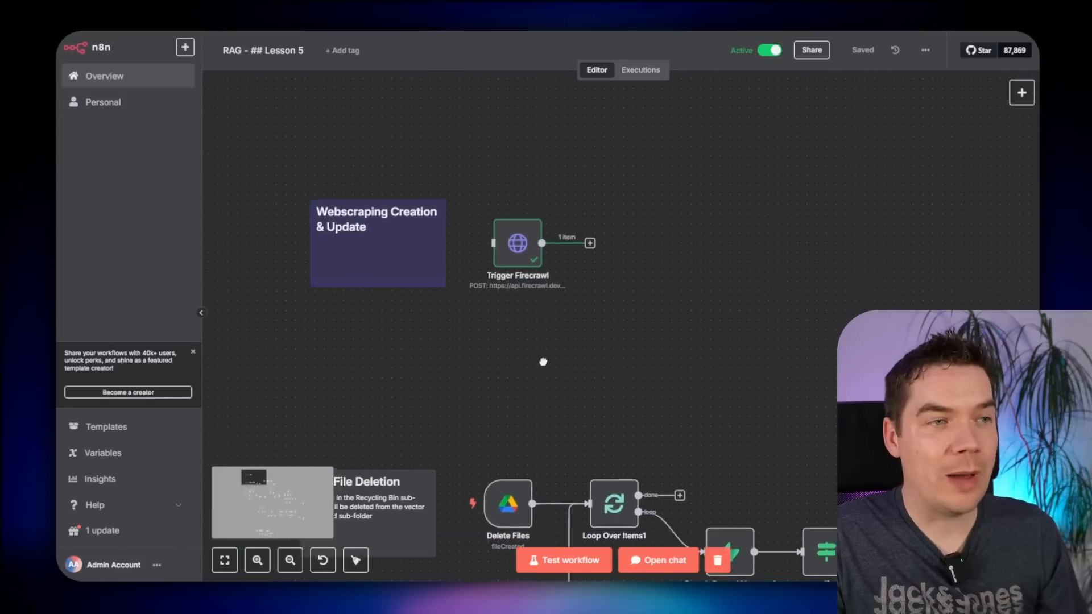
scroll(535, 358, "up", 3)
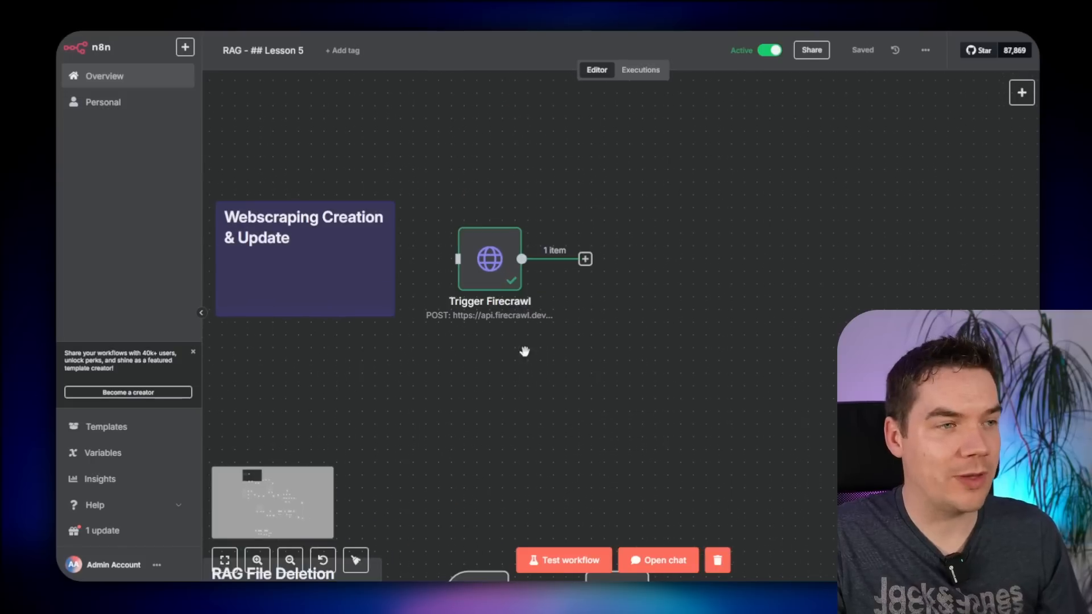
left_click_drag(504, 269, 618, 268)
left_click(1021, 92)
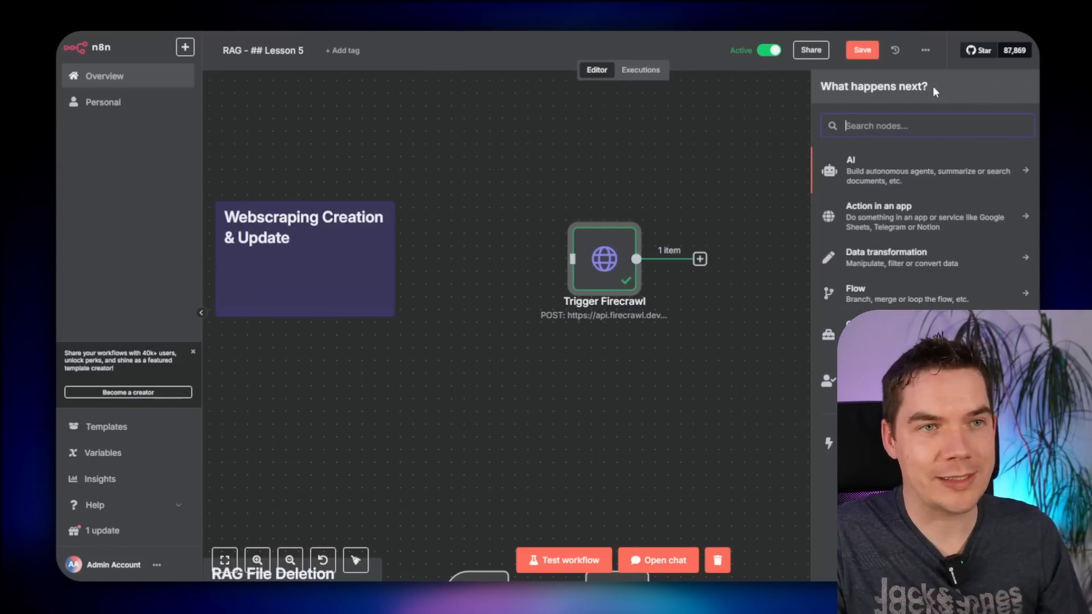
type("sche")
key("Return")
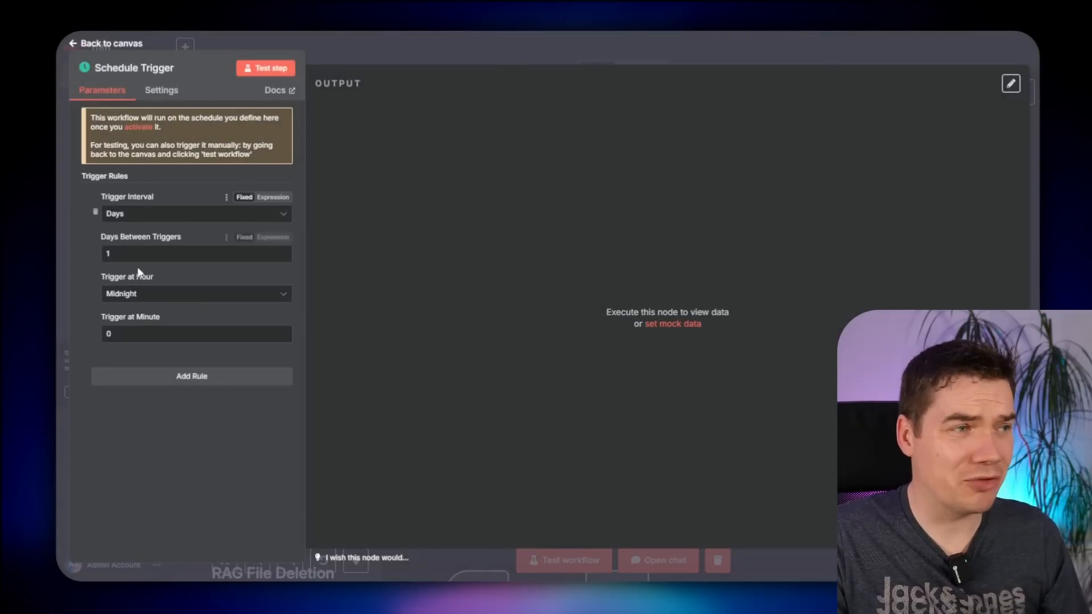
left_click(537, 52)
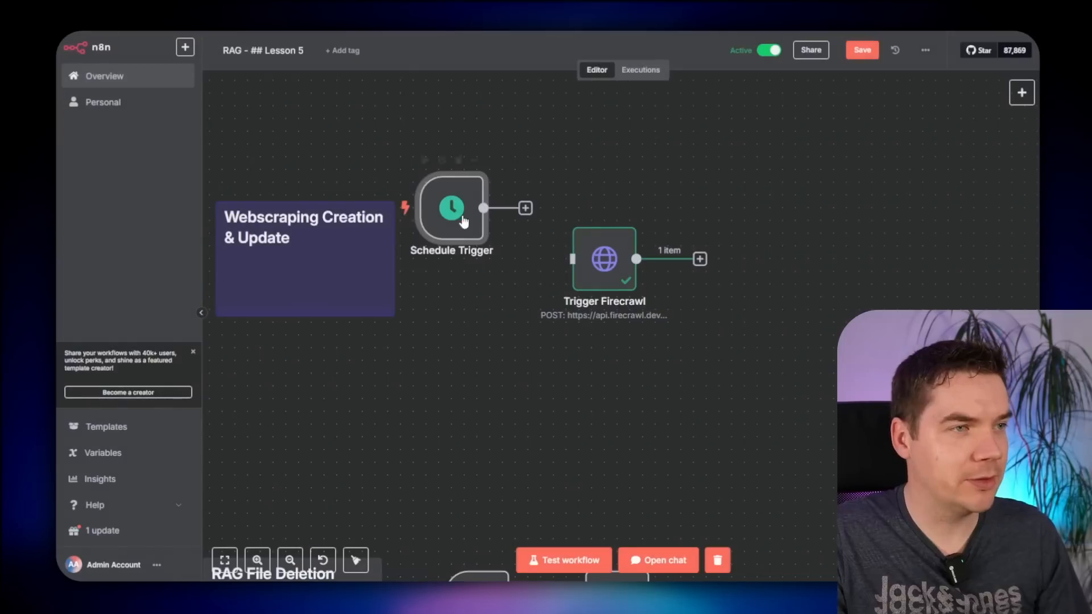
left_click_drag(451, 207, 464, 259)
left_click_drag(496, 259, 586, 269)
- Save the workflow with both trigger nodes in place
left_click_drag(728, 189, 448, 357)
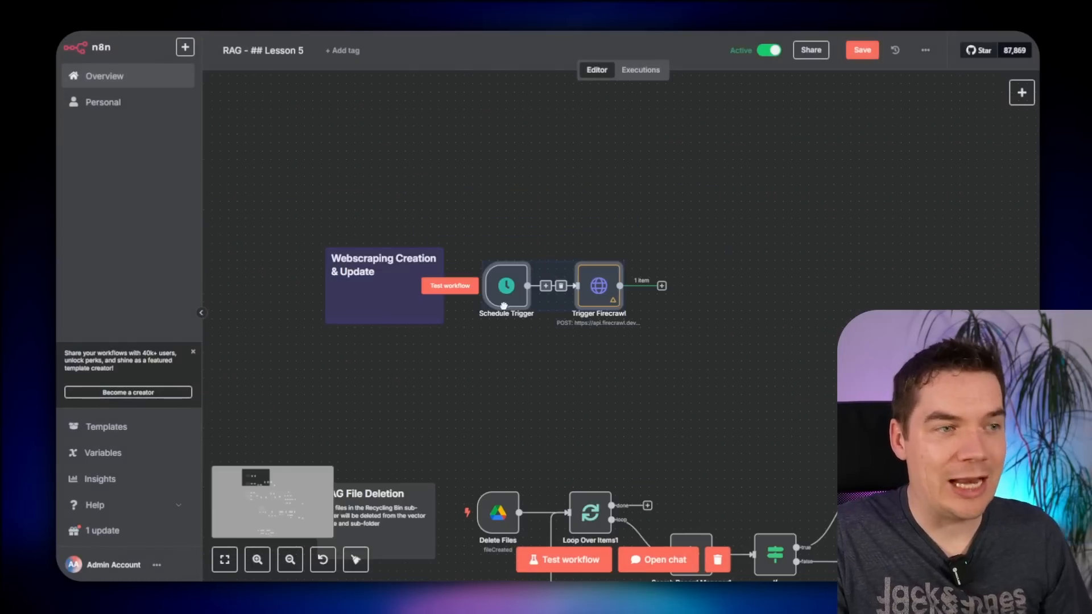
left_click(545, 375)
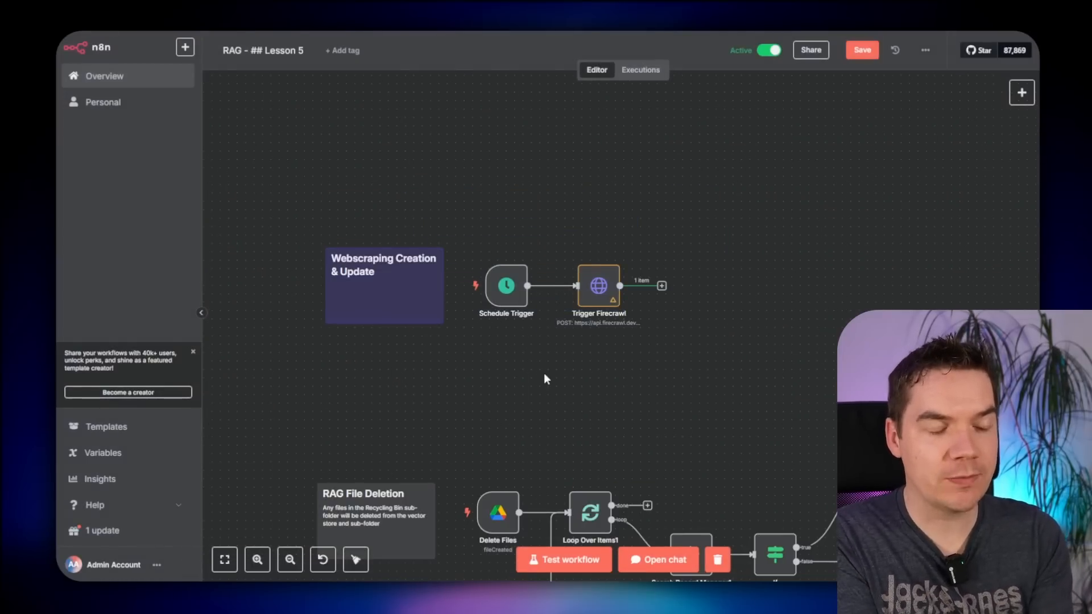
key("ctrl+s")
scroll(543, 379, "down", 2)
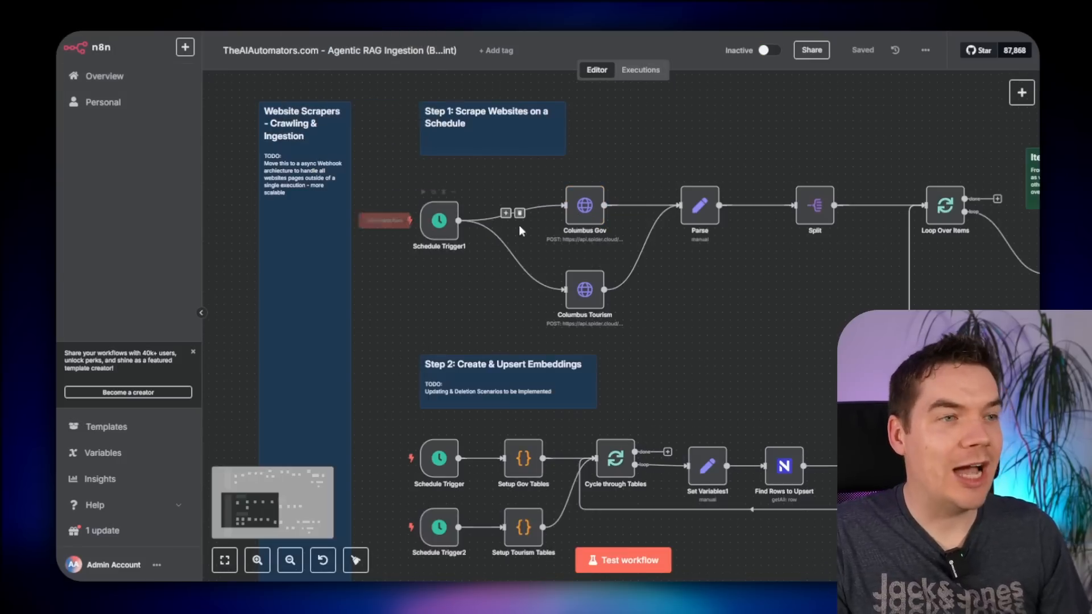
scroll(568, 239, "up", 4)
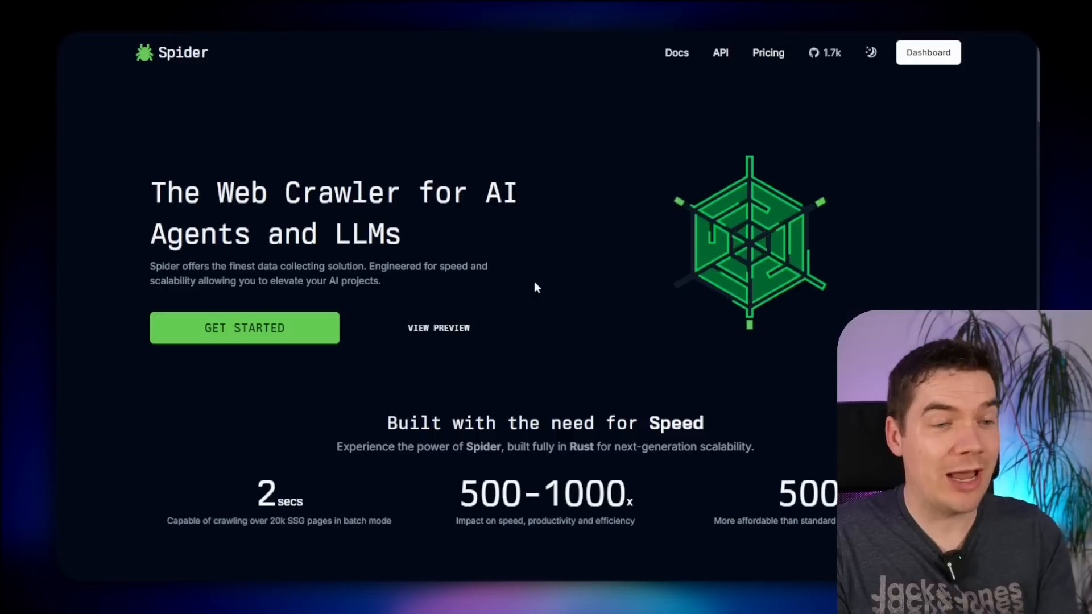
- Review Spider's pricing, noting the crawl cost per 100 pages and the $0.014 SMART price
scroll(535, 279, "down", 1)
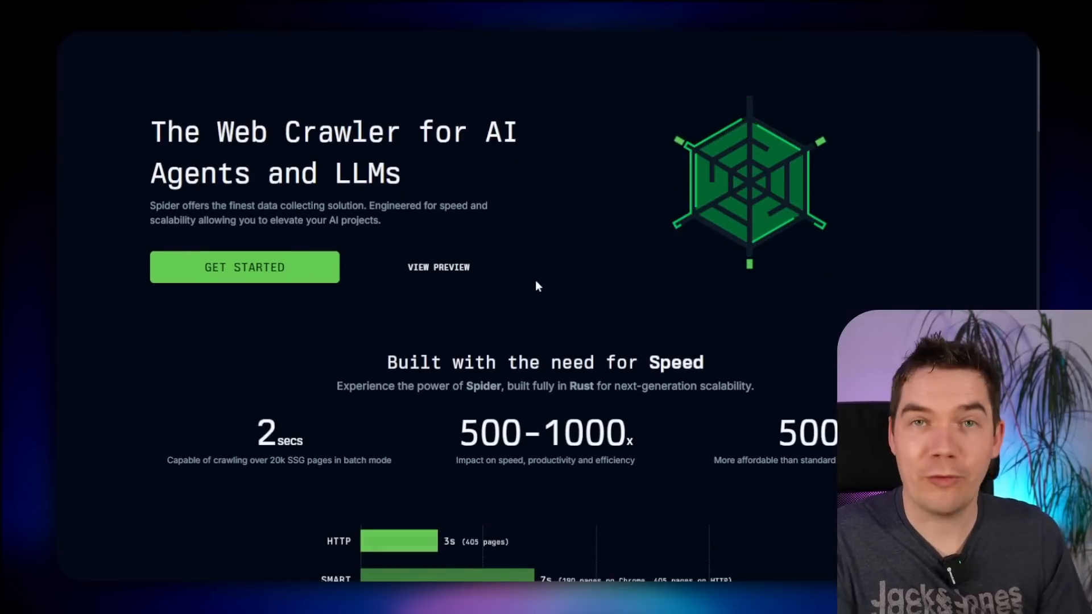
scroll(534, 280, "up", 1)
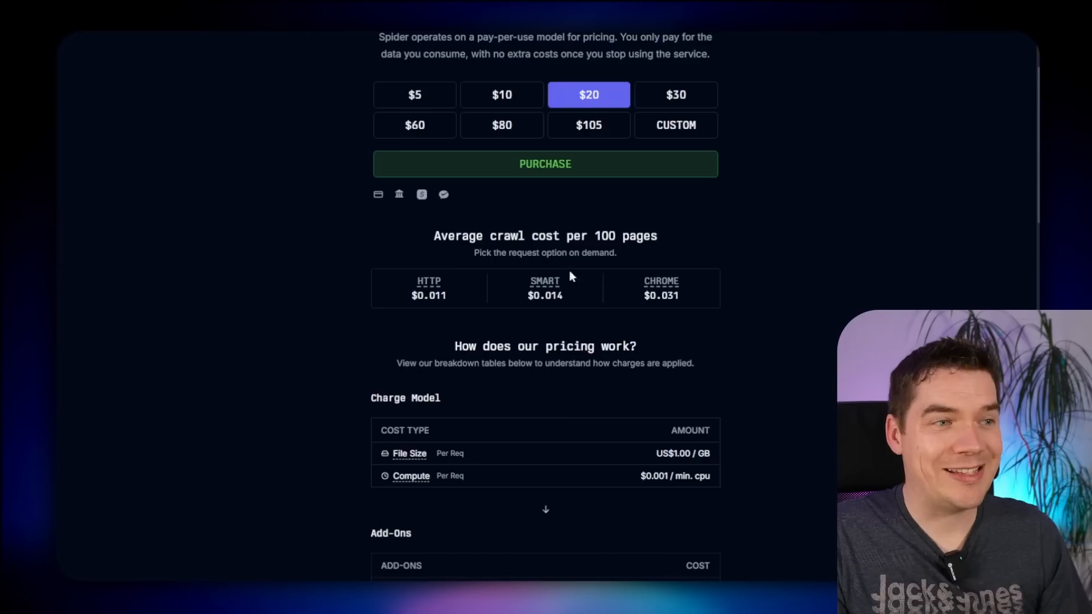
left_click_drag(441, 240, 650, 235)
left_click(650, 236)
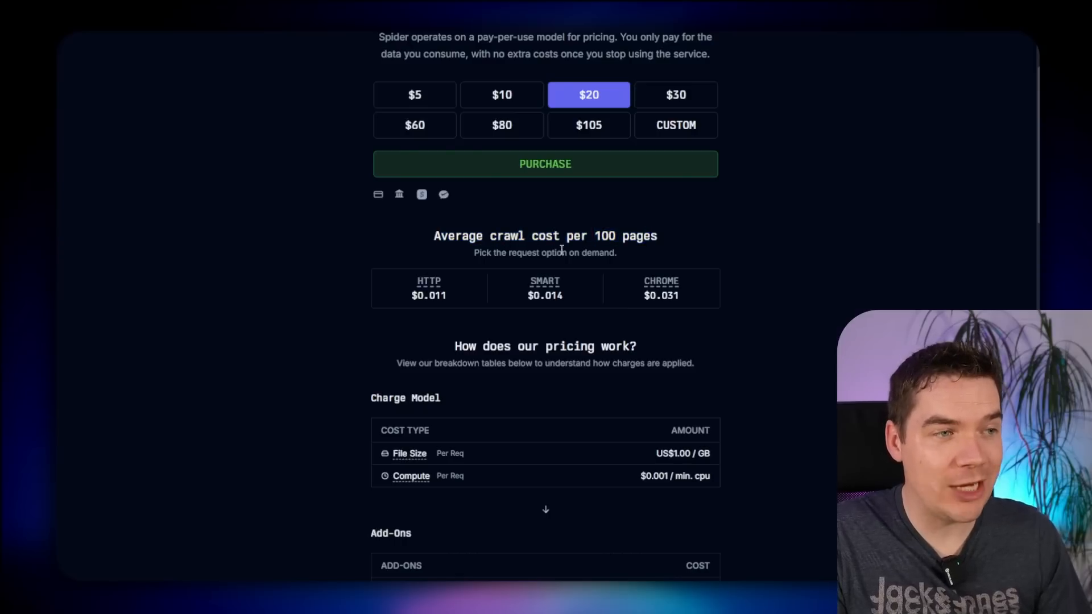
left_click_drag(557, 299, 530, 297)
left_click(565, 291)
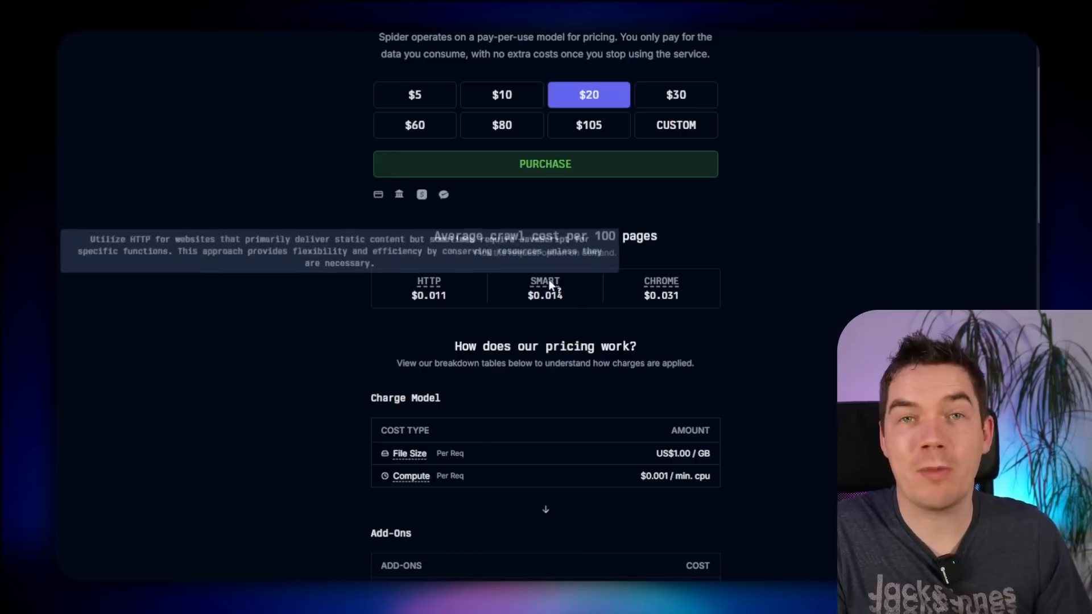
scroll(267, 216, "up", 3)
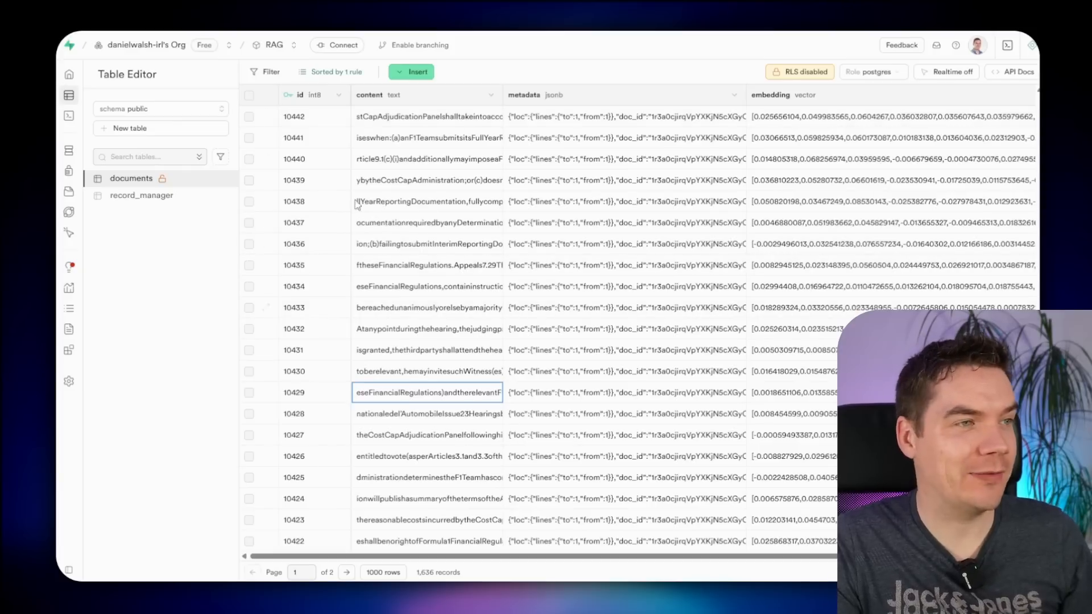
- Open row 10439's content cell in Supabase to read the stored chunk text
double_click(422, 184)
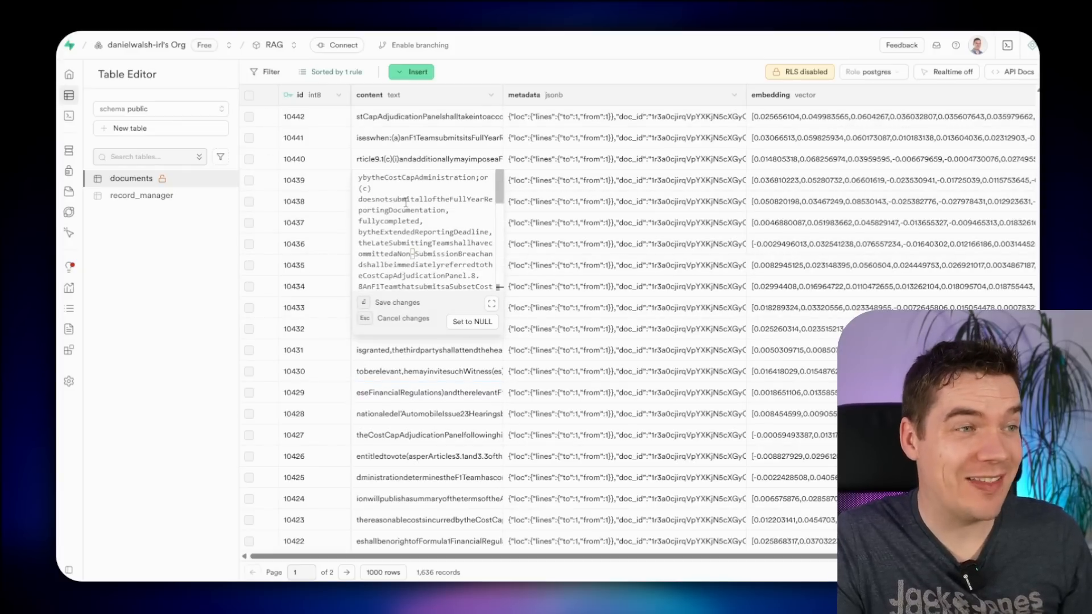
left_click_drag(397, 177, 419, 274)
left_click(417, 232)
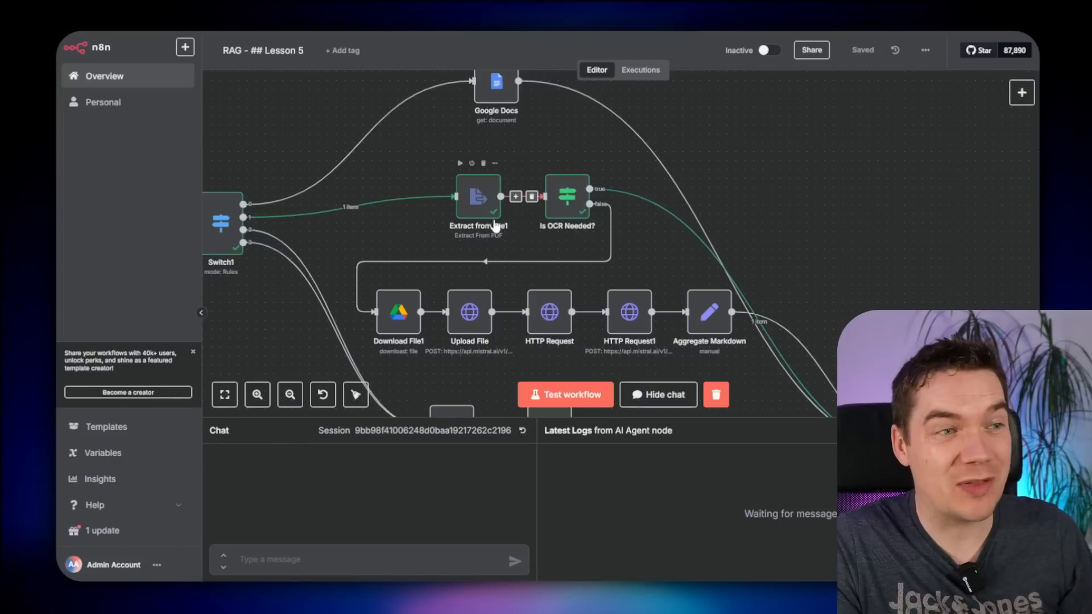
scroll(525, 145, "up", 5)
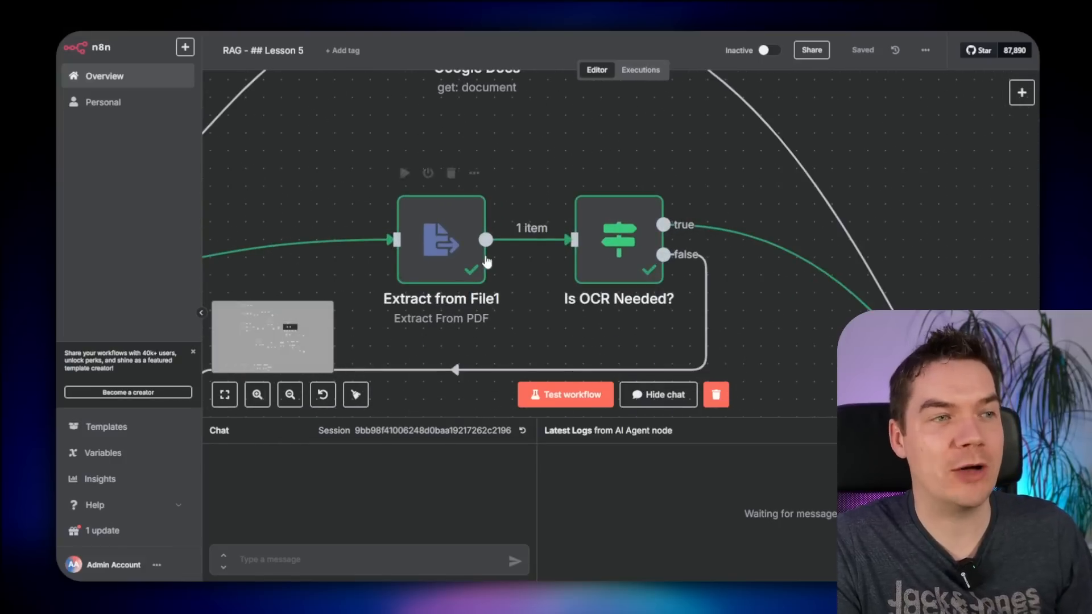
double_click(630, 254)
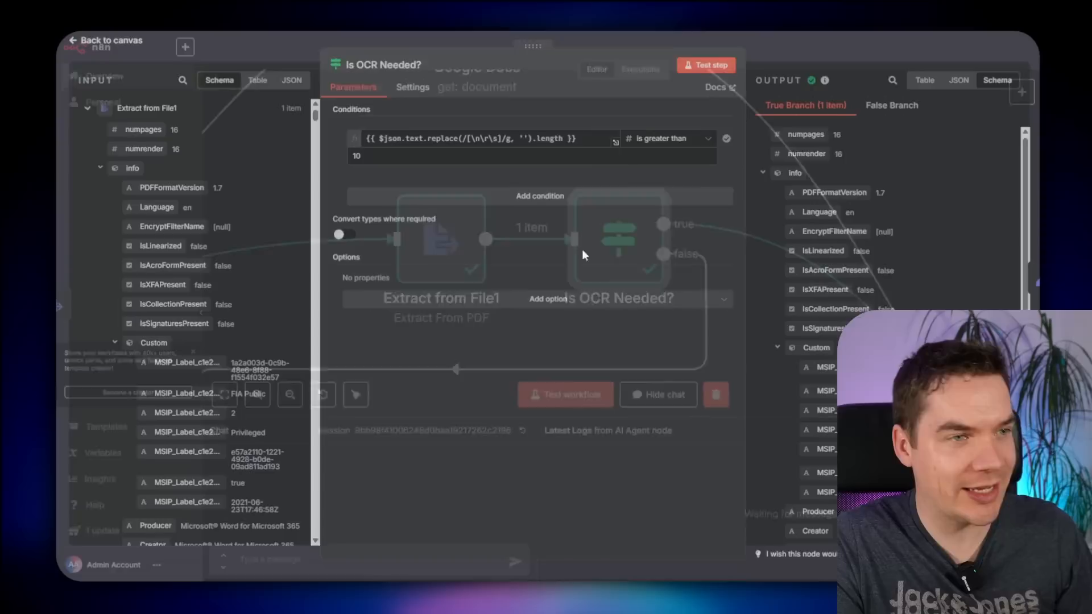
left_click(376, 146)
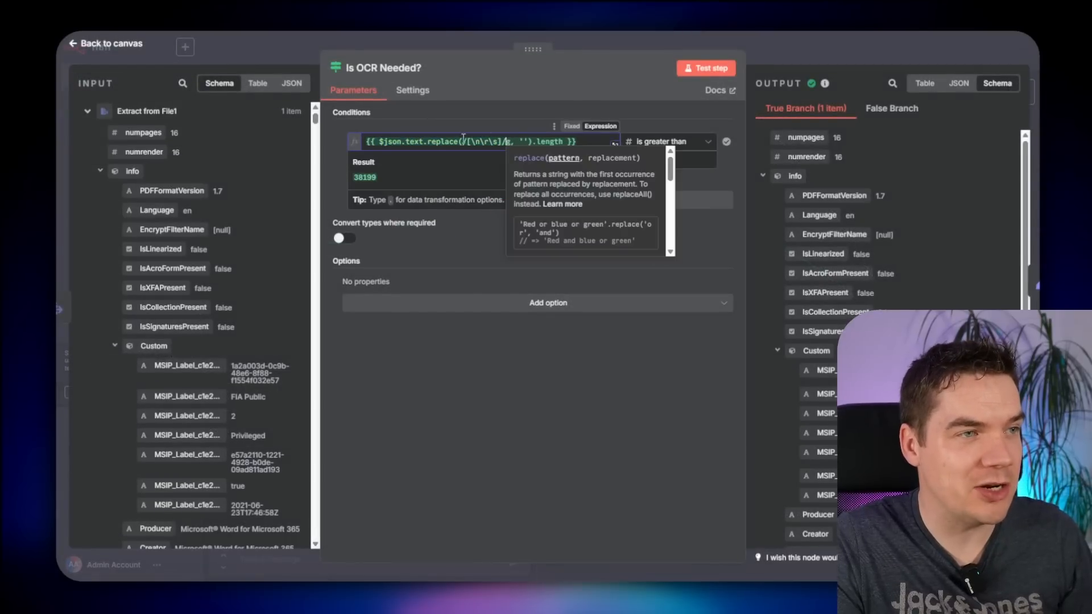
key("Escape")
scroll(638, 249, "down", 3)
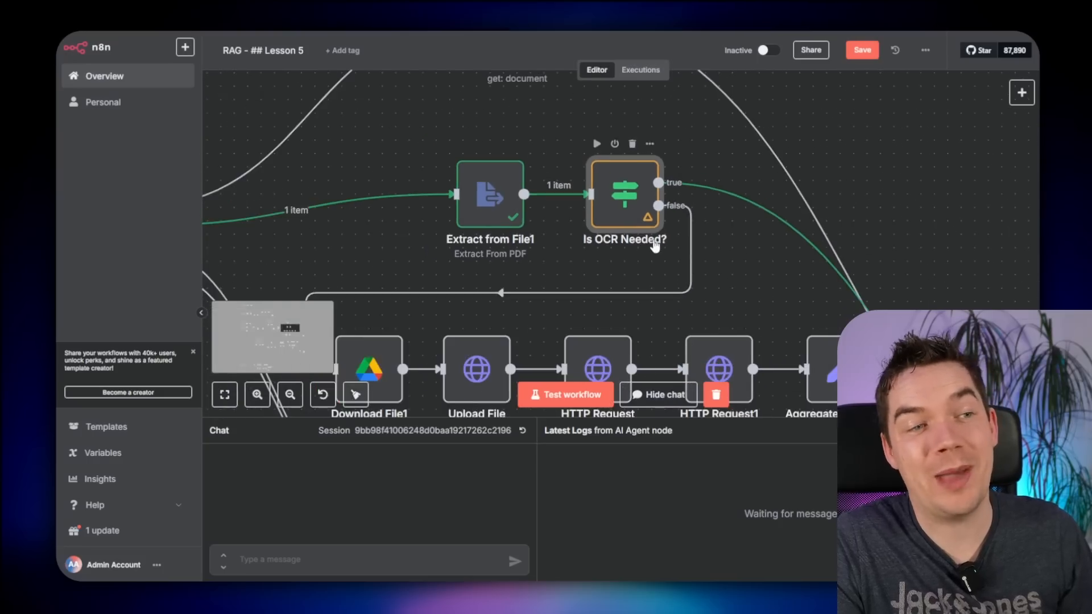
mouse_move(690, 220)
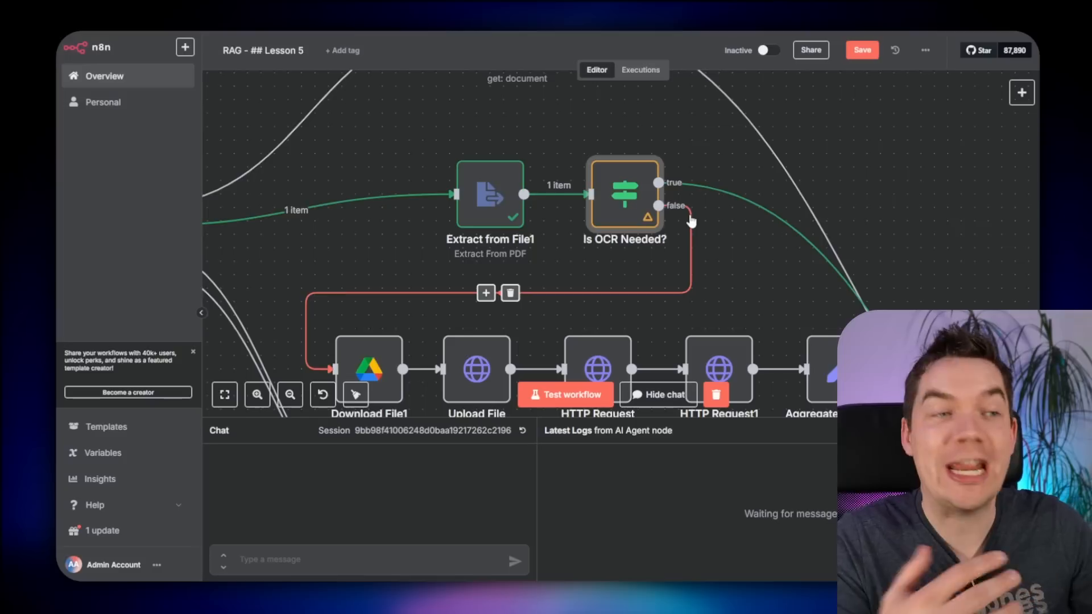
scroll(719, 252, "down", 3)
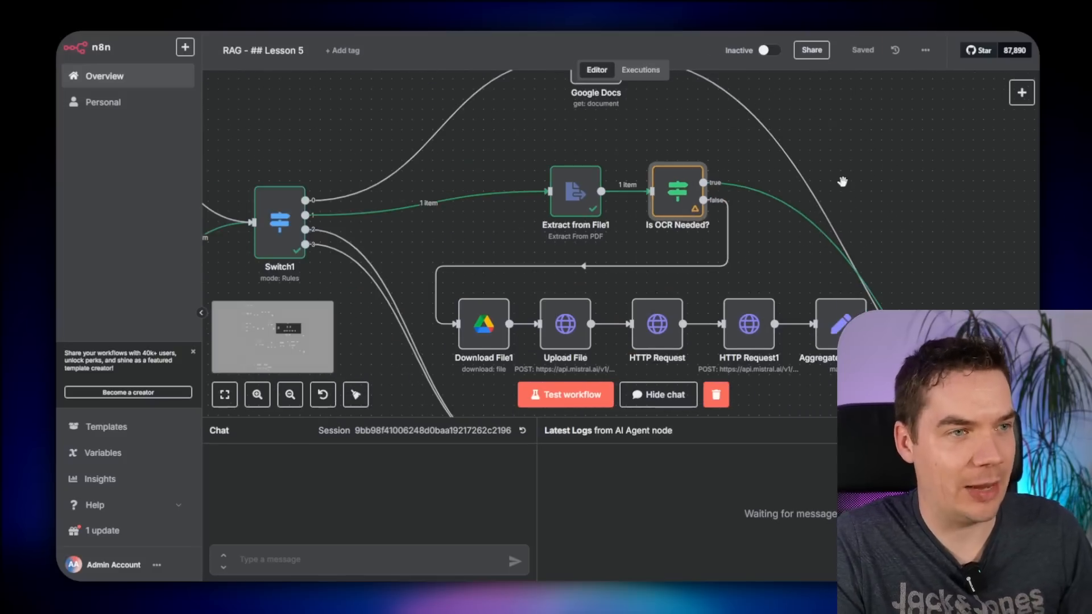
key("Return")
left_click_drag(875, 429, 899, 449)
left_click(902, 57)
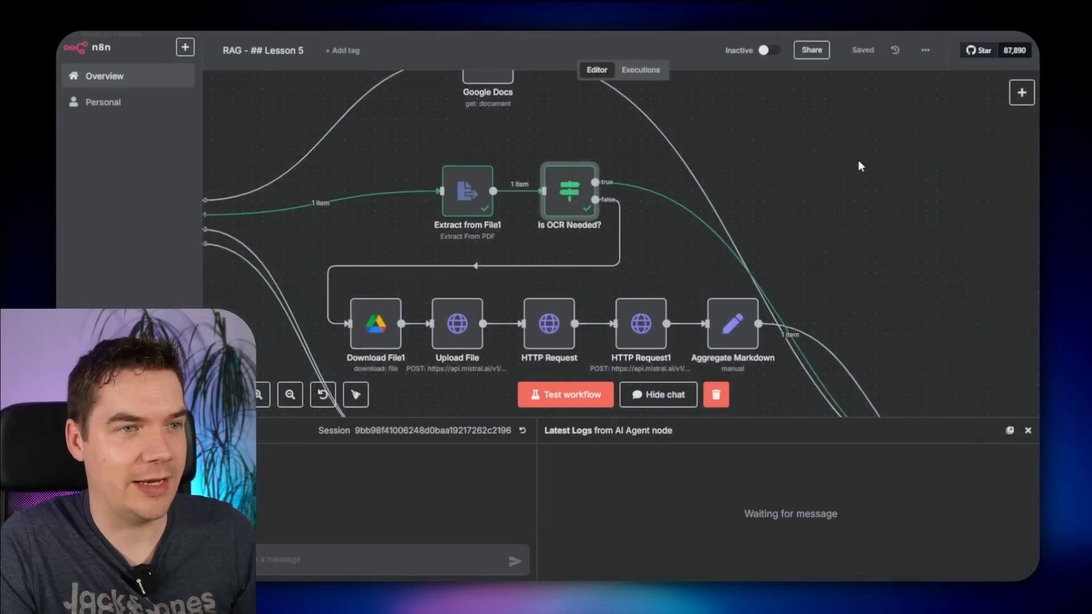
scroll(860, 197, "down", 3)
scroll(853, 242, "down", 4)
scroll(670, 250, "down", 3)
left_click_drag(439, 180, 763, 153)
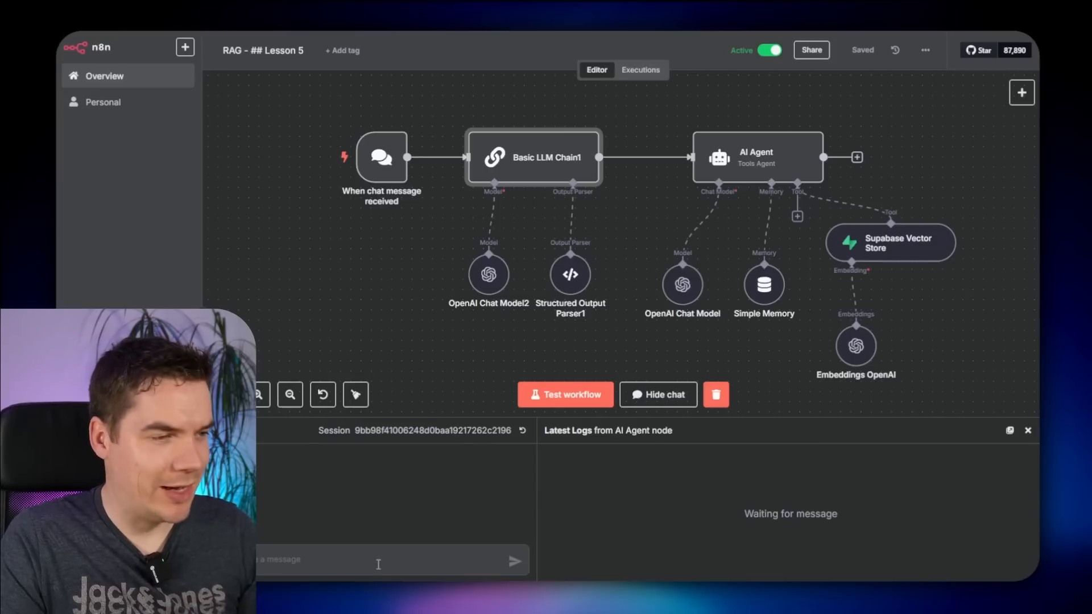
- Ask the chat agent for news on the Safari rally, then enlarge the chat panel
left_click(378, 564)
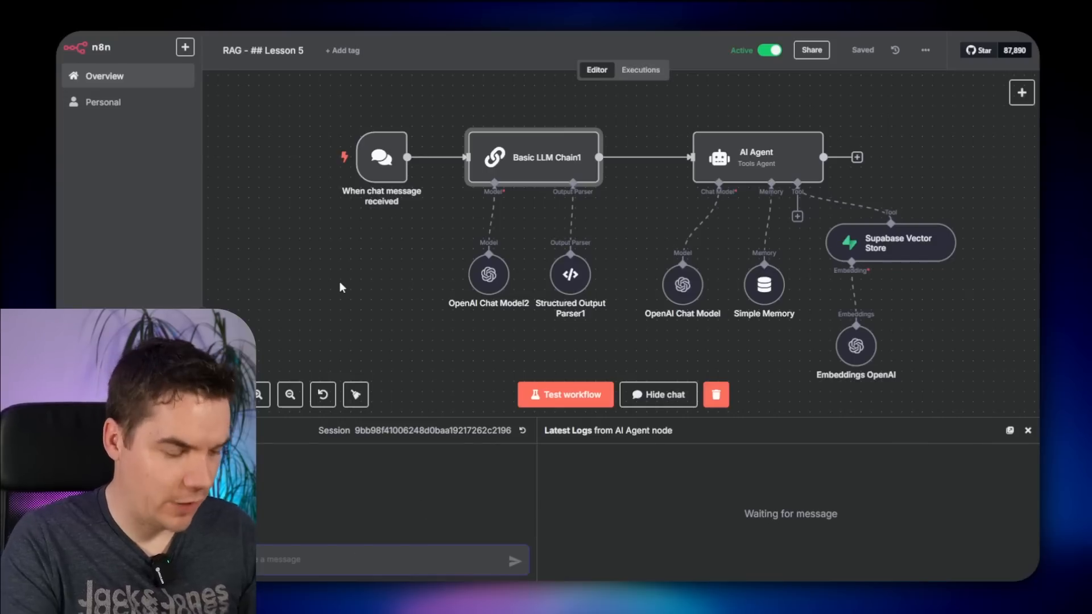
type("news on the Sa")
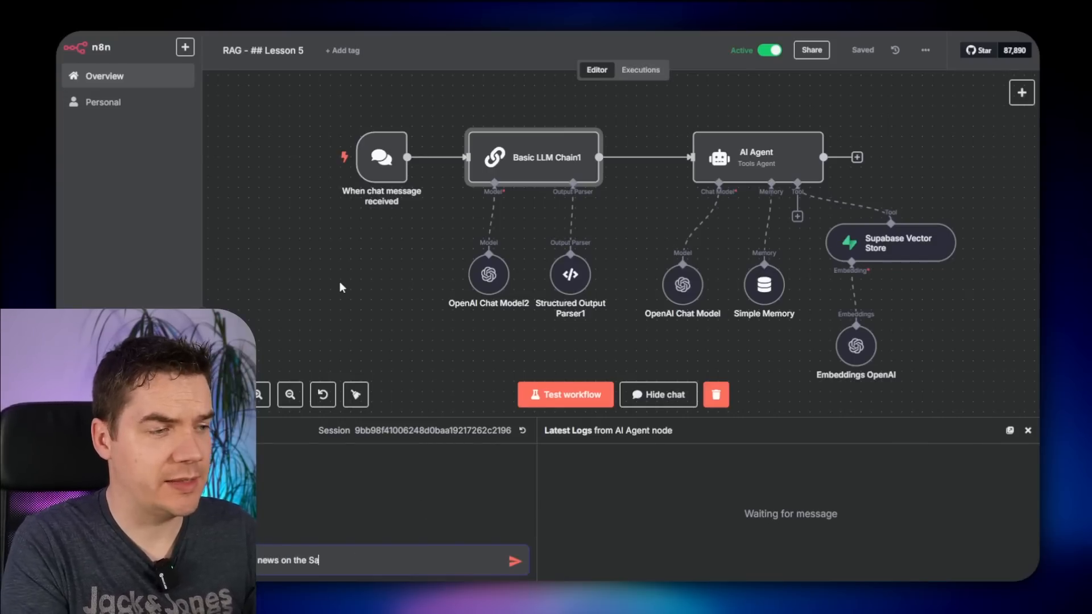
type("fari rally?")
key("Return")
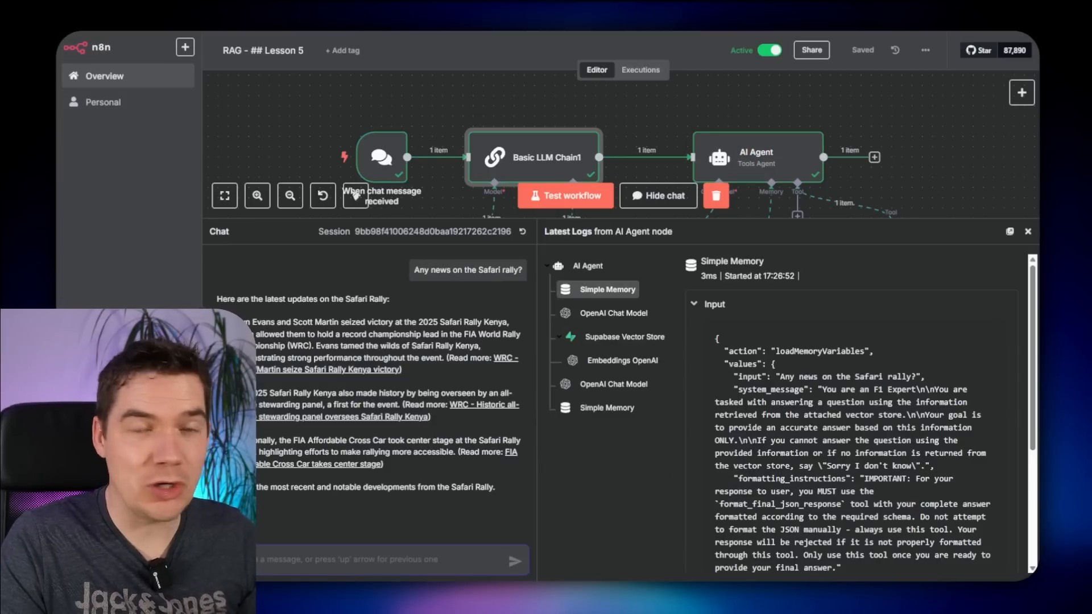
mouse_move(622, 220)
left_mouse_down()
mouse_move(622, 297)
mouse_move(622, 239)
left_mouse_up()
- Read through the cited FIA Safari Rally Kenya victory article, then close it
left_click(384, 385)
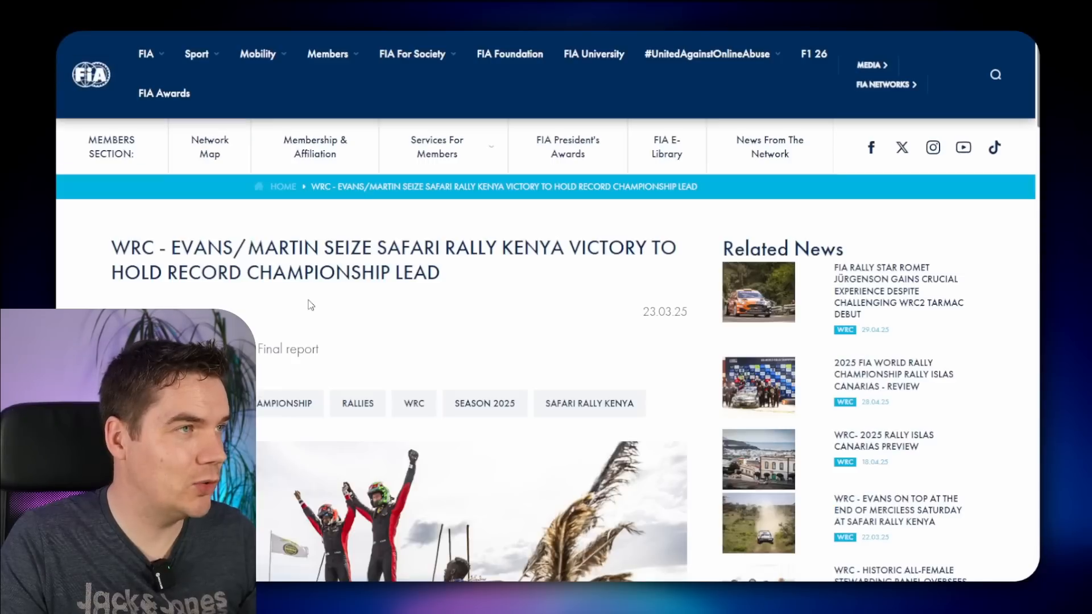
scroll(466, 284, "down", 4)
scroll(468, 292, "down", 4)
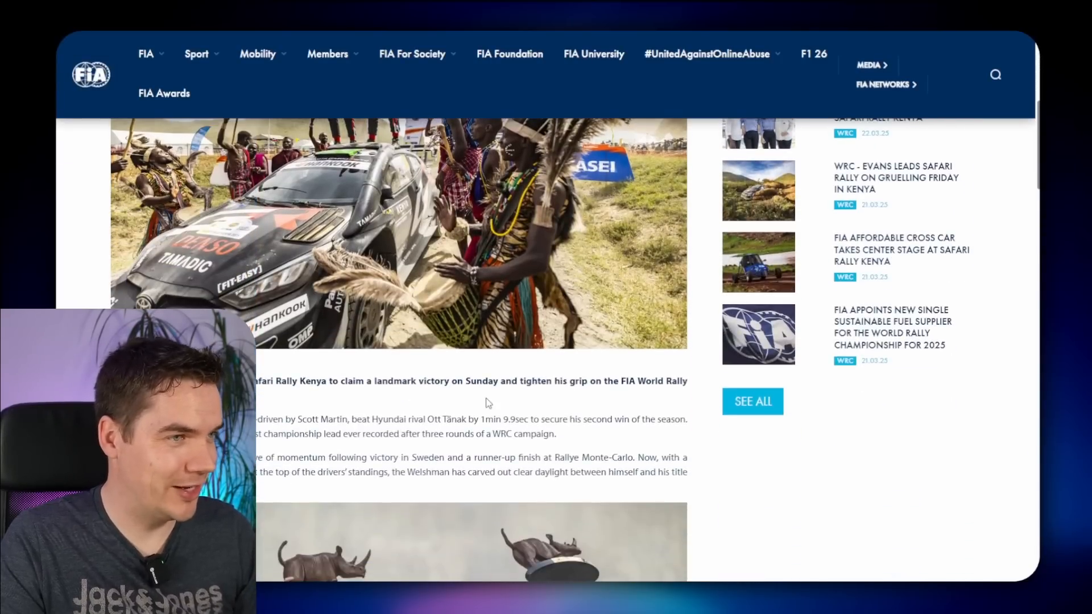
key("ctrl+w")
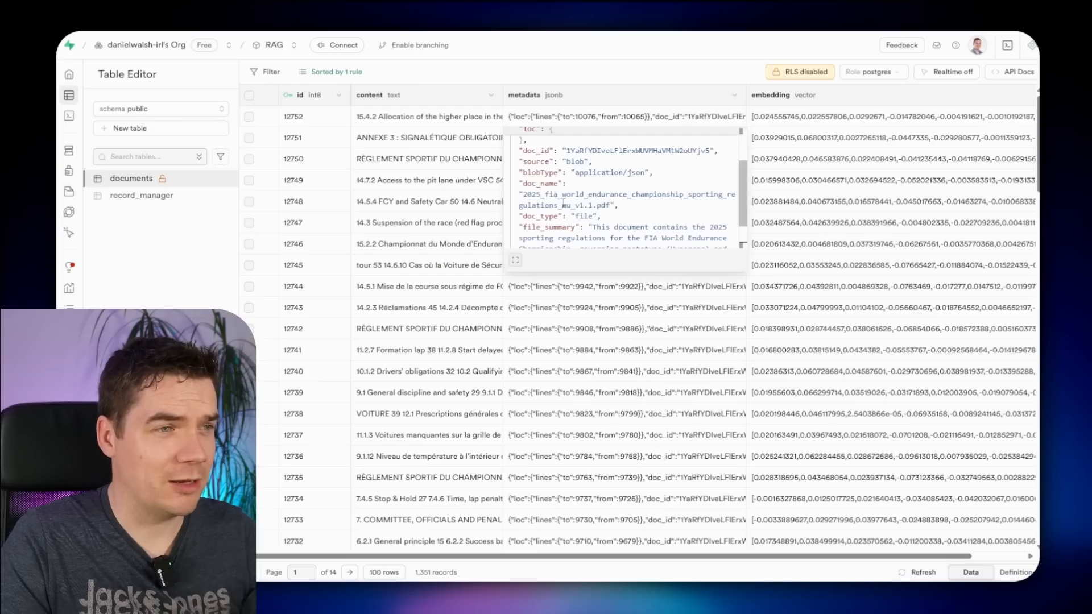
scroll(625, 188, "down", 3)
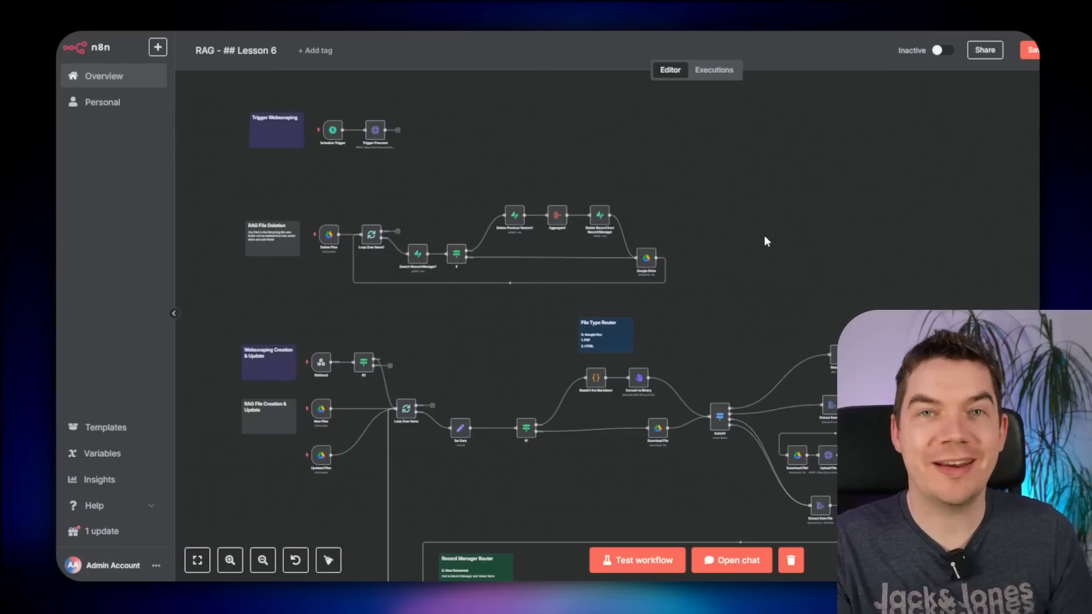
scroll(765, 237, "down", 3)
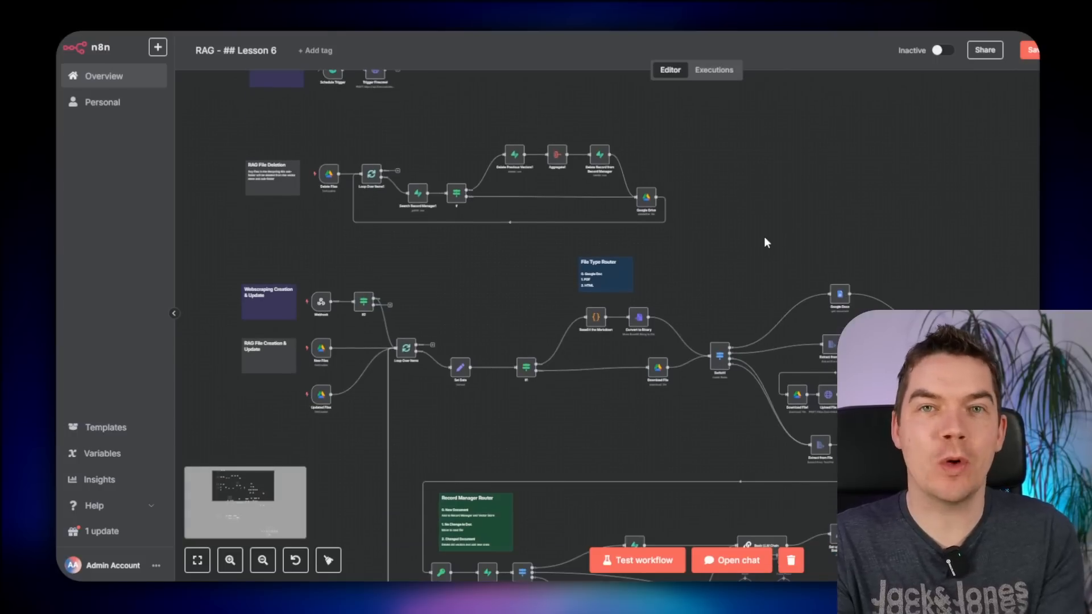
scroll(764, 237, "down", 3)
left_click_drag(657, 390, 507, 296)
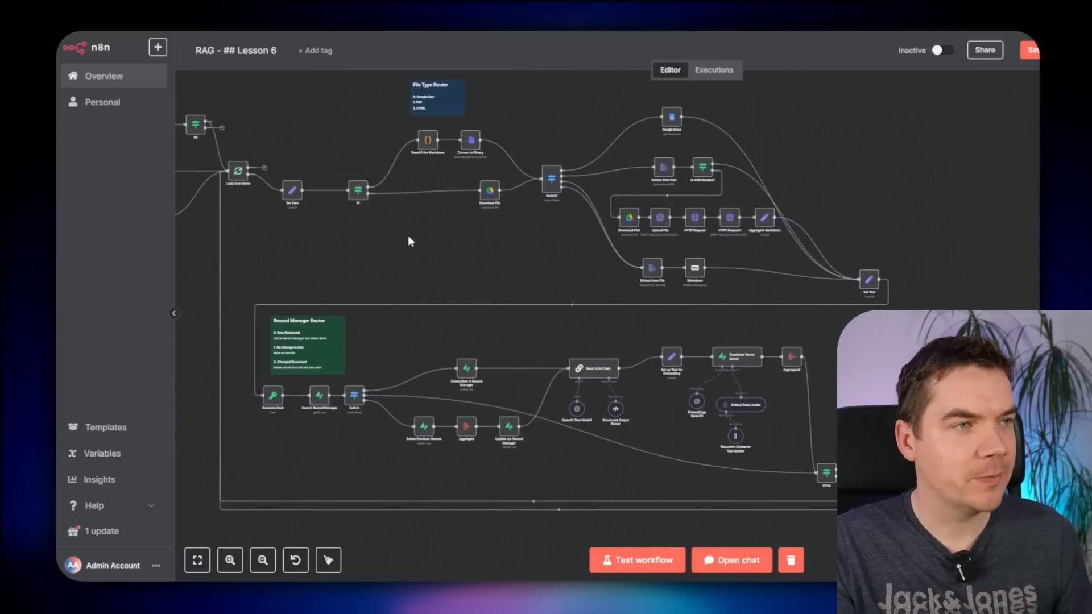
left_click_drag(408, 239, 582, 156)
left_click_drag(527, 390, 619, 255)
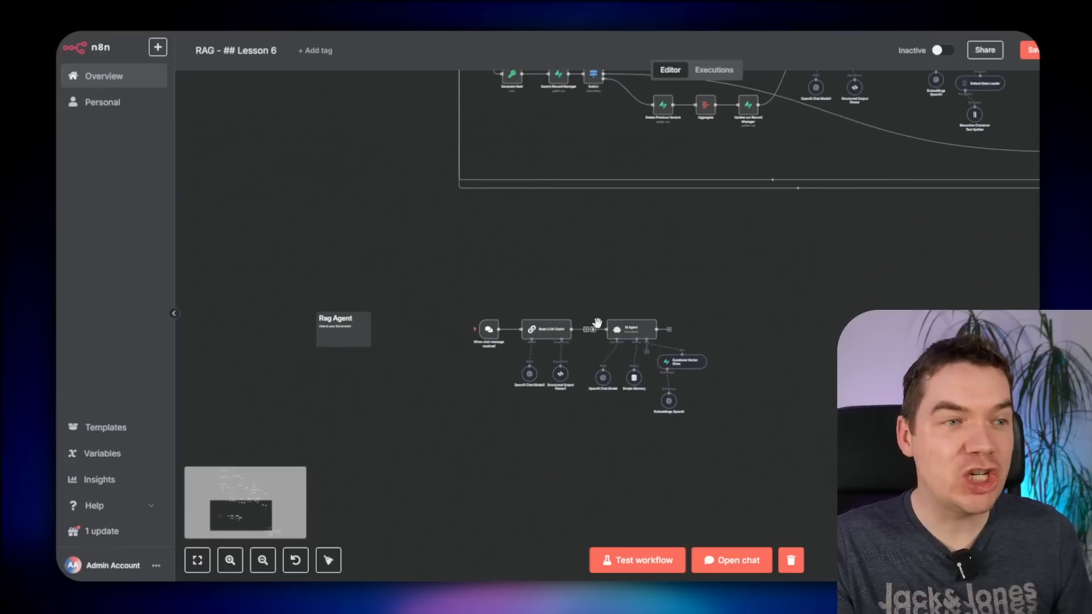
scroll(598, 323, "up", 2)
scroll(561, 317, "up", 2)
scroll(546, 262, "down", 3)
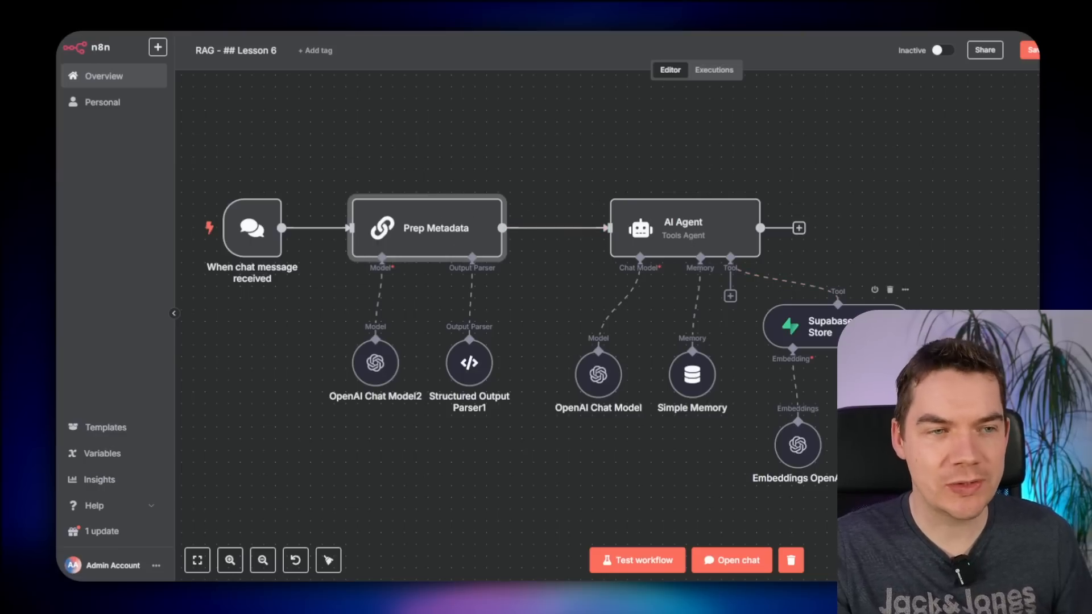
- Remove both Prep Metadata links, move it aside, and bring the chat trigger to AI Agent
scroll(796, 342, "right", 1)
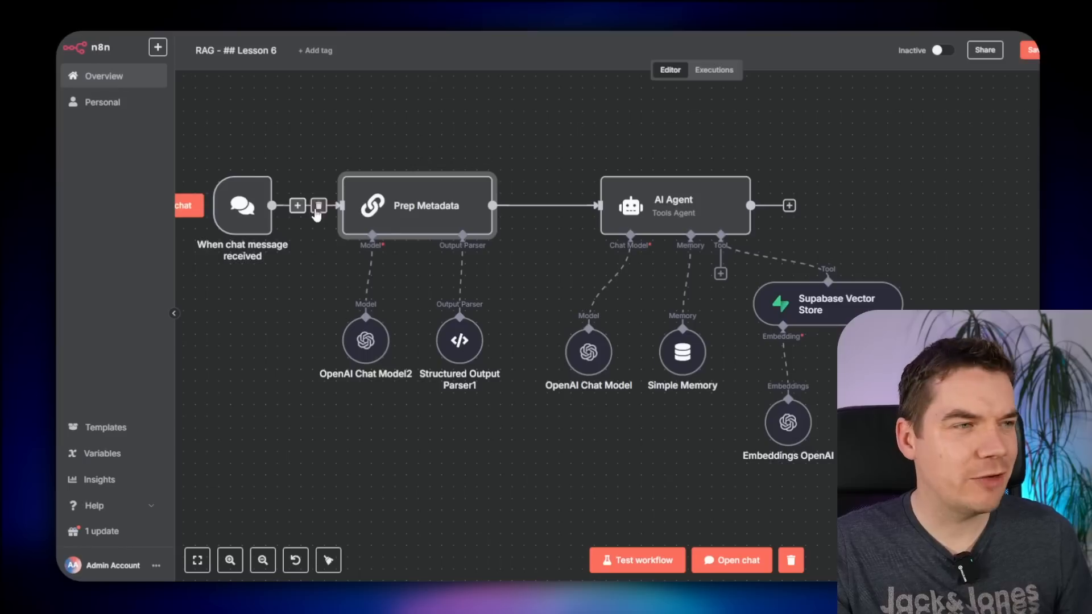
left_click(317, 207)
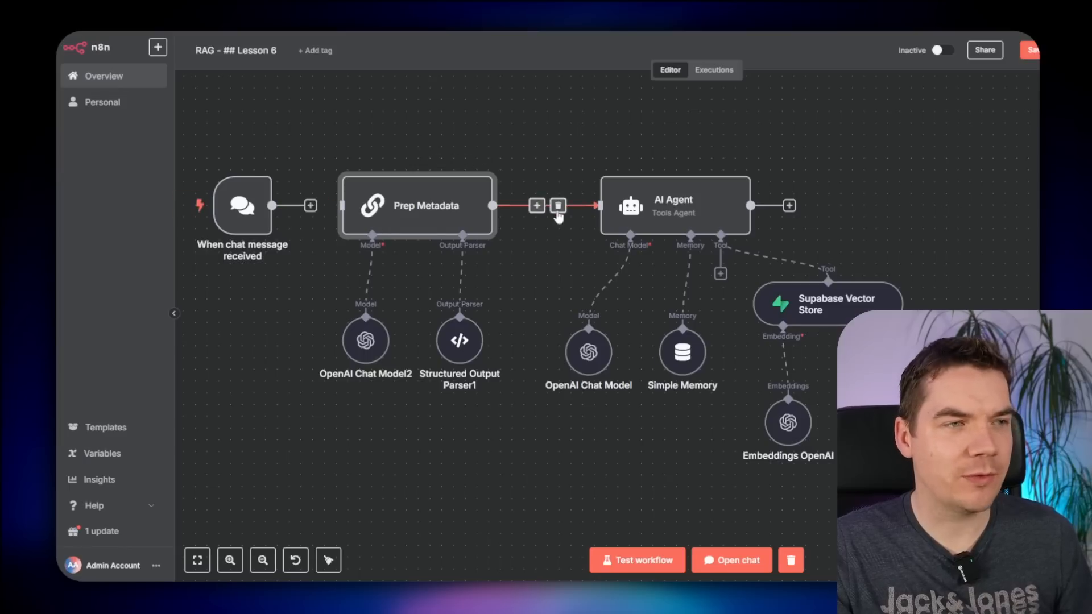
left_click(557, 205)
scroll(509, 258, "down", 2)
left_click_drag(454, 232, 355, 384)
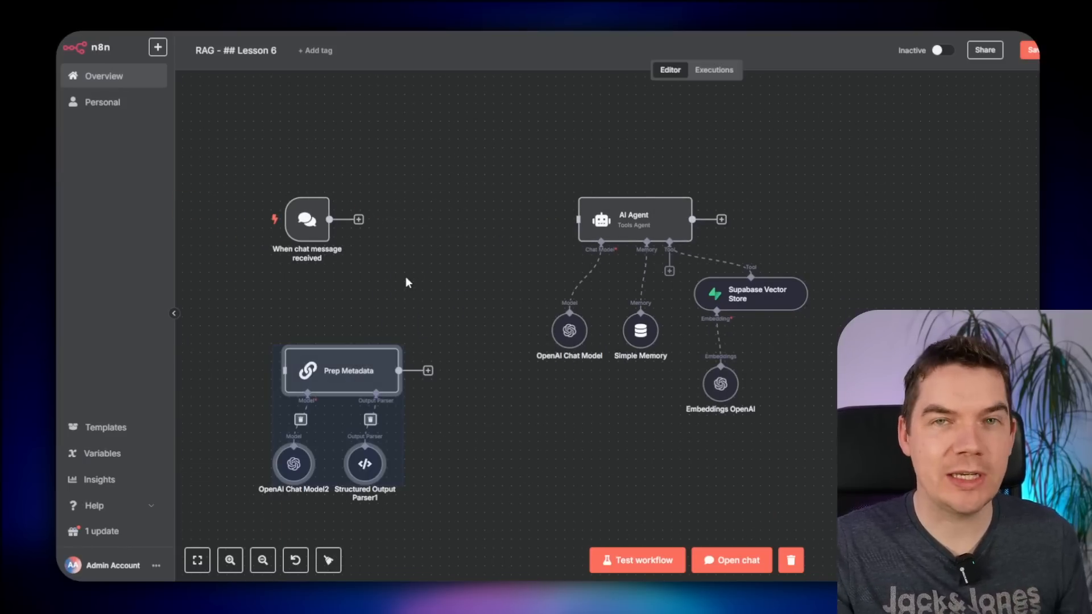
scroll(376, 282, "up", 1)
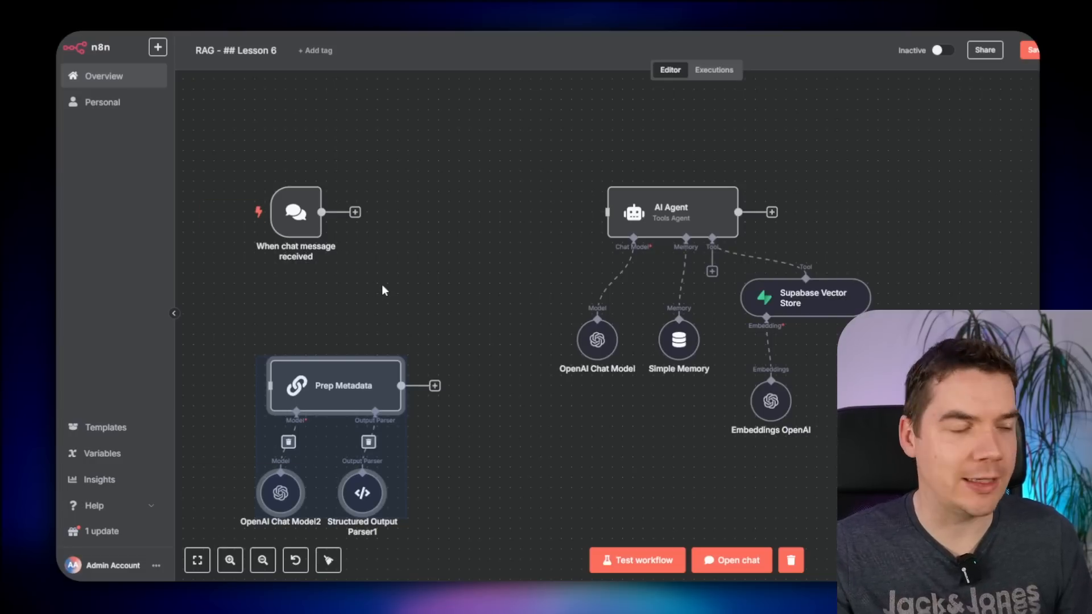
left_click_drag(296, 211, 489, 211)
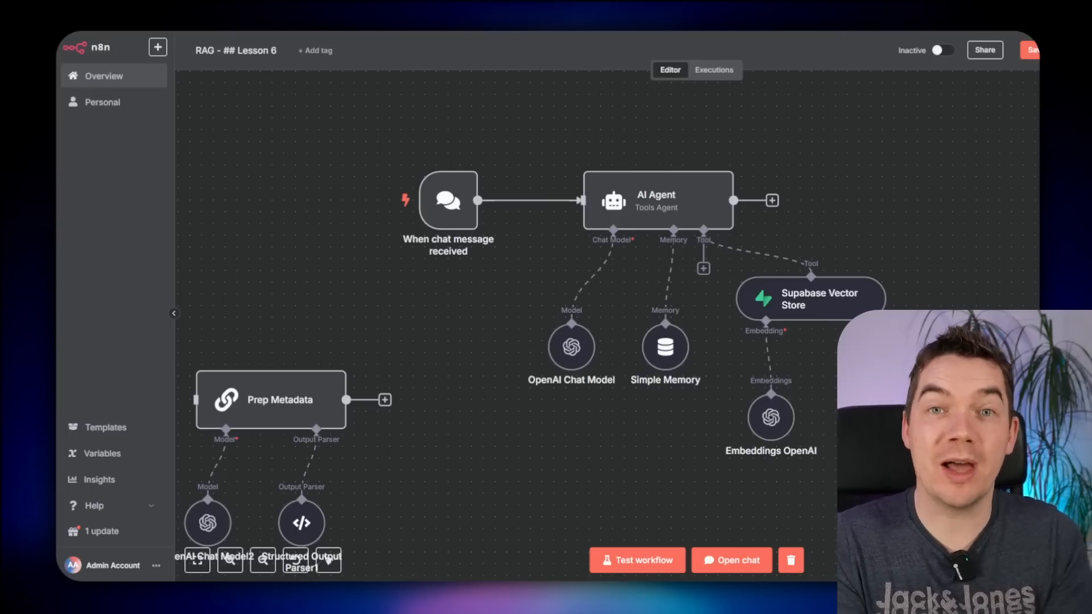
- Delete the Supabase Vector Store tool and its Embeddings OpenAI node from the AI Agent
left_click(767, 260)
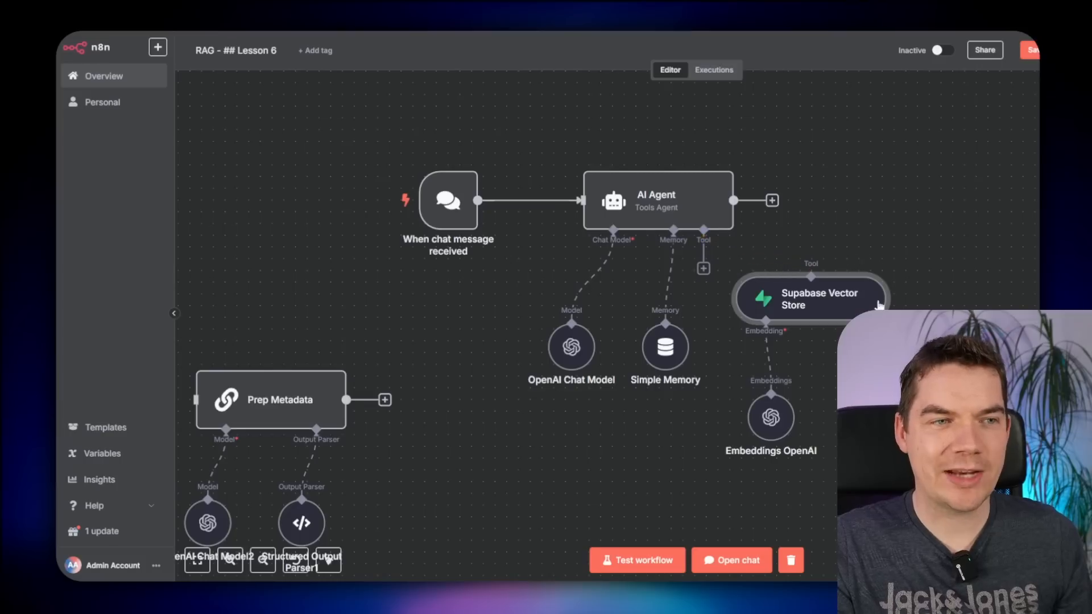
key("Delete")
left_click(704, 269)
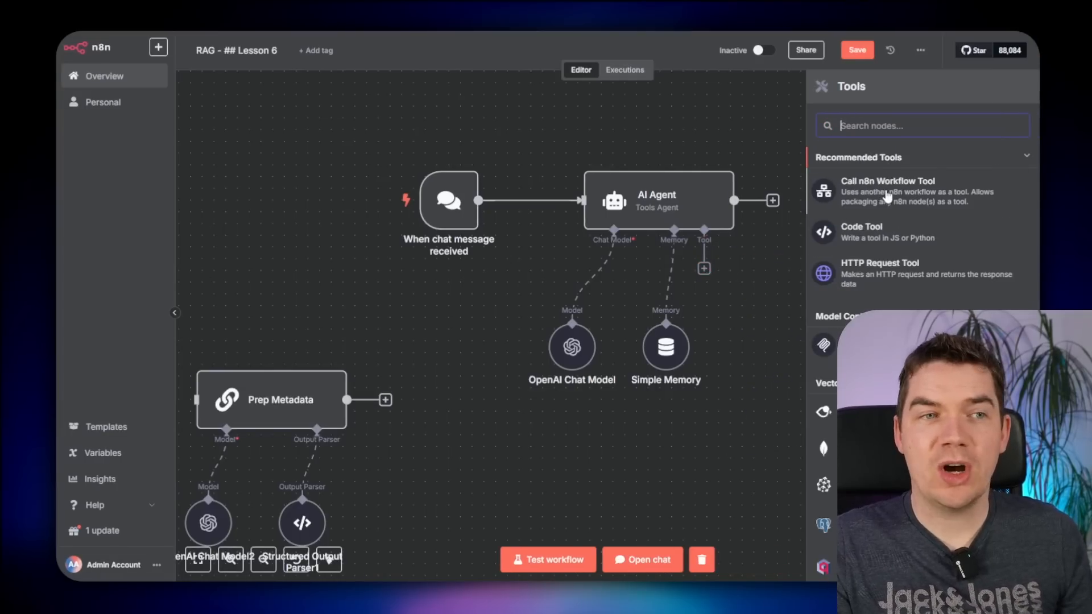
- Add a Call n8n Workflow tool to the AI Agent and begin naming it Query_Vector_Store
left_click(892, 196)
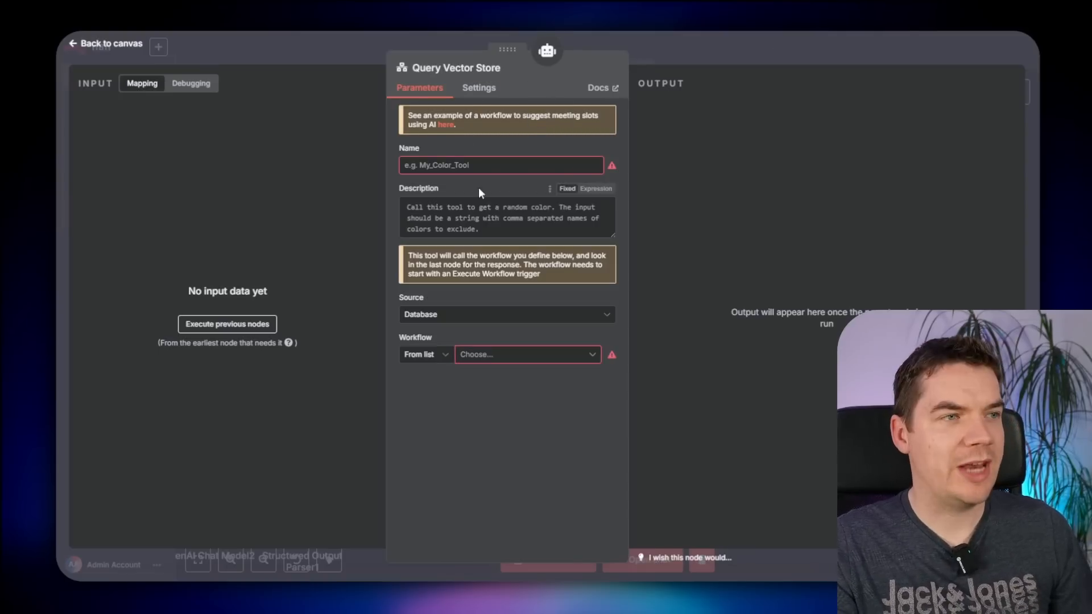
left_click(454, 160)
type("Query_Vector_Store")
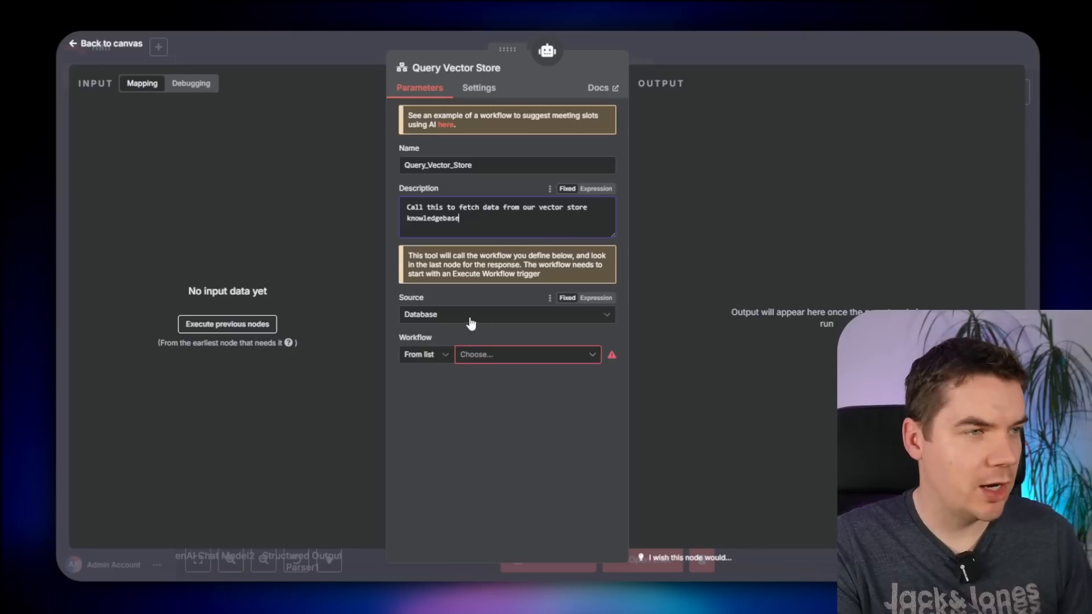
- Point the Query Vector Store tool at the RAG - ## Lesson 6 workflow
left_click(479, 356)
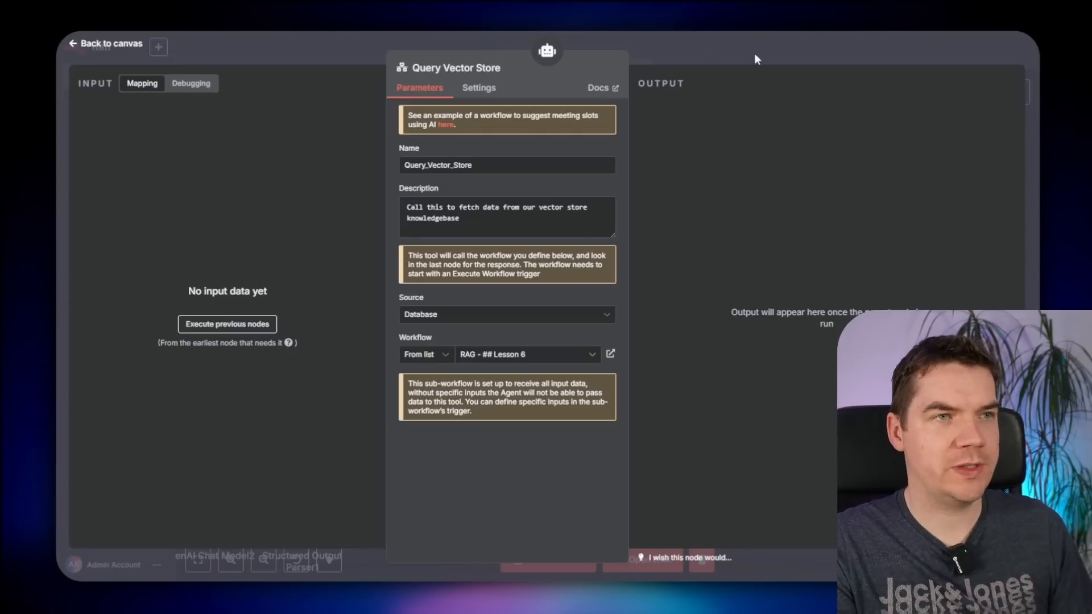
left_click(755, 55)
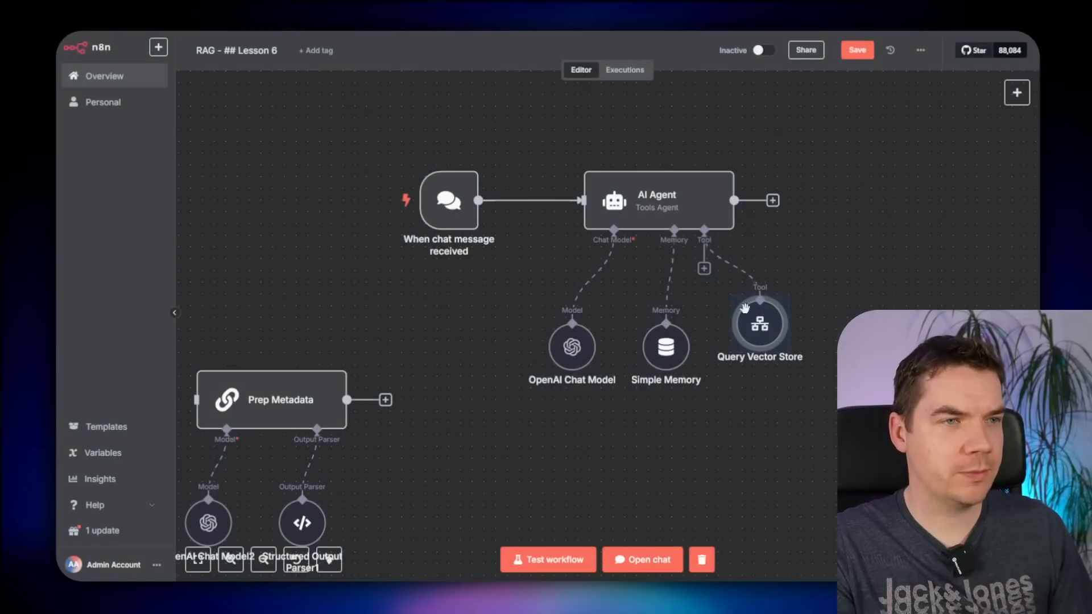
left_click_drag(745, 308, 768, 331)
left_click(1007, 369)
left_click_drag(1007, 368, 677, 488)
scroll(832, 293, "down", 2)
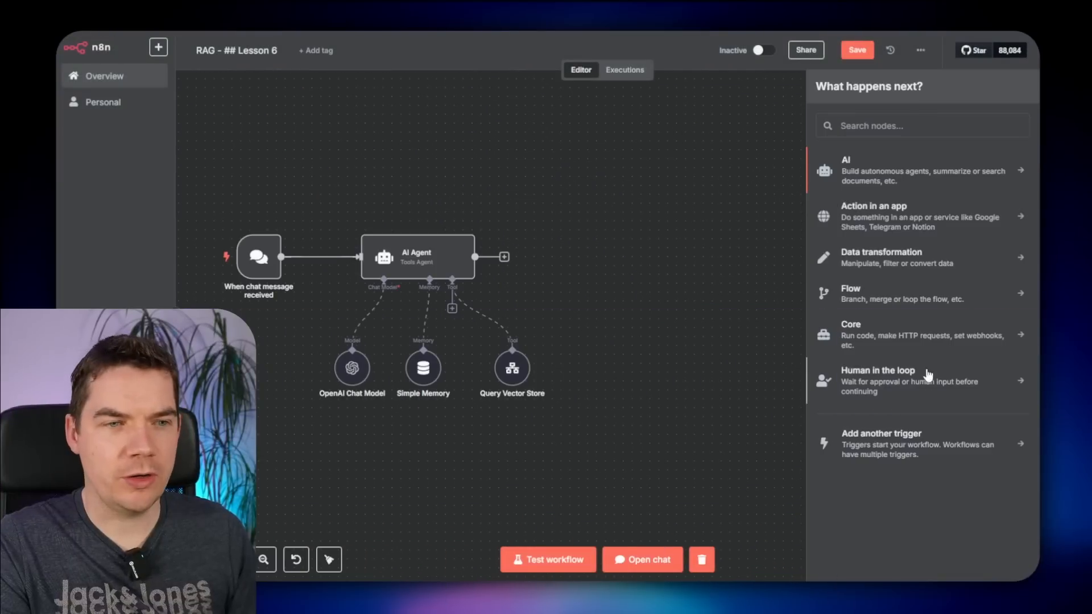
- Add a When Executed by Another Workflow trigger to the canvas
left_click(910, 444)
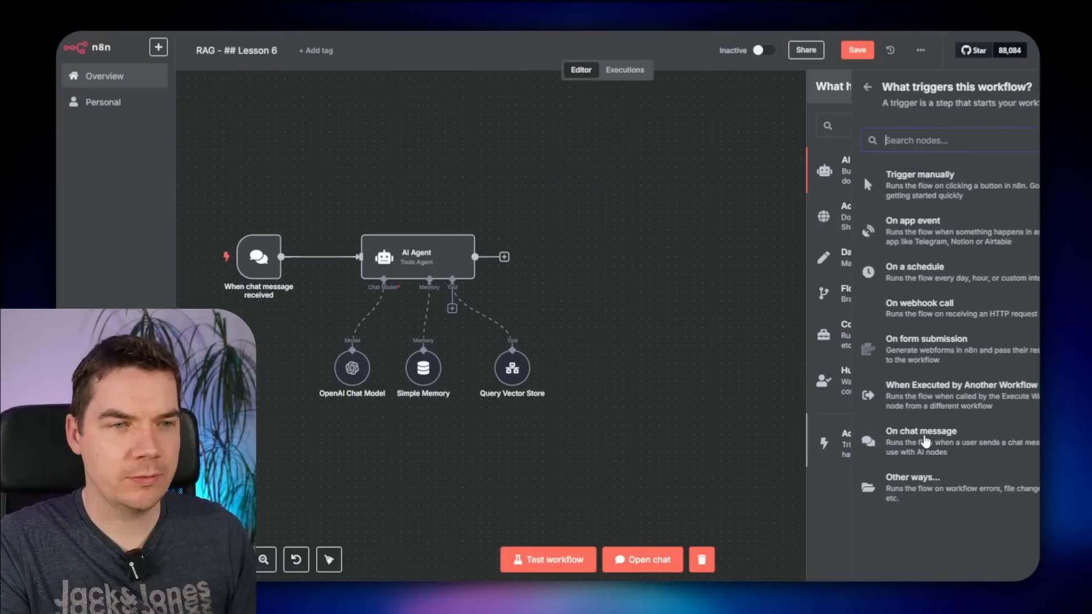
left_click_drag(906, 404, 643, 234)
left_click(763, 52)
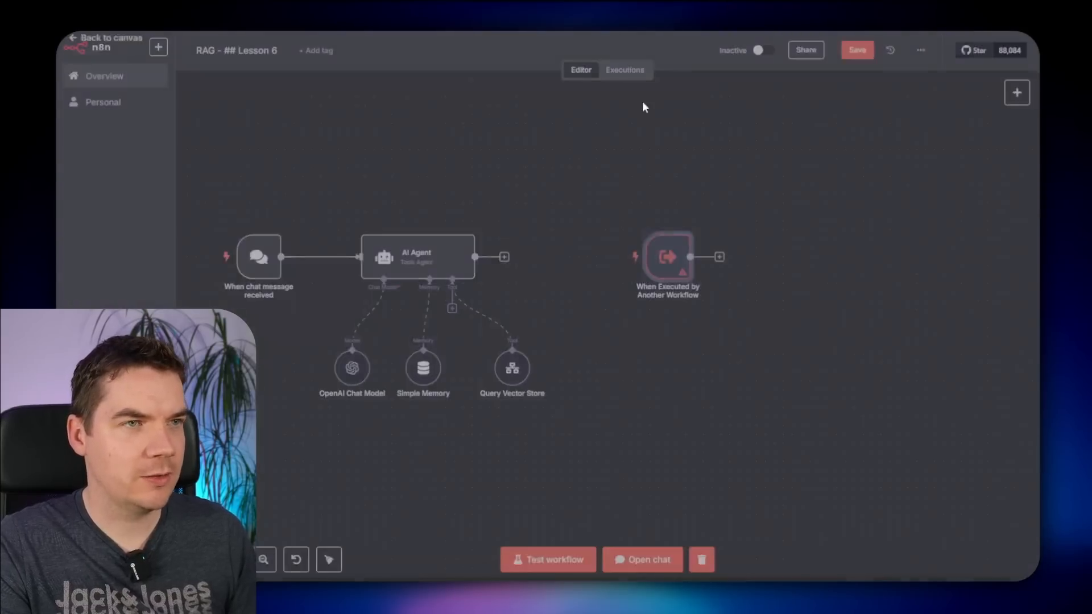
left_click_drag(582, 200, 707, 159)
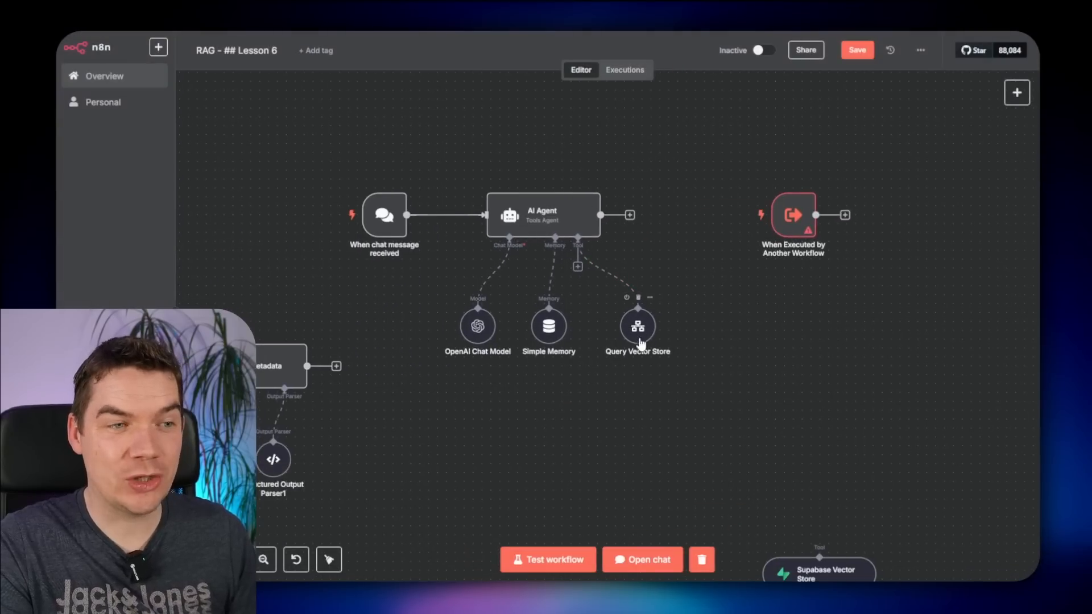
mouse_move(801, 209)
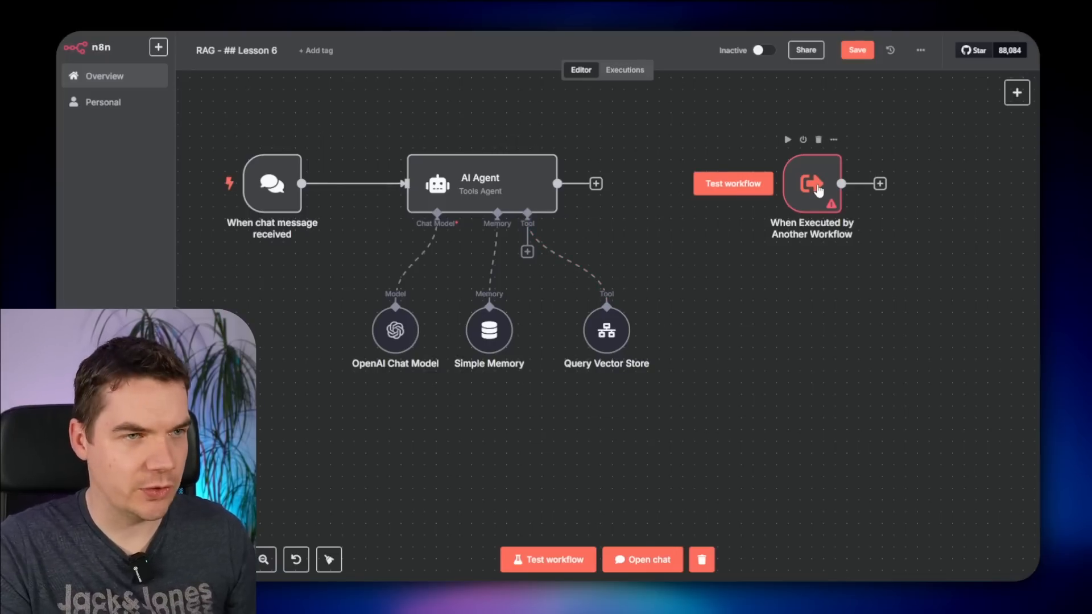
- Give the sub-workflow trigger a String input field named query
double_click(817, 187)
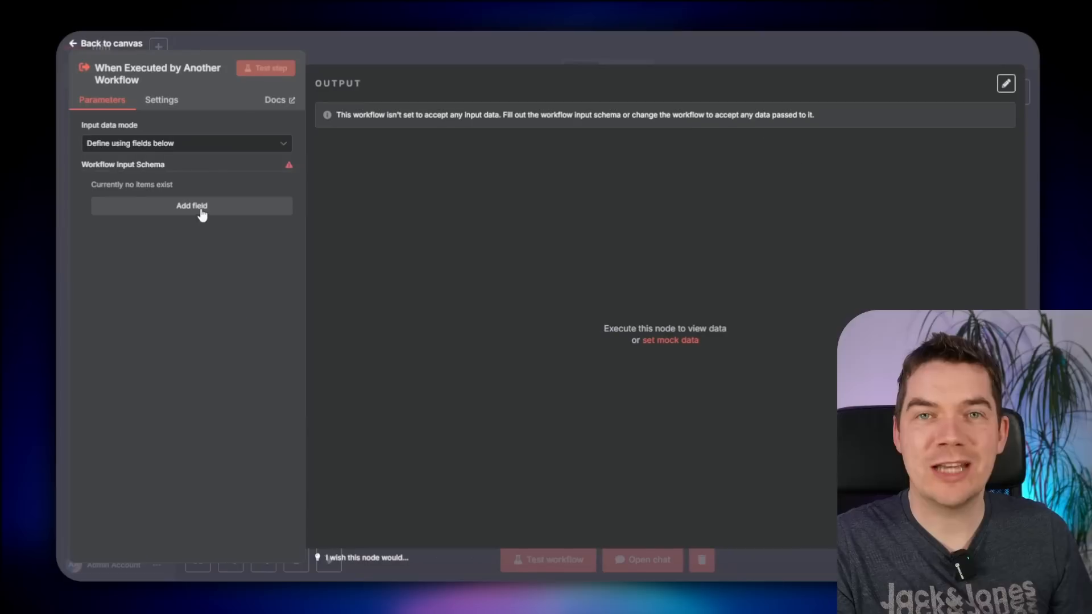
left_click(168, 210)
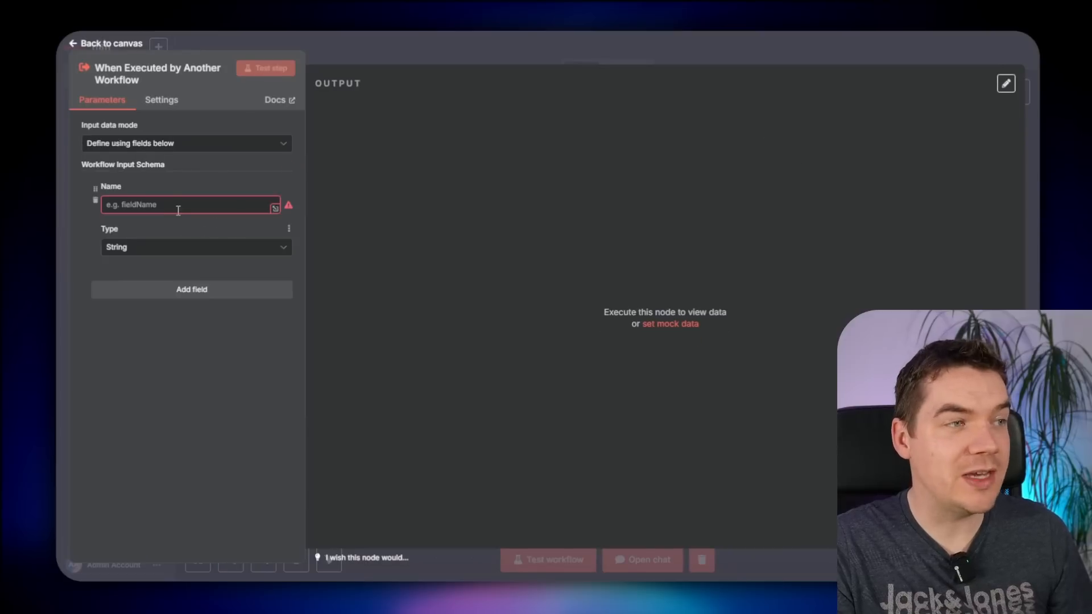
left_click(178, 208)
type("query")
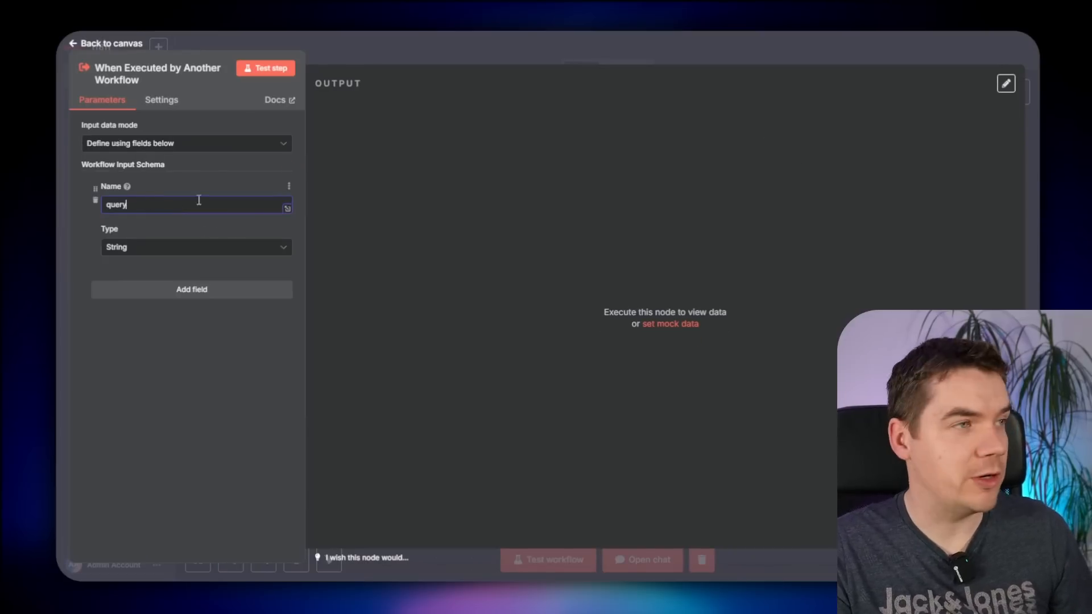
left_click(160, 227)
left_click(752, 50)
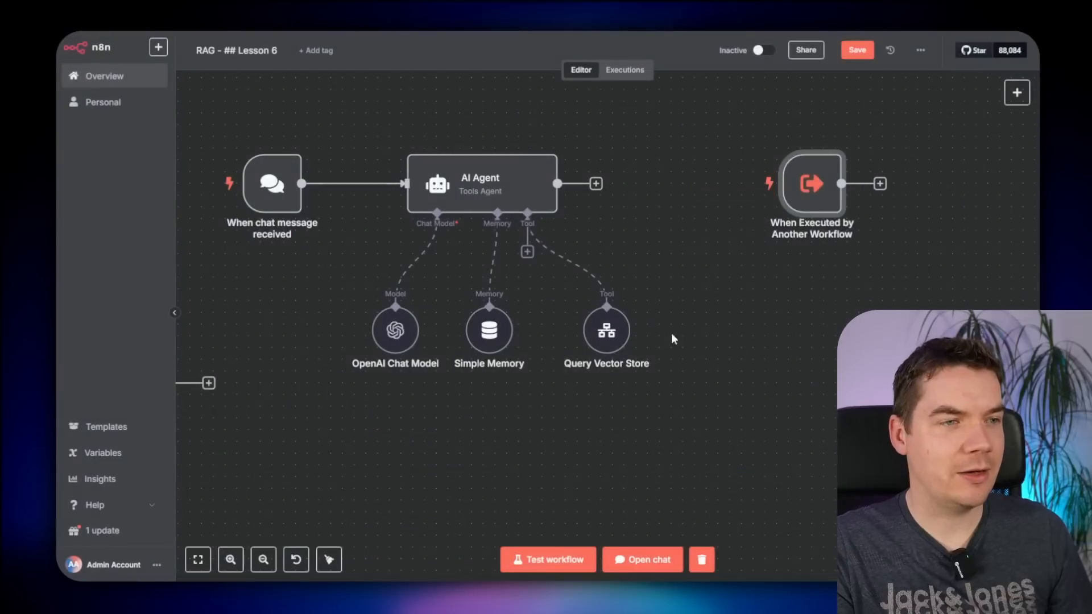
- Let the model define the query value in the Query Vector Store tool
double_click(597, 329)
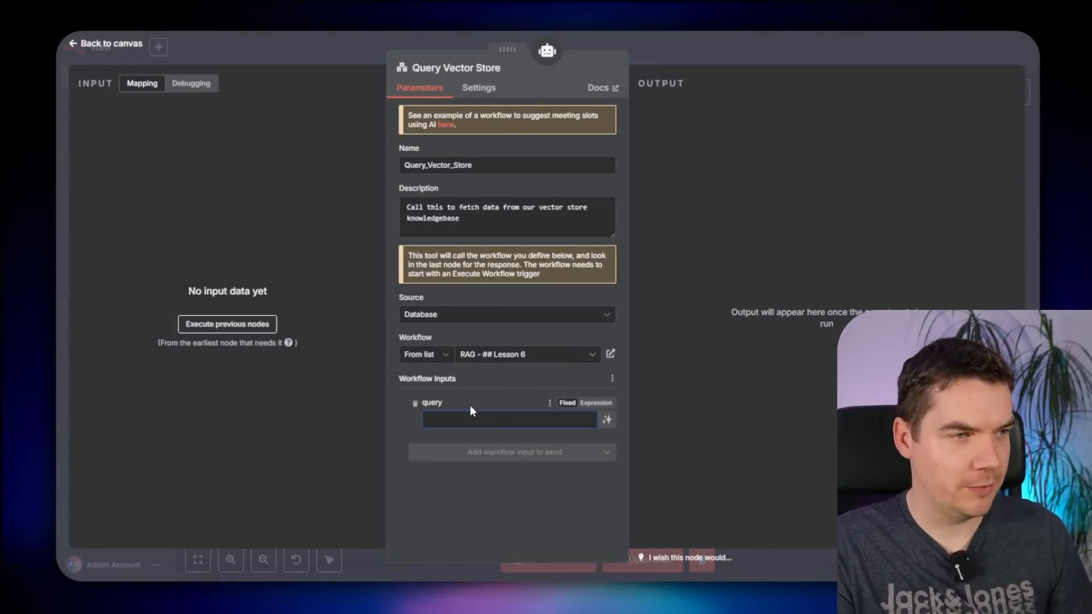
left_click(607, 421)
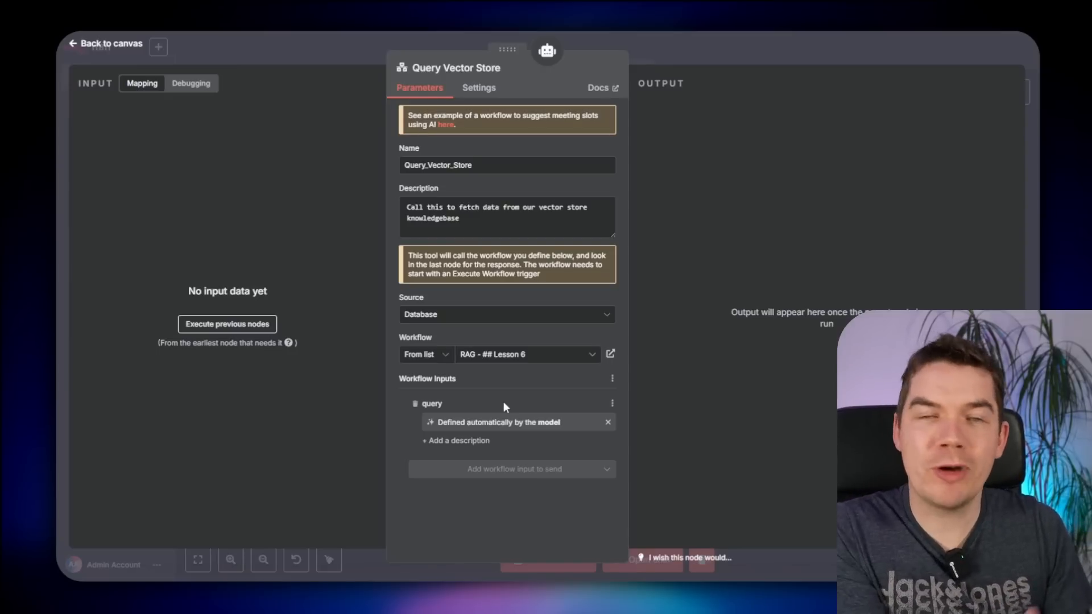
left_click(839, 66)
scroll(705, 439, "down", 5)
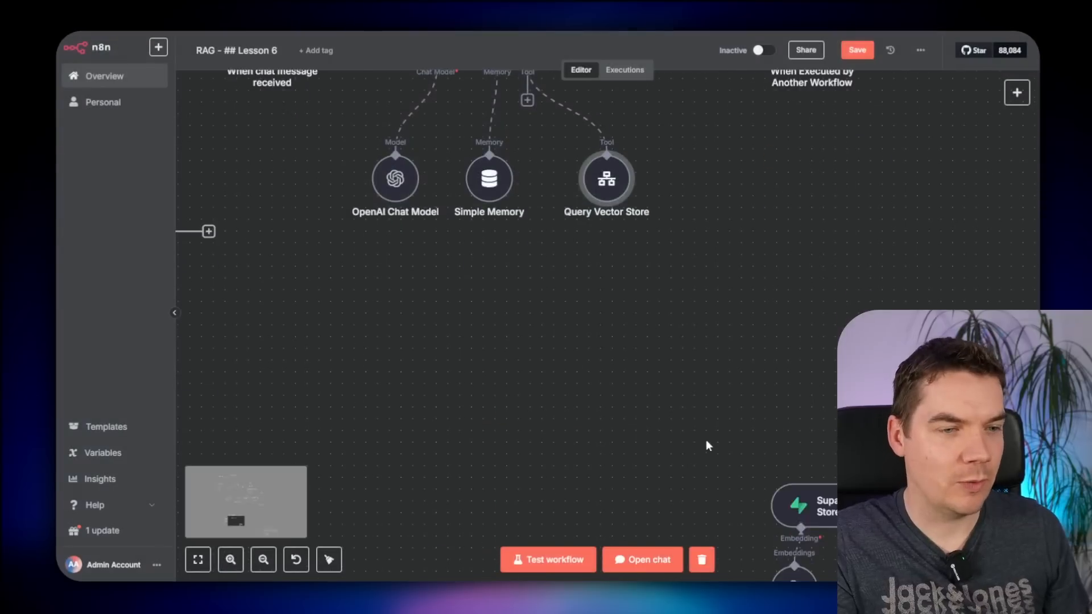
- Move the Supabase Vector Store and Embeddings OpenAI nodes up beneath the agent
left_click_drag(677, 320, 944, 544)
left_click_drag(908, 460, 603, 284)
scroll(603, 285, "up", 4)
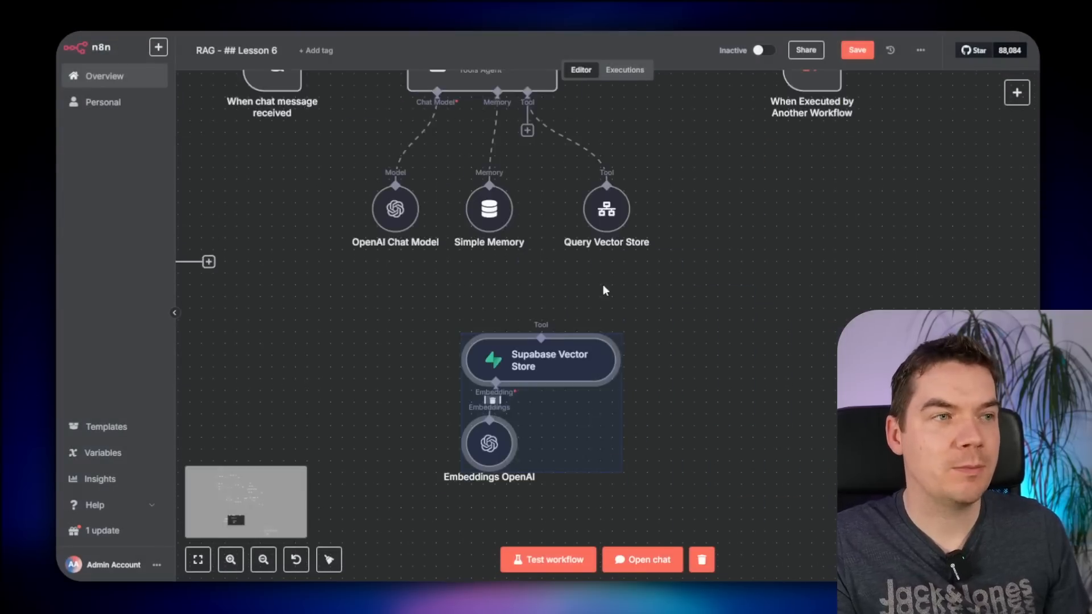
left_click(409, 415)
left_click_drag(361, 389, 434, 432)
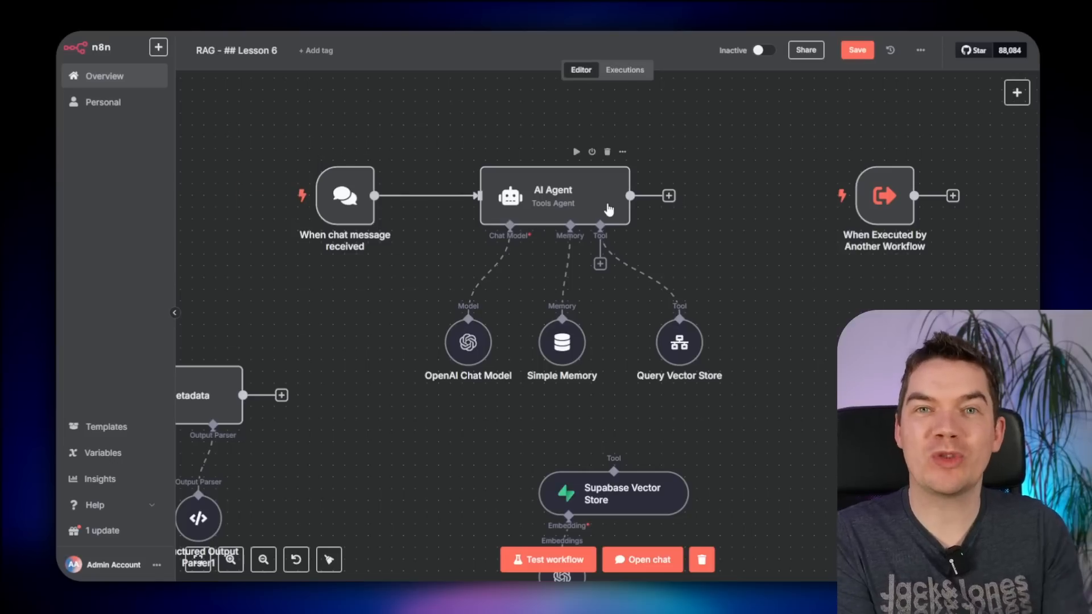
- Test-run the When Executed by Another Workflow trigger, which outputs 1 item
scroll(733, 273, "down", 2)
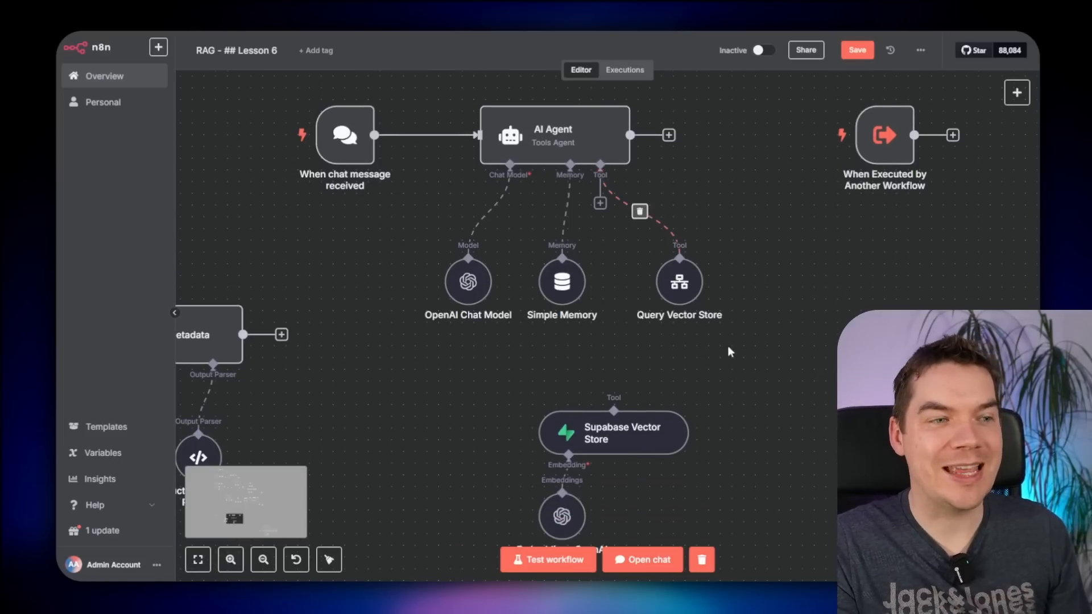
scroll(715, 345, "down", 1)
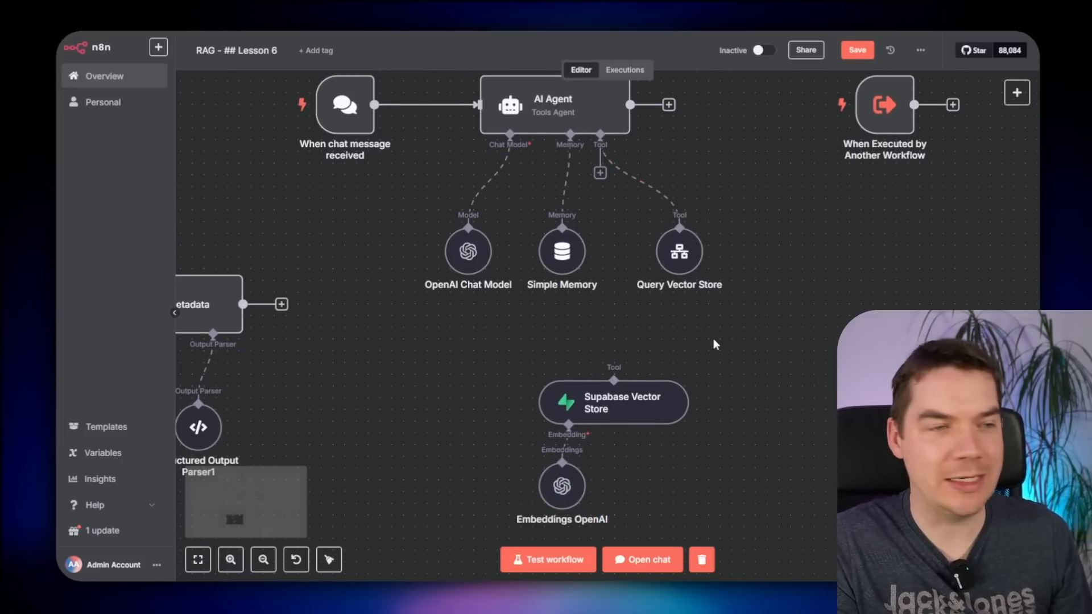
scroll(738, 340, "up", 5)
scroll(738, 339, "right", 8)
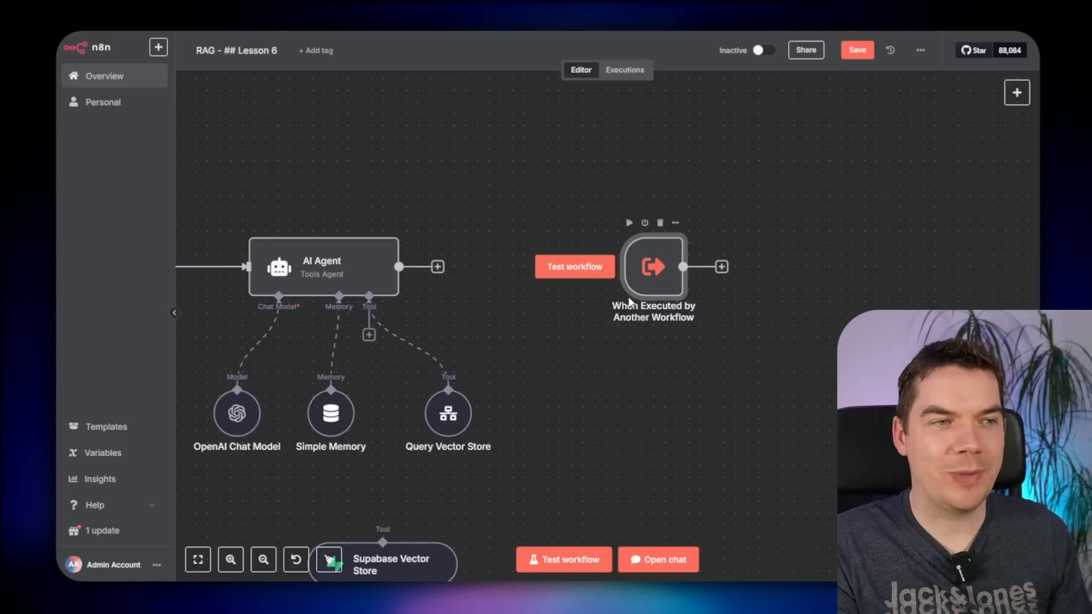
left_click_drag(571, 324, 540, 346)
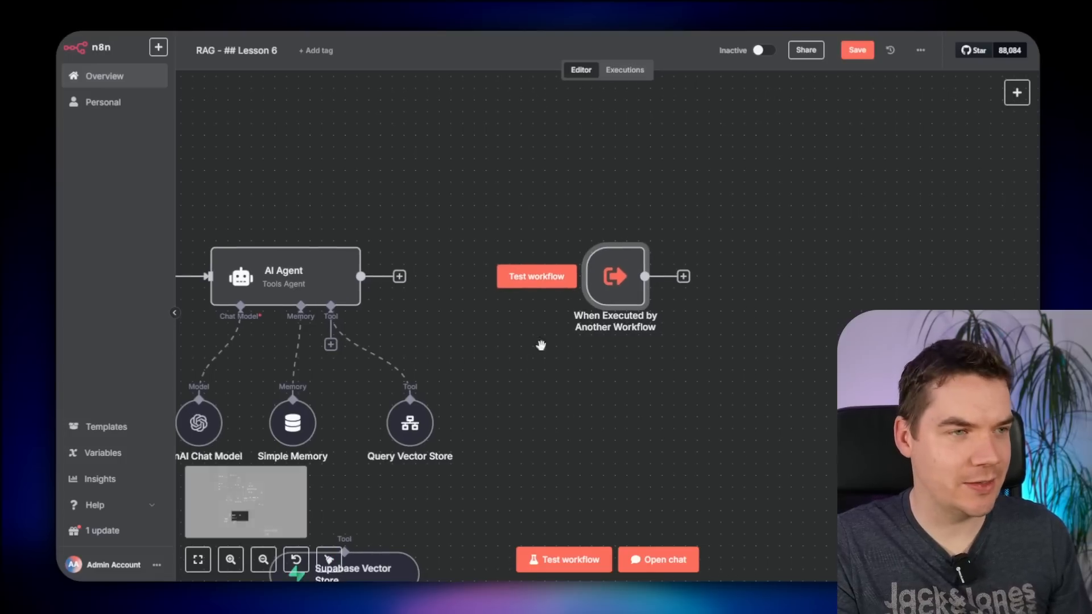
left_click(537, 276)
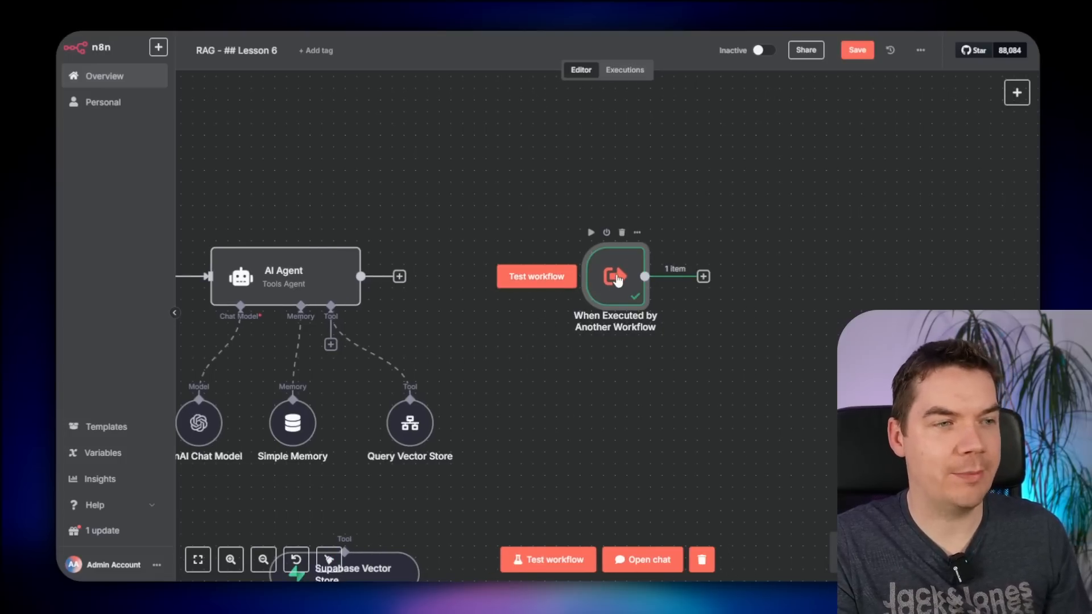
- Pin the trigger's output query as "what is the plank assembly"
double_click(618, 279)
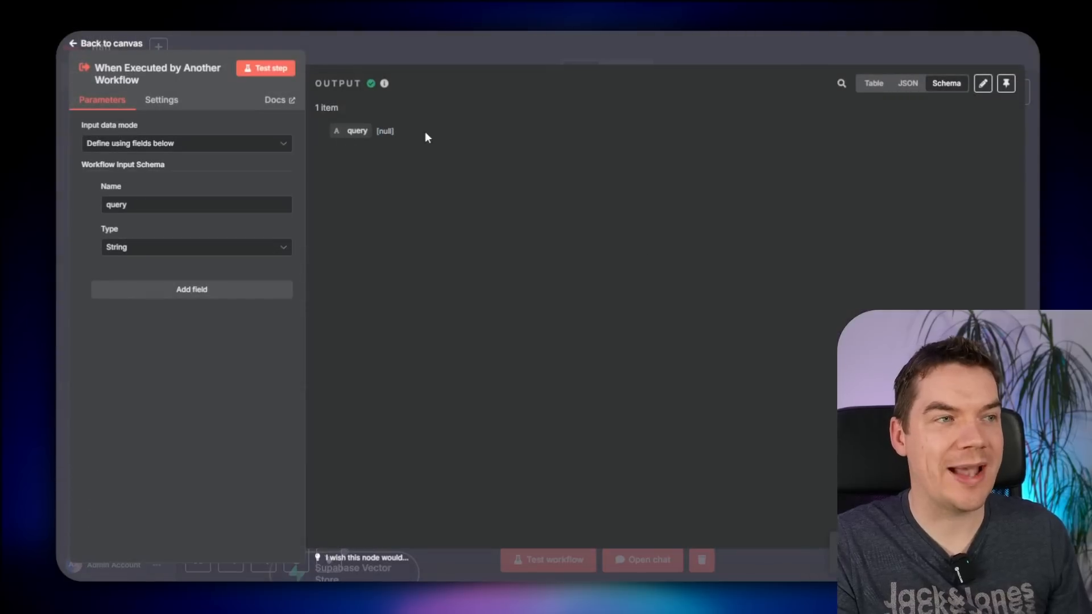
left_click(983, 83)
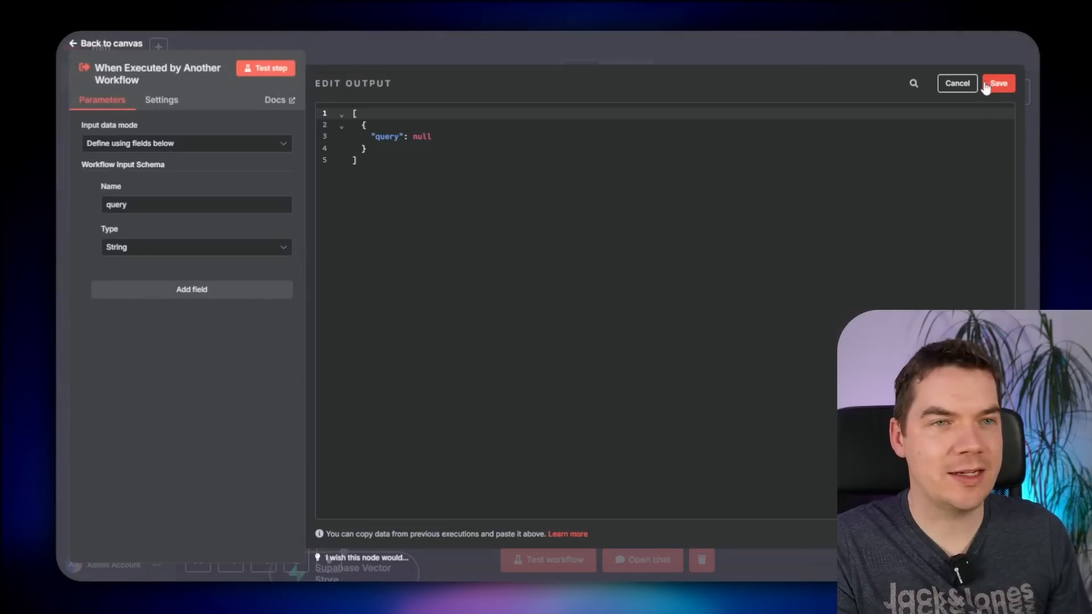
double_click(413, 134)
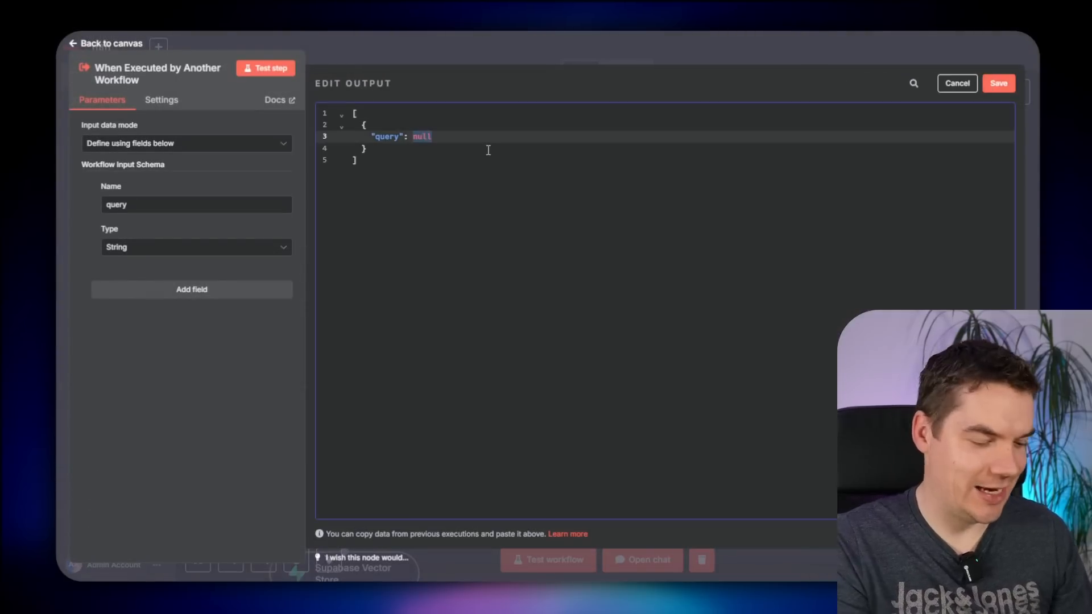
type("\"what is the plank assembly\"")
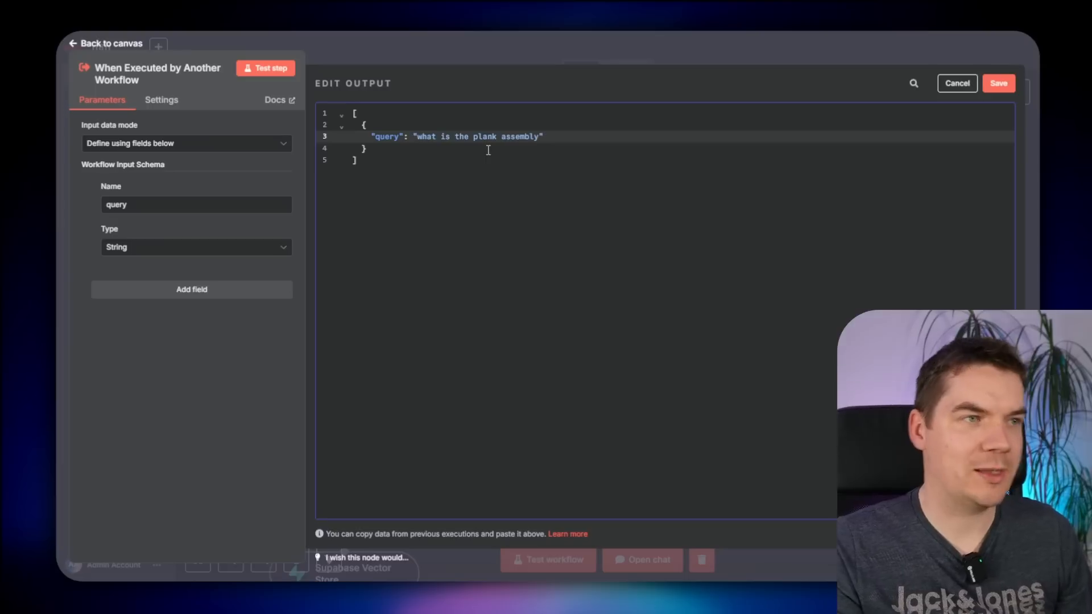
left_click(999, 83)
left_click(598, 44)
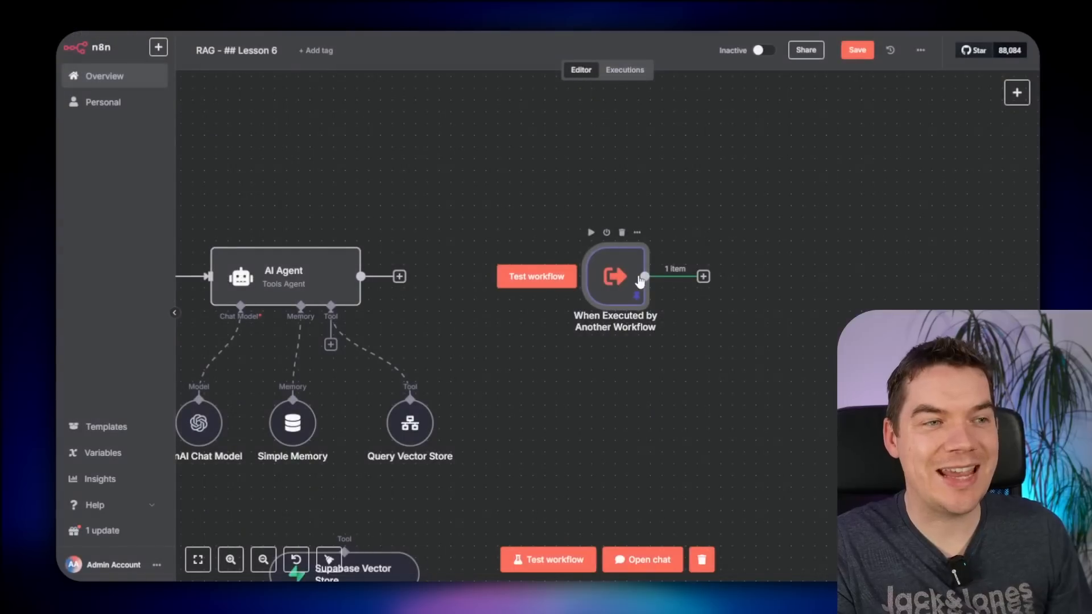
- Run the workflow with the pinned query and check the trigger's pinned output
left_click(546, 278)
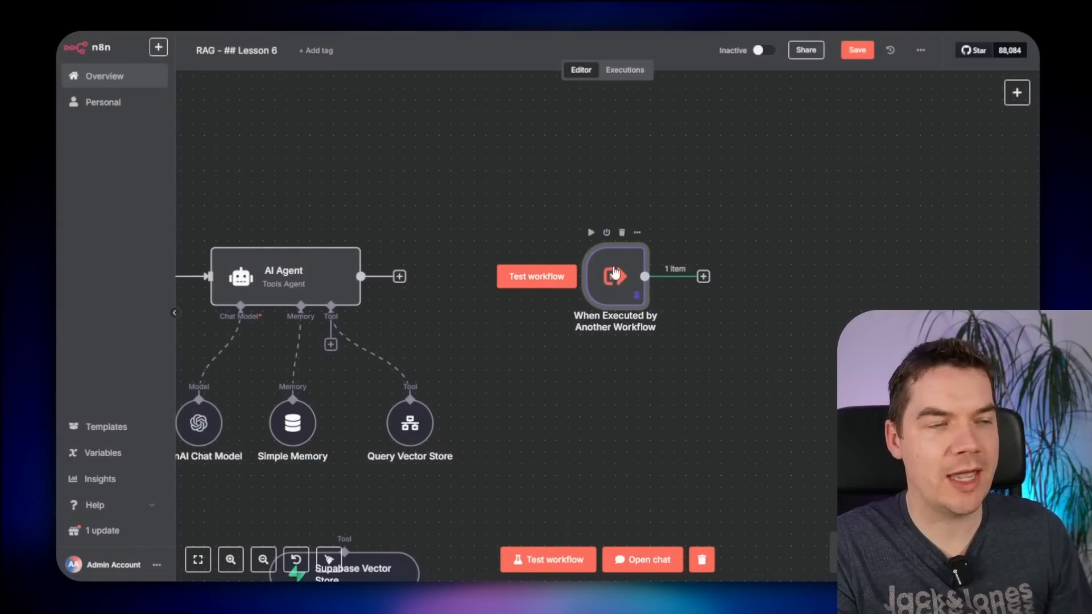
double_click(612, 275)
left_click_drag(386, 157, 453, 155)
left_click(407, 160)
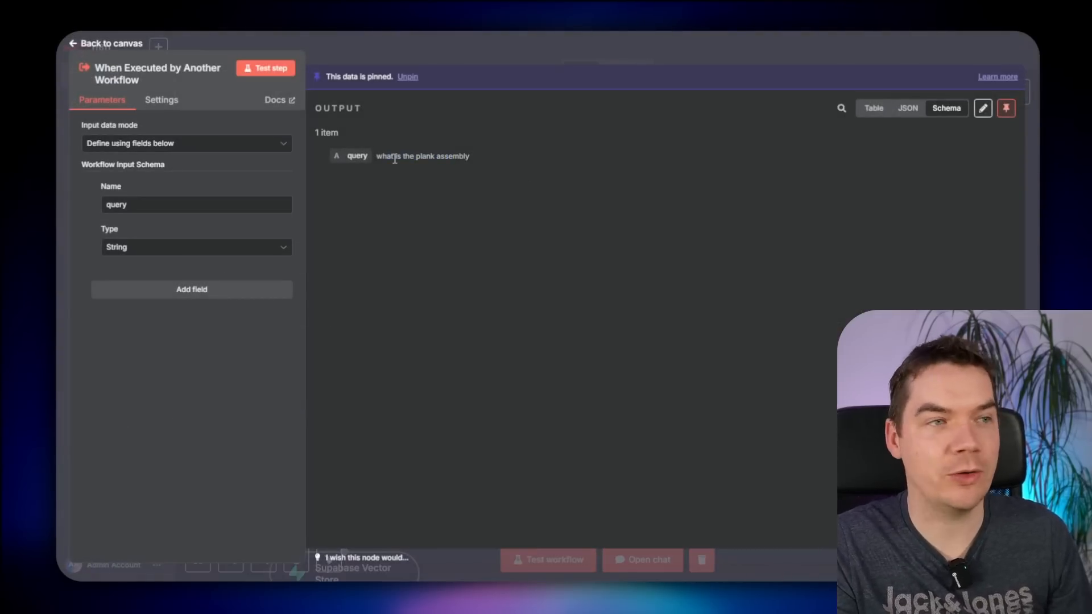
left_click(705, 50)
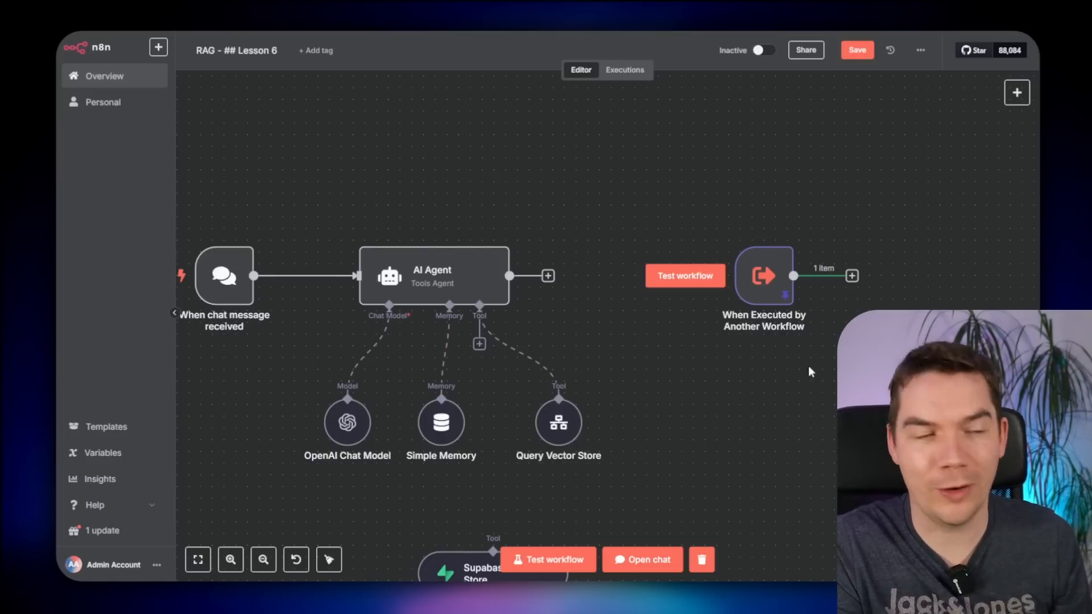
left_click_drag(795, 386, 575, 376)
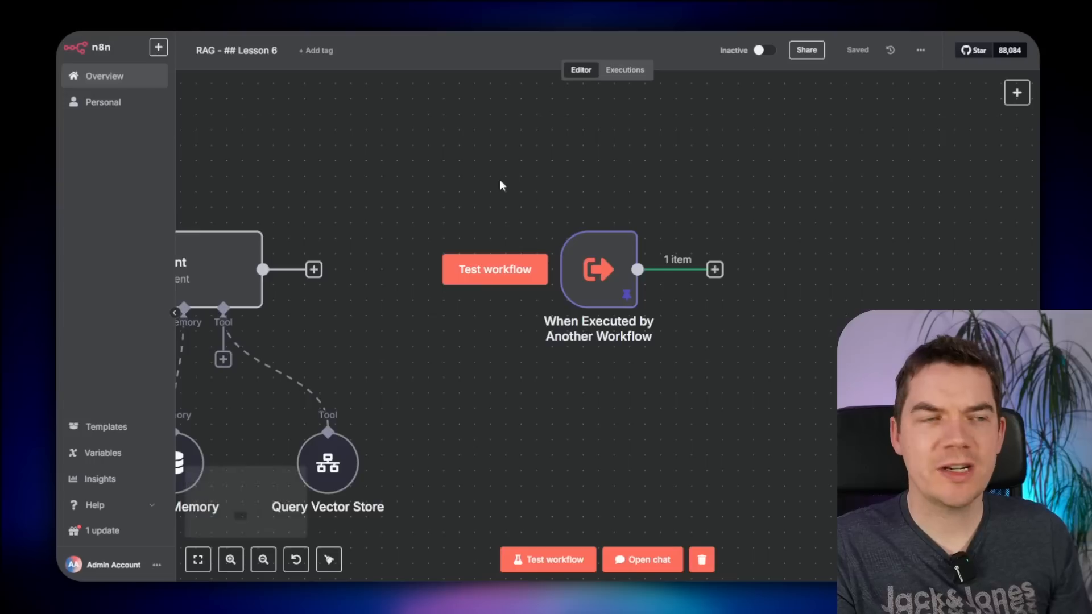
left_click_drag(451, 198, 478, 183)
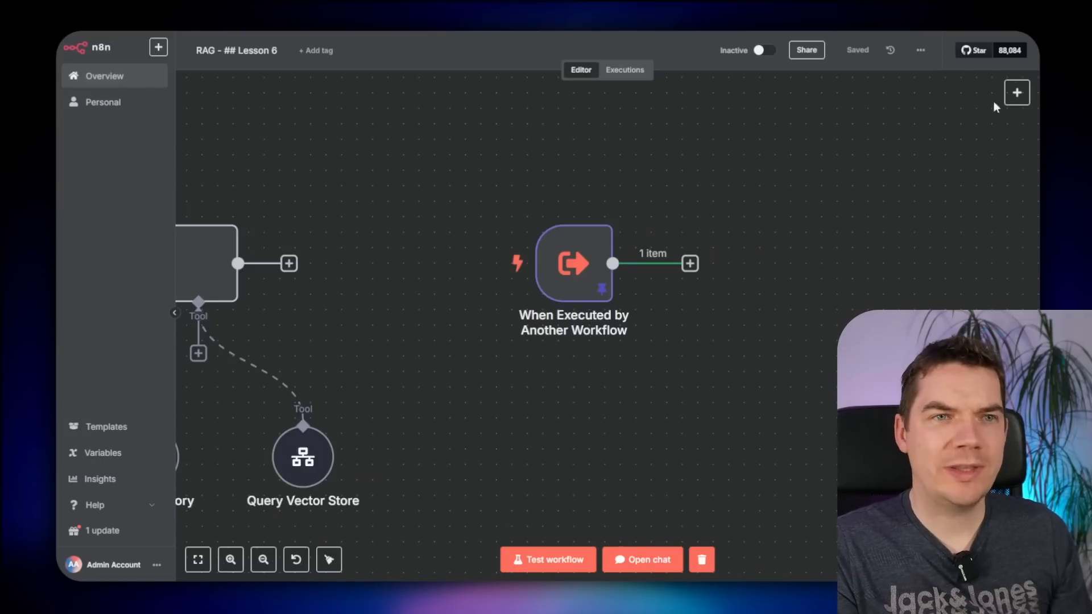
- Drag a LangChain Code node from Other AI Nodes > Miscellaneous onto the RAG workflow canvas
left_click(1018, 93)
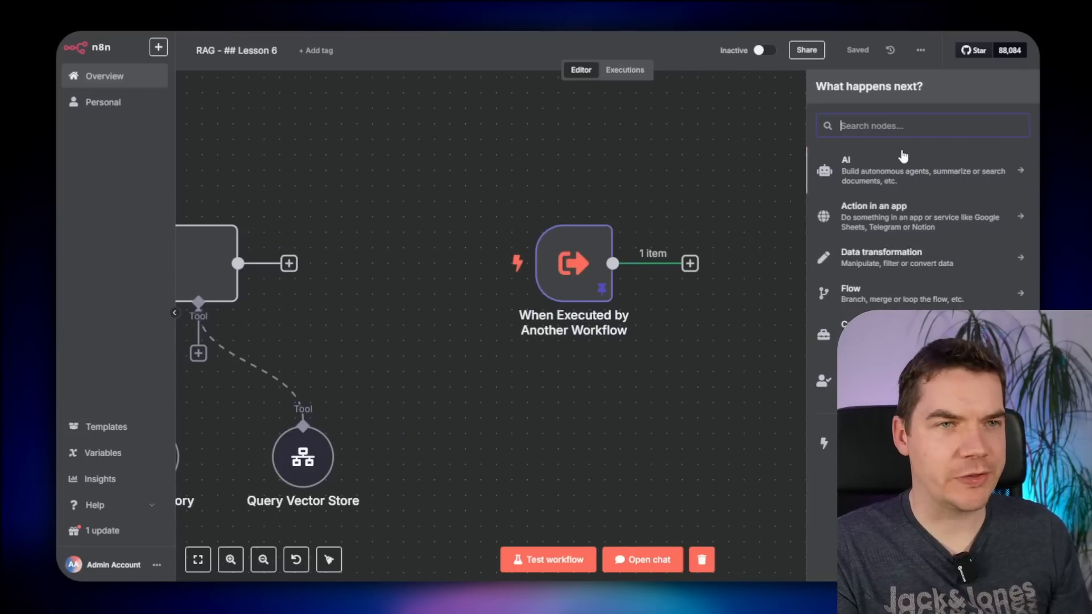
left_click(847, 171)
scroll(892, 533, "down", 3)
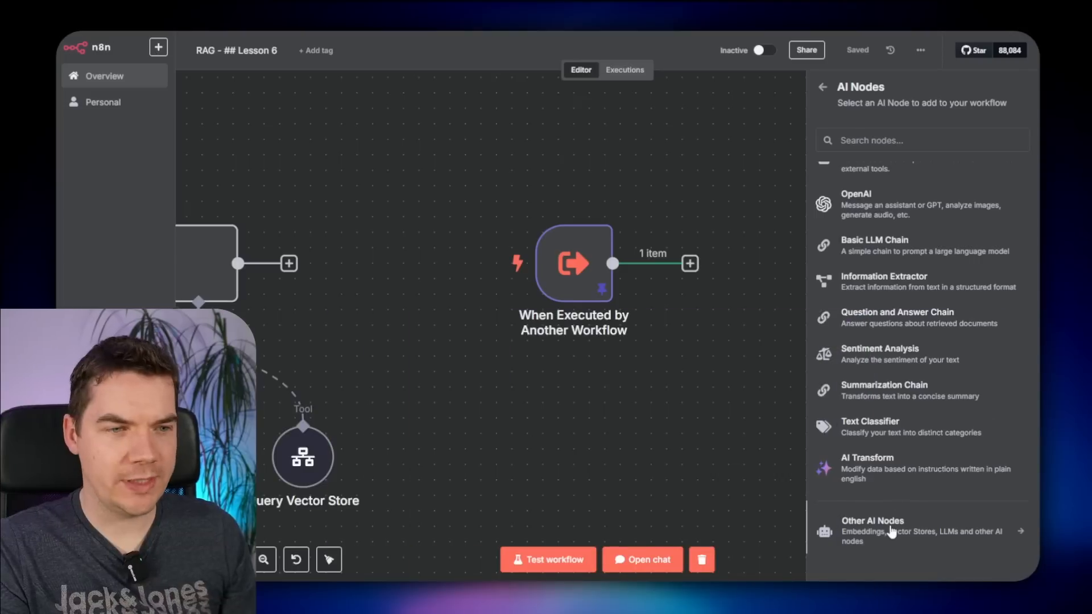
left_click(892, 533)
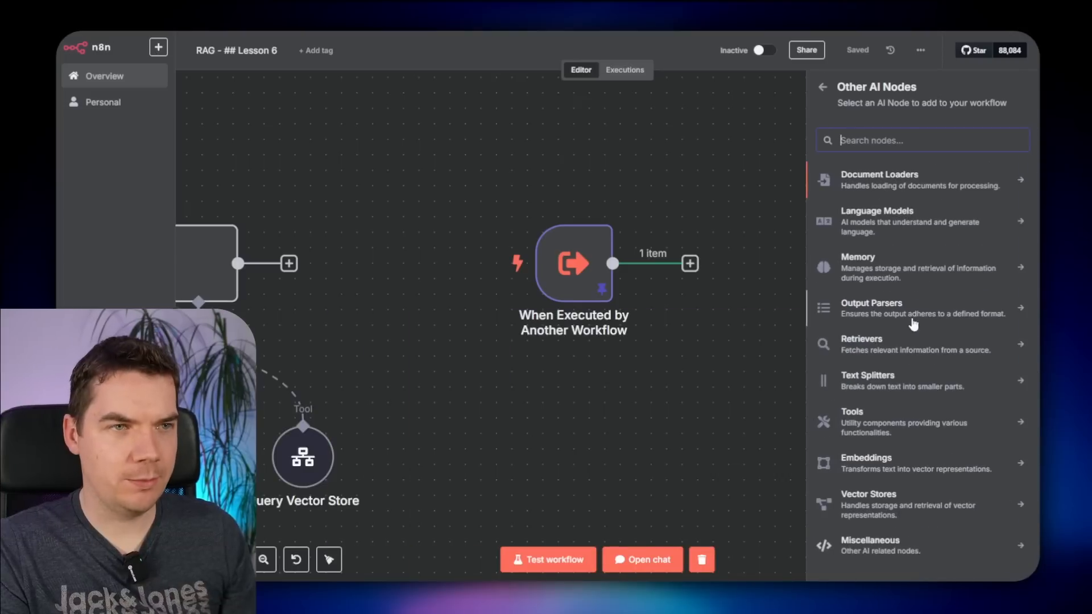
left_click(873, 538)
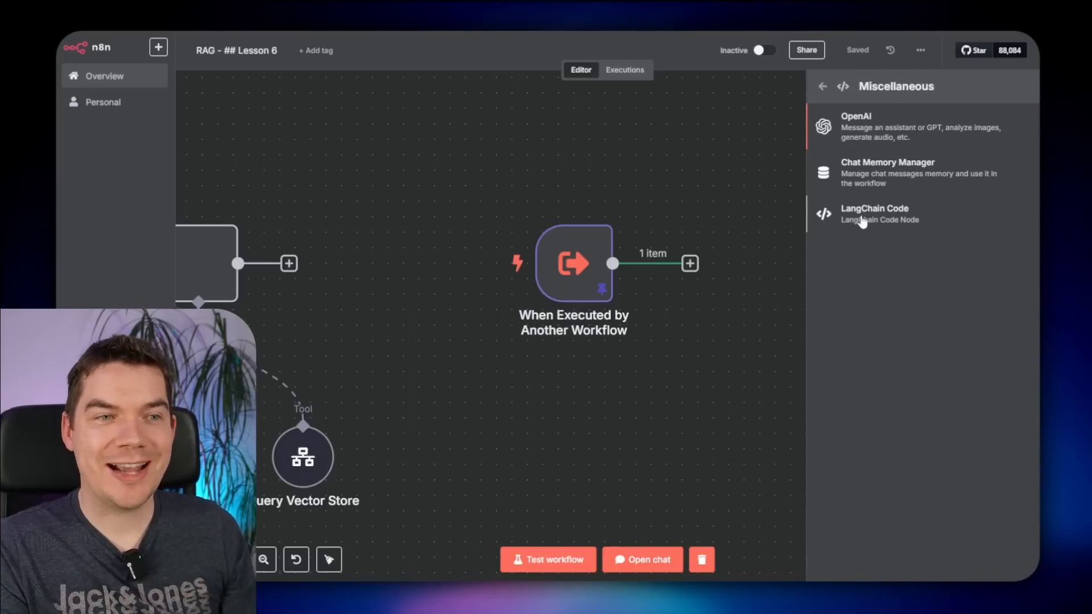
left_click_drag(875, 218, 570, 139)
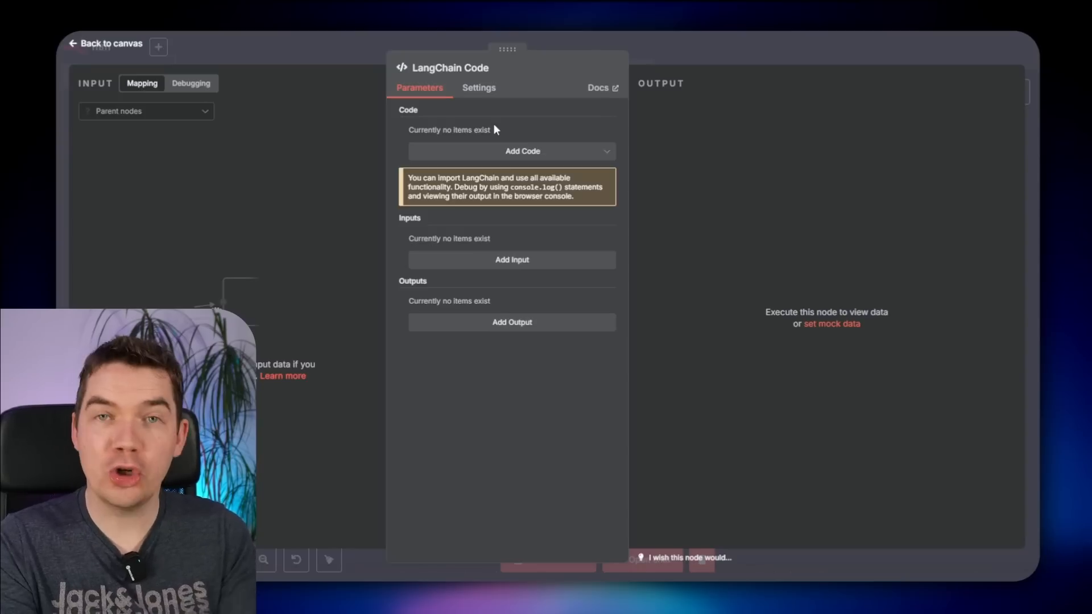
left_click(714, 62)
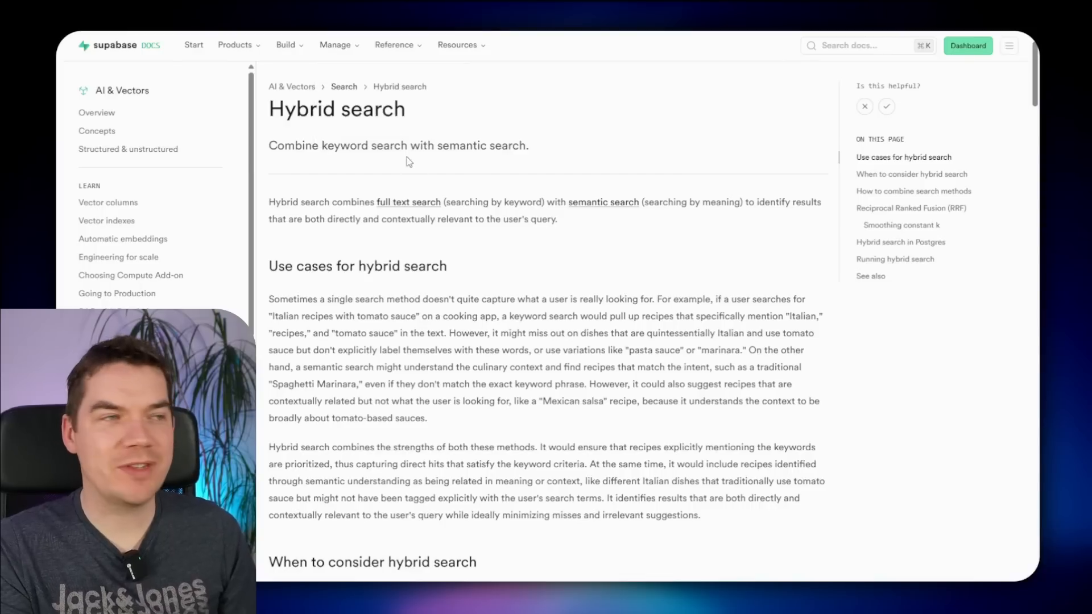
left_click_drag(299, 111, 405, 112)
left_click(395, 142)
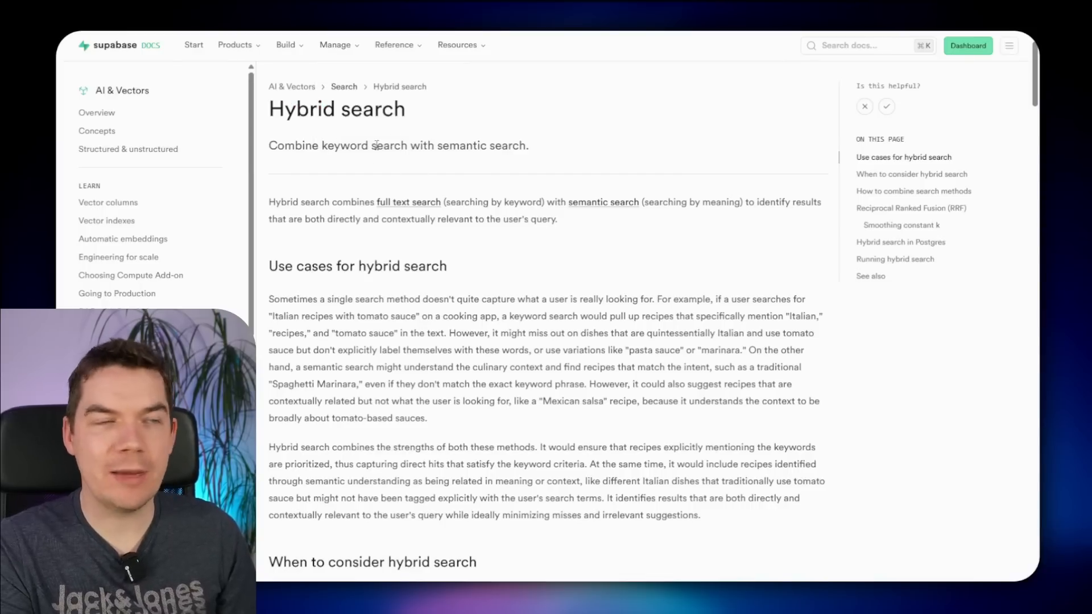
scroll(389, 179, "down", 2)
scroll(409, 207, "up", 2)
scroll(455, 256, "down", 6)
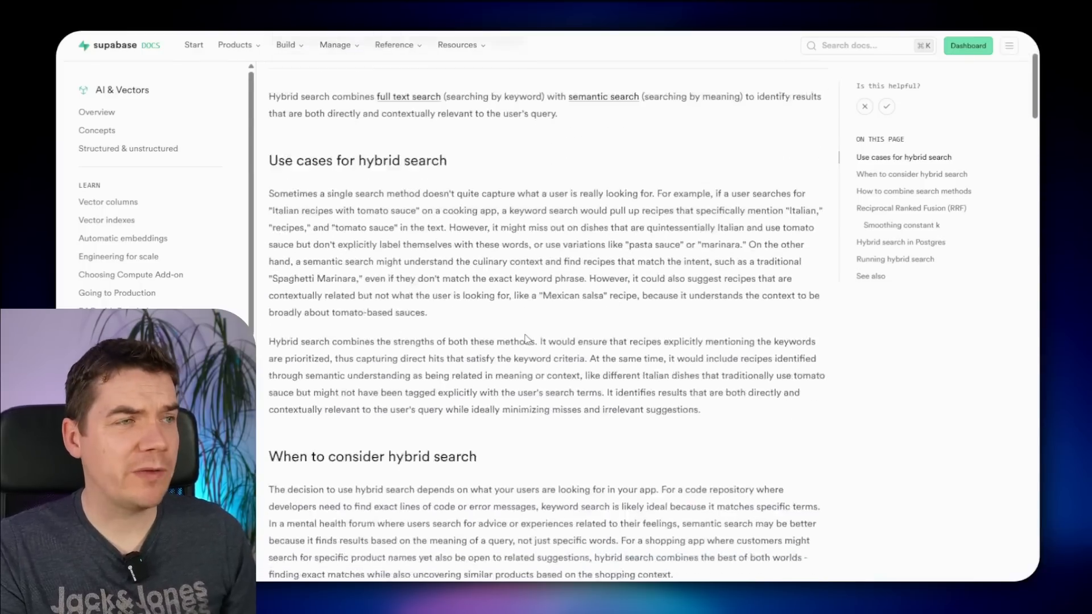
scroll(528, 340, "down", 7)
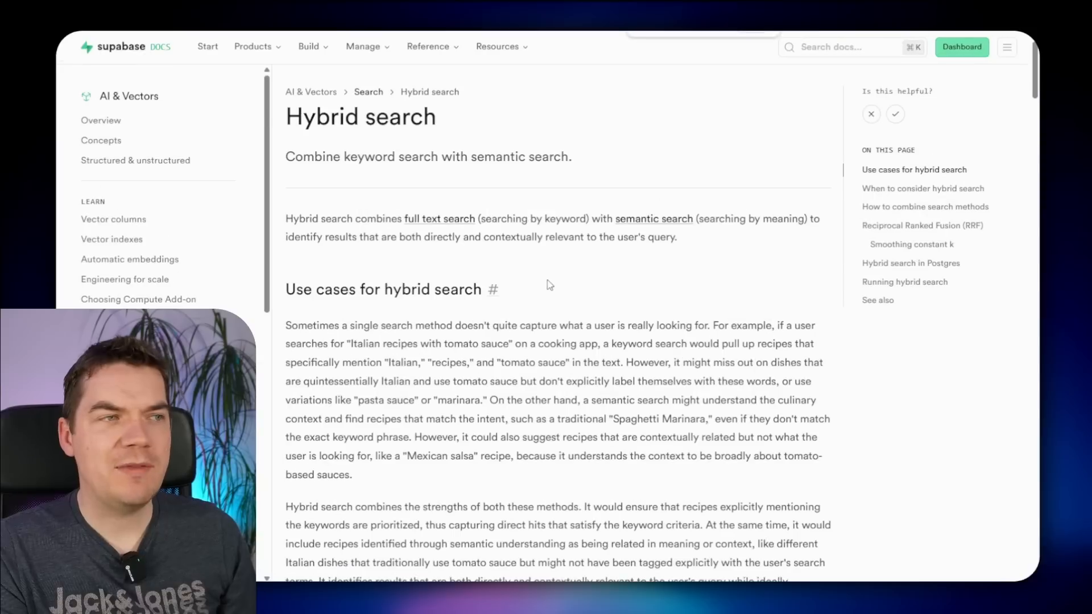
key("super+equal")
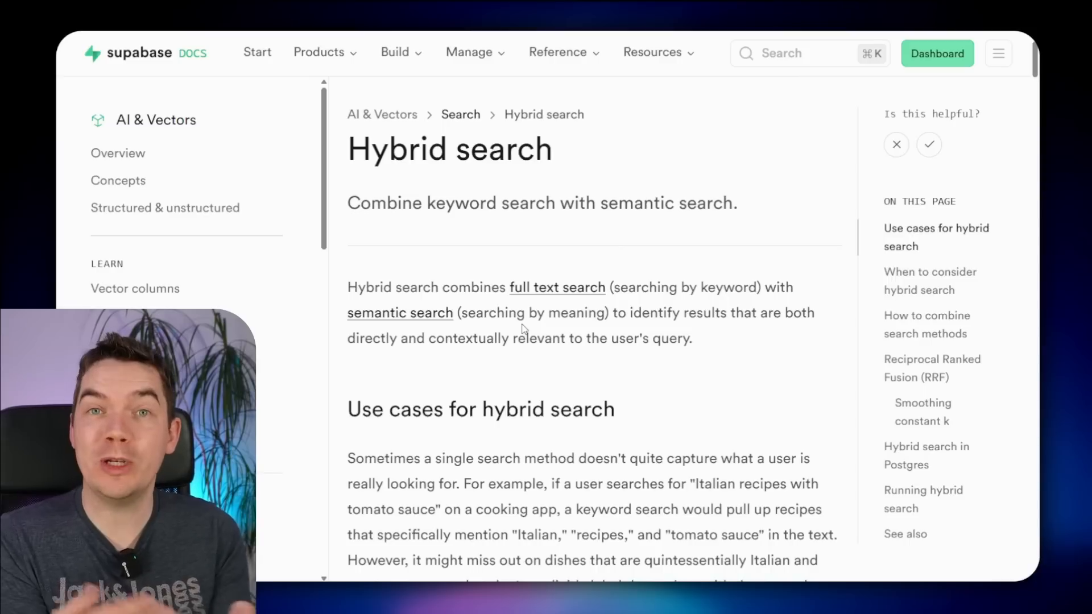
scroll(483, 139, "down", 5)
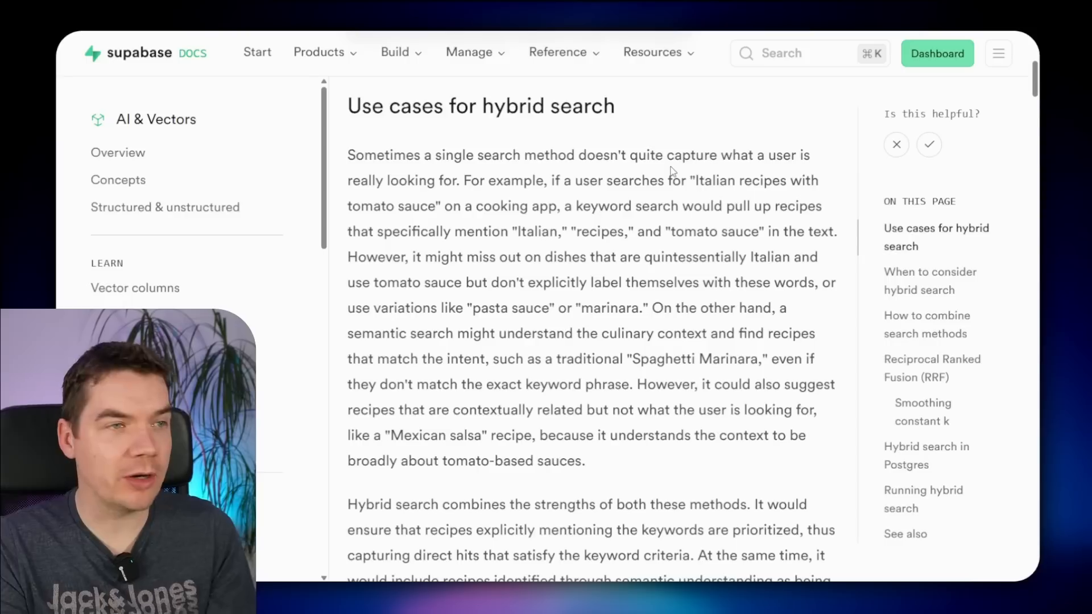
left_click_drag(696, 181, 436, 206)
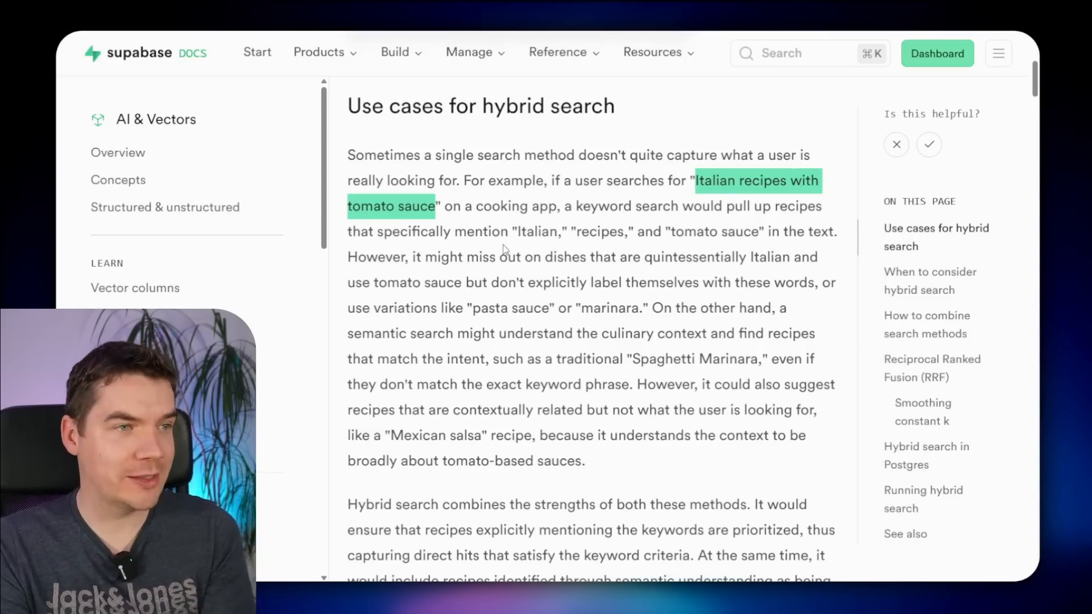
double_click(536, 231)
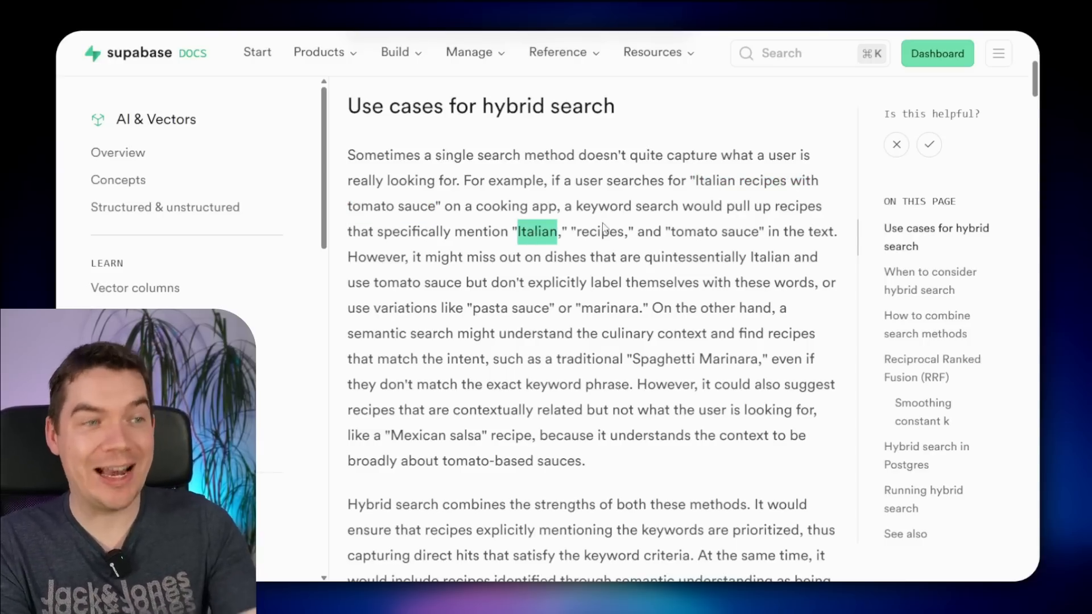
double_click(600, 232)
left_click(741, 229)
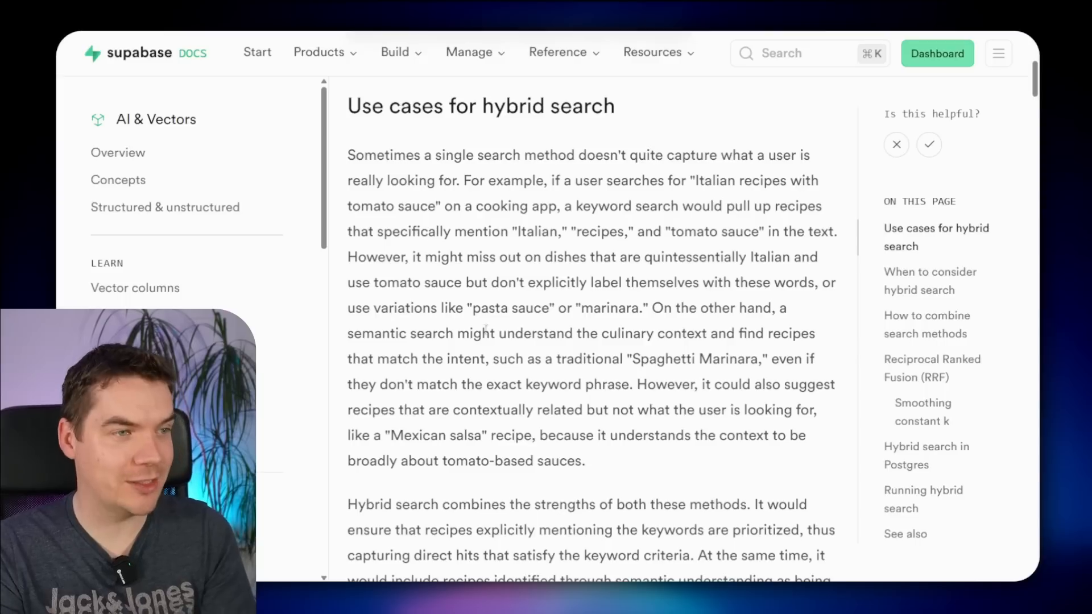
left_click_drag(494, 310, 526, 310)
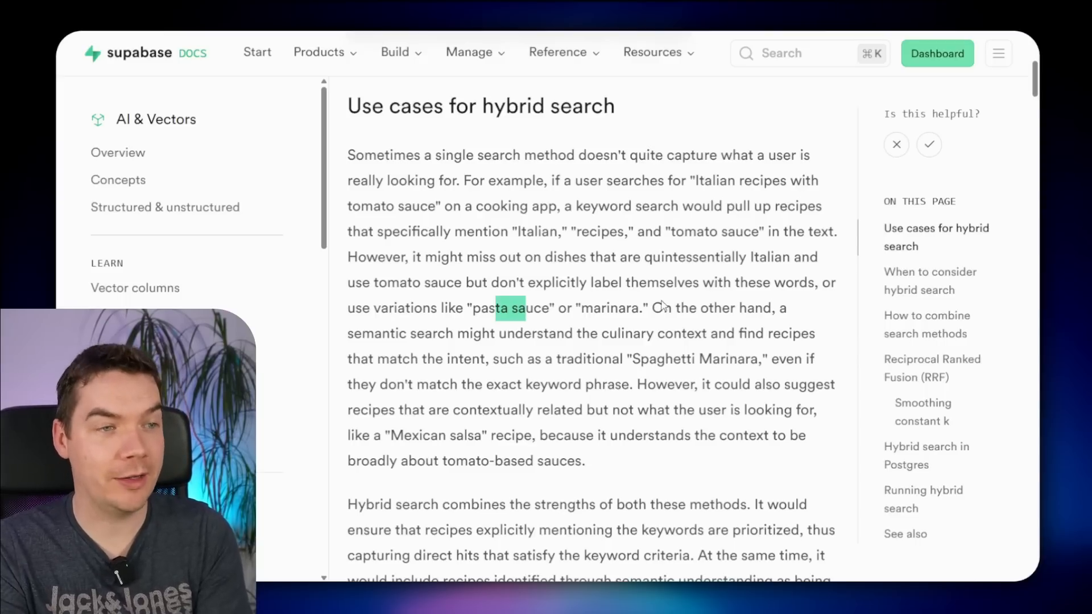
left_click(641, 311)
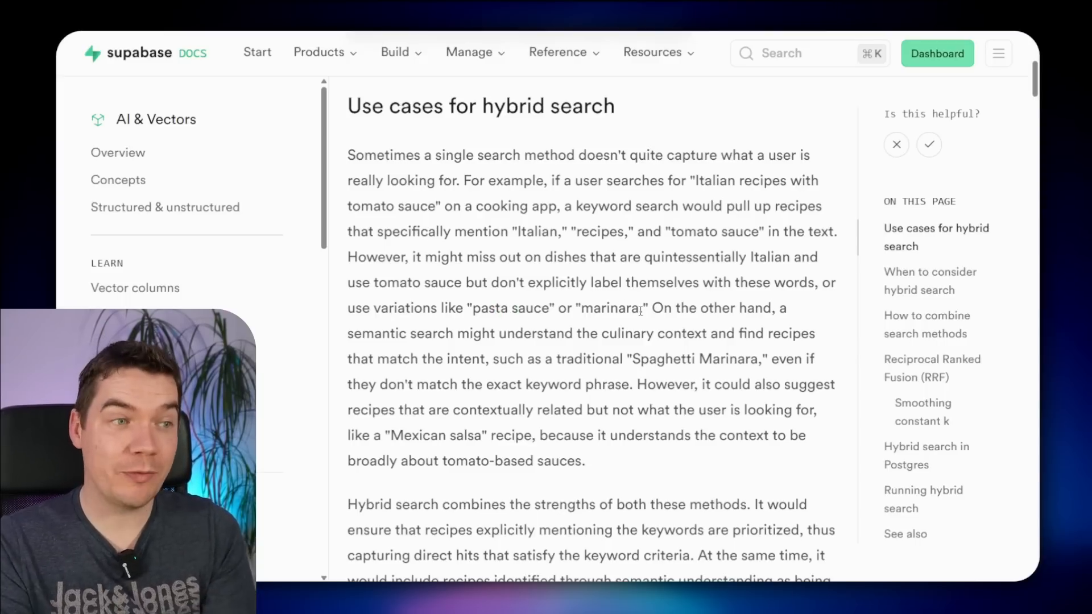
left_click_drag(490, 311, 618, 310)
left_click_drag(699, 182, 432, 206)
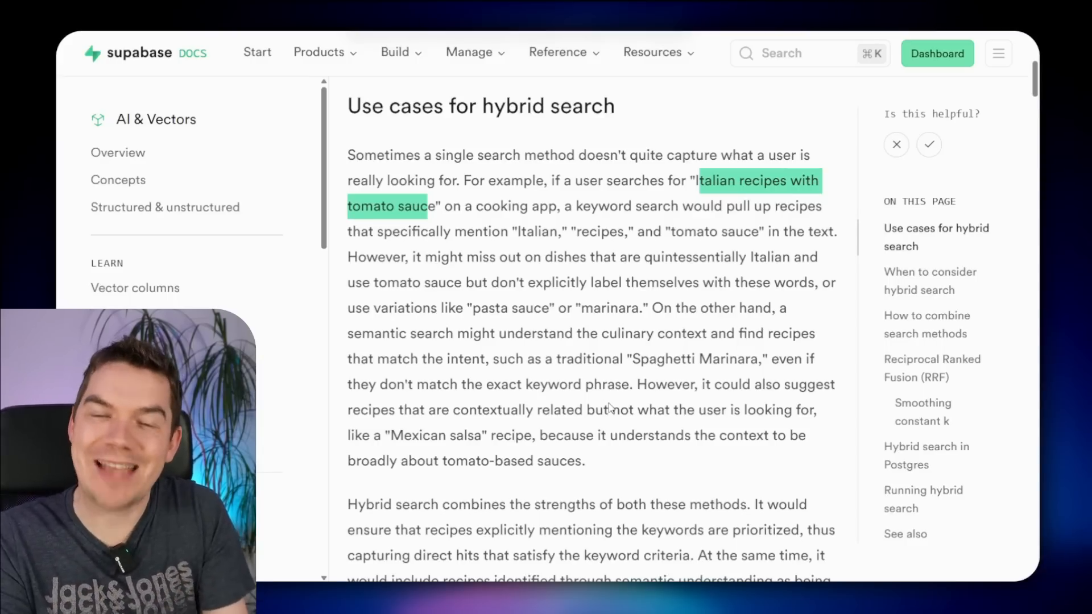
left_click_drag(391, 436, 483, 435)
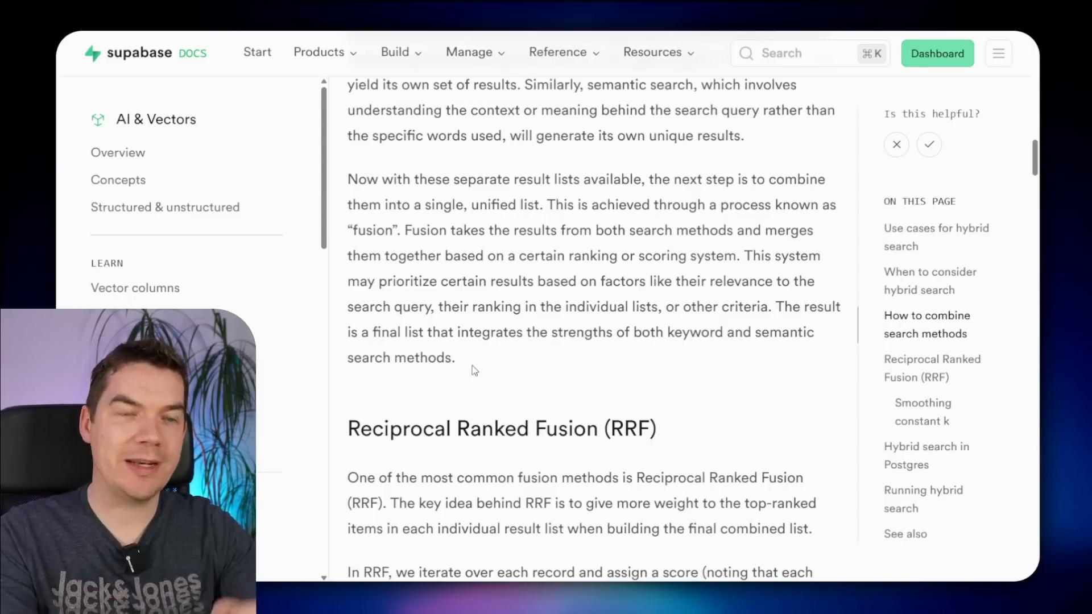
scroll(475, 370, "down", 1)
left_click_drag(411, 368, 568, 370)
scroll(644, 348, "down", 2)
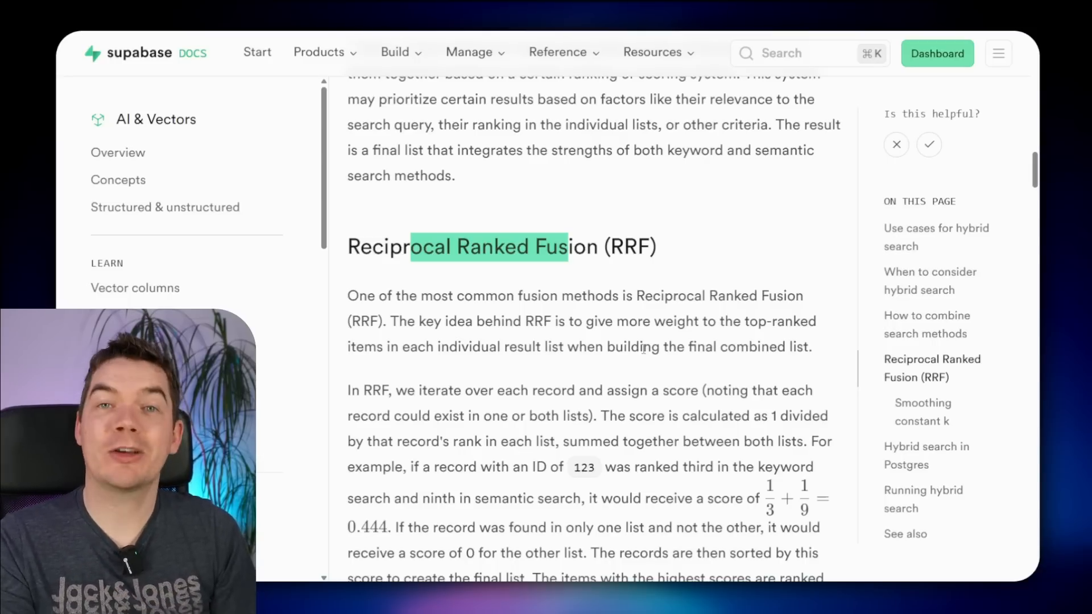
scroll(606, 290, "down", 10)
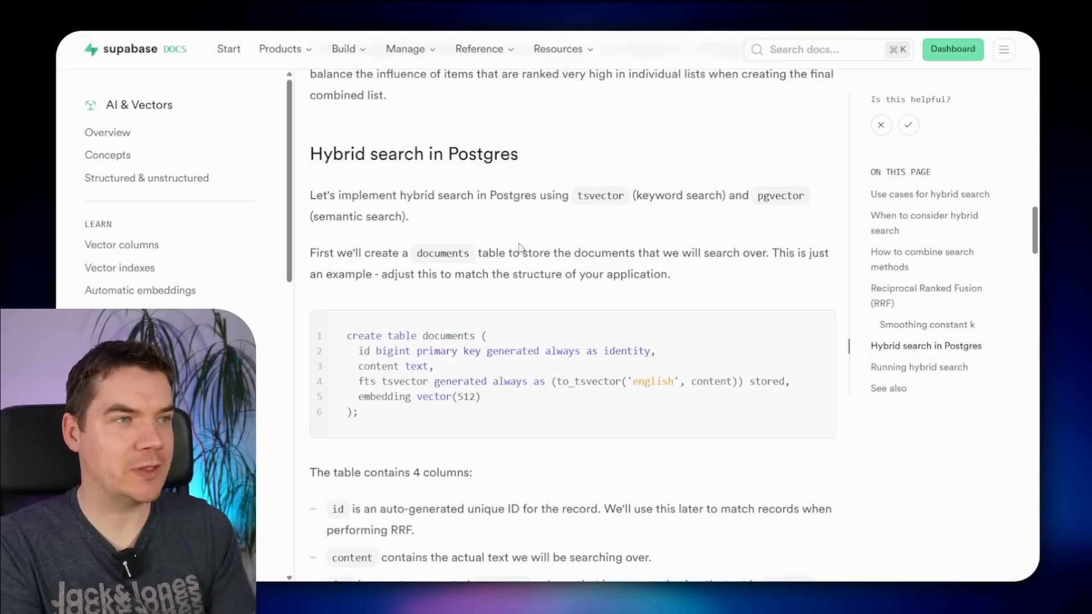
scroll(519, 247, "down", 1)
double_click(449, 275)
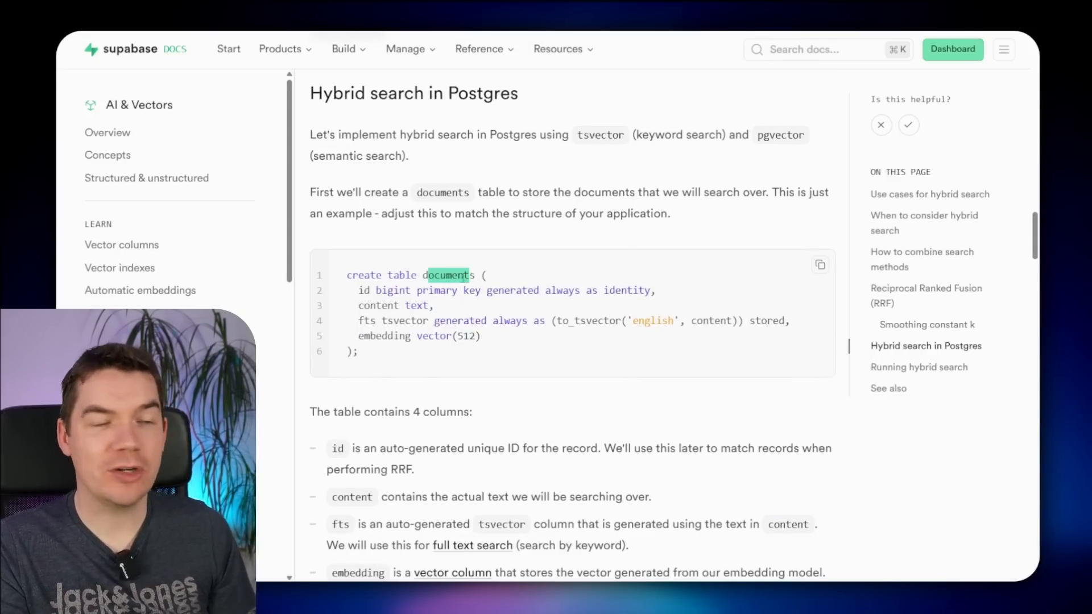
left_click(462, 277)
scroll(462, 277, "down", 15)
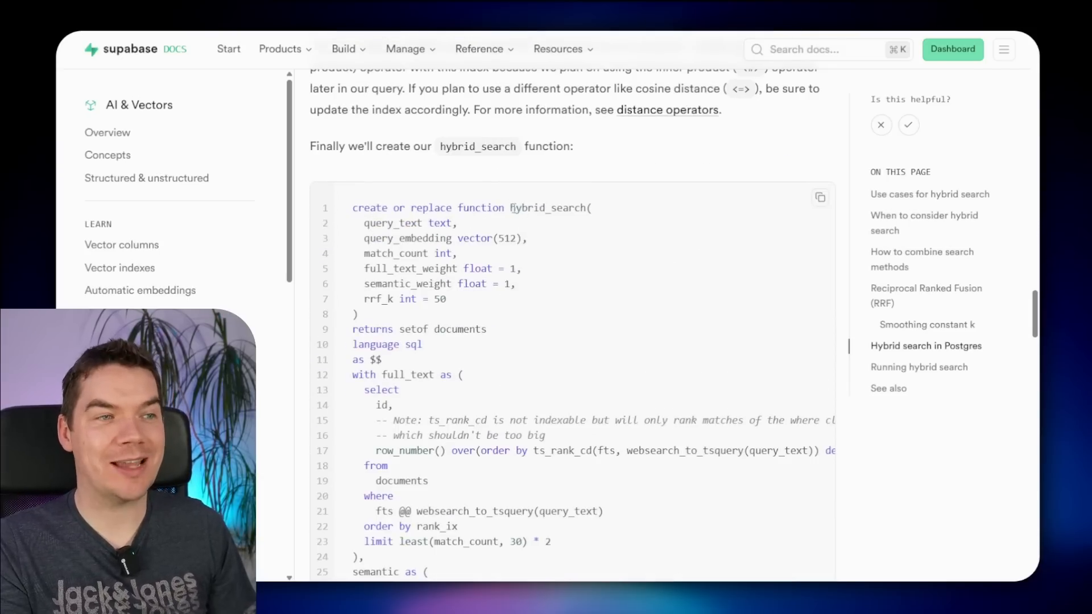
left_click_drag(513, 209, 574, 217)
left_click(571, 220)
scroll(546, 244, "down", 2)
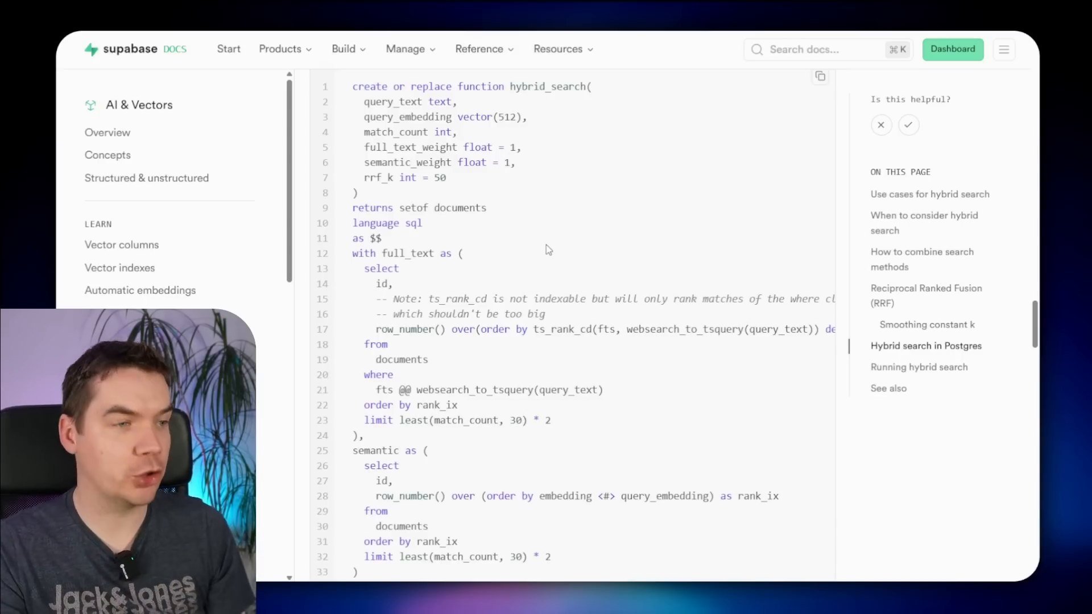
scroll(546, 244, "down", 10)
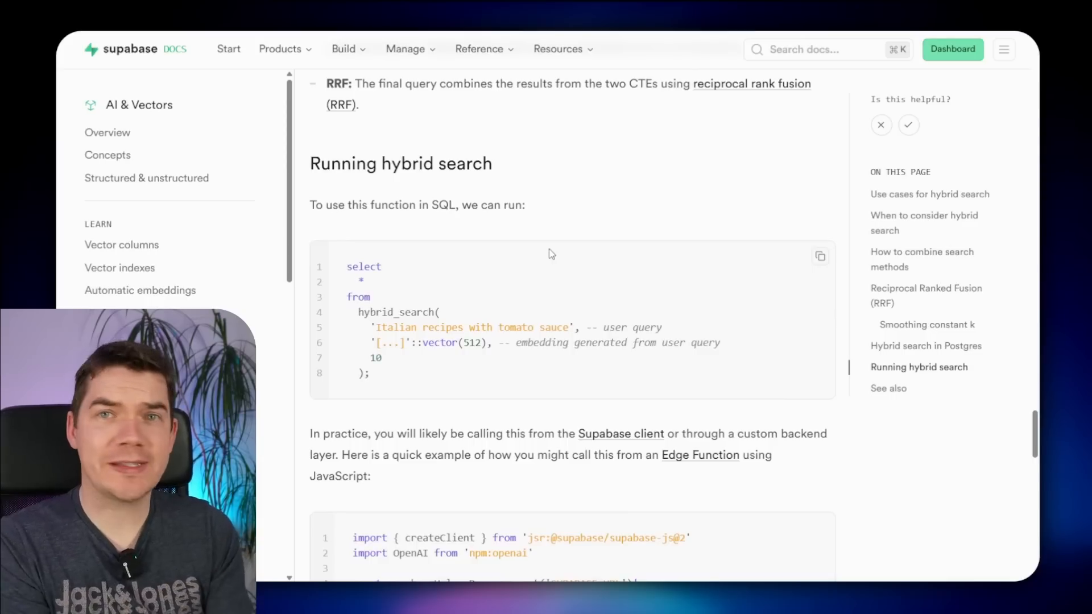
scroll(551, 253, "down", 5)
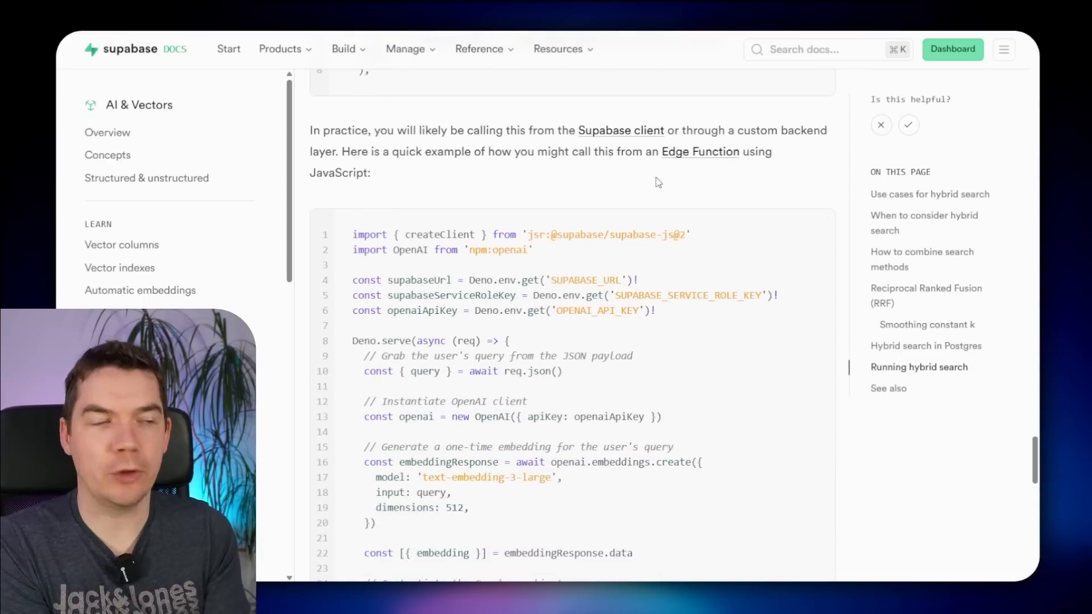
scroll(613, 271, "down", 2)
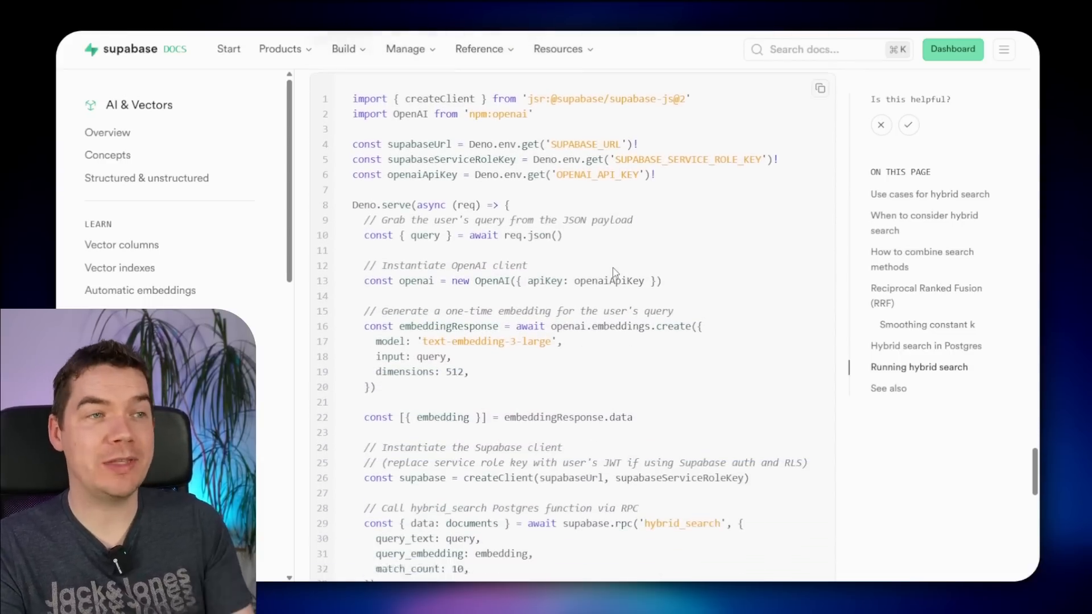
scroll(614, 272, "down", 4)
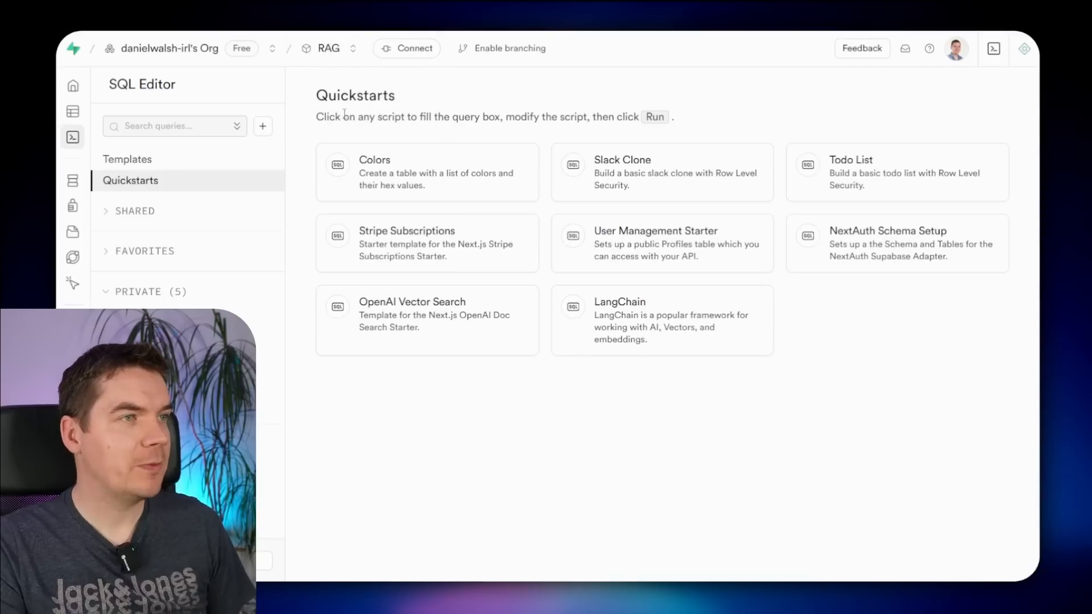
- Load the LangChain quickstart setup script into the Supabase SQL Editor
left_click_drag(342, 96, 353, 98)
left_click(353, 98)
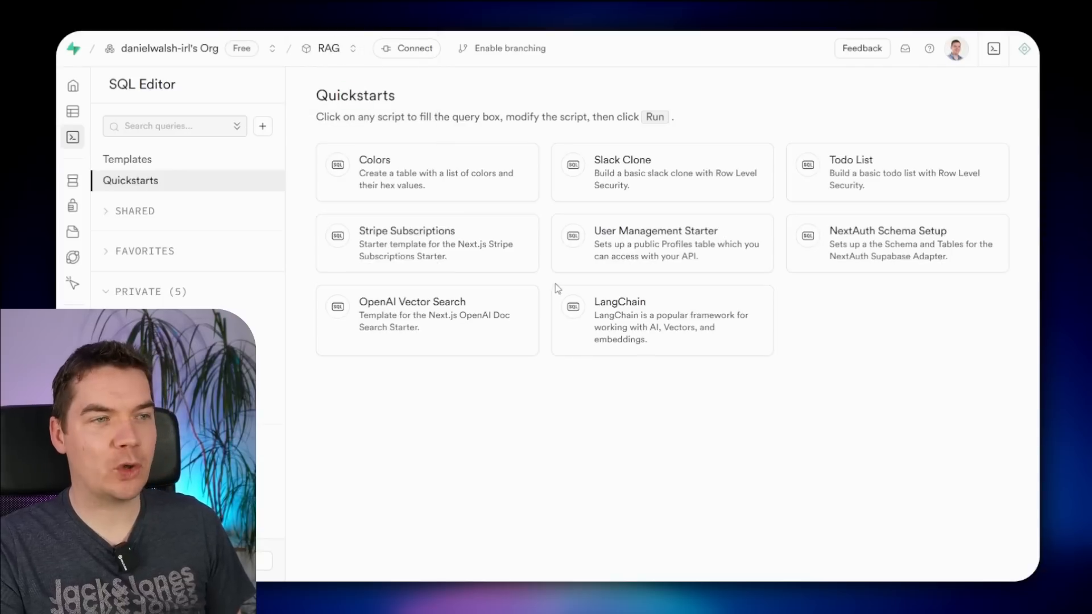
left_click(643, 316)
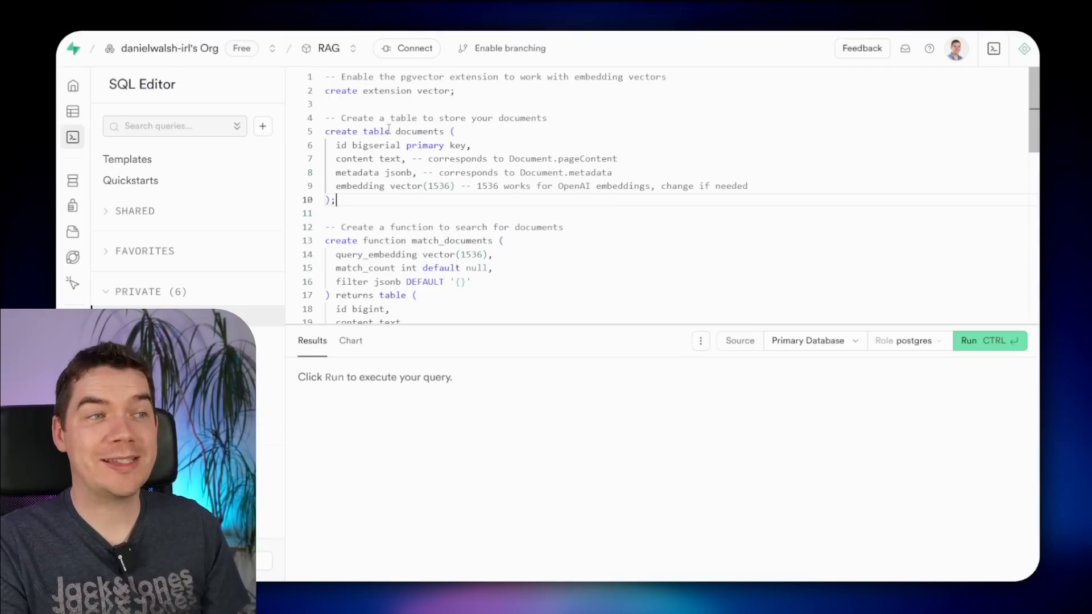
- Compare the script's documents table, match_documents function and metadata column against the docs' fts column
left_click(412, 131)
double_click(441, 241)
scroll(465, 237, "down", 10)
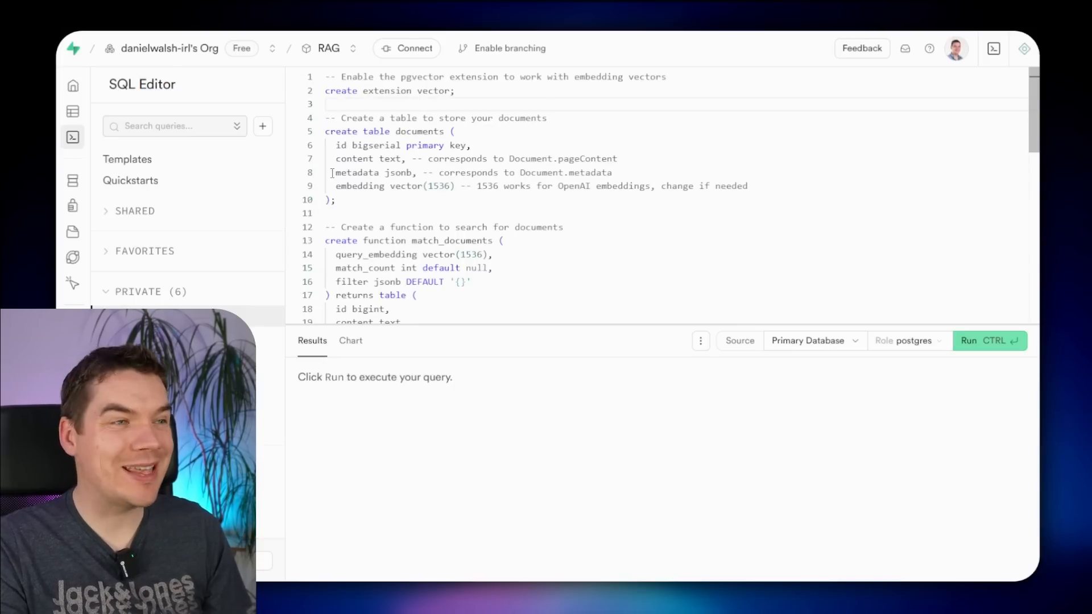
left_click_drag(336, 173, 615, 170)
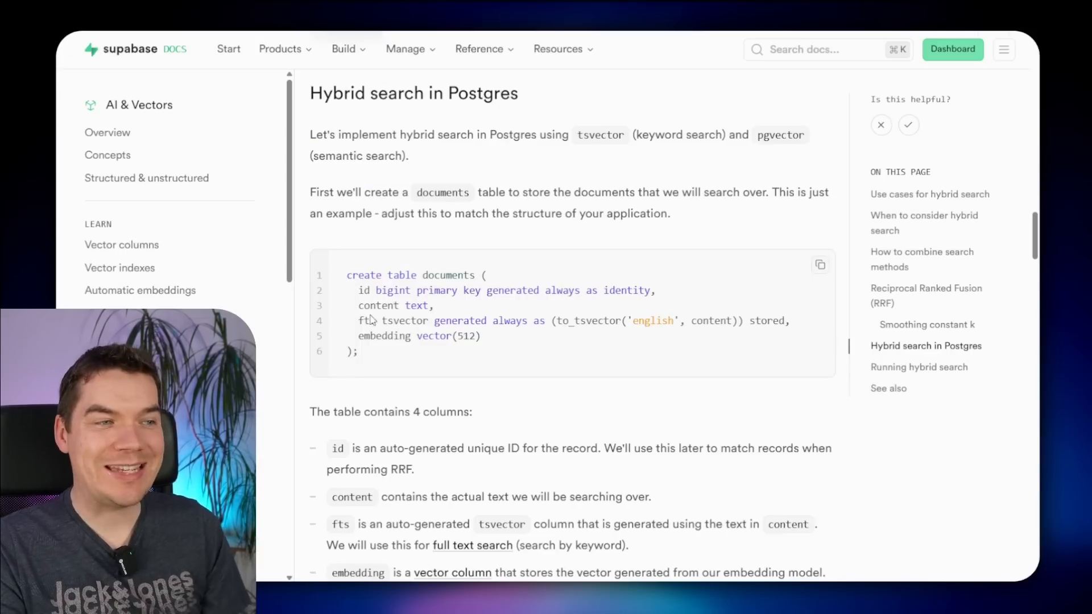
left_click_drag(348, 320, 478, 320)
left_click(389, 291)
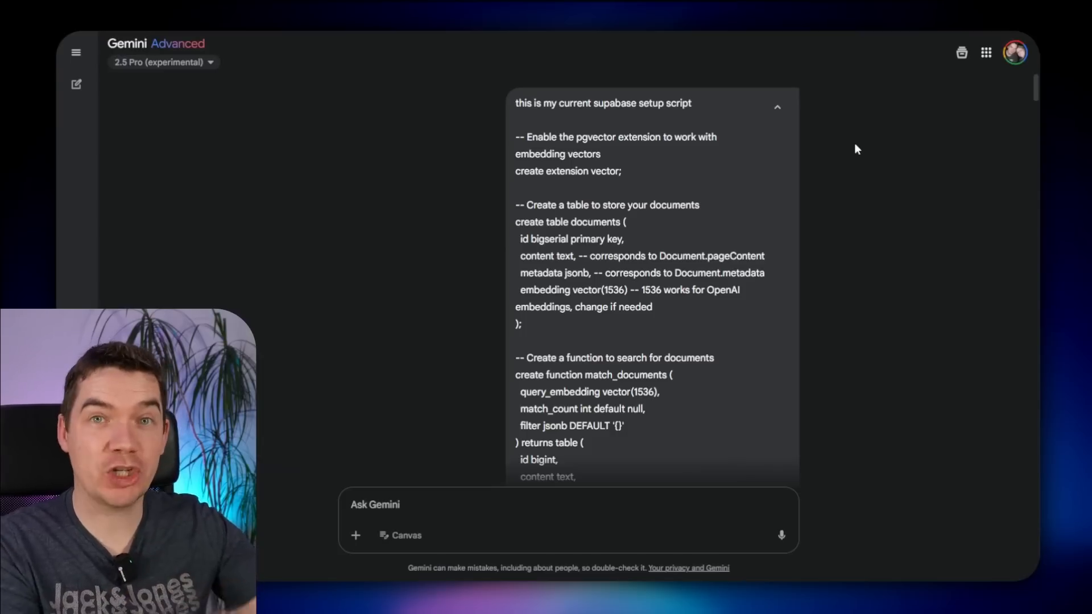
- Check the metadata column in the setup script pasted into Gemini
left_click_drag(517, 274, 584, 279)
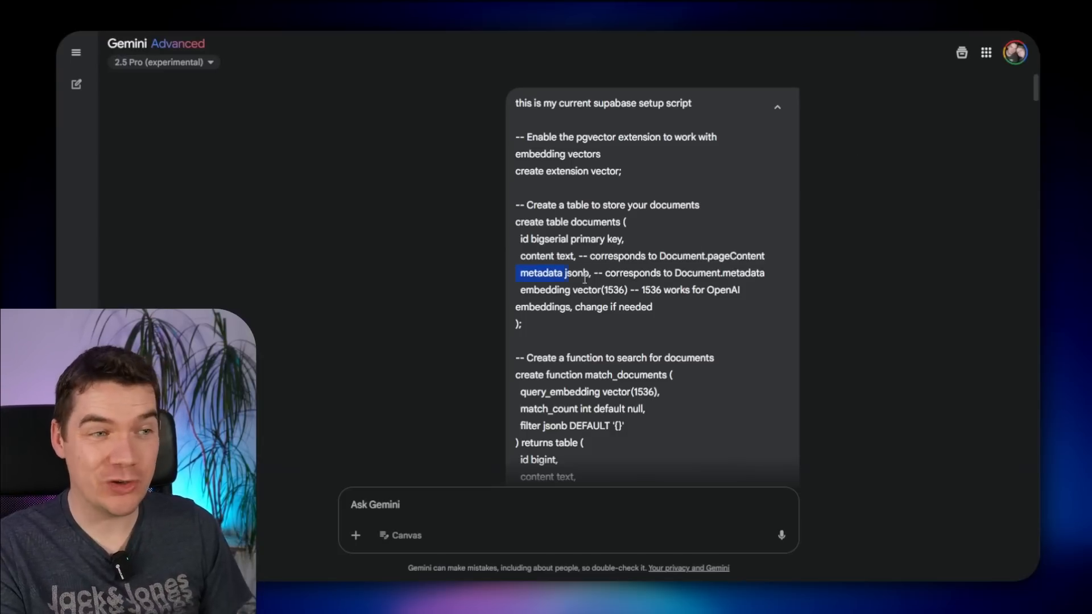
left_click(641, 272)
scroll(641, 271, "down", 4)
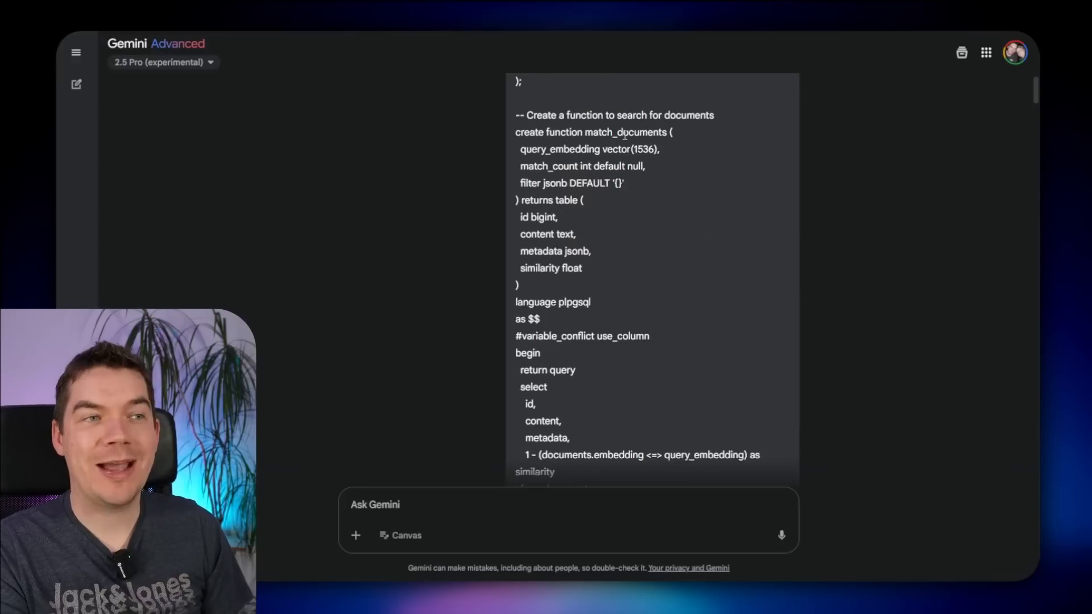
scroll(611, 156, "down", 3)
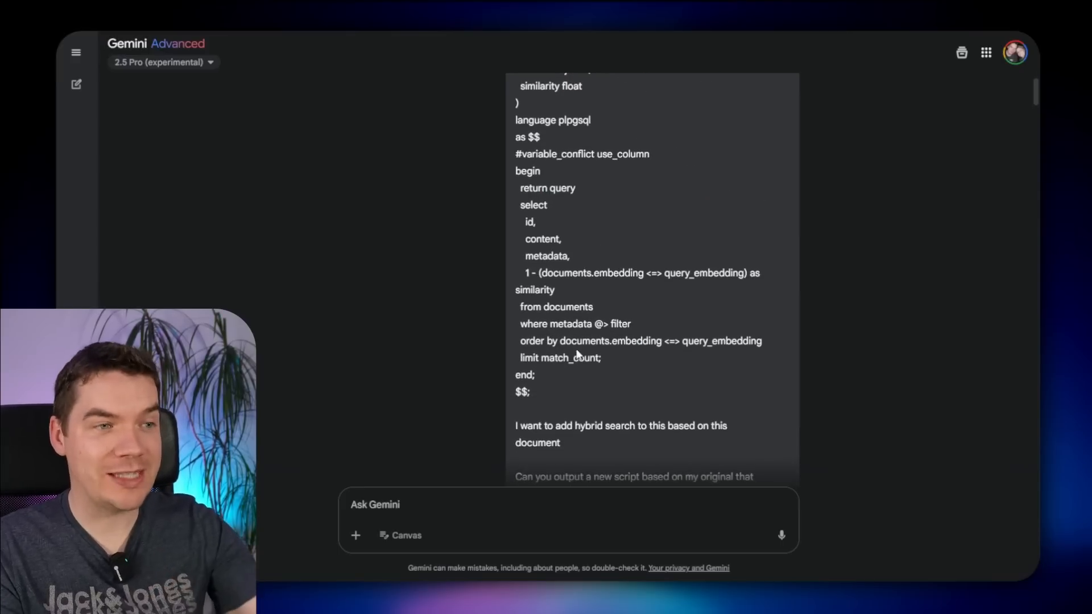
scroll(626, 327, "down", 3)
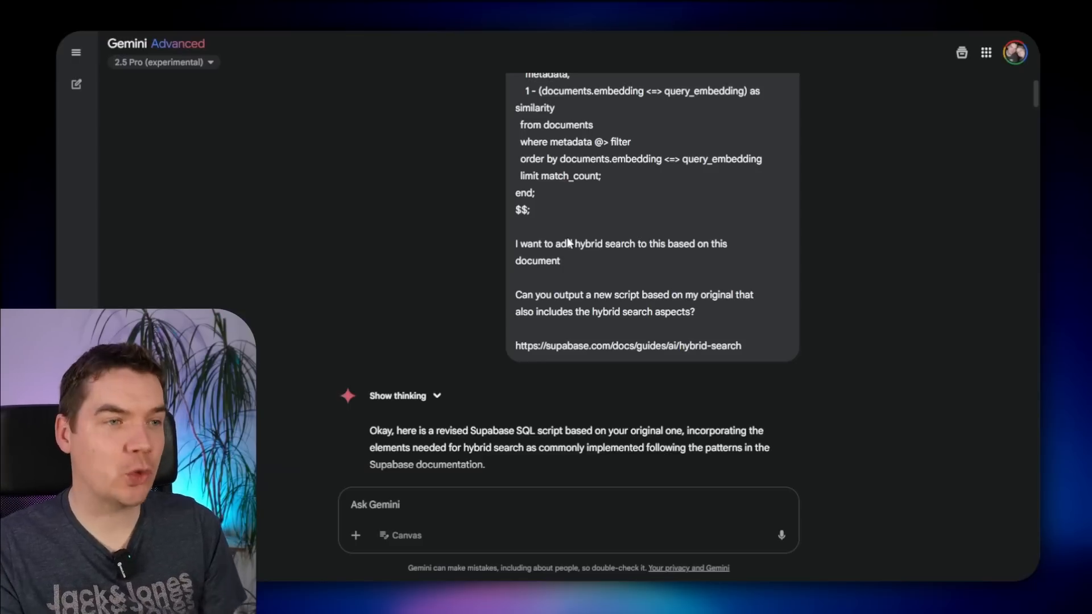
- Copy Gemini's revised documents_v2 SQL script and select the old query in the SQL Editor
left_click(682, 346)
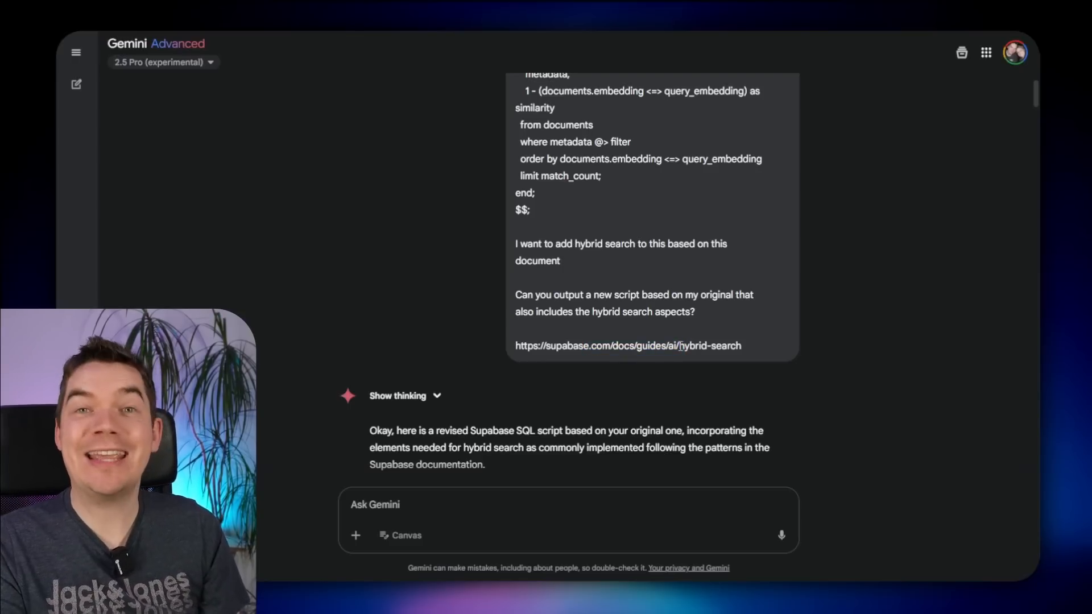
scroll(680, 347, "down", 1)
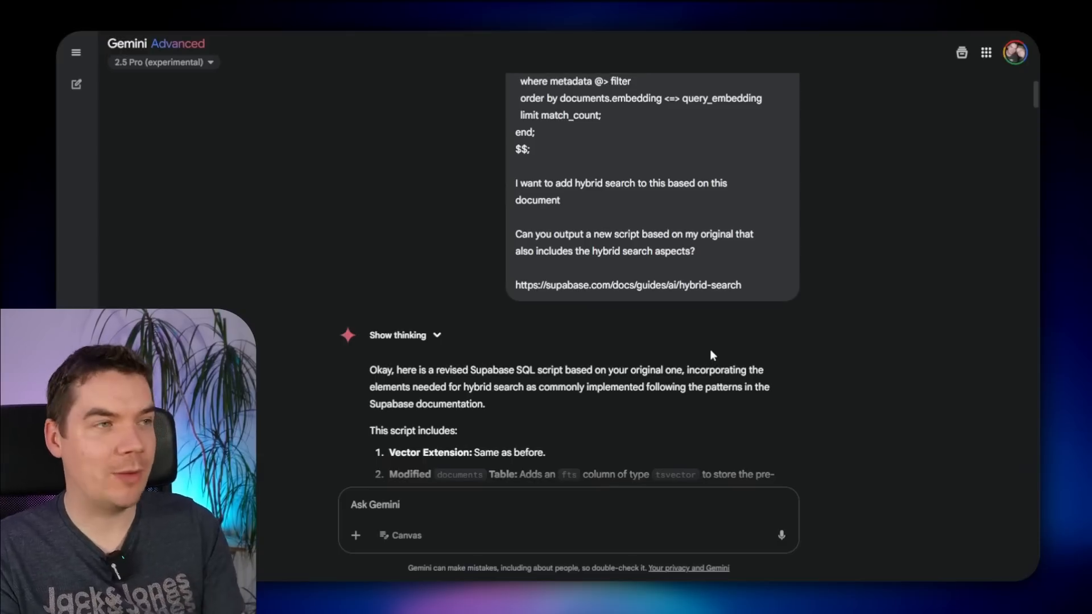
scroll(710, 354, "down", 8)
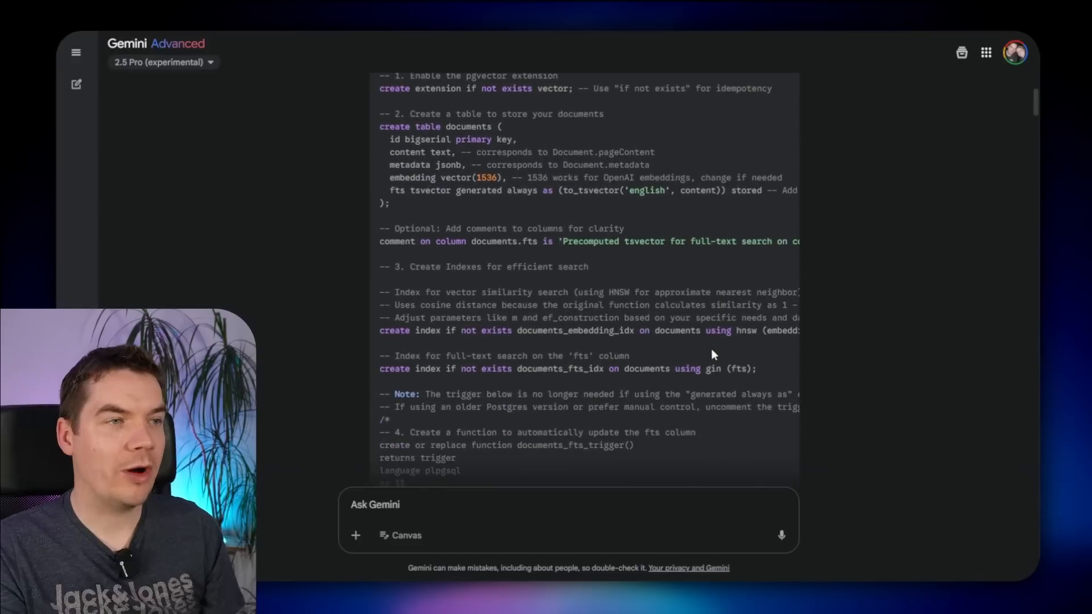
scroll(715, 354, "down", 3)
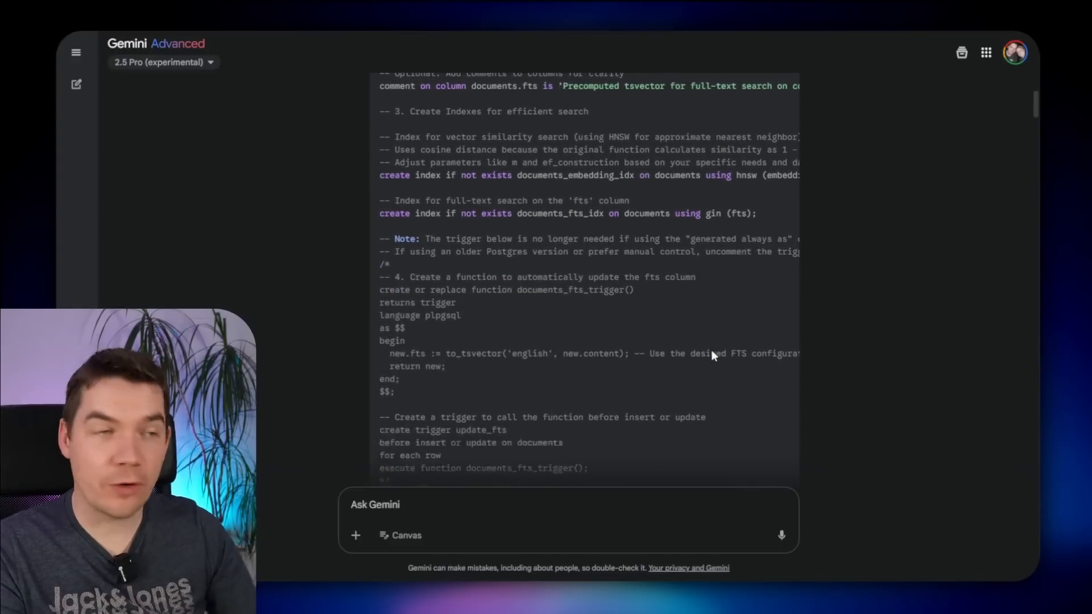
scroll(711, 354, "down", 15)
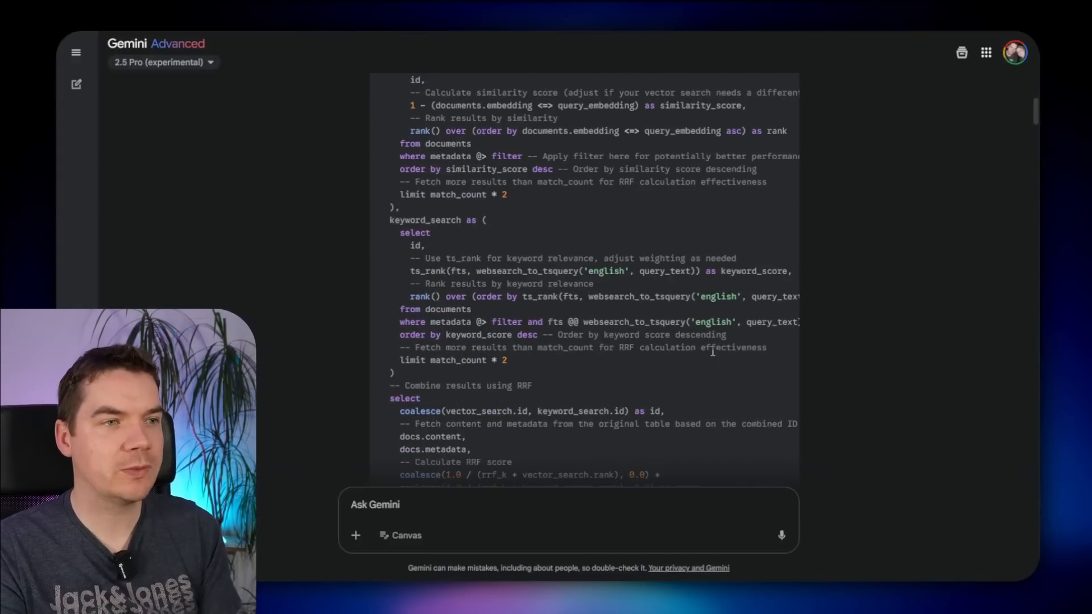
scroll(711, 350, "down", 10)
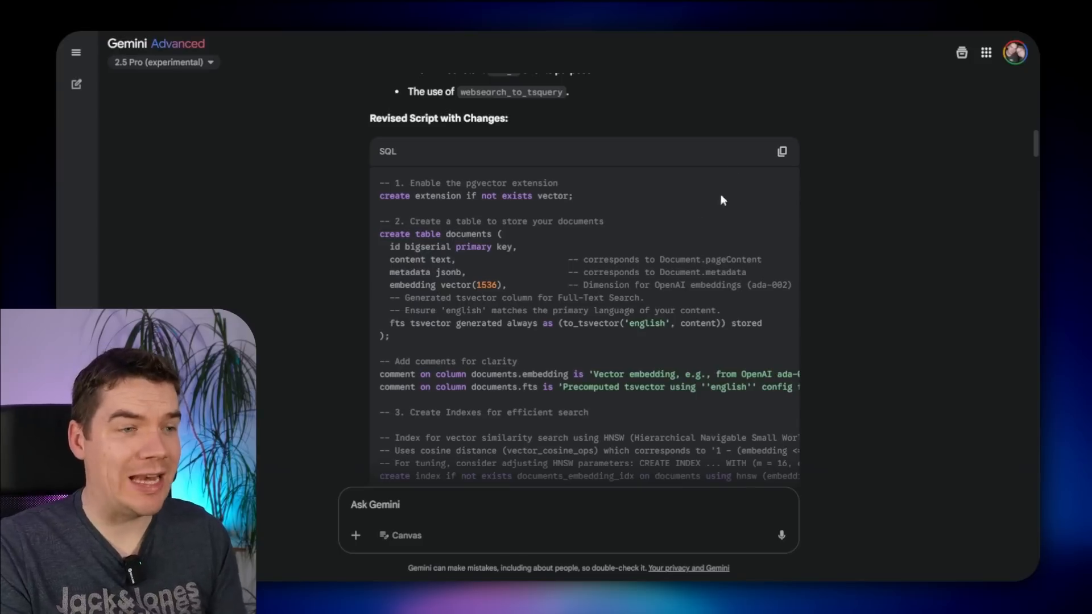
left_click(783, 152)
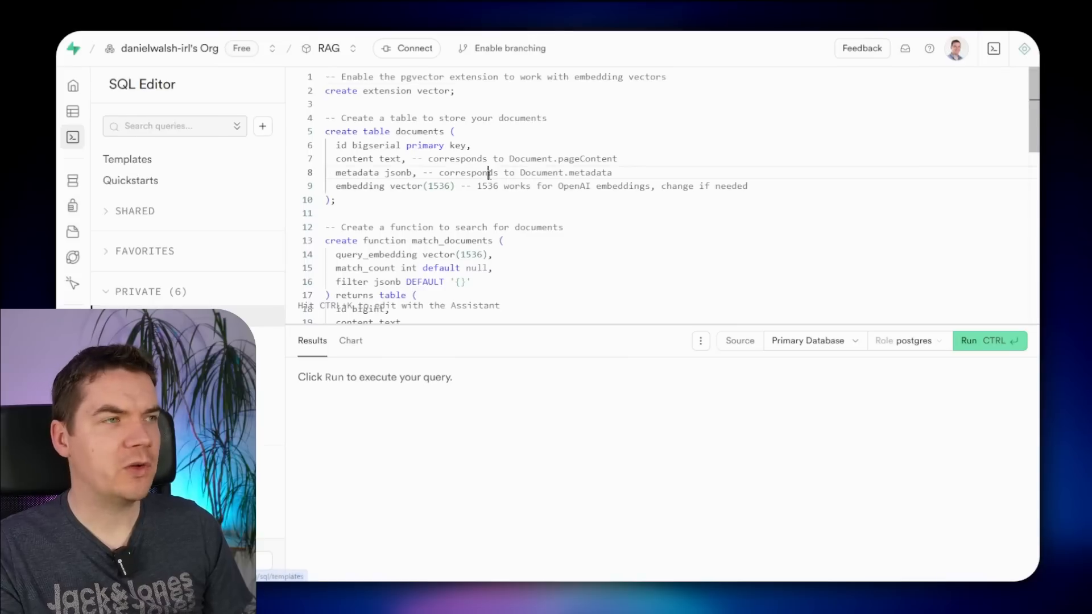
key("ctrl+a")
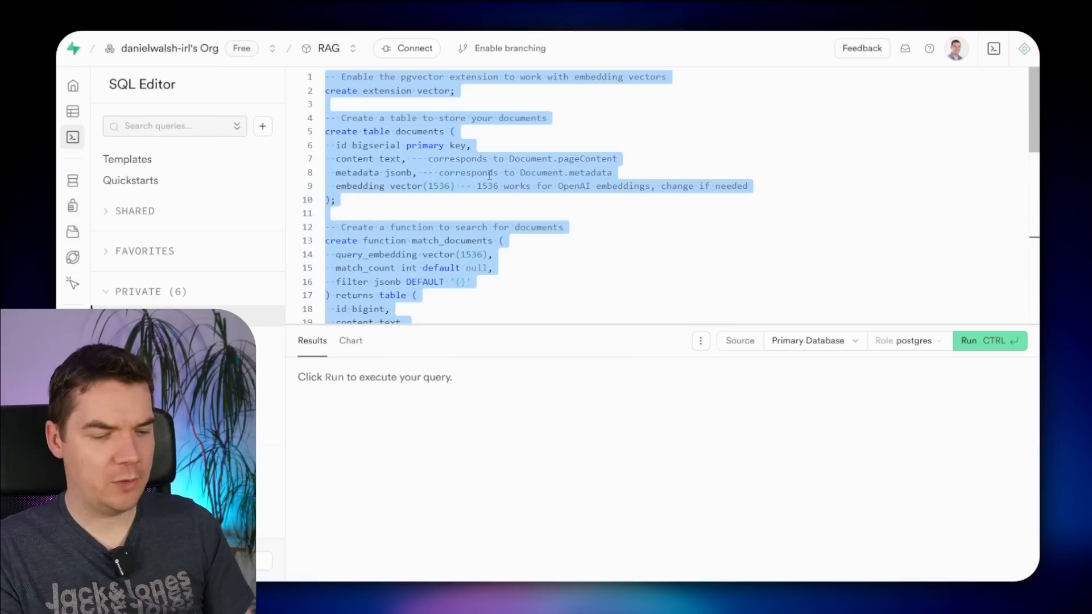
- Replace the query with the documents_v2 script, run it, and view documents_v2 in the schema diagram
key("Delete")
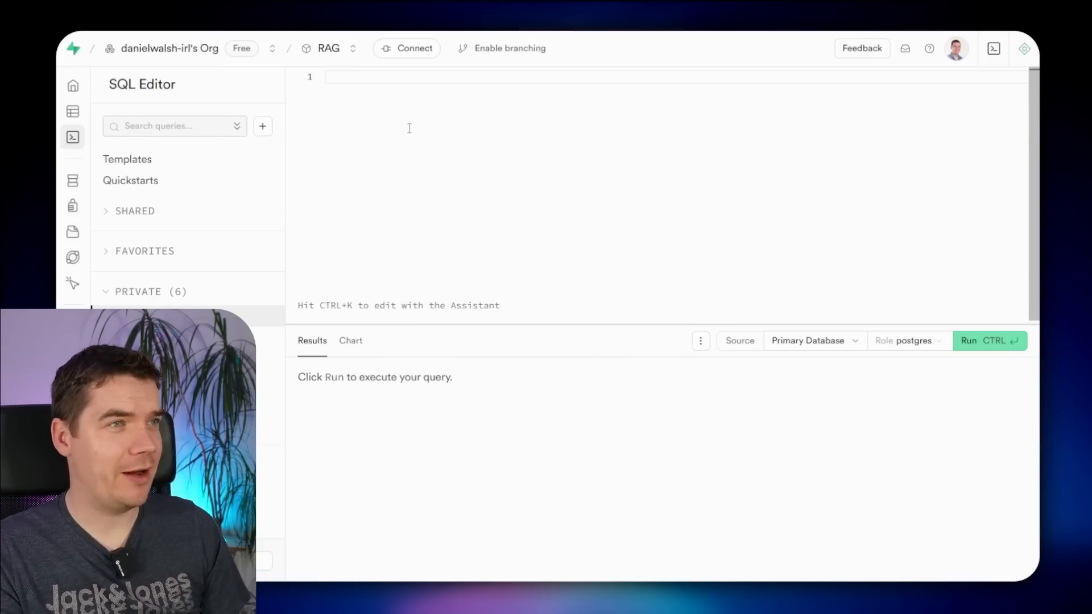
key("ctrl+v")
left_click(967, 340)
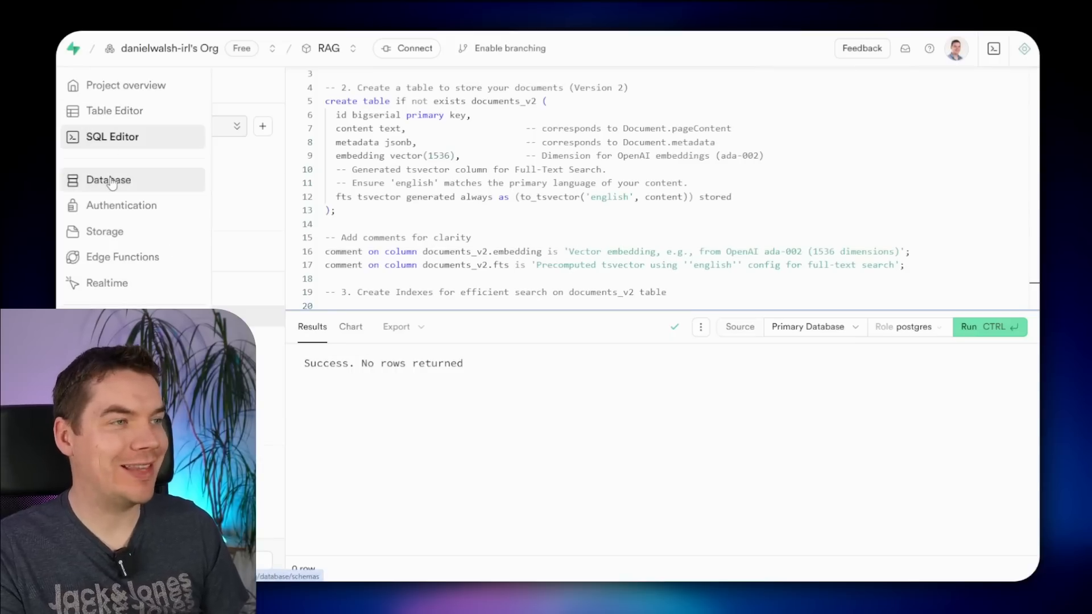
left_click(72, 181)
left_click_drag(905, 241, 826, 166)
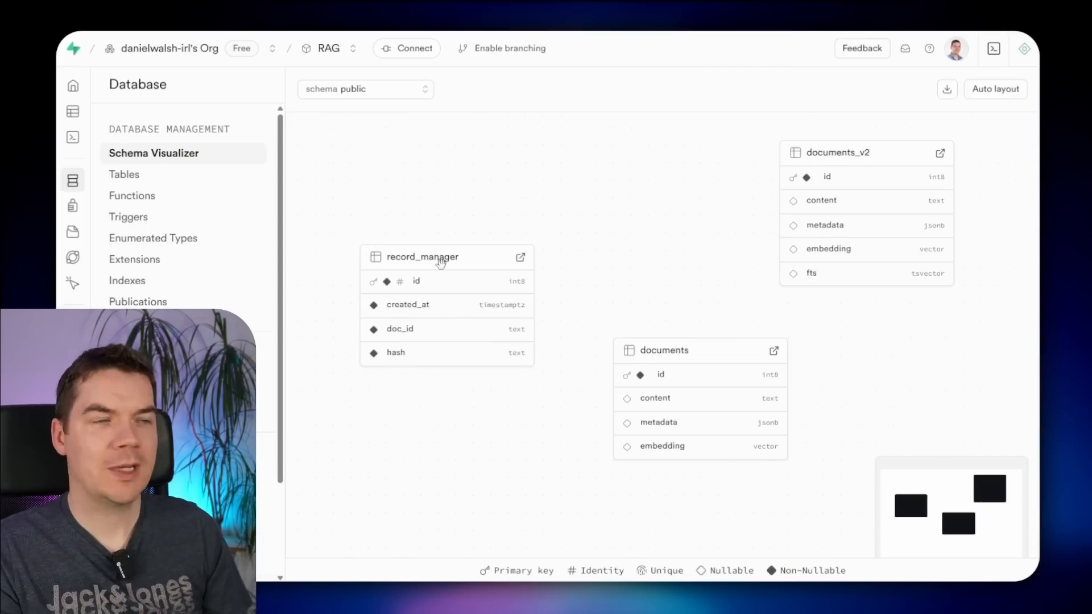
- Open record_manager's table definition as an editable query in the SQL Editor
left_click_drag(637, 180, 582, 256)
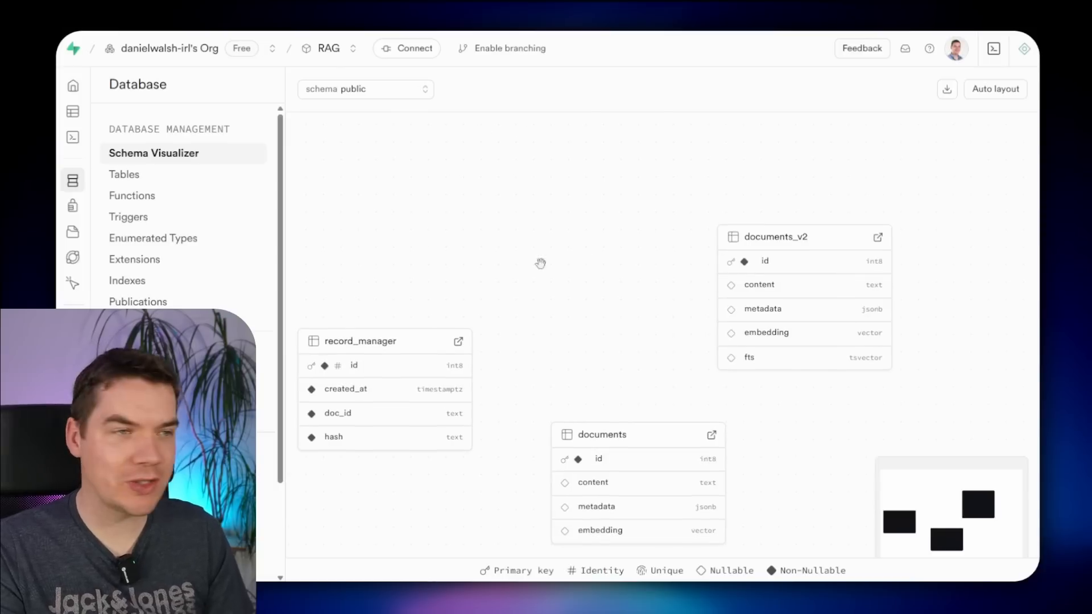
left_click_drag(603, 293, 743, 136)
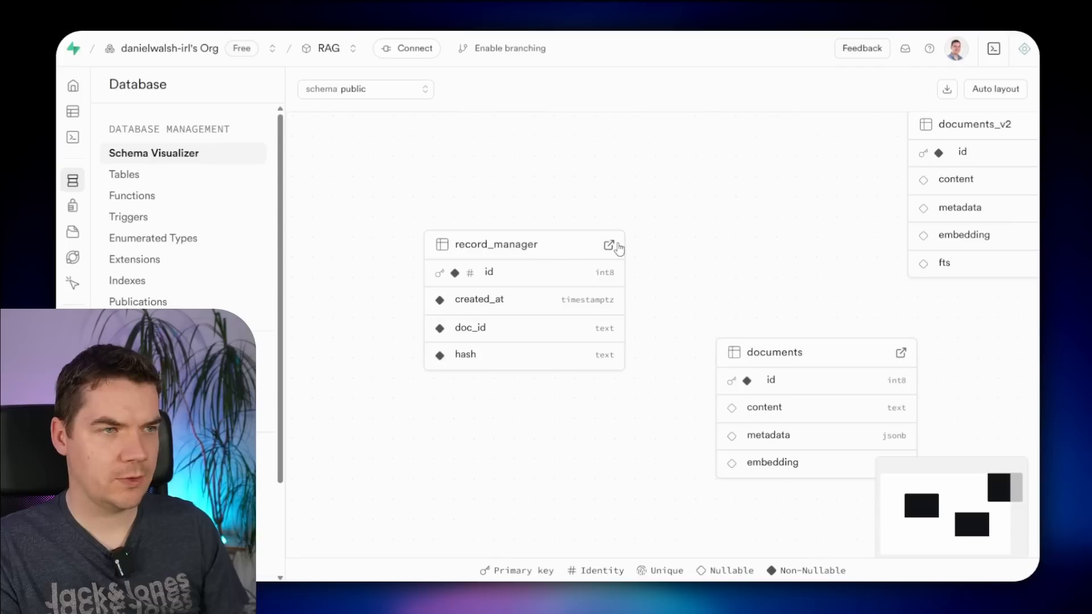
left_click(608, 245)
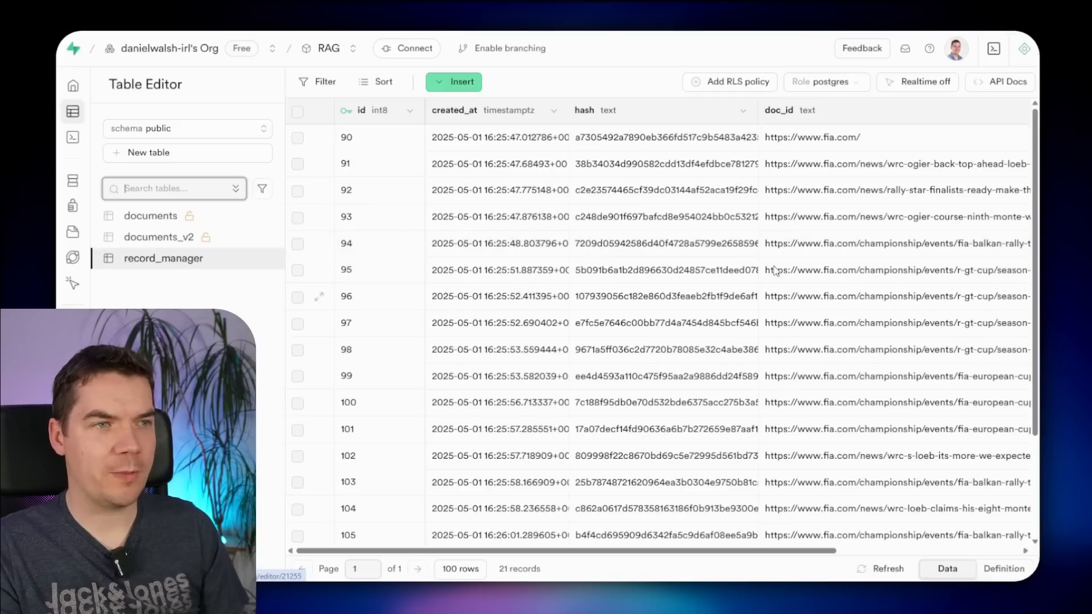
left_click(1004, 569)
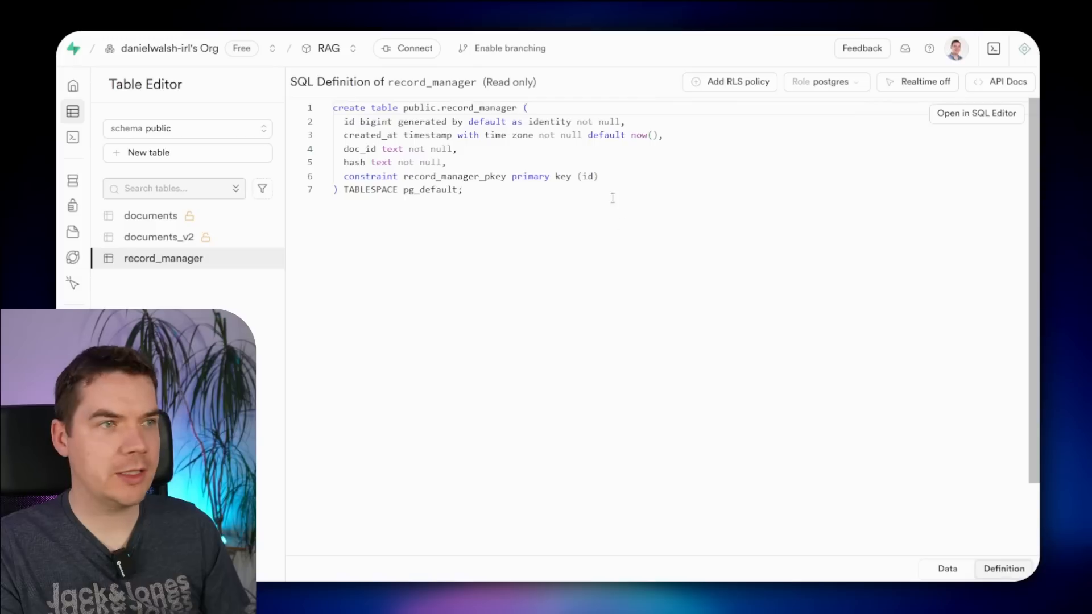
key("ctrl+a")
left_click(971, 116)
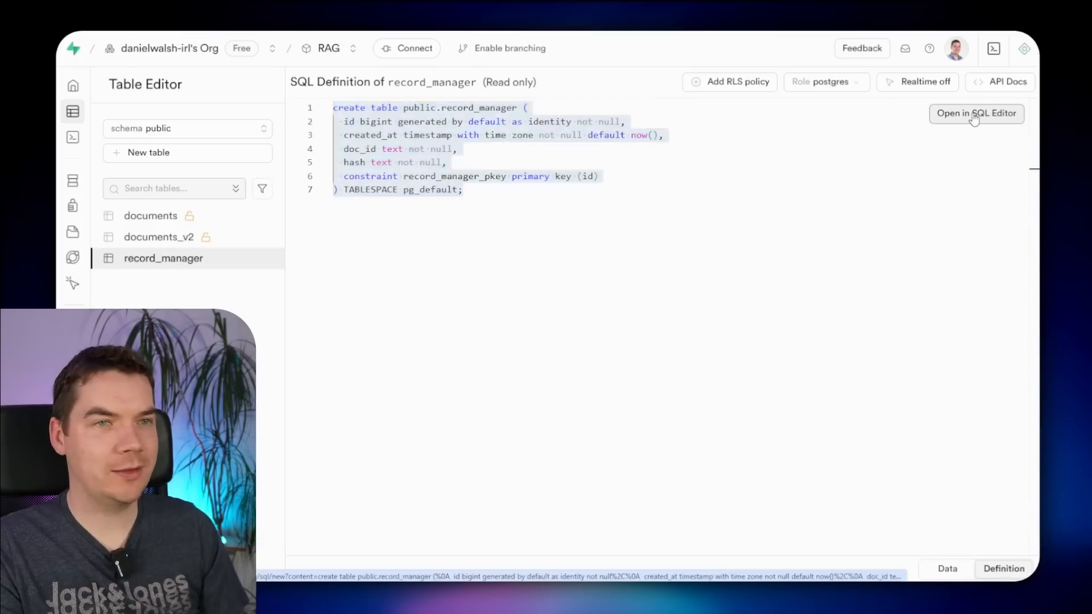
- Rename the table and its primary key constraint to record_manager_v2 and run the query
left_click(510, 77)
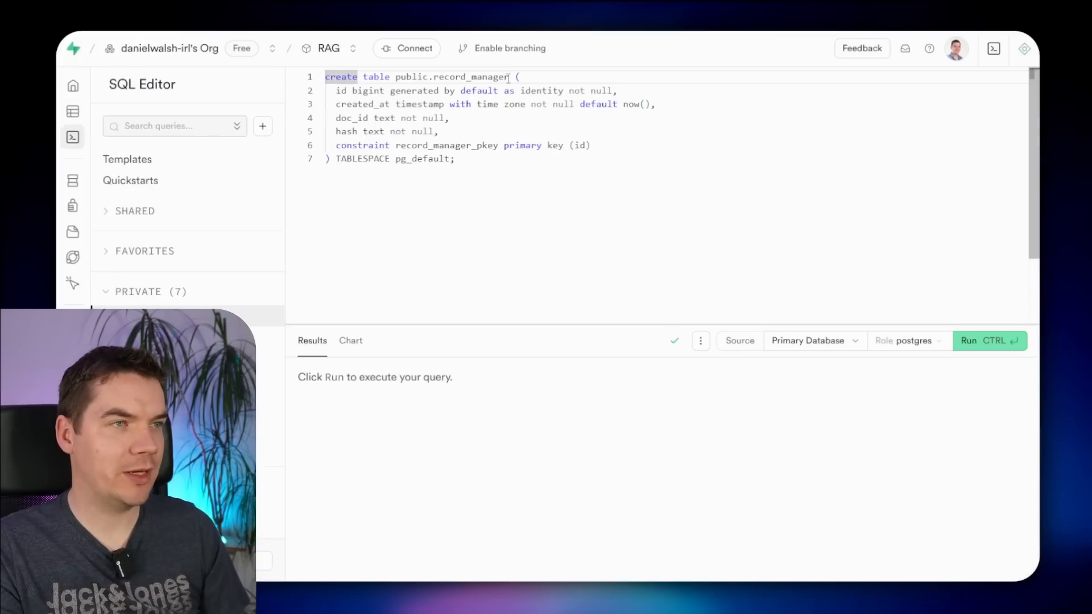
type("_v2")
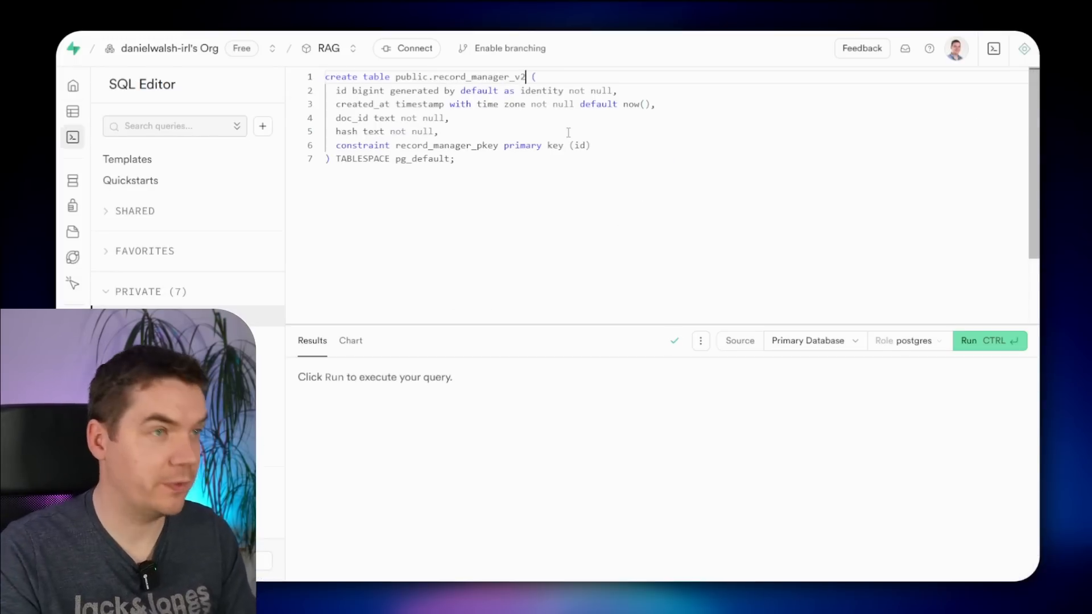
left_click(977, 348)
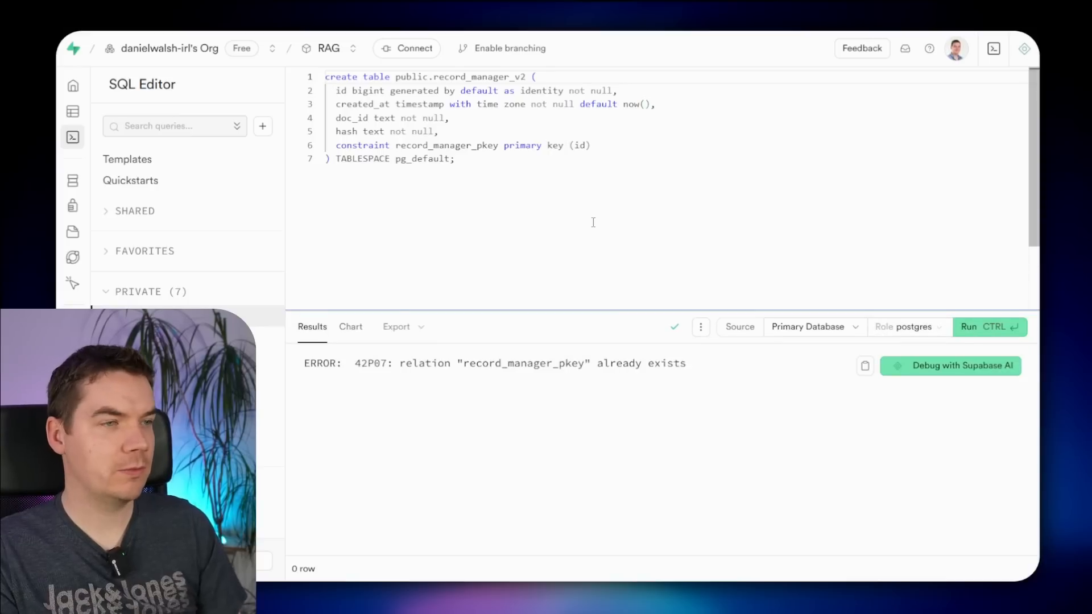
left_click(347, 145)
left_click(474, 145)
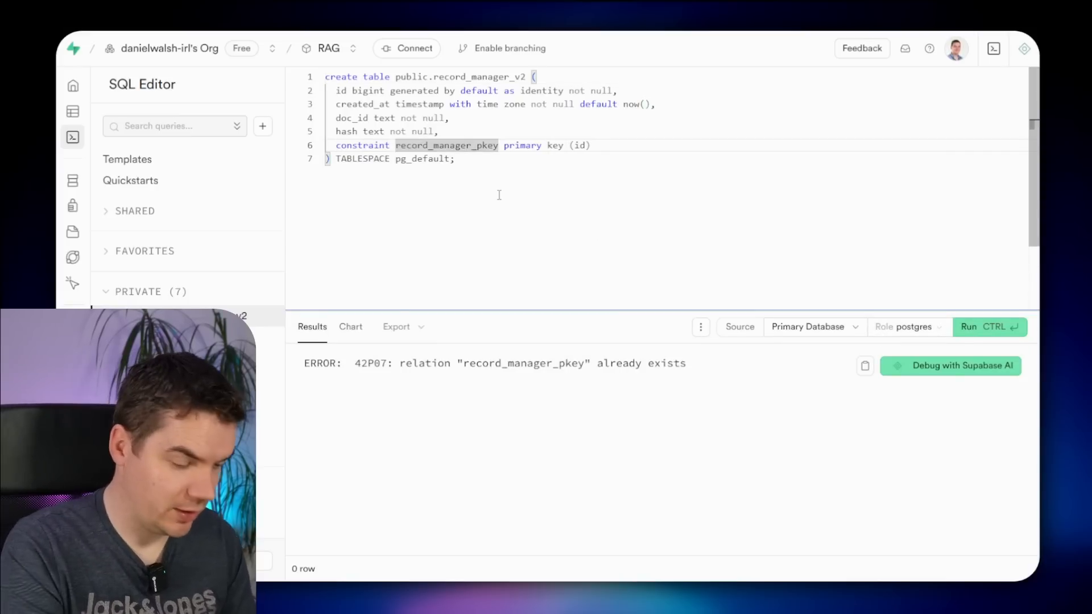
type("_v2")
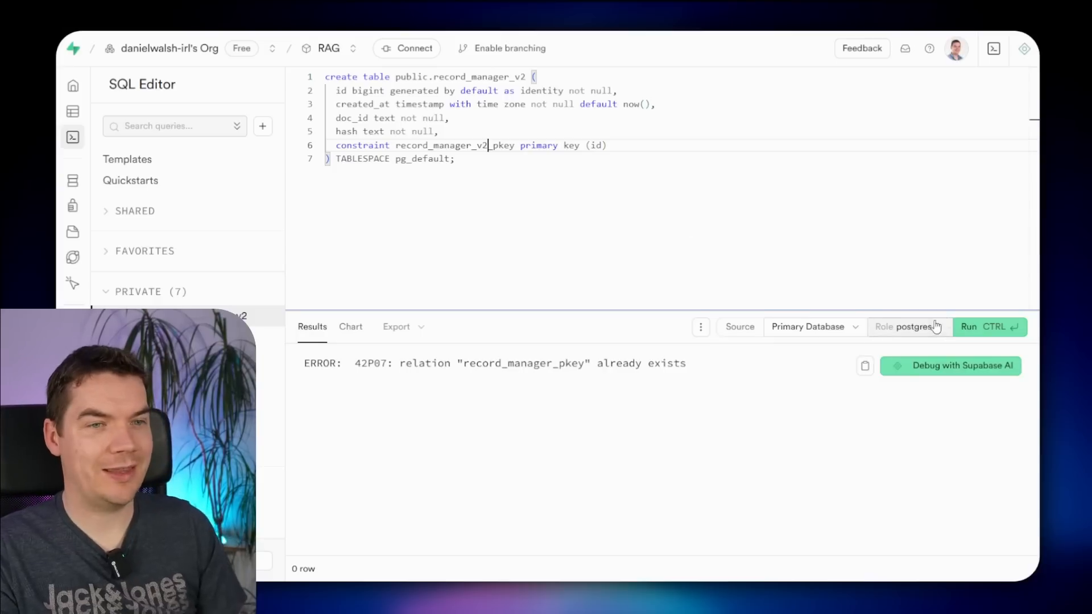
left_click(990, 326)
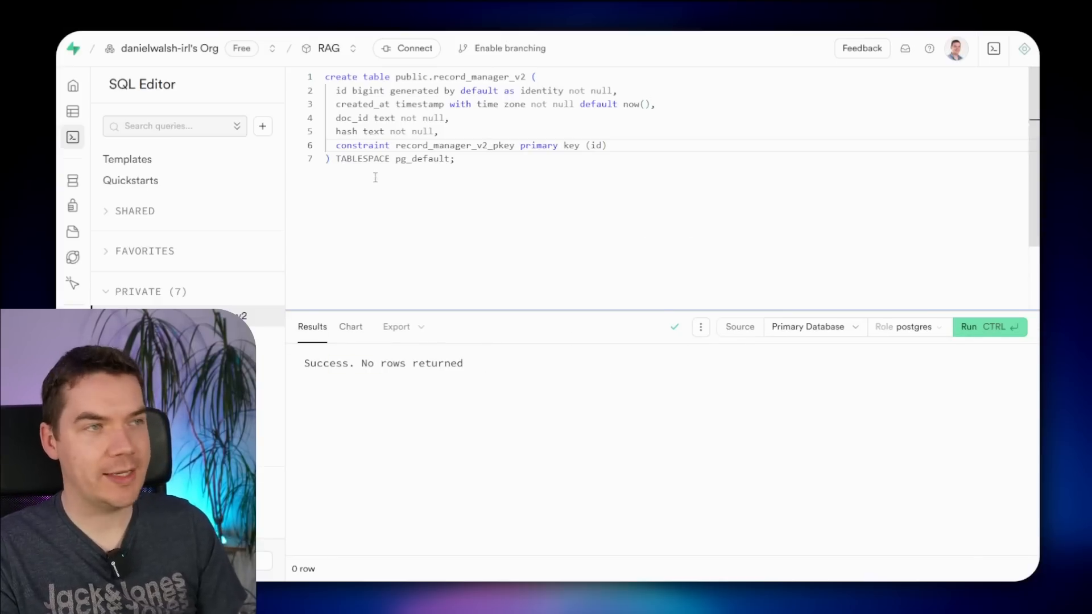
- Arrange the schema diagram with record_manager_v2 and documents_v2 above record_manager and documents
mouse_move(77, 139)
left_click(122, 178)
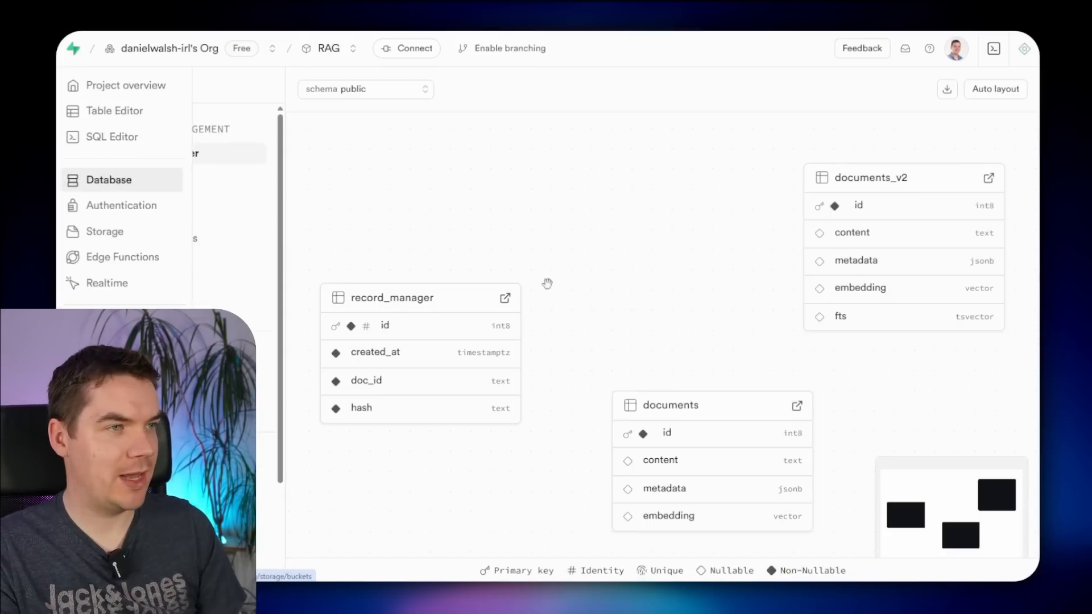
scroll(674, 299, "down", 1)
scroll(682, 292, "down", 1)
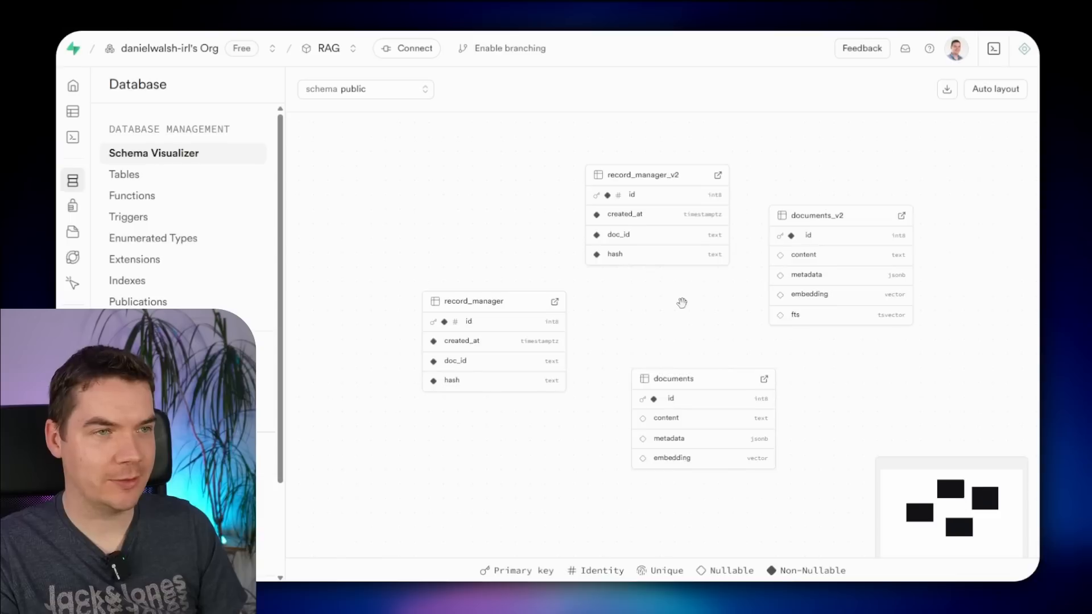
left_click_drag(646, 163, 599, 148)
left_click_drag(746, 257, 778, 226)
left_click_drag(649, 436, 599, 274)
left_click_drag(364, 267, 575, 234)
left_click_drag(558, 348, 730, 235)
scroll(846, 207, "up", 2)
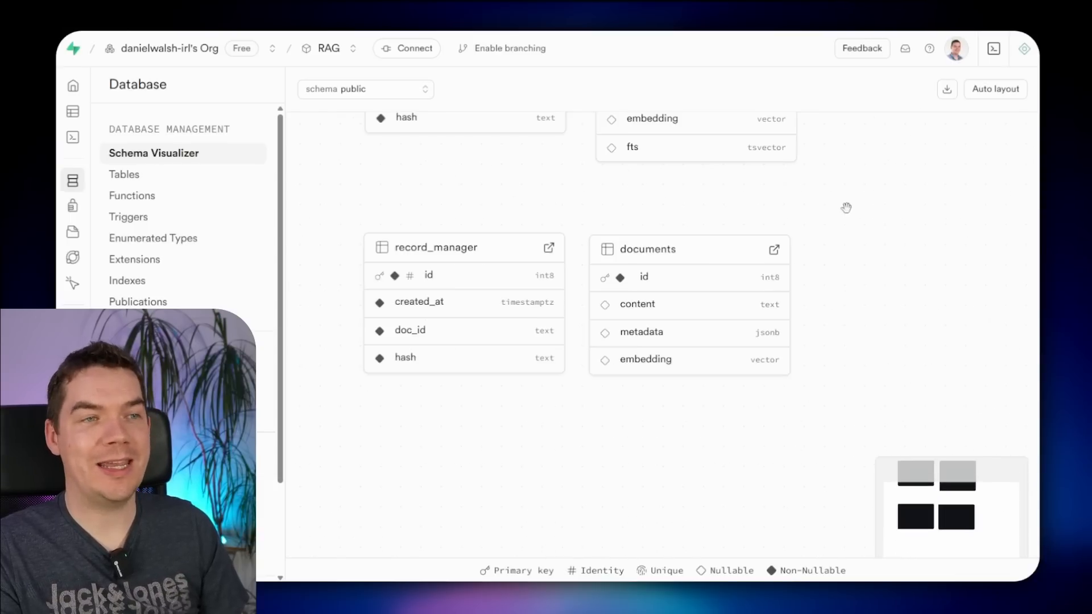
left_click_drag(846, 207, 873, 331)
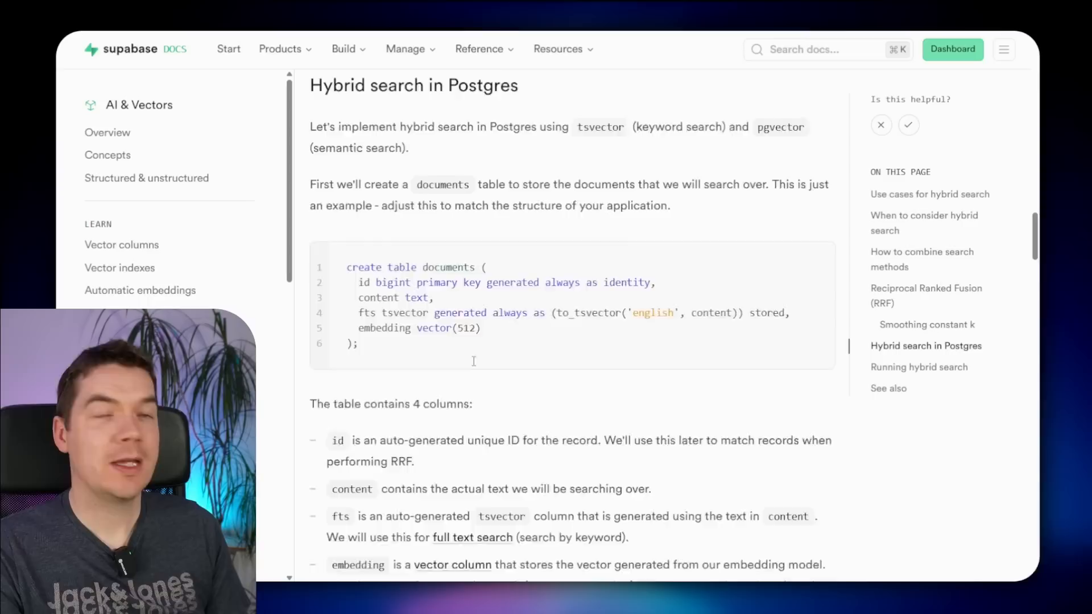
scroll(473, 361, "up", 3)
scroll(398, 341, "down", 2)
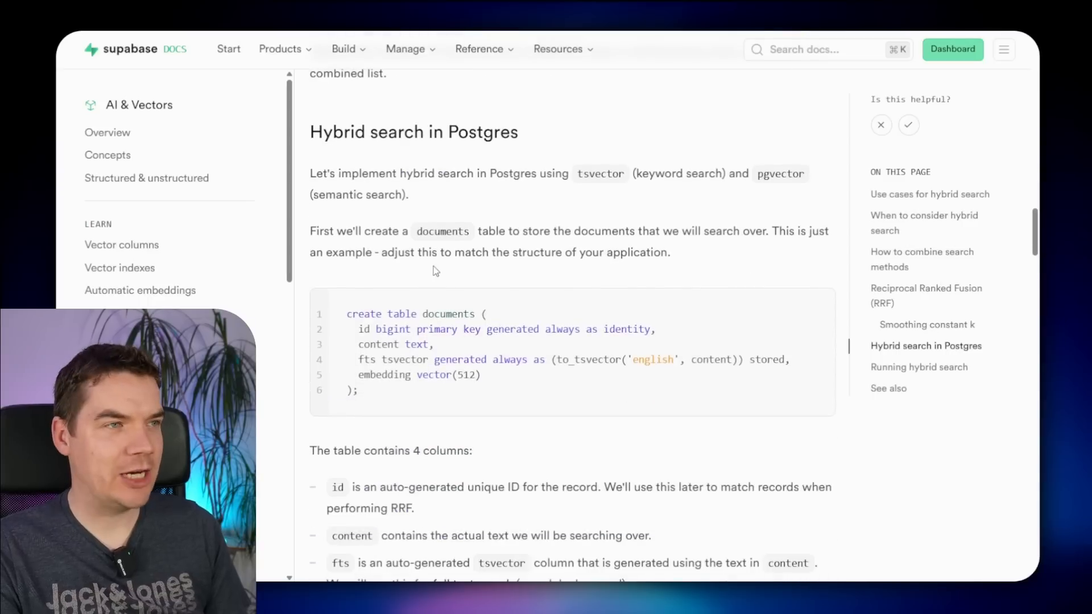
- Review documents_v2's fts full-text and embedding indexes in the Database Indexes list
left_click_drag(346, 315, 455, 414)
left_click(455, 414)
scroll(448, 400, "down", 8)
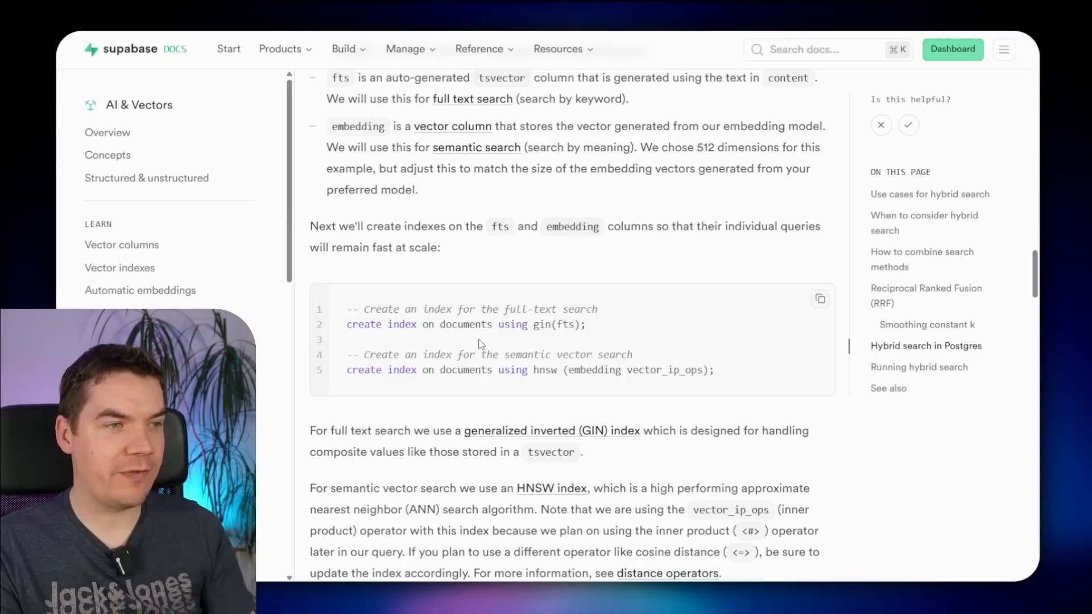
scroll(428, 328, "down", 1)
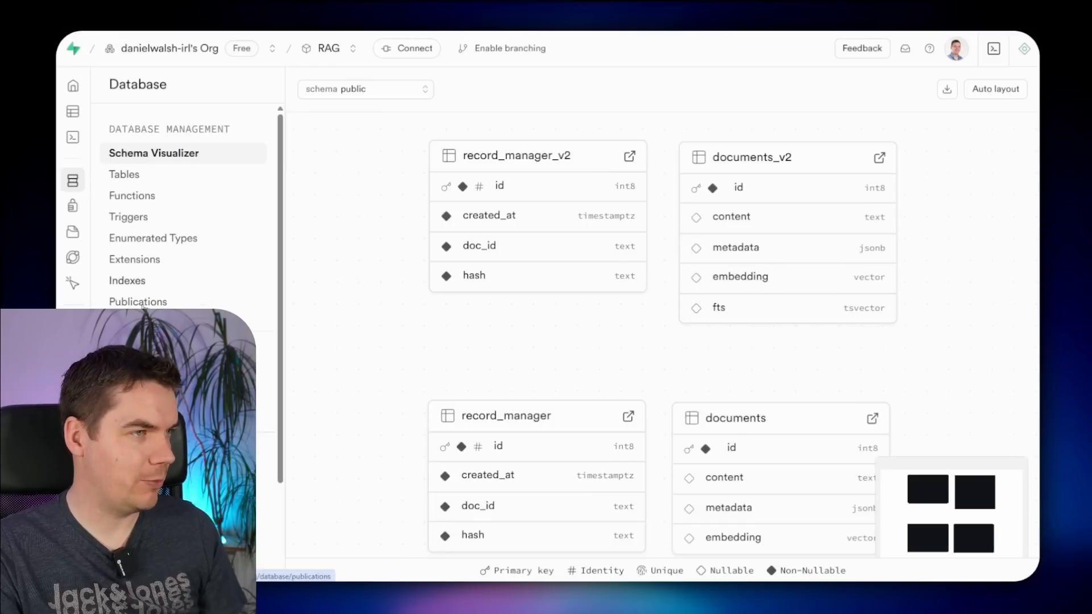
left_click(128, 282)
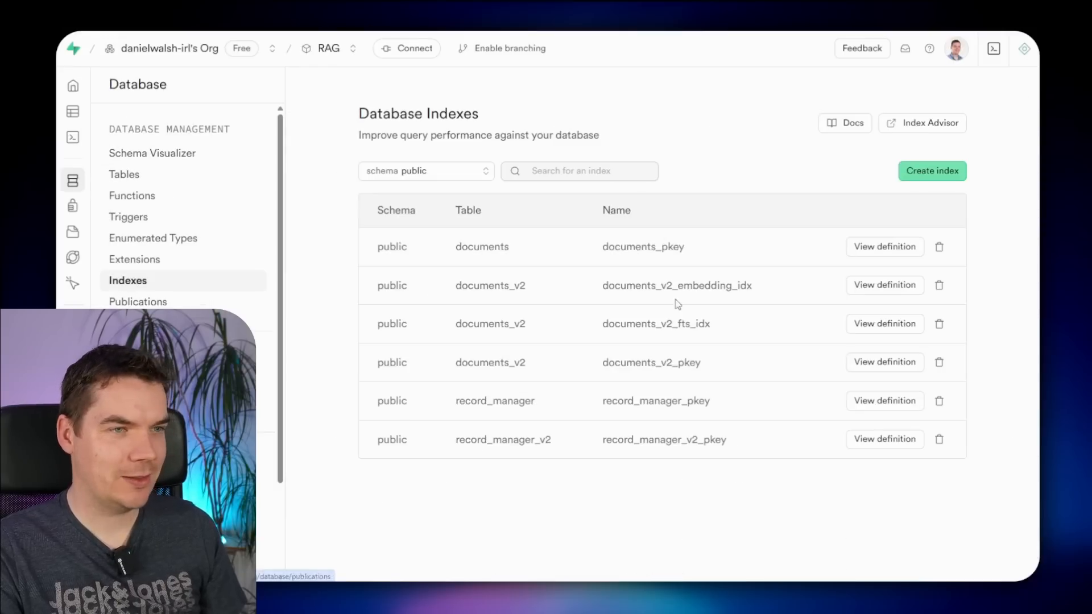
left_click_drag(678, 325, 715, 328)
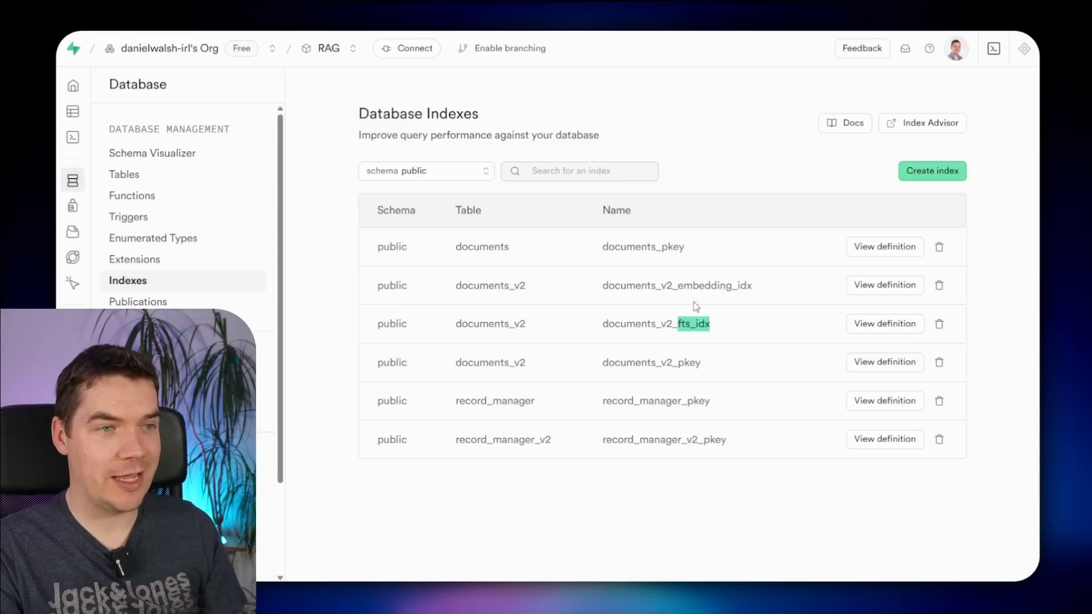
left_click_drag(683, 287, 747, 287)
left_click(527, 135)
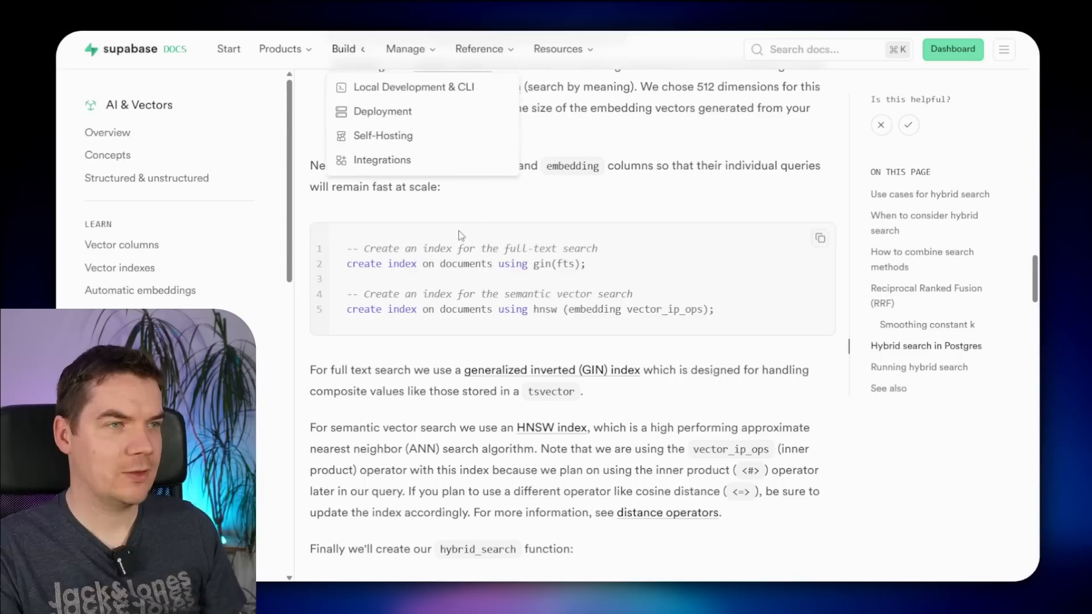
- Scroll the docs to the hybrid_search function and examine its query_text, weight and rrf_k parameters
scroll(424, 391, "down", 2)
scroll(424, 391, "down", 6)
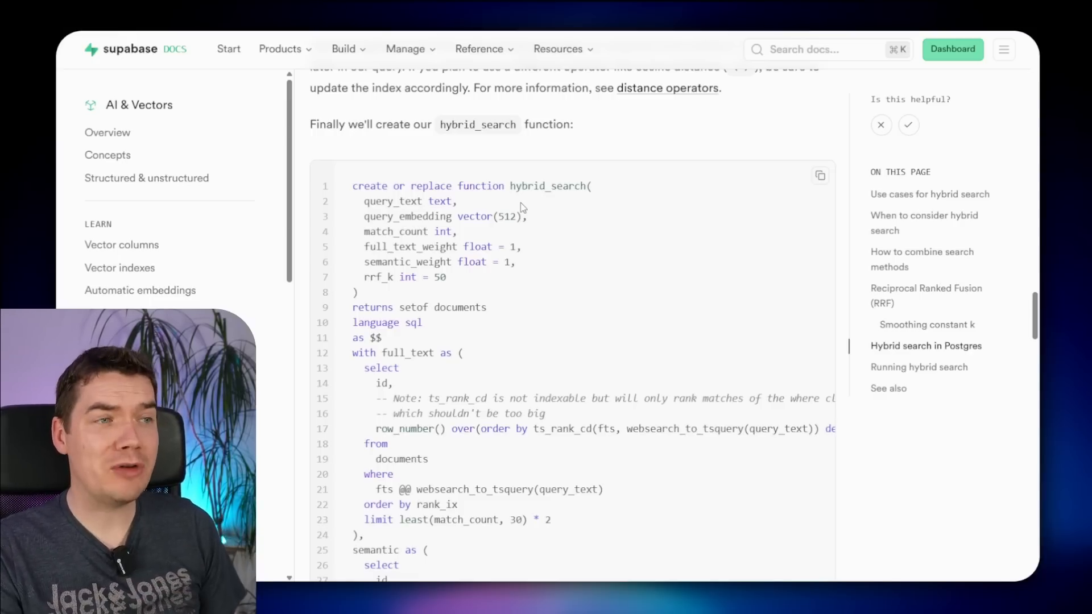
left_click_drag(364, 201, 460, 204)
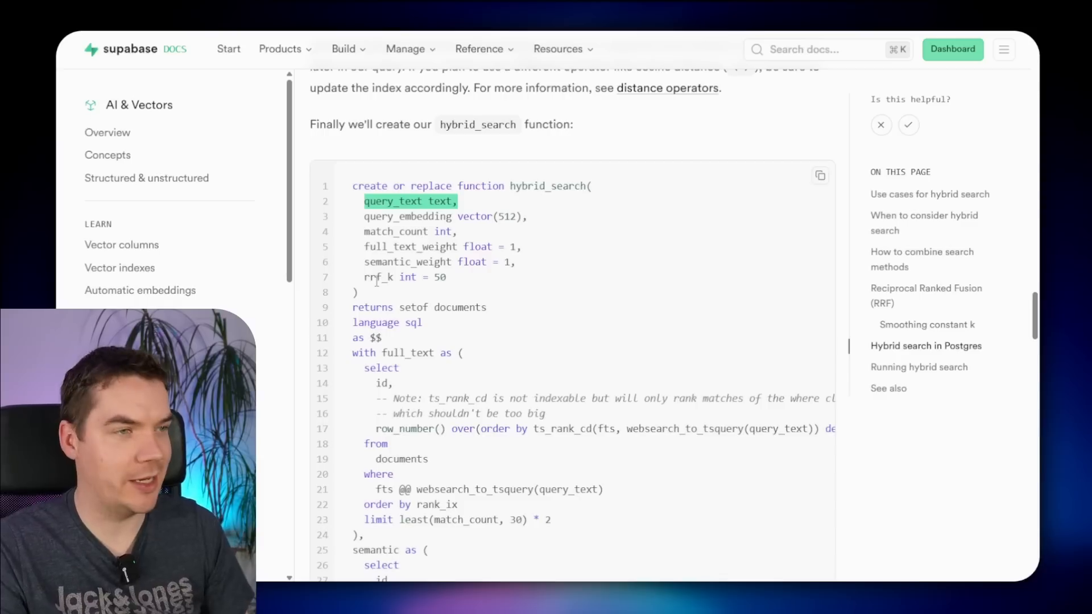
left_click_drag(483, 276, 482, 248)
left_click(510, 255)
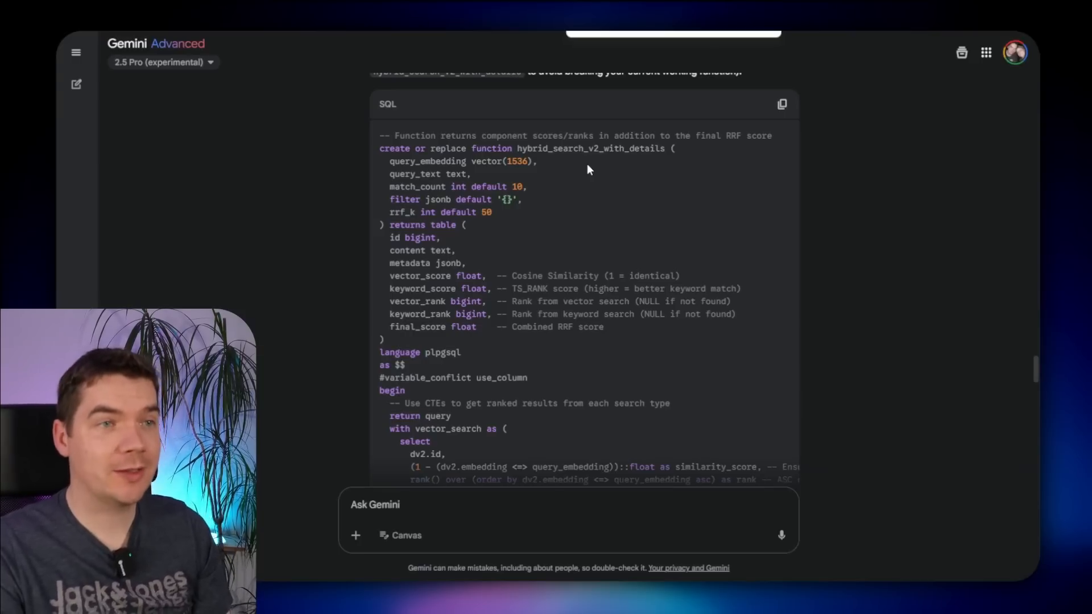
- Copy Gemini's hybrid_search_v2_with_details SQL function code block
left_click(783, 105)
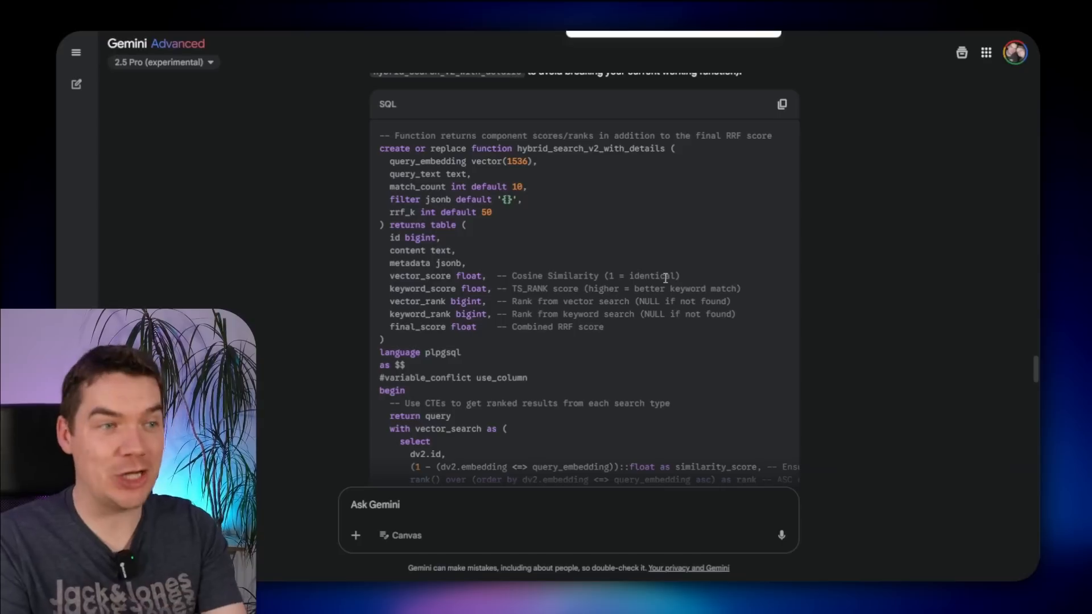
left_click(783, 105)
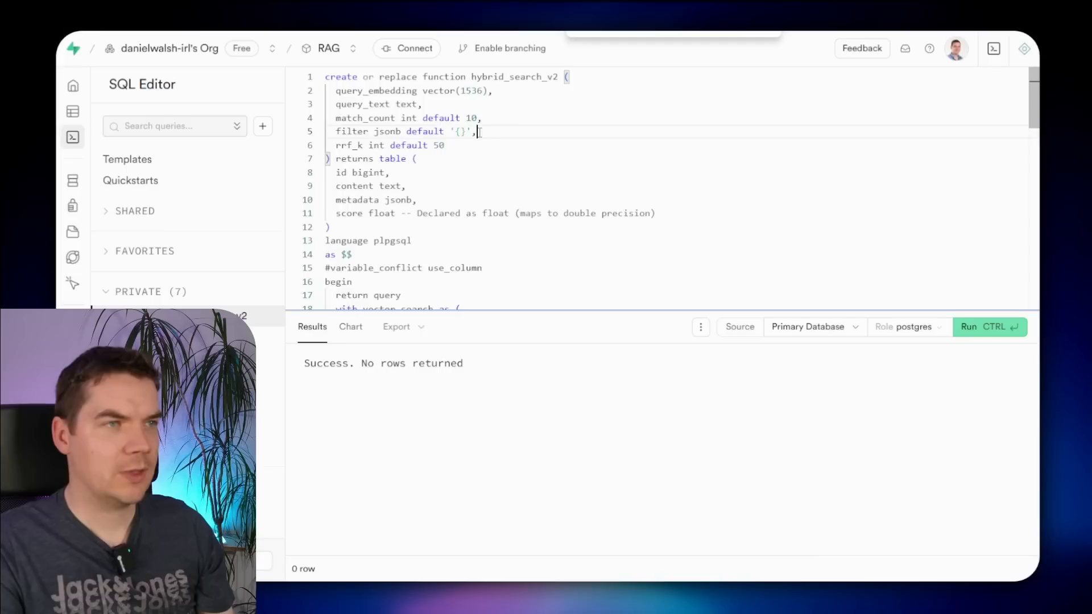
- Paste and run the hybrid_search_v2_with_details SQL, then check its entry under Database Functions
key("ctrl+a")
key("ctrl+v")
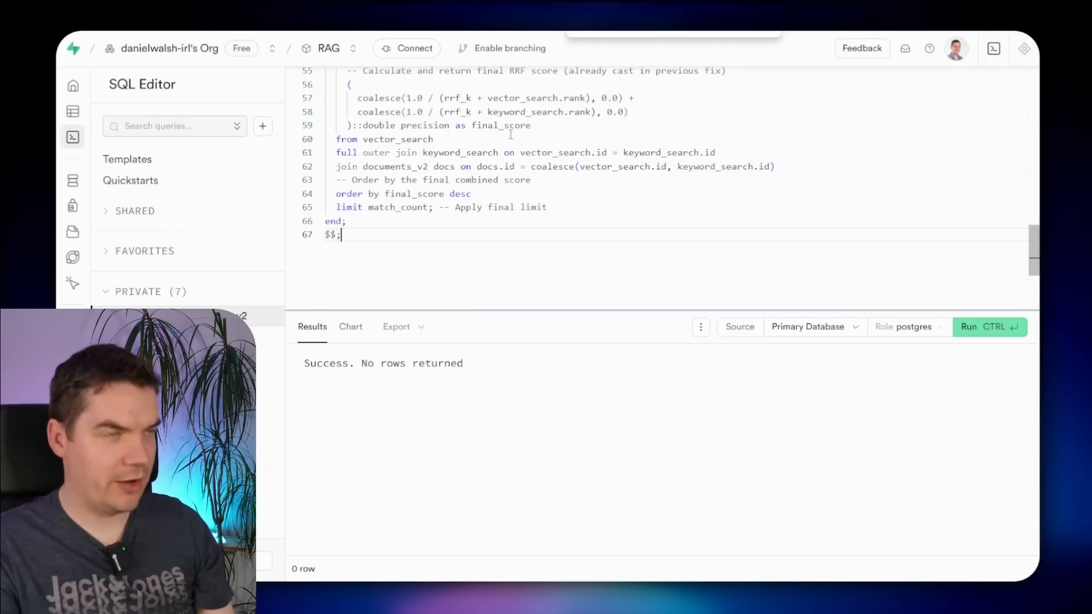
scroll(510, 171, "up", 15)
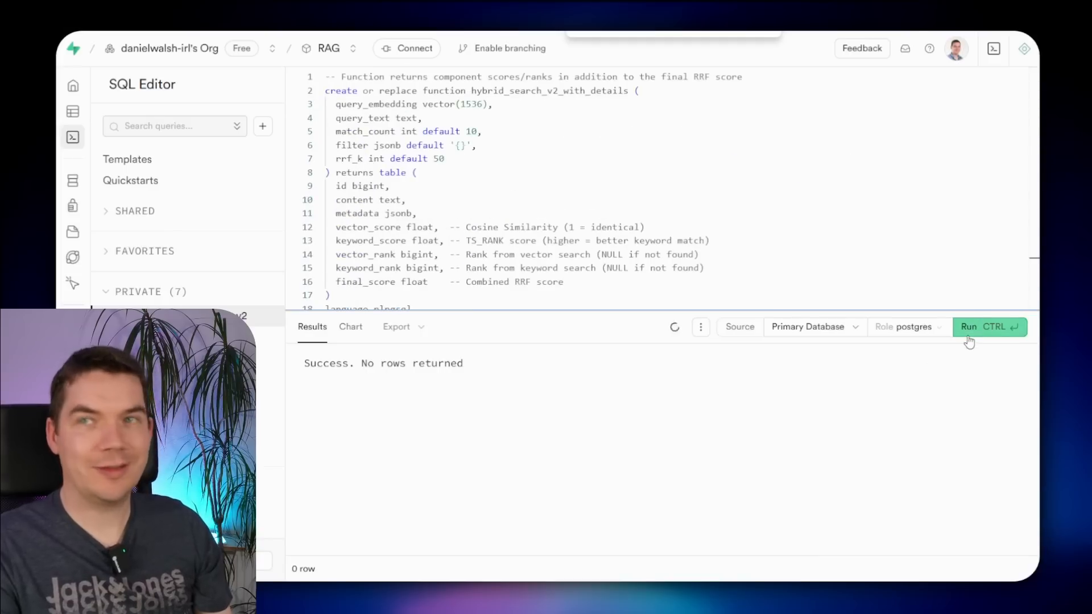
left_click(968, 330)
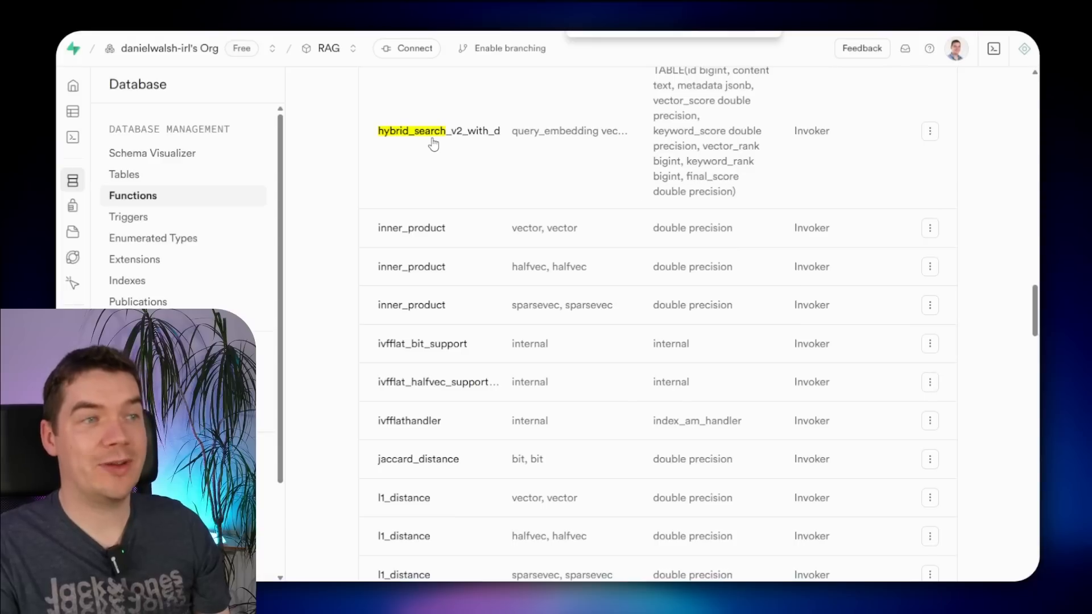
left_click(432, 142)
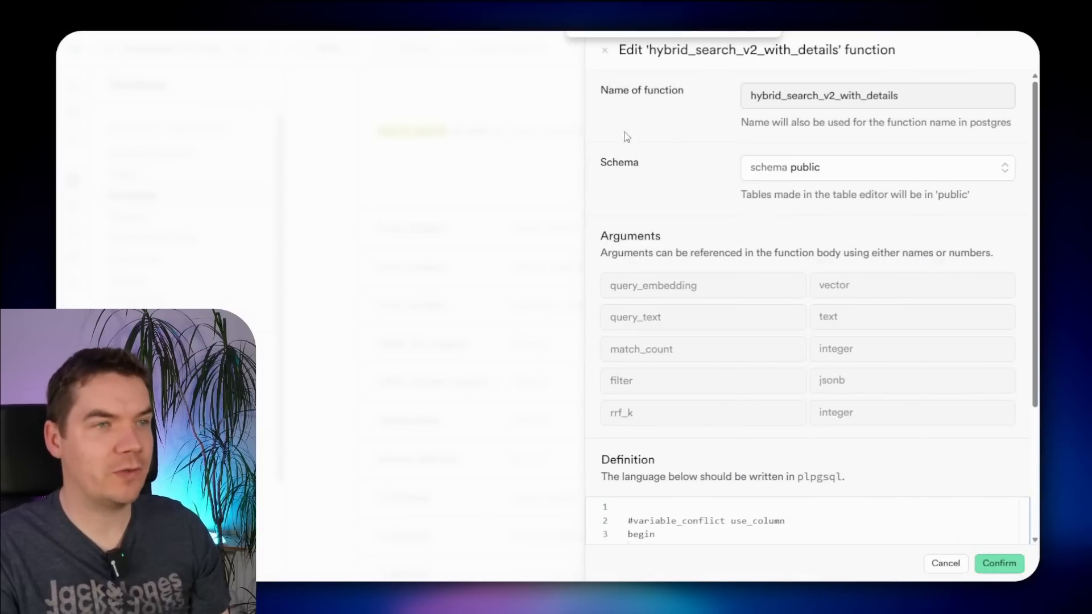
left_click(347, 166)
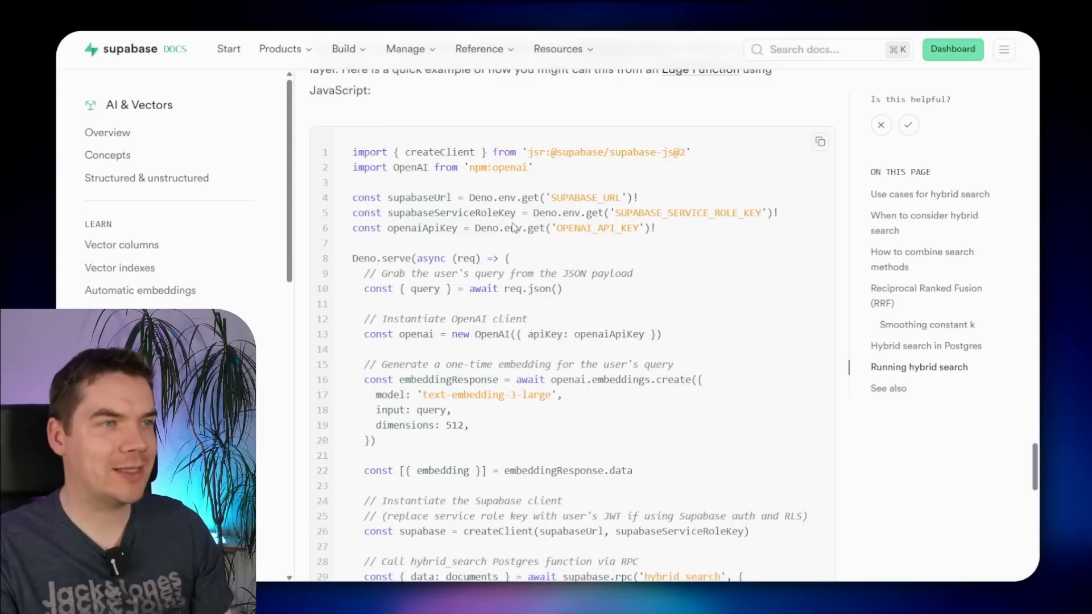
- Scroll the hybrid search docs to the 'Running hybrid search' Edge Function JavaScript example
scroll(519, 231, "up", 3)
scroll(569, 261, "down", 3)
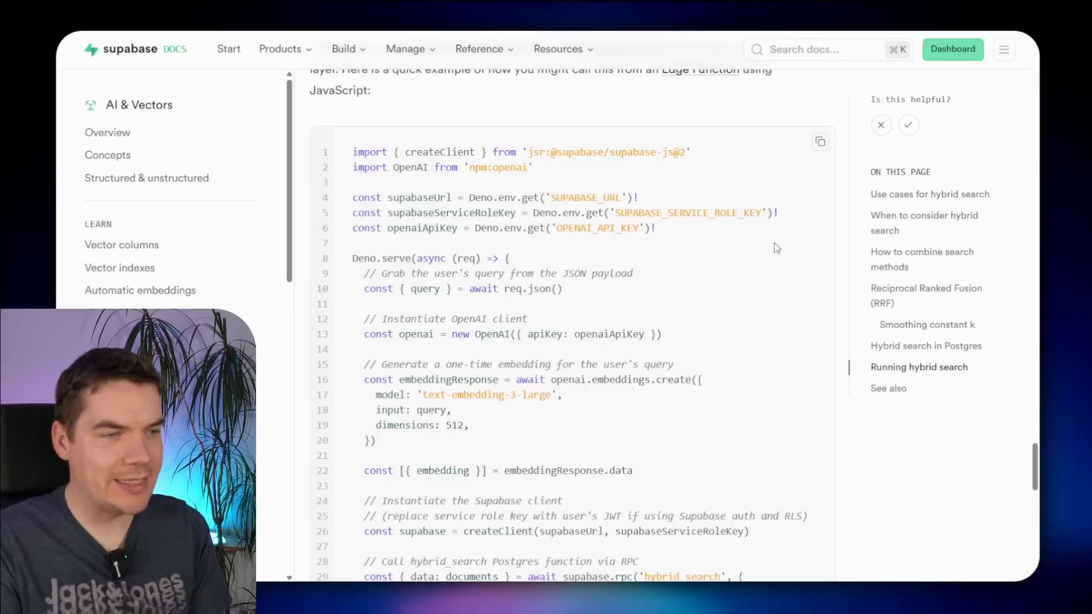
scroll(447, 431, "down", 1)
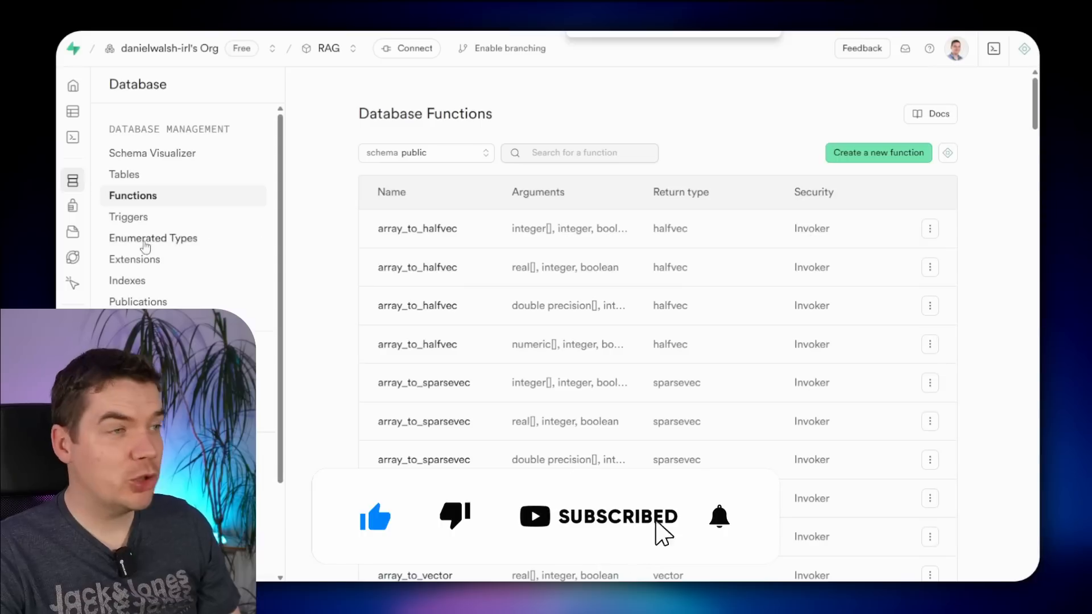
- Browse the Edge Functions deploy options and clear the AI assistant's prefilled prompt
left_click(68, 258)
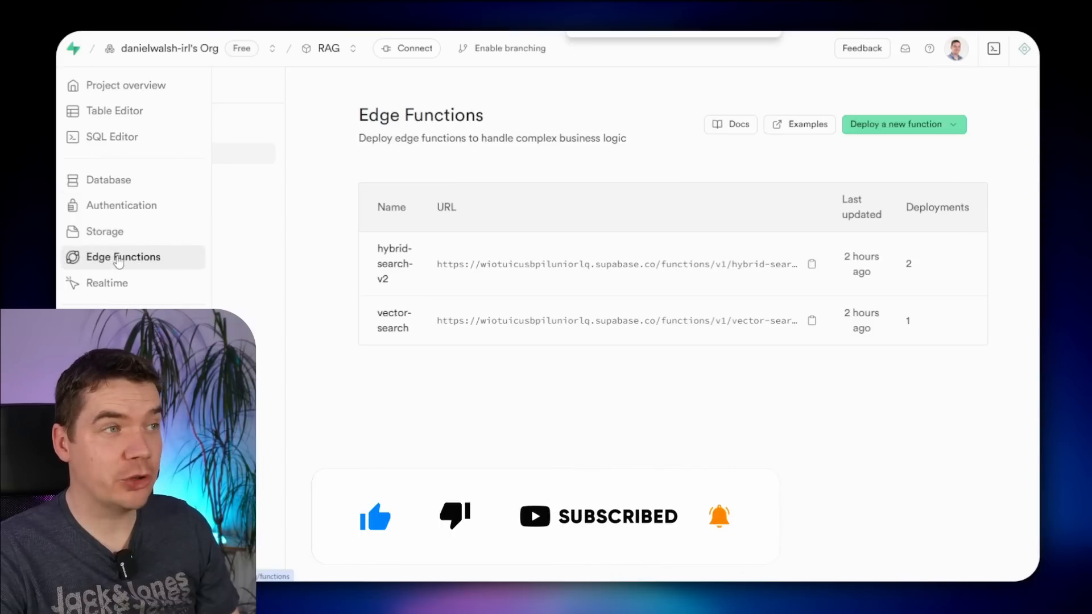
left_click(957, 130)
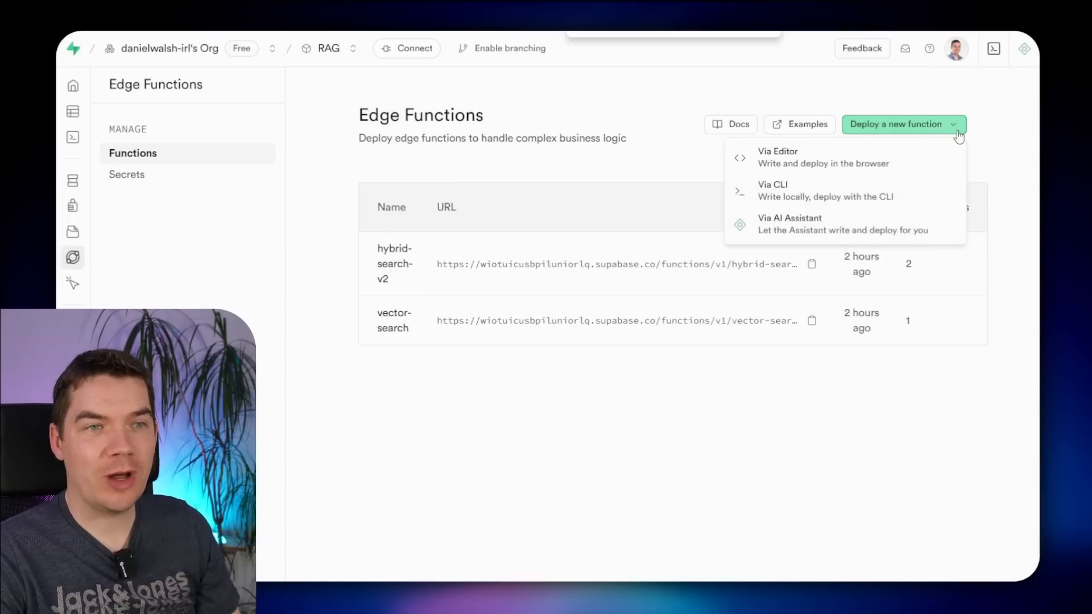
left_click(788, 227)
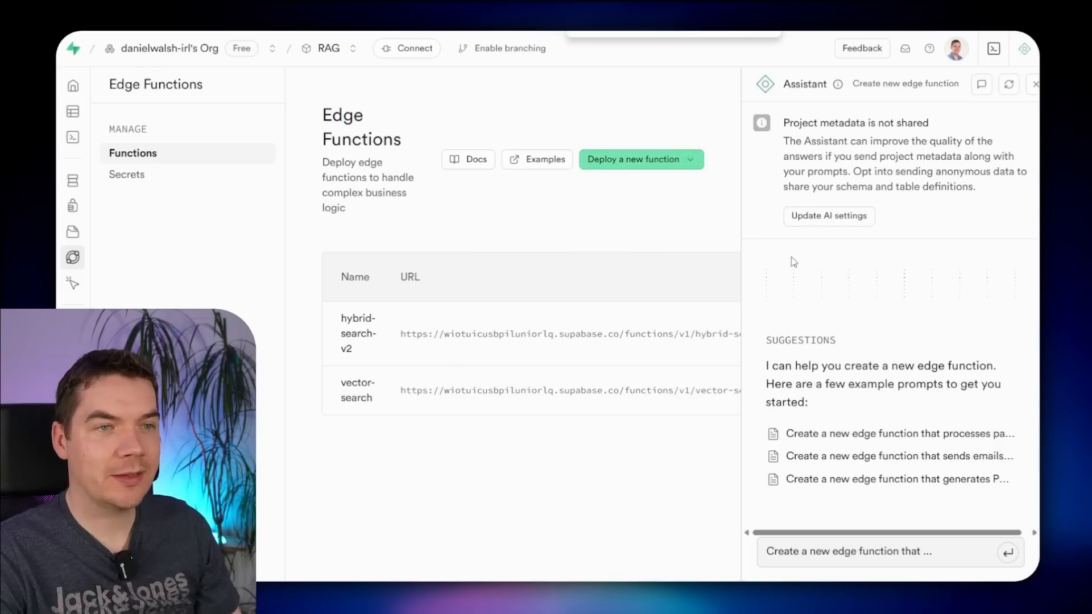
left_click_drag(933, 552, 752, 545)
key("BackSpace")
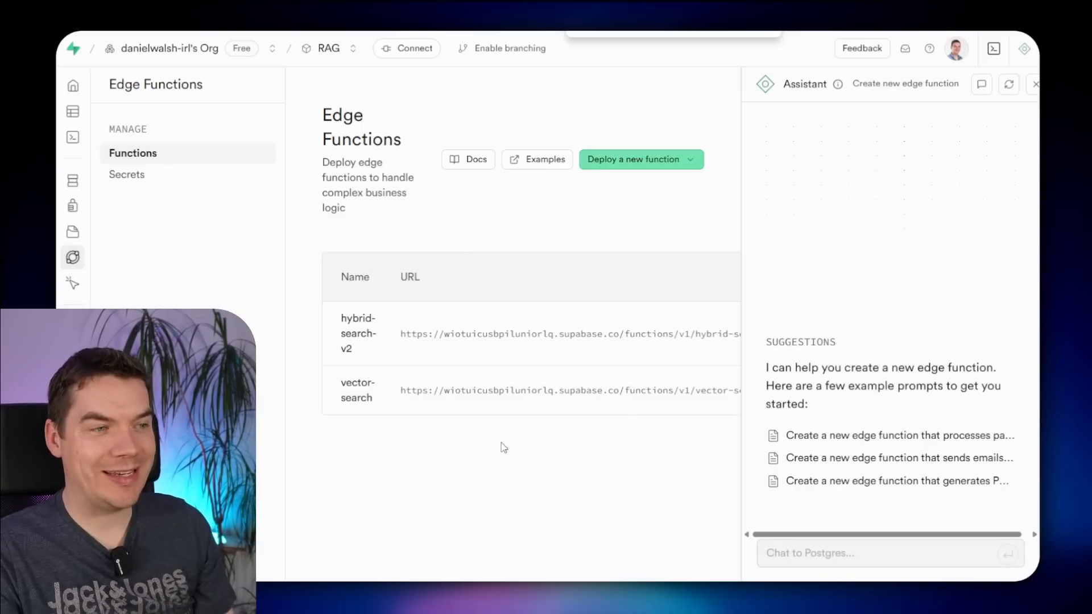
- Confirm the hybrid-search-v2 function's code calls hybrid_search_v2_with_details
left_click(492, 334)
left_click(485, 117)
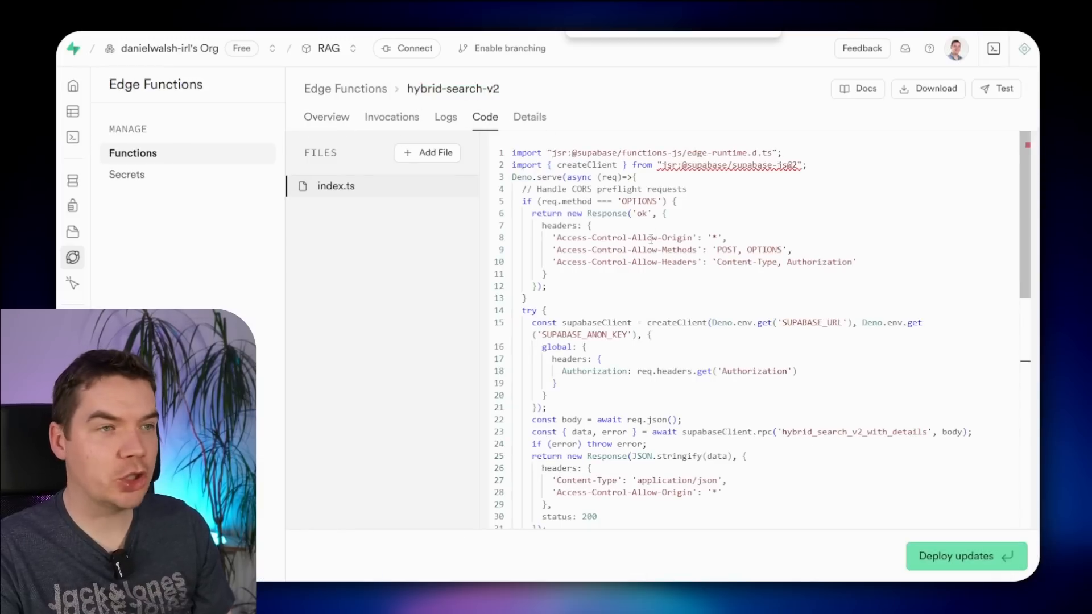
scroll(719, 354, "down", 5)
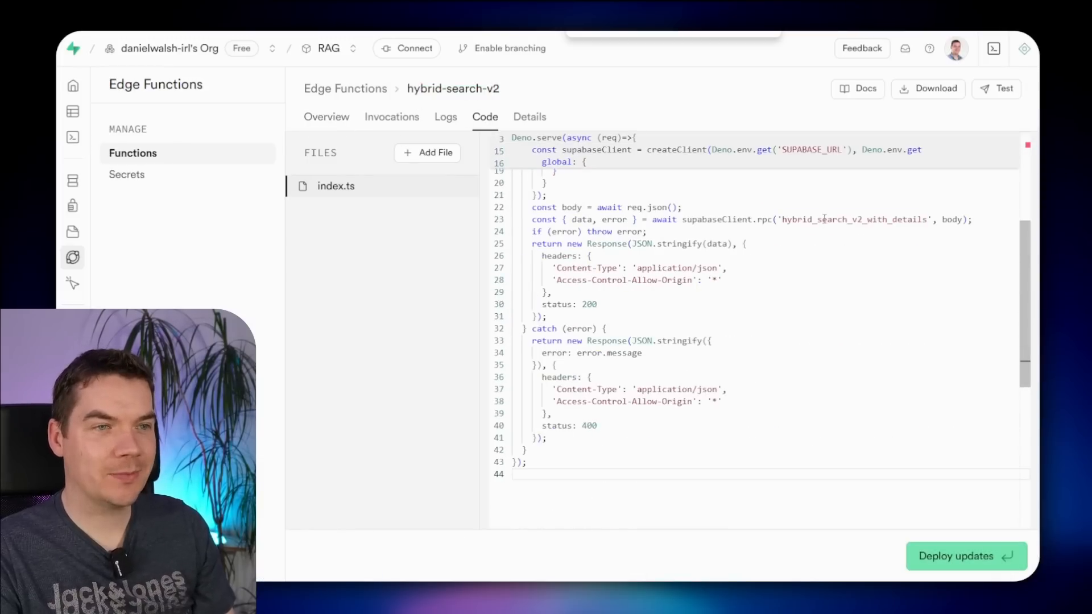
double_click(824, 218)
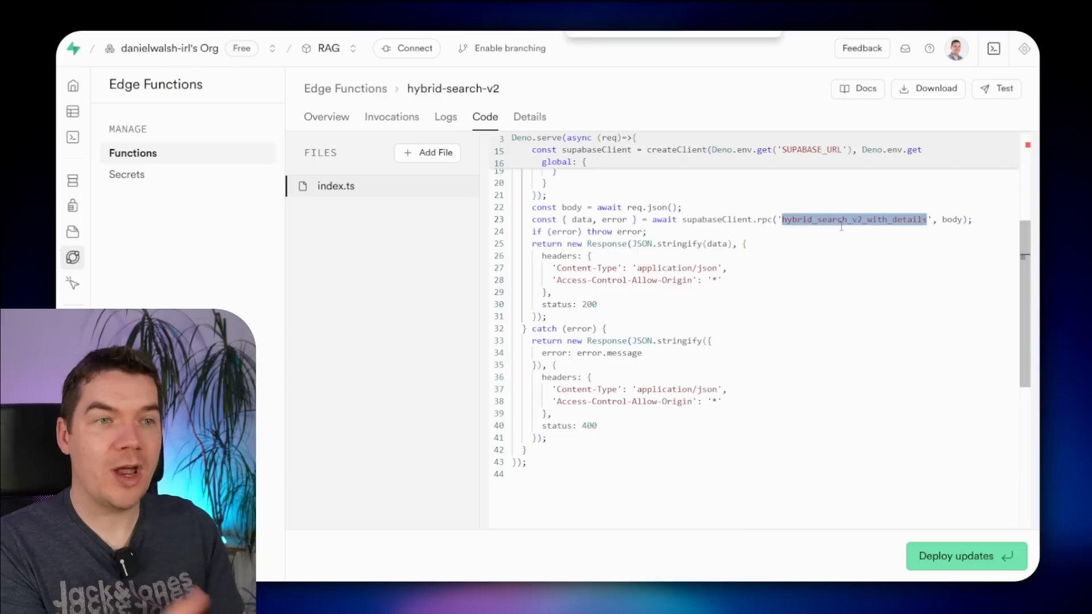
scroll(756, 300, "up", 5)
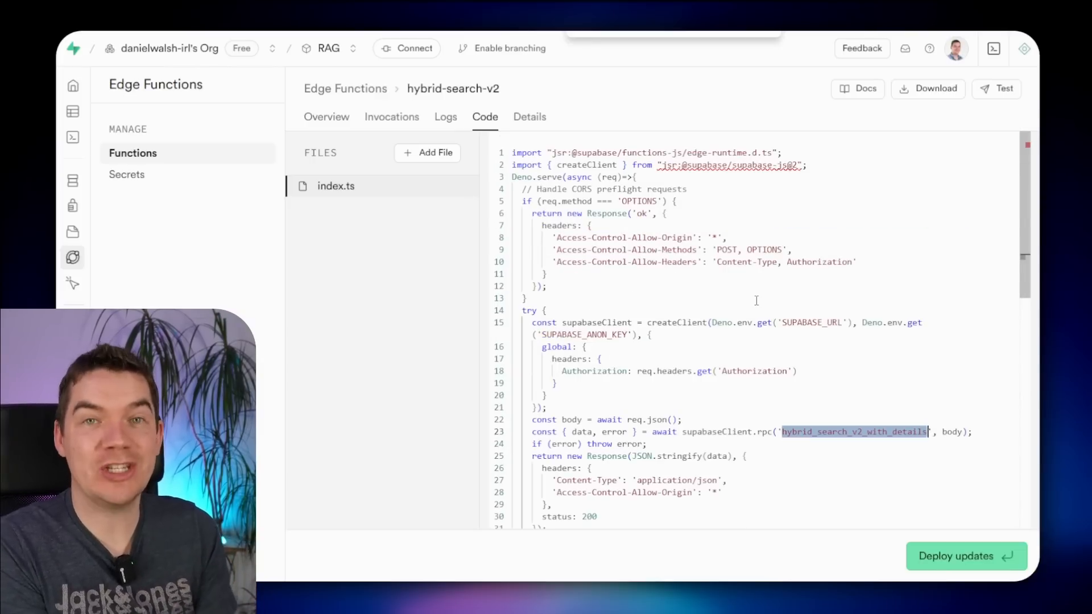
- Copy the hybrid-search-v2 endpoint URL from its Details tab
left_click(529, 117)
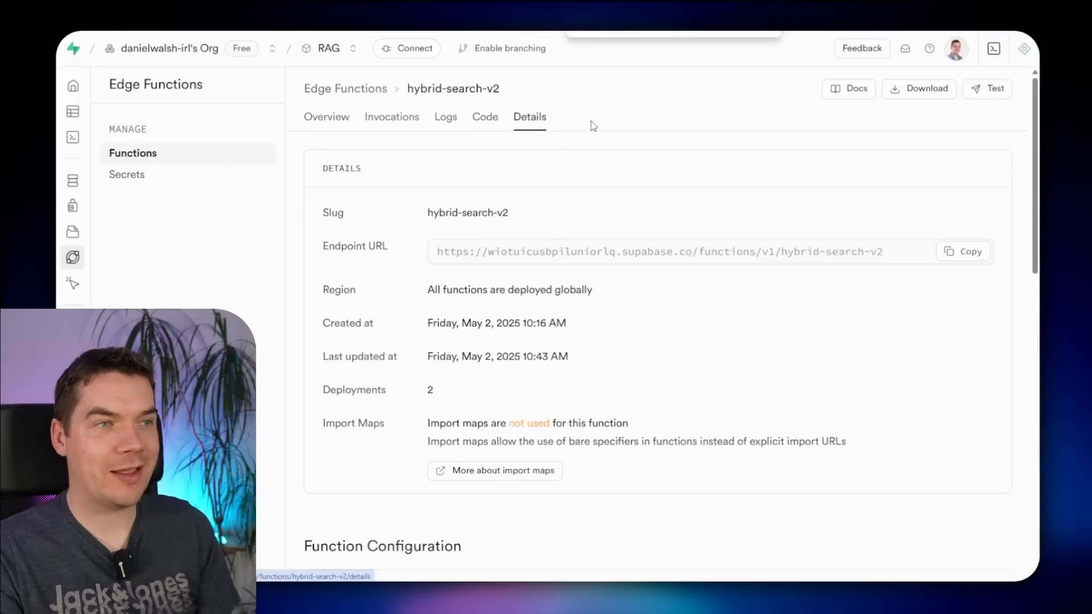
left_click_drag(448, 255, 880, 263)
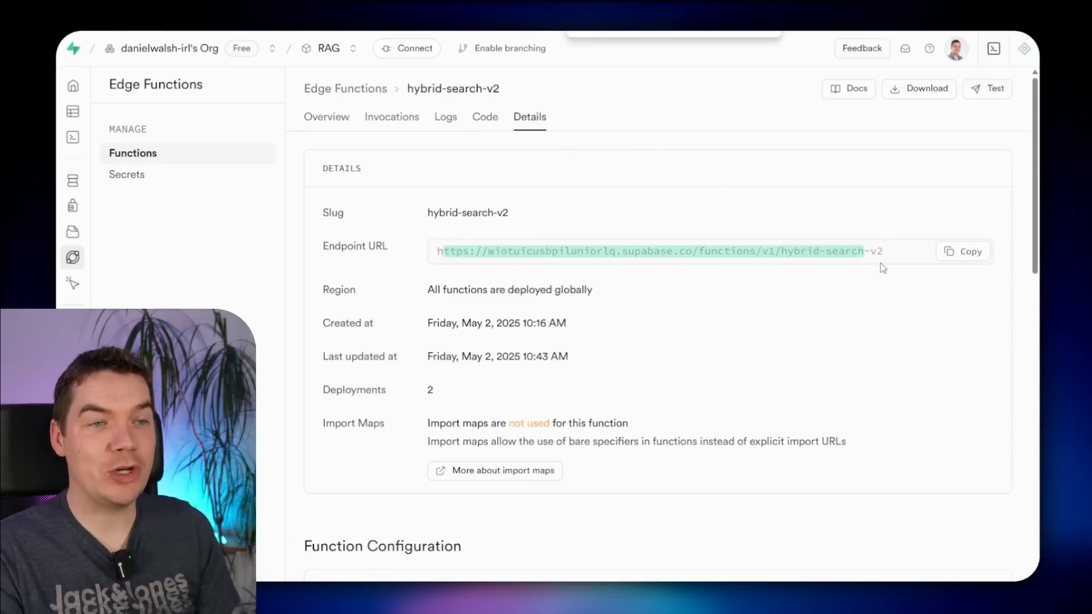
left_click(816, 251)
left_click(963, 252)
- Examine the JSON request body in the function's curl invocation example
scroll(541, 322, "down", 10)
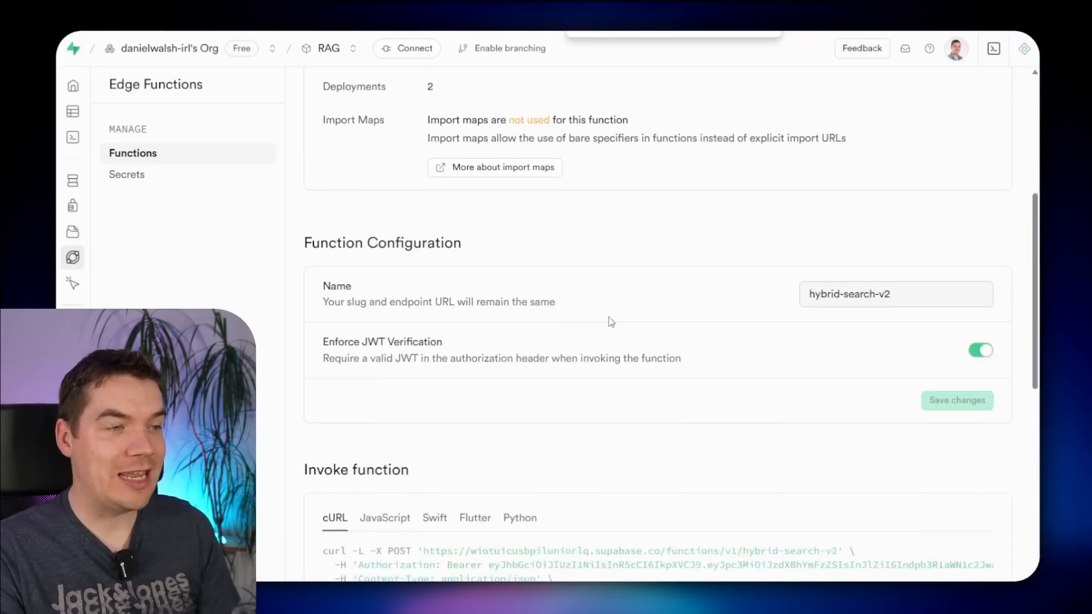
mouse_move(435, 302)
left_mouse_down()
mouse_move(641, 301)
mouse_move(435, 302)
left_mouse_up()
left_click_drag(353, 248, 502, 265)
left_click(457, 279)
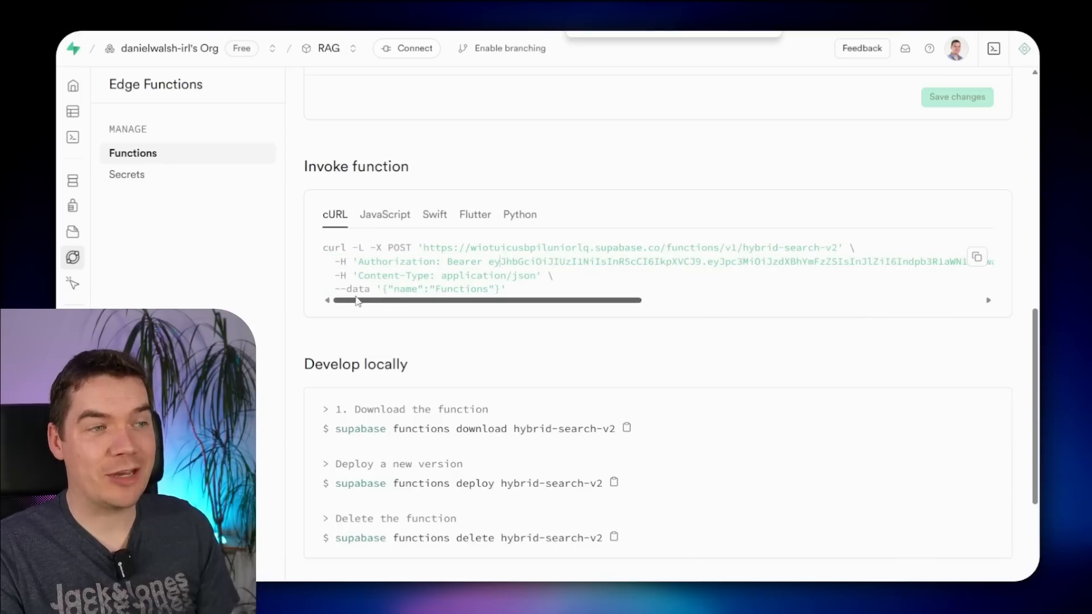
left_click_drag(353, 291, 490, 290)
left_click(489, 290)
left_click_drag(385, 291, 500, 291)
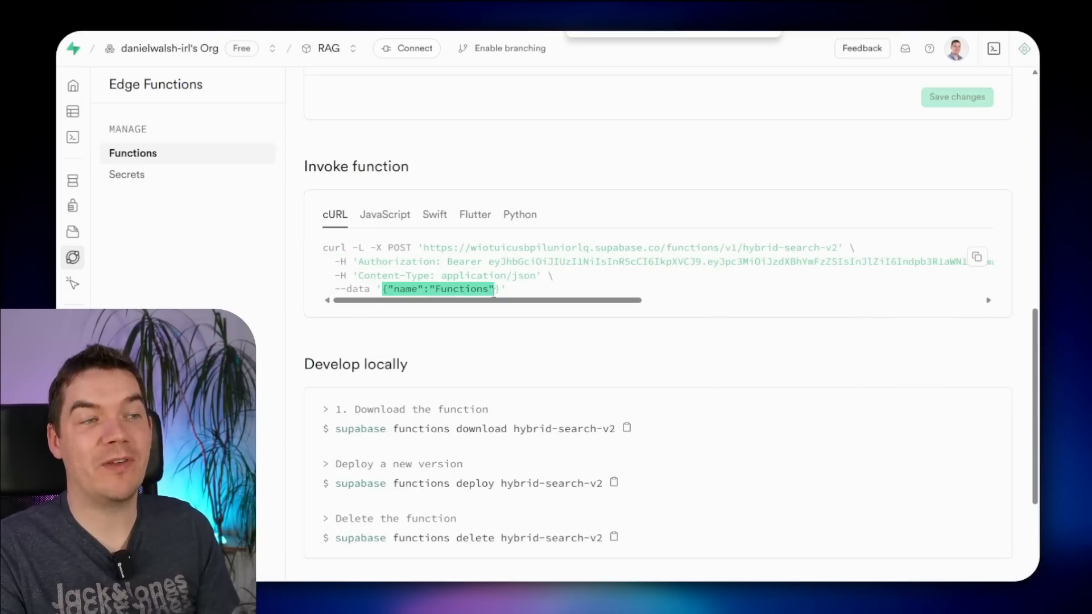
left_click(486, 290)
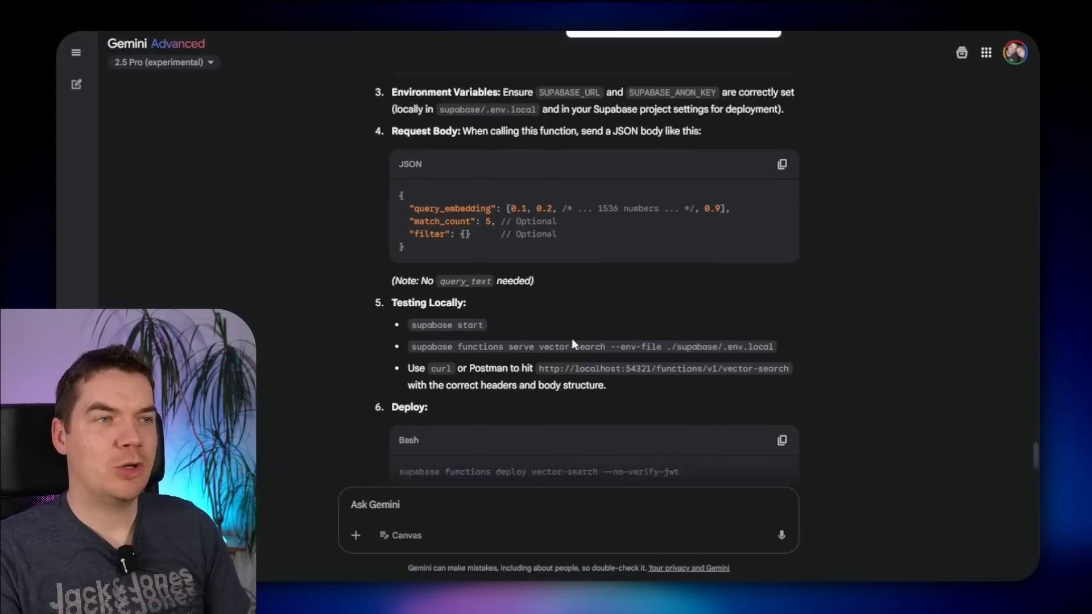
scroll(573, 341, "down", 2)
scroll(470, 235, "up", 3)
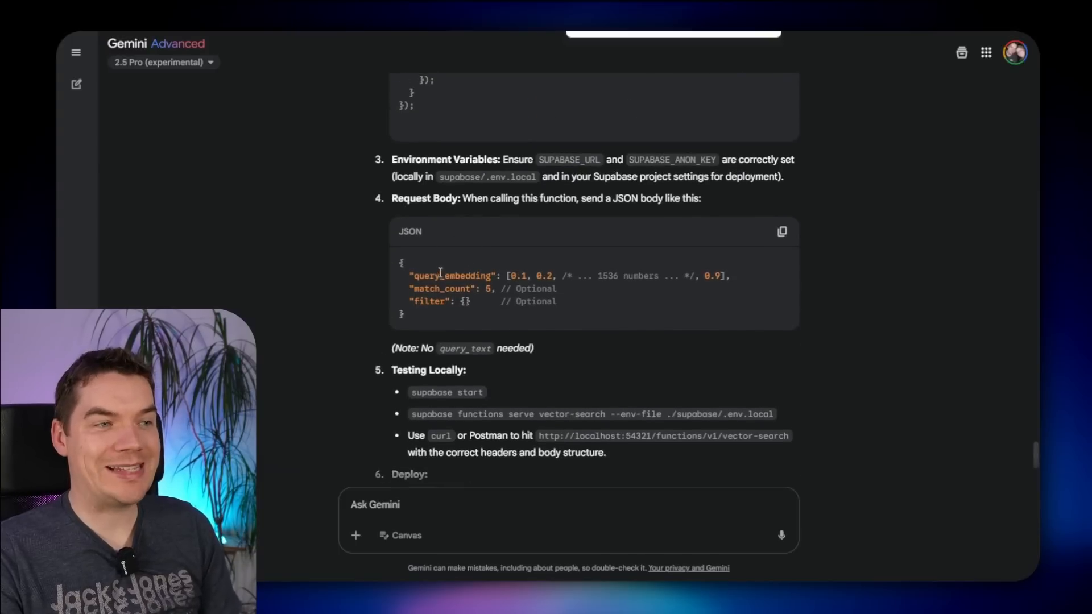
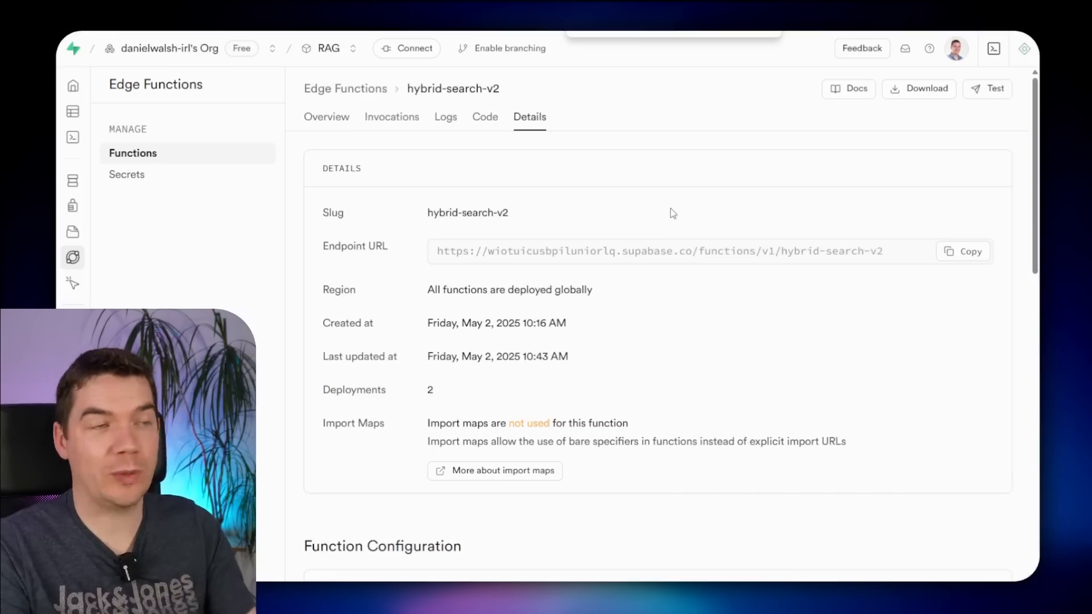
- Copy the hybrid-search-v2 Endpoint URL to the clipboard
left_click(970, 252)
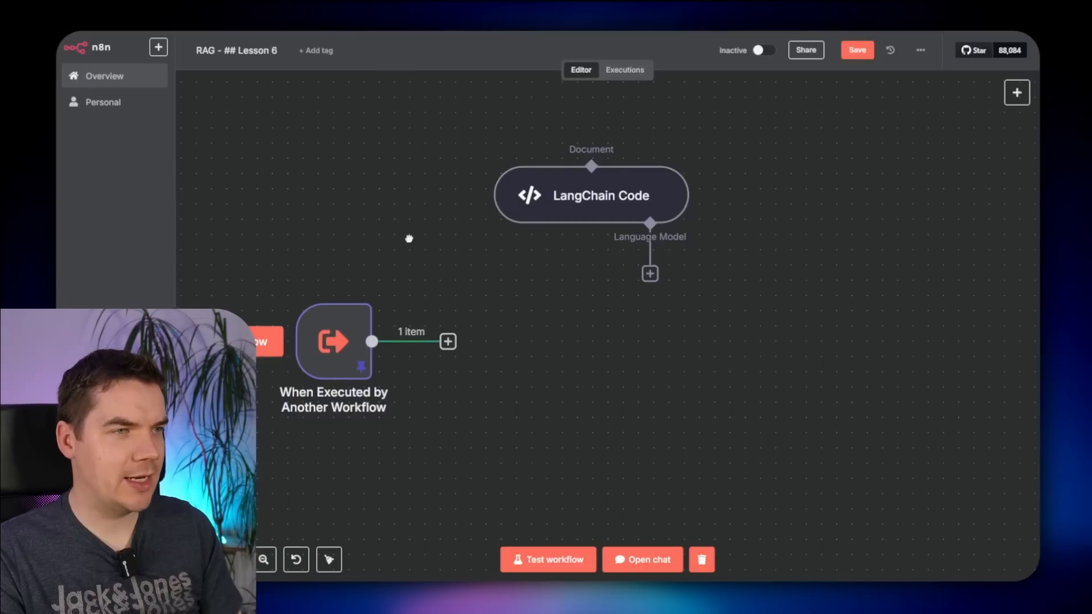
- Add an HTTP Request node after the workflow trigger
scroll(410, 239, "down", 2)
left_click(453, 232)
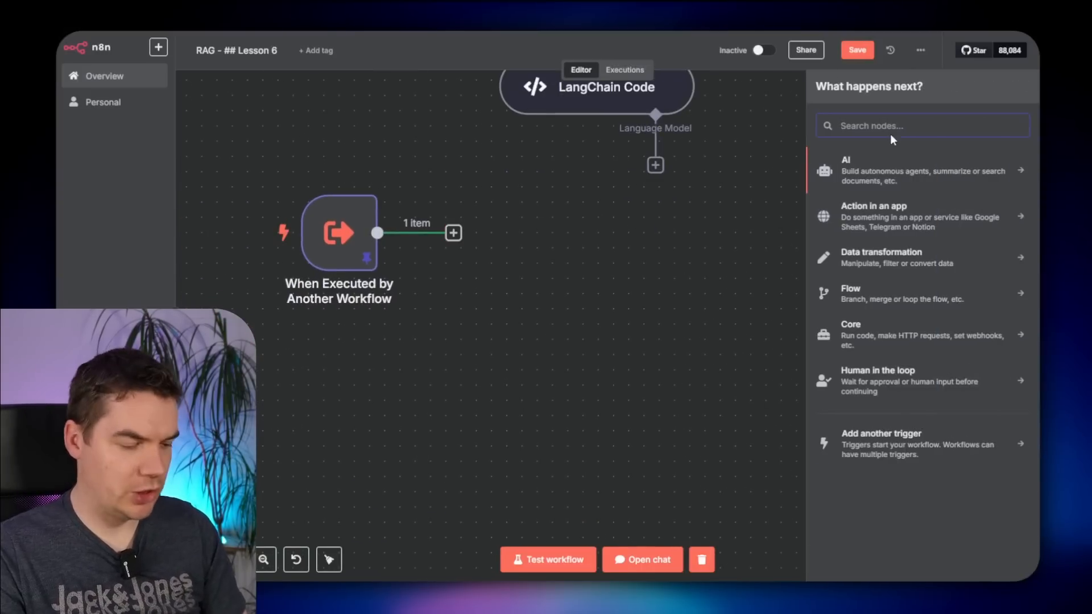
type("http")
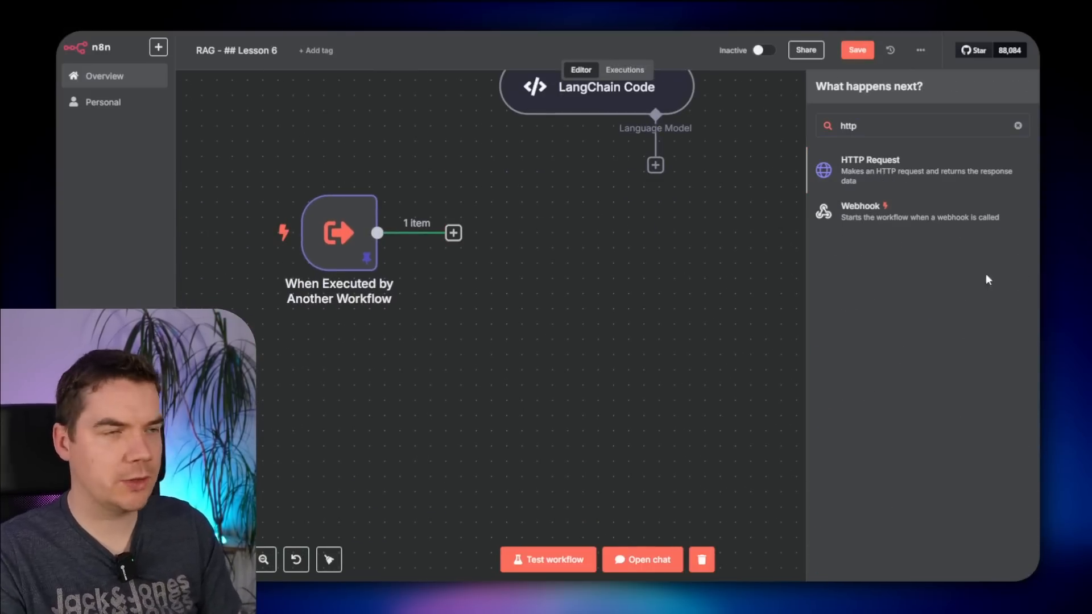
key("Return")
- Import Supabase's hybrid-search-v2 cURL invocation into the HTTP Request node
left_click(347, 23)
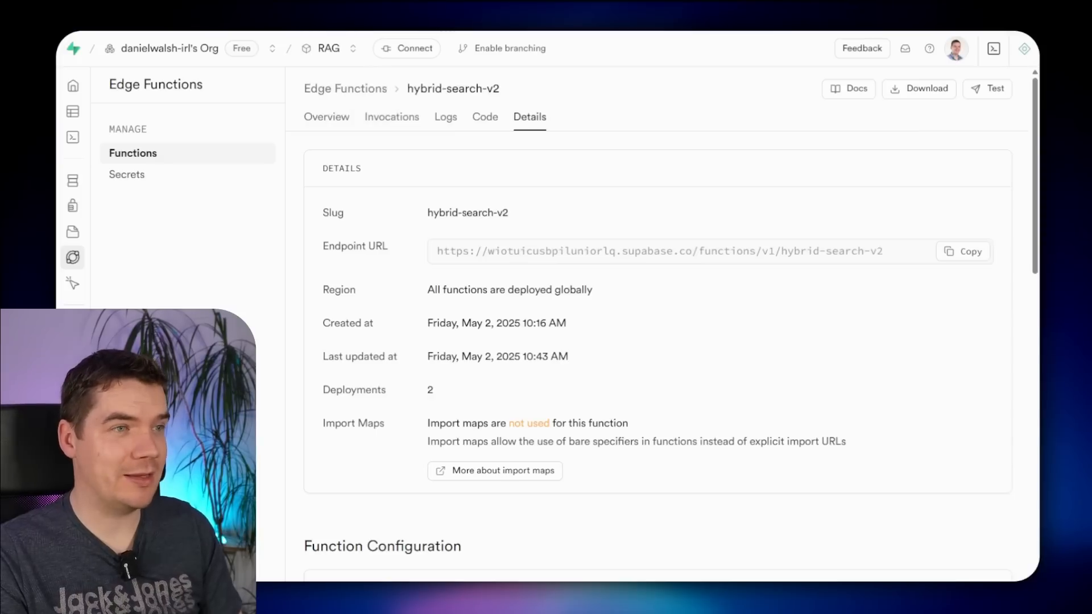
scroll(479, 435, "down", 7)
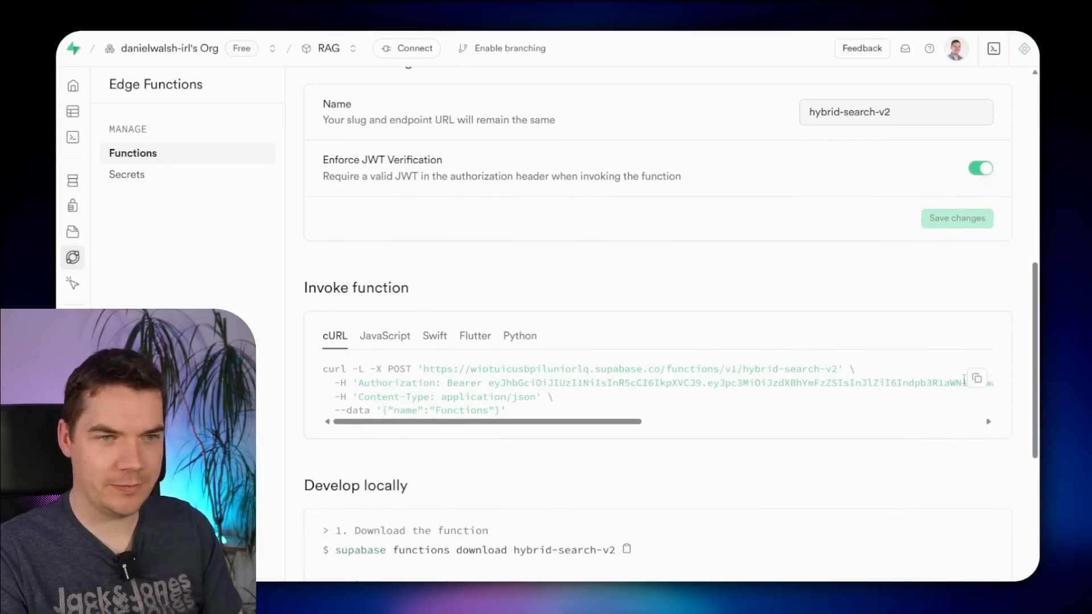
left_click(976, 378)
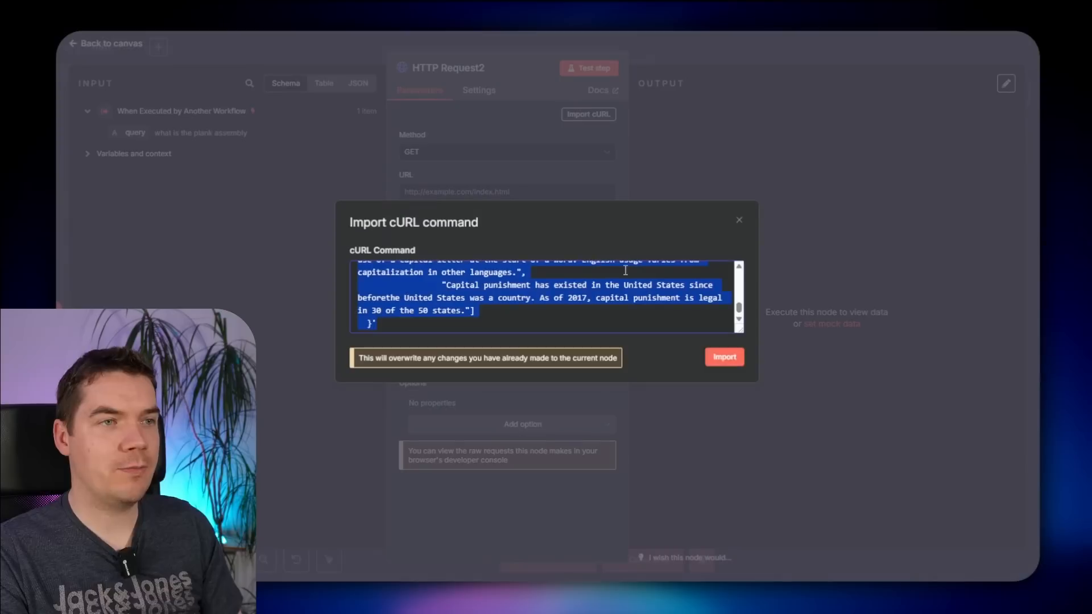
key("ctrl+v")
left_click(734, 357)
left_click_drag(481, 192, 636, 201)
scroll(568, 288, "down", 1)
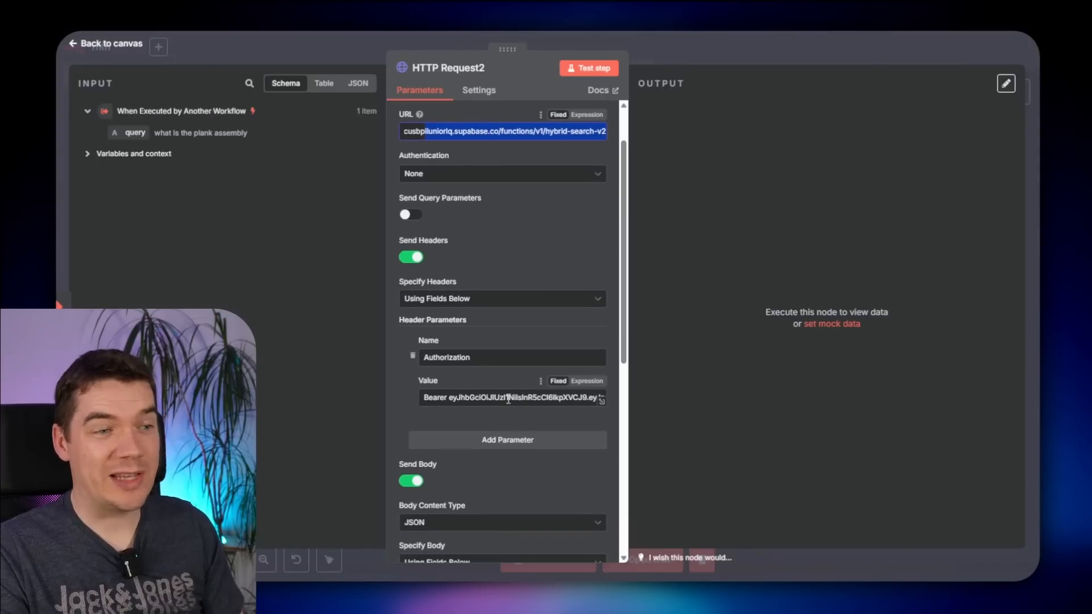
left_click(408, 413)
scroll(478, 273, "down", 3)
scroll(478, 276, "up", 3)
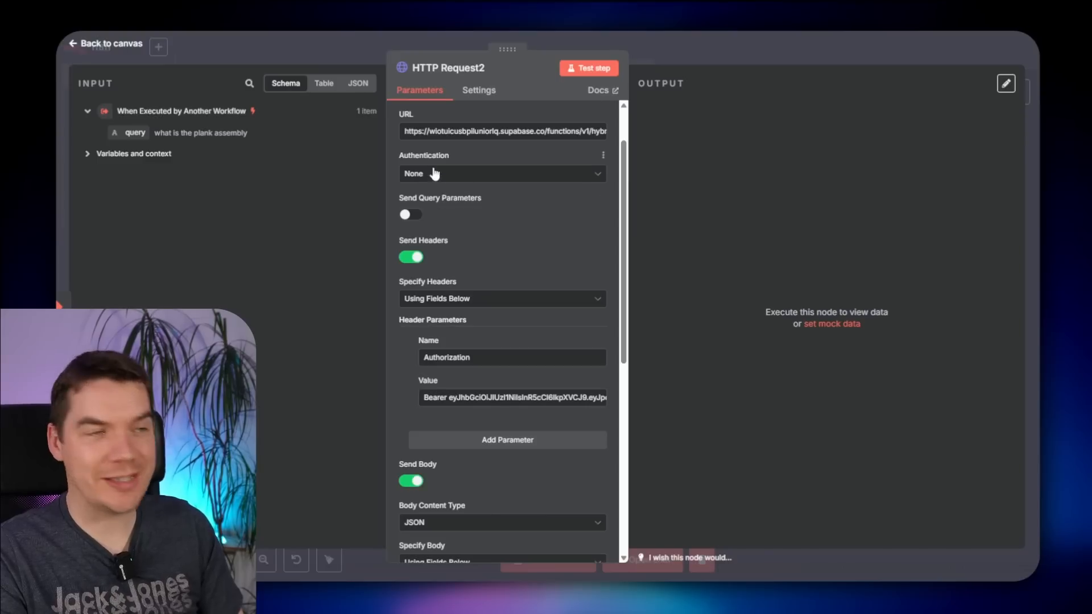
scroll(512, 398, "down", 5)
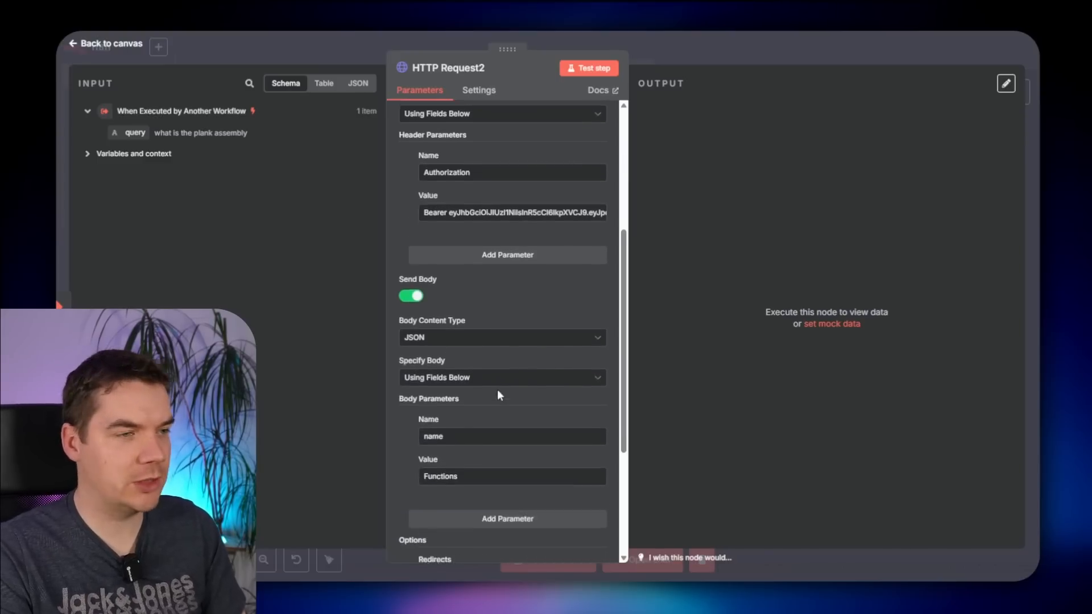
scroll(437, 341, "down", 1)
scroll(455, 336, "up", 1)
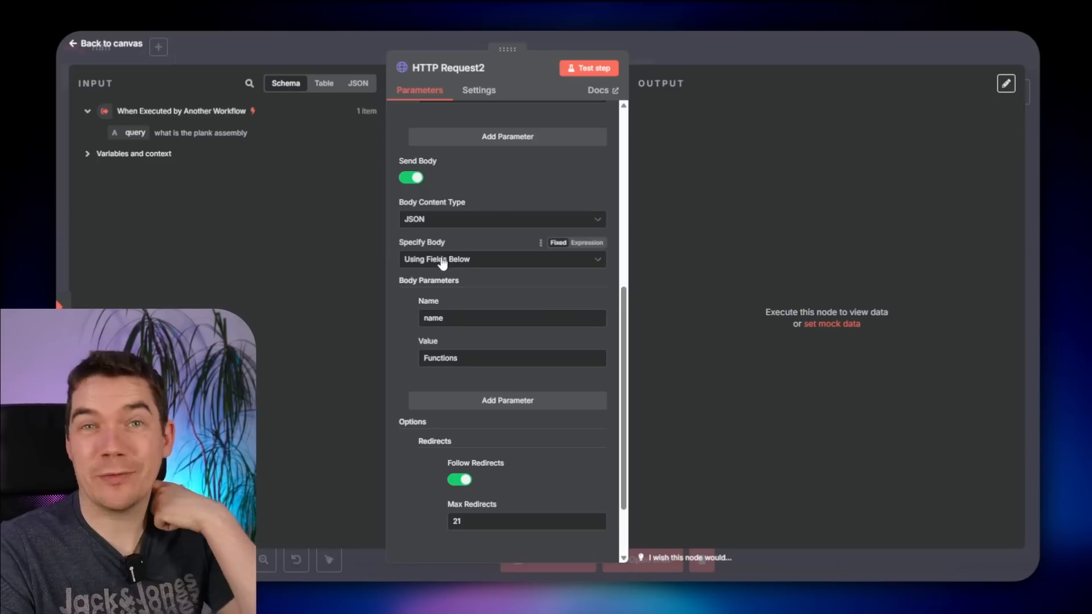
- Set the body to Using JSON, paste the sample JSON body and delete its placeholder comment
left_click(447, 260)
left_click(453, 310)
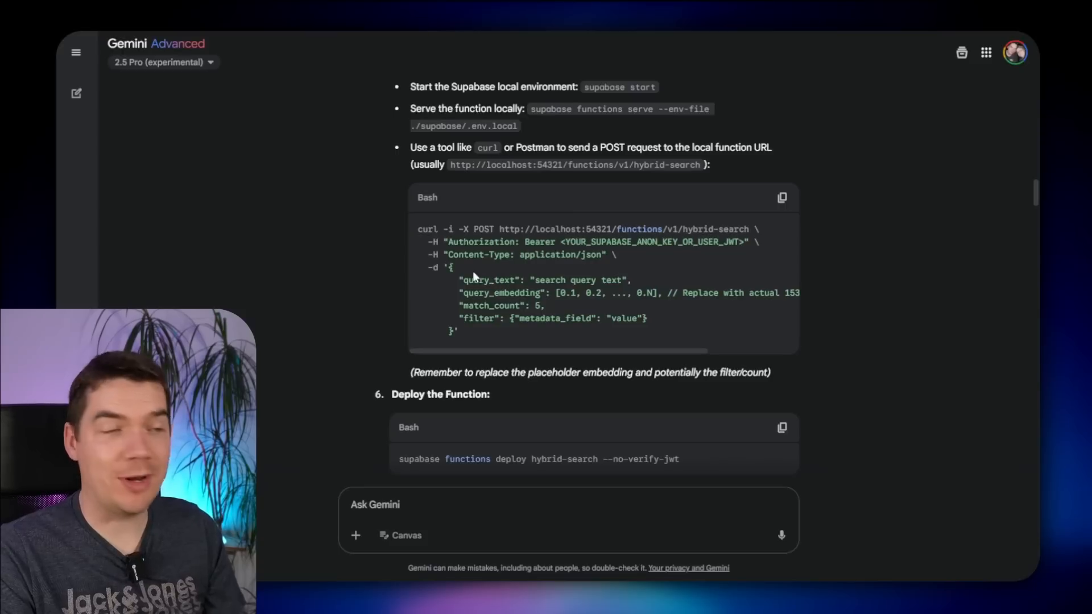
left_click_drag(450, 267, 454, 333)
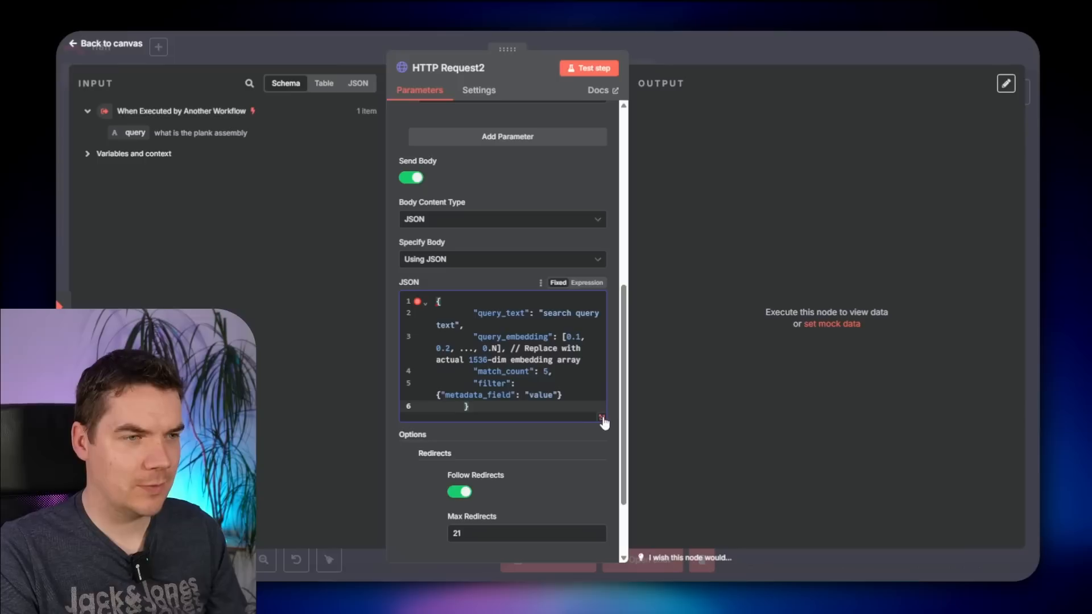
left_click(604, 419)
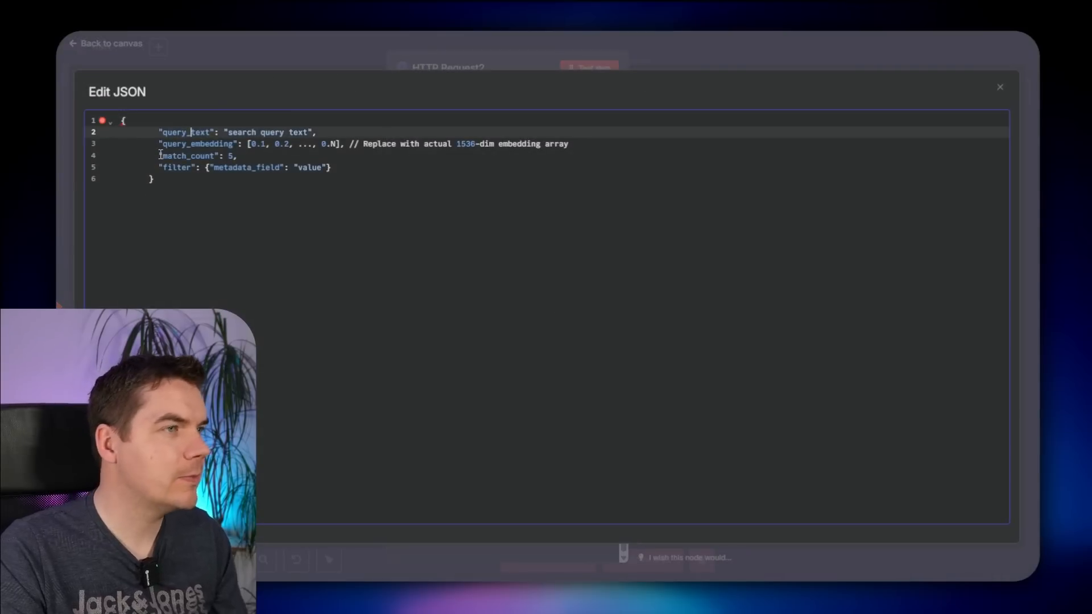
left_click(578, 144)
left_click_drag(579, 144, 350, 146)
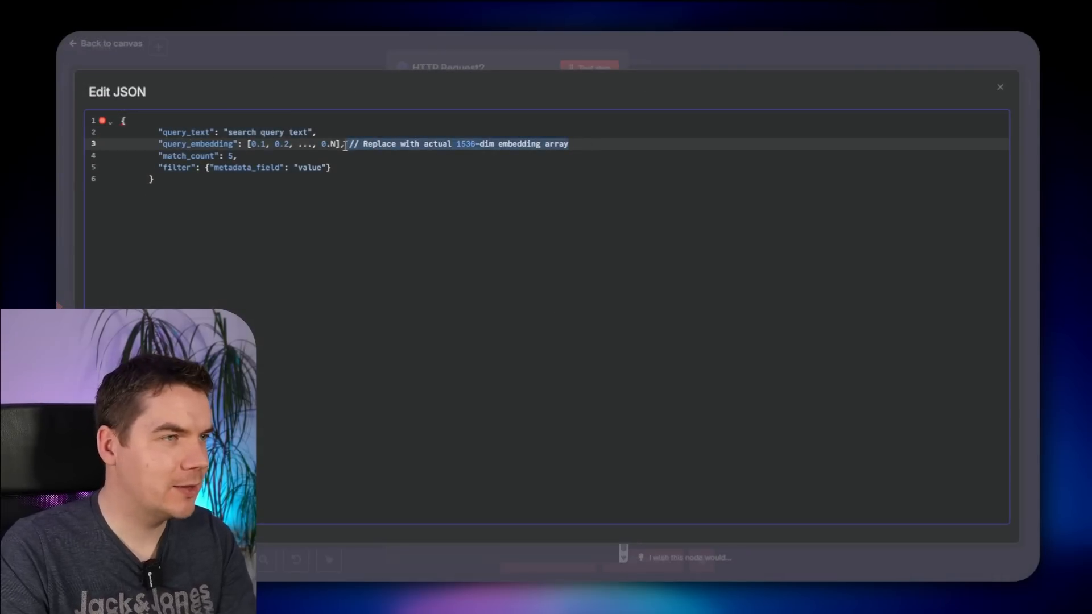
key("BackSpace")
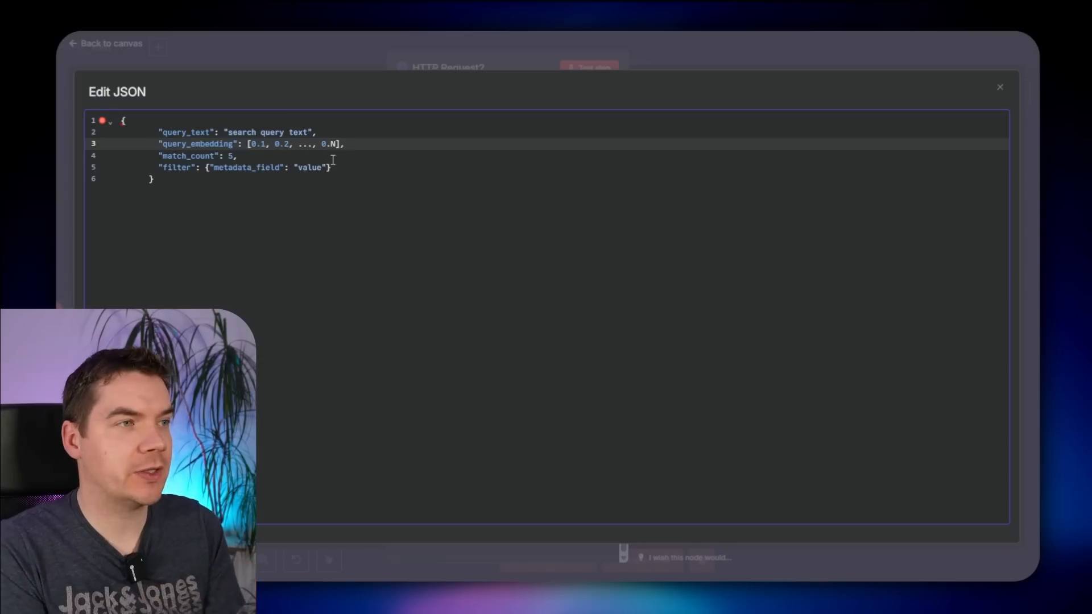
left_click(226, 153)
left_click(734, 51)
left_click(734, 51)
left_click_drag(516, 227, 806, 226)
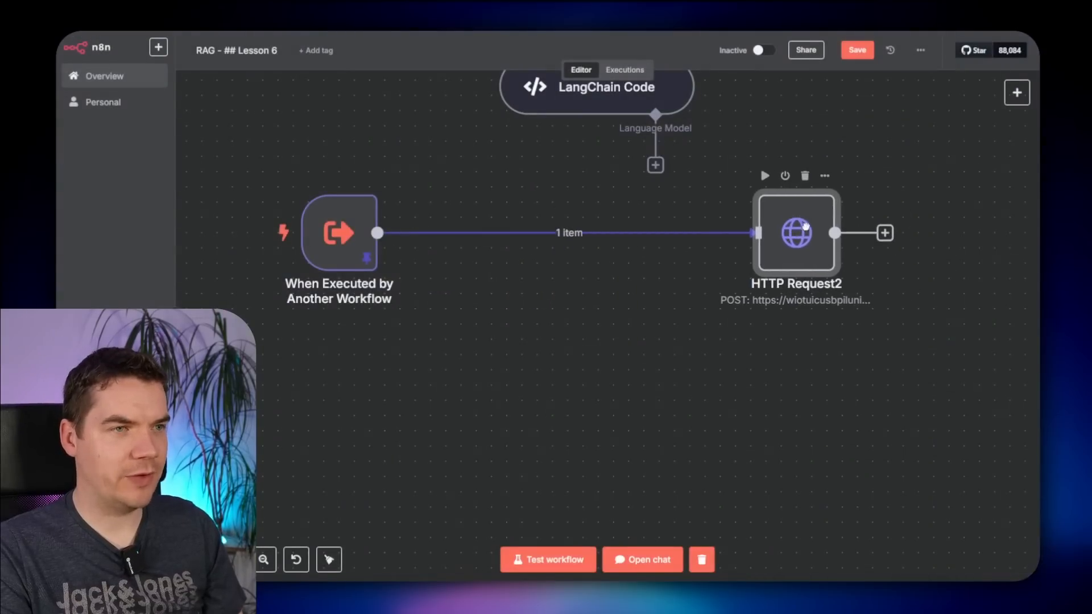
- Look through the OpenAI node's actions for a node between the trigger and HTTP Request2
scroll(582, 338, "up", 2)
left_click(622, 286)
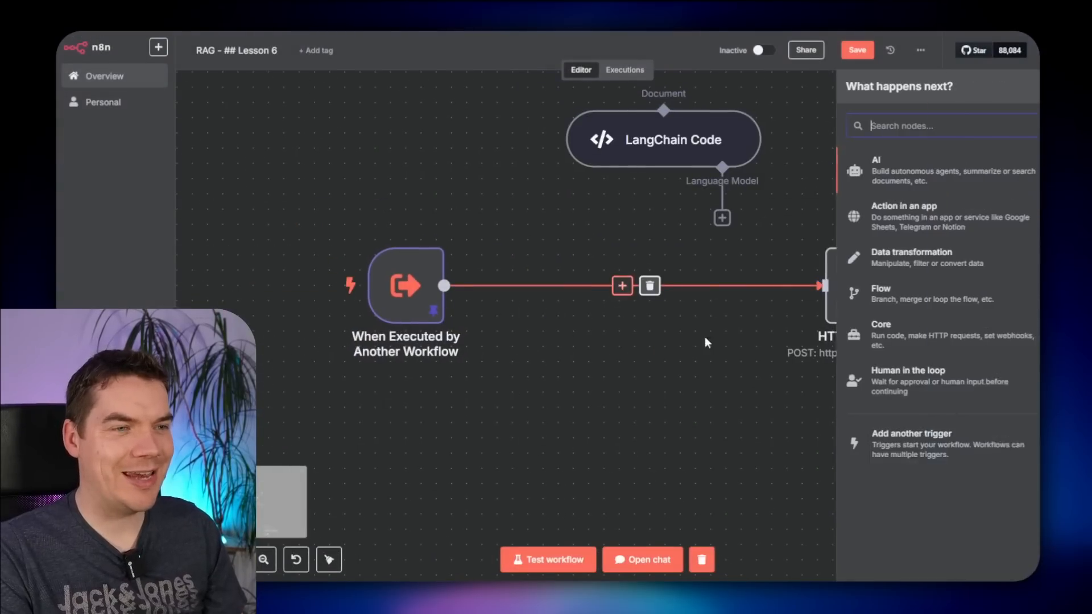
type("openai")
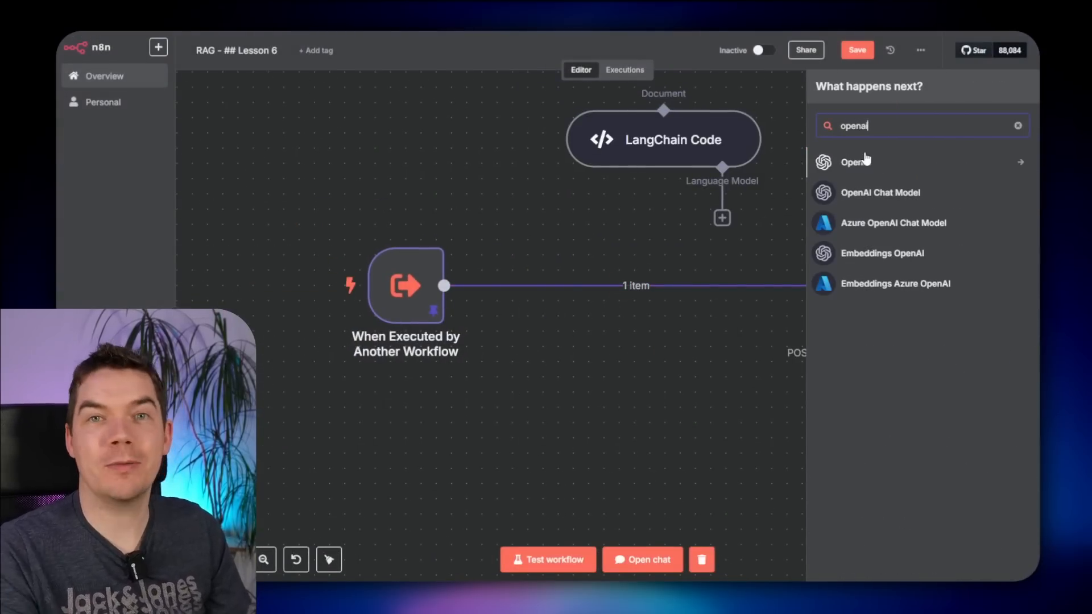
left_click(866, 162)
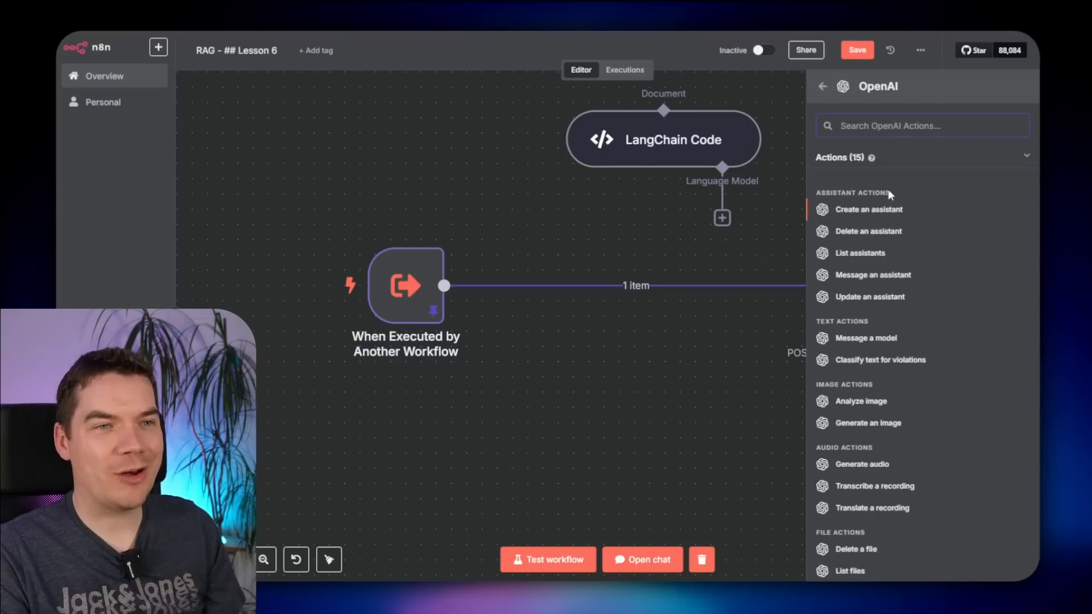
scroll(904, 313, "down", 3)
scroll(898, 458, "up", 1)
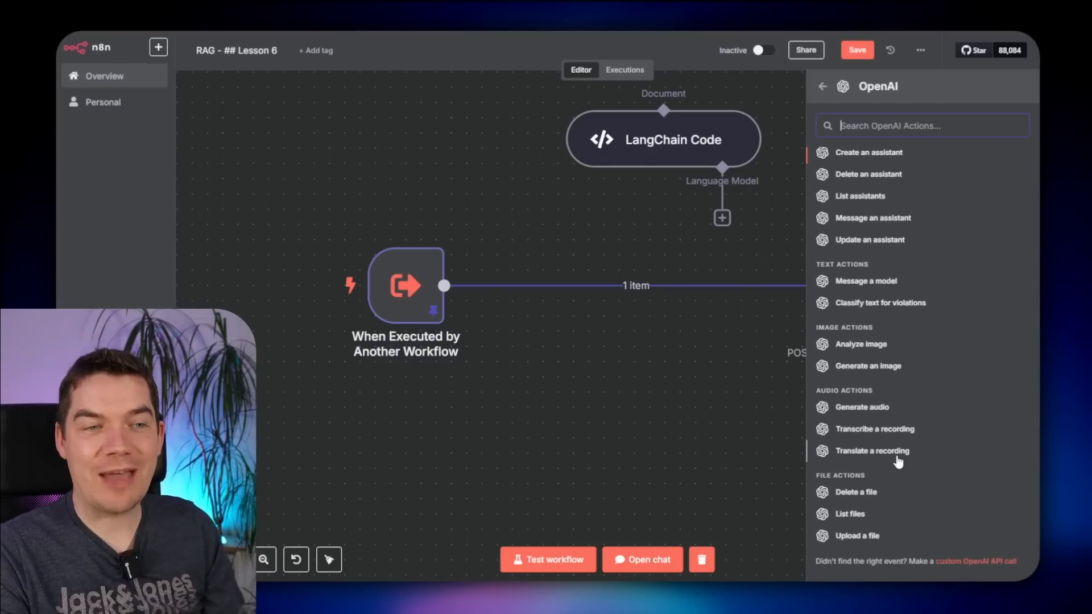
scroll(886, 496, "up", 2)
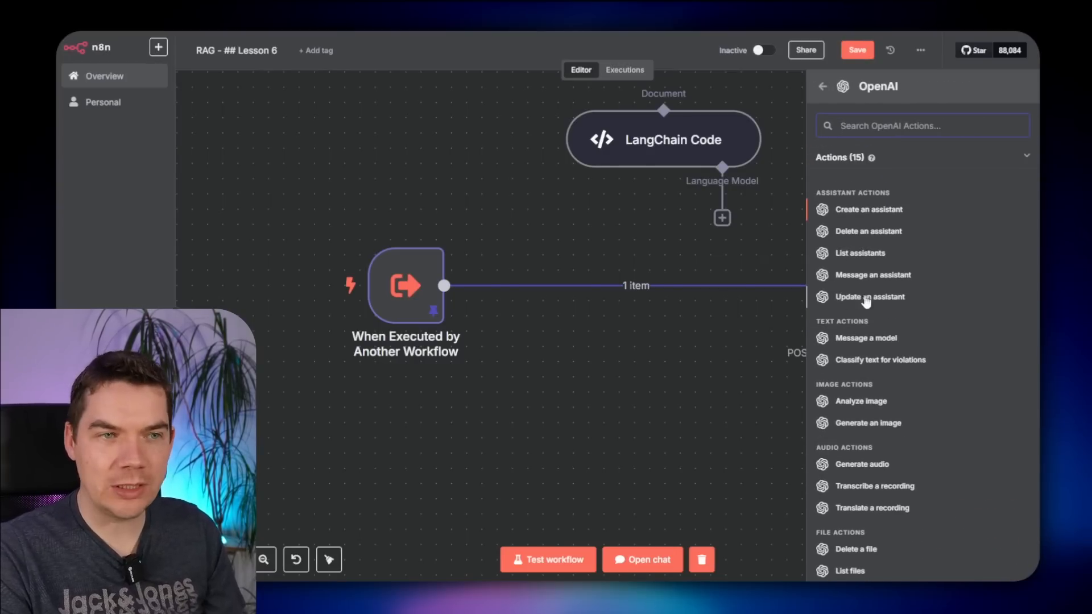
left_click(676, 354)
scroll(671, 353, "down", 5)
left_click_drag(509, 419, 770, 275)
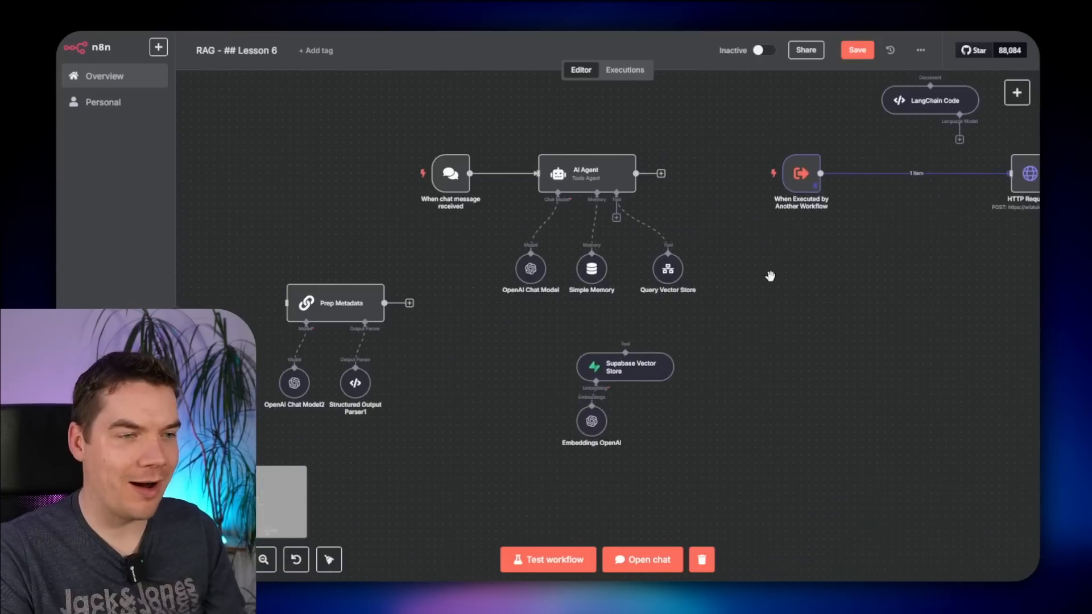
scroll(619, 422, "up", 4)
- Copy the embeddings example cURL command from OpenAI's API documentation
mouse_move(551, 420)
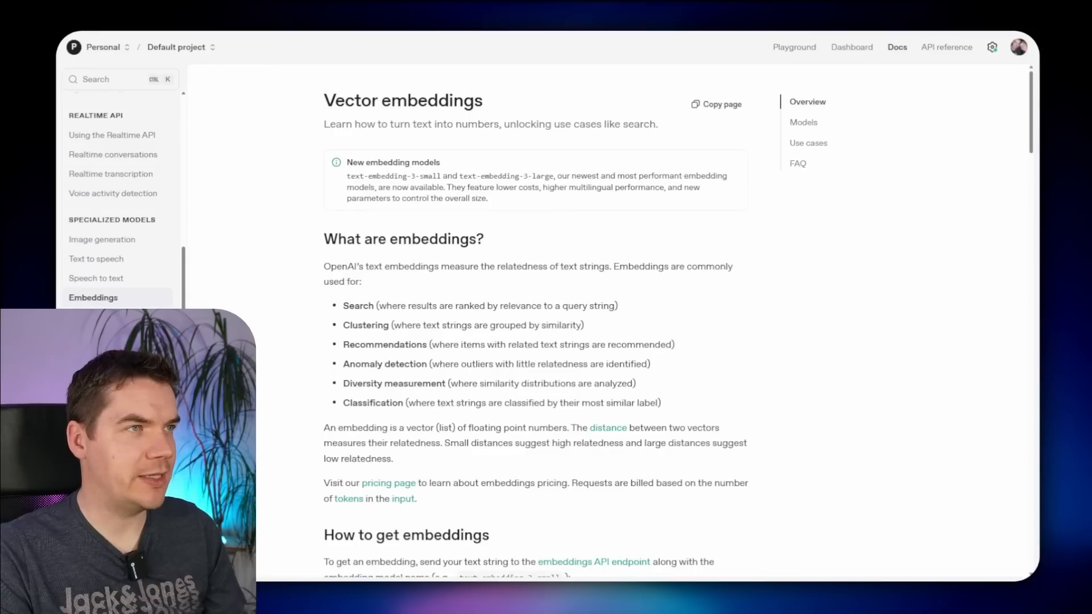
scroll(439, 236, "down", 6)
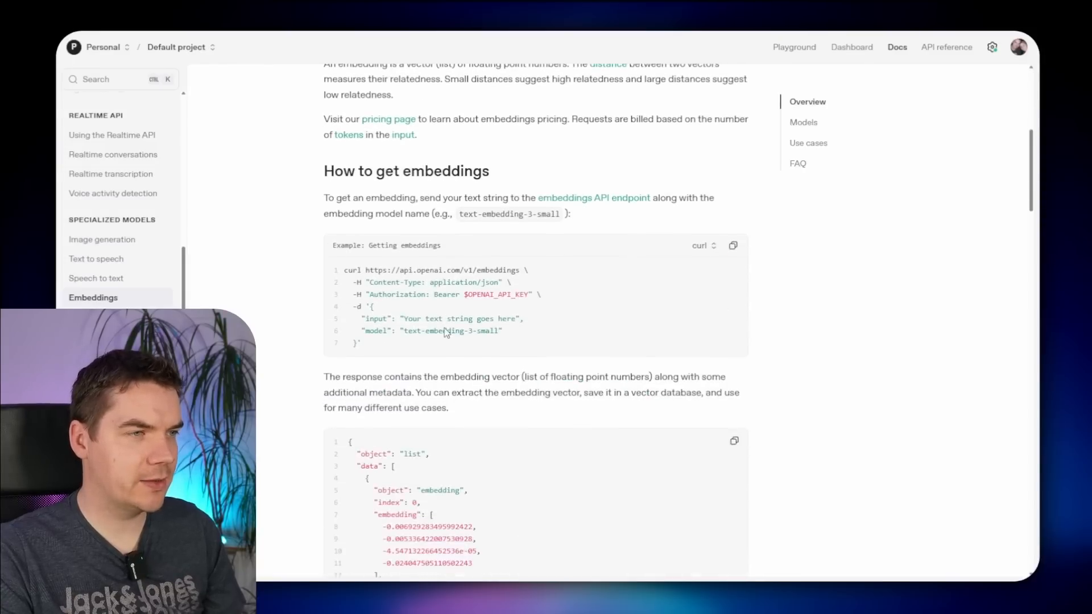
key("ctrl+plus")
scroll(329, 197, "down", 1)
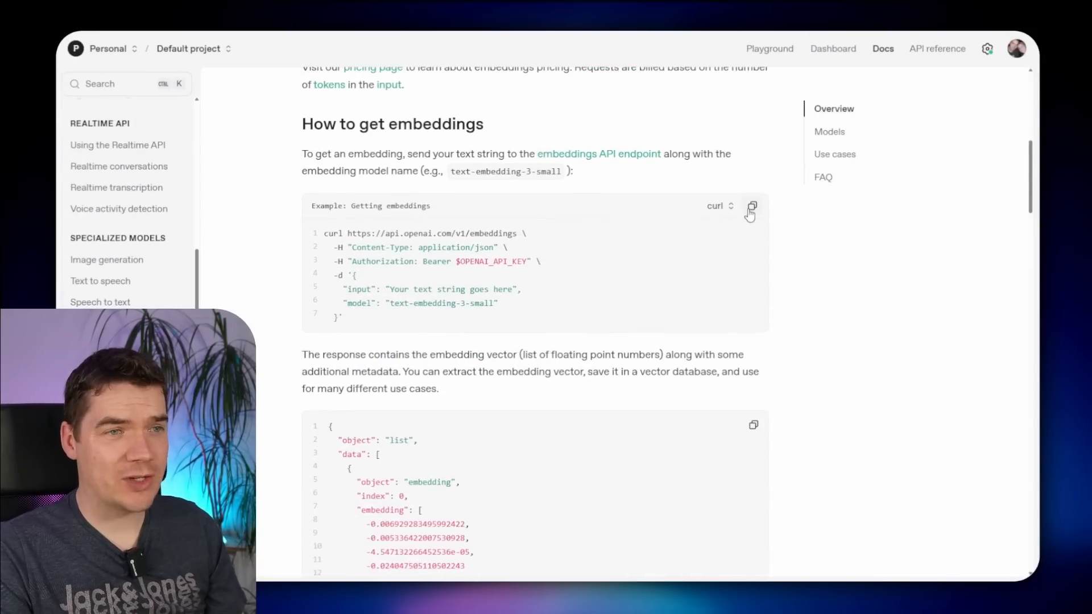
left_click(754, 209)
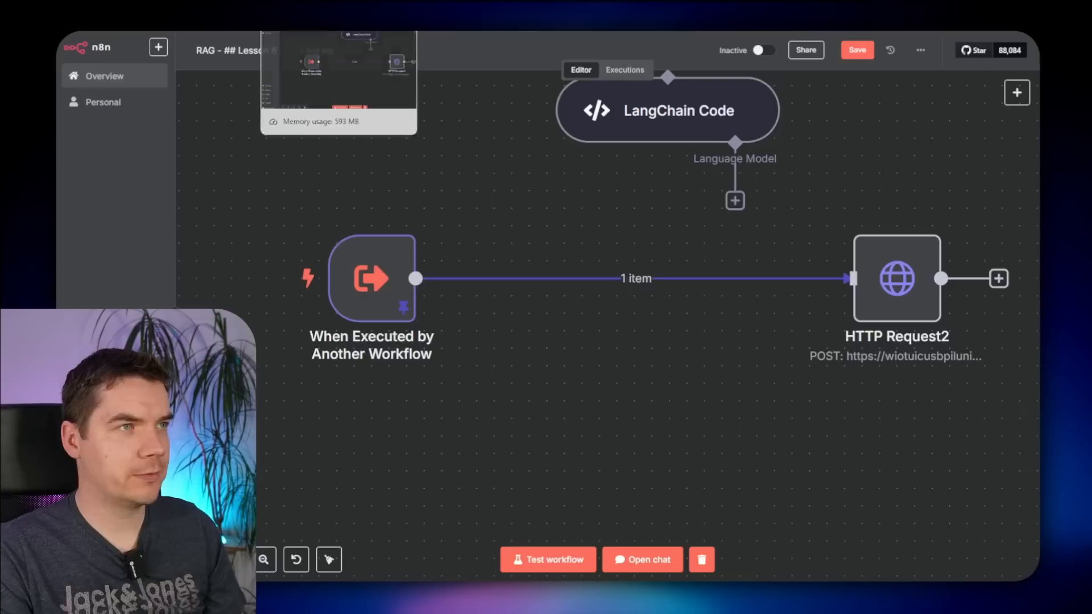
- Add an HTTP Request node built from the imported OpenAI embeddings cURL command
type("http")
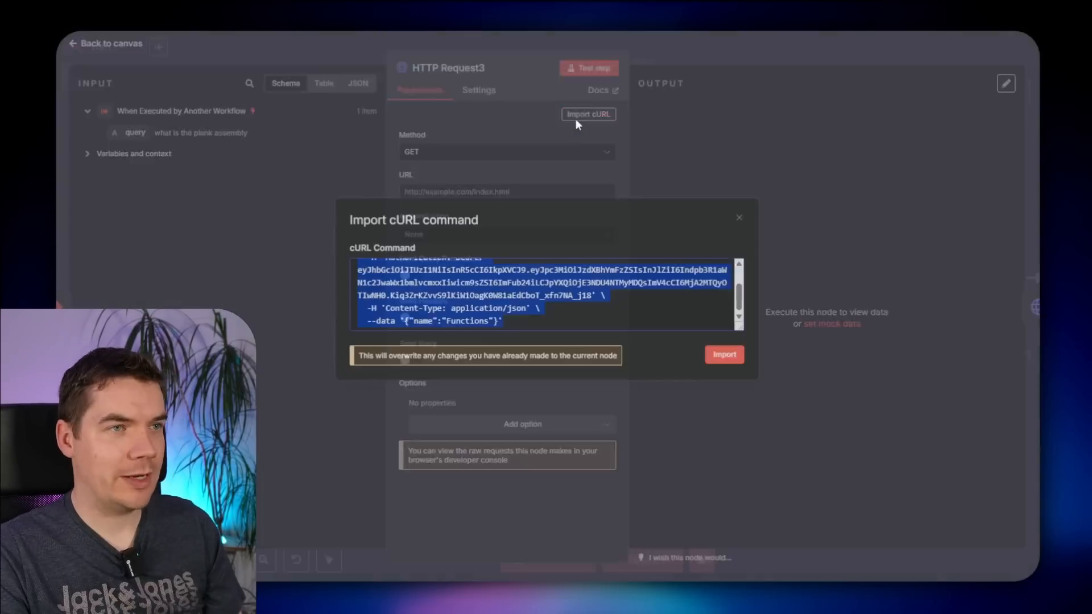
key("ctrl+v")
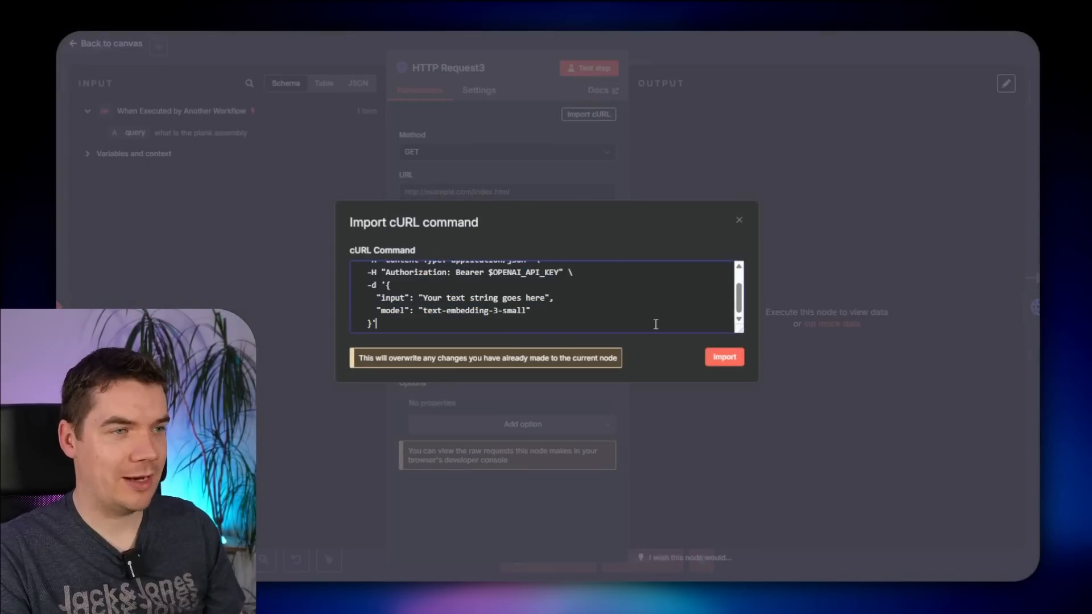
left_click(717, 364)
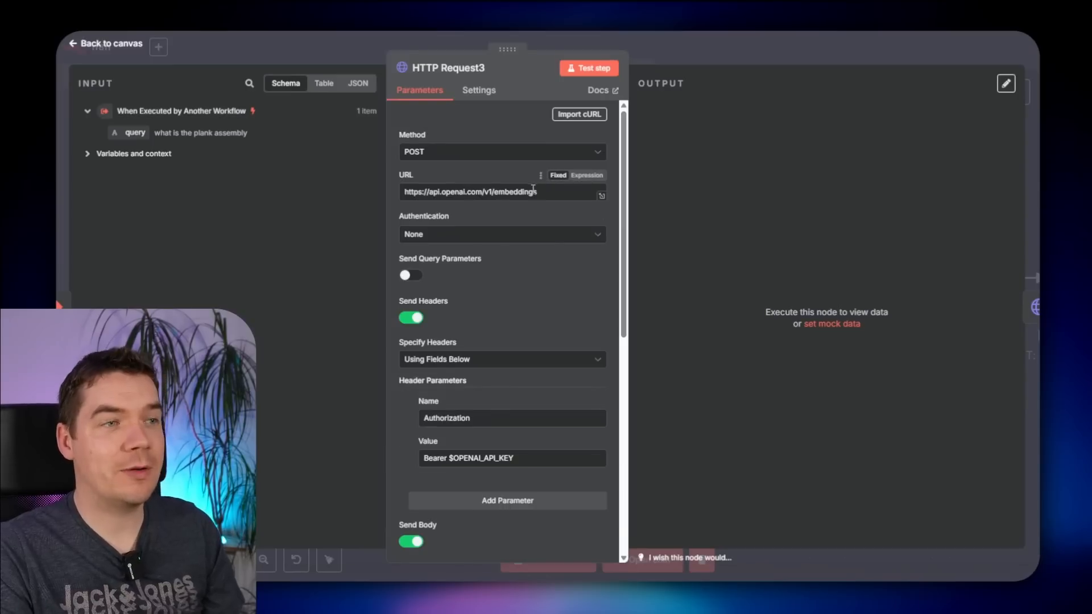
scroll(463, 267, "down", 3)
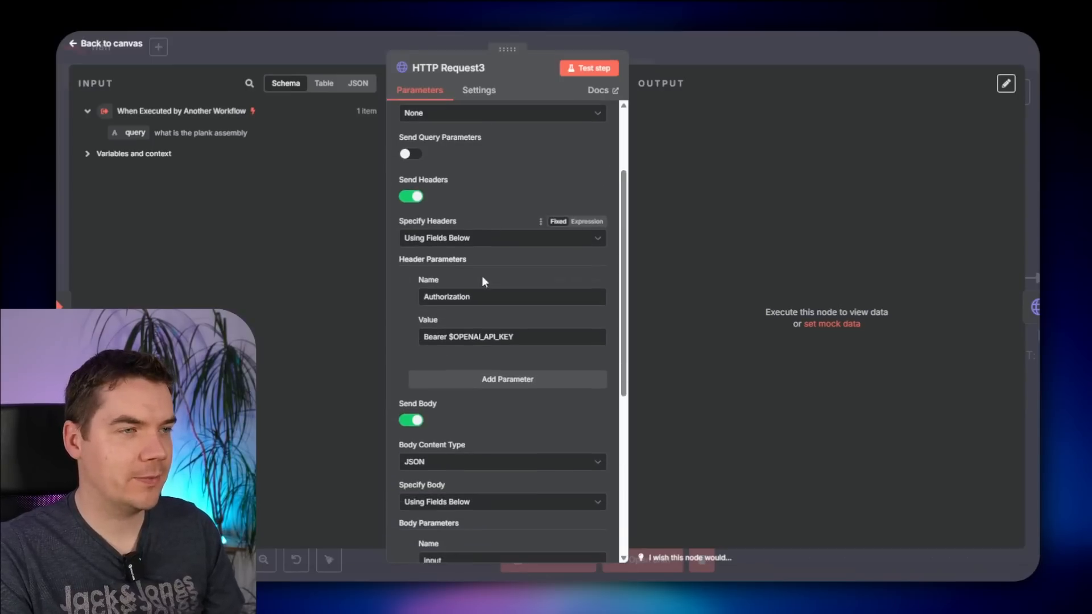
left_click_drag(437, 337, 496, 337)
left_click(490, 336)
scroll(476, 336, "up", 1)
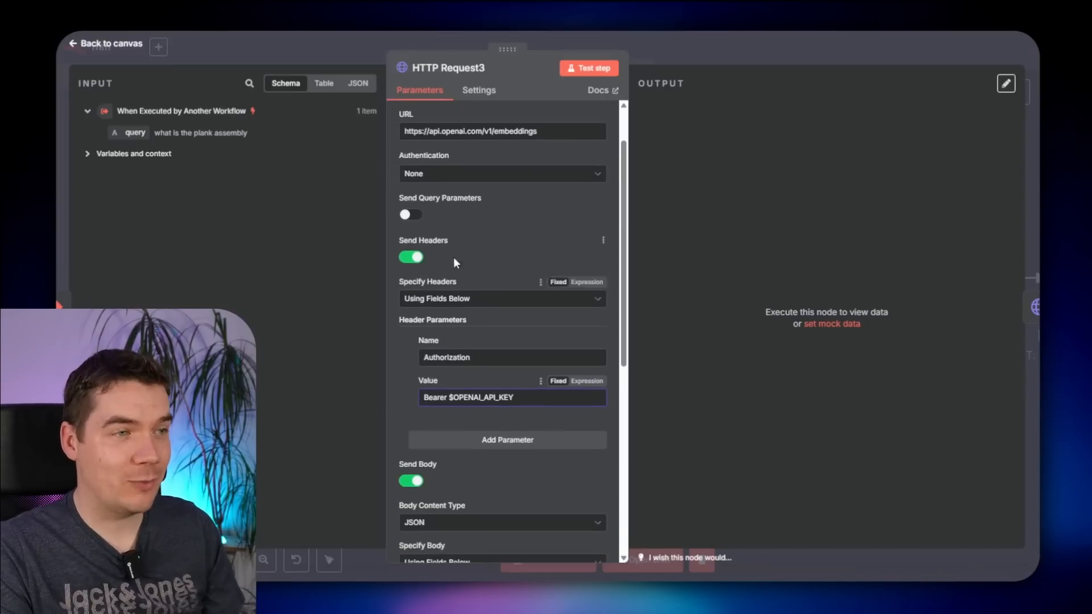
scroll(454, 257, "up", 1)
- Turn off Send Headers and authenticate with the predefined OpenAi credential type
left_click(411, 318)
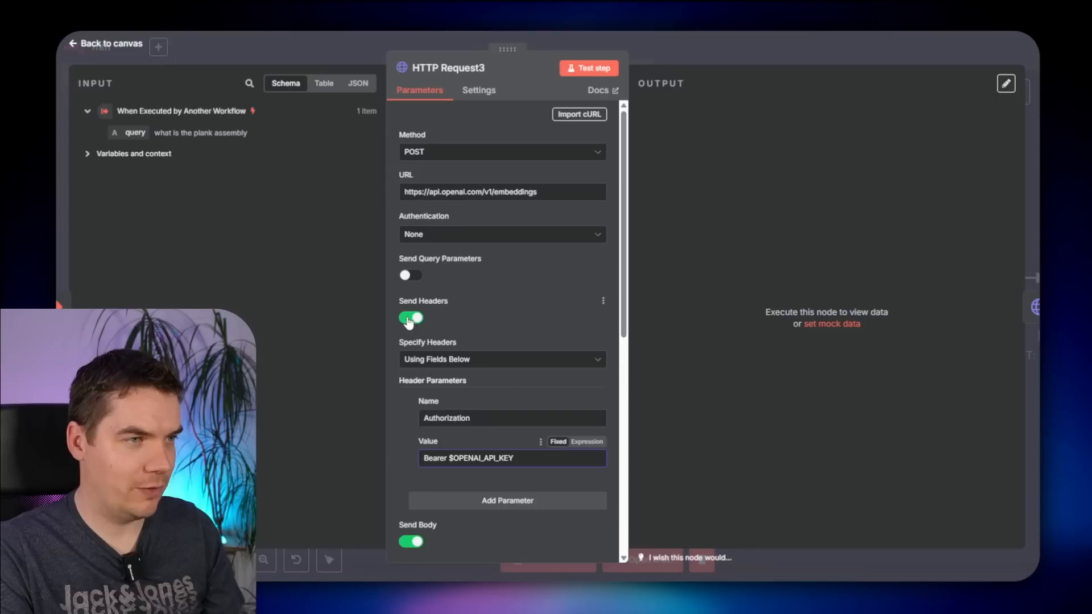
left_click(473, 242)
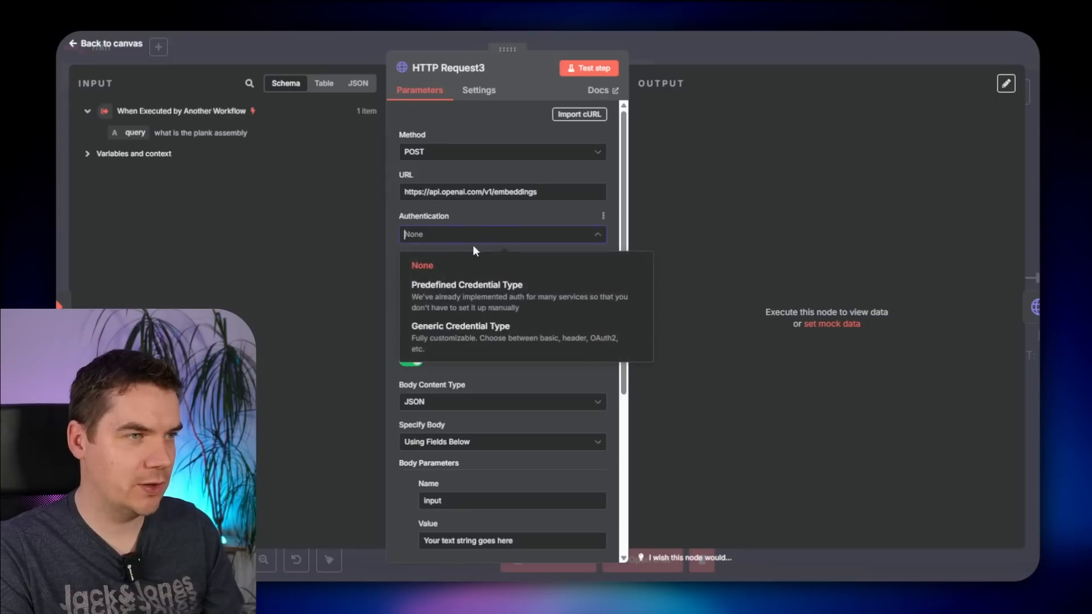
left_click(460, 290)
left_click(445, 279)
type("open")
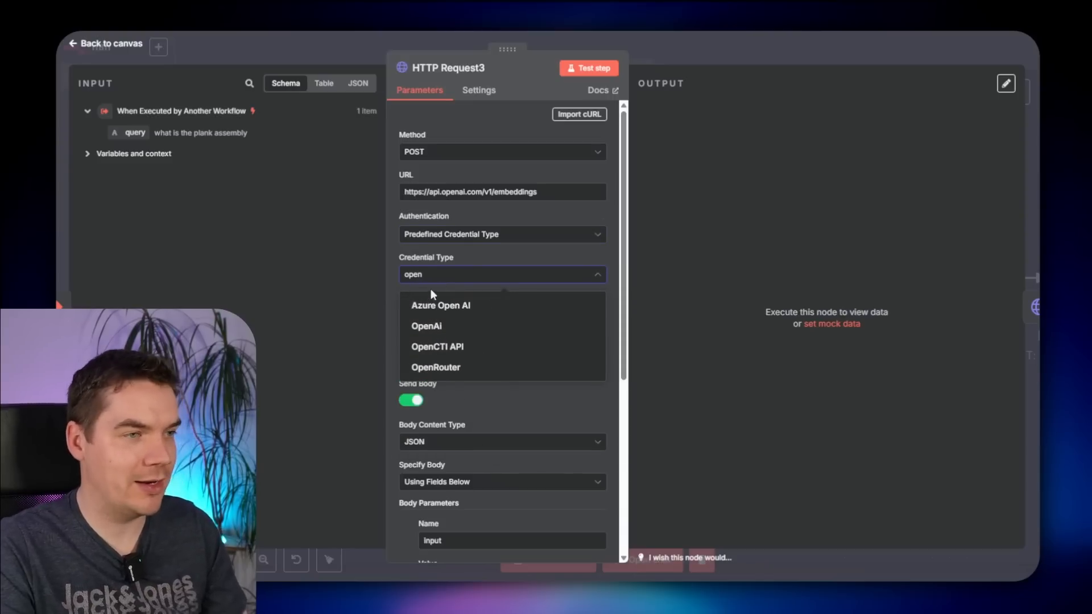
left_click(426, 326)
- Test the text-embedding-3-small request and review the returned embedding values
scroll(508, 370, "down", 6)
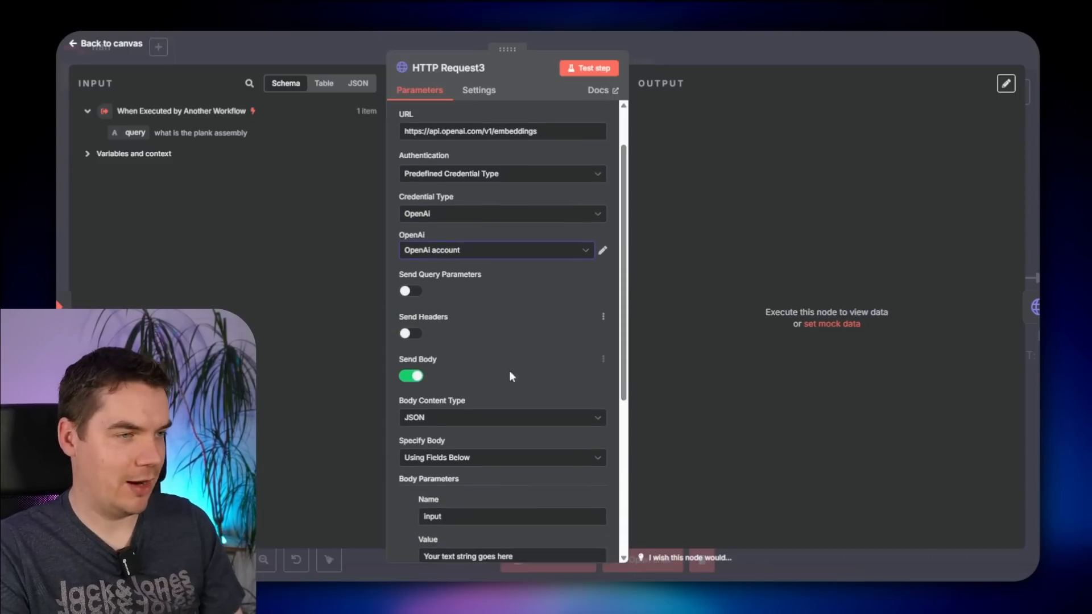
left_click(428, 286)
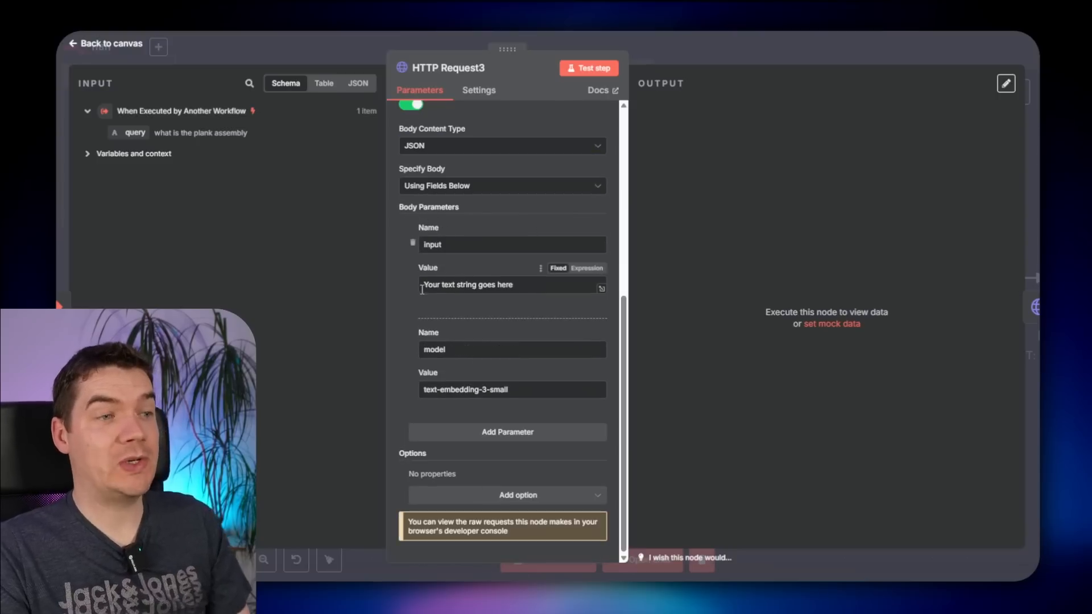
left_click_drag(427, 286, 507, 284)
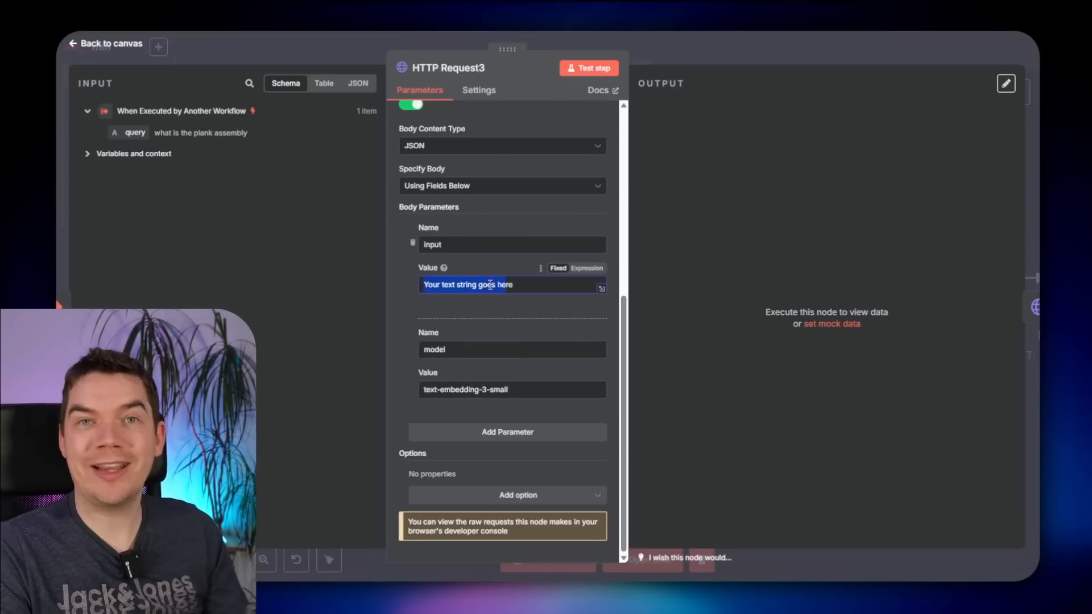
left_click_drag(430, 390, 490, 392)
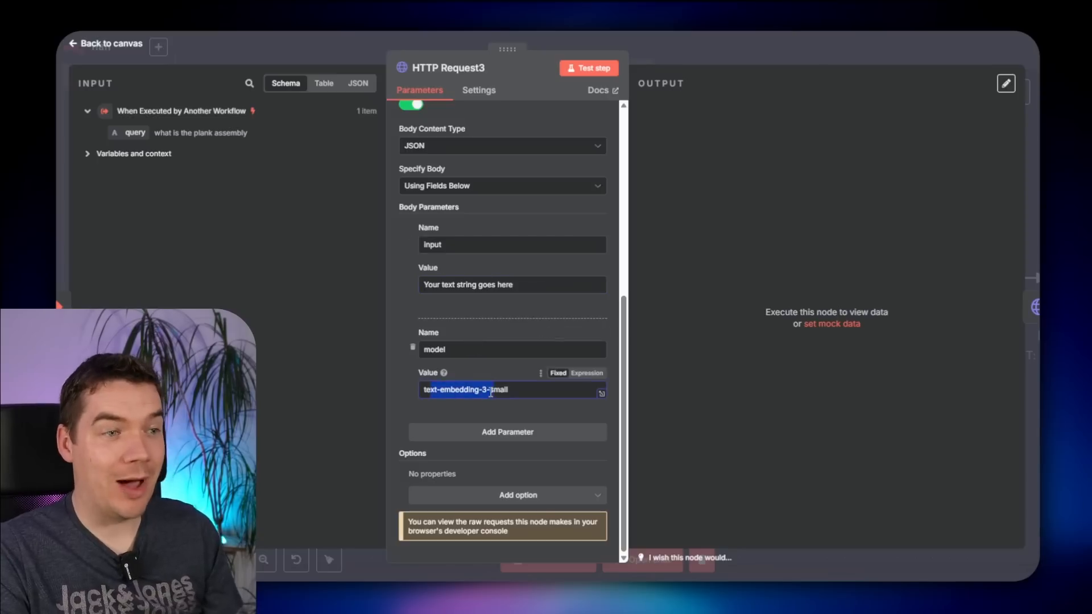
left_click(490, 393)
left_click(581, 72)
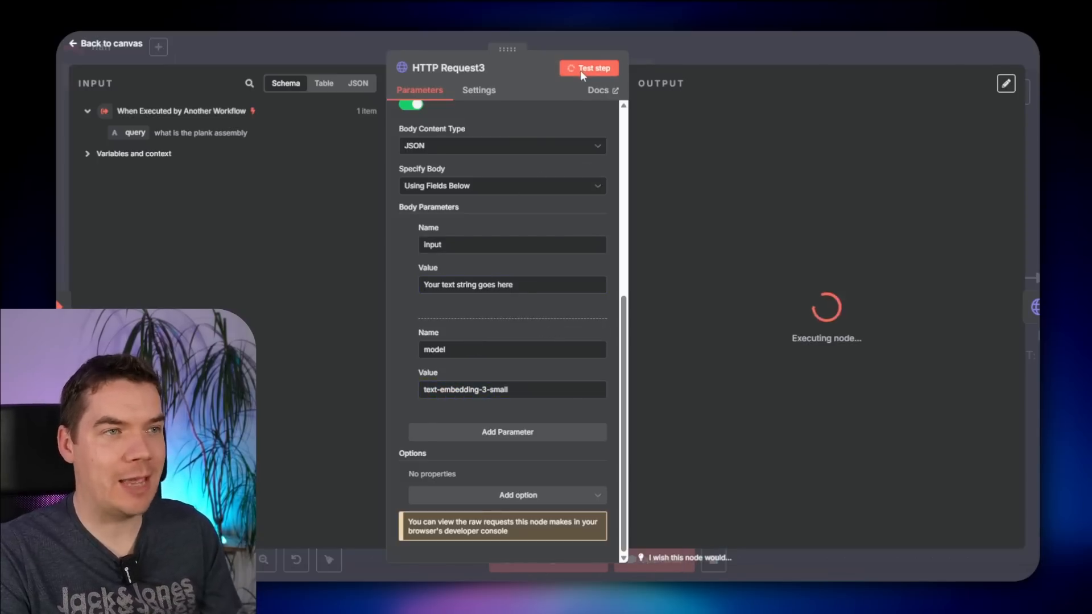
scroll(792, 289, "down", 3)
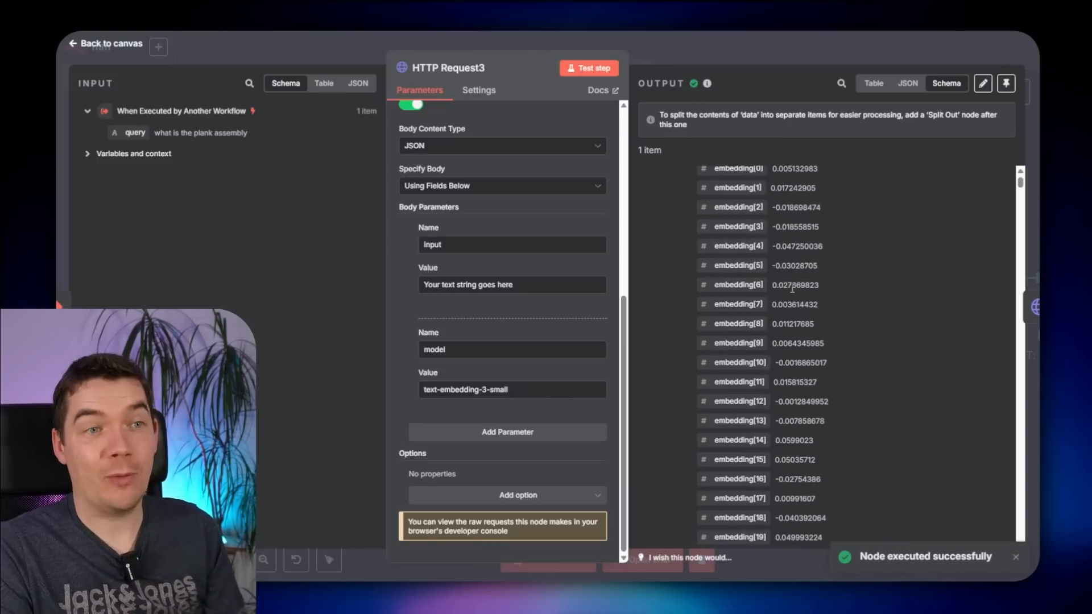
scroll(792, 284, "up", 1)
scroll(792, 256, "down", 1)
left_click_drag(783, 190, 801, 424)
left_click(802, 442)
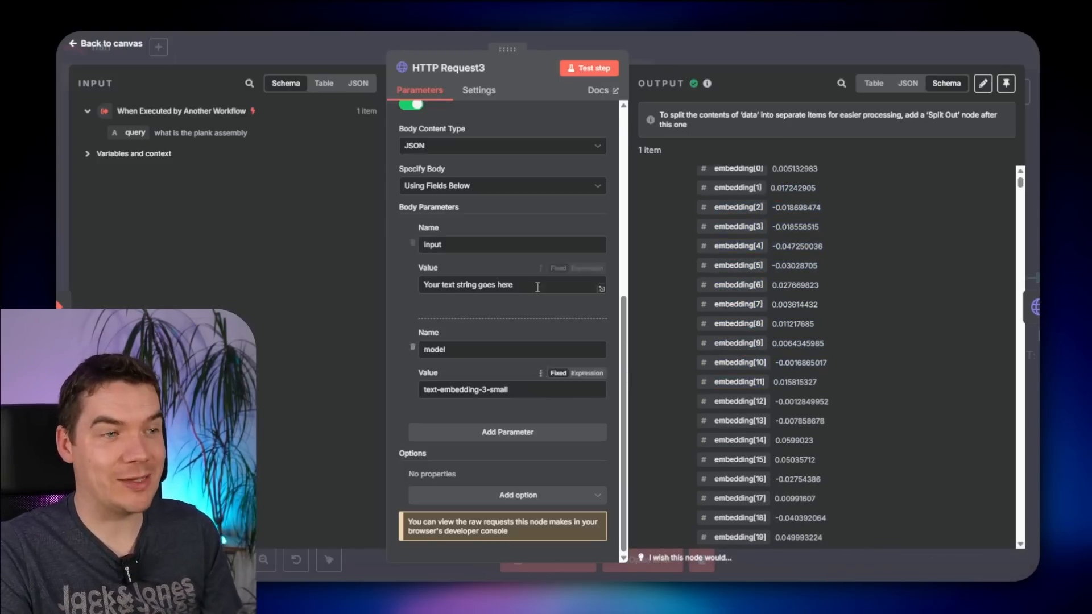
left_click_drag(433, 287, 316, 275)
left_click(490, 286)
- Set the input value to {{ $json.query }} and retest to get embeddings for the real query
key("BackSpace")
left_click_drag(201, 131, 452, 278)
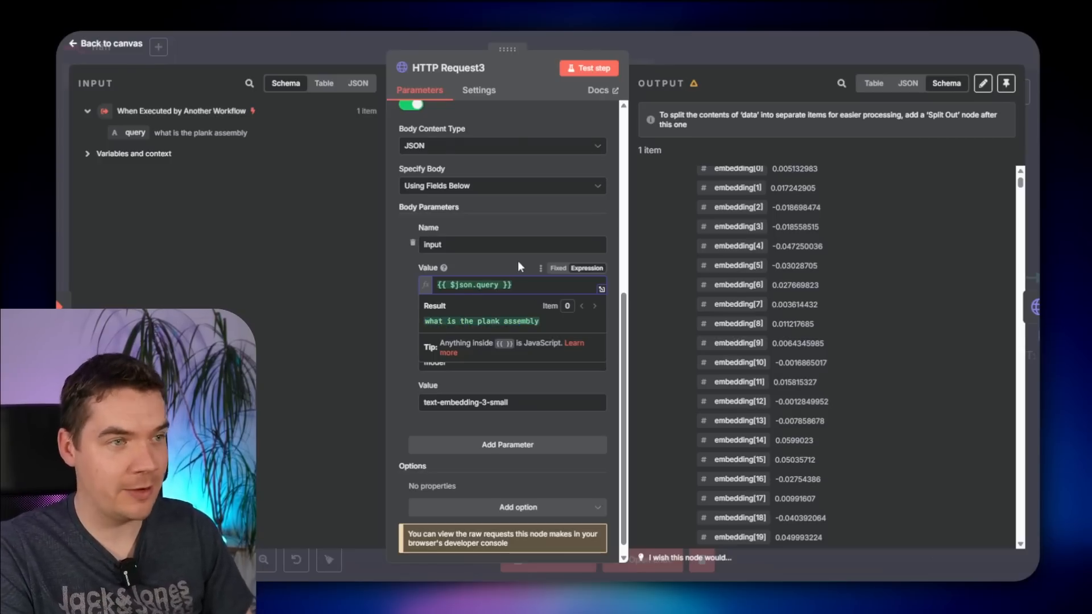
left_click(588, 68)
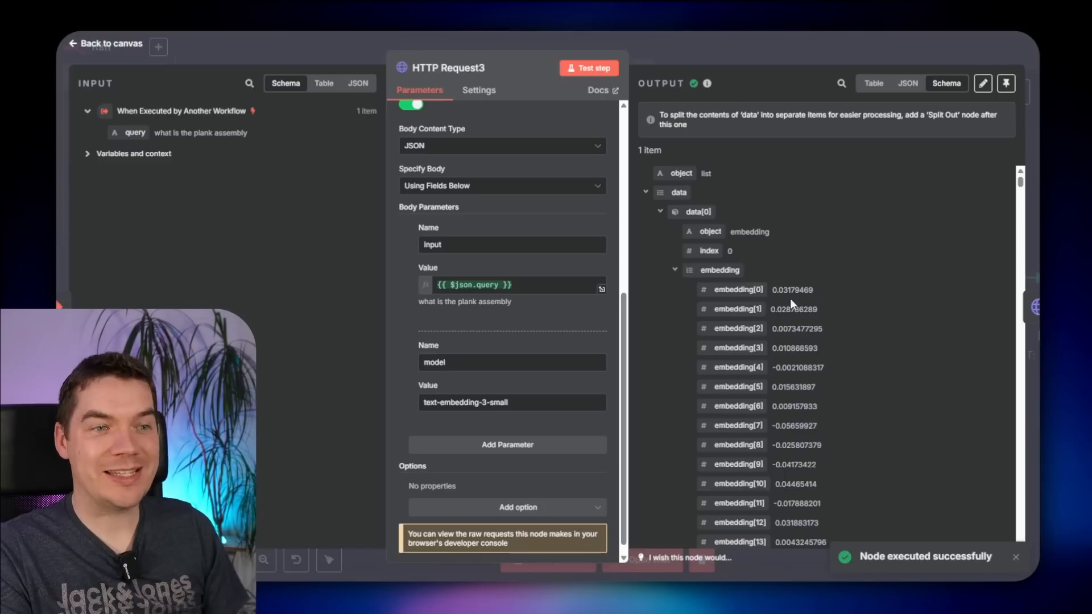
left_click_drag(787, 292, 814, 451)
left_click(813, 385)
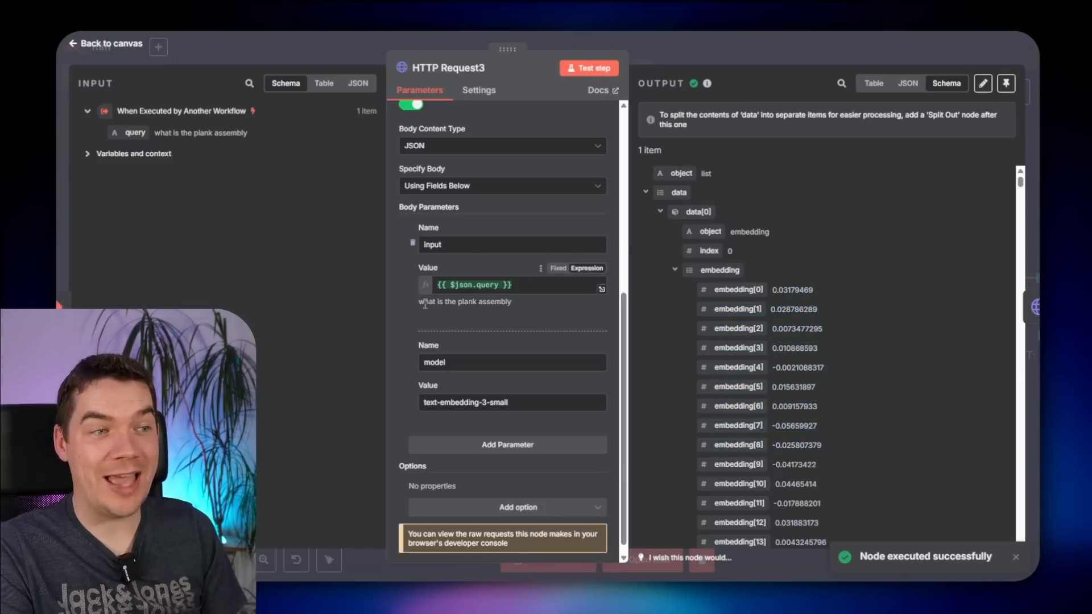
left_click_drag(424, 304, 512, 304)
left_click(534, 308)
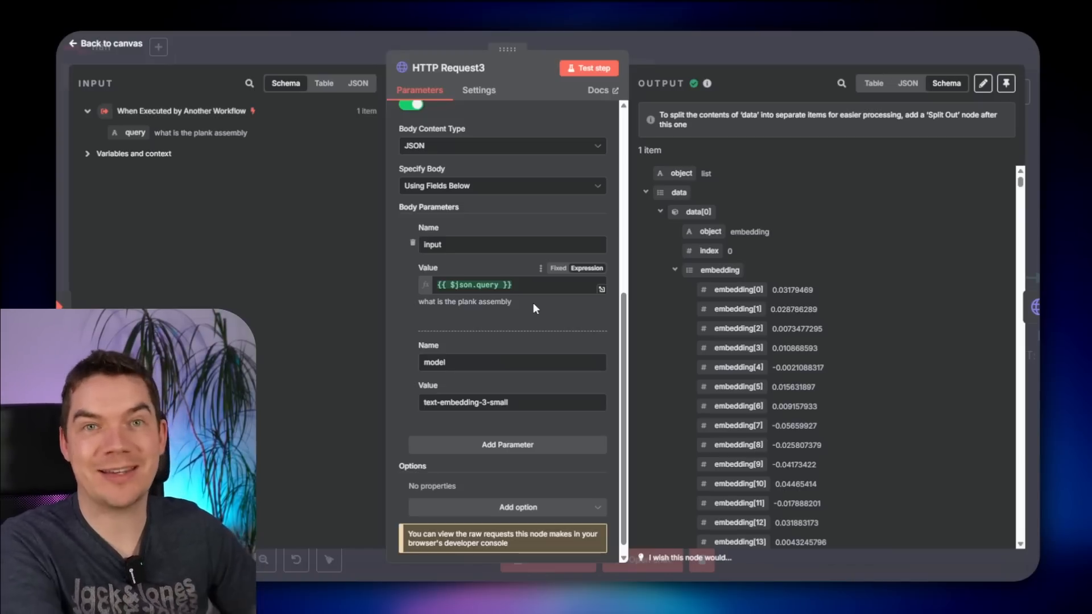
- Back on the canvas, rename the embedding node to 'Generate Embedding From Query'
left_click(761, 61)
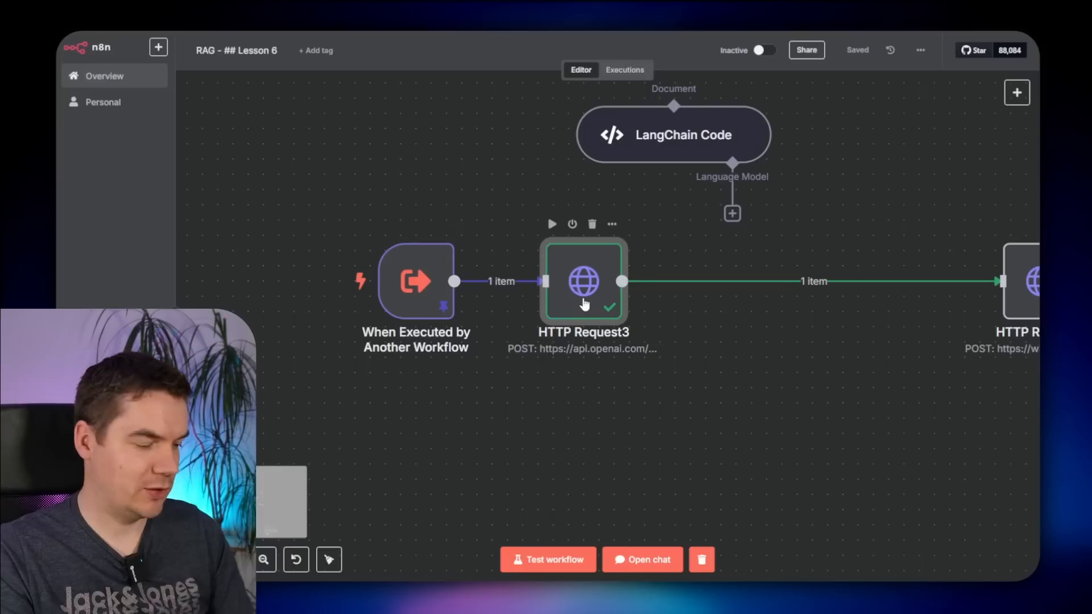
key("F2")
type("Generate Embedding")
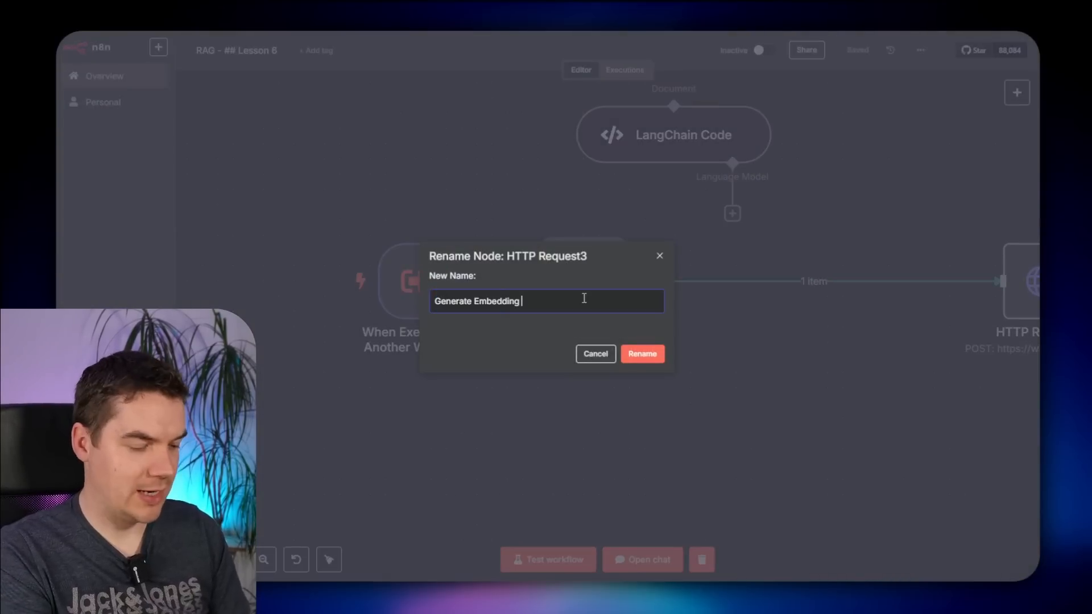
type(" From Query")
- Apply the name 'Generate Embedding From Query' and rename the search node 'Trigger Hybrid Search'
key("Return")
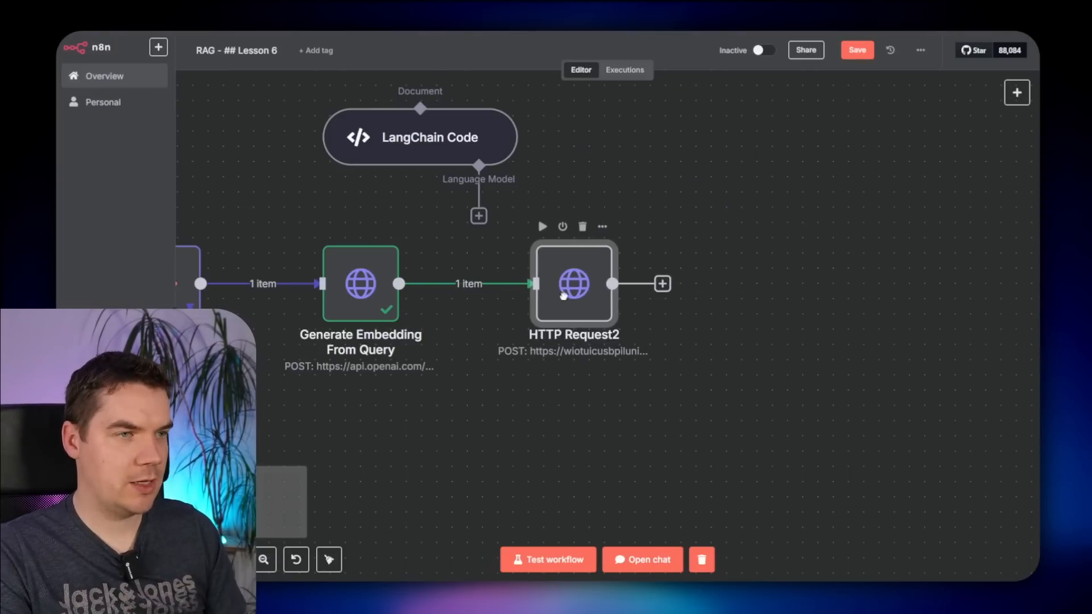
type("Trigger")
type(" H")
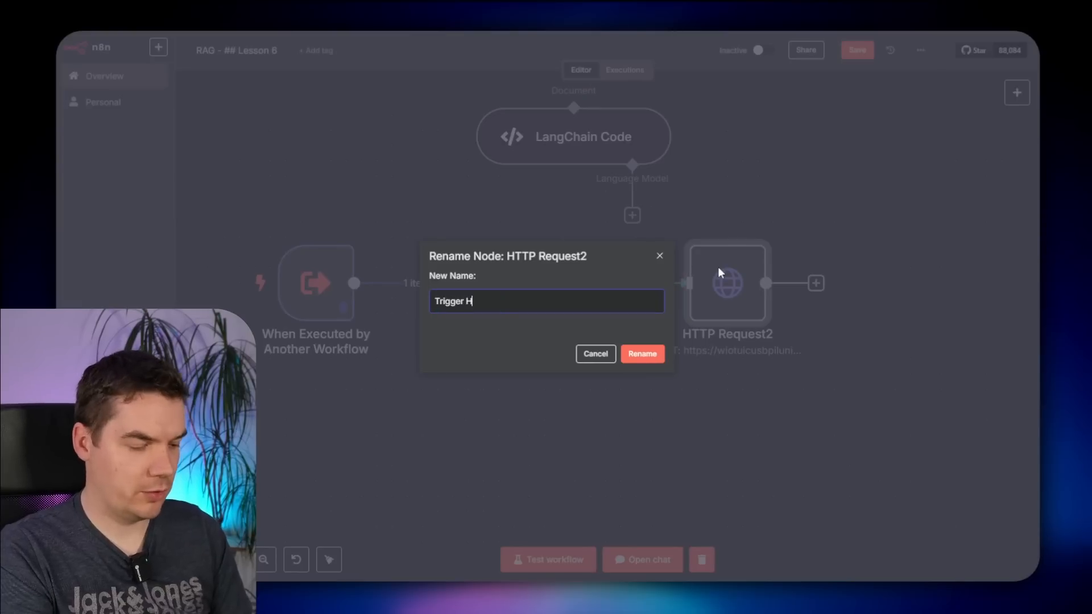
type("ybrid Search")
key("Return")
- Switch Trigger Hybrid Search's JSON body to an expression in the full editor
double_click(718, 267)
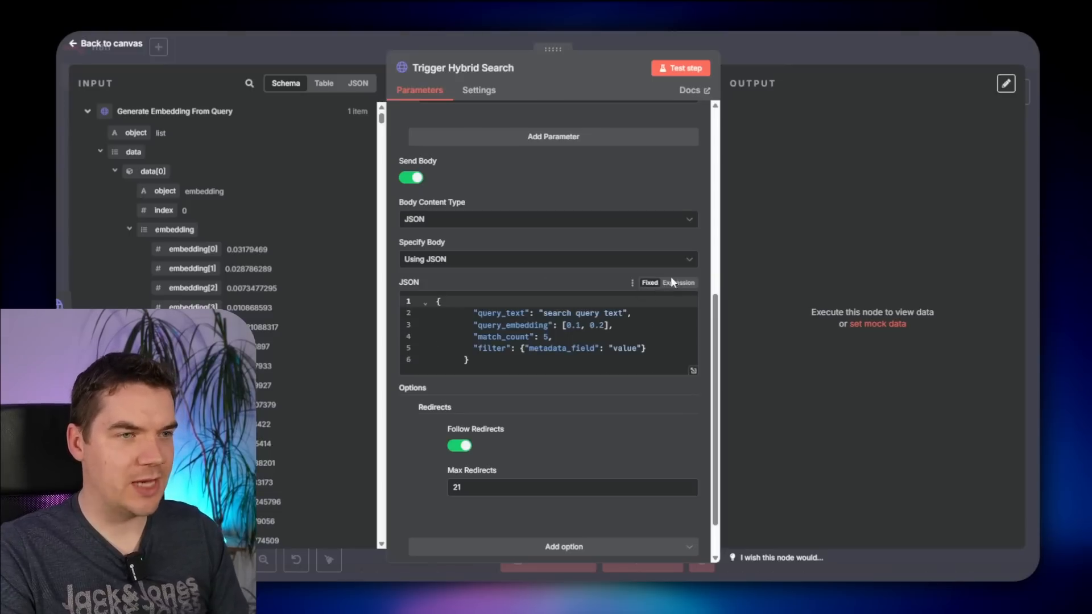
left_click(679, 282)
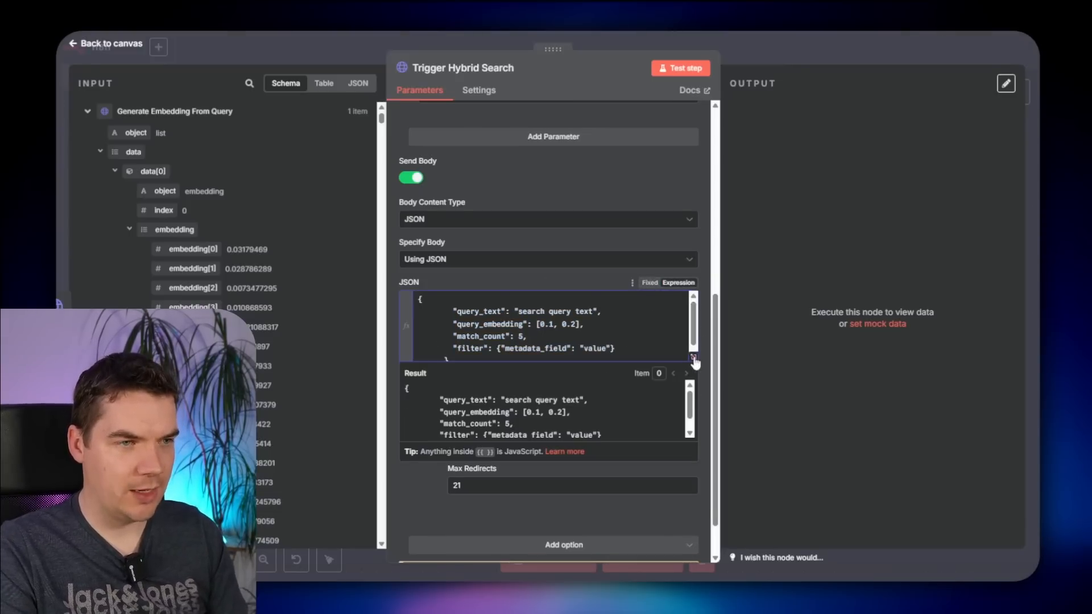
left_click(694, 359)
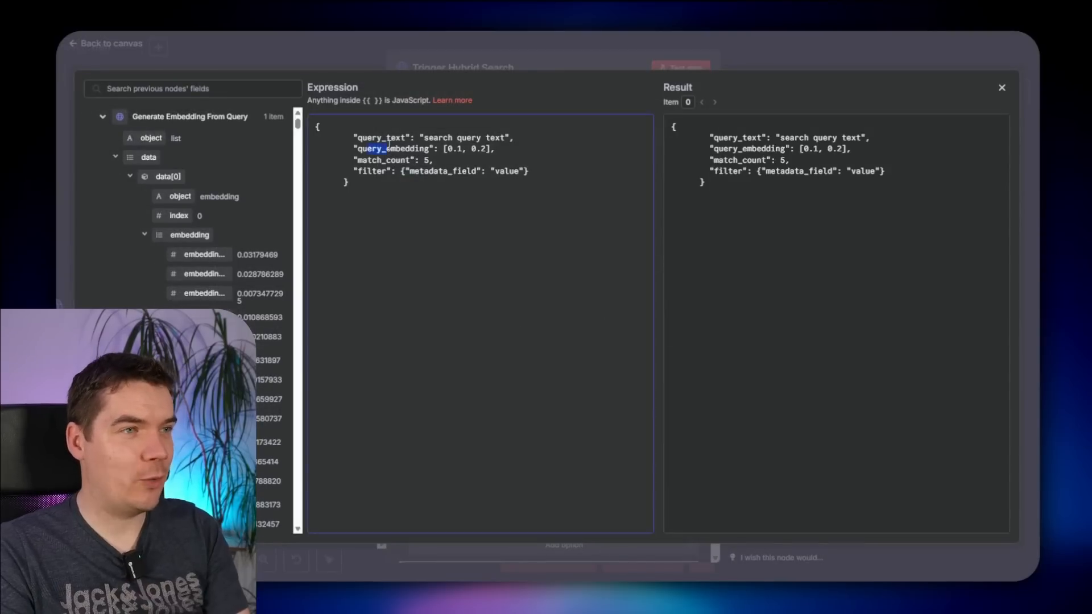
- Replace the placeholder query_embedding with the embedding from Generate Embedding From Query
key("ctrl+plus")
key("ctrl+plus")
left_click_drag(594, 180, 578, 183)
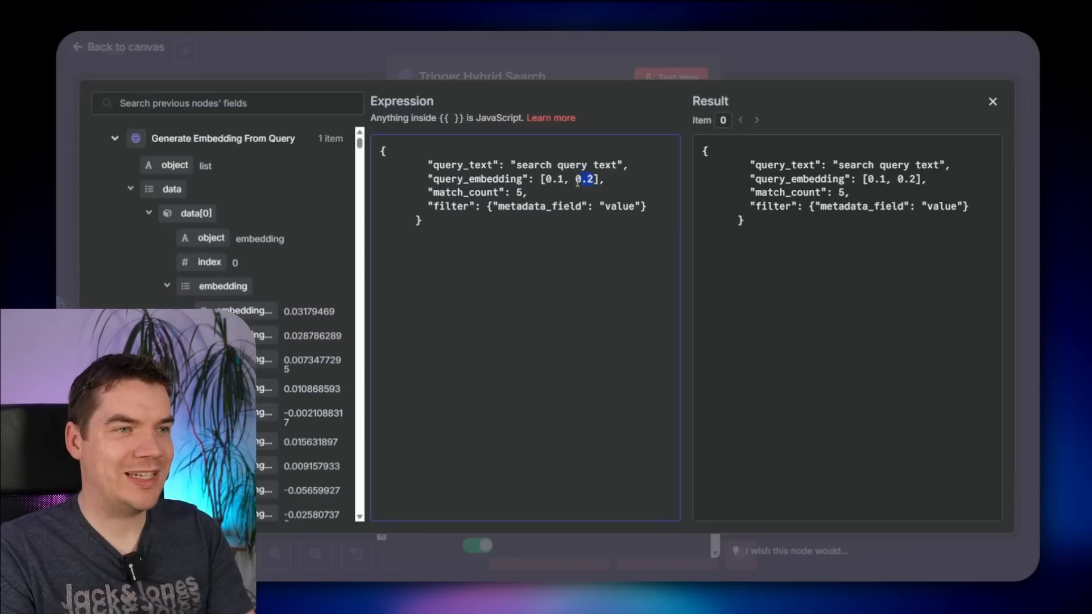
key("BackSpace")
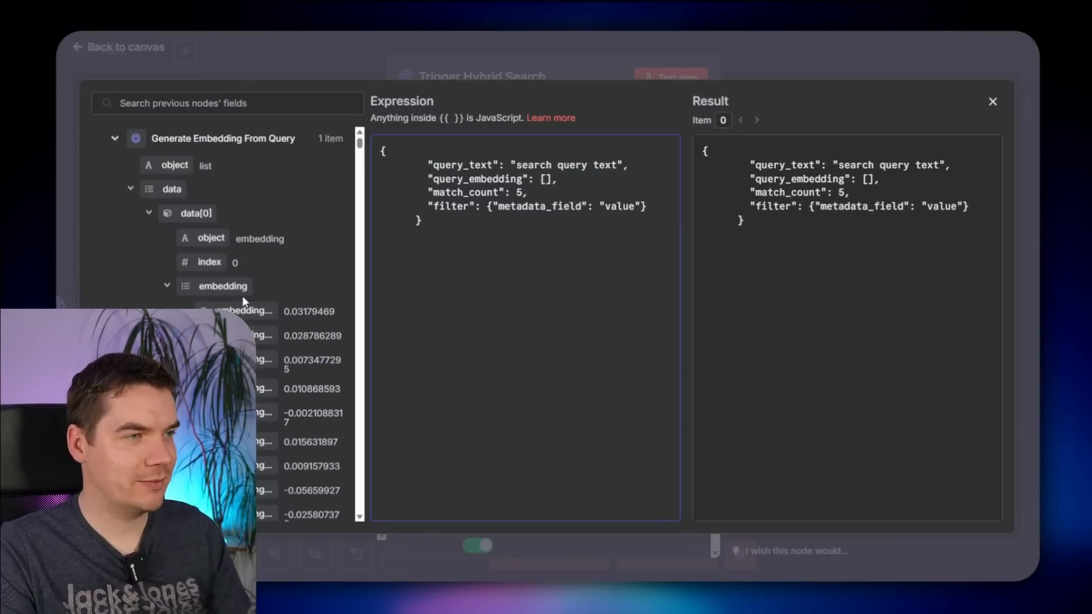
left_click_drag(243, 292, 549, 179)
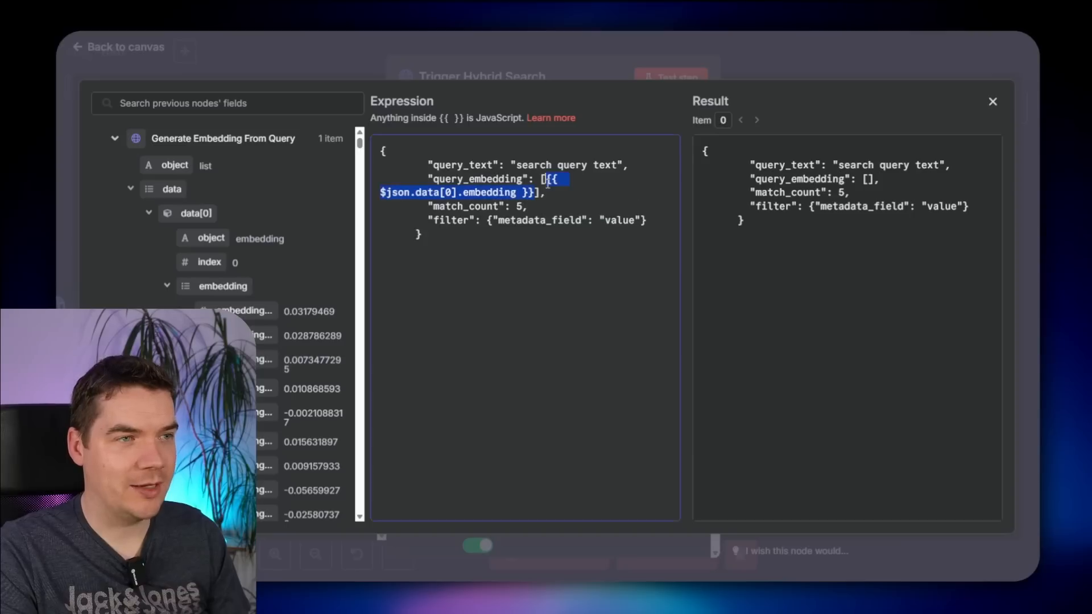
left_click(724, 196)
left_click_drag(706, 193, 815, 359)
left_click(836, 244)
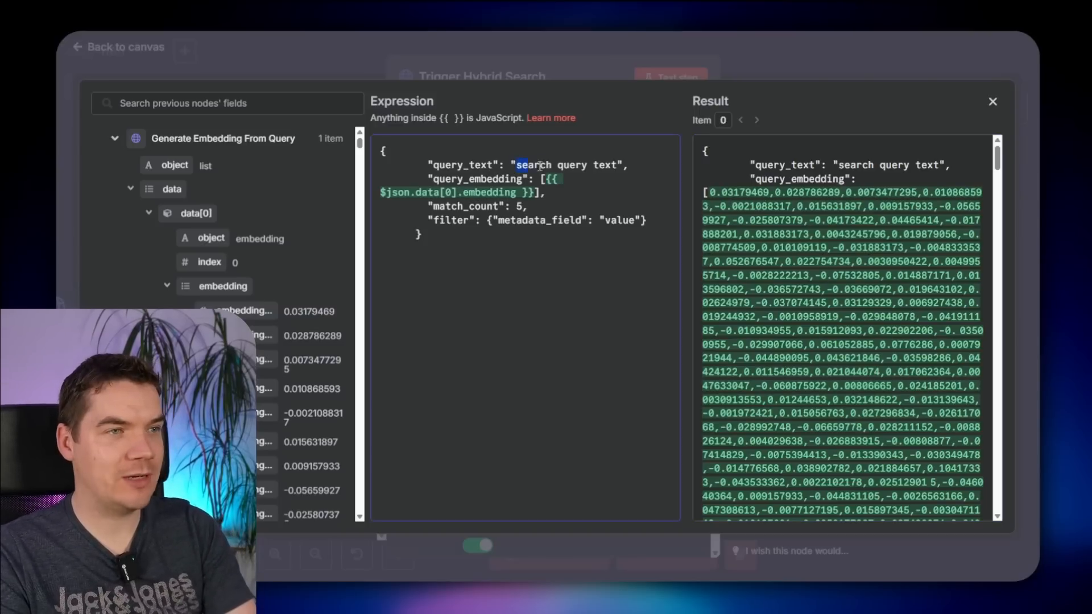
- Map query_text to the trigger's query and change the filter key to motorsport_category
left_click_drag(539, 165, 617, 165)
key("BackSpace")
left_click(115, 138)
left_click_drag(165, 194, 518, 165)
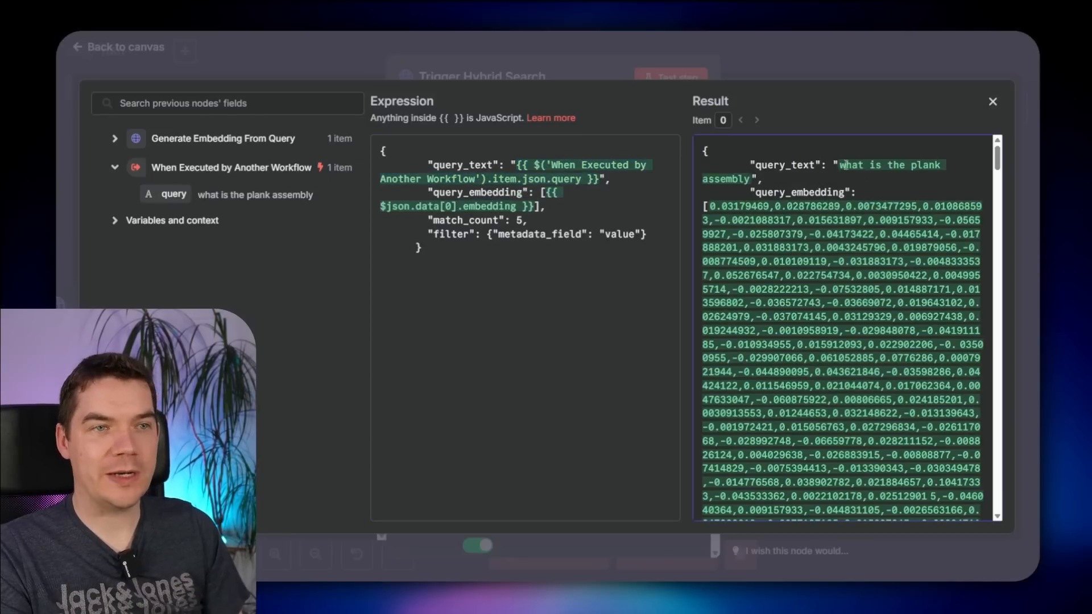
left_click_drag(841, 167, 841, 337)
left_click(842, 327)
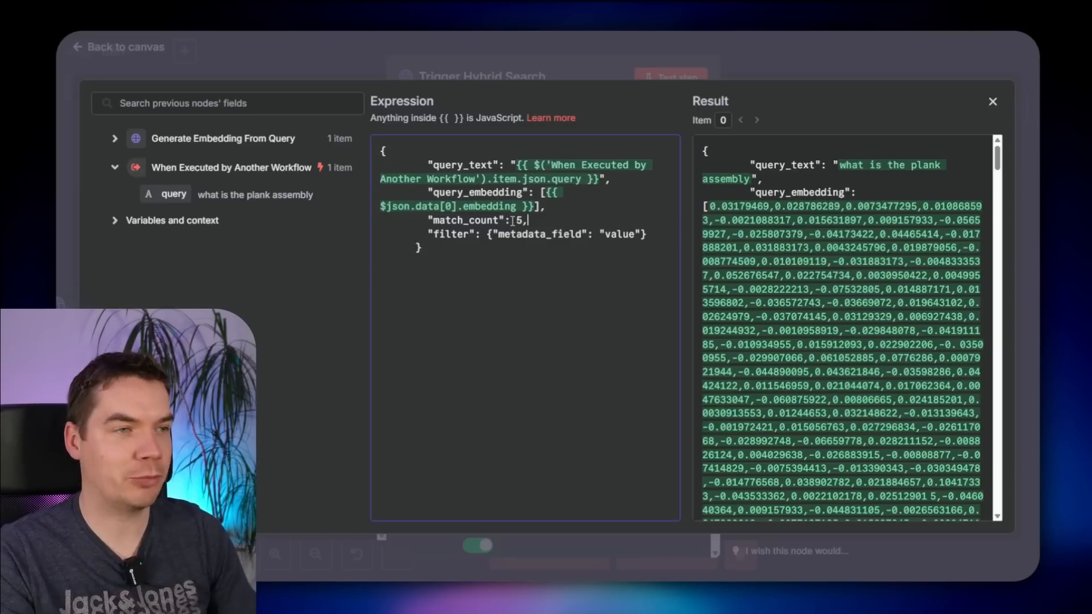
double_click(542, 234)
type("motorsport_cat")
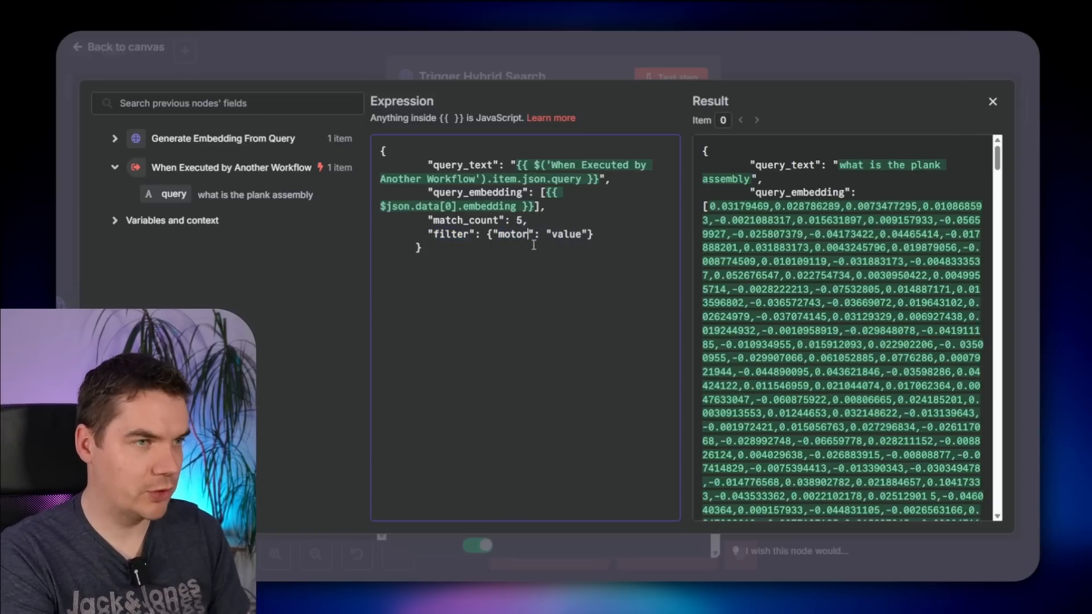
type("egory")
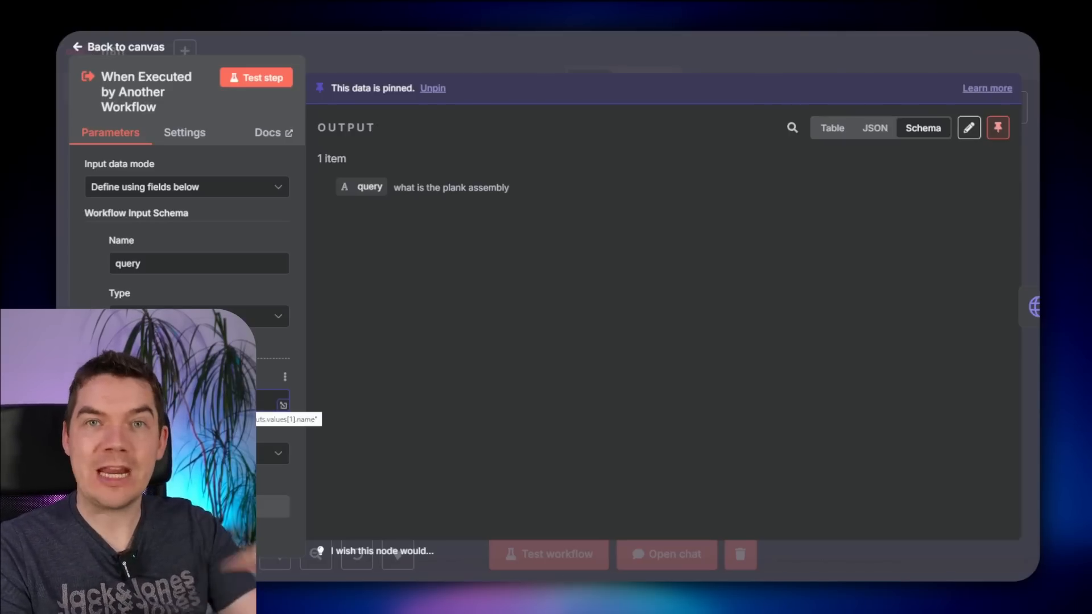
- Make the trigger's second field, motorsport_category, a String and return to the canvas
left_click(276, 454)
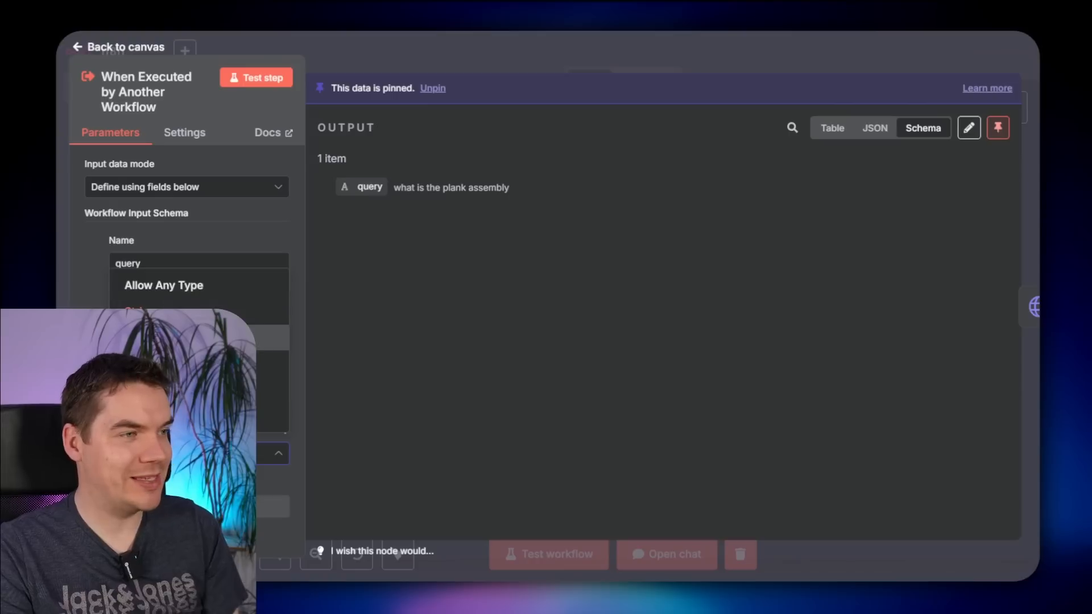
left_click(193, 390)
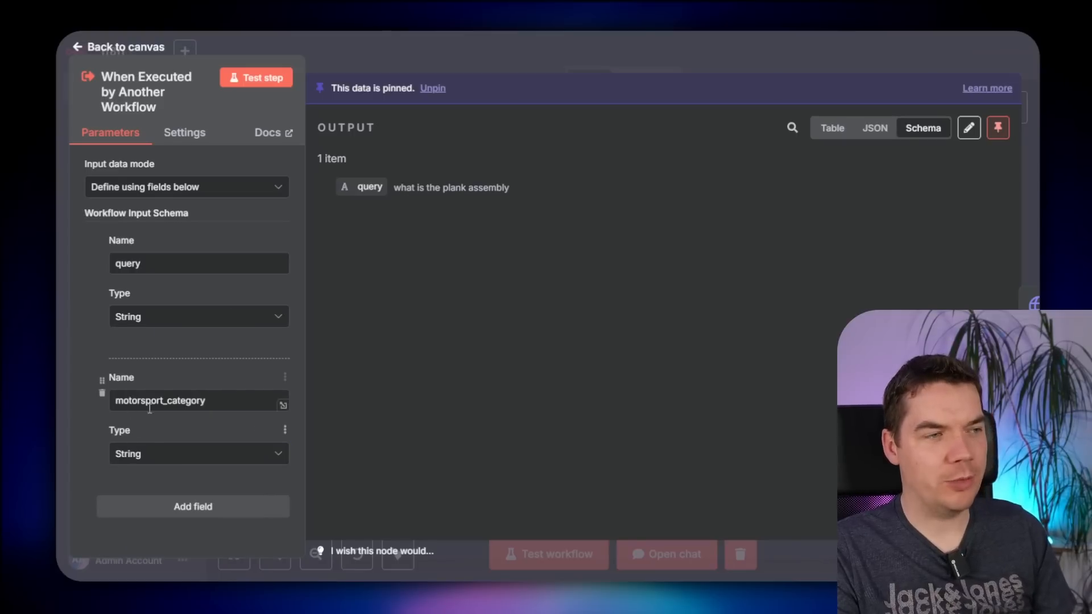
key("Escape")
scroll(628, 170, "left", 7)
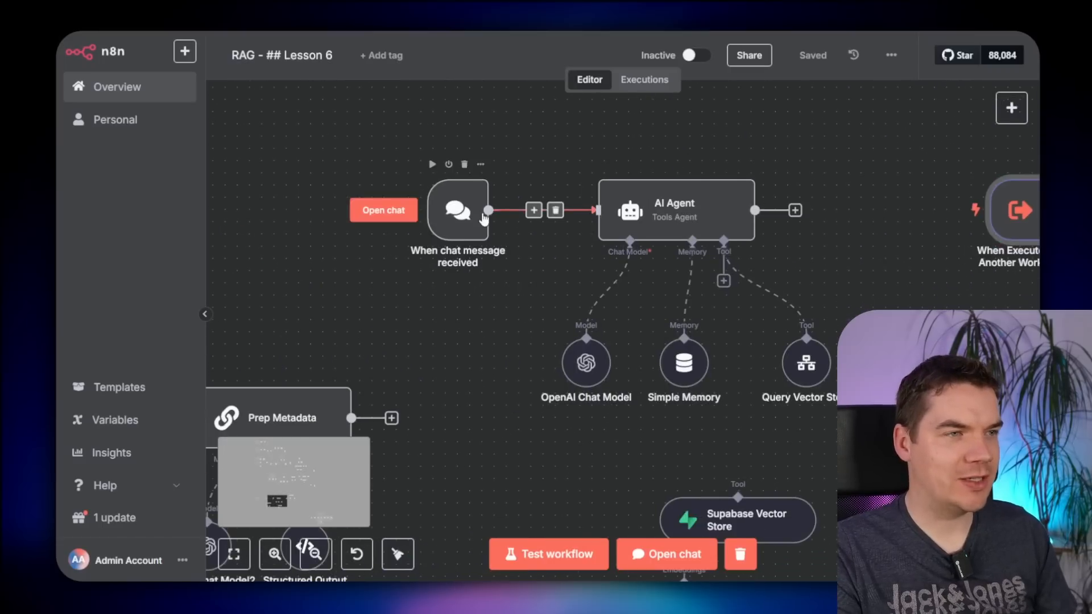
- Connect the chat trigger to Prep Metadata instead of the AI Agent and save
scroll(364, 239, "left", 2)
left_click_drag(401, 387, 536, 288)
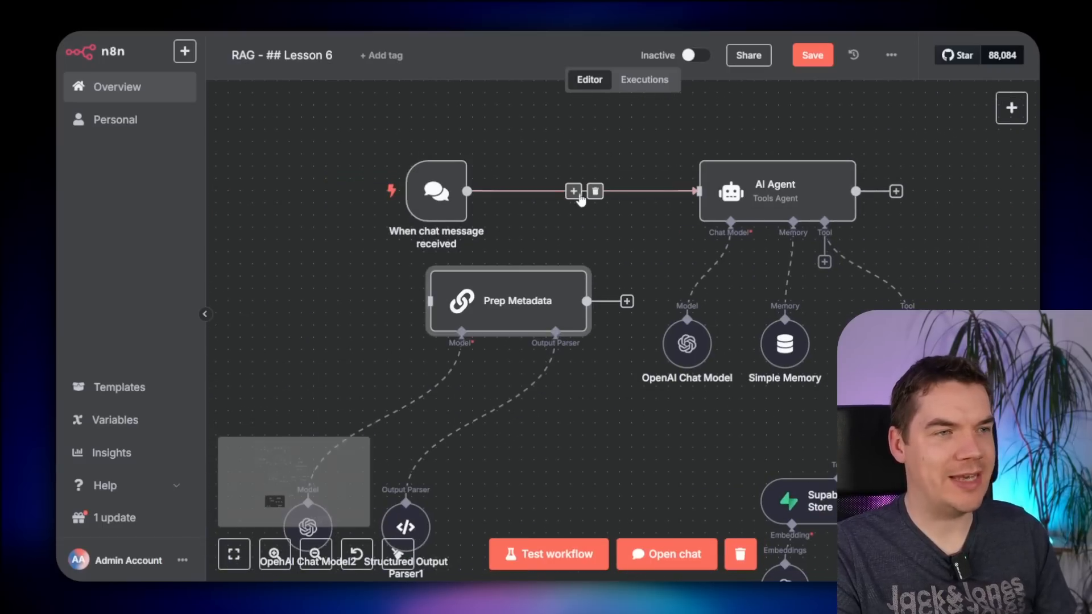
left_click(595, 191)
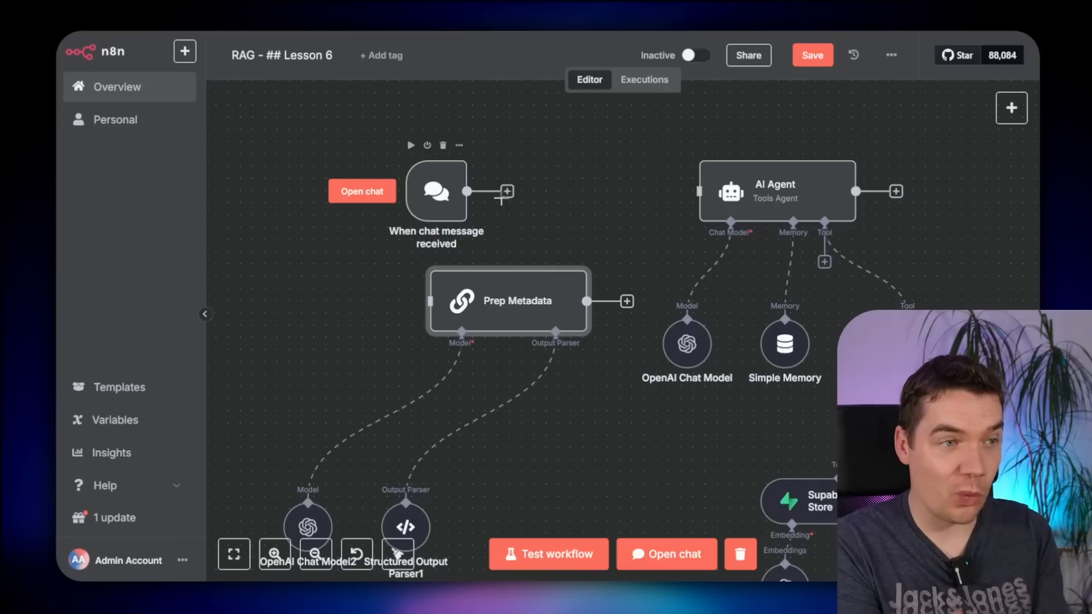
left_click_drag(501, 199, 430, 301)
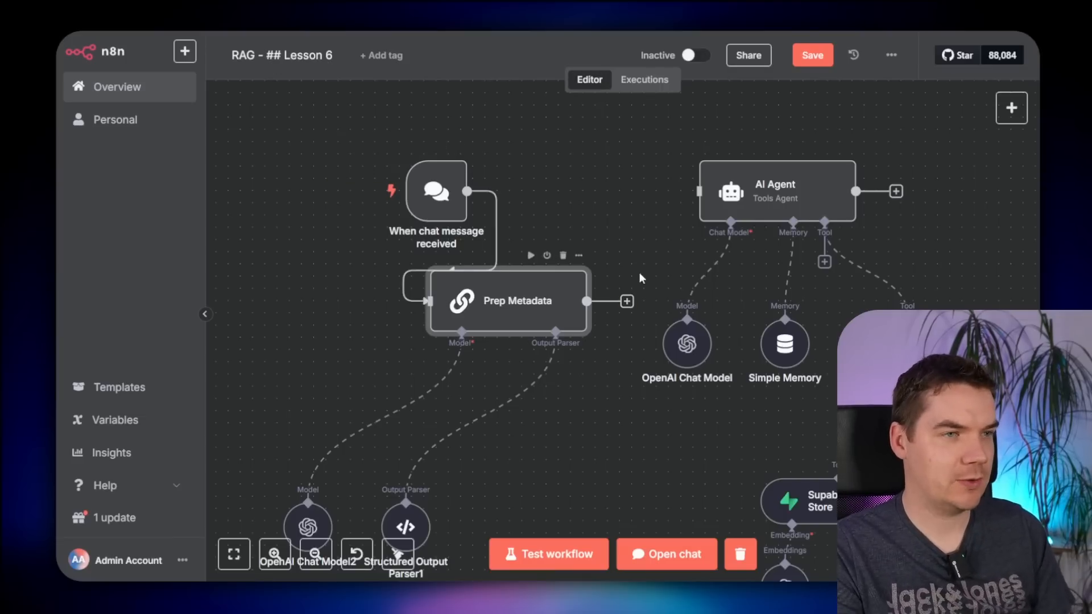
left_click_drag(448, 210, 413, 210)
key("ctrl+s")
- Pan the canvas to the Trigger Hybrid Search and related sub-workflow nodes
scroll(531, 305, "down", 1)
left_click_drag(822, 451, 571, 411)
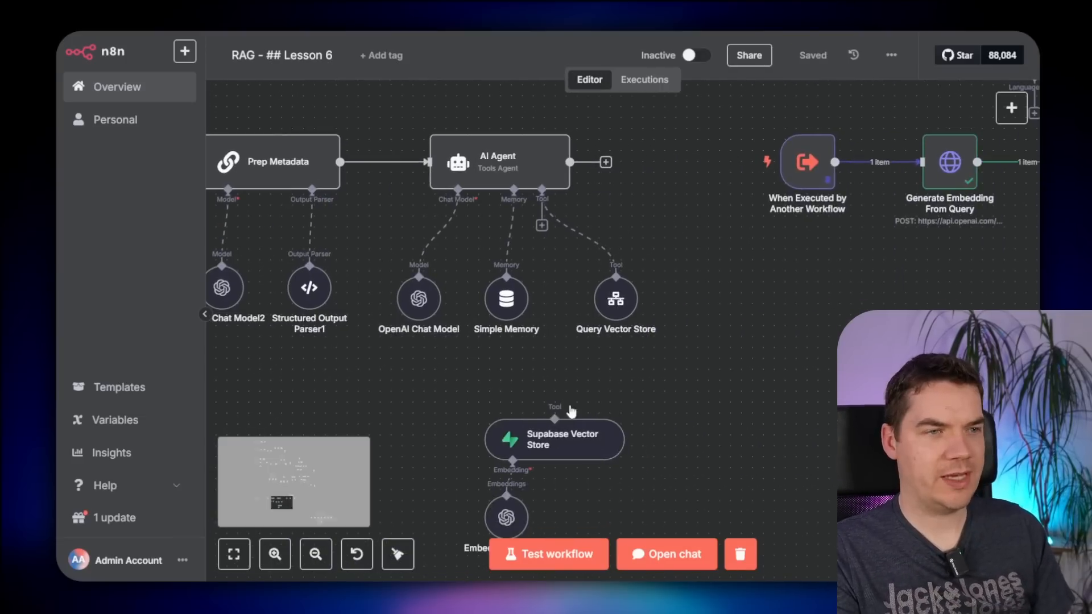
left_click_drag(747, 327, 548, 383)
scroll(549, 382, "down", 1)
left_click_drag(648, 361, 524, 422)
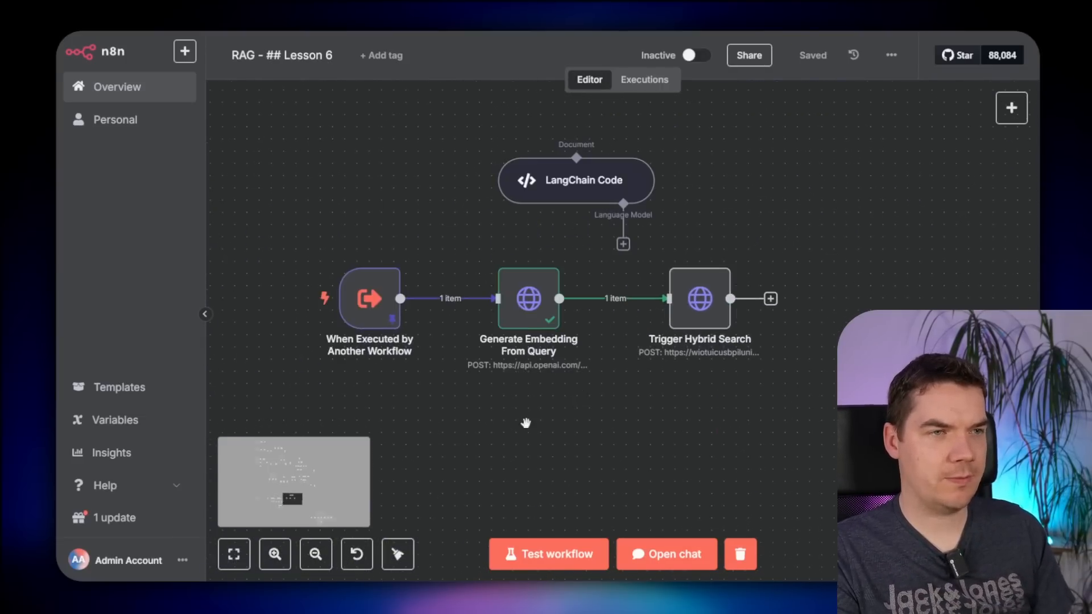
- Clear the placeholder value in Trigger Hybrid Search's JSON filter
double_click(701, 293)
scroll(648, 375, "down", 8)
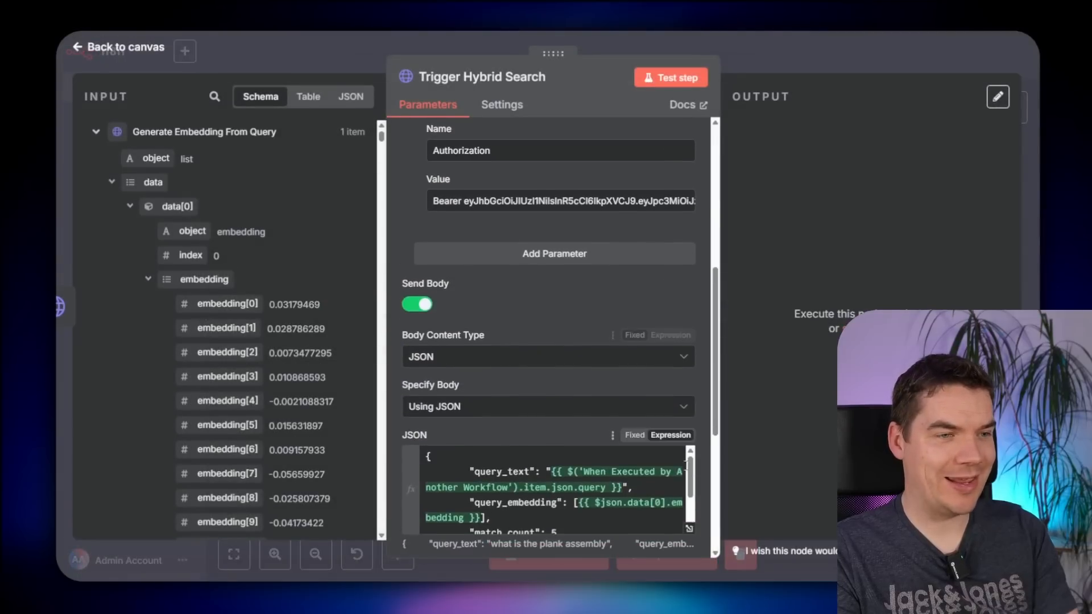
left_click(690, 408)
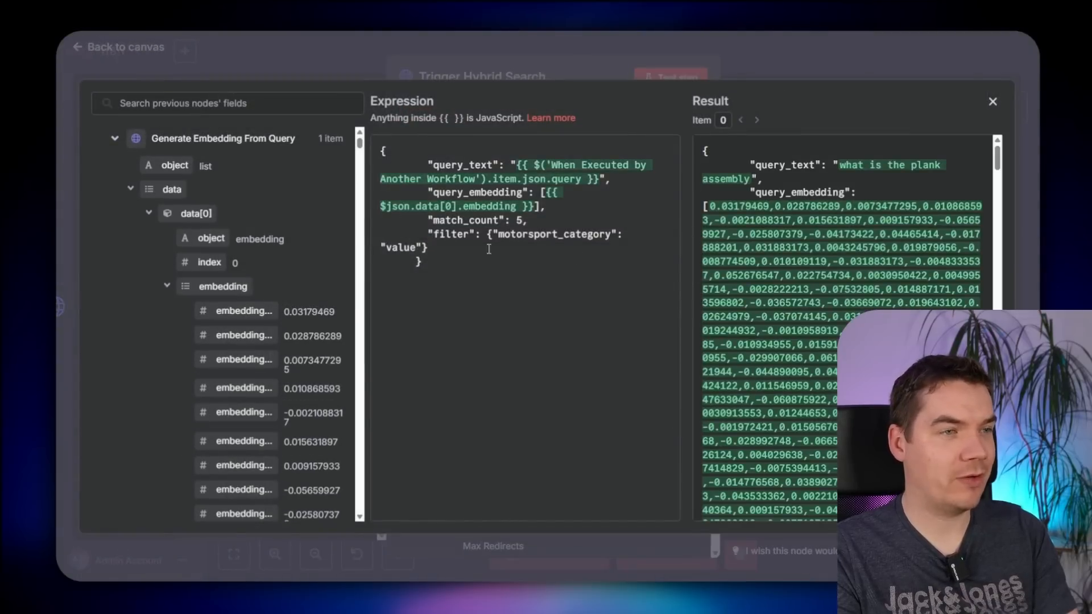
double_click(398, 246)
key("BackSpace")
left_click(140, 151)
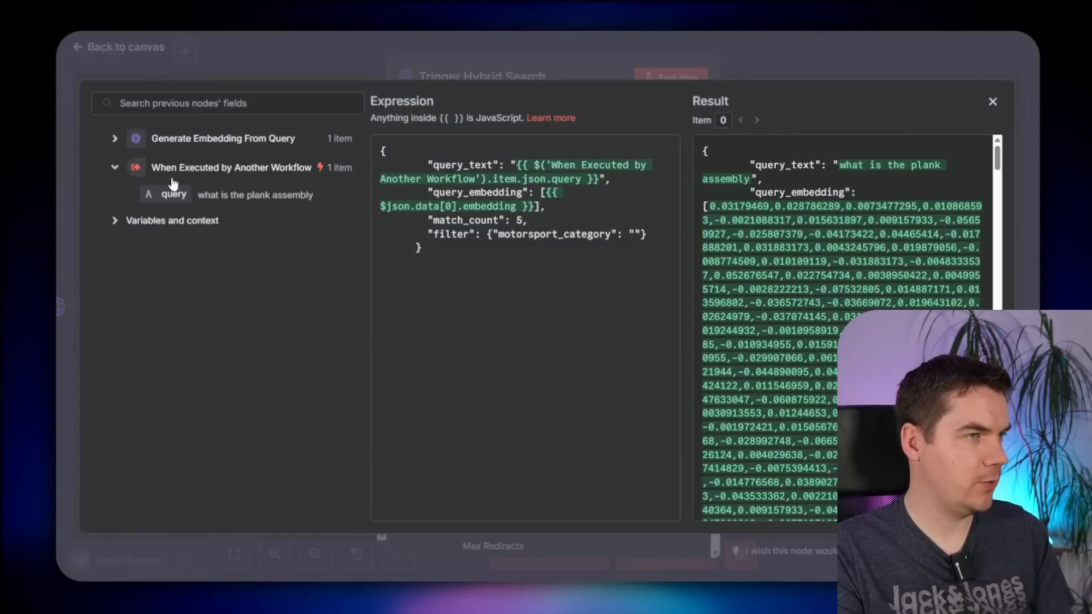
left_click(876, 54)
left_click(852, 56)
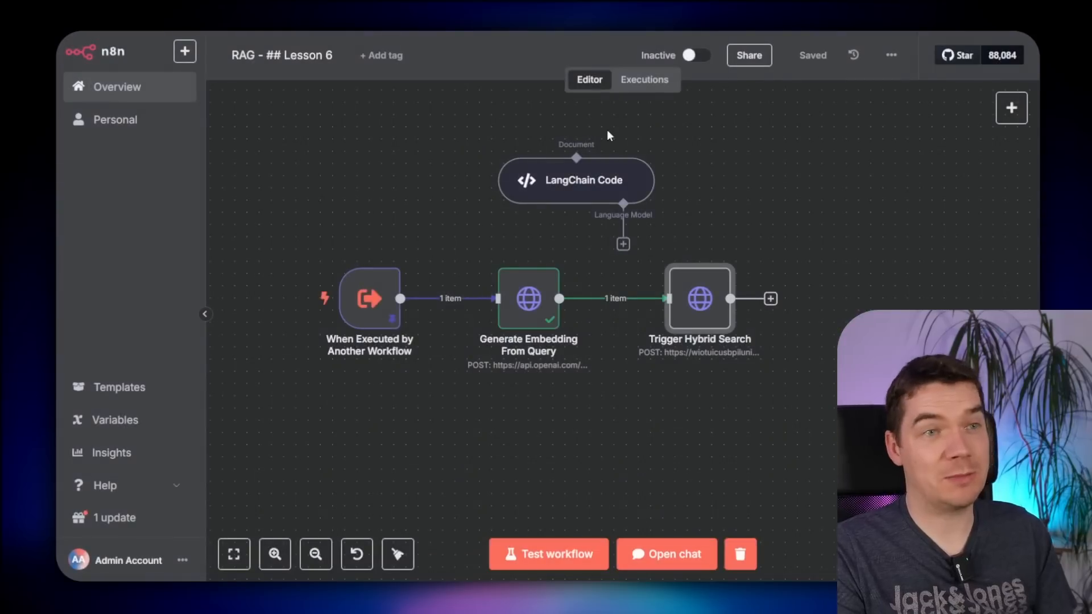
- Unpin the When Executed by Another Workflow trigger's data and run it
left_click(506, 285)
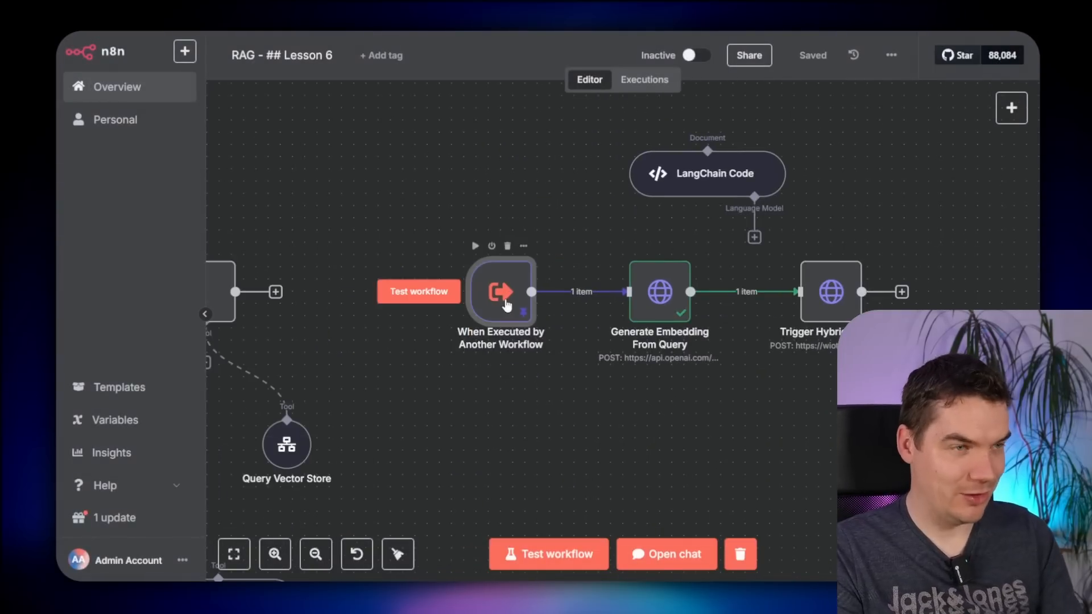
key("p")
left_click(476, 247)
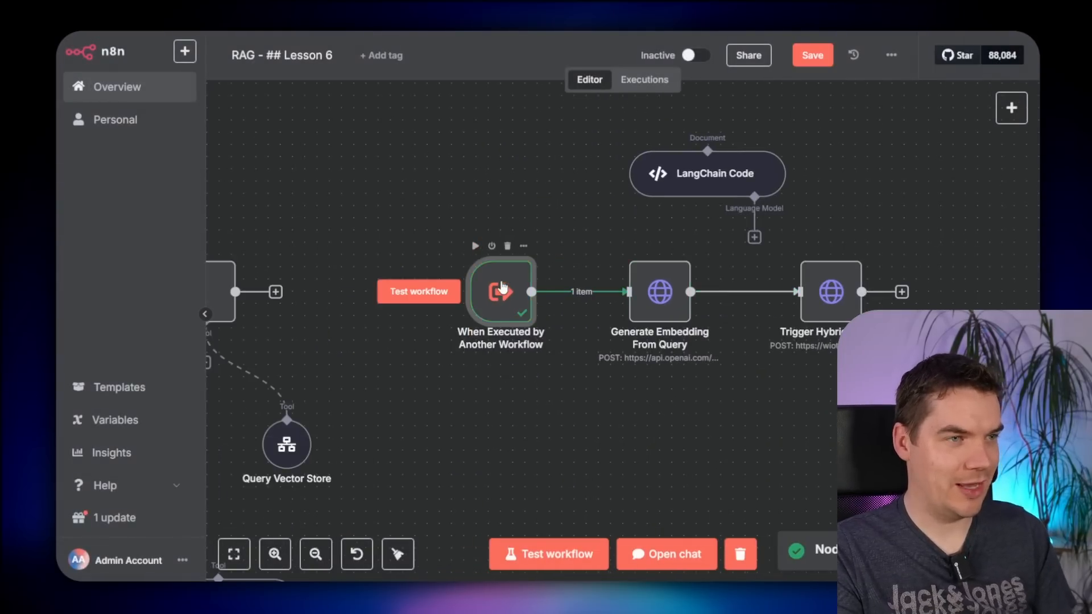
double_click(502, 289)
- Pin trigger output with query 'what is the plank assembly' and motorsport_category 'F1'
left_click(968, 97)
double_click(447, 163)
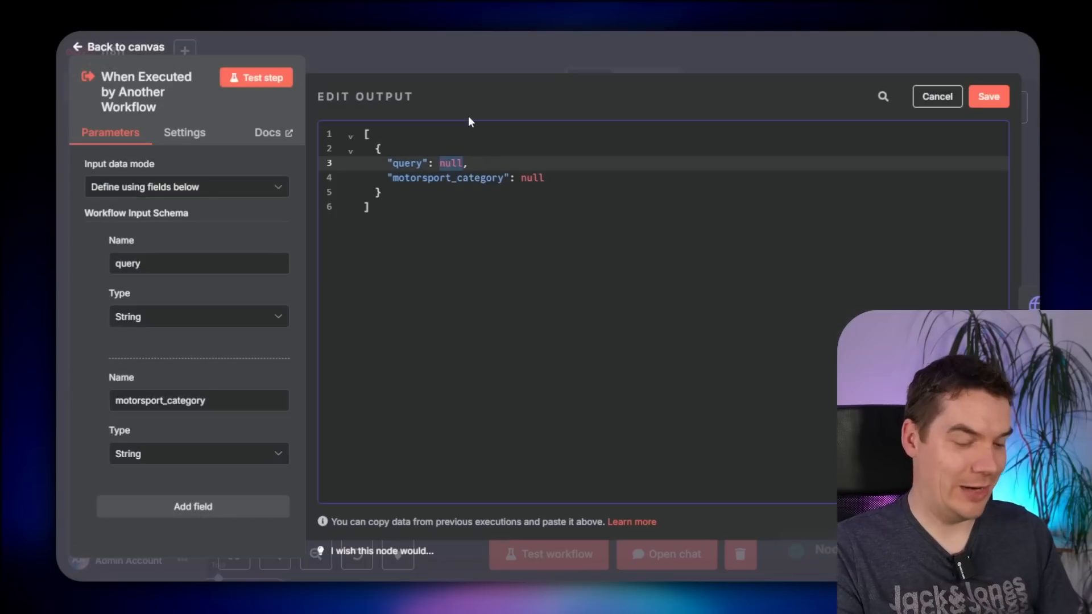
type("\"")
type("what is the plank")
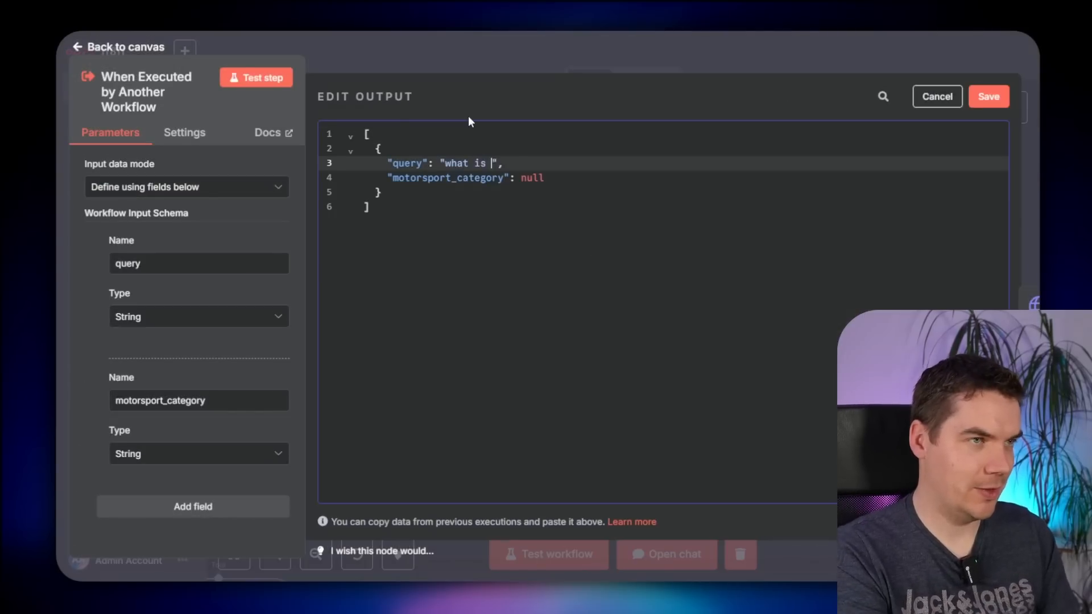
type(" assembly")
key("Down")
key("BackSpace")
key("BackSpace")
key("BackSpace")
key("BackSpace")
type("\"")
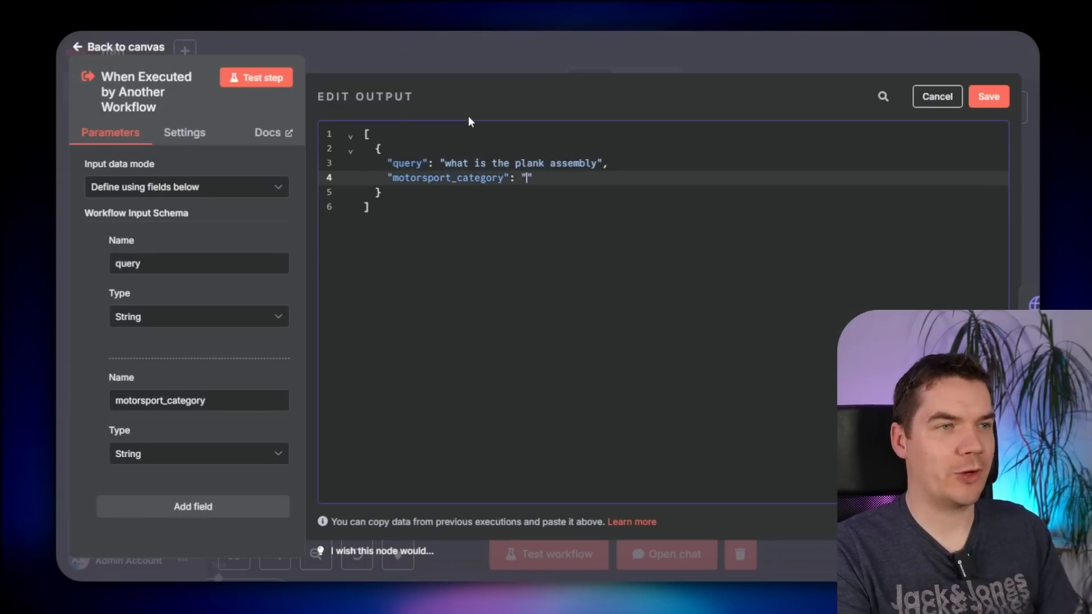
type("F1")
left_click(989, 96)
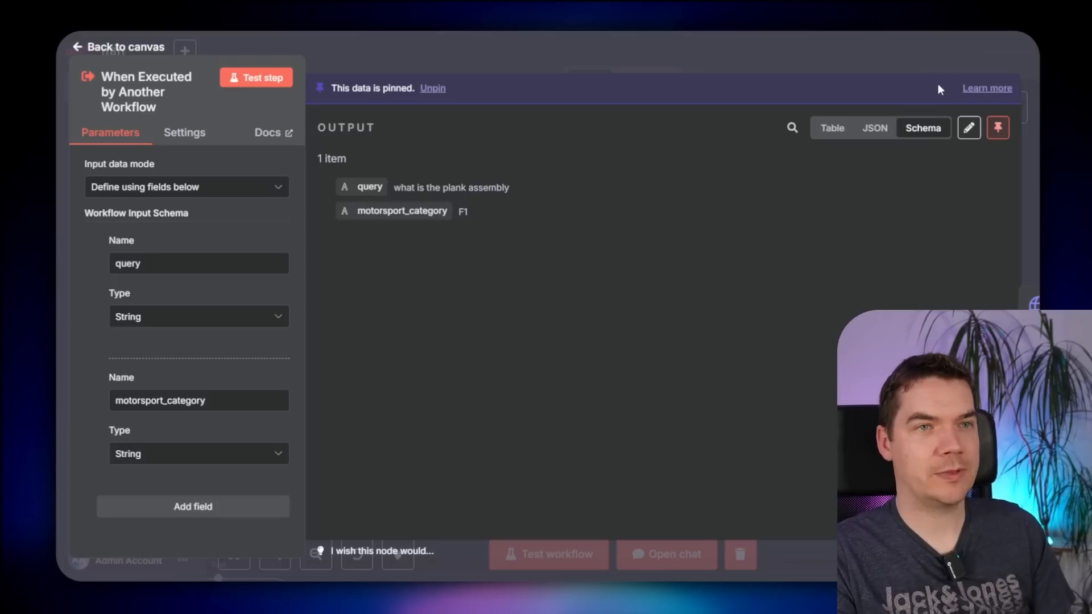
left_click(859, 71)
double_click(830, 292)
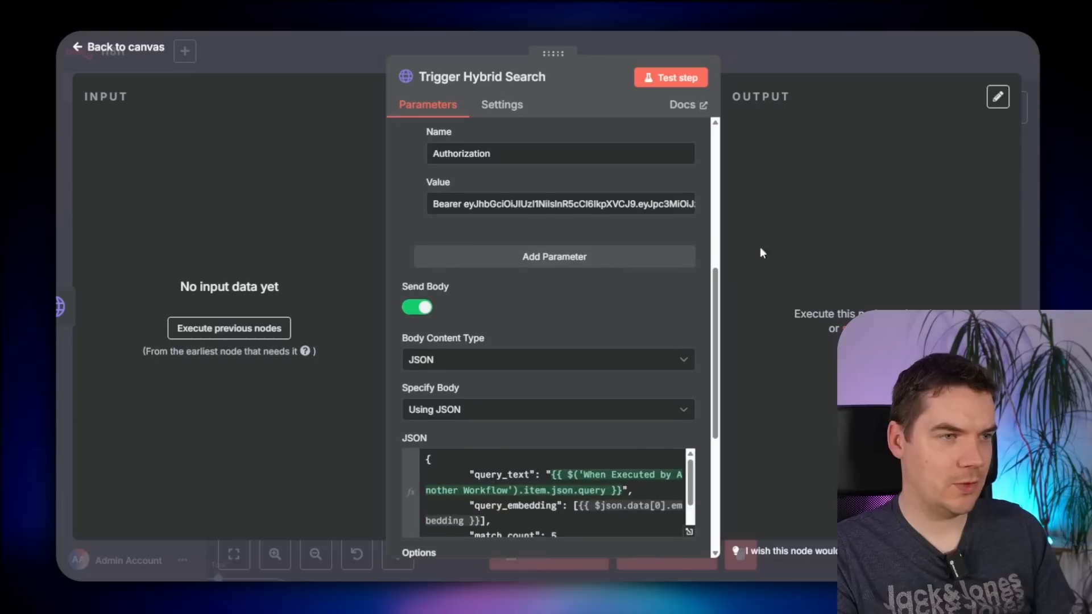
- Test-run the workflow and find that Trigger Hybrid Search outputs no data
left_click(905, 61)
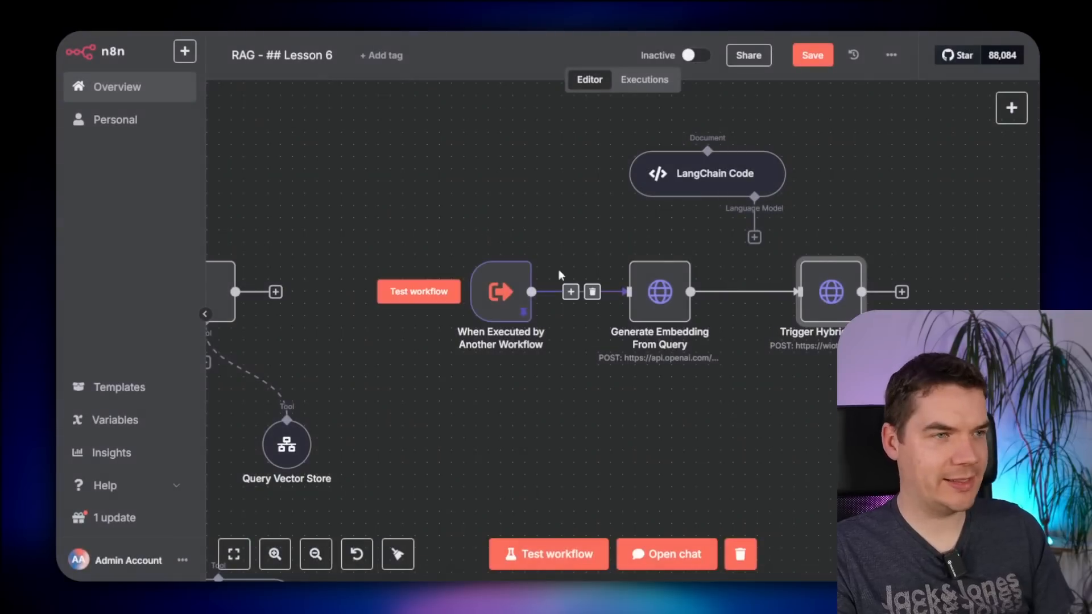
left_click(424, 296)
double_click(660, 290)
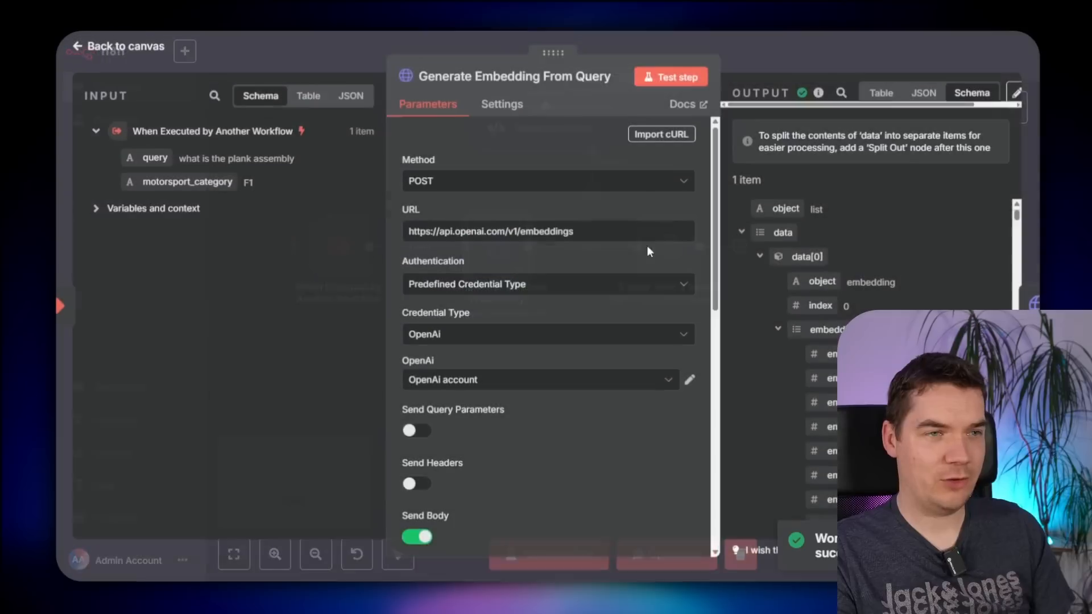
scroll(817, 320, "down", 5)
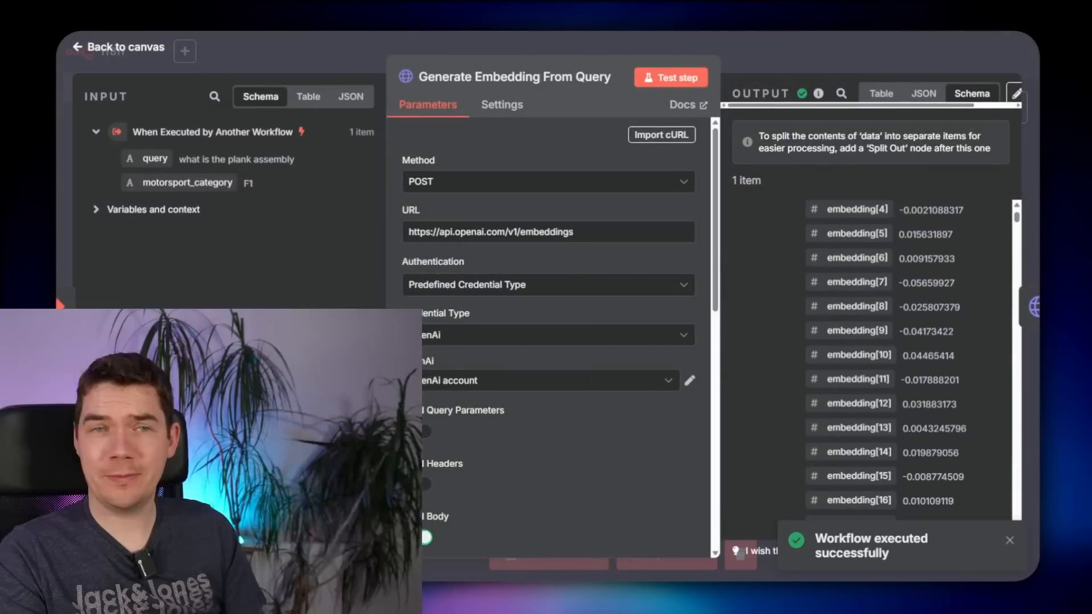
left_click(1015, 305)
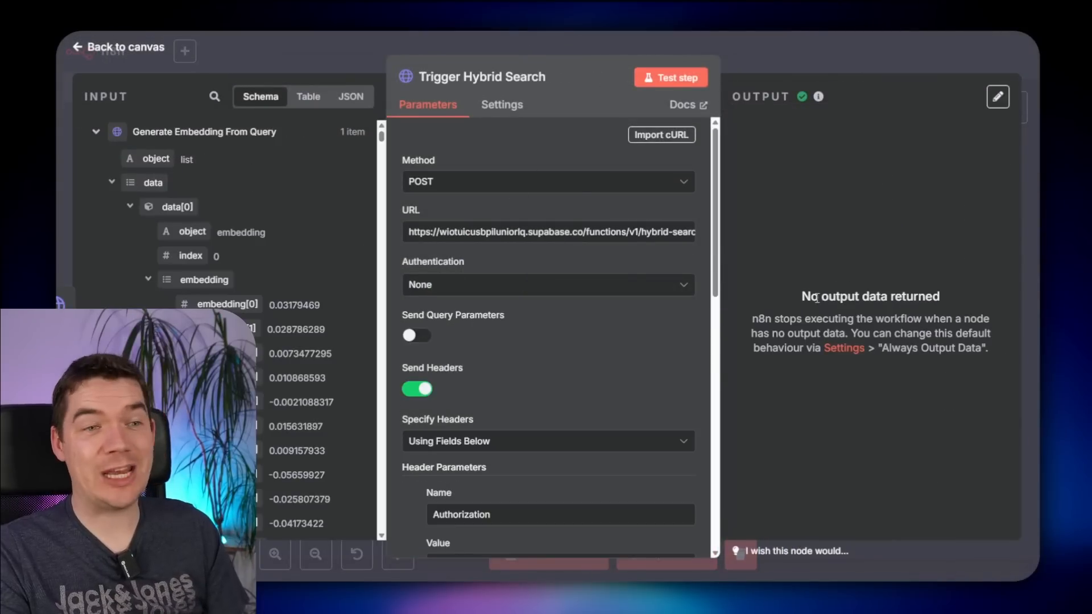
left_click_drag(820, 296, 898, 296)
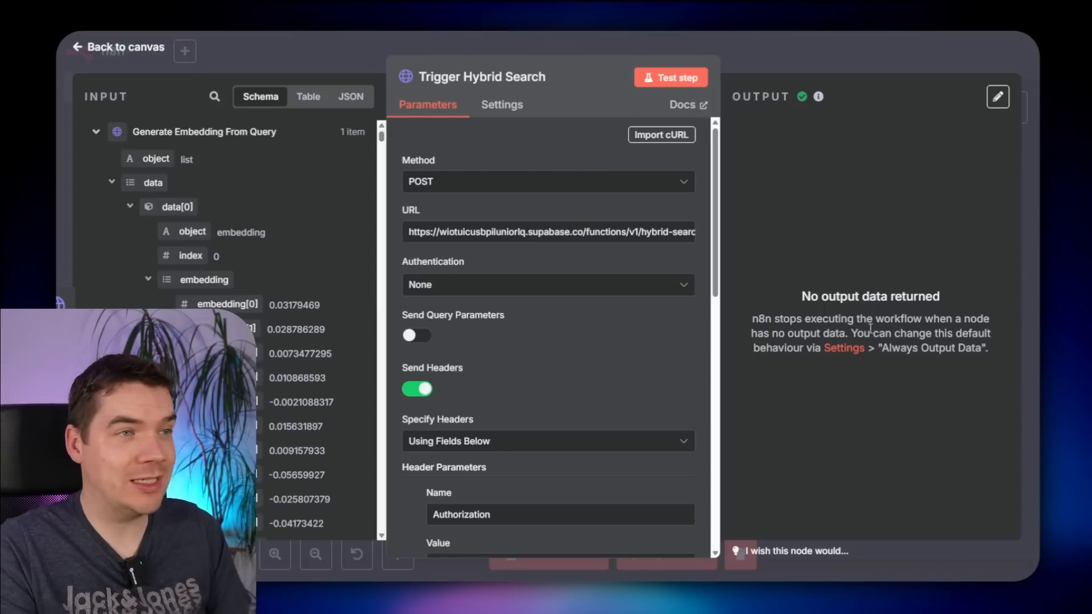
- Turn on Always Output Data for Trigger Hybrid Search and save the workflow
left_click(508, 109)
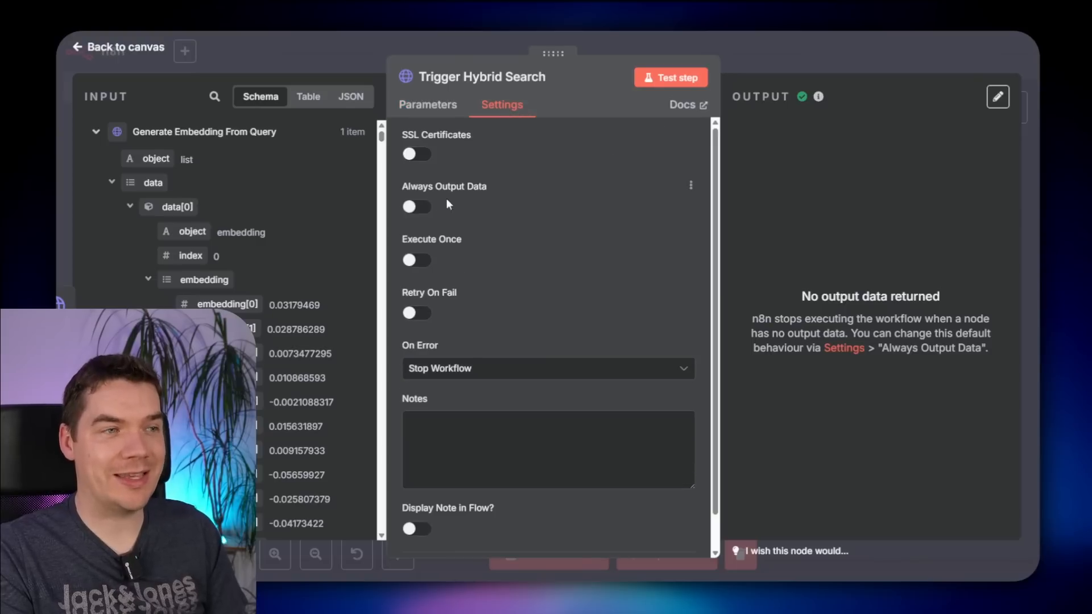
left_click(415, 211)
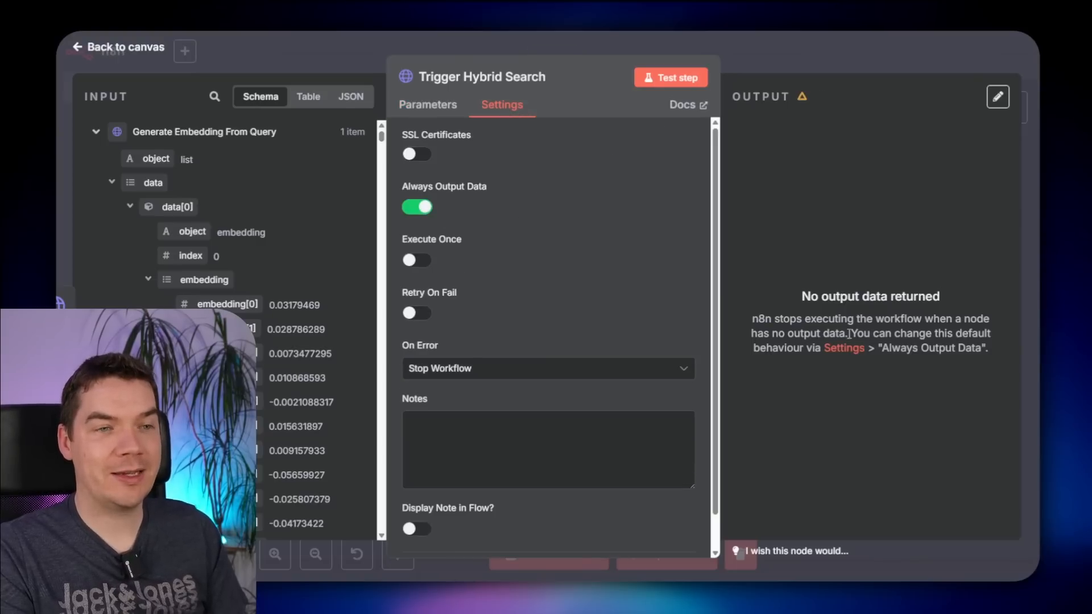
left_click(802, 59)
left_click(802, 59)
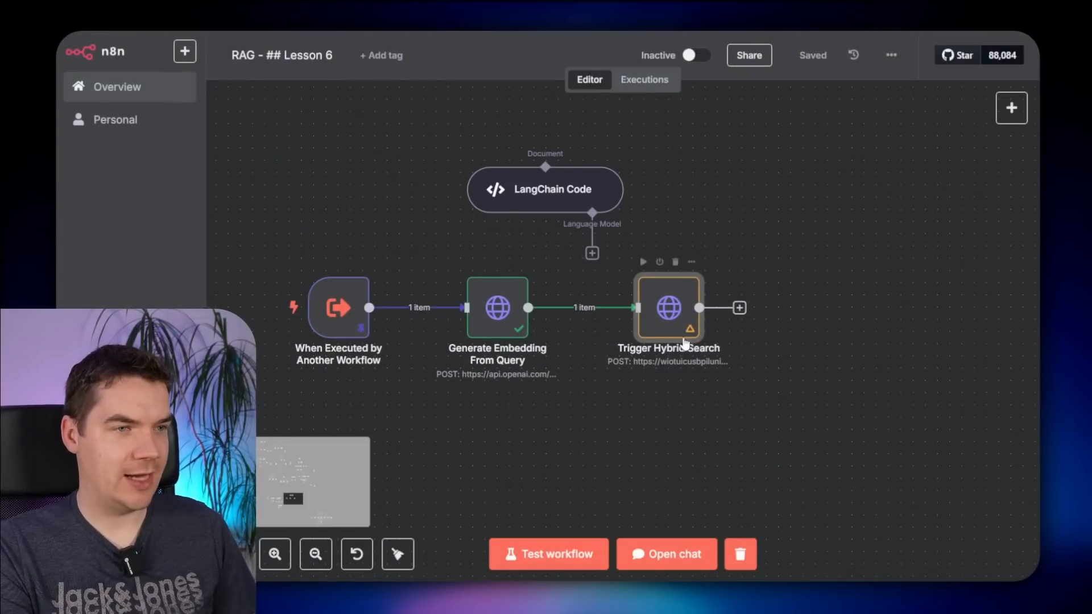
- Rerun Trigger Hybrid Search, check its single empty JSON item, and delete the LangChain Code node
left_click(257, 307)
double_click(677, 310)
left_click(881, 95)
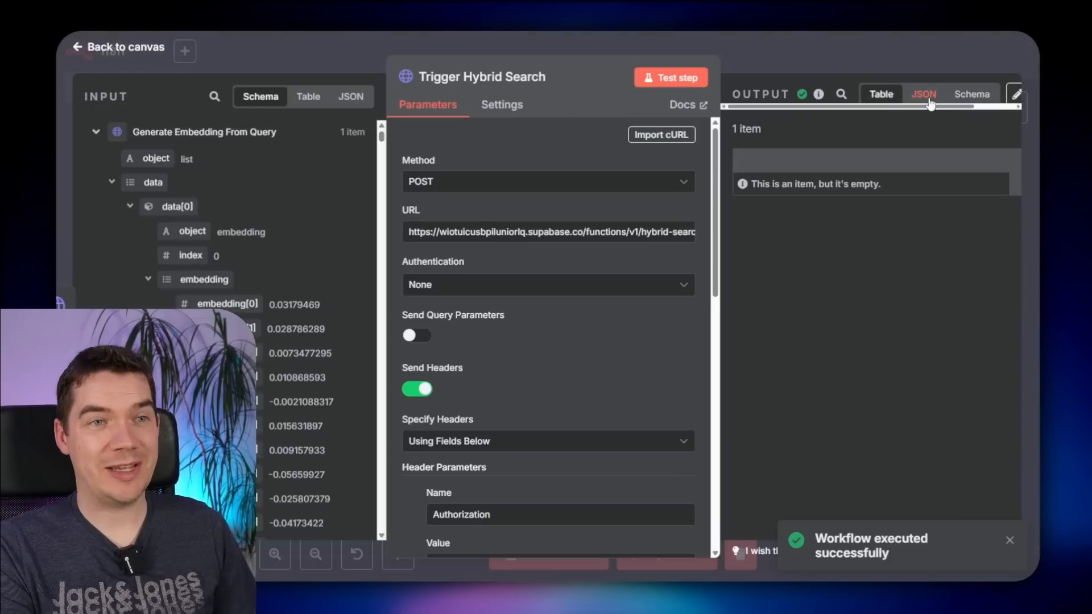
left_click(925, 95)
left_click(824, 29)
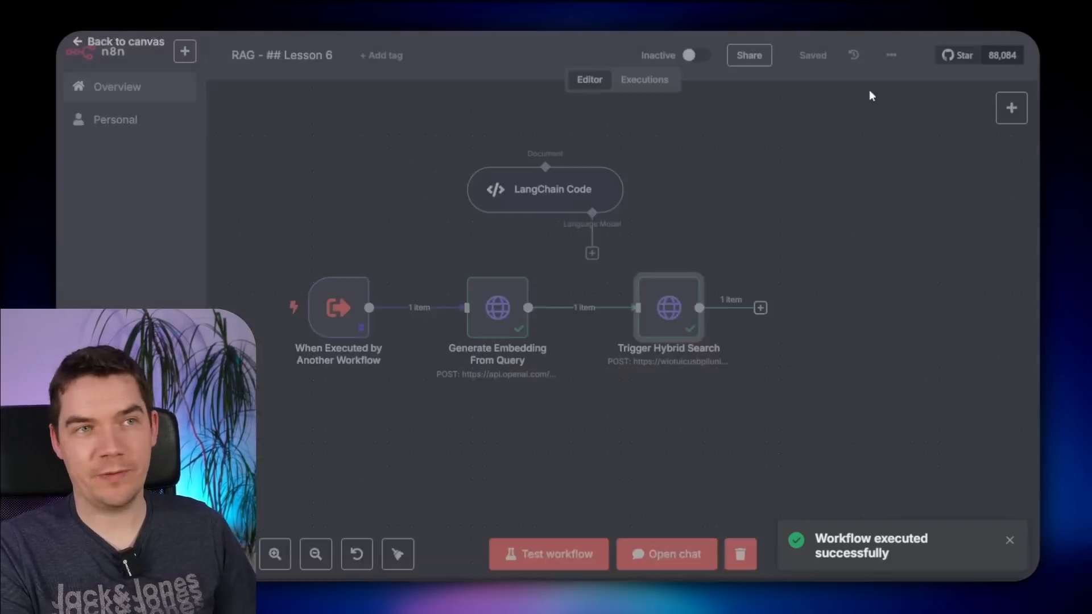
left_click(620, 165)
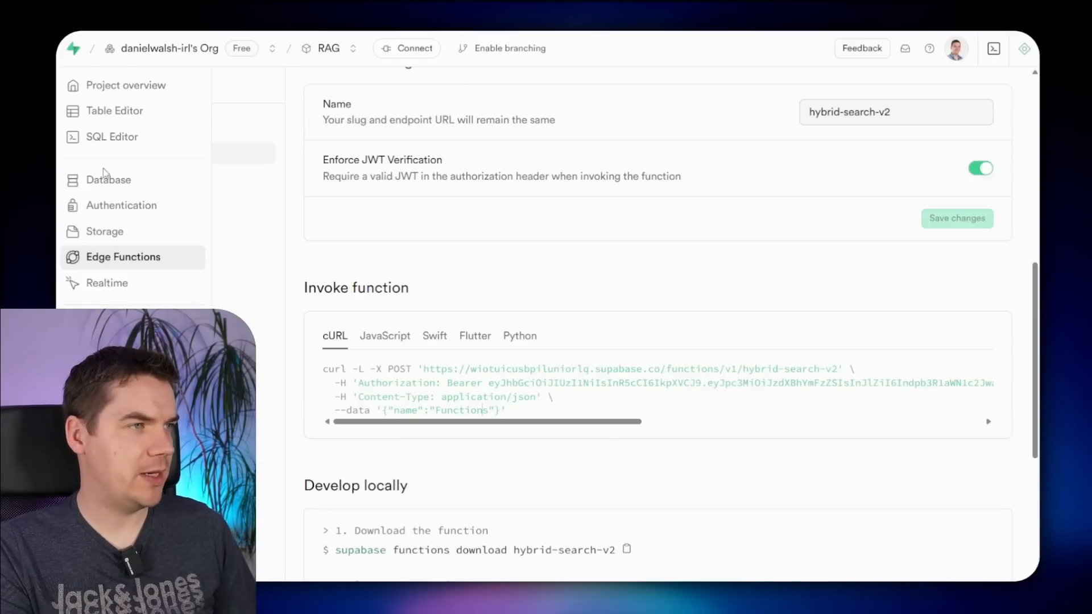
- Inspect the record_manager_v2 table columns, then view Generate Hash, Search Record Manager and Switch in n8n
left_click(104, 177)
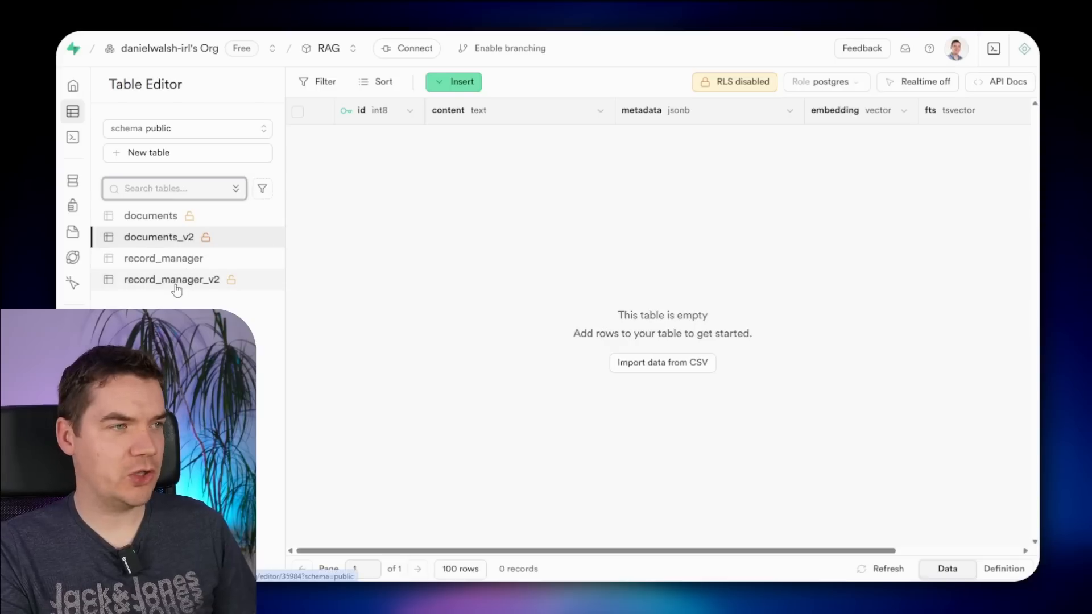
left_click(211, 280)
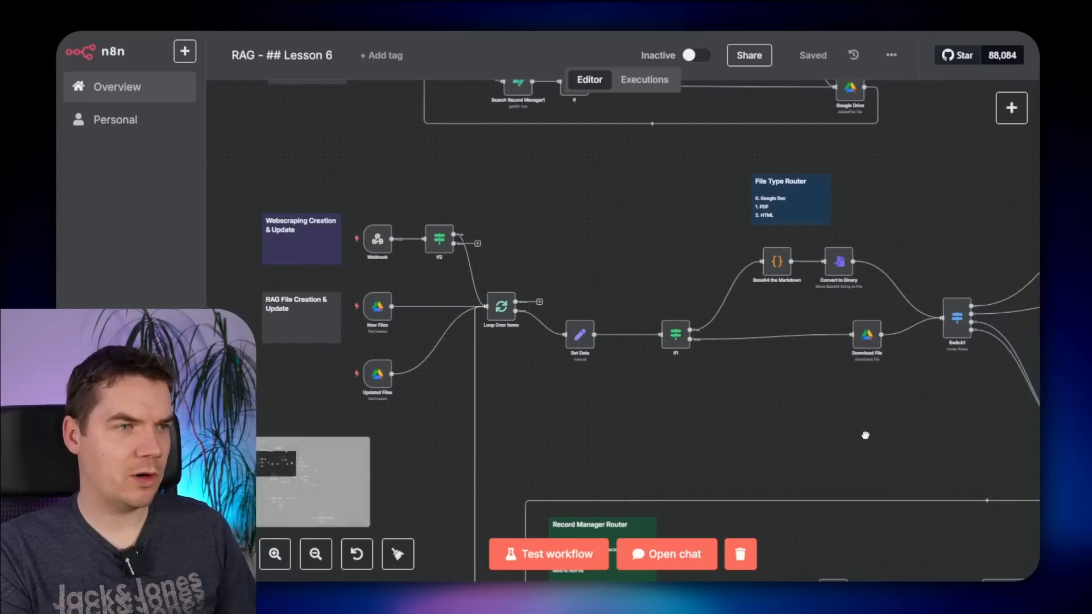
left_click_drag(865, 435, 601, 122)
left_click_drag(443, 237, 684, 178)
scroll(561, 304, "up", 5)
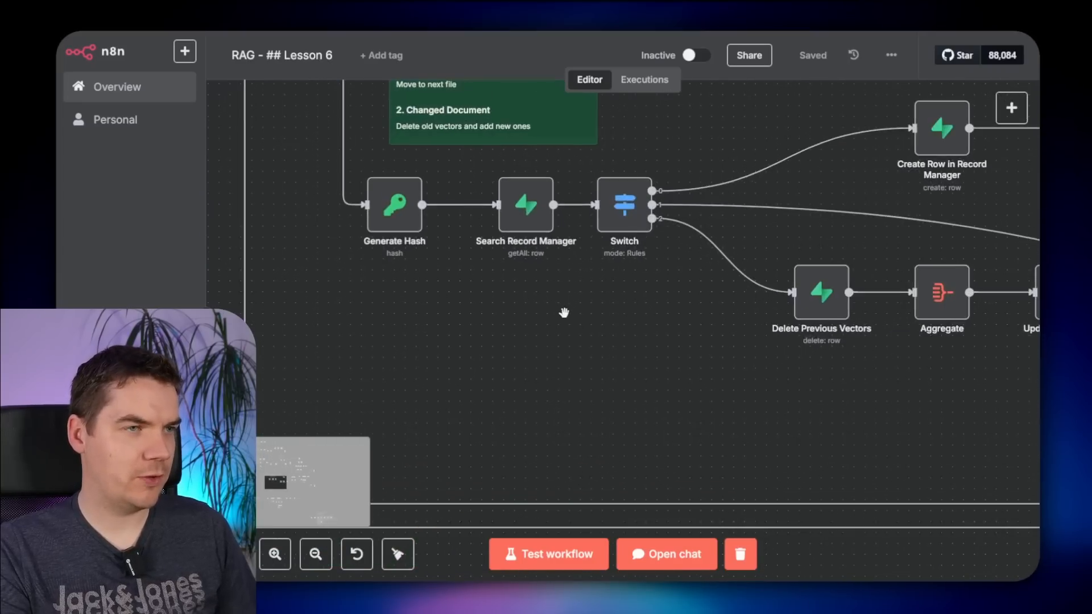
scroll(544, 350, "up", 3)
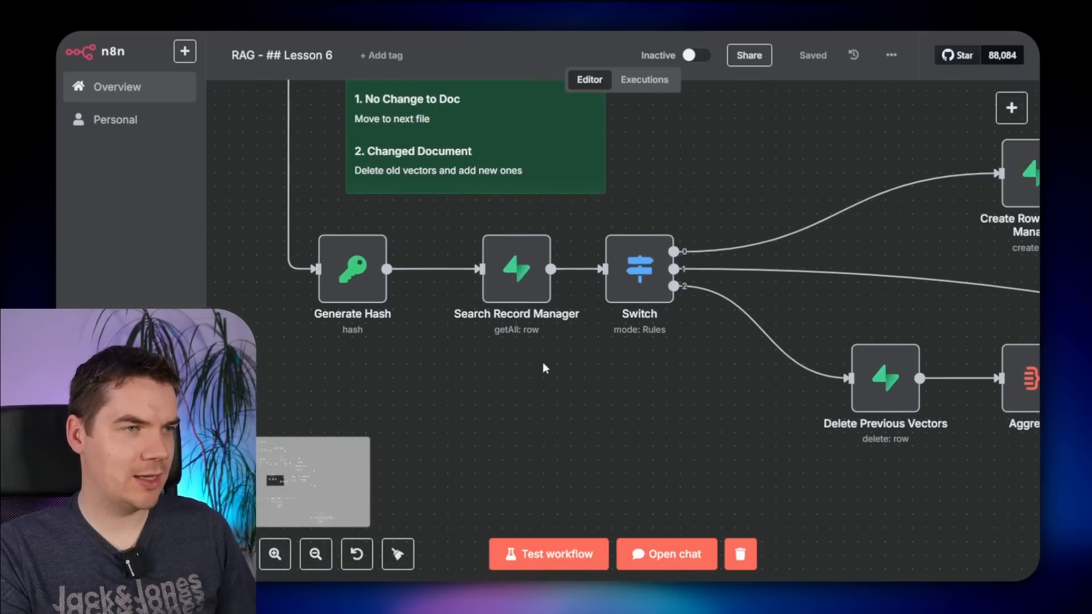
- Point Search Record Manager and Create Row in Record Manager at the record_manager_v2 table
double_click(515, 273)
left_click(505, 307)
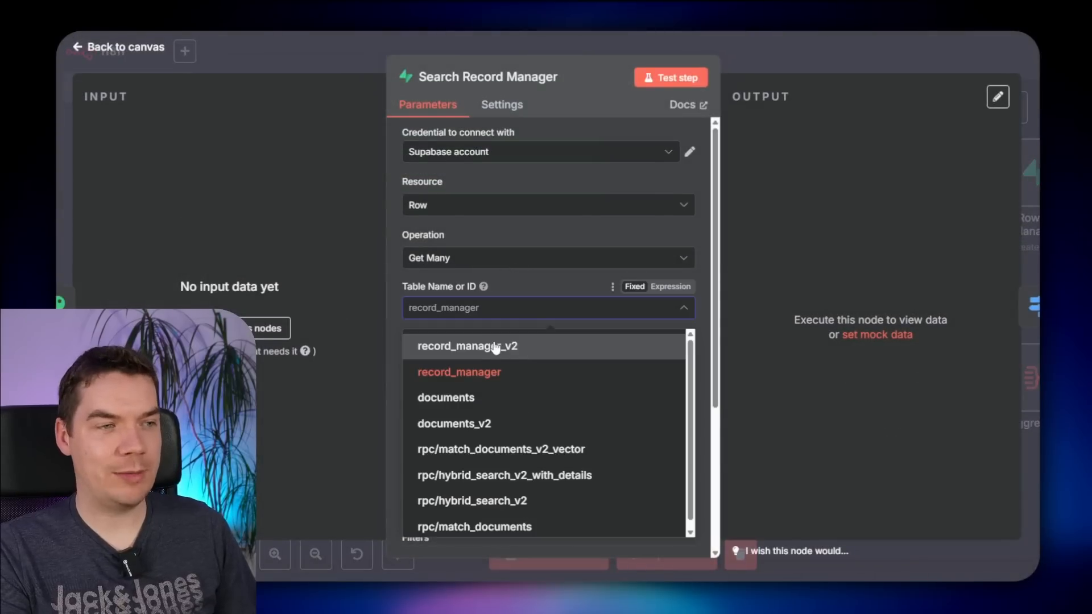
left_click(496, 347)
left_click(833, 52)
left_click_drag(668, 440, 295, 440)
double_click(643, 176)
left_click(477, 310)
left_click(527, 345)
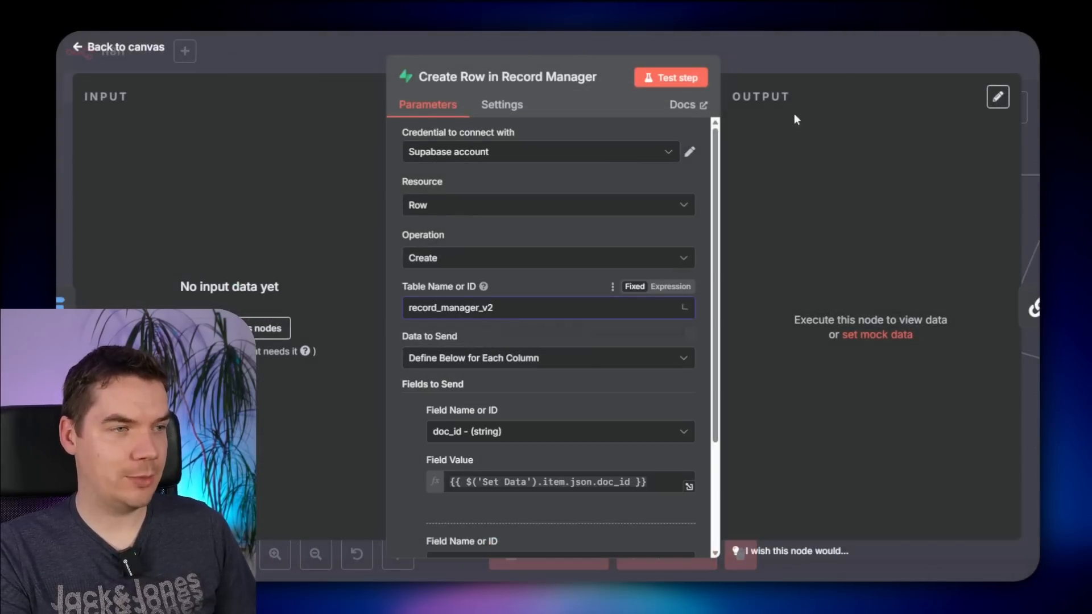
key("Escape")
- Set Update our Record Manager to record_manager_v2 and Delete Previous Vectors to documents_v2
double_click(599, 367)
left_click(479, 310)
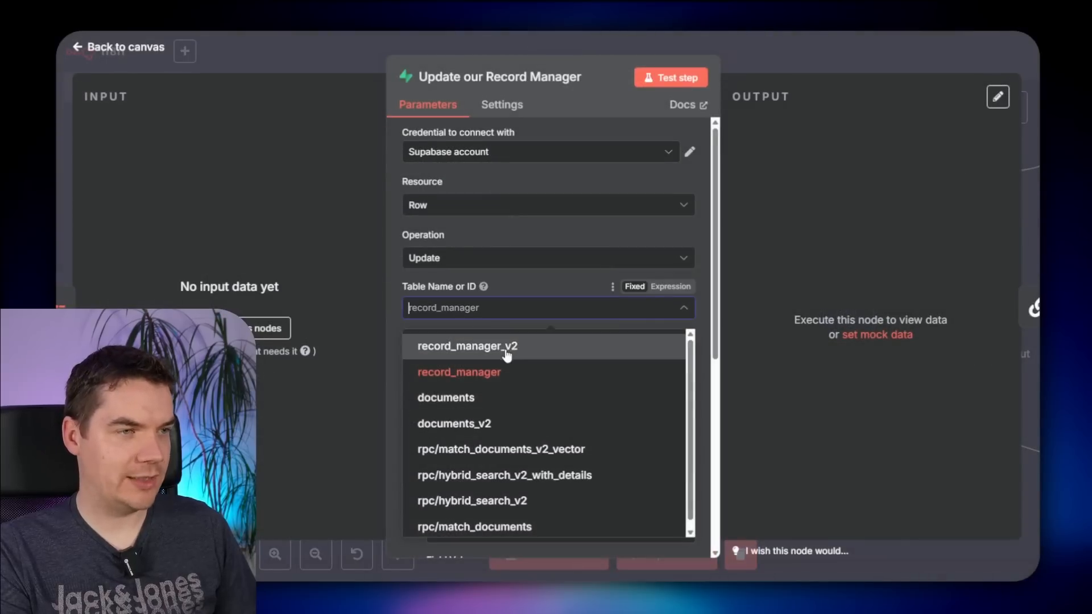
left_click(512, 348)
key("Escape")
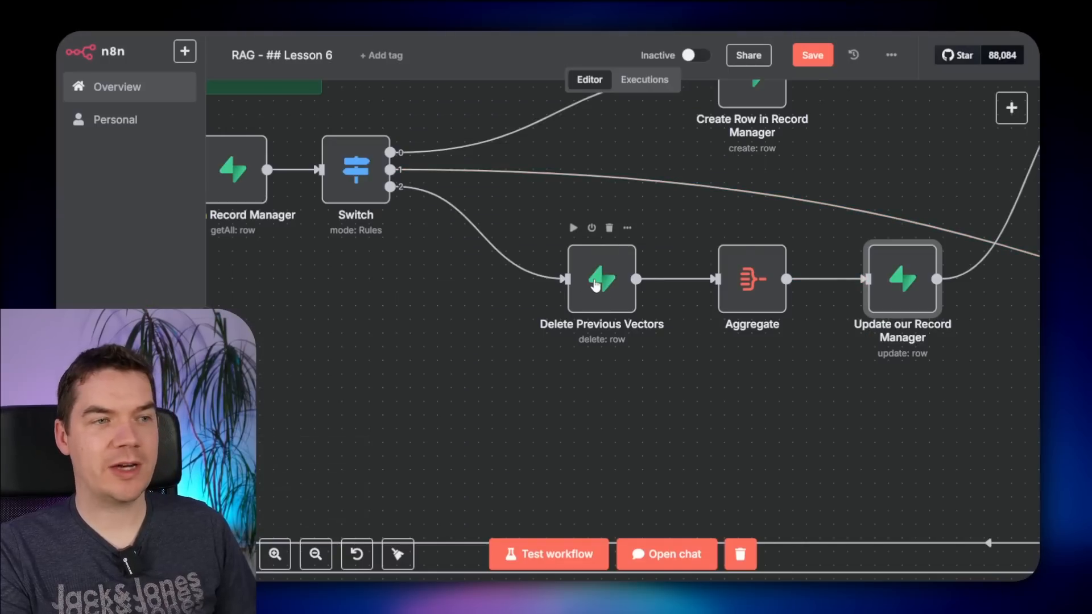
double_click(595, 284)
left_click(477, 307)
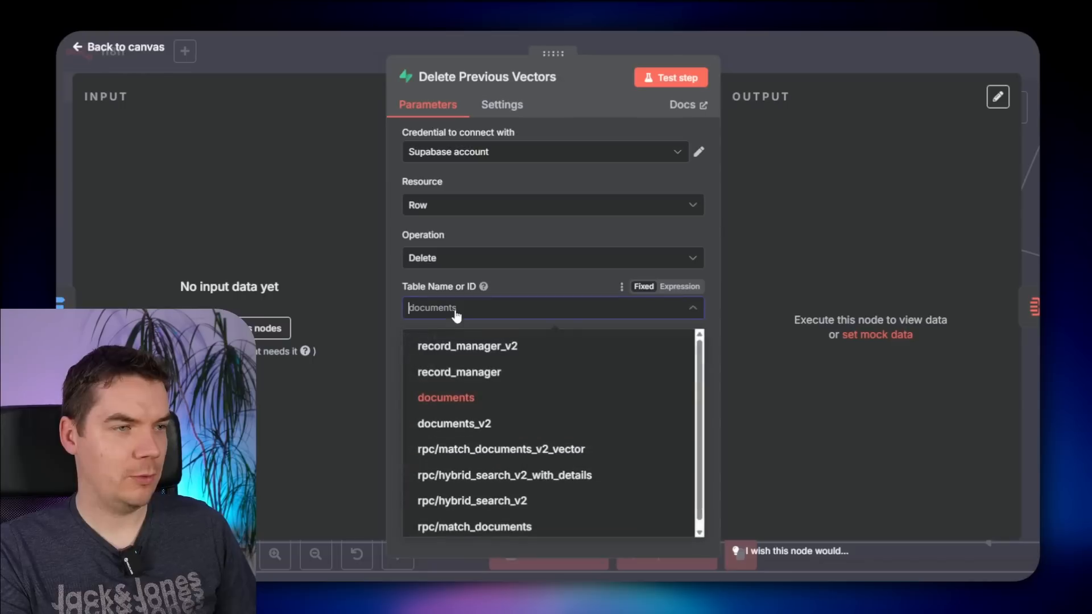
left_click(496, 424)
left_click(856, 63)
- Check the Supabase Vector Store1 settings and save the workflow
left_click_drag(951, 126, 455, 257)
left_click_drag(761, 146, 342, 193)
double_click(717, 221)
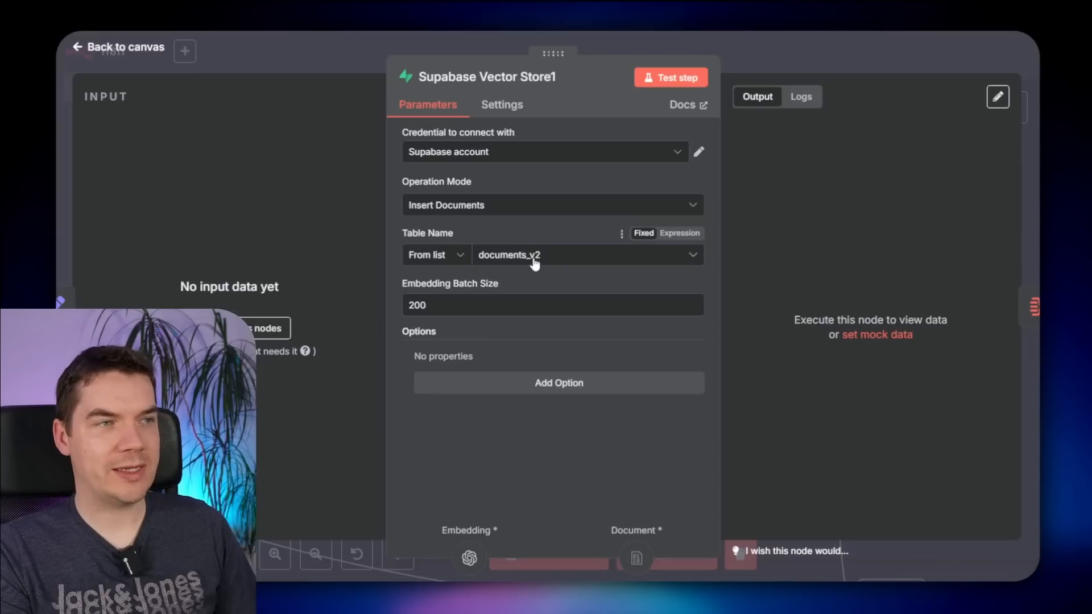
left_click(824, 68)
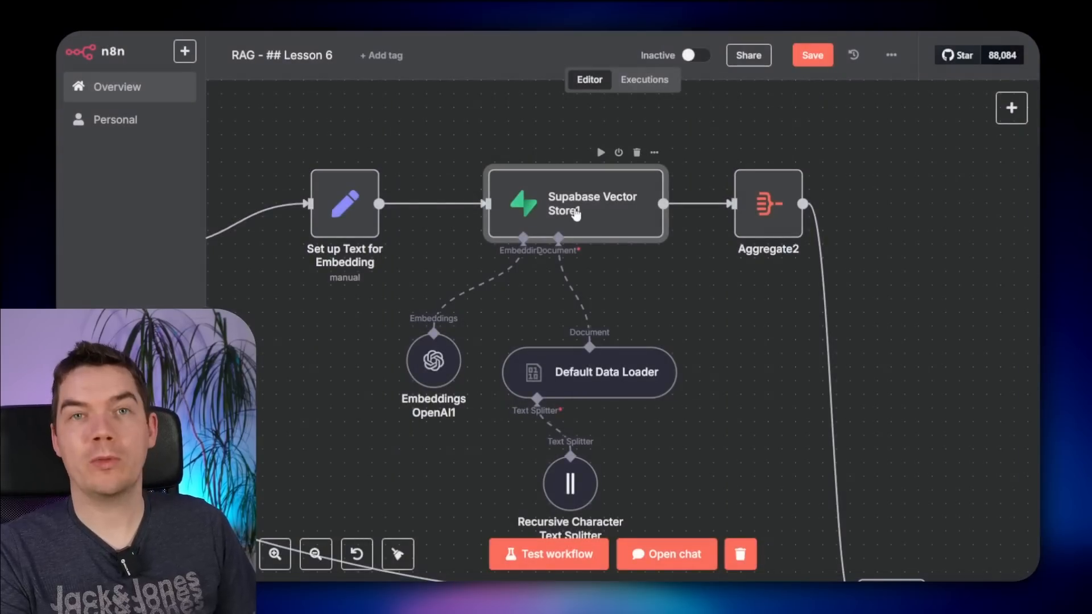
key("ctrl+s")
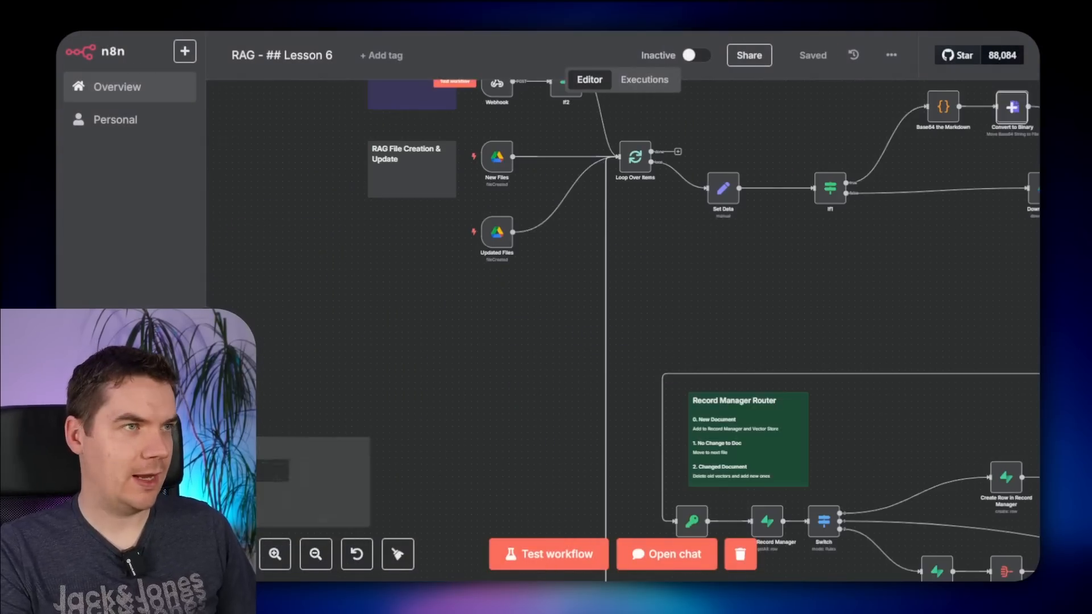
- Start a file-ingestion test run from the New Files trigger and watch the nodes execute
left_click(410, 32)
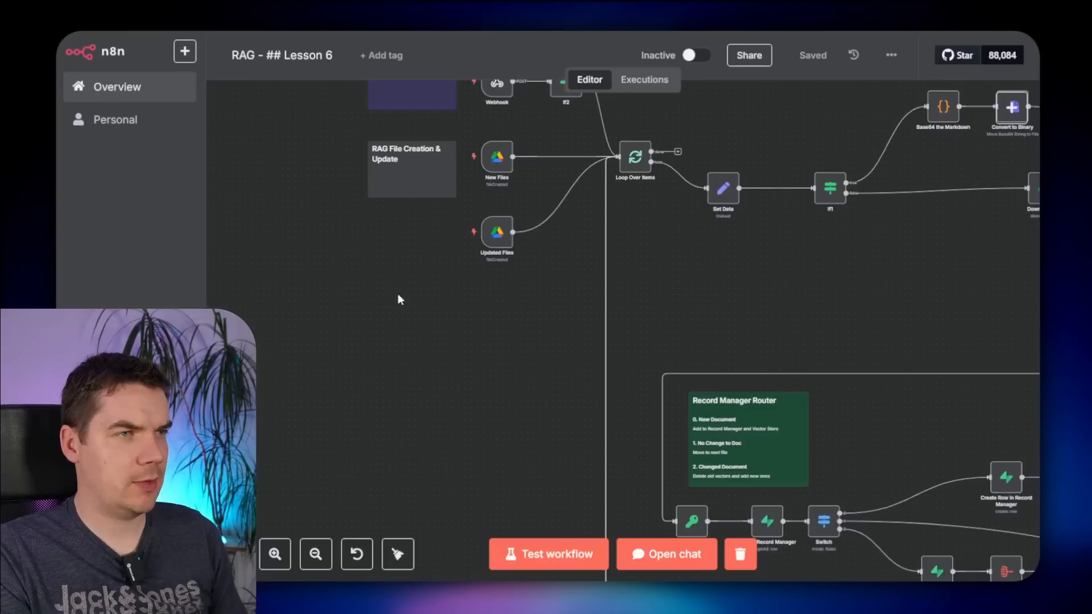
scroll(398, 293, "up", 3)
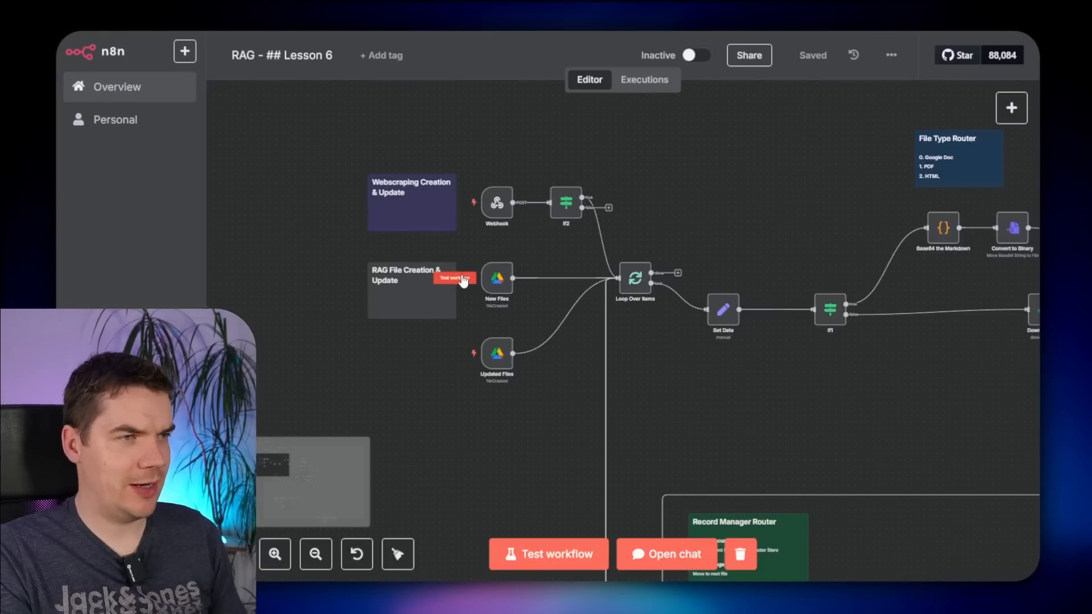
left_click(464, 280)
scroll(588, 348, "right", 5)
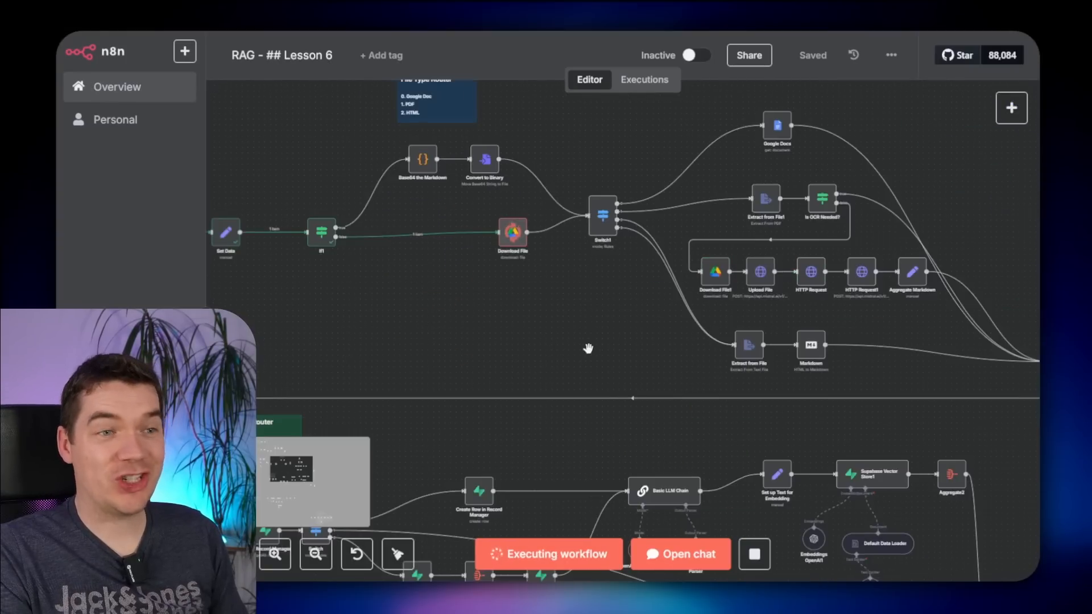
left_click_drag(588, 348, 564, 219)
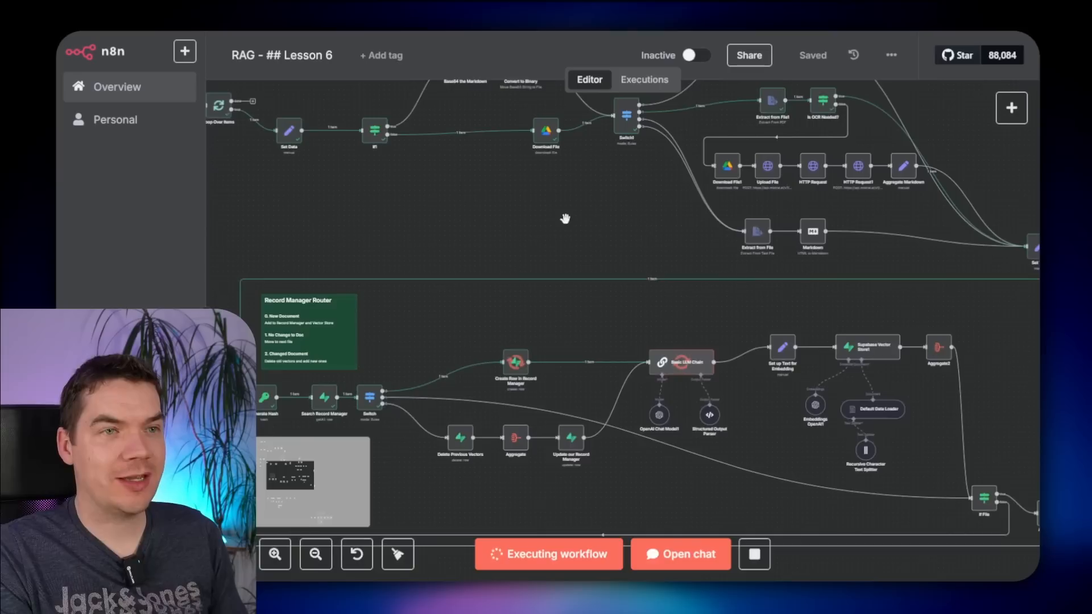
scroll(594, 368, "down", 3)
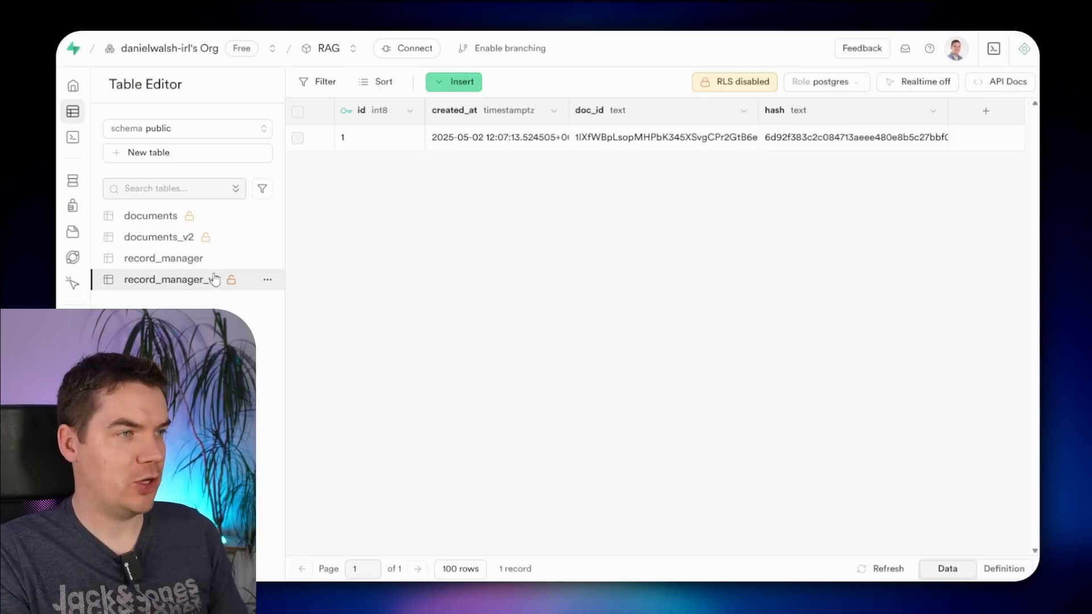
- Open documents_v2, widen its embedding and fts columns, and select an fts cell
left_click(170, 236)
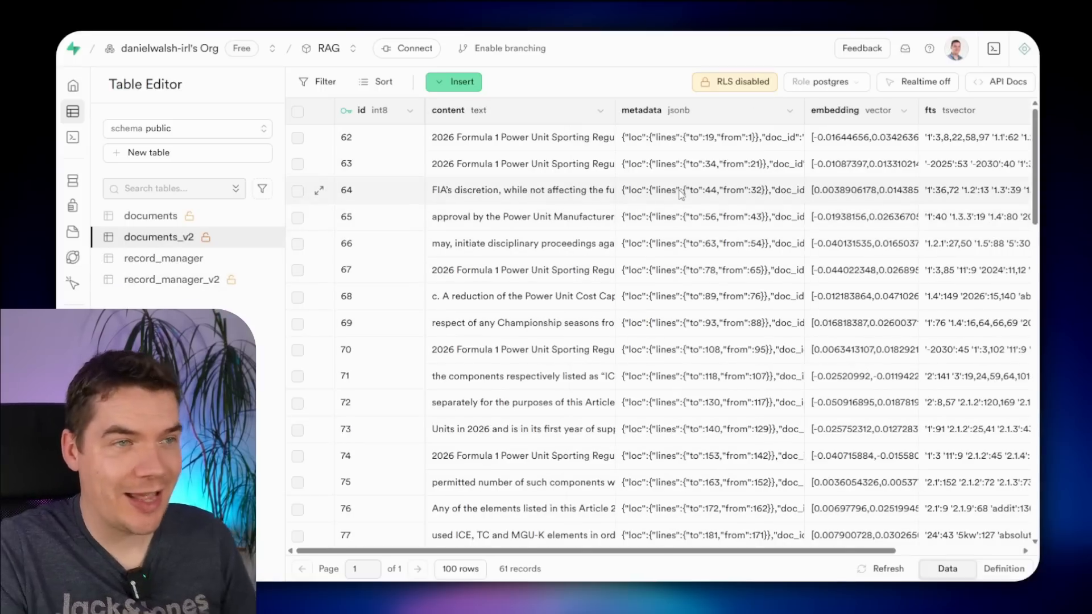
scroll(681, 193, "right", 3)
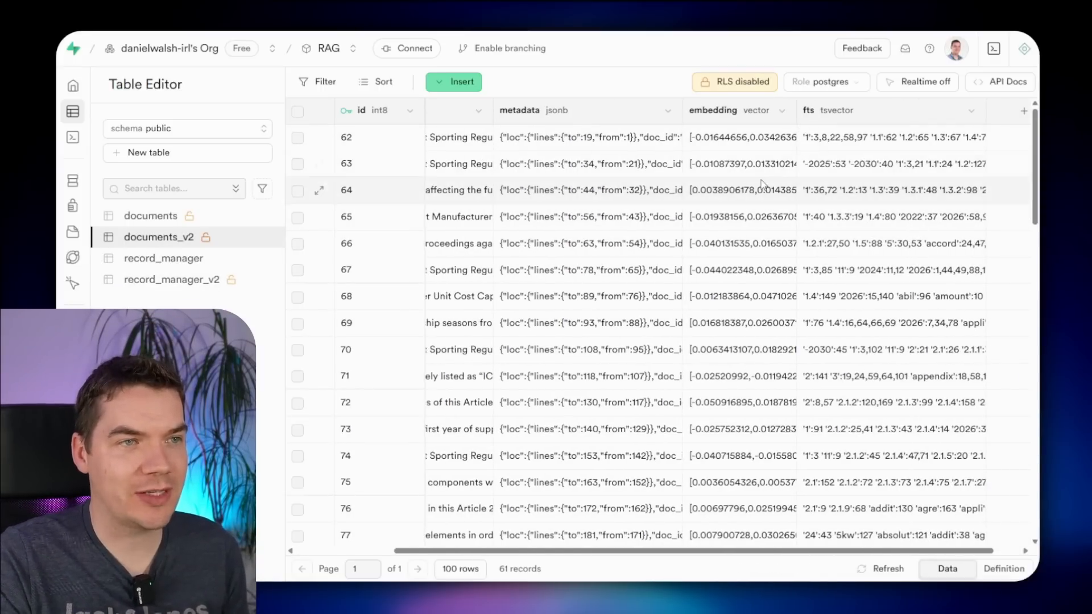
scroll(799, 119, "right", 1)
left_click_drag(766, 117, 871, 119)
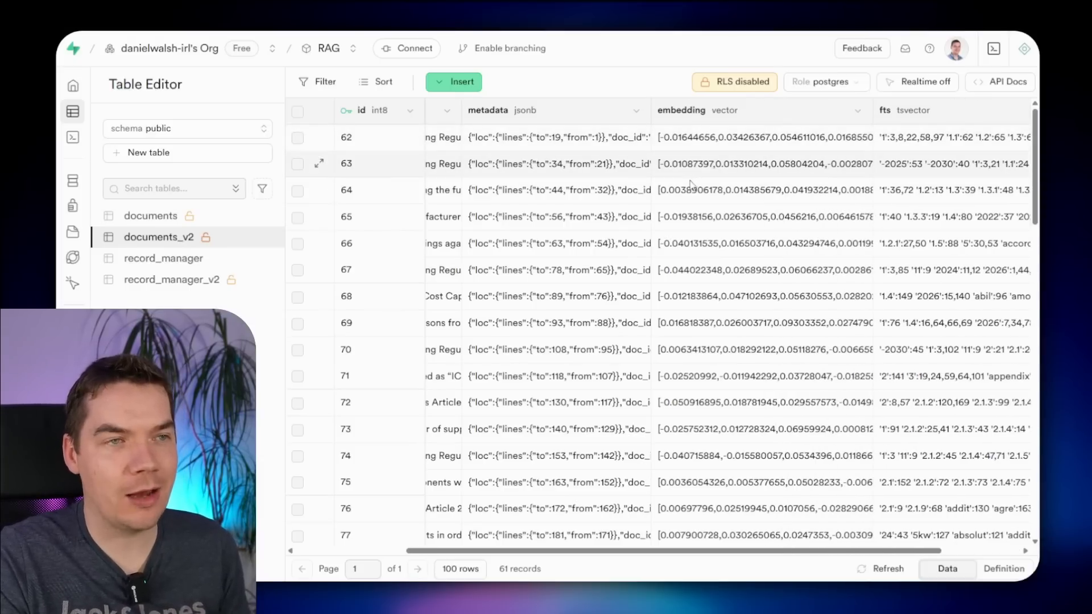
scroll(689, 183, "right", 3)
left_click_drag(949, 116, 1000, 117)
left_click(820, 165)
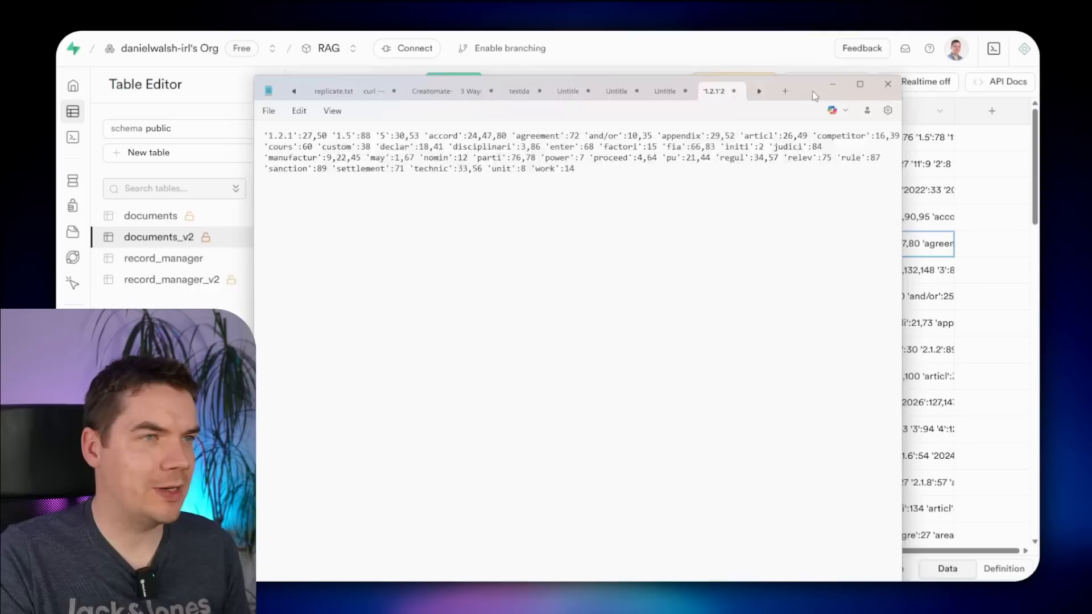
- Inspect stemmed keywords like 'accord' and 'declar' in the pasted fts text, then close Notepad
scroll(478, 319, "up", 5)
scroll(478, 318, "down", 1)
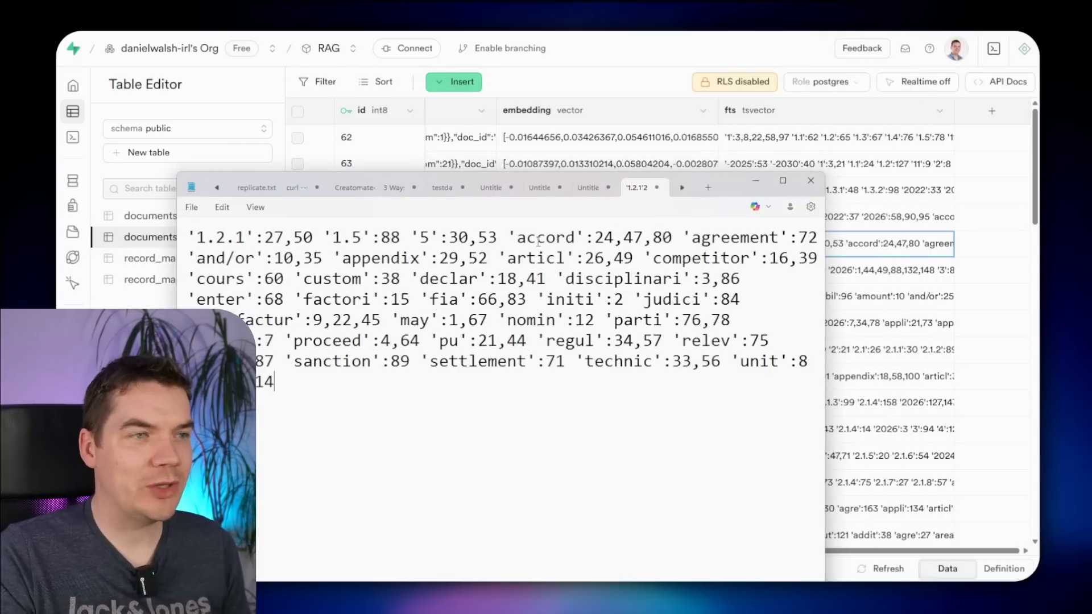
double_click(544, 239)
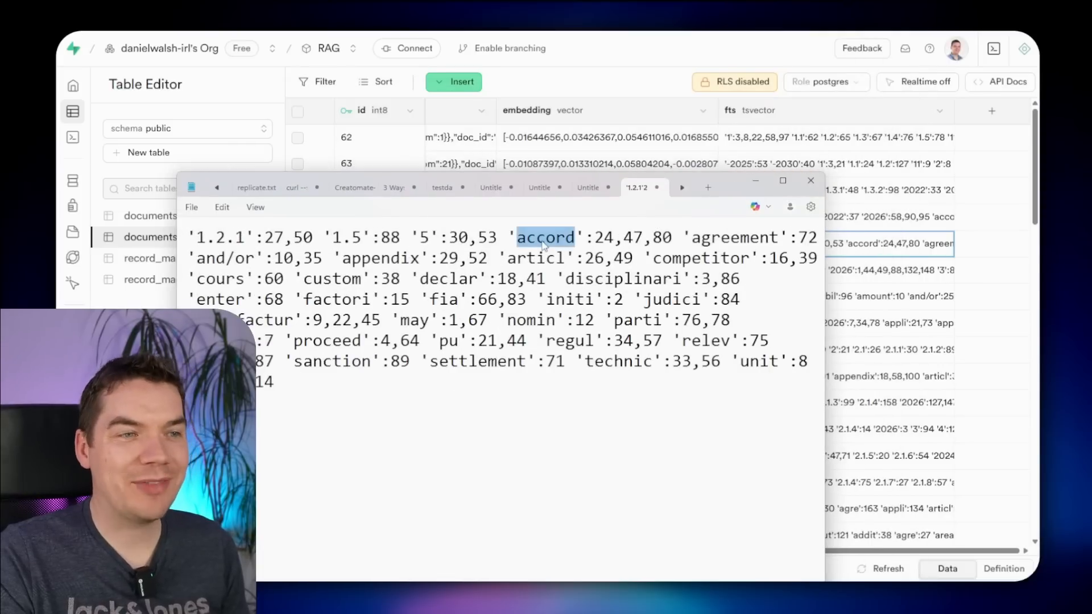
double_click(463, 278)
left_click(410, 259)
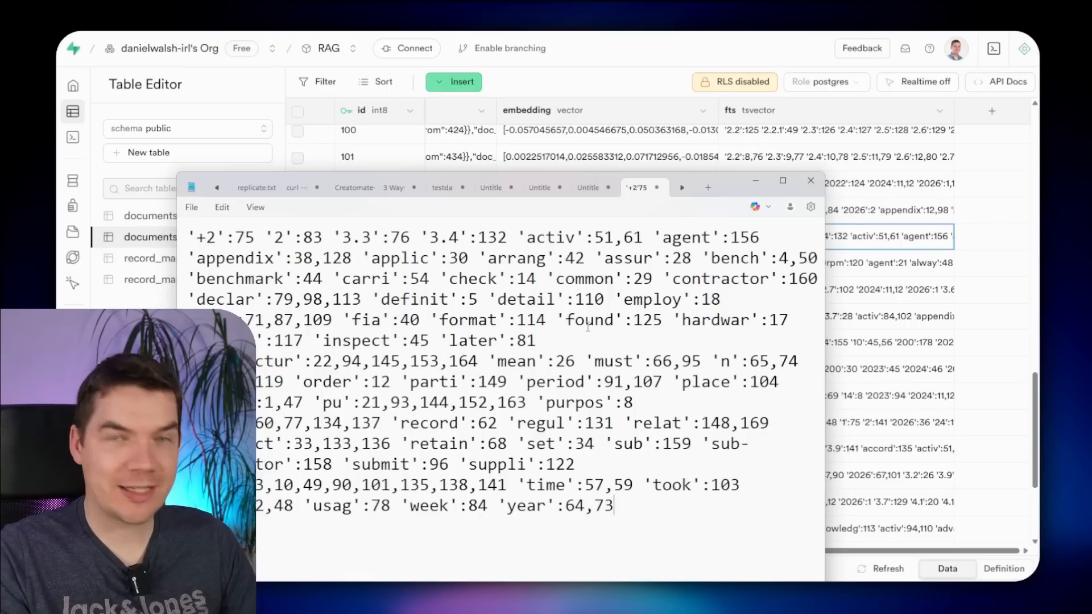
left_click(458, 340)
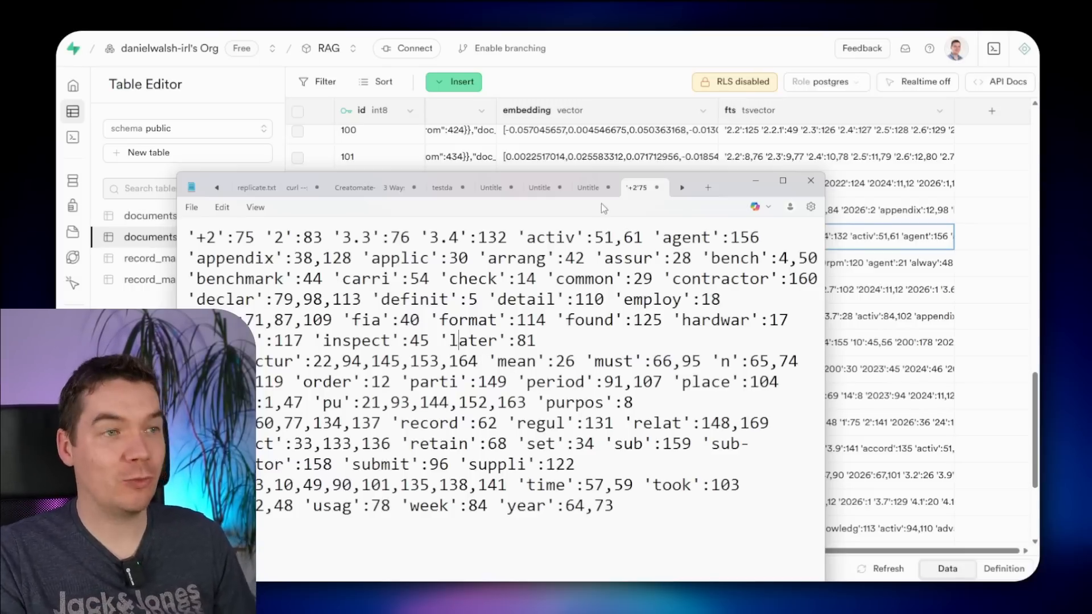
left_click(634, 79)
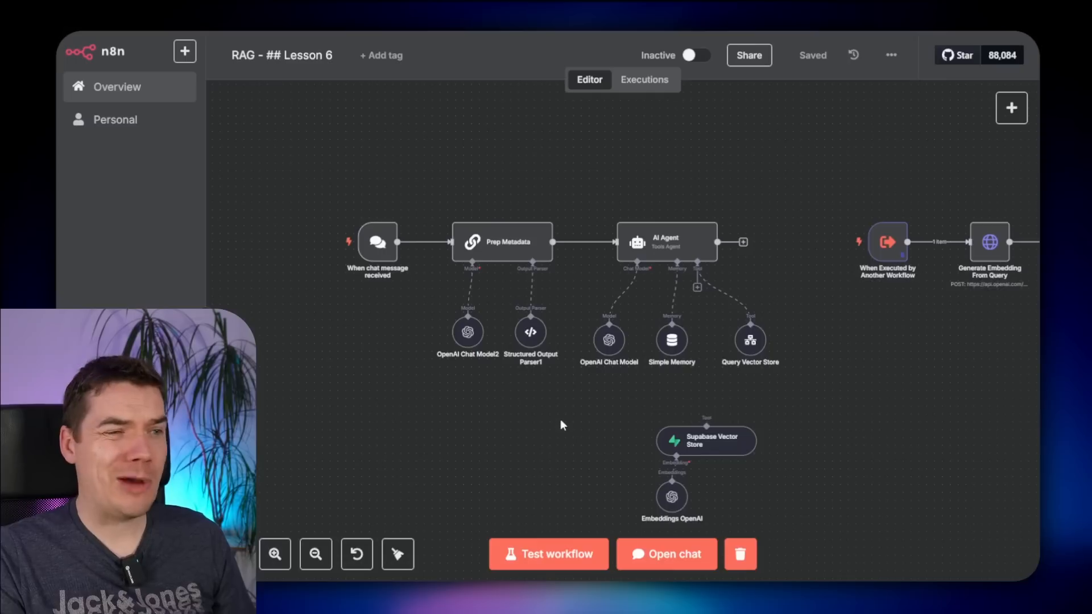
- Select the When Executed by Another Workflow node, save with Ctrl+S, and open the chat panel
scroll(561, 419, "up", 3)
left_click_drag(483, 417, 634, 477)
scroll(917, 430, "right", 6)
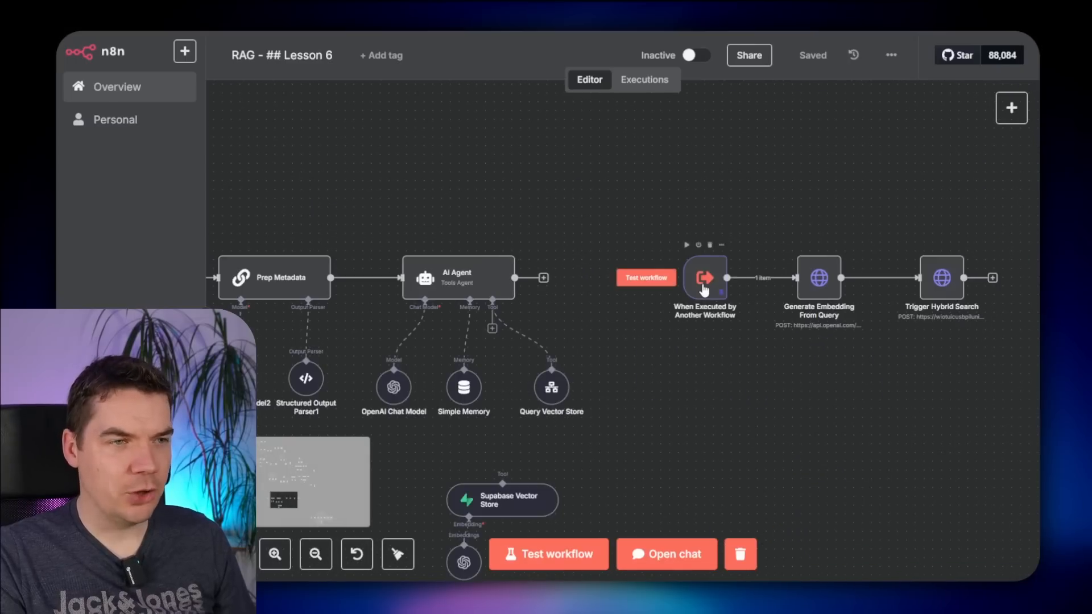
left_click(705, 291)
key("ctrl+s")
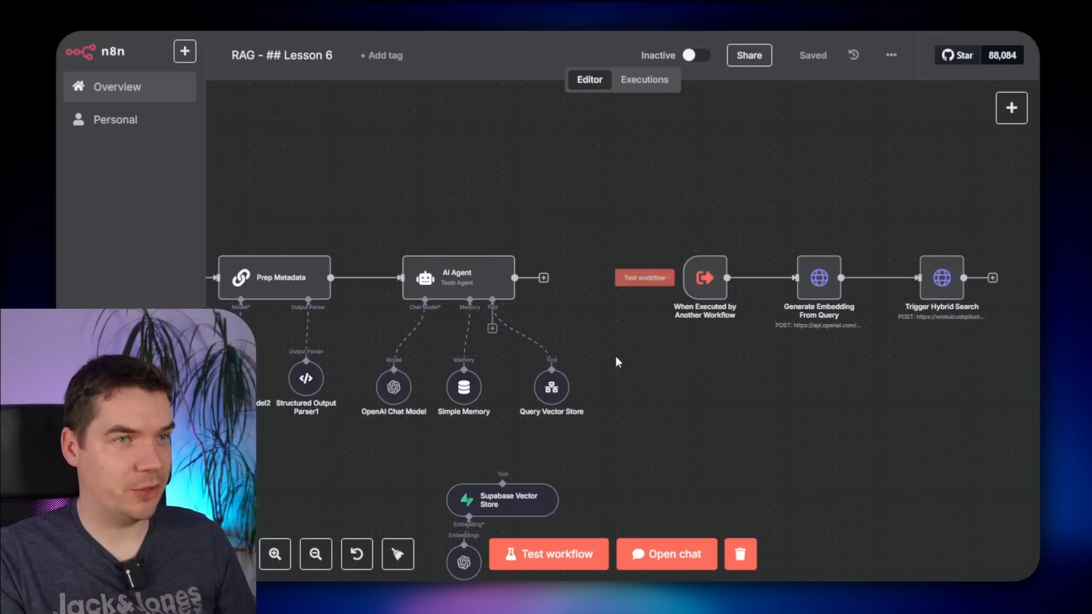
left_click(667, 554)
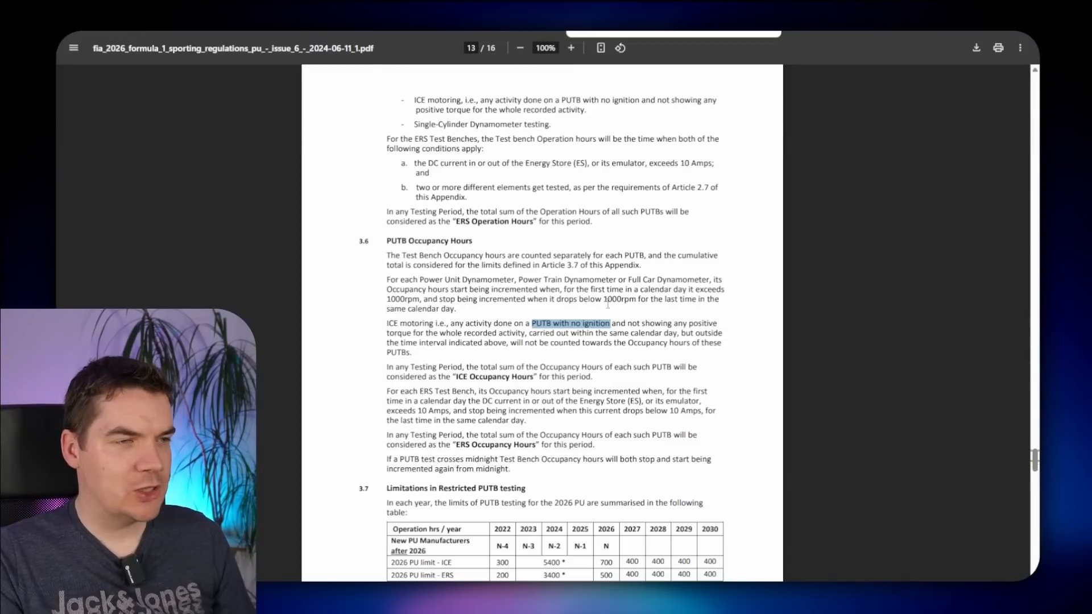
- Select 'PUTB with no ignition' in the regulations PDF and paste it into n8n's chat box
scroll(573, 338, "up", 5, "ctrl")
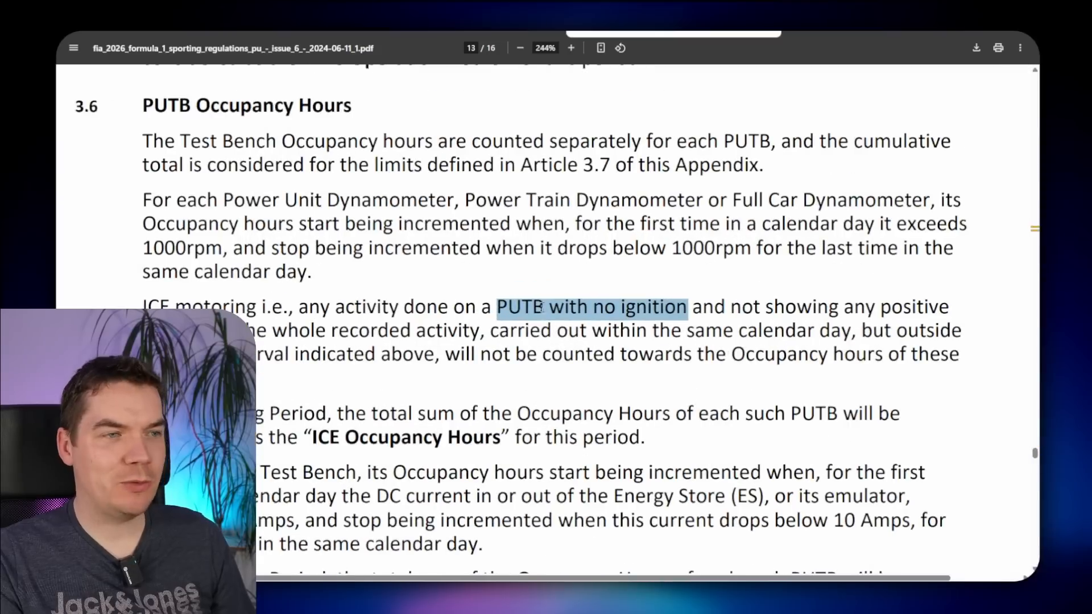
left_click(521, 307)
left_click_drag(502, 306, 698, 308)
key("ctrl+c")
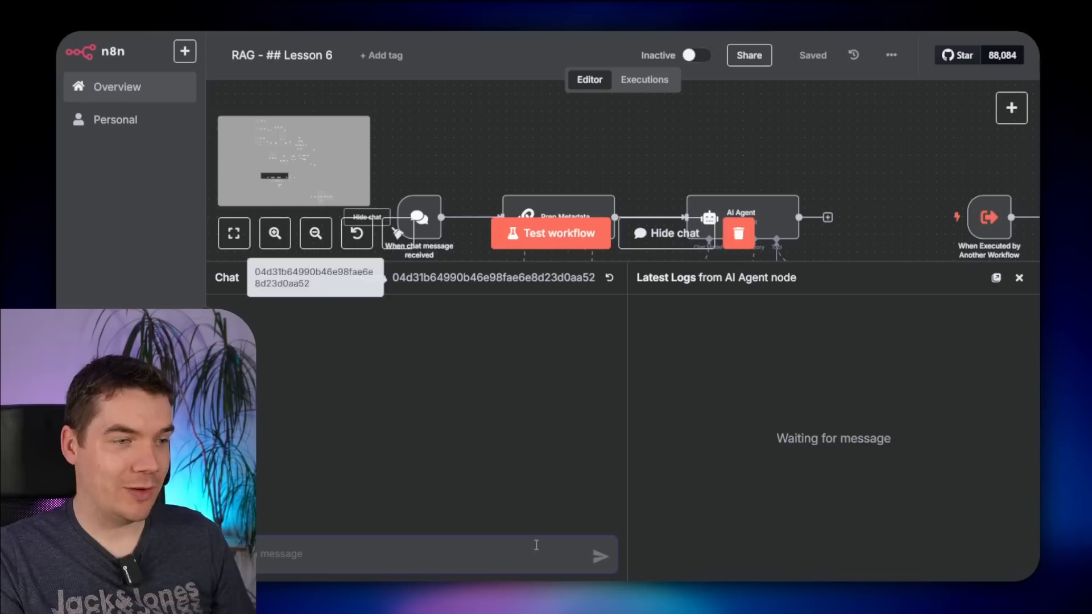
left_click(514, 551)
key("ctrl+v")
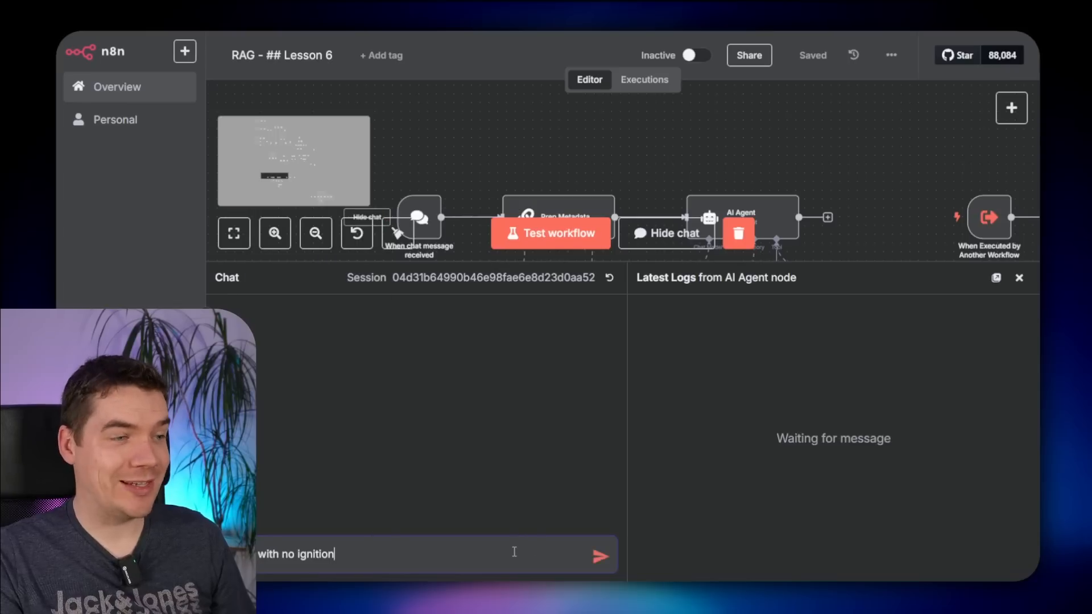
- Send the 'PUTB with no ignition' question, then inspect the Query Vector Store tool's details
key("Return")
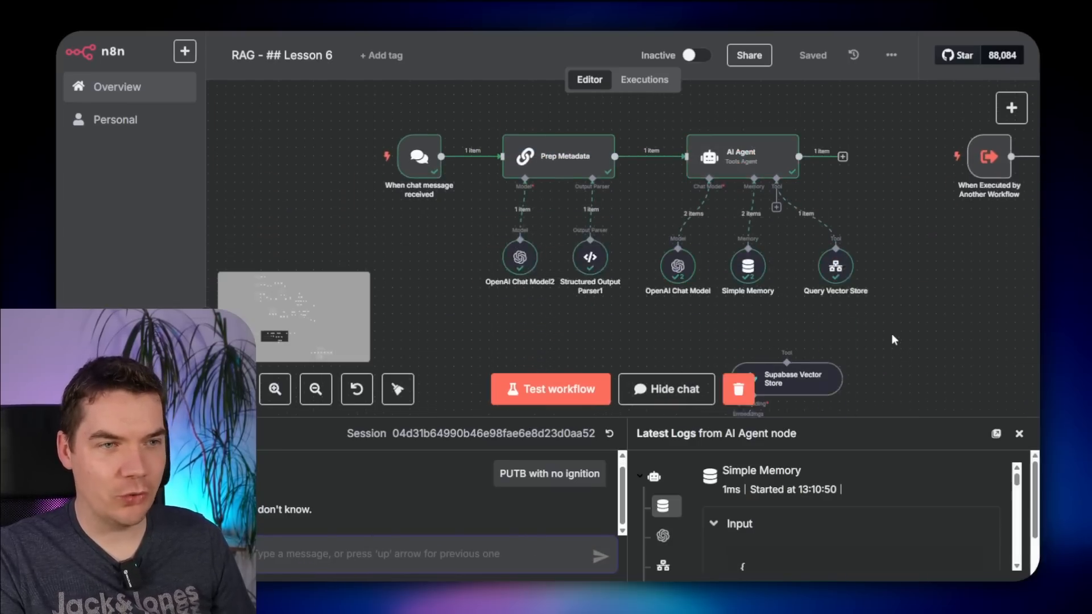
scroll(892, 339, "down", 1)
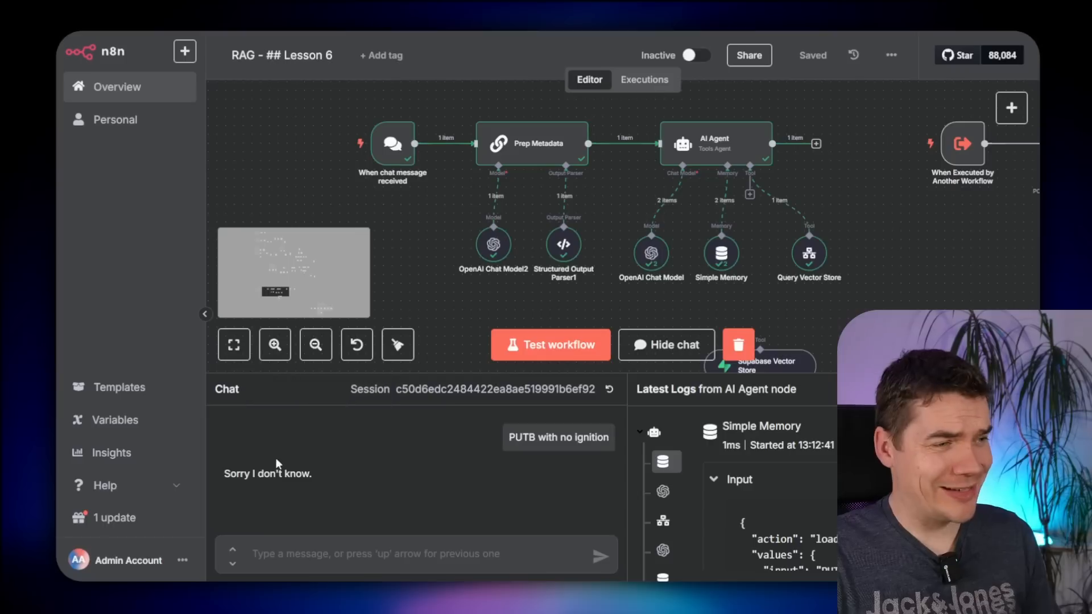
left_click_drag(919, 263, 794, 293)
scroll(727, 229, "up", 1)
scroll(727, 233, "down", 2)
double_click(648, 234)
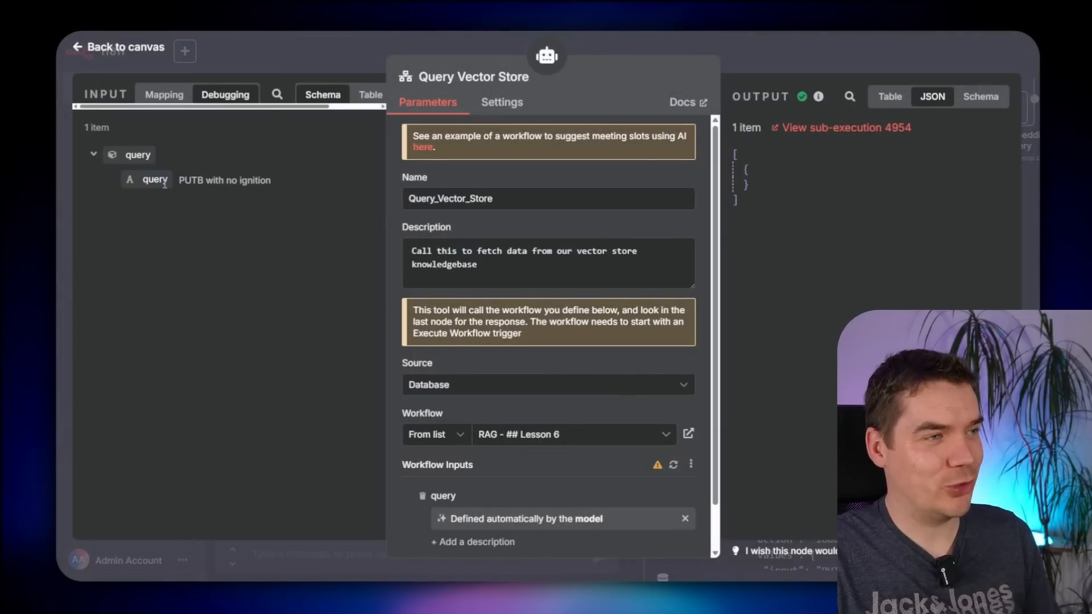
- Refresh the tool's workflow inputs and map Prep Metadata's motorsport_category into the Query Vector Store tool
left_click(837, 63)
double_click(673, 236)
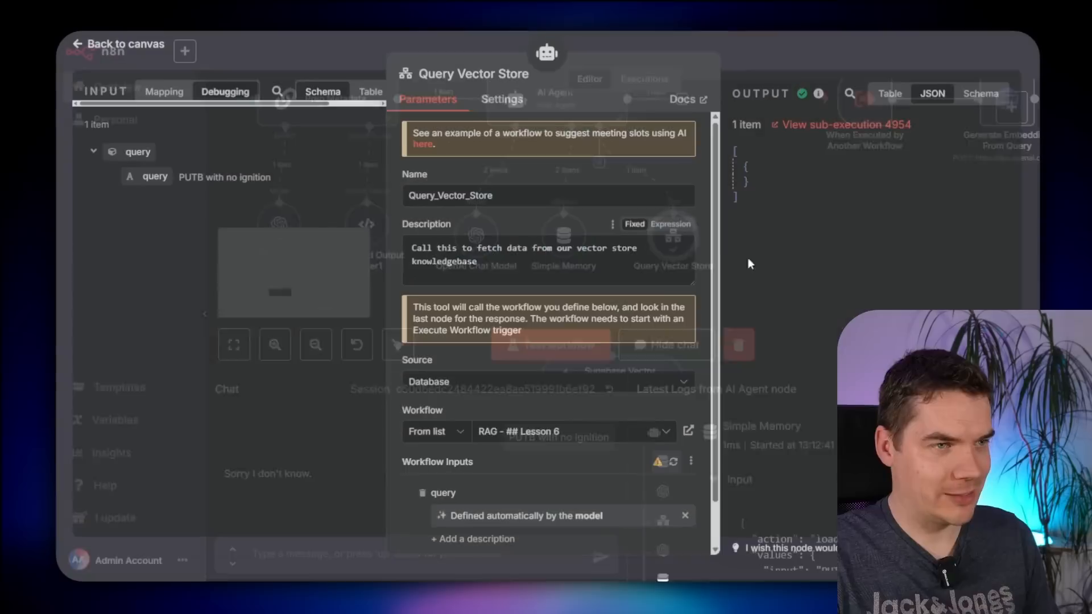
mouse_move(658, 421)
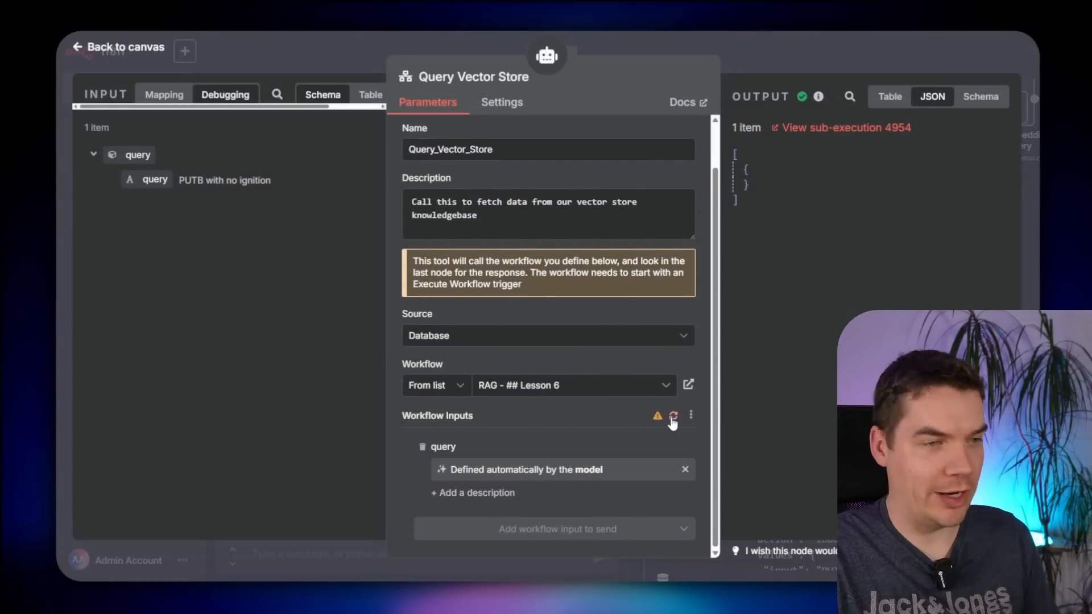
left_click(673, 415)
scroll(545, 455, "down", 1)
left_click(486, 485)
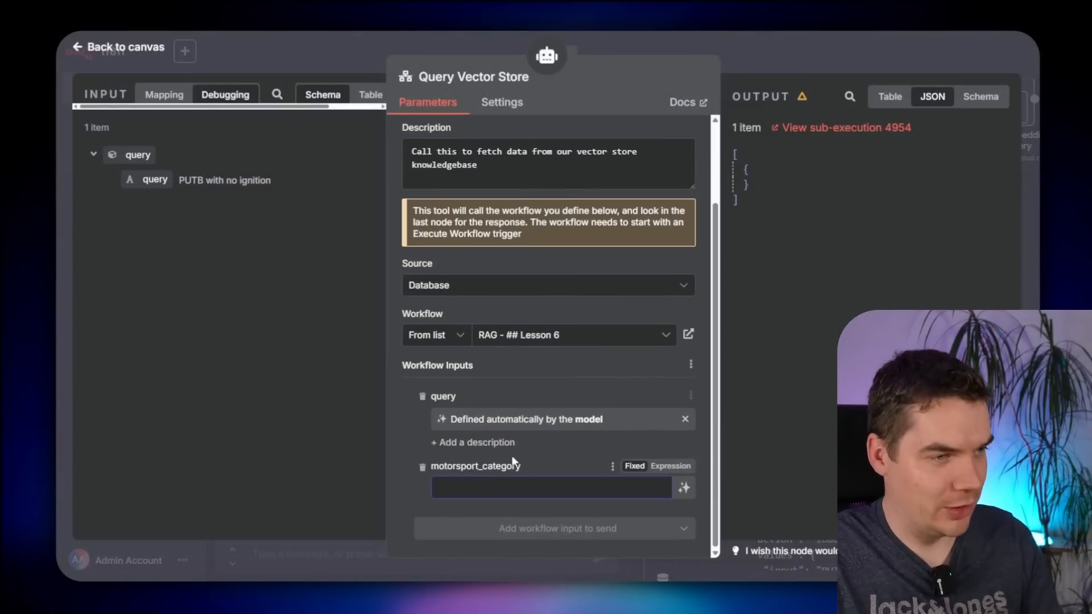
left_click(671, 466)
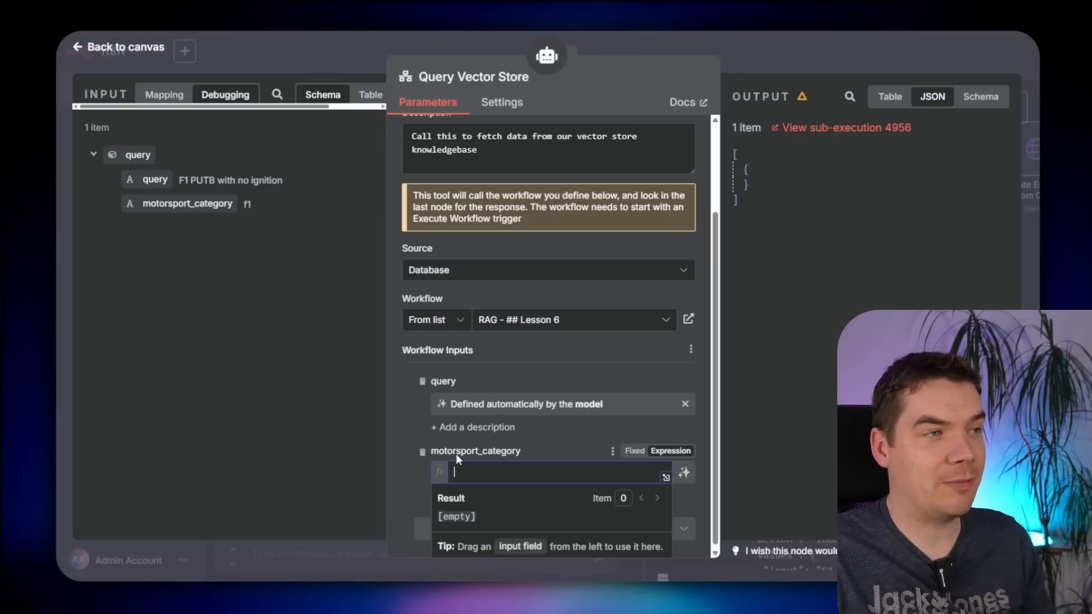
left_click(162, 95)
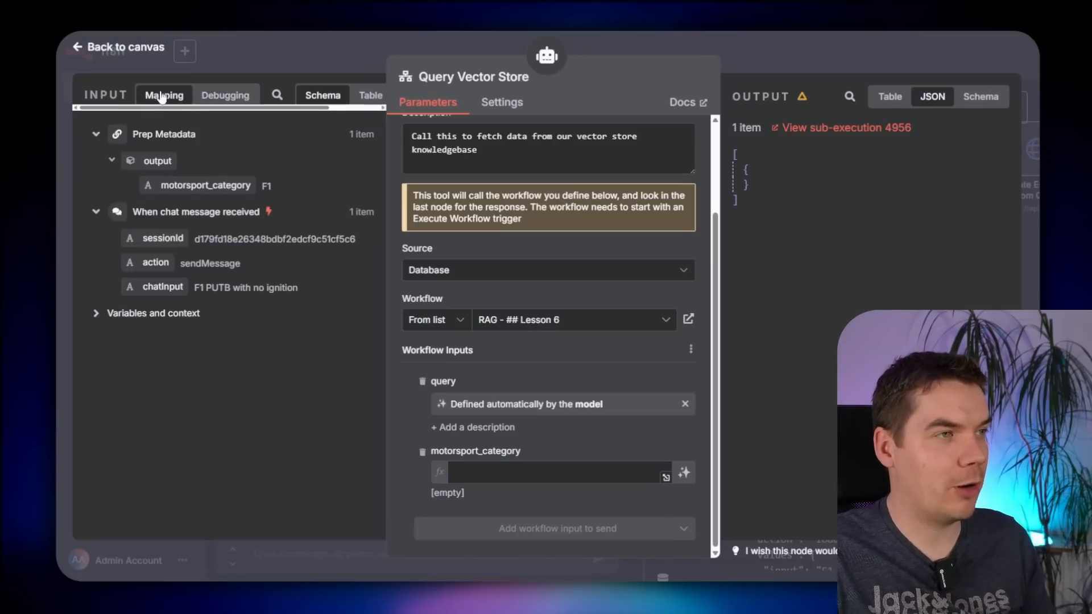
left_click_drag(205, 186, 526, 480)
left_click(823, 60)
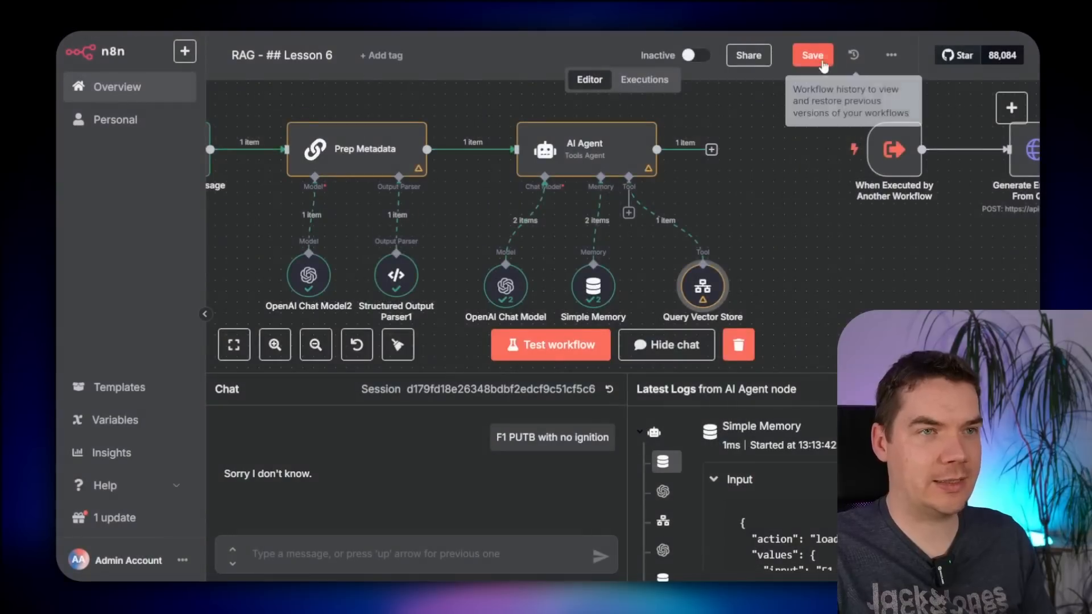
- Save, resend the chat message, and inspect Query Vector Store and Trigger Hybrid Search results
left_click(823, 66)
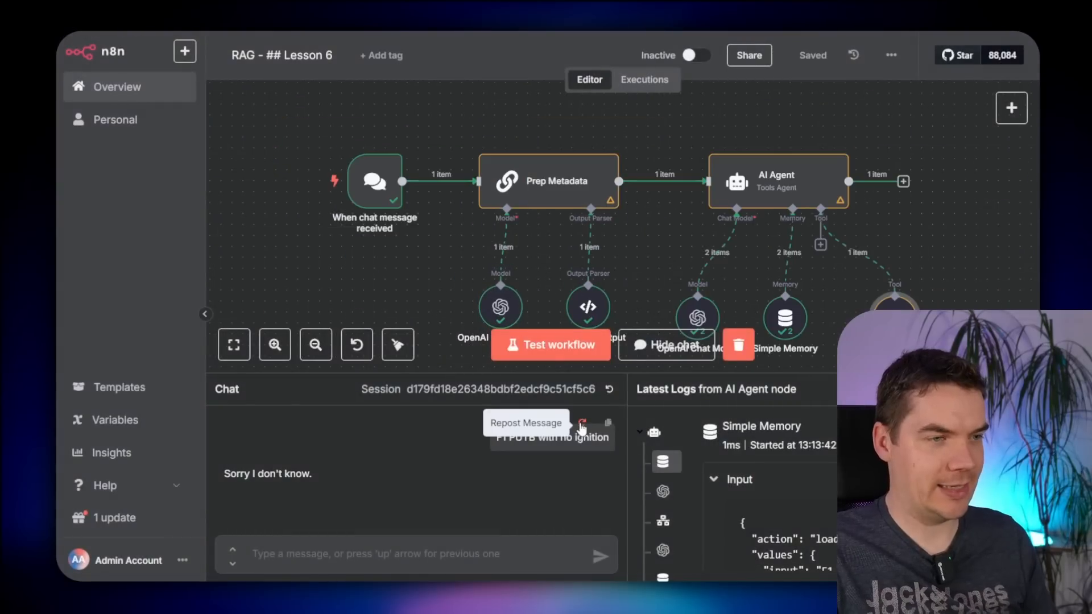
left_click(582, 430)
left_click_drag(317, 326, 317, 298)
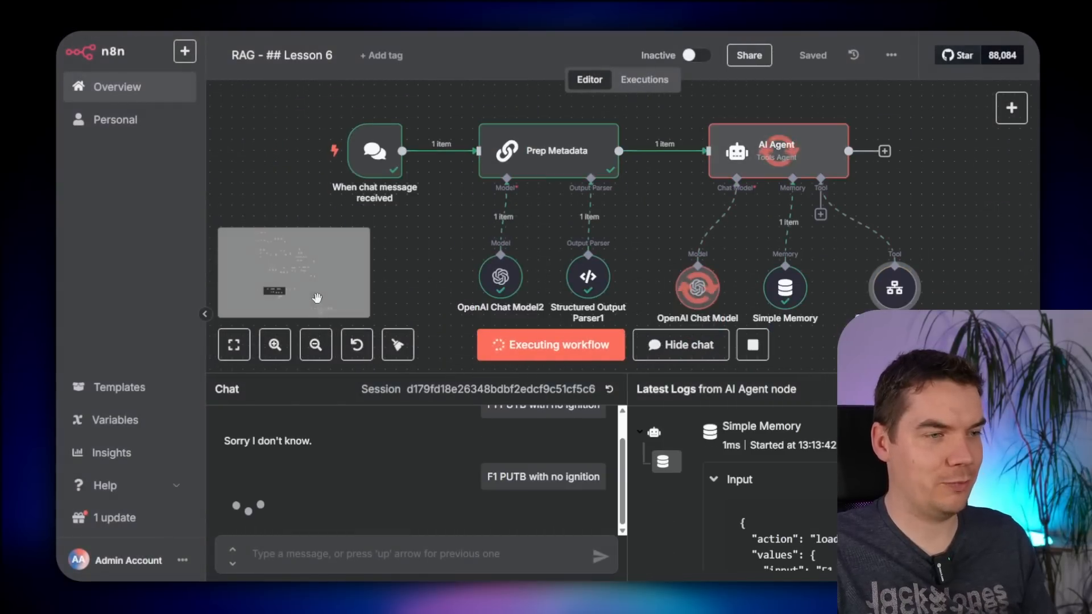
double_click(894, 288)
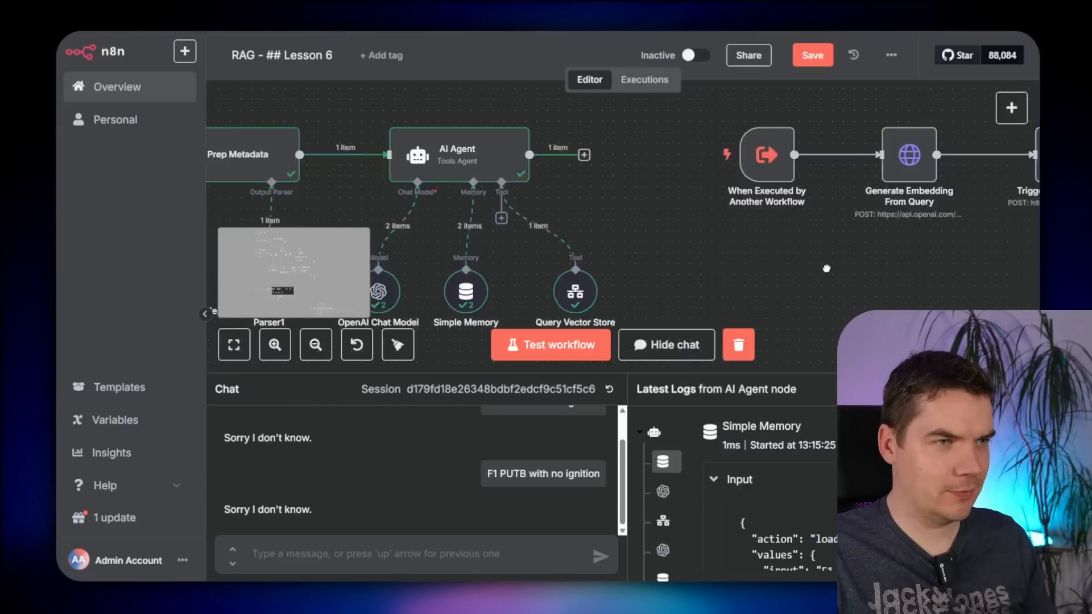
left_click_drag(824, 266, 603, 287)
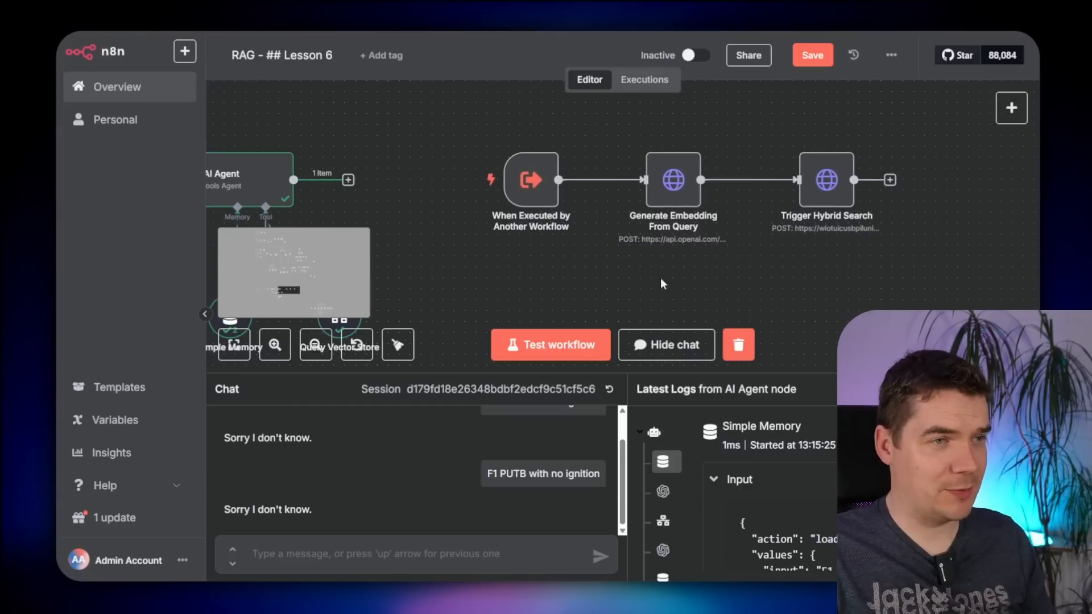
double_click(736, 236)
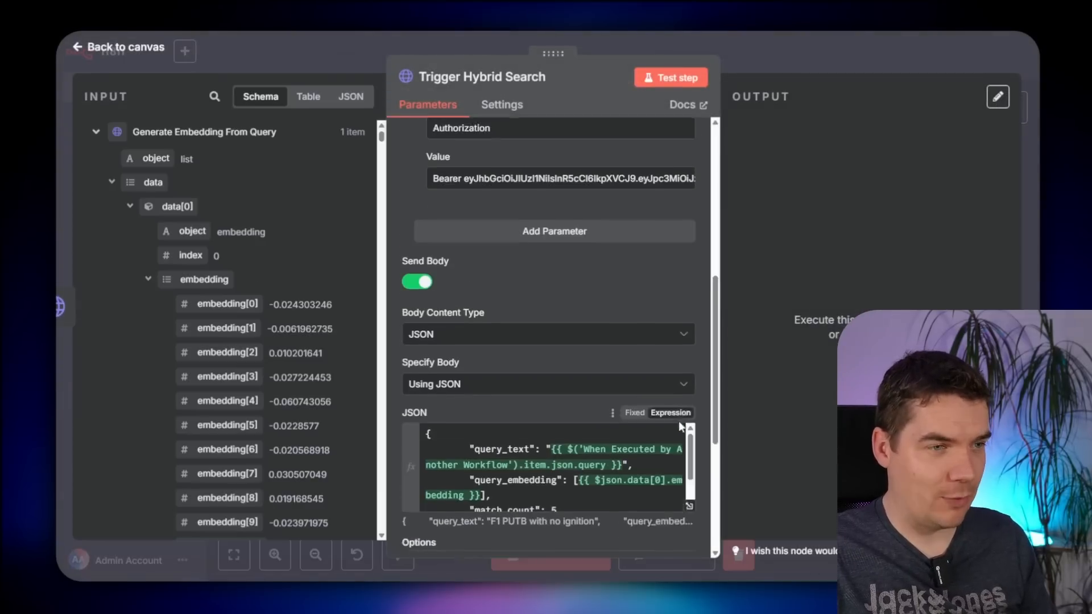
- Insert the trigger's motorsport_category into the JSON body's filter value in the expression editor
scroll(682, 443, "down", 1)
left_click(689, 468)
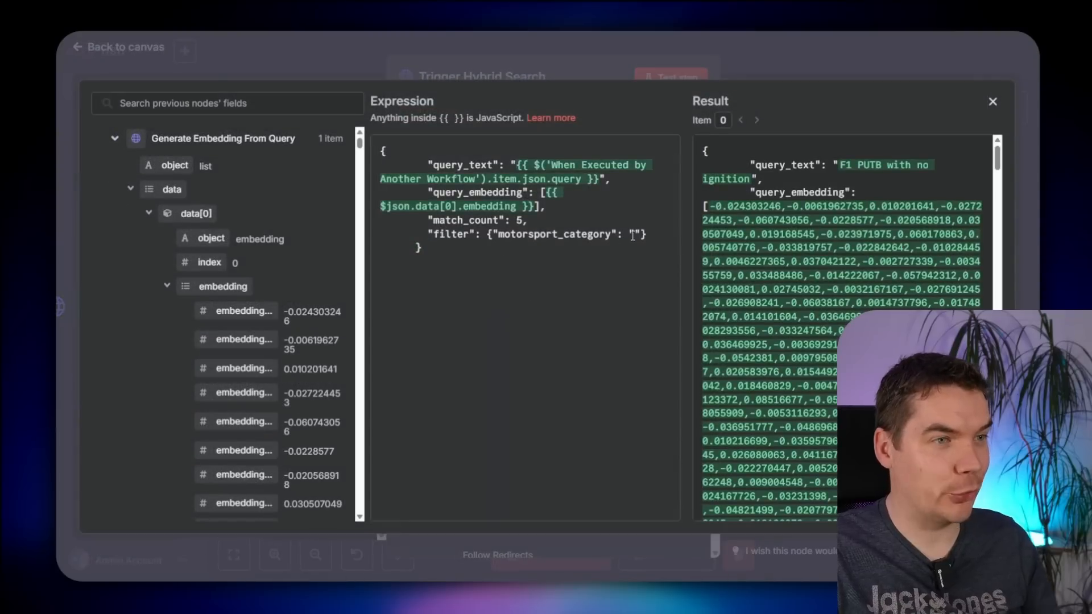
left_click(632, 234)
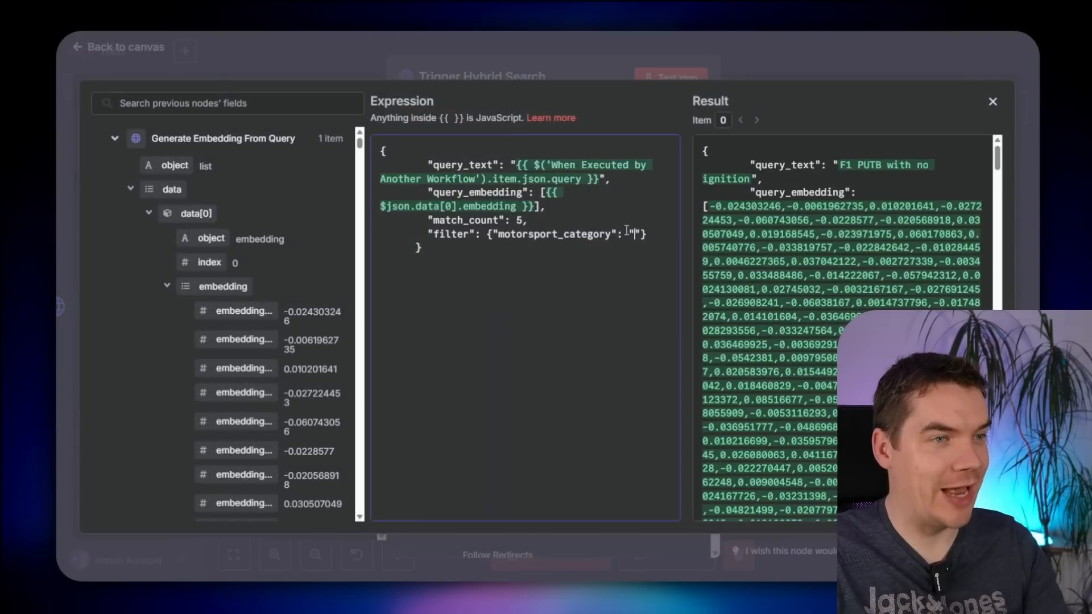
left_click(114, 138)
left_click_drag(203, 219, 634, 239)
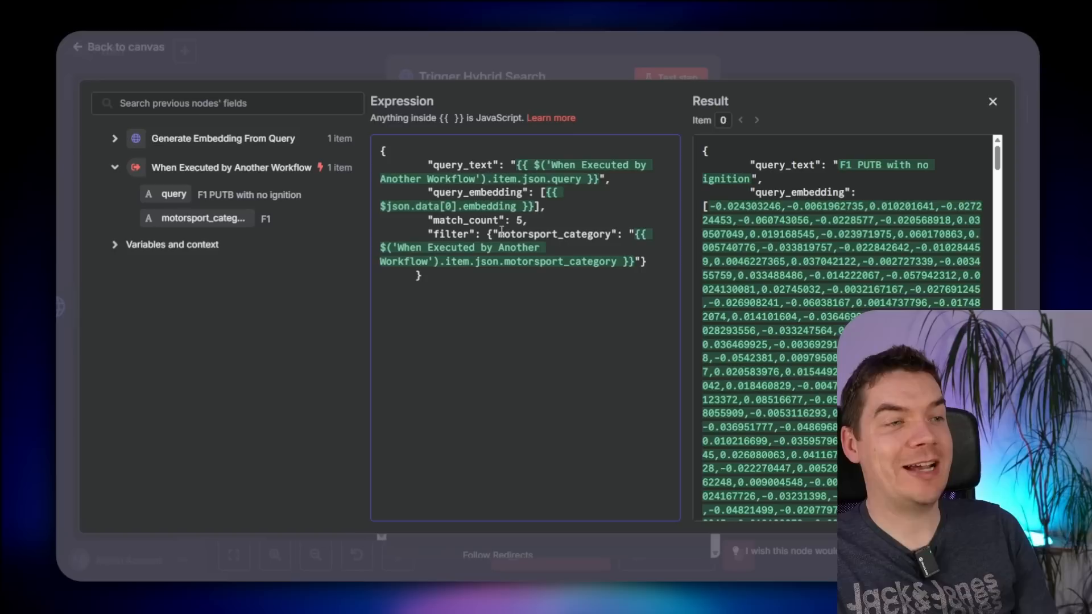
left_click_drag(488, 234, 635, 266)
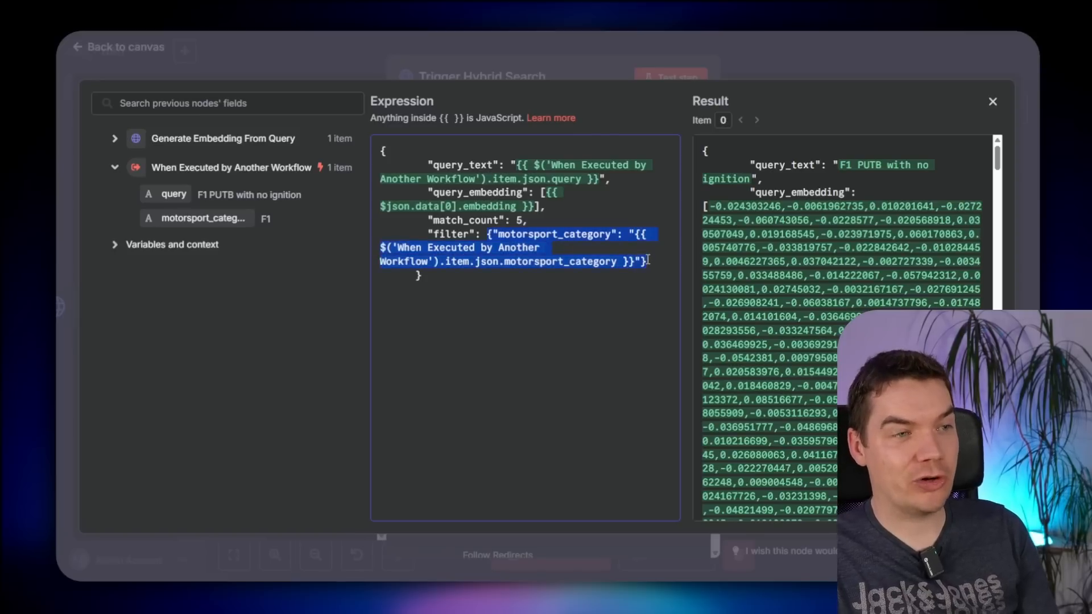
left_click(629, 254)
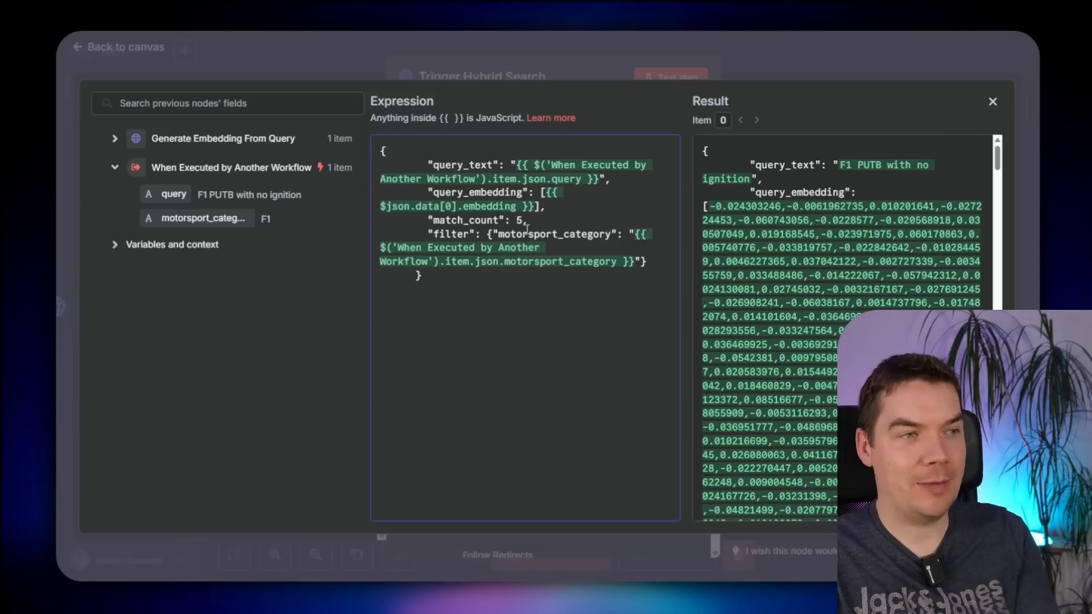
scroll(786, 207, "down", 10)
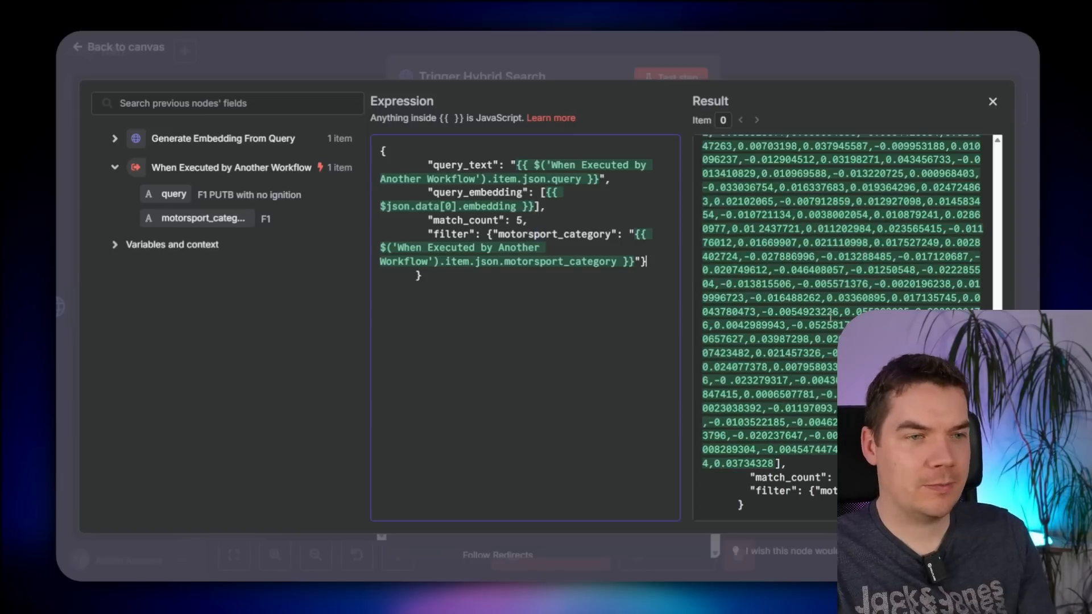
left_click(798, 56)
left_click(838, 50)
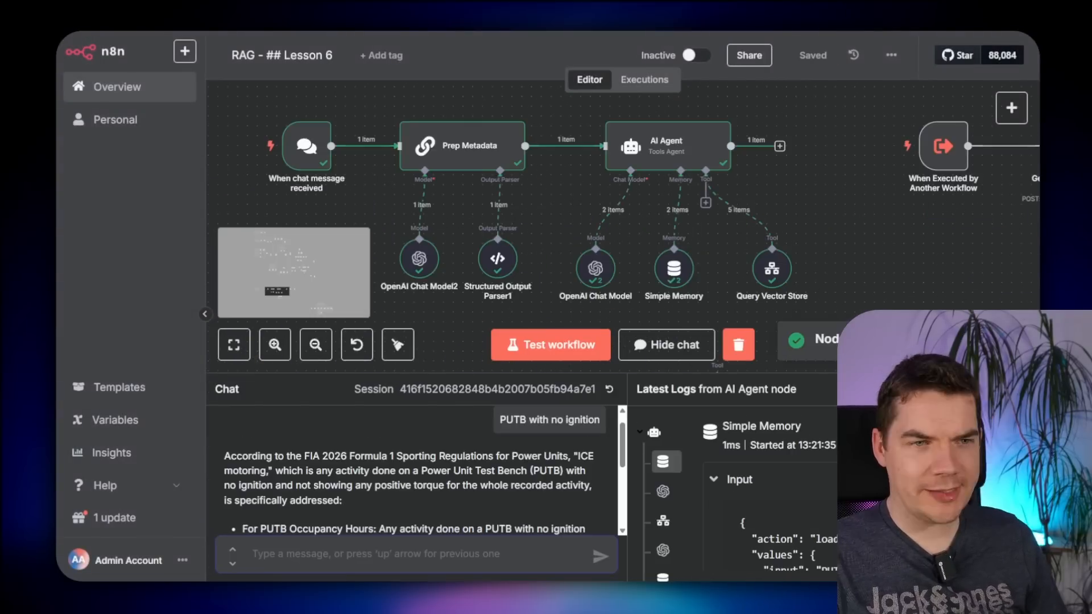
- Enlarge the chat area to review the agent's two-bullet answer from the FIA 2026 regulations
left_click_drag(772, 374, 737, 156)
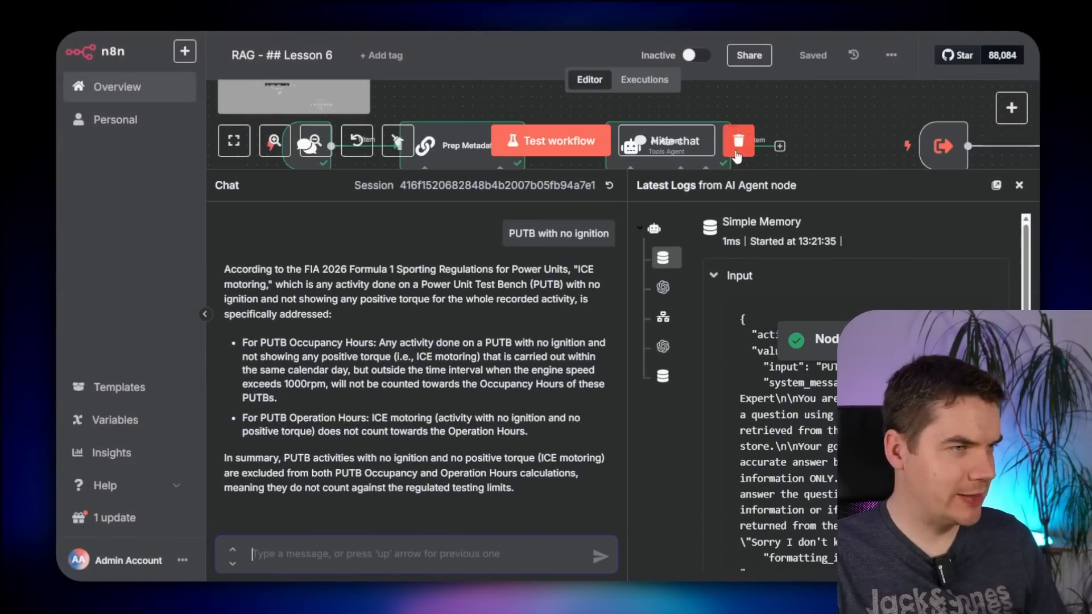
left_click_drag(254, 270, 361, 418)
left_click(368, 378)
left_click_drag(260, 343, 371, 431)
left_click(372, 406)
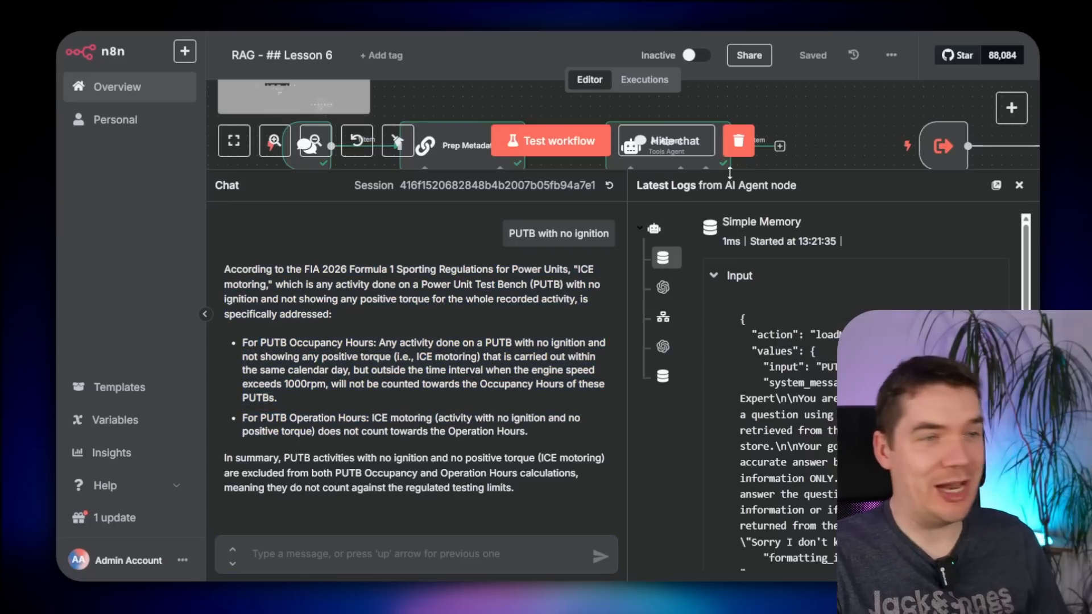
left_click_drag(839, 177, 841, 384)
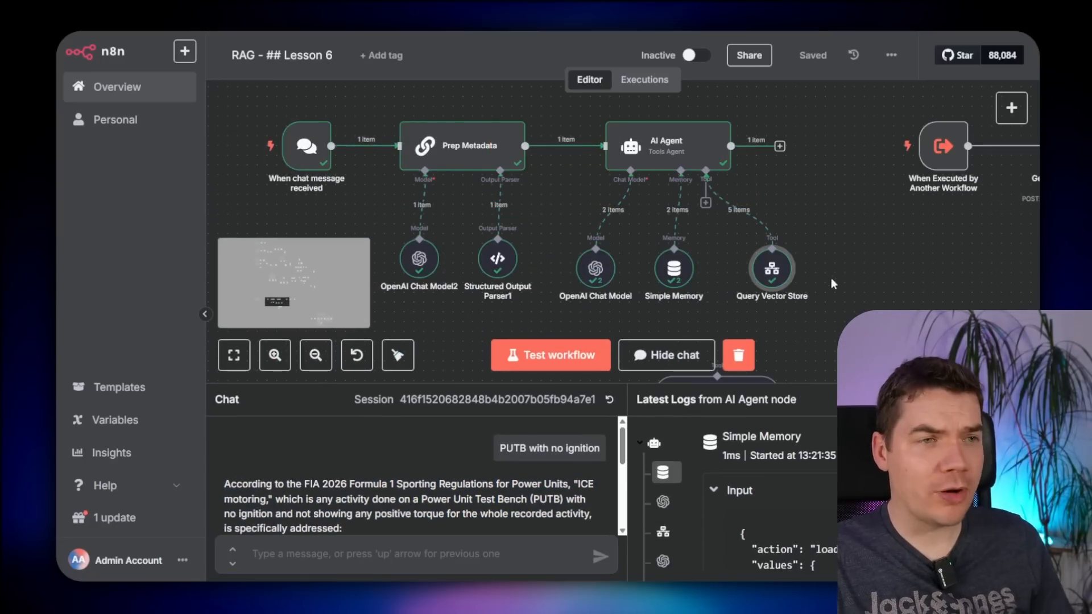
- Open Query Vector Store's output and inspect each chunk's keyword and vector scores and ranks
double_click(773, 270)
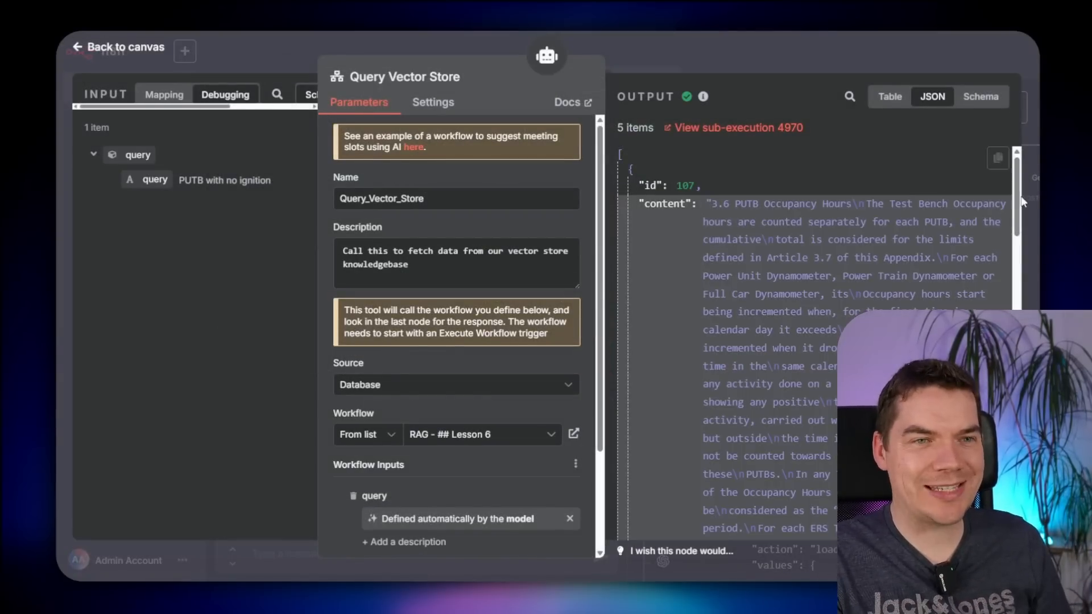
scroll(1019, 202, "down", 10)
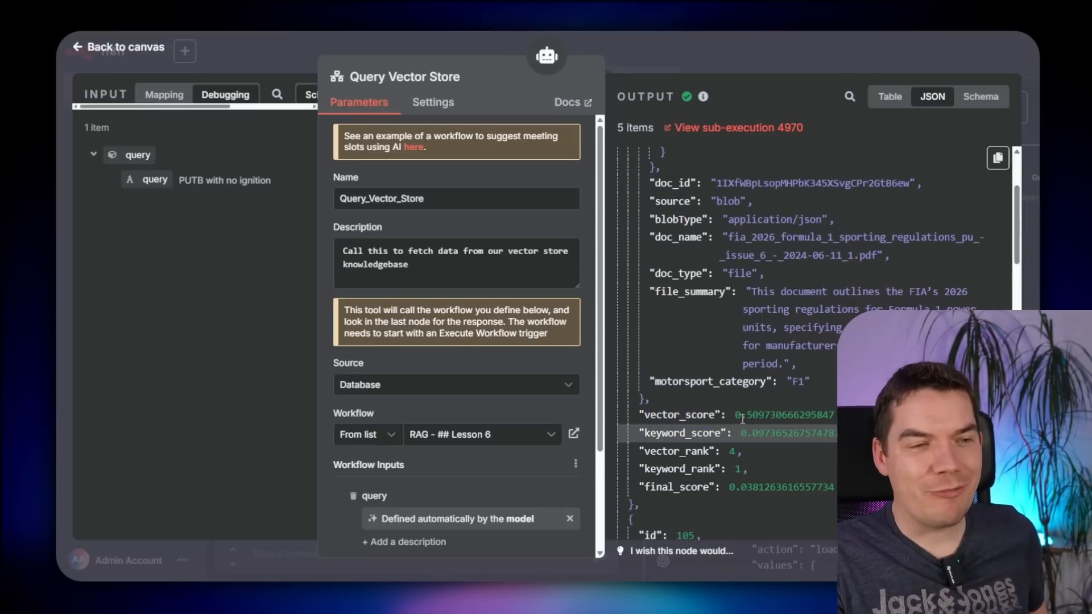
mouse_move(753, 434)
left_mouse_down()
mouse_move(781, 436)
mouse_move(759, 420)
left_mouse_up()
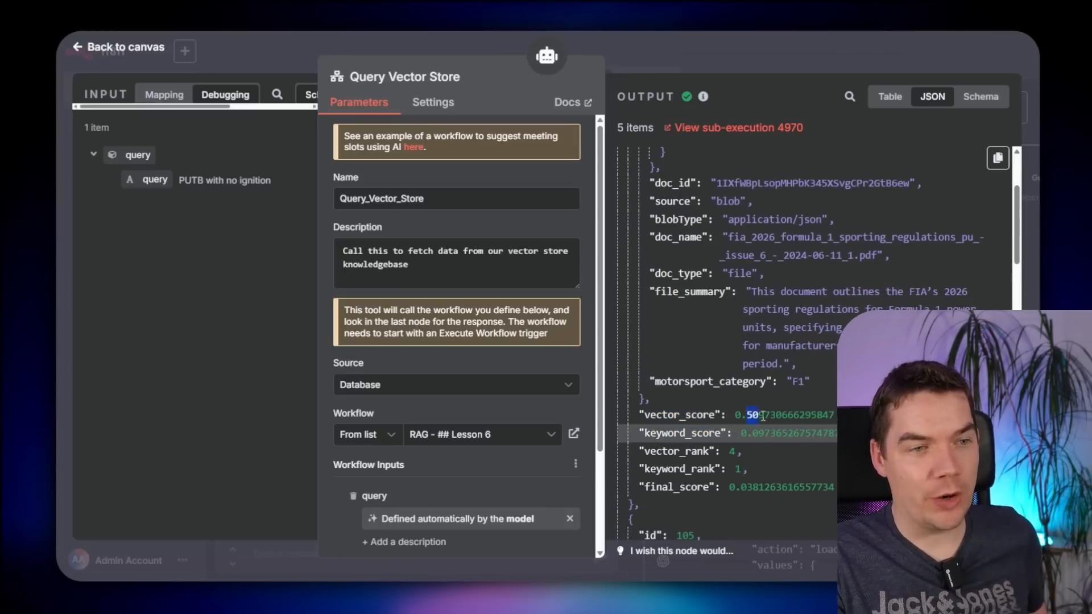
left_click(762, 430)
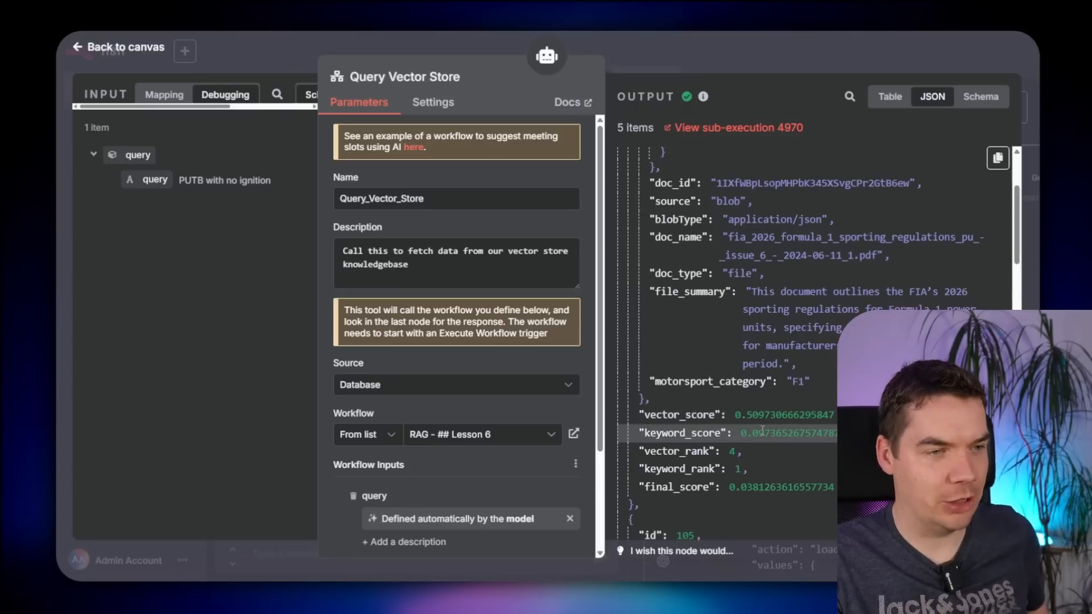
left_click_drag(683, 457, 740, 469)
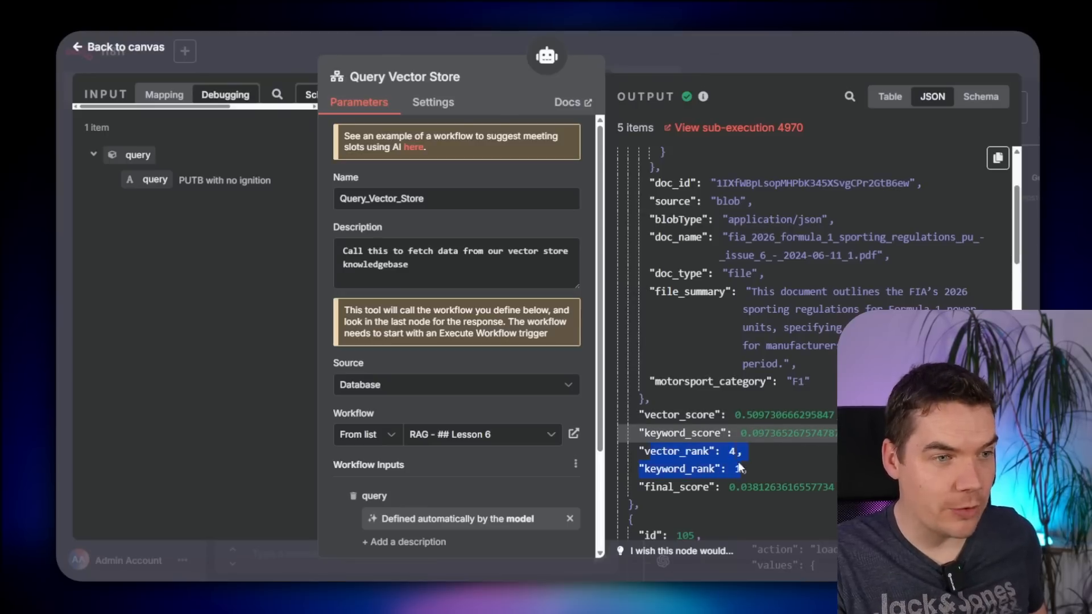
left_click_drag(662, 453, 743, 454)
left_click(665, 468)
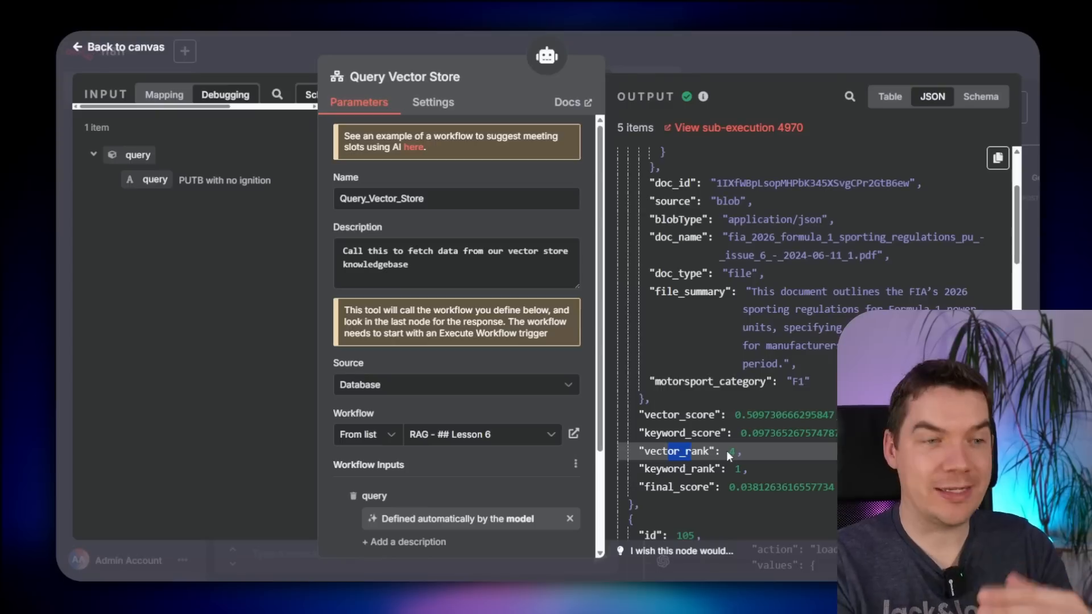
left_click(717, 465)
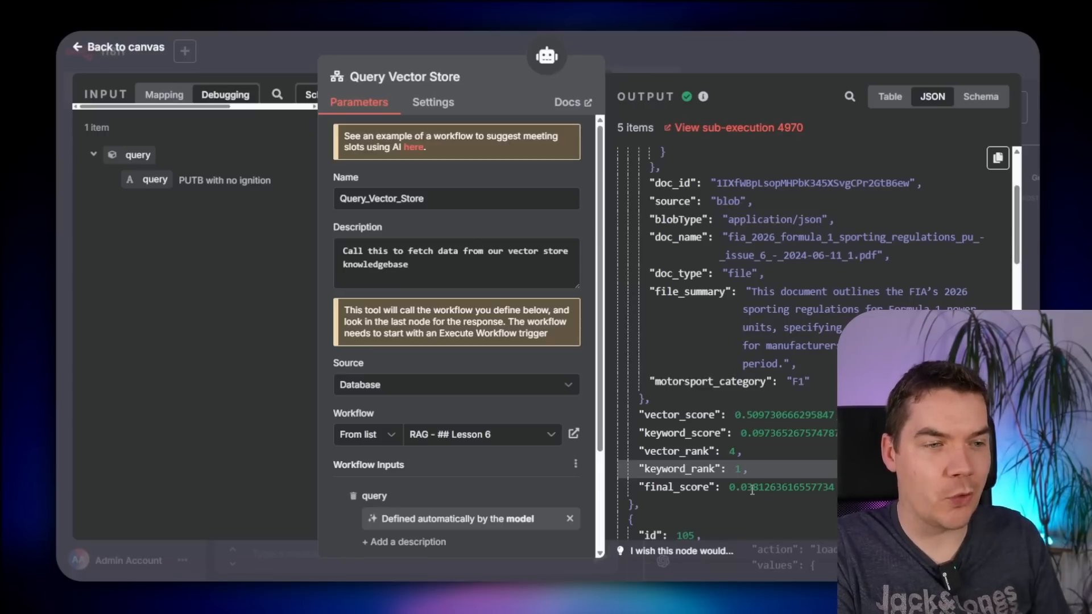
- Scroll through the remaining chunks, noting the zero keyword_score, then return to the Lesson 6 canvas
scroll(765, 474, "down", 10)
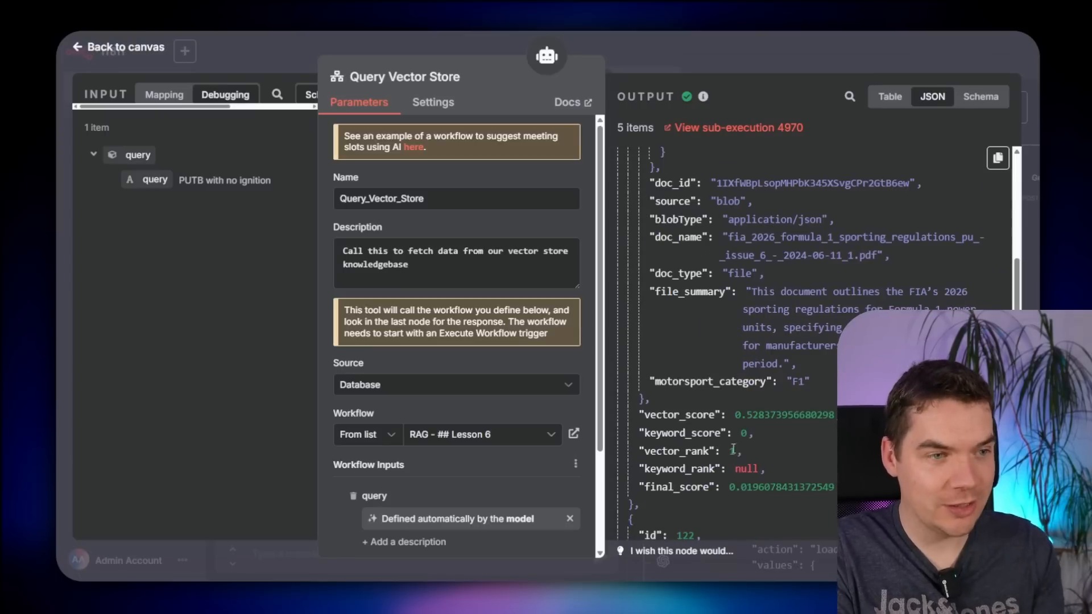
left_click_drag(753, 432, 639, 432)
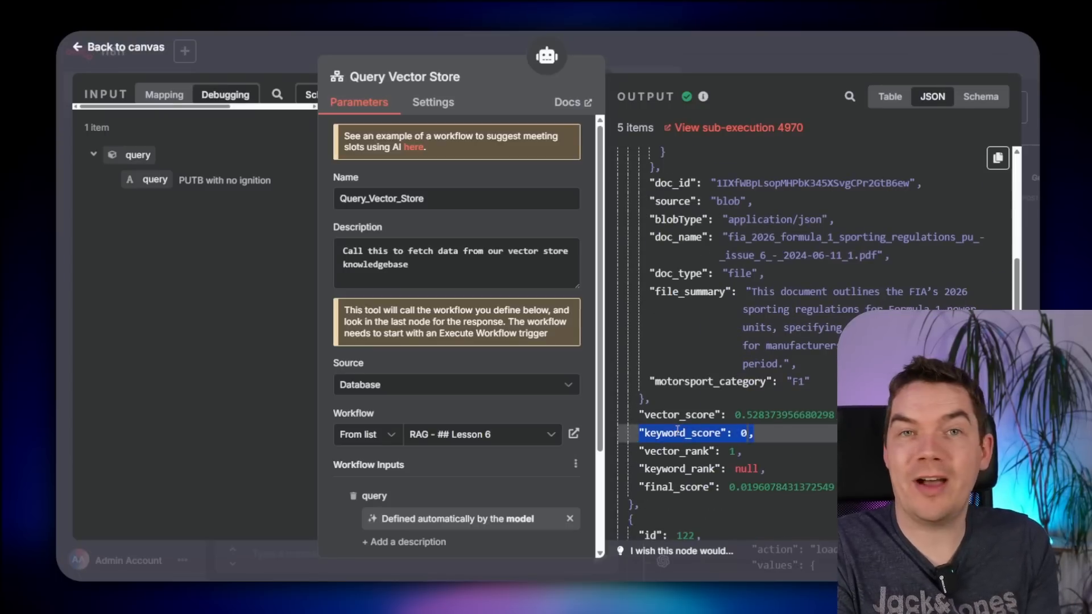
left_click(742, 447)
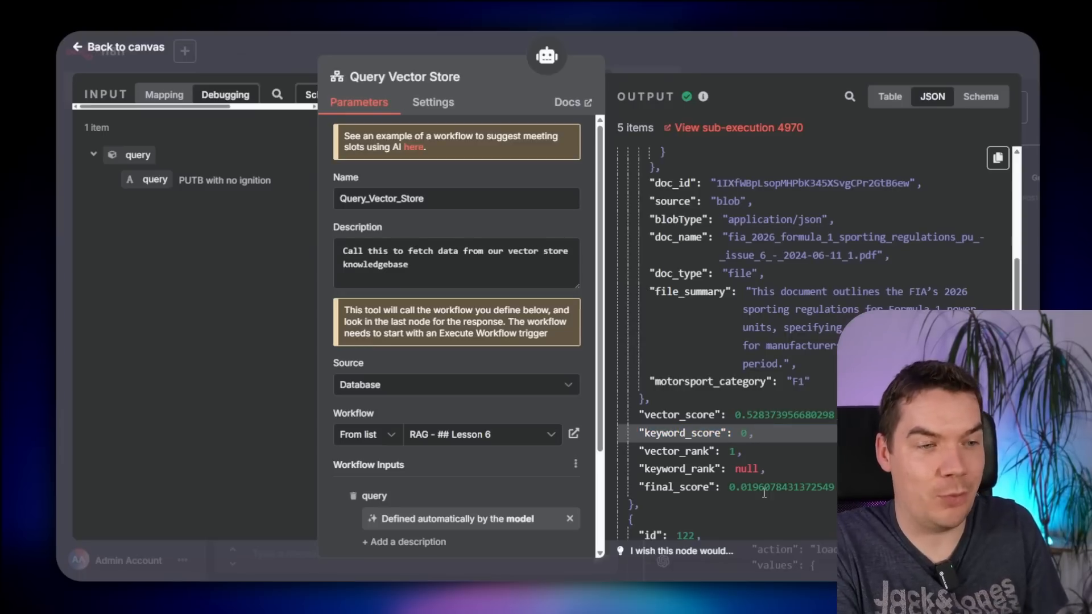
scroll(768, 443, "up", 3)
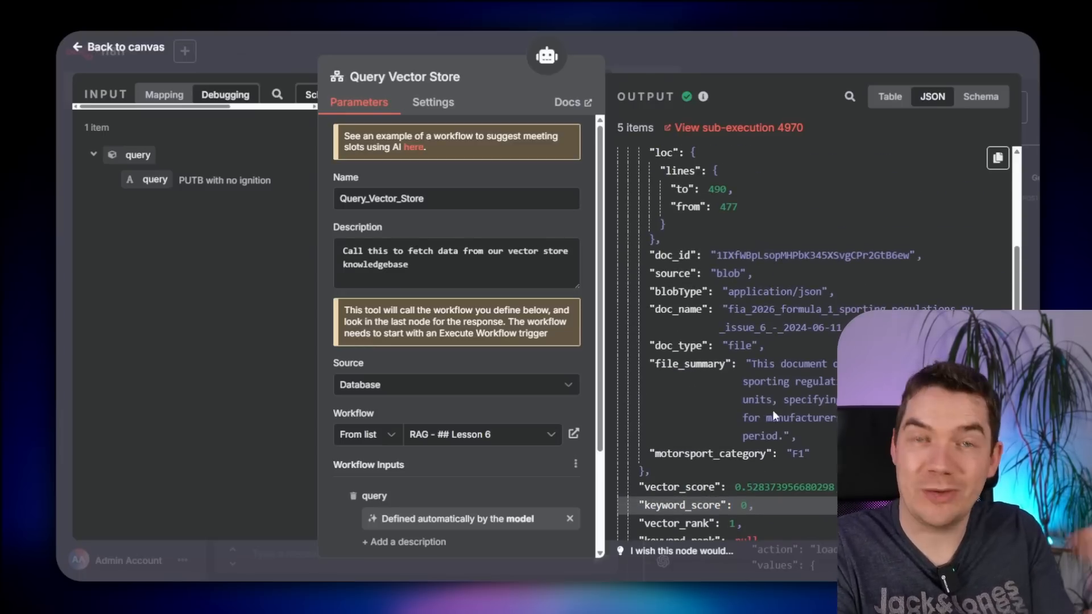
scroll(773, 411, "down", 6)
scroll(785, 398, "down", 10)
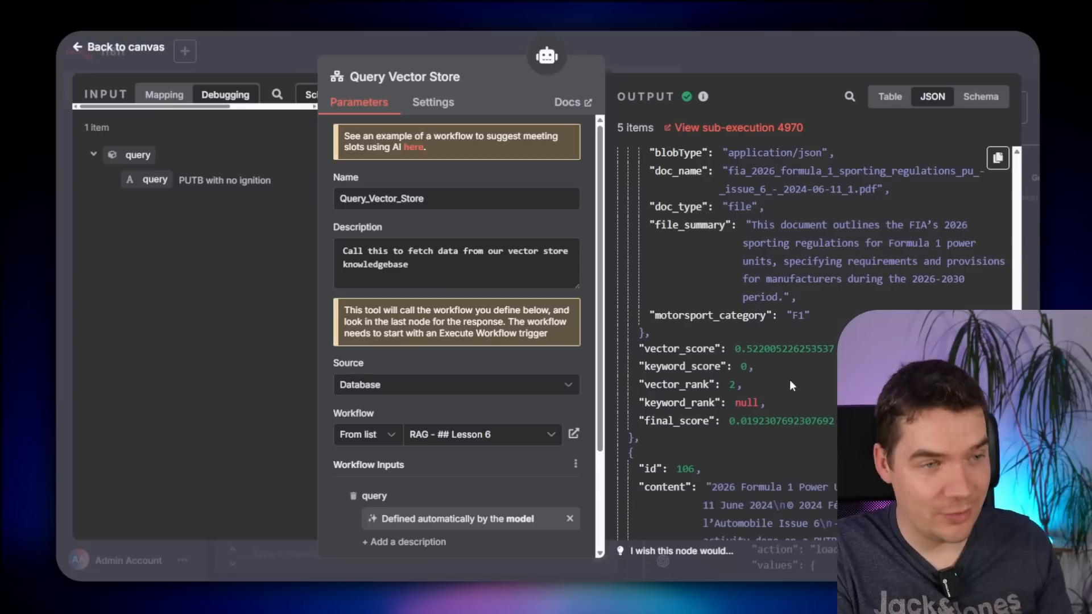
scroll(783, 388, "down", 5)
scroll(783, 387, "down", 10)
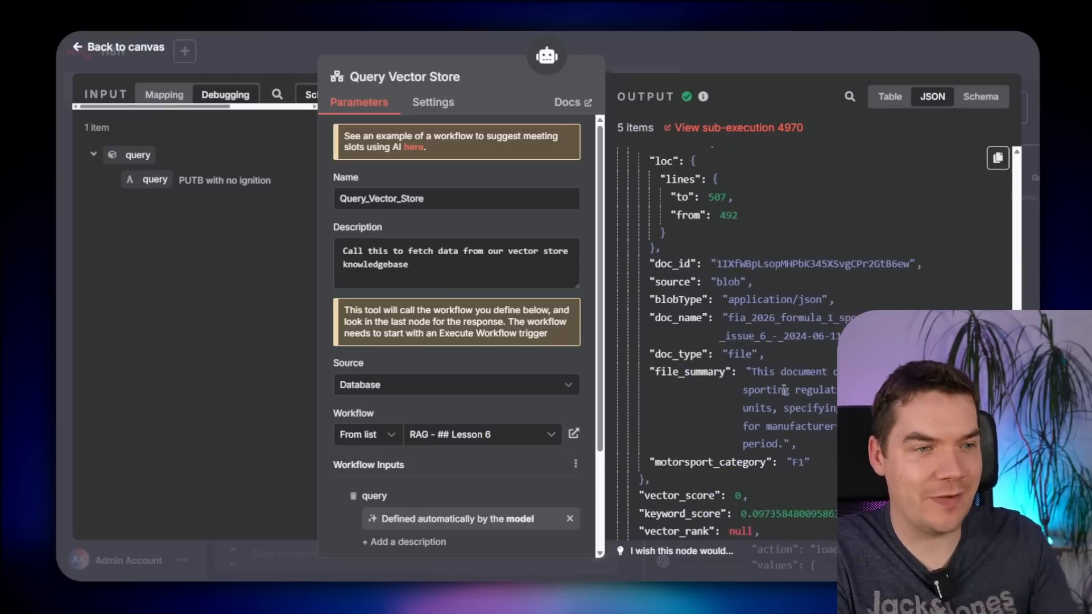
scroll(782, 388, "down", 2)
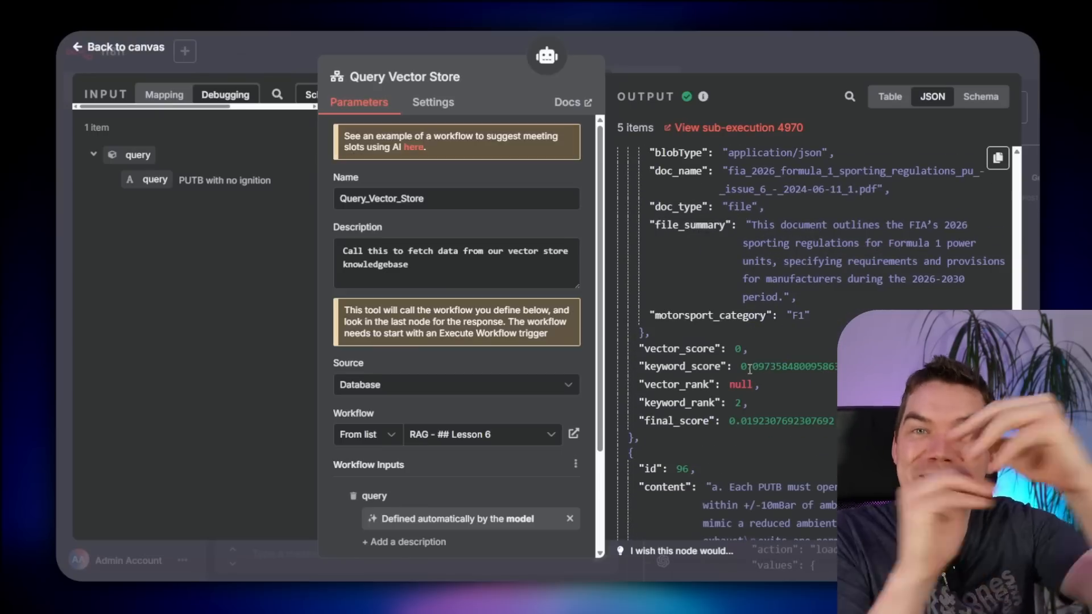
scroll(749, 369, "down", 7)
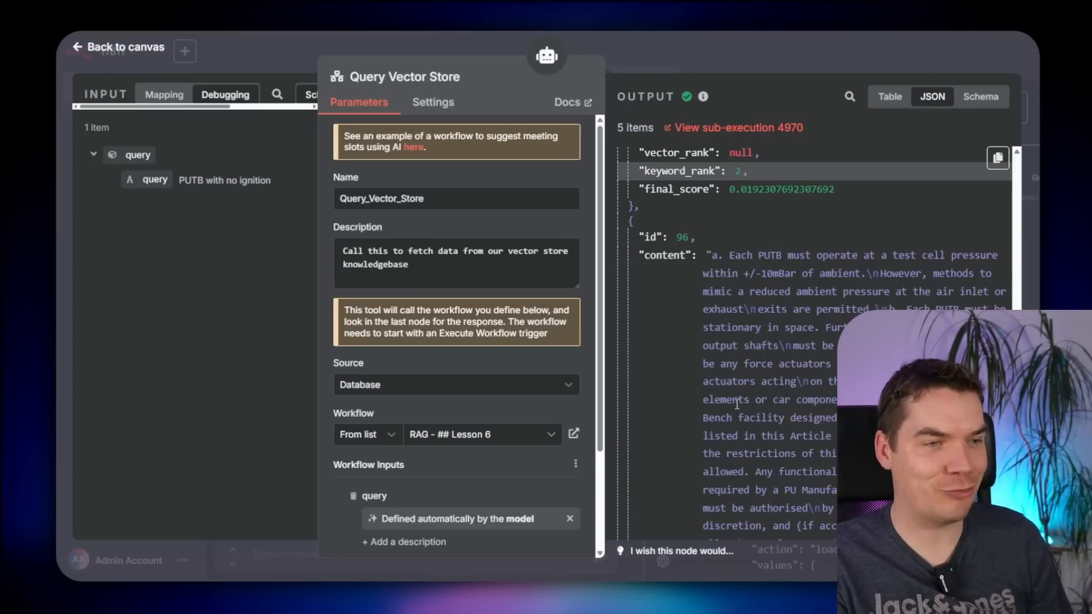
scroll(737, 404, "down", 10)
key("Escape")
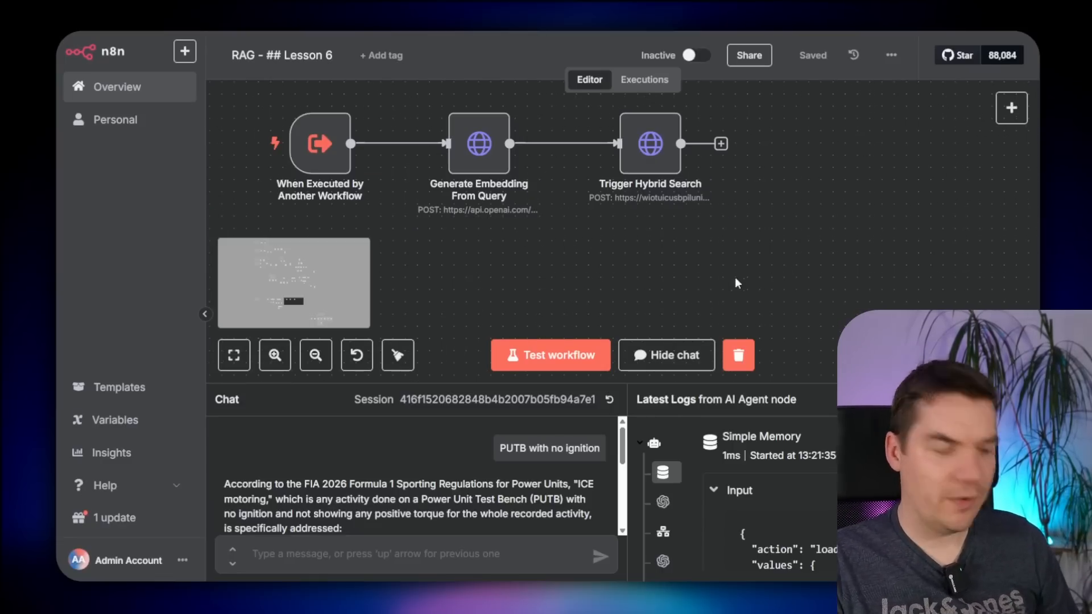
- Add Supabase Vector Search1 with a vector-search URL, fed by Generate Embedding From Query
key("ctrl+v")
left_click_drag(730, 289, 652, 277)
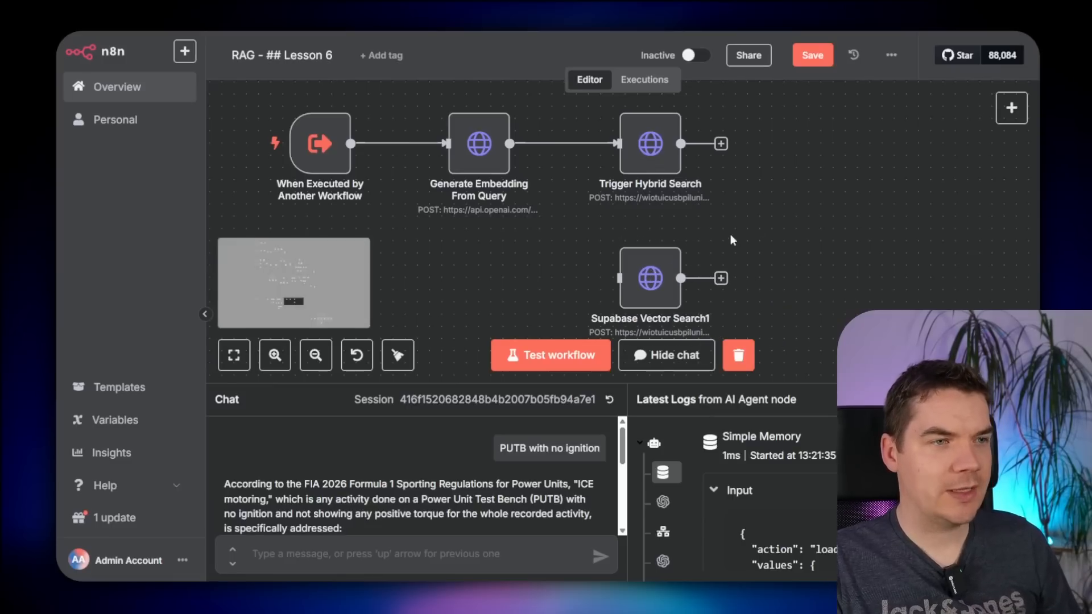
double_click(651, 276)
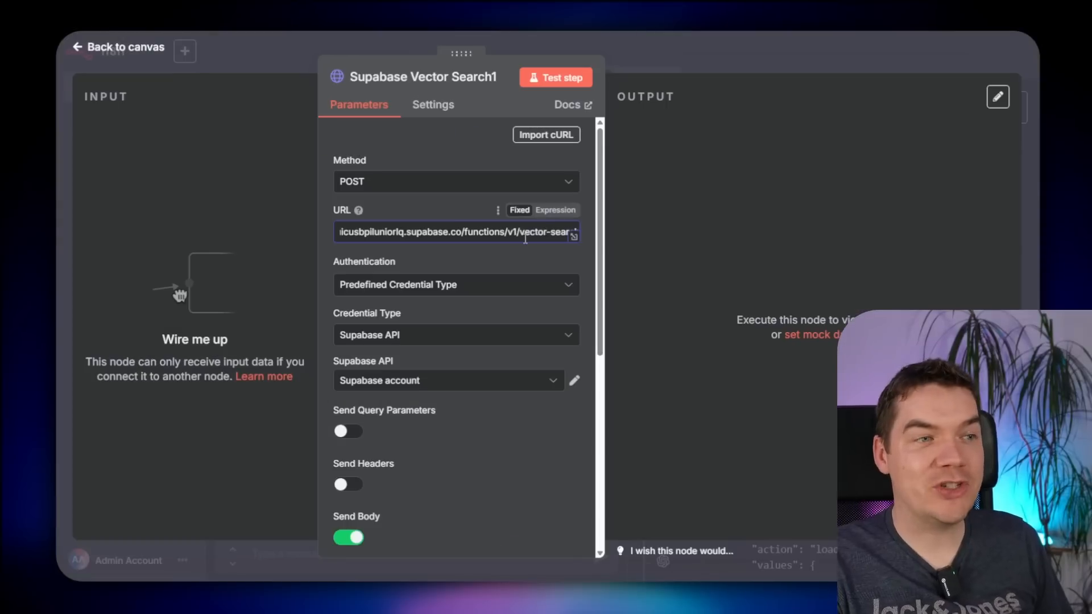
left_click_drag(525, 233, 586, 238)
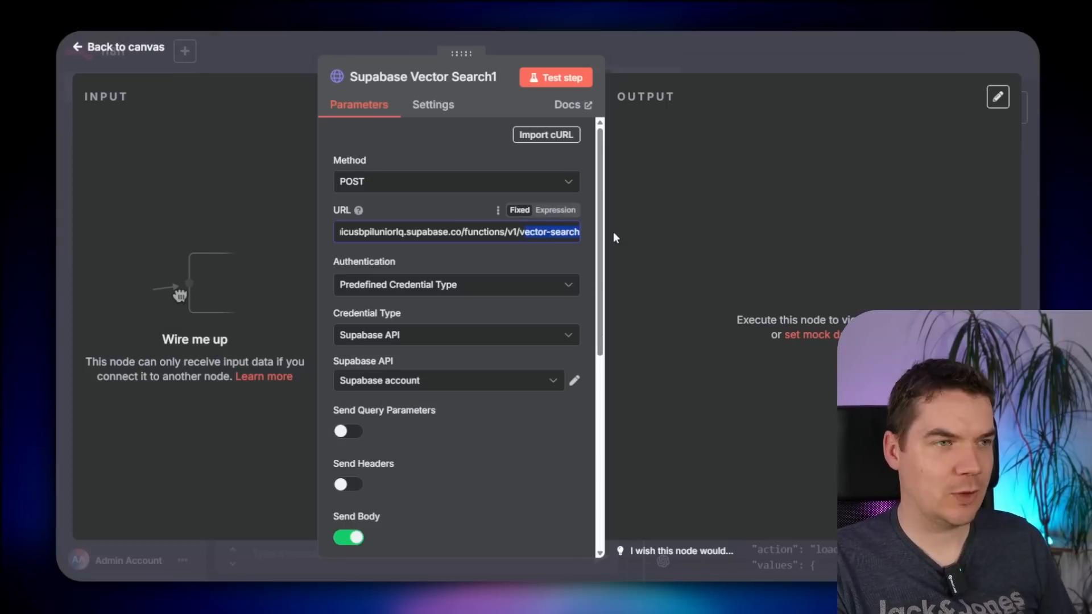
left_click(749, 64)
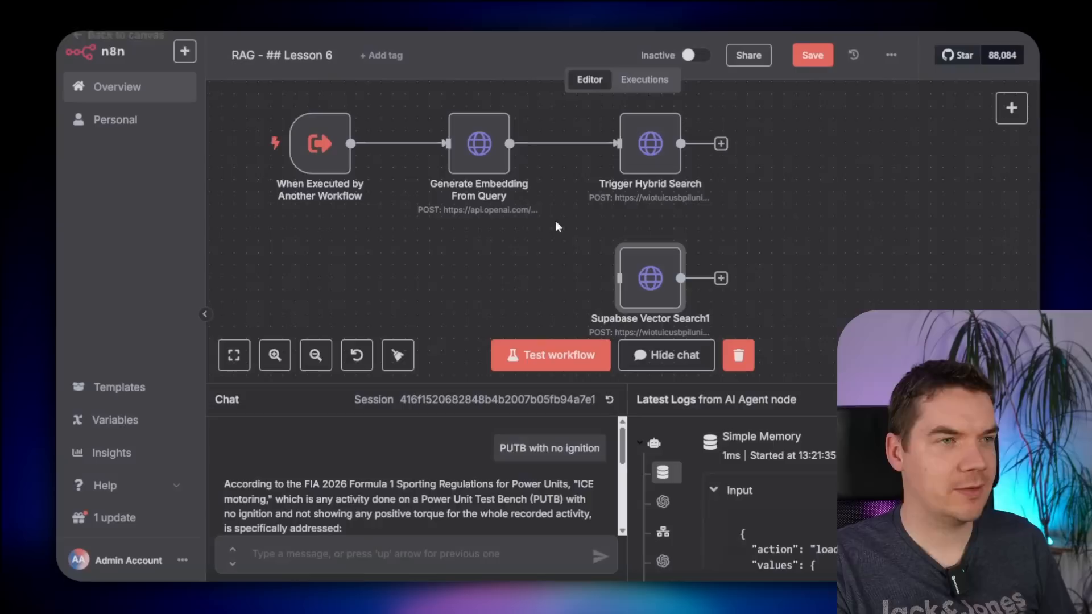
left_click_drag(510, 143, 618, 306)
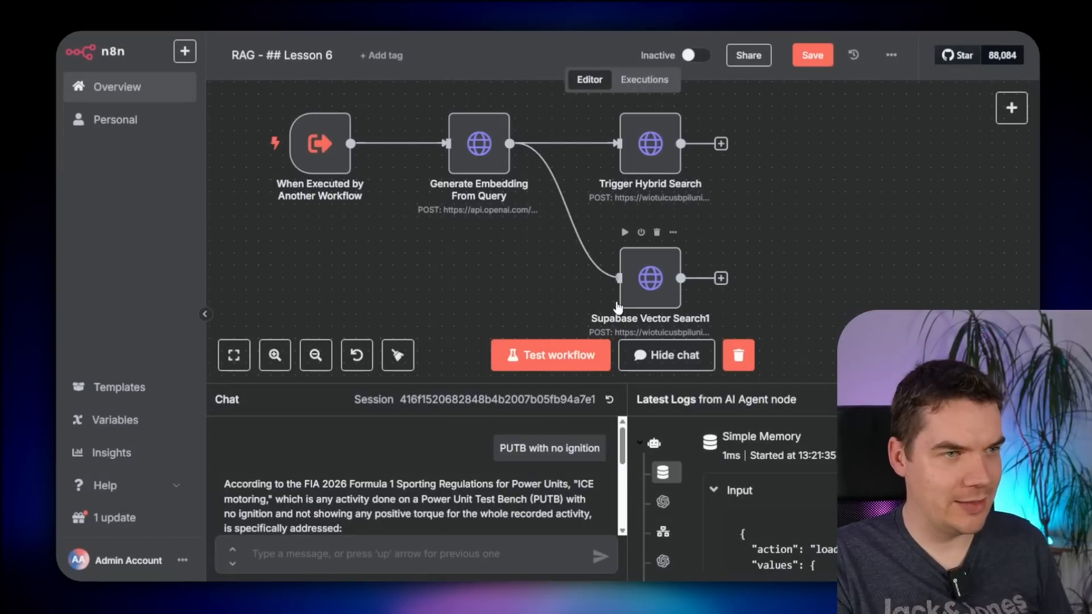
- Save the workflow and copy the most recent execution's data into the editor
left_click(813, 55)
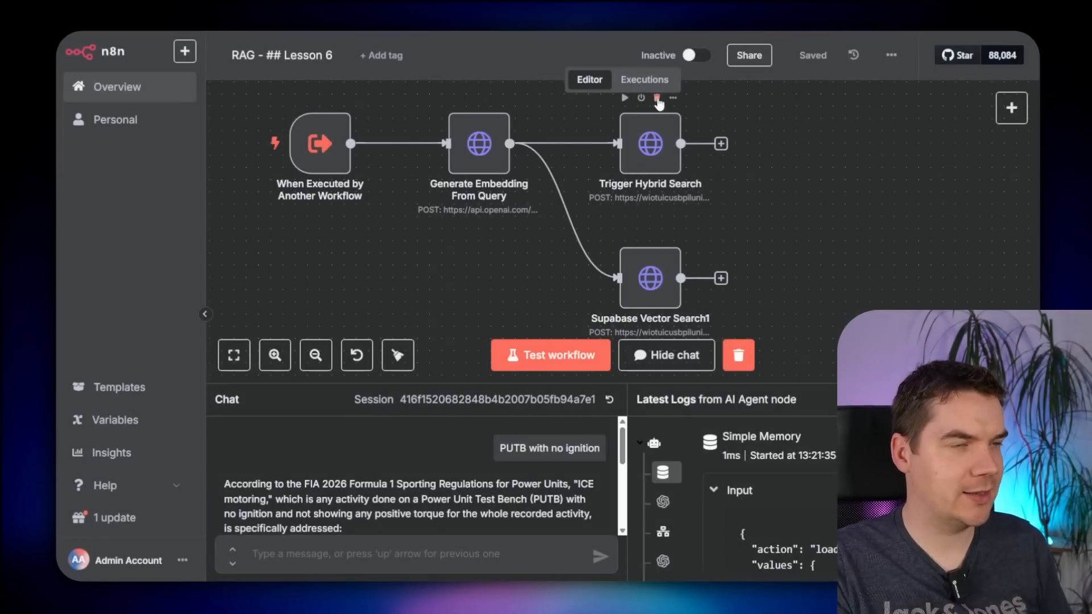
left_click(640, 80)
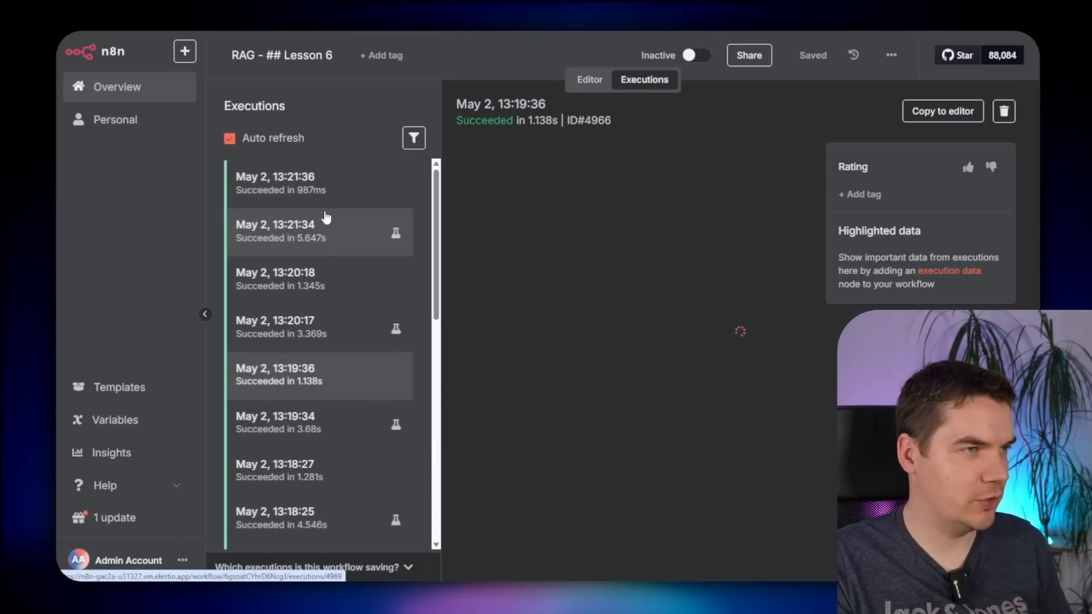
left_click(321, 191)
left_click(943, 111)
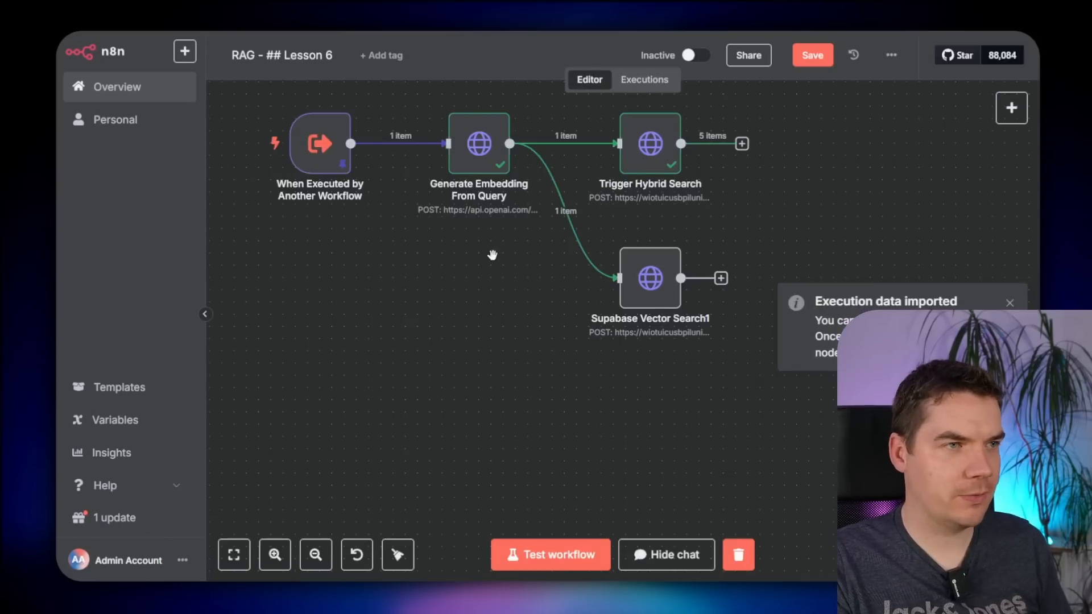
- Confirm the trigger's pinned query 'PUTB with no ignition', save, and run the workflow
double_click(320, 143)
left_click_drag(400, 216, 518, 219)
left_click(517, 219)
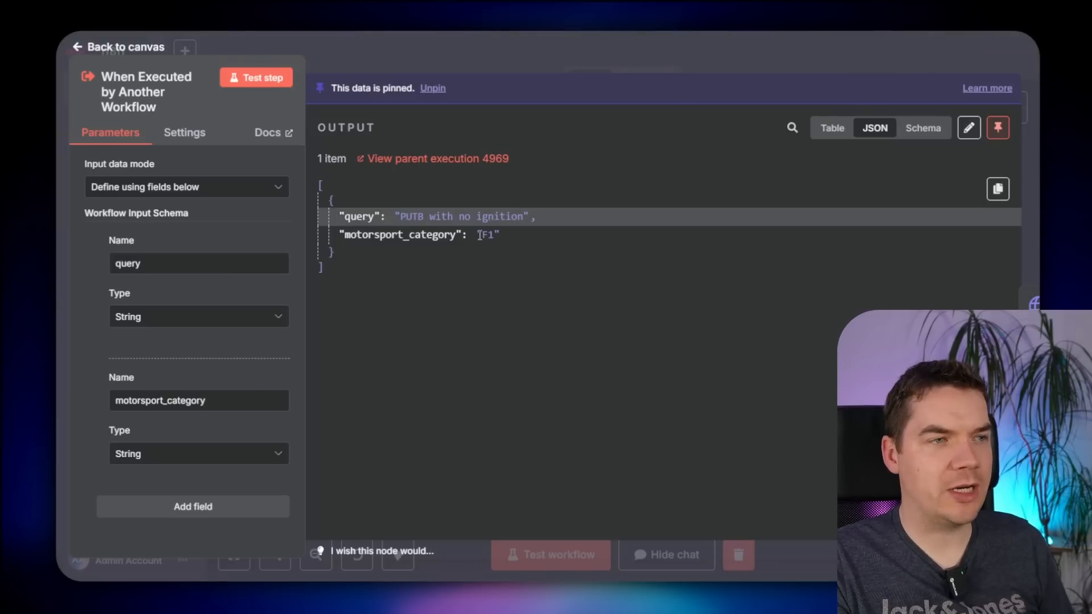
left_click(718, 54)
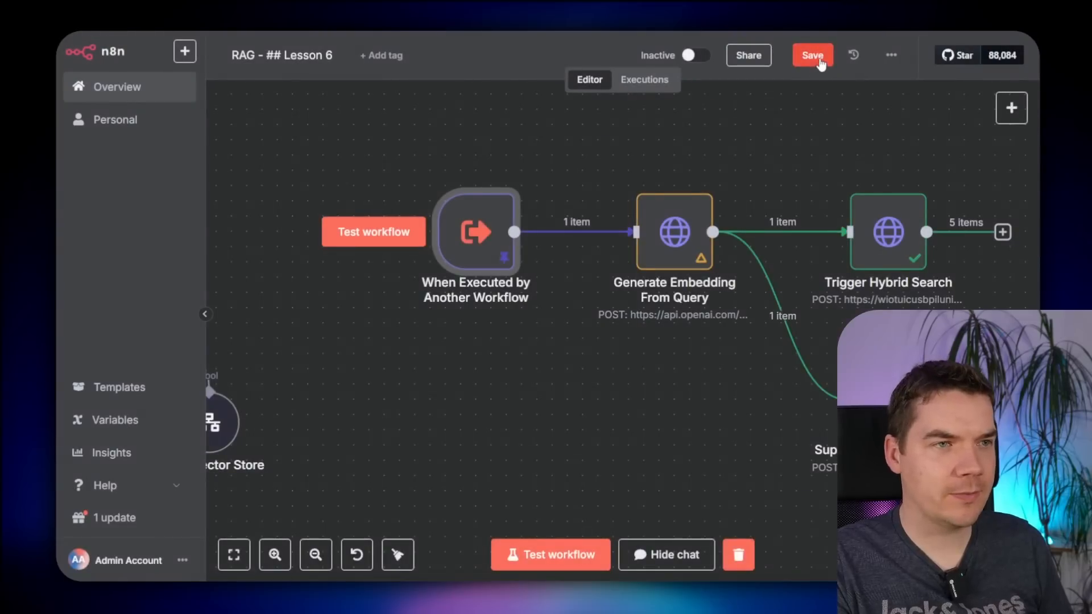
left_click(814, 56)
key("ctrl+Return")
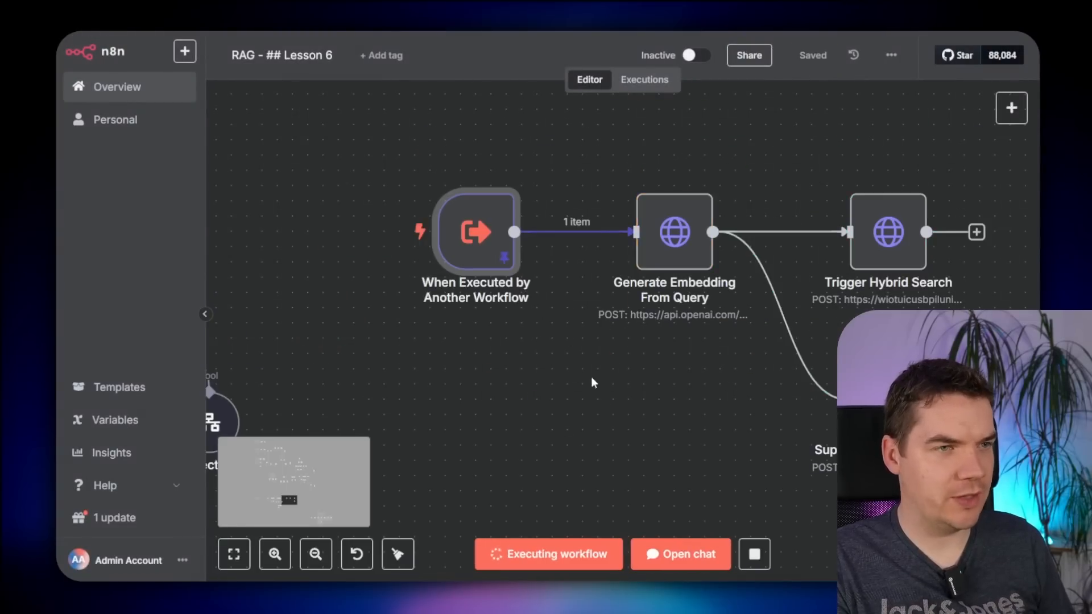
left_click_drag(664, 393, 397, 390)
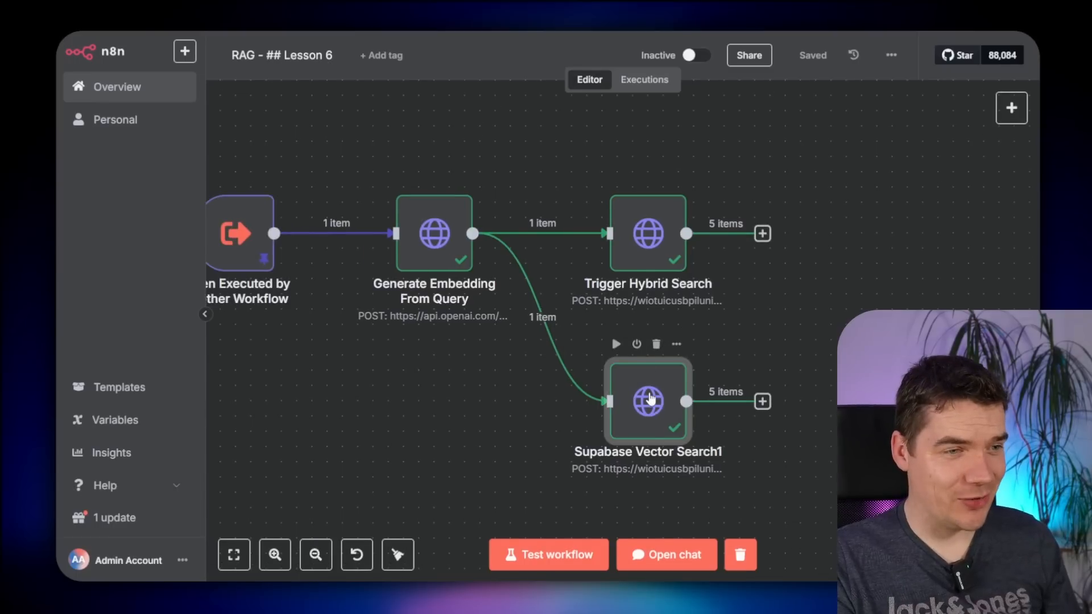
double_click(643, 402)
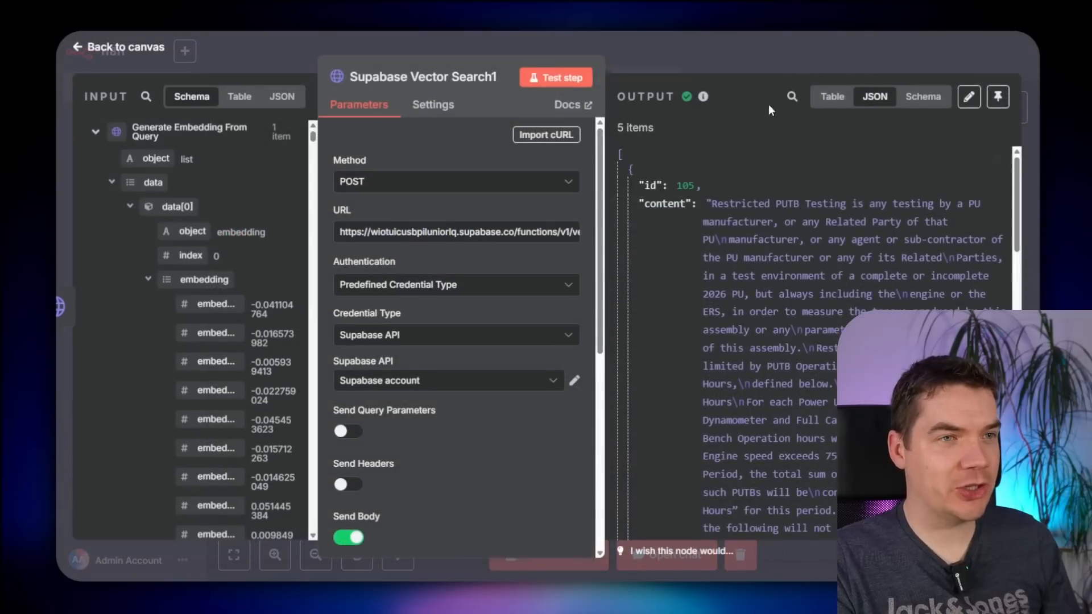
left_click(789, 95)
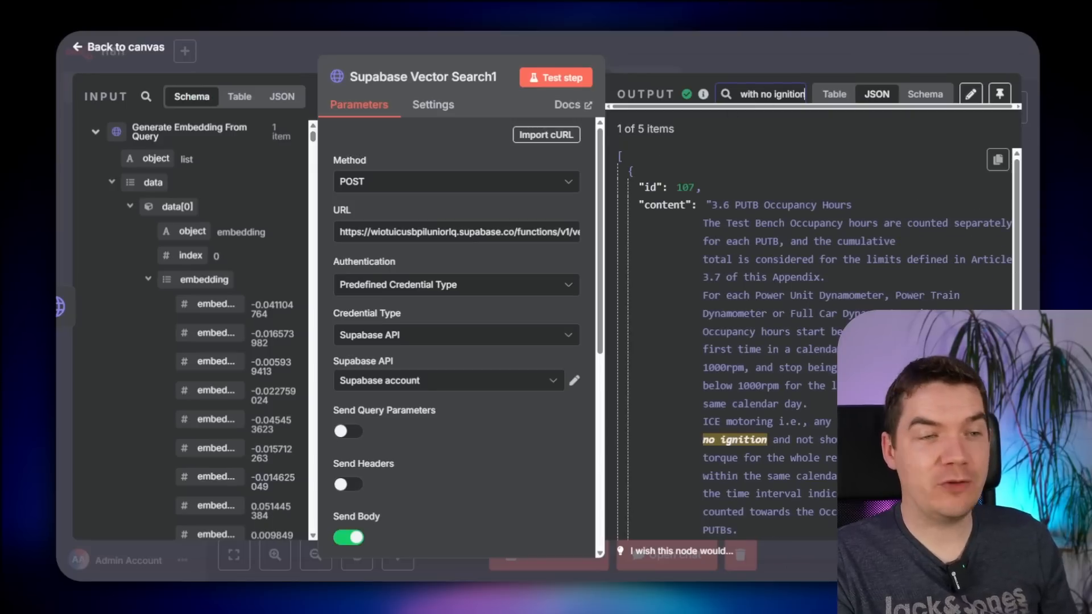
left_click(805, 55)
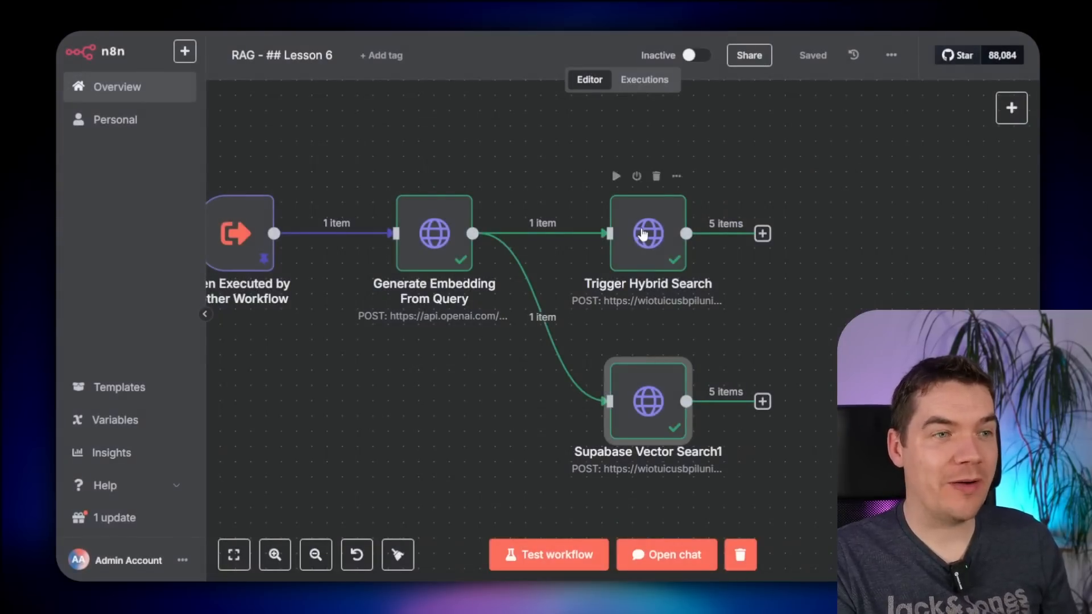
double_click(642, 232)
left_click(792, 96)
type("with no ignition")
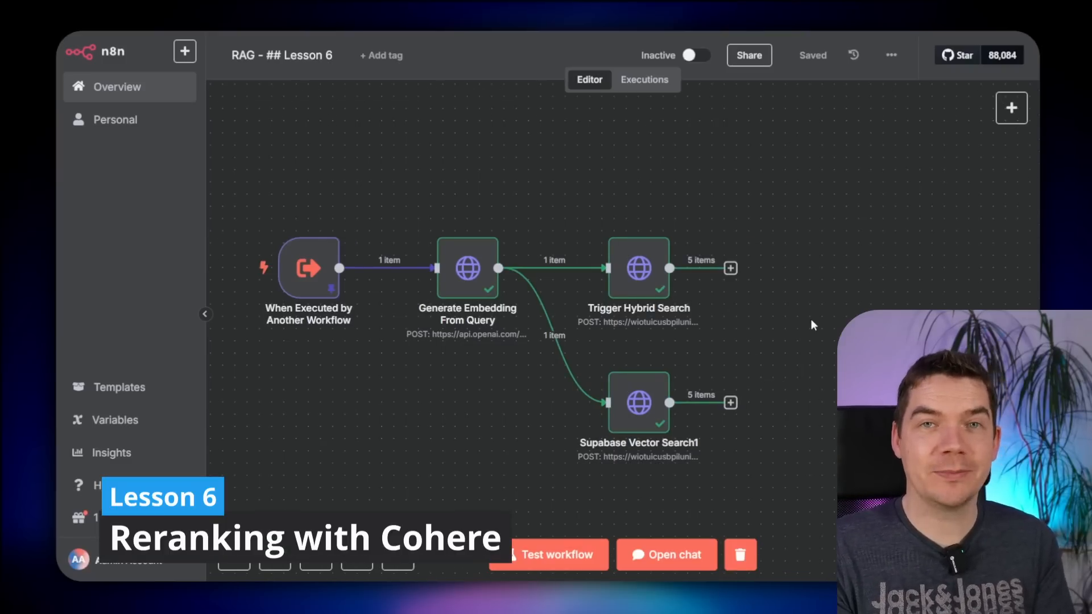
- Review the Trigger Hybrid Search results
double_click(638, 269)
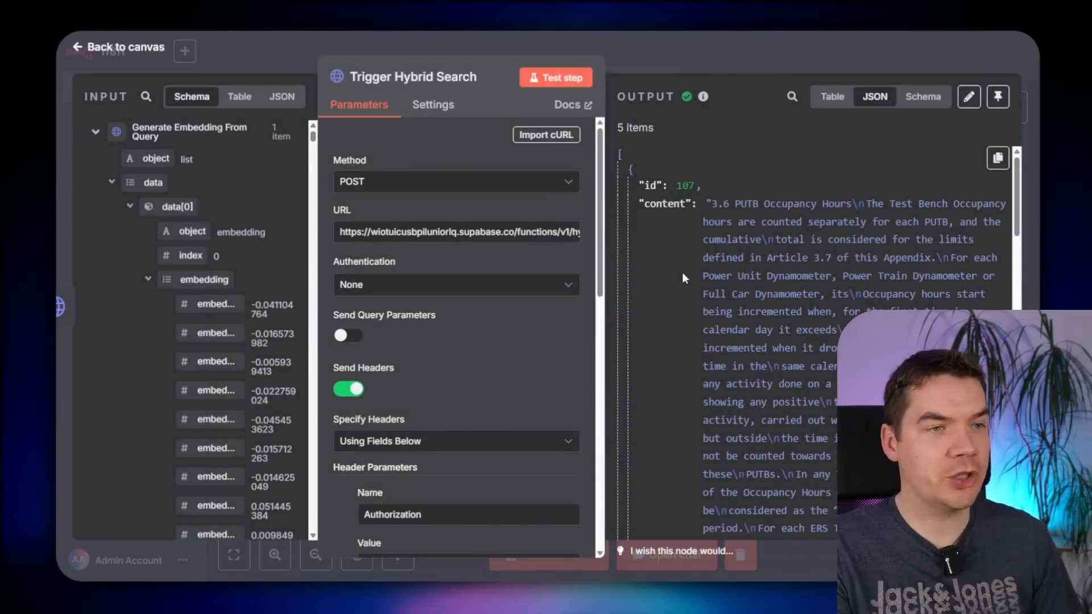
key("Escape")
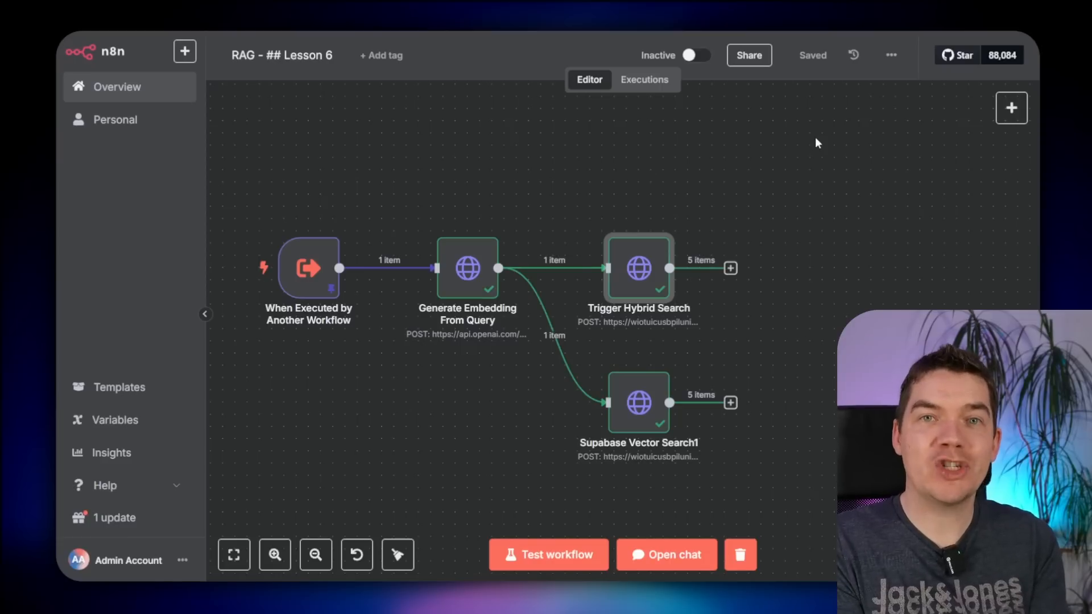
key("Down")
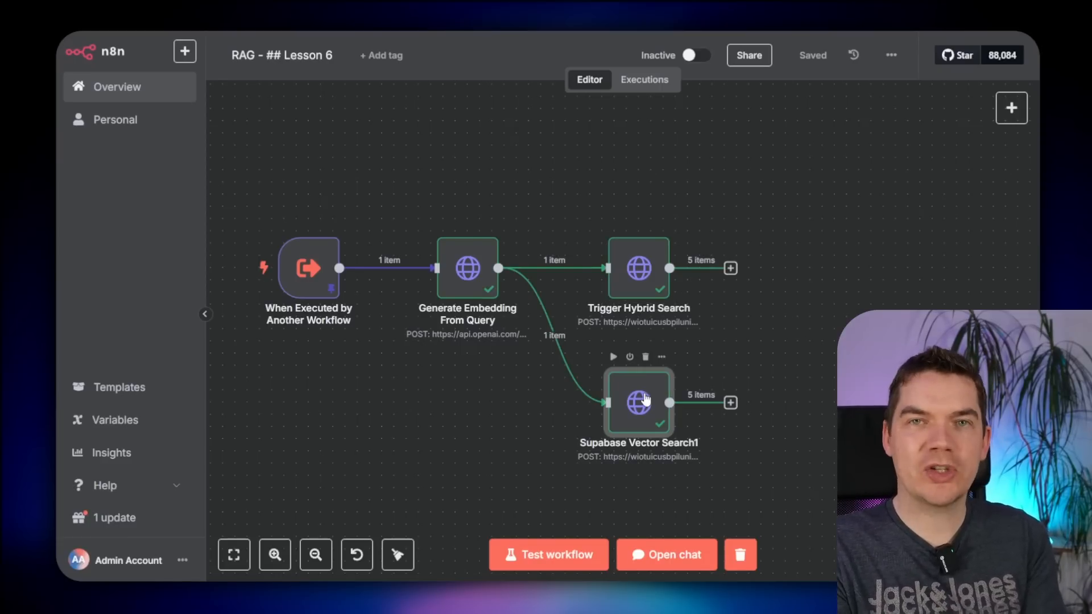
- Check Supabase Vector Search1's output, where the FIA 2026 F1 regulations chunk scores similarity 0.528
double_click(646, 401)
scroll(718, 346, "down", 10)
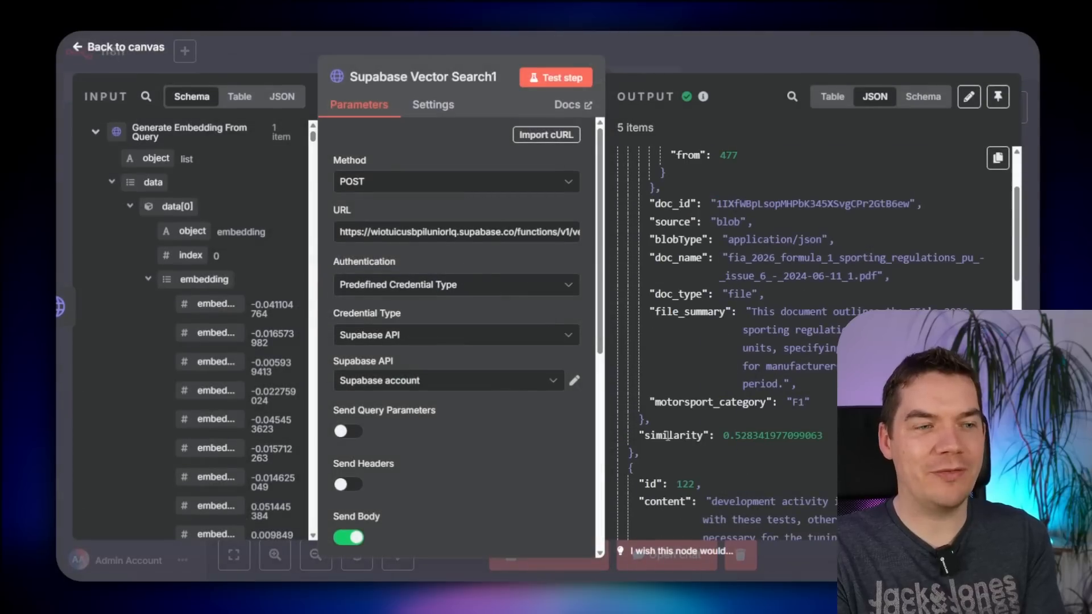
left_click_drag(674, 437, 686, 437)
left_click(698, 433)
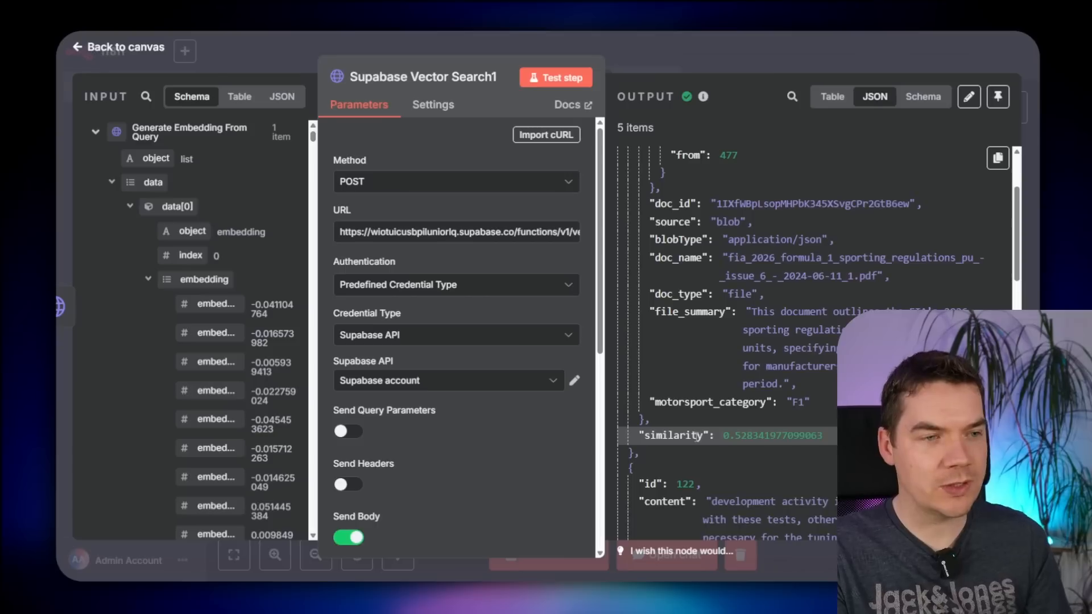
left_click(821, 55)
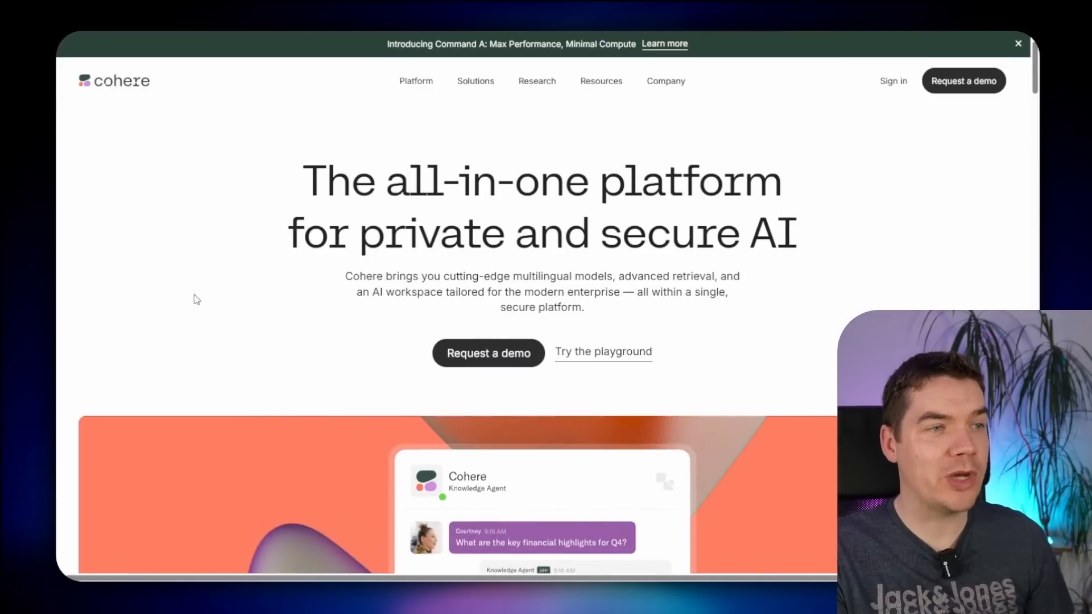
- Sign in to Cohere and go to the v2/rerank API reference with its cURL example
scroll(197, 299, "down", 15)
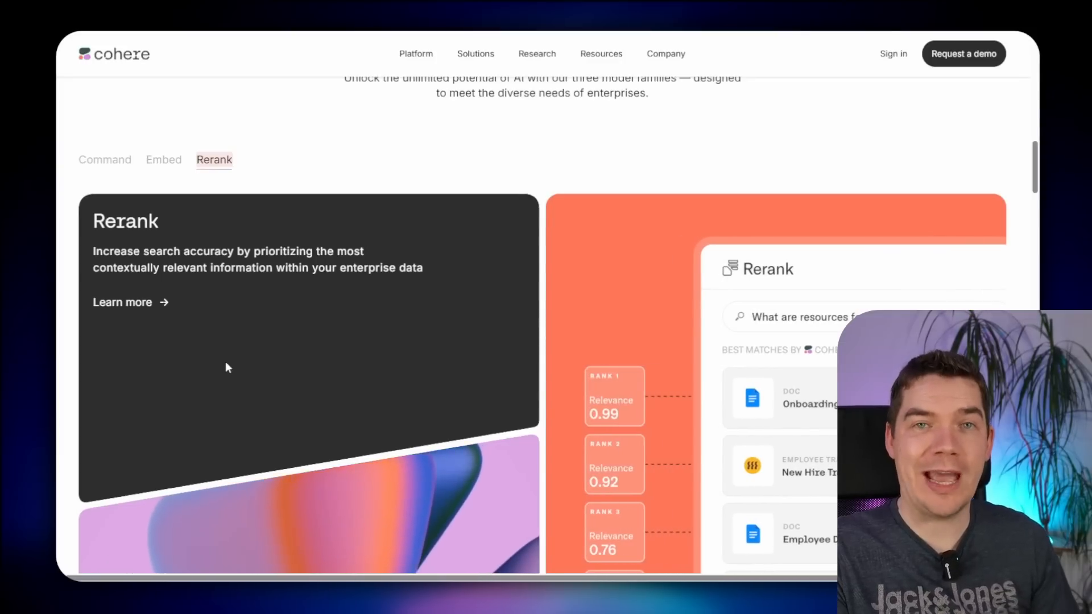
scroll(225, 367, "down", 1)
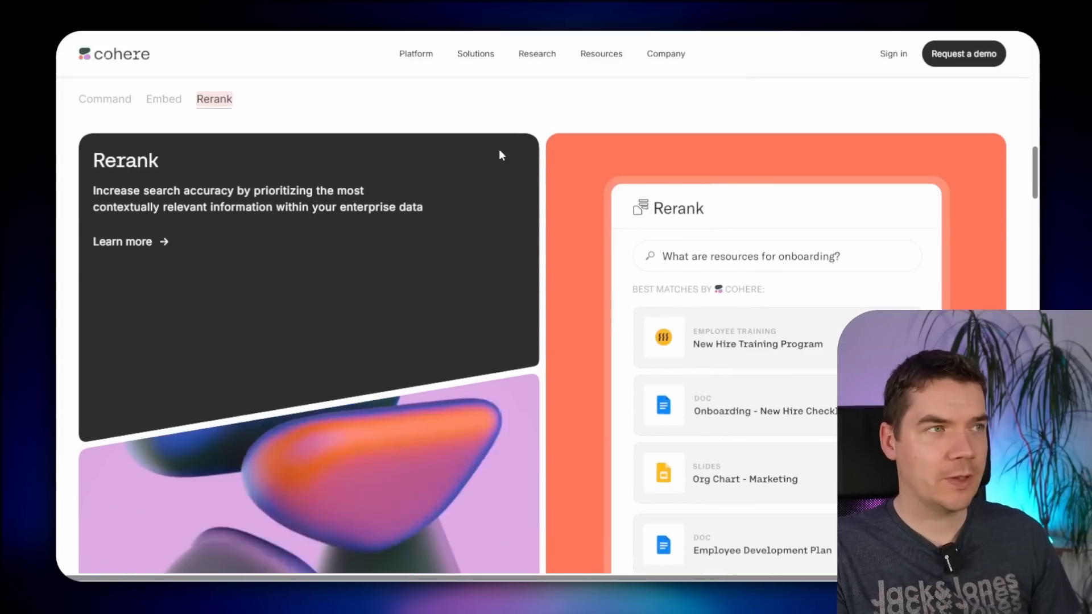
left_click(896, 57)
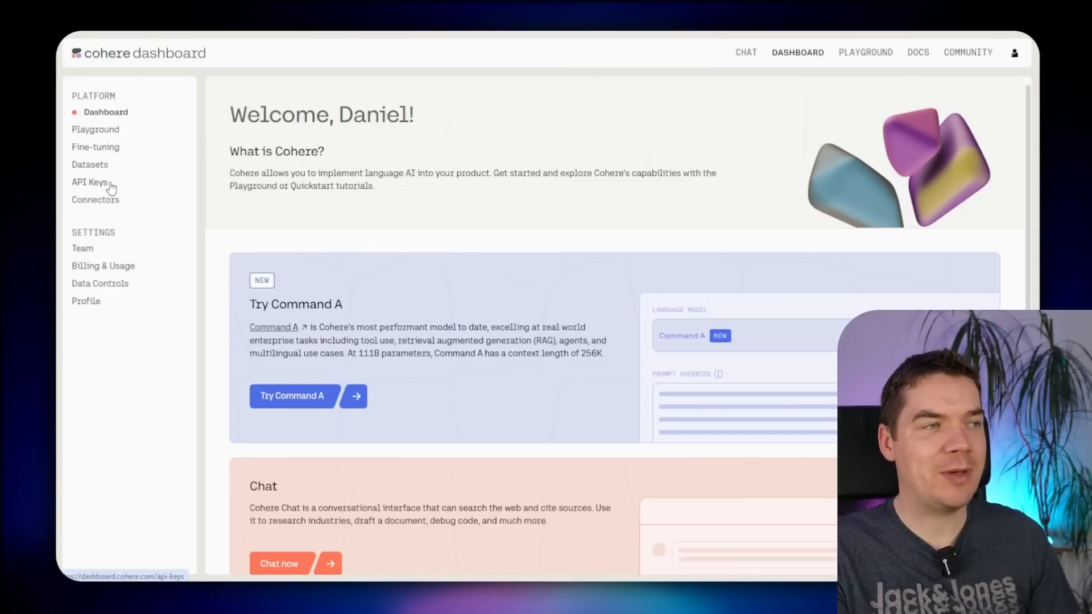
left_click(917, 51)
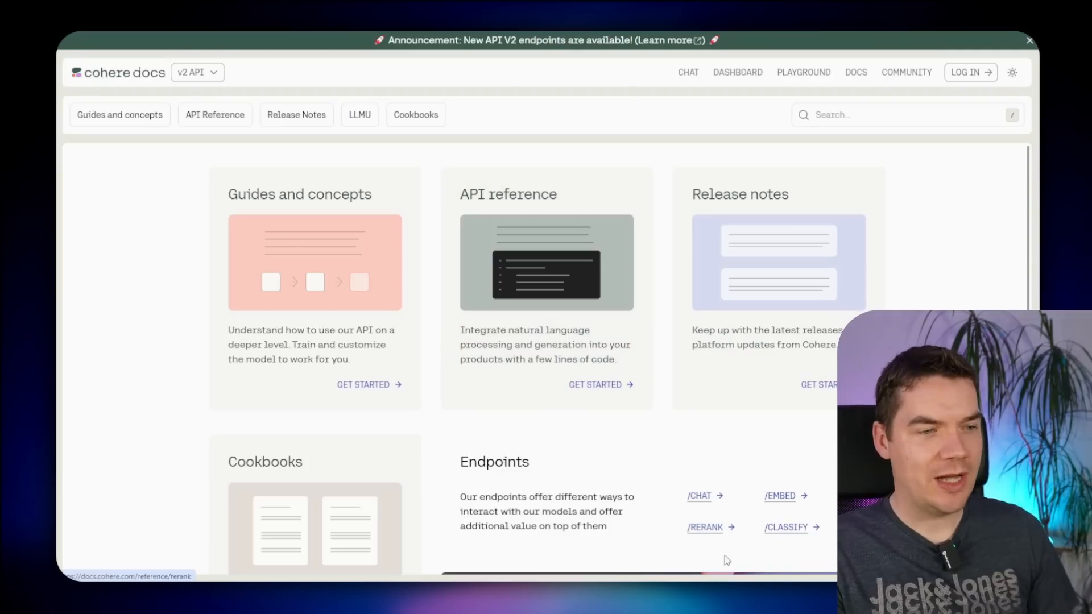
left_click(705, 528)
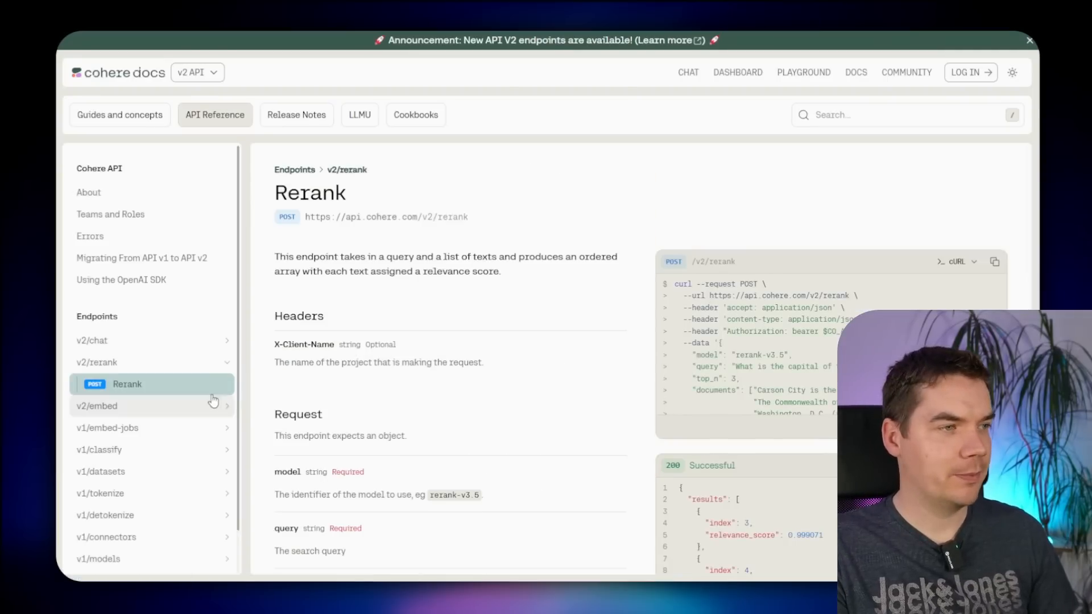
scroll(500, 285, "down", 1)
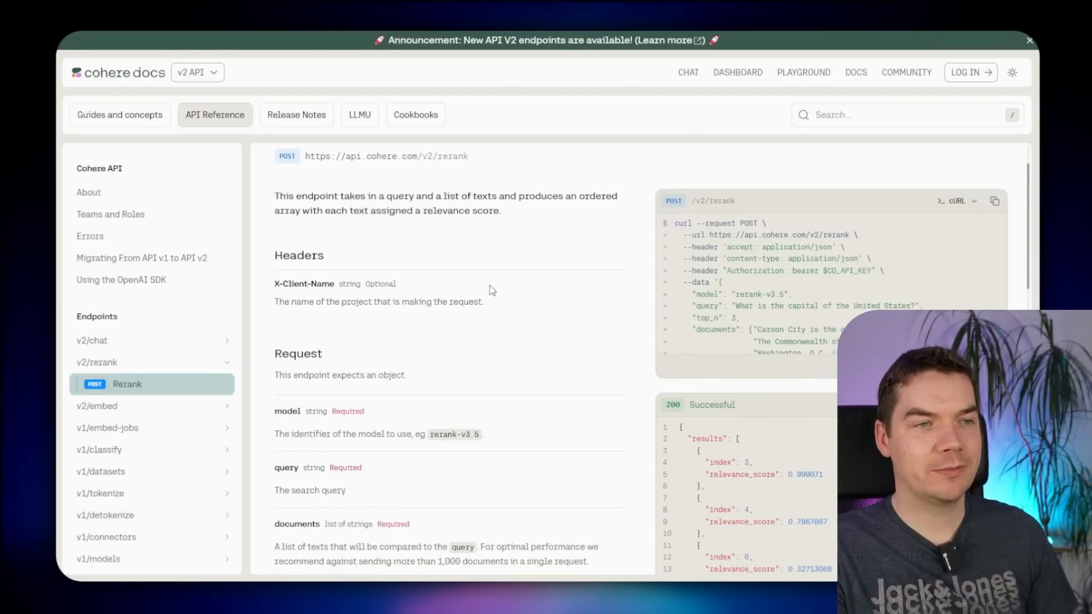
- Add an HTTP Request node after Trigger Hybrid Search, imported from Cohere's rerank cURL command
left_click(992, 204)
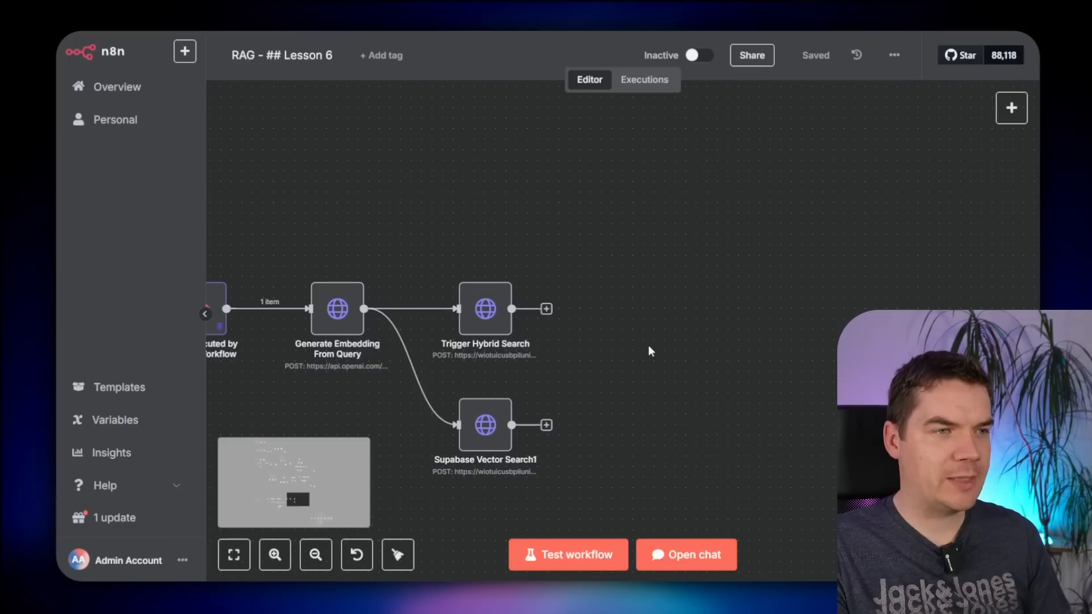
left_click(546, 308)
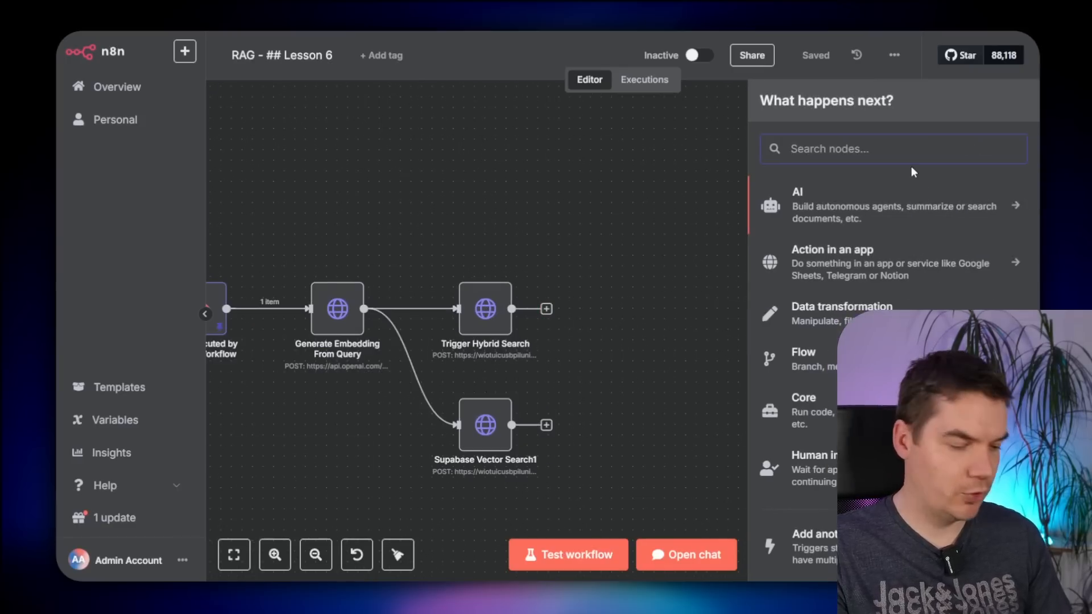
type("http")
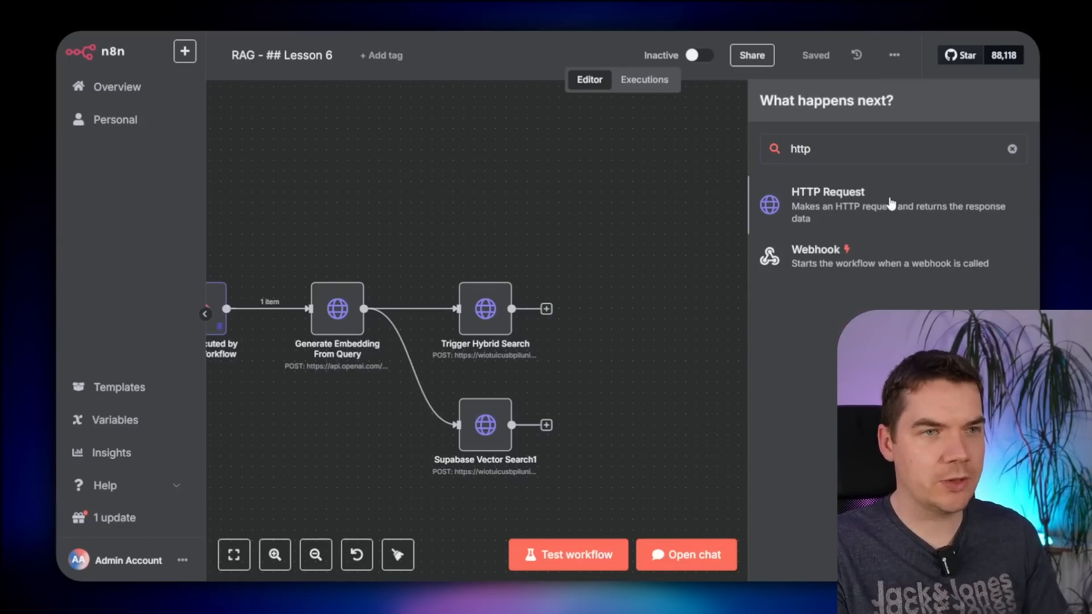
left_click(889, 200)
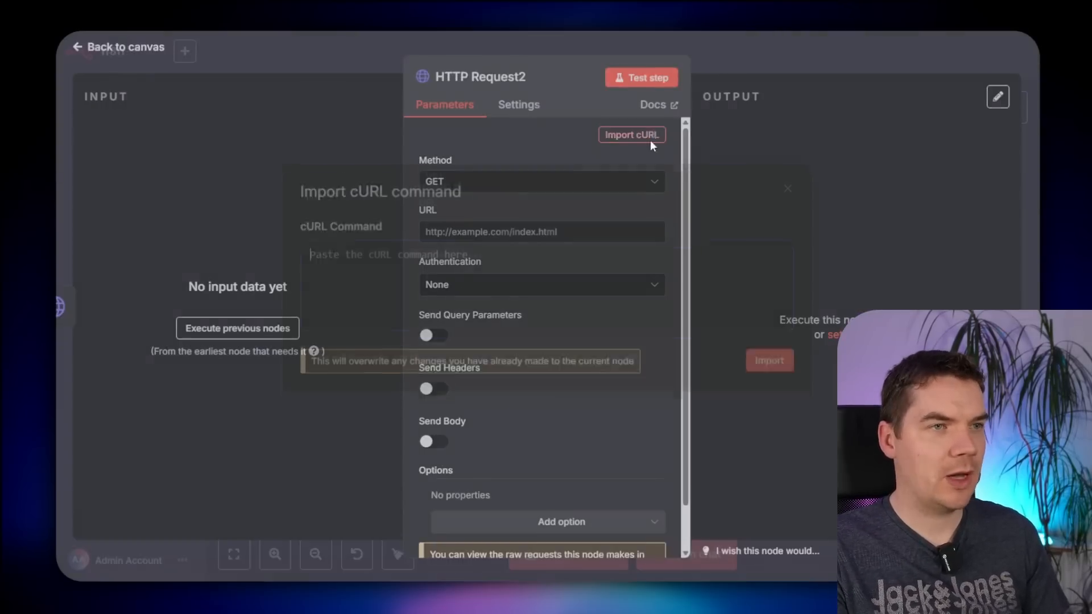
key("ctrl+v")
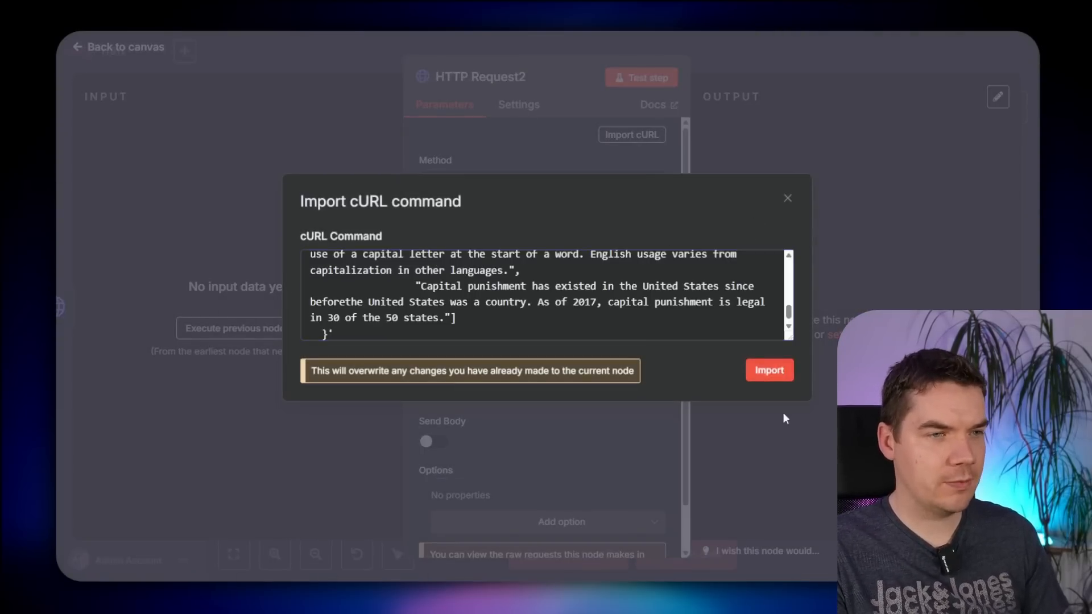
left_click(770, 360)
- Replace the Authorization header's key placeholder with the real Cohere API key
left_click_drag(505, 231, 582, 239)
left_click(544, 236)
scroll(549, 287, "down", 1)
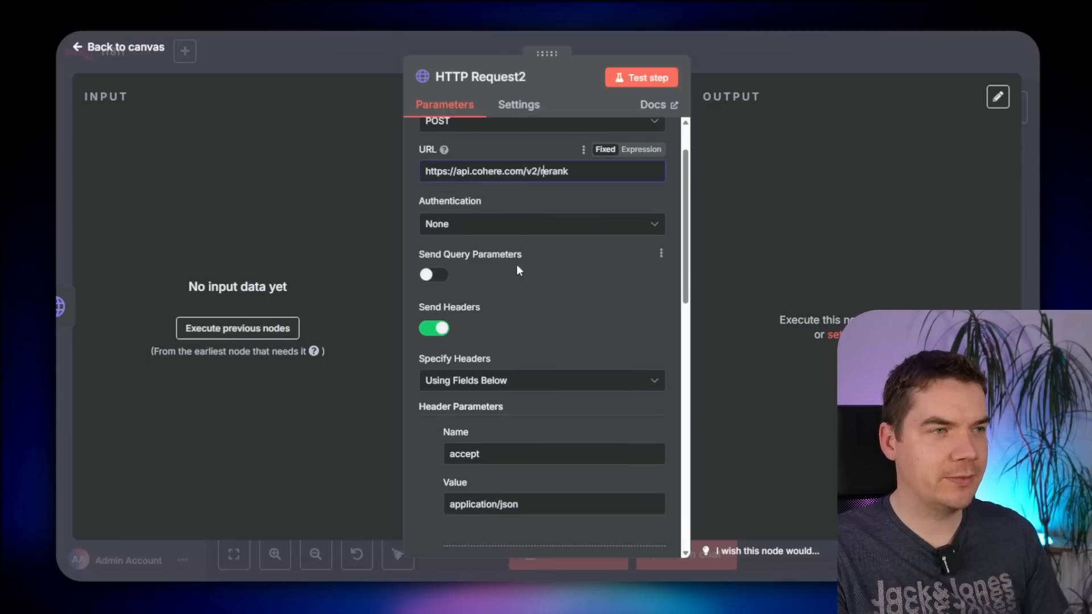
scroll(518, 269, "down", 2)
left_click_drag(481, 515, 541, 515)
scroll(541, 500, "down", 1)
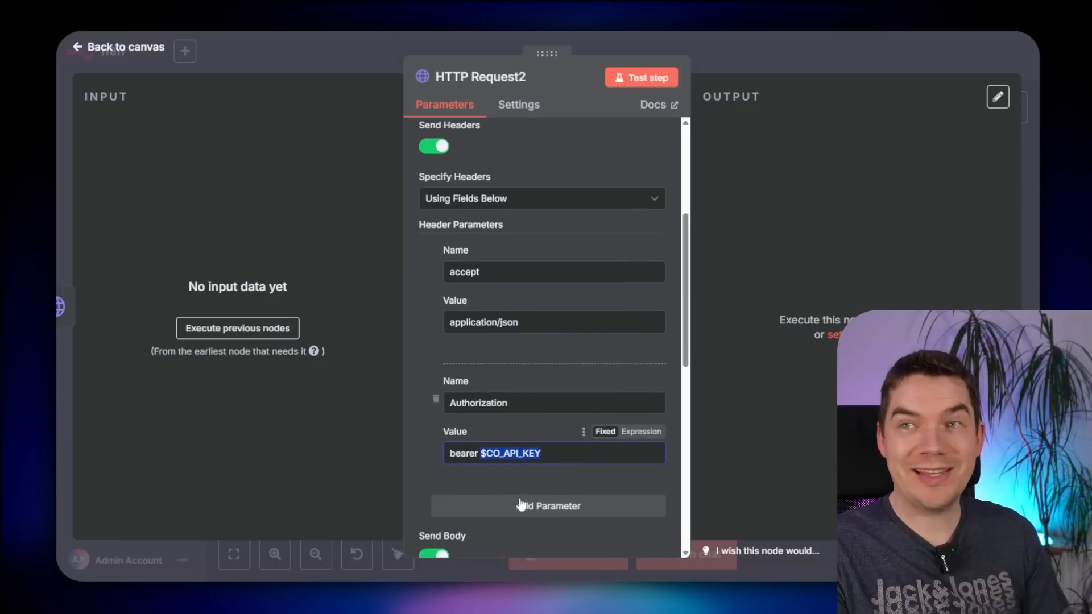
key("ctrl+v")
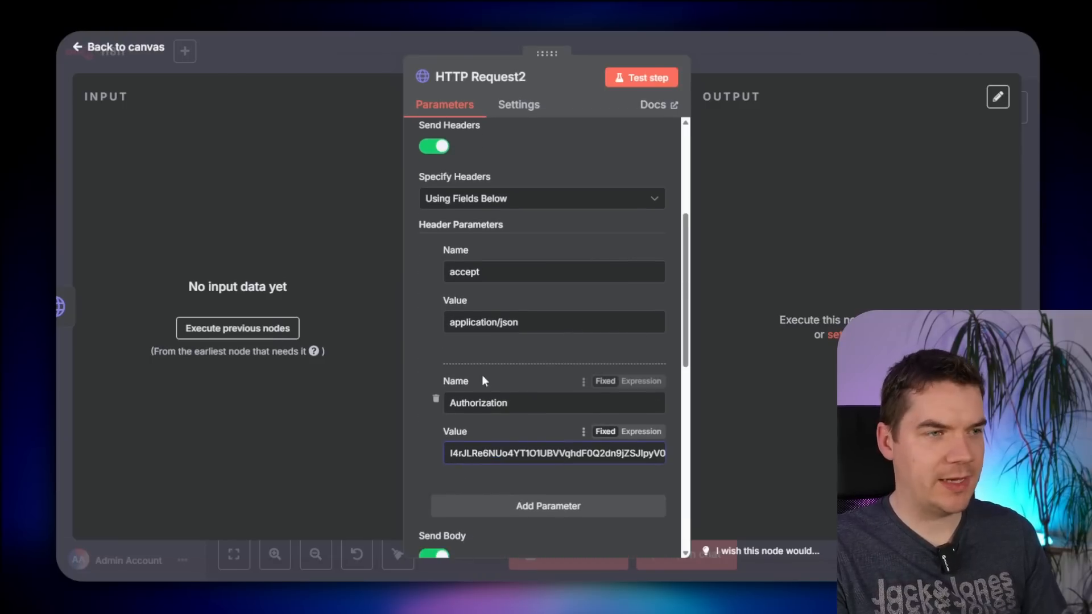
scroll(517, 398, "up", 2)
scroll(537, 294, "down", 8)
- Change top_n from 3 to 5 in the rerank-v3.5 request body JSON
left_click(543, 359)
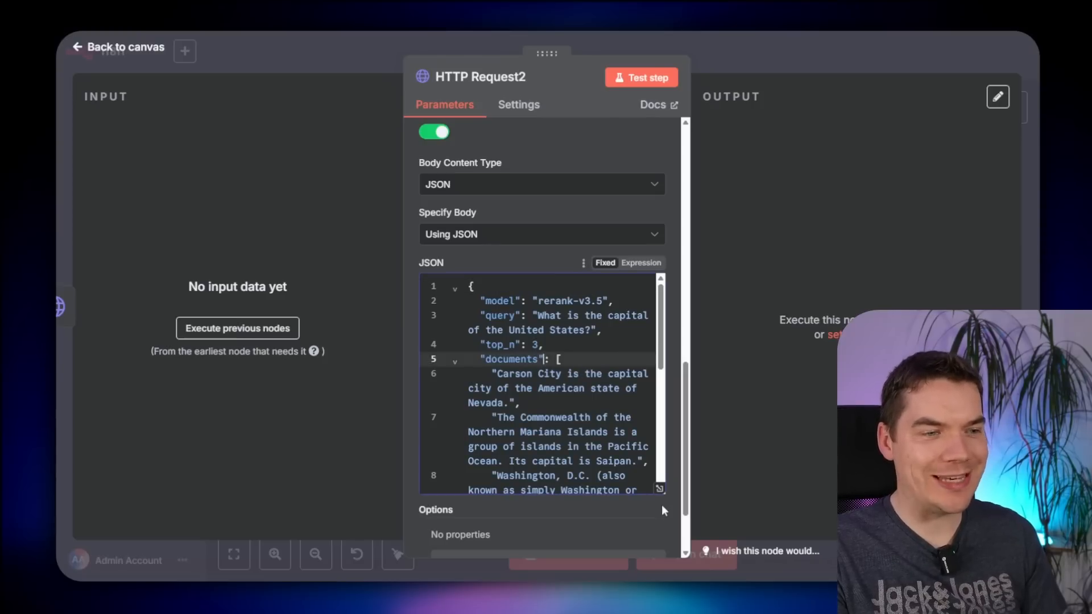
left_click(660, 488)
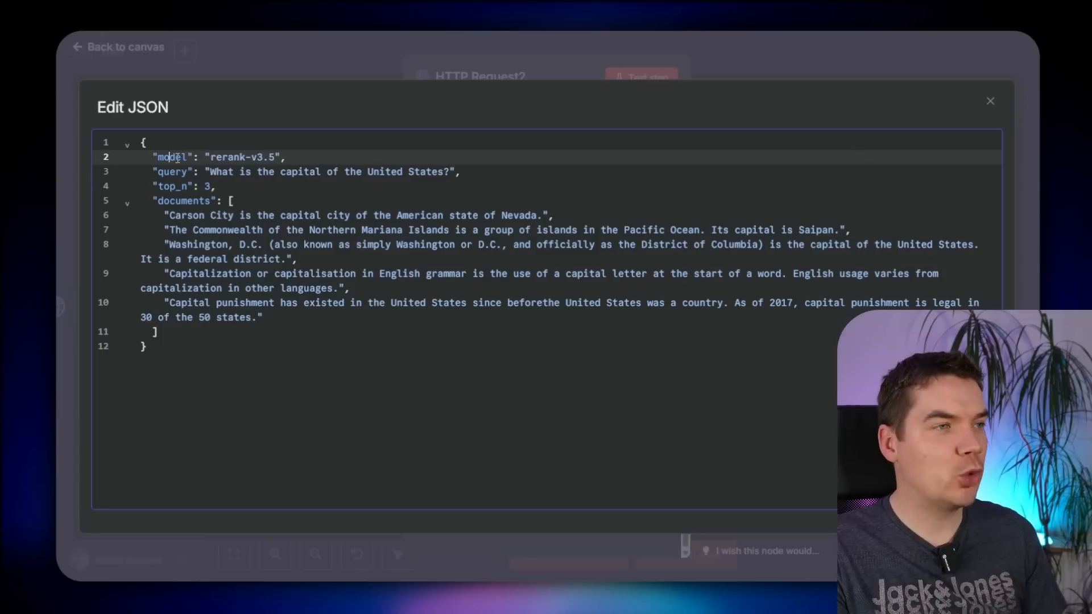
left_click(233, 157)
left_click_drag(210, 172, 449, 172)
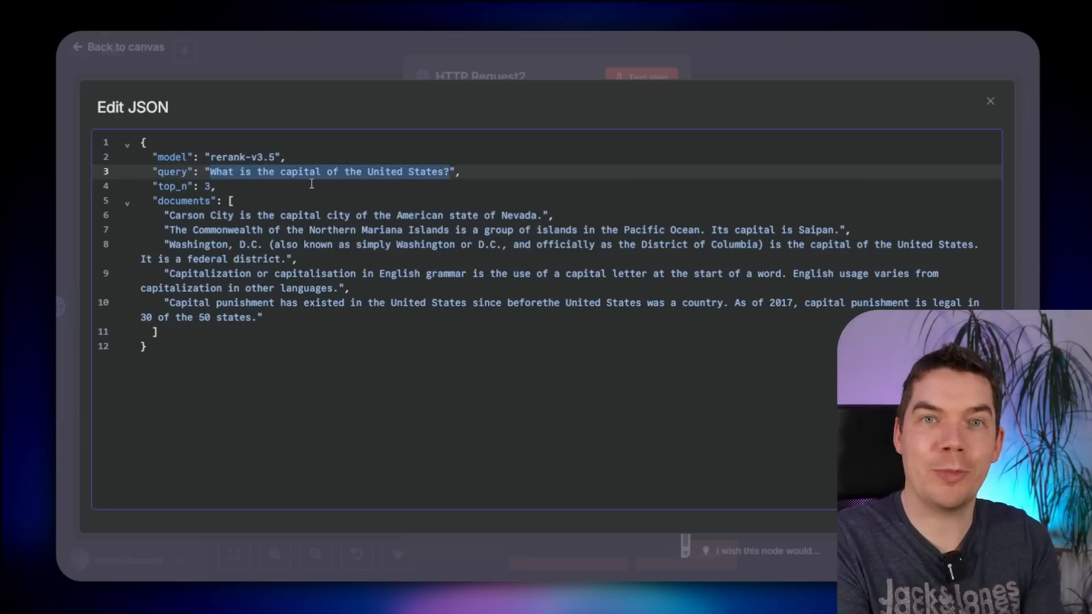
left_click(209, 186)
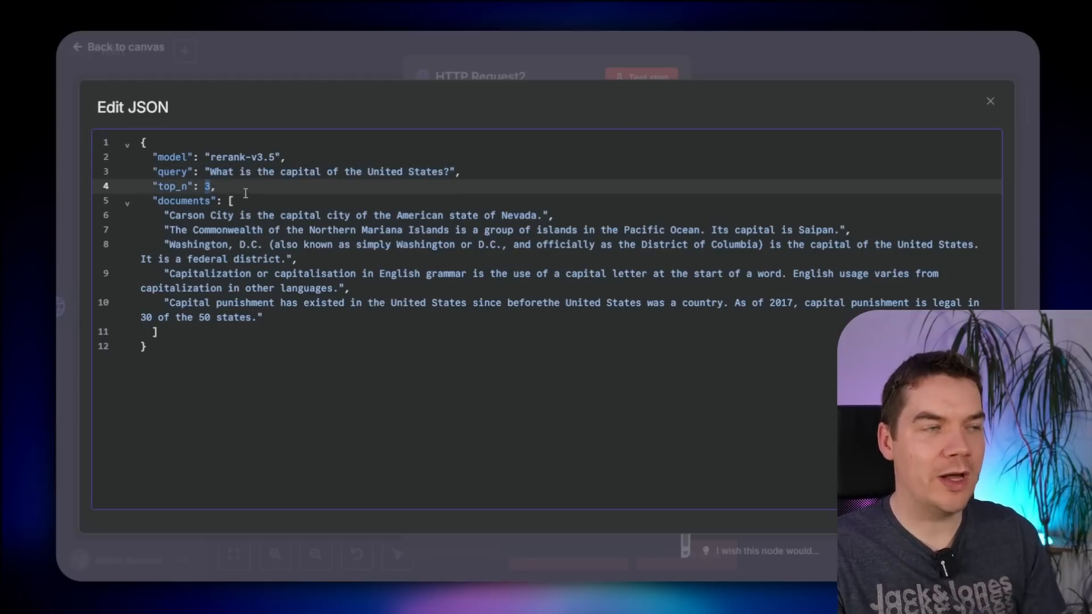
type("5")
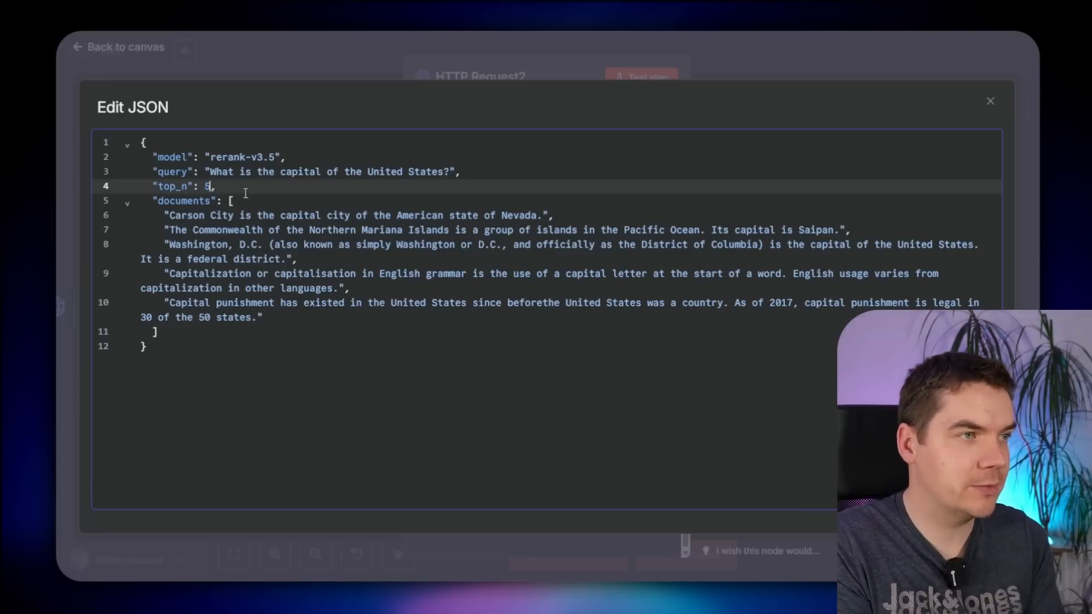
left_click(245, 215)
left_click_drag(165, 215, 263, 317)
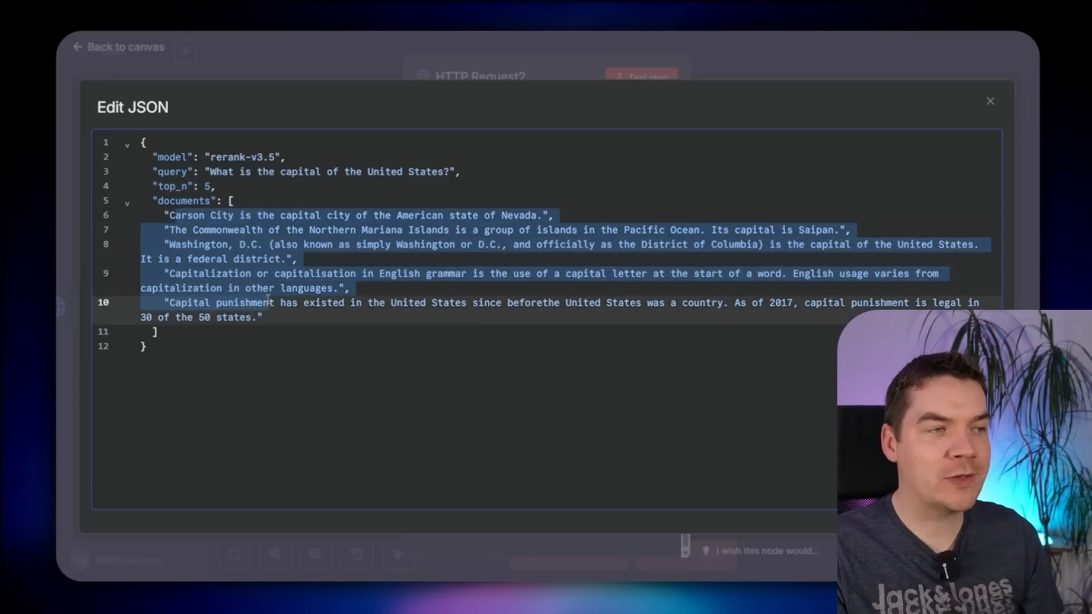
left_click(247, 314)
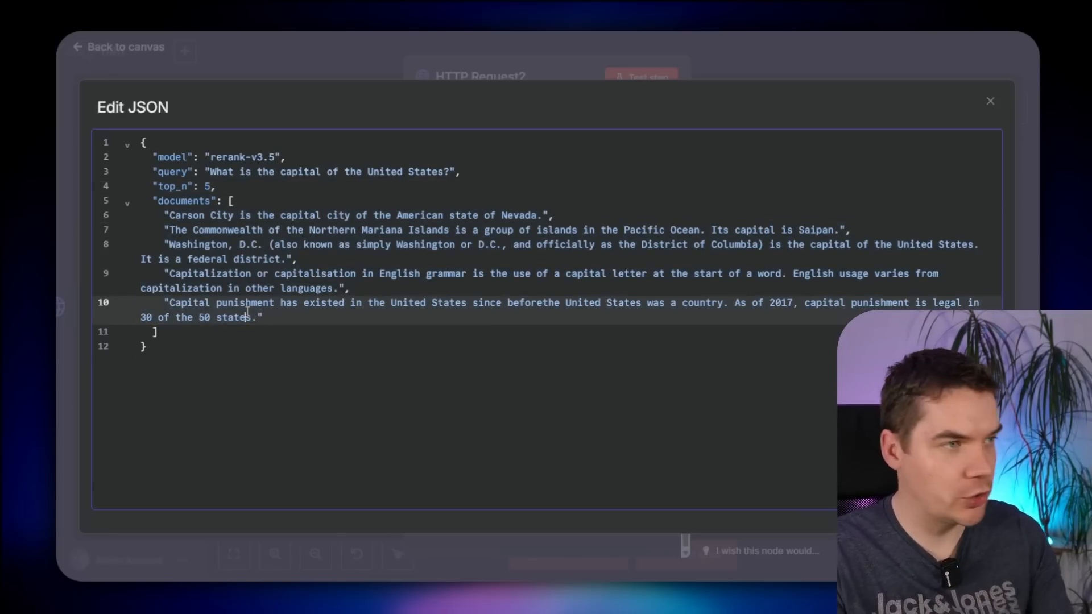
key("Escape")
key("Escape")
left_click_drag(591, 277, 763, 277)
left_click(584, 274)
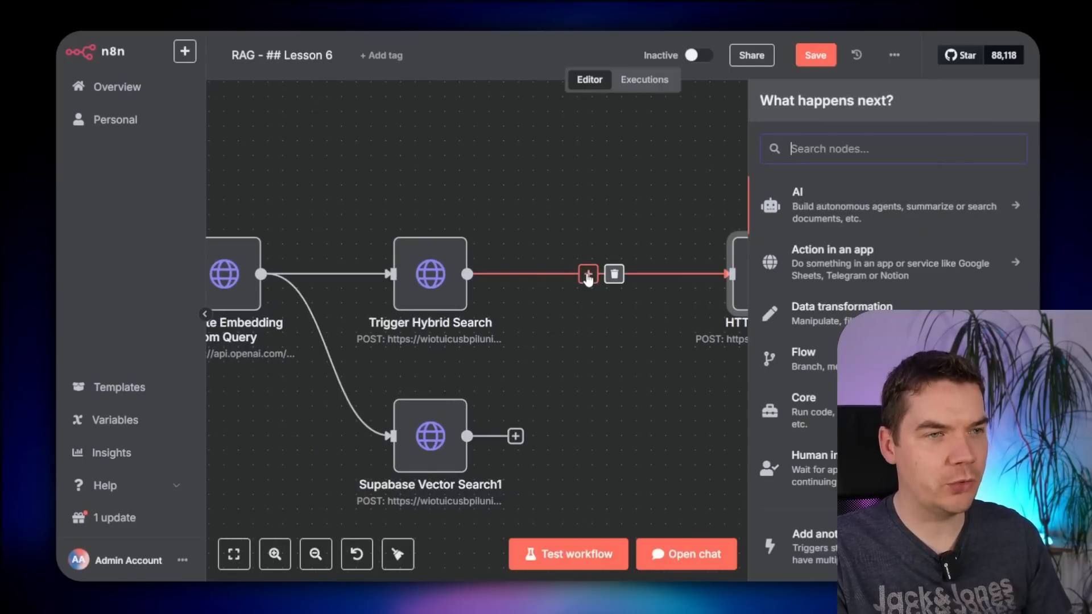
- Run the workflow and confirm Trigger Hybrid Search outputs 5 items
left_click_drag(433, 152, 856, 137)
left_click(367, 259)
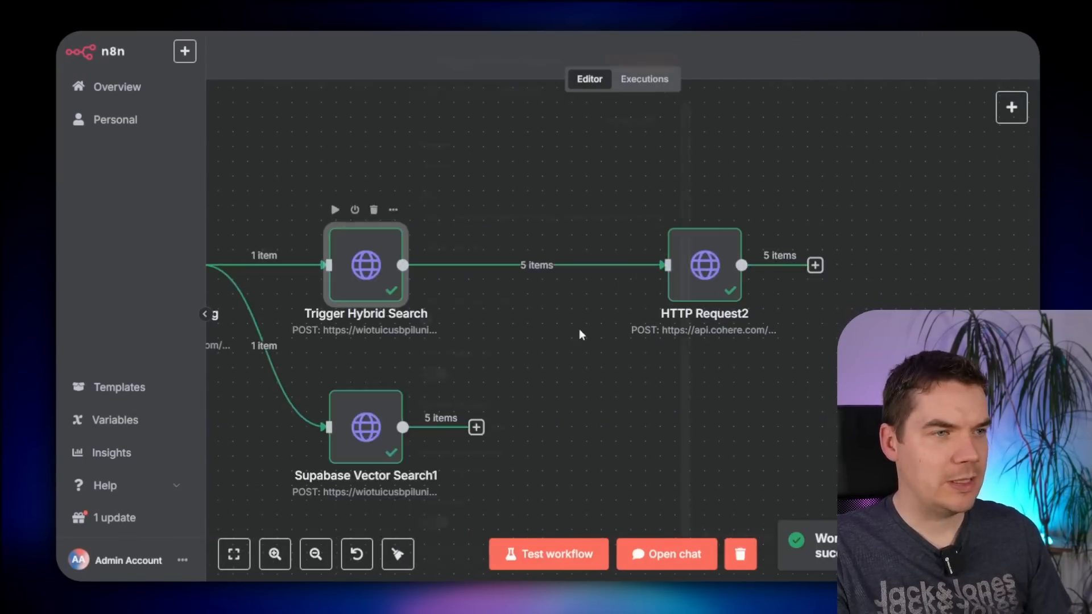
double_click(366, 261)
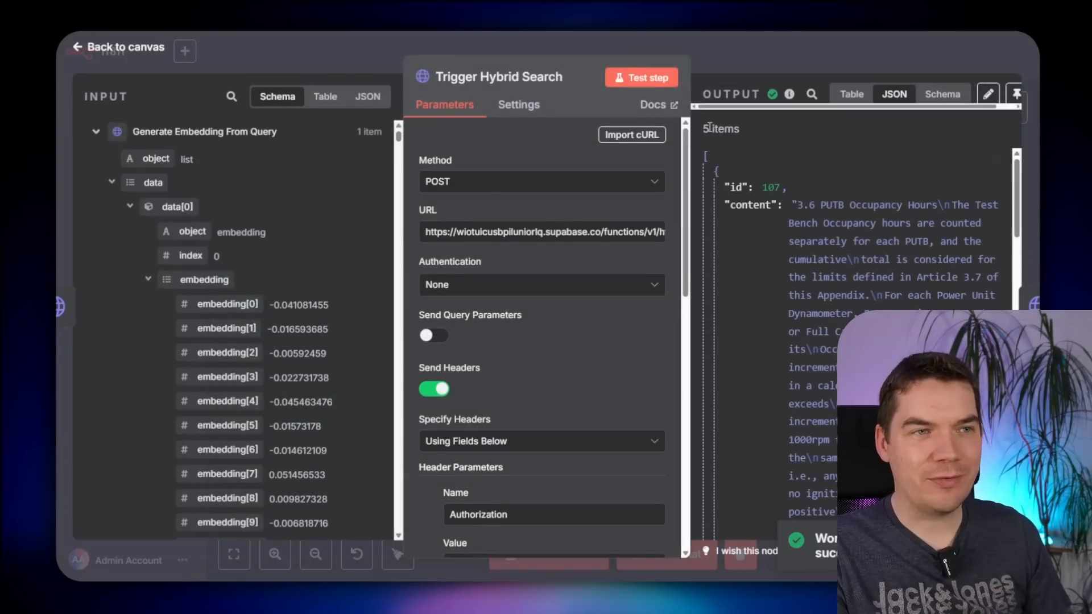
left_click_drag(703, 129, 729, 131)
left_click(728, 131)
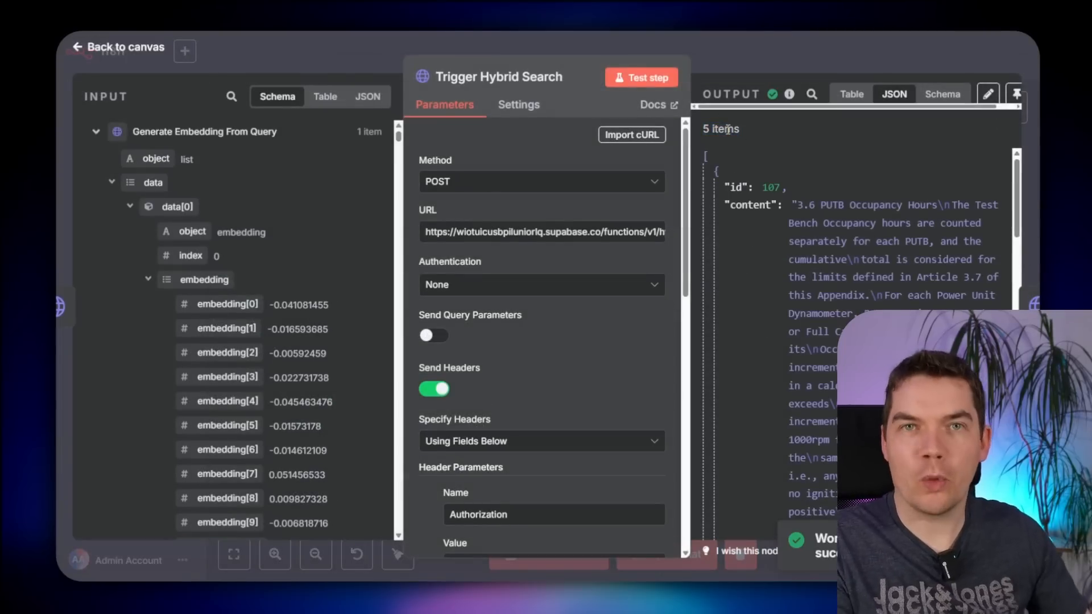
left_click(753, 51)
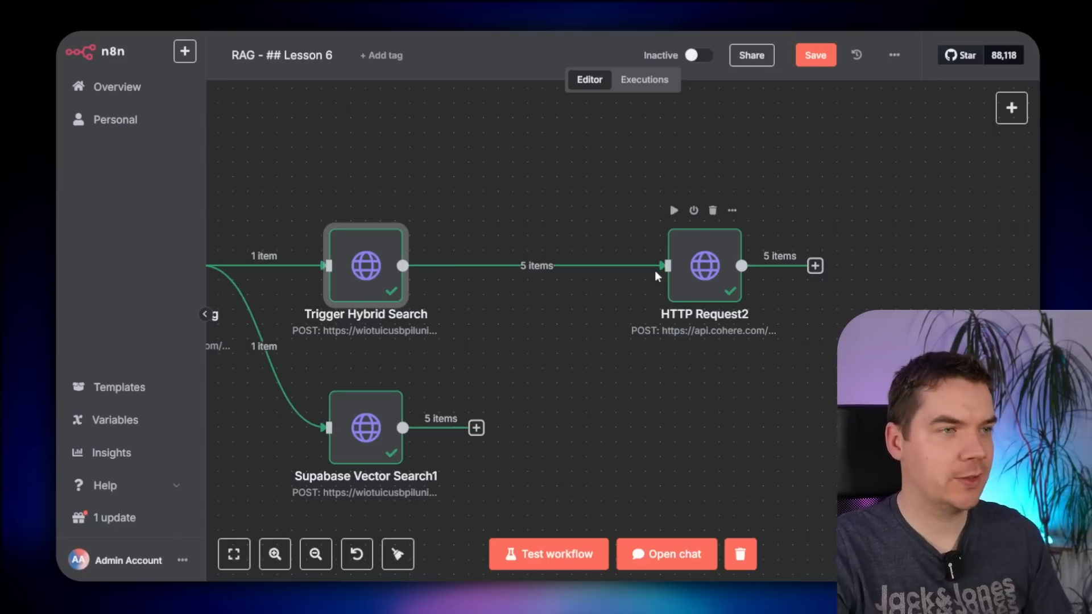
- Search 'aggreg' for a node between hybrid search and rerank, then recheck the hybrid search output
left_click(524, 264)
type("aggreg")
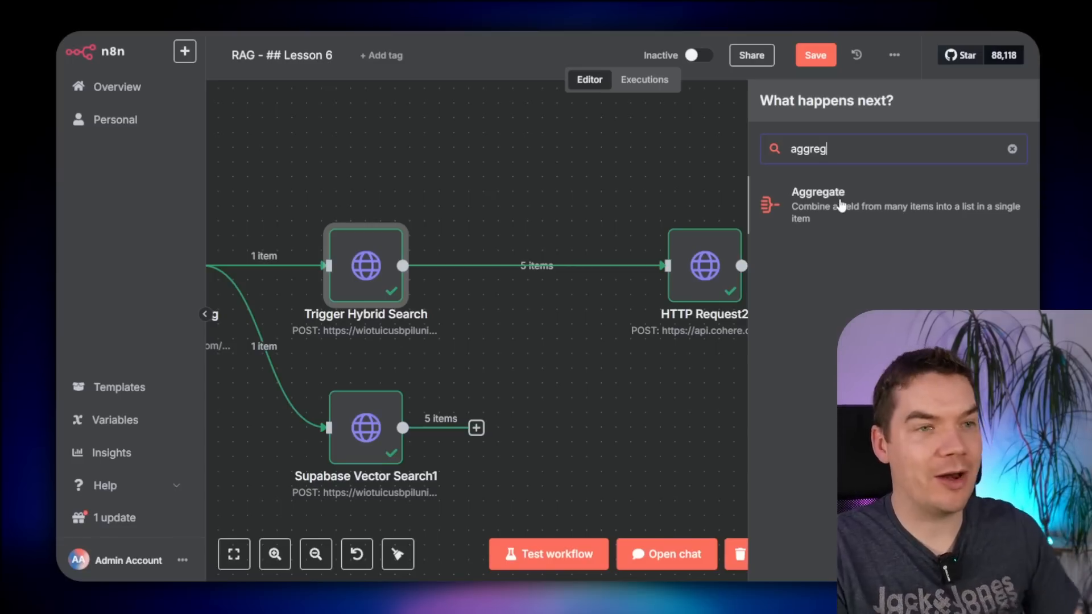
double_click(381, 293)
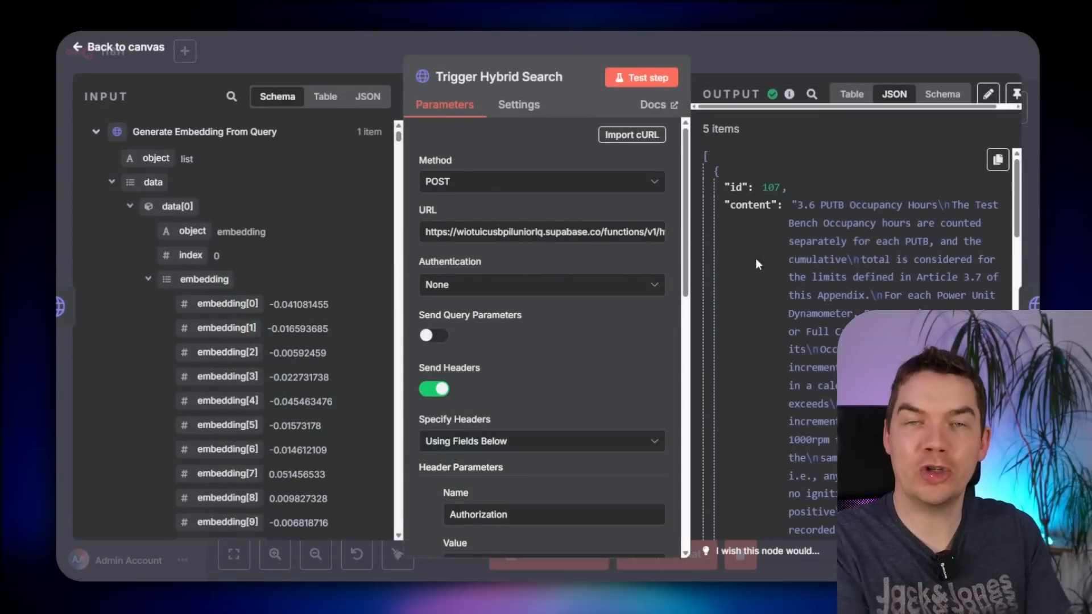
left_click(841, 57)
- Insert a Code node between Trigger Hybrid Search and the rerank request
mouse_move(570, 261)
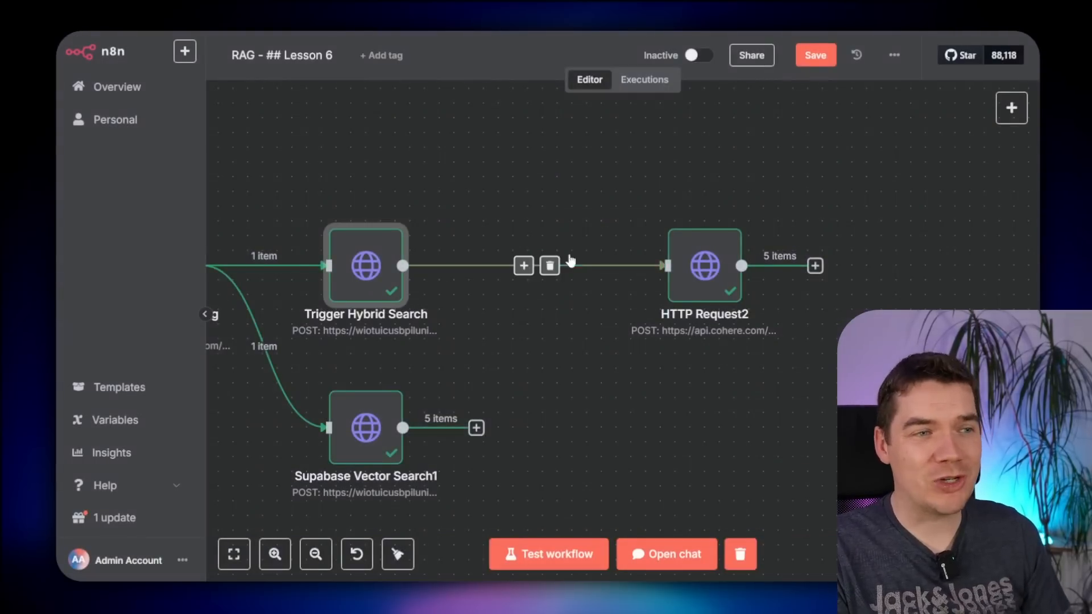
left_click(523, 266)
type("code")
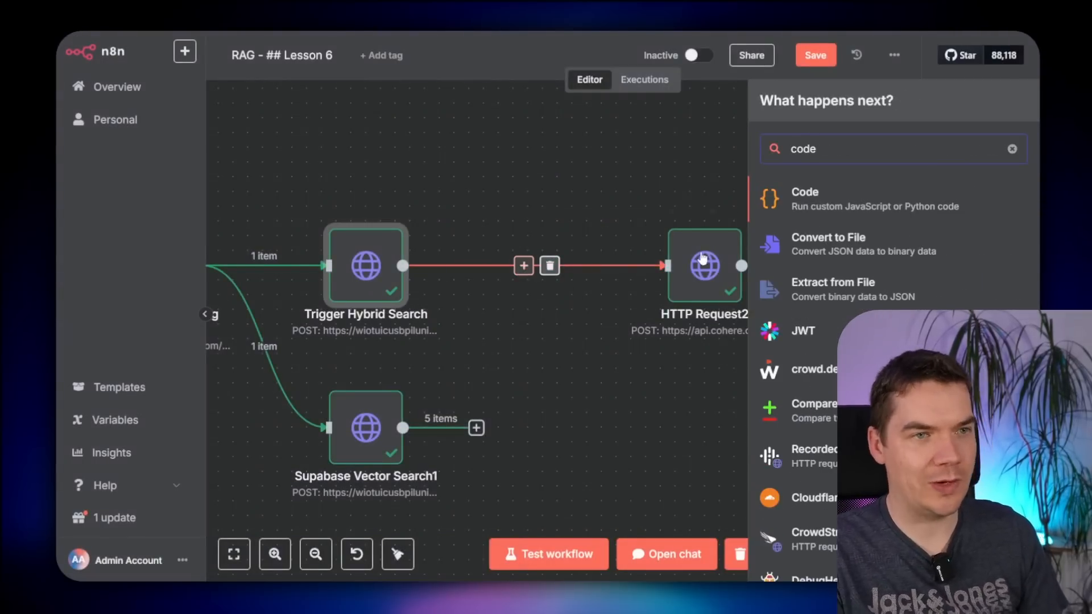
left_click(822, 199)
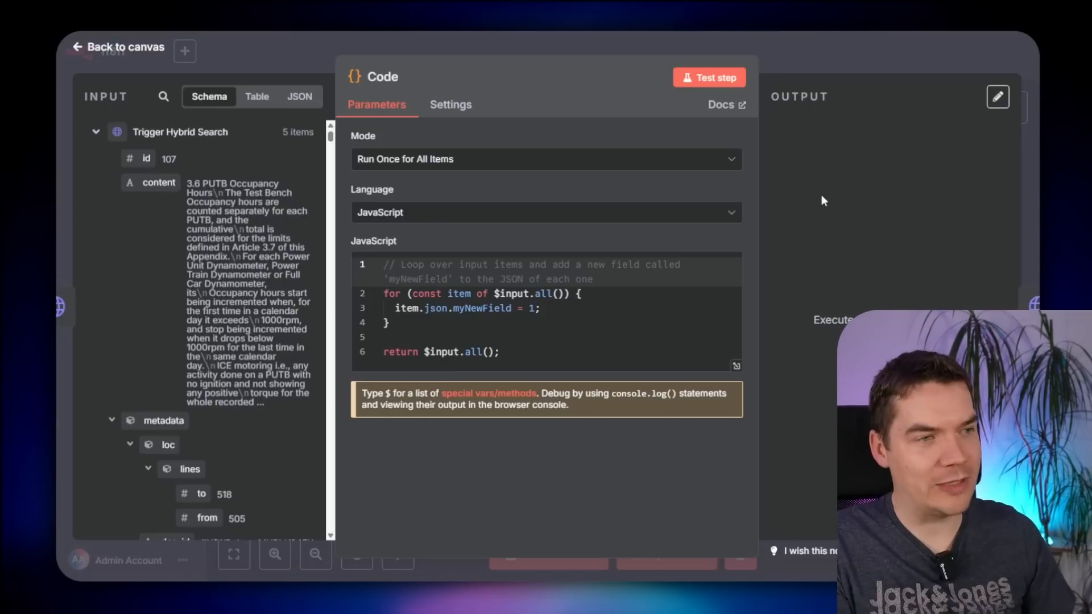
- Replace the sample code with the content-extraction script and test that it outputs one documents list
left_click(687, 323)
key("ctrl+a")
key("ctrl+v")
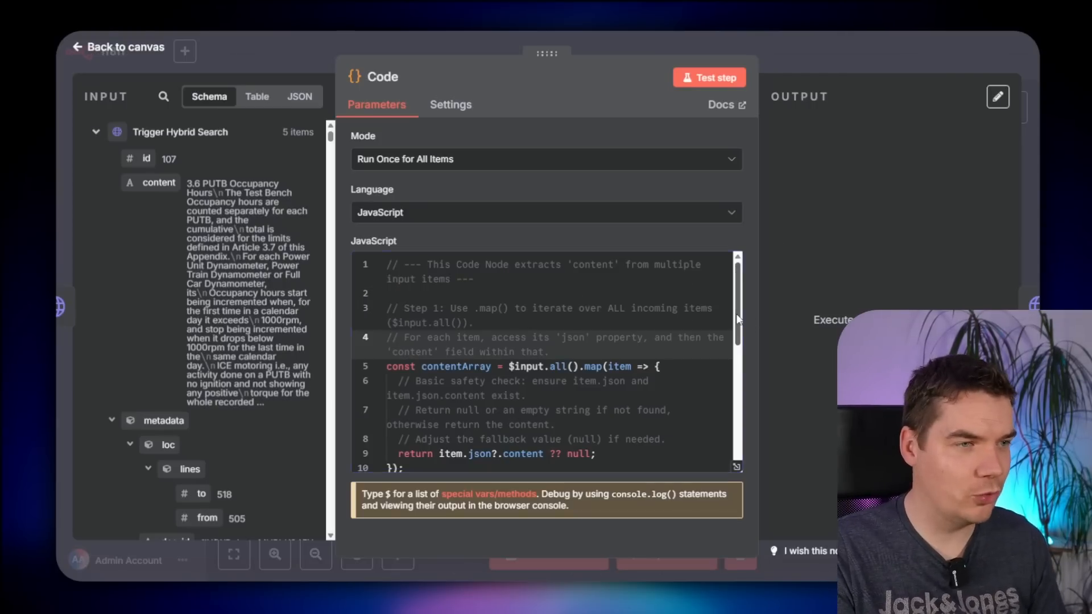
scroll(738, 319, "down", 1)
scroll(738, 319, "down", 1)
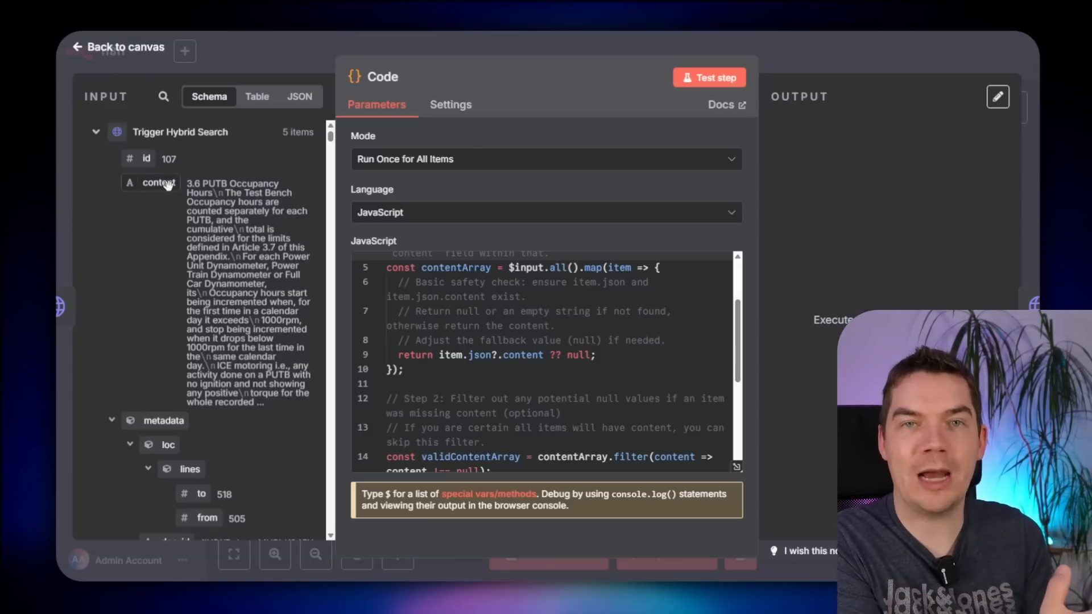
left_click(714, 80)
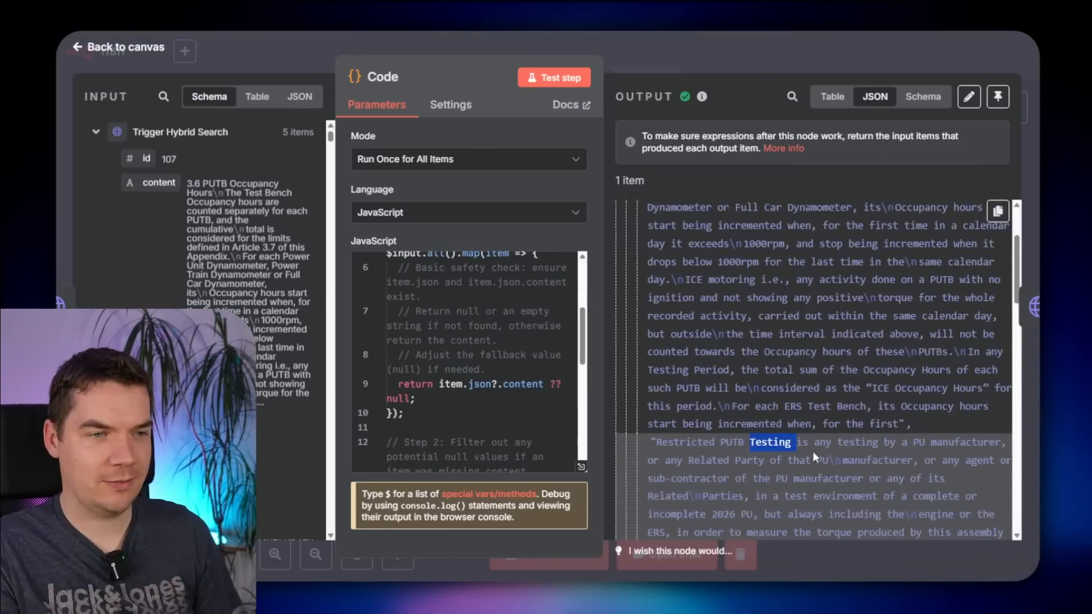
scroll(813, 452, "down", 5)
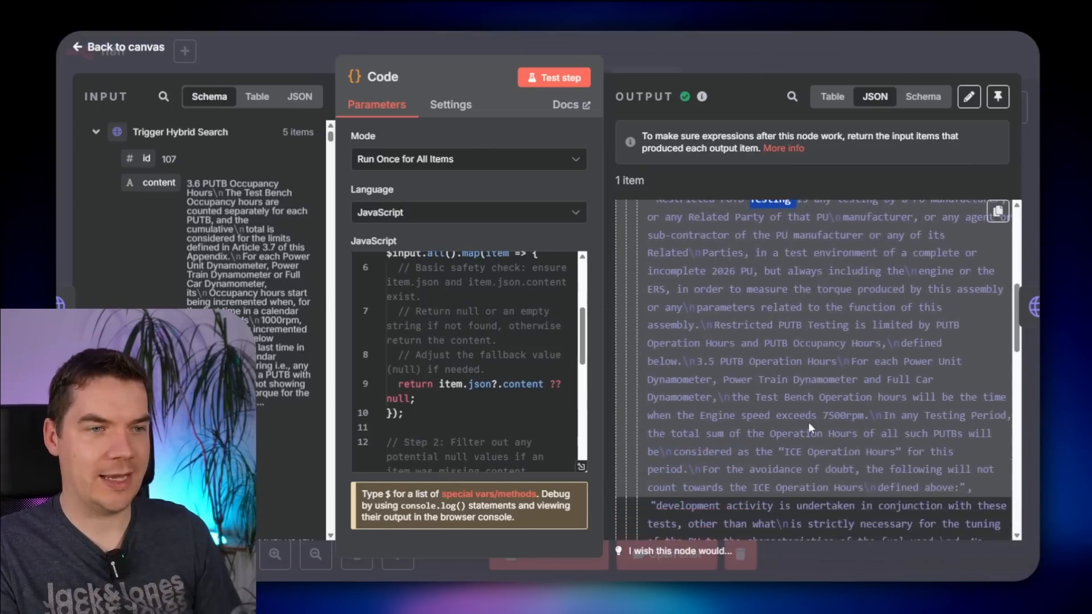
scroll(807, 422, "down", 10)
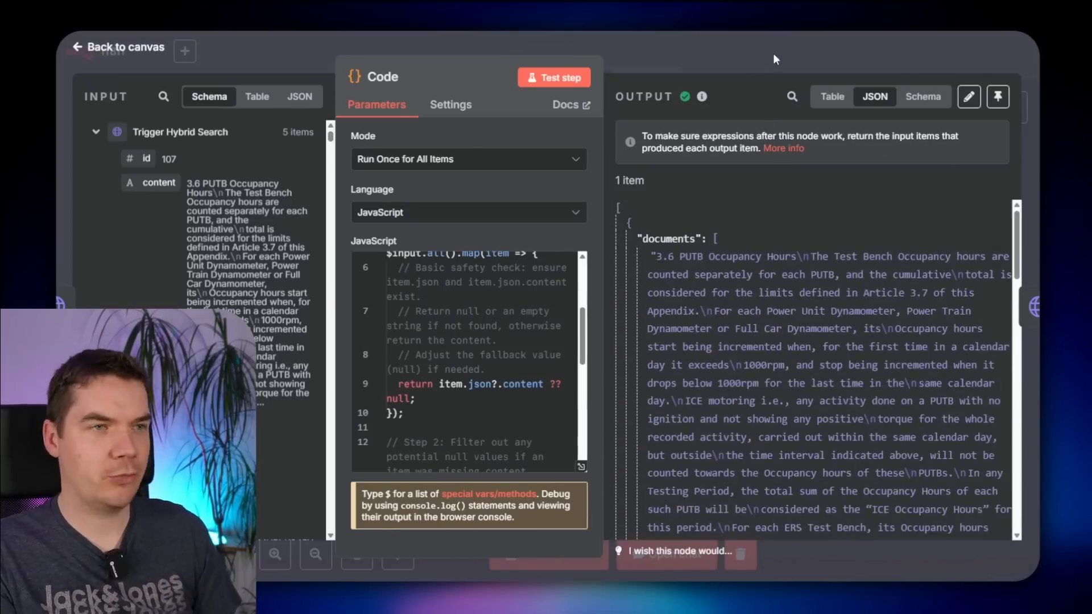
left_click(773, 53)
- Rename HTTP Request2 to 'Rerank with Cohere 3.5' and open its settings
mouse_move(719, 280)
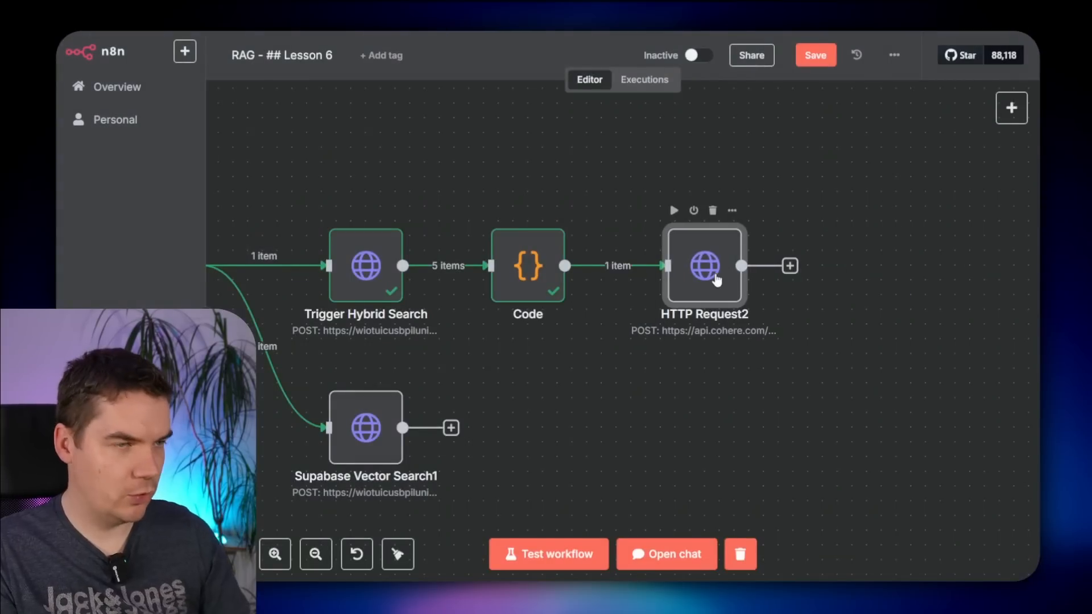
key("F2")
type("Rerank with Cohere 3.5")
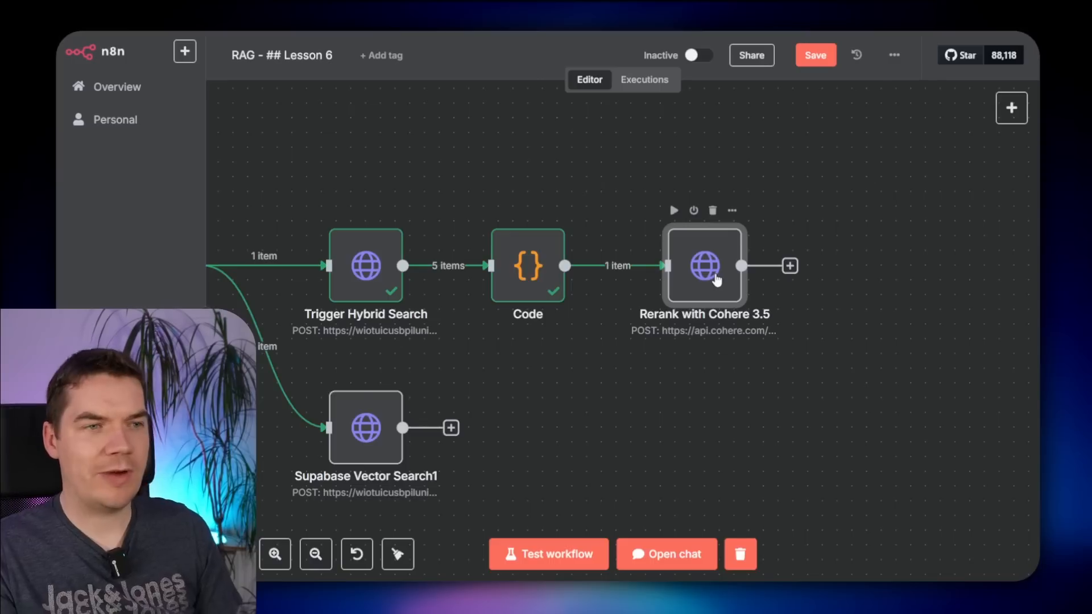
double_click(712, 259)
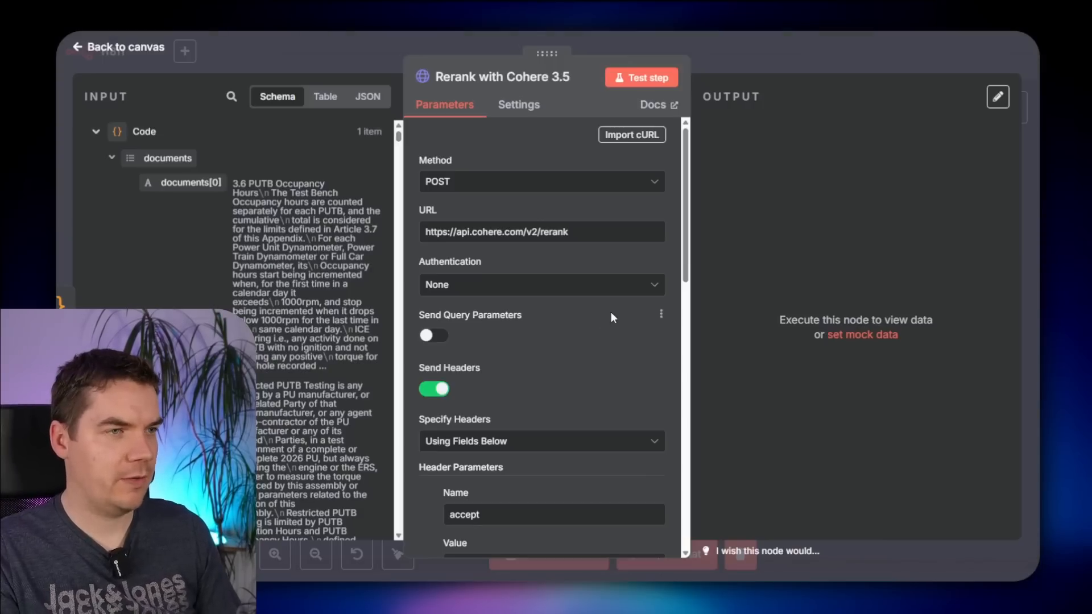
- Make the body an expression and replace the sample query with the trigger's incoming query
scroll(585, 369, "down", 5)
scroll(677, 429, "down", 10)
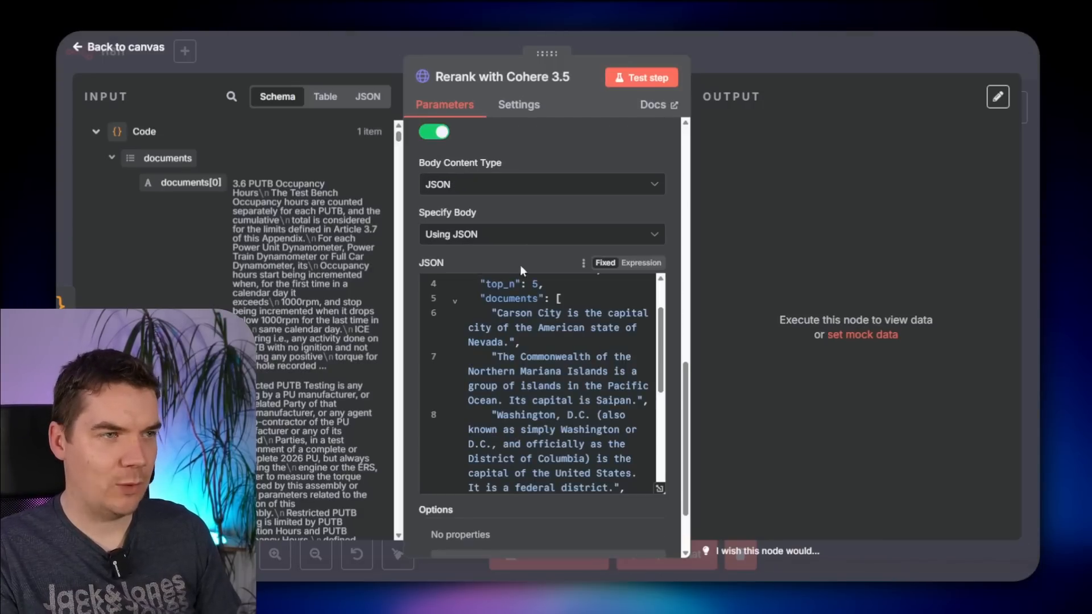
left_click(638, 264)
left_click(659, 386)
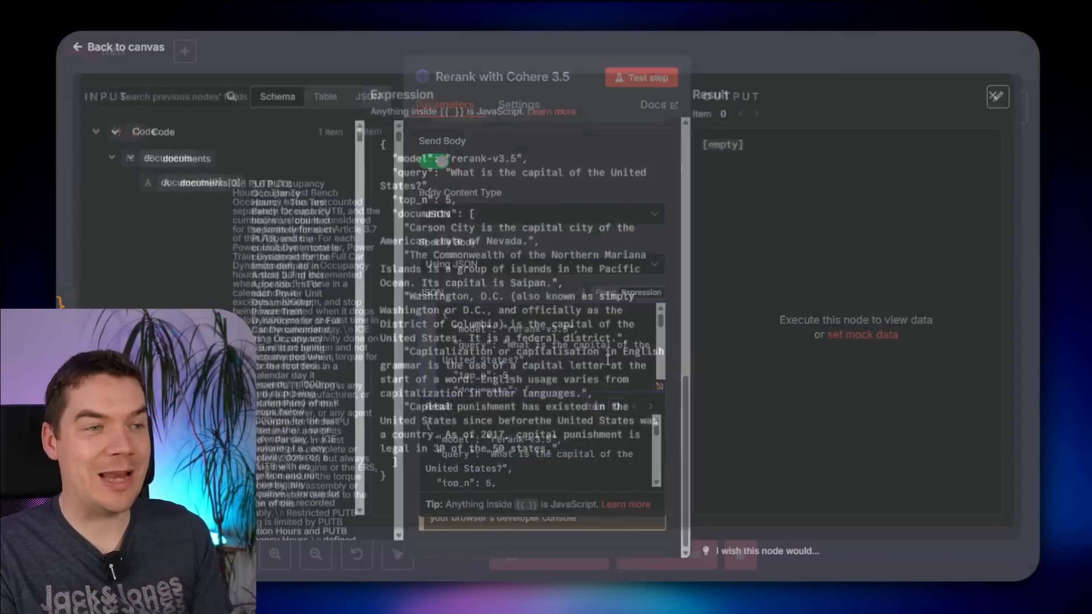
left_click_drag(453, 178, 416, 194)
key("BackSpace")
left_click(116, 140)
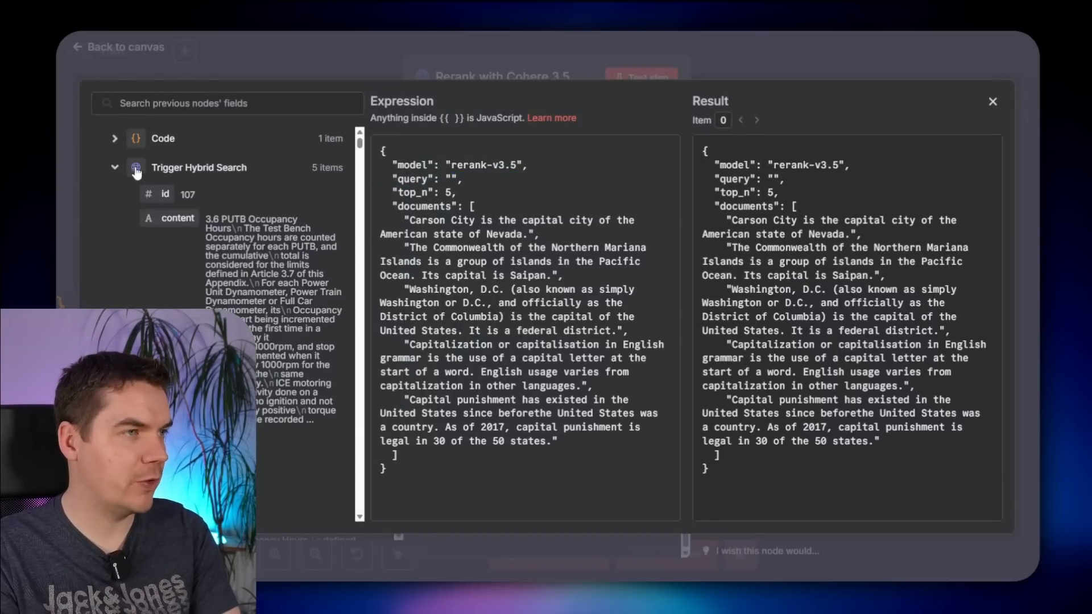
left_click(116, 168)
left_click(116, 198)
left_click_drag(174, 252, 505, 191)
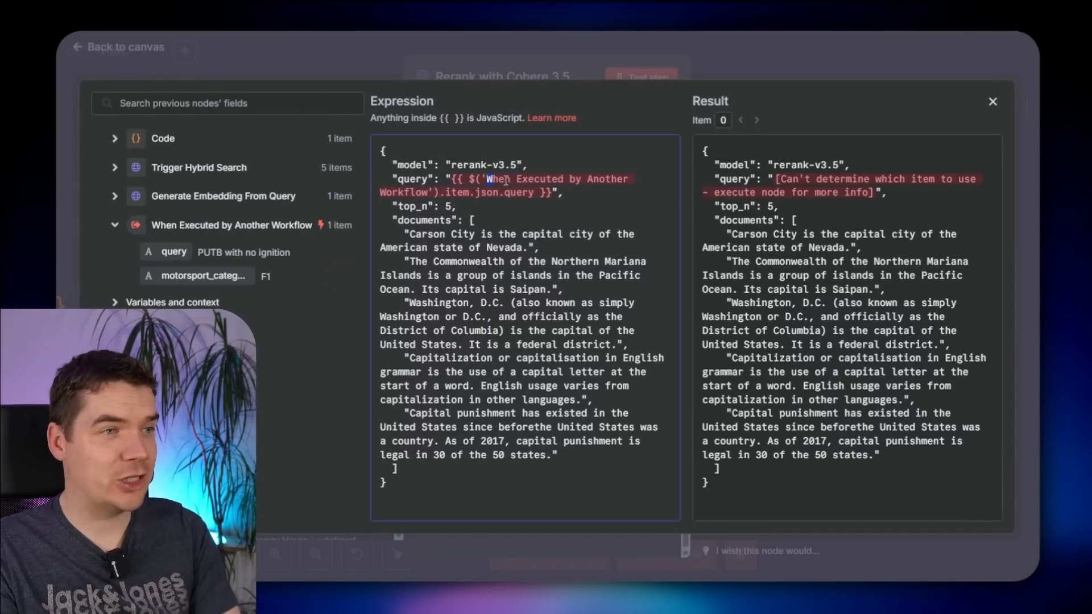
left_click(568, 189)
left_click(530, 191)
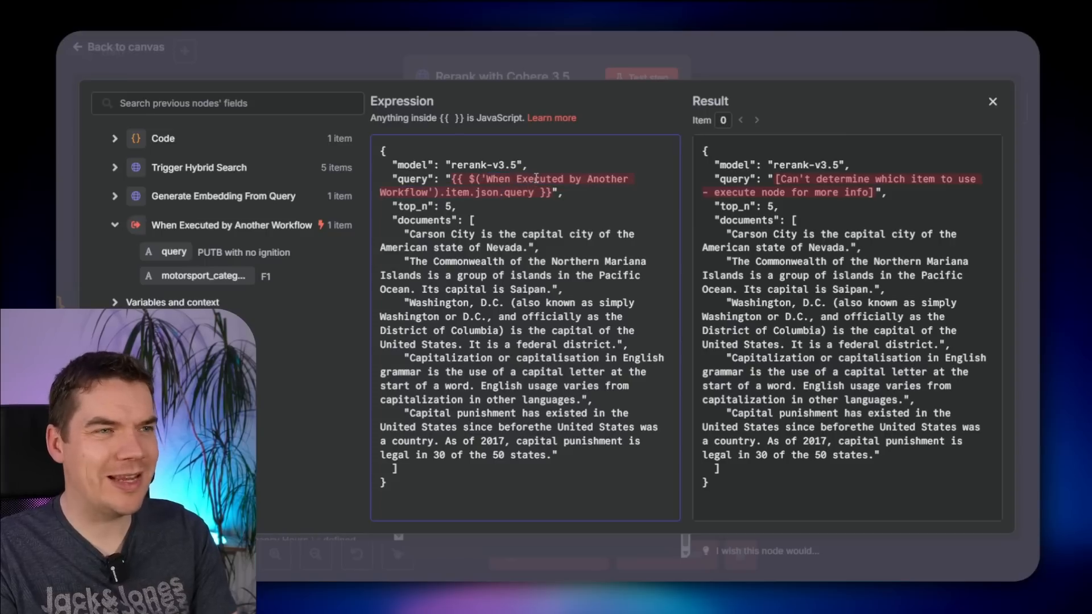
mouse_move(541, 181)
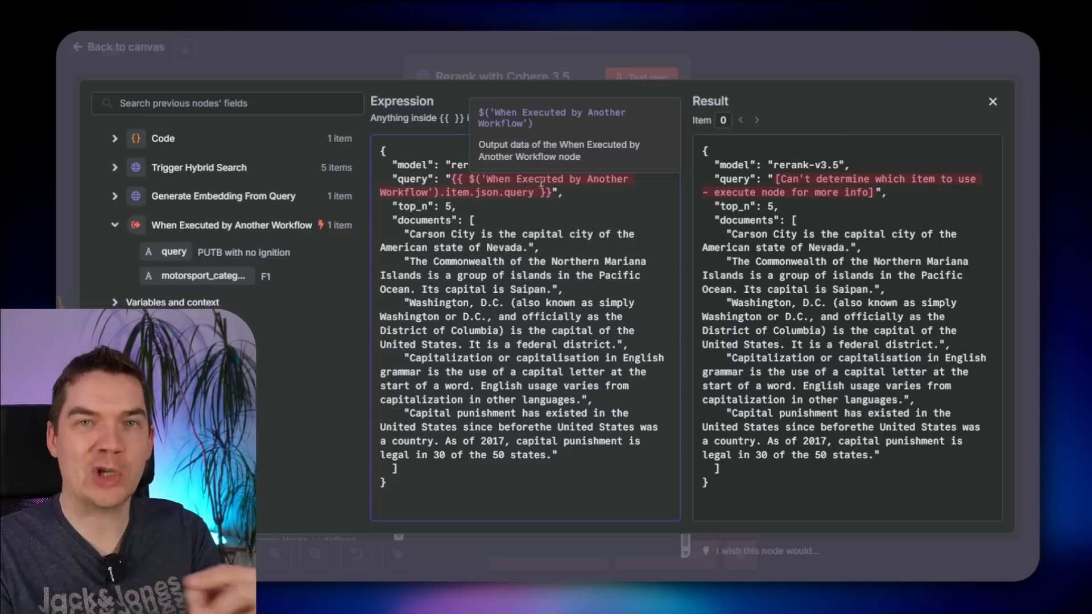
- Replace the sample documents with the Code node's documents field
left_click(483, 221)
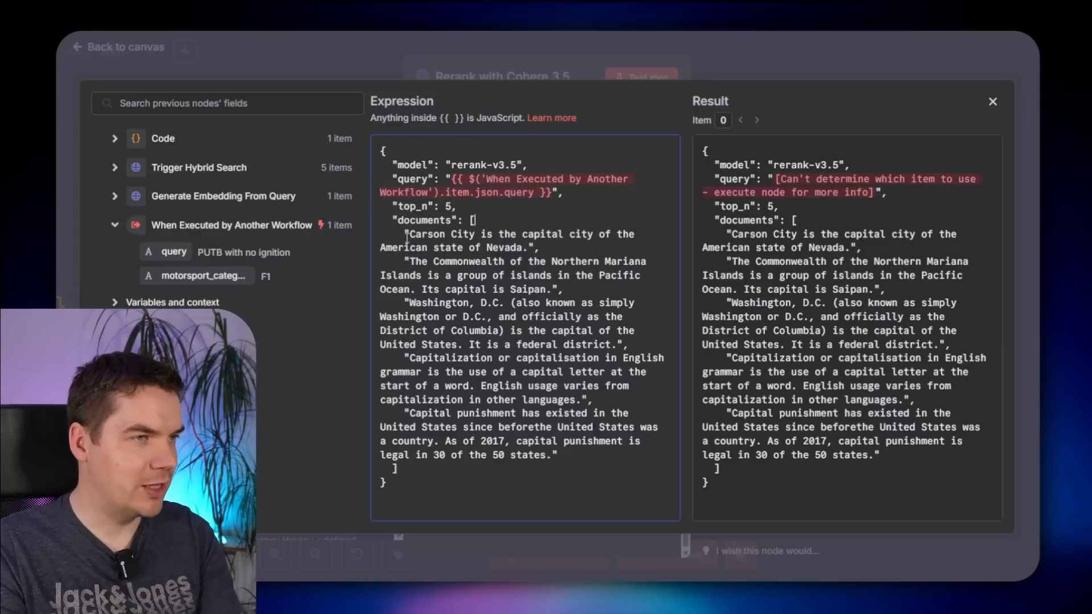
left_click_drag(401, 234, 558, 455)
key("BackSpace")
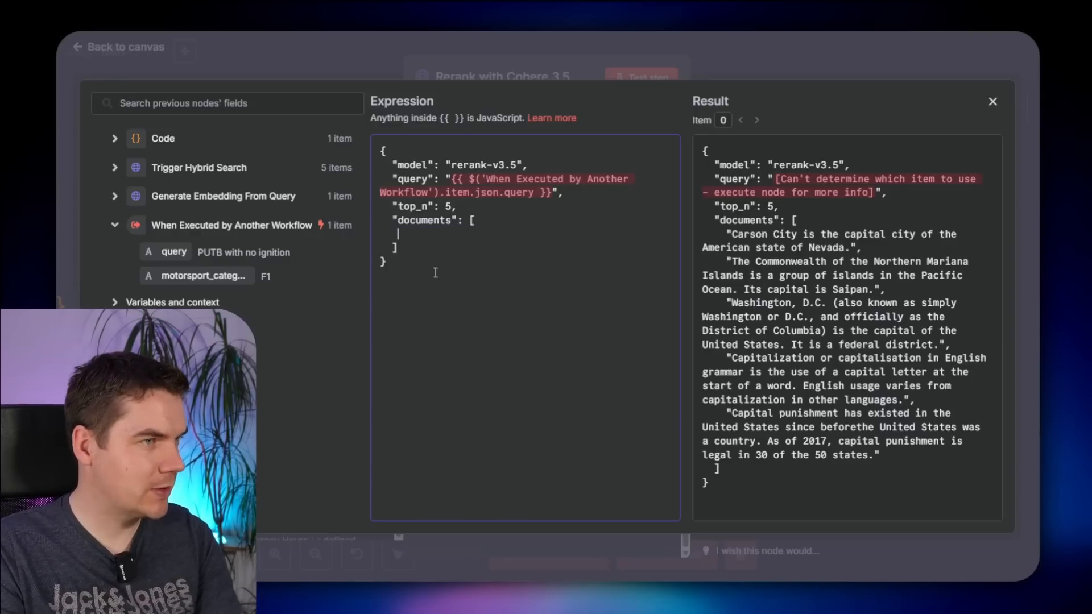
left_click(171, 138)
left_click_drag(176, 168, 469, 235)
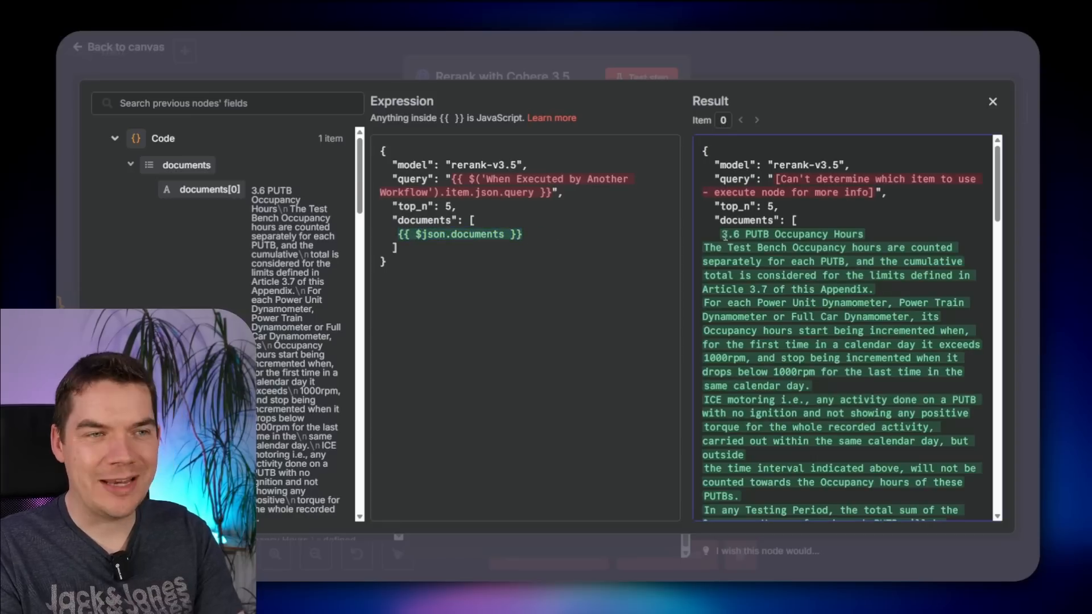
left_click_drag(720, 233, 767, 320)
left_click(650, 273)
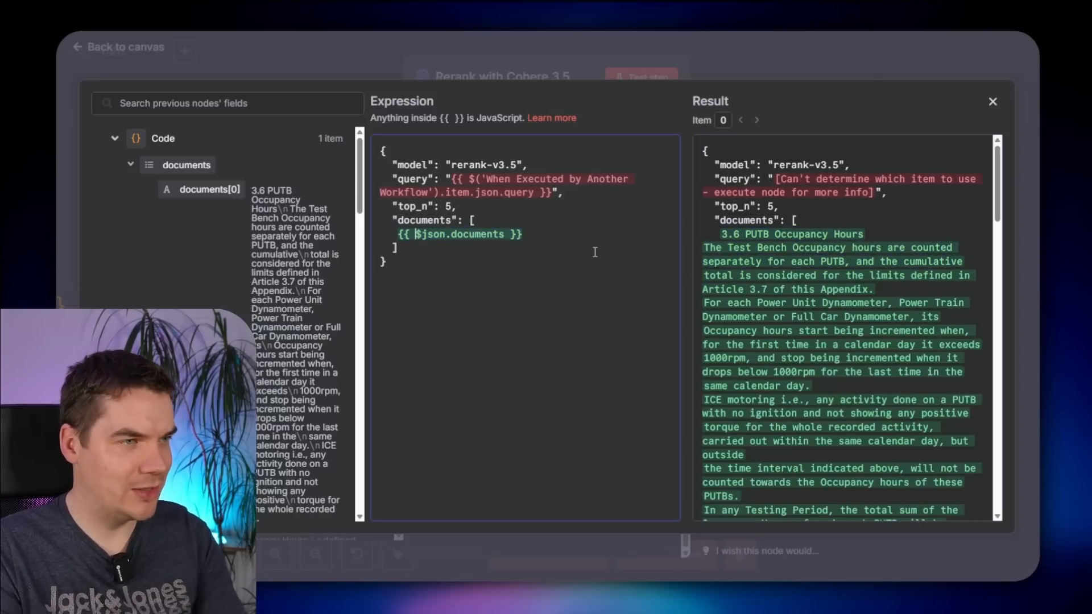
- Wrap documents as {{ JSON.stringify($json.documents) }} and remove the extra brackets
type("JSON.")
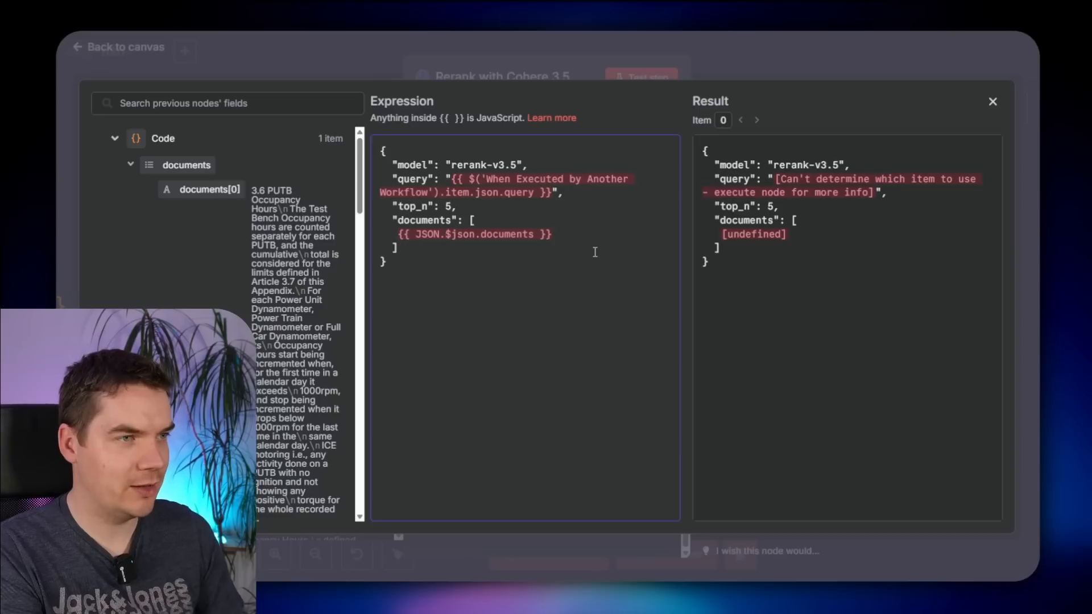
type("stringify(")
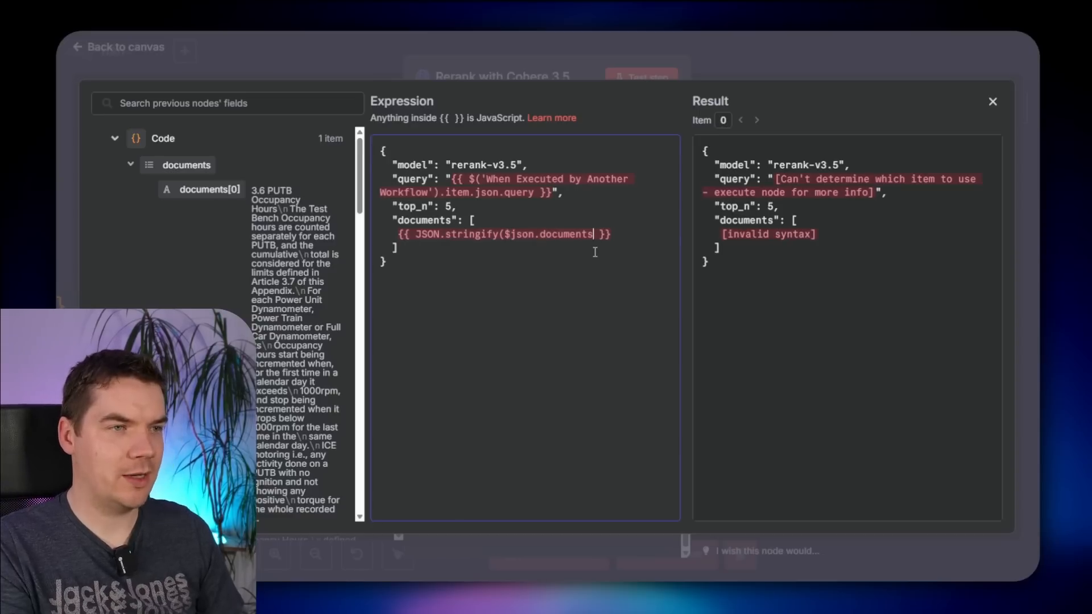
left_click(795, 219)
key("ctrl+a")
left_click(791, 221)
left_click(491, 222)
key("BackSpace")
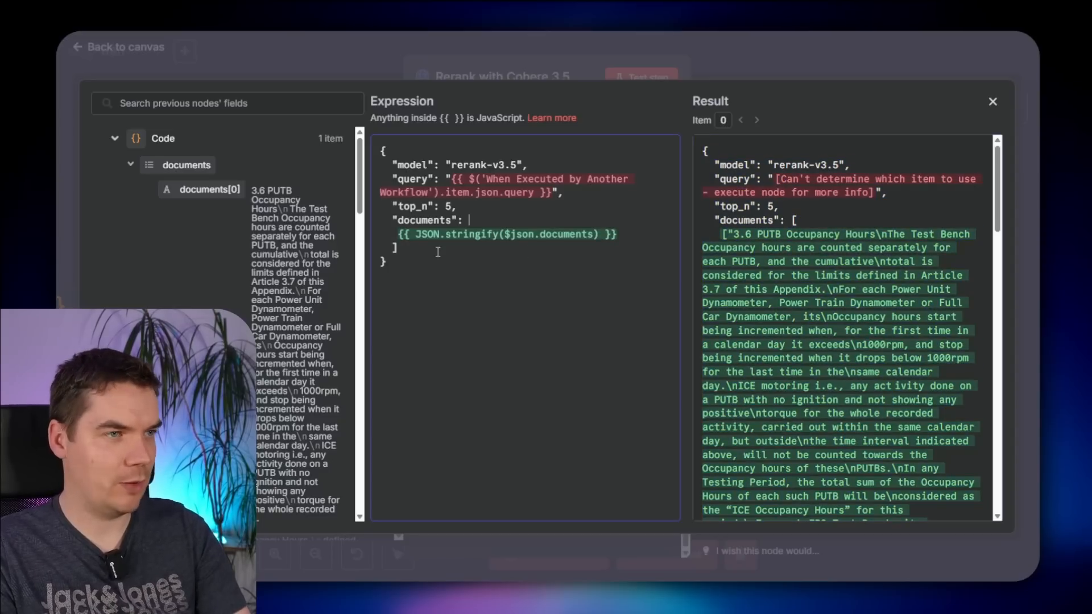
left_click(428, 250)
key("BackSpace")
- Close the rerank node's editors and save the workflow
left_click(854, 50)
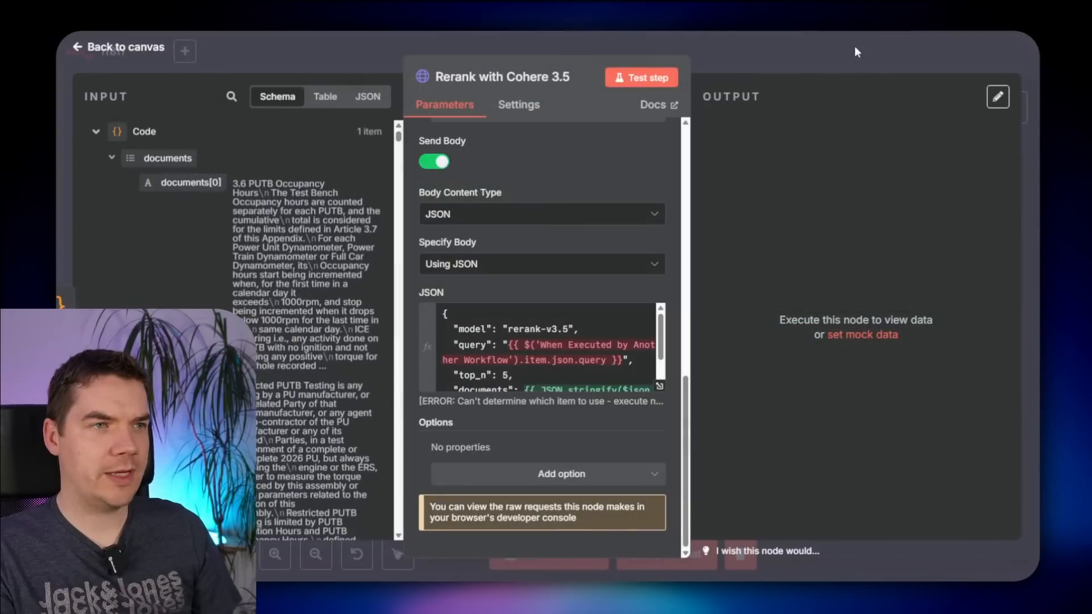
left_click(855, 46)
left_click(815, 56)
- Disconnect Supabase Vector Search1 from the workflow and run a test of the whole workflow
key("1")
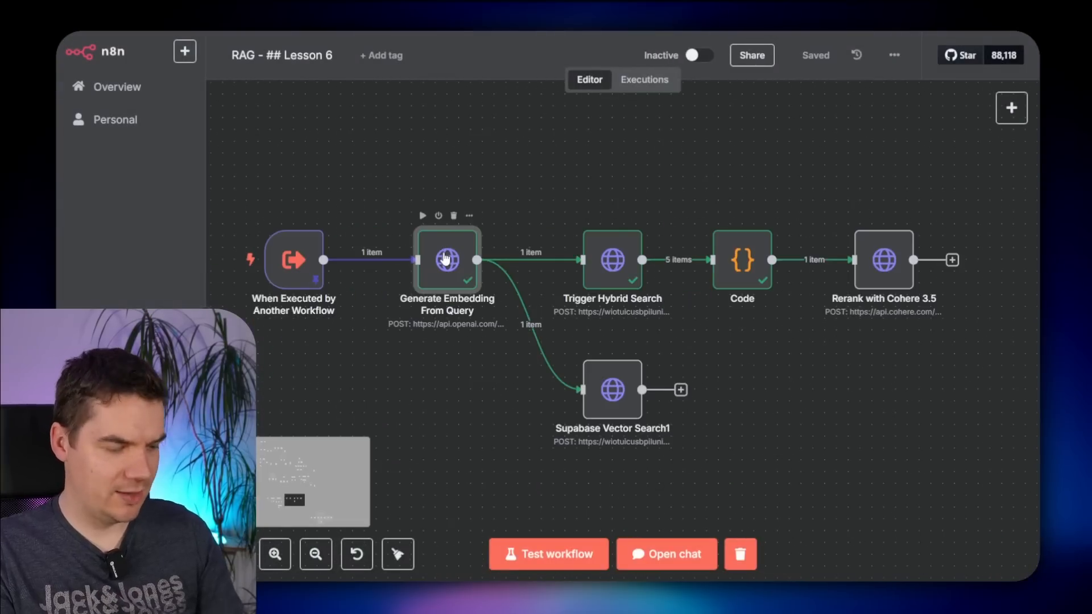
left_click(608, 261)
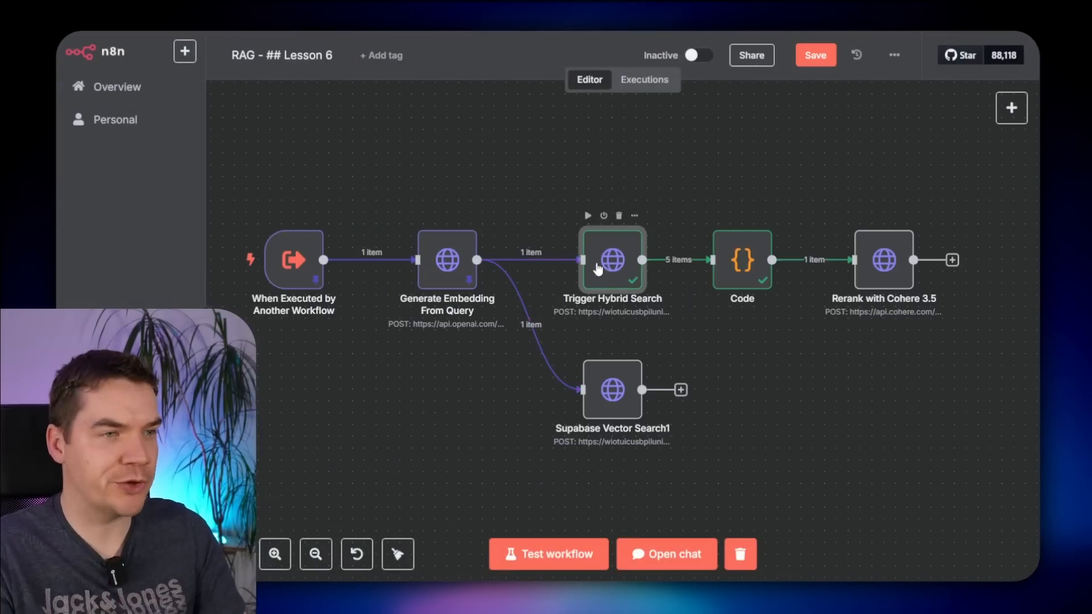
left_click(539, 323)
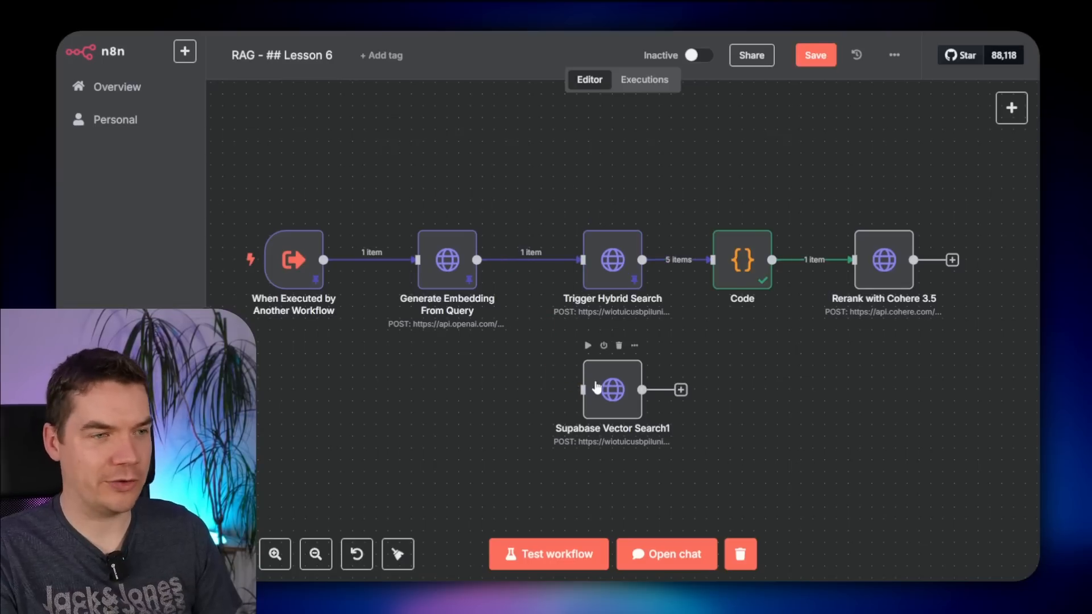
left_click_drag(597, 388, 609, 400)
left_click(546, 392)
left_click(282, 265)
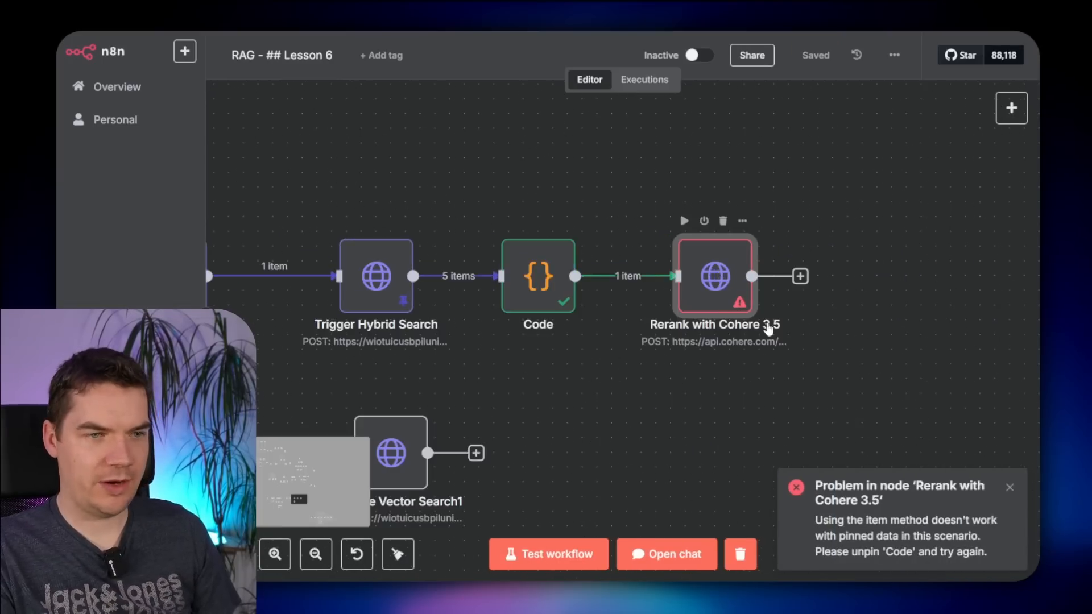
- Change .item to .first() in the Rerank with Cohere 3.5 body; results rank index 0 highest at 0.76992935
double_click(768, 329)
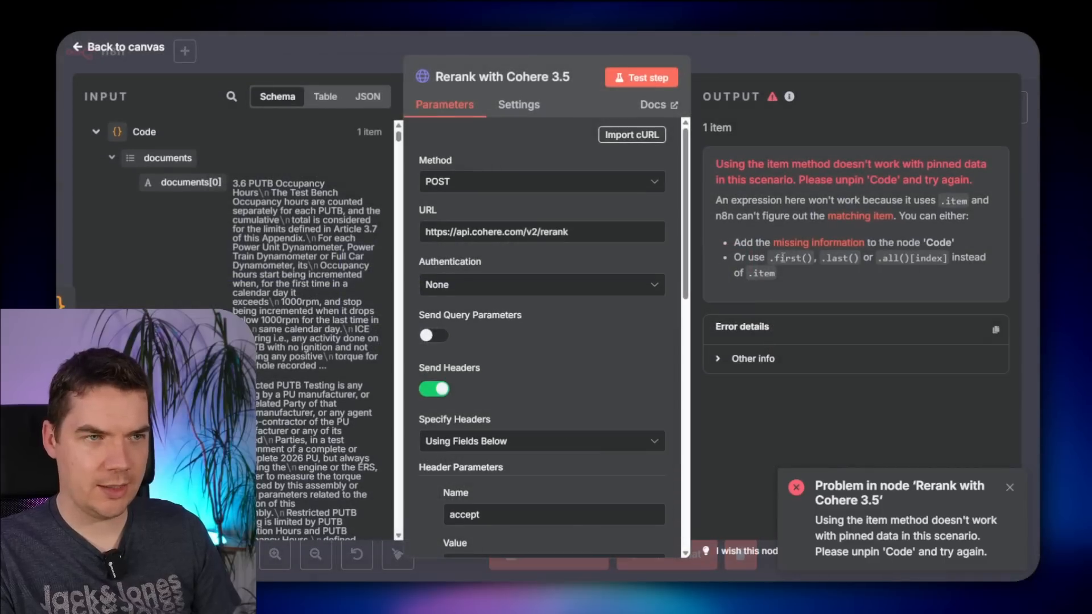
scroll(626, 341, "down", 5)
left_click(661, 389)
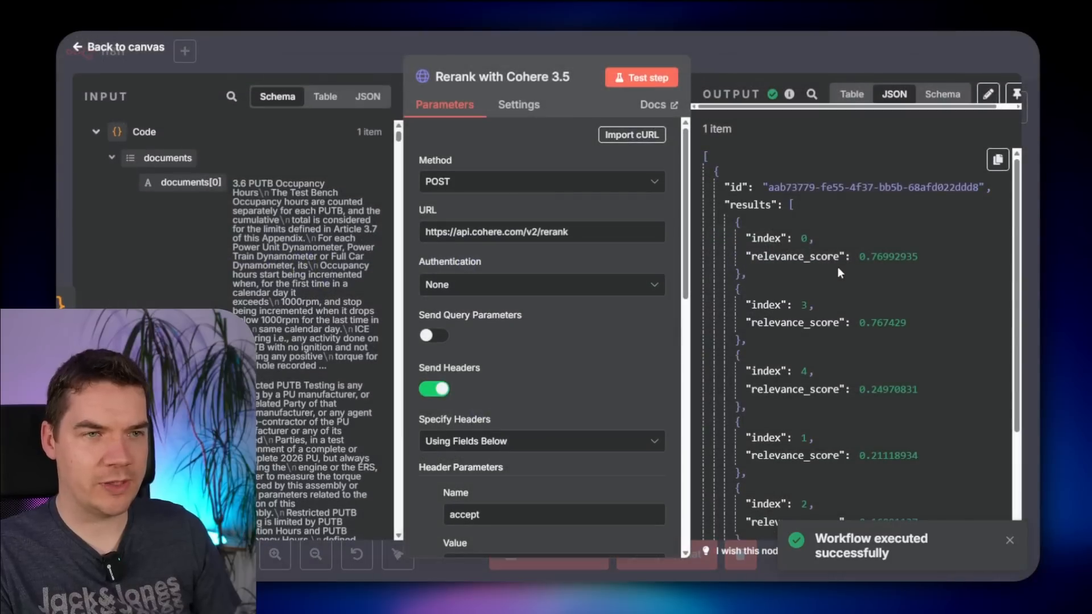
scroll(985, 311, "down", 1)
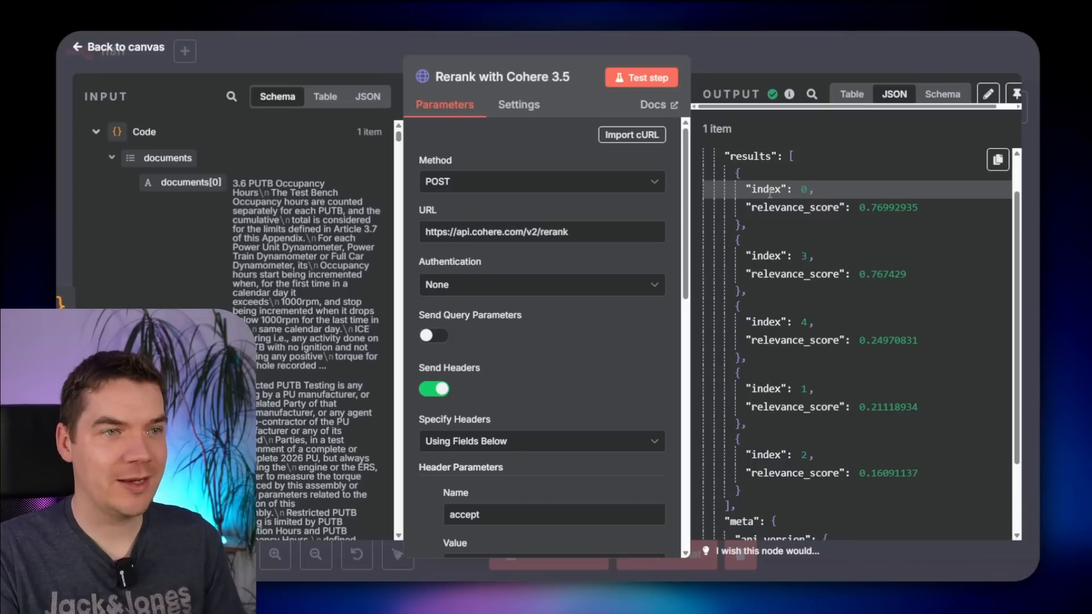
left_click_drag(769, 190, 802, 191)
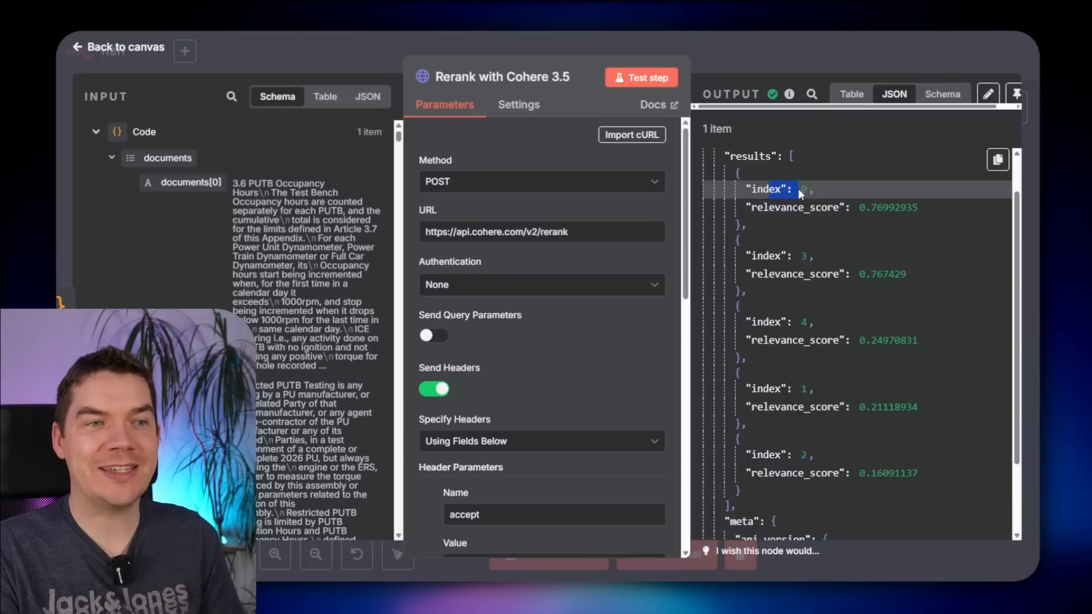
left_click(809, 196)
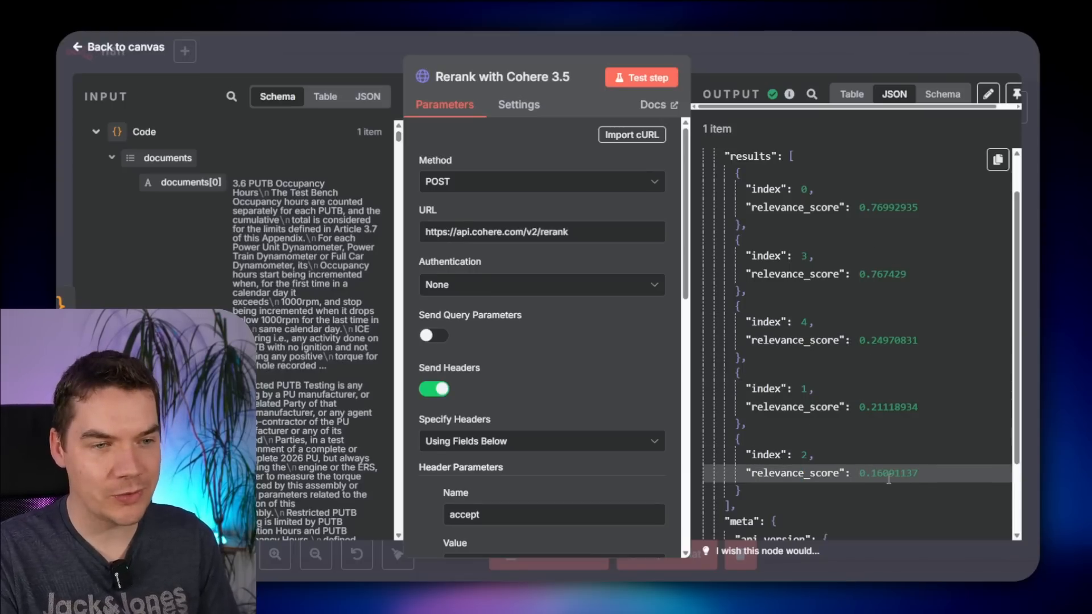
scroll(876, 477, "down", 1)
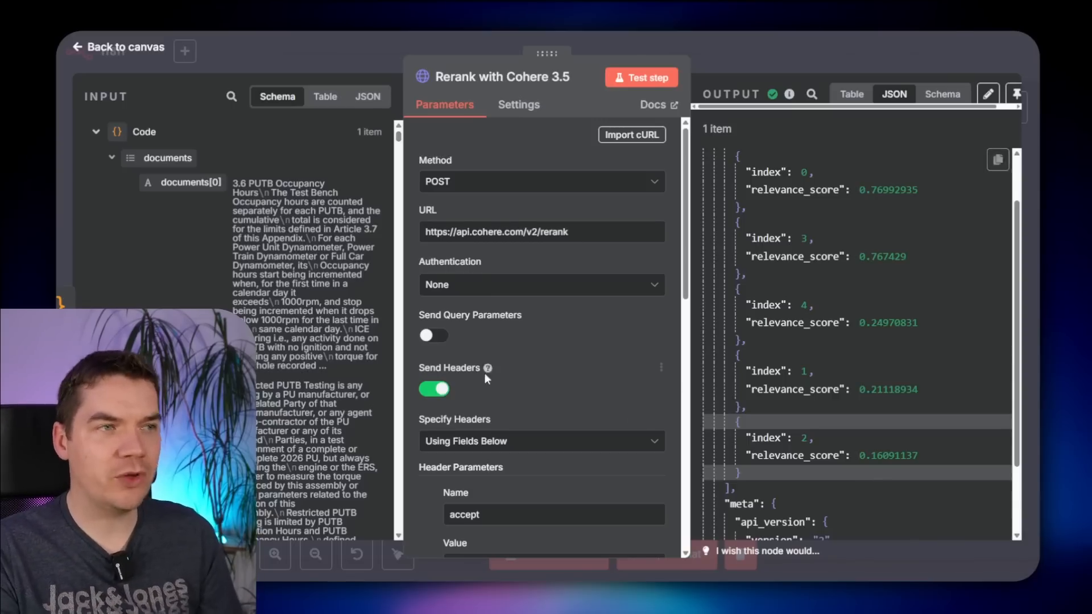
scroll(520, 364, "down", 5)
scroll(520, 364, "down", 6)
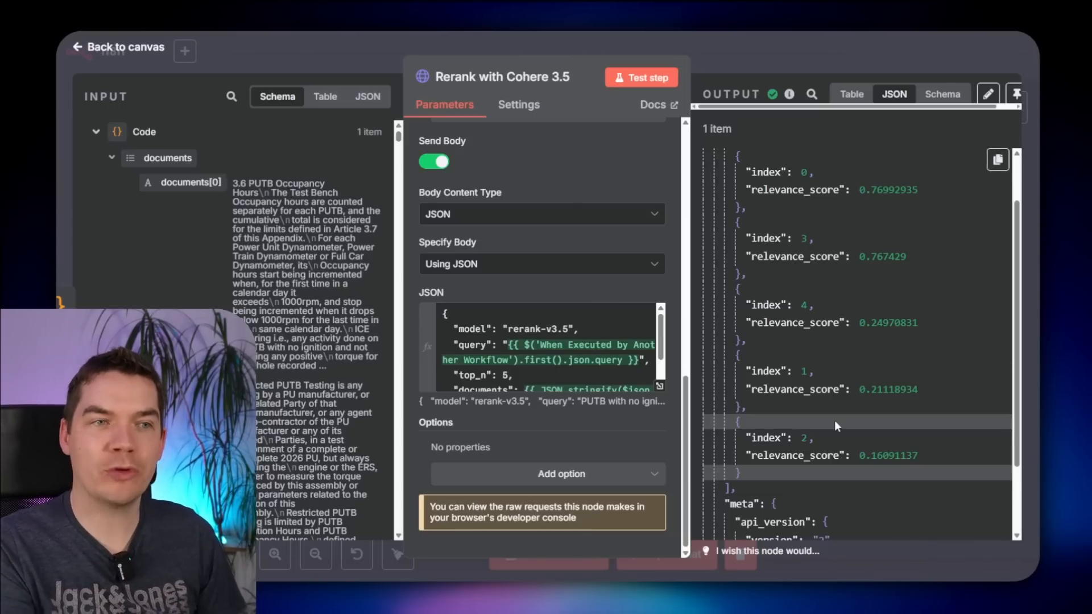
scroll(836, 426, "up", 2)
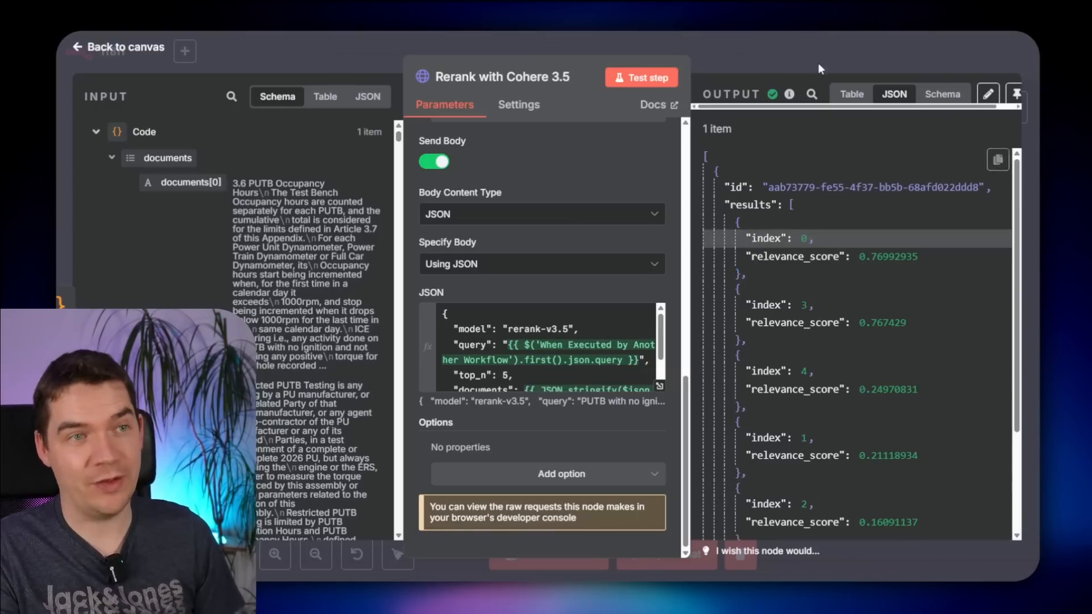
key("Escape")
key("Tab")
- Add a Code node after the Cohere rerank and run it to output the reordered documents
type("code")
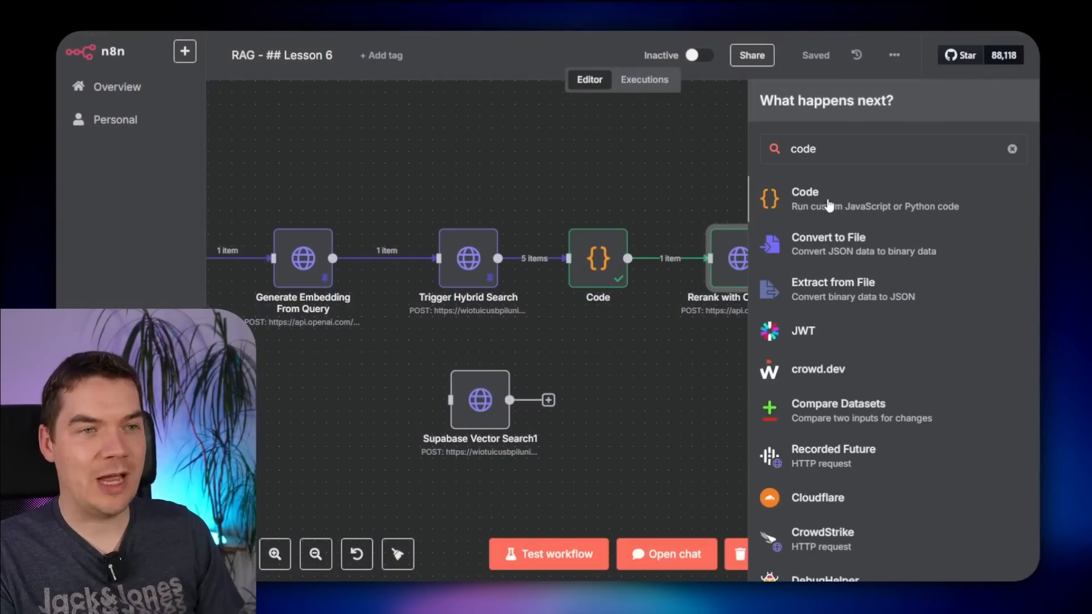
left_click(829, 203)
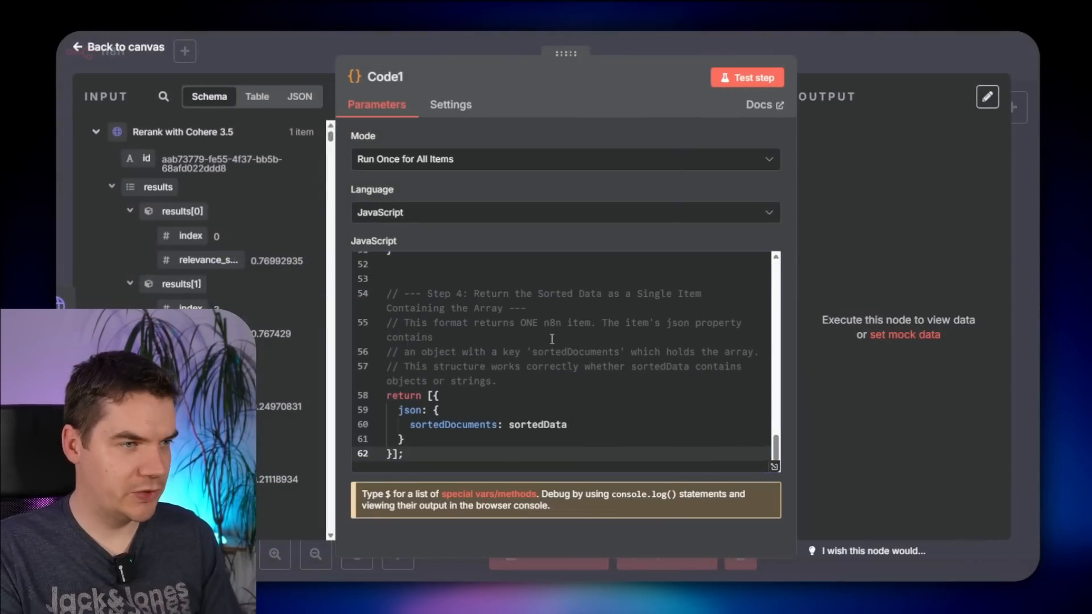
scroll(552, 339, "up", 15)
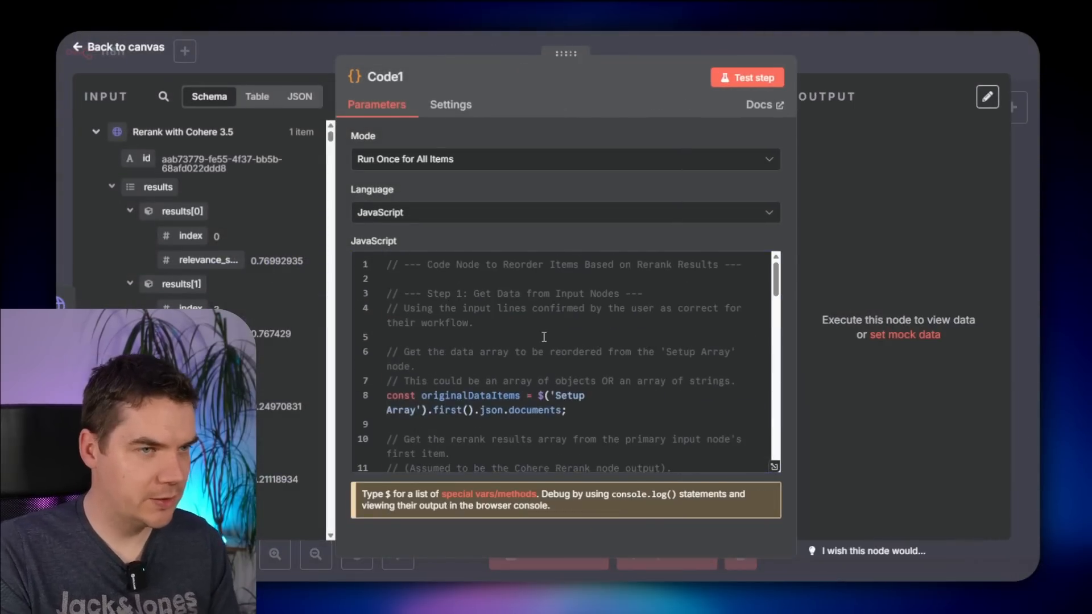
left_click(747, 78)
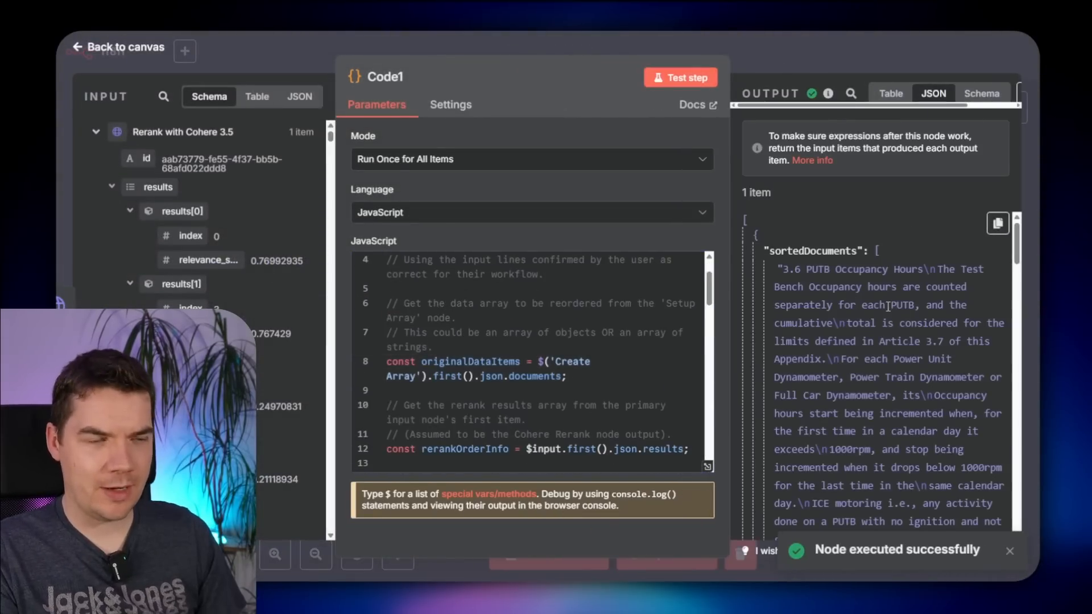
scroll(887, 306, "down", 1)
scroll(888, 307, "up", 1)
double_click(889, 324)
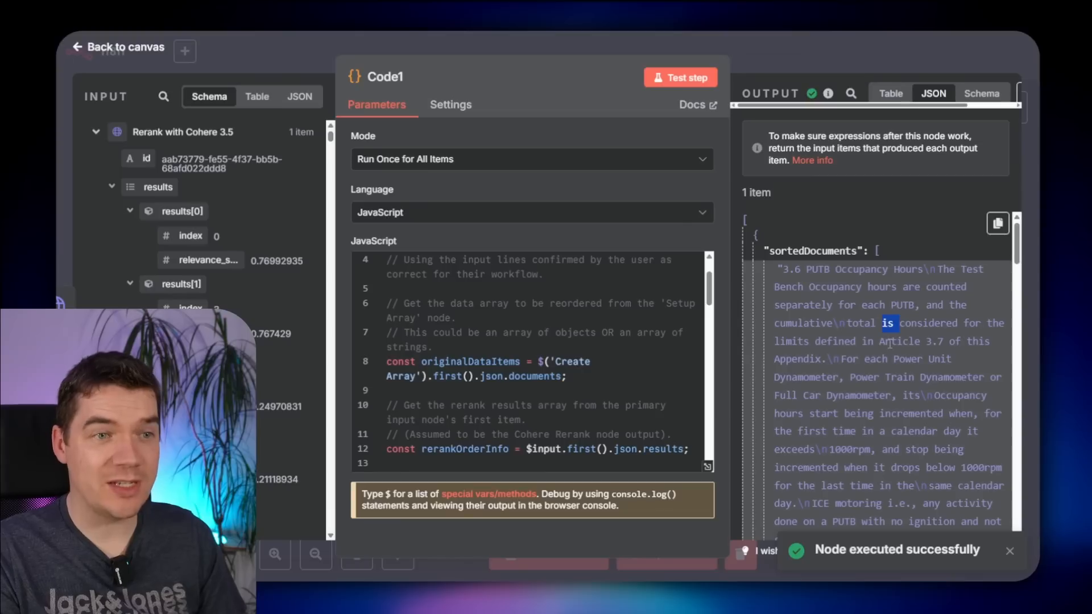
scroll(901, 447, "down", 5)
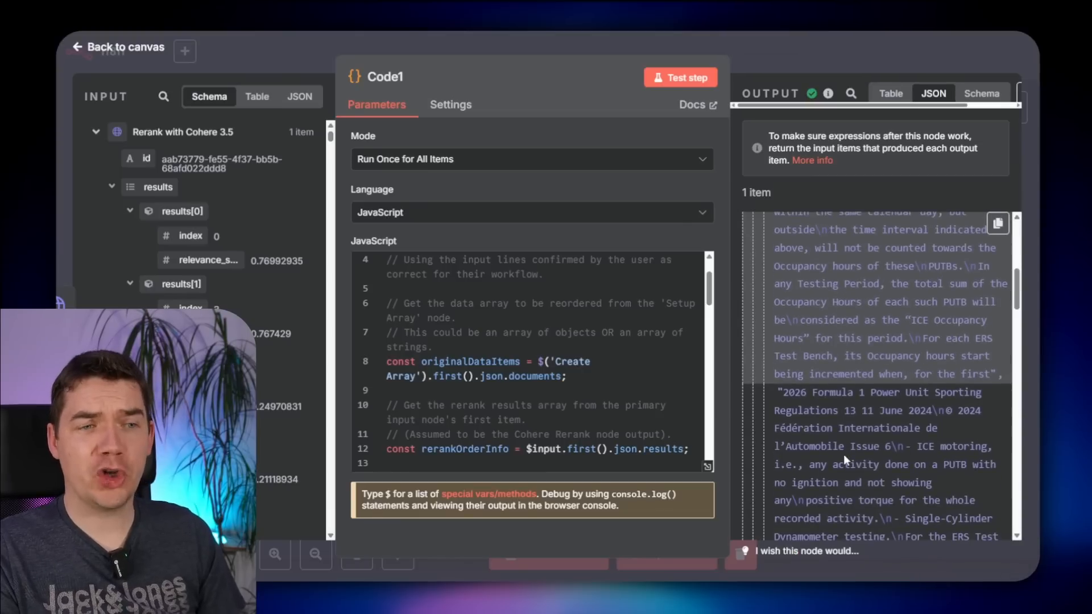
scroll(844, 459, "down", 10)
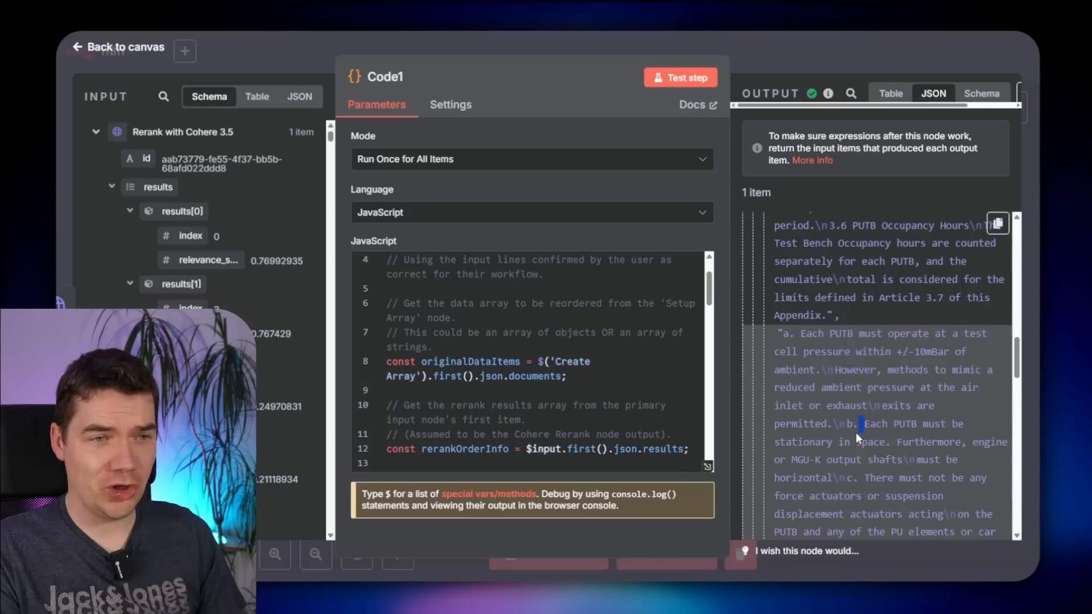
left_click(96, 131)
scroll(248, 257, "down", 2)
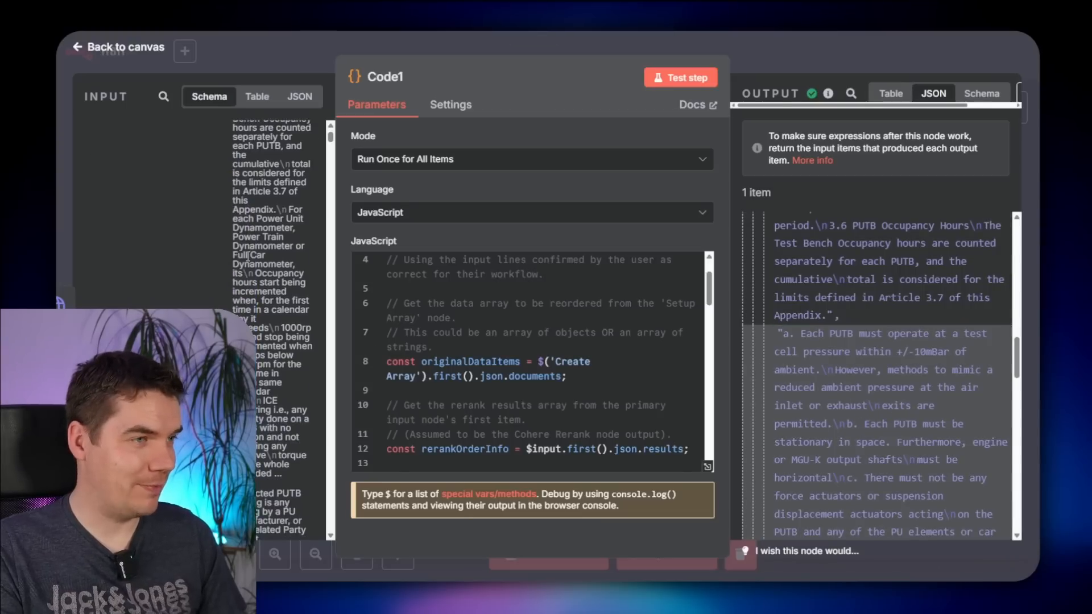
scroll(865, 409, "up", 4)
key("Escape")
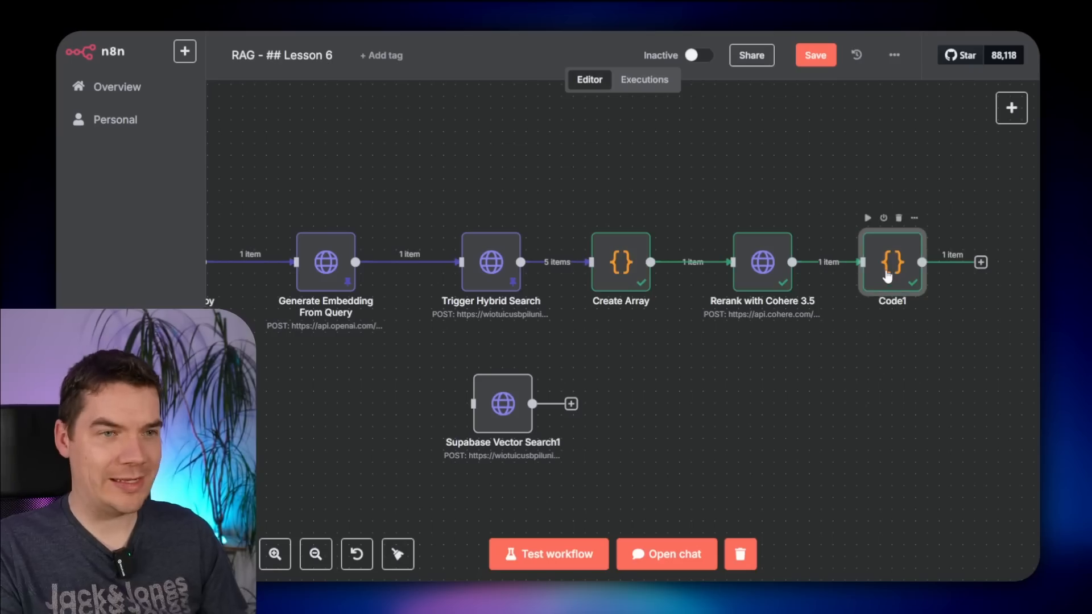
- Rename the Code1 node to 'Return Reordered Items1' and save the workflow
key("F2")
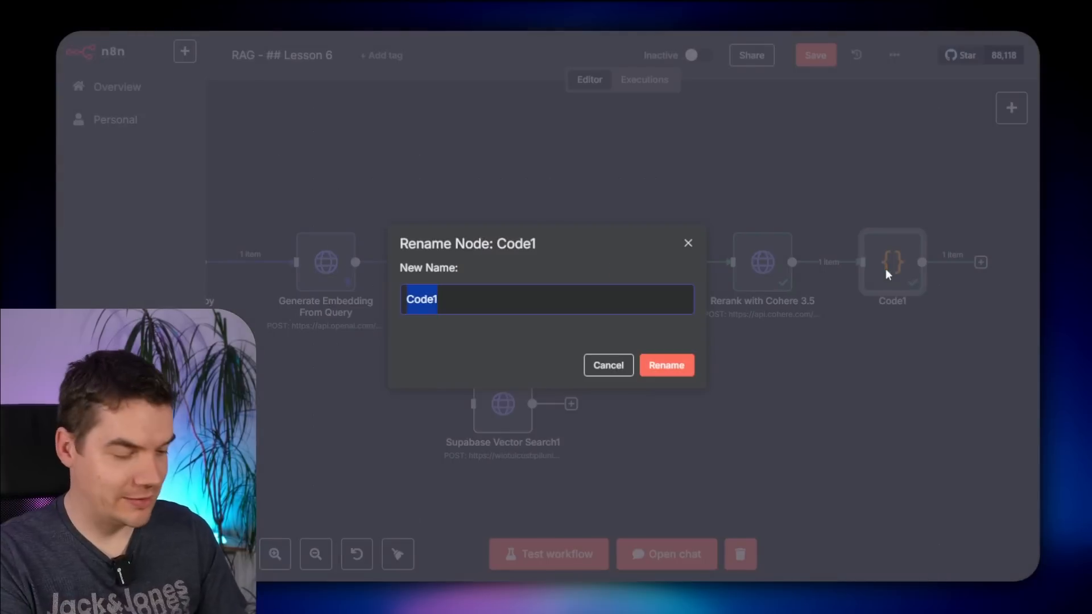
type("Return ")
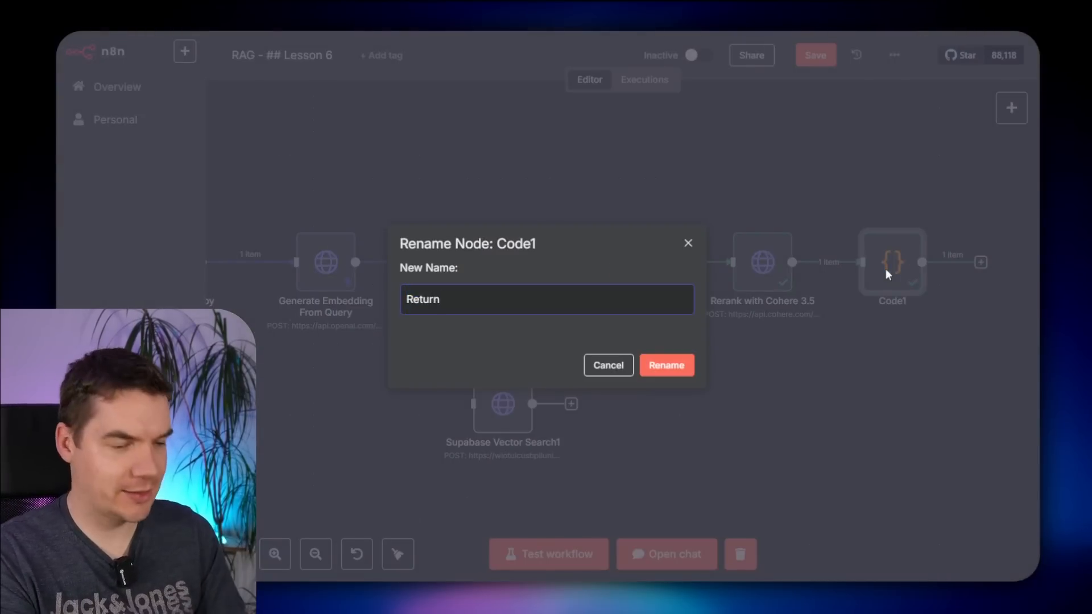
type("Reordered Items")
key("Return")
key("ctrl+s")
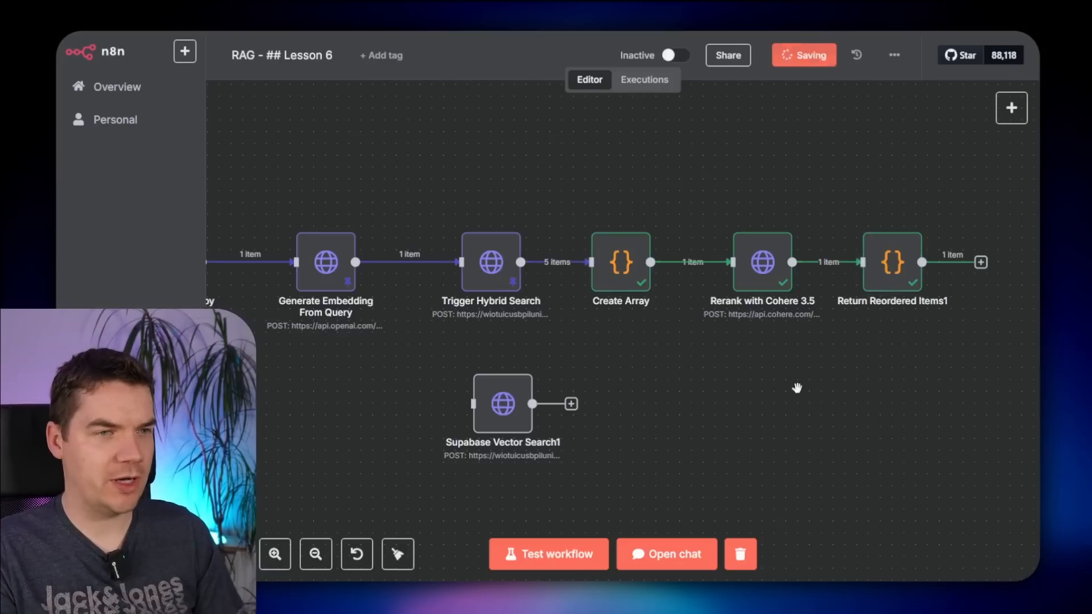
scroll(796, 388, "down", 3)
left_click_drag(780, 207, 449, 363)
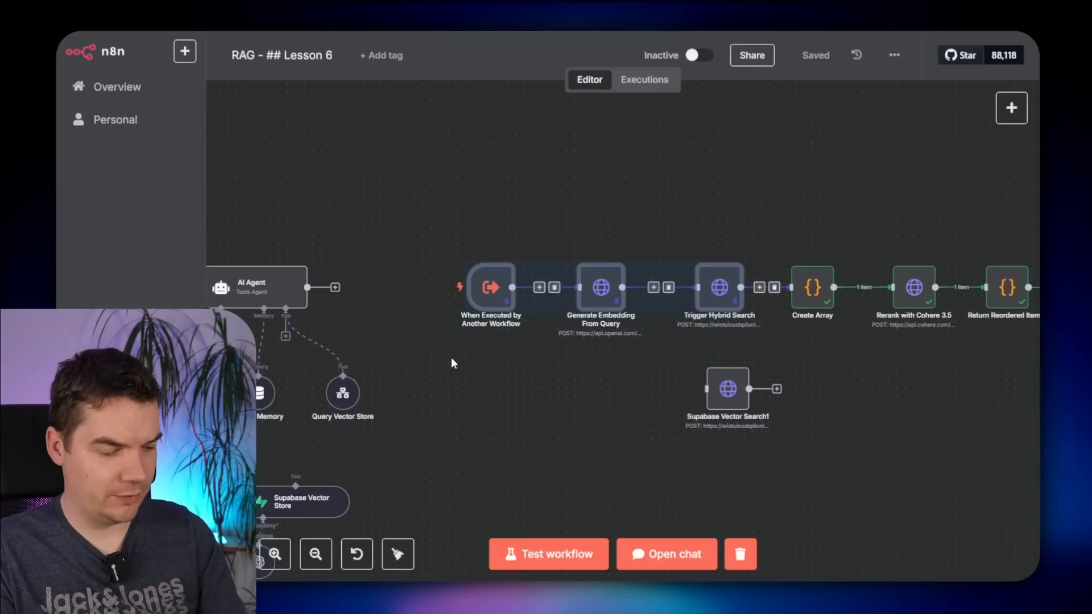
- Unpin the data on the trigger, embedding and hybrid search nodes, then save
key("p")
left_click(556, 389)
key("ctrl+s")
- Test the agent in chat with the question about PUTB with no ignition
left_click_drag(658, 201, 698, 192)
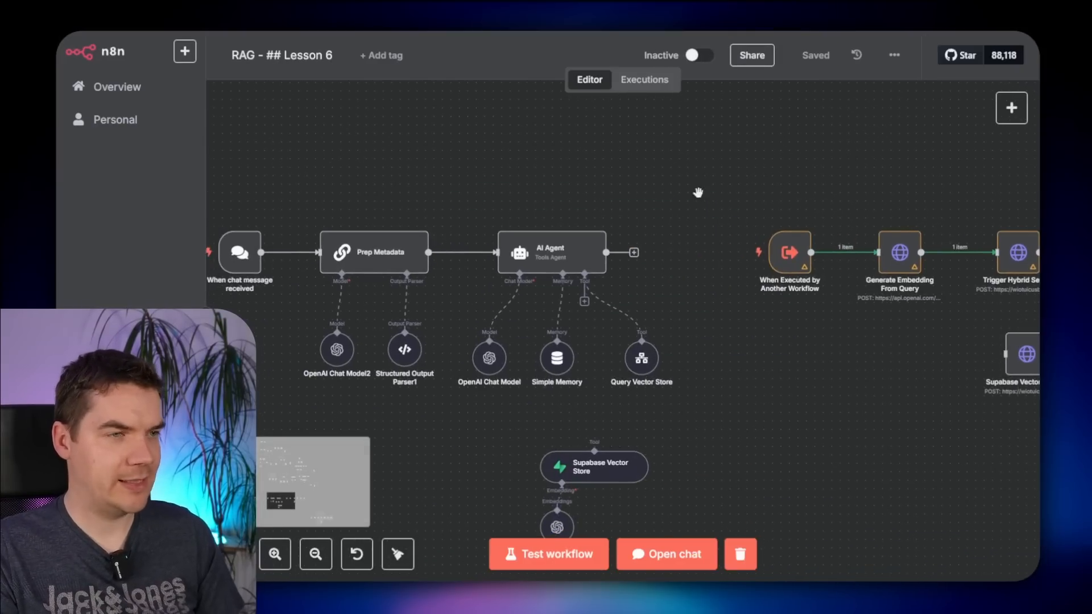
left_click_drag(704, 233, 715, 228)
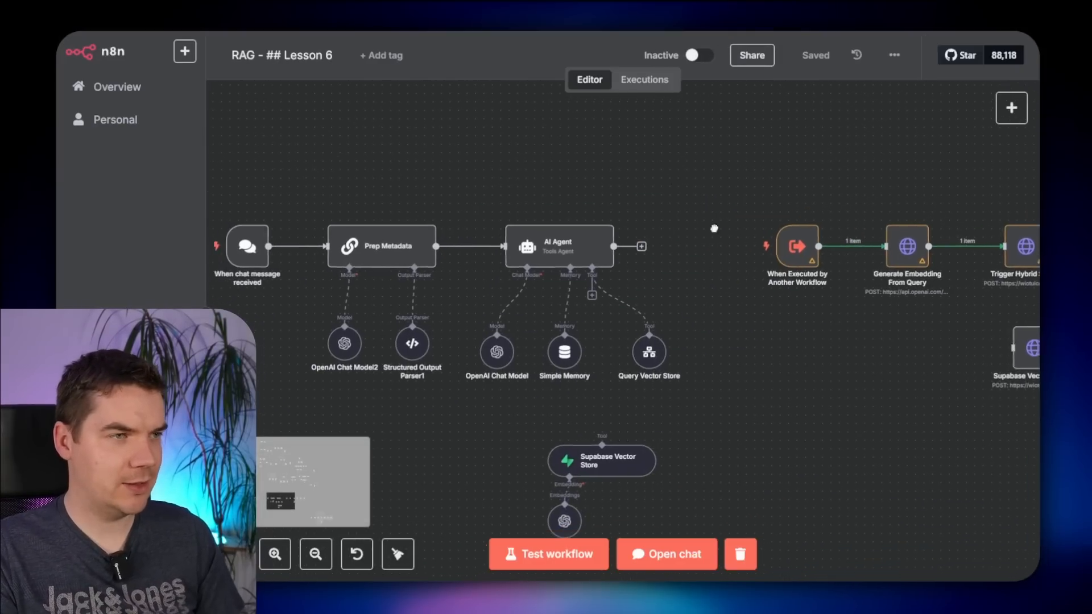
key("c")
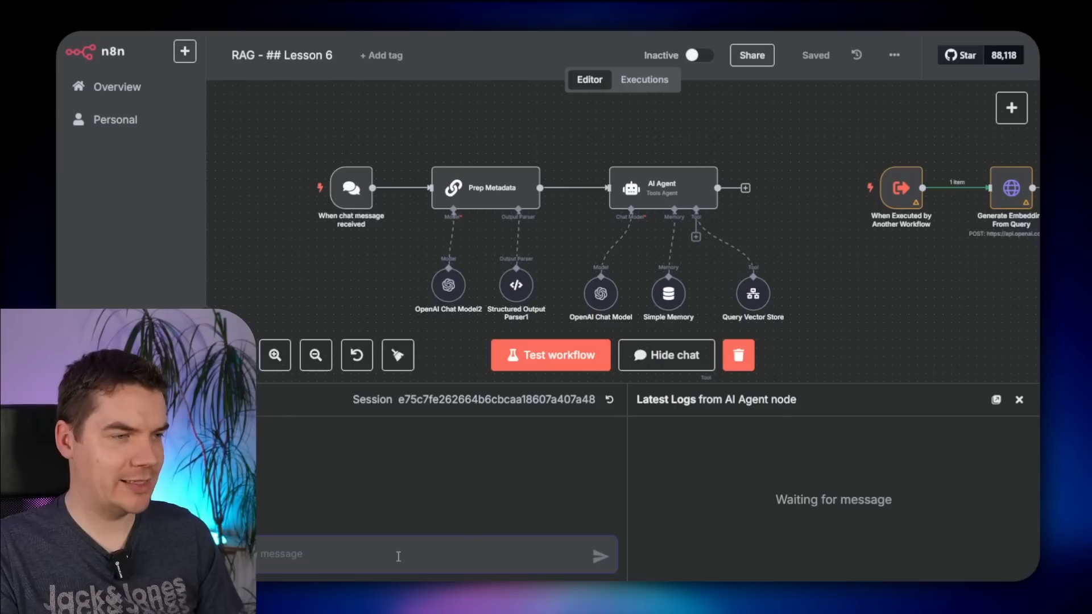
type("PUTB with no ignition")
key("Return")
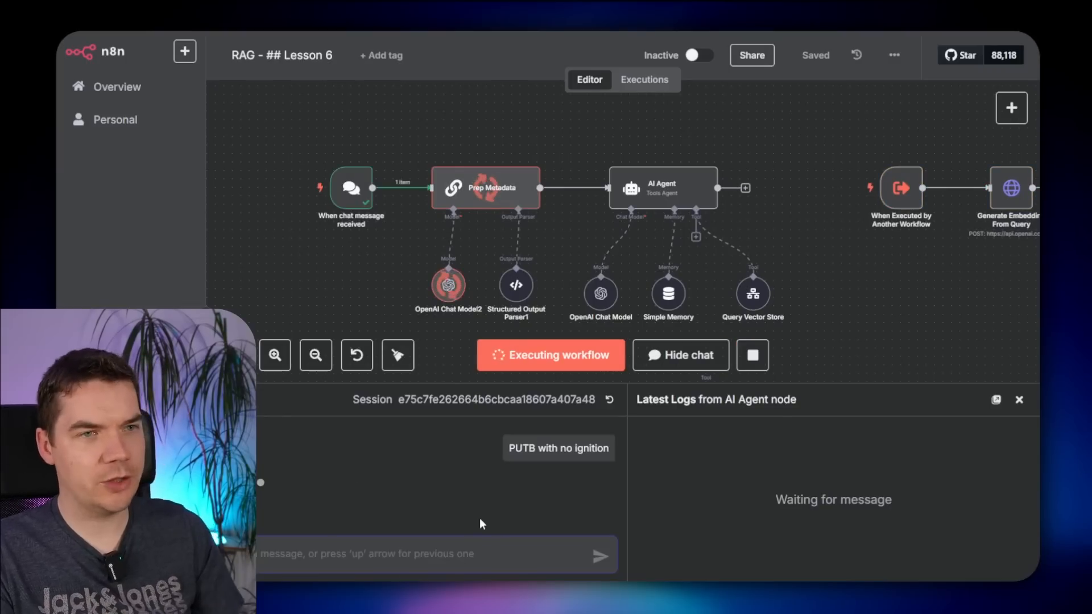
left_click_drag(825, 383, 817, 170)
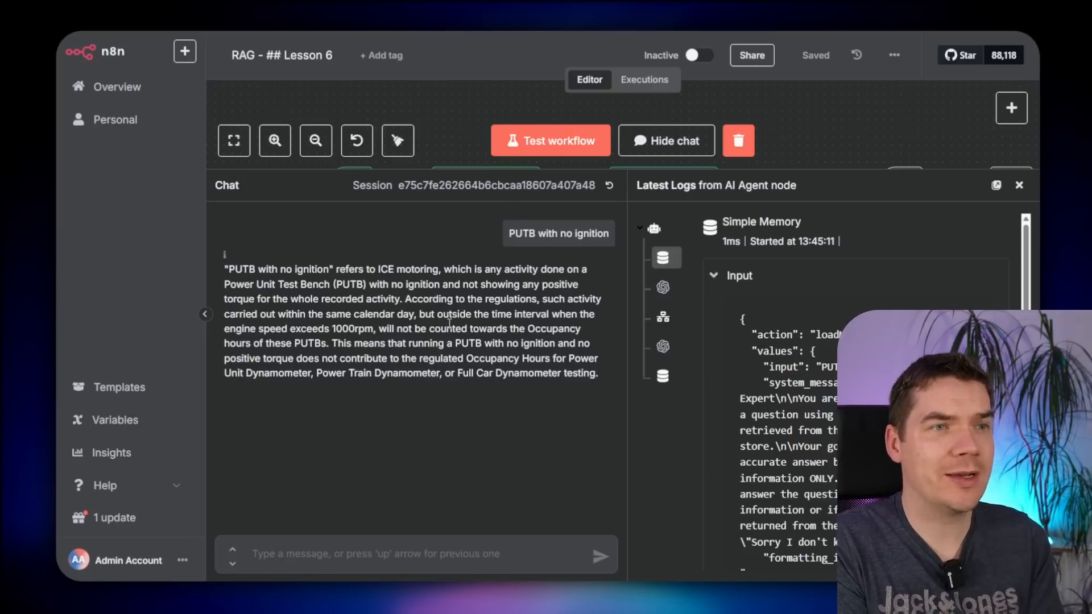
left_click_drag(900, 170, 902, 364)
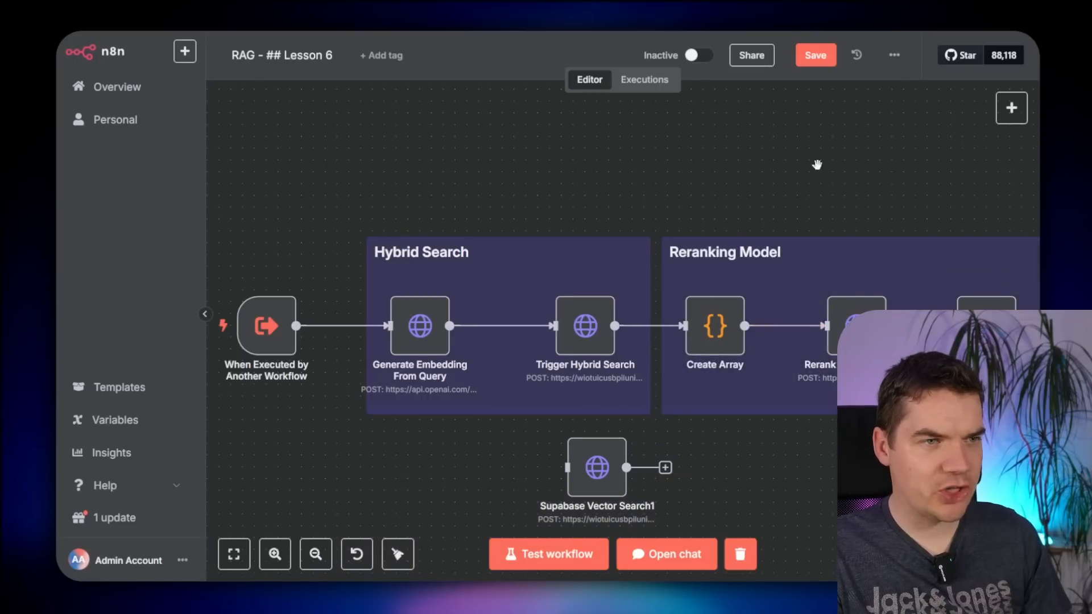
scroll(594, 237, "right", 5)
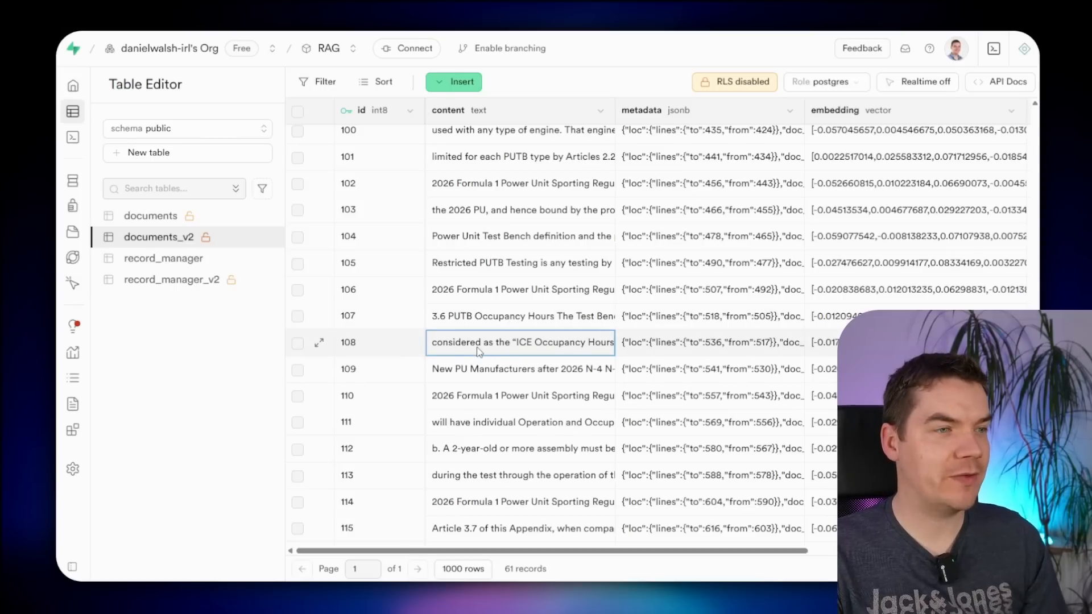
- Open row 108's content from documents_v2 in the full editor and review its passages
double_click(459, 349)
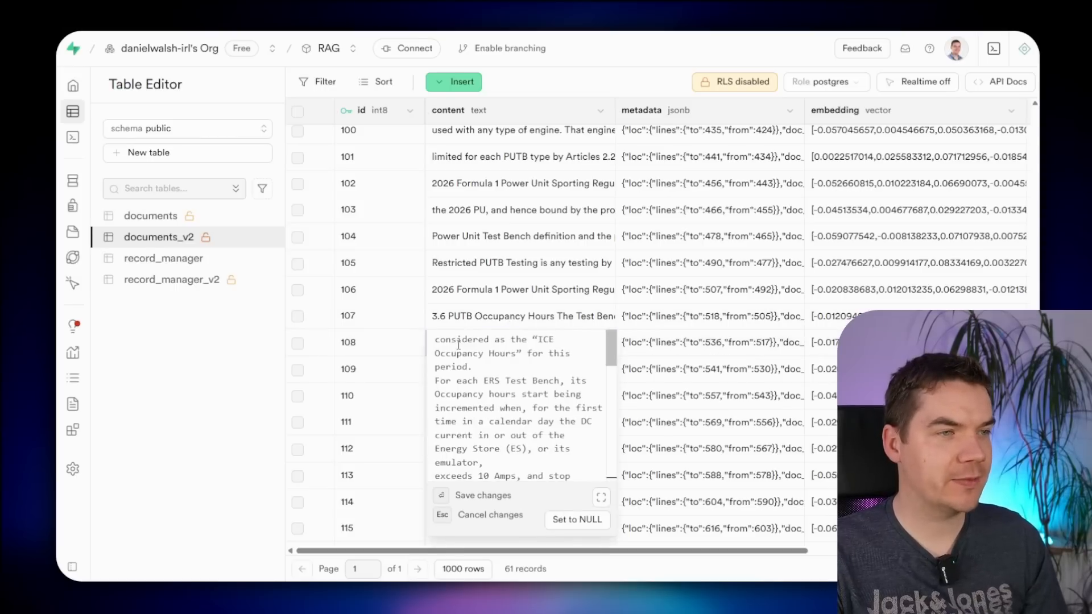
left_click(597, 499)
left_click(643, 128)
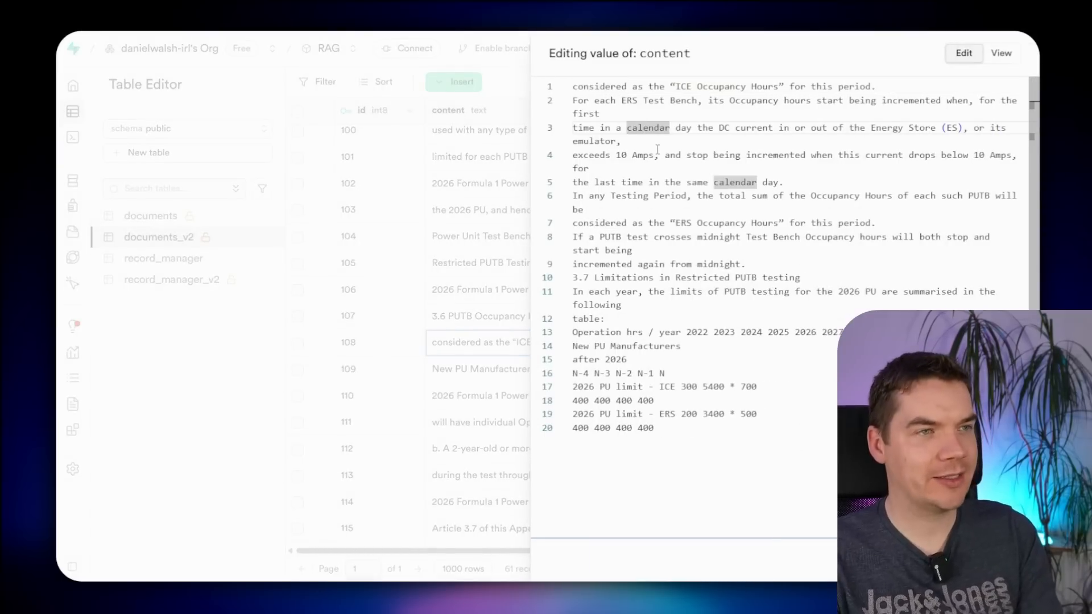
left_click_drag(573, 86, 875, 87)
left_click(757, 400)
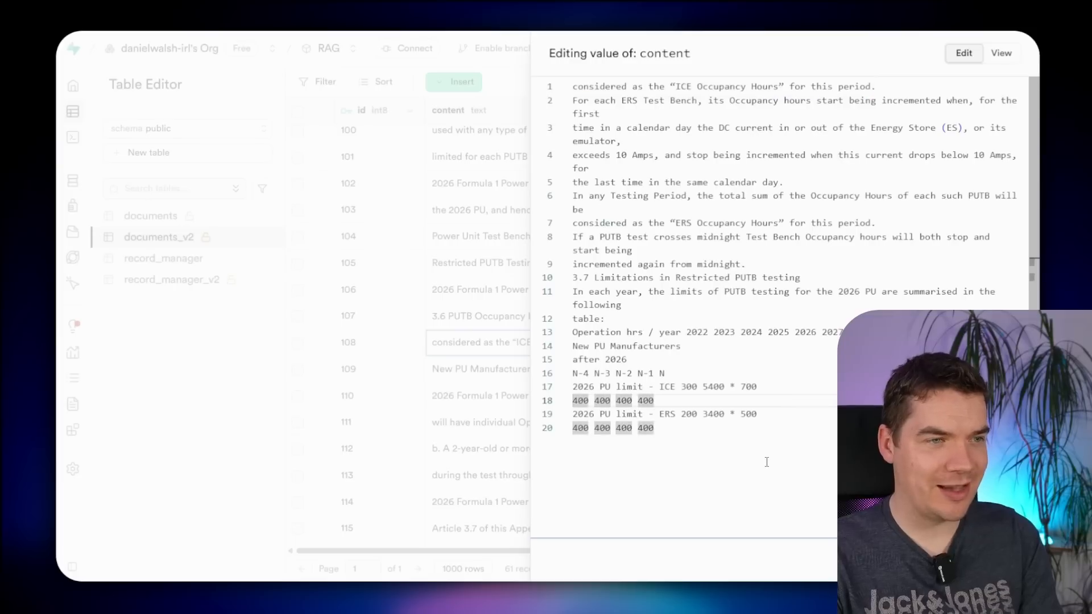
left_click_drag(767, 462, 571, 379)
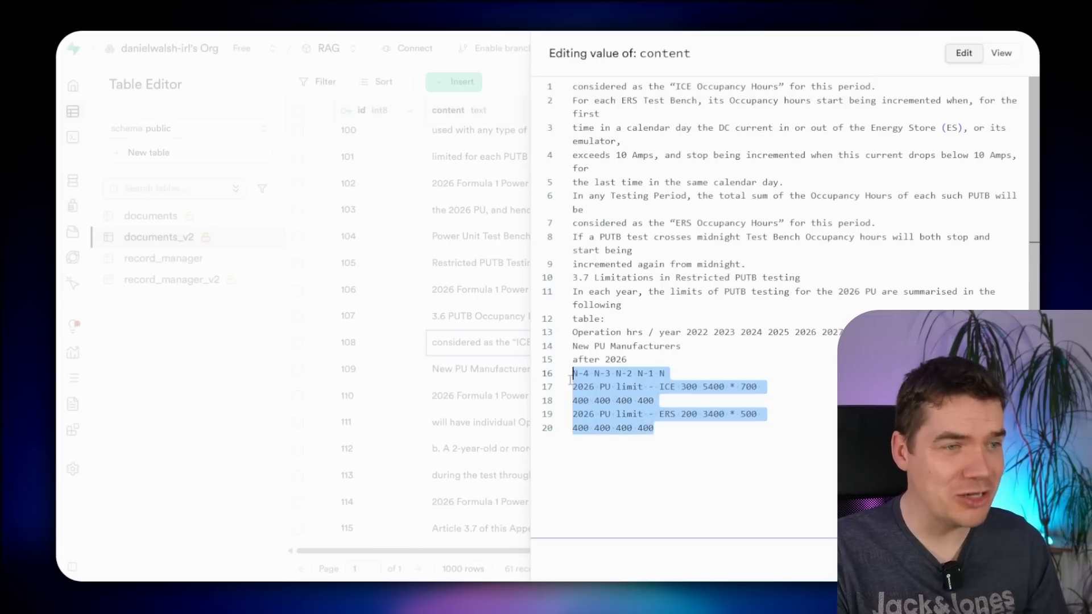
left_click(745, 439)
left_click_drag(590, 168, 703, 253)
left_click(733, 321)
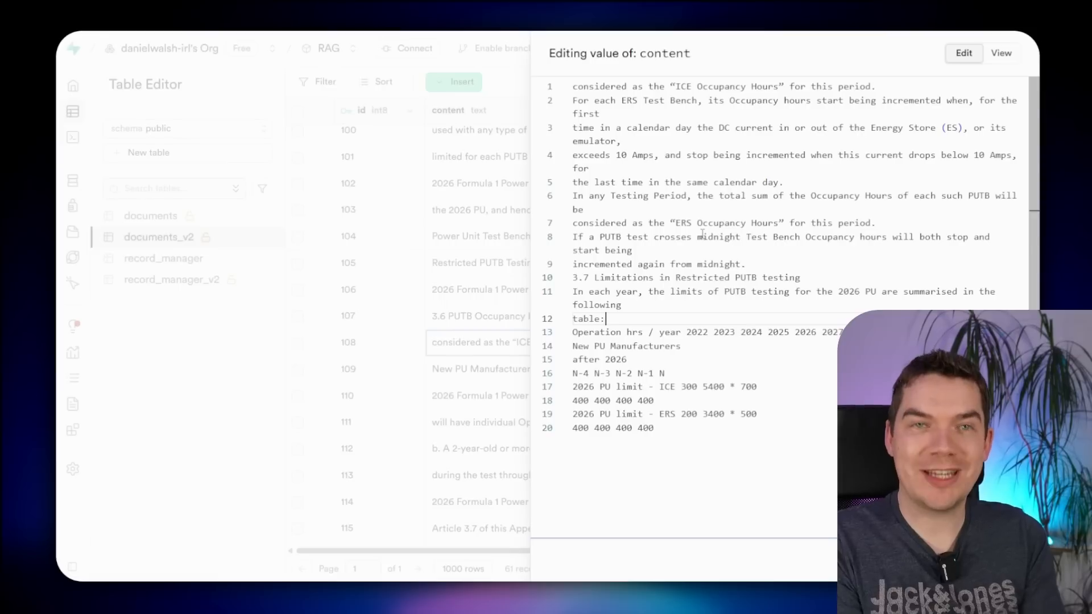
left_click_drag(729, 128, 745, 239)
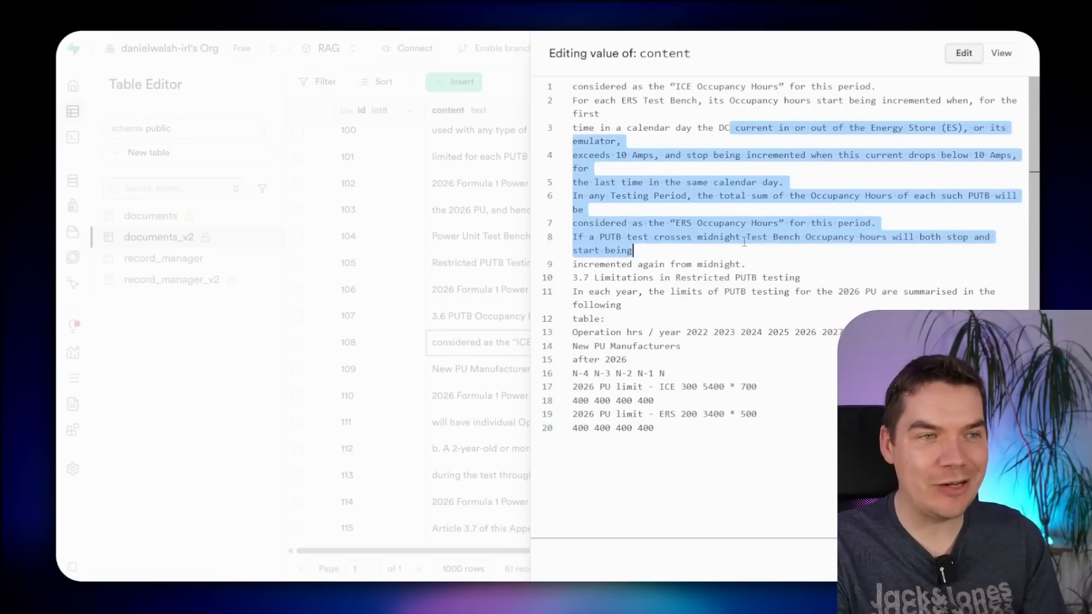
left_click(742, 238)
left_click_drag(589, 169, 715, 264)
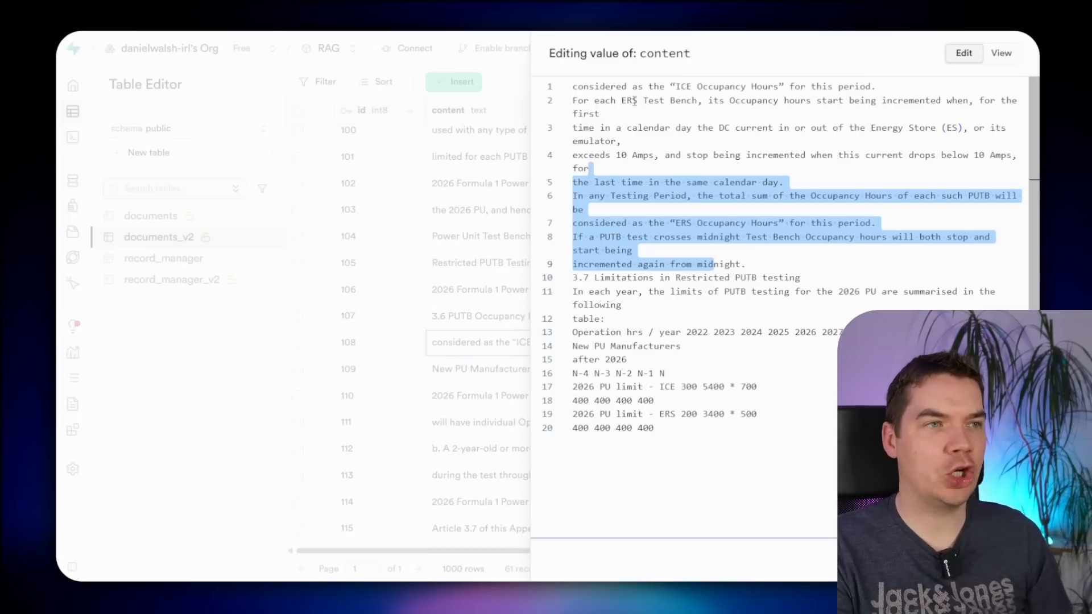
- Insert empty lines above the chunk text and select them
left_click(572, 90)
key("Return")
key("Return")
key("Return")
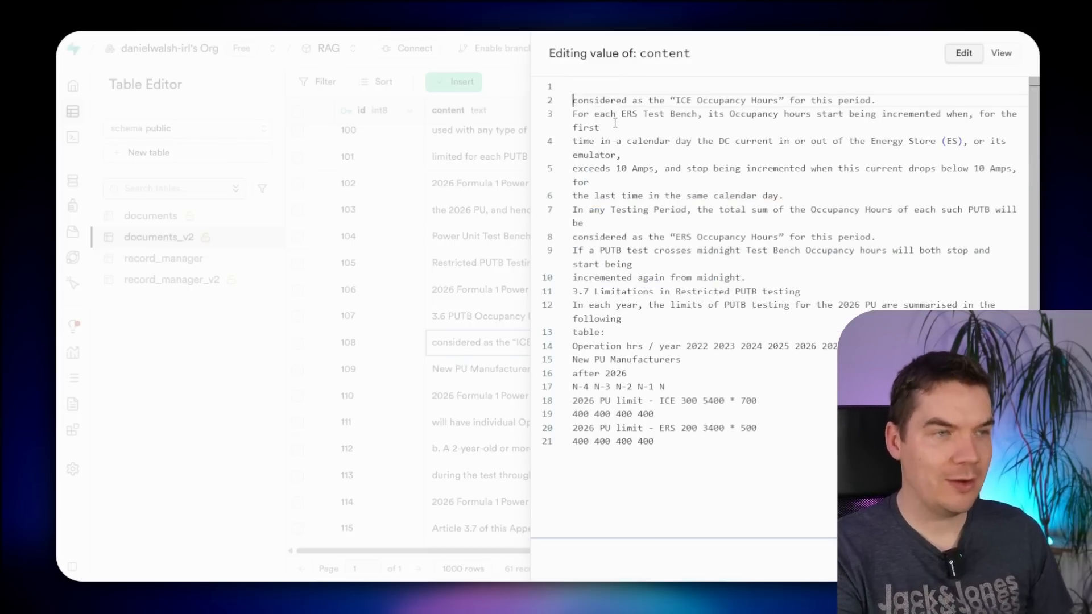
key("Up")
key("Return")
key("Return")
key("Up")
key("Up")
key("Up")
key("Up")
key("shift+Down")
key("shift+Down")
key("shift+Down")
key("shift+Down")
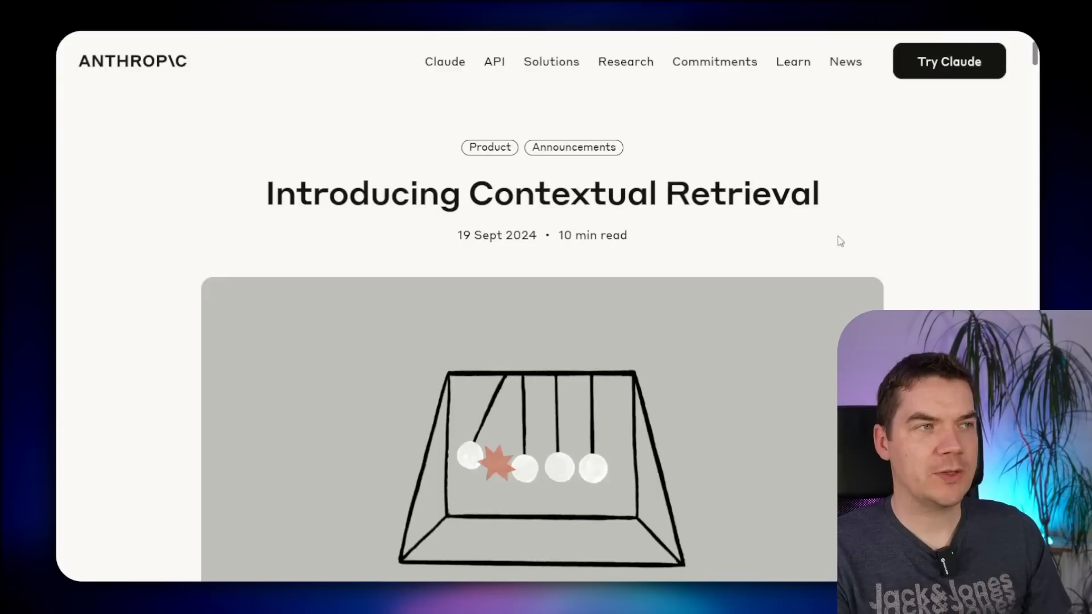
scroll(925, 262, "down", 2)
scroll(910, 274, "up", 2)
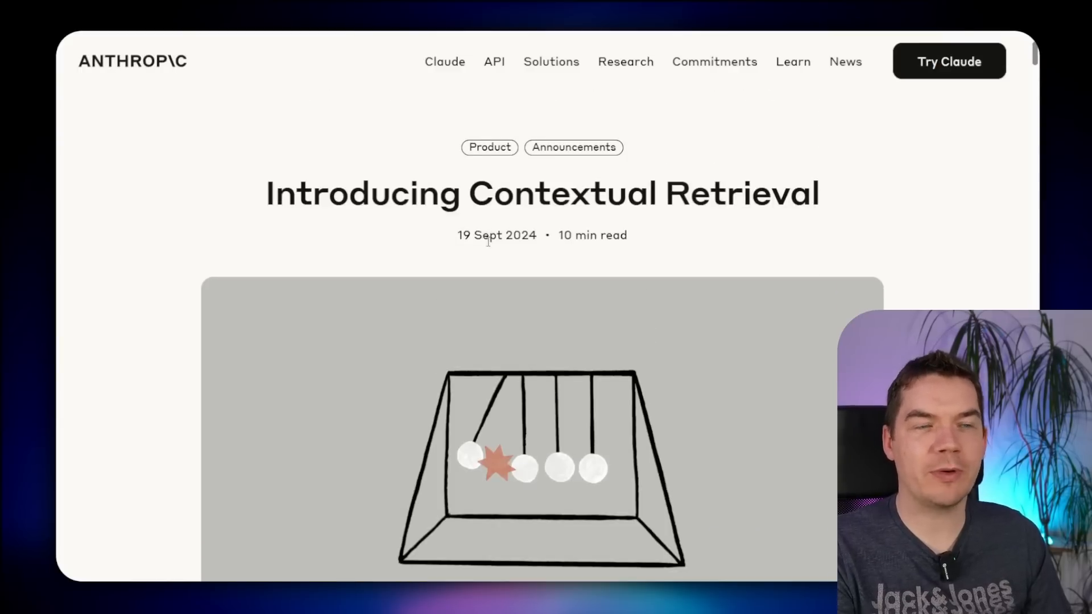
scroll(455, 315, "down", 1)
scroll(418, 377, "down", 9)
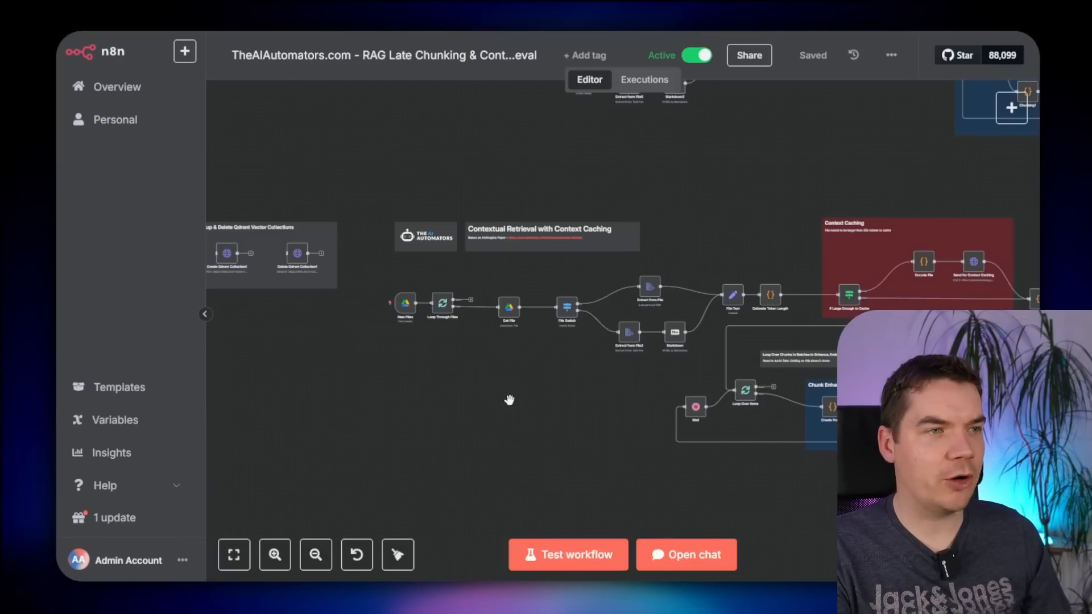
- Pan across the contextual retrieval workflow's Context Caching and Chunk Enhancement sections
scroll(510, 401, "up", 3)
scroll(514, 421, "down", 5)
scroll(514, 421, "up", 6)
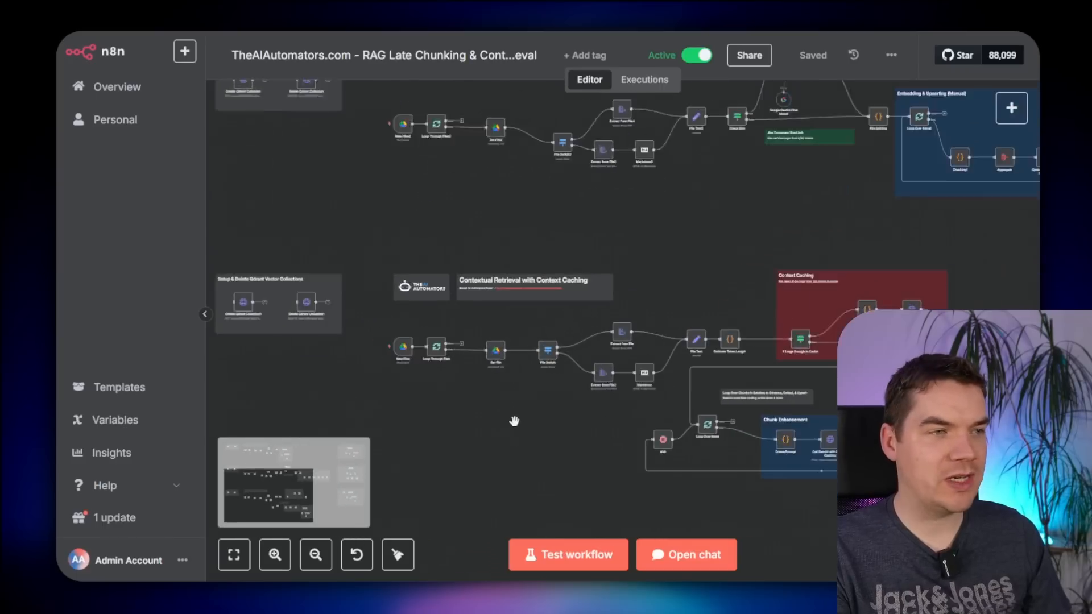
scroll(515, 421, "down", 1)
scroll(511, 418, "up", 1)
left_click_drag(488, 371, 610, 444)
scroll(609, 444, "up", 1)
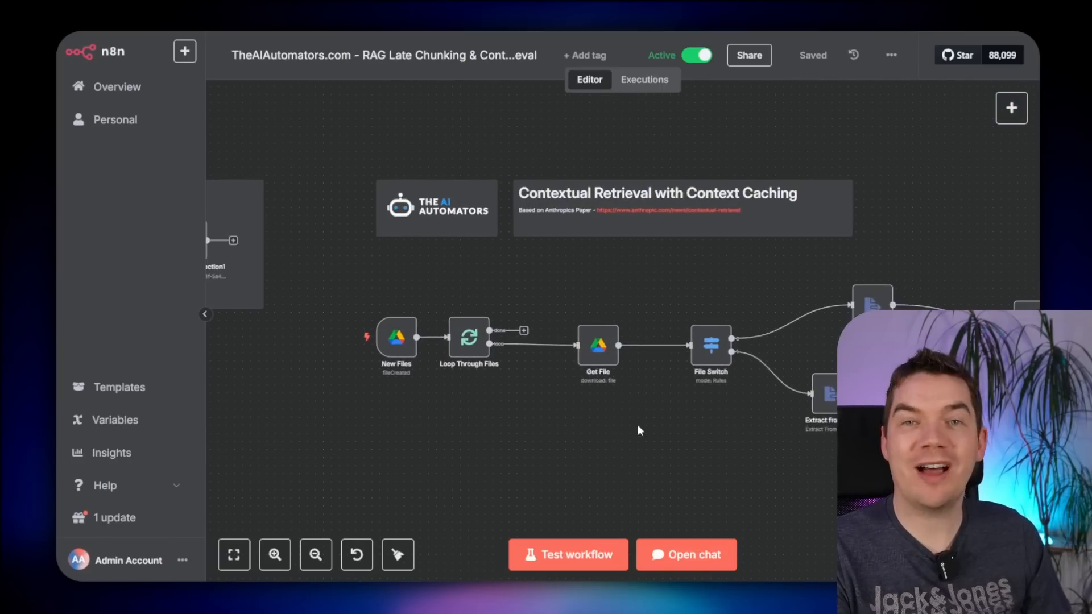
left_click_drag(694, 462, 385, 424)
left_click_drag(801, 202, 486, 139)
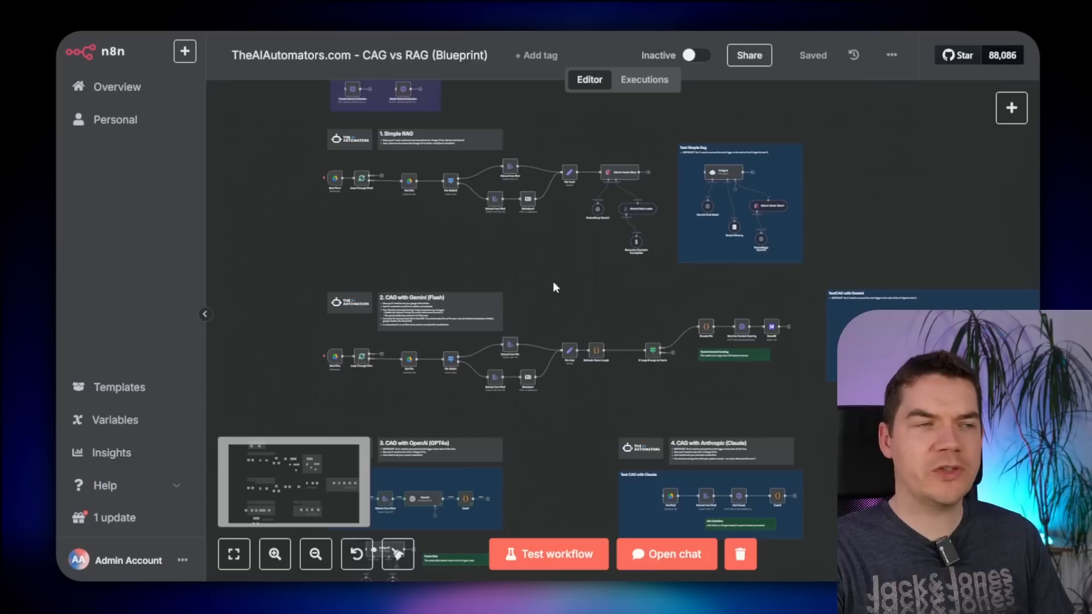
scroll(610, 333, "up", 3)
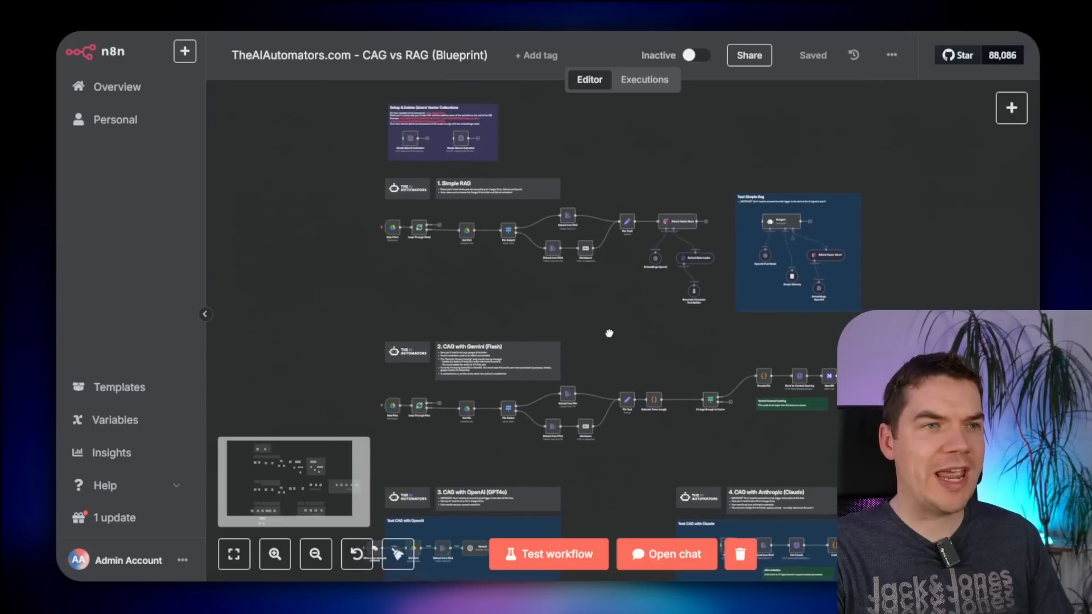
scroll(612, 327, "down", 2)
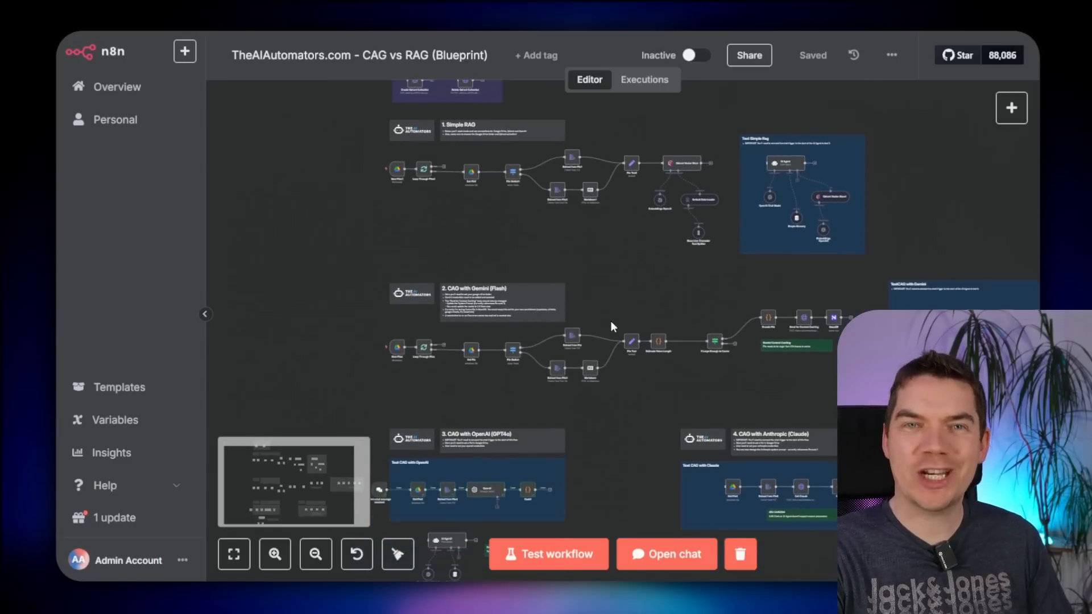
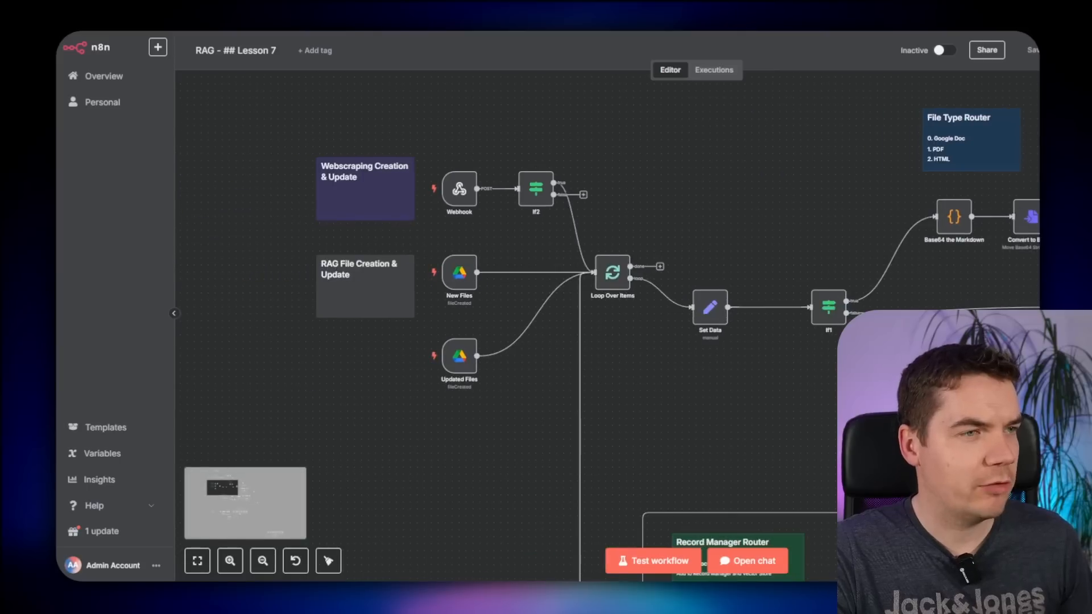
- Pan across the Lesson 7 workflow's Switch1 branch down to the Basic LLM Chain row
left_click_drag(968, 400, 687, 357)
left_click_drag(860, 399, 494, 362)
scroll(558, 330, "down", 5)
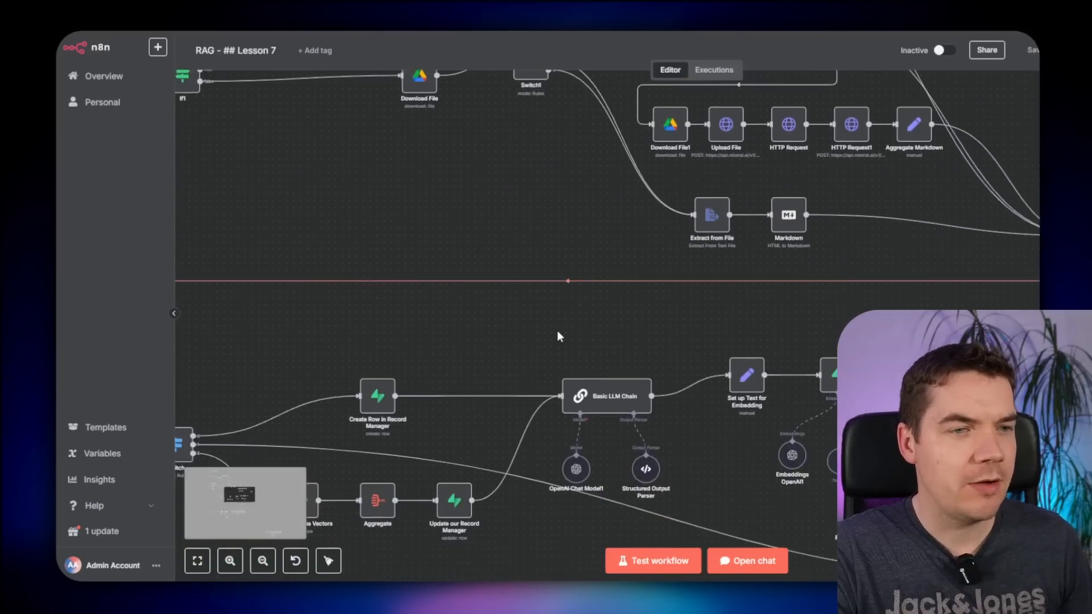
- Shift Supabase Vector Store1 with Aggregate2, Embeddings, Data Loader and Splitter to the right
scroll(671, 341, "up", 2)
scroll(885, 325, "up", 1)
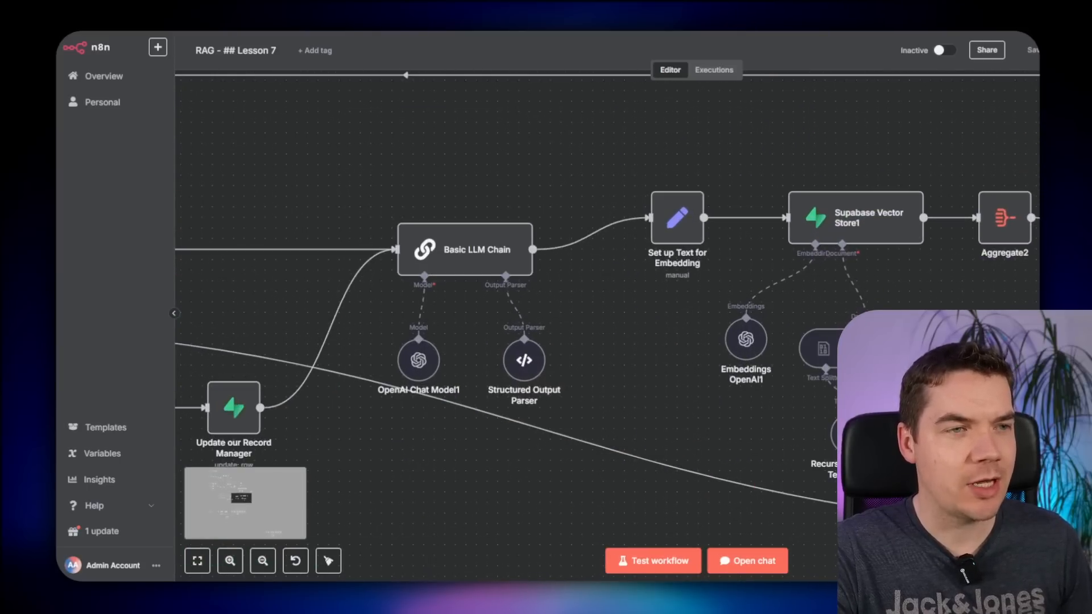
left_click_drag(686, 268, 546, 306)
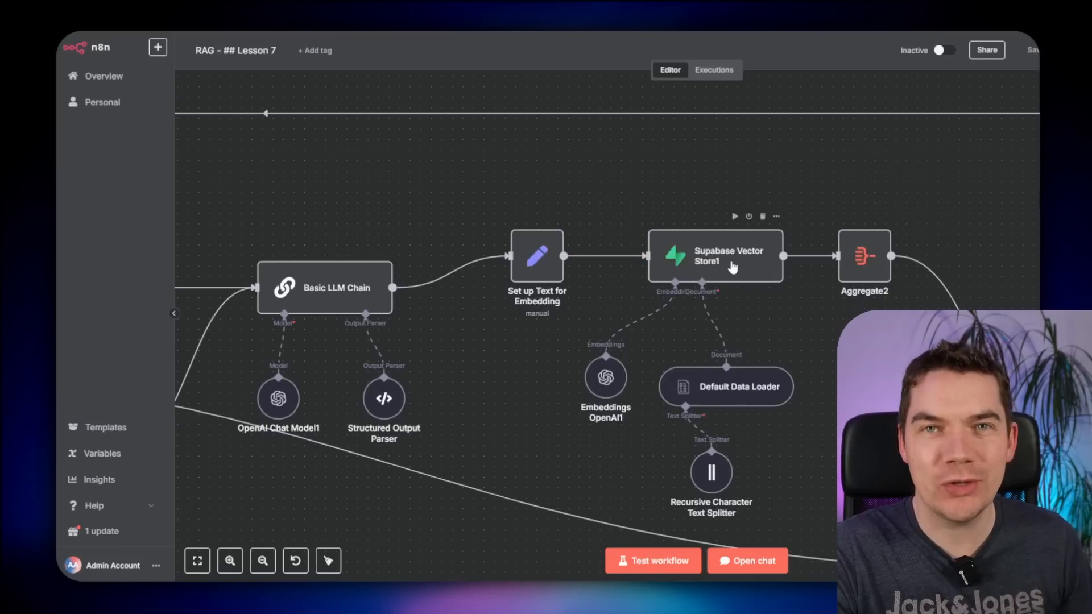
scroll(723, 273, "down", 1)
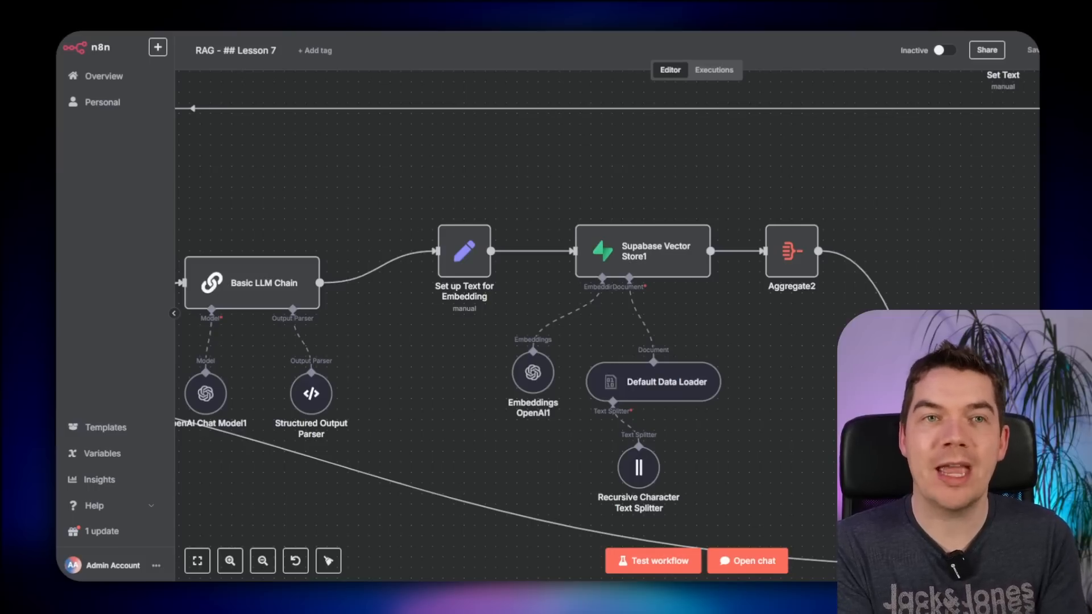
left_click_drag(878, 171, 500, 501)
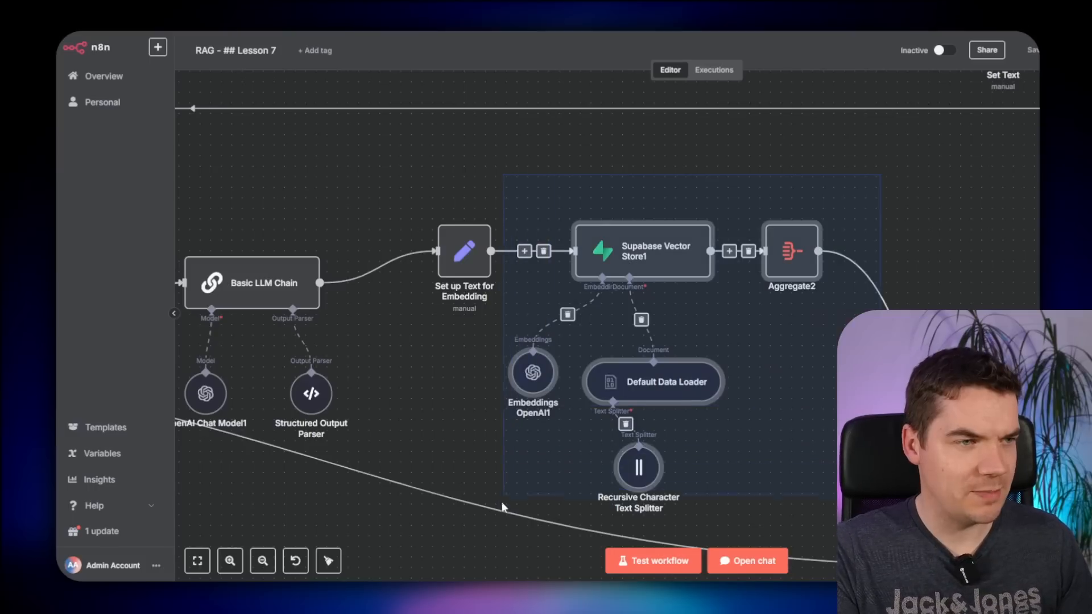
left_click_drag(641, 259, 778, 237)
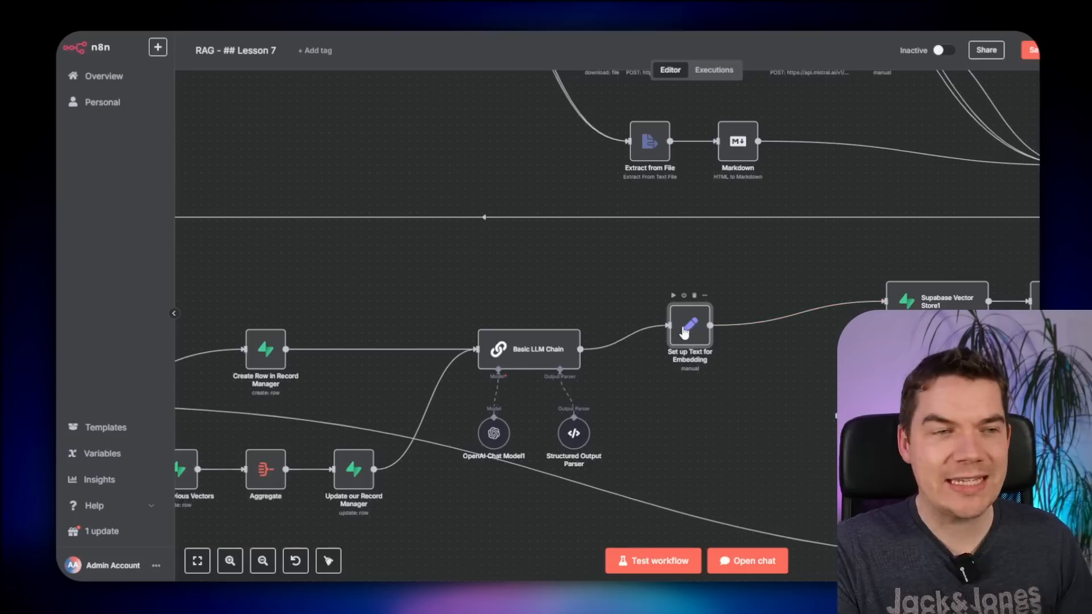
left_click_drag(816, 287, 678, 335)
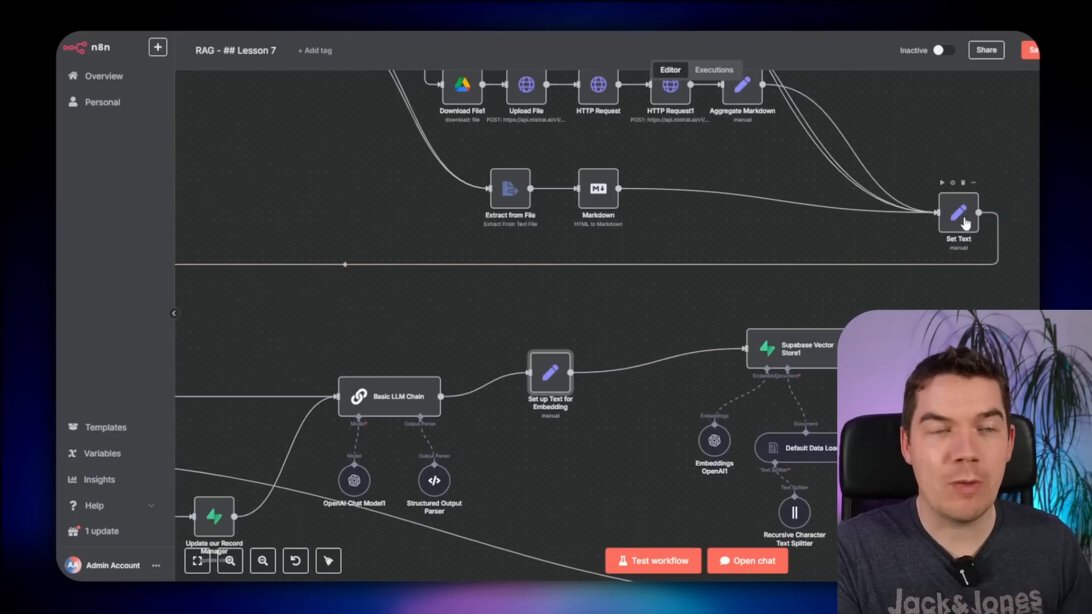
scroll(632, 329, "down", 1)
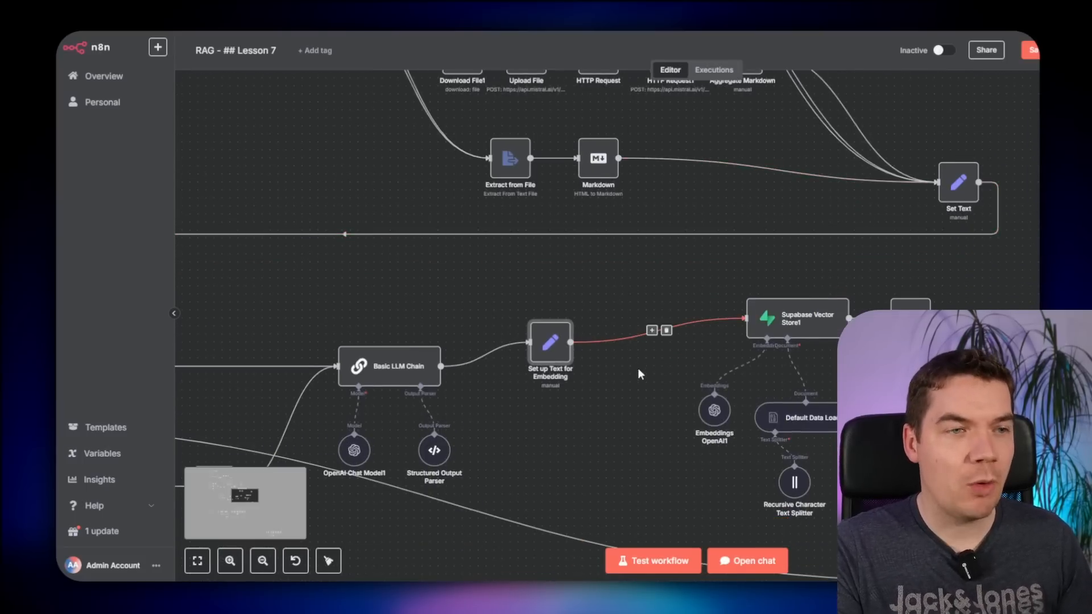
scroll(643, 379, "up", 2)
scroll(643, 387, "down", 1)
scroll(632, 395, "down", 3)
scroll(632, 395, "right", 2)
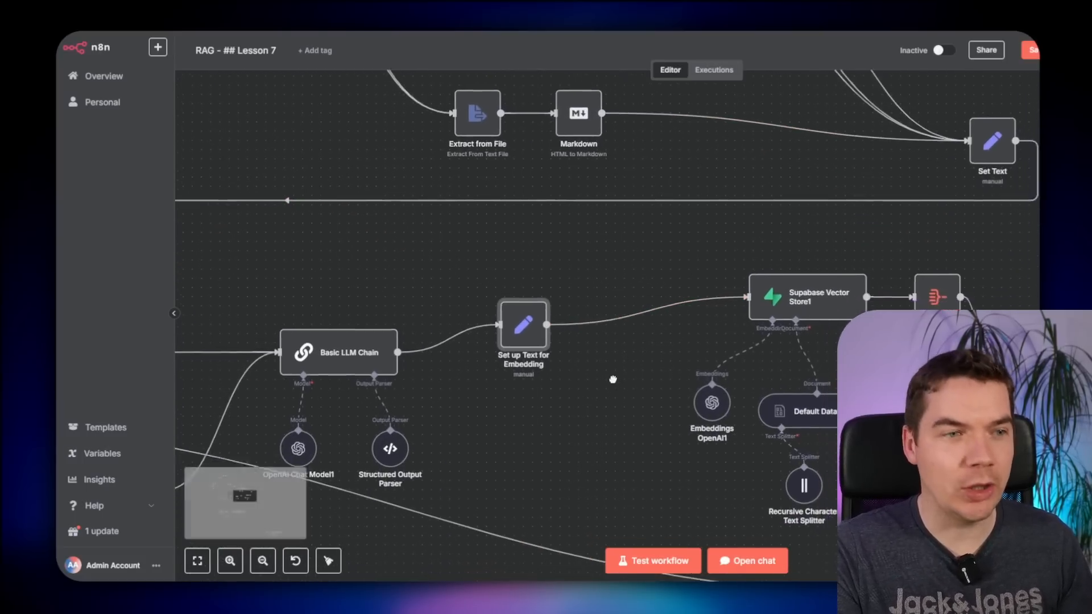
- Add a Character Text Splitter after Set up Text for Embedding, then delete it again
left_click(605, 252)
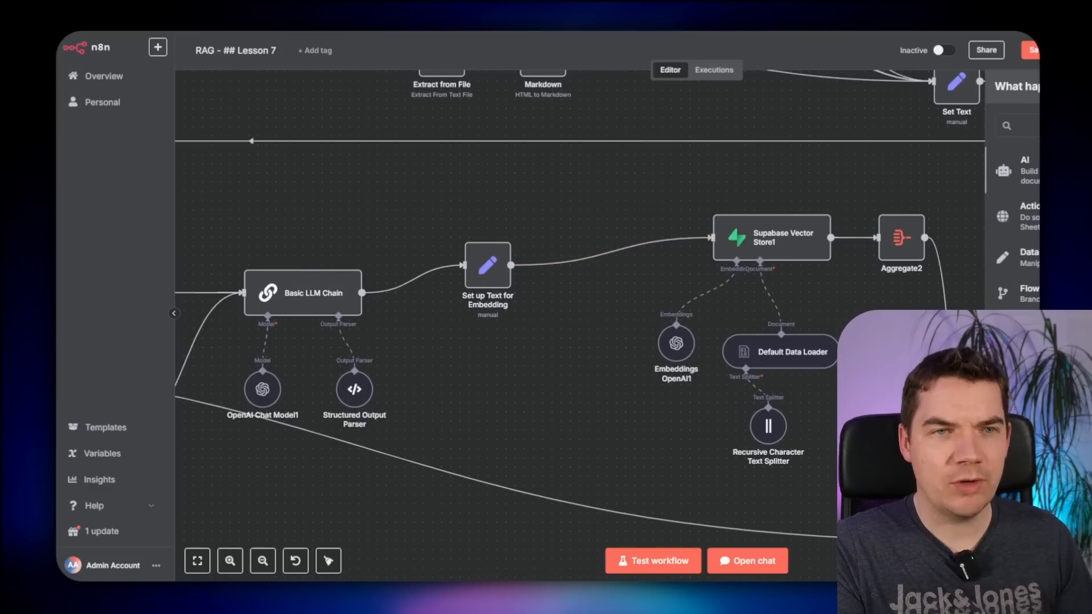
left_click(1044, 507)
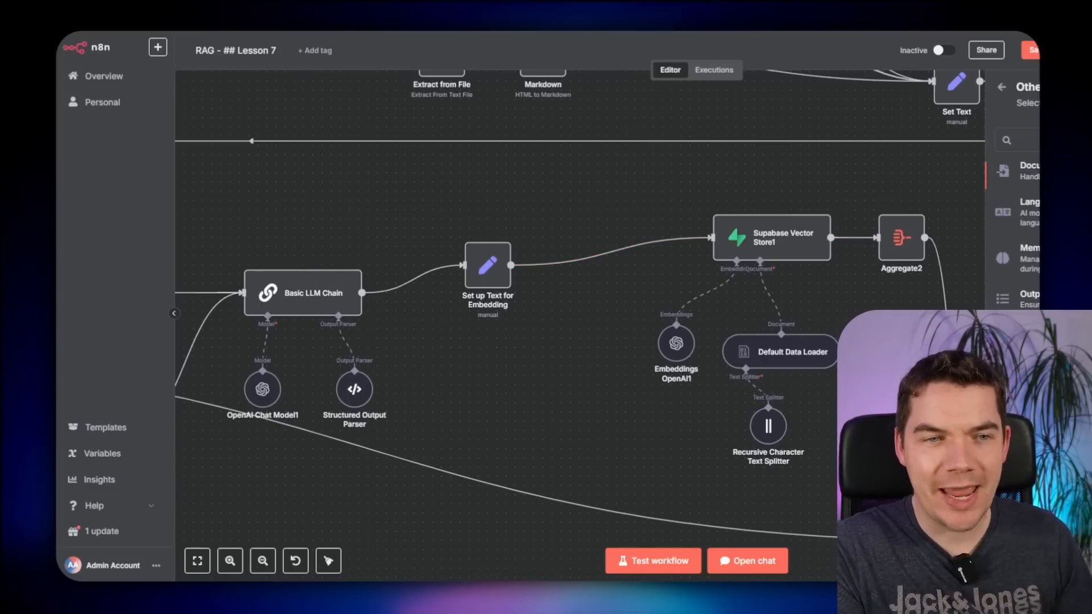
left_click(1046, 374)
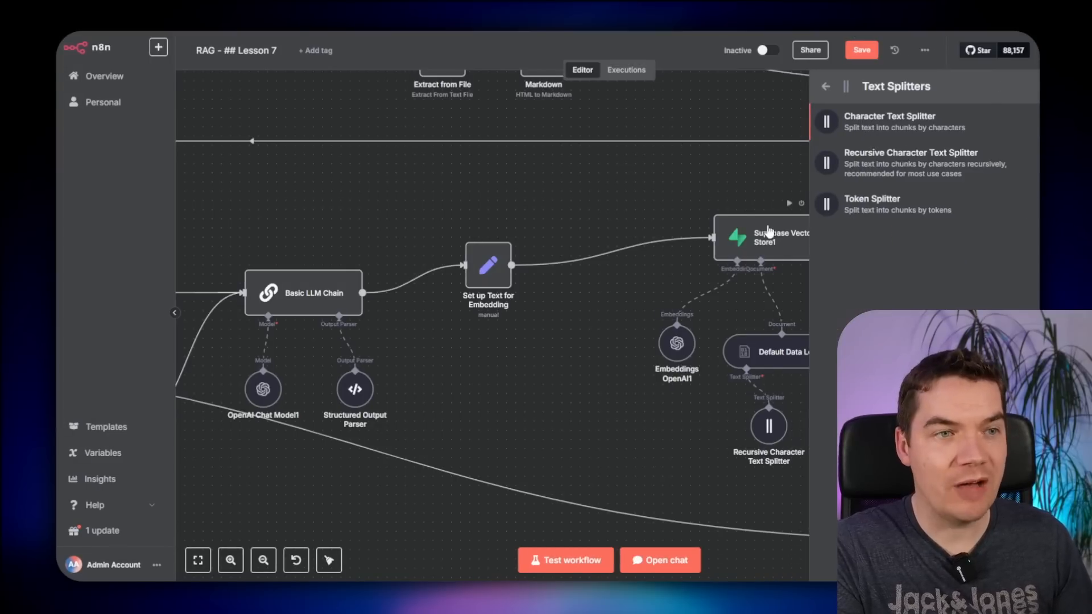
left_click_drag(876, 126, 633, 217)
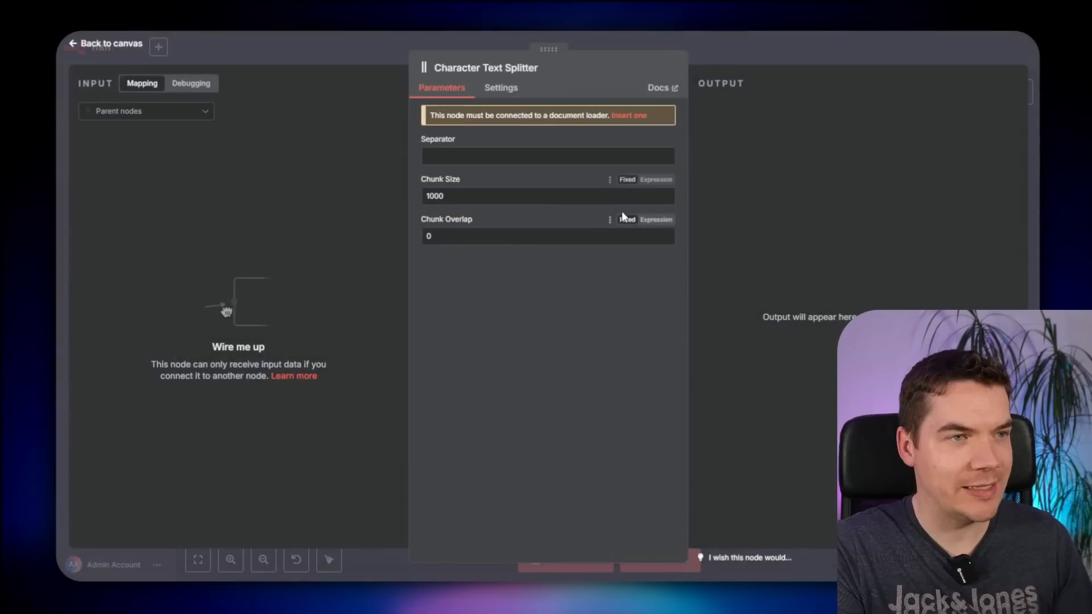
left_click(709, 49)
left_click_drag(603, 298, 603, 326)
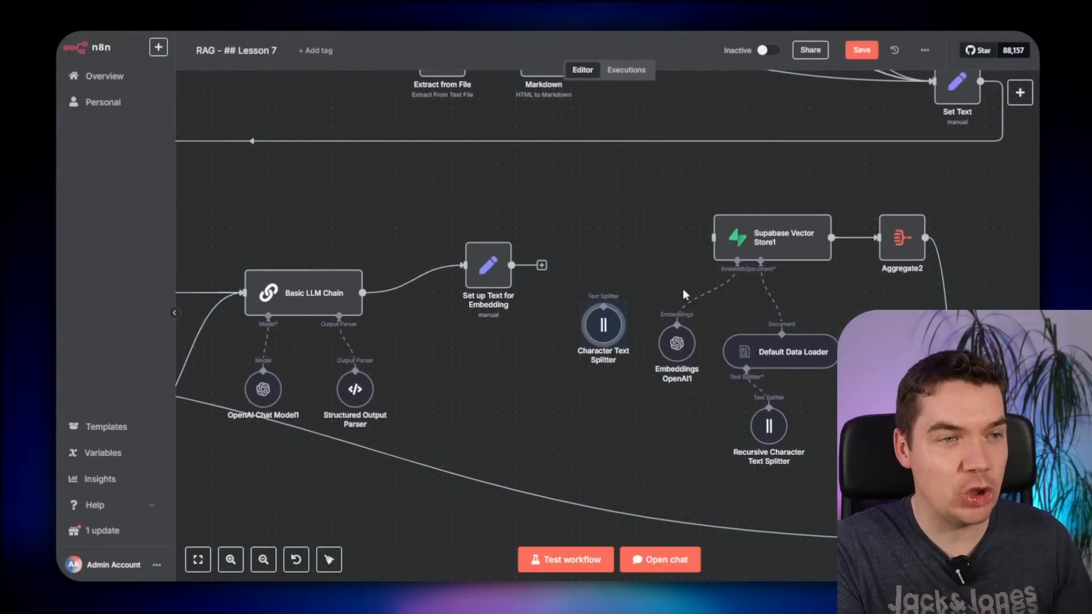
left_click(636, 267)
left_click(607, 333)
key("Delete")
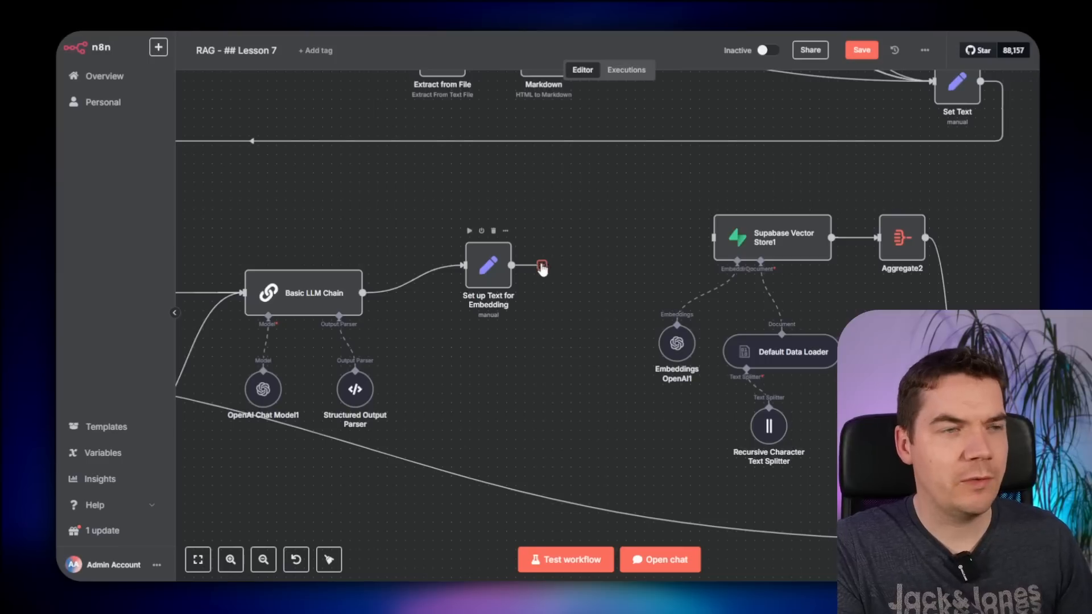
- Add a Code node after Set up Text for Embedding containing the pasted text-chunking script
left_click(542, 266)
type("code")
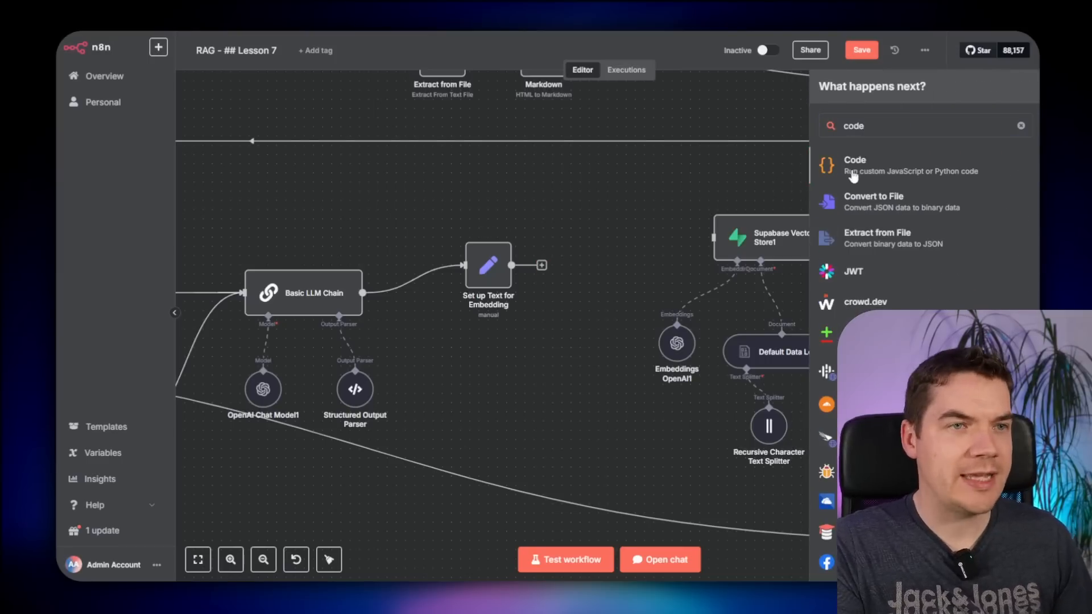
key("Return")
left_click(474, 262)
key("ctrl+a")
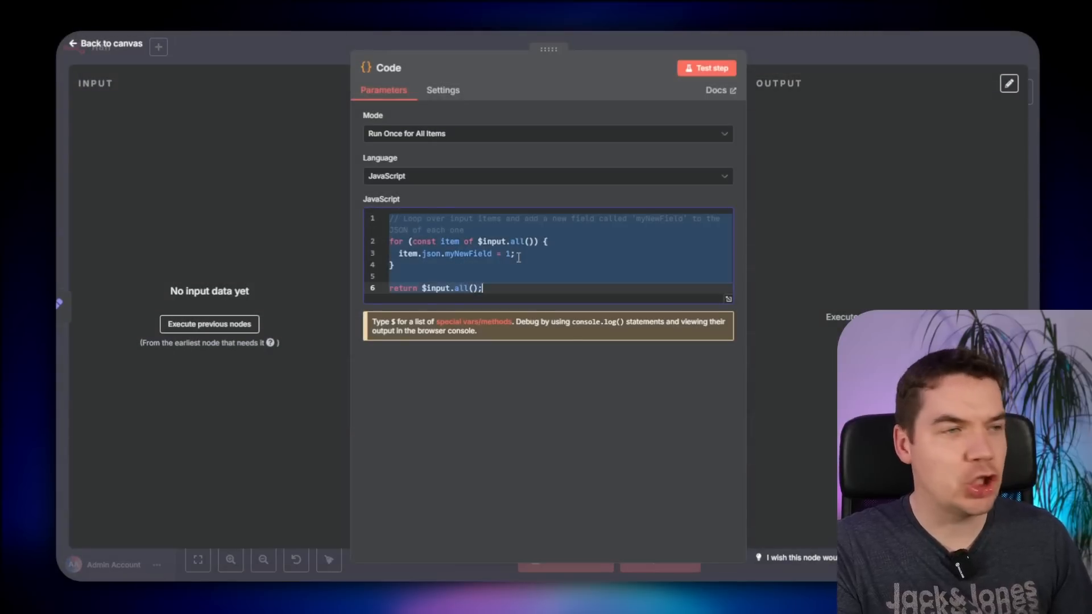
key("ctrl+v")
- Review the script's chunkSize 1000, chunkOverlap 200 and separators settings
scroll(531, 336, "up", 15)
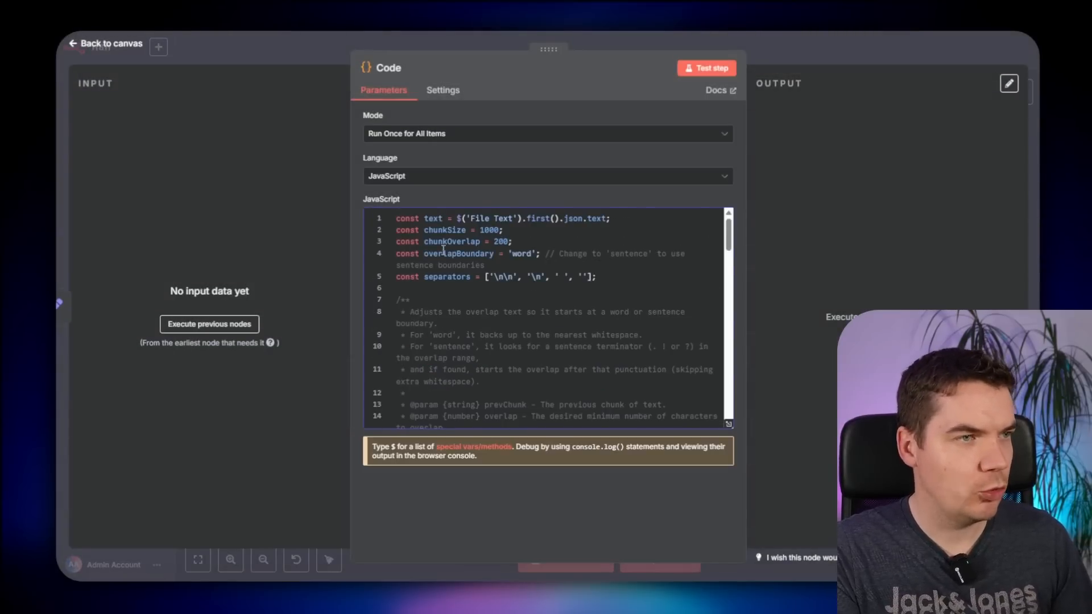
left_click_drag(425, 229, 449, 231)
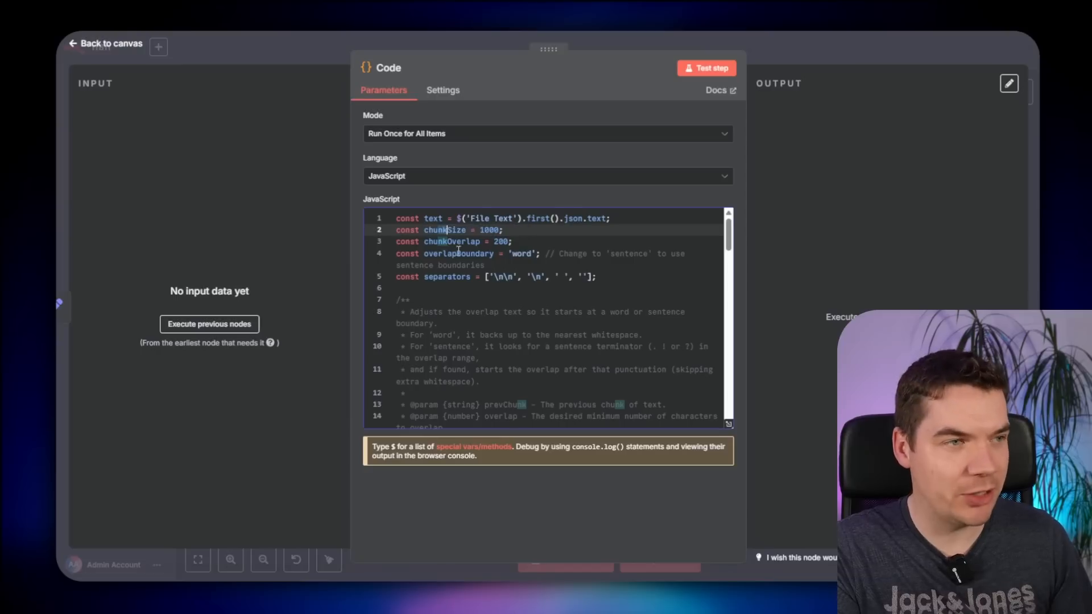
left_click(458, 254)
left_click_drag(499, 230, 480, 229)
left_click(448, 230)
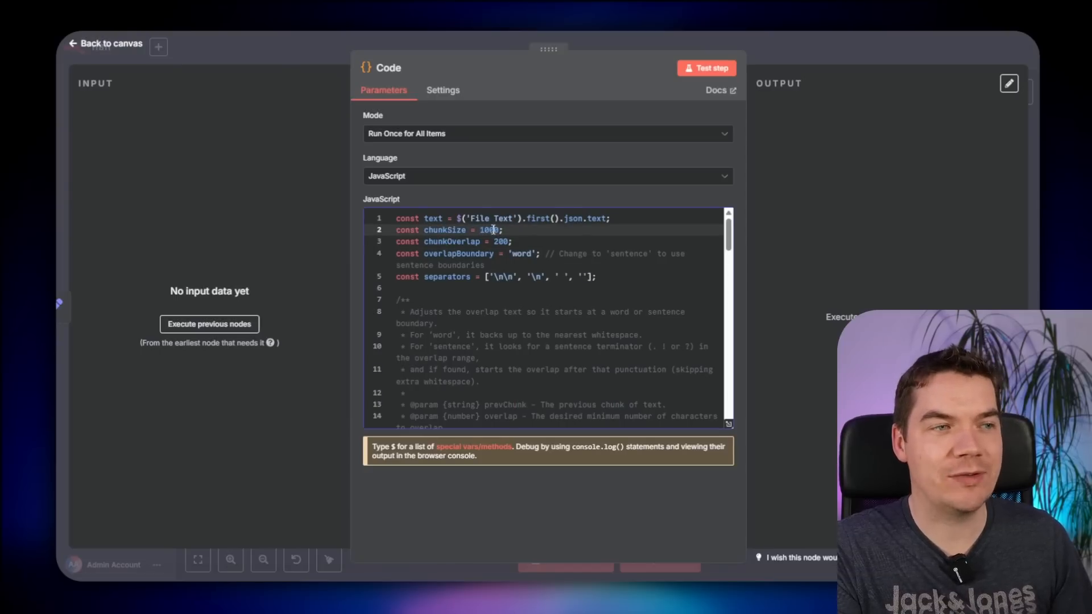
key("Down")
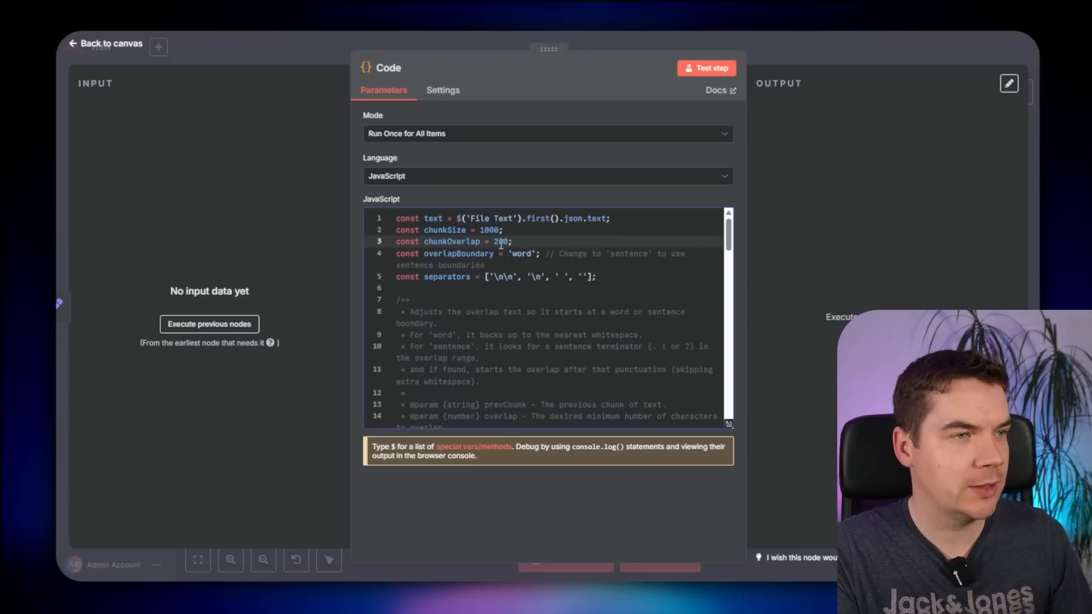
key("Down")
key("Down")
key("Right")
key("Right")
key("Right")
key("Right")
key("Right")
key("Right")
key("Right")
key("Right")
key("Right")
key("Right")
key("Right")
key("Right")
key("Right")
key("Right")
key("Right")
key("Right")
key("Right")
key("Right")
key("Right")
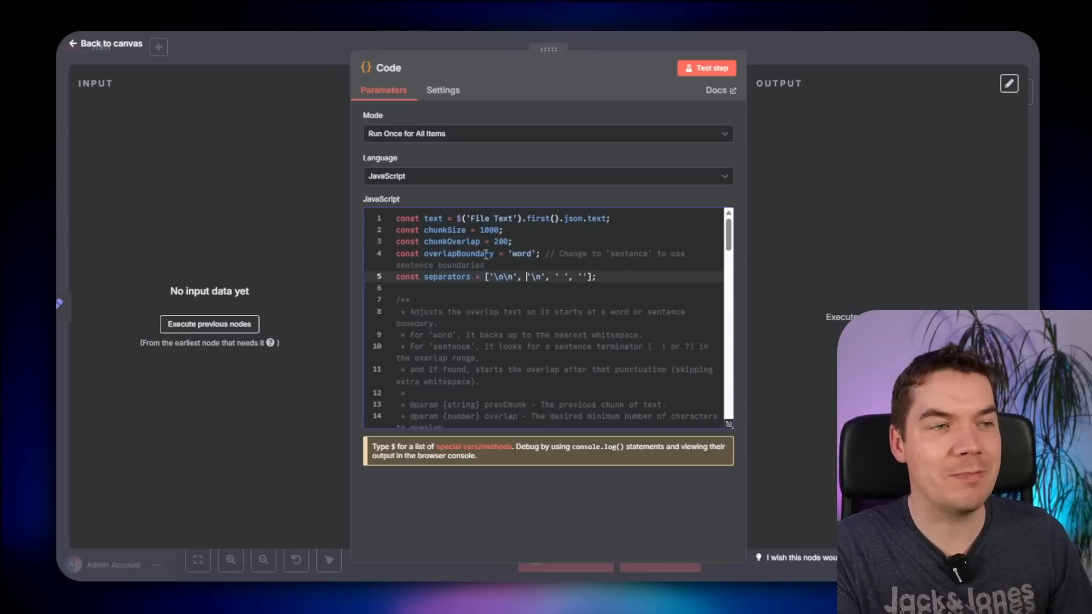
key("Escape")
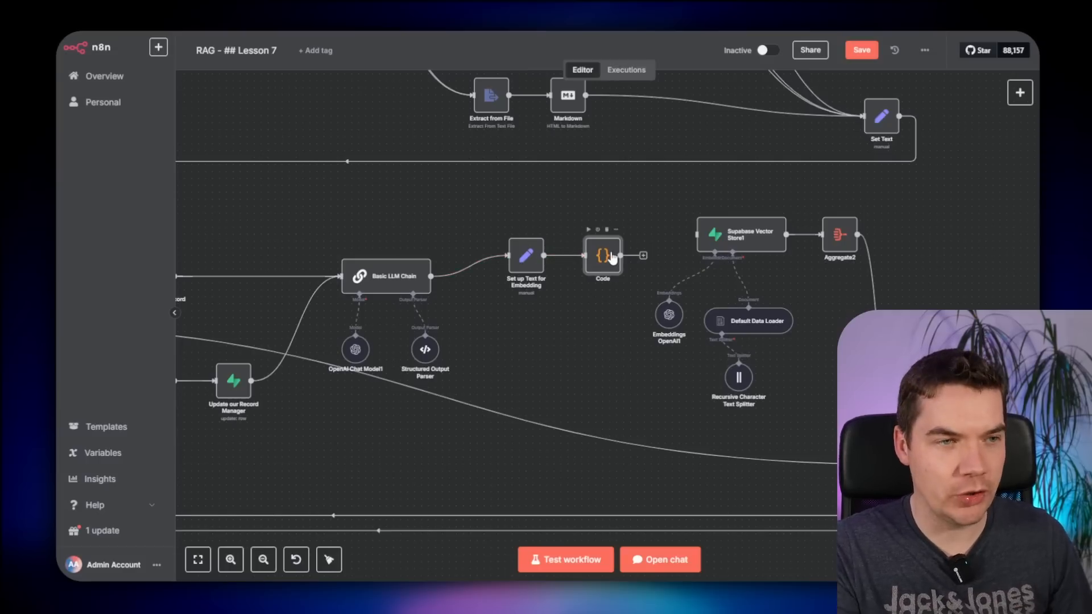
- Rename the new Code node to Chunking
scroll(783, 367, "up", 3)
left_click_drag(810, 427, 721, 386)
scroll(721, 386, "up", 2)
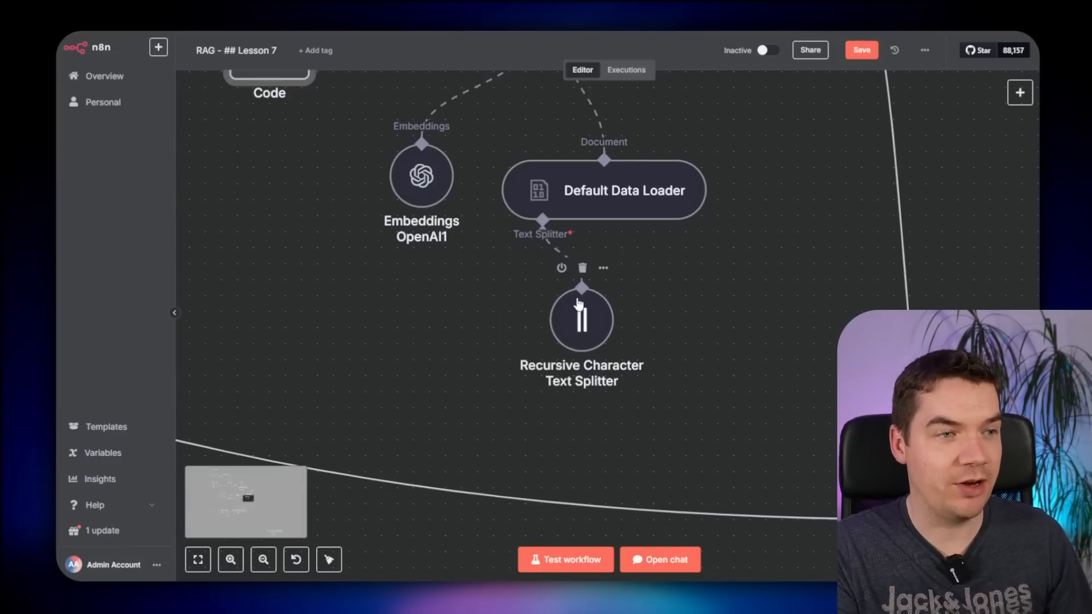
scroll(719, 324, "down", 2)
key("F2")
type("C")
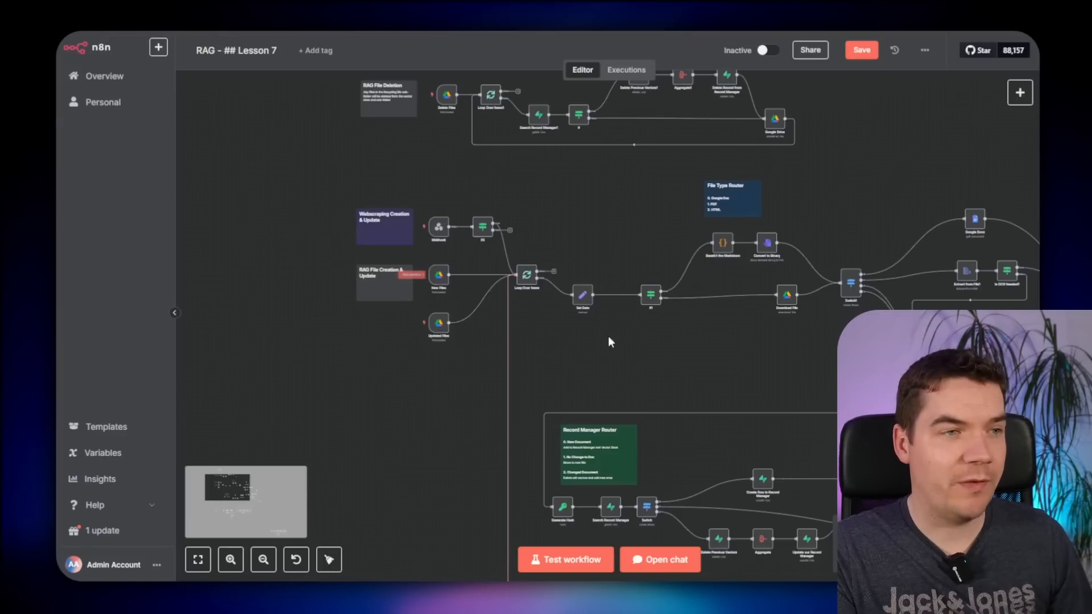
- Run the workflow from the New Files Google Drive trigger
scroll(609, 336, "up", 2)
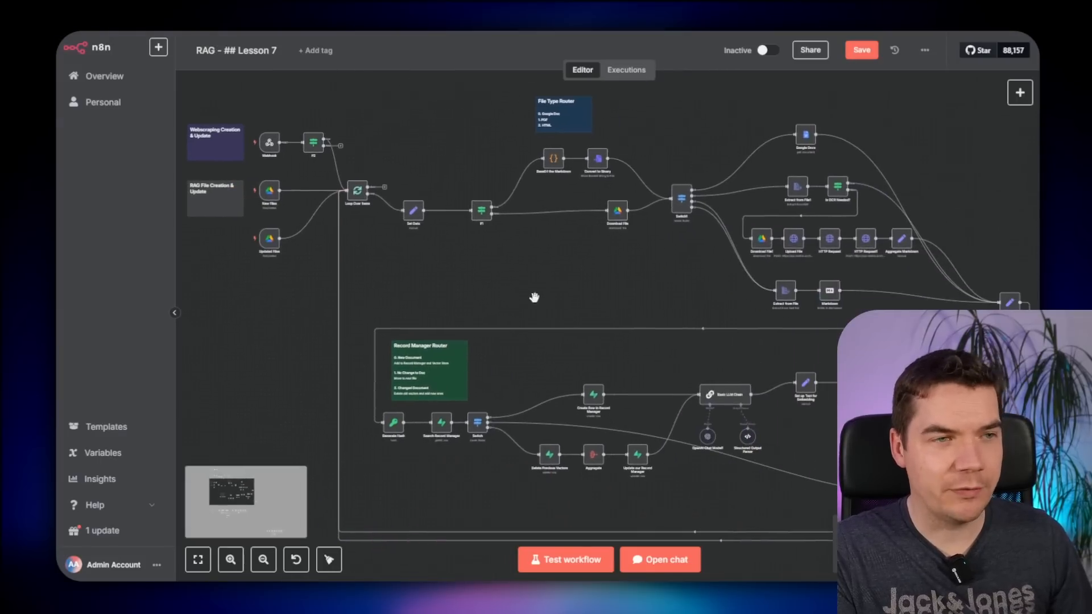
left_click_drag(435, 278, 801, 376)
scroll(639, 316, "up", 3)
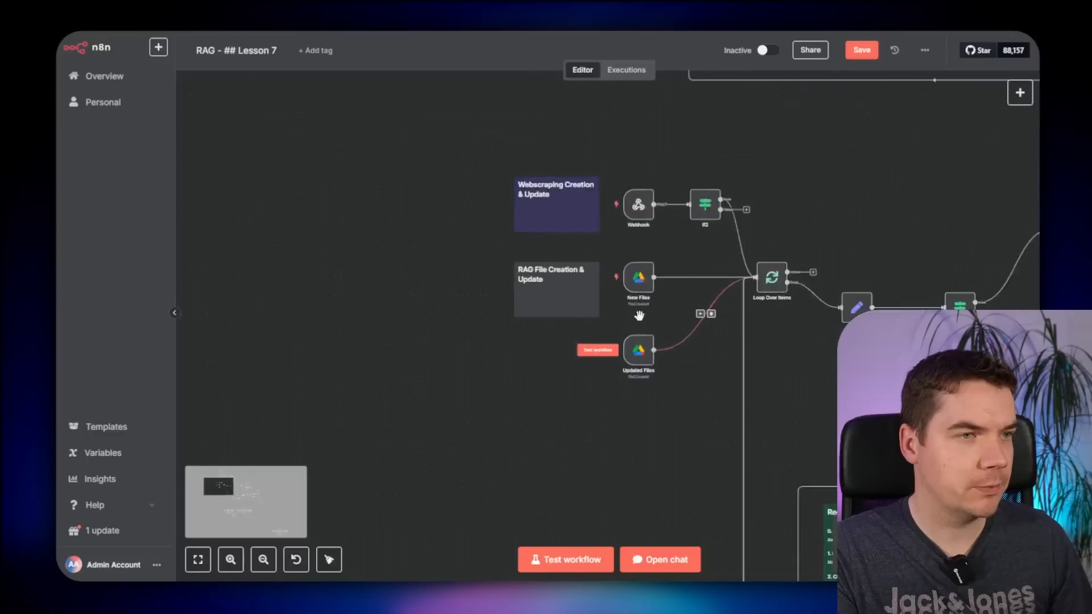
double_click(638, 278)
key("Escape")
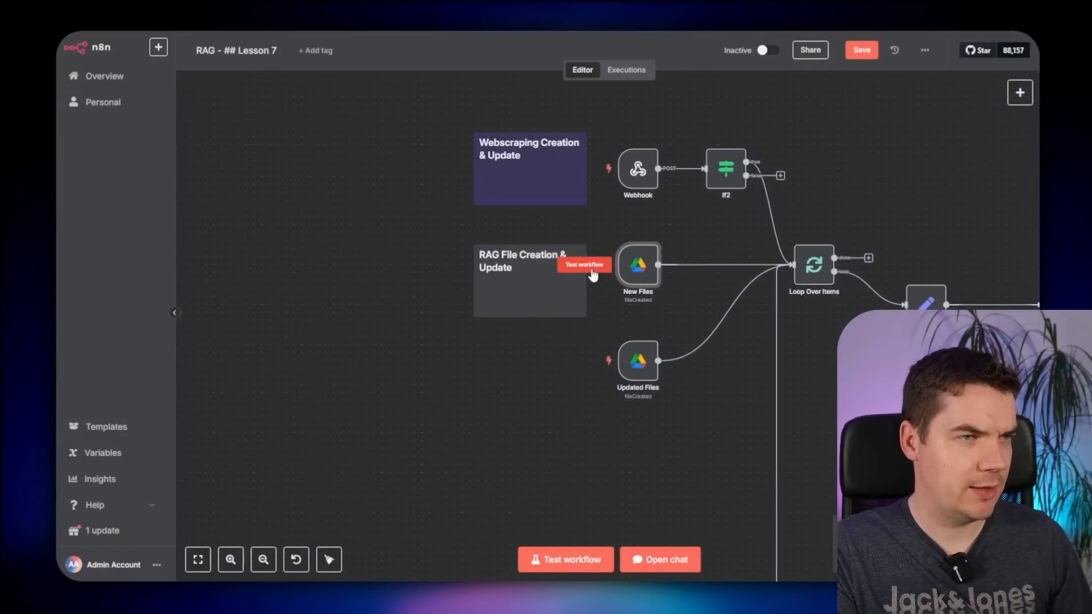
left_click(583, 264)
scroll(762, 371, "down", 2)
scroll(585, 366, "up", 2)
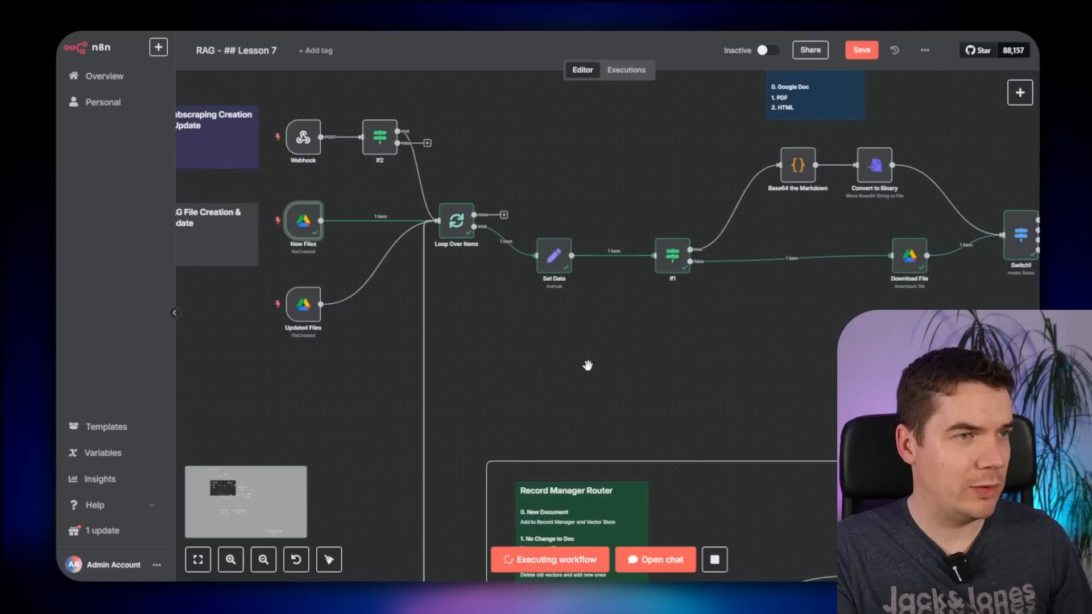
left_click_drag(537, 360, 586, 385)
scroll(586, 385, "up", 1)
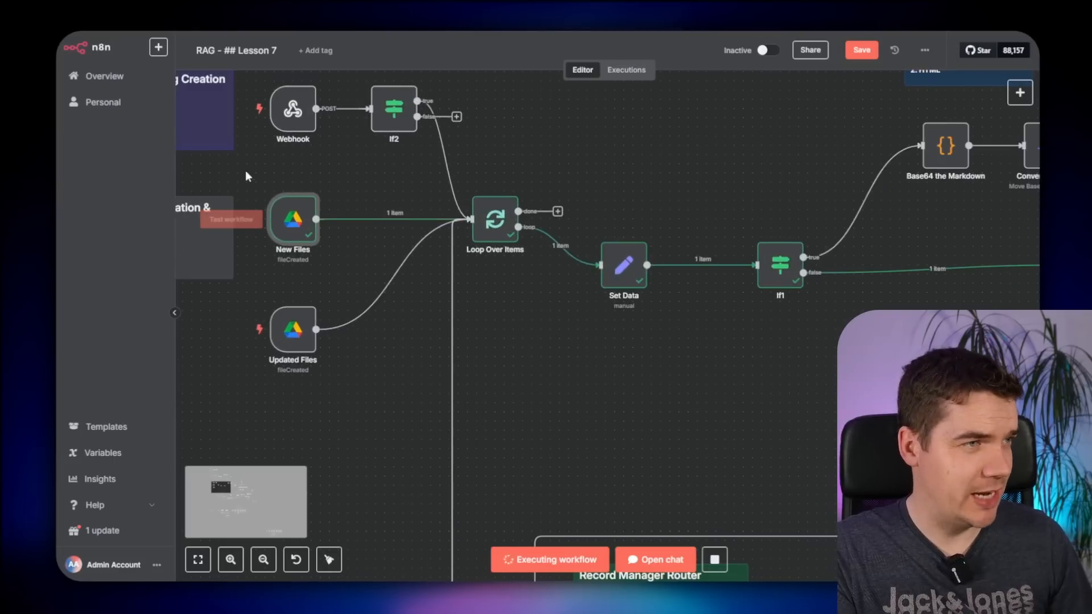
- Pin the output data of New Files, Loop Over Items and Set Data
left_click_drag(250, 177, 676, 307)
key("p")
left_click_drag(733, 201, 847, 321)
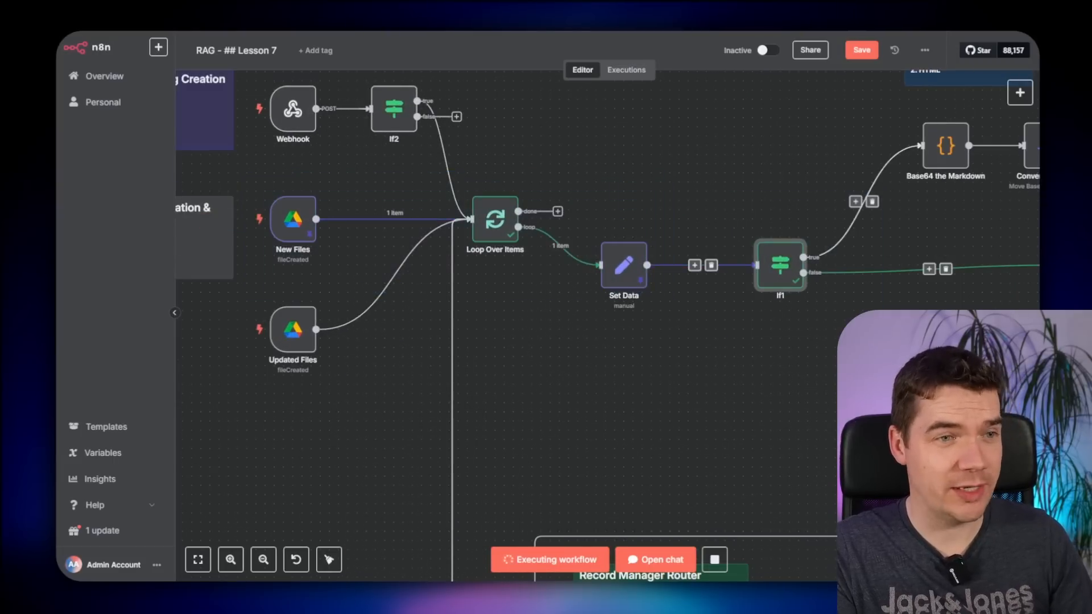
left_click(848, 321)
scroll(783, 277, "down", 3)
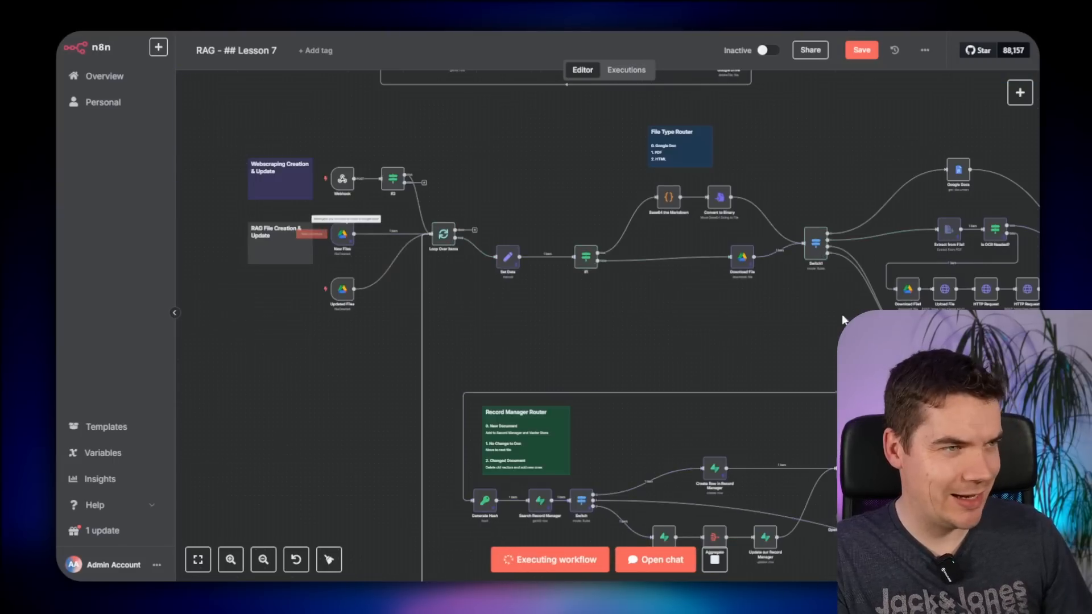
left_click_drag(675, 330, 539, 305)
scroll(724, 358, "down", 2)
scroll(762, 319, "up", 6)
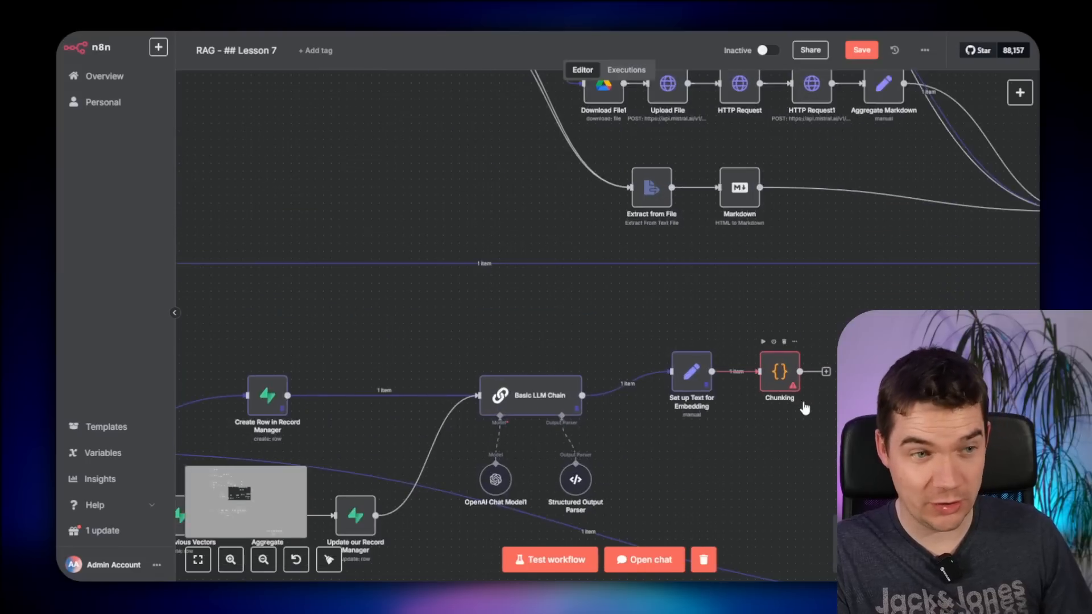
- Point Chunking's text source to $input.first().json.content and test it, producing 611 chunks
double_click(577, 356)
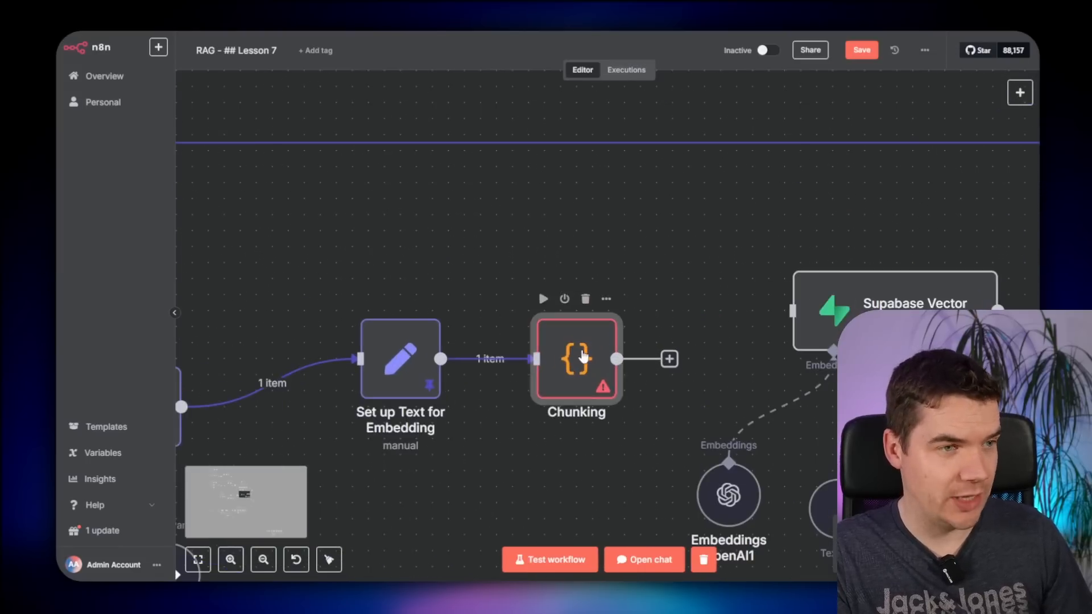
left_click(471, 217)
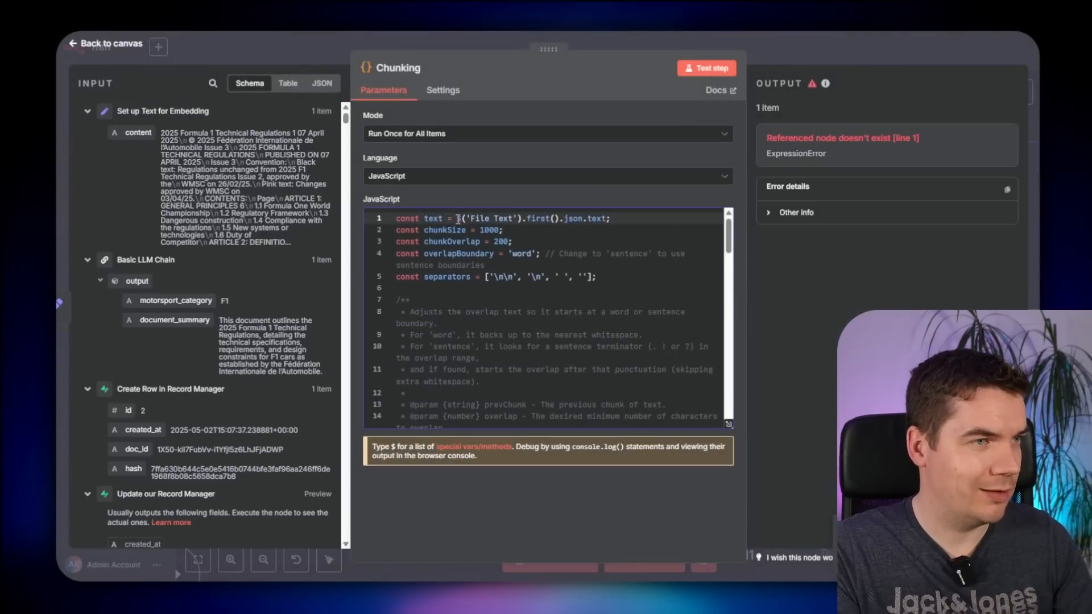
left_click(458, 219)
key("Return")
left_click(463, 220)
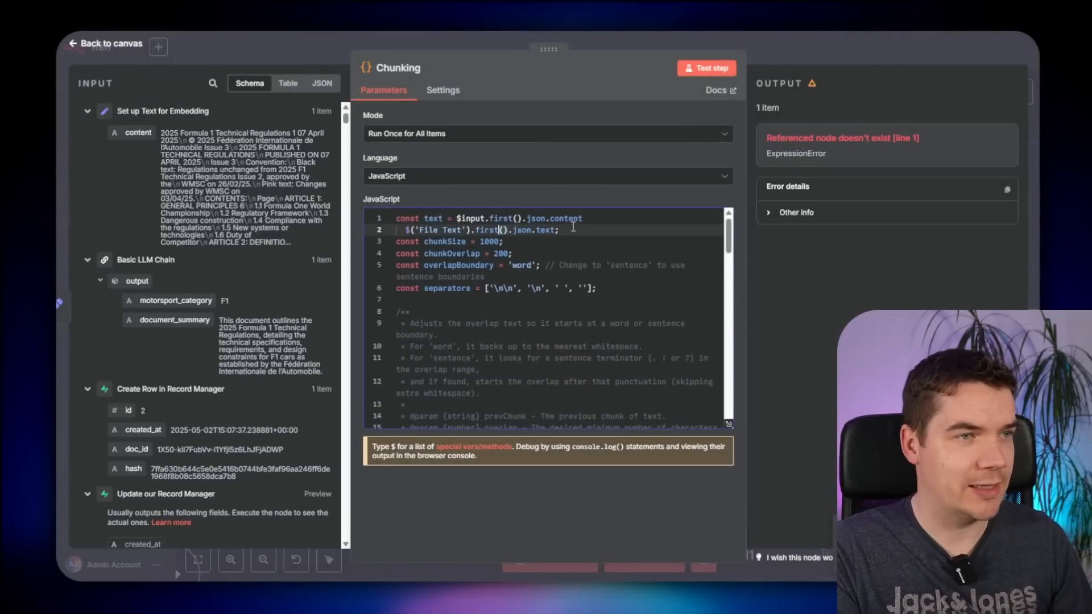
left_click_drag(573, 226, 594, 219)
key("BackSpace")
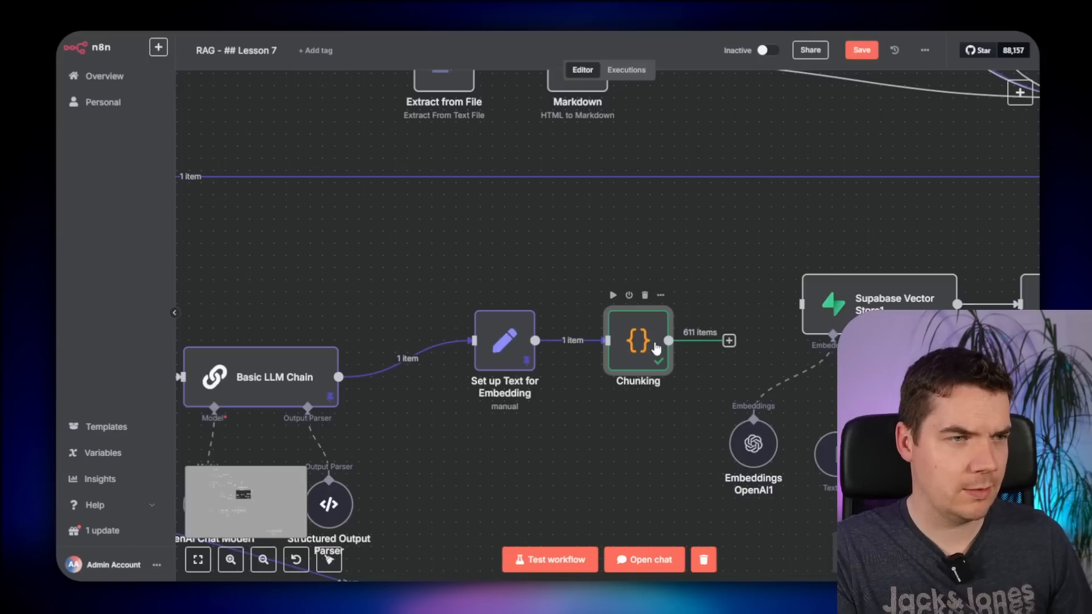
double_click(654, 346)
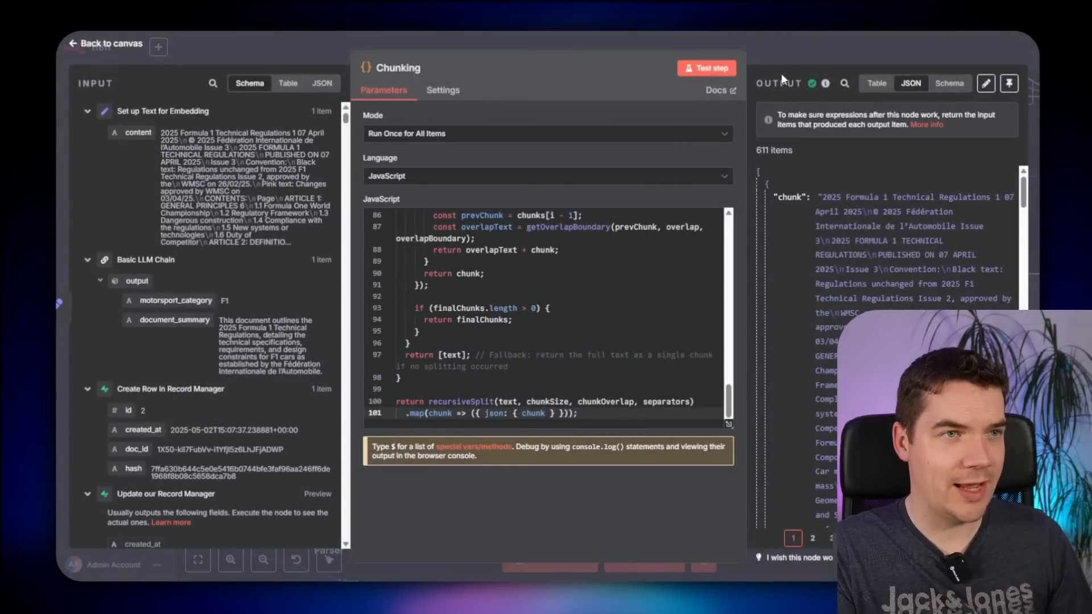
left_click(781, 55)
- Trash the technical regulations PDF in the RAG Files Google Drive folder
scroll(730, 317, "up", 4)
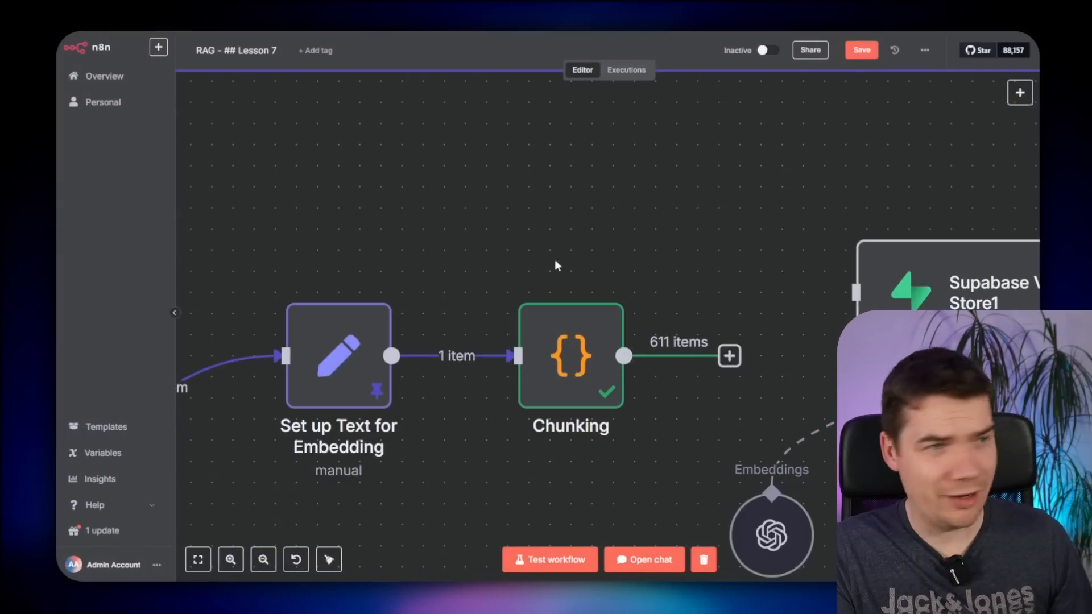
scroll(498, 202, "down", 2)
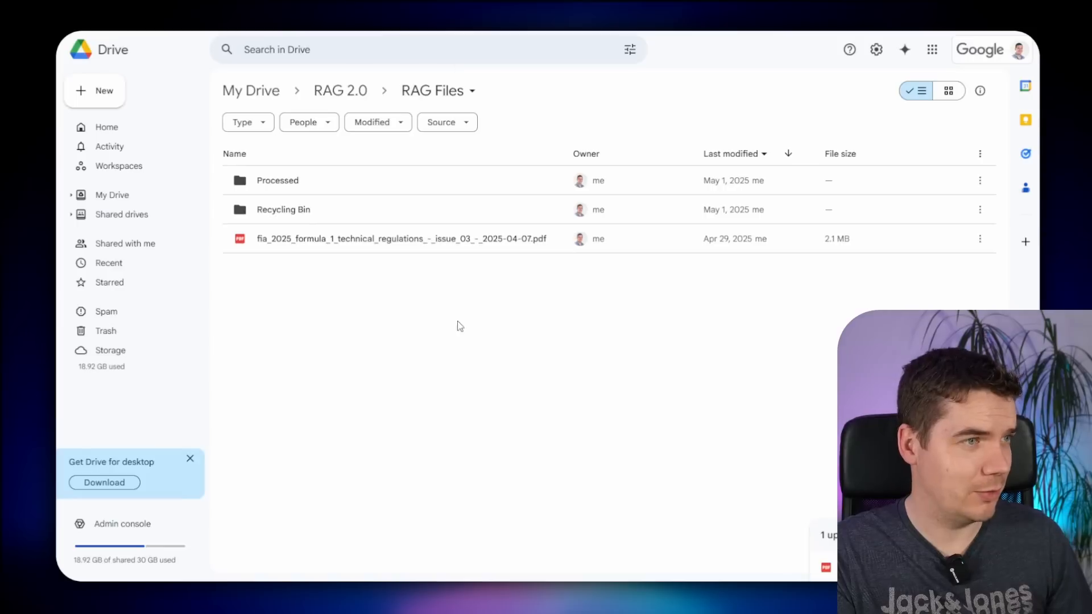
left_click(430, 240)
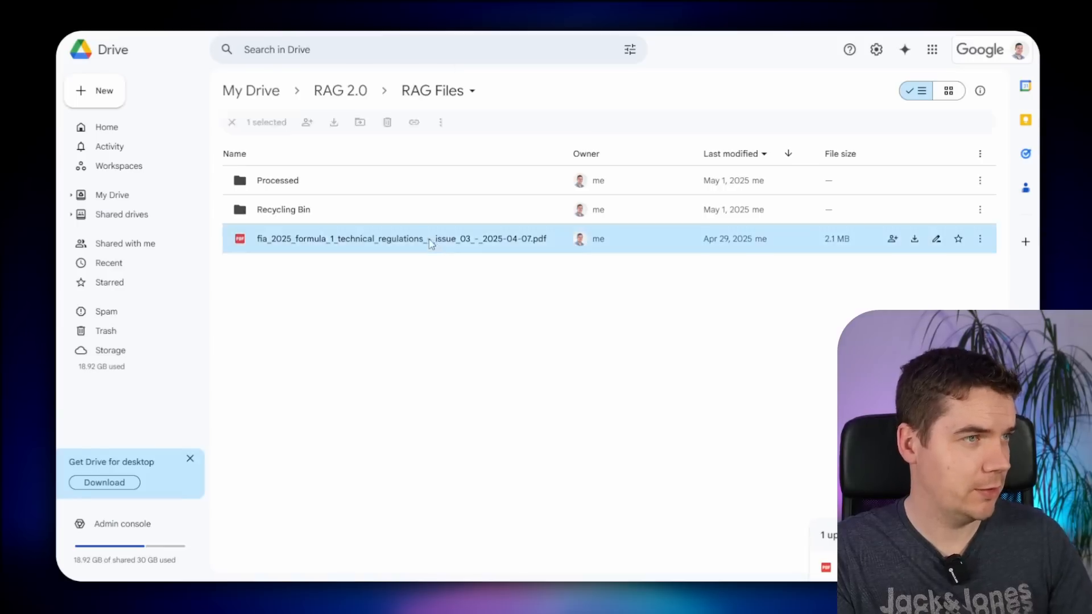
key("Delete")
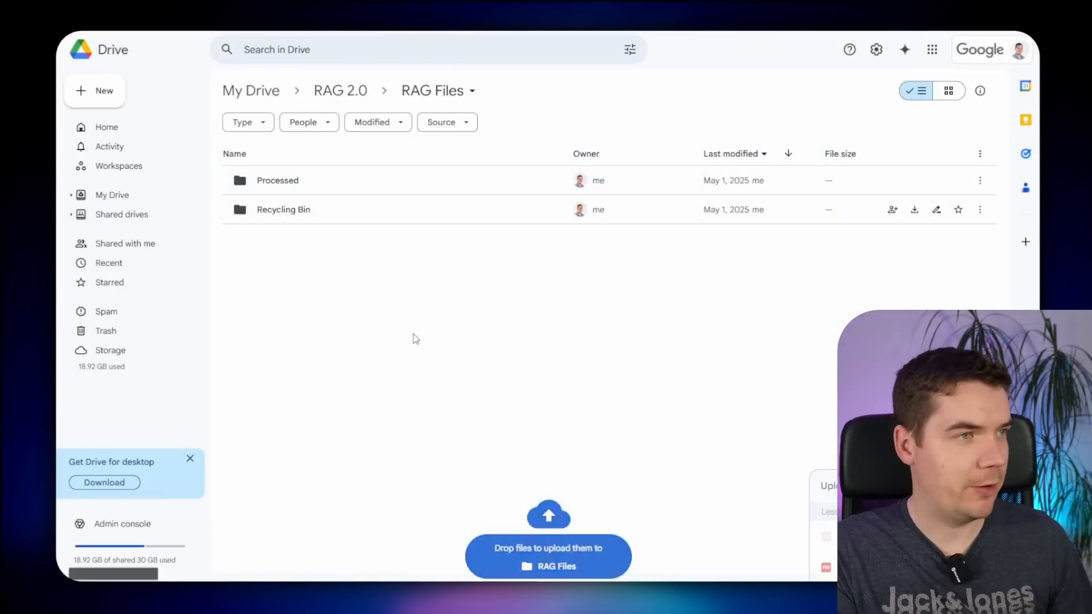
left_click_drag(414, 339, 398, 307)
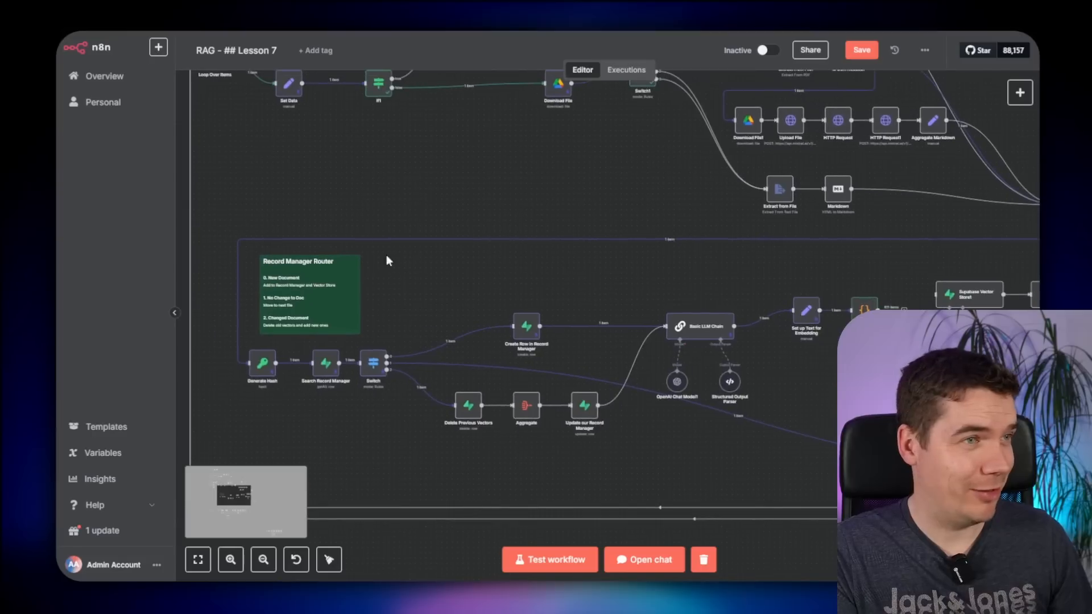
left_click_drag(348, 140, 554, 257)
right_click(554, 258)
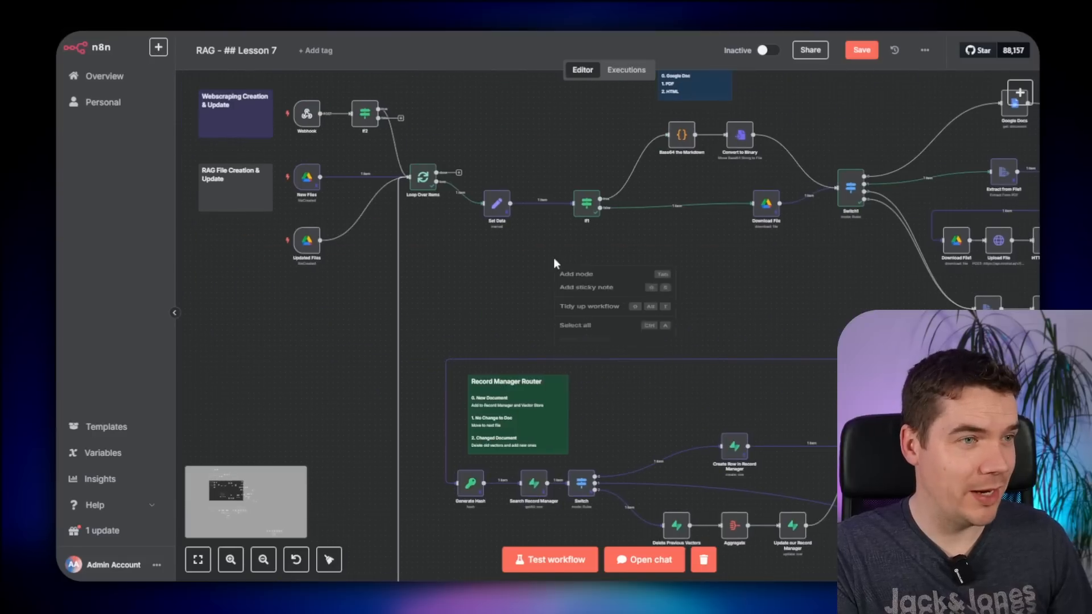
- Move the Supabase Vector Store node group further right
left_click(573, 346)
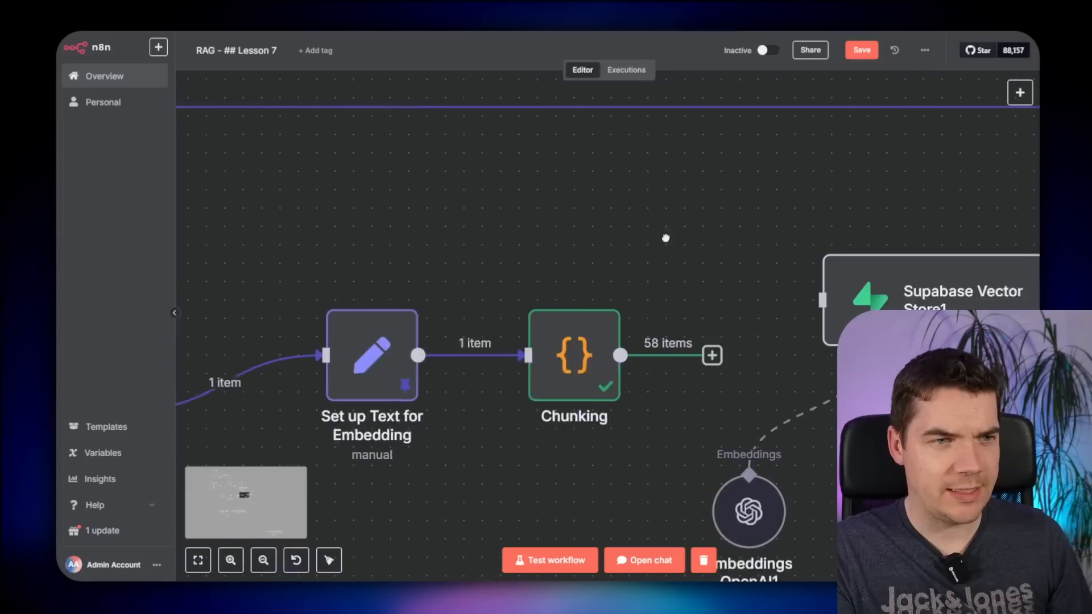
scroll(622, 336, "down", 5)
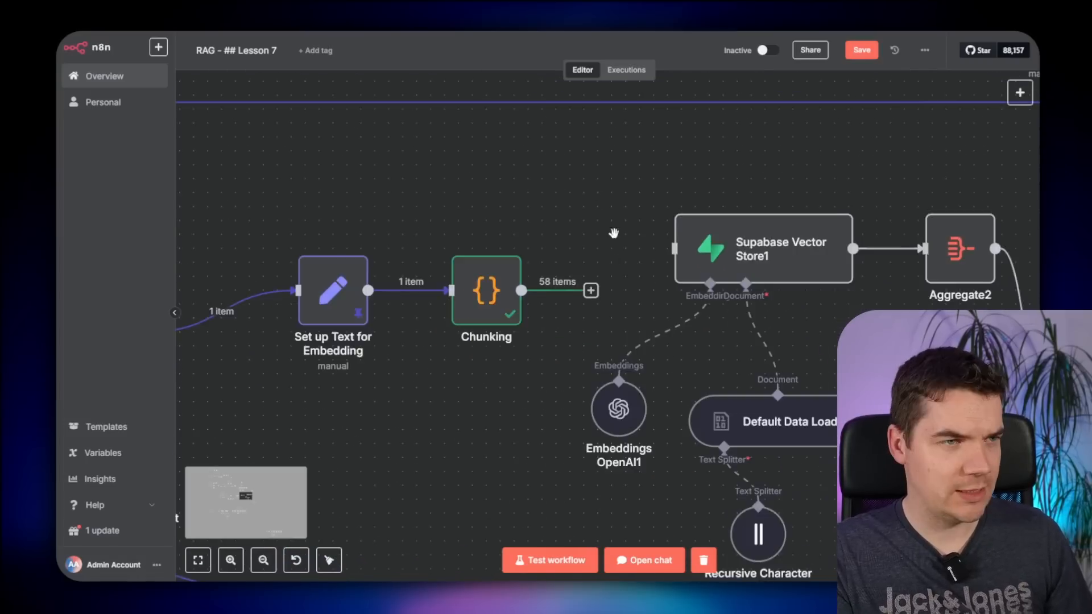
left_click_drag(831, 136, 434, 497)
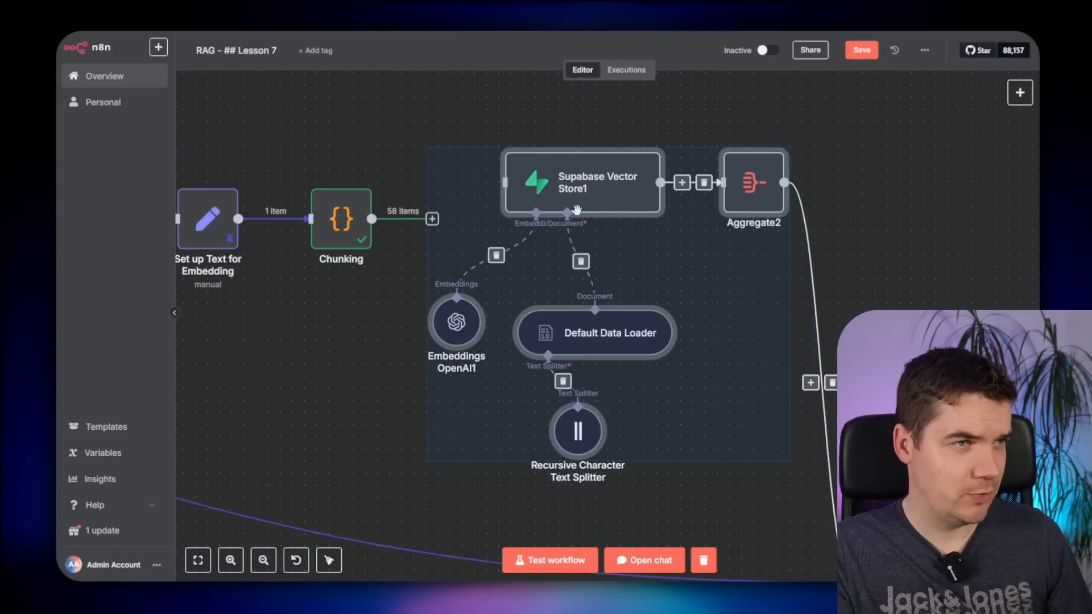
left_click_drag(585, 183, 806, 182)
left_click(590, 230)
scroll(588, 340, "up", 2)
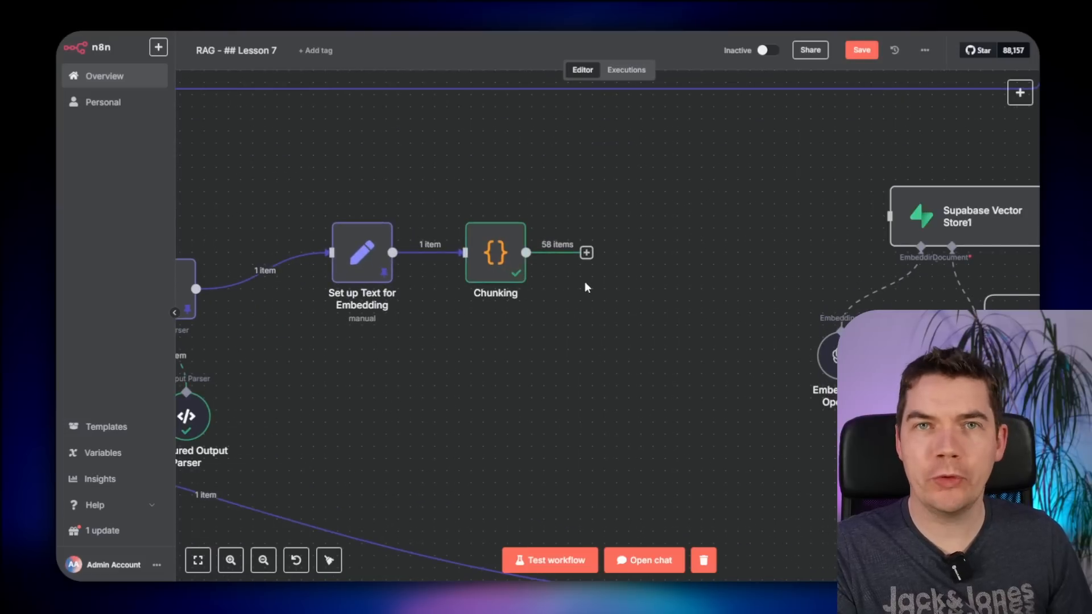
- Add a Loop Over Items node after Chunking with batch size 10
left_click(586, 253)
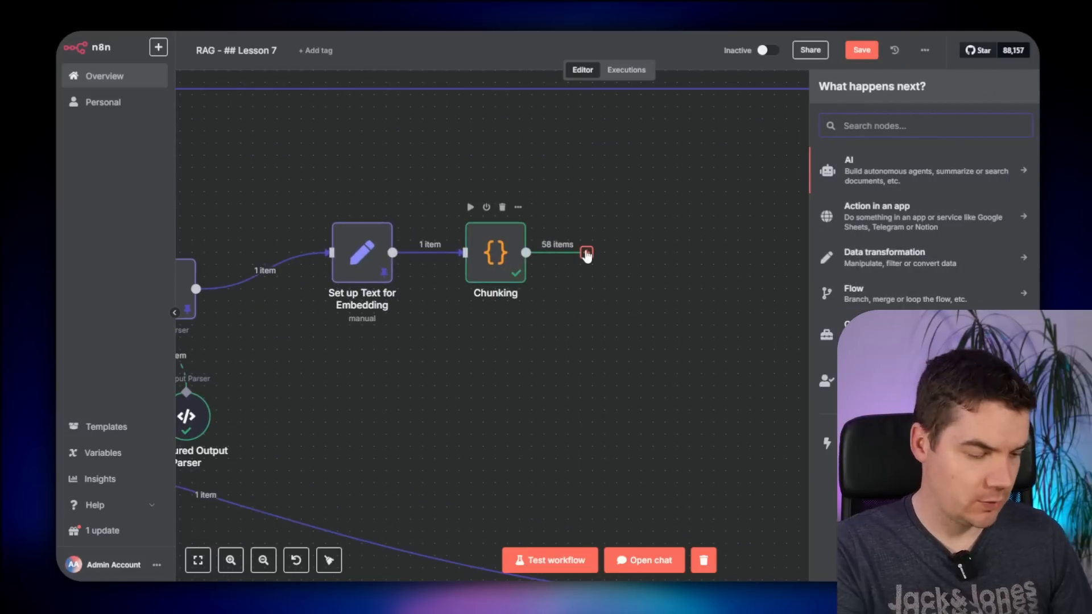
type("loop")
key("Return")
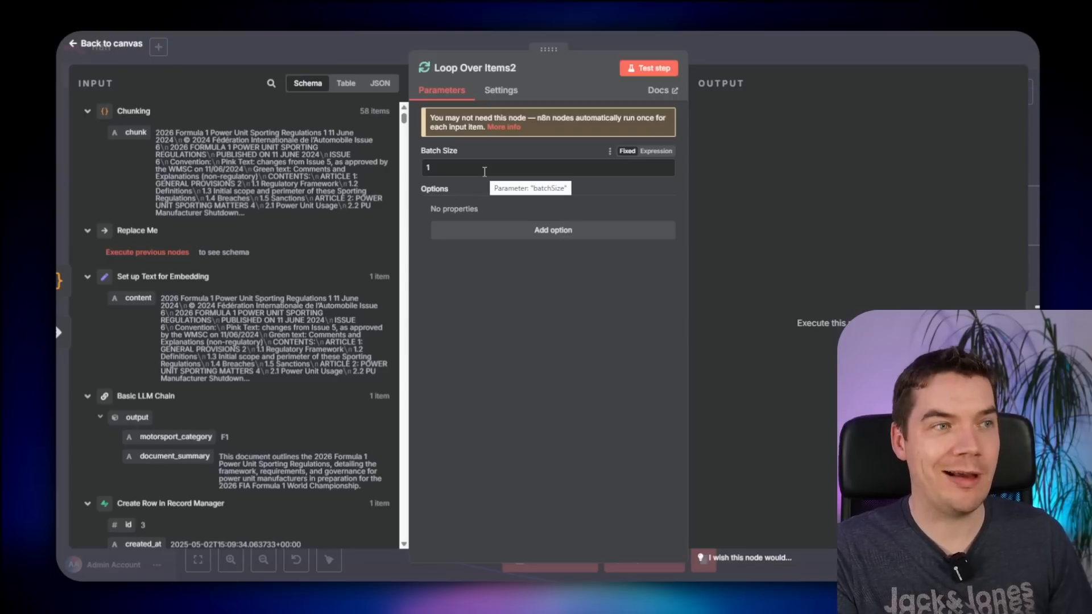
double_click(484, 167)
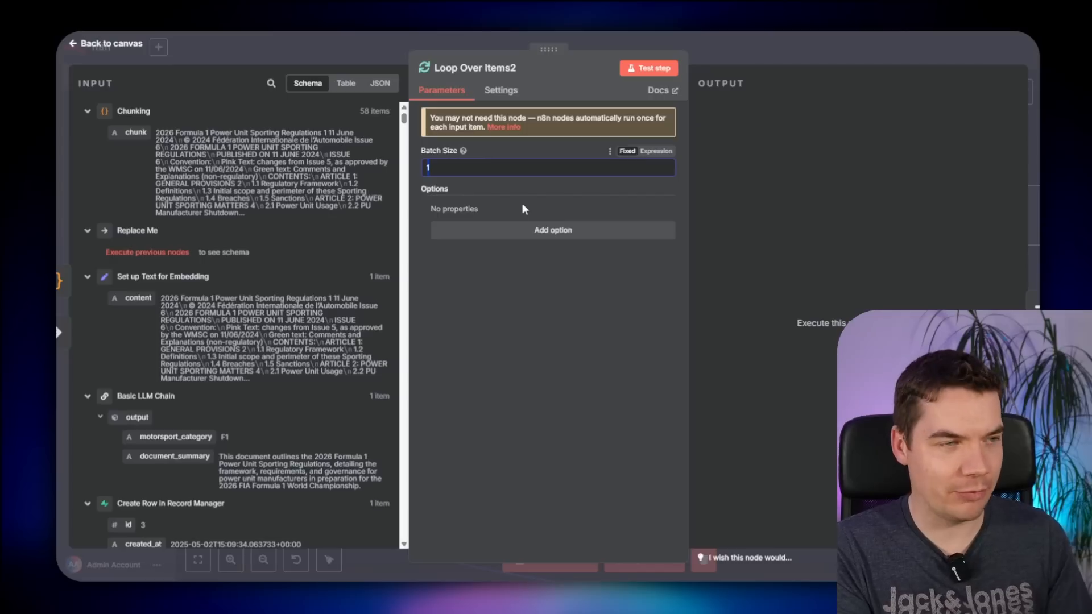
type("10")
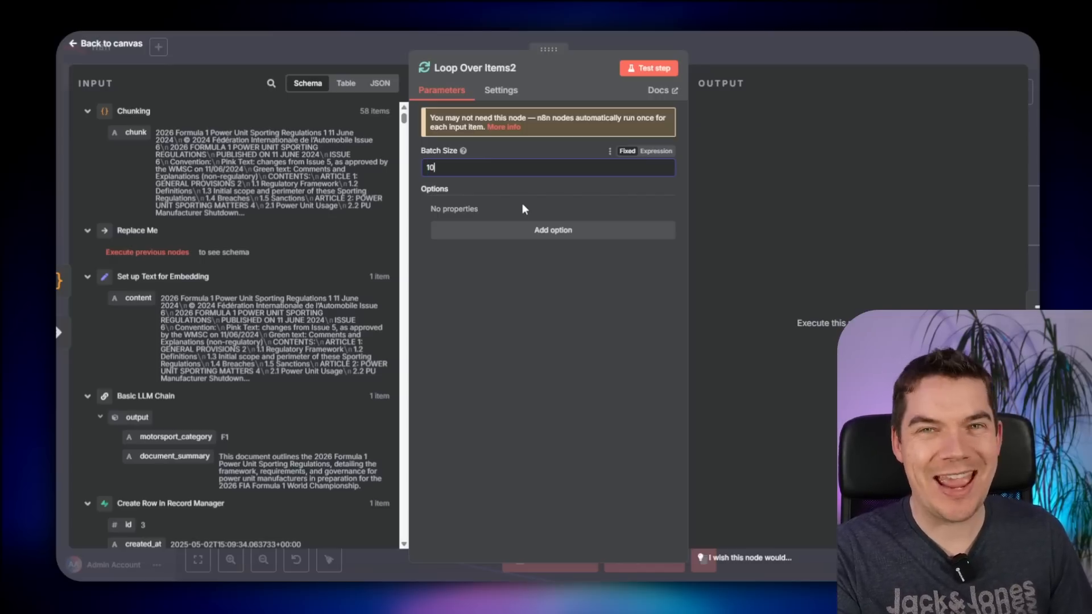
left_click(746, 45)
- Rename the loop node to 'Loop over Chunks'
left_click_drag(677, 438, 612, 383)
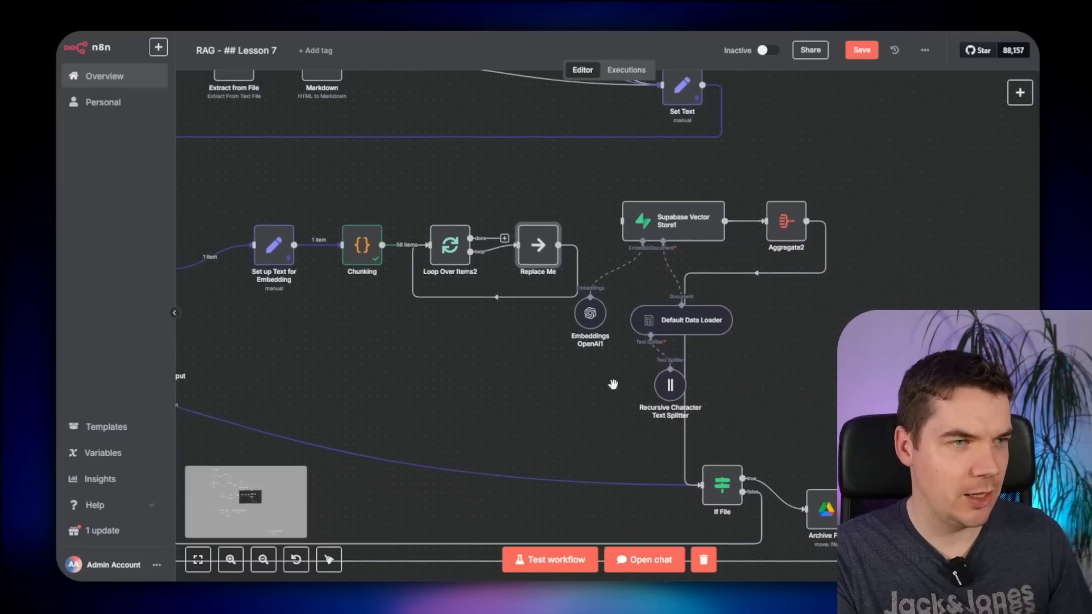
left_click_drag(850, 176, 824, 195)
left_click_drag(824, 195, 657, 373)
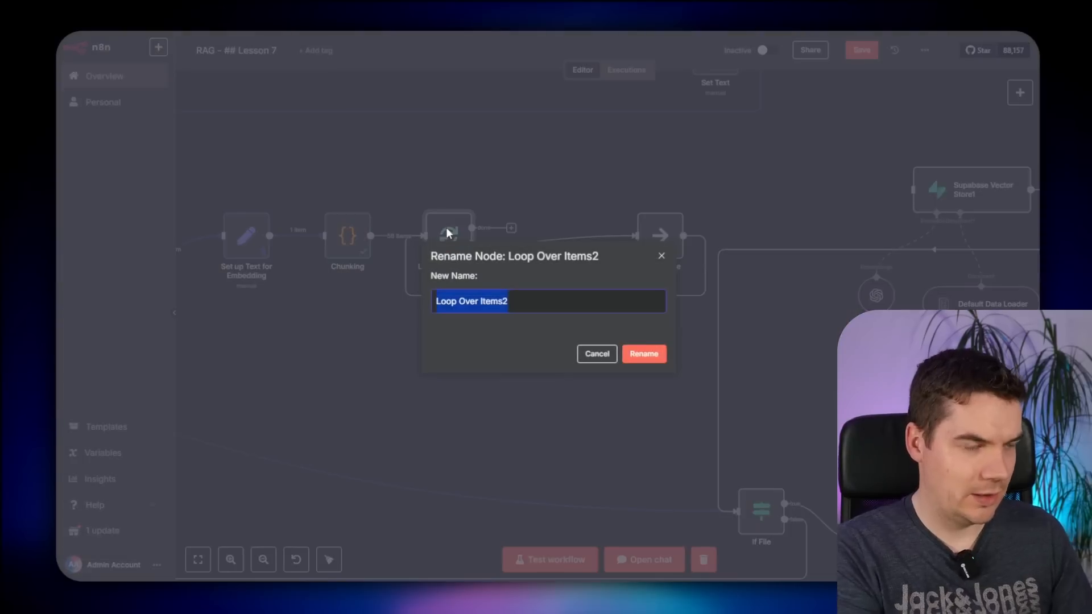
type("Loop")
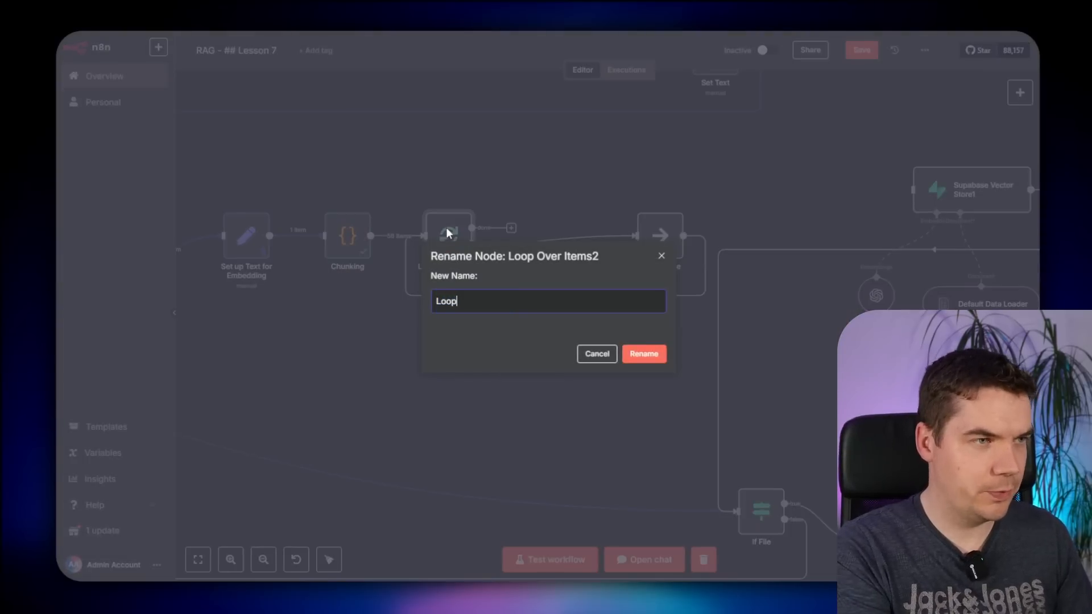
type(" over Chunks")
key("Return")
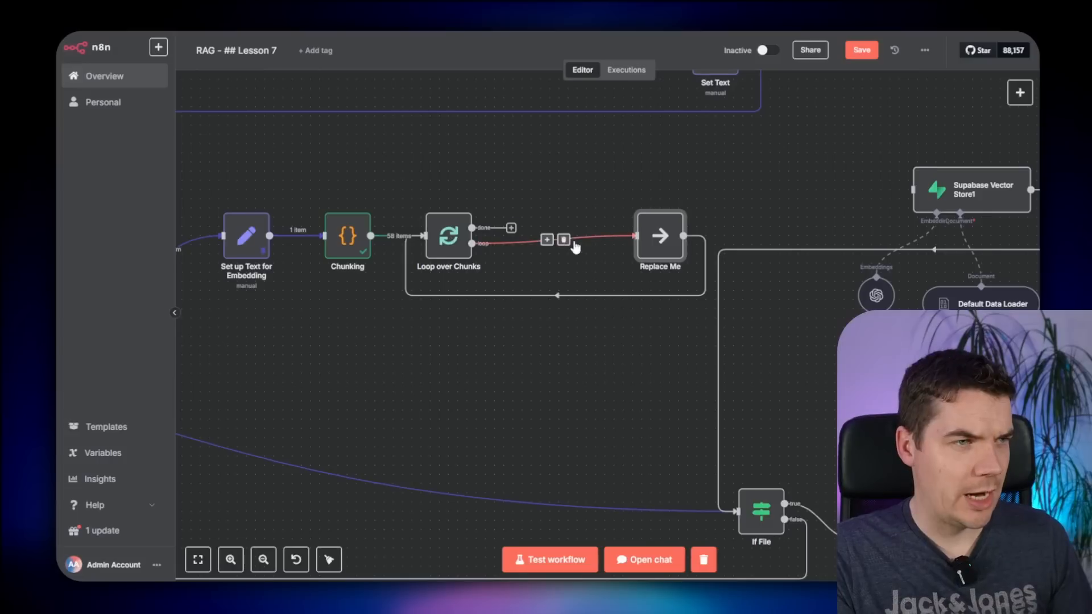
- Replace the Replace Me link with an OpenAI Message a Model step using GPT-4.1-MINI
left_click(563, 237)
left_click(511, 244)
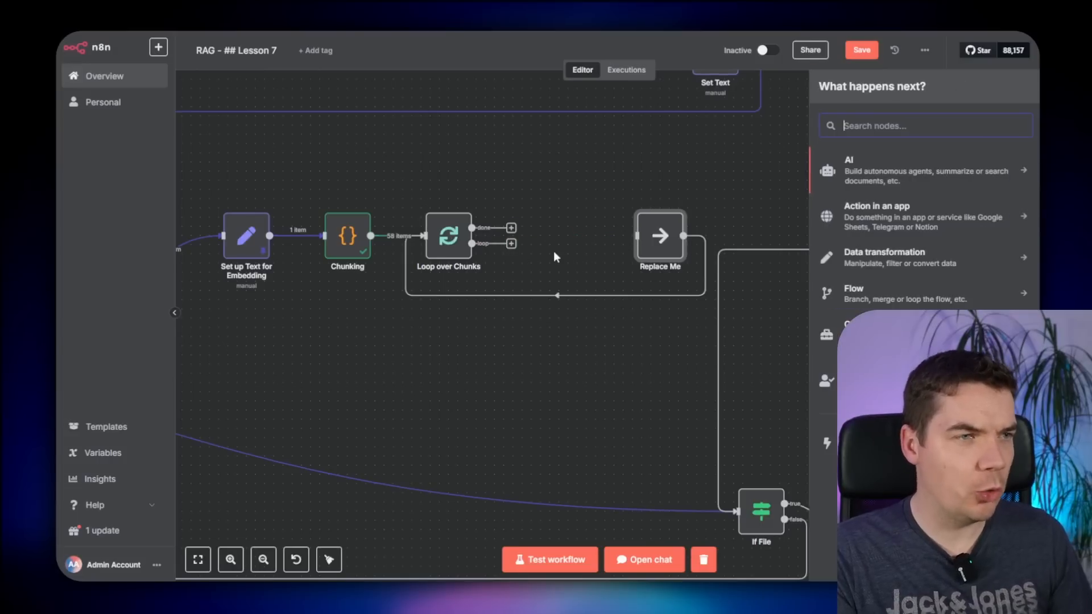
type("open")
key("Return")
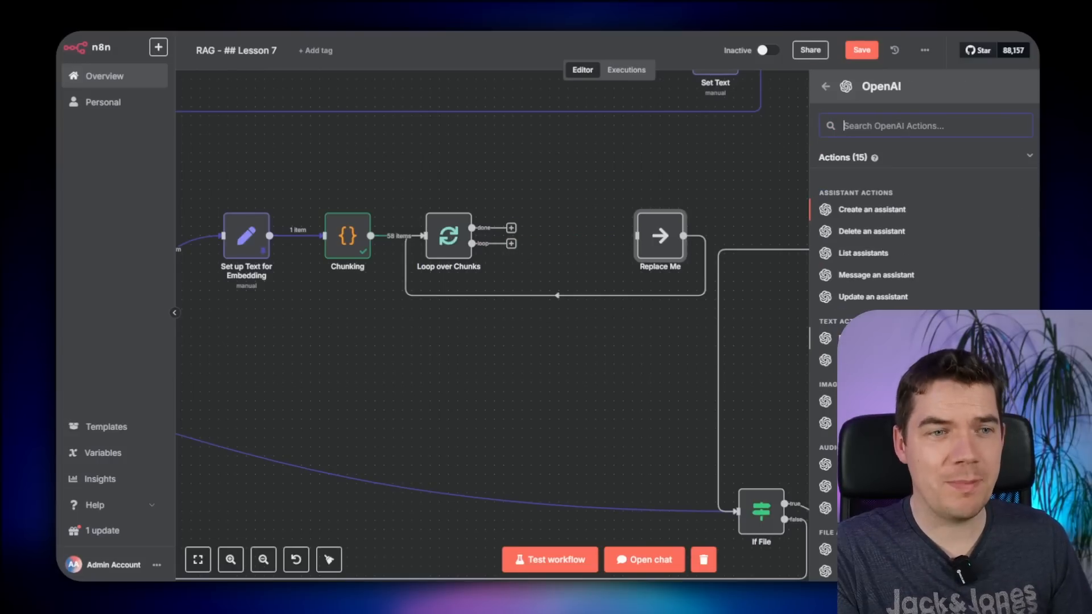
left_click(789, 343)
left_click(495, 252)
type("4")
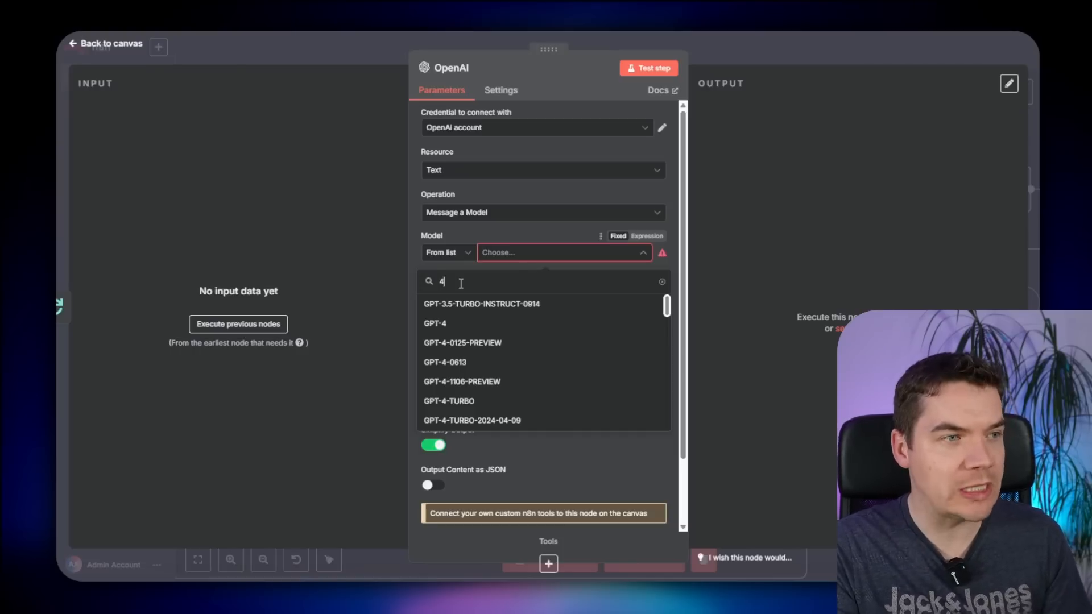
type(".1")
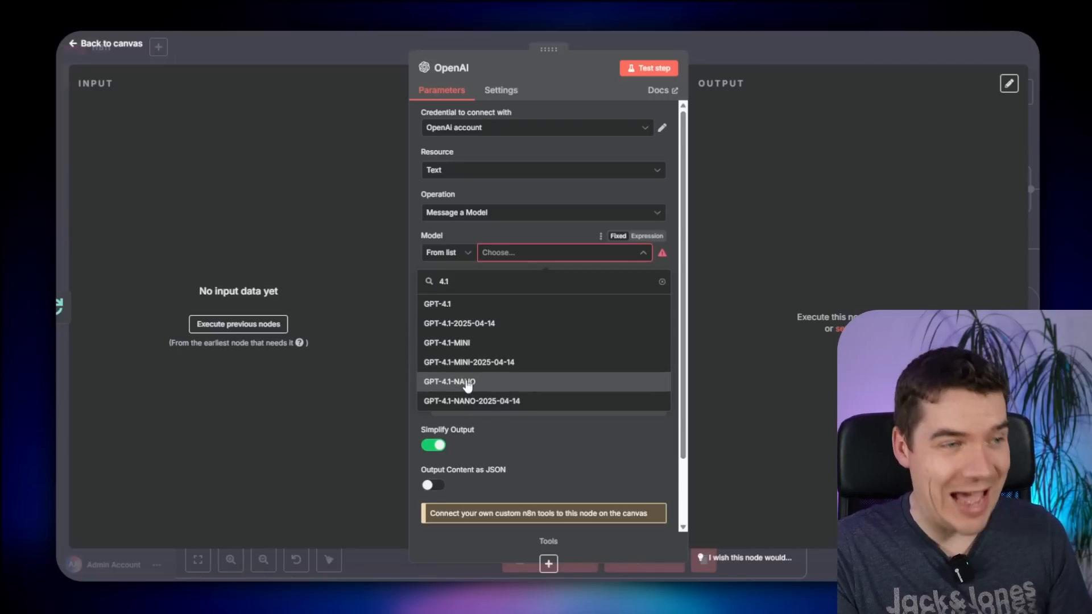
left_click(465, 343)
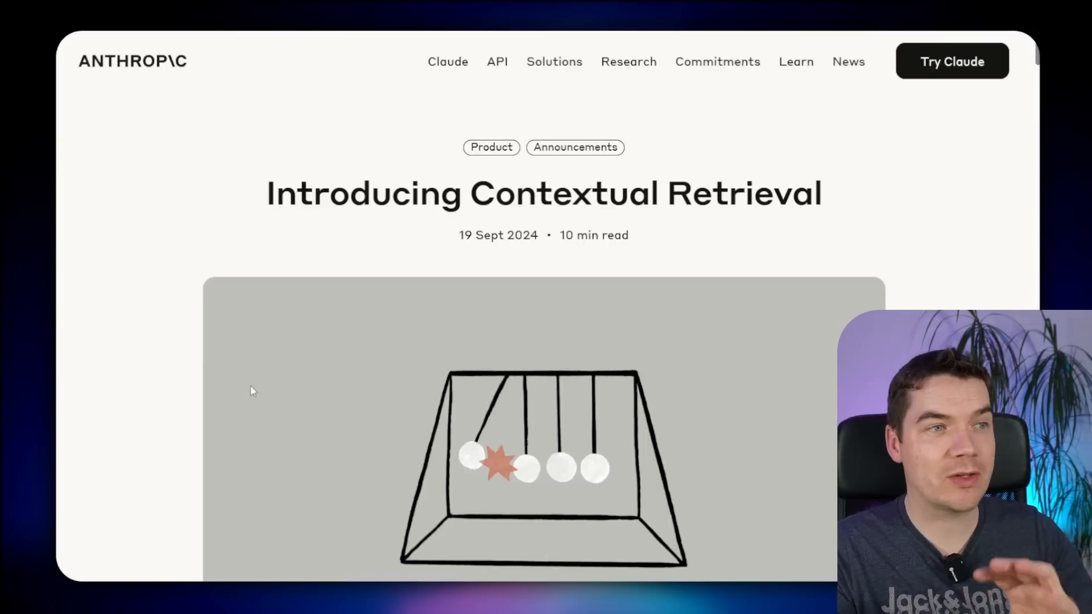
- Scroll the Introducing Contextual Retrieval article to its Claude 3 Haiku chunk-context prompt
scroll(383, 357, "down", 15)
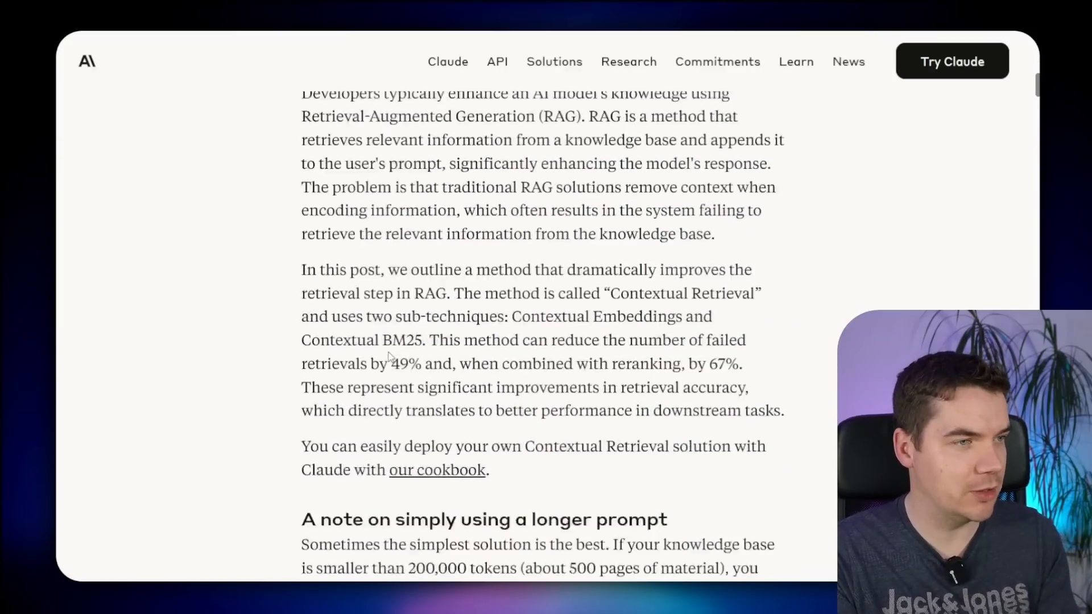
scroll(389, 356, "down", 18)
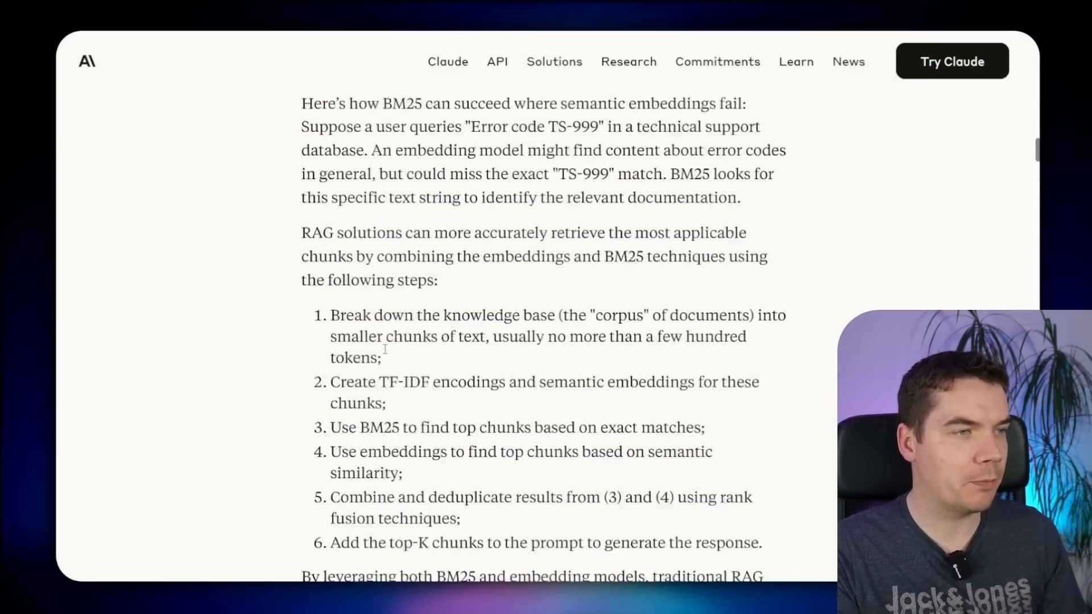
scroll(387, 350, "down", 4)
scroll(385, 348, "down", 10)
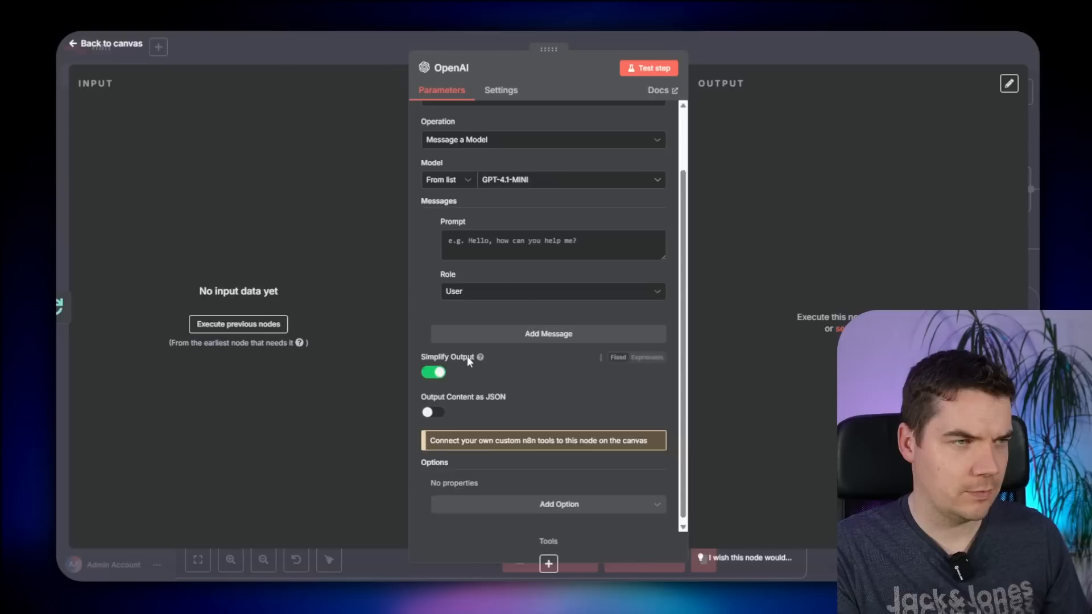
scroll(569, 284, "up", 2)
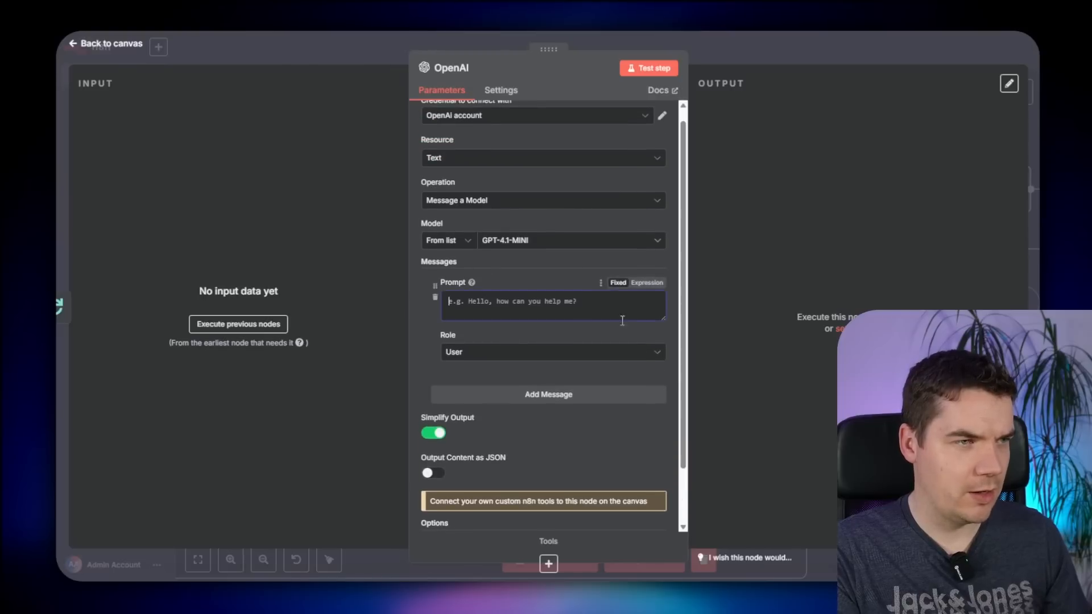
- Paste the contextual-retrieval prompt as an expression, filling the document with Set up Text for Embedding content
left_click(647, 283)
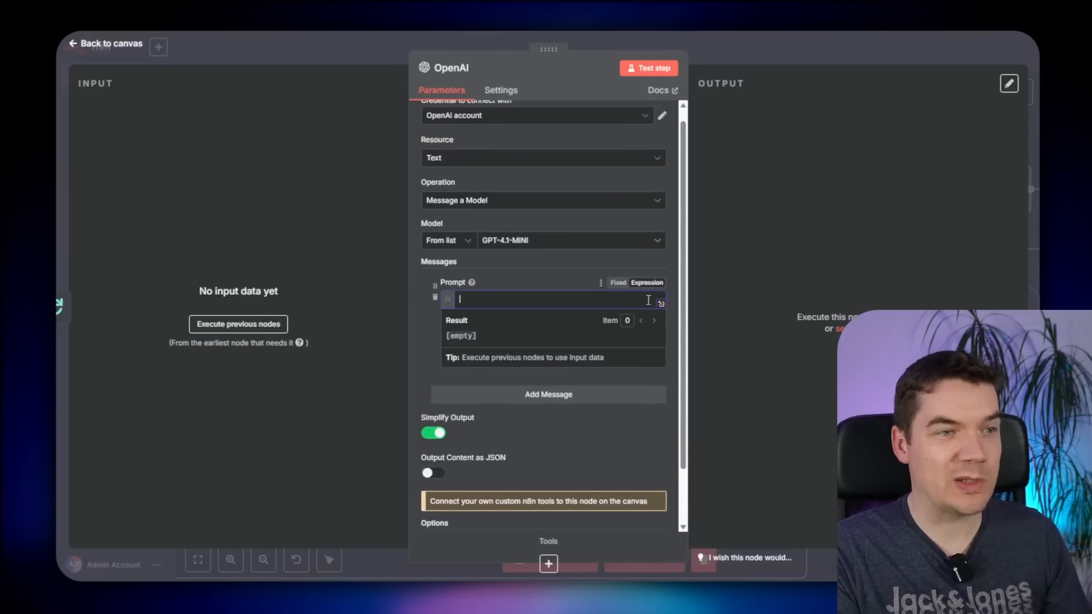
key("ctrl+v")
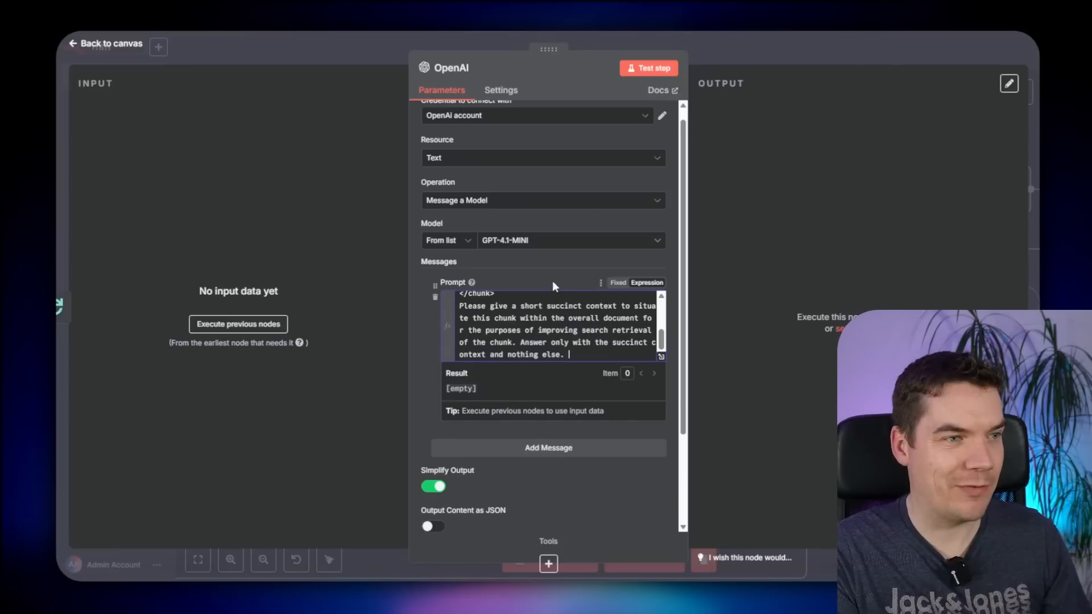
left_click(661, 358)
left_click_drag(405, 148, 359, 146)
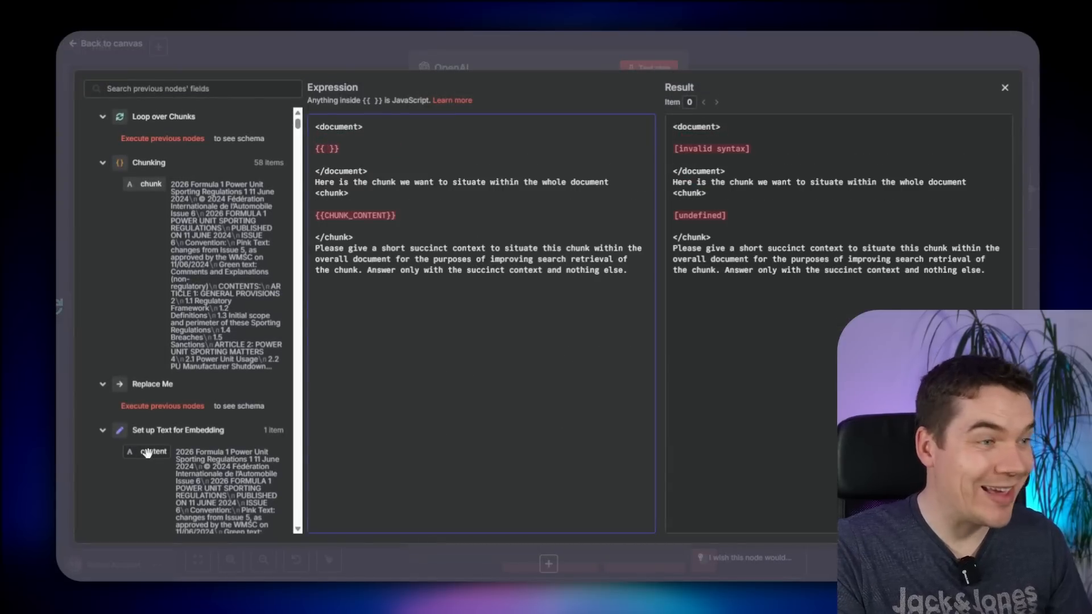
left_click_drag(146, 452, 329, 149)
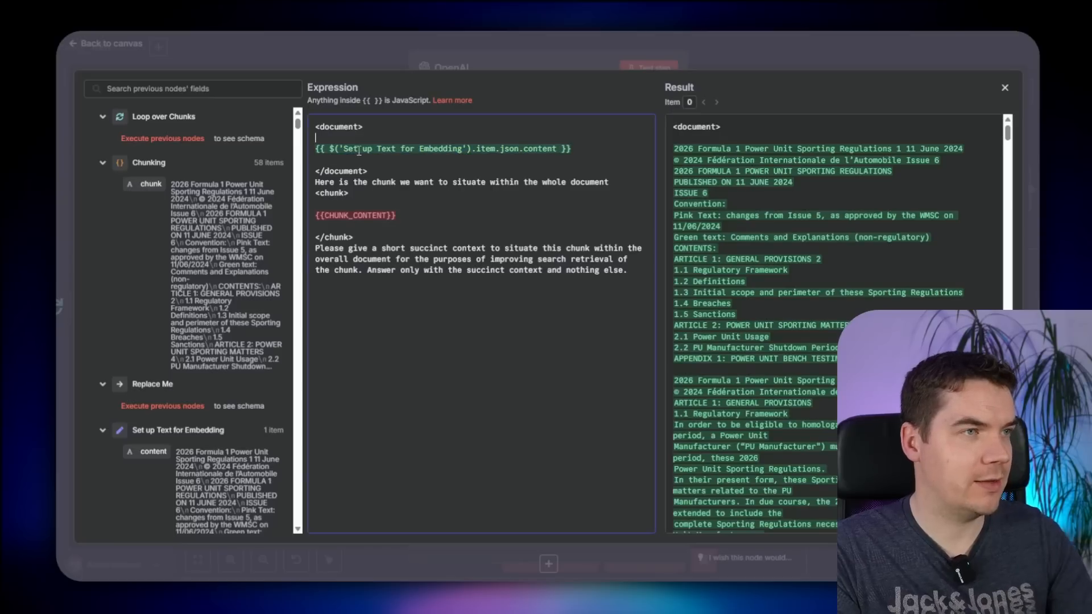
key("BackSpace")
left_click(329, 152)
key("BackSpace")
left_click_drag(337, 206, 337, 199)
- Insert the Loop over Chunks current chunk between the prompt's chunk tags
type("{{")
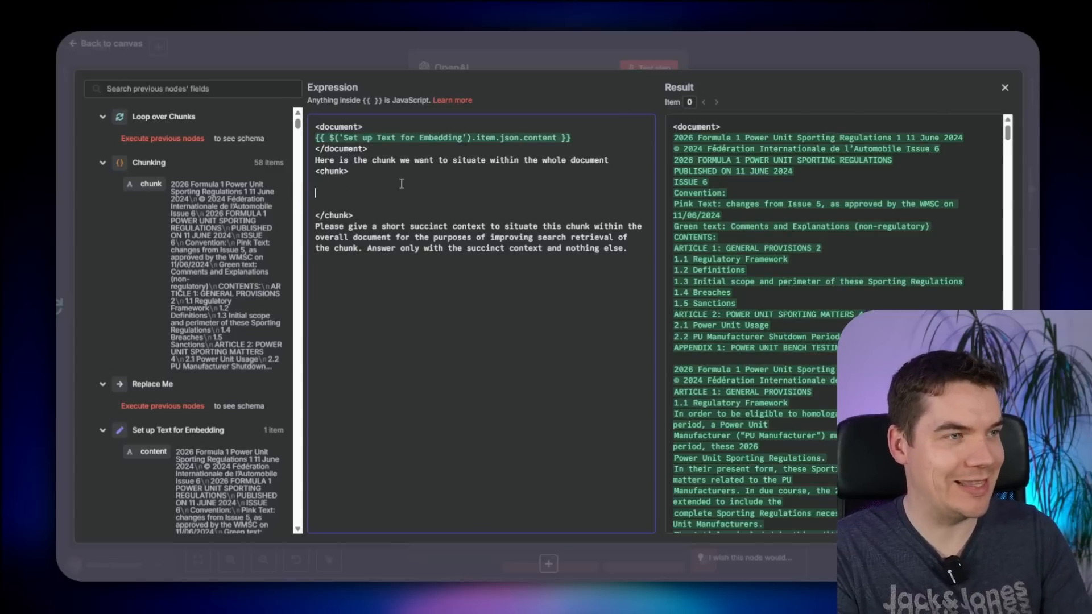
key("BackSpace")
left_click(773, 54)
left_click(772, 53)
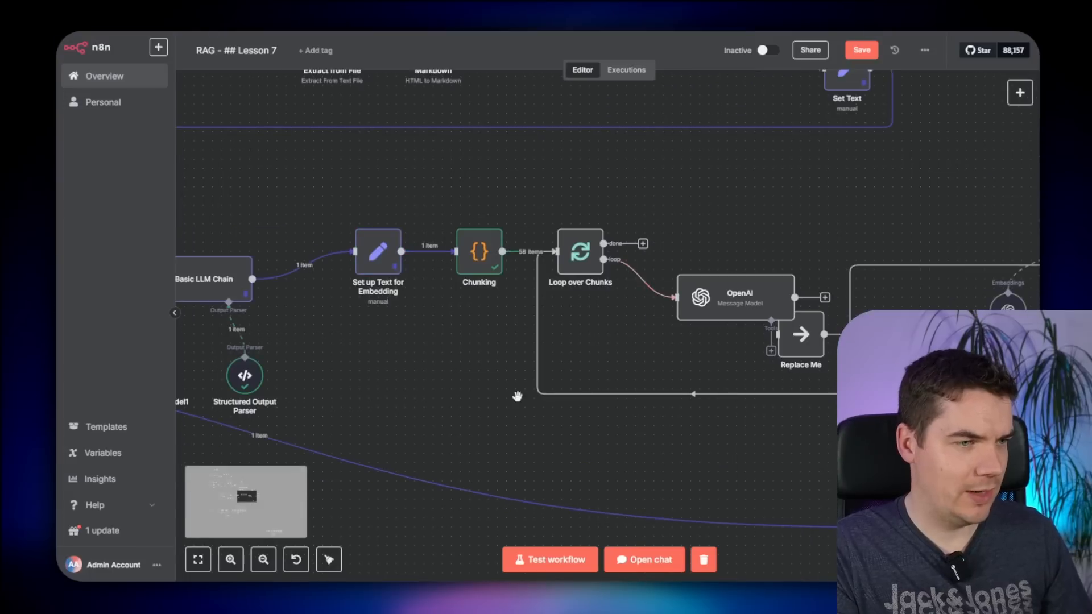
scroll(429, 361, "down", 3)
scroll(613, 347, "left", 6)
scroll(613, 347, "up", 2)
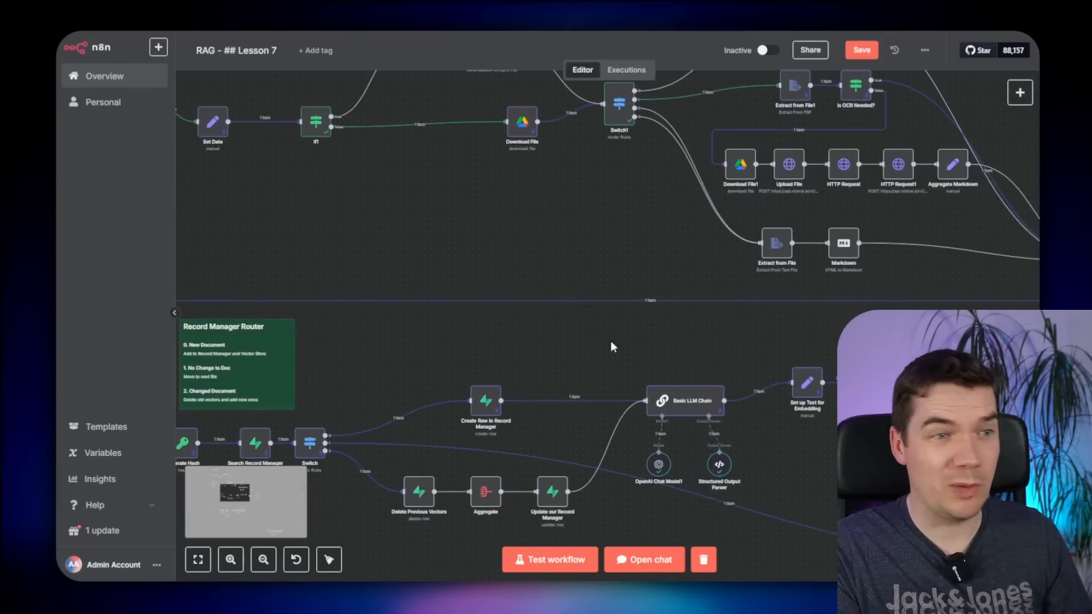
scroll(396, 259, "left", 6)
scroll(415, 234, "up", 3)
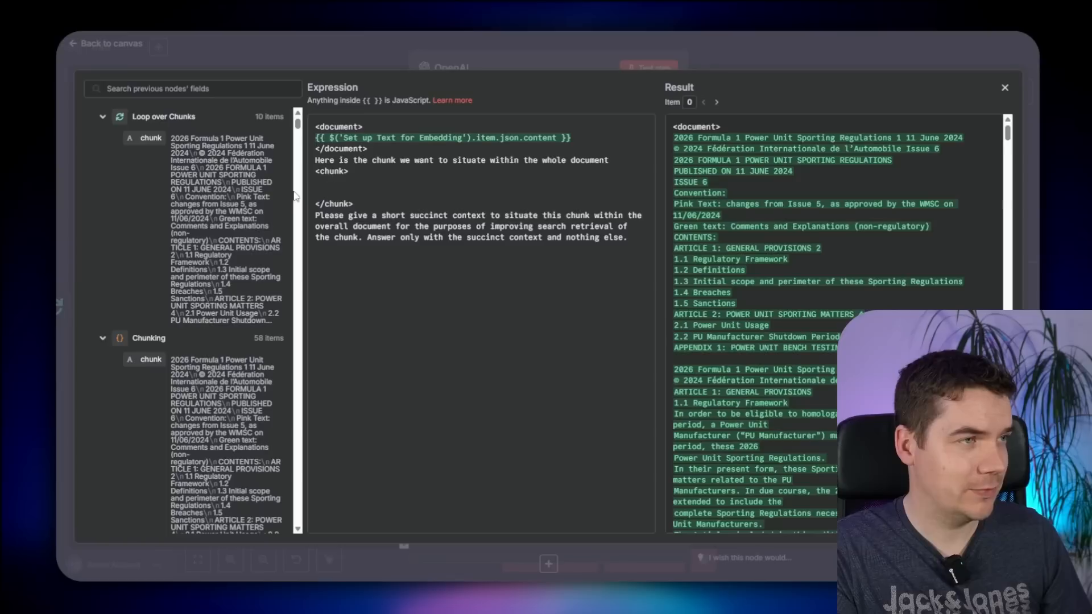
left_click_drag(151, 137, 342, 194)
key("BackSpace")
key("ctrl+plus")
key("ctrl+plus")
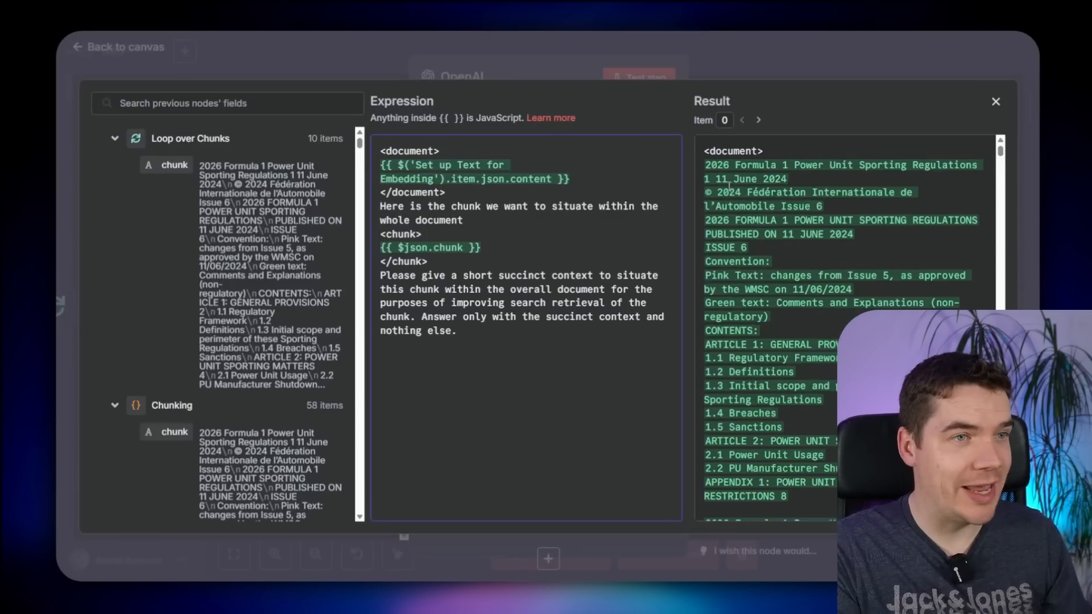
- Review the resolved prompt preview: document text, situating-the-chunk instruction, and succinct-context request
left_click_drag(705, 151, 736, 151)
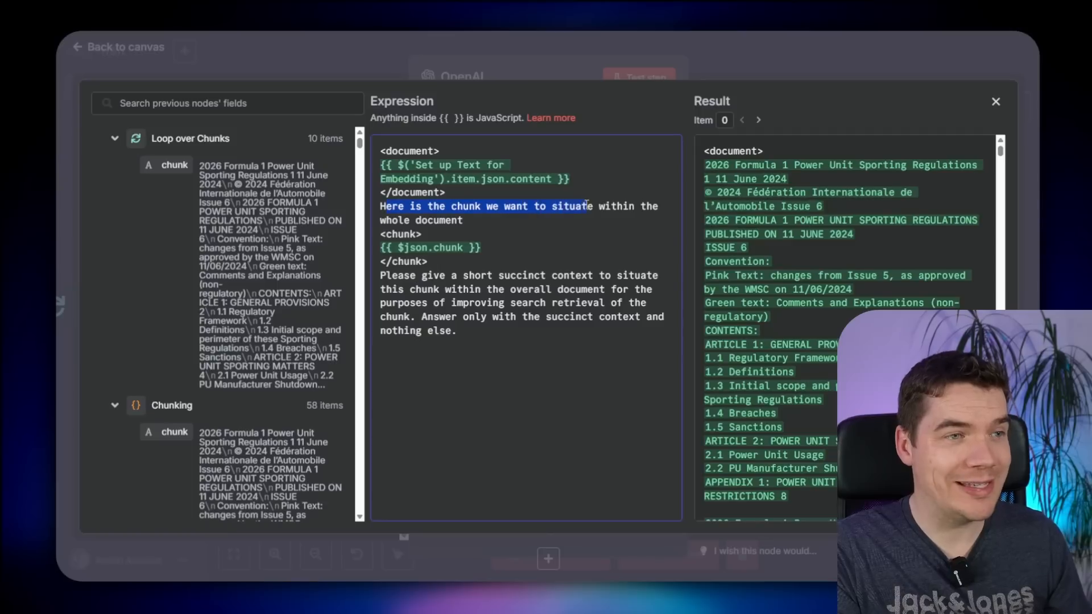
left_click_drag(586, 205, 459, 218)
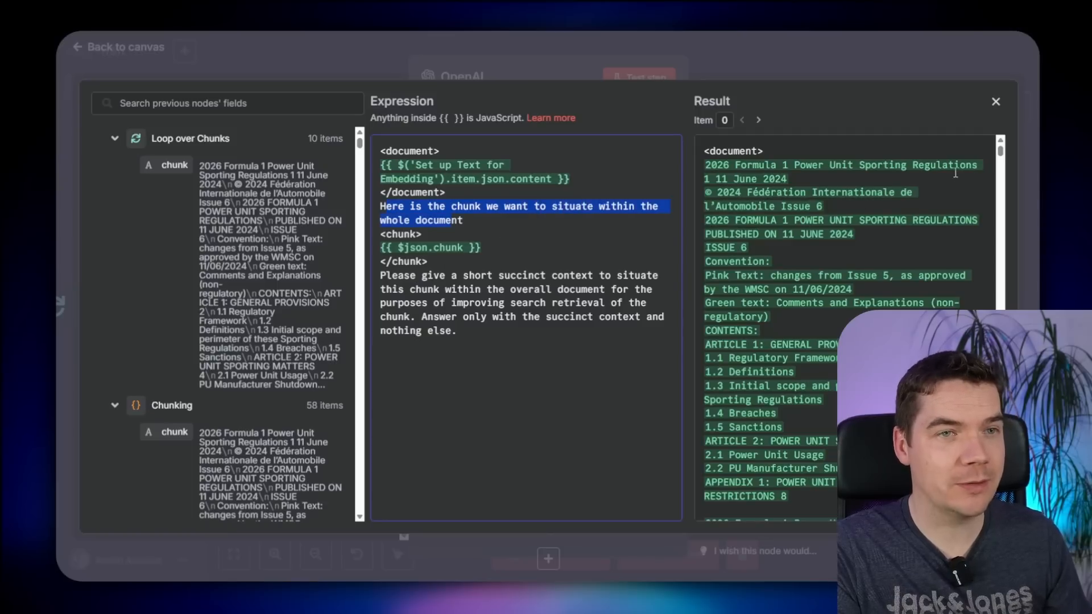
scroll(955, 172, "down", 15)
scroll(938, 228, "up", 15)
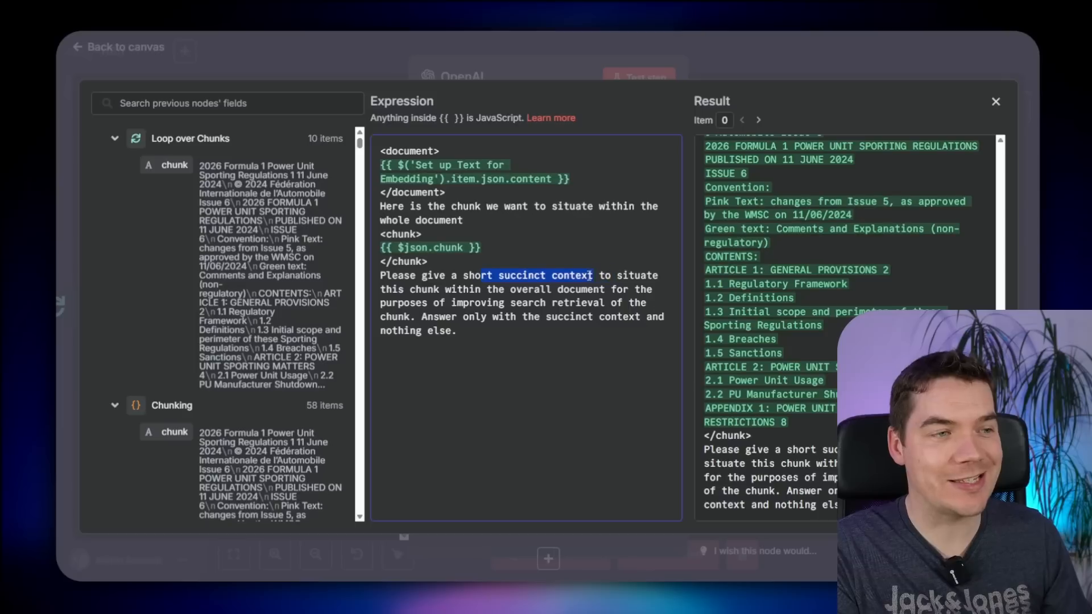
left_click_drag(590, 275, 545, 290)
left_click(552, 292)
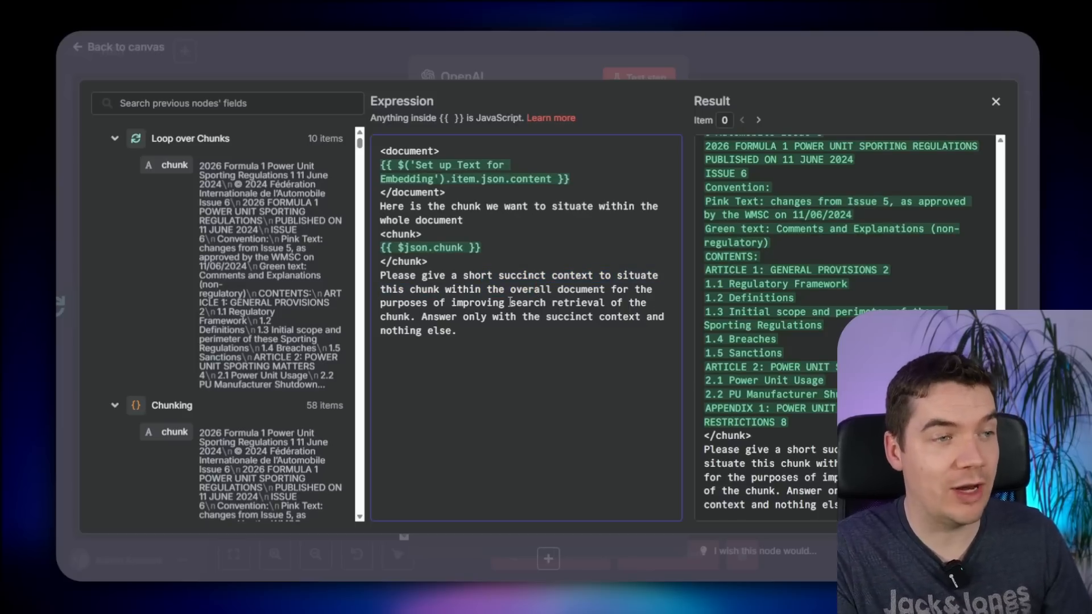
- Close the OpenAI step and search the web for 'openai rate limit' in a new tab
left_click(824, 60)
left_click(825, 61)
left_click_drag(829, 226, 629, 169)
key("ctrl+t")
type("openai rate limit")
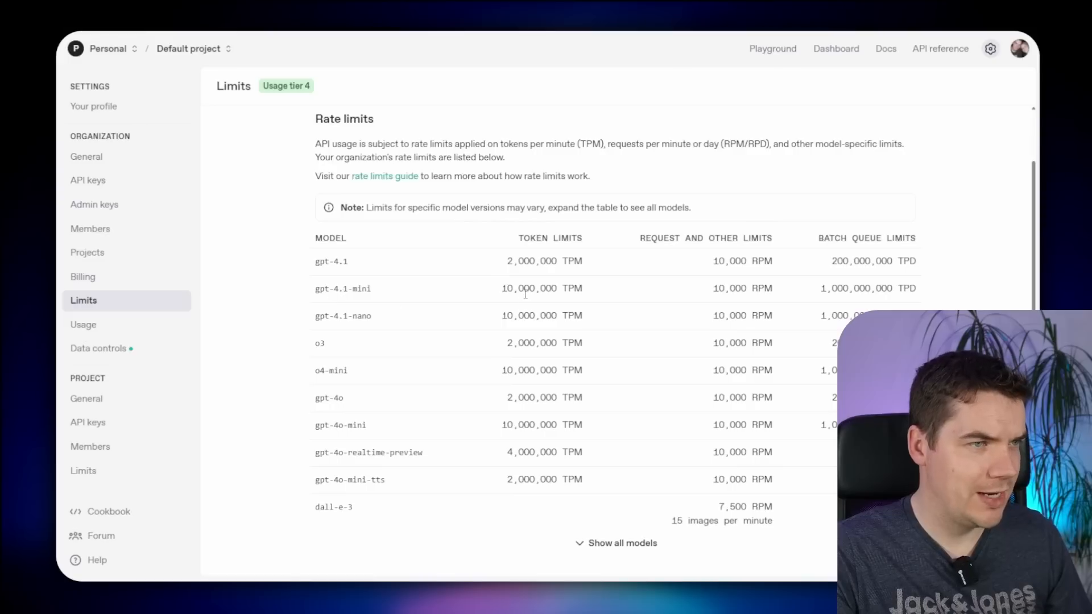
left_click_drag(504, 292, 577, 292)
left_click(564, 291)
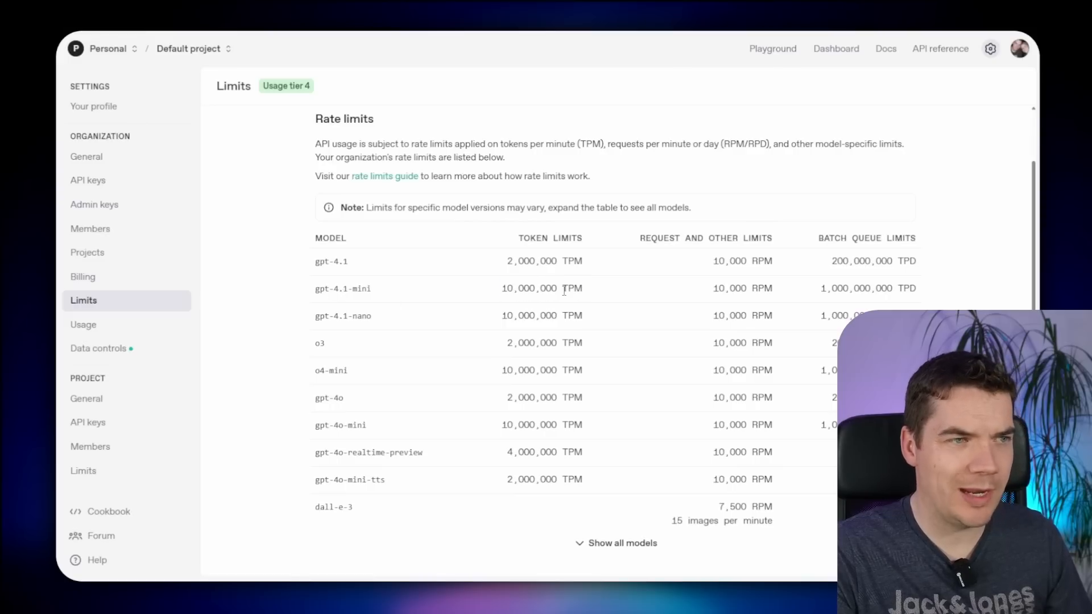
mouse_move(502, 291)
left_mouse_down()
mouse_move(581, 291)
mouse_move(518, 294)
left_mouse_up()
left_click(573, 291)
left_click(554, 292)
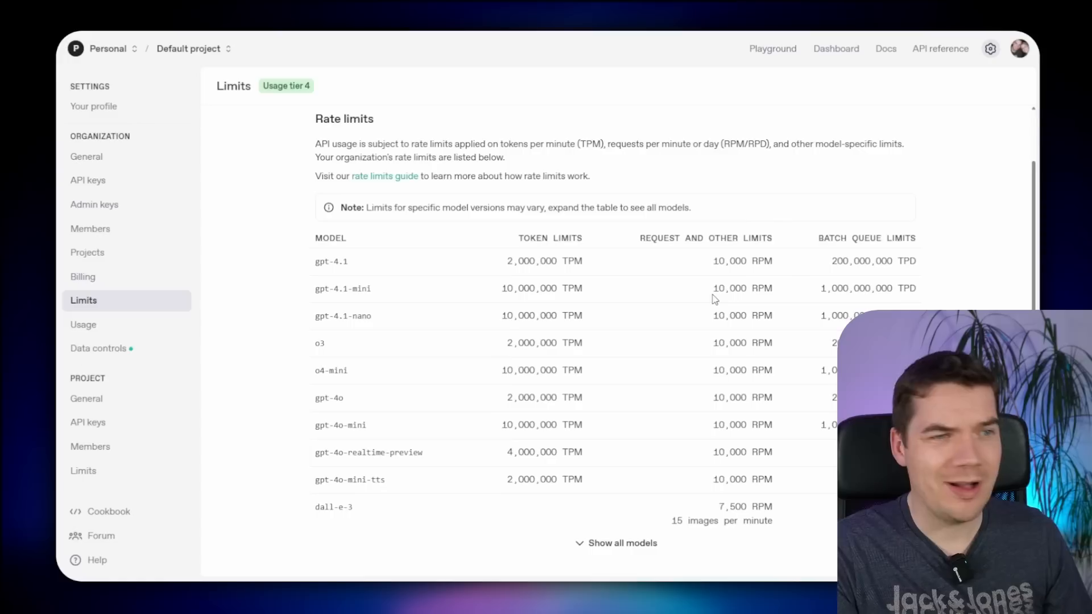
left_click_drag(713, 289, 772, 289)
left_click(750, 292)
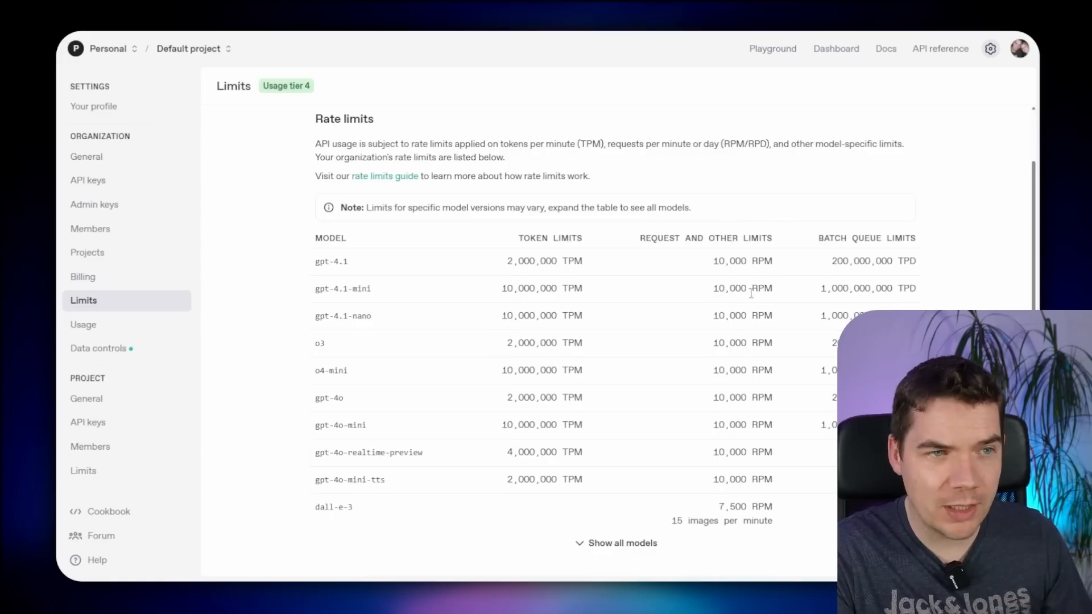
left_click_drag(504, 295, 574, 292)
triple_click(565, 293)
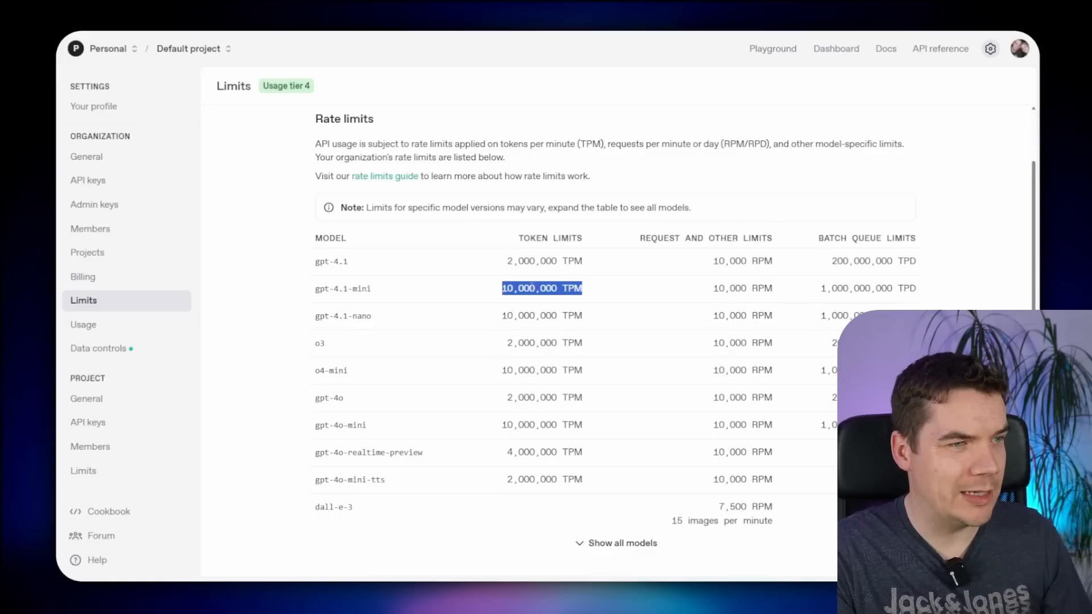
left_click(529, 289)
double_click(528, 290)
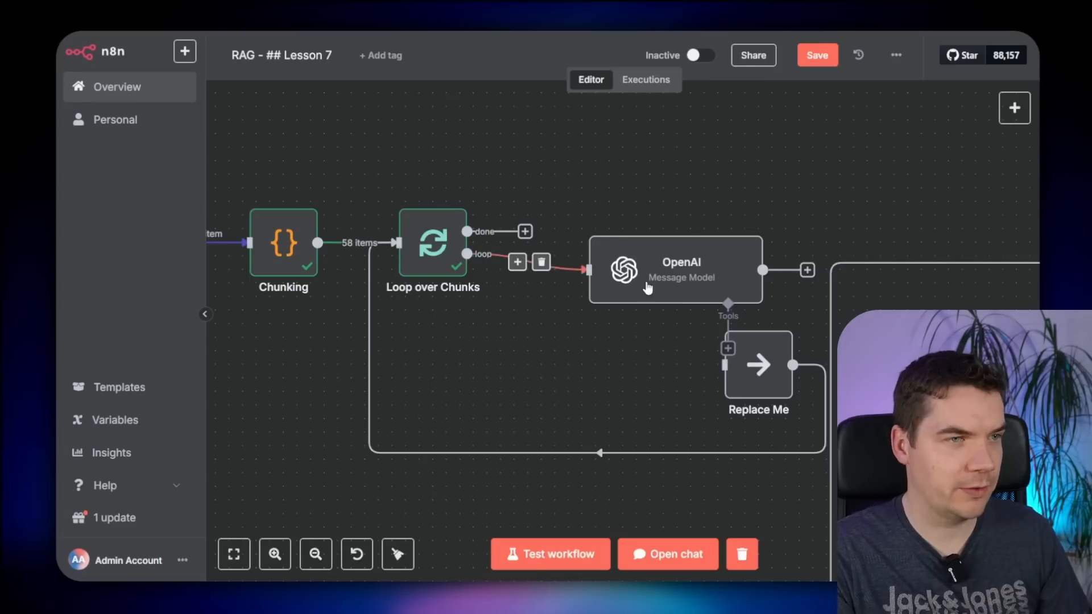
scroll(646, 285, "right", 3)
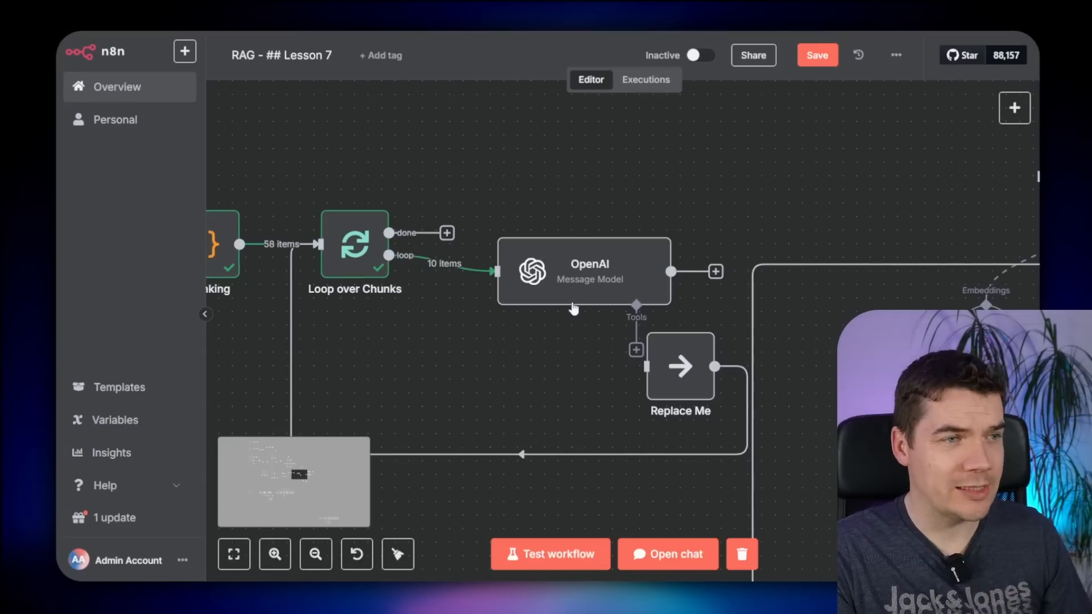
- Save the workflow and check the Loop over Chunks settings
double_click(575, 273)
key("Escape")
key("ctrl+s")
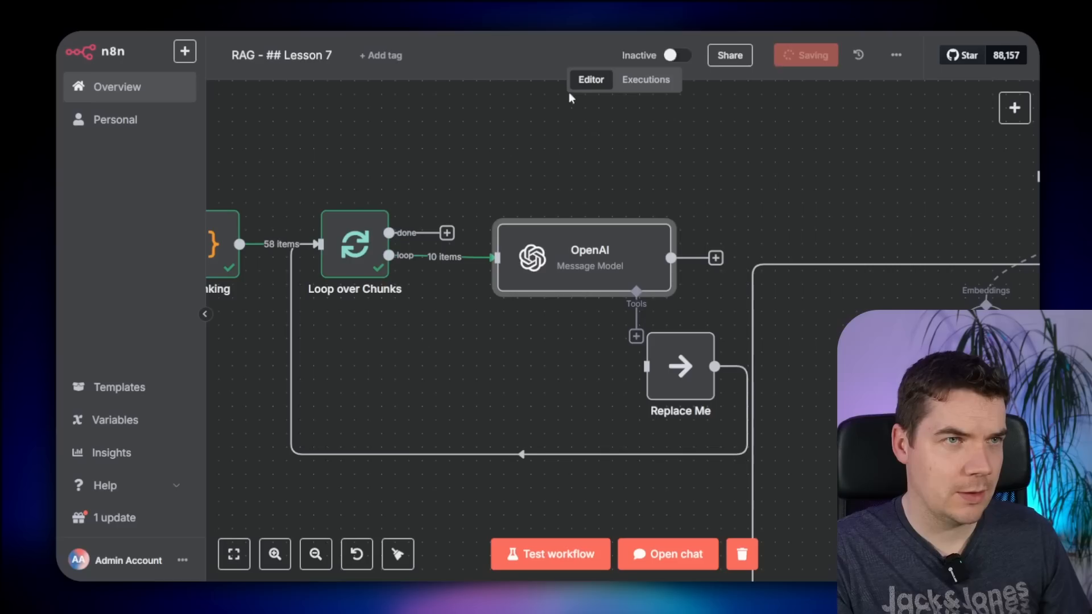
double_click(355, 244)
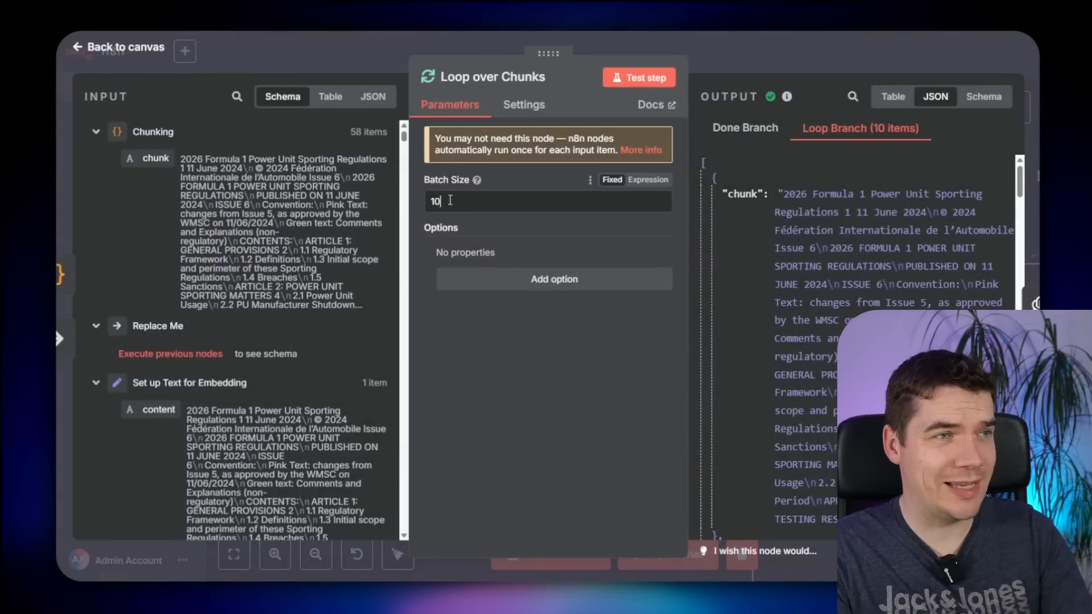
left_click(777, 43)
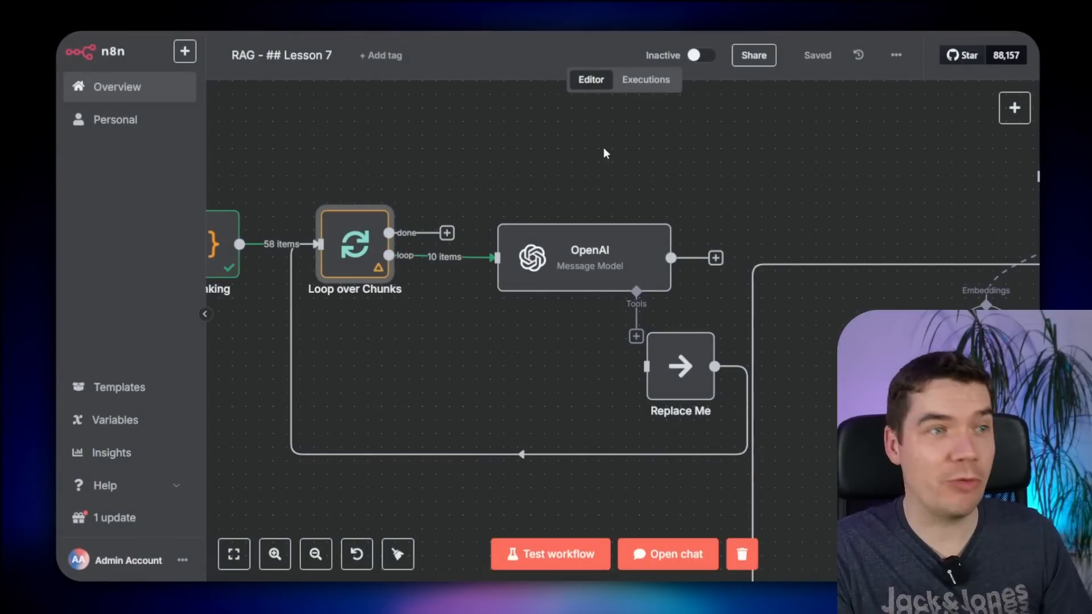
- Run a test of the workflow from the New Files trigger
scroll(478, 146, "down", 5)
left_click_drag(444, 154, 824, 268)
scroll(824, 268, "down", 2)
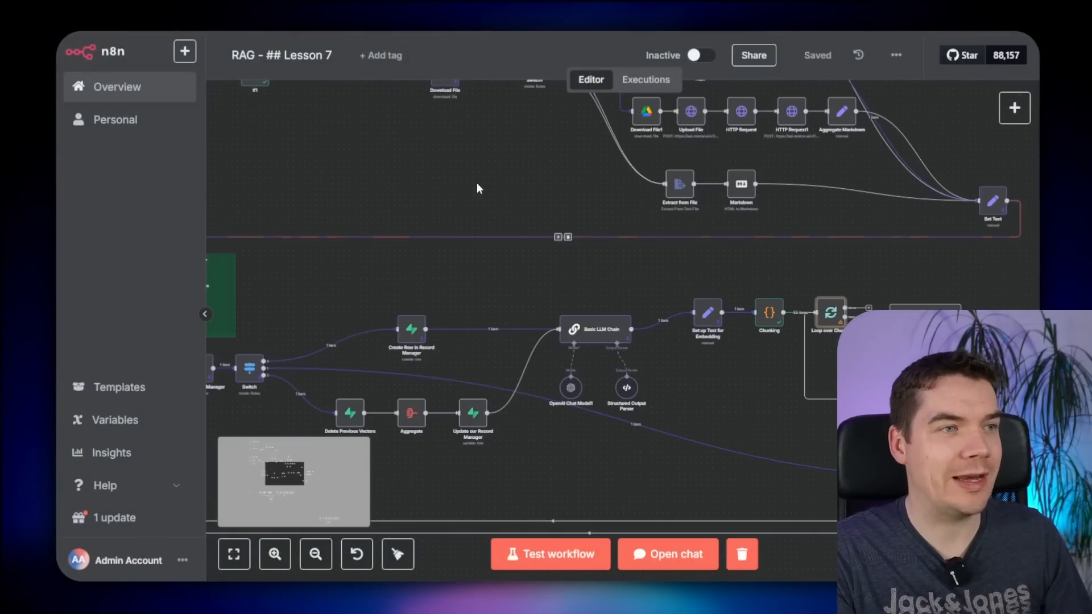
left_click_drag(432, 169, 784, 227)
scroll(659, 225, "down", 1)
left_click_drag(604, 224, 643, 268)
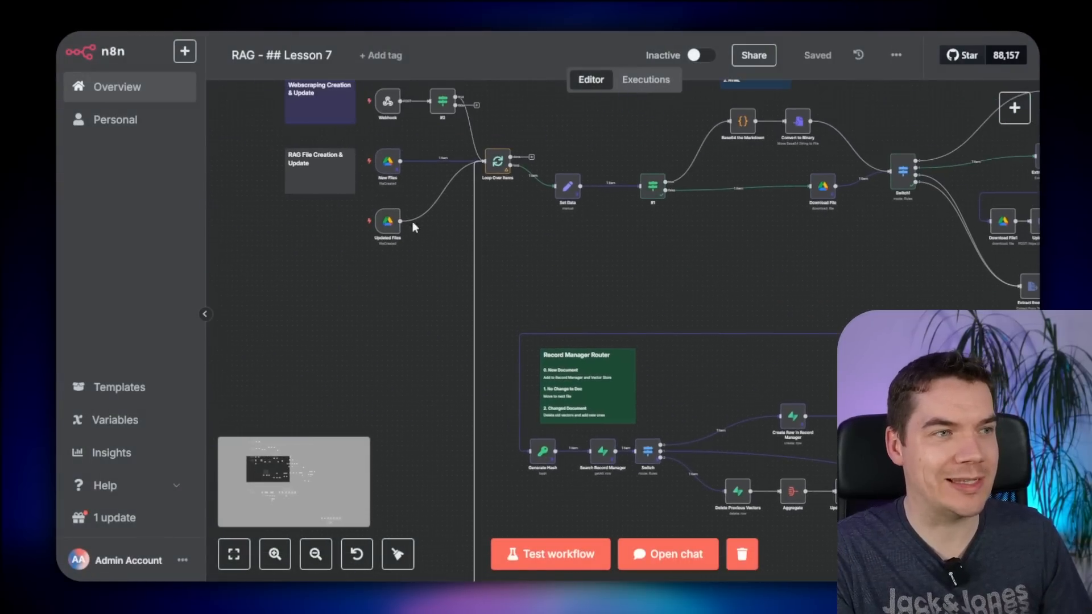
left_click(357, 162)
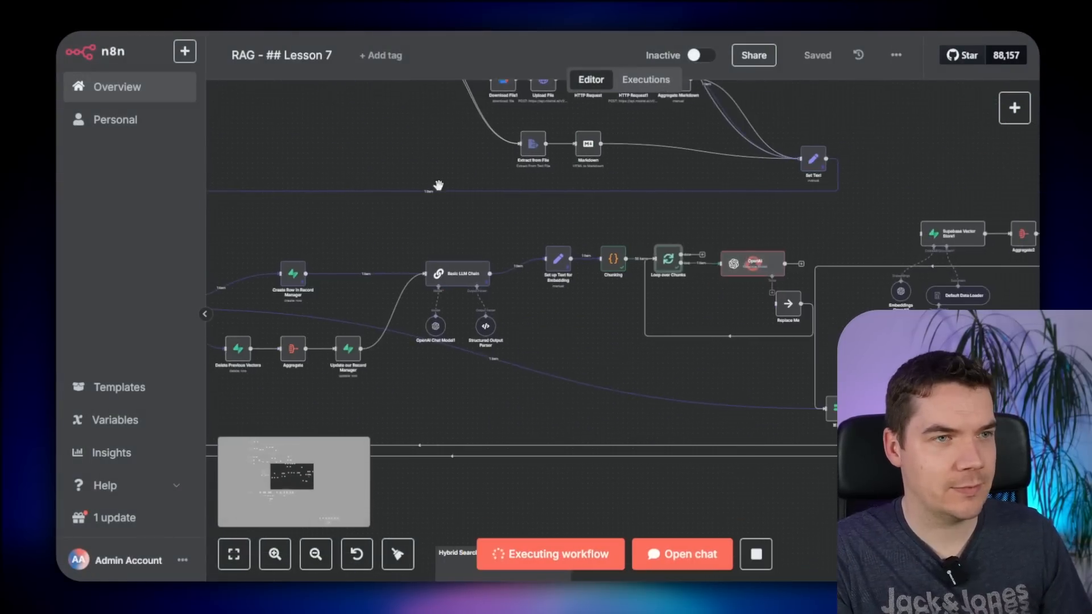
- Inspect the OpenAI step's output description generated for the first chunk
scroll(697, 281, "up", 4)
scroll(808, 293, "up", 2)
left_click_drag(808, 293, 688, 308)
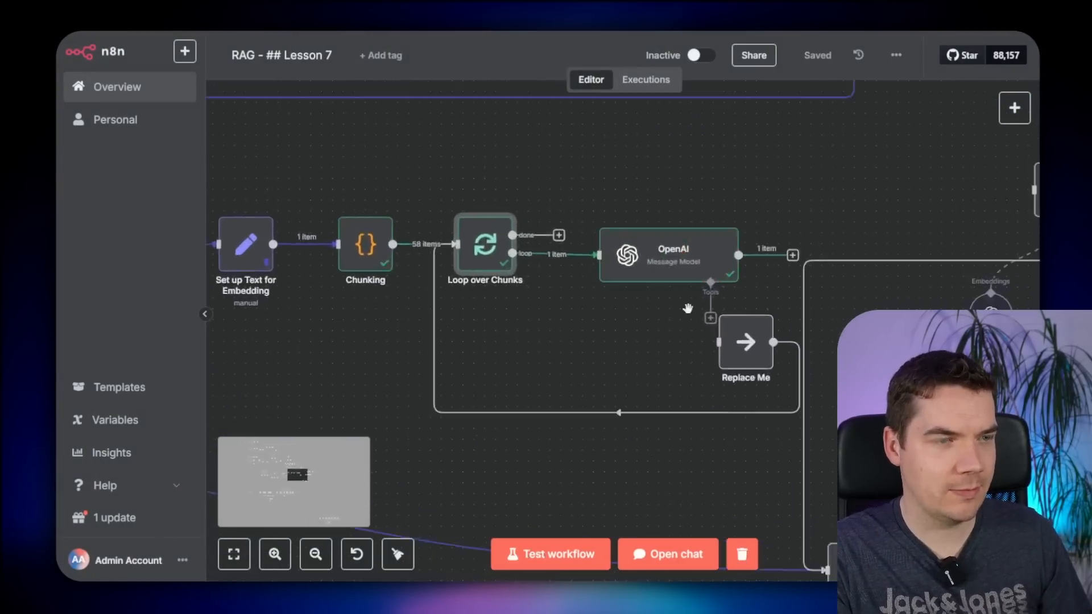
scroll(689, 308, "up", 2)
left_click_drag(835, 236, 747, 276)
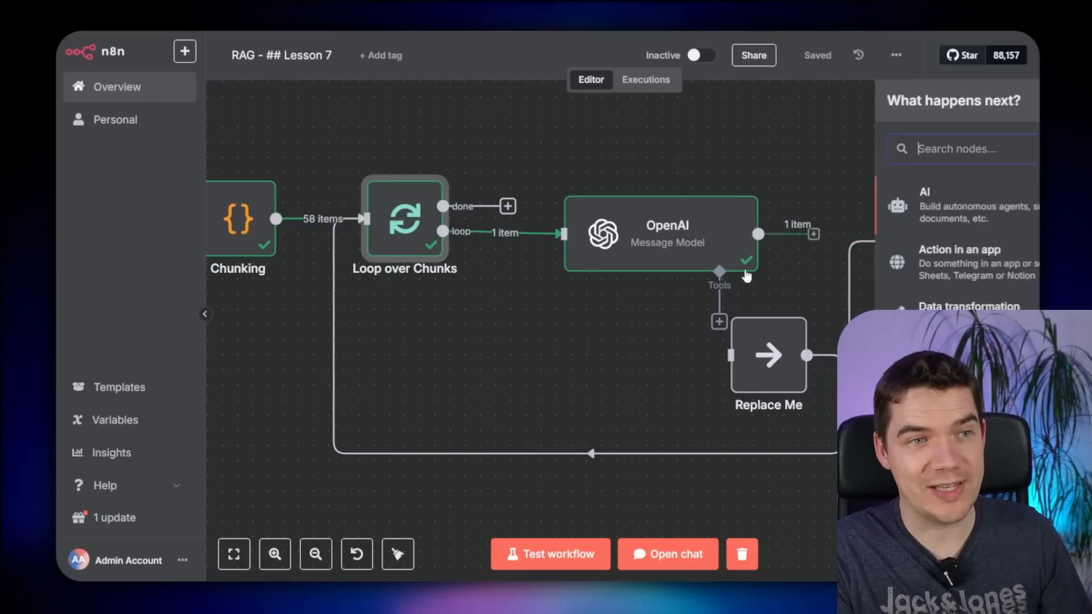
double_click(696, 228)
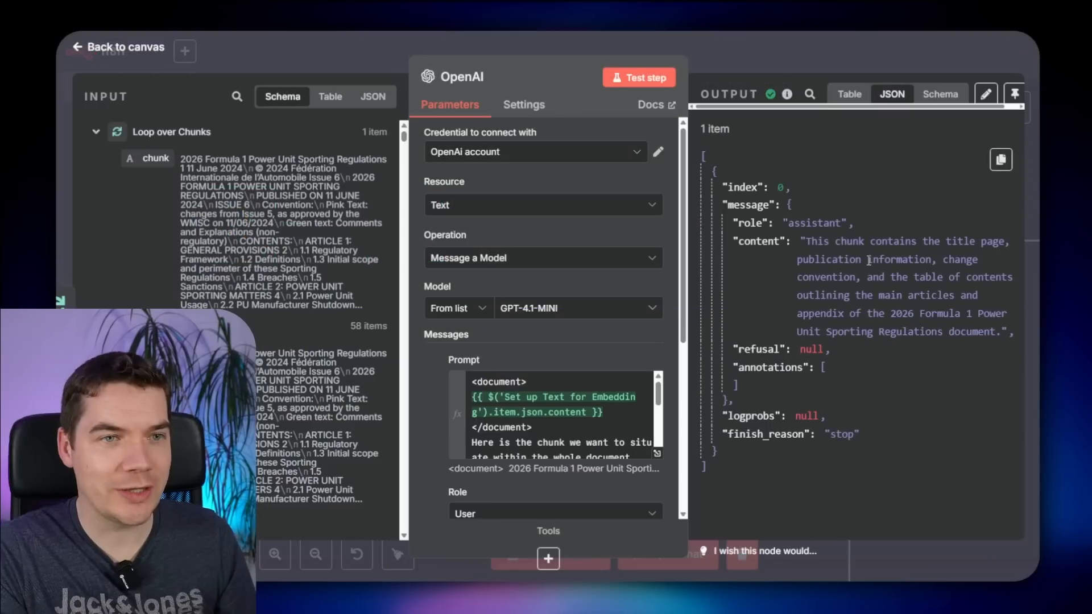
left_click_drag(833, 245, 949, 315)
left_click(933, 316)
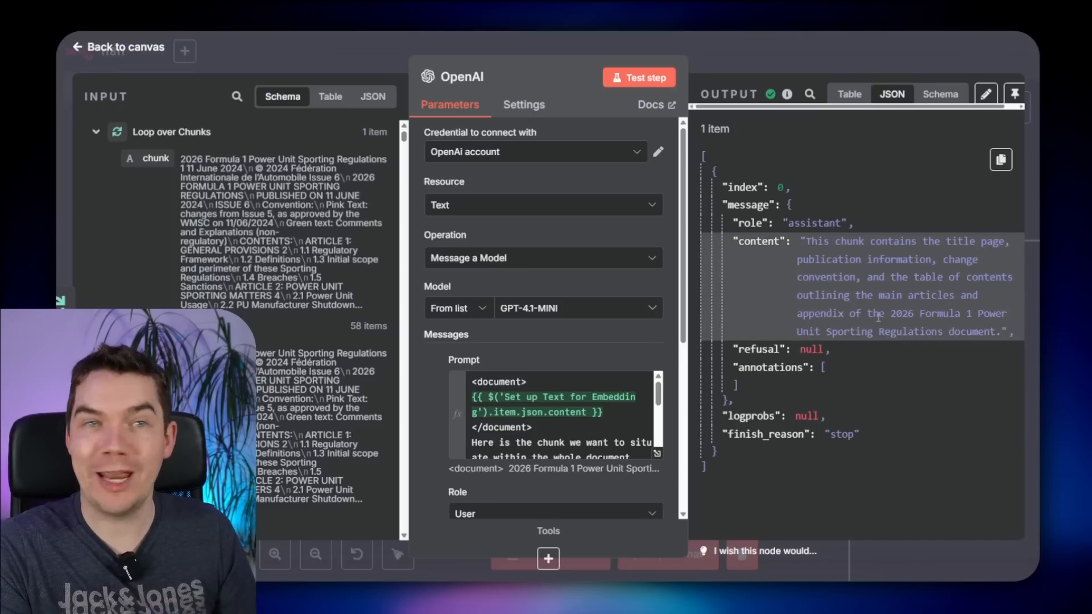
- Rename the OpenAI step to 'Generate Chunk Description'
key("Escape")
key("F2")
type("G")
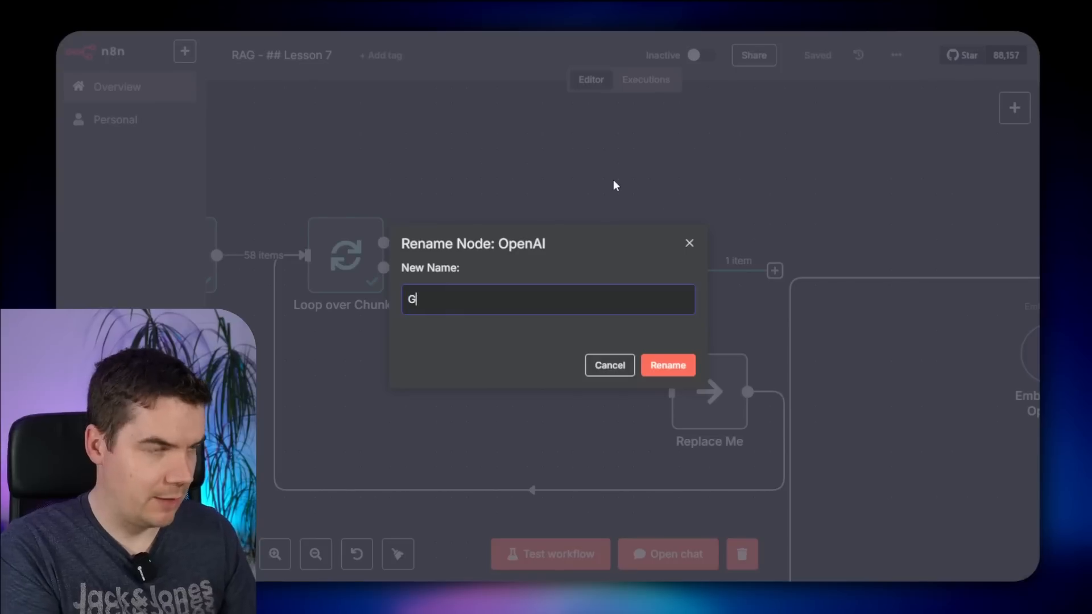
type("enerate Chunk Description")
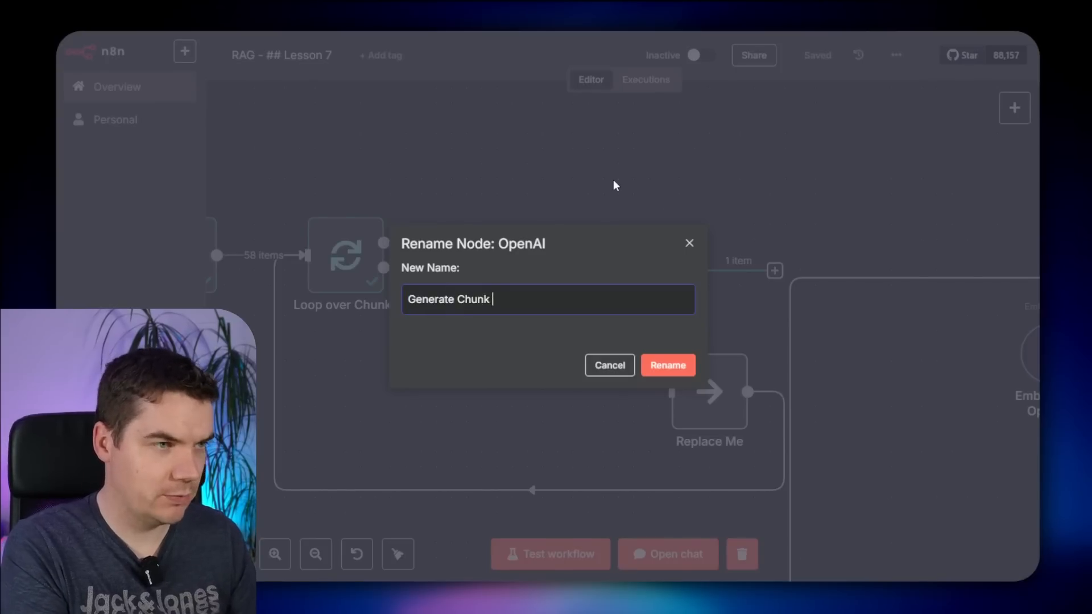
key("Return")
- Add an Edit Fields (Set) step after it named 'Setup Chunk for Embedding'
scroll(559, 221, "down", 1)
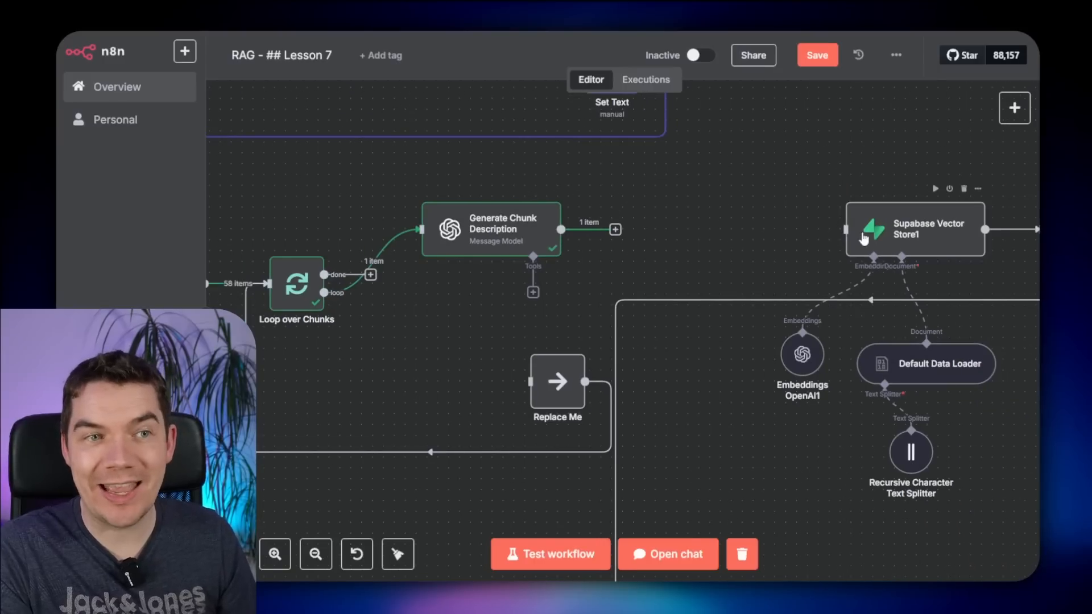
left_click(616, 229)
type("ed")
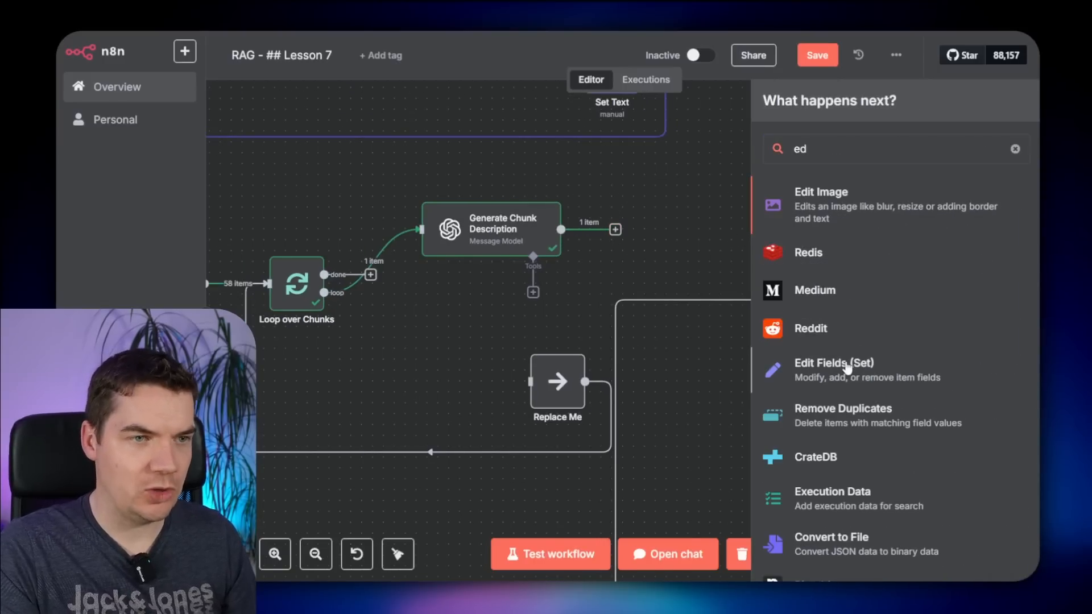
left_click(847, 368)
key("Escape")
scroll(381, 267, "up", 3)
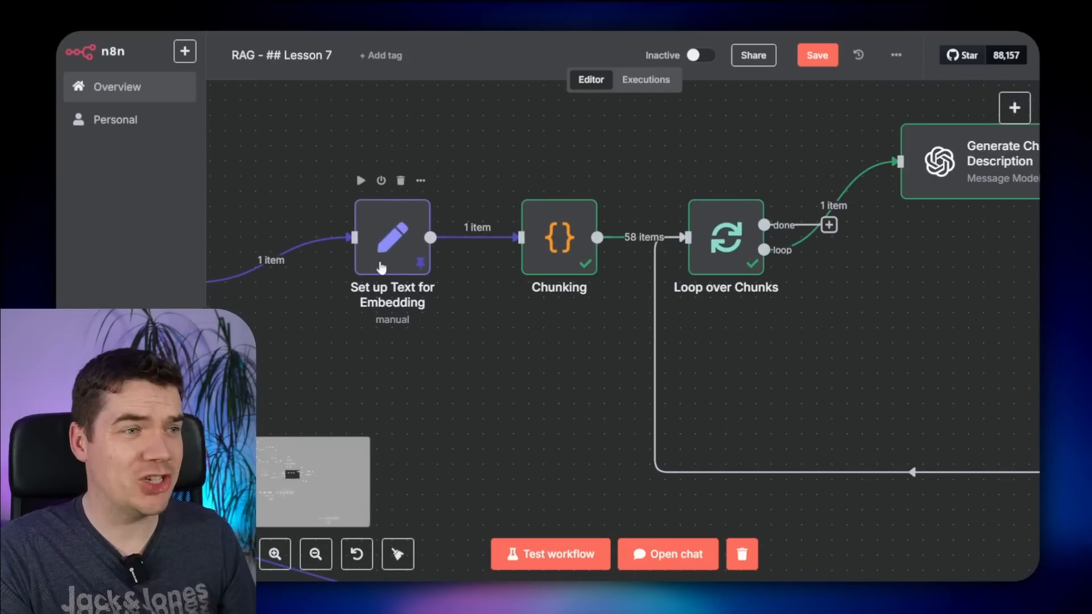
double_click(386, 254)
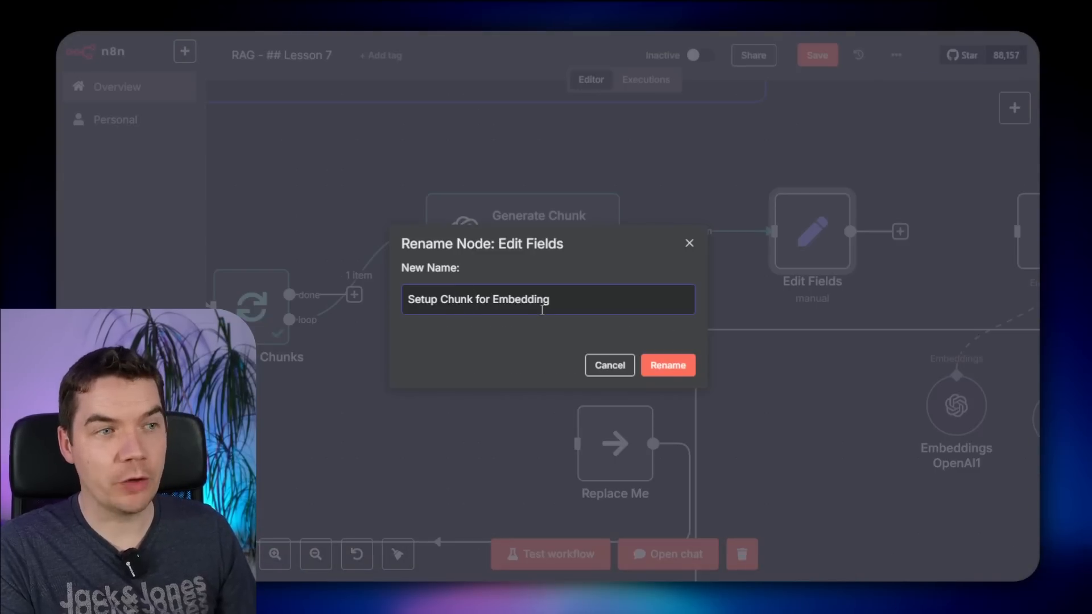
left_click(663, 365)
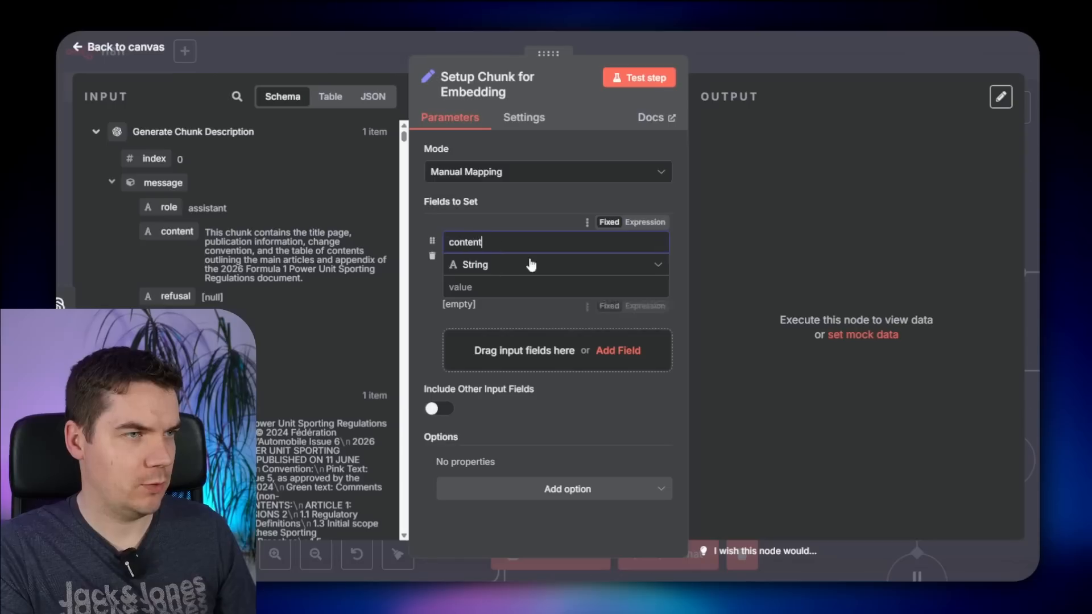
- Set content to the expression {{ $json.message.content }} - {{ $('Loop over Chunks').item.json.chunk }}
left_click(493, 286)
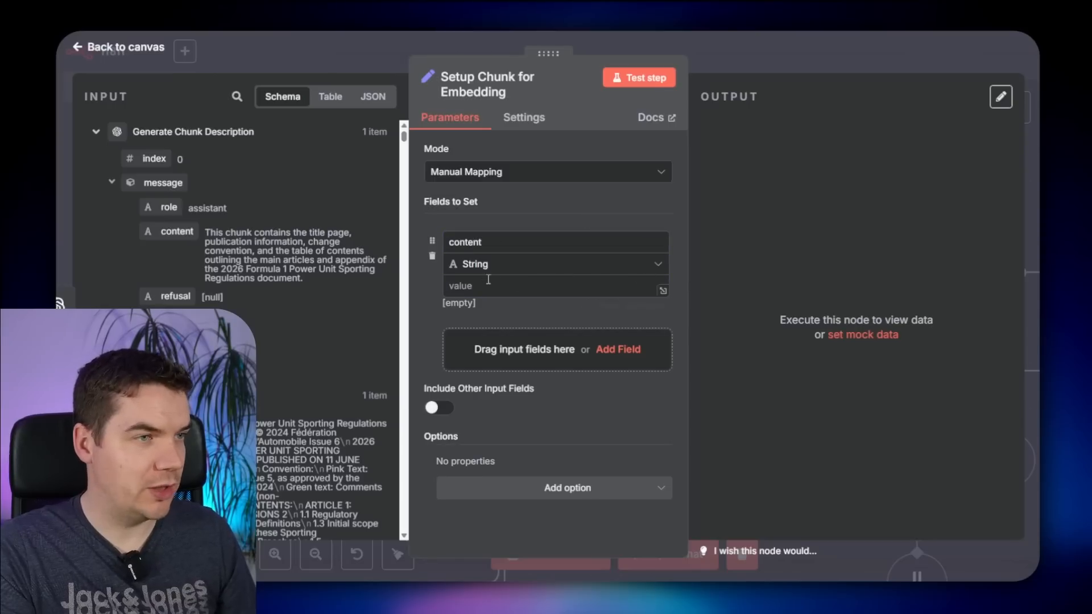
left_click(645, 305)
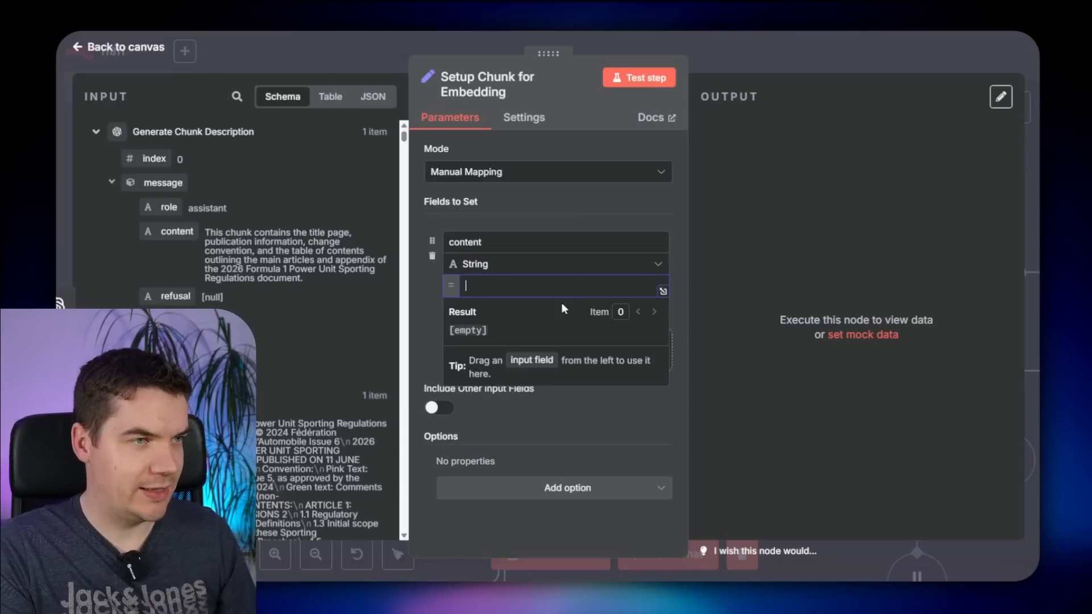
left_click(663, 291)
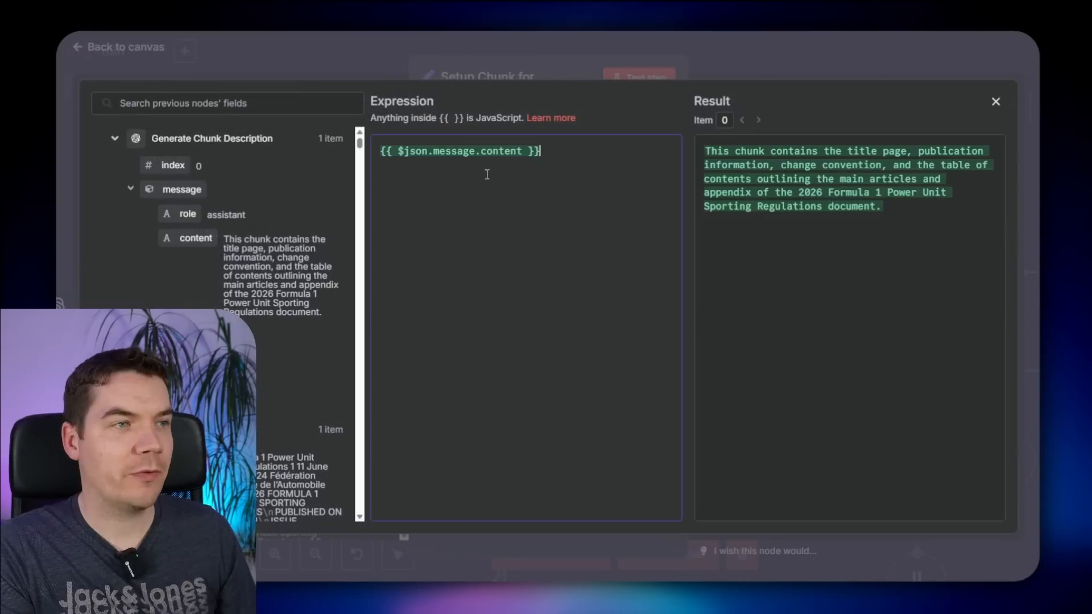
key("ctrl+a")
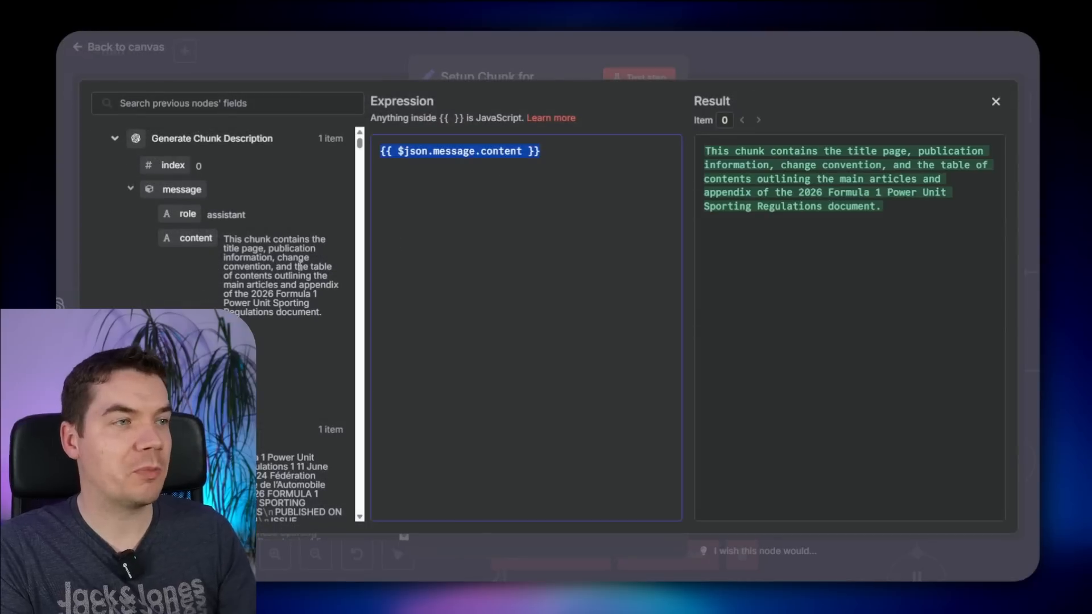
key("BackSpace")
left_click_drag(189, 237, 499, 182)
type("-")
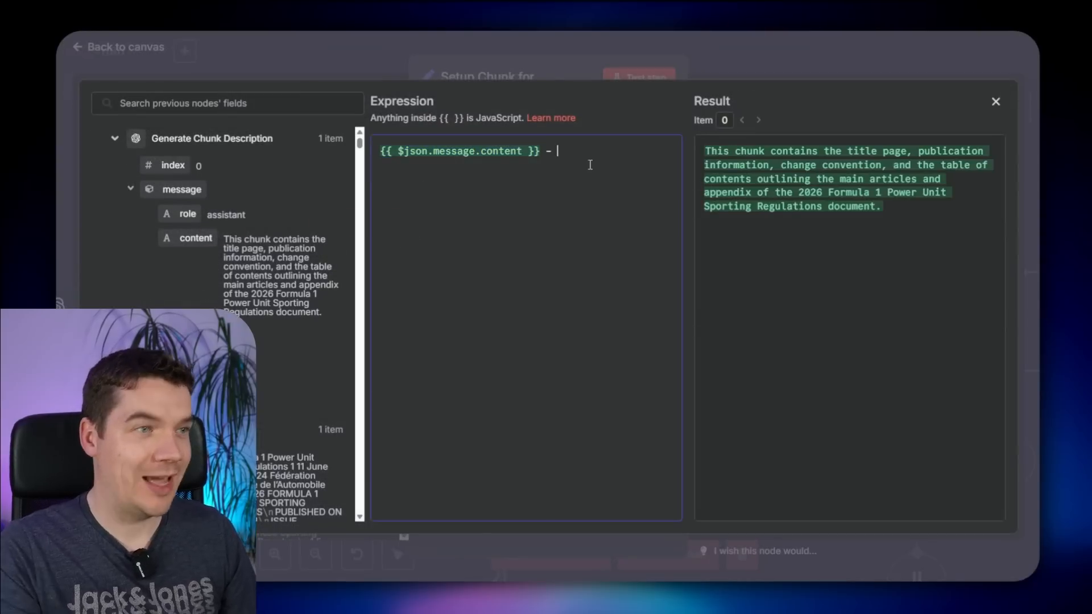
type("{{ $('Loop over Chunks').item.json.chunk }}")
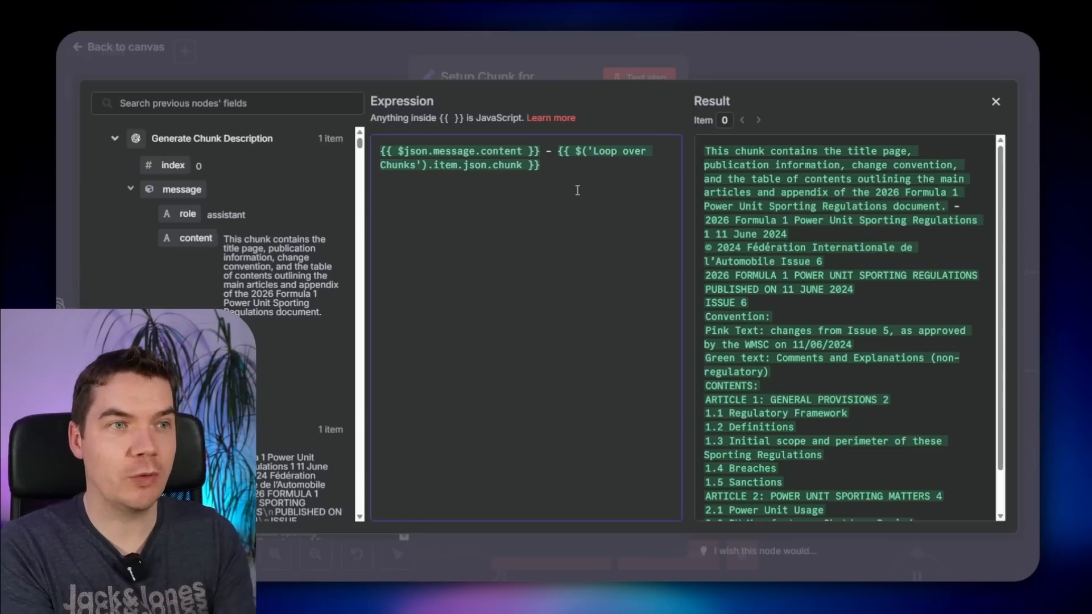
left_click(783, 44)
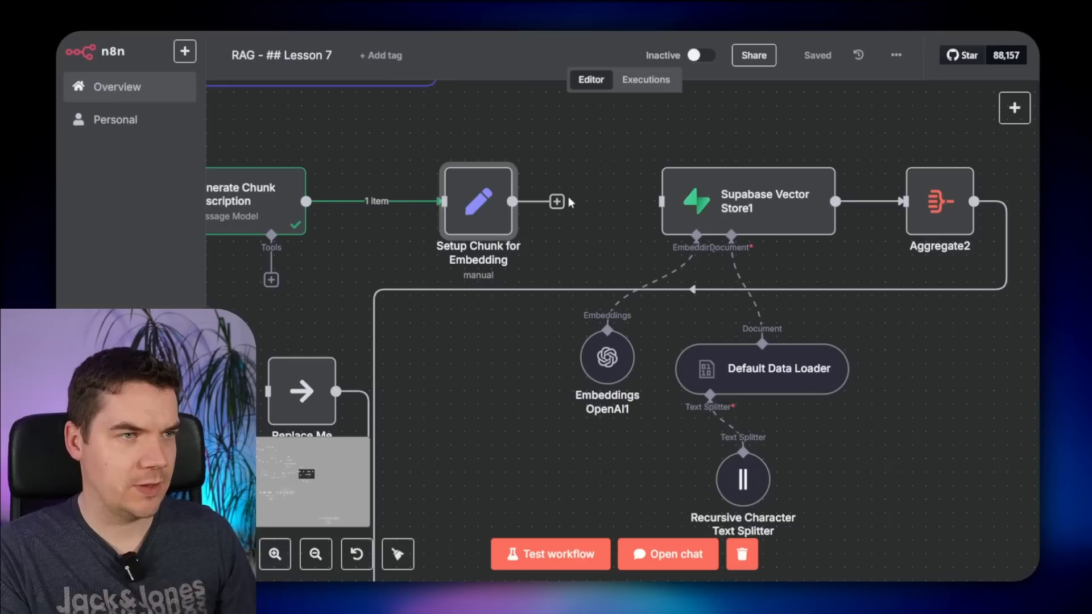
- Check the text splitter's chunk size 1000 and overlap 200, and the Embeddings OpenAI1 settings
scroll(670, 172, "down", 2)
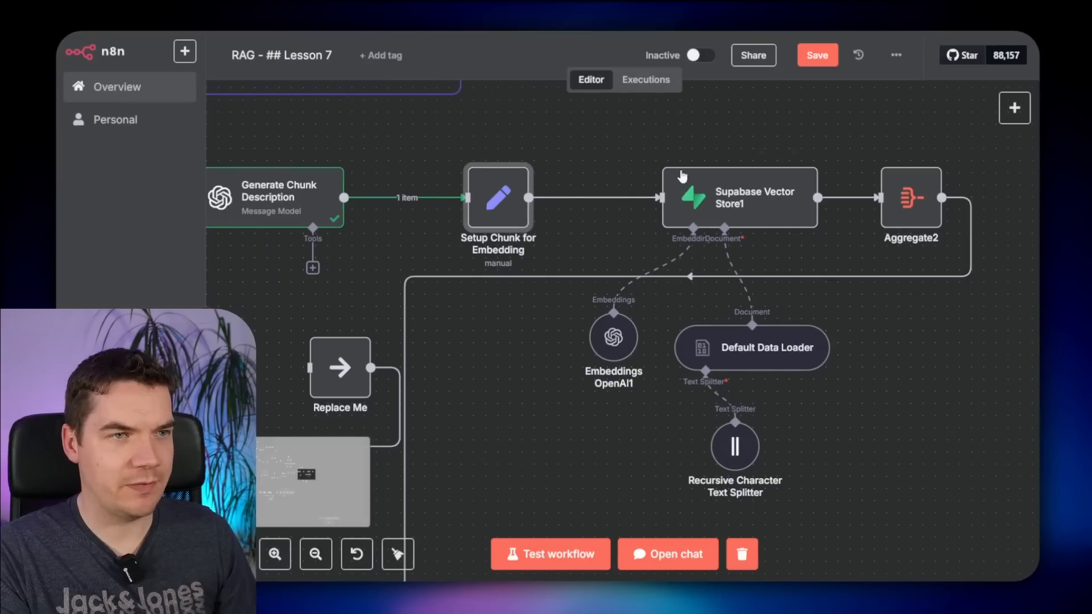
double_click(734, 447)
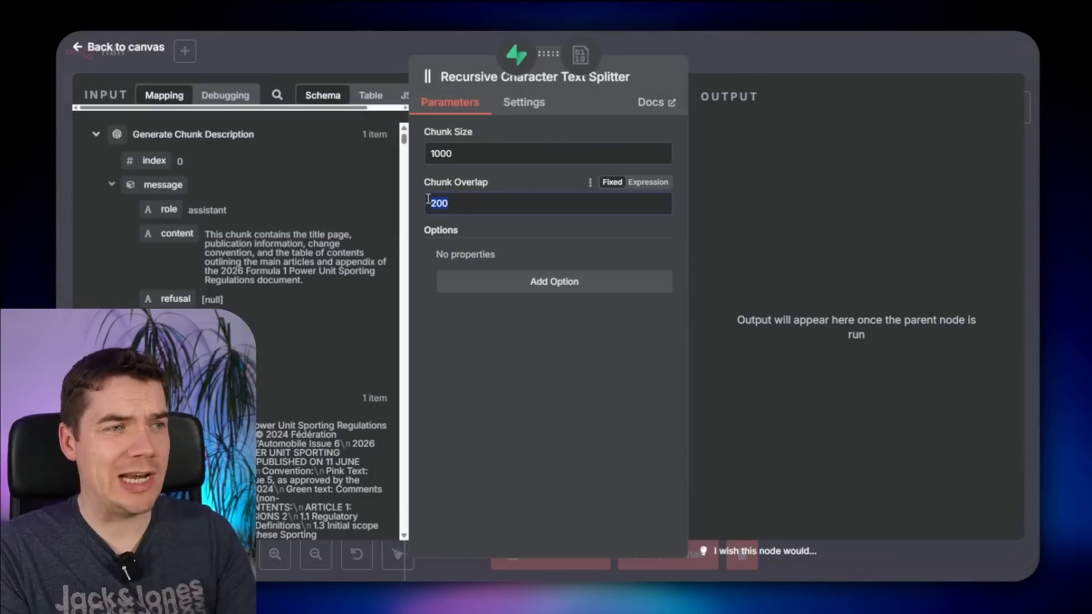
left_click(444, 155)
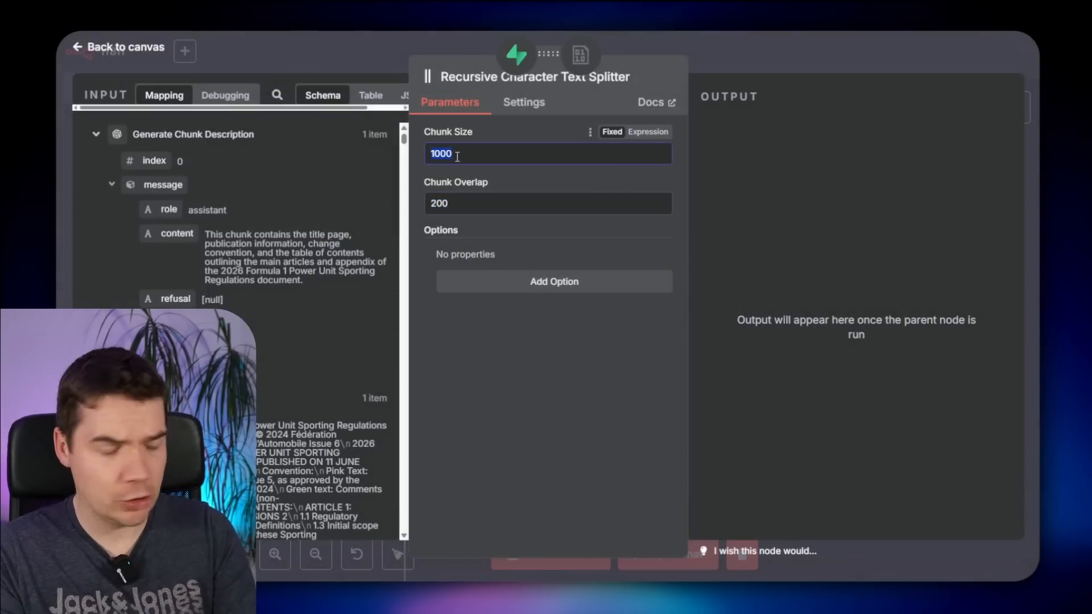
key("Escape")
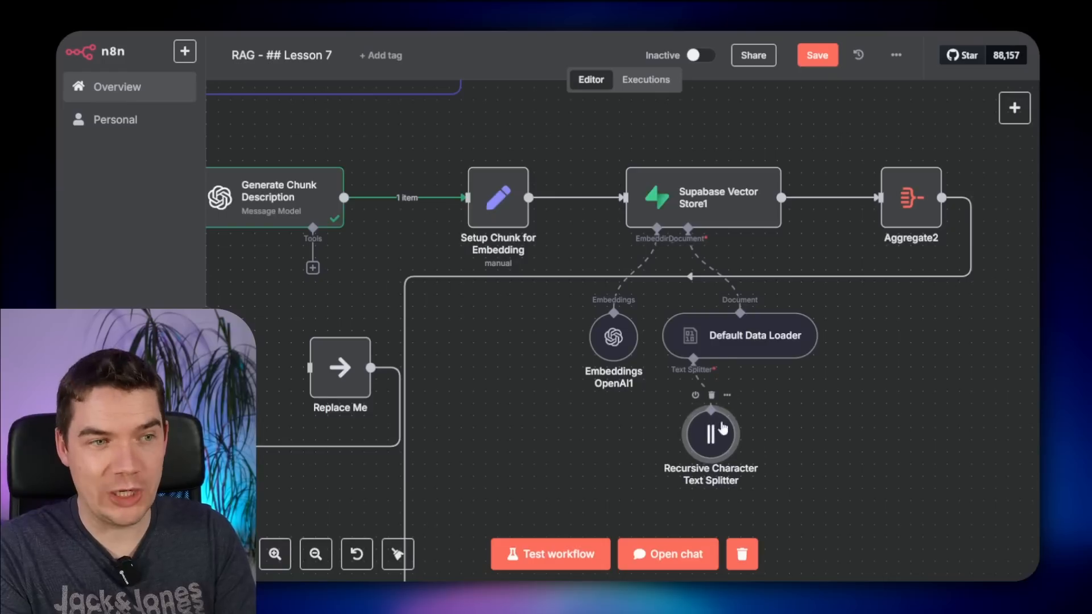
double_click(711, 435)
left_click(452, 160)
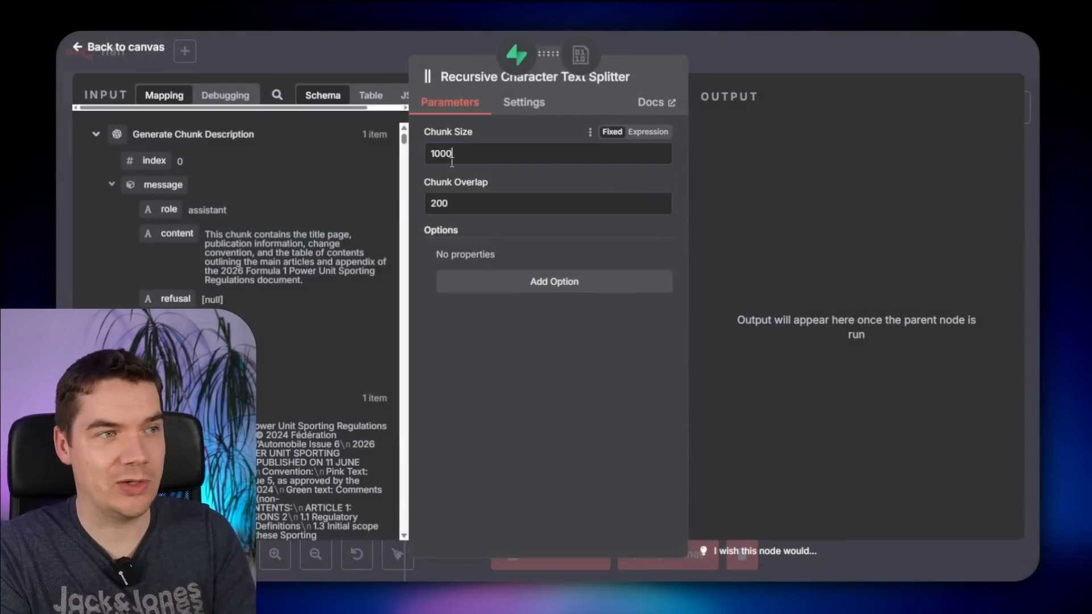
key("Escape")
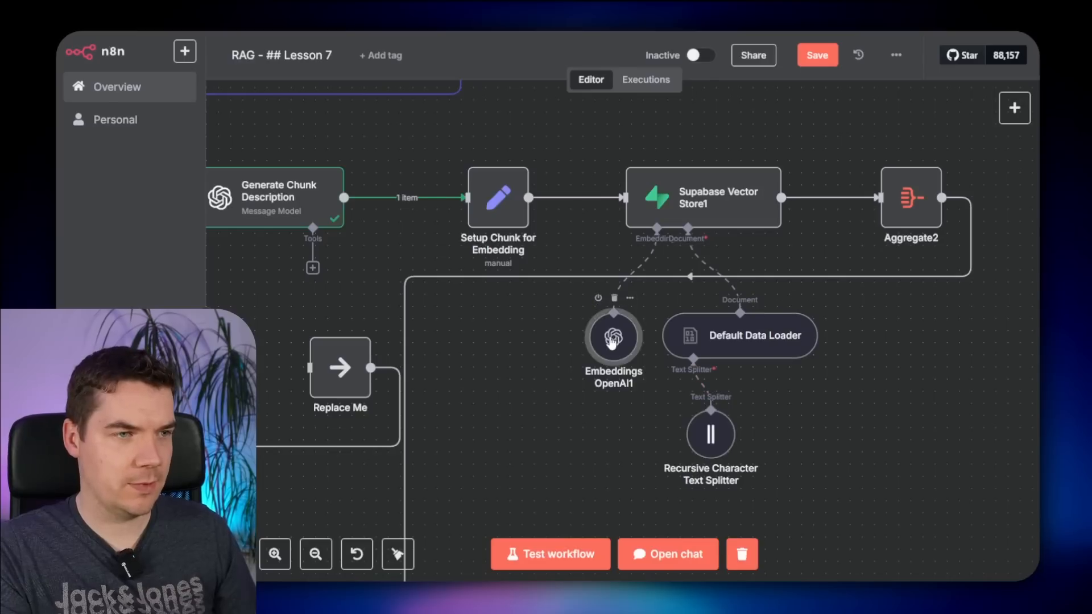
double_click(616, 329)
key("Escape")
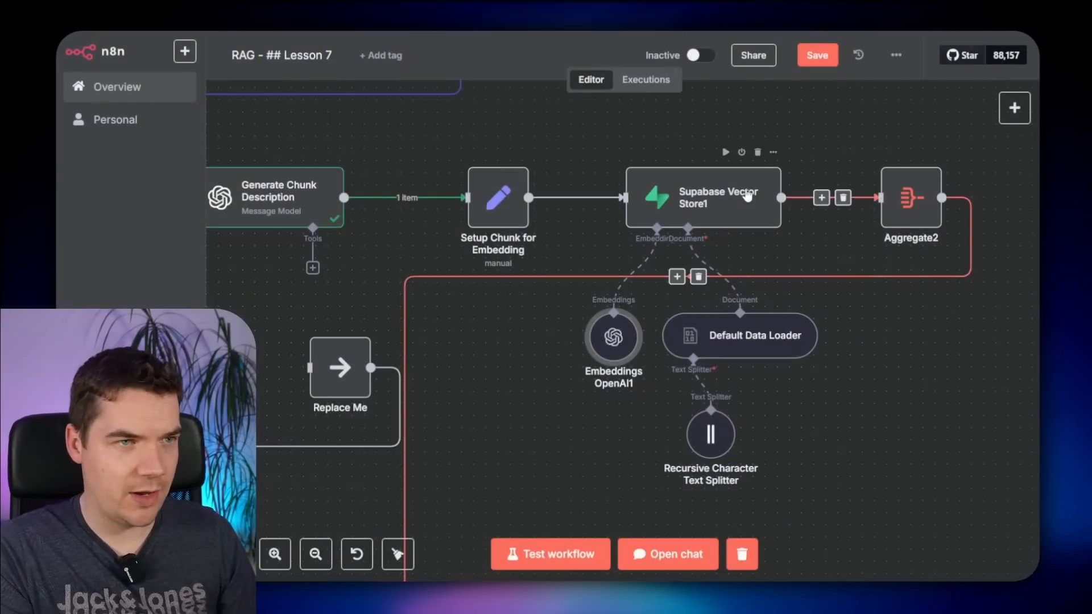
scroll(767, 231, "down", 2)
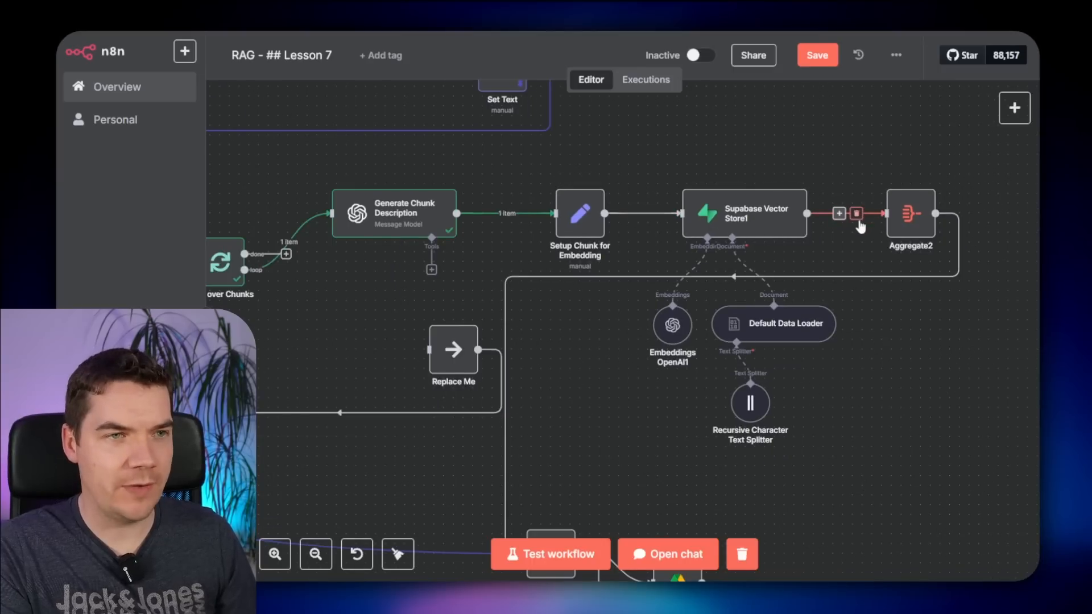
- Unlink Supabase from Aggregate2, delete Replace Me, connect the loop's done output to If File, and save
left_click(857, 213)
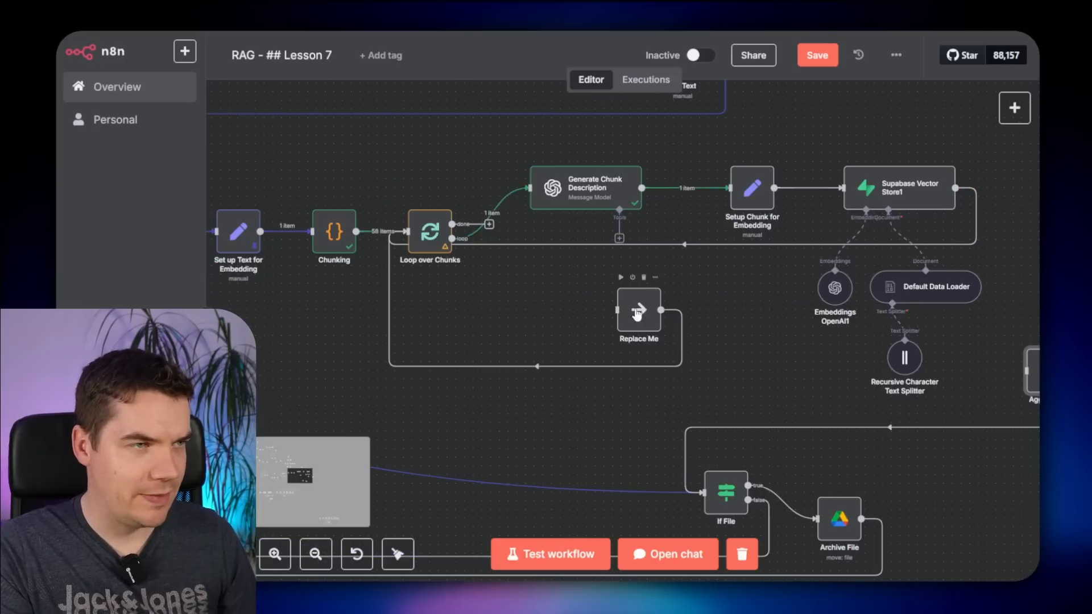
left_click(638, 320)
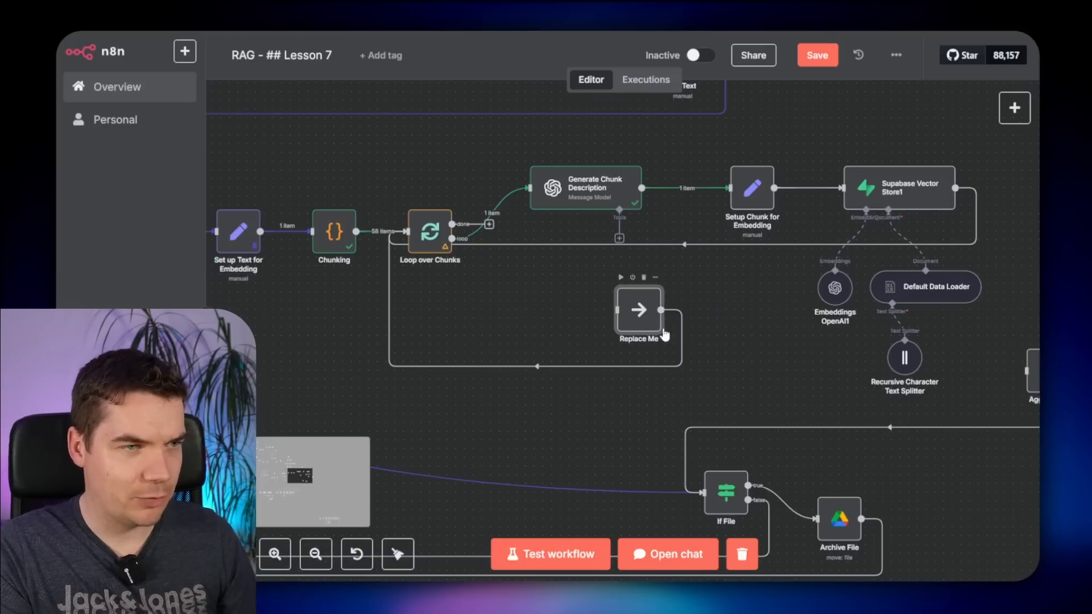
key("Delete")
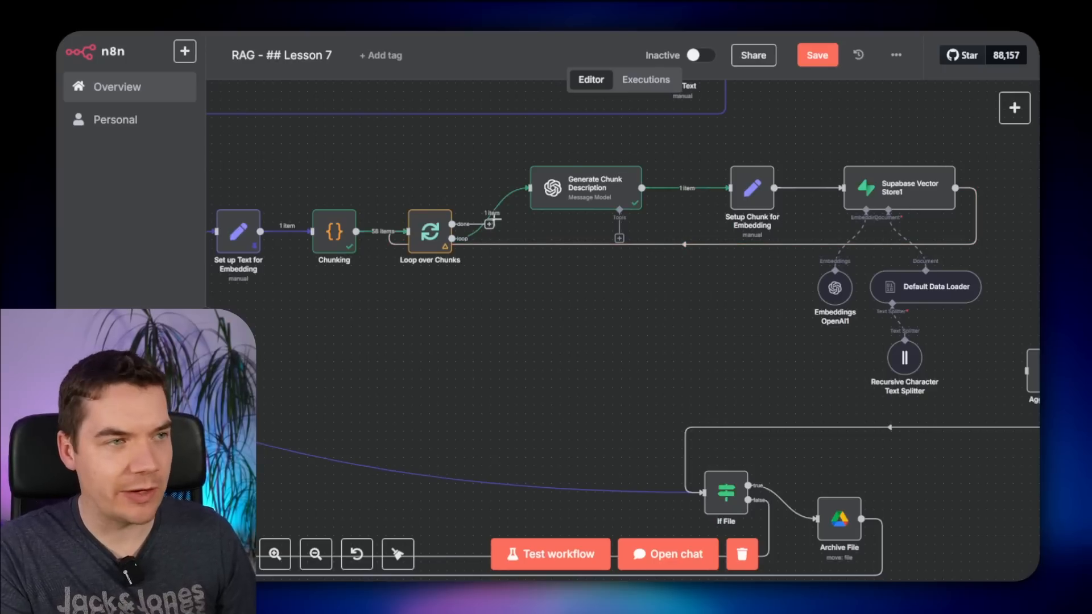
left_click_drag(489, 234, 705, 506)
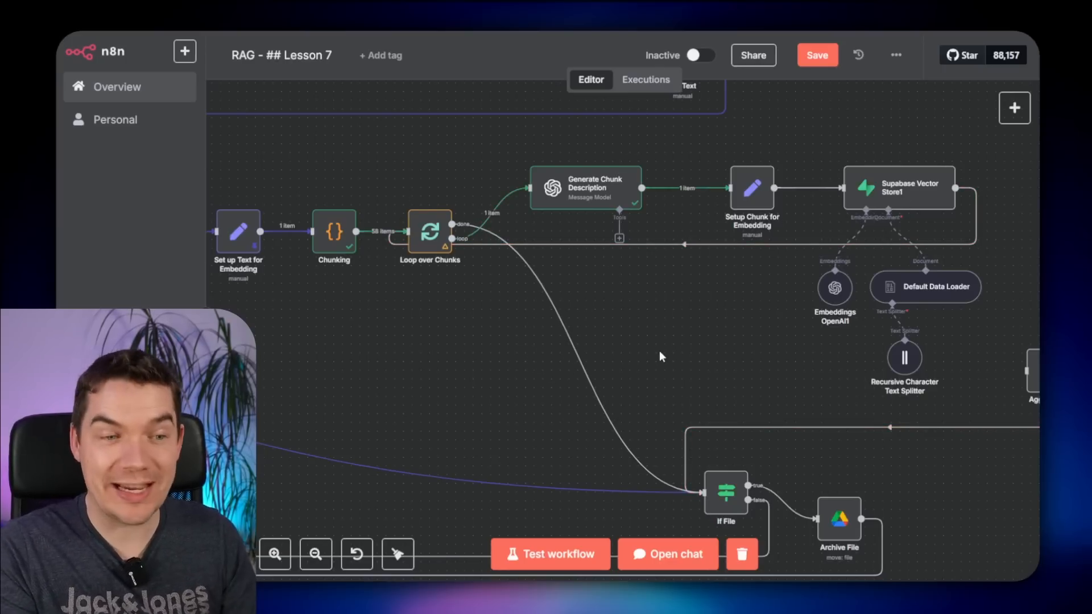
key("ctrl+s")
- Run the workflow from New Files and watch chunks reach Supabase Vector Store1
scroll(660, 356, "down", 1)
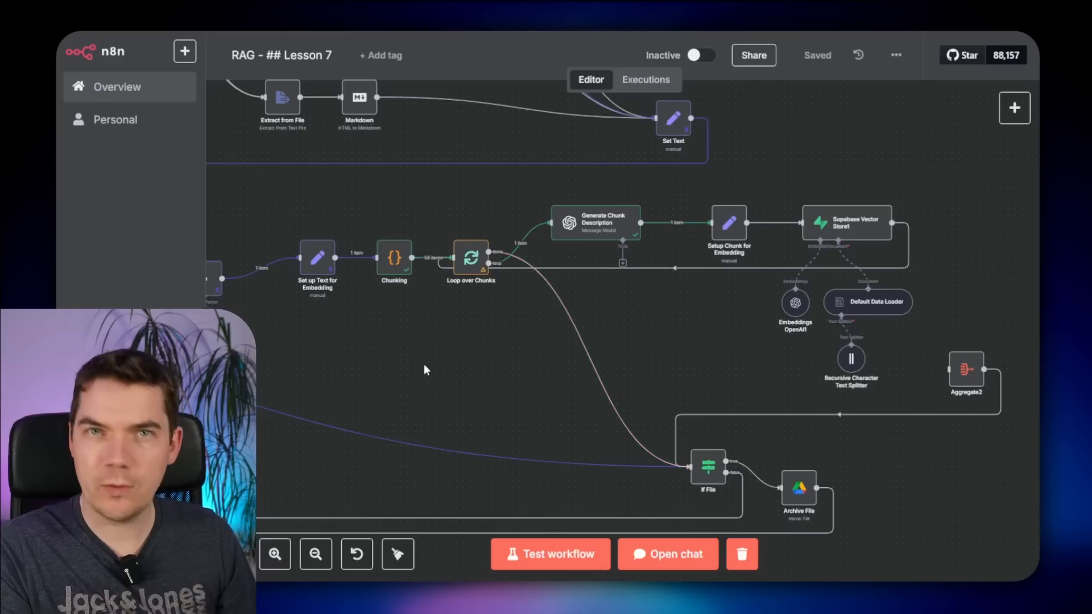
scroll(426, 364, "down", 1)
left_click_drag(415, 360, 739, 387)
scroll(737, 388, "down", 1)
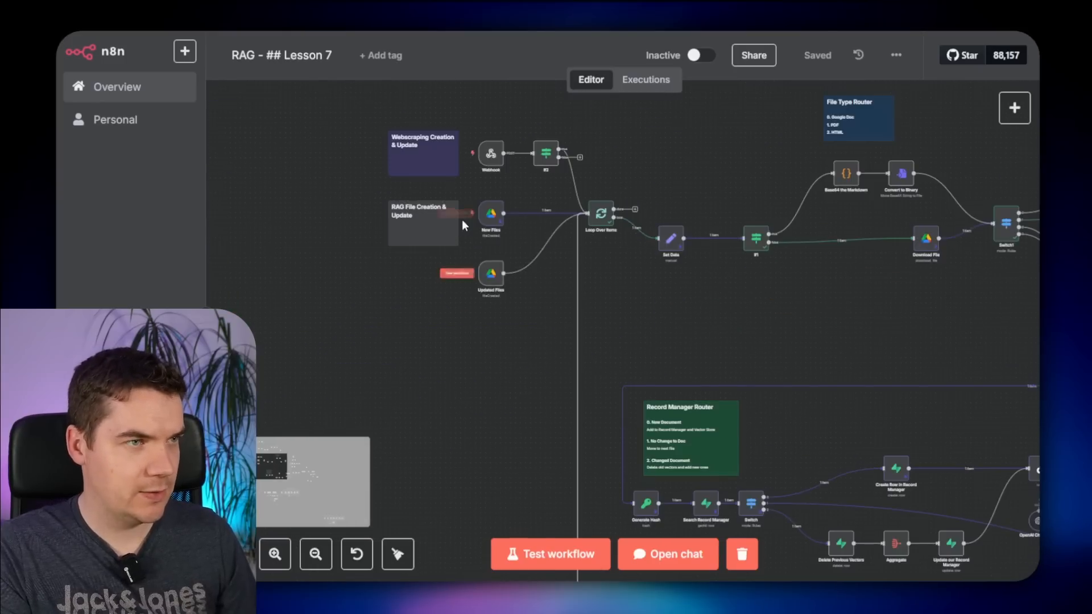
left_click(458, 214)
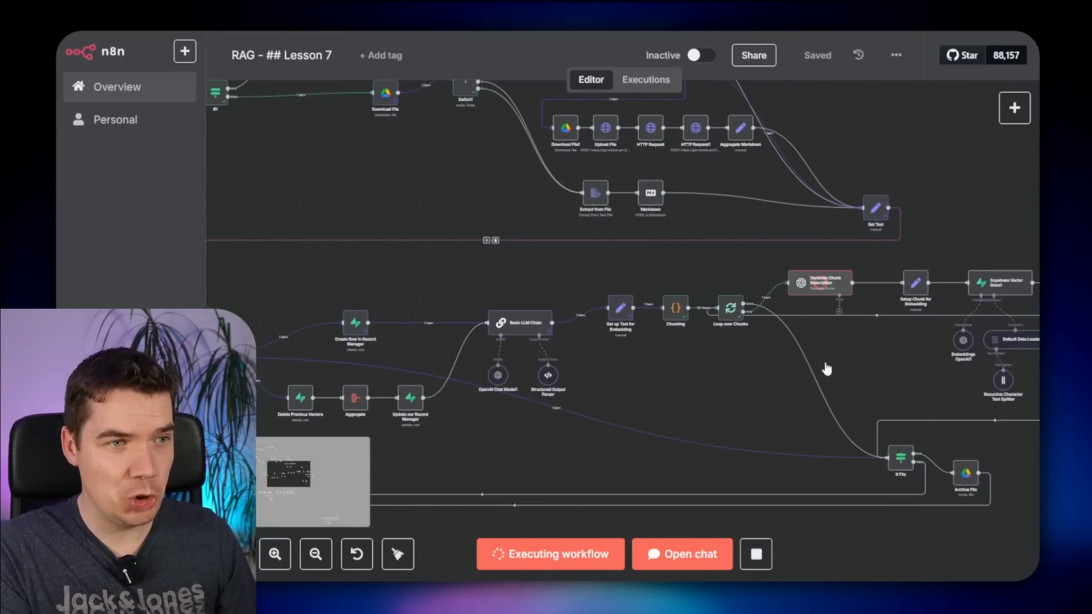
scroll(886, 359, "up", 1)
left_click_drag(886, 360, 599, 373)
scroll(599, 364, "up", 2)
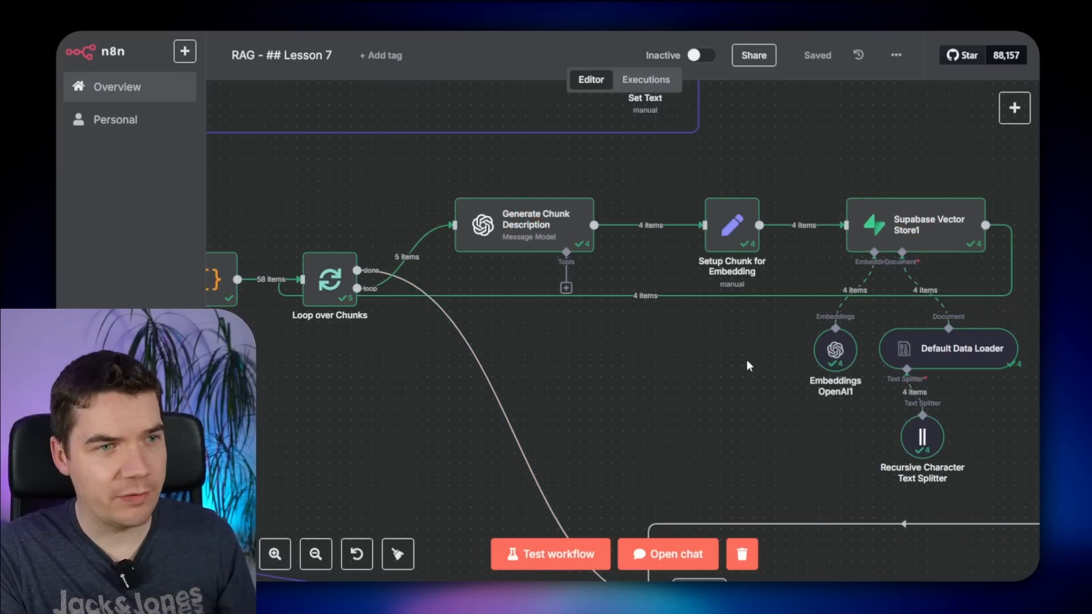
- Inspect Supabase Vector Store1's output and logs, then set Loop over Chunks batch size to 10
left_click_drag(746, 361, 485, 397)
double_click(659, 267)
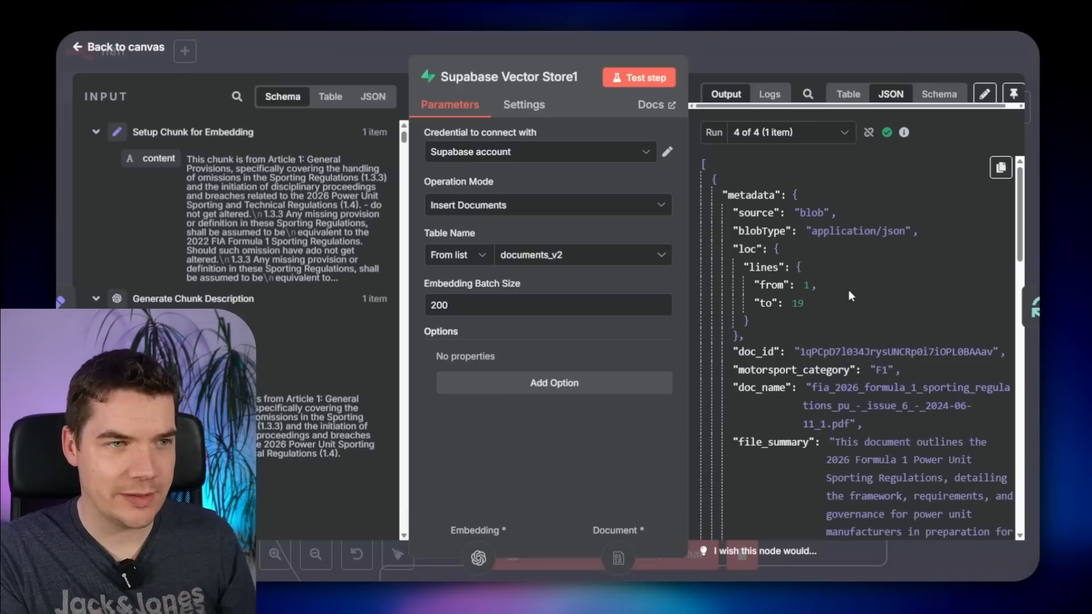
scroll(820, 310, "down", 1)
scroll(817, 306, "down", 5)
scroll(818, 306, "up", 8)
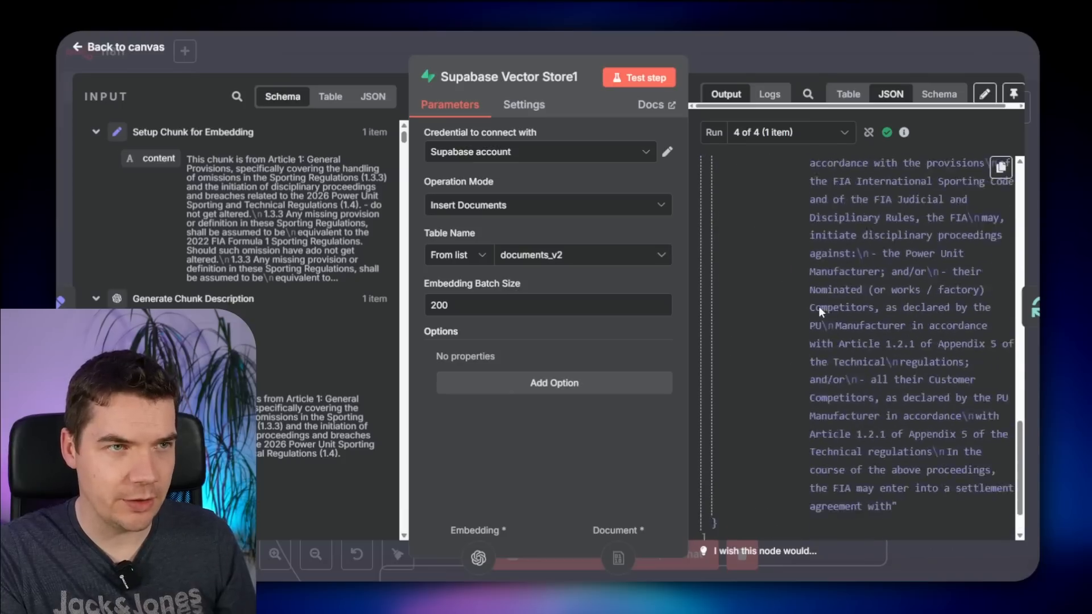
left_click(769, 93)
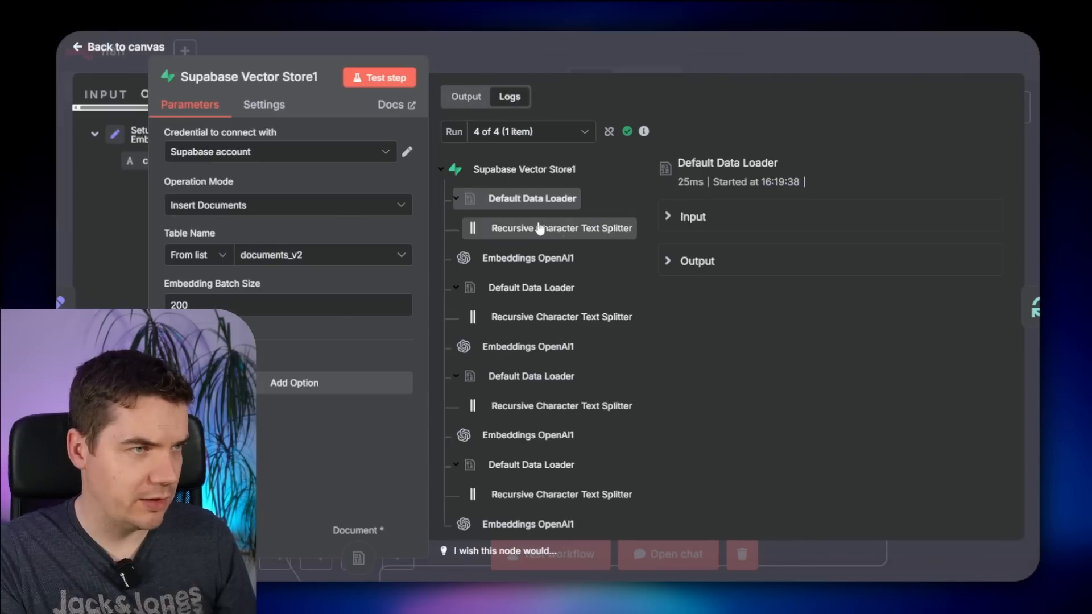
key("Escape")
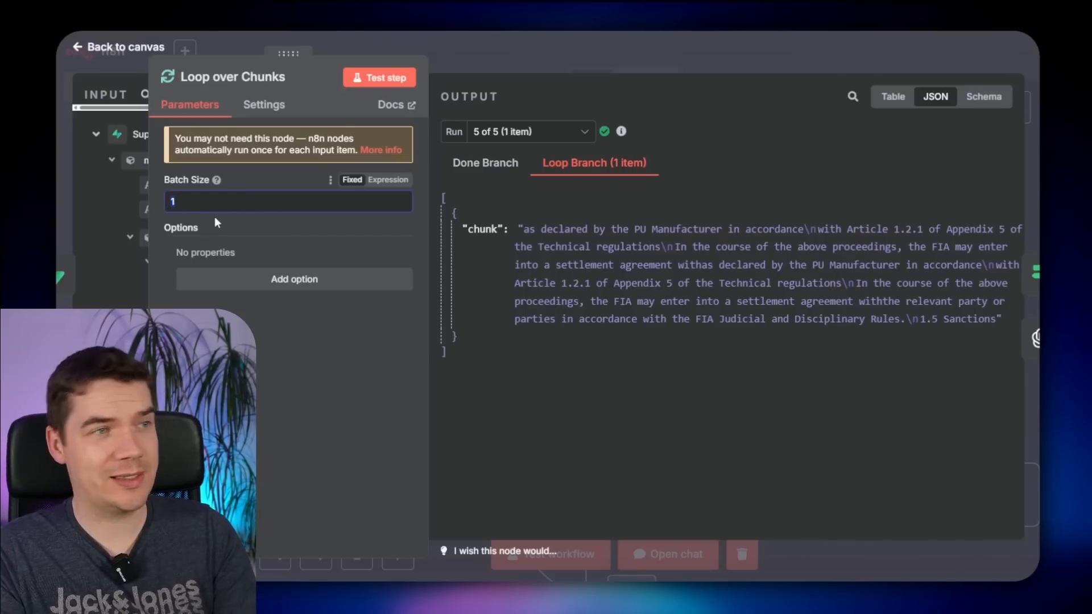
type("0")
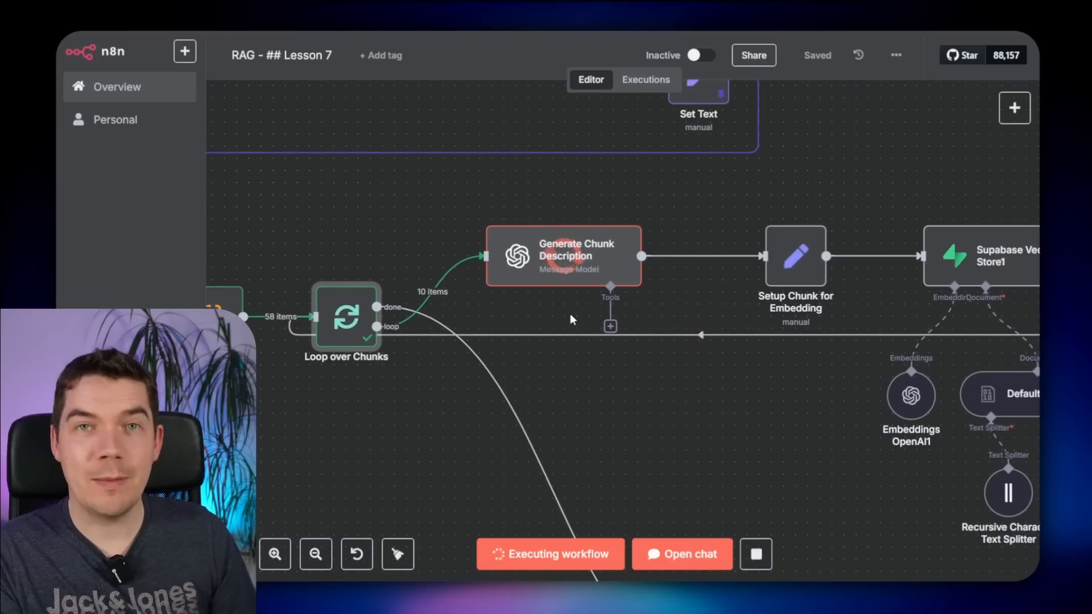
- Enable Retry On Fail on Generate Chunk Description and save the workflow
left_click_drag(628, 423, 541, 378)
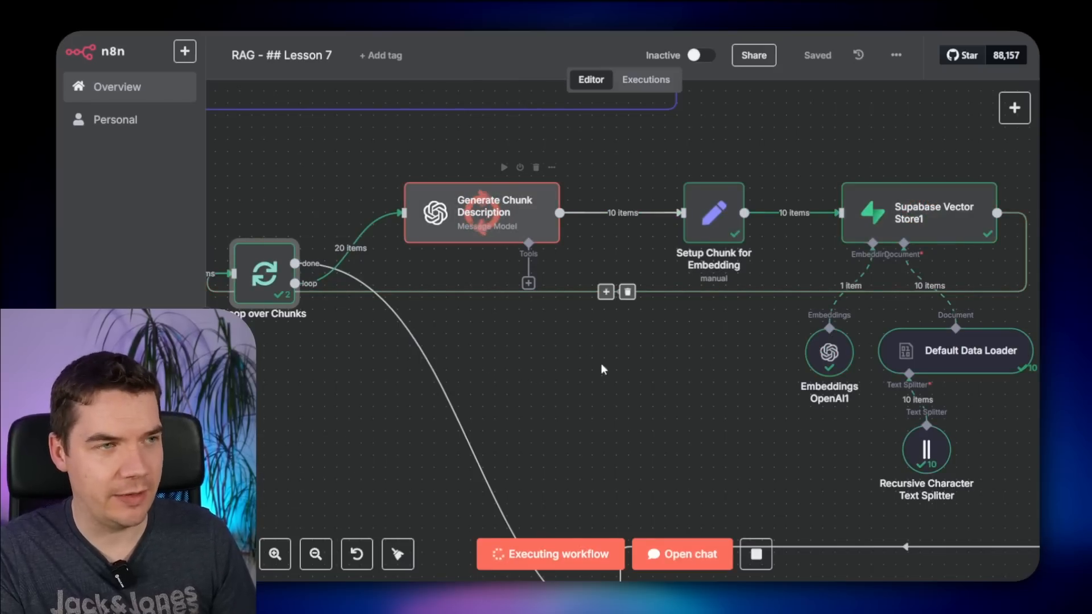
double_click(500, 211)
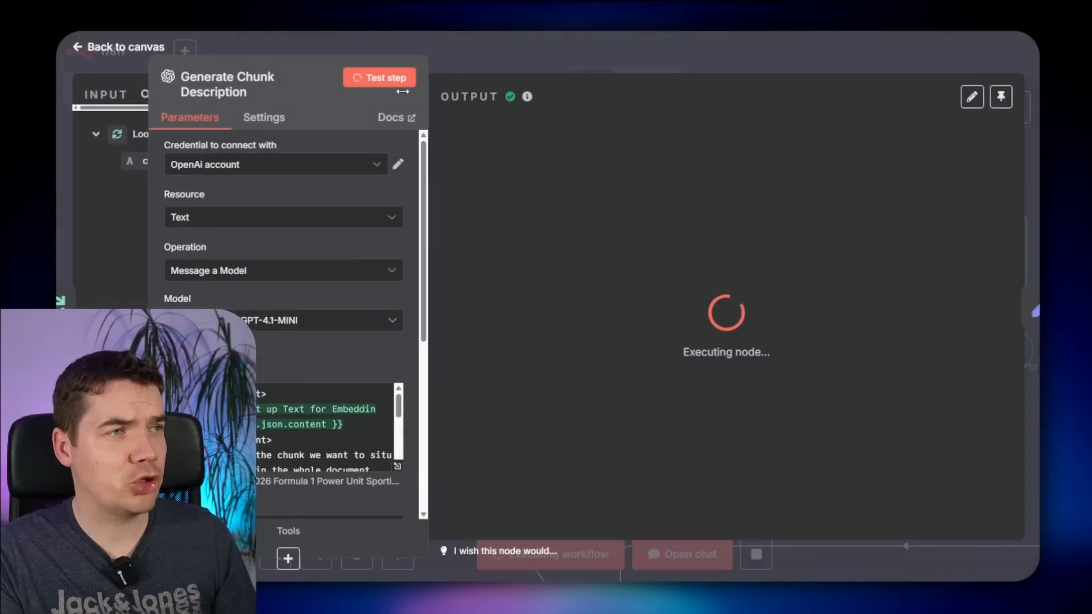
left_click(257, 117)
left_click(192, 278)
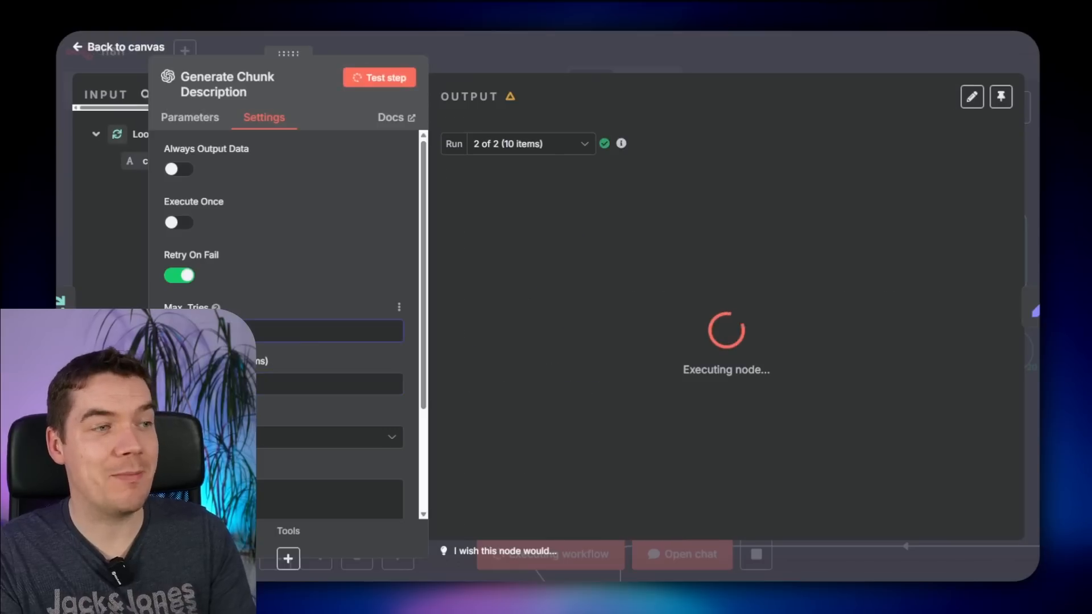
left_click(549, 52)
left_click(819, 56)
- Follow the run through Generate Chunk Description and the Supabase embedding branch
scroll(642, 317, "up", 3)
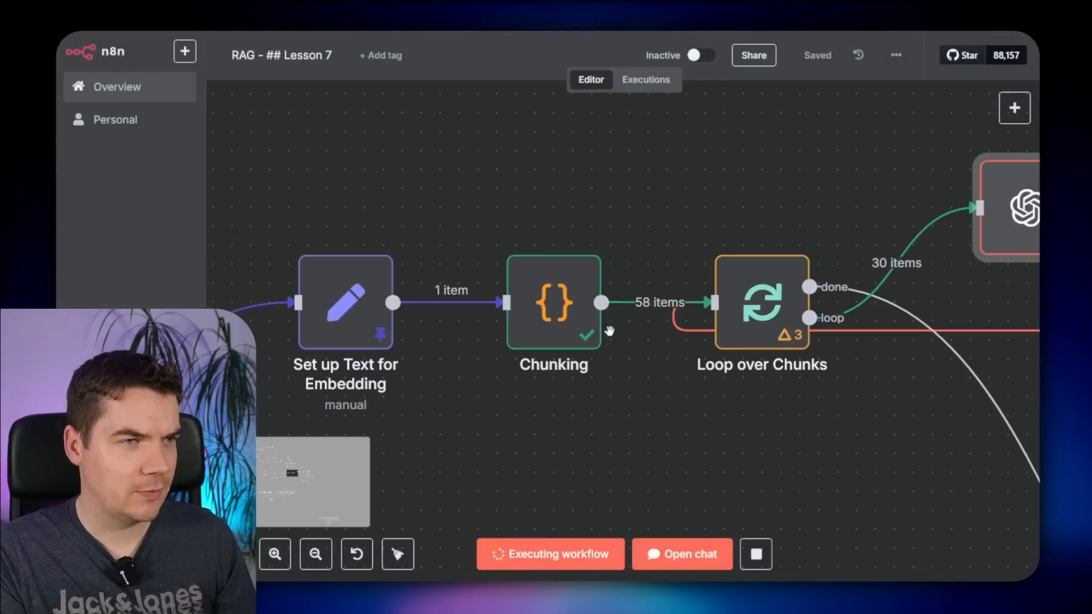
left_click_drag(768, 447, 473, 422)
scroll(474, 422, "down", 1)
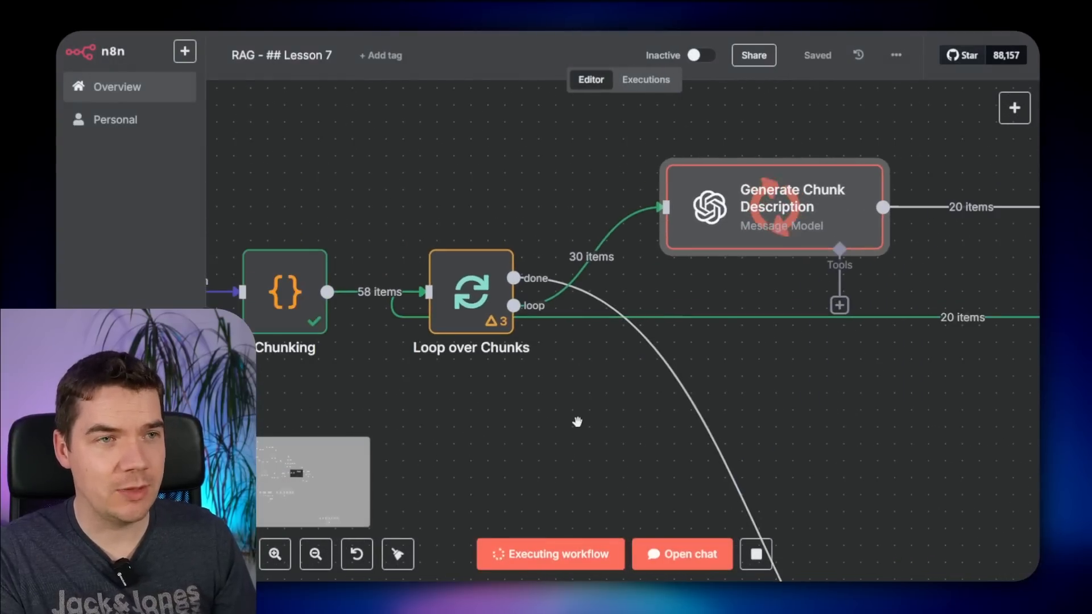
left_click_drag(838, 407, 569, 378)
scroll(695, 405, "down", 3)
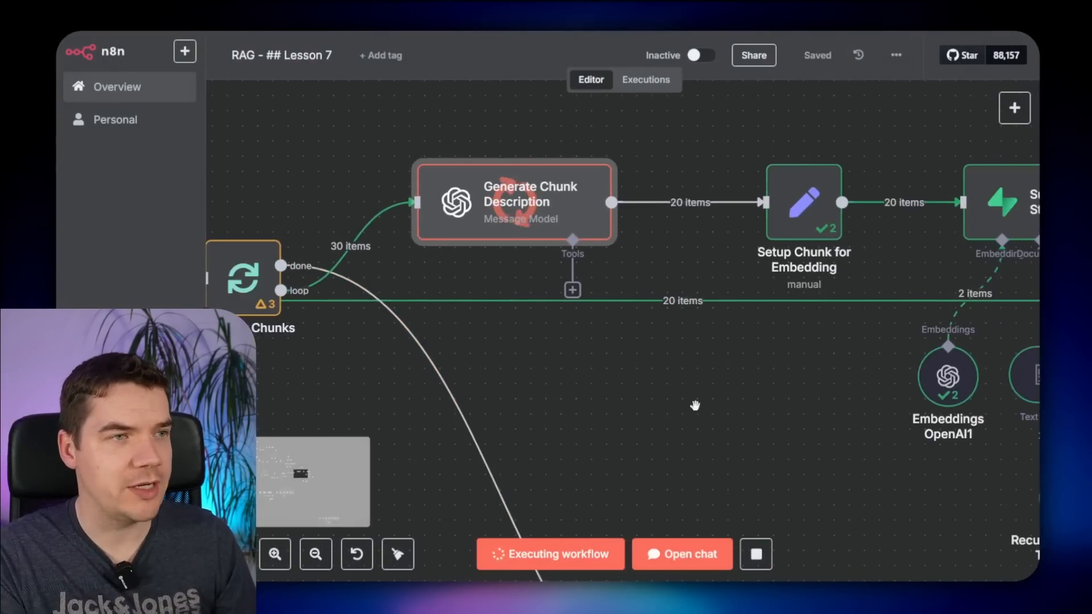
left_click_drag(725, 453, 687, 441)
scroll(625, 421, "down", 2)
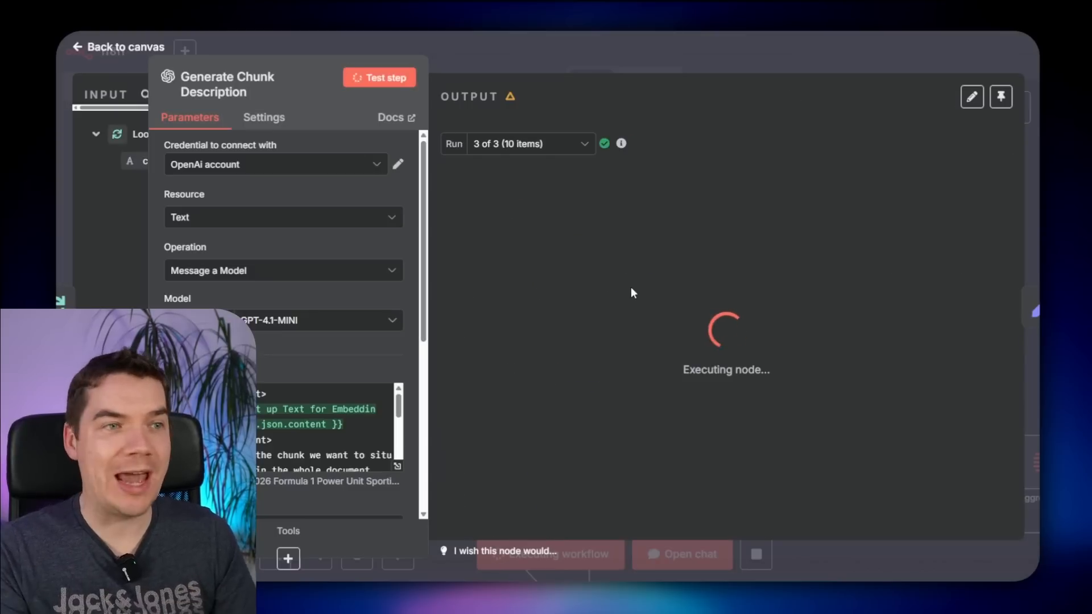
left_click(771, 40)
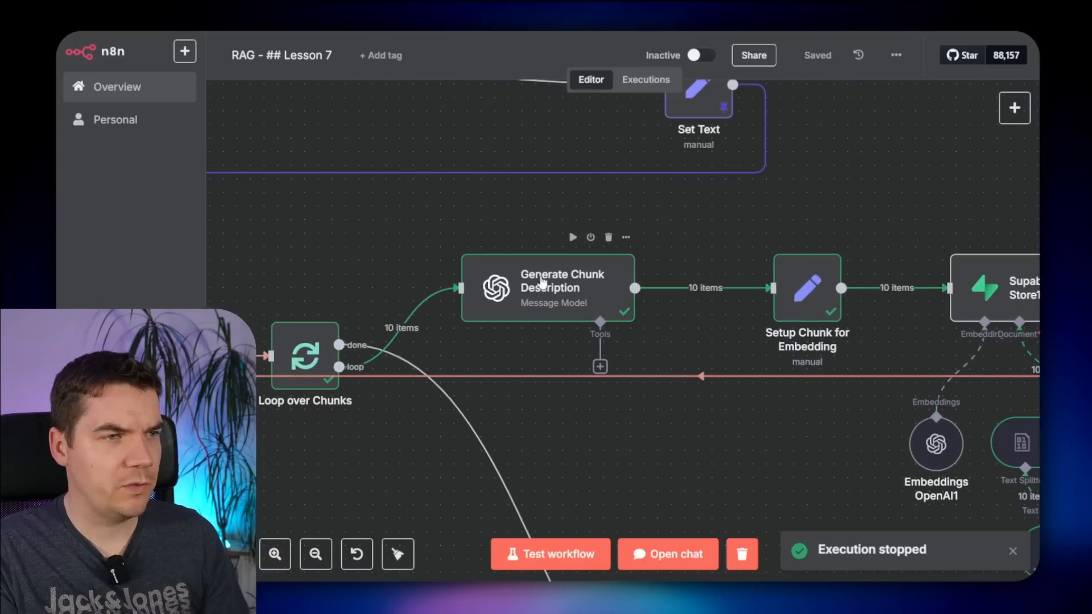
- Inspect Generate Chunk Description's token usage: prompt_tokens 10657, cached_tokens 10624
double_click(542, 283)
scroll(553, 230, "down", 5)
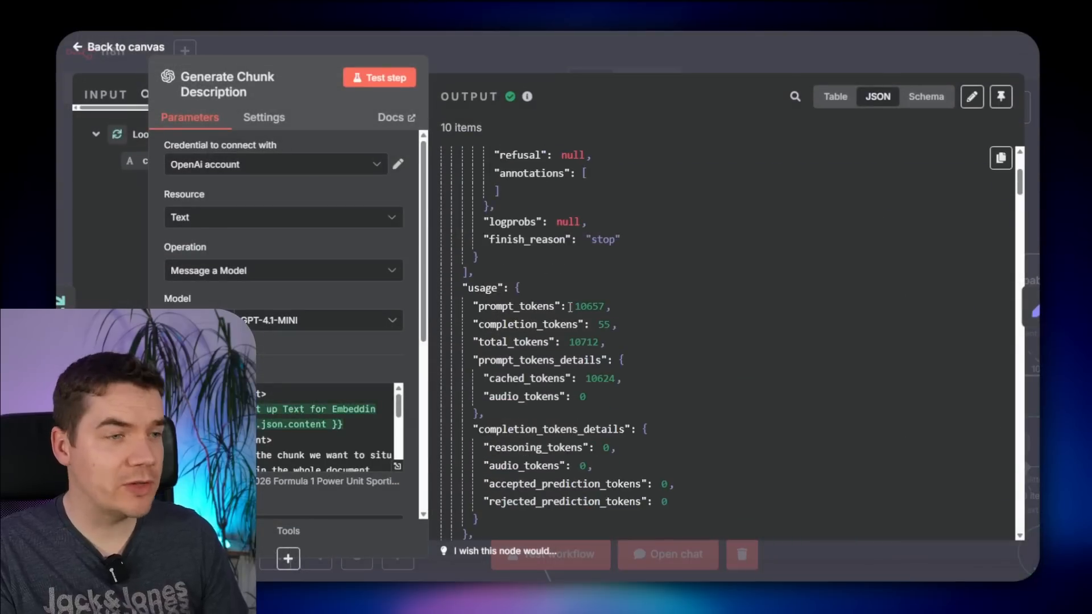
left_click_drag(494, 364, 552, 359)
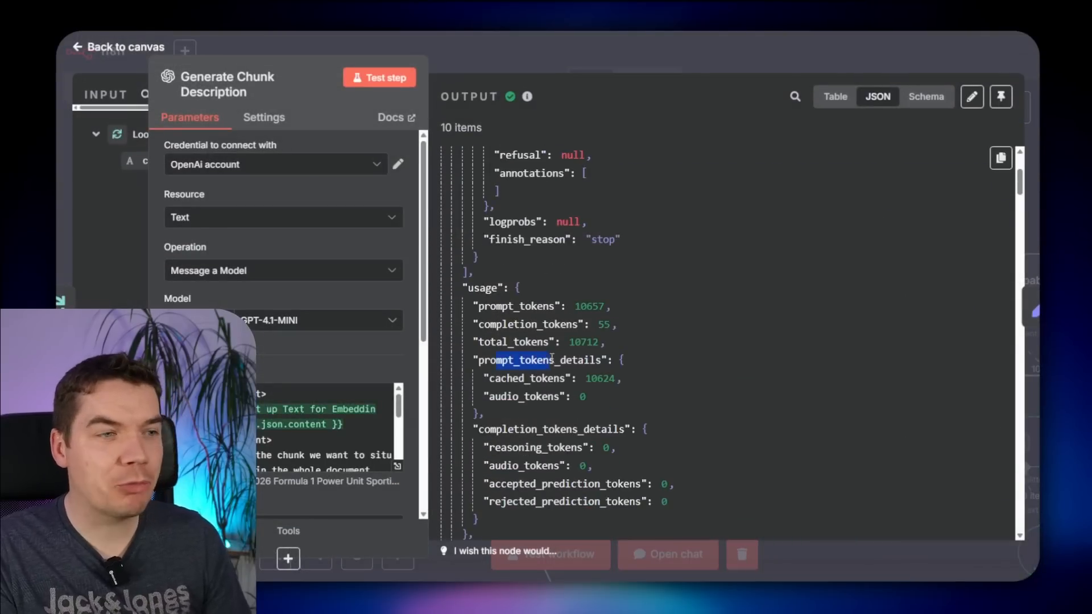
left_click(532, 380)
left_click(587, 308)
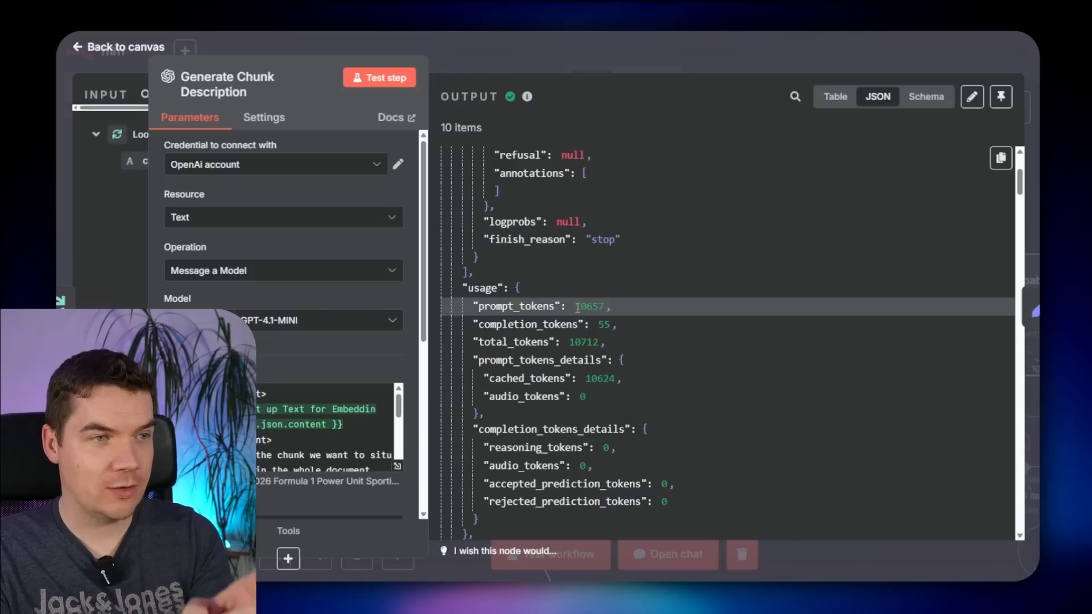
left_click_drag(575, 308, 600, 307)
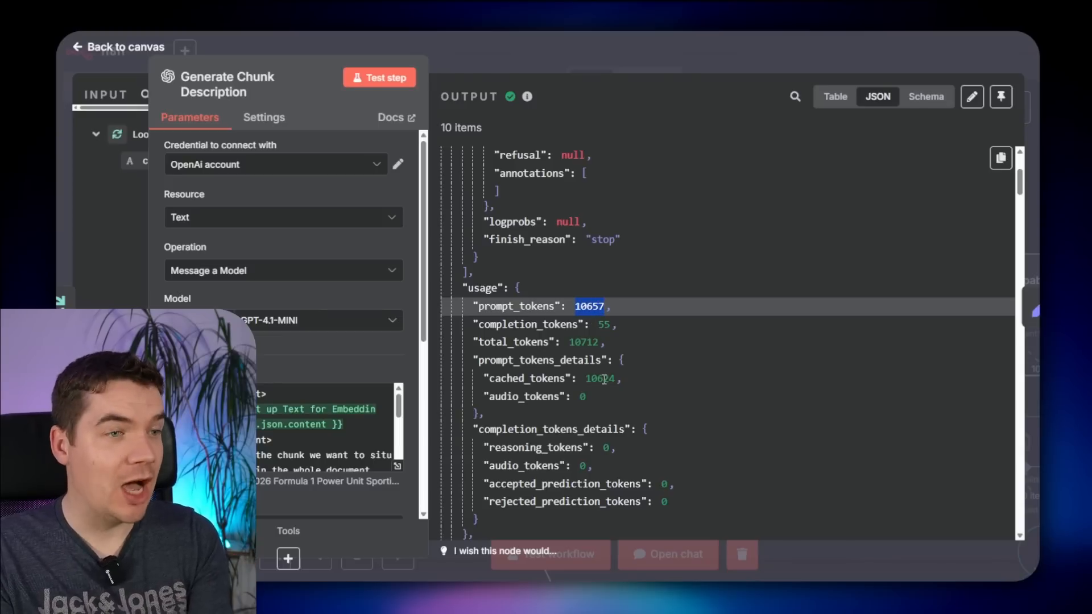
left_click_drag(587, 378, 607, 382)
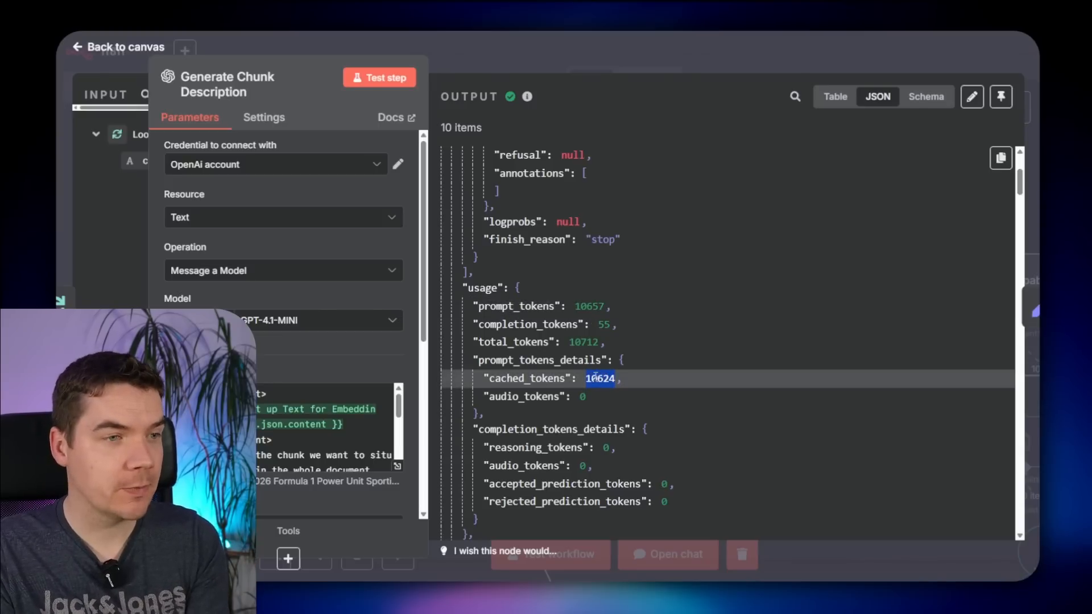
left_click(602, 381)
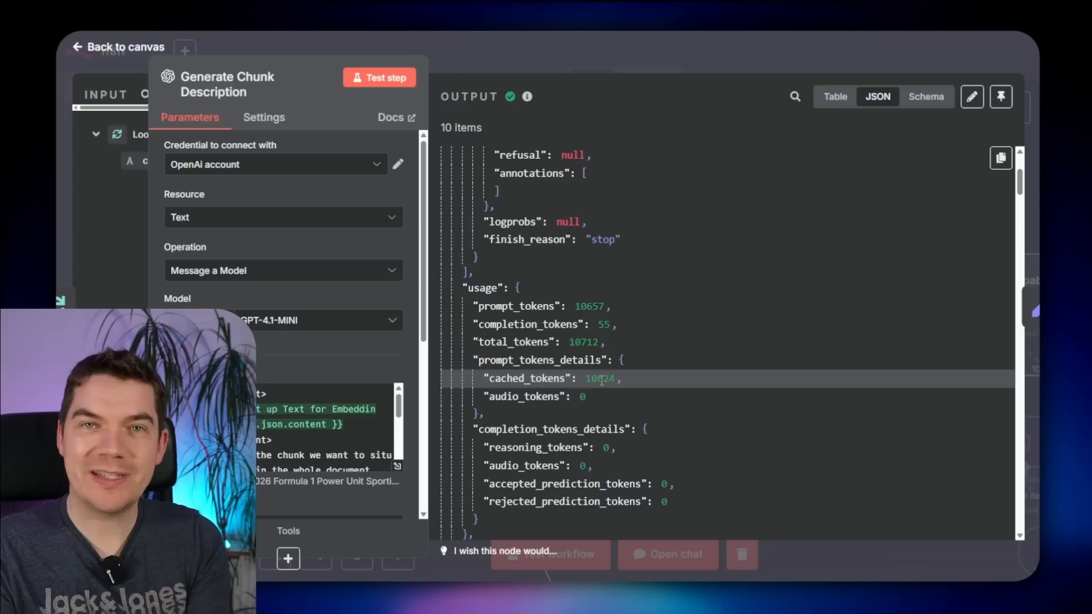
double_click(602, 381)
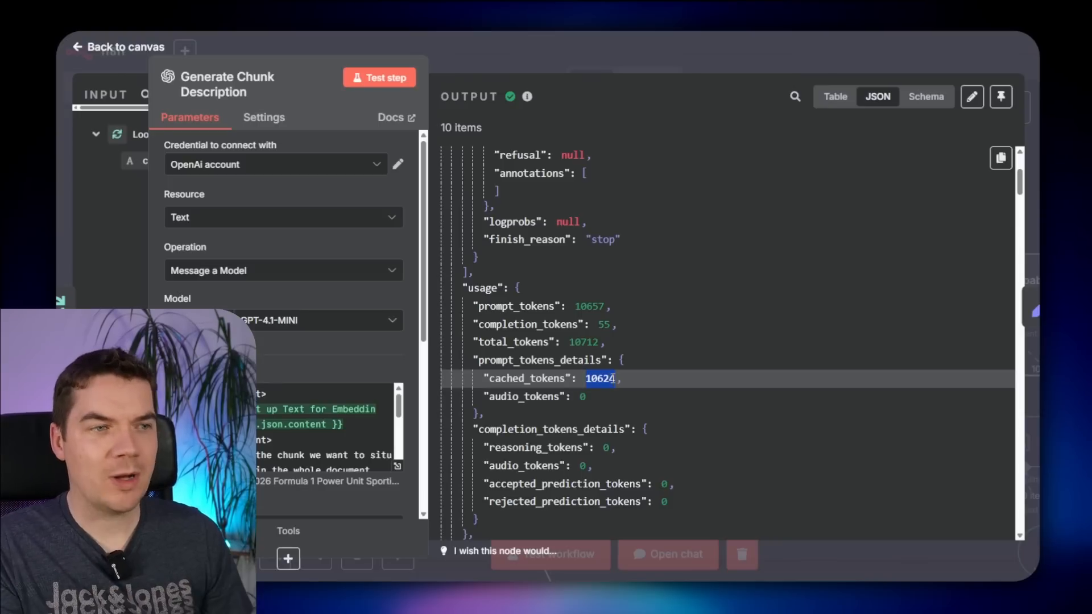
left_click(603, 380)
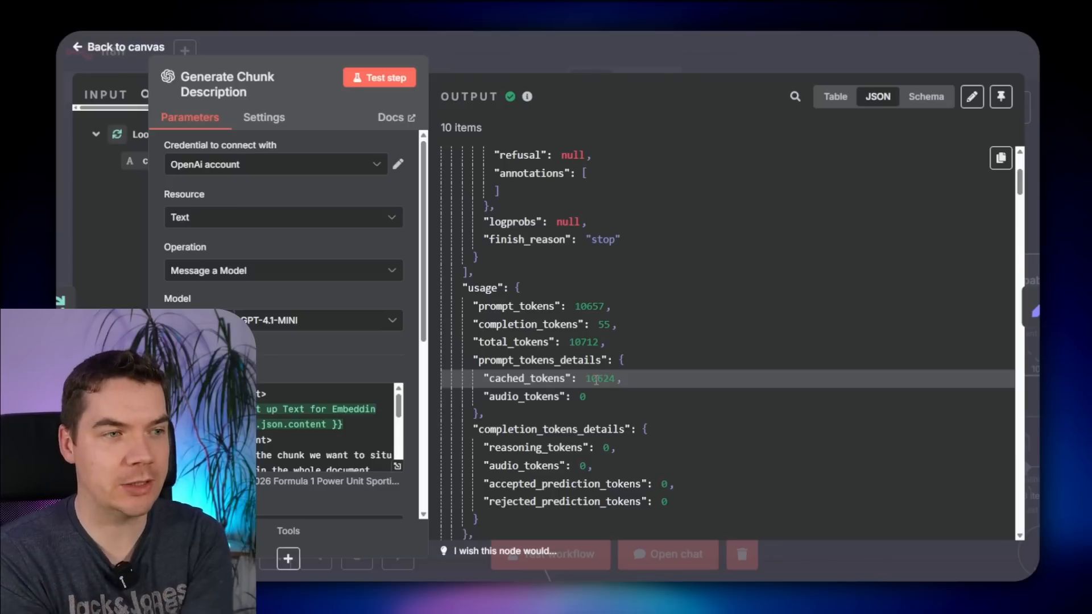
key("Escape")
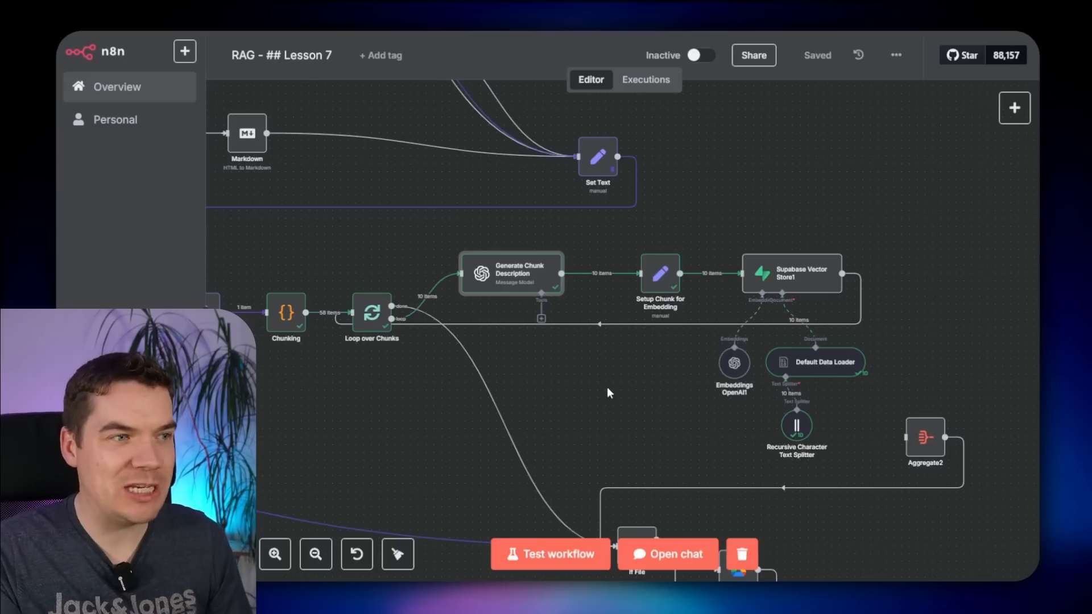
scroll(586, 384, "left", 3)
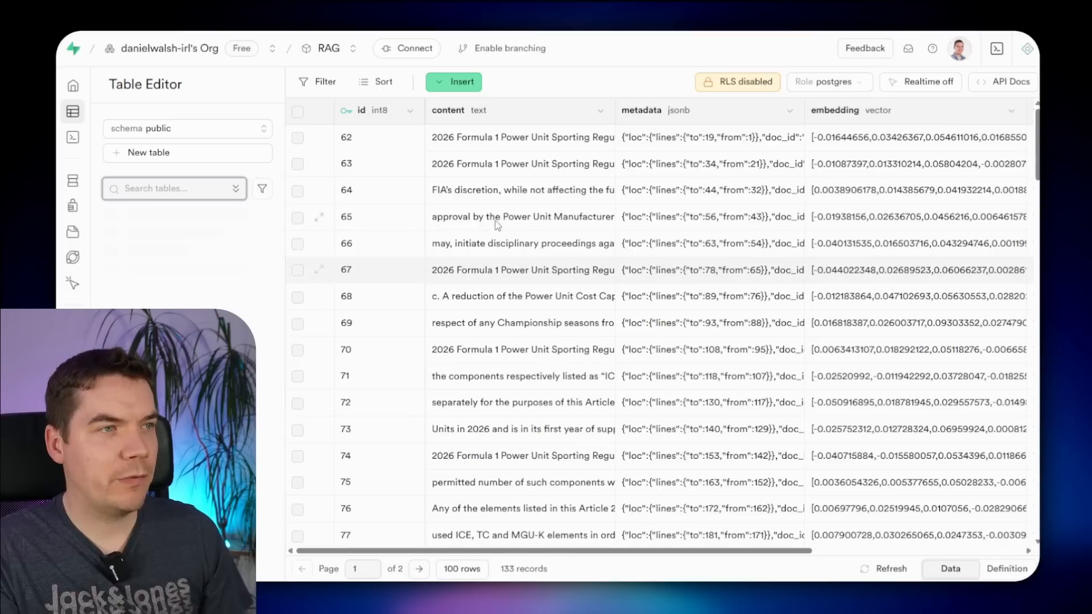
- Sort documents_v2 by id descending and expand row 183's content in the full editor
left_click(410, 116)
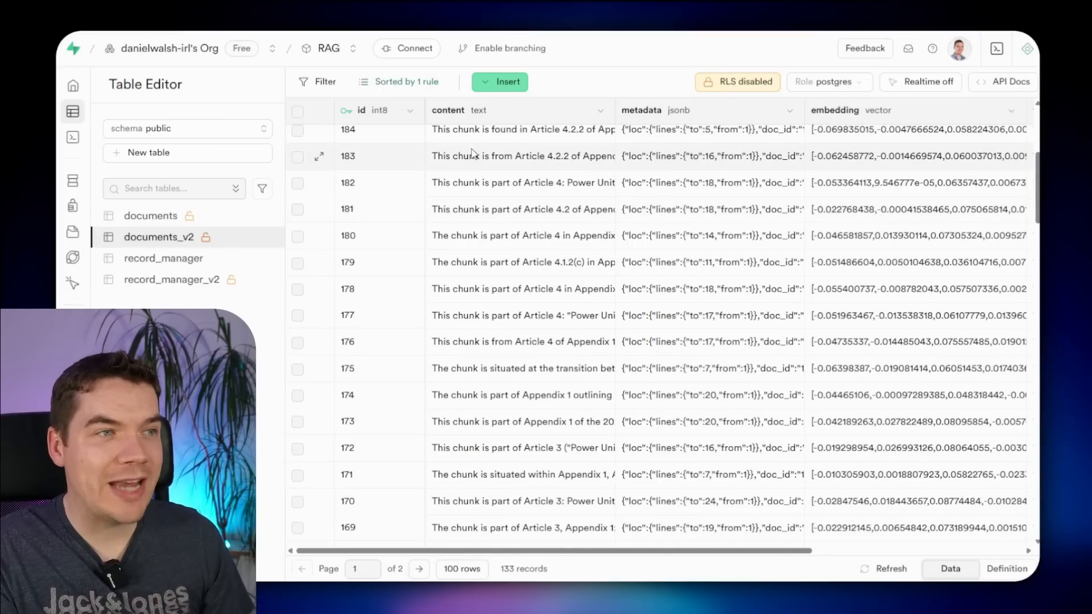
double_click(472, 156)
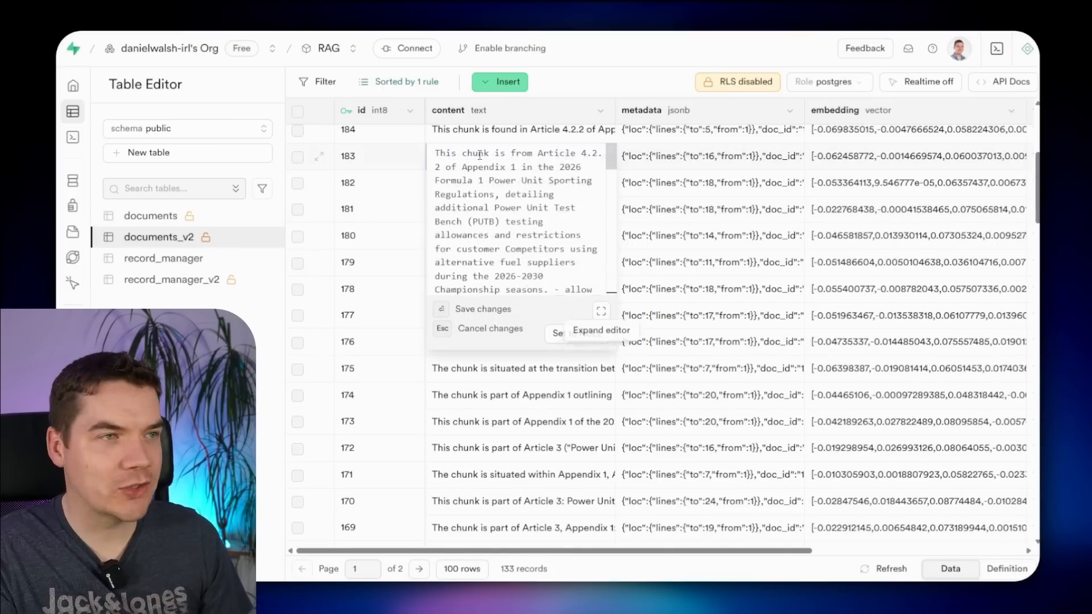
left_click(601, 311)
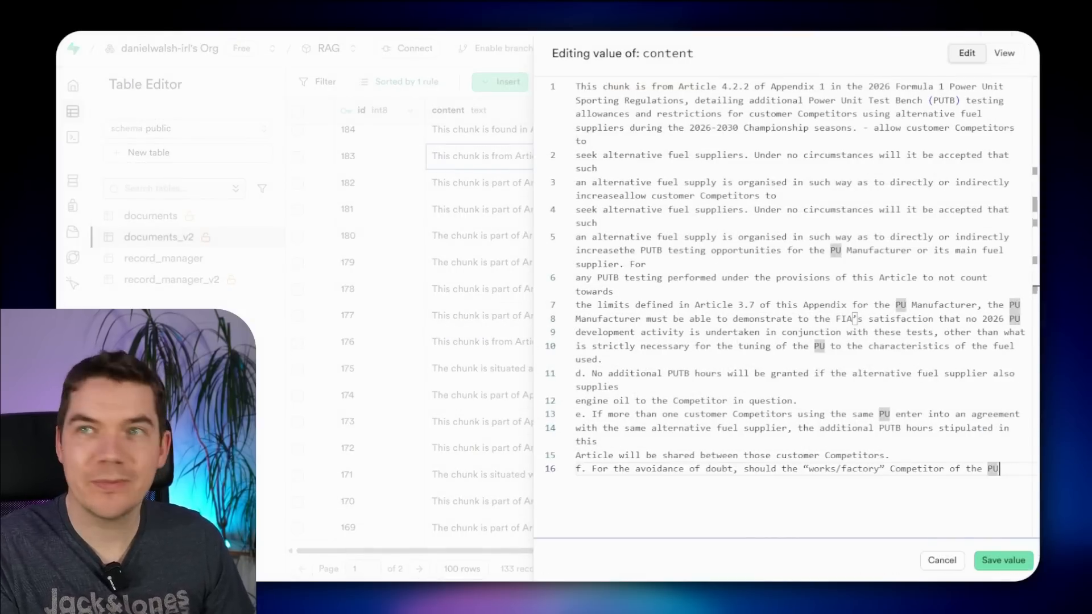
- Highlight the chunk's prepended description citing article 4.2.2, PUTB testing allowances and Championship, then close the editor
left_click(685, 195)
left_click_drag(582, 89, 728, 127)
left_click(645, 116)
left_click_drag(582, 87, 714, 94)
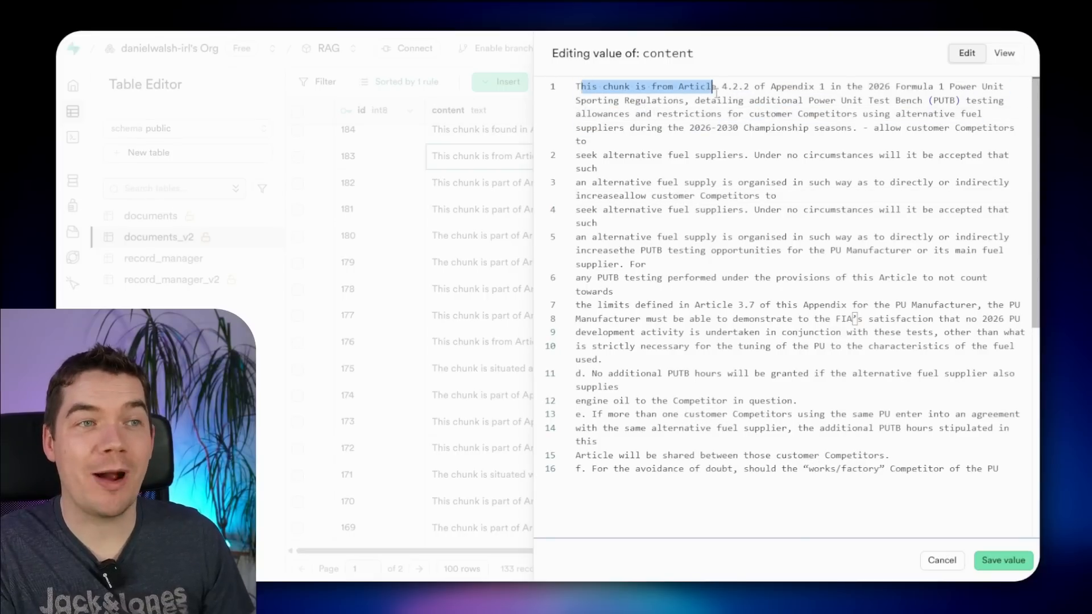
left_click(734, 93)
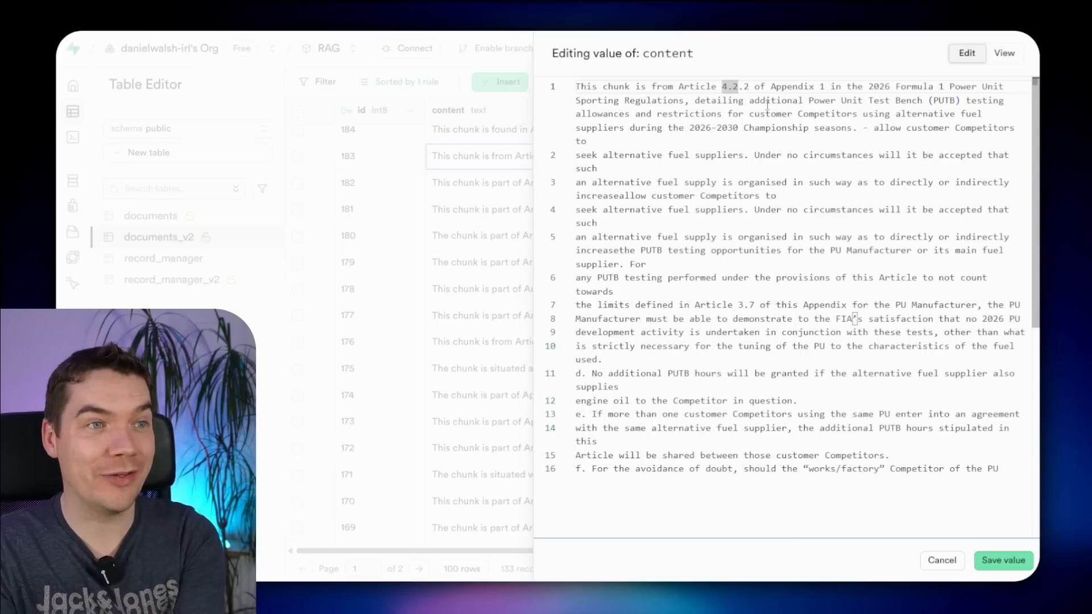
left_click_drag(787, 101, 833, 116)
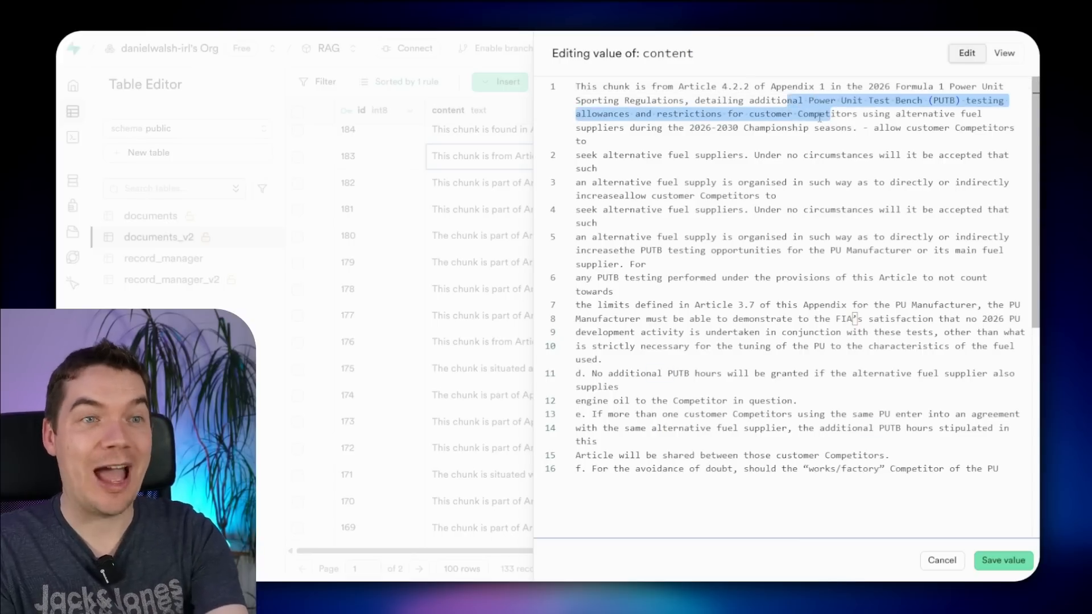
double_click(790, 124)
left_click(541, 176)
scroll(539, 383, "down", 6)
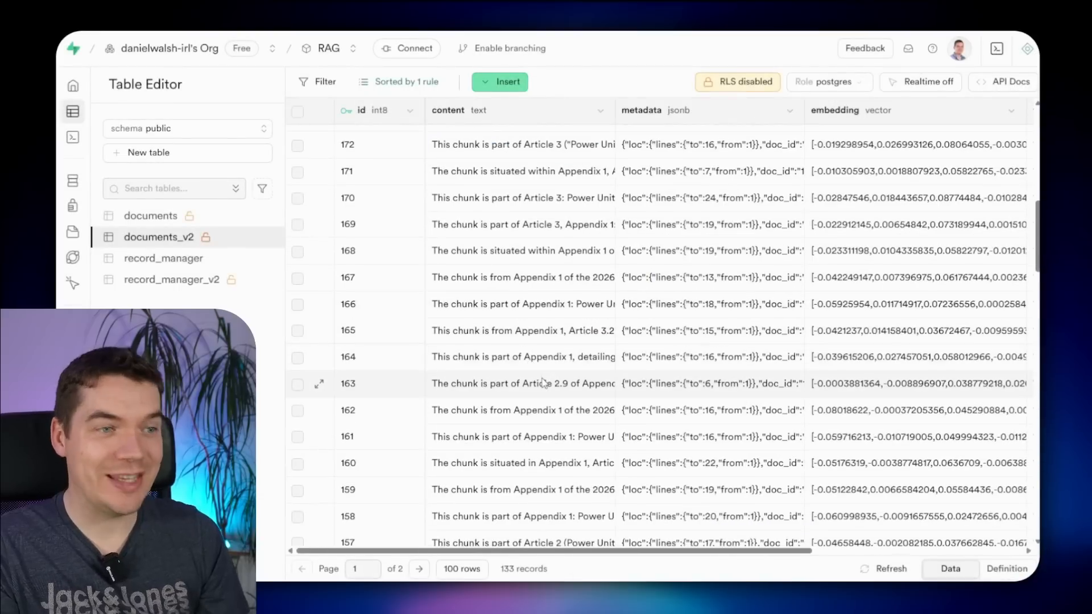
scroll(538, 382, "down", 3)
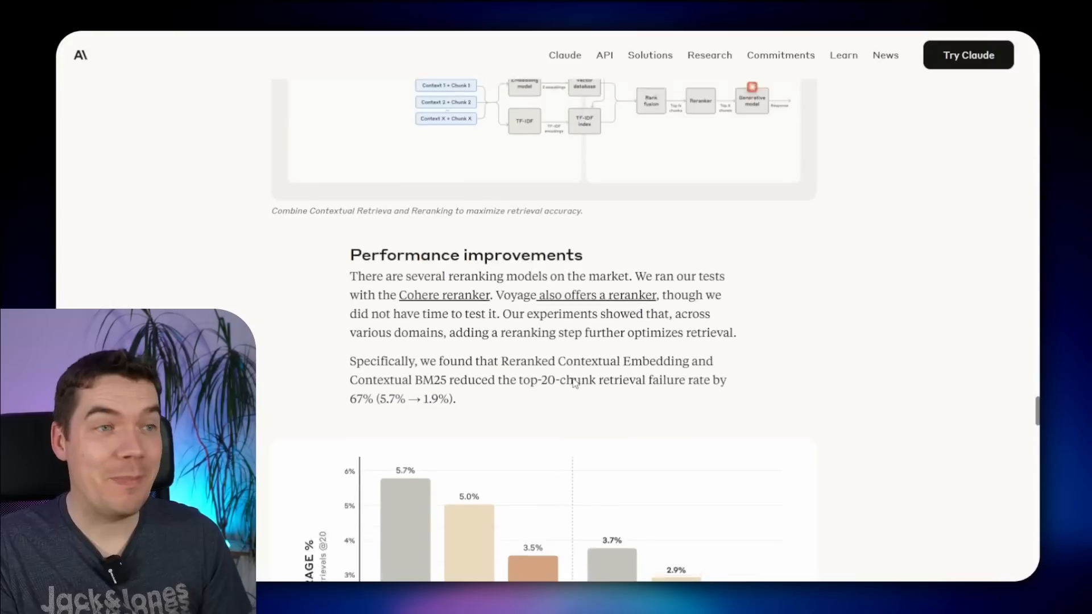
scroll(572, 377, "down", 3)
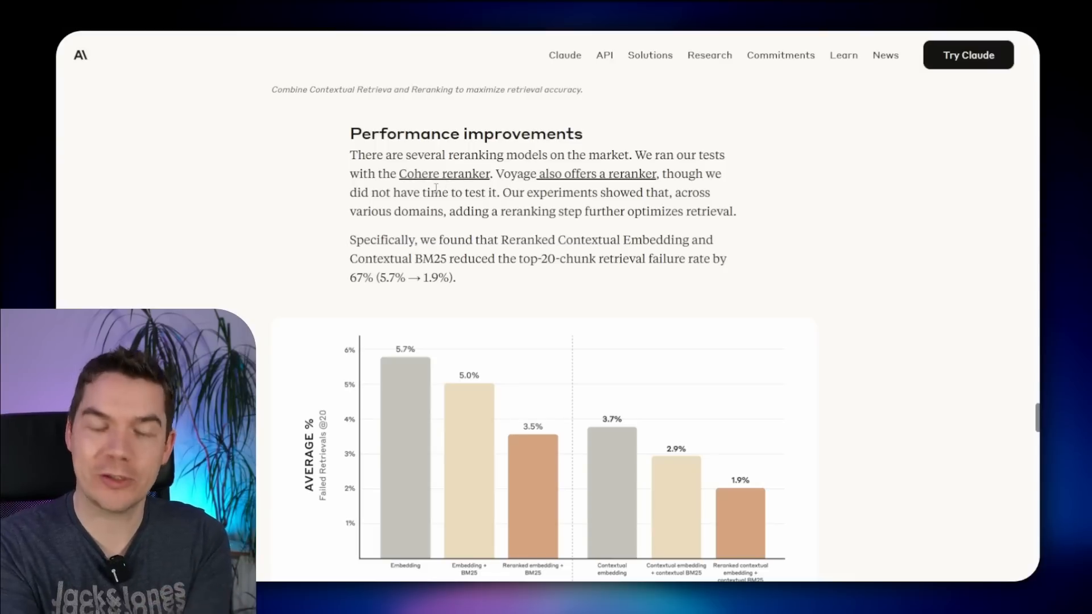
scroll(711, 317, "down", 1)
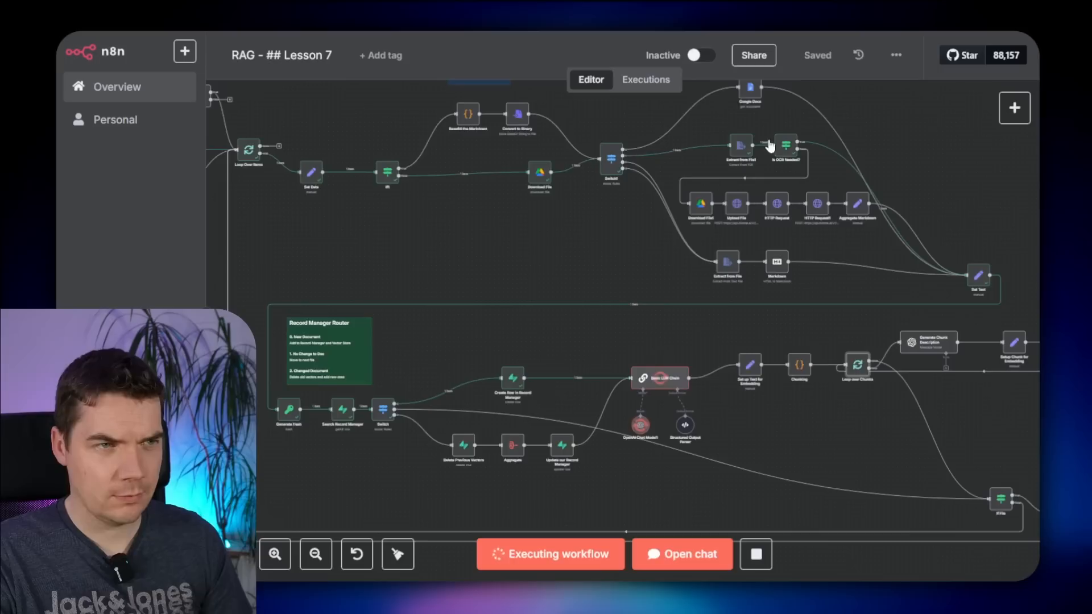
- Pan and zoom the canvas to follow the Chunking loop, Generate Chunk Description and Supabase Vector Store1
scroll(550, 298, "down", 3)
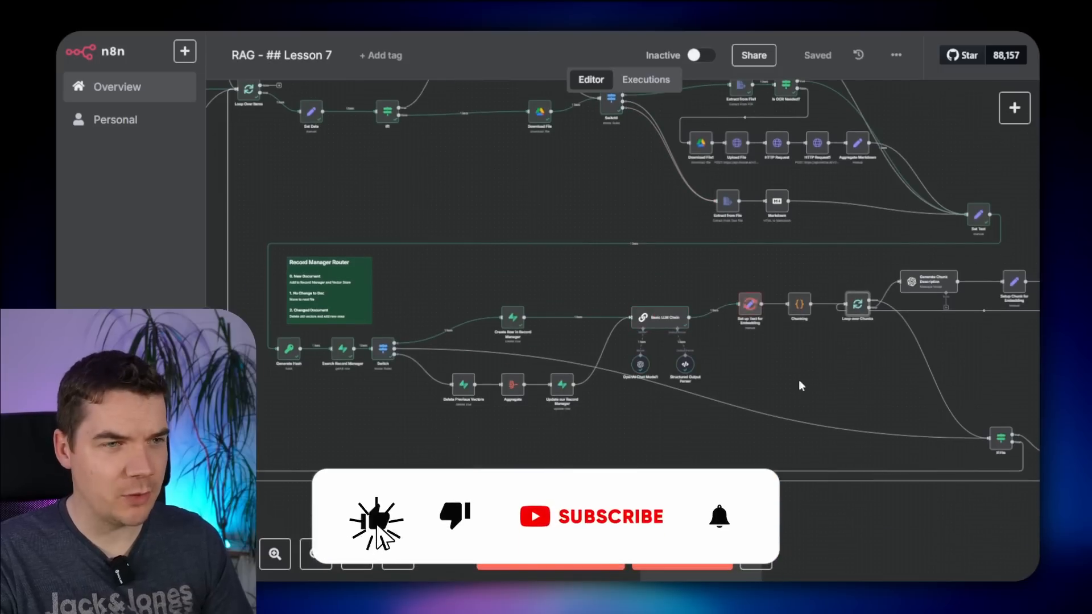
mouse_move(811, 386)
left_mouse_down()
mouse_move(528, 293)
mouse_move(859, 383)
mouse_move(656, 364)
left_mouse_up()
scroll(896, 390, "up", 2)
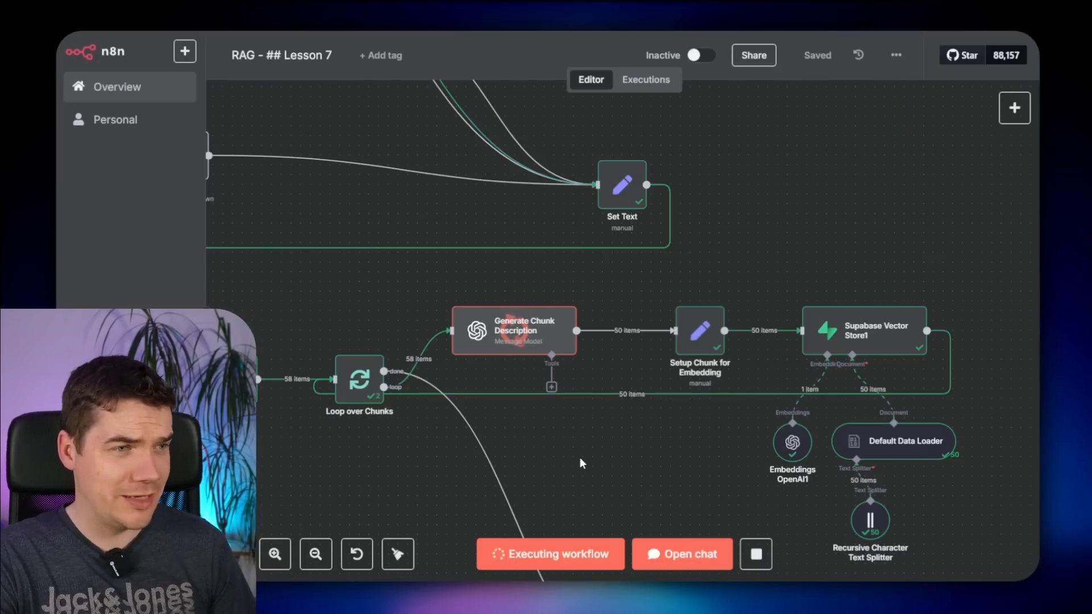
scroll(598, 469, "up", 4)
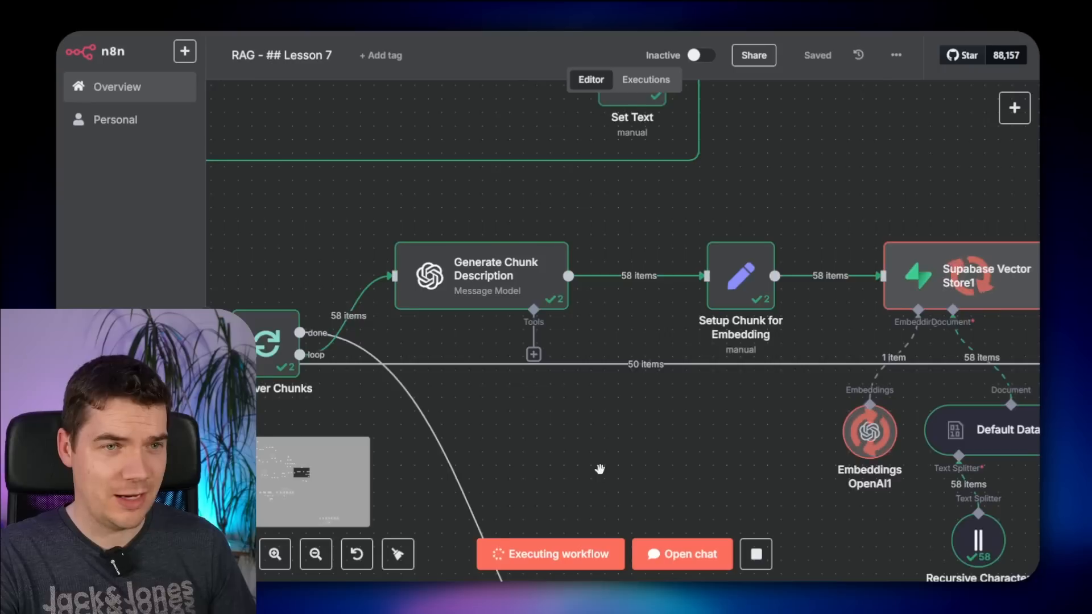
scroll(600, 469, "down", 3)
left_click_drag(602, 475, 680, 395)
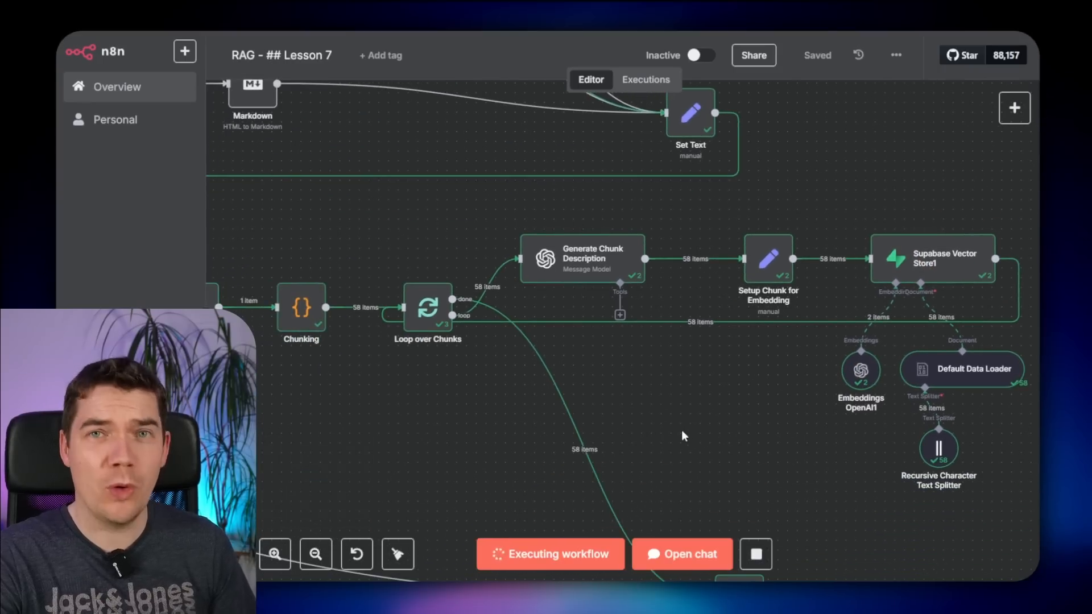
left_click_drag(690, 434, 780, 383)
scroll(907, 387, "down", 3)
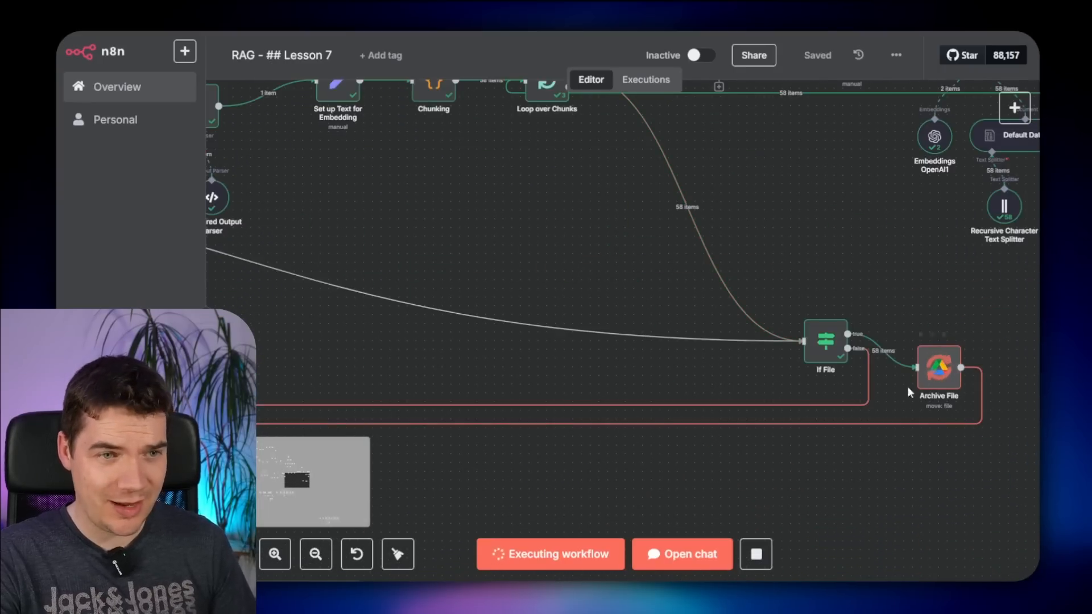
scroll(770, 477, "down", 3)
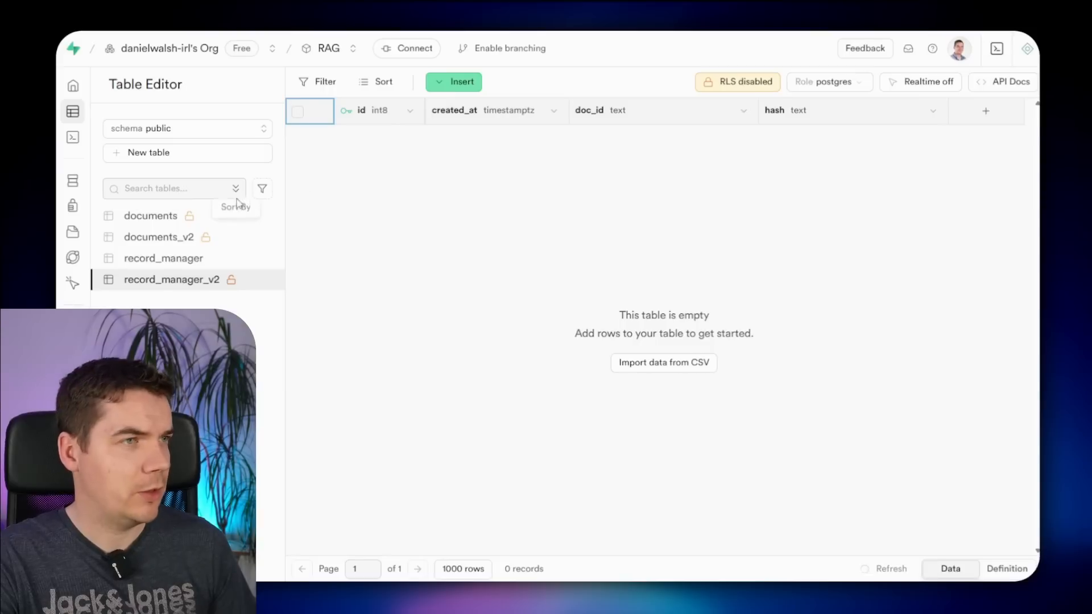
- View the documents_v2 rows, then the record_manager_v2 table and its single document
left_click(187, 239)
left_click(243, 284)
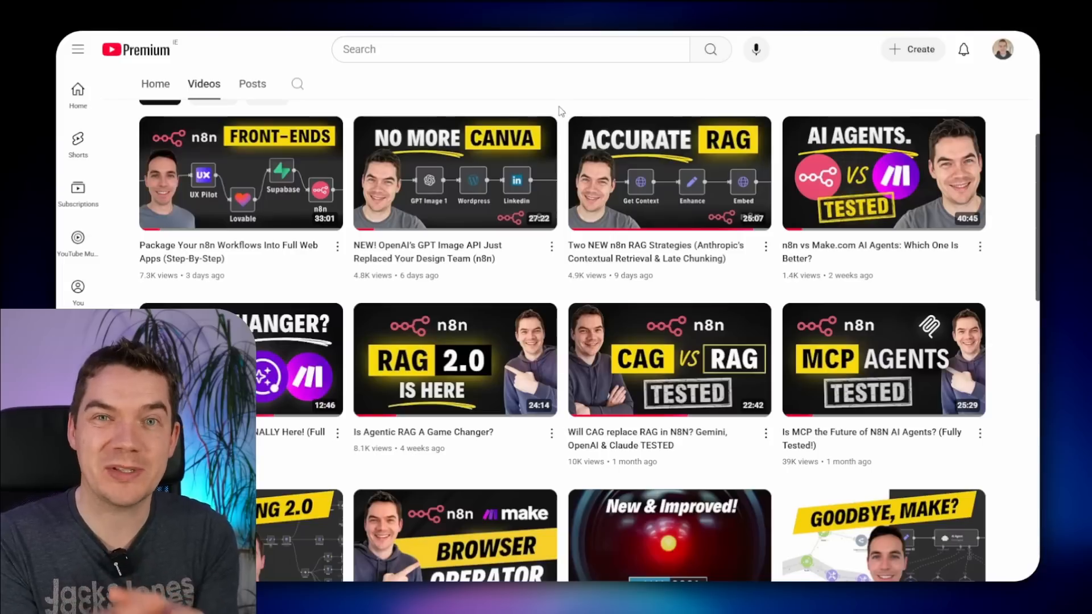
mouse_move(471, 390)
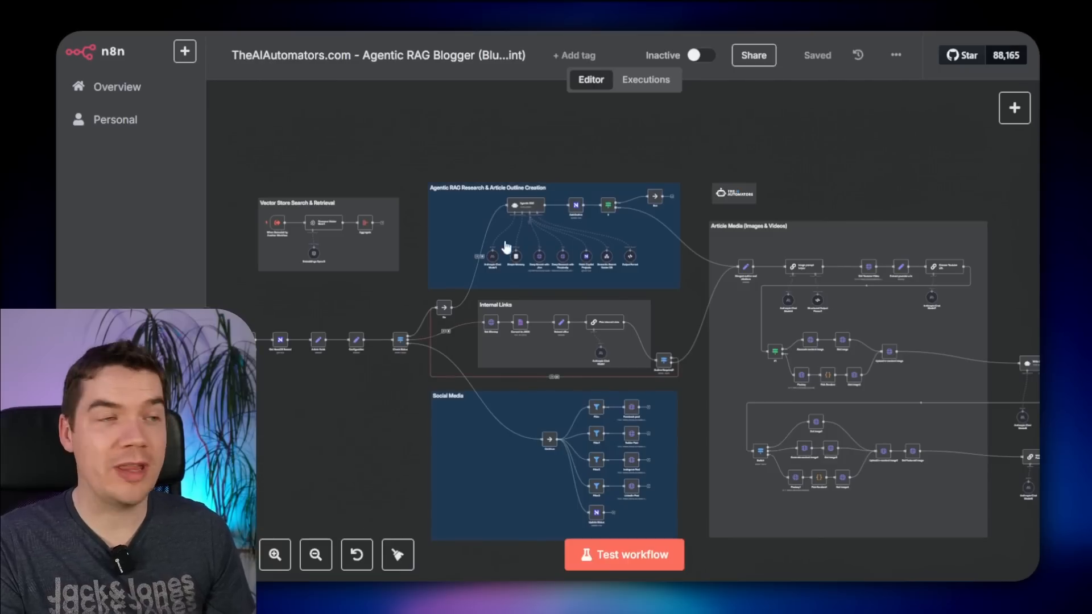
- Bring the Agentic RAG nodes into view and inspect the Anthropic Chat Model1 settings
scroll(496, 206, "up", 5)
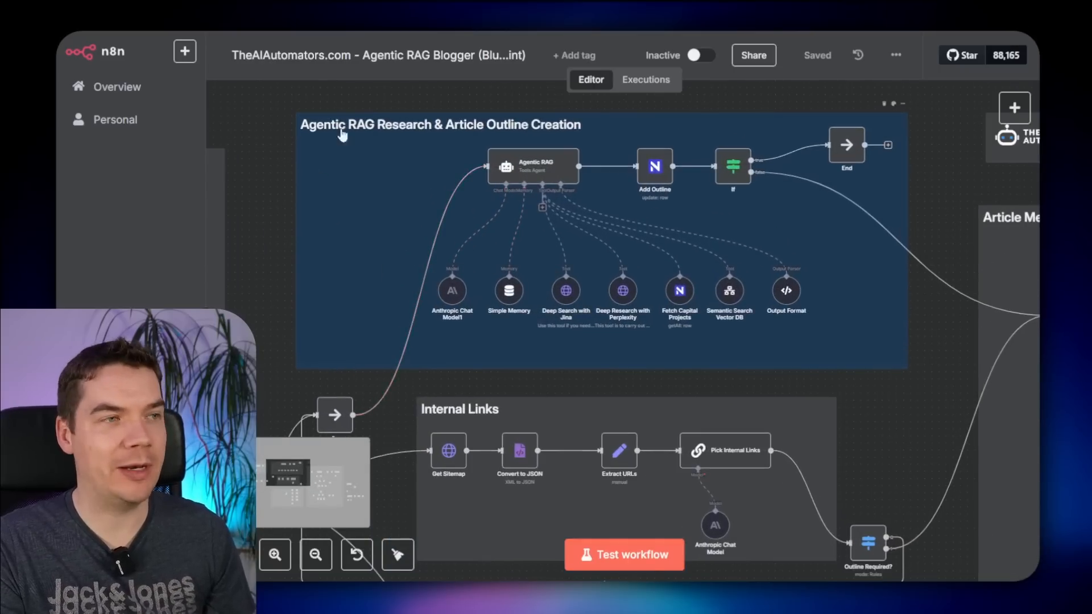
scroll(400, 100, "up", 3)
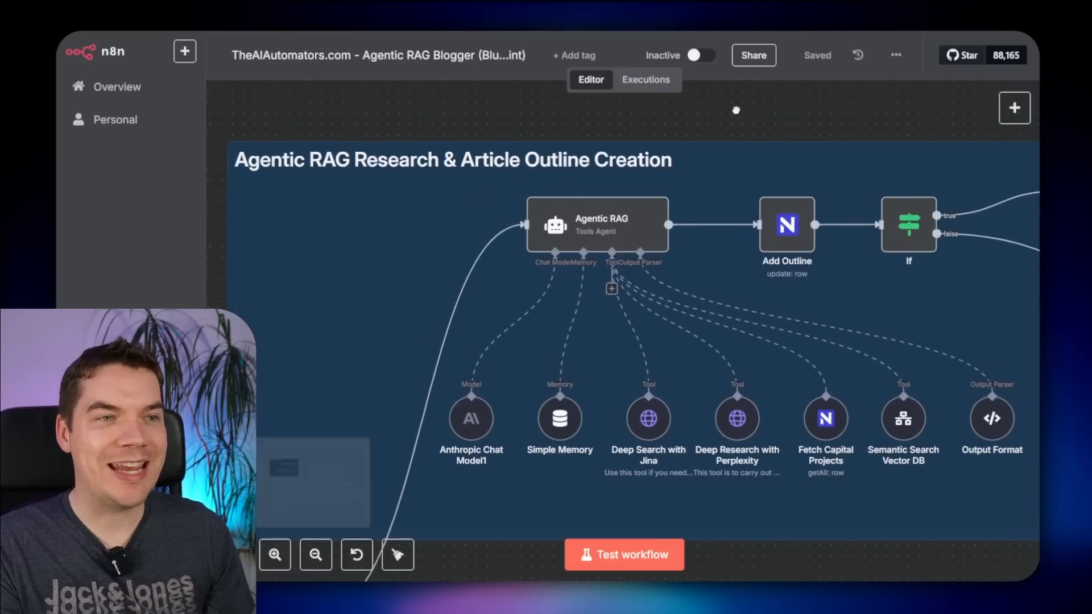
scroll(757, 108, "right", 5)
left_click_drag(427, 107, 456, 94)
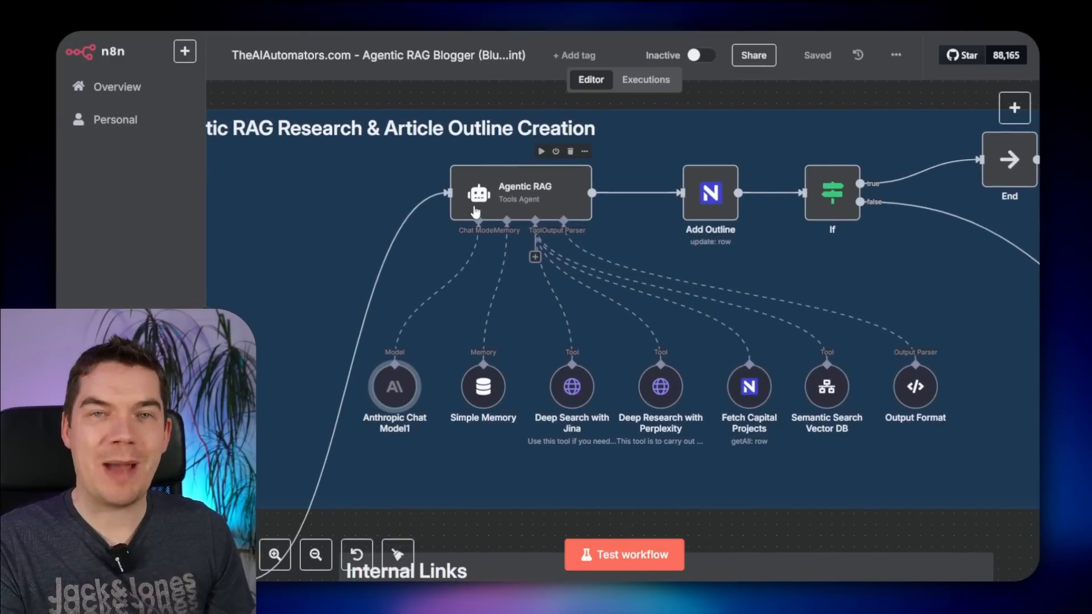
double_click(400, 391)
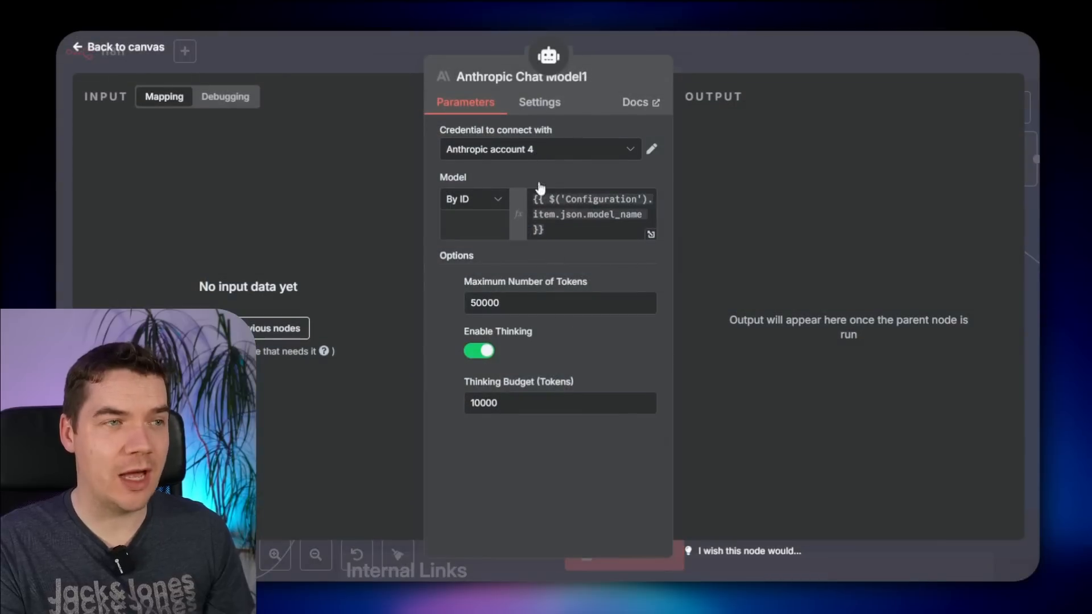
left_click(761, 61)
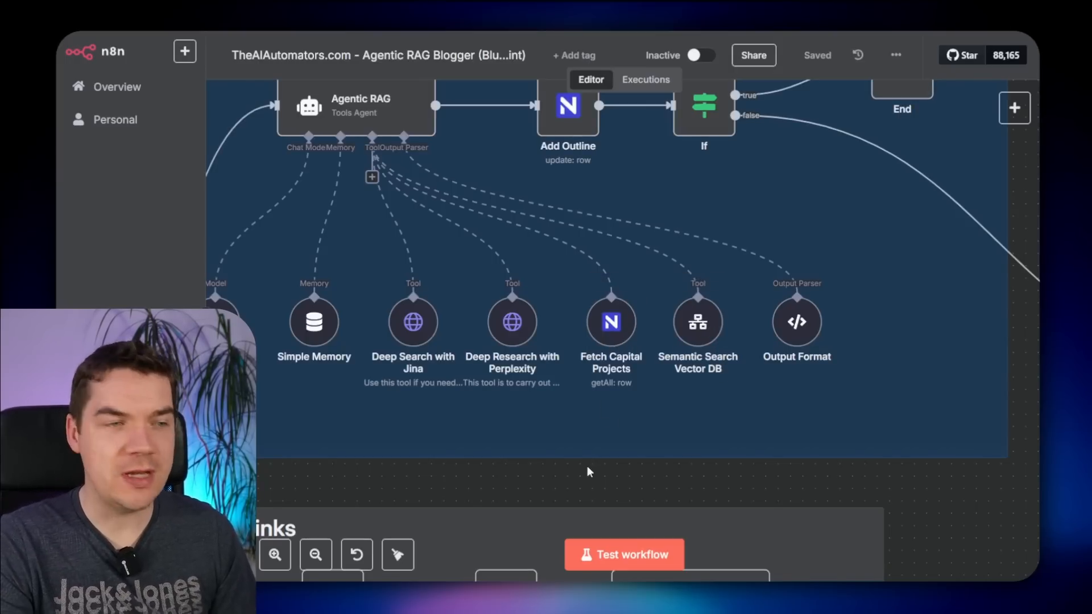
- Inspect the Agentic RAG agent's settings, then return to the canvas and zoom out
left_click_drag(505, 479, 568, 482)
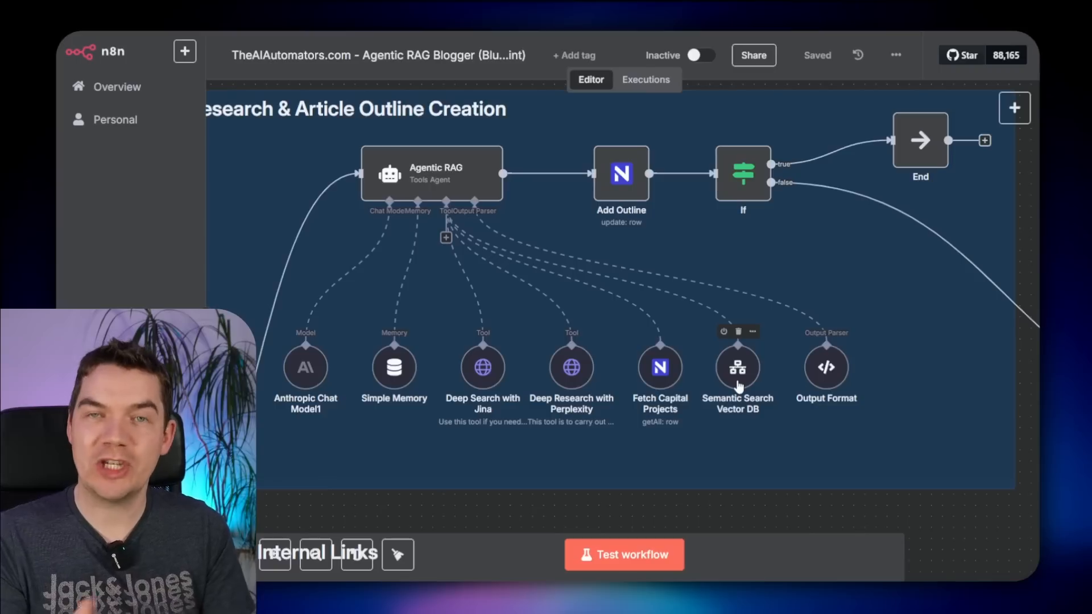
double_click(455, 183)
scroll(501, 309, "down", 4)
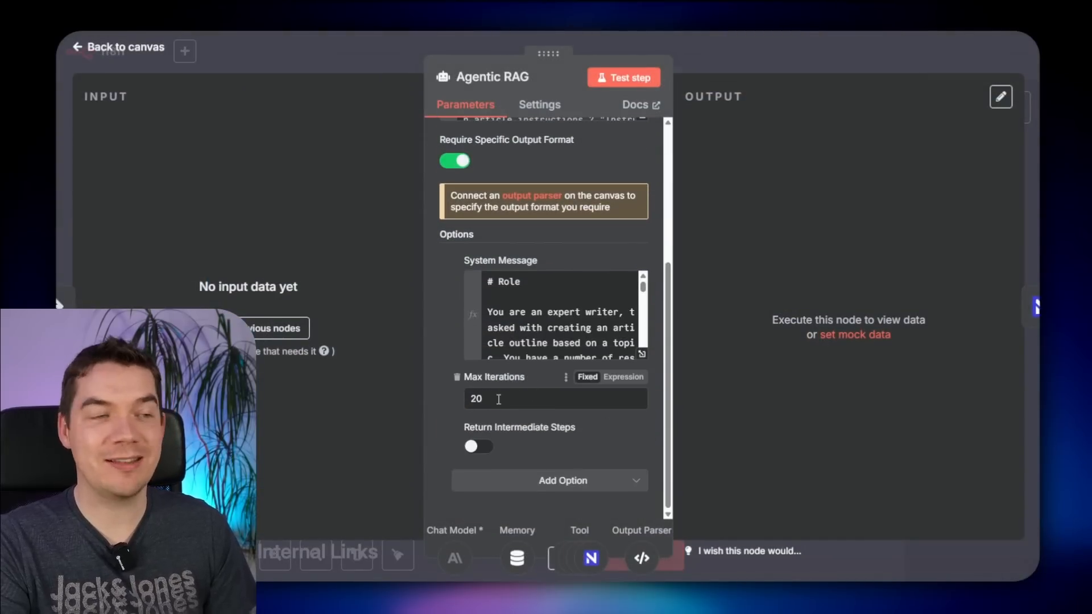
left_click(793, 48)
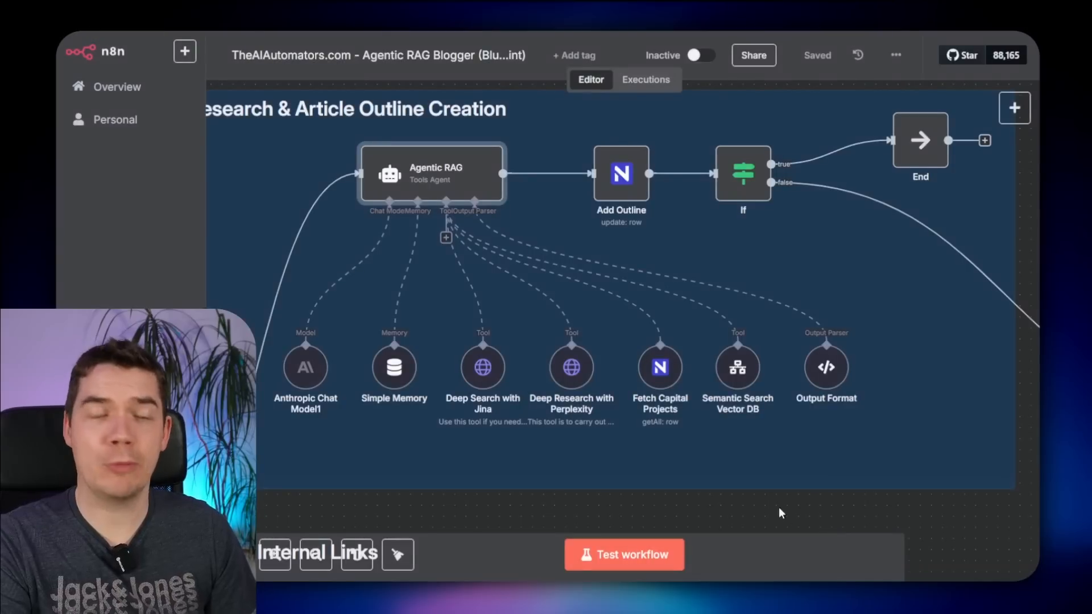
scroll(488, 261, "down", 2)
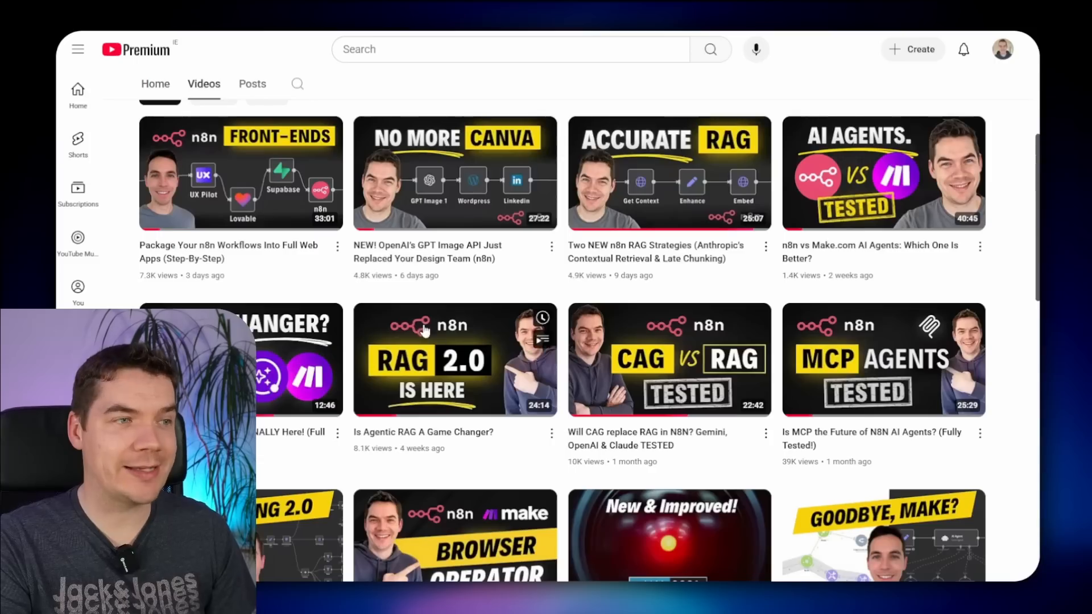
mouse_move(430, 376)
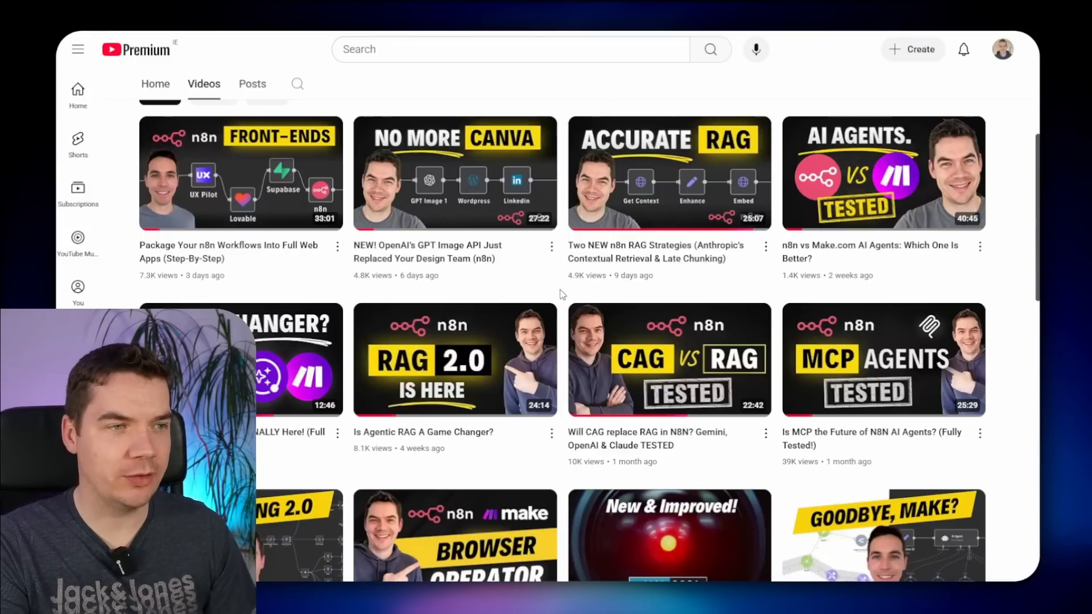
mouse_move(685, 380)
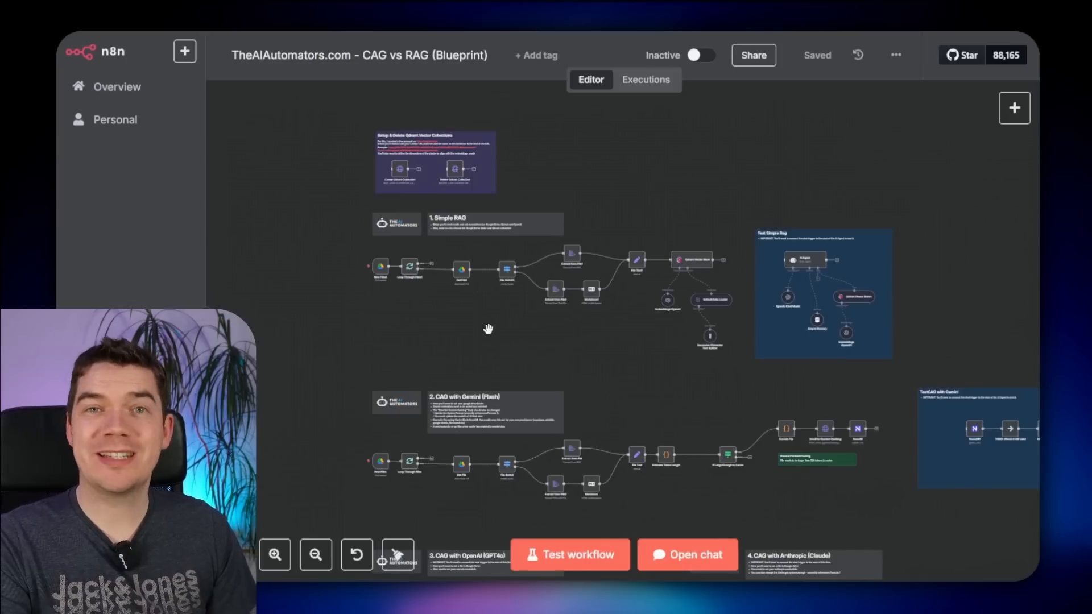
- Zoom and pan the canvas to view the CAG with OpenAI flow
scroll(487, 331, "down", 5)
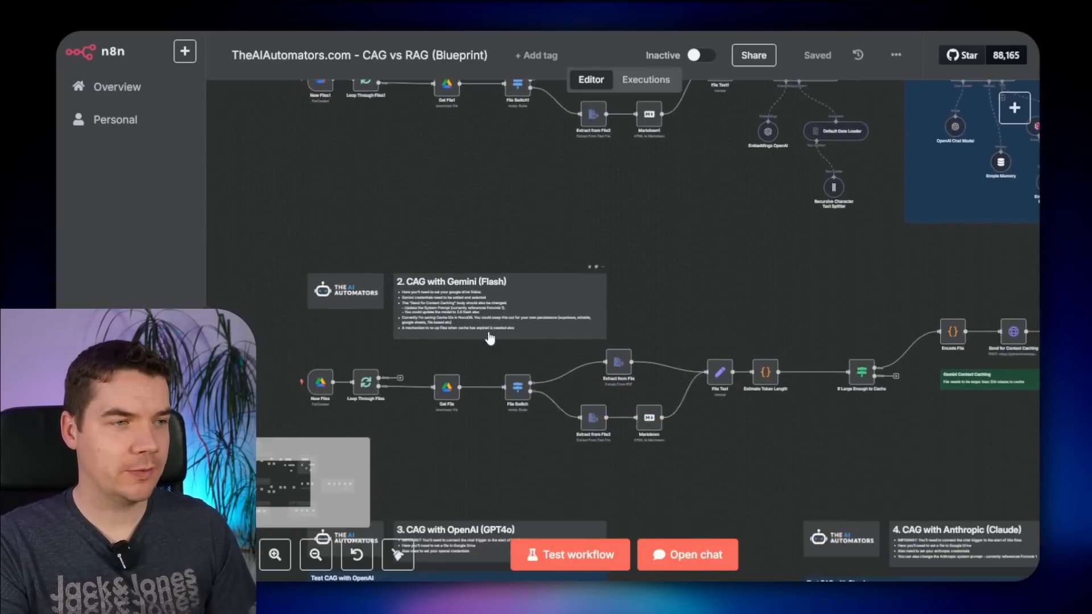
scroll(483, 341, "up", 2)
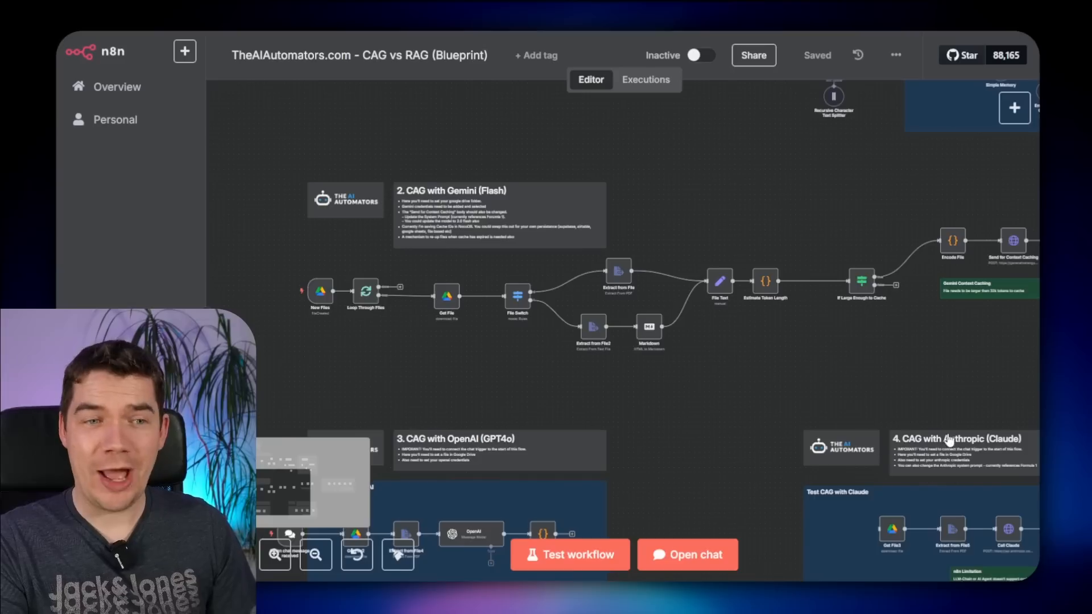
scroll(877, 463, "down", 6)
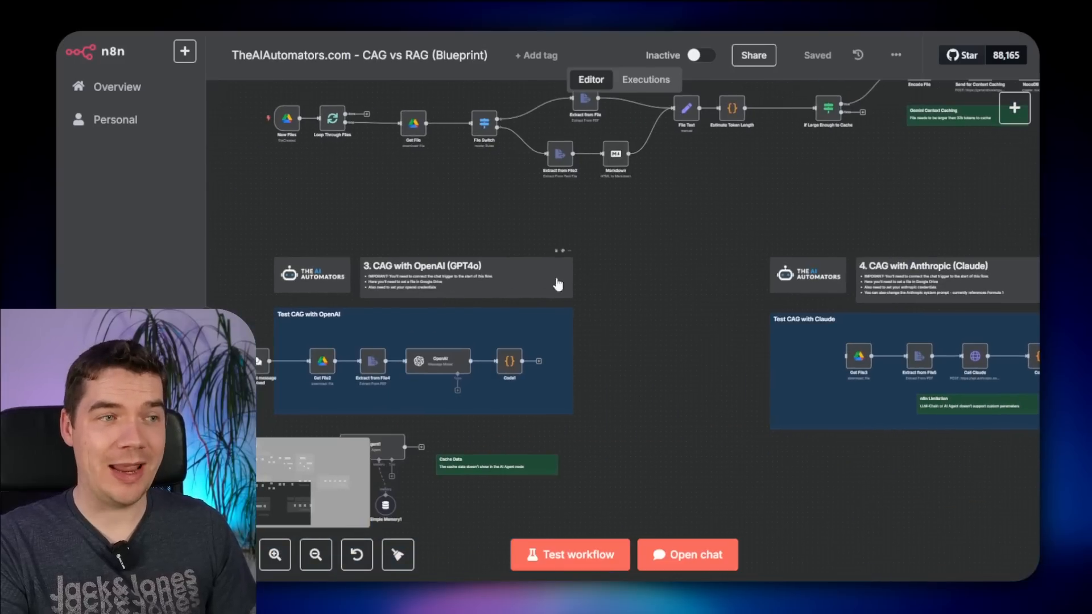
left_click_drag(690, 320, 706, 315)
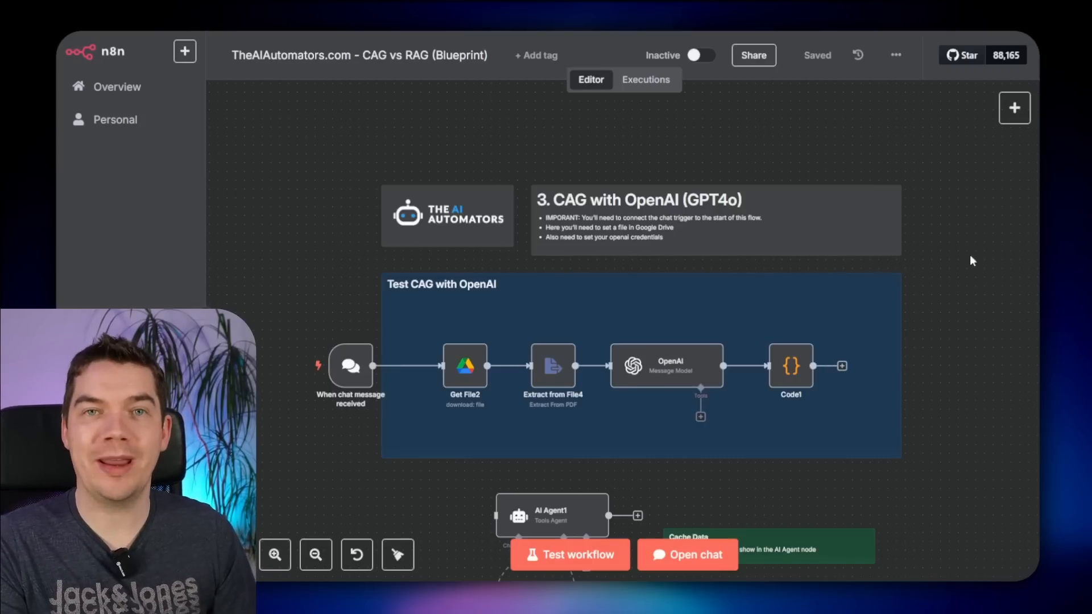
scroll(970, 255, "down", 2)
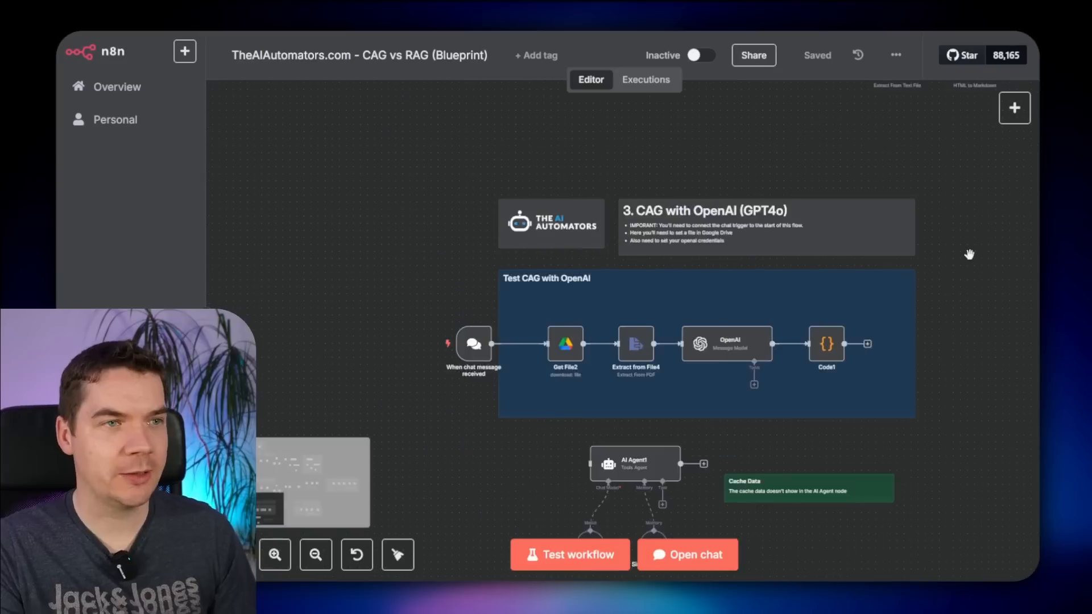
scroll(970, 255, "up", 4)
- Follow the CAG with Gemini flow through its context caching nodes to the Claude section
left_click_drag(719, 350, 551, 414)
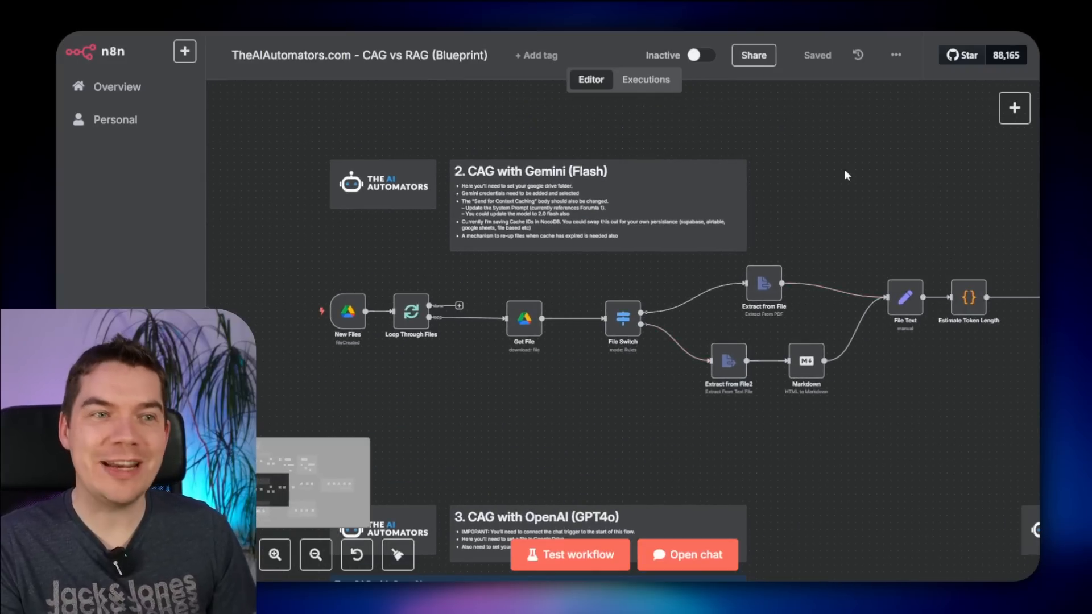
left_click_drag(825, 213, 560, 278)
left_click_drag(746, 265, 634, 266)
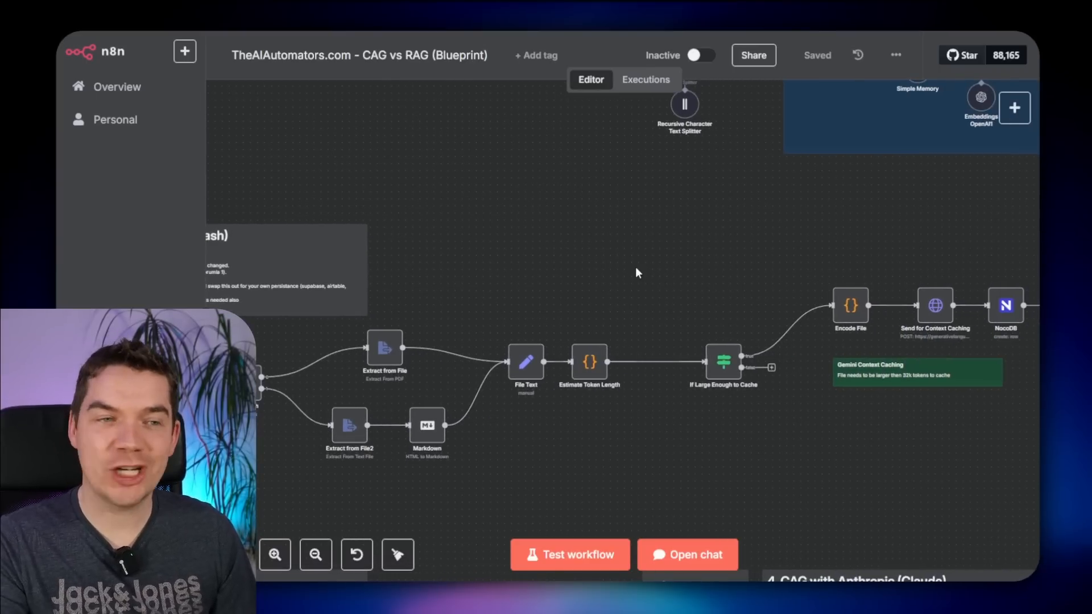
left_click_drag(737, 251, 526, 257)
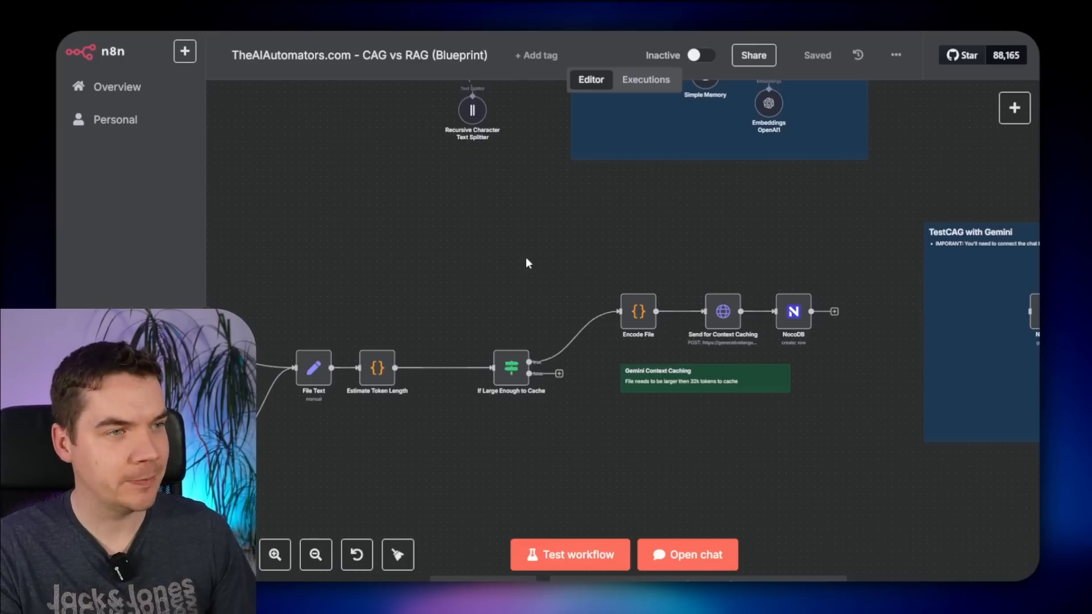
scroll(526, 259, "down", 3)
scroll(526, 265, "down", 1)
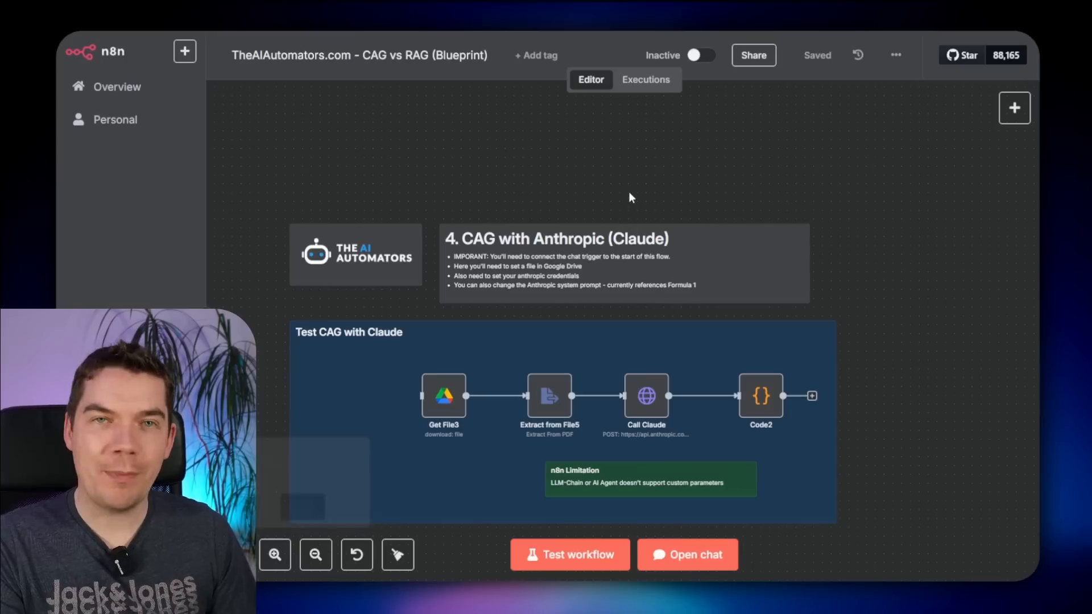
scroll(629, 193, "up", 1)
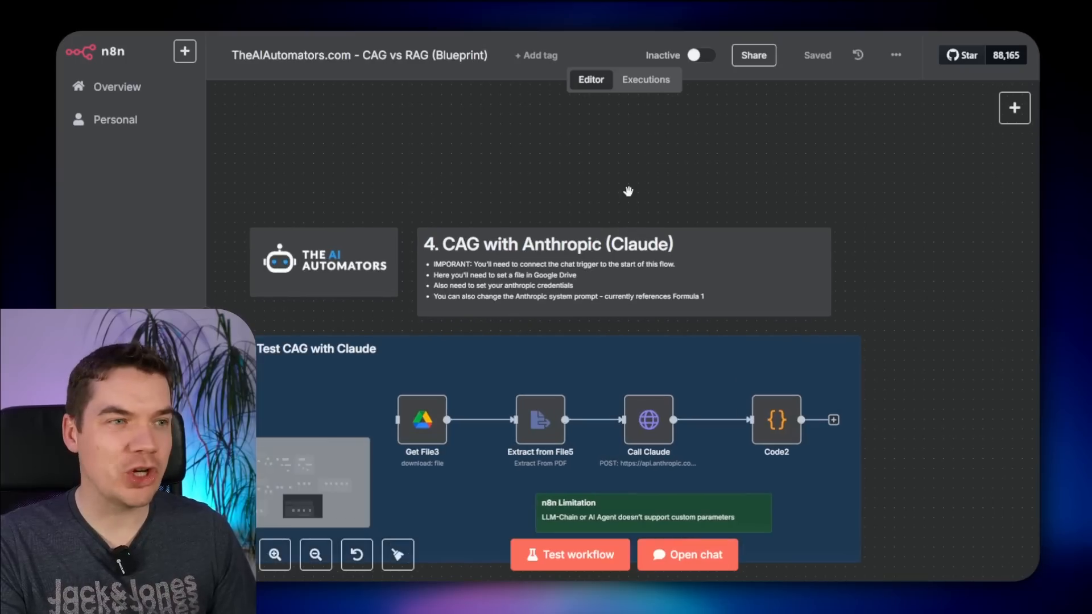
scroll(626, 193, "down", 2)
left_click(652, 334)
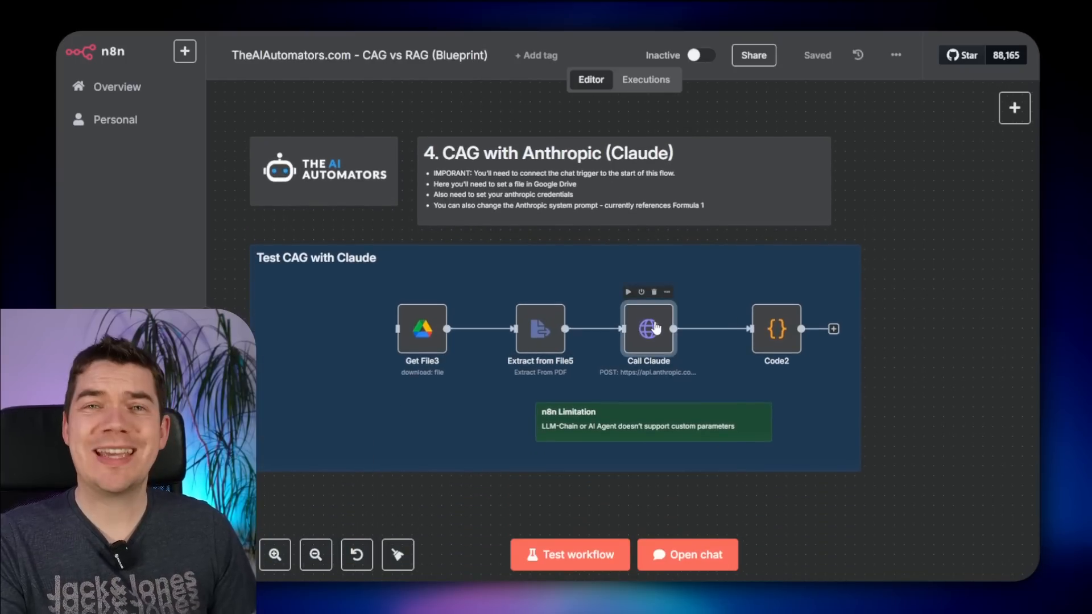
double_click(653, 336)
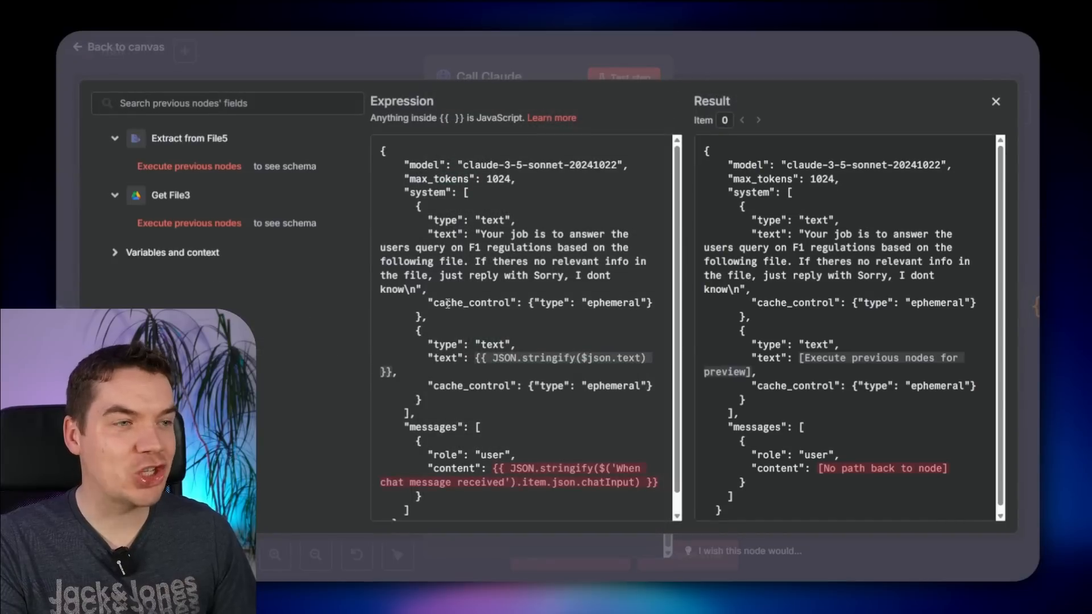
left_click_drag(447, 304, 499, 306)
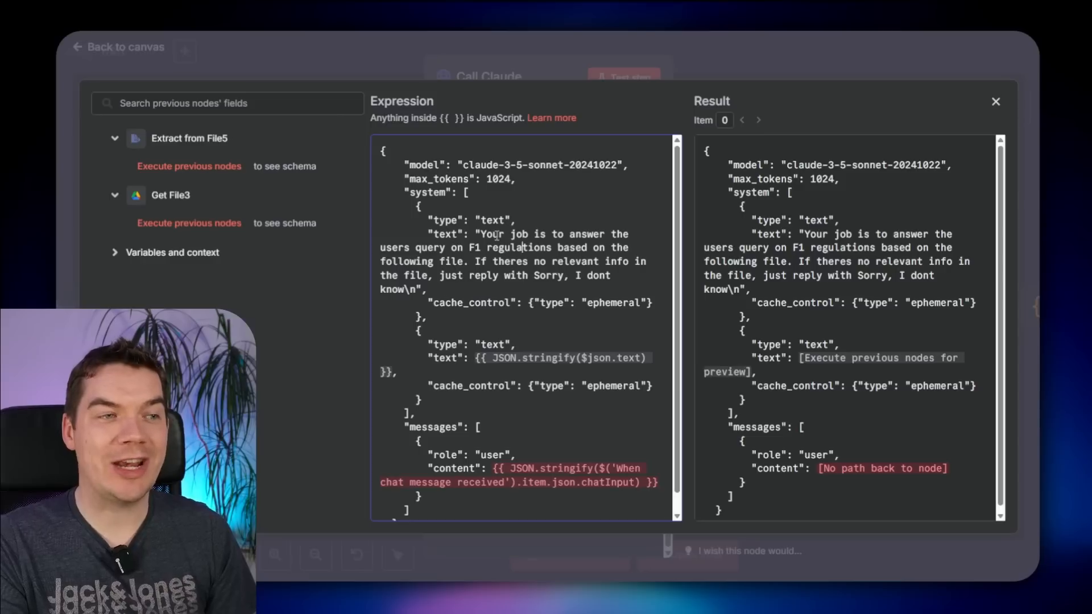
left_click_drag(481, 234, 550, 263)
left_click(549, 264)
scroll(537, 289, "down", 1)
scroll(536, 290, "up", 1)
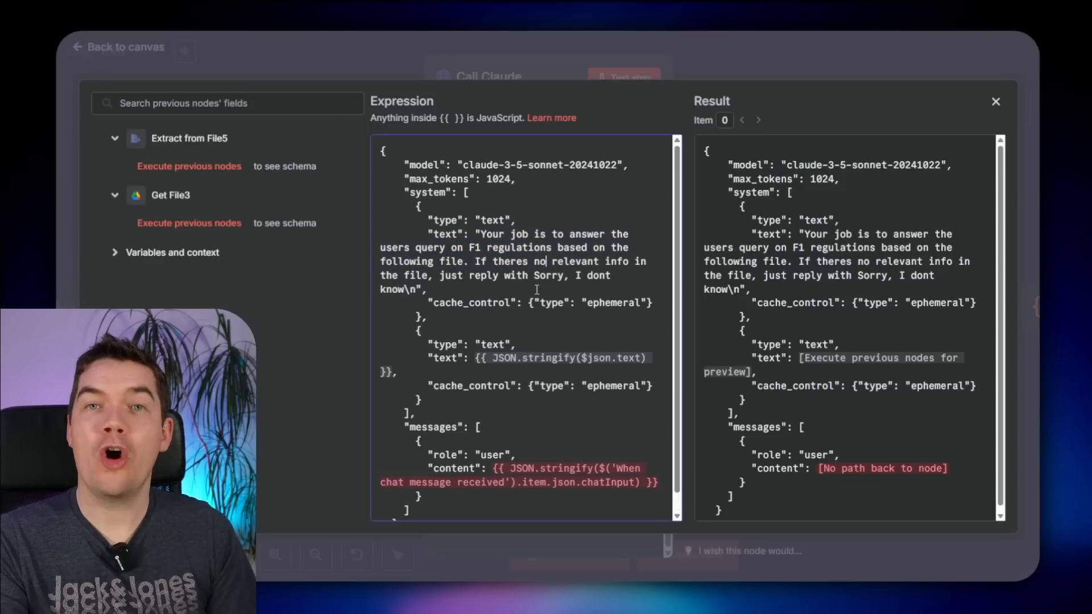
left_click(729, 74)
left_click(788, 59)
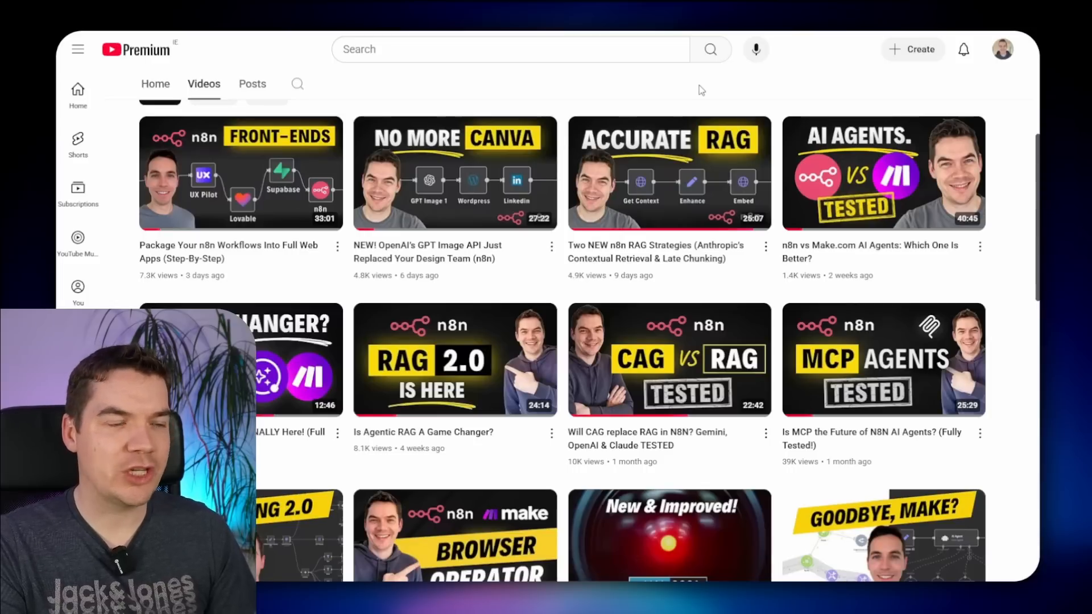
- Open the Jina late chunking paper link from the Late Chunking workflow's sticky note
mouse_move(691, 183)
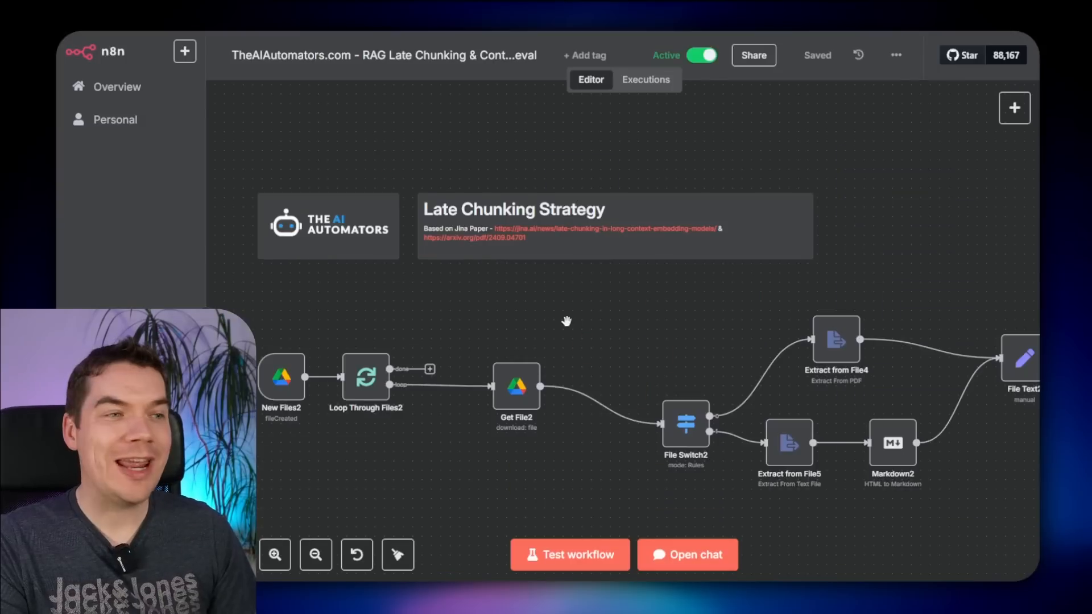
scroll(564, 322, "up", 2)
left_click(537, 191)
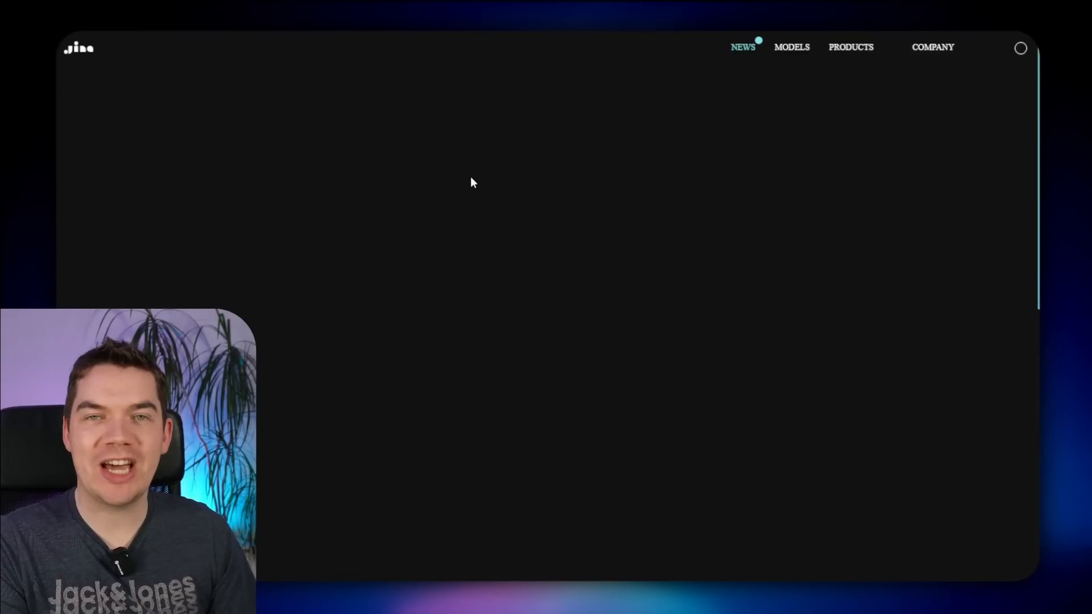
scroll(370, 386, "down", 2)
- Scroll the Jina article down to the per-chunk embeddings diagram below the intro
scroll(370, 385, "up", 1)
scroll(370, 386, "down", 5)
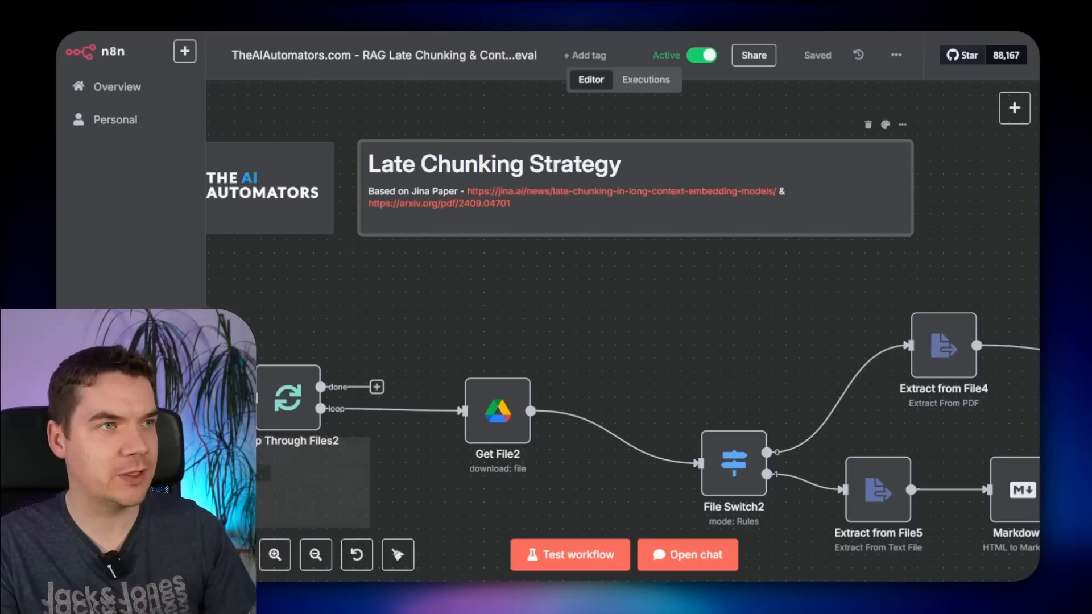
scroll(636, 378, "down", 3)
scroll(636, 377, "right", 5)
scroll(541, 280, "down", 3)
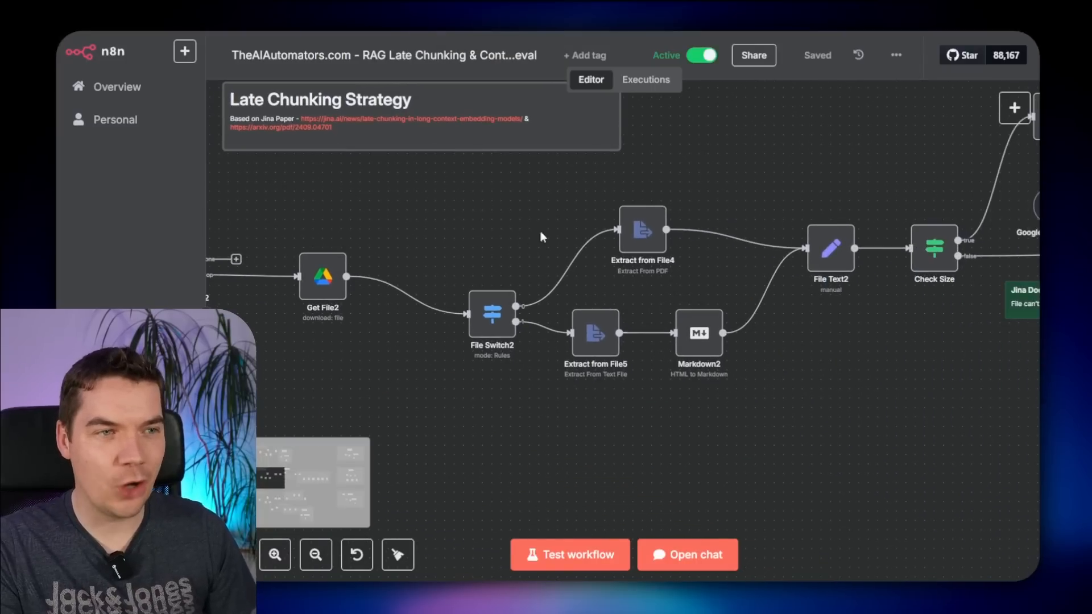
- Pan and zoom to the Embedding & Upserting loop around the Upsert to Qdrant node
left_click_drag(870, 177, 531, 143)
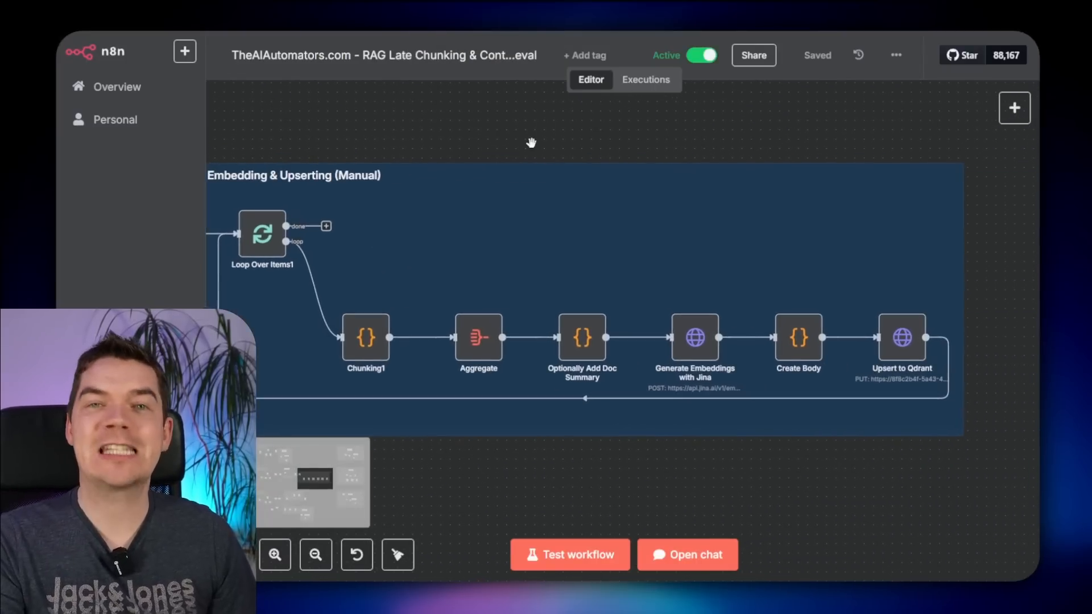
scroll(925, 350, "up", 5)
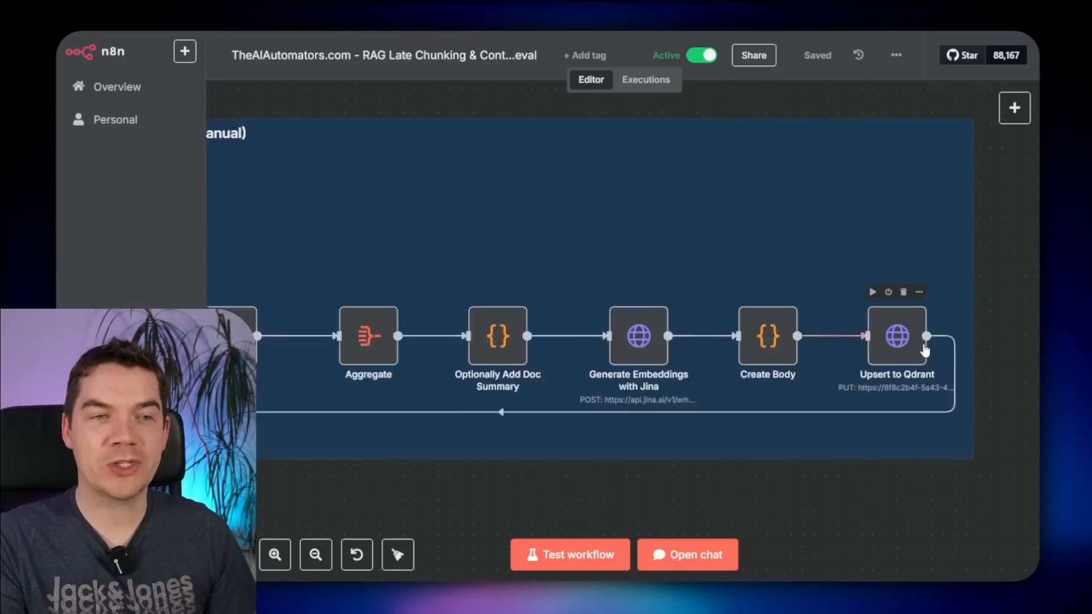
left_click_drag(913, 553, 818, 527)
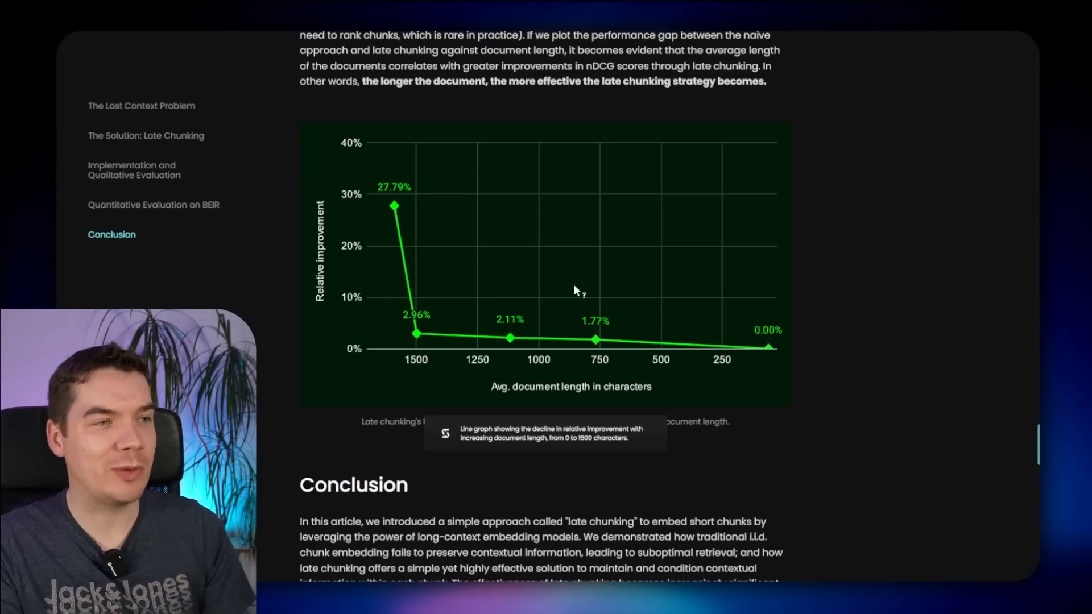
scroll(575, 294, "up", 1)
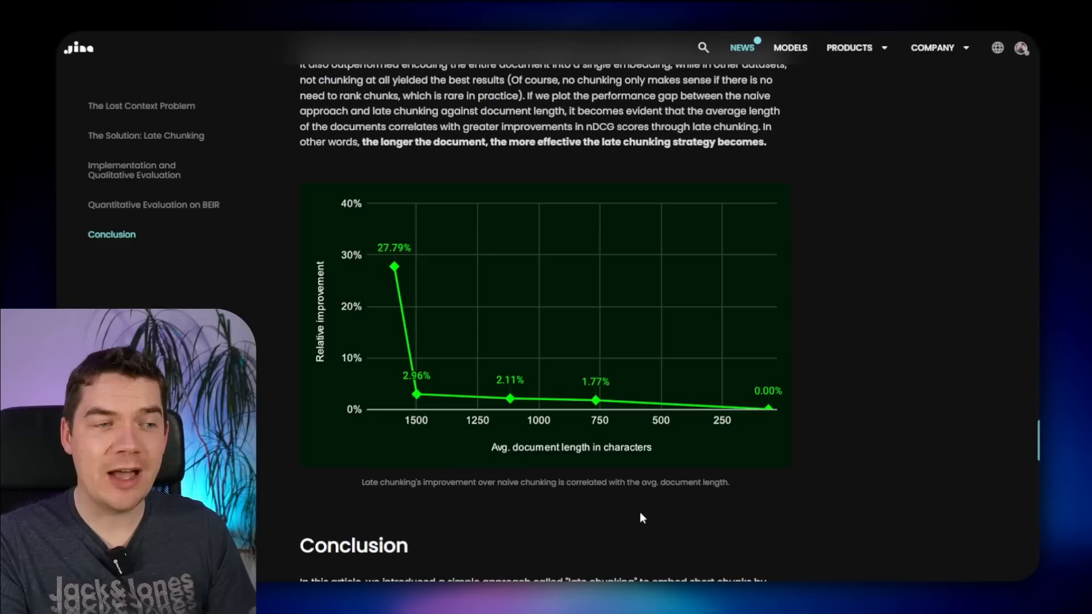